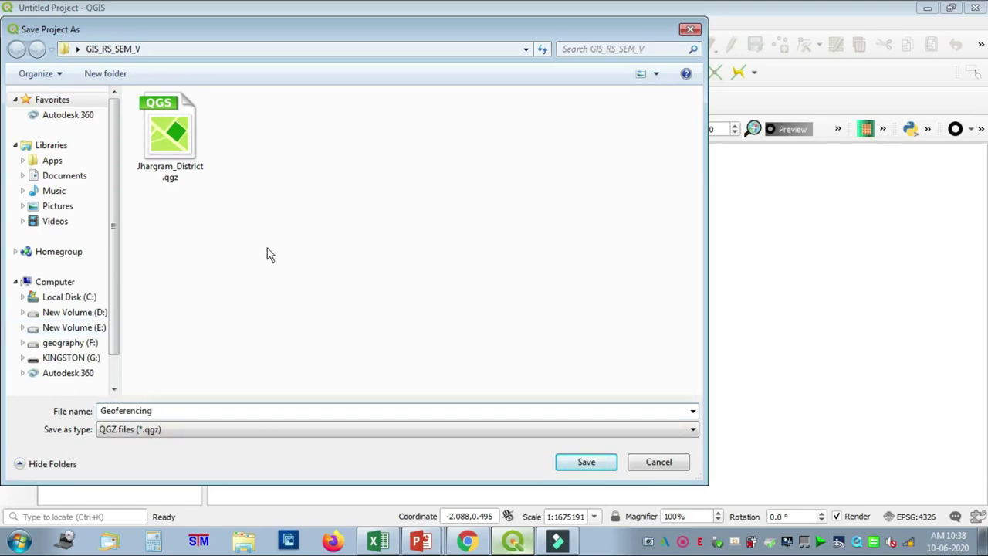
Step: Save the project as a QGZ file named Geoferencing in the GIS_RS_SEM_V folder
left_click(589, 467)
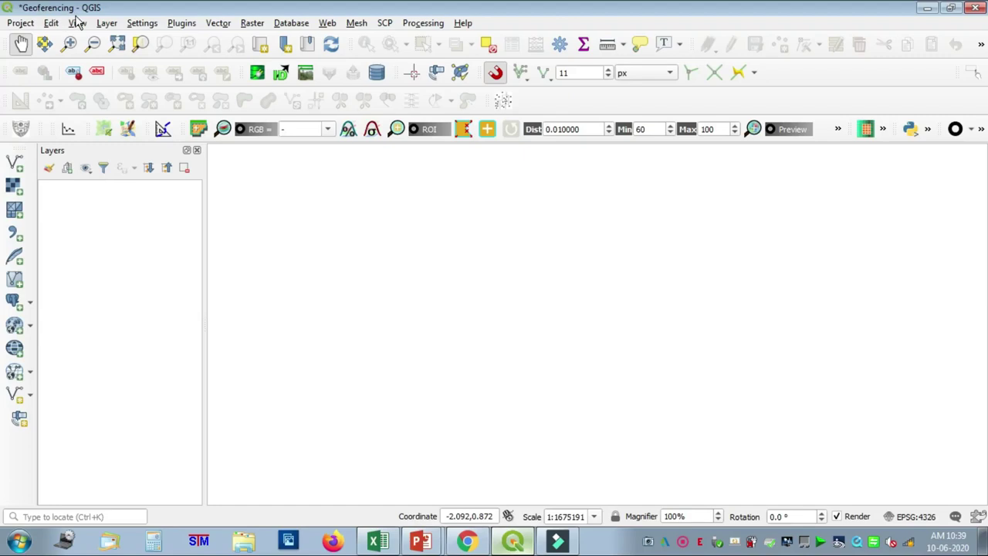
Step: Search all available plugins for "geore" to check whether Georeferencer GDAL is enabled, and close the plugin manager
left_click(252, 24)
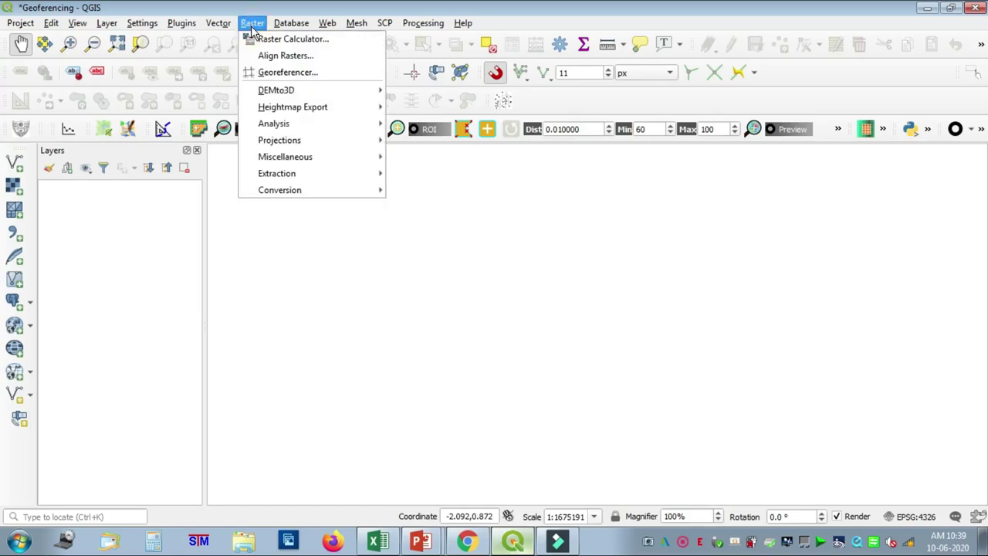
mouse_move(189, 24)
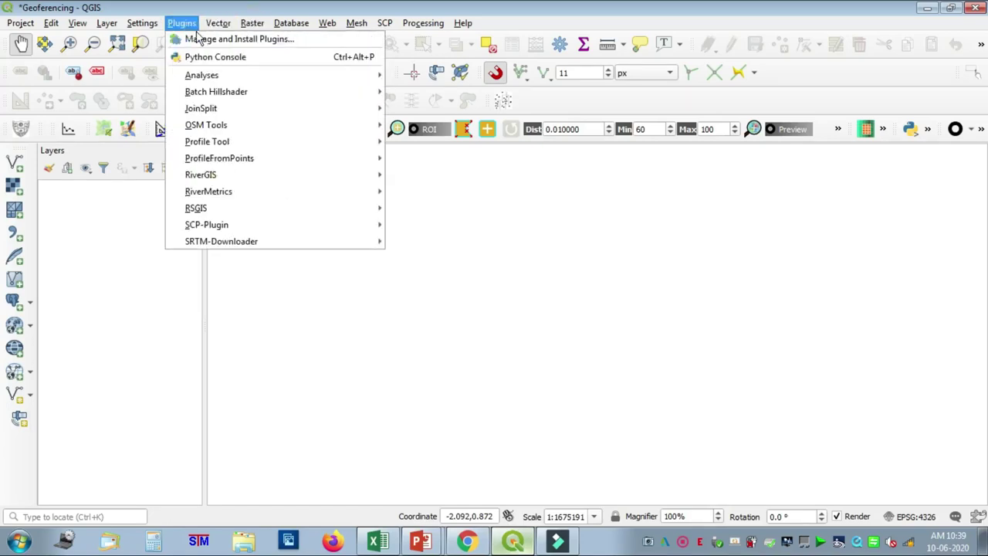
left_click(249, 45)
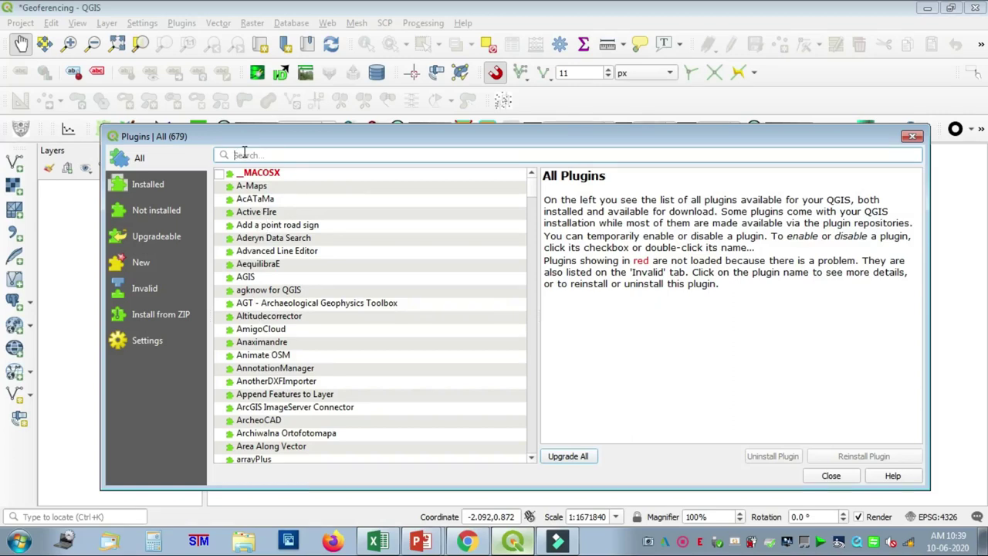
type("ge")
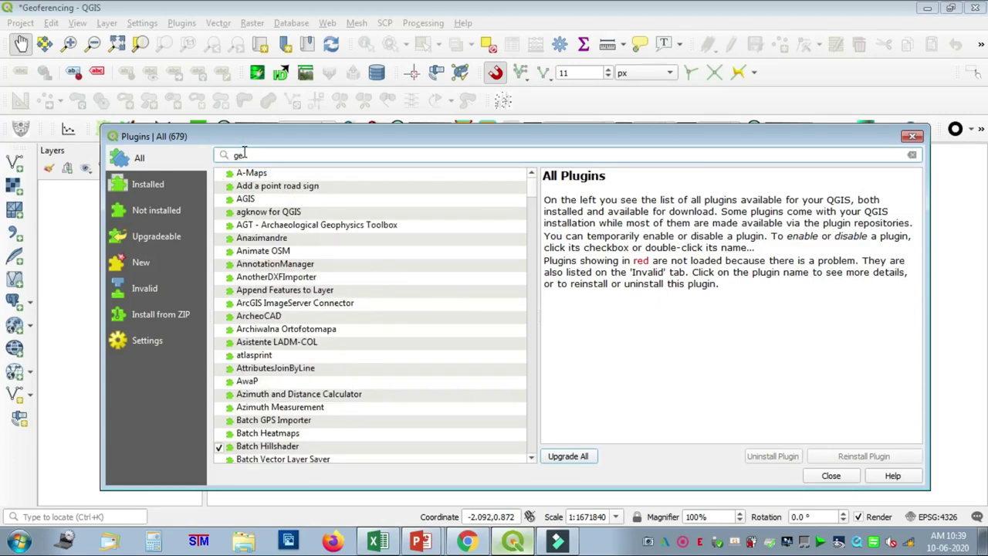
type("ro")
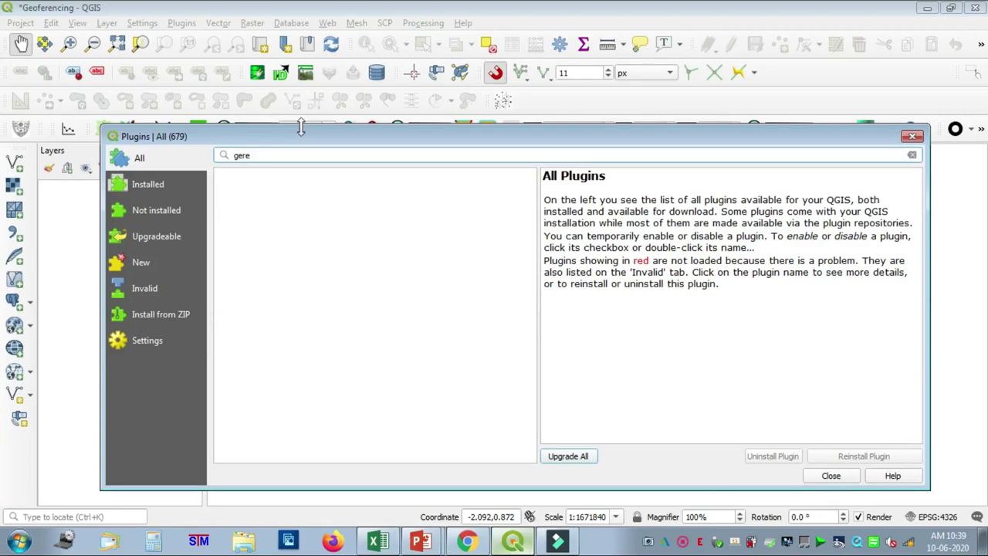
key("BackSpace")
key("BackSpace")
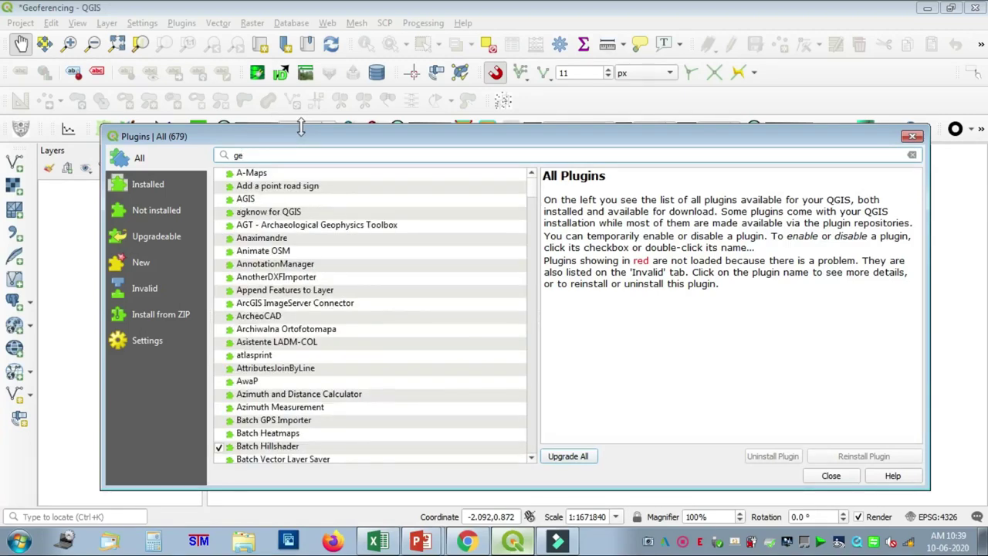
type("o")
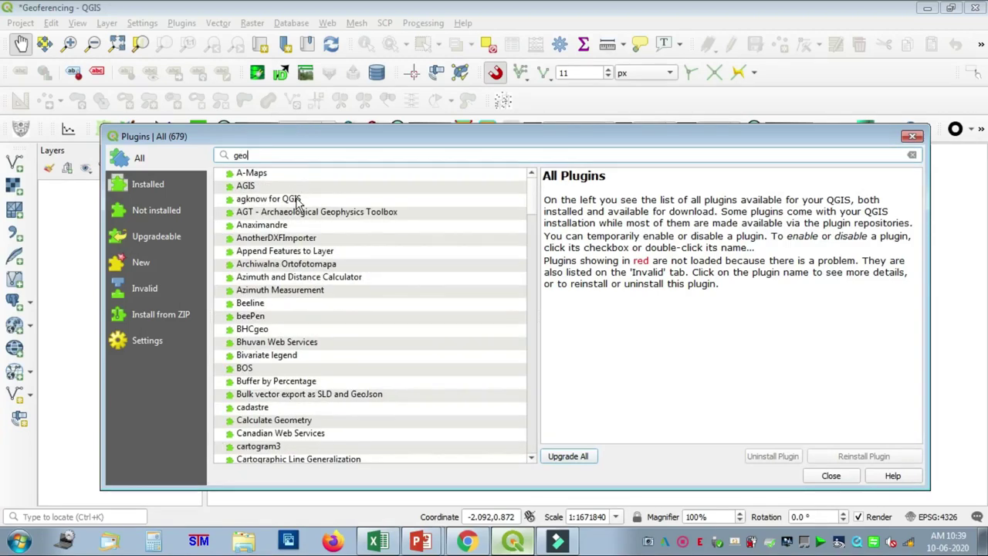
type("re")
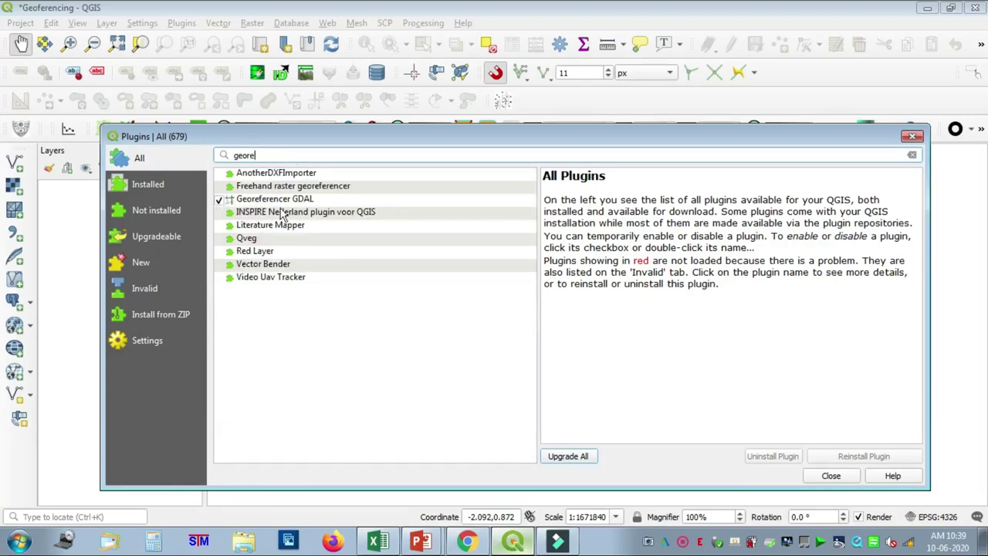
left_click(831, 475)
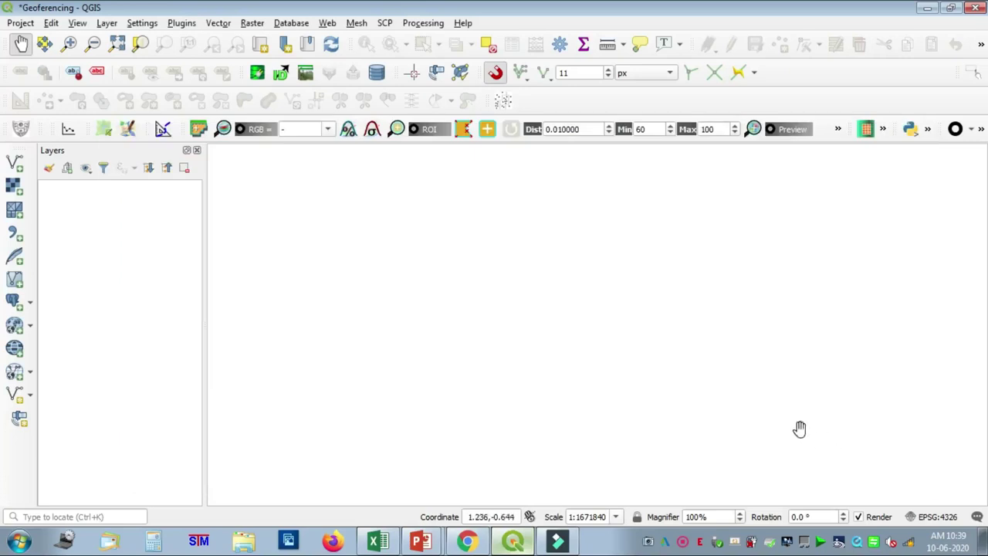
Step: Open the raster MAP OF JHARGRAM DISTRICT.png from the GIS_RS_SEM_V folder in the Georeferencer
left_click(254, 23)
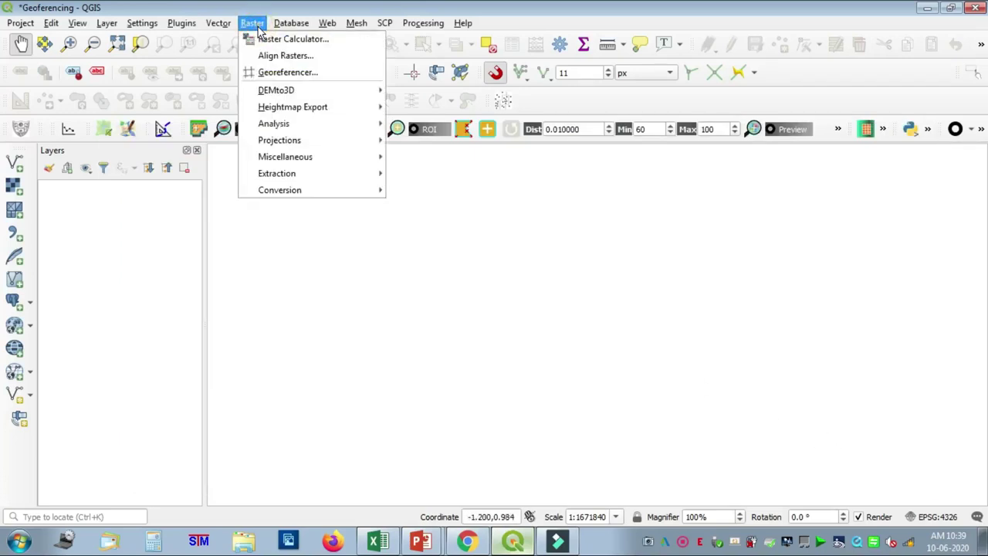
left_click(273, 73)
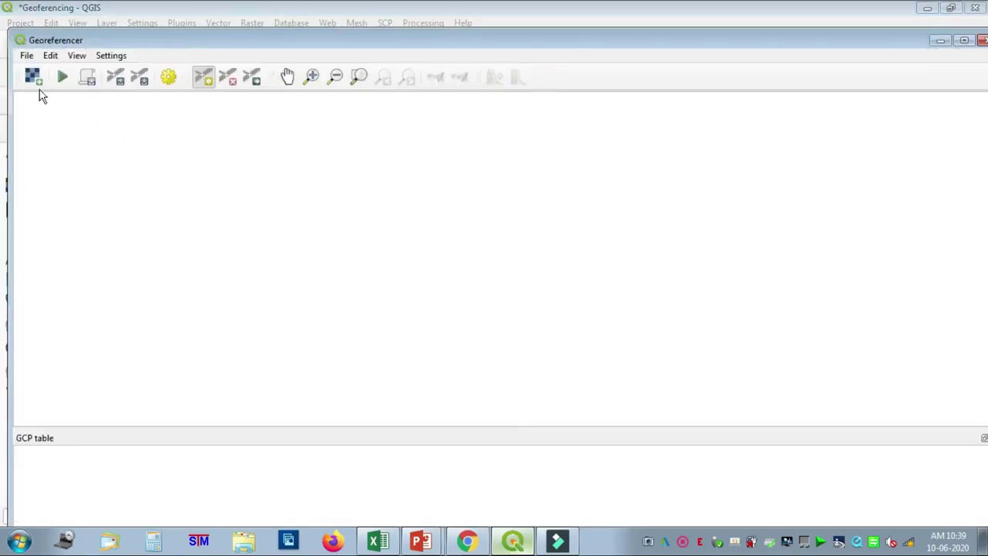
left_click(33, 77)
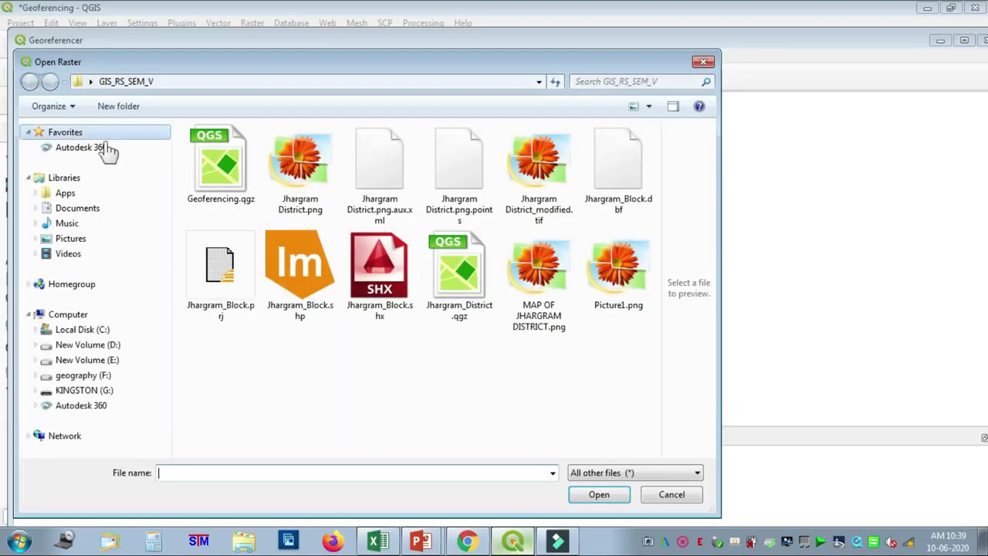
left_click(650, 105)
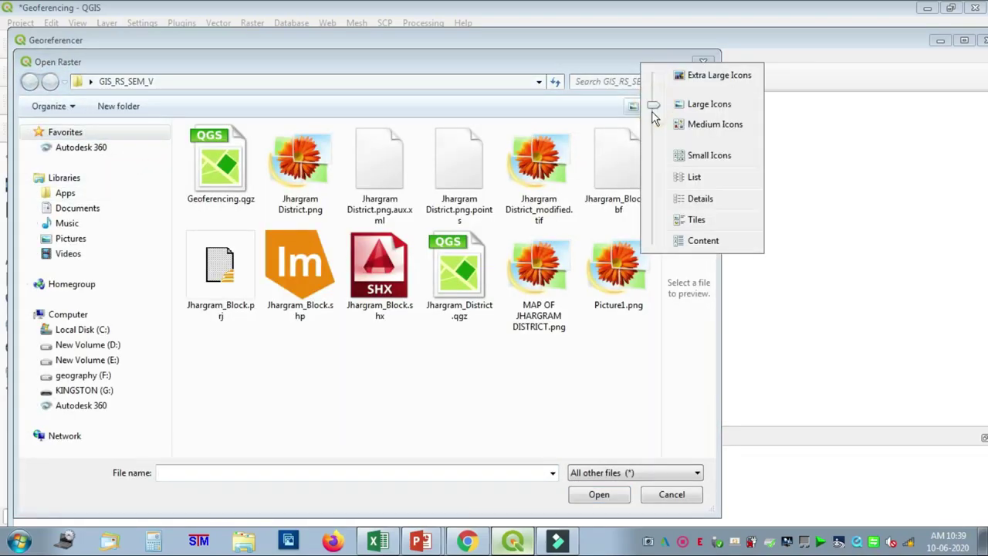
left_click(691, 177)
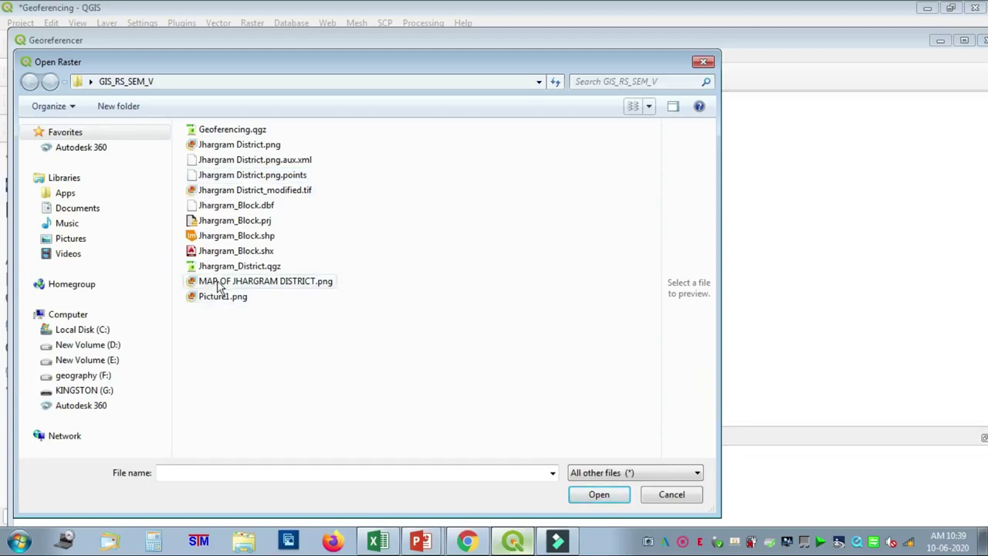
left_click(594, 492)
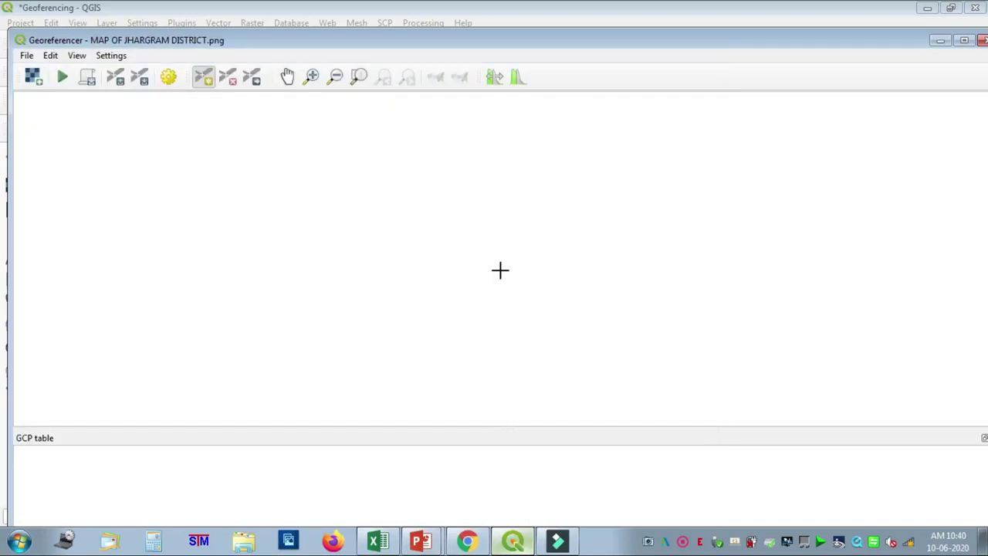
Step: Place a ground control point on the 86°45'E and 22°45'N grid intersection in the Binpur-II area
scroll(551, 252, "up", 1)
left_click(286, 75)
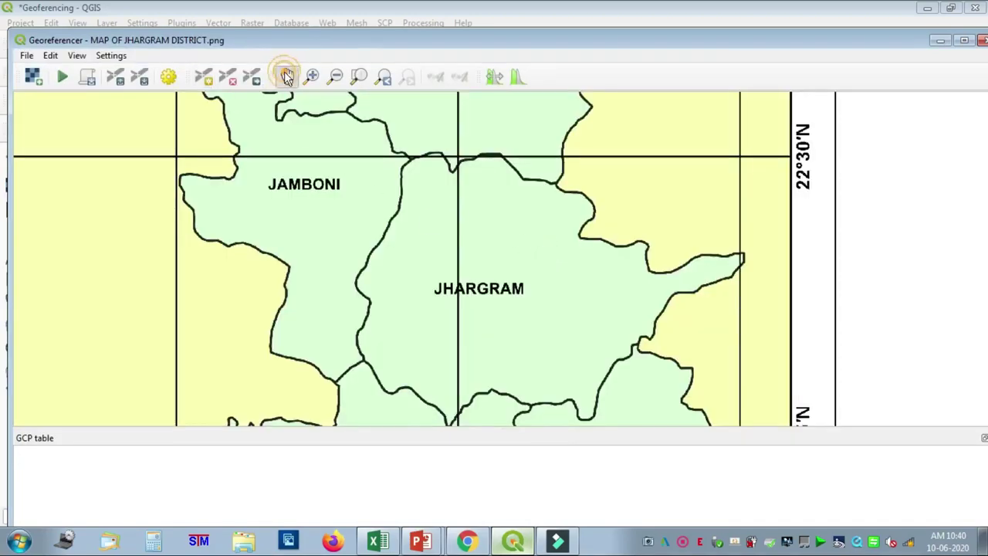
left_click_drag(385, 189, 474, 372)
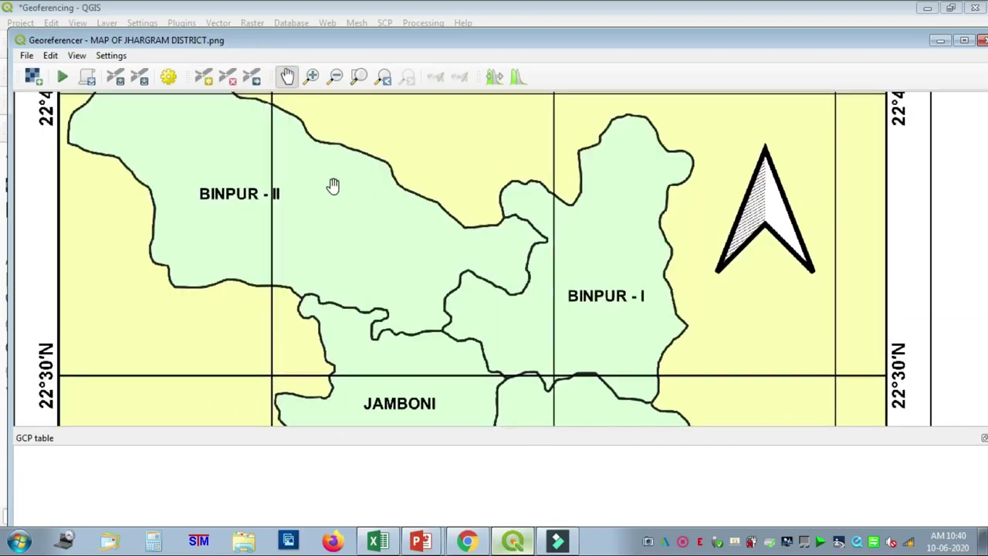
left_click_drag(332, 185, 441, 320)
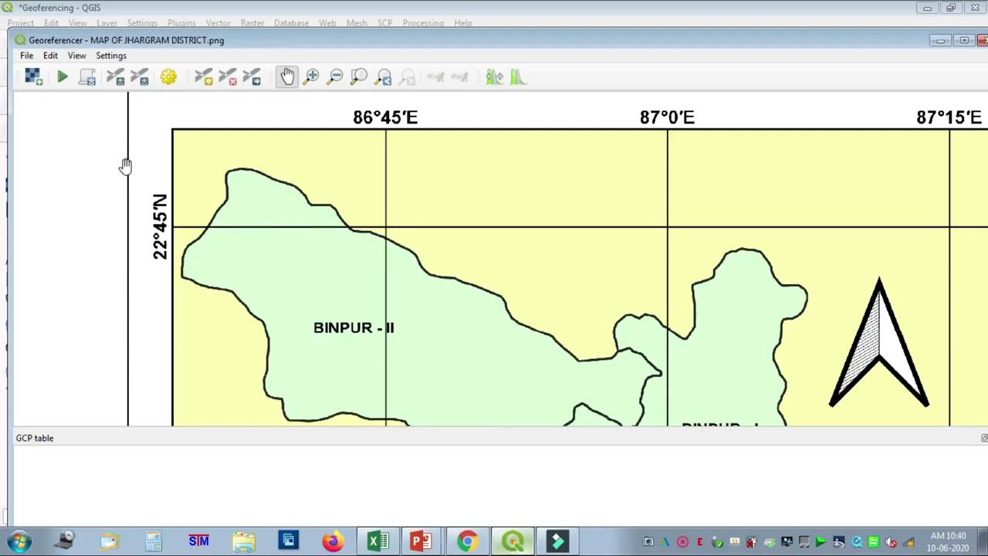
scroll(395, 203, "up", 1)
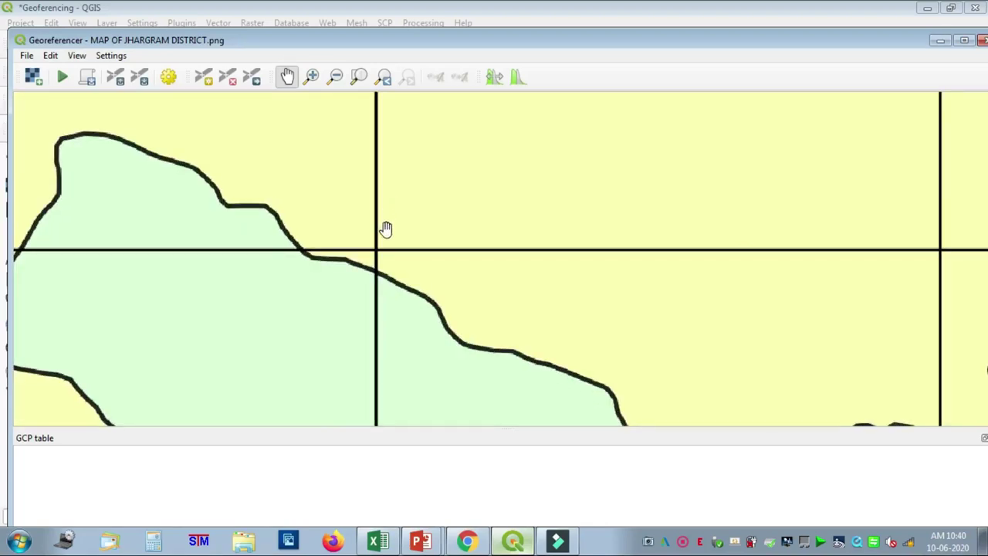
scroll(382, 220, "up", 1)
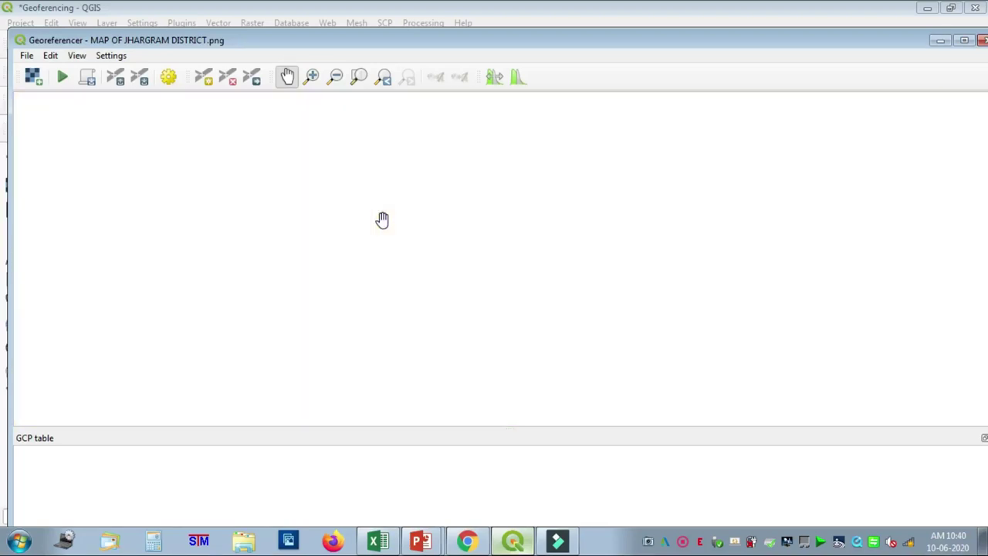
left_click(208, 78)
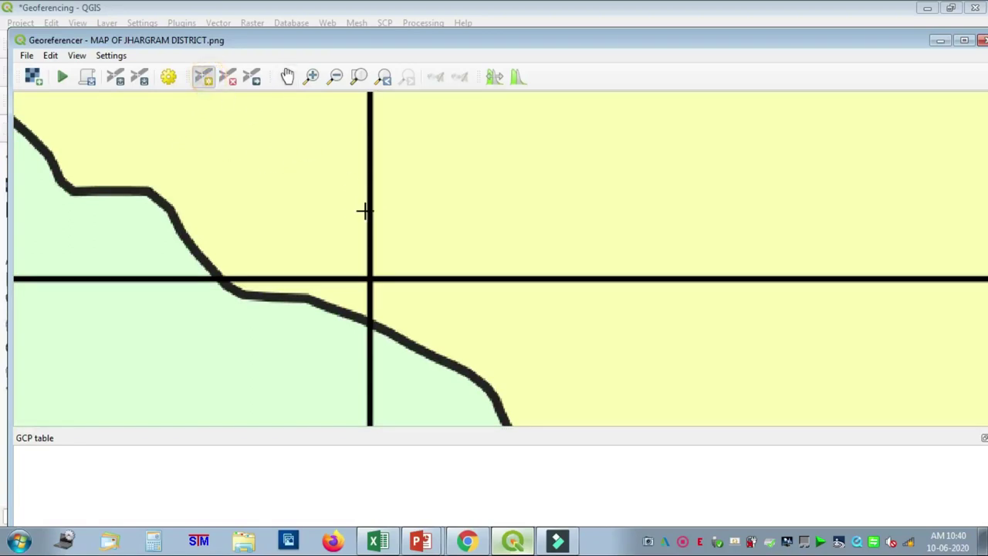
left_click(370, 279)
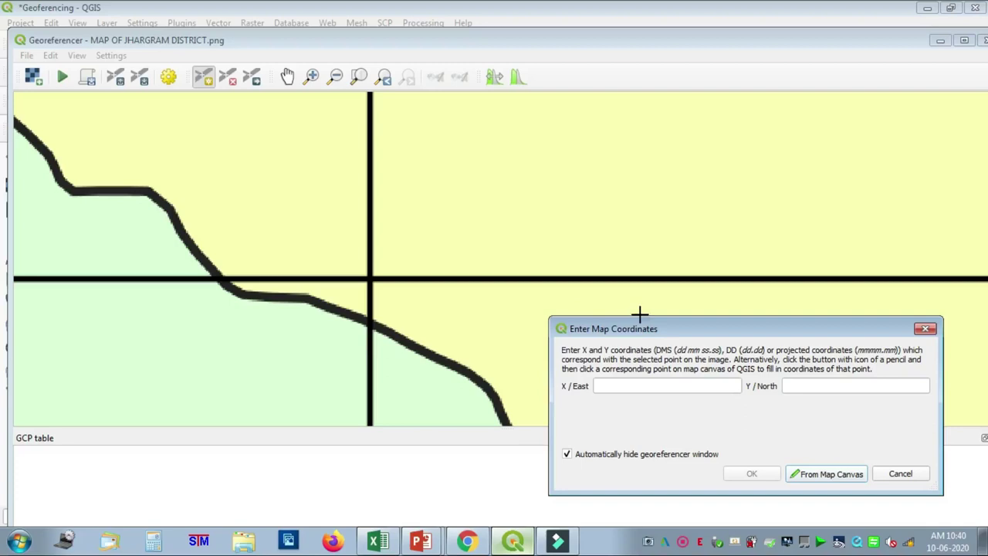
Step: Assign the first control point the map coordinates X/East 86 45 and Y/North 22 45
left_click(286, 76)
scroll(429, 209, "down", 2)
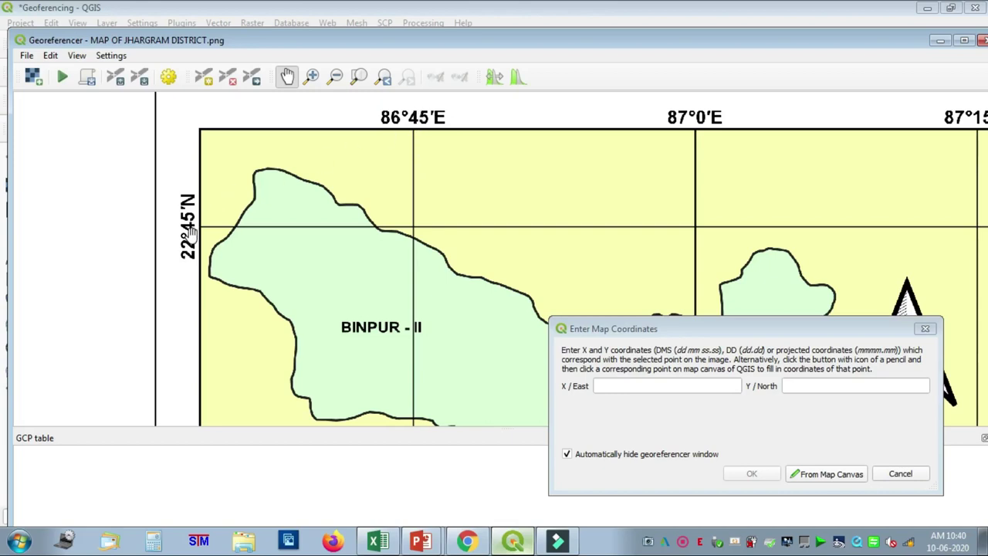
left_click(616, 388)
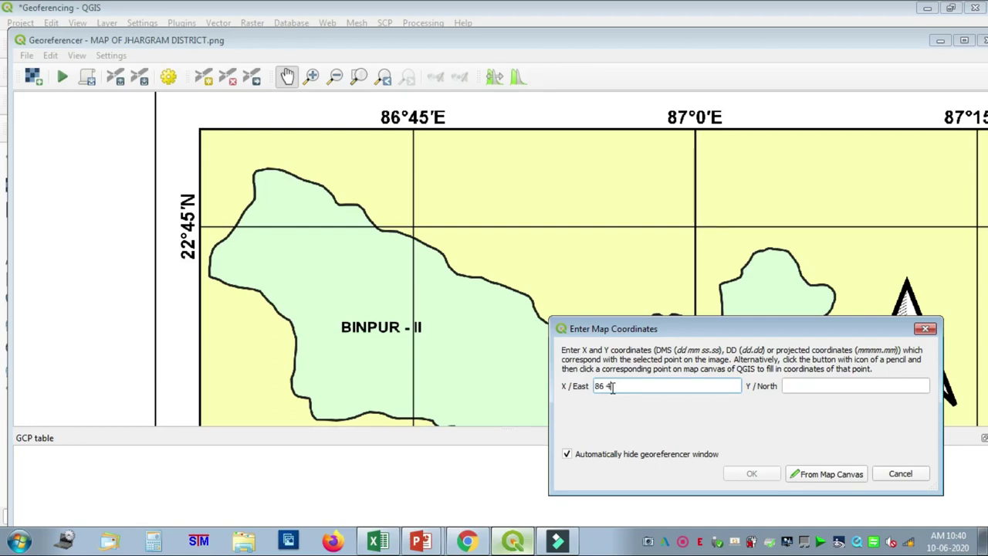
left_click(795, 388)
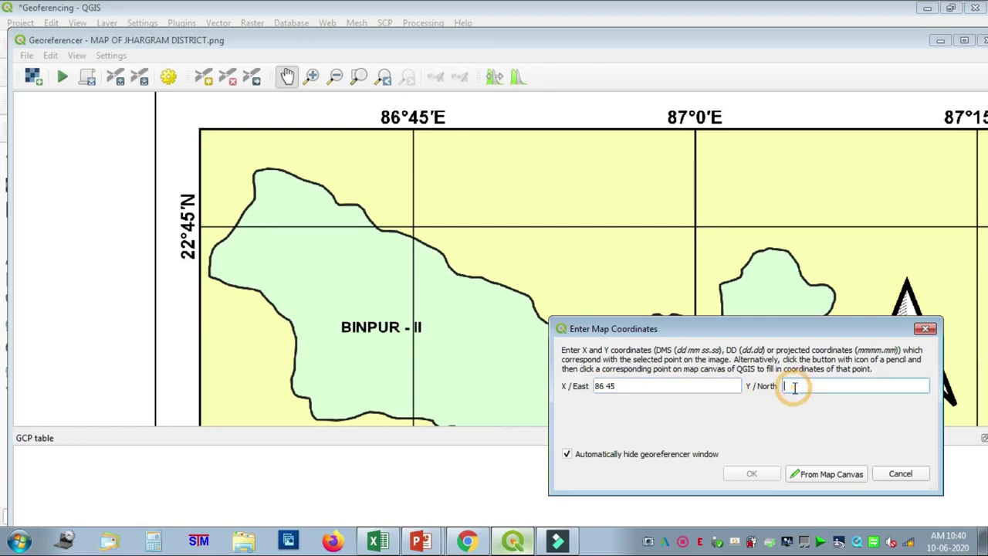
type("22 45")
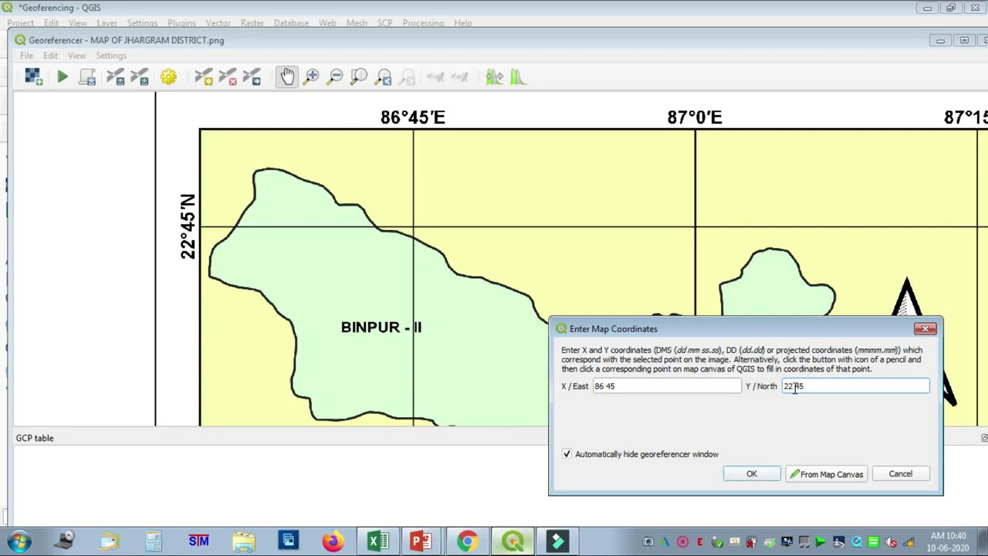
left_click(762, 479)
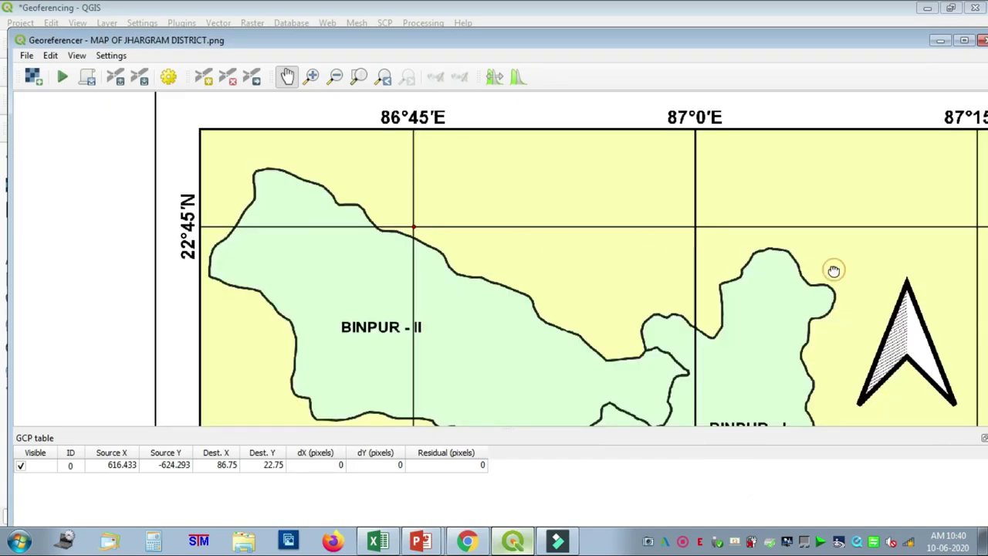
Step: Place a second control point on the 87°15'E and 22°45'N grid intersection near the map's northeast corner
left_click_drag(833, 269, 165, 258)
left_click_drag(297, 197, 371, 306)
scroll(370, 306, "up", 1)
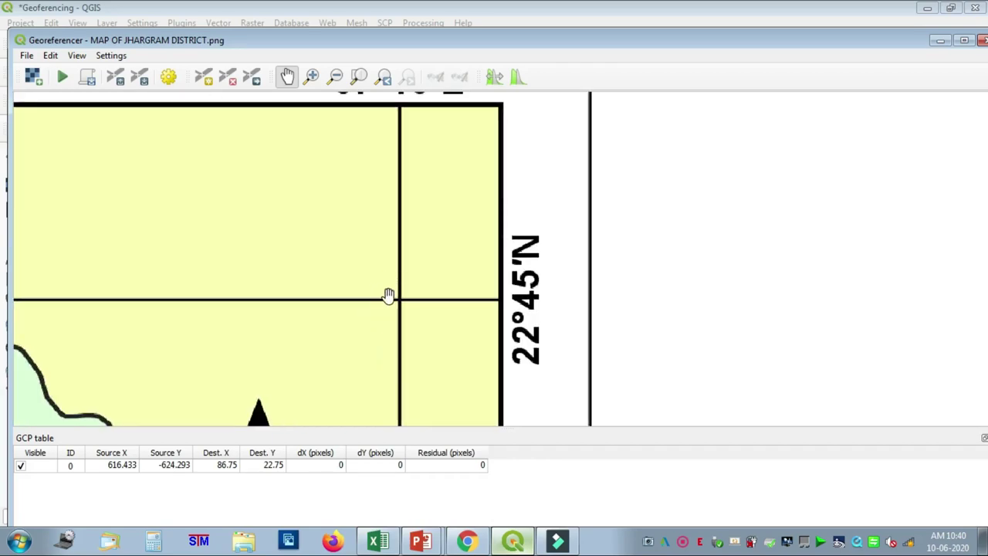
scroll(388, 296, "up", 1)
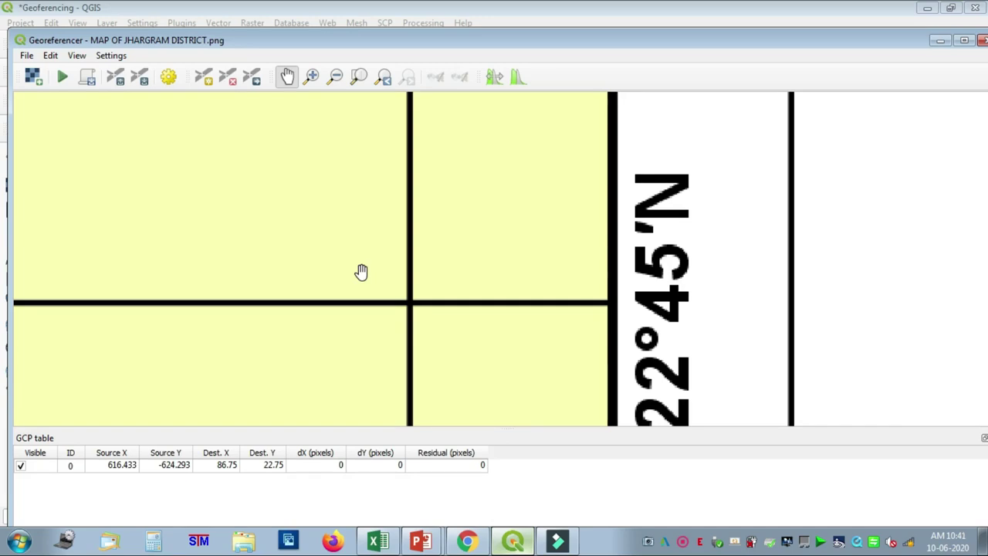
left_click(205, 77)
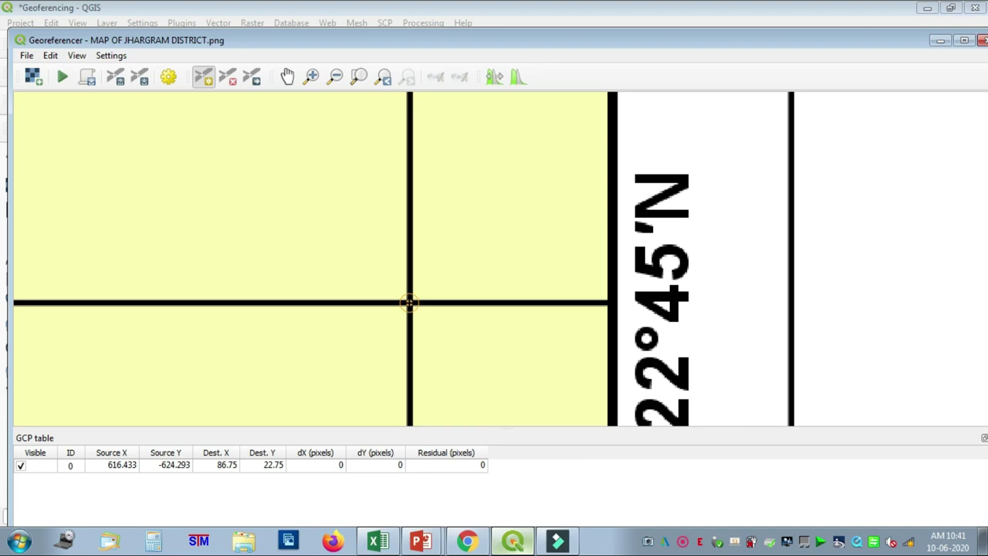
left_click(410, 302)
Step: Assign the second control point the map coordinates X/East 87 15 and Y/North 22 45
left_click(609, 382)
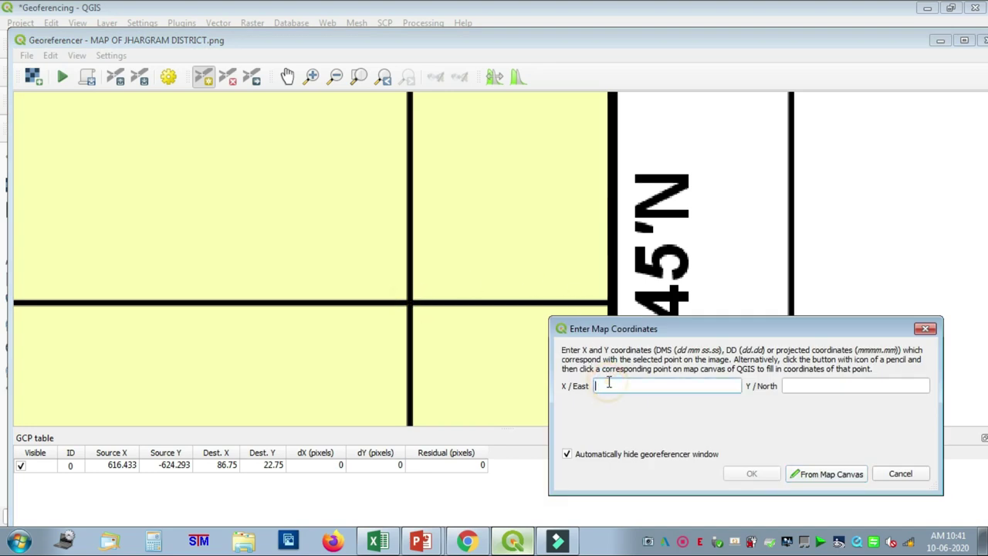
left_click(287, 76)
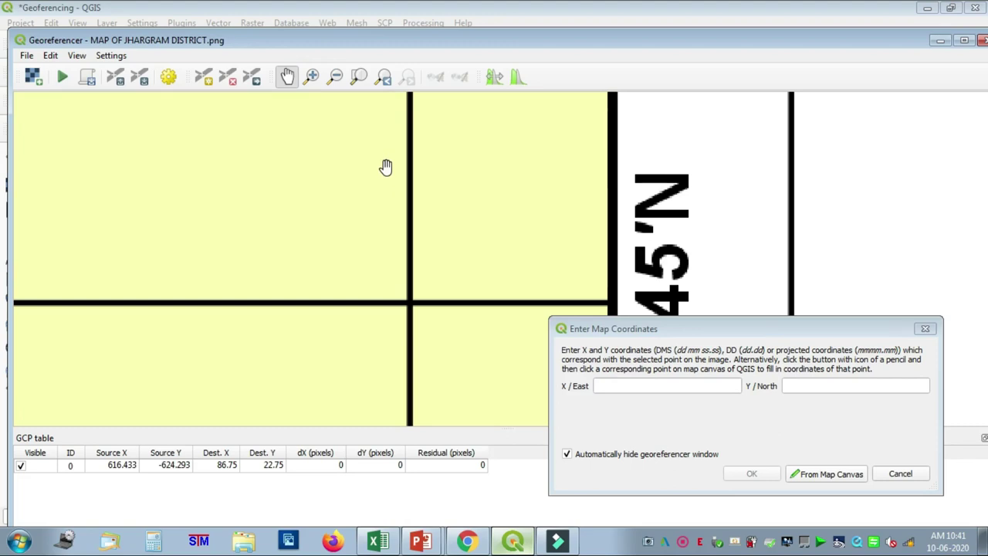
scroll(386, 165, "down", 1)
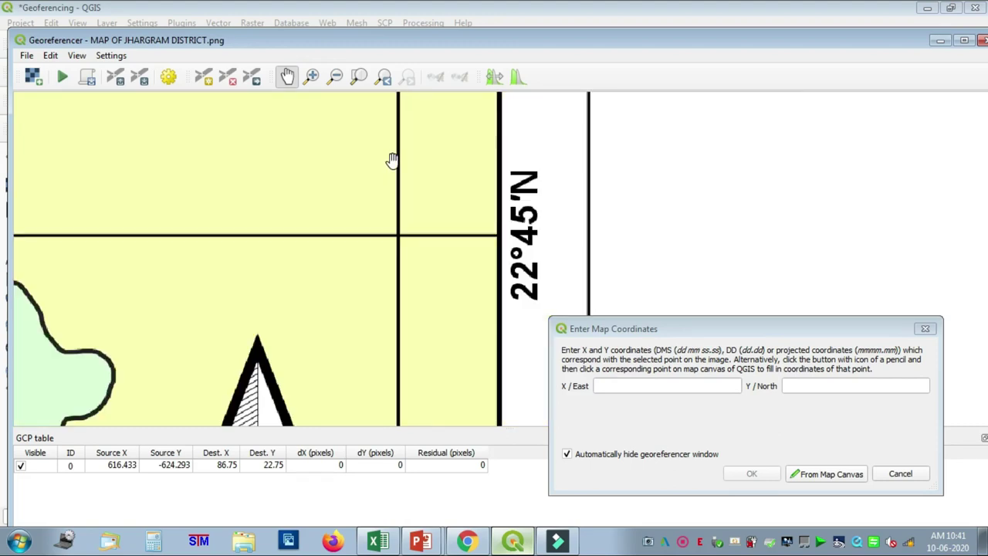
scroll(392, 160, "down", 2)
left_click_drag(409, 151, 412, 253)
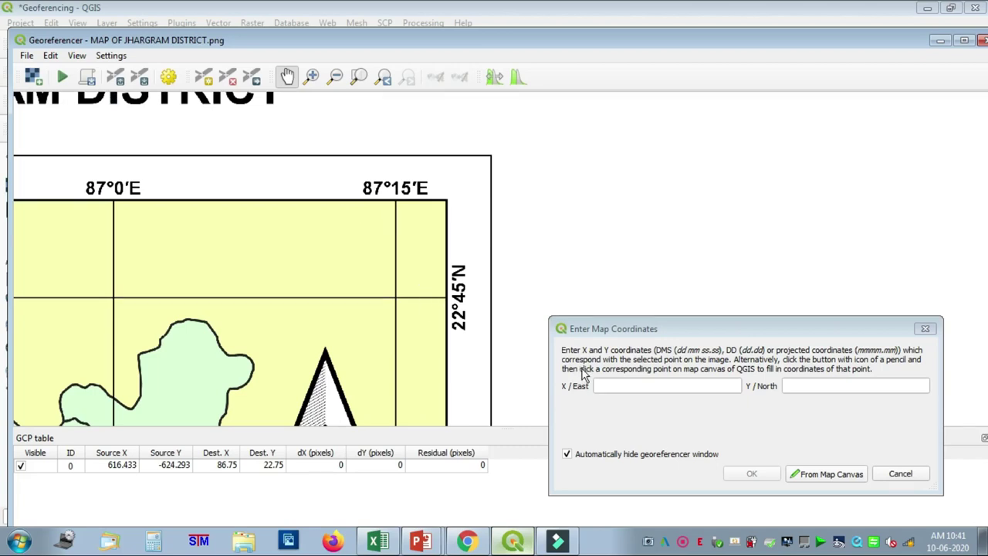
left_click(604, 386)
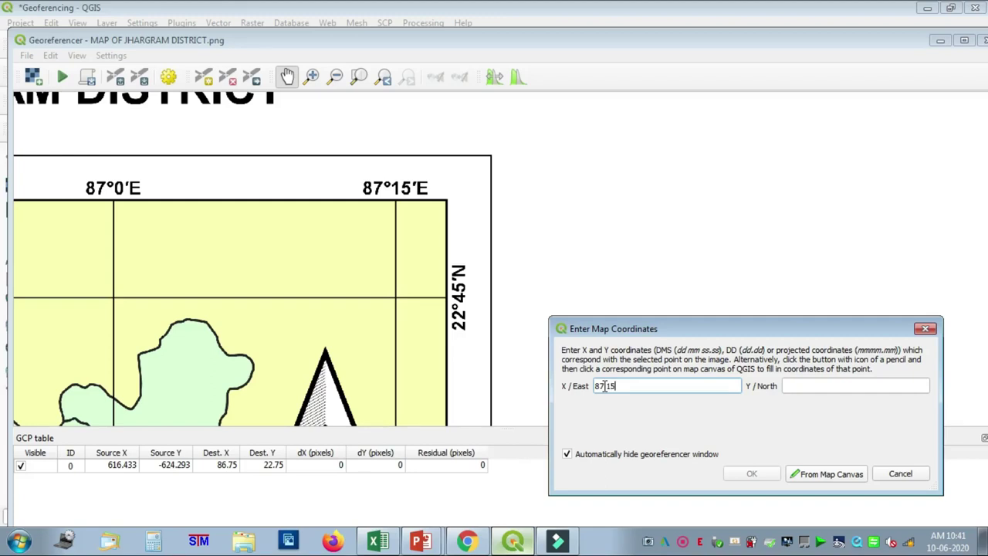
left_click(798, 385)
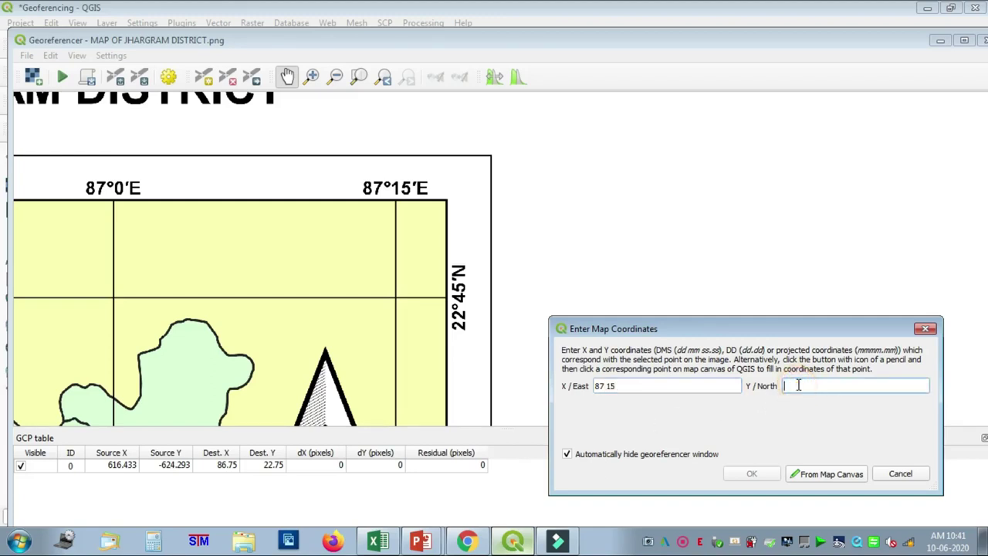
type("22 45")
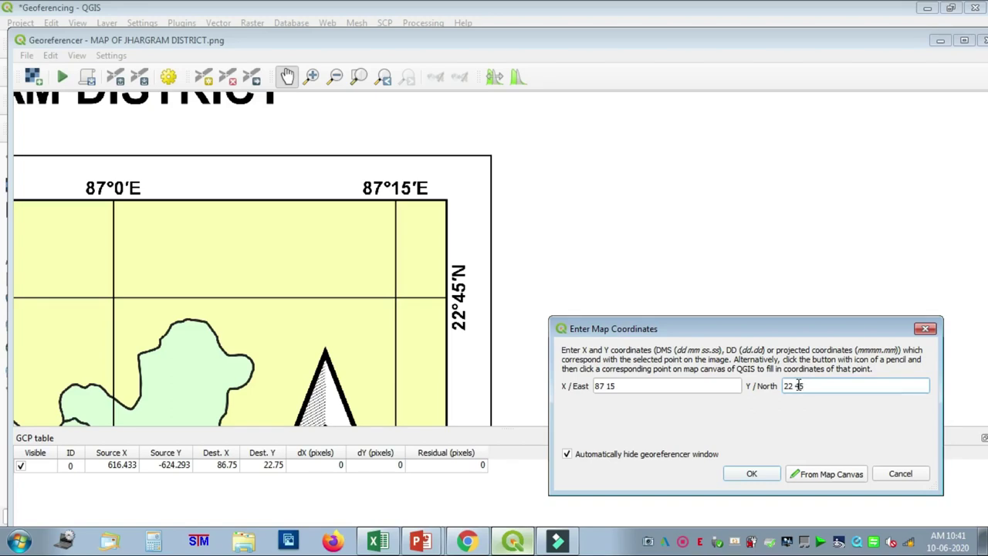
left_click(757, 474)
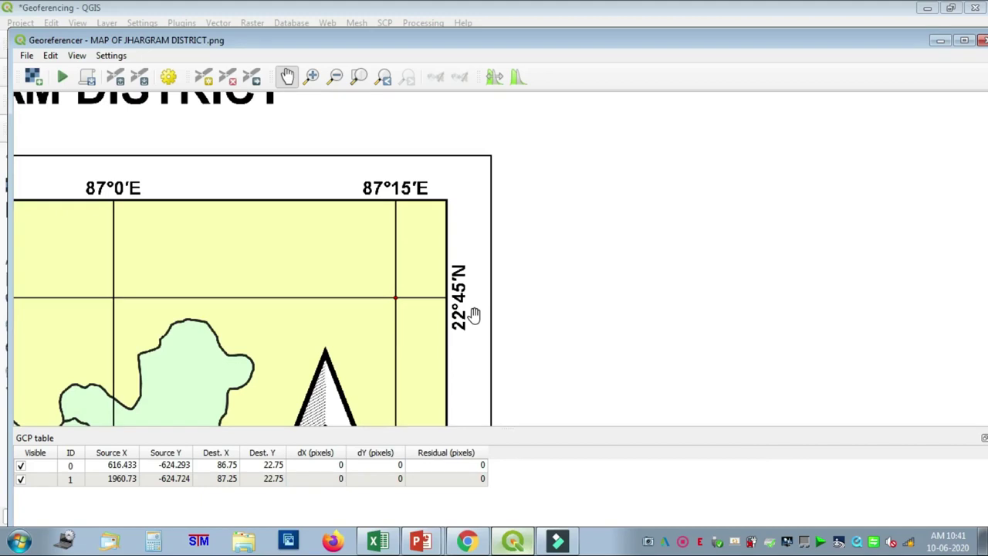
Step: Place a third control point on the 87°15'E and 22°0'N grid intersection east of Narayangarh
scroll(443, 344, "down", 1)
left_click_drag(436, 322, 508, 232)
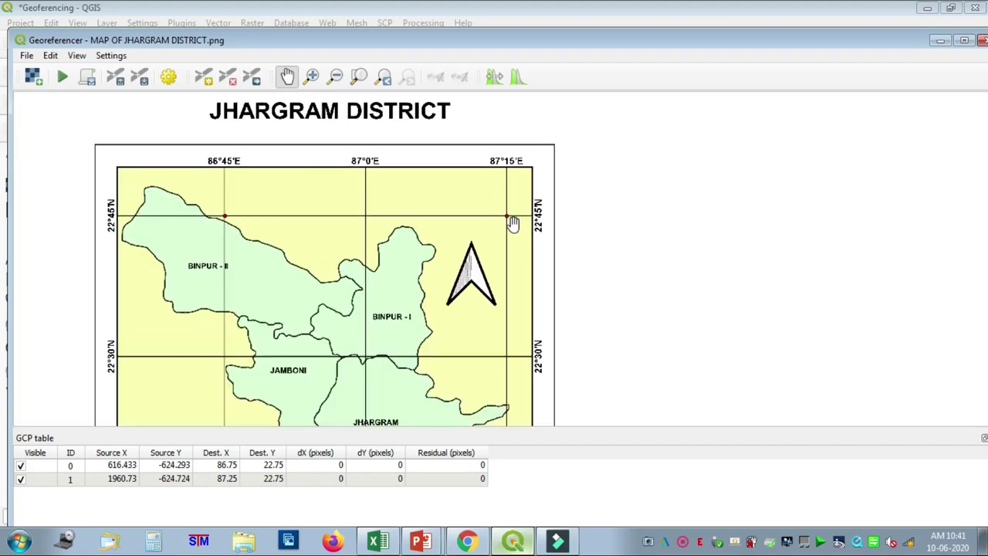
left_click_drag(430, 347, 461, 139)
left_click_drag(540, 313, 470, 183)
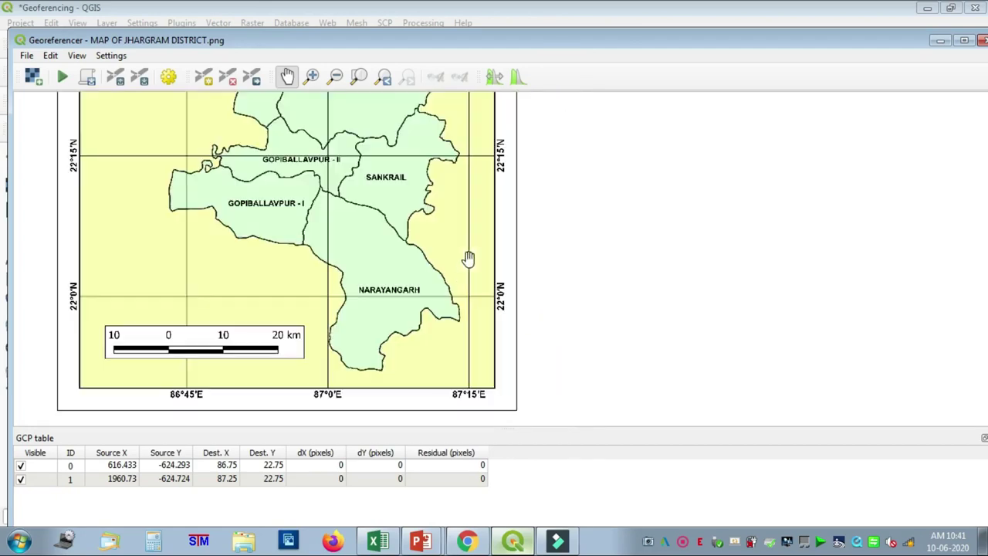
scroll(470, 313, "up", 2)
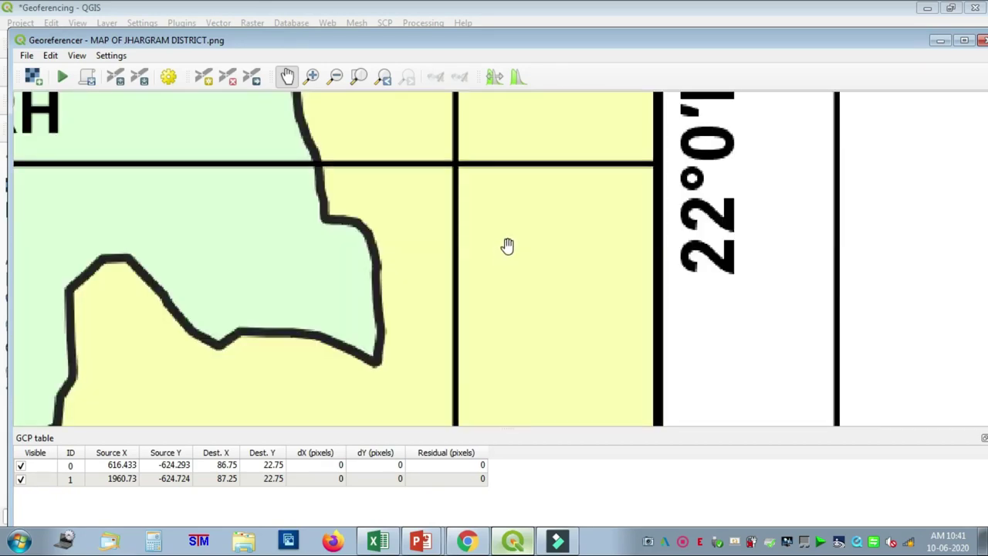
left_click_drag(455, 166, 449, 320)
scroll(490, 306, "up", 1)
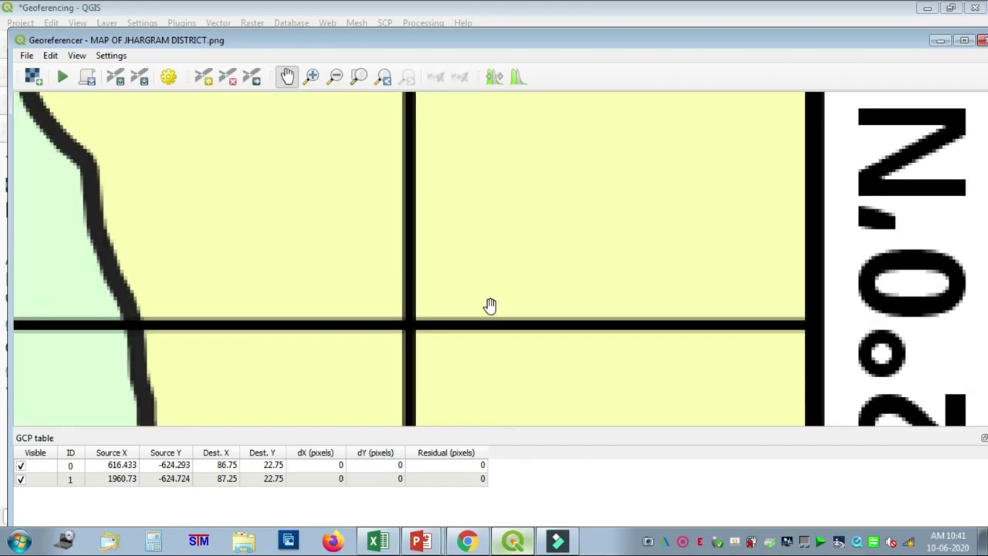
left_click(203, 77)
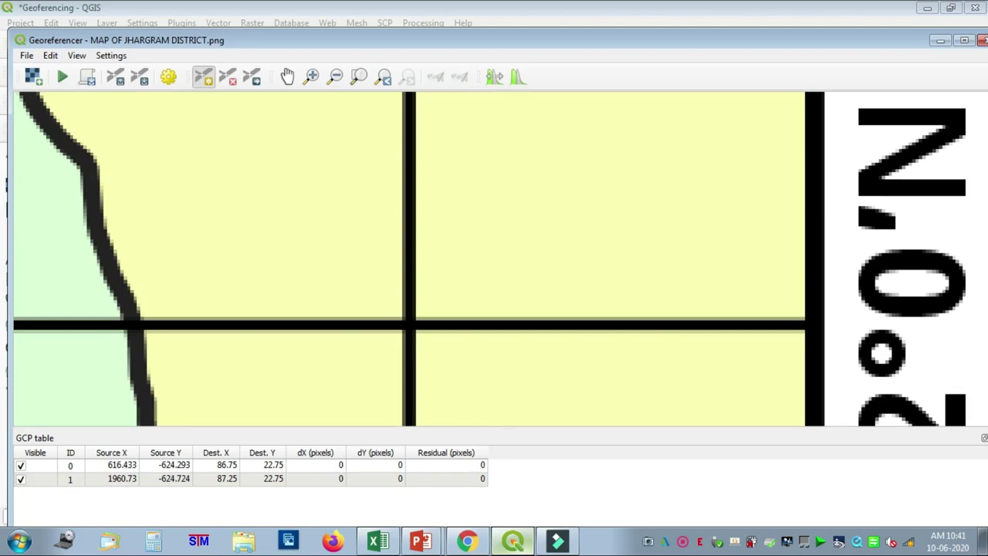
left_click(409, 324)
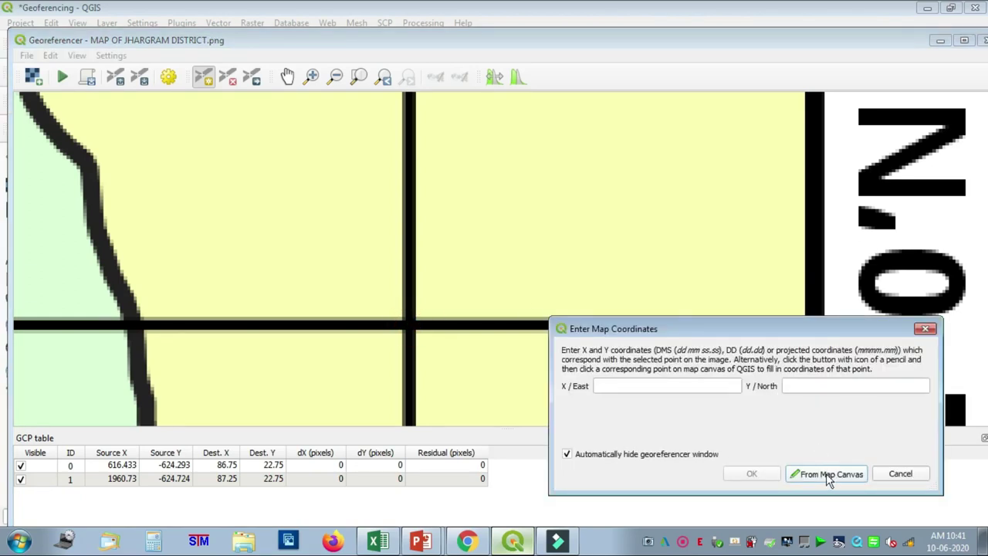
Step: Assign the third control point the map coordinates X/East 87 15 and Y/North 22
left_click(287, 76)
scroll(514, 238, "down", 2)
left_click_drag(512, 264, 362, 139)
scroll(369, 232, "down", 1)
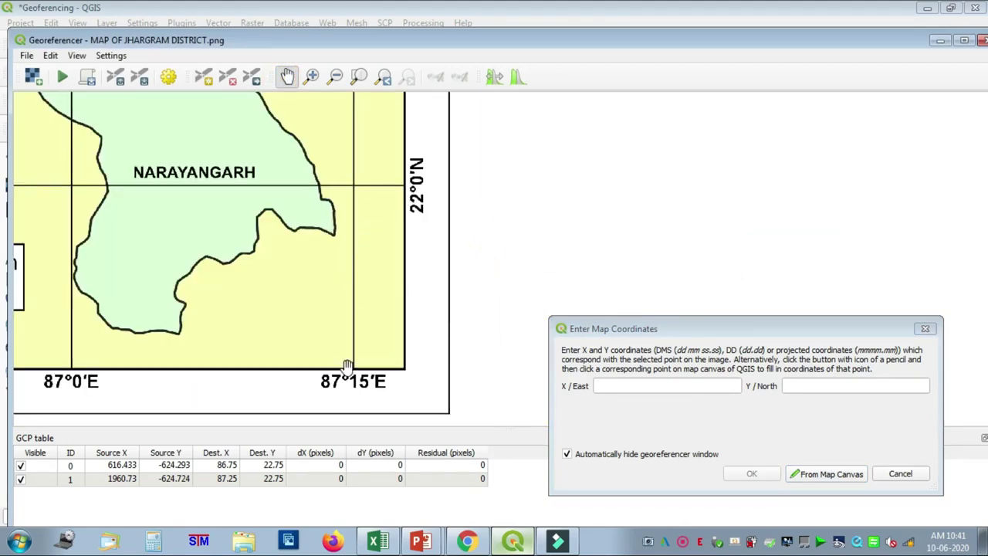
left_click(621, 387)
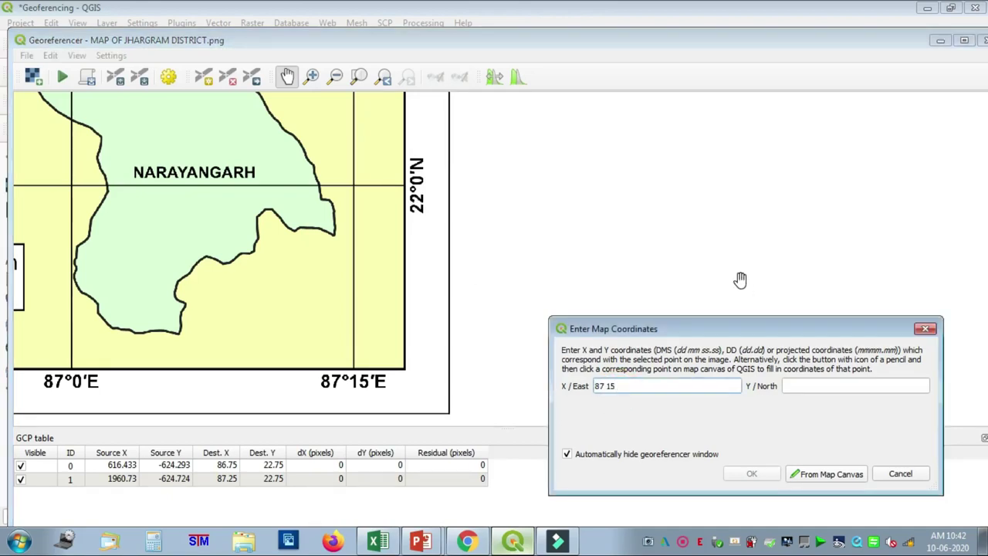
left_click(797, 385)
type("22")
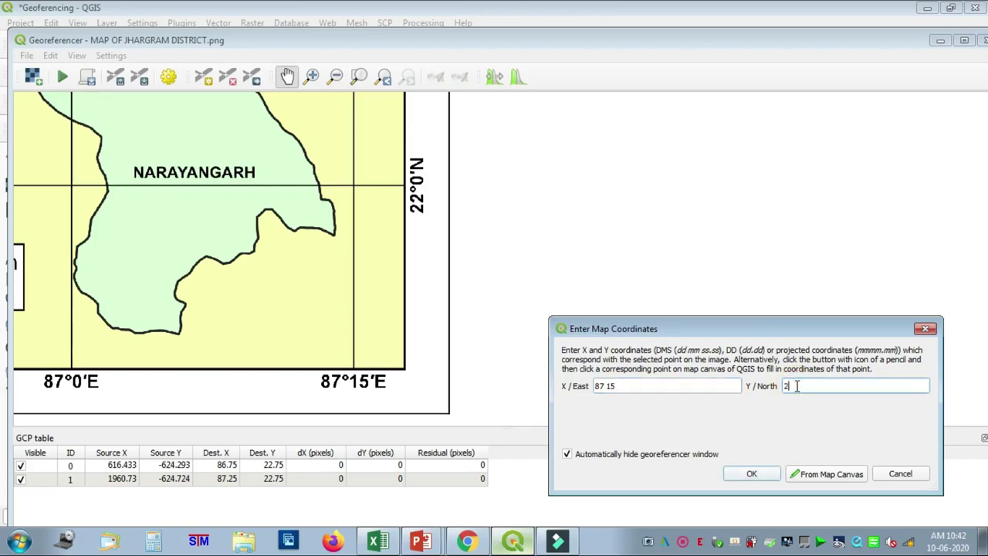
left_click(752, 474)
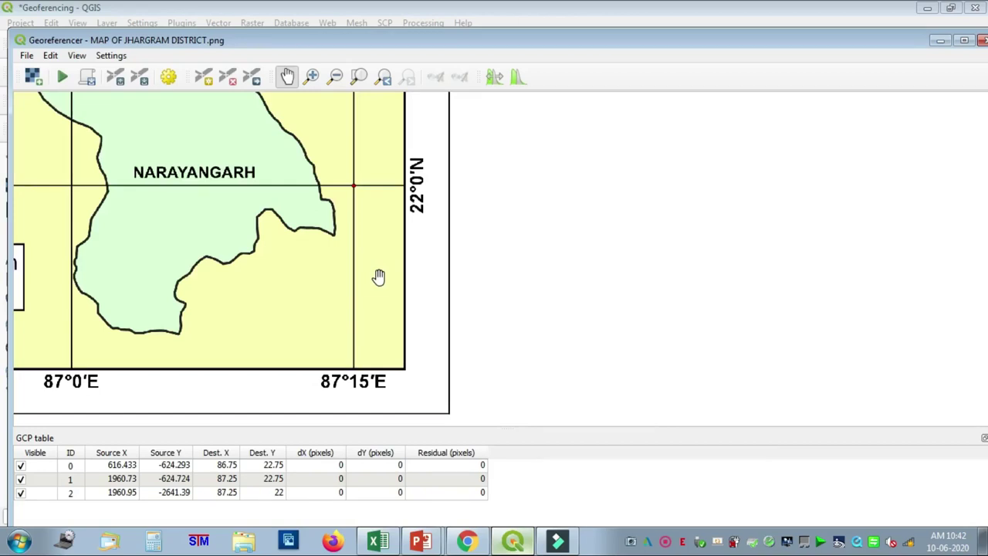
Step: Place a fourth control point on the 86°45'E and 22°0'N grid intersection above the scale bar
left_click_drag(273, 253, 919, 279)
scroll(467, 254, "down", 2)
scroll(436, 276, "up", 5)
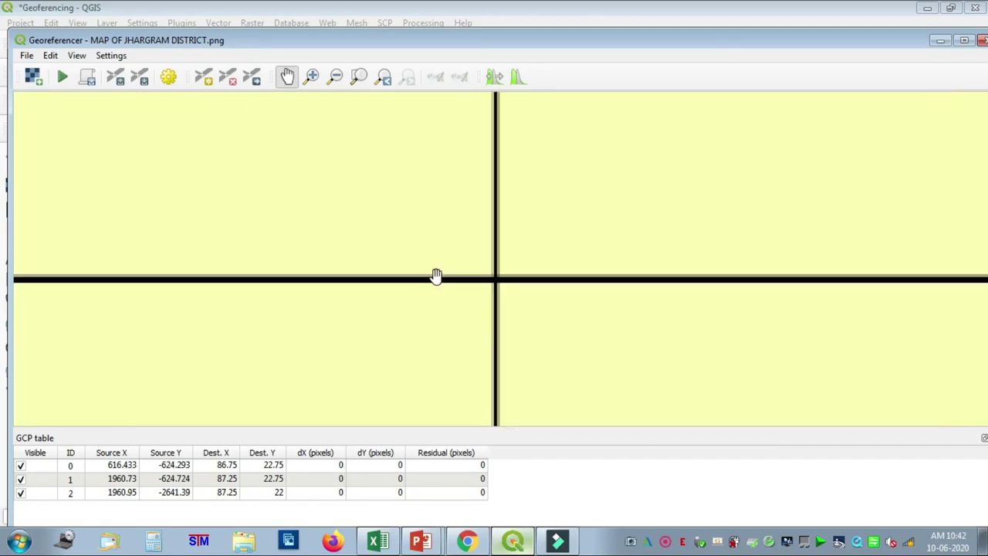
scroll(546, 280, "up", 1)
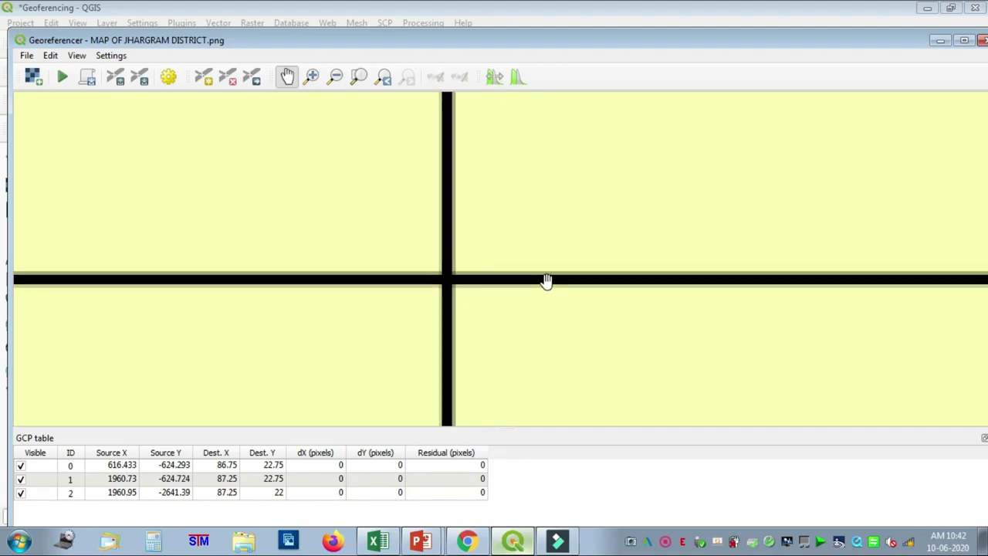
left_click_drag(547, 281, 398, 223)
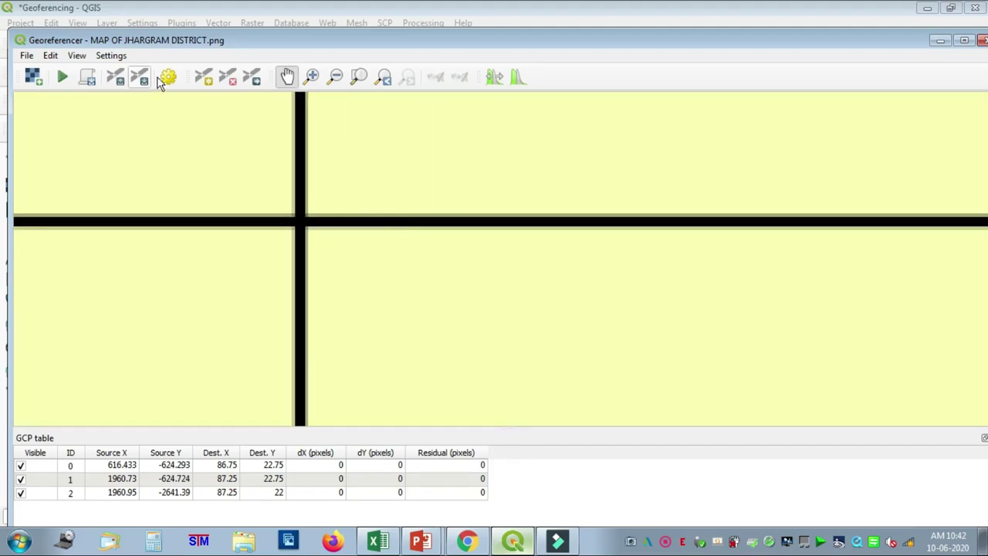
left_click(206, 75)
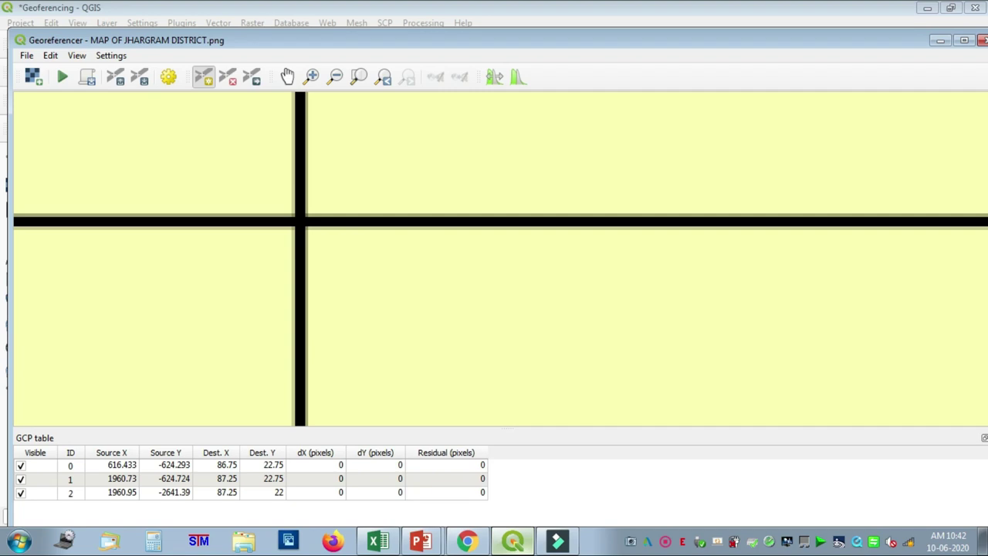
left_click(300, 222)
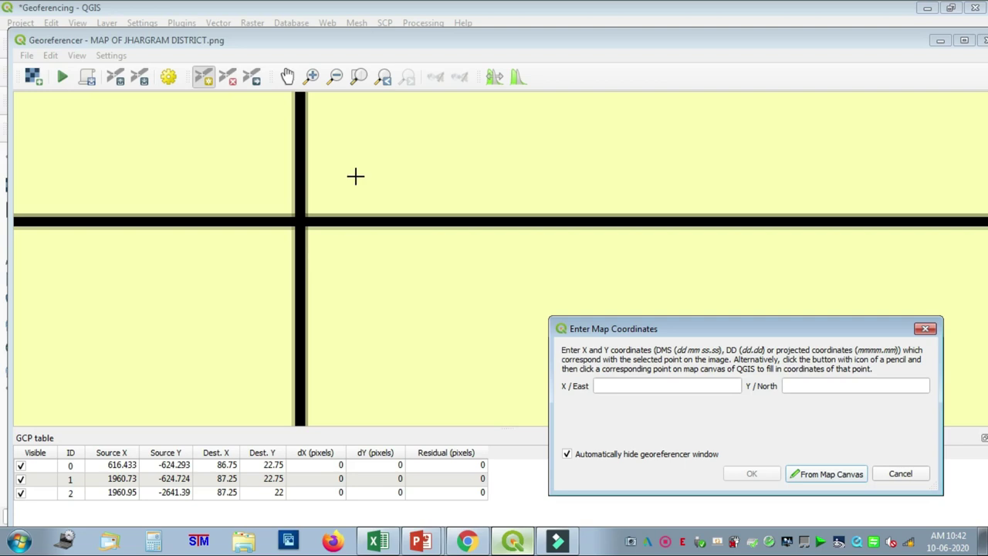
Step: Assign the fourth control point the map coordinates X/East 86 45 and Y/North 22
left_click(288, 76)
scroll(459, 209, "down", 2)
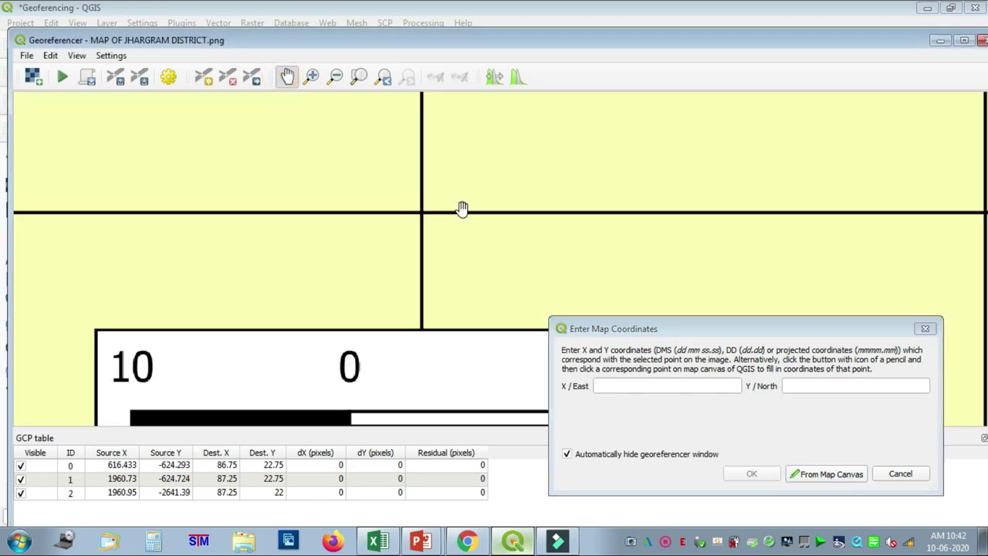
scroll(405, 269, "down", 1)
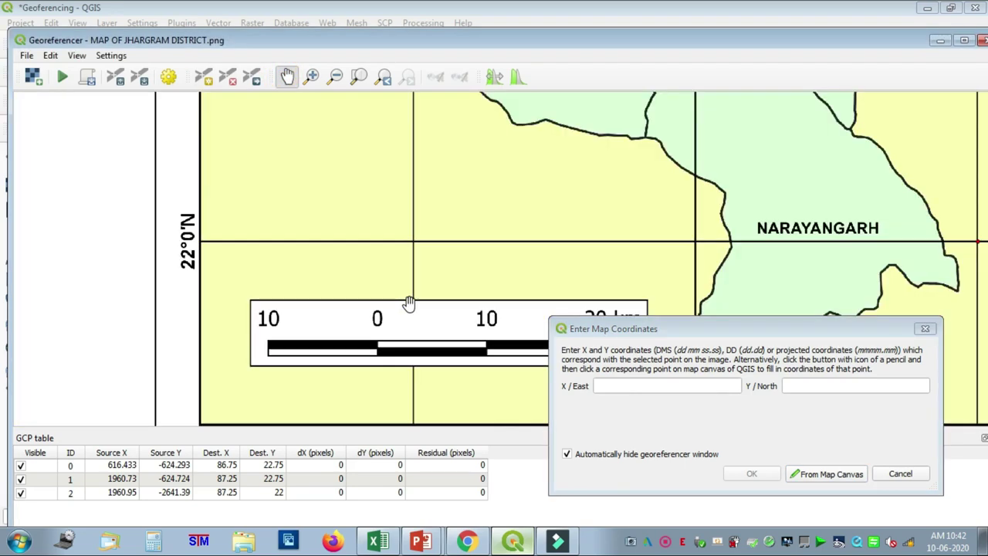
left_click_drag(413, 304, 363, 210)
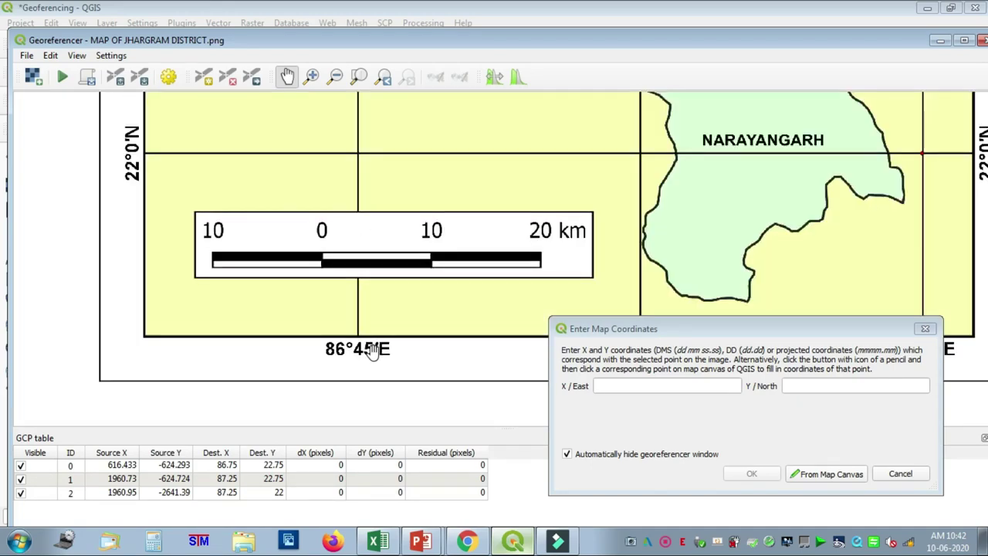
left_click(608, 388)
type("86 45")
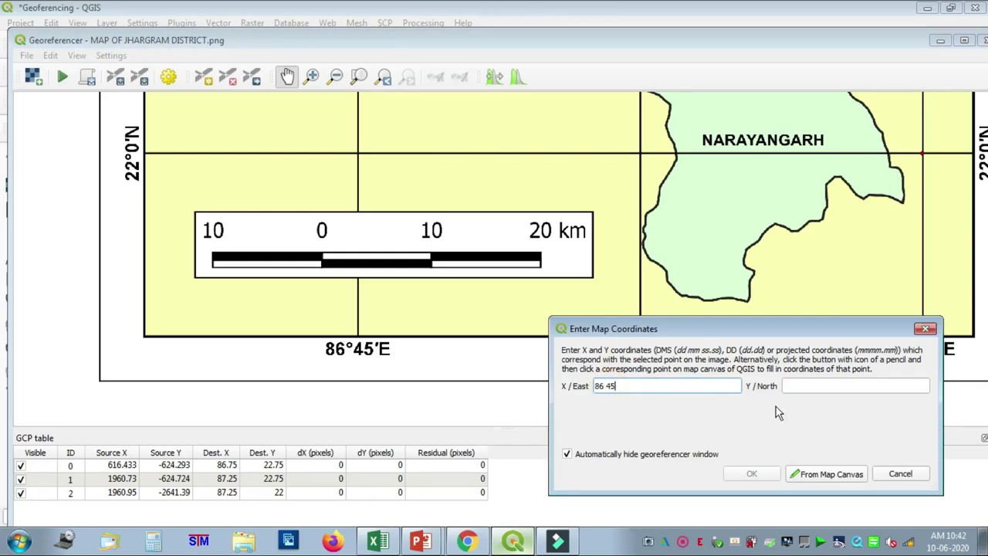
left_click(850, 379)
type("22")
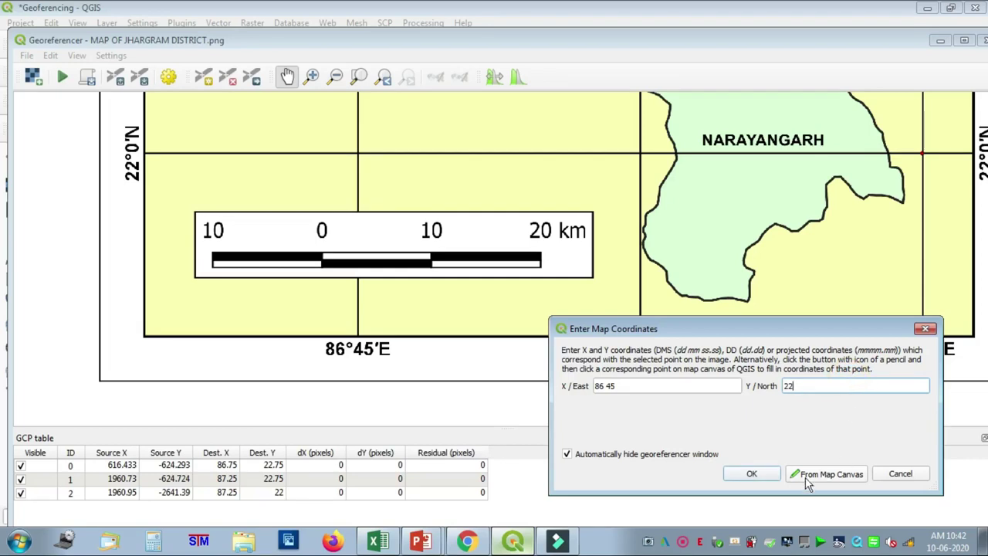
left_click(765, 478)
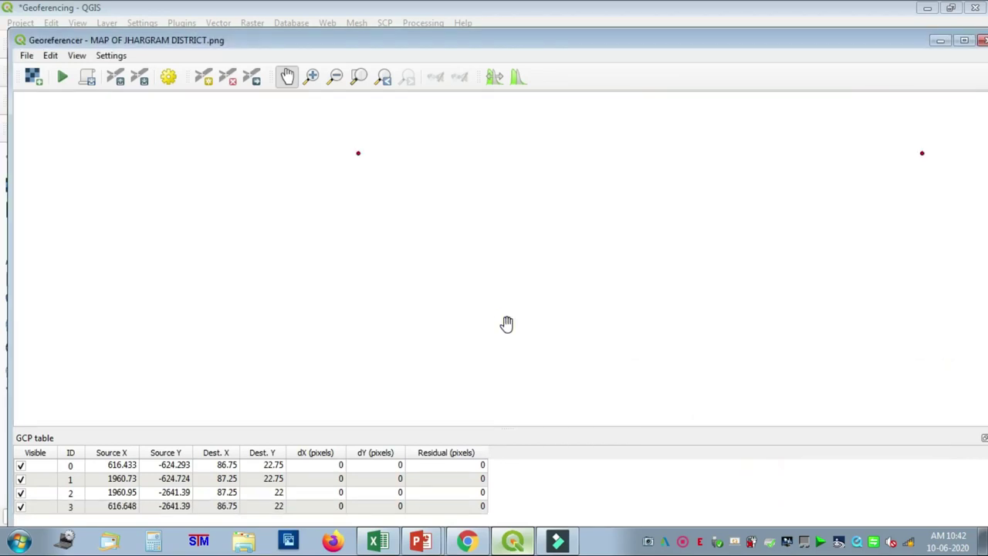
Step: Check the four control points on the map against their destination coordinates in the GCP table
scroll(521, 261, "down", 2)
left_click_drag(578, 224, 332, 341)
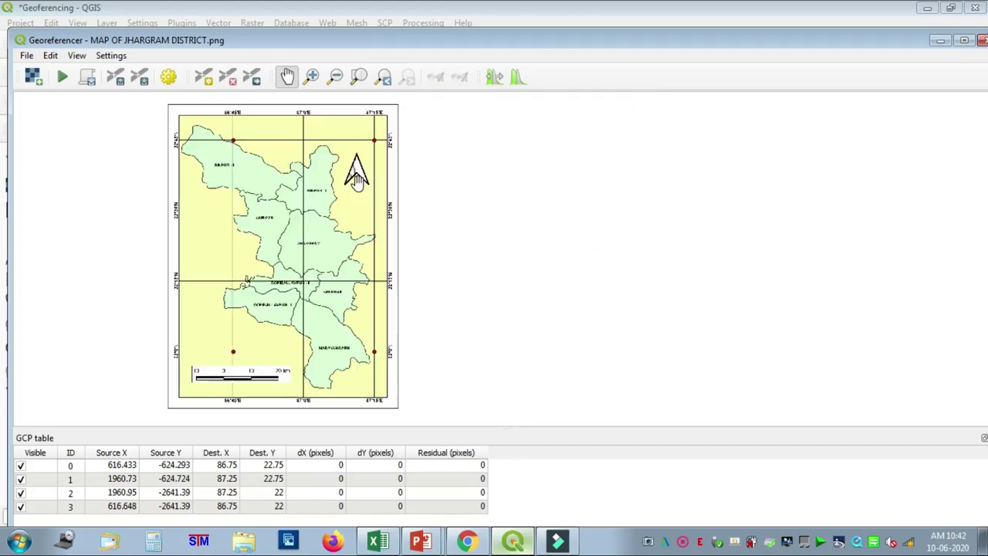
scroll(231, 145, "up", 2)
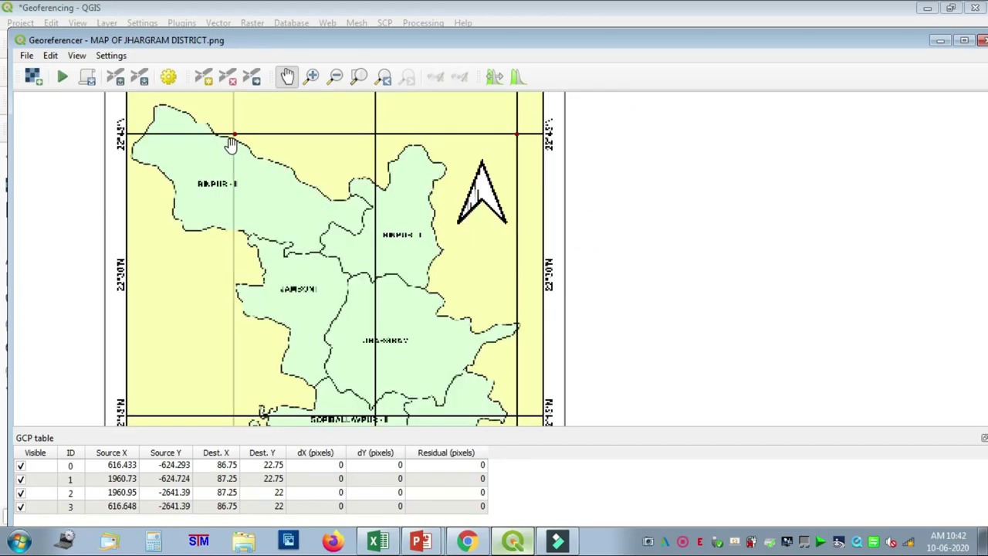
left_click_drag(231, 145, 354, 301)
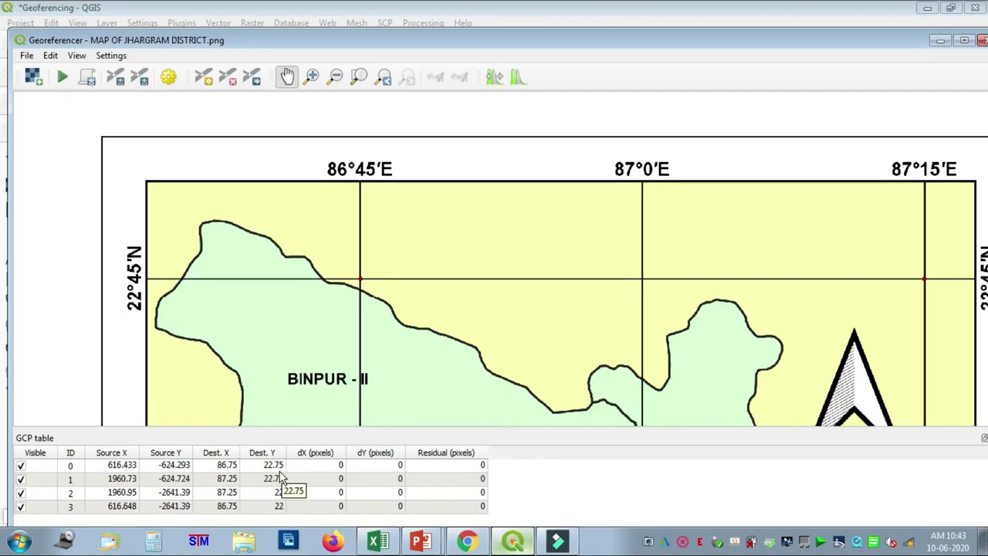
left_click_drag(440, 335, 51, 328)
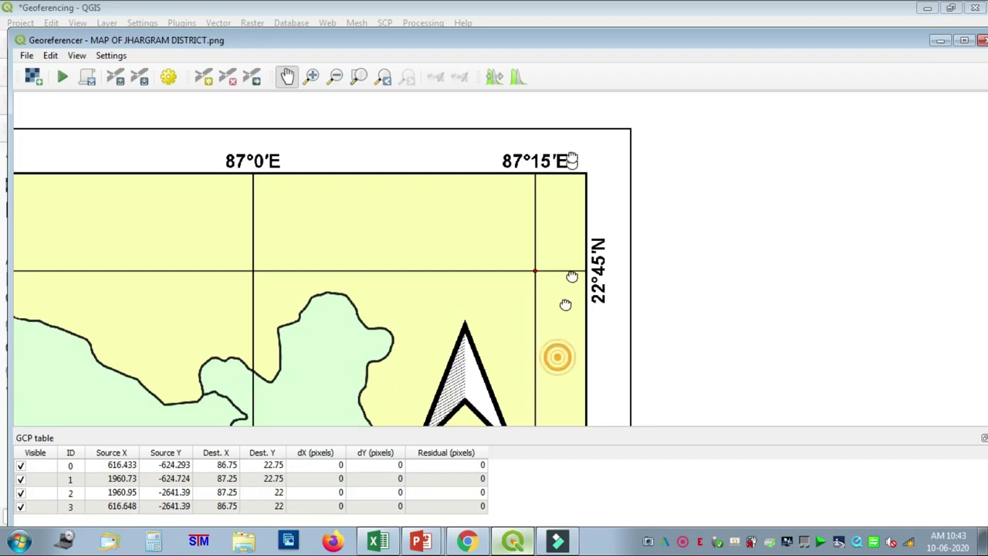
scroll(606, 324, "down", 3)
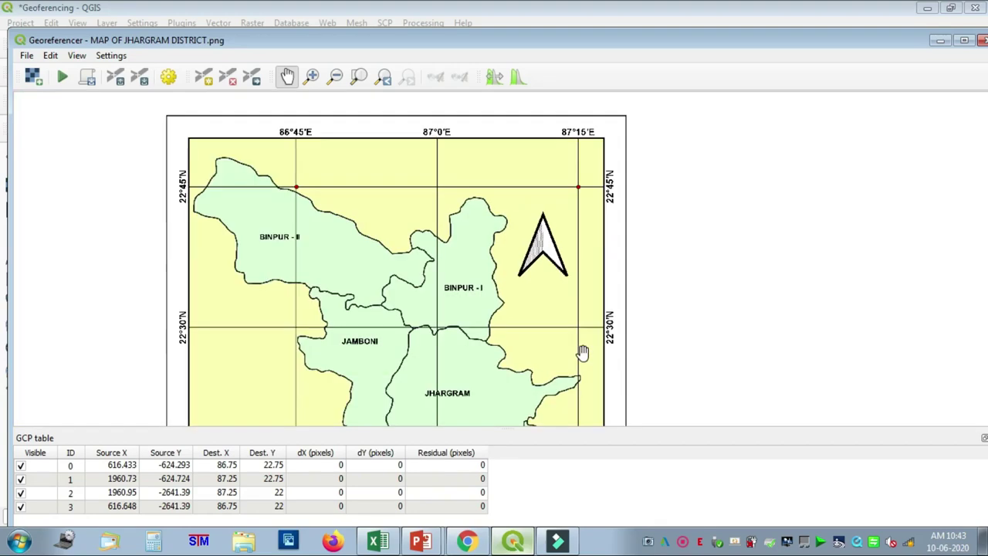
scroll(594, 348, "up", 1)
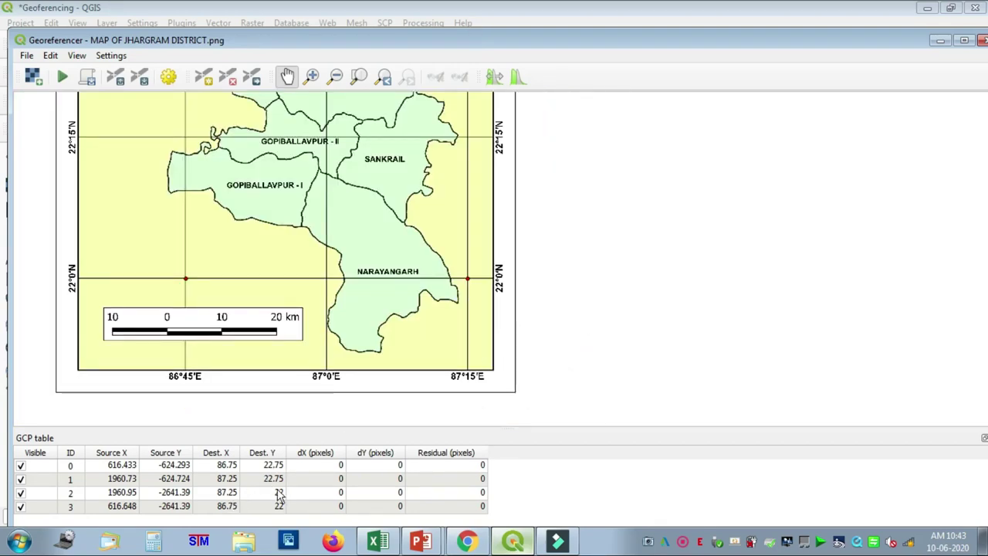
Step: Inspect the control points on the 22°0'N gridline up close, including the one at 86°45'E above the scale bar
scroll(491, 300, "up", 3)
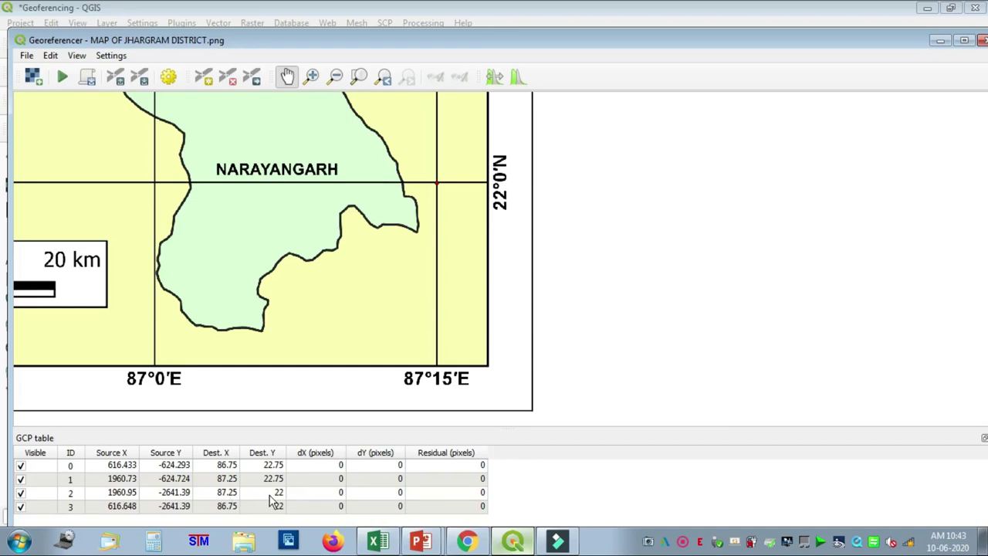
left_click_drag(183, 287, 763, 316)
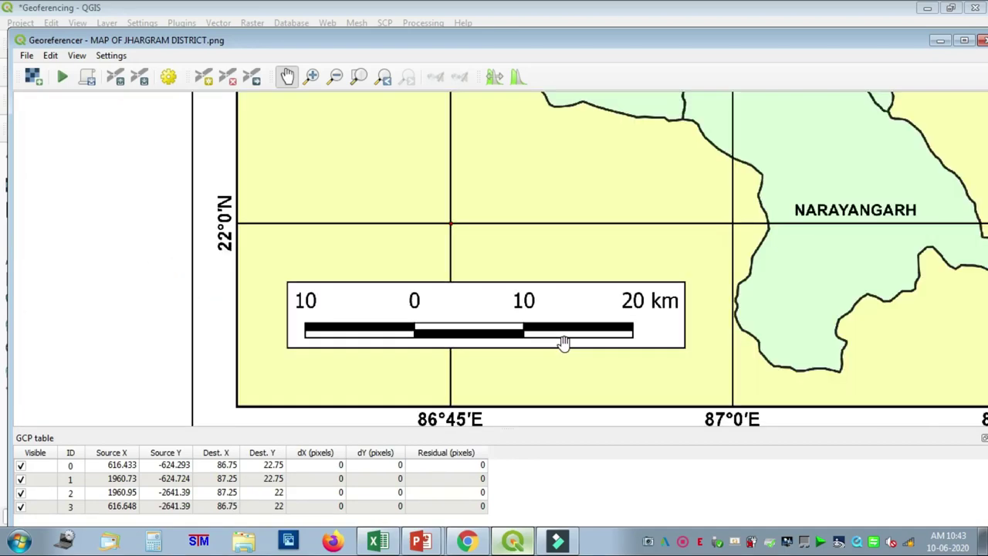
left_click_drag(386, 335, 371, 300)
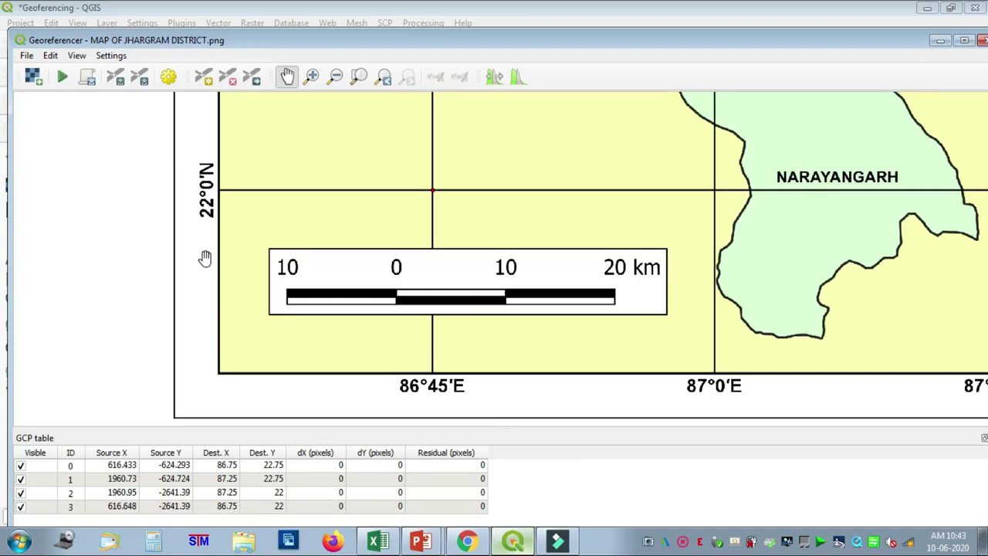
scroll(737, 193, "down", 1)
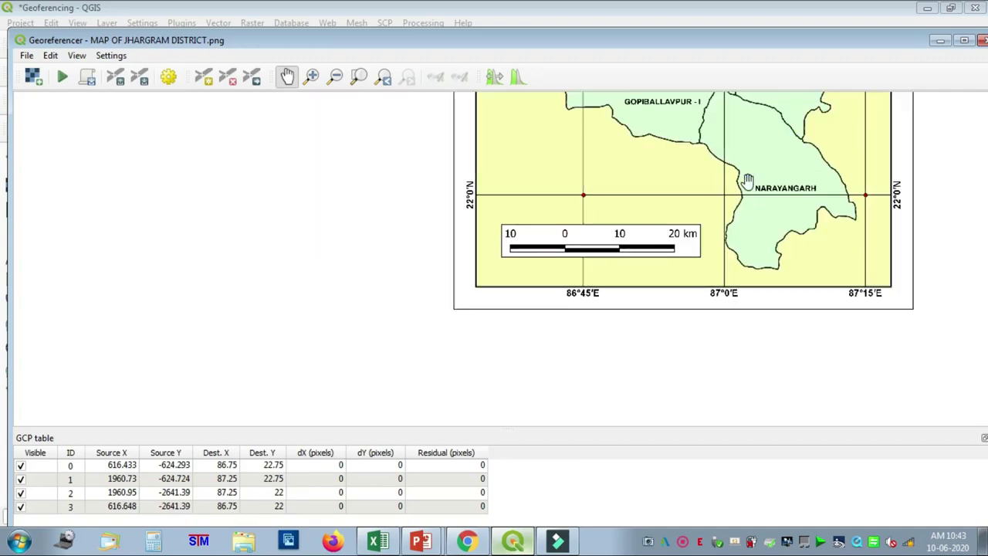
left_click(760, 180)
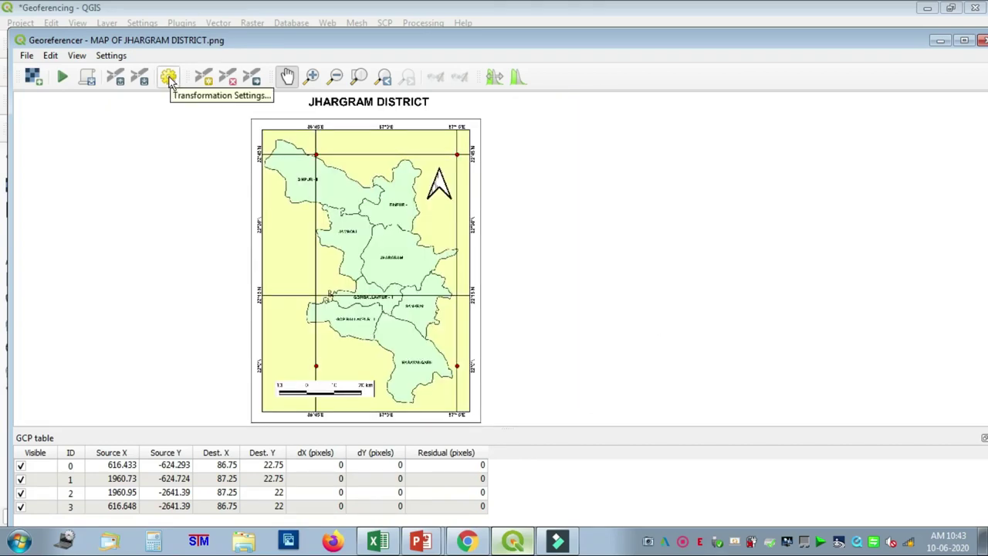
Step: Open the transformation settings and choose Polynomial 1 as the transformation type
left_click(108, 57)
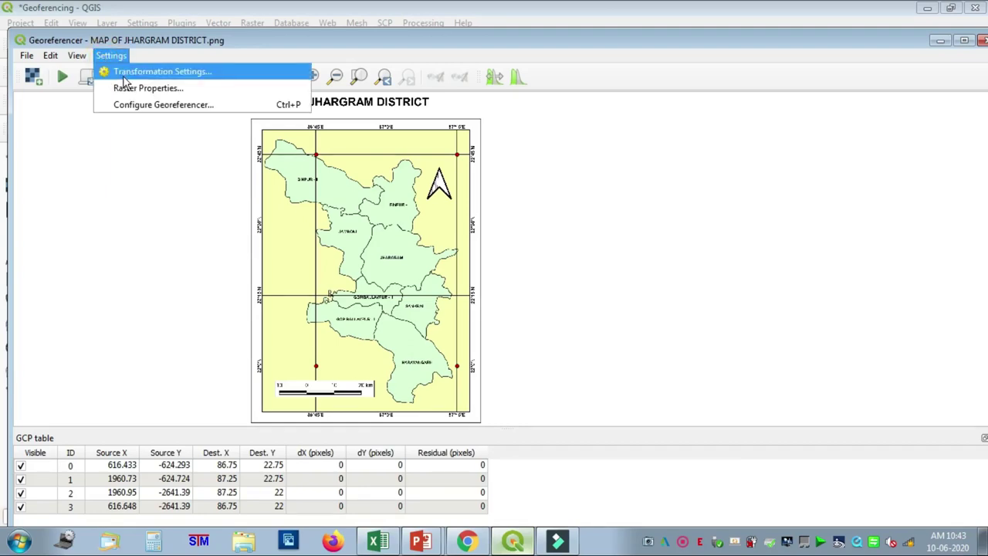
left_click(123, 74)
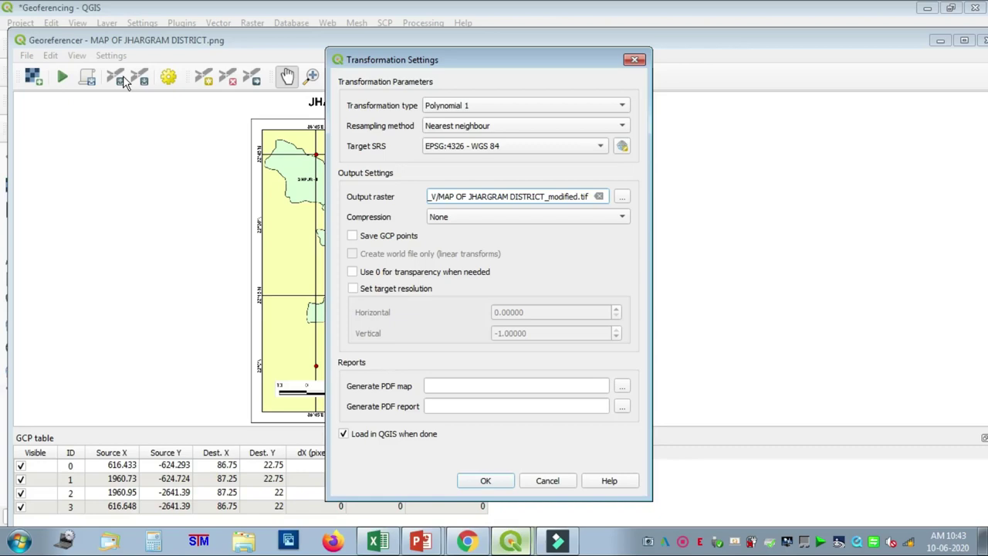
left_click(512, 105)
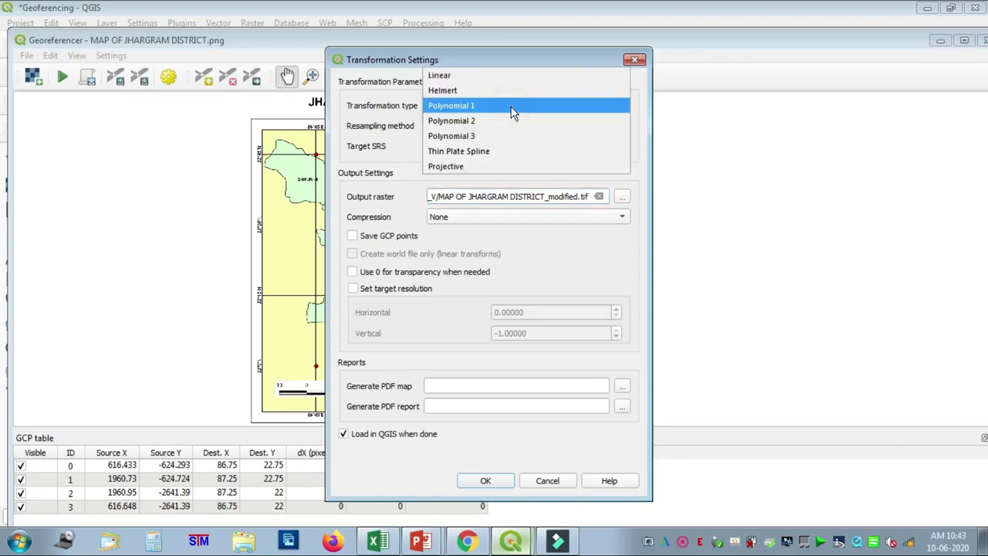
left_click(461, 112)
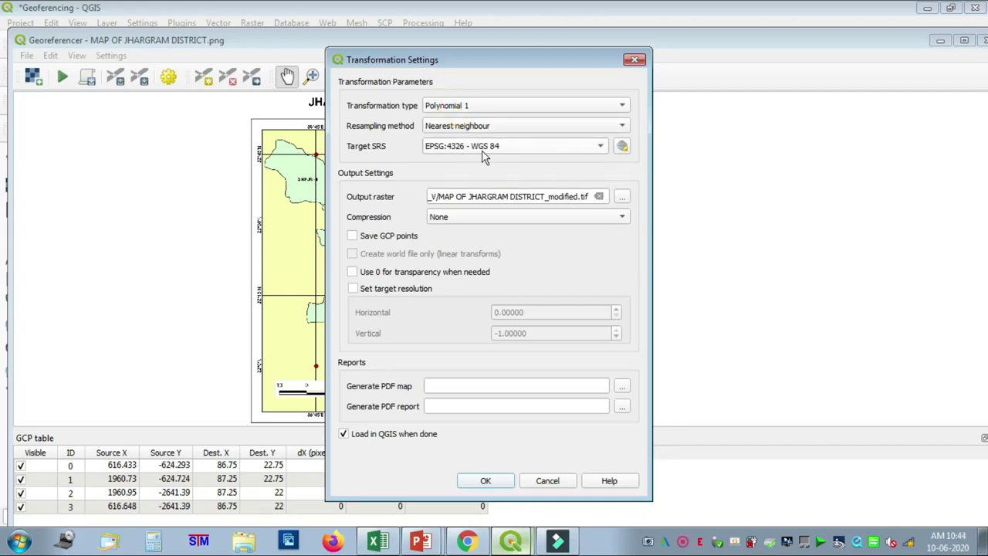
Step: Filter the coordinate reference systems for WGS 84 and set the target SRS to WGS 84 (EPSG:4326)
left_click(622, 149)
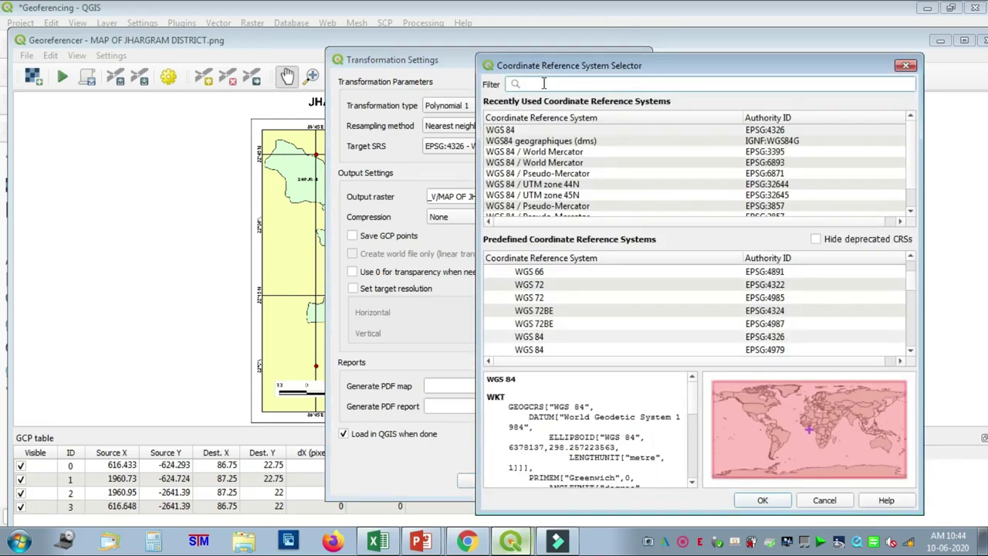
type("WG")
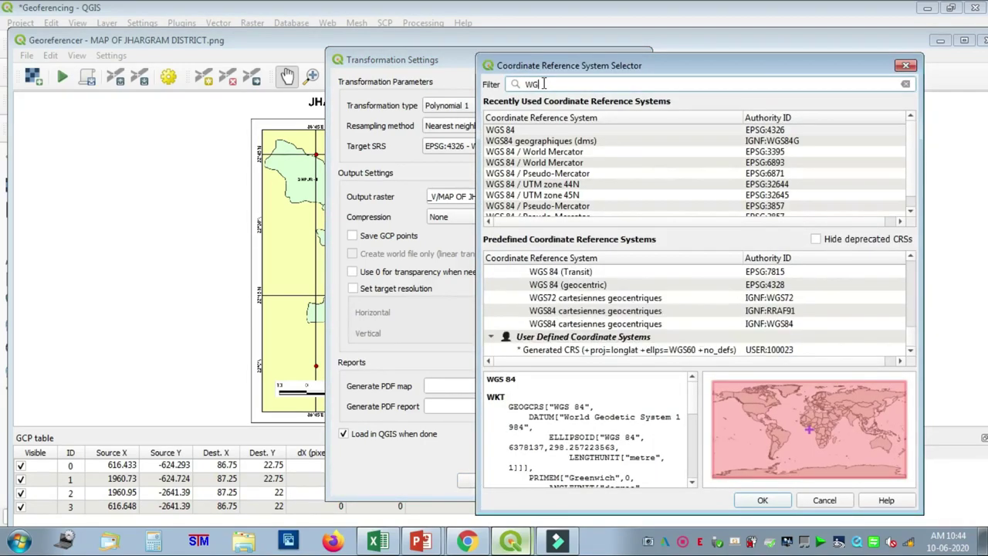
type("S8")
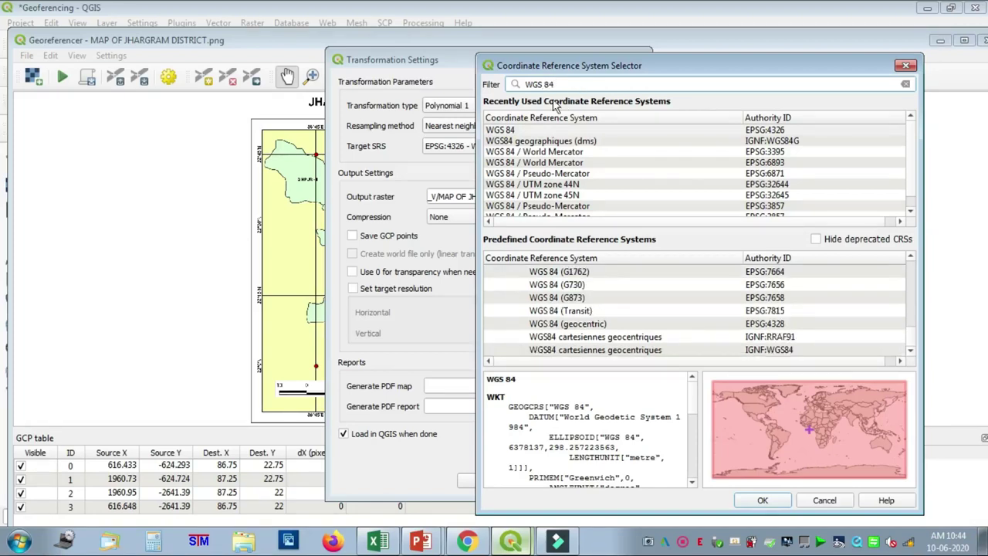
left_click(514, 132)
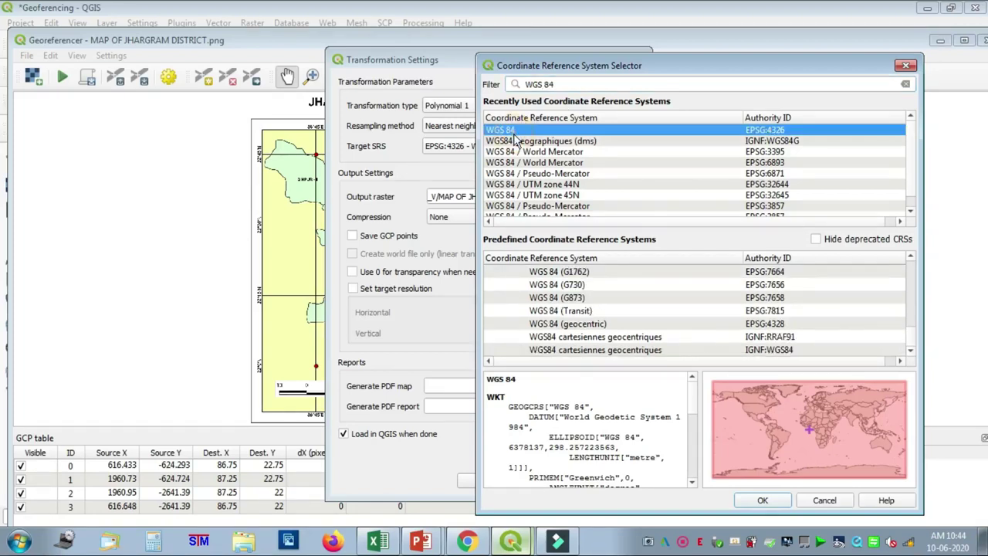
left_click(758, 501)
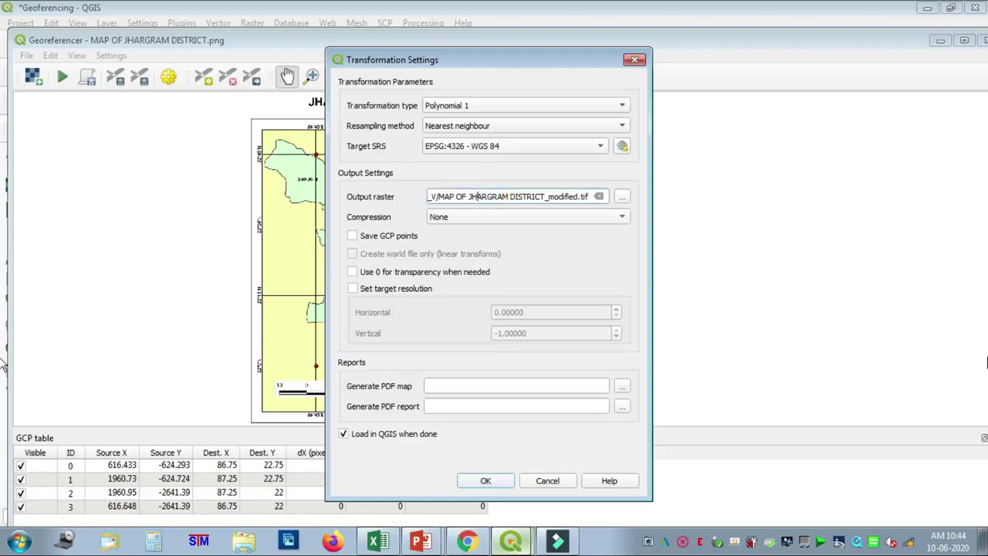
Step: Read through the full output raster path from its folder to the file name
key("Left")
key("Left")
key("Left")
key("Left")
key("Left")
key("Left")
key("Left")
key("Left")
key("Left")
key("Left")
key("Left")
key("Left")
key("Left")
key("Left")
key("Left")
key("Left")
key("Left")
key("Left")
key("Left")
key("Left")
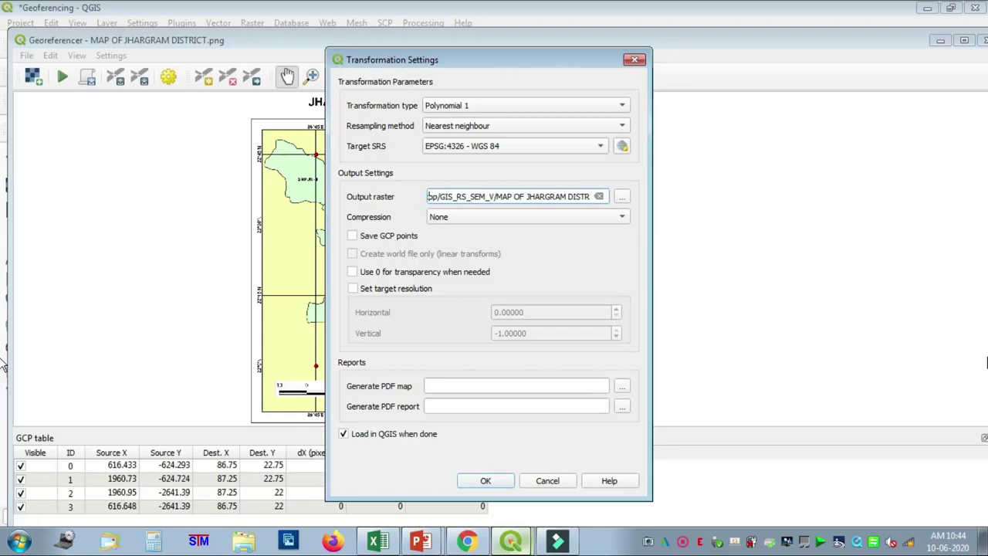
key("Left")
key("Left")
key("Left")
key("Left")
key("Left")
key("Left")
key("Left")
key("Left")
key("Left")
key("Left")
key("Left")
key("Left")
key("Left")
key("Left")
key("Left")
key("Left")
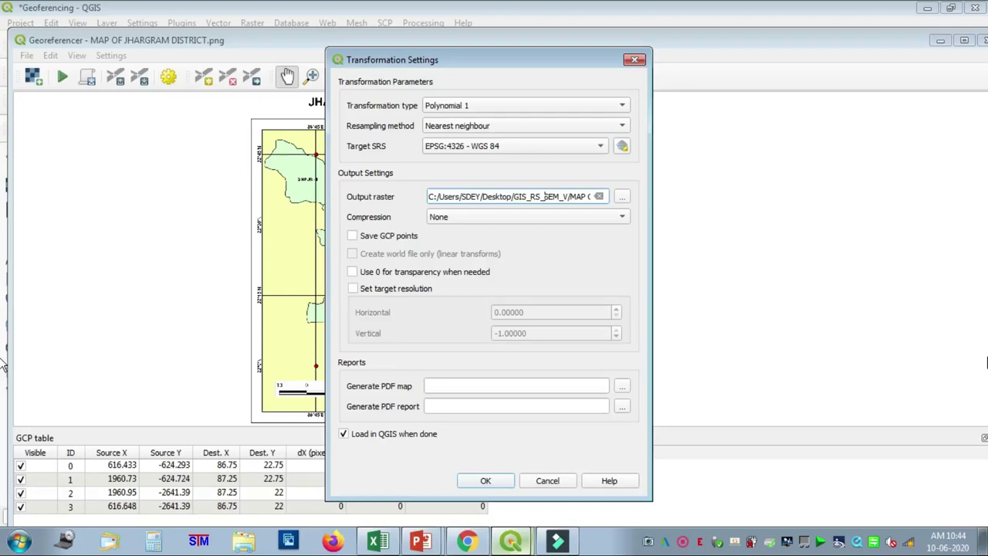
key("Right")
key("Right")
key("Right")
key("Right")
key("Right")
key("Right")
key("Right")
key("Right")
key("Right")
key("Right")
key("Right")
key("Right")
key("Right")
key("Right")
key("Right")
key("Right")
key("Right")
key("Right")
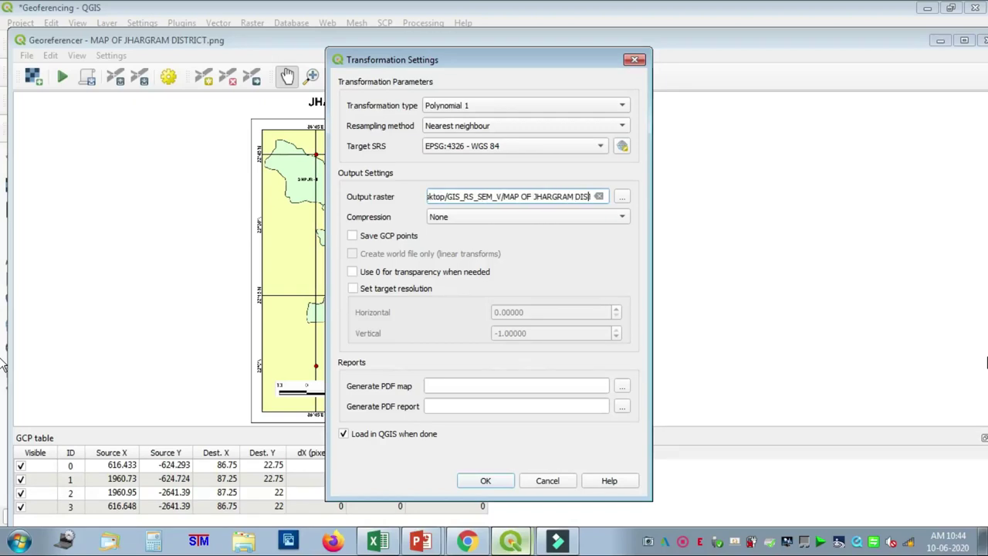
key("Right")
key("Right")
key("Right")
key("Right")
key("Right")
key("Right")
key("Right")
key("Right")
key("Right")
key("Right")
key("Right")
key("Right")
key("Right")
key("Right")
key("Right")
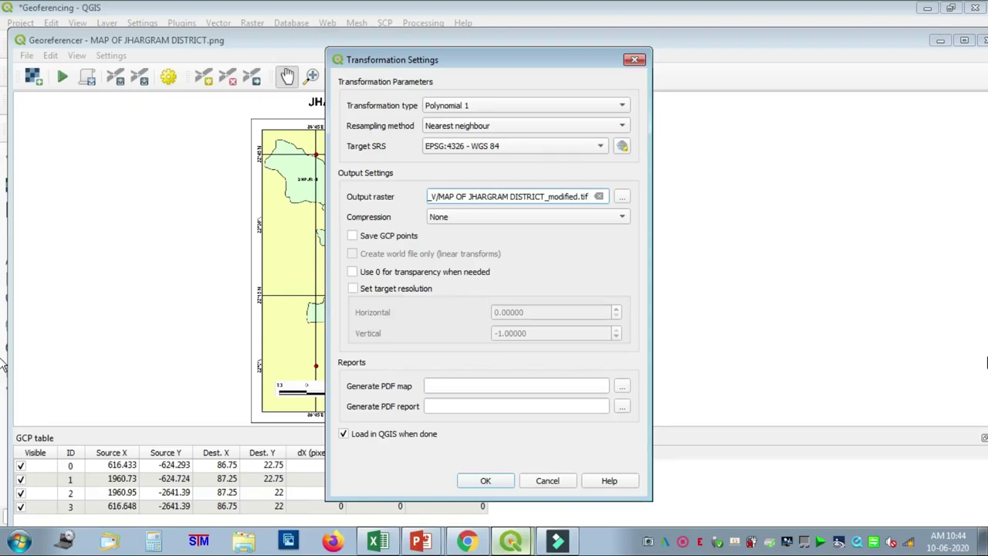
Step: Set the output raster to MAP OF JHARGRAM DISTRICT_modified.tif in the GIS_RS_SEM_V folder and apply the settings with loading in QGIS enabled
left_click(621, 196)
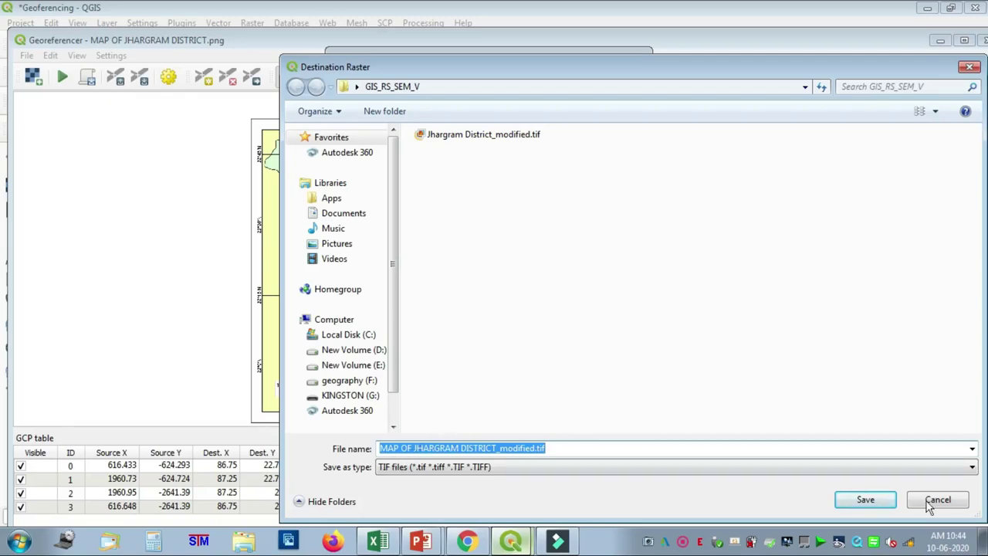
left_click(869, 500)
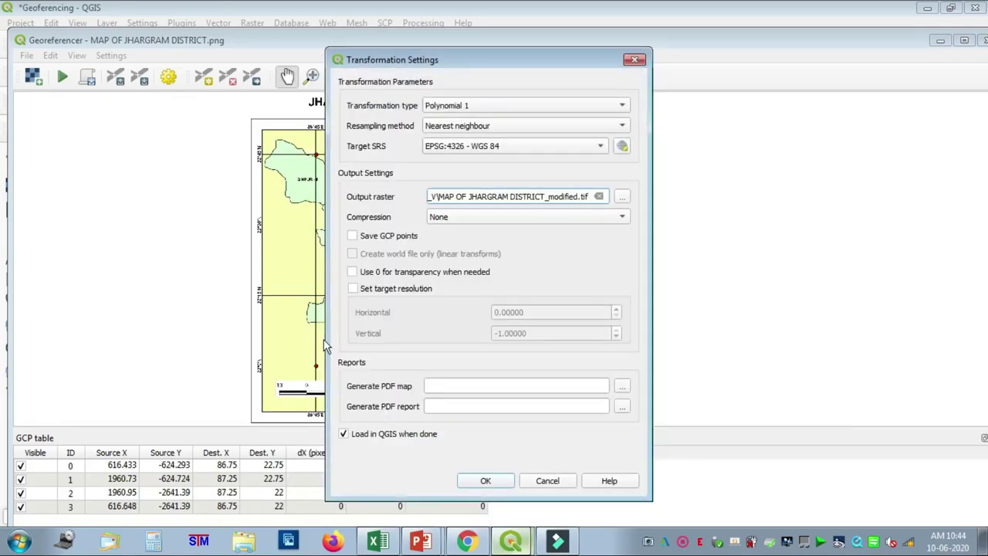
left_click(349, 435)
left_click(344, 435)
left_click(486, 481)
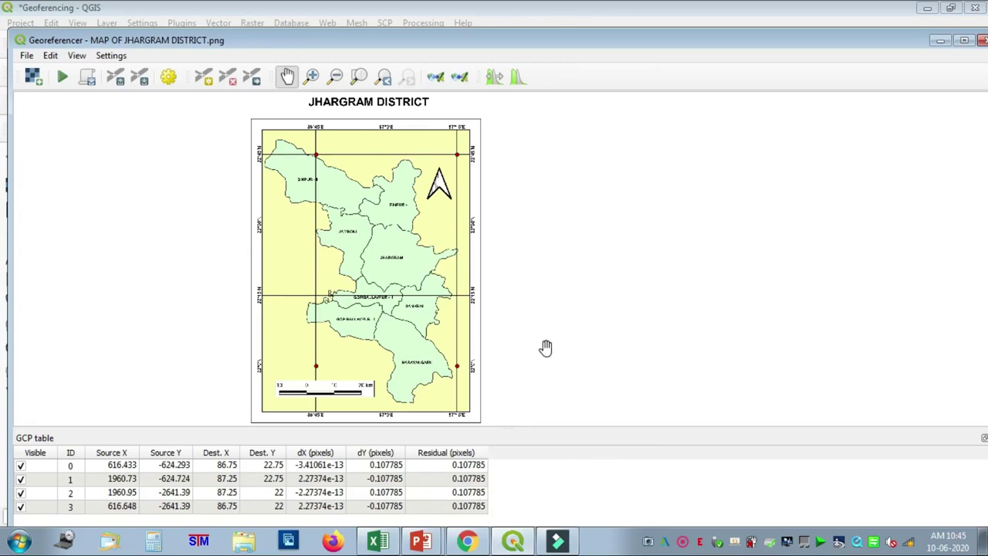
Step: Hide the GCP table and show it again below the map
left_click_drag(545, 342, 541, 309)
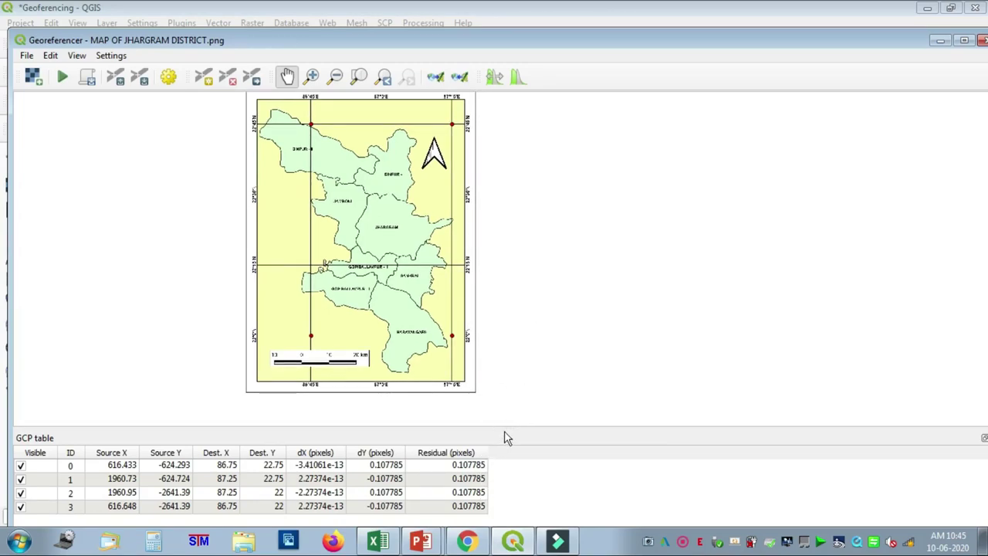
mouse_move(504, 427)
left_mouse_down()
mouse_move(529, 335)
mouse_move(512, 434)
left_mouse_up()
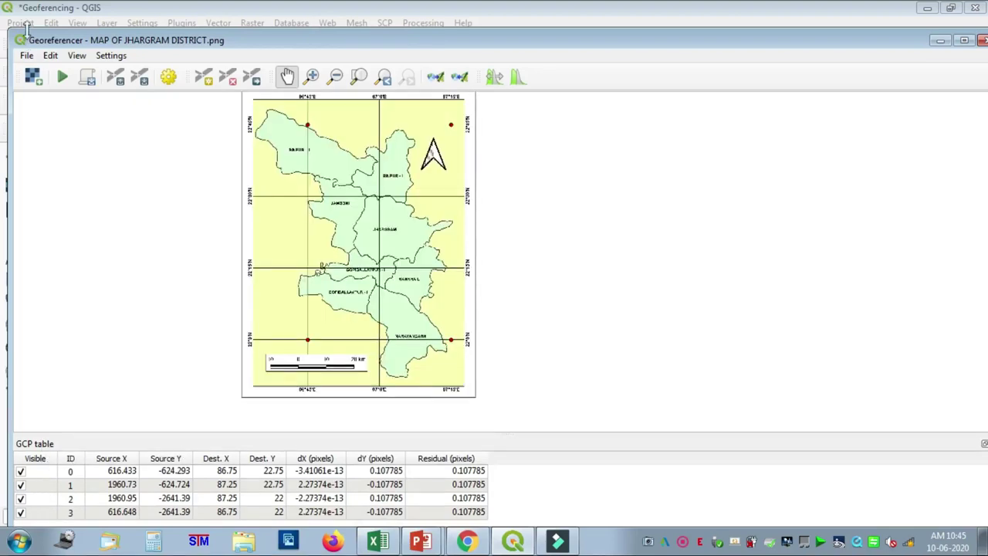
left_click(78, 58)
mouse_move(102, 207)
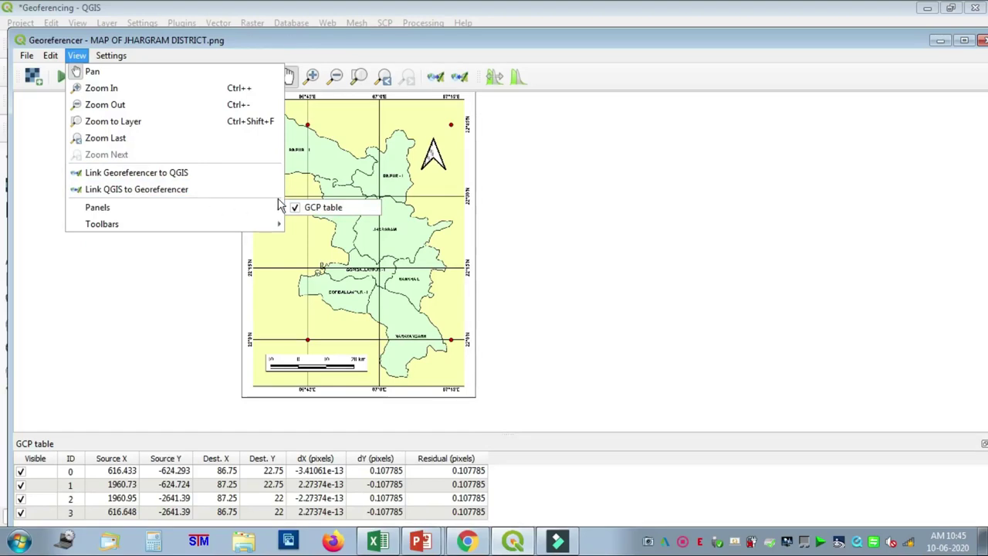
left_click(298, 208)
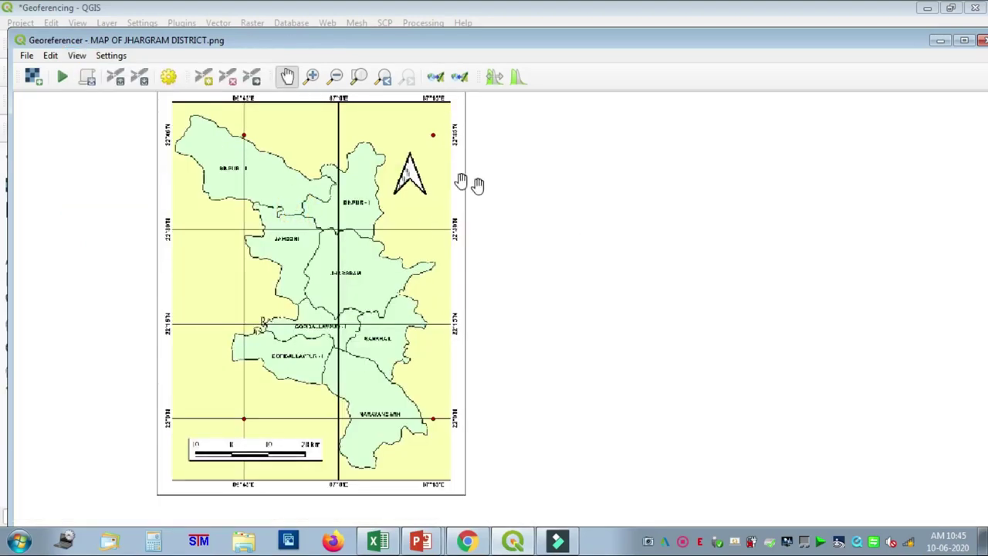
left_click(76, 56)
mouse_move(113, 210)
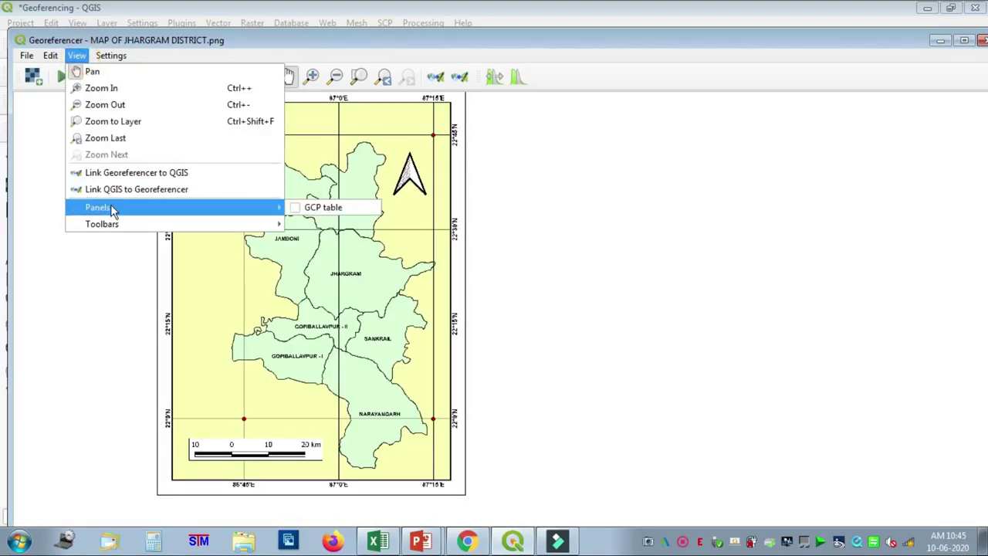
left_click(316, 207)
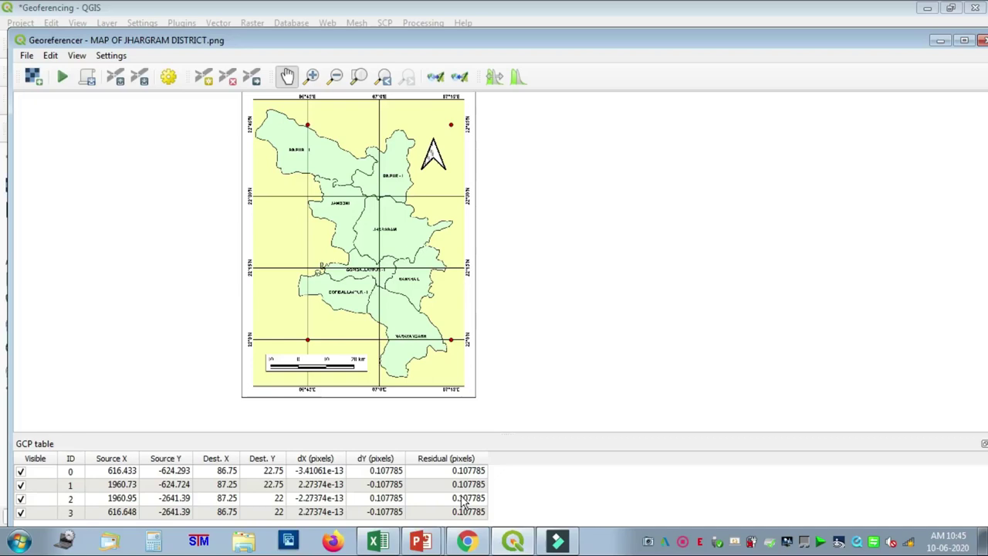
Step: Move the fourth control point at the 86°45'E, 22°0'N intersection slightly north, to about source X 616.679 and Y -2640.93, to reduce the residuals
scroll(306, 322, "up", 2)
left_click_drag(301, 372, 291, 244)
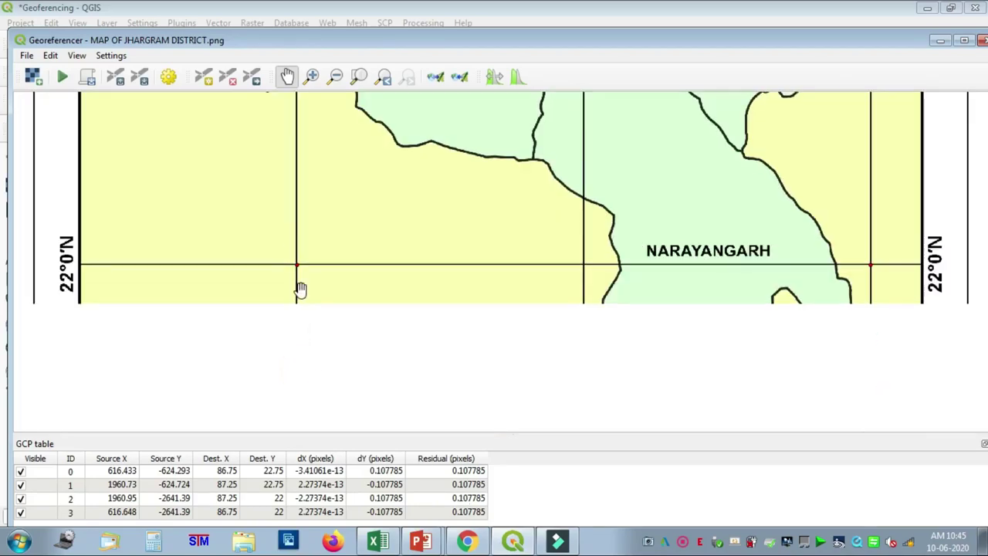
scroll(305, 274, "up", 1)
scroll(287, 250, "up", 1)
scroll(288, 249, "up", 3)
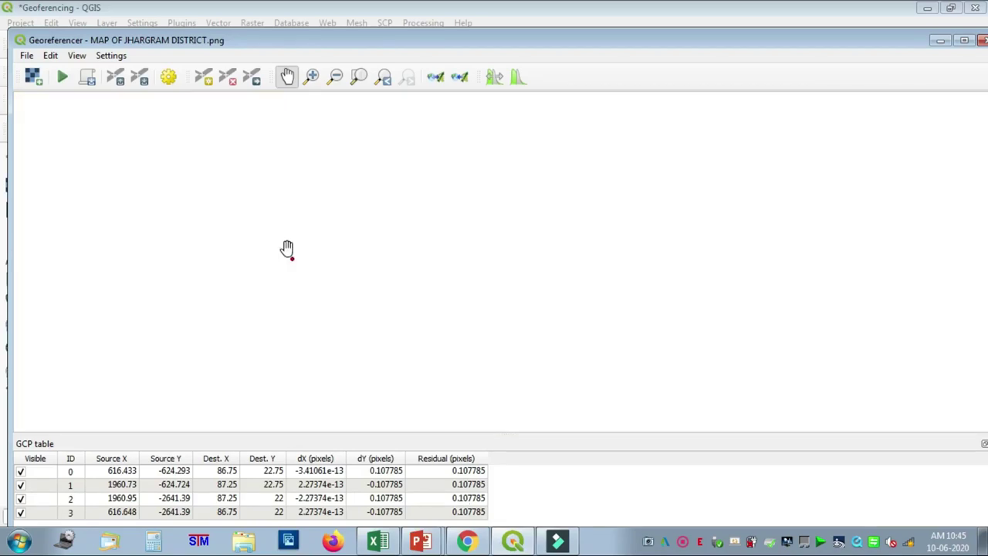
scroll(294, 248, "up", 2)
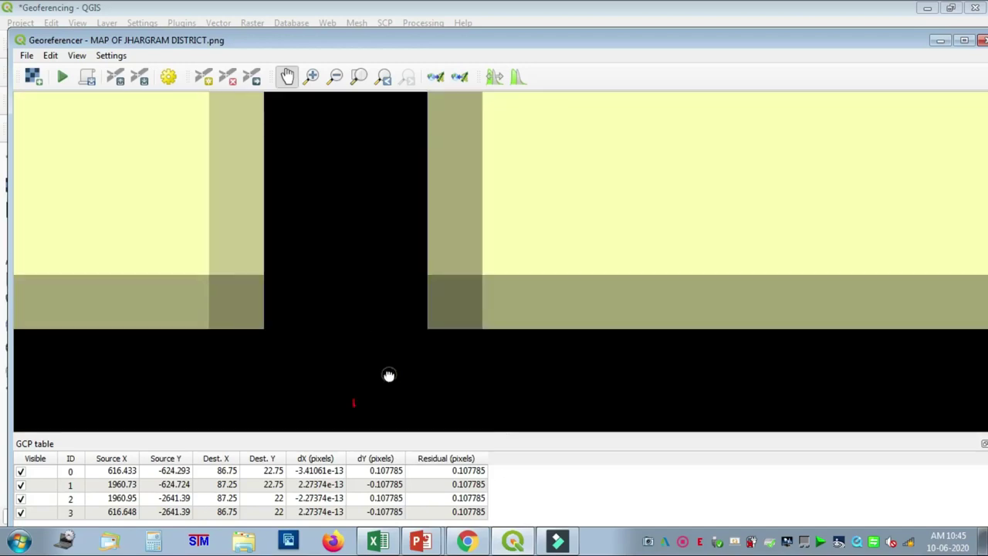
left_click_drag(355, 421, 348, 293)
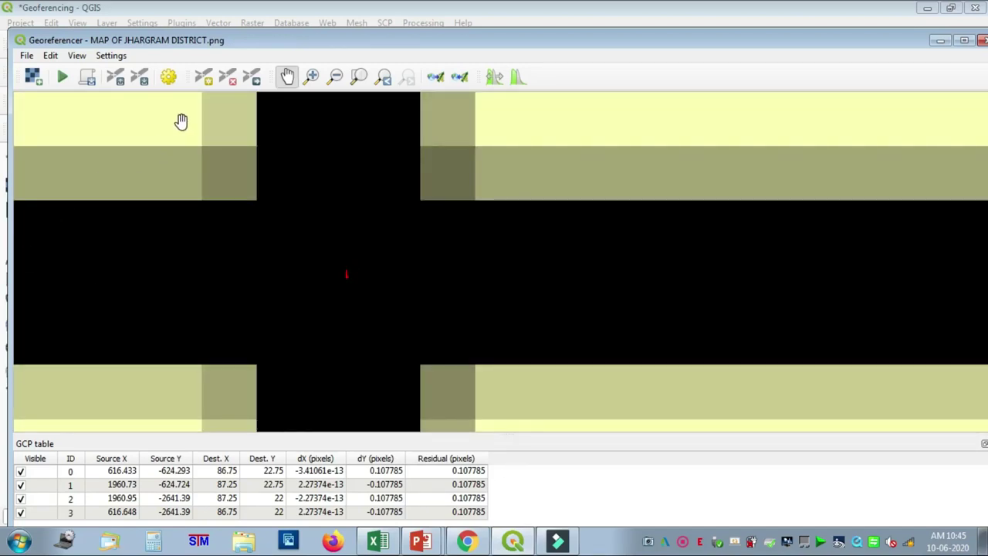
left_click(252, 76)
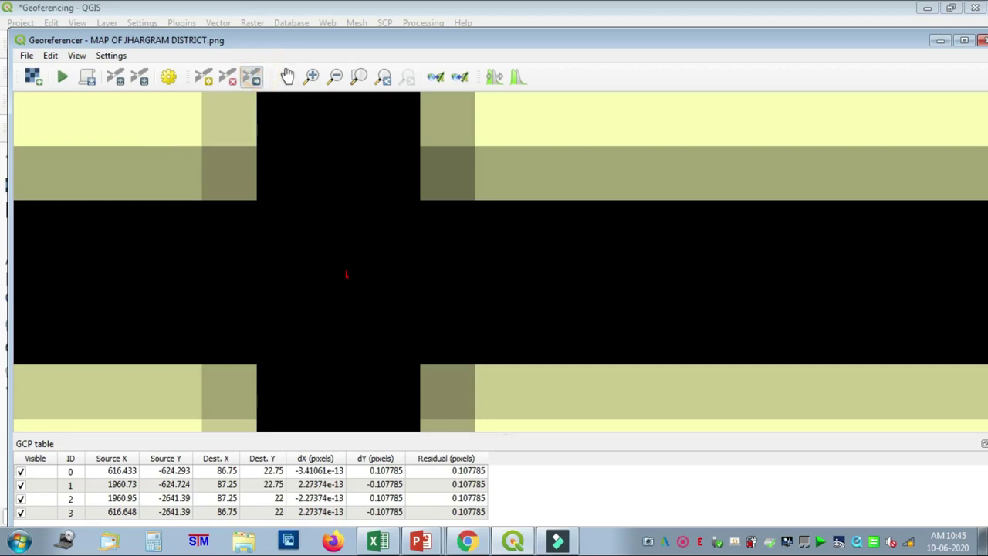
scroll(347, 274, "up", 2)
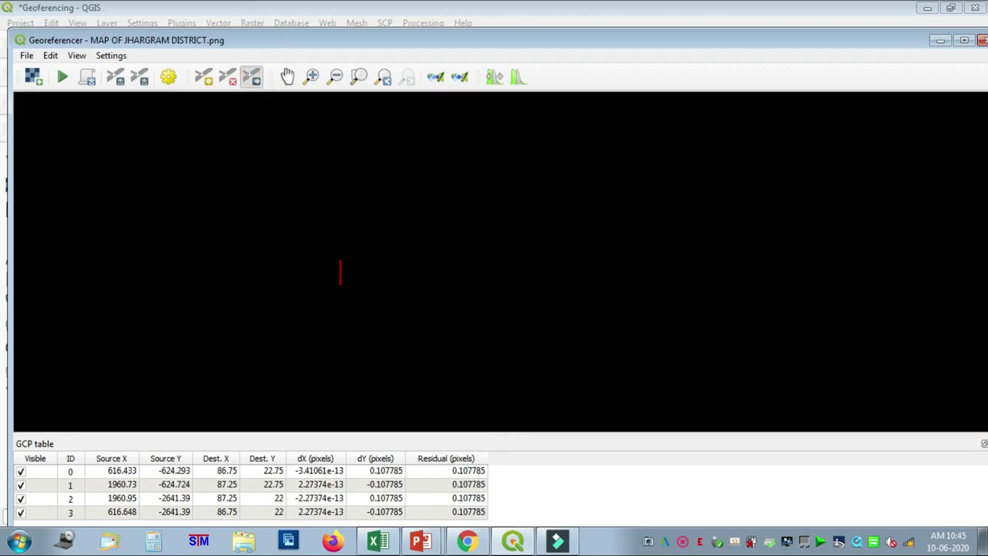
left_click(340, 281)
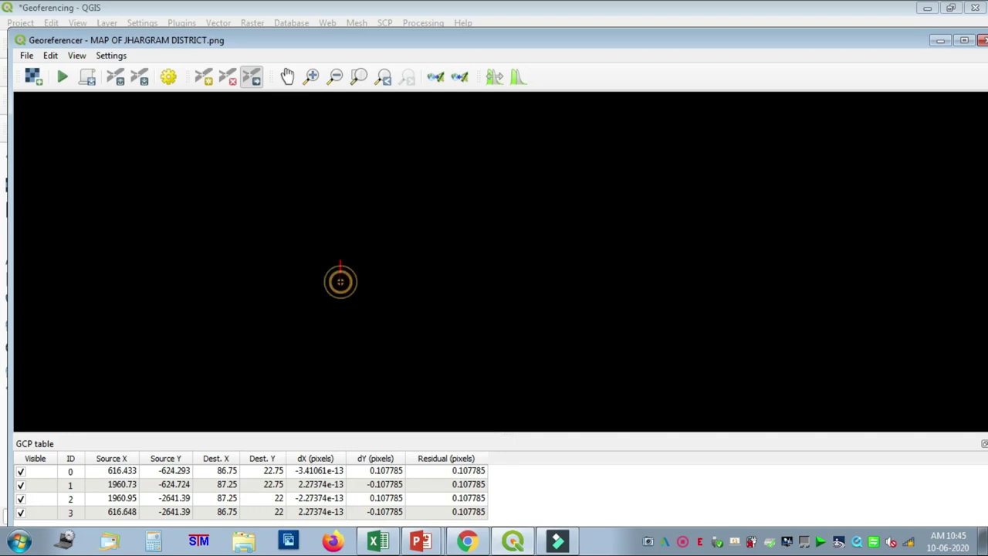
left_click_drag(340, 281, 345, 184)
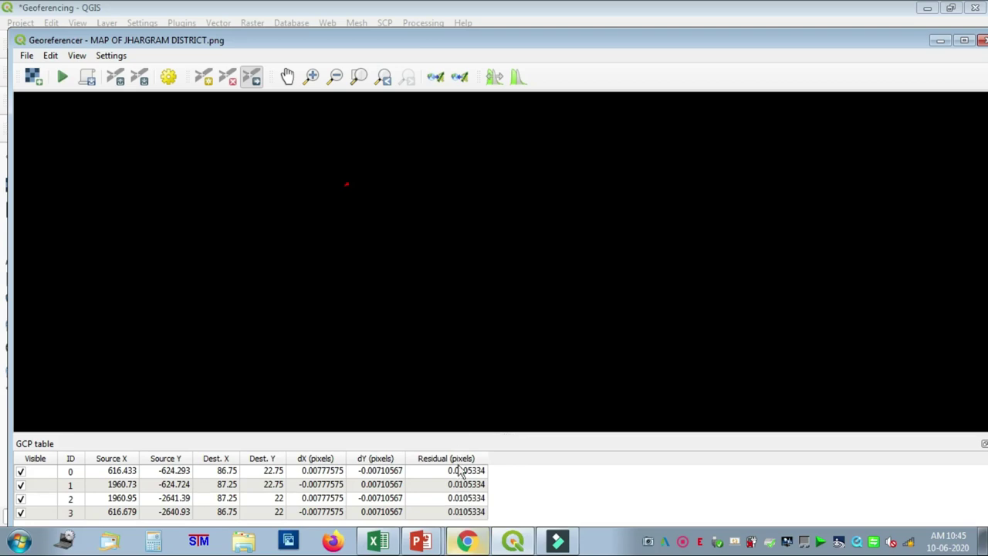
Step: Examine how accurately the control points sit on the 22°0'N grid intersections at 86°45'E and 87°15'E
scroll(514, 320, "down", 4)
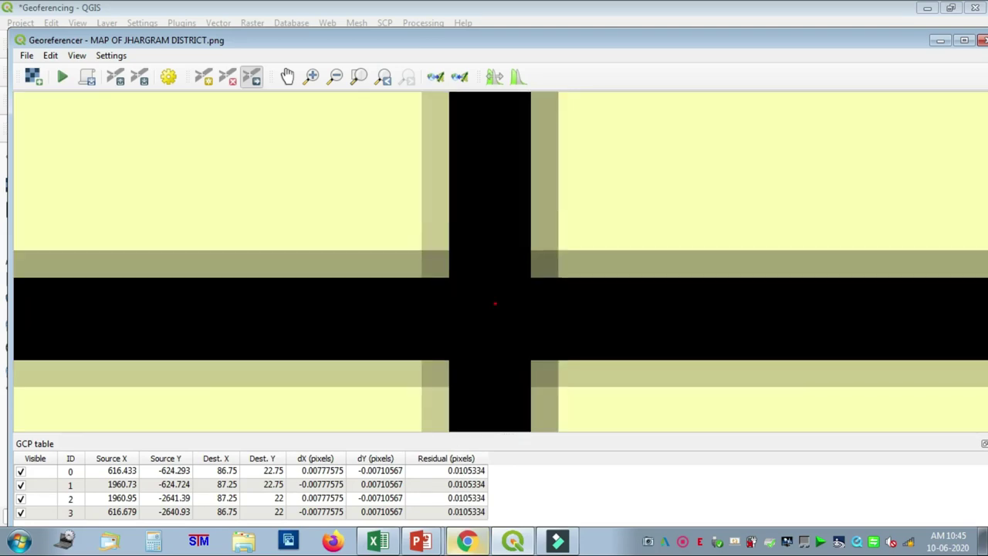
scroll(589, 309, "down", 5)
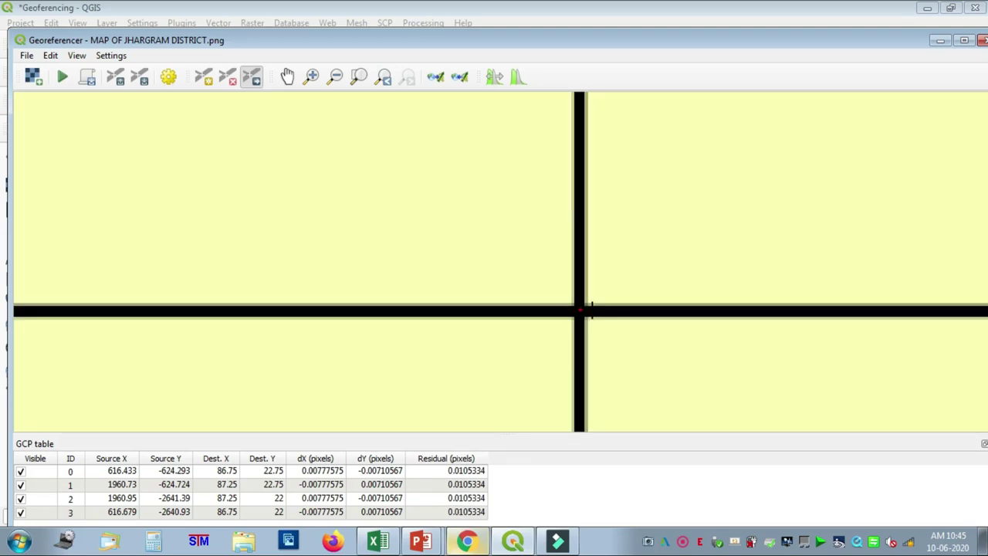
scroll(590, 309, "down", 3)
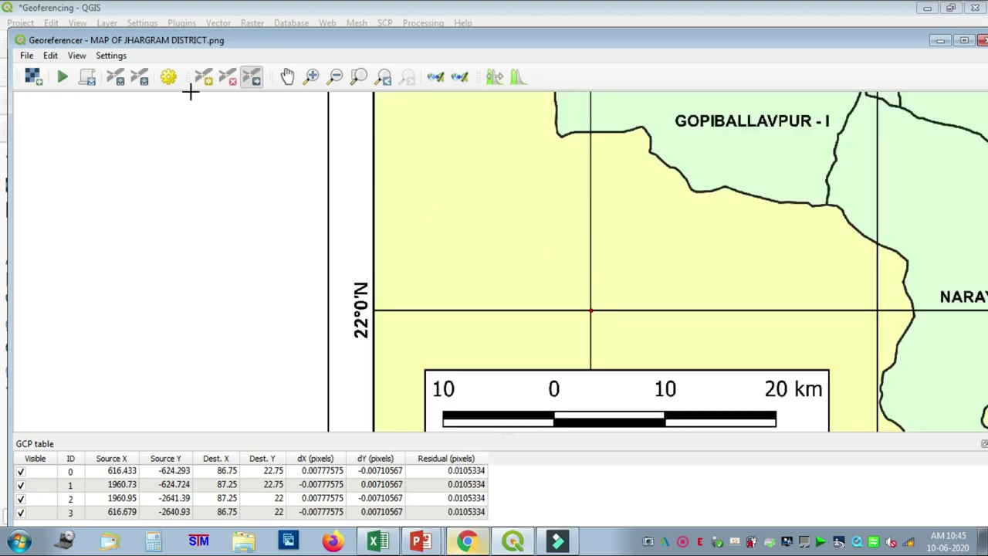
left_click(287, 77)
left_click_drag(778, 336, 9, 210)
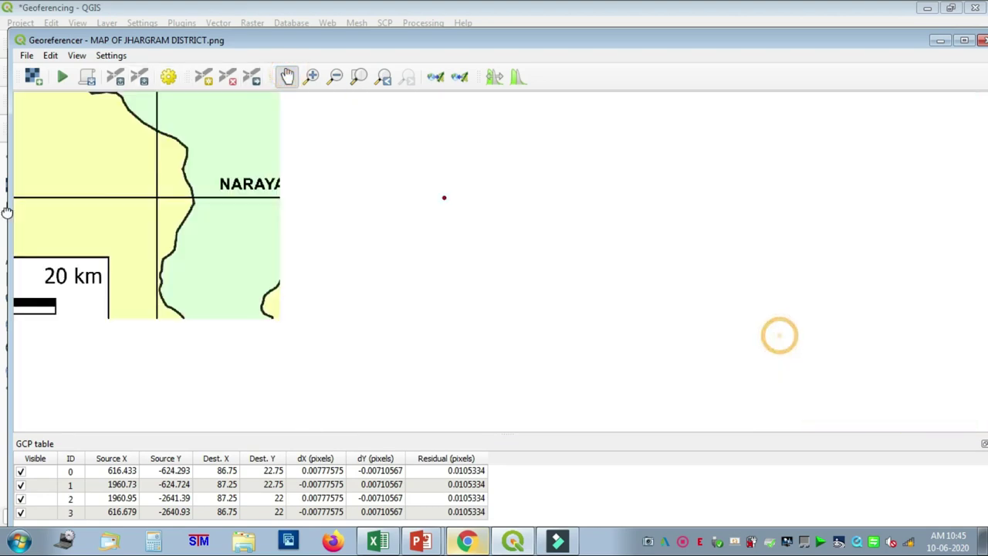
left_click_drag(386, 192, 382, 319)
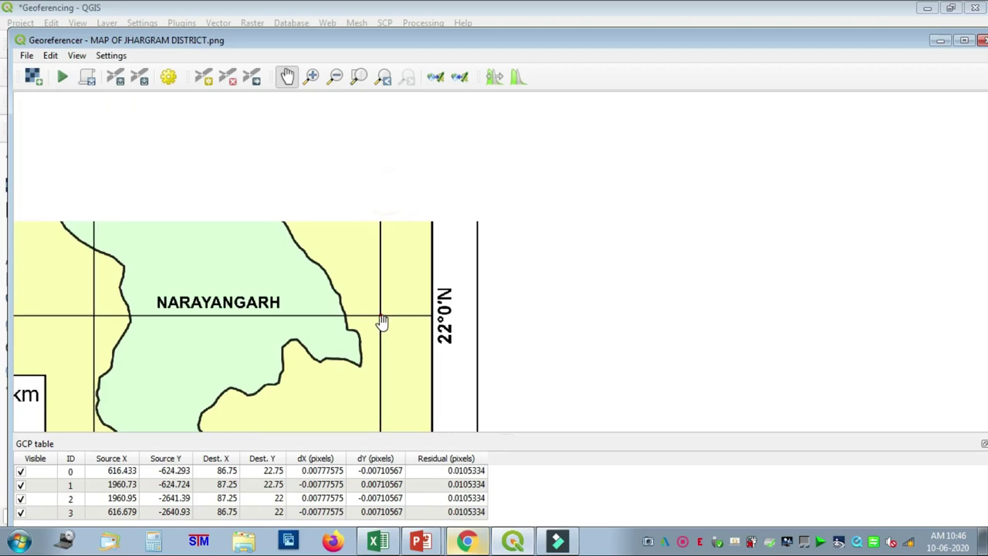
scroll(381, 320, "up", 5)
scroll(344, 369, "up", 2)
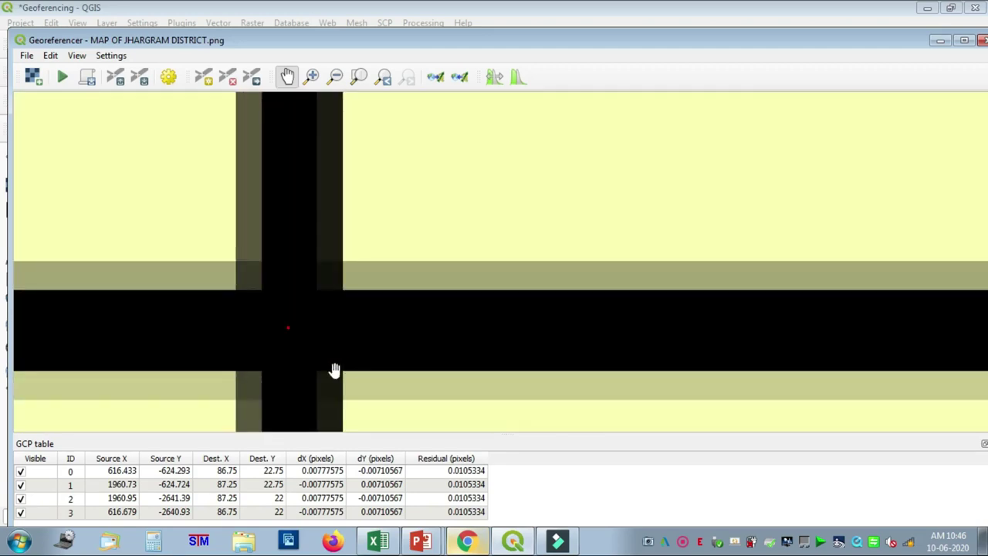
scroll(280, 339, "up", 3)
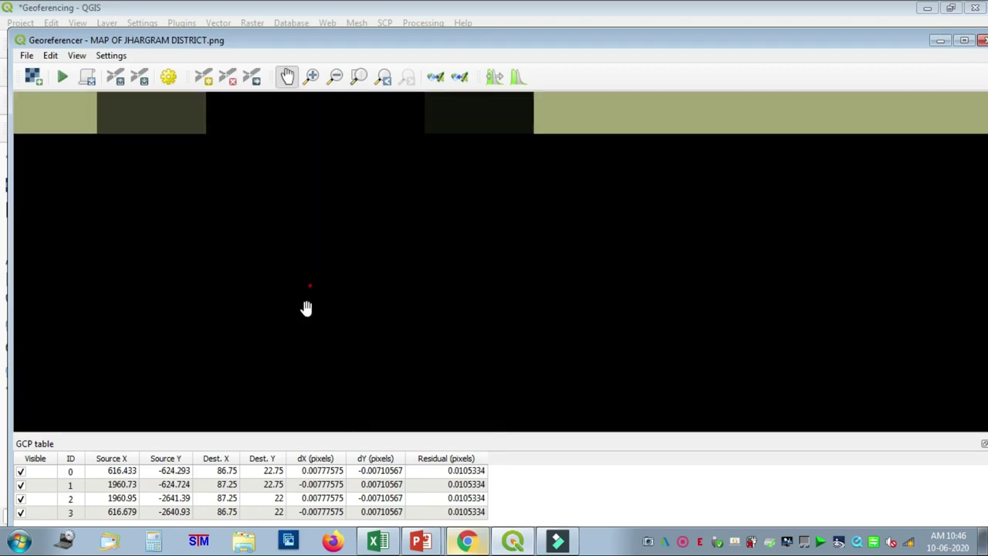
scroll(307, 294, "down", 6)
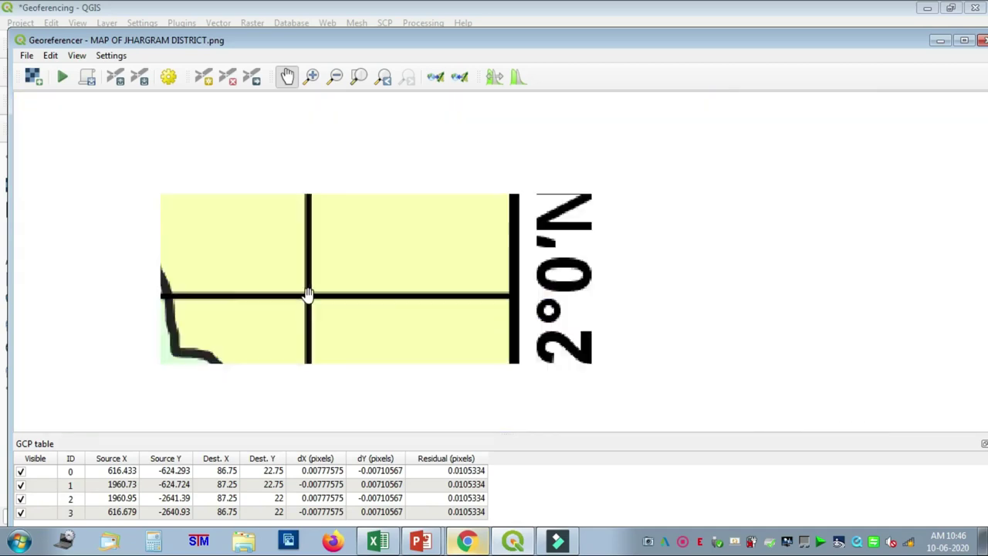
left_click_drag(244, 243, 654, 248)
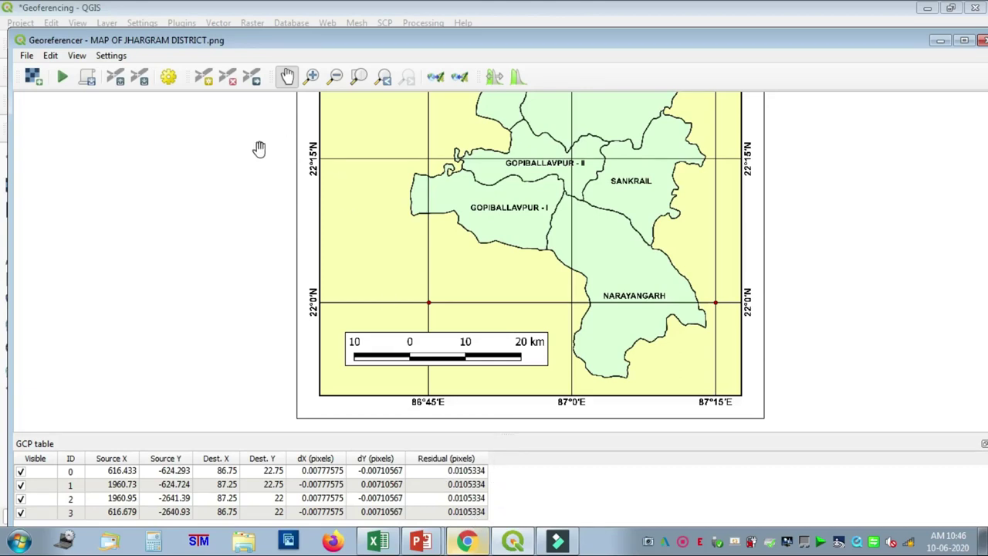
Step: Run the georeferencing with the four control points and take a closer look at the resulting raster in the main map
left_click(26, 56)
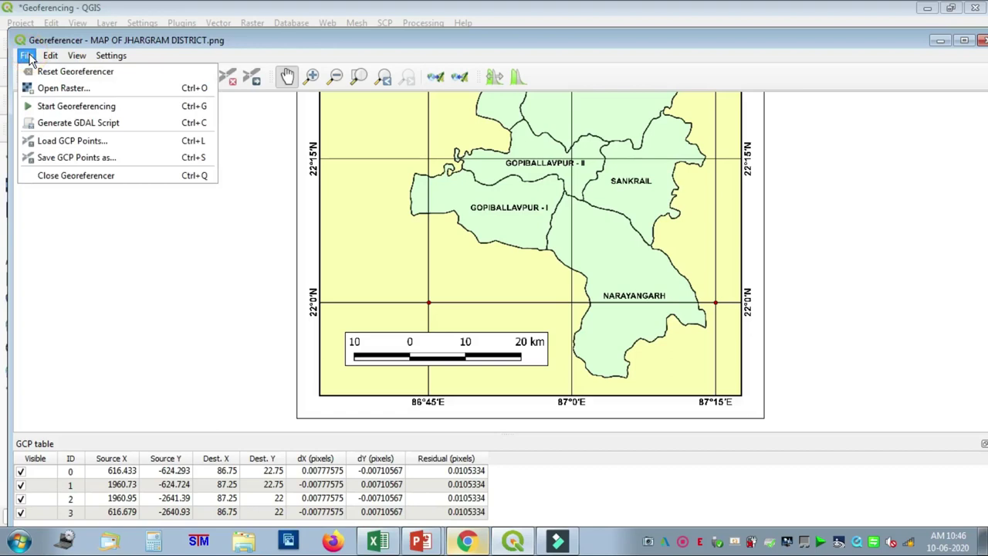
left_click(56, 108)
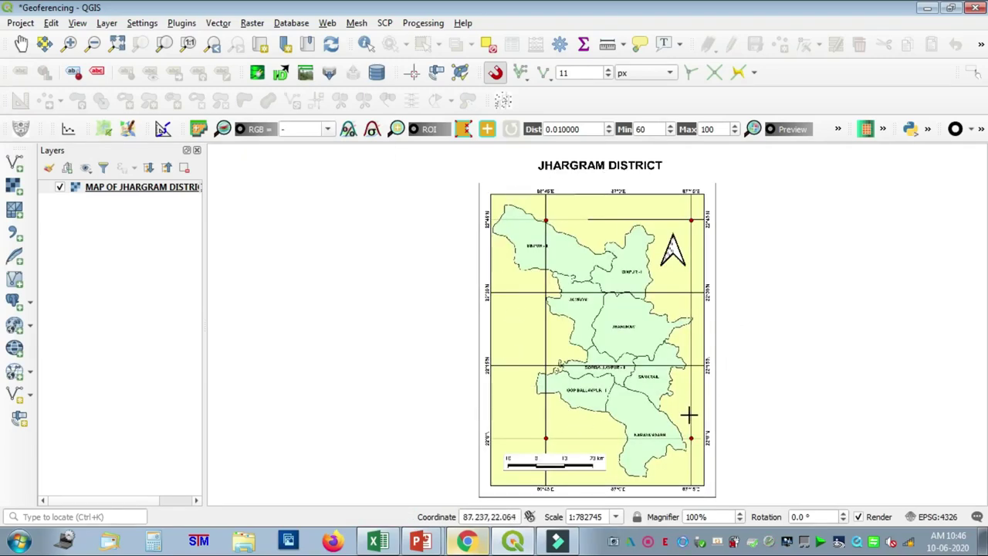
scroll(833, 388, "up", 1)
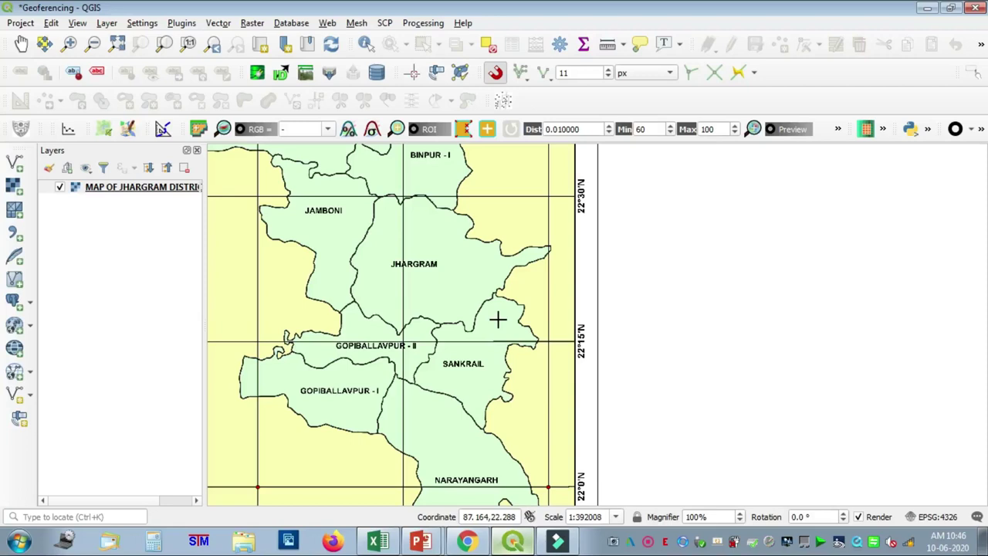
Step: Go back to the Georeferencer and review the transformation settings, including the option to load the output in QGIS, leaving them as they are
left_click(615, 17)
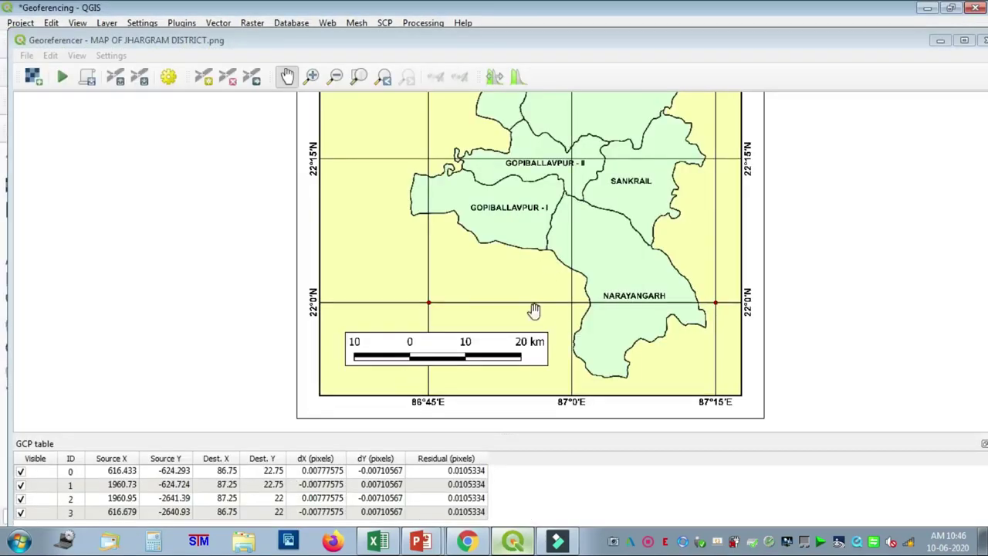
left_click_drag(845, 44, 834, 27)
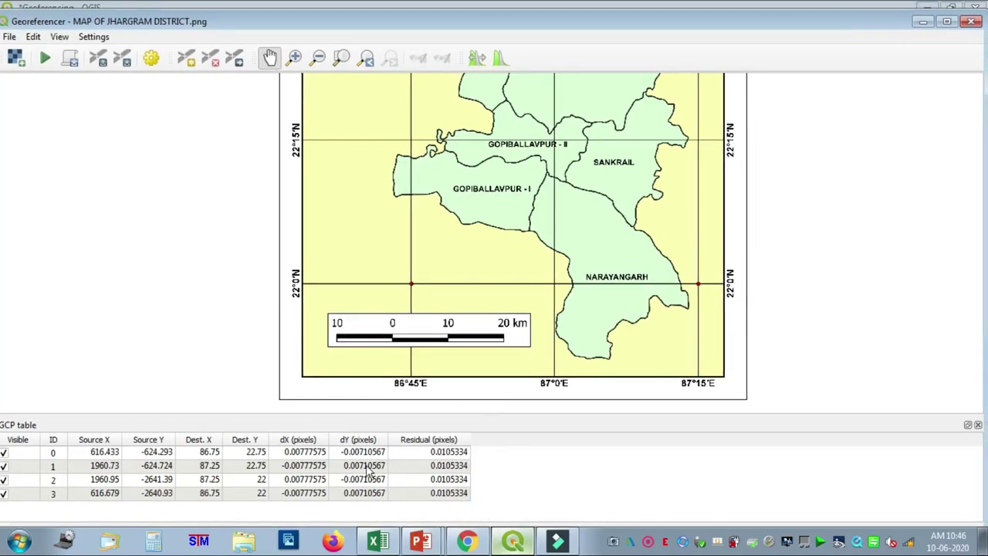
left_click(151, 58)
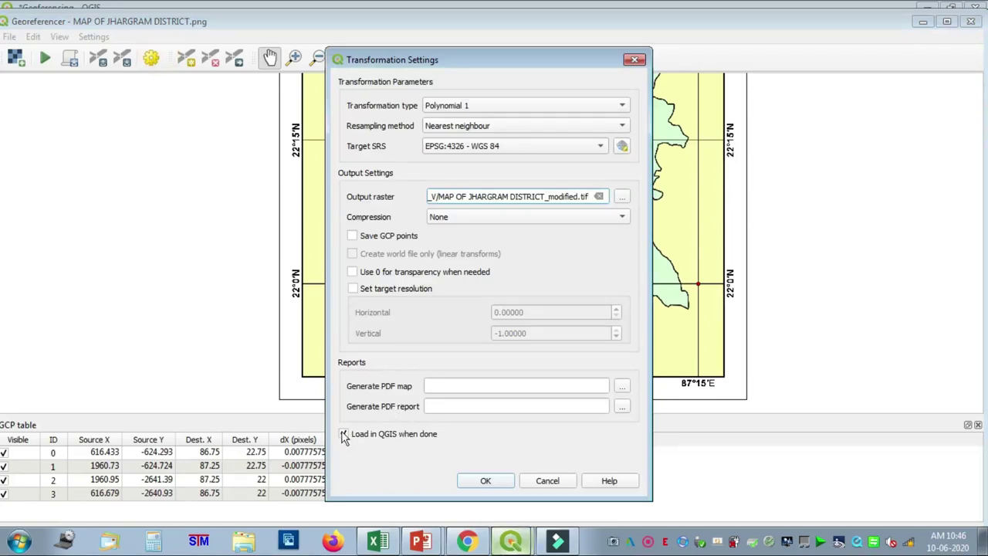
left_click(566, 482)
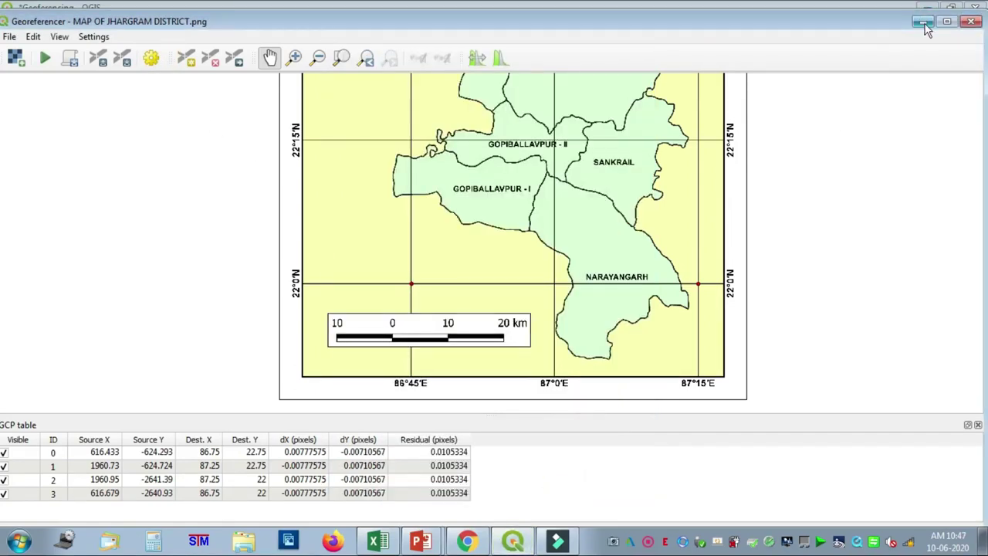
left_click(924, 22)
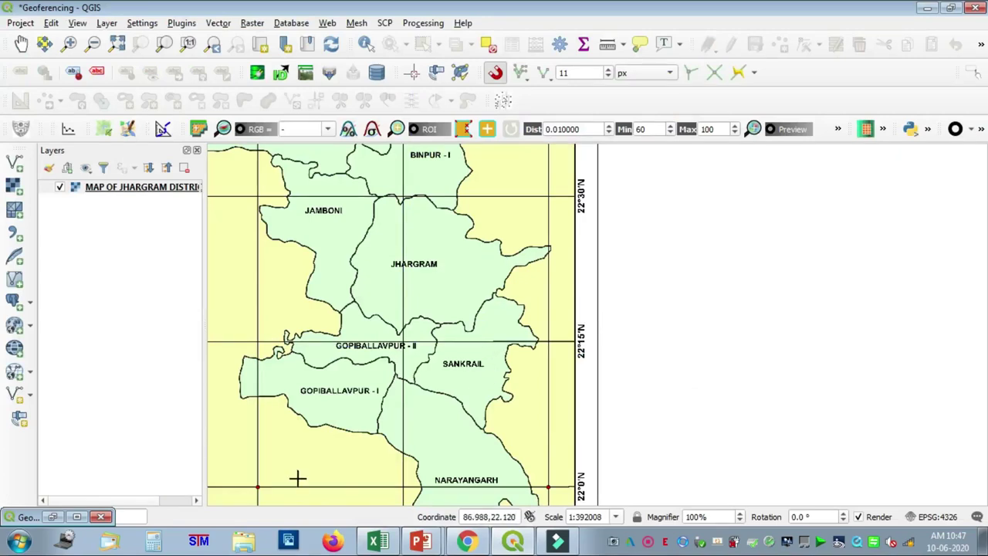
Step: Close the Georeferencer for the scanned map and save its GCP points
left_click(77, 517)
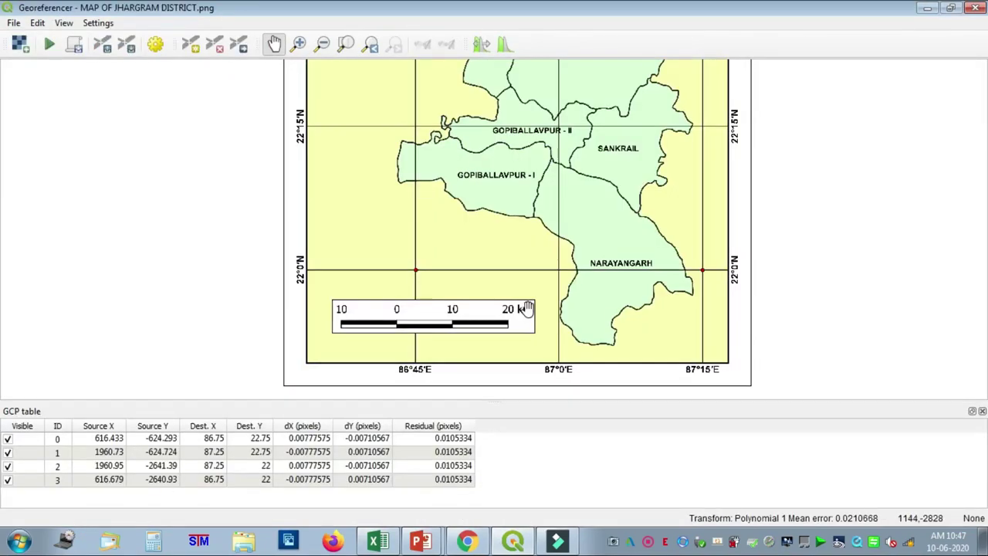
left_click(976, 8)
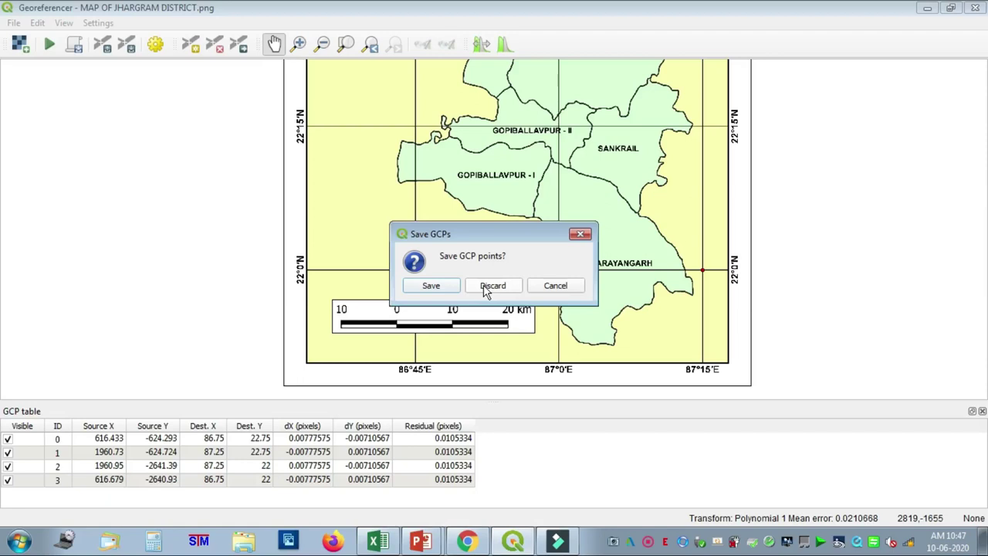
left_click(445, 287)
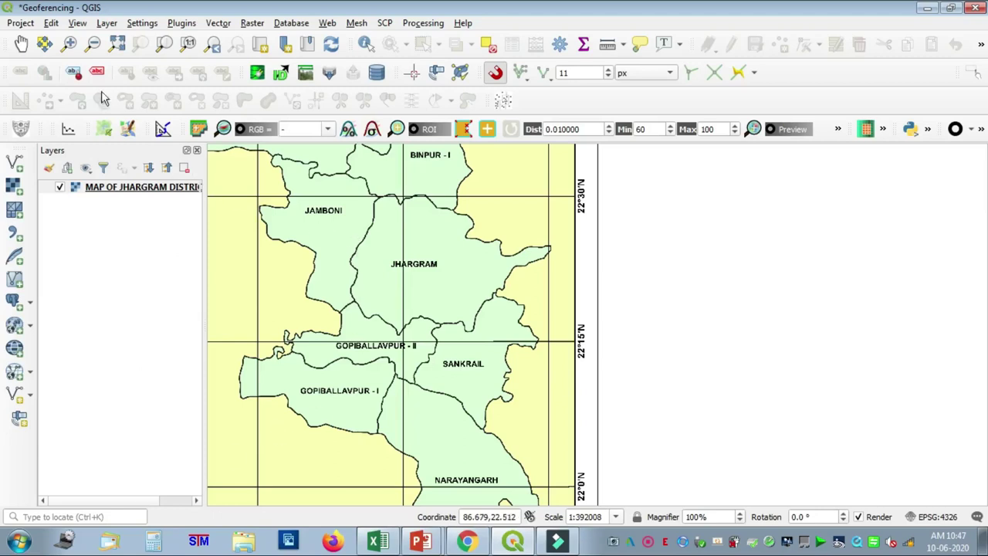
Step: Start a new empty project, discarding the unsaved changes to the Georeferencing project
left_click(24, 23)
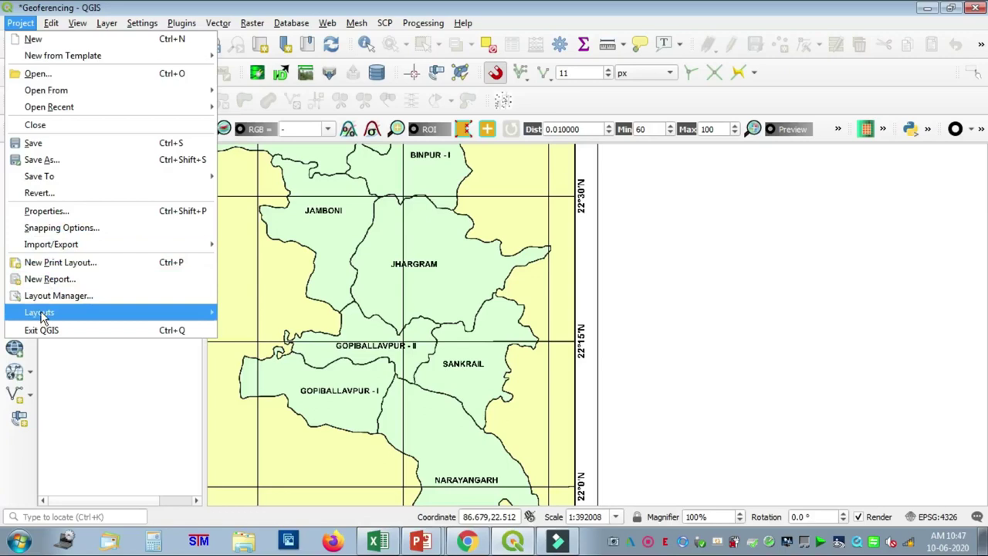
left_click(37, 40)
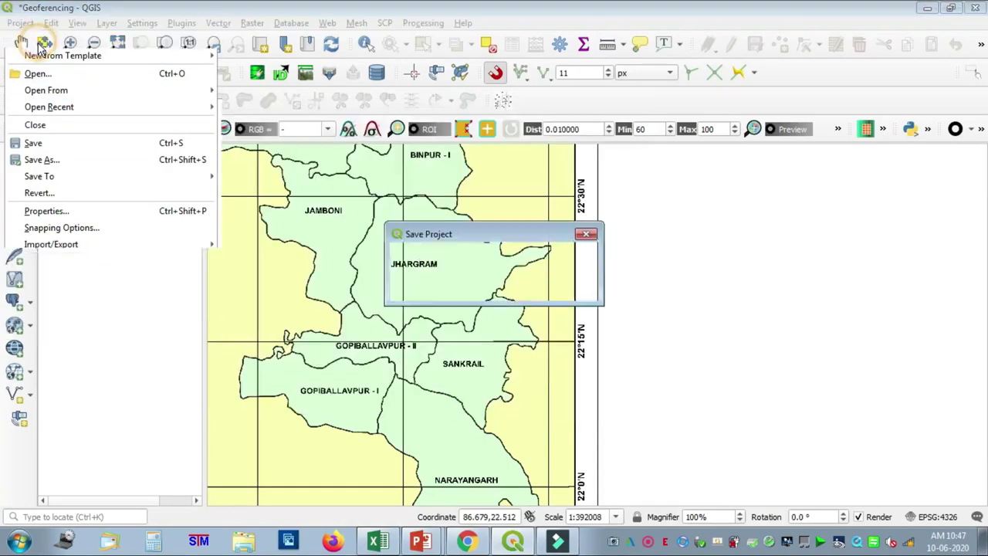
left_click(498, 286)
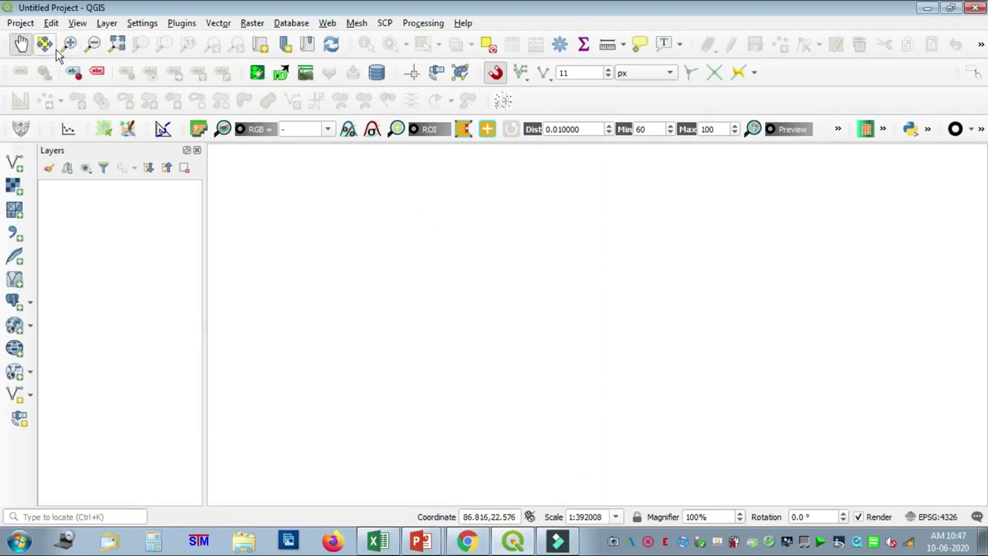
Step: Reopen the Georeferencer and load MAP OF JHARGRAM DISTRICT_modified.tif from the GIS_RS_SEM_V folder
left_click(258, 24)
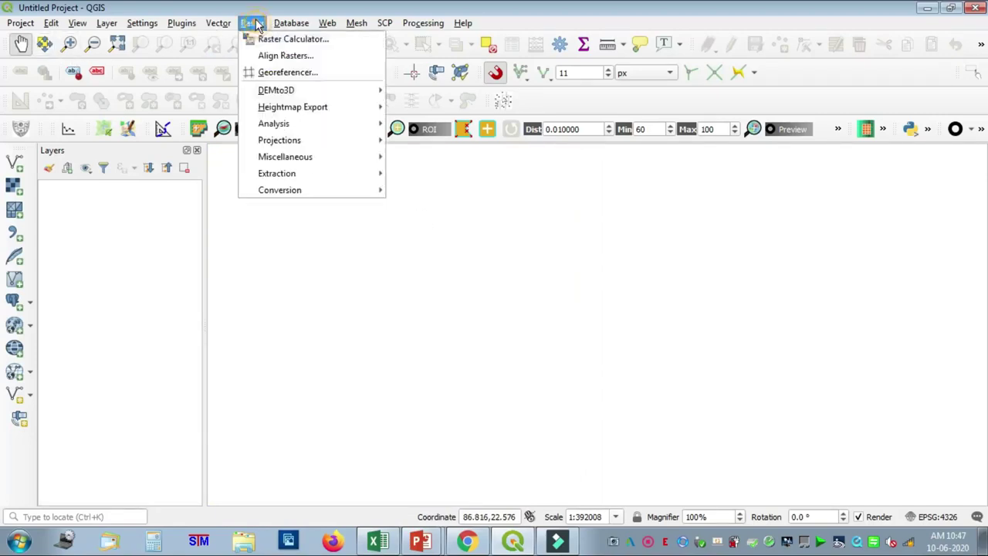
mouse_move(272, 92)
left_click(277, 73)
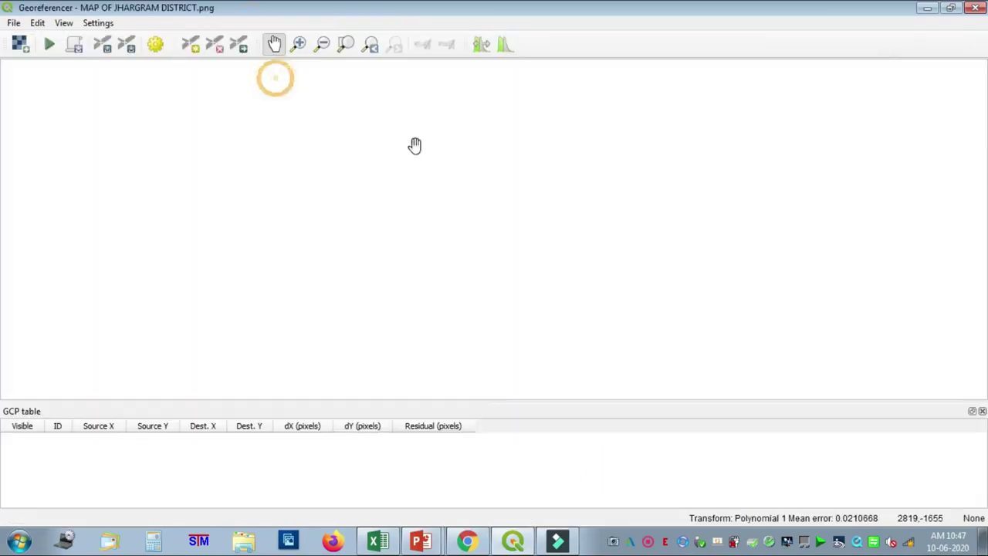
left_click(23, 47)
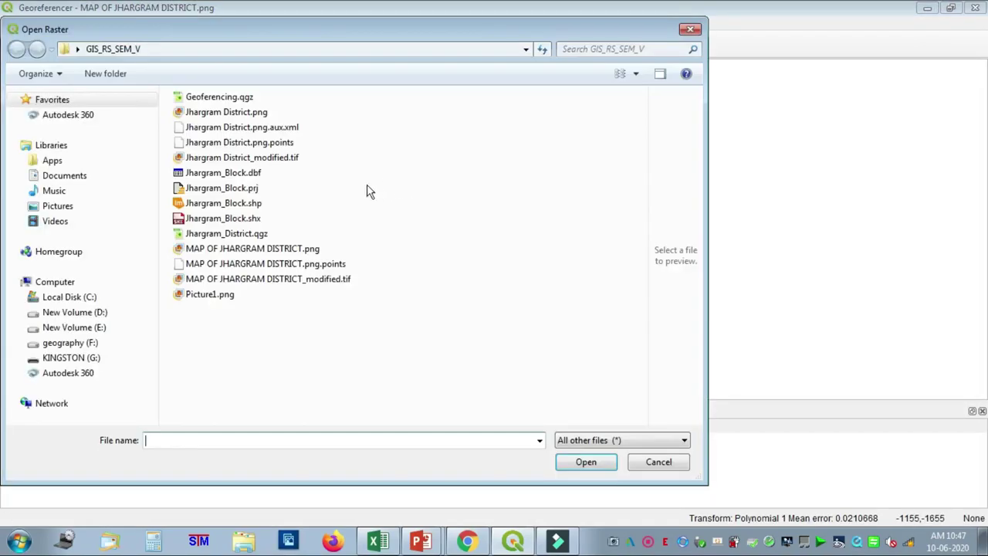
left_click(271, 283)
left_click(584, 463)
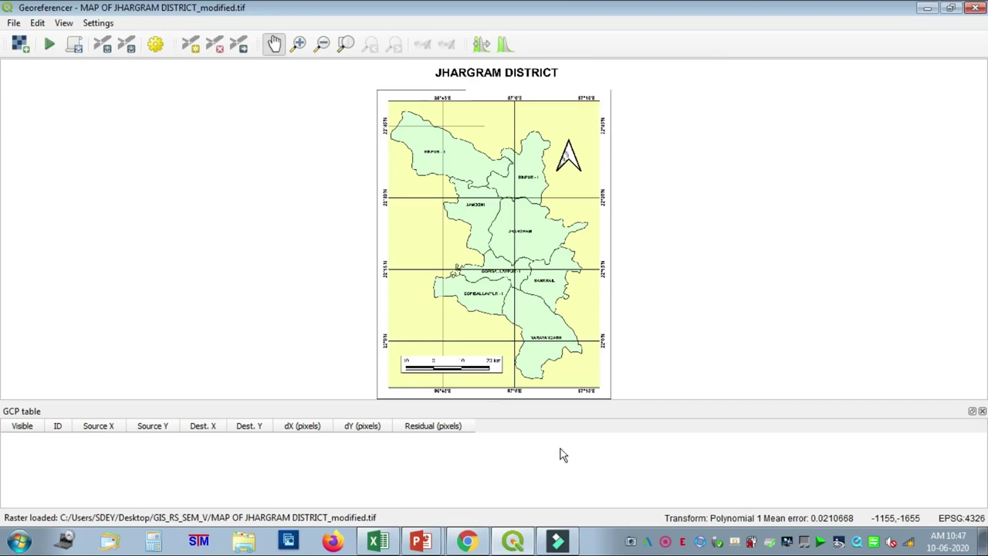
Step: Check the modified raster's coordinates against its grid lines, especially where 22°15'N meets 86°45'E, and close the Georeferencer
left_click_drag(594, 412, 644, 414)
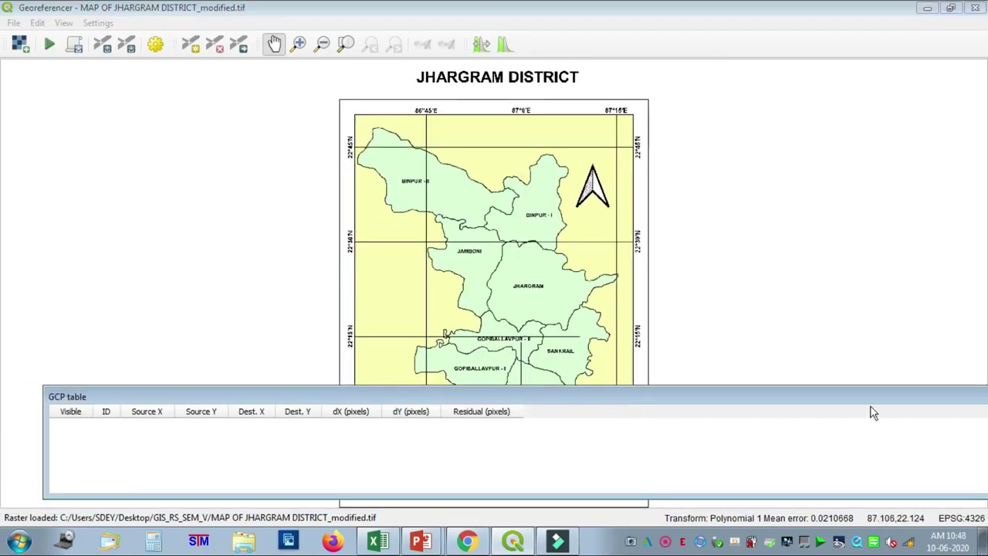
left_click_drag(866, 400, 793, 422)
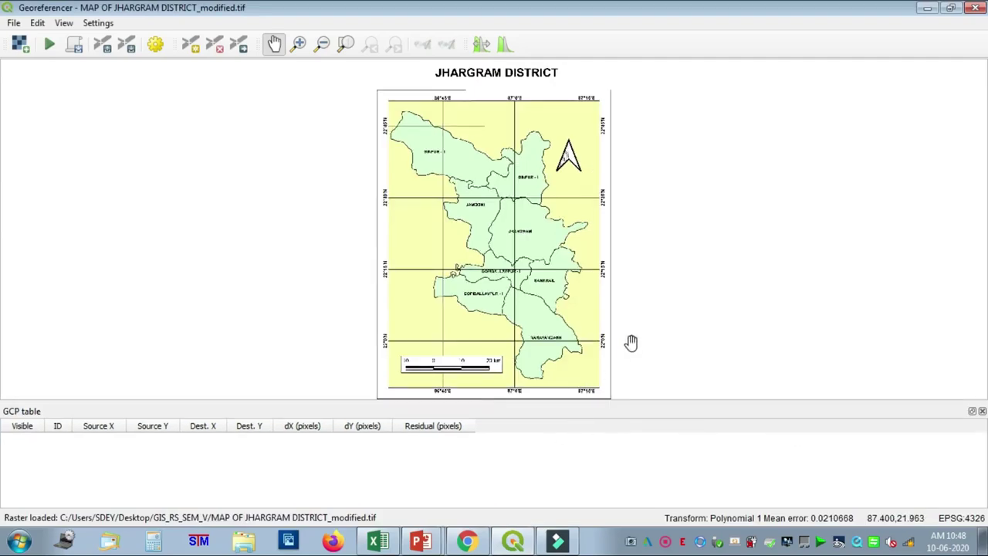
scroll(619, 264, "up", 2)
scroll(373, 266, "down", 1)
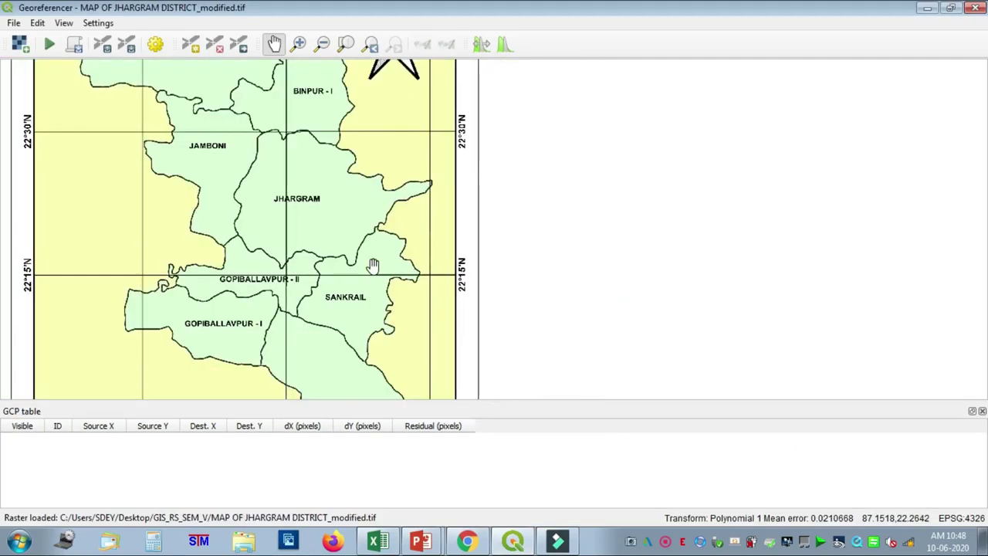
left_click(191, 44)
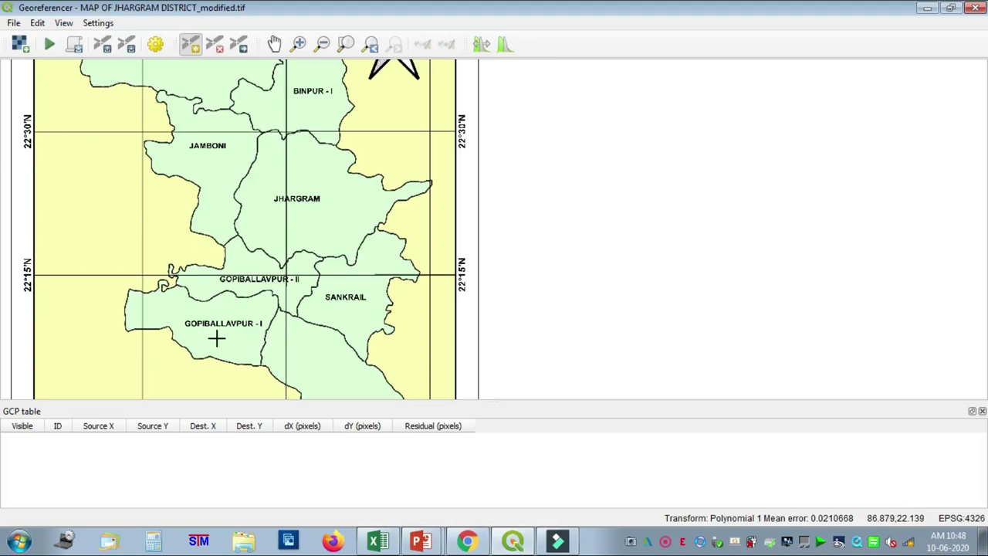
scroll(134, 321, "up", 1)
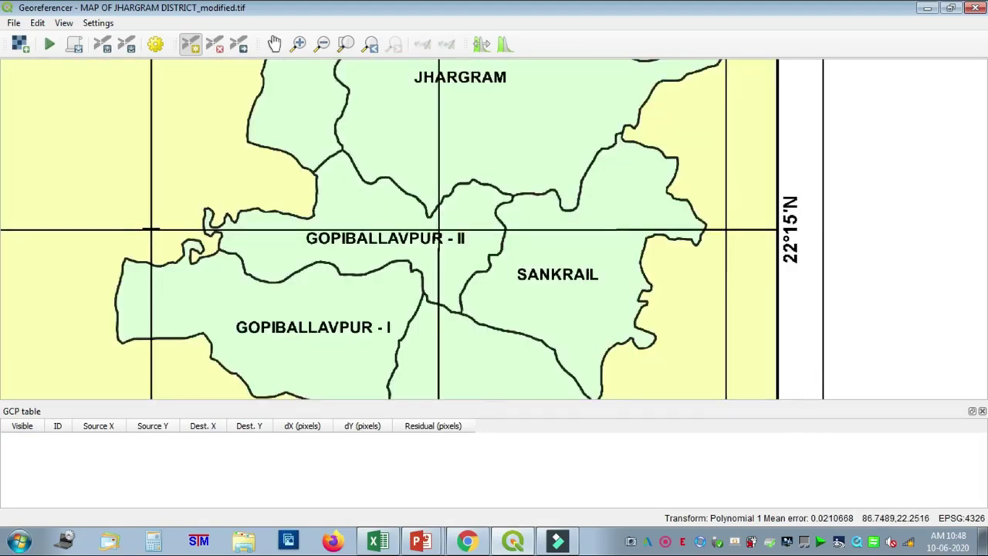
scroll(280, 229, "down", 3)
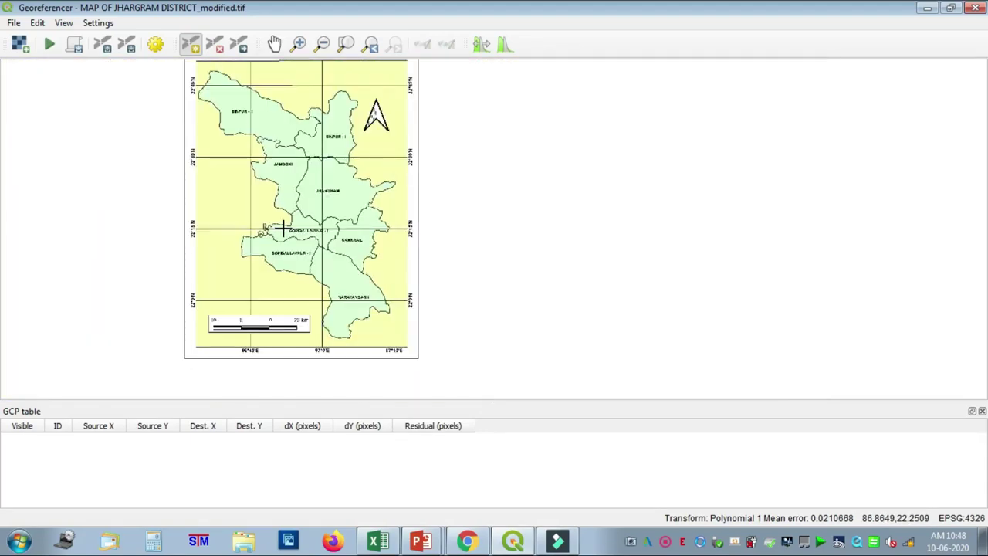
left_click(976, 8)
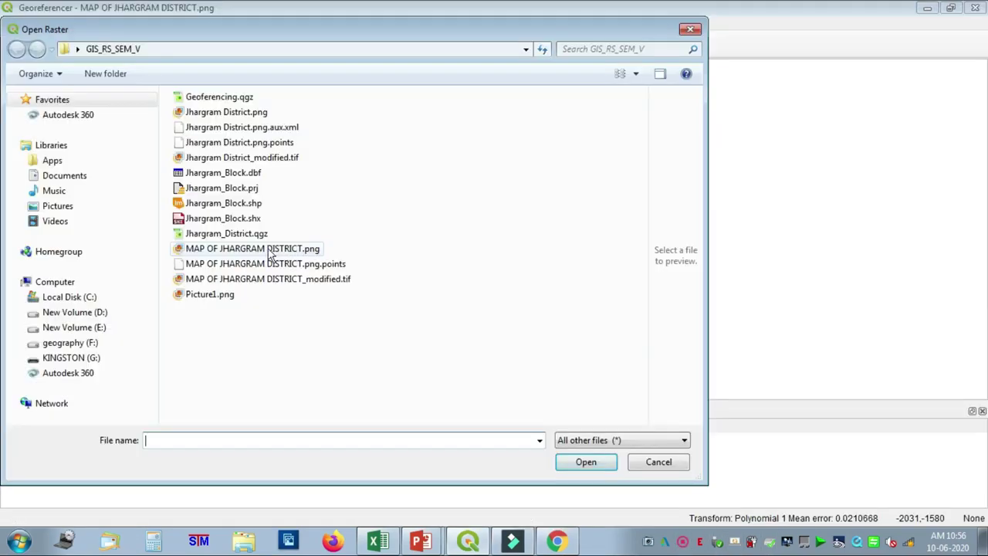
Step: Load the original scan MAP OF JHARGRAM DISTRICT.png from the GIS_RS_SEM_V folder into the Georeferencer
left_click(274, 249)
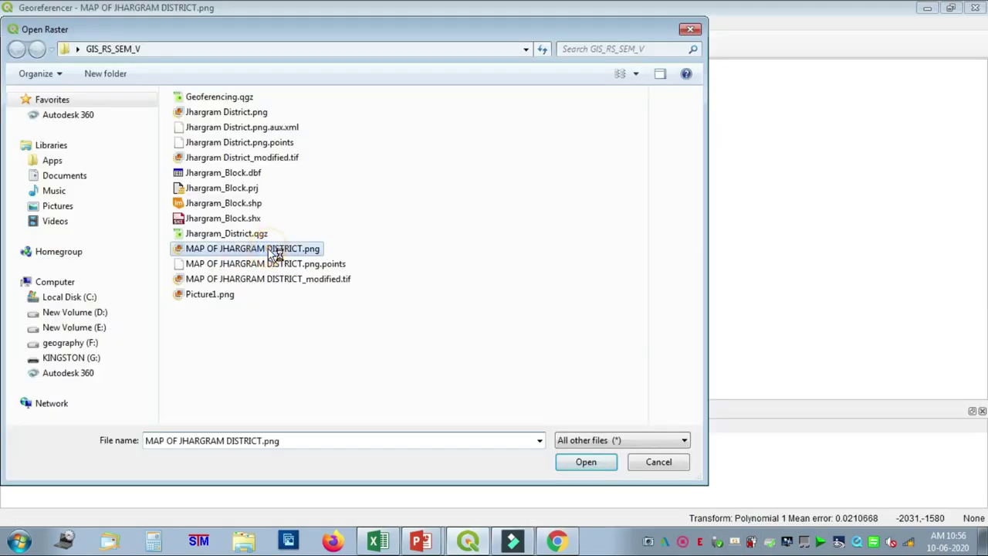
left_click(588, 466)
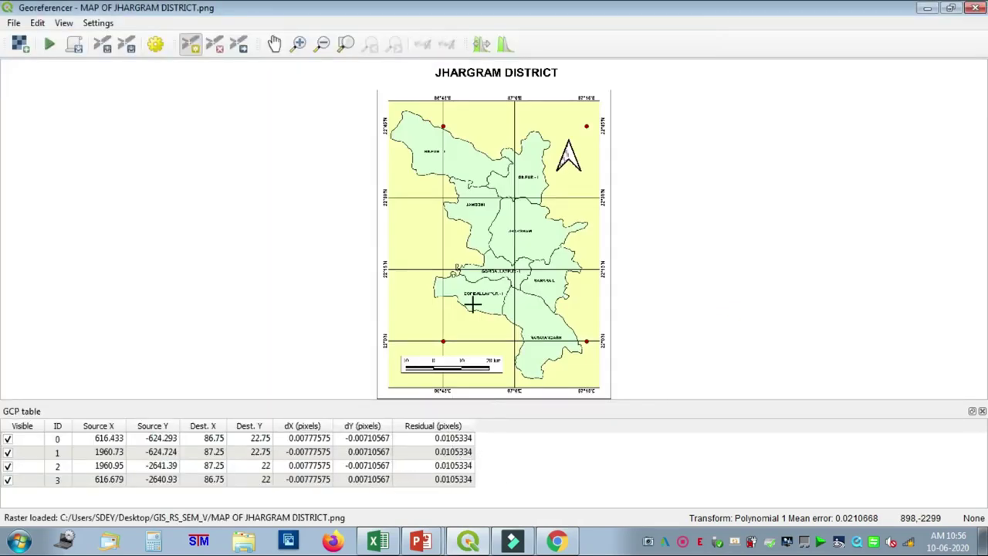
Step: Move the GCP at the 22°45'N, 86°45'E grid crossing to about source X 616.465, Y -624.262
scroll(470, 301, "up", 1)
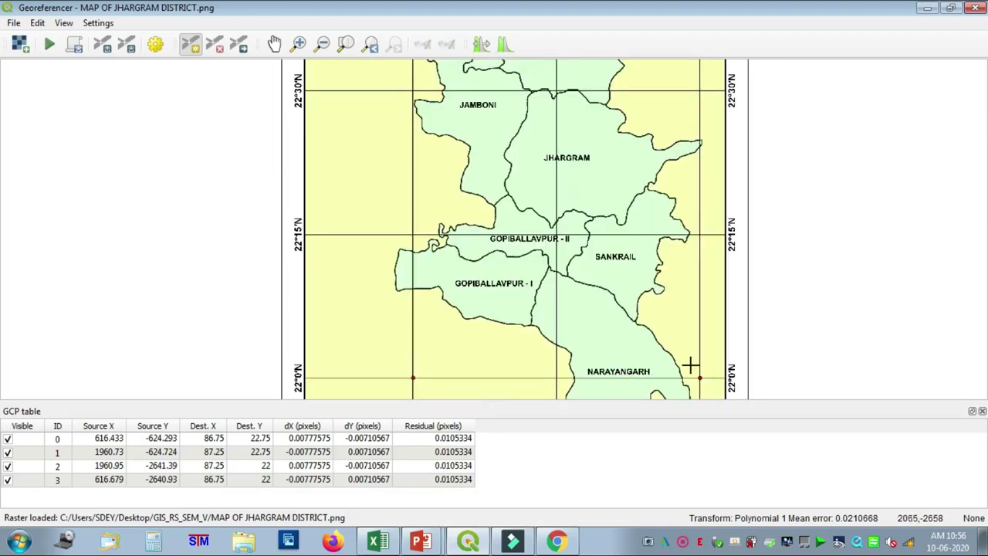
left_click(277, 44)
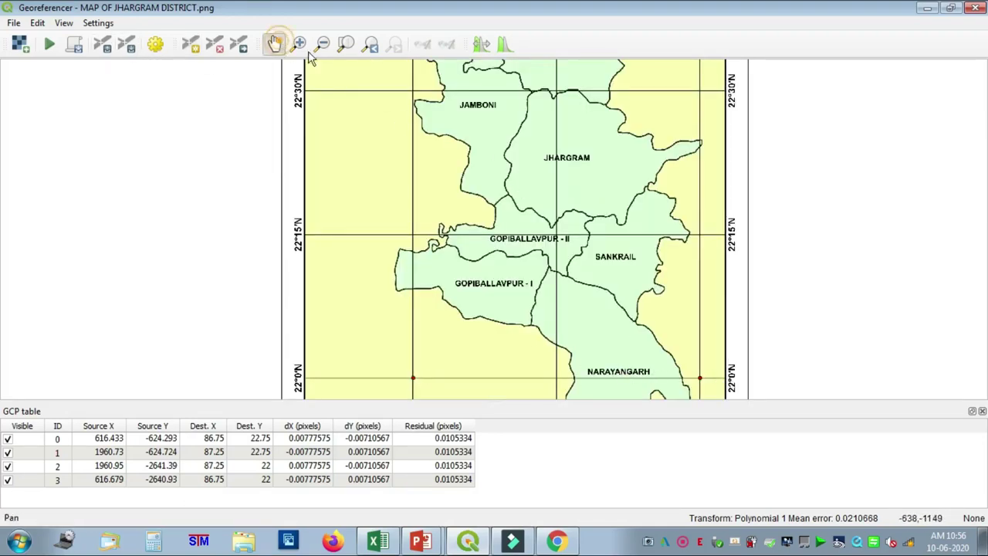
left_click_drag(535, 162, 520, 409)
left_click_drag(432, 190, 422, 250)
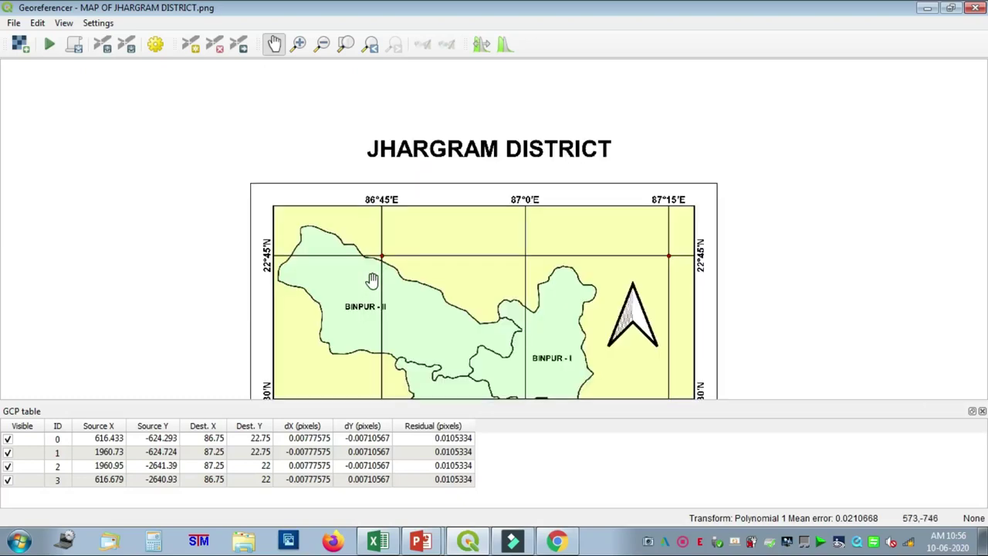
scroll(379, 255, "up", 5)
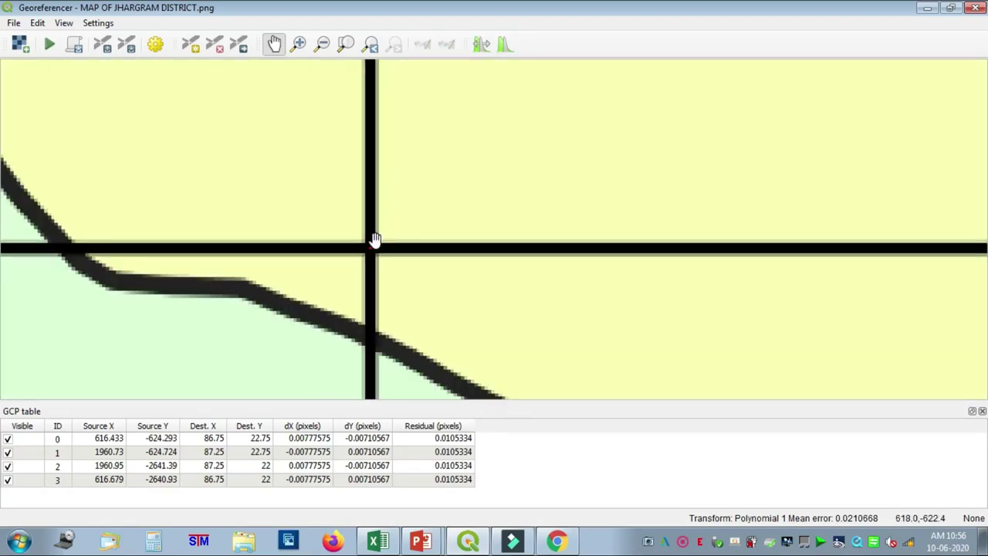
scroll(379, 239, "up", 4)
scroll(357, 270, "up", 2)
scroll(347, 267, "up", 3)
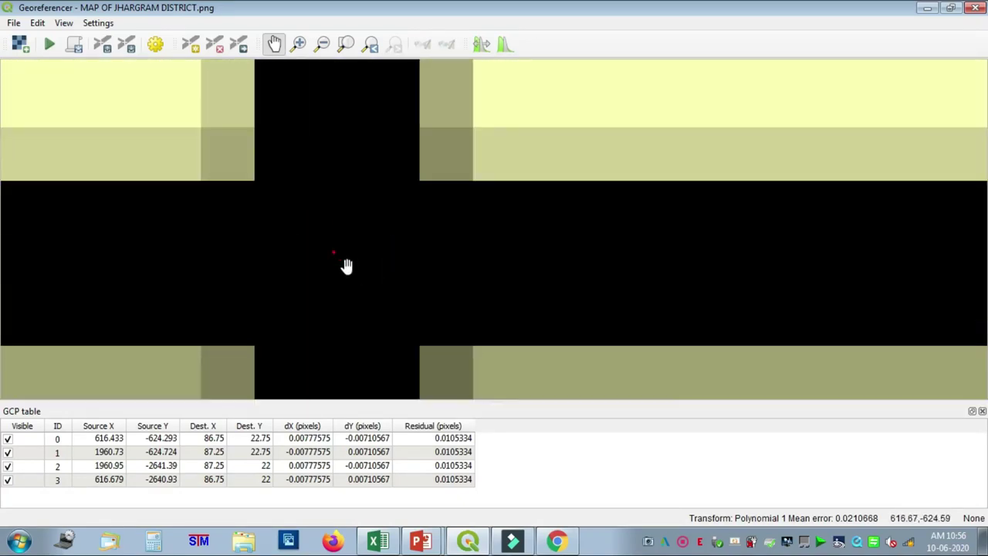
scroll(317, 234, "up", 1)
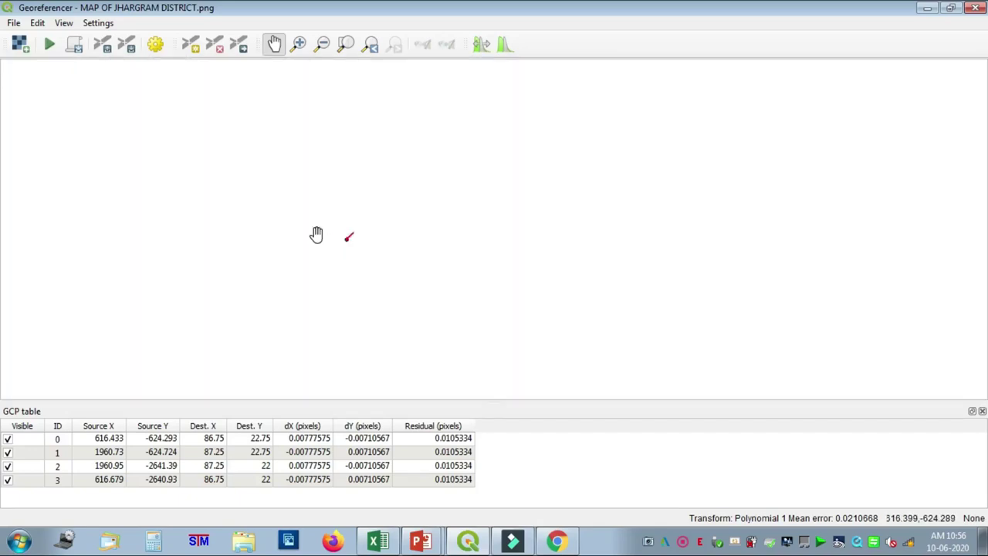
left_click(243, 46)
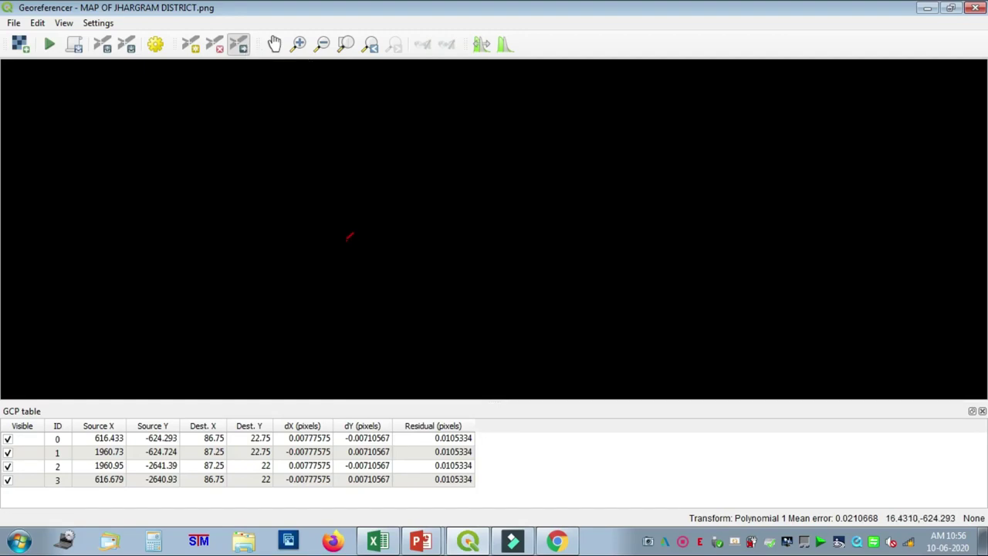
left_click_drag(350, 236, 374, 212)
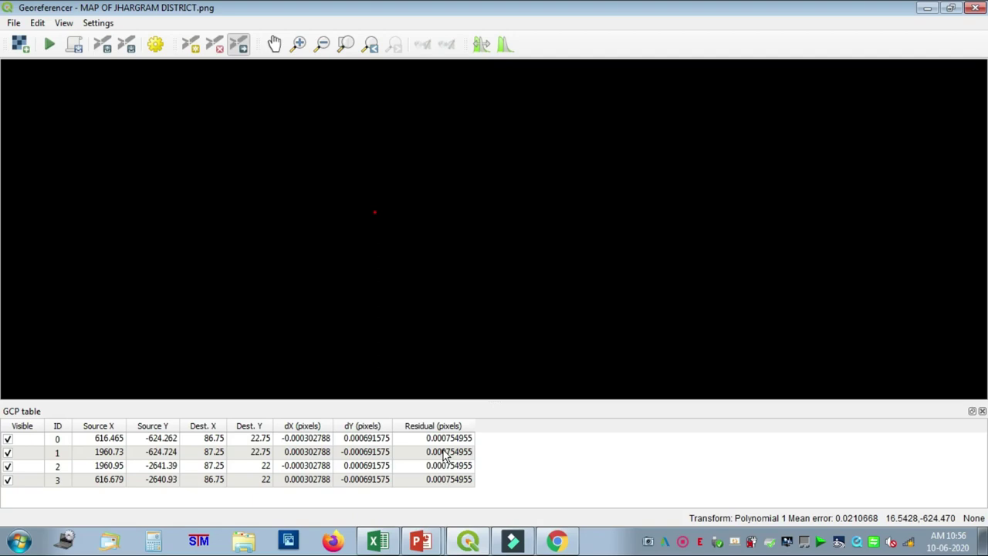
scroll(463, 219, "down", 2)
scroll(546, 196, "down", 1)
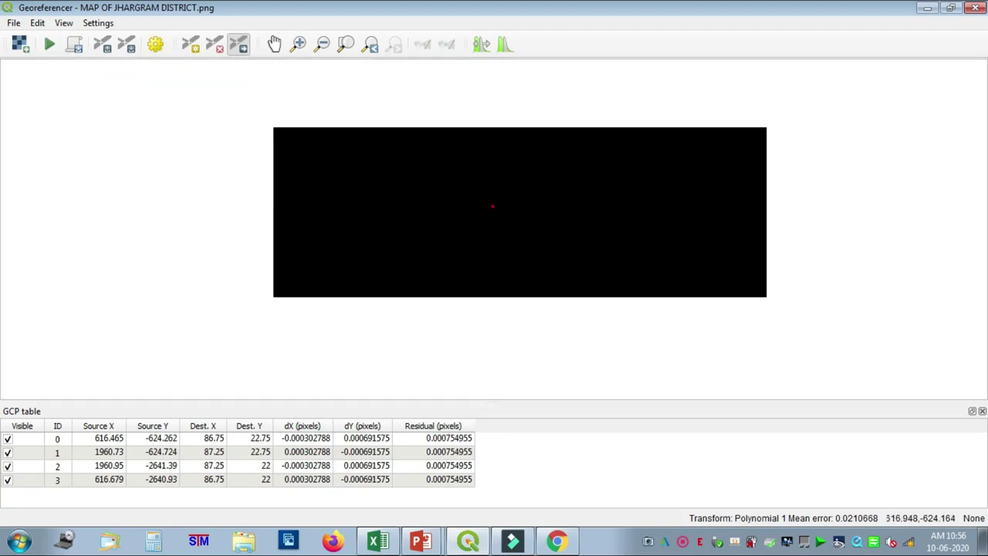
scroll(543, 196, "down", 3)
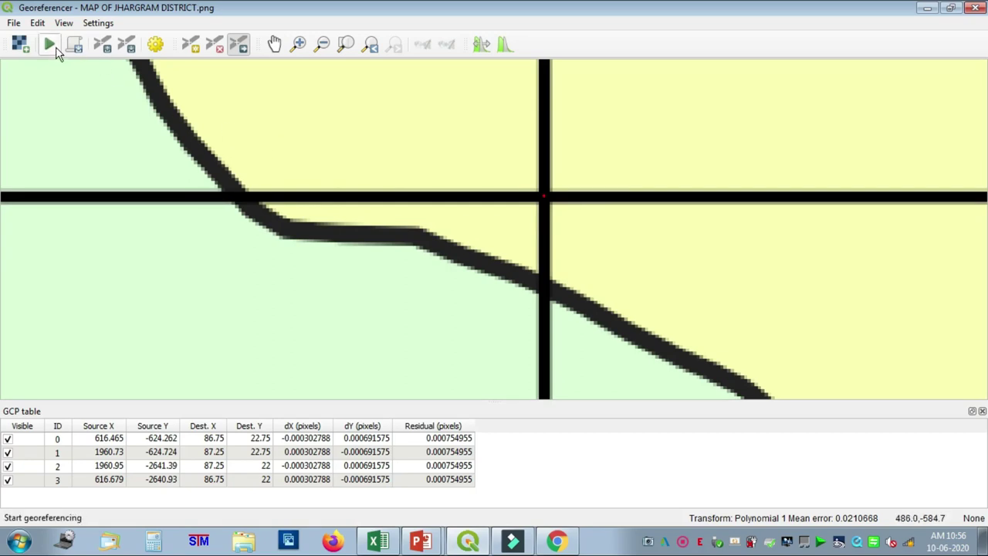
Step: Georeference the scan to MAP OF JHARGRAM DISTRICT_modified.tif with Polynomial 1, Nearest neighbour resampling and target SRS EPSG:4326 - WGS 84
left_click(49, 45)
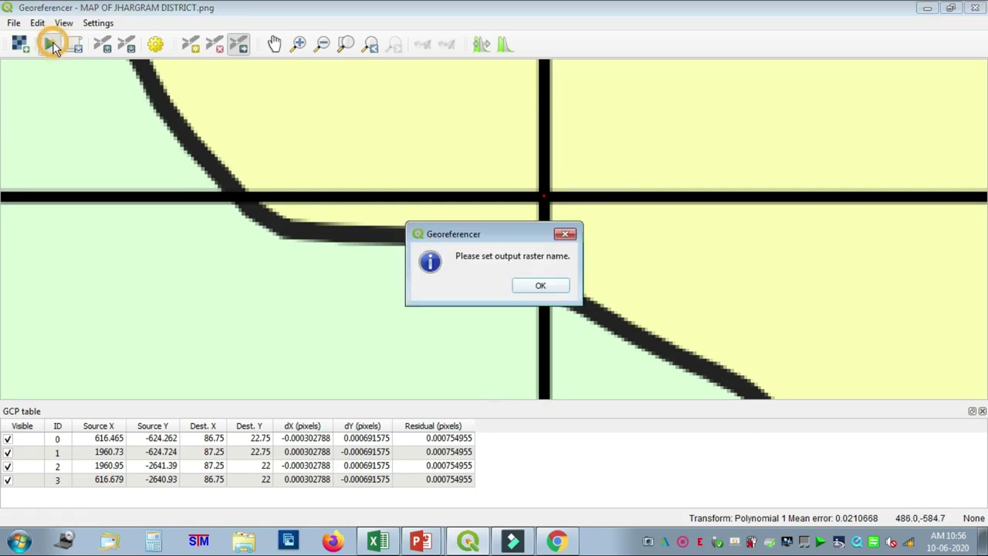
left_click(554, 286)
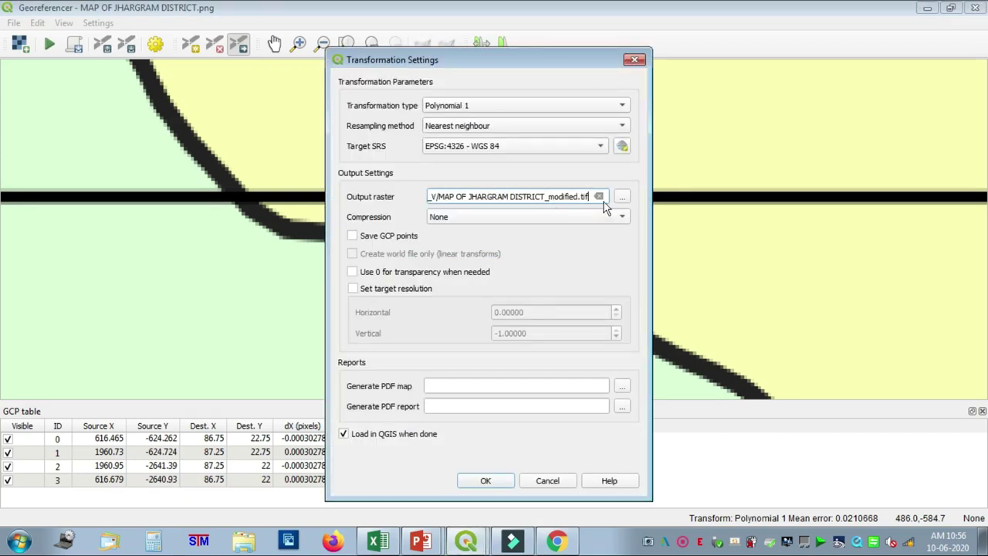
left_click(485, 481)
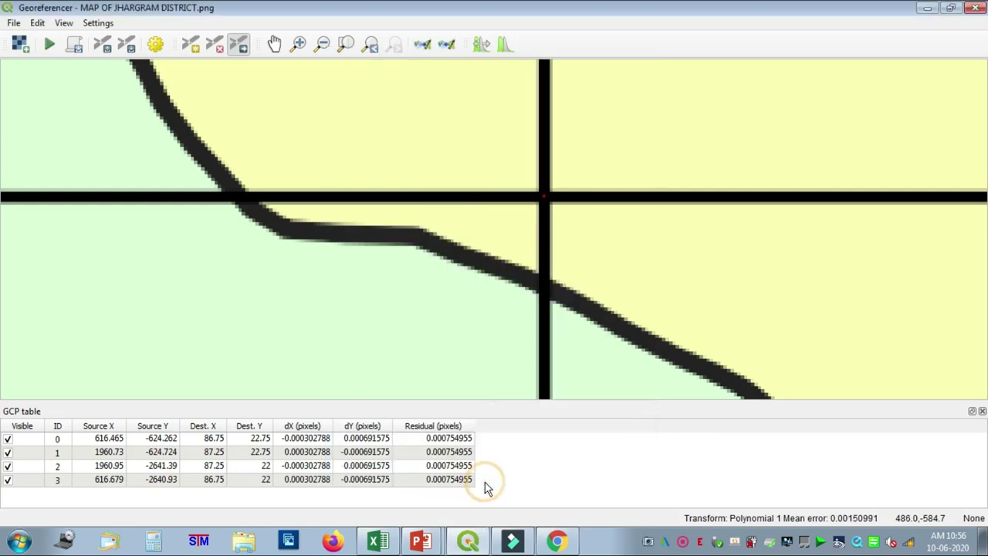
left_click(49, 44)
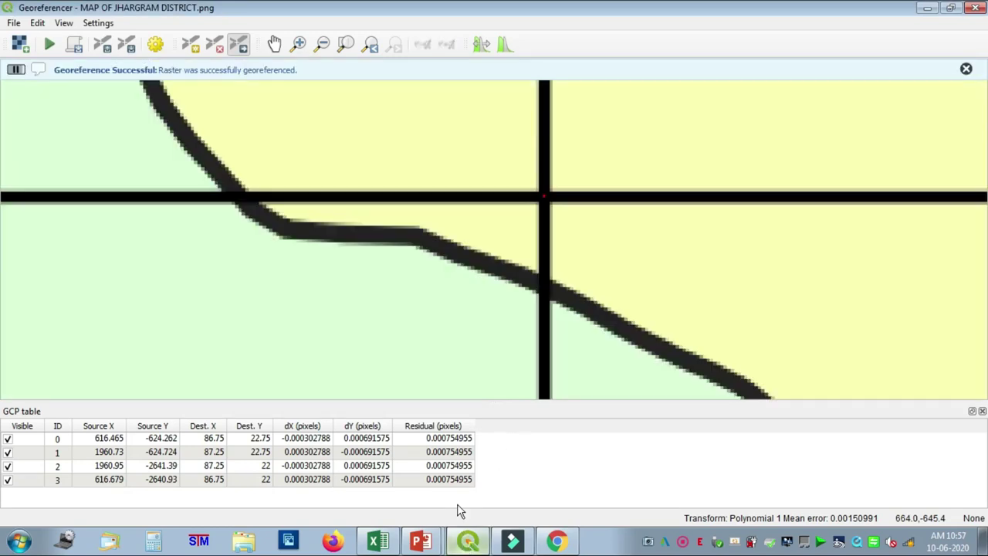
Step: Minimize the Georeferencer and compare the two loaded map rasters by switching the lower layer's visibility off and on
left_click(930, 11)
scroll(529, 288, "down", 2)
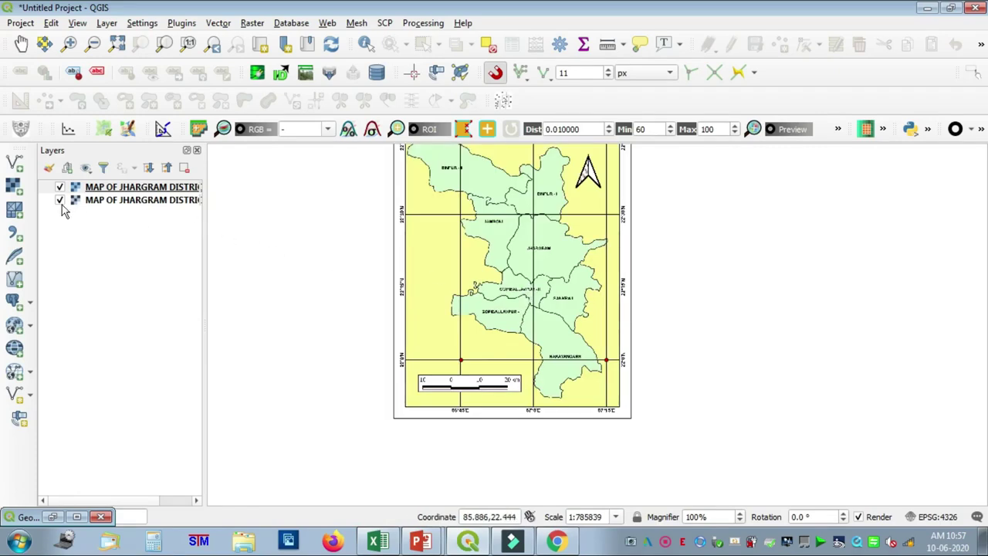
left_click(59, 200)
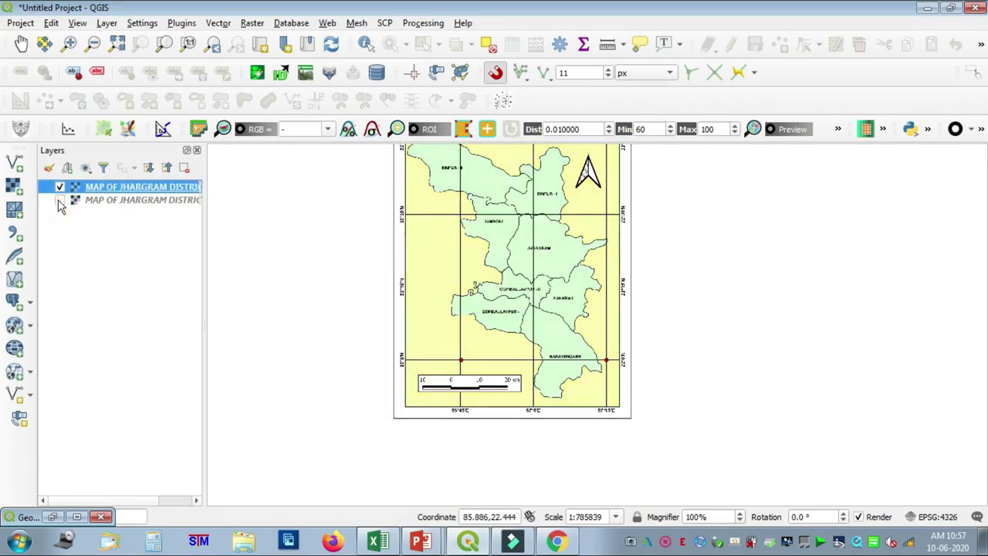
left_click(60, 200)
left_click(60, 200)
left_click(60, 200)
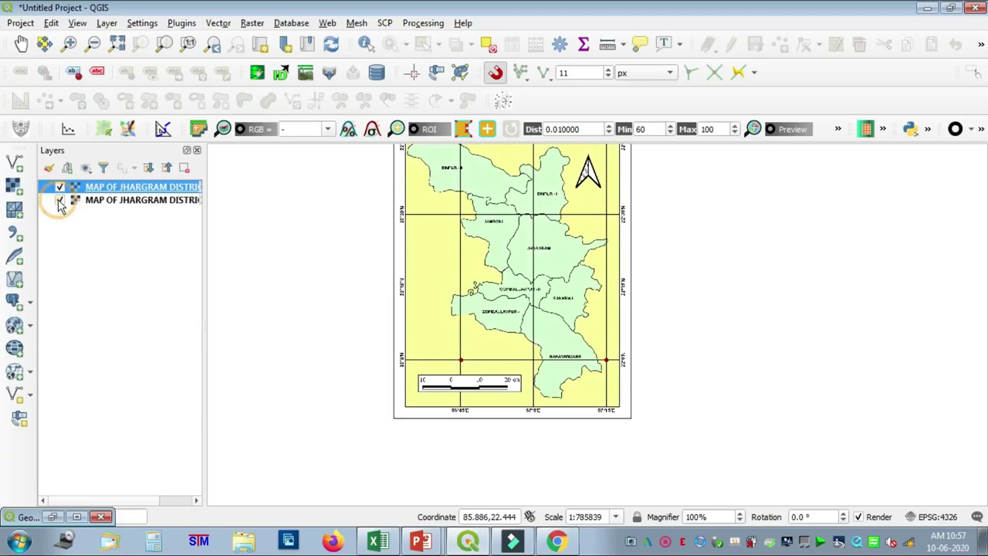
Step: Remove the lower of the two Jhargram District map layers from the project
left_click(91, 205)
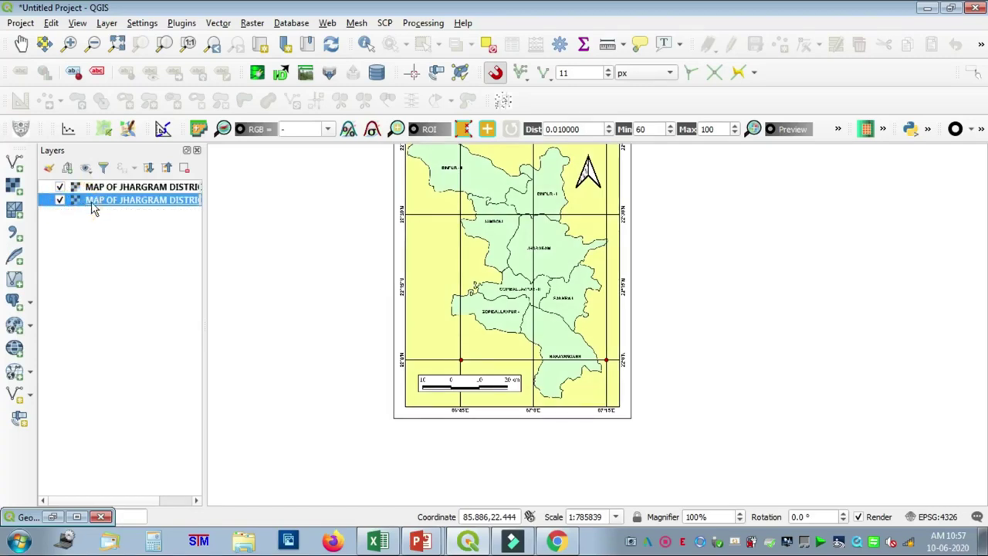
right_click(92, 209)
left_click(129, 327)
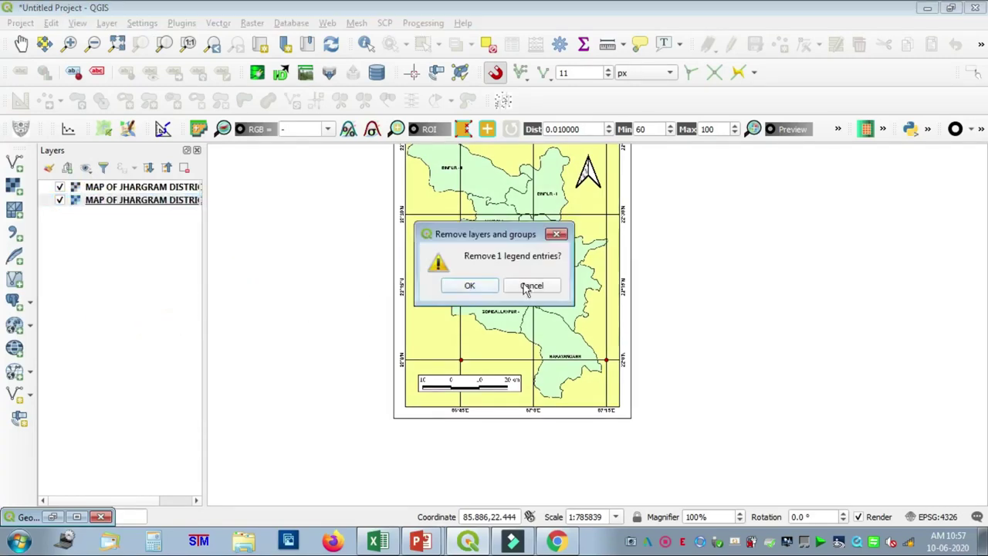
left_click(468, 285)
scroll(490, 280, "up", 2)
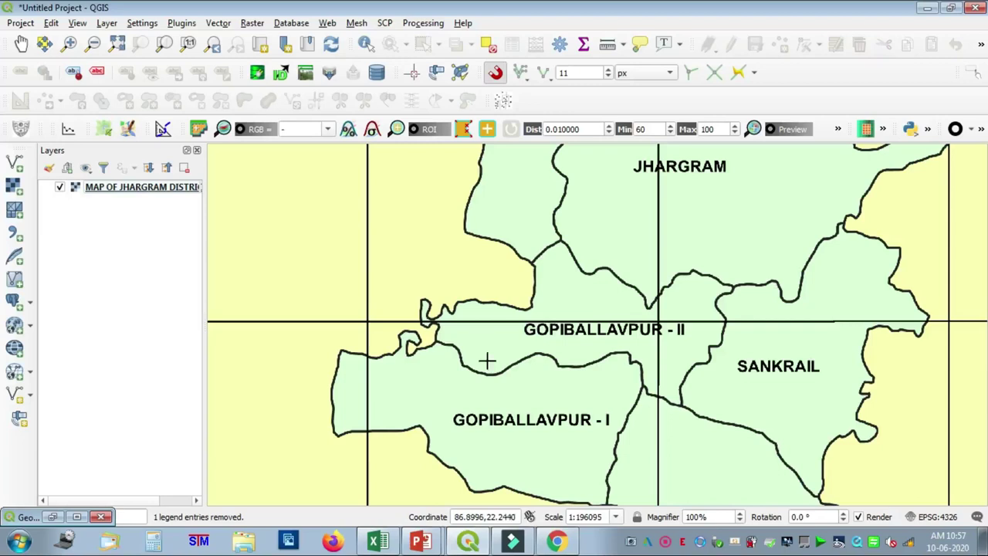
Step: Restore and close the Georeferencer, discarding its GCP points, and return to the georeferenced map in the main window
left_click(76, 517)
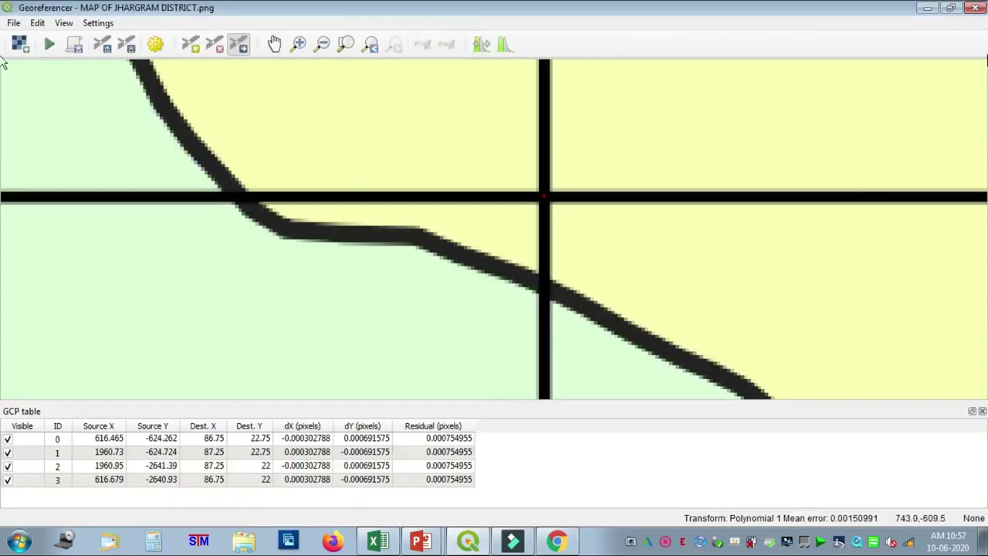
left_click(975, 8)
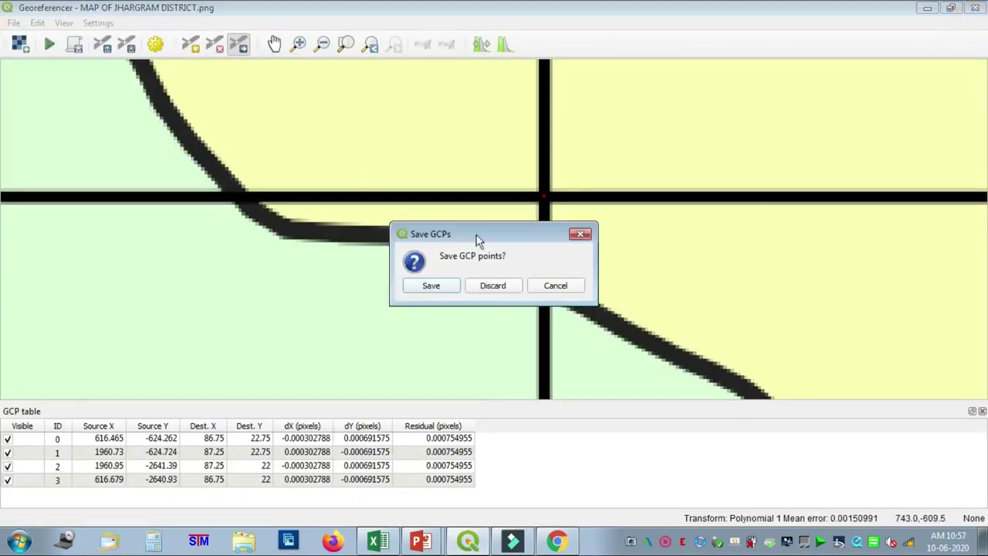
left_click(494, 286)
scroll(651, 283, "down", 5)
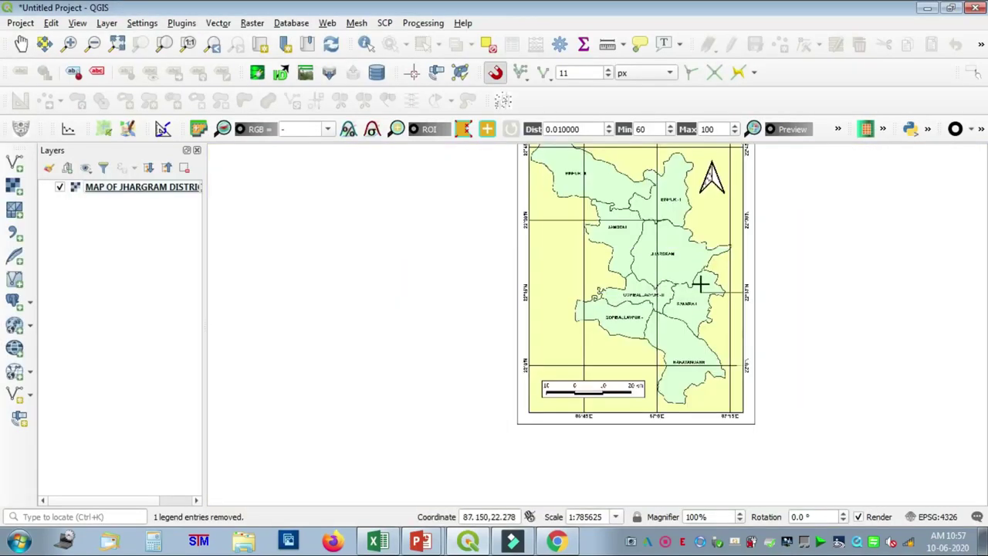
left_click(21, 44)
left_click_drag(660, 247, 497, 307)
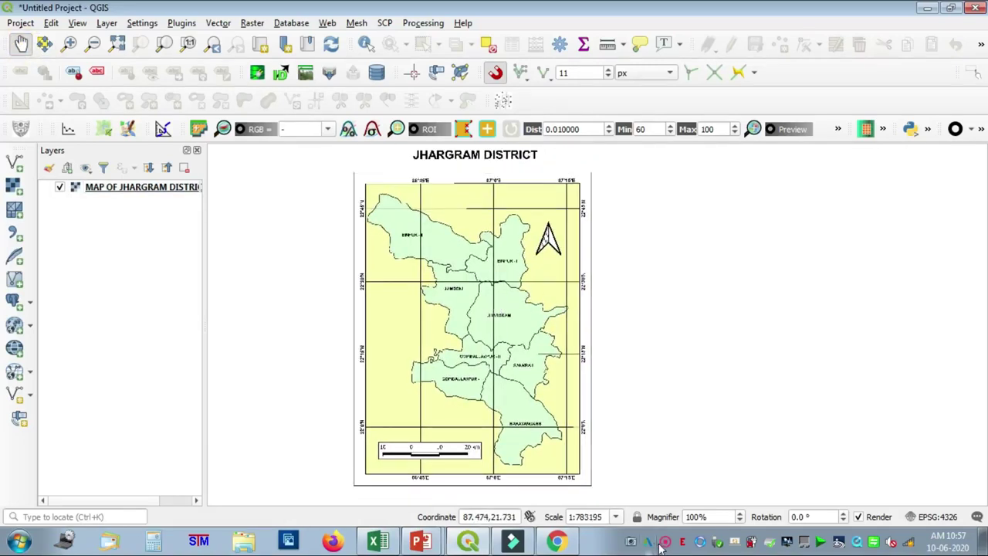
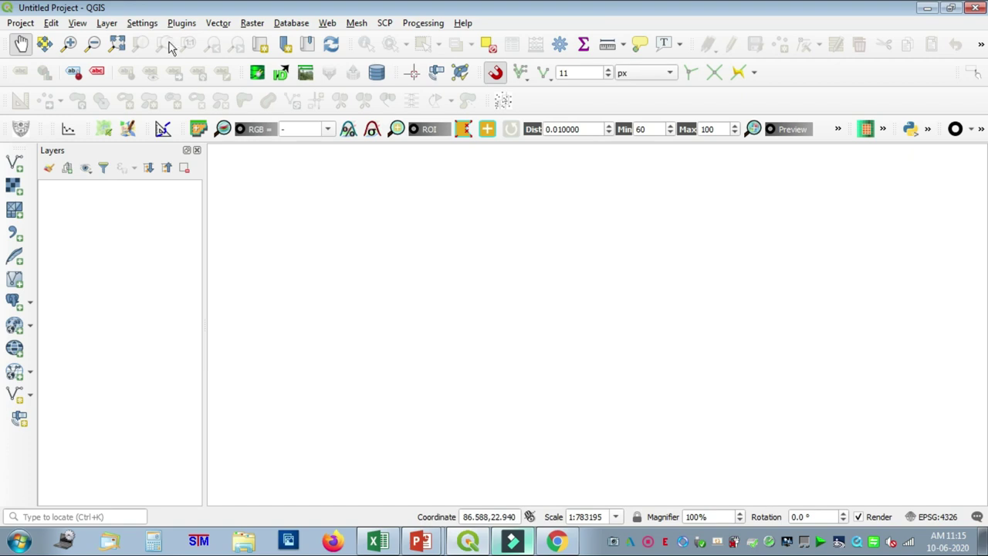
Step: Add MAP OF JHARGRAM DISTRICT_modified.tif from the GIS_RS_SEM_V folder to the empty project as a raster layer
left_click(108, 23)
mouse_move(131, 77)
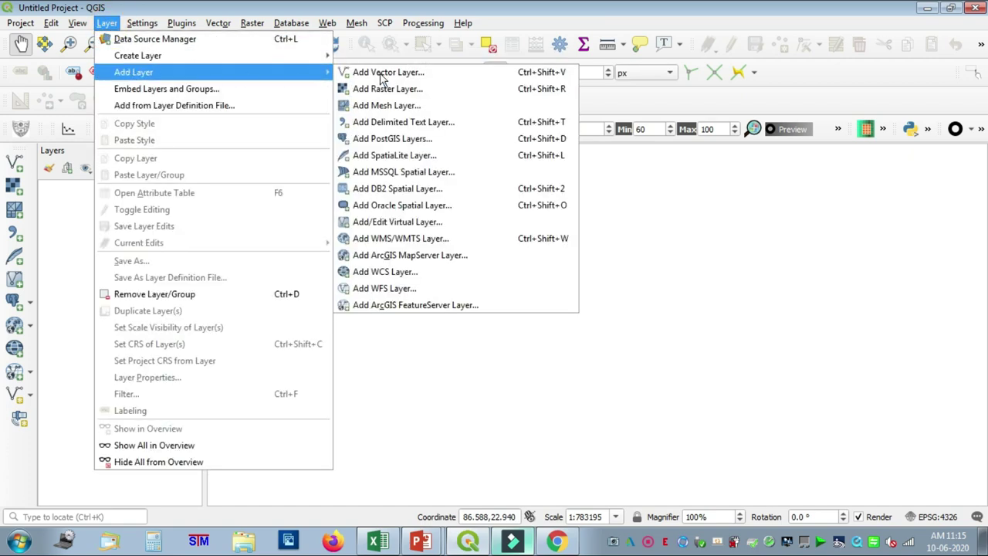
left_click(451, 93)
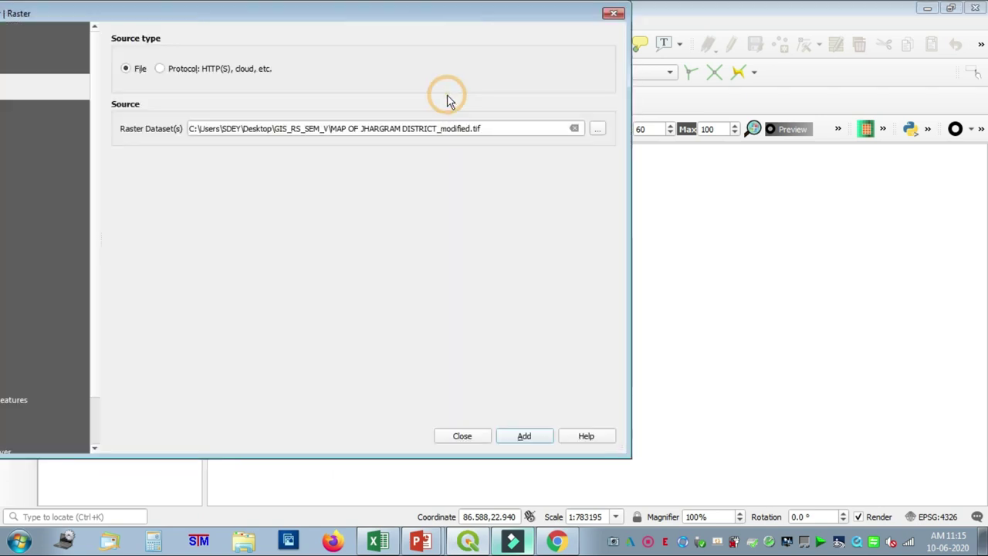
left_click(574, 129)
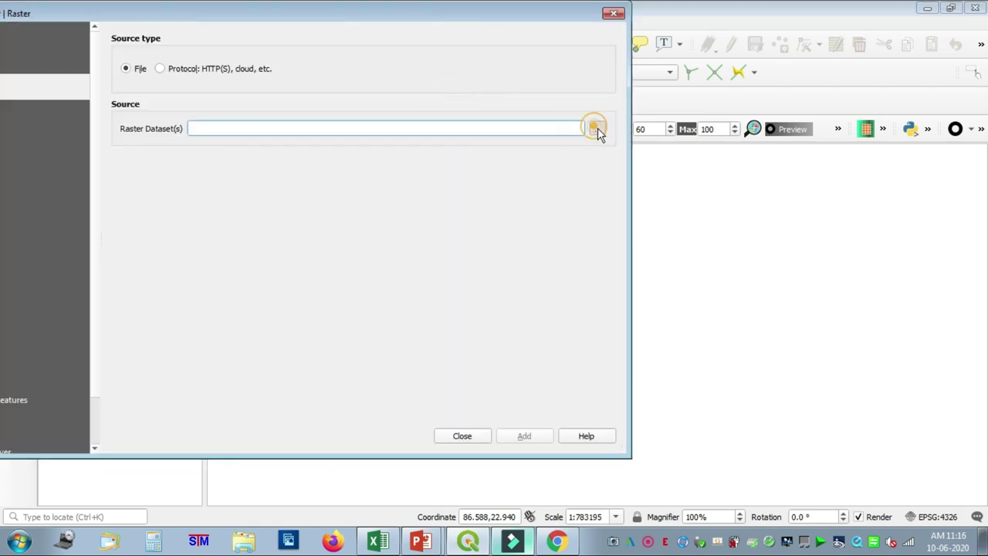
left_click(598, 130)
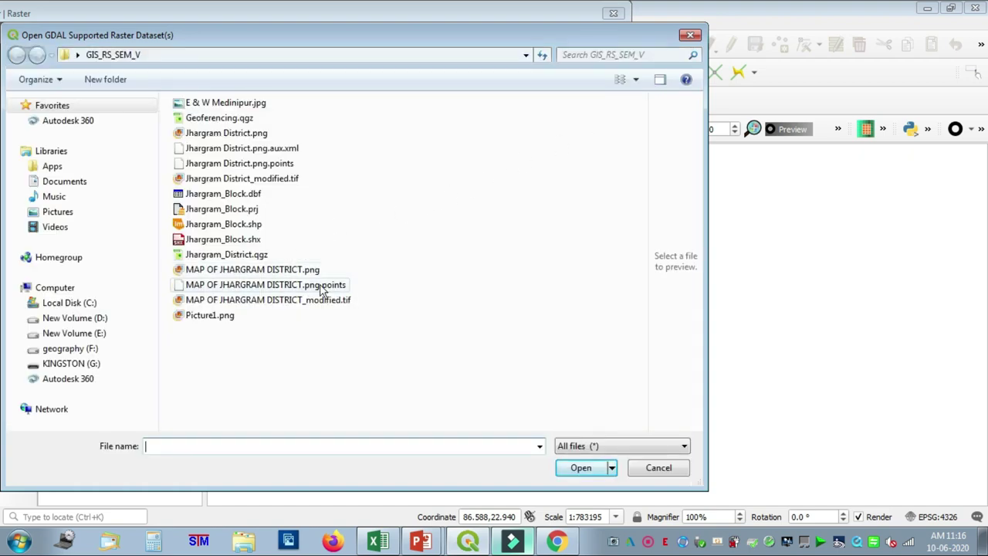
left_click(233, 306)
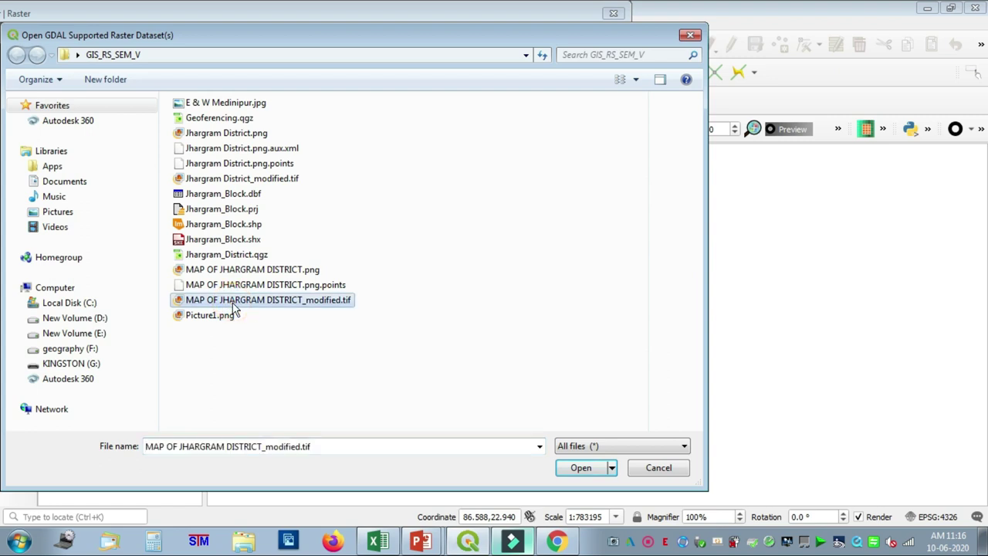
left_click(581, 473)
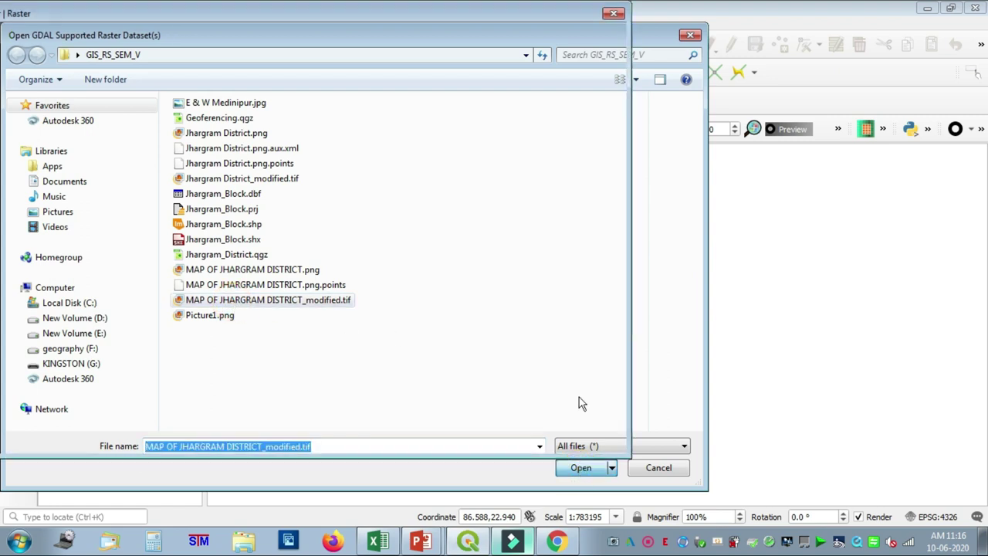
left_click(525, 437)
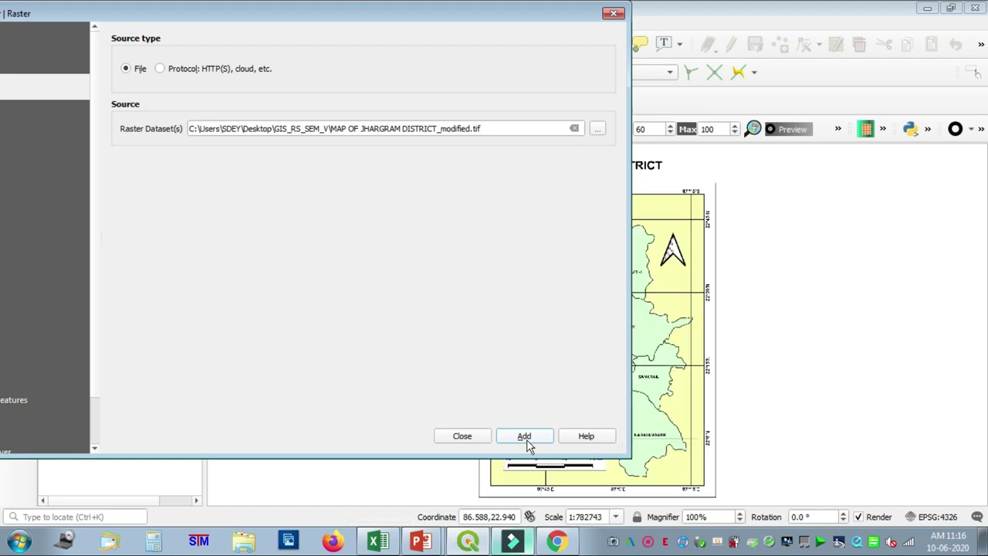
left_click(474, 440)
scroll(687, 361, "up", 1)
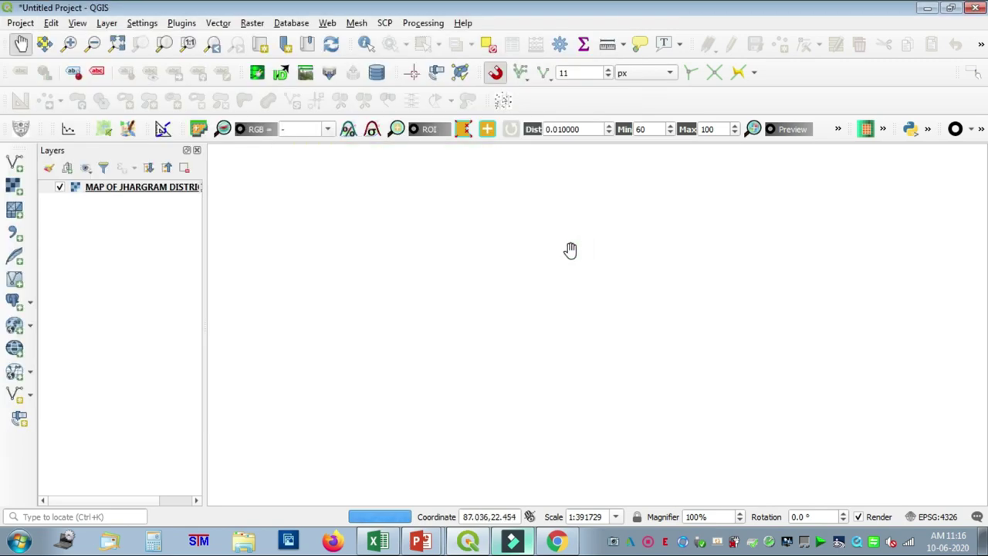
Step: Open E & W Medinipur.jpg from the GIS_RS_SEM_V folder in the Georeferencer
left_click_drag(551, 227, 551, 456)
scroll(498, 371, "up", 1)
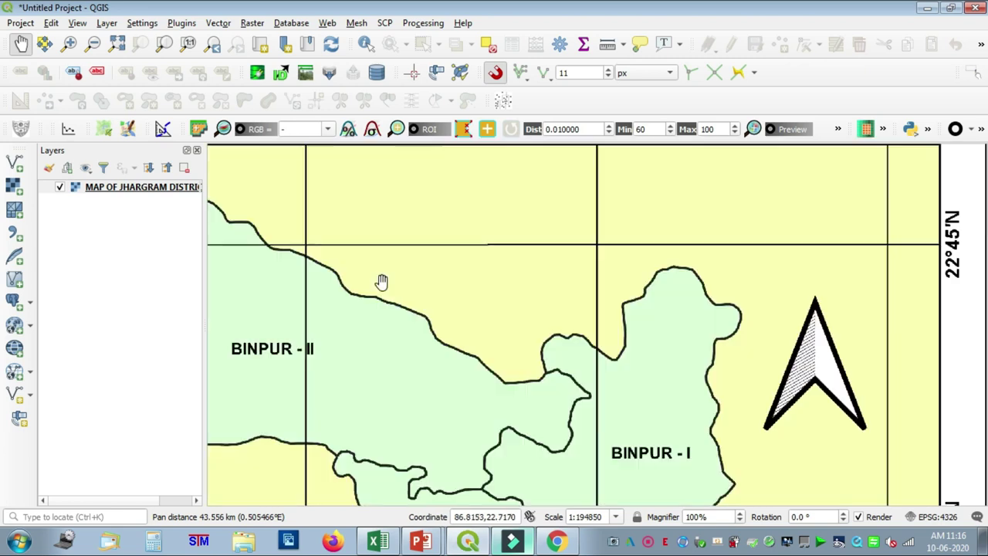
left_click_drag(380, 281, 710, 308)
left_click_drag(742, 338, 558, 280)
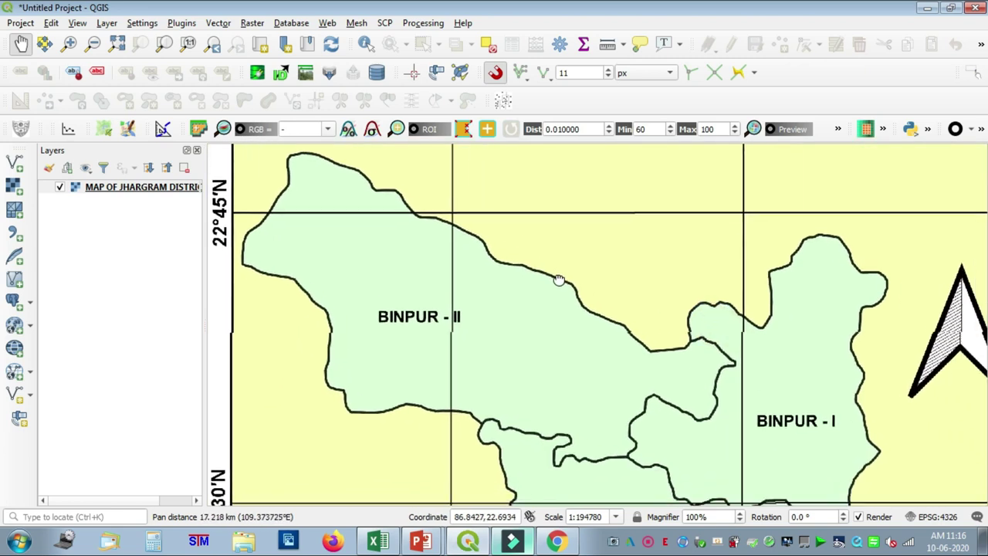
scroll(558, 280, "down", 1)
left_click_drag(628, 312, 559, 289)
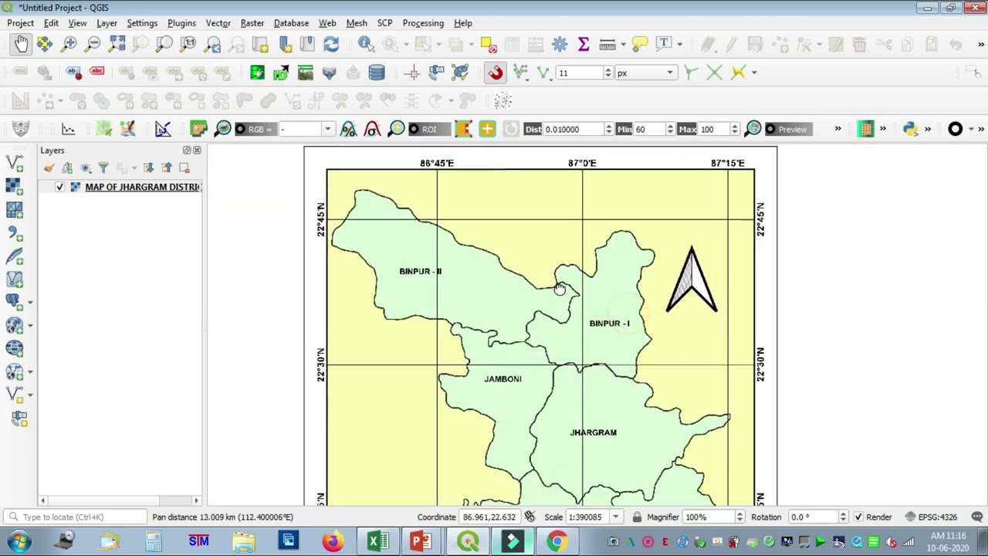
left_click(253, 24)
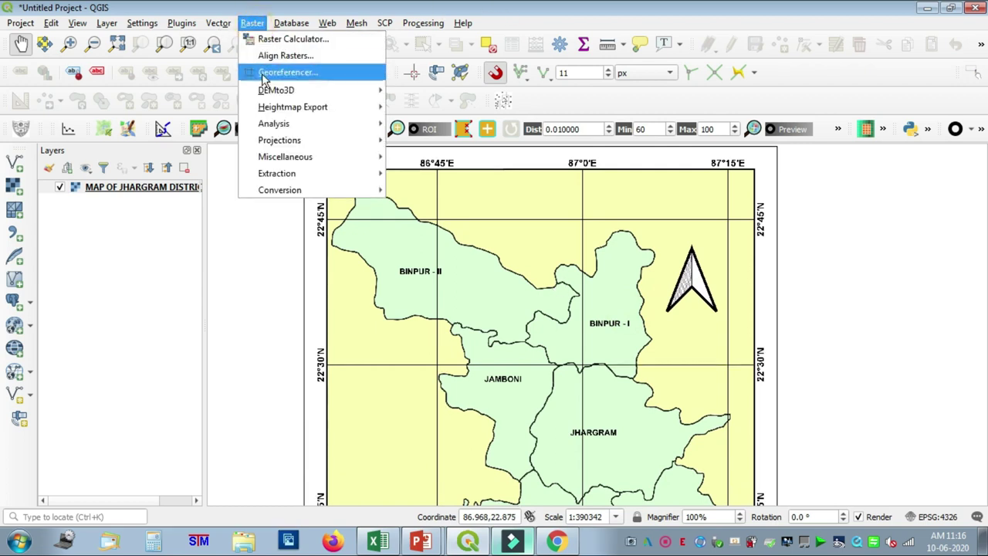
left_click(290, 77)
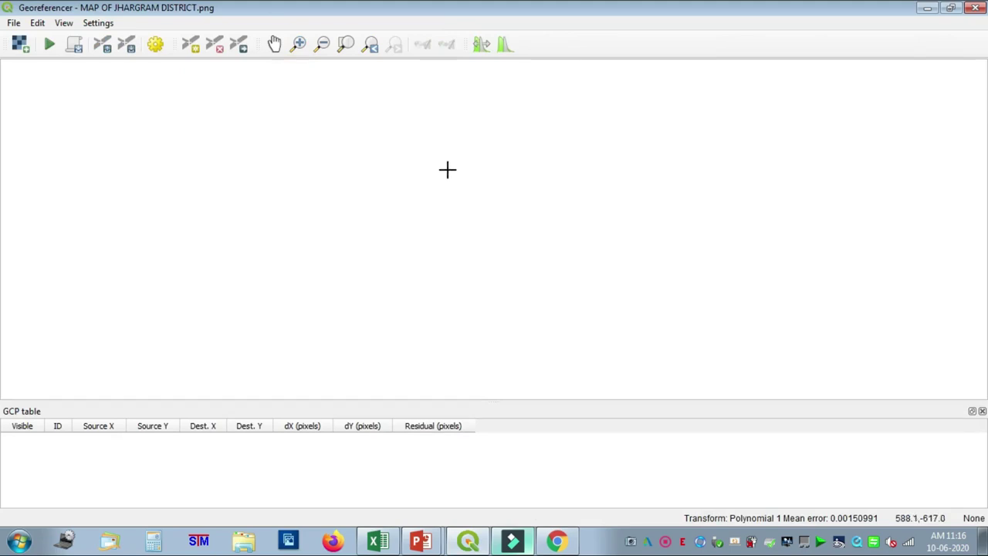
left_click(27, 51)
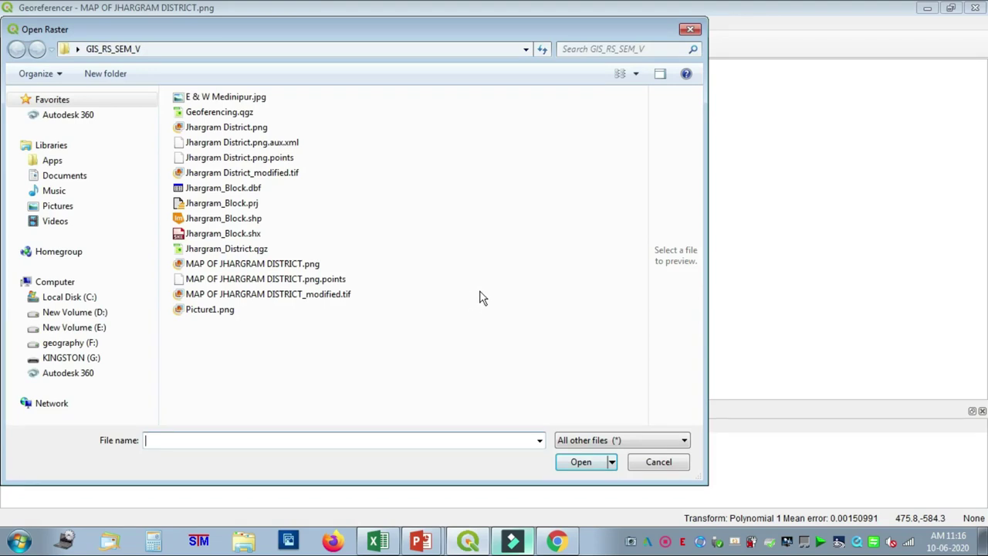
left_click(238, 102)
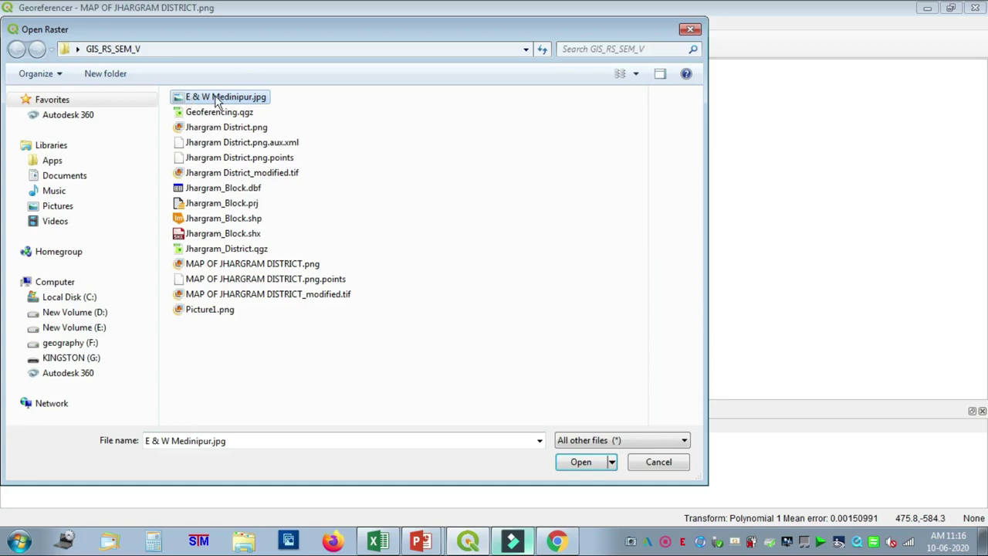
left_click(589, 463)
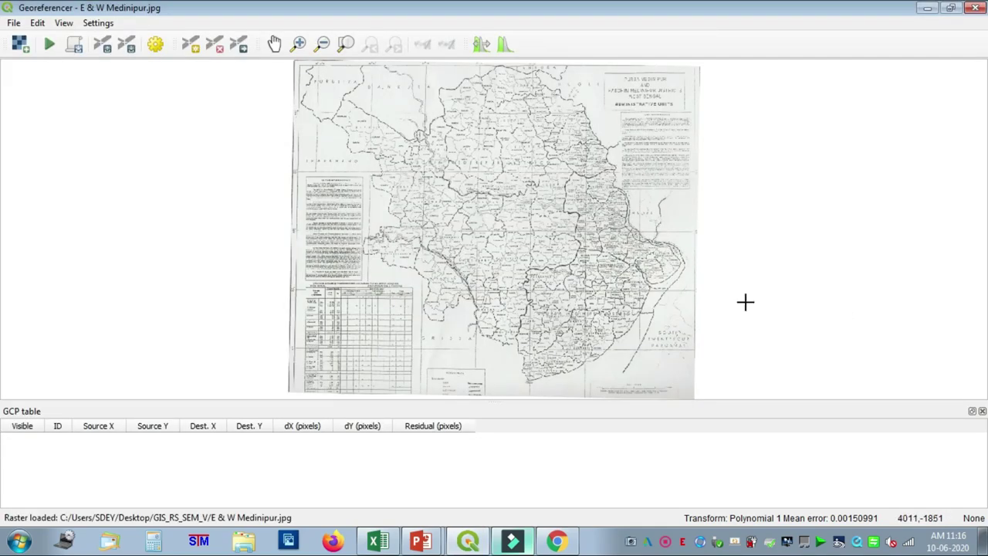
Step: Examine the scanned Medinipur map's coordinate grid and the Binpur and Jhargram block boundaries for usable control points
scroll(497, 216, "up", 2)
scroll(375, 209, "up", 1)
scroll(370, 205, "up", 1)
left_click(274, 44)
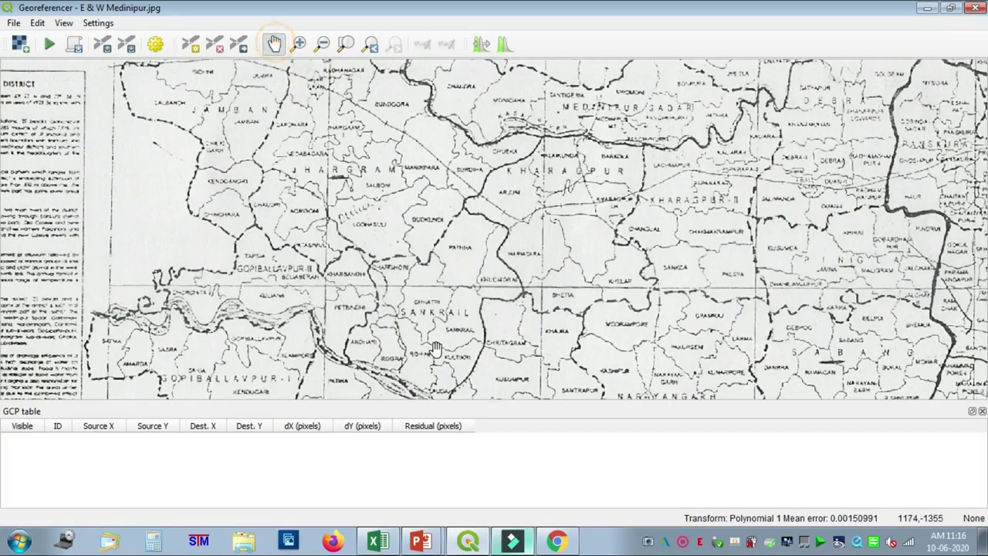
left_click_drag(418, 129, 434, 192)
scroll(434, 191, "down", 4)
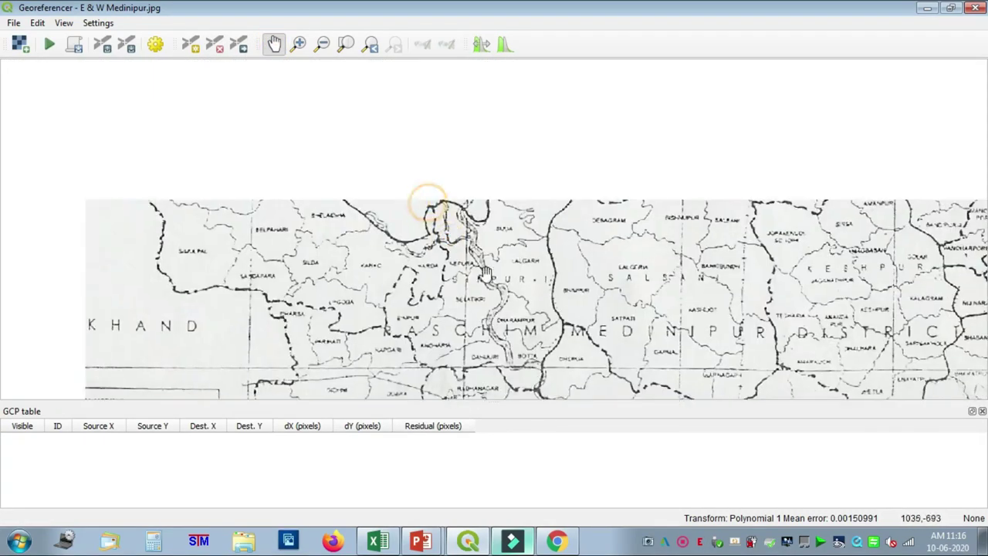
scroll(408, 190, "up", 2)
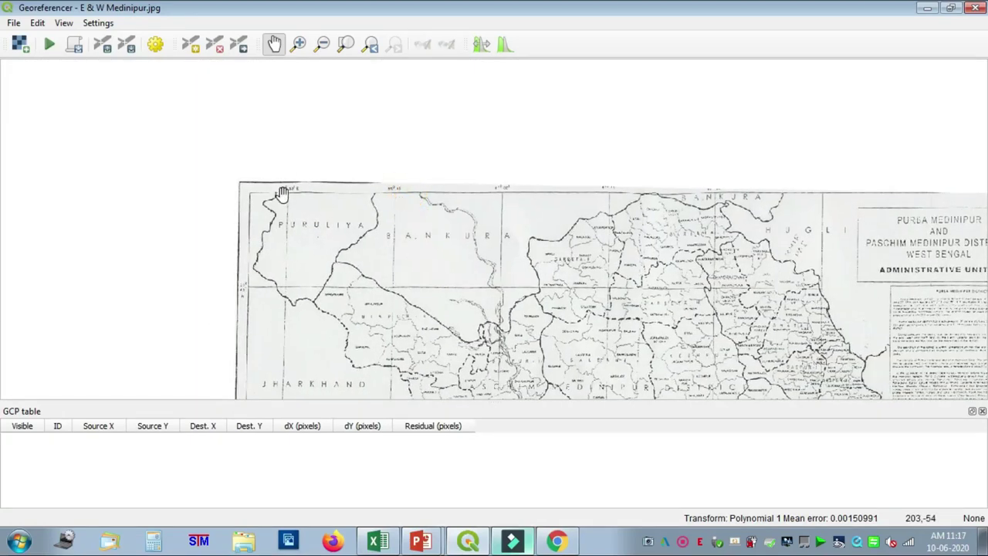
scroll(294, 189, "up", 3)
left_click_drag(757, 225, 430, 158)
left_click_drag(817, 228, 339, 223)
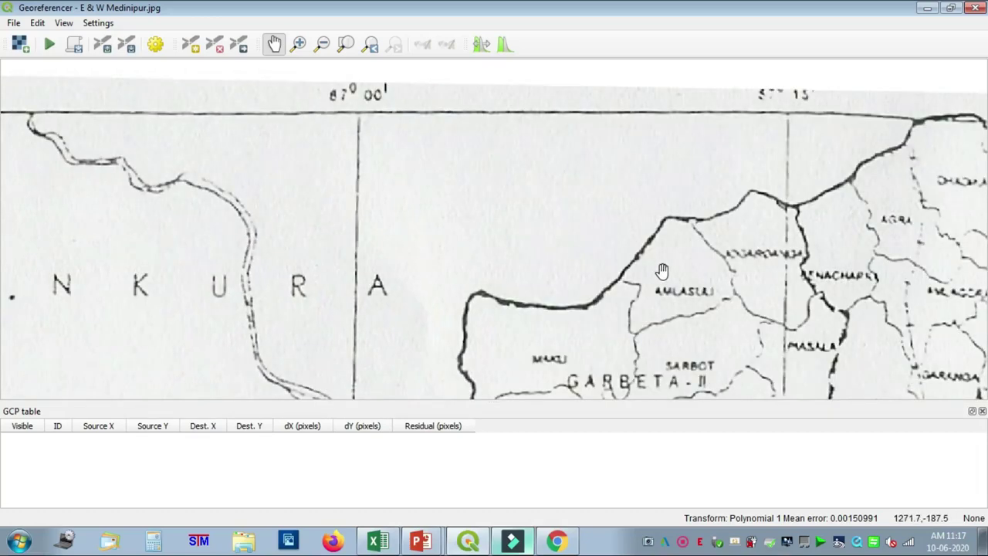
left_click_drag(528, 321, 768, 121)
left_click_drag(362, 365, 578, 79)
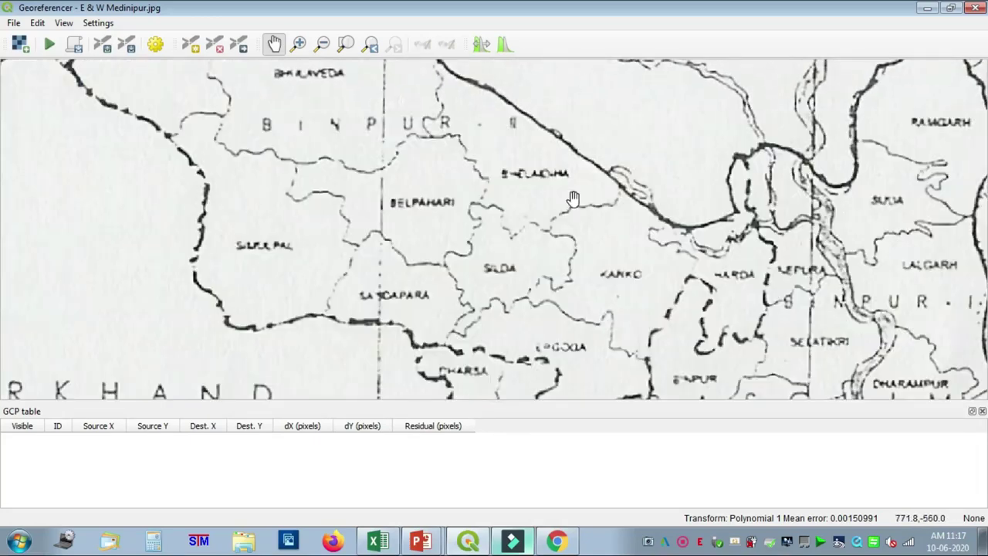
scroll(573, 199, "down", 1)
Step: Add a control point at the northern tip of Binpur-II on the scan, taking its coordinates from the same tip on the map canvas
left_click_drag(645, 205, 558, 328)
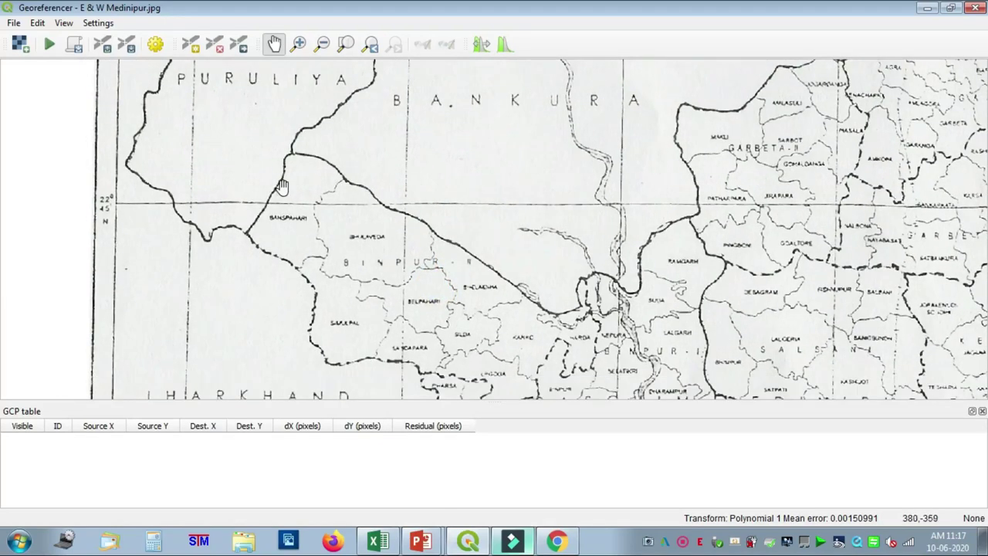
scroll(283, 190, "up", 2)
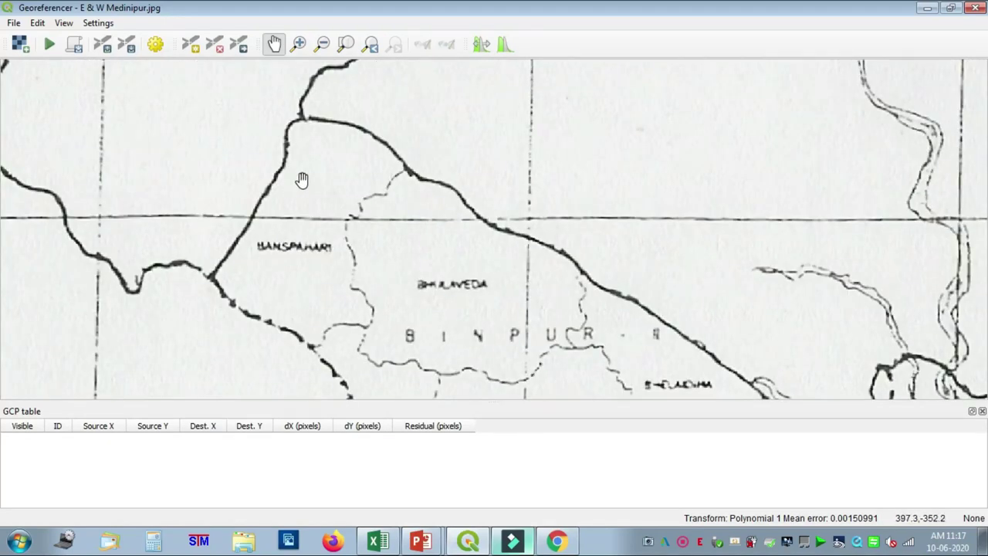
left_click(188, 48)
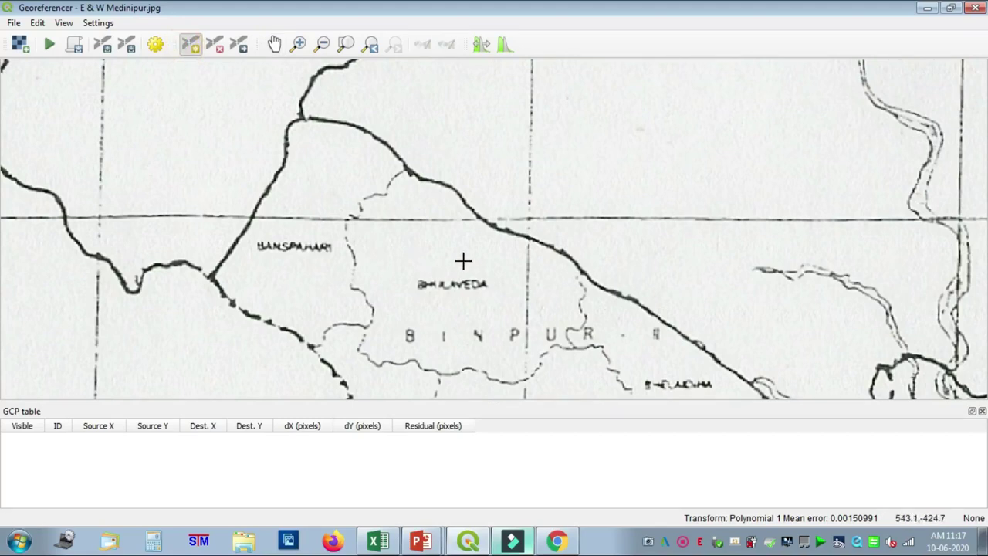
left_click(301, 116)
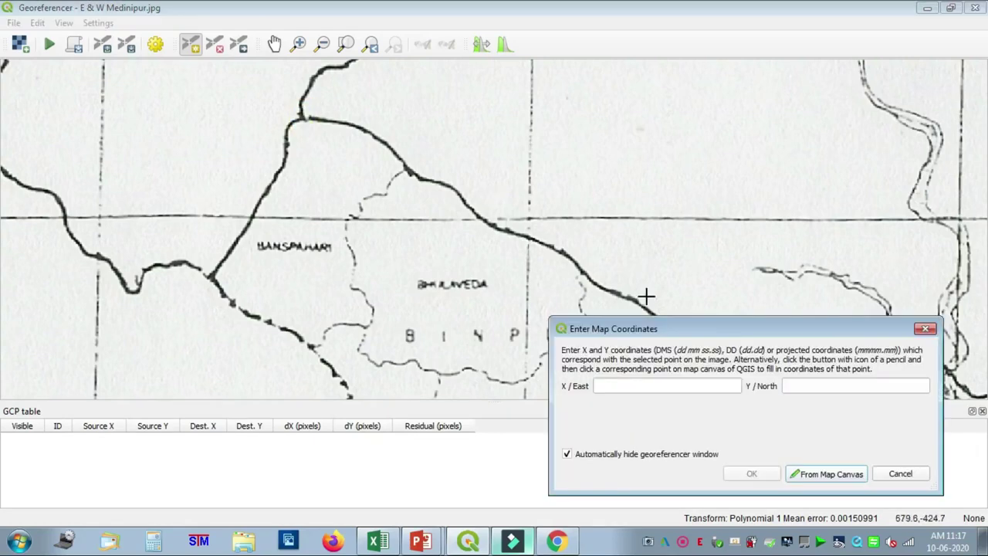
left_click(815, 477)
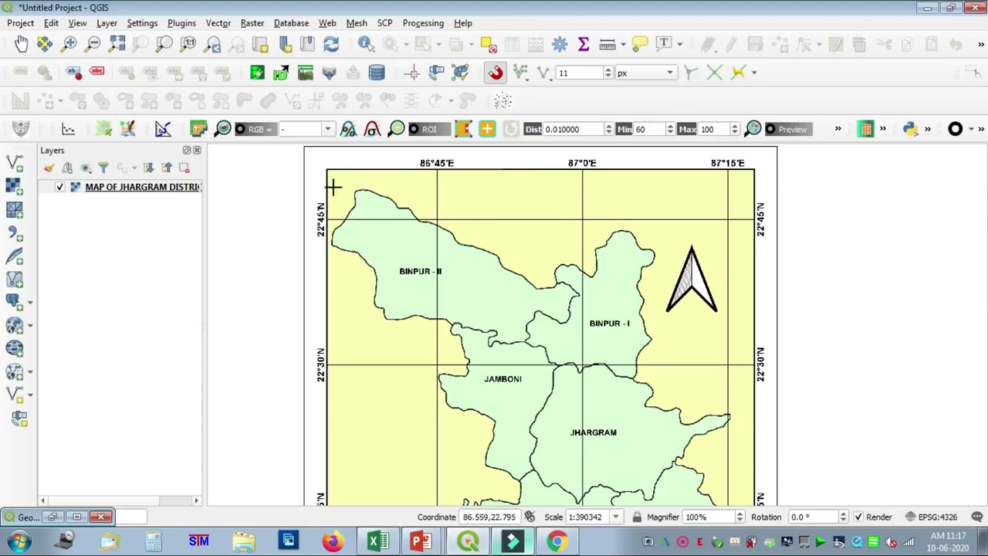
scroll(365, 190, "up", 1)
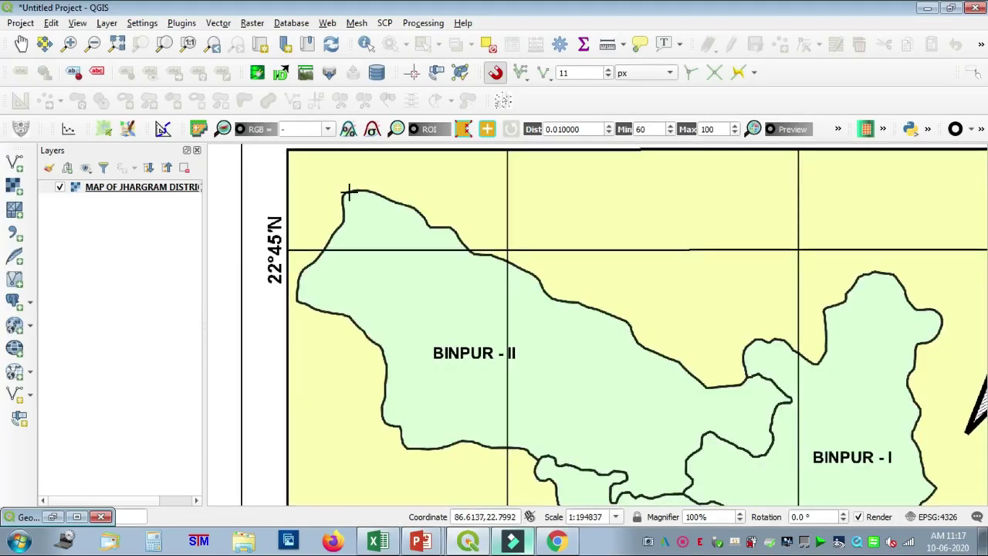
left_click(349, 193)
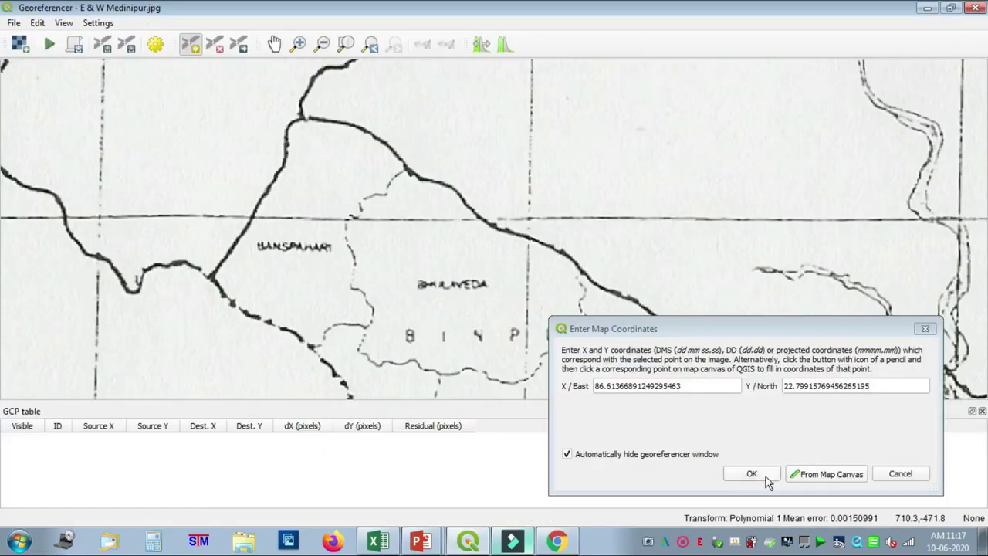
left_click(753, 474)
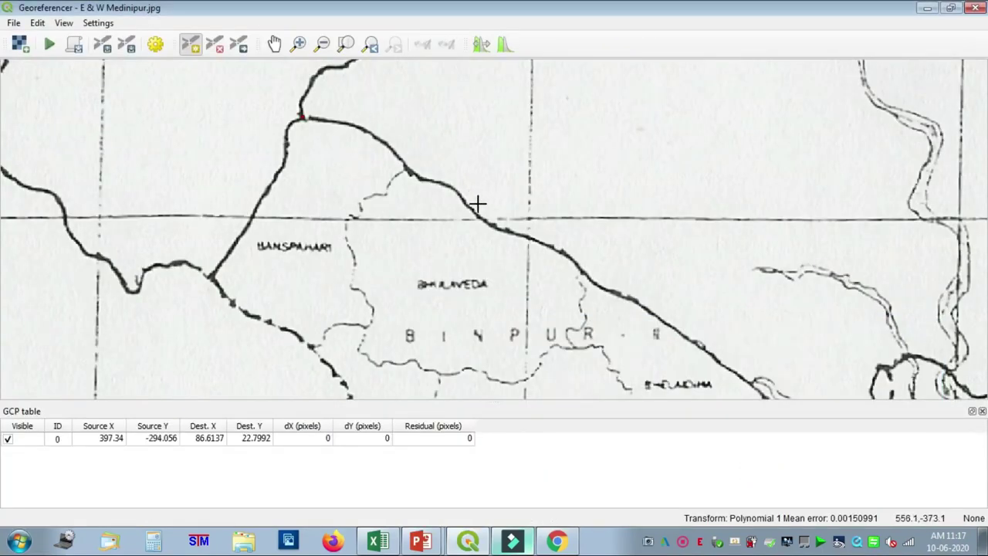
Step: Examine the scan southward from Binpur through Jhargram and Gopiballavpur to Nayagram for another distinct boundary point
scroll(478, 202, "down", 1)
left_click(274, 44)
left_click_drag(690, 313, 498, 232)
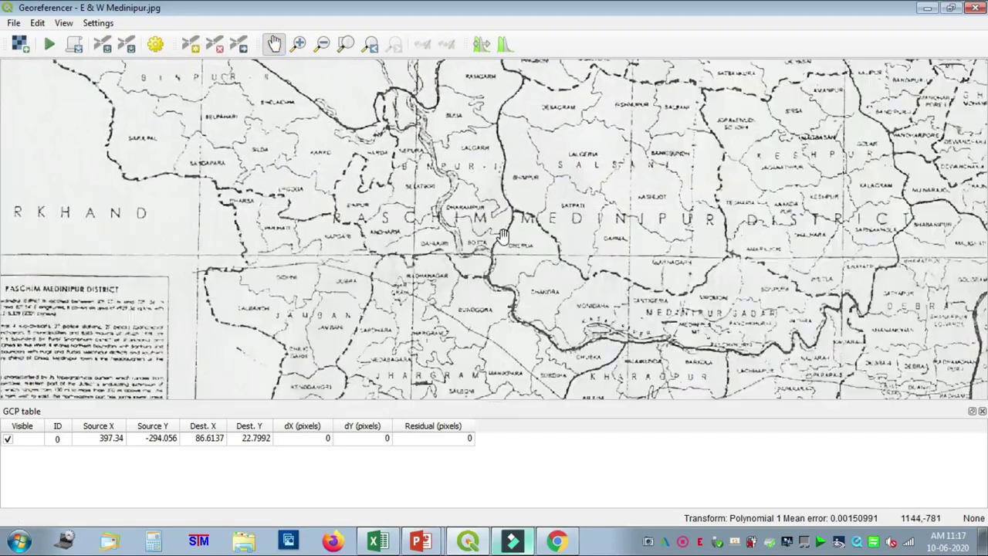
left_click_drag(593, 323, 486, 159)
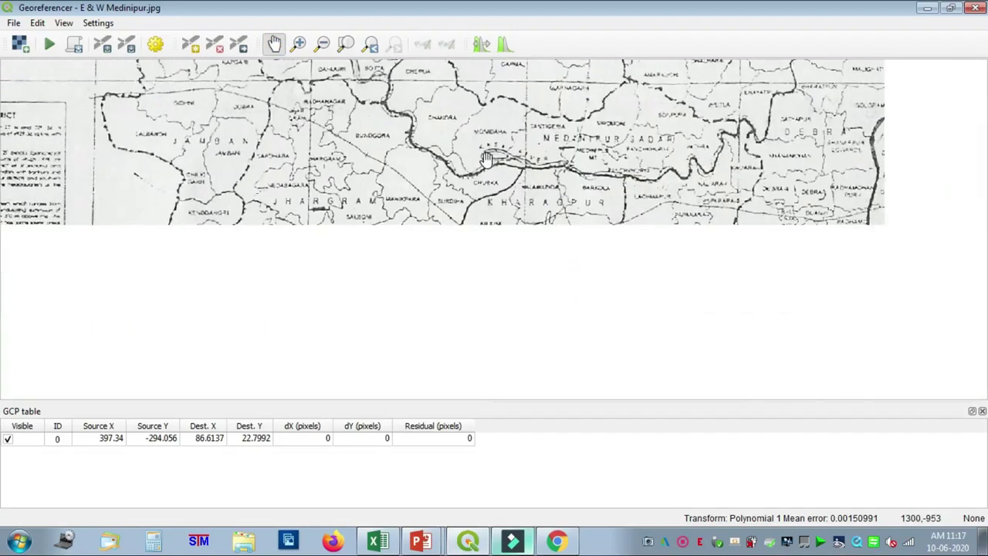
scroll(546, 149, "up", 2)
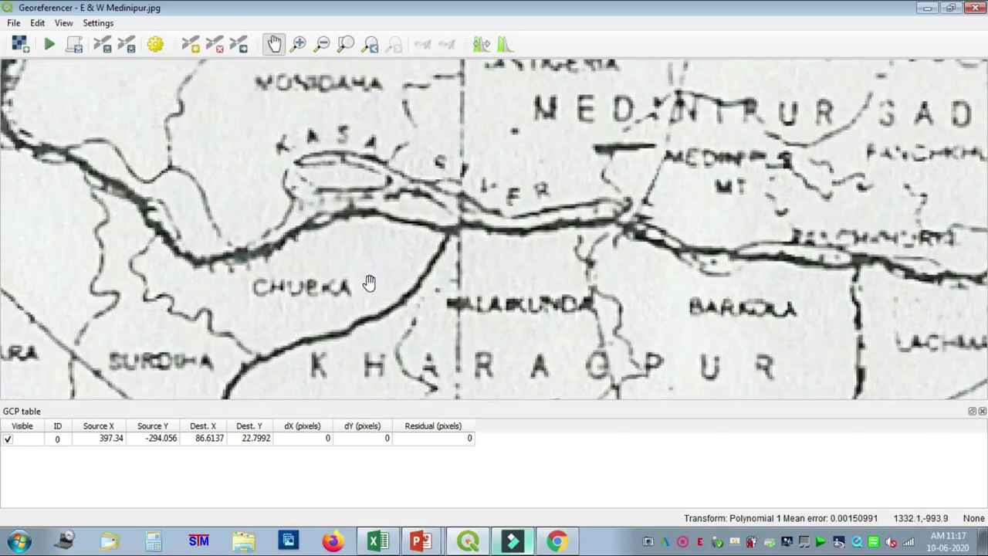
left_click_drag(369, 283, 552, 224)
scroll(472, 271, "down", 1)
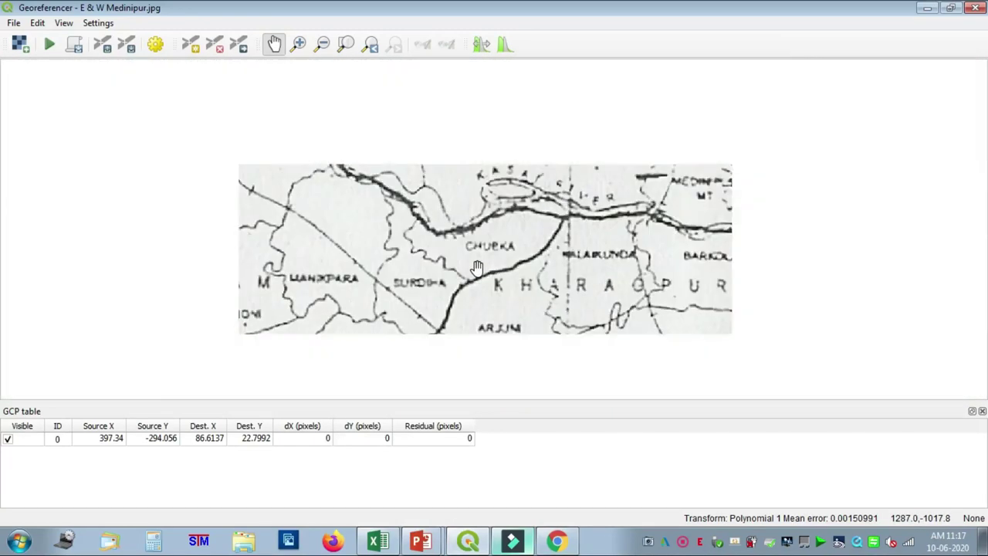
left_click_drag(425, 304, 590, 188)
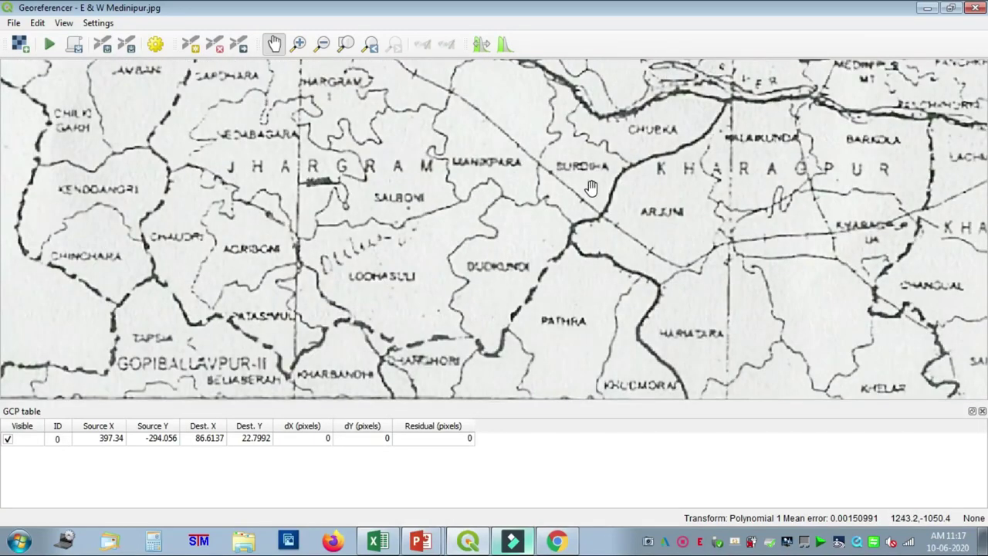
scroll(591, 188, "down", 1)
left_click_drag(422, 198, 363, 81)
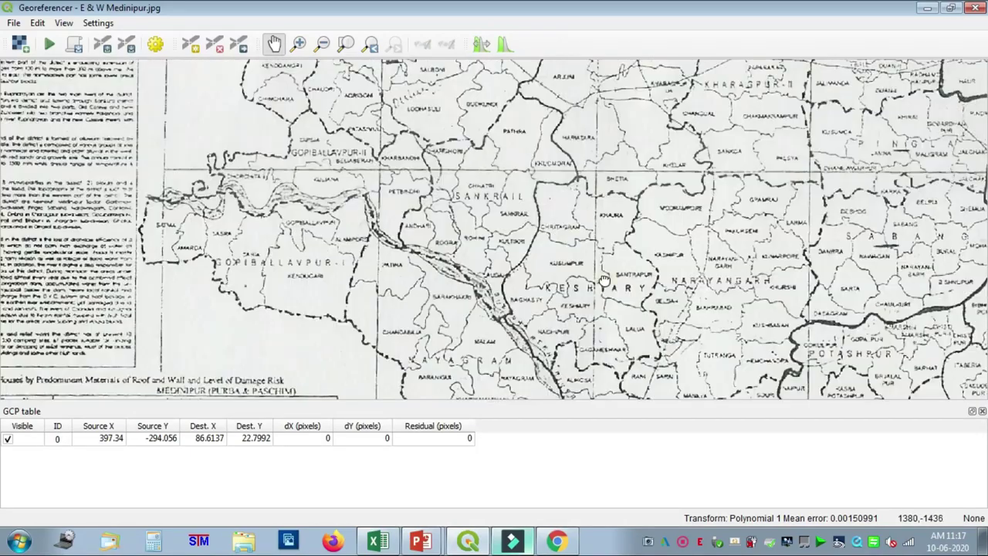
left_click_drag(602, 278, 513, 102)
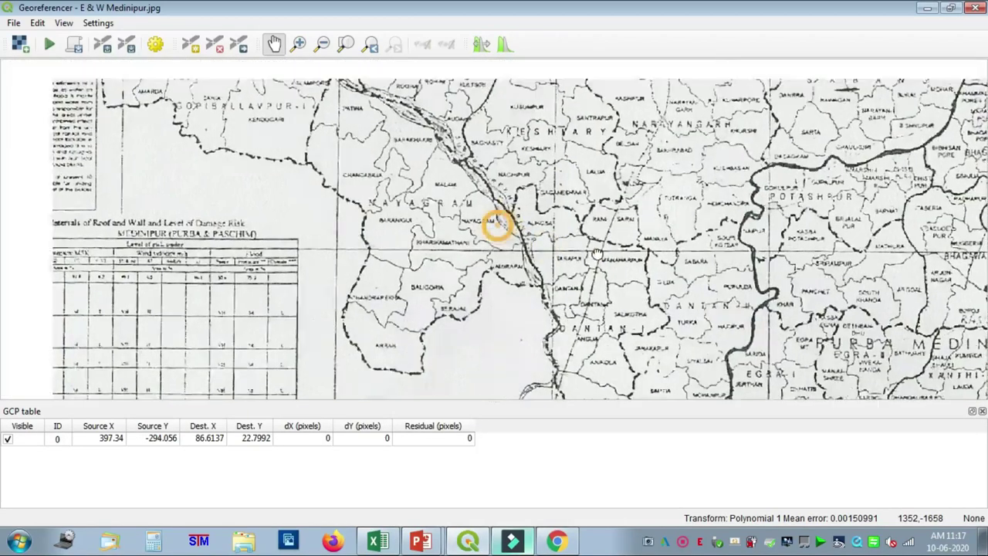
left_click_drag(497, 220, 608, 249)
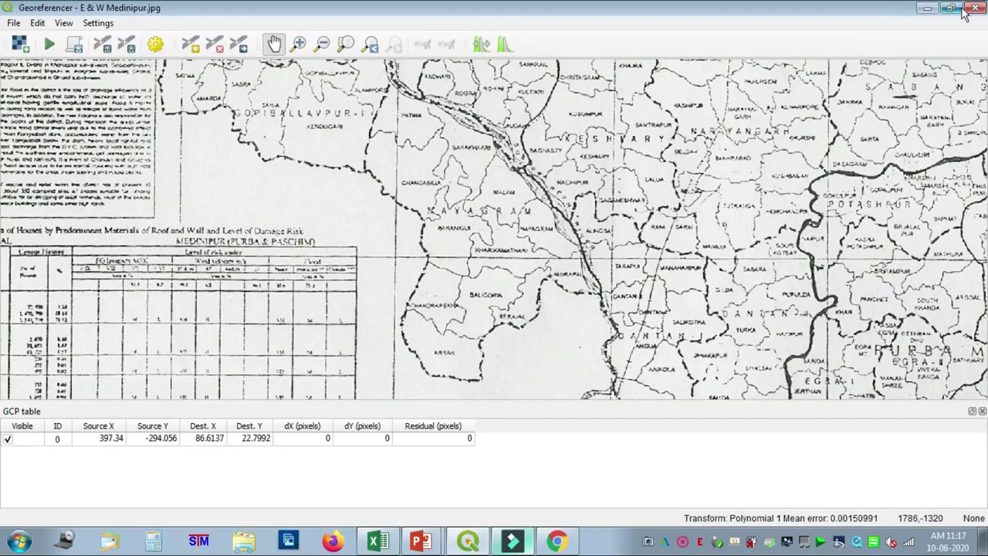
Step: Minimize the Georeferencer and locate the eastern tip of Jhargram block on the georeferenced district map
left_click(929, 11)
scroll(611, 285, "down", 2)
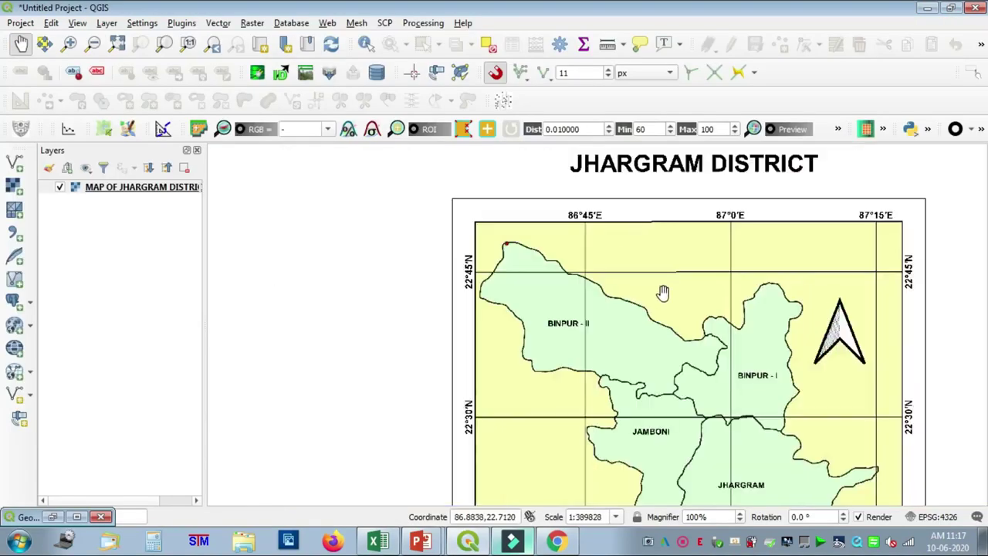
left_click_drag(761, 401, 458, 174)
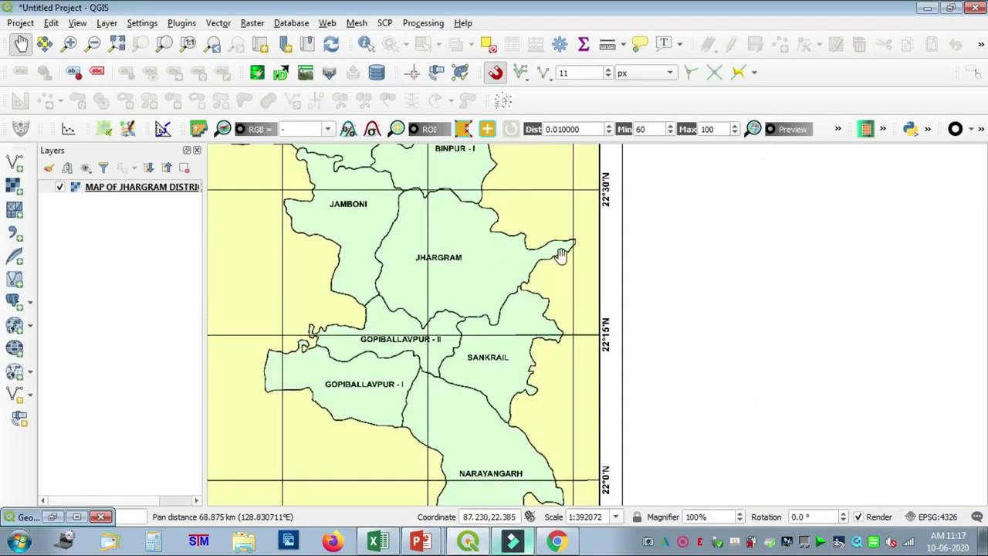
scroll(564, 251, "up", 1)
scroll(579, 228, "up", 1)
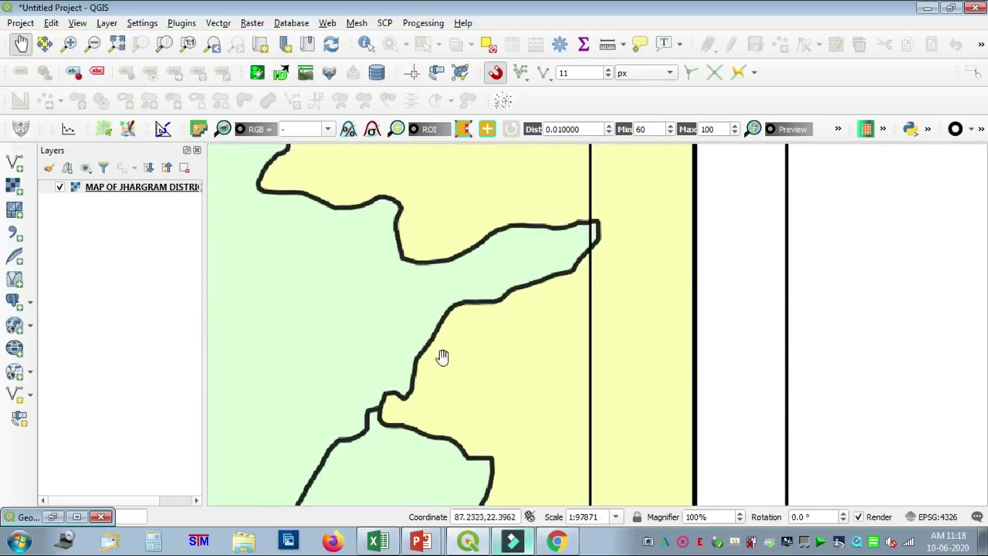
Step: Add a control point at the eastern tip of Jhargram block beside Chubka on the scan, taking its coordinates from the same tip on the map canvas
left_click(77, 517)
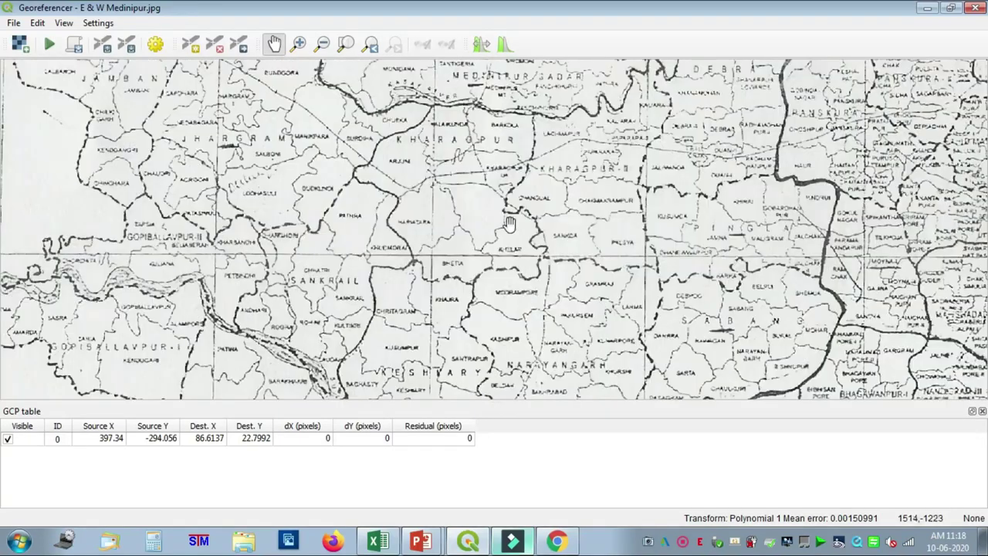
left_click_drag(498, 173, 499, 340)
scroll(434, 278, "up", 1)
scroll(433, 278, "up", 1)
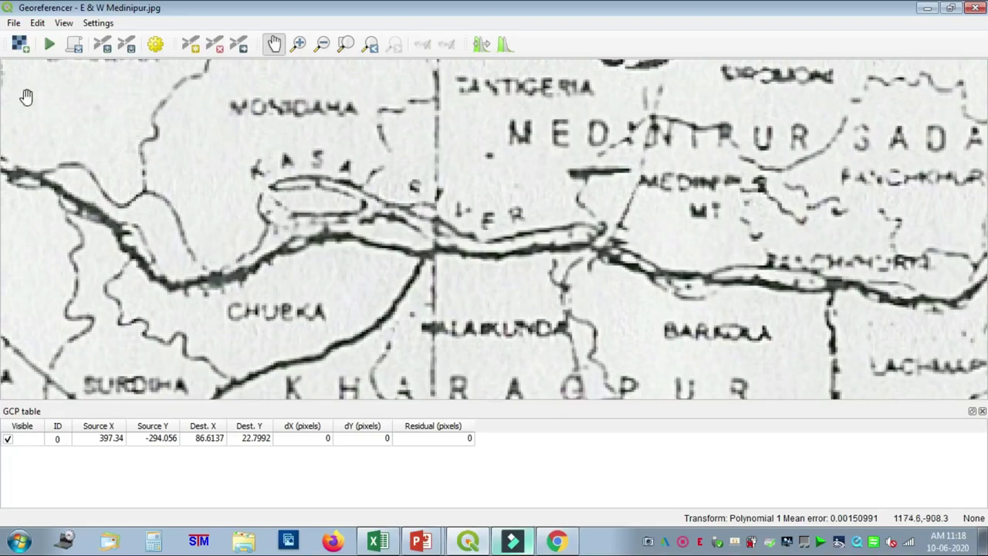
left_click(190, 44)
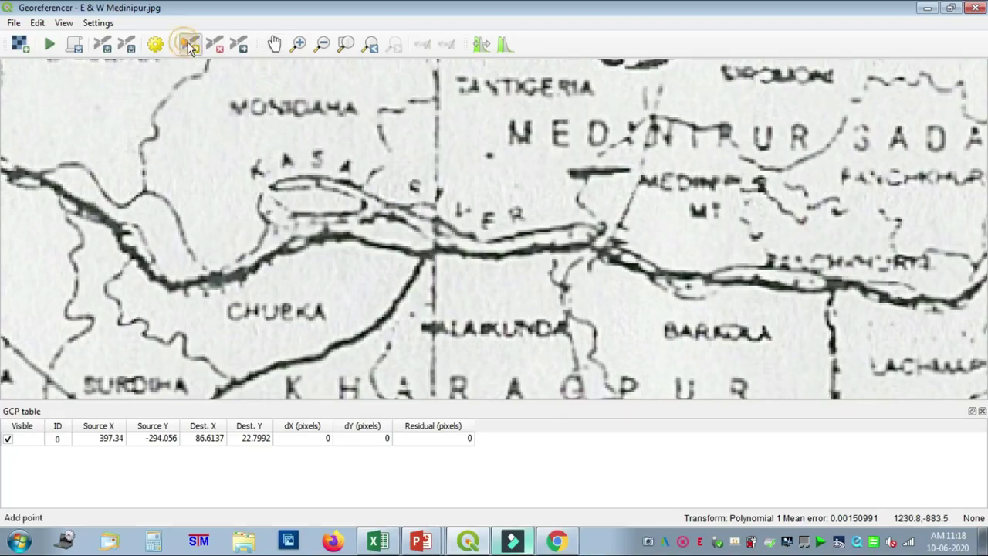
left_click(430, 249)
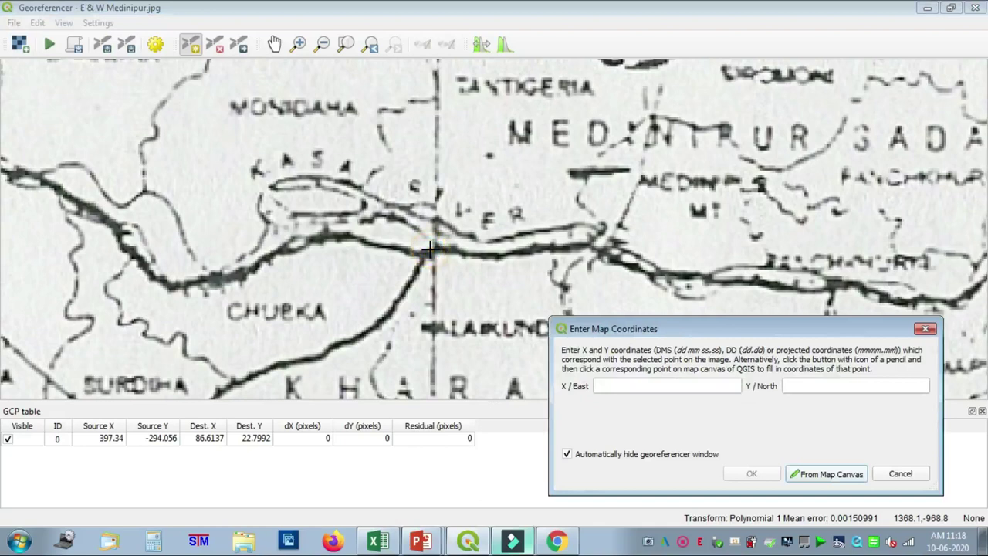
left_click(812, 474)
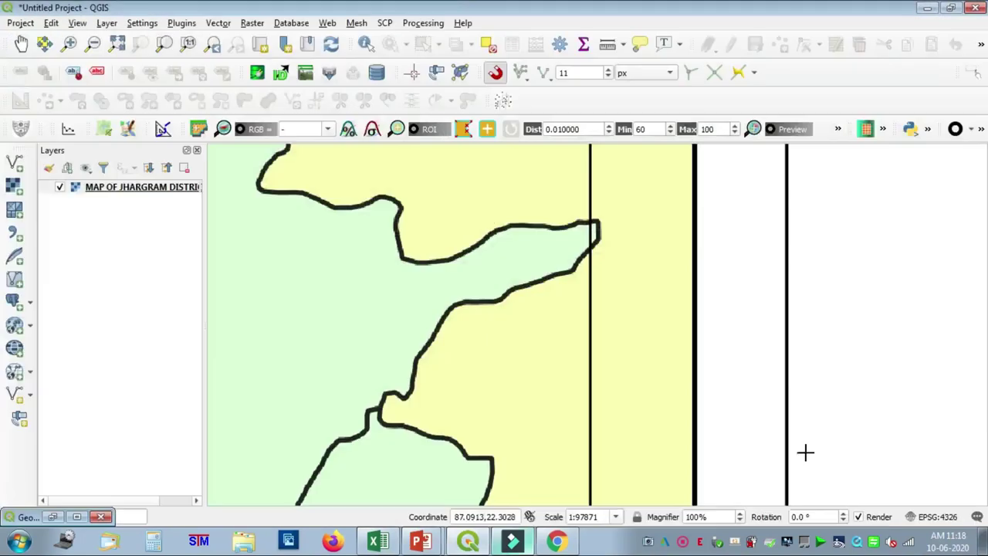
left_click(598, 221)
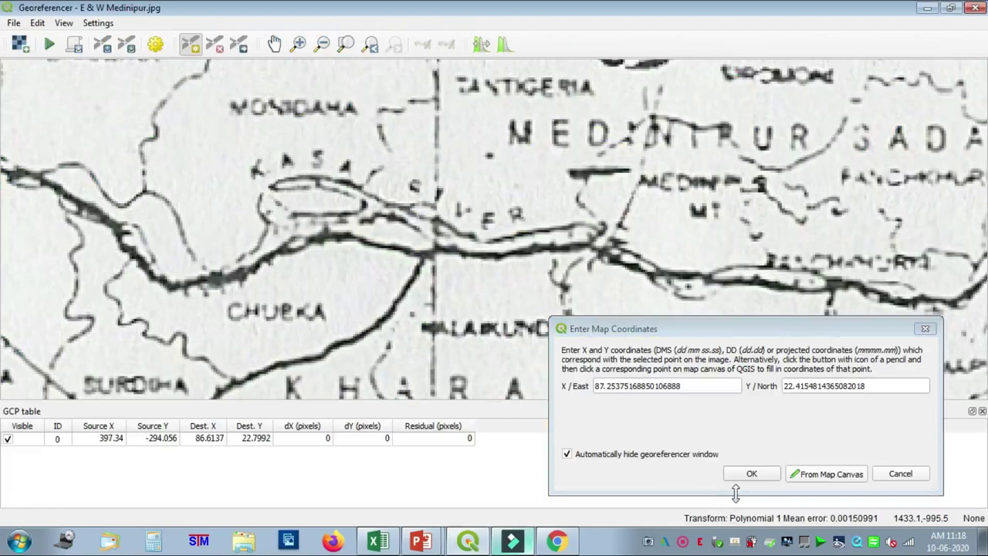
left_click(751, 474)
Step: Mark a control point on the scan at Nayagram's southeastern tip beside Dantan and choose to take its coordinates from the map canvas
scroll(377, 187, "down", 2)
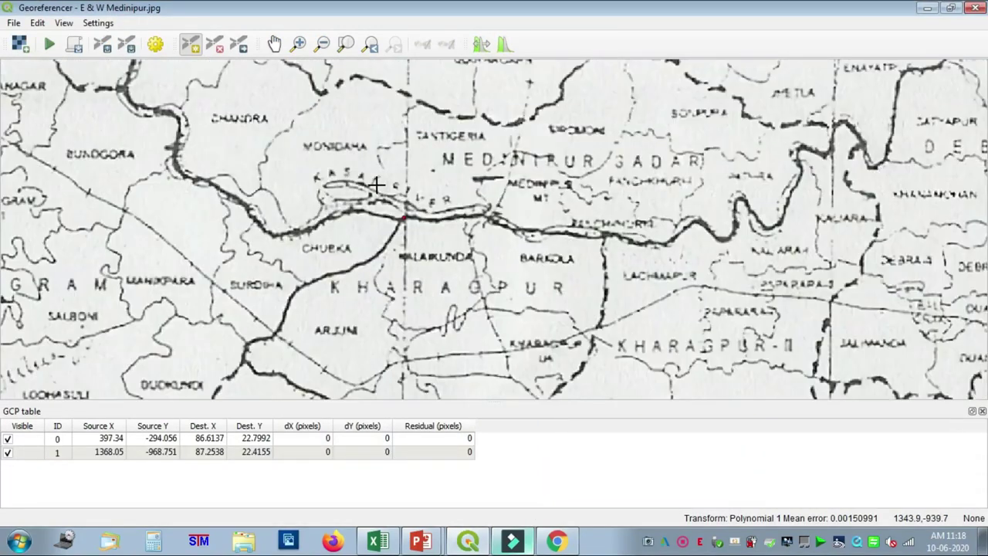
left_click(274, 44)
left_click_drag(435, 335, 580, 166)
scroll(581, 166, "down", 1)
left_click_drag(525, 330, 478, 150)
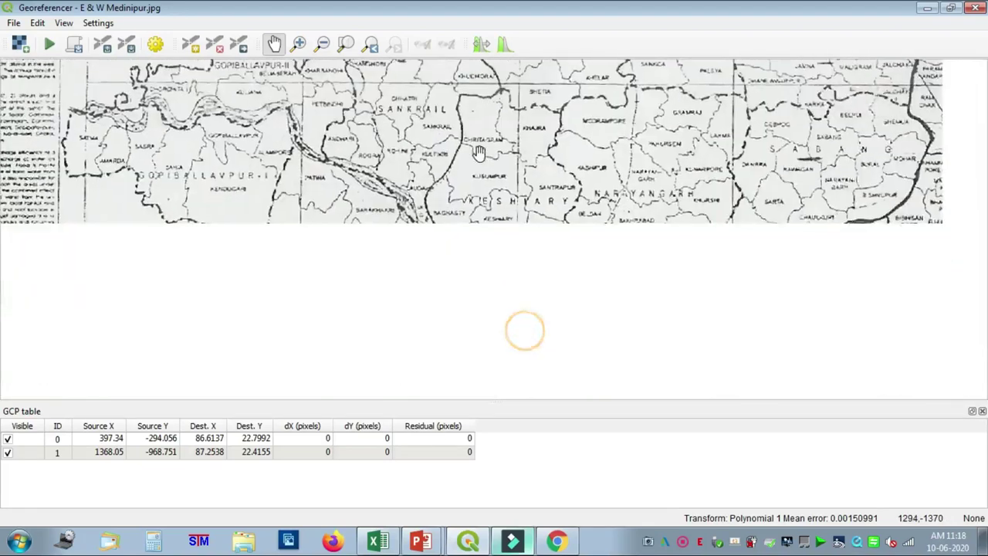
scroll(458, 306, "up", 1)
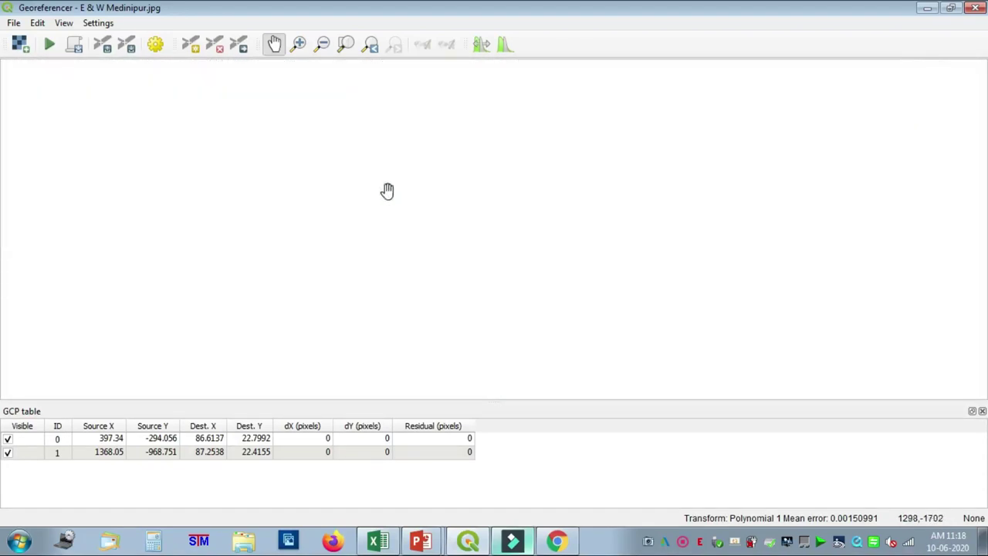
scroll(409, 212, "up", 2)
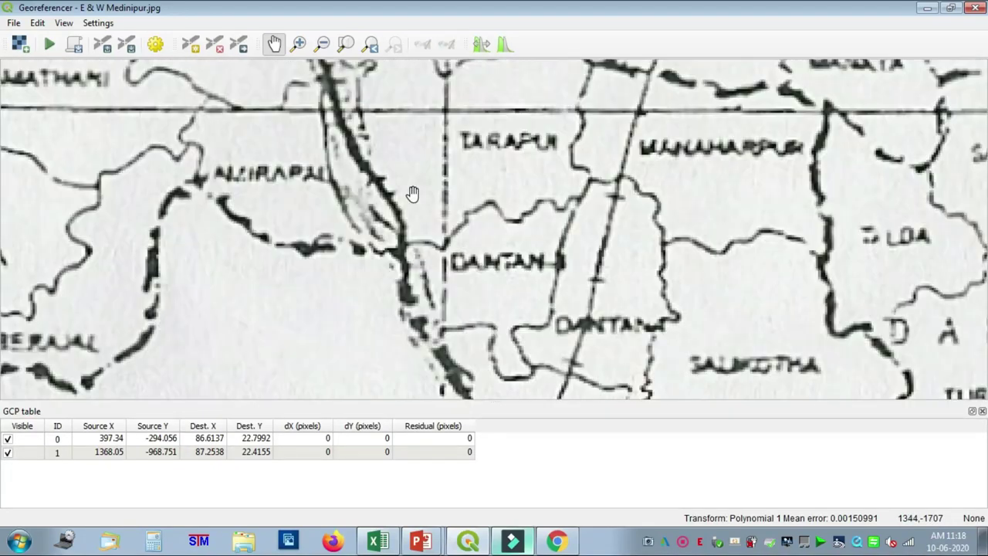
left_click(193, 44)
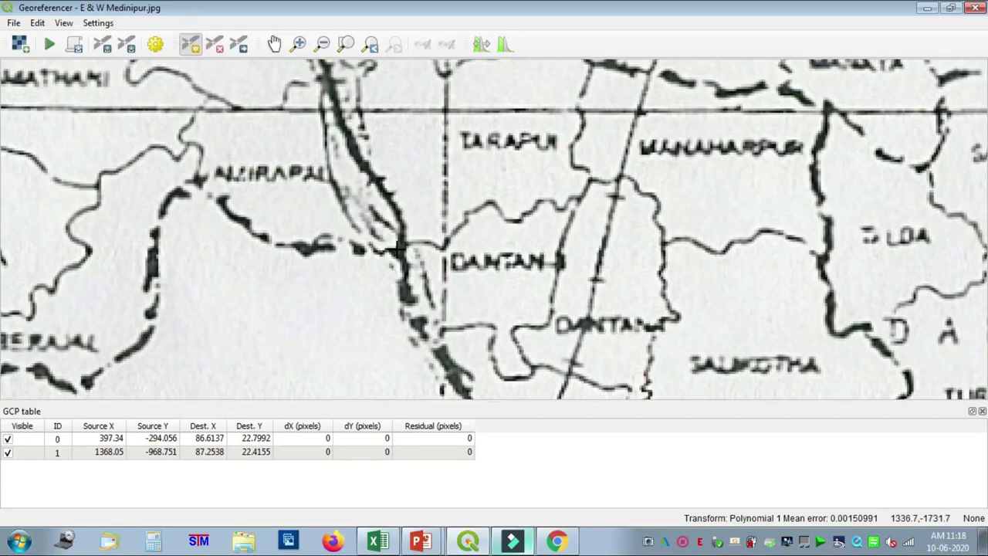
left_click(399, 248)
left_click(818, 474)
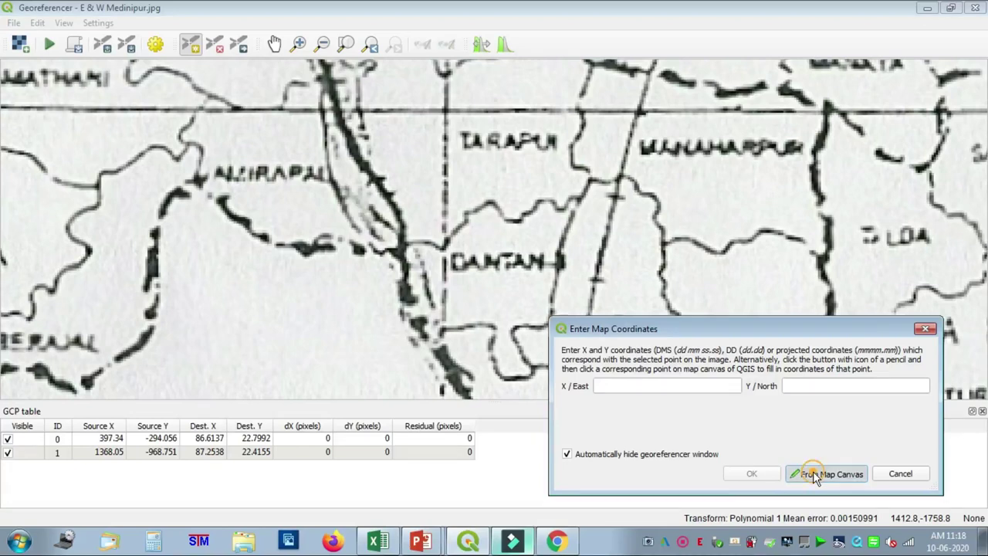
Step: Assign the pending control point the coordinates of the southeastern tip of the block labelled Narayangarh on the district map
scroll(483, 377, "down", 2)
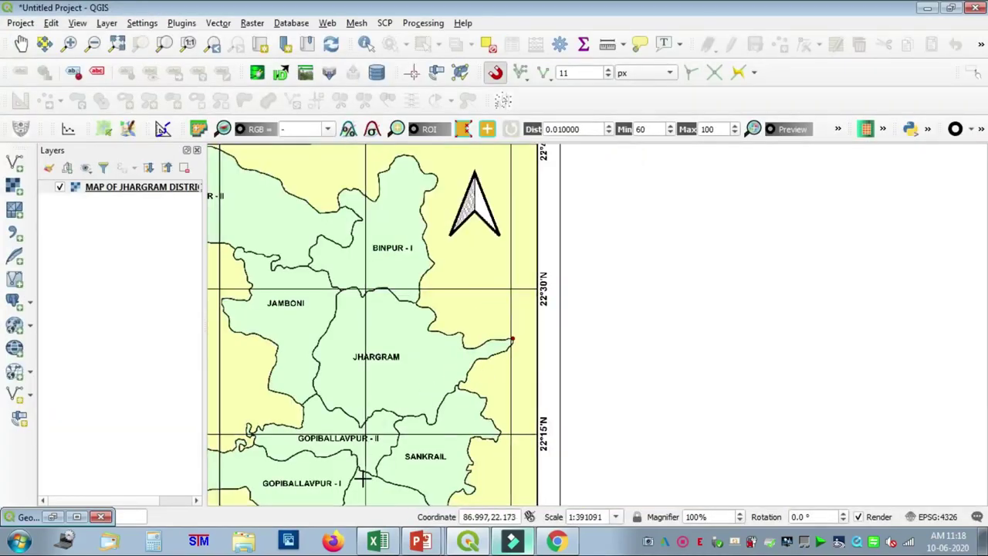
scroll(363, 478, "down", 1)
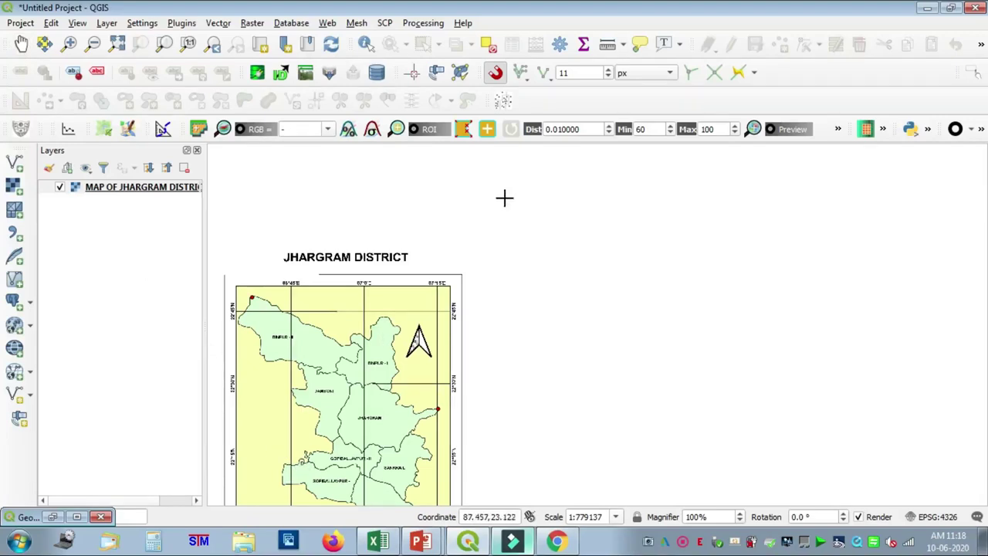
scroll(494, 197, "down", 1)
scroll(413, 421, "up", 2)
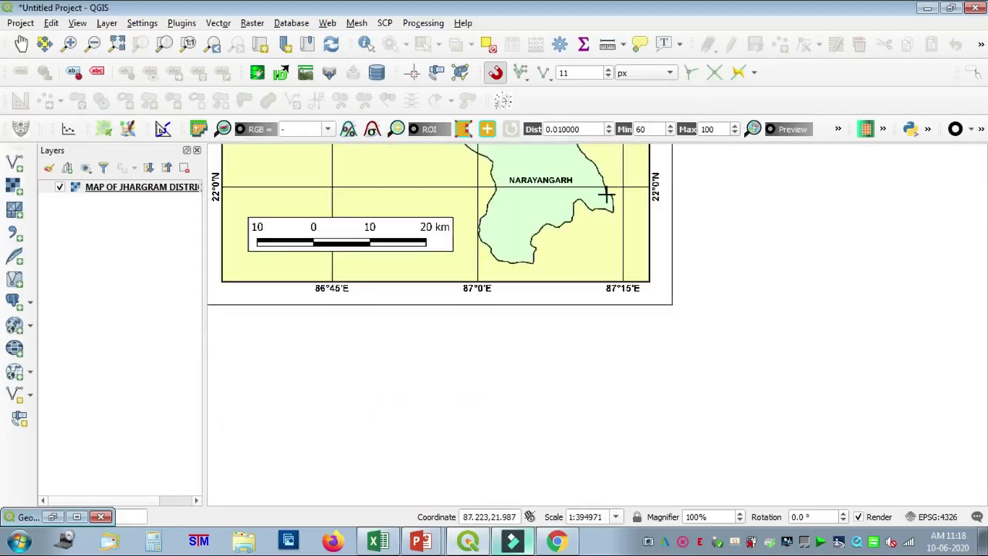
scroll(606, 195, "up", 2)
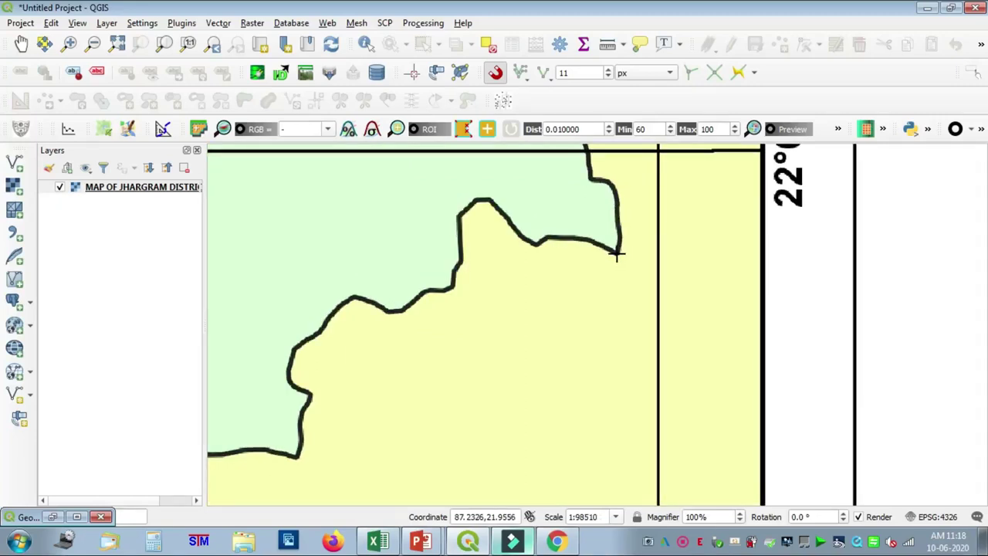
left_click(616, 253)
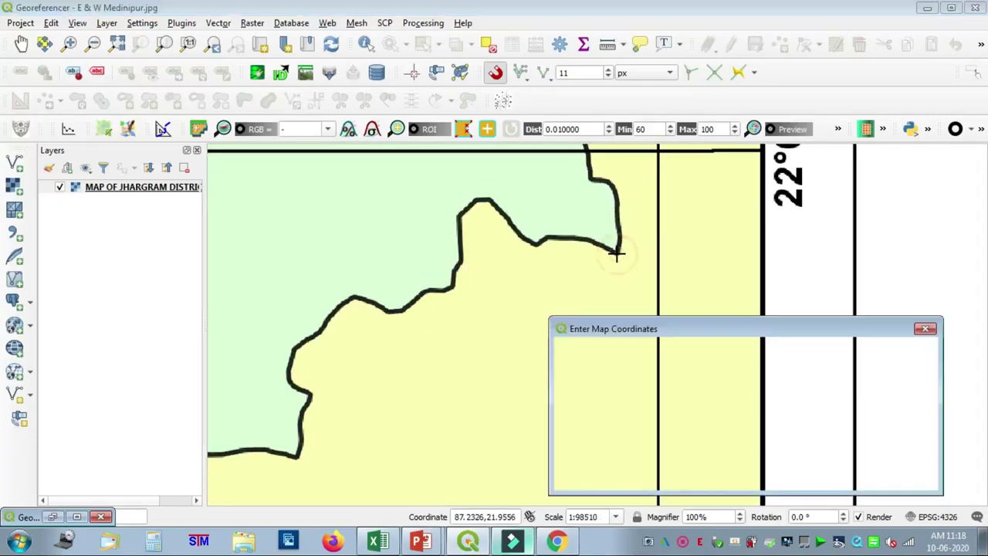
left_click(753, 473)
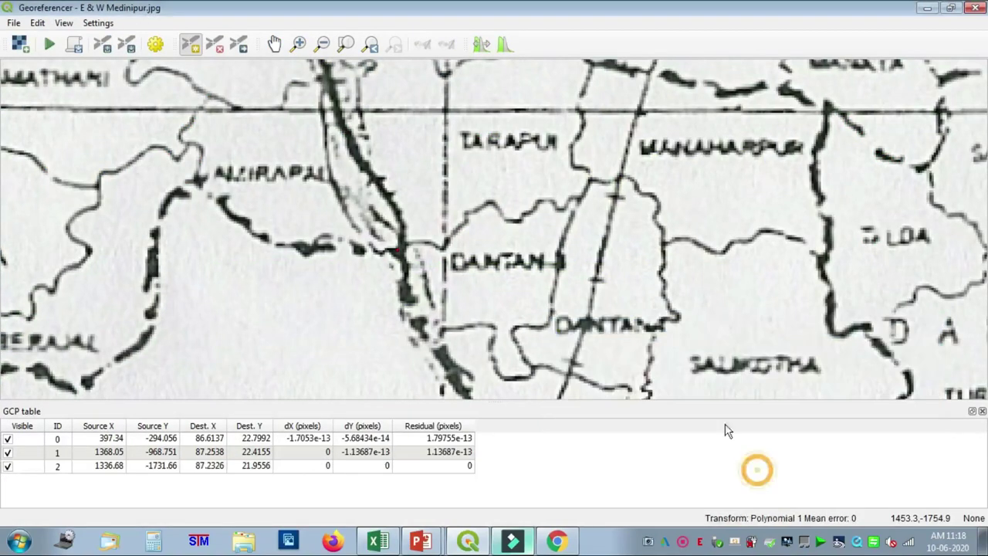
Step: Find the southwestern corner of Gopiballavpur-I below Satma on the scan
scroll(546, 301, "down", 2)
scroll(469, 217, "down", 2)
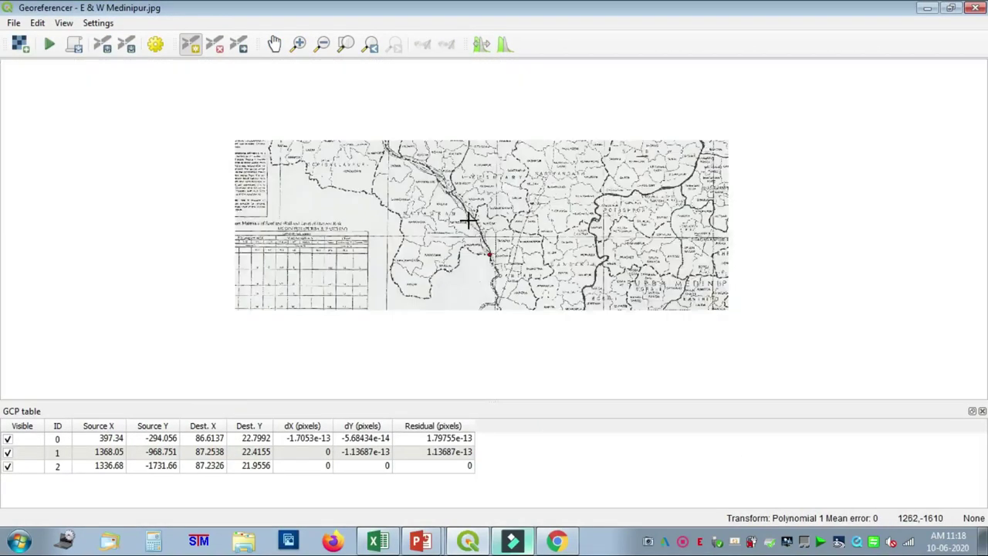
left_click(273, 44)
left_click_drag(305, 171, 468, 250)
left_click_drag(488, 216, 454, 292)
scroll(432, 287, "up", 2)
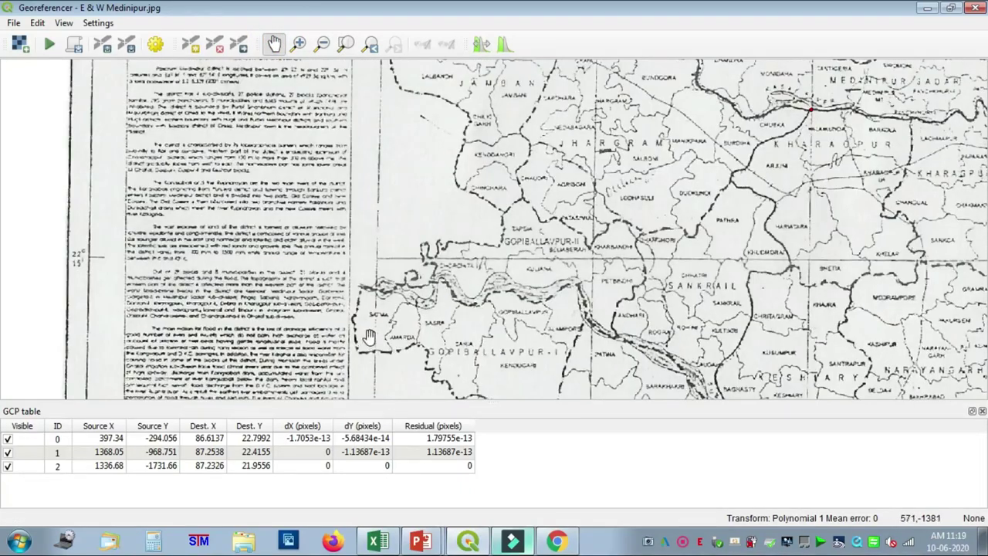
scroll(385, 321, "up", 4)
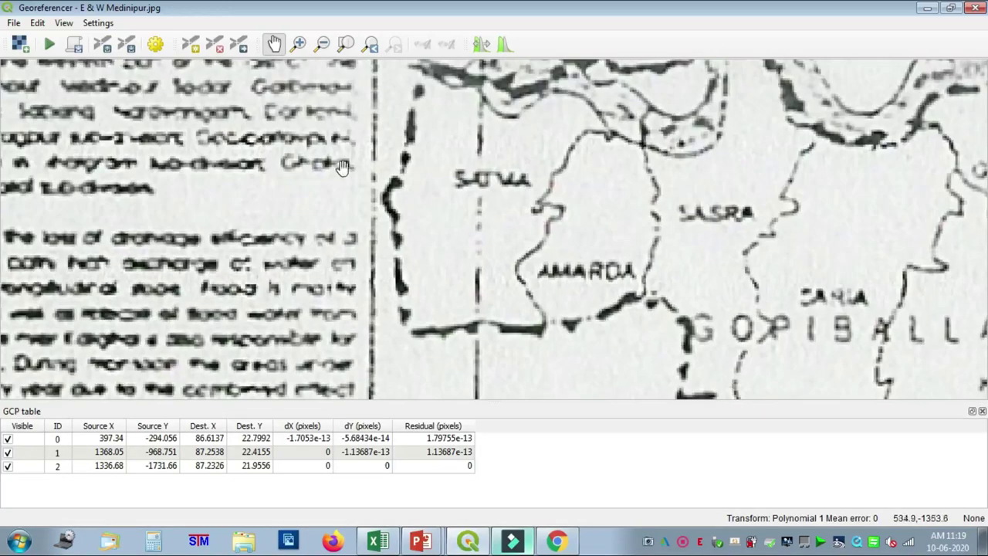
left_click(190, 44)
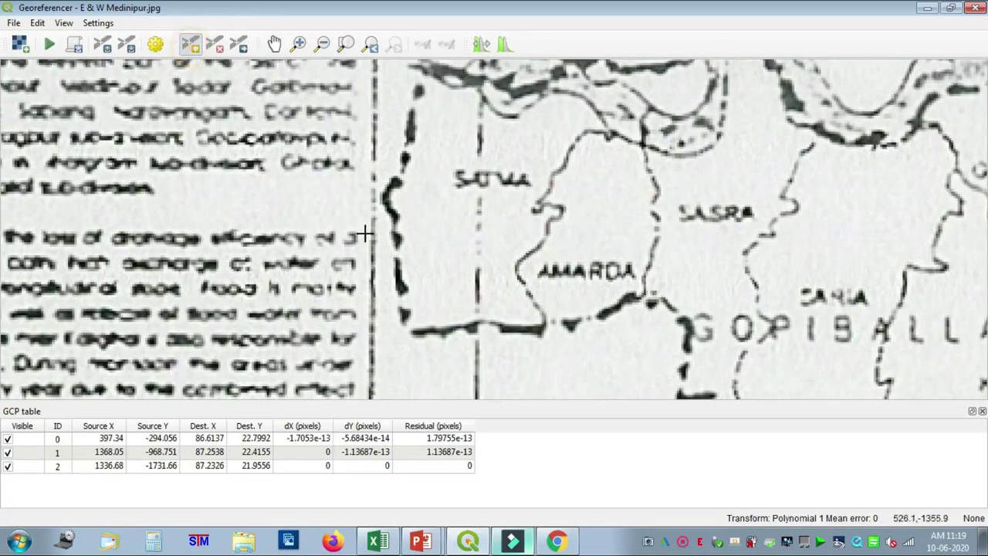
left_click(409, 331)
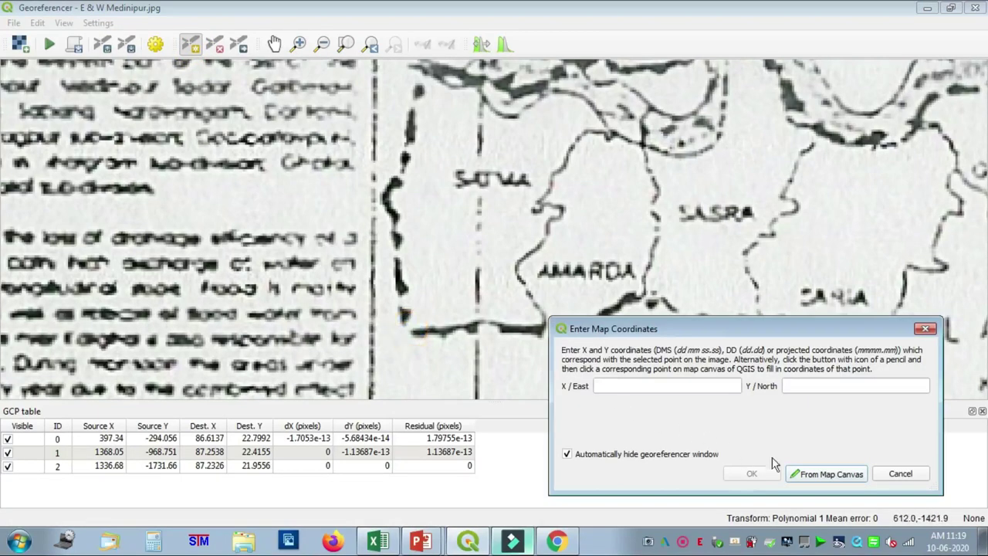
left_click(813, 477)
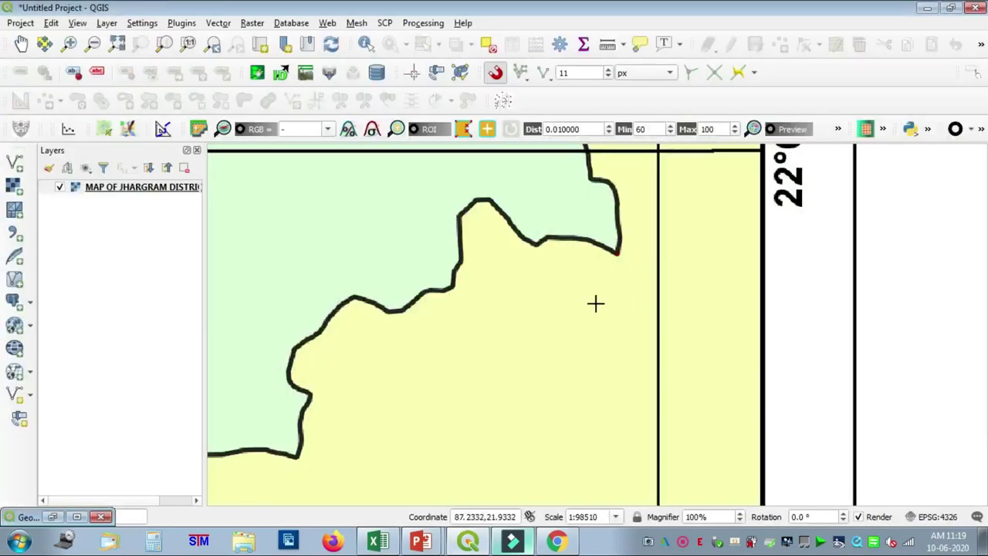
scroll(298, 328, "down", 3)
scroll(601, 259, "down", 1)
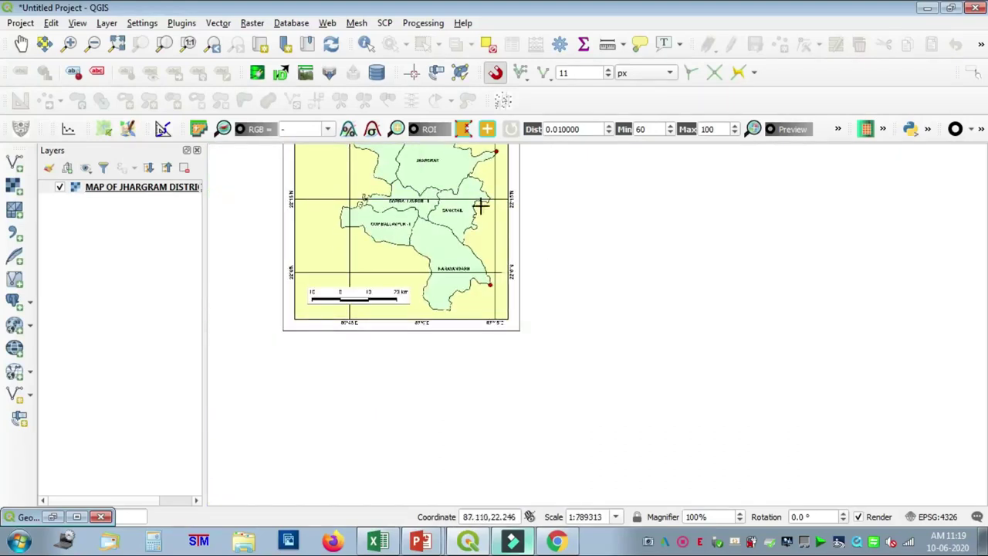
scroll(633, 229, "down", 1)
scroll(487, 190, "up", 1)
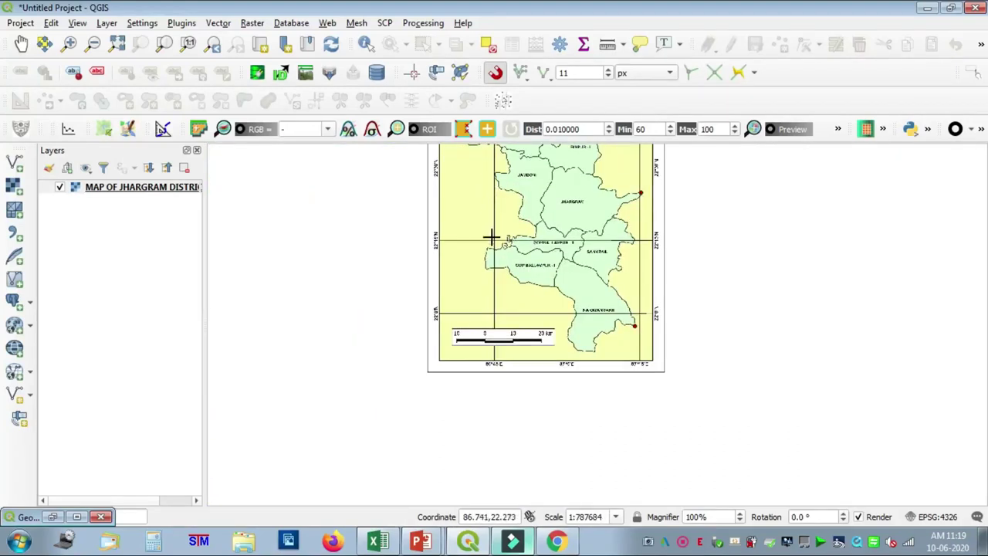
scroll(487, 261, "up", 2)
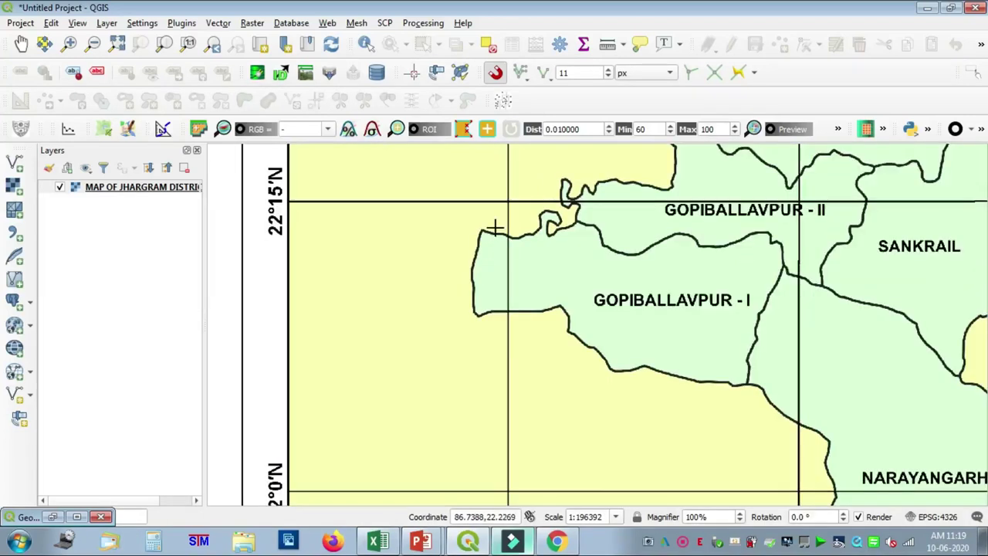
scroll(494, 230, "up", 1)
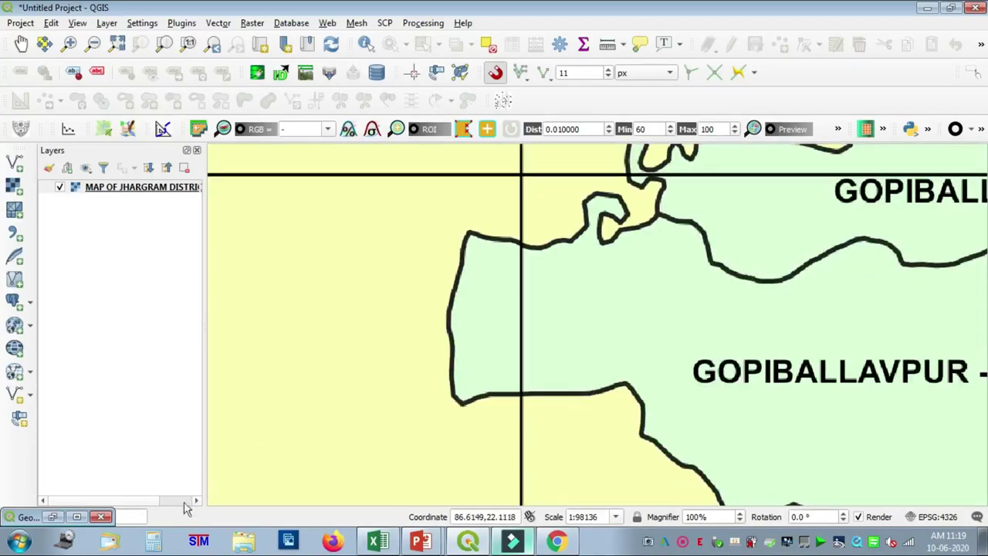
left_click(77, 518)
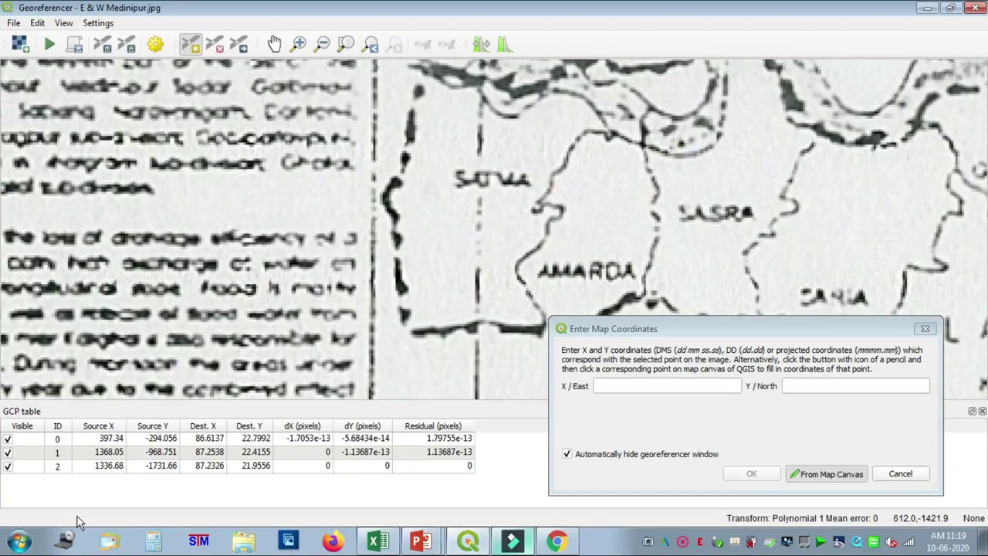
left_click(902, 472)
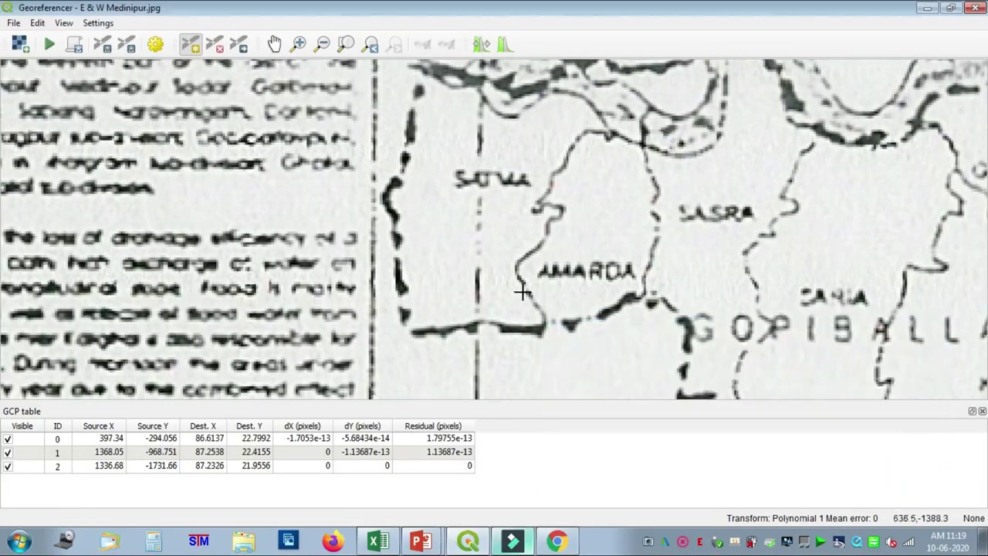
Step: Add a control point at the southwestern corner of Gopiballavpur-I on the scan, taking its coordinates from the same corner on the map canvas
left_click(407, 329)
left_click(814, 472)
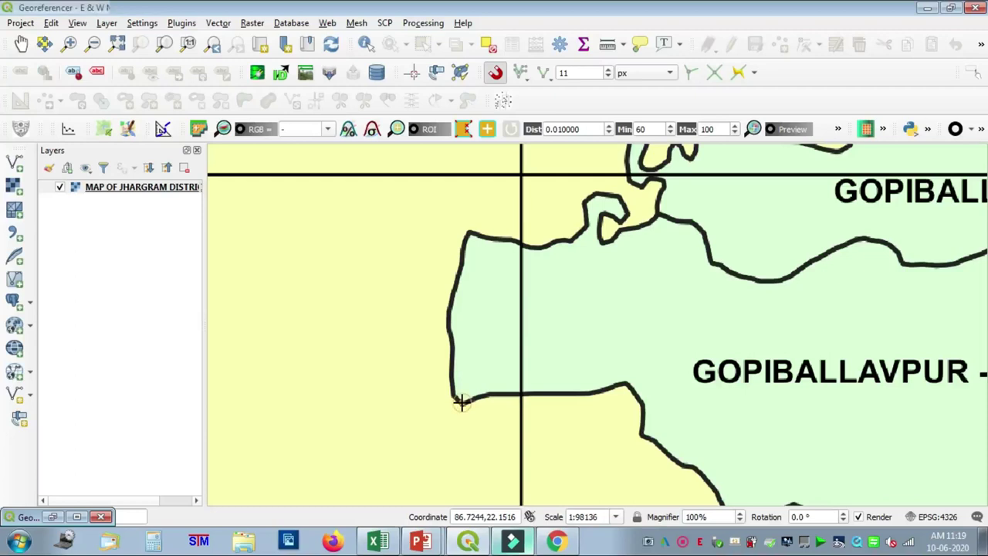
left_click(460, 401)
left_click(762, 475)
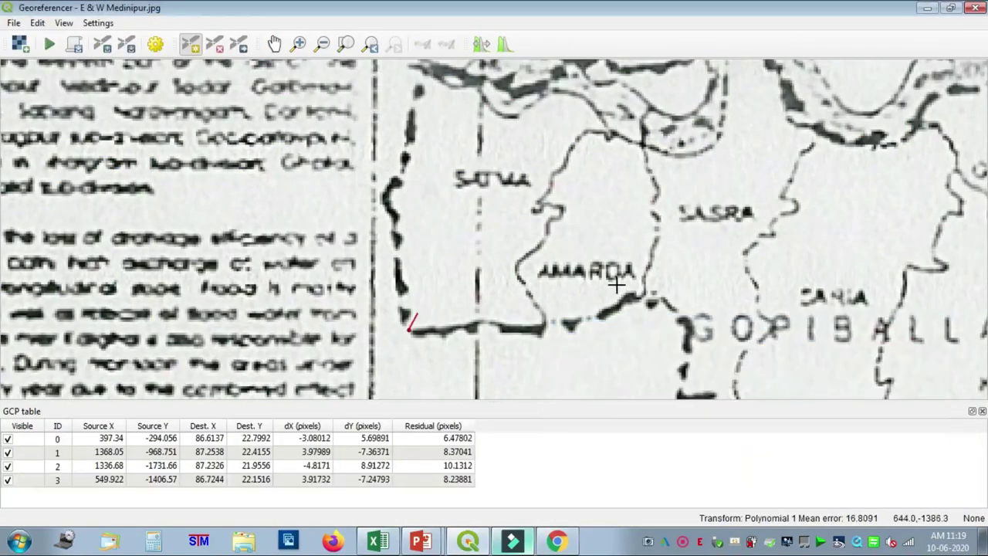
Step: Accept the transformation settings: Polynomial 1, Nearest neighbour, EPSG:4326 - WGS 84, output raster E & W Medinipur_modified.tif, loaded in QGIS when done
scroll(619, 278, "down", 10)
scroll(721, 270, "up", 3)
left_click(275, 44)
left_click_drag(785, 215, 327, 212)
scroll(189, 281, "up", 5)
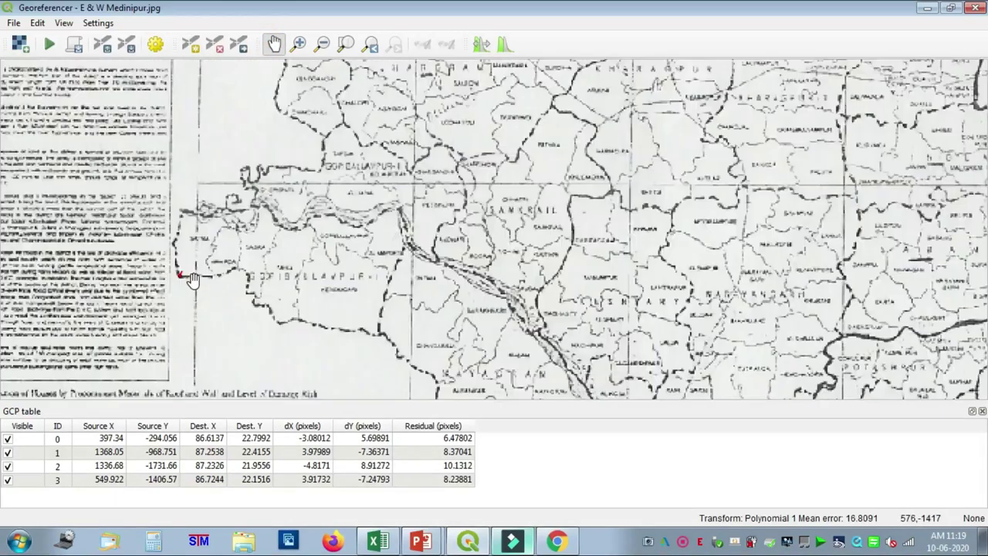
left_click(155, 44)
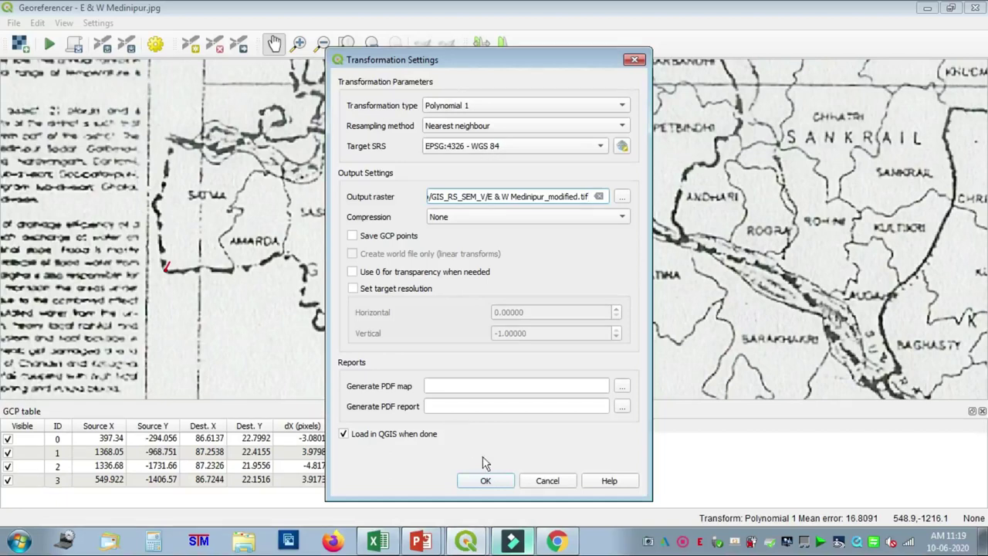
left_click(486, 480)
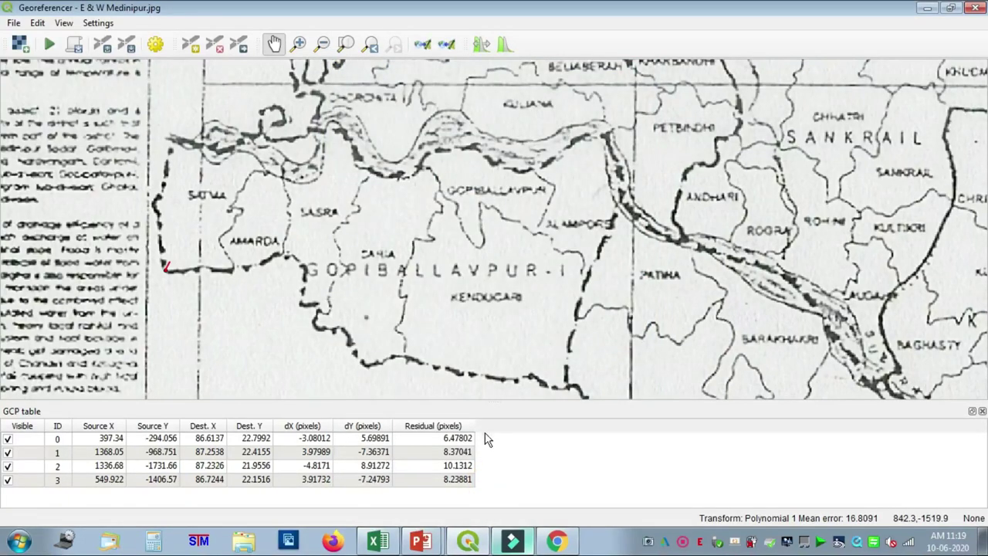
Step: Move the control point at the southwestern corner of Gopiballavpur-I northeast past the end of its residual line, to about source 567, -1379
scroll(180, 268, "up", 2)
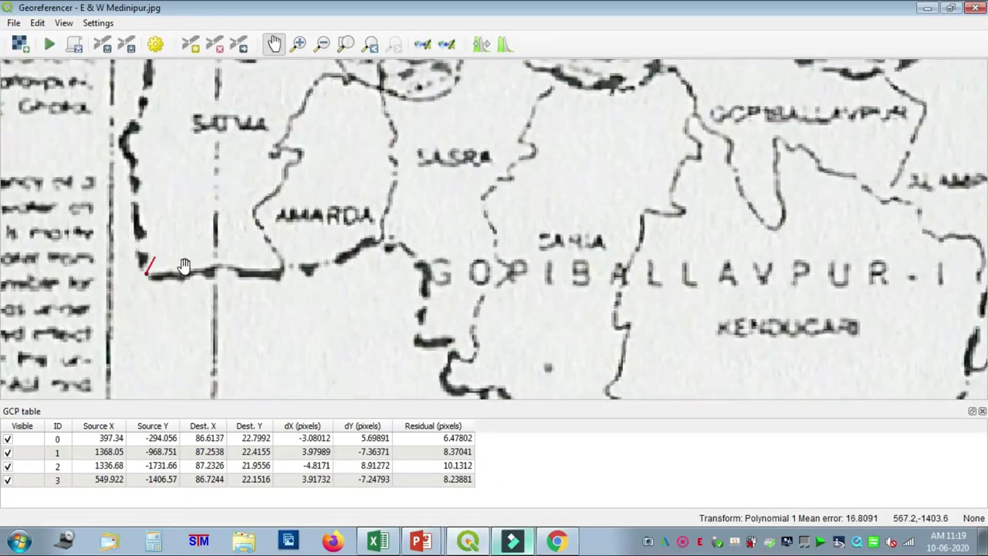
left_click_drag(186, 286, 330, 257)
scroll(320, 222, "up", 1)
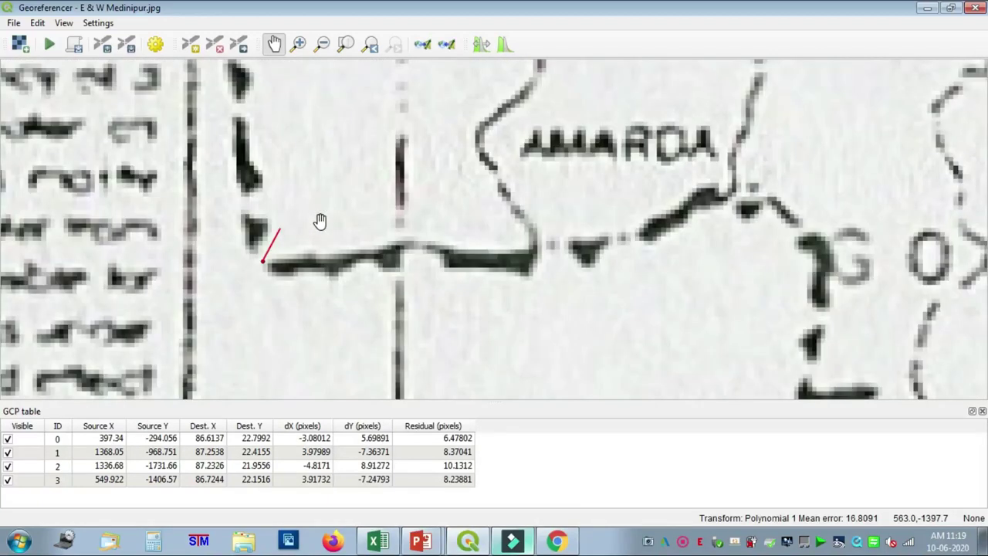
left_click(238, 44)
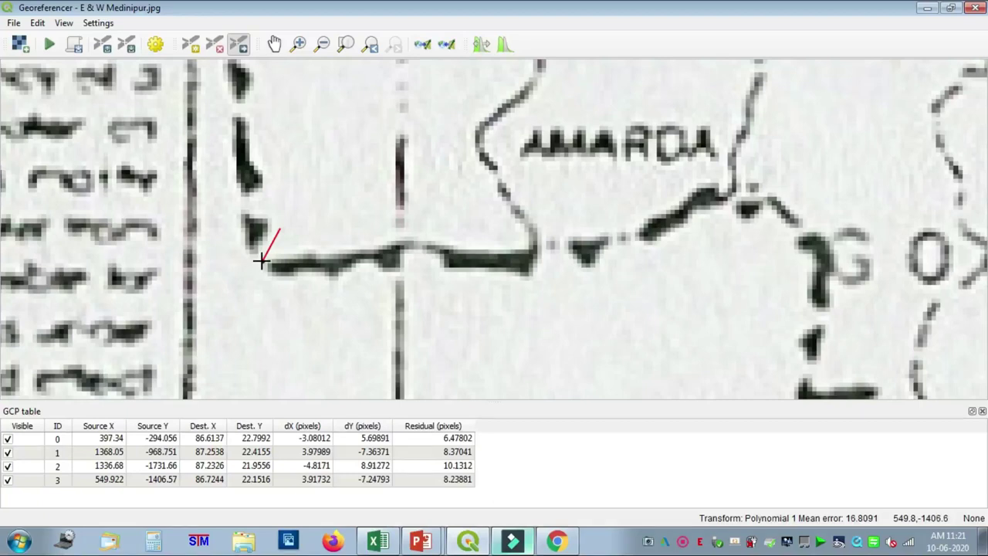
left_click_drag(262, 261, 338, 137)
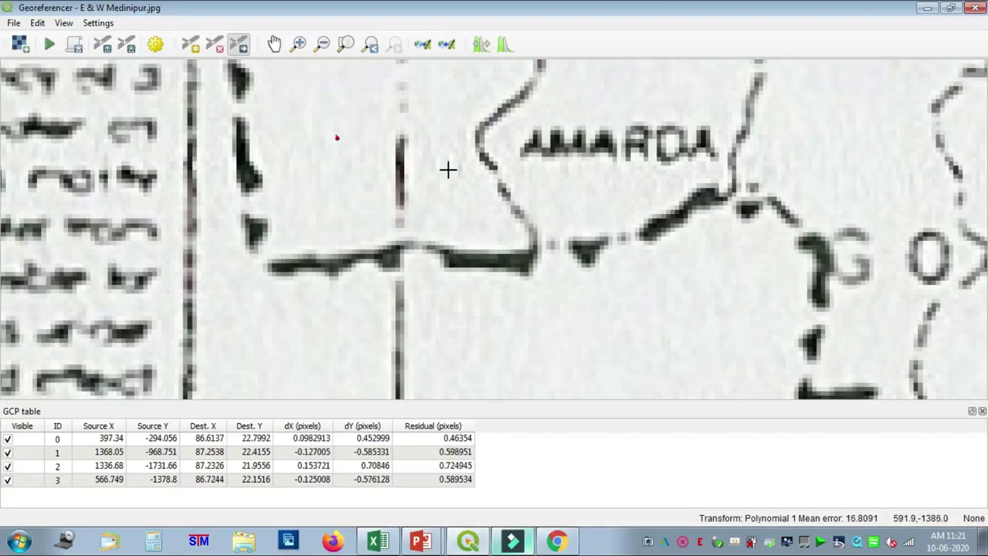
scroll(448, 169, "down", 1)
scroll(448, 169, "down", 1)
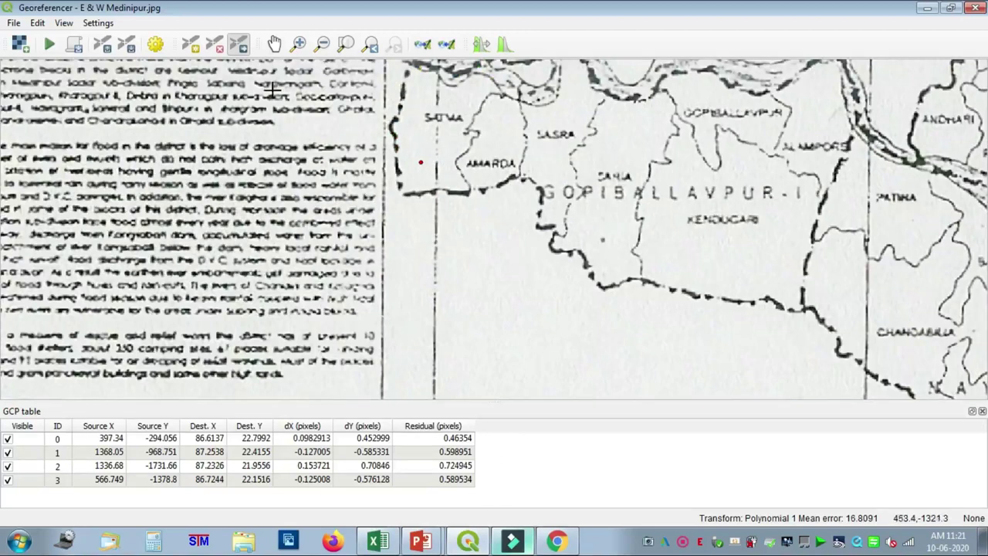
Step: Run the georeferencing of the E & W Medinipur scan with the adjusted control points
left_click(275, 44)
left_click_drag(563, 134, 369, 315)
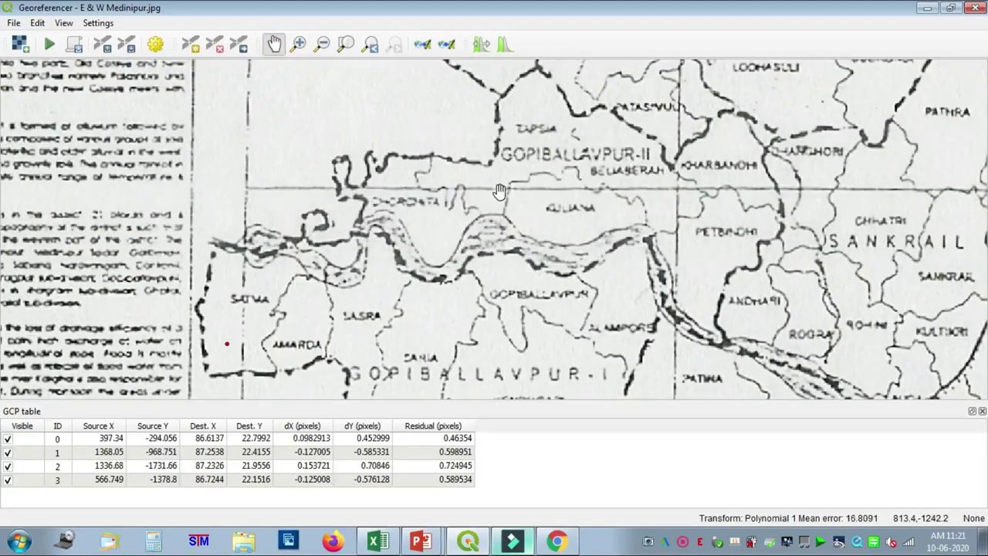
left_click_drag(500, 190, 340, 343)
left_click_drag(386, 164, 433, 326)
scroll(376, 172, "down", 1)
left_click_drag(347, 137, 292, 281)
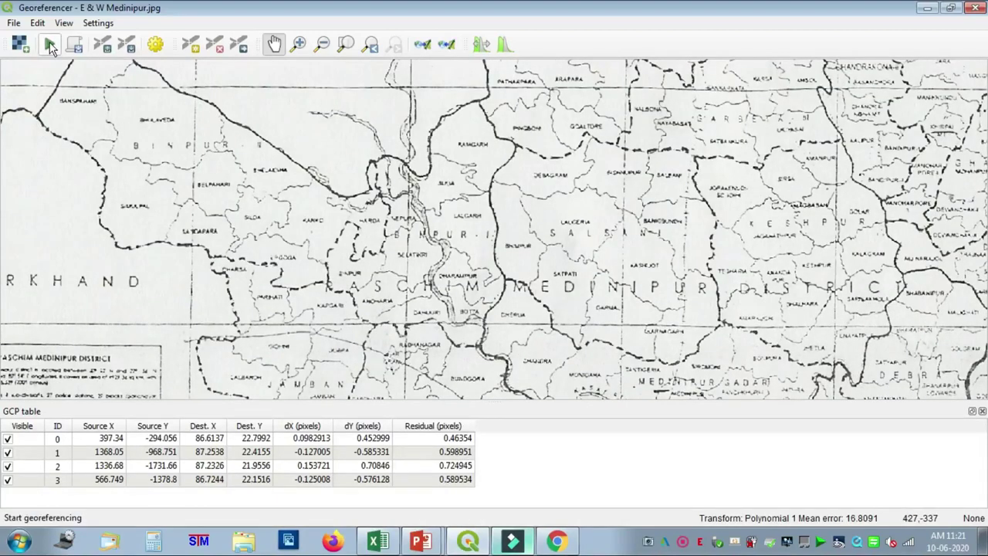
left_click(50, 46)
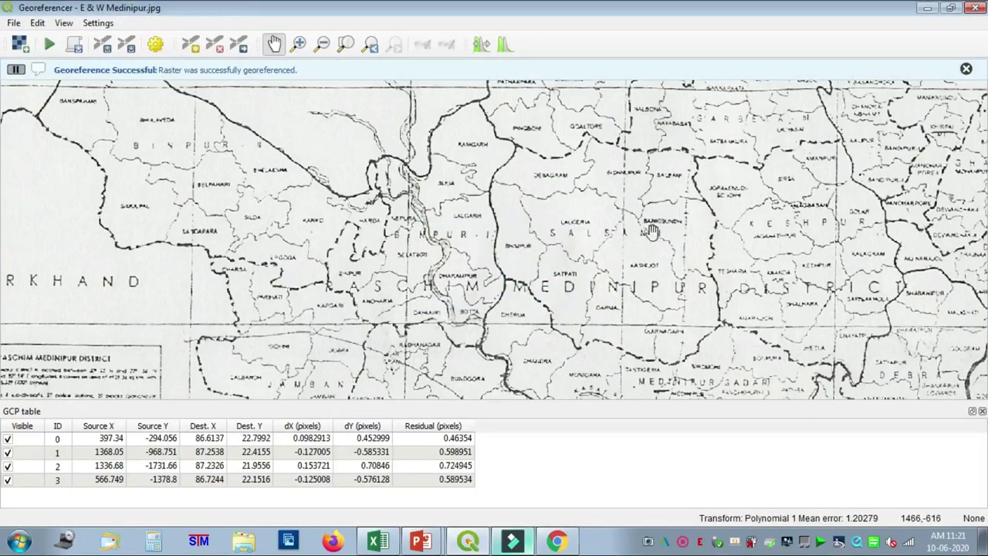
Step: Minimise the Georeferencer and examine the georeferenced E & W Medinipur raster and its control points on the main map canvas
scroll(643, 246, "down", 2)
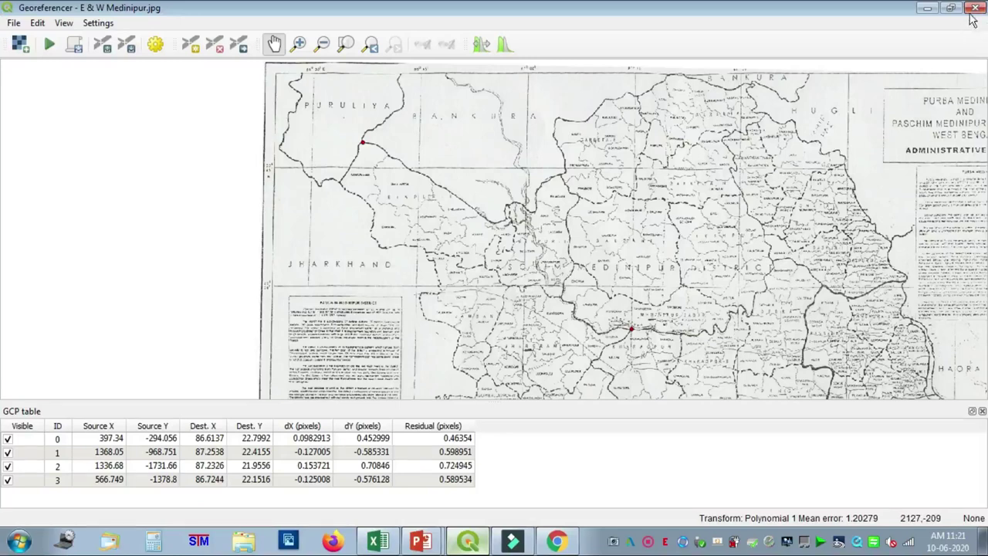
left_click(933, 14)
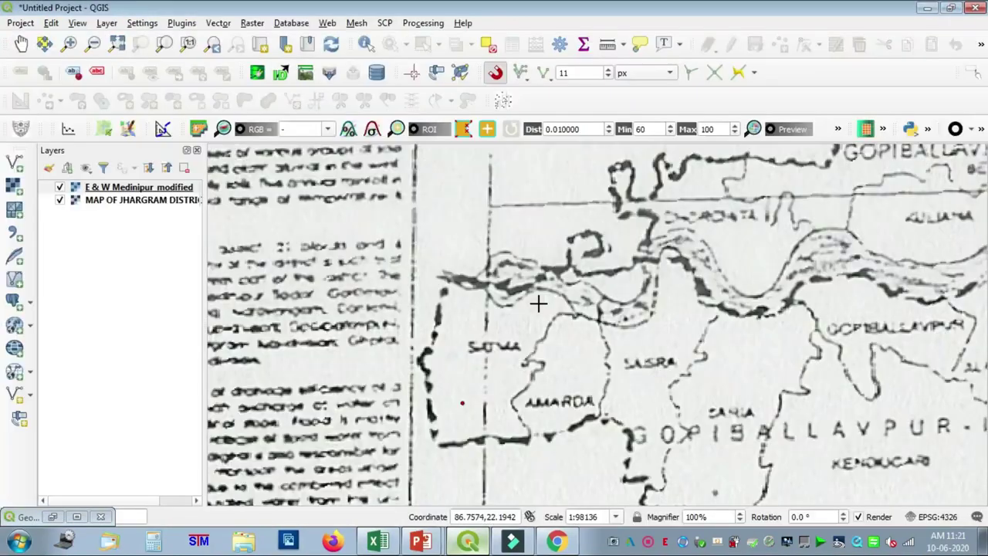
scroll(717, 335, "down", 1)
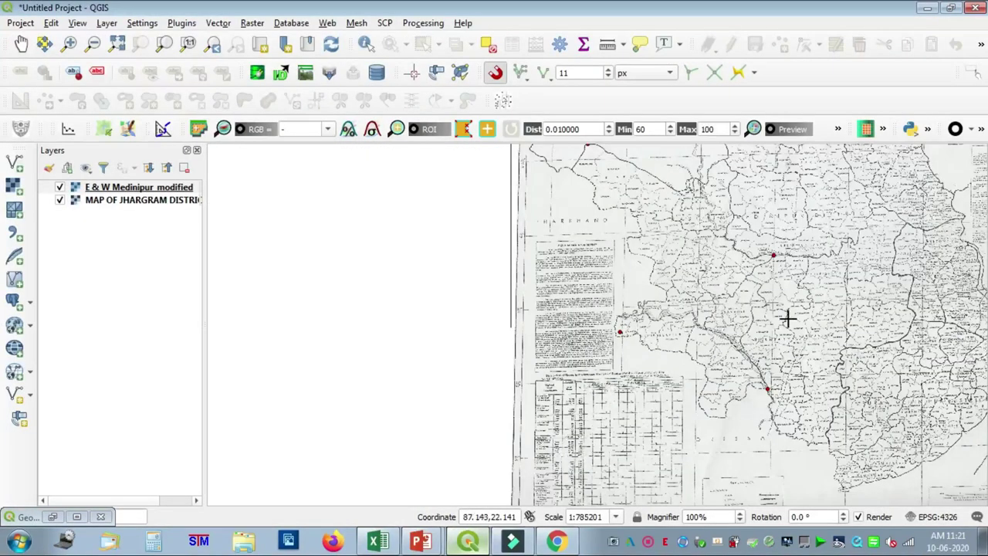
left_click(21, 43)
left_click_drag(706, 319, 307, 348)
scroll(332, 311, "up", 1)
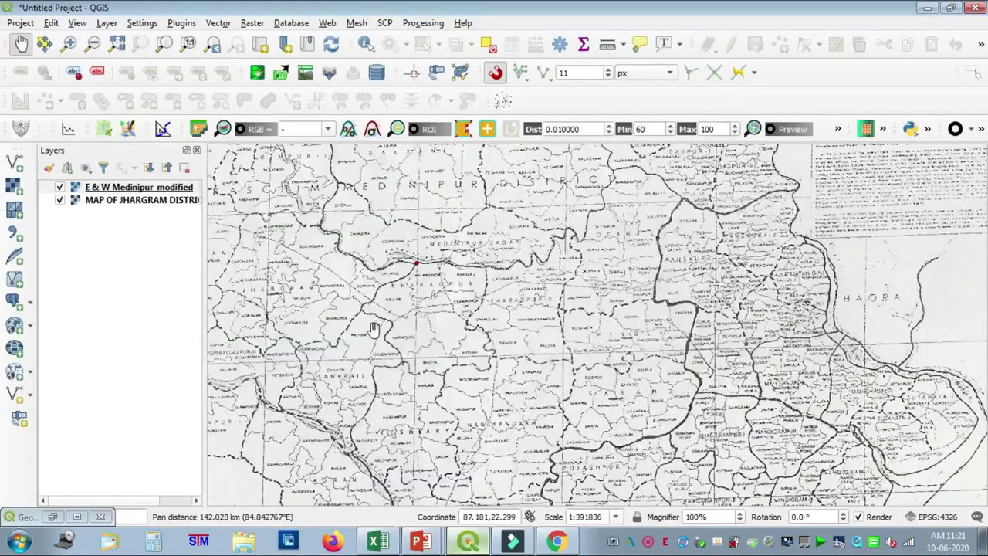
left_click_drag(374, 330, 613, 258)
left_click_drag(624, 312, 541, 280)
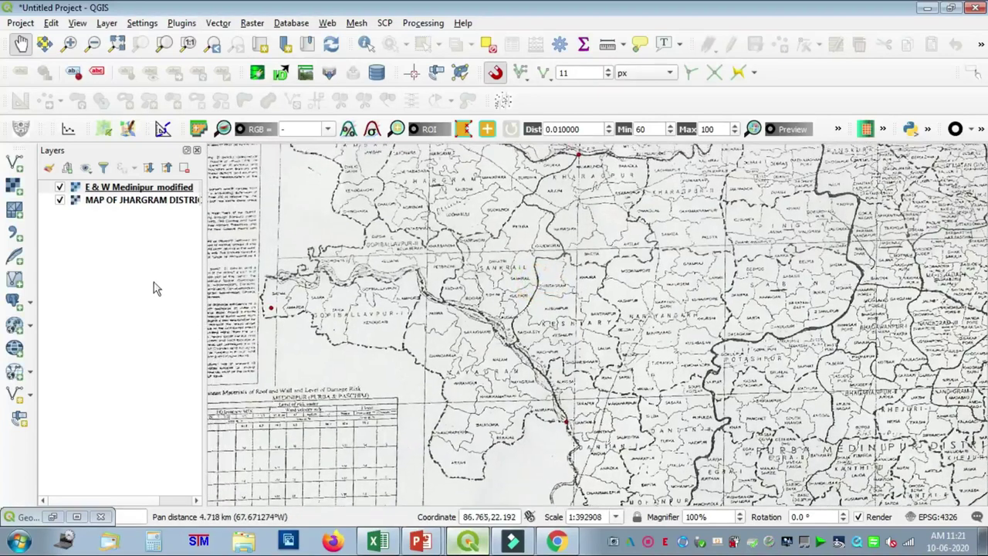
Step: Place the Jhargram District map layer above E & W Medinipur_modified in the layer order
left_click(131, 199)
left_click_drag(129, 200, 123, 232)
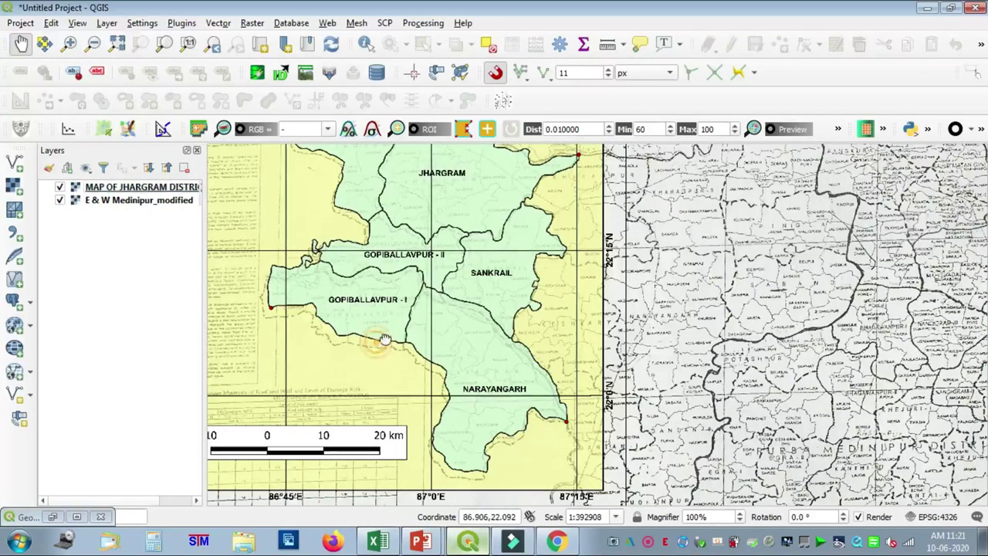
left_click_drag(373, 356, 399, 324)
scroll(409, 395, "up", 1)
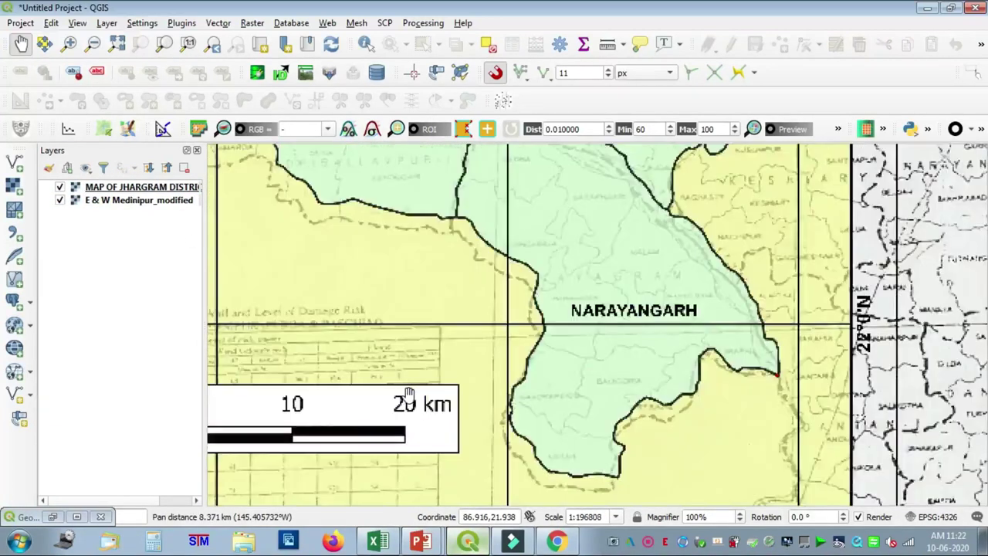
Step: Set the global opacity of the Jhargram District map layer to 50 %
left_click(129, 193)
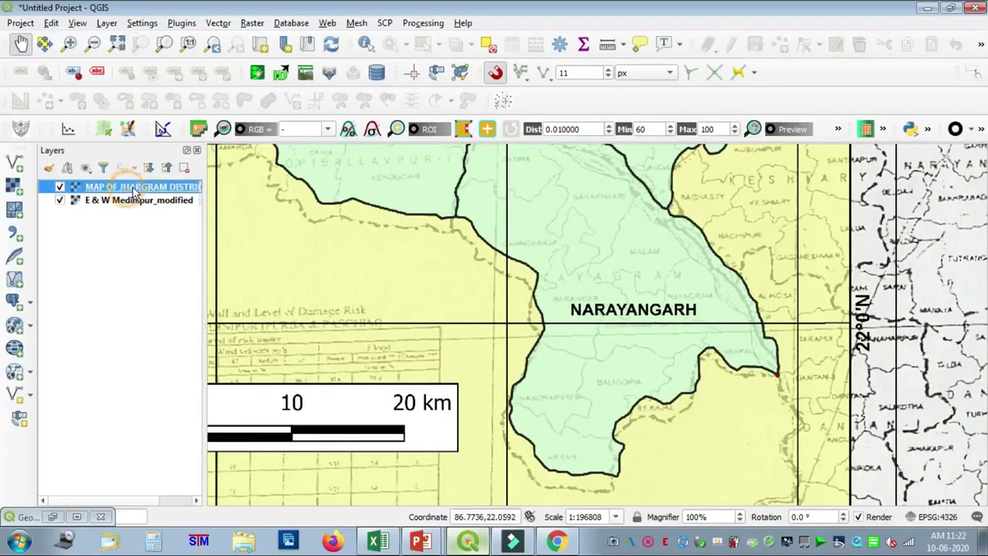
right_click(132, 187)
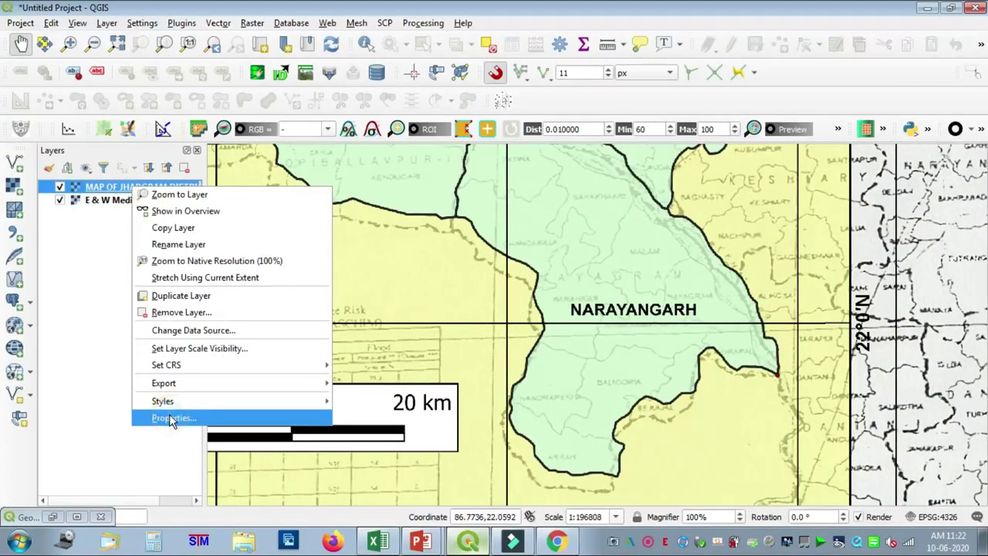
left_click(169, 418)
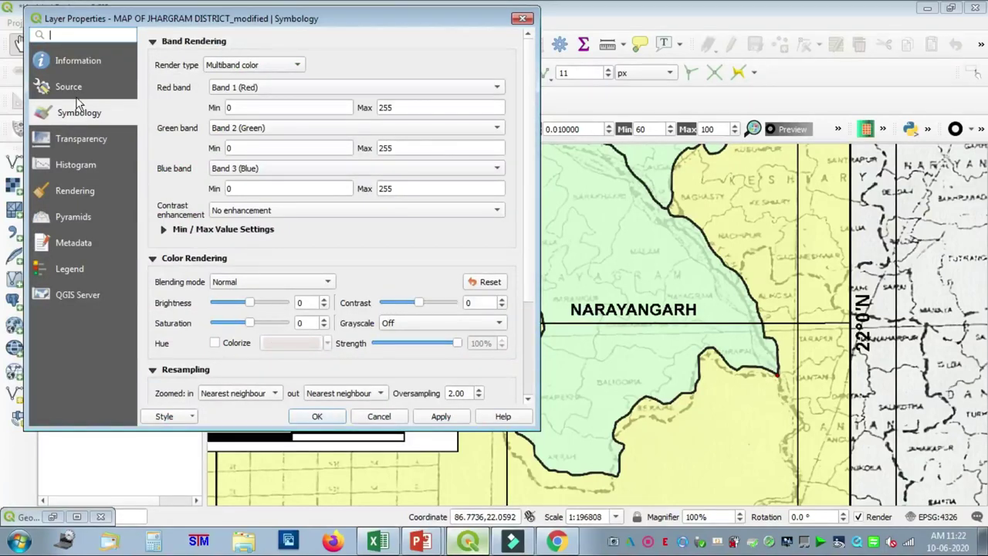
left_click(77, 140)
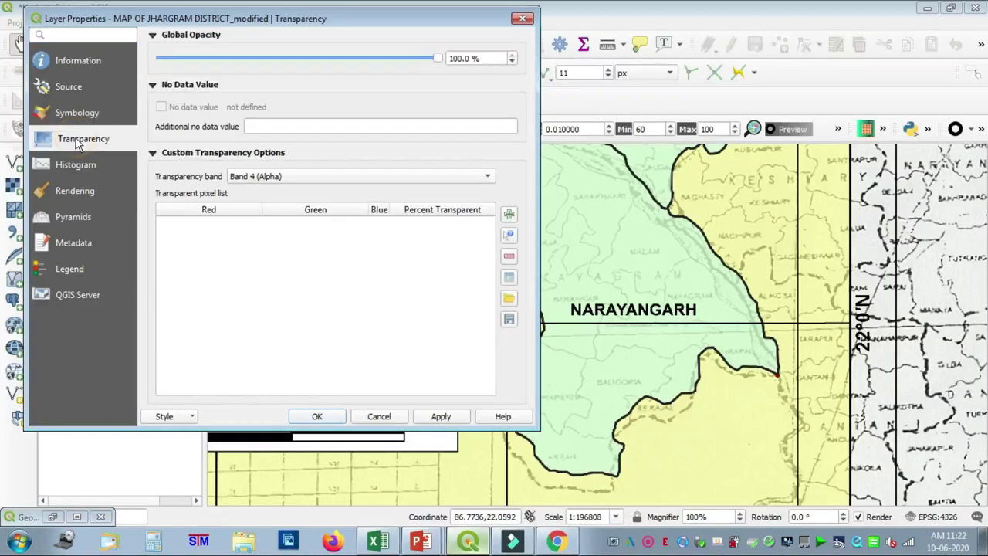
left_click(323, 57)
left_click(310, 60)
left_click(310, 61)
left_click(309, 60)
left_click(309, 60)
left_click(310, 60)
left_click(441, 416)
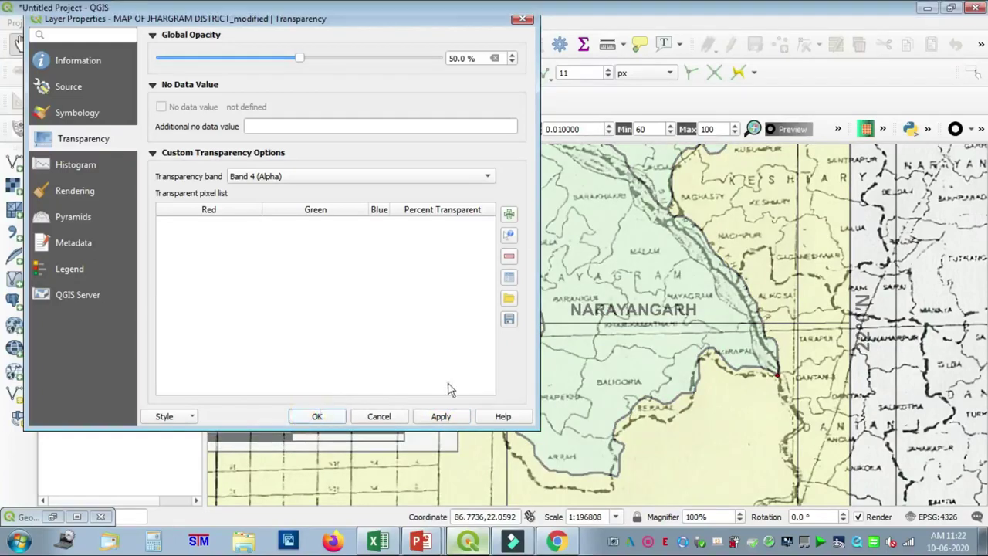
Step: Examine how the block boundaries of the two maps align from Narayangarh up to Sankrail
scroll(558, 378, "up", 1)
left_click_drag(558, 378, 477, 251)
left_click_drag(764, 296, 423, 481)
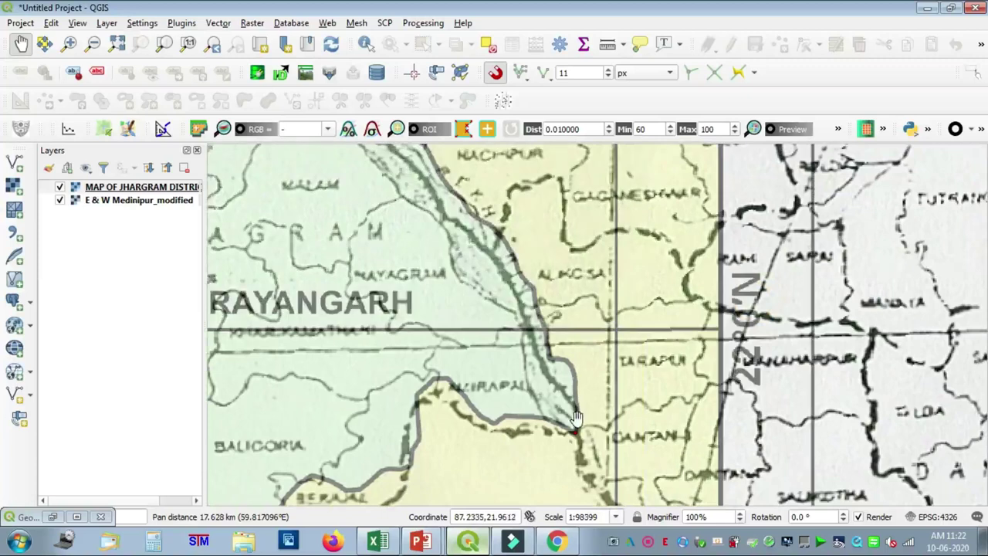
left_click_drag(468, 231, 670, 529)
left_click_drag(453, 295, 568, 405)
left_click_drag(788, 292, 531, 306)
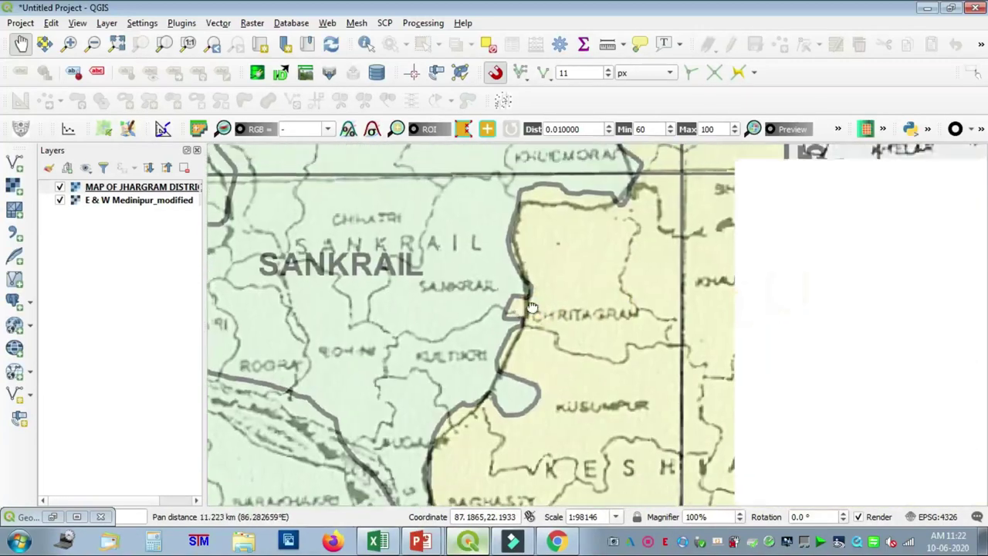
left_click_drag(529, 307, 540, 353)
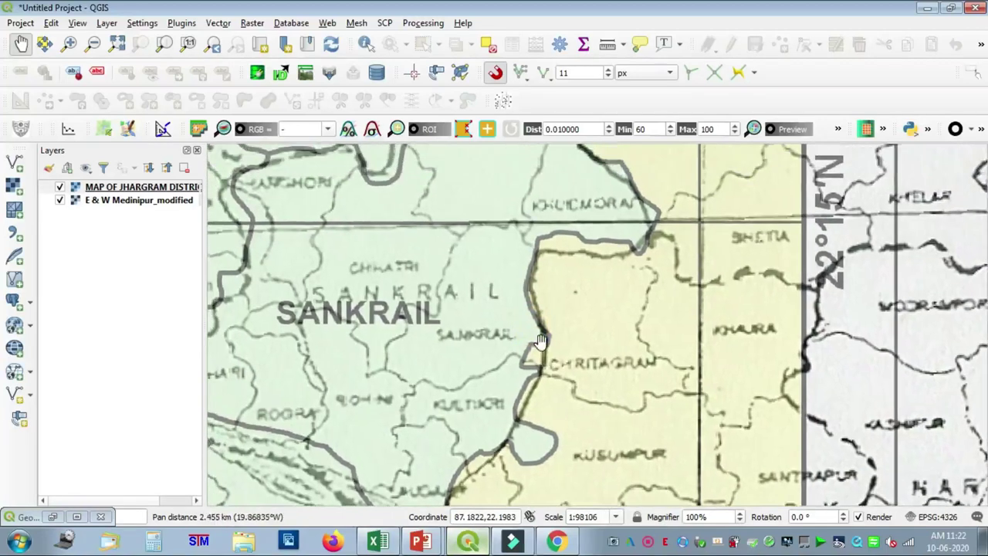
scroll(543, 346, "down", 1)
left_click_drag(625, 205, 602, 267)
left_click_drag(567, 238, 566, 247)
Step: Toggle the Jhargram District map's visibility to compare the boundaries around Jhargram and Sankrail, leaving it on
left_click(61, 188)
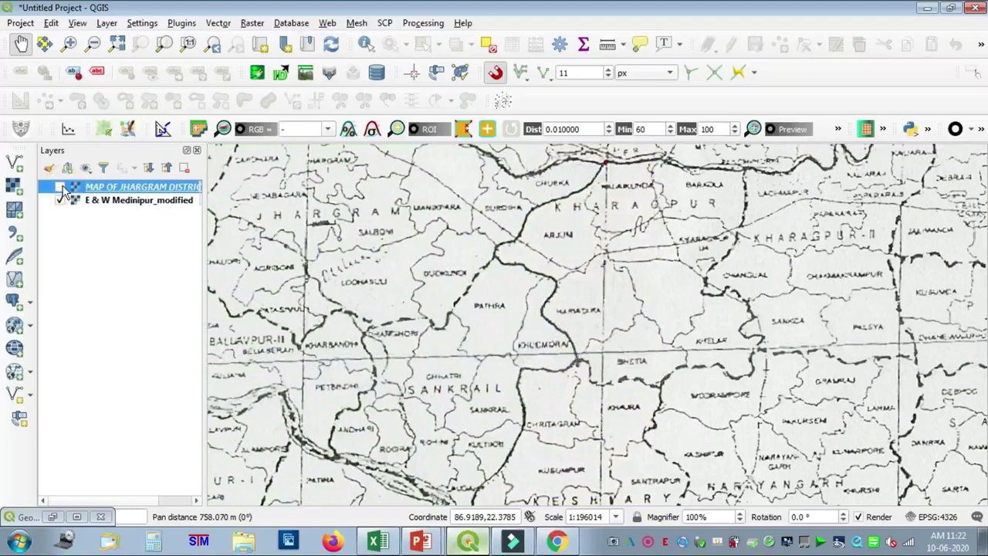
left_click(62, 188)
left_click(62, 187)
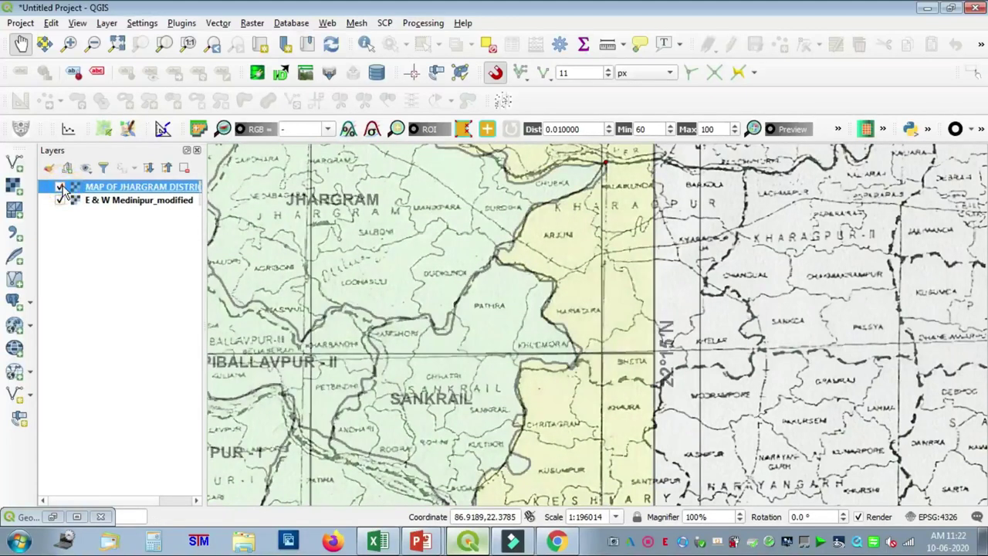
left_click(61, 187)
left_click(61, 188)
Step: Examine the boundary overlap around Jhargram, Binpur-I, Binpur-II and Jamboni, ending near Gopiballavpur-II
left_click_drag(509, 234, 626, 386)
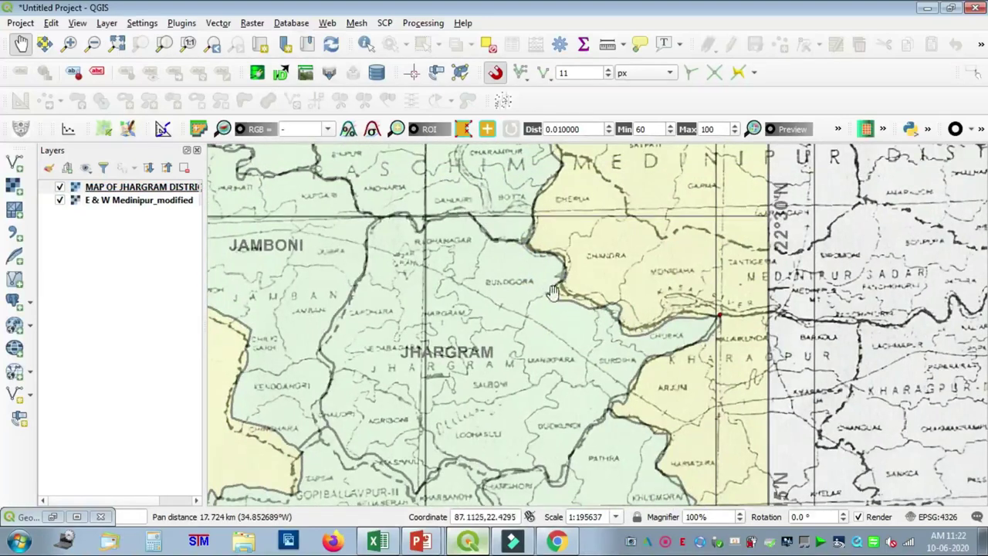
left_click_drag(541, 225, 579, 452)
left_click_drag(562, 208, 688, 244)
left_click_drag(394, 269, 571, 332)
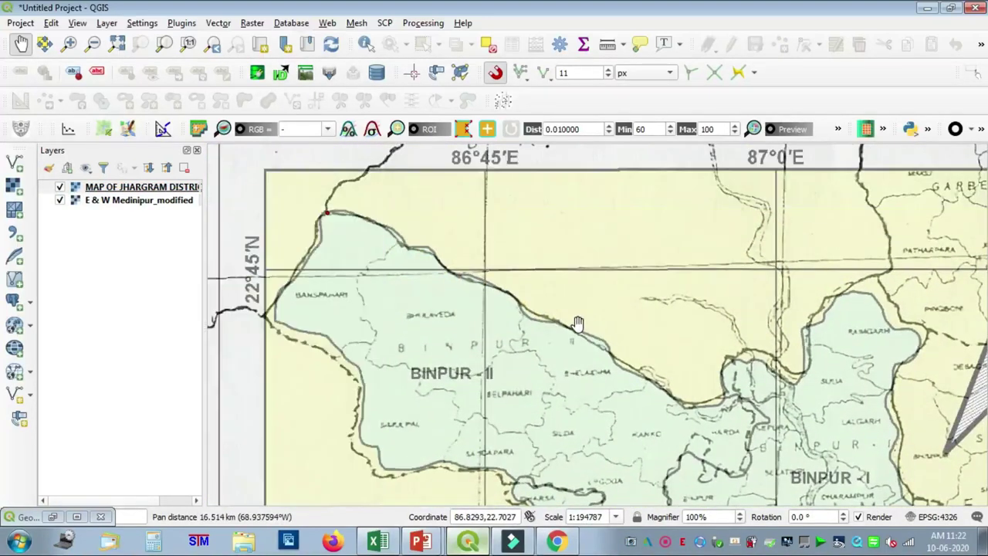
left_click_drag(594, 454, 571, 298)
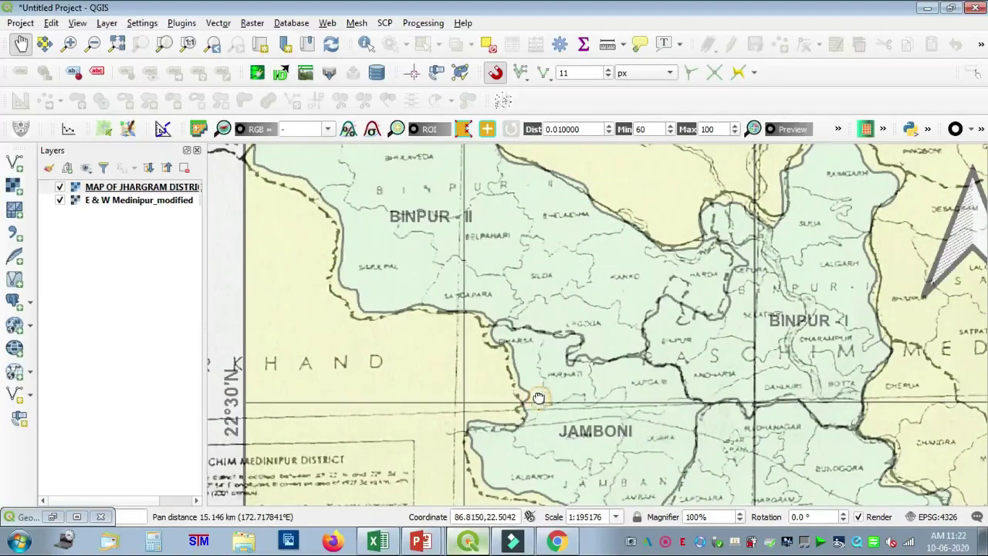
left_click_drag(525, 471, 499, 358)
left_click_drag(498, 397, 470, 241)
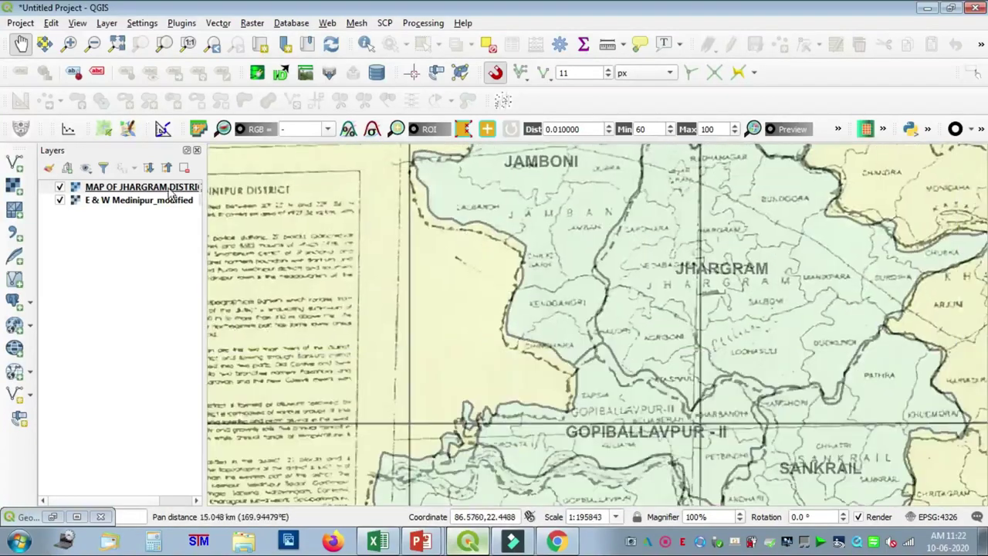
Step: Toggle the Jhargram District map's visibility to compare the boundaries around Jamboni and Gopiballavpur-II, leaving it on
left_click(60, 188)
left_click(59, 188)
left_click(60, 187)
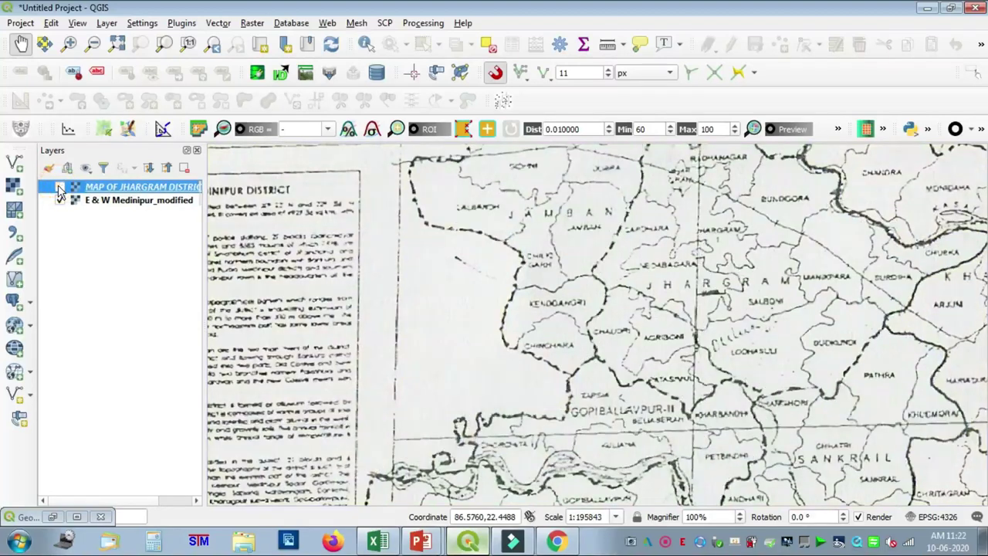
left_click(60, 187)
left_click(59, 188)
left_click(60, 187)
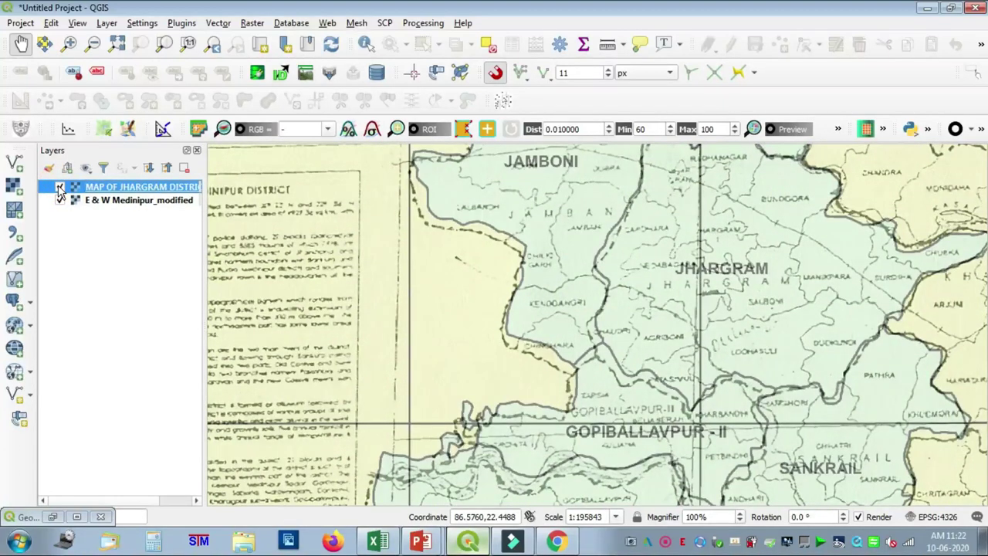
Step: Remove the E & W Medinipur_modified layer from the project
left_click(109, 200)
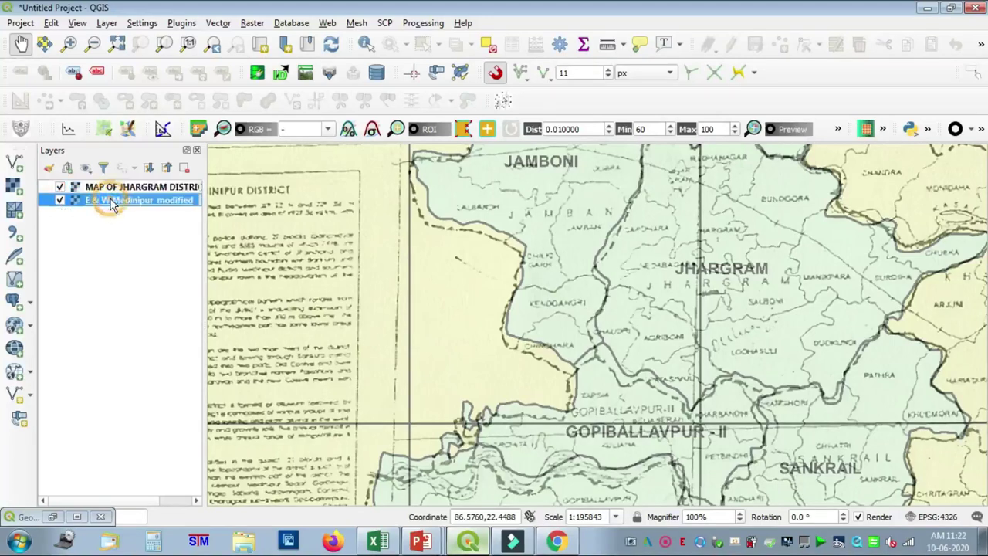
right_click(111, 199)
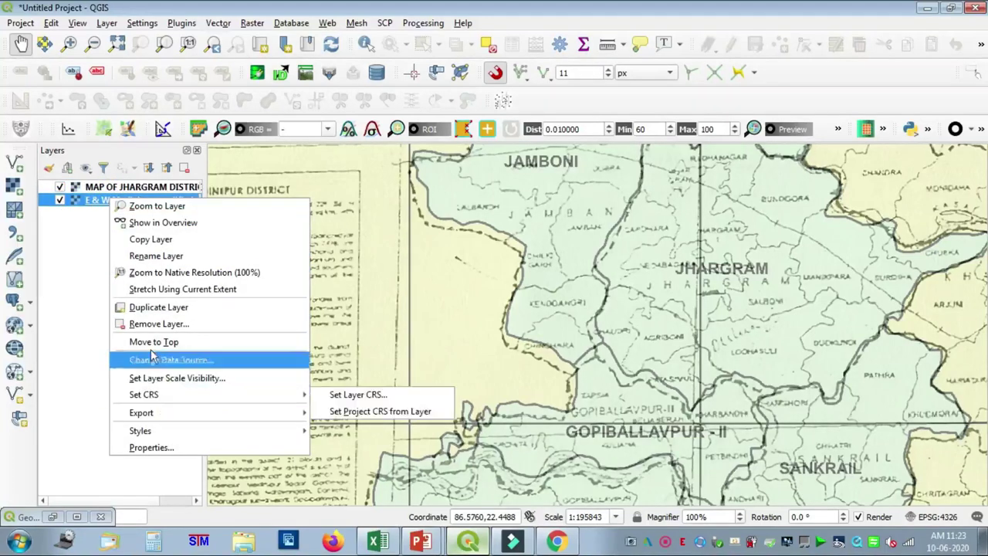
left_click(151, 323)
left_click(483, 292)
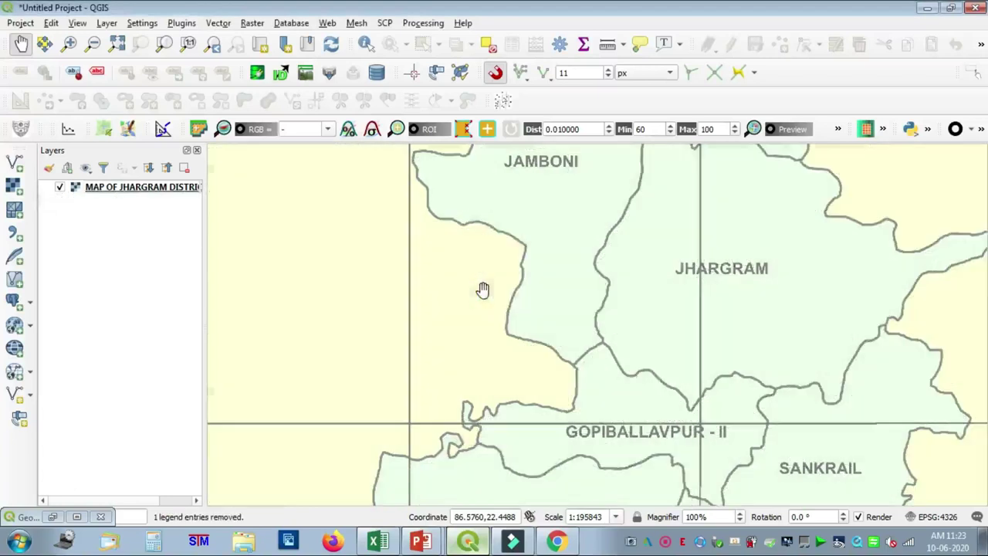
scroll(556, 318, "down", 1)
left_click_drag(570, 321, 476, 286)
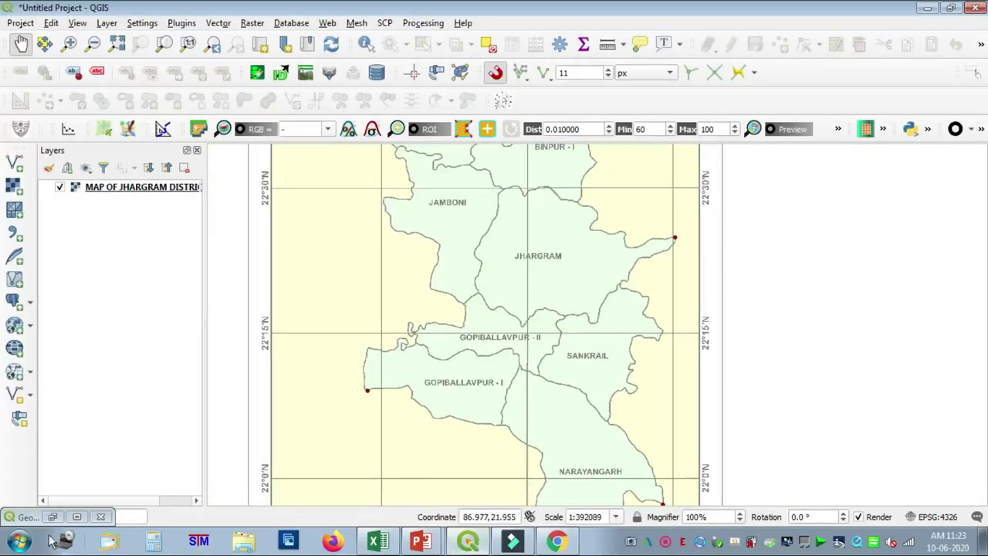
Step: Move the control point in western Gopiballavpur-I to the block's southwestern boundary corner on the scanned E & W Medinipur map
left_click(77, 517)
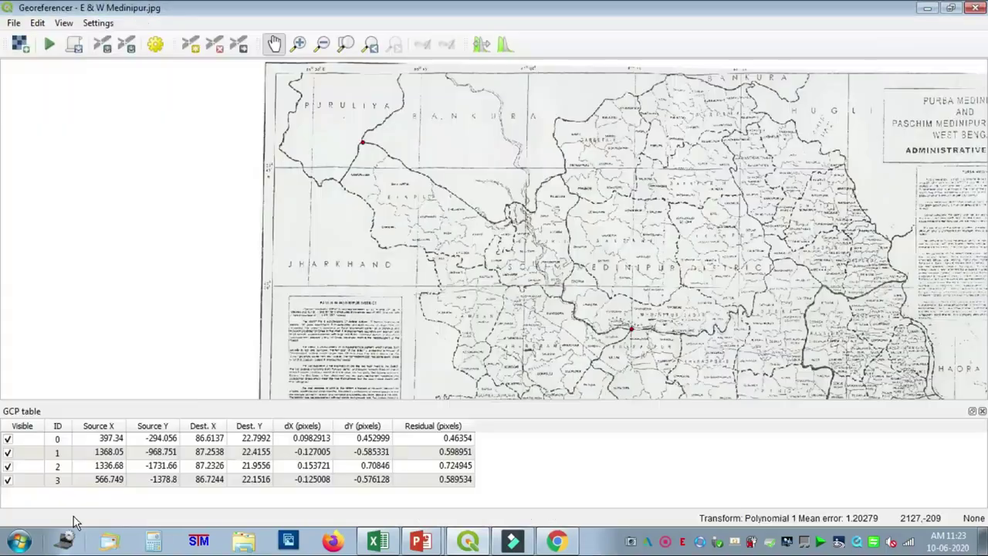
left_click(660, 313)
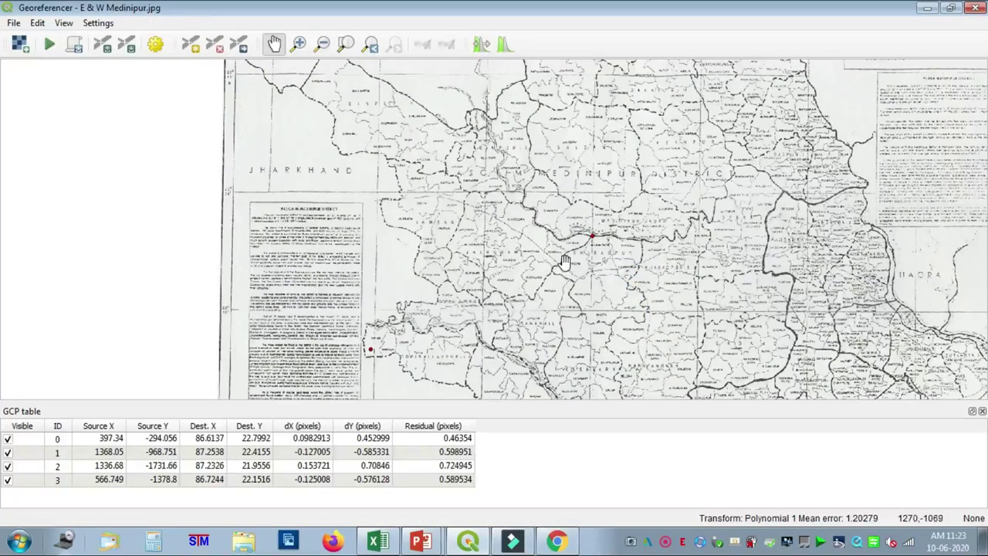
left_click(500, 311)
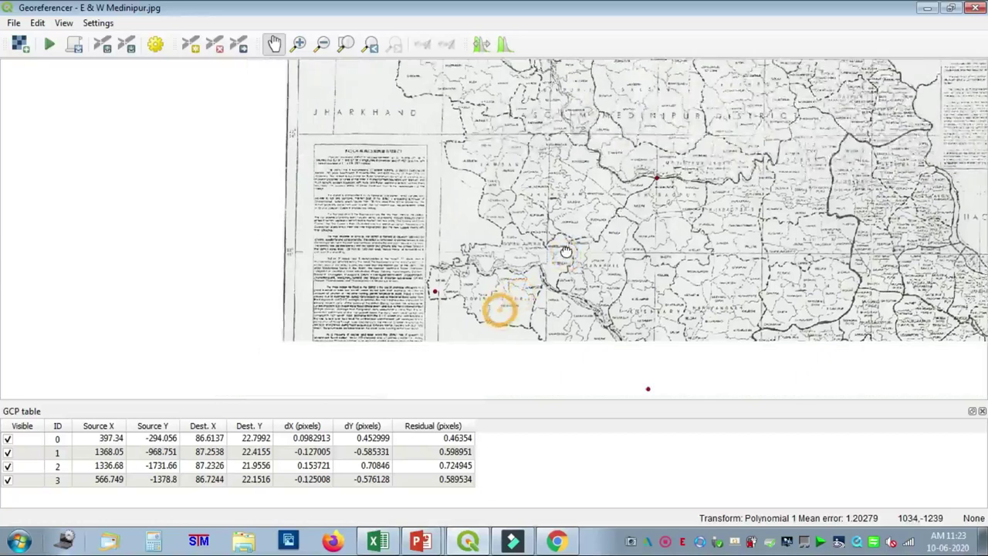
scroll(477, 268, "up", 1)
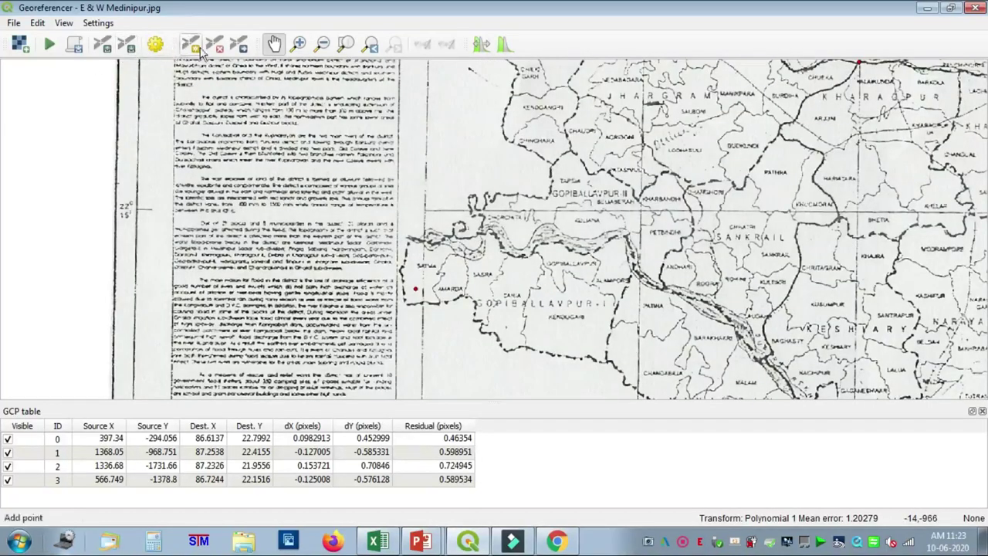
left_click(239, 45)
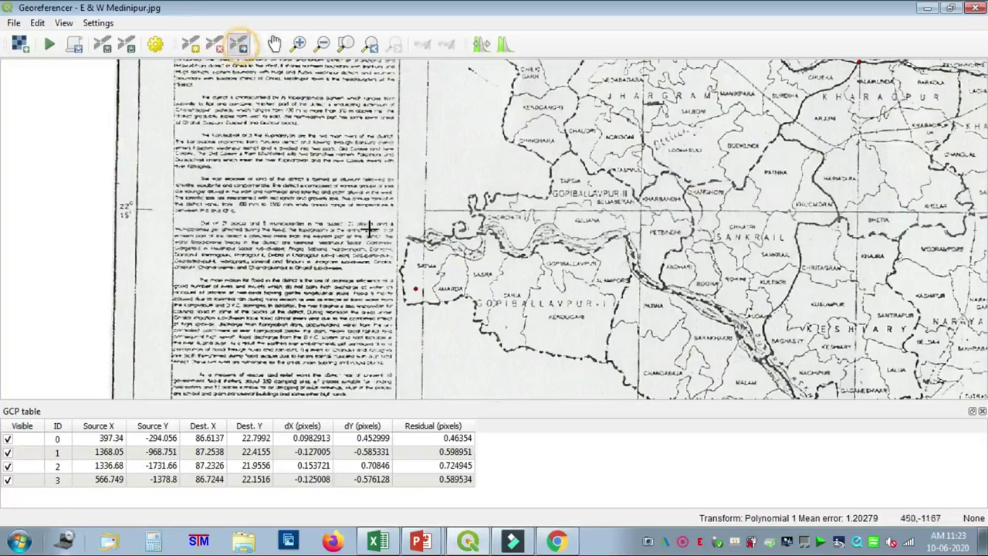
scroll(394, 288, "up", 1)
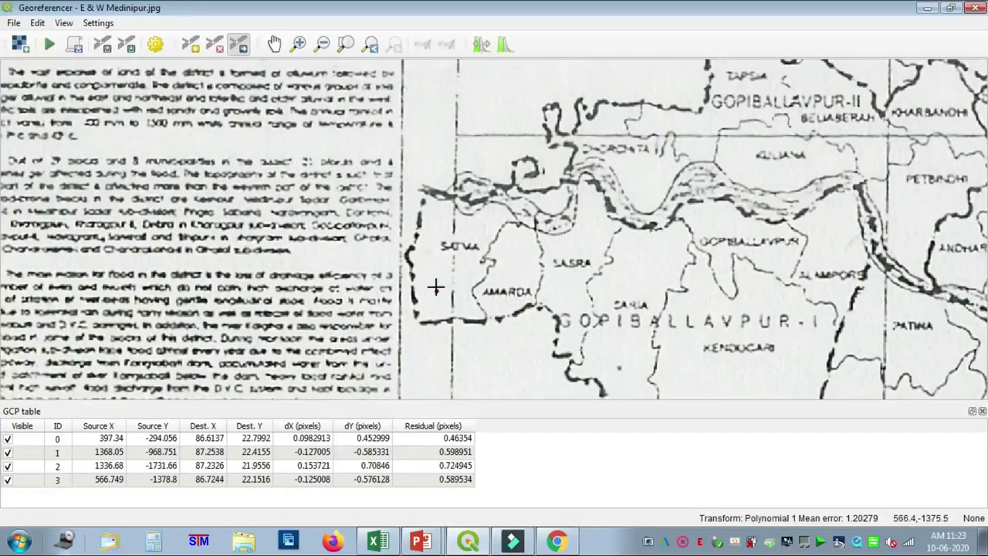
left_click_drag(437, 291, 418, 319)
scroll(668, 268, "down", 1)
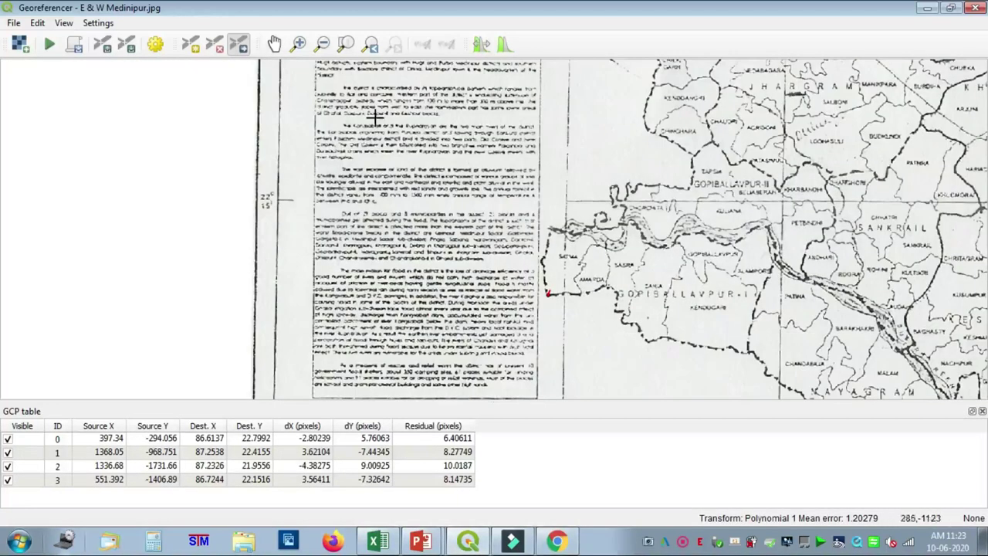
Step: Run the georeferencing of E & W Medinipur and place its modified layer beneath the Jhargram District map
left_click(49, 46)
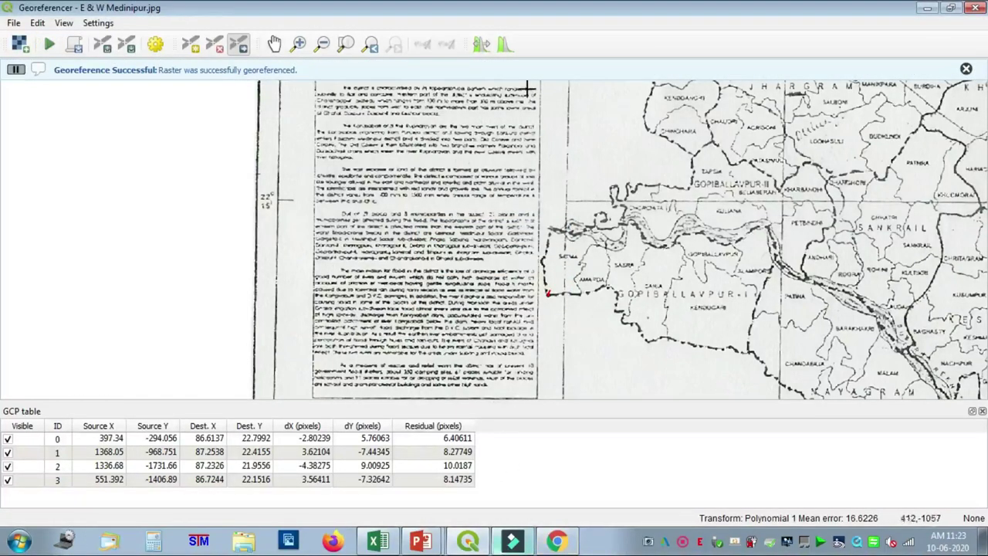
left_click(928, 9)
scroll(665, 309, "down", 1)
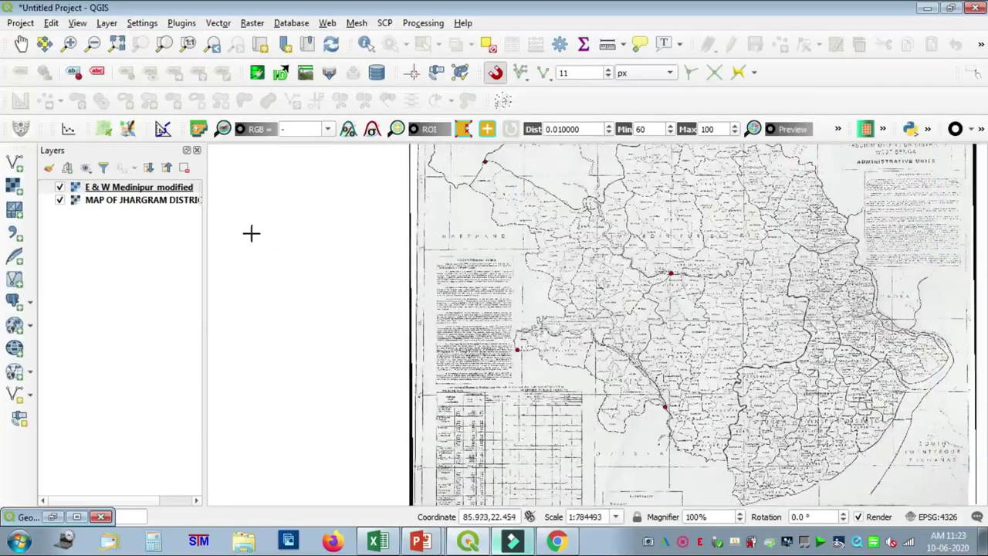
left_click(141, 188)
left_click_drag(143, 194, 144, 214)
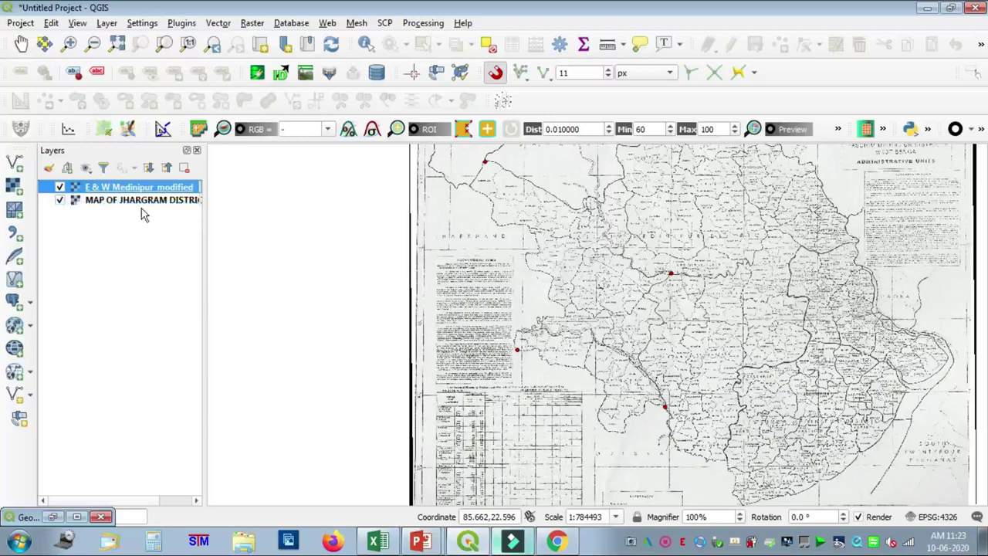
Step: Examine the boundary overlay from Gopiballavpur-I through Jamboni, Binpur-II, Binpur-I, Jhargram and Sankrail to Narayangarh
scroll(625, 384, "up", 1)
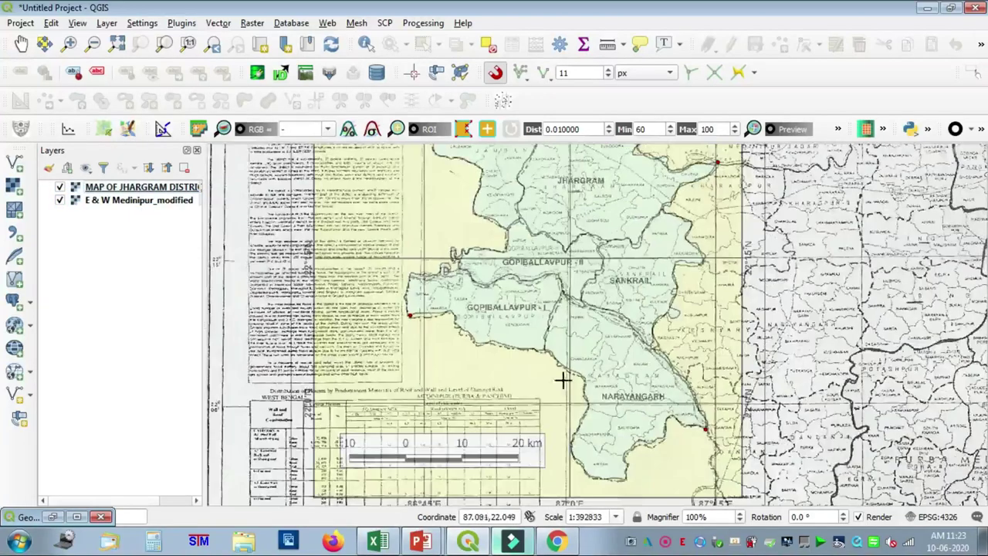
scroll(432, 342, "up", 1)
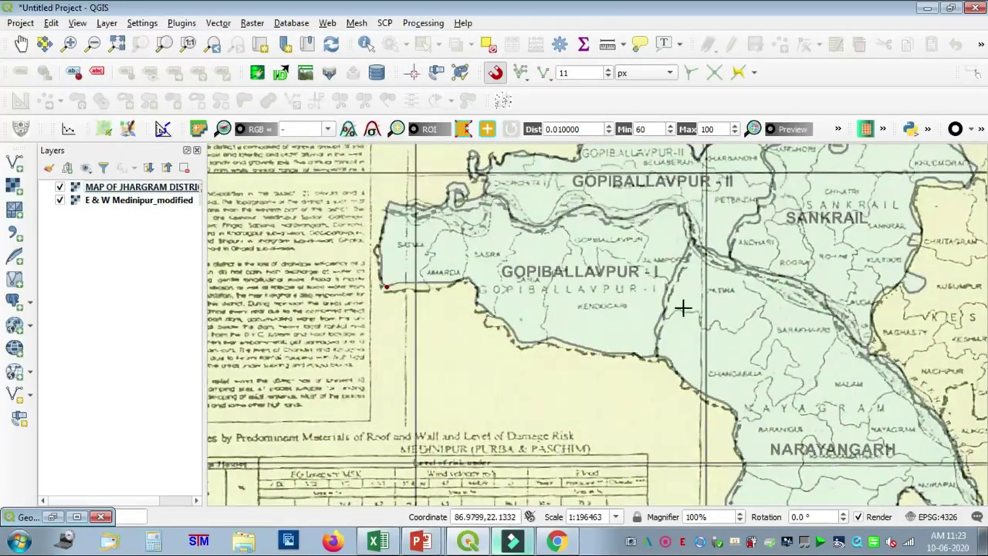
left_click(21, 43)
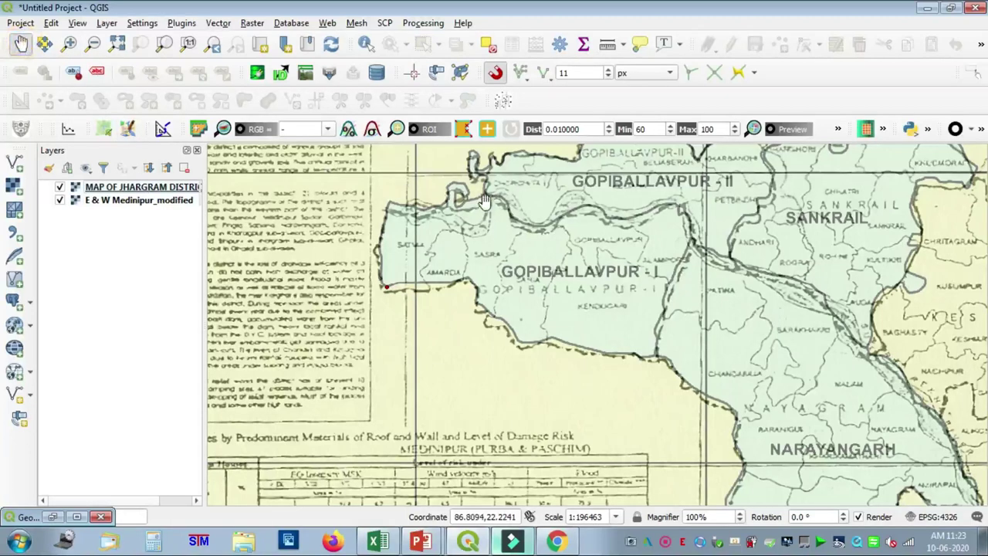
left_click_drag(485, 203, 421, 392)
left_click_drag(546, 238, 613, 496)
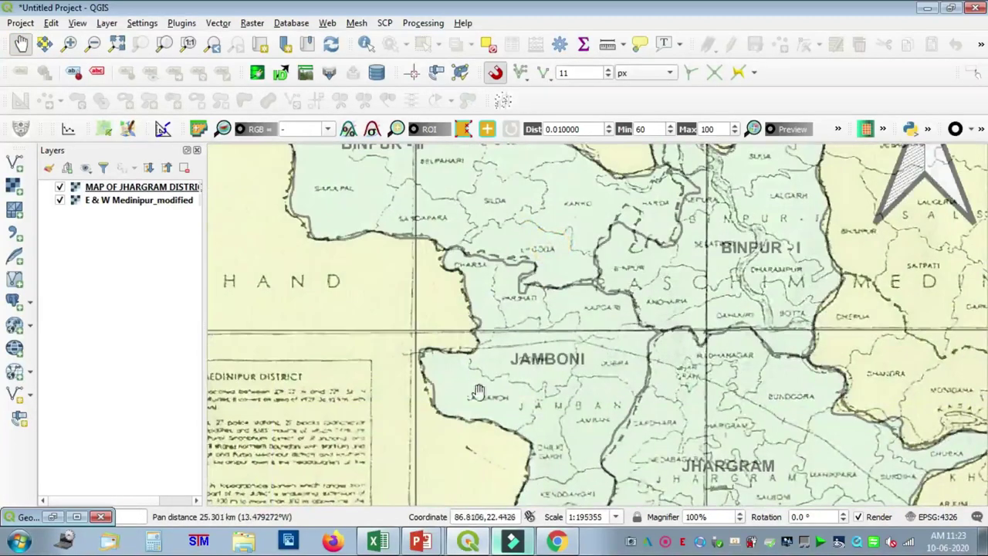
left_click_drag(454, 213, 437, 436)
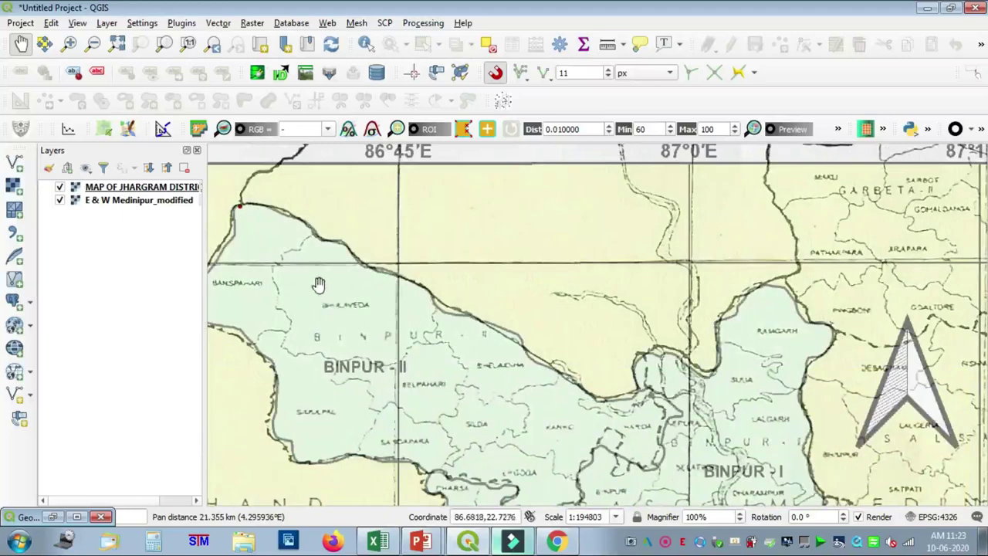
left_click_drag(792, 395, 545, 161)
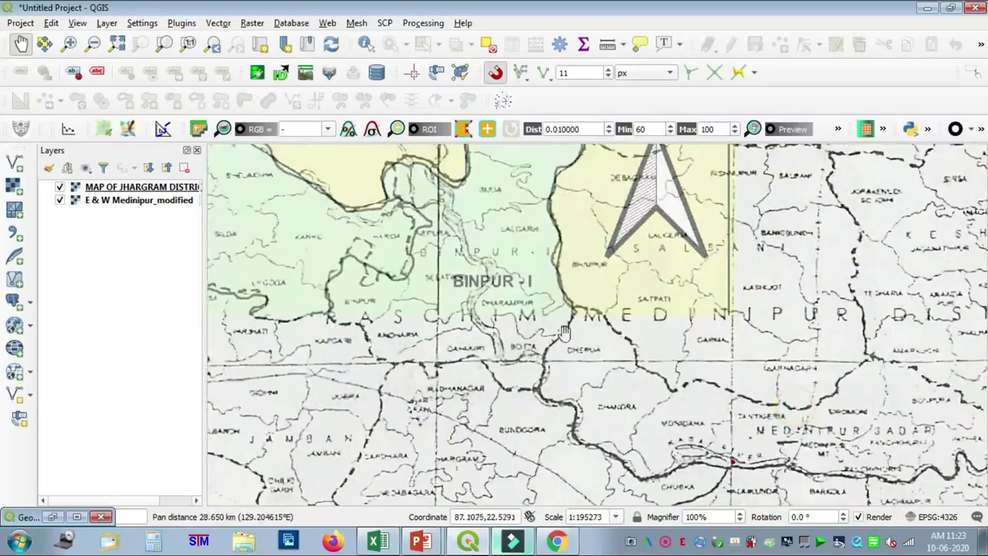
left_click_drag(599, 344, 550, 70)
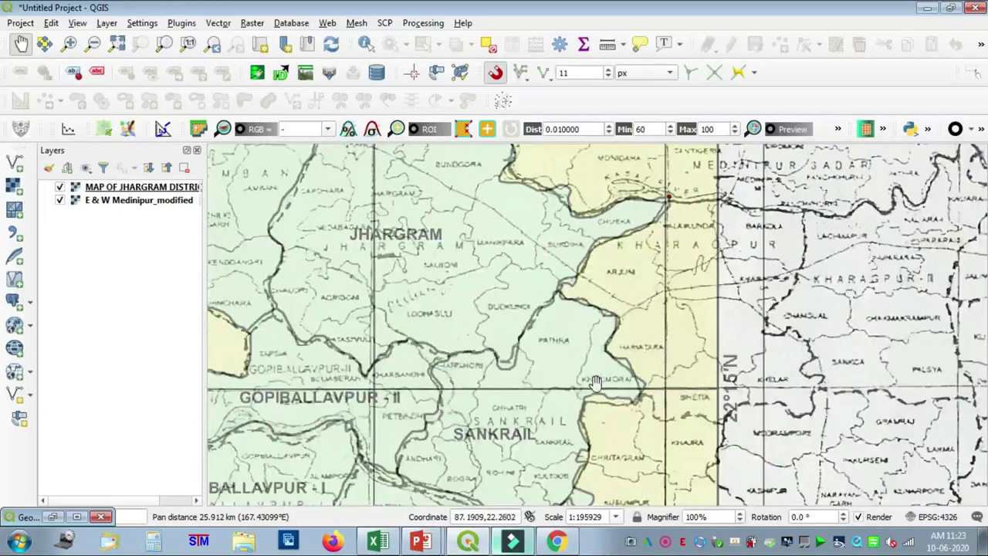
left_click_drag(596, 384, 699, 237)
scroll(662, 389, "down", 1)
left_click_drag(664, 407, 498, 321)
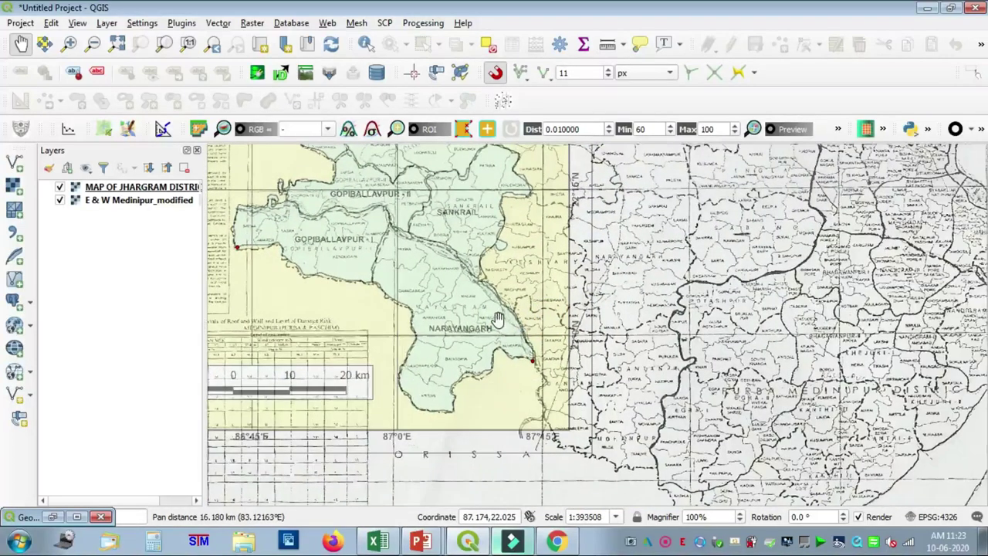
Step: Close the Georeferencer for E & W Medinipur.jpg, saving its GCP points
left_click(77, 517)
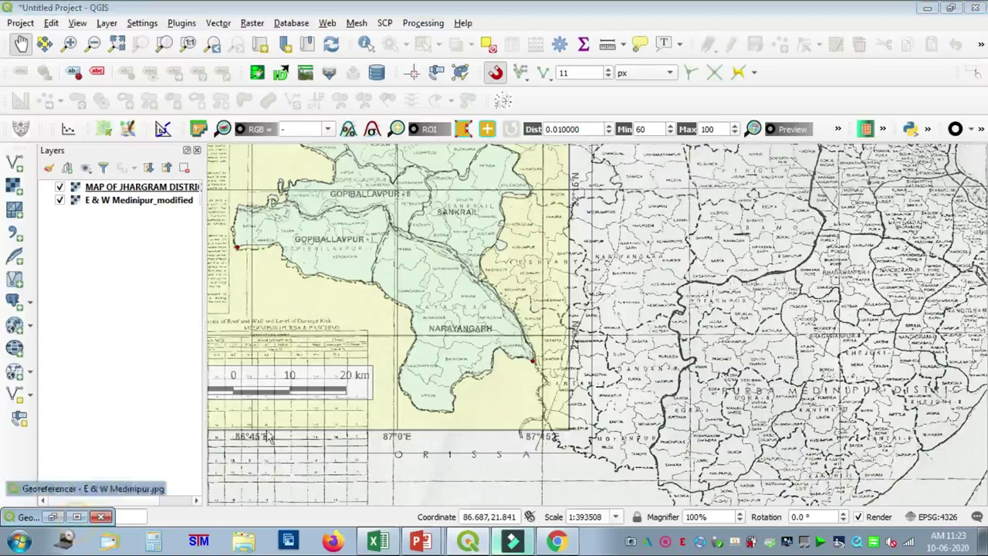
left_click(76, 516)
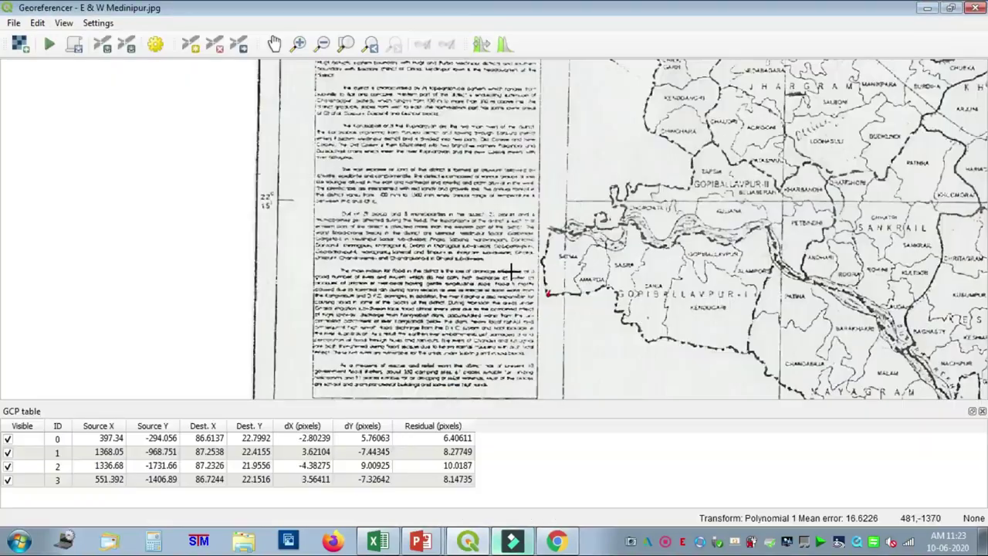
left_click(978, 9)
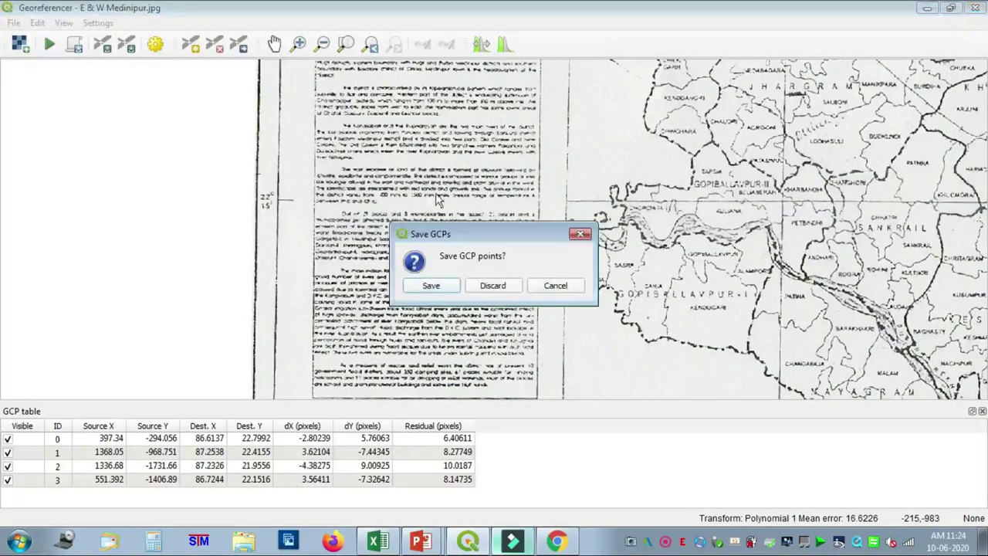
left_click(431, 285)
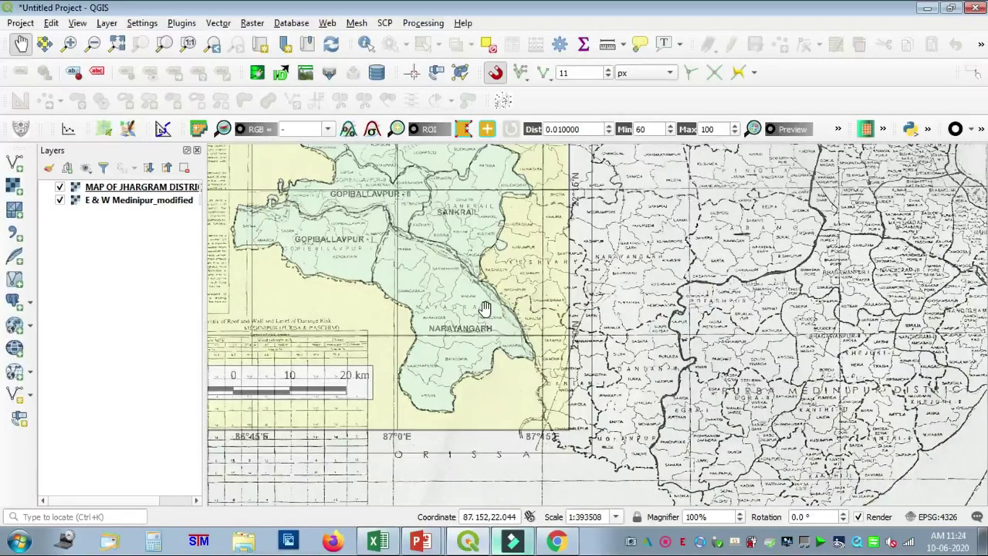
left_click_drag(507, 311, 548, 347)
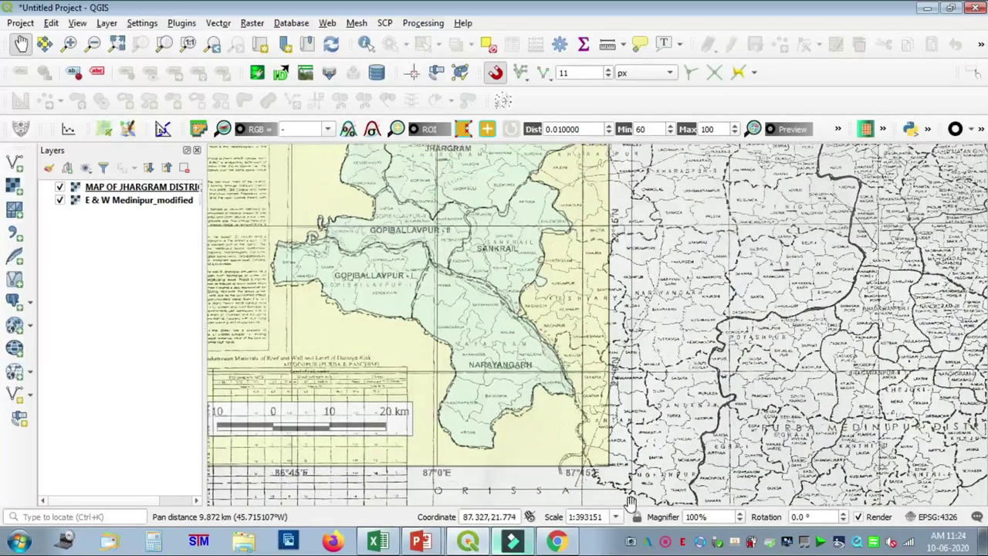
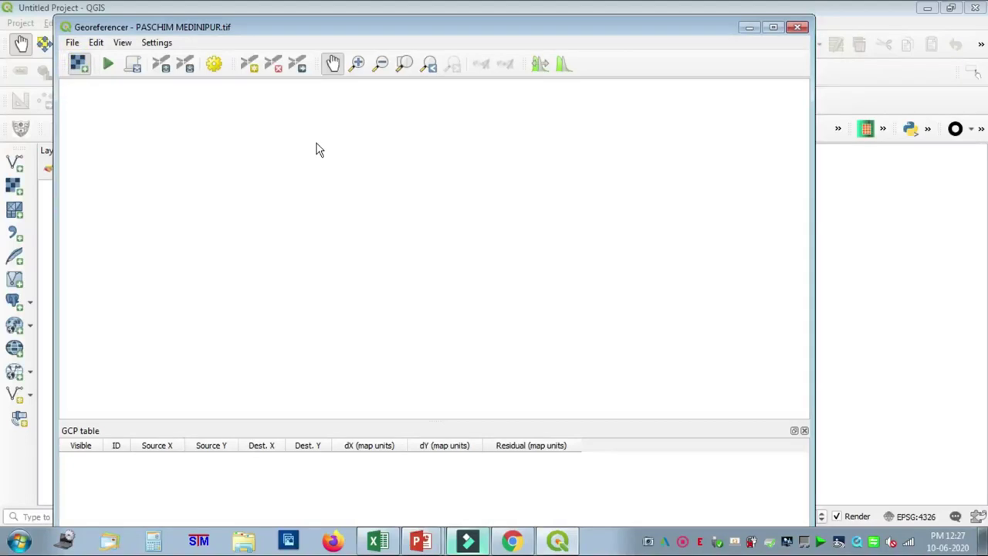
Step: Open PASCHIM MEDINIPUR.tif from the GIS_RS_SEM_V folder as the raster to georeference
key("ctrl+o")
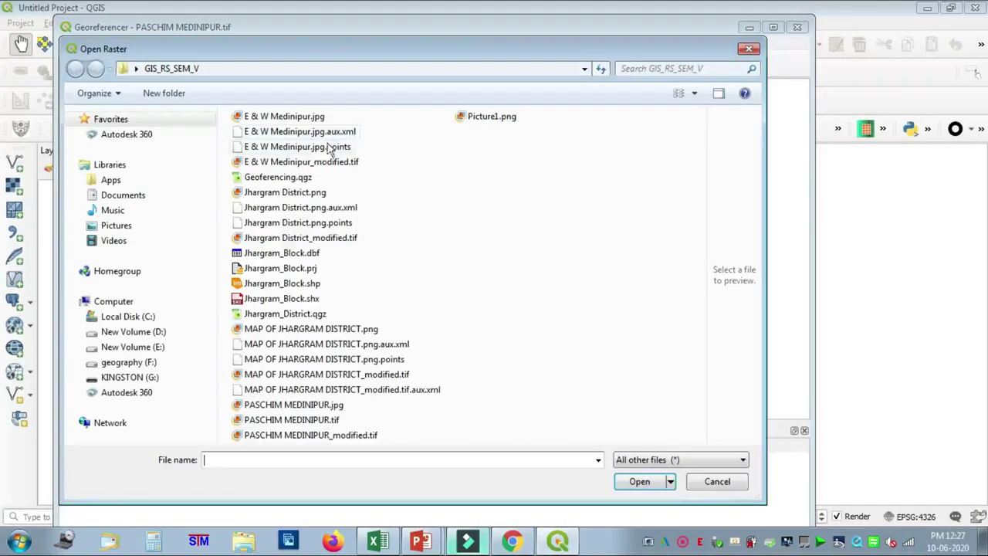
left_click(311, 423)
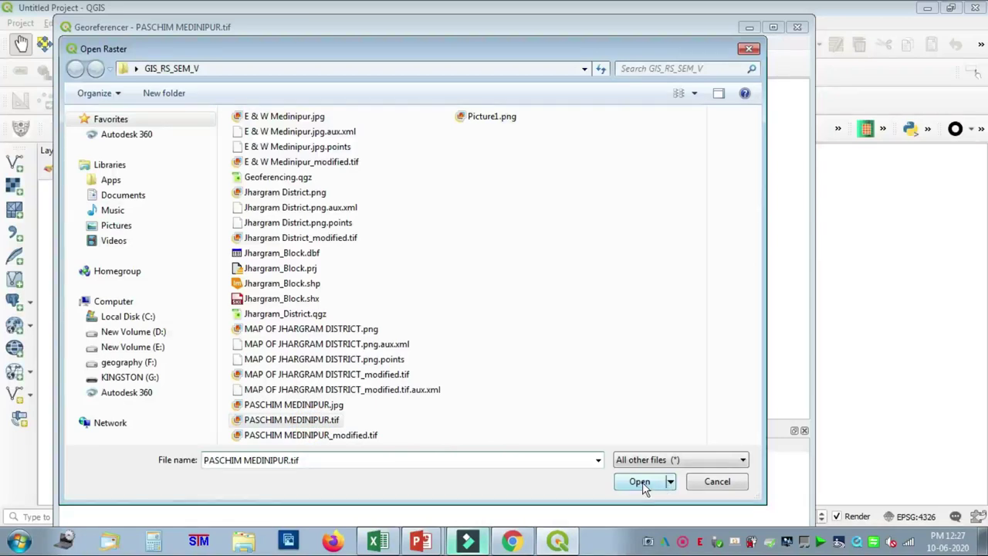
left_click(642, 481)
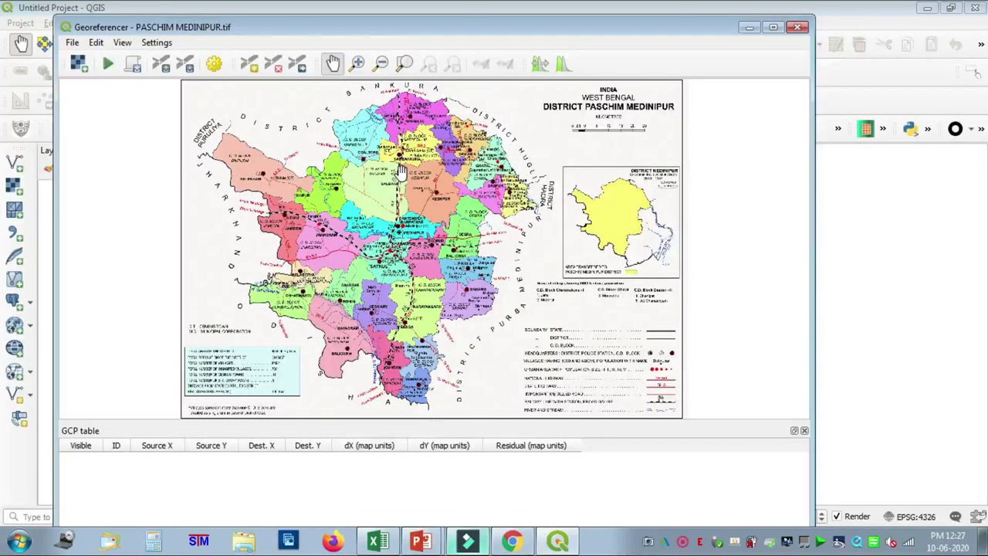
Step: Examine the Paschim Medinipur map's blocks, legend and statistics box, ending at Binpur-II's northern tip where the Puruliya boundary meets it
scroll(400, 174, "up", 2)
left_click_drag(227, 197, 674, 354)
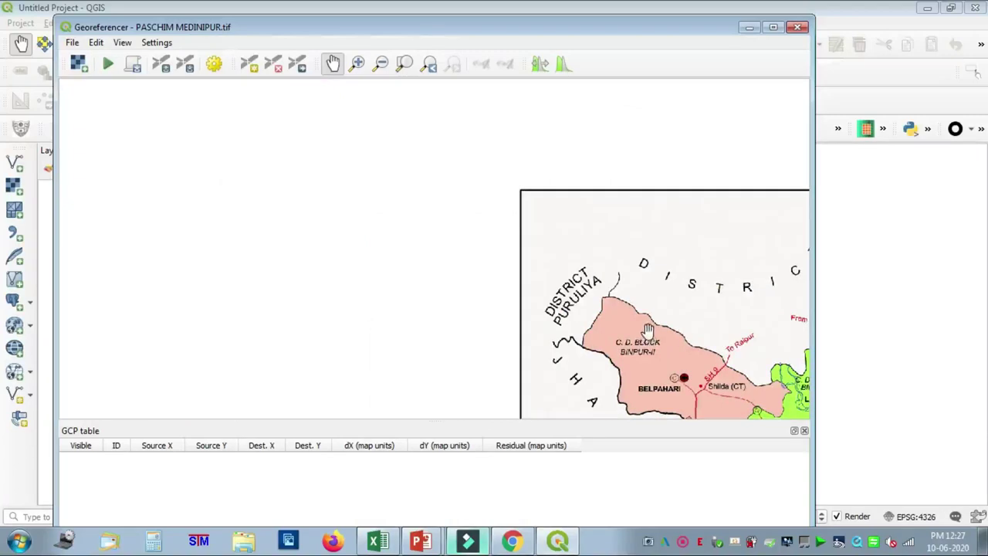
scroll(651, 331, "up", 2)
left_click_drag(551, 258, 348, 254)
scroll(478, 249, "down", 1)
scroll(478, 249, "down", 1)
left_click_drag(615, 263, 213, 135)
left_click_drag(424, 152, 458, 402)
left_click_drag(580, 254, 261, 137)
left_click_drag(620, 234, 503, 104)
left_click_drag(474, 359, 552, 131)
left_click_drag(532, 322, 640, 100)
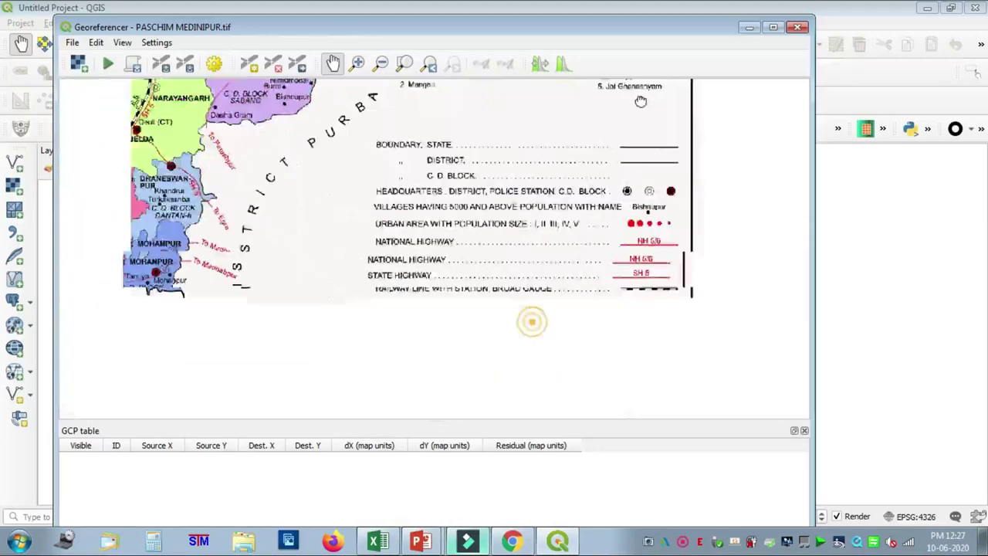
left_click_drag(449, 185, 762, 329)
left_click_drag(256, 252, 697, 341)
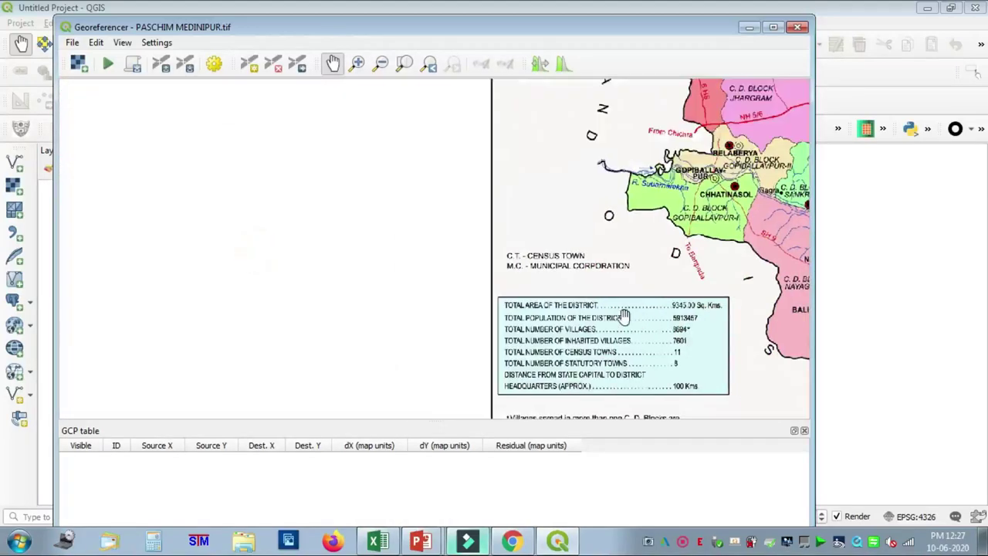
left_click_drag(607, 247, 492, 130)
left_click_drag(516, 173, 375, 518)
left_click_drag(453, 179, 391, 376)
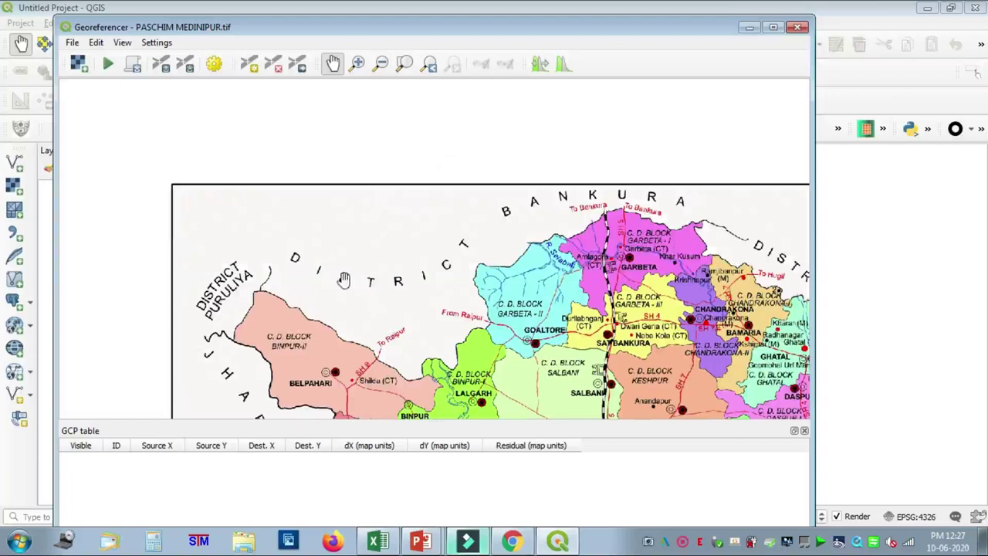
scroll(261, 293, "up", 2)
left_click_drag(261, 293, 351, 240)
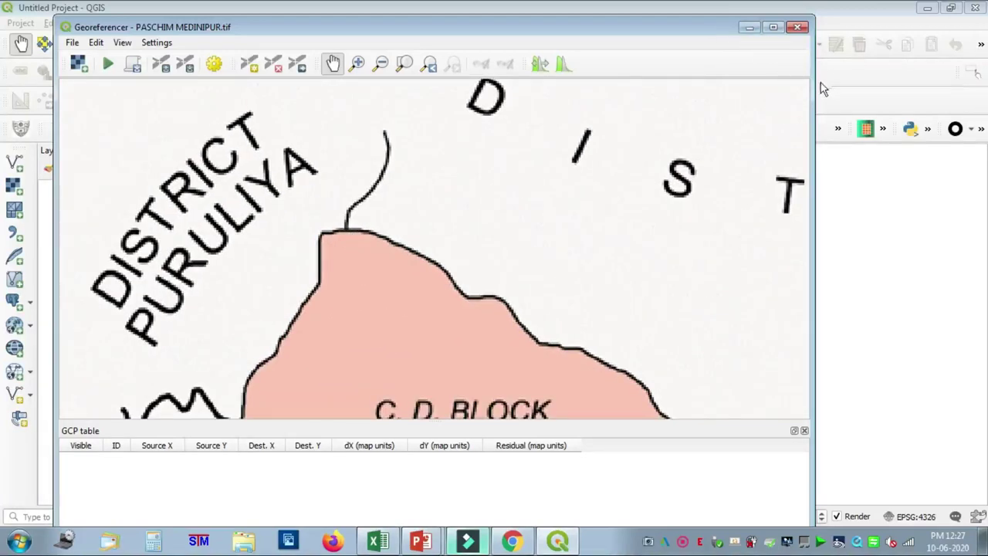
Step: Resize and arrange the PASCHIM MEDINIPUR.tif Georeferencer and the main QGIS window side by side
left_click_drag(811, 93, 480, 143)
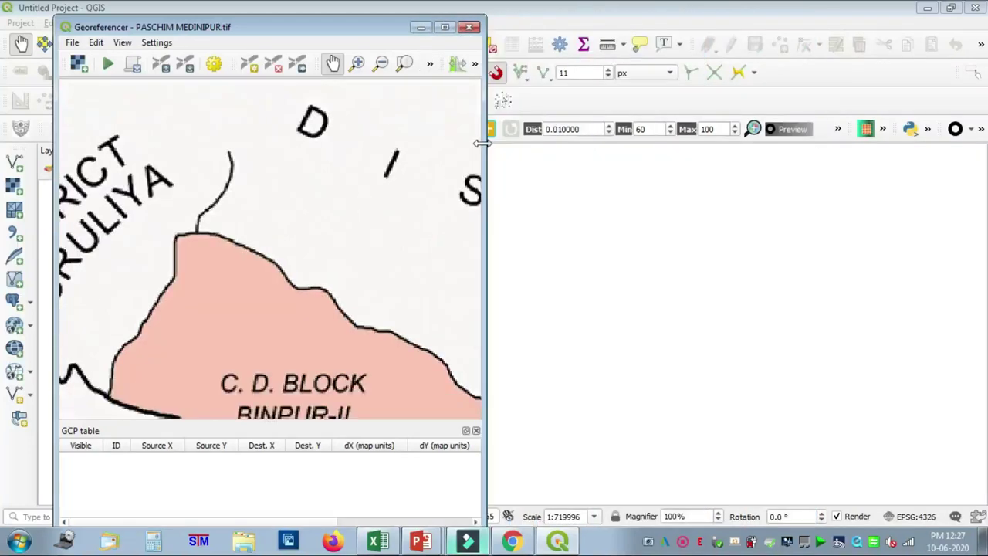
left_click_drag(333, 27, 286, 24)
left_click_drag(618, 16, 545, 58)
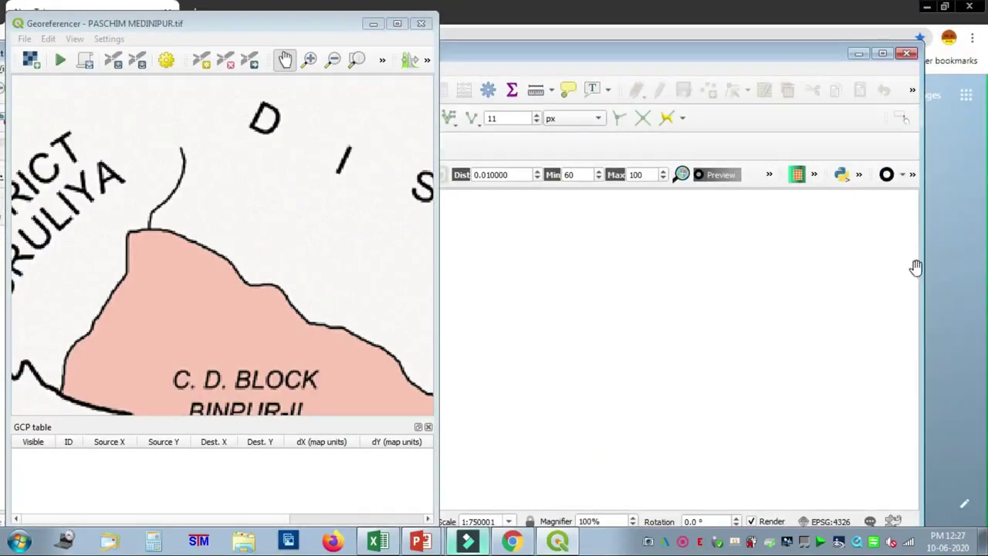
left_click_drag(921, 275, 600, 323)
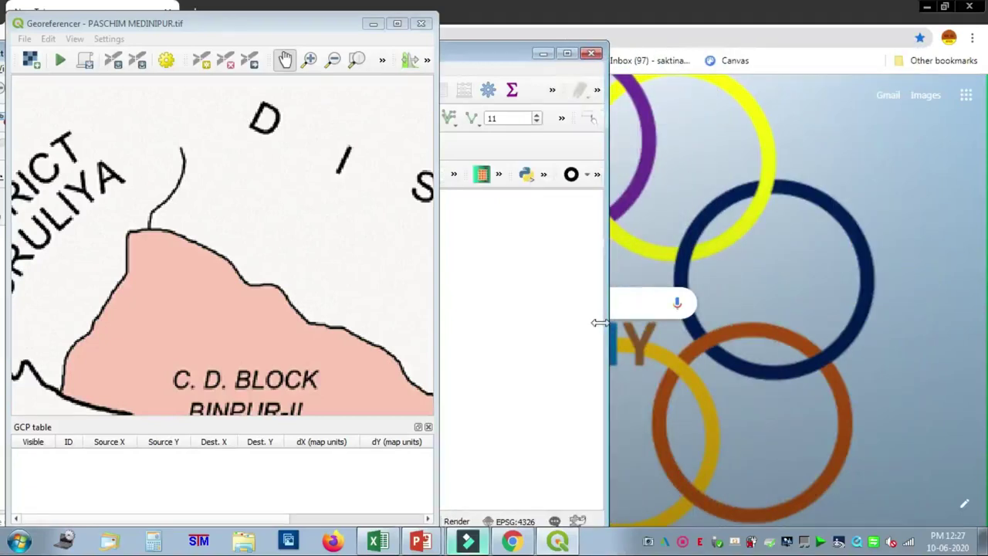
left_click_drag(494, 48, 841, 35)
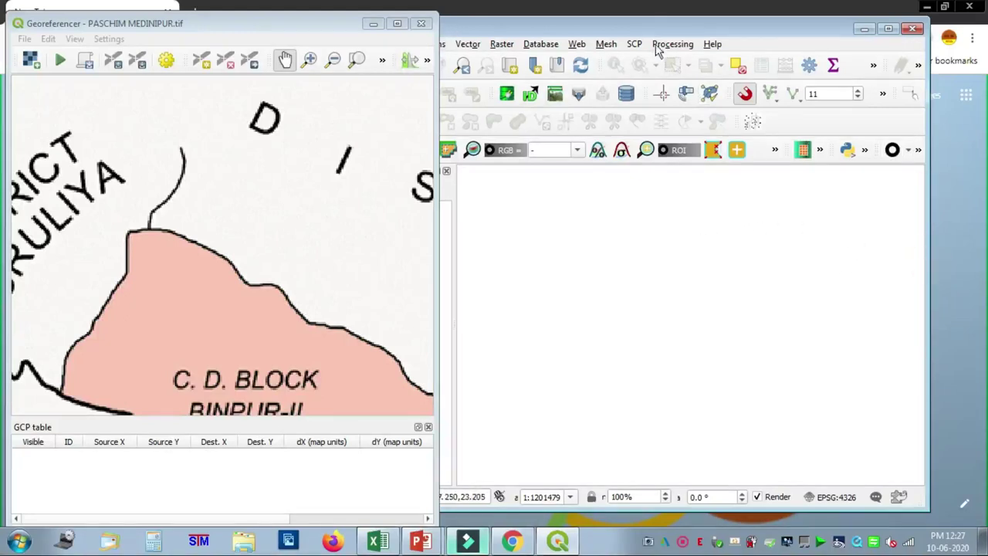
left_click_drag(598, 31, 737, 23)
left_click_drag(433, 220, 390, 224)
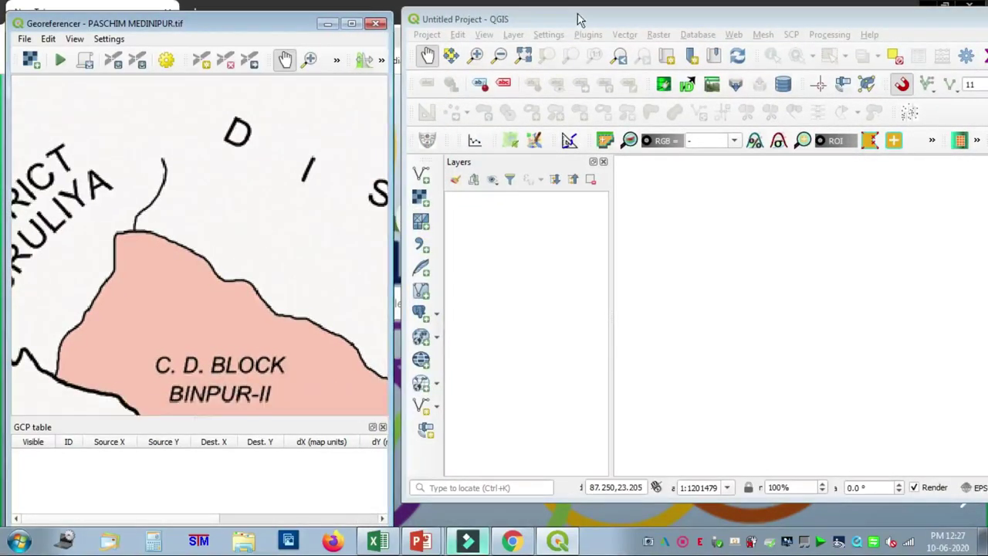
left_click_drag(581, 18, 559, 18)
left_click_drag(718, 501, 718, 520)
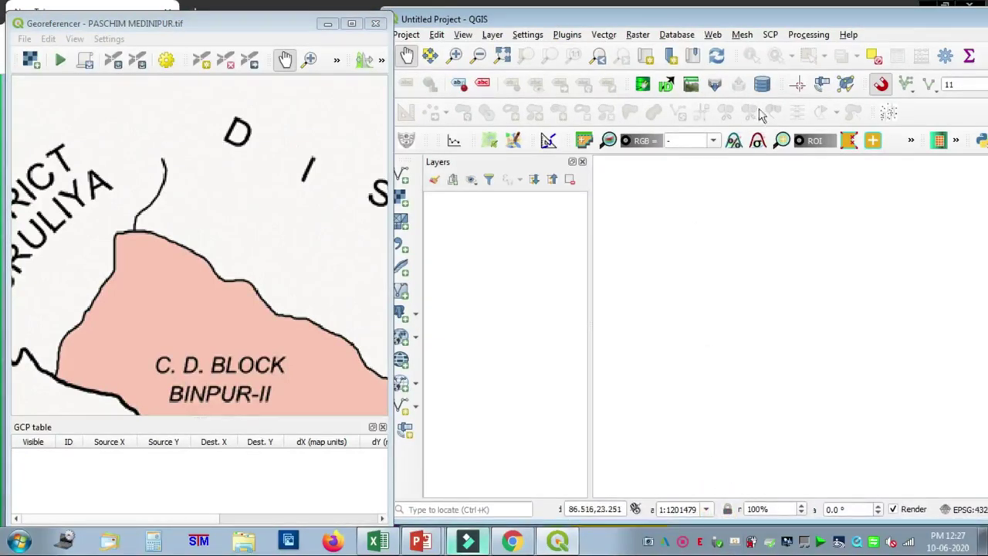
Step: Add the OSM Standard basemap from QuickMapServices and narrow the Layers panel to enlarge the map canvas
left_click(713, 35)
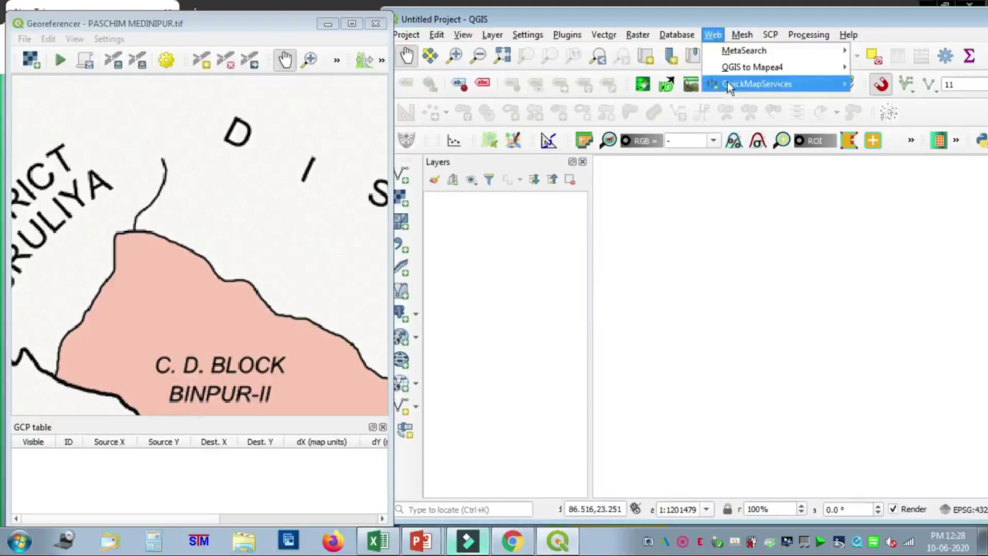
mouse_move(745, 91)
mouse_move(900, 128)
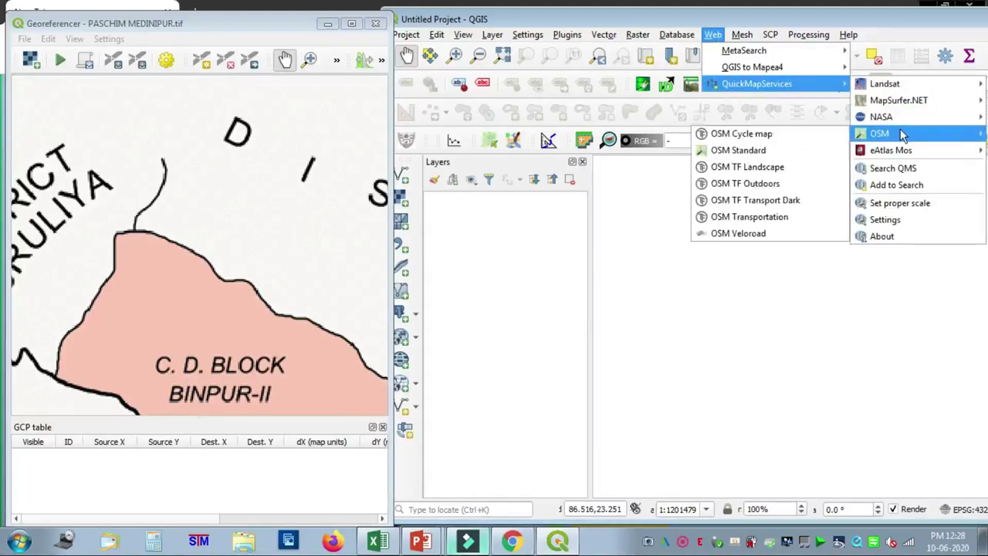
left_click(757, 157)
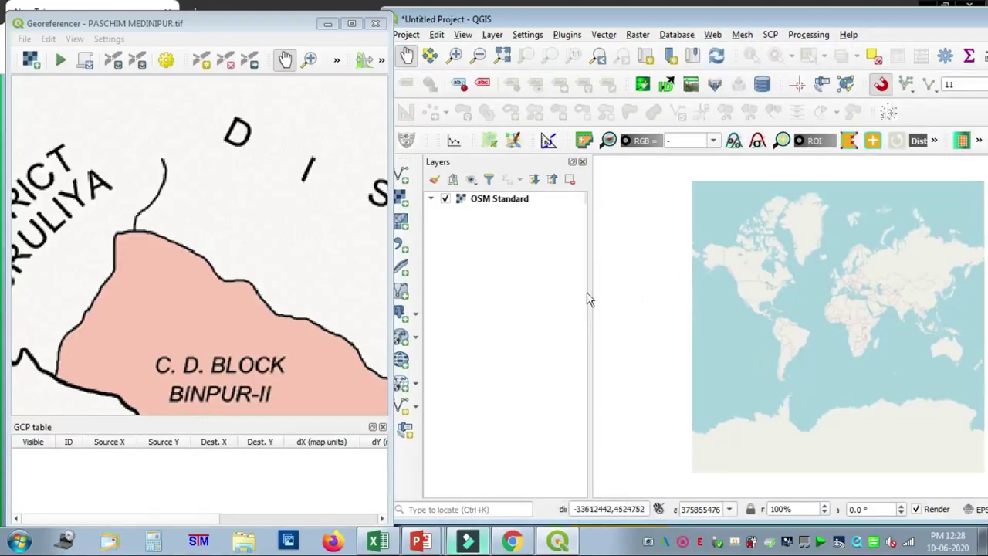
left_click_drag(590, 291, 532, 298)
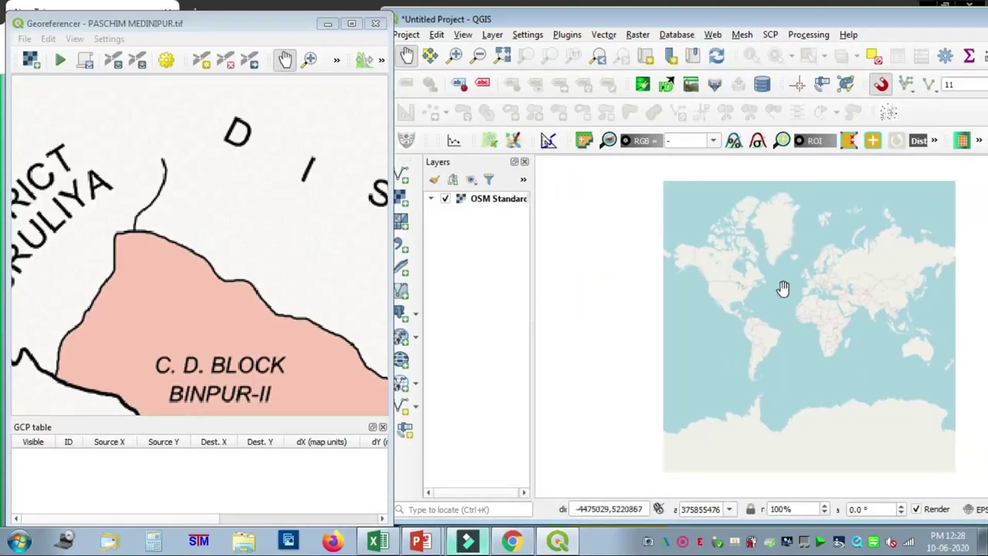
Step: Locate Medinipur and Kharagpur in eastern India on the OSM basemap
left_click_drag(780, 285, 703, 270)
scroll(820, 286, "up", 2)
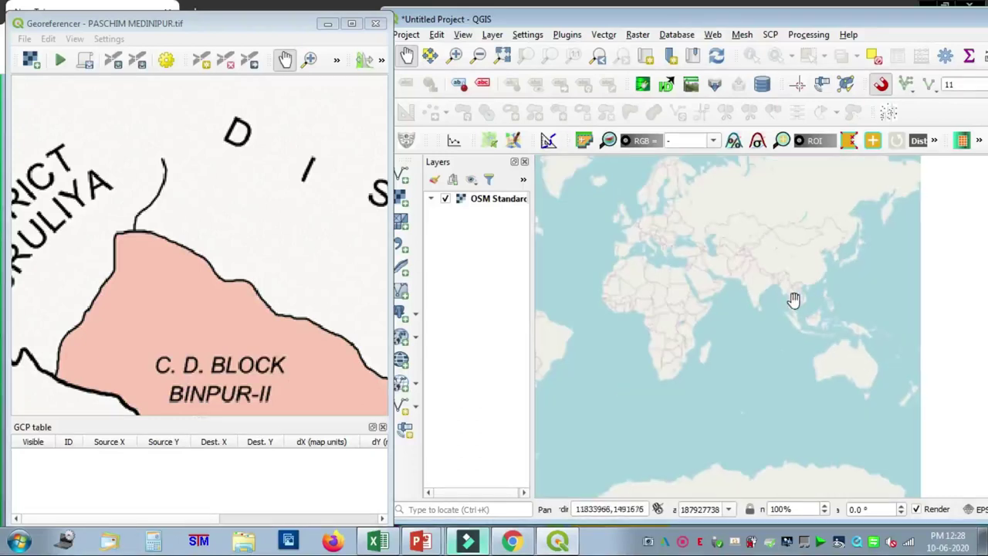
scroll(795, 298, "up", 1)
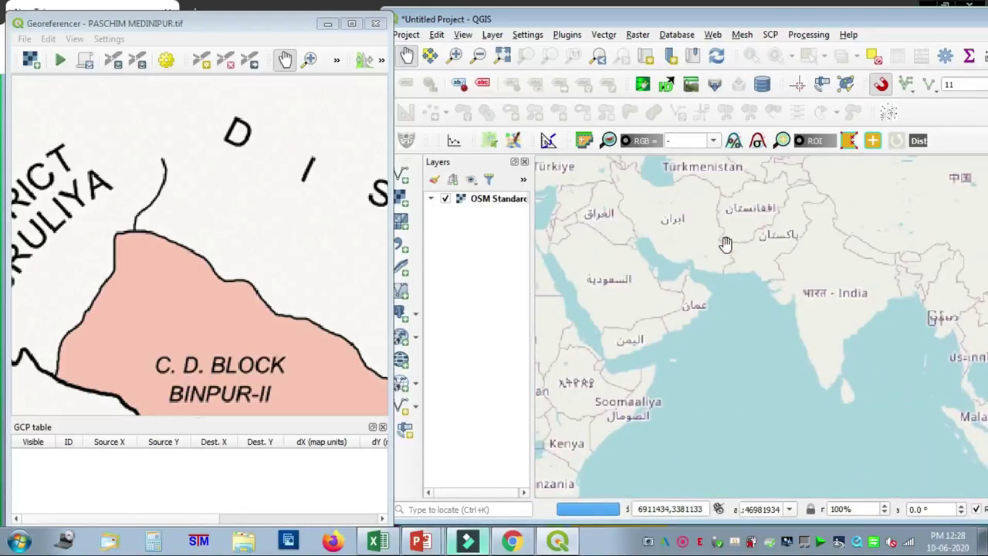
left_click_drag(894, 277, 741, 294)
scroll(745, 297, "up", 2)
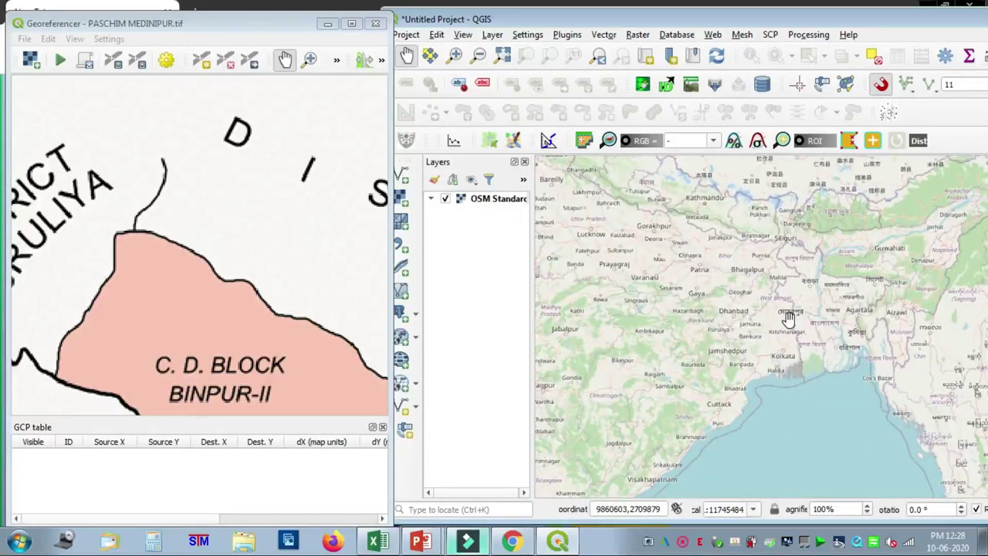
scroll(787, 317, "up", 3)
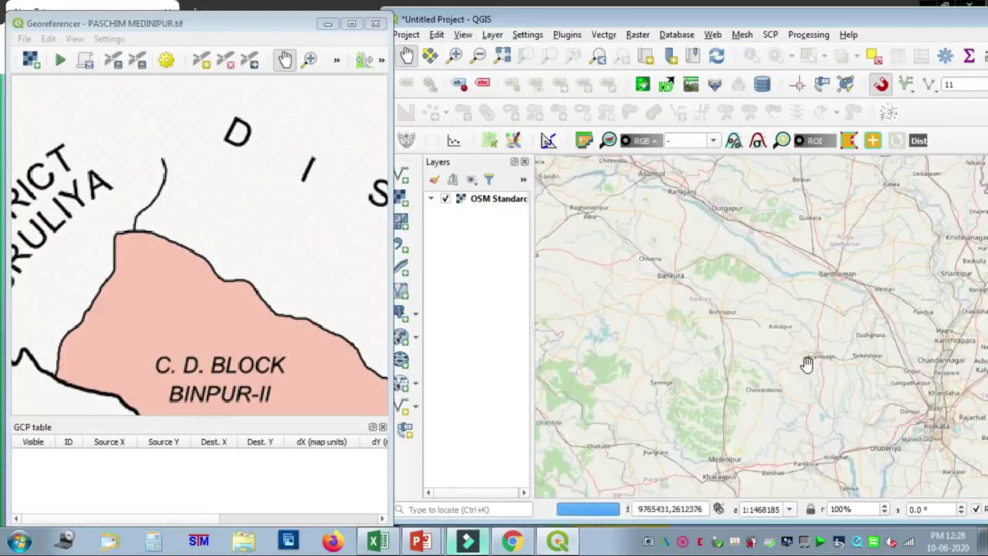
left_click_drag(690, 300, 888, 310)
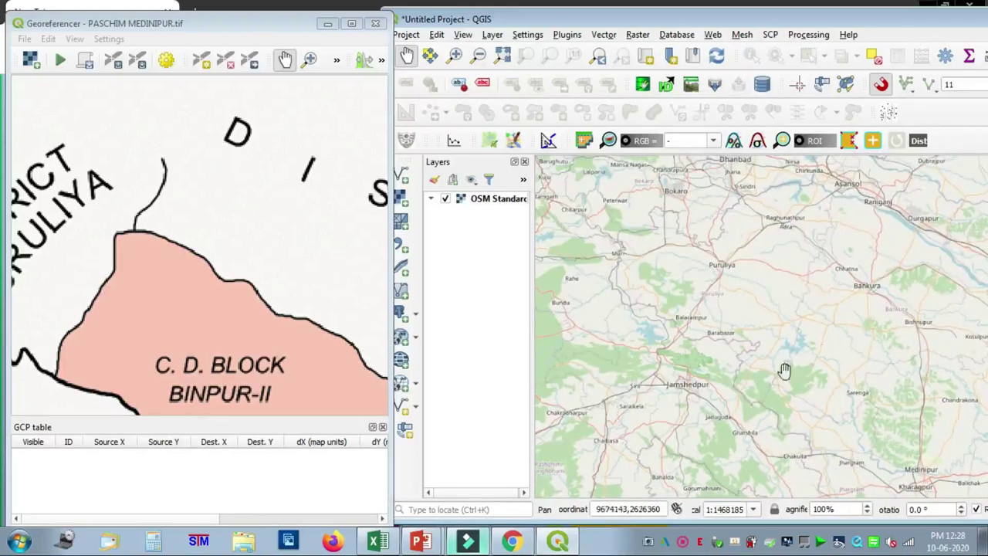
left_click_drag(795, 386, 656, 318)
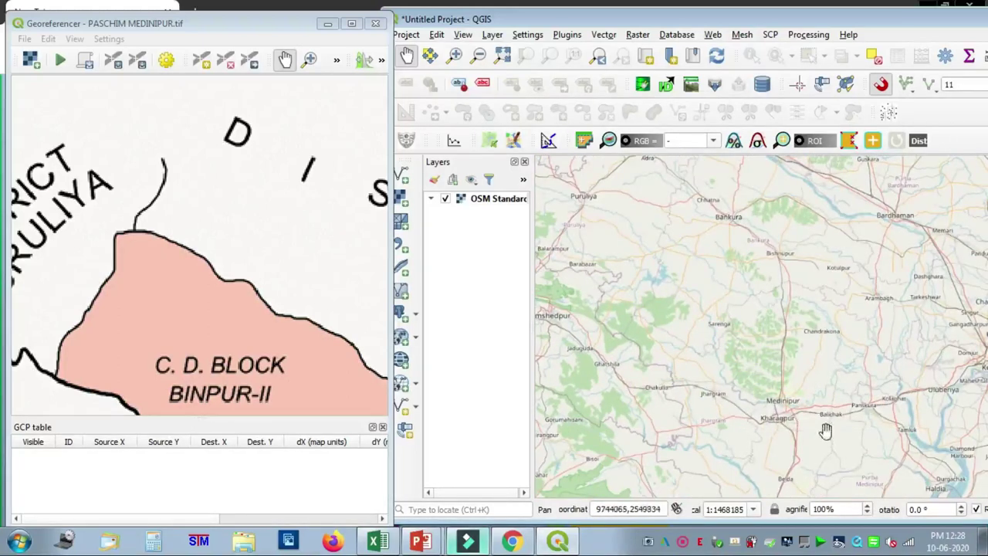
scroll(791, 435, "up", 1)
scroll(798, 401, "up", 1)
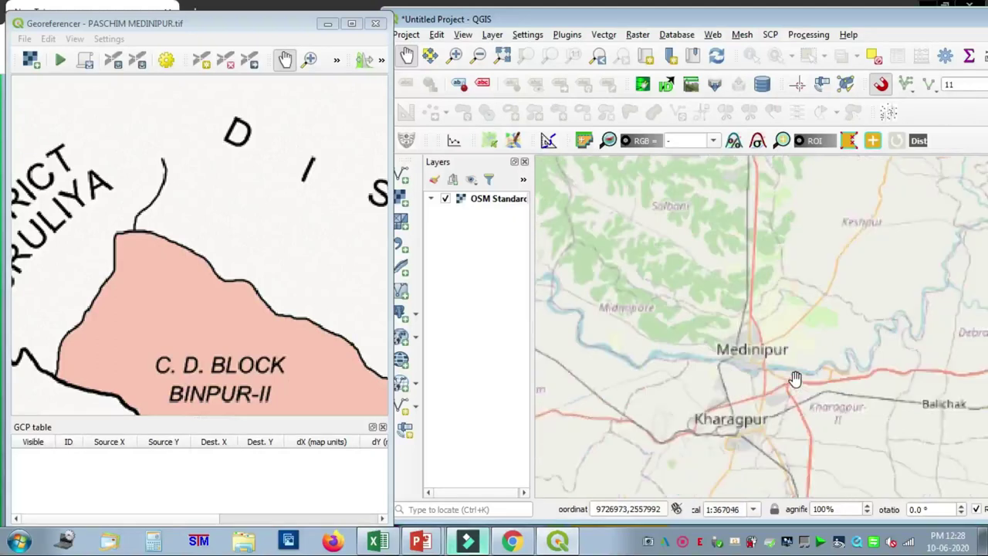
left_click_drag(657, 327, 813, 394)
scroll(813, 395, "up", 1)
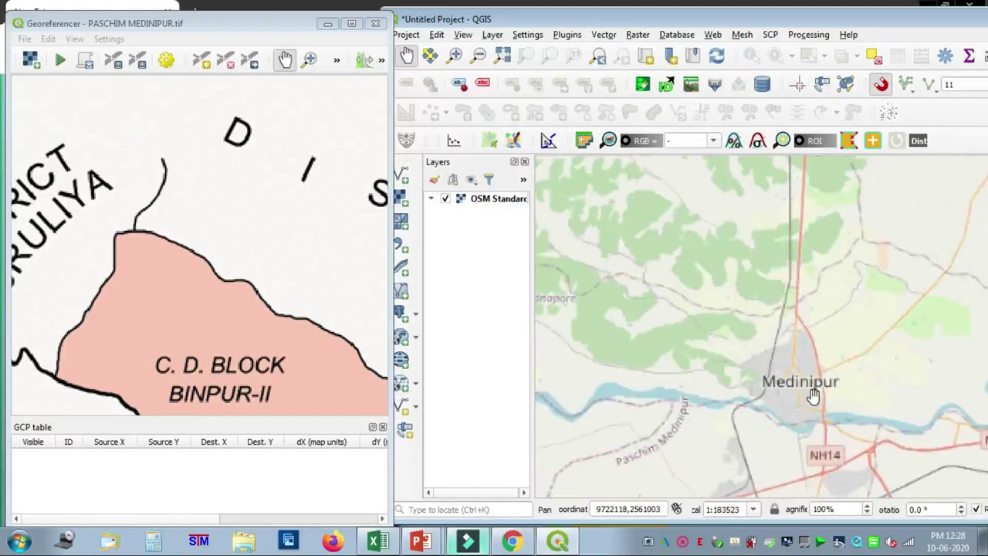
Step: Follow NH14 and the railway north from Medinipur through Salbani to the Chandrakona Road junction on the basemap
left_click_drag(840, 259, 844, 402)
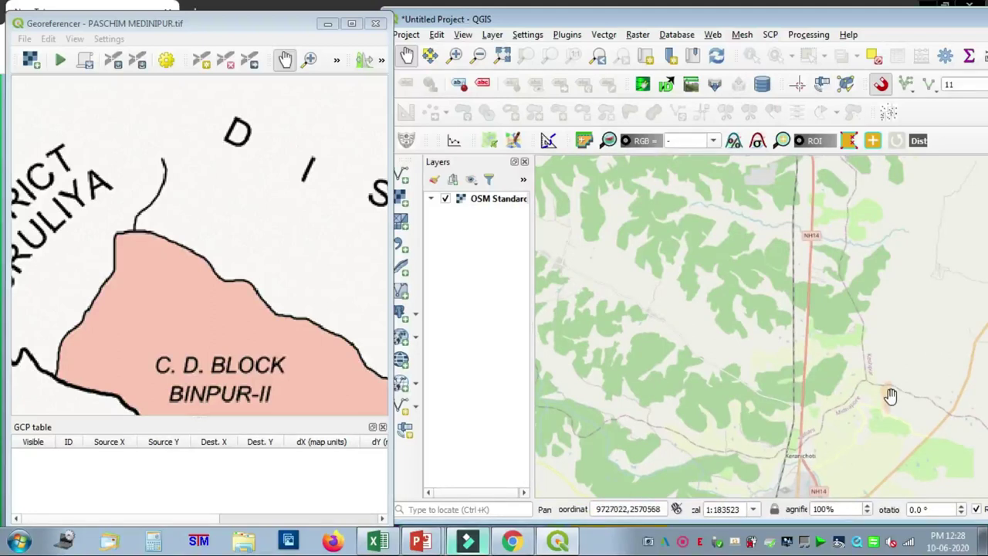
left_click_drag(866, 271, 839, 467)
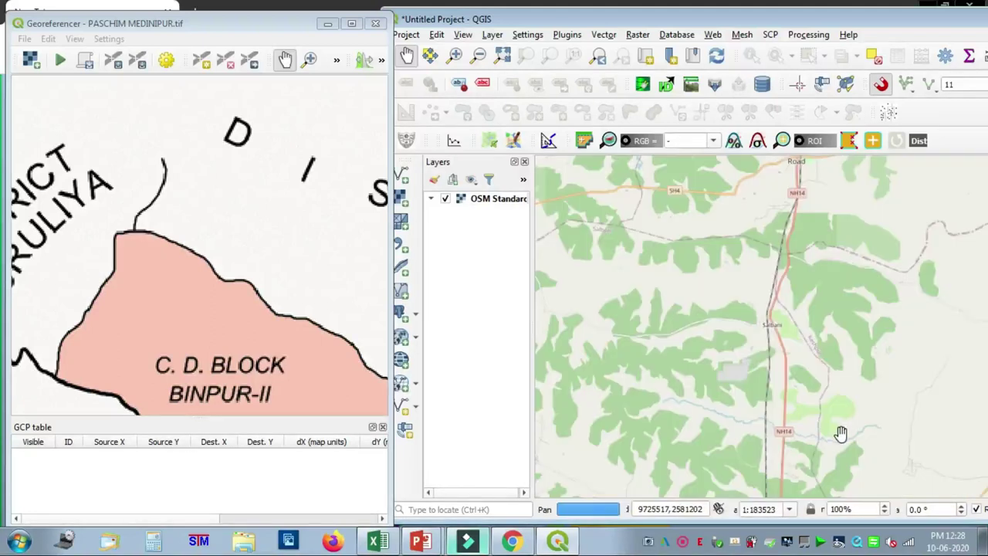
scroll(825, 376, "up", 2)
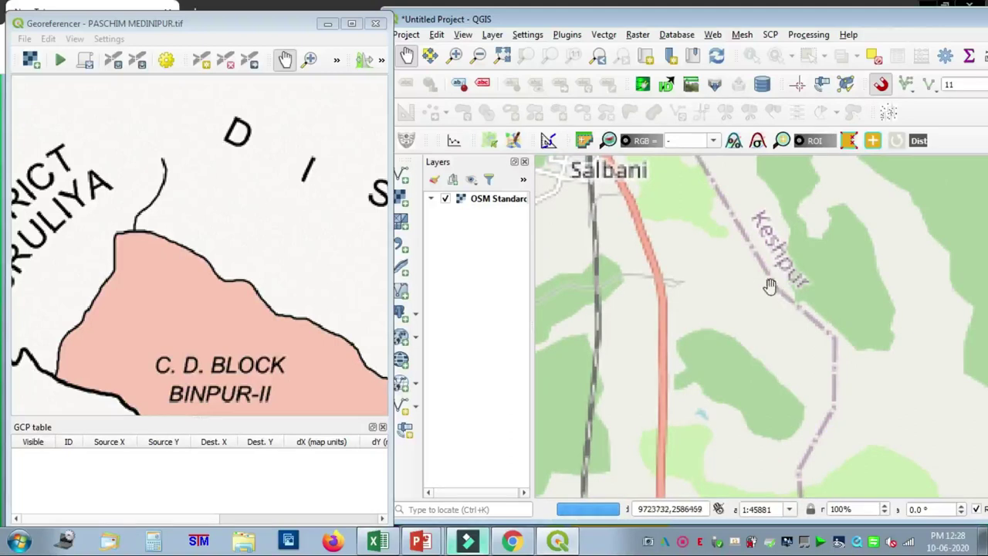
scroll(708, 334, "down", 1)
left_click_drag(717, 260, 821, 437)
left_click_drag(820, 237, 746, 427)
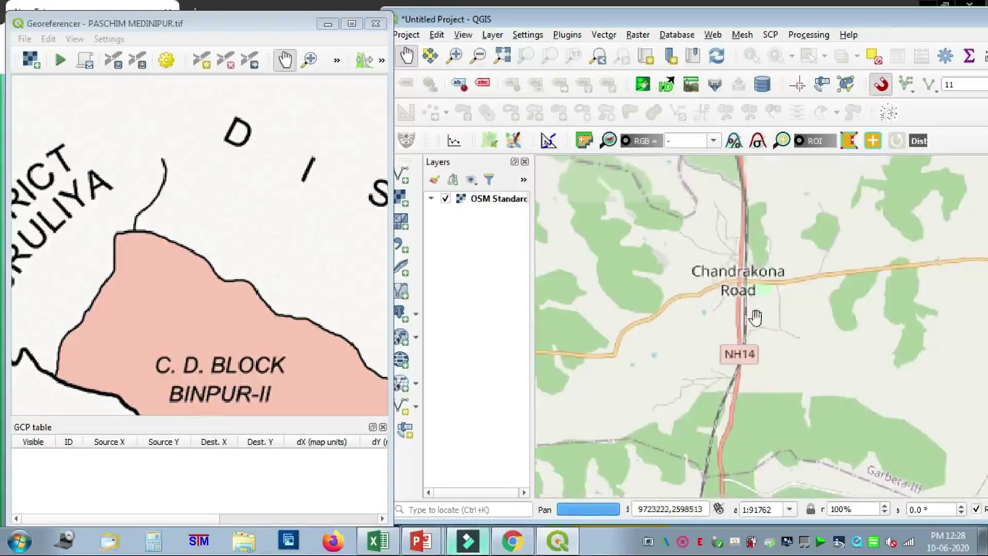
scroll(746, 290, "up", 1)
scroll(744, 288, "up", 1)
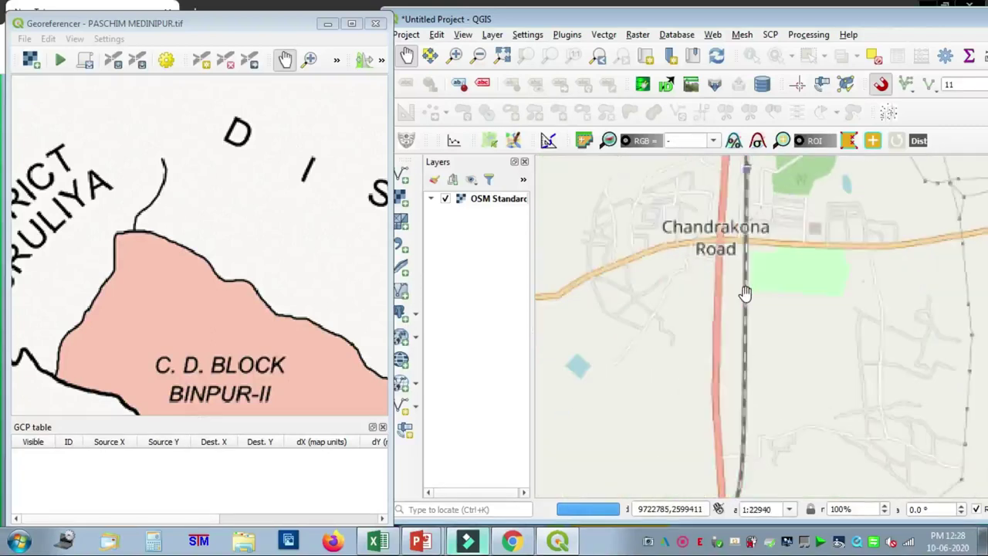
left_click_drag(725, 265, 731, 361)
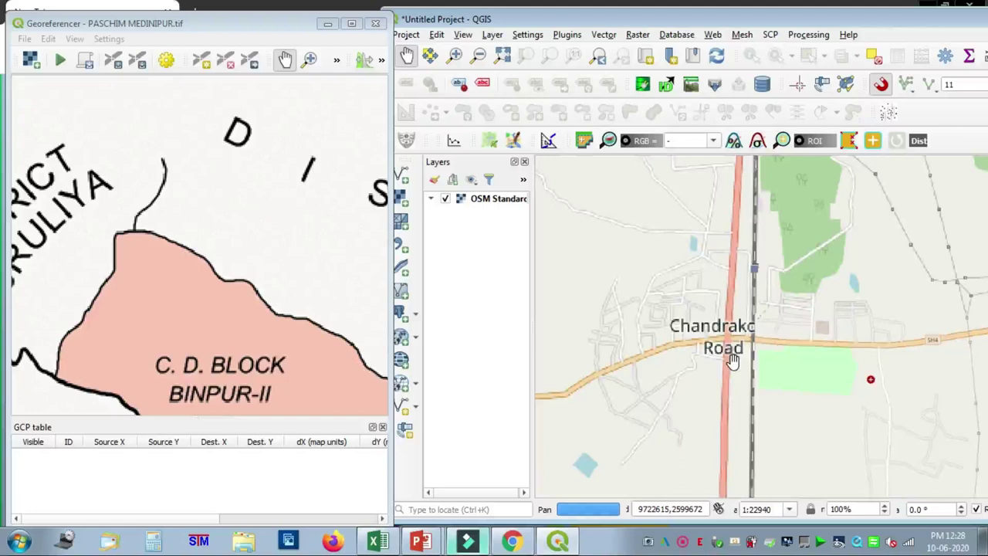
Step: Find the crossing of SH 4 and the railway near Satbankura in Garbeta-III on the scanned map
left_click(265, 320)
scroll(265, 319, "up", 2)
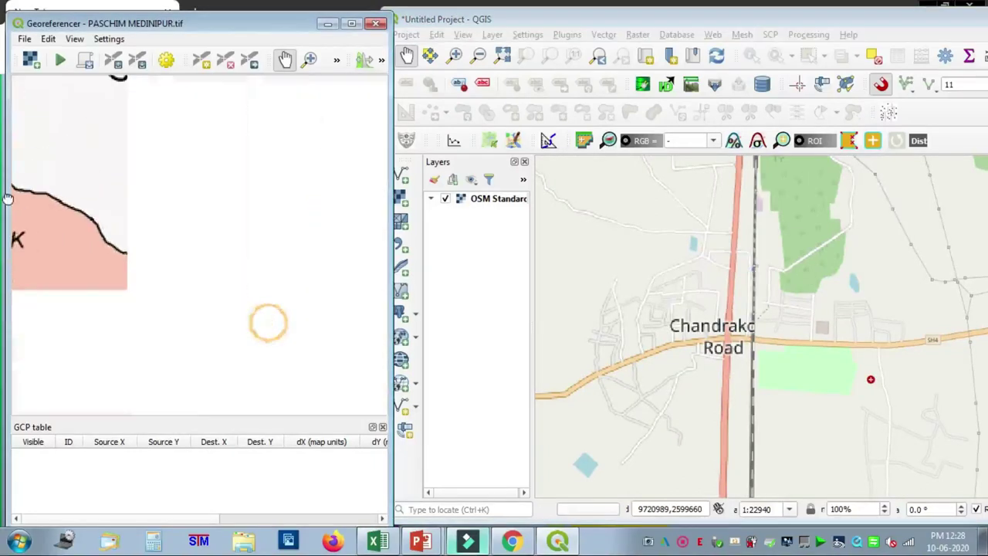
scroll(254, 321, "down", 1)
left_click_drag(294, 379, 1, 159)
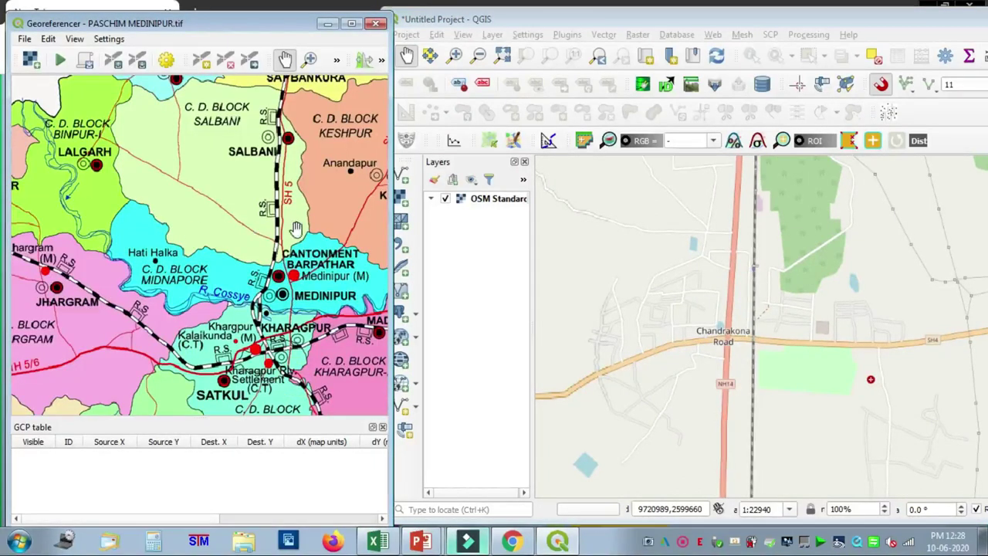
left_click_drag(296, 227, 217, 402)
left_click_drag(249, 257, 249, 332)
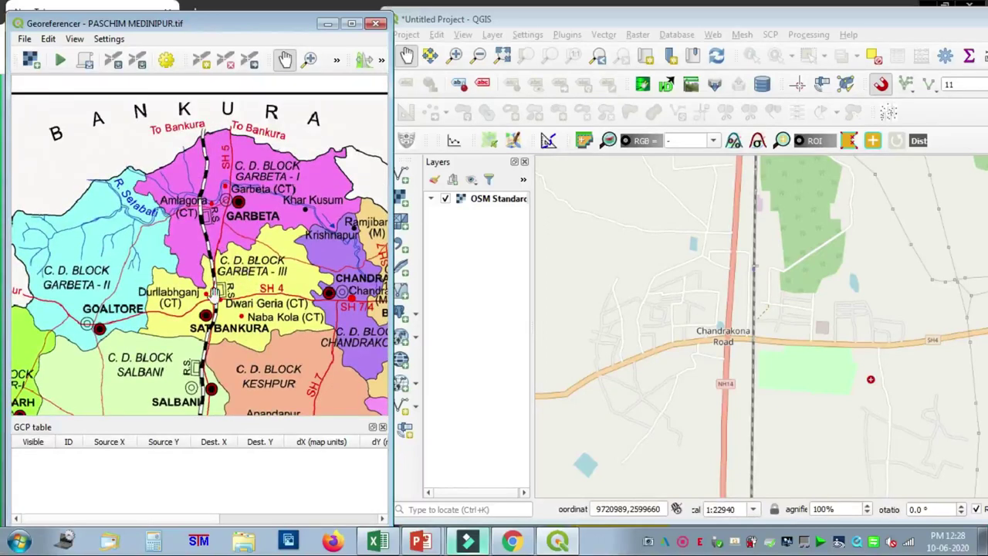
scroll(207, 301, "up", 2)
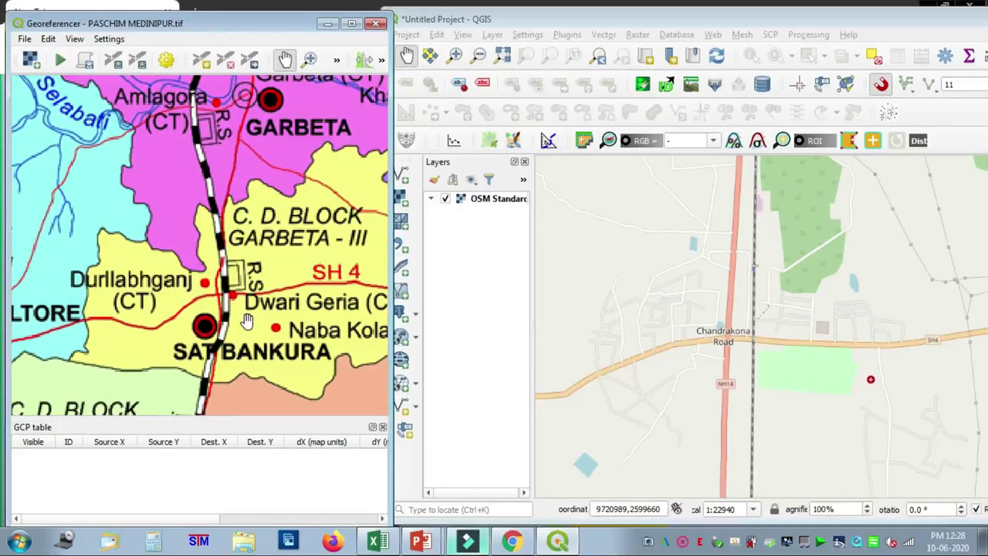
scroll(246, 321, "up", 1)
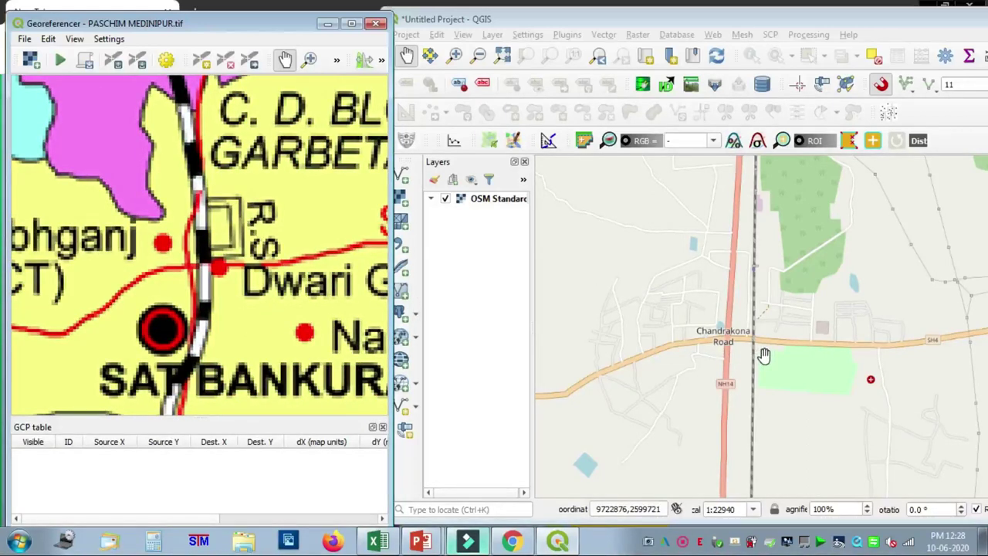
Step: Compare the road and railway layout around Satbankura on the scanned map with Chandrakona Road on the basemap
scroll(765, 355, "down", 1)
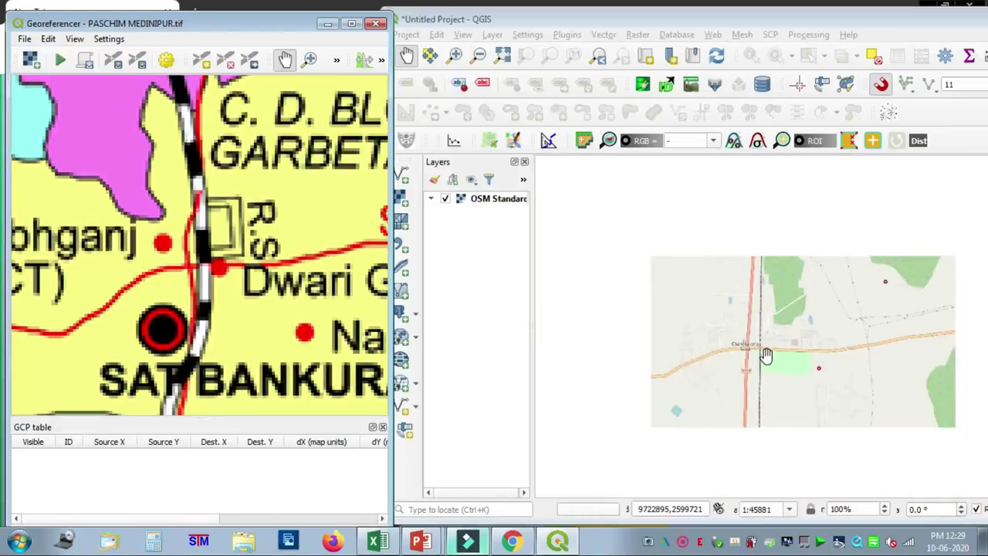
scroll(766, 355, "down", 1)
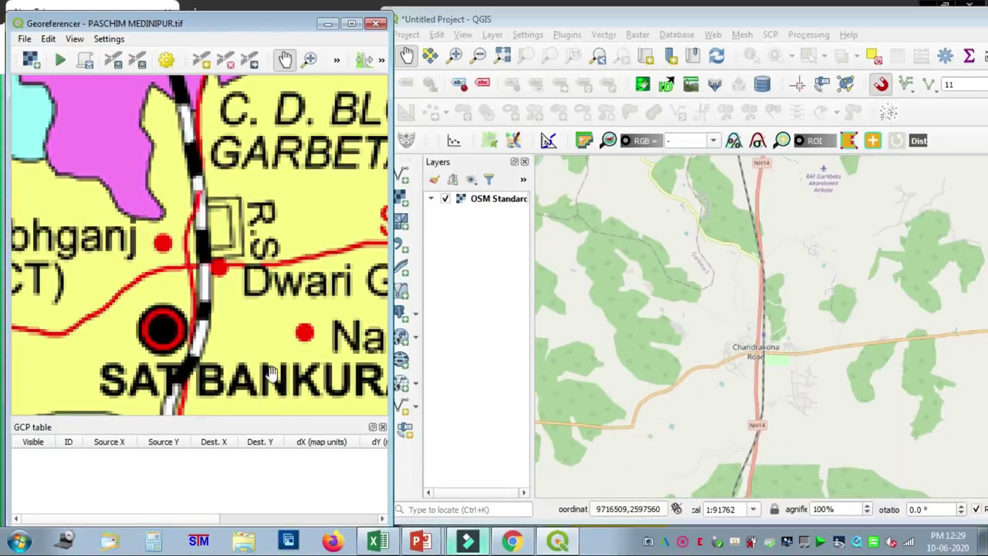
scroll(272, 371, "down", 1)
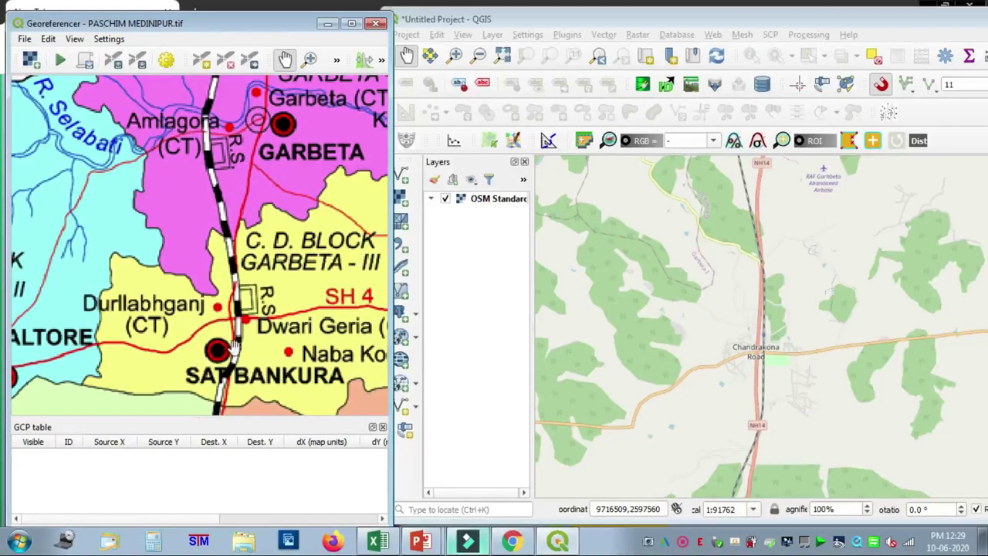
left_click_drag(261, 344, 261, 295)
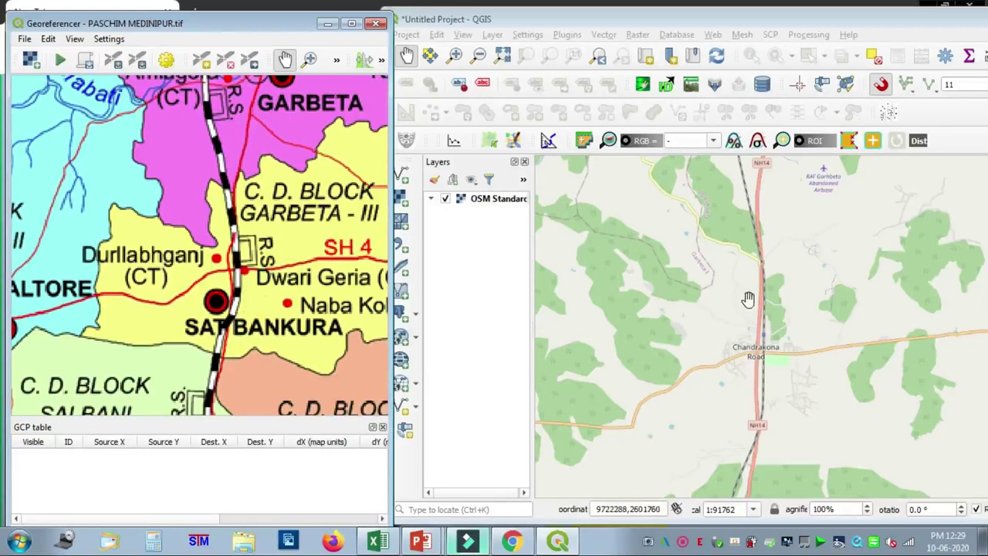
scroll(745, 359, "up", 2)
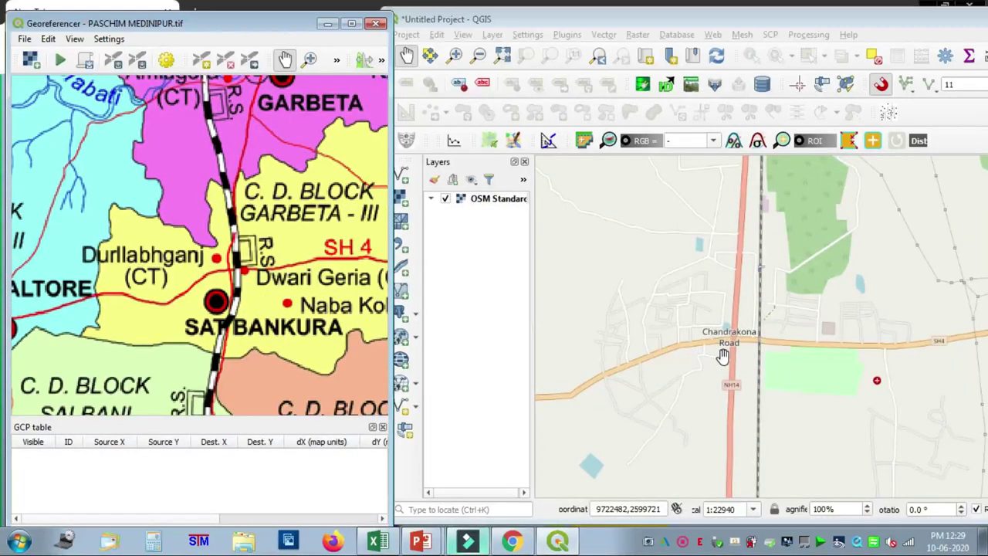
scroll(723, 355, "up", 1)
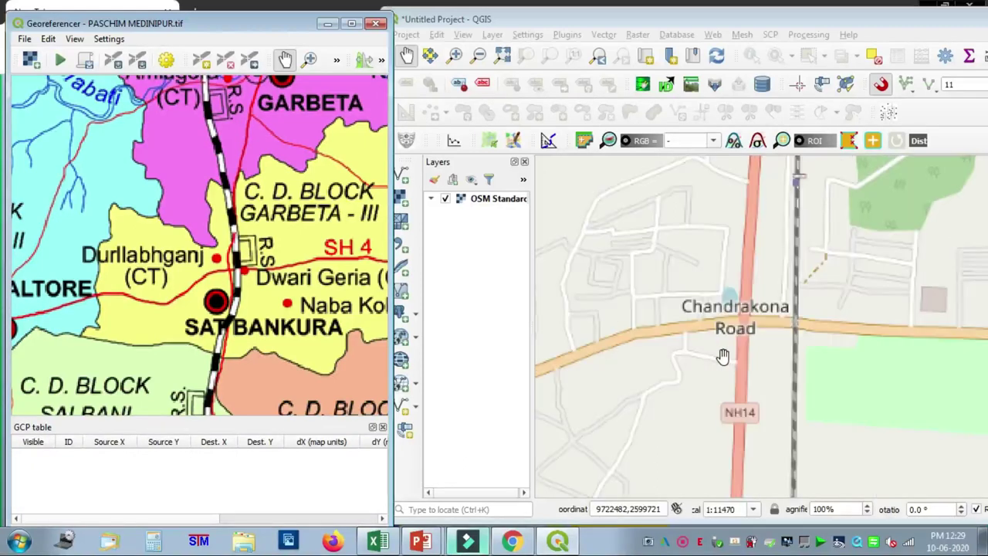
Step: Add a control point at the SH 4 road junction beside Satbankura, taking its coordinates from the NH14–SH4 crossing at Chandrakona Road on the basemap
scroll(226, 275, "up", 1)
scroll(226, 275, "up", 1)
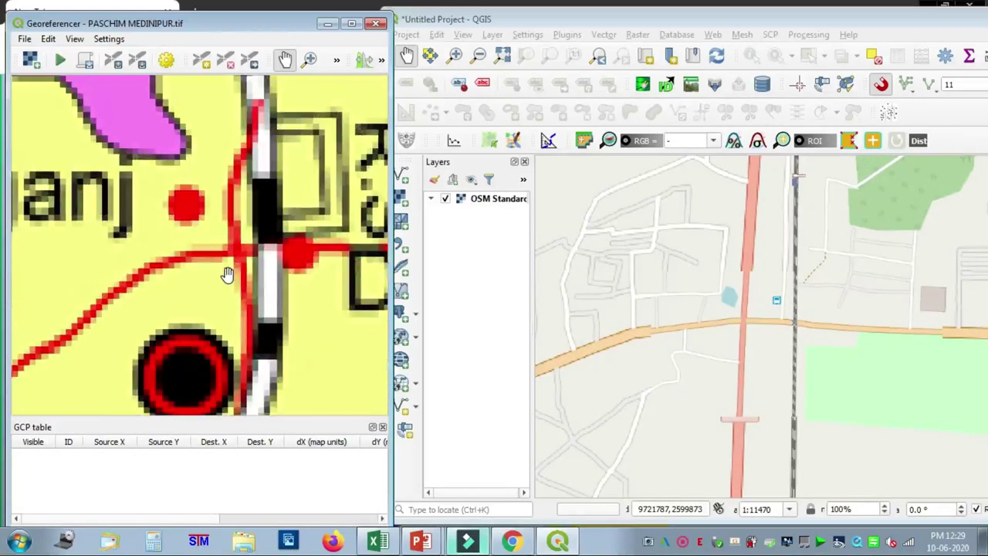
left_click(250, 62)
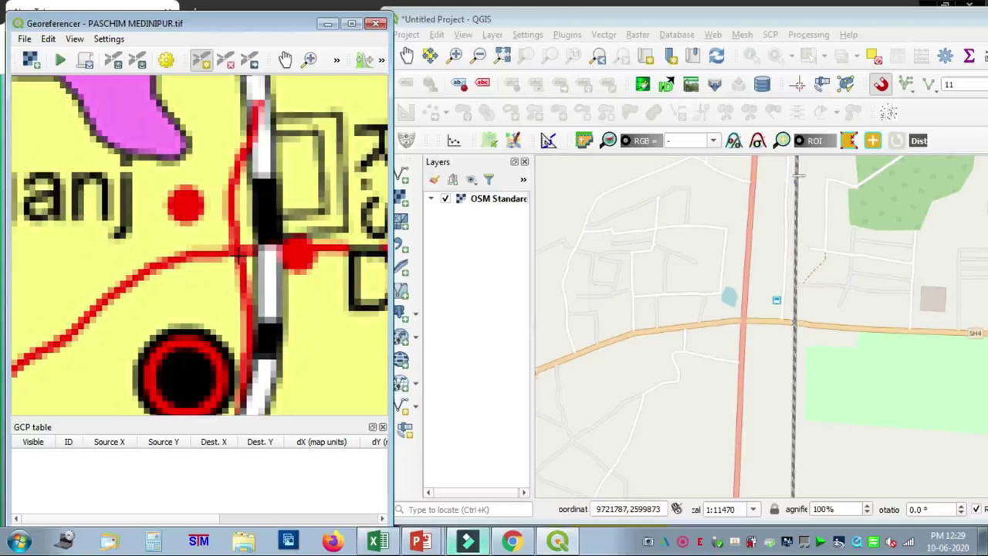
left_click(239, 253)
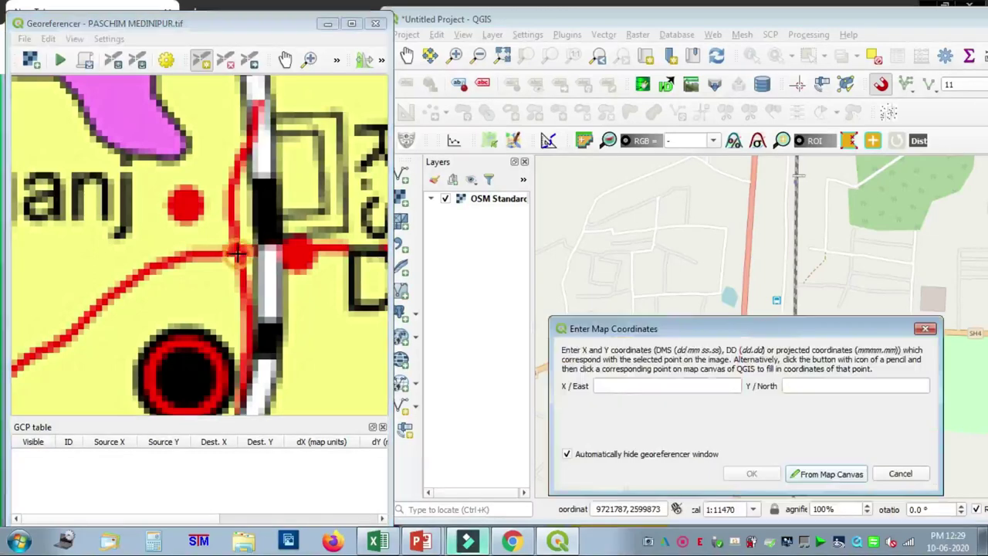
left_click(820, 473)
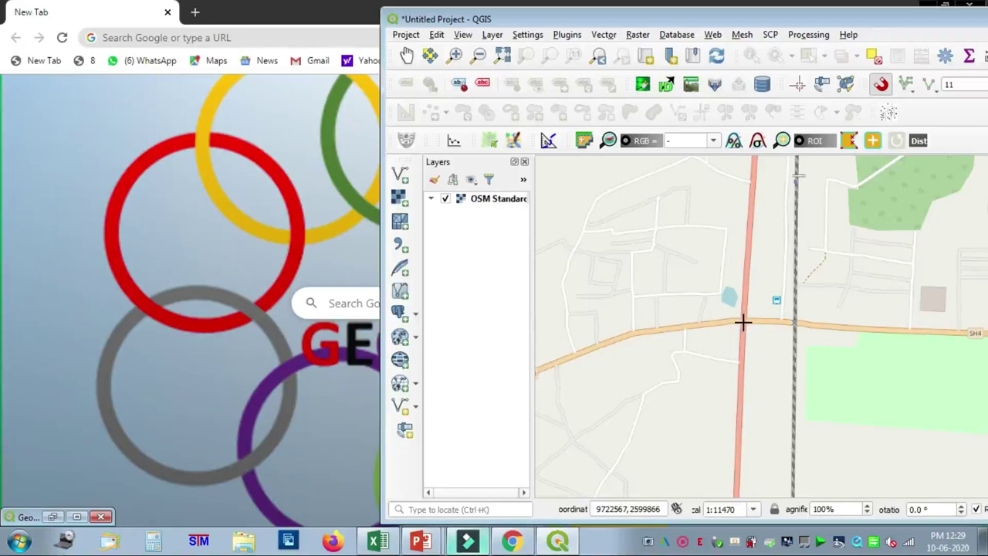
left_click(743, 323)
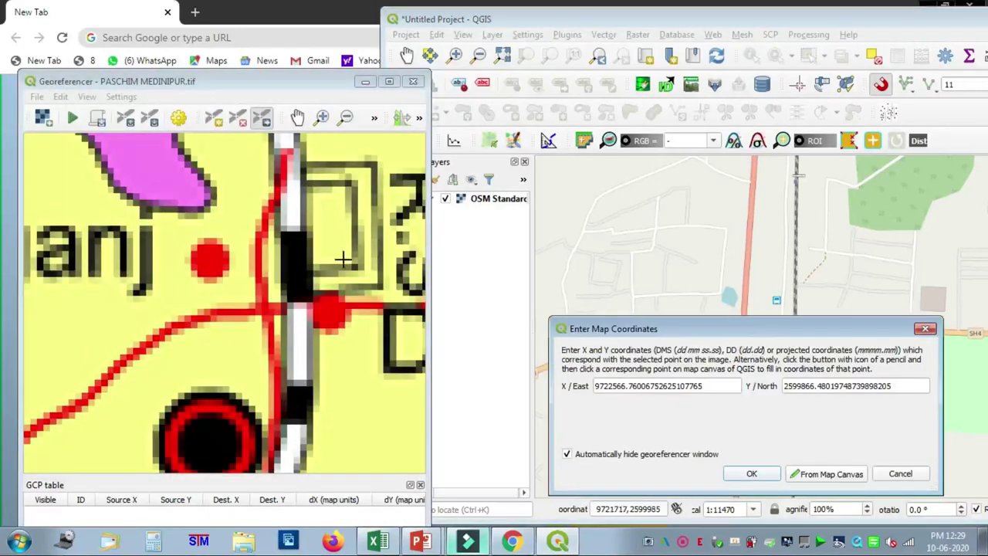
left_click(750, 474)
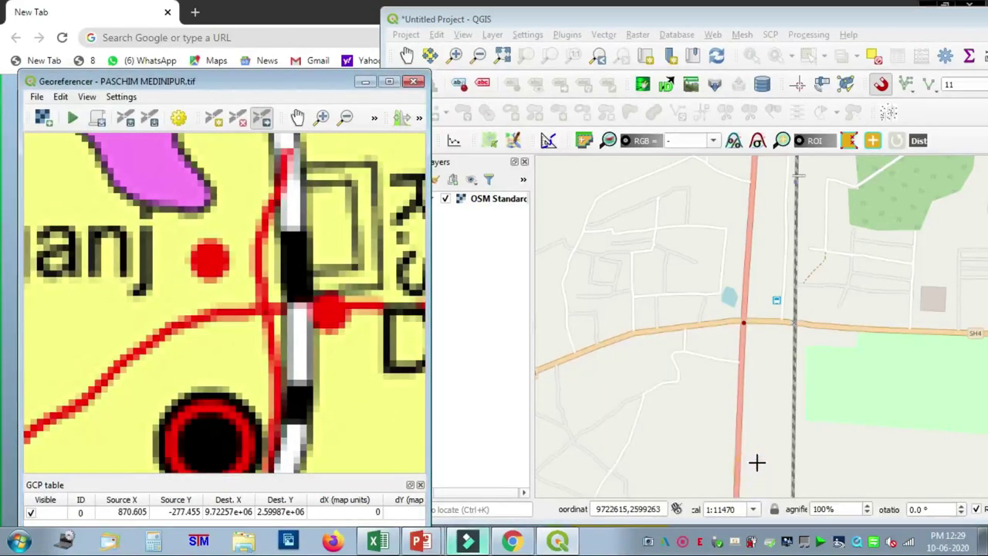
Step: Follow SH4 west from Chandrakona Road toward Goaltore on the basemap to look for another control point location
scroll(772, 319, "down", 4)
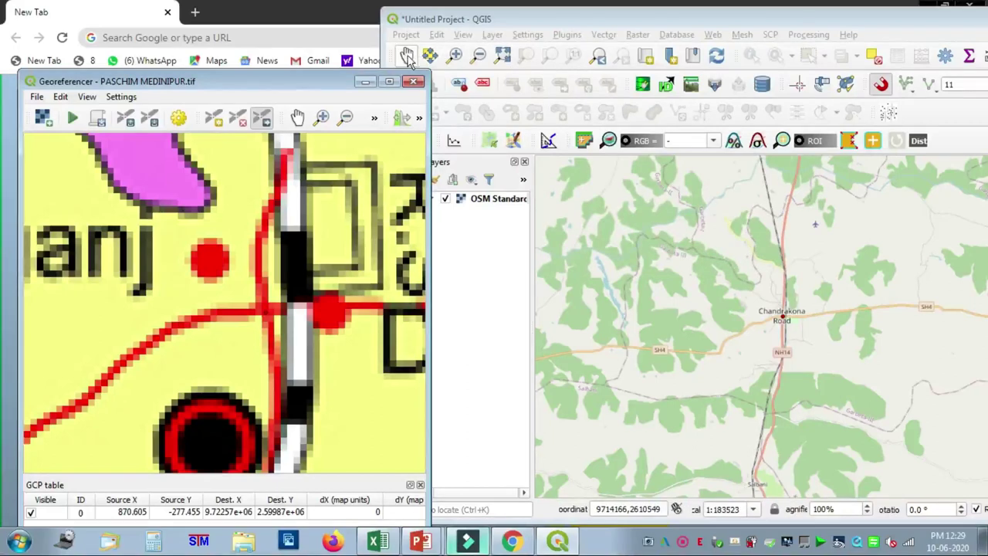
left_click(772, 311)
left_click_drag(772, 311, 927, 375)
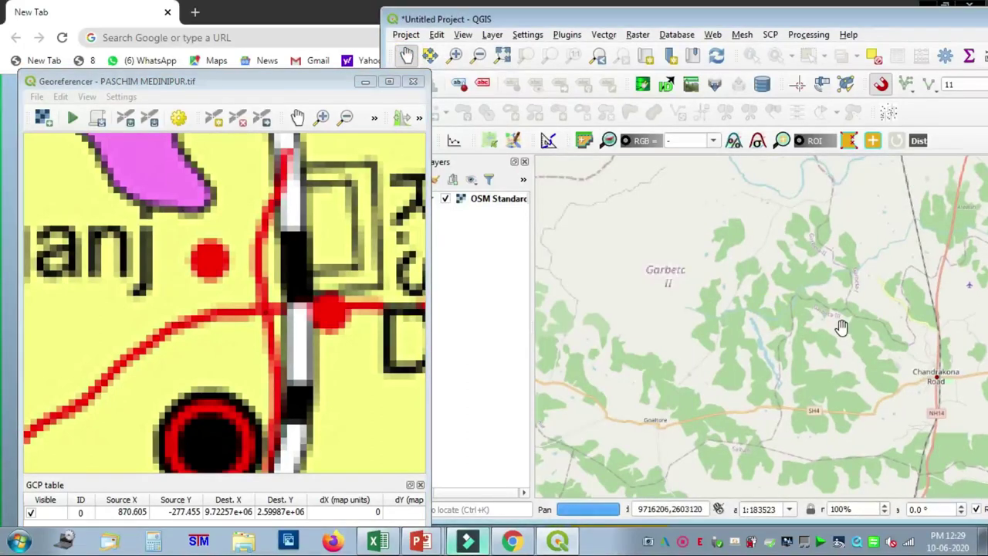
Step: Search the OSM map westward from Chandrakona Road towards Manbazar for a feature usable as the second control point
left_click_drag(859, 318, 899, 291)
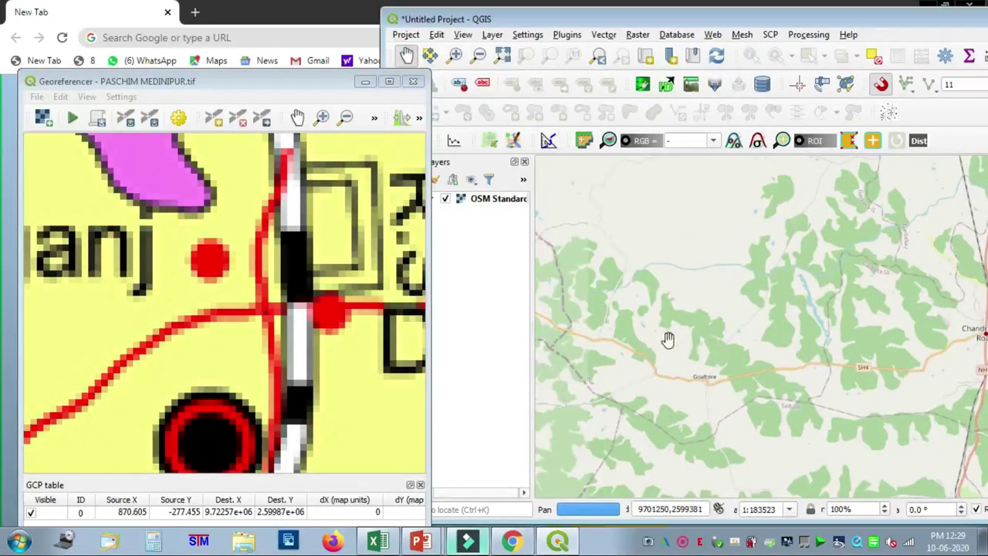
left_click_drag(688, 331, 775, 263)
left_click_drag(725, 330, 703, 278)
scroll(811, 424, "down", 1)
left_click_drag(876, 352, 684, 348)
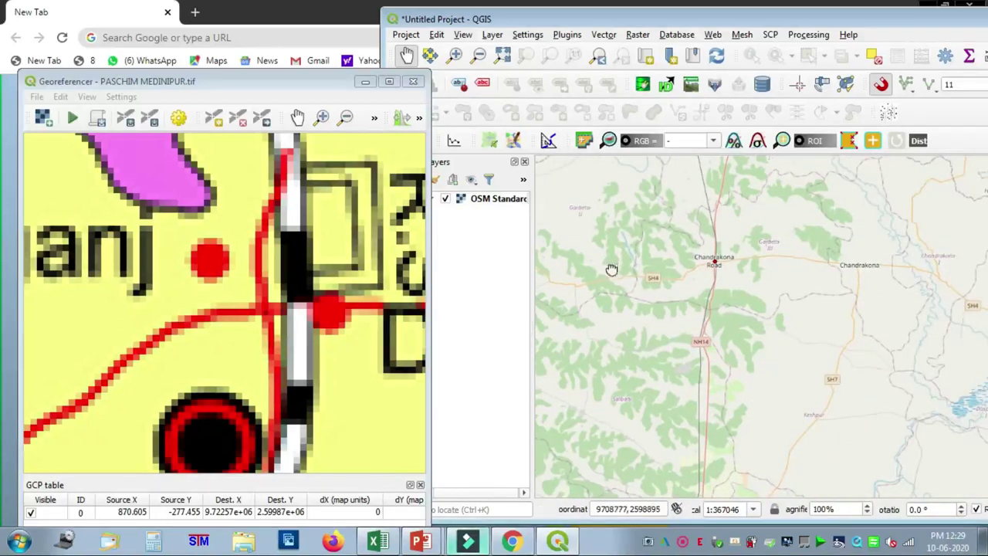
left_click_drag(610, 271, 891, 371)
left_click_drag(698, 290, 856, 337)
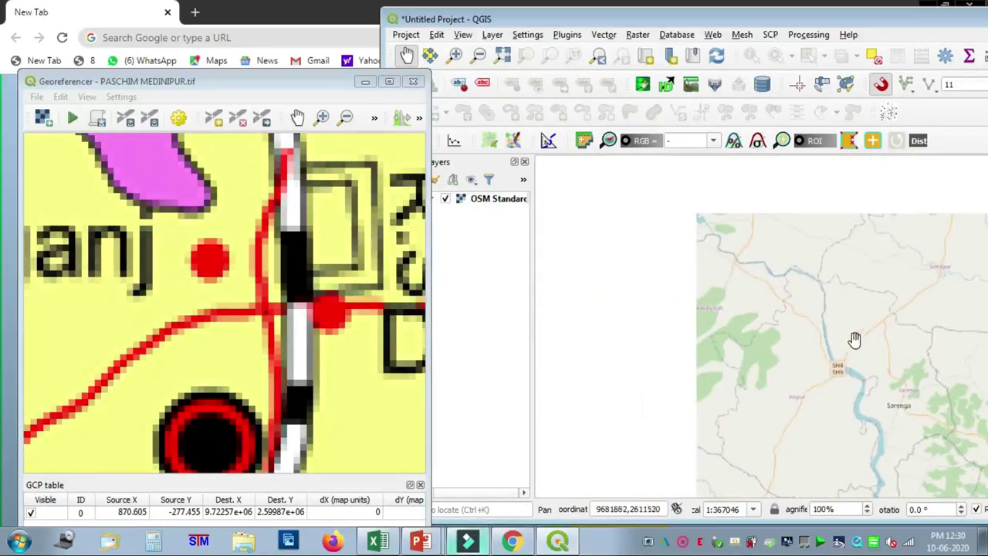
left_click_drag(738, 280, 814, 392)
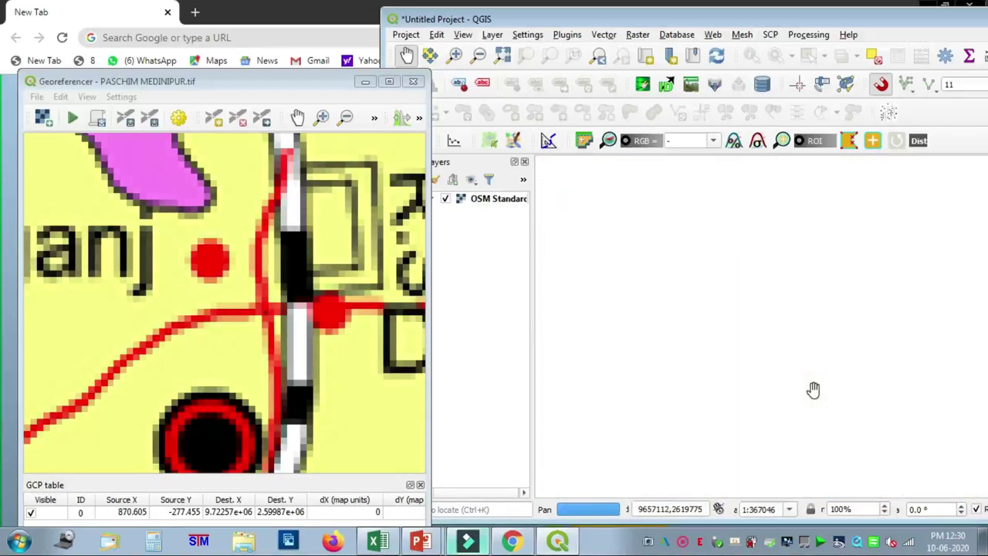
left_click_drag(744, 303, 790, 350)
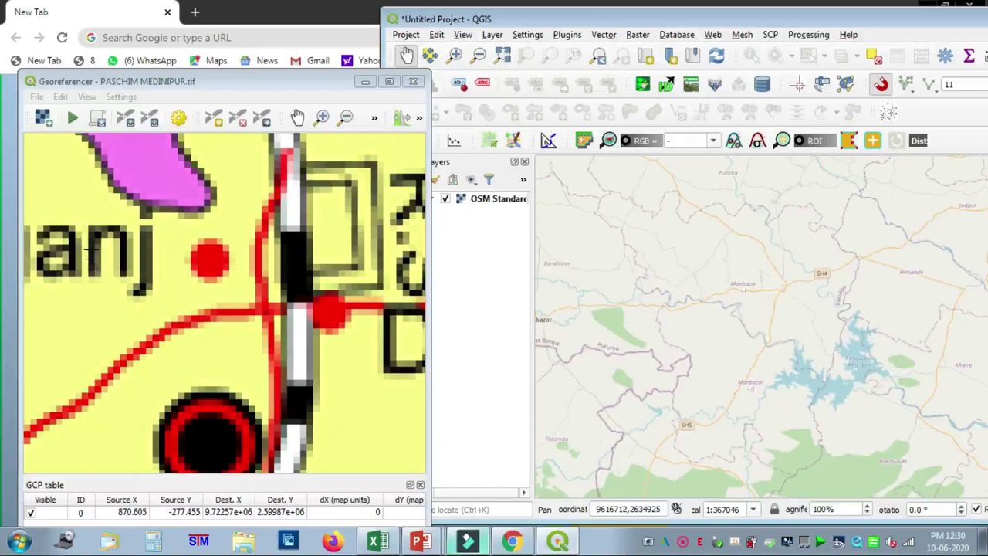
Step: Examine the scanned map from Satbankura across Garbeta-II to the Binpur-II block and the Puruliya district border
scroll(127, 248, "down", 1)
scroll(228, 273, "down", 1)
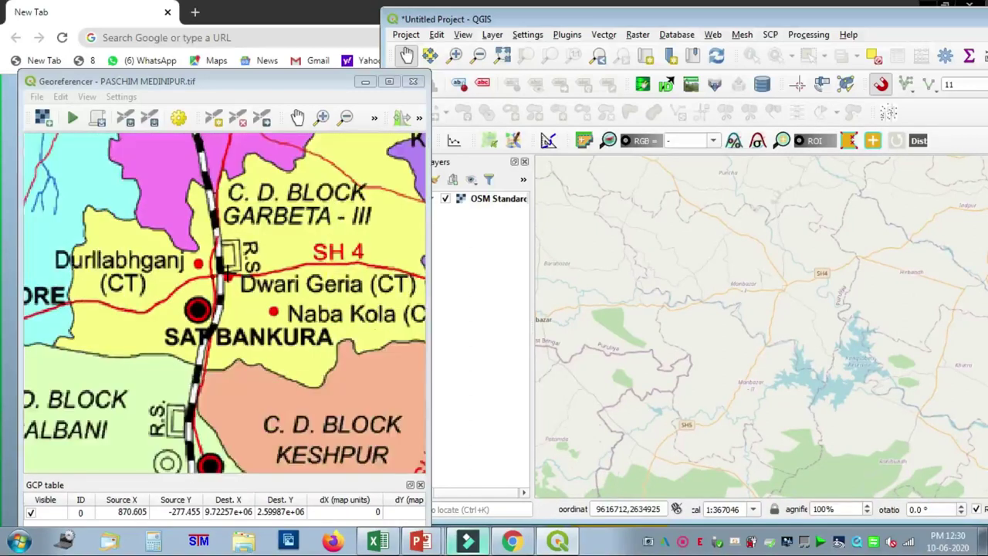
left_click(295, 119)
left_click_drag(157, 287, 342, 447)
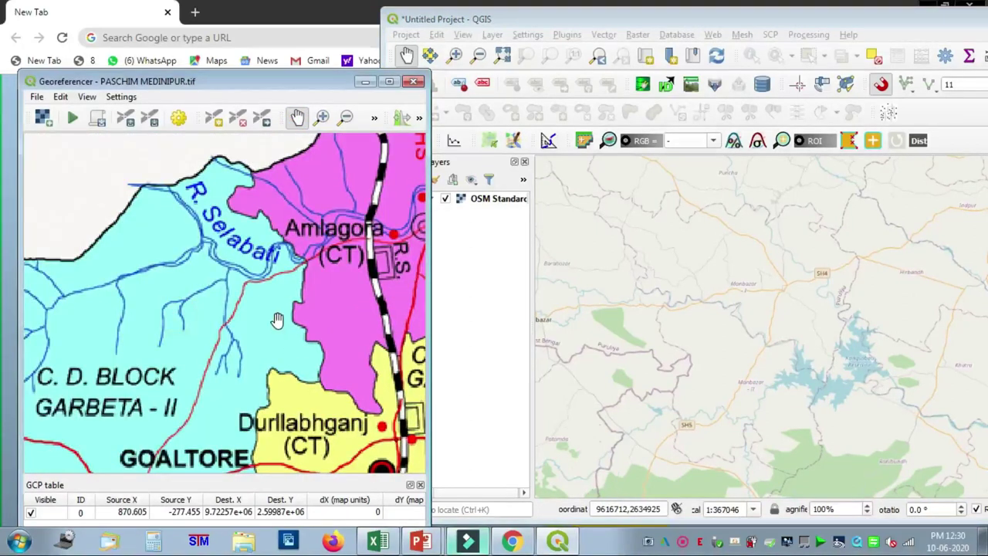
scroll(277, 320, "down", 2)
left_click_drag(182, 374, 386, 263)
scroll(257, 251, "up", 1)
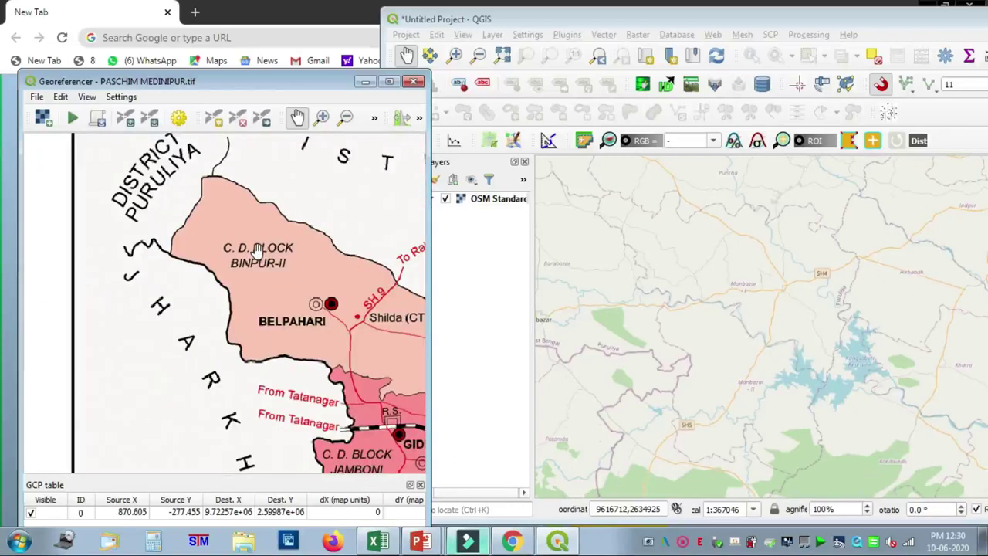
left_click_drag(255, 251, 180, 262)
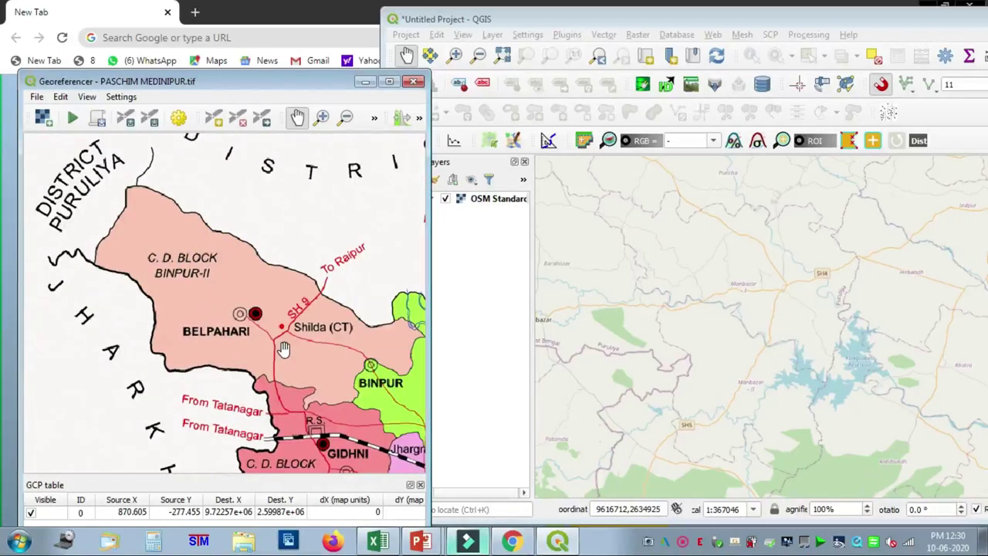
Step: Search the OSM map from Barabazar past the Kangsabati Reservoir to Jhargram for the area matching Binpur-II
left_click_drag(734, 381, 893, 346)
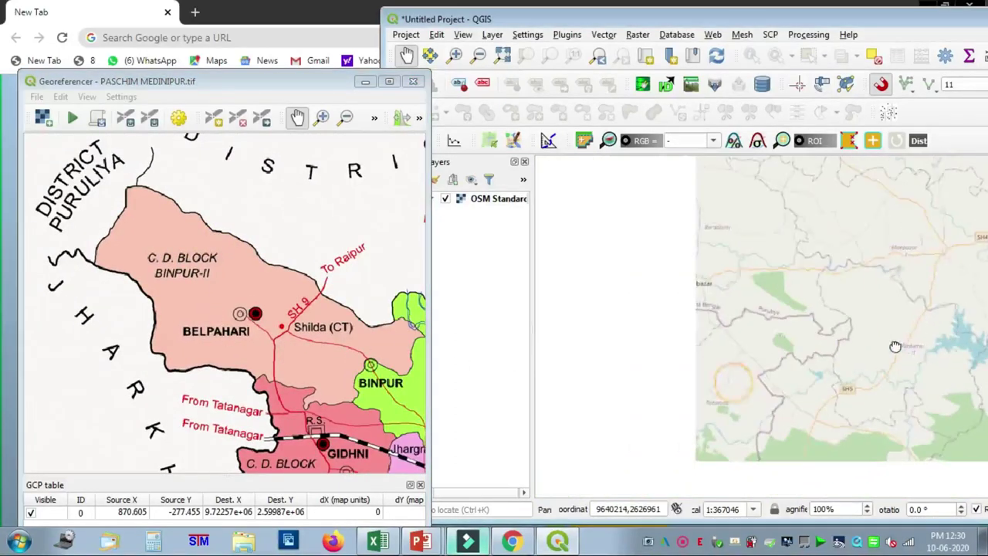
scroll(732, 328, "up", 1)
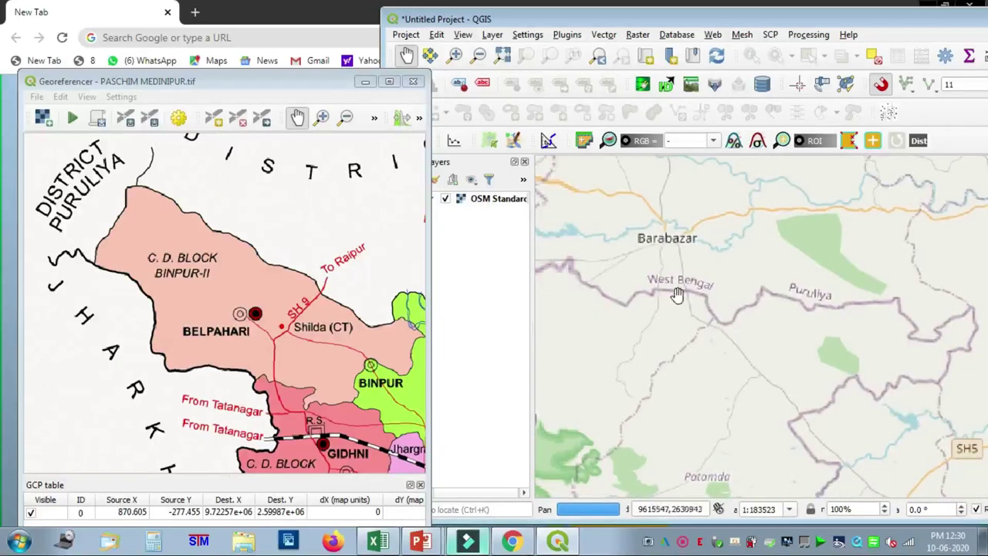
left_click_drag(775, 362, 535, 289)
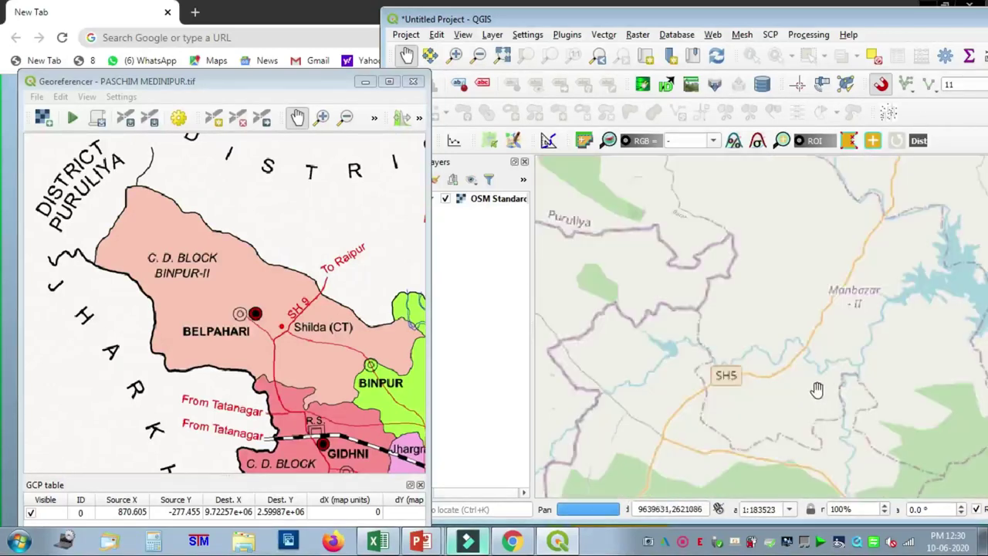
left_click_drag(818, 398, 509, 330)
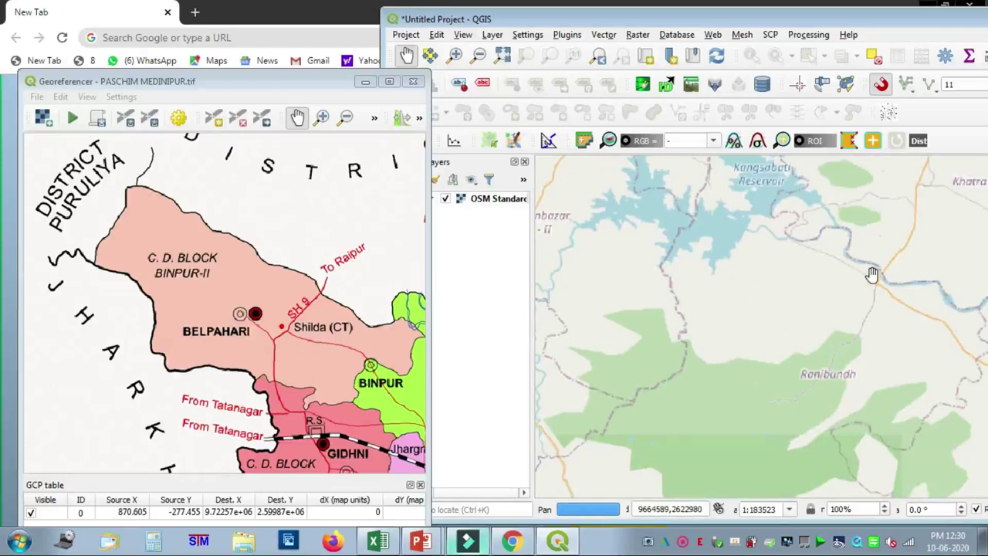
left_click_drag(872, 274, 801, 375)
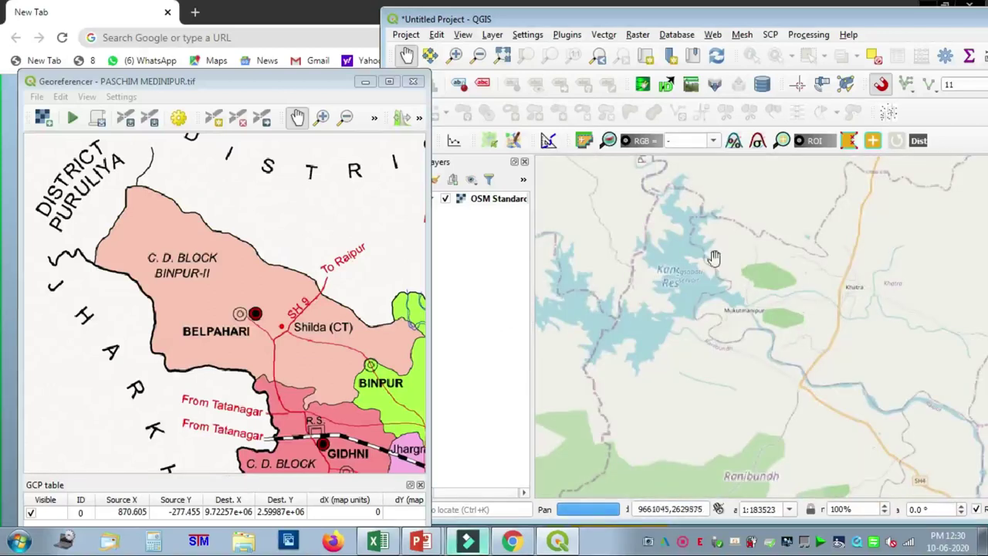
left_click_drag(771, 405, 743, 246)
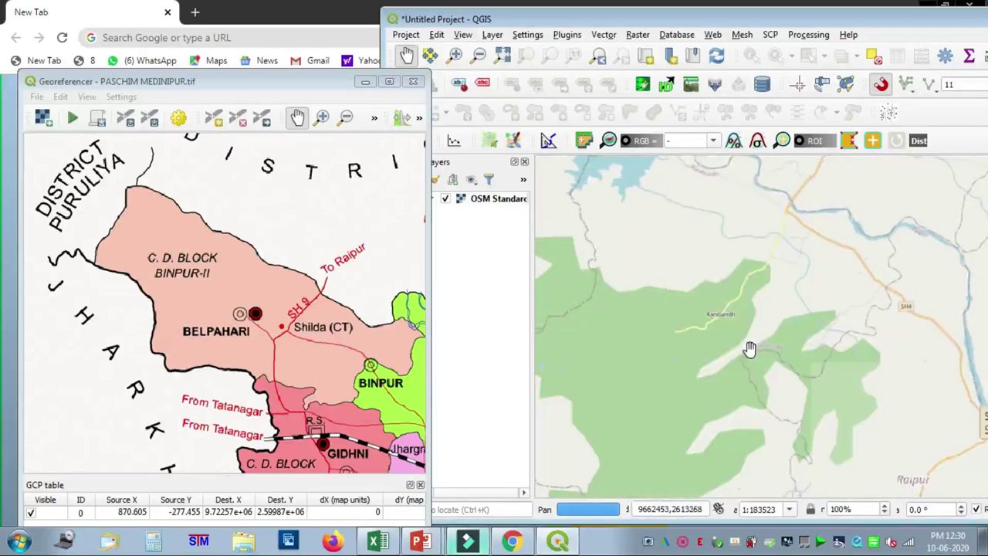
left_click_drag(767, 412, 595, 313)
scroll(882, 388, "down", 1)
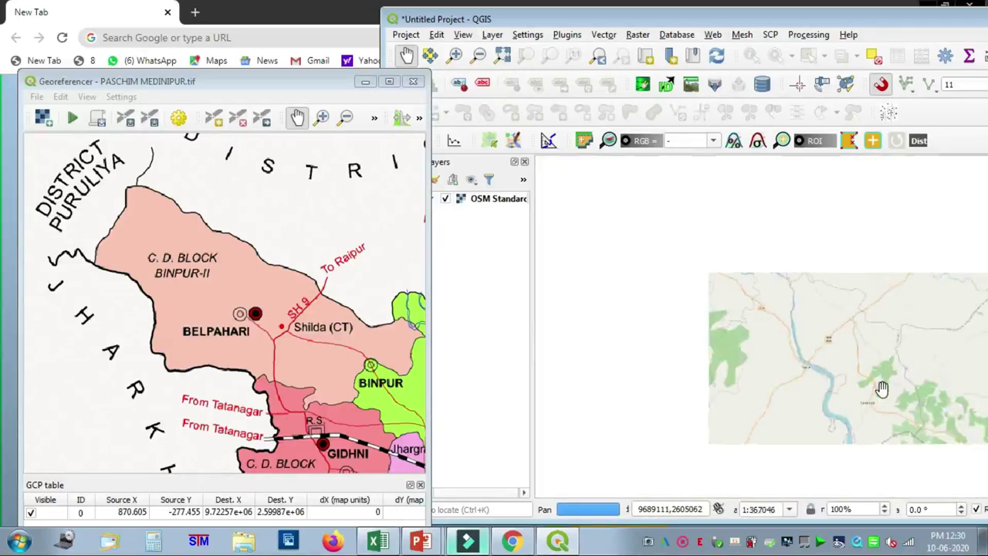
left_click_drag(883, 421, 683, 255)
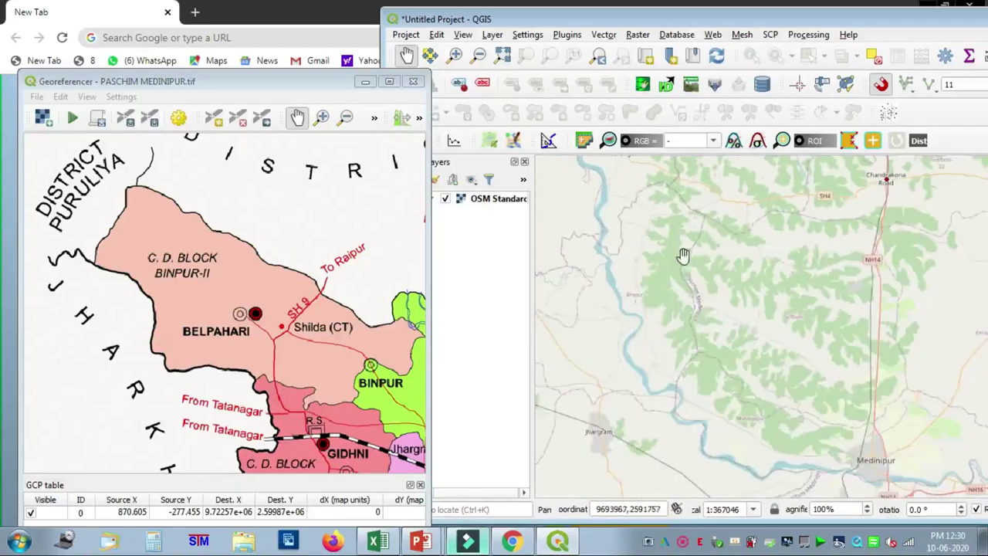
left_click_drag(753, 391, 814, 325)
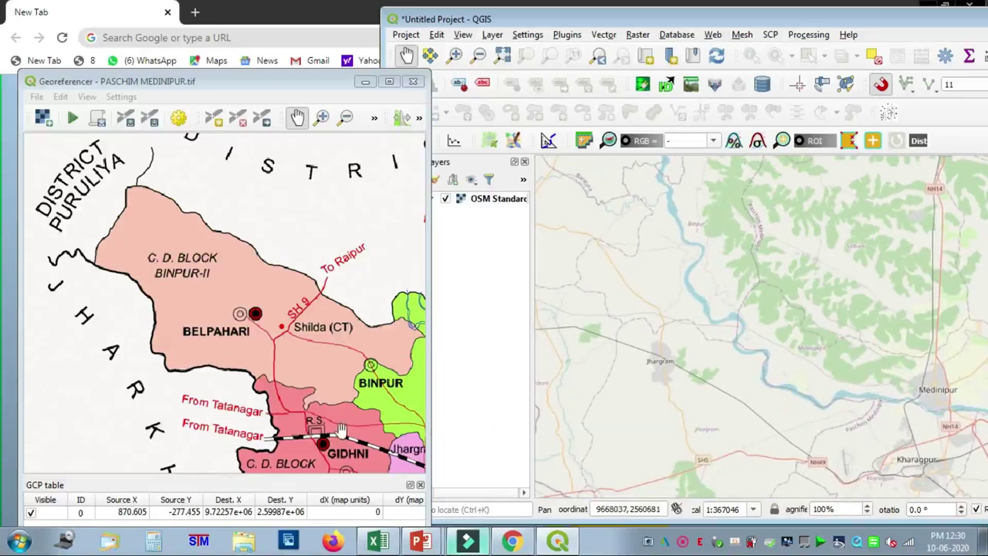
Step: Compare the scanned map's western blocks with the OSM map between Jhargram, Sarenga and the Binpur-II boundary
left_click(255, 314)
left_click_drag(254, 314, 164, 167)
scroll(313, 304, "down", 1)
left_click_drag(369, 362, 224, 287)
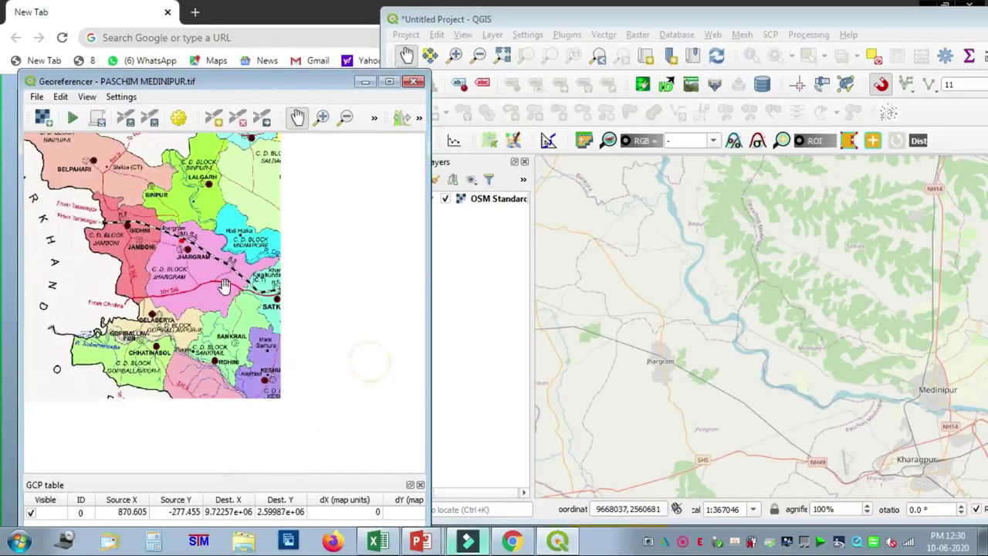
left_click_drag(315, 278, 343, 349)
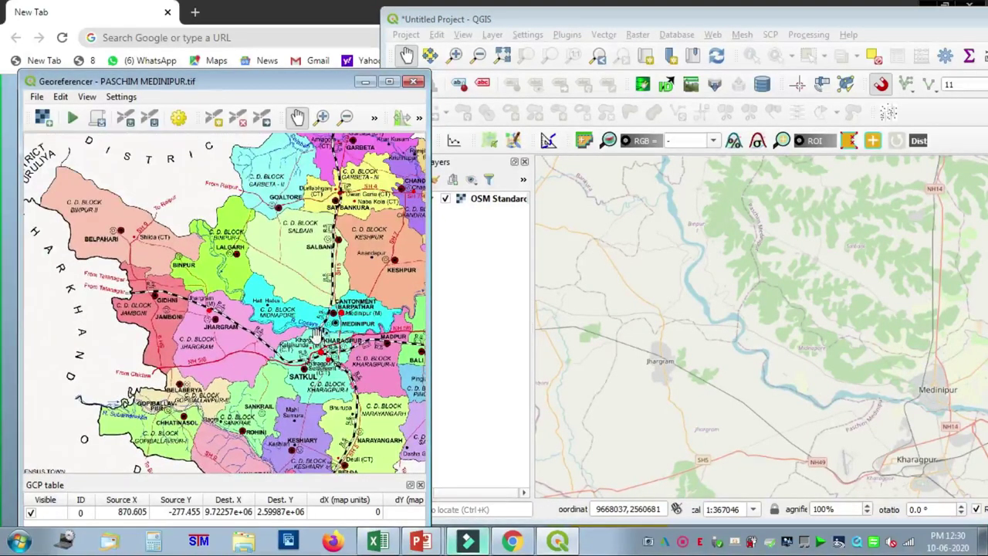
left_click(699, 302)
left_click_drag(703, 305, 820, 421)
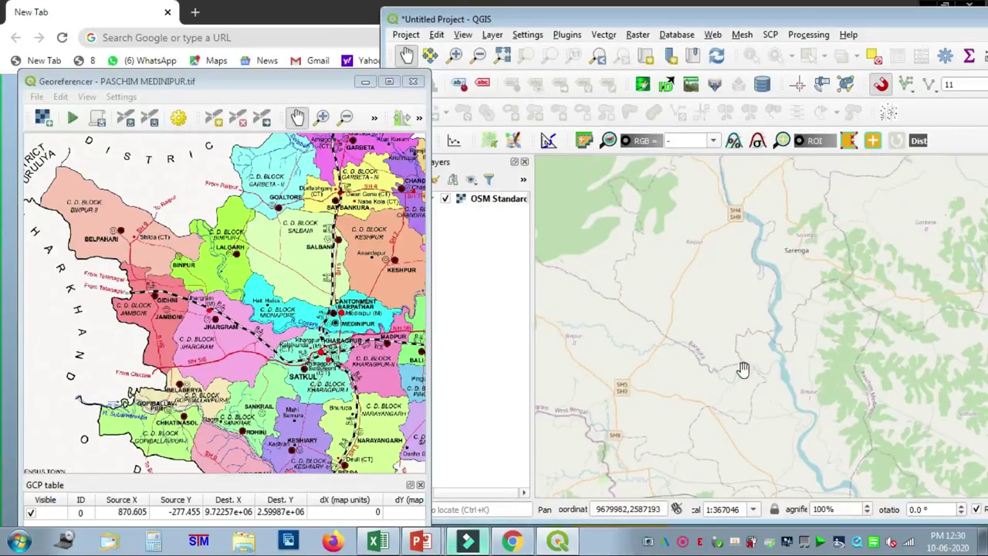
left_click_drag(745, 371, 851, 371)
left_click_drag(671, 336, 796, 333)
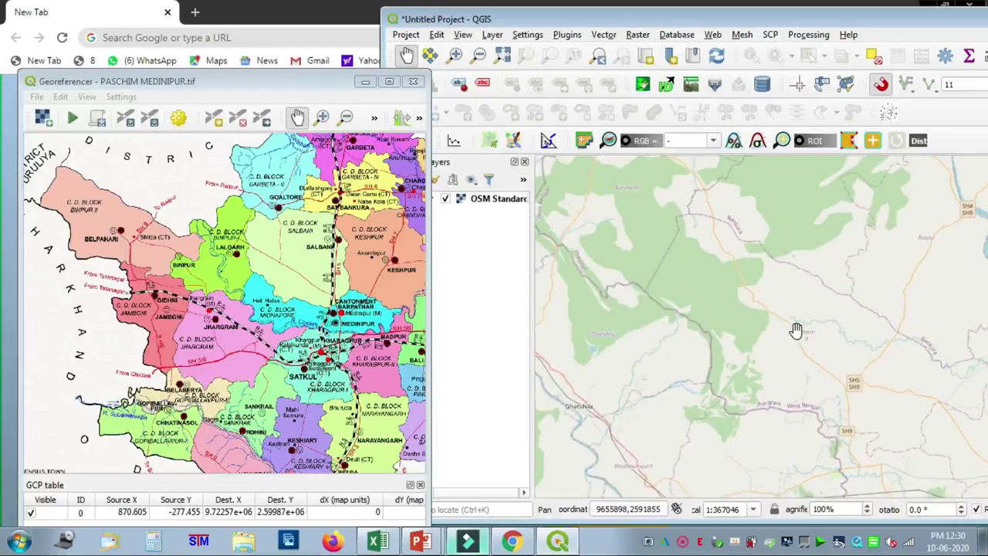
Step: Add a ground control point at the northwest corner of C.D. Block Binpur-II, matched to the OSM boundary corner at about 9639704, 2607223
left_click(150, 210)
left_click_drag(241, 290, 404, 417)
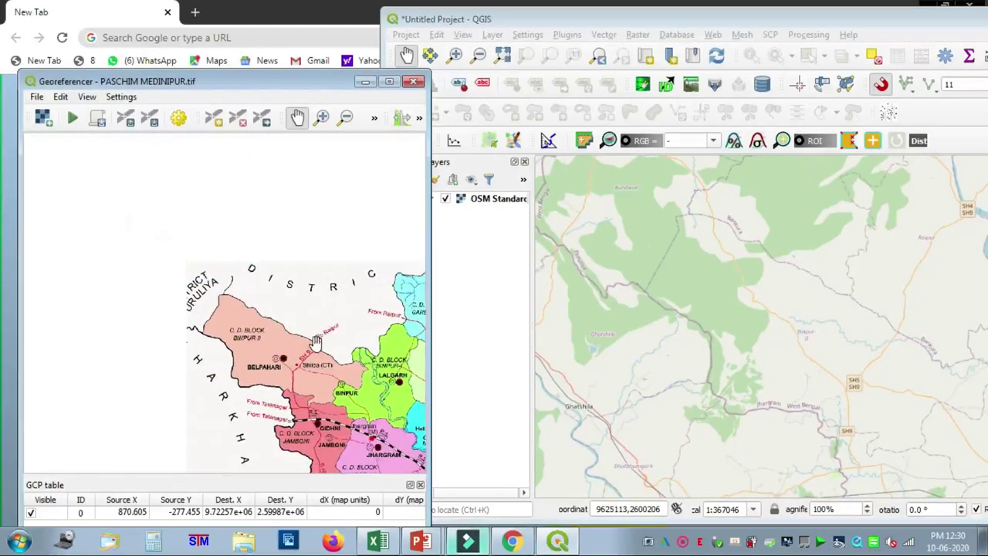
scroll(665, 219, "up", 1)
scroll(665, 219, "up", 1)
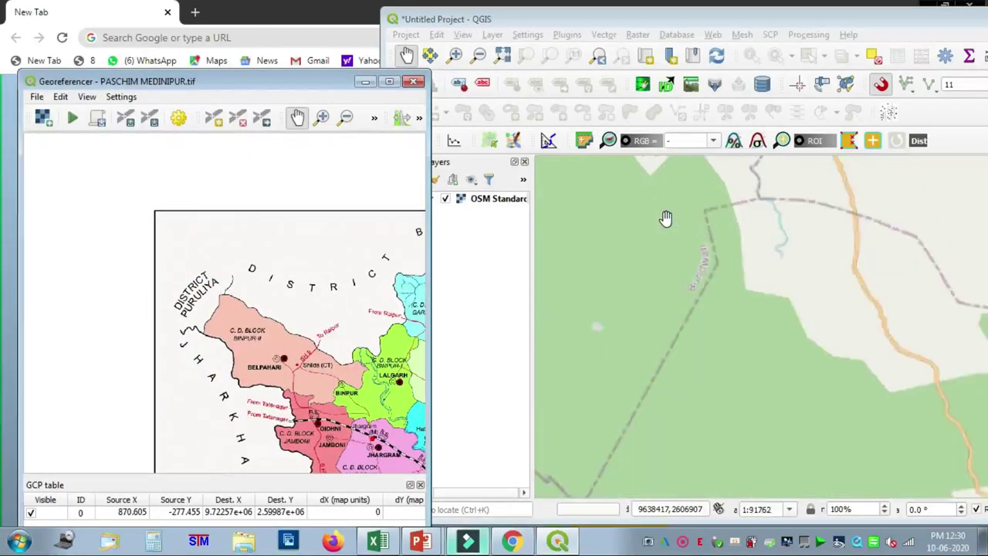
scroll(219, 308, "up", 2)
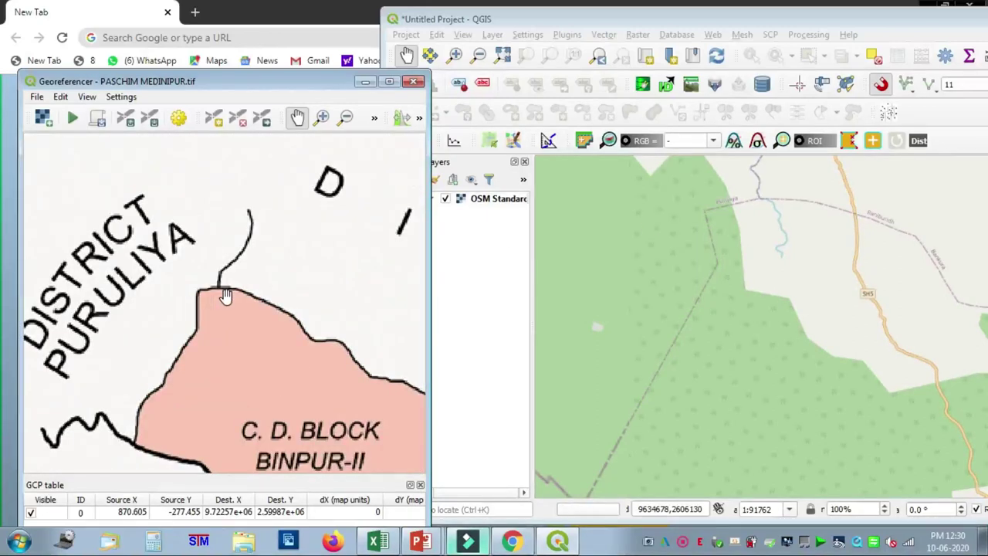
scroll(224, 297, "up", 1)
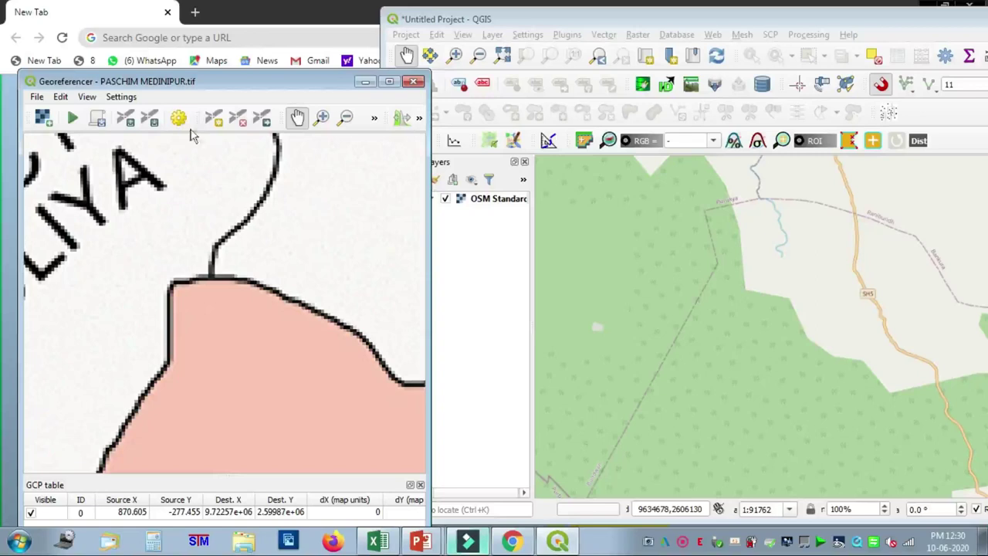
left_click(214, 117)
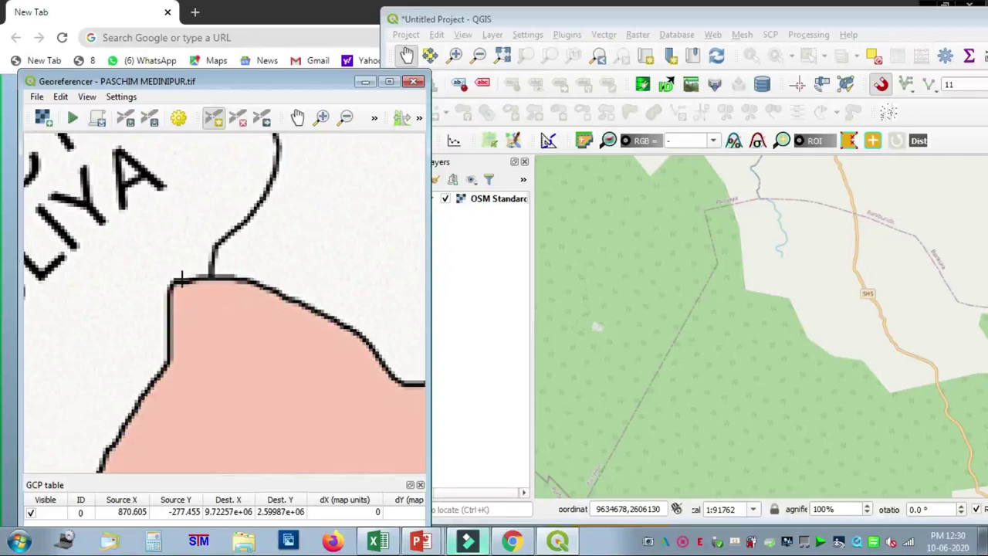
left_click(171, 282)
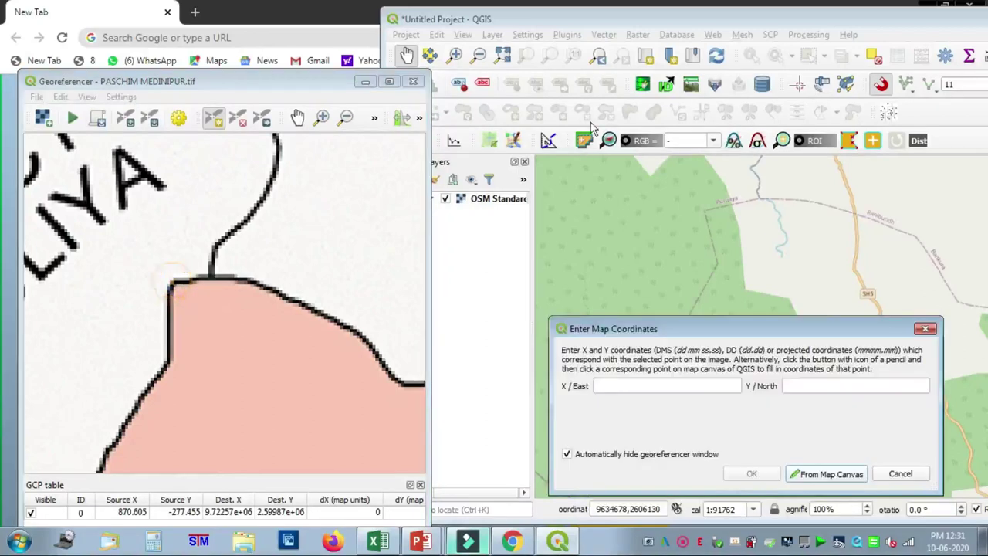
left_click(825, 474)
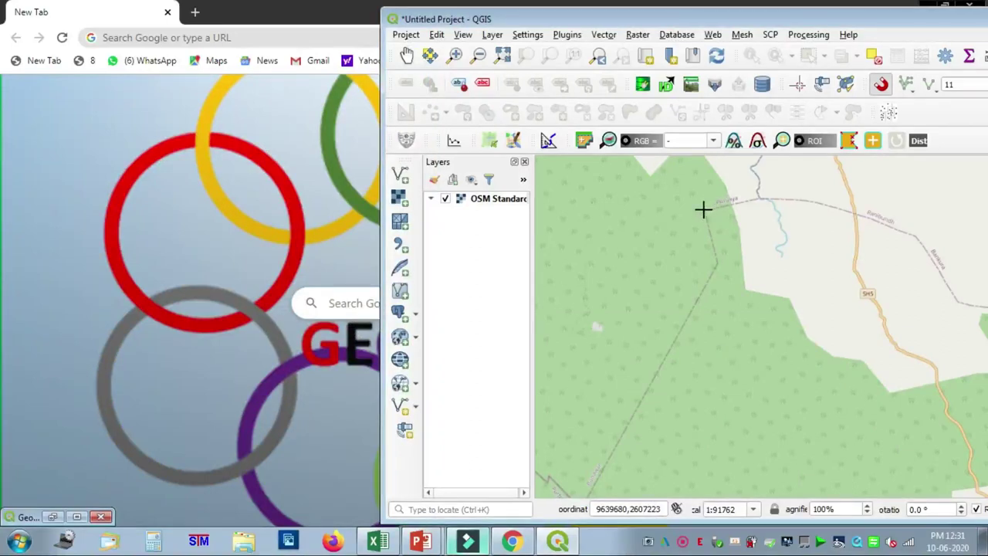
left_click(703, 209)
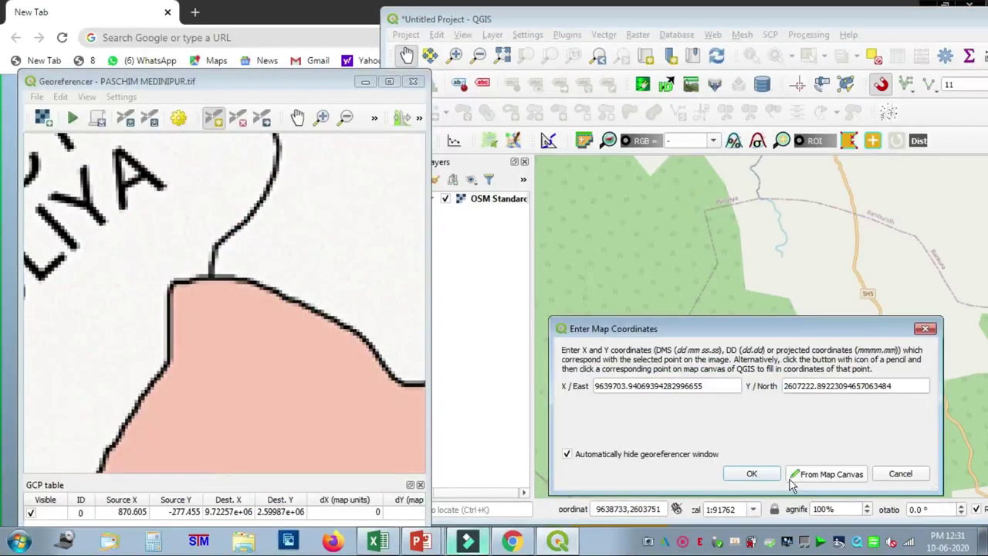
left_click(750, 472)
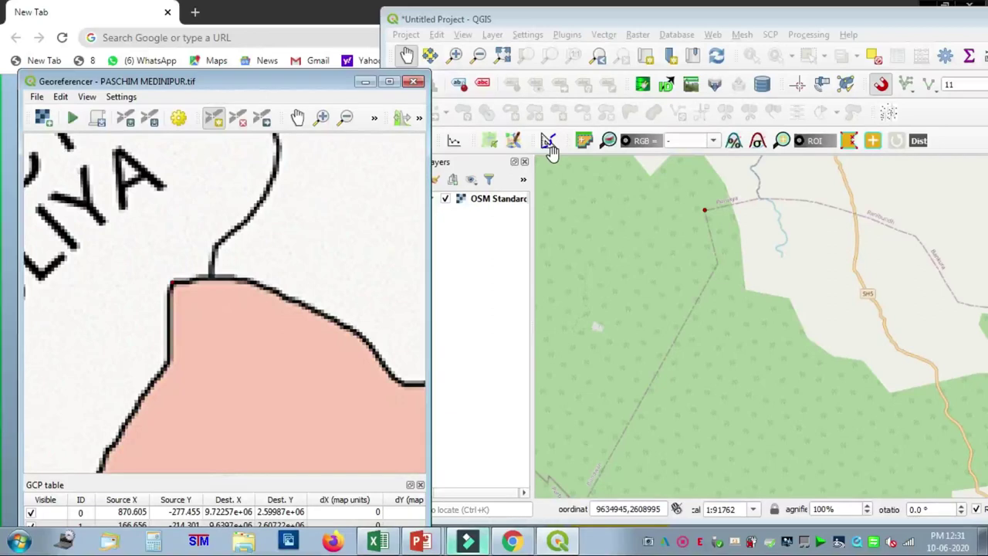
Step: Examine the scanned map's western edge from C.D. Block Binpur-II to Gopiballavpur-I and Nayagram for another control point location
scroll(301, 305, "down", 2)
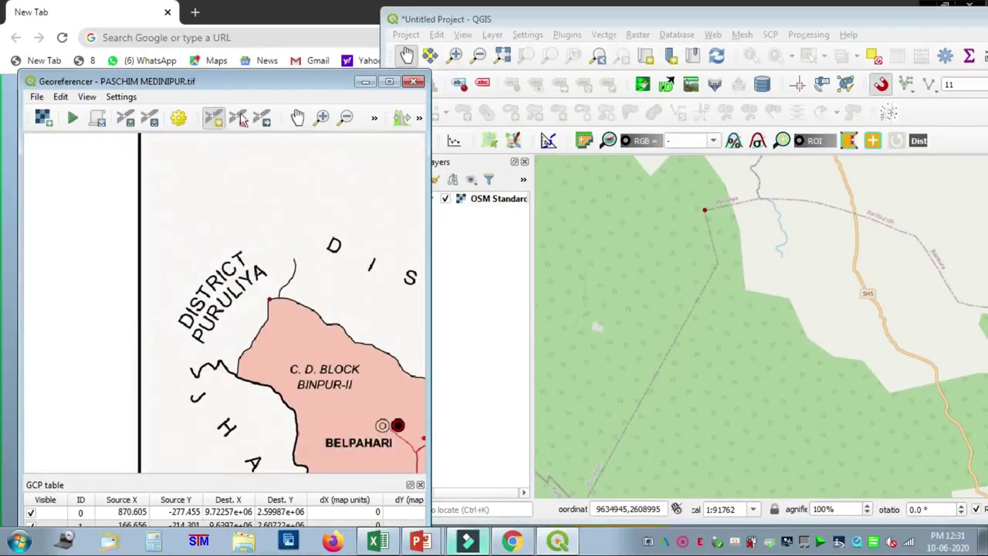
left_click(298, 117)
left_click_drag(312, 356, 195, 250)
scroll(265, 316, "down", 1)
left_click_drag(283, 384, 235, 270)
left_click_drag(282, 402, 304, 394)
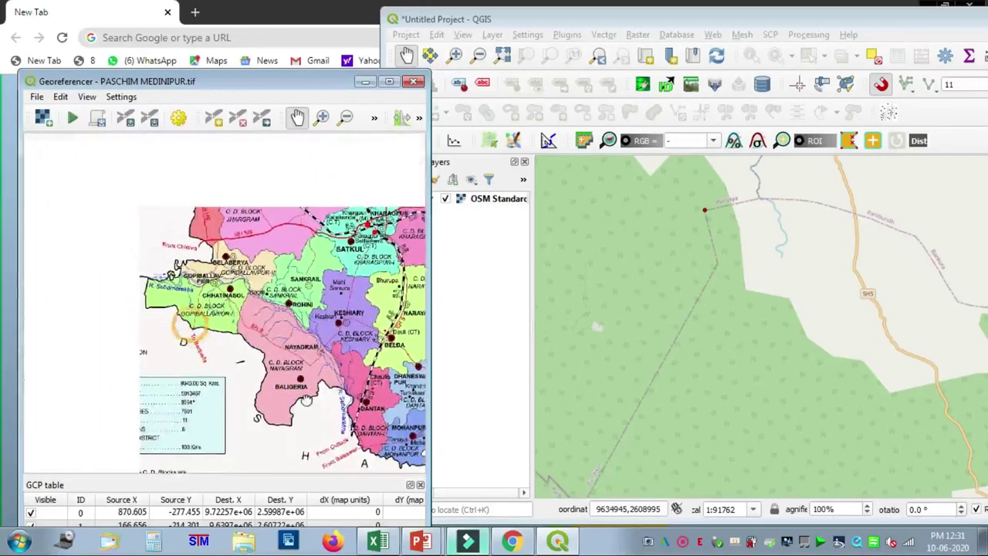
left_click_drag(191, 244, 214, 448)
left_click_drag(180, 345, 195, 272)
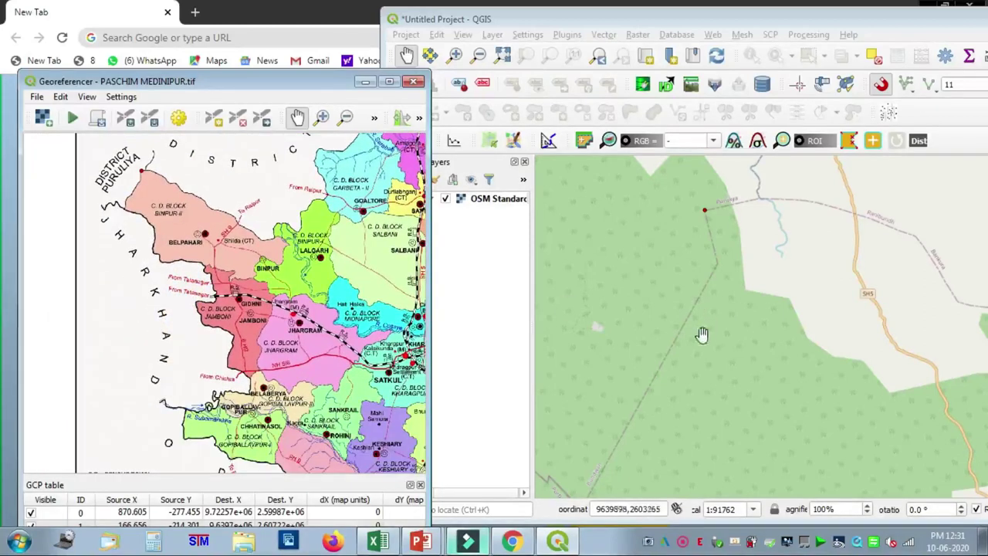
Step: Compare the OSM boundary from Binpur-II to Chakulia with the scanned map's Jamboni and Gopiballavpur blocks along the Subarnarekha river
scroll(679, 373, "down", 1)
left_click_drag(673, 396, 690, 275)
left_click_drag(680, 376, 637, 260)
left_click_drag(737, 387, 697, 304)
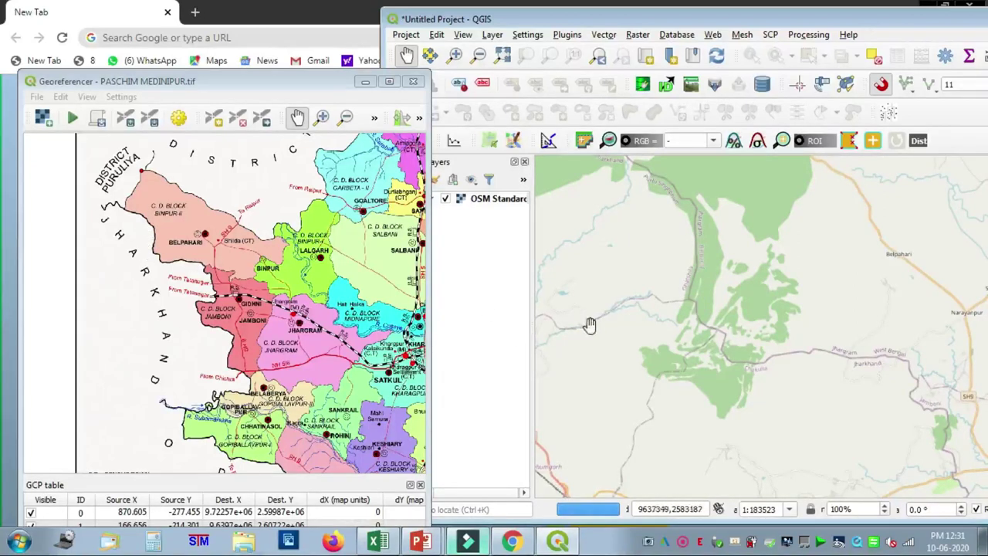
left_click_drag(896, 378, 687, 224)
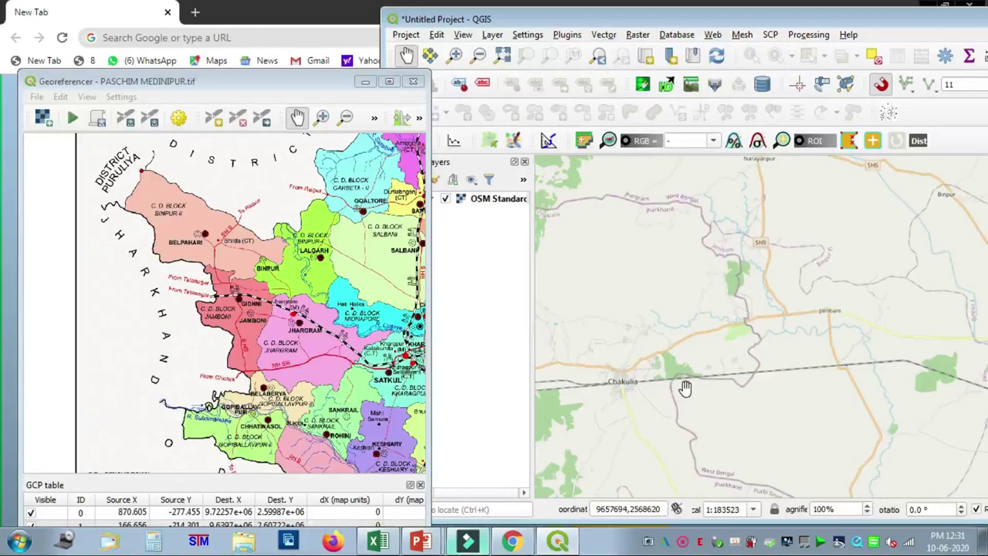
scroll(685, 388, "up", 1)
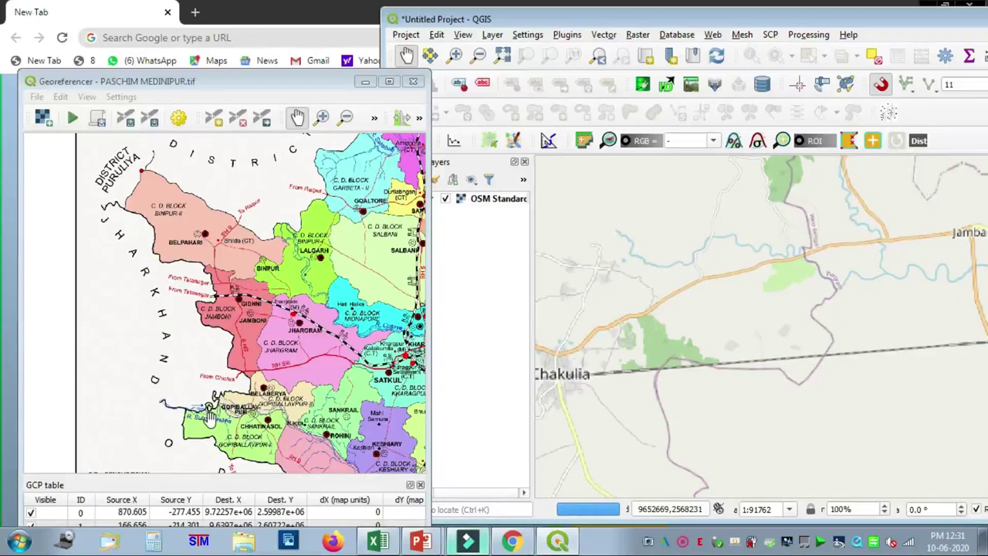
scroll(207, 416, "up", 1)
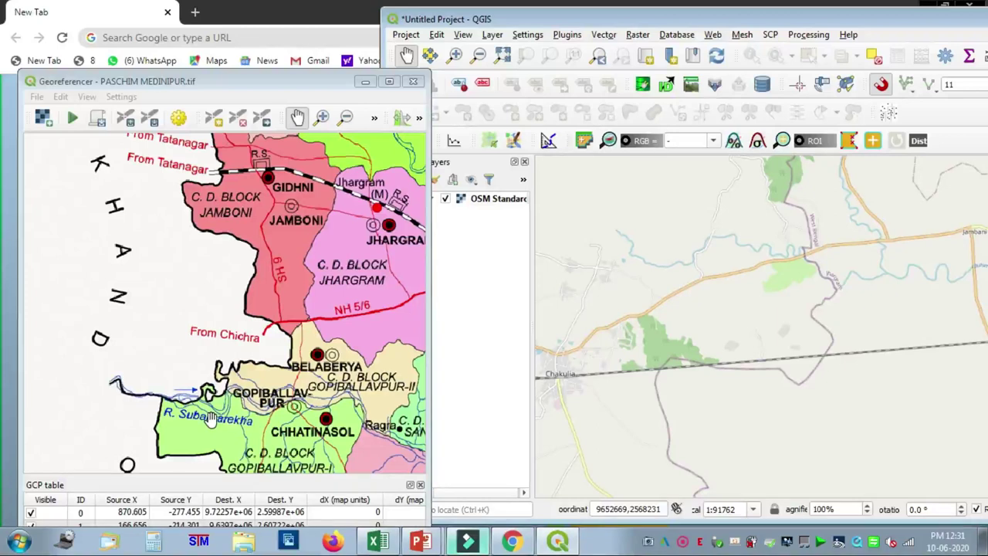
scroll(210, 417, "up", 1)
left_click(204, 417)
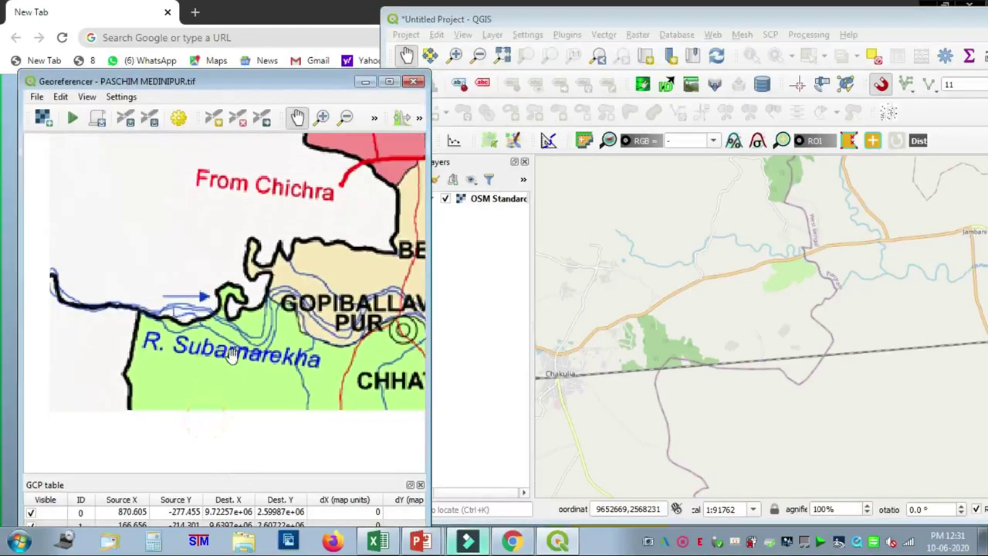
scroll(205, 417, "down", 1)
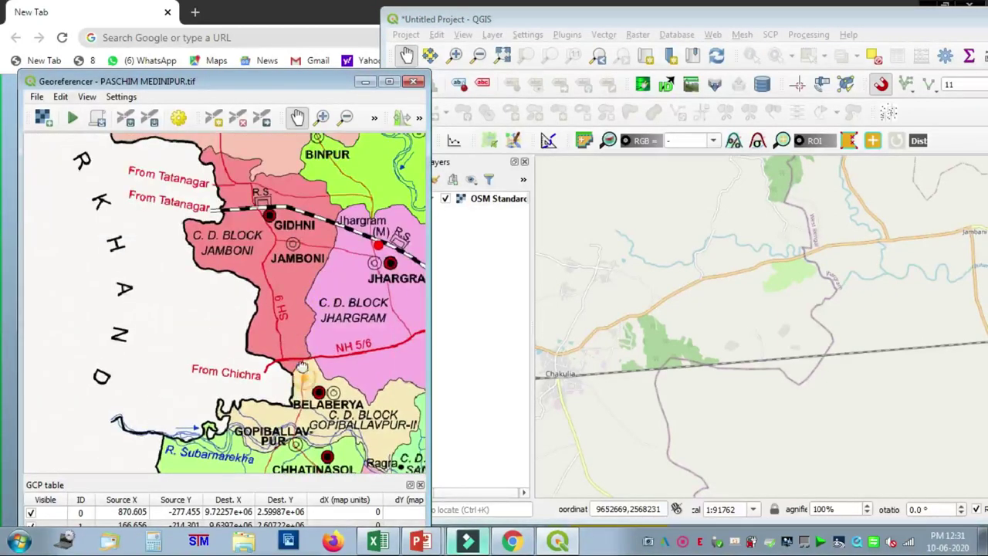
left_click_drag(305, 376, 294, 335)
Step: Trace the Jharkhand–West Bengal boundary on the OSM map from Chakulia to where it meets the Subarnarekha river near NH18/NH49
scroll(718, 362, "down", 1)
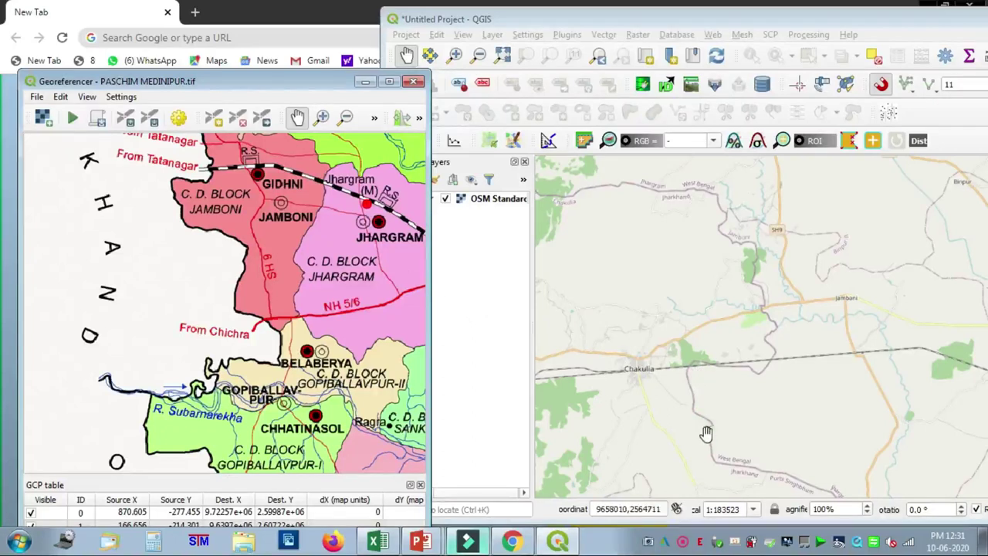
left_click_drag(706, 430, 579, 221)
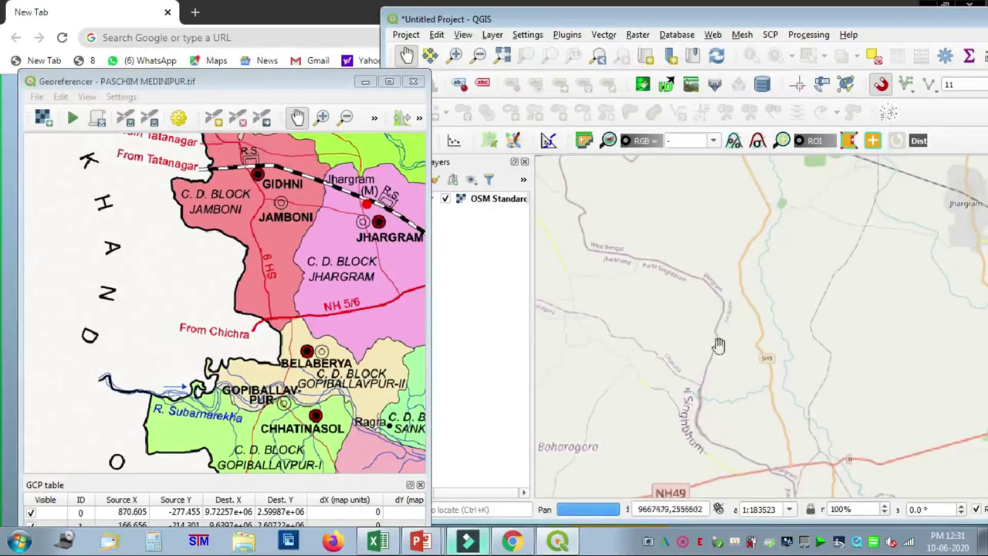
left_click_drag(693, 403, 645, 263)
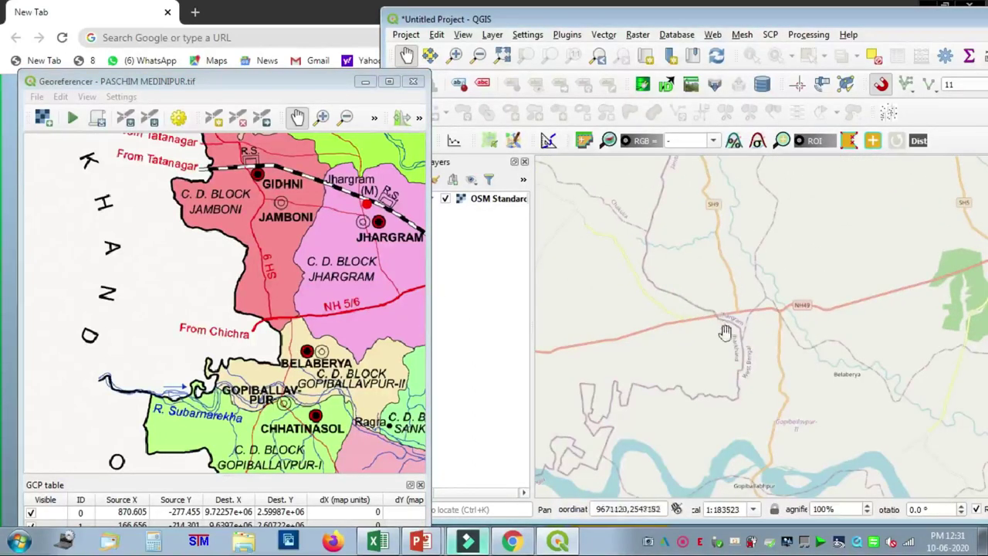
left_click_drag(741, 402, 799, 258)
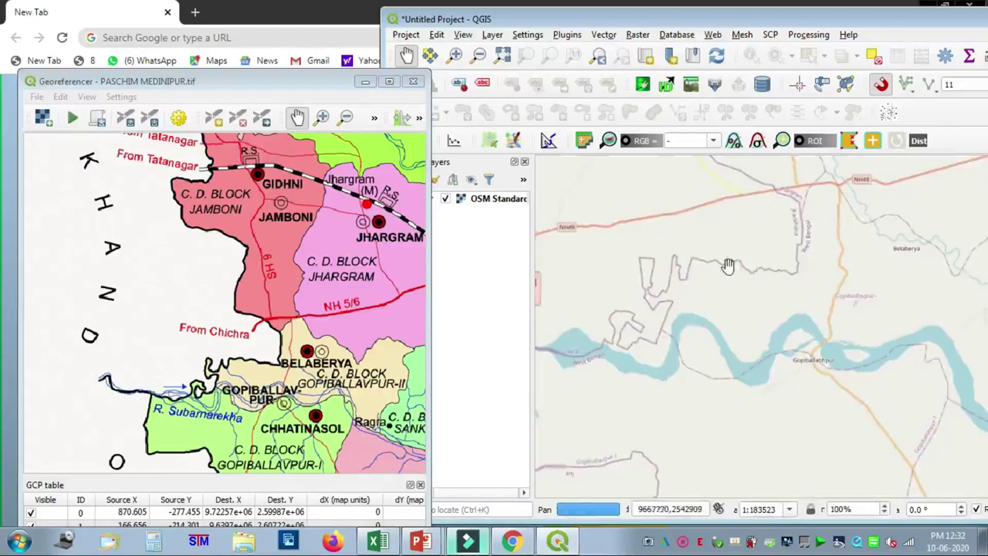
left_click_drag(654, 333, 716, 287)
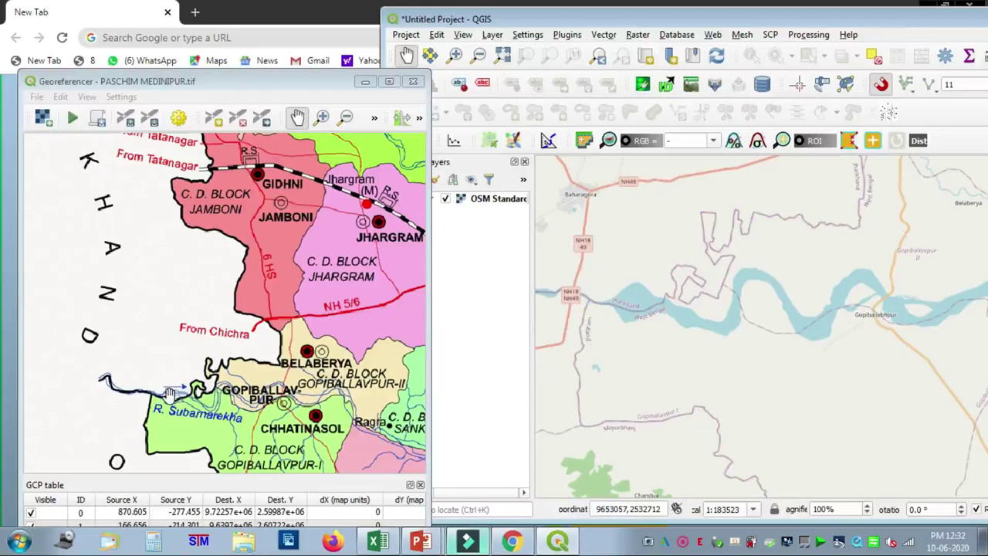
scroll(612, 309, "up", 1)
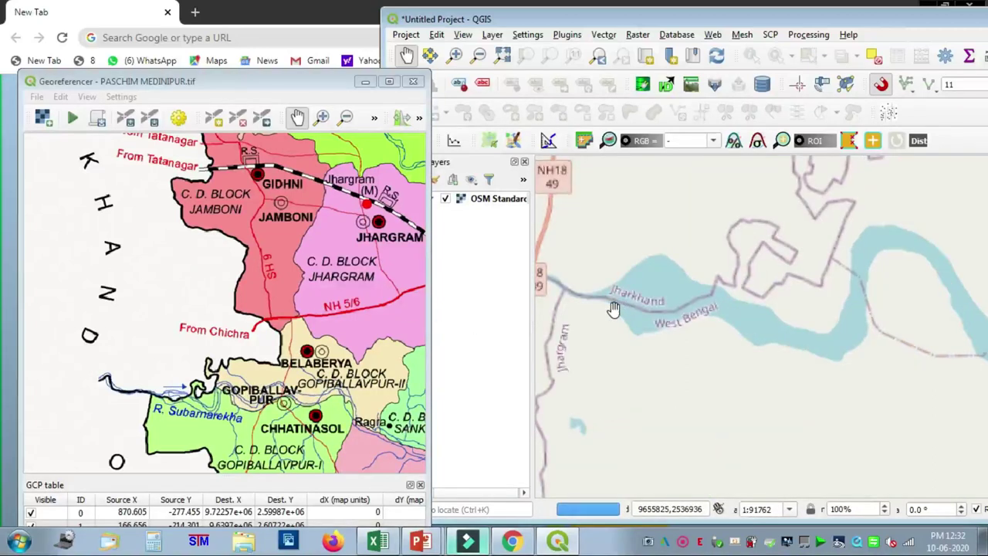
scroll(595, 274, "up", 1)
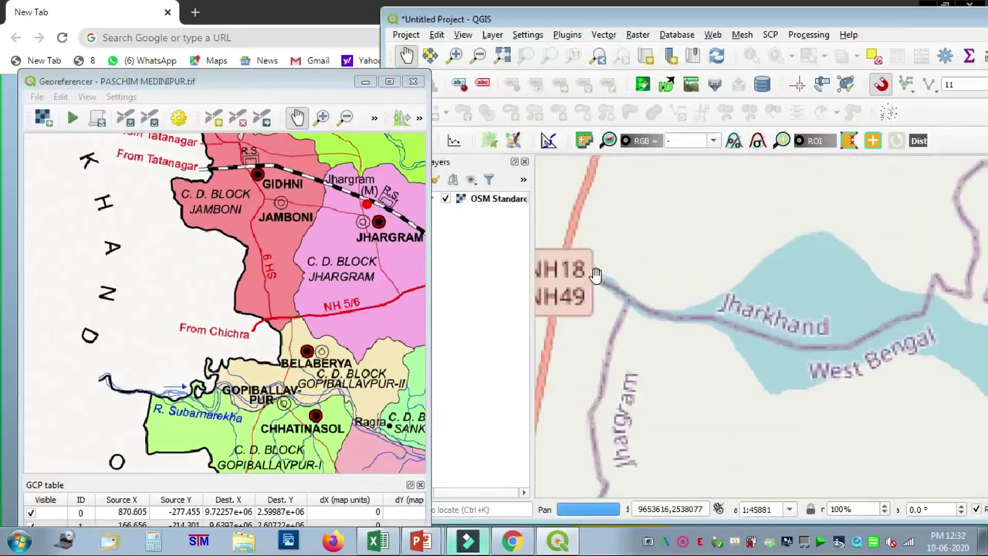
Step: Add a ground control point at Gopiballavpur-I's northwest corner on the Subarnarekha, matched to the OSM boundary junction at about 9654162, 2537701
scroll(154, 407, "up", 1)
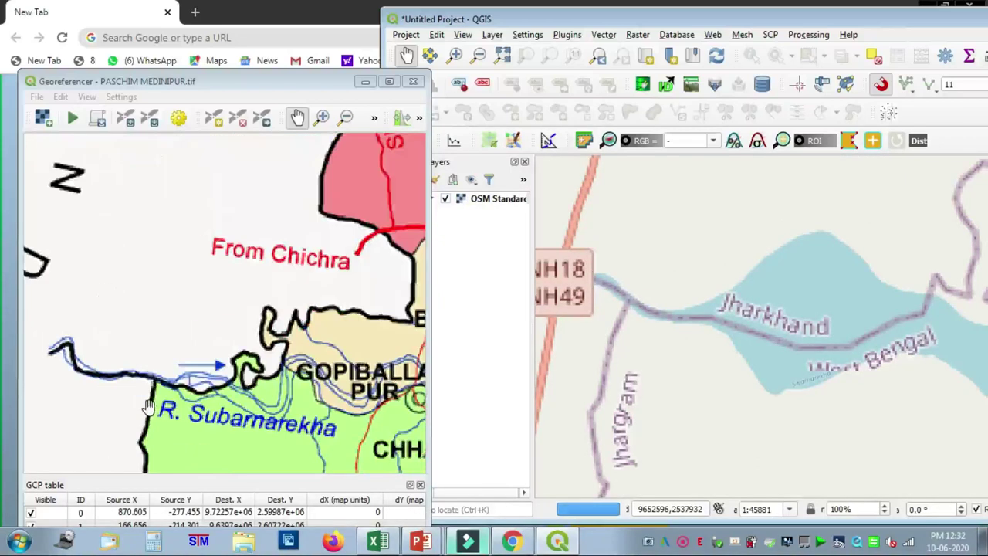
left_click(215, 117)
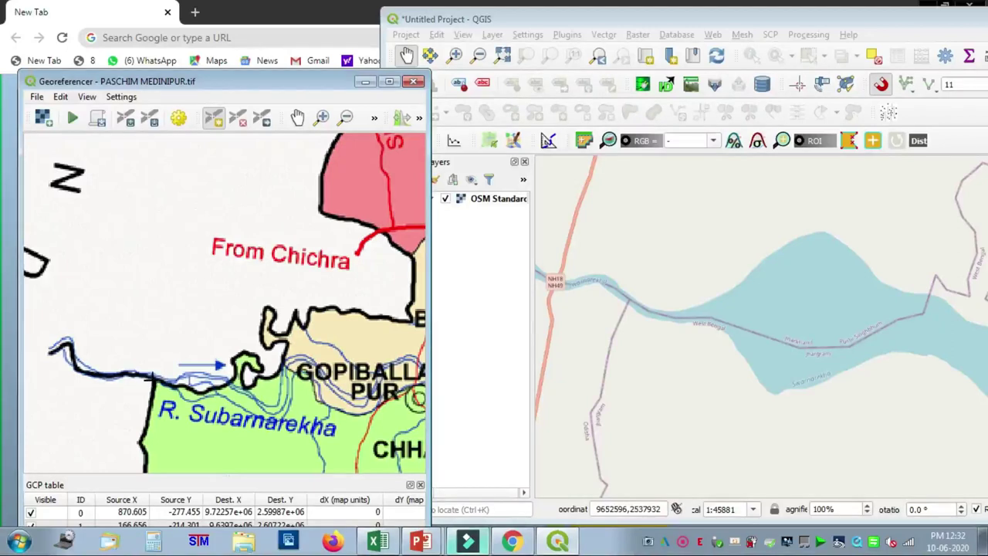
left_click(151, 376)
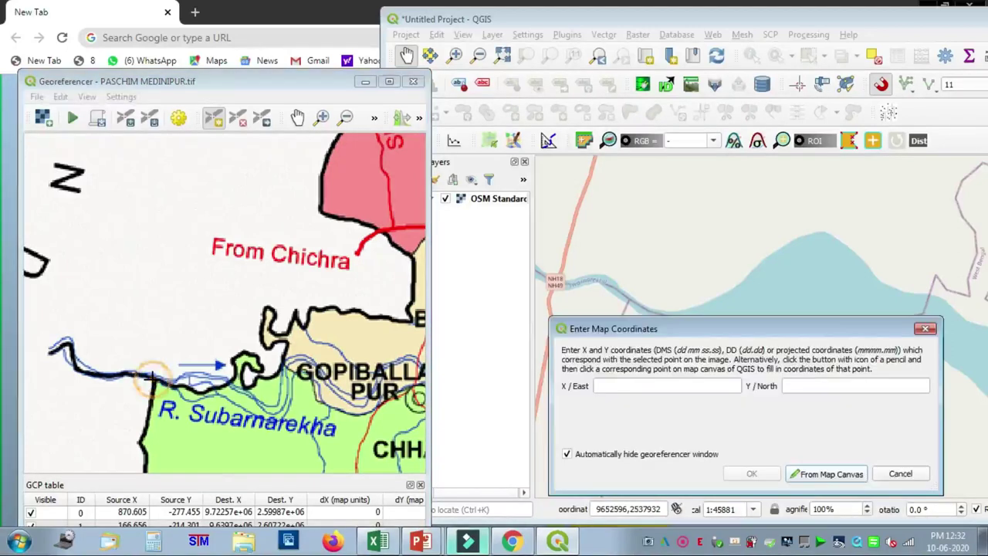
left_click(812, 482)
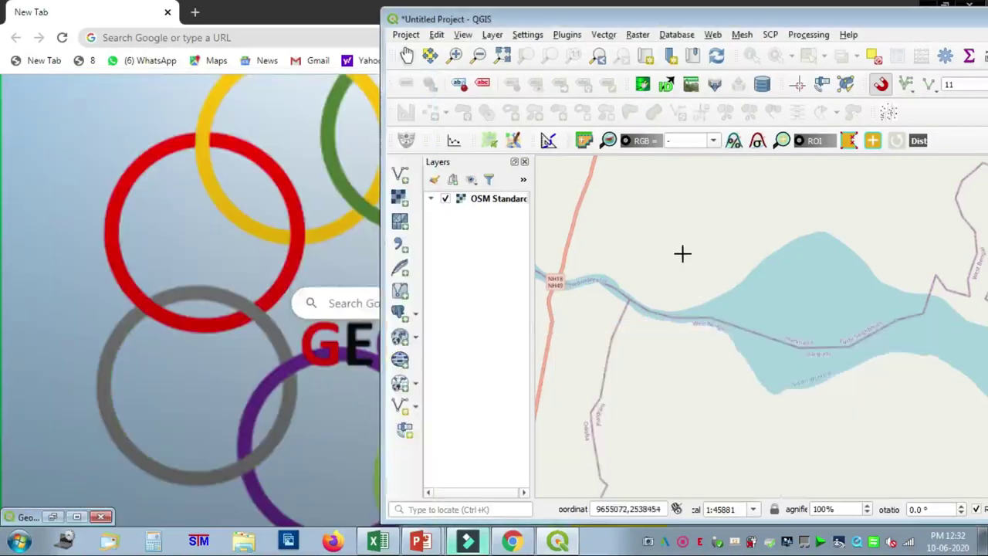
left_click(627, 298)
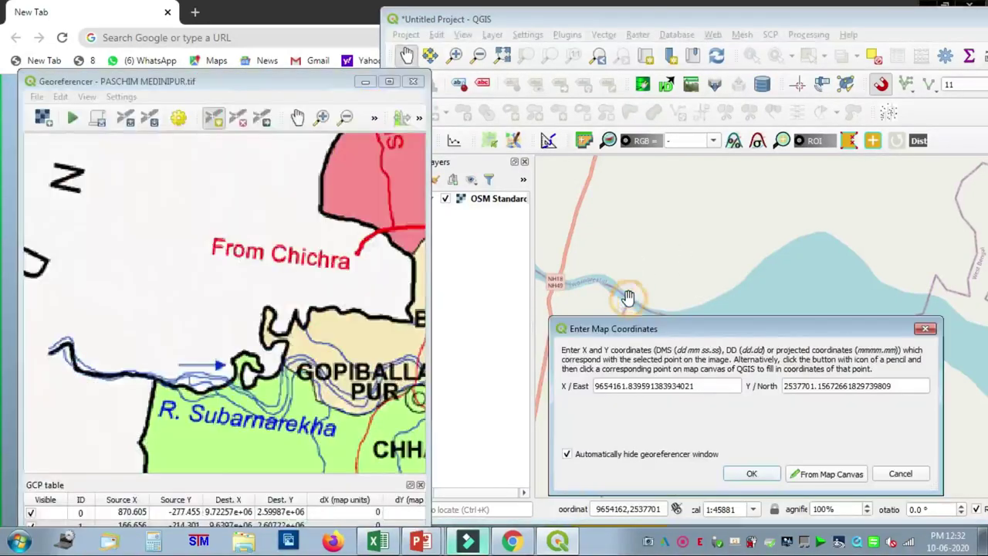
left_click(750, 475)
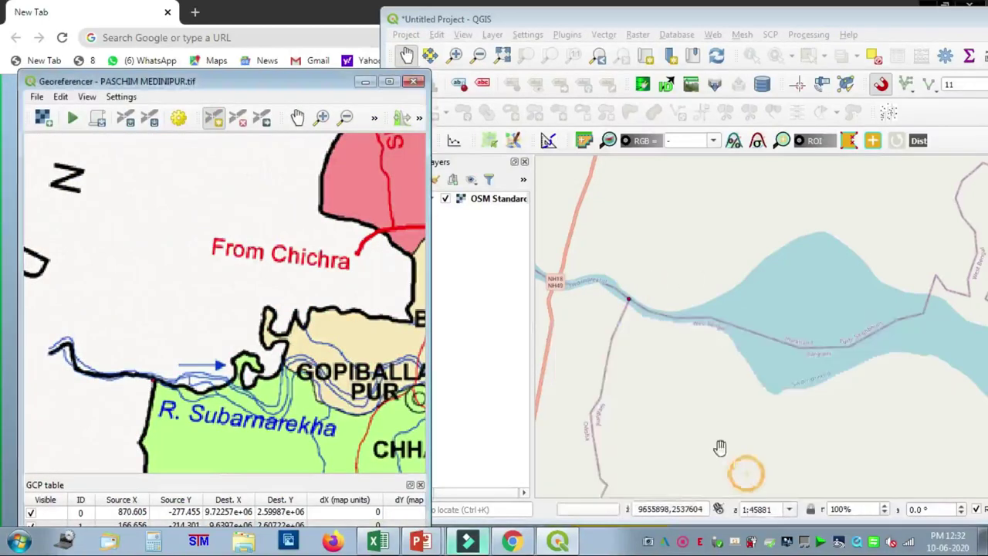
Step: Examine the scanned map from Gopiballavpur-I across Kharagpur and Sabang to the southern tip of C.D. Block Mohanpur
scroll(160, 326, "down", 3)
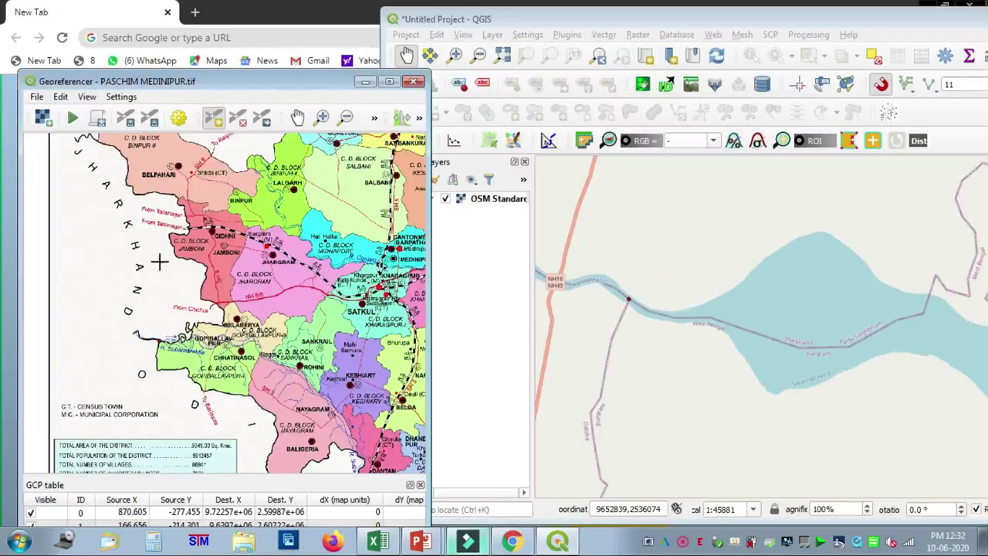
left_click(298, 119)
left_click_drag(298, 329, 161, 206)
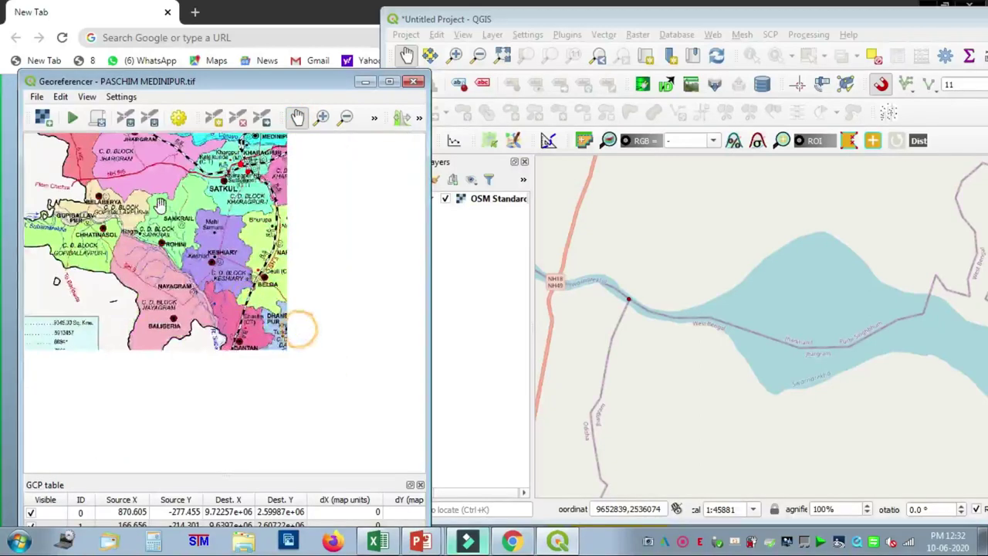
left_click_drag(267, 361, 196, 338)
left_click_drag(300, 203, 305, 355)
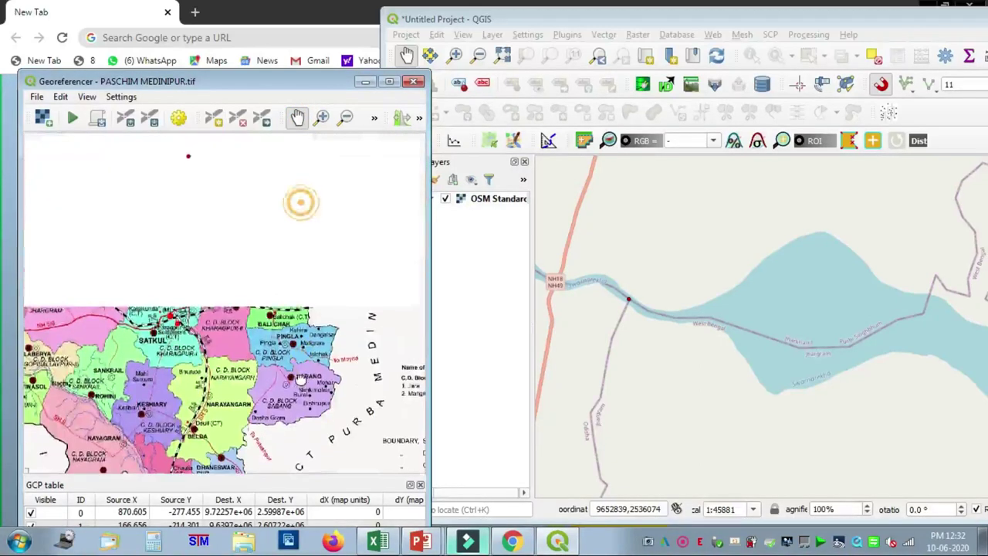
left_click_drag(203, 185, 304, 220)
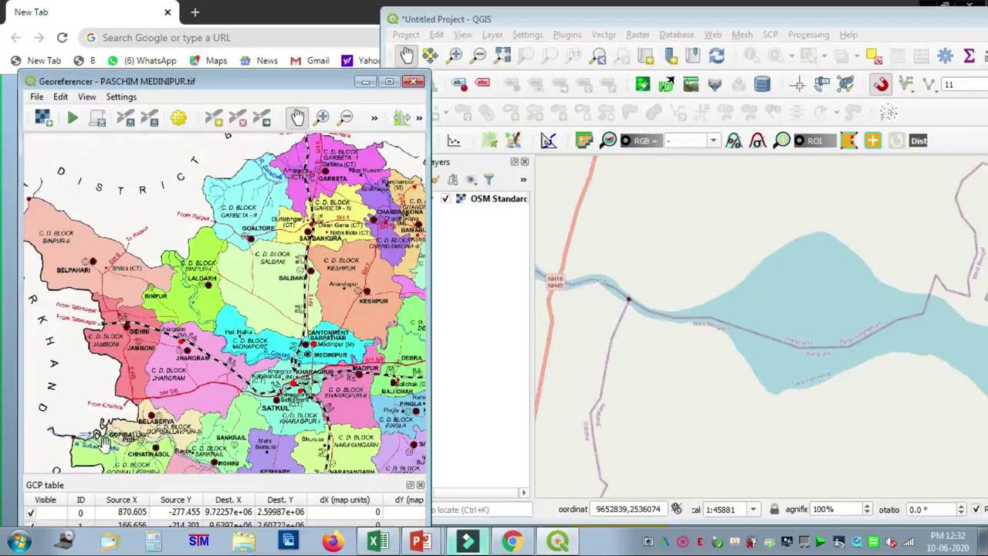
left_click_drag(130, 437, 132, 289)
left_click_drag(258, 379, 57, 400)
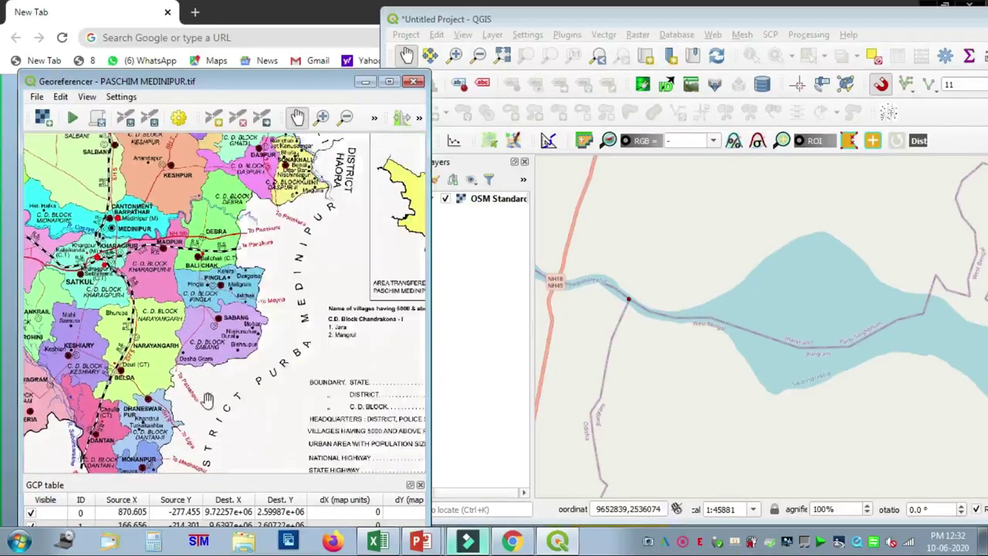
left_click_drag(230, 411, 338, 357)
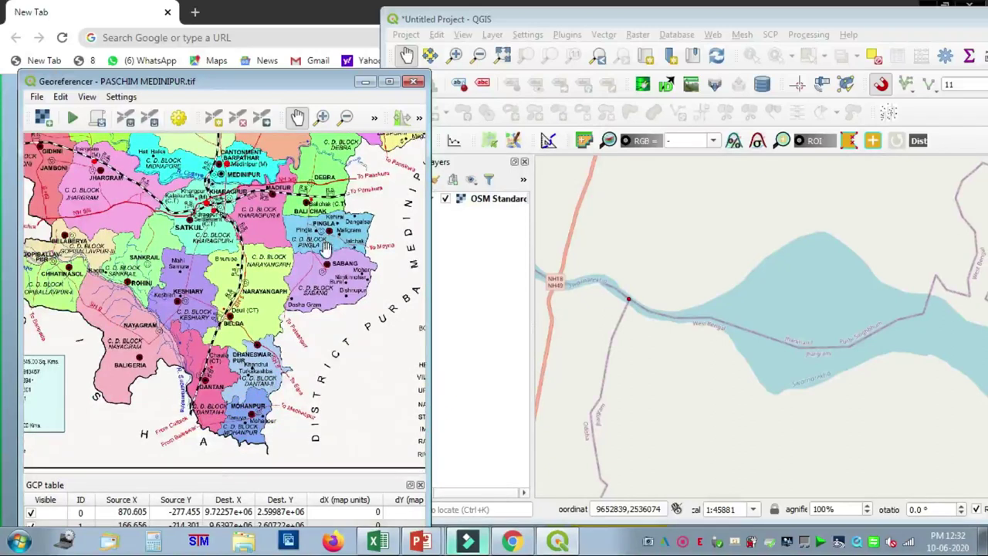
left_click_drag(327, 249, 315, 337)
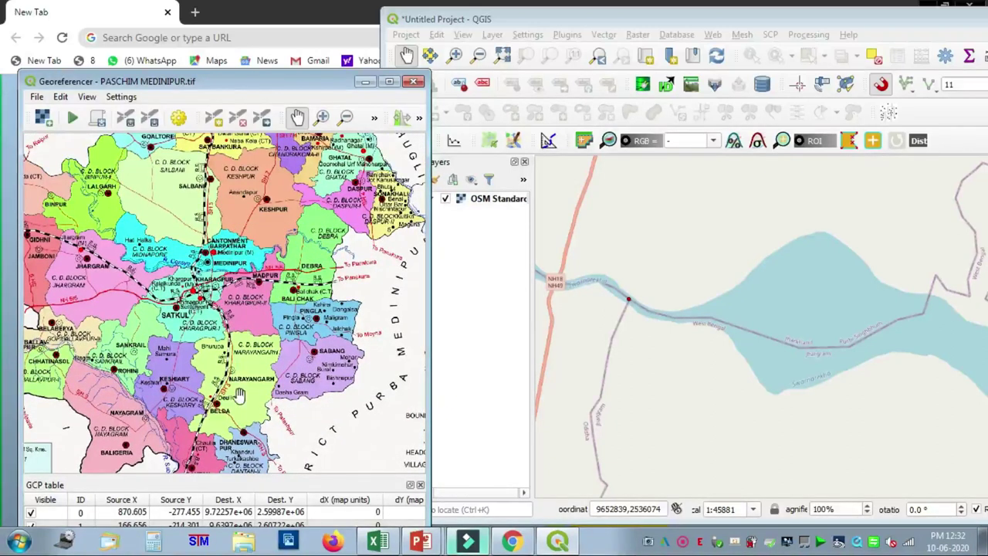
left_click_drag(239, 395, 241, 259)
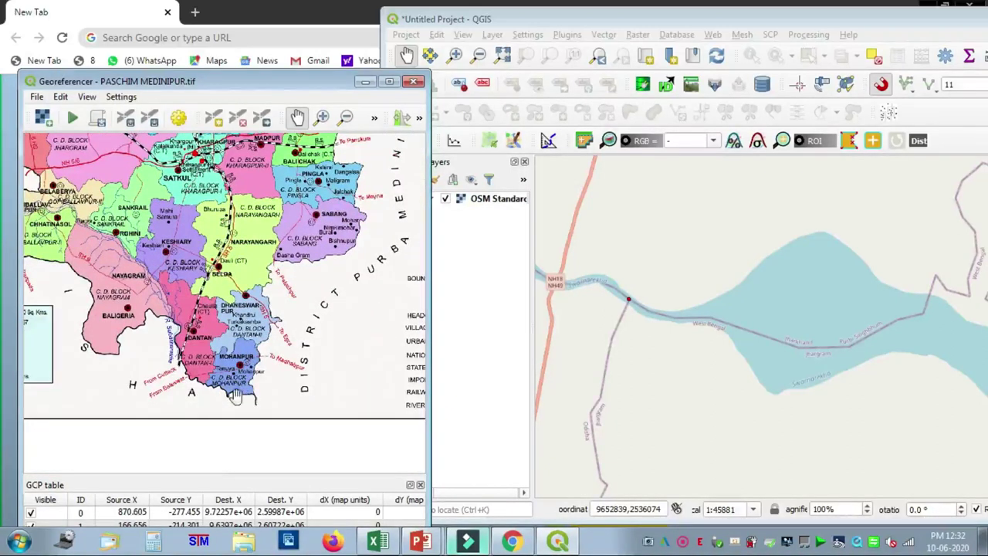
Step: Follow the OSM map southeast from the Gopiballavpur-I control point to the Subarnarekha river crossing at NH16 near Jaleswar
scroll(836, 379, "down", 1)
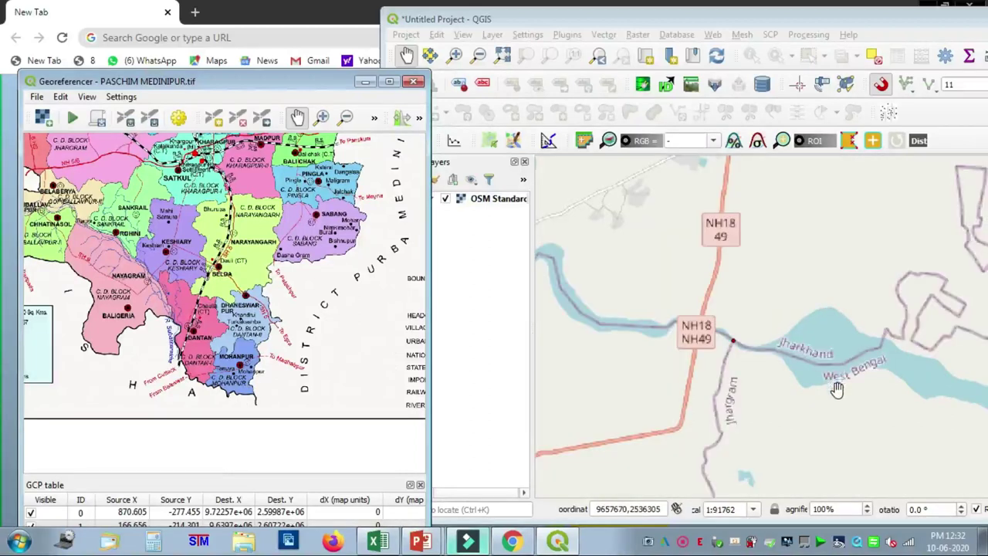
left_click_drag(838, 399, 782, 273)
scroll(800, 289, "down", 1)
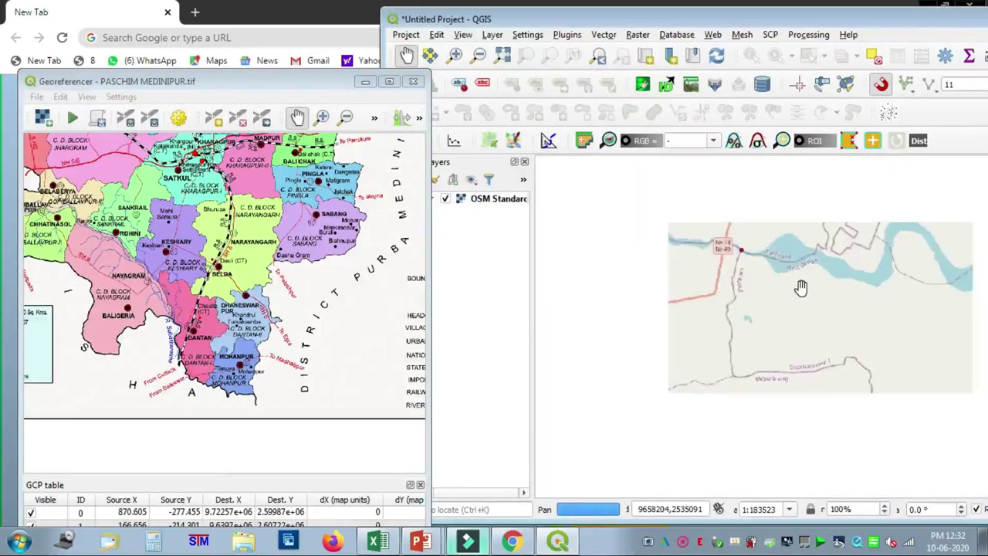
left_click_drag(712, 331, 547, 224)
left_click_drag(774, 393, 656, 229)
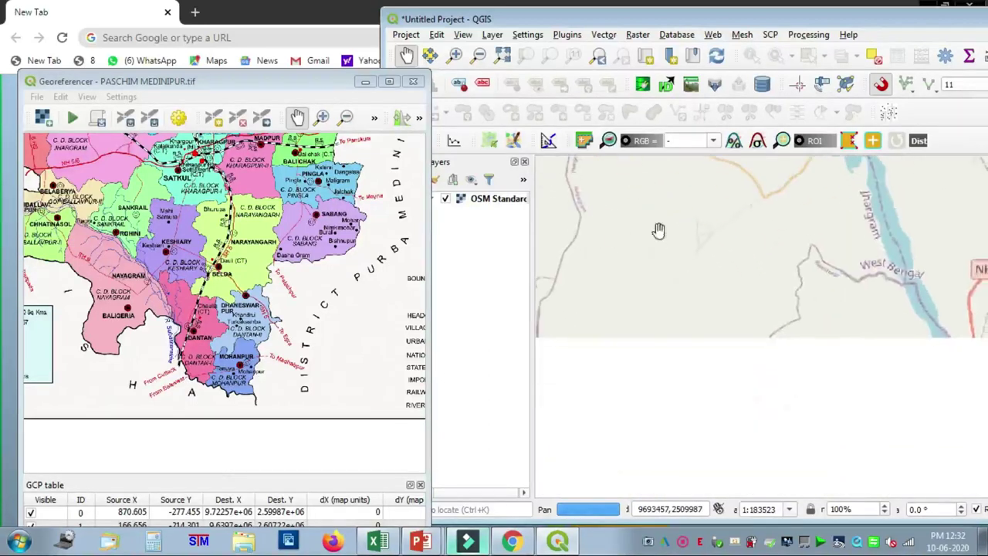
scroll(726, 300, "down", 1)
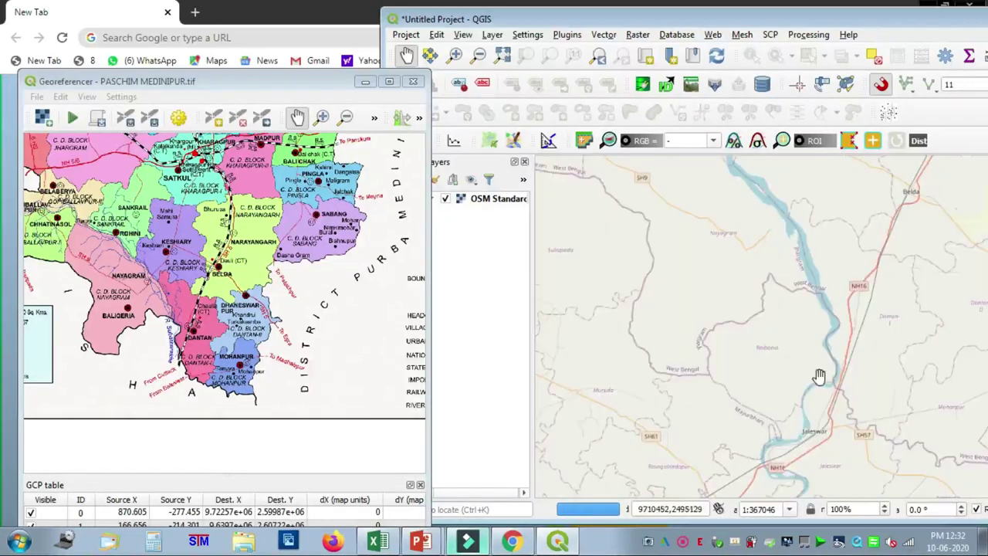
left_click_drag(820, 377, 720, 210)
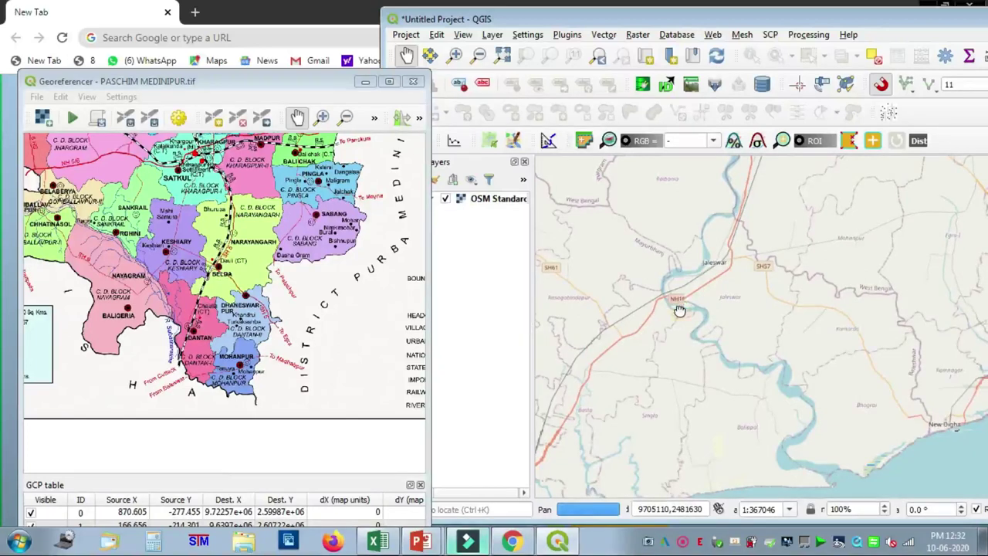
left_click_drag(679, 310, 723, 346)
scroll(726, 311, "up", 1)
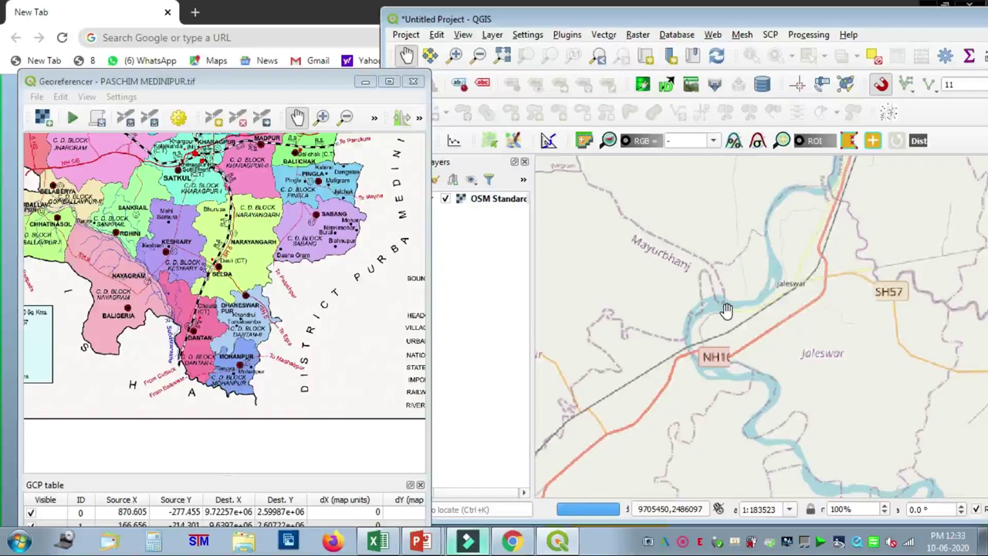
scroll(713, 366, "up", 1)
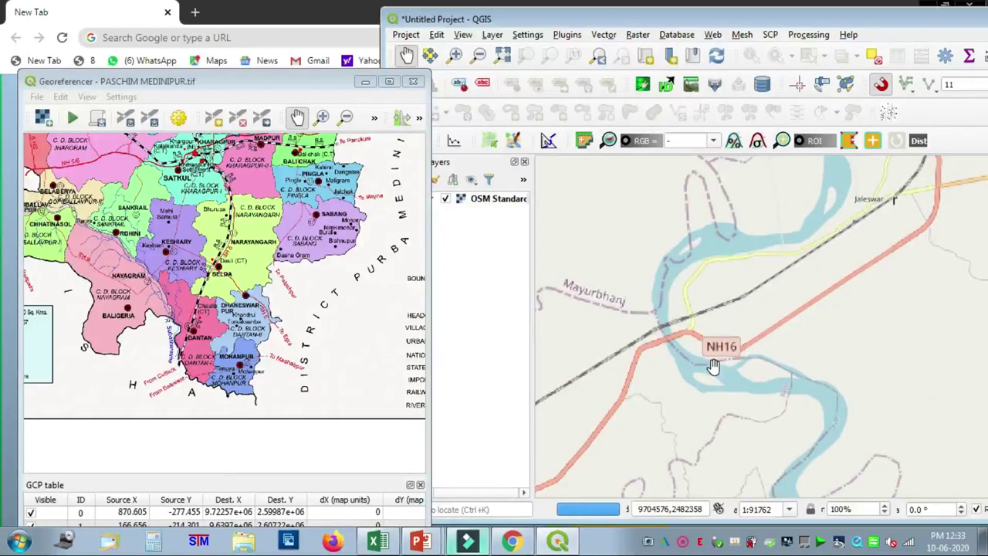
scroll(713, 366, "up", 1)
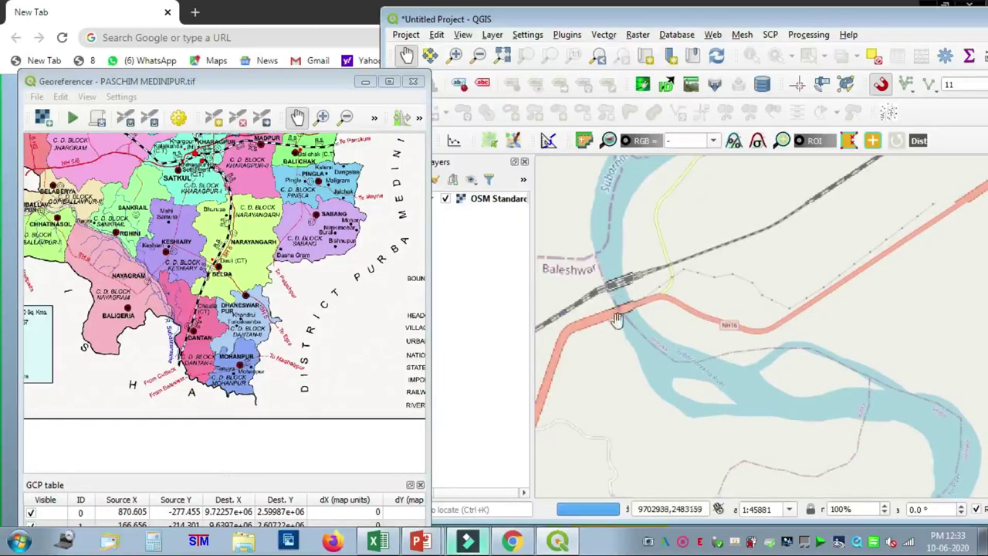
Step: Examine the OSM state boundary around Jaleswar and Raibania, westward to Nayagram's southern edge near Muruda
scroll(777, 409, "down", 1)
left_click_drag(770, 419, 869, 335)
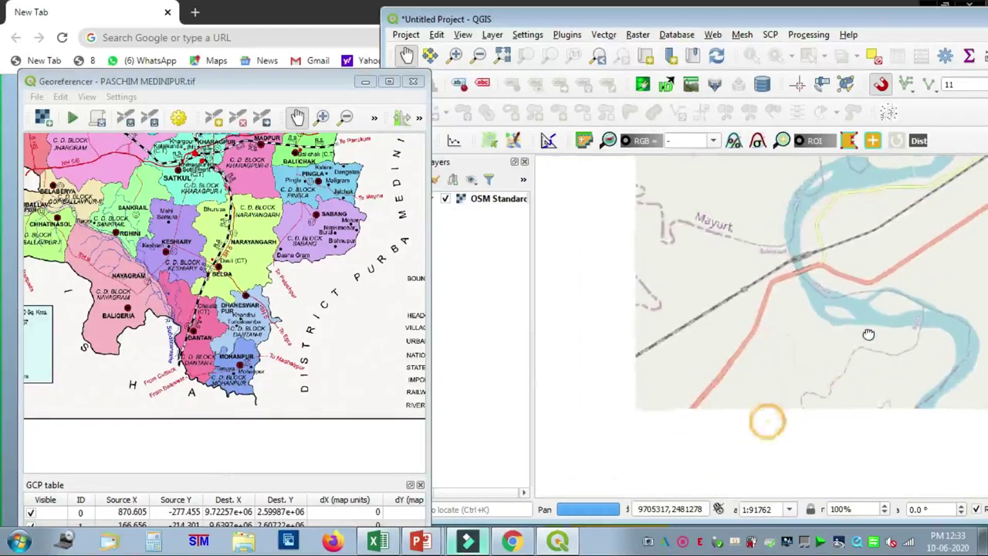
scroll(867, 331, "down", 1)
scroll(867, 347, "down", 1)
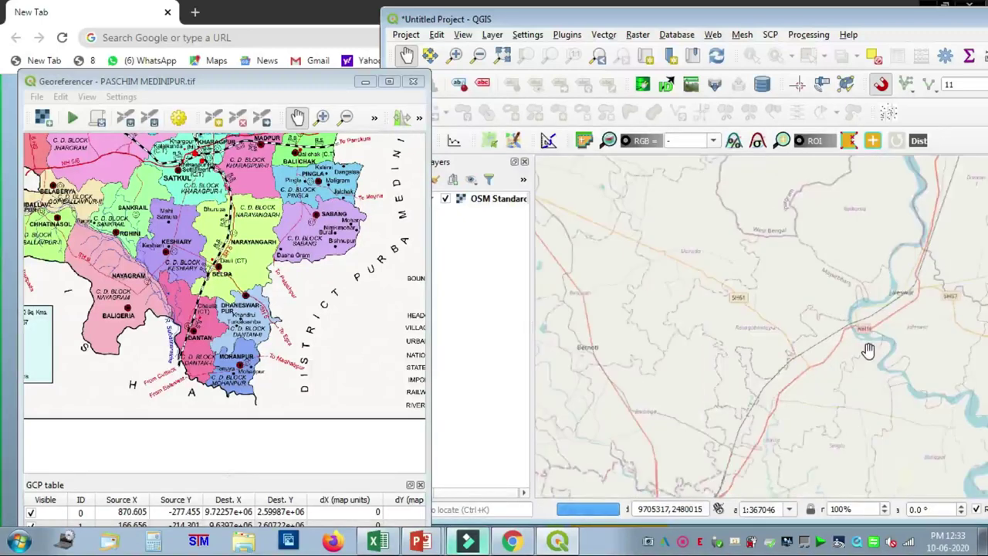
left_click_drag(871, 357, 686, 278)
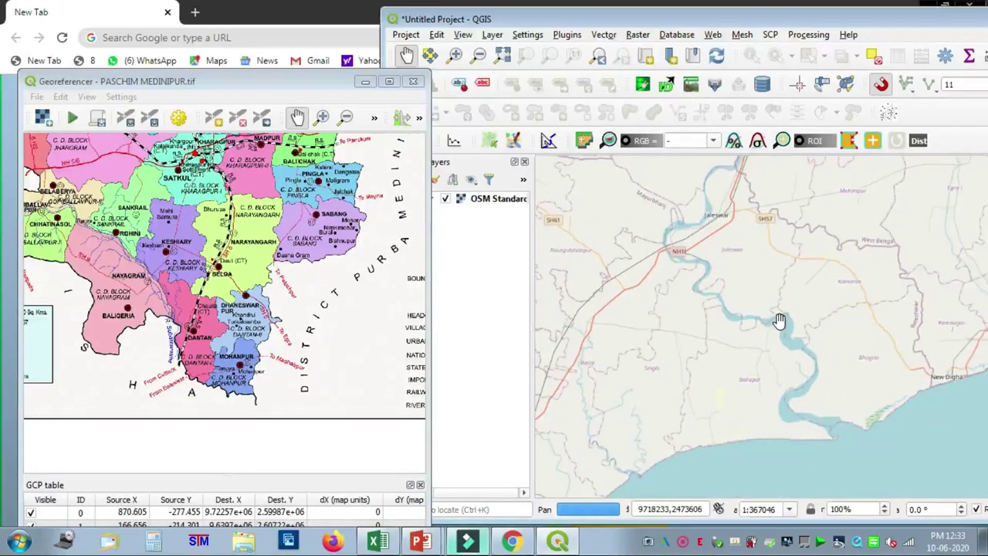
left_click_drag(722, 216, 735, 379)
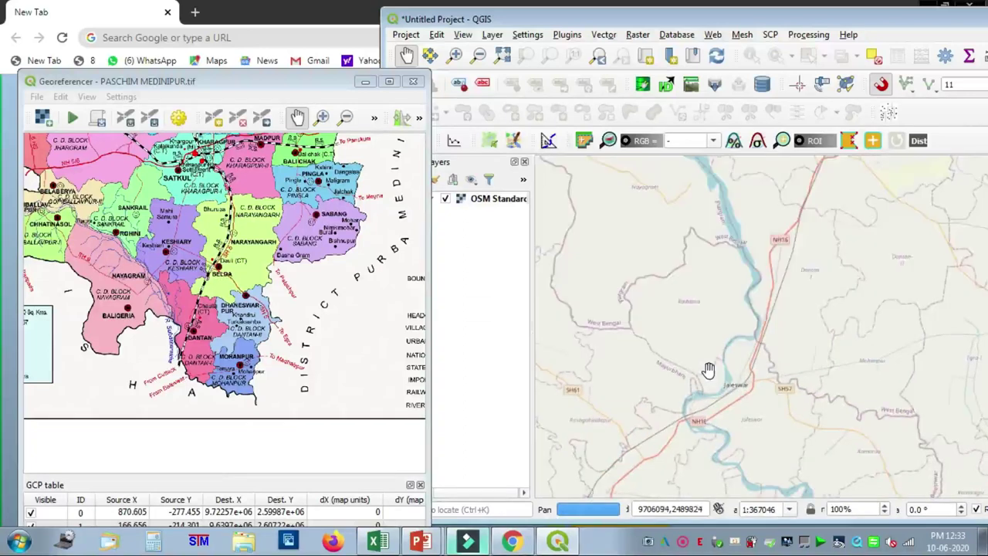
scroll(587, 333, "up", 1)
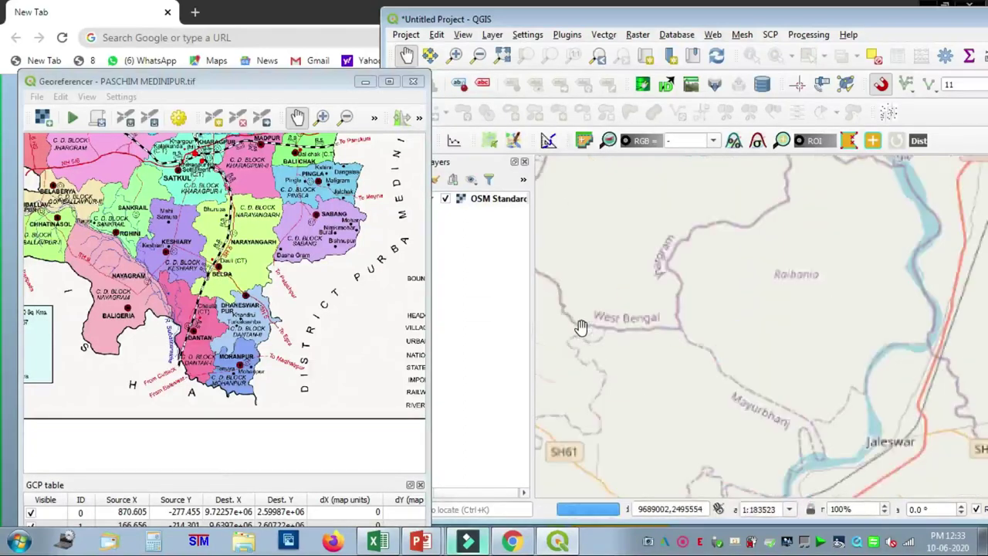
left_click_drag(594, 320, 763, 391)
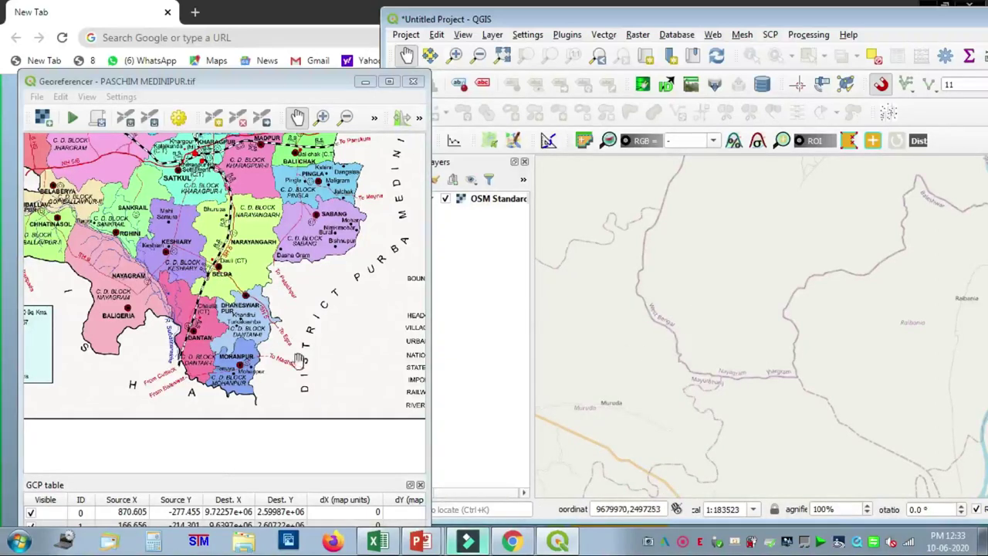
Step: Compare the scanned map's C.D. Block Nayagram outline with the West Bengal boundary around Nayagram on the OSM map
scroll(129, 302, "down", 3)
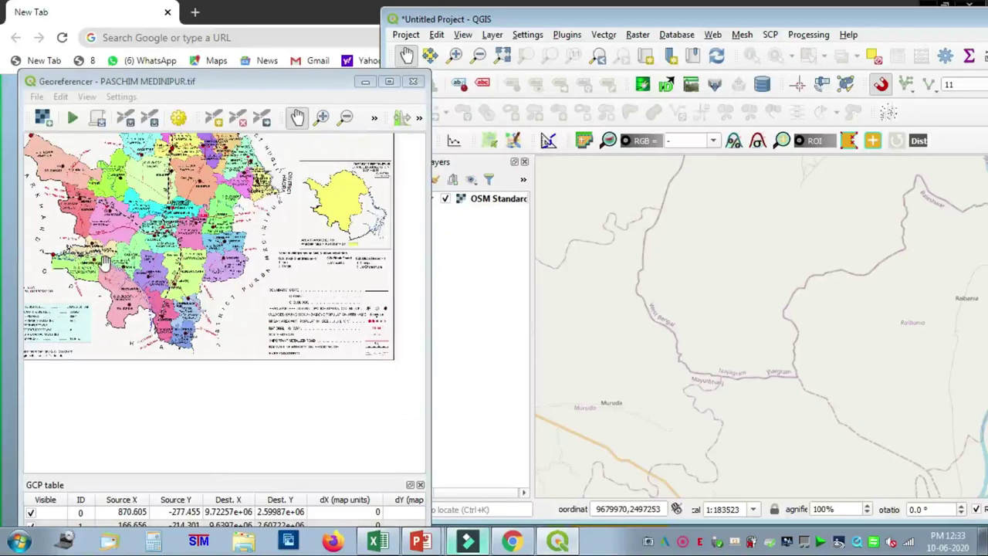
left_click(108, 264)
left_click_drag(650, 231, 680, 406)
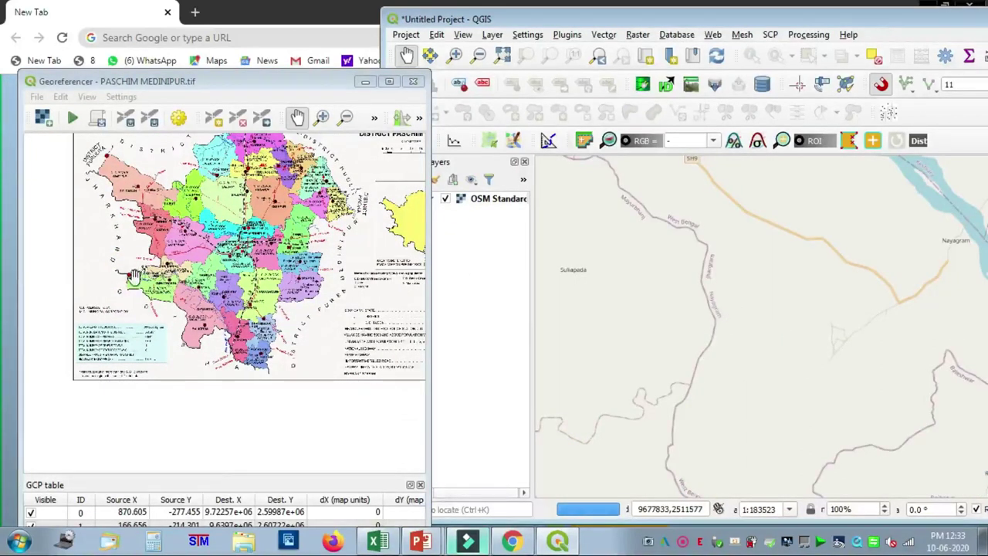
scroll(162, 292, "up", 3)
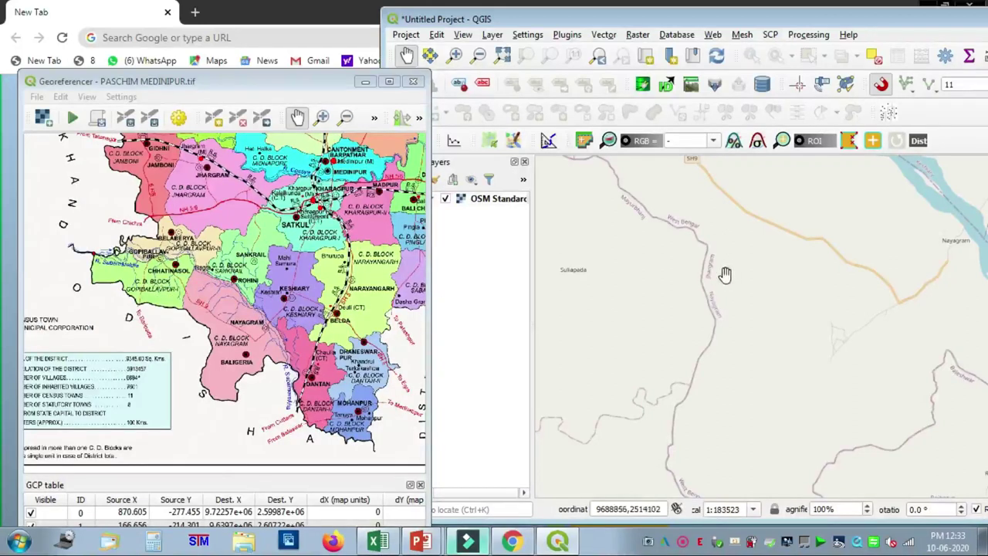
scroll(222, 347, "up", 1)
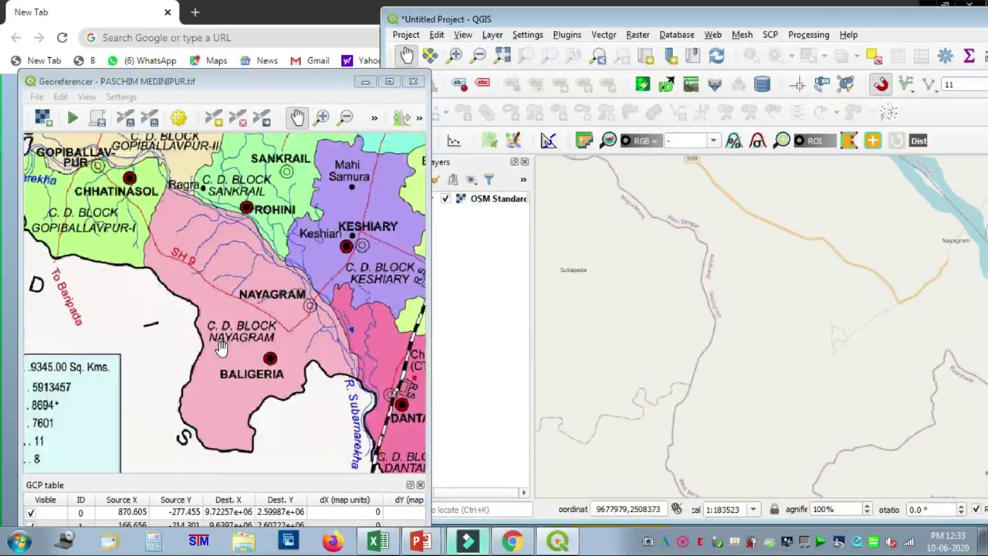
left_click_drag(223, 346, 322, 347)
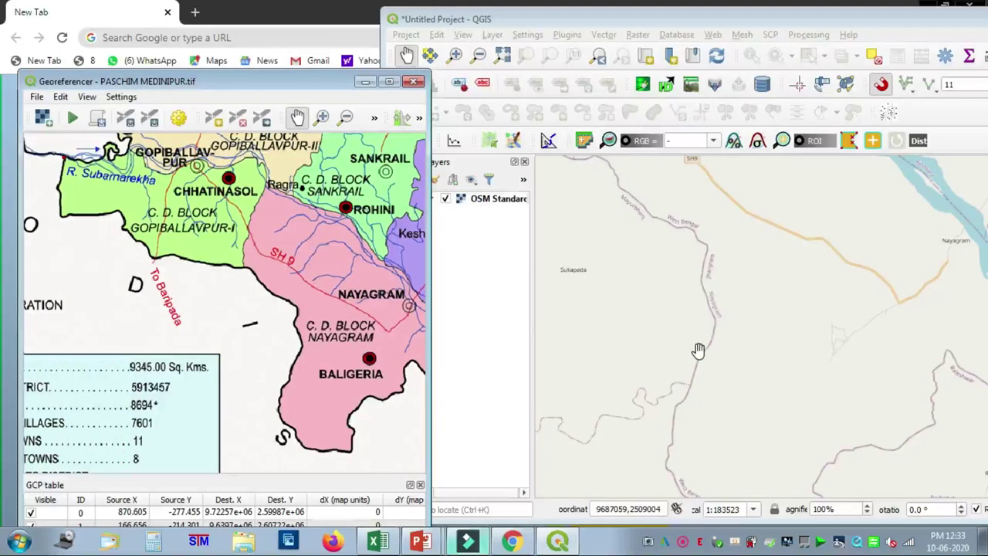
scroll(694, 272, "down", 1)
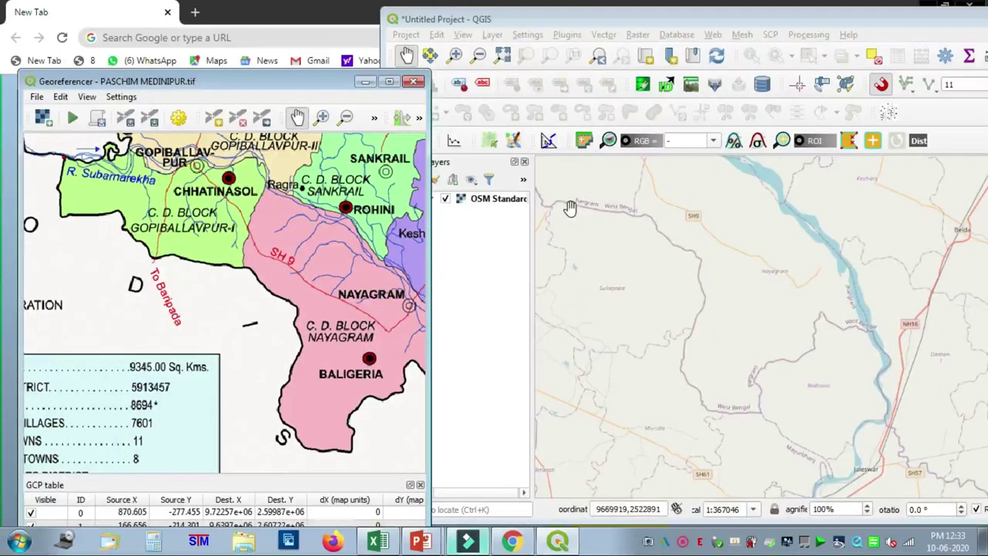
left_click_drag(697, 401, 662, 342)
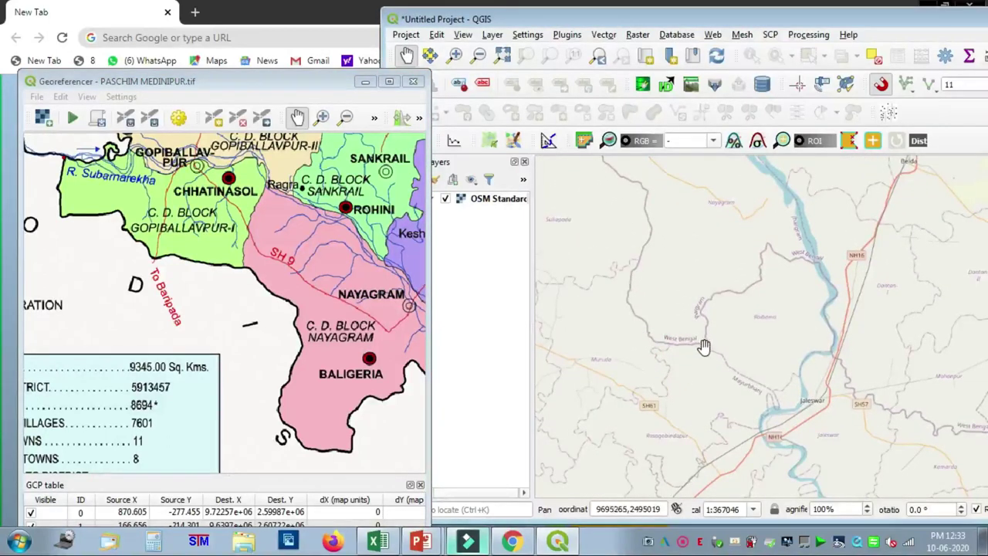
Step: Add a ground control point at the southeast corner of Nayagram's southern tip, matched to the OSM boundary junction at about 9695715, 2495505
scroll(704, 346, "up", 3)
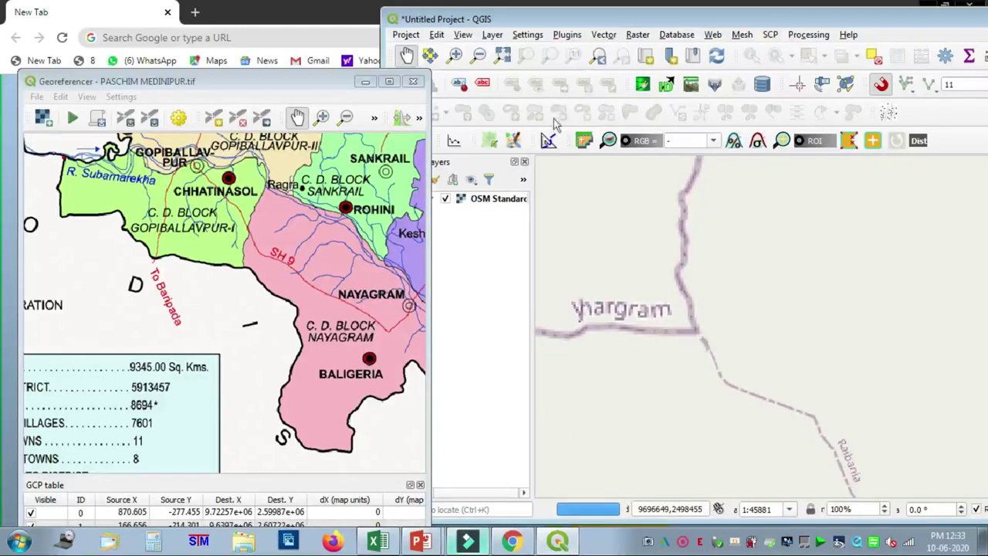
left_click(215, 119)
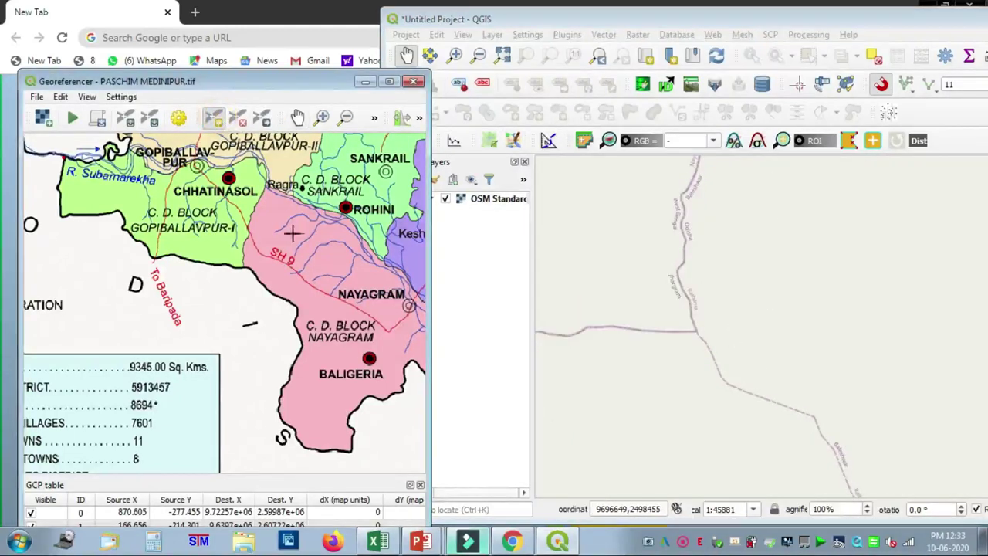
left_click(351, 450)
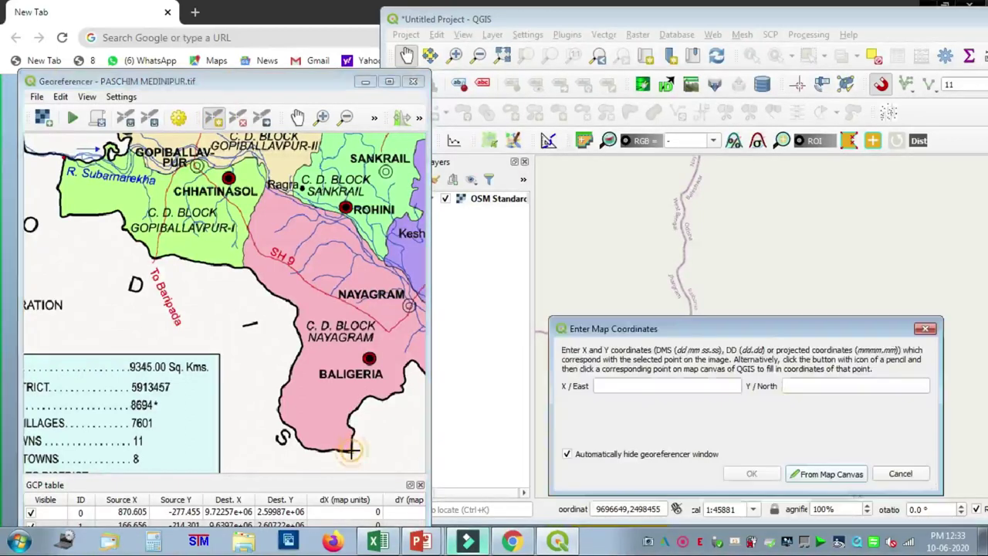
left_click(821, 476)
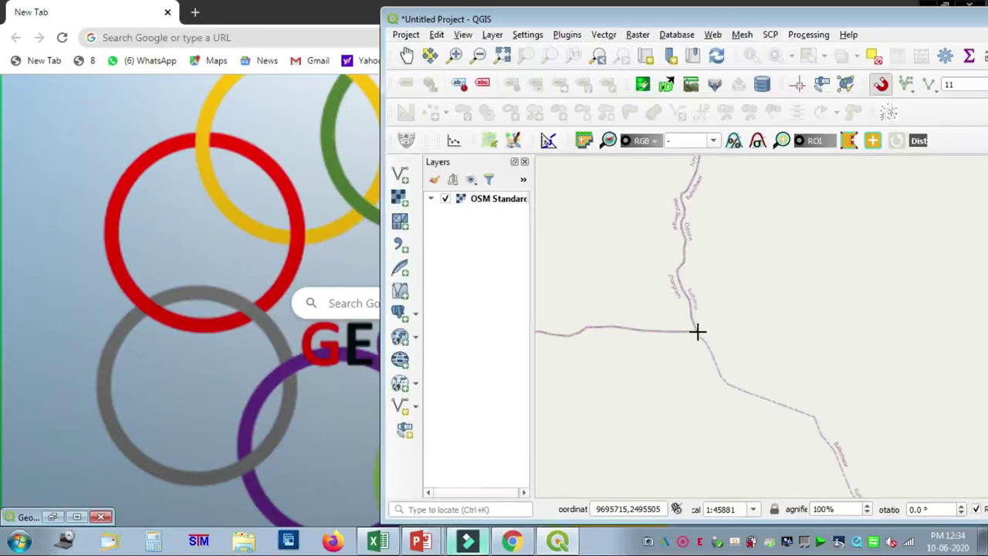
left_click(697, 332)
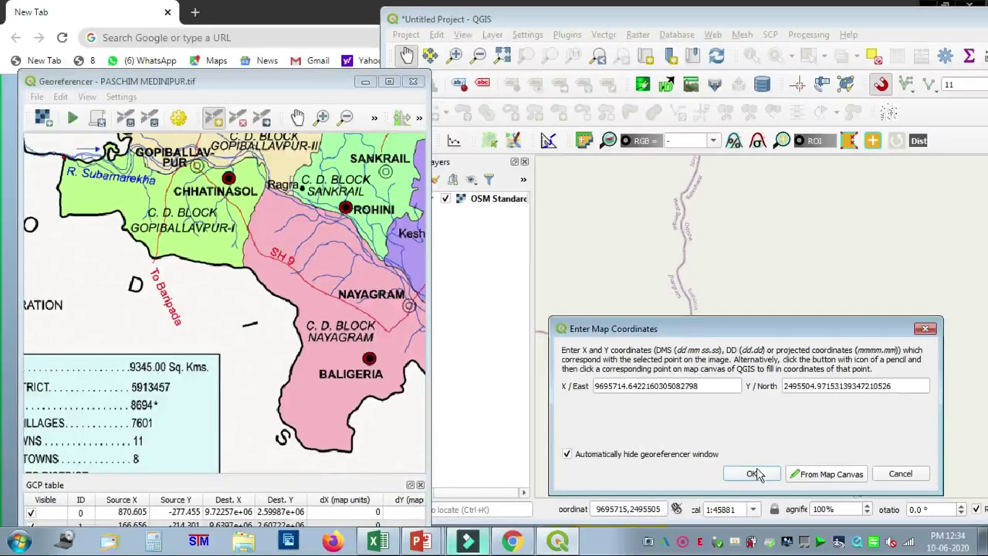
left_click(752, 471)
Step: Examine the scanned map's eastern side from Ghatal and Daspur down through Sabang to Dantan and Mohanpur
scroll(183, 330, "down", 2)
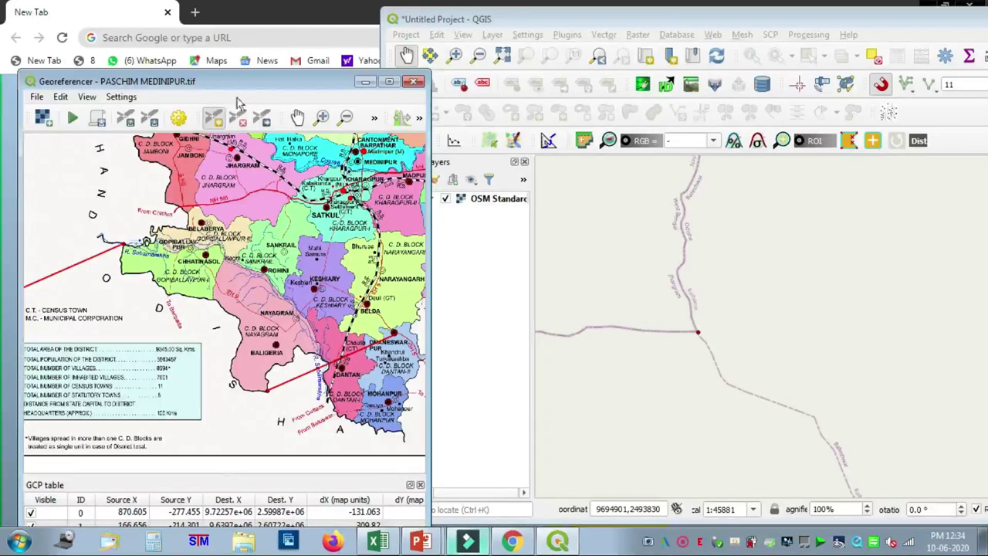
left_click(298, 117)
left_click_drag(381, 275, 134, 407)
left_click_drag(279, 252, 290, 315)
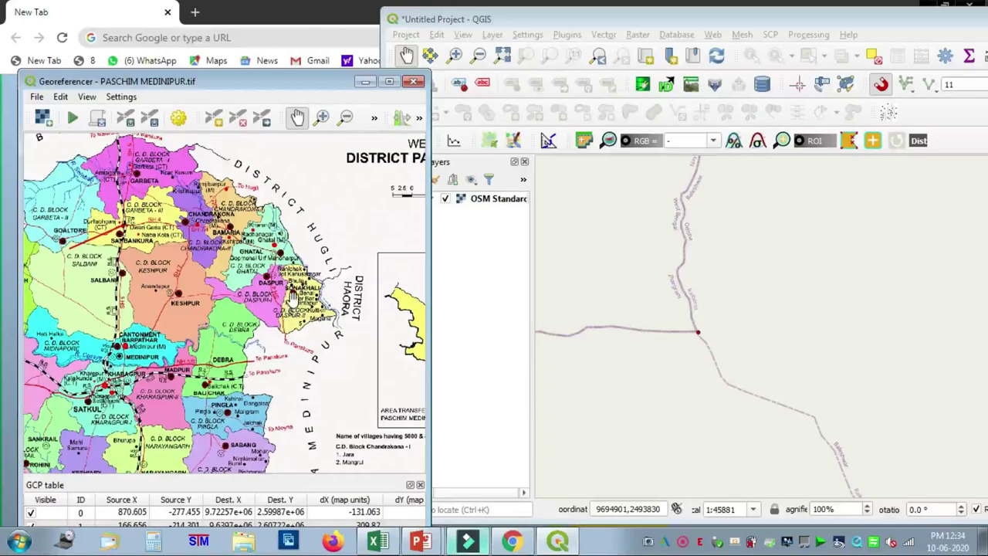
left_click_drag(298, 357, 352, 223)
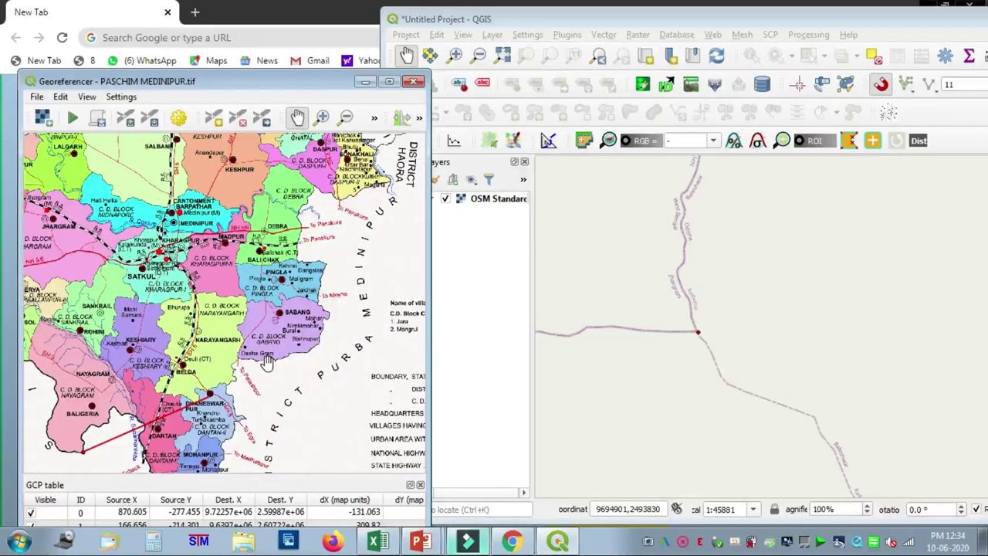
left_click_drag(265, 363, 274, 290)
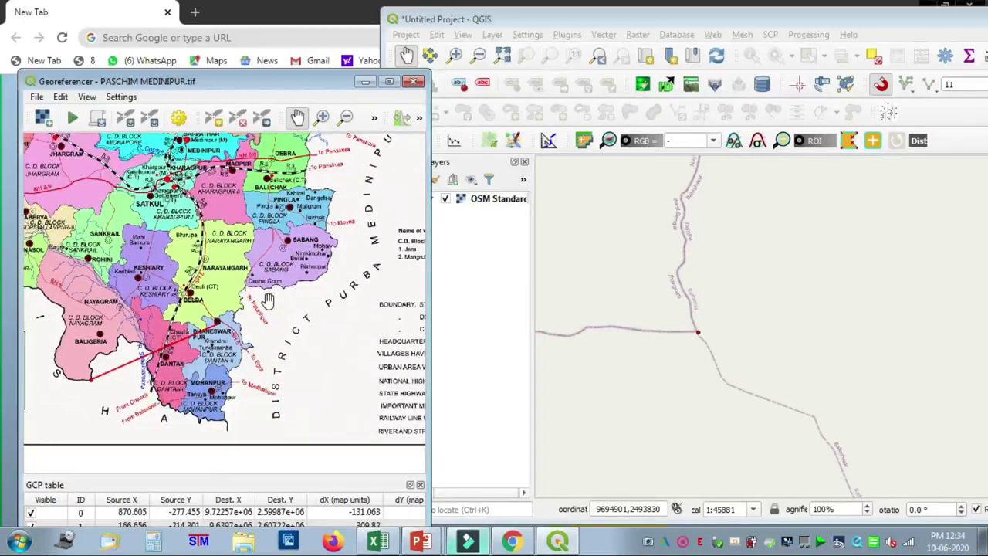
Step: Examine the OSM boundary southeast of the new Nayagram control point, past Jaleswar and Mohanpur to the New Digha coast
scroll(755, 338, "down", 1)
scroll(765, 348, "down", 1)
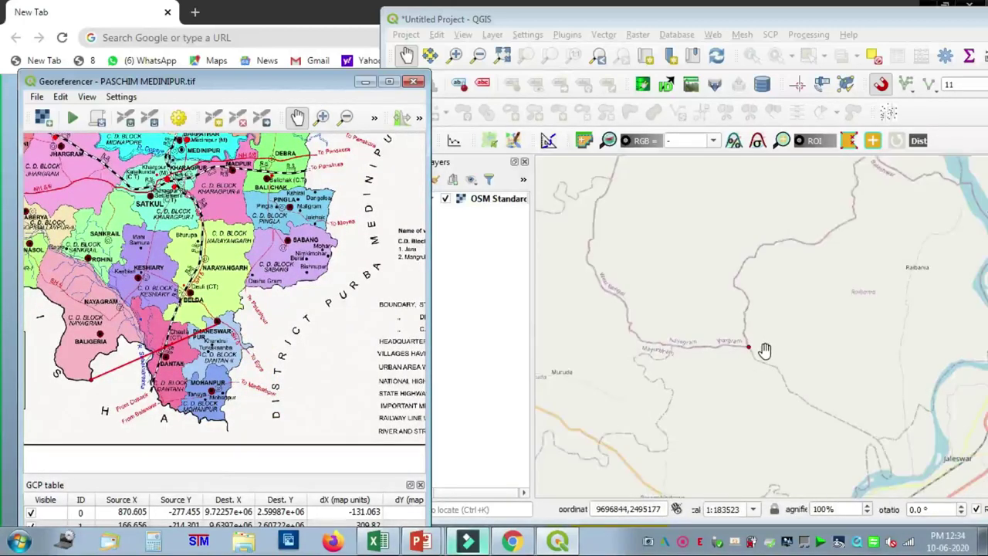
scroll(788, 369, "down", 1)
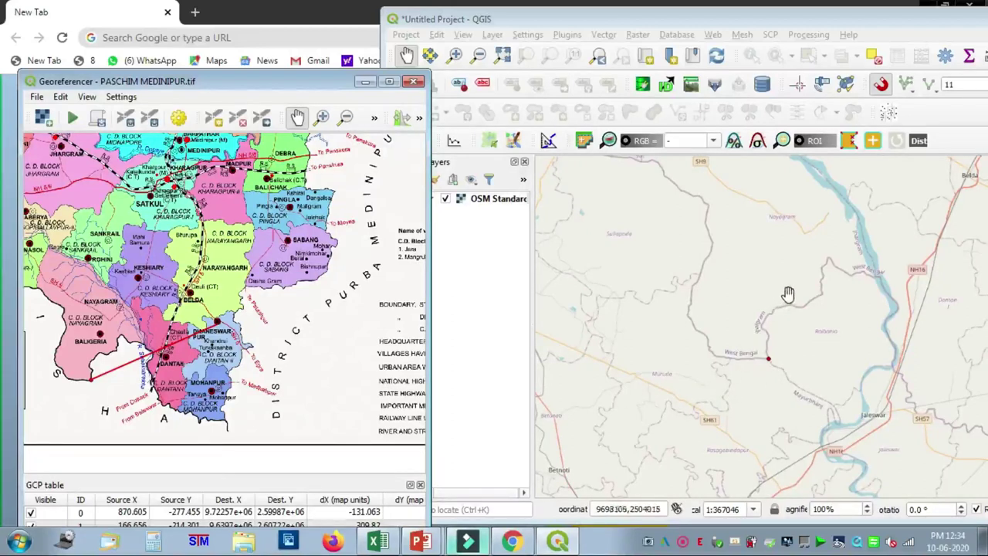
left_click(768, 357)
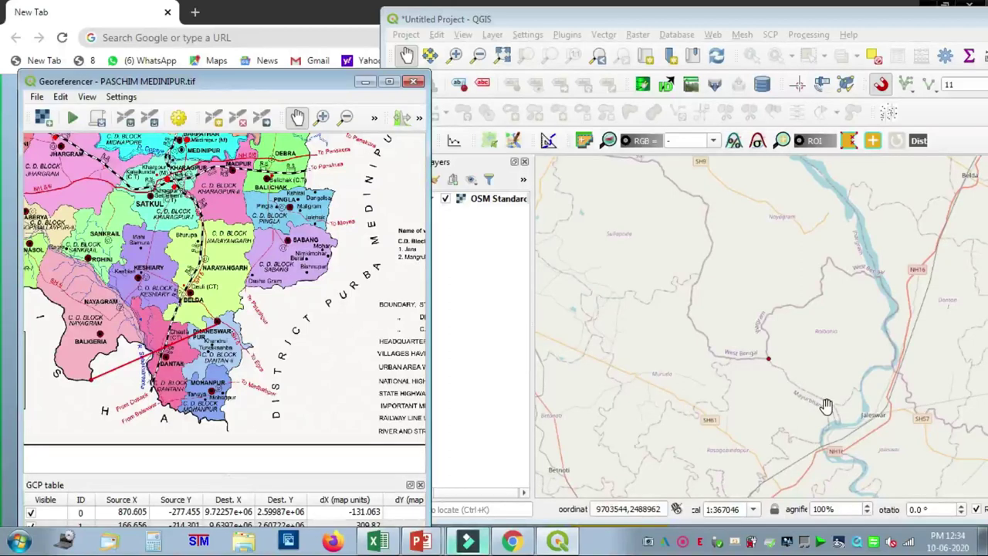
left_click_drag(898, 406, 643, 337)
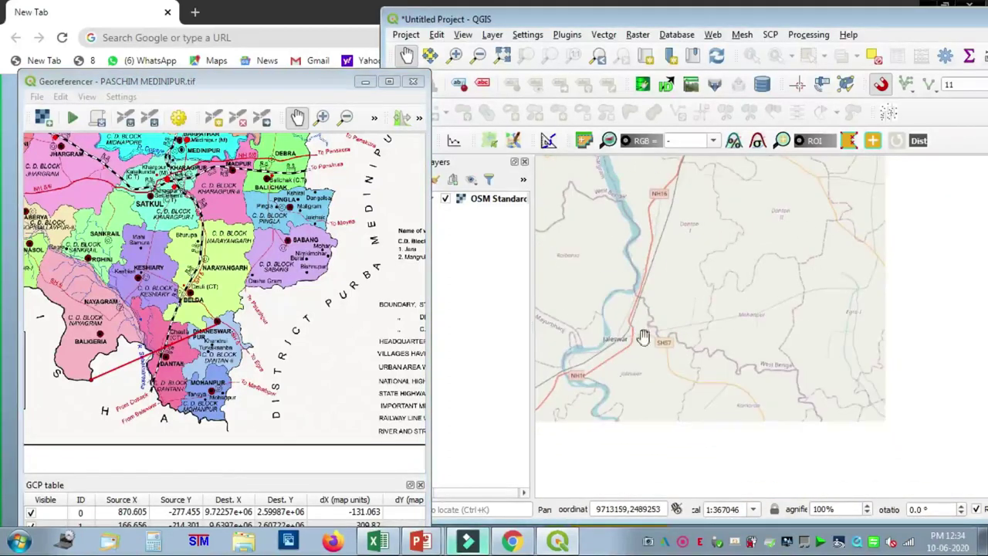
left_click_drag(810, 408, 731, 282)
left_click_drag(801, 396, 821, 407)
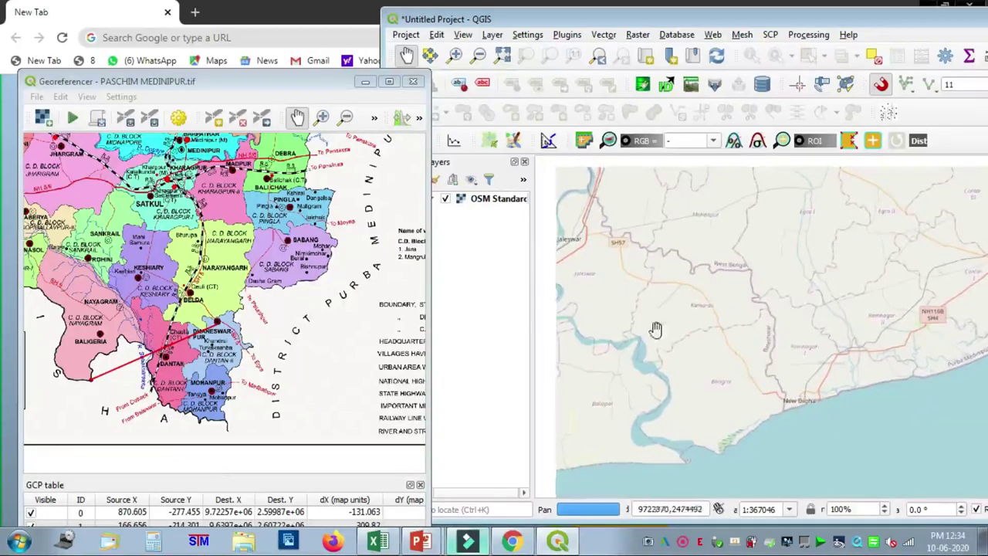
scroll(644, 320, "down", 1)
left_click_drag(653, 265, 833, 367)
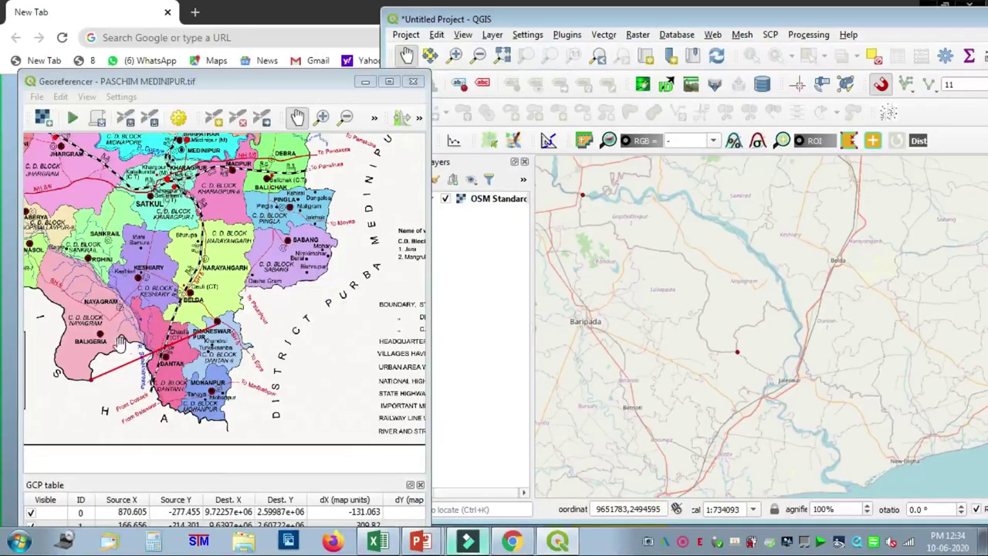
Step: Compare the scanned map's Dantan and Mohanpur blocks with the OSM boundaries around Jaleswar and Dantan, continuing north to Kharagpur
left_click_drag(123, 347, 171, 334)
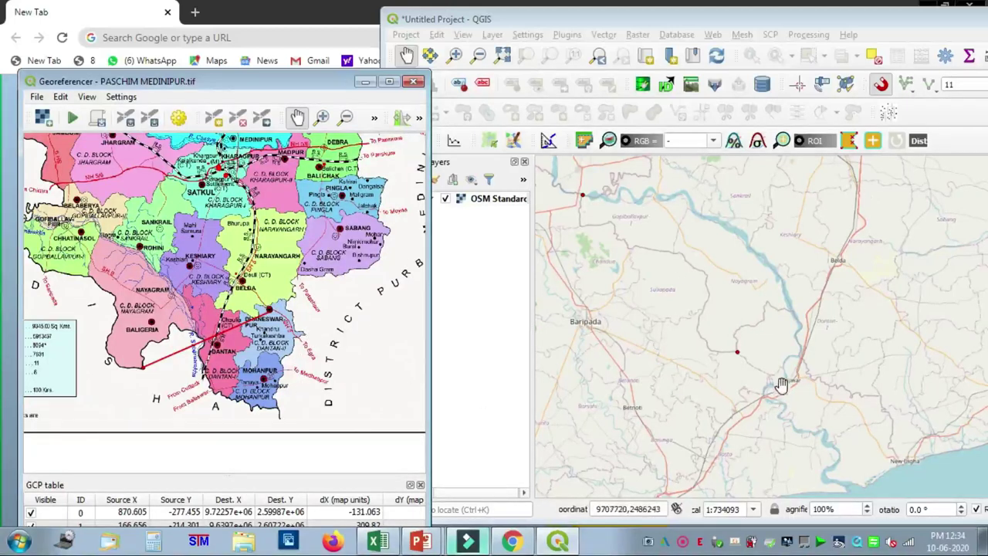
scroll(807, 316, "up", 1)
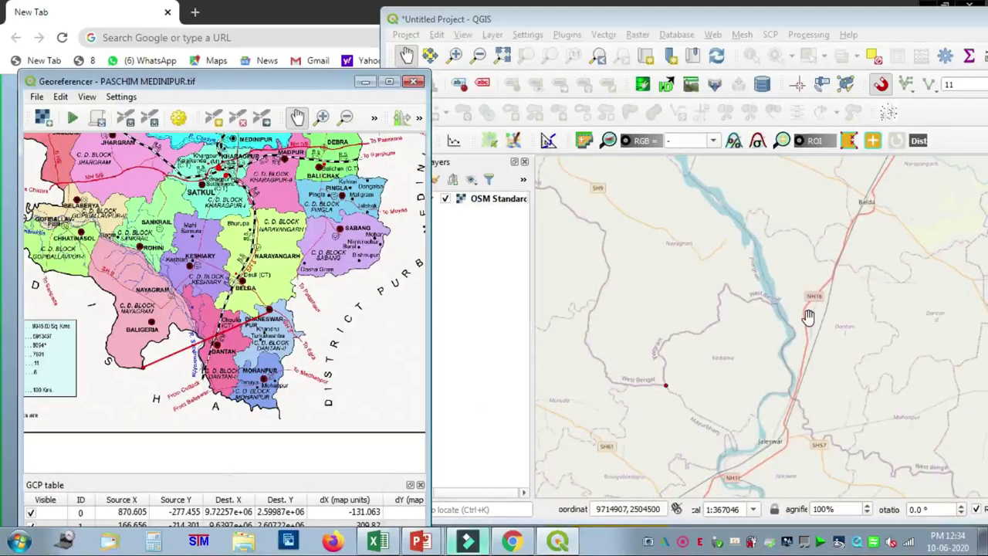
scroll(812, 335, "up", 1)
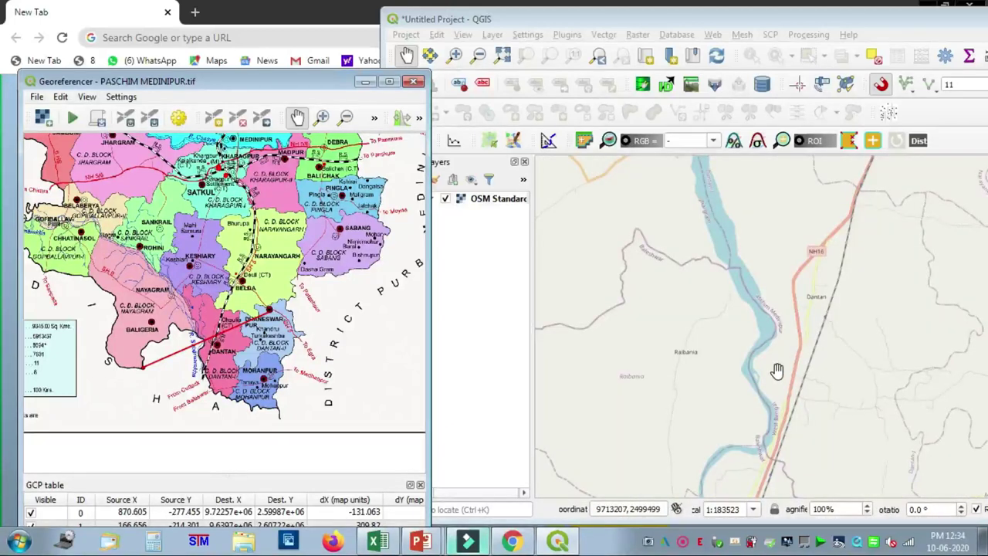
left_click_drag(826, 412, 702, 316)
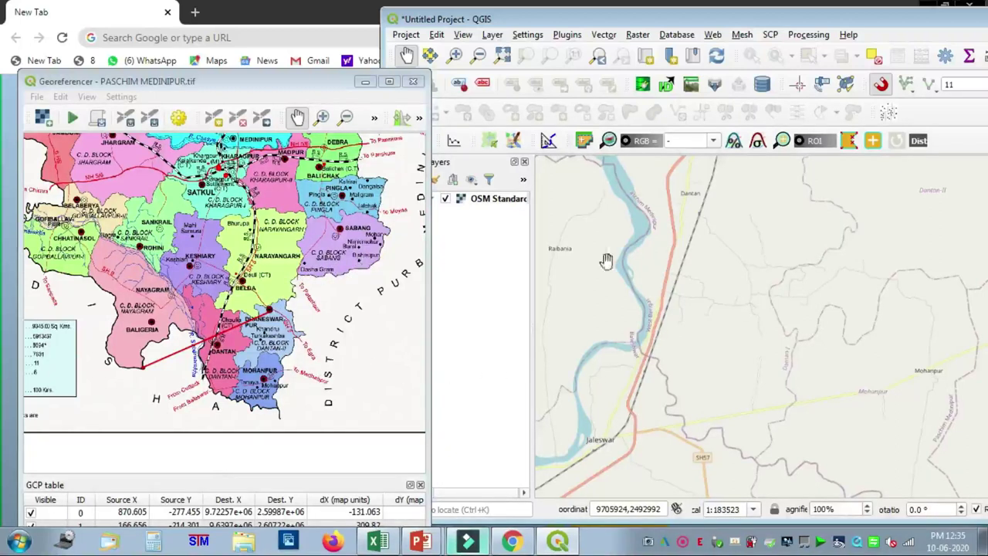
left_click_drag(816, 244, 805, 402)
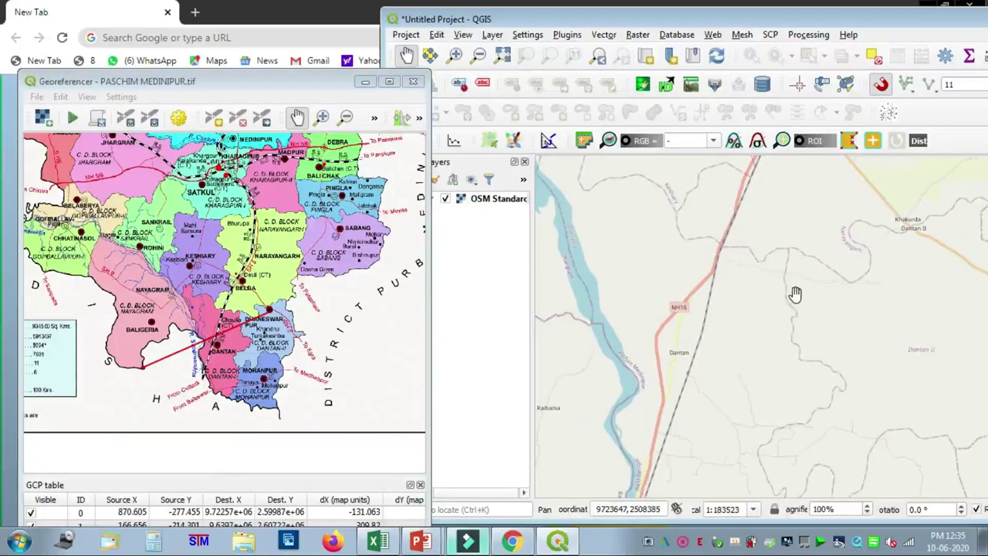
scroll(795, 294, "down", 1)
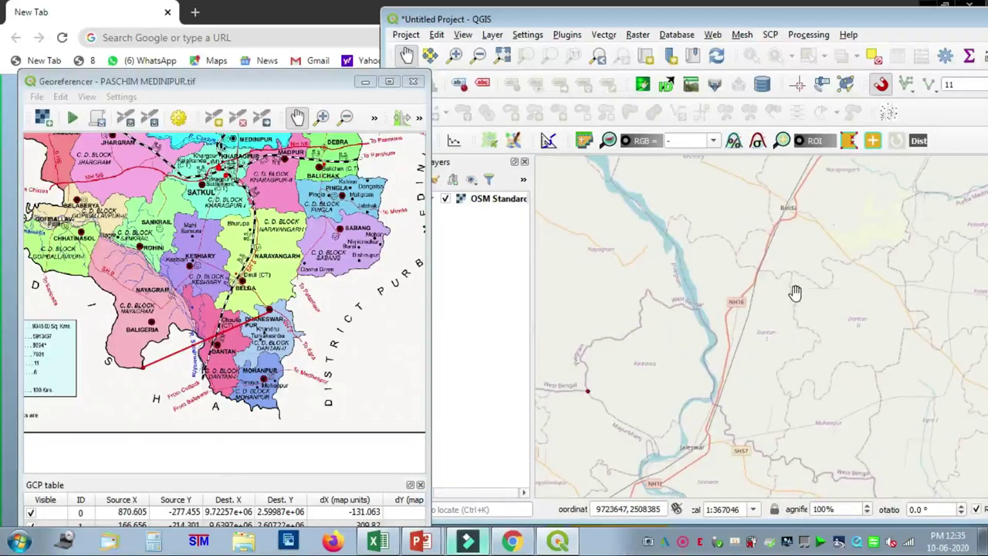
left_click_drag(866, 313, 833, 255)
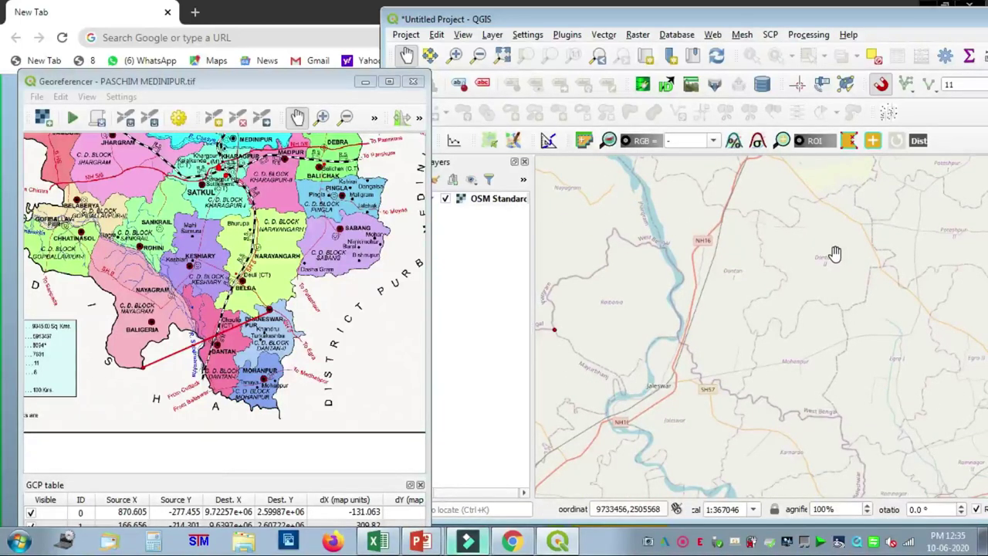
left_click_drag(731, 223, 728, 371)
left_click_drag(767, 250, 704, 466)
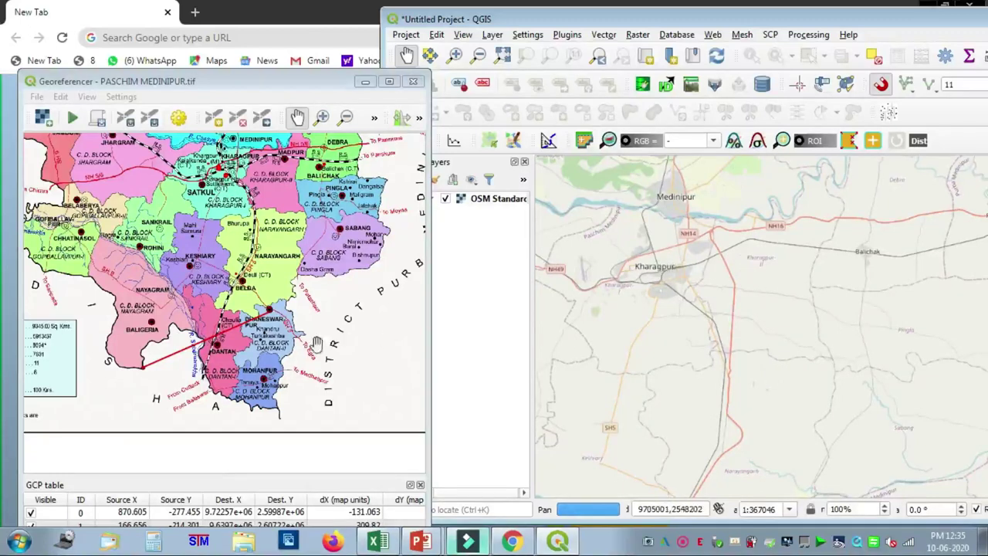
Step: Compare the road and railway toward Panskura at Debra block's eastern edge on the scanned map with the OSM map
left_click_drag(360, 166, 331, 214)
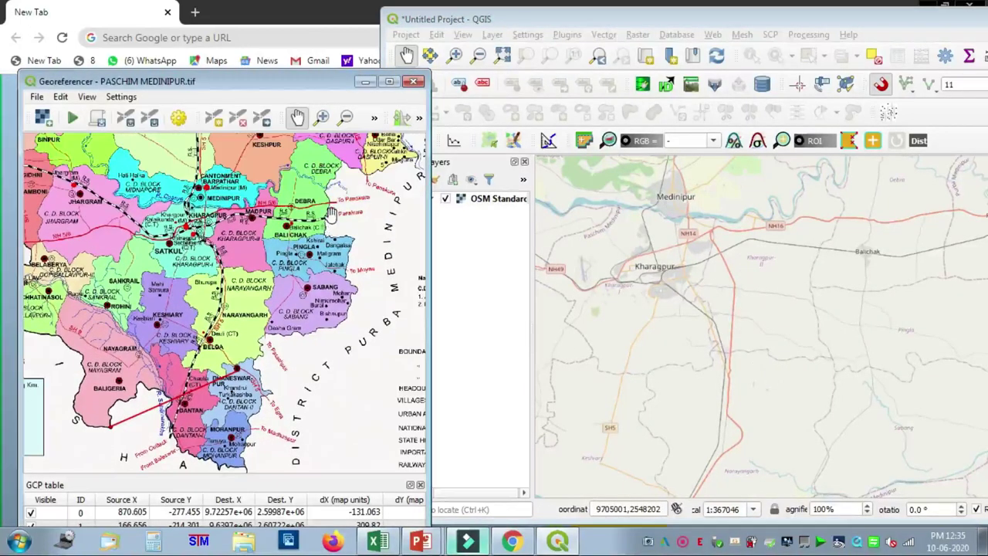
left_click_drag(853, 225, 554, 268)
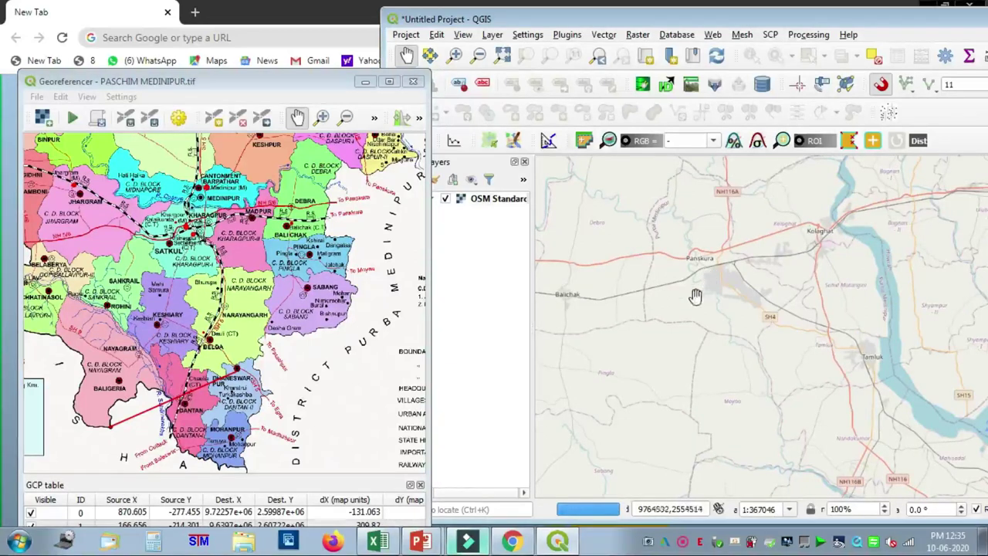
scroll(614, 309, "up", 1)
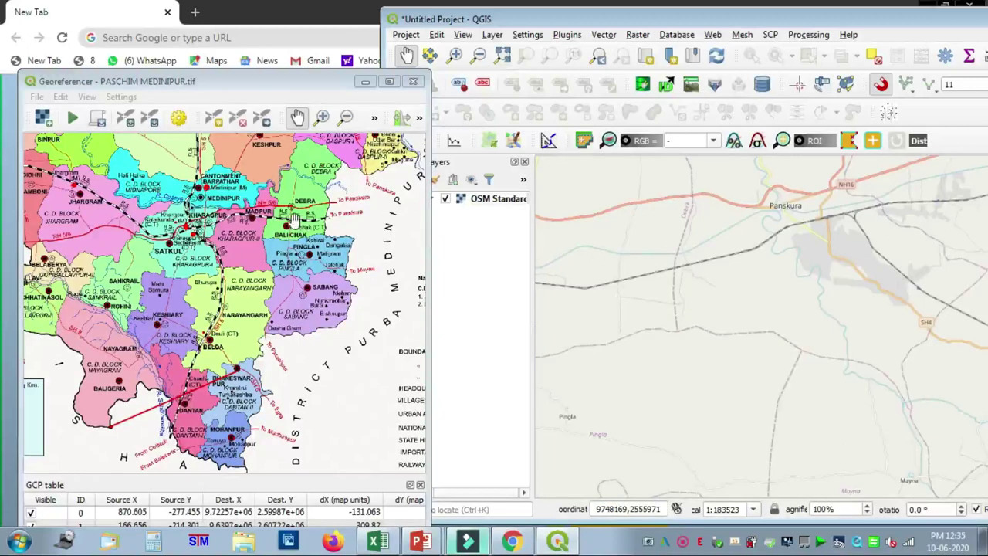
scroll(290, 221, "up", 1)
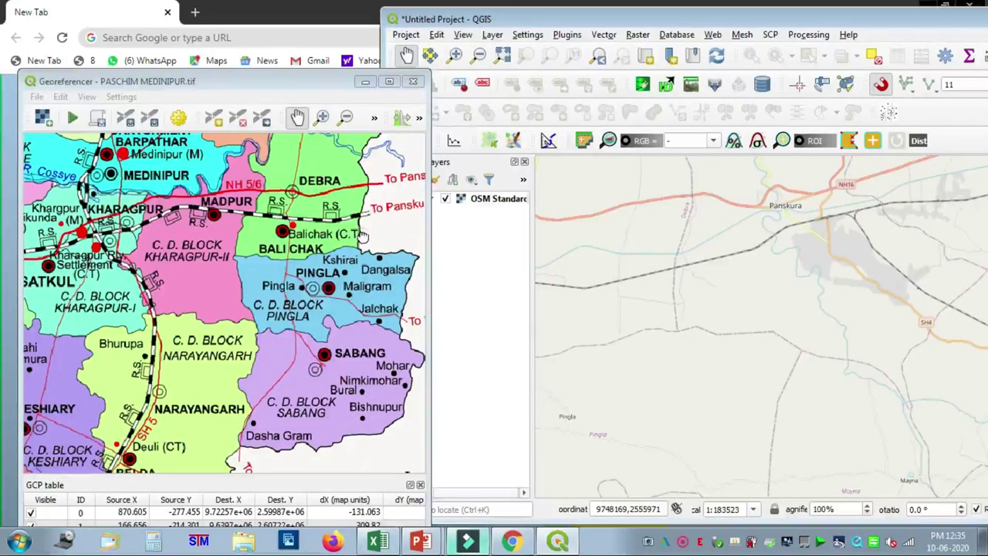
left_click_drag(342, 236, 277, 338)
left_click_drag(327, 234, 300, 272)
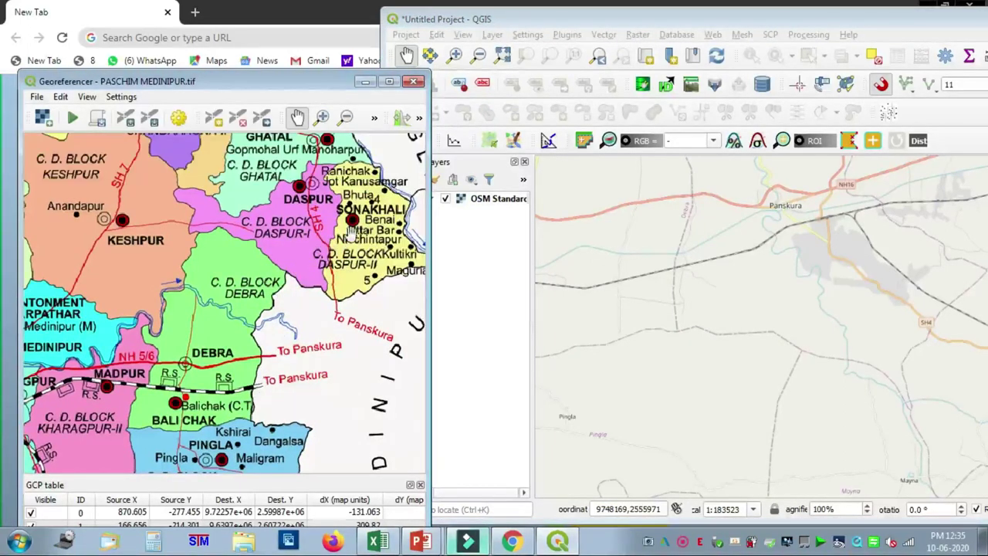
left_click_drag(223, 351, 309, 211)
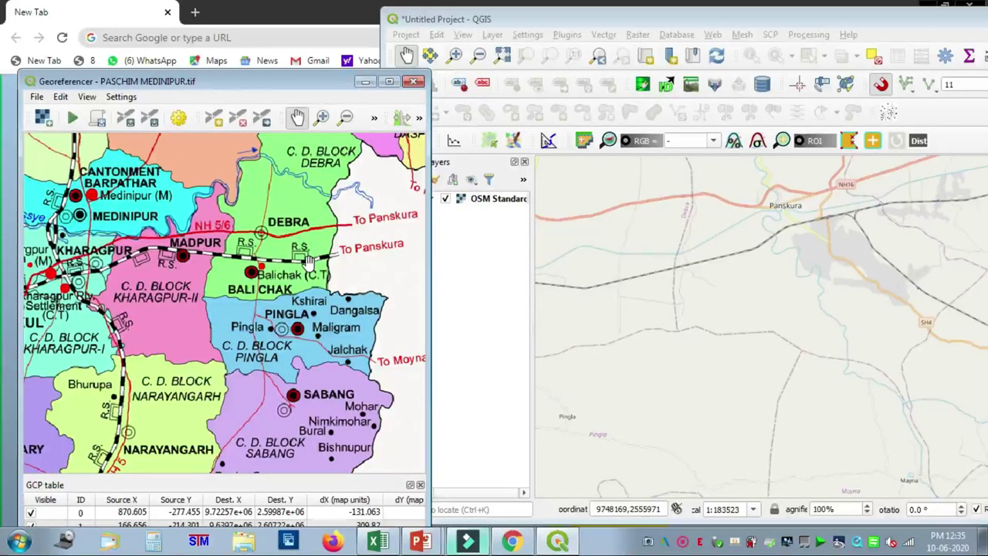
scroll(278, 233, "up", 1)
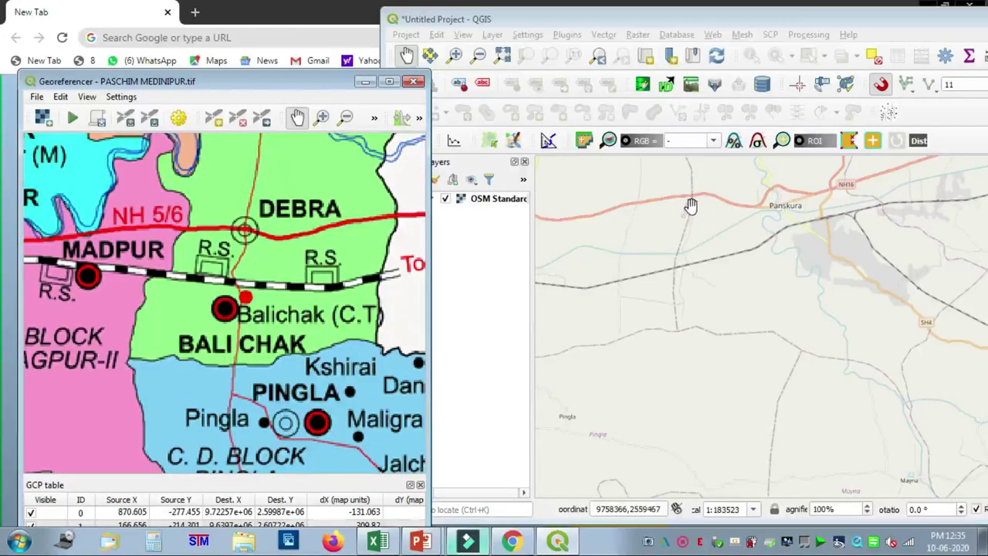
Step: Locate where NH16 crosses the Debra boundary west of Panskura on the OSM map and activate adding a ground control point
scroll(690, 208, "up", 1)
left_click_drag(692, 216, 734, 317)
scroll(740, 315, "up", 2)
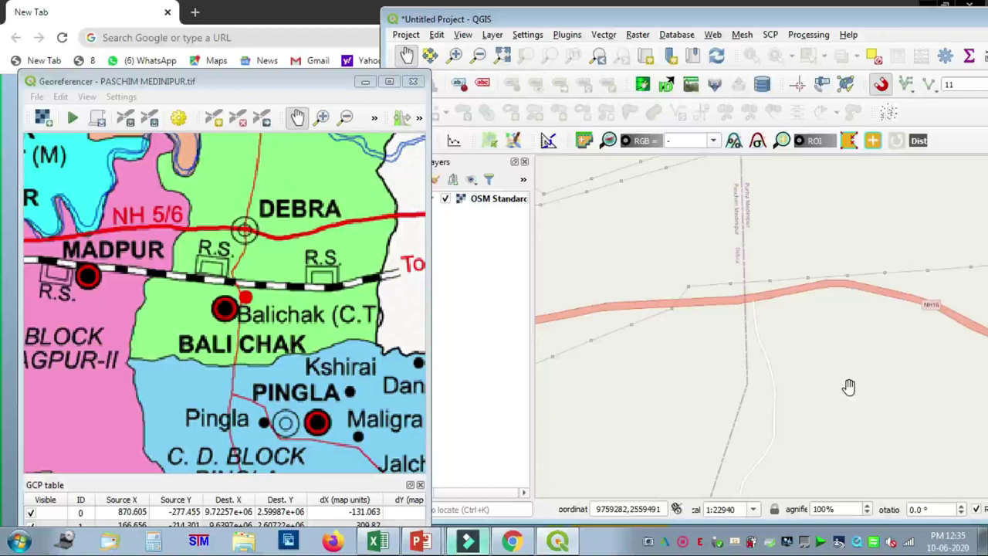
scroll(849, 387, "down", 1)
scroll(836, 370, "up", 1)
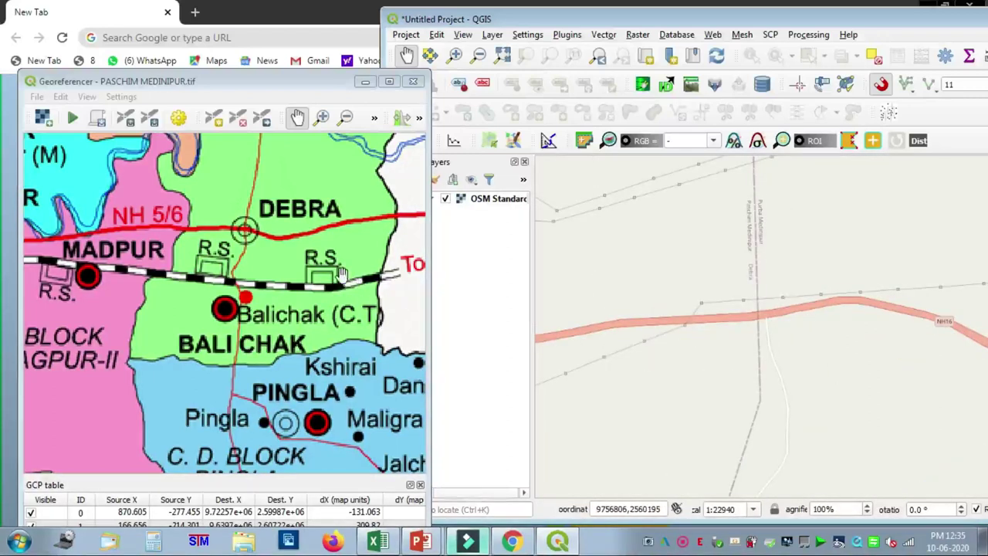
left_click(212, 120)
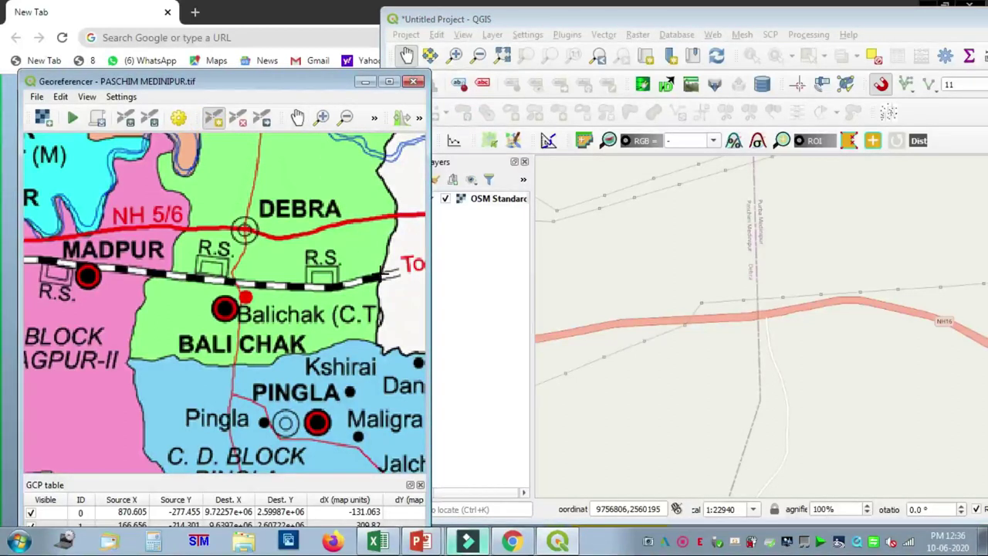
left_click(384, 275)
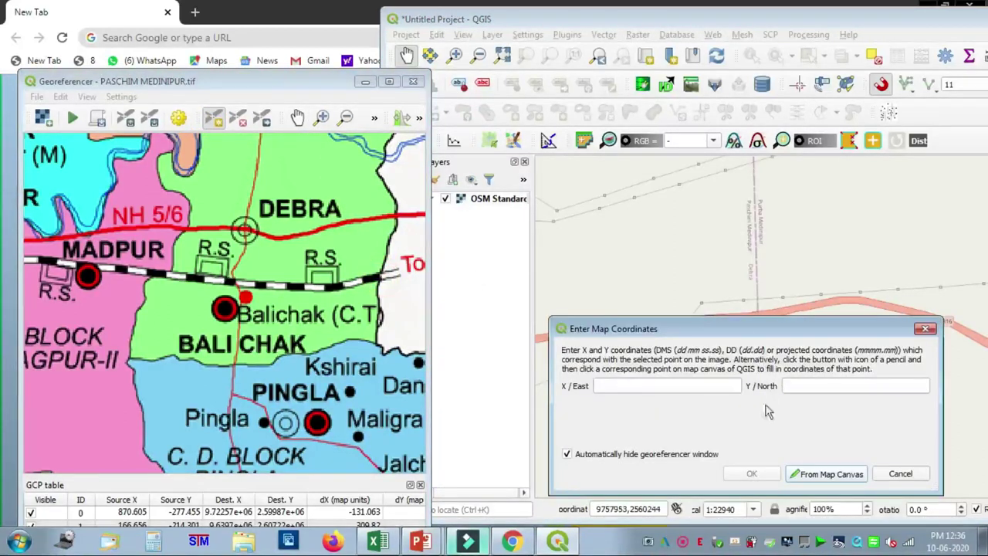
left_click(809, 476)
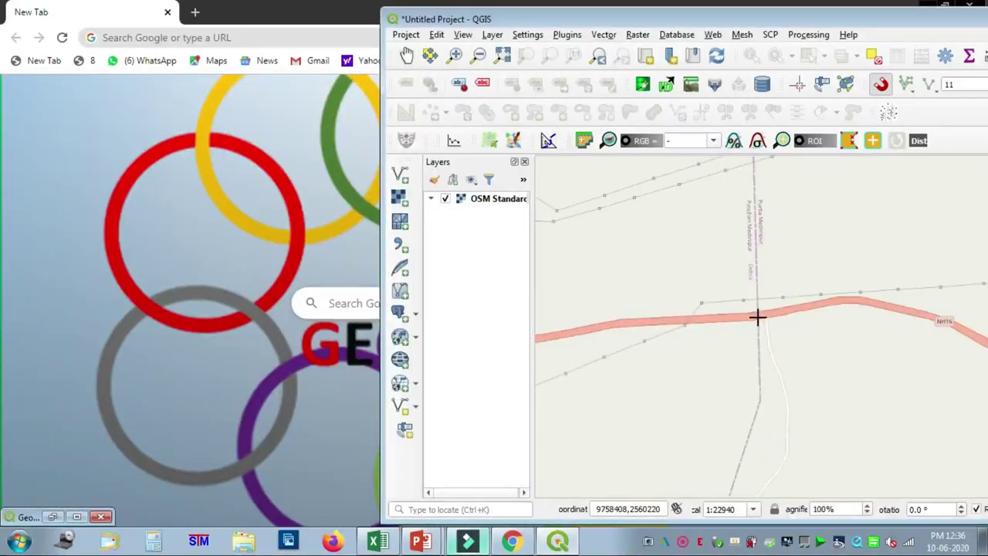
left_click(756, 316)
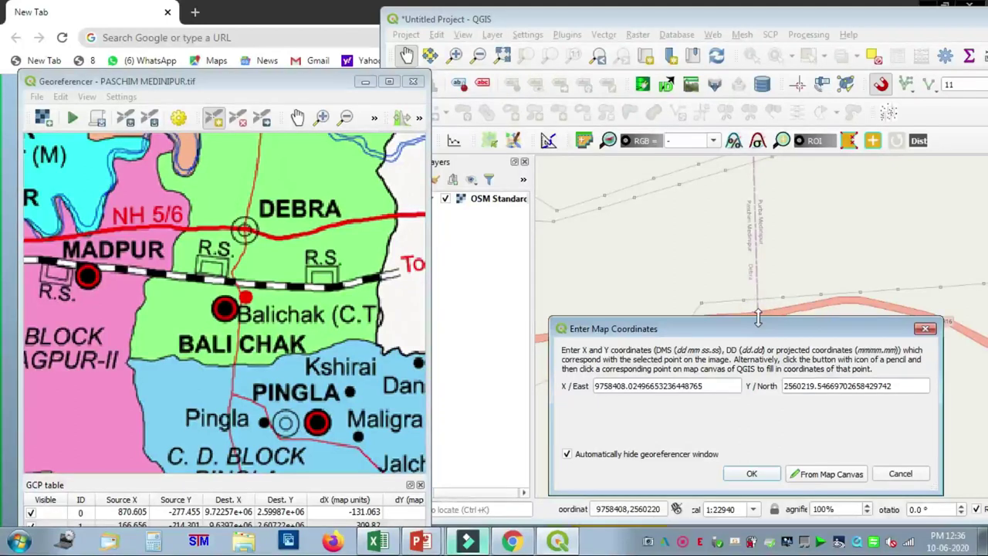
left_click(917, 473)
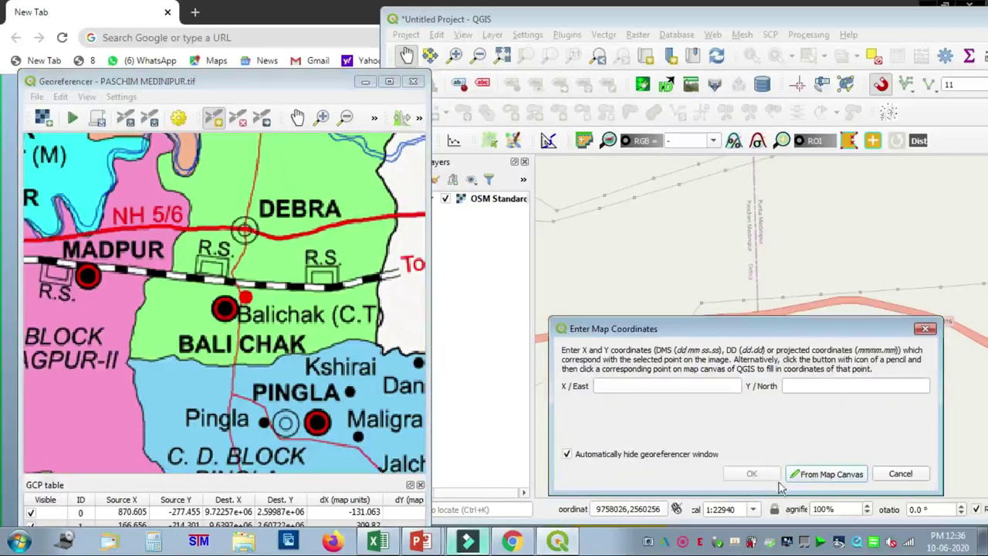
Step: Add a ground control point where NH 5/6 crosses Debra block's eastern boundary, matched to the OSM crossing at about 9758402, 2560220
left_click(825, 474)
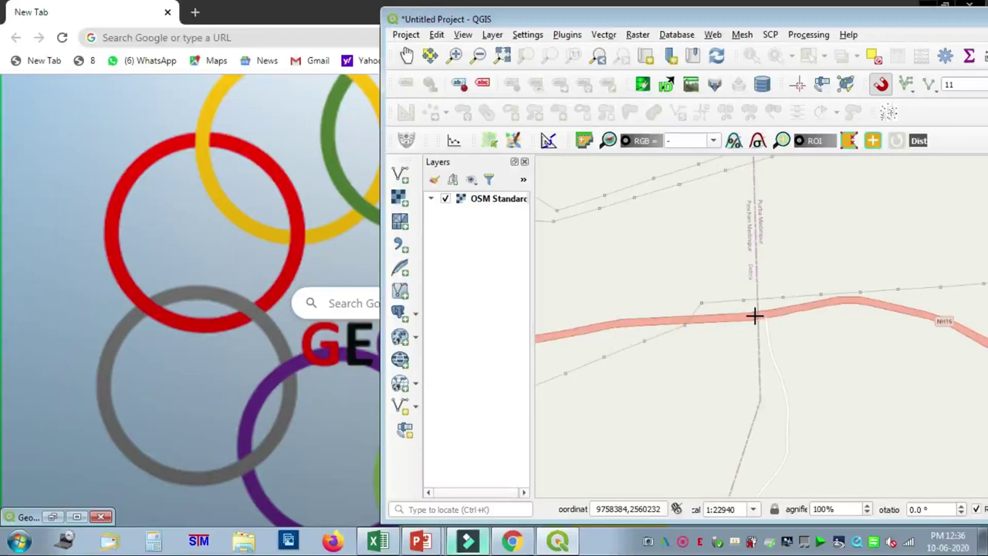
left_click(757, 316)
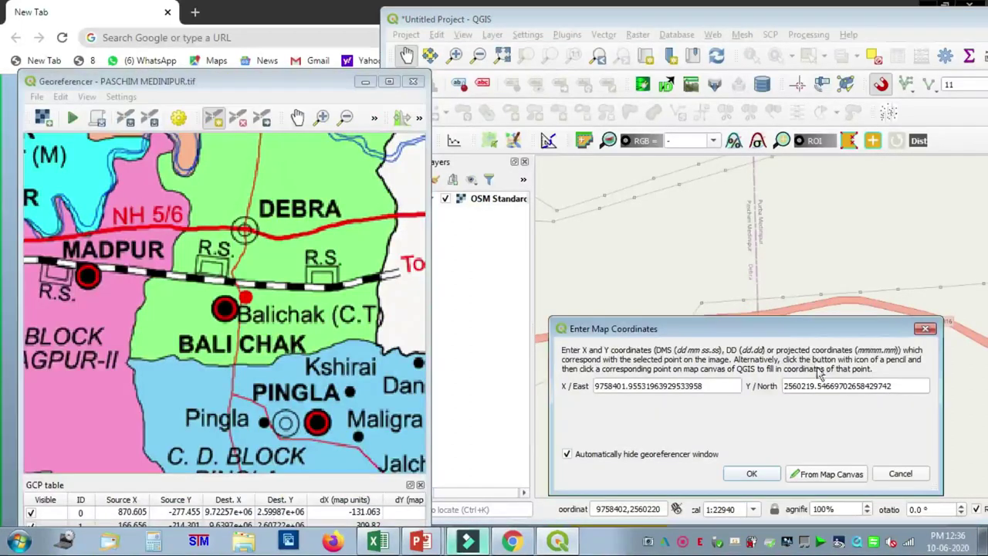
left_click(752, 473)
scroll(857, 360, "down", 2)
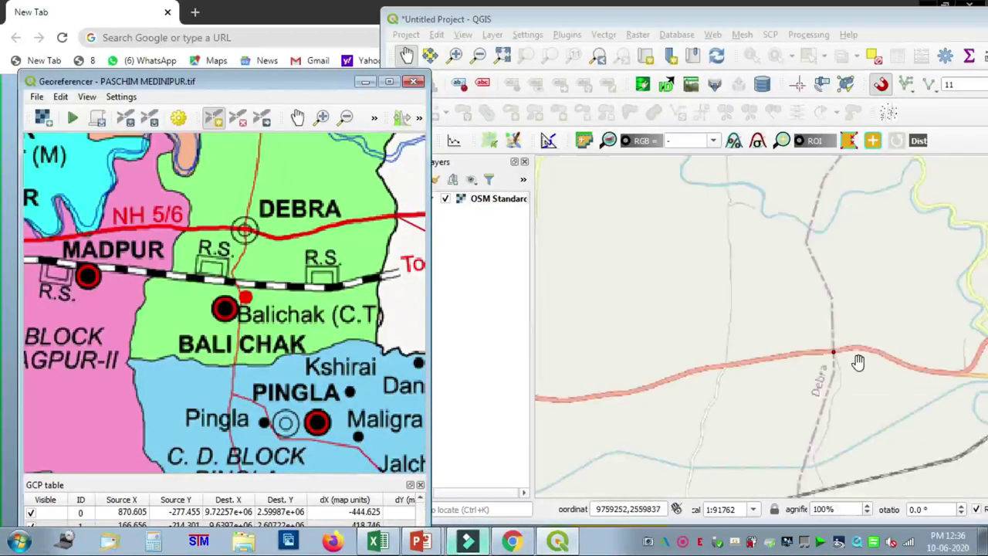
scroll(857, 360, "down", 1)
left_click(849, 369)
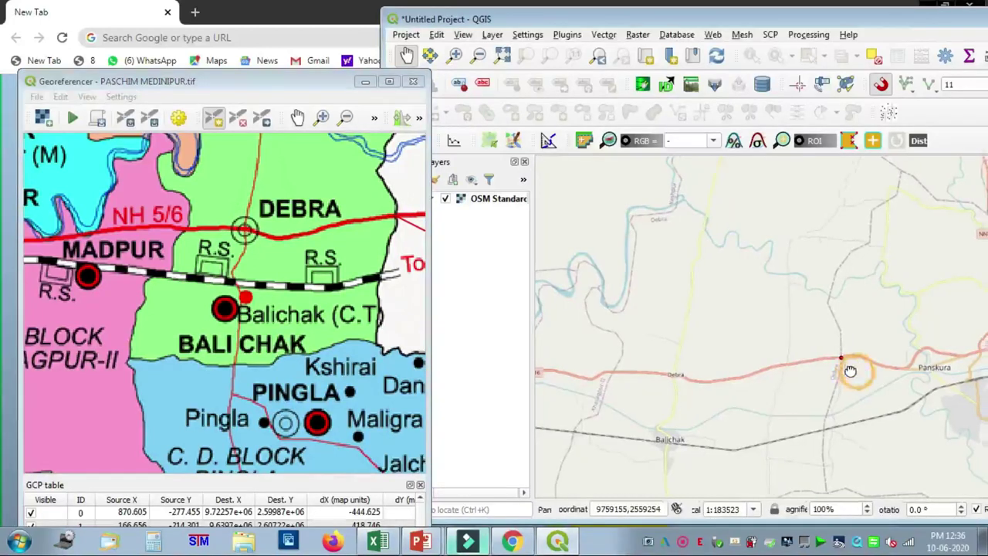
Step: Show the whole scanned map with its GCP table by repositioning the Georeferencer window, and maximize the main QGIS window behind it
scroll(209, 330, "down", 5)
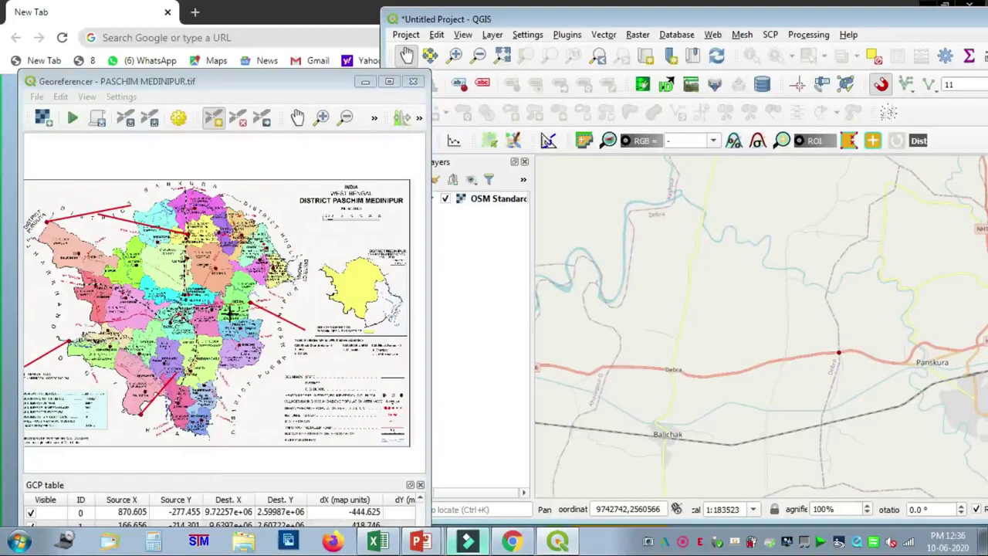
left_click_drag(282, 90, 466, 25)
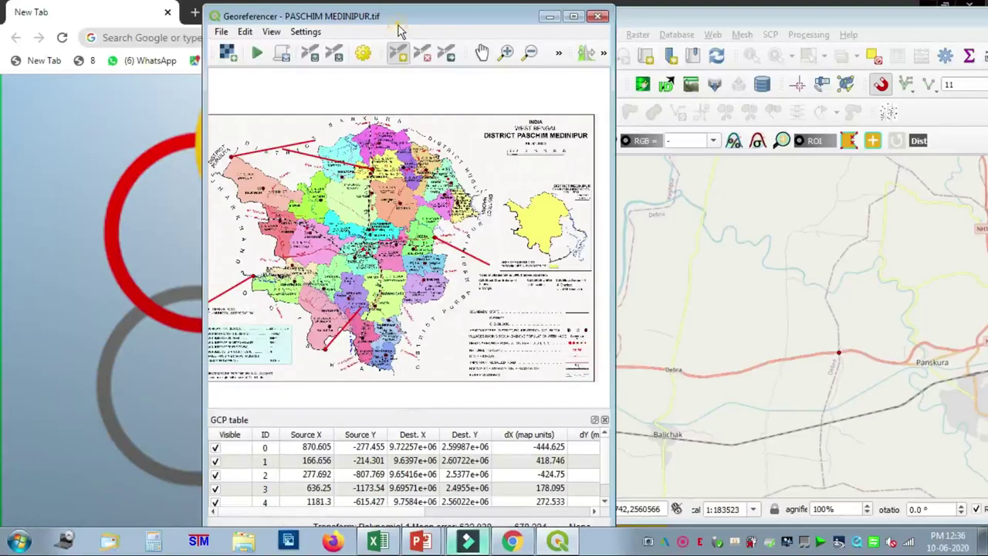
left_click_drag(877, 19, 711, 27)
left_click(943, 27)
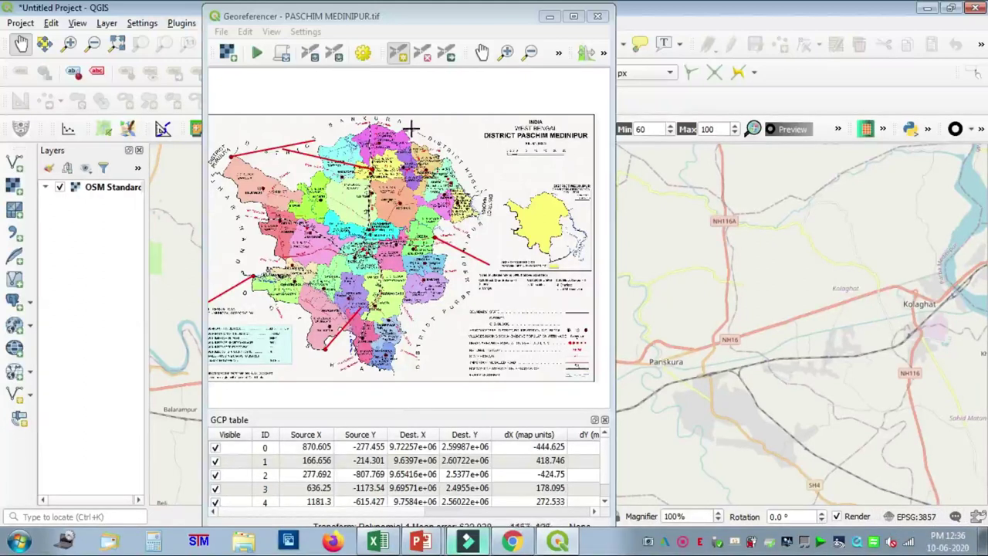
Step: Choose EPSG:3857 WGS 84 / Pseudo-Mercator as the target SRS in the Georeferencer's transformation settings
left_click(362, 53)
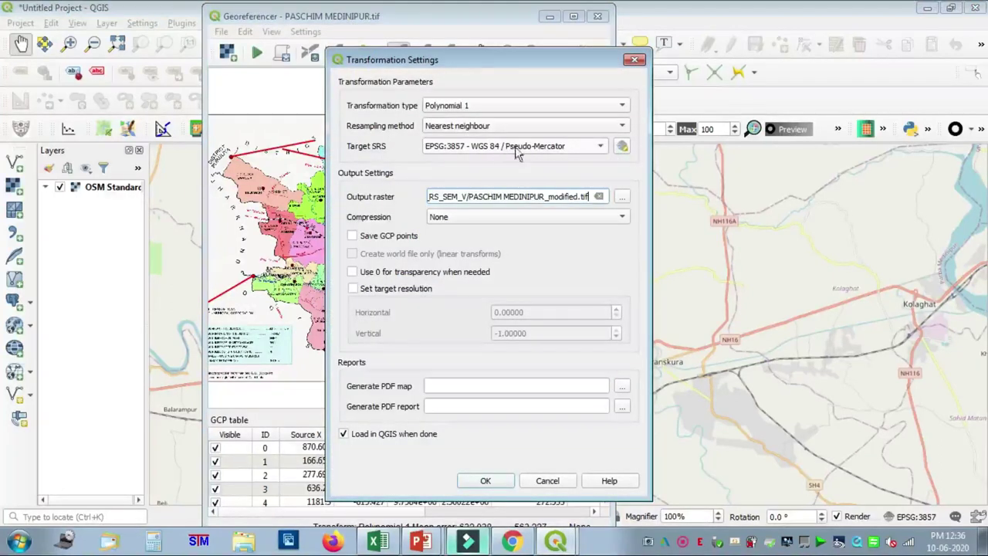
left_click(623, 147)
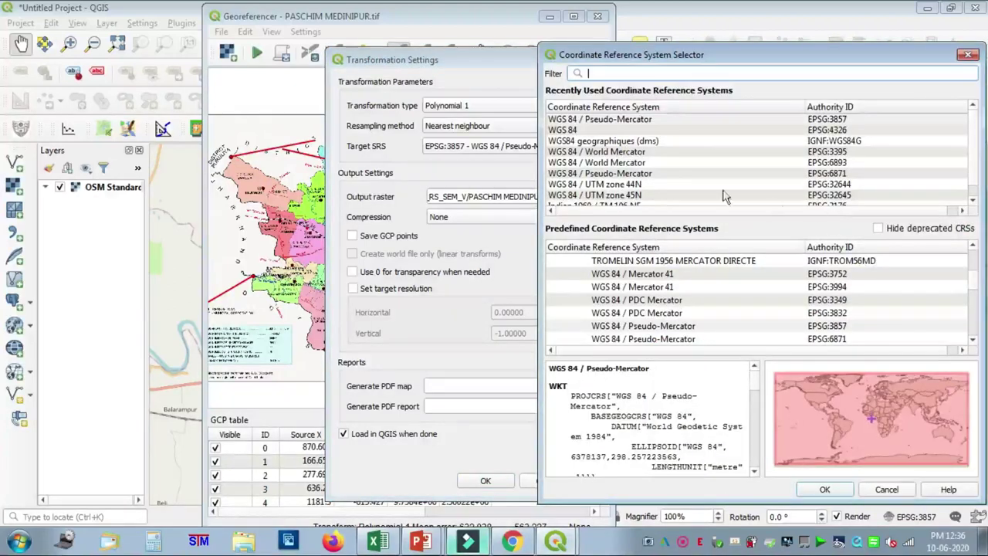
left_click(610, 173)
left_click_drag(762, 61, 319, 33)
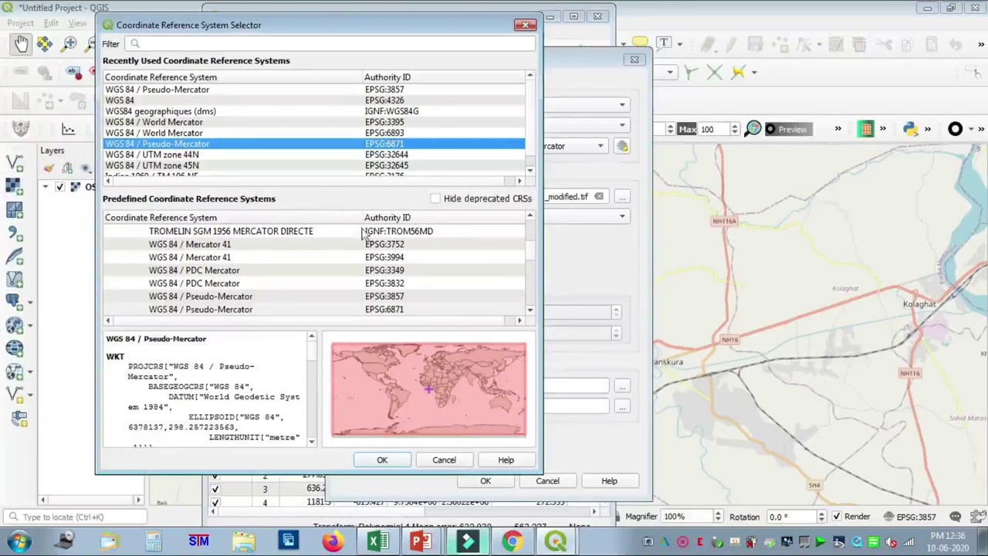
left_click(385, 299)
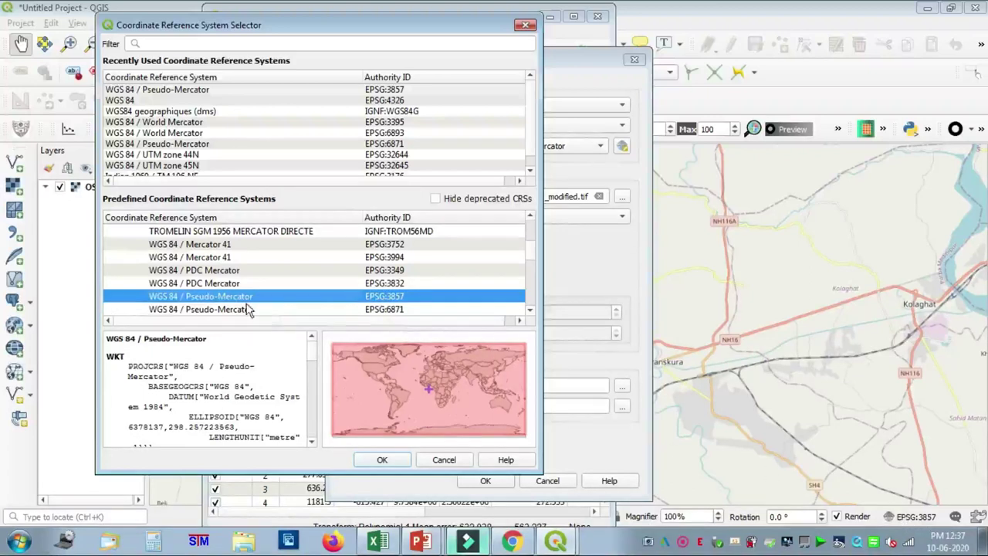
left_click(383, 460)
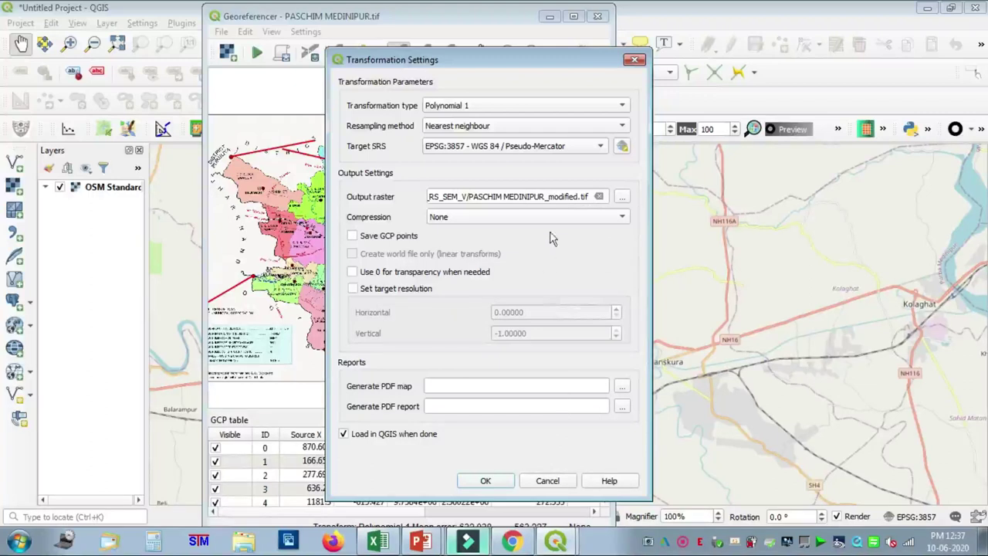
left_click(599, 198)
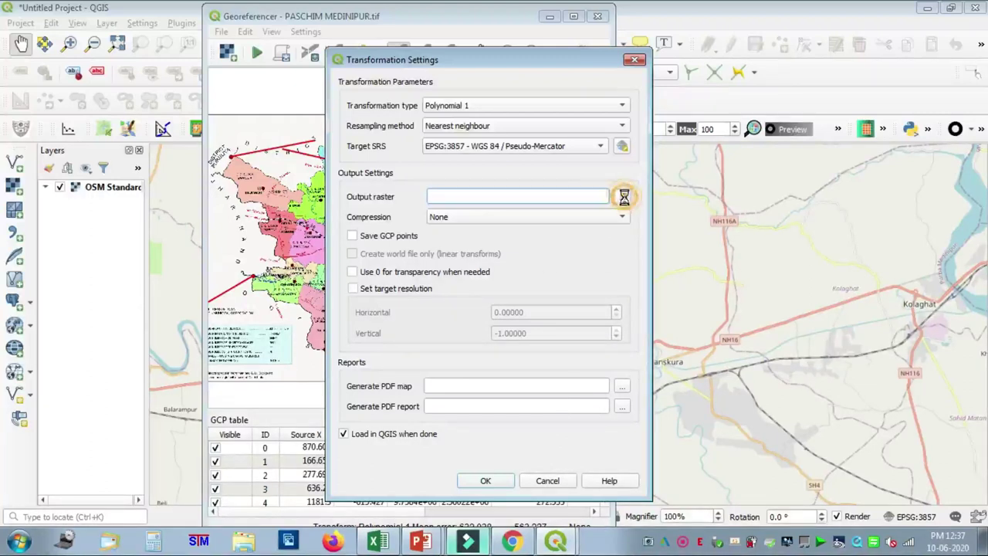
left_click(624, 198)
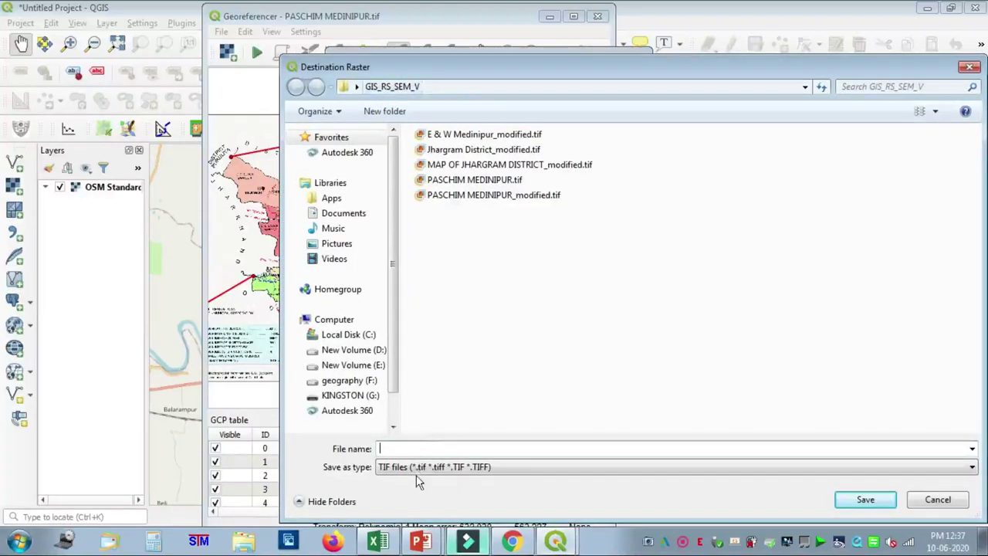
left_click(955, 503)
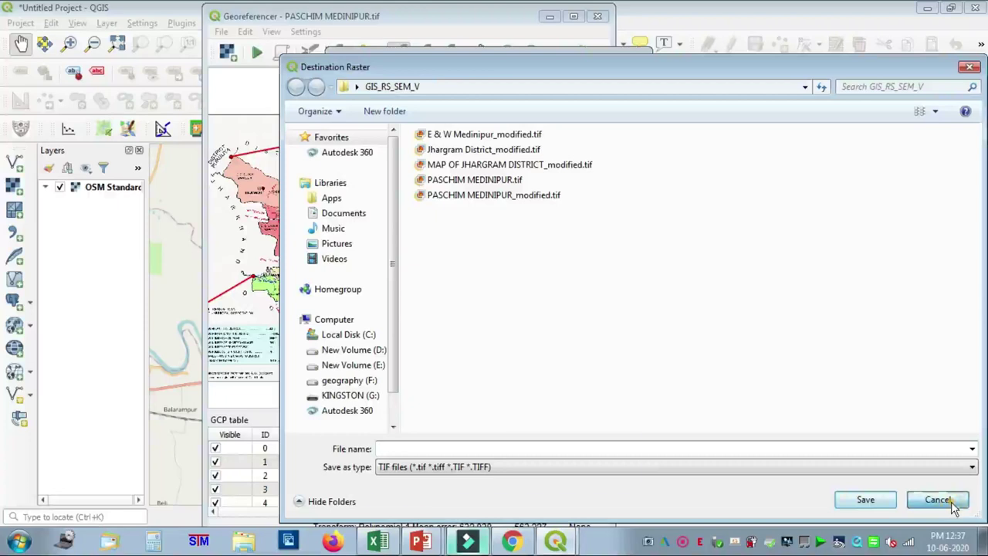
left_click(562, 480)
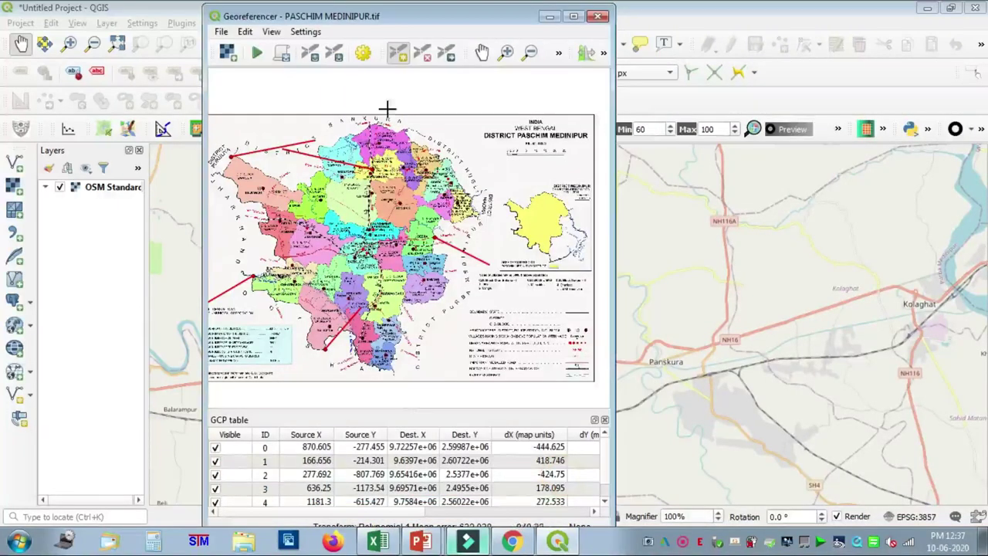
Step: Set the transformation's output raster to PASCHIM MEDINIPUR_modified.tif in the GIS_RS_SEM_V folder, replacing the existing file, and accept the settings
left_click(363, 52)
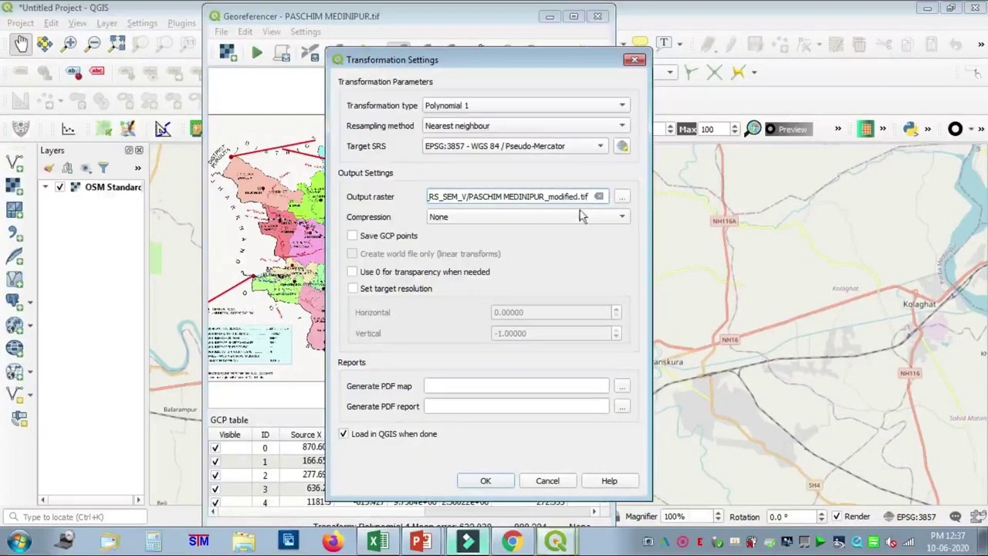
left_click(622, 196)
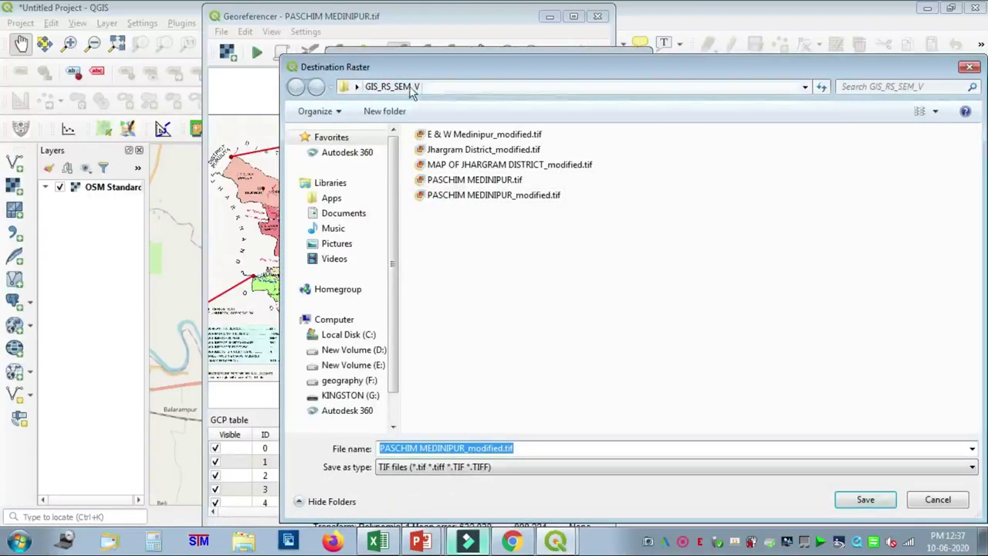
left_click(878, 502)
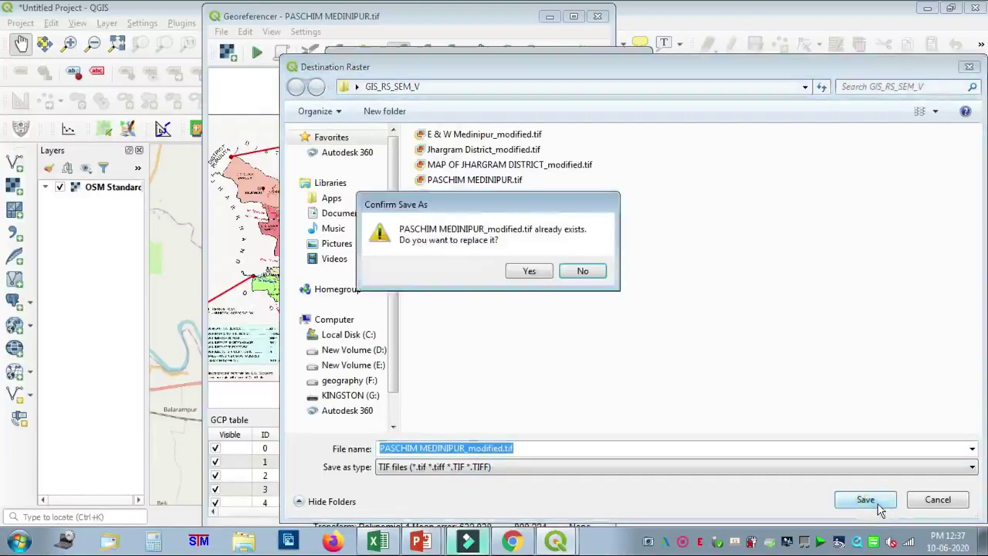
left_click(532, 273)
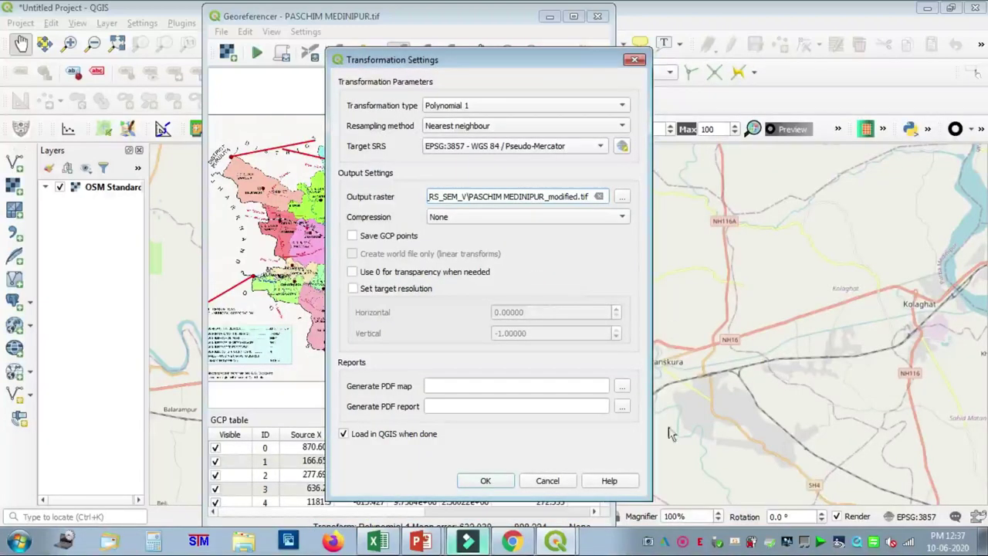
left_click(486, 481)
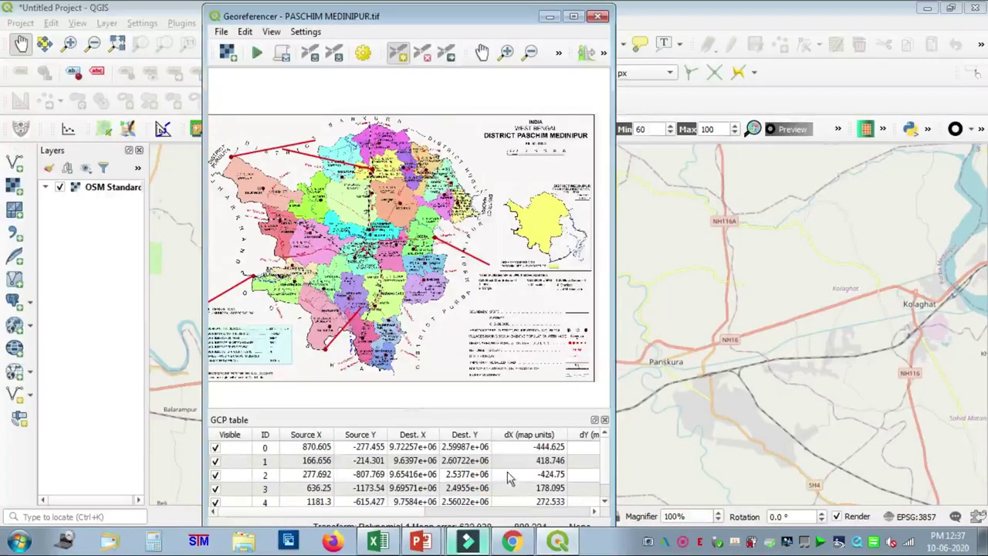
Step: Run the georeferencing, minimize the Georeferencer window and view the whole georeferenced district map over the OSM base map
left_click_drag(408, 30, 322, 40)
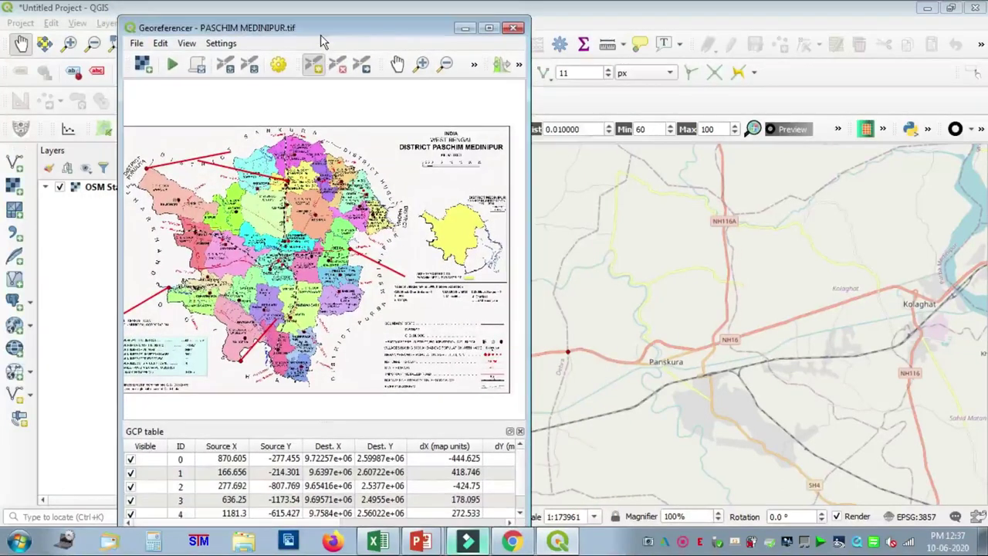
left_click(173, 64)
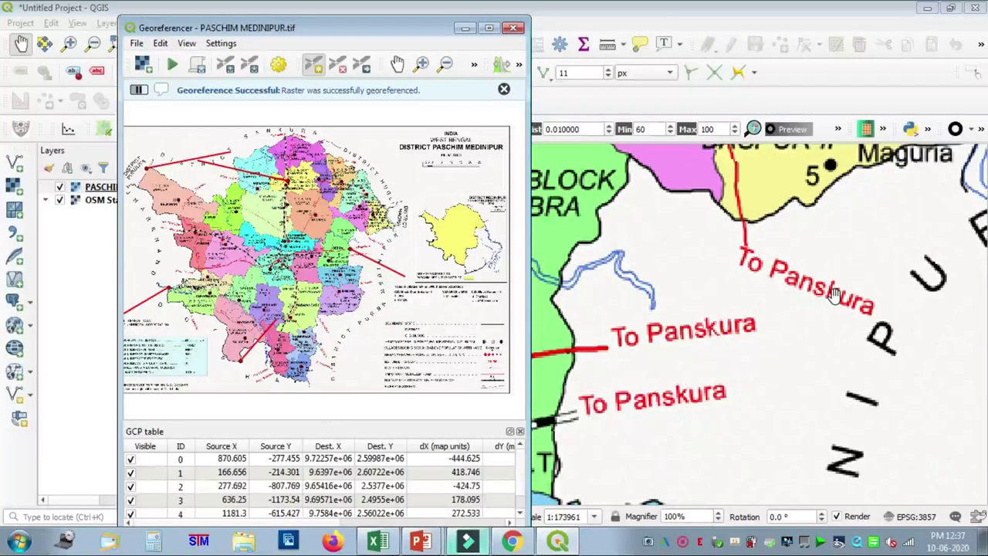
left_click(464, 29)
scroll(561, 356, "down", 3)
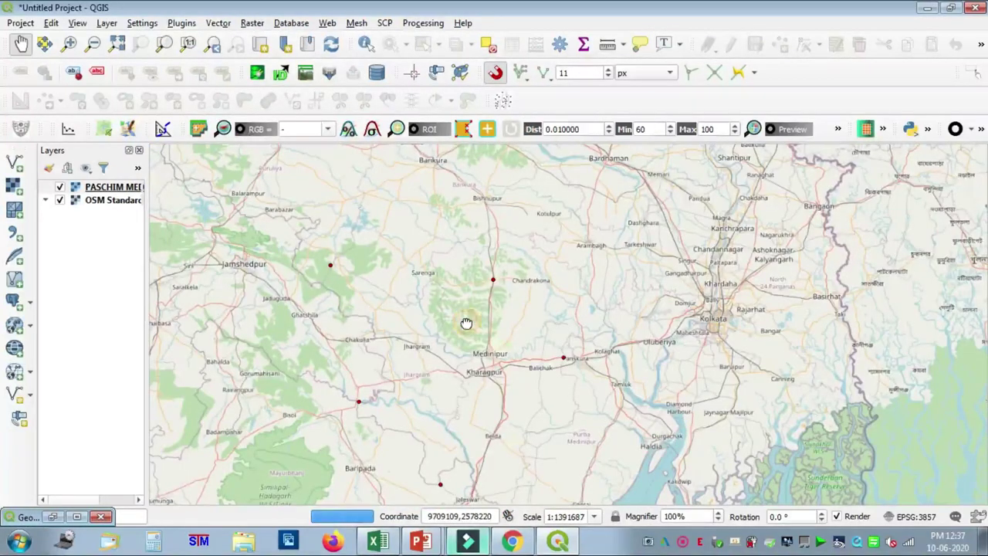
left_click_drag(465, 322, 583, 286)
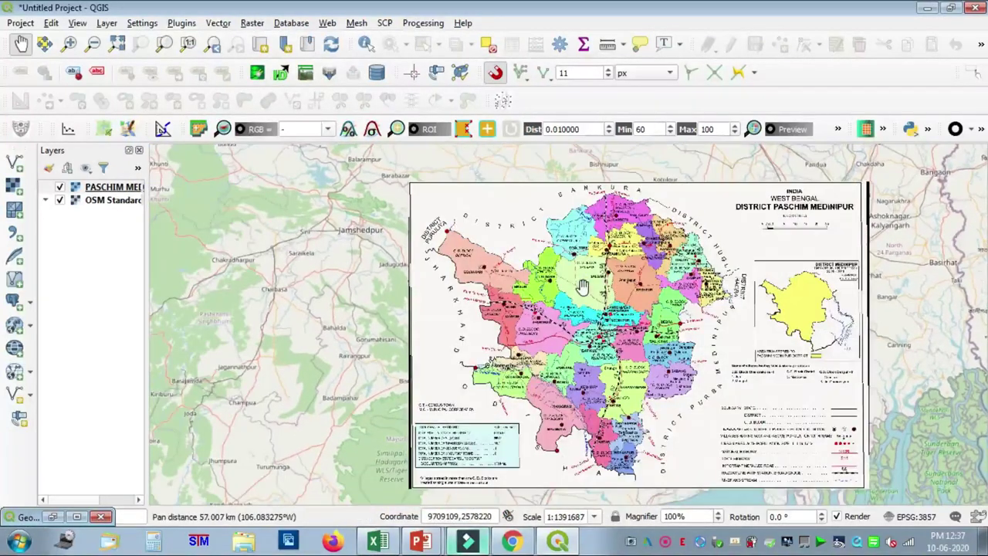
scroll(606, 253, "up", 2)
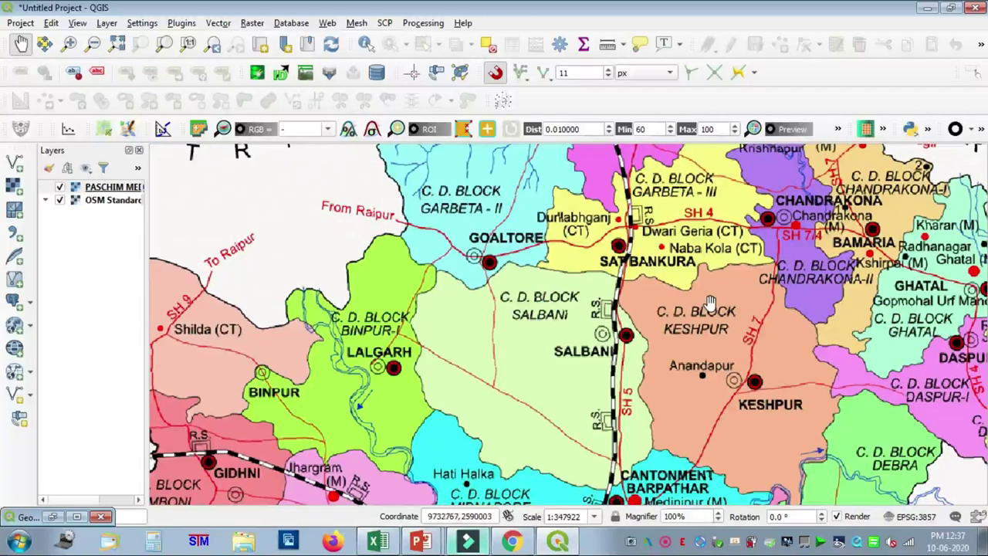
scroll(514, 244, "down", 1)
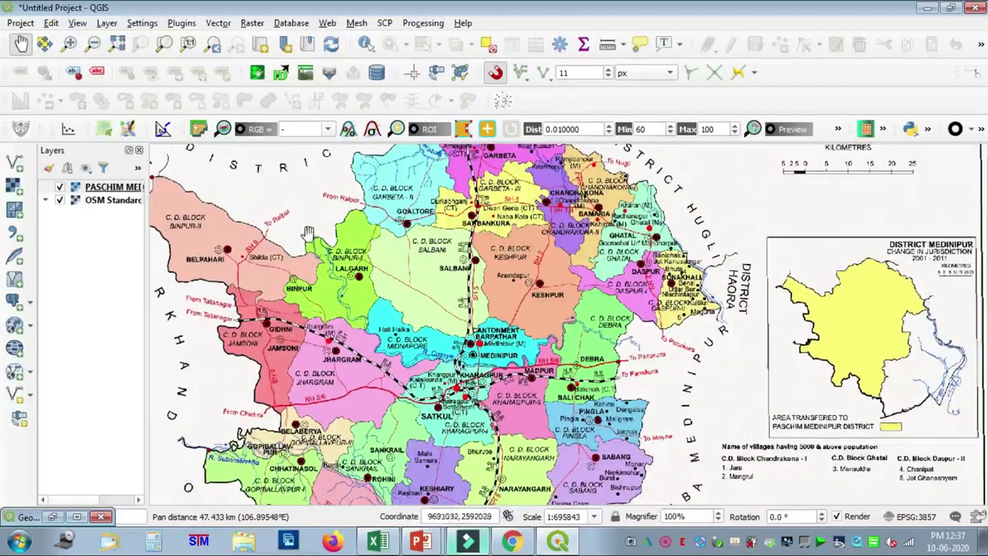
Step: Set the PASCHIM MEDINIPUR_modified layer's global opacity to 50%
left_click(132, 189)
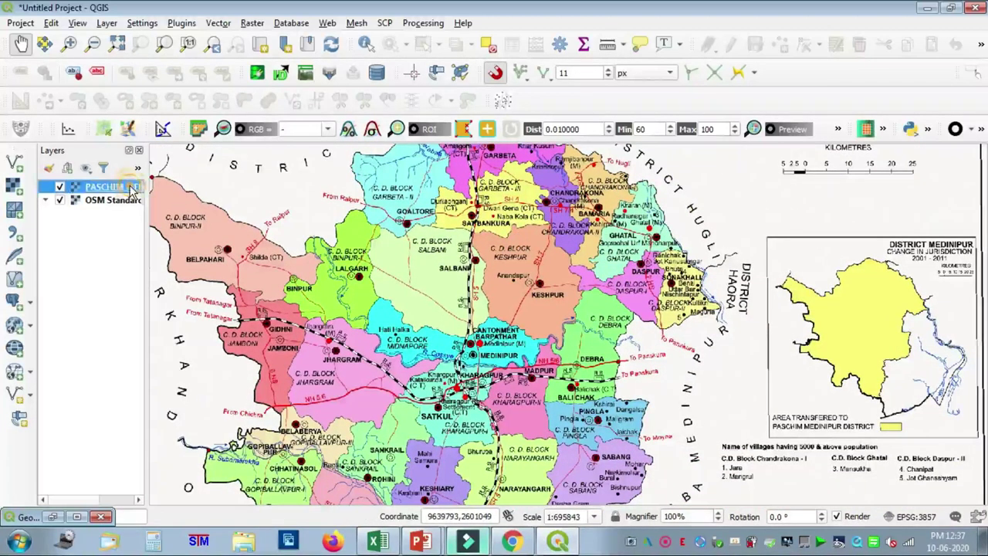
right_click(132, 189)
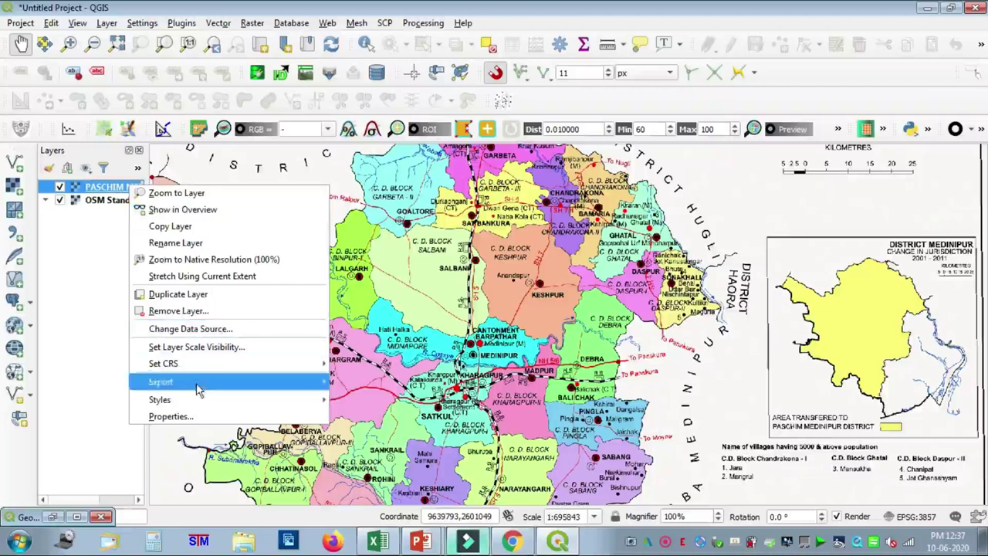
left_click(170, 417)
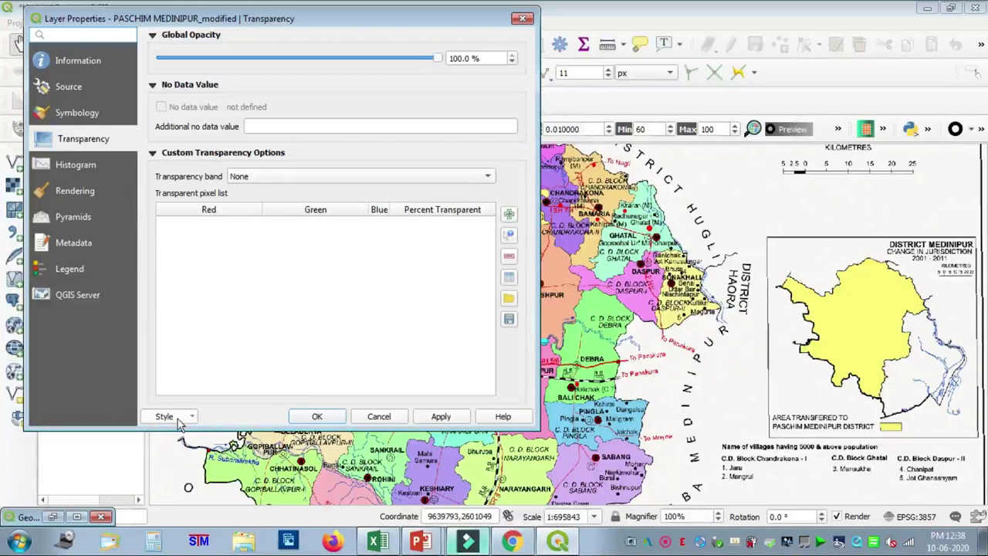
left_click(303, 58)
left_click(304, 60)
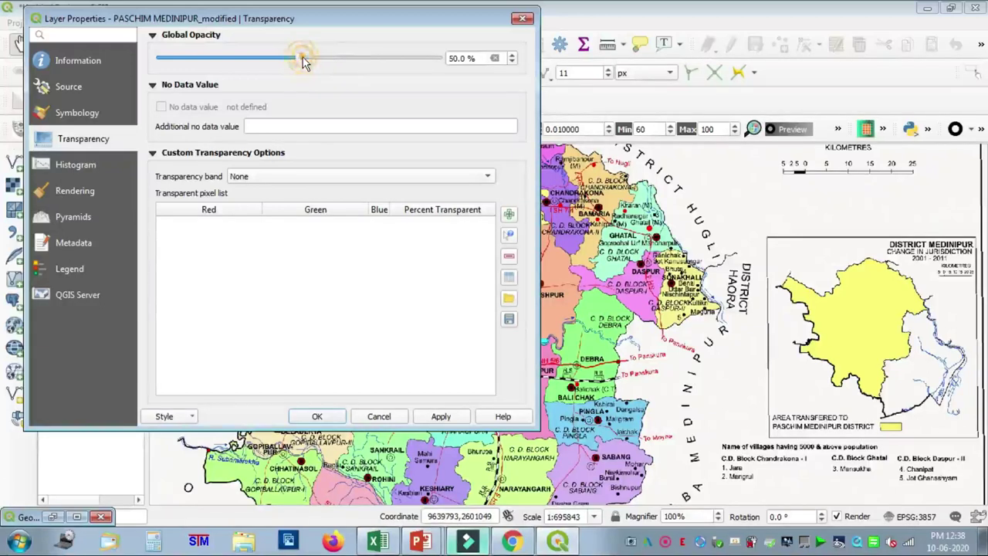
left_click(441, 416)
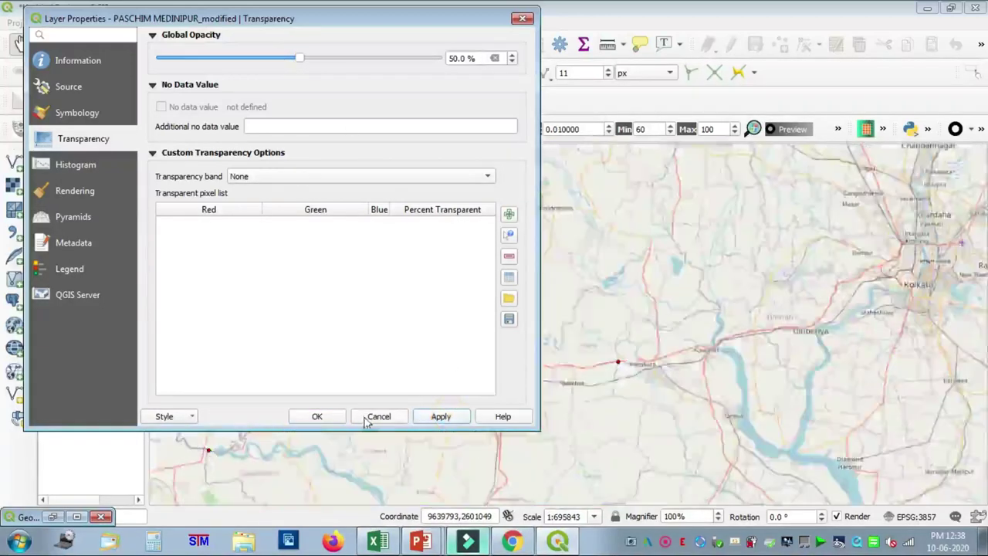
left_click(322, 416)
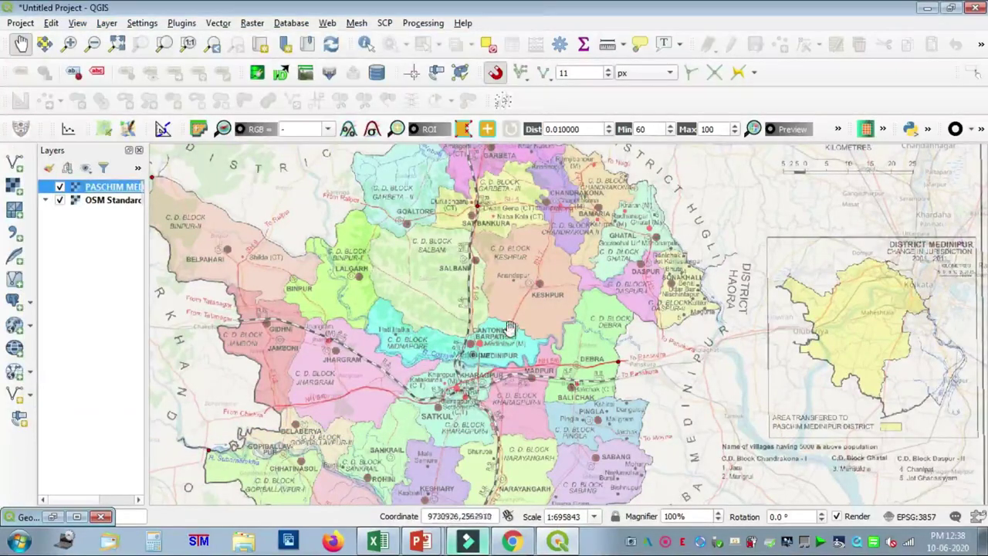
Step: Compare the district's northwestern boundary with the OSM map, from Garbeta-II past Binpur-I to the Puruliya corner of Binpur-II
scroll(455, 291, "up", 1)
left_click_drag(498, 246, 494, 364)
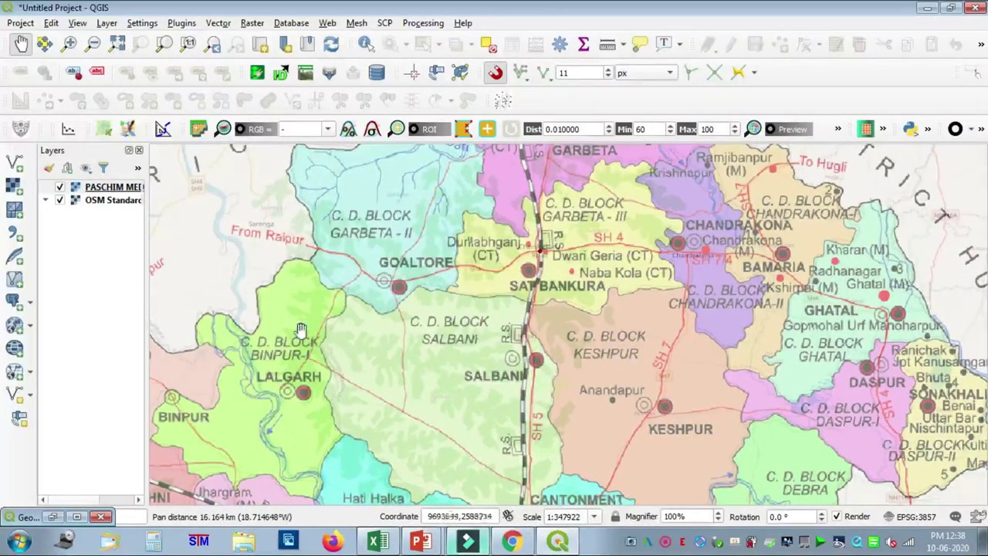
left_click_drag(287, 266, 474, 365)
scroll(473, 365, "up", 1)
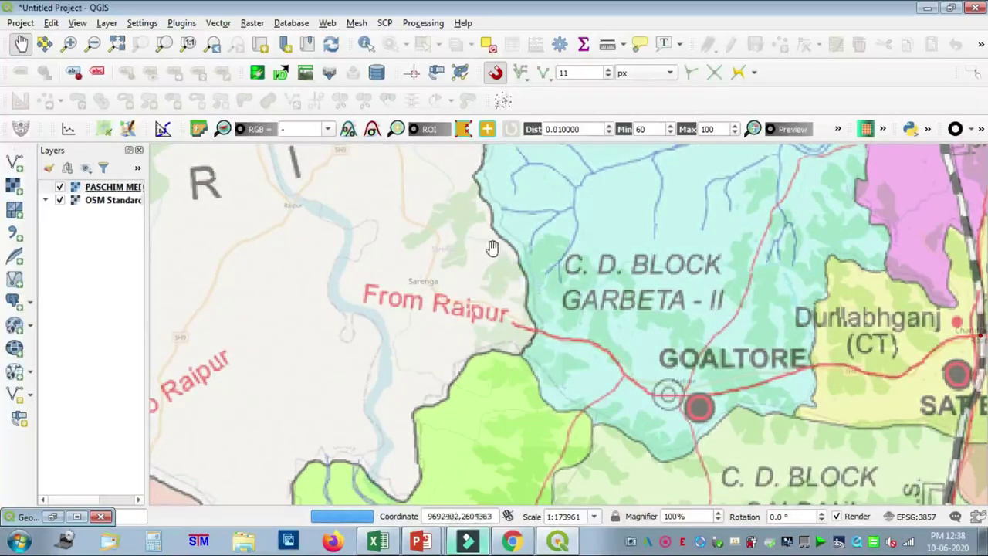
left_click_drag(300, 486, 620, 358)
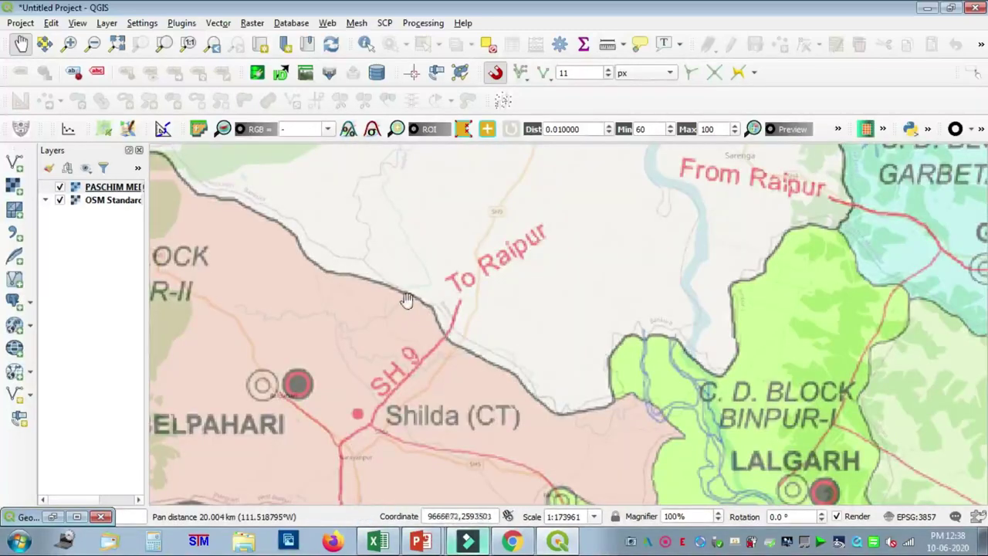
left_click_drag(264, 227, 673, 377)
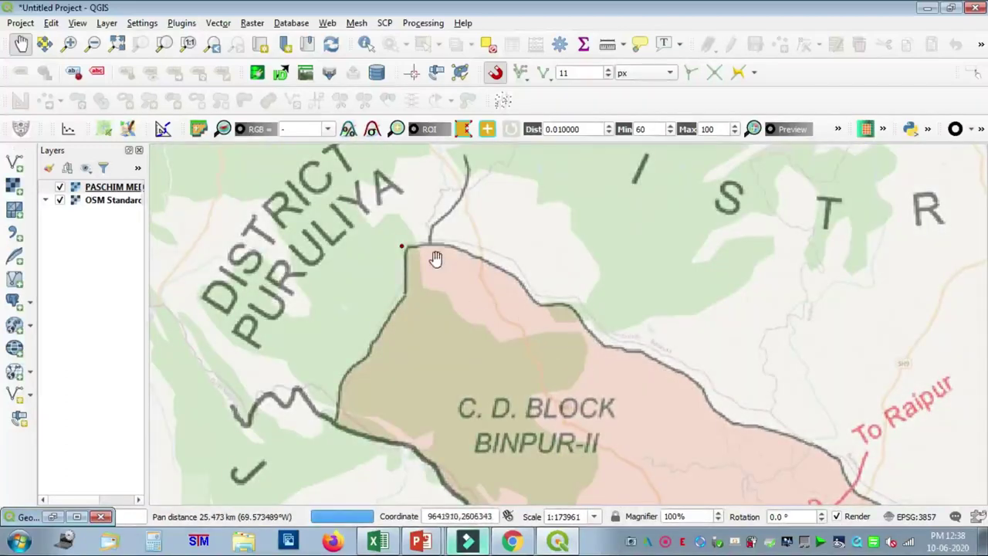
Step: Compare the district's southwestern and southern boundary with the OSM map, from Binpur-II past Gopiballavpur-I and Nayagram to Mohanpur
left_click_drag(440, 390, 339, 104)
left_click_drag(605, 419, 470, 201)
left_click_drag(568, 431, 587, 71)
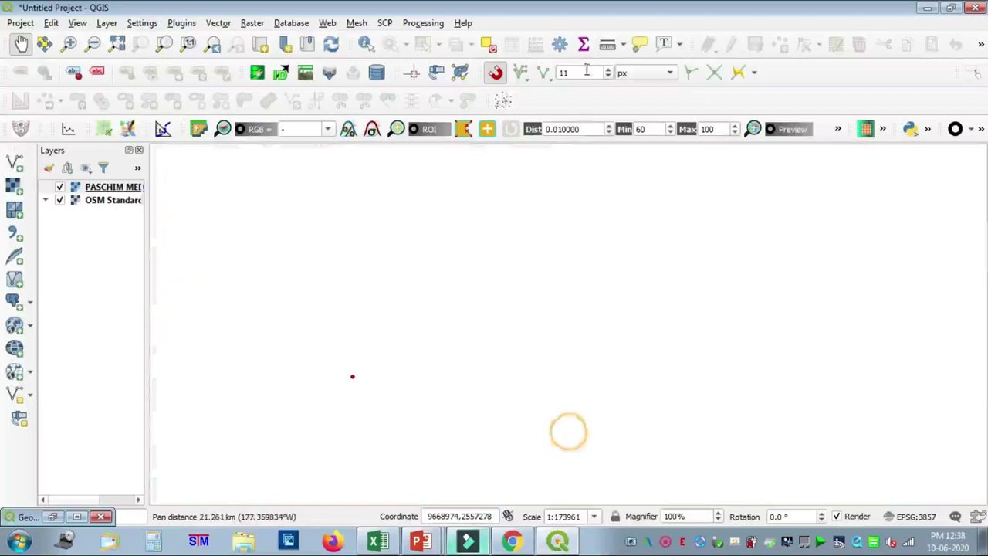
left_click_drag(602, 389, 685, 133)
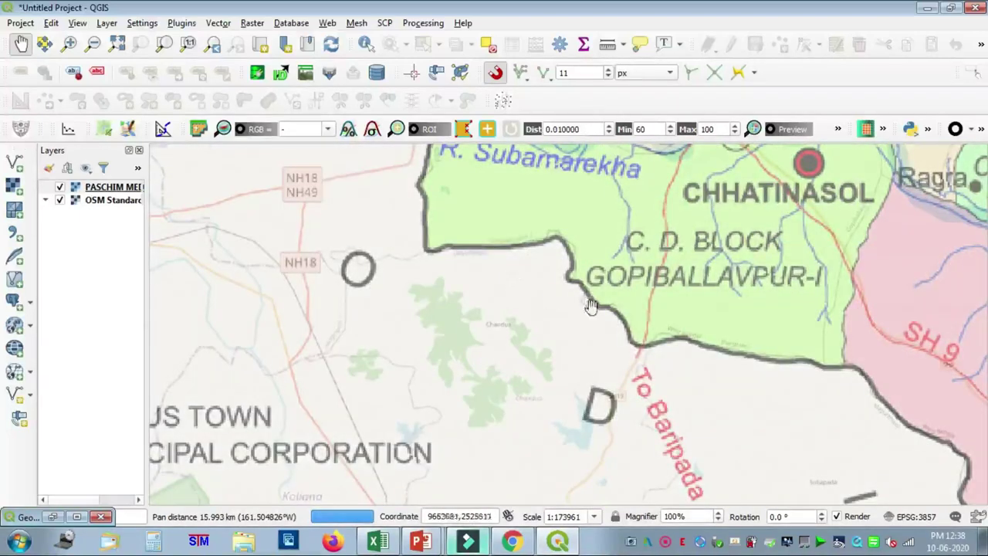
left_click_drag(804, 365, 275, 128)
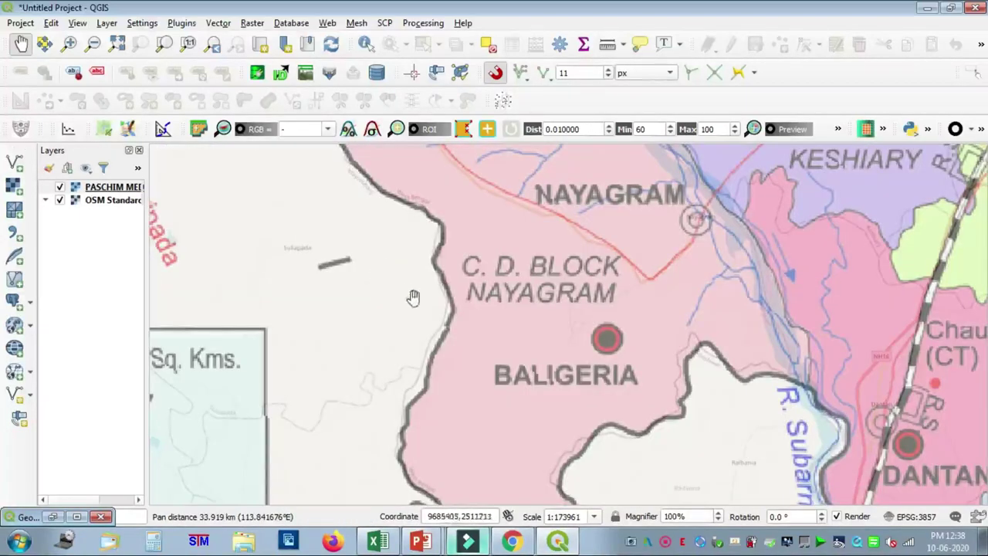
left_click_drag(427, 417, 381, 247)
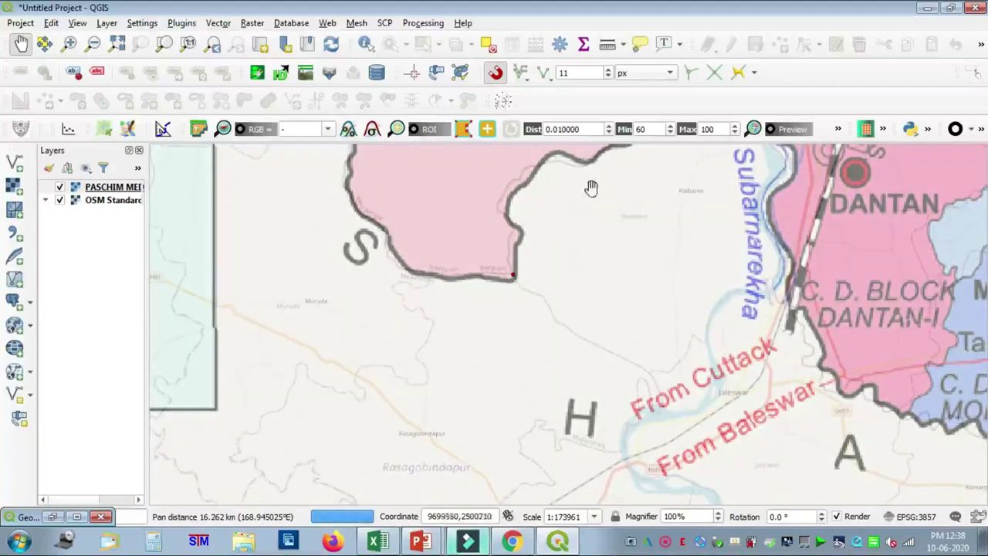
left_click_drag(589, 188, 374, 417)
left_click_drag(536, 388, 344, 103)
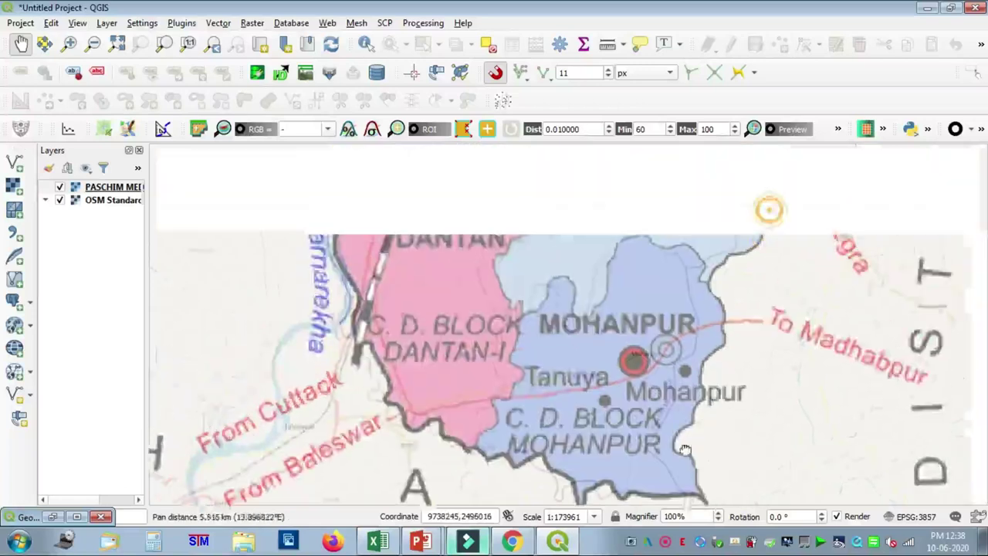
Step: Compare the district's eastern and northern boundary with the OSM map, from Mohanpur past Dantan-II, Debra and Daspur-II to Garbeta-I and Garbeta-II
left_click_drag(767, 209, 628, 502)
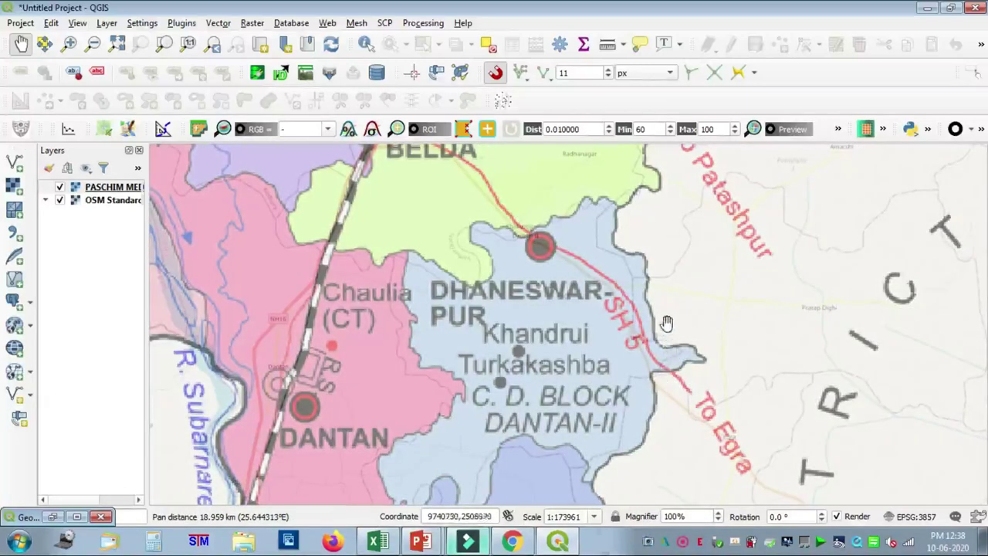
left_click_drag(616, 236, 548, 518)
left_click_drag(865, 335, 326, 393)
left_click_drag(493, 227, 545, 472)
left_click_drag(445, 211, 547, 416)
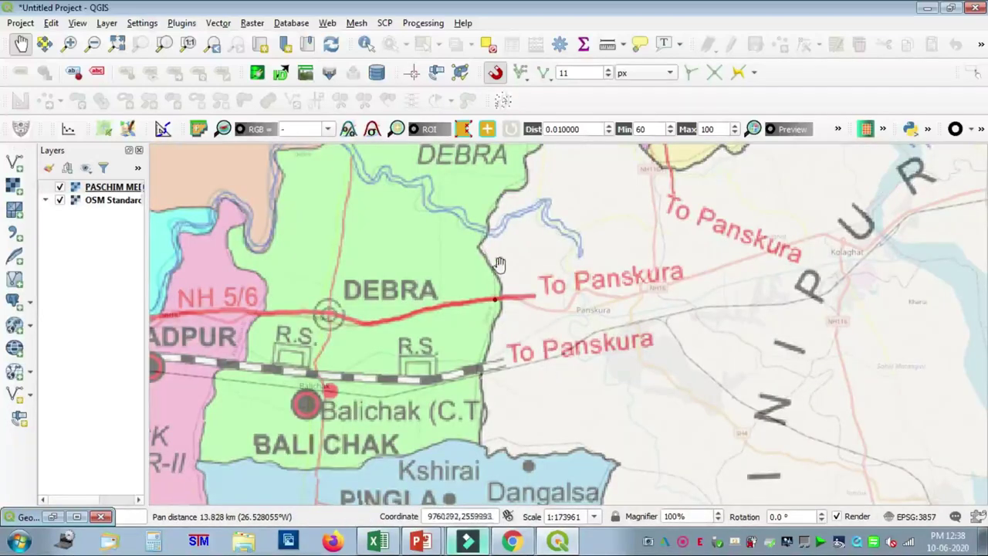
left_click_drag(474, 277, 532, 444)
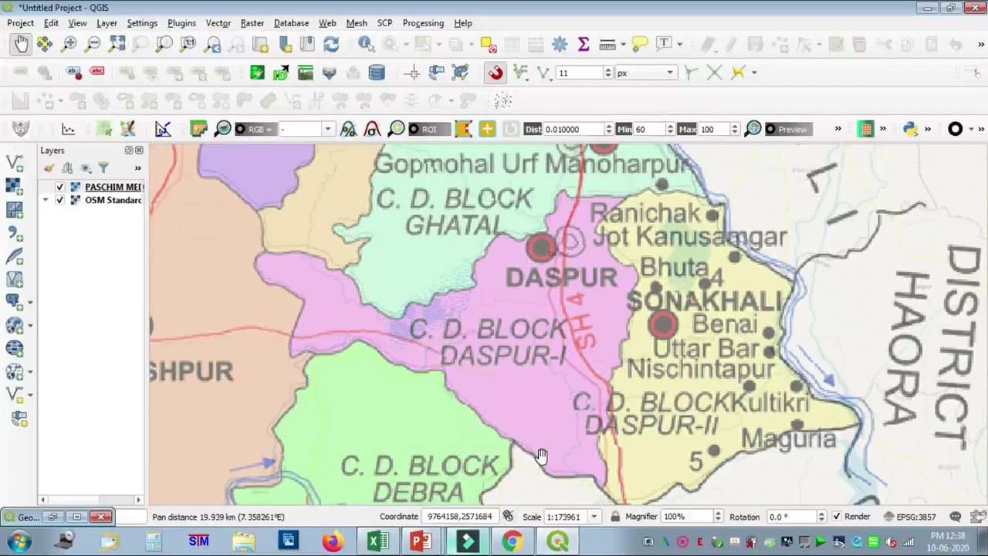
left_click_drag(731, 270, 731, 528)
left_click_drag(606, 285, 836, 519)
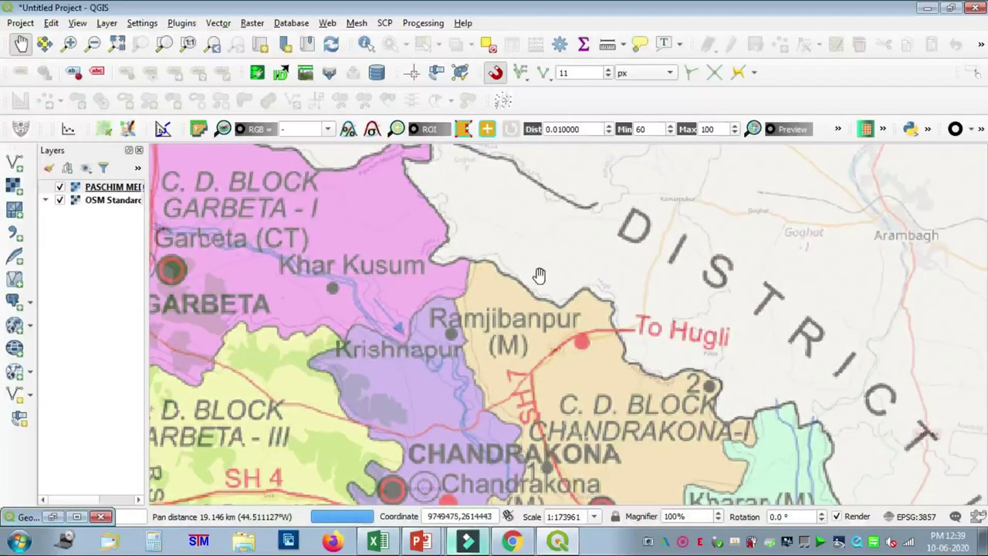
left_click_drag(540, 276, 774, 429)
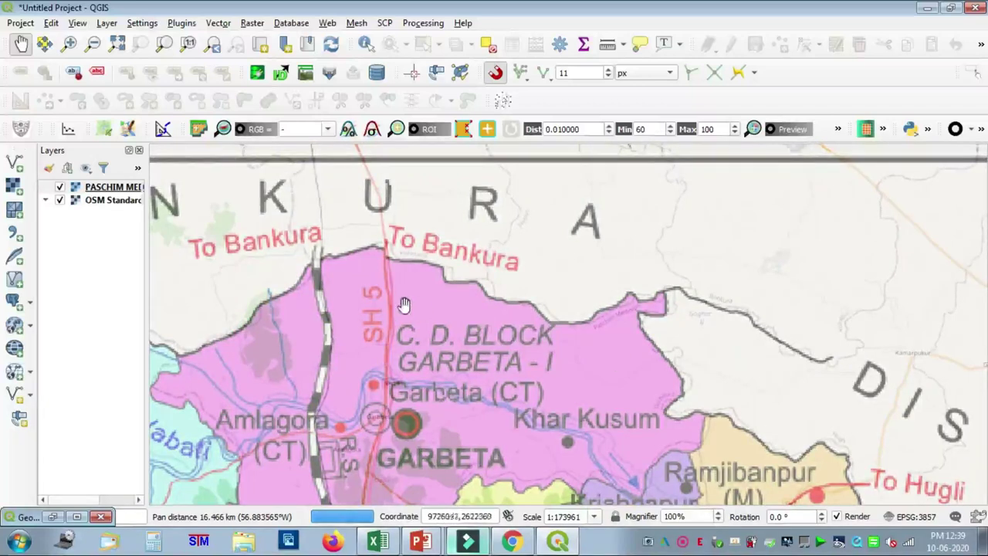
left_click_drag(324, 347, 555, 234)
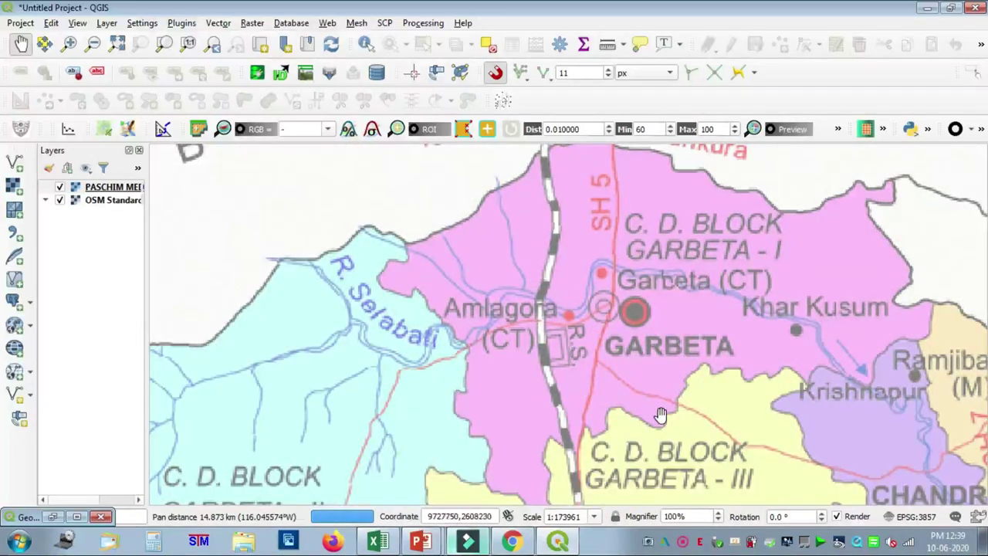
Step: View the whole district map and toggle the PASCHIM MEDINIPUR_modified layer's visibility repeatedly to compare it with the OSM base map, leaving it visible
scroll(659, 417, "down", 1)
left_click_drag(659, 415, 535, 314)
scroll(513, 271, "down", 1)
scroll(690, 338, "down", 1)
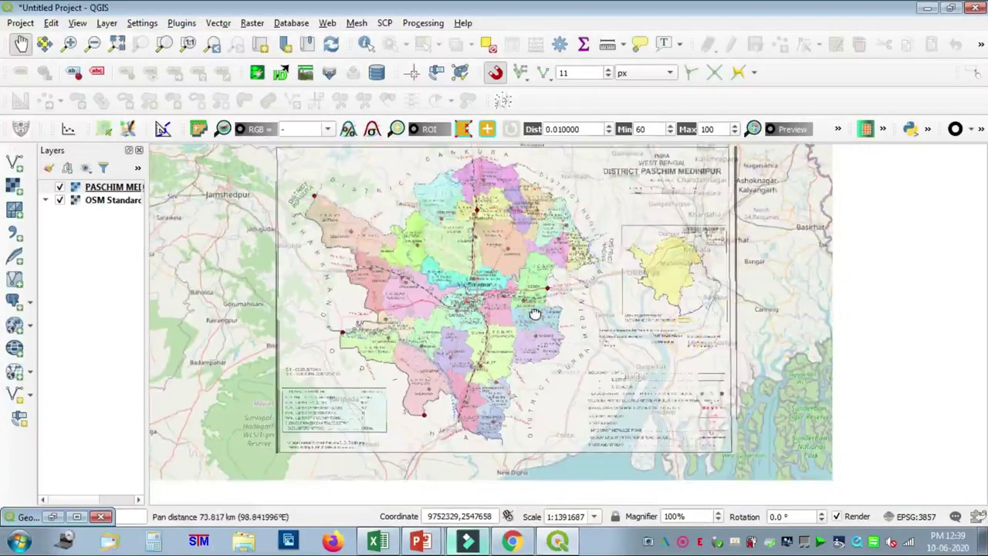
left_click(57, 188)
left_click(58, 187)
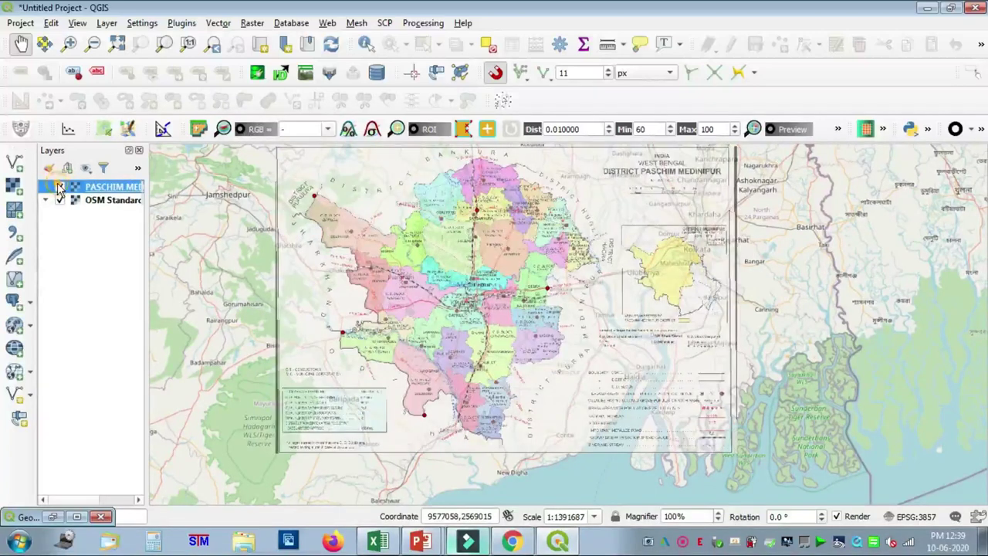
left_click(58, 187)
left_click(59, 187)
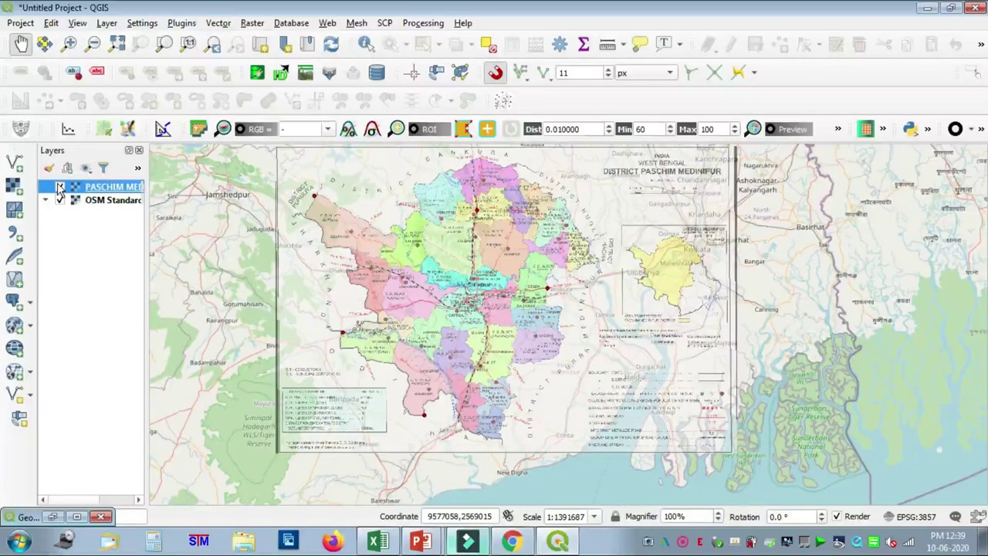
Step: Bring back the Georeferencer window at reduced size beside the map canvas, keeping the source scan and the whole georeferenced map in view
left_click(77, 516)
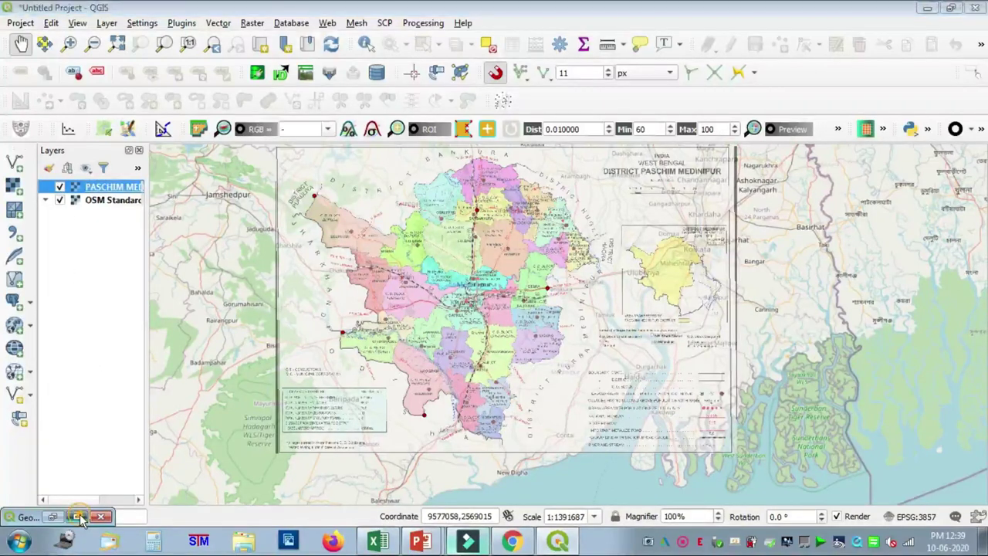
left_click(951, 9)
left_click_drag(237, 81, 237, 13)
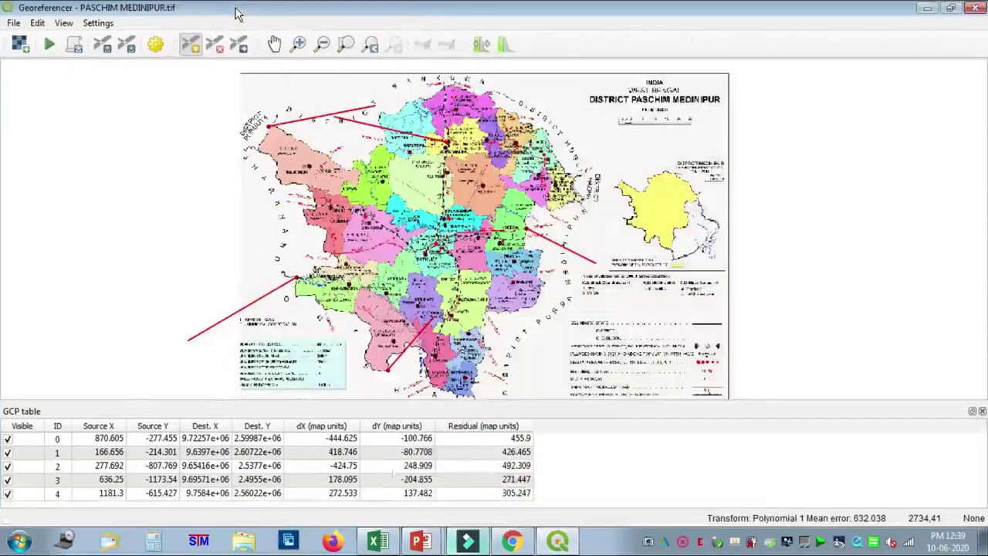
left_click(950, 8)
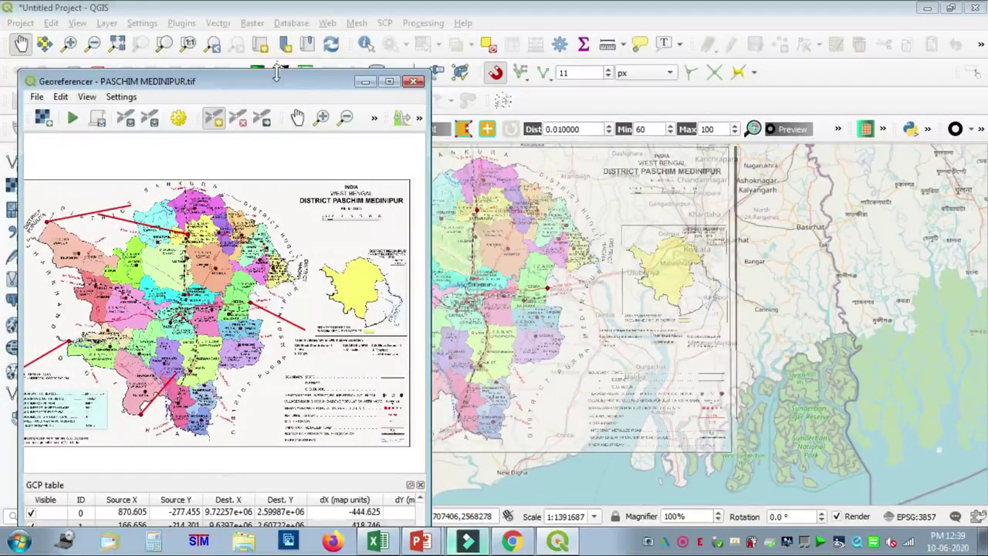
left_click_drag(280, 81, 254, 30)
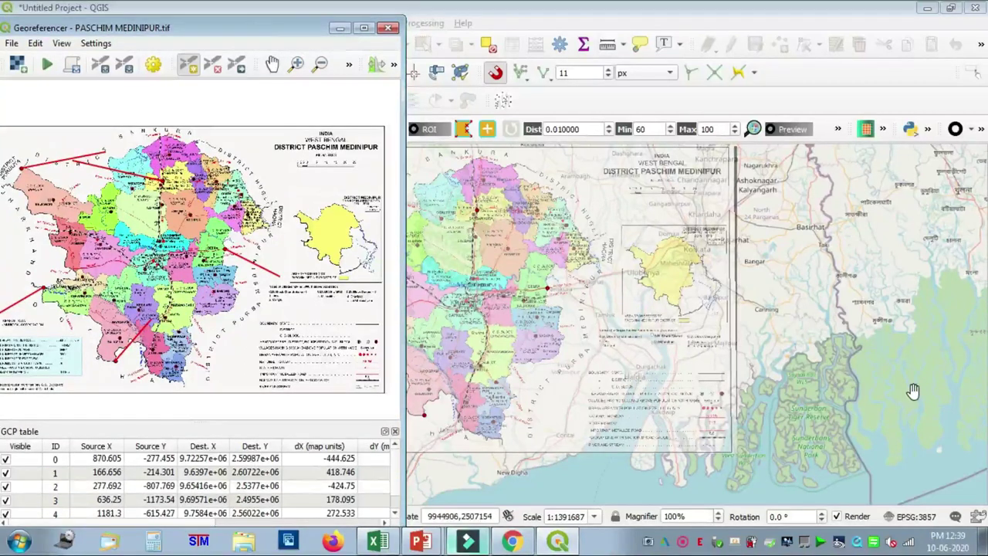
left_click_drag(657, 365, 782, 390)
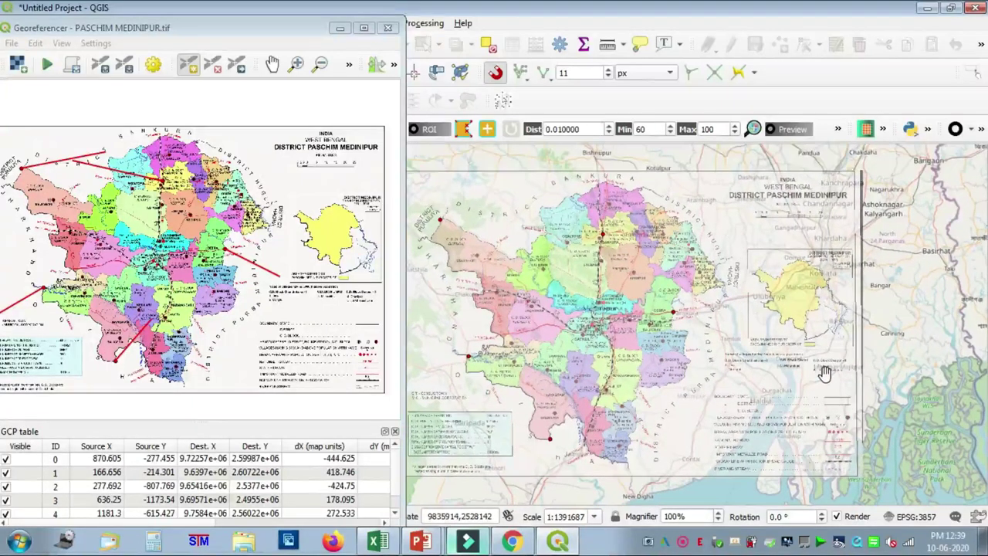
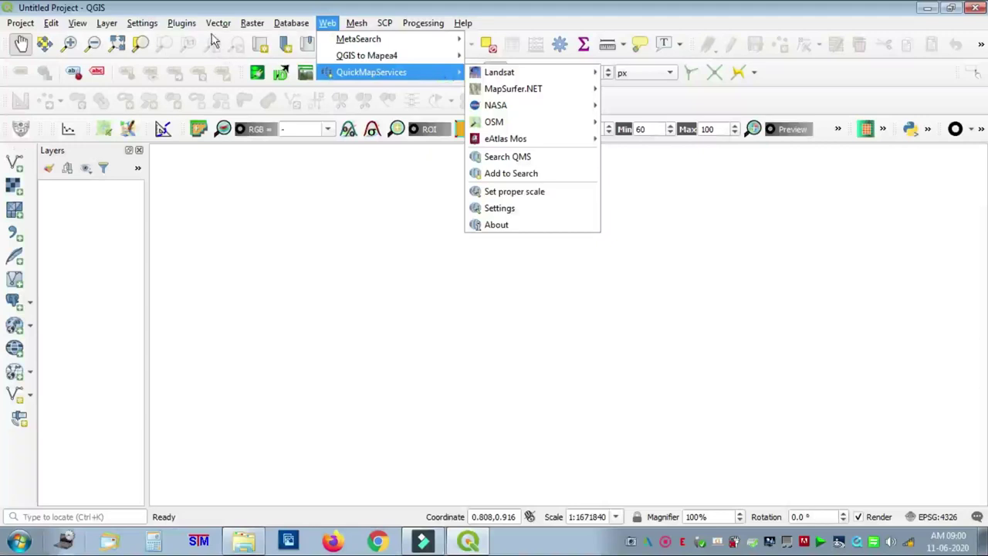
Step: Search the plugin manager for "quick" to check that QuickMapServices is installed and enabled, and close the manager
left_click(216, 38)
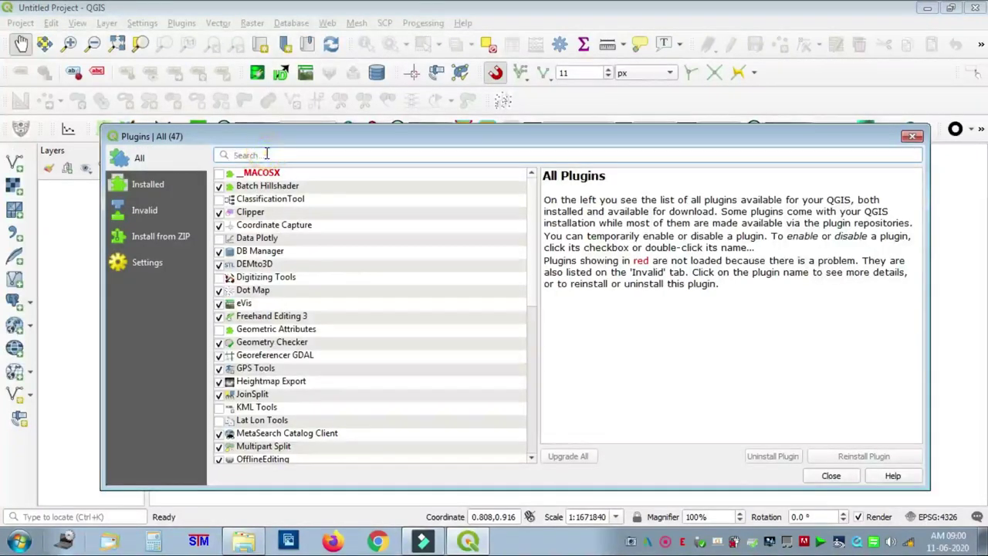
type("q")
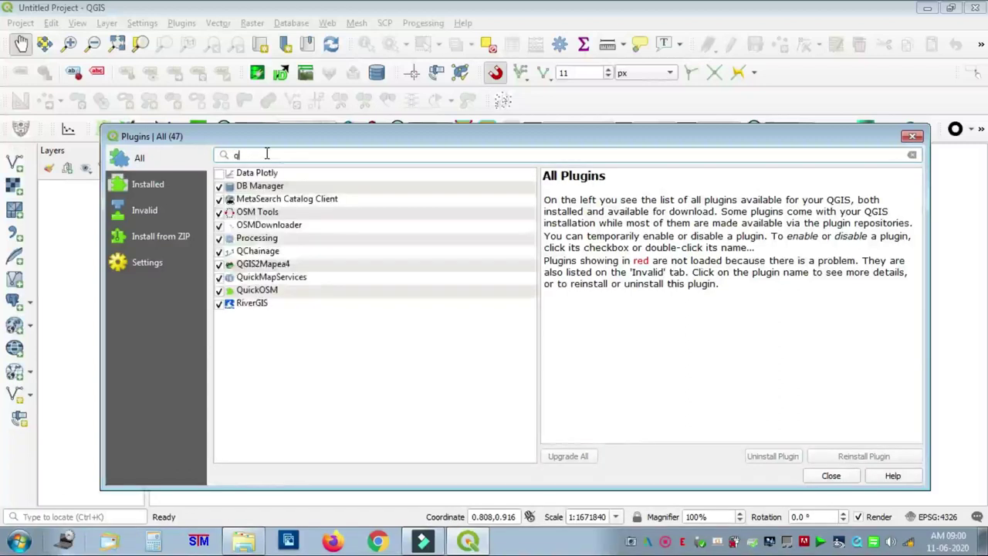
type("uick")
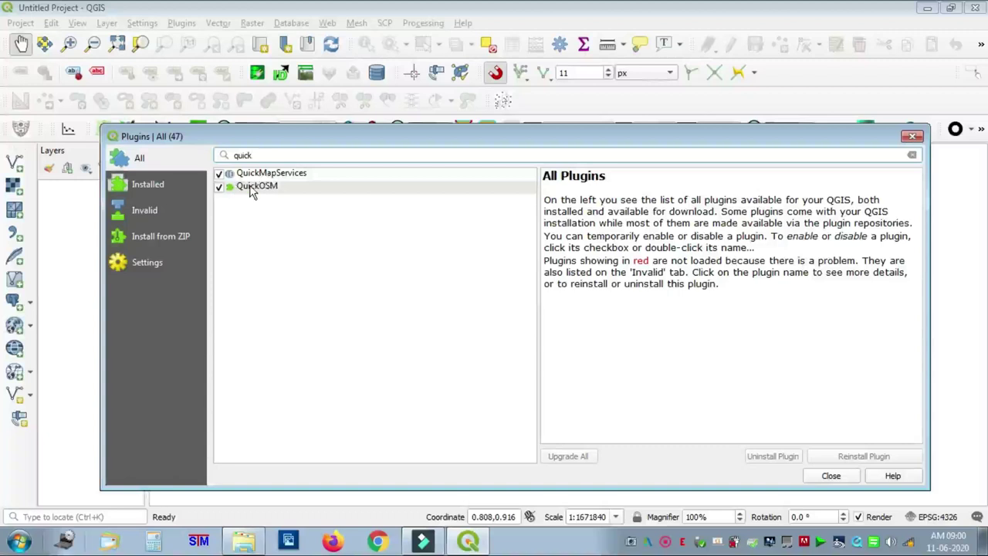
left_click(829, 477)
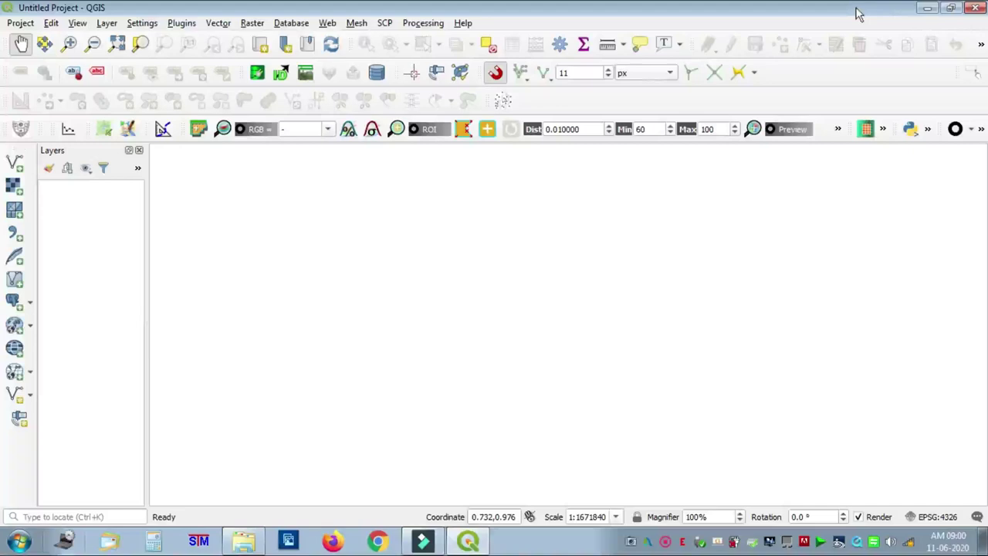
Step: Reduce the QGIS window, close the QGIS 3.12 folder behind it and launch Google Earth Pro from the desktop
left_click(953, 9)
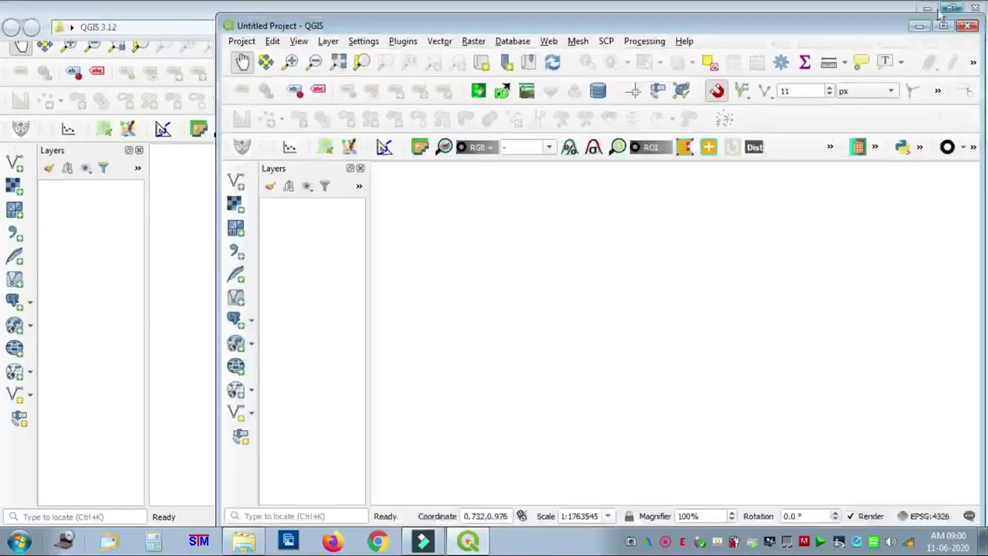
left_click_drag(575, 30, 575, 82)
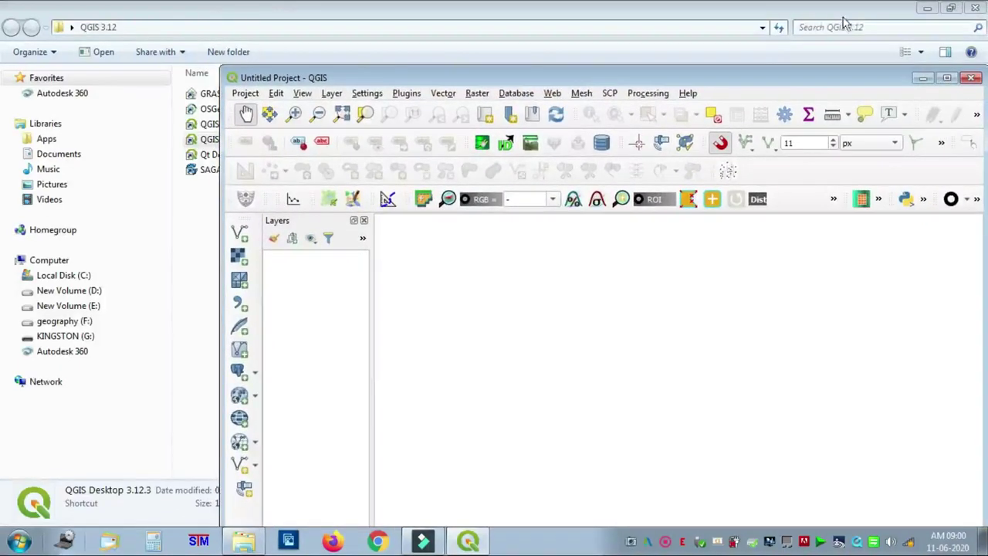
left_click(974, 9)
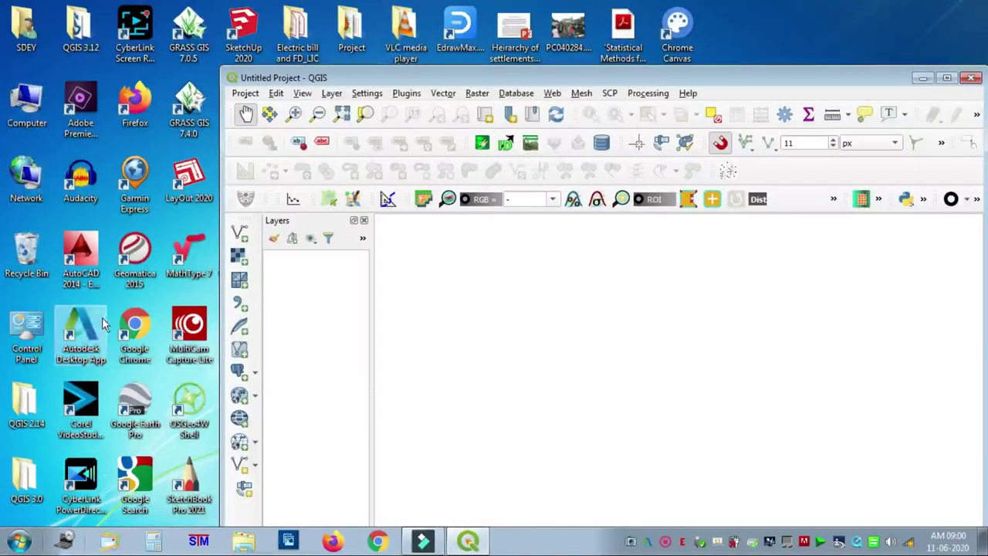
double_click(129, 400)
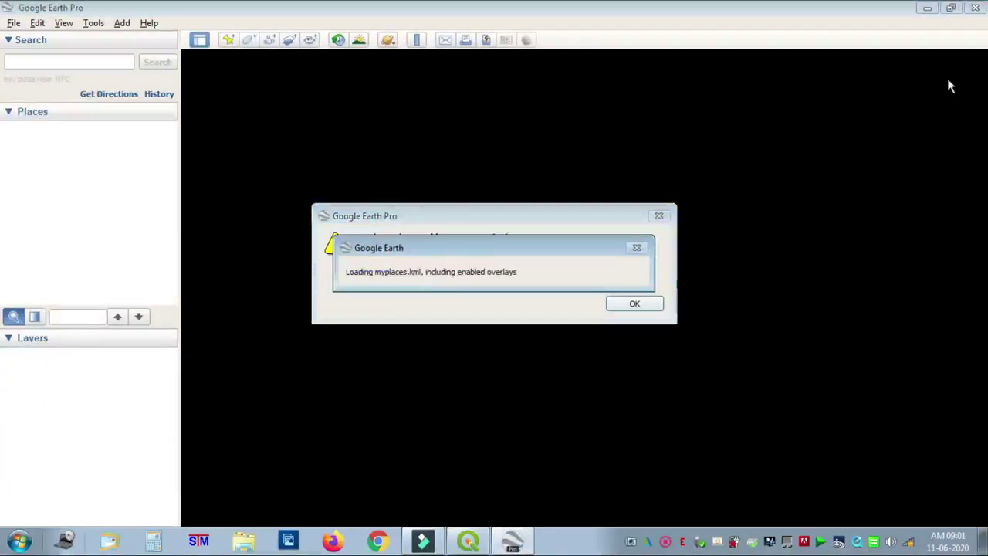
Step: Connect the computer to the second listed wireless network and dismiss Google Earth Pro's connection messages
left_click(909, 541)
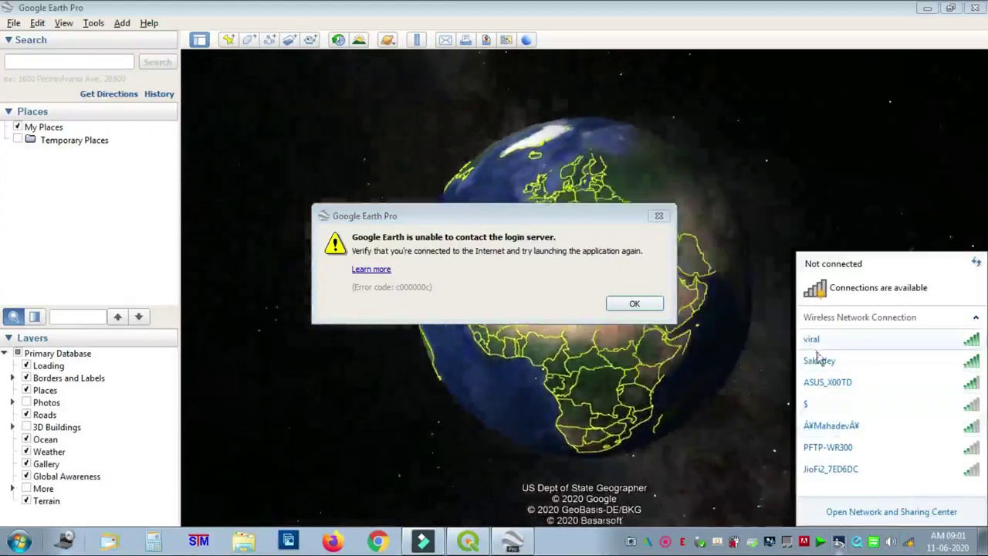
left_click(820, 361)
left_click(943, 382)
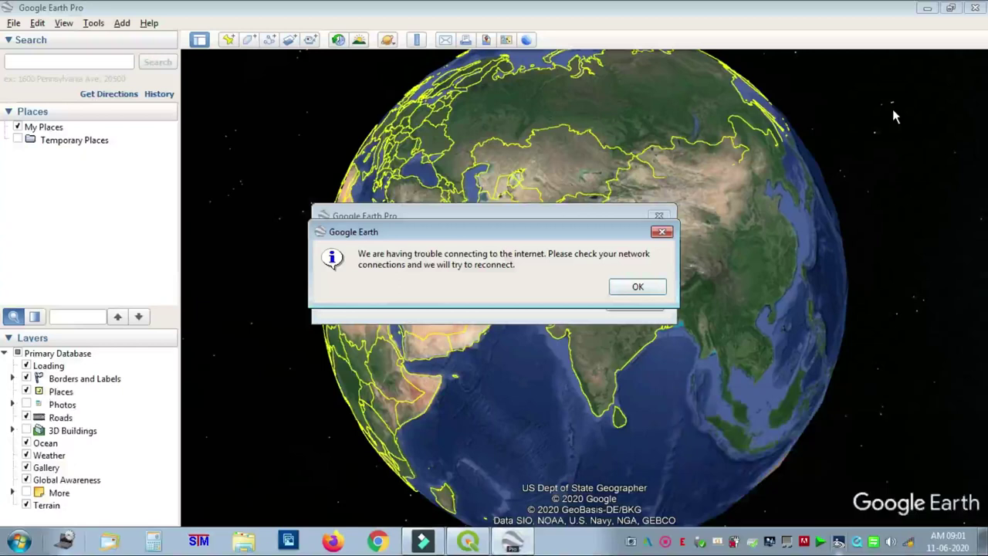
left_click(637, 289)
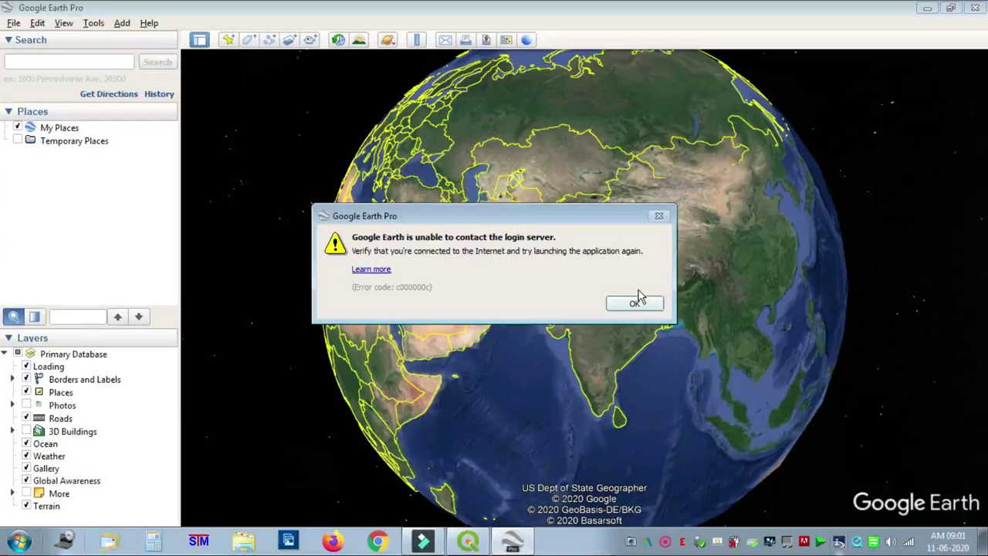
left_click(646, 303)
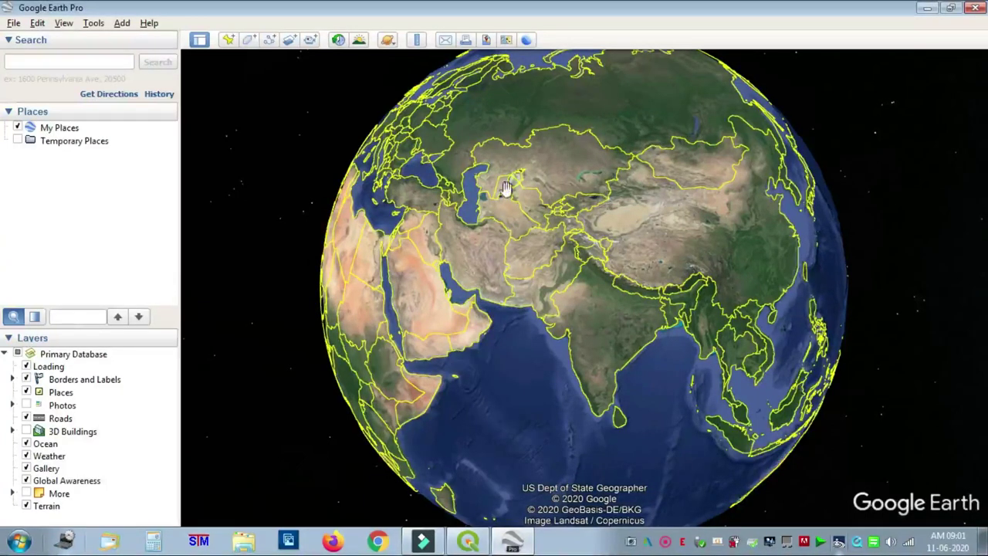
Step: Turn off the Borders and Labels, Places and Weather layers over the globe
scroll(738, 286, "up", 2)
left_click(27, 380)
left_click(27, 393)
left_click(36, 419)
left_click(35, 436)
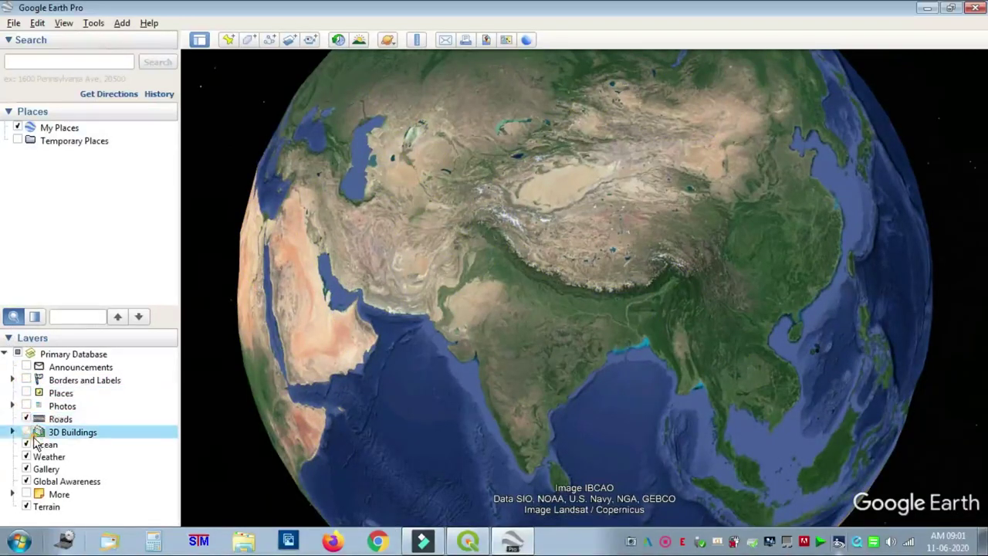
left_click(26, 457)
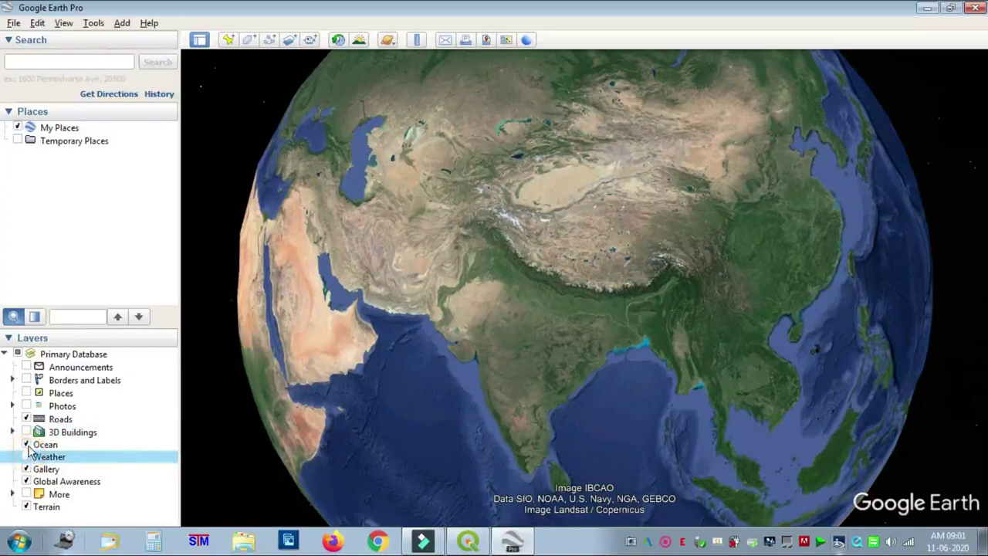
Step: Turn off the Ocean, Gallery, Global Awareness, Terrain and Roads layers so only plain imagery of India is shown
left_click(27, 445)
left_click(26, 468)
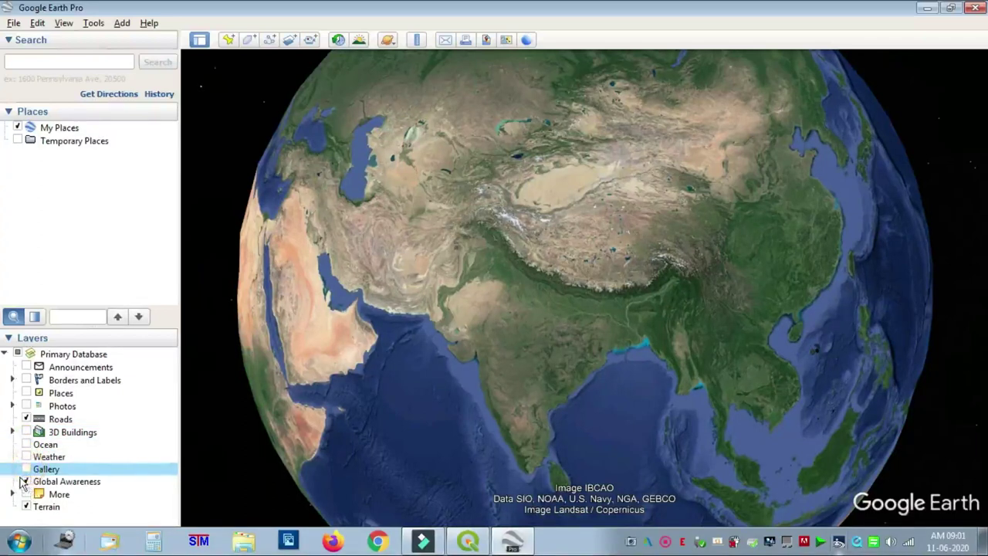
left_click(26, 481)
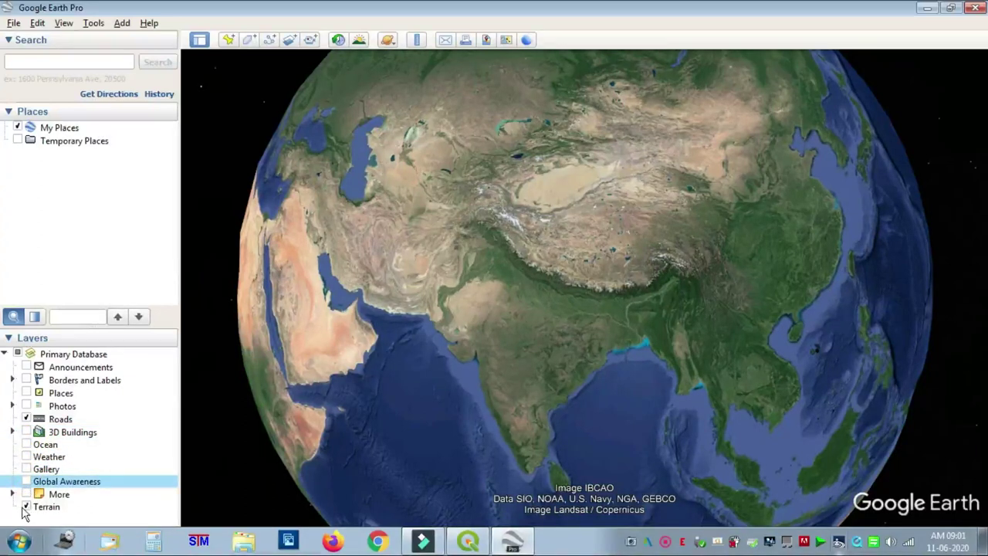
left_click(27, 506)
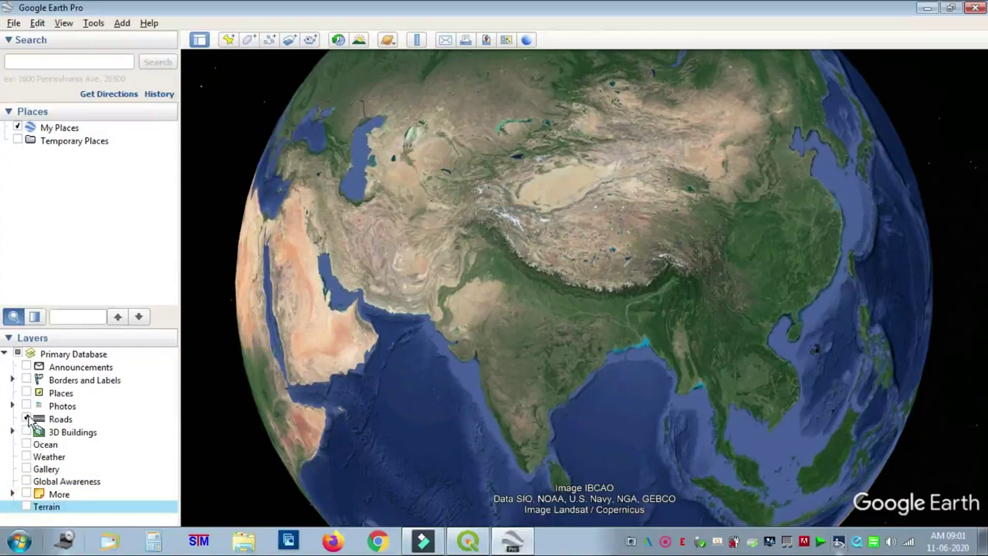
left_click(26, 419)
scroll(698, 371, "down", 2)
scroll(669, 347, "up", 5)
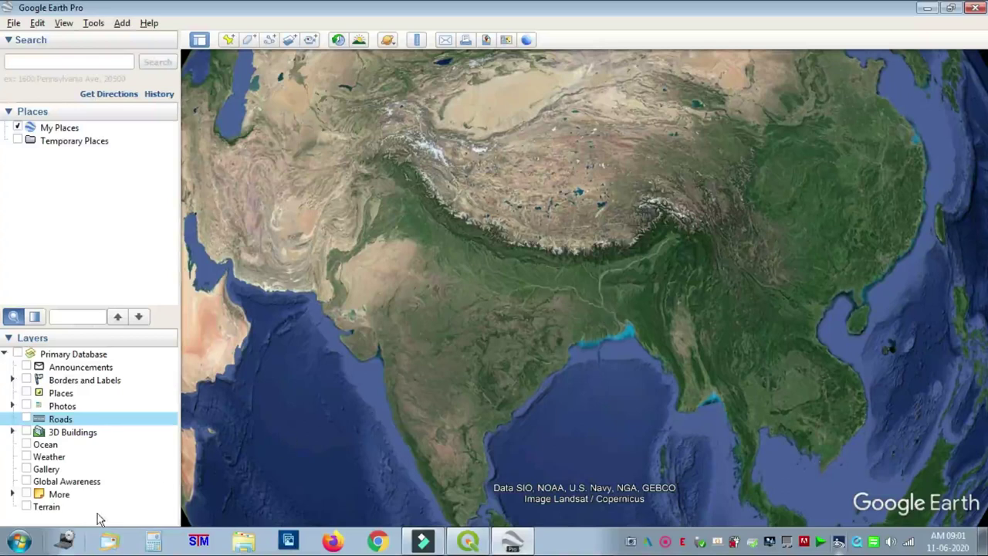
Step: Open a file explorer window and browse to the GIS_RS_SEM_V folder on the Desktop
left_click(17, 541)
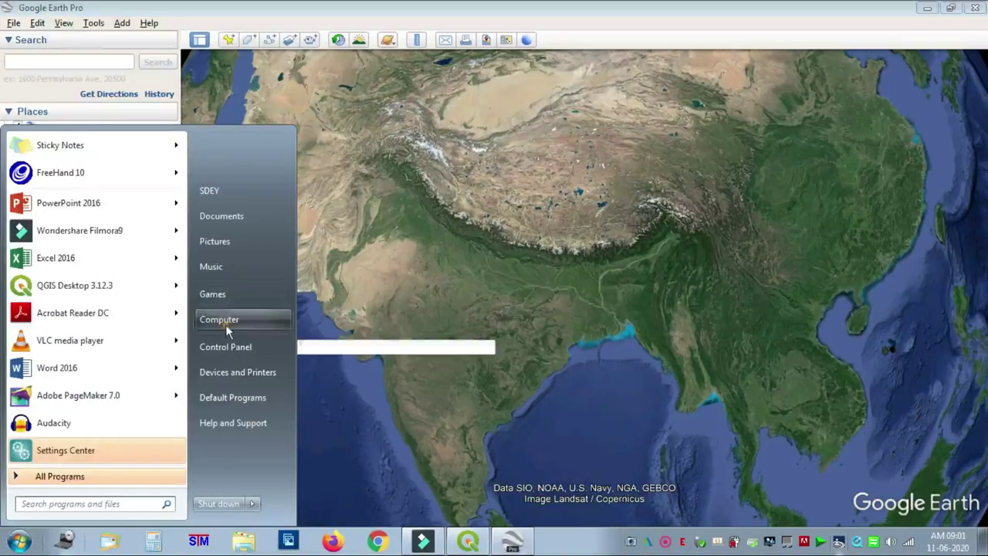
left_click(225, 324)
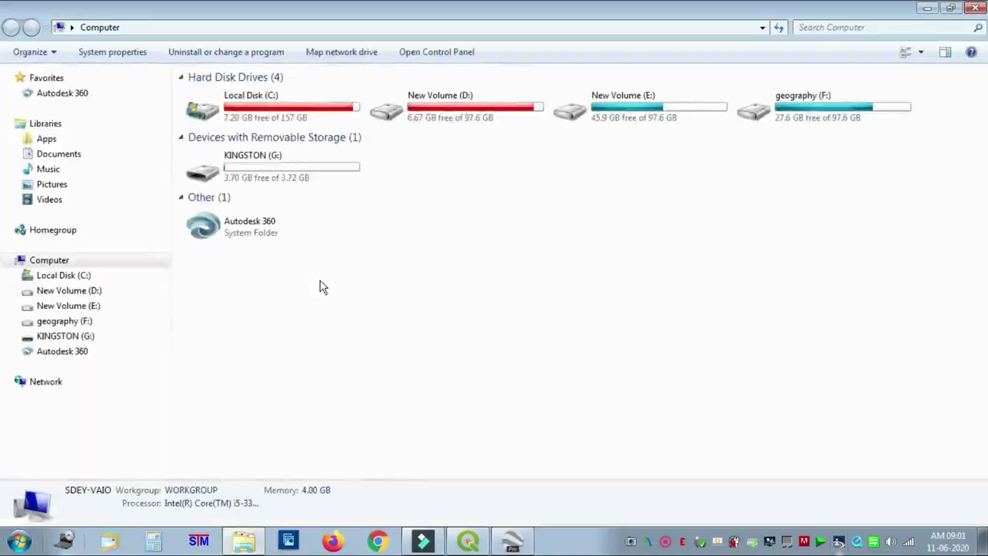
left_click(71, 27)
mouse_move(97, 34)
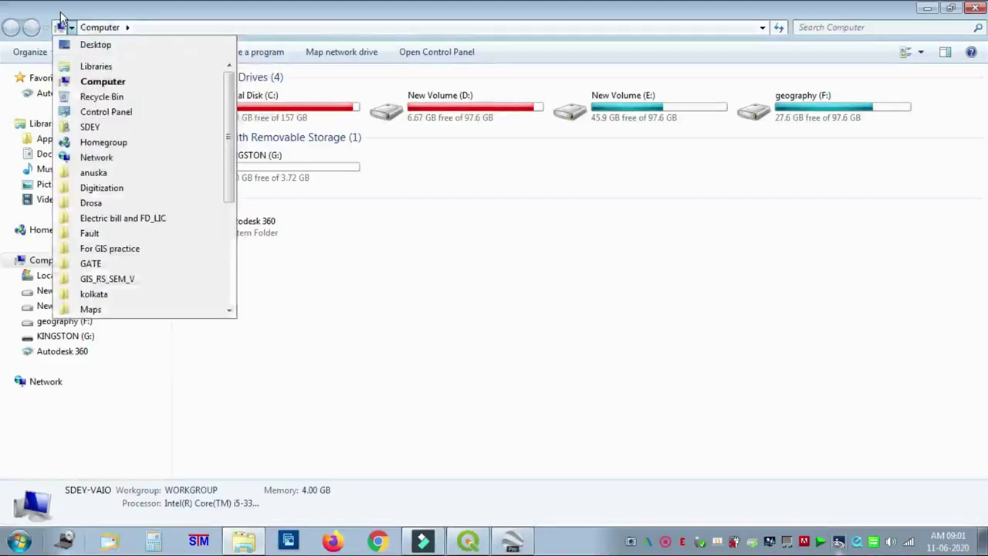
left_click(85, 45)
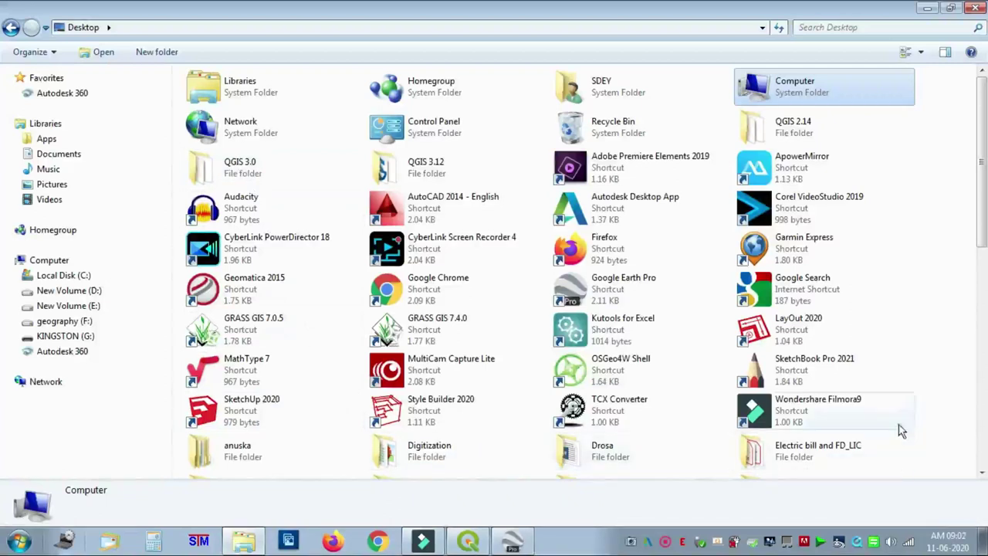
scroll(902, 430, "down", 5)
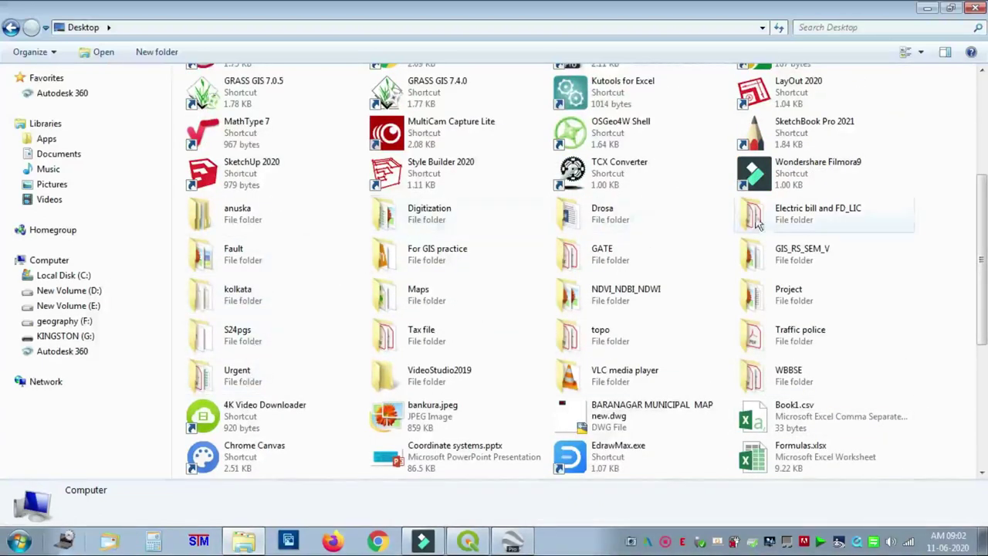
double_click(755, 263)
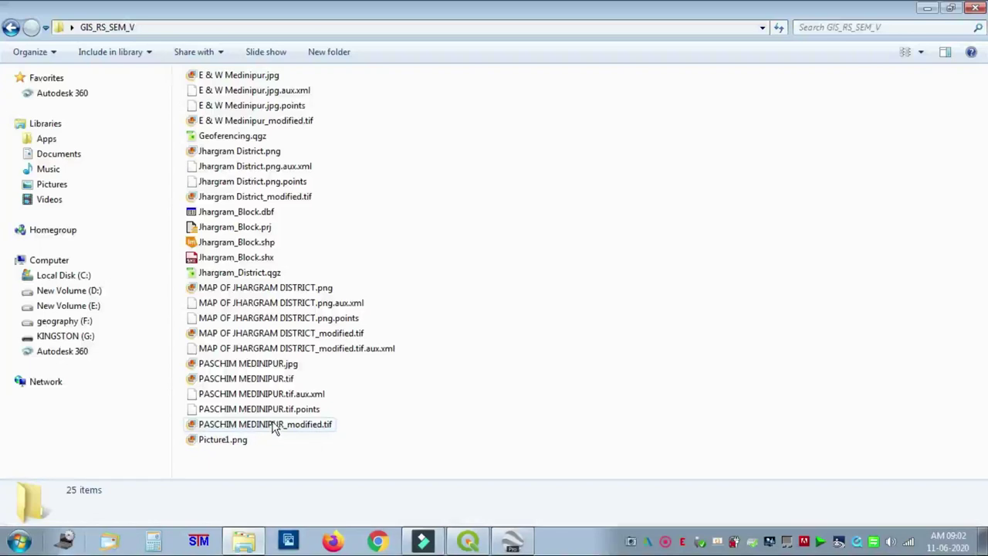
Step: Open PASCHIM MEDINIPUR.tif in Windows Live Photo Gallery and close the GIS_RS_SEM_V folder
left_click(278, 380)
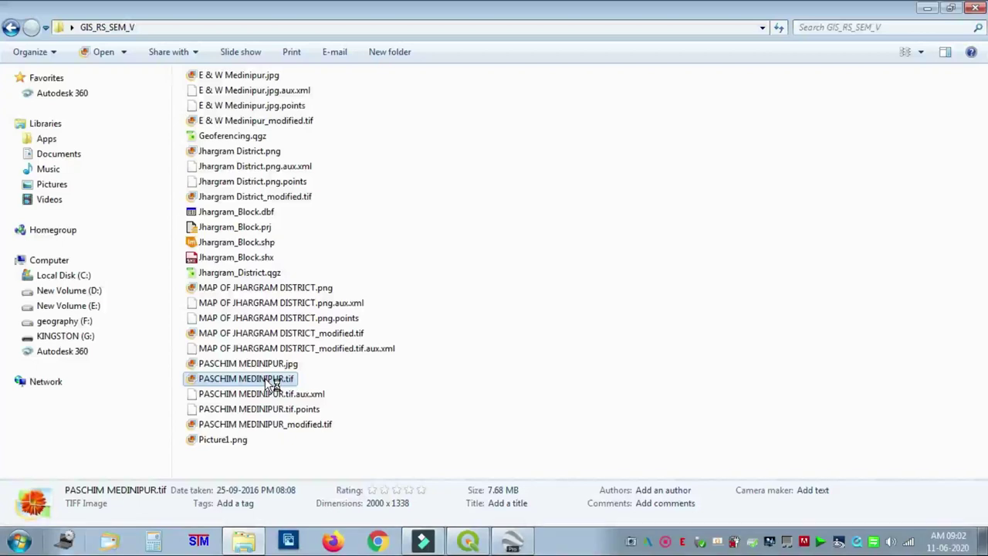
double_click(274, 380)
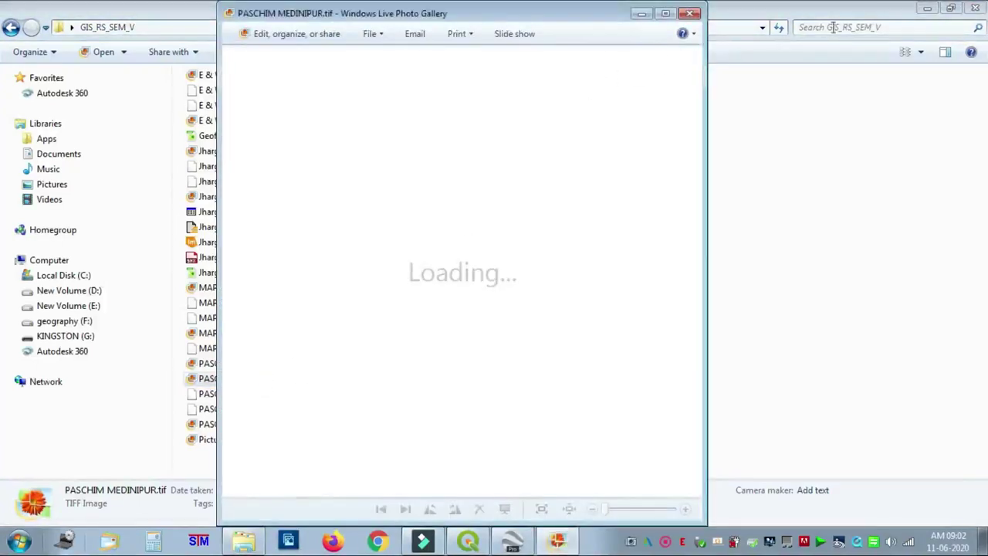
left_click(975, 7)
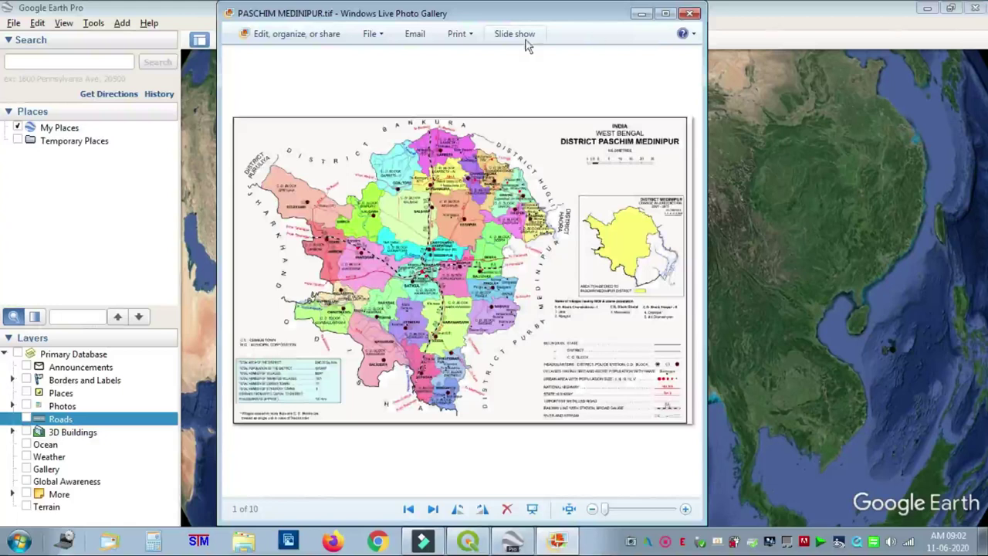
Step: Arrange the scanned district map and a narrowed Google Earth Pro window side by side
left_click_drag(522, 18, 302, 42)
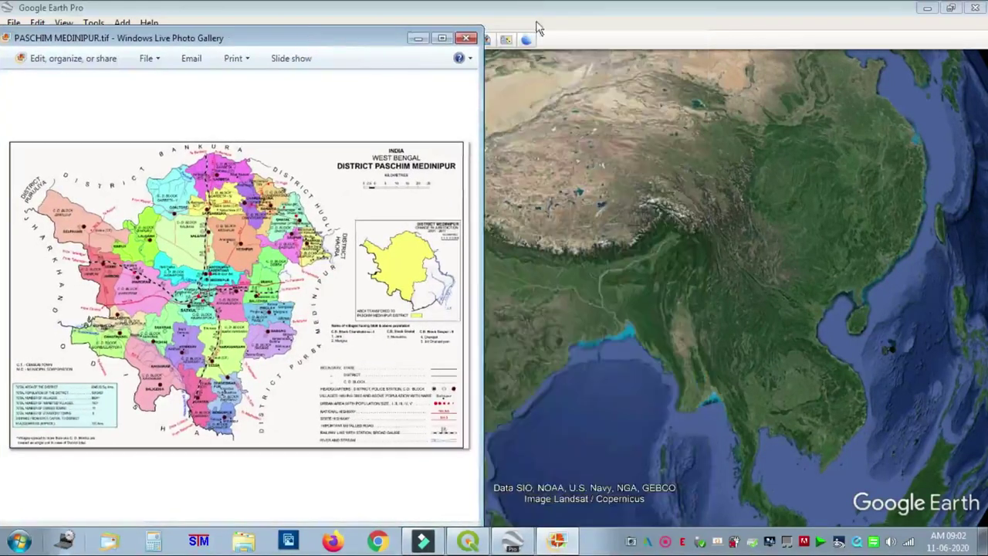
left_click(563, 22)
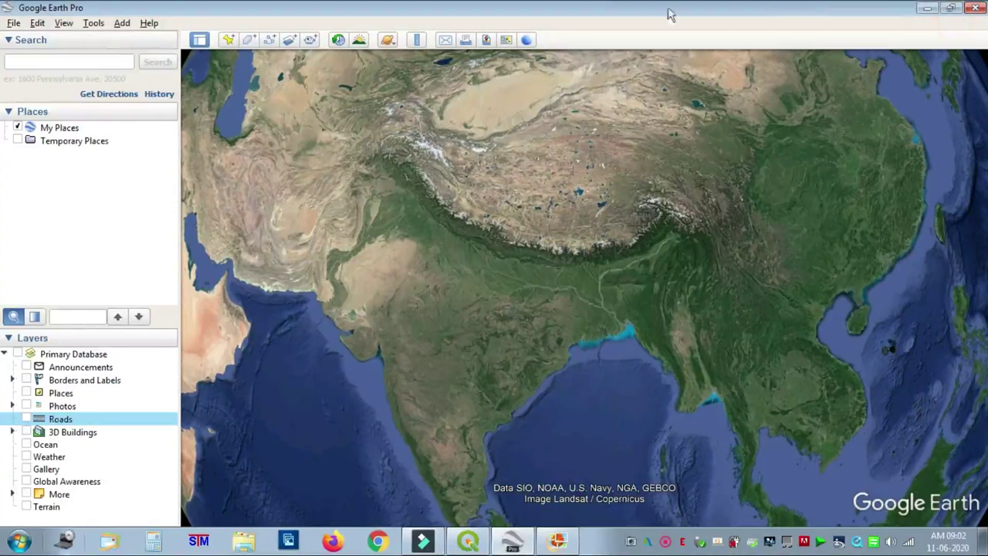
left_click_drag(515, 14, 559, 26)
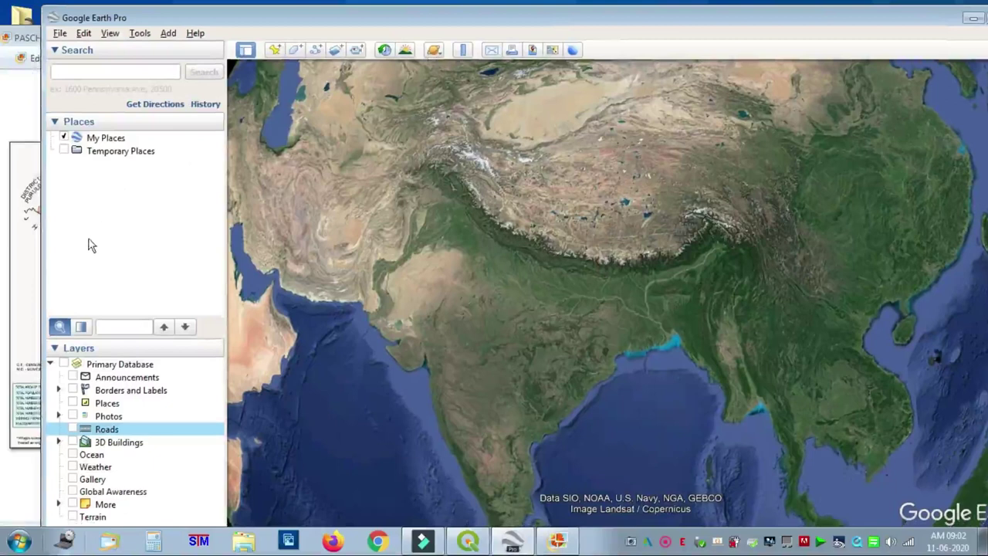
left_click_drag(41, 252, 255, 247)
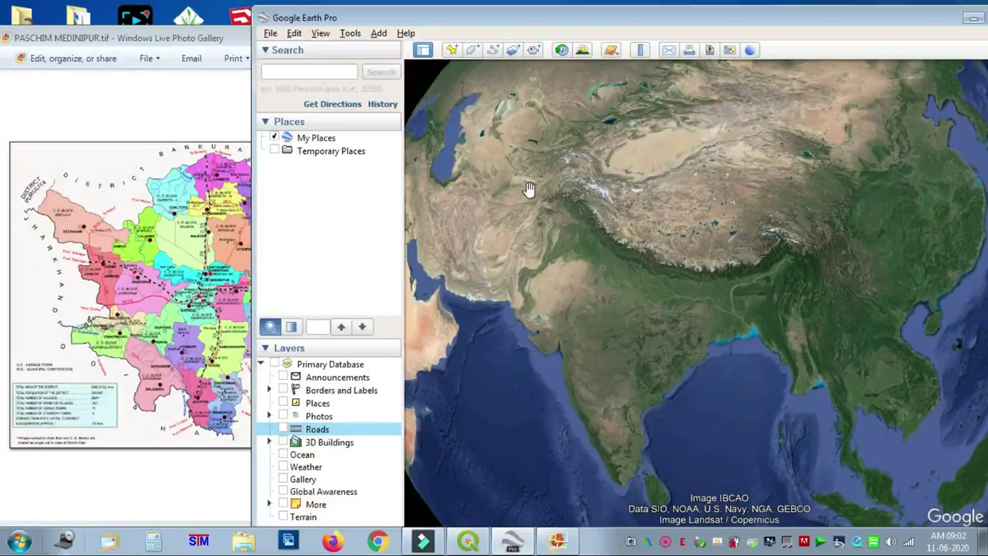
Step: Turn on the Roads and Places layers over the imagery of eastern India near the Bay of Bengal coast
scroll(529, 189, "up", 2)
left_click_drag(579, 166, 602, 435)
left_click_drag(649, 226, 448, 276)
left_click_drag(772, 393, 566, 185)
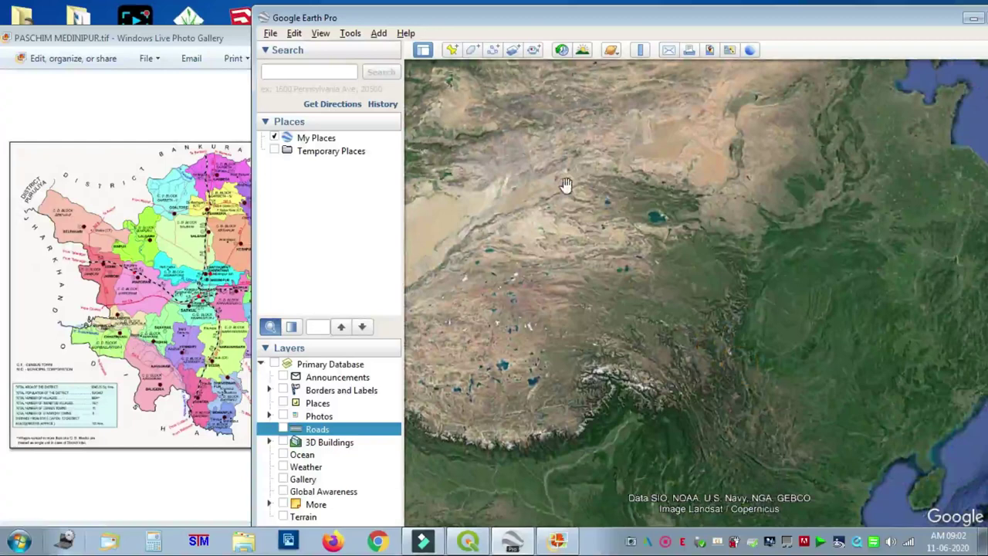
left_click_drag(734, 415, 728, 347)
left_click_drag(584, 410, 617, 244)
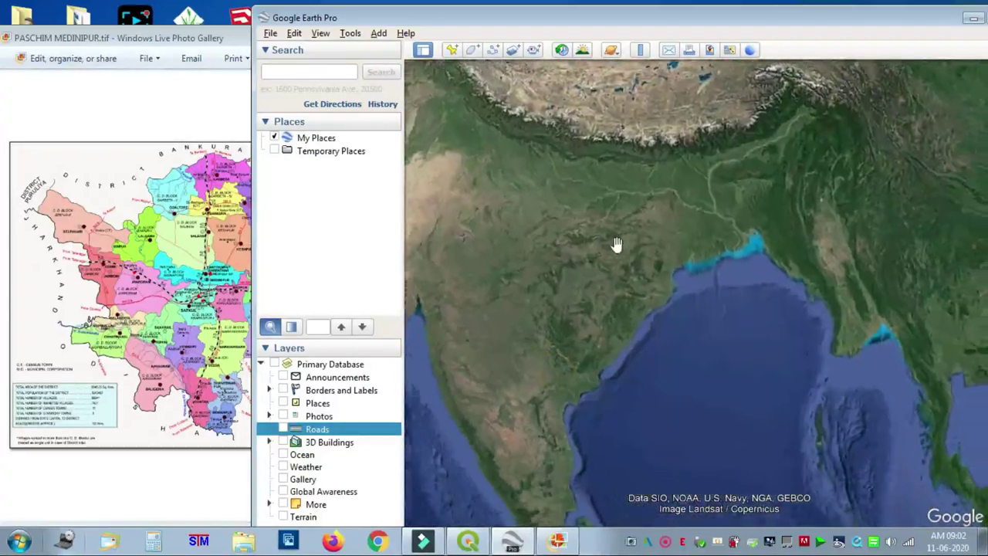
scroll(635, 227, "up", 3)
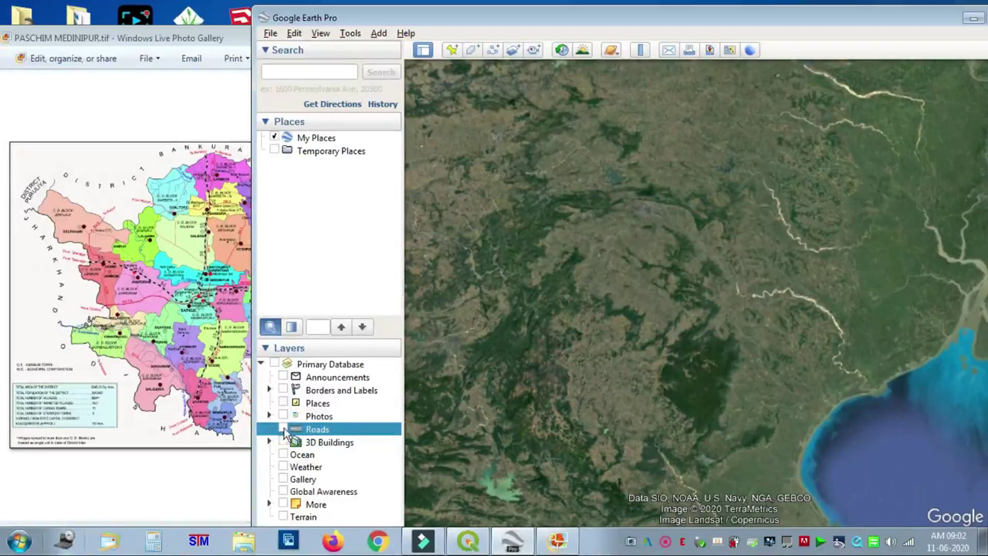
left_click(282, 429)
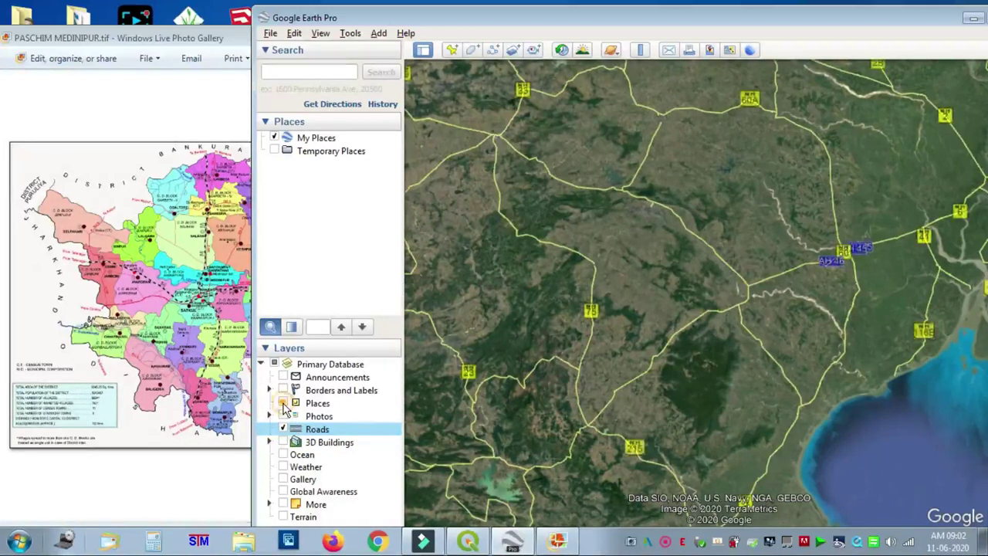
left_click(284, 405)
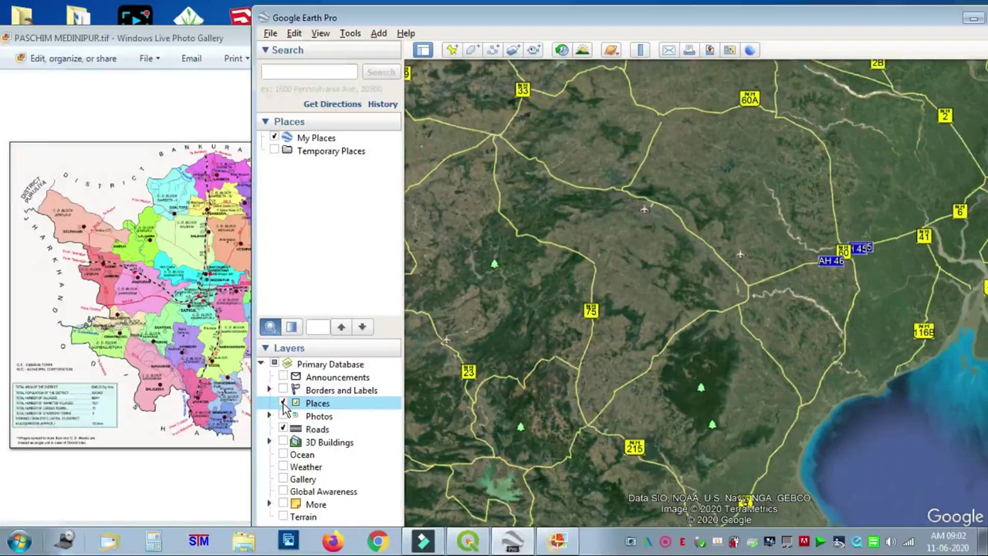
Step: Find Jhargram on the scanned map and search for Jhargram, West Bengal in Google Earth Pro
left_click(153, 259)
scroll(151, 251, "up", 3)
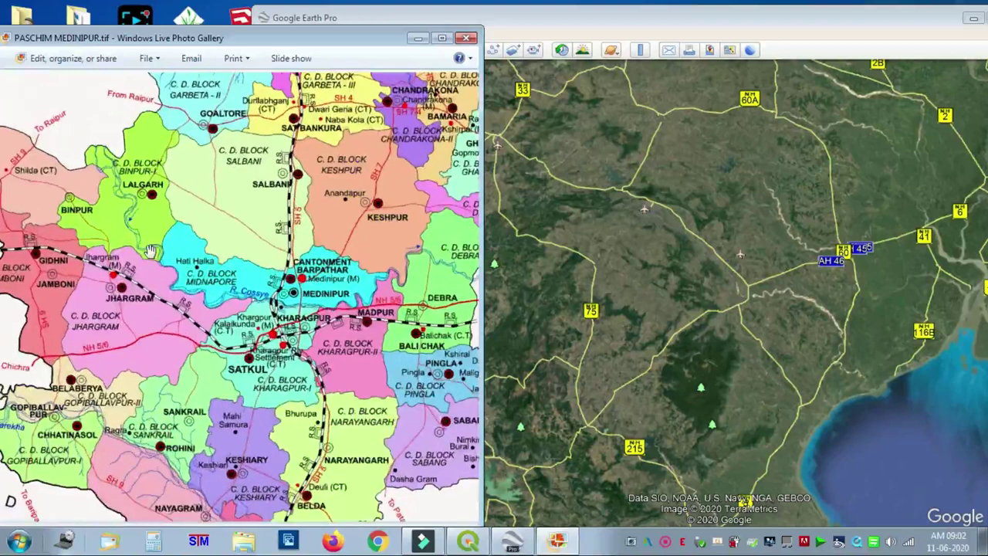
left_click_drag(150, 250, 222, 252)
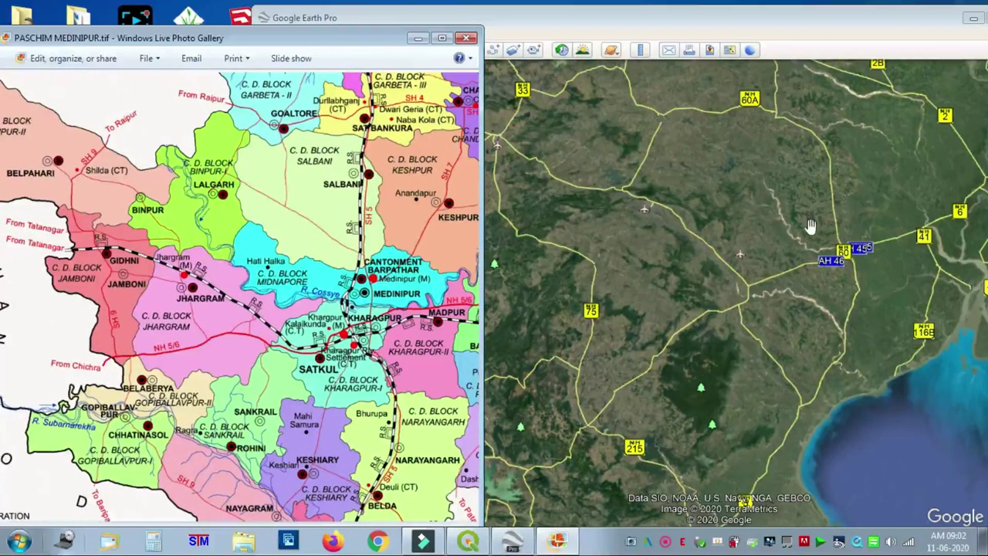
left_click_drag(639, 247, 684, 364)
left_click(305, 72)
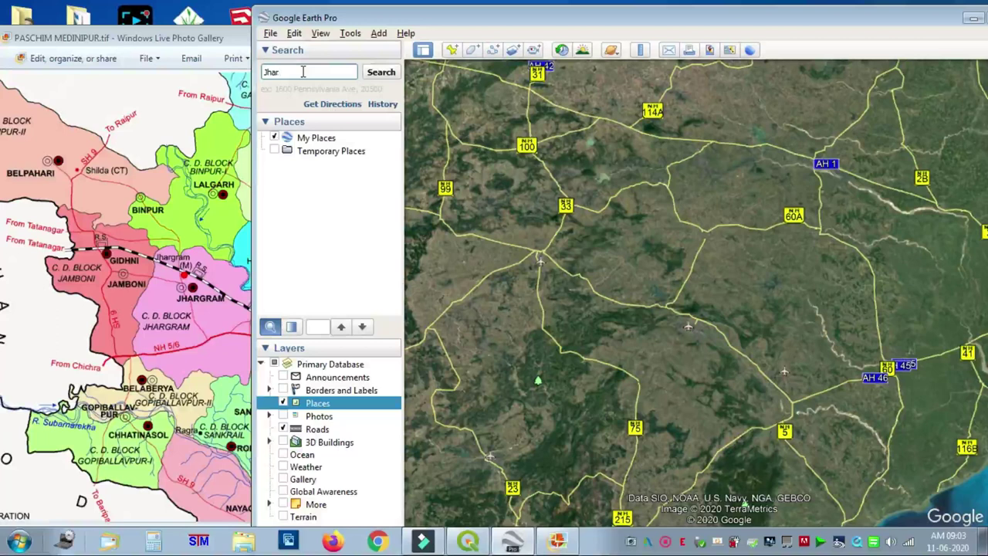
type("Jhargram")
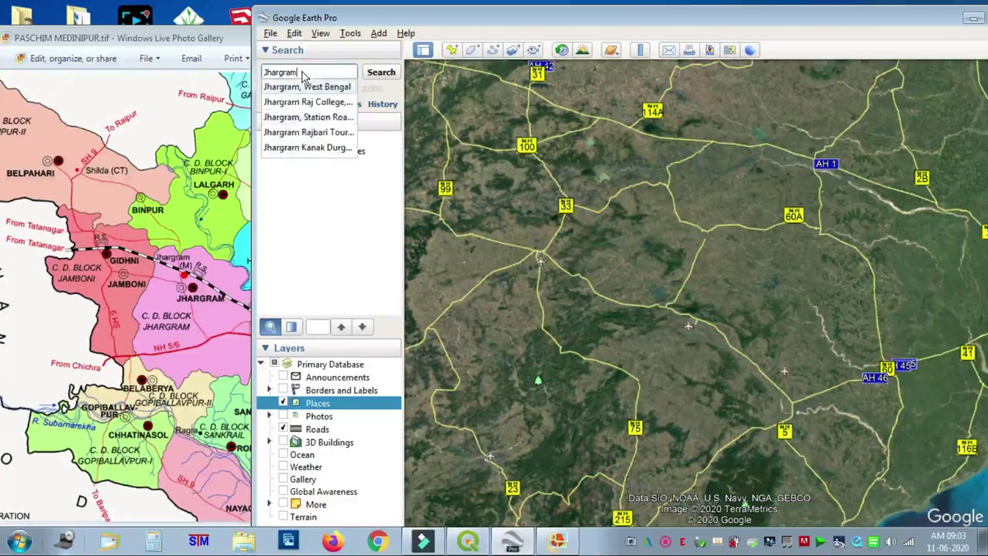
left_click(334, 88)
left_click(382, 74)
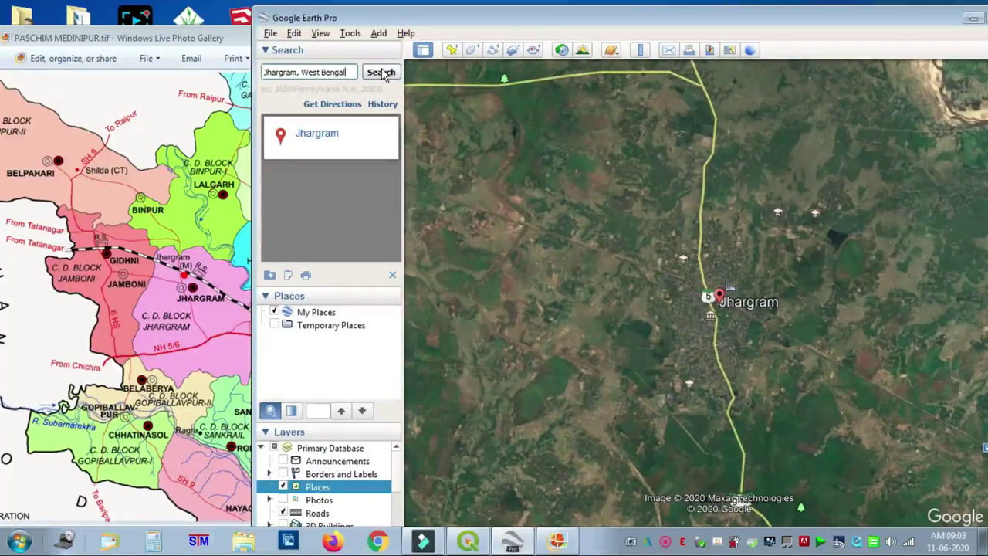
Step: Place a placemark where State Highway 5 crosses the railway in Jhargram, at about 22°27'23.65"N, 86°59'40.39"E
scroll(725, 306, "up", 1)
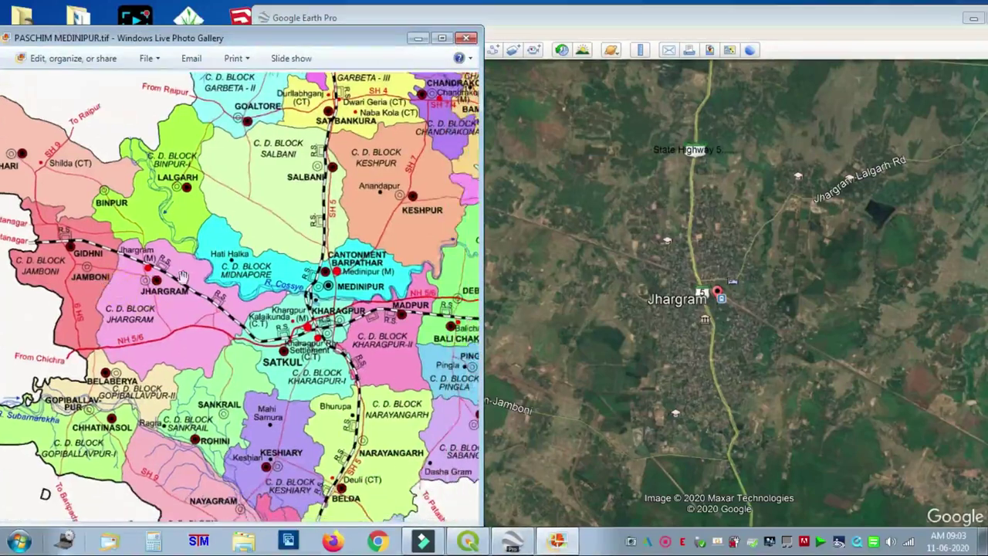
scroll(183, 277, "up", 4)
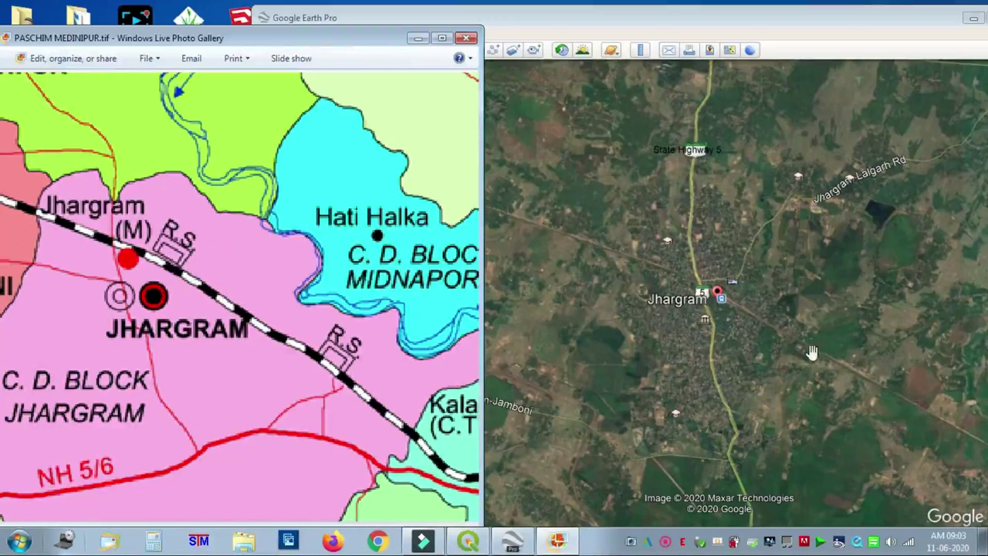
left_click(689, 286)
scroll(689, 285, "up", 5)
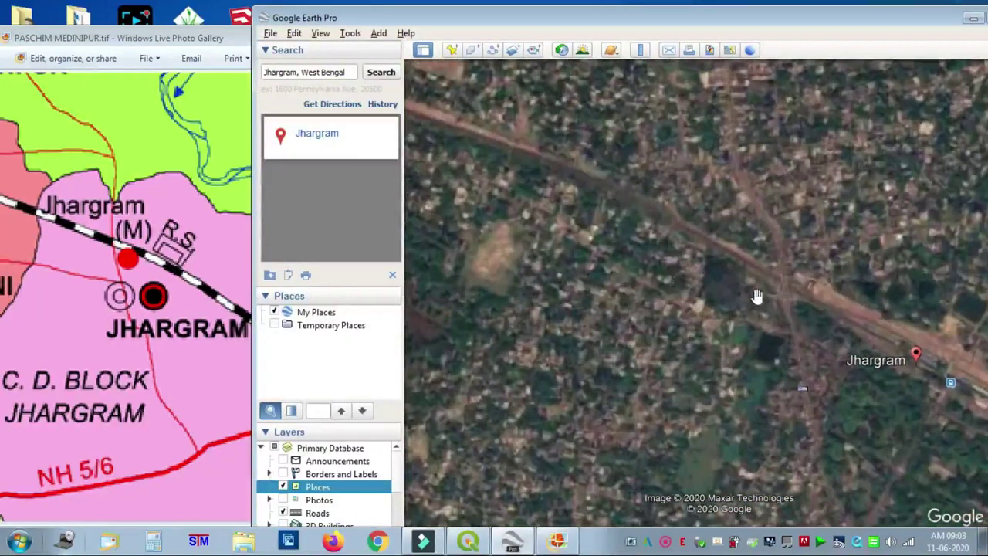
scroll(811, 286, "up", 2)
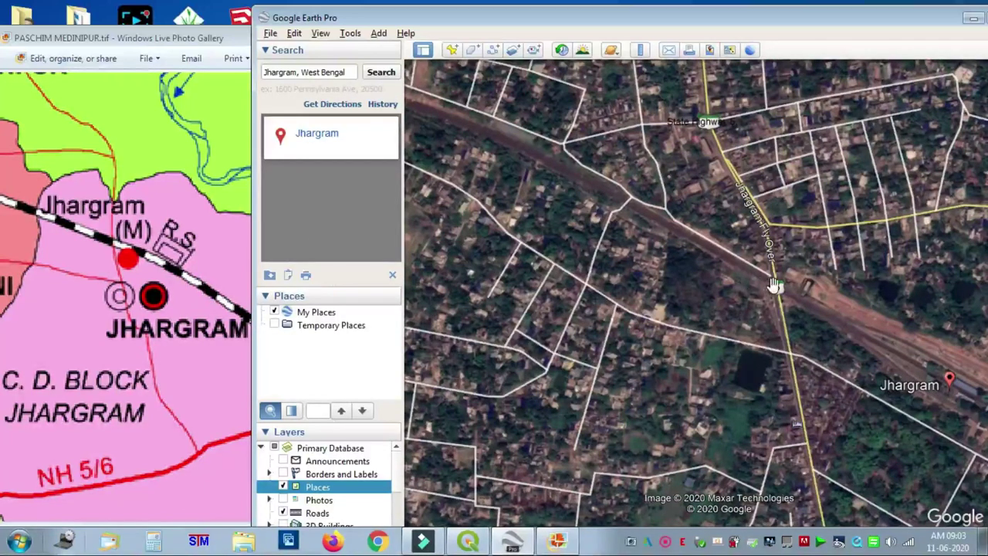
left_click(453, 51)
left_click_drag(799, 102, 389, 63)
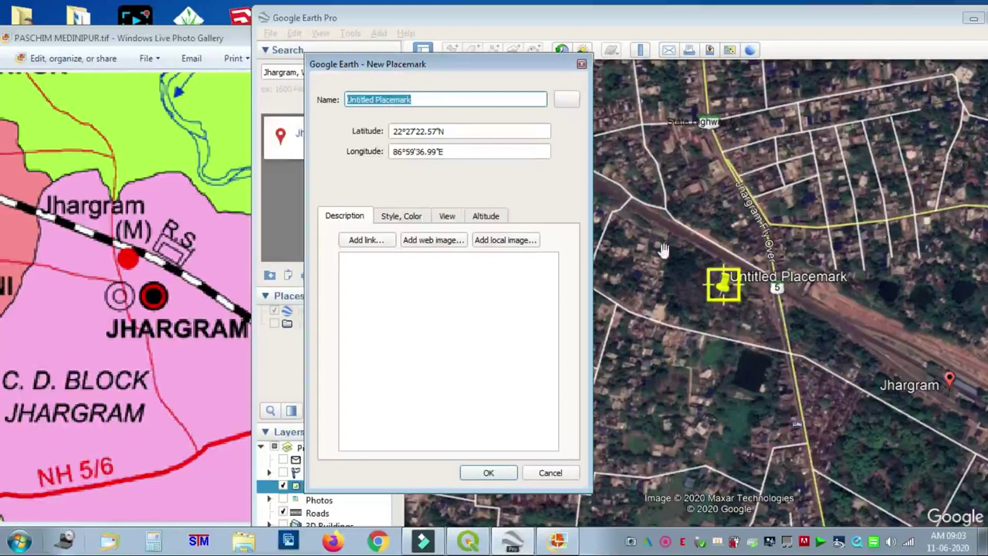
left_click_drag(722, 285, 781, 288)
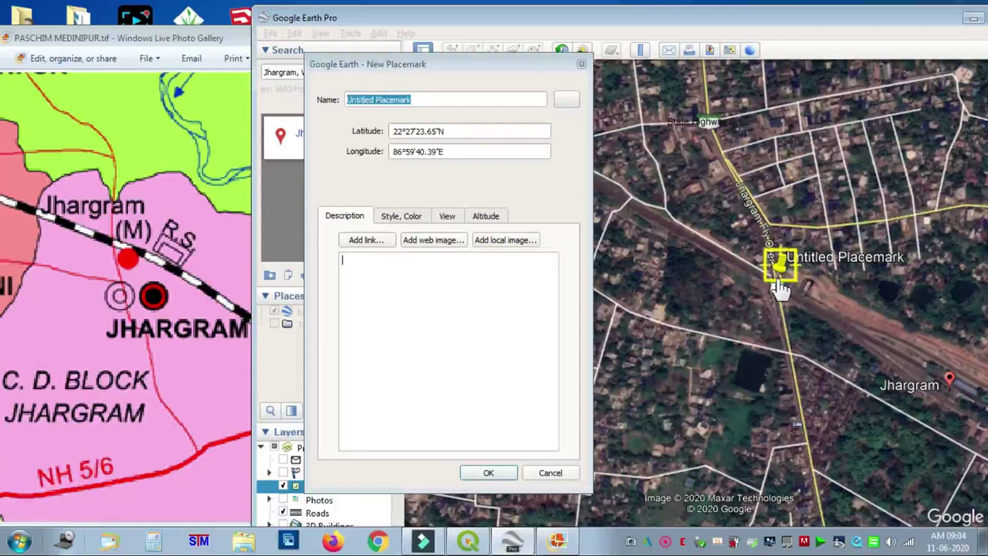
left_click(453, 133)
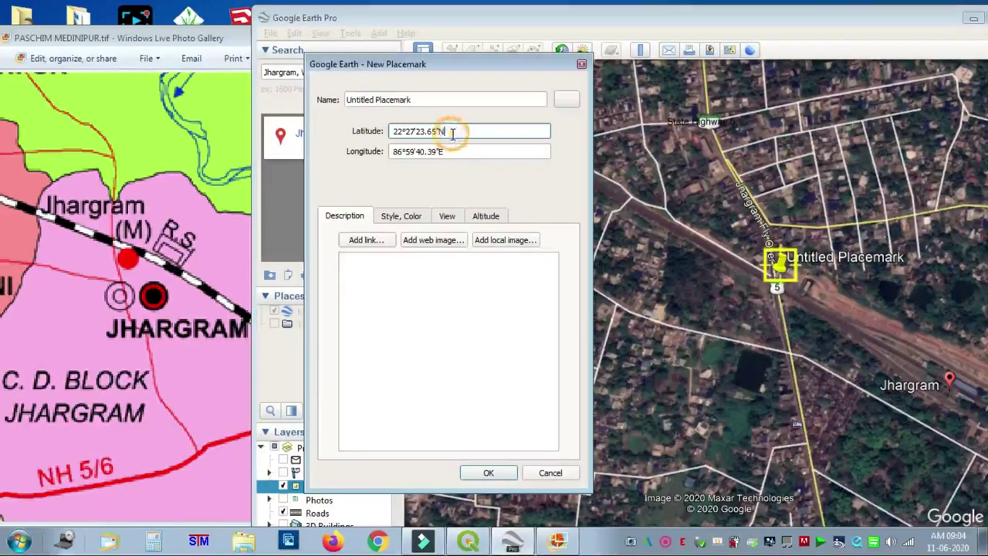
Step: Switch to QGIS, open the Georeferencer, and position its window over the untitled project
left_click(468, 542)
left_click_drag(672, 77, 599, 78)
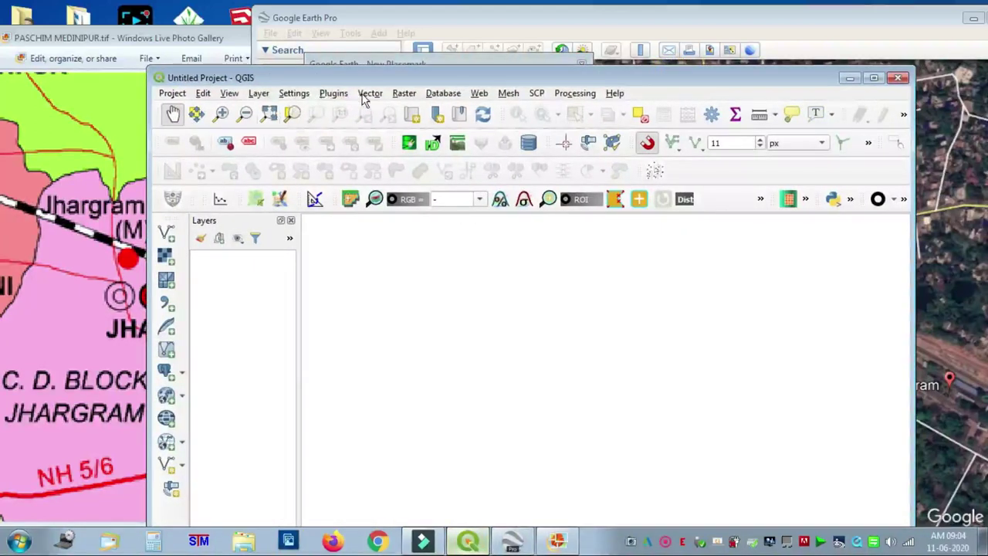
left_click(403, 94)
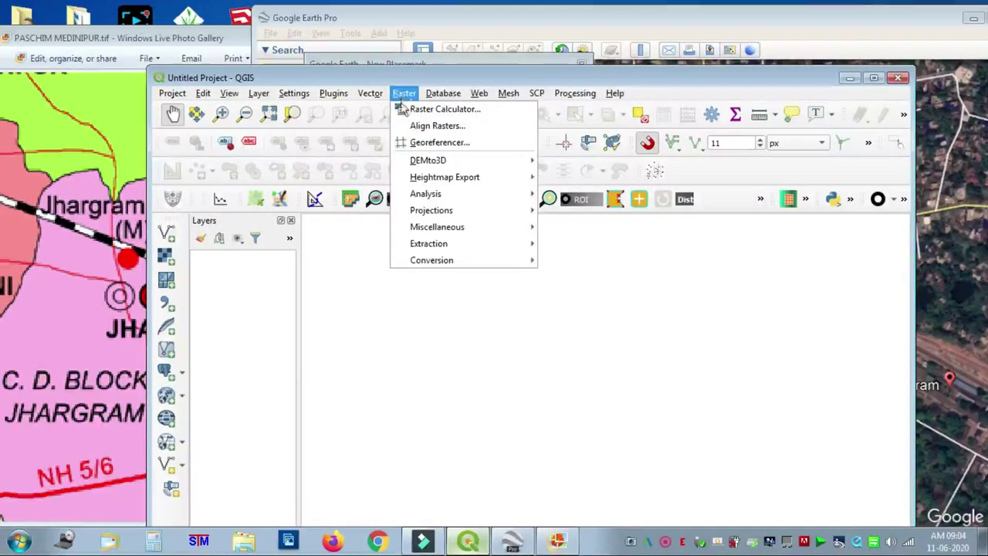
left_click(437, 143)
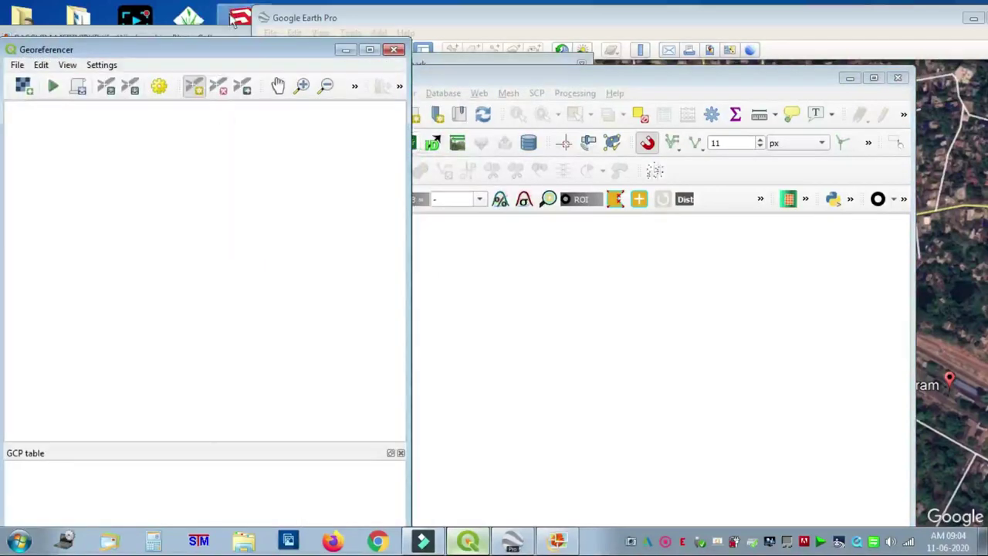
left_click_drag(241, 61, 357, 61)
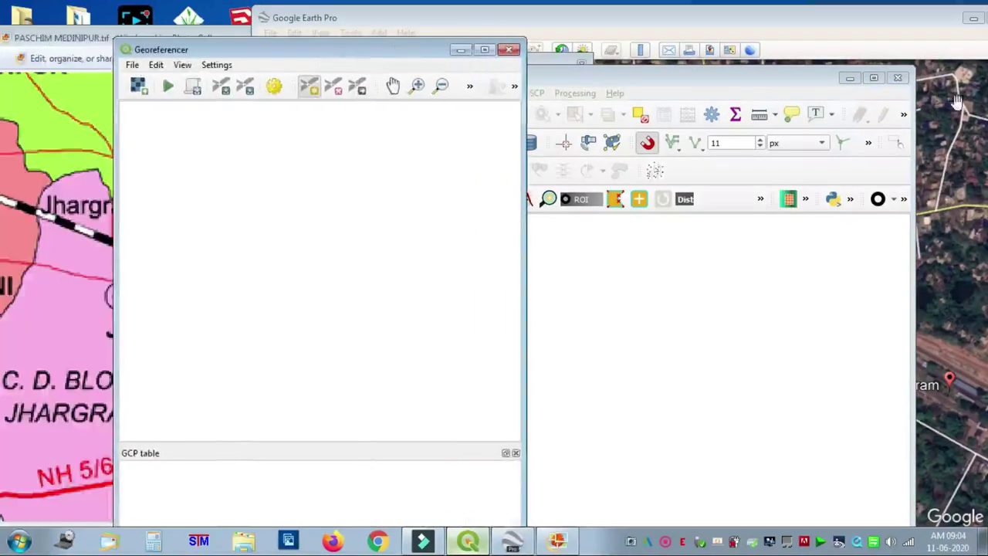
left_click(850, 80)
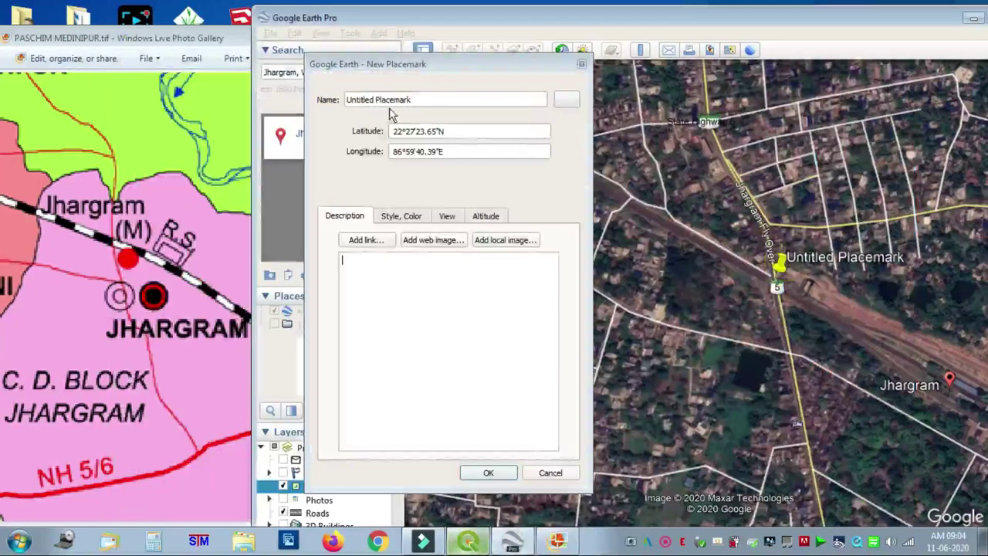
left_click(467, 540)
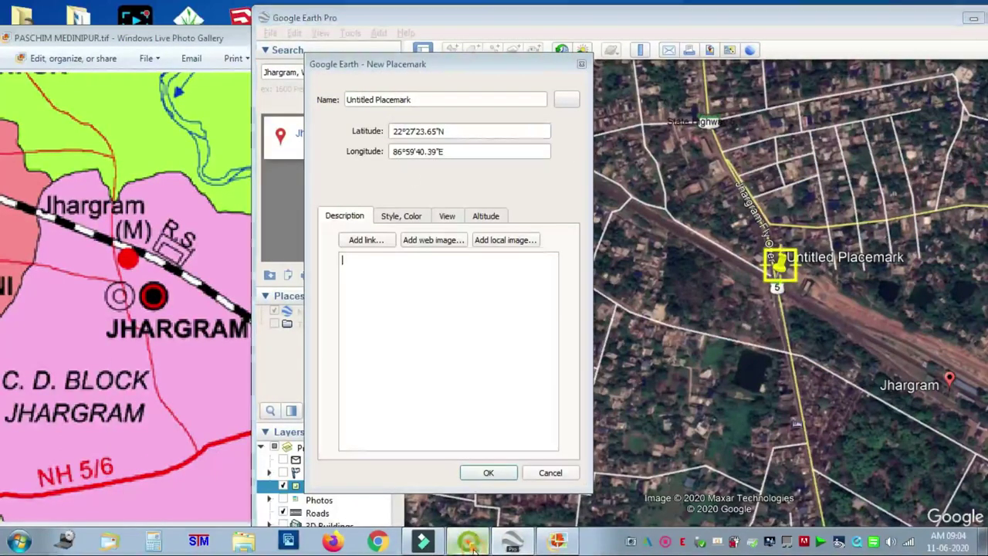
left_click_drag(343, 51, 616, 101)
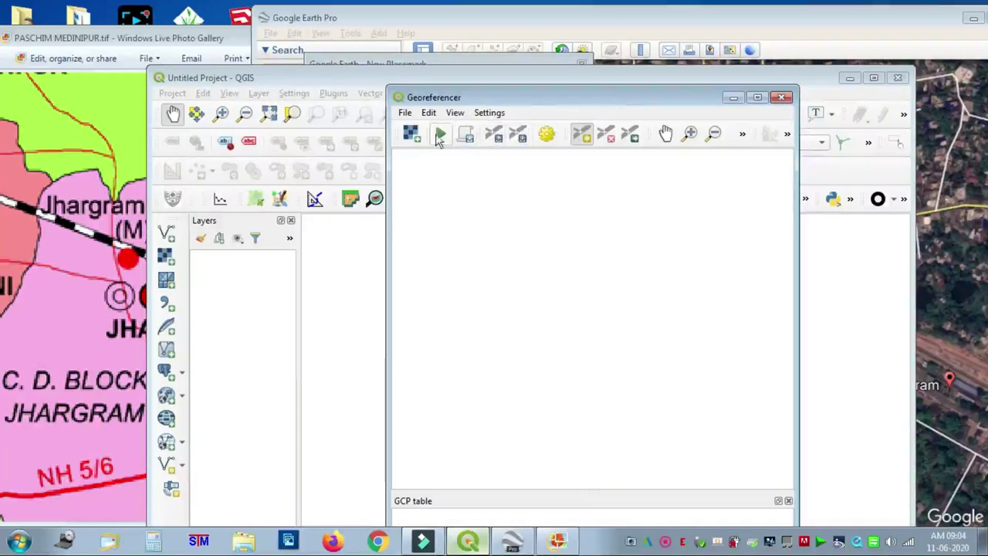
Step: Load PASCHIM MEDINIPUR.tif from the GIS_RS_SEM_V folder into the Georeferencer and move its window so the GCP table shows
left_click(410, 133)
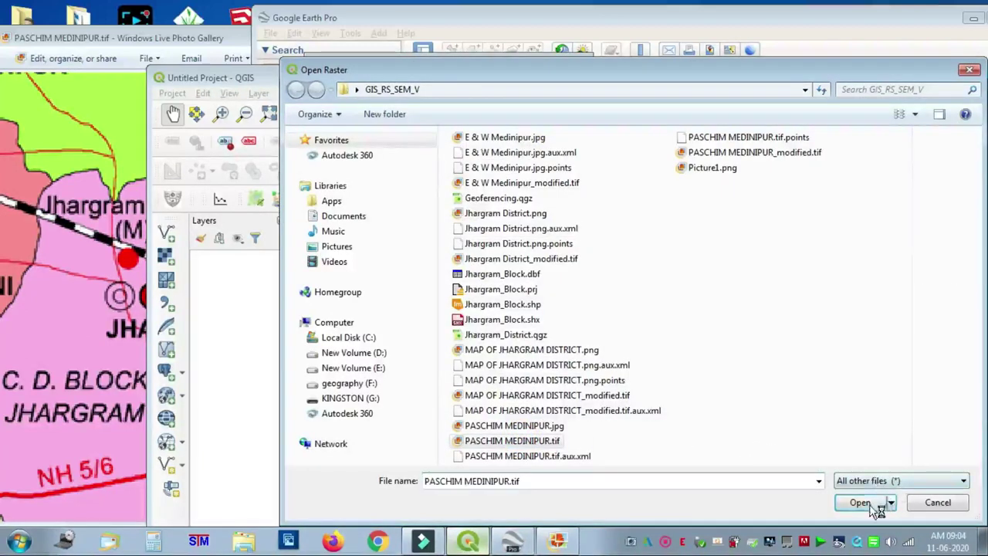
left_click(878, 503)
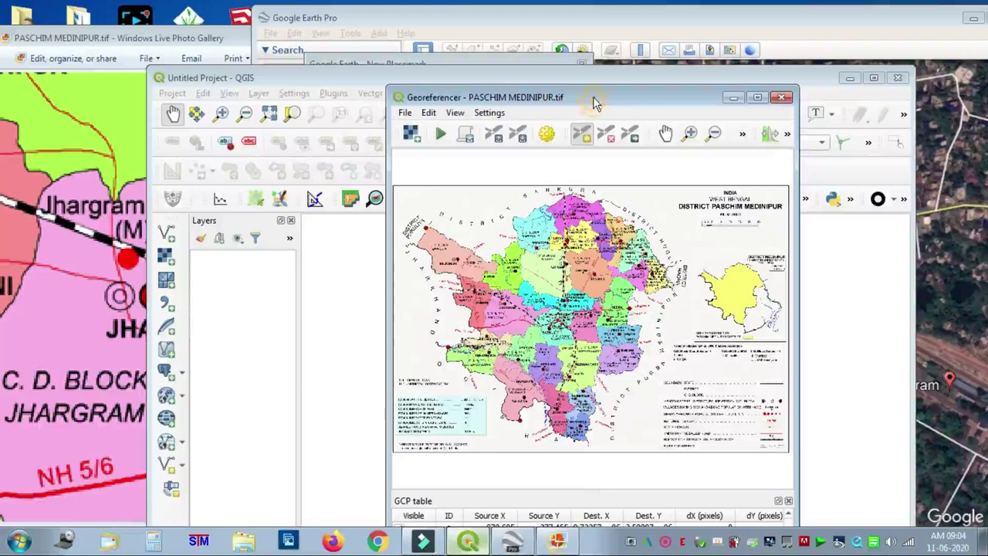
left_click_drag(595, 103, 585, 48)
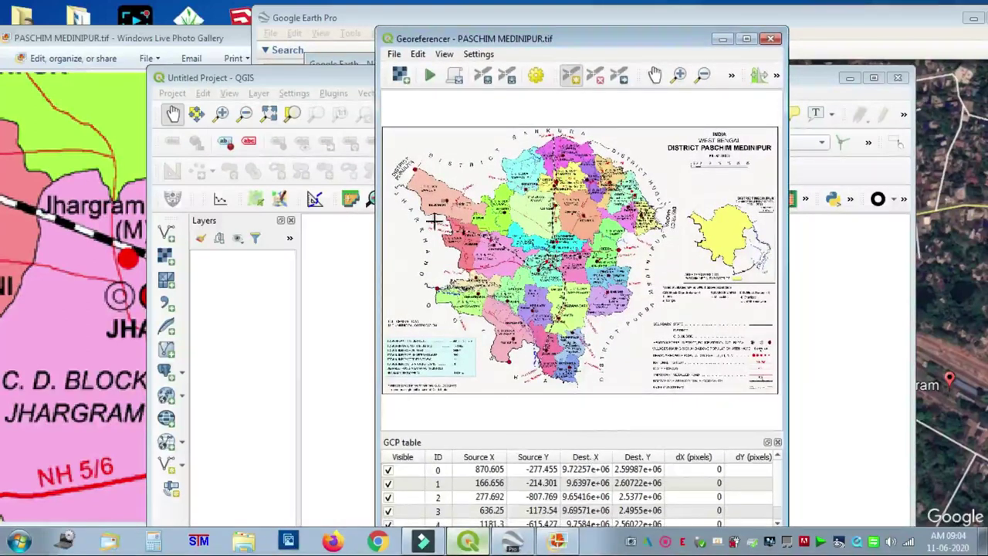
Step: Remove all the previously saved ground control points from the GCP table
left_click(520, 468)
right_click(520, 466)
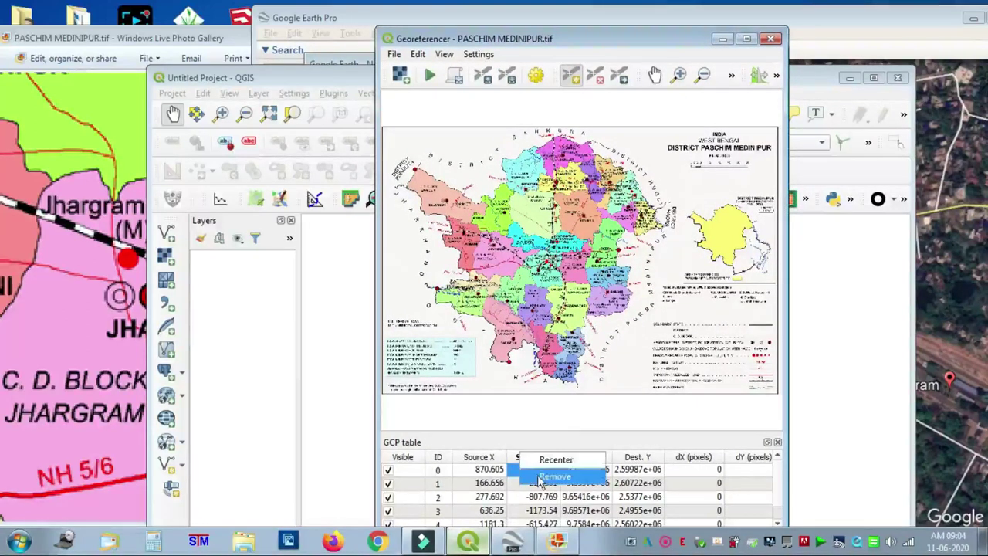
left_click(541, 479)
left_click(538, 468)
right_click(550, 468)
left_click(563, 478)
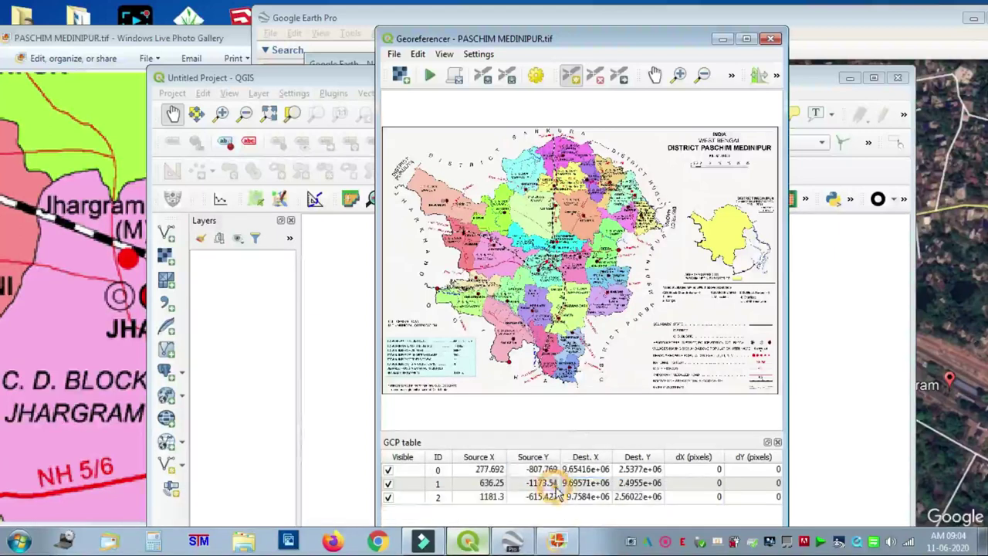
left_click(543, 468)
right_click(554, 467)
left_click(565, 479)
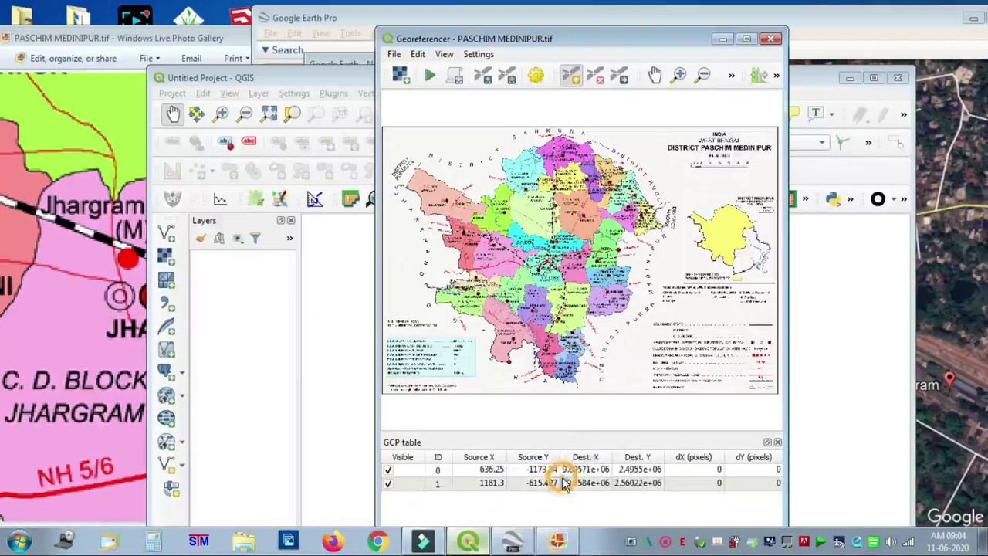
left_click(554, 467)
right_click(561, 465)
left_click(578, 473)
right_click(563, 473)
left_click(580, 473)
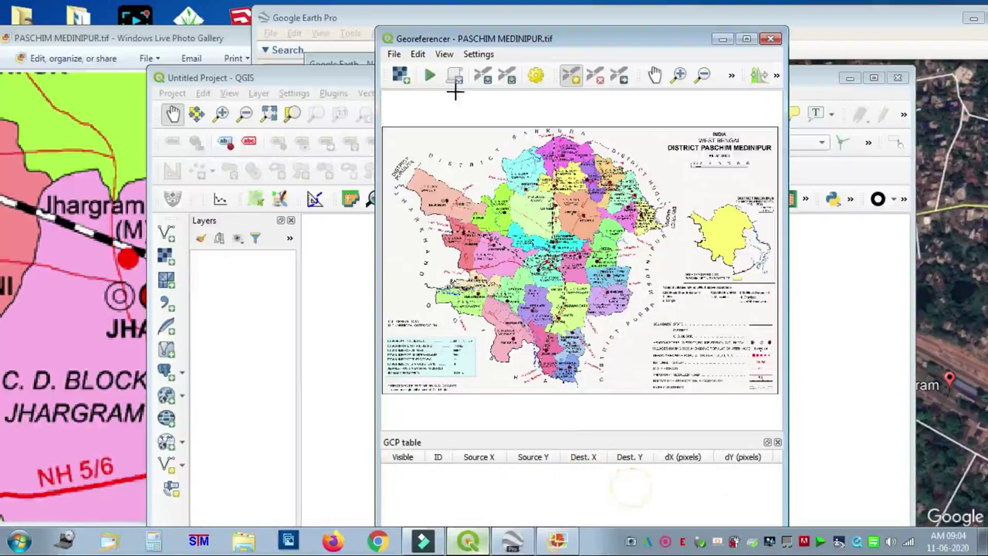
Step: Arrange the Google Earth Pro placemark dialog and the Georeferencer side by side, with the Jhargram area of the scanned map in view
scroll(437, 200, "up", 2)
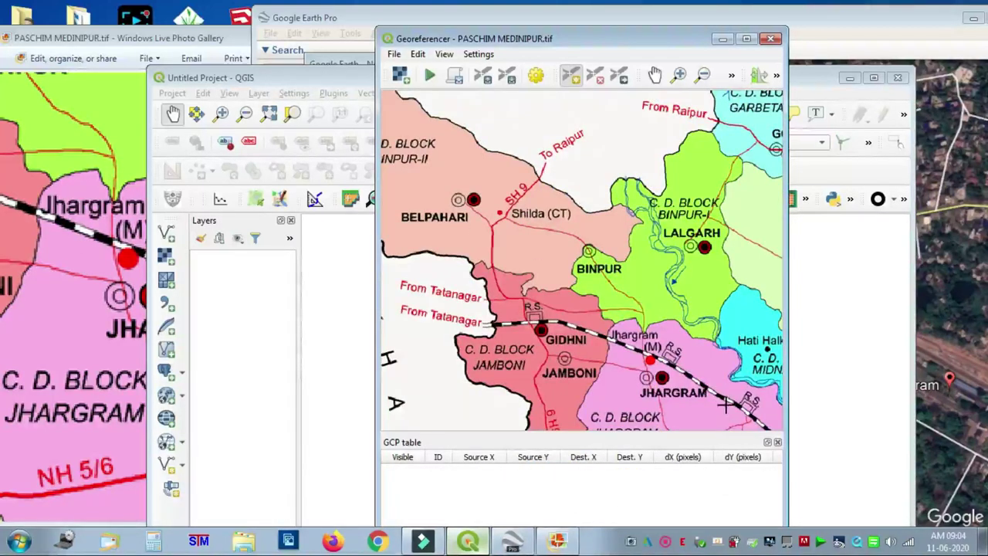
scroll(726, 405, "up", 1)
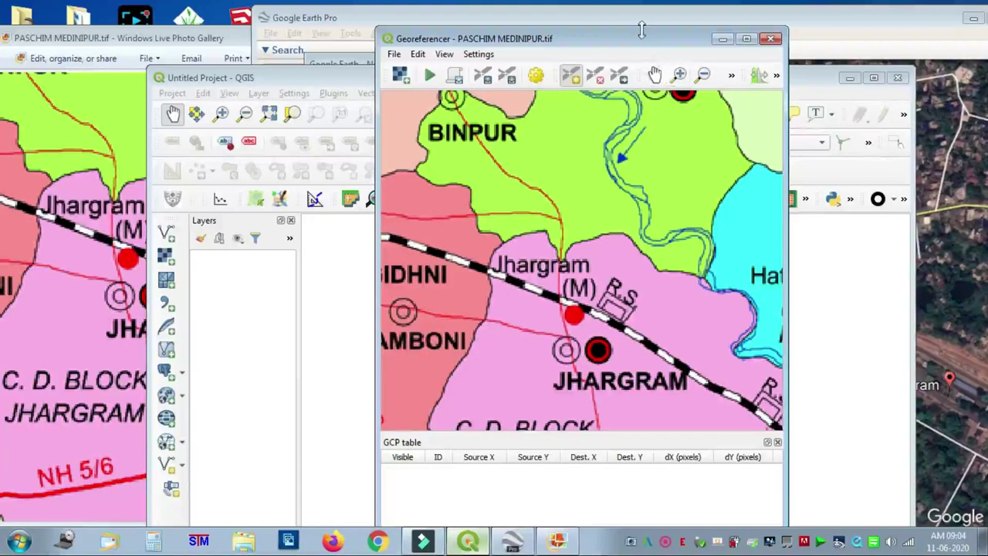
left_click_drag(640, 45, 751, 99)
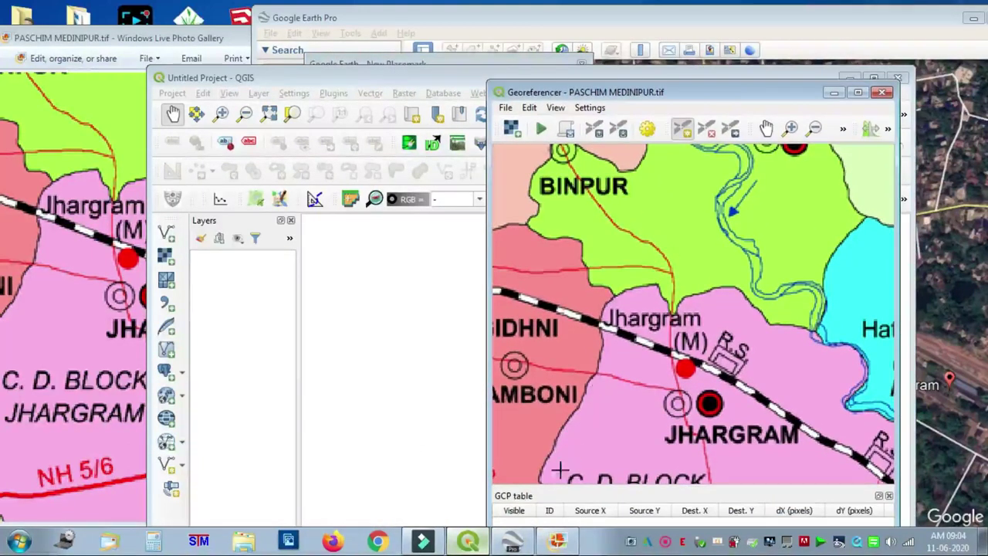
left_click(516, 546)
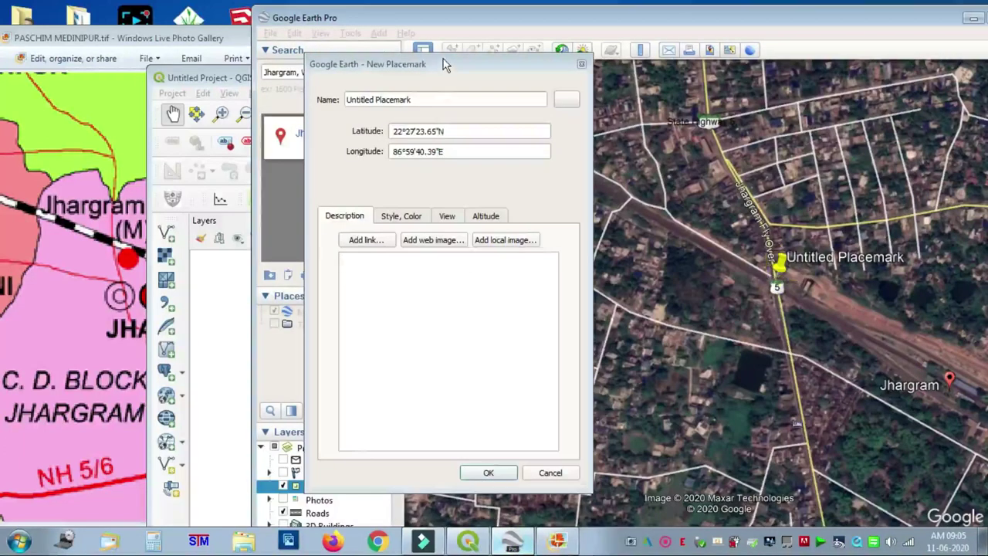
left_click_drag(386, 64, 106, 42)
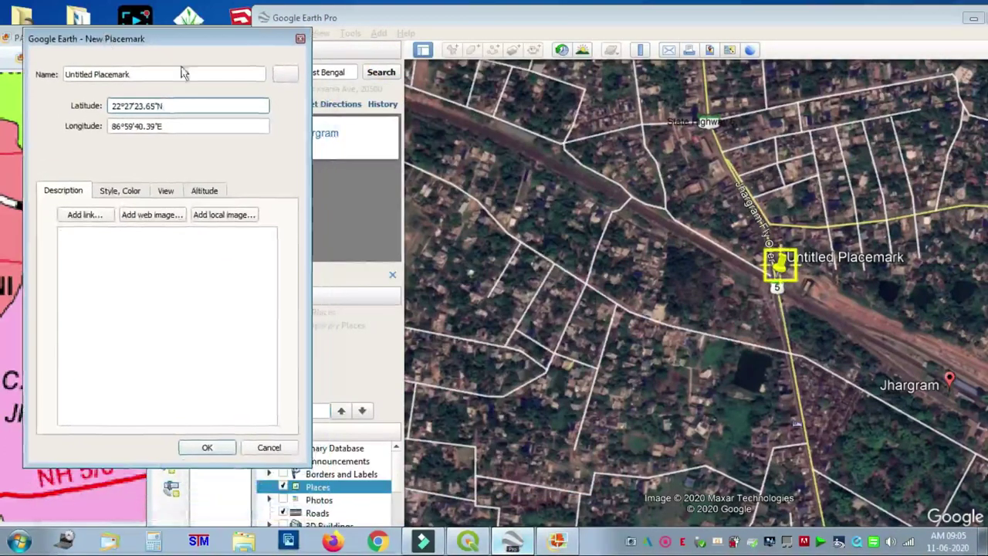
left_click(480, 546)
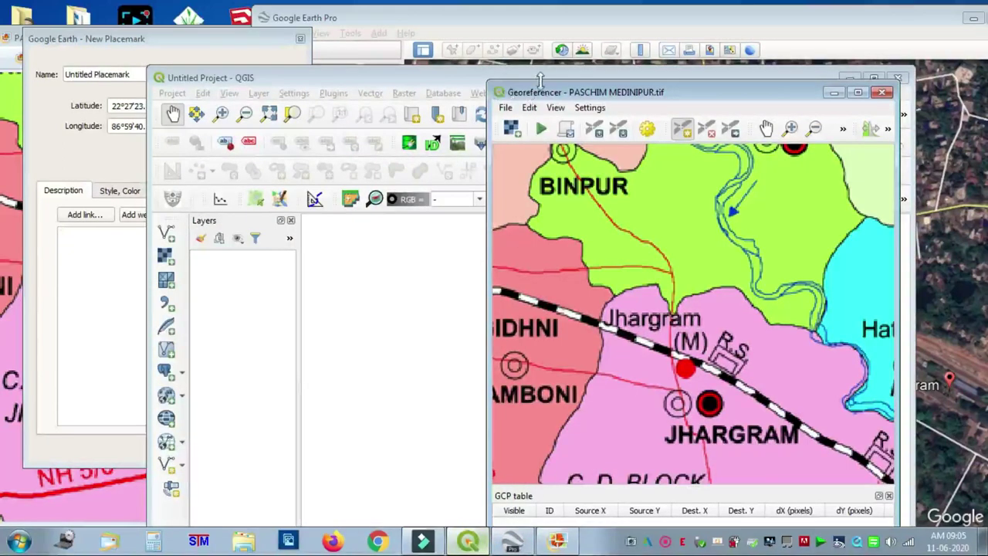
left_click_drag(562, 91, 497, 152)
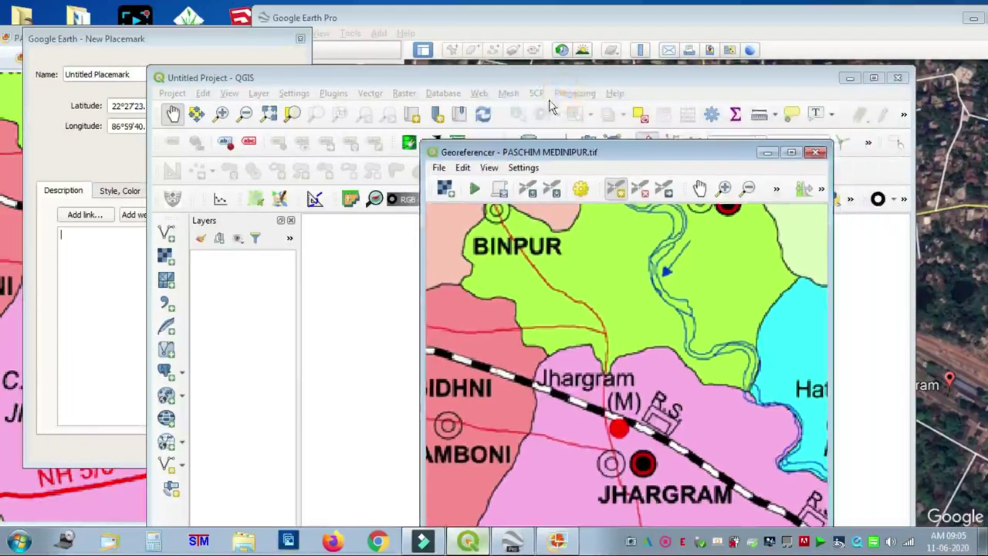
left_click_drag(584, 82, 754, 35)
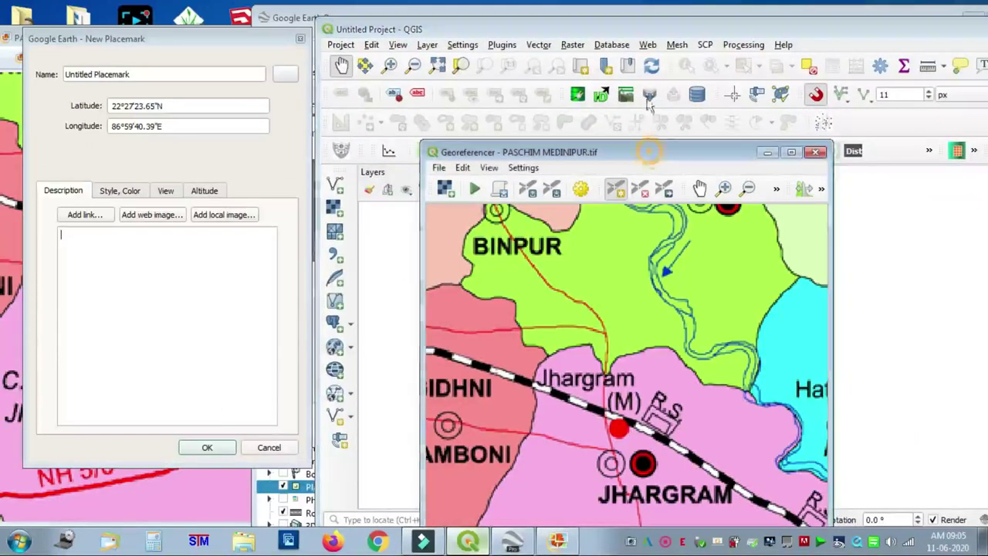
left_click_drag(651, 153, 637, 37)
Step: Add a ground control point at Jhargram's road-railway crossing with X/East 86 59 40.39 and Y/North 22 27 23.65, and close the placemark dialog
scroll(586, 290, "up", 1)
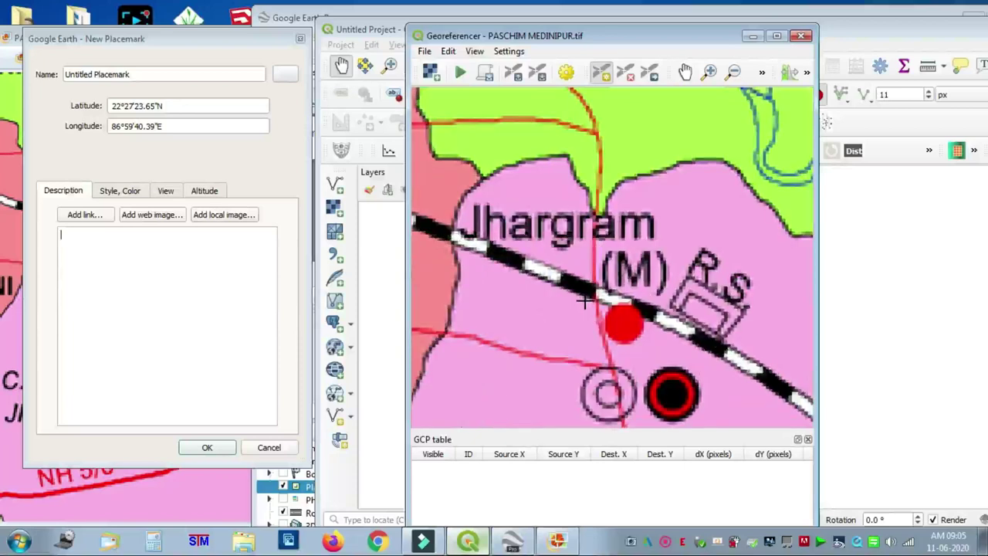
scroll(591, 299, "up", 1)
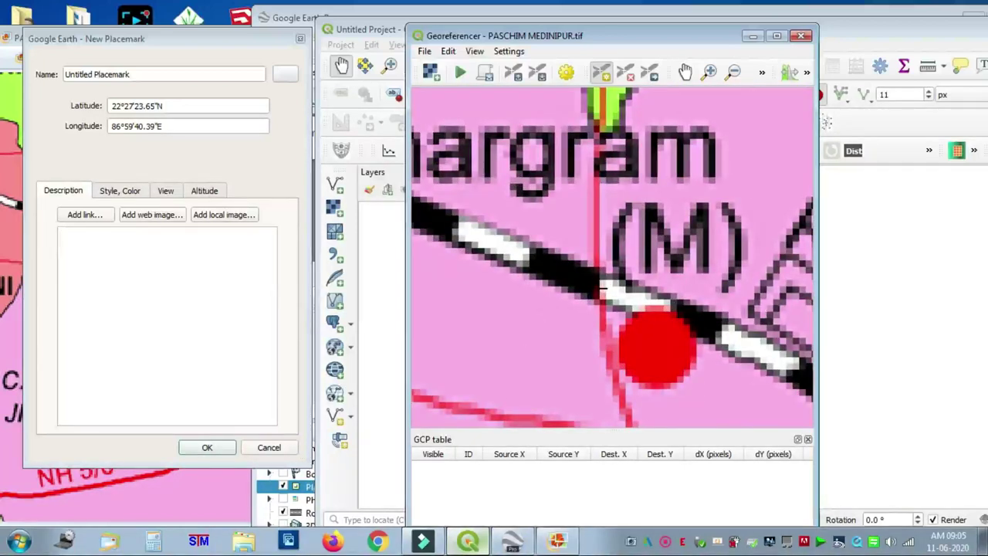
left_click(602, 287)
left_click(606, 382)
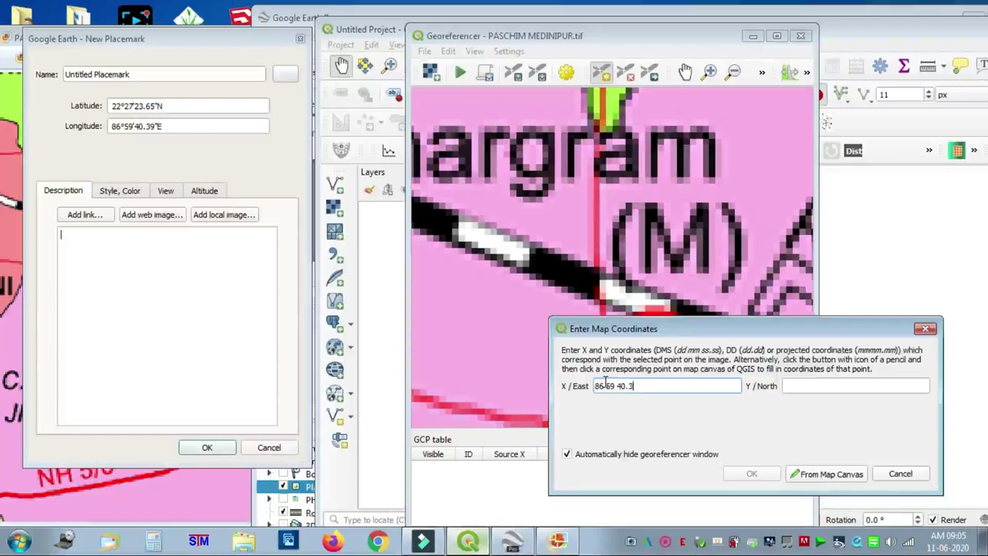
left_click(836, 386)
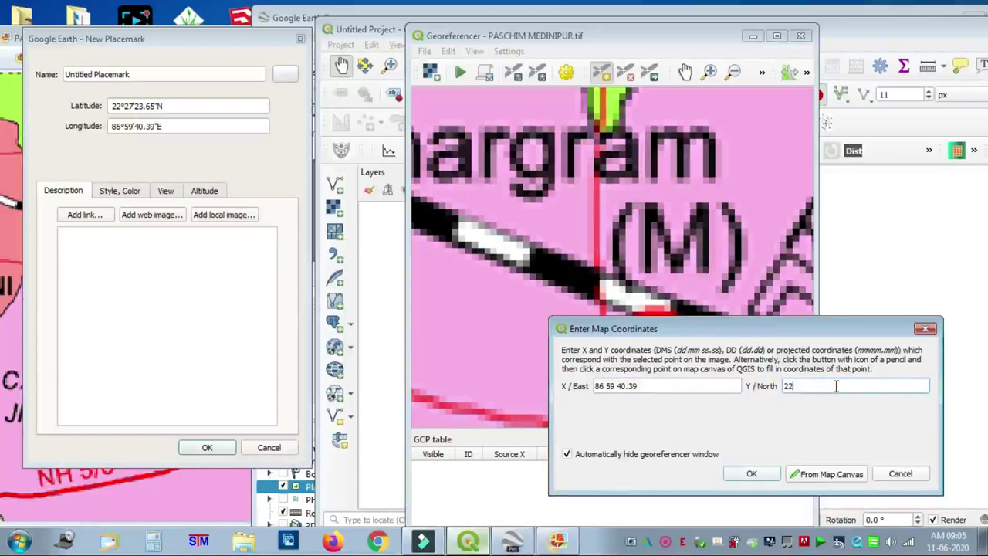
type("22 27")
left_click(766, 471)
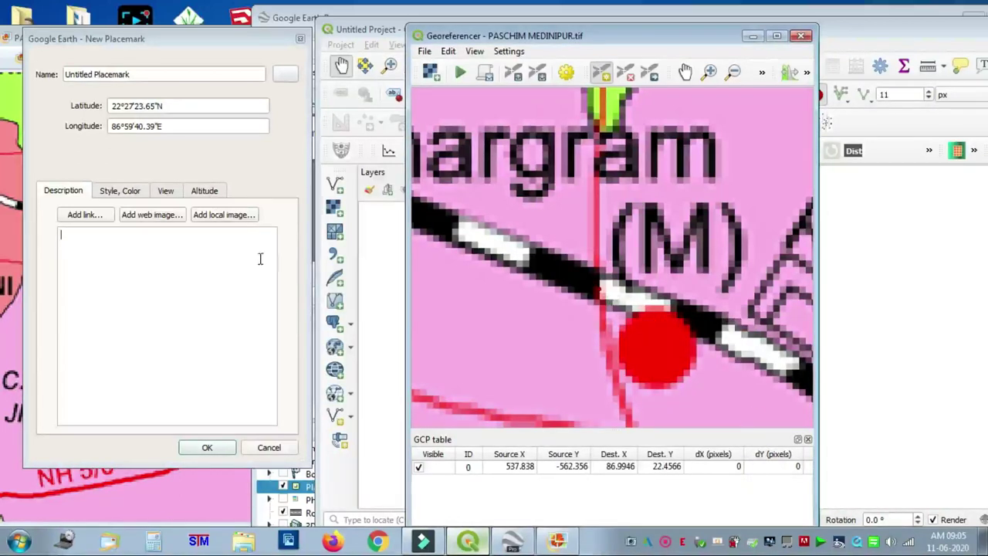
left_click(301, 39)
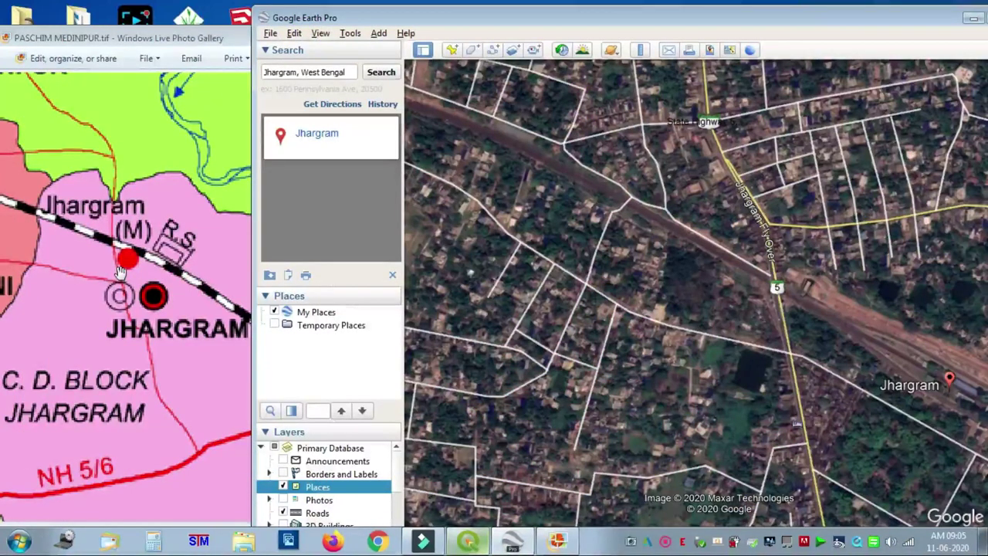
Step: Follow the railway southeast from Jhargram to the Kharagpur–Medinipur area in Google Earth Pro, comparing it with the scanned map
left_click(144, 46)
scroll(190, 287, "down", 5)
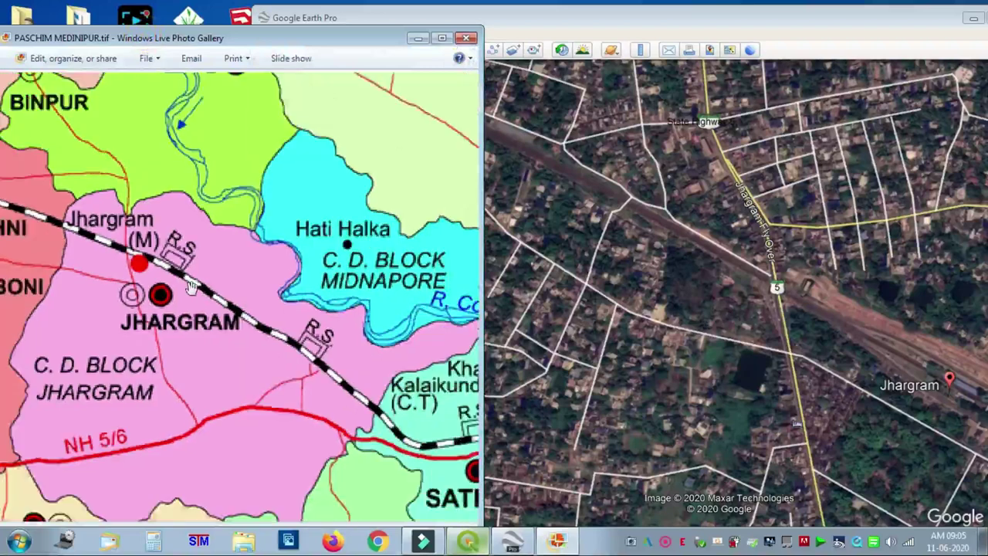
left_click_drag(320, 354, 219, 453)
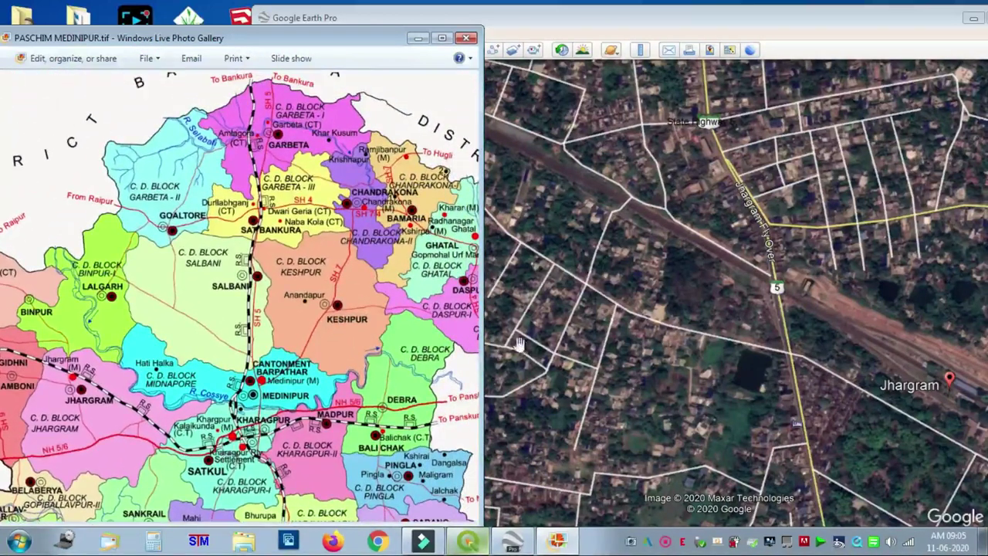
left_click(777, 201)
scroll(818, 345, "down", 3)
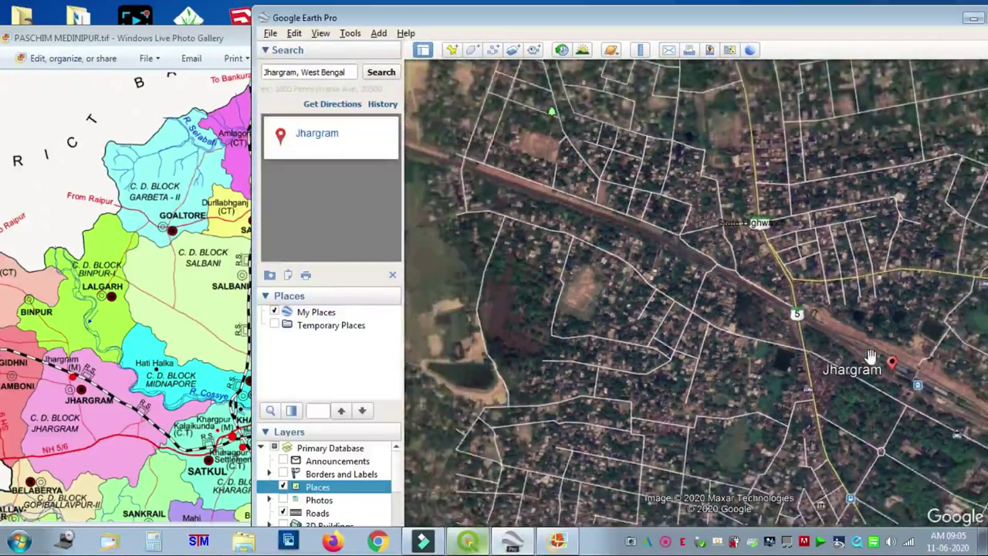
left_click_drag(870, 357, 552, 324)
left_click_drag(782, 393, 518, 143)
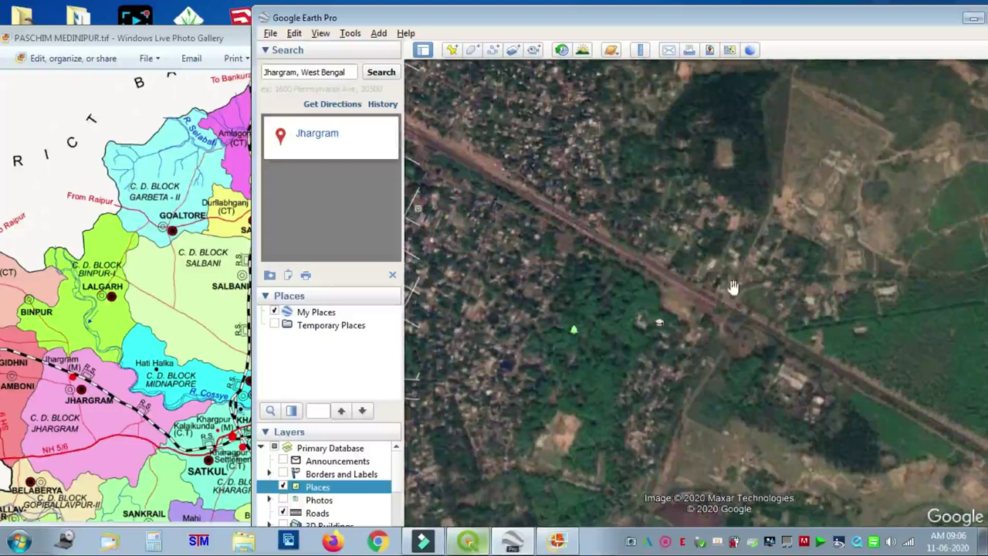
scroll(840, 298, "down", 3)
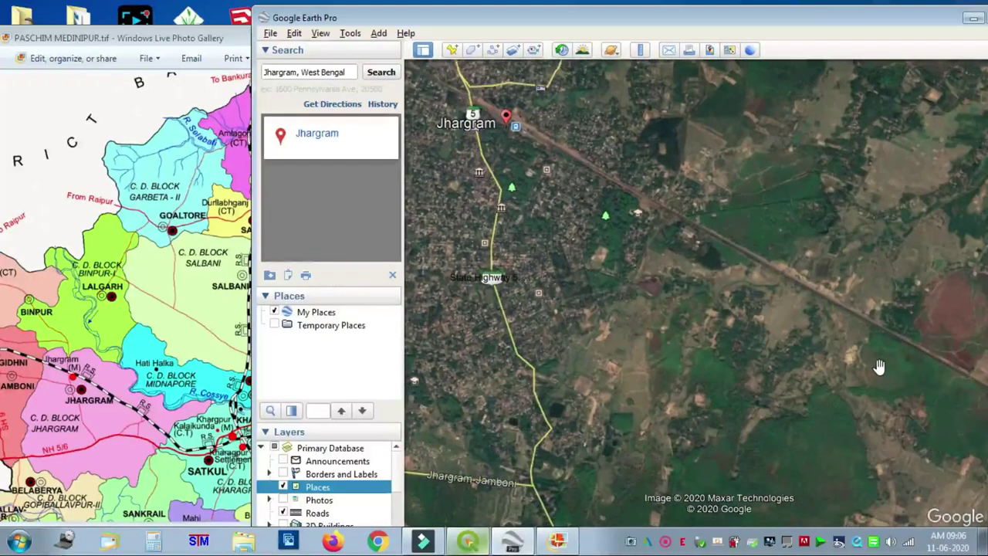
scroll(879, 366, "down", 2)
left_click_drag(915, 362, 732, 242)
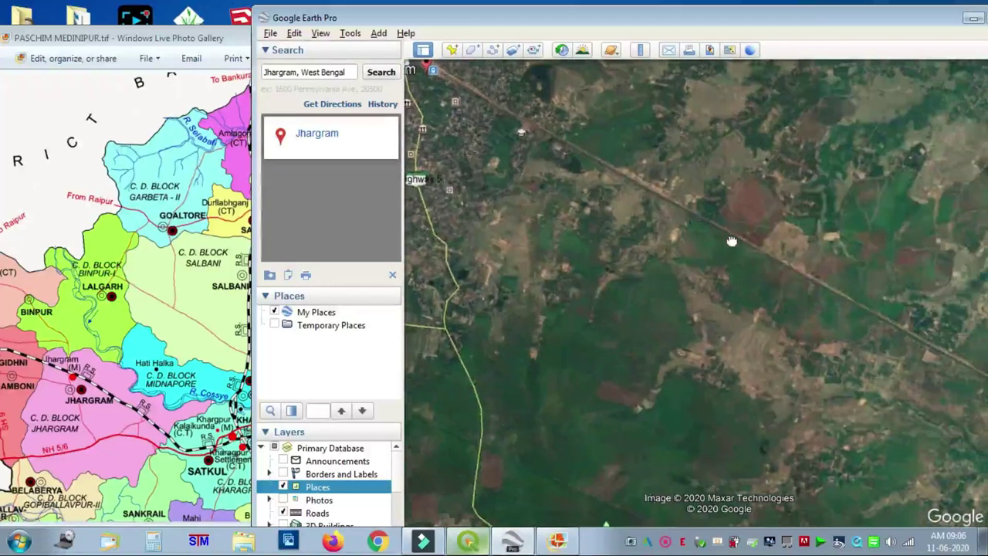
double_click(810, 308)
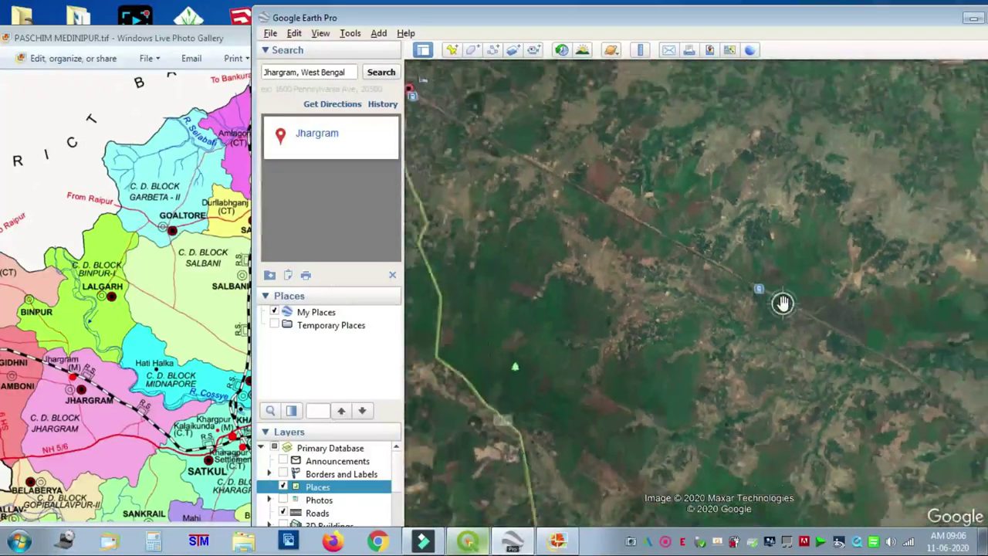
scroll(782, 303, "down", 3)
left_click_drag(894, 327, 617, 217)
scroll(977, 293, "down", 2)
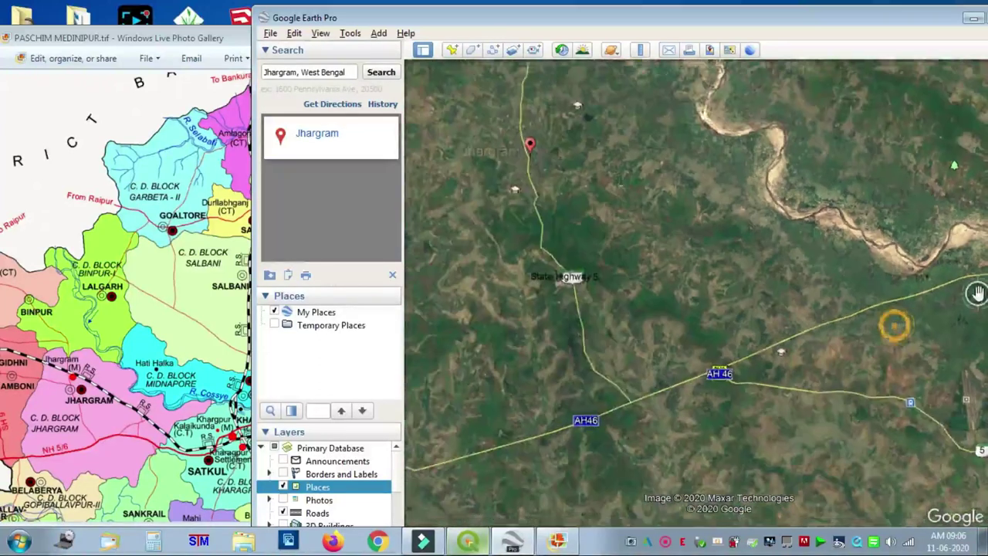
left_click_drag(775, 316, 536, 287)
left_click_drag(775, 305, 763, 317)
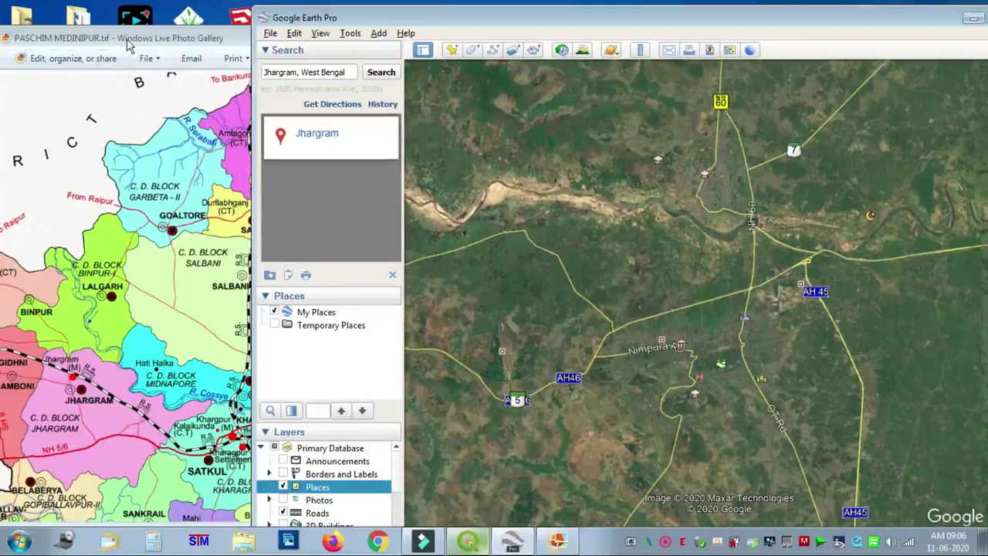
Step: Compare the Medinipur–Salbani stretch of SH 5 and the railway on the scanned map with the satellite imagery to find crossings
left_click_drag(127, 45, 77, 29)
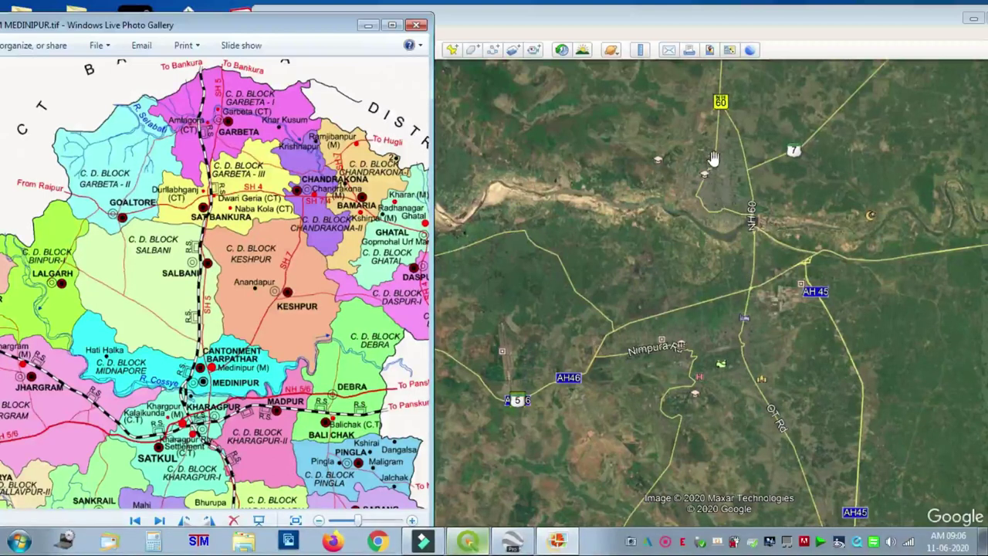
left_click(738, 237)
left_click_drag(737, 238, 726, 364)
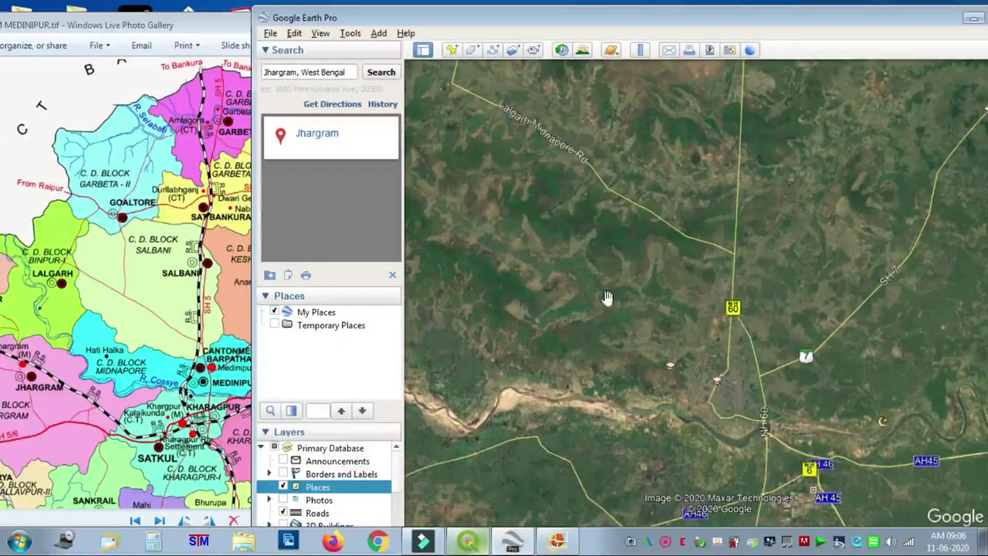
left_click(168, 226)
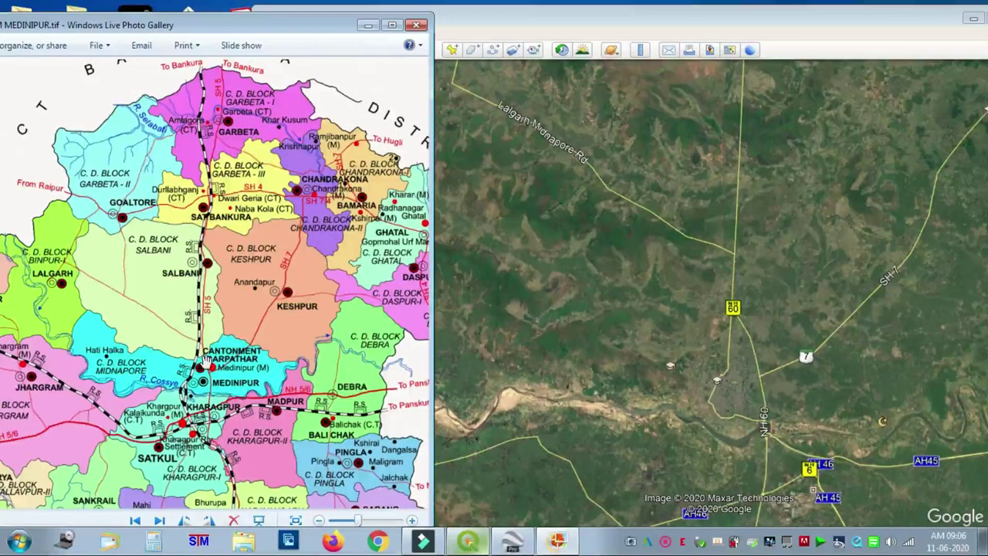
scroll(201, 342, "up", 2)
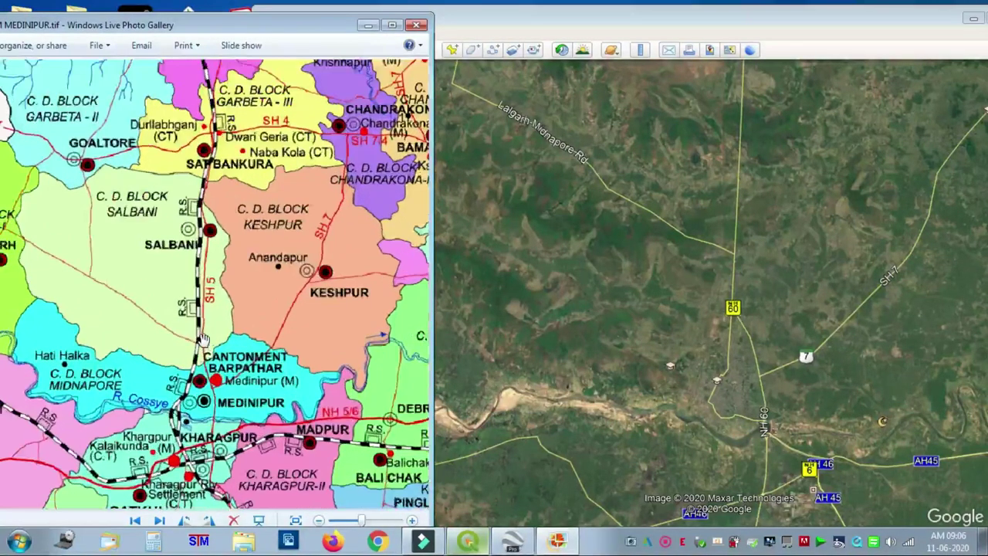
scroll(198, 340, "up", 3)
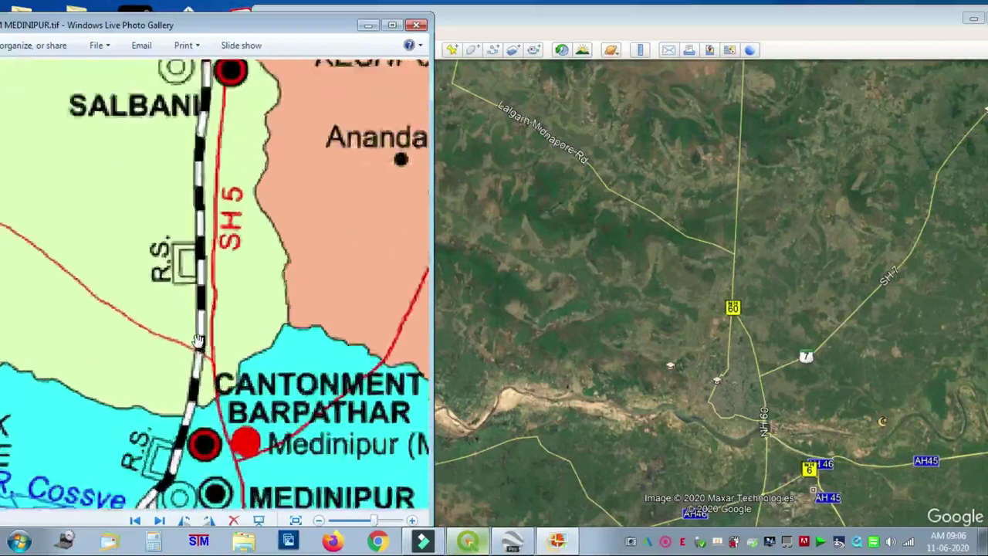
Step: Trace NH 60 and the railway north from Medinipur in Google Earth Pro and inspect the crossing with SH 4
left_click(641, 269)
scroll(641, 268, "up", 3)
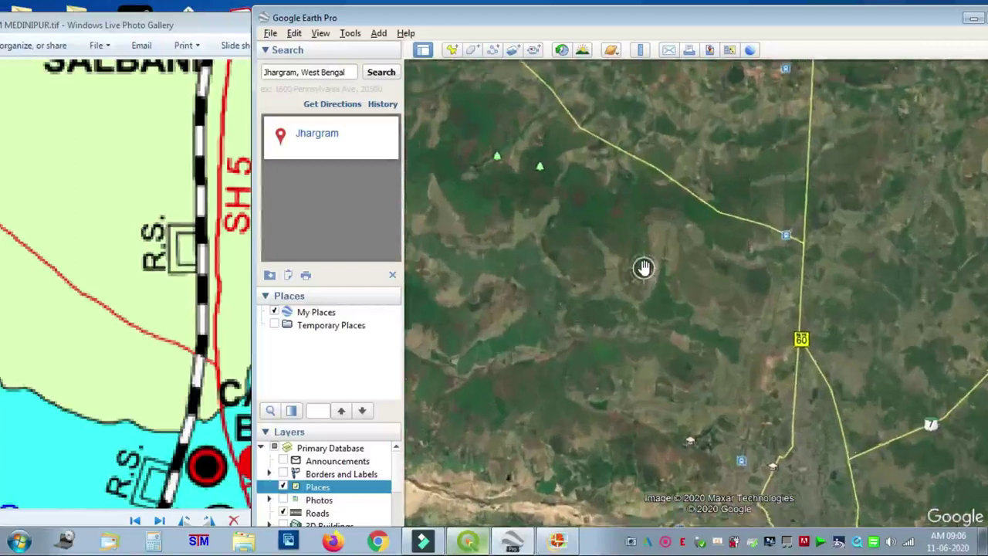
scroll(834, 296, "up", 3)
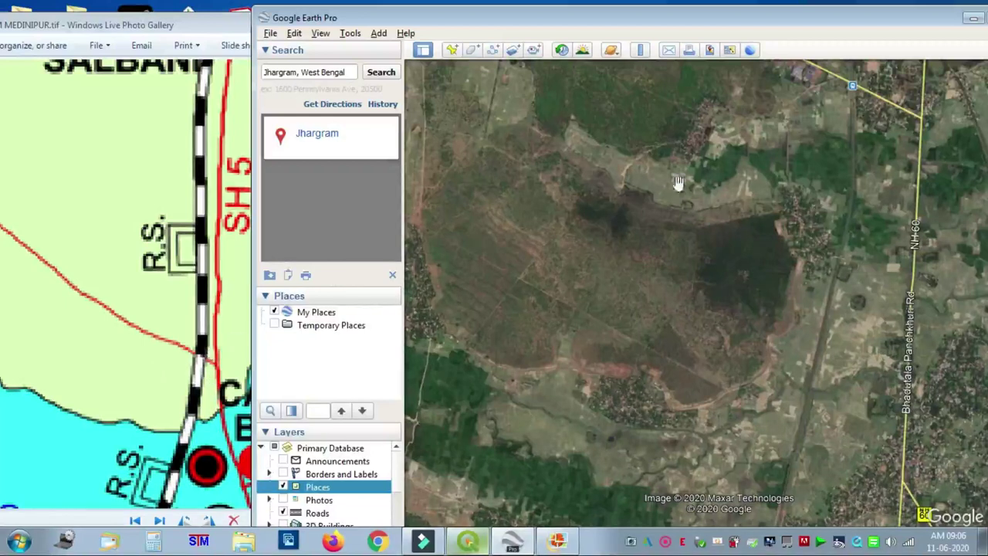
left_click_drag(788, 132, 745, 352)
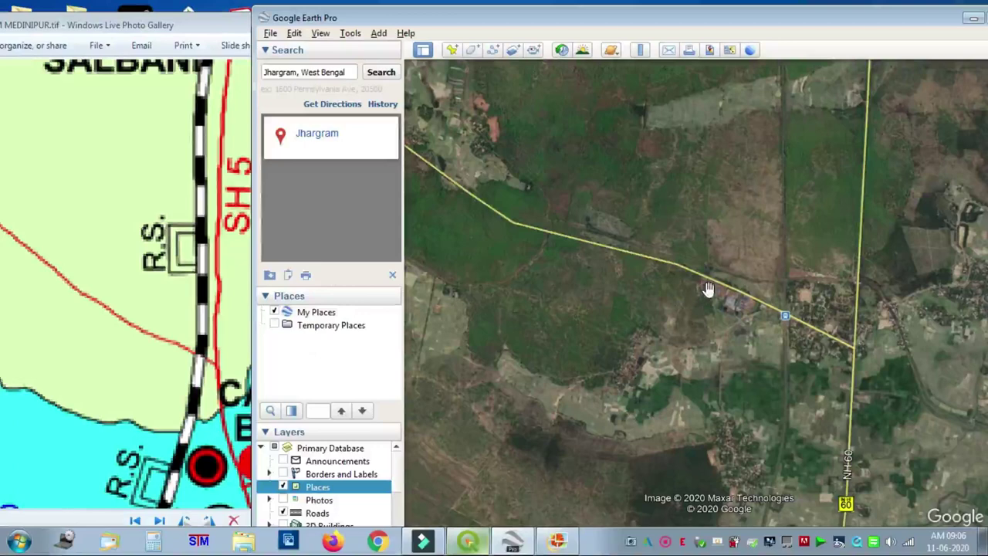
scroll(709, 289, "down", 1)
left_click_drag(800, 172, 688, 474)
scroll(759, 301, "down", 2)
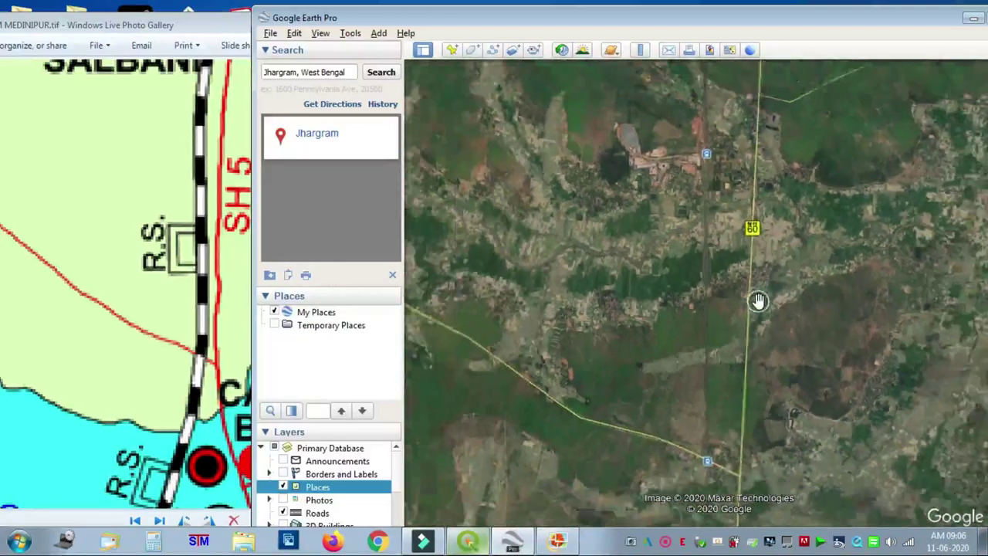
left_click_drag(734, 165, 705, 408)
left_click_drag(746, 165, 759, 459)
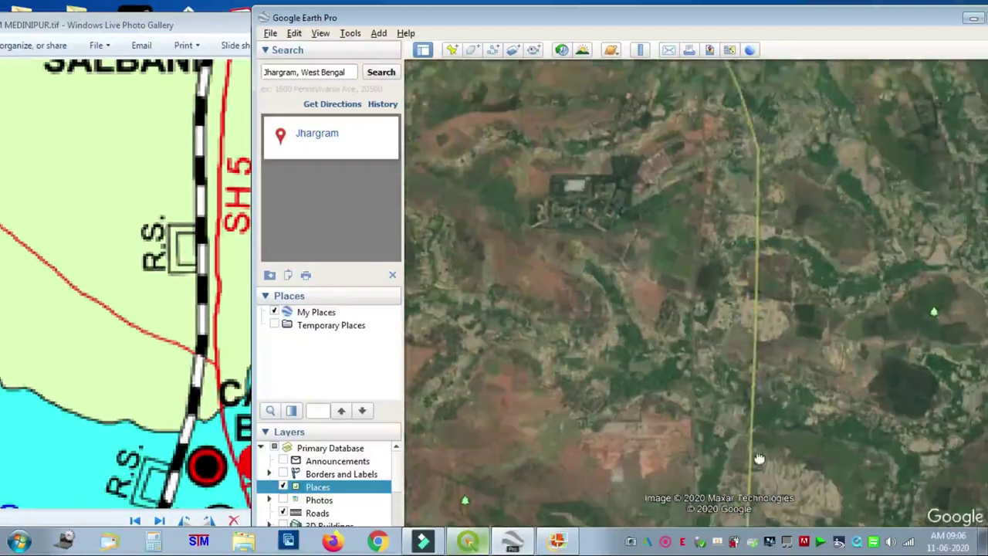
mouse_move(804, 516)
left_mouse_down()
mouse_move(806, 531)
mouse_move(802, 521)
left_mouse_up()
left_click_drag(793, 253, 679, 465)
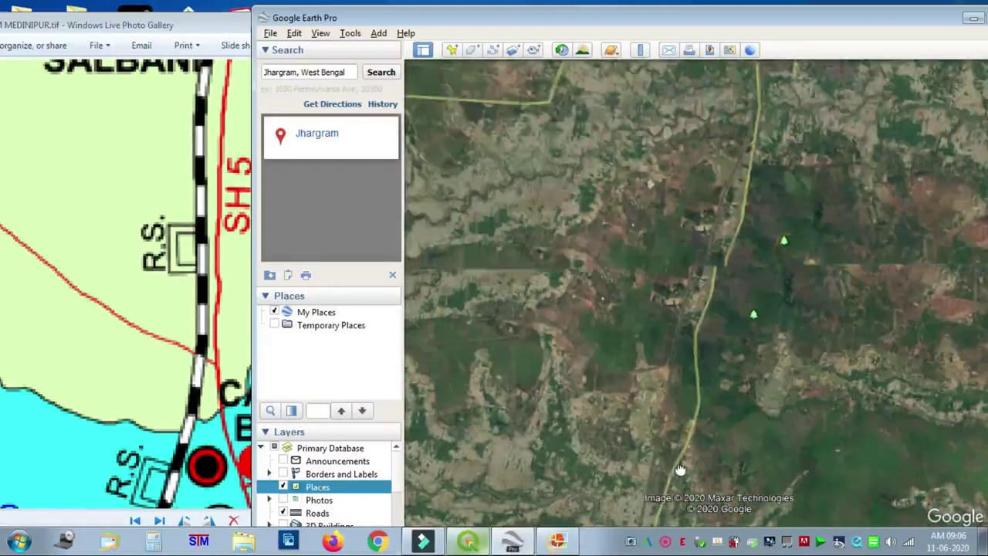
left_click_drag(713, 203, 738, 344)
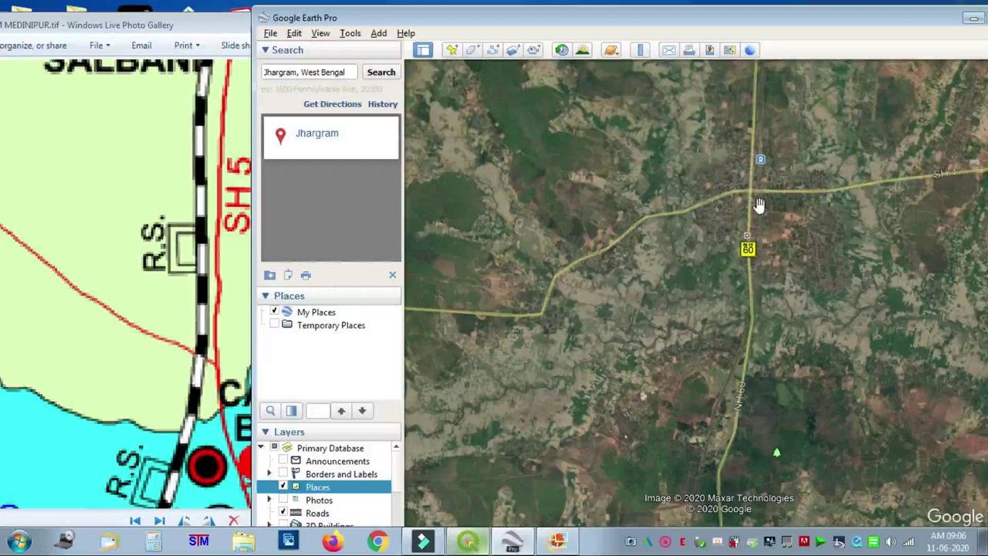
scroll(758, 205, "up", 2)
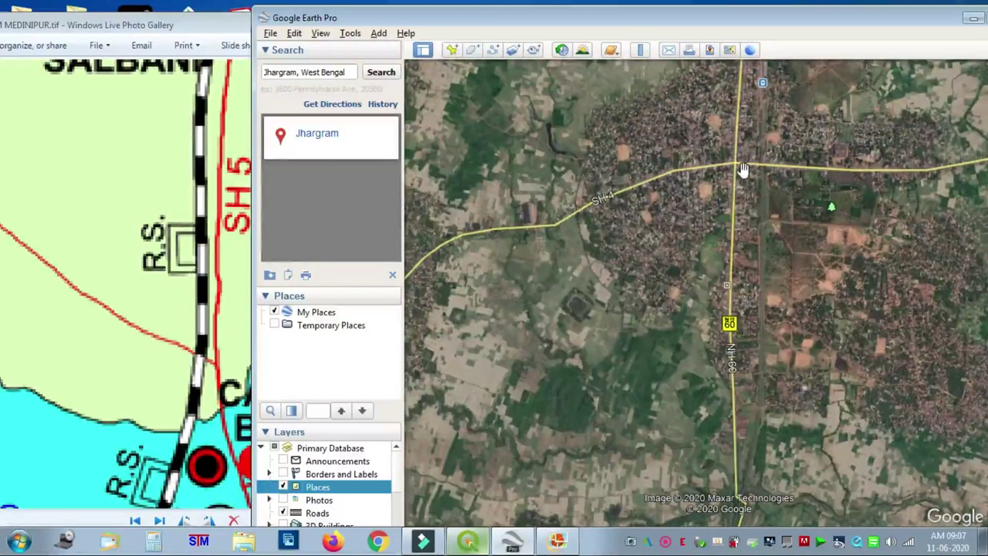
scroll(742, 170, "up", 2)
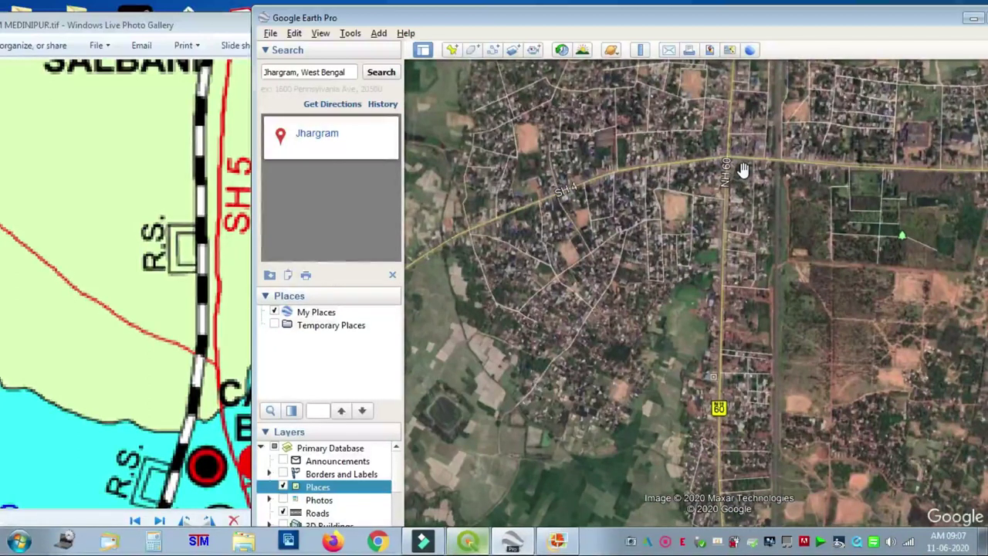
scroll(741, 168, "down", 5)
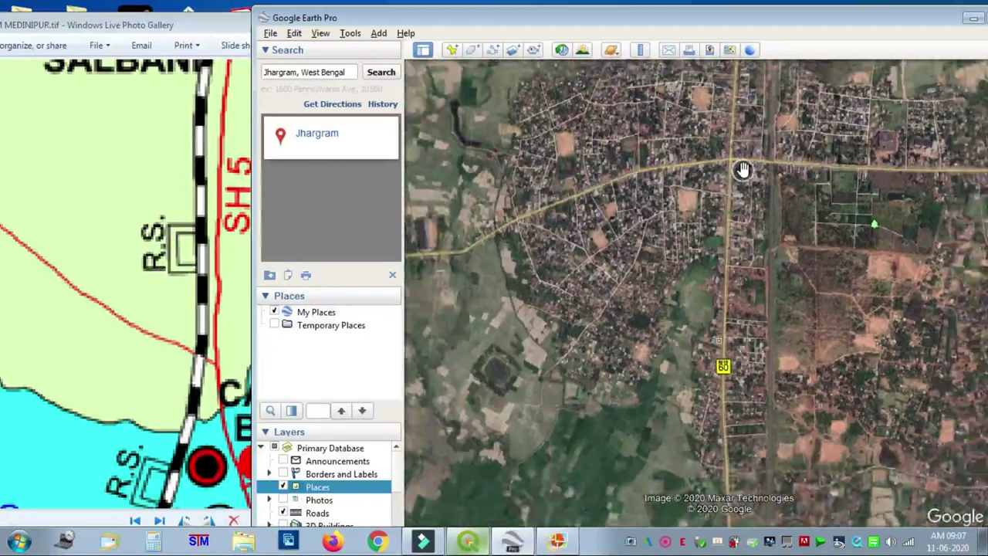
scroll(741, 169, "down", 5)
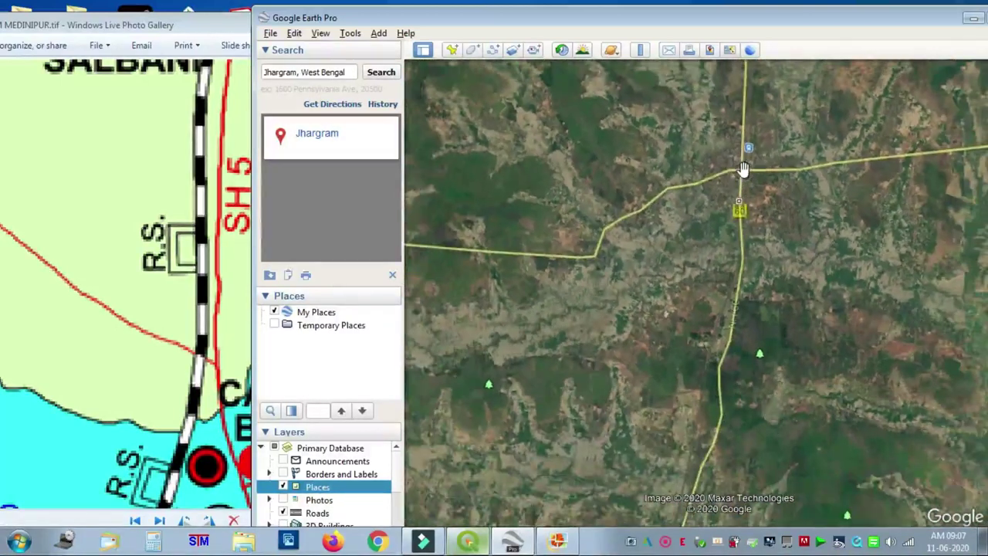
Step: Examine the SH 4 road crossing beside the railway at Satbankura on the scanned map in Windows Live Photo Gallery
left_click(154, 204)
scroll(158, 204, "down", 4)
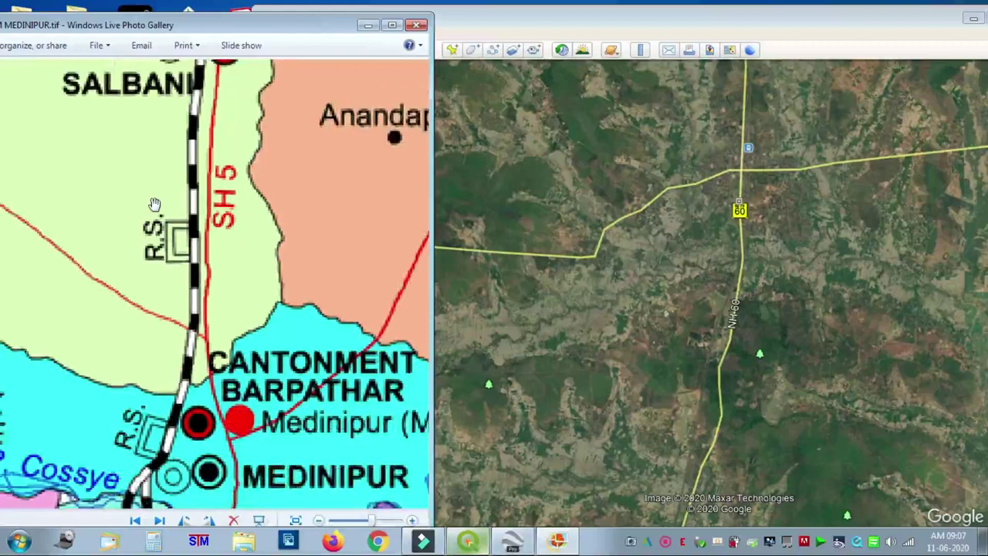
left_click_drag(269, 166, 290, 310)
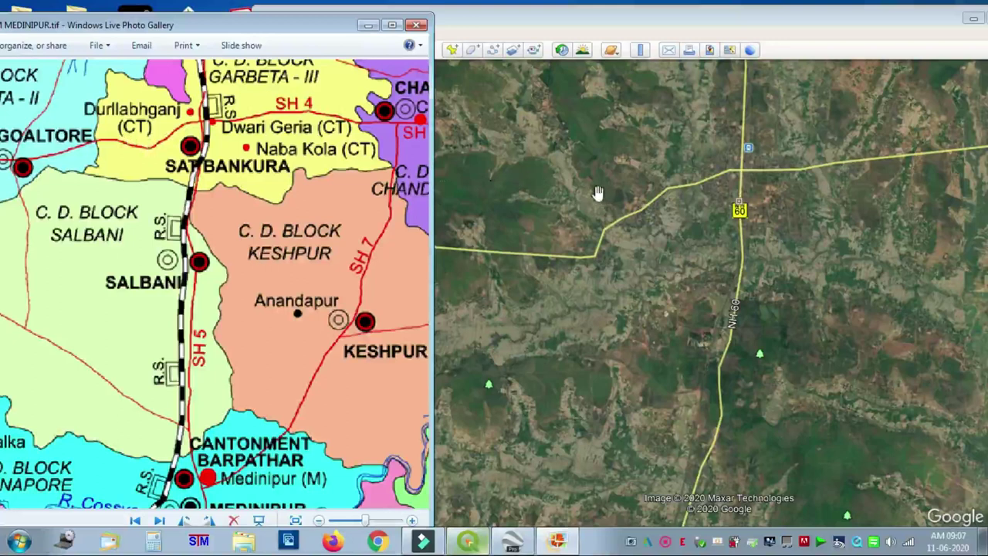
left_click_drag(235, 169, 235, 312)
scroll(226, 282, "up", 1)
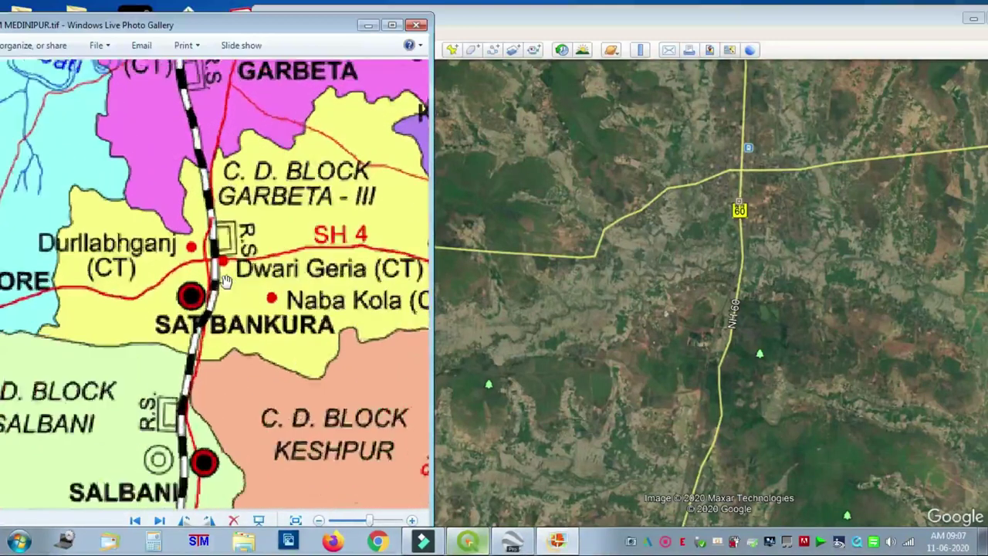
scroll(225, 281, "up", 3)
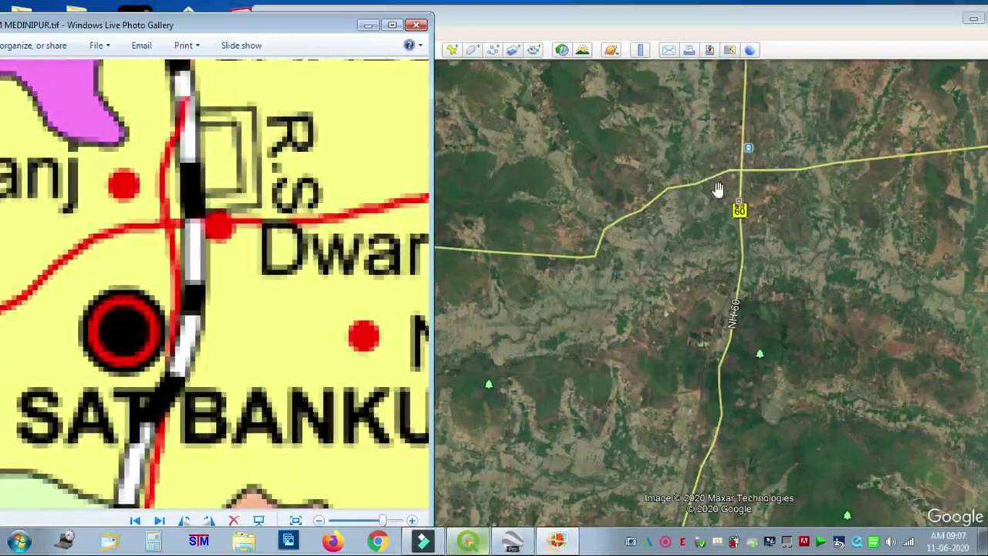
Step: Place a new placemark on the NH 60 and SH 4 junction in Google Earth Pro, at about 22°44'2.37"N, 87°20'20.84"E
left_click(717, 189)
scroll(717, 190, "up", 3)
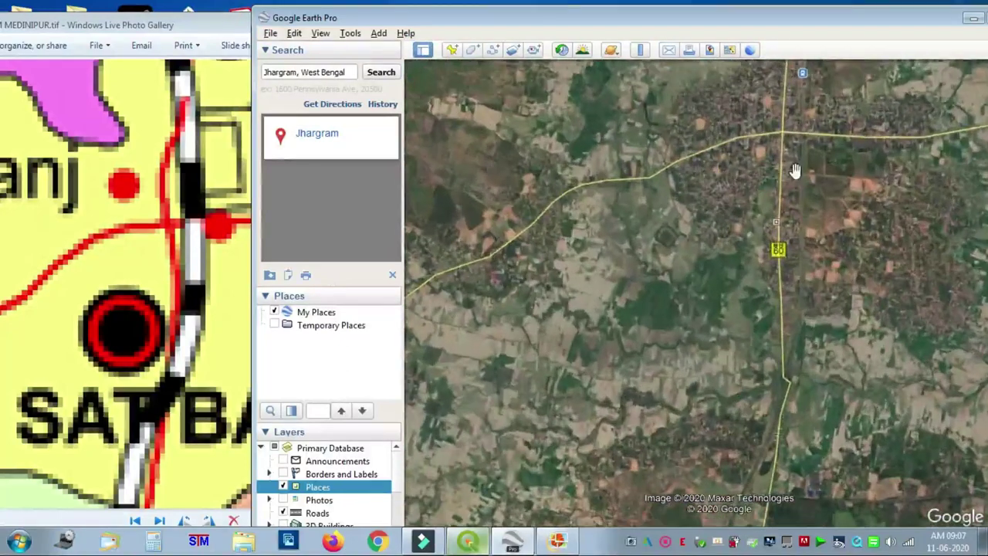
scroll(772, 255, "up", 2)
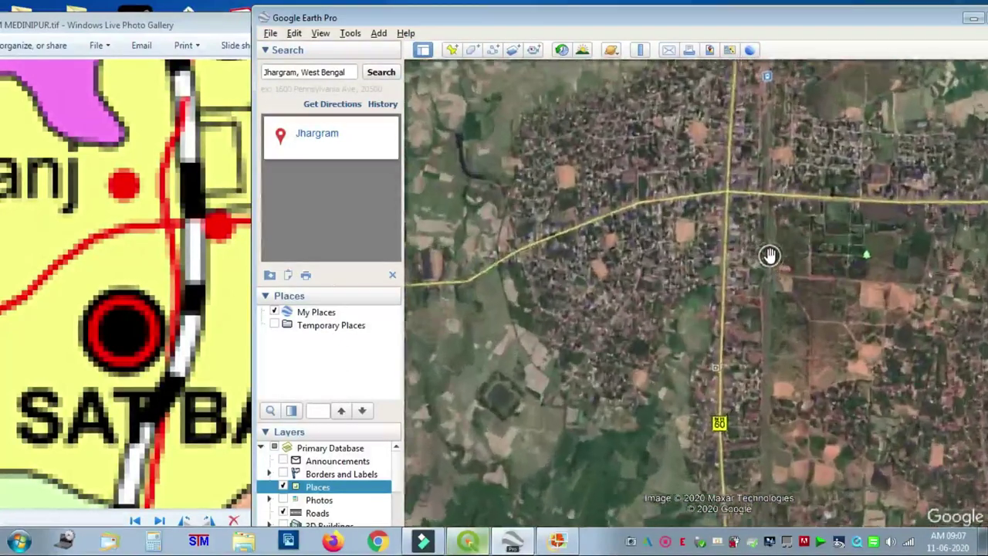
scroll(770, 256, "up", 1)
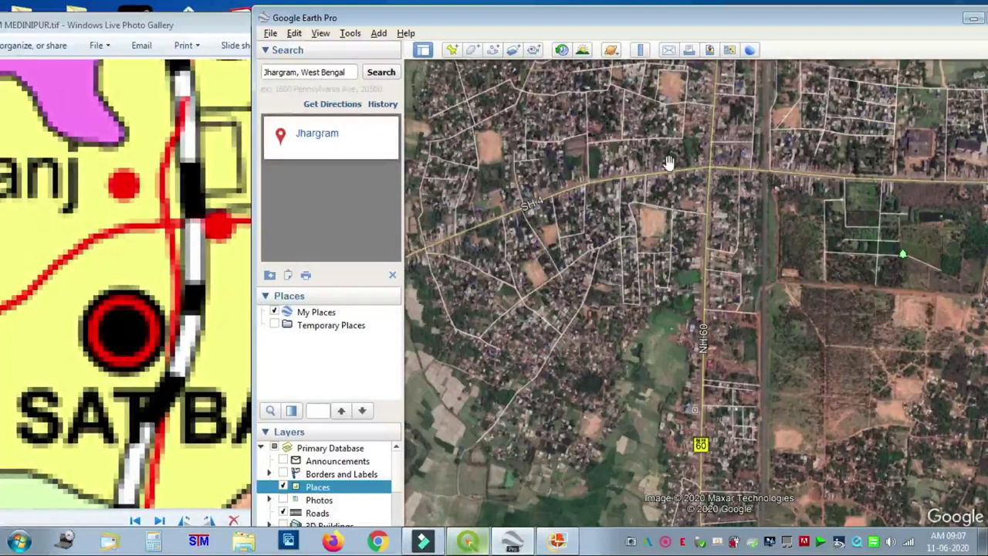
left_click(453, 50)
left_click_drag(734, 293, 715, 178)
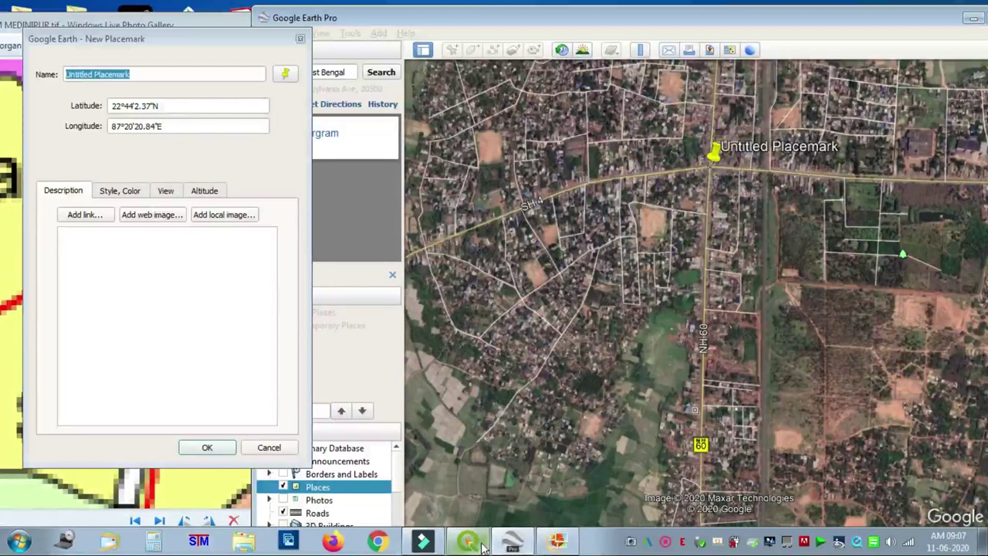
Step: Switch to the QGIS Georeferencer and add a control point on the SH 4 road crossing beside the railway at Satbankura
left_click(481, 545)
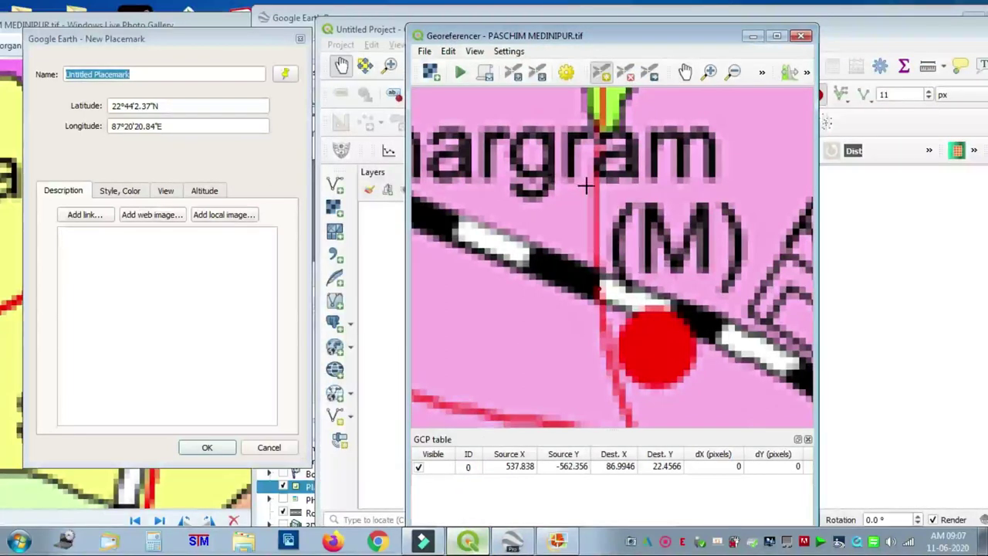
scroll(587, 185, "down", 3)
left_click(685, 72)
left_click_drag(679, 223, 462, 402)
left_click_drag(698, 220, 478, 372)
left_click_drag(528, 201, 569, 255)
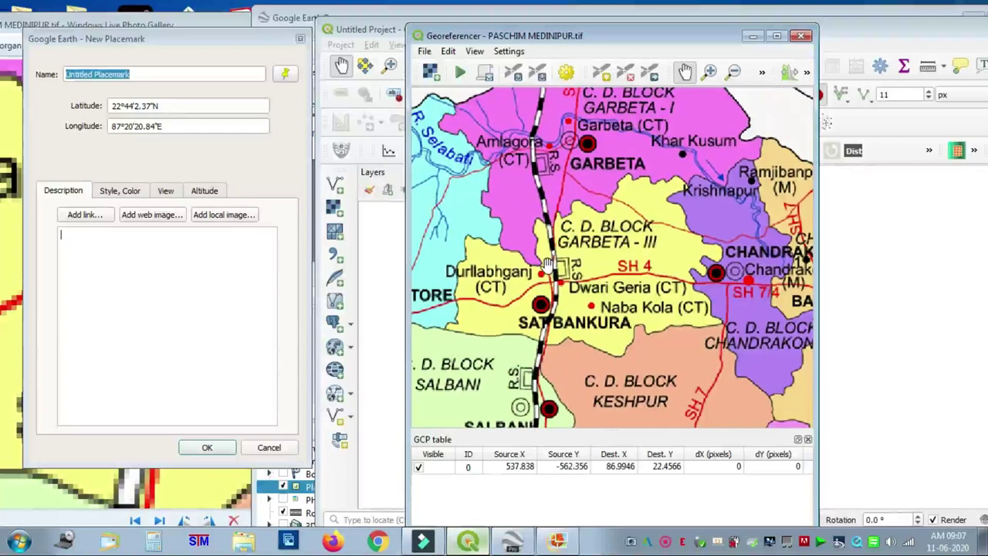
scroll(547, 265, "up", 1)
scroll(546, 284, "up", 2)
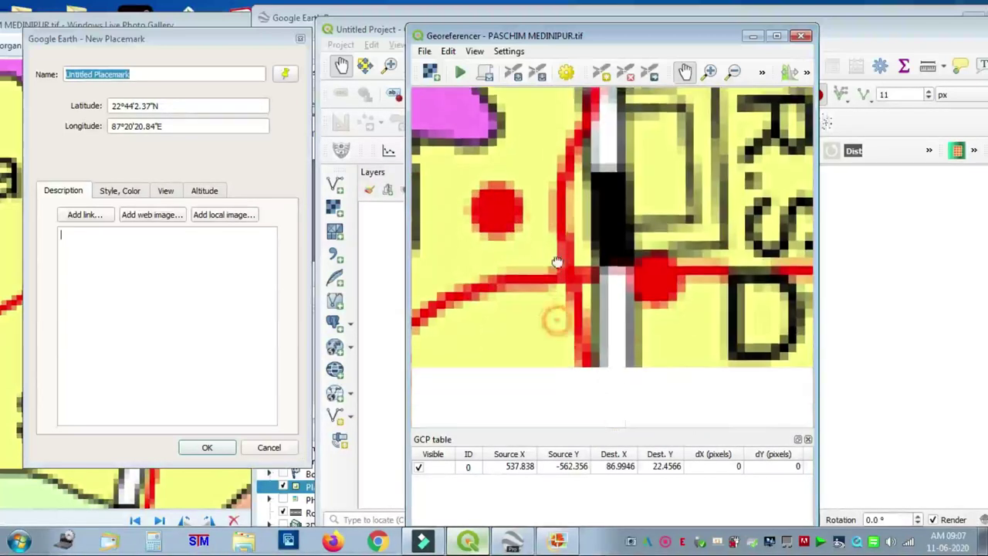
scroll(551, 317, "up", 1)
left_click(514, 74)
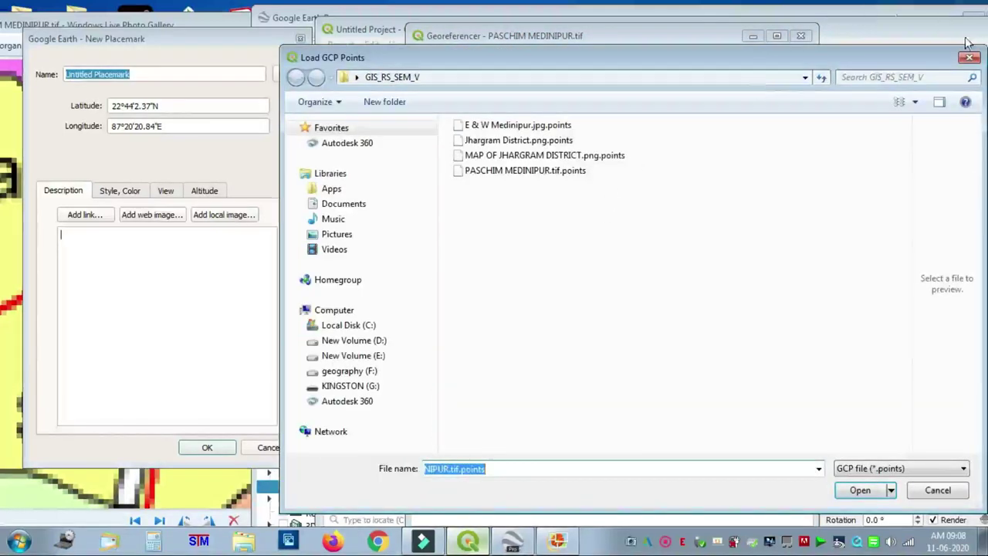
left_click(969, 57)
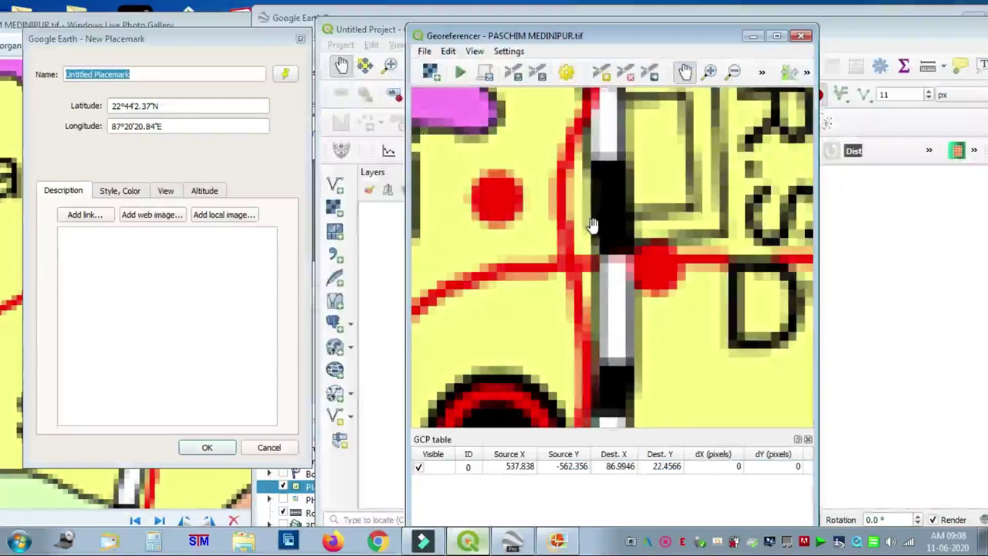
left_click(601, 72)
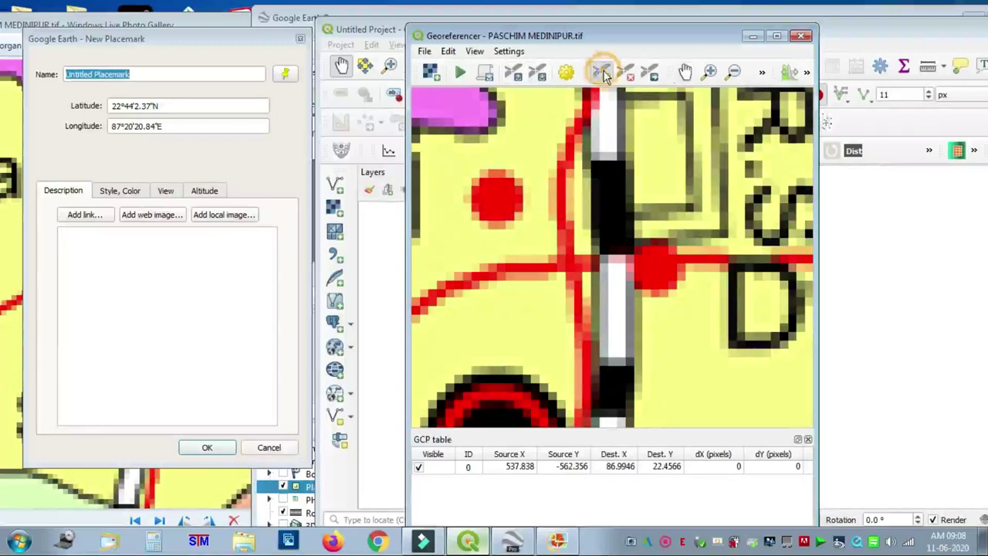
left_click(571, 266)
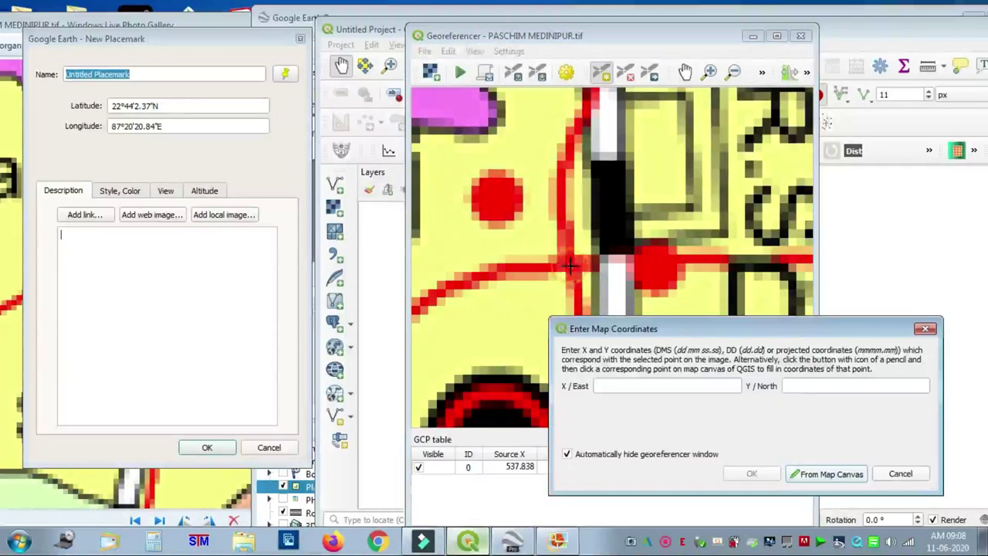
Step: Set the new control point's map coordinates to X/East 87 20 20.84 and Y/North 22 44 2.37
left_click(624, 389)
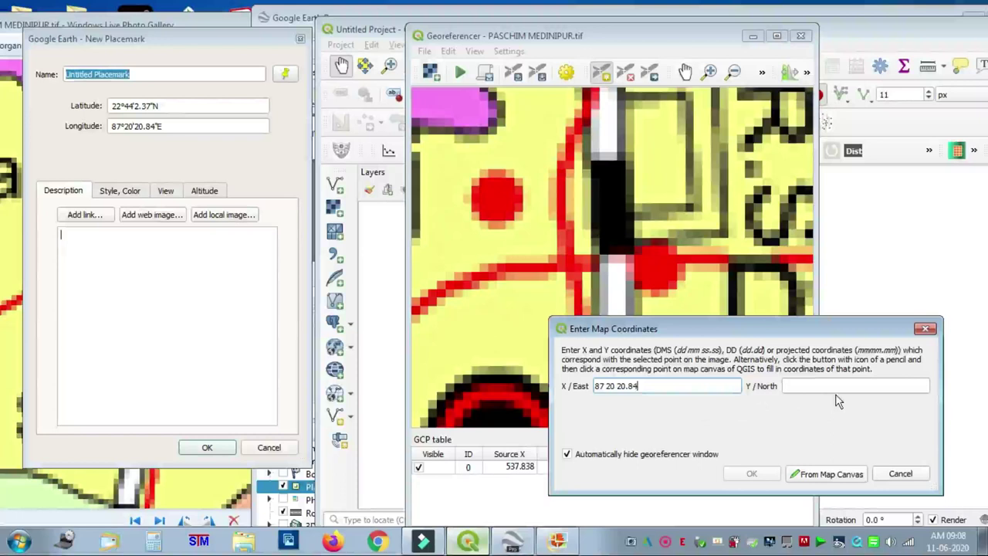
left_click(812, 387)
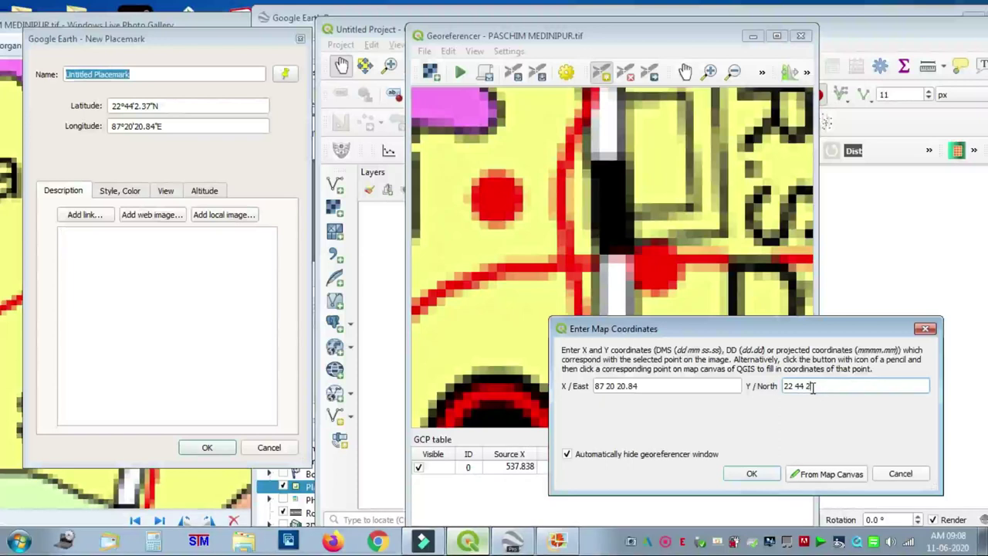
type("22 44 2.37")
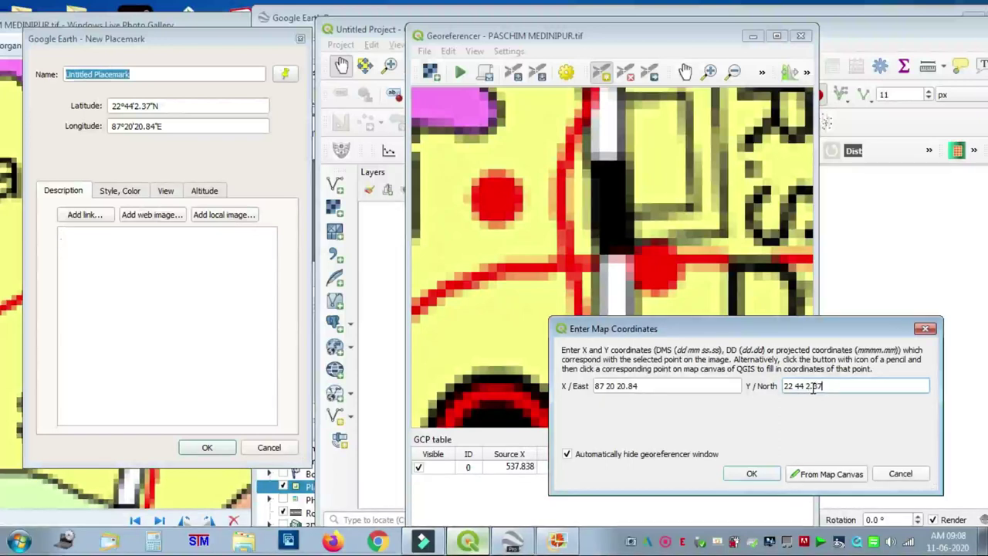
left_click(755, 473)
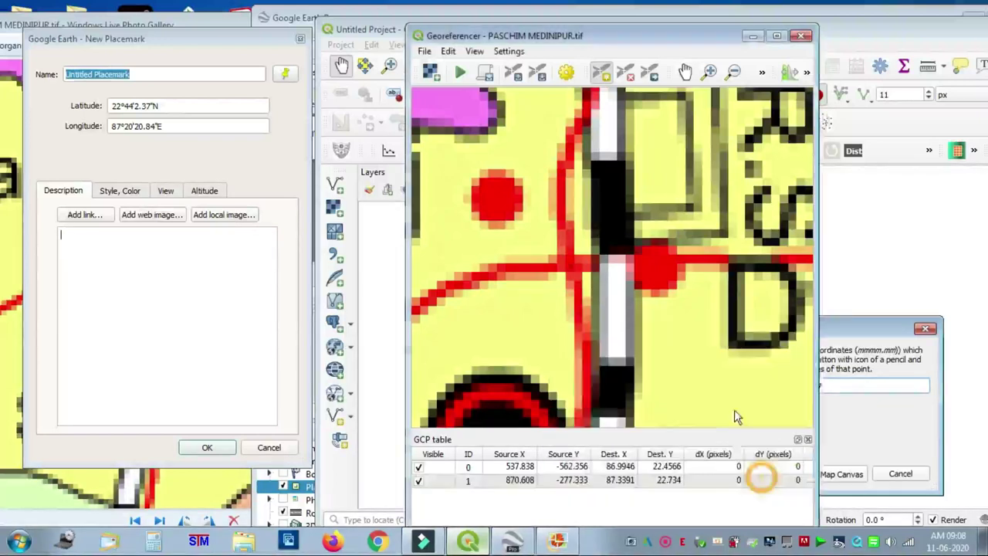
Step: Look over the eastern part of the district map in the Georeferencer, around Daspur, for another control point location
scroll(689, 326, "down", 4)
scroll(689, 326, "down", 3)
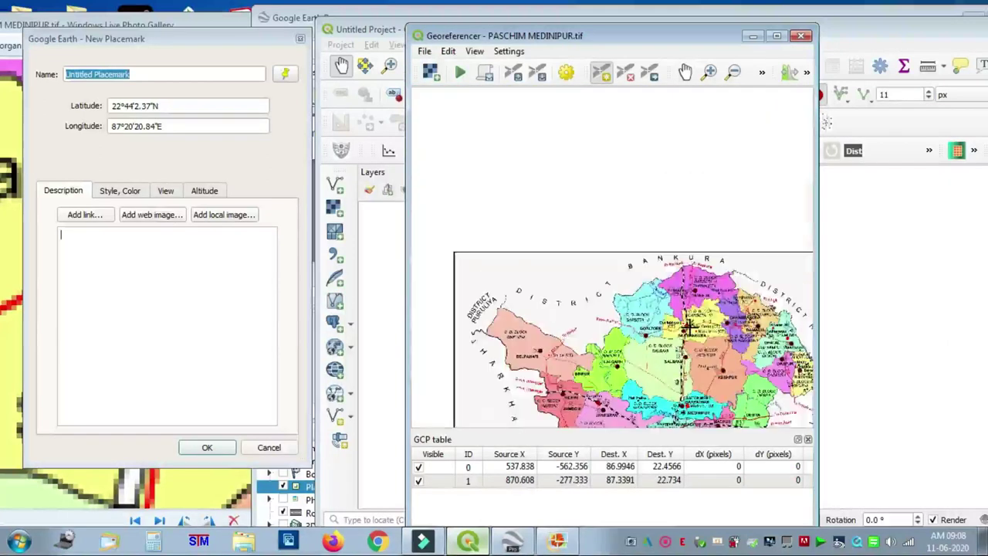
left_click(684, 73)
left_click_drag(747, 372, 585, 174)
scroll(494, 257, "up", 1)
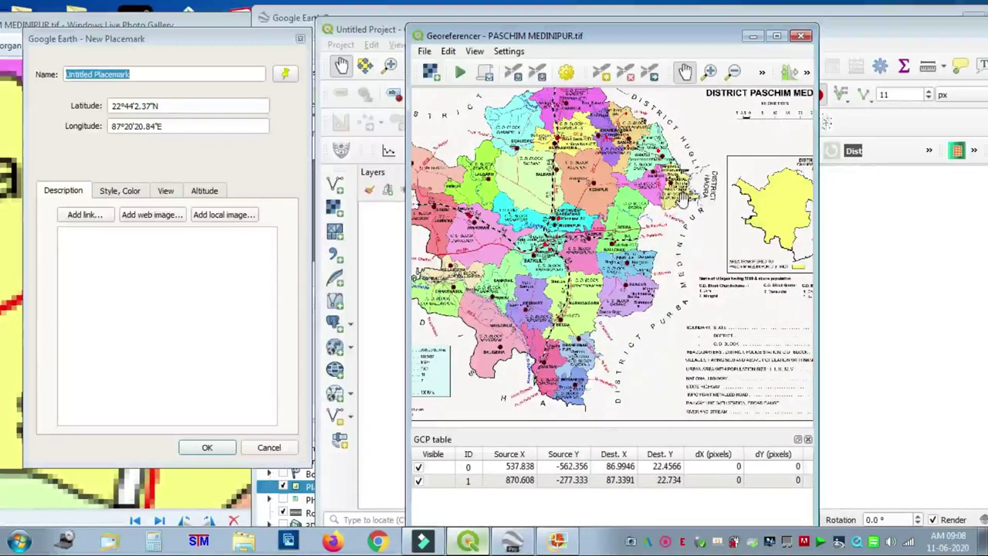
scroll(648, 210, "up", 6)
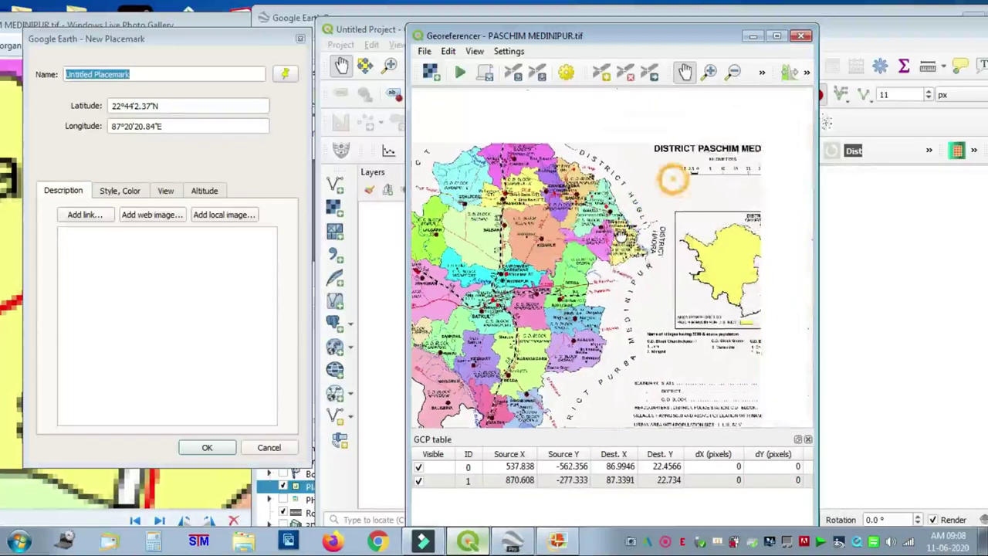
scroll(621, 234, "down", 3)
left_click_drag(580, 391, 655, 251)
left_click_drag(677, 207, 677, 358)
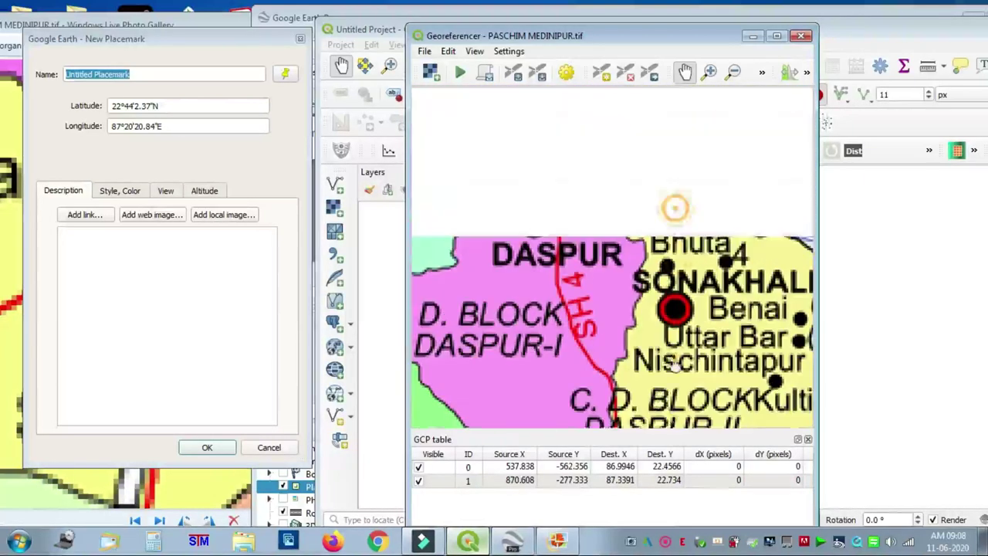
Step: Examine the SH 4 road through the Ghatal, Daspur-I and Daspur-II blocks on the Georeferencer map for a usable crossing
left_click_drag(694, 288, 572, 210)
left_click_drag(699, 362, 665, 284)
scroll(530, 330, "up", 2)
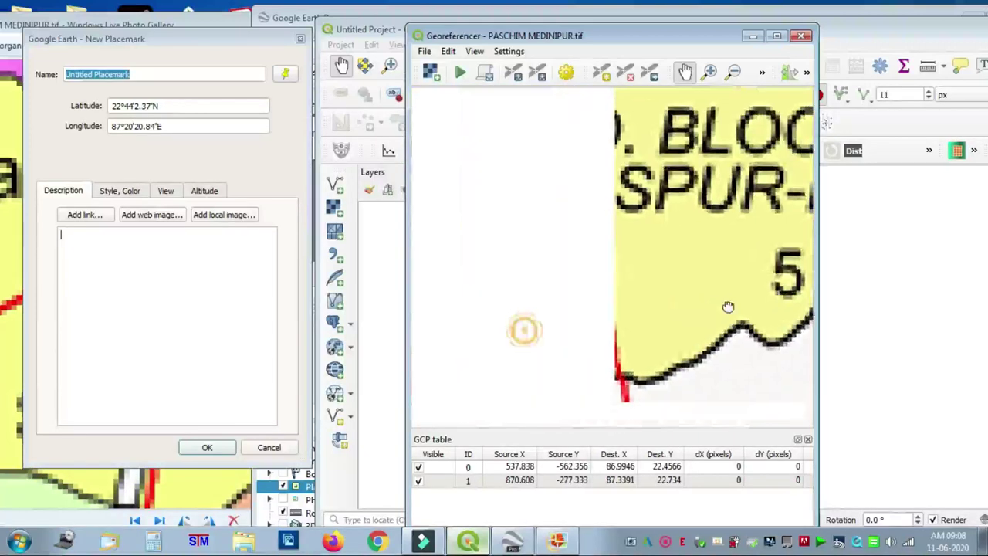
scroll(728, 304, "down", 2)
left_click_drag(728, 263, 567, 313)
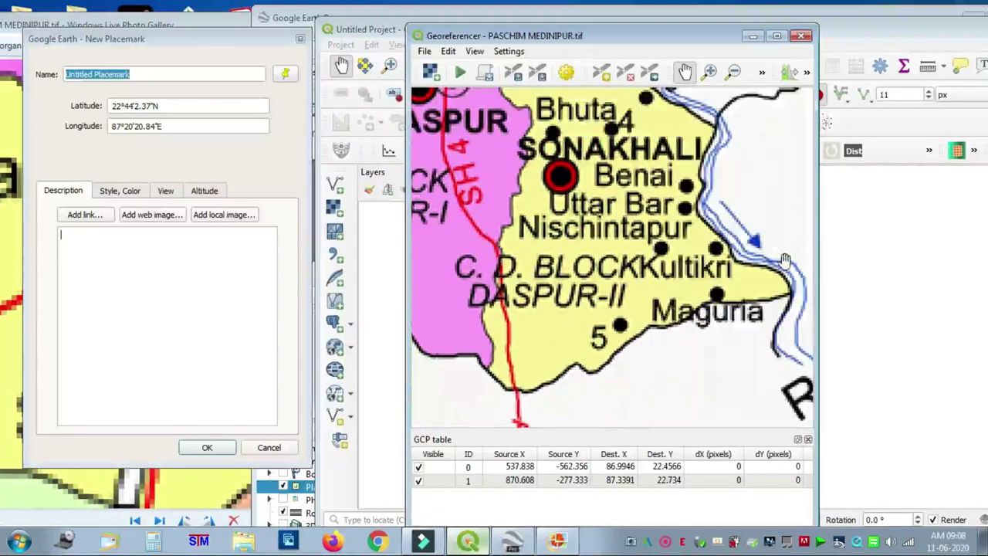
left_click_drag(742, 265, 756, 265)
scroll(718, 309, "down", 2)
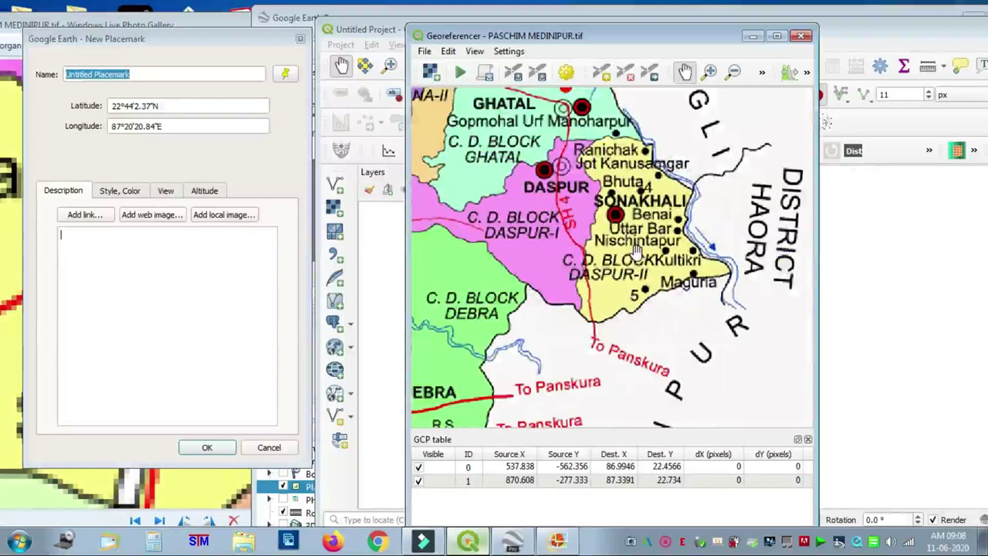
left_click_drag(649, 292, 651, 302)
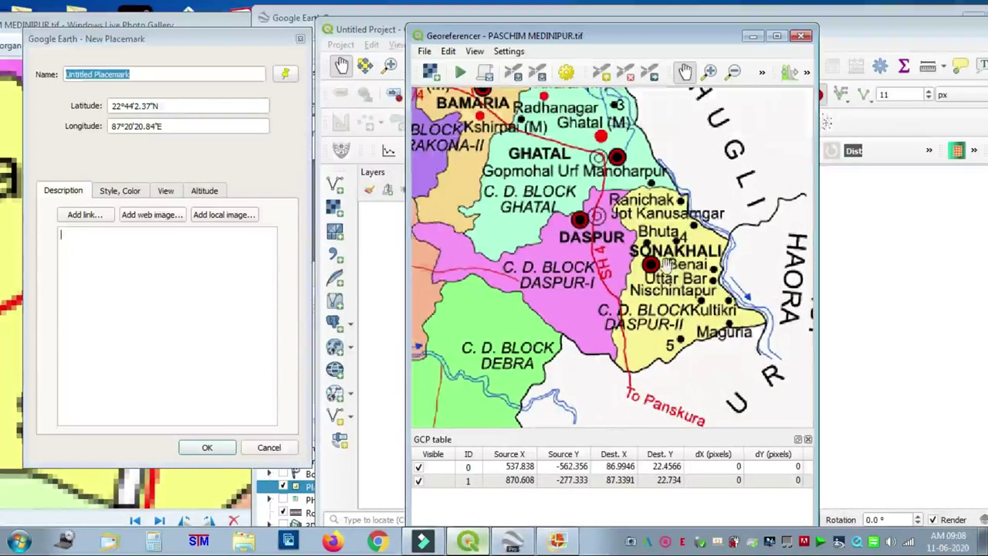
scroll(665, 263, "up", 1)
left_click_drag(569, 316, 603, 259)
left_click_drag(630, 353, 543, 379)
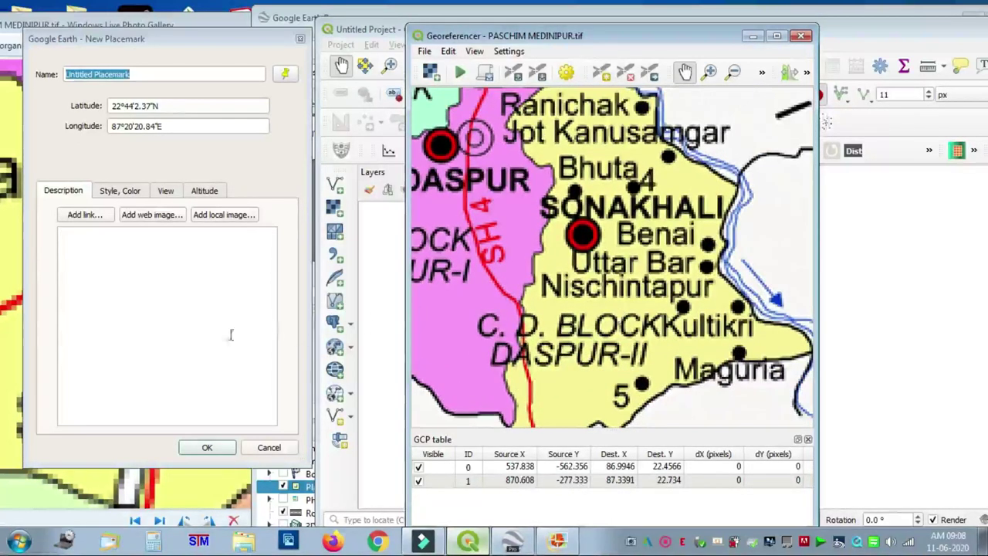
Step: Save the placemark on the NH 60 and SH 4 junction in Google Earth Pro and view the surrounding road network
left_click(210, 450)
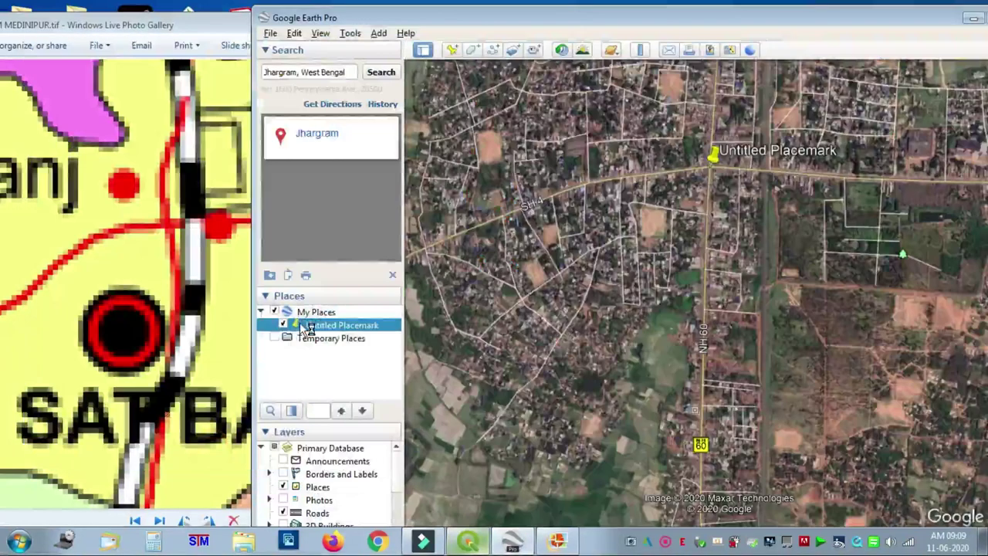
scroll(647, 251, "down", 2)
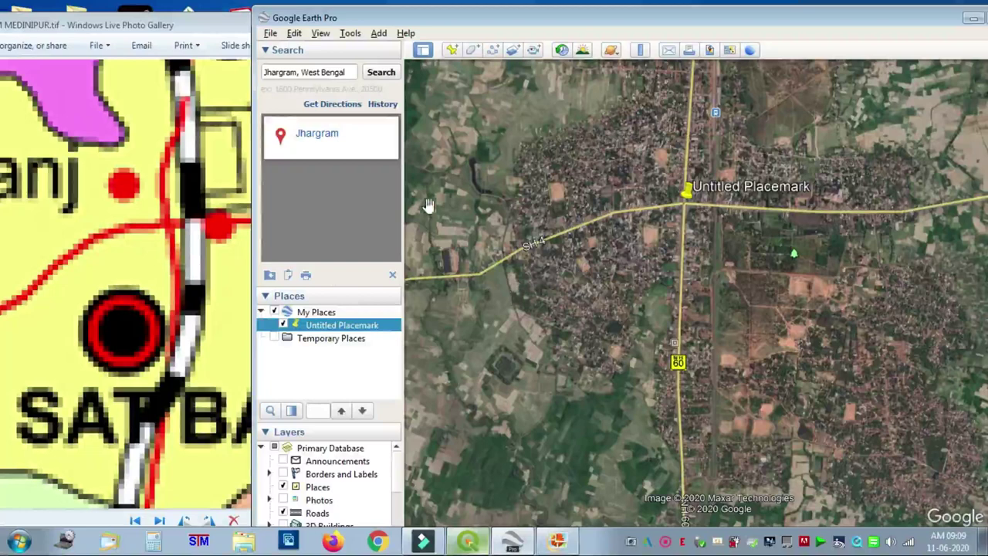
left_click_drag(739, 268, 748, 234)
scroll(748, 233, "down", 3)
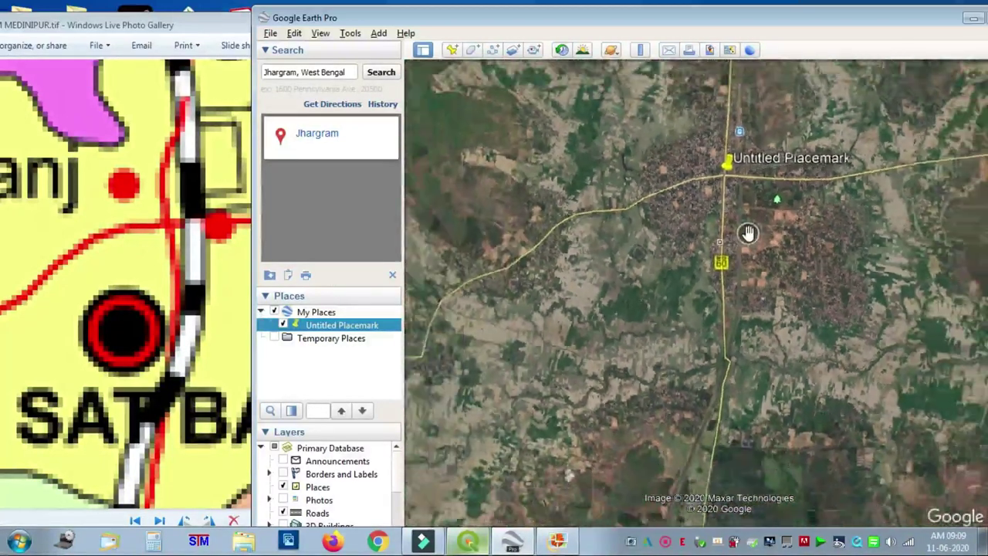
scroll(748, 233, "down", 3)
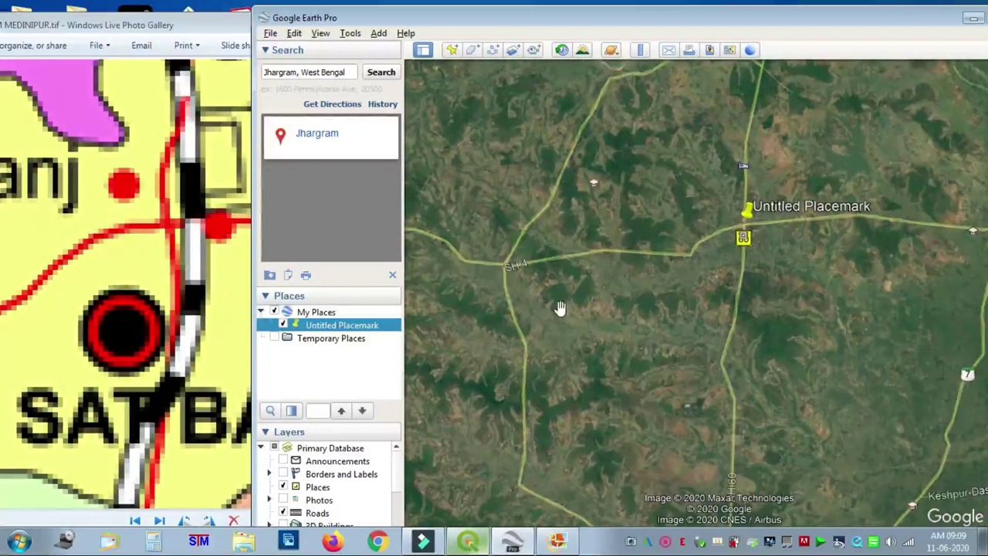
Step: Follow SH 4 east from Satbankura to Ghatal on the scanned map in Windows Live Photo Gallery
left_click(171, 256)
scroll(170, 255, "down", 3)
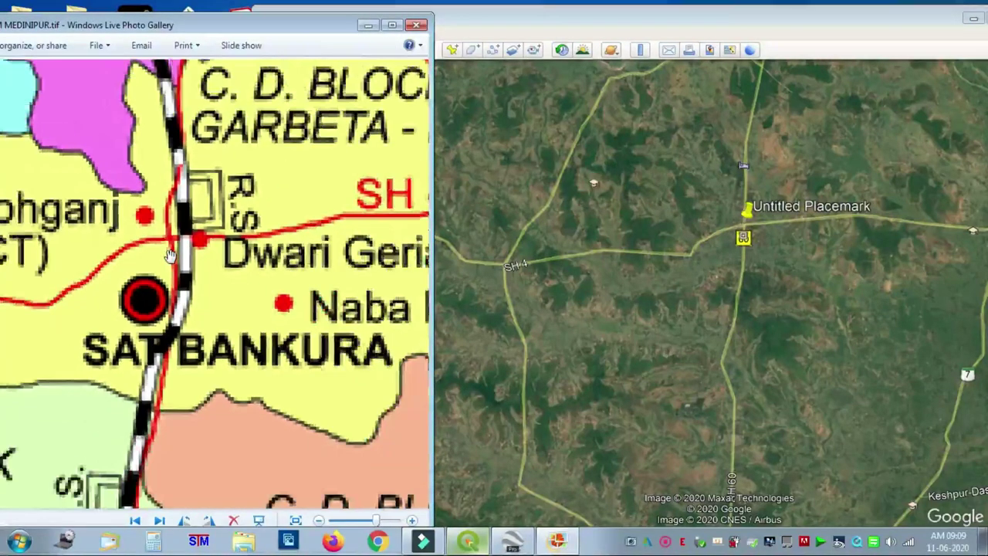
scroll(171, 257, "down", 5)
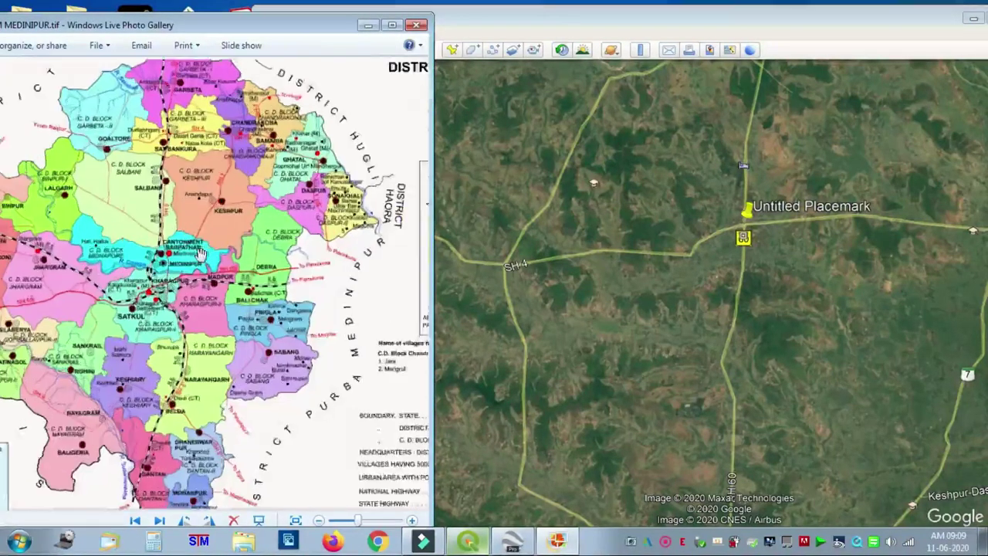
scroll(199, 255, "up", 2)
left_click_drag(266, 159, 241, 215)
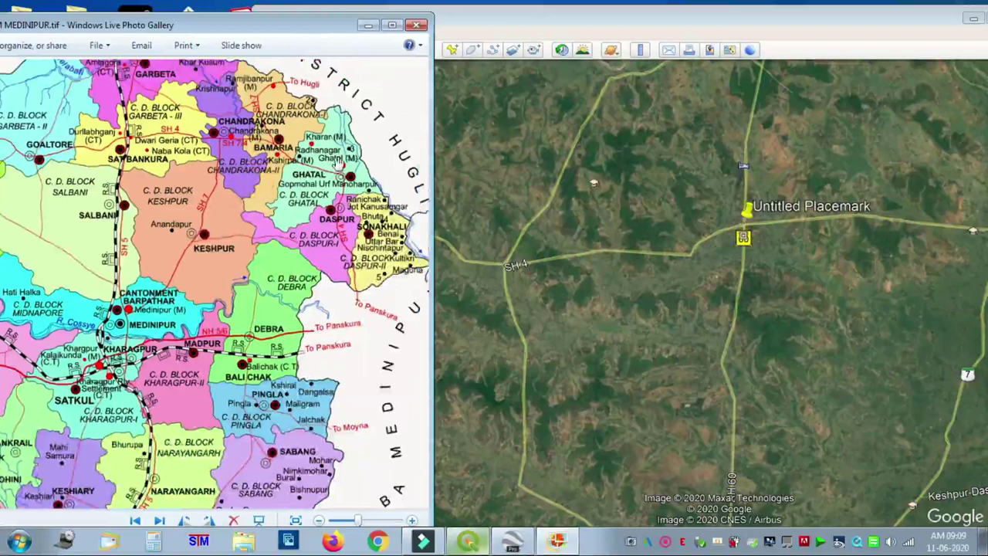
scroll(339, 164, "up", 1)
scroll(355, 185, "up", 1)
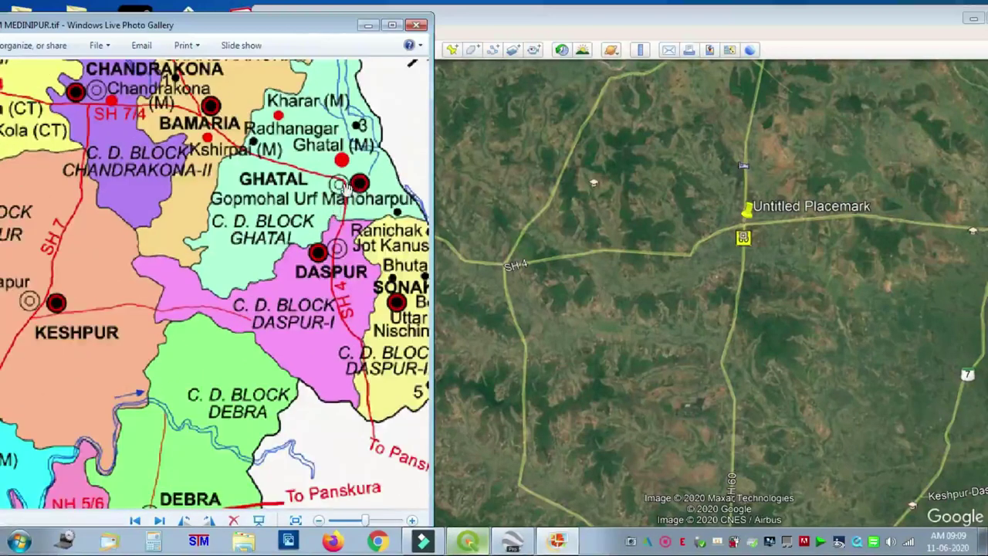
Step: Trace SH 4 east from the placemark in Google Earth Pro to its southward bend near Ghatal
left_click(858, 231)
left_click_drag(859, 231, 764, 235)
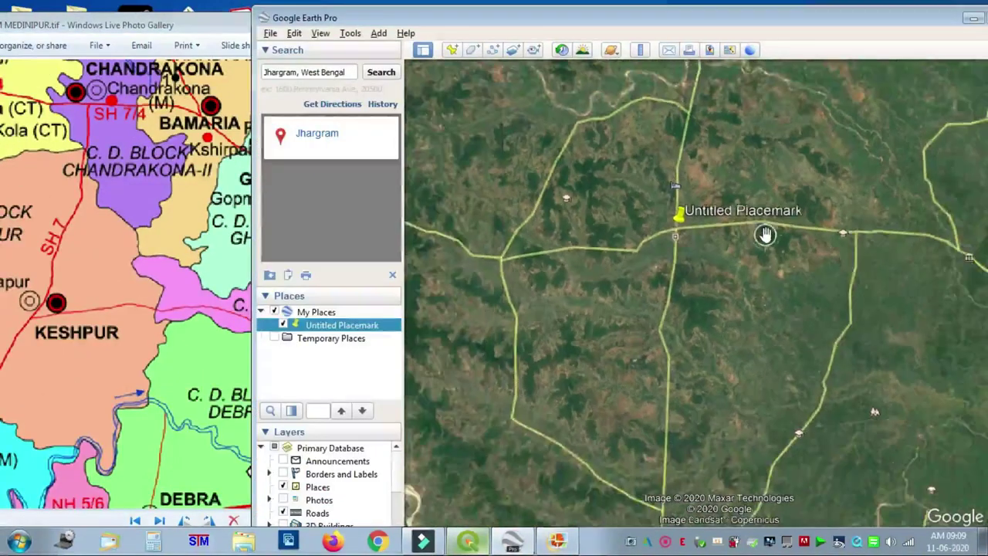
scroll(764, 236, "down", 2)
left_click(913, 268)
left_click_drag(901, 272, 721, 237)
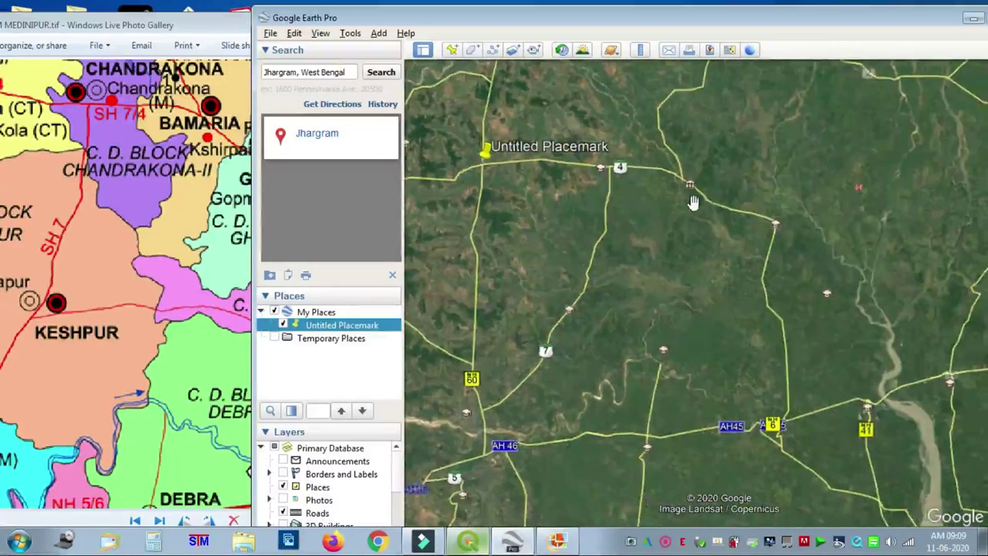
Step: Compare the southward SH 4 bend at Ghatal on the scanned map in Windows Live Photo Gallery with the same bend in Google Earth Pro
left_click(189, 164)
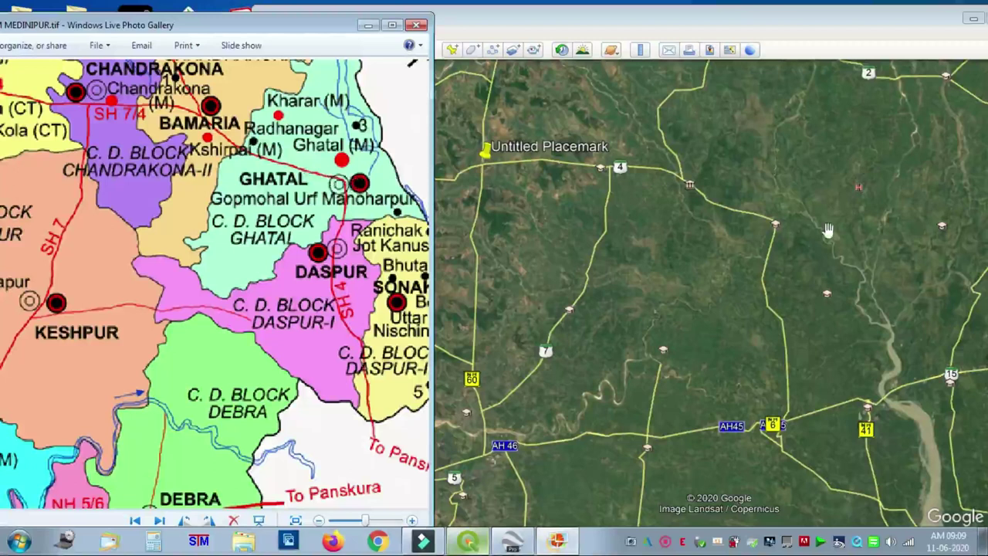
mouse_move(776, 223)
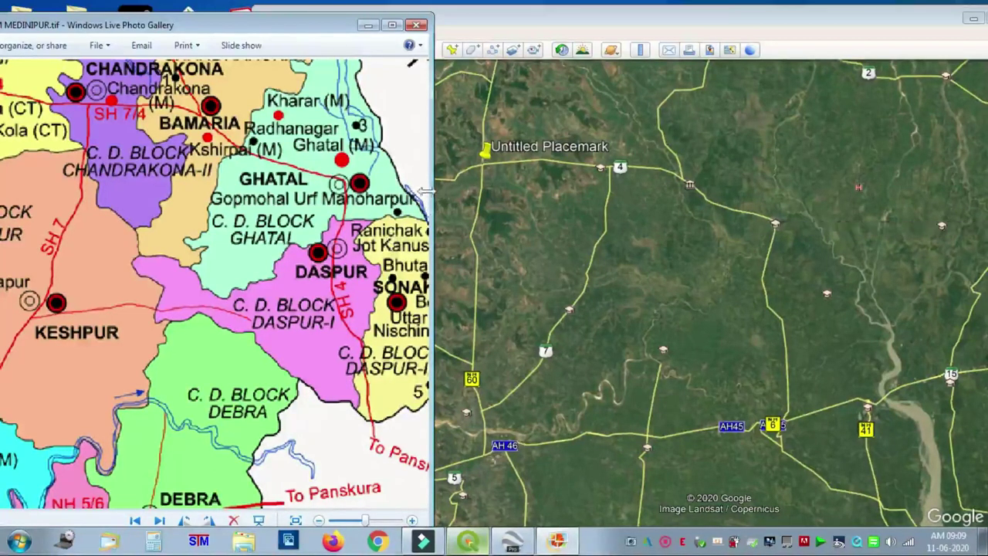
scroll(340, 183, "up", 5)
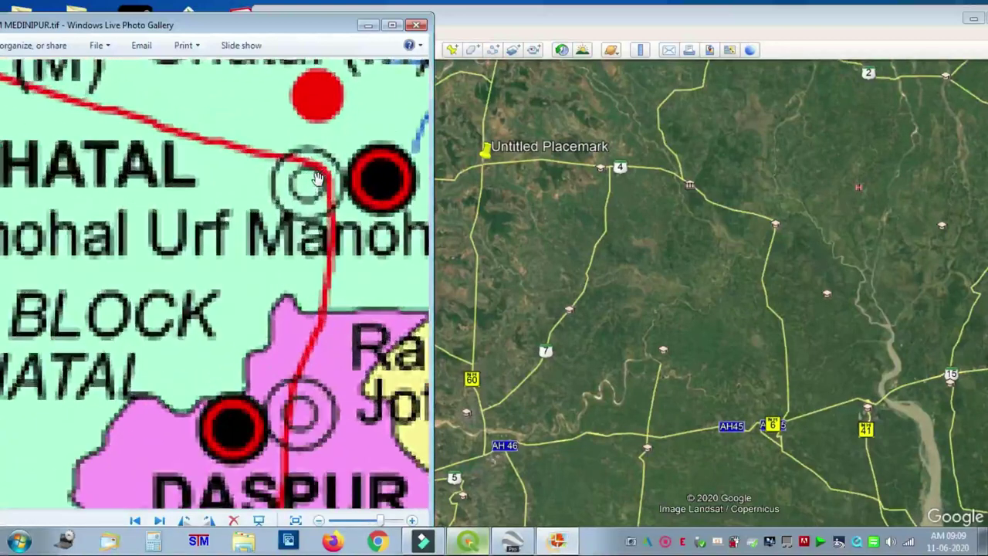
scroll(317, 177, "up", 3)
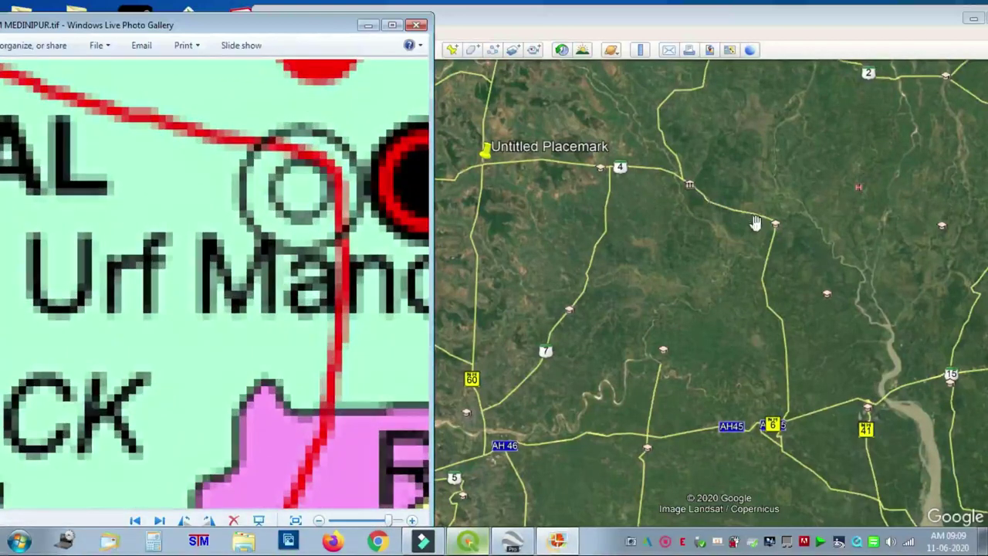
left_click(789, 226)
scroll(788, 227, "up", 5)
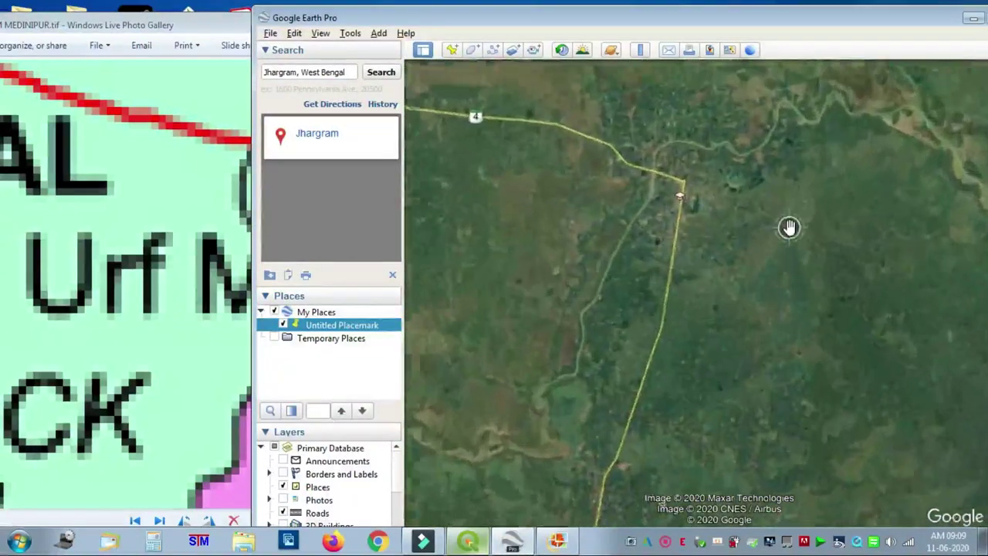
scroll(637, 178, "up", 2)
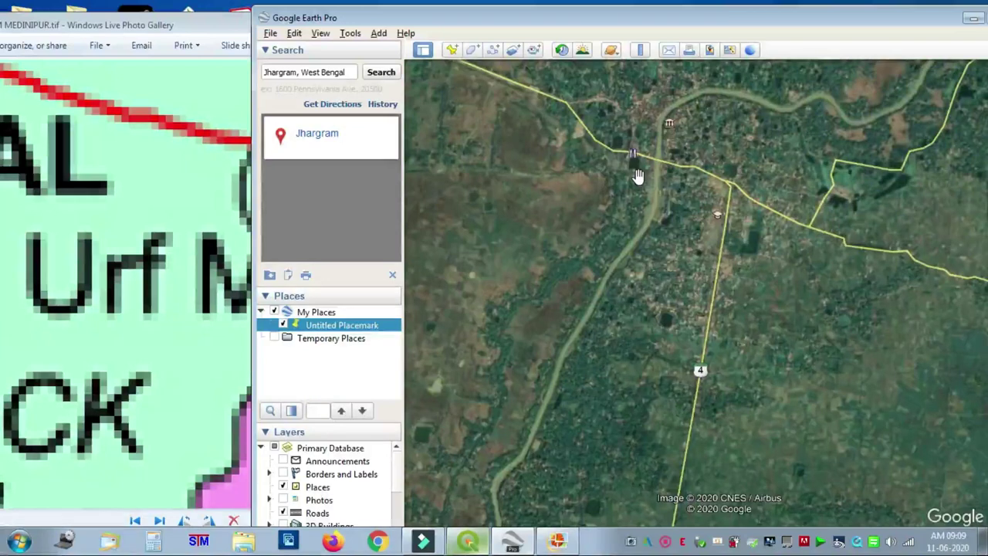
scroll(670, 204, "up", 1)
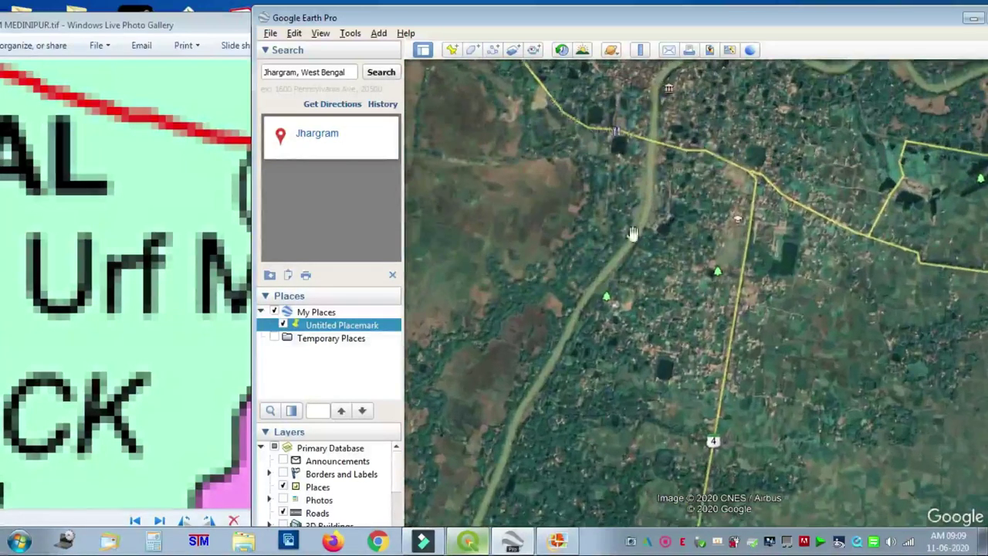
scroll(629, 236, "up", 1)
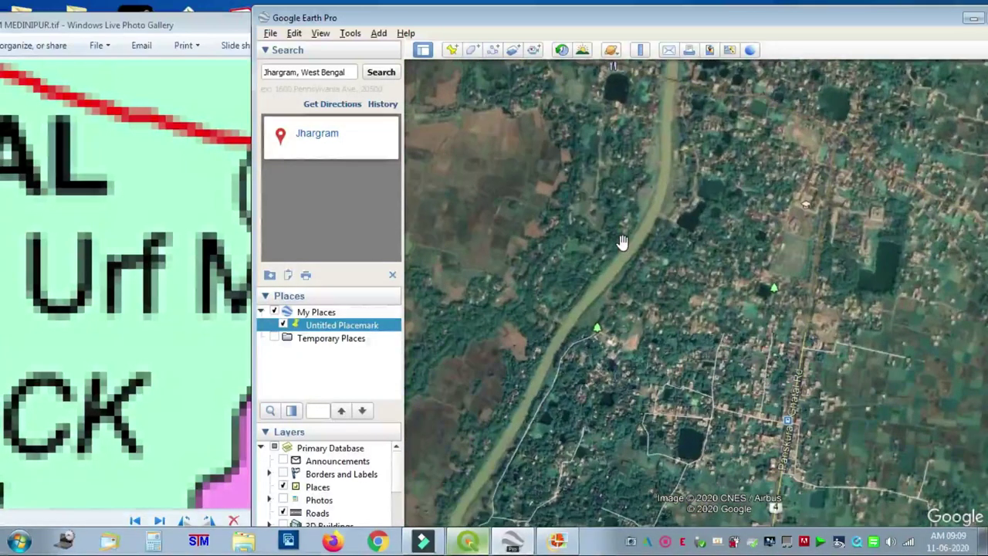
left_click(229, 246)
scroll(230, 246, "down", 3)
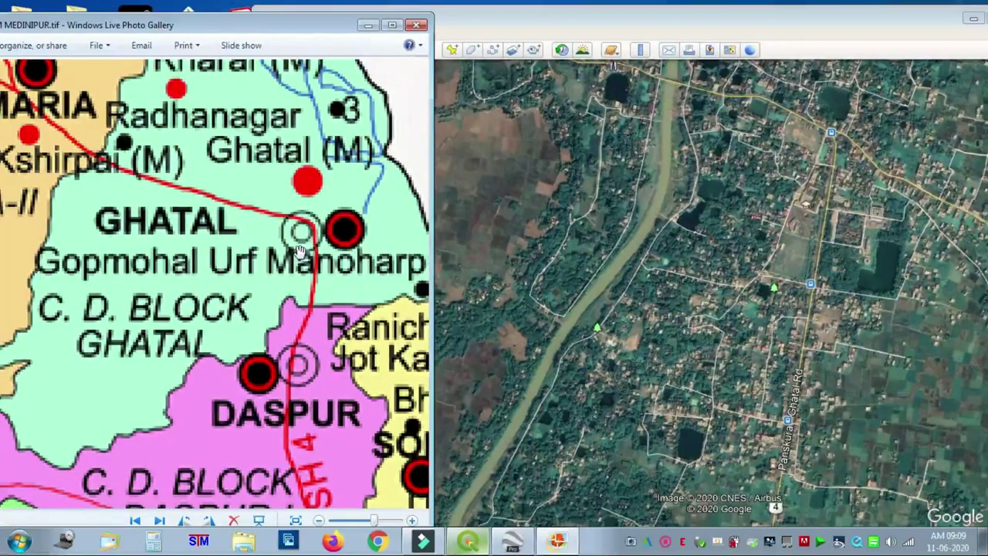
scroll(300, 250, "down", 2)
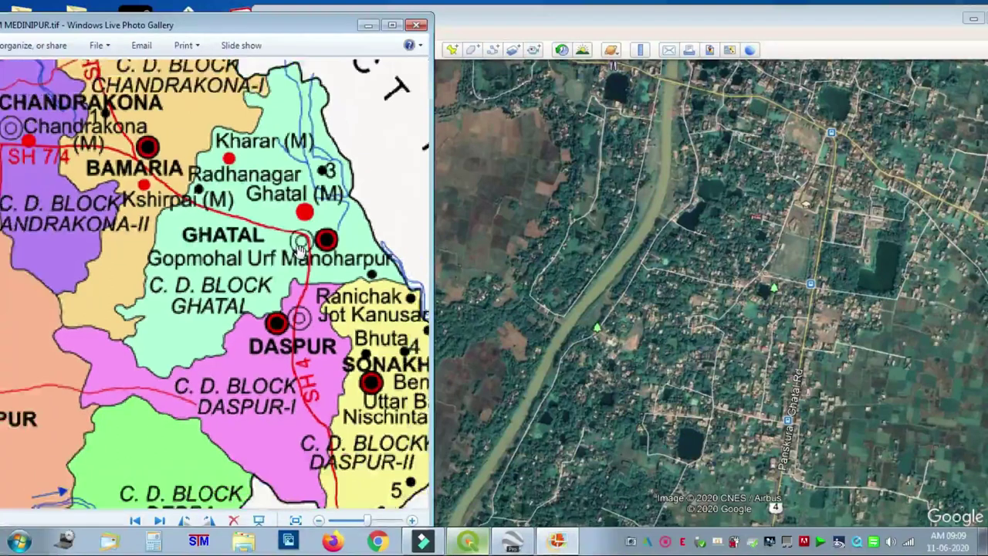
scroll(300, 249, "up", 2)
scroll(299, 249, "up", 1)
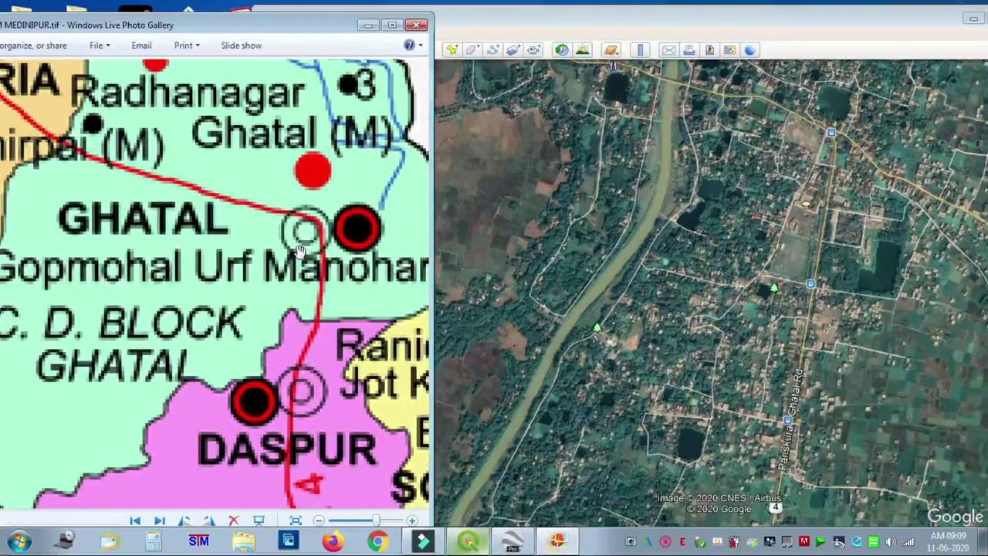
Step: Place a new placemark on the SH 4 junction at Ghatal in Google Earth Pro, at 22°39'36.96"N, 87°44'12.89"E
left_click(712, 183)
scroll(712, 182, "down", 3)
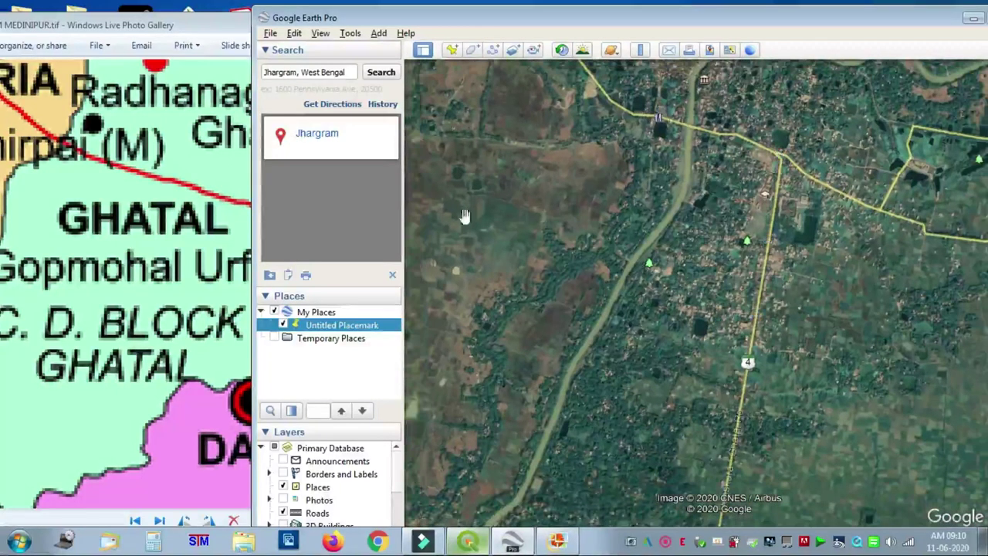
left_click(453, 49)
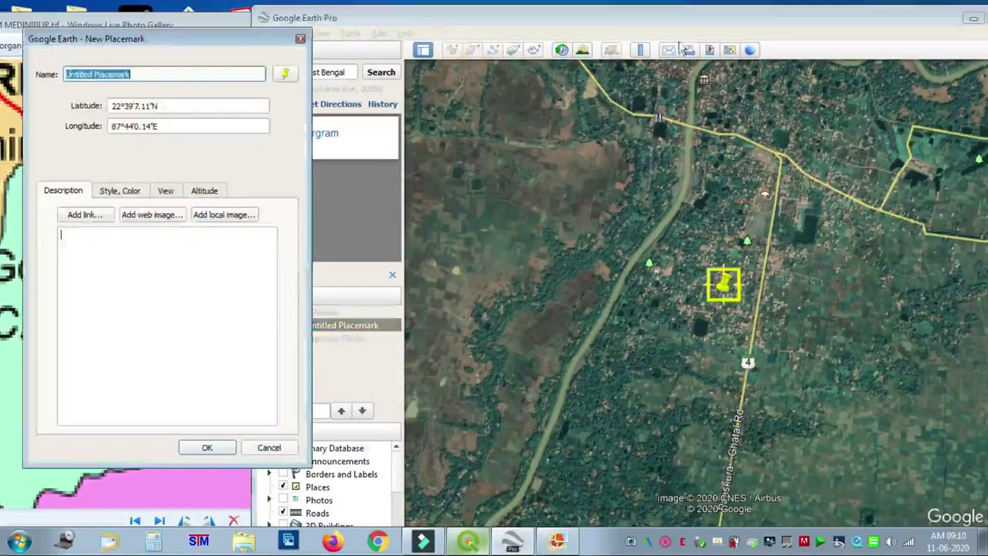
left_click_drag(732, 291, 780, 162)
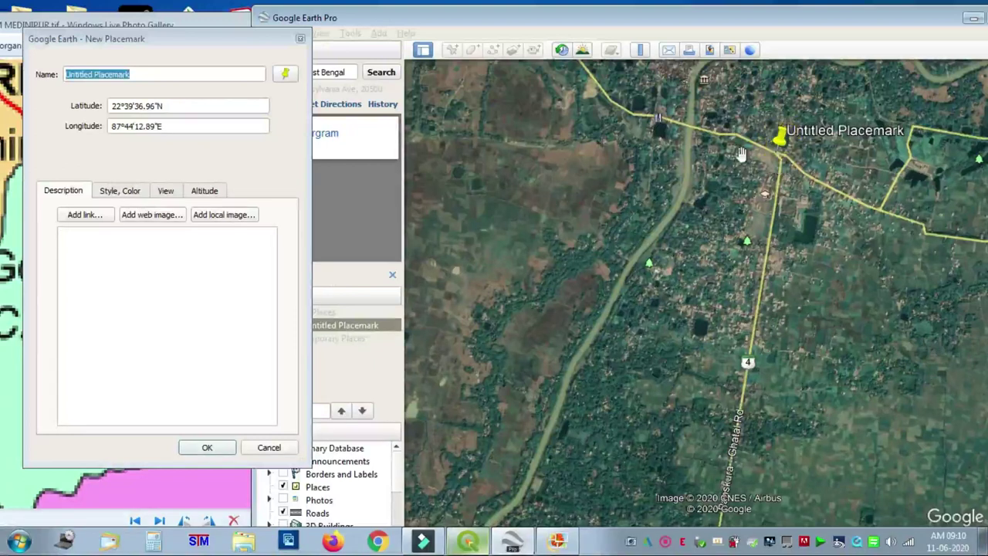
Step: Switch to the QGIS Georeferencer and mark a control point on the SH 4 bend beside the Ghatal circle symbol
left_click(466, 542)
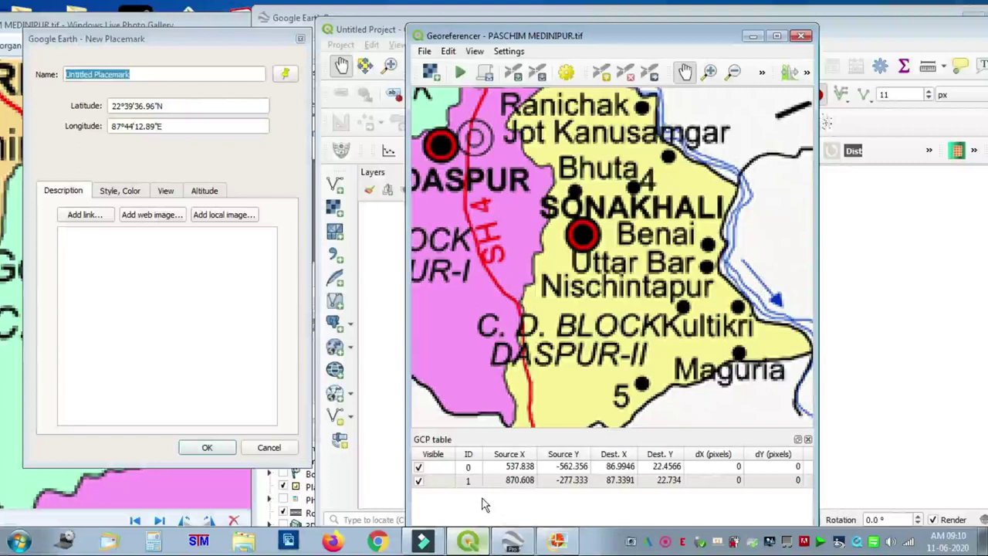
scroll(589, 215, "down", 2)
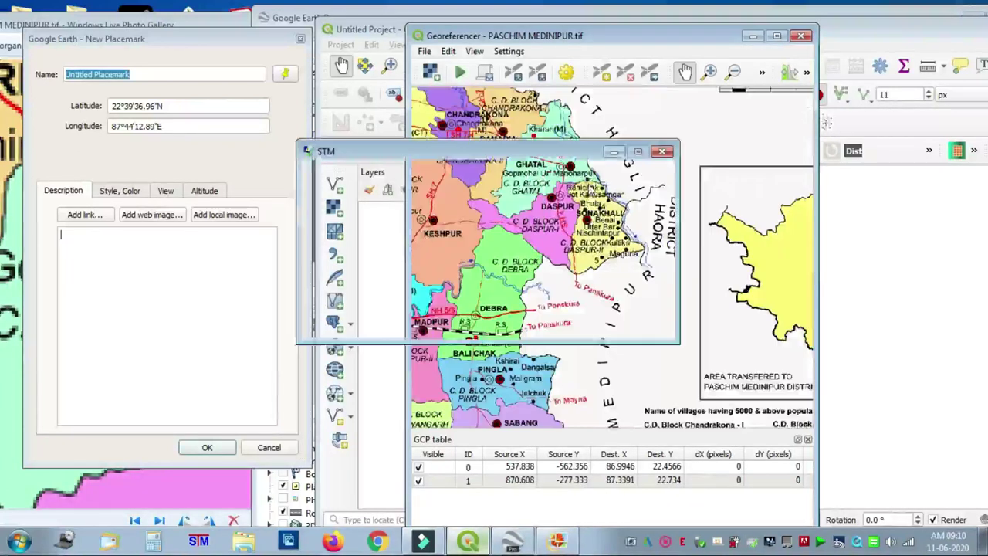
left_click(663, 148)
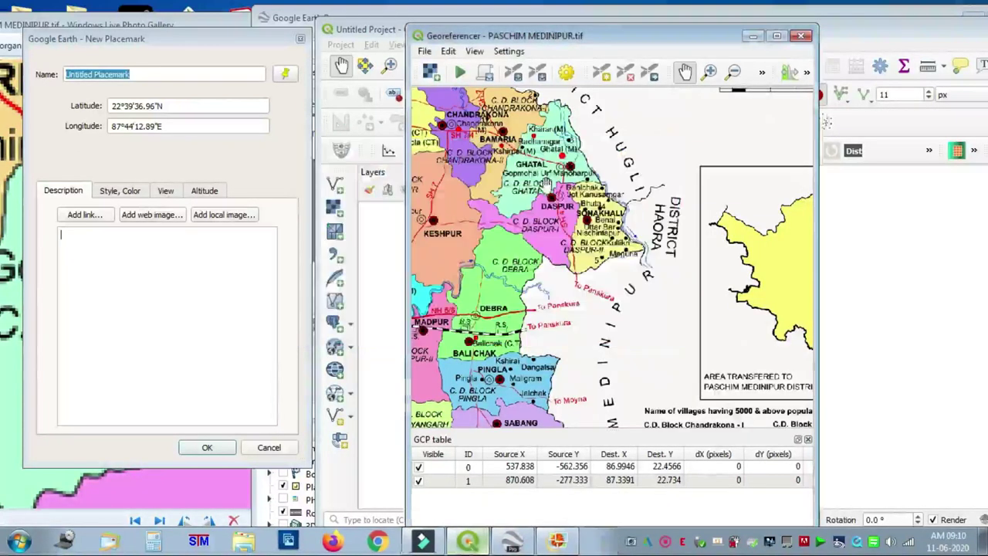
scroll(545, 183, "up", 3)
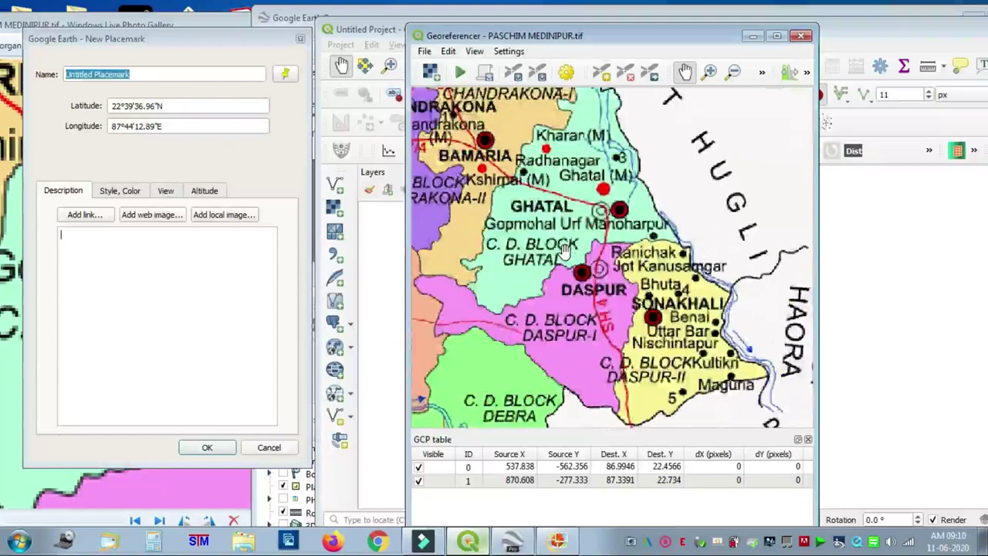
scroll(565, 249, "up", 4)
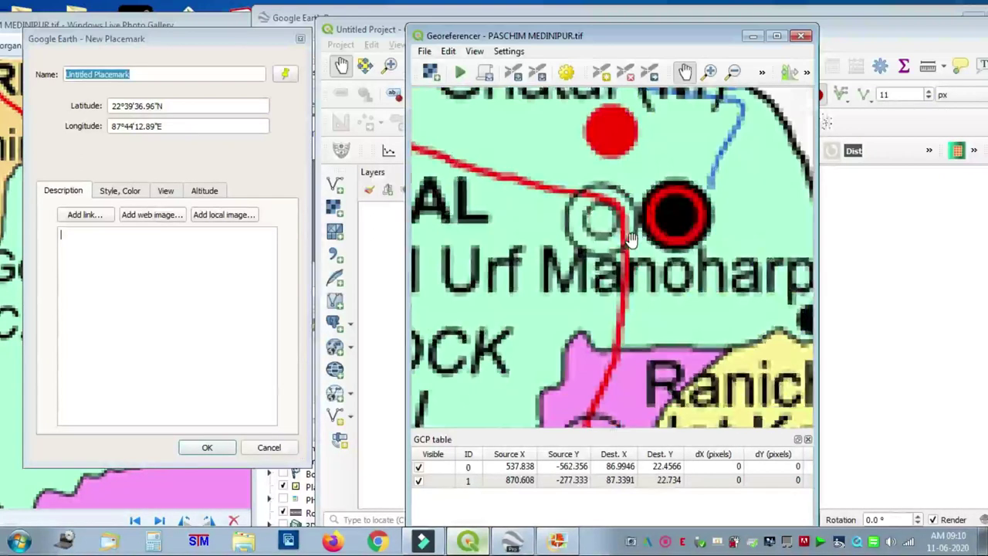
scroll(623, 228, "up", 2)
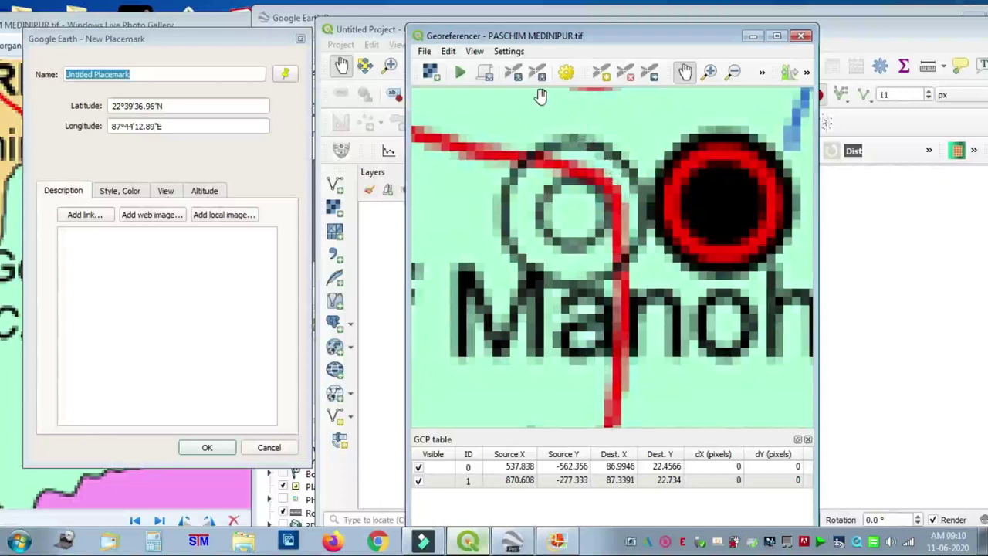
left_click(600, 71)
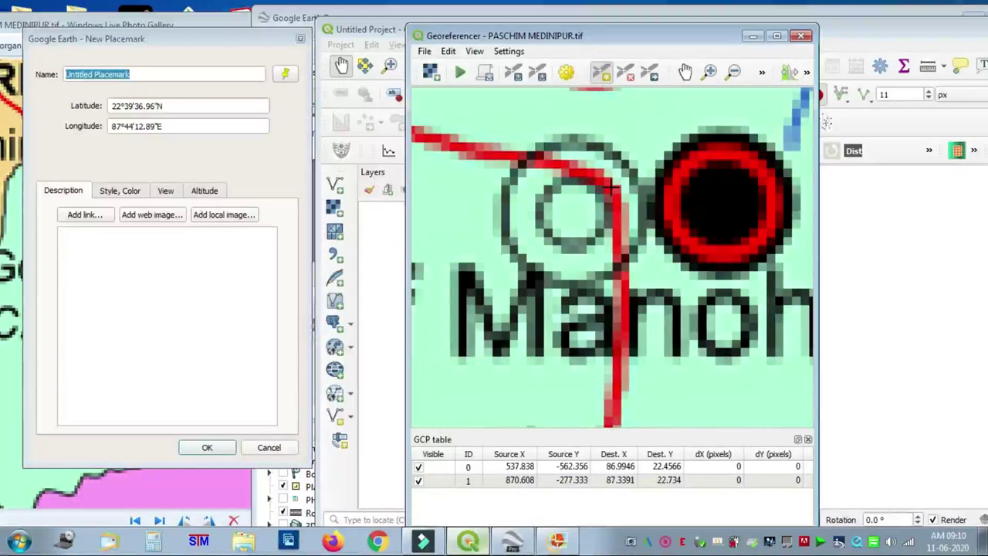
left_click(611, 186)
Step: Set the Ghatal control point's map coordinates to X/East 87 44 12.89 and Y/North 22 39 36.96
left_click(625, 387)
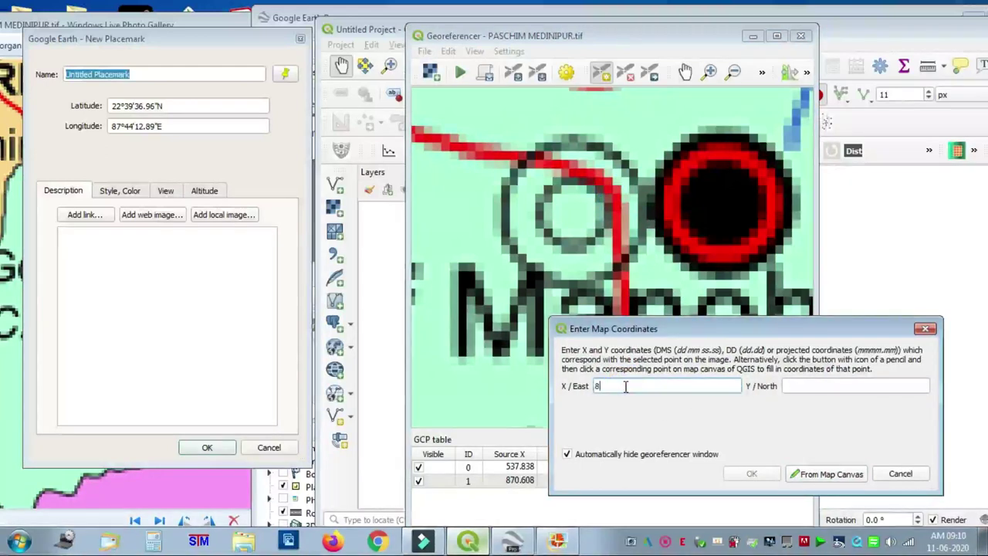
type("87 44 12.89")
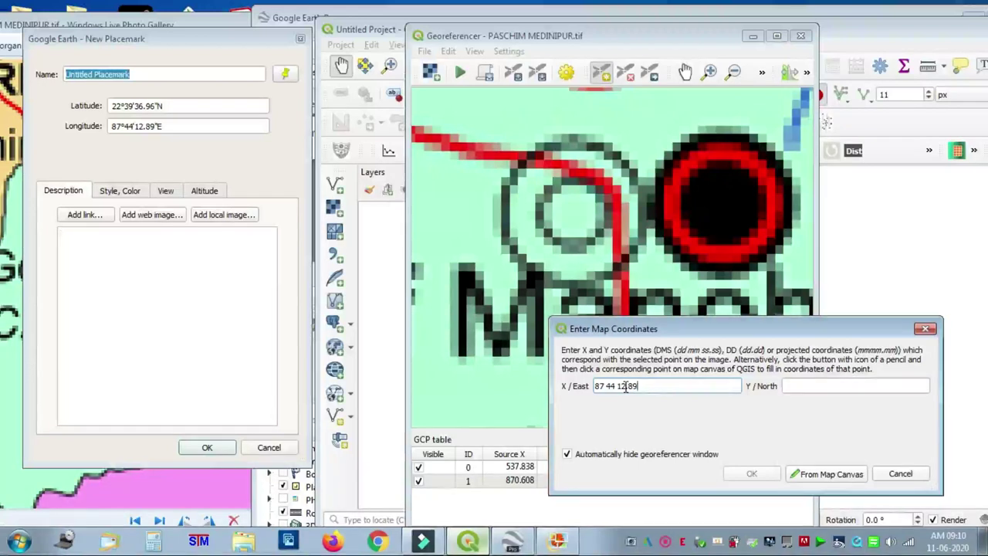
type("22  39")
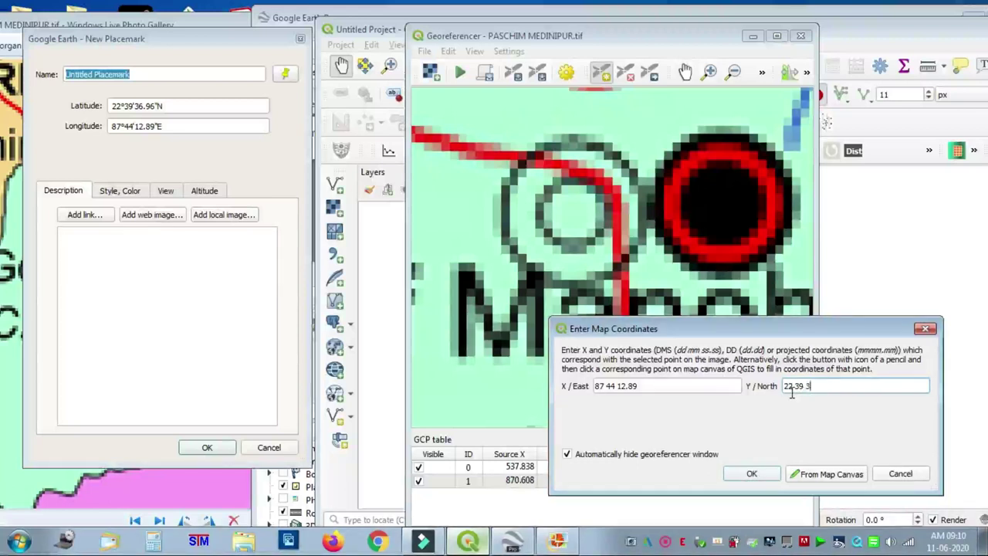
type(" 36.96")
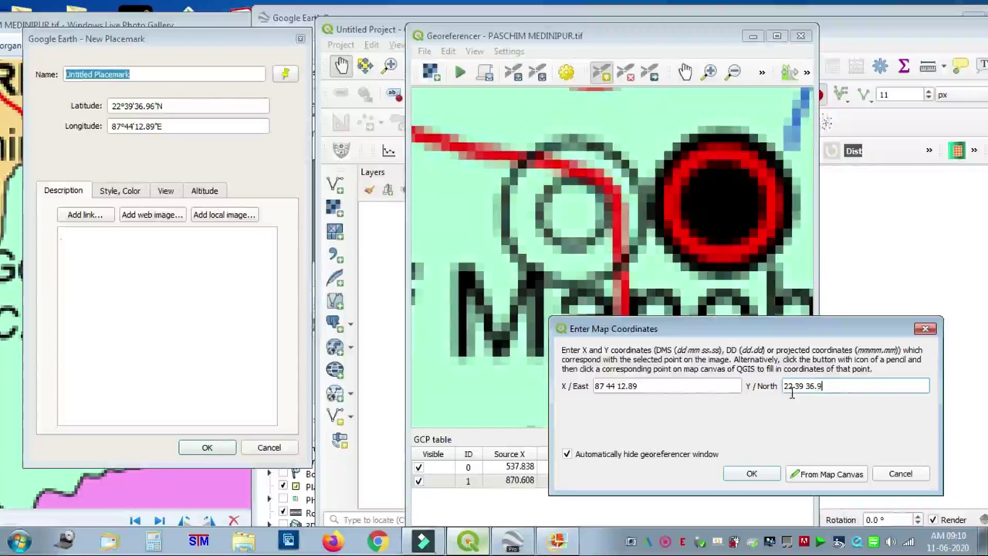
left_click(748, 477)
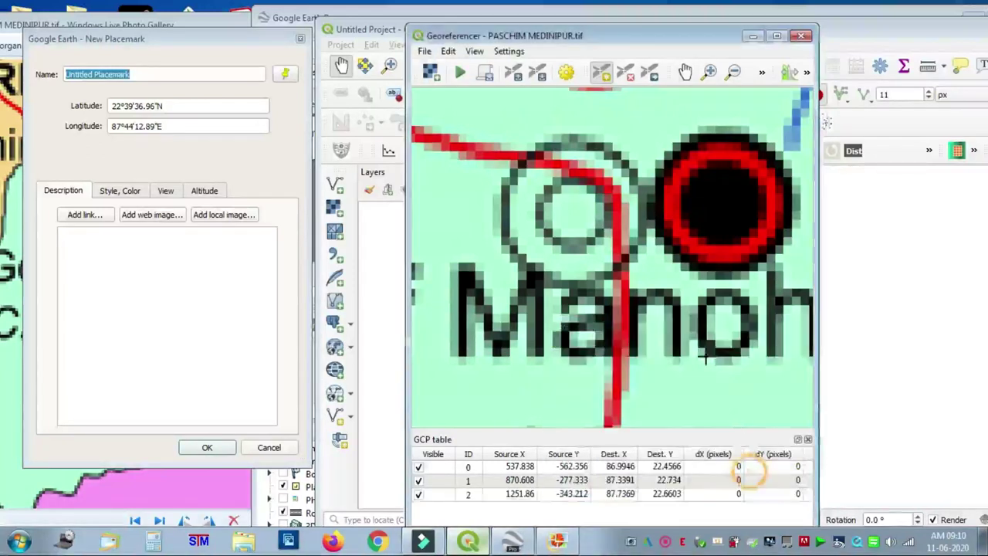
Step: Examine the Georeferencer map from Ghatal southwest to Dantan for a usable control point where the road meets the railway
double_click(626, 34)
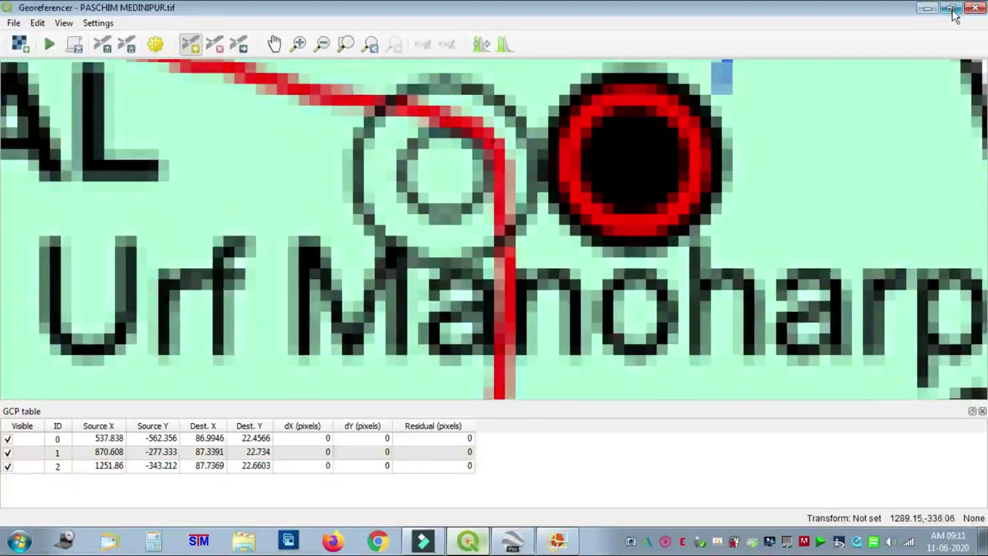
left_click(952, 9)
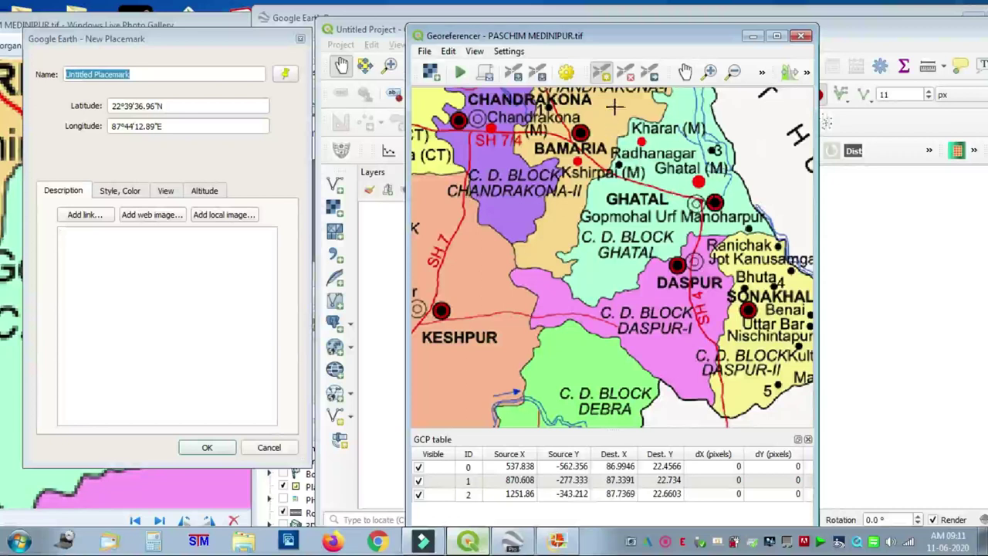
left_click(684, 71)
left_click_drag(529, 414, 655, 237)
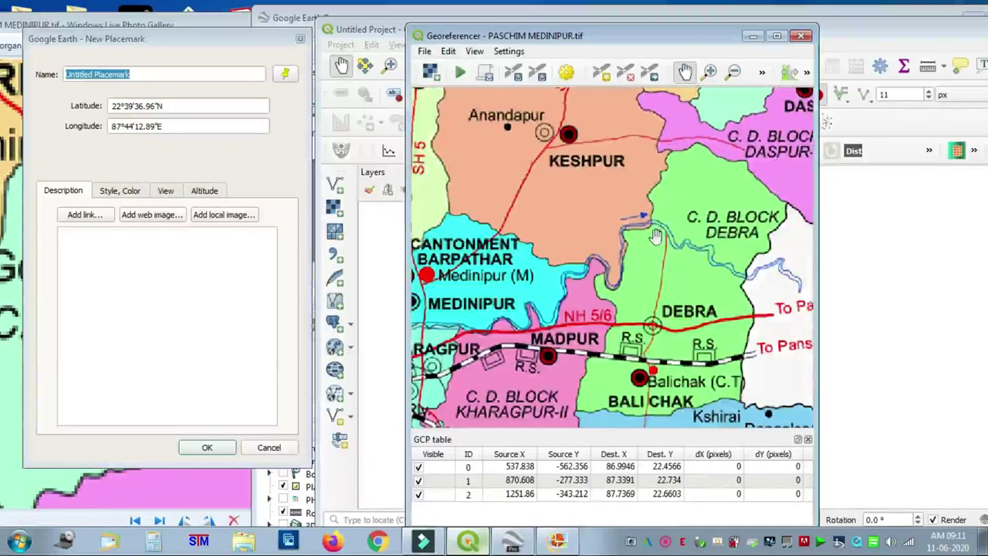
left_click_drag(582, 344, 737, 192)
left_click_drag(655, 401, 639, 256)
left_click_drag(627, 320, 720, 158)
left_click_drag(657, 335, 710, 181)
left_click_drag(653, 325, 653, 329)
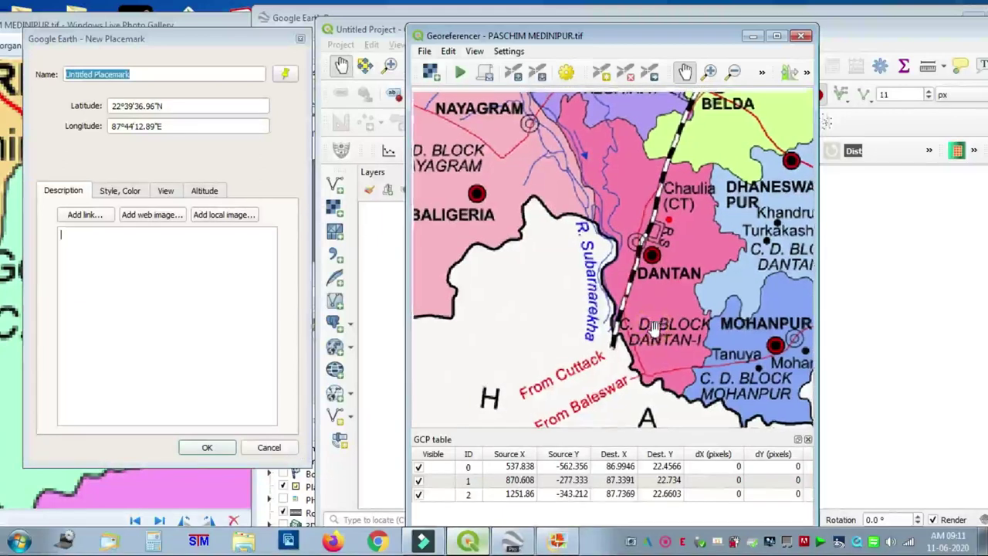
scroll(652, 328, "up", 3)
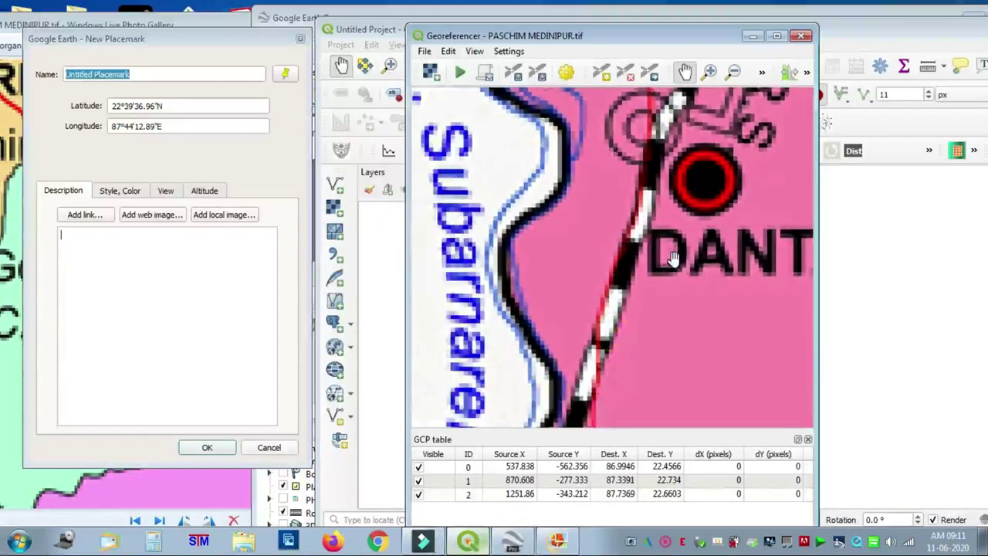
left_click_drag(684, 201, 677, 331)
scroll(662, 288, "up", 1)
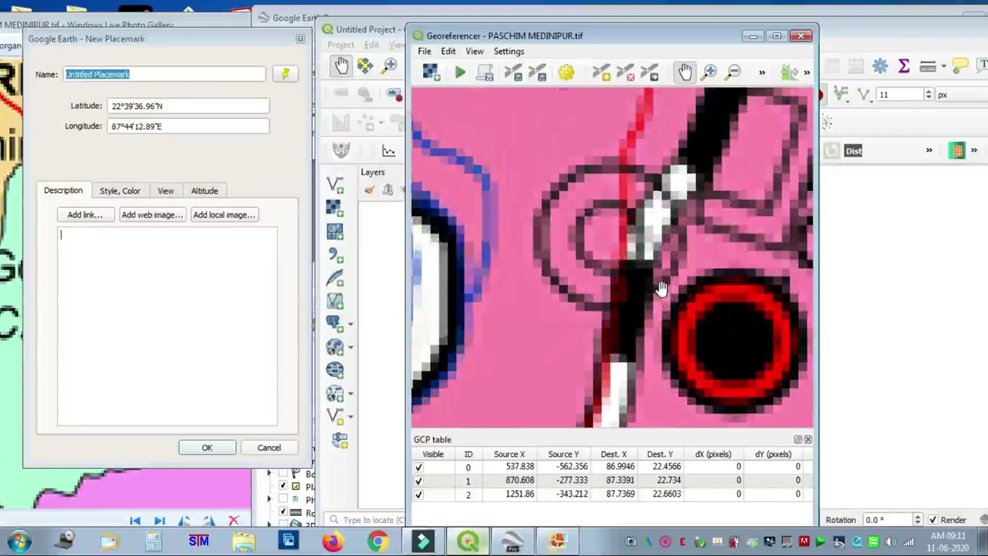
Step: Bring the road junction beside Belda into view in the Georeferencer and accept the pending placemark near Ghatal in Google Earth
scroll(662, 285, "down", 4)
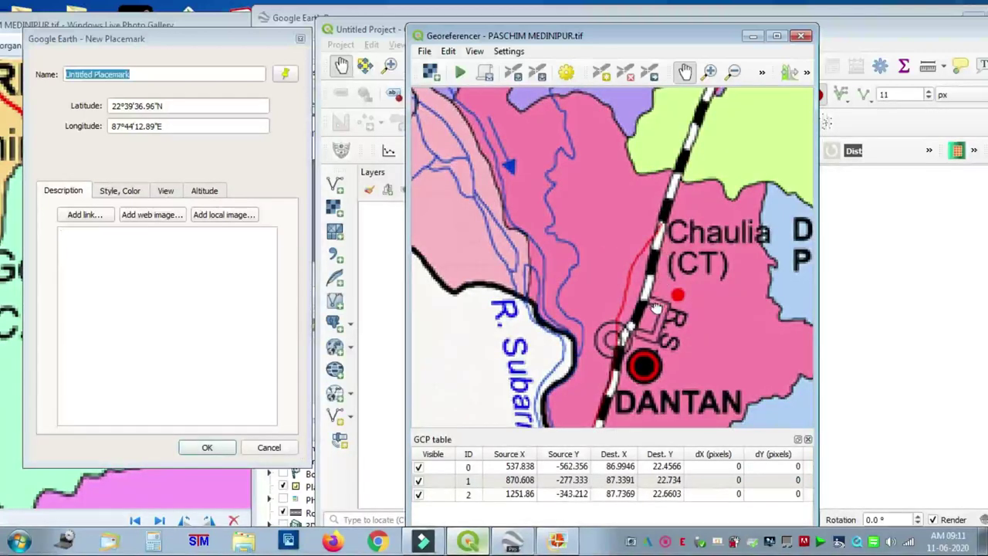
scroll(716, 172, "up", 1)
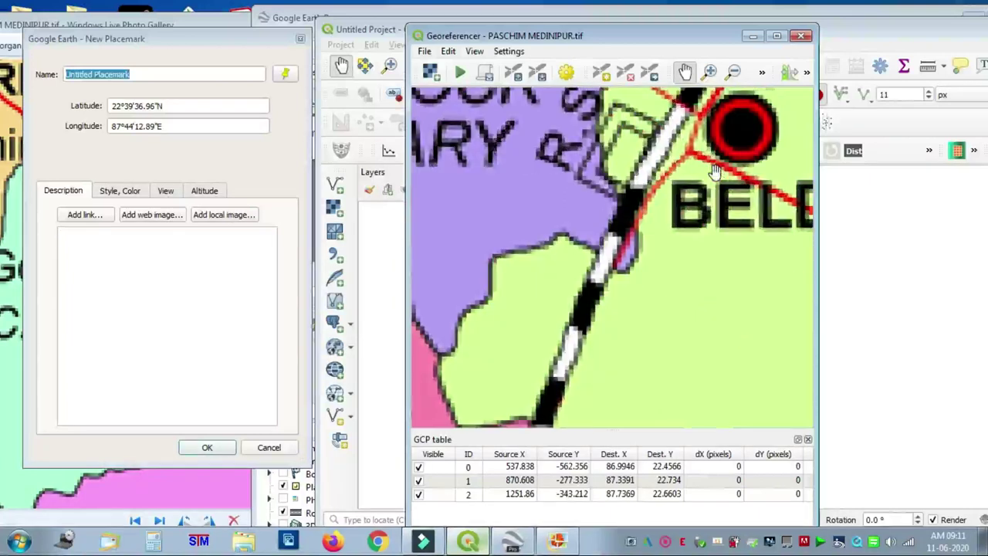
left_click_drag(716, 171, 650, 308)
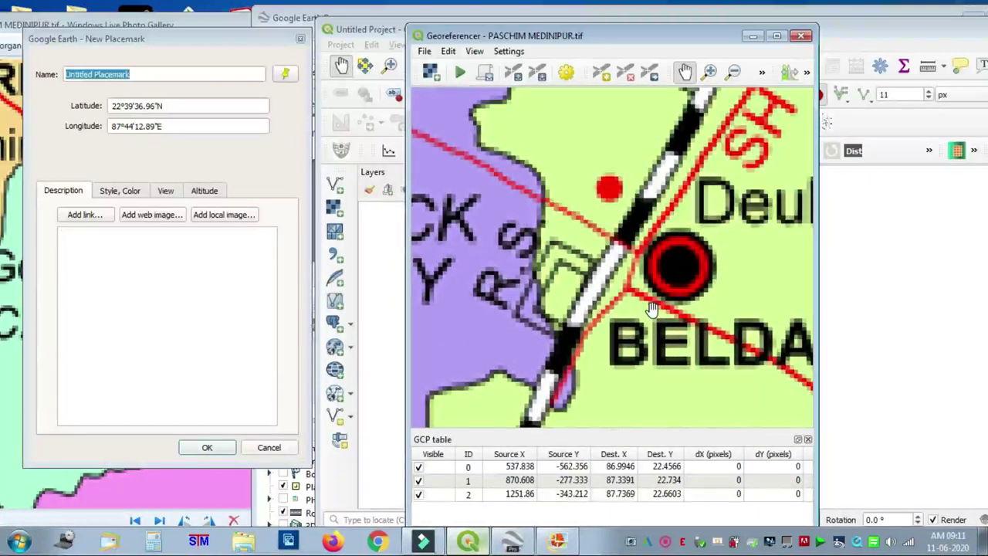
left_click(207, 447)
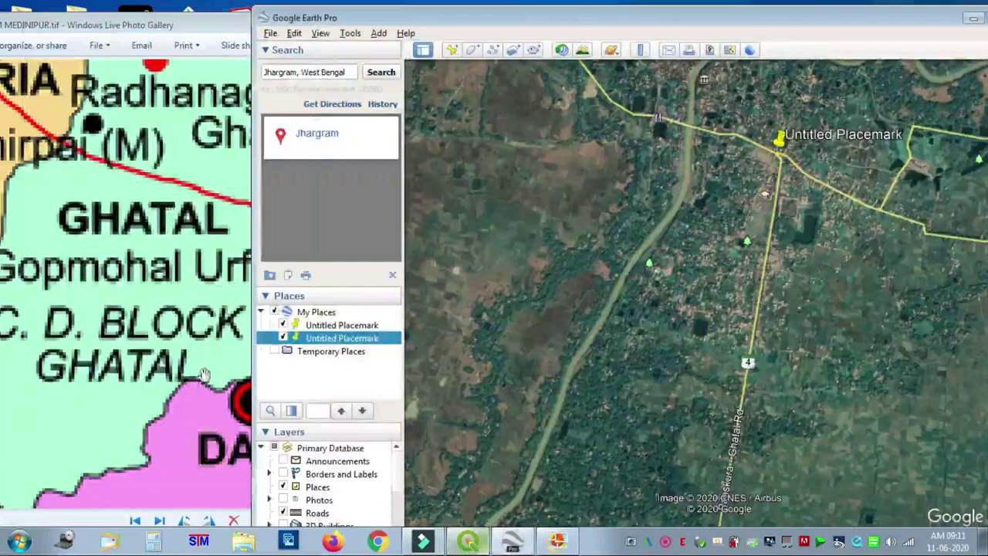
Step: Examine the Paschim Medinipur reference map in Windows Live Photo Gallery from Ghatal southwards through Debra to Belda and Dantan
left_click(152, 292)
scroll(152, 292, "down", 2)
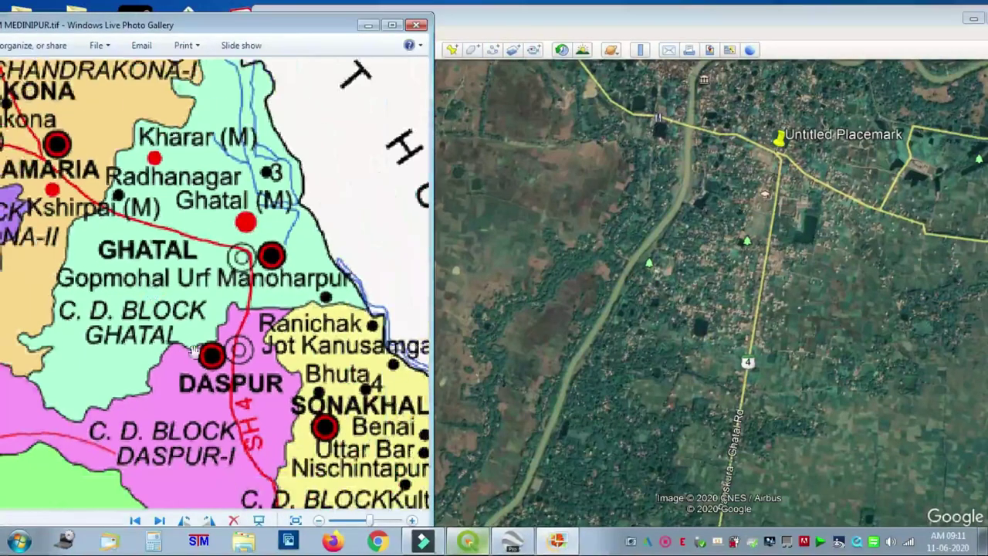
left_click_drag(196, 364, 302, 142)
scroll(309, 363, "down", 1)
left_click_drag(239, 419, 349, 282)
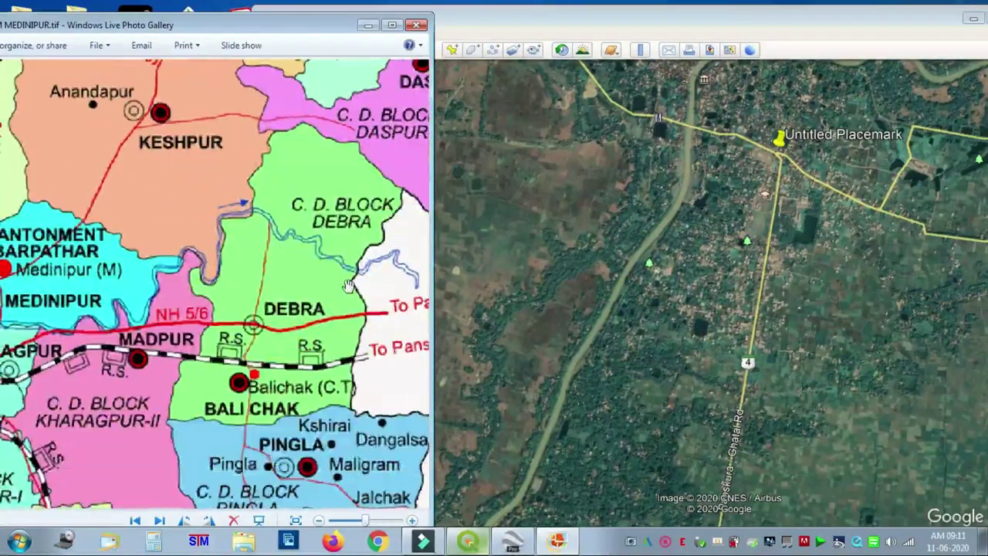
scroll(349, 283, "down", 2)
left_click_drag(320, 332, 321, 270)
scroll(320, 270, "down", 2)
left_click_drag(310, 312, 281, 204)
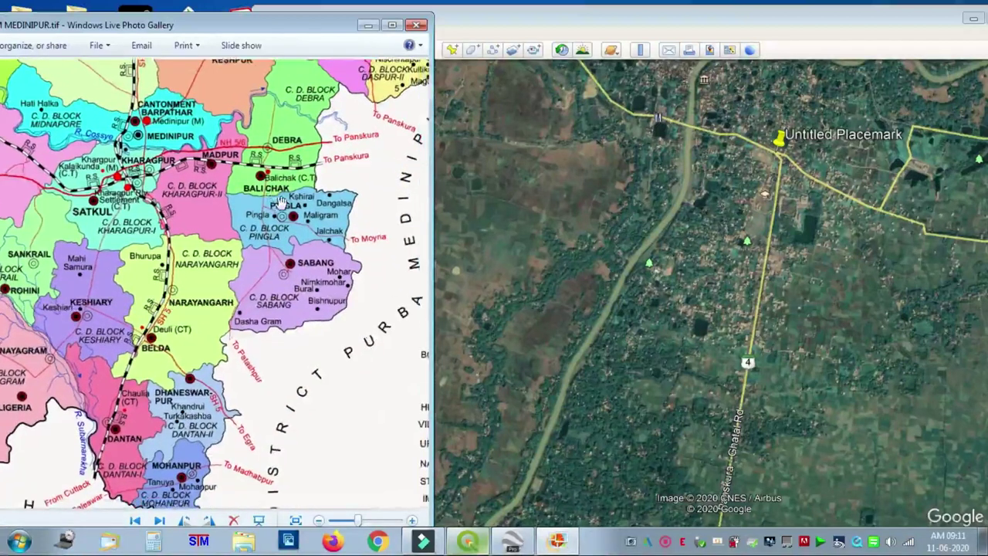
Step: Switch to Google Earth Pro and trace the roads from the Ghatal placemark southwest towards Medinipur and Kharagpur
left_click(761, 209)
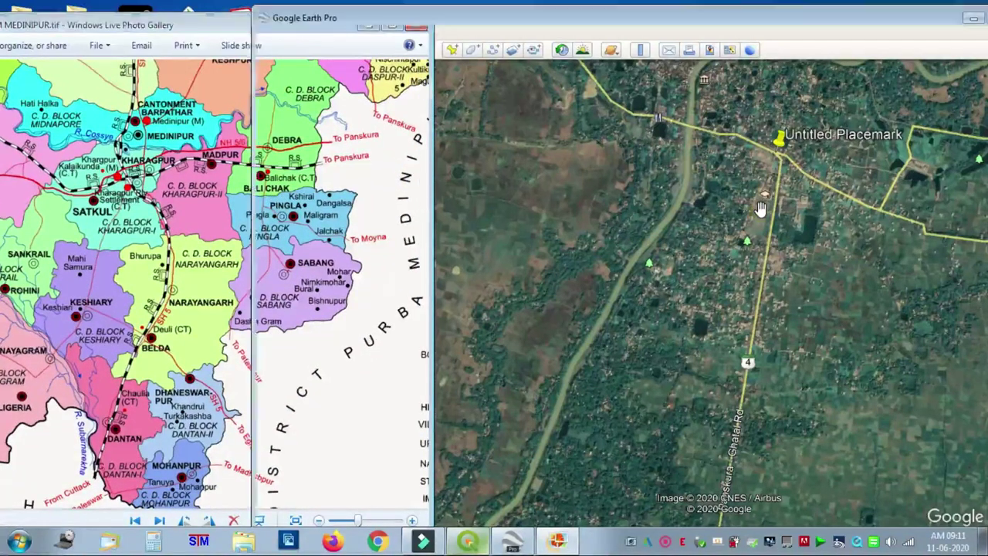
scroll(748, 297, "down", 2)
left_click_drag(781, 363, 712, 201)
left_click_drag(679, 386, 799, 233)
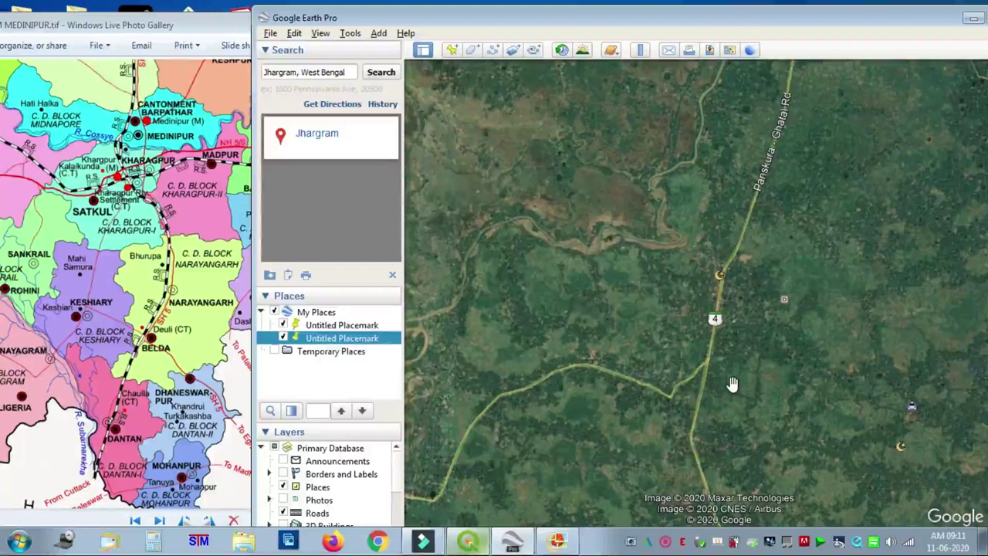
scroll(731, 384, "down", 2)
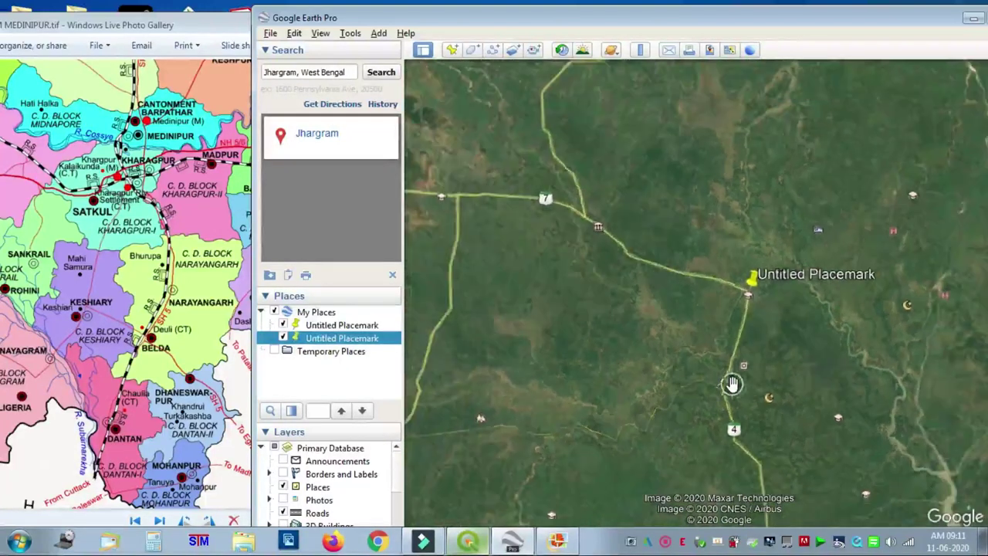
left_click_drag(626, 362, 741, 283)
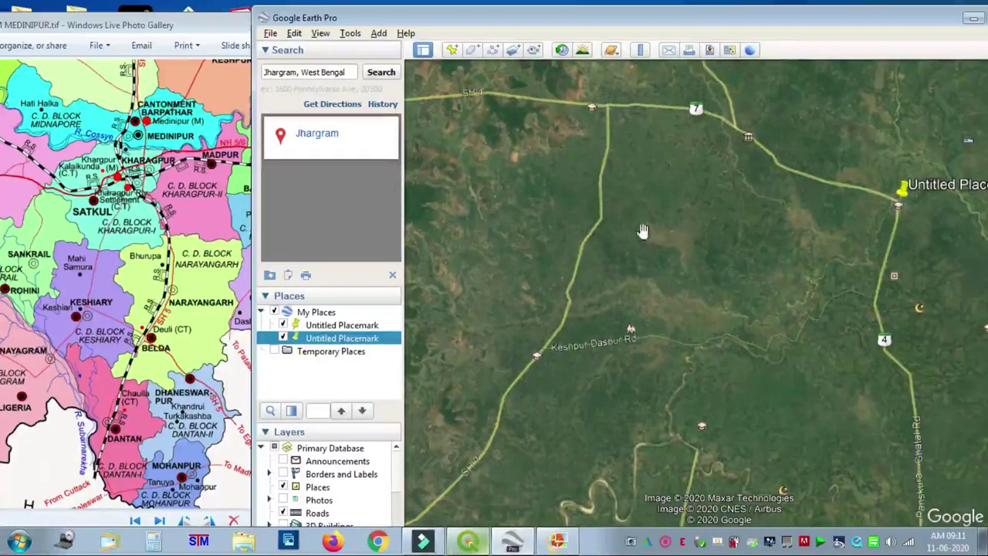
left_click_drag(719, 251, 463, 162)
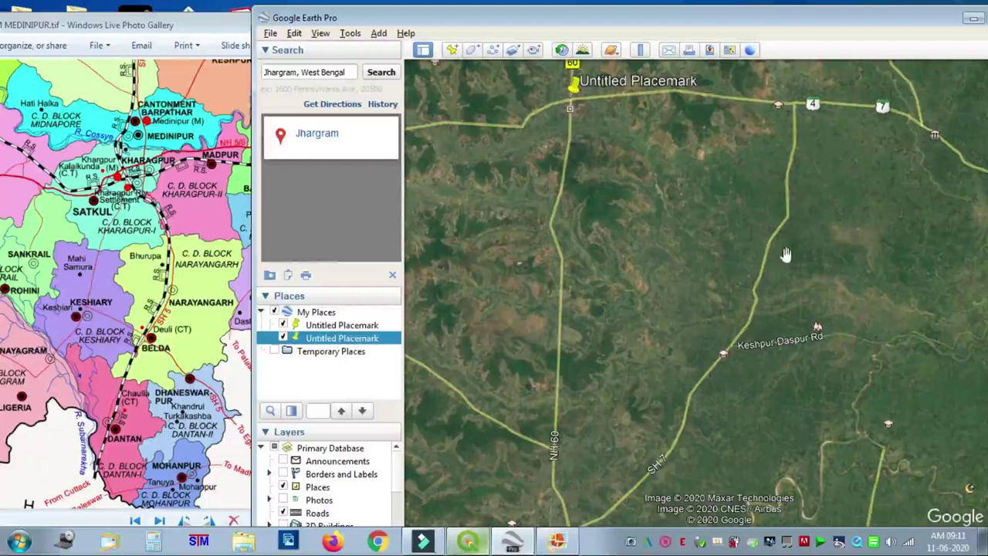
left_click_drag(674, 291, 693, 240)
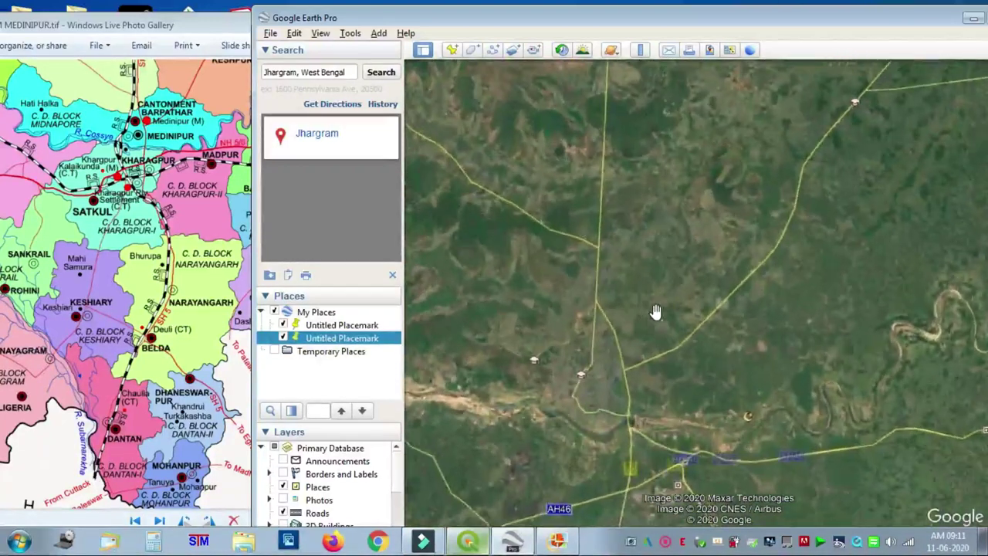
left_click_drag(701, 179, 701, 170)
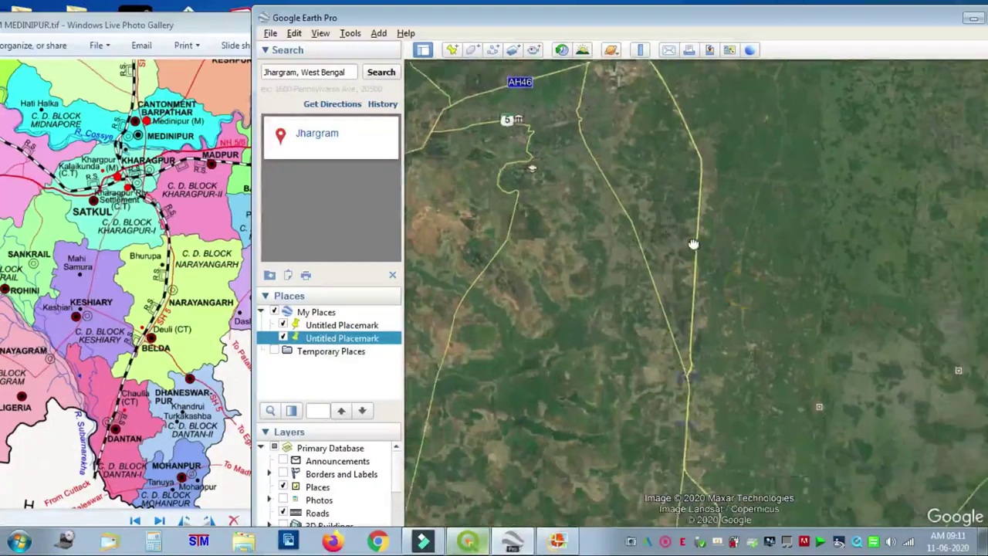
Step: Examine the highways south of Kharagpur in the satellite imagery and compare them with the reference map around Belda
scroll(699, 247, "down", 2)
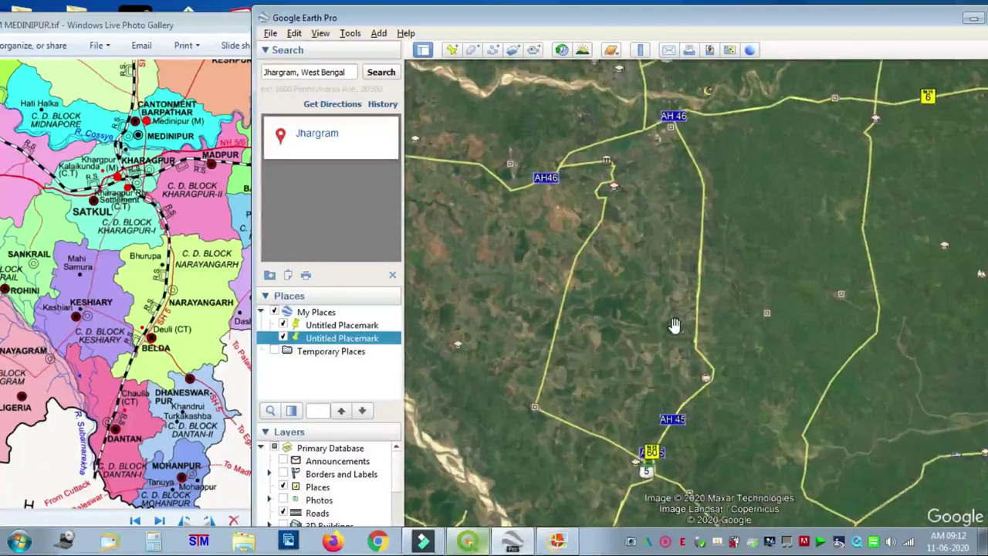
scroll(674, 325, "up", 1)
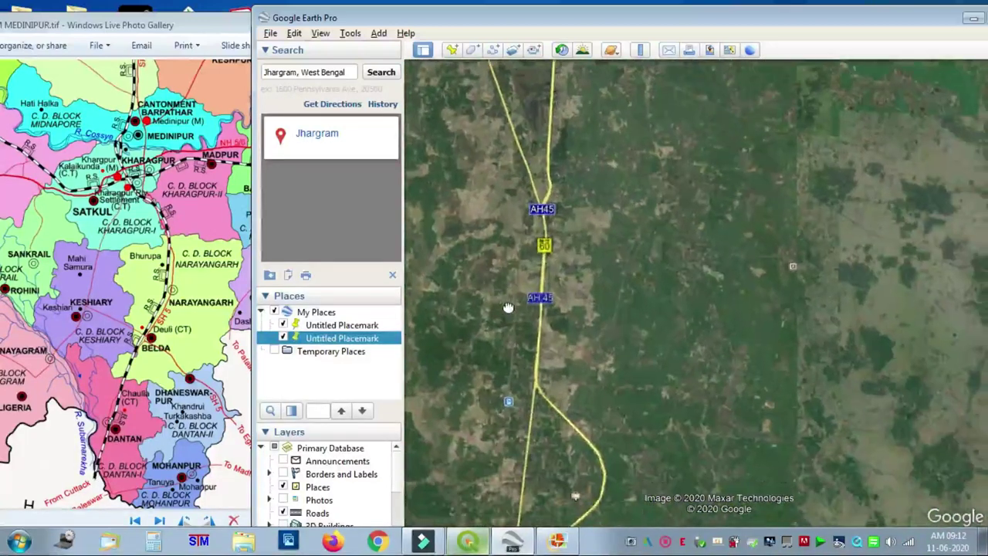
scroll(966, 271, "down", 2)
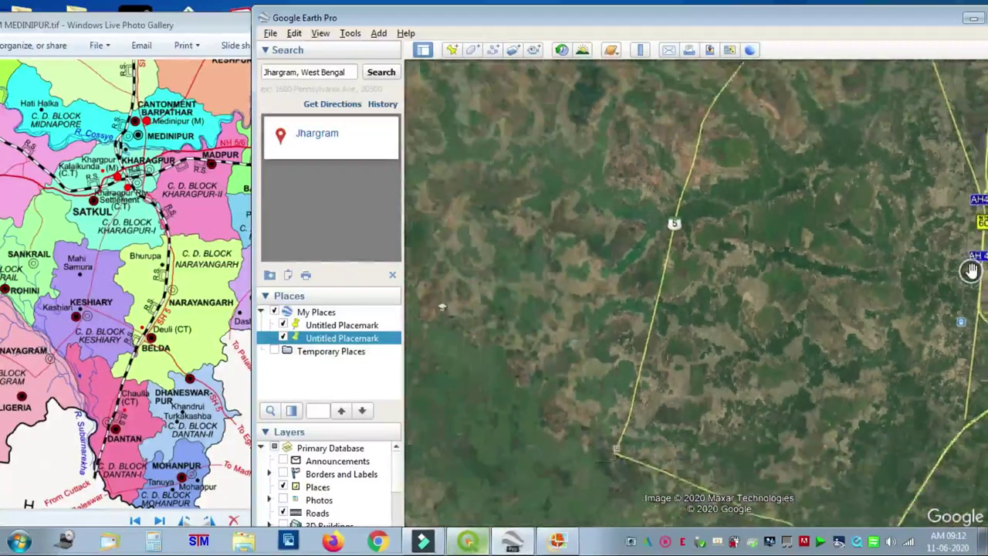
scroll(790, 268, "down", 3)
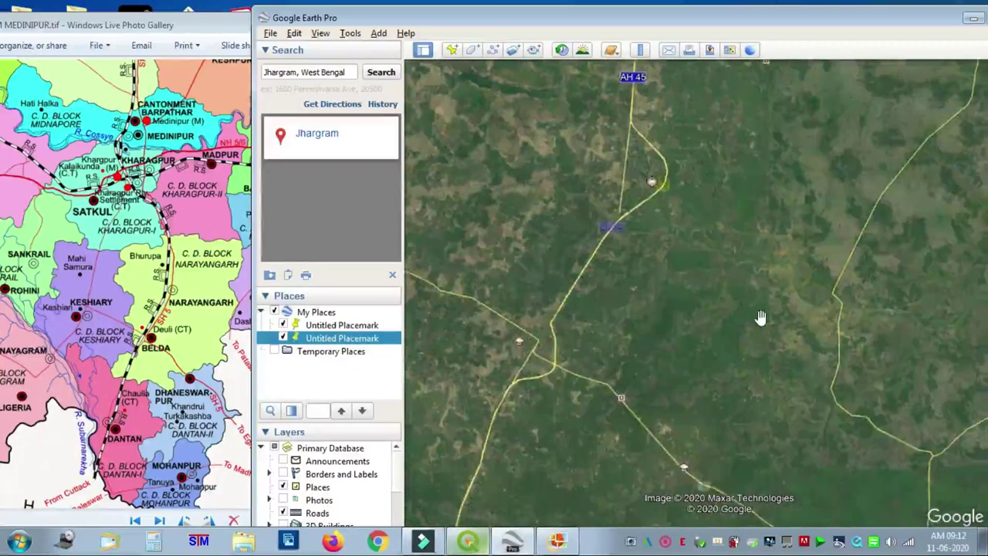
scroll(857, 259, "down", 3)
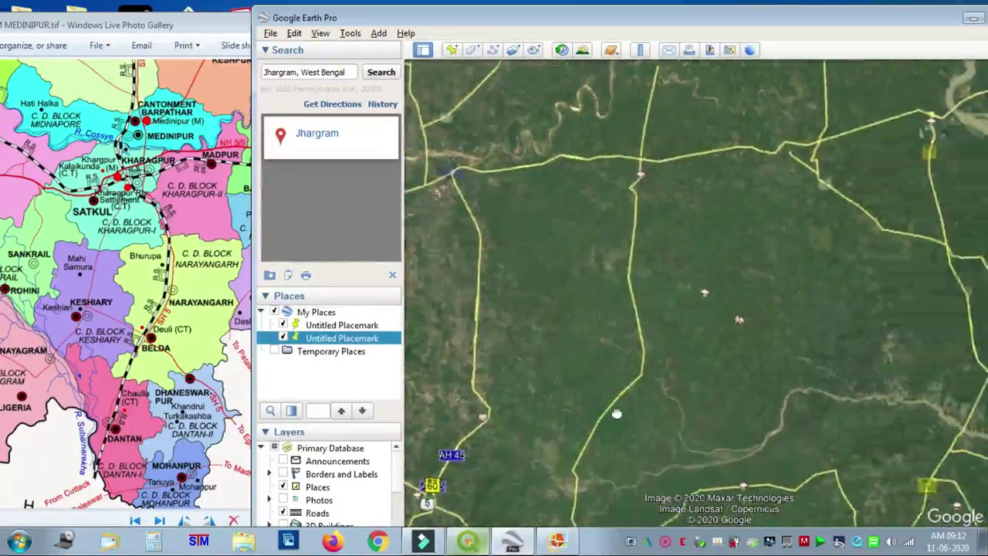
left_click_drag(527, 318, 745, 302)
scroll(745, 300, "down", 3)
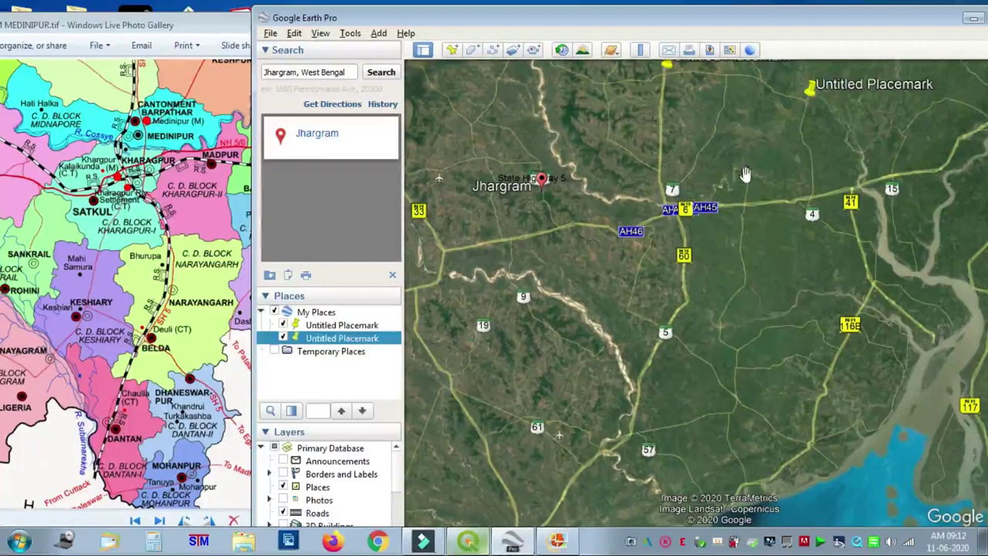
left_click(155, 303)
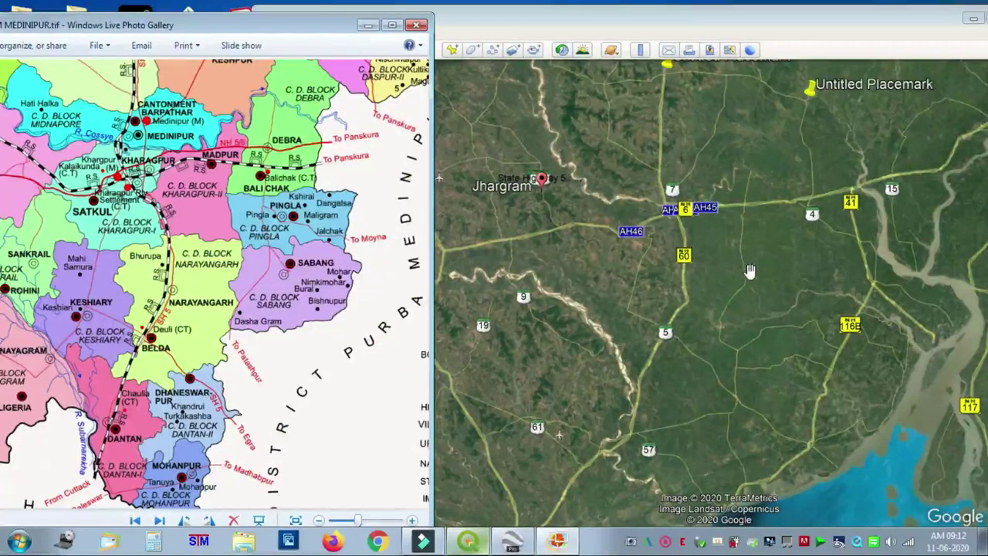
Step: Search Google Earth for "Belda, West Bengal"
left_click(580, 25)
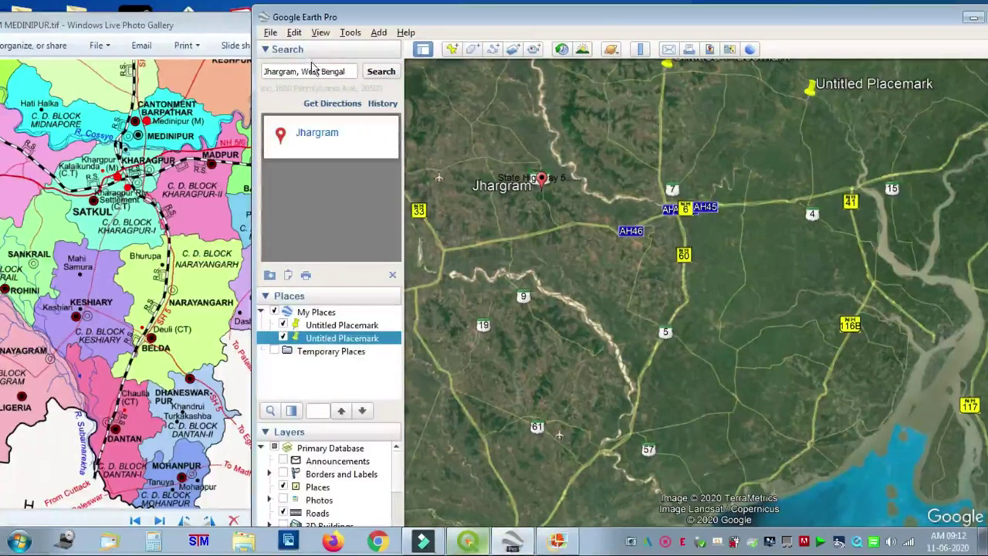
double_click(294, 73)
type("Jh")
key("Delete")
key("BackSpace")
type("Belda")
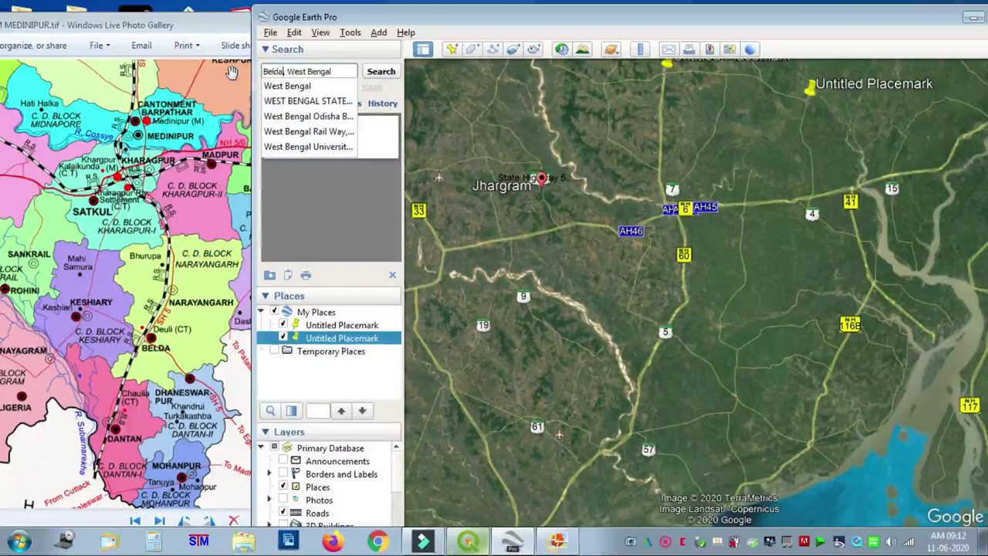
type(",")
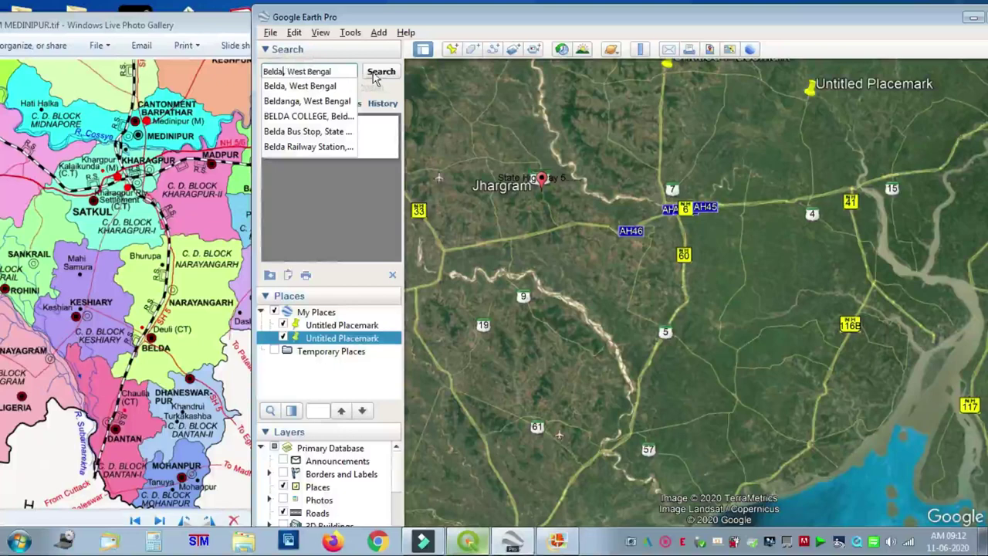
left_click(377, 74)
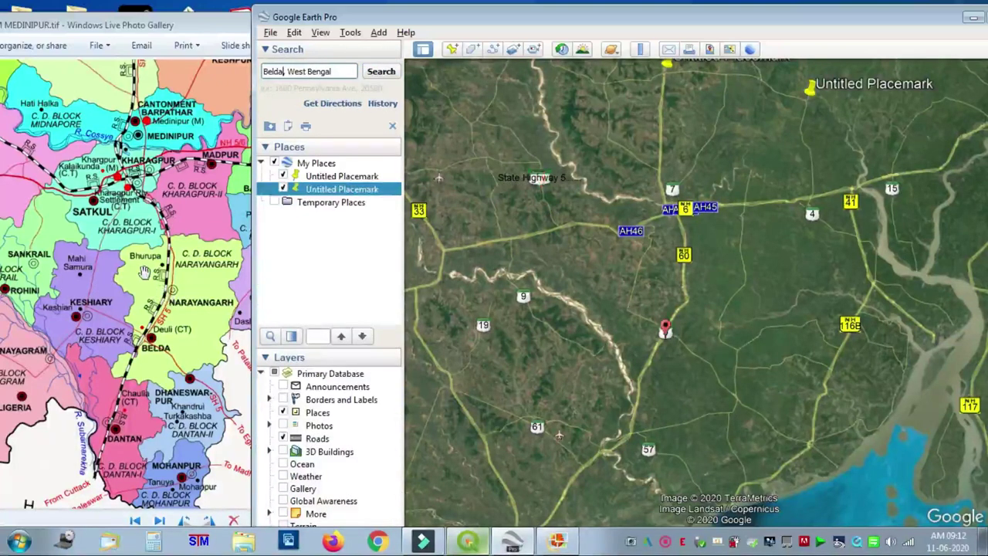
Step: Compare Belda with the reference map and position a new placemark on its road junction, at about 22°4'33.05"N, 87°20'28.64"E
left_click(144, 272)
scroll(144, 308, "up", 4)
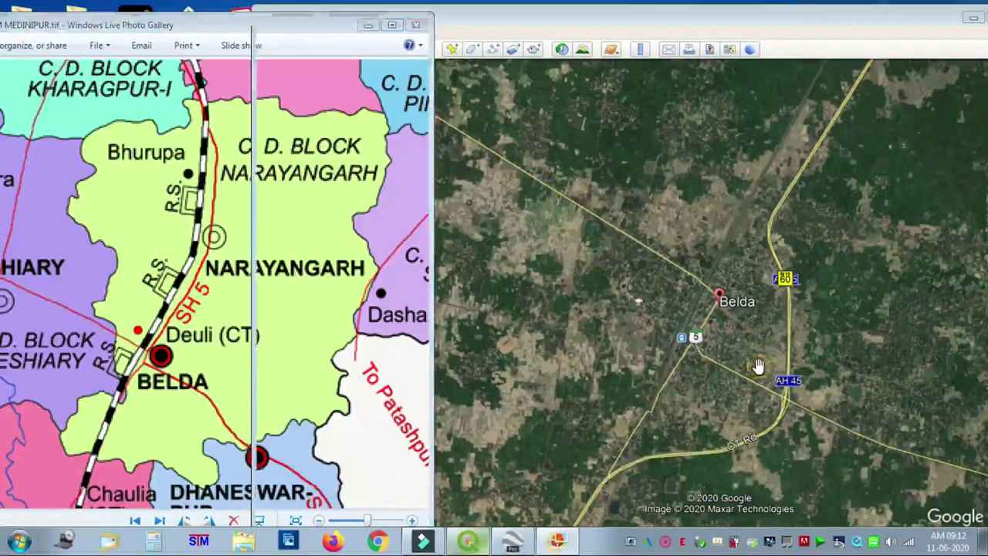
left_click(717, 348)
scroll(718, 349, "up", 2)
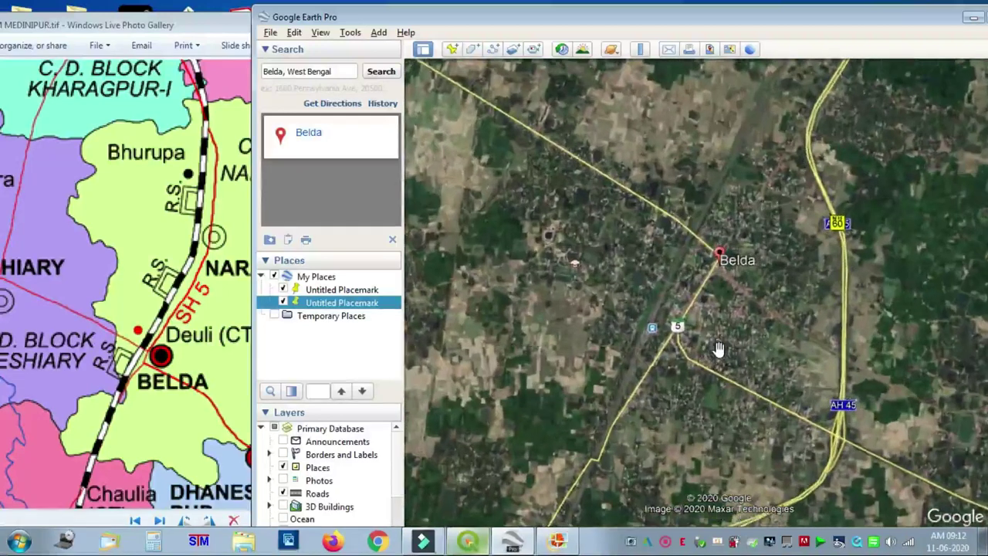
scroll(749, 245, "up", 1)
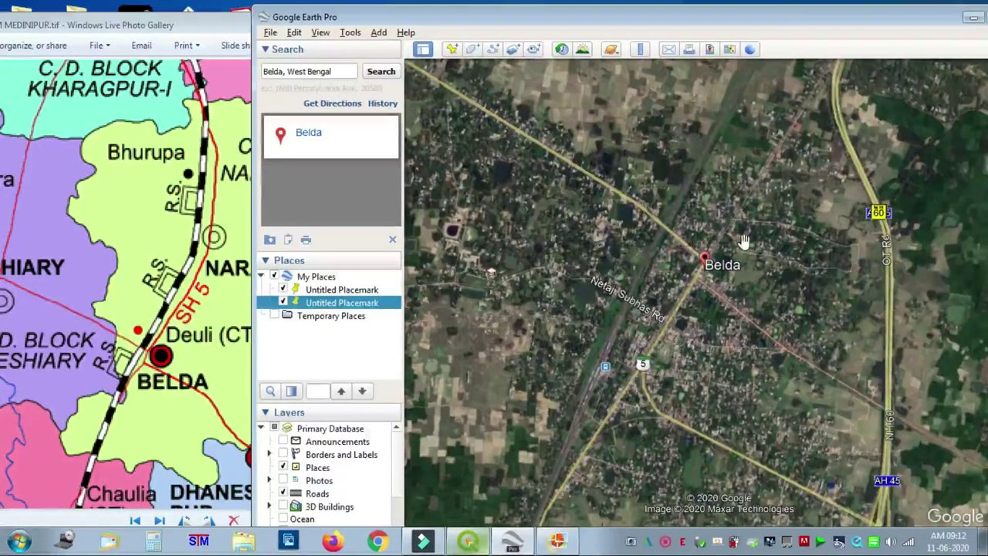
scroll(743, 242, "up", 1)
scroll(697, 269, "up", 1)
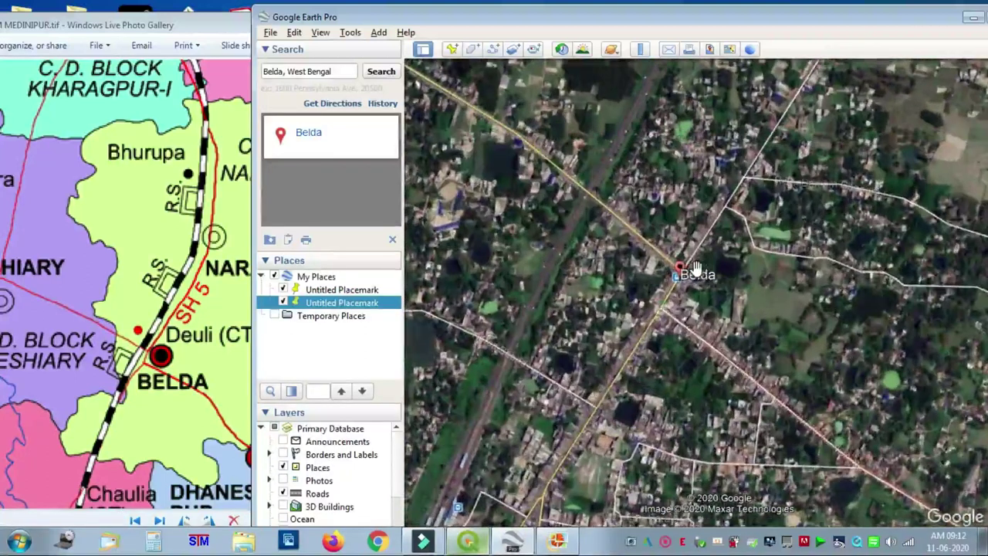
left_click(452, 48)
left_click_drag(730, 301, 683, 275)
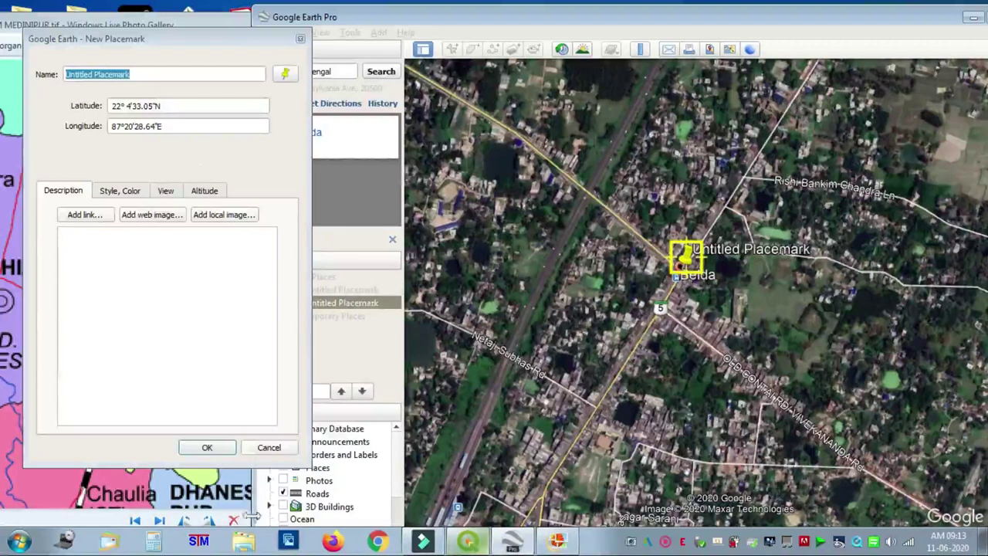
Step: Switch to the QGIS Georeferencer and add a control point where the roads meet beside the railway at Belda
left_click(469, 543)
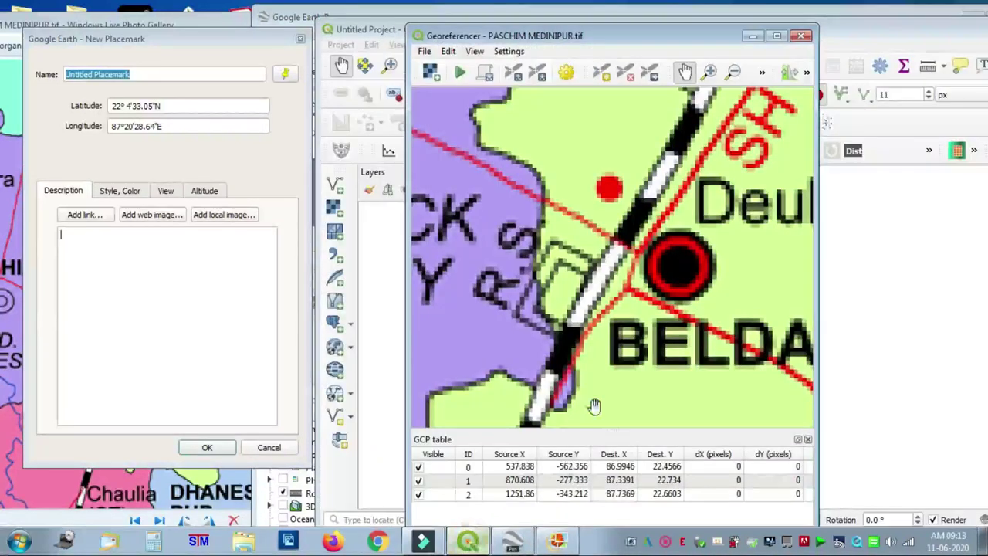
left_click_drag(582, 43, 584, 21)
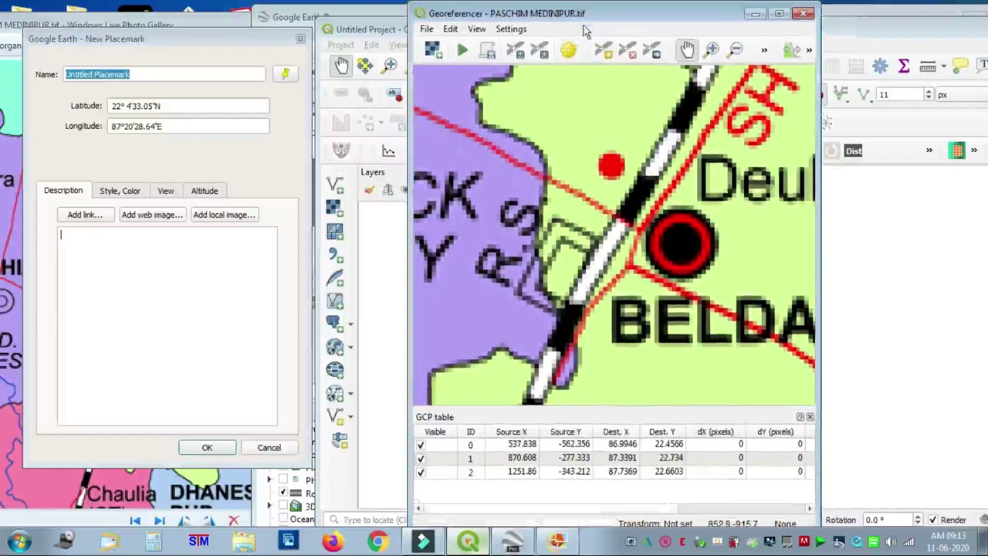
scroll(566, 377, "down", 2)
scroll(565, 377, "up", 3)
scroll(674, 270, "up", 2)
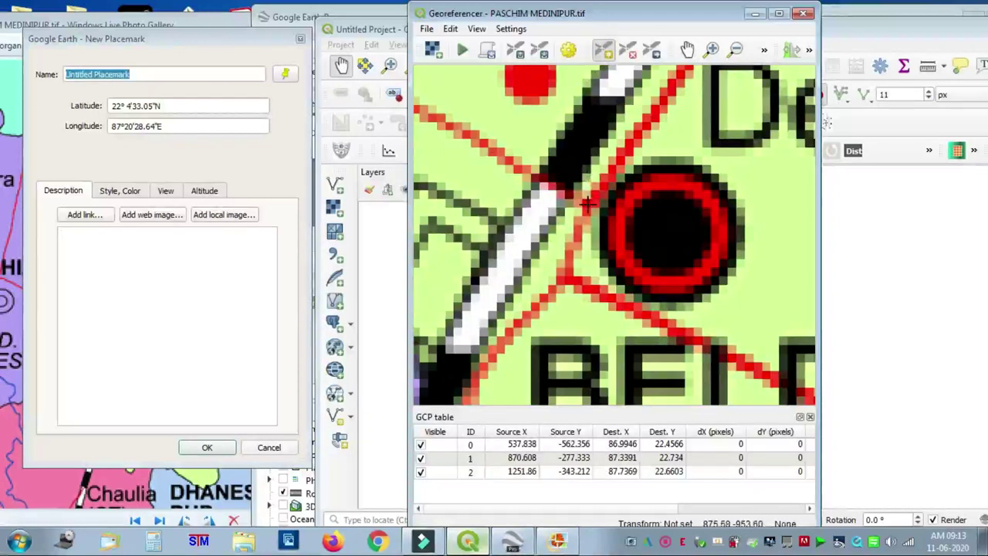
left_click(586, 203)
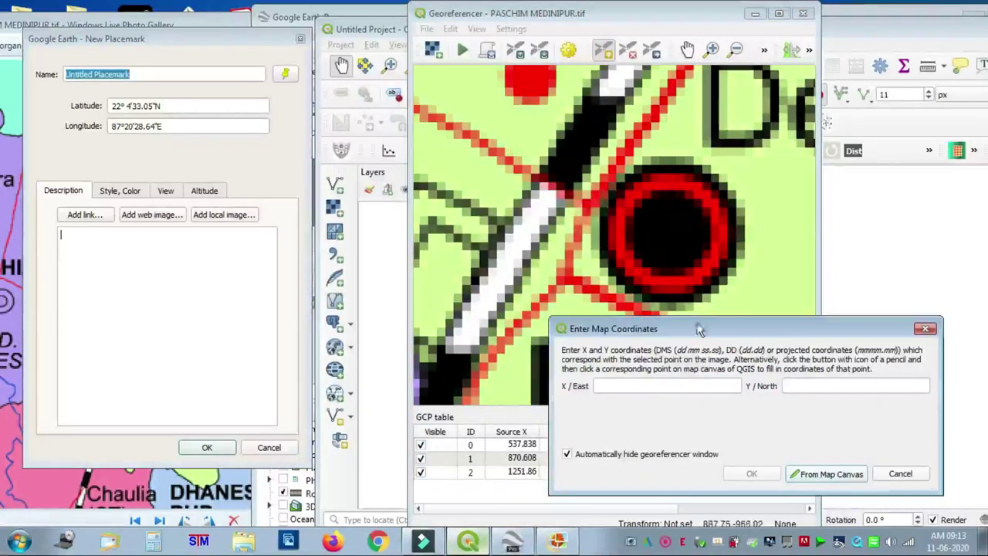
Step: Enter the Belda control point's map coordinates as X 87 20 28.64 and Y 22 4 33.05
left_click(641, 385)
type("87 20 28.64")
left_click(863, 377)
type("22 4 33")
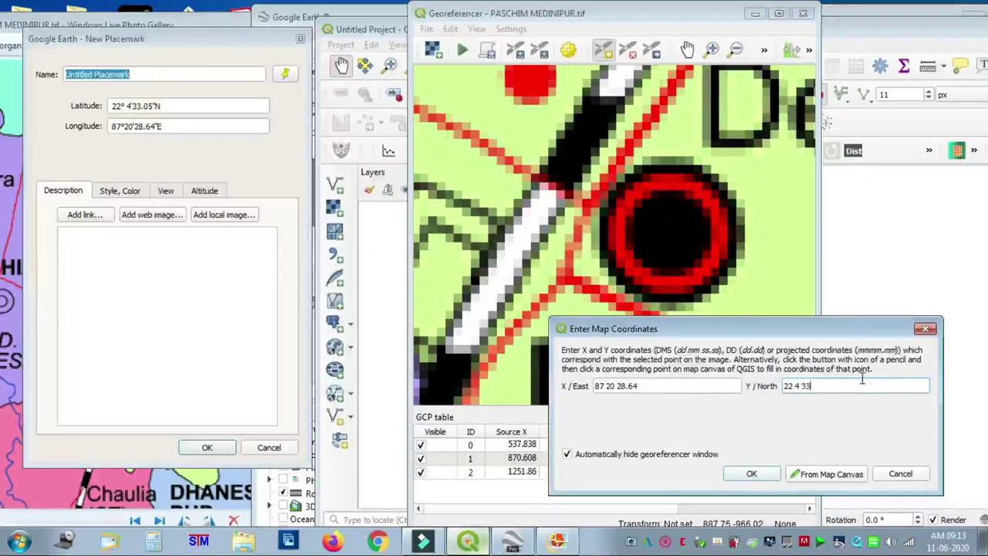
type("5")
left_click(752, 473)
Step: Review the whole Paschim Medinipur map and open the Georeferencer's transformation settings
scroll(648, 312, "down", 5)
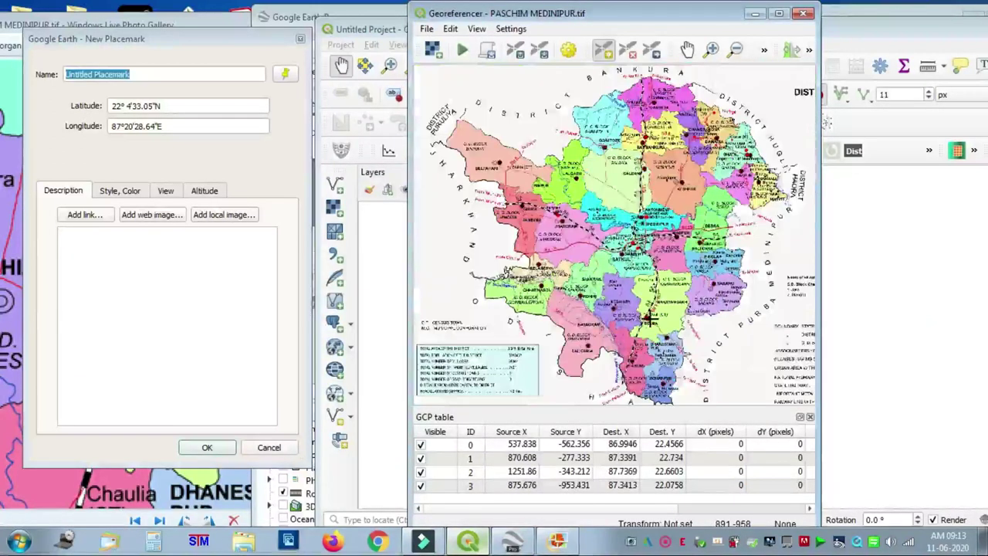
scroll(540, 212, "up", 2)
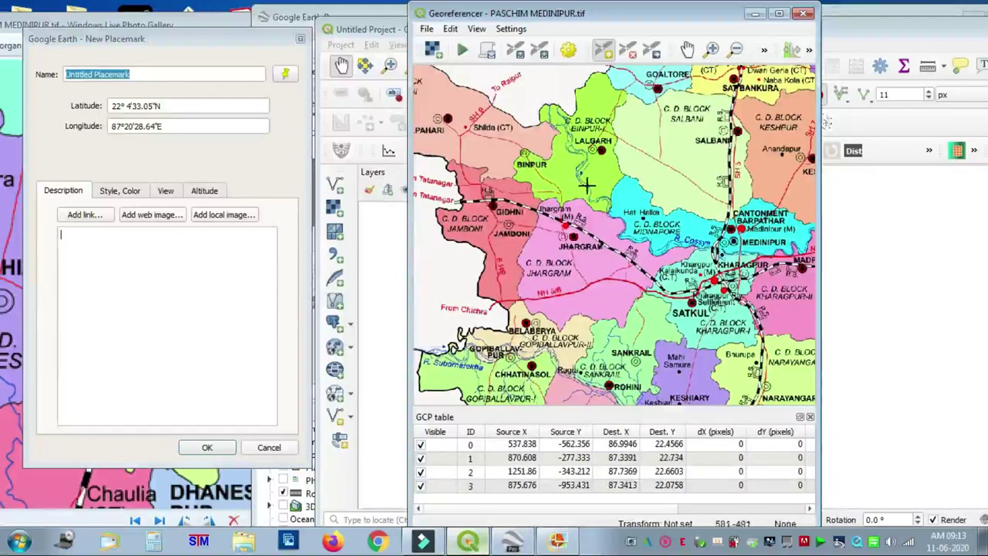
scroll(587, 185, "down", 3)
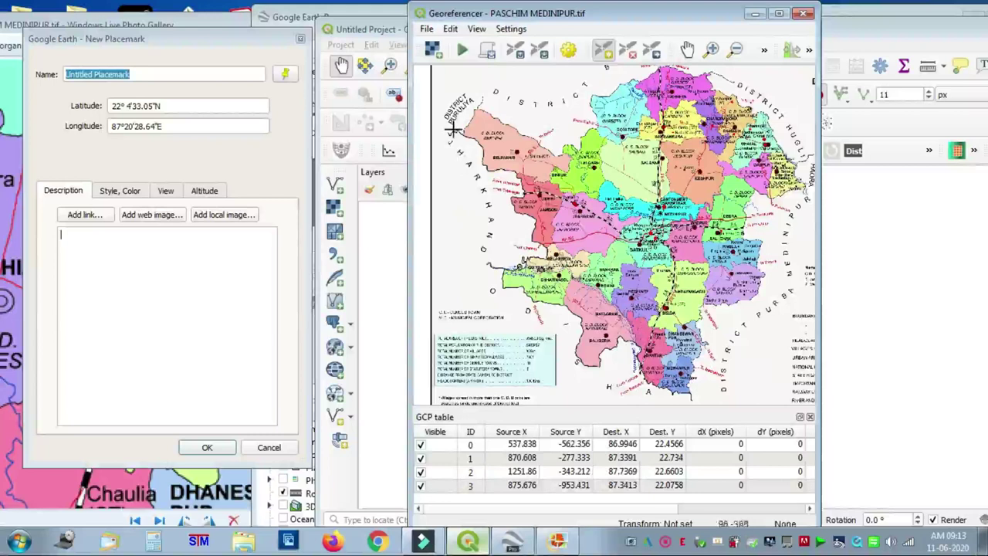
left_click(578, 55)
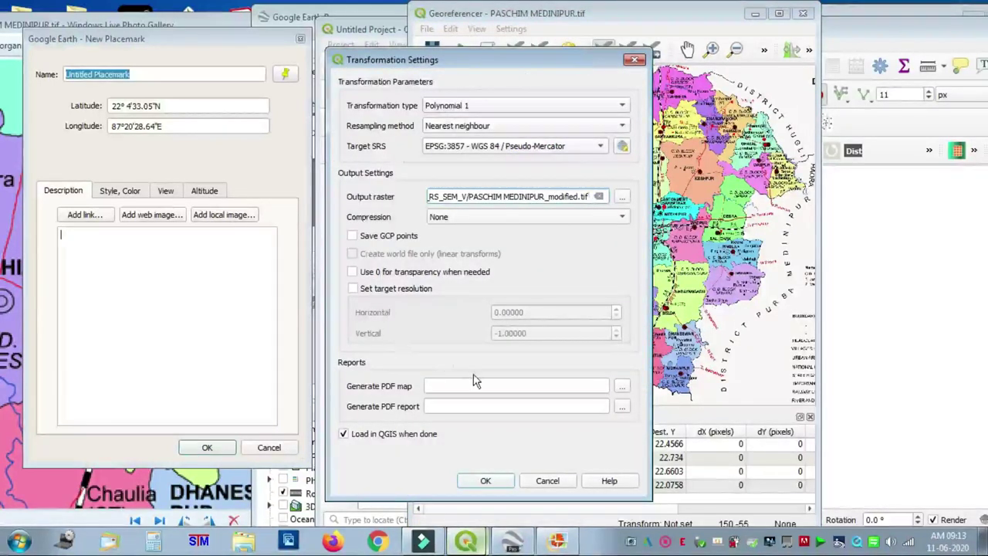
Step: Dismiss the Google Earth placemark form and clear Google Earth and the reference map viewer away from the transformation settings
left_click(301, 39)
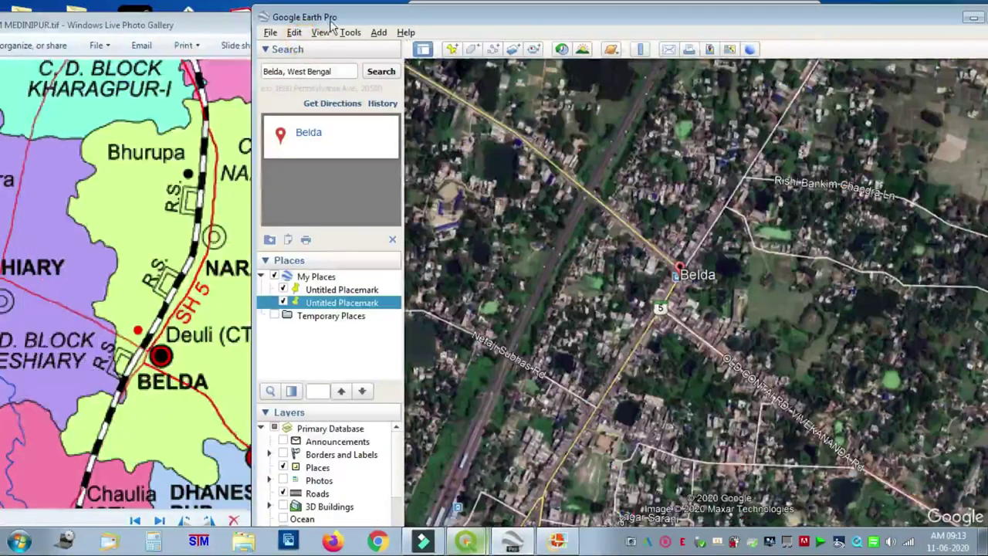
left_click_drag(332, 23, 166, 19)
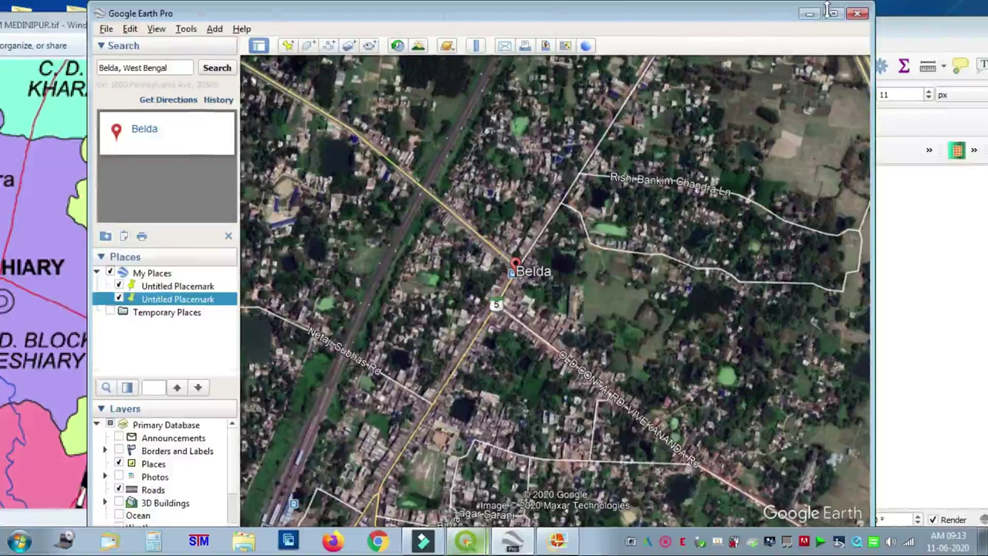
left_click(833, 13)
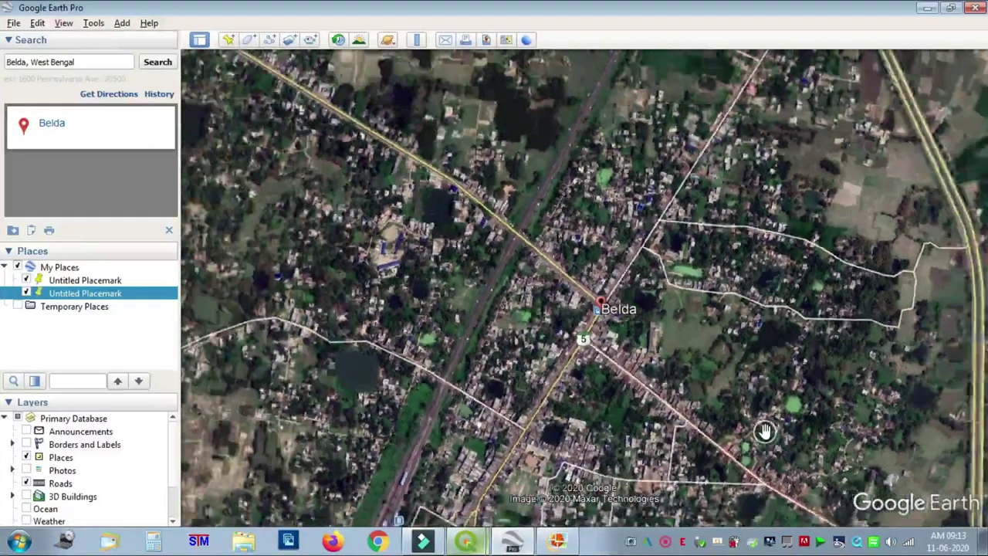
scroll(764, 431, "down", 2)
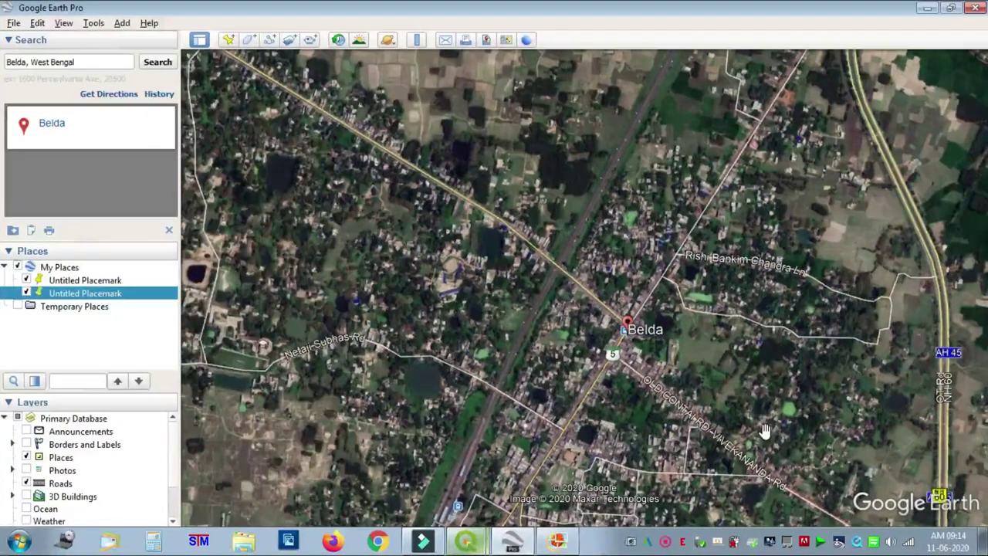
left_click(458, 546)
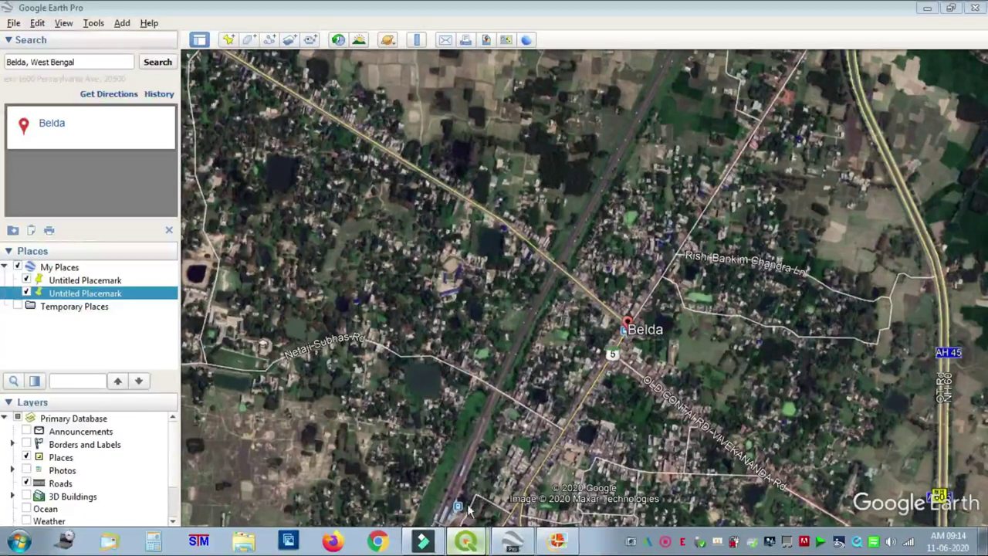
left_click(467, 510)
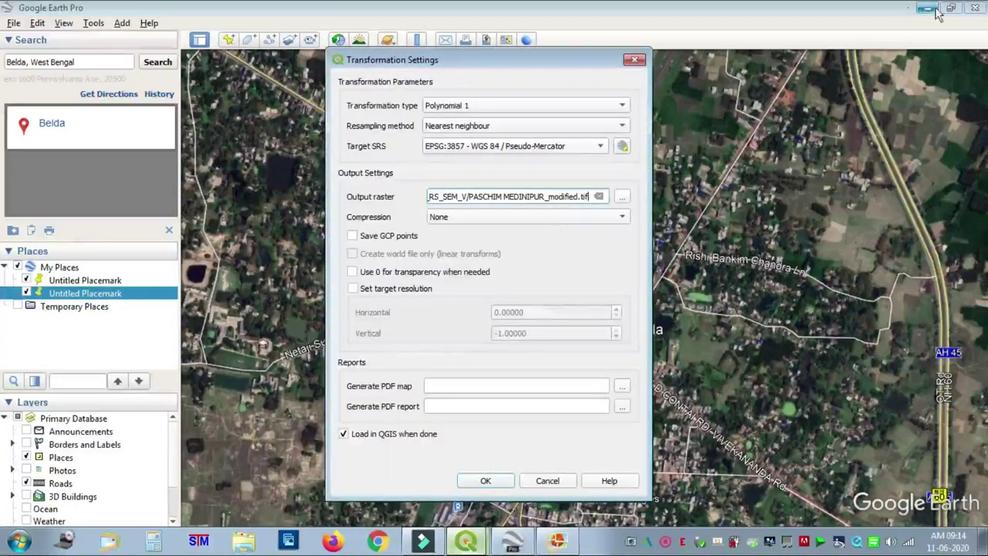
left_click(930, 9)
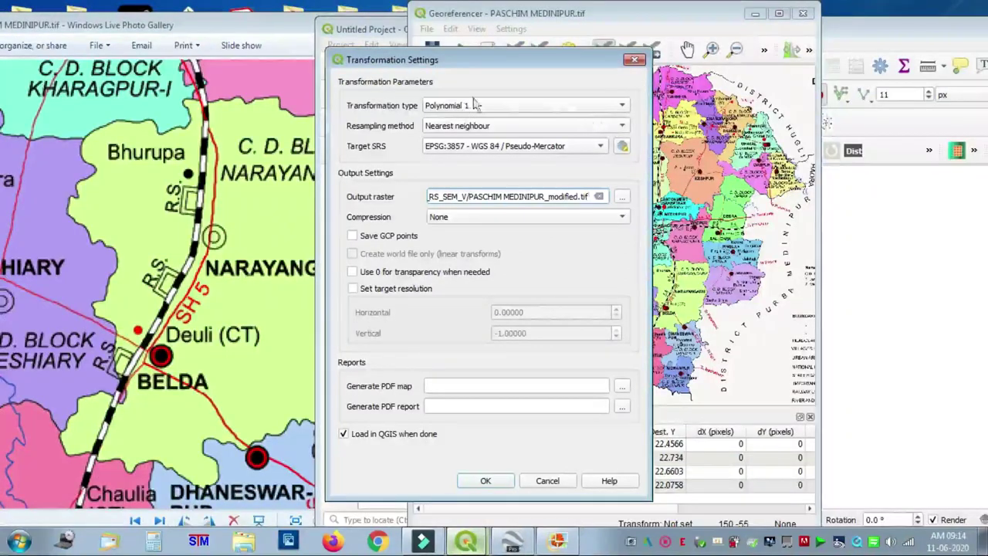
left_click(158, 25)
left_click(416, 25)
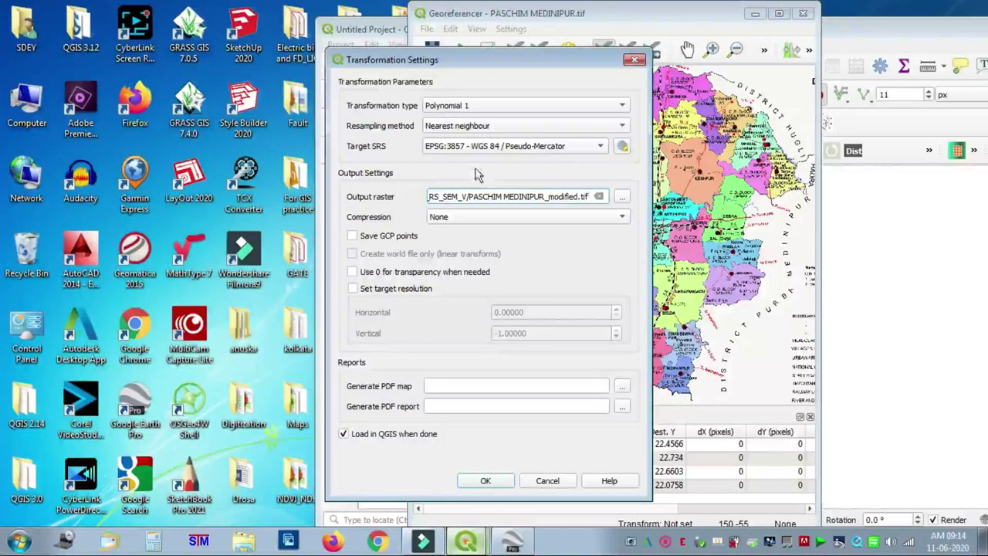
Step: Set the transformation's target SRS to WGS 84 (EPSG:4326)
left_click(622, 145)
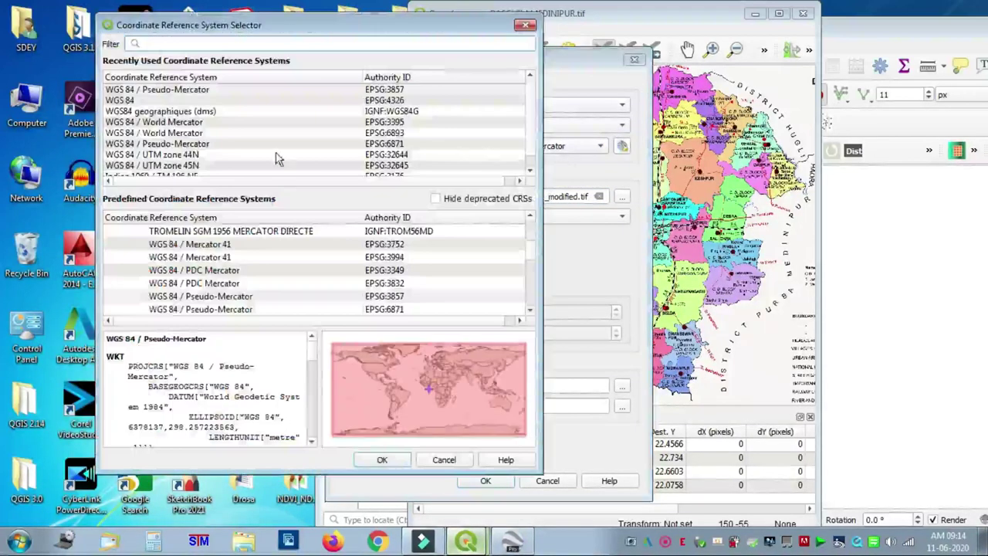
left_click(126, 101)
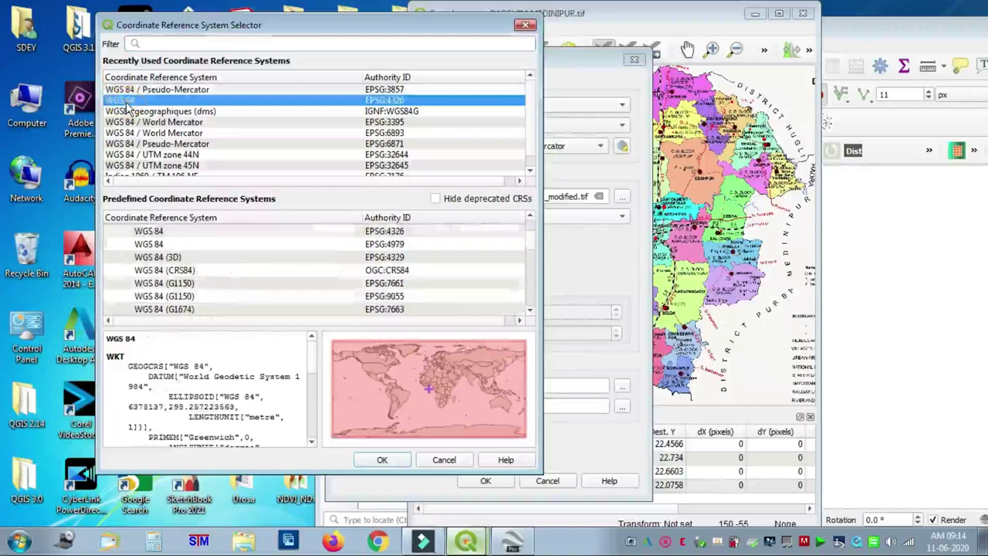
left_click(382, 460)
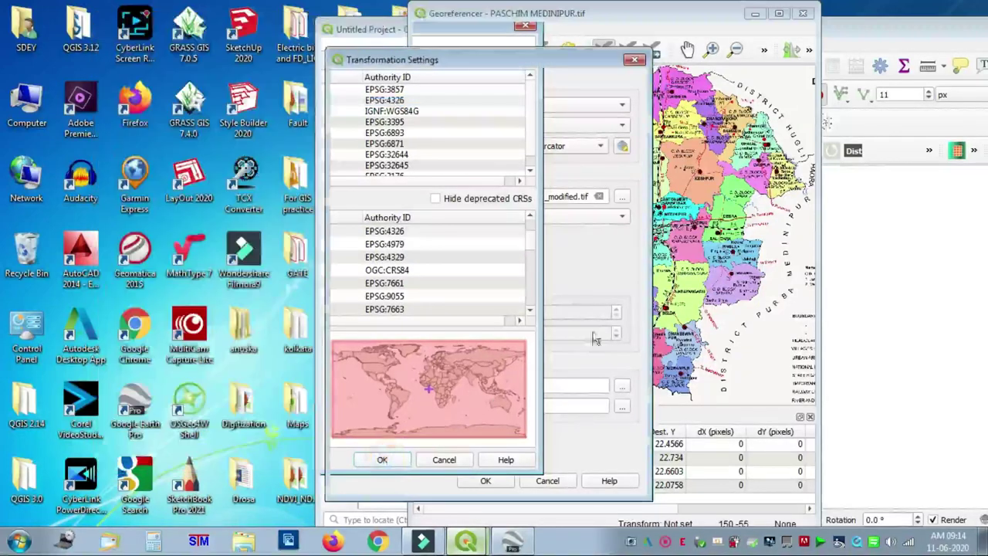
Step: Name the output raster PASCHIM MEDINIPUR_google_modified.tif in the GIS_RS_SEM_V folder and apply the transformation settings
left_click(624, 197)
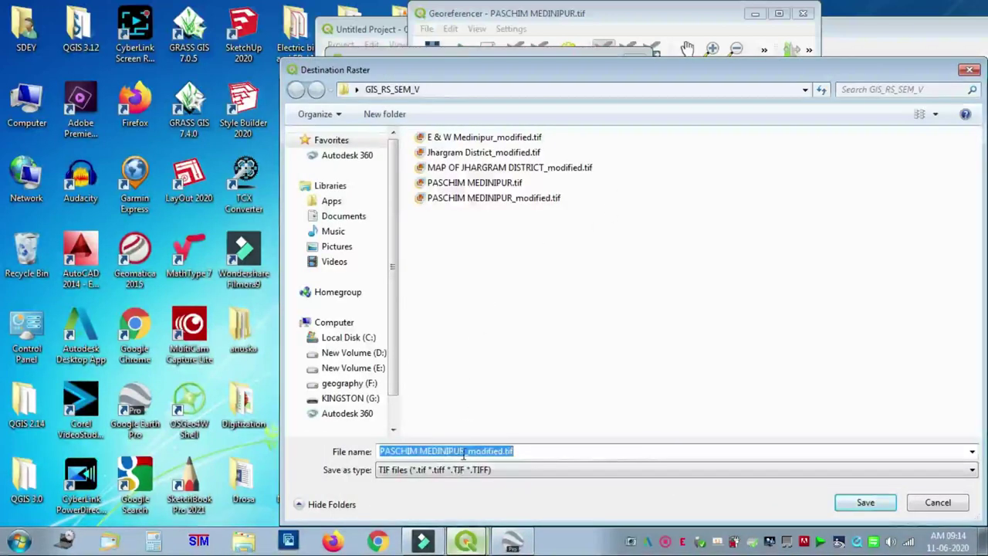
left_click(463, 452)
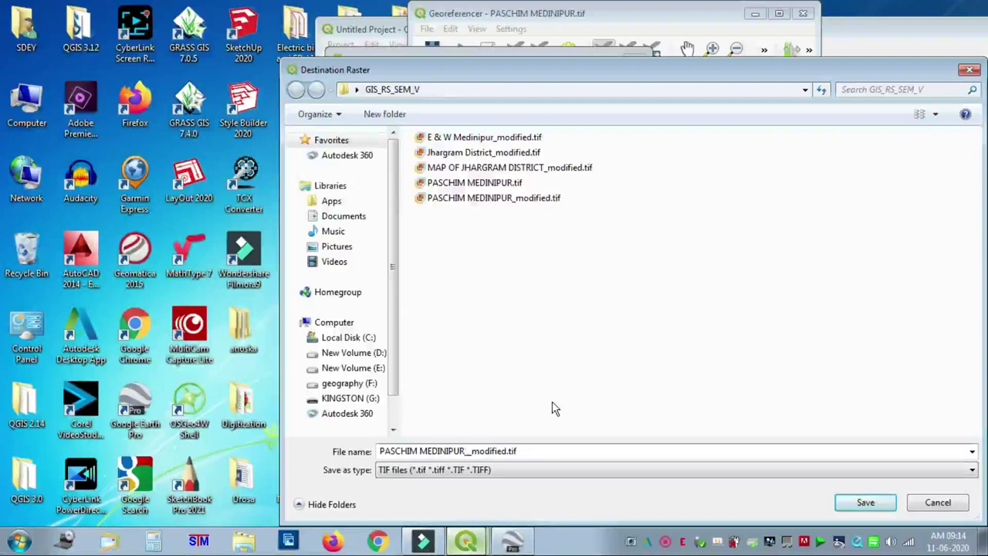
type("google")
left_click(866, 502)
left_click(506, 480)
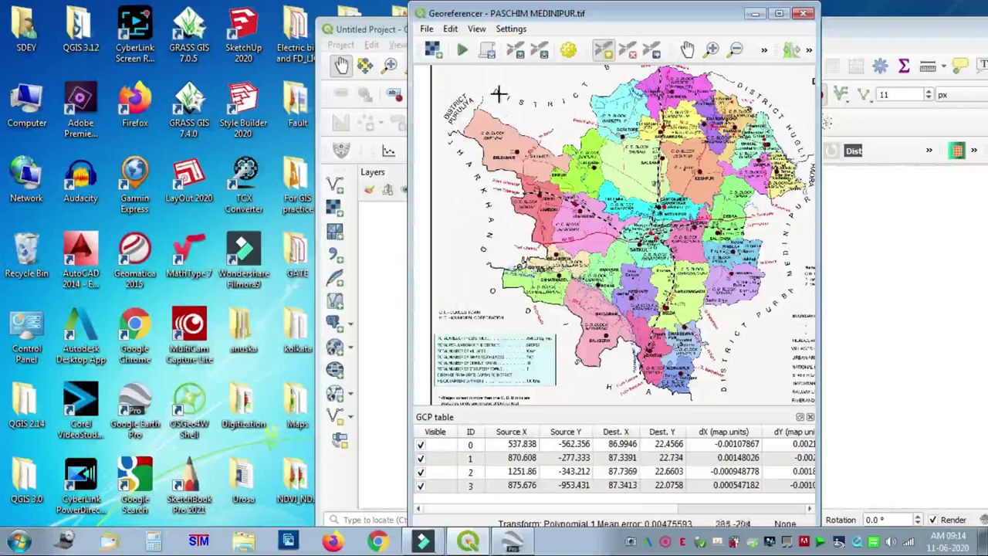
Step: Run the georeferencing and close the Georeferencer, saving the control points over the existing PASCHIM MEDINIPUR.tif.points
left_click(780, 13)
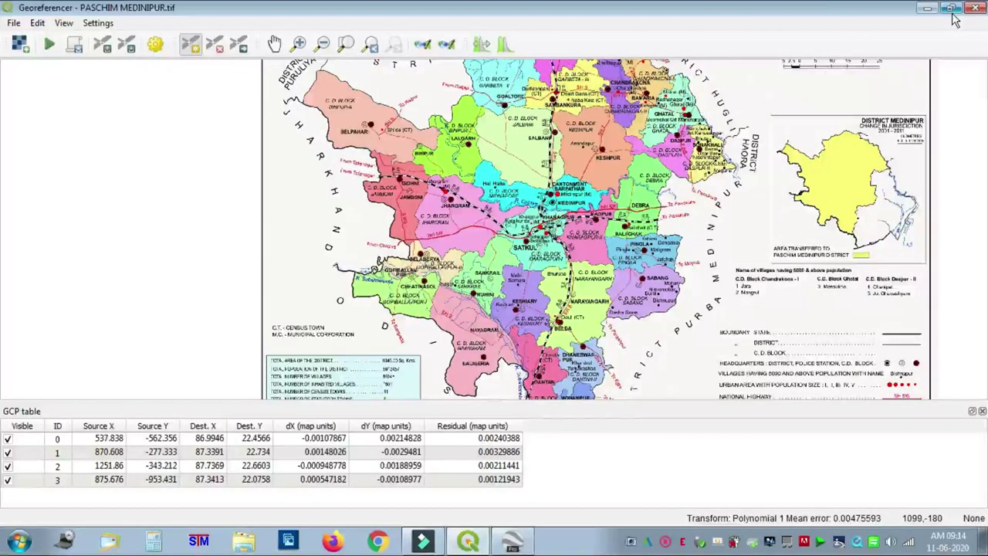
left_click(49, 44)
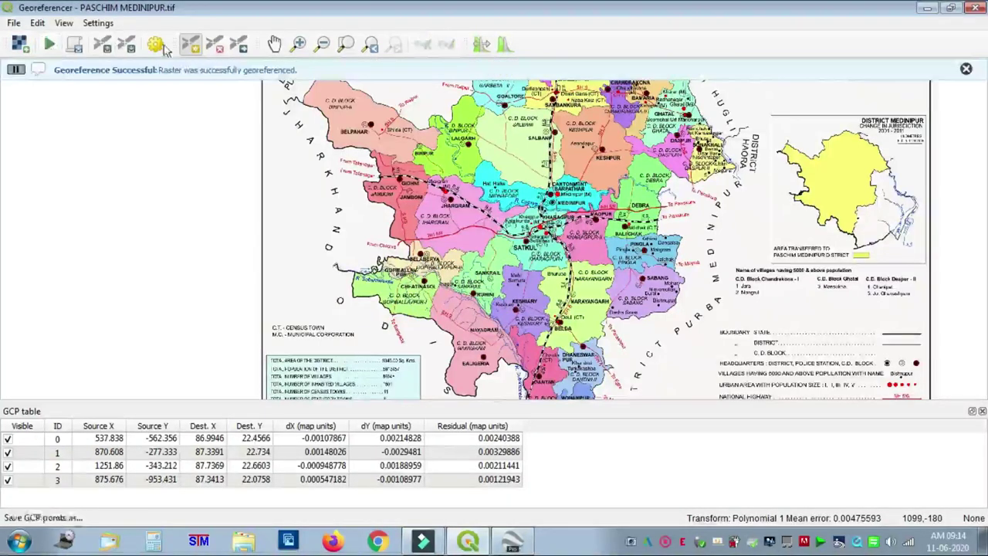
left_click(975, 8)
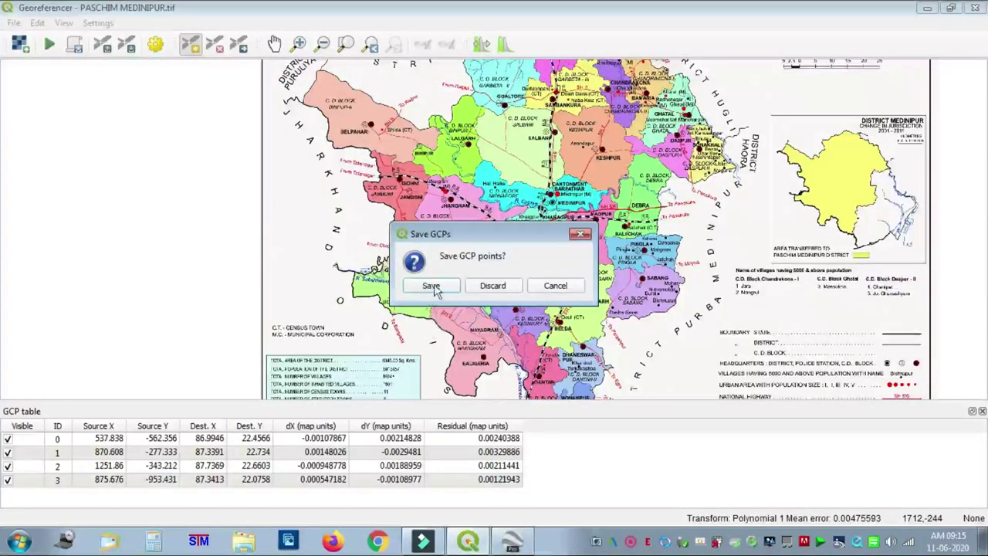
left_click(430, 285)
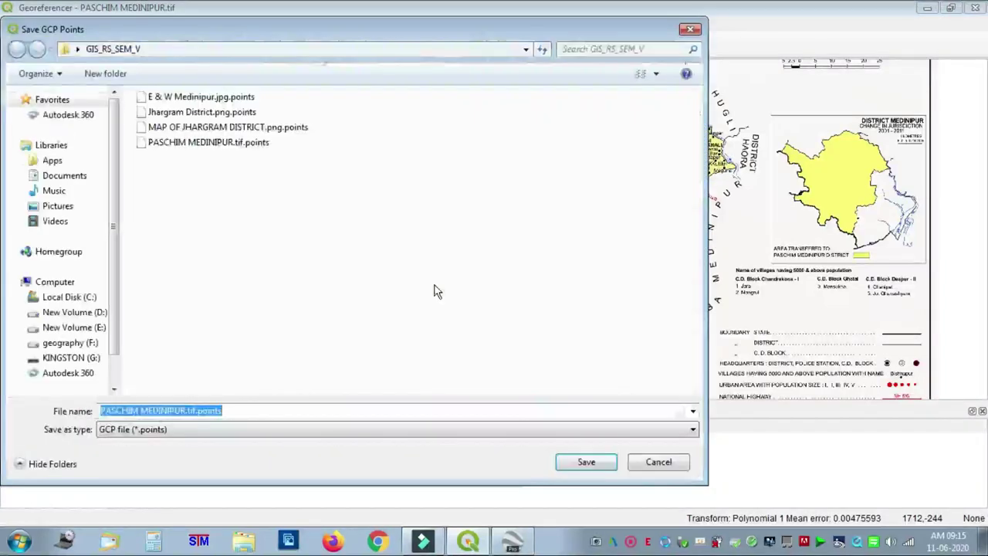
left_click(586, 464)
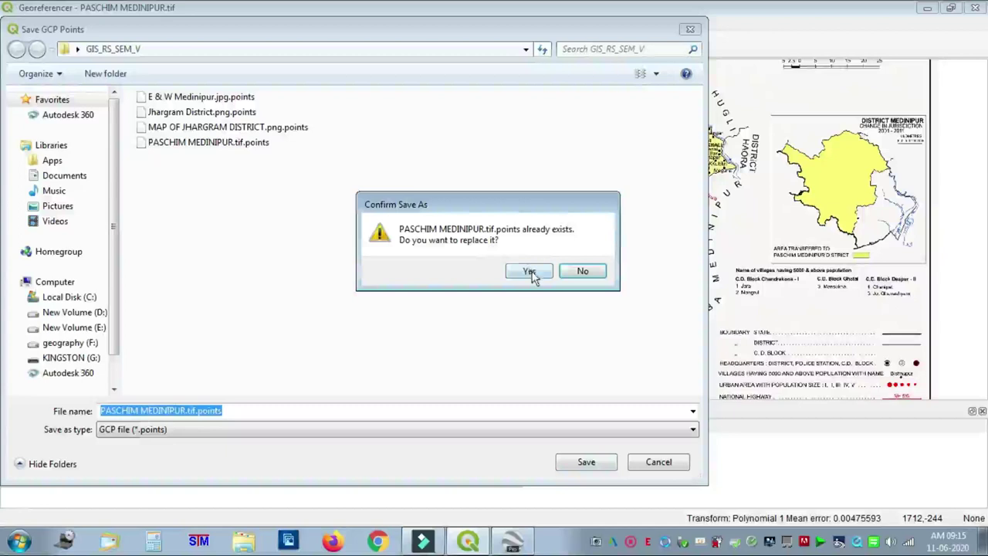
left_click(530, 272)
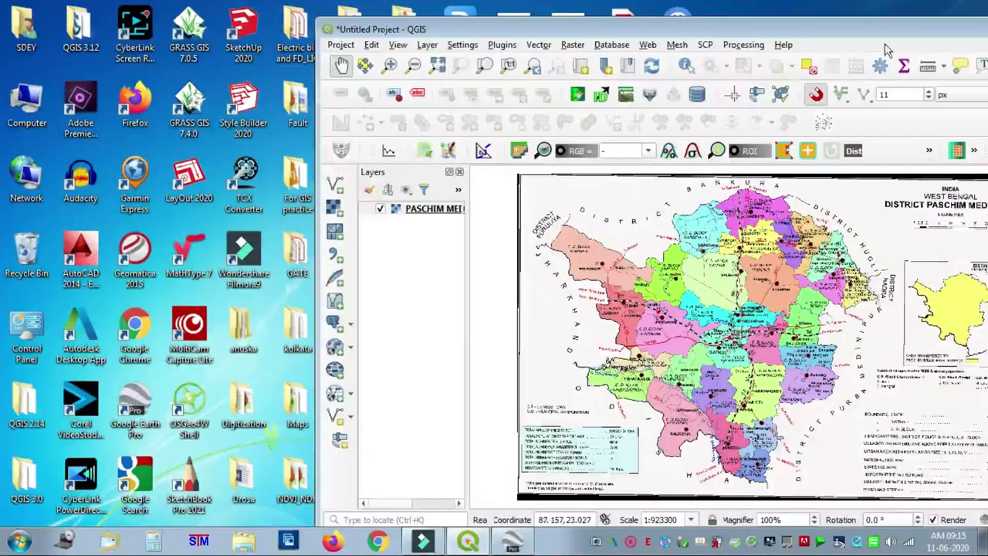
Step: Enlarge the main QGIS window and inspect the georeferenced Paschim Medinipur raster
left_click_drag(888, 31, 653, 21)
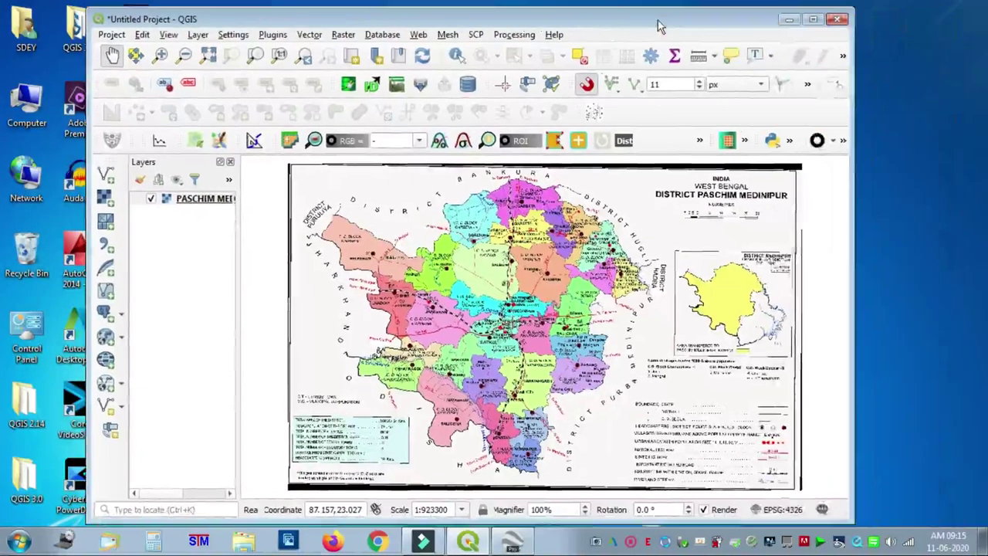
left_click(813, 19)
scroll(518, 328, "up", 2)
scroll(519, 328, "down", 2)
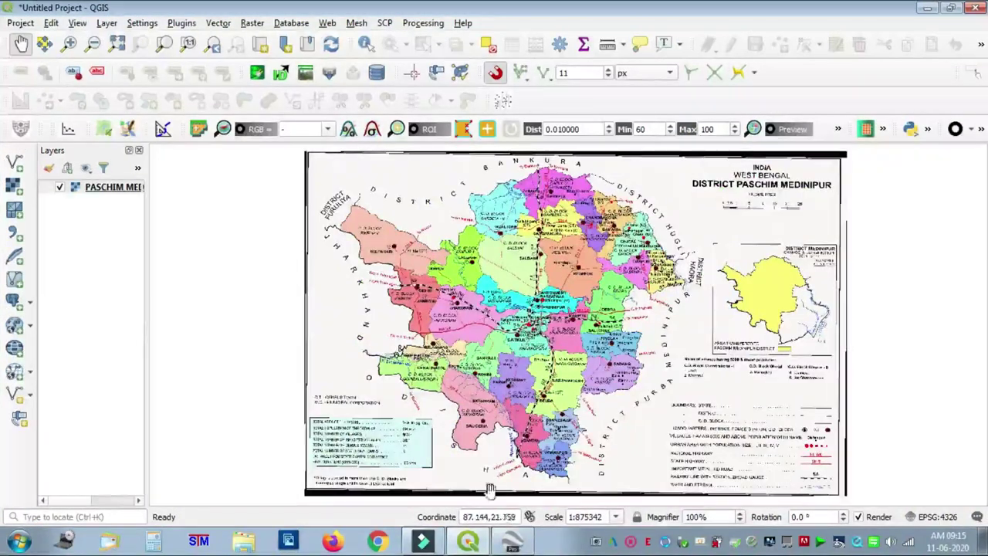
Step: Switch to Google Earth Pro, start an import and browse to the GIS_RS_SEM_V folder on the Desktop
left_click(512, 542)
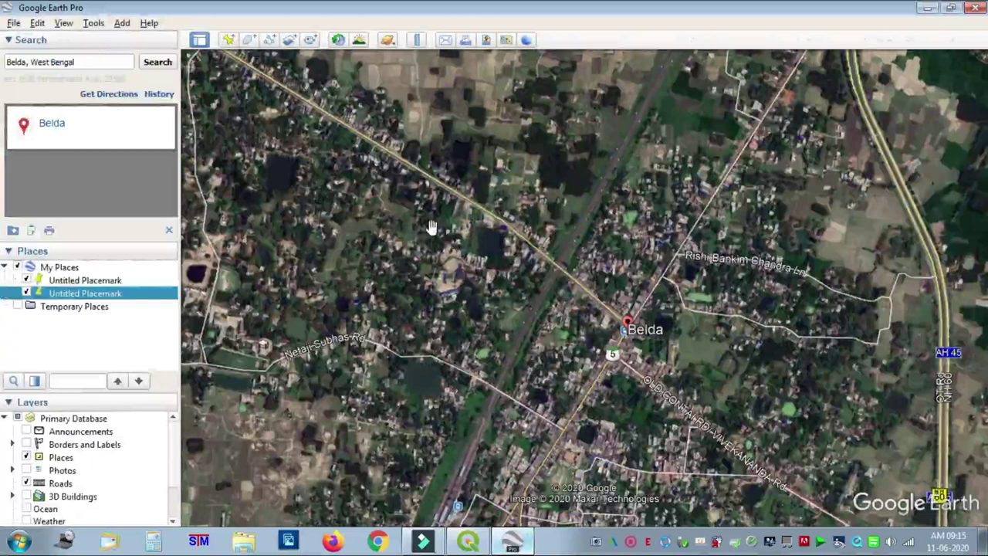
left_click(13, 24)
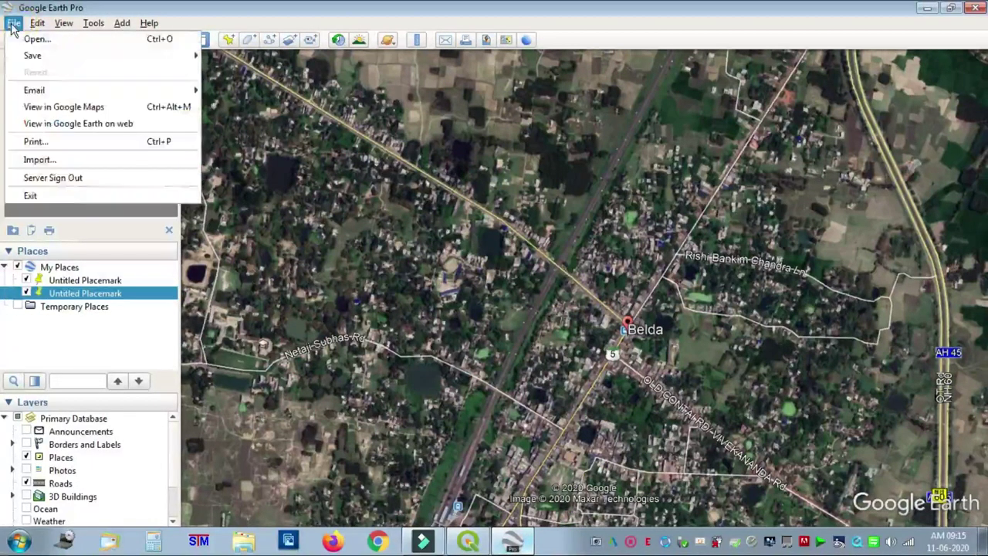
left_click(57, 159)
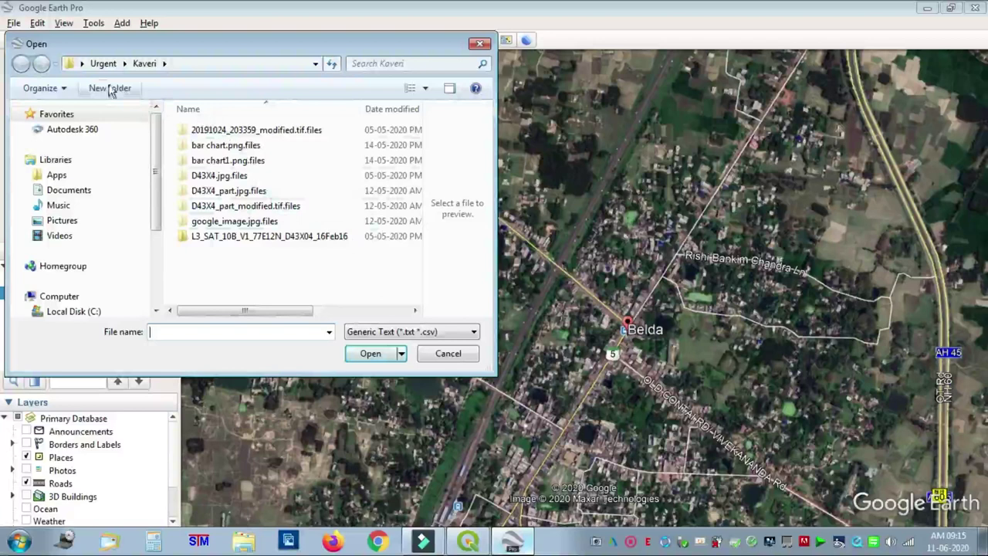
left_click(81, 64)
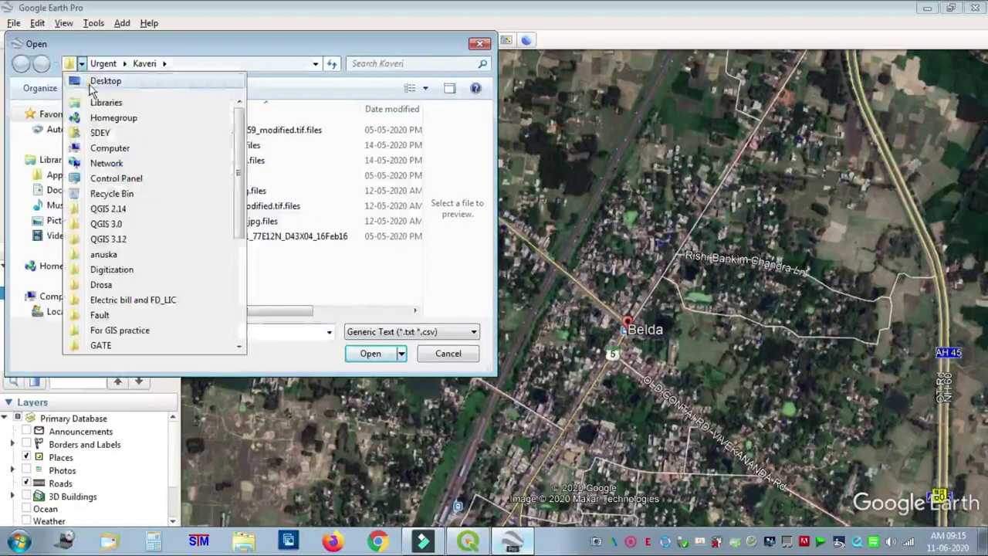
left_click(91, 85)
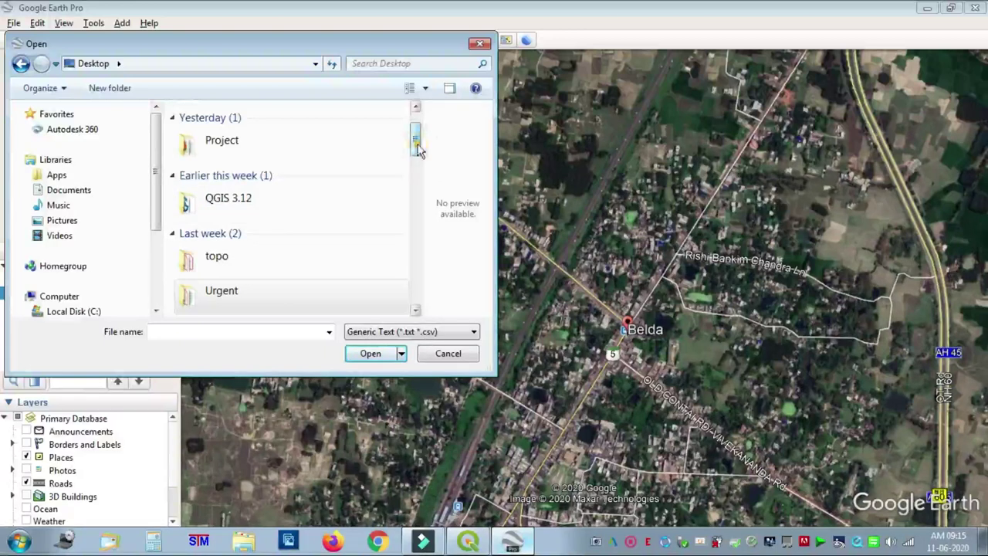
scroll(418, 149, "up", 2)
double_click(232, 137)
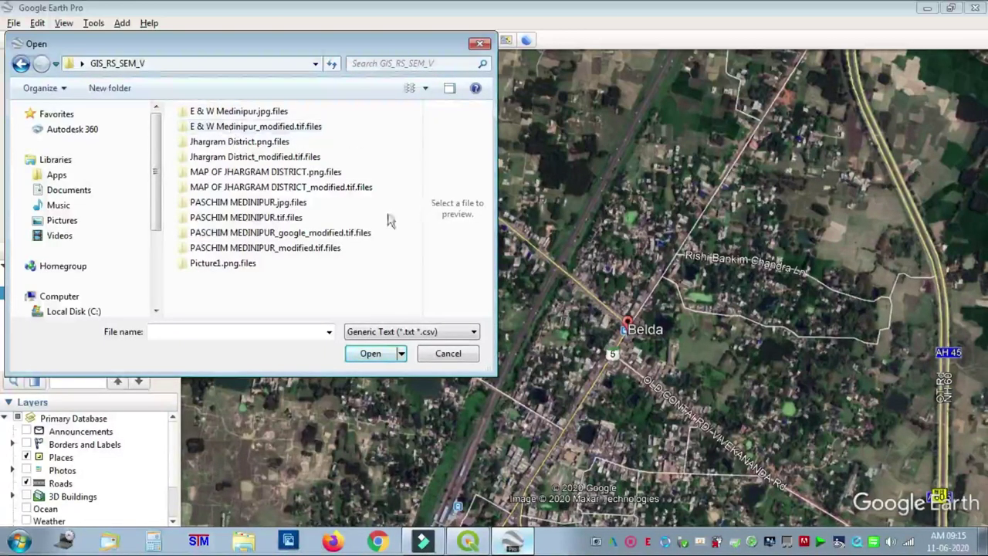
Step: Import the GeoTIFF PASCHIM MEDINIPUR_google_modified.tif and accept it as a new image overlay
left_click(295, 234)
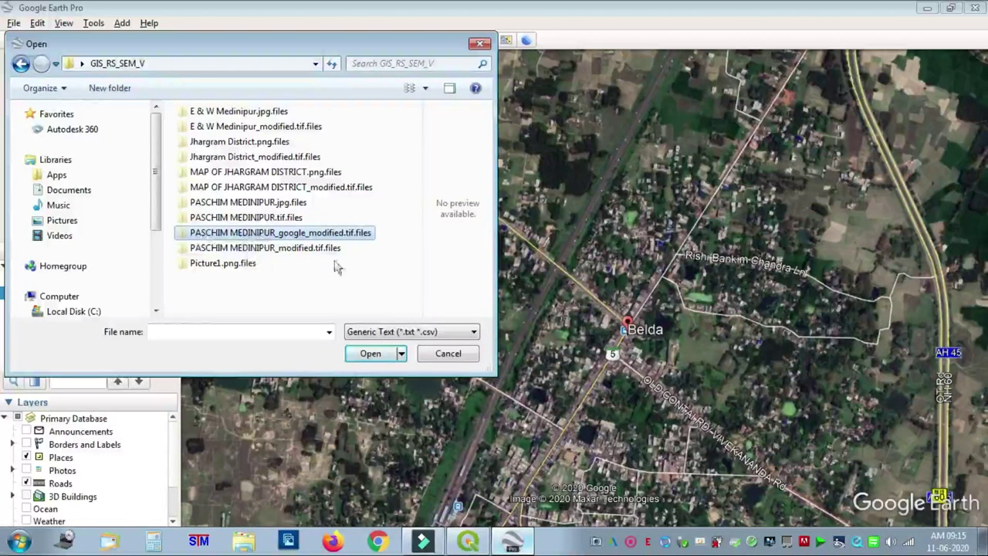
left_click(393, 331)
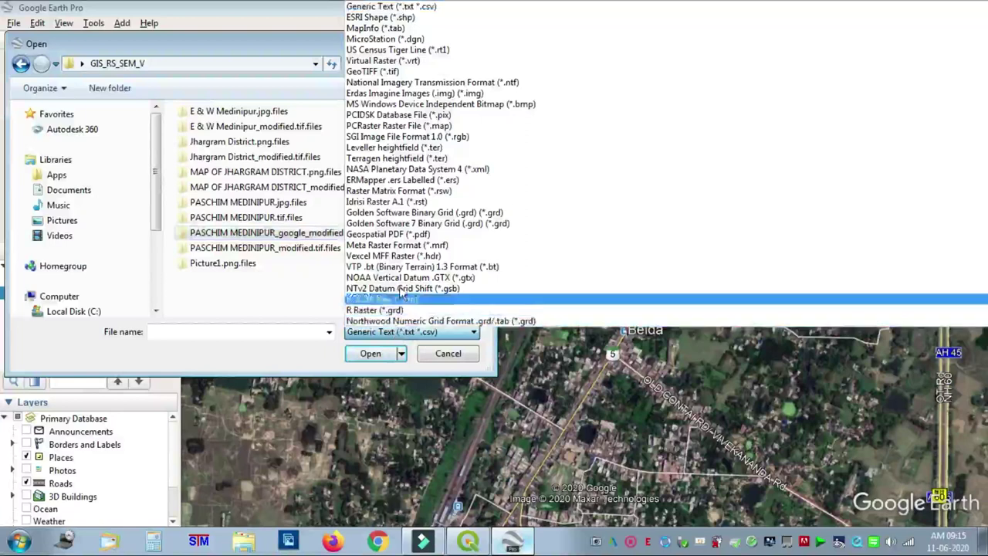
left_click(396, 72)
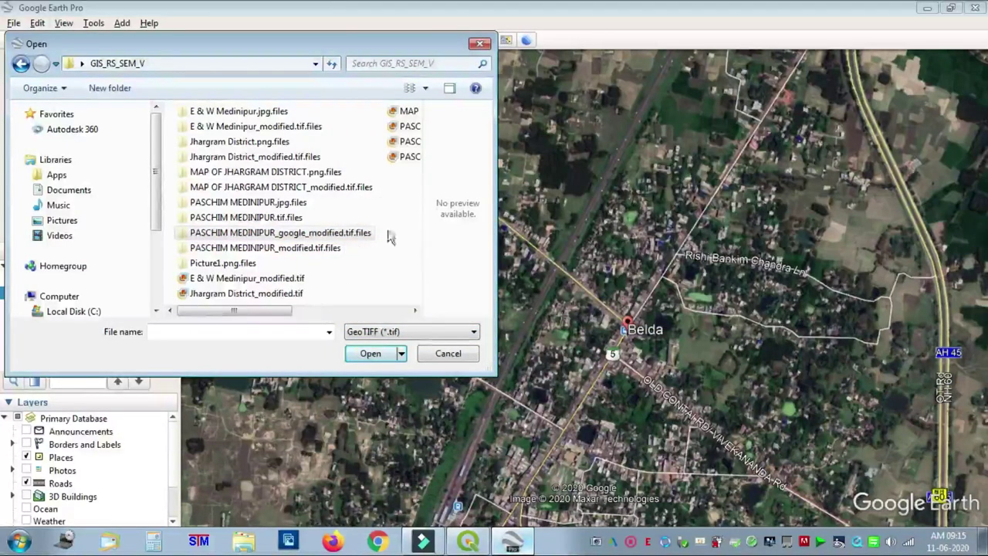
scroll(392, 280, "down", 3)
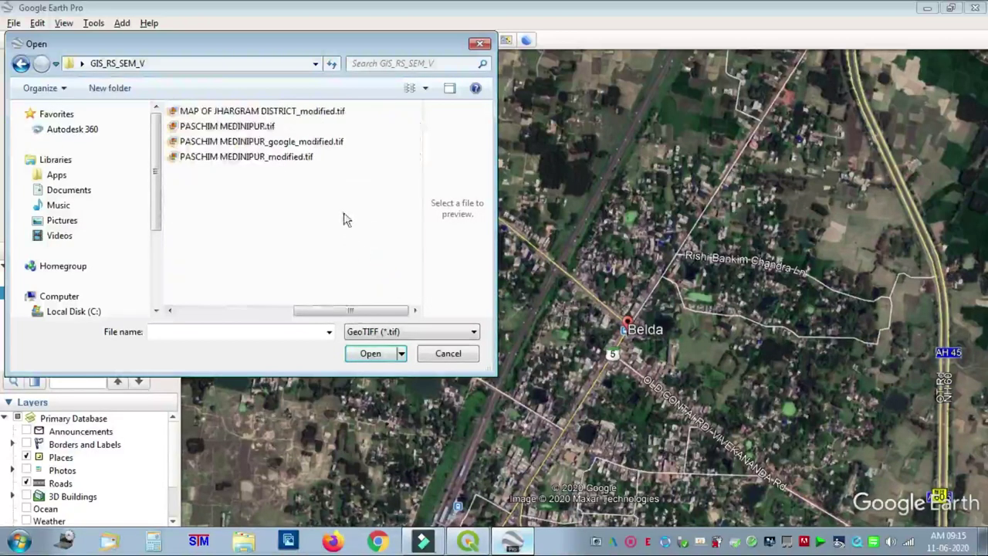
left_click(281, 143)
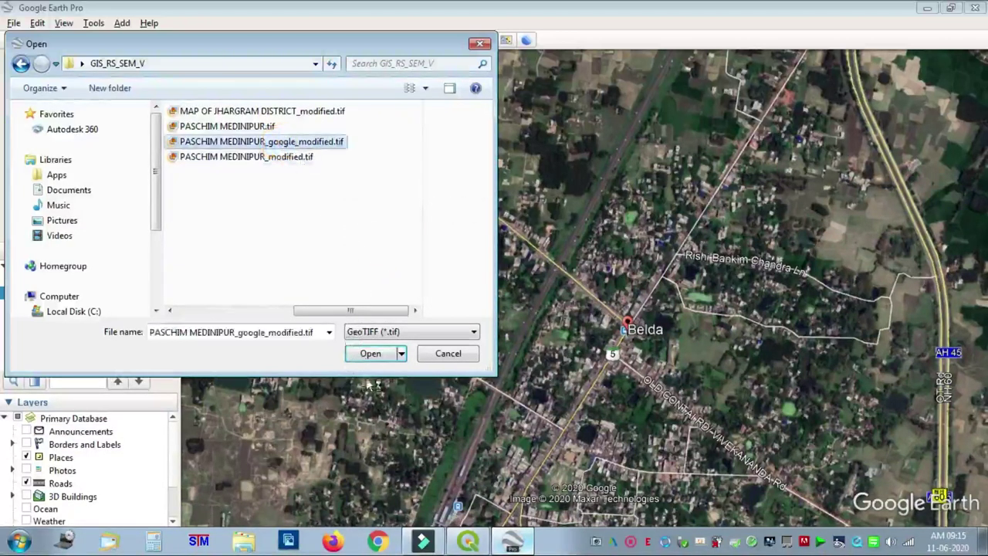
left_click(375, 357)
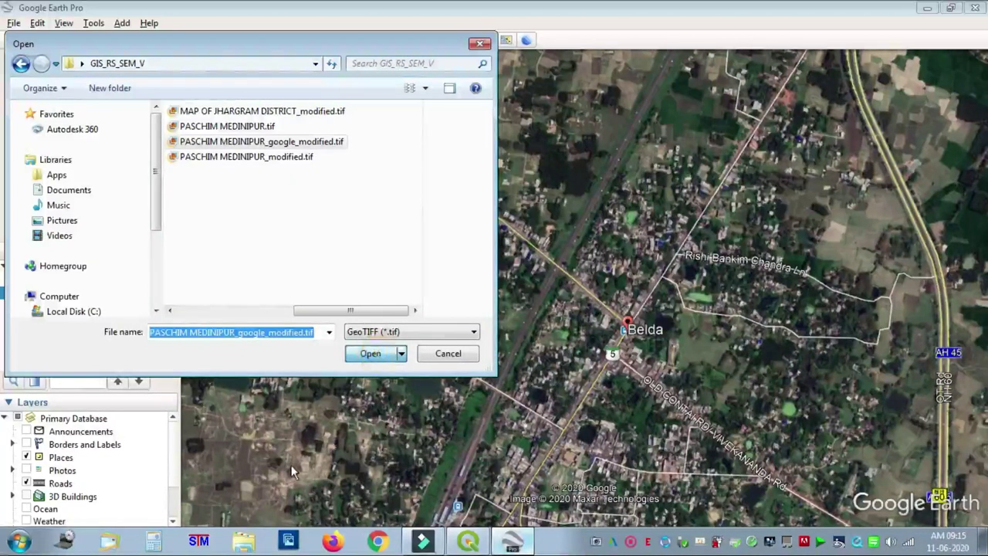
left_click(371, 353)
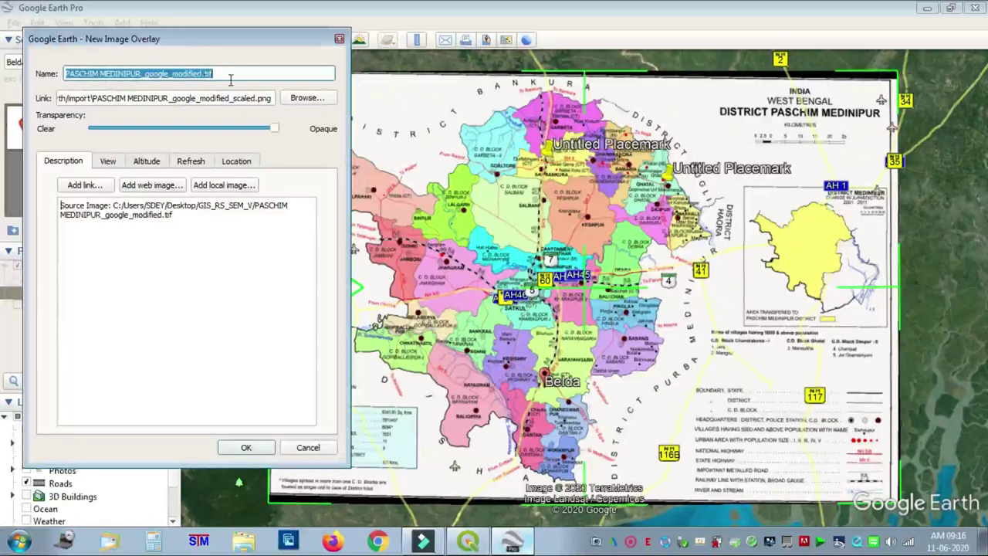
left_click(246, 449)
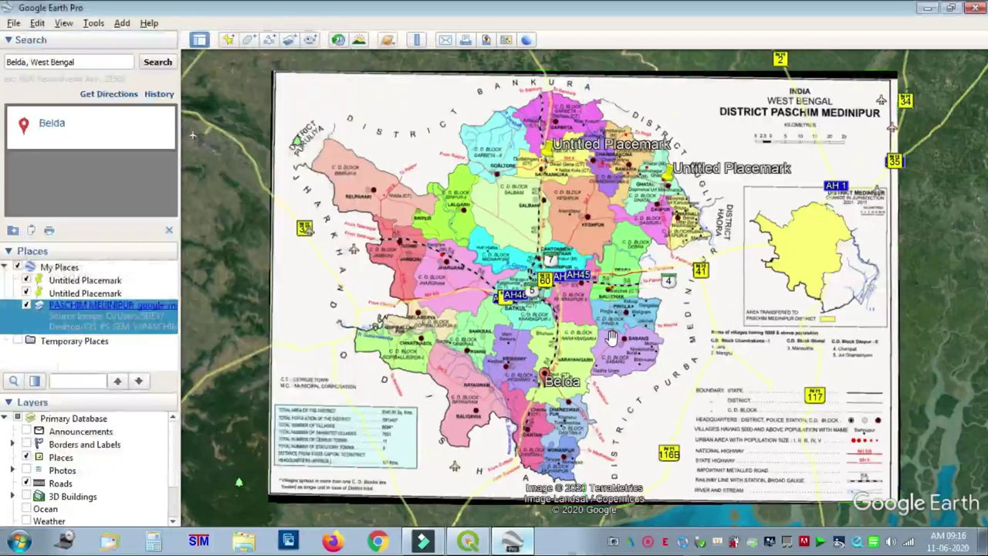
Step: Examine how the overlay's roads and towns align with the Google Earth roads and places around Belda and Kharagpur
scroll(611, 337, "up", 3)
scroll(611, 337, "down", 3)
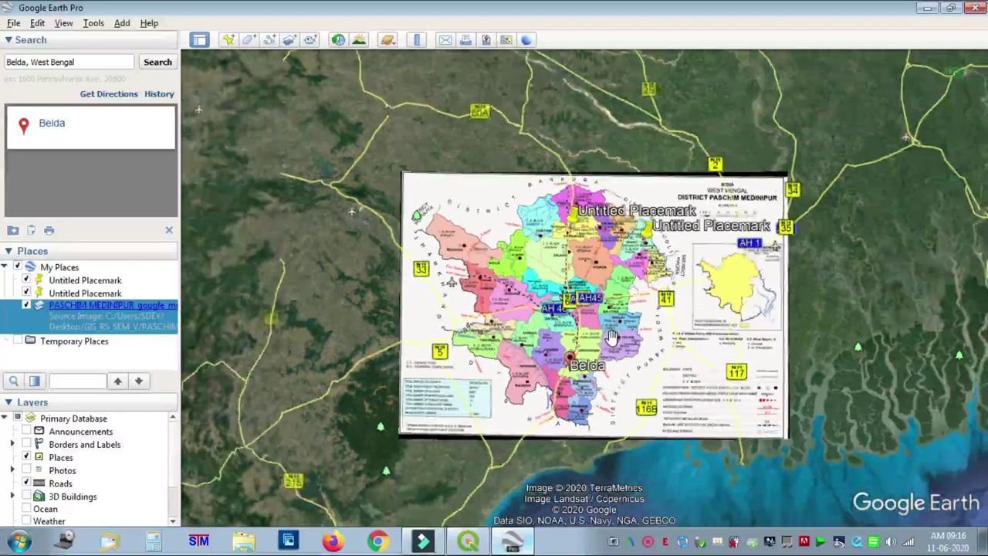
left_click_drag(611, 337, 573, 288)
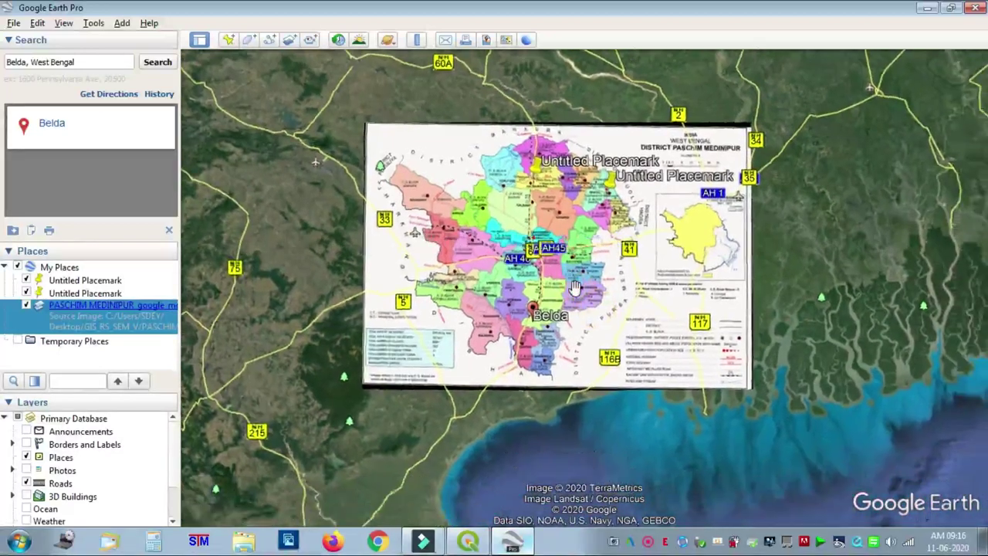
scroll(524, 281, "up", 2)
scroll(523, 281, "up", 1)
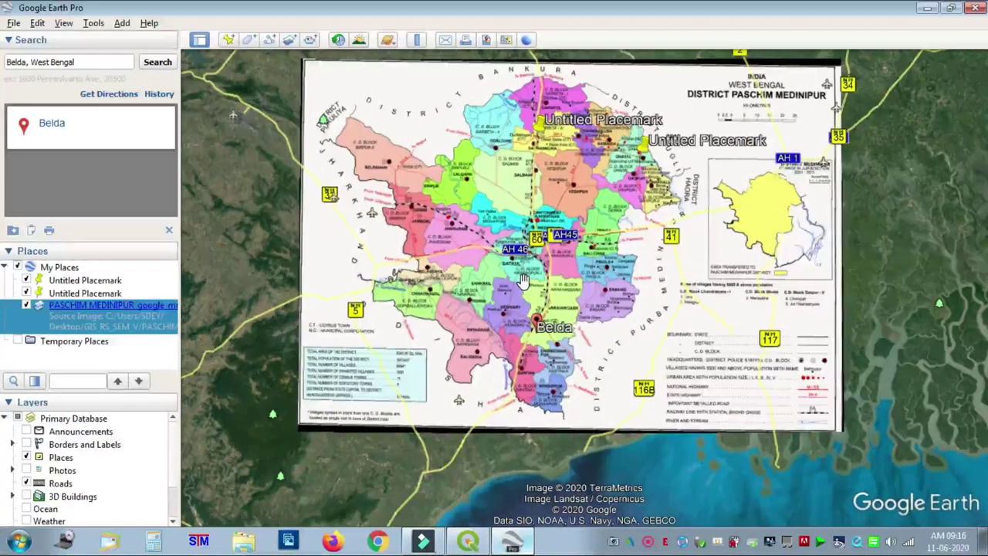
scroll(523, 281, "up", 2)
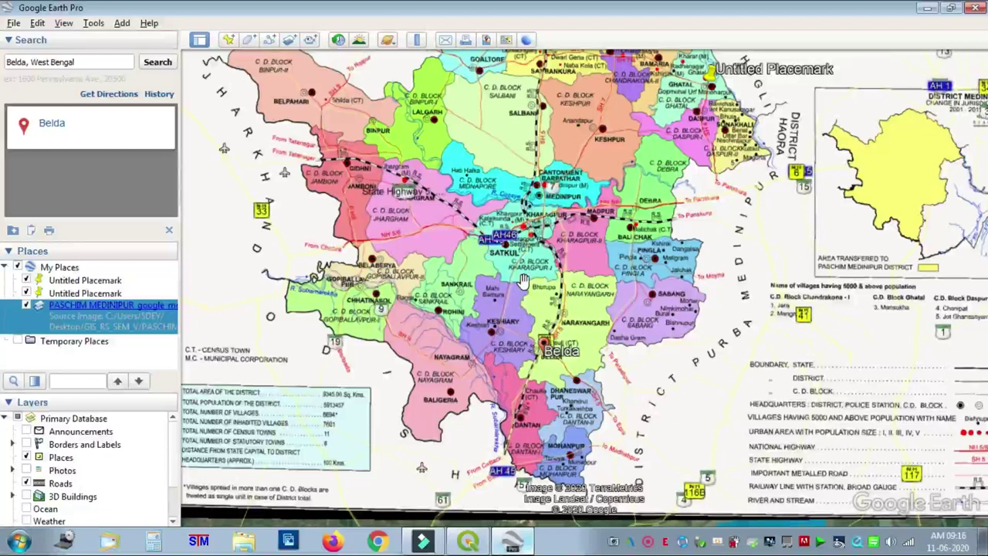
scroll(563, 300, "up", 2)
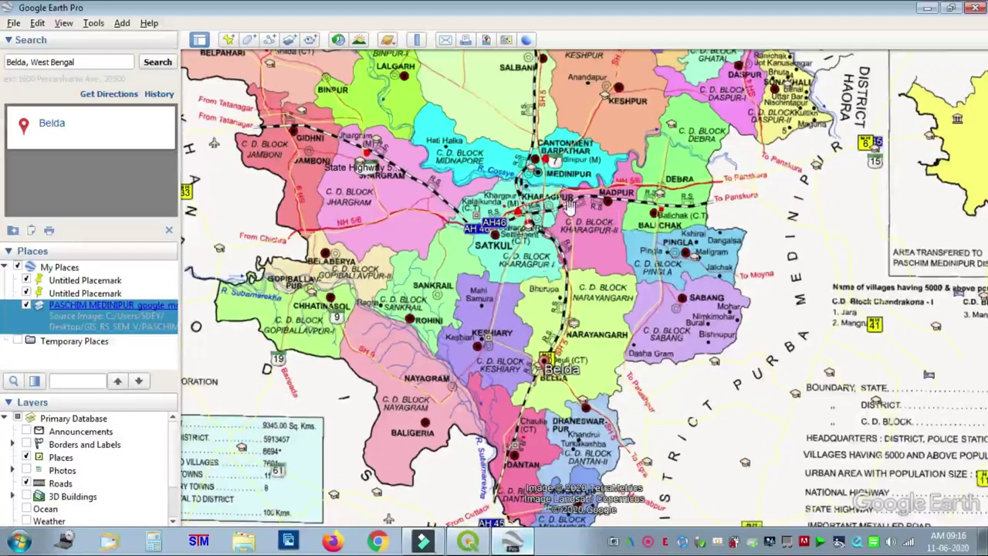
scroll(503, 294, "up", 2)
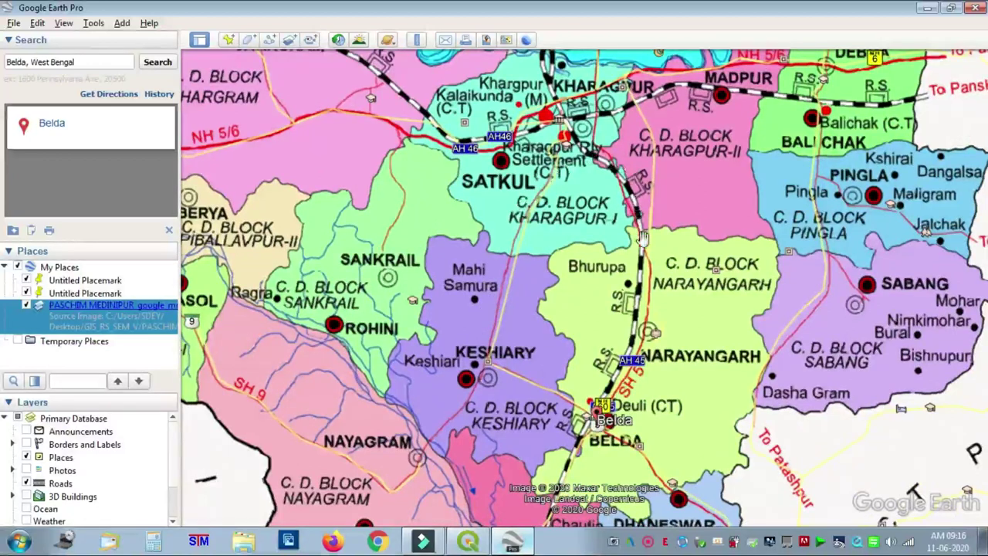
left_click_drag(632, 129, 600, 258)
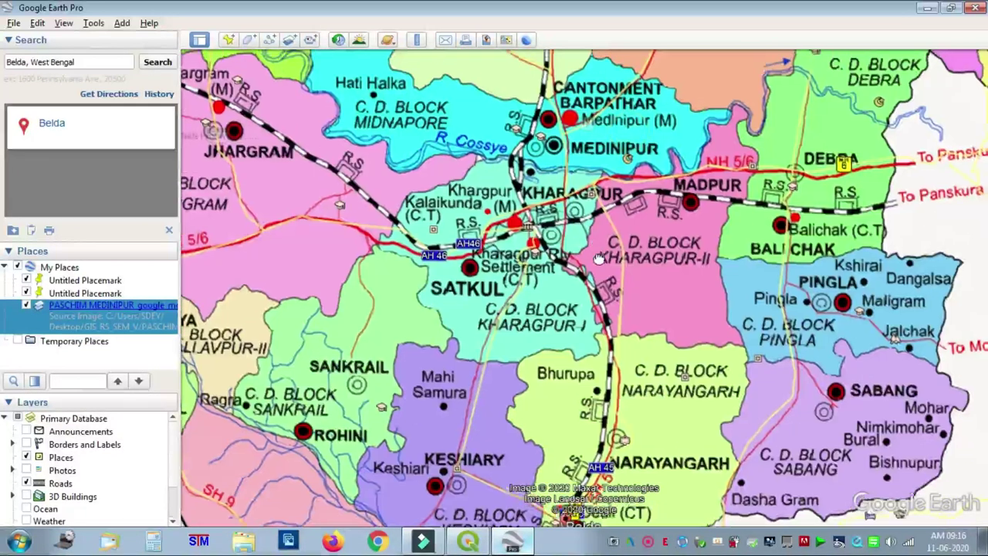
Step: Compare the overlay's roads with the Google Earth roads around Medinipur, Keshpur and Daspur, and check the alignment across the rest of the district
scroll(799, 193, "up", 2)
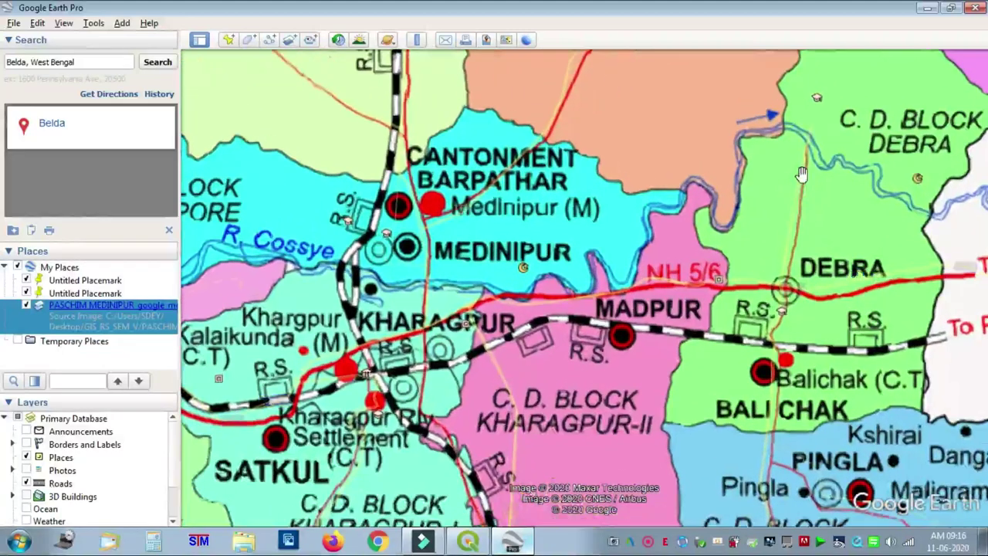
left_click_drag(782, 196, 604, 321)
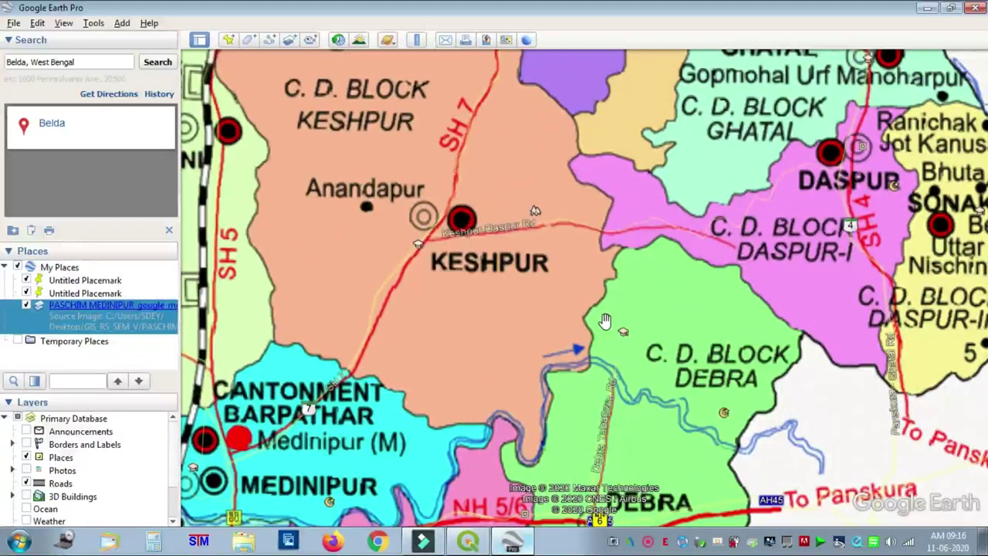
scroll(533, 241, "up", 1)
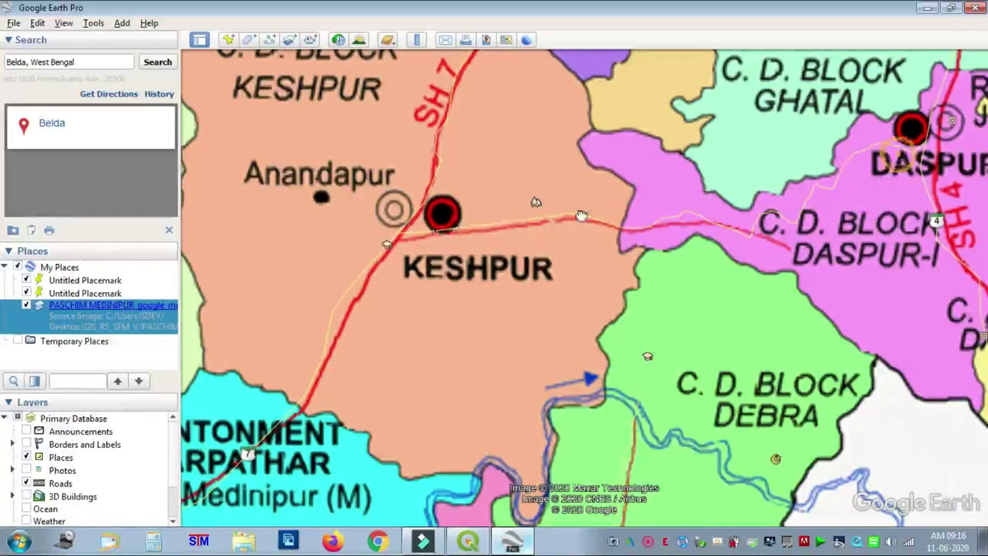
left_click_drag(820, 242, 447, 285)
scroll(467, 270, "up", 2)
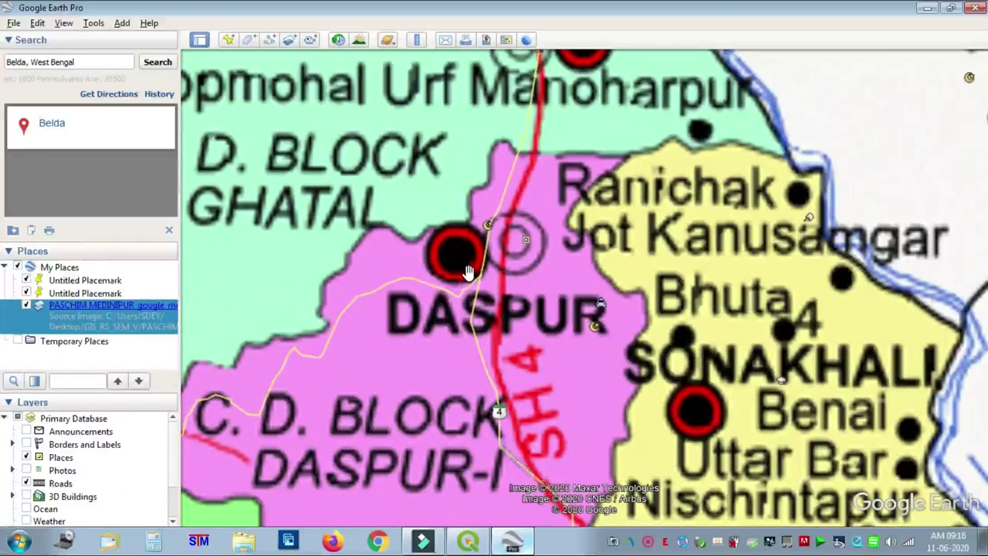
scroll(467, 272, "down", 3)
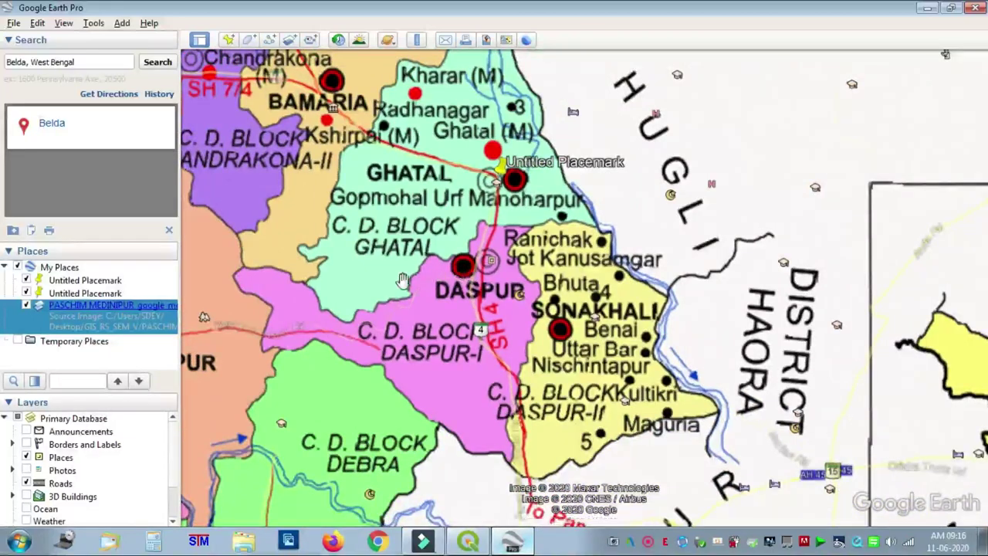
left_click_drag(463, 270, 747, 241)
scroll(747, 241, "down", 4)
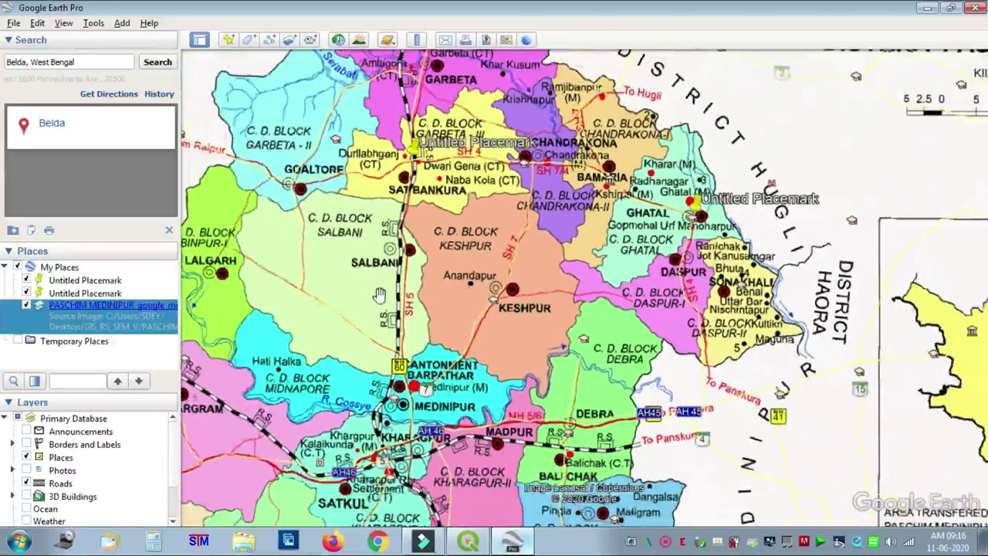
left_click_drag(380, 294, 599, 215)
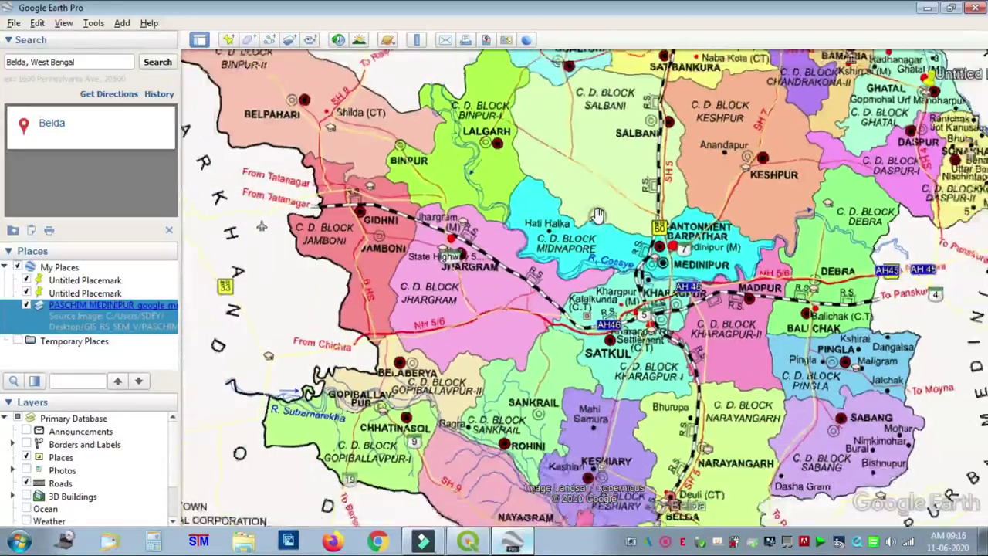
scroll(598, 215, "down", 3)
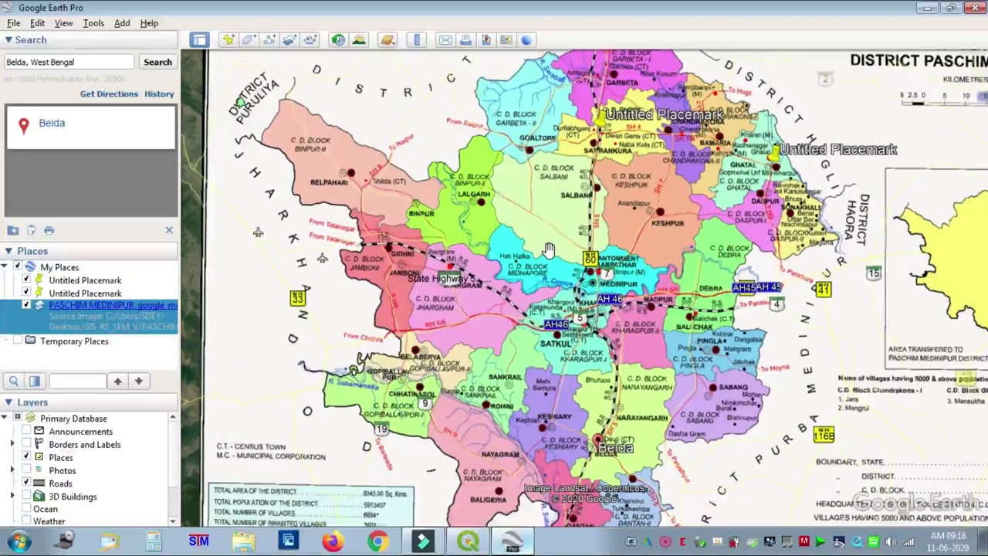
scroll(445, 213, "down", 3)
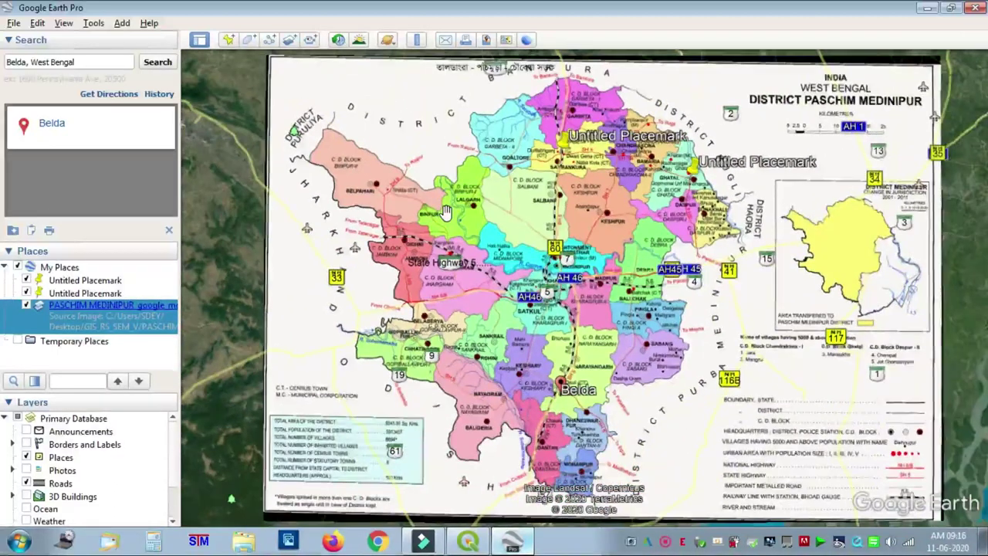
Step: Review the description, view and altitude properties of the PASCHIM MEDINIPUR overlay and make the image semi-transparent
right_click(74, 308)
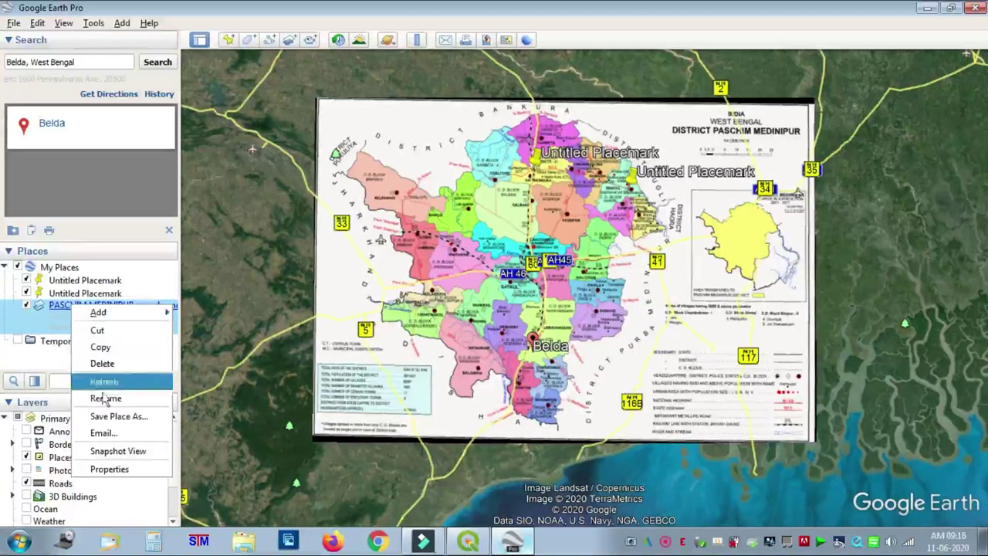
left_click(110, 470)
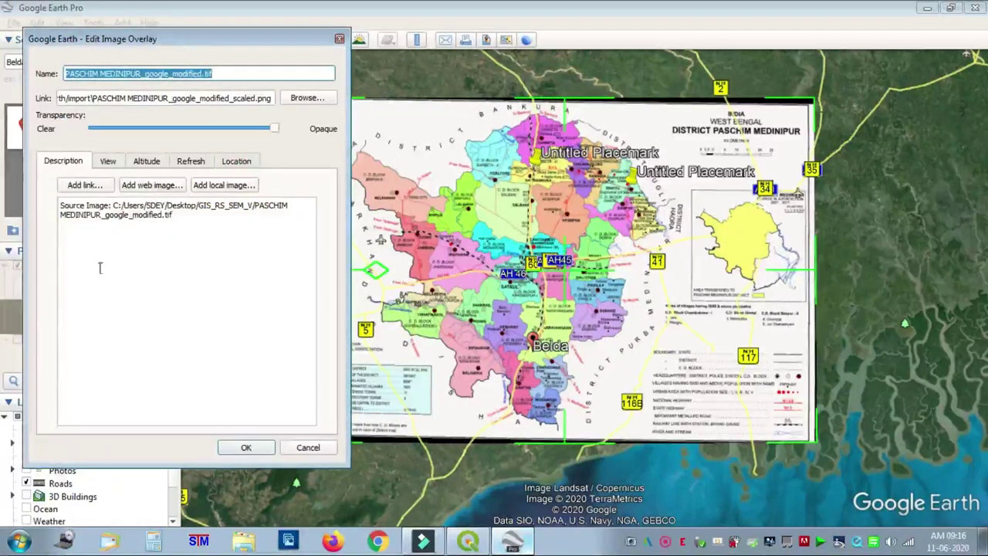
left_click(108, 163)
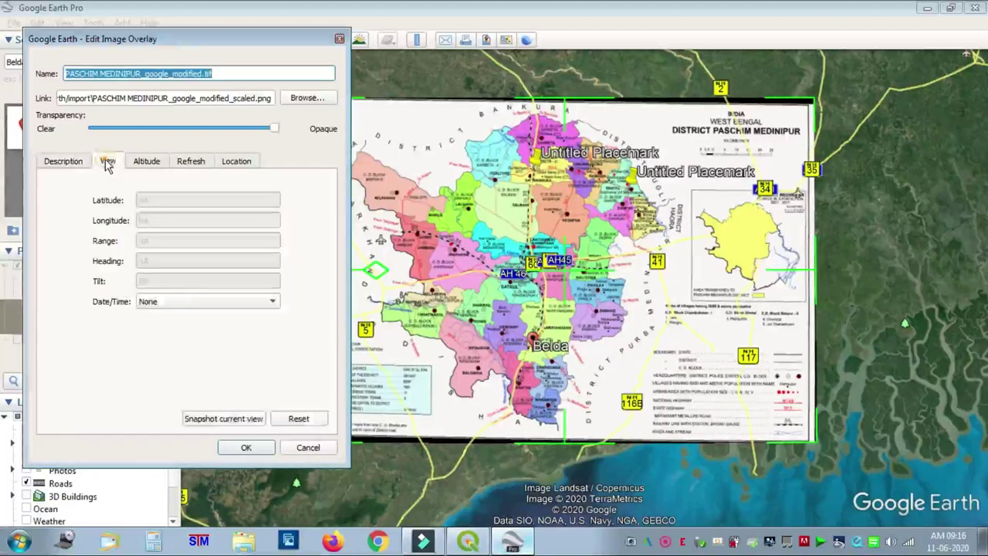
left_click(64, 167)
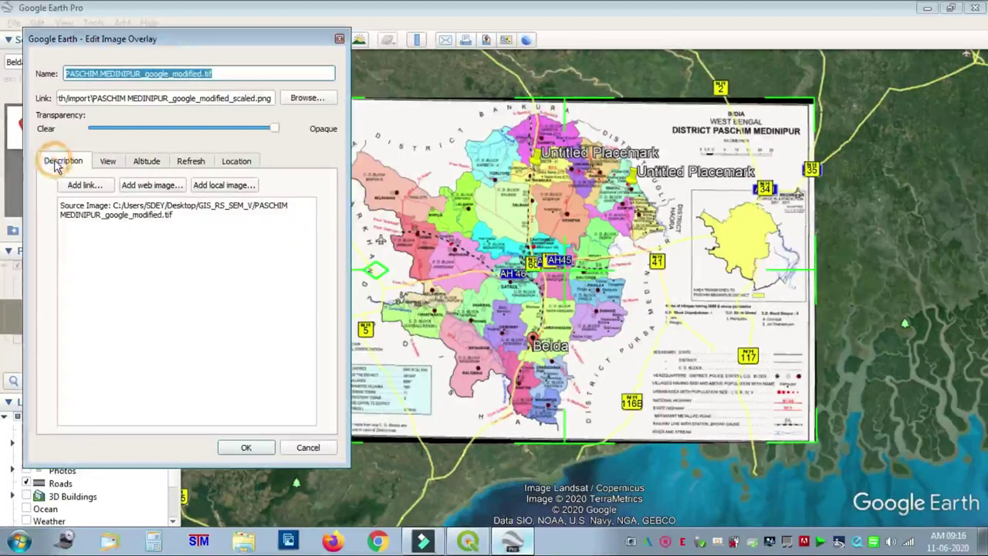
left_click(153, 165)
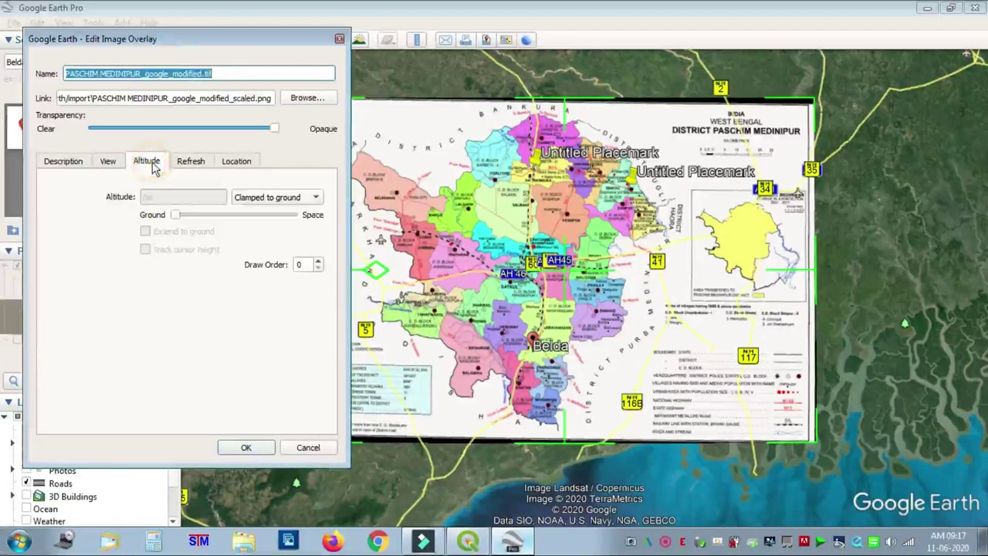
left_click(110, 165)
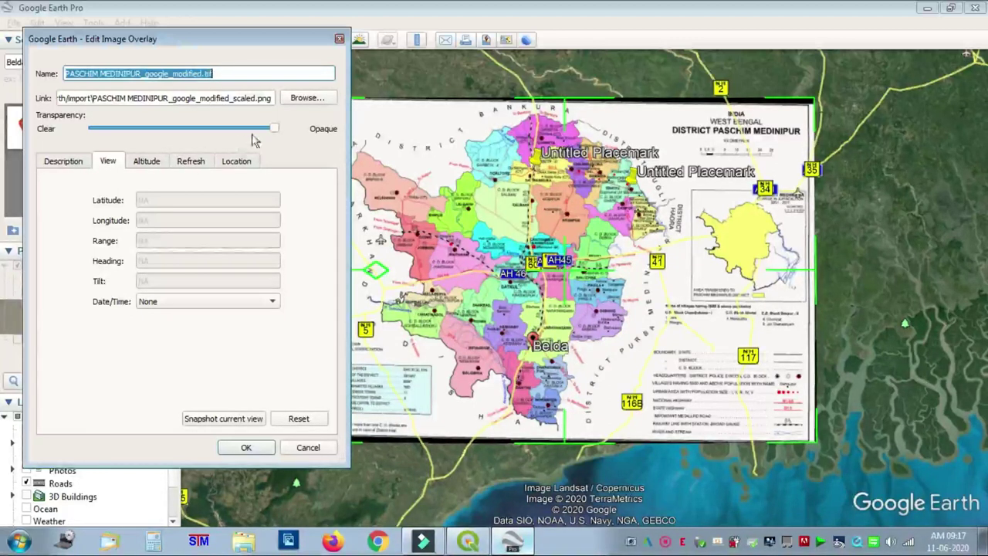
left_click_drag(275, 131, 162, 154)
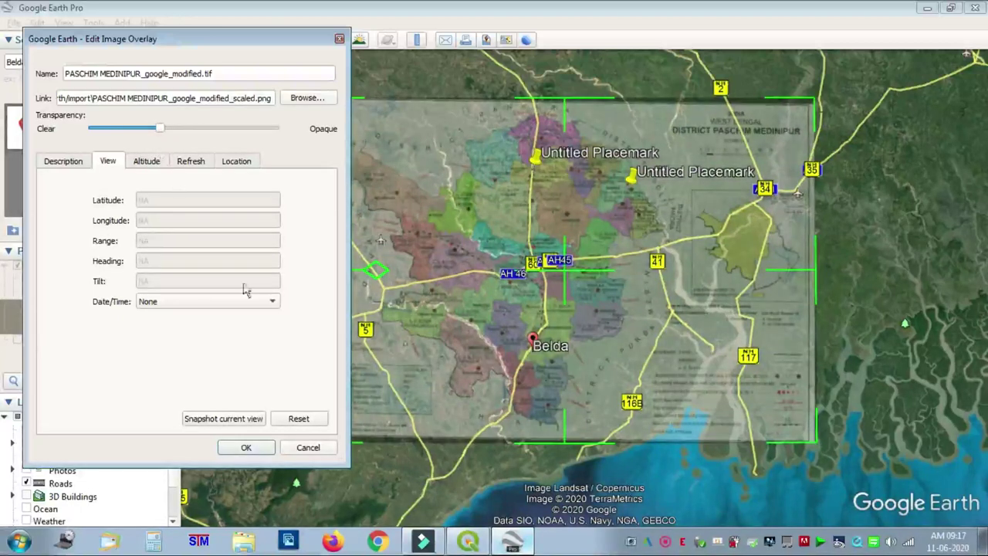
left_click(246, 448)
Step: Compare the overlay's road and railway between Kharagpur and Narayangarh with the satellite imagery, hiding and showing the overlay
scroll(580, 284, "up", 5)
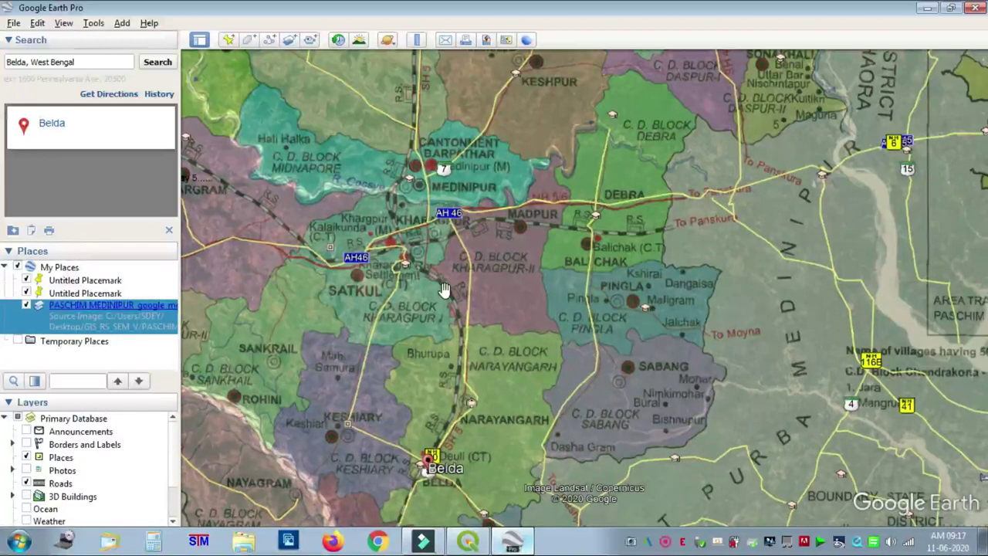
scroll(481, 347, "up", 3)
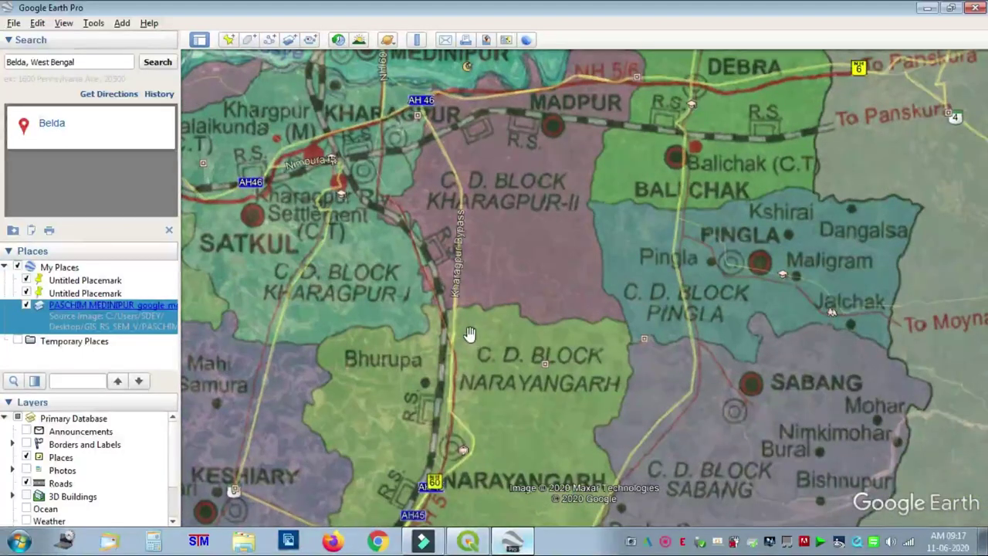
scroll(444, 388, "up", 2)
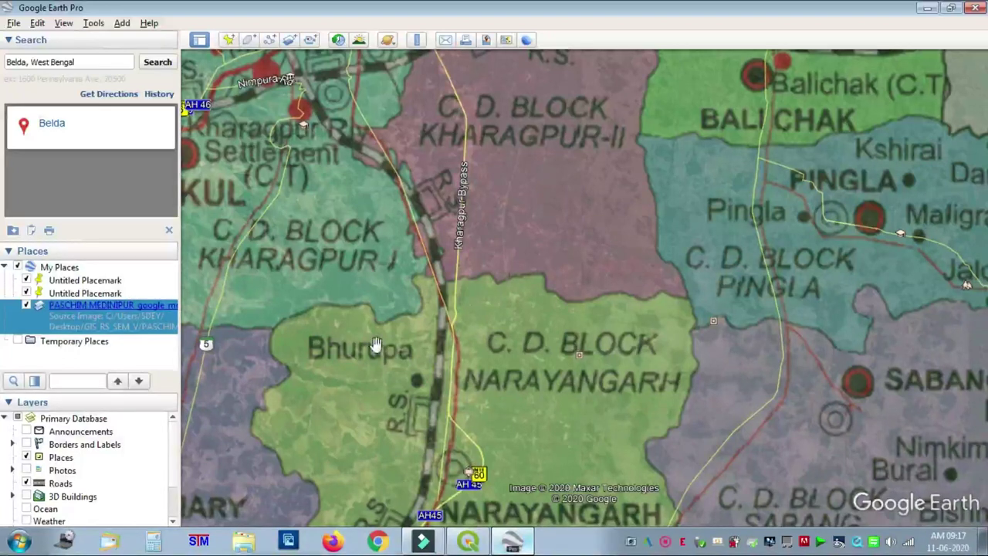
scroll(386, 313, "up", 2)
scroll(436, 280, "up", 3)
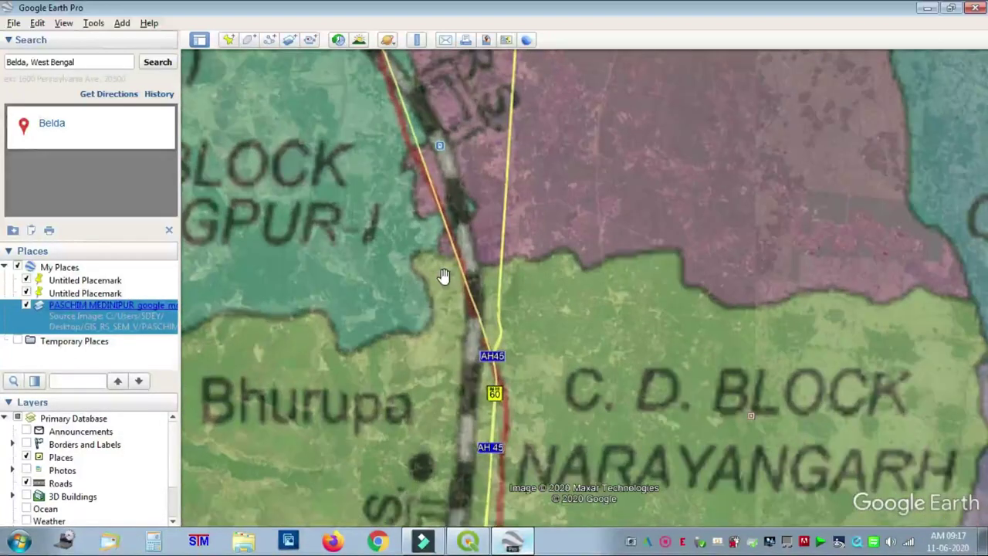
scroll(509, 276, "up", 2)
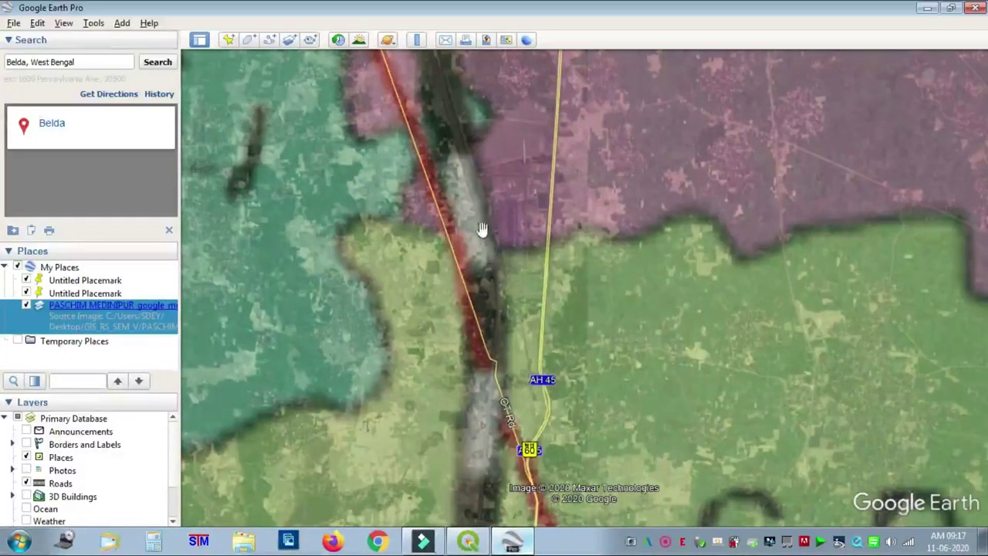
left_click(27, 305)
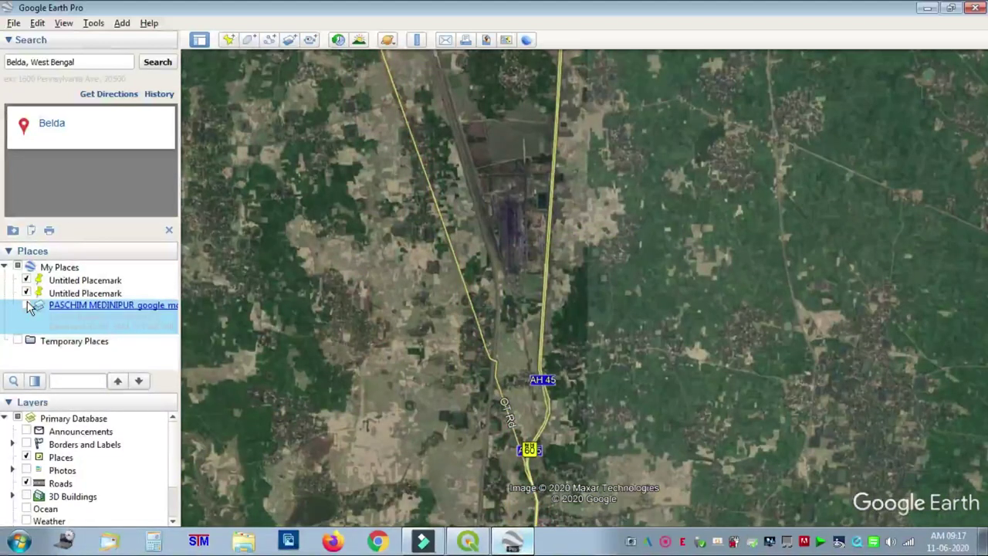
left_click(27, 306)
left_click(27, 306)
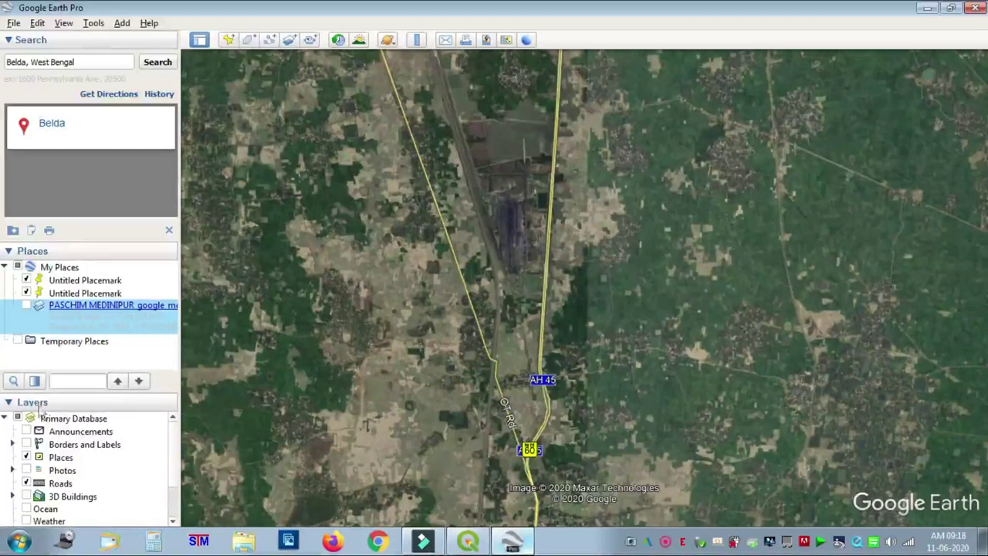
left_click(27, 306)
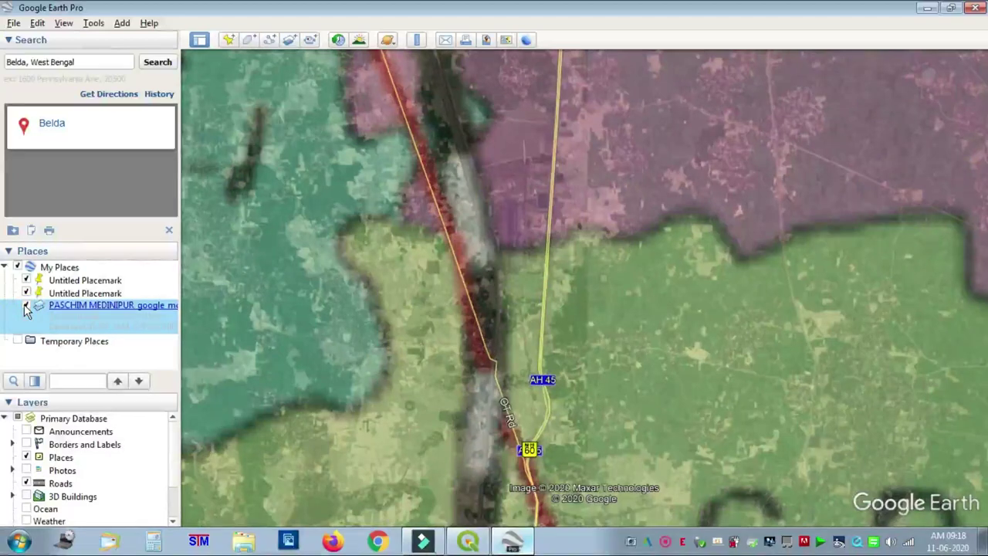
Step: Compare the overlay's river and SH 9 around Nayagram and Rohini with the satellite imagery by repeatedly hiding and showing the overlay
scroll(505, 318, "down", 5)
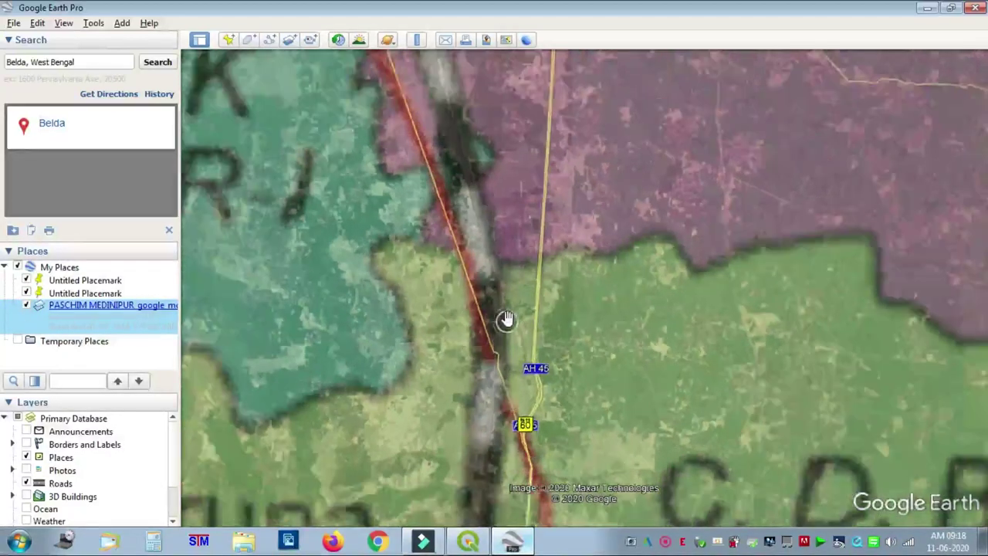
scroll(514, 296, "down", 6)
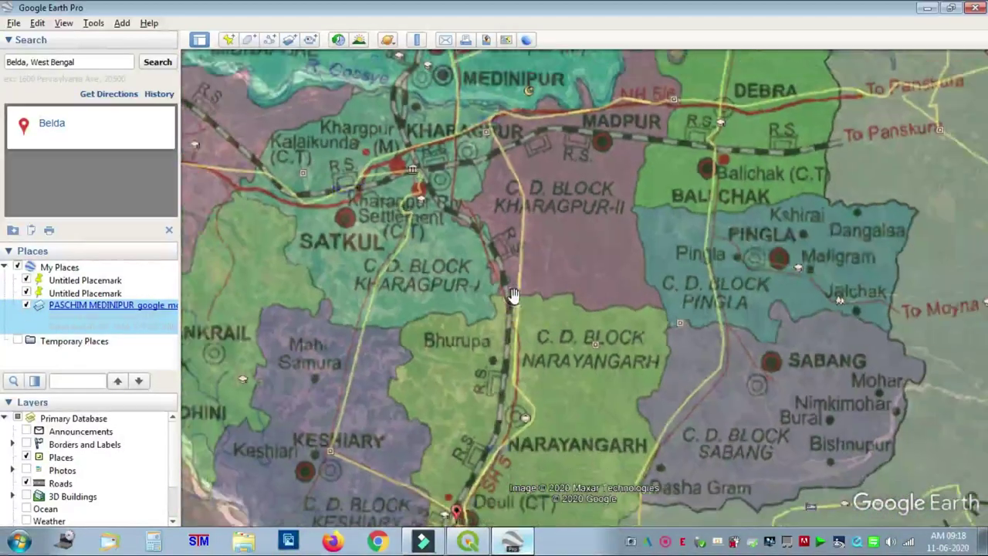
scroll(514, 296, "down", 4)
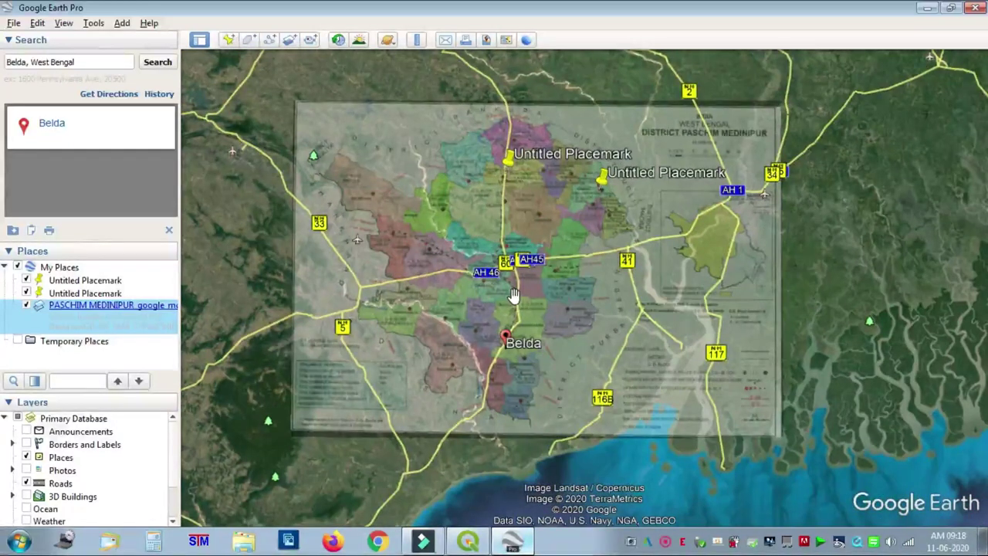
scroll(431, 344, "up", 2)
scroll(431, 344, "up", 5)
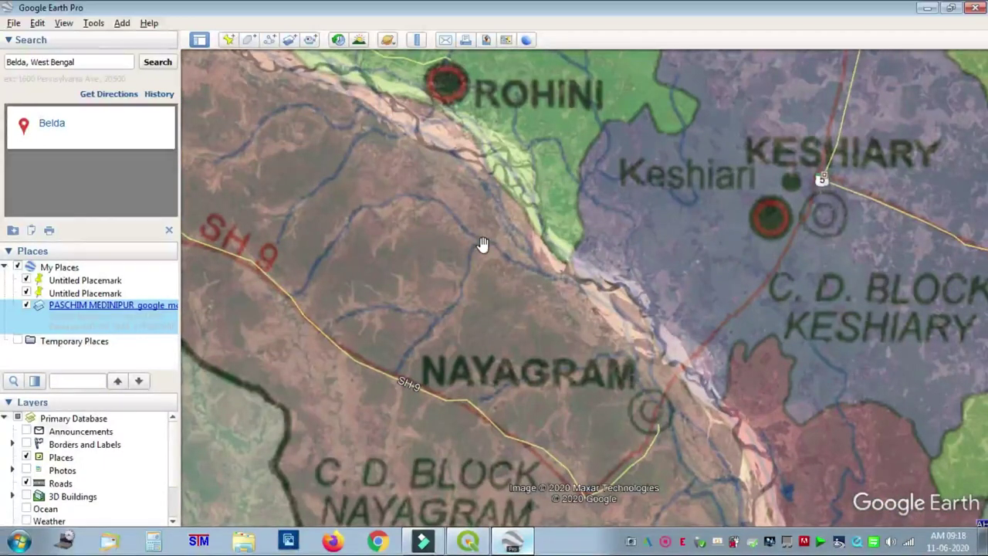
scroll(481, 242, "down", 1)
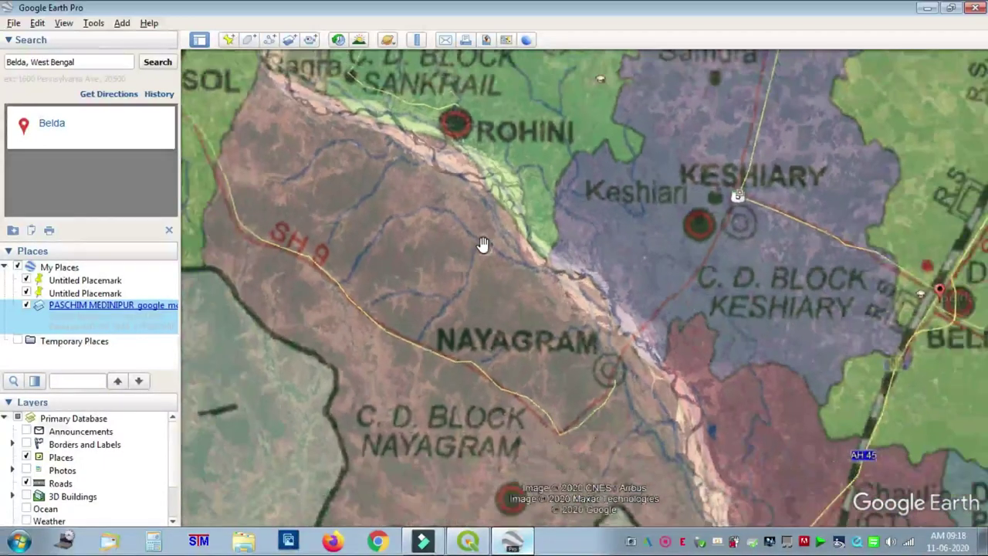
left_click(28, 305)
left_click(28, 306)
left_click(28, 305)
left_click(31, 306)
left_click(31, 306)
left_click(30, 307)
left_click(30, 306)
left_click(30, 306)
left_click(30, 306)
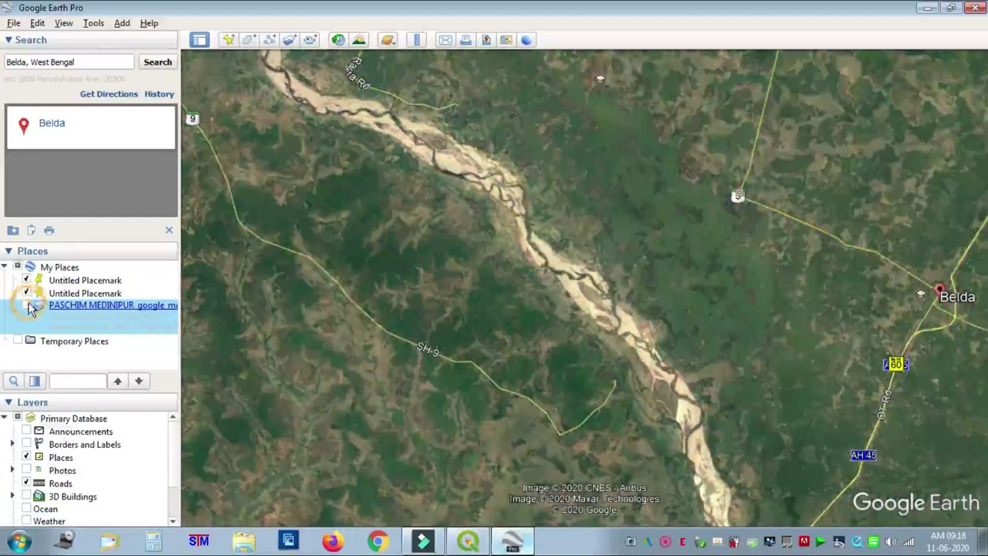
left_click(31, 306)
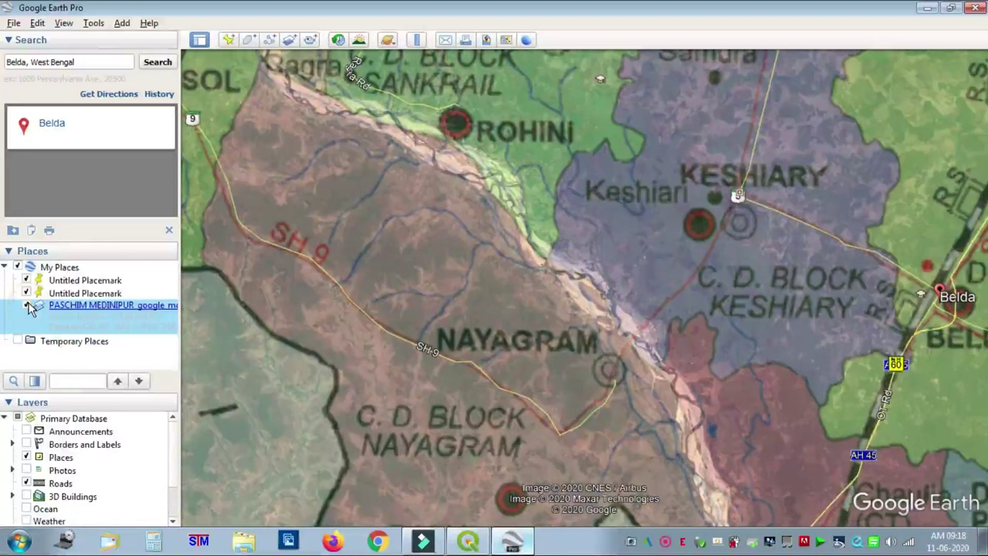
left_click(30, 307)
left_click(30, 306)
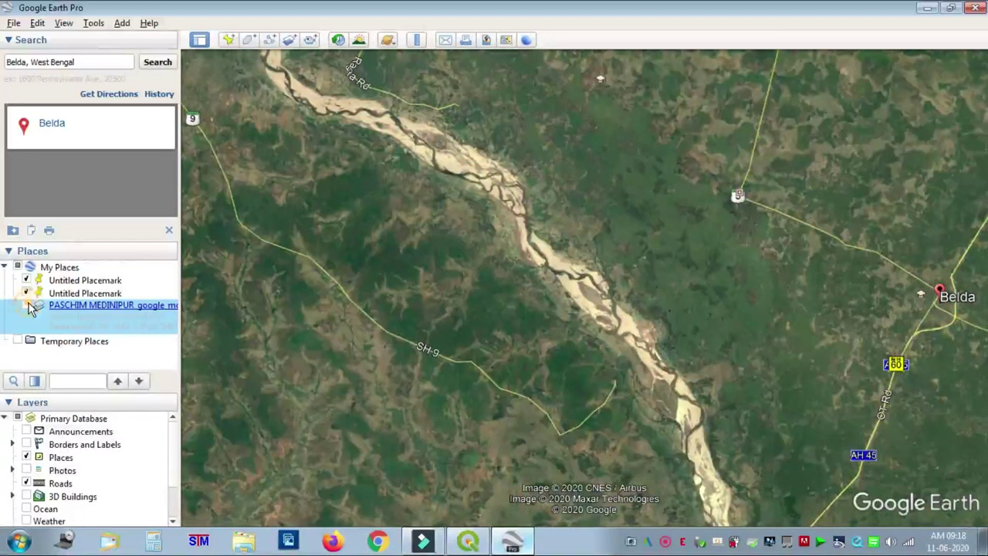
Step: Compare the overlay's district statistics table area with the imagery beneath it, and examine the alignment around Belda, Sabang and the whole district
scroll(714, 297, "down", 3)
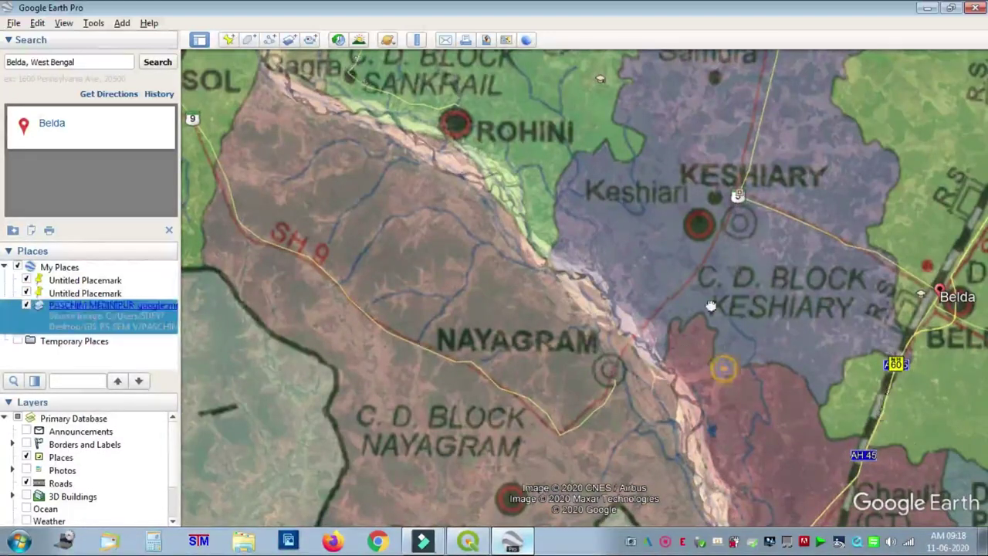
scroll(714, 294, "down", 3)
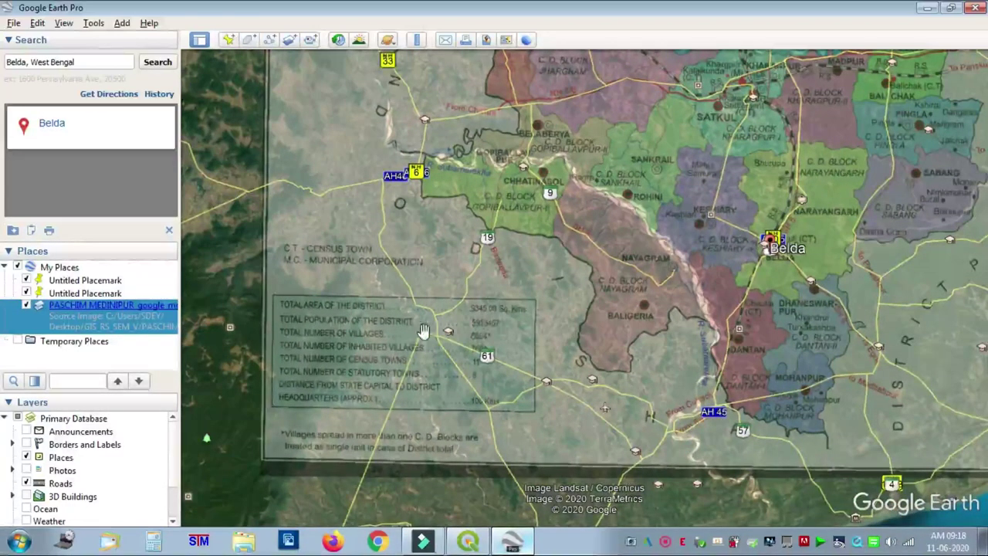
scroll(438, 332, "up", 5)
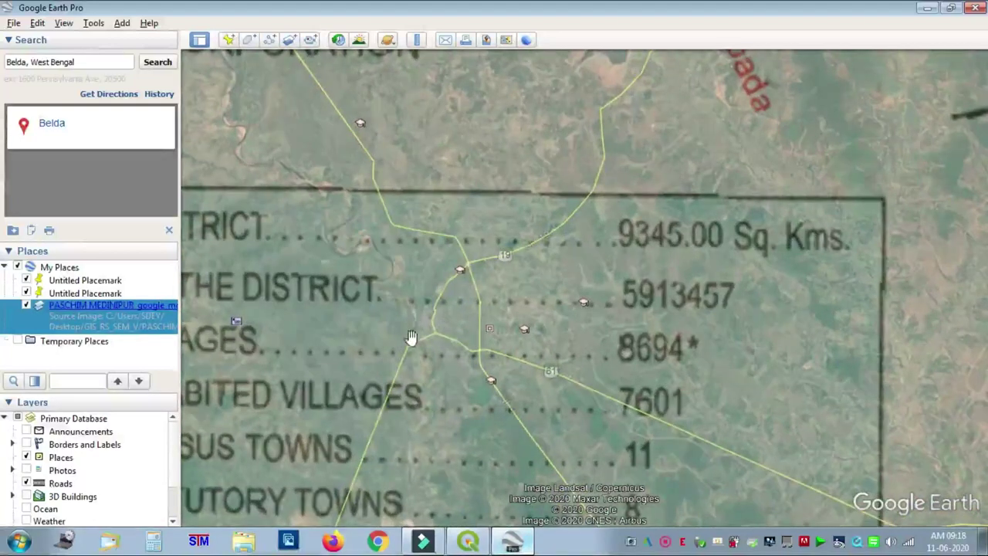
left_click(26, 306)
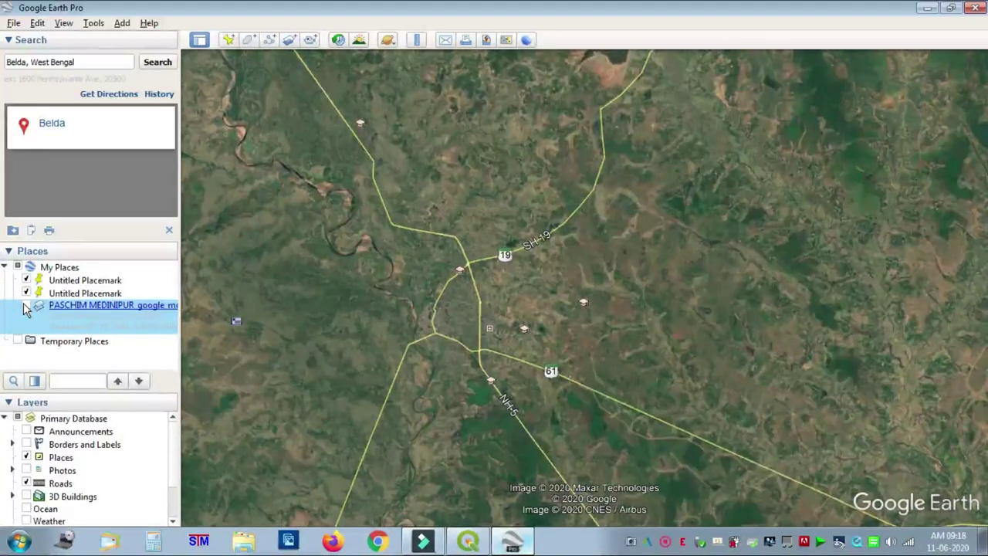
left_click(26, 305)
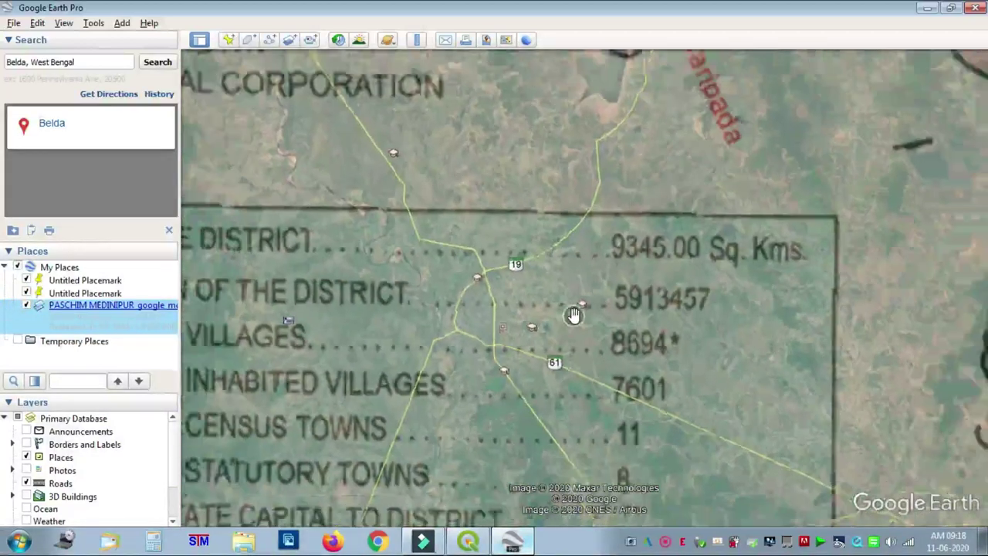
scroll(798, 266, "down", 3)
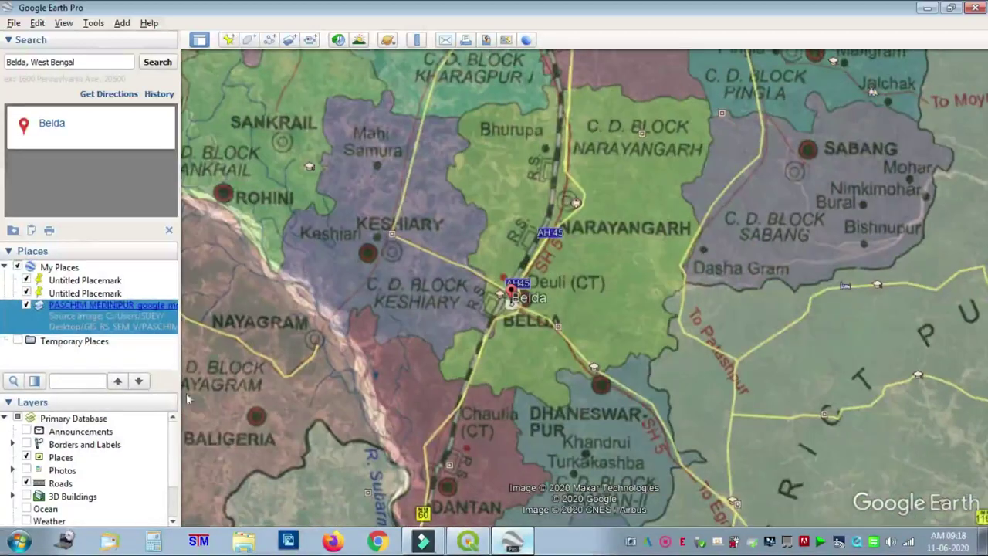
left_click_drag(825, 401, 532, 408)
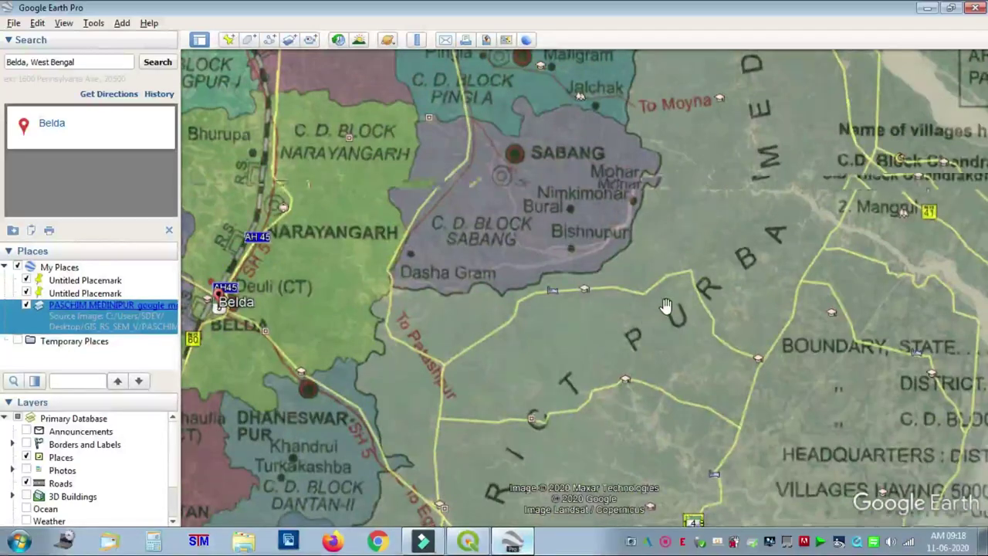
scroll(665, 305, "down", 3)
scroll(666, 307, "up", 3)
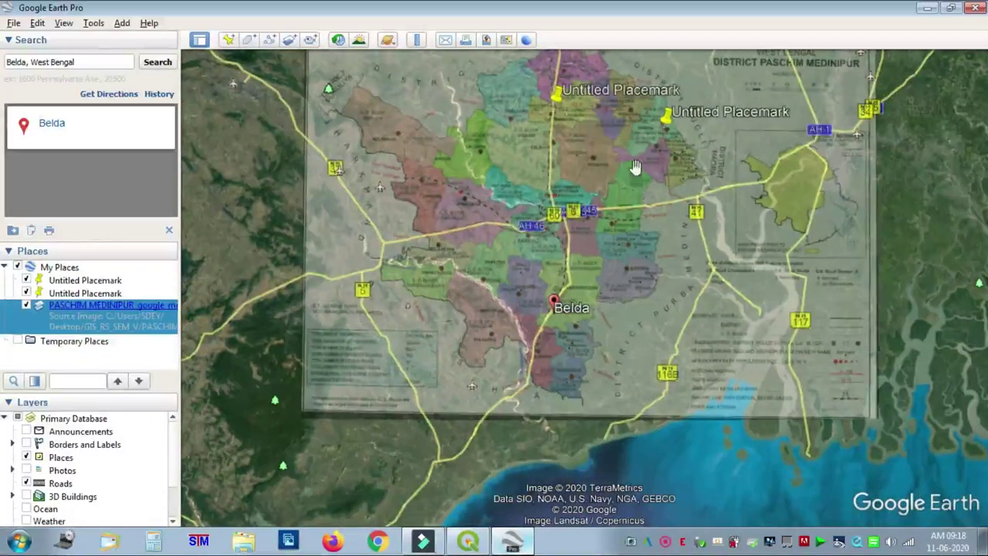
scroll(611, 329, "down", 2)
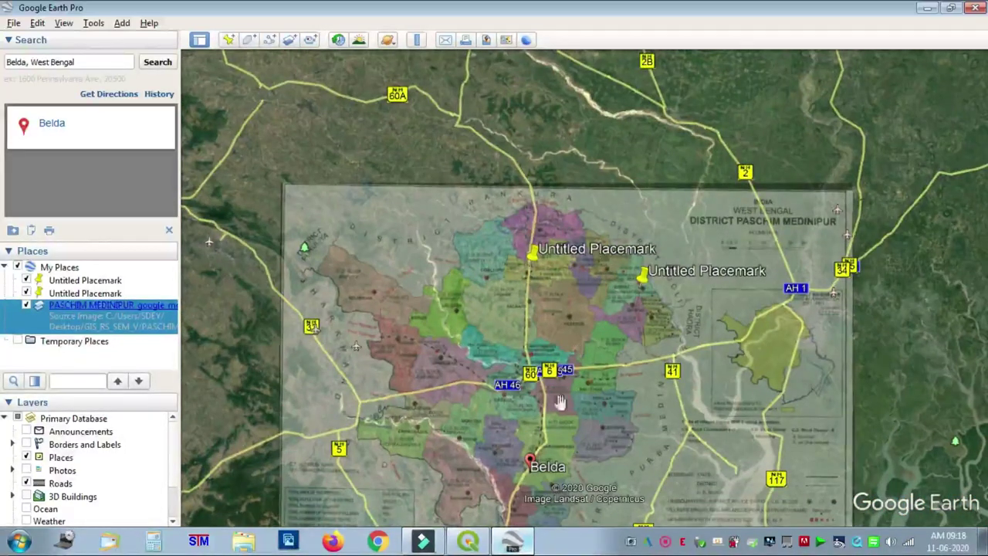
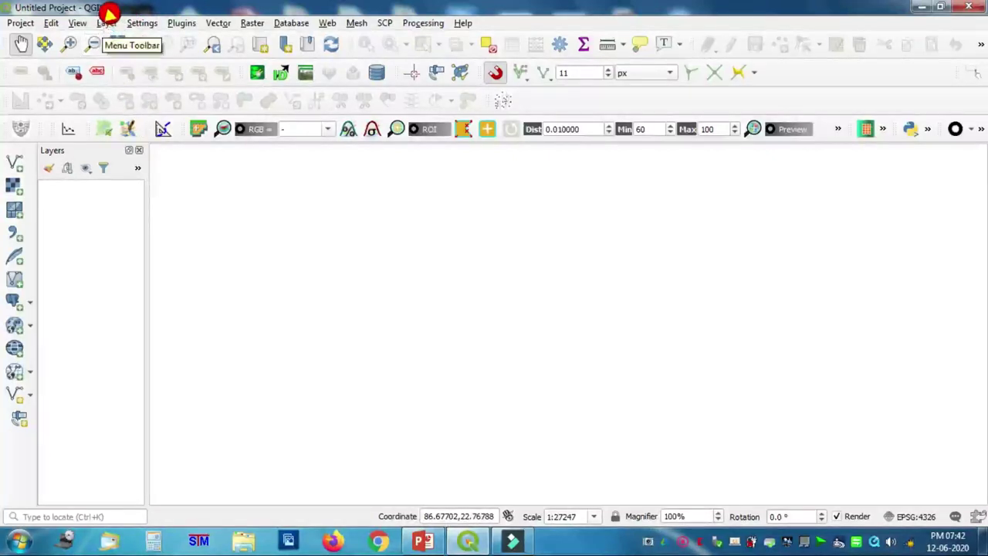
Step: Add the raster PASCHIM MEDINIPUR_google_modified.tif from the GIS_RS_SEM_V folder to the project
left_click(107, 22)
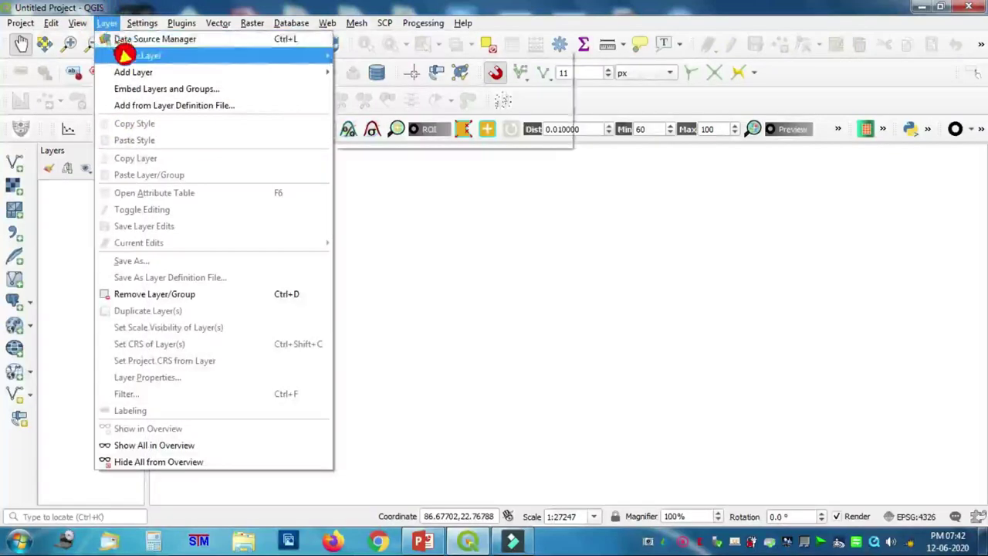
mouse_move(126, 68)
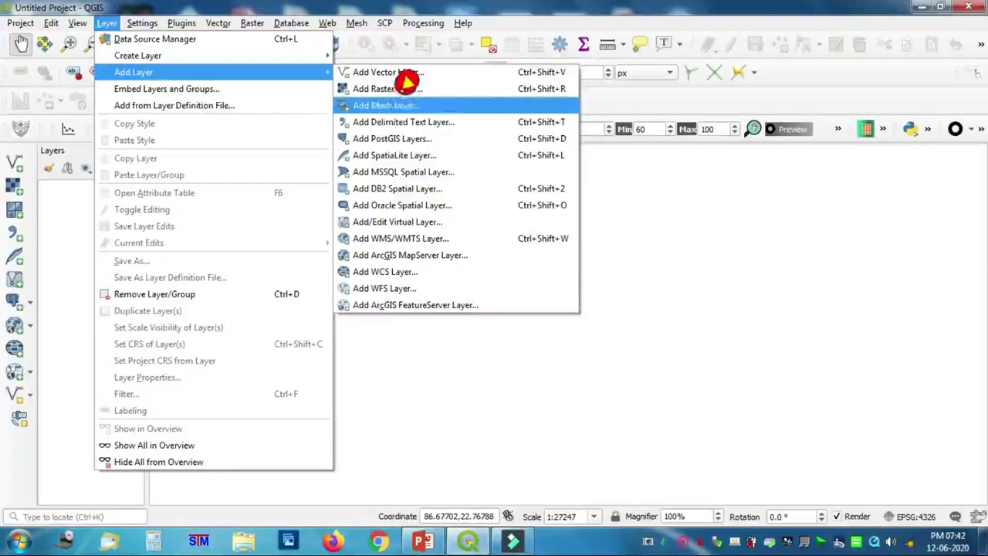
left_click(451, 84)
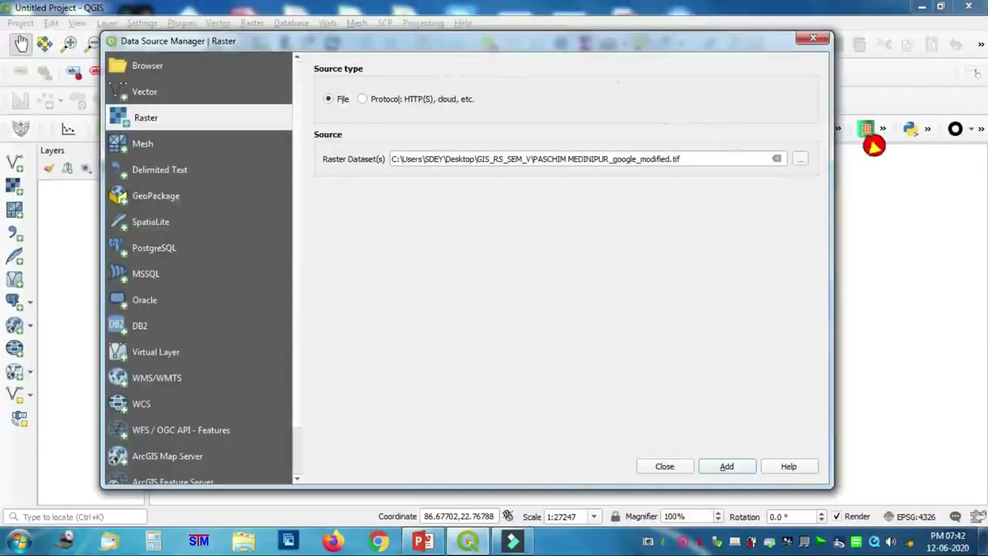
left_click(776, 159)
left_click(800, 159)
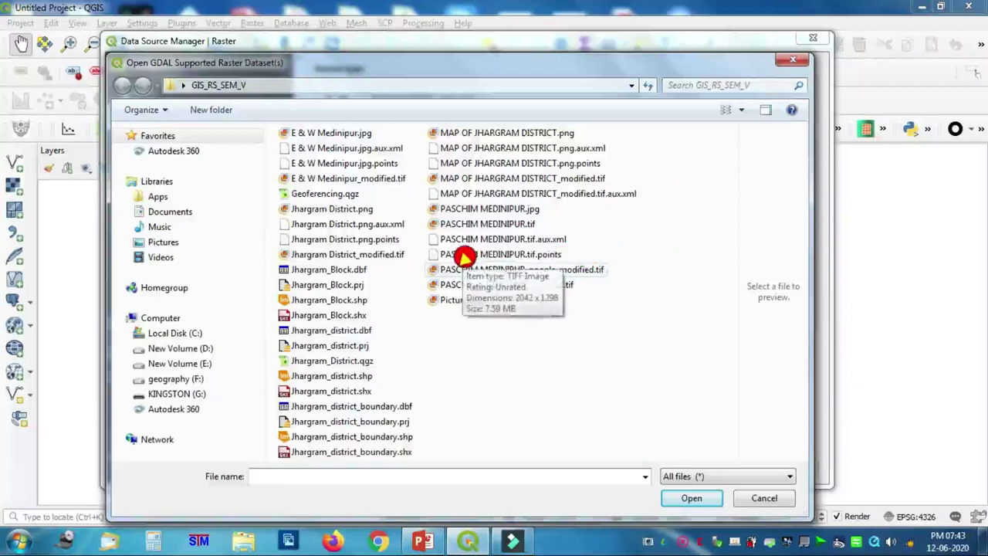
left_click(510, 264)
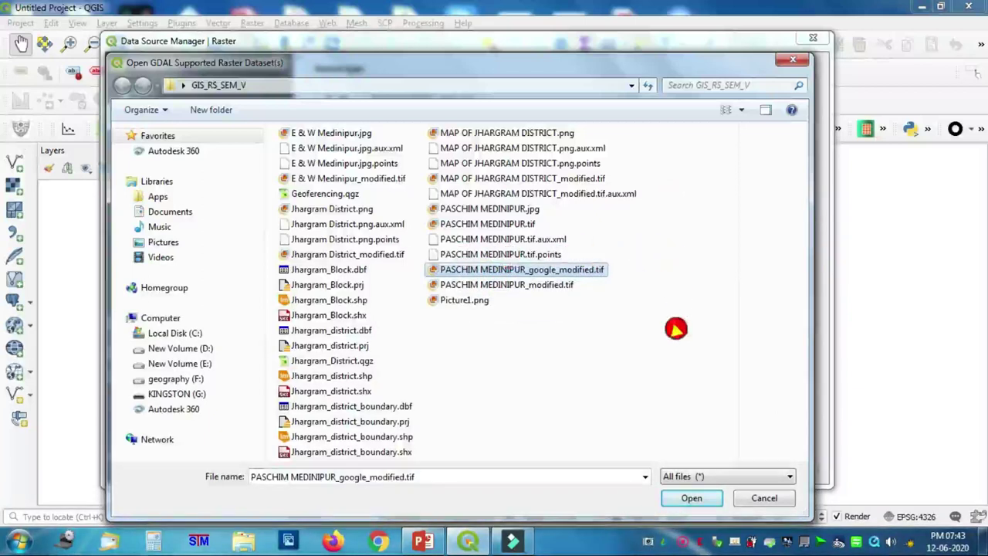
left_click(691, 496)
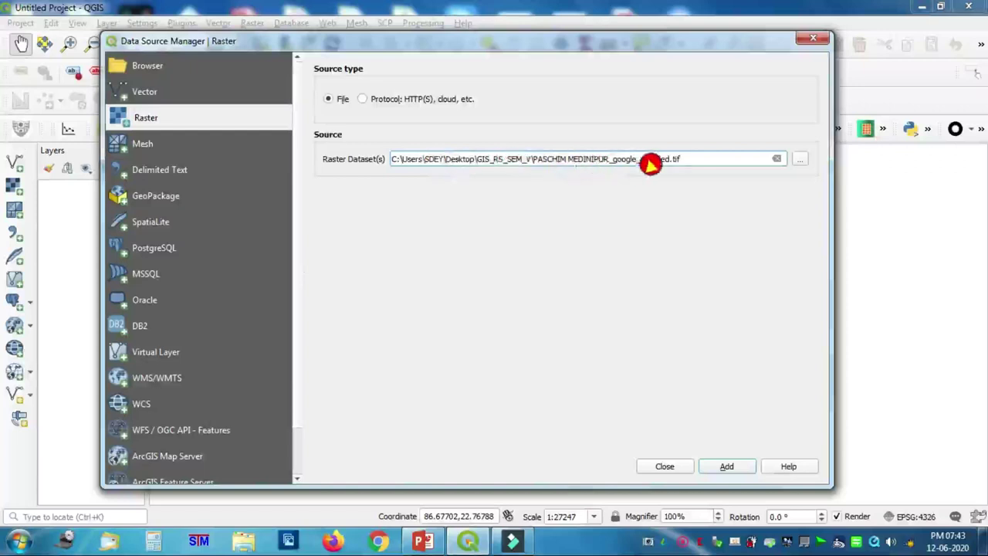
left_click(745, 460)
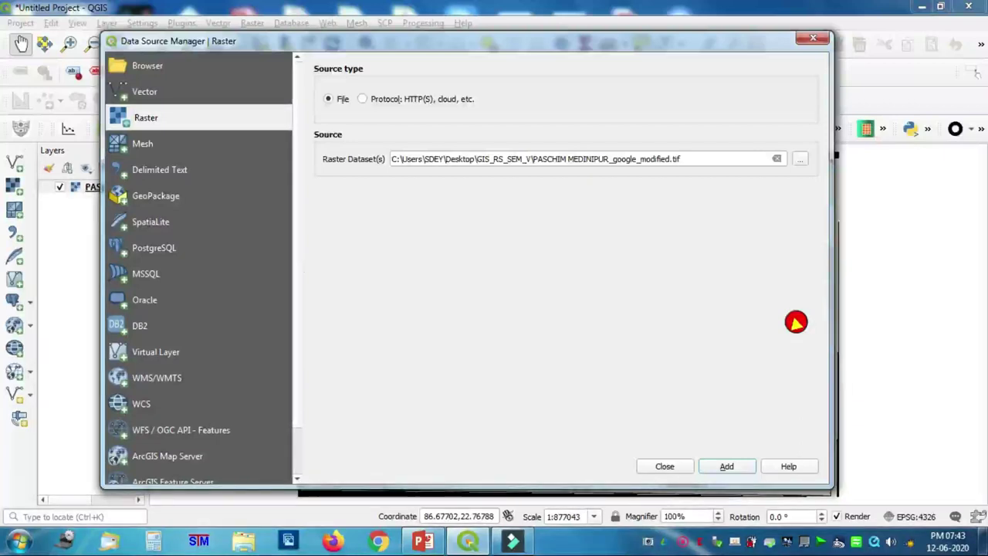
left_click(656, 466)
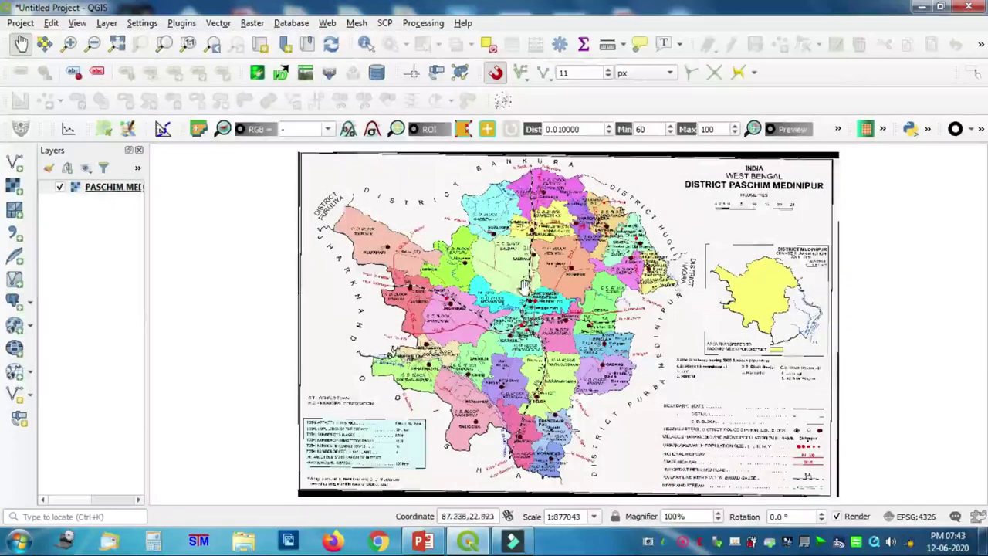
Step: Start a new shapefile layer and choose the existing Jhargram_district_boundary.shp in GIS_RS_SEM_V as its file
scroll(519, 283, "up", 2)
left_click_drag(477, 270, 580, 408)
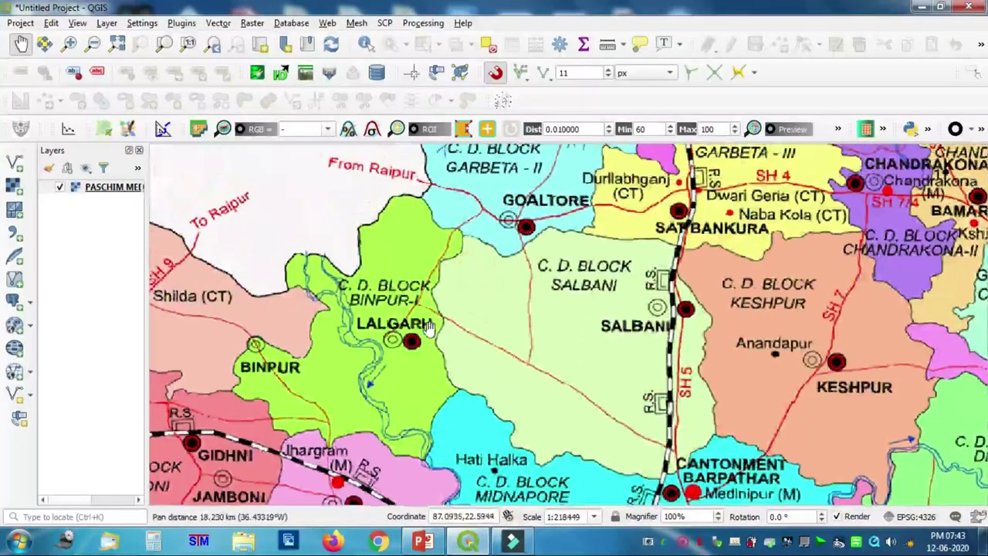
left_click_drag(429, 327, 769, 436)
left_click_drag(426, 322, 486, 371)
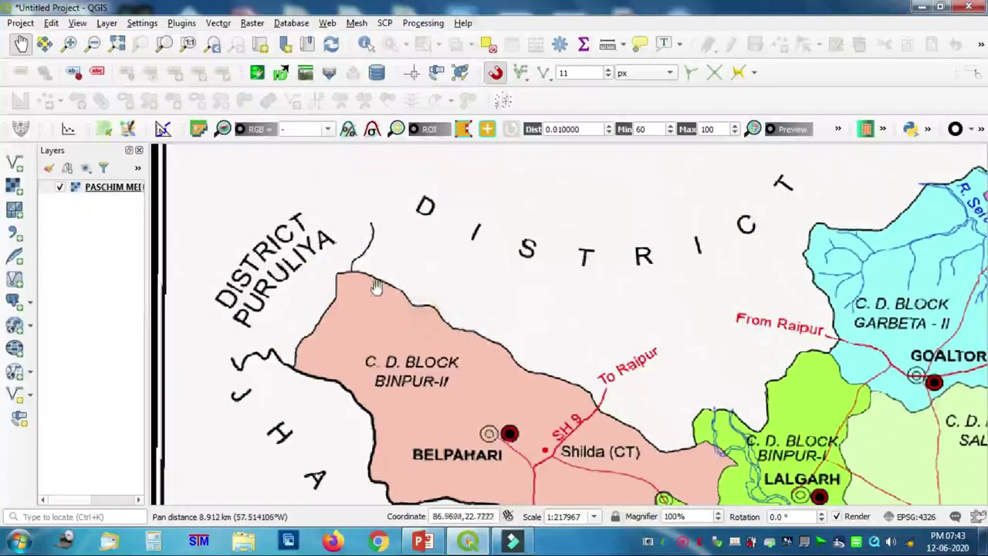
left_click(106, 23)
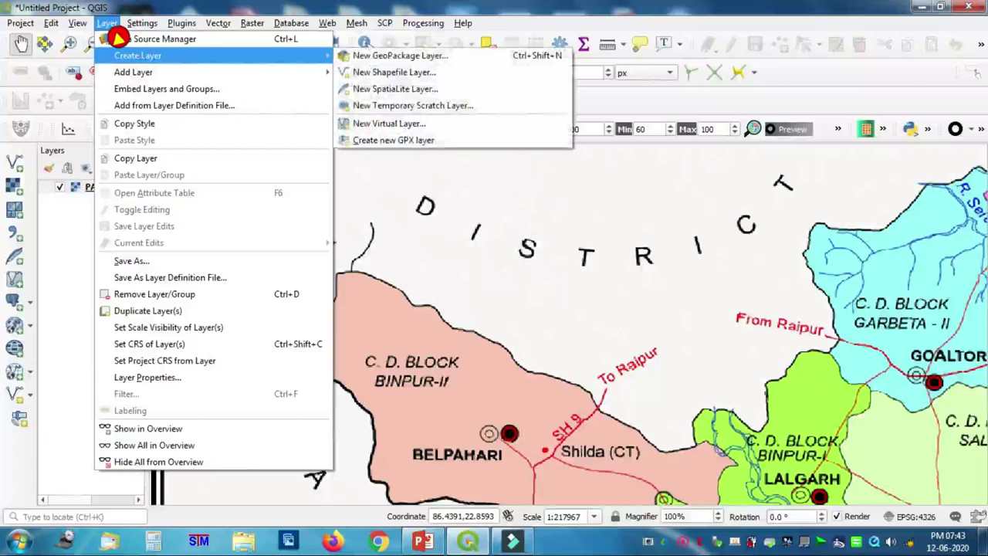
left_click(395, 71)
left_click(391, 94)
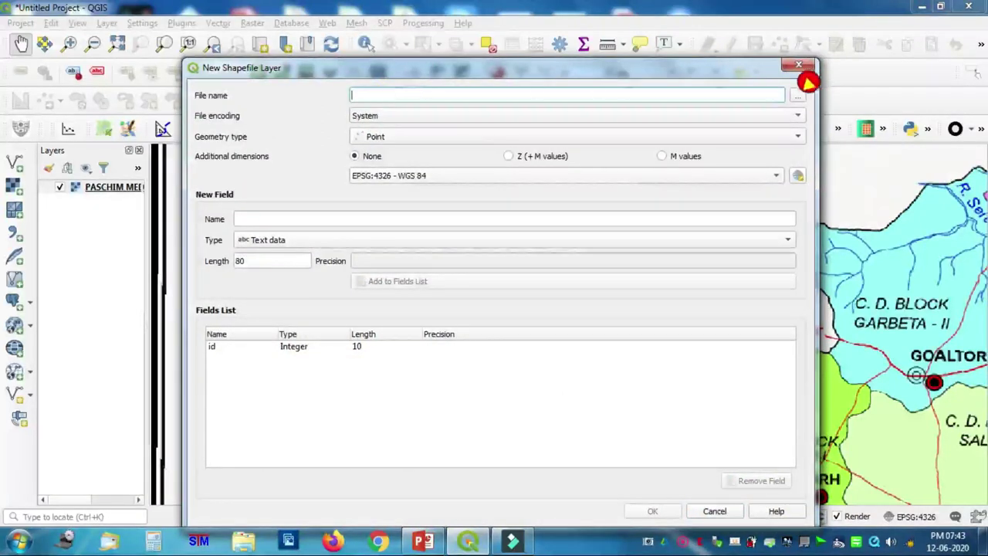
left_click(808, 91)
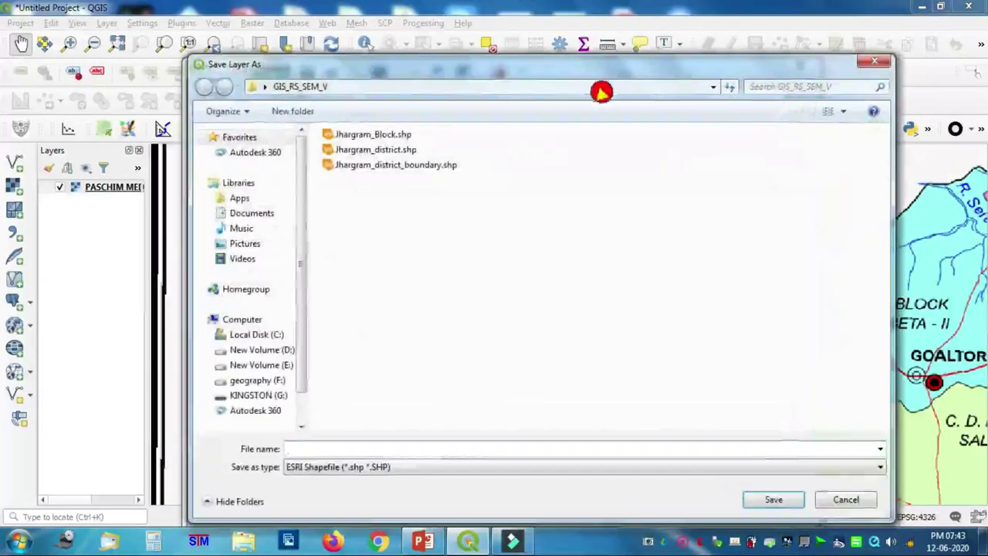
left_click(450, 160)
left_click(781, 491)
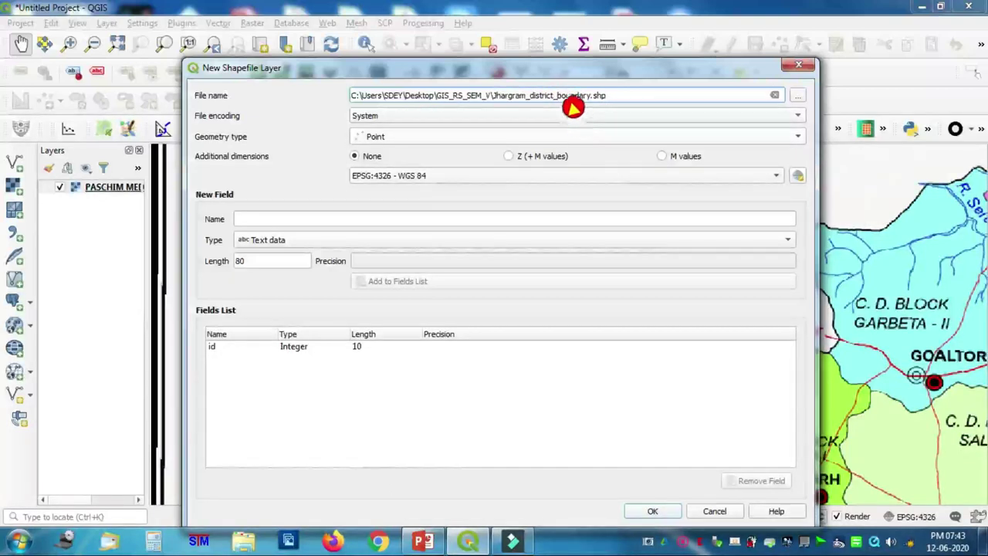
left_click_drag(491, 95, 592, 97)
Step: Set the geometry to Polygon, add a text field named Jhargram, and create the shapefile by overwriting the existing file
left_click(571, 127)
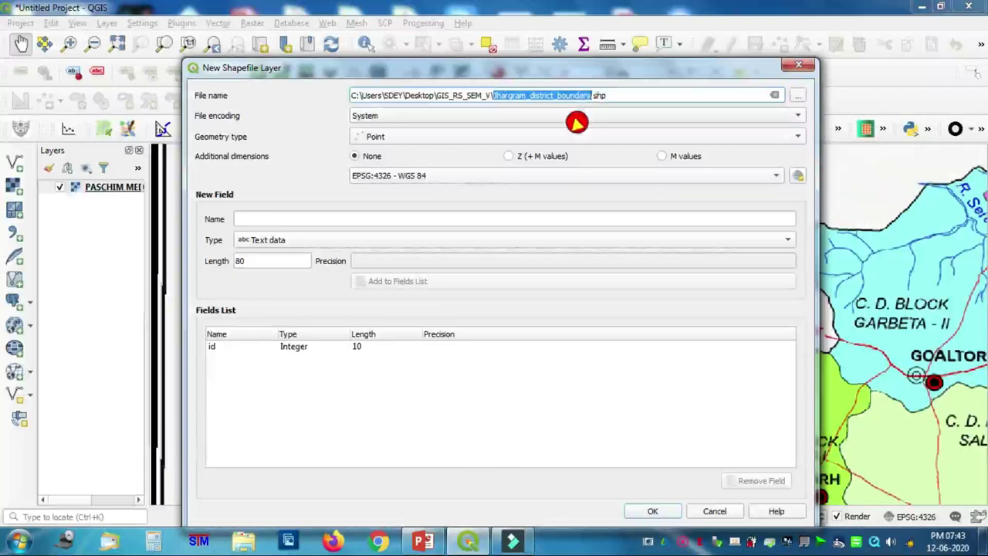
left_click(571, 127)
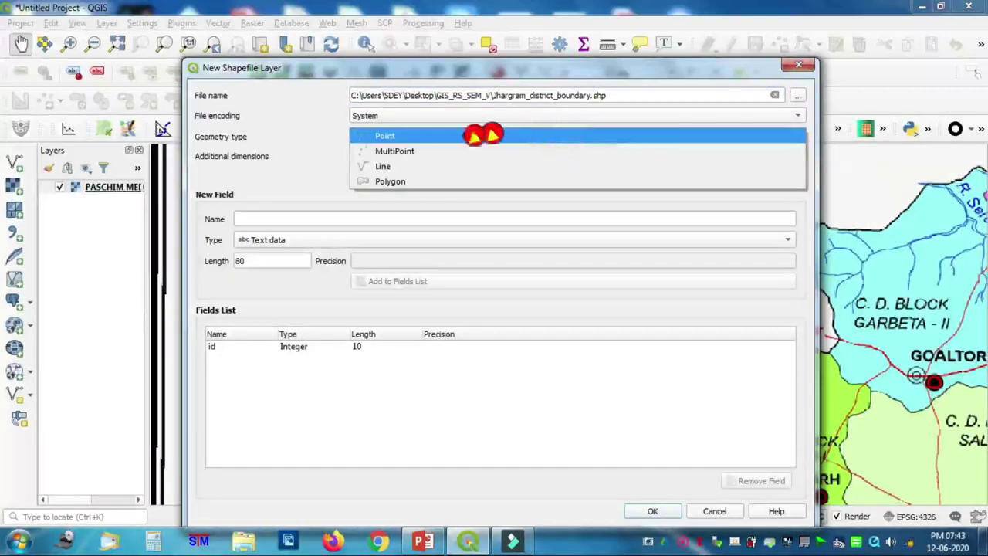
left_click(391, 181)
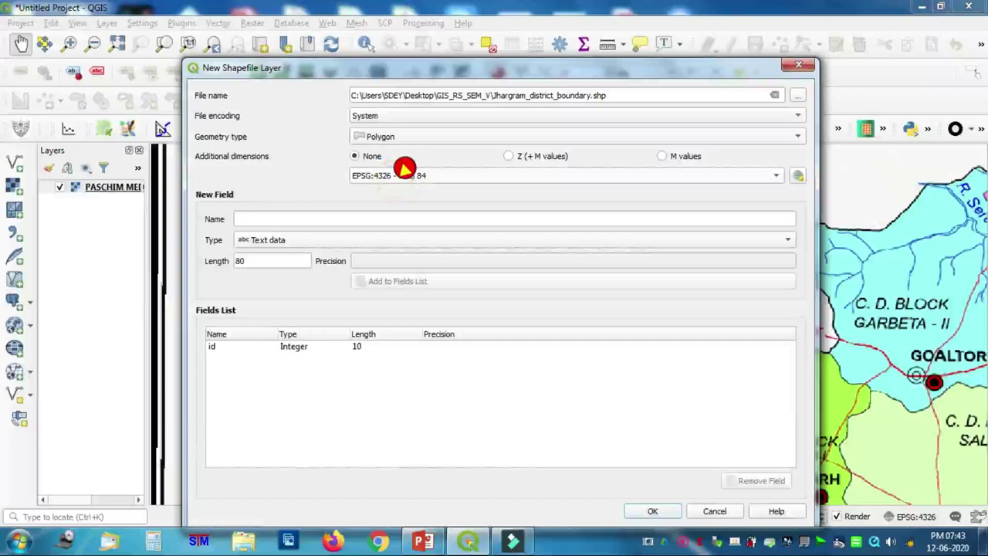
left_click(274, 218)
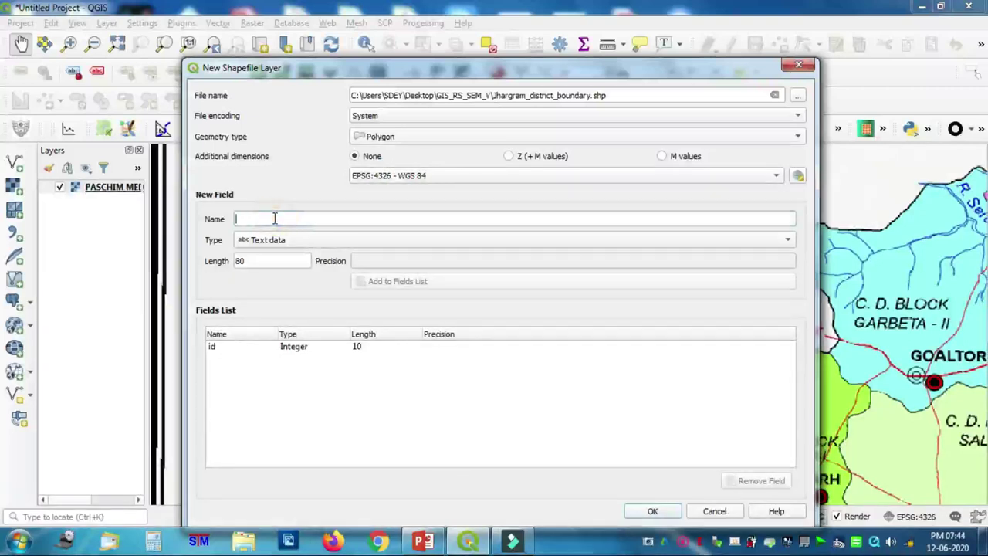
type("Jhargram")
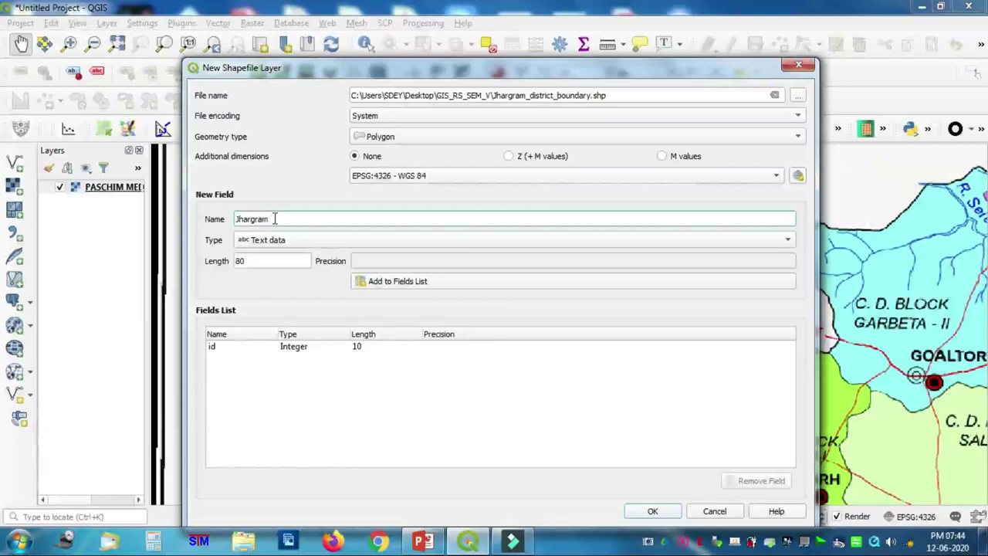
left_click(396, 281)
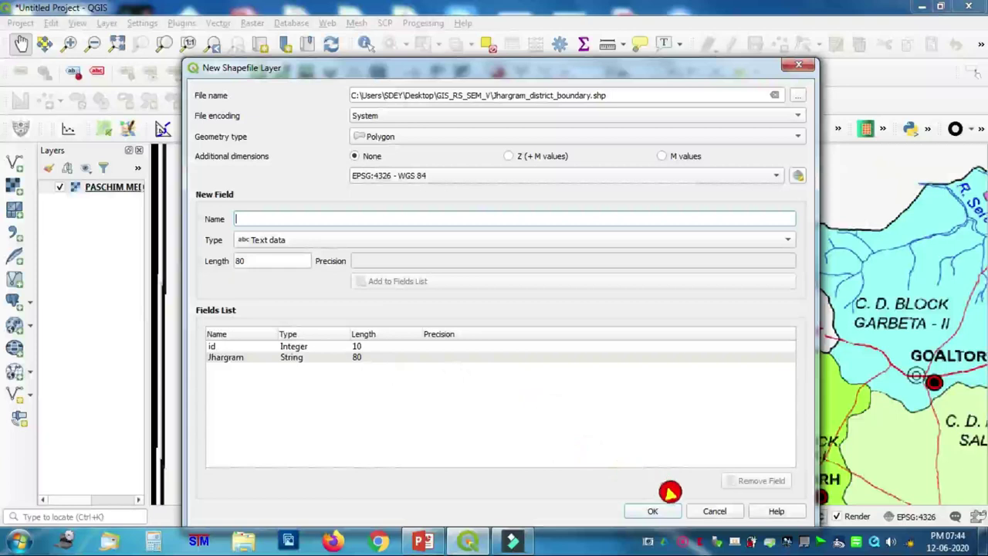
left_click(655, 508)
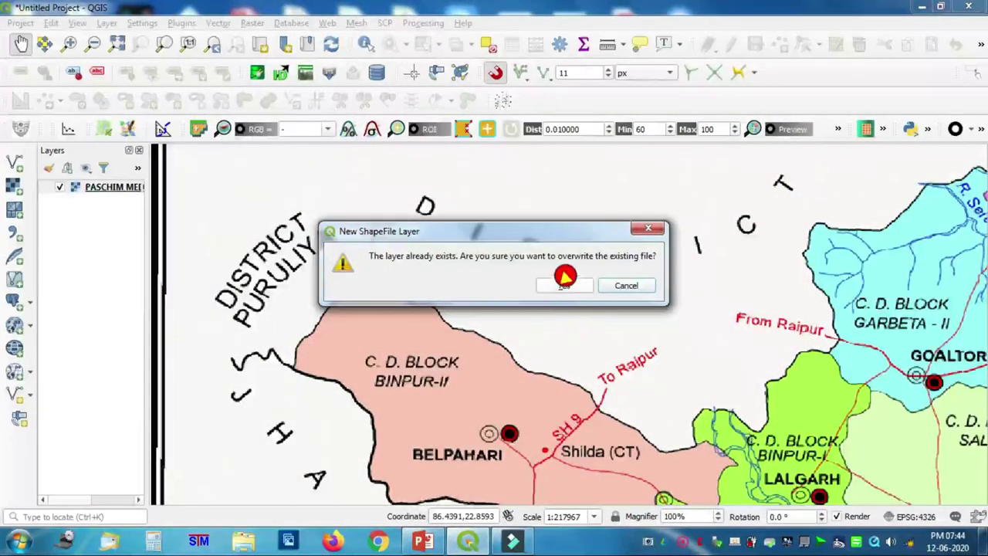
left_click(564, 285)
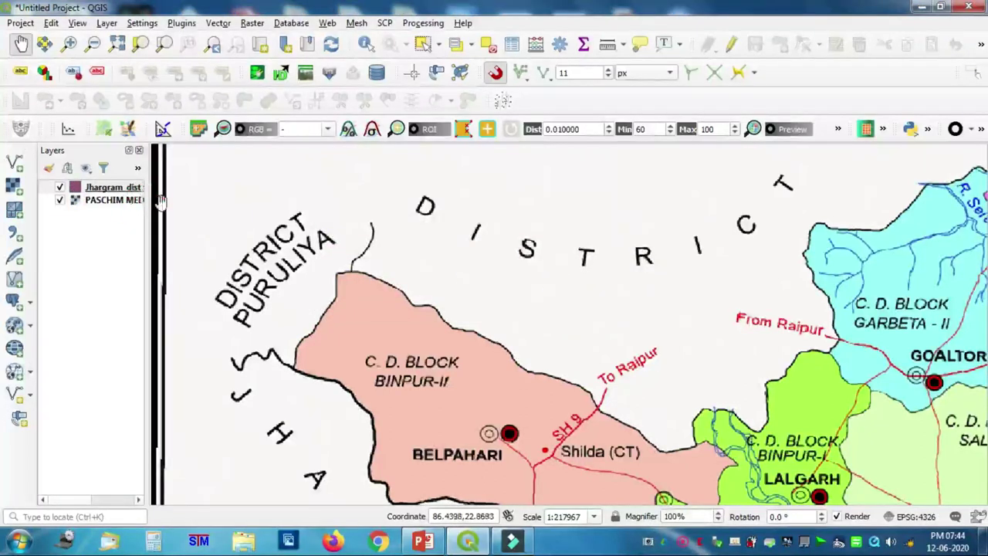
Step: Enable editing on the Jhargram_district_boundary layer and activate Add Polygon Feature at the northwestern corner of C.D. Block Binpur-II
scroll(160, 201, "up", 1)
left_click(130, 186)
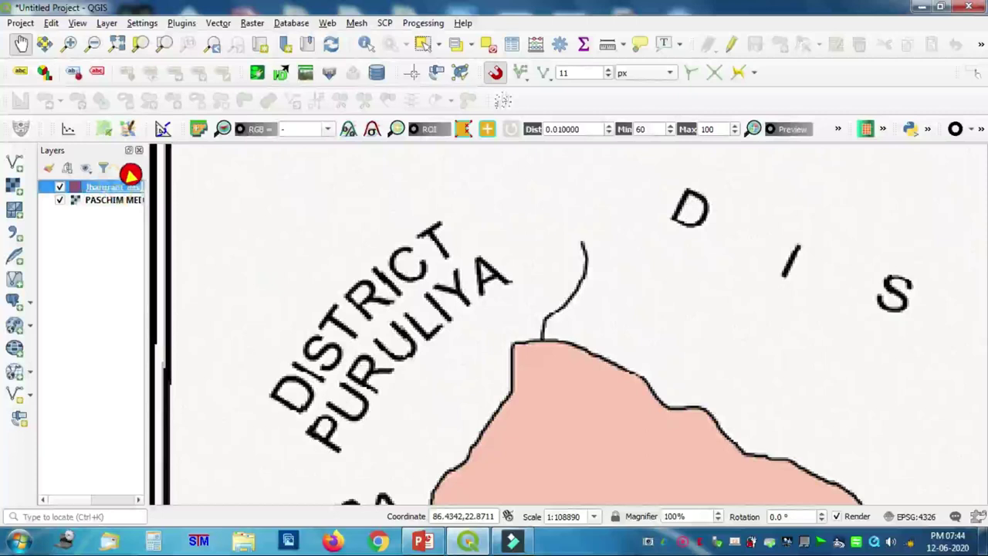
left_click_drag(516, 360, 371, 242)
scroll(350, 265, "up", 1)
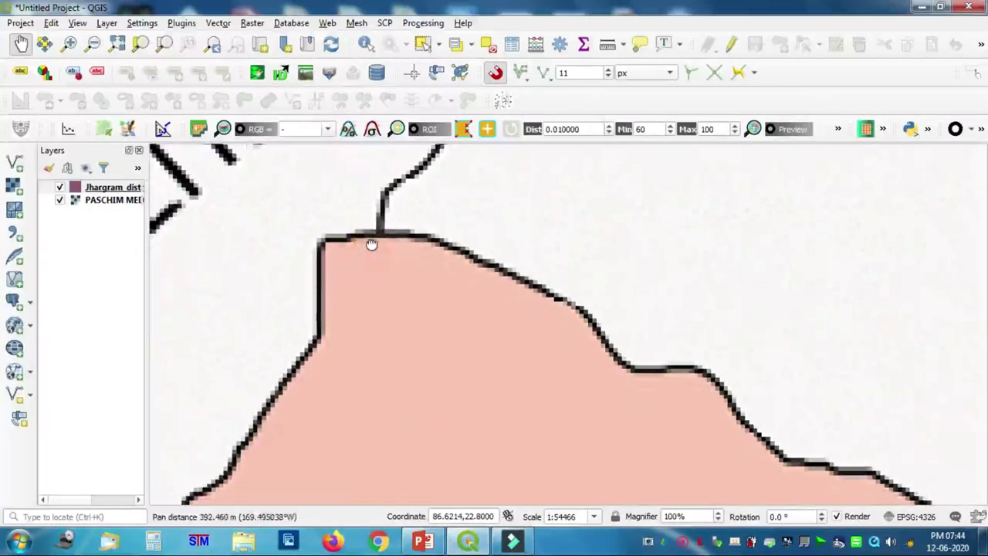
left_click(731, 43)
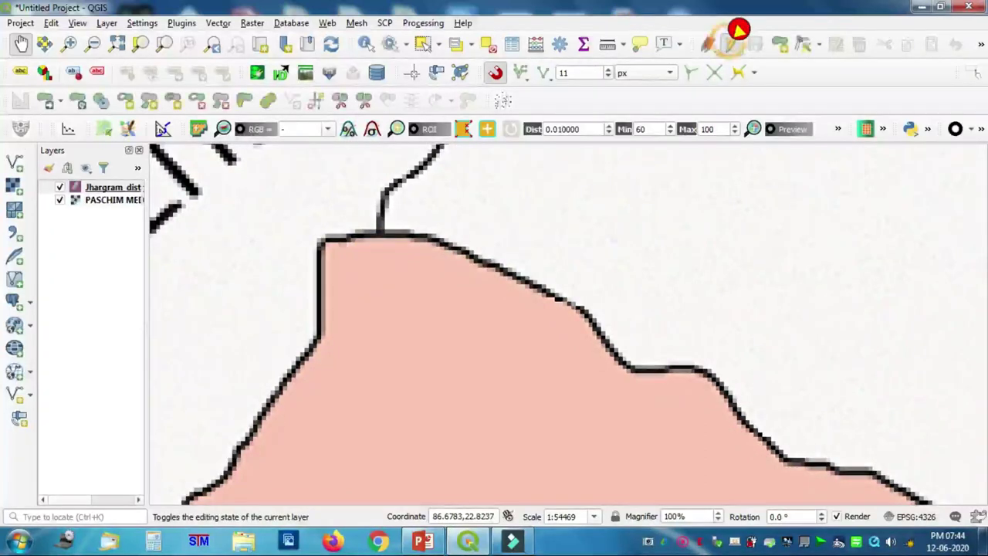
left_click(781, 42)
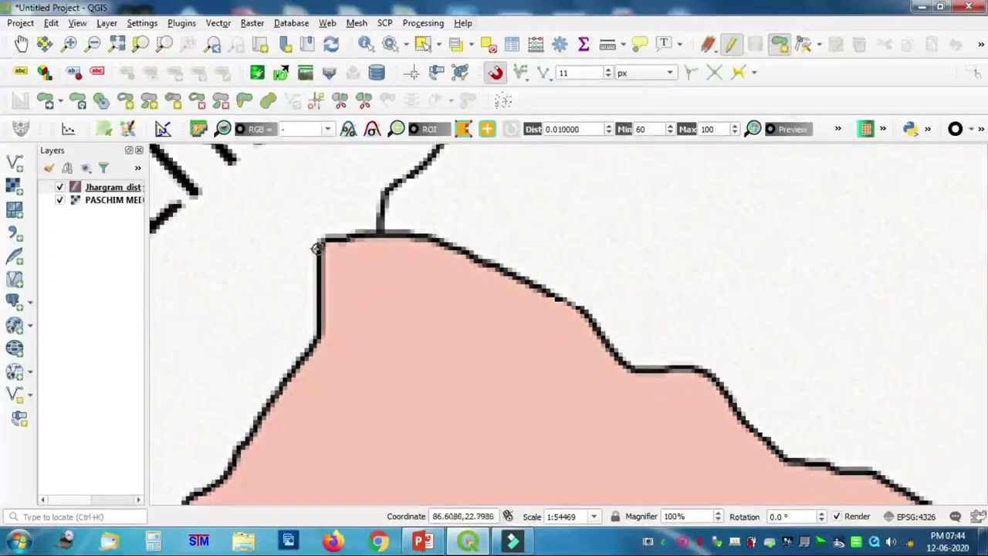
scroll(317, 248, "up", 1)
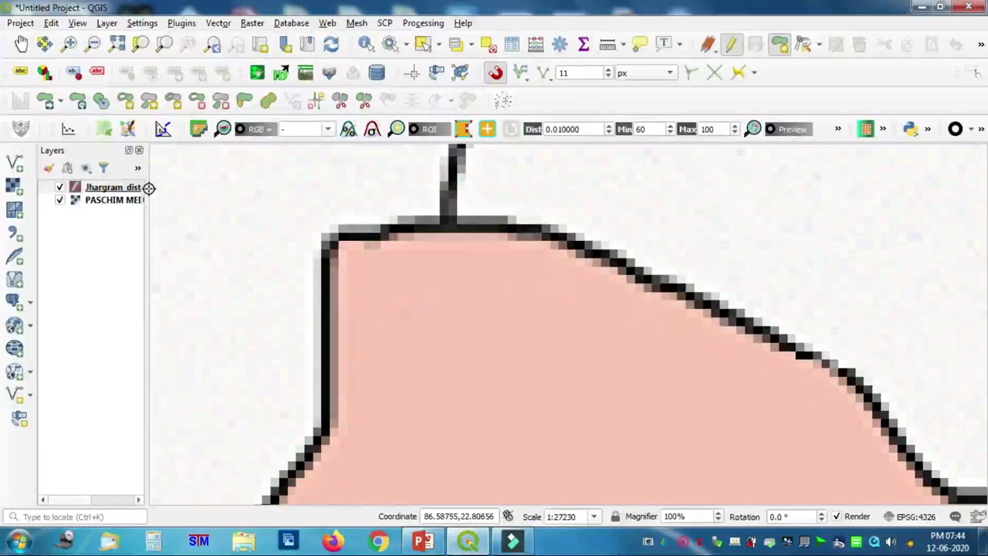
Step: Widen the layer list and open the Simple fill symbology settings of the Jhargram_district_boundary layer
left_click_drag(148, 222, 202, 281)
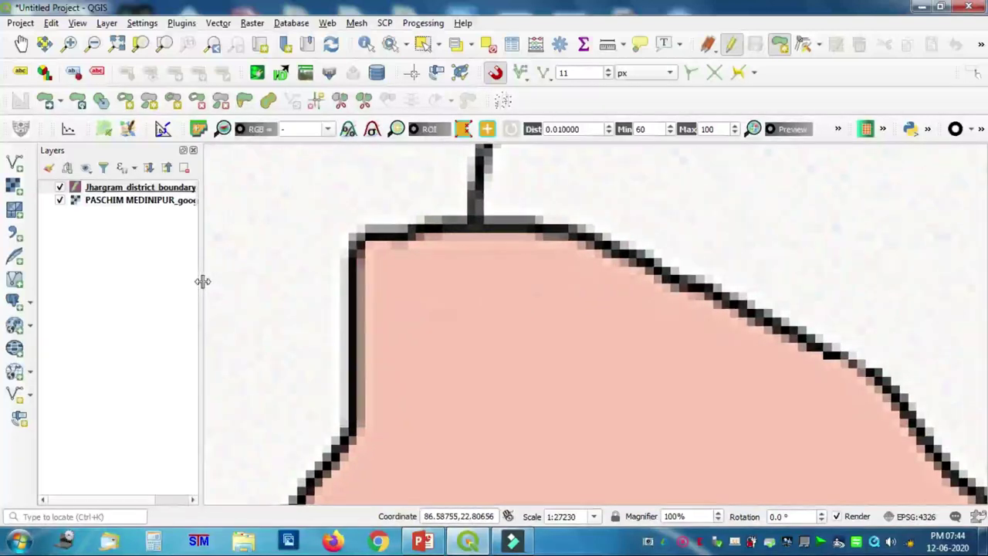
left_click(108, 179)
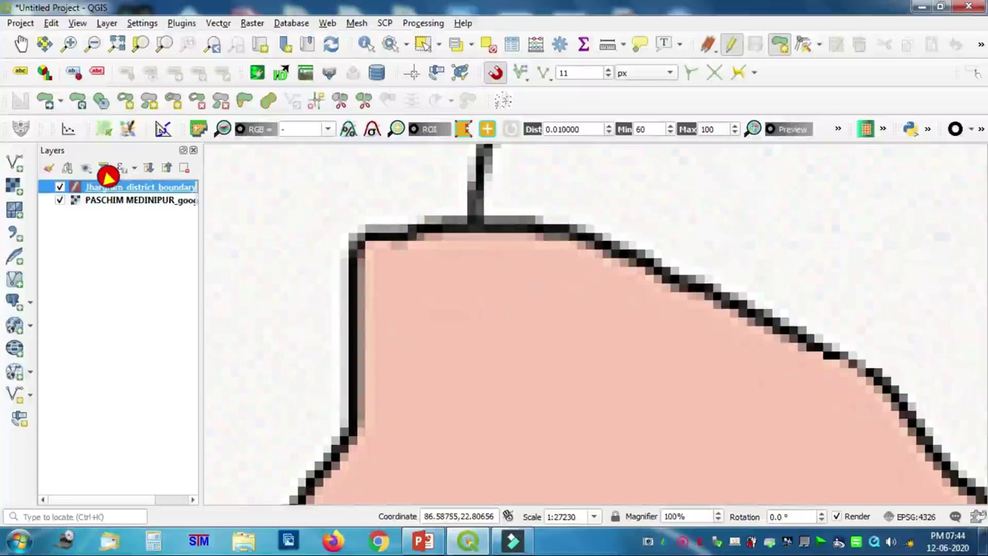
right_click(108, 179)
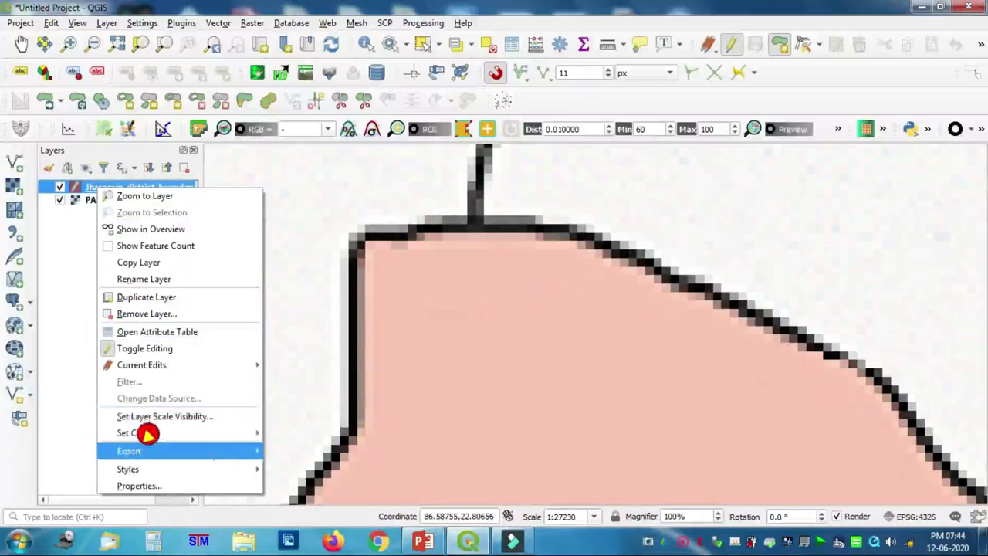
left_click(185, 474)
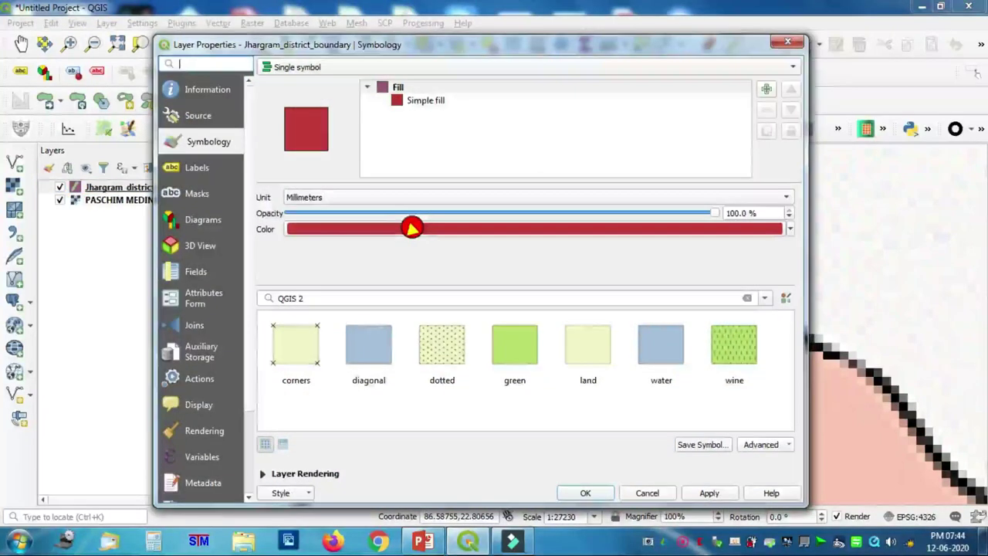
left_click(423, 100)
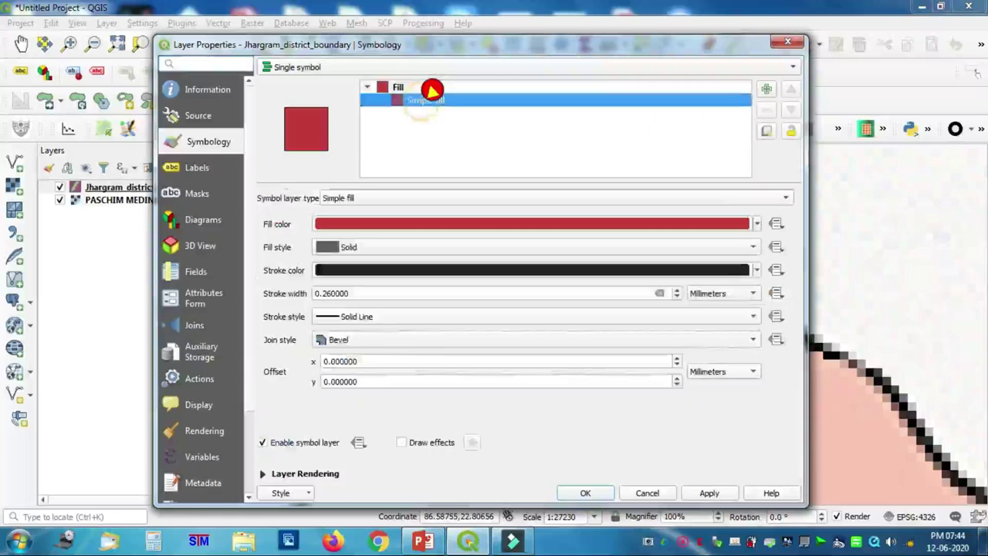
Step: Choose the recent colour #23e423 as the base for the boundary layer's fill colour
left_click(394, 219)
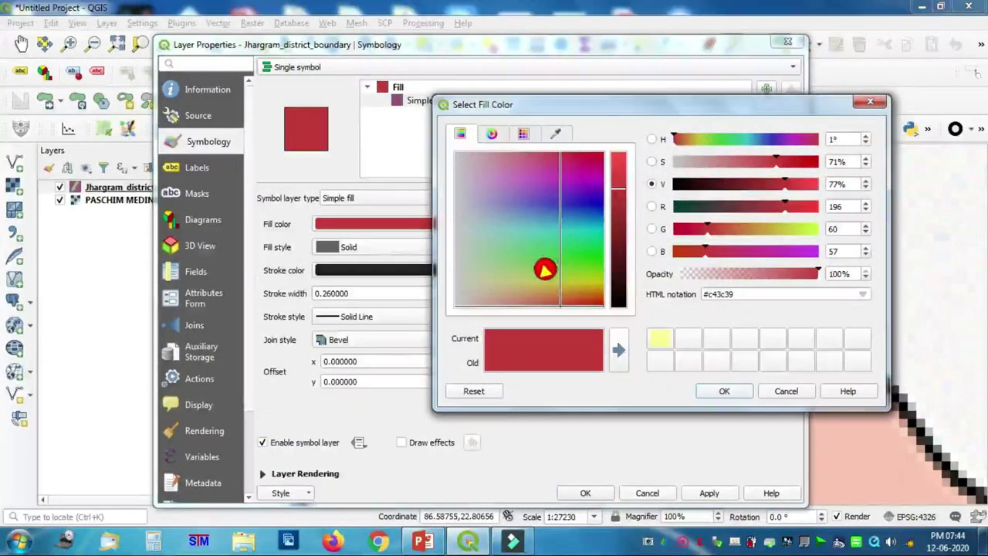
left_click(545, 270)
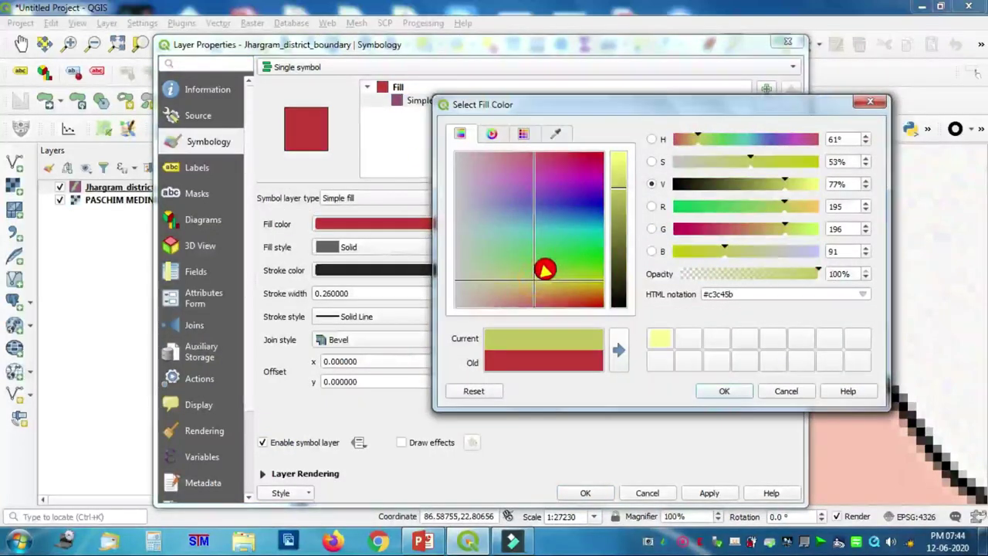
left_click(571, 229)
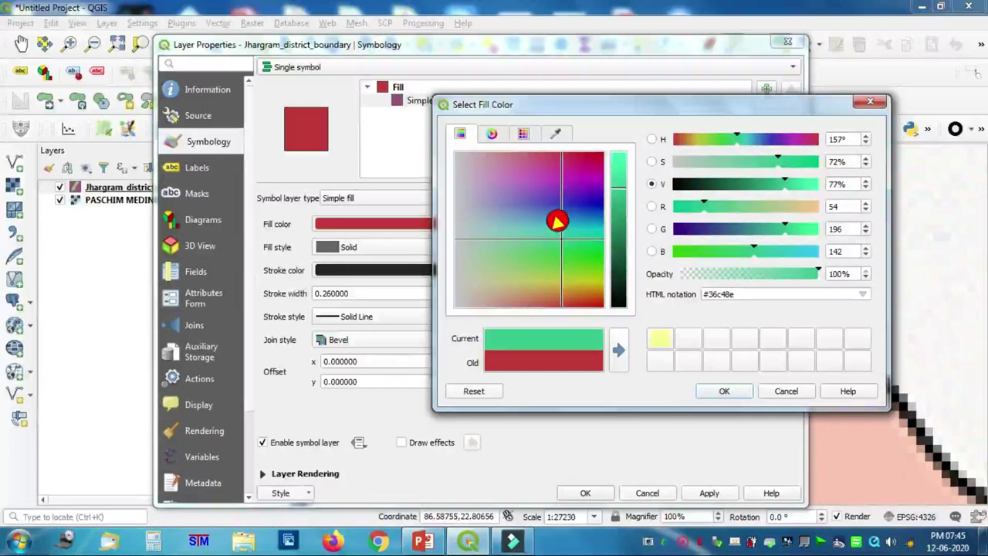
left_click(557, 222)
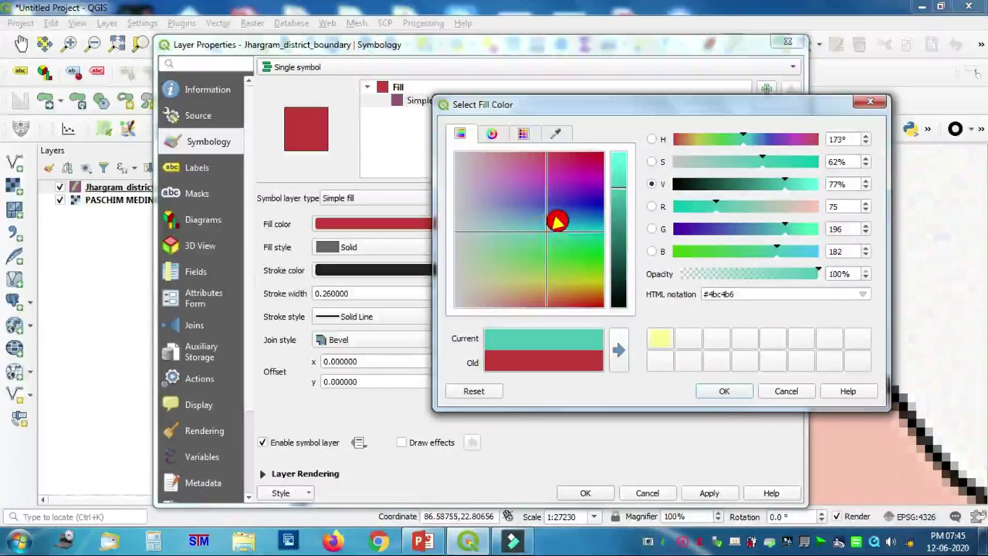
left_click(524, 132)
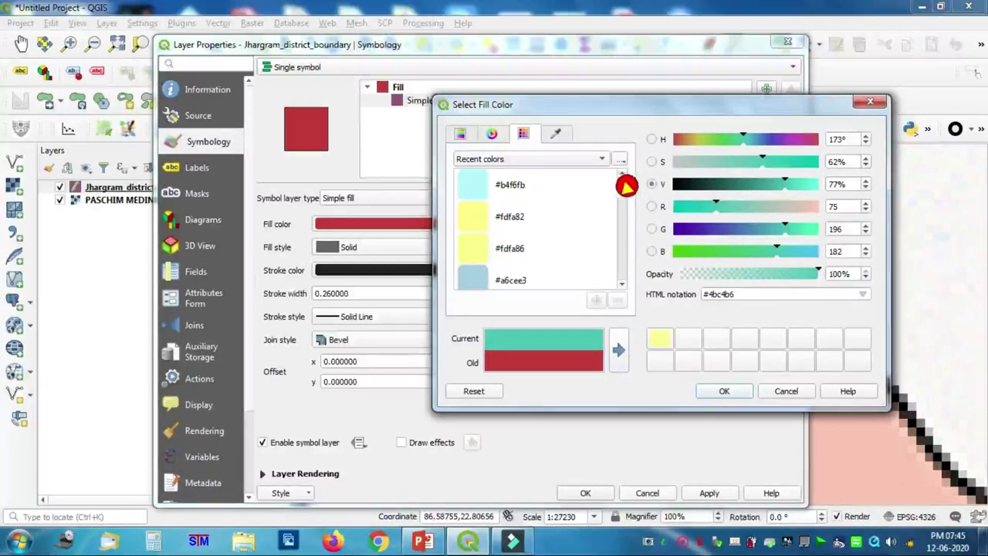
left_click_drag(633, 181, 631, 252)
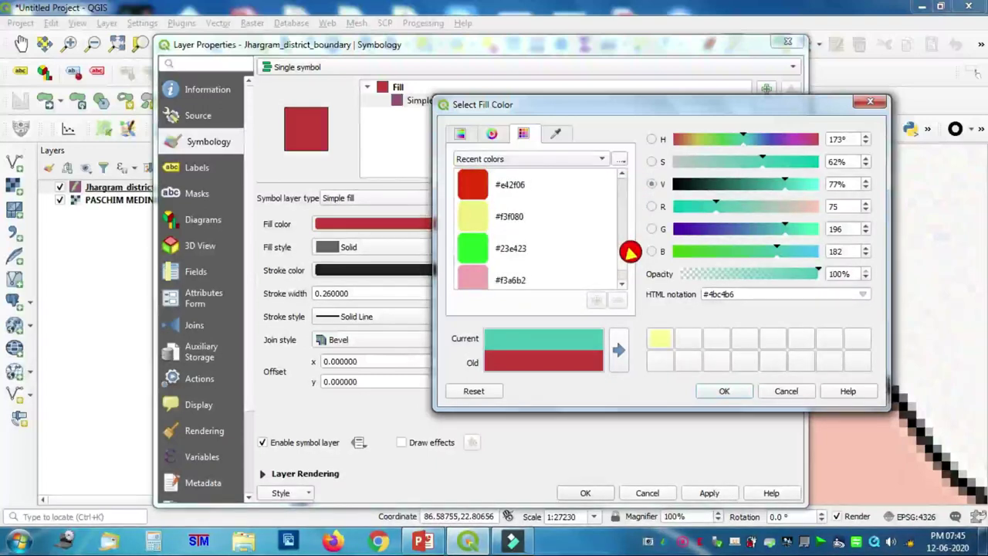
left_click(484, 238)
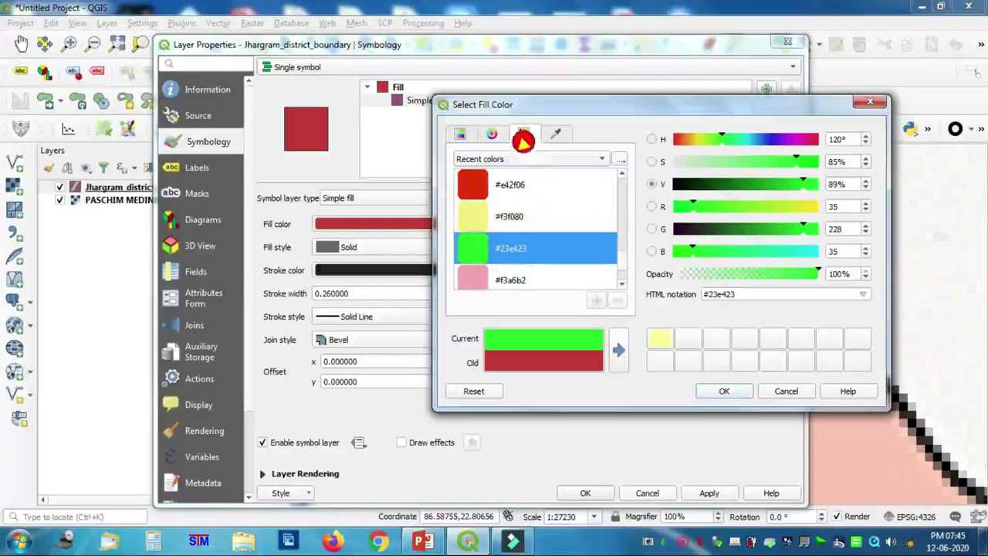
Step: Shift the fill hue to lime green #90e423, store it as a swatch, and accept the colour
left_click(494, 132)
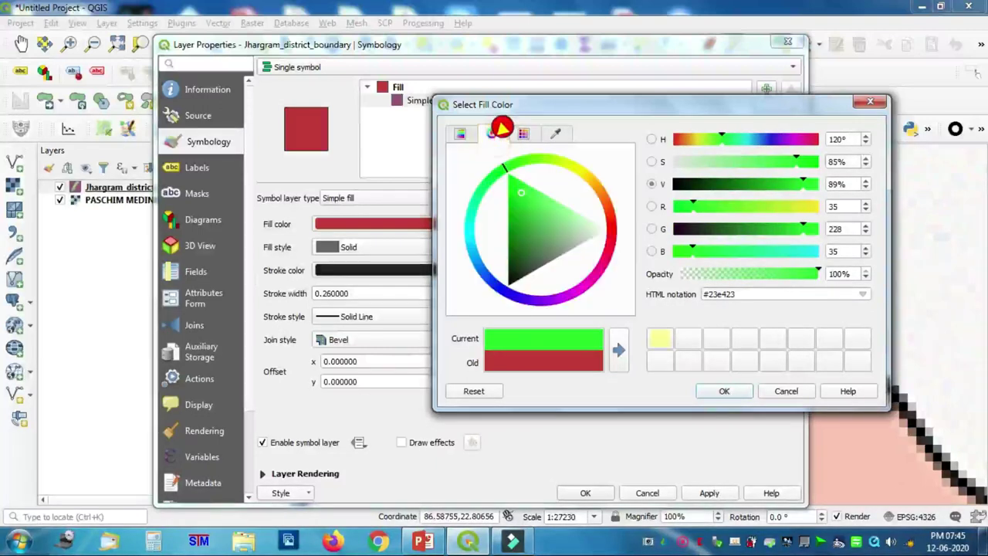
left_click_drag(514, 162, 555, 159)
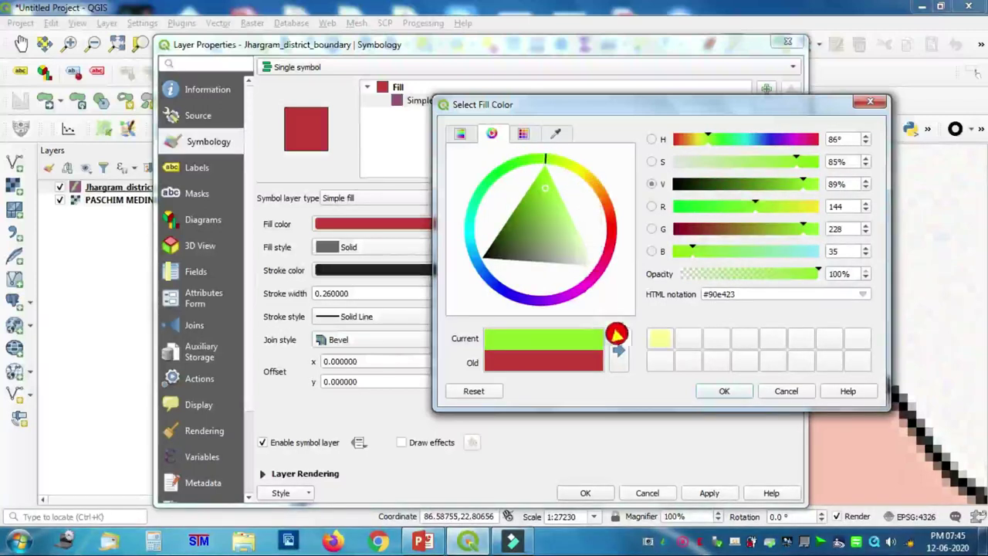
left_click(617, 339)
left_click(722, 390)
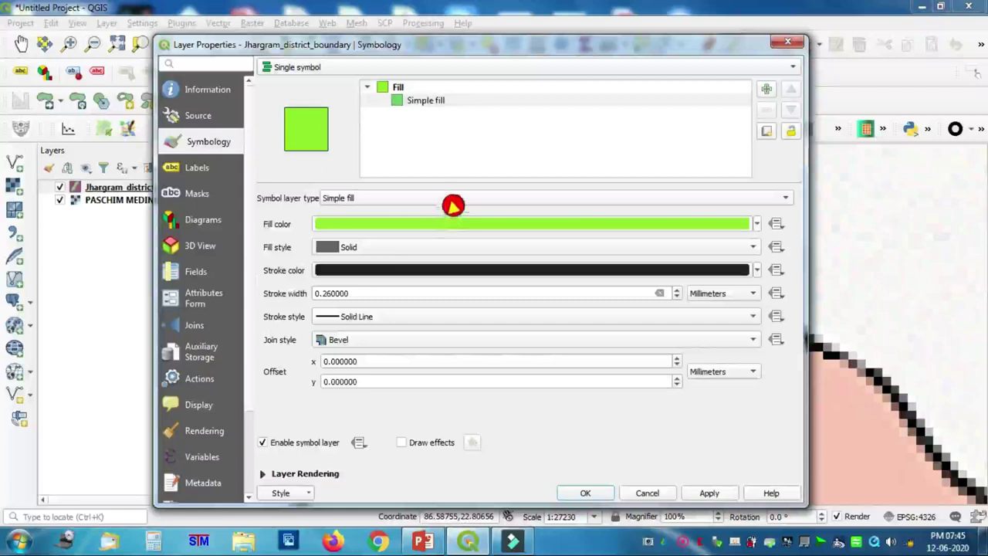
Step: Make the fill colour semi-transparent at 54% opacity and apply the layer style
left_click(459, 223)
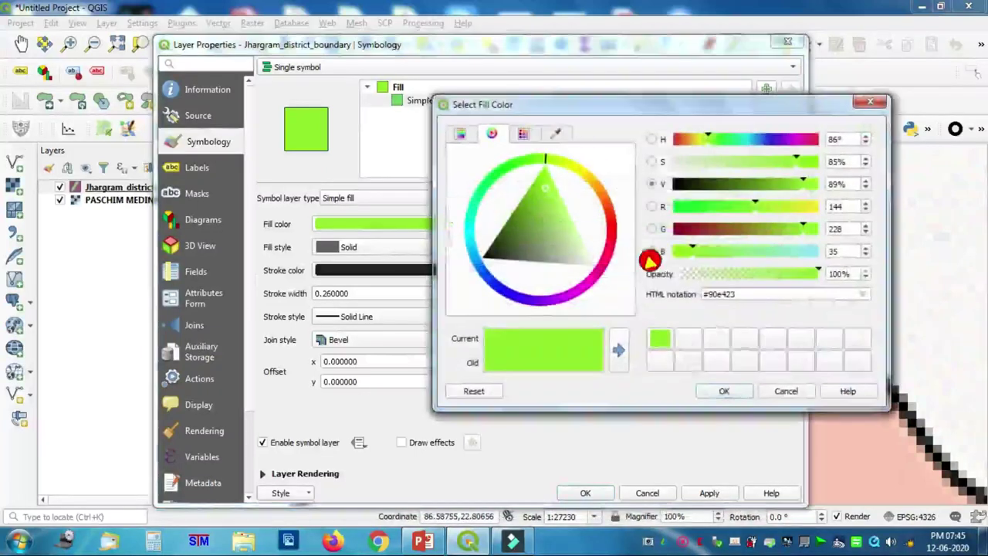
left_click(770, 271)
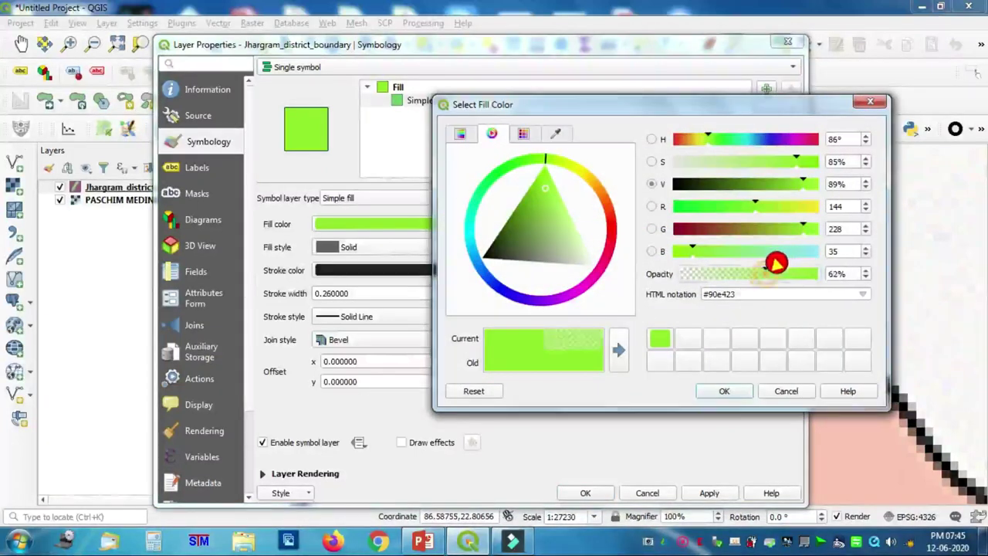
left_click(755, 273)
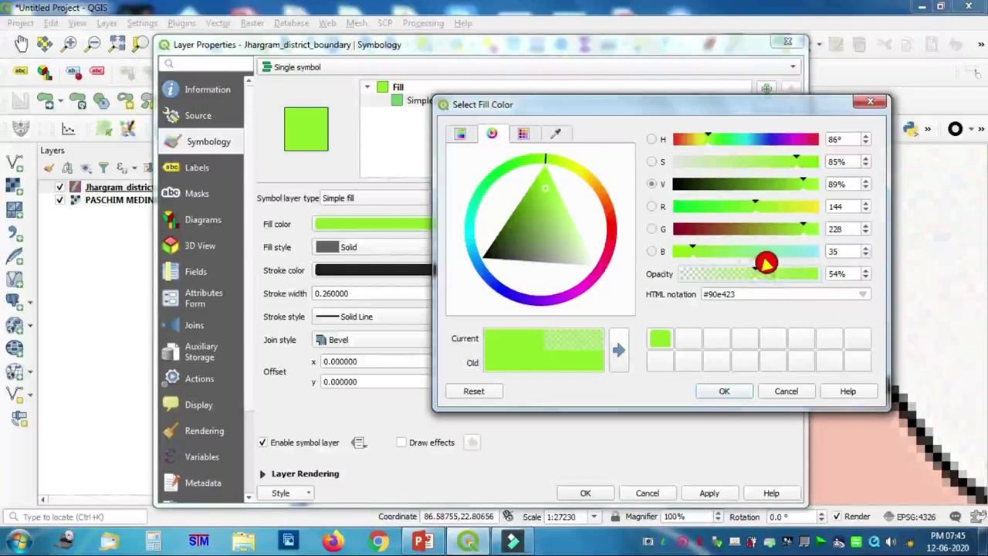
left_click(725, 390)
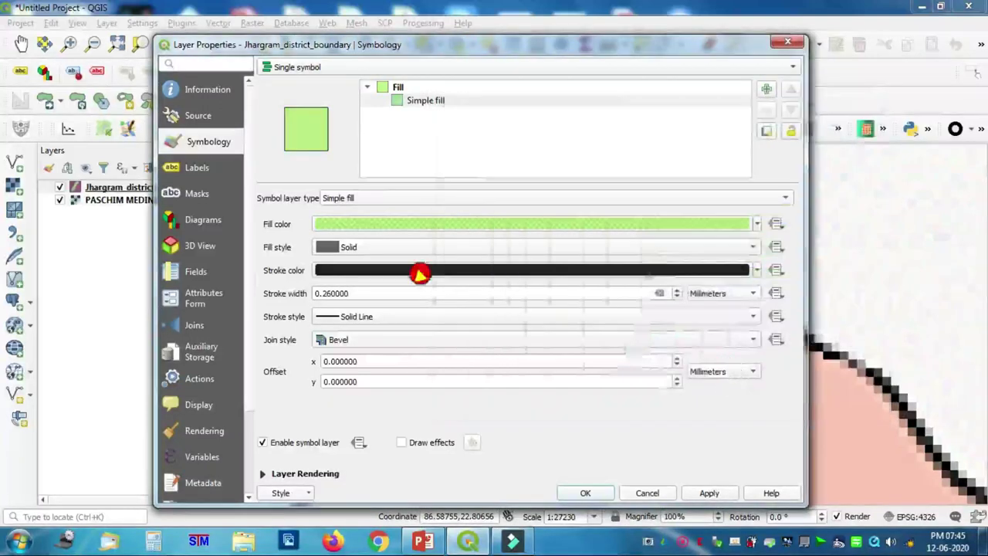
left_click(712, 482)
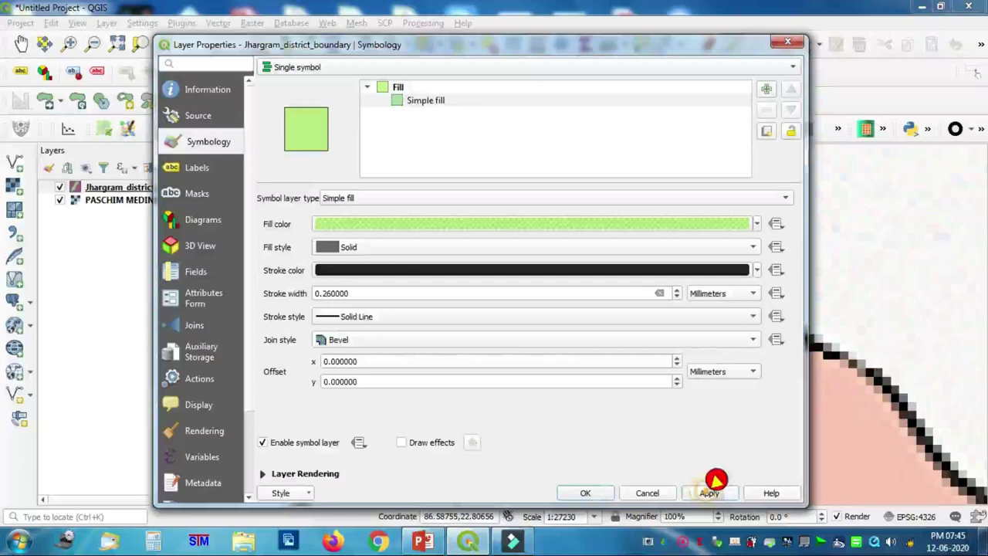
left_click(587, 486)
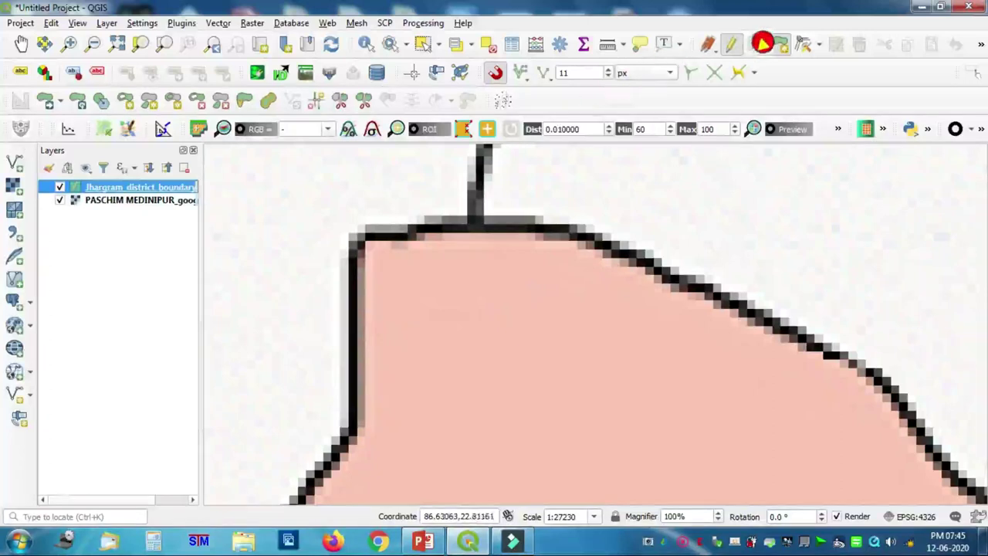
Step: Begin the boundary polygon at the block's northwestern corner and trace vertices southeastward along the black line to the start of the dip
left_click(739, 40)
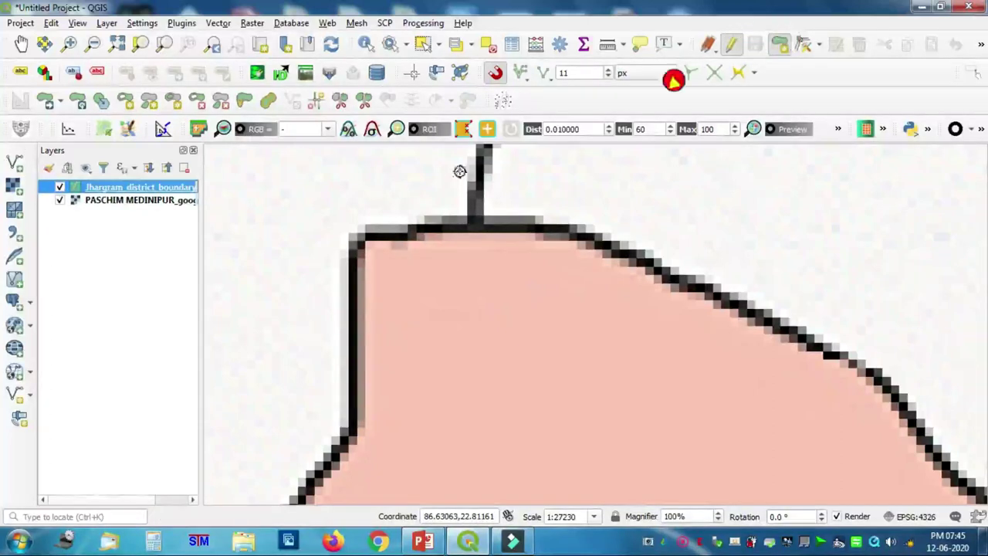
left_click(359, 236)
left_click(413, 224)
left_click(475, 221)
left_click(545, 225)
left_click(603, 242)
left_click(670, 278)
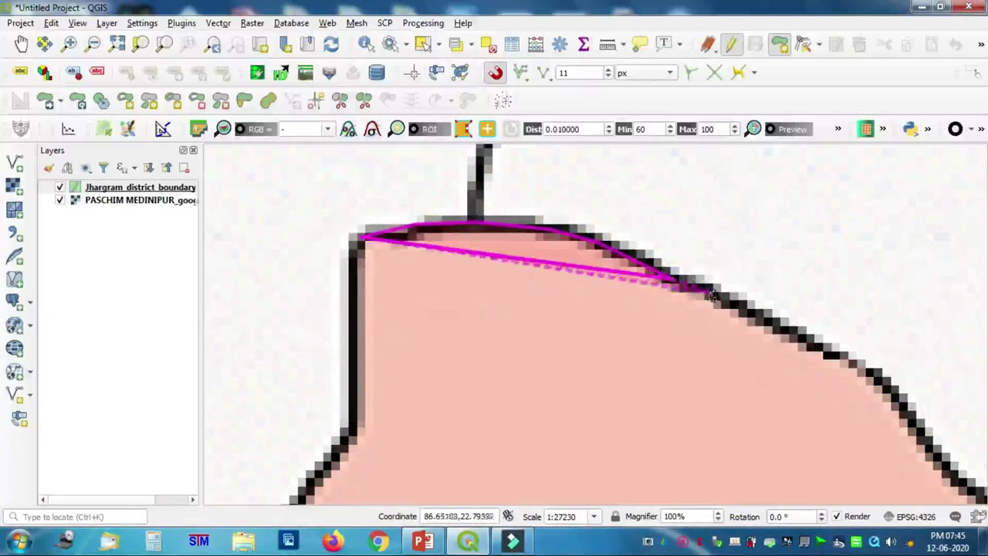
left_click(837, 355)
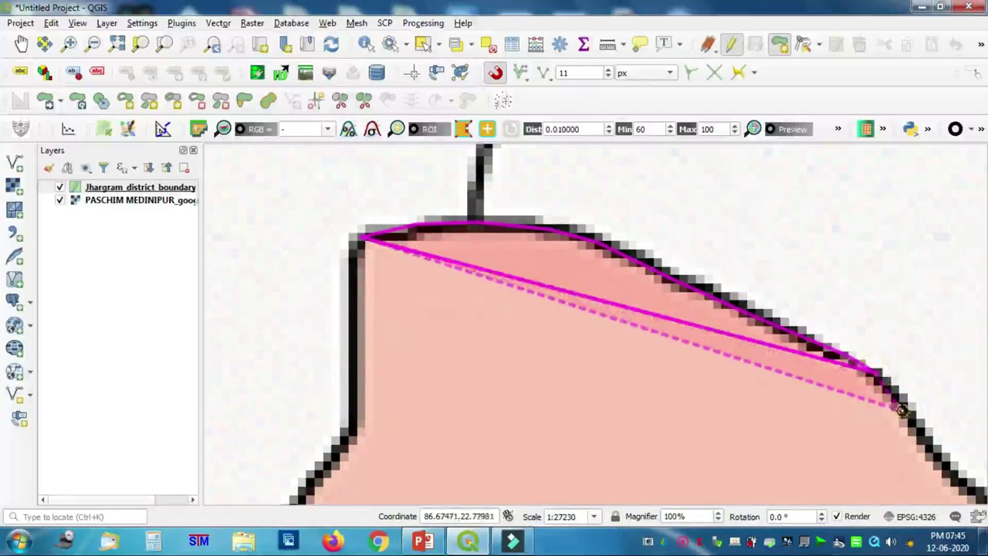
left_click(902, 407)
left_click(934, 453)
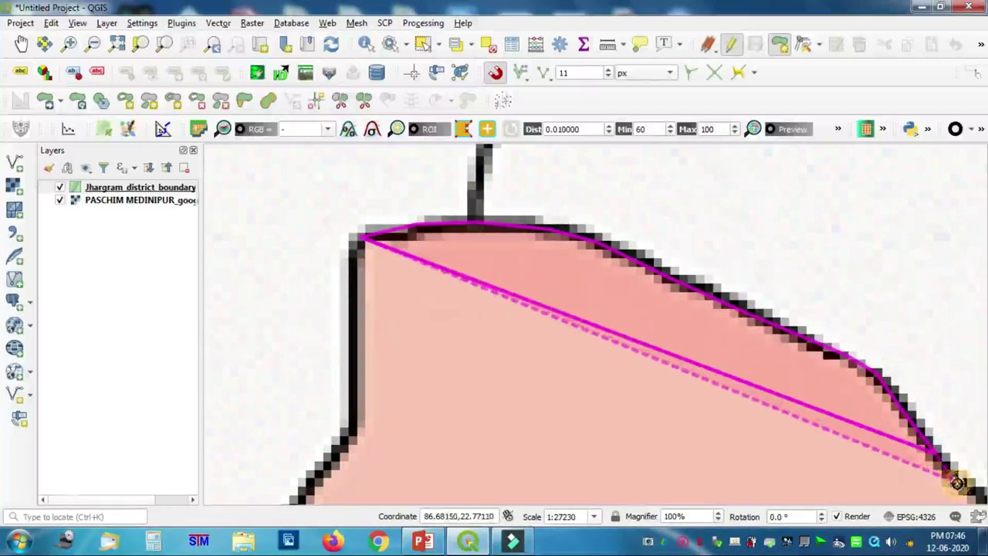
left_click(957, 483)
Step: Continue the polygon along the boundary through the small dip and around the rounded bump east of it
key("Down")
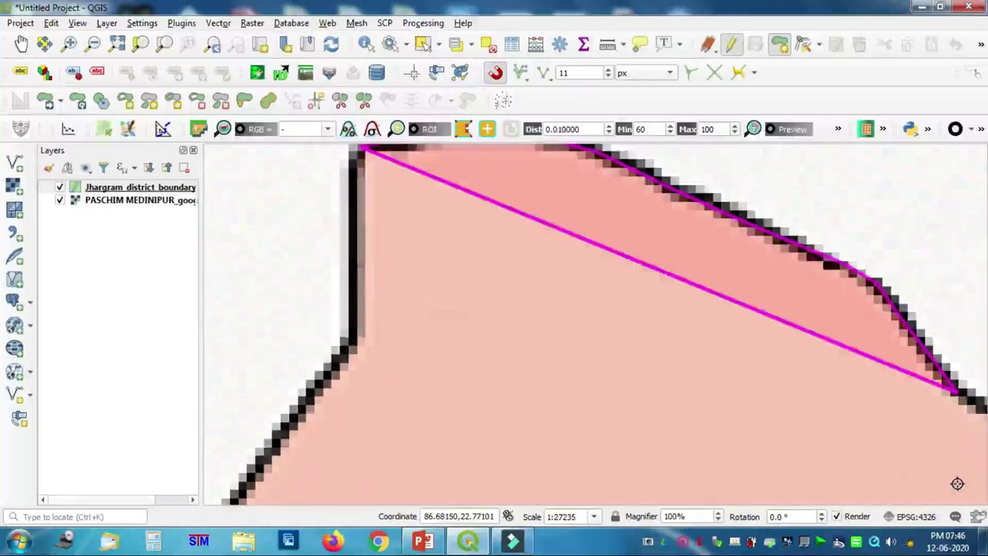
key("Right")
key("Right")
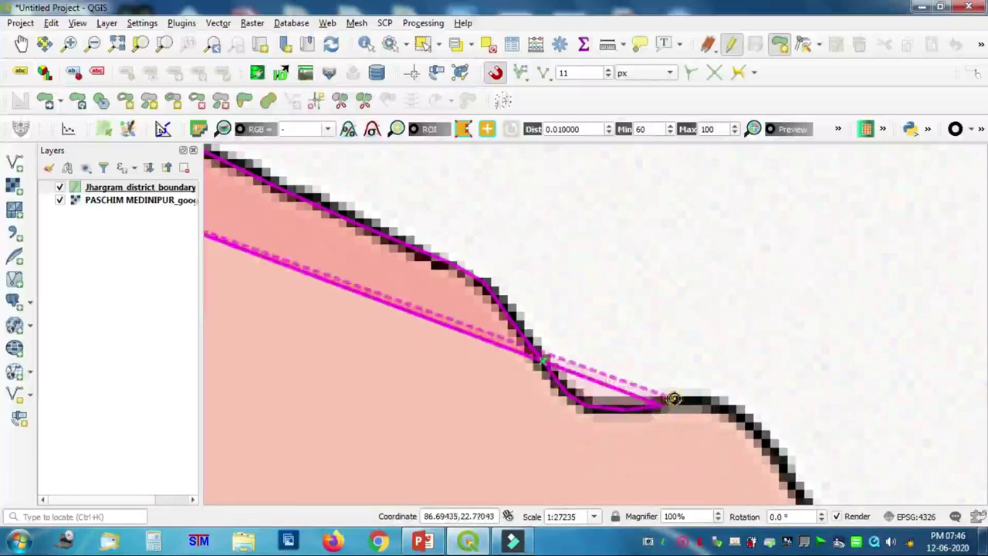
left_click(674, 398)
left_click(719, 403)
left_click(770, 448)
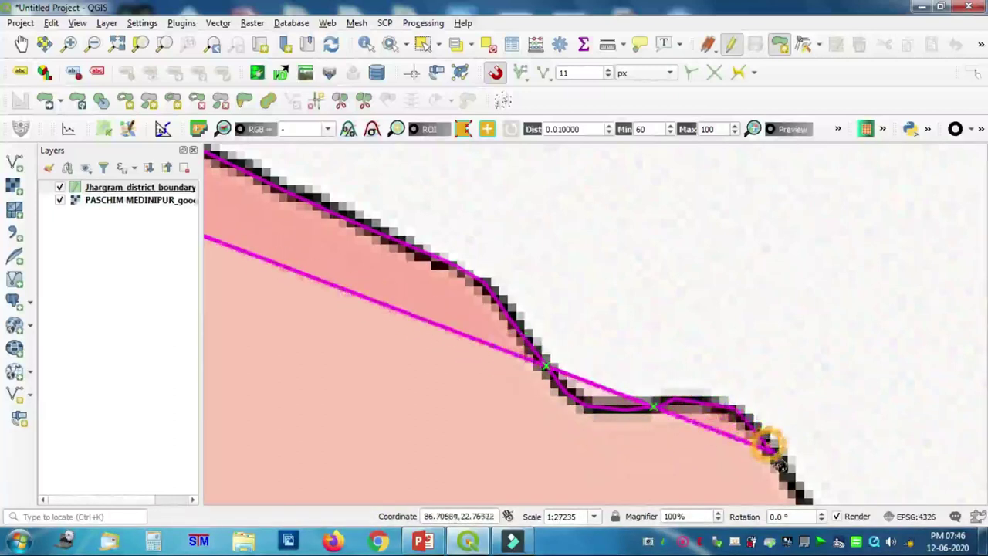
left_click(790, 467)
Step: Continue the boundary polygon southeast from the rounded bump down the slope to where the black line levels off
key("Down")
key("Down")
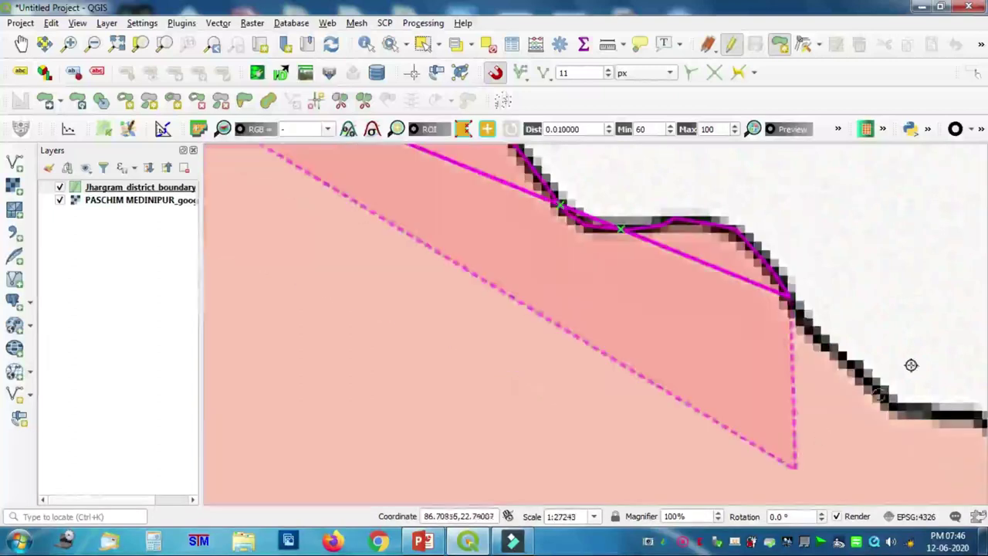
scroll(911, 365, "down", 2)
key("Right")
key("Right")
key("Left")
scroll(728, 342, "up", 1)
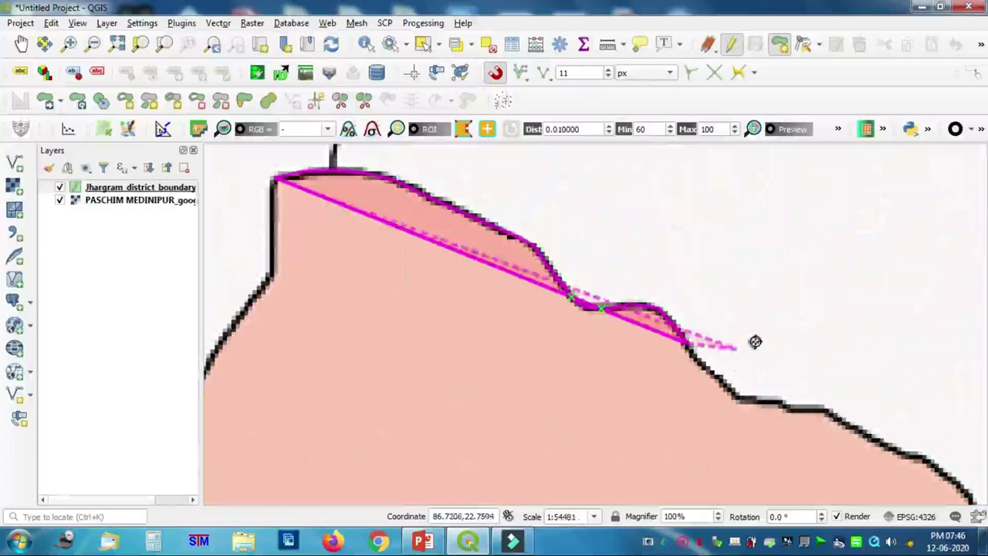
scroll(755, 342, "up", 1)
left_click(639, 374)
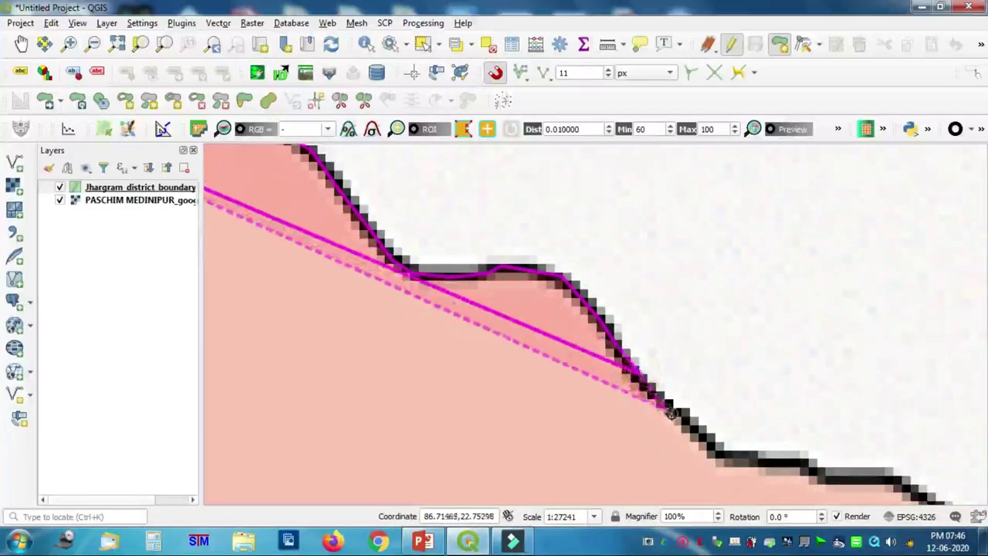
left_click(679, 417)
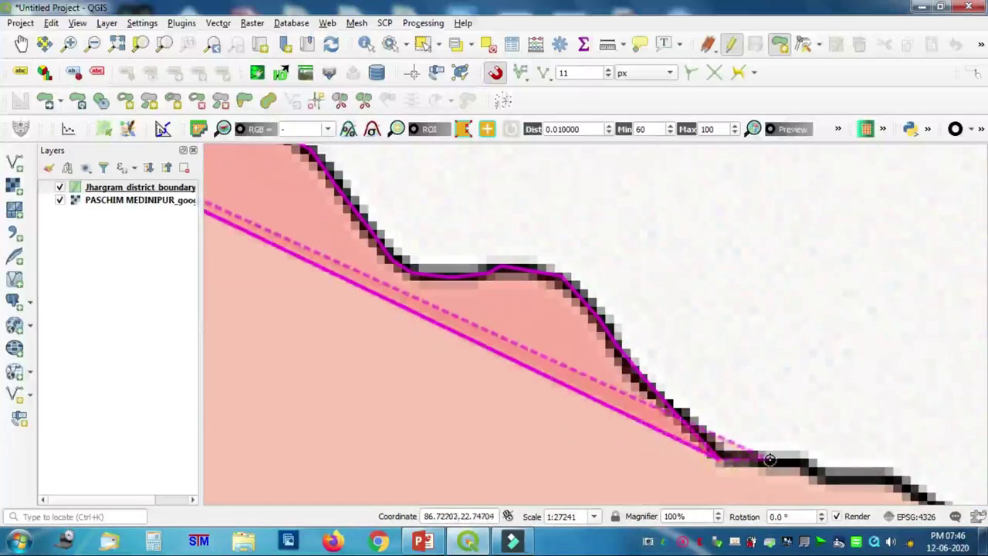
Step: Trace the polygon along the small stepped ledge and down the gentle slope southeast of it
left_click(803, 461)
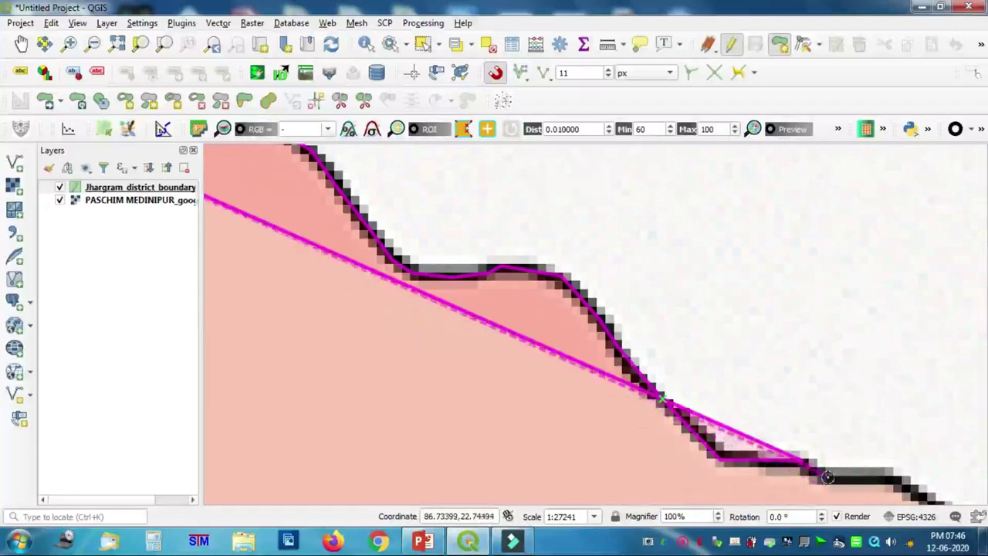
left_click(826, 477)
left_click(875, 476)
left_click(899, 474)
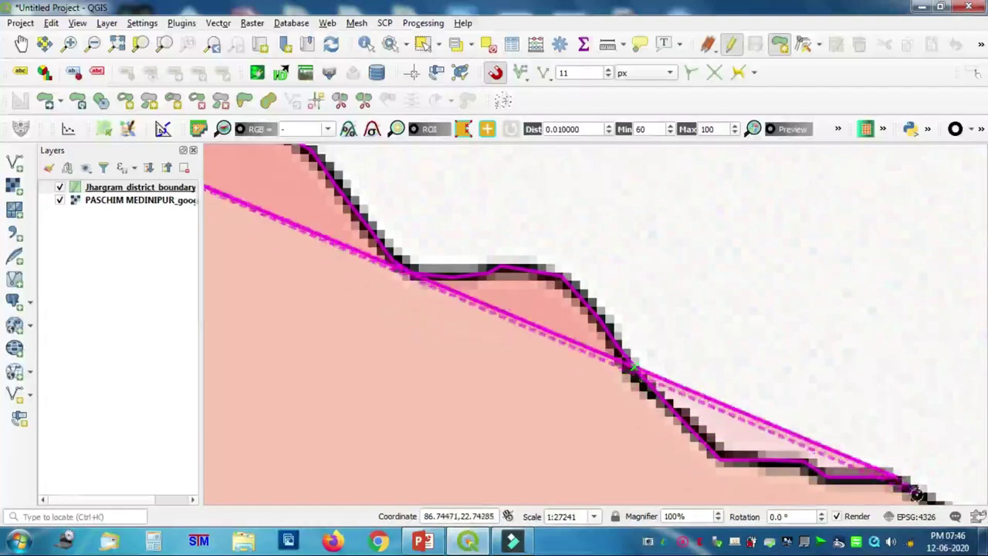
key("Right")
key("Down")
key("Down")
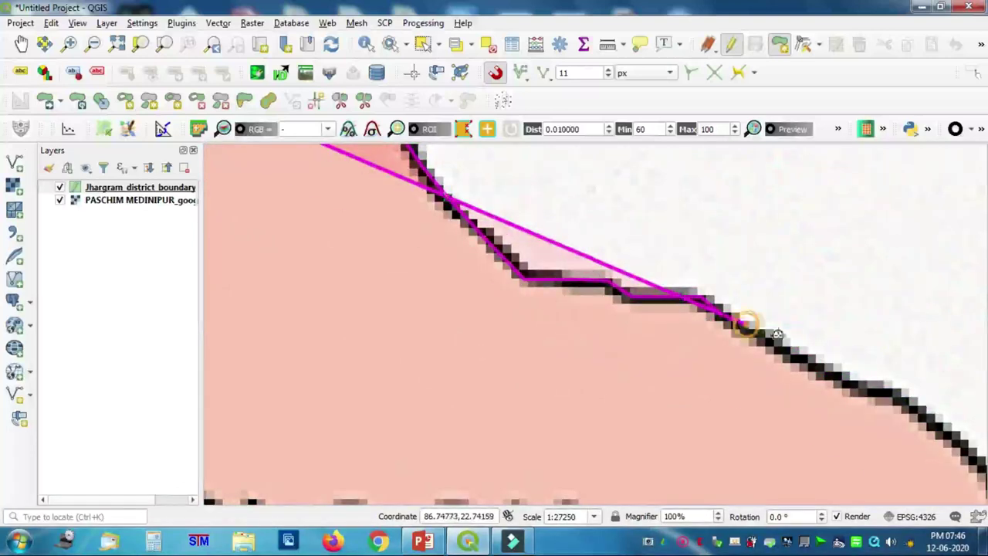
left_click(823, 369)
left_click(856, 389)
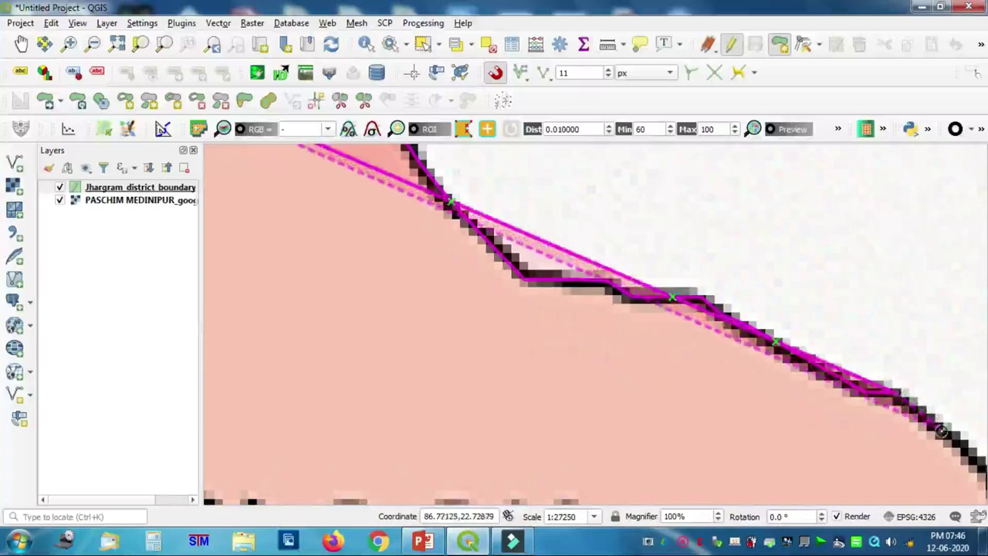
Step: Extend the polygon around the convex shoulder and down the steep stretch to the foot of the slope
key("Right")
key("Right")
key("Down")
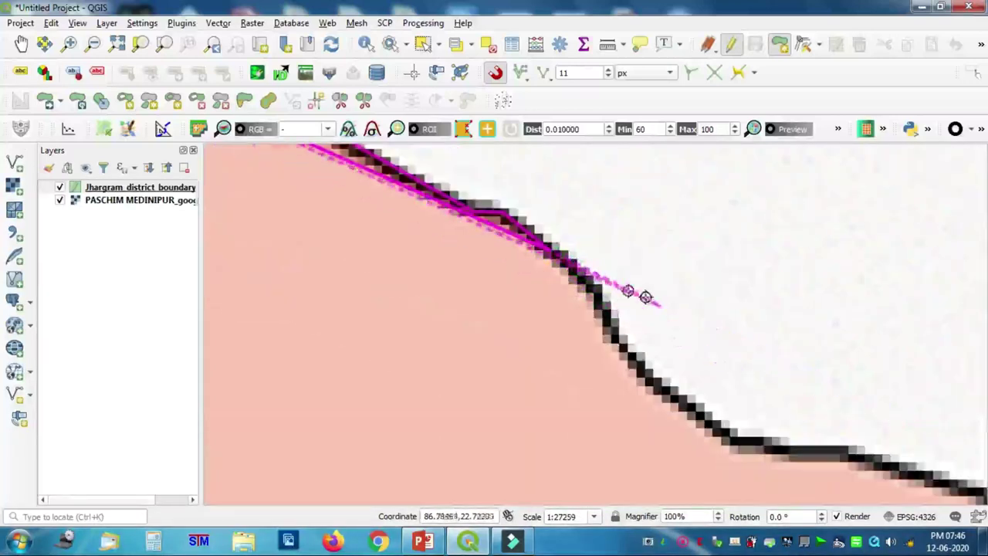
left_click(588, 283)
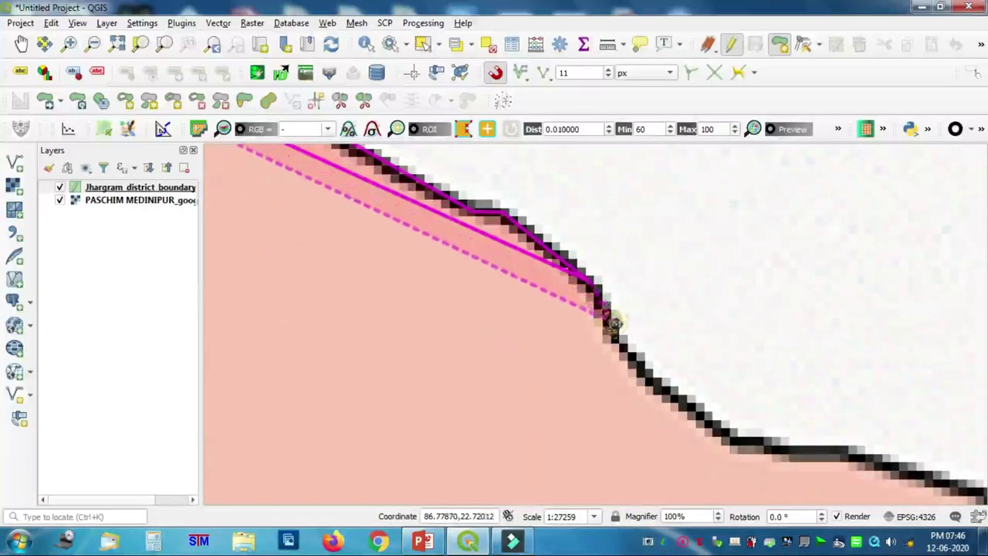
left_click(614, 325)
left_click(632, 358)
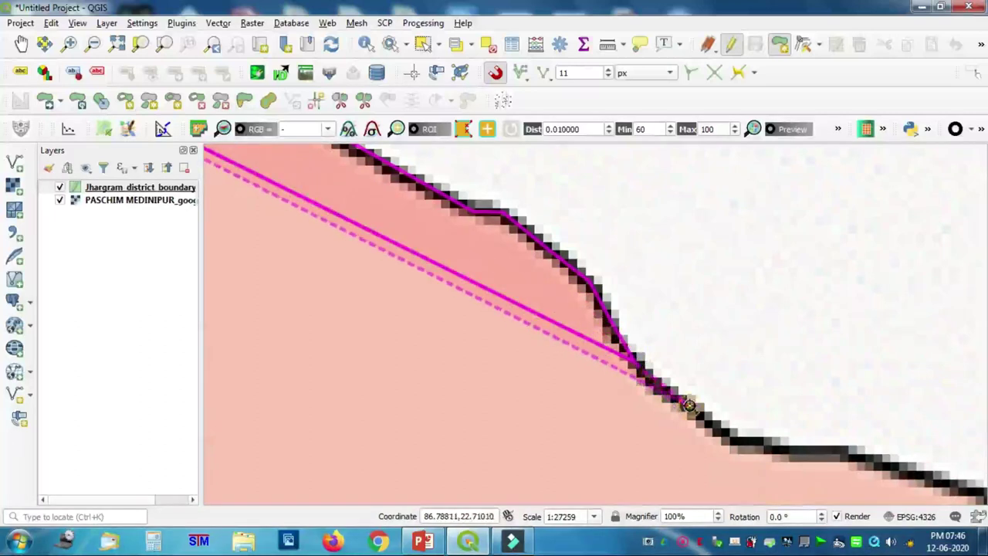
left_click(689, 405)
left_click(717, 425)
left_click(733, 440)
Step: Add vertices along the nearly level boundary stretch running east from the foot of the slope
left_click(770, 443)
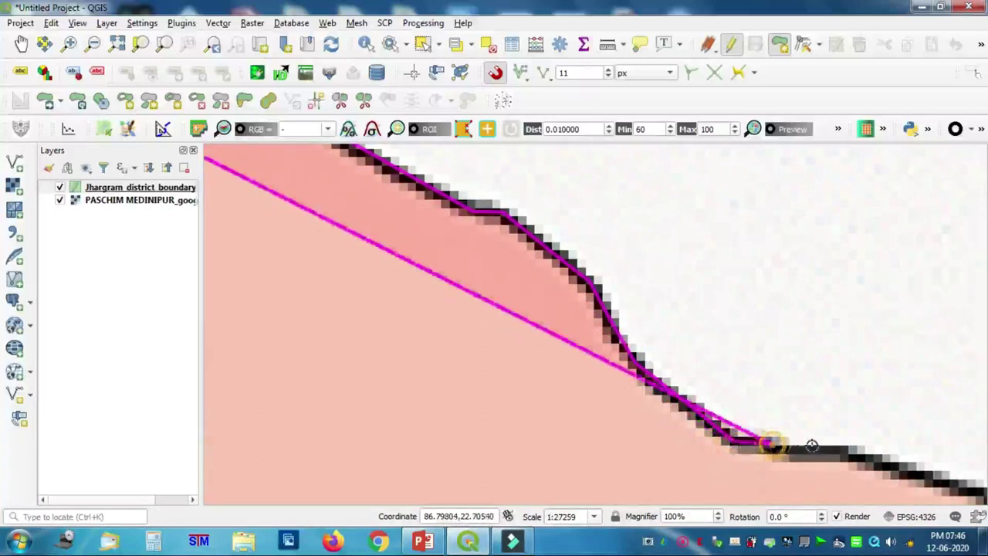
left_click(830, 448)
left_click(869, 460)
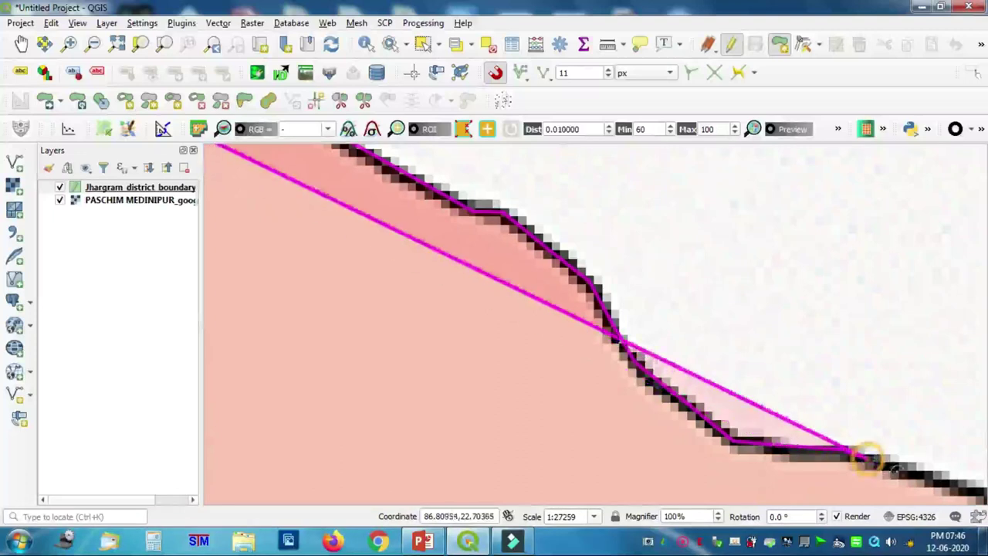
left_click(940, 483)
left_click(974, 489)
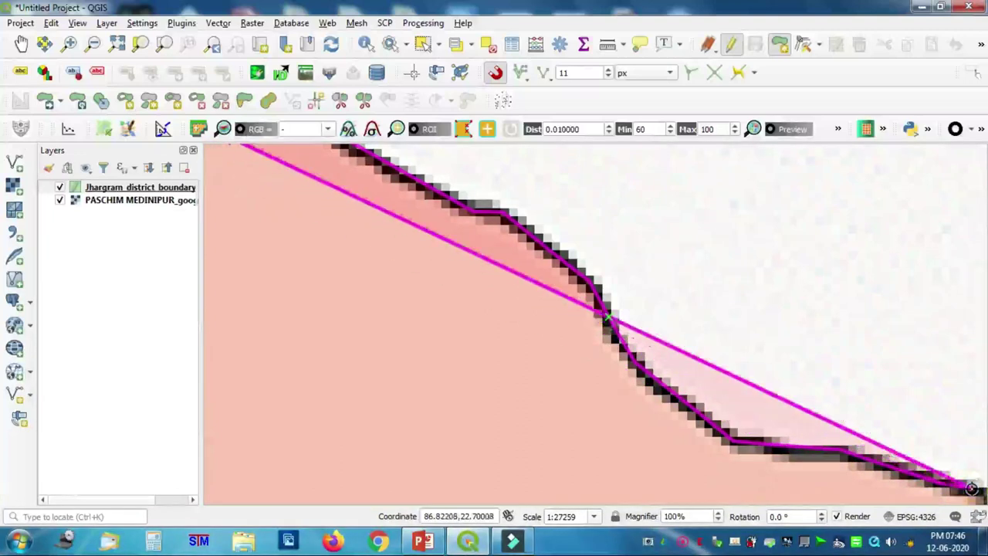
Step: Carry the polygon along the gently descending boundary line to just before the sharp southward bend west of the Raipur road
key("Right")
key("Right")
key("Down")
key("Down")
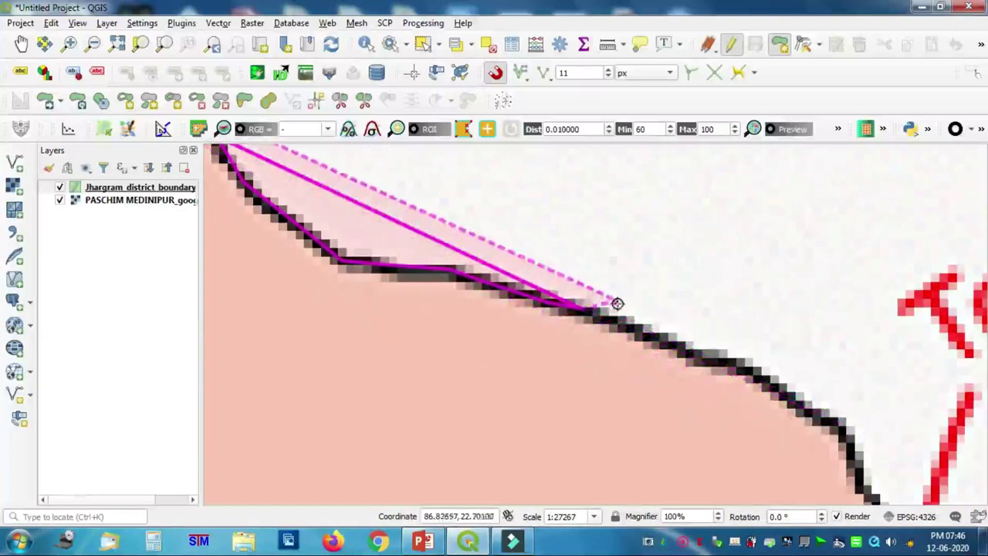
left_click(633, 327)
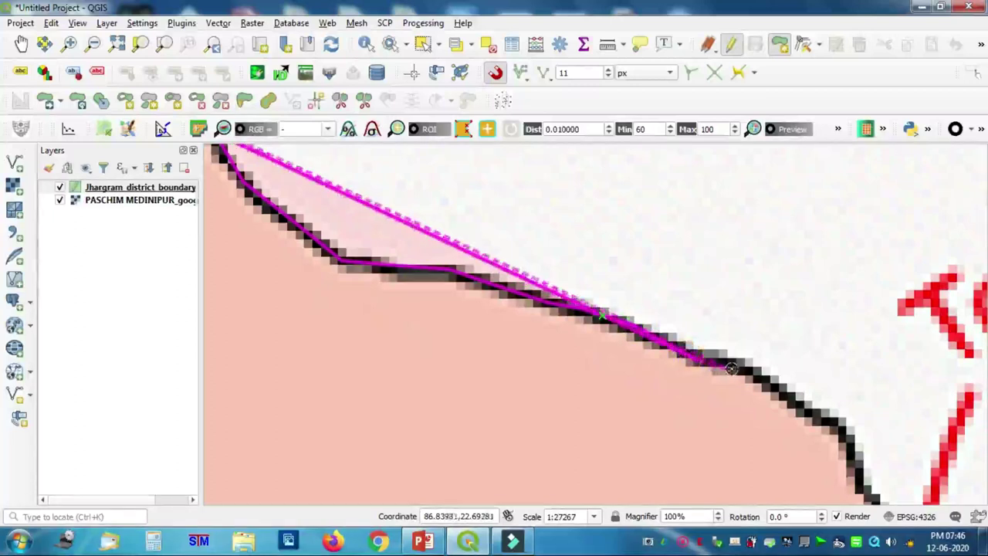
left_click(810, 413)
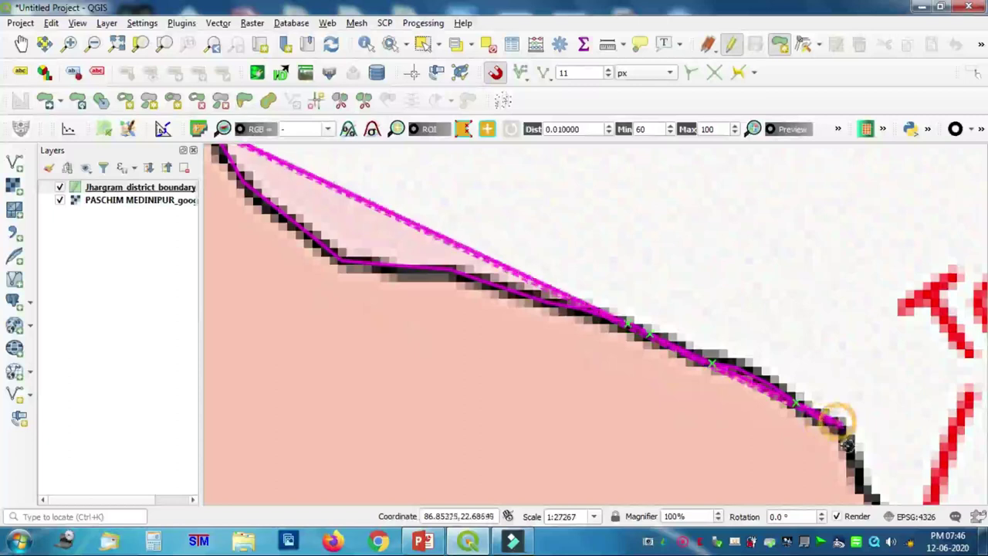
Step: Trace the boundary around the sharp southward bend and down through the crossing with the red road SH 9
left_click(851, 454)
left_click(856, 473)
left_click(860, 487)
key("Down")
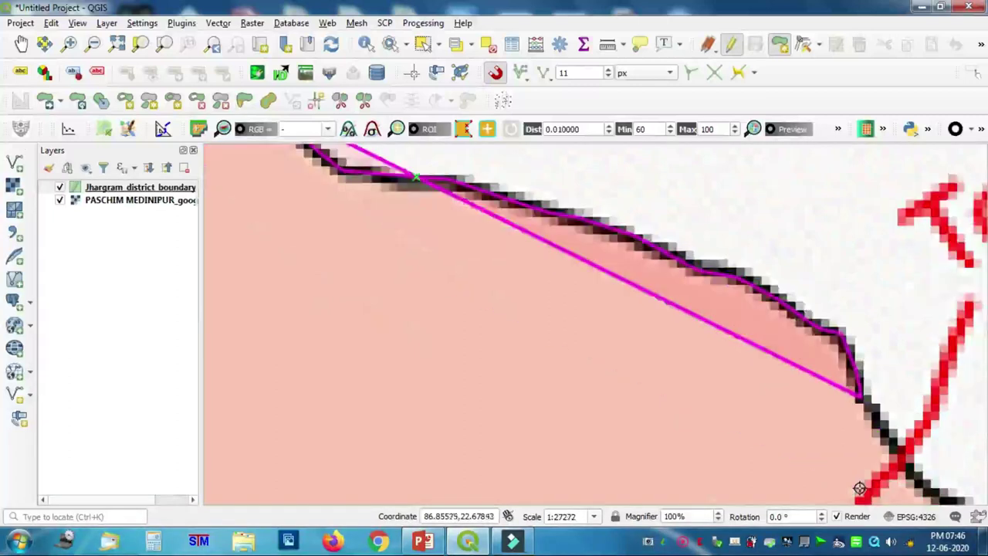
key("Down")
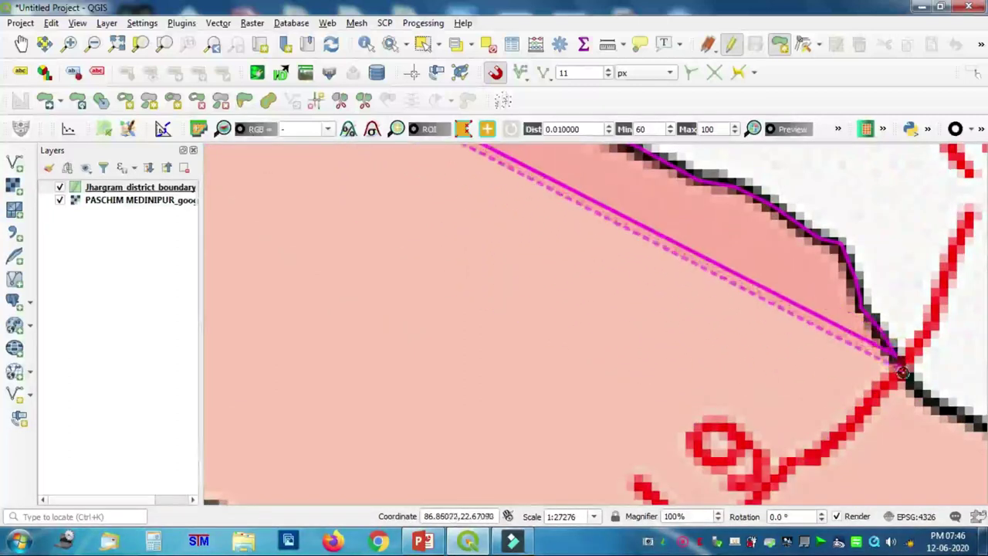
left_click(907, 376)
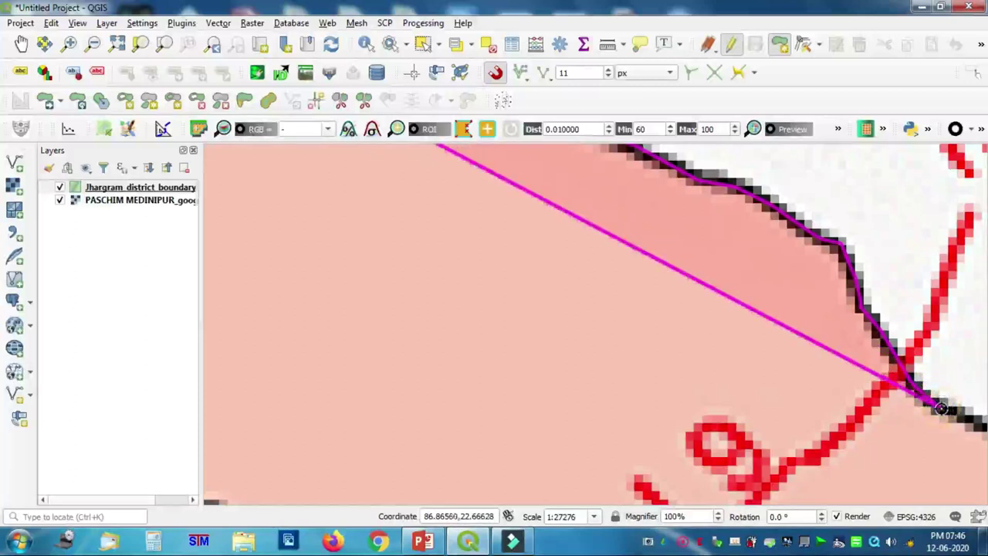
Step: Continue the polygon southeast from the SH 9 road crossing along the long boundary slope northeast of Shilda (CT)
key("Right")
key("Right")
key("Right")
key("Down")
key("Down")
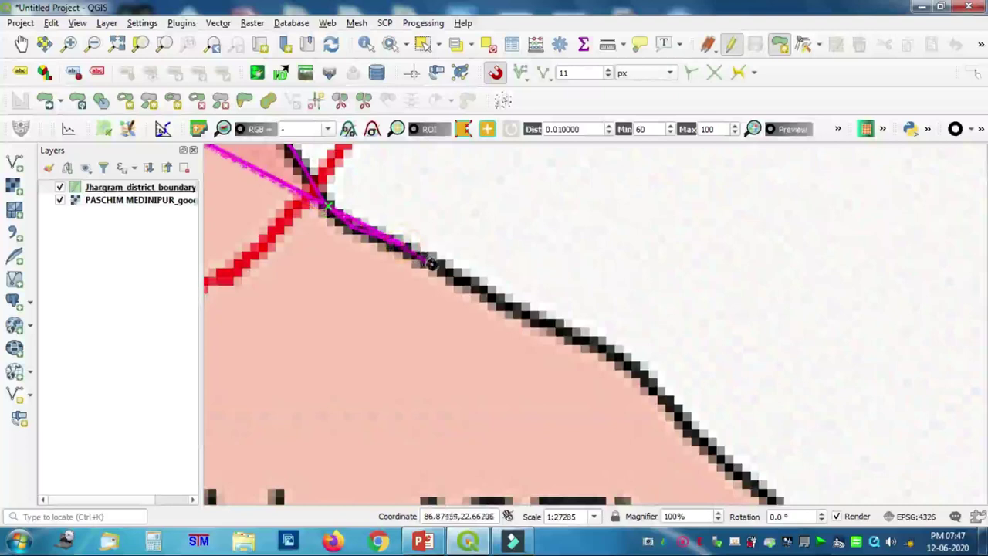
left_click(528, 318)
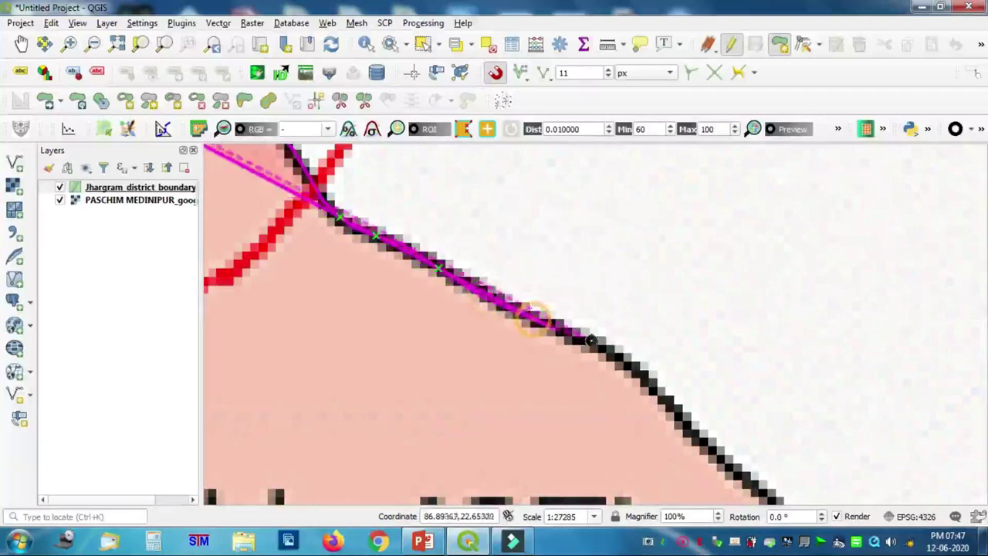
left_click(672, 405)
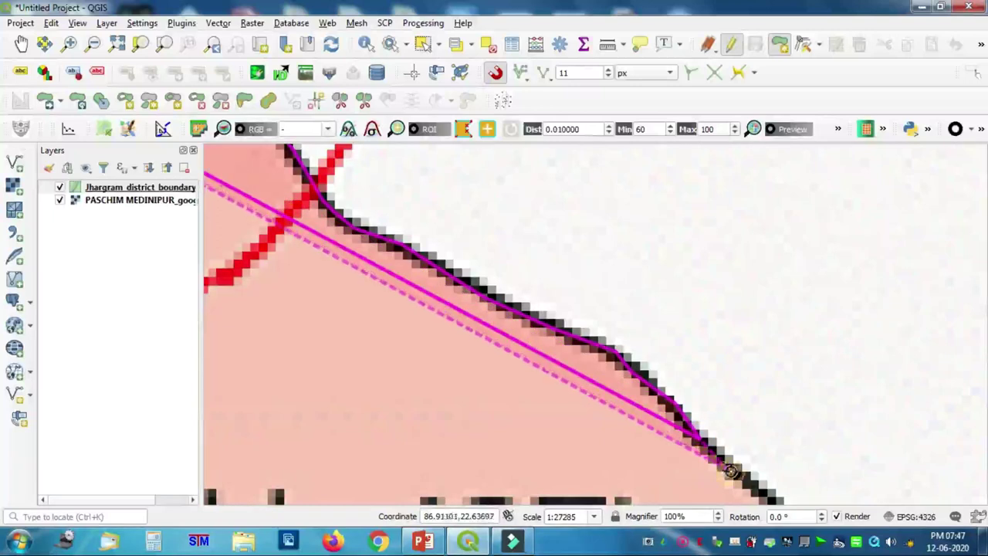
left_click(763, 491)
Step: Trace the boundary around the shallow trough east of Shilda (CT) and on to the junction with the green Binpur-I block
key("Down")
key("Down")
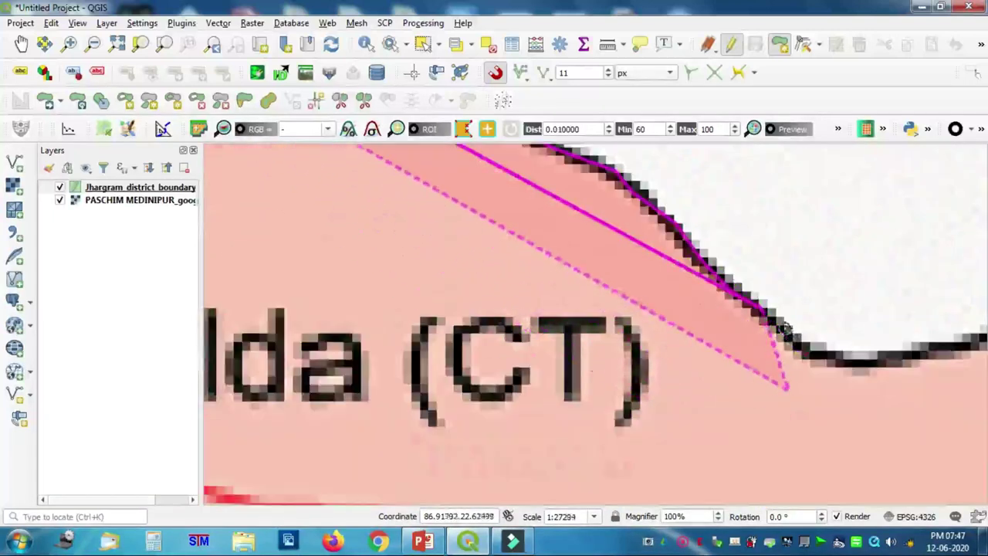
left_click(798, 342)
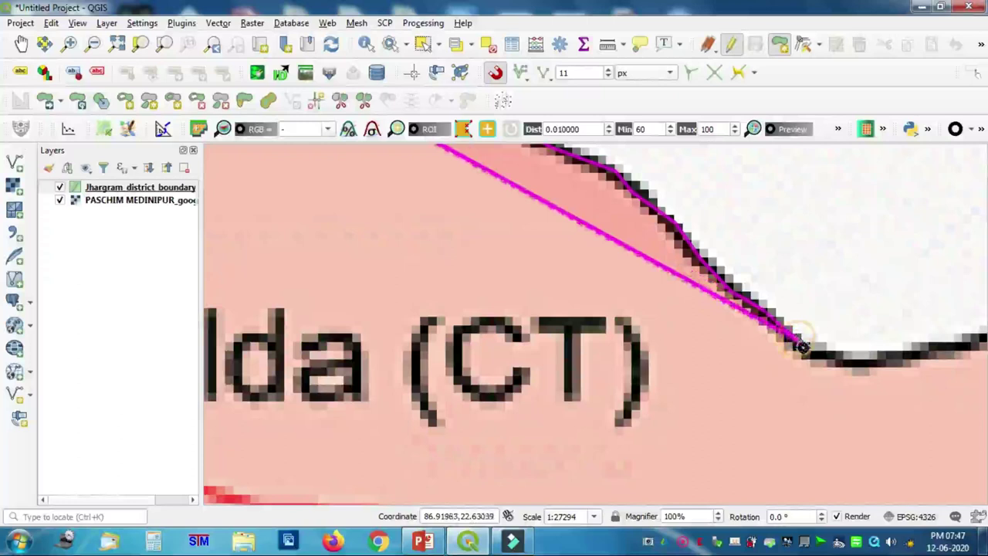
left_click(838, 362)
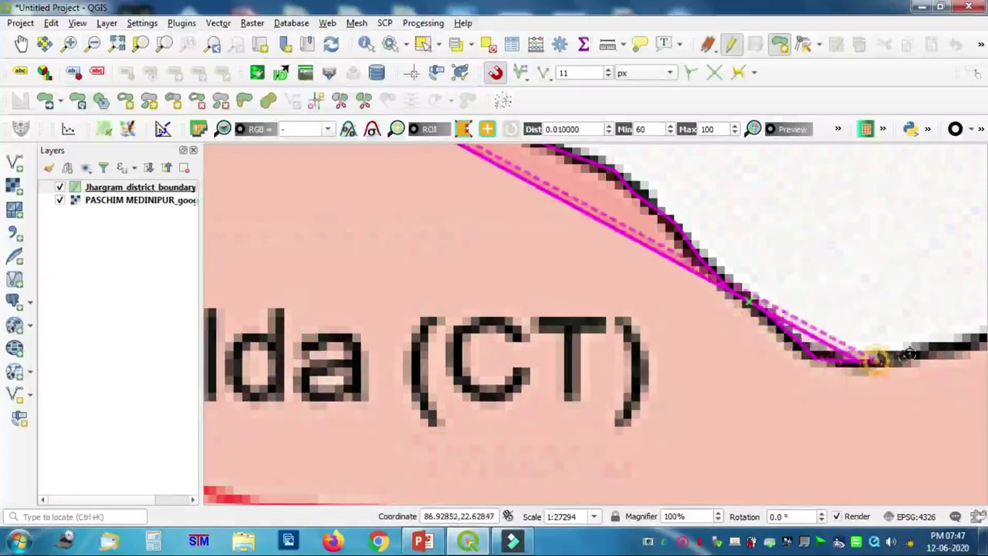
left_click(962, 342)
key("Right")
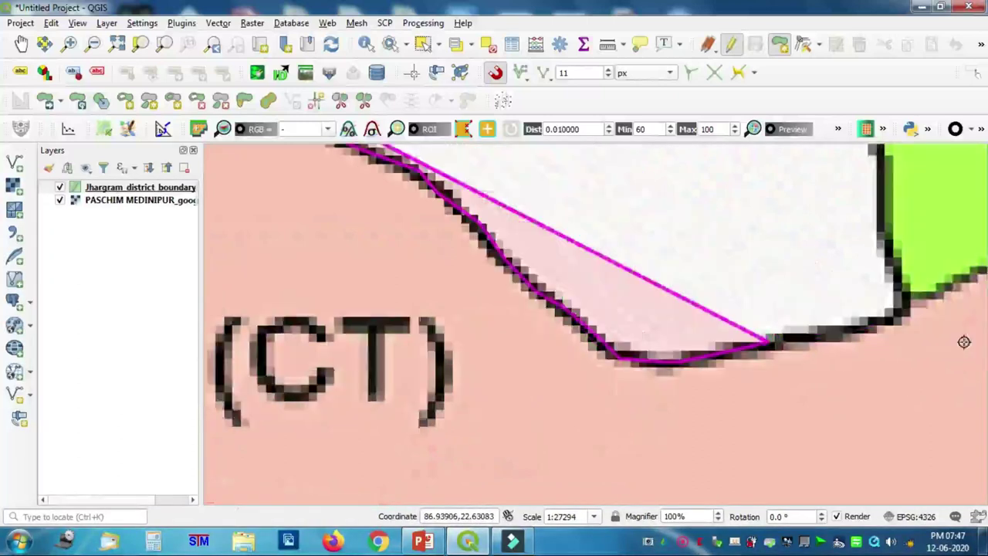
key("Right")
left_click(618, 338)
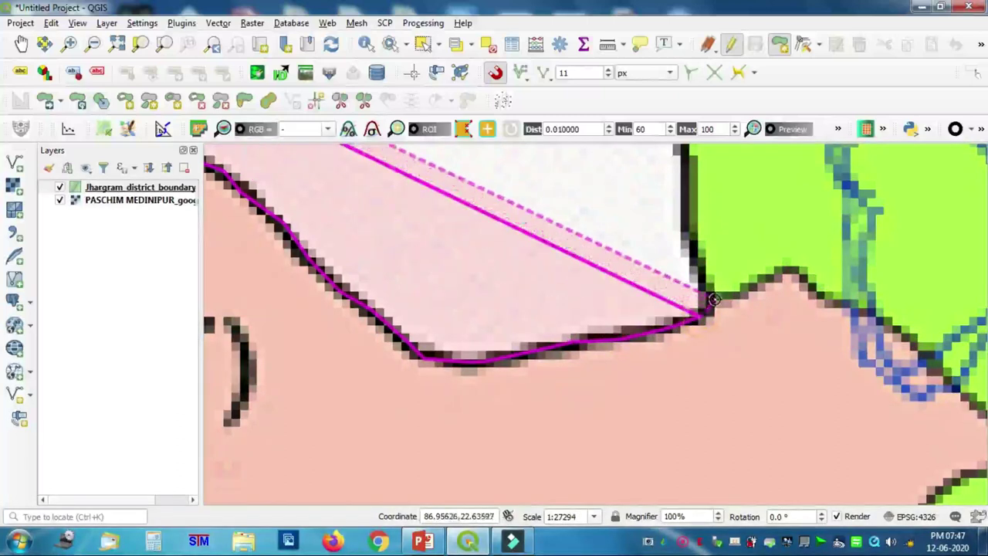
Step: Trace the polygon north along the western edge of the Binpur-I block to the bend where the line turns northeast
scroll(776, 295, "down", 3)
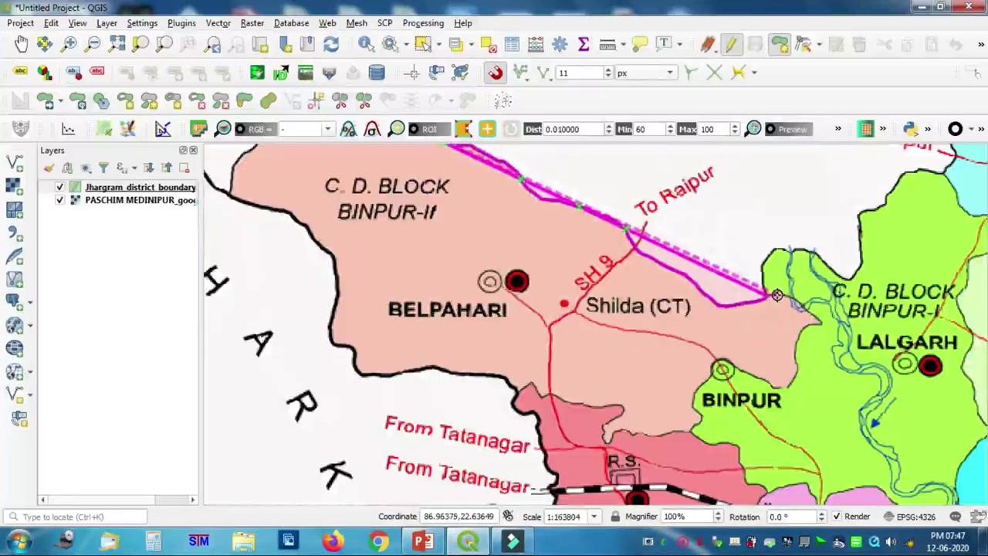
key("Right")
key("Right")
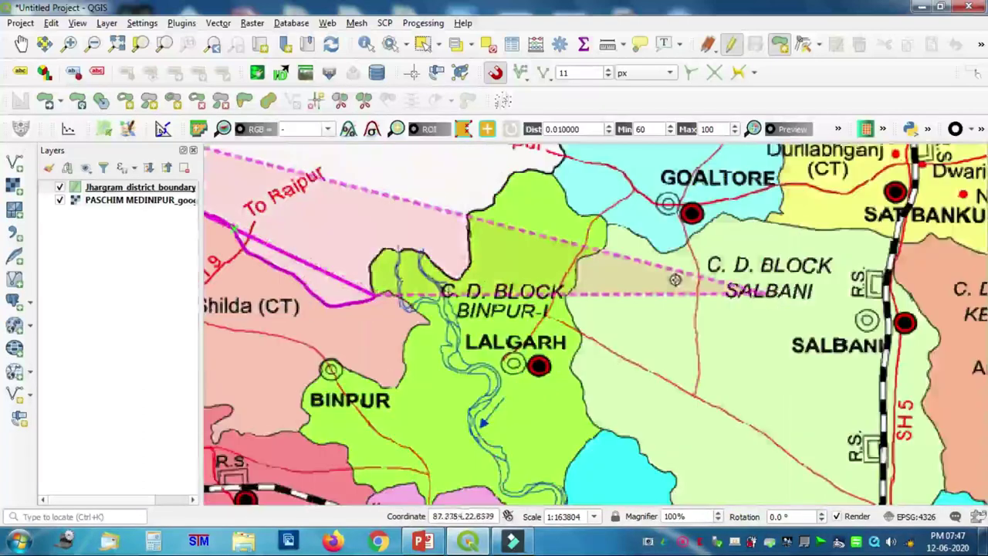
scroll(355, 266, "up", 1)
scroll(355, 265, "up", 1)
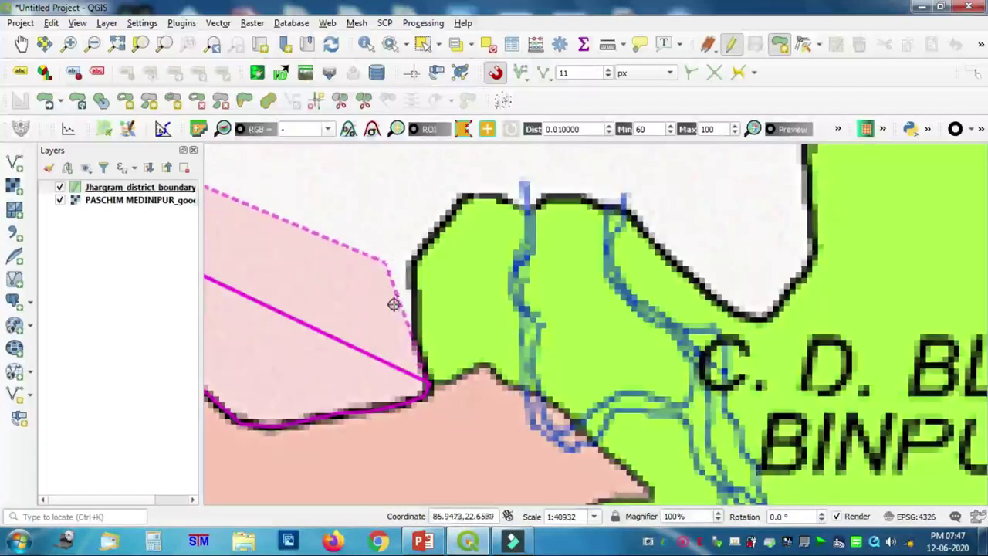
scroll(433, 347, "up", 2)
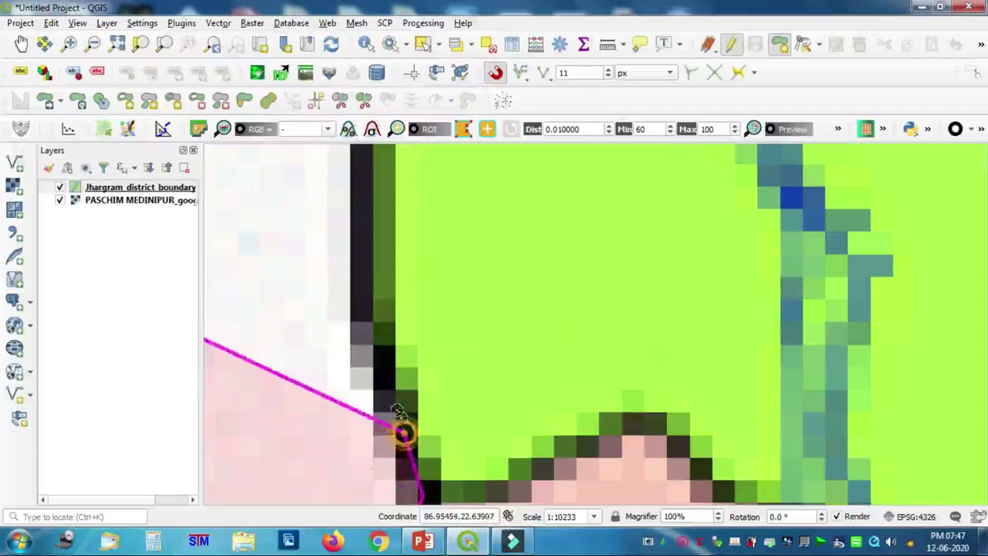
left_click(390, 405)
left_click(372, 362)
left_click(364, 315)
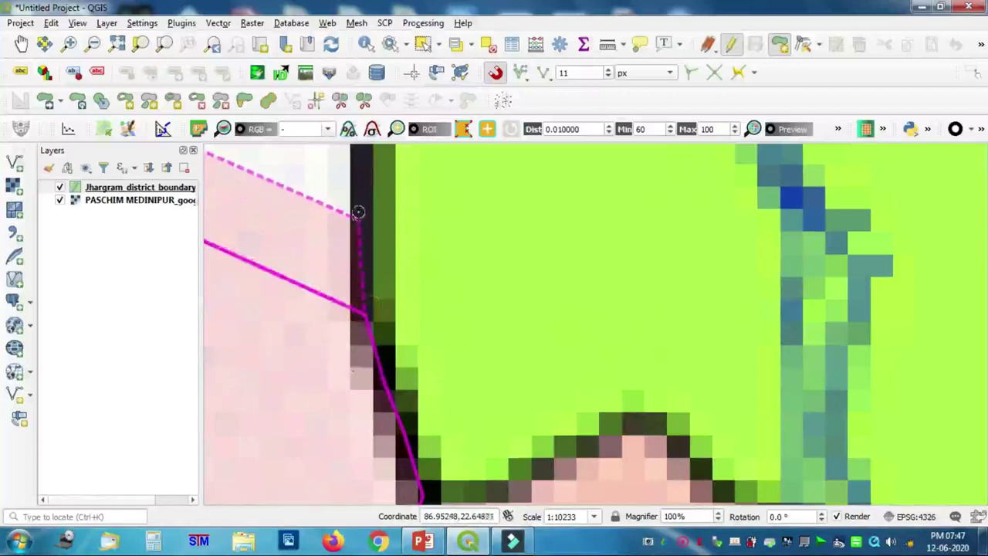
scroll(358, 211, "down", 1)
key("Up")
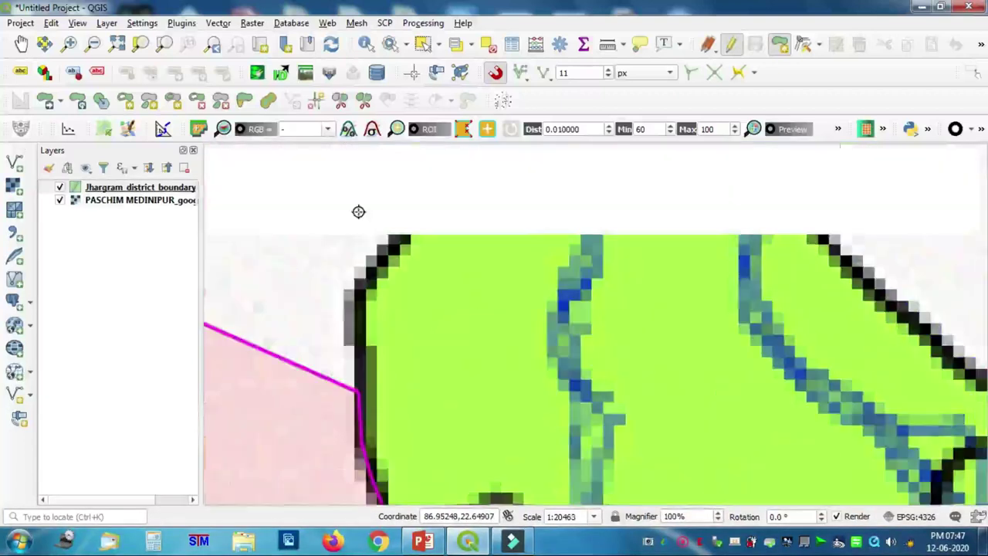
left_click(363, 289)
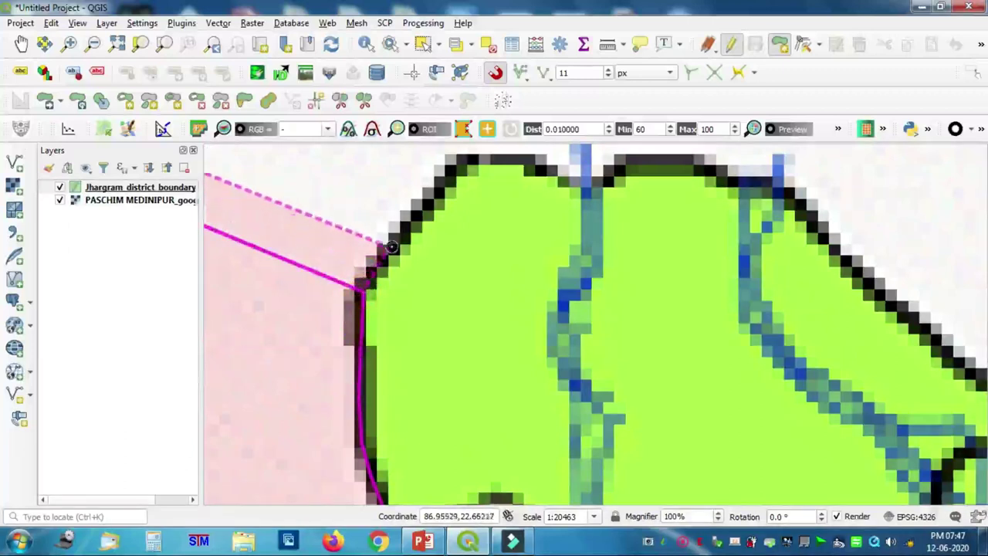
Step: Trace the polygon northeast over the two river crossings atop the Binpur-I block, then southeast to the bottom of the next dip
left_click(390, 244)
left_click(425, 200)
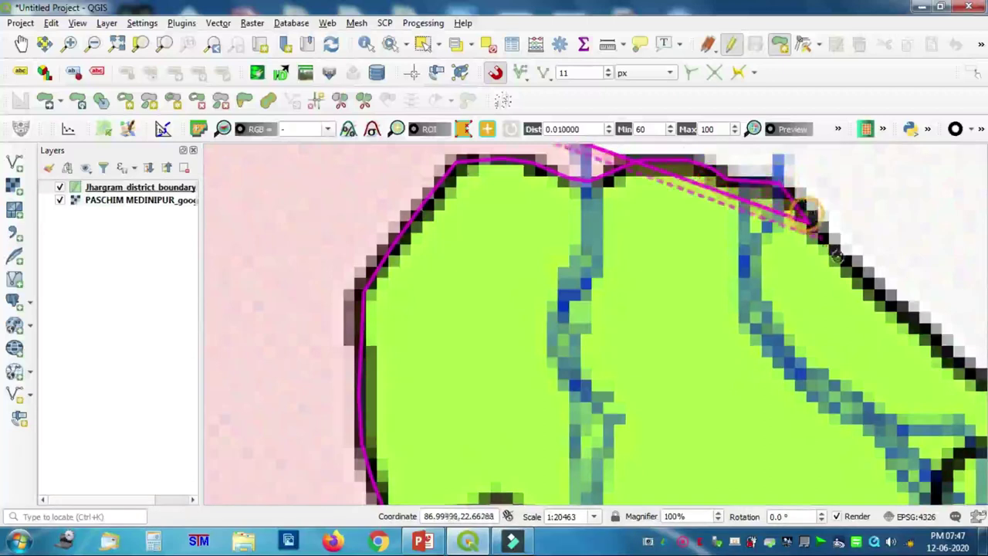
left_click(857, 272)
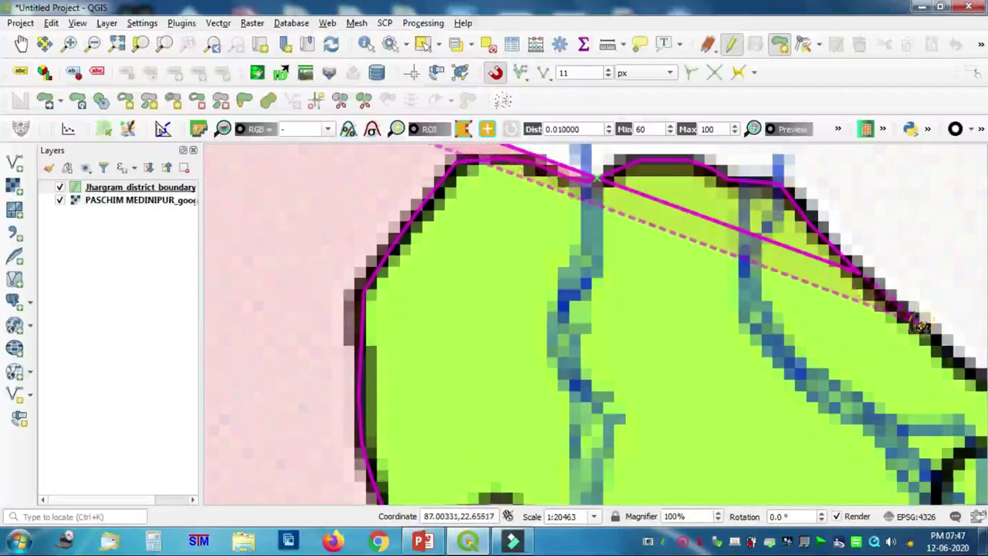
key("Right")
key("Right")
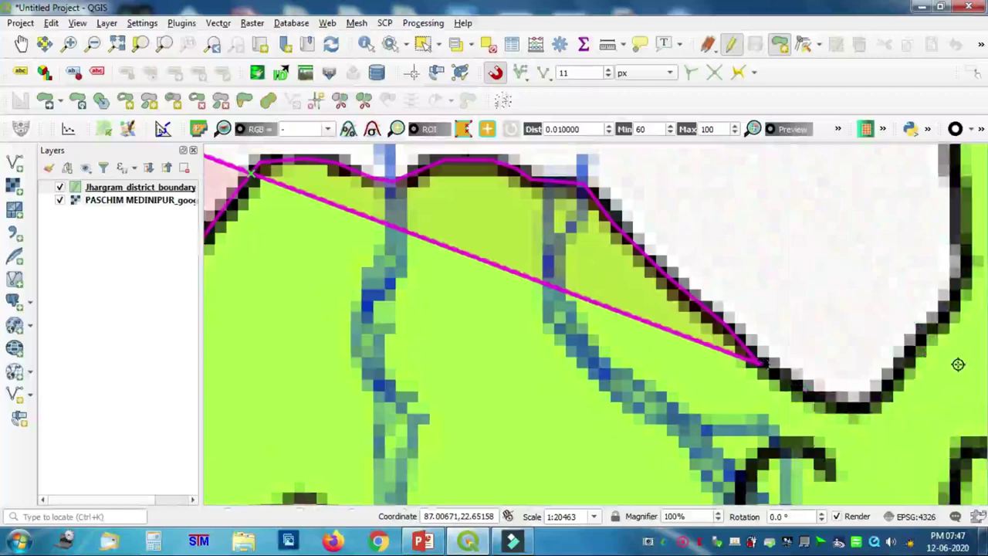
left_click(610, 391)
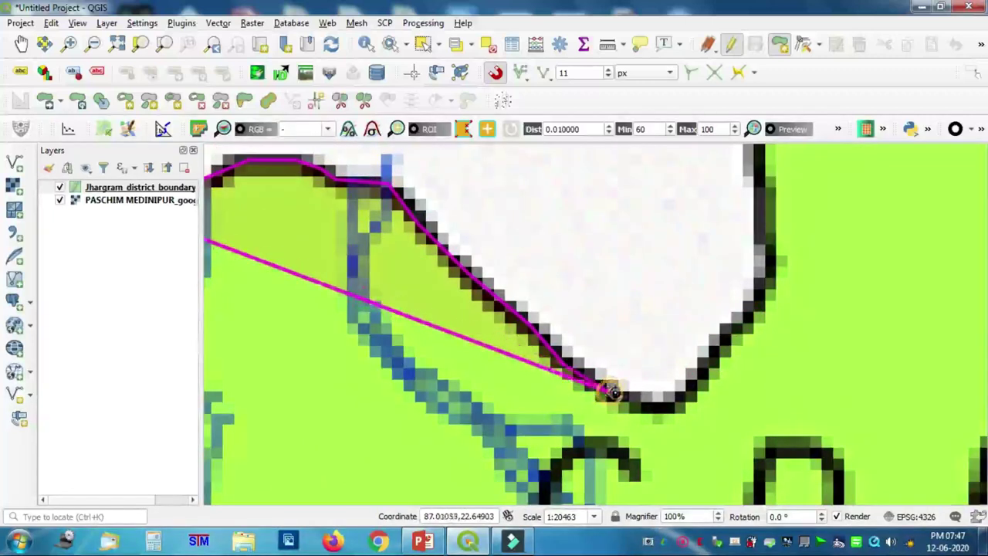
left_click(657, 409)
left_click(678, 405)
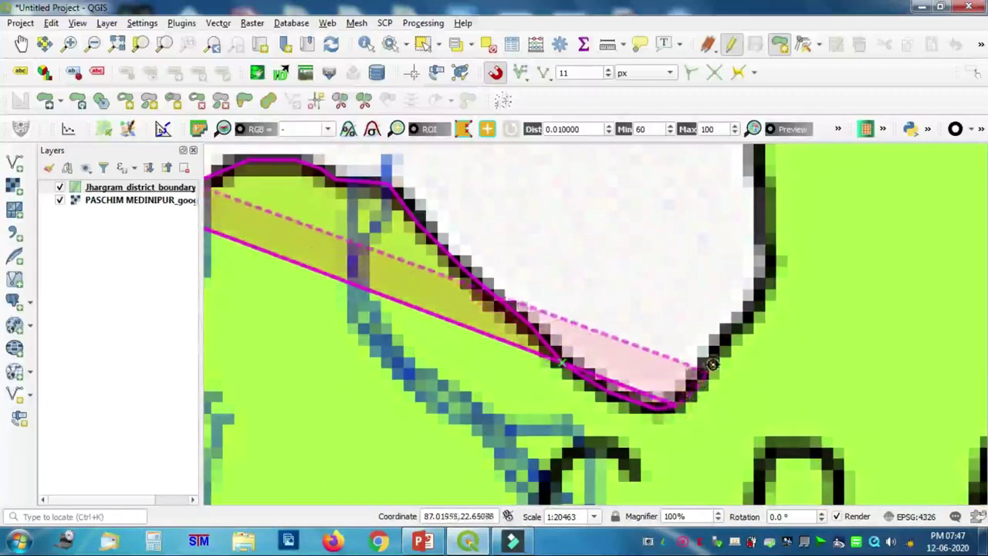
Step: Continue the boundary northeast out of the dip and north along the near-vertical edge of the green Binpur-I block
left_click(711, 363)
left_click(747, 318)
left_click(763, 279)
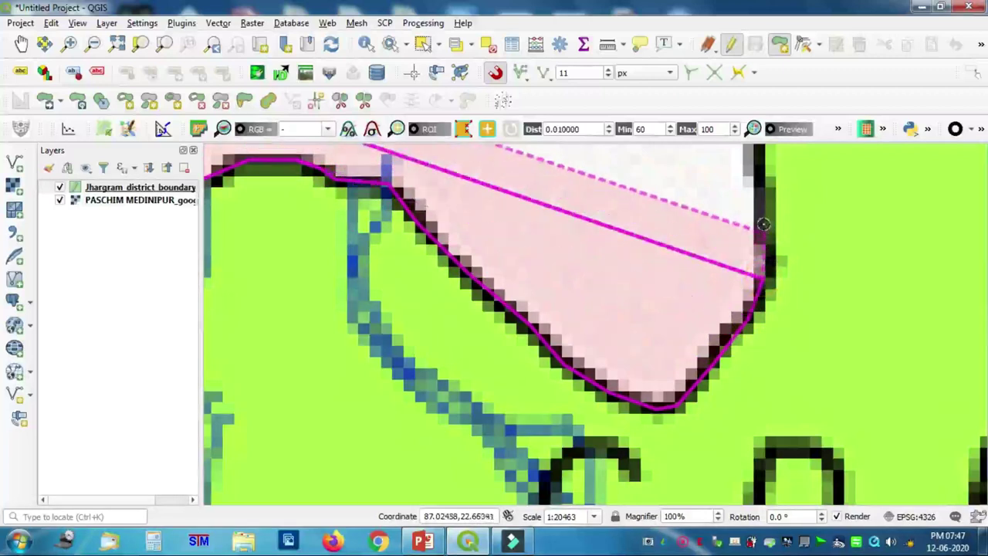
left_click(760, 218)
key("Up")
key("Up")
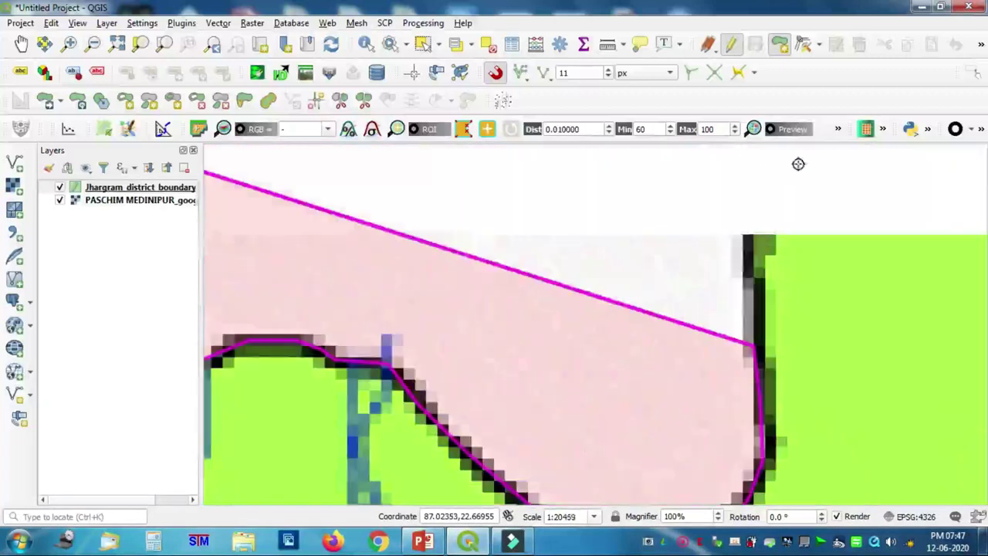
left_click(753, 292)
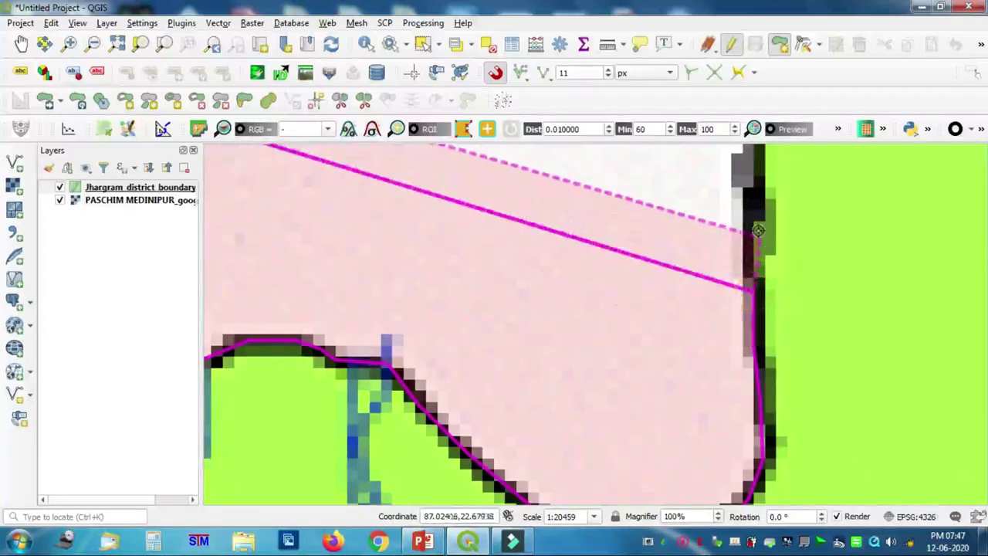
left_click(754, 219)
left_click(756, 174)
Step: Trace the polygon around the corner above the near-vertical edge and along the boundary's eastward ledge as it rises northeast
key("Up")
key("Up")
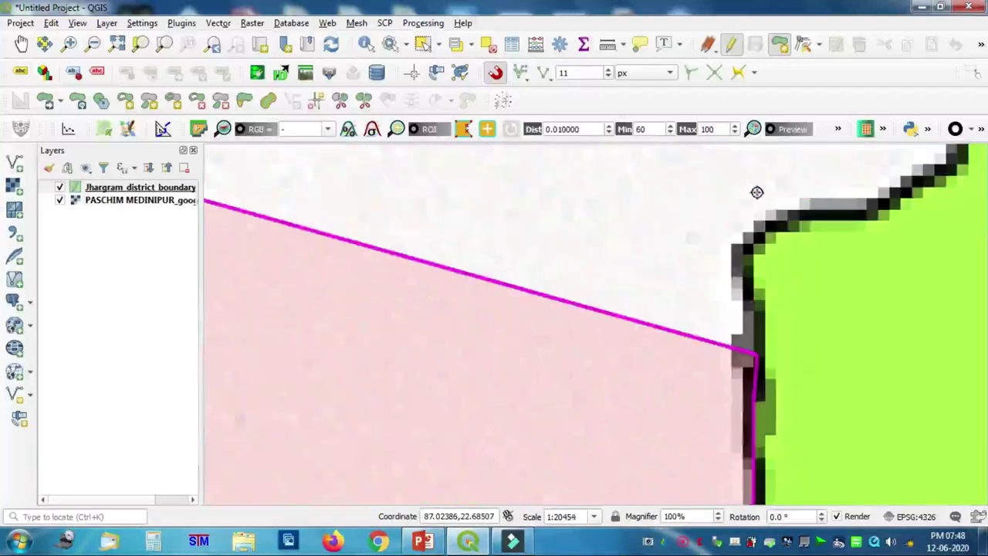
left_click(750, 282)
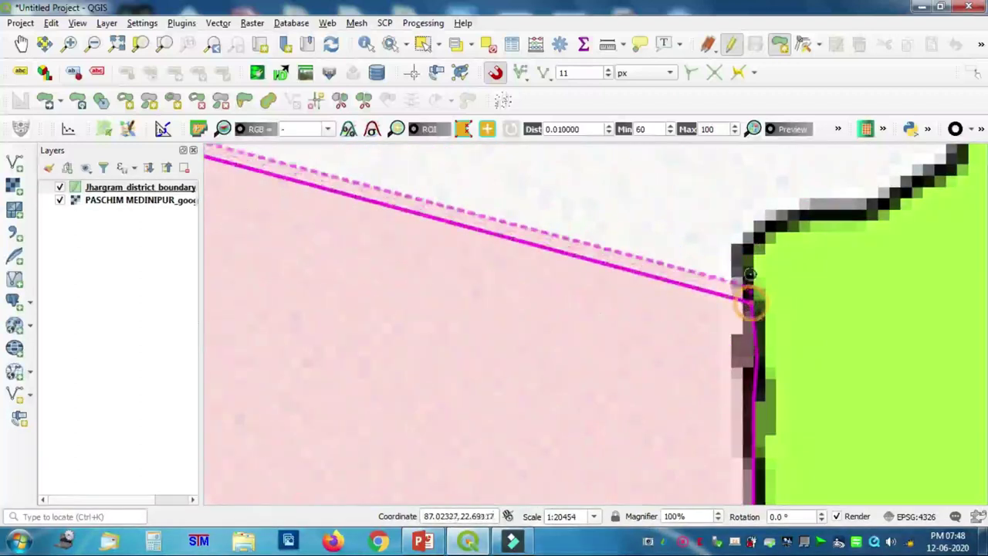
left_click(743, 250)
left_click(752, 224)
left_click(787, 217)
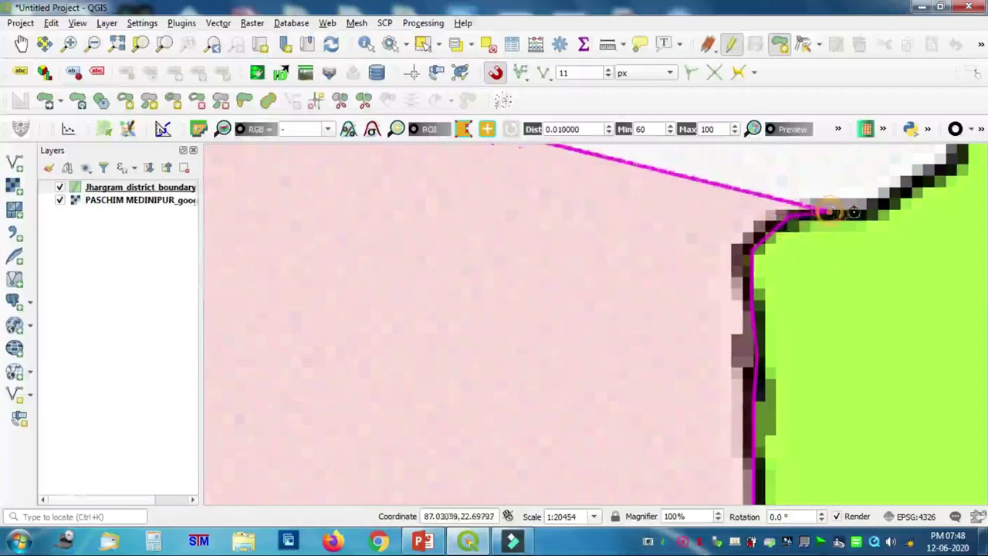
left_click(903, 190)
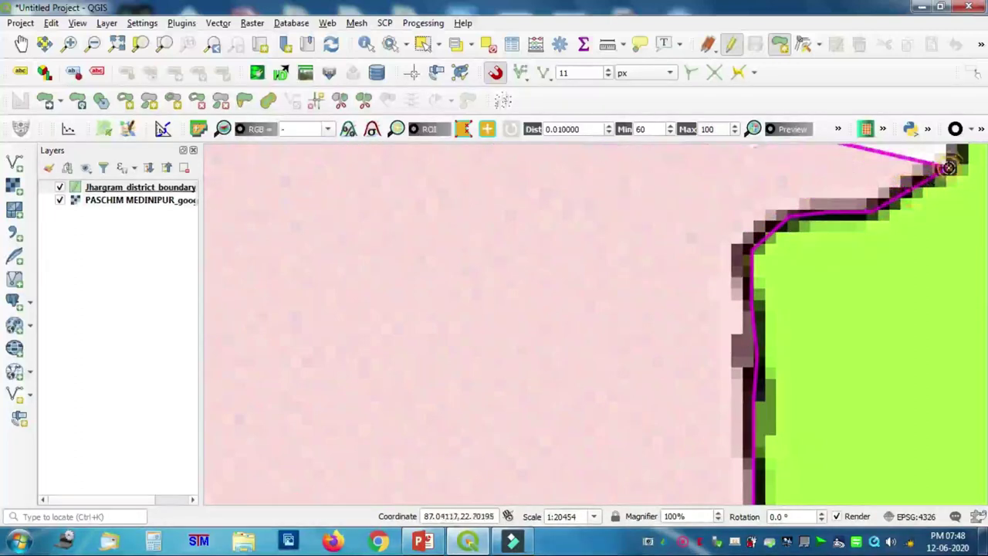
Step: Trace the short northward jog of the Binpur-I boundary and the diagonal slope rising northeast from it
key("Right")
key("Right")
key("Up")
key("Up")
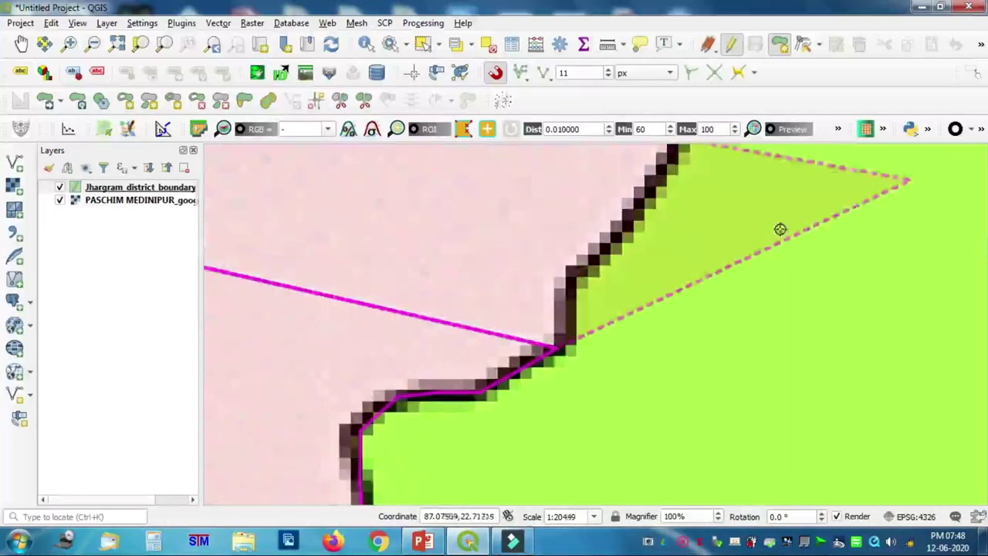
left_click(574, 305)
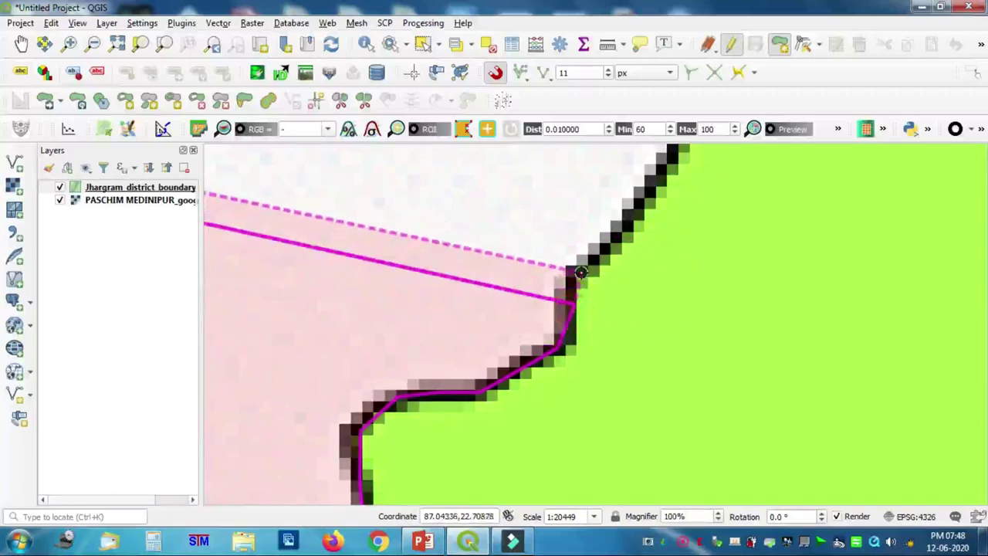
left_click(571, 270)
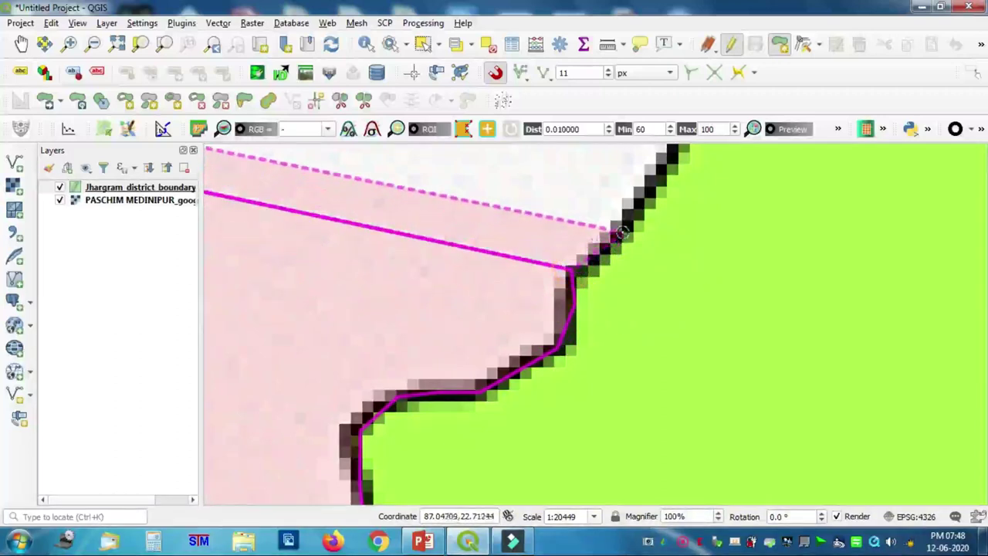
left_click(618, 232)
left_click(659, 175)
Step: Continue the polygon around the block's northwest shoulder and east over the hump at the northern top of Binpur-I
key("Up")
key("Up")
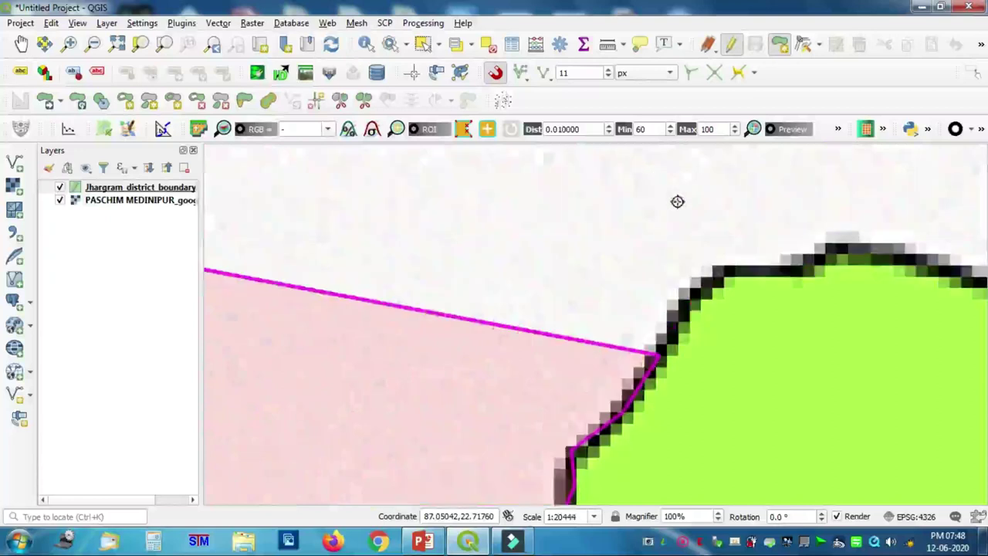
left_click(695, 293)
left_click(715, 270)
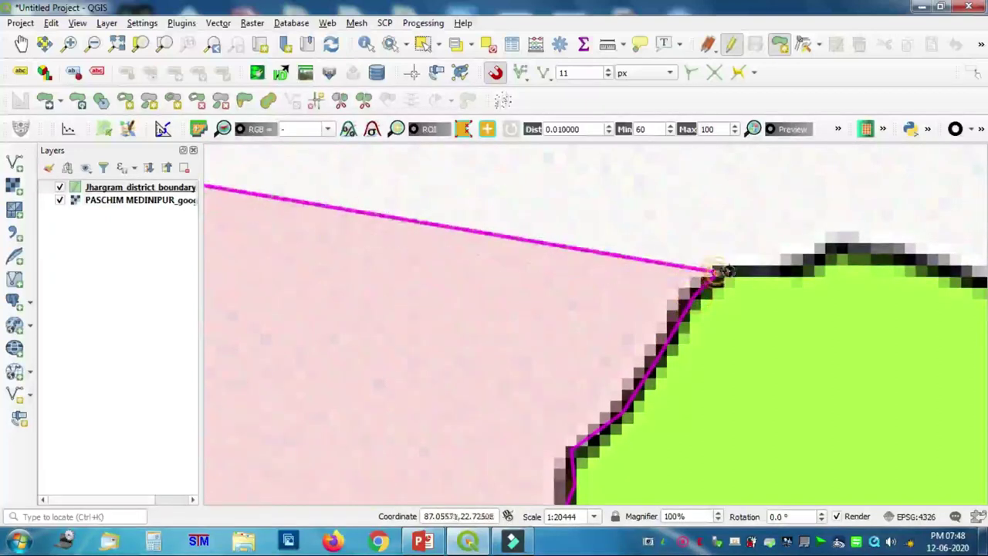
left_click(805, 271)
left_click(824, 248)
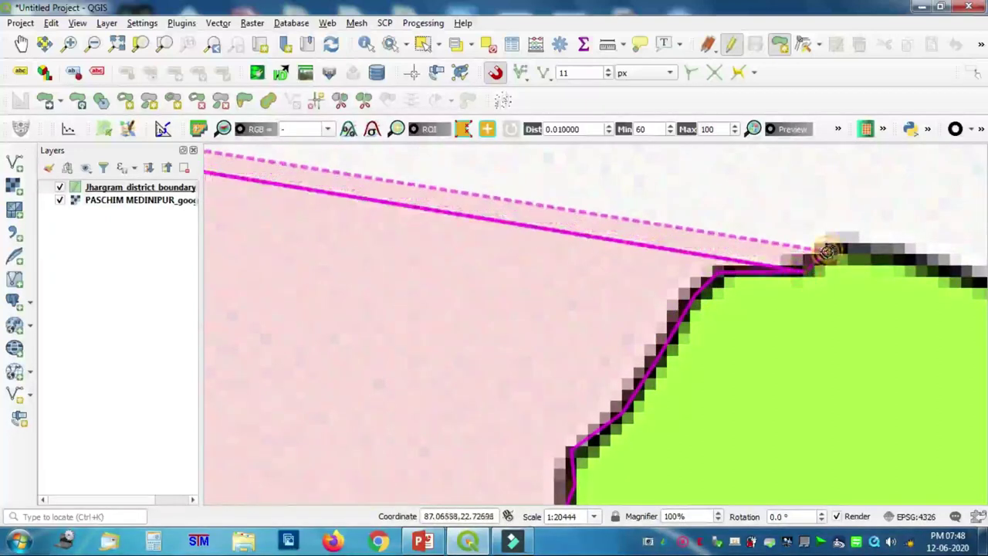
left_click(875, 248)
left_click(949, 274)
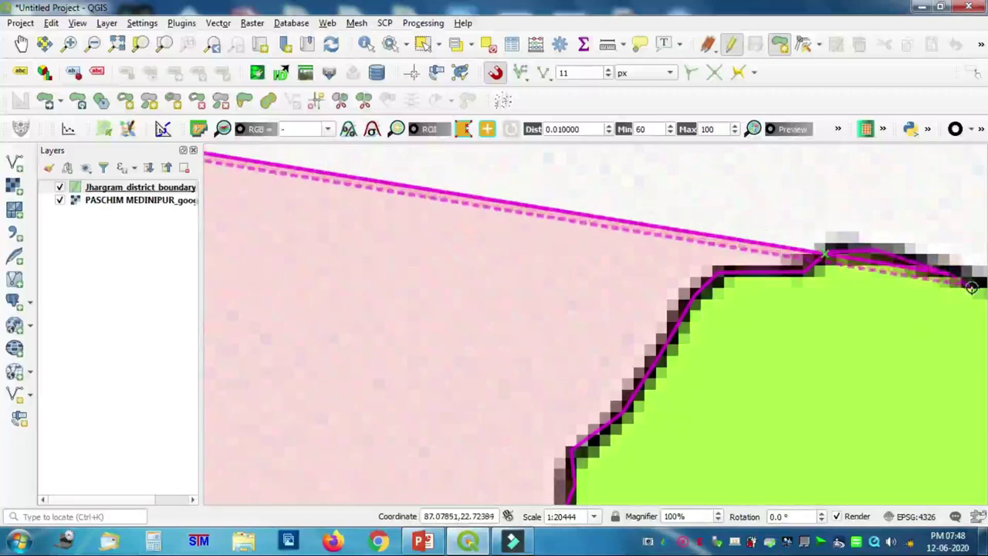
Step: Trace the boundary to the junction with the cyan Garbeta-II block and southeast down the border shared by both blocks
key("Right")
key("Right")
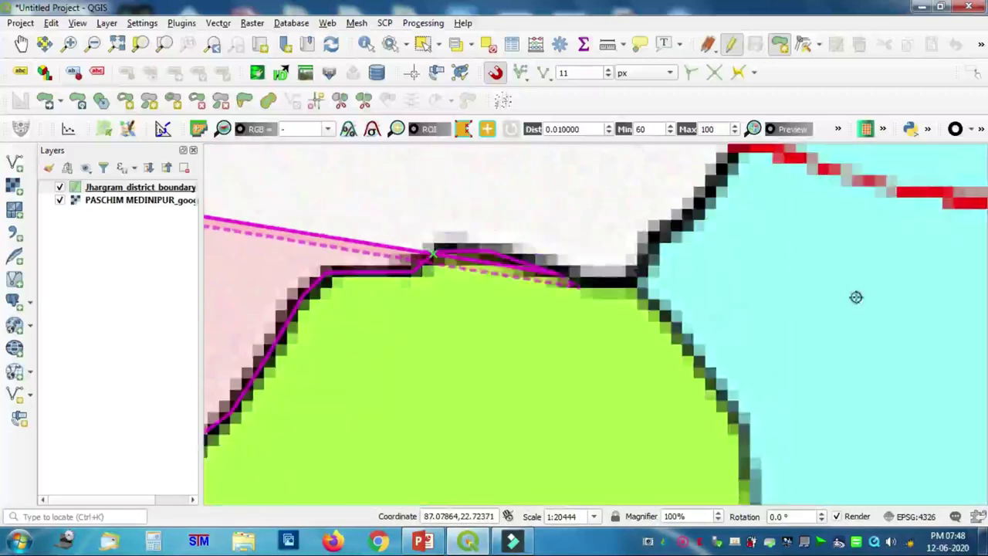
left_click(629, 283)
left_click(669, 319)
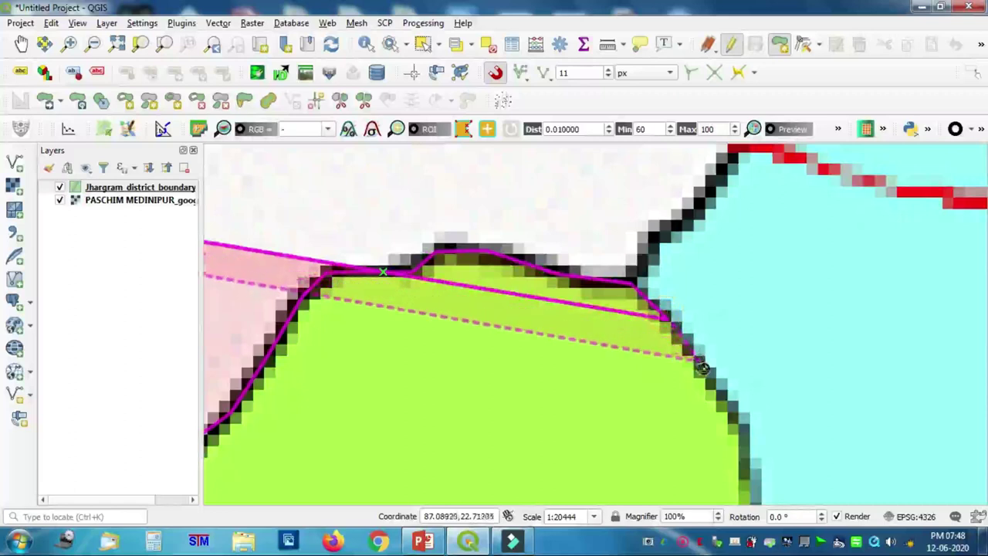
left_click(704, 367)
left_click(735, 412)
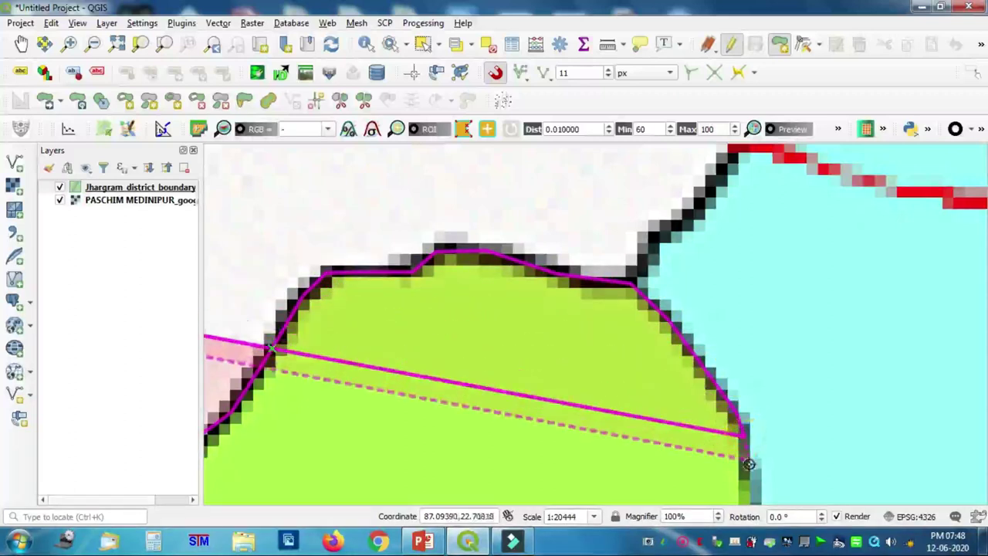
left_click(747, 472)
Step: Continue the polygon down the Binpur-I and Garbeta-II border to the bend where the line turns east
key("Down")
key("Down")
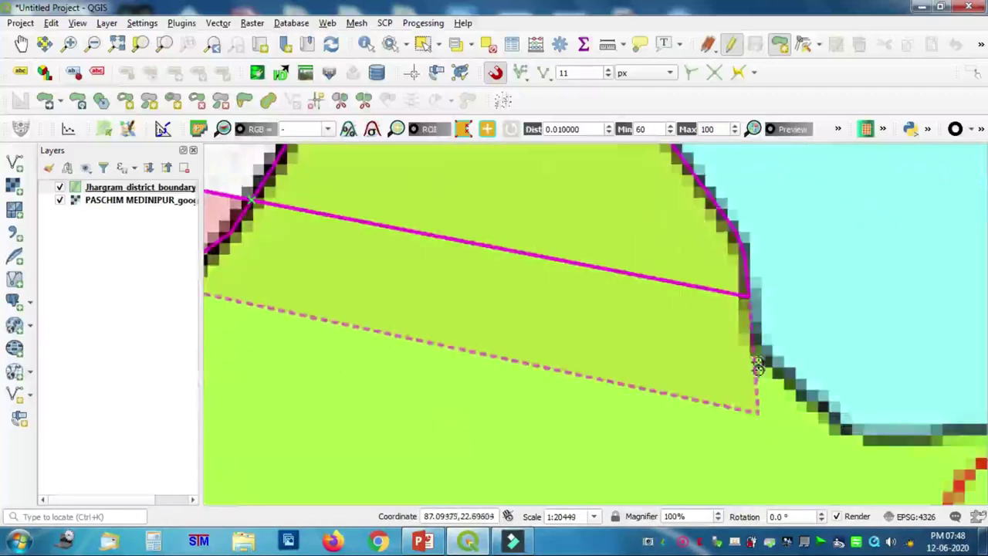
left_click(761, 342)
left_click(791, 378)
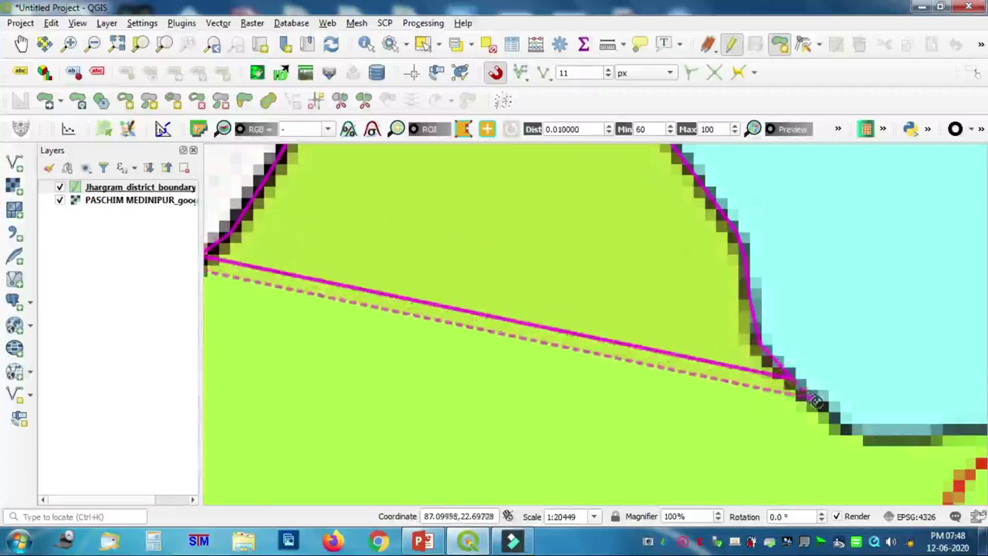
left_click(837, 417)
left_click(864, 437)
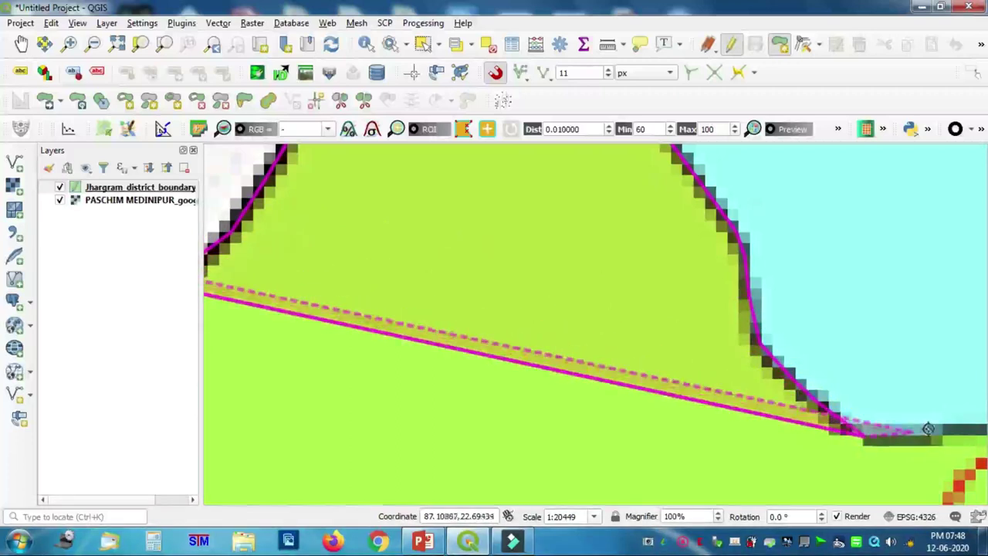
Step: Trace the boundary east across the red road and around the bend to the junction with the Salbani block
key("Right")
key("Right")
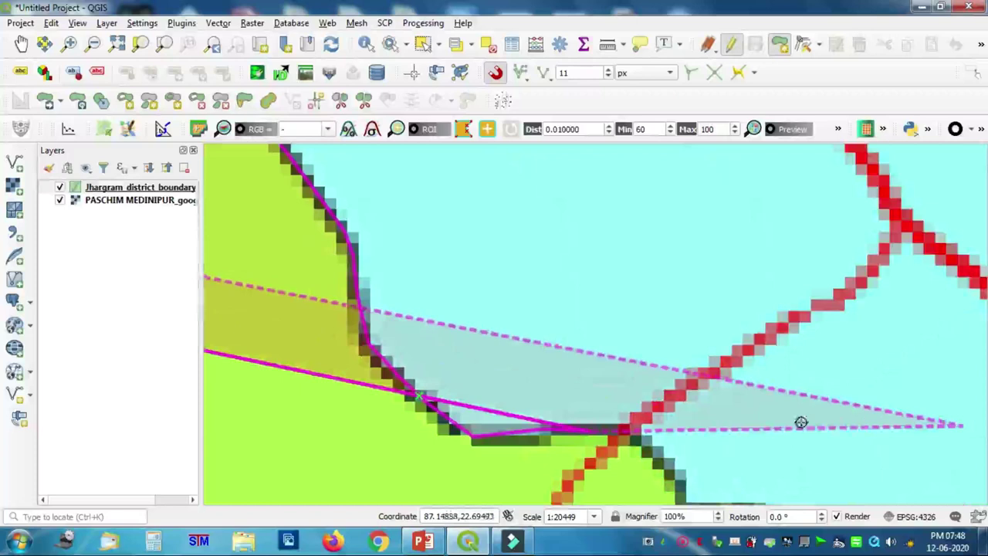
left_click(631, 432)
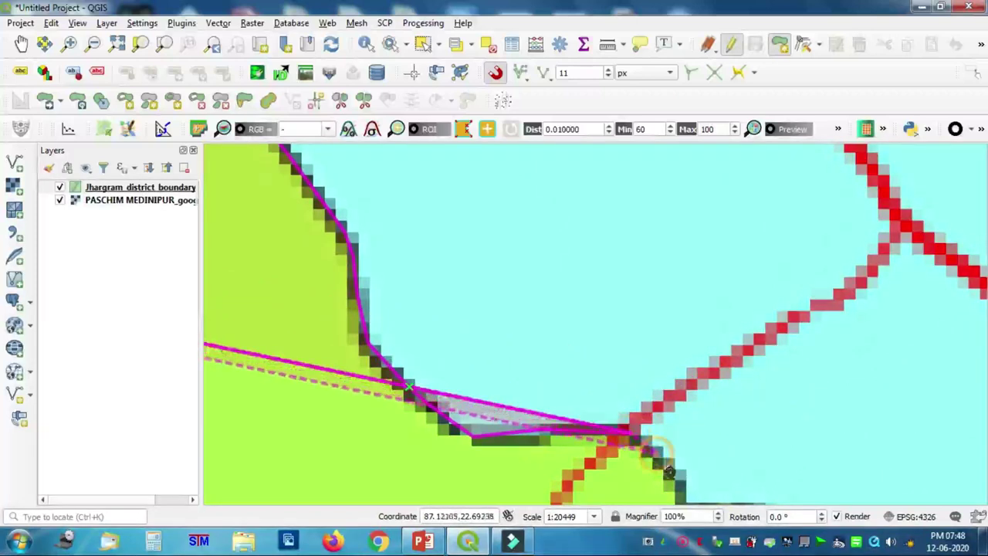
left_click(670, 473)
left_click(681, 490)
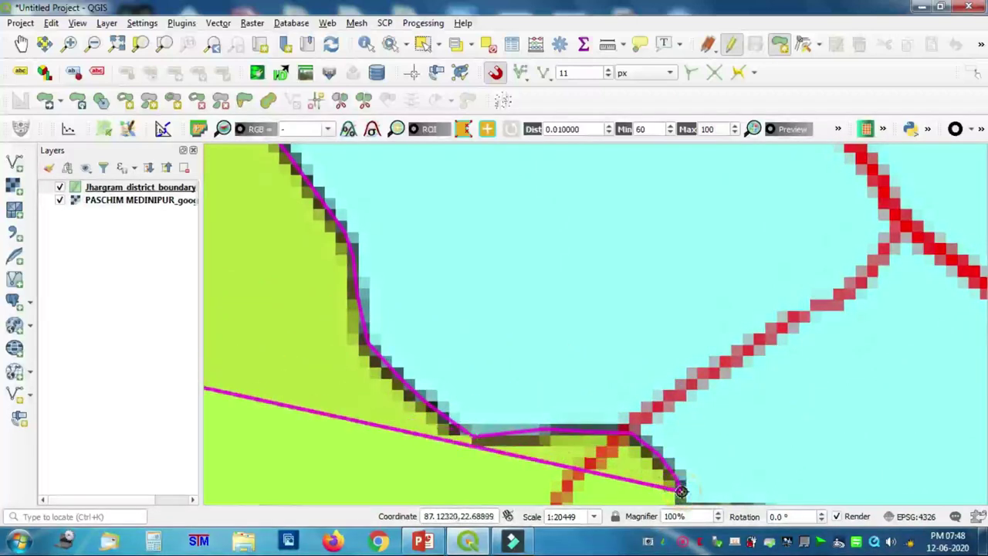
key("Down")
key("Down")
left_click(685, 327)
Step: Examine the wider map around Binpur-I, Salbani and Lalgarh to check the course of the remaining eastern boundary
scroll(734, 399, "down", 2)
key("Right")
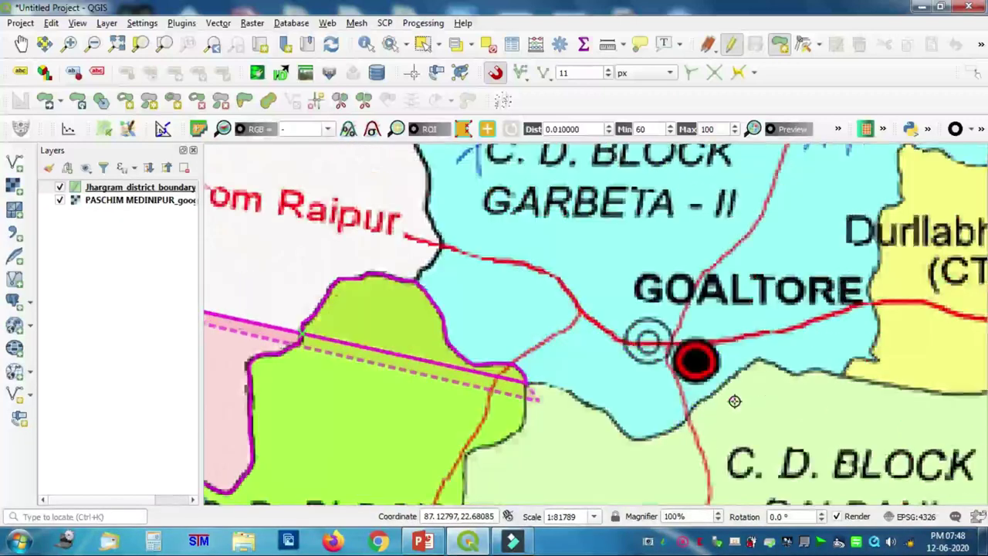
key("Down")
key("Down")
scroll(568, 257, "down", 1)
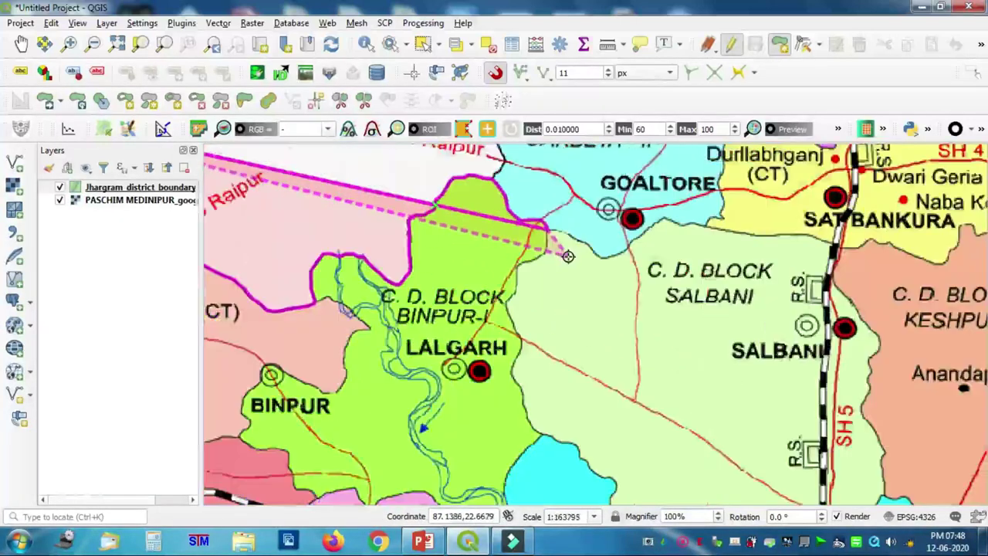
scroll(568, 257, "down", 1)
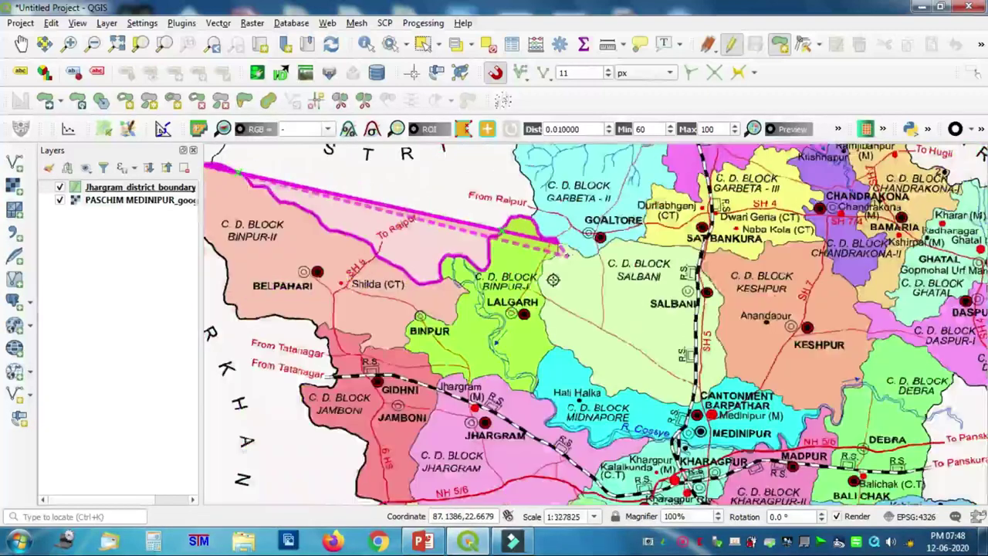
scroll(538, 276, "up", 2)
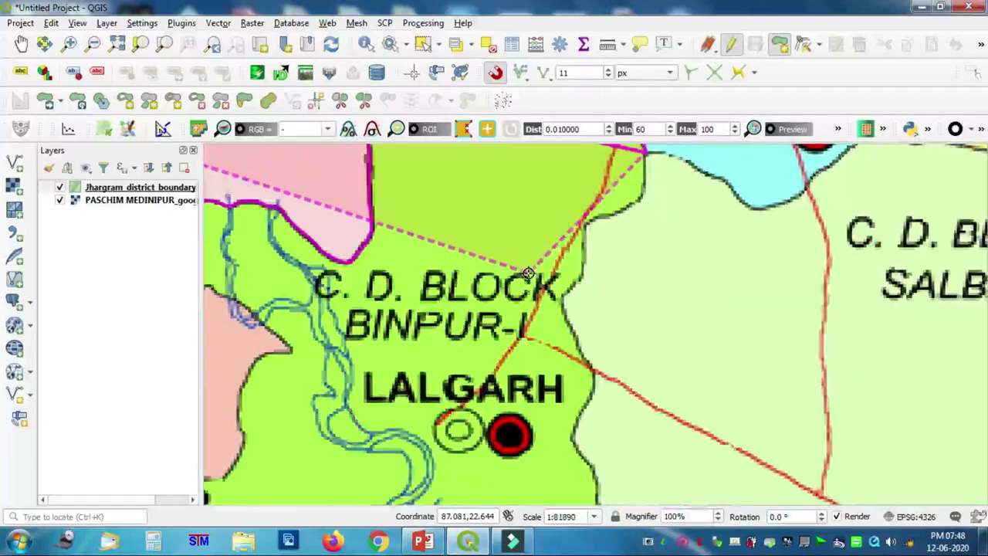
key("Up")
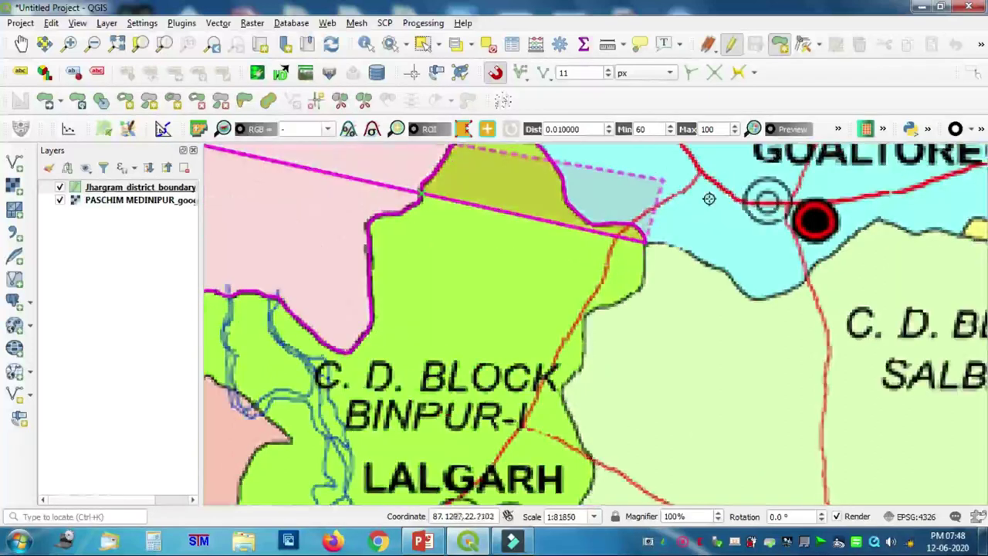
Step: Trace the polygon south along the Binpur-I and Salbani border and southwest to the corner beside the red road
scroll(668, 254, "up", 1)
scroll(622, 255, "up", 1)
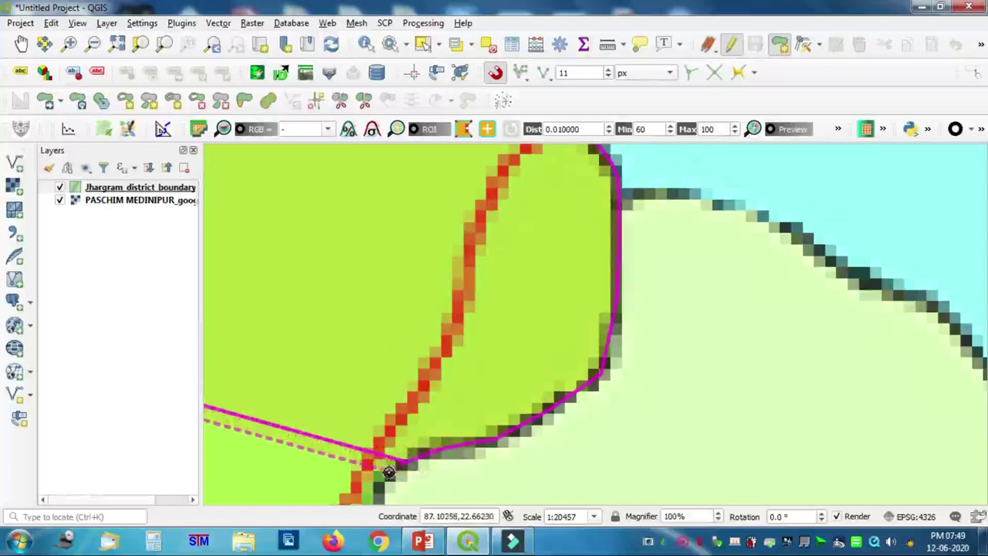
key("Down")
key("Down")
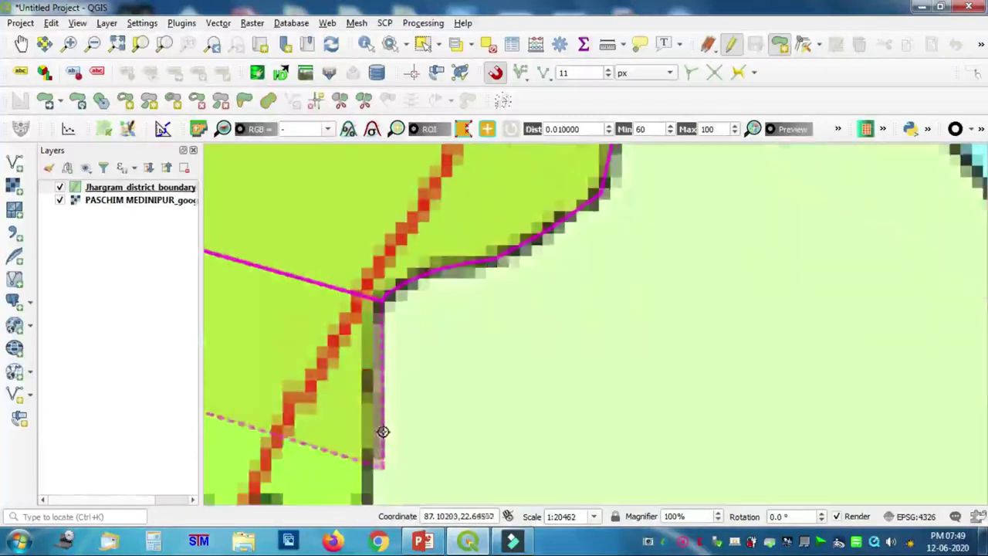
Step: Trace the polygon south along the Binpur-I and Salbani border from the corner to the red road crossing east of Lalgarh
left_click(372, 363)
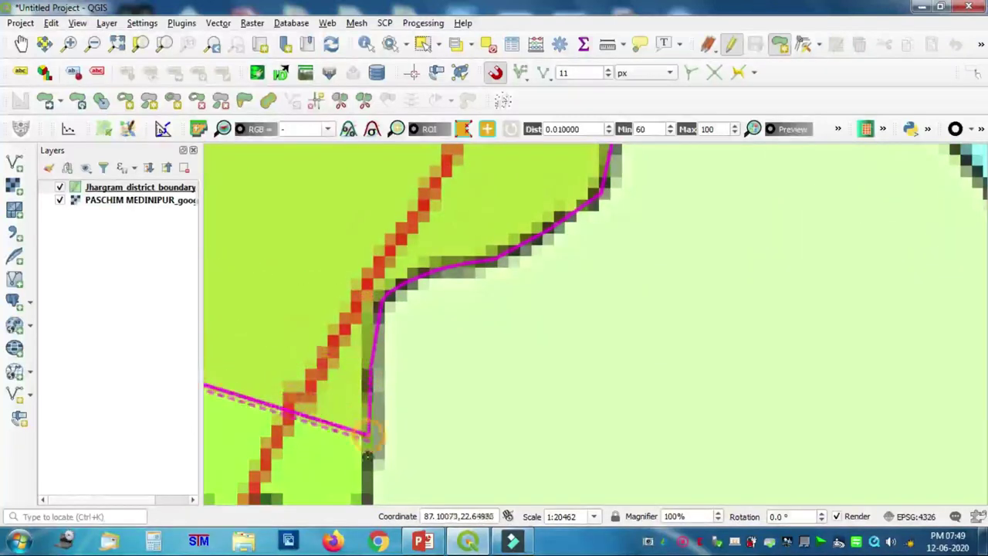
key("Down")
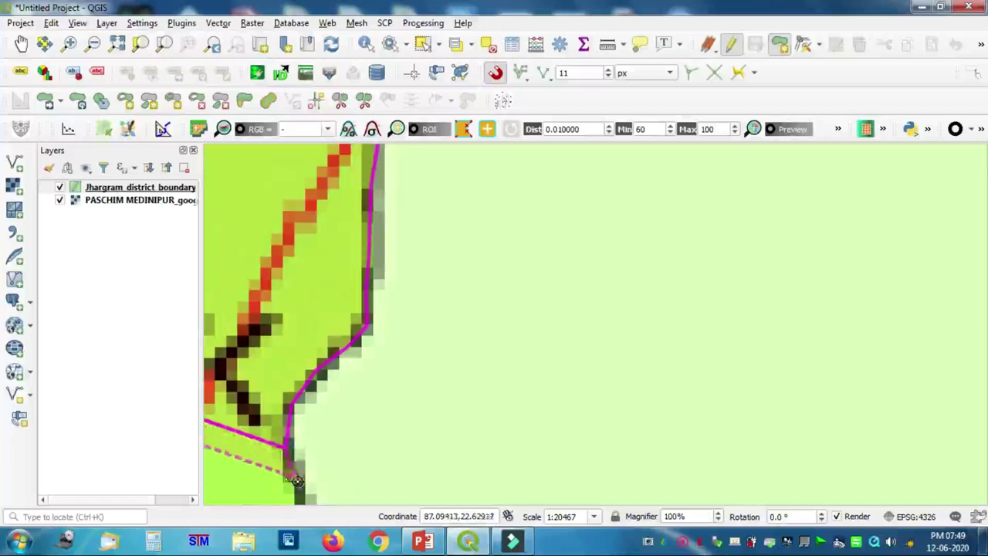
key("Down")
key("Down")
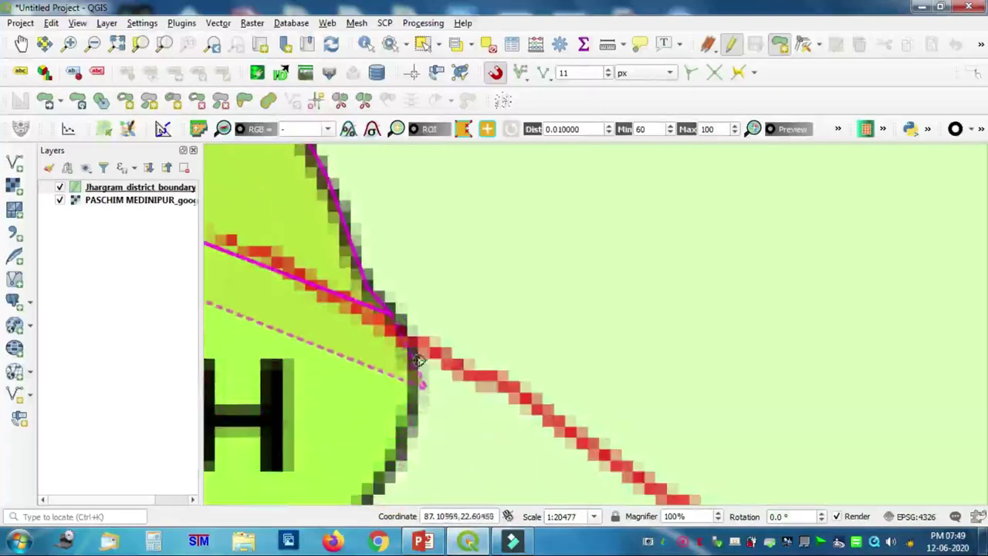
Step: Continue the boundary southwest past the red road and around the inward bend beside the Lalgarh label to the straight southward stretch
left_click(411, 417)
left_click(399, 452)
left_click(379, 485)
key("Down")
key("Down")
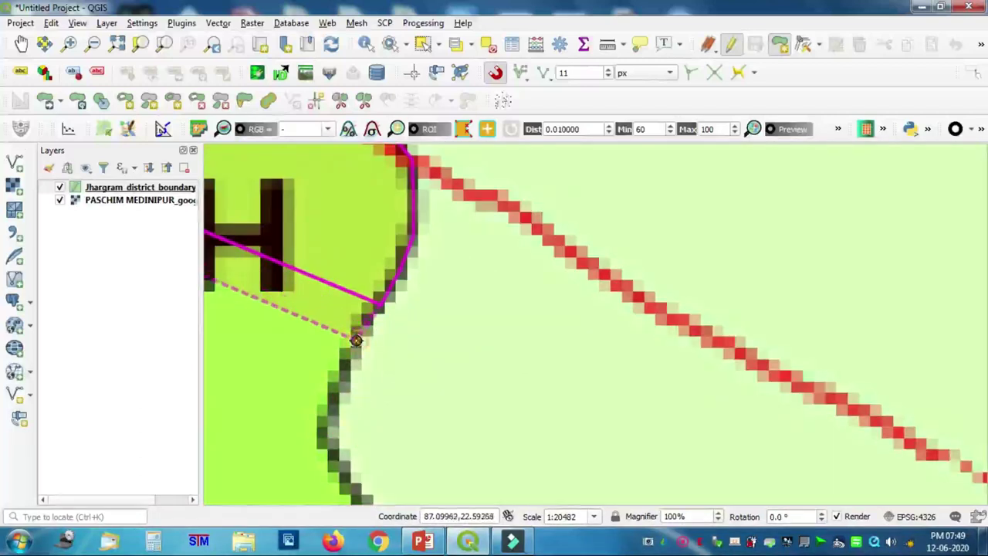
left_click(338, 379)
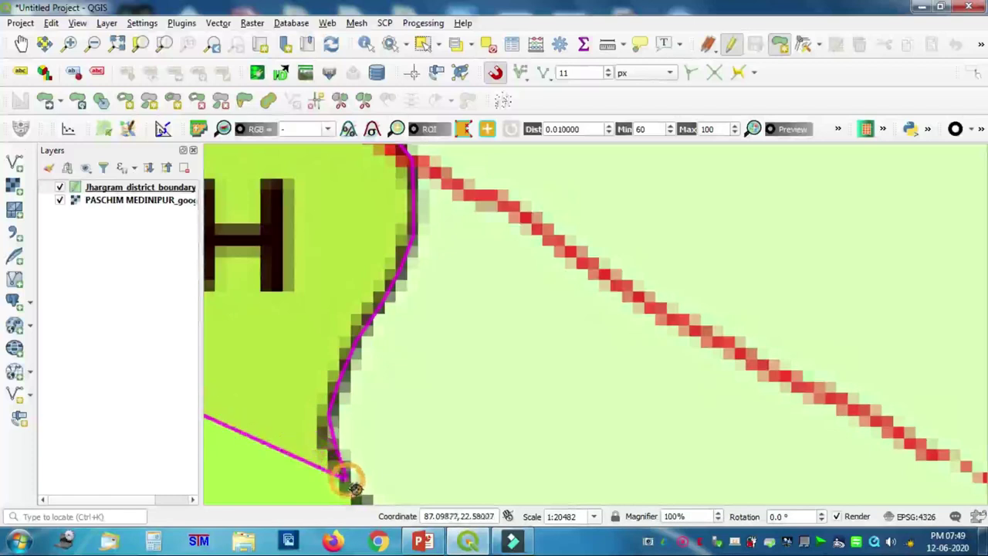
key("Down")
key("Down")
key("Down")
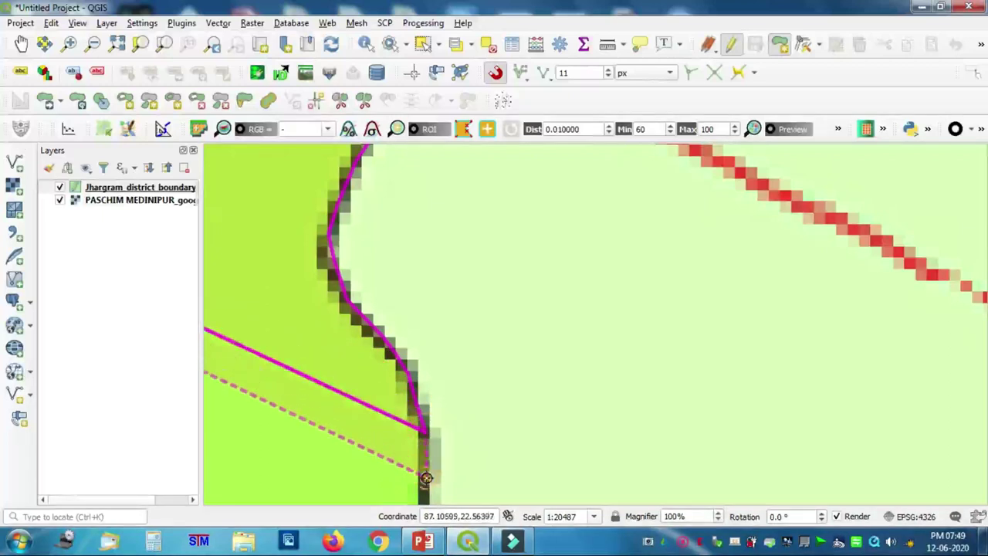
Step: Trace the Binpur-I and Salbani border southeast to the point where it meets the Midnapore block
key("Down")
key("Down")
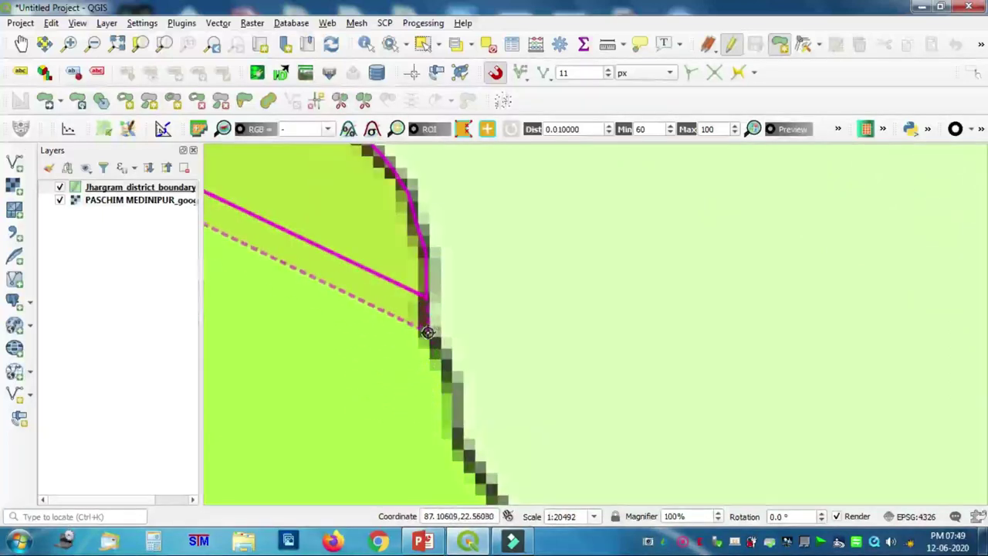
left_click(447, 363)
left_click(452, 386)
left_click(456, 421)
left_click(463, 447)
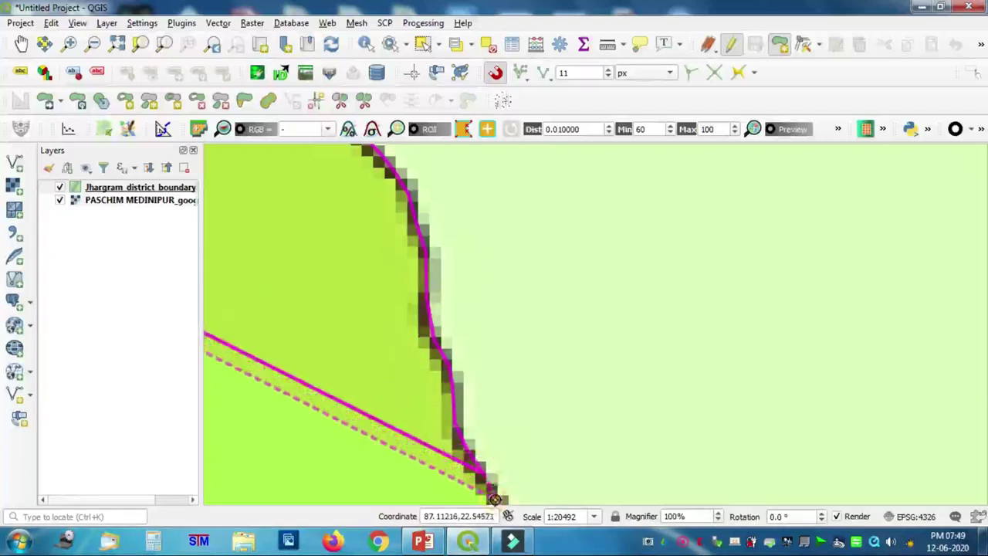
left_click(494, 499)
key("Down")
key("Down")
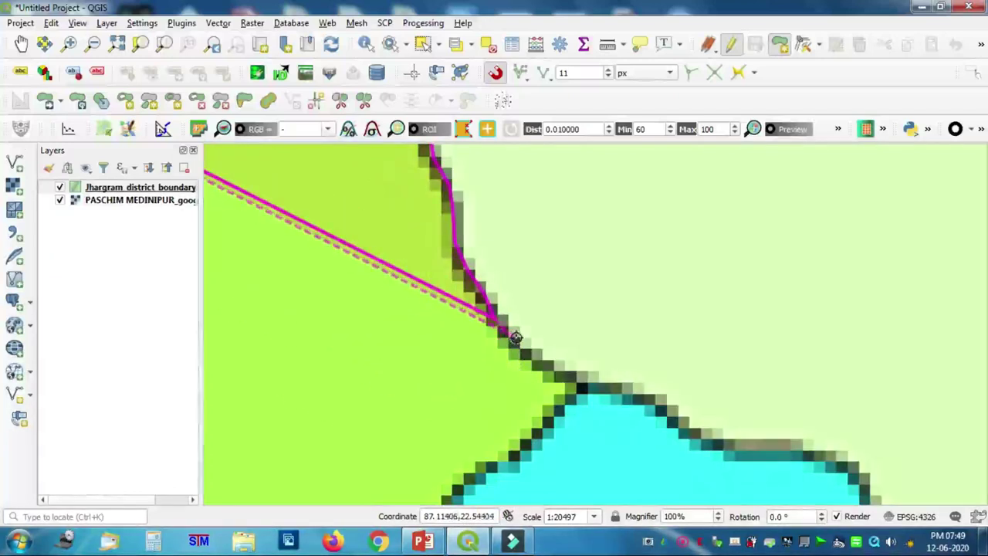
left_click(543, 364)
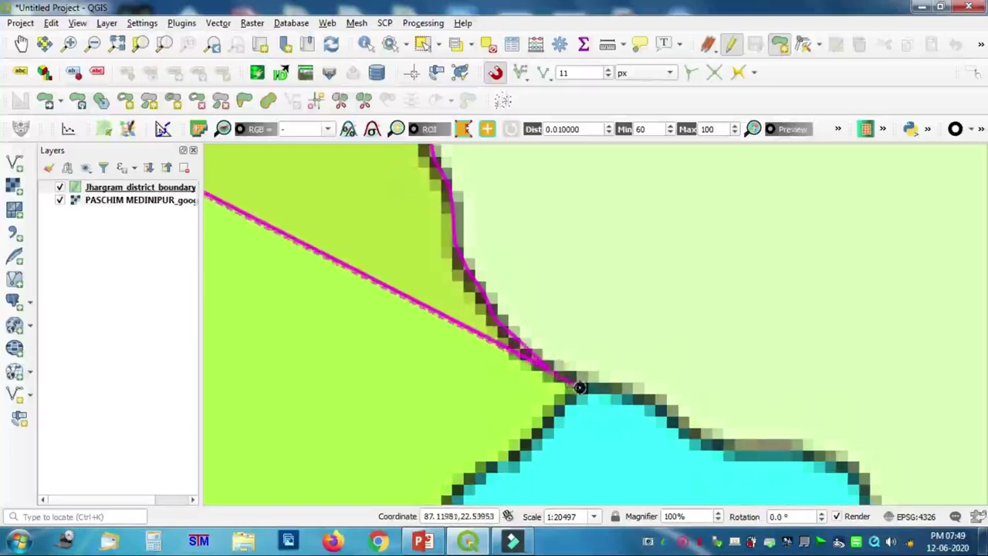
Step: Turn the polygon southwest at the three-block junction and trace the first stretch of the Binpur-I and Midnapore border
scroll(629, 375, "down", 3)
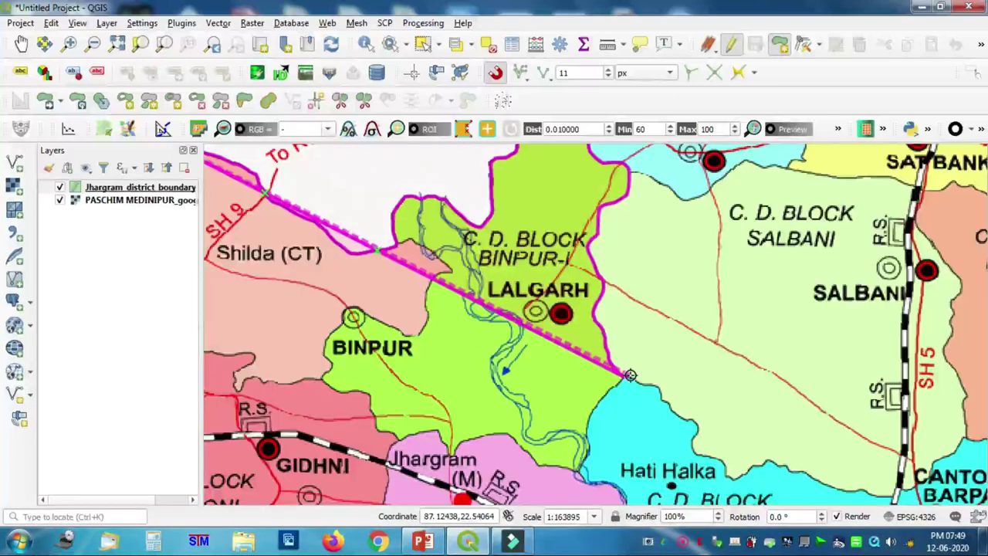
key("Down")
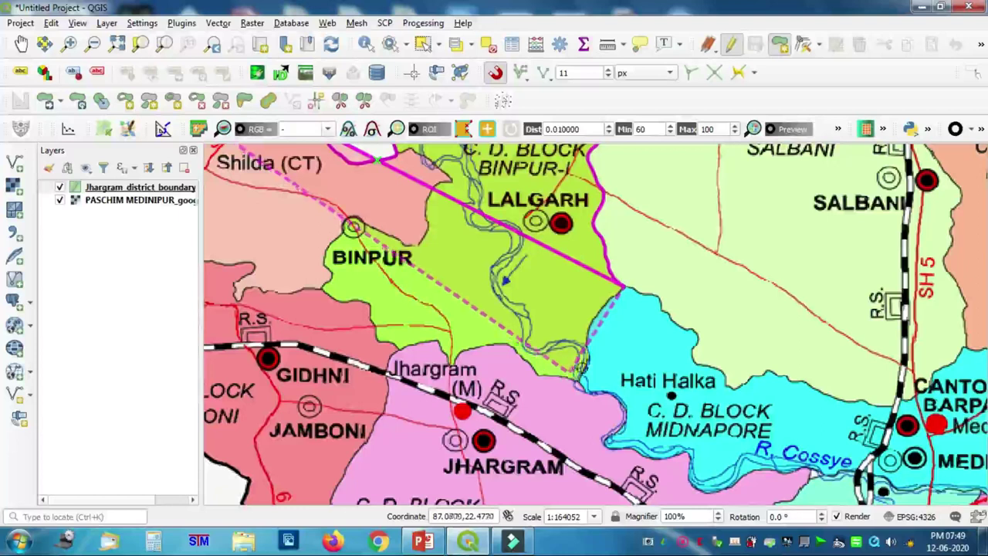
scroll(622, 286, "up", 2)
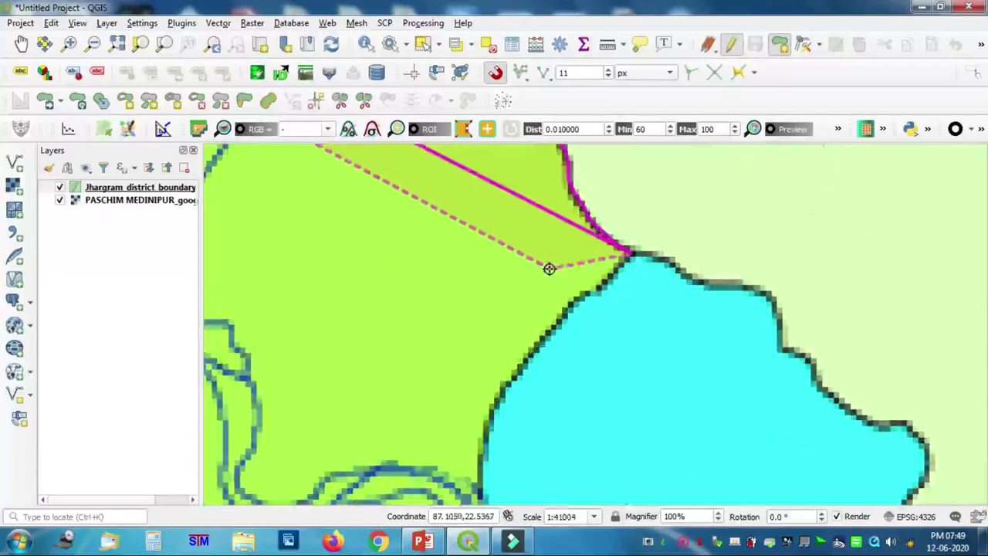
scroll(622, 244, "up", 2)
left_click(588, 356)
left_click(535, 405)
left_click(503, 433)
left_click(416, 467)
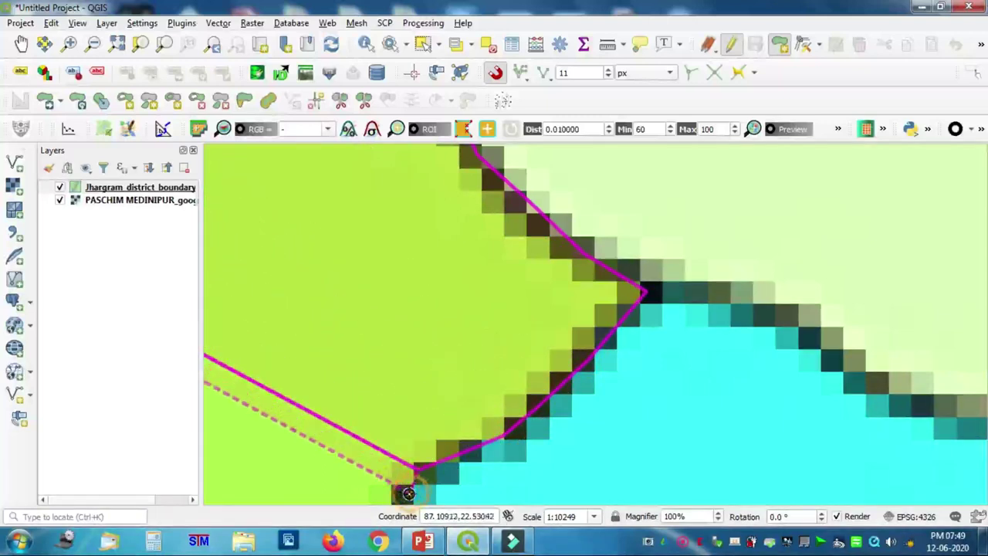
left_click(408, 494)
Step: Continue the polygon southwest down the diagonal stretch of the Binpur-I and Midnapore border to where it steepens
key("Down")
key("Down")
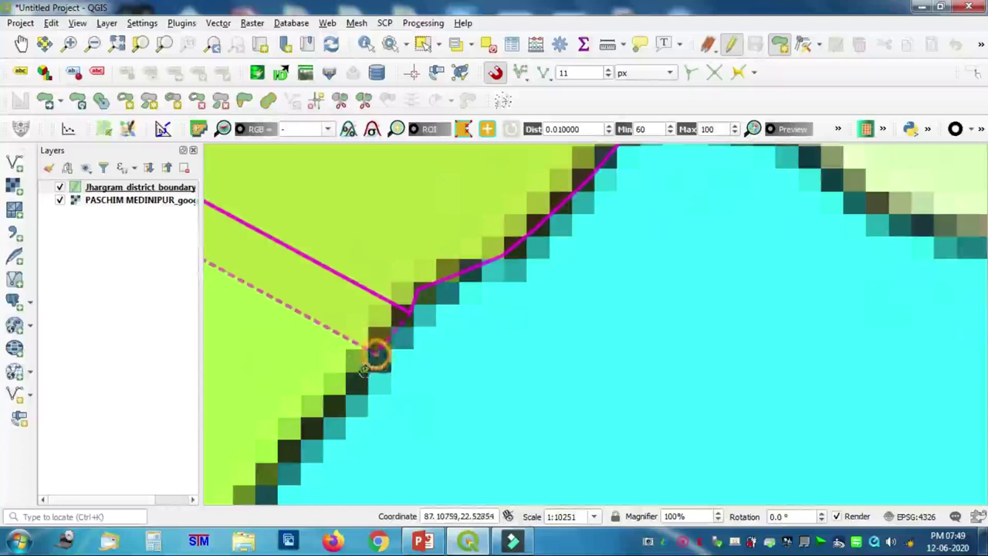
left_click(346, 392)
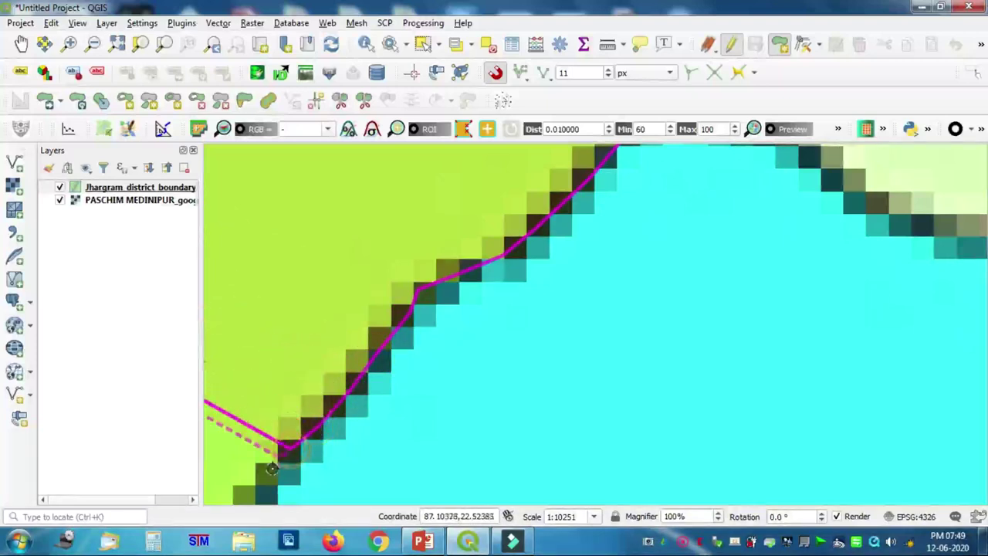
key("Left")
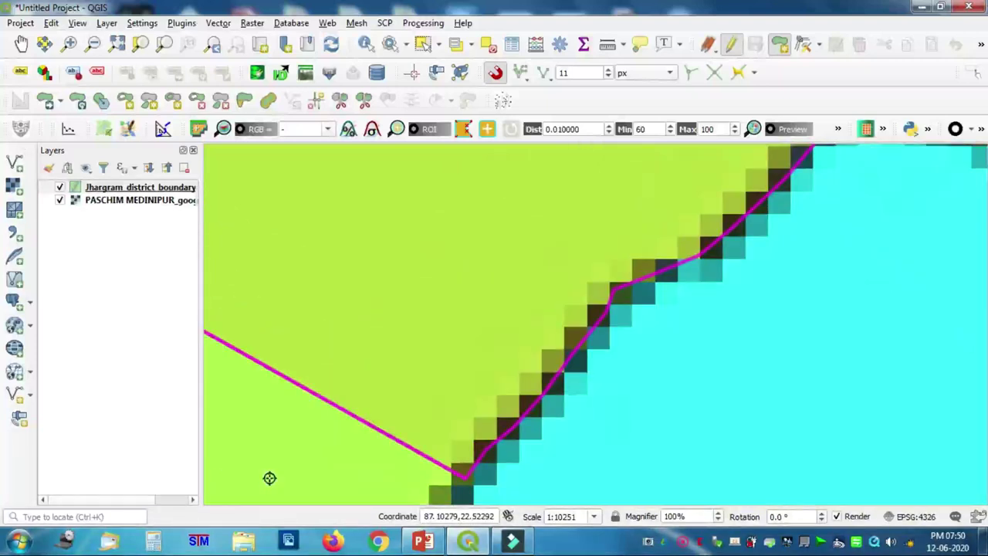
key("Down")
key("Down")
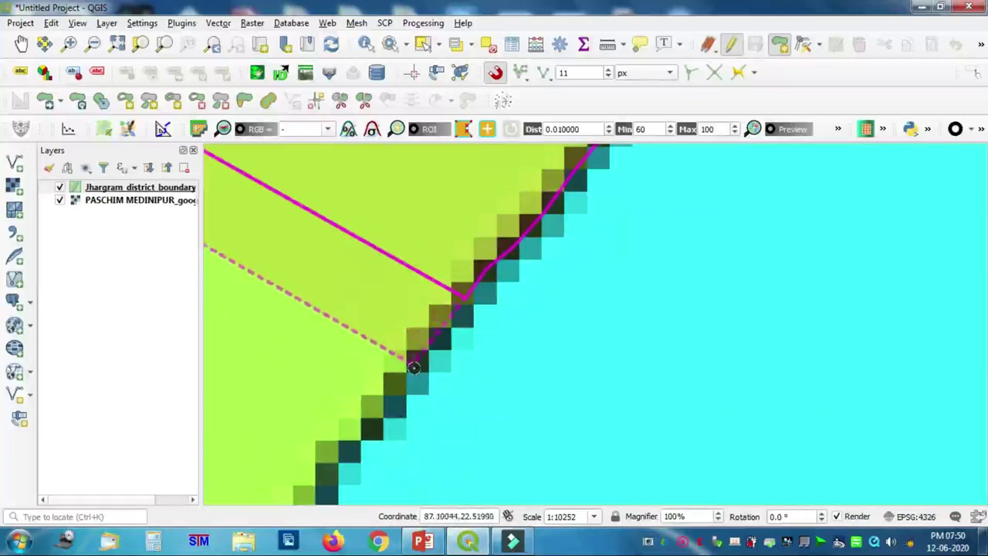
left_click(413, 366)
left_click(386, 412)
left_click(352, 446)
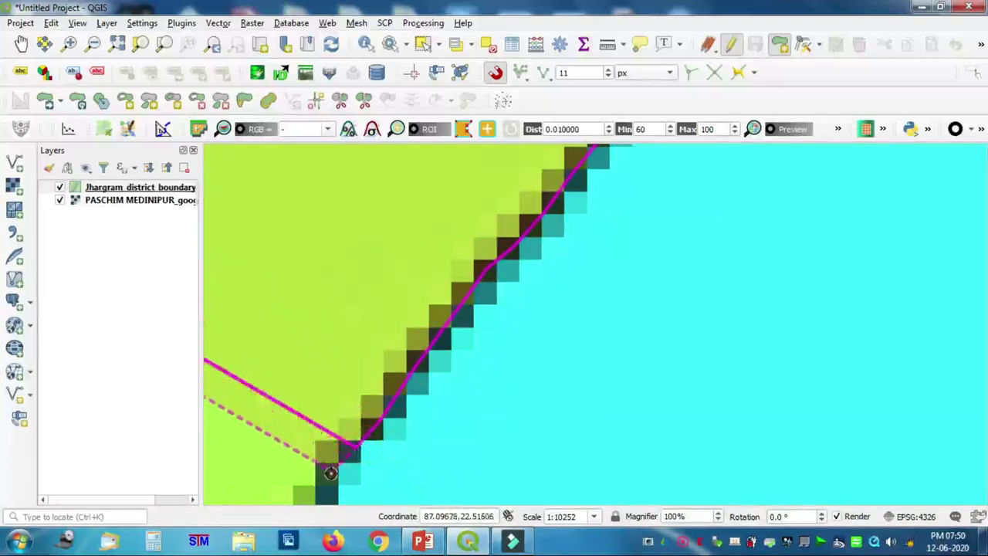
Step: Trace the steepening Binpur-I and Midnapore border south to the blue river lines
key("Down")
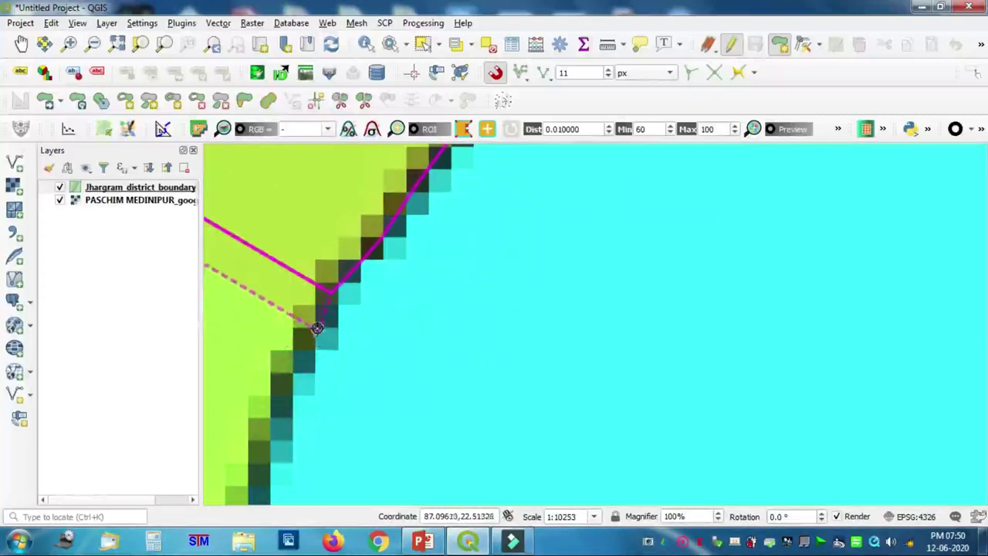
left_click(316, 327)
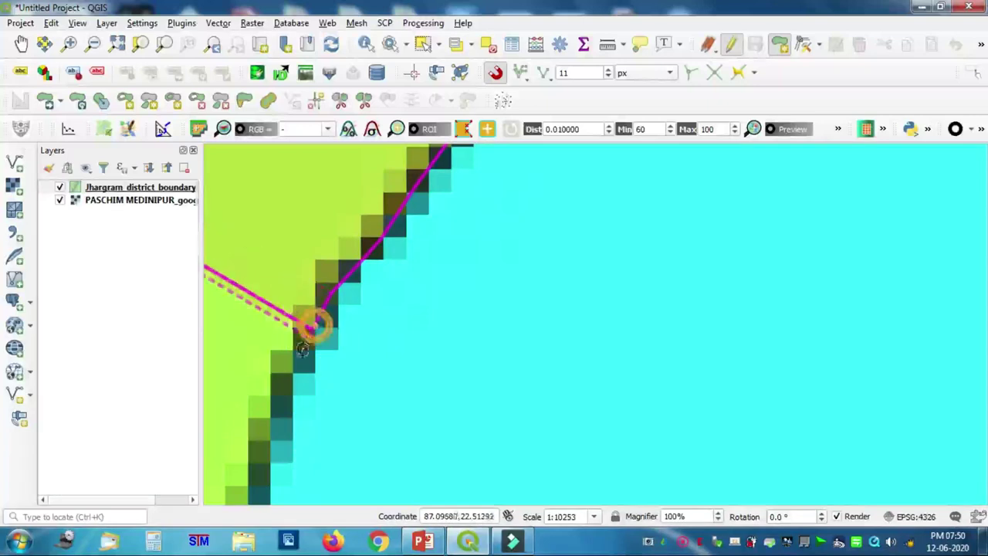
left_click(262, 471)
key("Left")
key("Left")
key("Down")
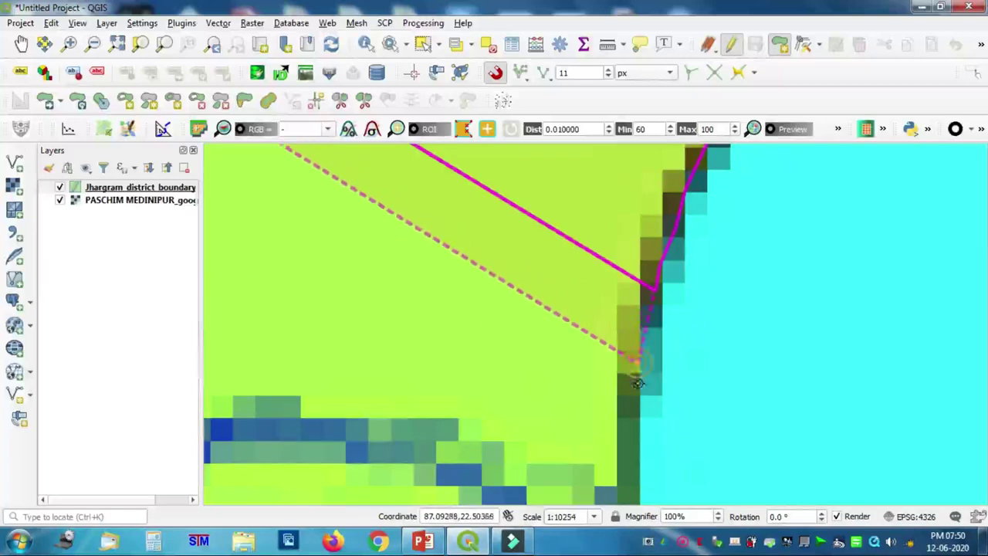
left_click(626, 468)
key("Down")
key("Down")
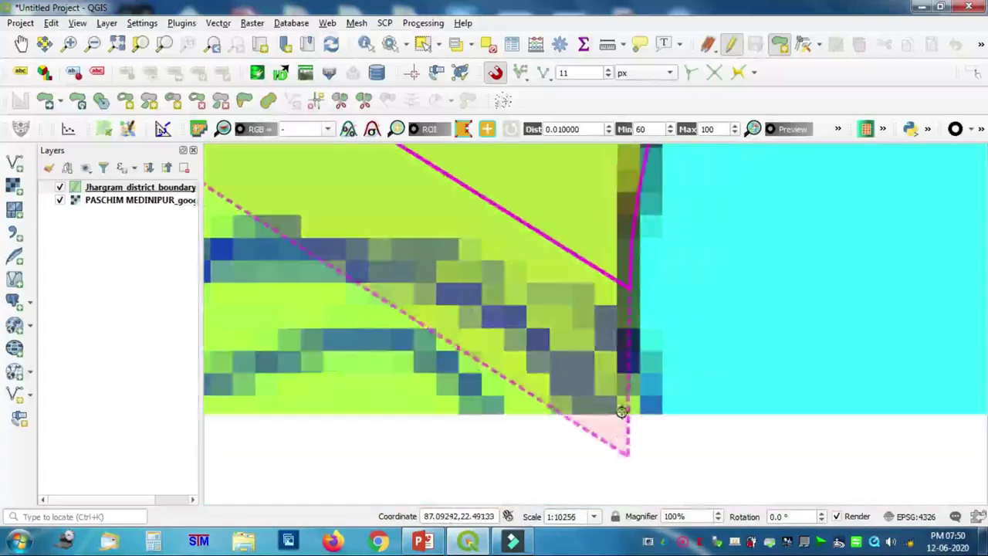
left_click(652, 409)
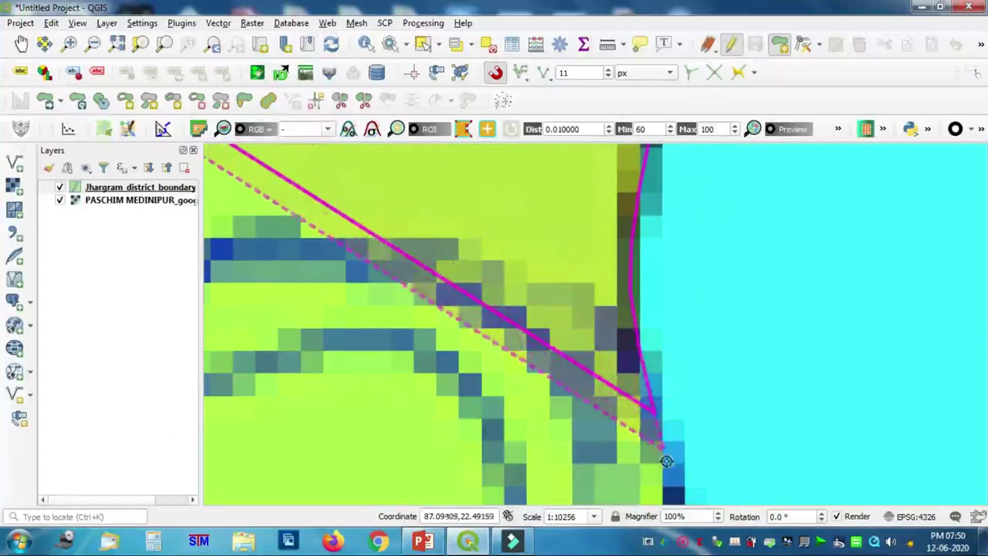
Step: Trace the border along the river bank around to the corner where Binpur-I, Midnapore and Jhargram blocks meet
scroll(667, 461, "down", 2)
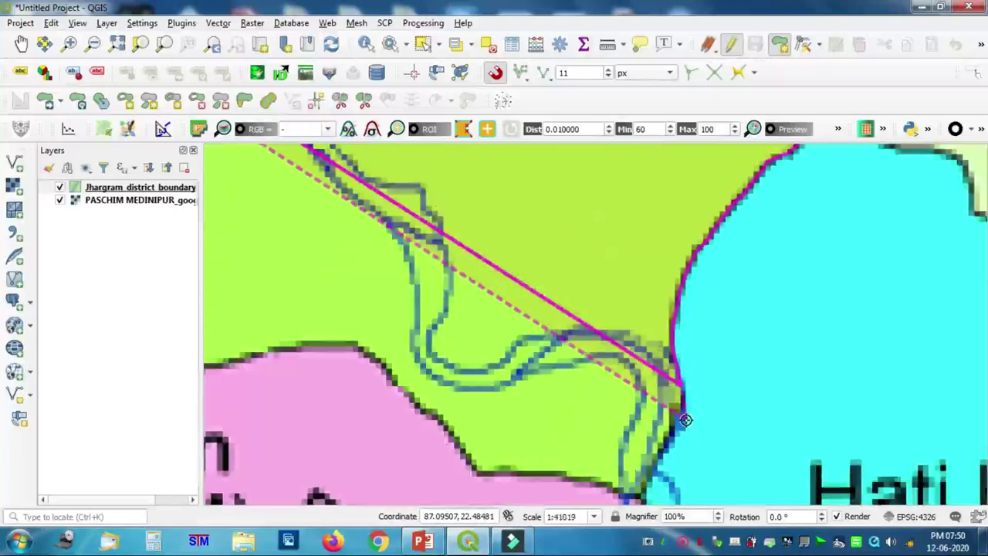
key("Down")
scroll(686, 331, "up", 1)
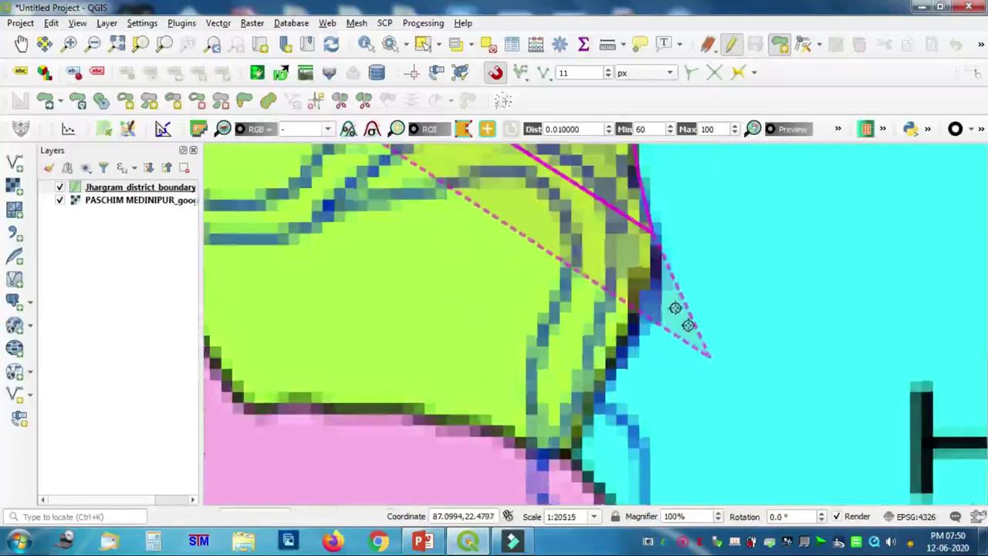
left_click(644, 280)
left_click(636, 312)
left_click(624, 339)
left_click(596, 392)
left_click(584, 423)
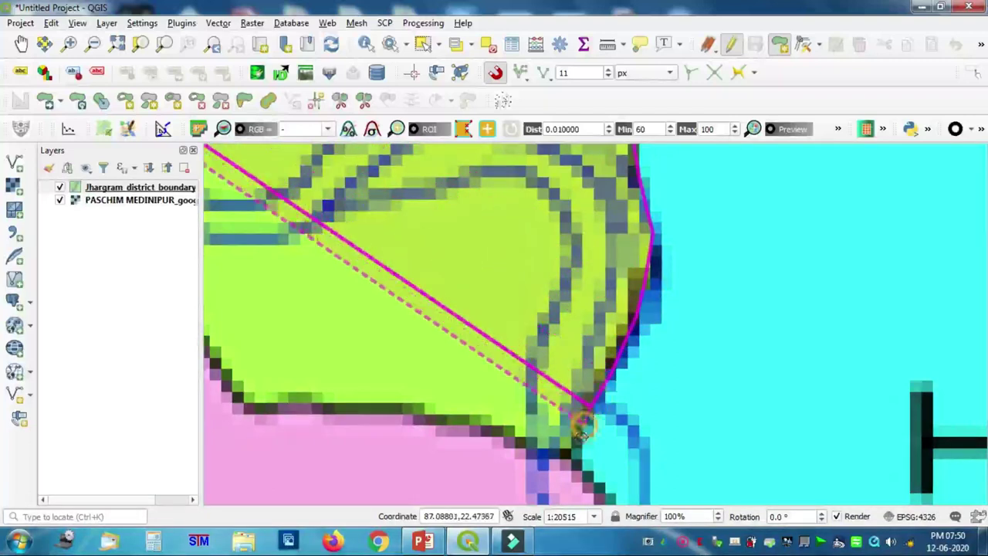
left_click(574, 458)
Step: Trace the Jhargram and Midnapore border southeast from the three-block corner and east along the river to the start of its southward bend
scroll(573, 458, "down", 3)
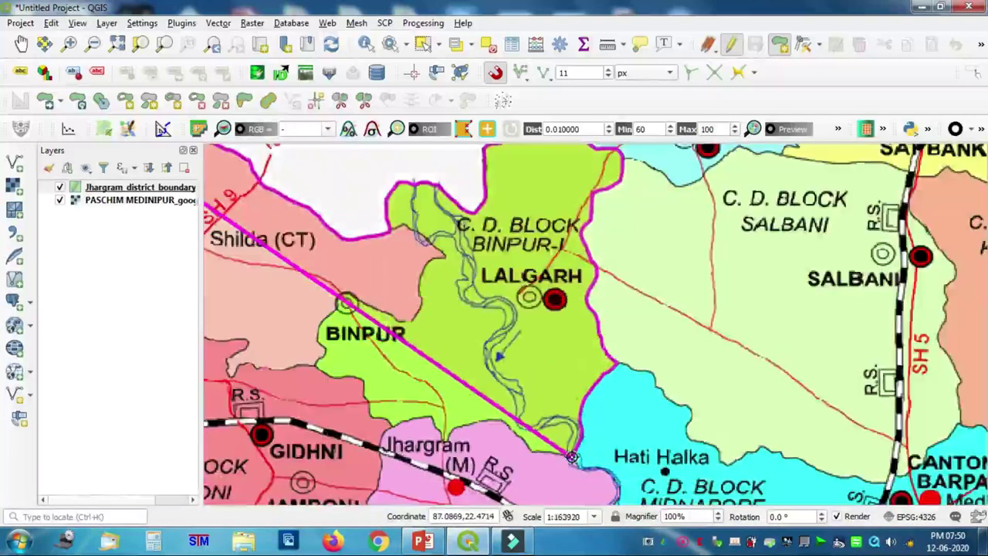
key("Down")
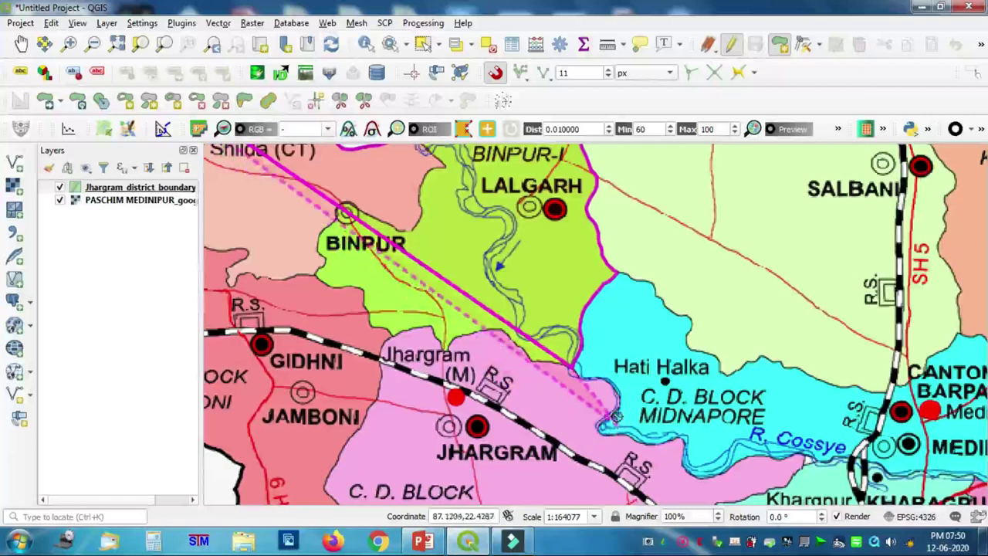
key("Down")
scroll(598, 268, "up", 2)
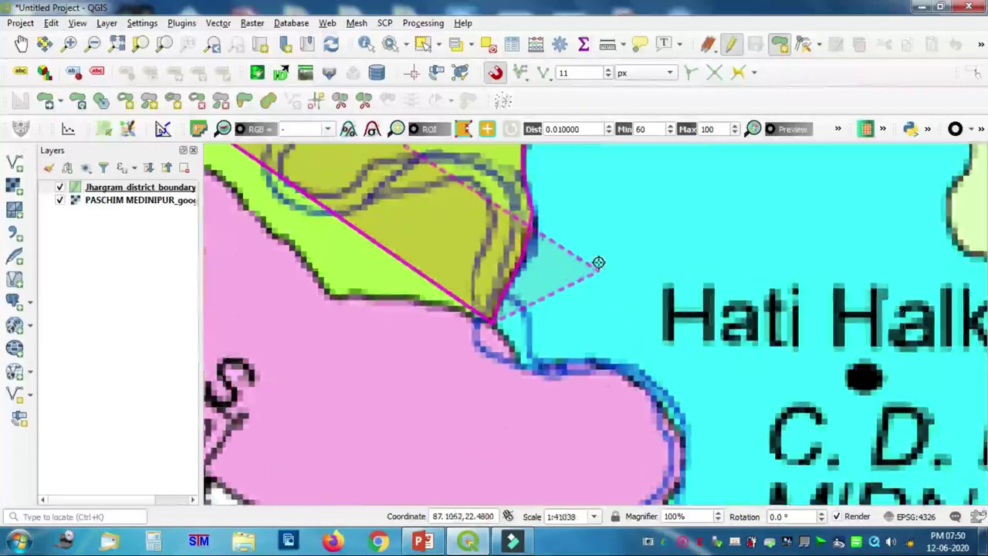
scroll(543, 275, "up", 1)
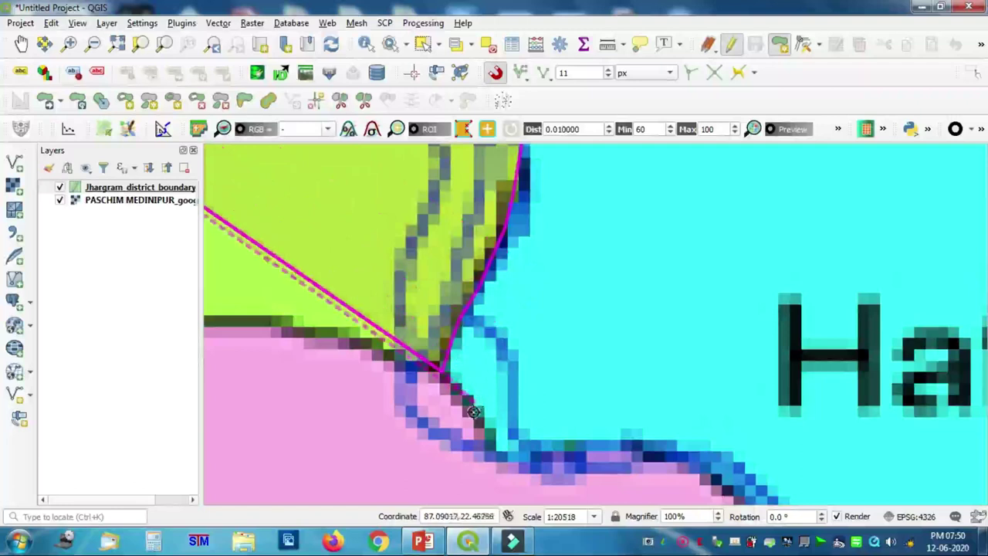
left_click(518, 463)
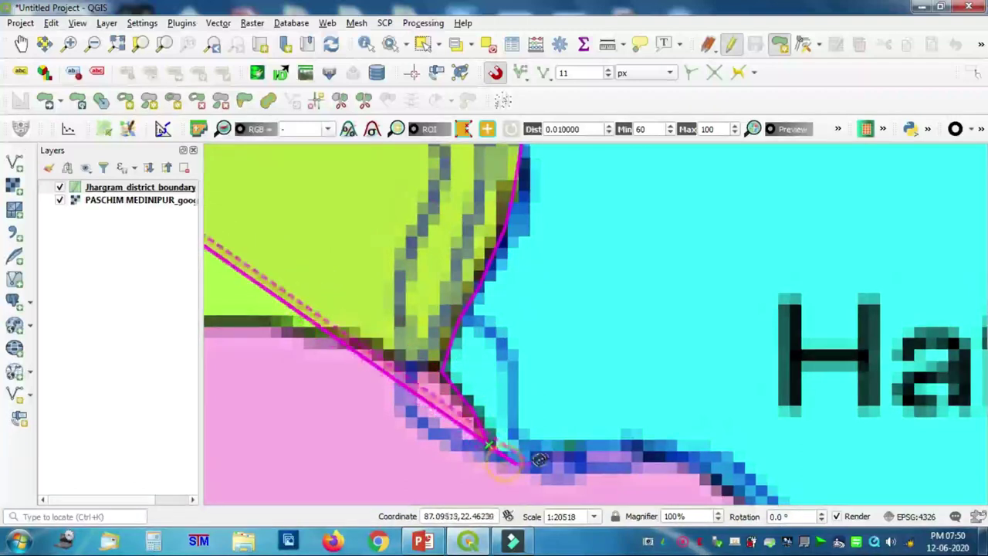
left_click(600, 440)
left_click(633, 442)
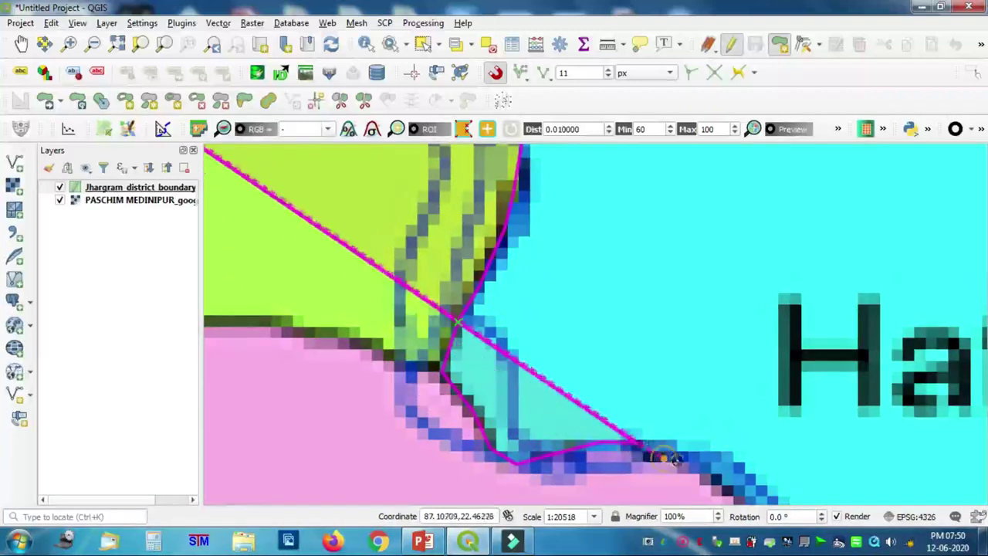
left_click(715, 477)
Step: Trace the Jhargram and Midnapore border southeast around the river bend west of the Hati H label to its southward stretch
key("Right")
key("Down")
key("Down")
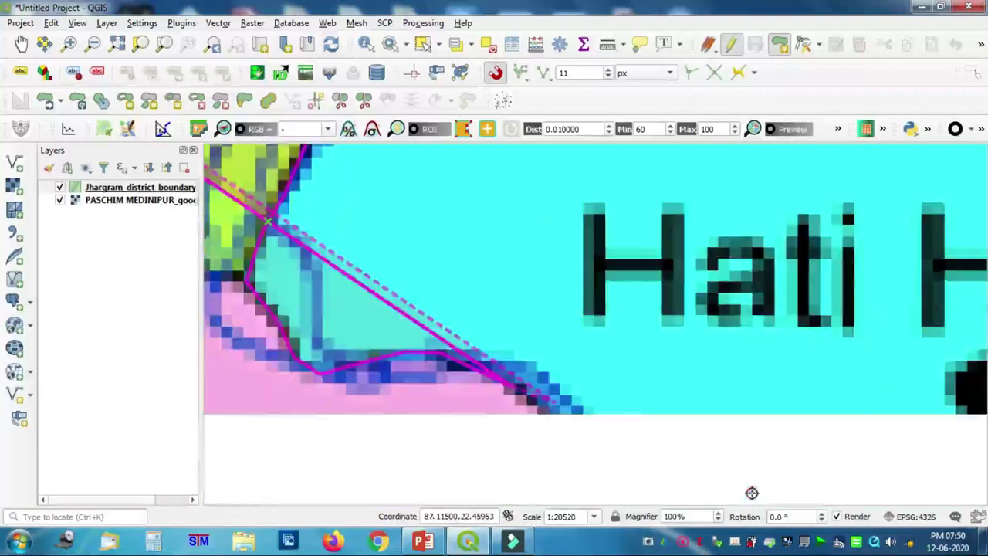
left_click(572, 347)
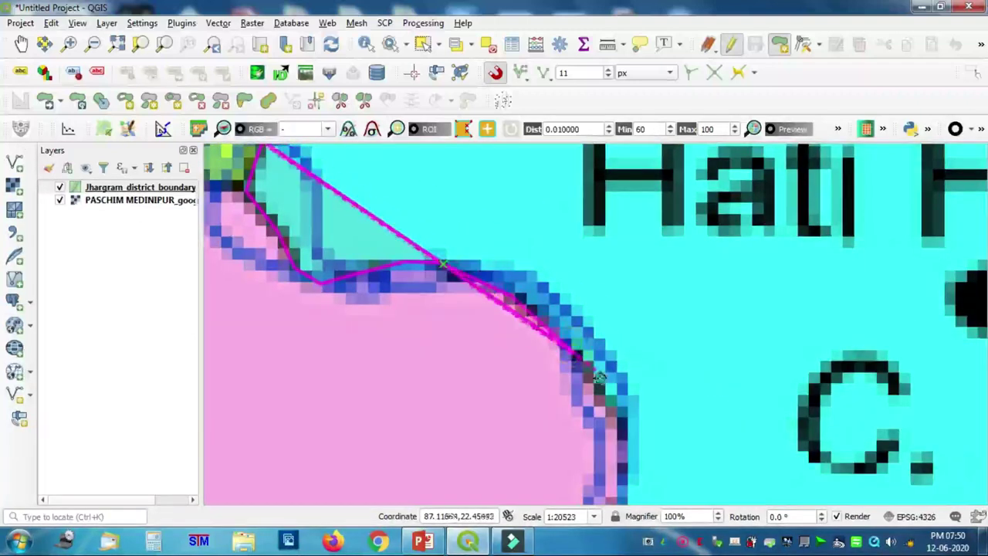
left_click(608, 395)
left_click(624, 428)
left_click(623, 464)
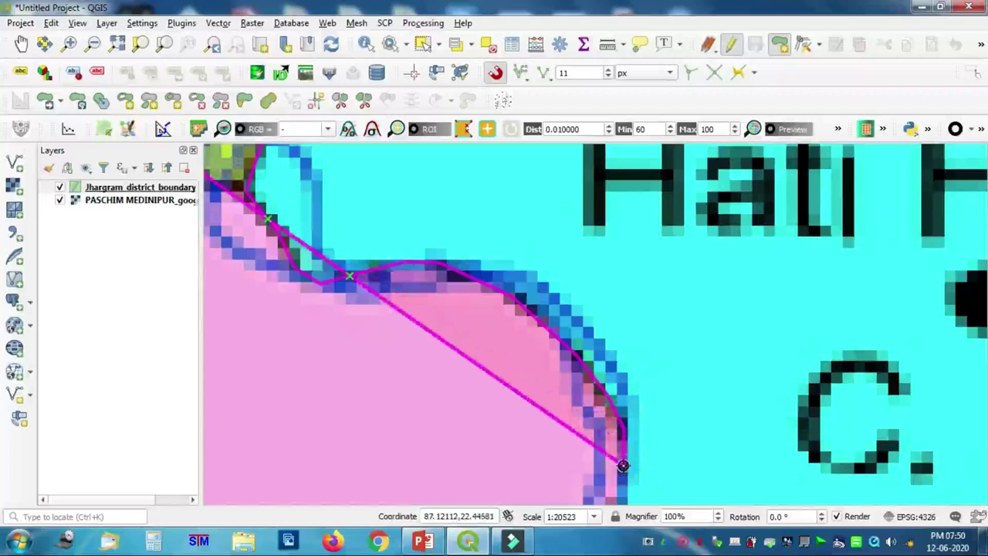
Step: Continue the polygon south and then southwest along the river bank to the sharp turn west of the MIDNAPORE label
key("Down")
key("Down")
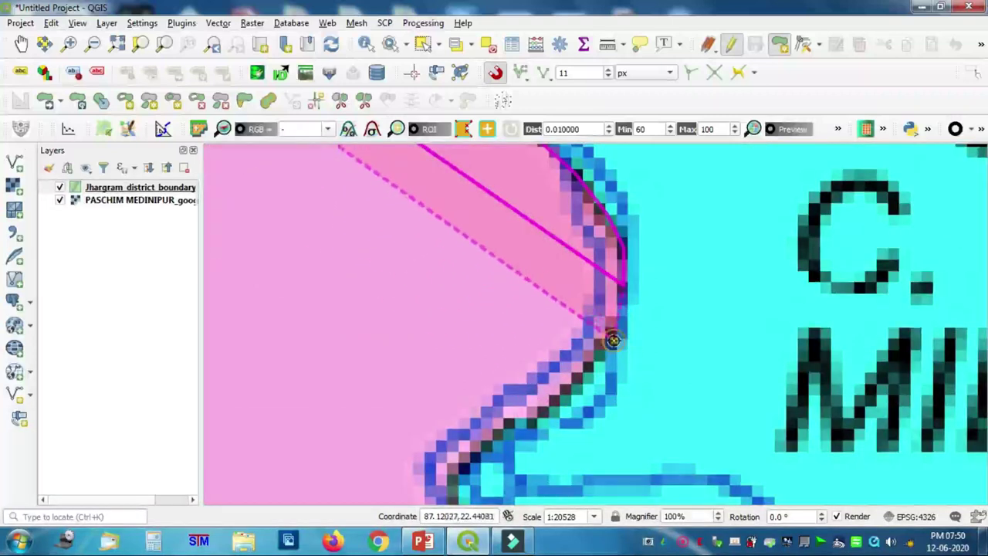
left_click(609, 332)
left_click(586, 363)
left_click(549, 413)
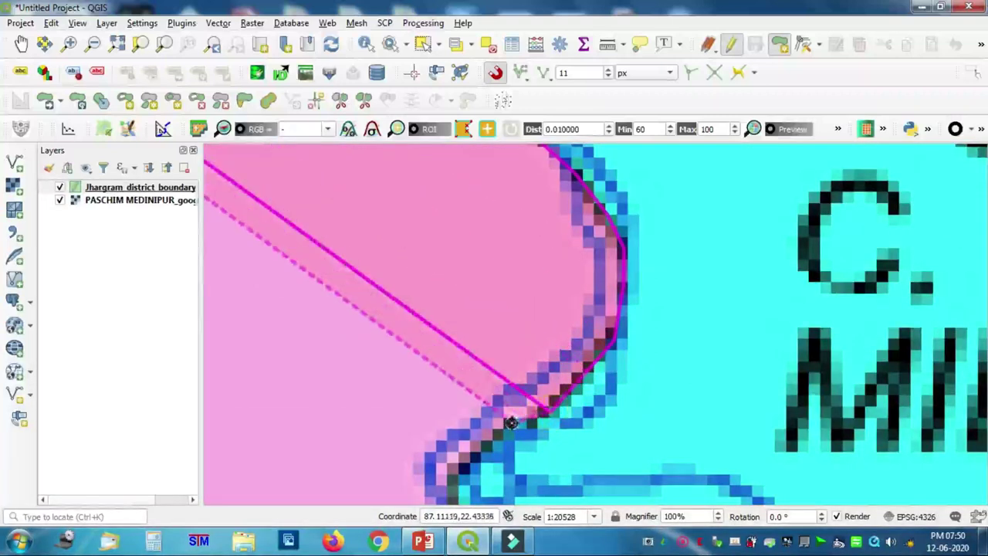
left_click(511, 423)
left_click(479, 459)
left_click(447, 472)
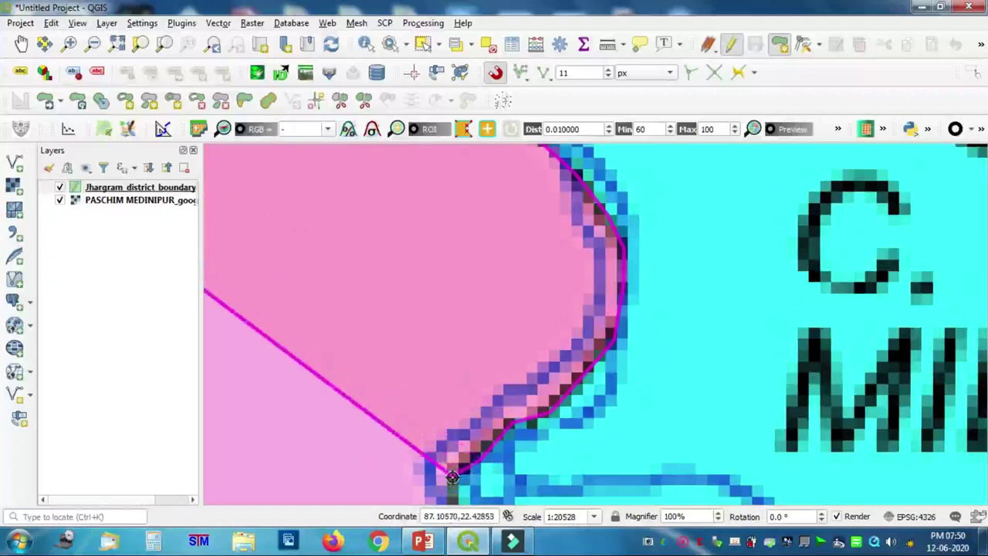
Step: Trace the border around the sharp turn and east along the river's south bank to the low point beneath the MIDNAPORE label
key("Down")
key("Down")
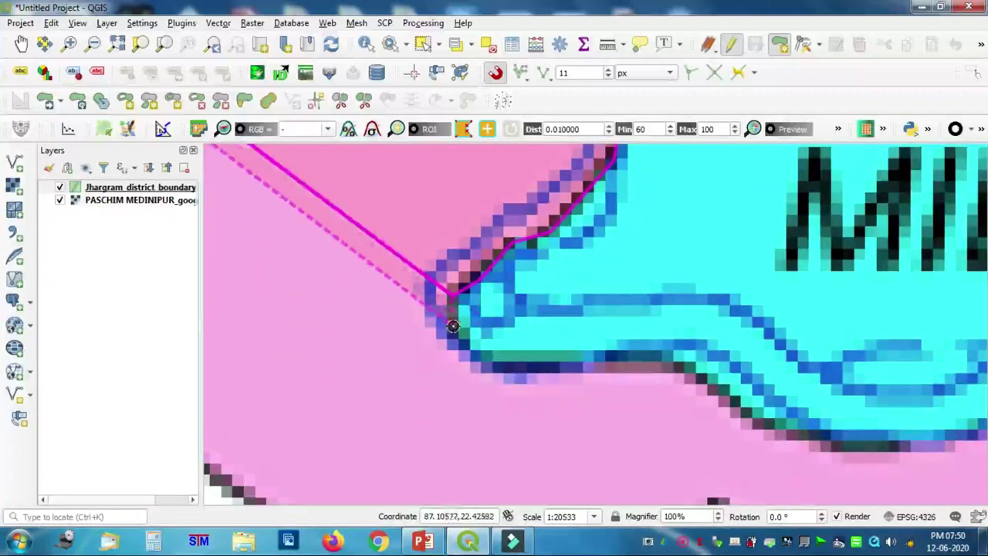
left_click(453, 325)
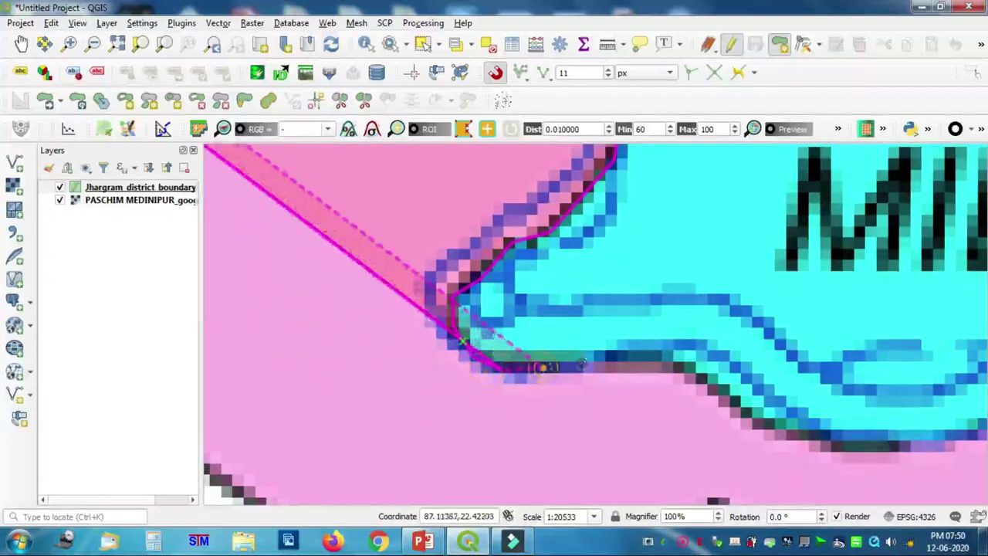
left_click(655, 362)
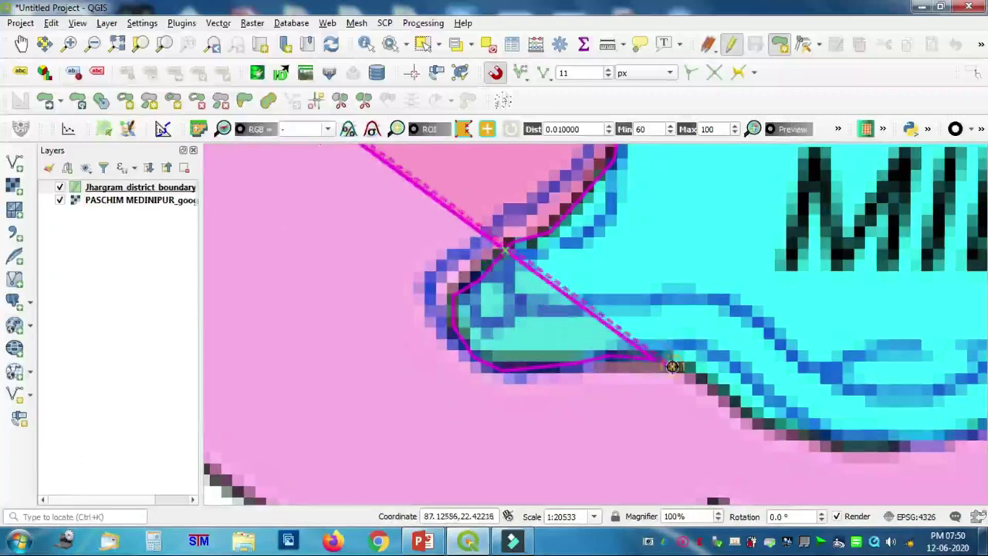
left_click(702, 386)
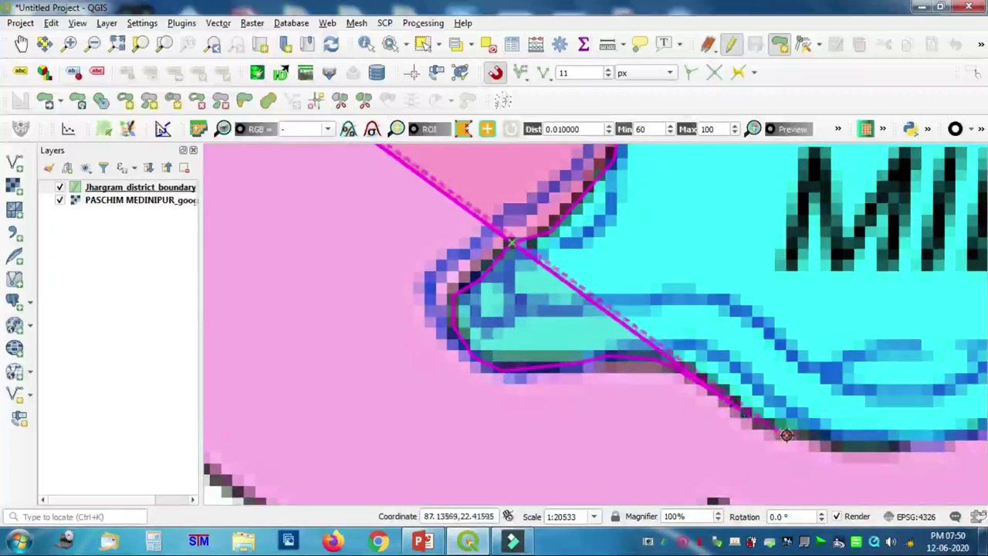
left_click(829, 440)
left_click(894, 442)
left_click(942, 439)
Step: Trace the border over the pink hump below the MIDNAPORE label and down its east side to the next river loop
key("Right")
key("Right")
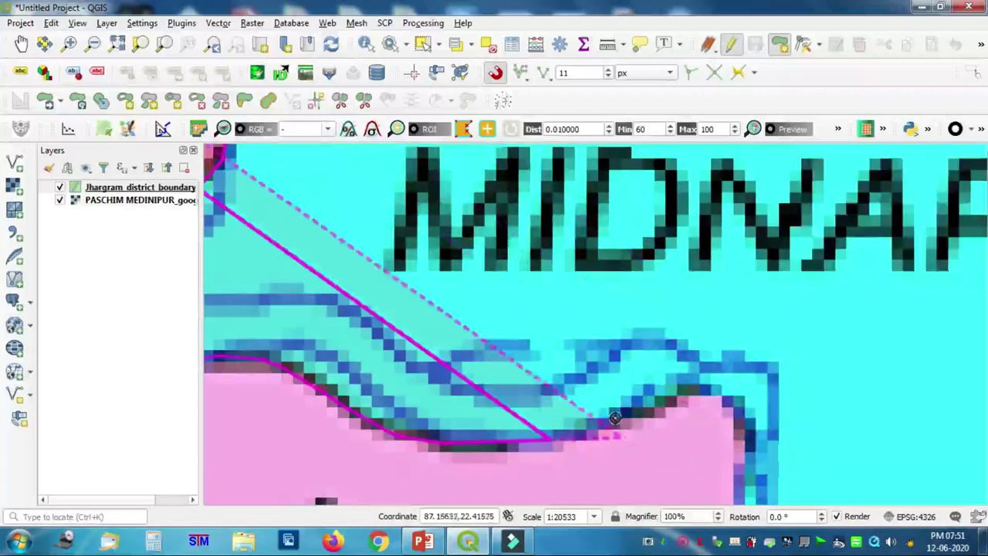
left_click(664, 403)
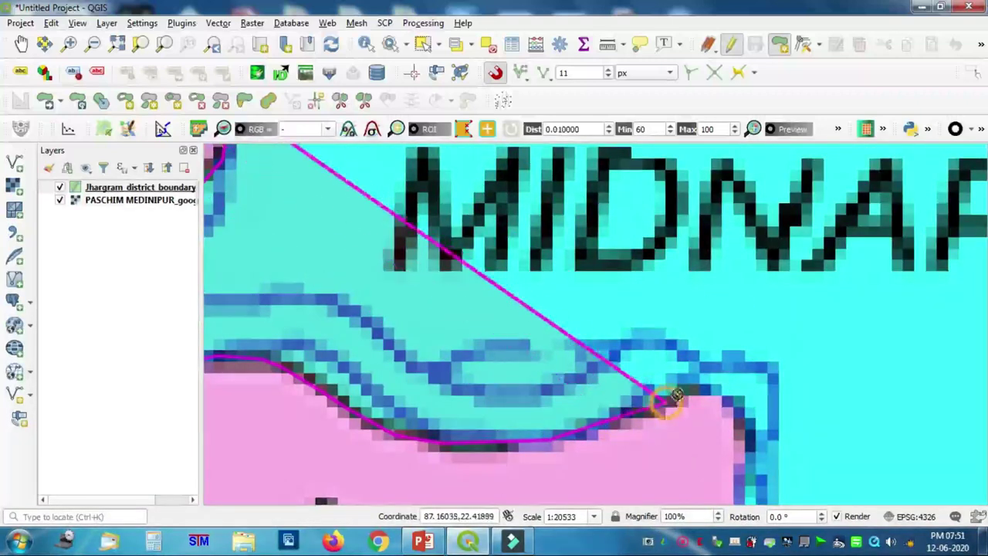
left_click(684, 390)
left_click(728, 401)
left_click(751, 437)
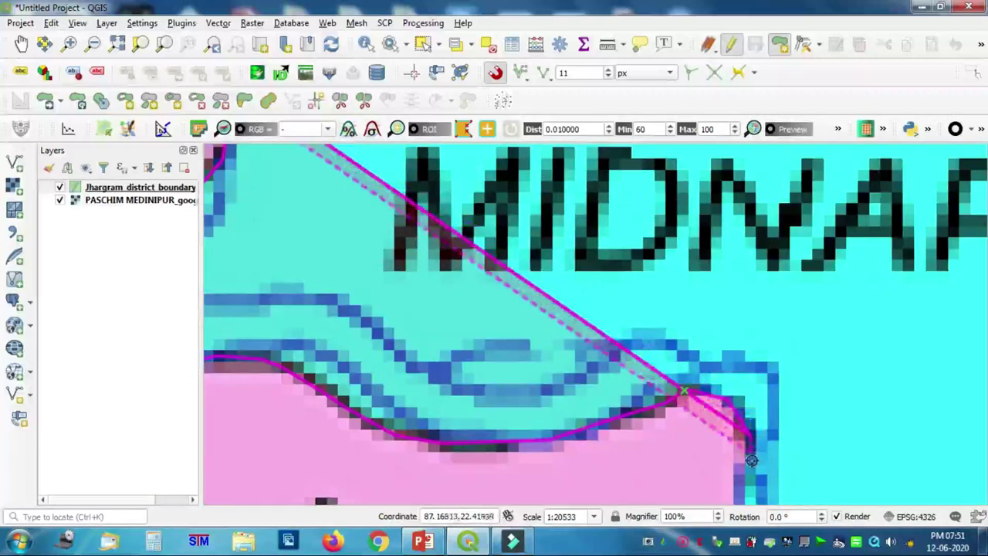
key("Down")
key("Down")
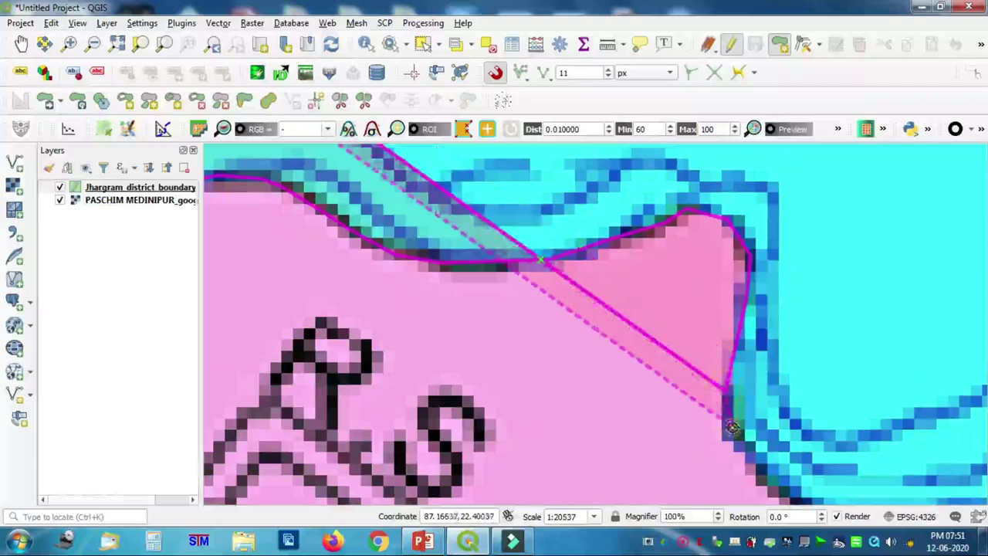
left_click(781, 491)
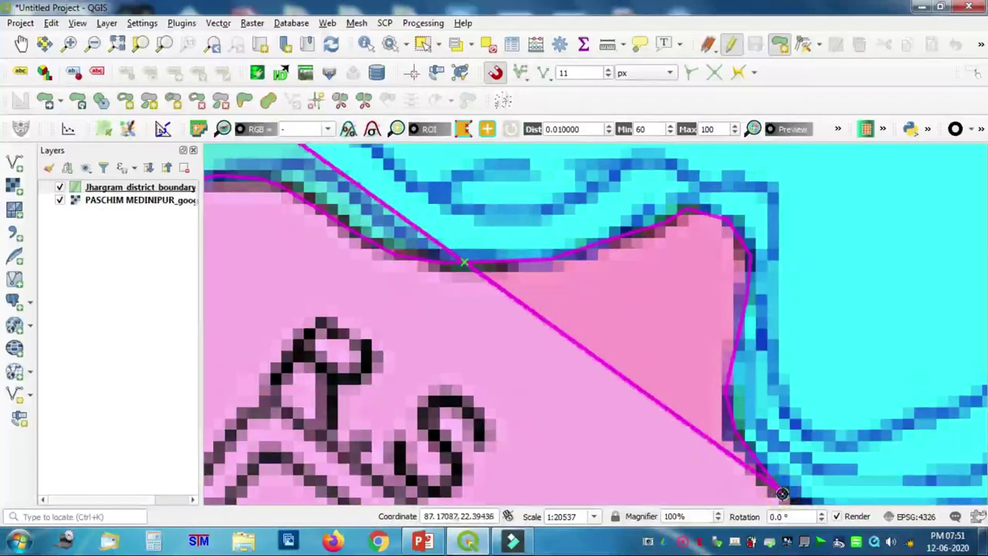
Step: Trace the border around the bottom of the river loop and northeast up its far bank
key("Right")
key("Down")
key("Down")
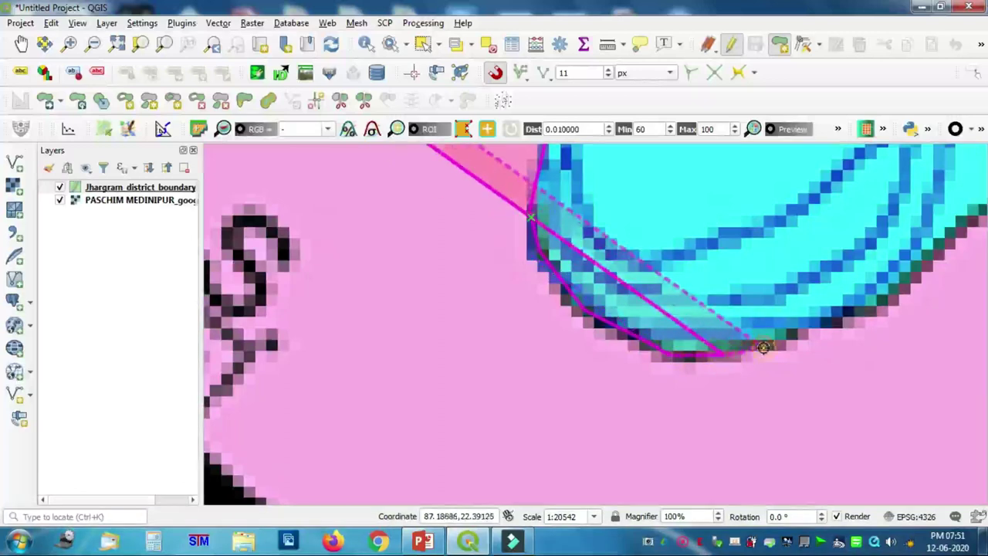
left_click(912, 281)
left_click(942, 252)
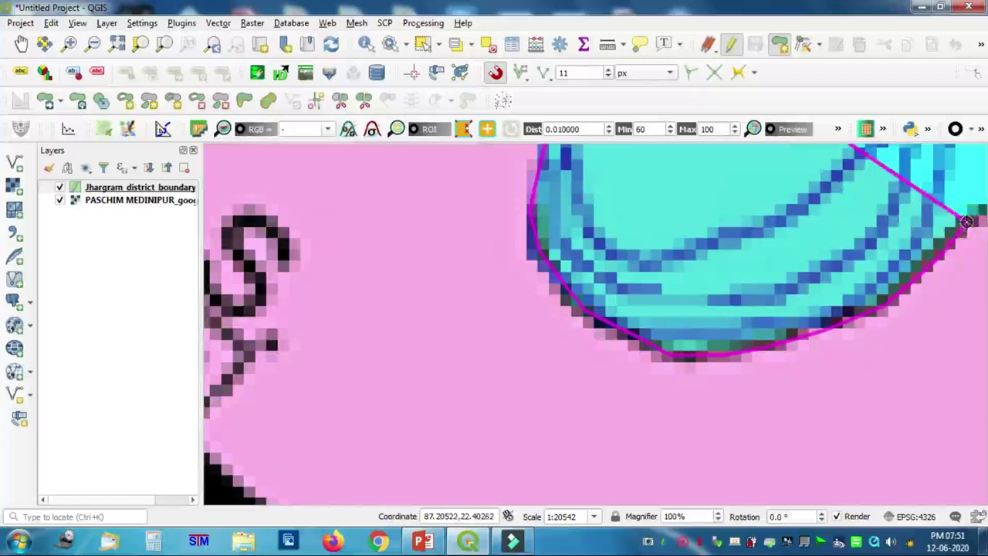
Step: Trace the border east along the south bank of the R. Cossye through the shallow dip before the white patch
scroll(966, 221, "down", 2)
key("Right")
key("Right")
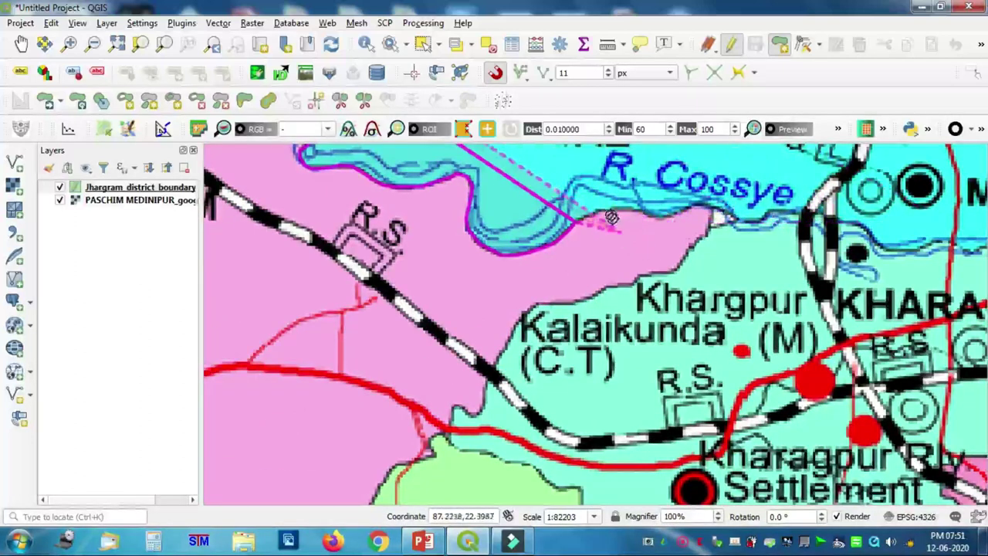
scroll(611, 218, "up", 2)
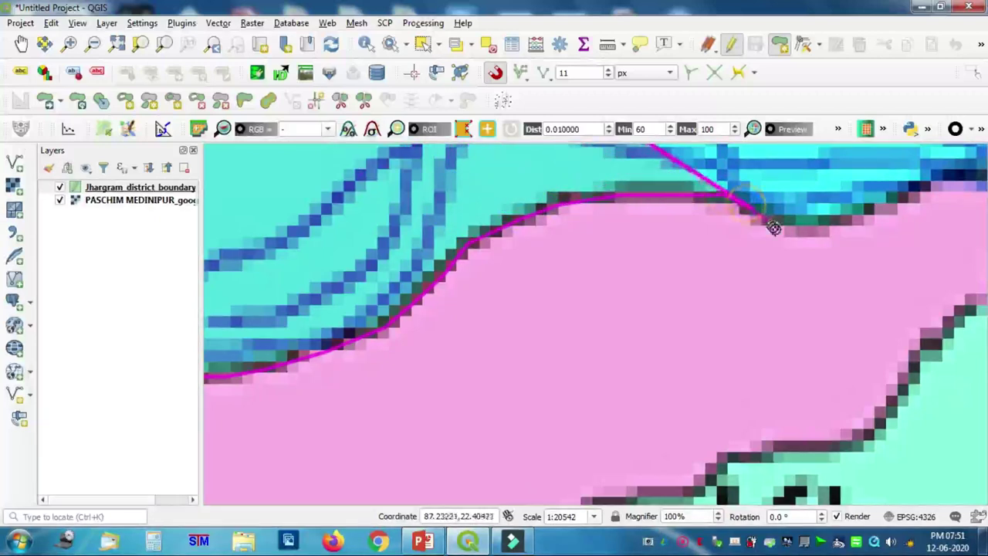
left_click(830, 227)
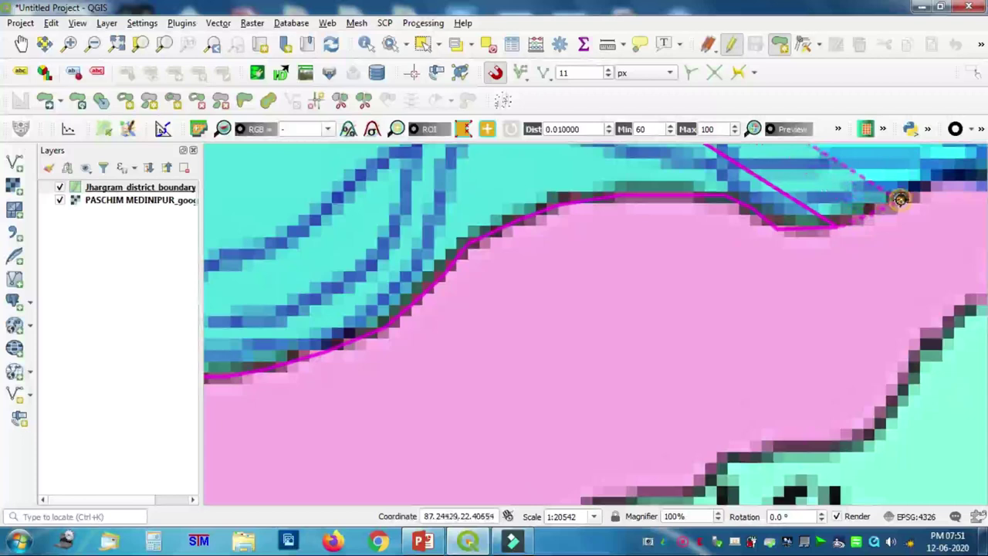
Step: Trace the border around the eastern tip of the small white patch and back west along its lower edge
key("Right")
key("Right")
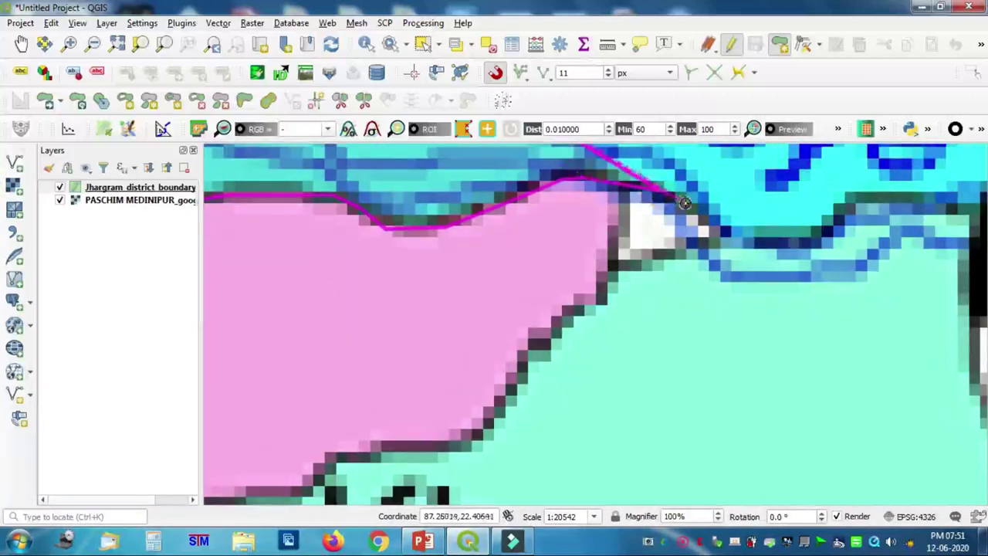
left_click(699, 246)
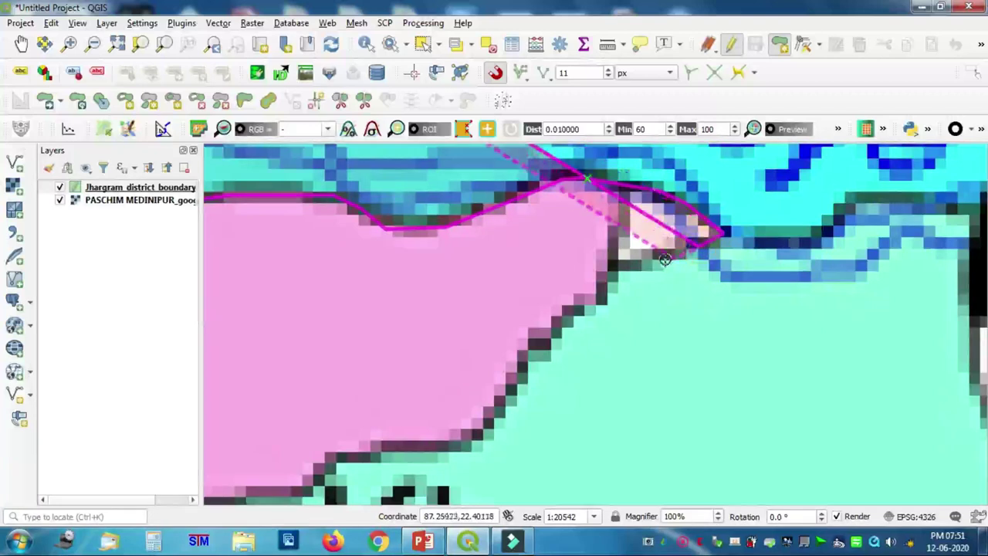
left_click(661, 258)
left_click(632, 263)
left_click(603, 284)
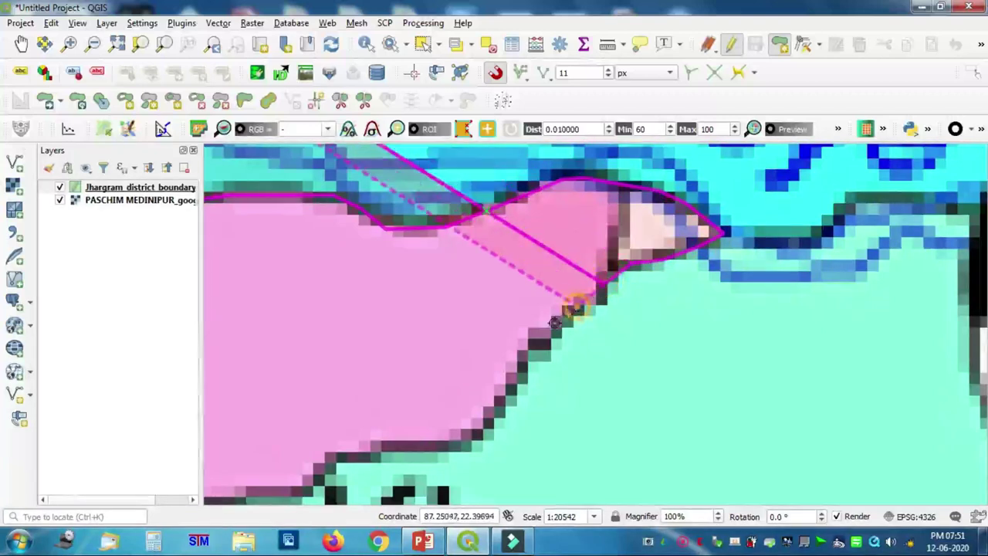
Step: Trace the border between the pink and light-green areas southwest and then west toward the Khargpur label
left_click(568, 316)
left_click(532, 351)
left_click(515, 380)
left_click(498, 413)
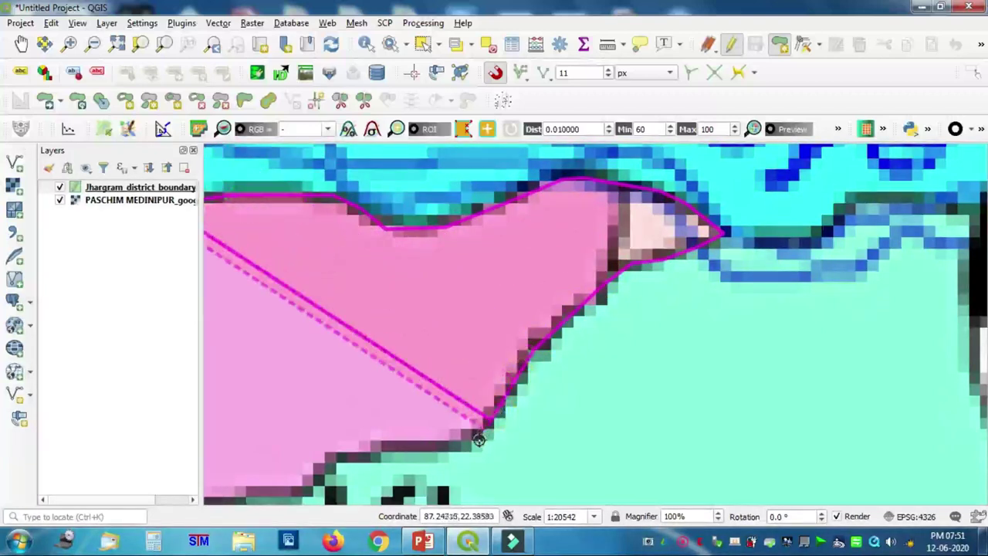
left_click(463, 438)
left_click(420, 445)
left_click(360, 448)
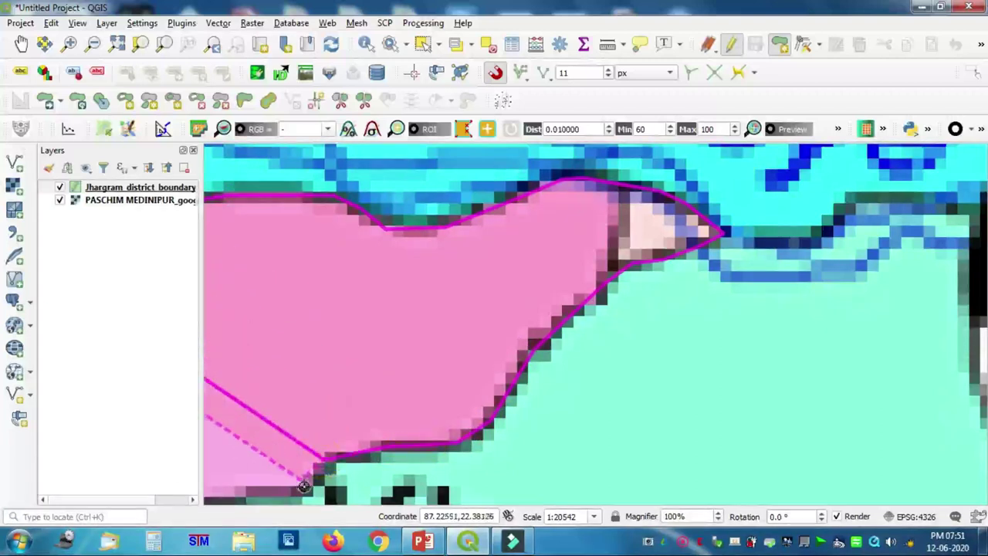
Step: Continue the polygon around the notch at the Khargpur label and west to the next downward bend
key("Left")
key("Left")
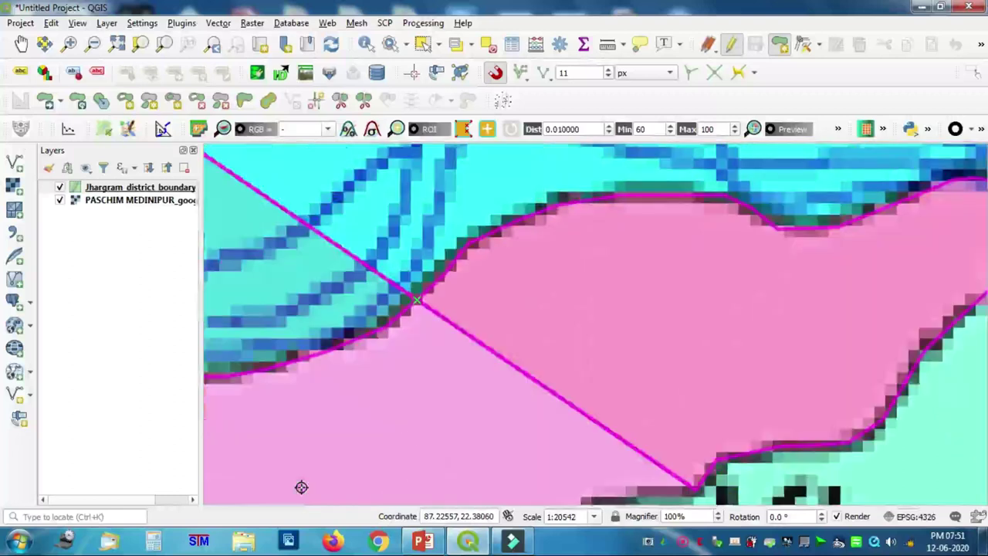
key("Down")
key("Down")
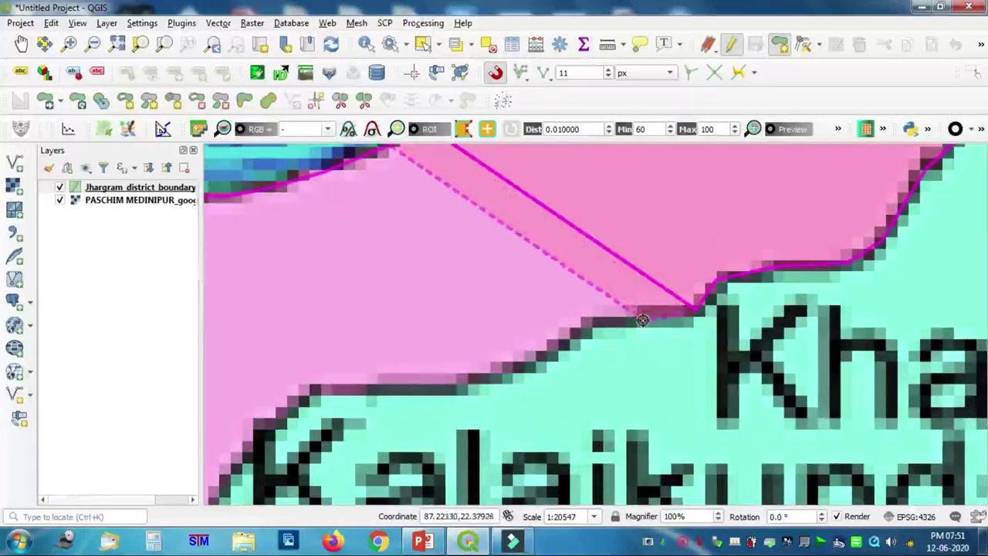
left_click(619, 319)
left_click(587, 327)
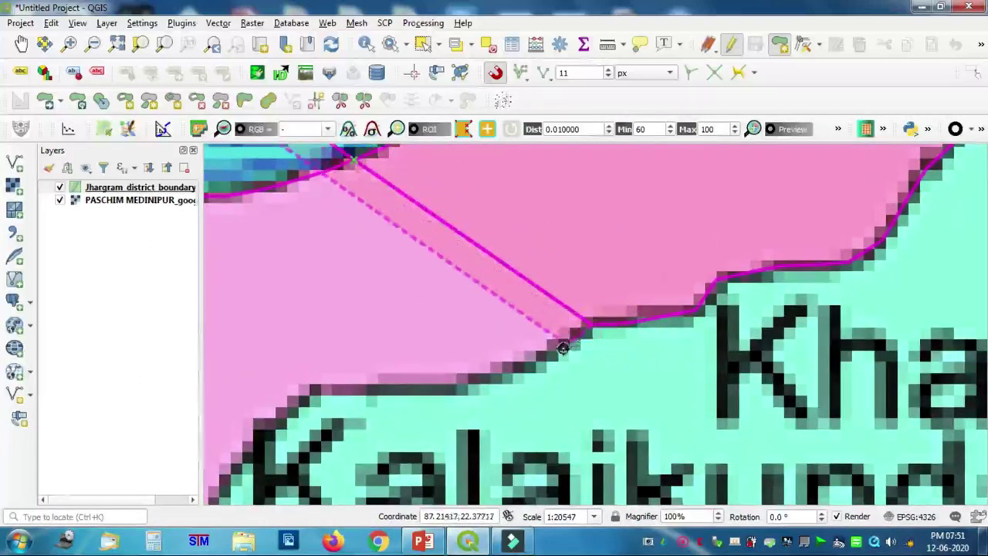
Step: Trace the border southwest and then west along the flat stretch above the Kalaikunda label
left_click(540, 350)
left_click(507, 363)
left_click(479, 378)
left_click(456, 386)
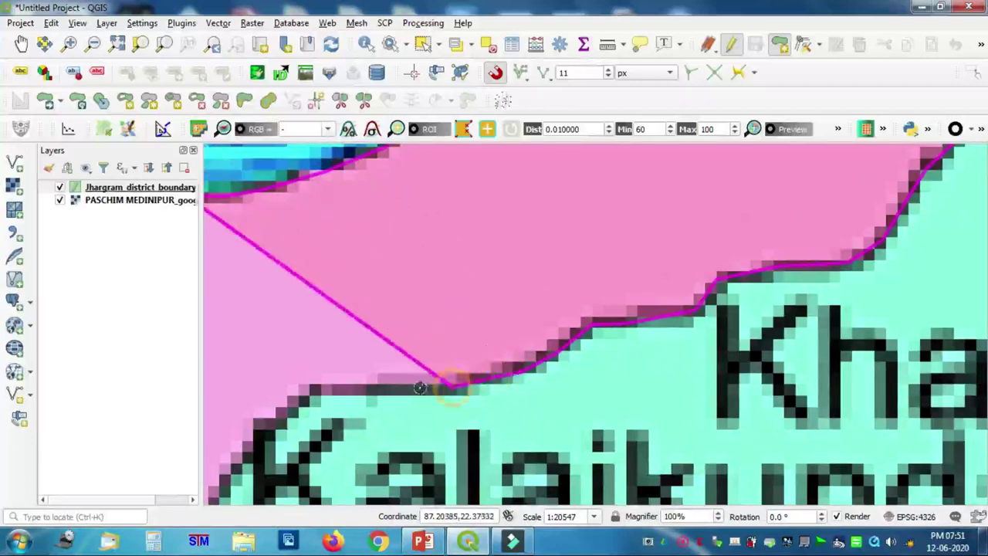
left_click(374, 386)
left_click(347, 387)
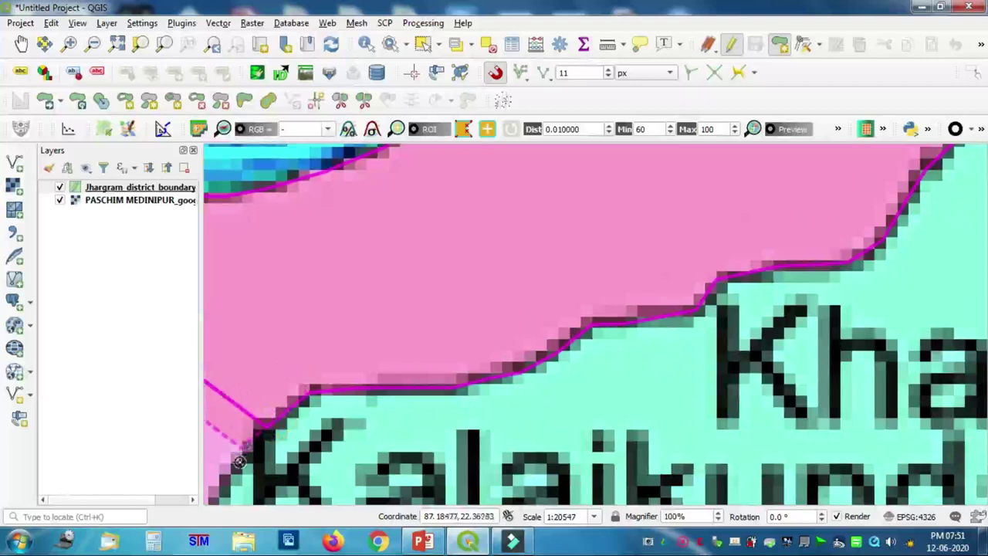
Step: Trace the border southwest past the Kalaikunda label, across the railway line and around the rounded dip south of it
scroll(267, 409, "down", 1)
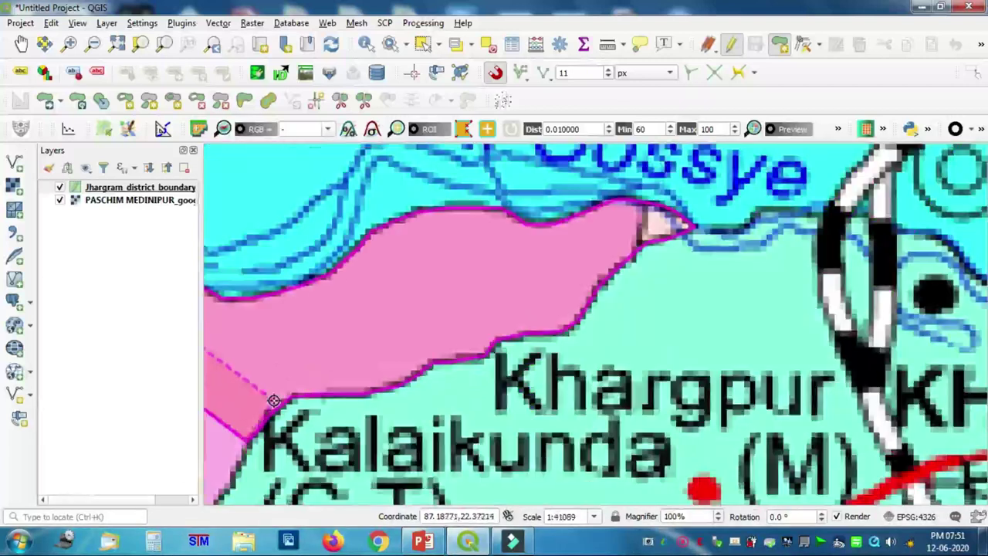
key("Left")
key("Left")
key("Down")
key("Down")
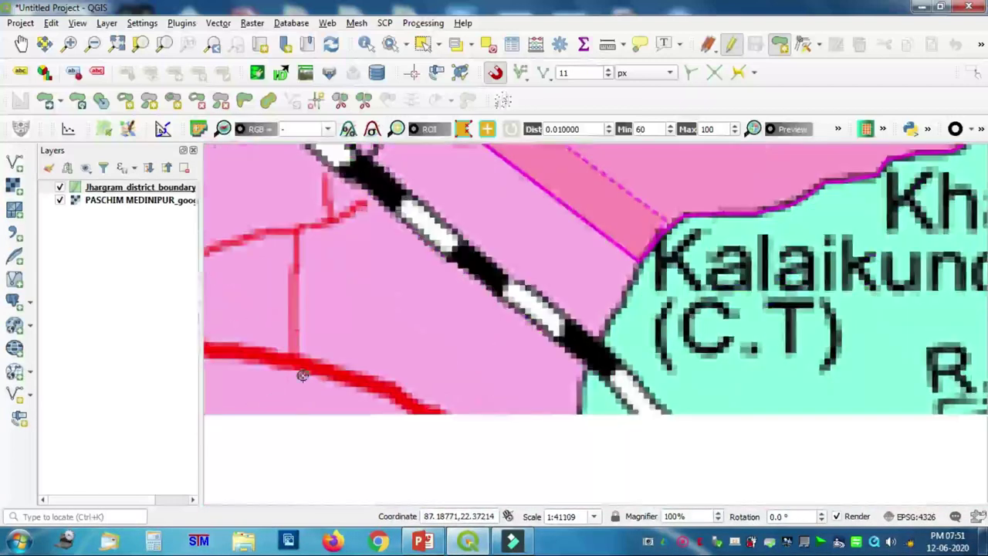
scroll(640, 247, "up", 1)
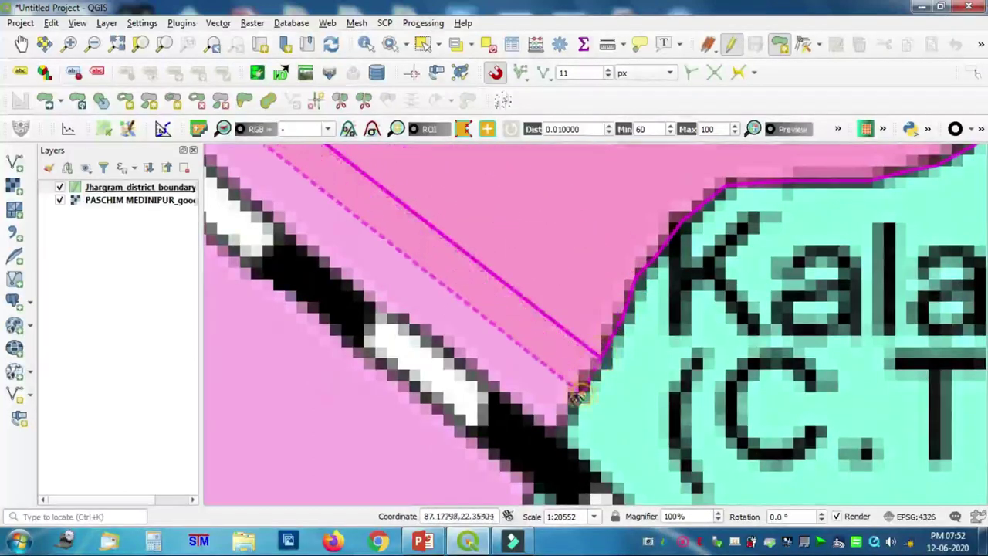
key("Down")
key("Down")
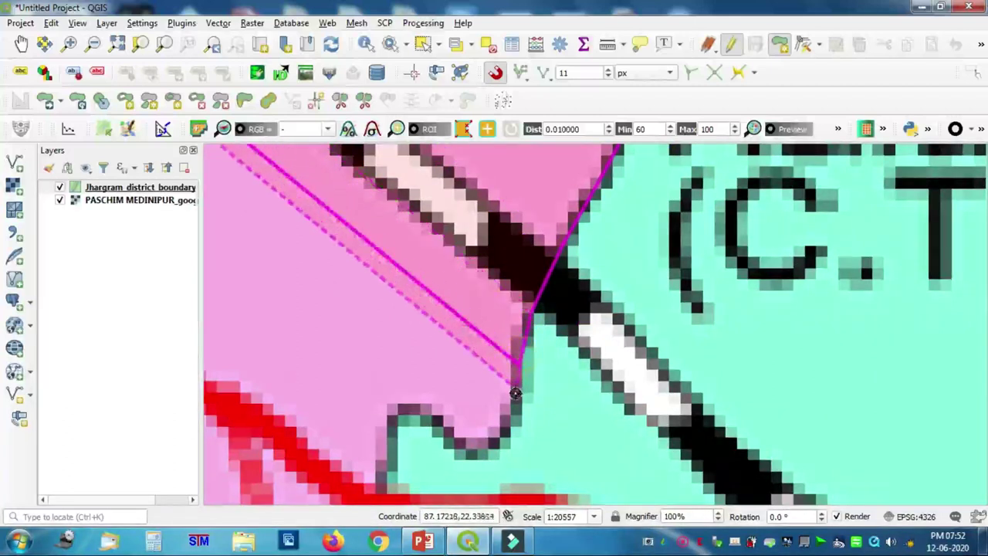
left_click(454, 434)
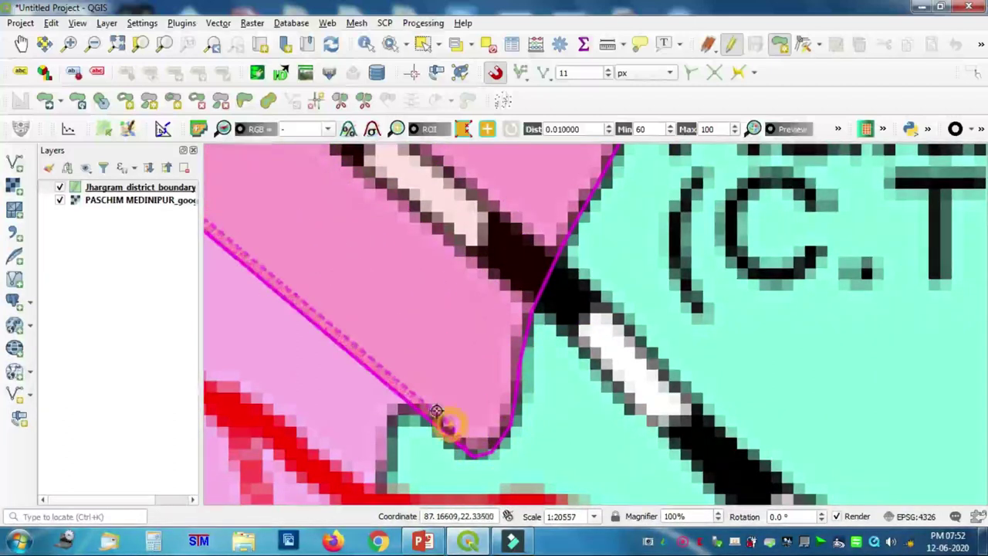
Step: Trace the border around the small turquoise bump, south across the red road and around the light-green corner to the thin red road
left_click(393, 419)
key("Down")
key("Down")
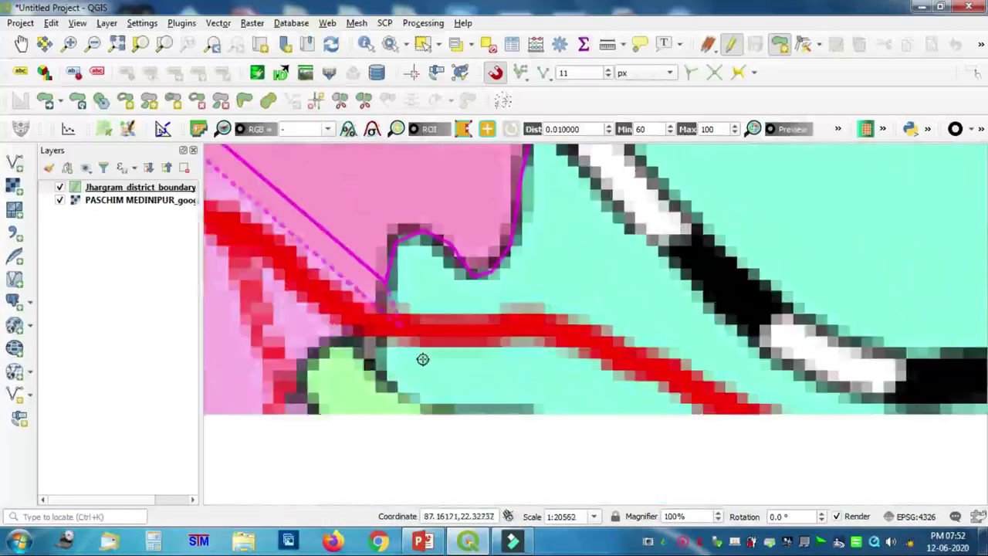
left_click(357, 334)
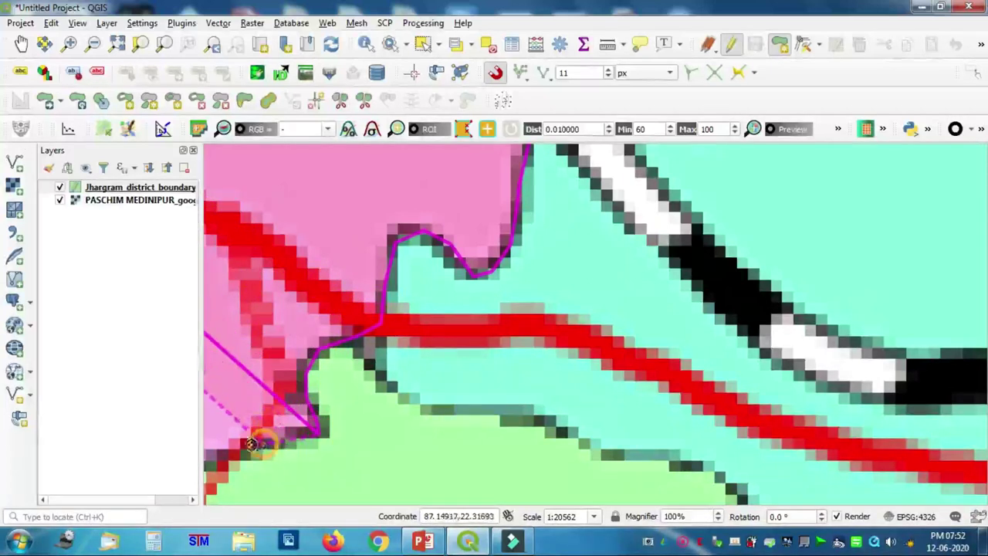
left_click(224, 446)
Step: Trace the pink and light-green border southwest from the thin red road crossing, replacing the misplaced vertex at the first bend
key("Left")
key("Left")
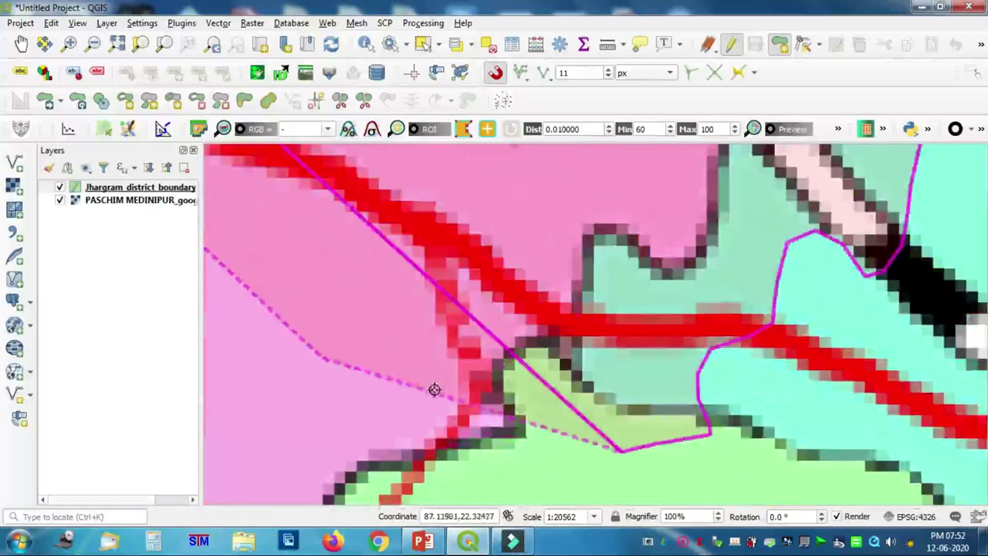
key("Down")
key("Down")
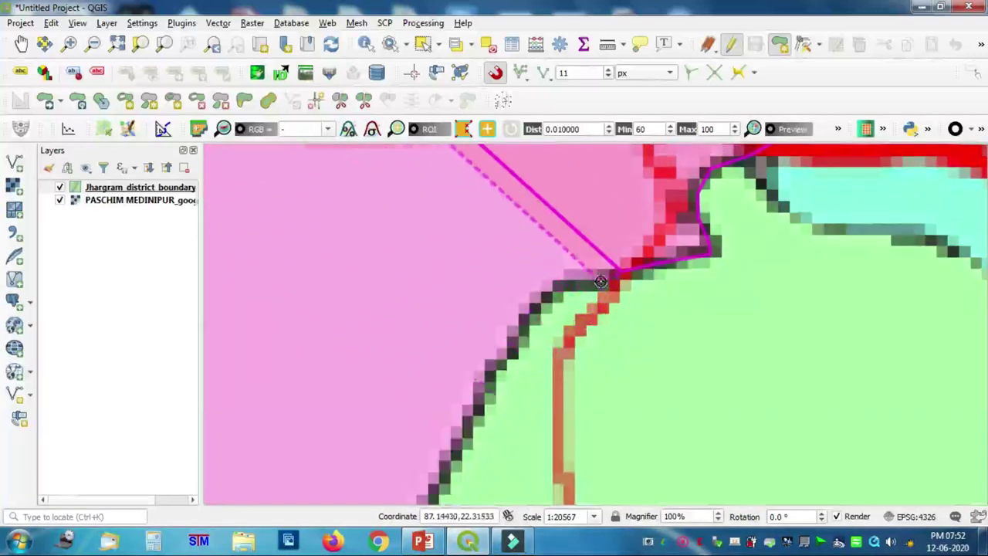
left_click(562, 286)
key("BackSpace")
left_click(540, 295)
left_click(507, 358)
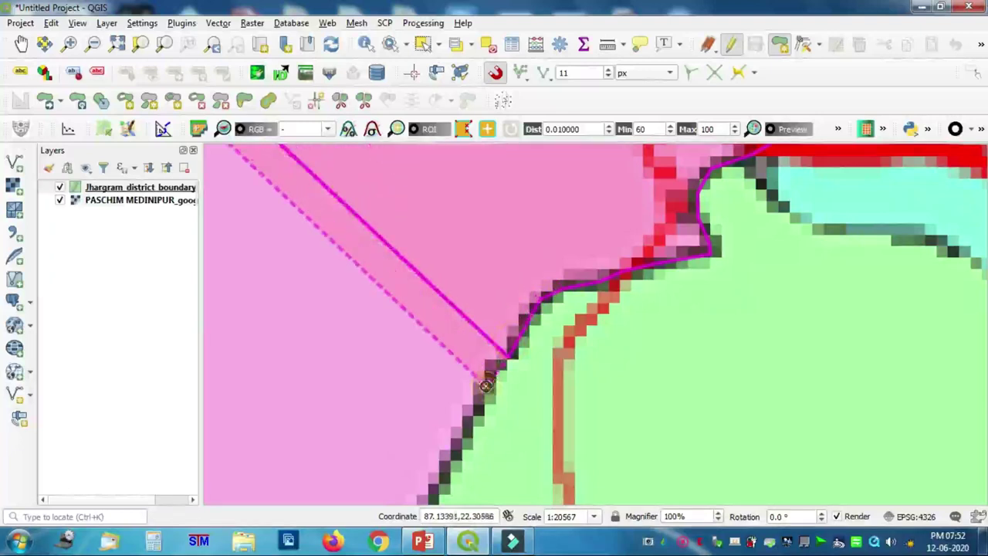
left_click(482, 392)
left_click(465, 420)
left_click(443, 484)
Step: Continue the polygon southwest around the small bend and down the steep east side of the pink lobe
key("Left")
key("Down")
key("Down")
key("Down")
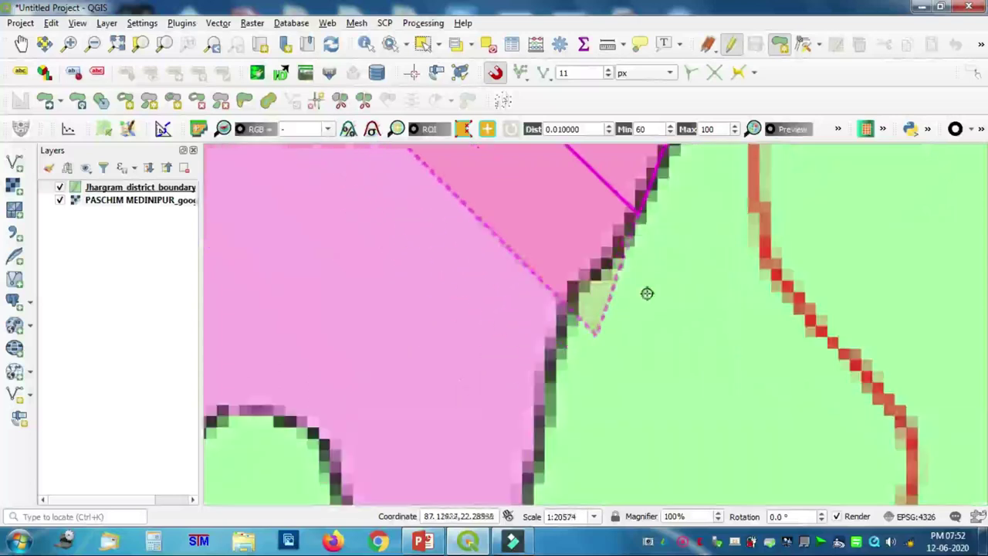
left_click(597, 276)
left_click(575, 286)
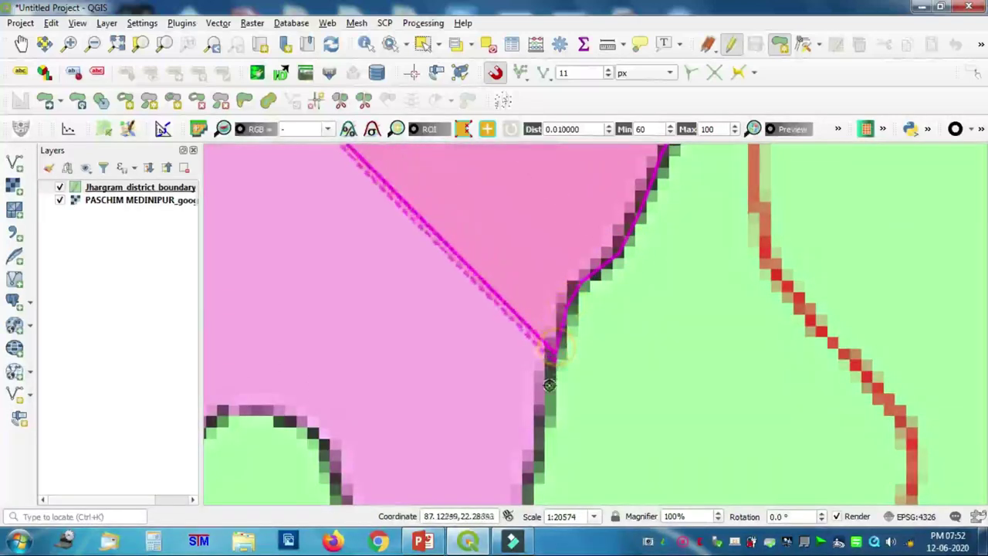
left_click(542, 423)
left_click(535, 464)
Step: Trace the border around the rounded bottom of the pink lobe, up its west side past the blue stream and over the green hump
key("Down")
key("Down")
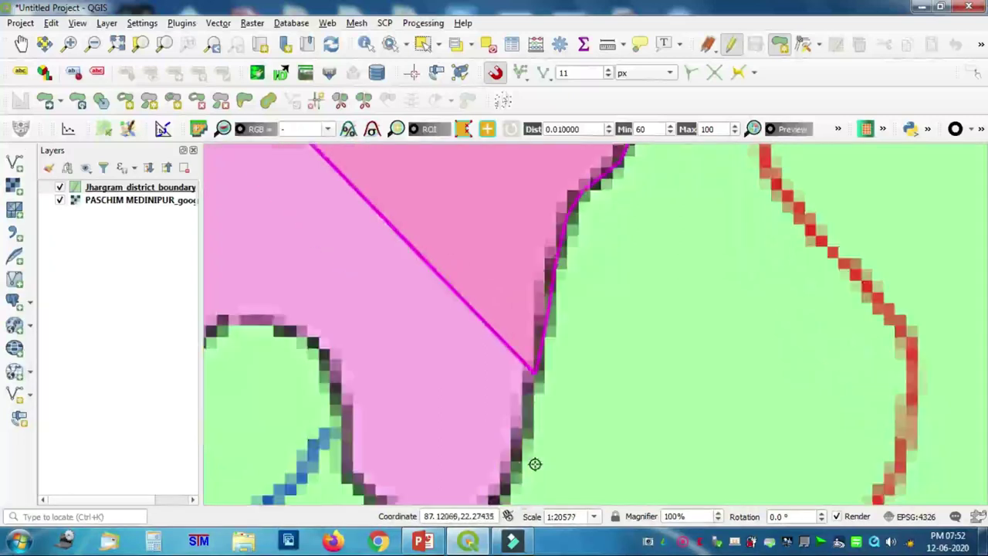
left_click(528, 326)
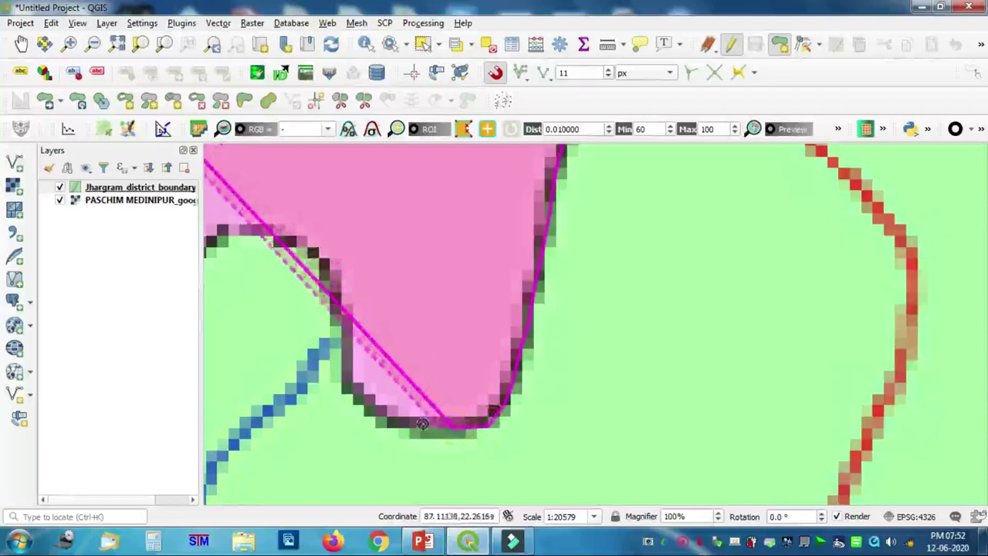
left_click(386, 421)
left_click(353, 381)
left_click(348, 336)
left_click(342, 313)
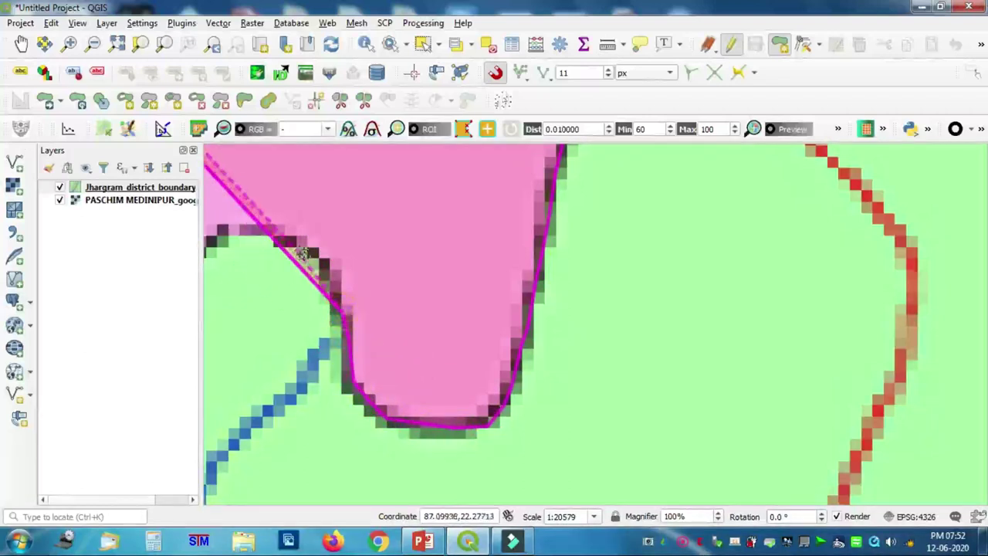
left_click(335, 272)
left_click(310, 246)
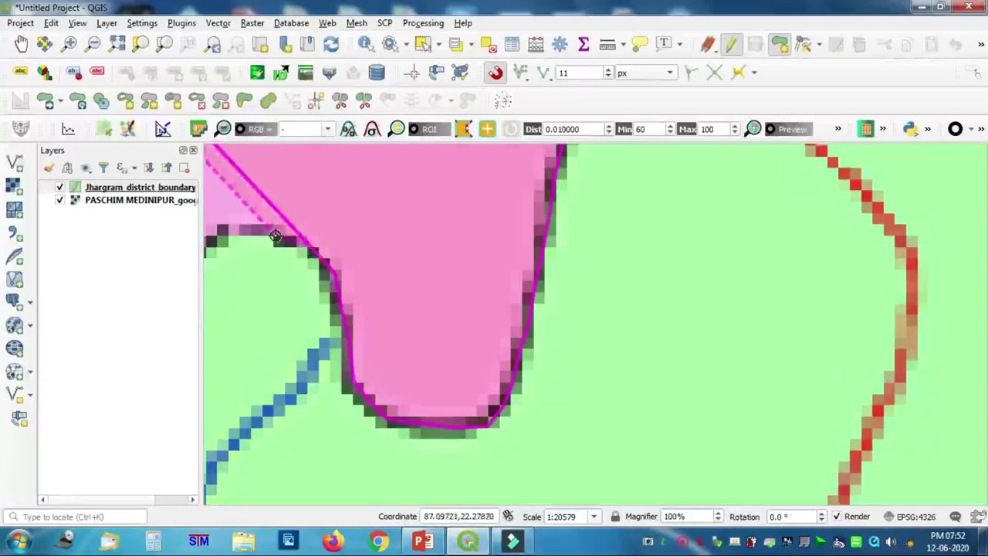
left_click(276, 234)
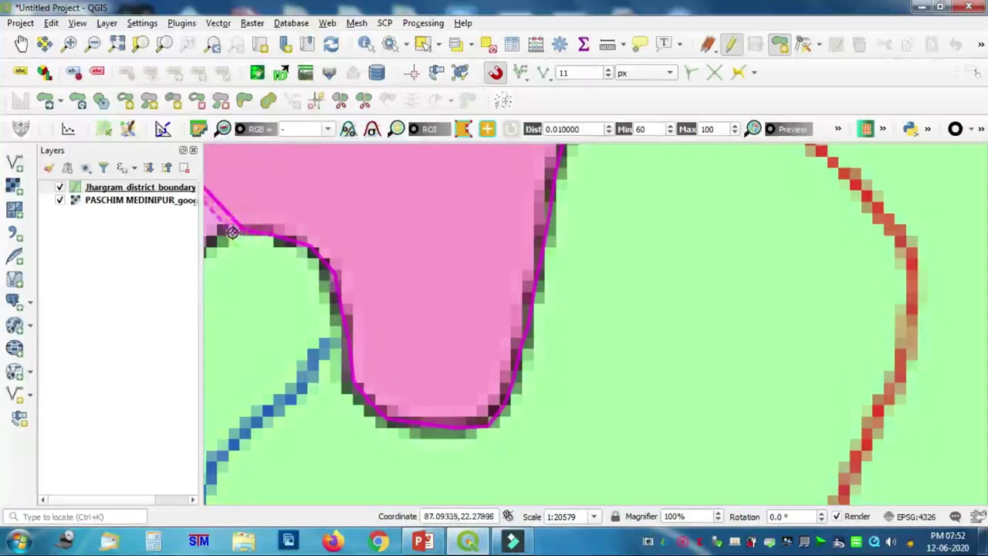
Step: Trace the wavy light-green border west to its junction with the beige area and northwest along the beige edge
scroll(228, 235, "down", 2)
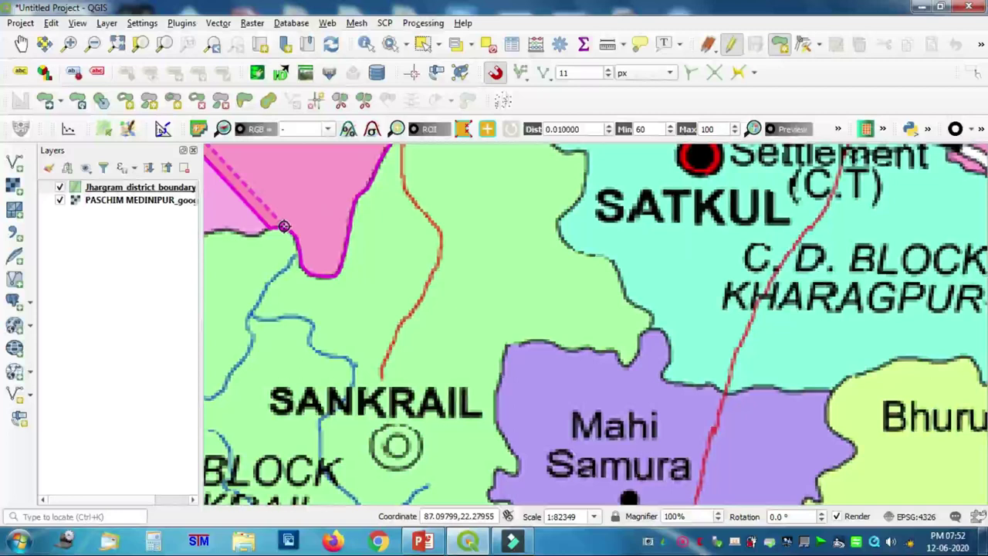
key("Left")
key("Left")
scroll(661, 183, "up", 1)
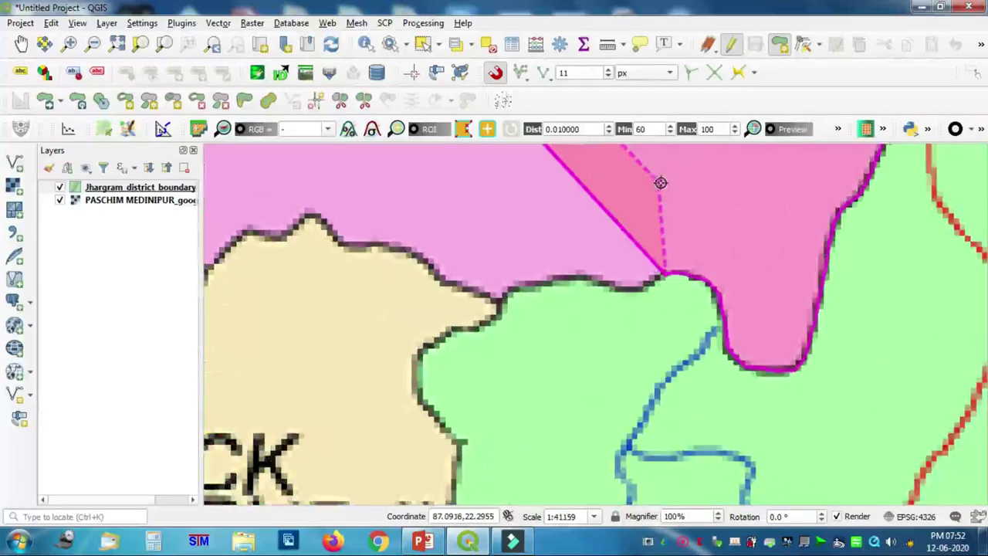
scroll(661, 183, "up", 1)
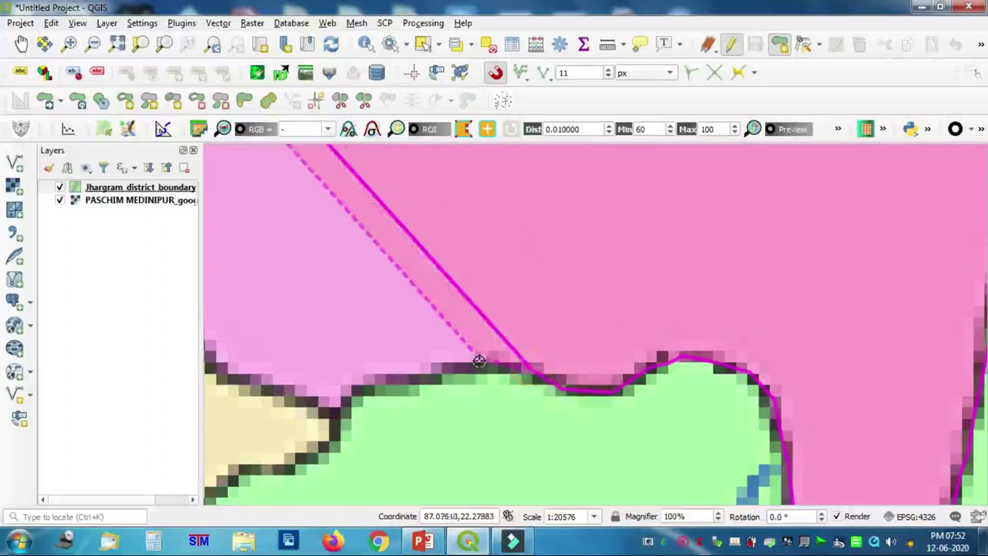
left_click(378, 378)
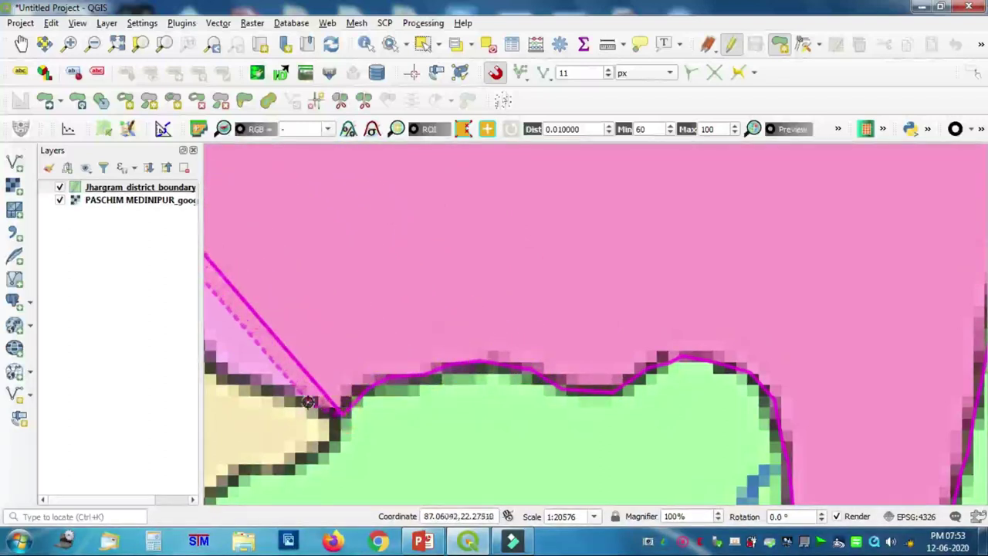
left_click(228, 370)
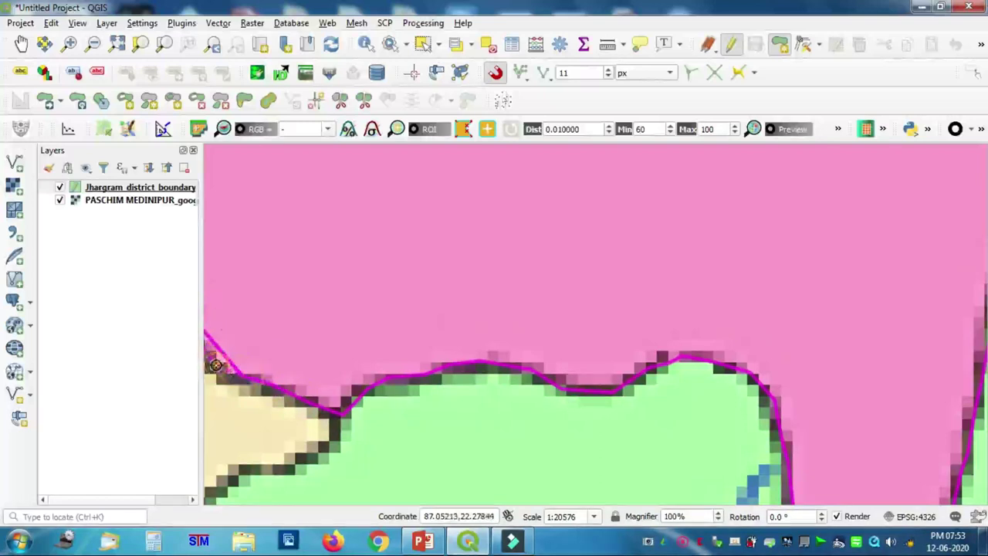
Step: Trace the northern edge of the beige GOPIBALLAVPUR-II block west over its pointed peak to the dip beyond it
scroll(371, 300, "down", 2)
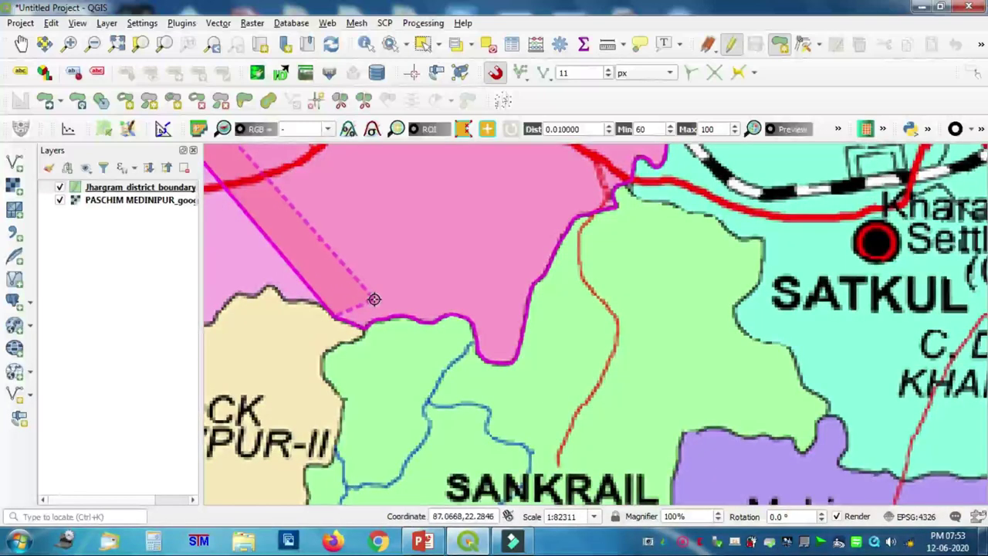
key("Left")
key("Left")
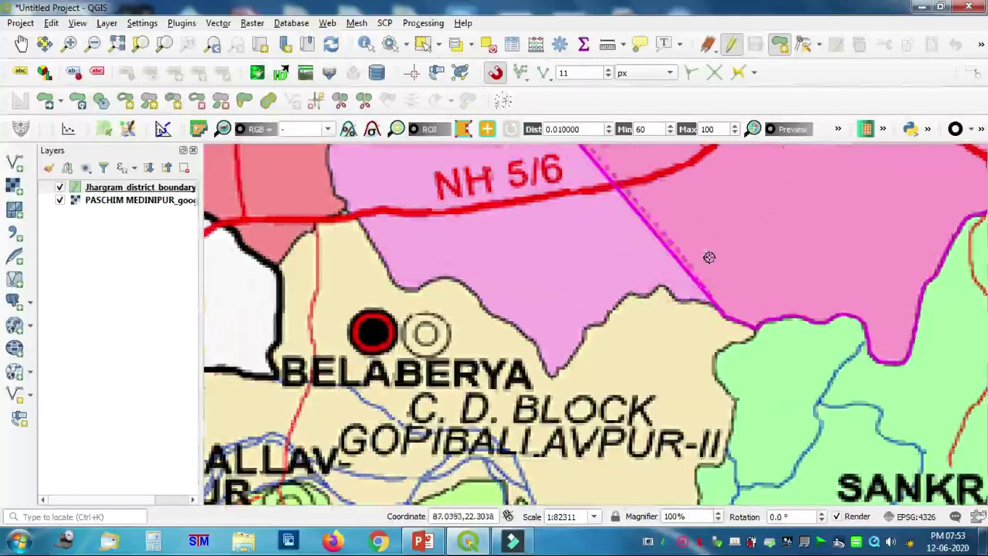
scroll(728, 306, "up", 2)
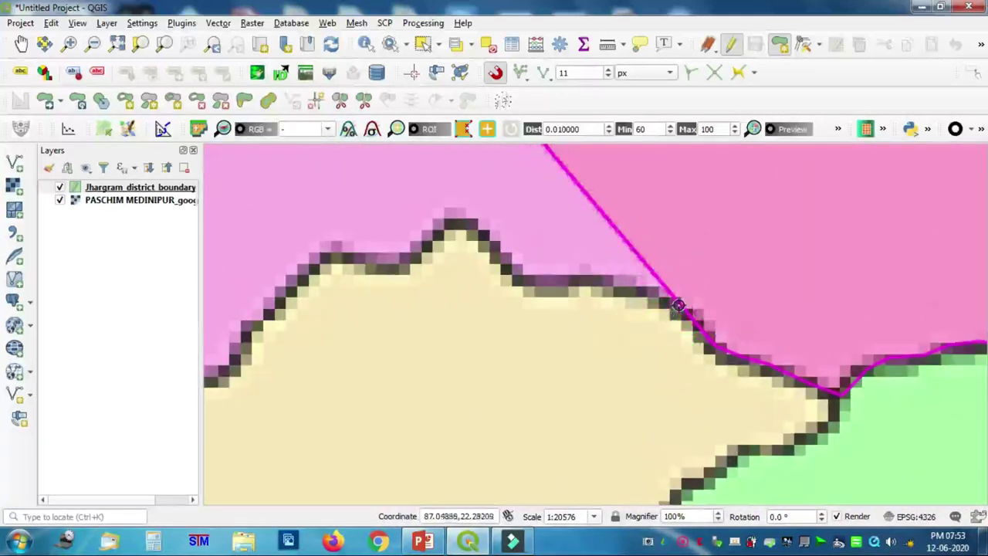
left_click(657, 295)
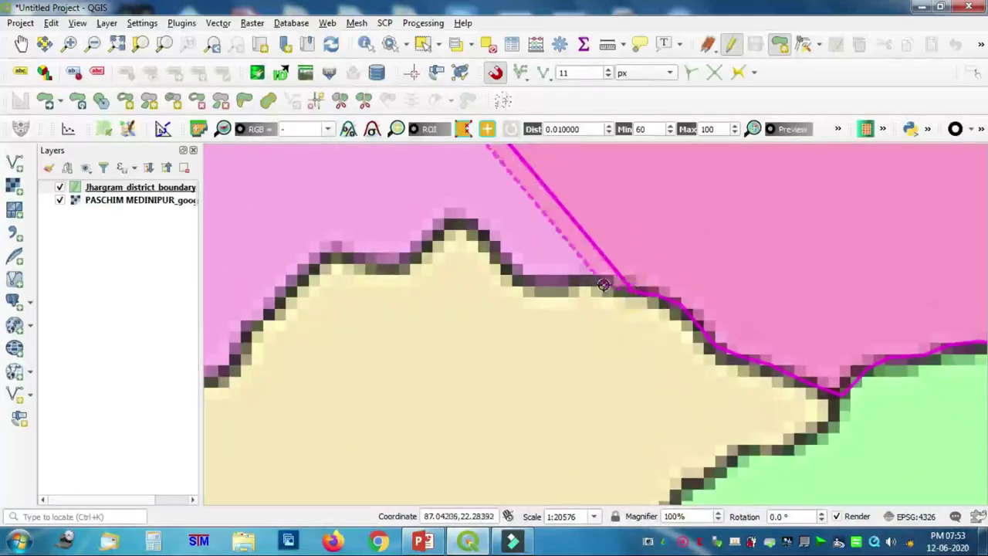
left_click(518, 276)
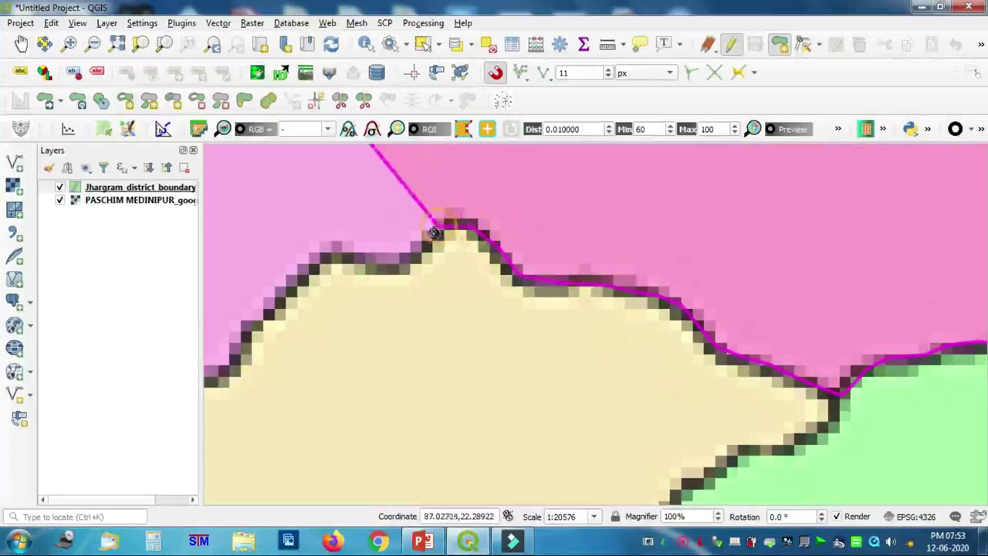
left_click(408, 261)
left_click(392, 267)
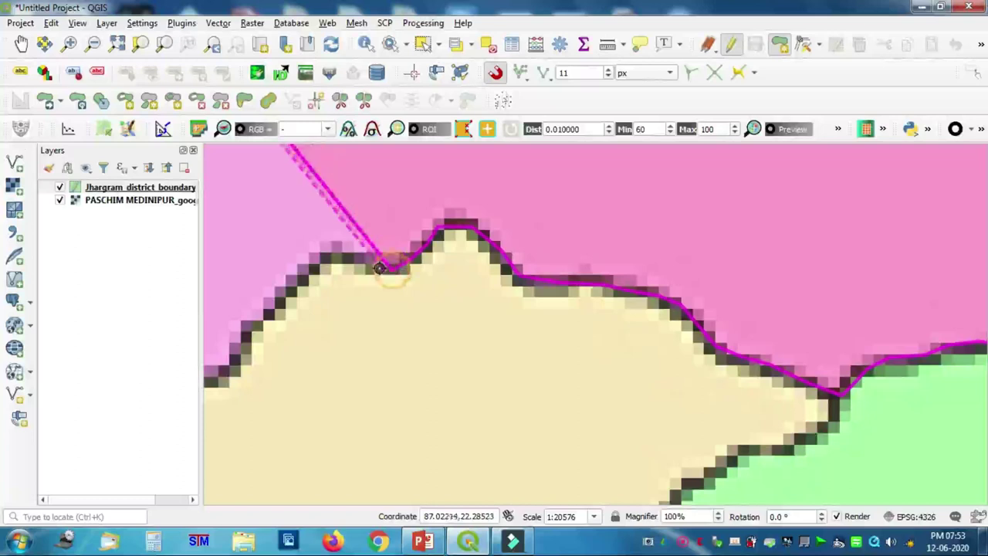
Step: Trace the beige block's border over the low hump west of the dip and southwest down the slope
left_click(332, 255)
left_click(272, 309)
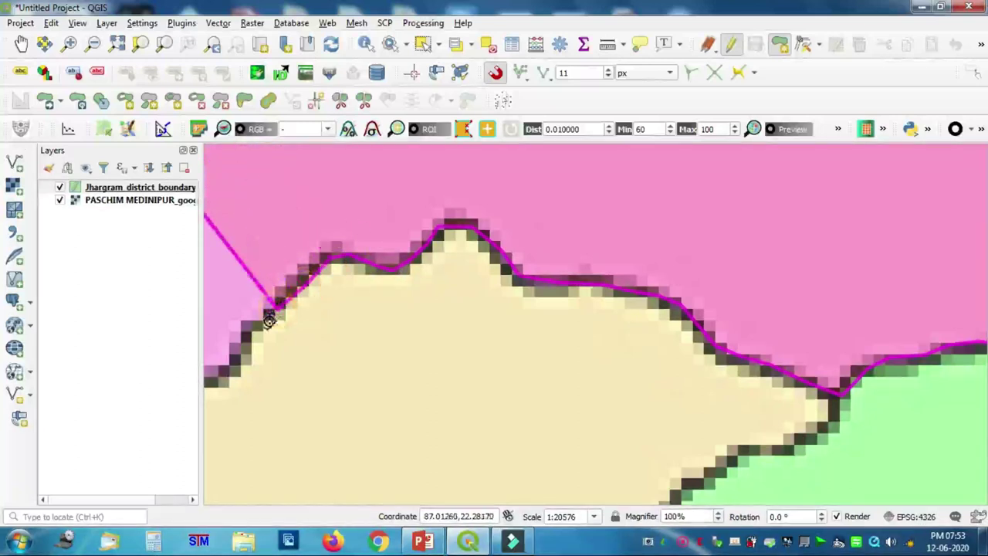
left_click(244, 352)
left_click(224, 378)
Step: Trace the border southwest to the pointed pink tip near the BELABERYA label, around it and northwest up its other side
key("Left")
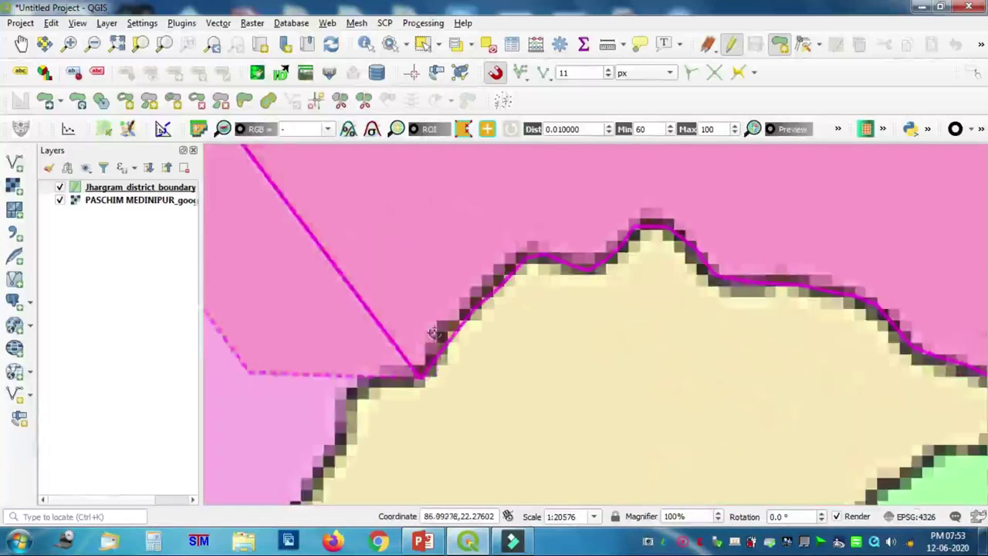
key("Left")
key("Down")
key("Down")
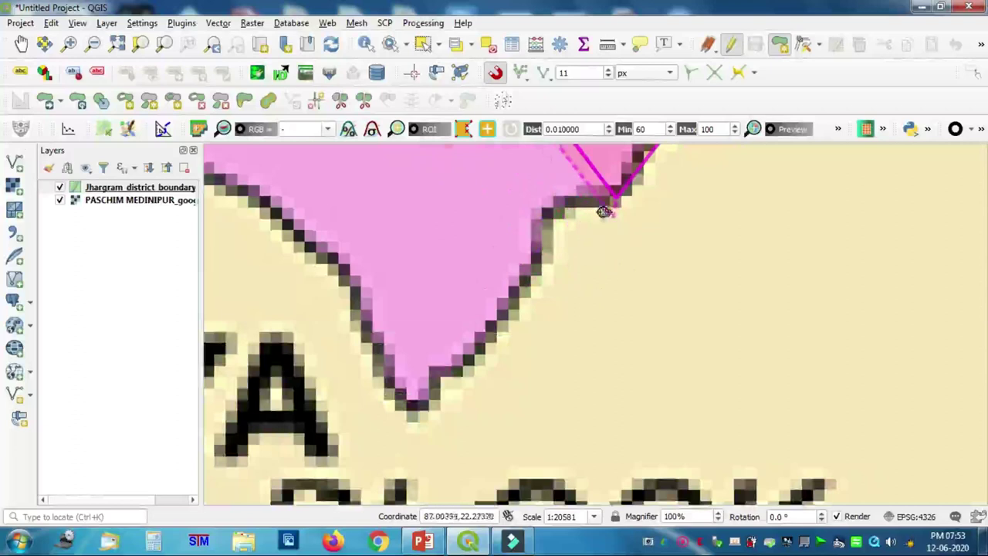
left_click(563, 204)
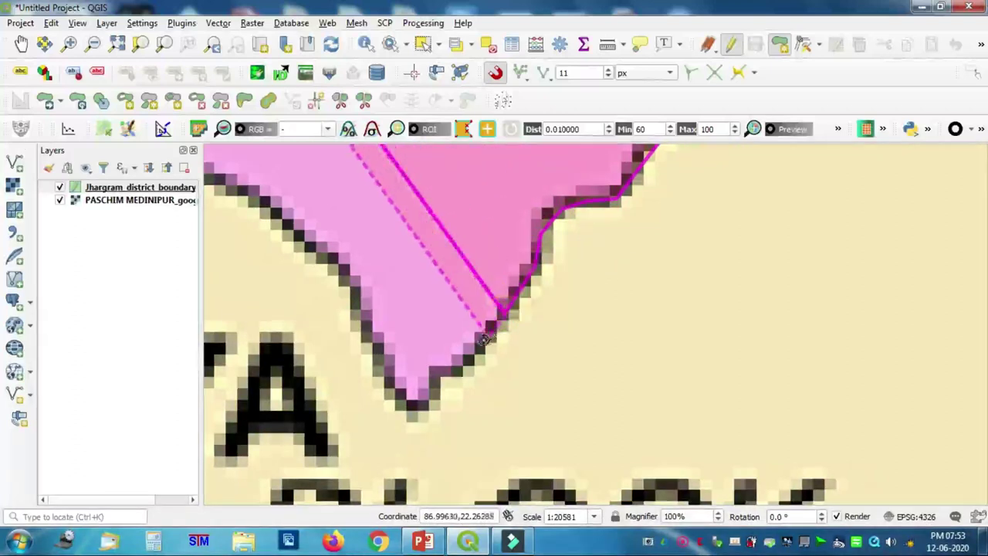
left_click(459, 366)
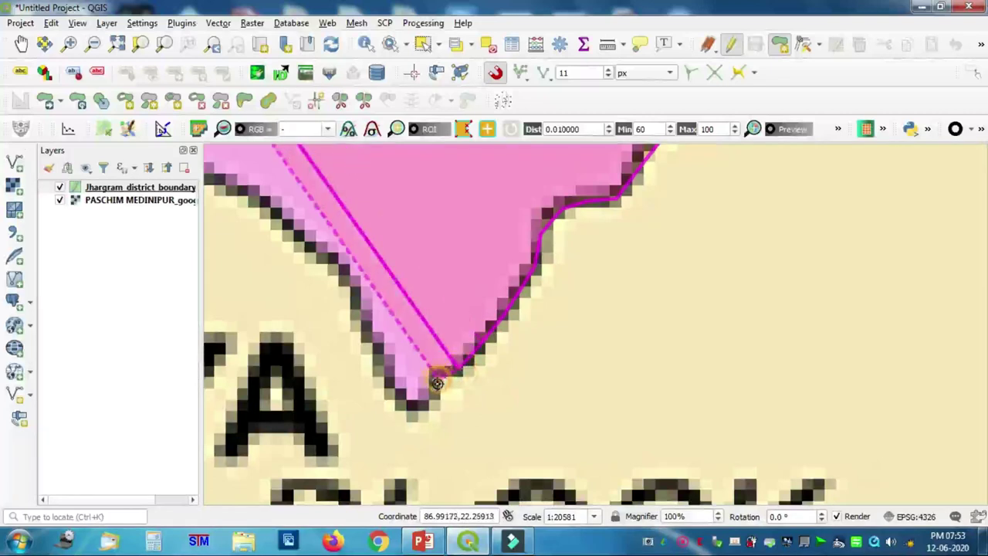
left_click(407, 402)
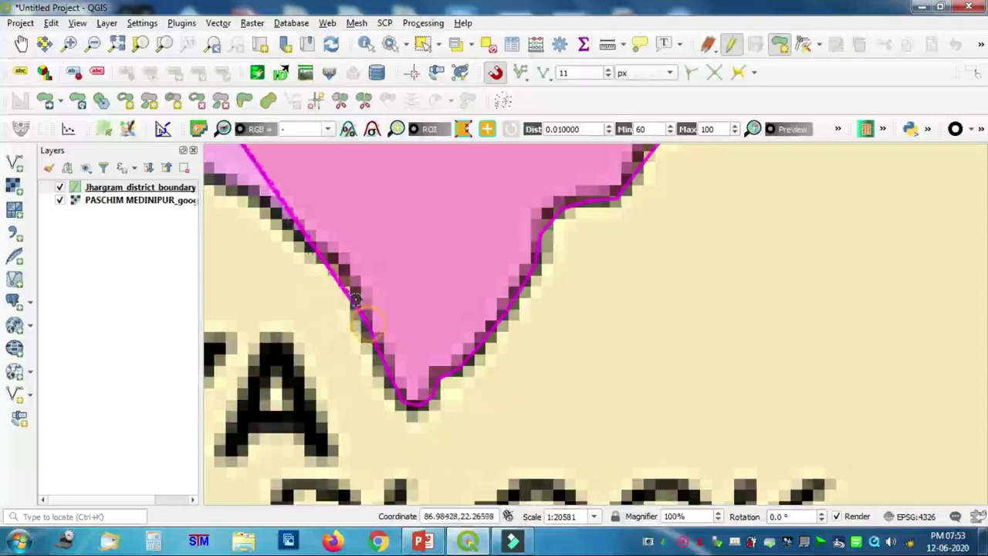
left_click(316, 257)
left_click(277, 213)
scroll(248, 192, "down", 2)
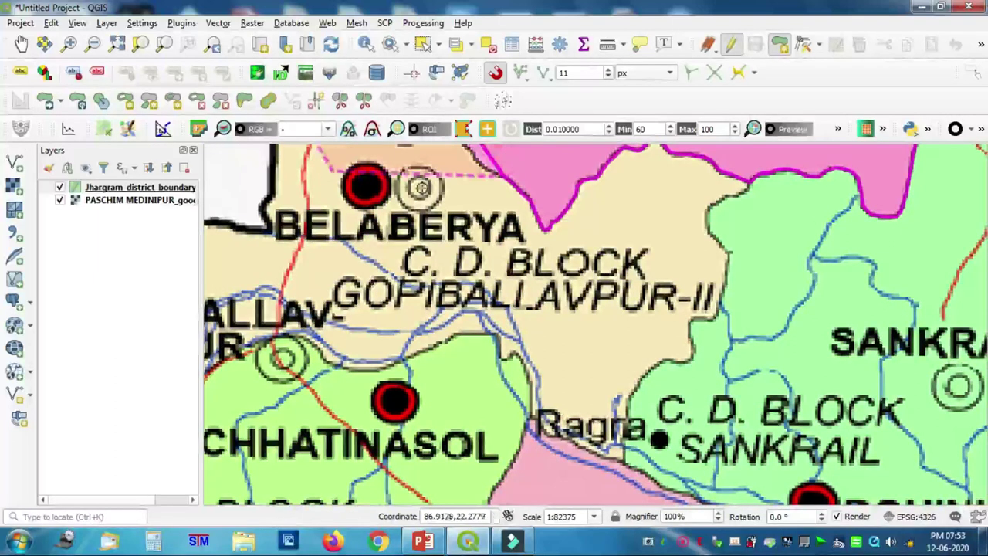
Step: Trace the Jhargram district boundary from the NH 5/6 crossing southeast along the Sankrail and Kharagpur-I block border
key("Up")
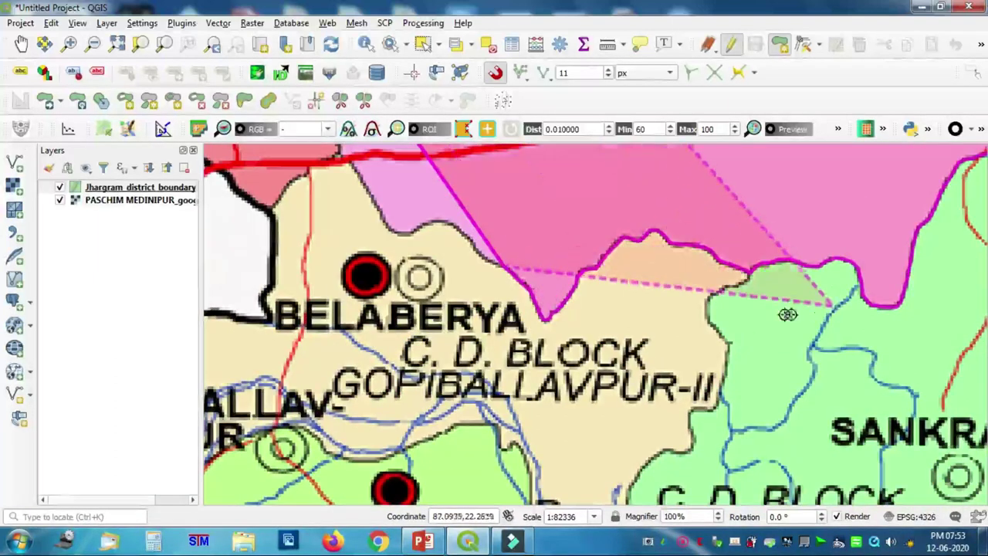
scroll(795, 308, "down", 1)
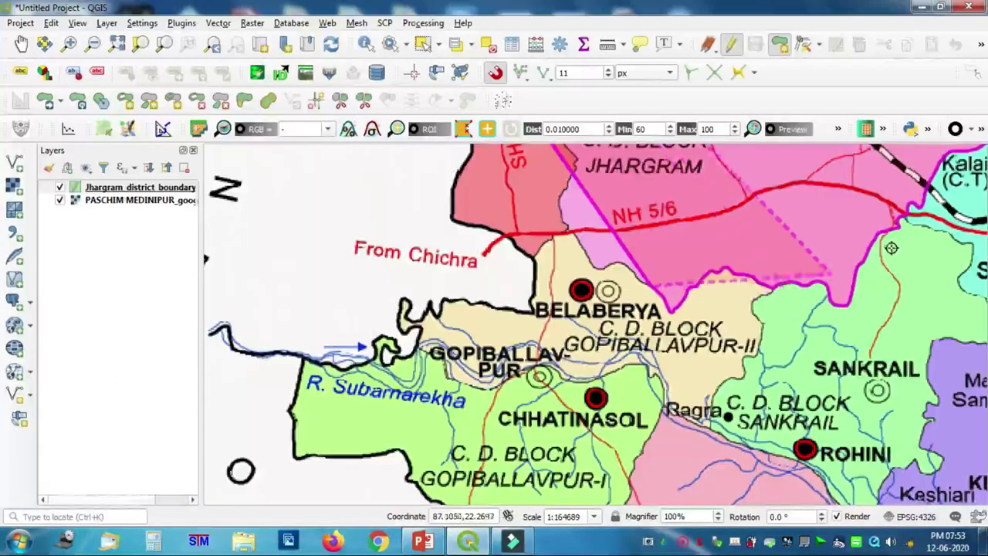
scroll(418, 274, "down", 1)
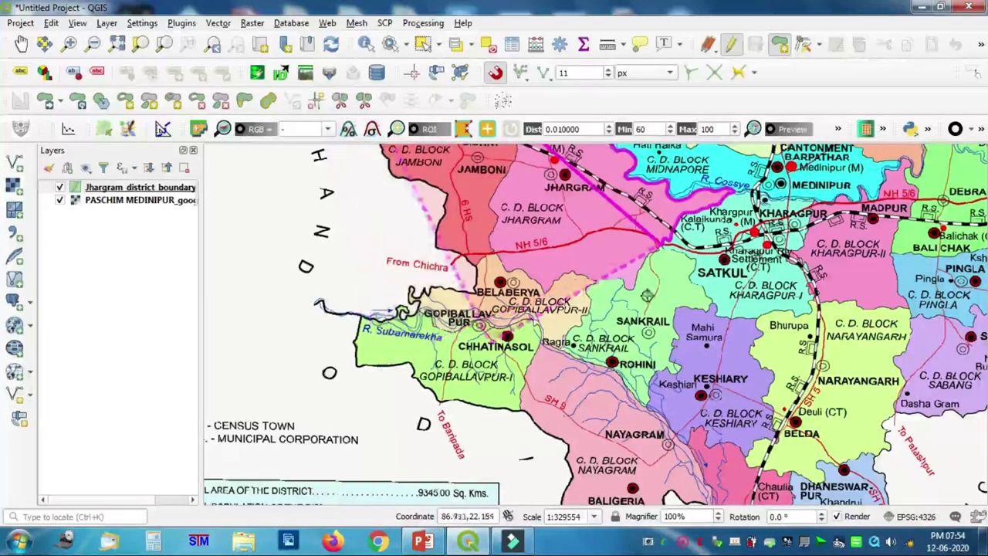
scroll(618, 270, "up", 2)
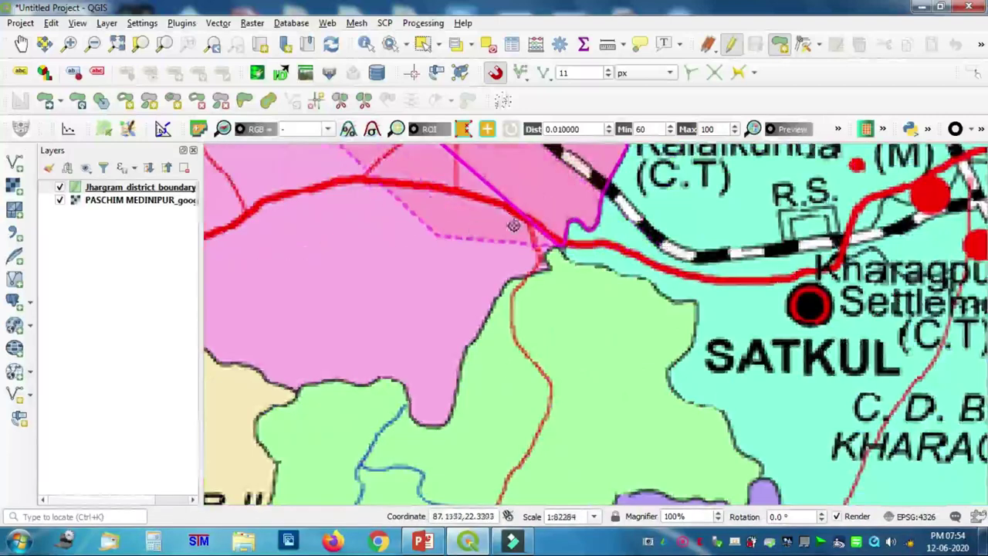
scroll(514, 224, "up", 2)
left_click(630, 337)
left_click(699, 396)
left_click(755, 396)
left_click(816, 407)
left_click(846, 426)
left_click(874, 440)
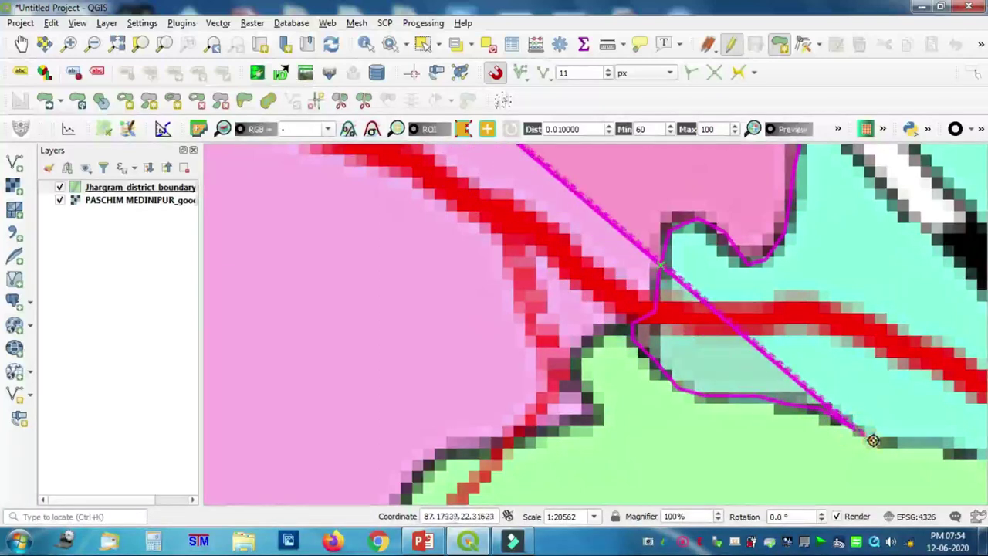
left_click(911, 443)
left_click(965, 451)
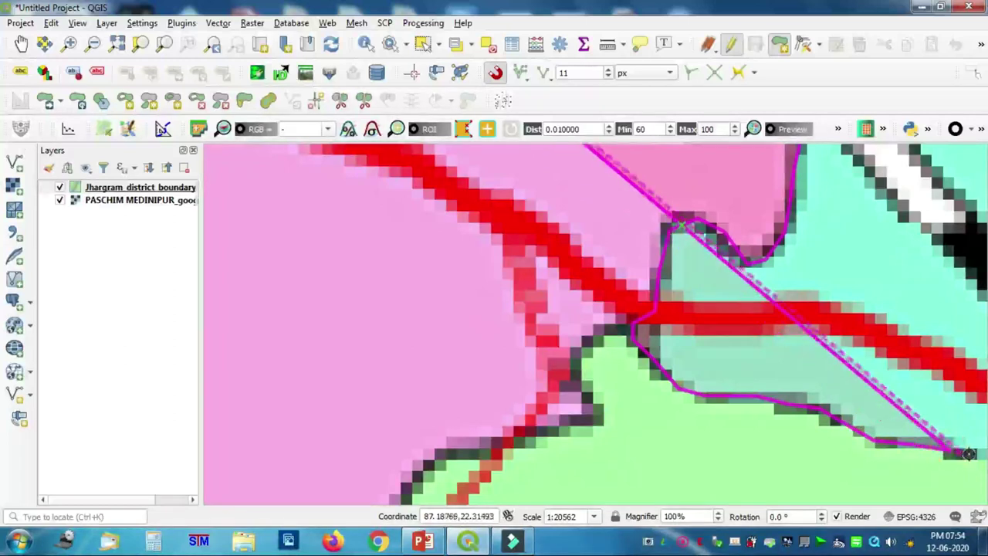
Step: Continue the boundary polygon along the Sankrail border and around its northeastern corner, northwest of Satkul
scroll(853, 383, "down", 1)
key("Right")
key("Right")
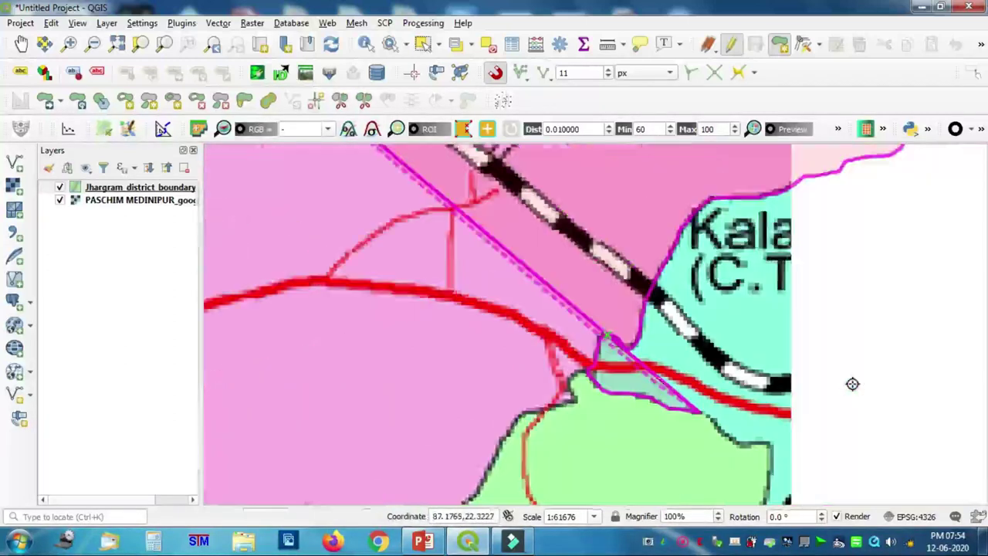
key("Down")
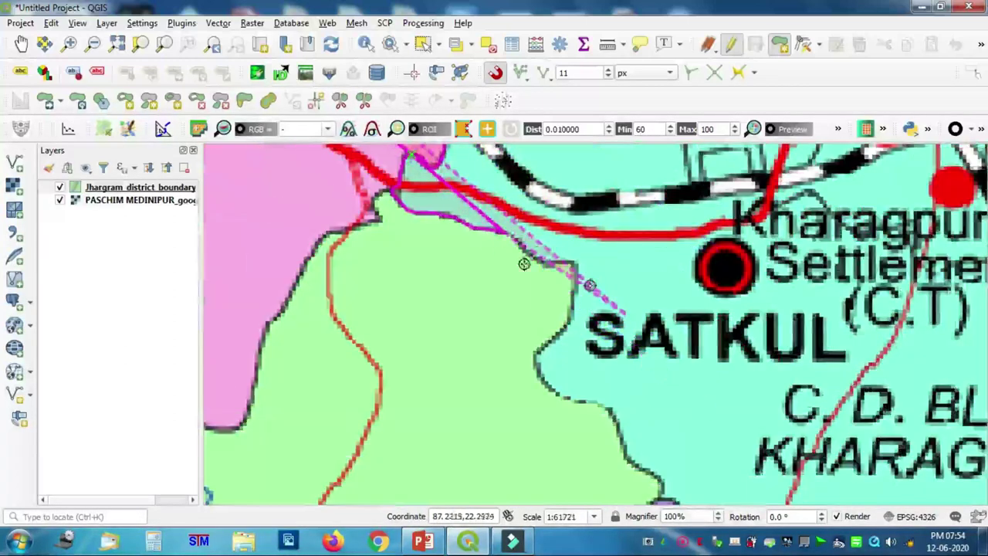
scroll(568, 262, "up", 1)
scroll(568, 262, "up", 1)
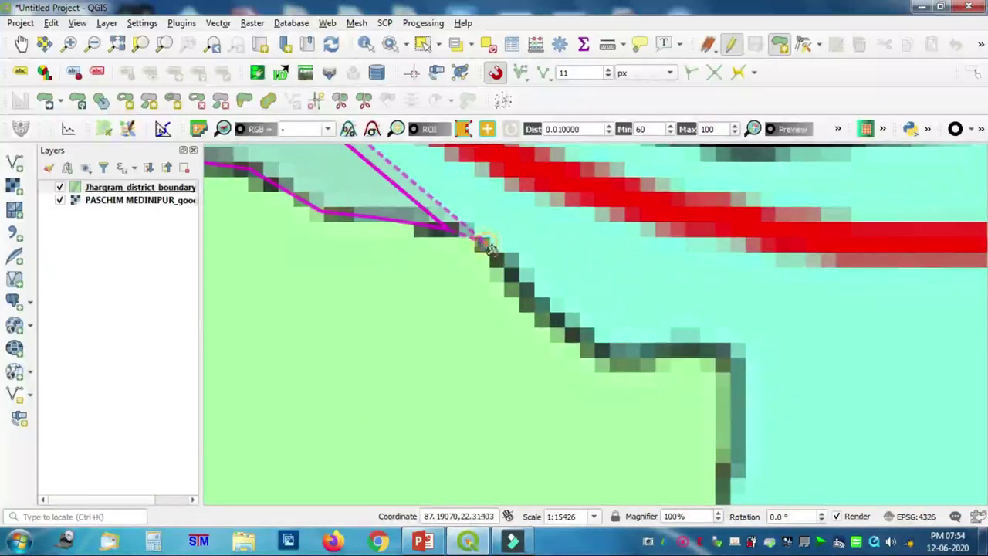
left_click(569, 332)
left_click(604, 351)
left_click(647, 351)
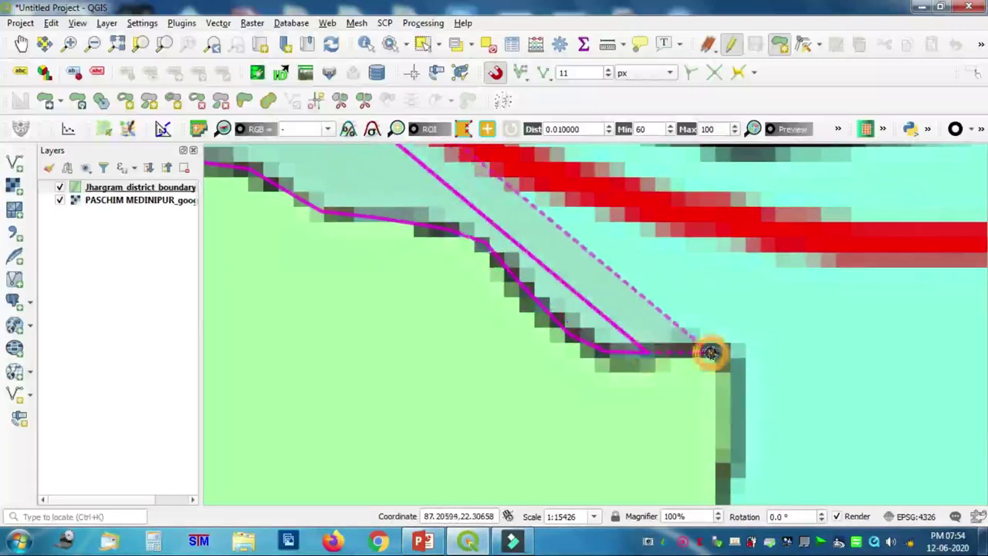
left_click(727, 354)
left_click(729, 421)
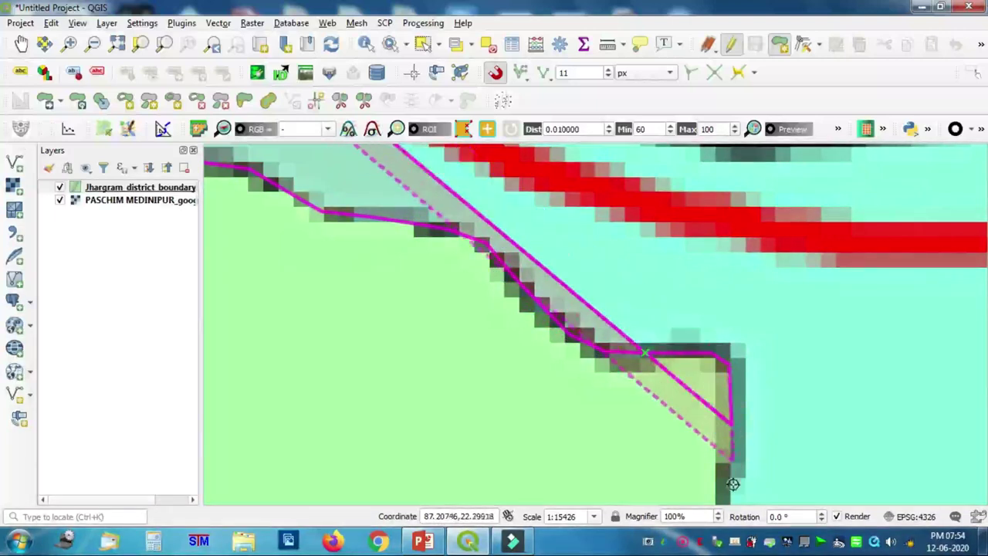
left_click(724, 489)
Step: Add boundary vertices down the eastern edge of Sankrail block, curving southwest beside the Satkul label
key("Down")
key("Down")
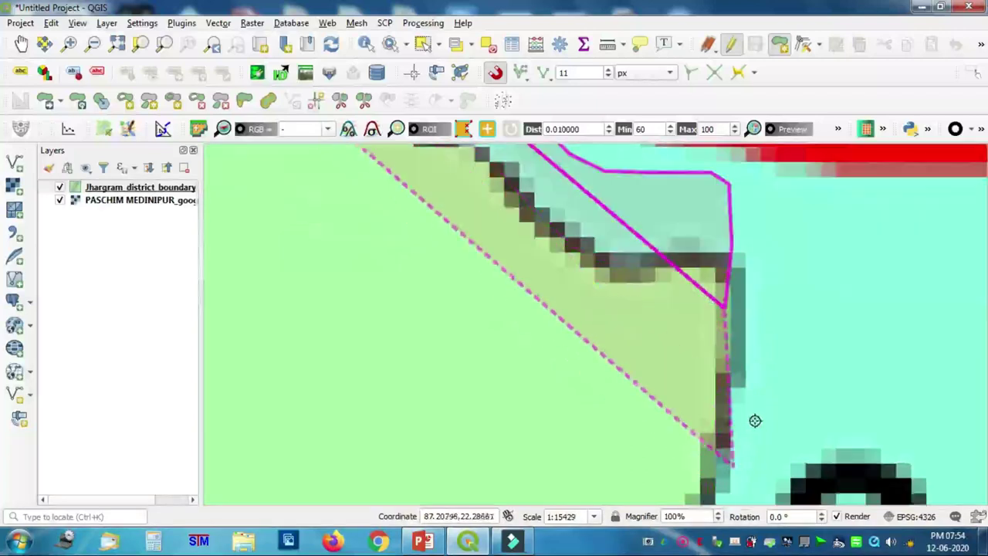
left_click(719, 349)
left_click(709, 386)
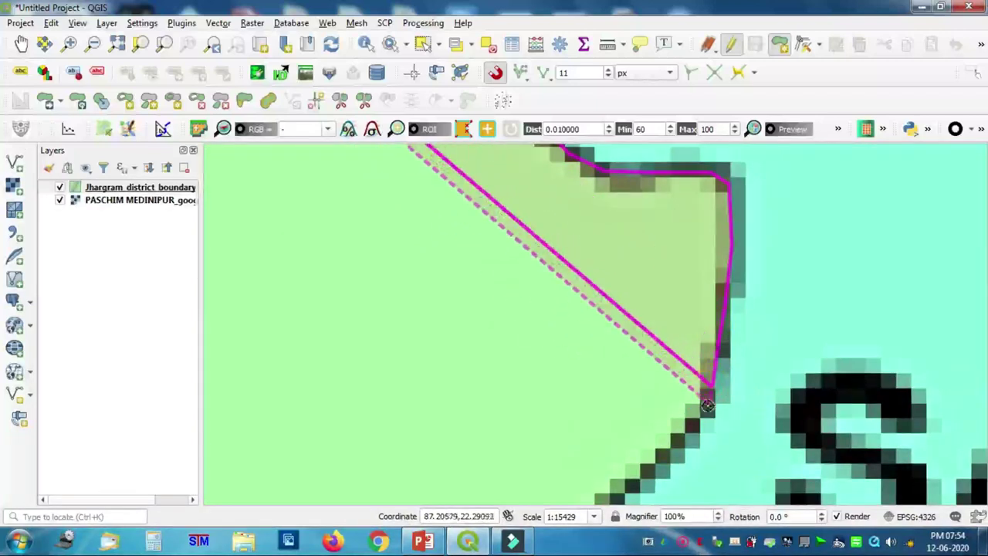
left_click(706, 412)
left_click(683, 450)
left_click(644, 478)
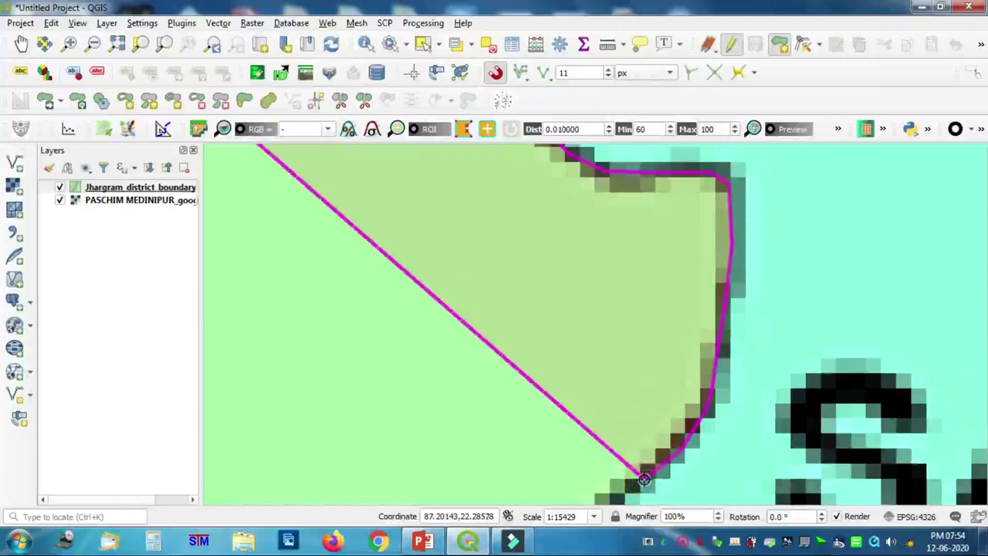
Step: Trace the inward bend of the Sankrail border southwest of Satkul, turning back toward the southeast
key("Down")
key("Down")
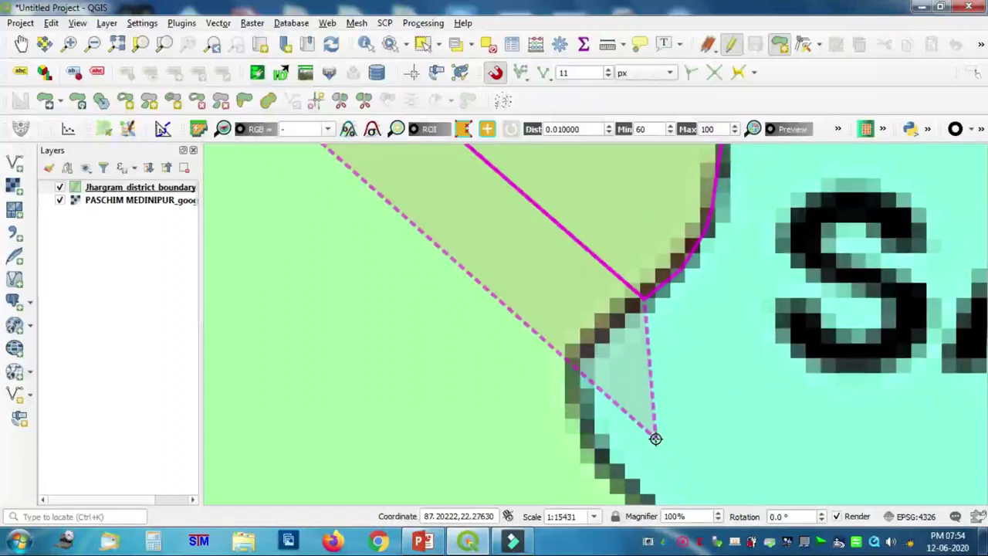
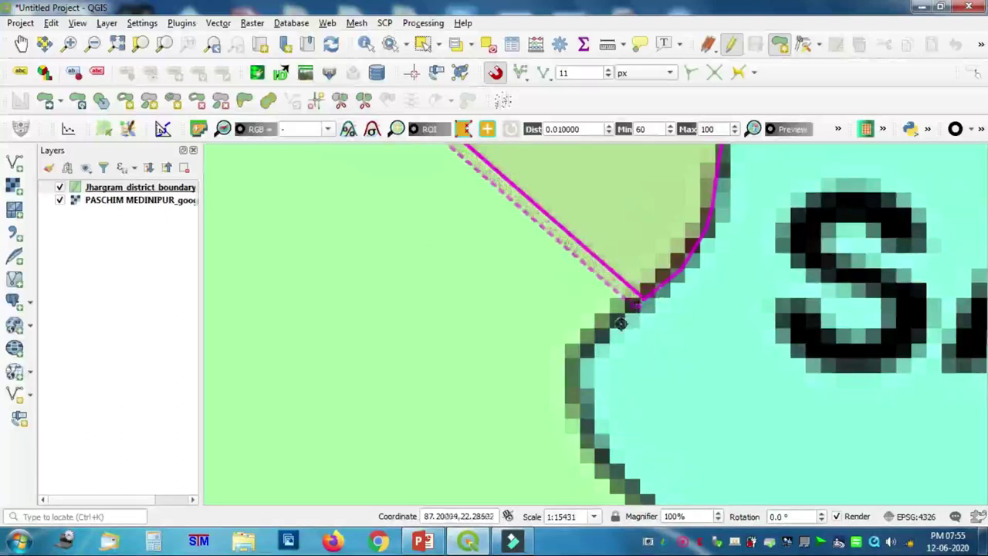
left_click(610, 325)
left_click(594, 336)
left_click(575, 360)
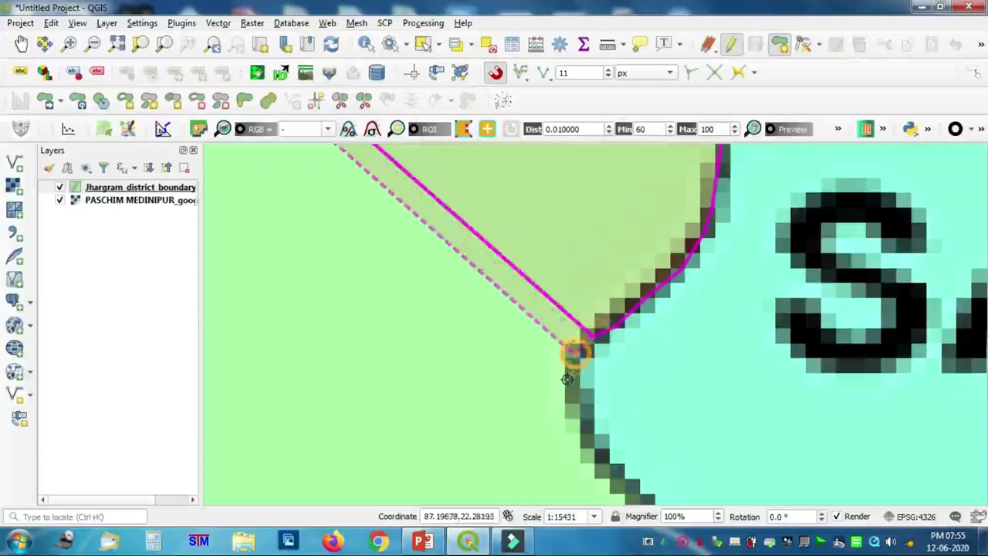
left_click(571, 392)
left_click(585, 423)
left_click(603, 456)
left_click(614, 475)
left_click(624, 490)
Step: Extend the traced boundary past the inward bend, eastward along the Sankrail and Kharagpur-I border
right_click(699, 459)
scroll(703, 445, "down", 1)
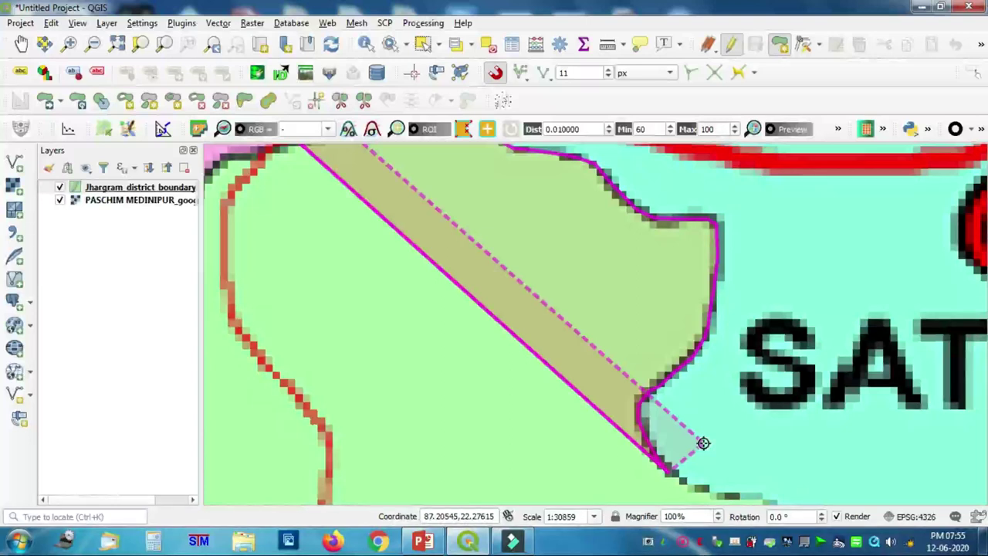
scroll(703, 283, "up", 4)
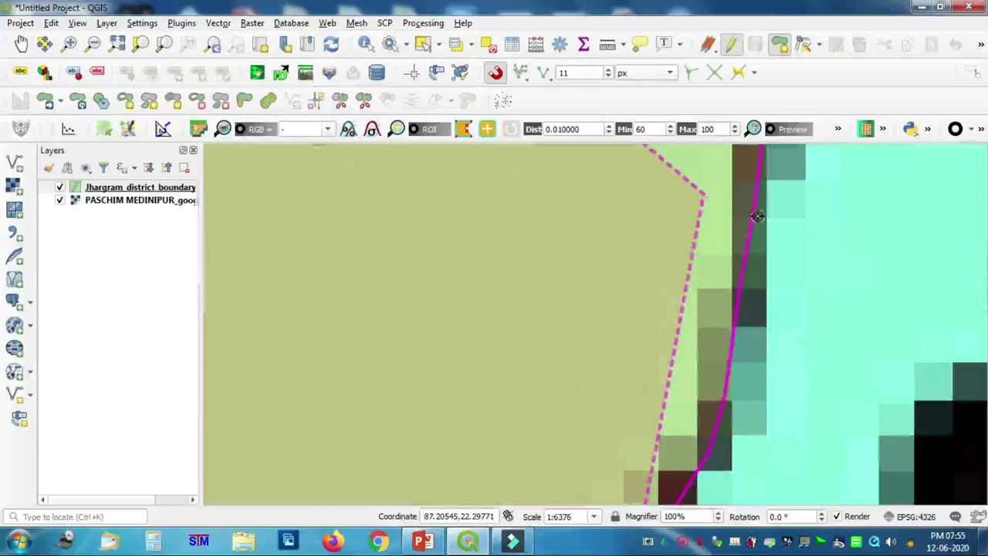
scroll(755, 296, "down", 5)
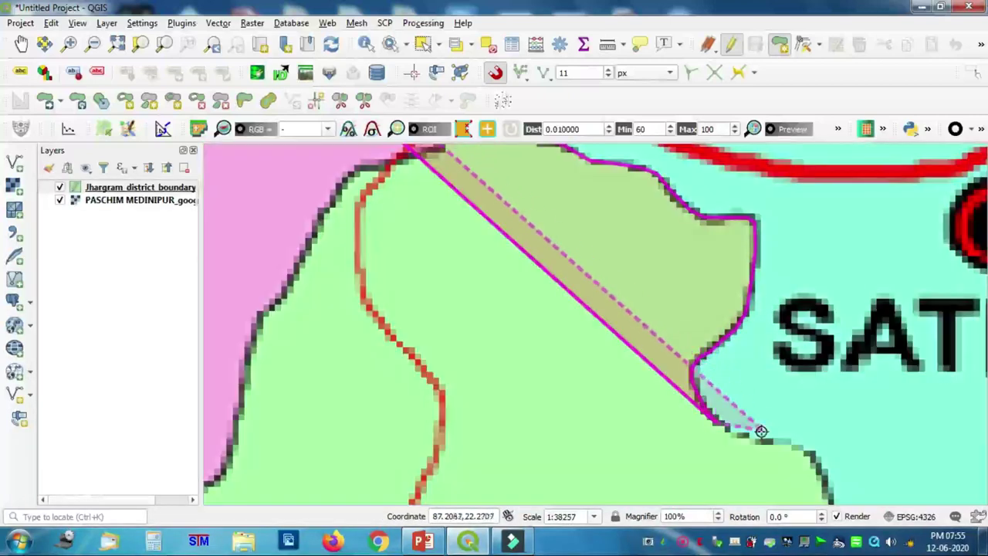
scroll(757, 441, "up", 4)
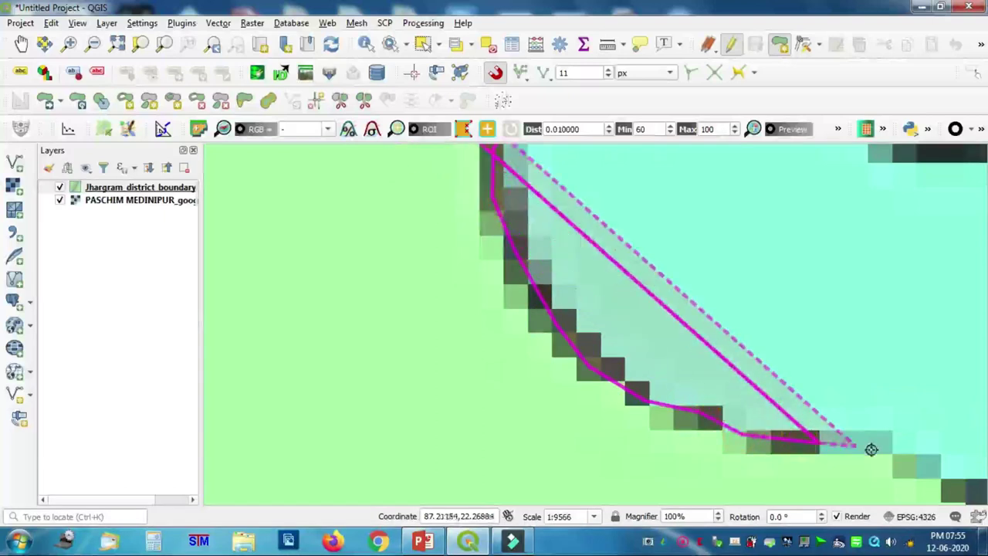
scroll(948, 474, "down", 4)
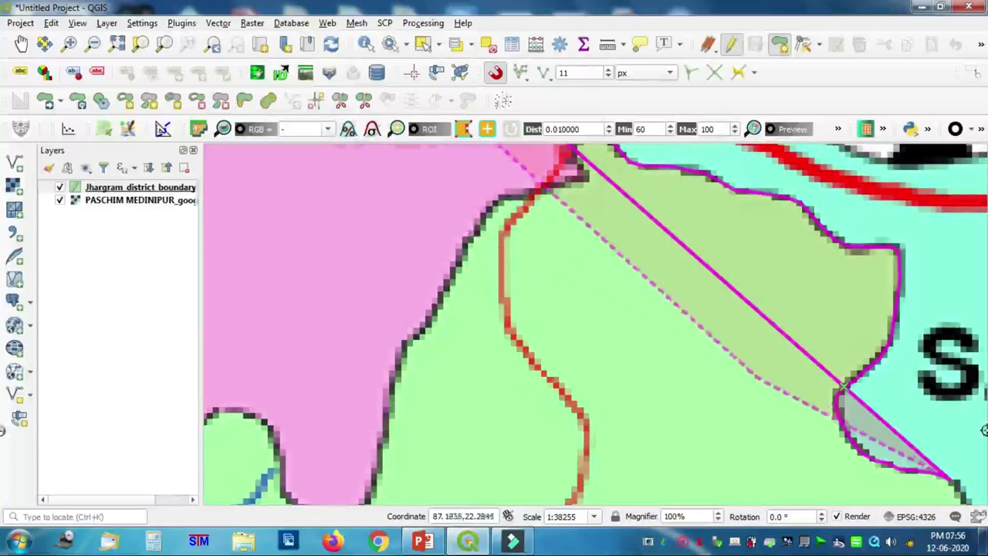
Step: Trace the Sankrail border southeast to the purple Keshiary block and down into the notch north of Mahi Samura
left_click(571, 151)
key("Right")
key("Right")
key("Down")
key("Down")
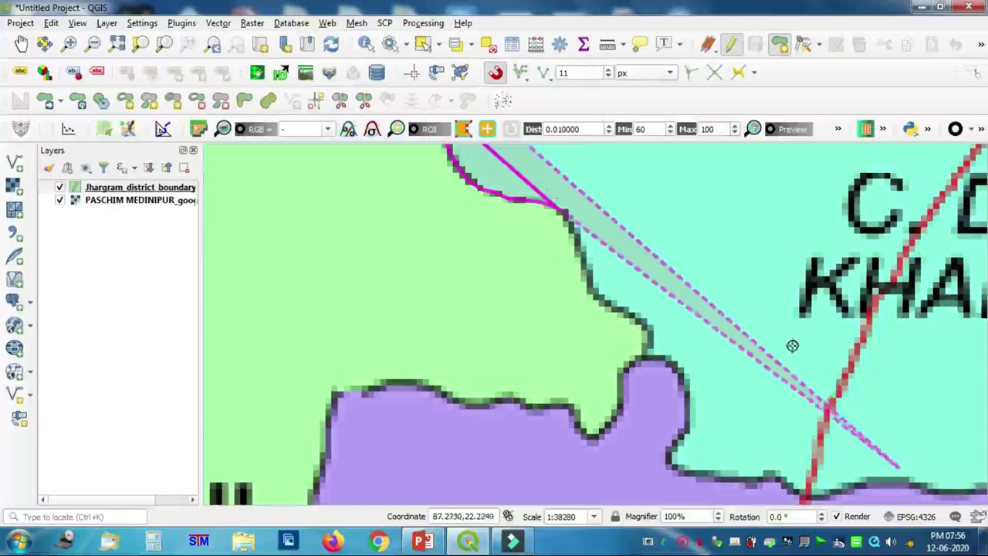
left_click(581, 231)
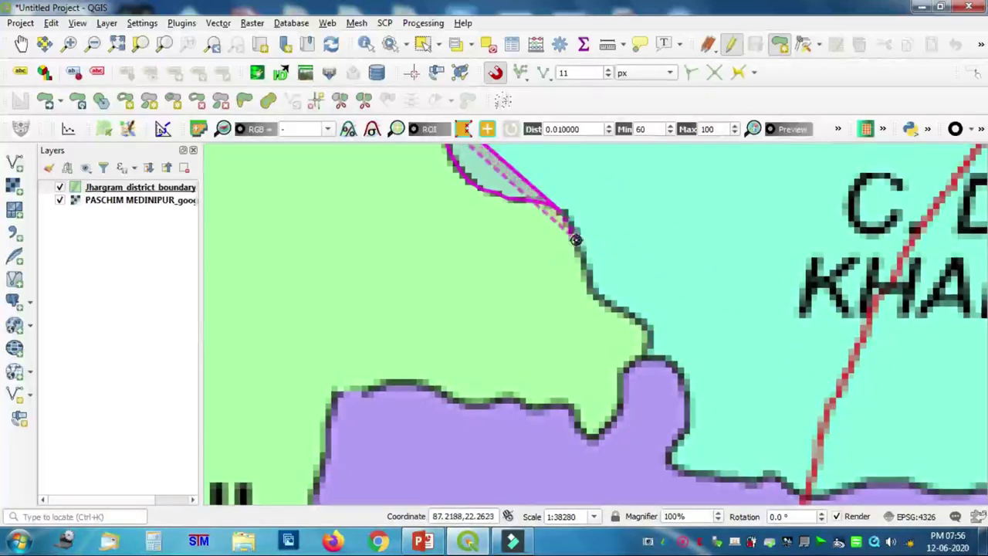
left_click(576, 240)
left_click(588, 279)
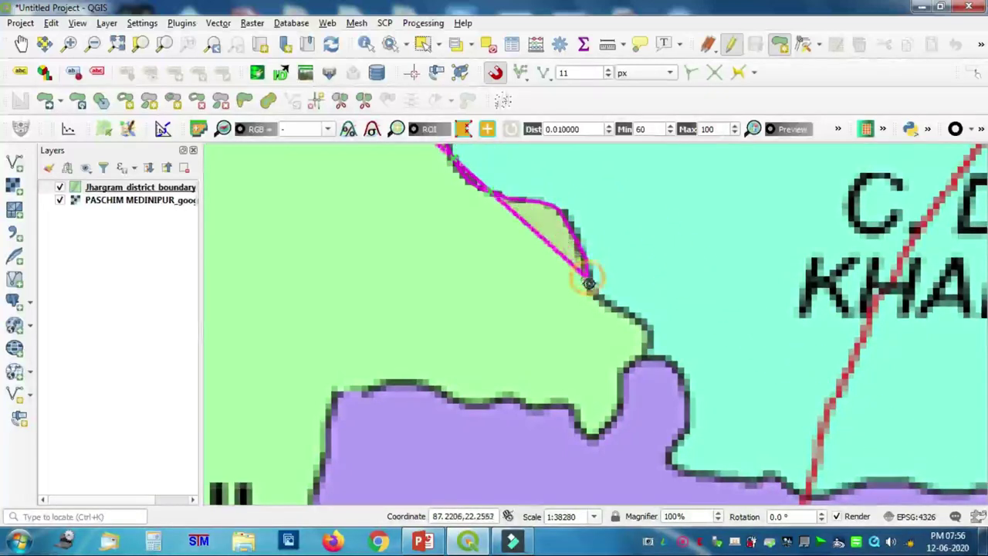
left_click(640, 321)
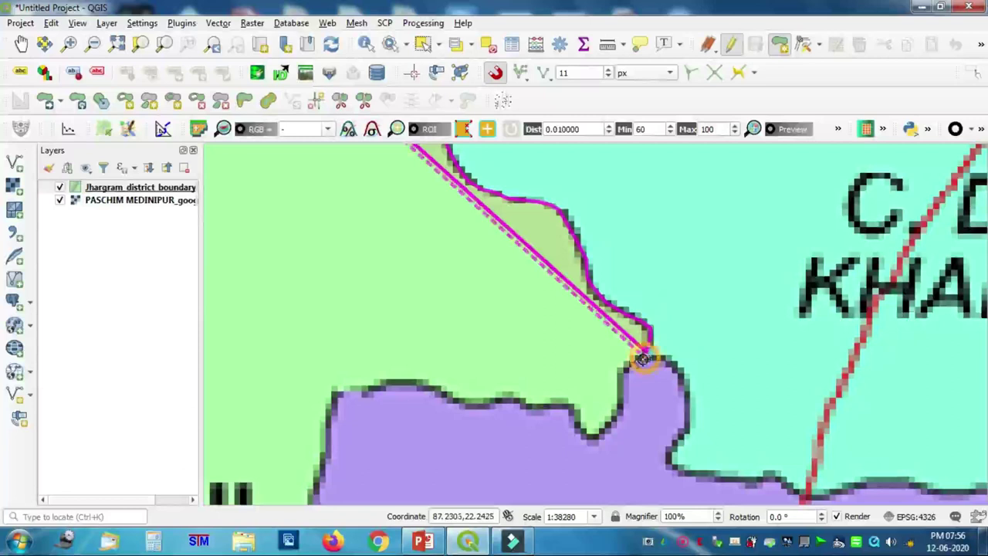
left_click(622, 376)
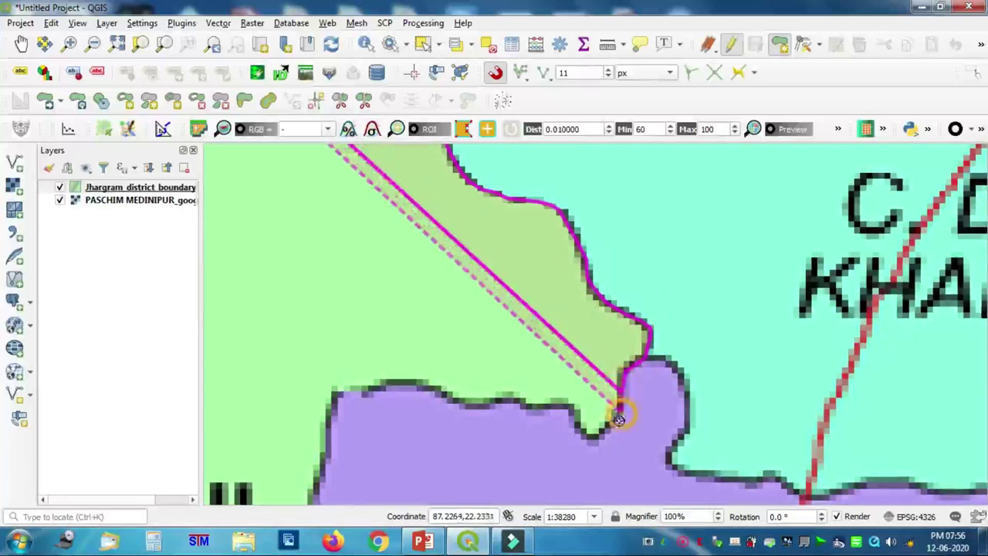
left_click(590, 430)
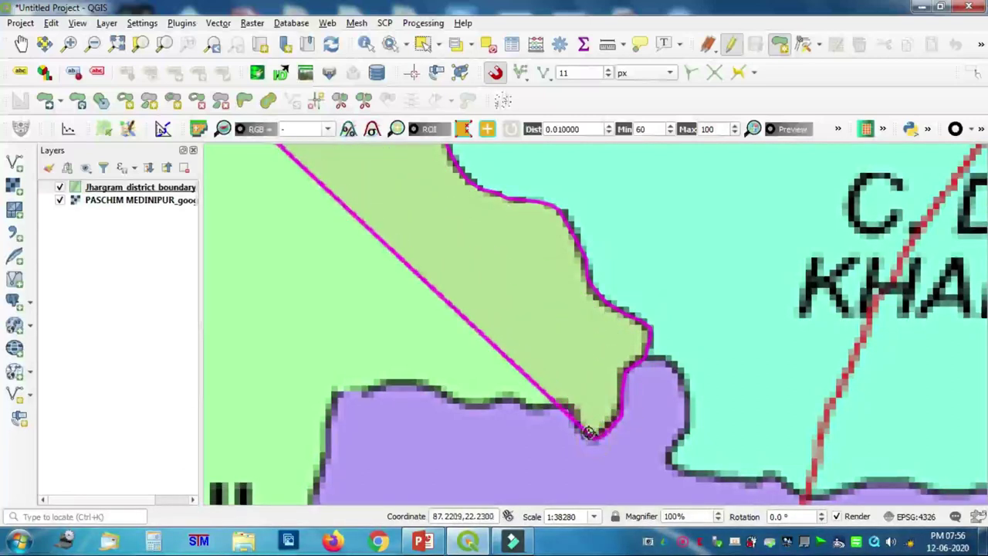
Step: Change the Windows color scheme to Windows 7 Basic
scroll(589, 432, "down", 3)
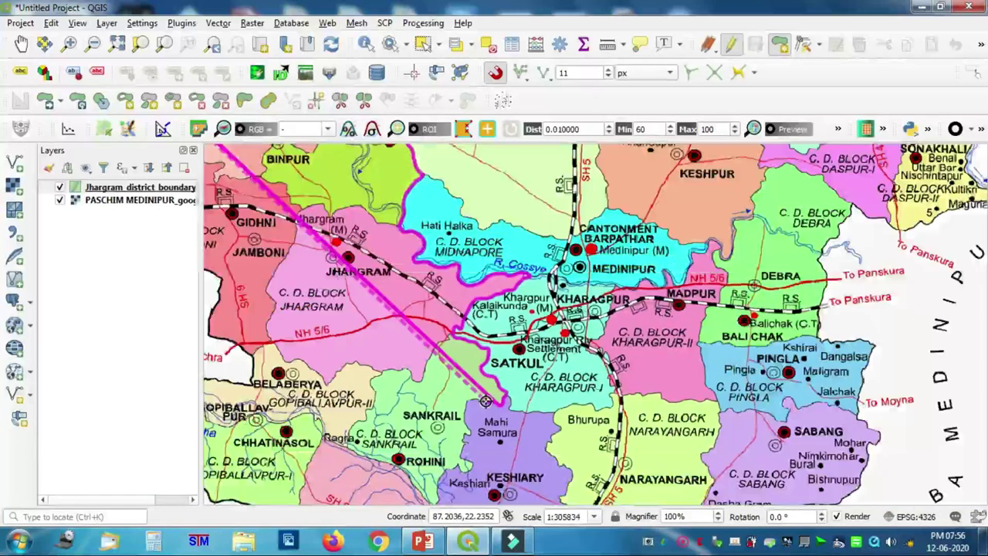
key("Left")
key("Down")
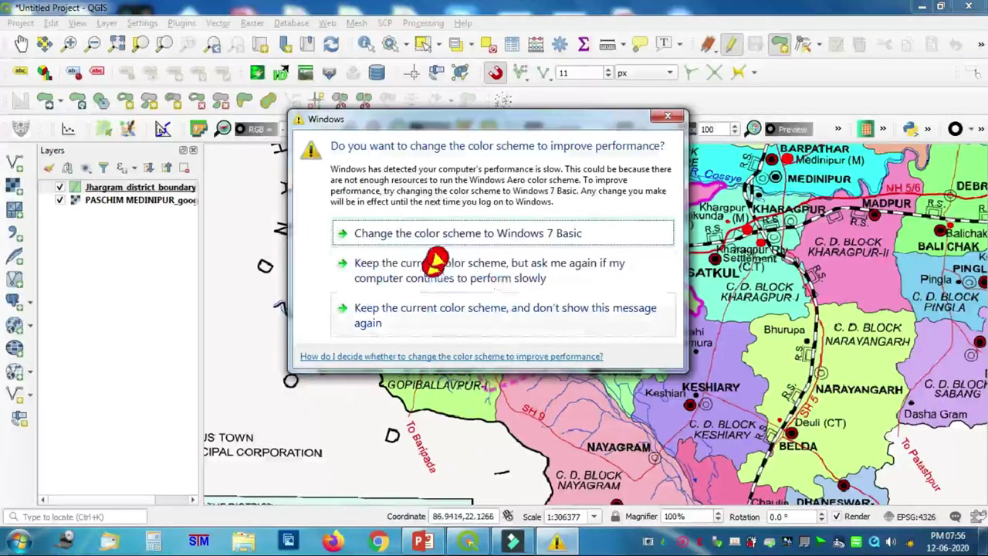
left_click(492, 225)
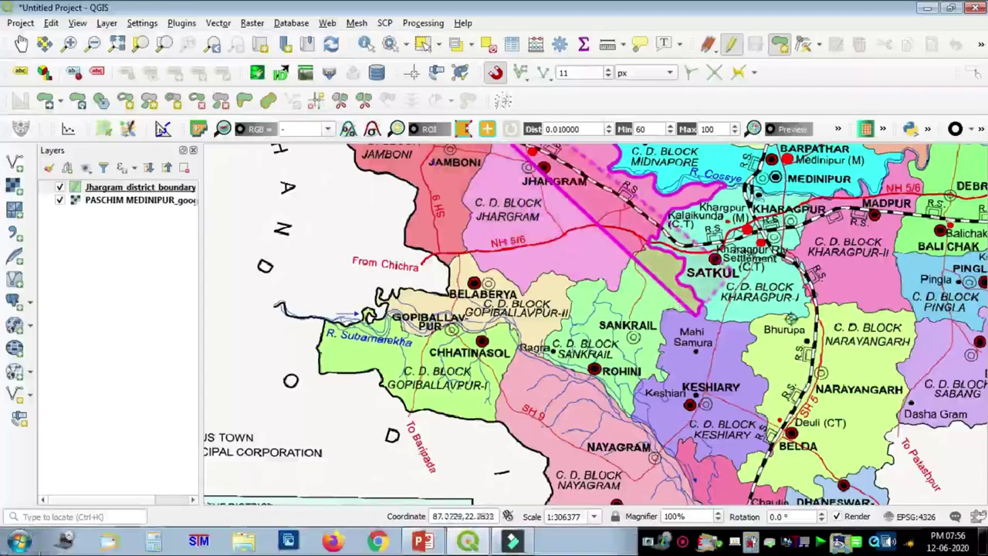
Step: Trace the boundary up the western side of the notch and westward along the Sankrail and Keshiary border
scroll(718, 352, "up", 2)
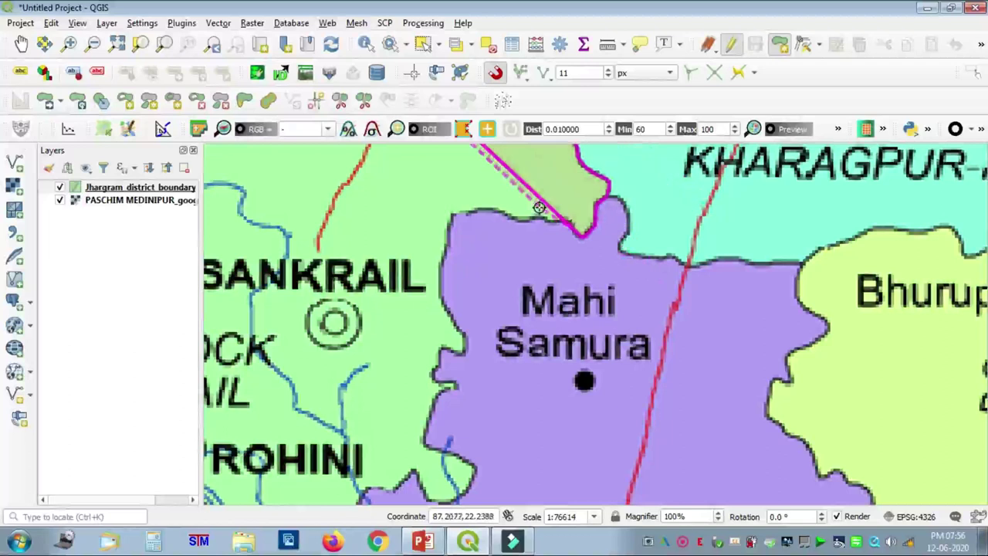
scroll(540, 210, "up", 2)
left_click(686, 315)
left_click(673, 294)
left_click(667, 264)
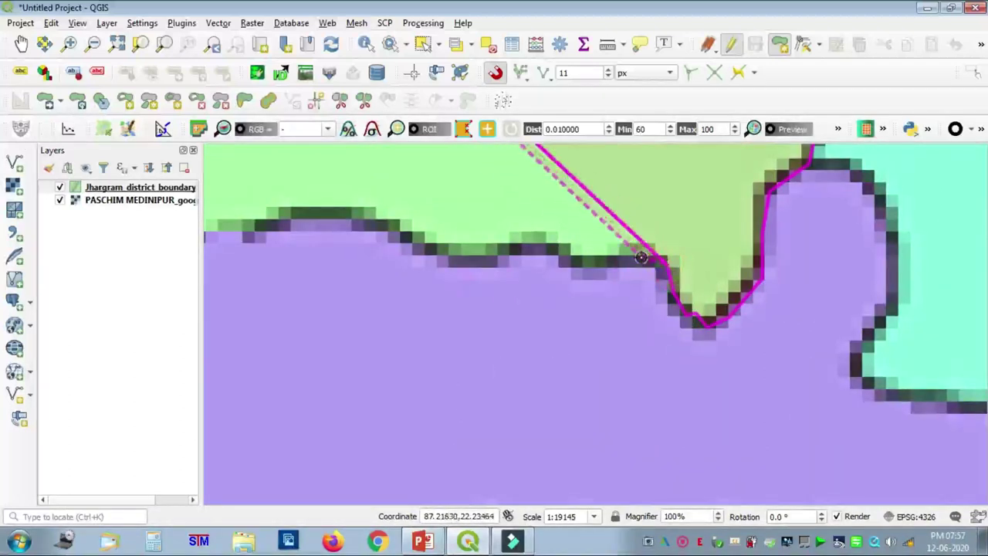
left_click(641, 257)
left_click(603, 257)
left_click(562, 257)
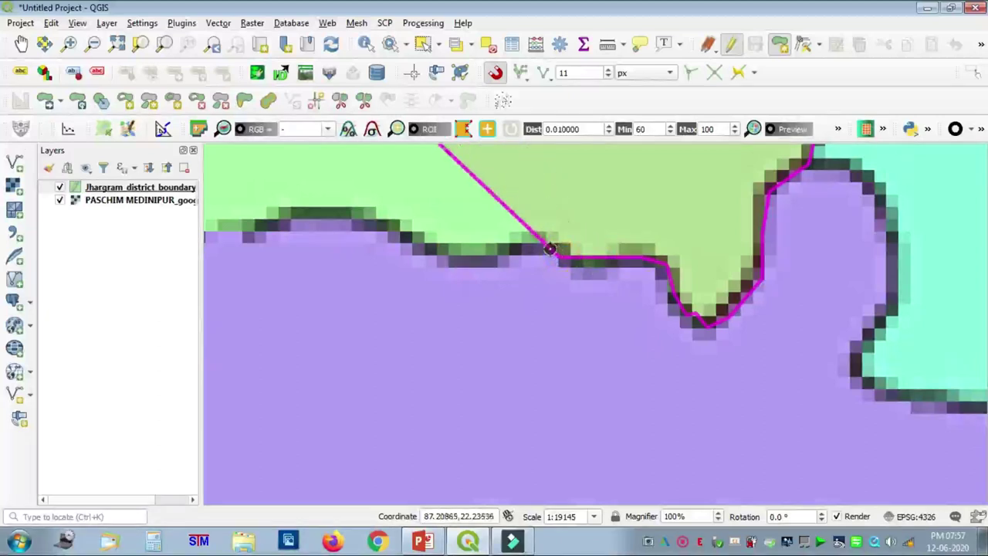
Step: Continue the boundary west along the wavy northern edge of Keshiary block, over its raised section
left_click(499, 249)
left_click(486, 260)
left_click(441, 257)
left_click(411, 240)
left_click(375, 225)
left_click(358, 213)
left_click(321, 211)
left_click(291, 214)
left_click(285, 228)
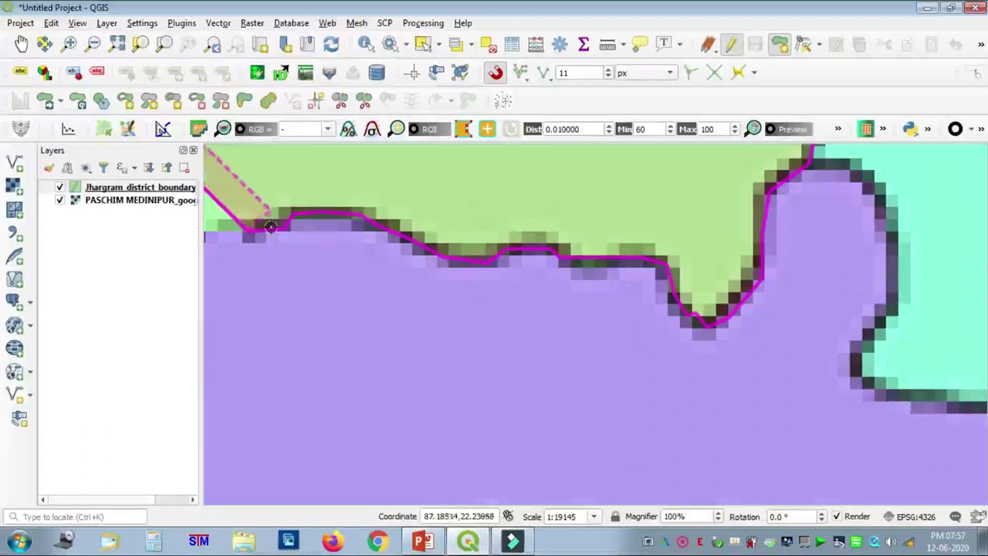
Step: Continue the boundary west to the corner of the purple Keshiary block and south along its western edge
key("Left")
key("Left")
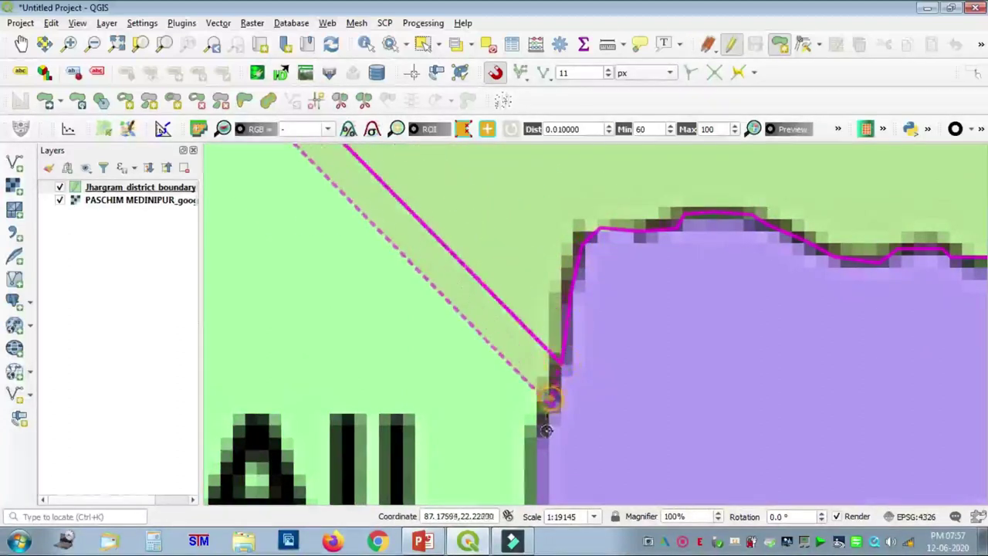
key("Down")
key("Down")
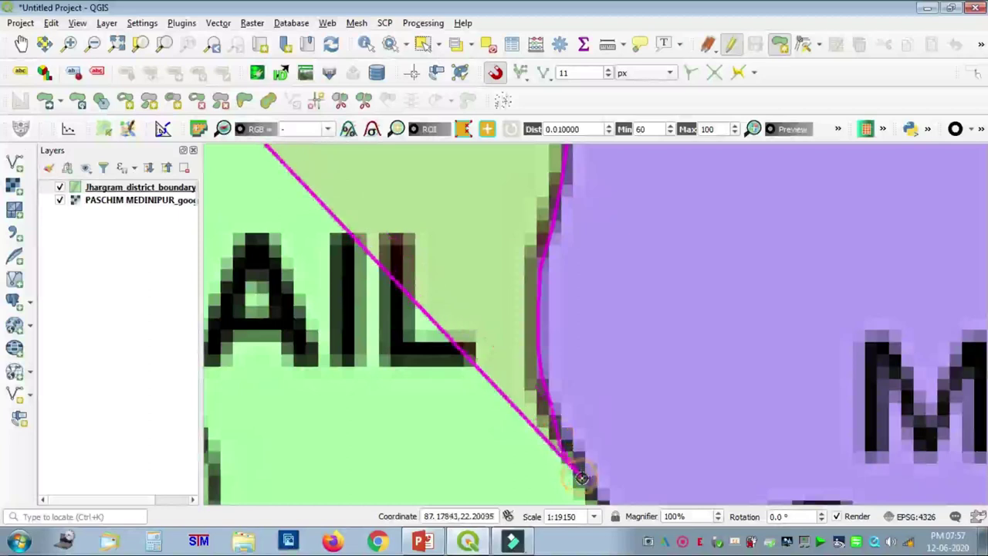
Step: Trace the border southeast past the SANKRAIL label and around the green tip west of Mahi Samura
key("Left")
key("Left")
key("Down")
key("Down")
key("Right")
key("Right")
key("Right")
key("Right")
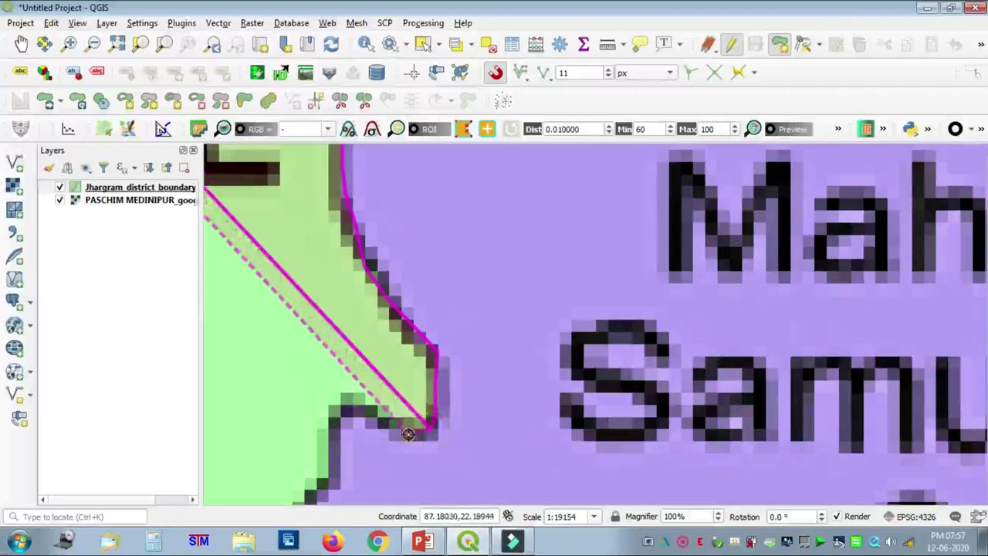
left_click(359, 407)
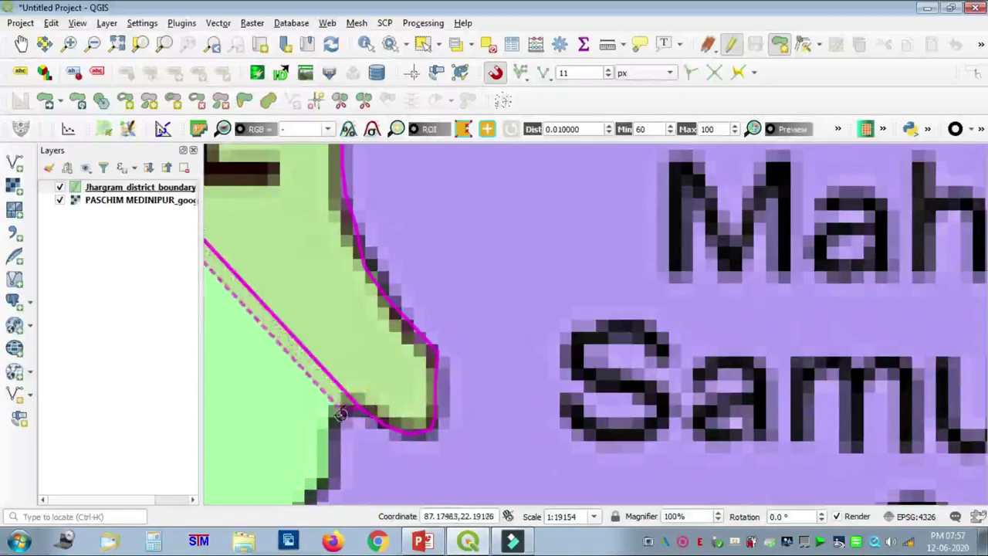
left_click(327, 472)
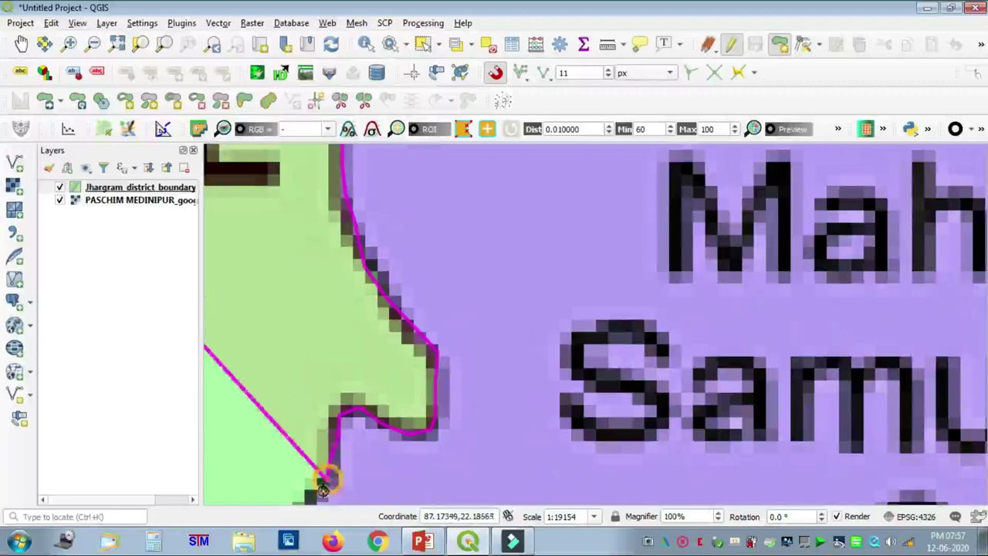
Step: Trace the boundary around the narrow green finger projecting into the Keshiary block southwest of Mahi Samura
key("Left")
key("Down")
key("Down")
key("Down")
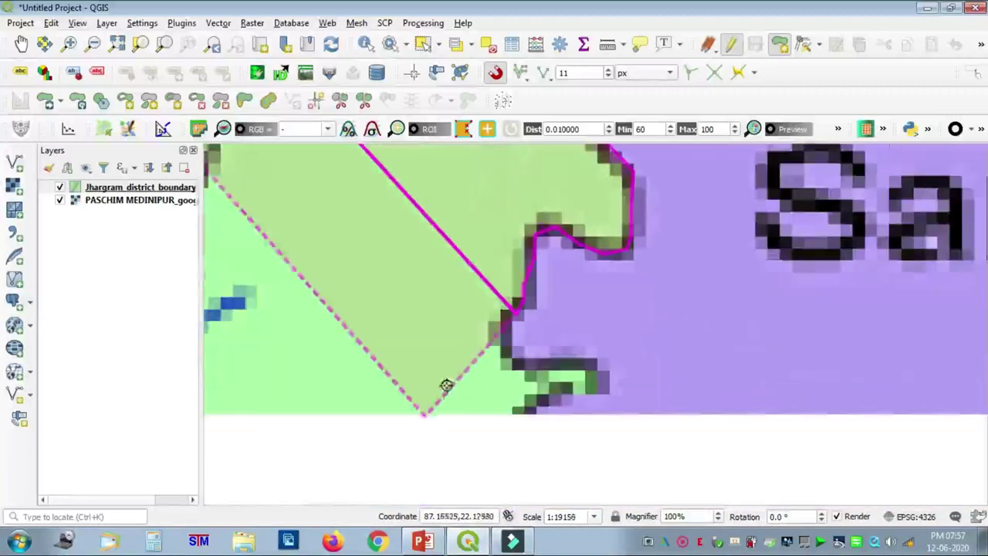
left_click(514, 265)
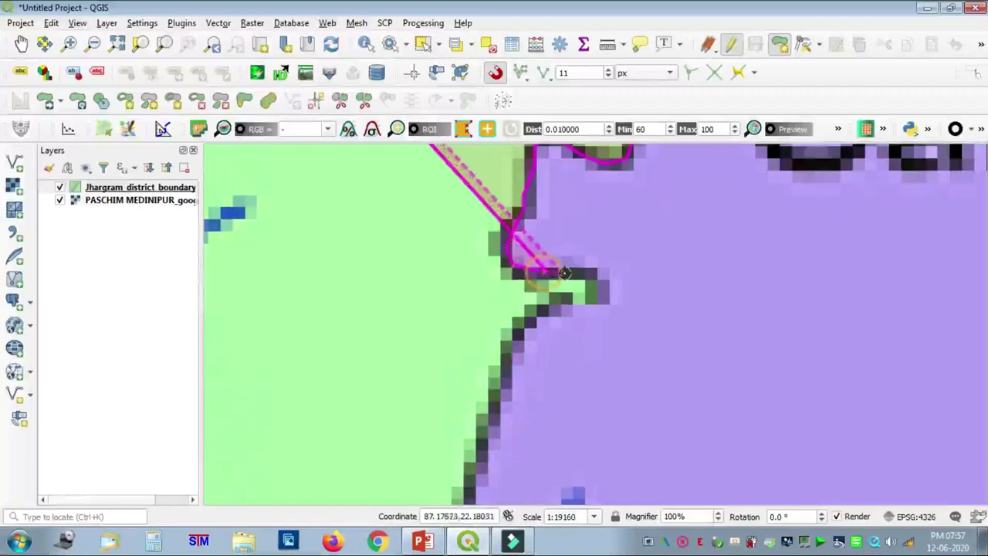
left_click(592, 271)
left_click(592, 296)
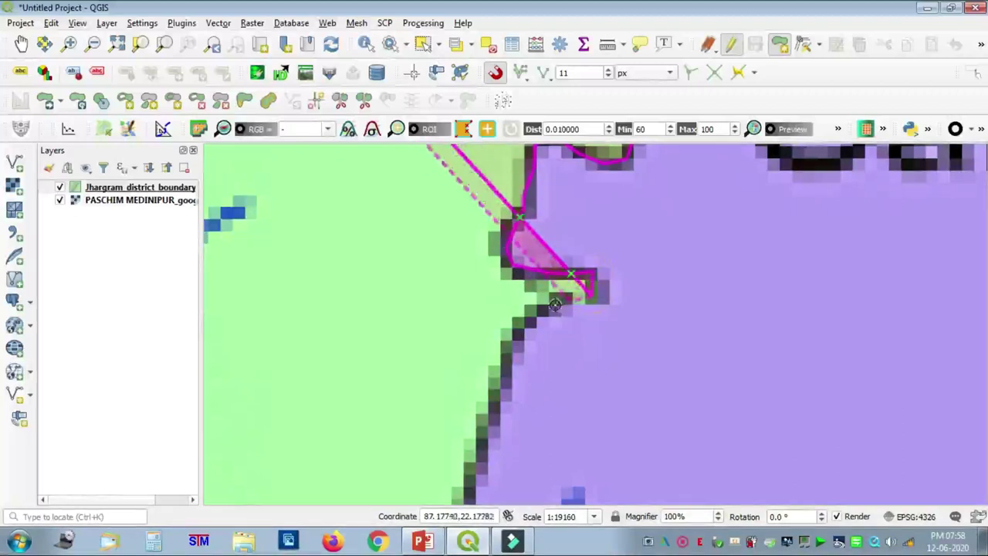
left_click(554, 307)
left_click(525, 319)
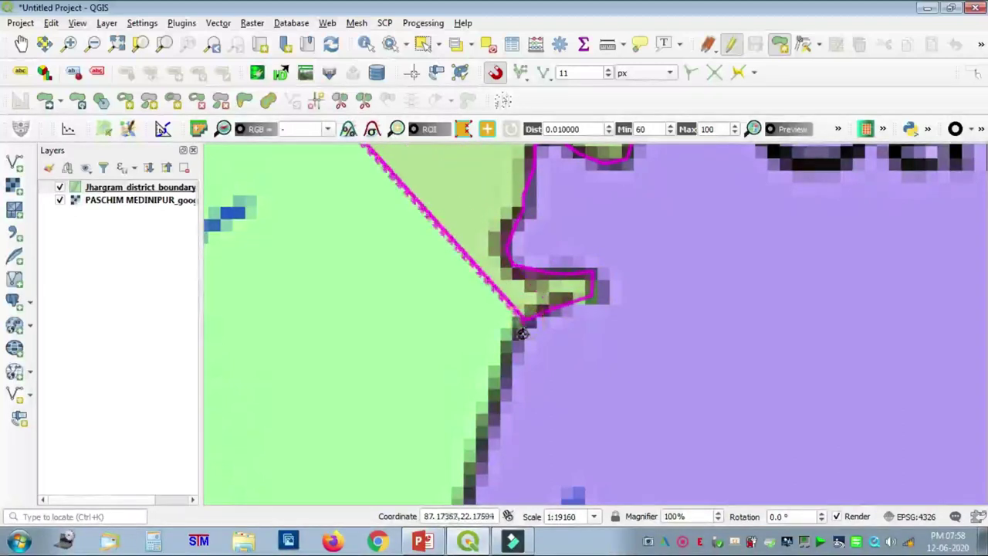
Step: Continue the boundary south-southwest from the green finger to the bend just west of the blue stream
left_click(510, 360)
left_click(497, 387)
left_click(489, 421)
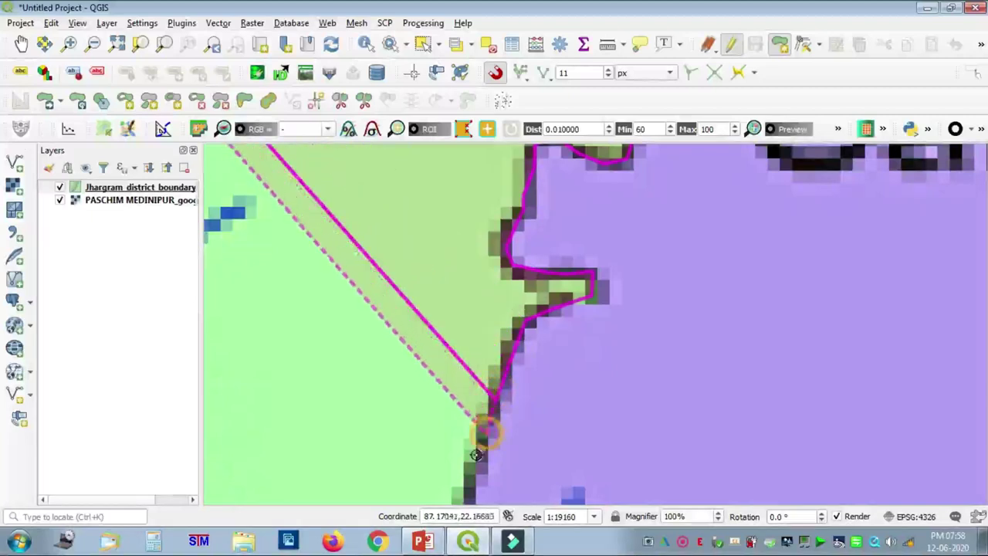
left_click(474, 465)
key("Down")
key("Down")
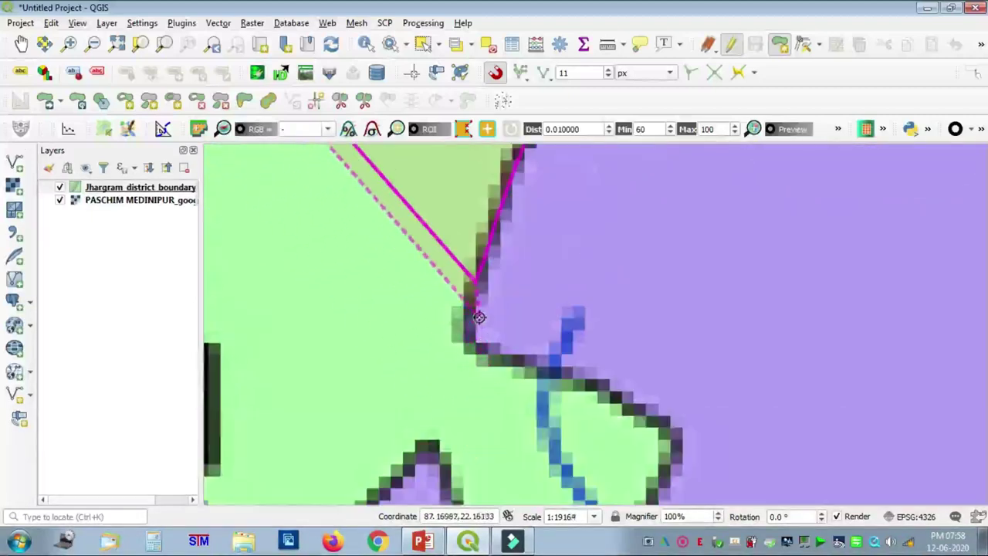
left_click(472, 332)
left_click(480, 346)
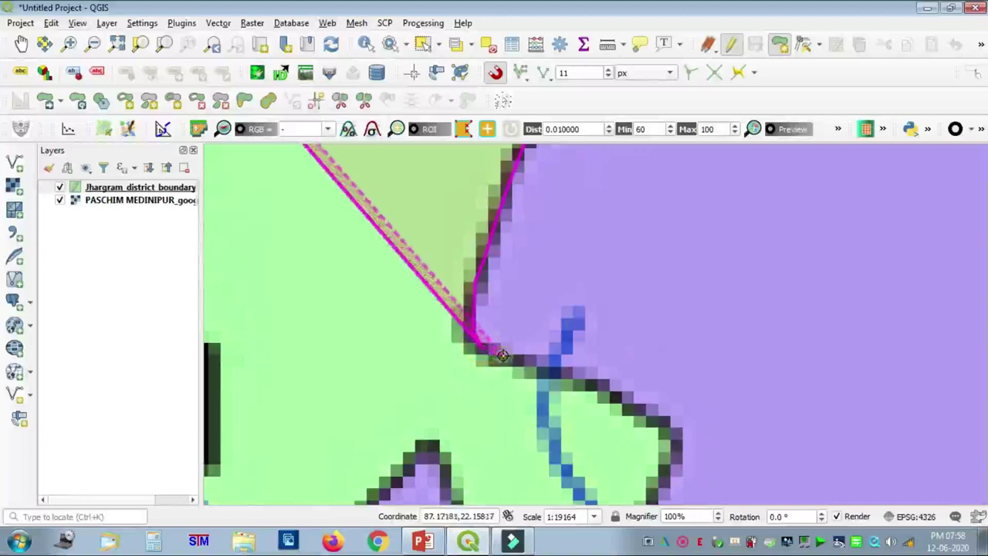
Step: Trace the border southeast across the blue stream and around the eastern end of the green lobe
left_click(507, 358)
left_click(544, 365)
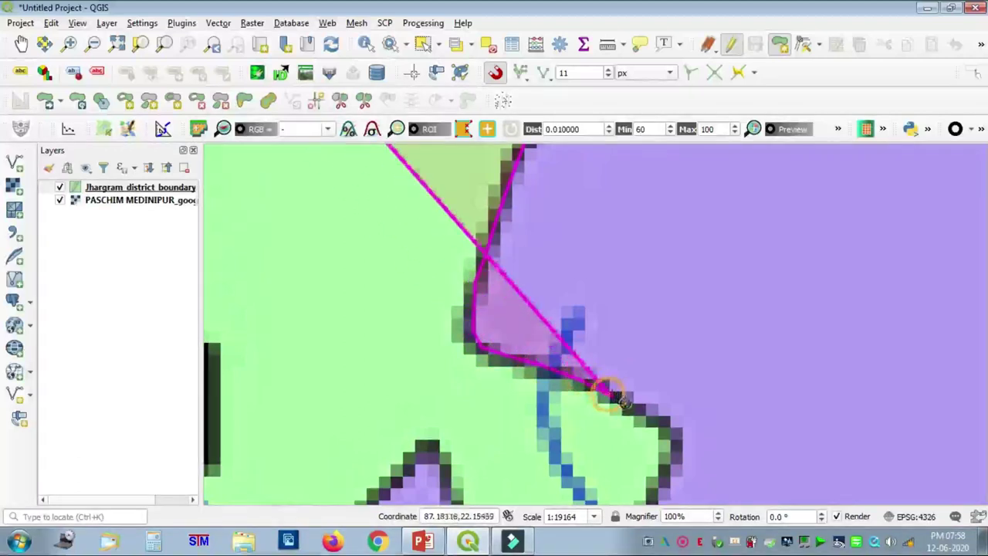
left_click(655, 421)
left_click(676, 437)
left_click(667, 467)
key("Down")
key("Down")
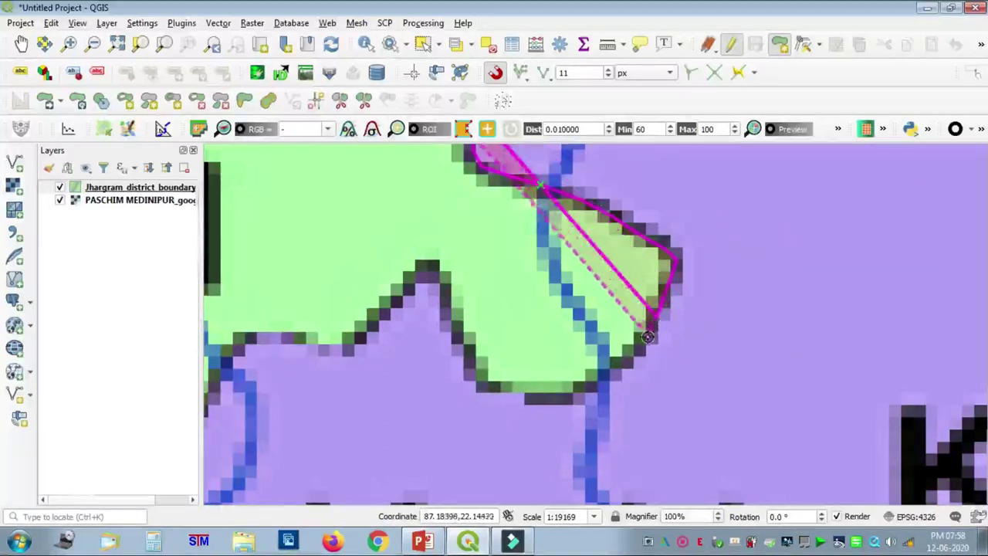
Step: Trace the southern edge of the green lobe west across the stream to its lower western corner
left_click(625, 358)
left_click(584, 379)
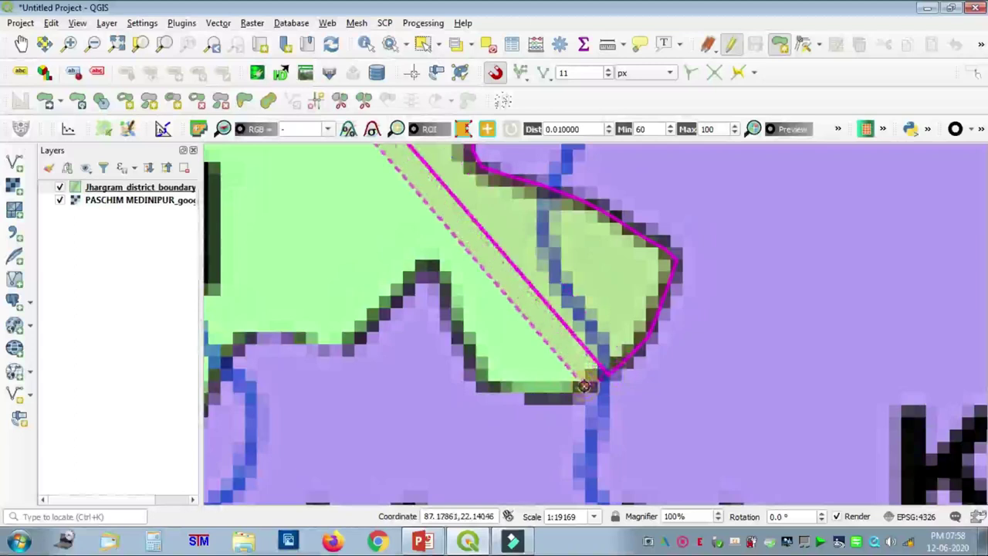
left_click(560, 396)
left_click(514, 391)
left_click(490, 382)
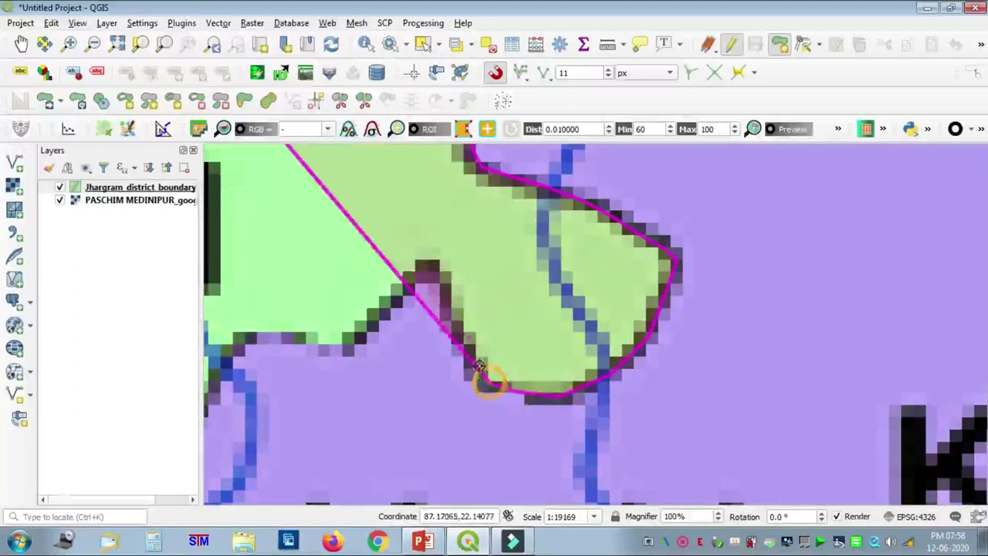
Step: Trace the boundary over the purple peak and west to the stream crossing near Keshiari
left_click(476, 350)
left_click(446, 290)
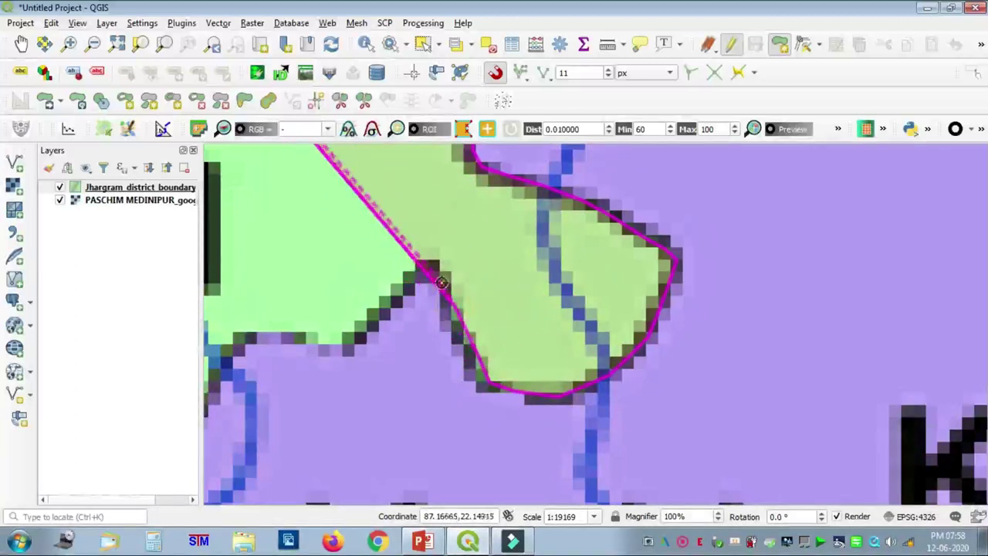
left_click(419, 271)
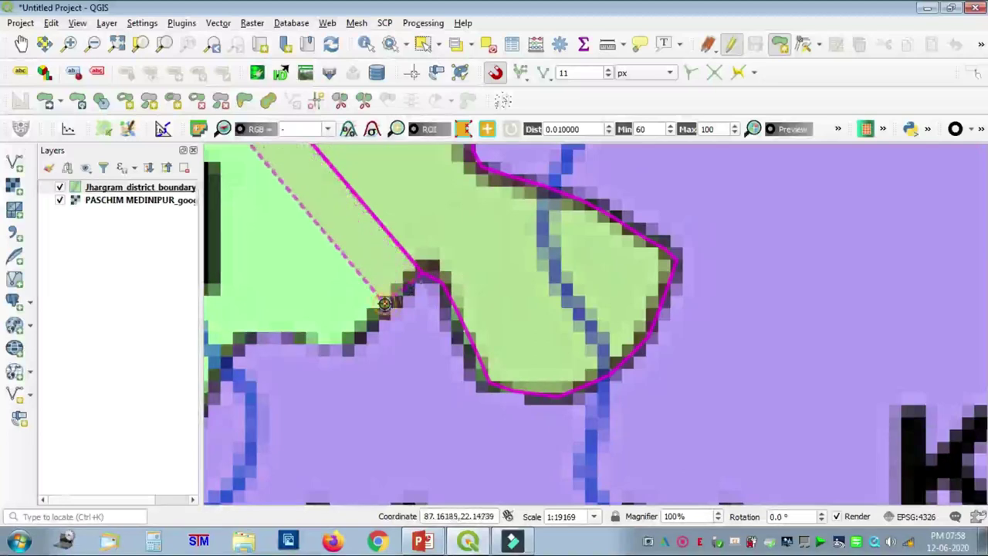
left_click(345, 340)
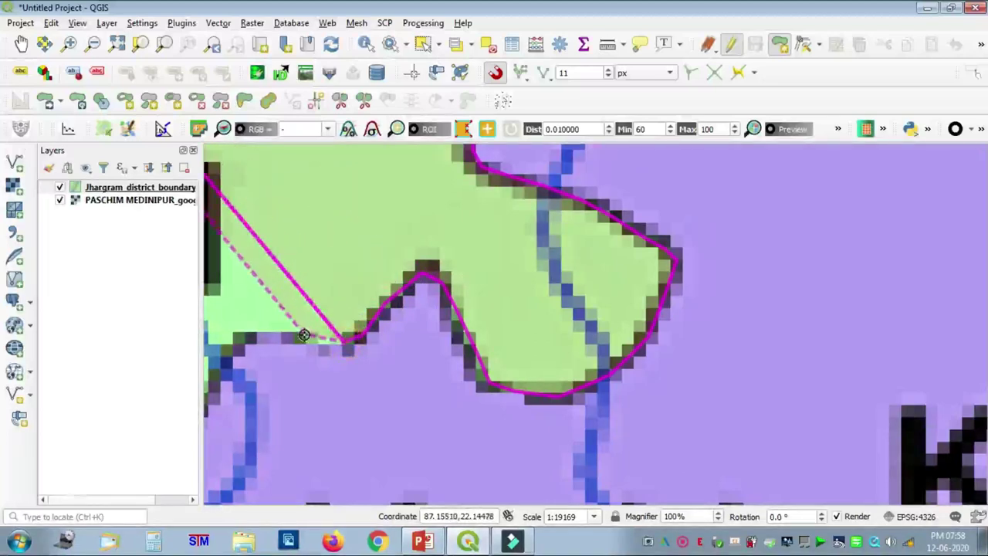
left_click(262, 338)
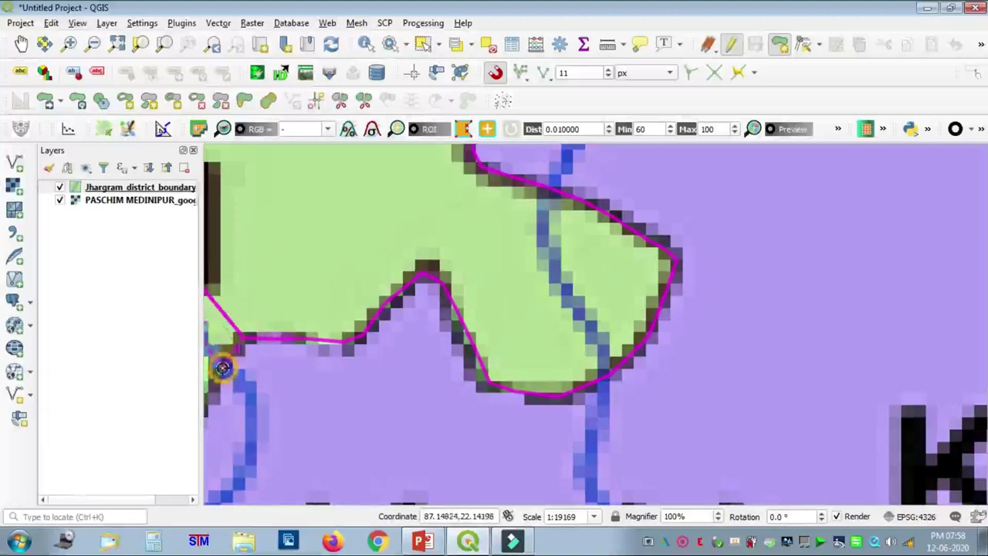
Step: Trace the border south between Rohini and Keshiari to the junction of the Sankrail, Keshiary and Nayagram blocks
scroll(369, 316, "down", 2)
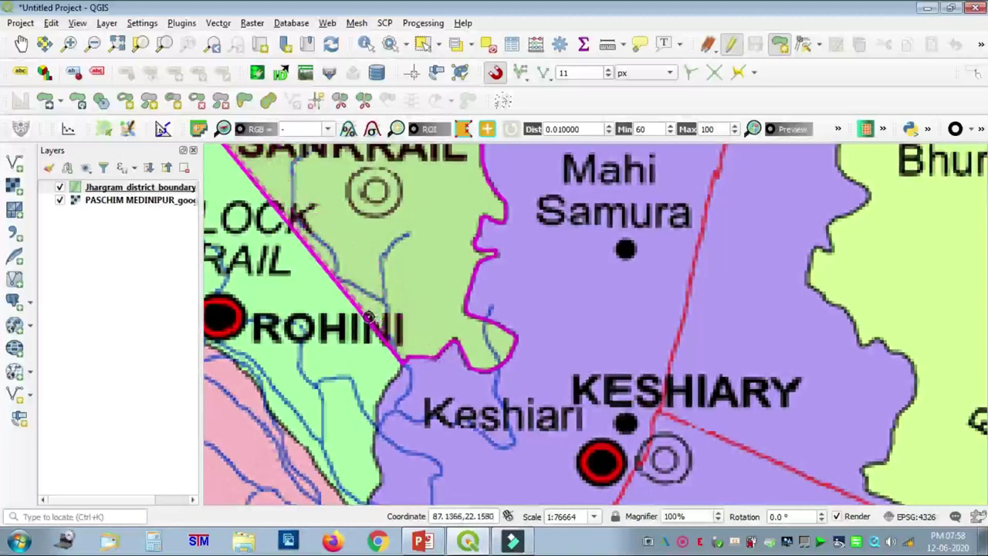
key("Left")
key("Down")
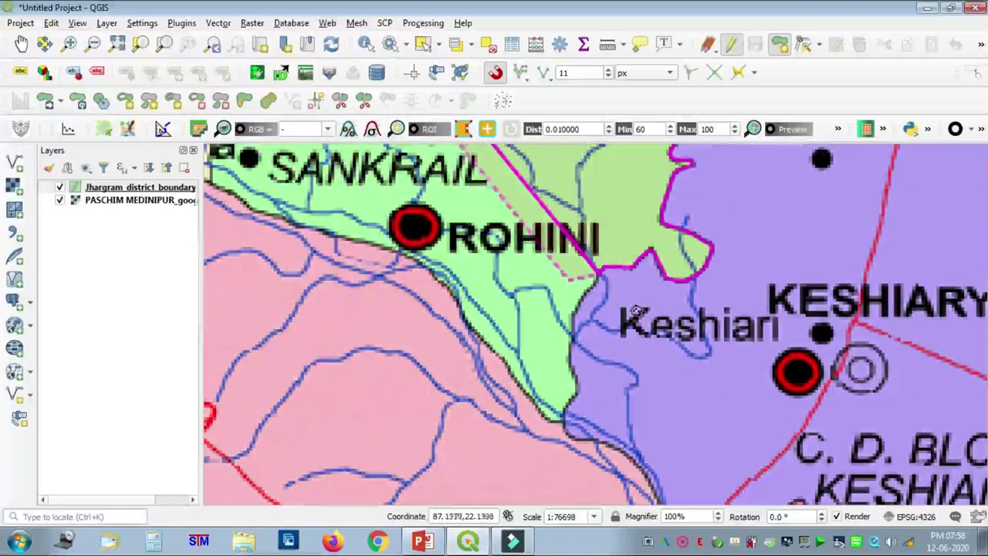
scroll(620, 283, "up", 1)
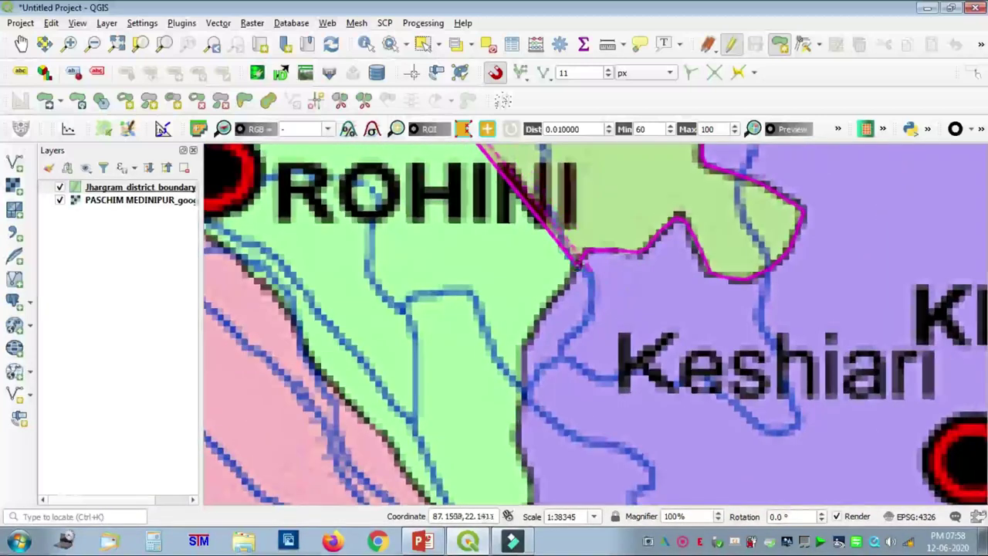
left_click(562, 287)
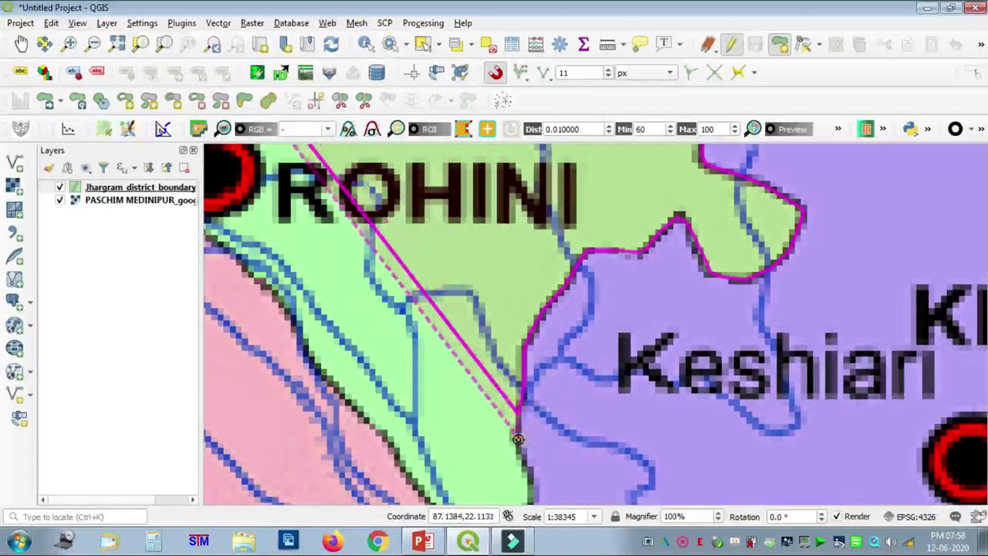
left_click(526, 475)
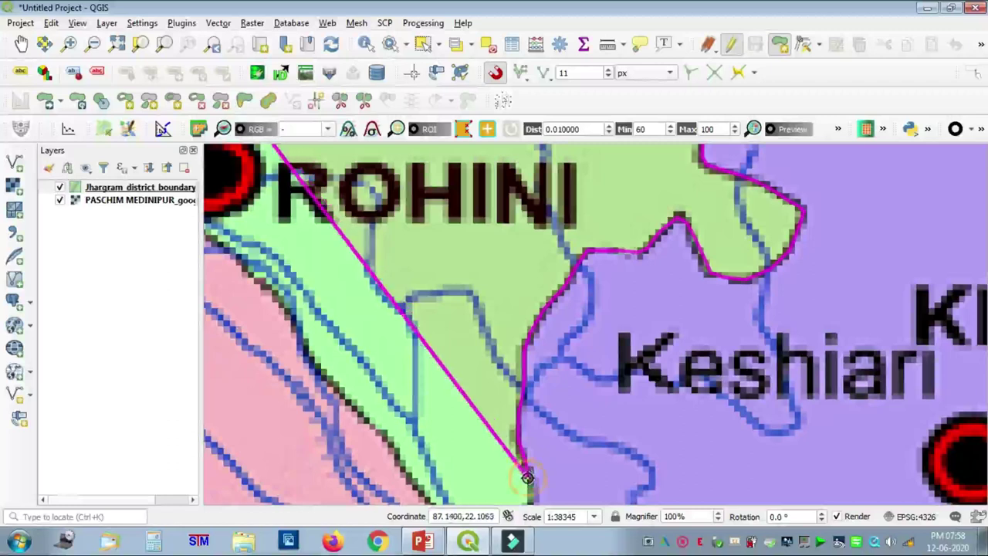
key("Down")
key("Down")
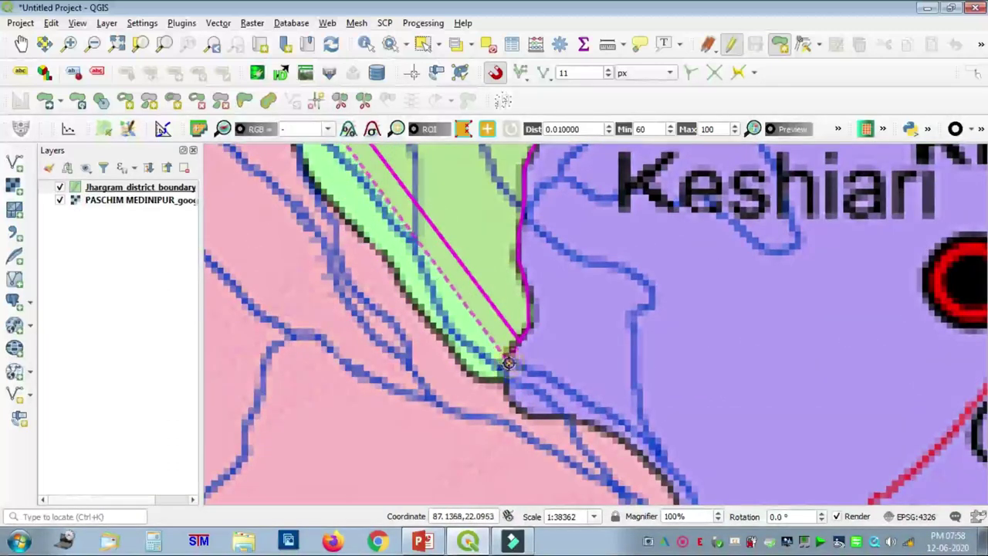
left_click(507, 370)
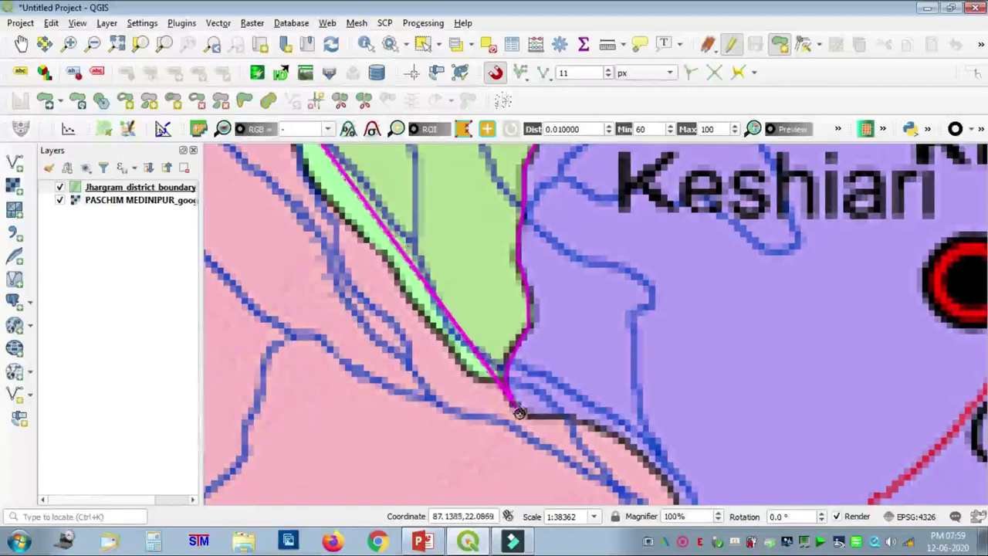
Step: Trace the Nayagram and Keshiary border southeast along the river toward the red road crossing
left_click(542, 415)
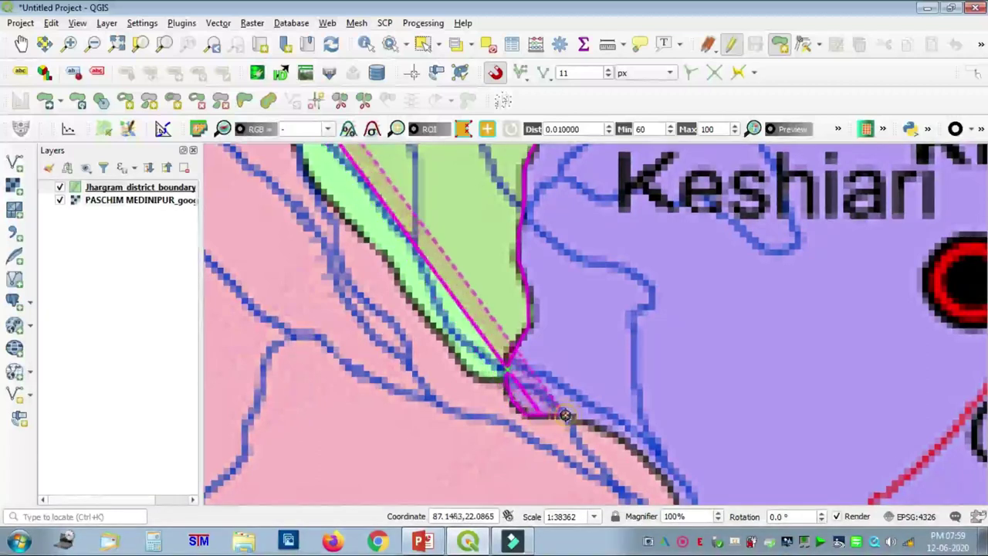
left_click(566, 417)
left_click(598, 427)
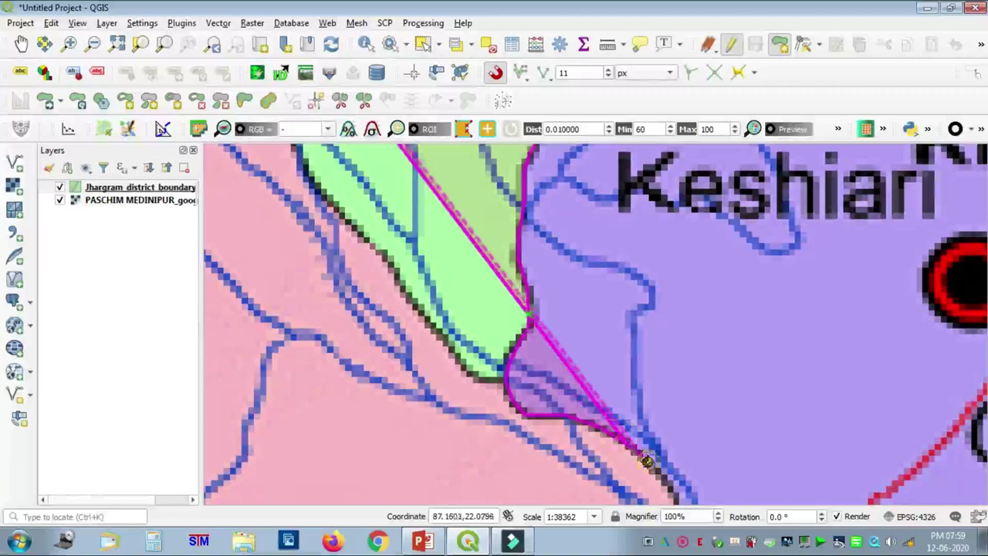
left_click(660, 476)
key("Down")
key("Down")
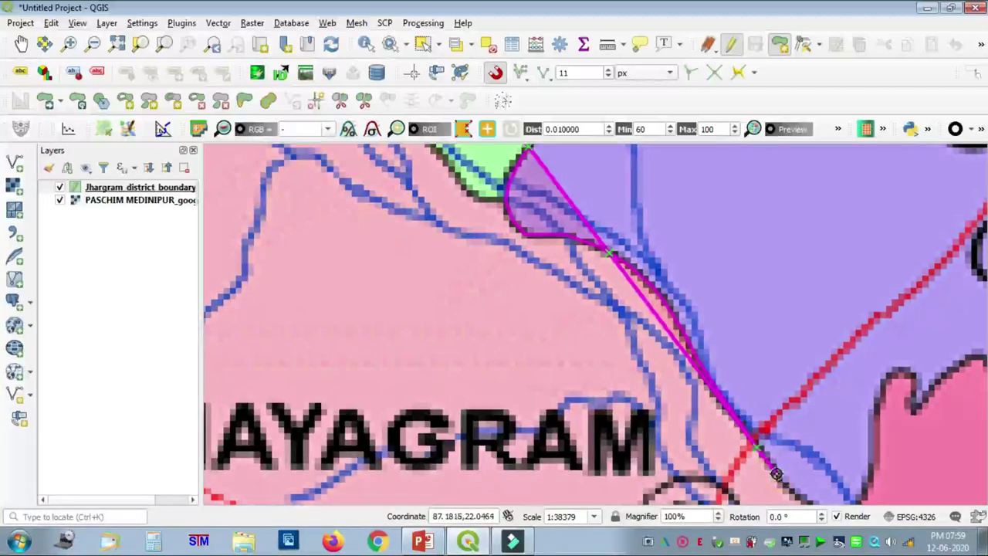
Step: Continue the boundary southeast past the red road to the junction of the Nayagram, Keshiary and Dantan-I blocks
key("Right")
key("Down")
key("Down")
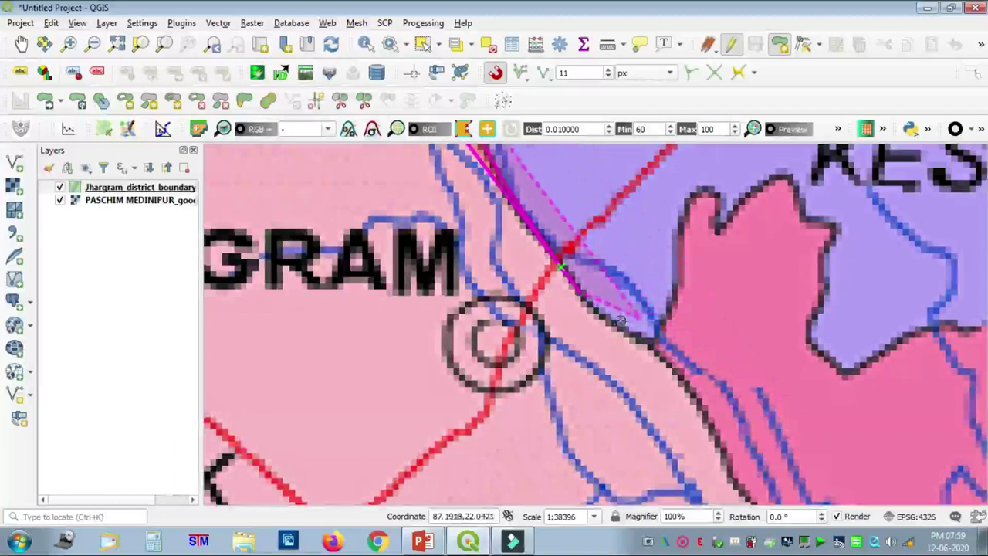
left_click(596, 313)
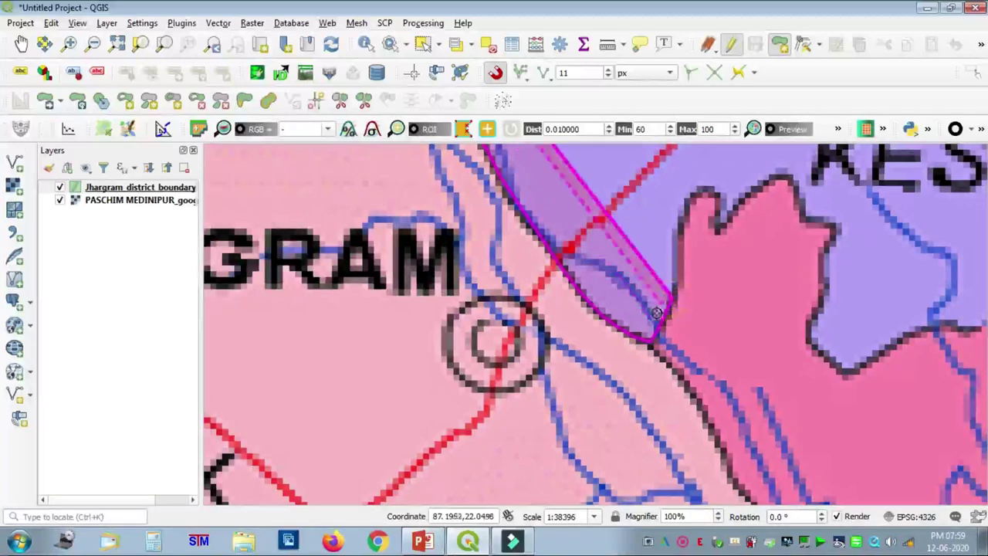
scroll(656, 312, "down", 3)
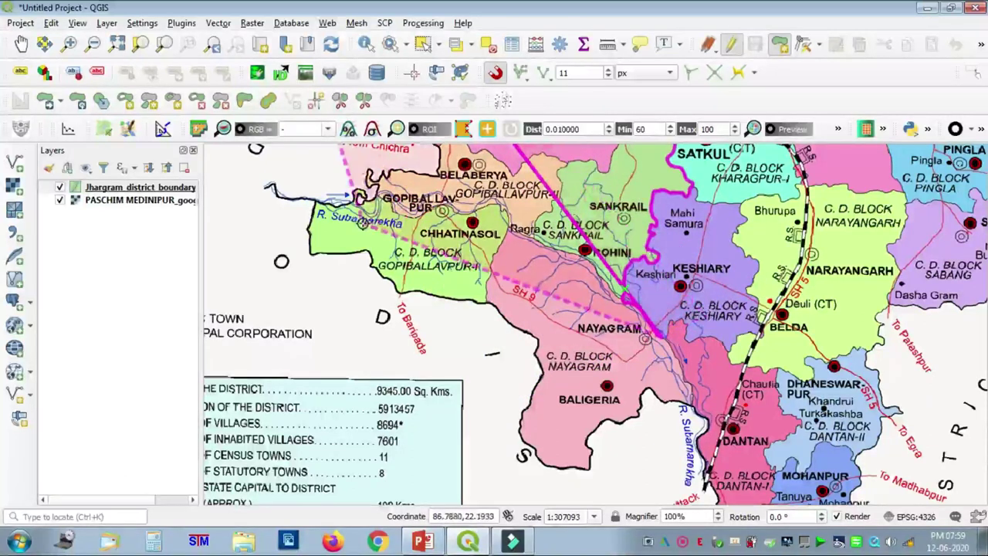
scroll(647, 317, "up", 1)
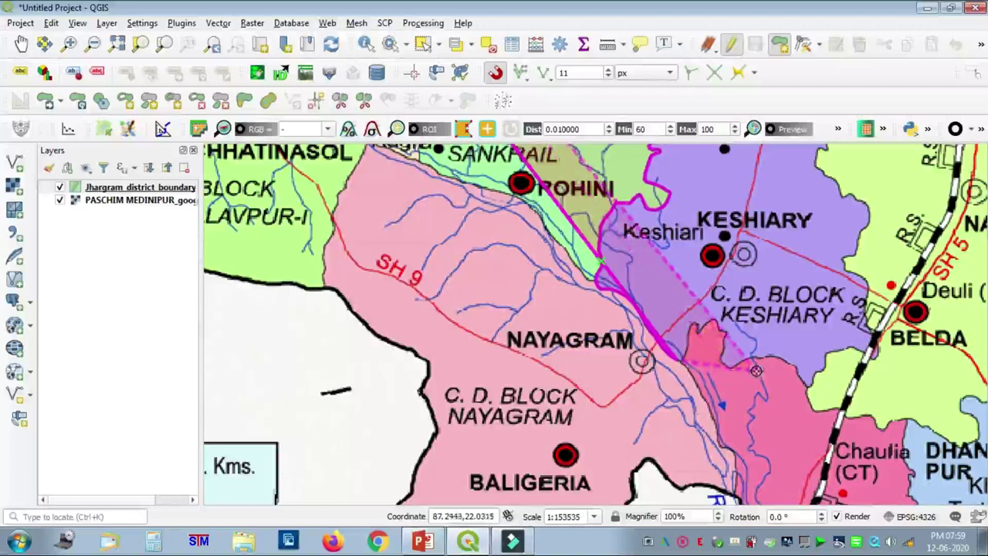
scroll(736, 332, "down", 1)
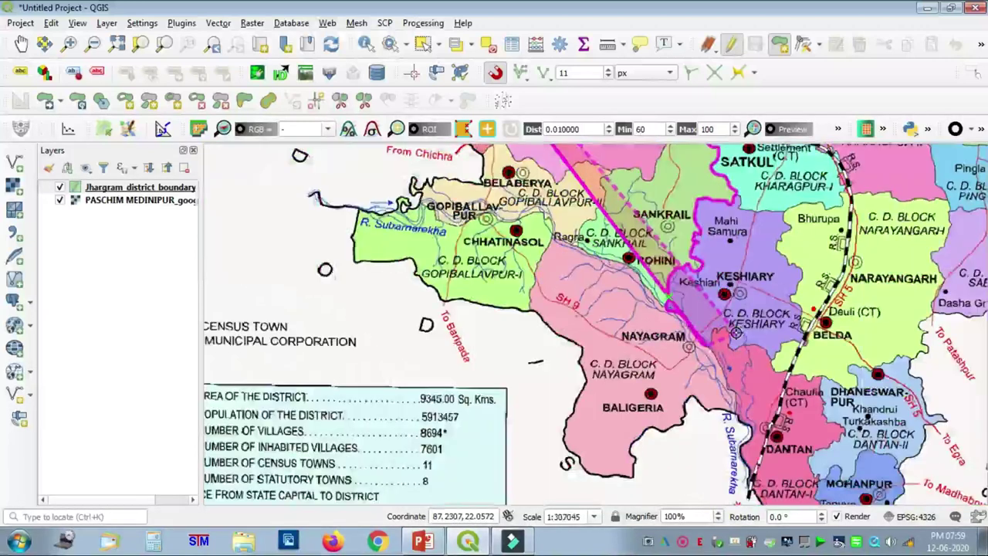
Step: Extend the boundary through the Nayagram, Keshiary and Dantan-I junction onto the Nayagram and Dantan-I border
scroll(736, 332, "down", 1)
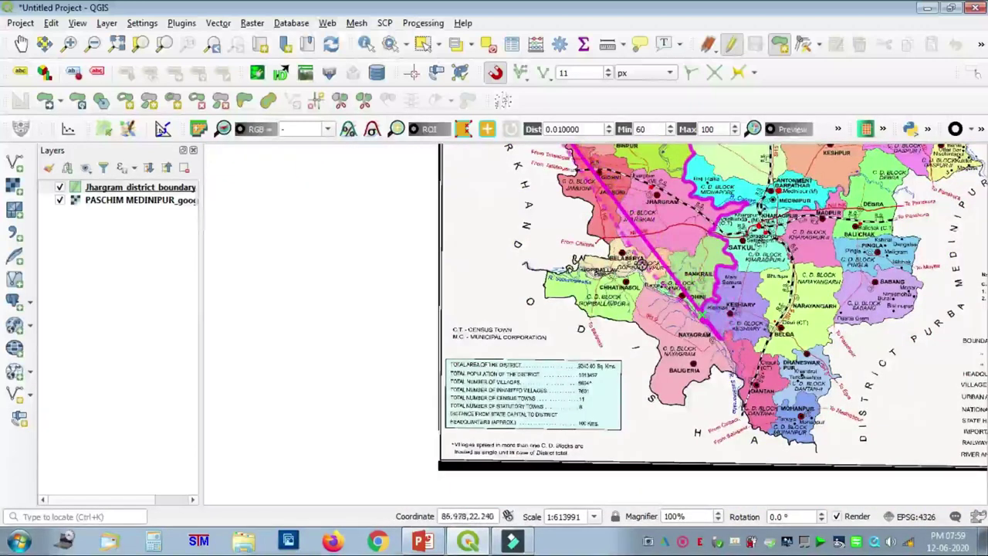
scroll(640, 264, "down", 1)
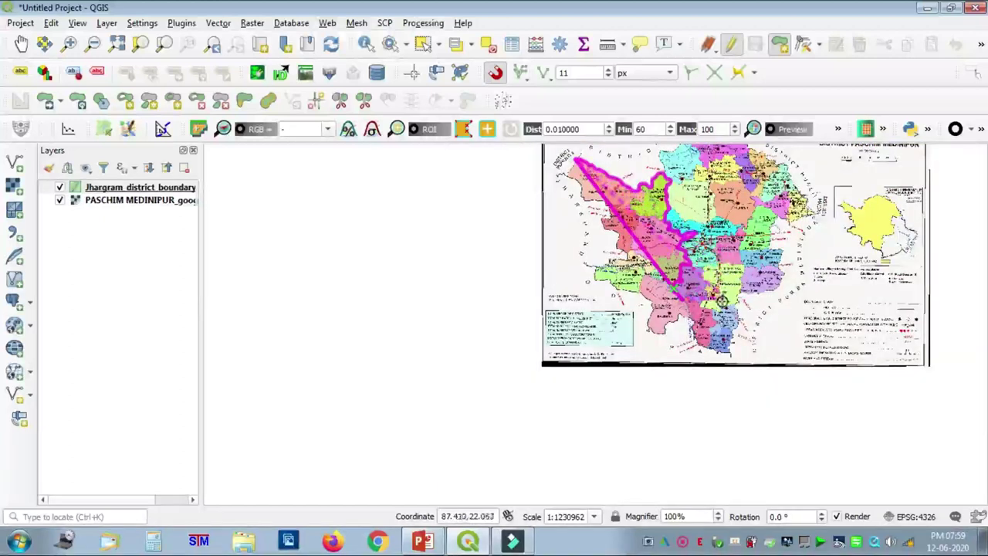
scroll(722, 301, "up", 1)
scroll(684, 330, "up", 2)
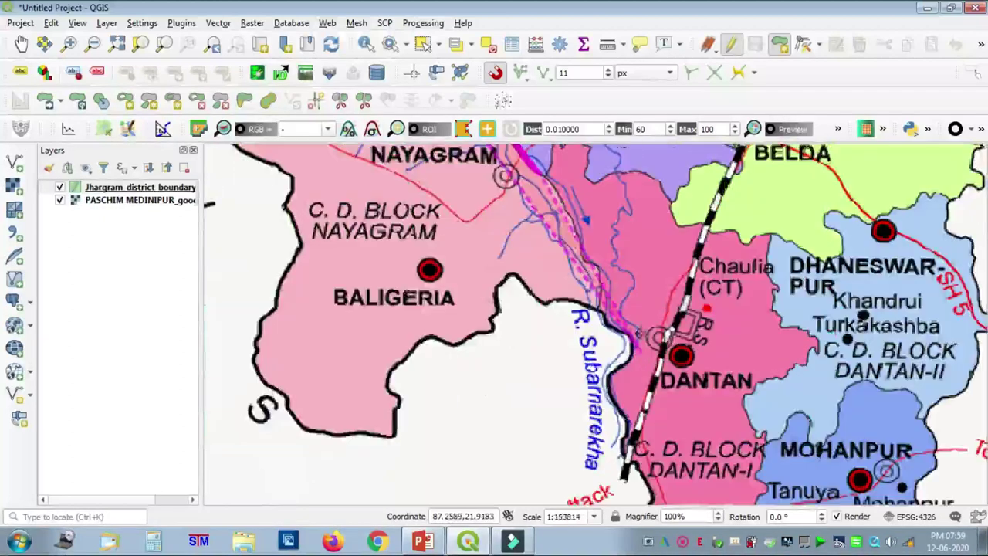
scroll(572, 182, "up", 1)
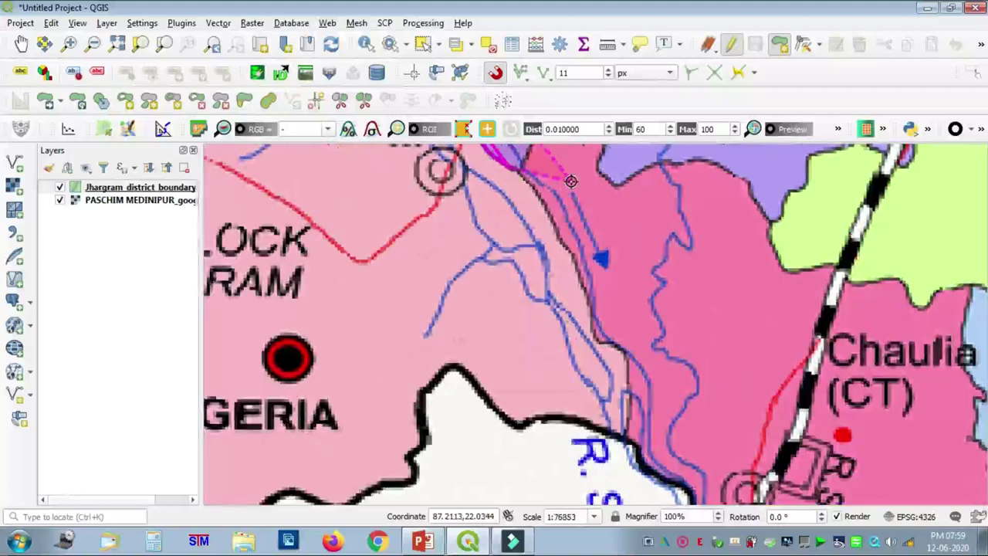
key("Up")
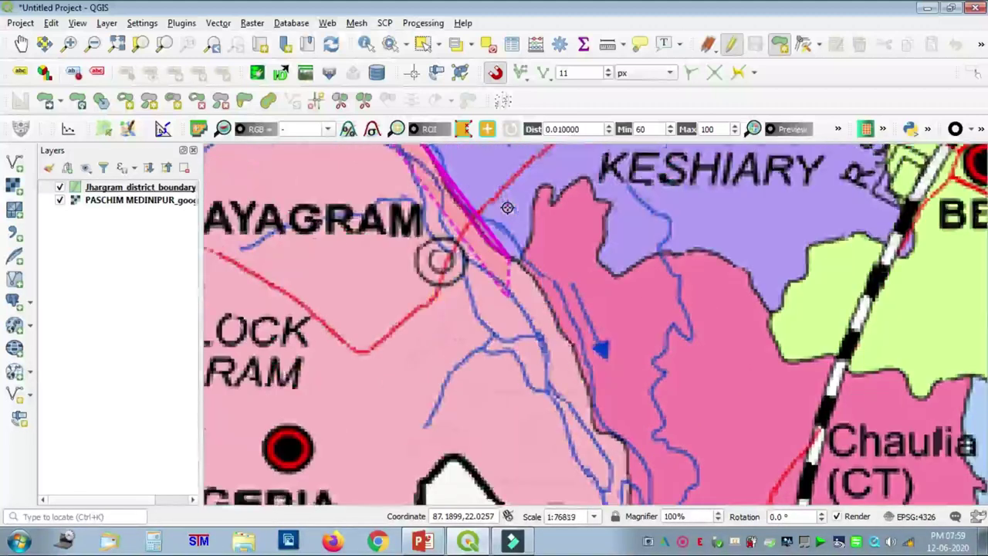
key("Up")
scroll(532, 352, "up", 2)
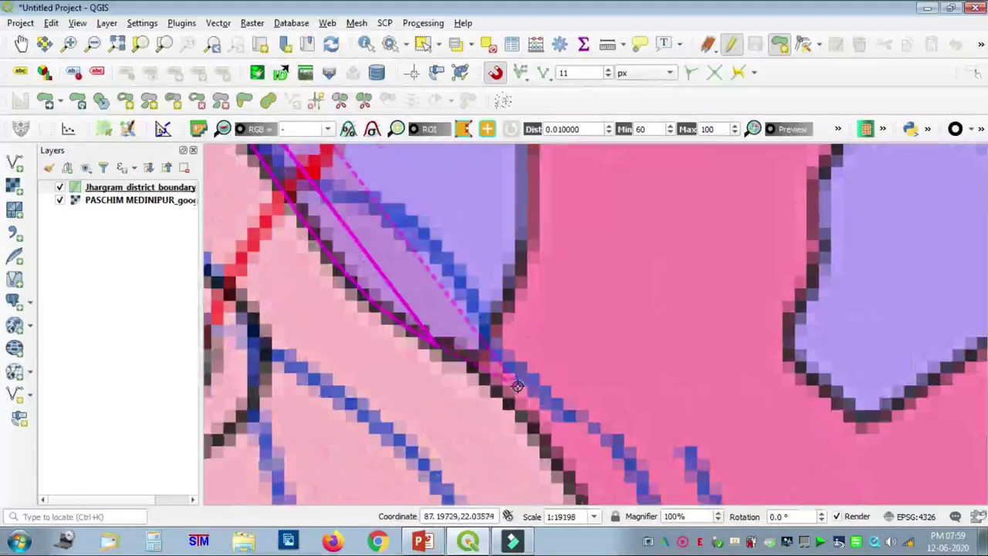
left_click(476, 363)
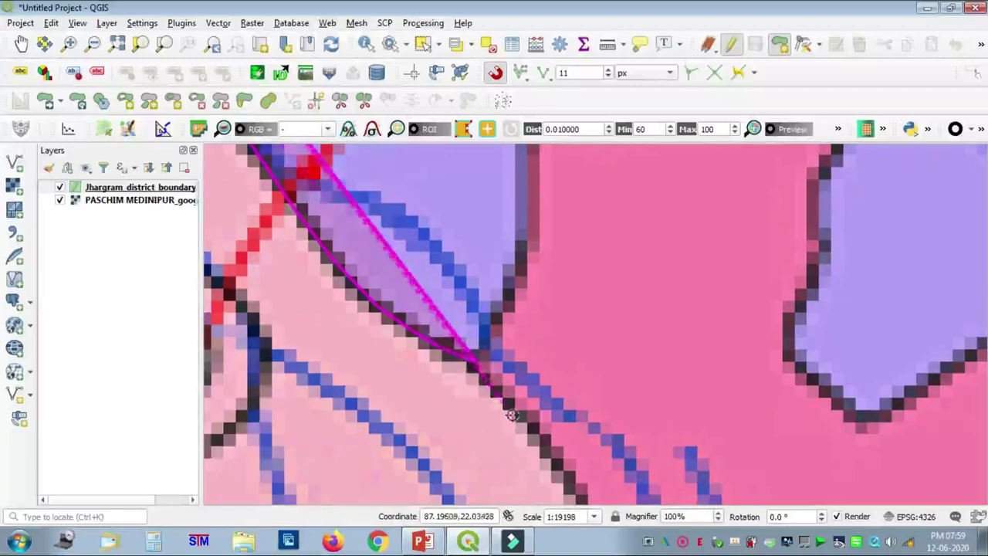
left_click(535, 423)
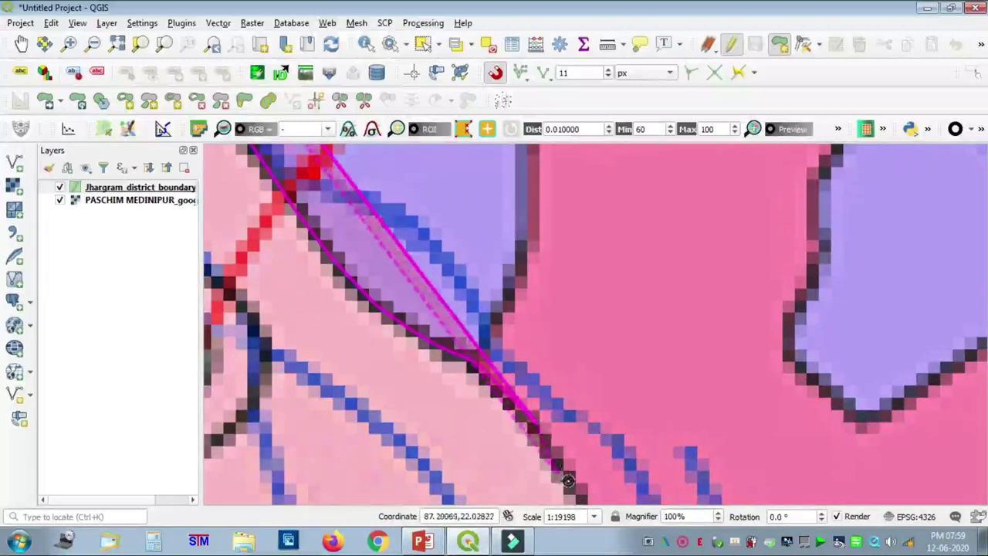
Step: Trace the Nayagram and Dantan-I border southeast beside the river to just below the blue flow arrow
key("Down")
key("Down")
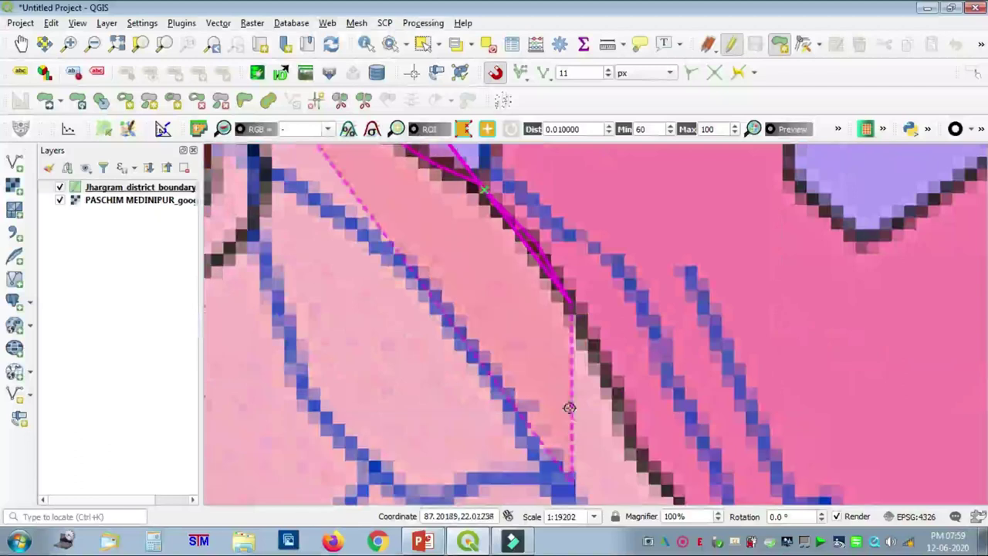
left_click(610, 381)
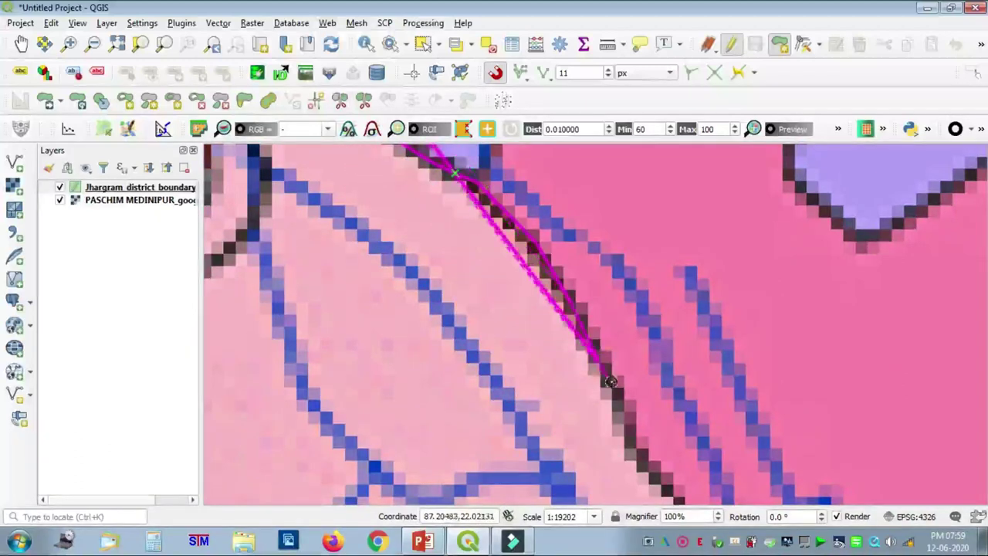
left_click(630, 442)
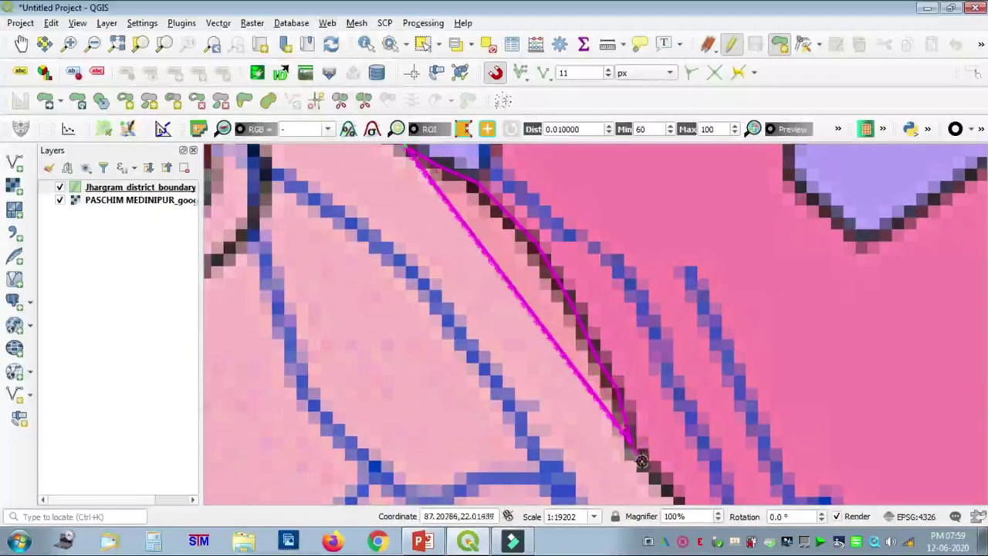
key("Down")
key("Down")
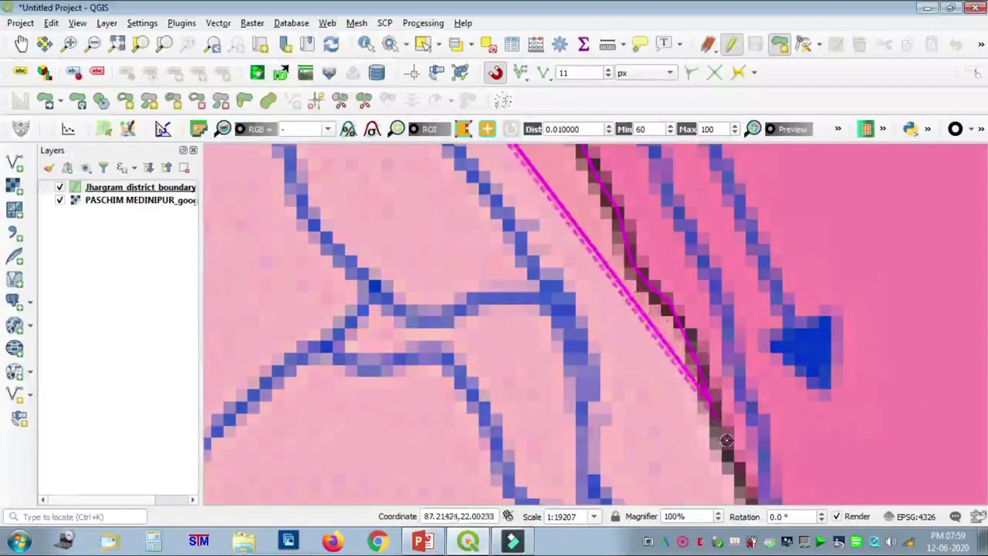
left_click(740, 472)
Step: Continue the Nayagram and Dantan-I border south to the bend where it turns east
key("Down")
key("Down")
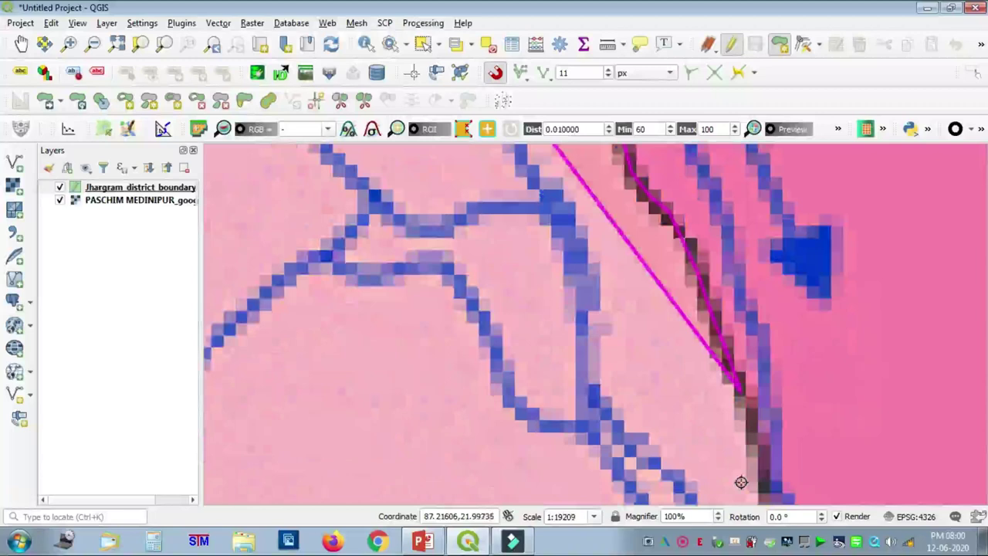
left_click(763, 356)
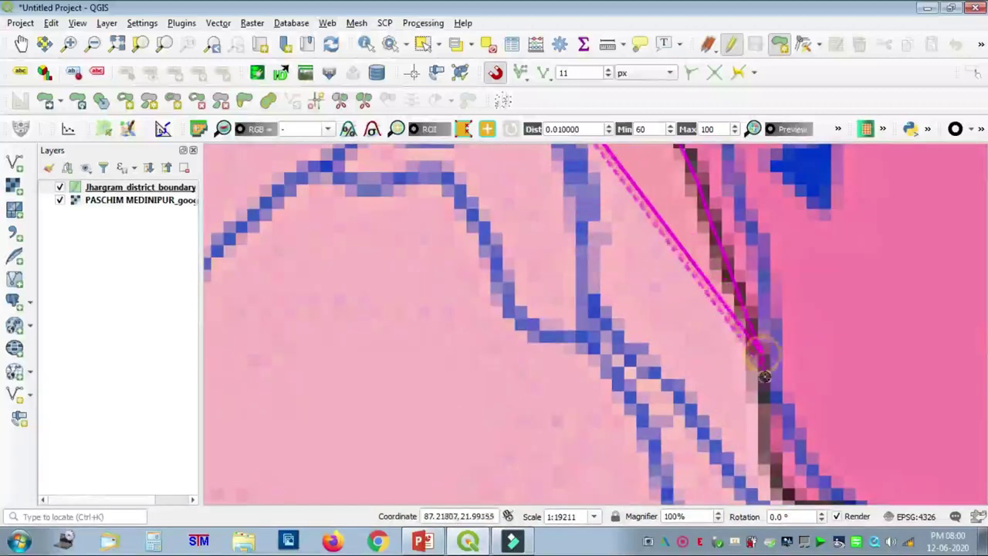
left_click(765, 390)
left_click(766, 438)
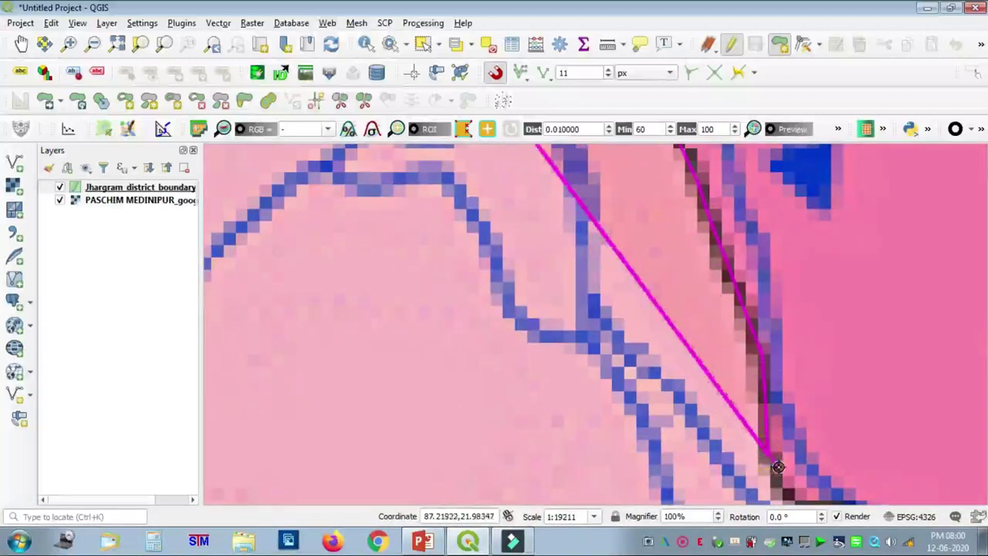
left_click(778, 477)
Step: Trace the block border east around the bend to the river crossing and south along its straight stretch
key("Right")
key("Down")
key("Down")
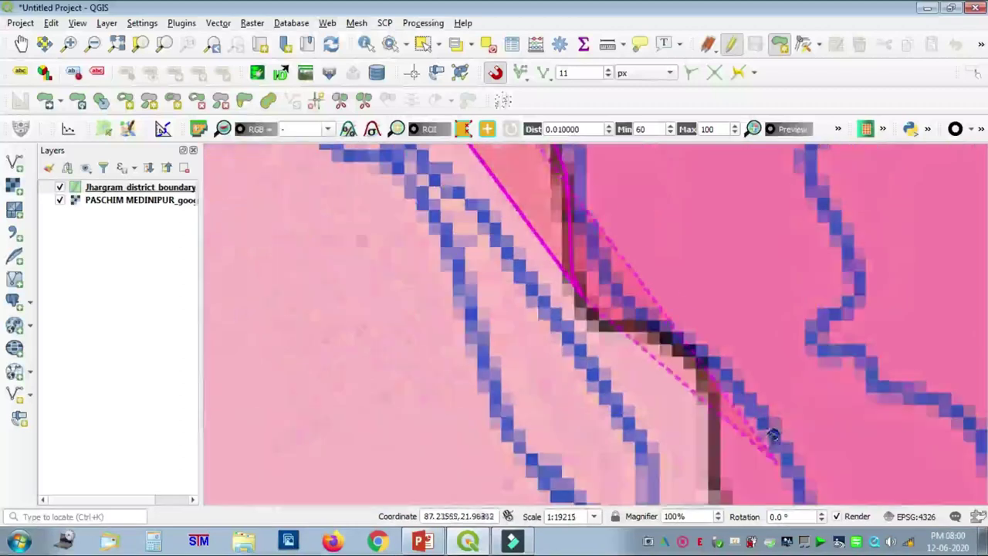
left_click(640, 325)
left_click(682, 352)
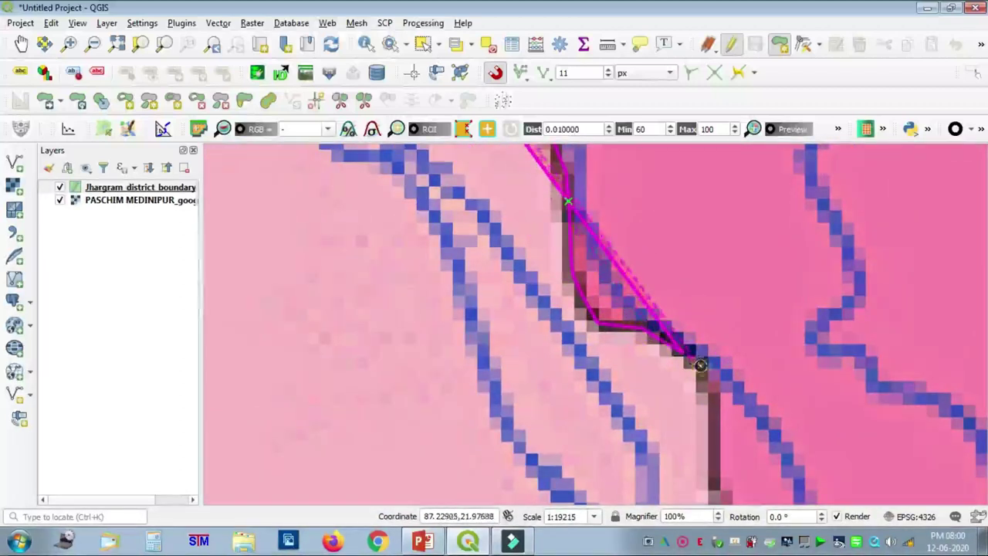
left_click(713, 456)
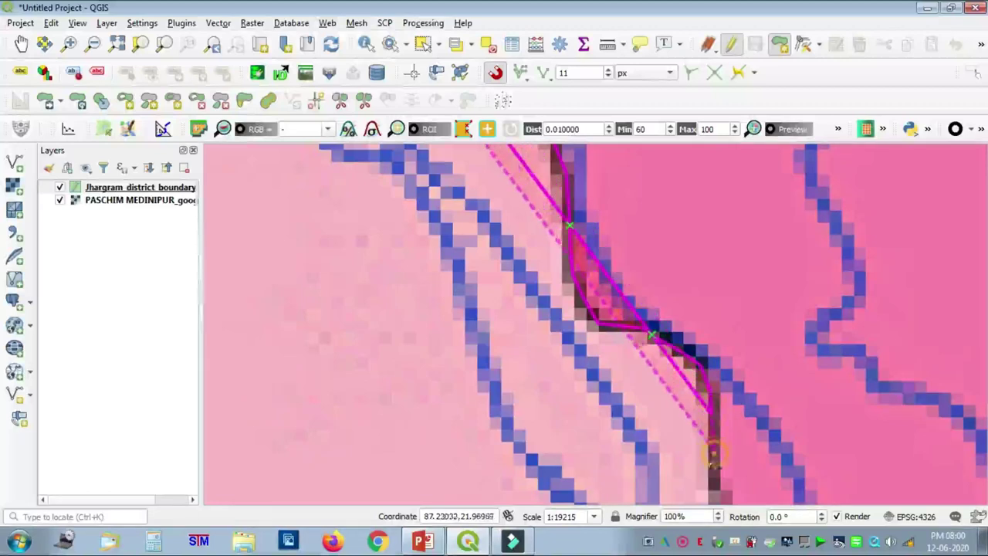
left_click(715, 480)
Step: Trace the Nayagram and Dantan-I border south to the thick outer district boundary by the R. Subarnarekha label
key("Down")
key("Down")
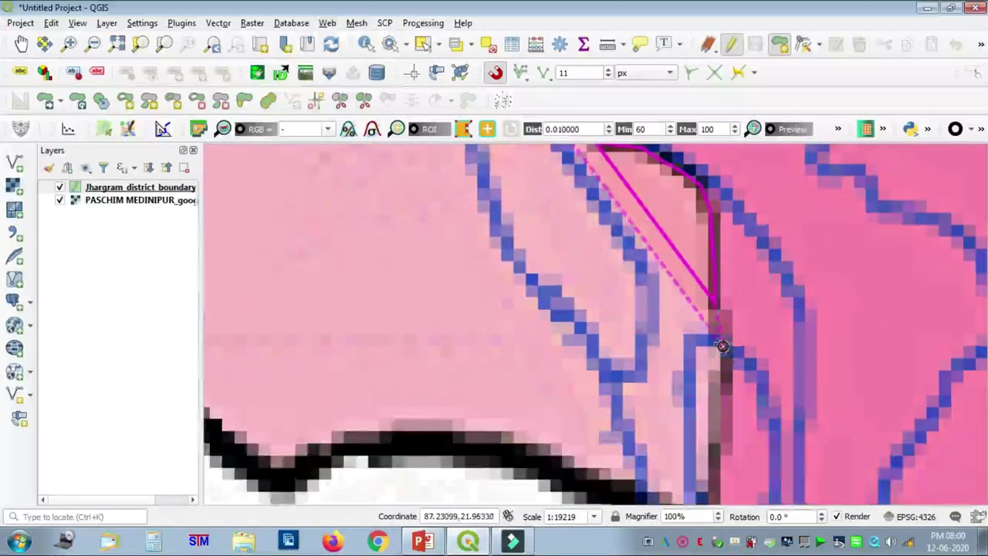
left_click(721, 344)
left_click(727, 379)
left_click(726, 405)
left_click(722, 435)
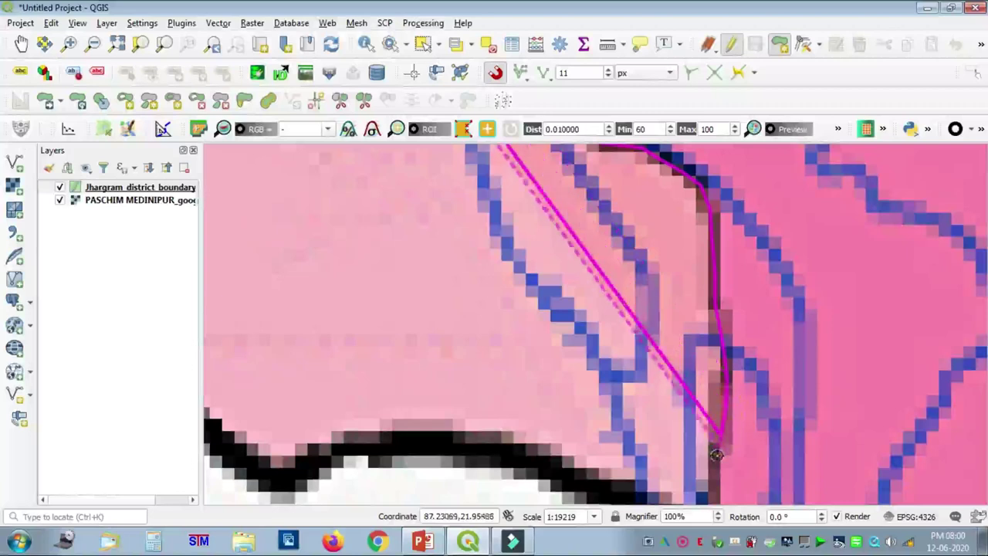
key("Down")
key("Down")
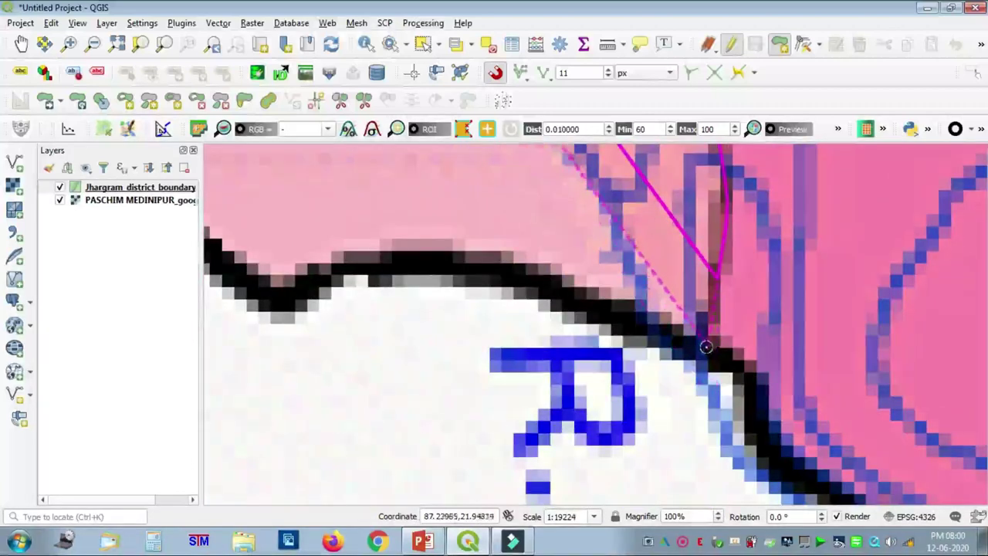
left_click(705, 350)
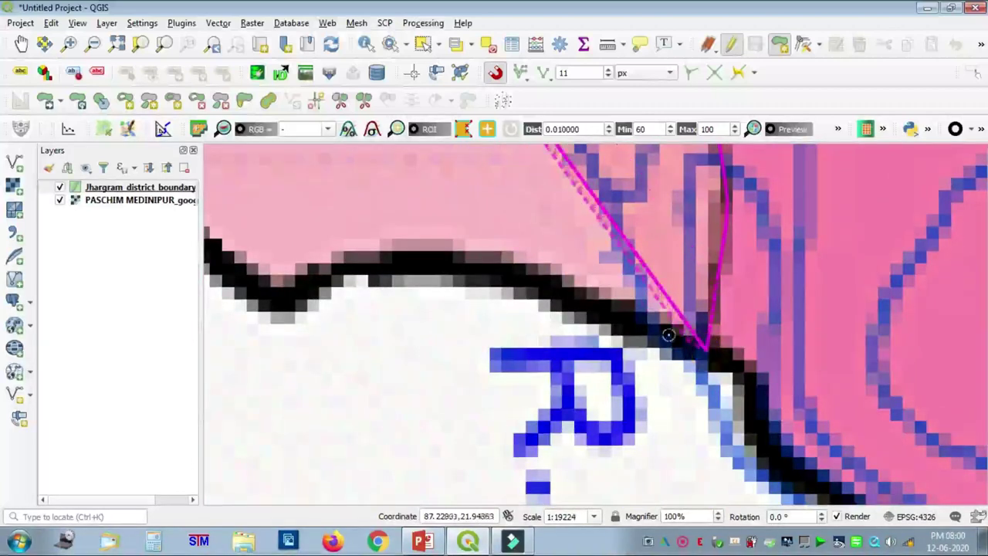
Step: Trace the thick outer boundary of Nayagram block west from the Dantan-I junction to the first dip
left_click(611, 313)
left_click(546, 291)
left_click(503, 270)
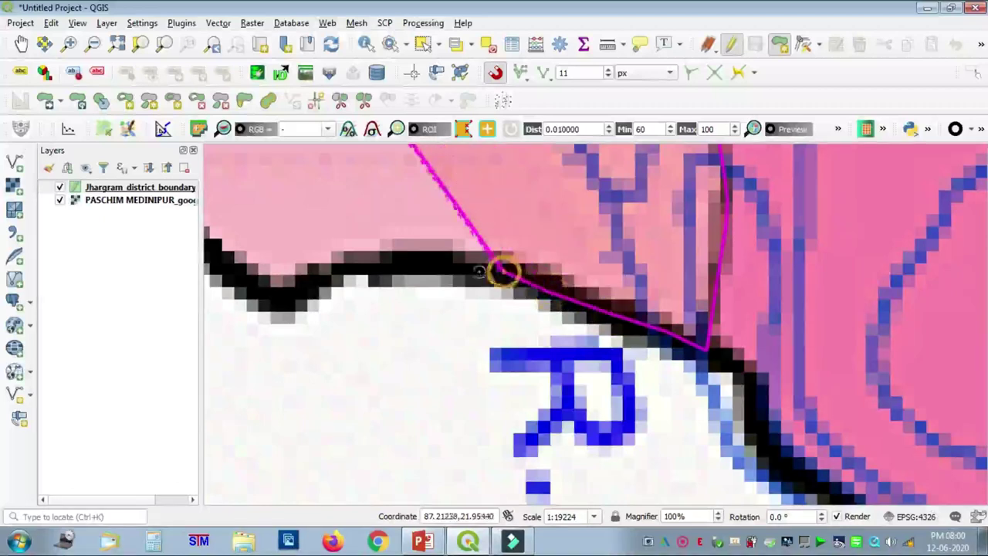
left_click(469, 271)
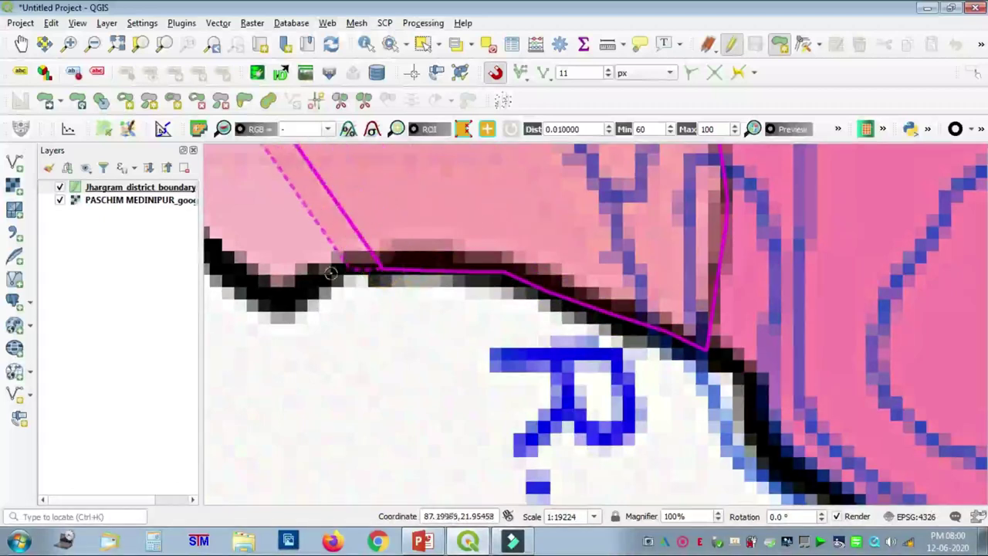
left_click(306, 287)
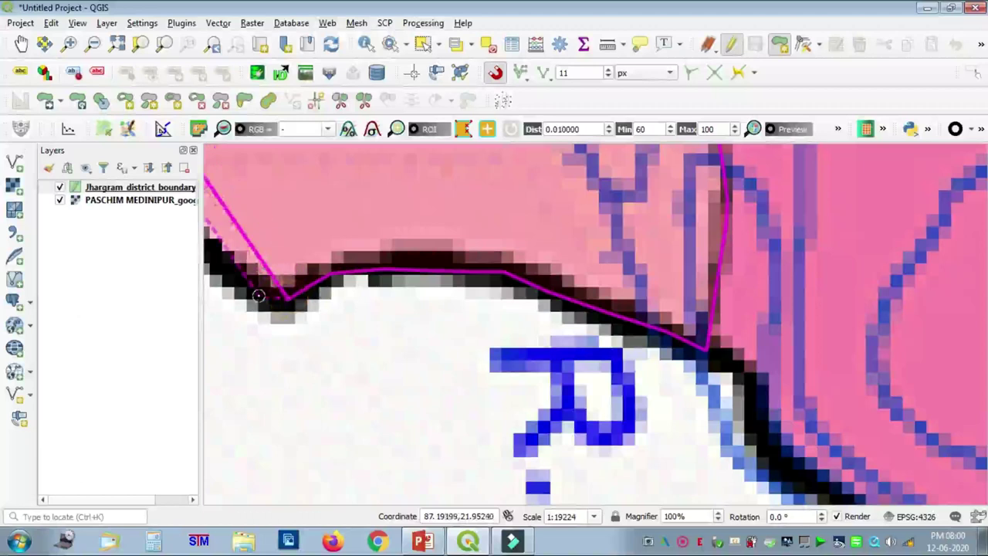
Step: Trace the outer boundary northwest from the dip and over the peak east of Baligeria to its western foot
scroll(222, 268, "down", 2)
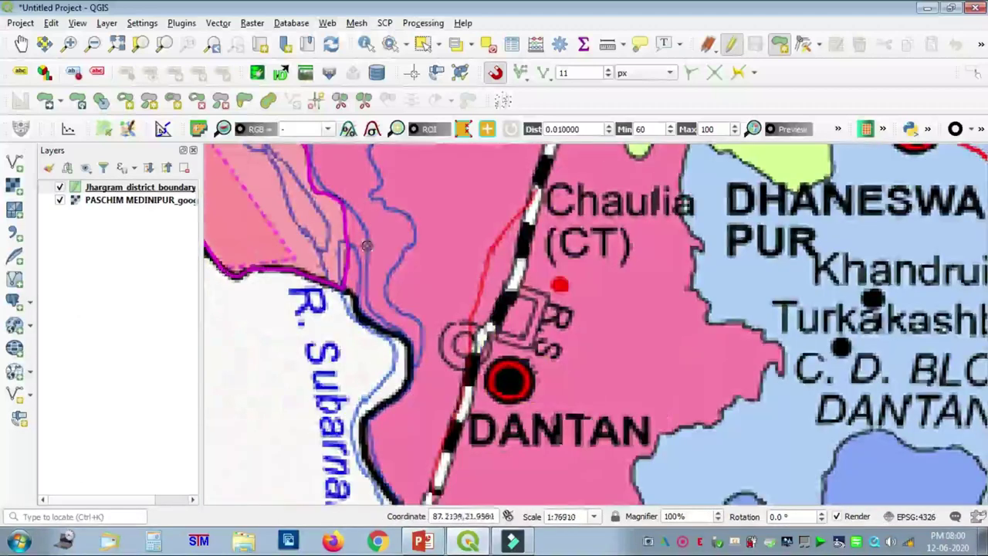
key("Left")
key("Left")
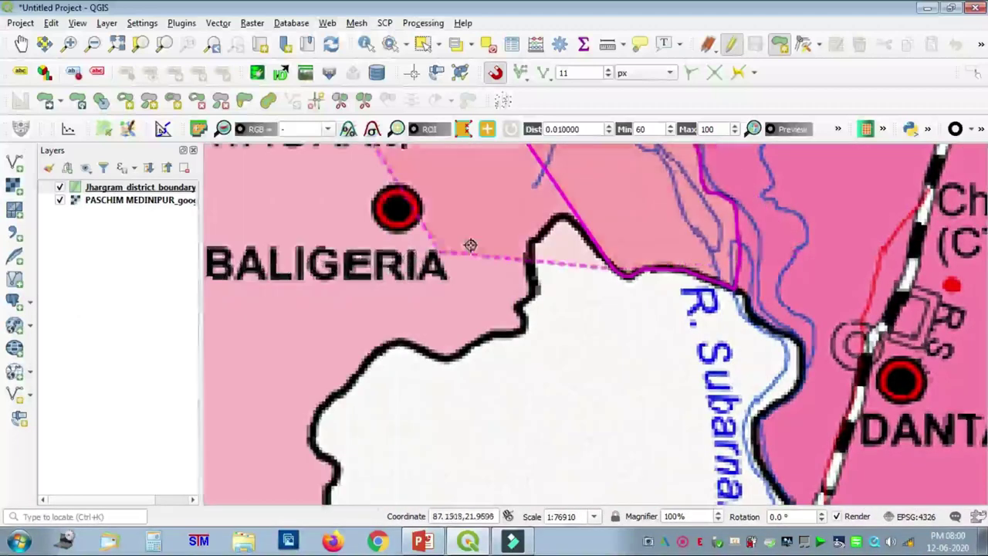
key("Up")
scroll(639, 370, "up", 2)
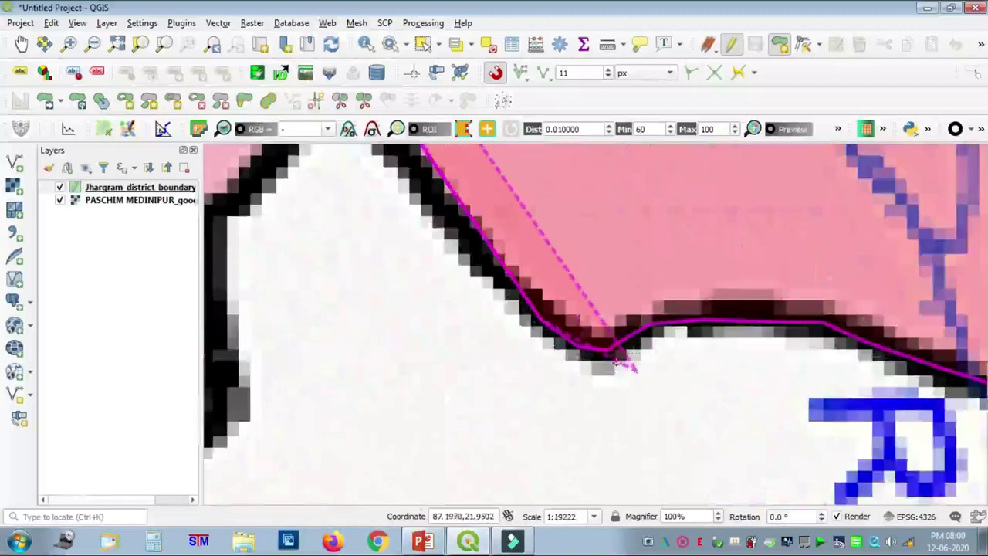
left_click(499, 233)
key("Up")
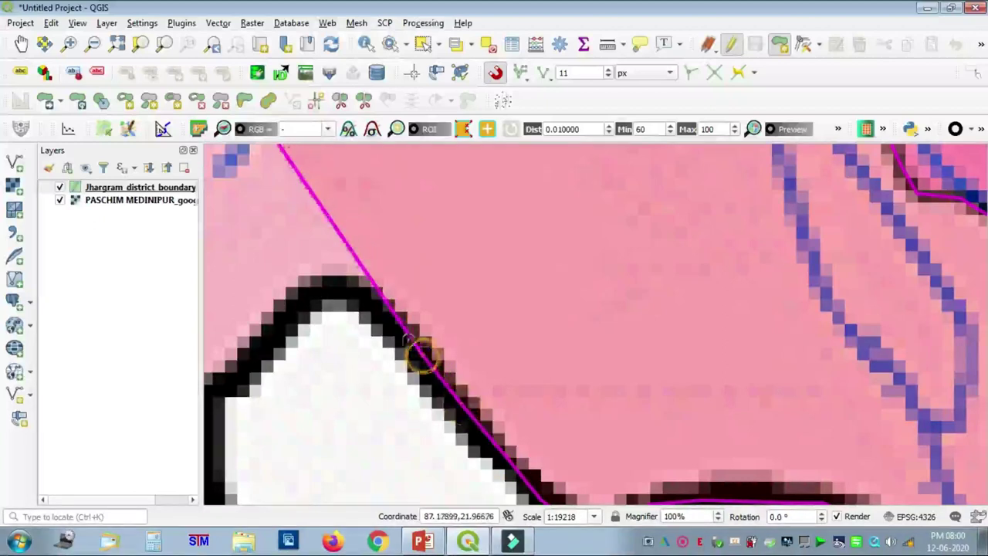
left_click(342, 287)
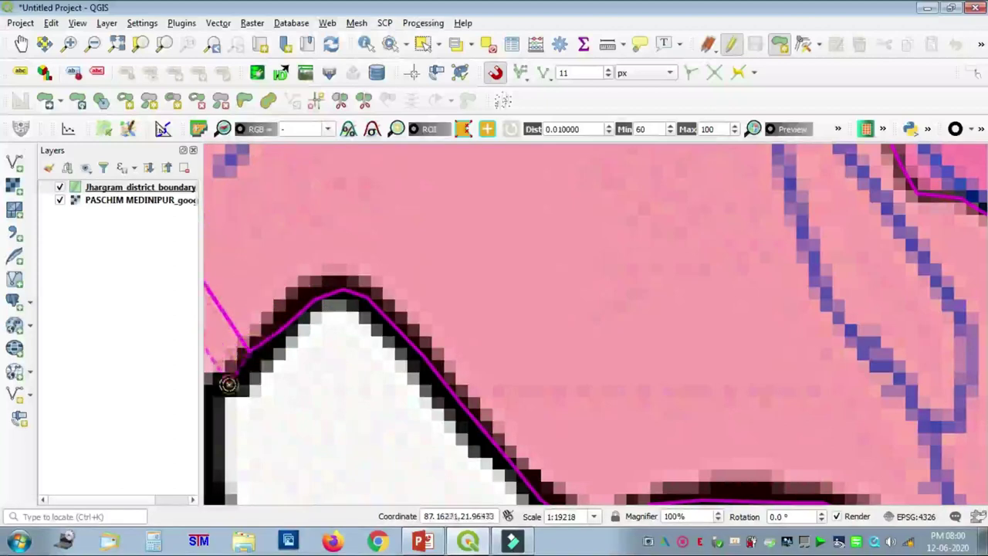
Step: Trace the outer boundary south from the peak's western foot to the small inward notch southeast of Baligeria
key("Left")
key("Left")
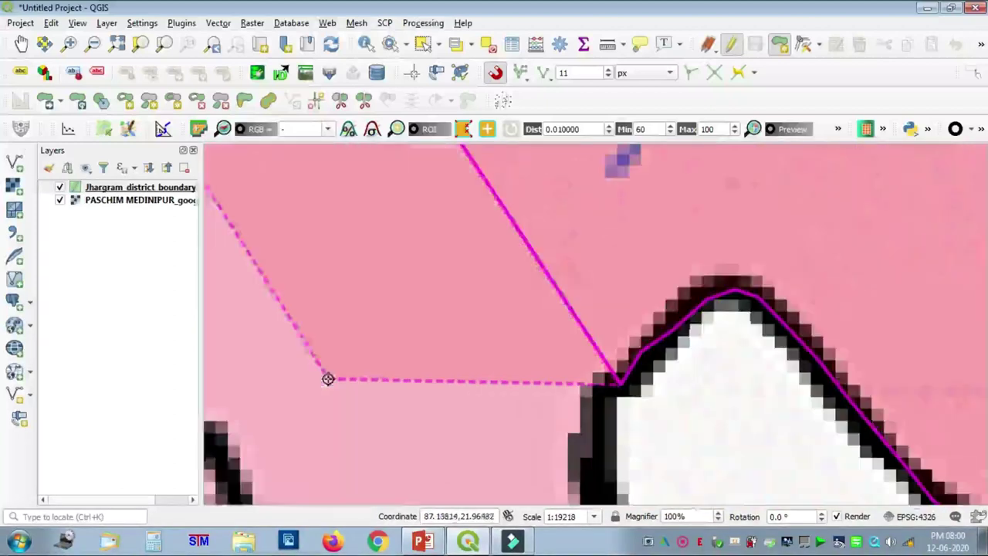
key("Down")
key("Down")
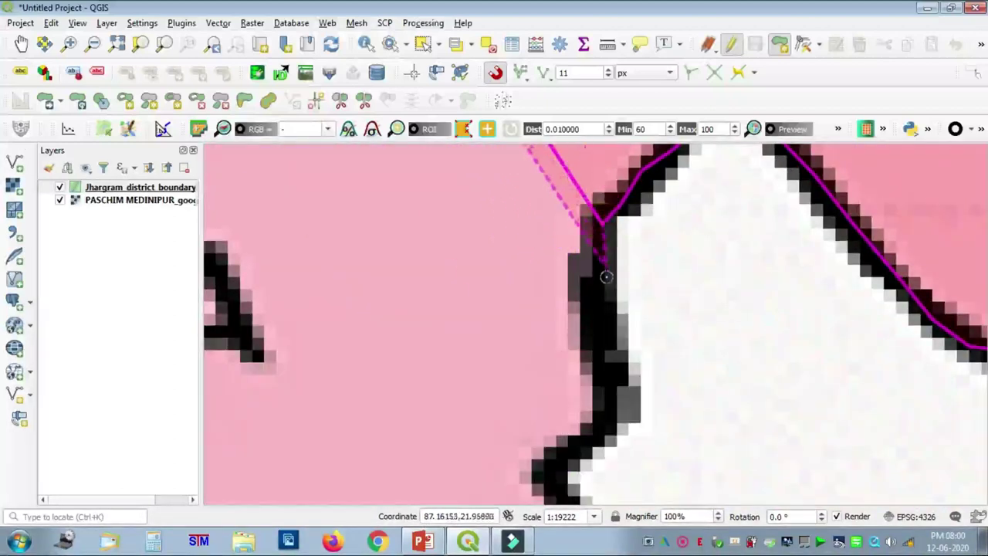
left_click(608, 367)
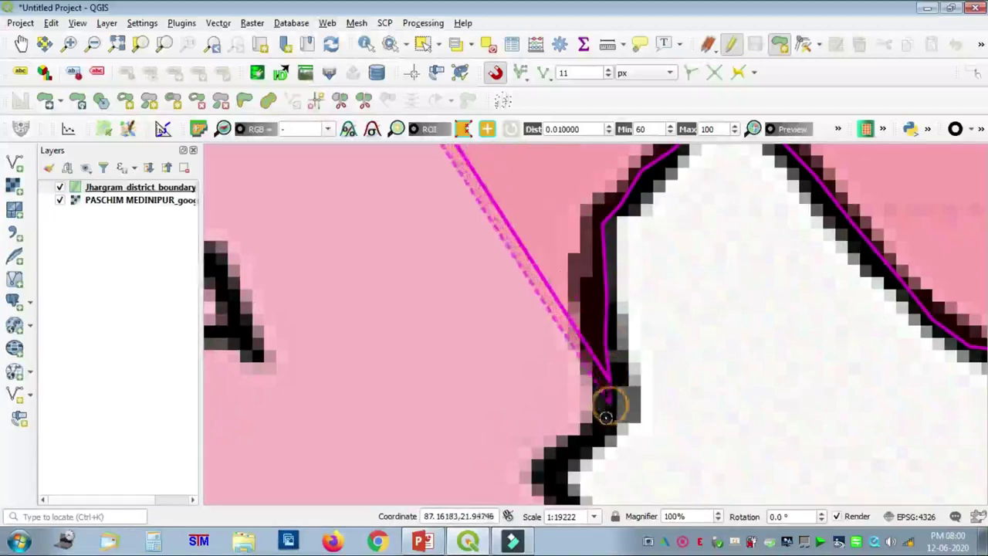
left_click(602, 423)
left_click(588, 439)
left_click(575, 451)
left_click(554, 460)
Step: Continue the outer boundary south around the corner below the notch and southwest to the next dip
left_click(556, 485)
key("Down")
key("Down")
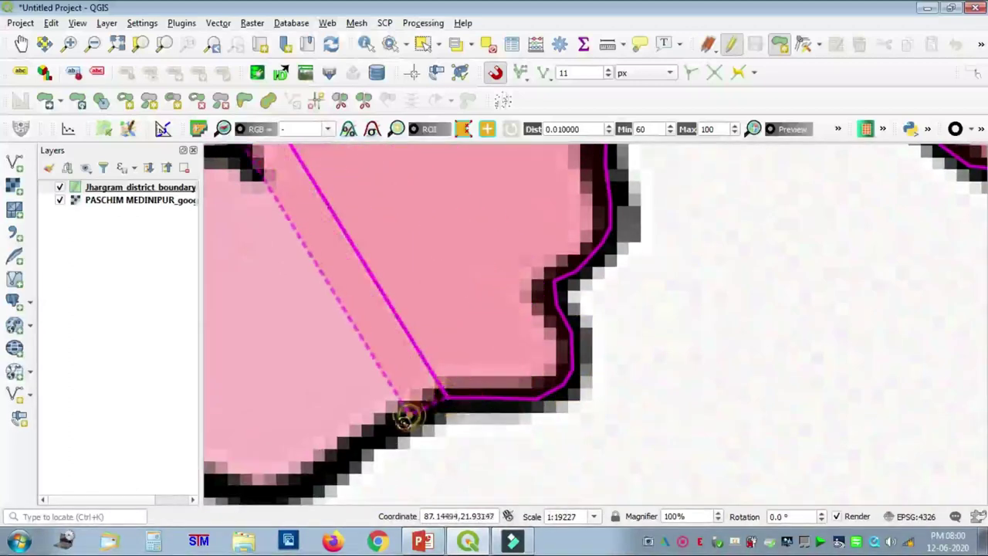
left_click(292, 489)
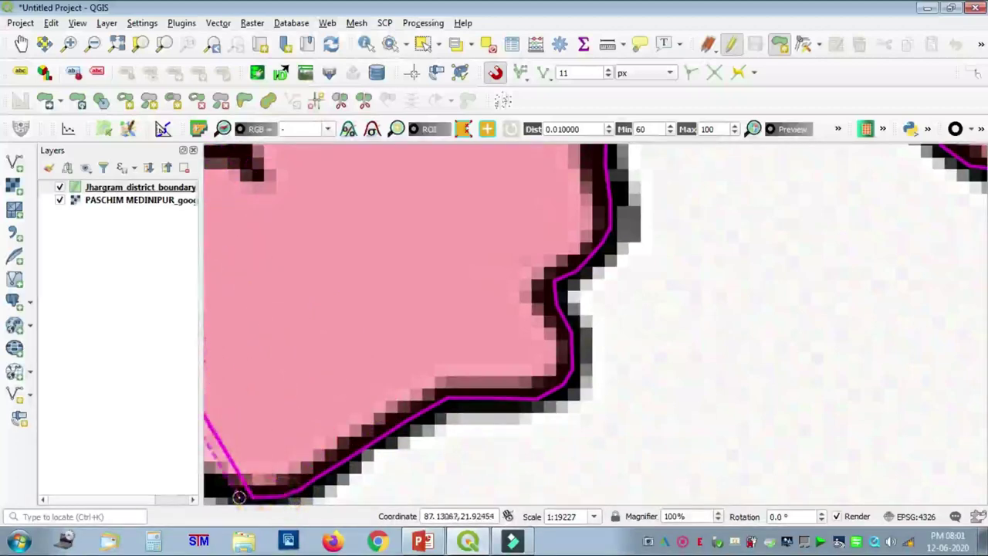
Step: Trace the outer boundary northwest from the dip, over the rounded peak and onto its southwest slope
key("Left")
key("Left")
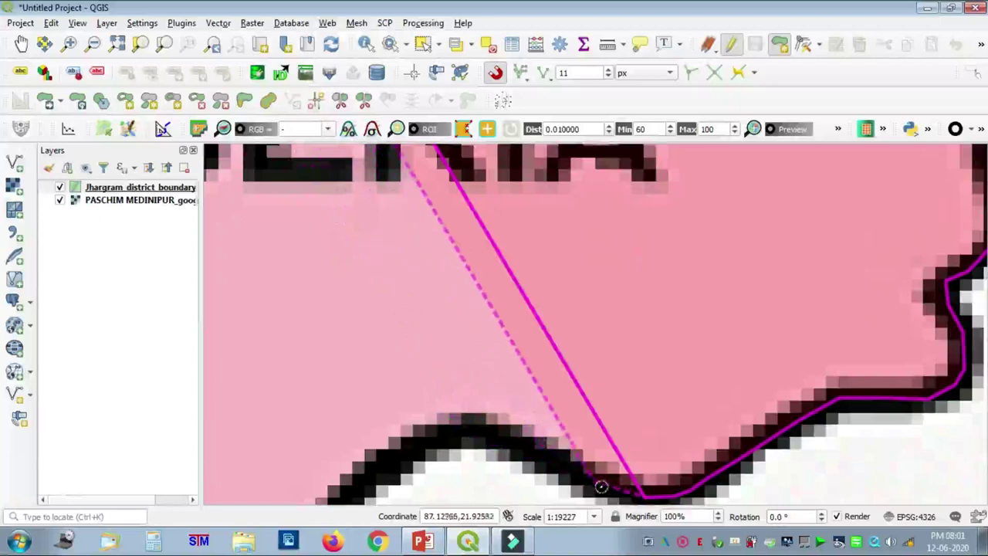
left_click(503, 429)
left_click(480, 428)
left_click(443, 432)
left_click(419, 439)
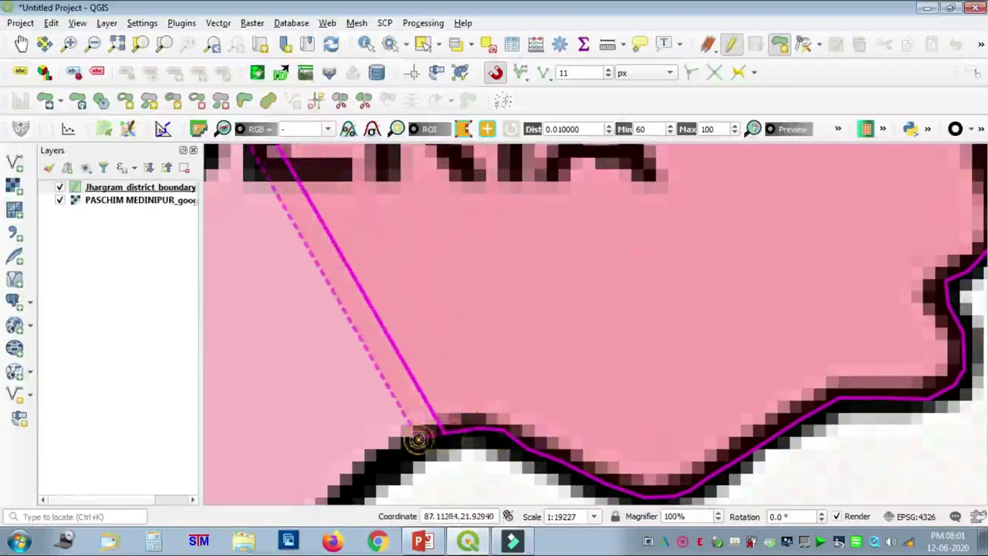
left_click(397, 458)
left_click(366, 483)
Step: Continue the outer boundary southwest down the long slope below the rounded peak
key("Left")
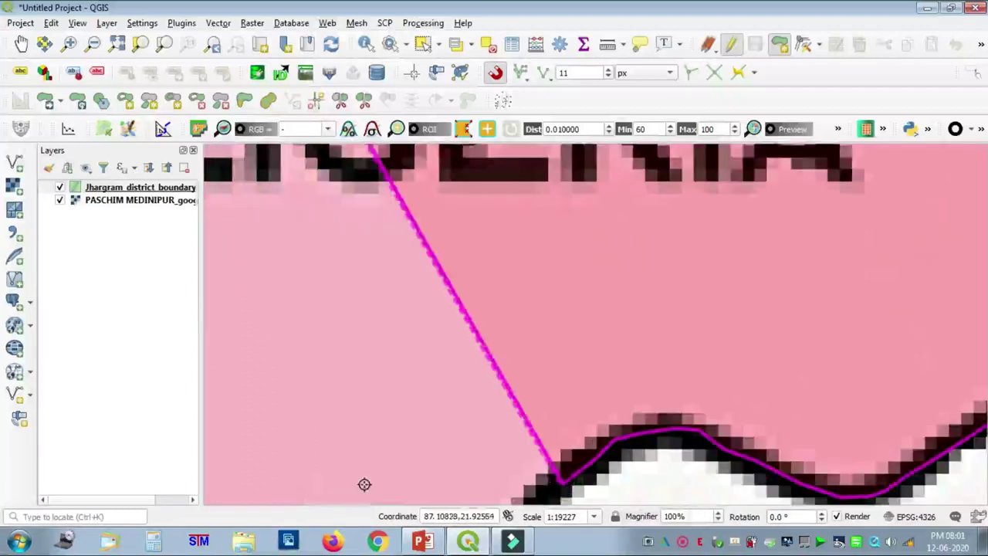
key("Down")
key("Down")
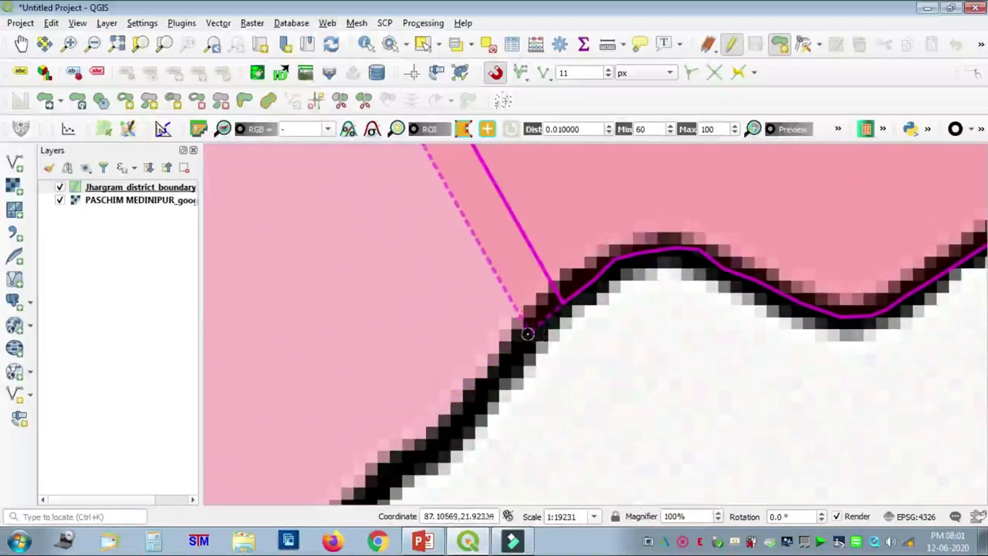
left_click_drag(509, 364, 382, 486)
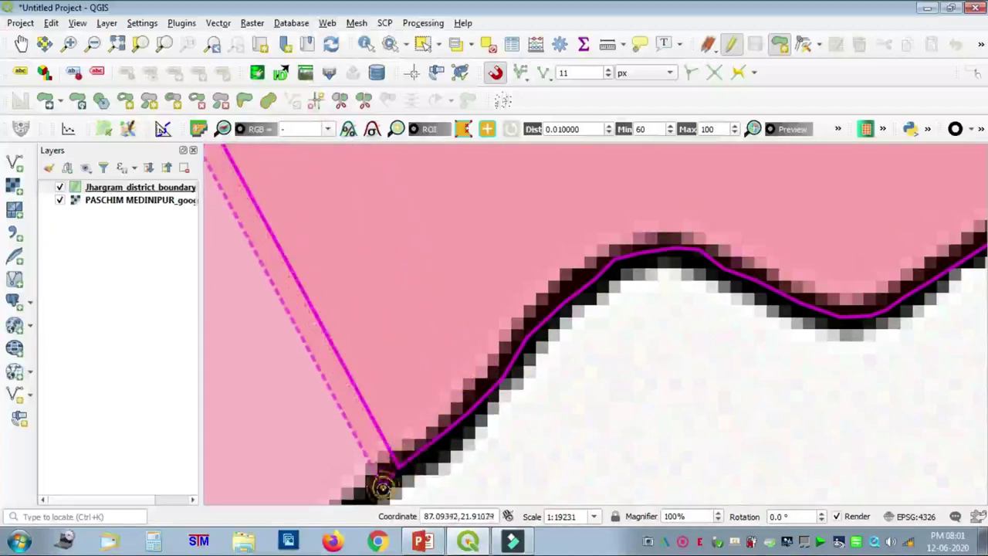
left_click(382, 486)
Step: Trace the outer boundary from the end of the slope around the bend where it turns south
key("Left")
key("Down")
key("Down")
left_click(552, 328)
left_click(541, 354)
left_click(528, 389)
left_click(515, 421)
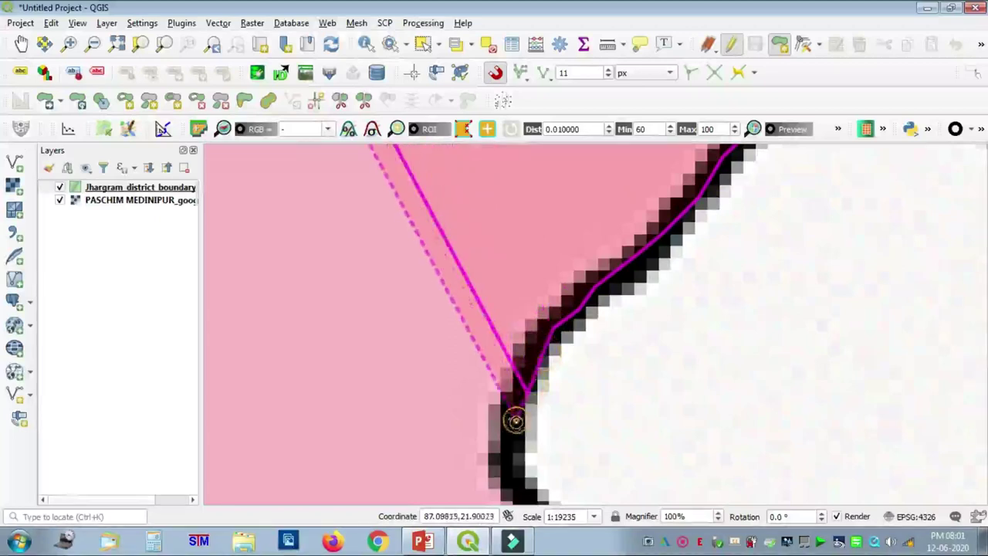
Step: Trace the outer boundary through the inward curve and southeast to the small bulge
key("Down")
left_click(524, 403)
left_click(544, 417)
left_click(574, 441)
left_click(594, 452)
left_click(617, 478)
Step: Trace the outer boundary around the small bulge and south along the straight eastern side
key("Right")
key("Down")
key("Down")
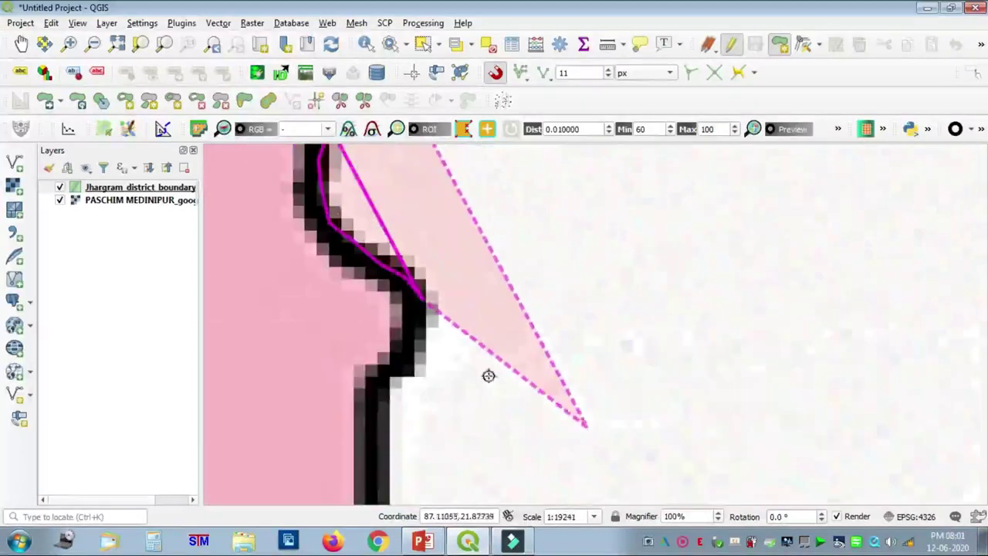
left_click(405, 337)
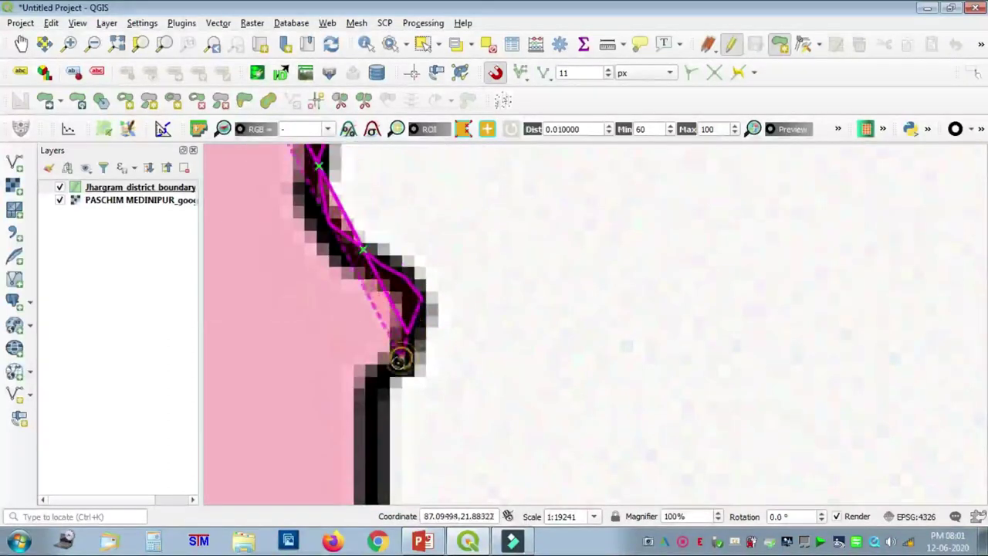
left_click(401, 359)
left_click(385, 374)
left_click(382, 409)
left_click(379, 446)
left_click(378, 476)
Step: Trace the outer boundary around the square southeastern corner of Nayagram block onto its southern edge
key("Down")
key("Down")
key("Down")
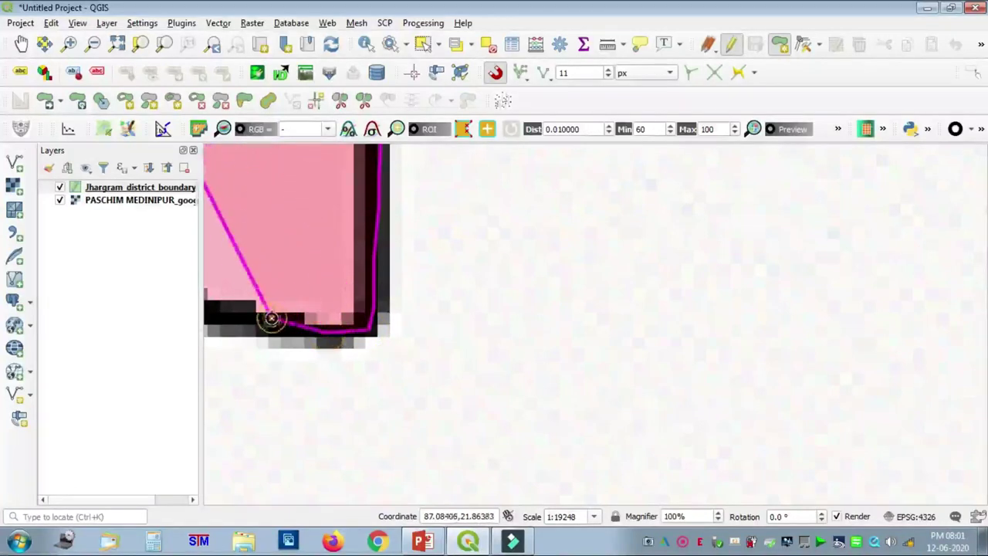
Step: Trace the southern edge of Nayagram block west and around the bend up to the large letter S
scroll(283, 300, "down", 2)
key("Left")
key("Left")
key("Left")
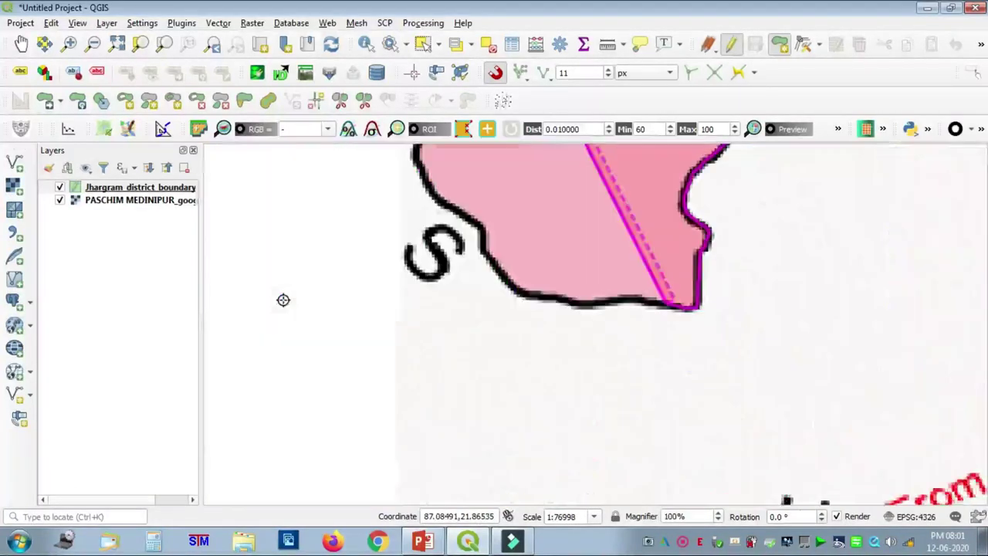
scroll(810, 258, "up", 1)
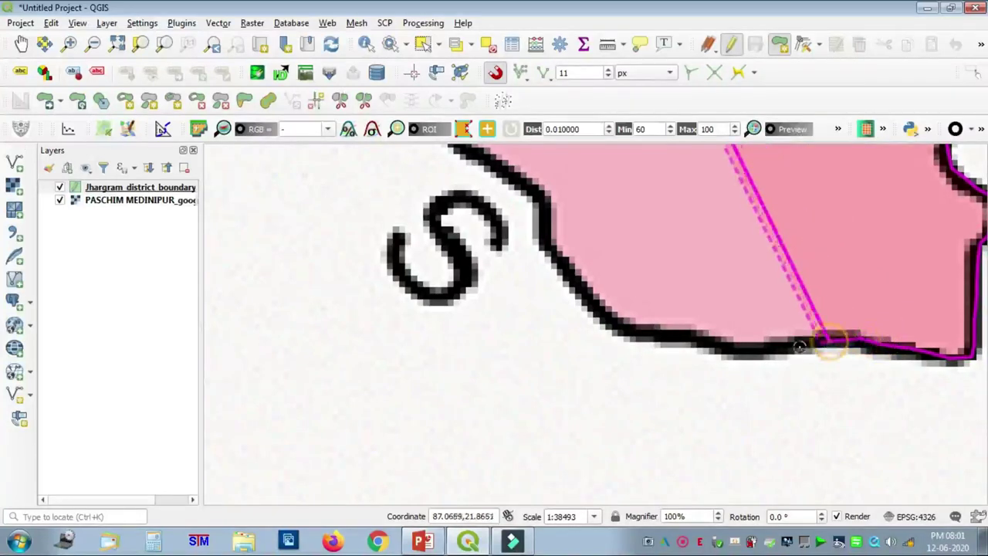
left_click(781, 351)
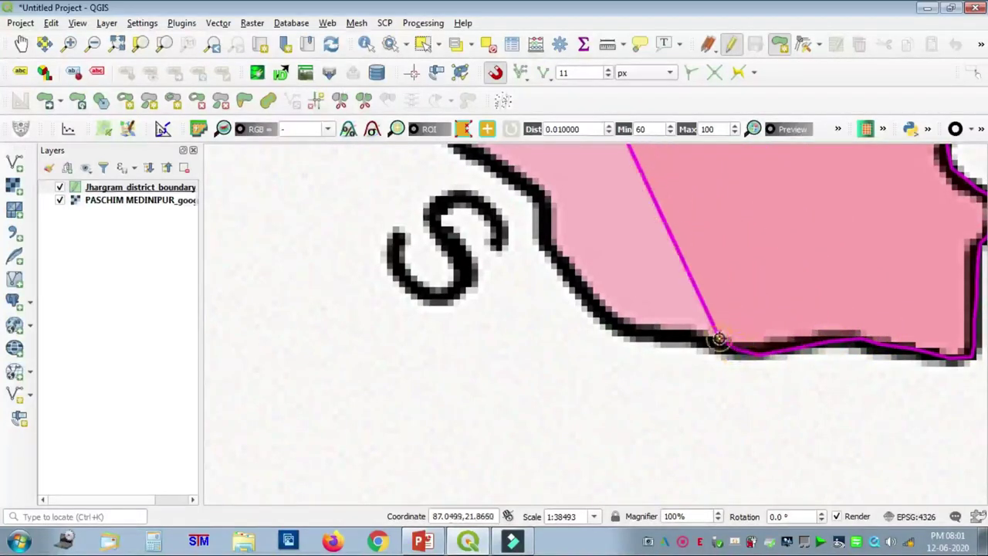
left_click(684, 334)
left_click(626, 332)
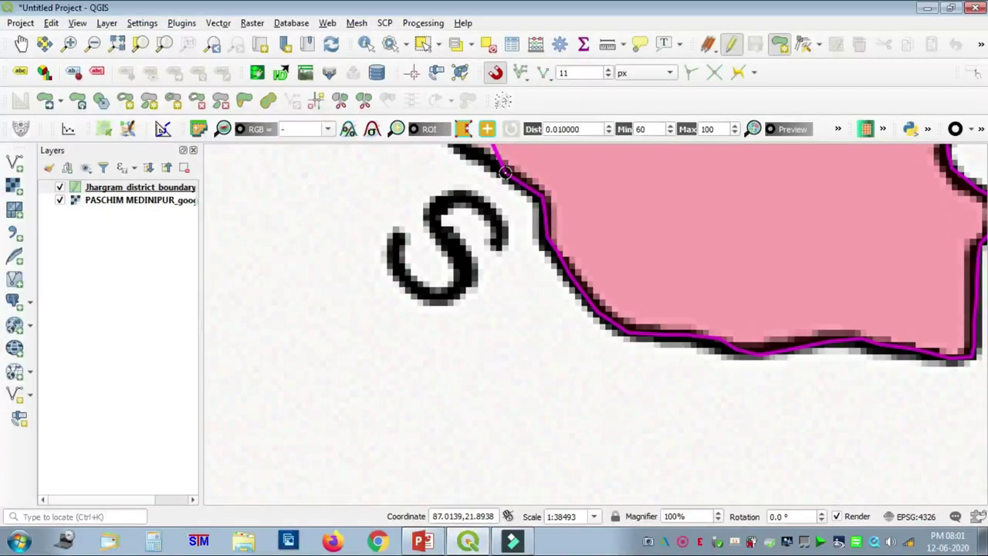
Step: Trace the western boundary of Nayagram block from beside the letter S north past the small notches
key("Up")
key("Up")
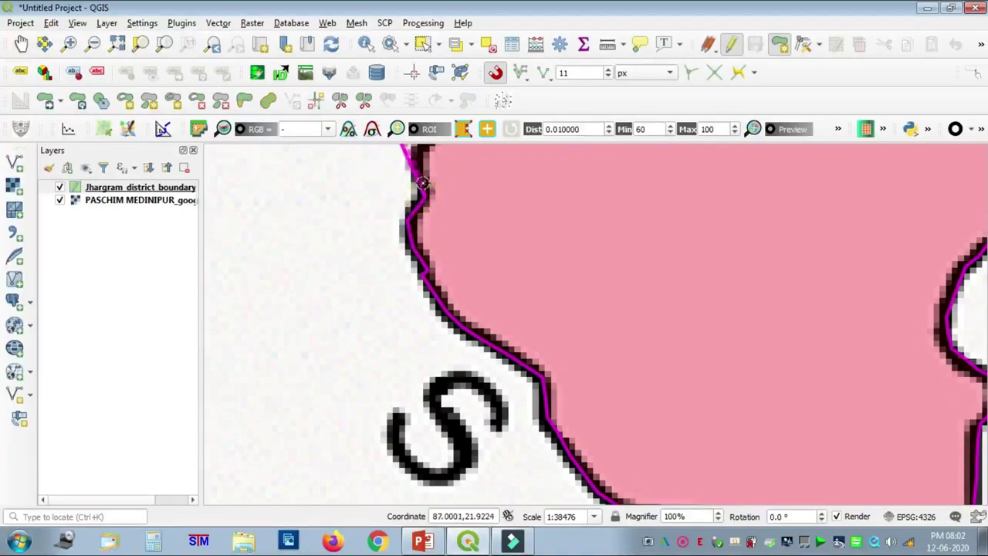
key("Up")
key("Up")
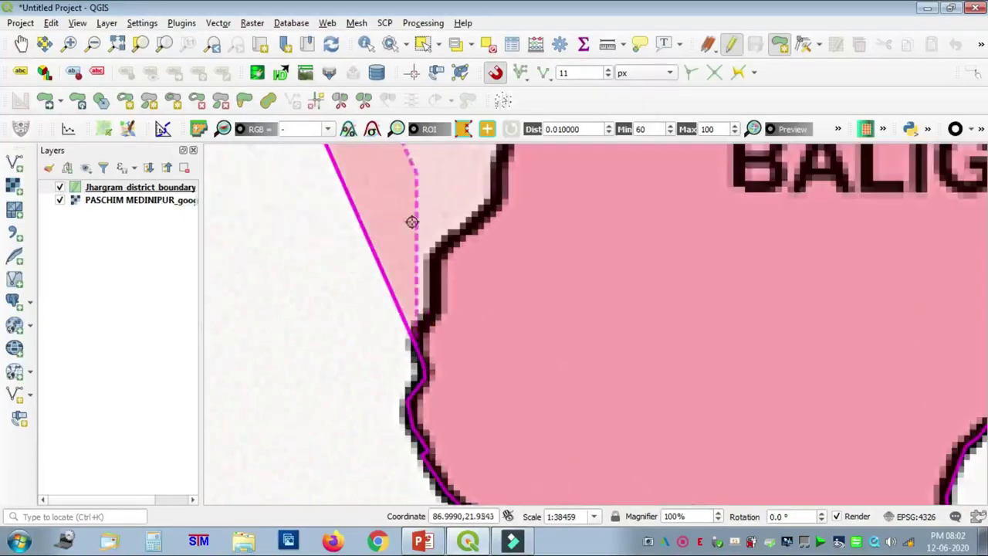
left_click(419, 332)
left_click(433, 303)
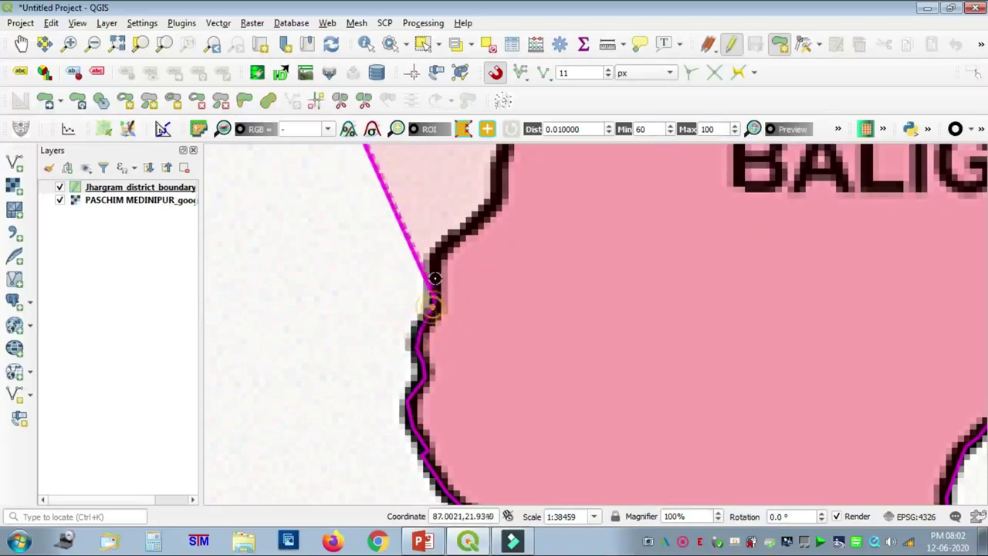
Step: Trace the western boundary north and northeast around the step west of the Baligeria label
left_click(435, 271)
left_click(438, 248)
left_click(461, 229)
left_click(484, 209)
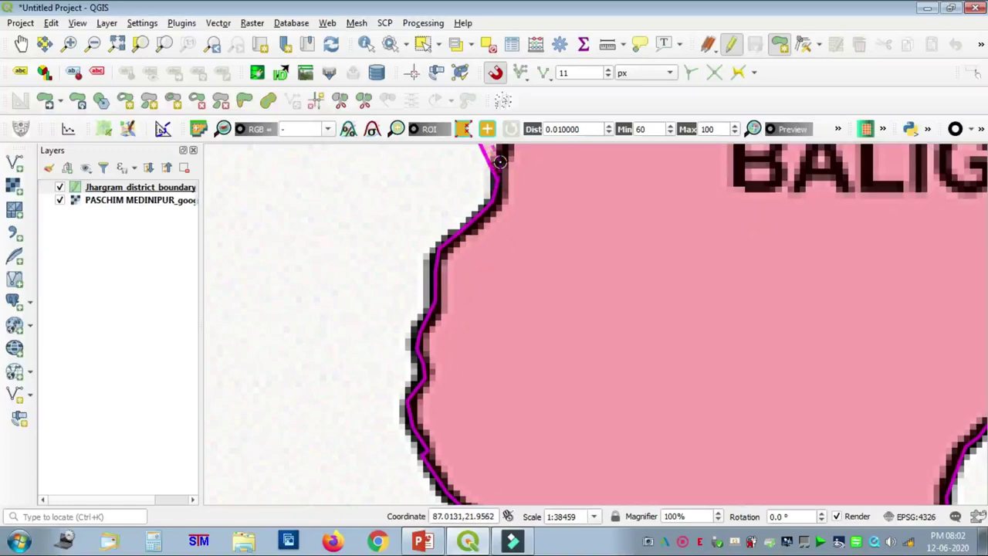
Step: Trace the western boundary northeast up the slope from the step west of Baligeria
key("Up")
key("Up")
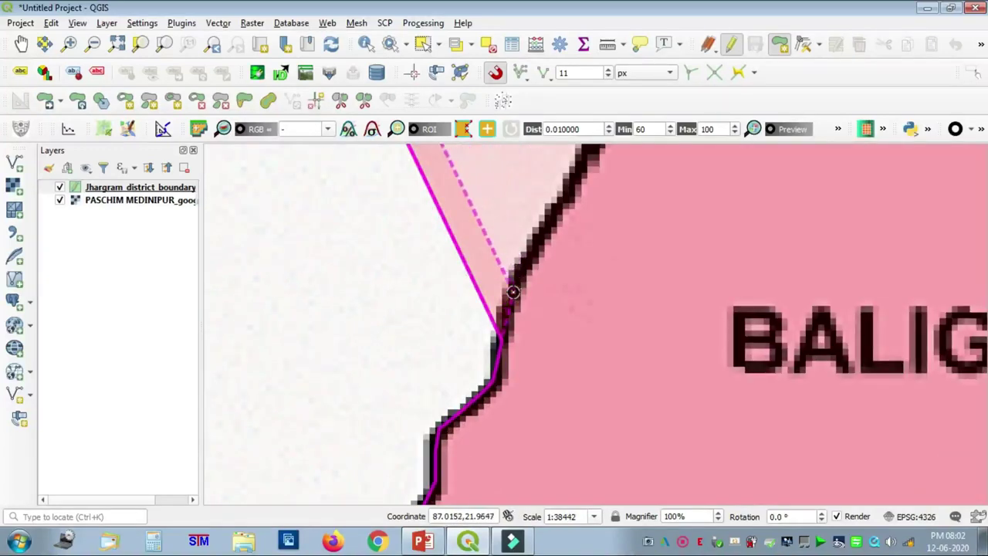
left_click(513, 287)
left_click(531, 233)
left_click(554, 202)
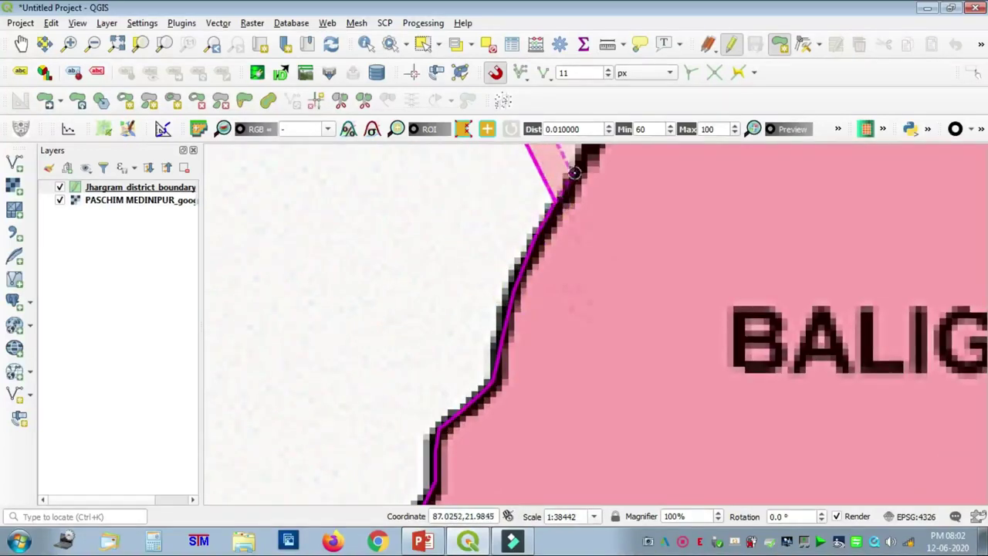
left_click(576, 164)
Step: Trace the western boundary around the inward corner beside the Nayagram label and past the notch west of the block name
key("Up")
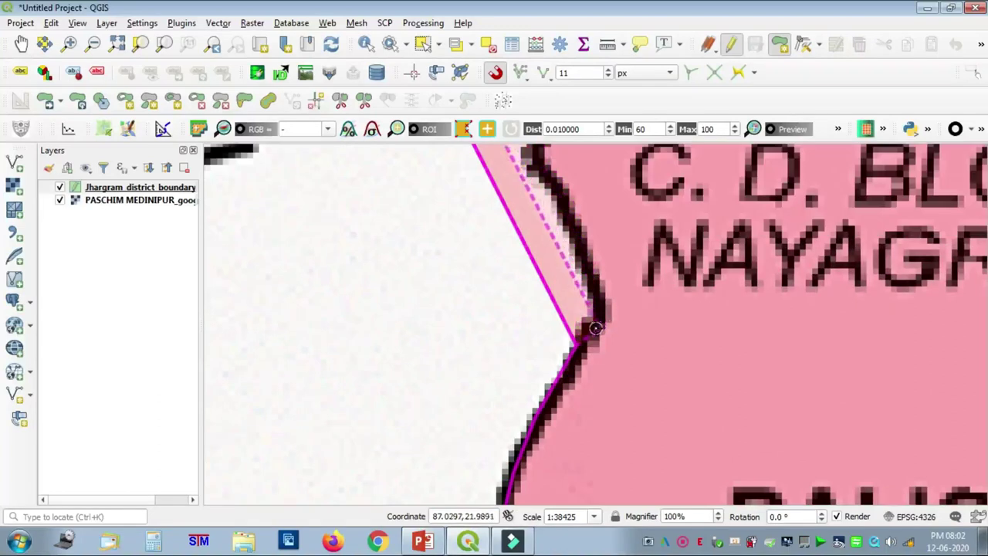
left_click(594, 328)
left_click(596, 308)
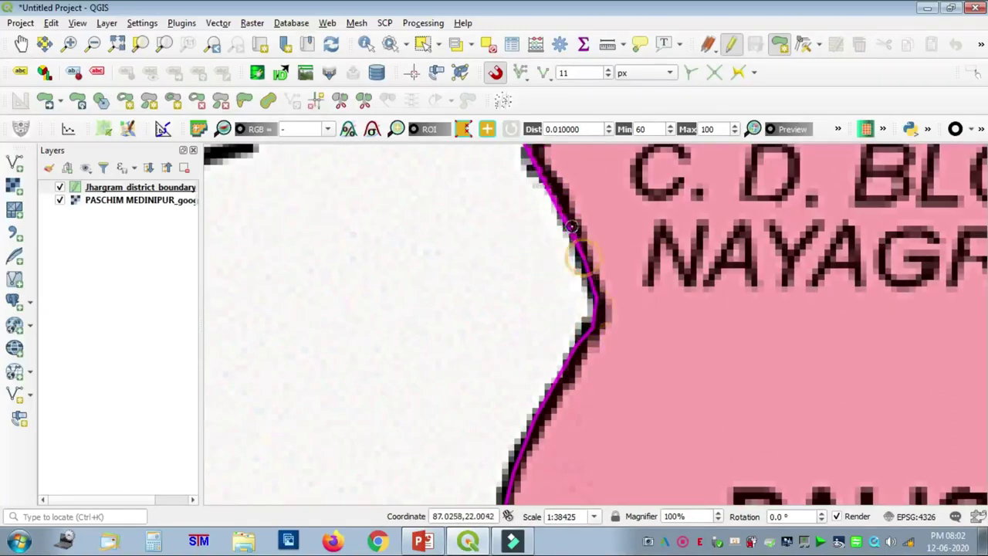
key("Up")
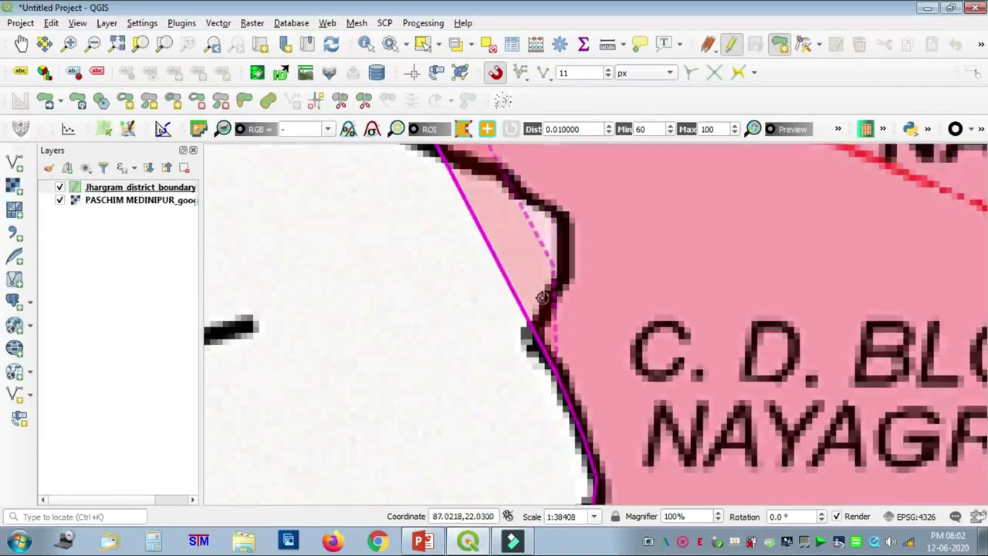
left_click(534, 329)
left_click(561, 232)
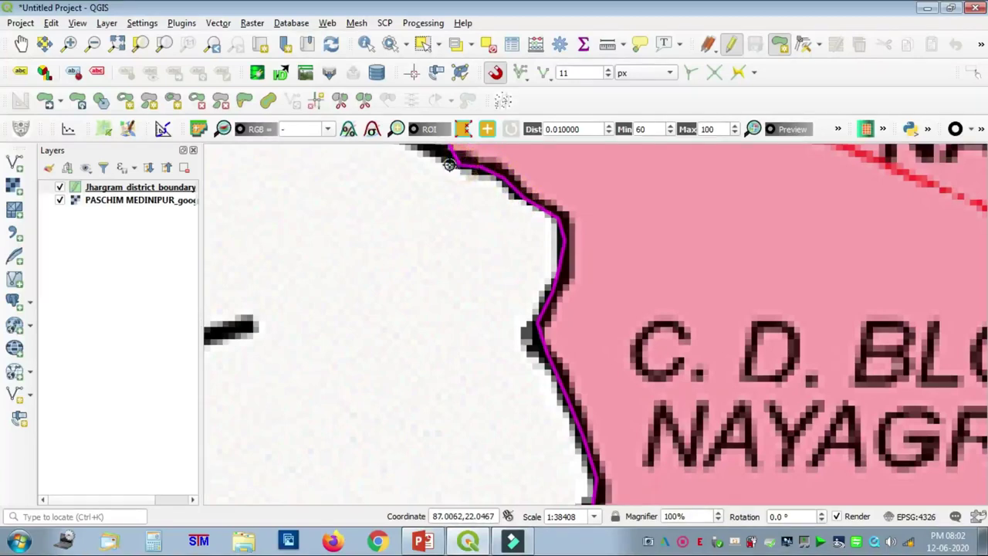
Step: Trace the outer boundary northwest from above the notch along the long slope southwest of road SH 9
key("Up")
left_click(418, 320)
left_click(383, 305)
left_click(354, 287)
left_click(325, 259)
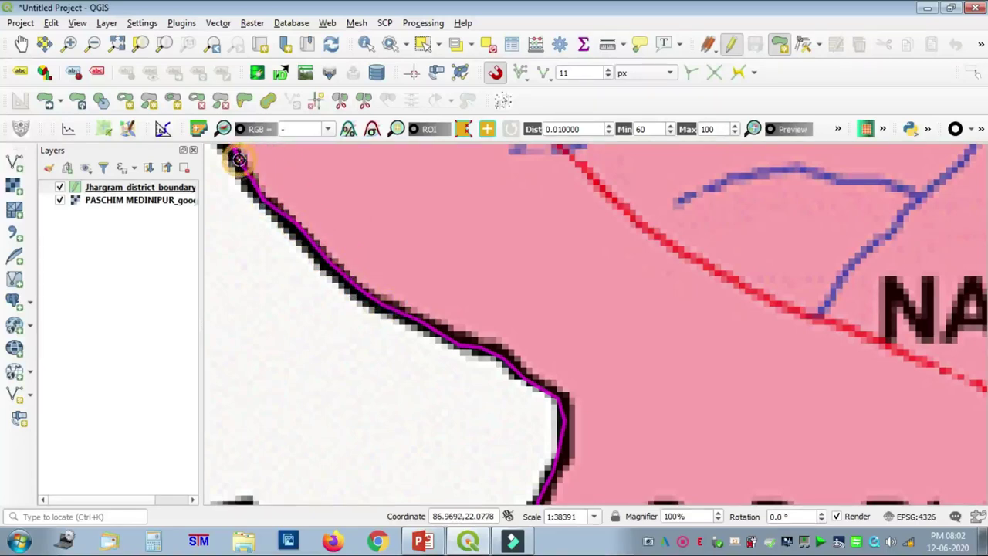
Step: Trace the outer boundary past the Nayagram block junction onto the southern edge of the green Gopiballavpur block
key("Up")
key("Up")
key("Left")
key("Left")
key("Up")
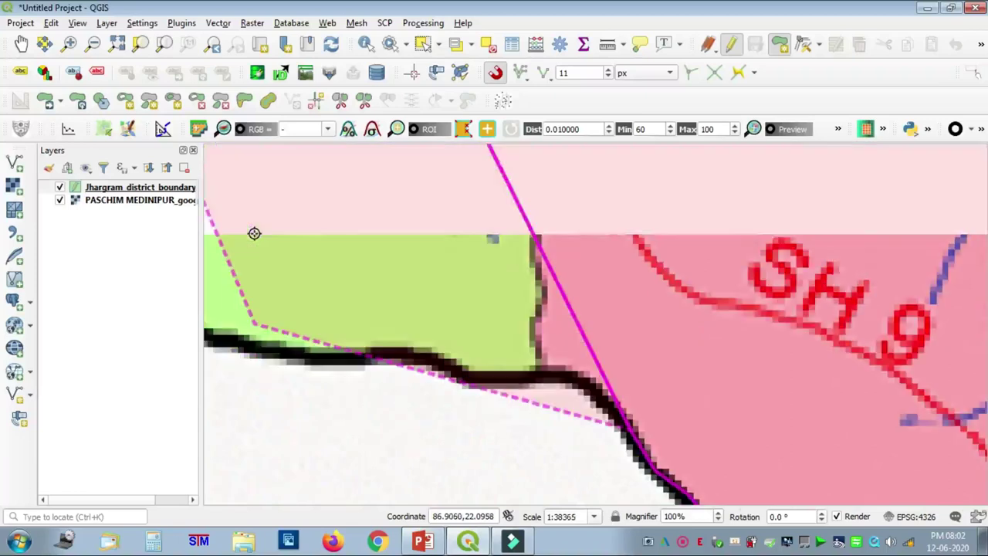
left_click(595, 392)
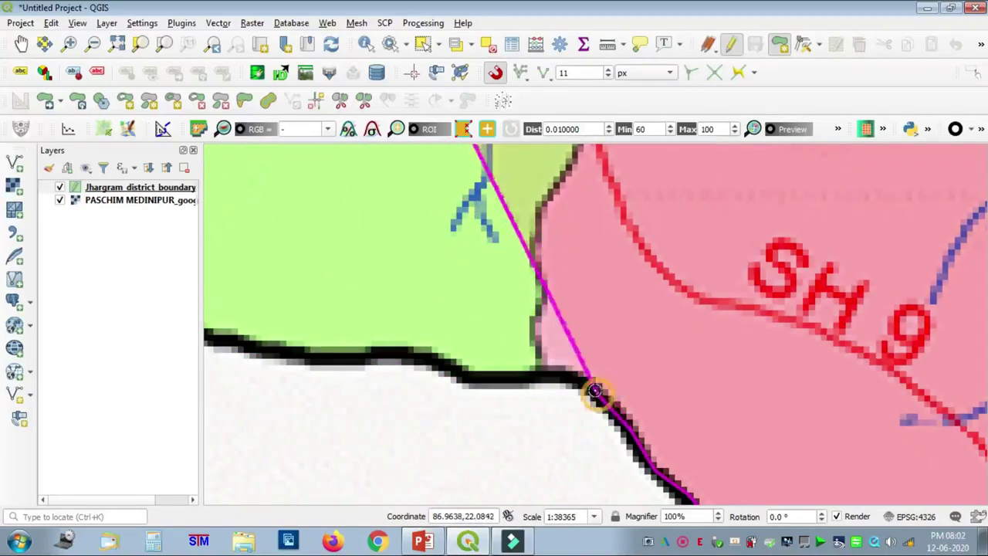
left_click(502, 379)
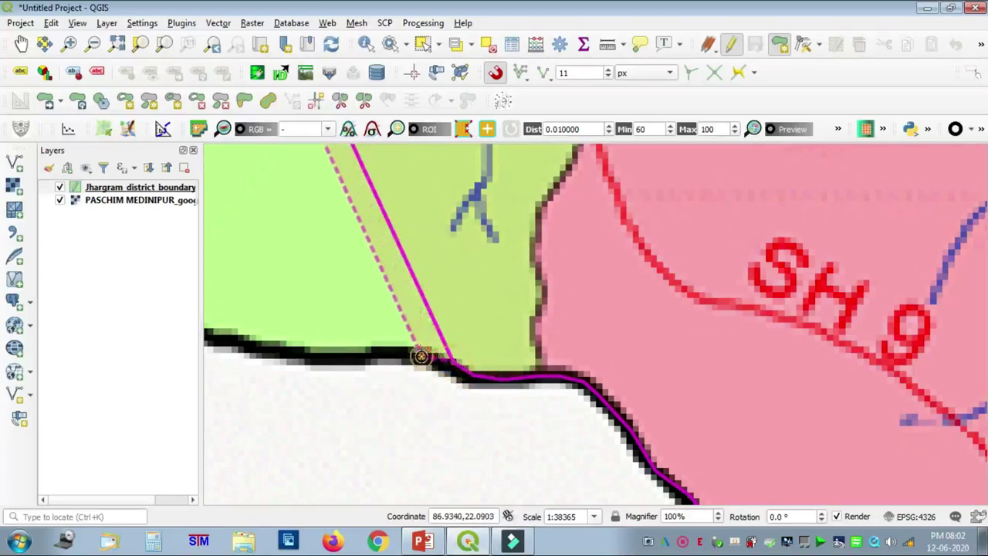
Step: Trace the southern edge of Gopiballavpur block west to just past the red road crossing
left_click(397, 351)
left_click(348, 353)
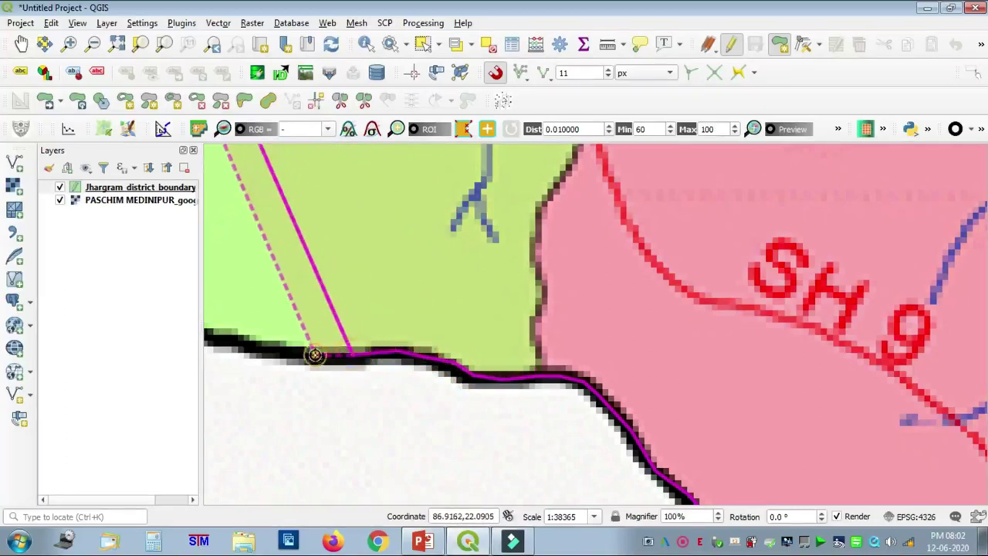
left_click(282, 353)
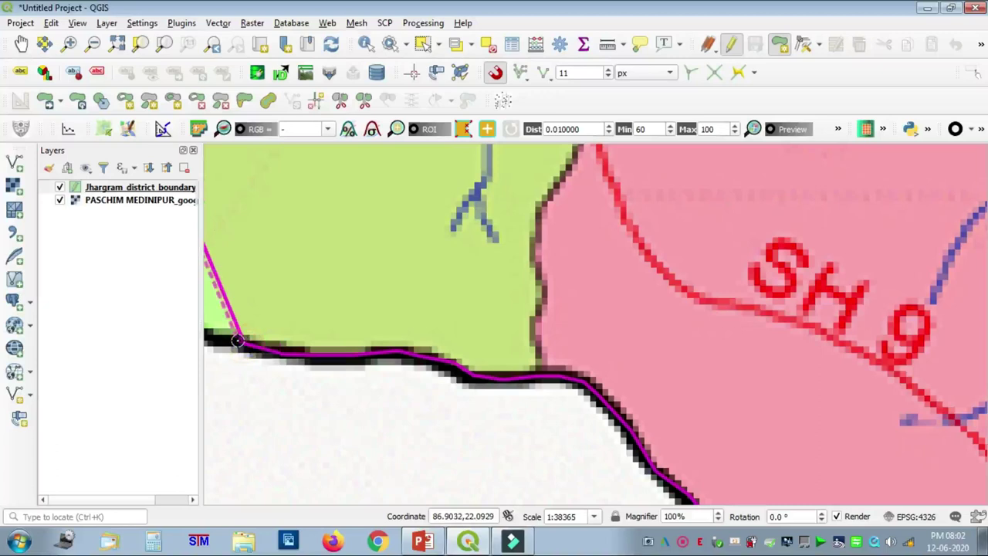
key("Left")
key("Left")
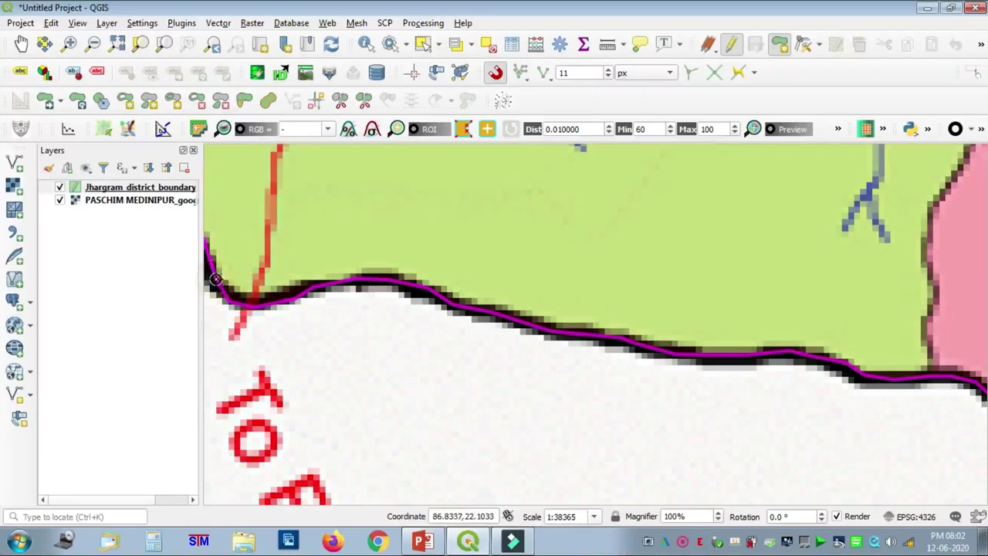
Step: Trace the outer boundary northwest from the road crossing and around the small notch west of the Gopiballavpur label
key("Left")
key("Up")
key("Up")
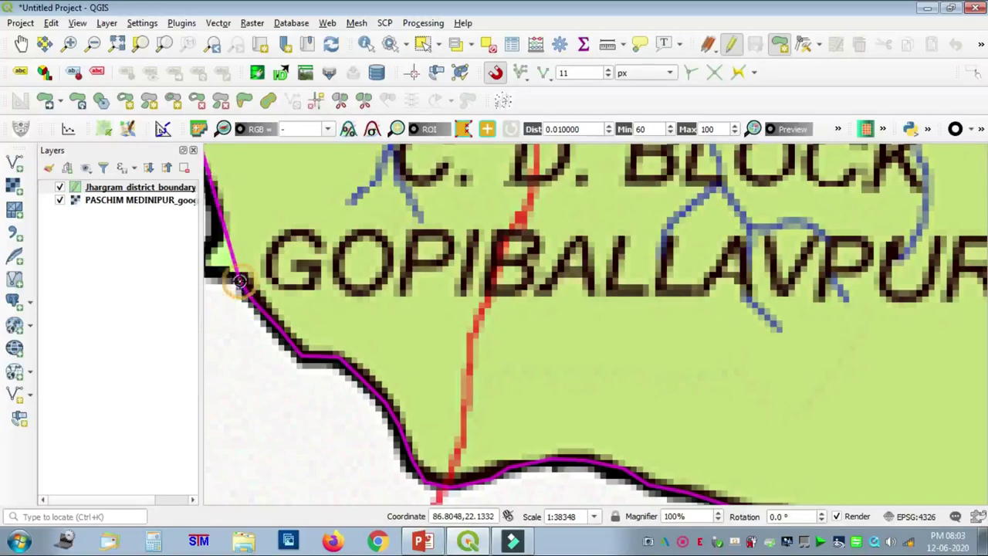
key("Left")
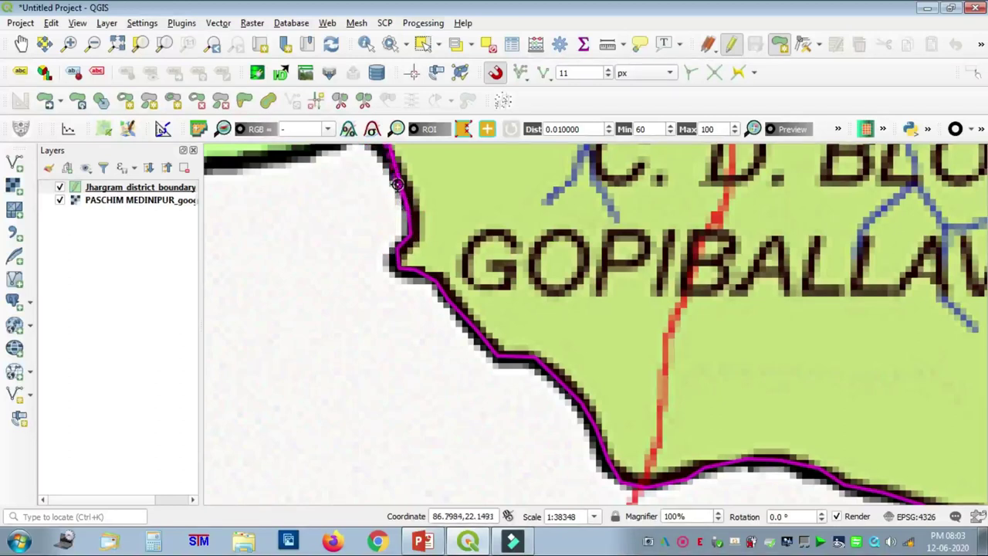
Step: Trace the outer boundary west over the hump northwest of the Gopiballavpur label, replacing the stray vertex placed off the black line
key("Up")
key("Up")
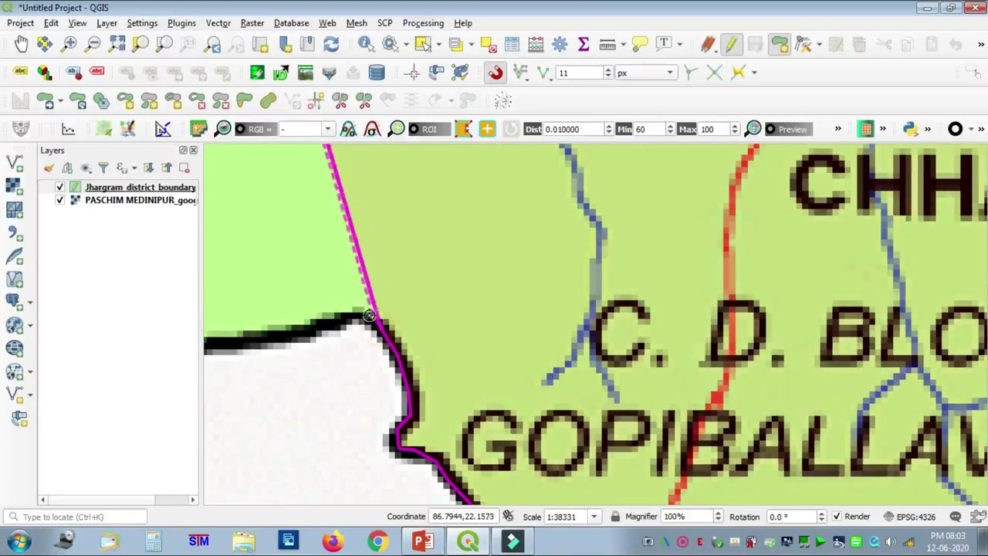
left_click(364, 313)
left_click(346, 315)
left_click(316, 325)
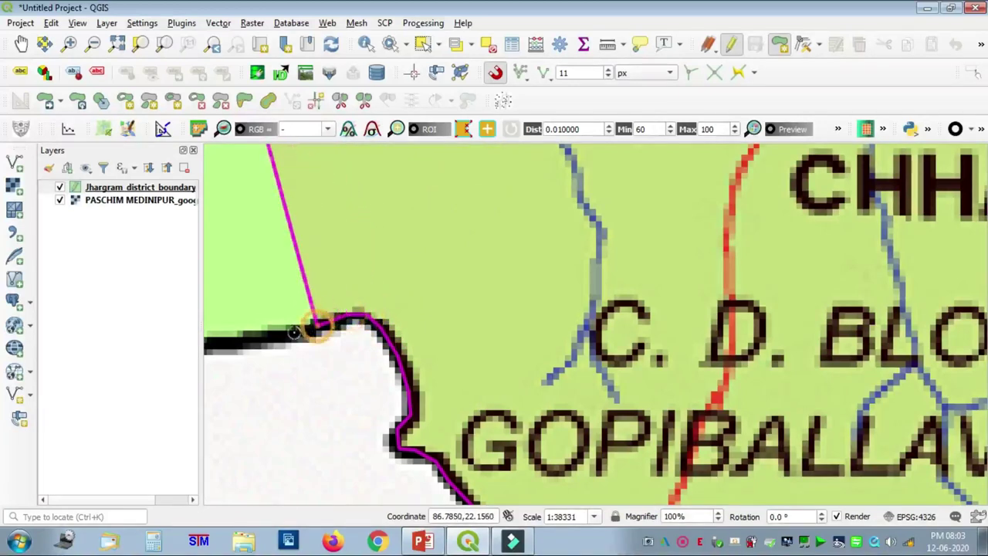
left_click(275, 337)
left_click(231, 366)
key("Left")
key("Left")
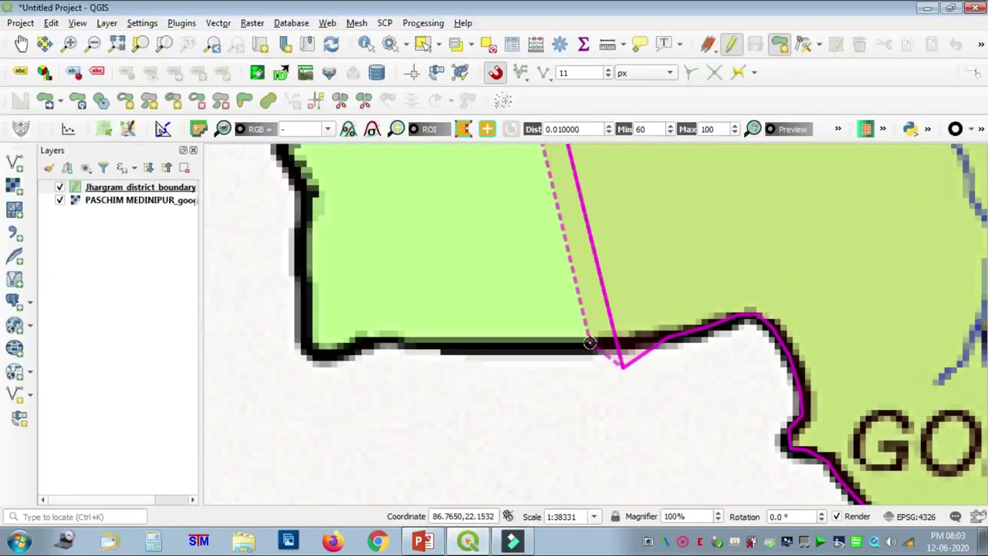
key("BackSpace")
left_click(616, 342)
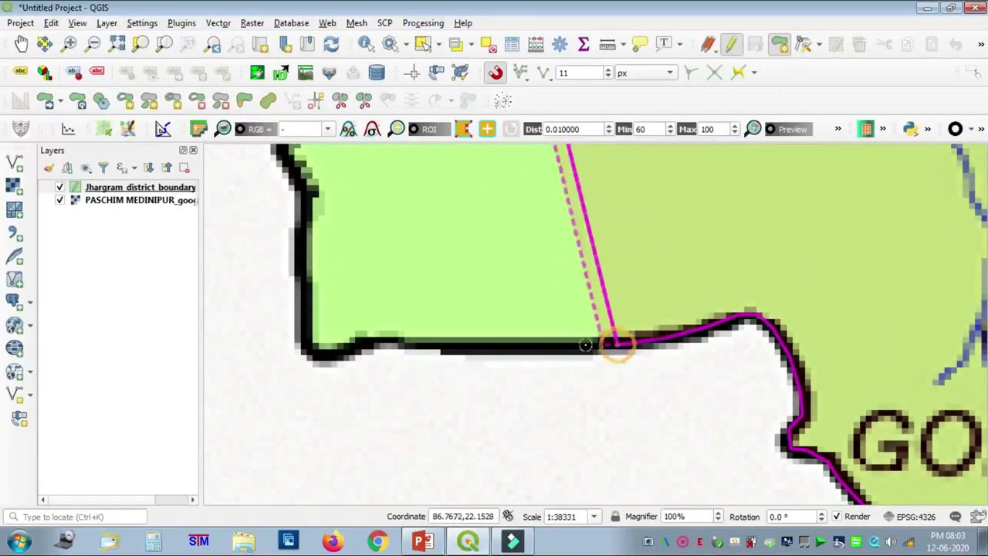
Step: Trace the green block's nearly straight southern edge west and around its southwest corner
left_click(564, 342)
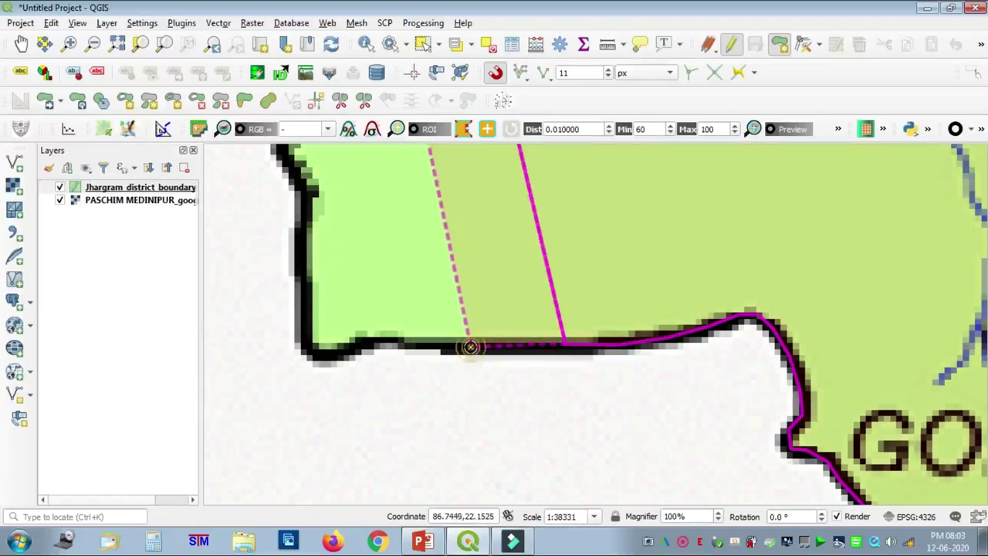
left_click(470, 347)
left_click(419, 342)
left_click(395, 339)
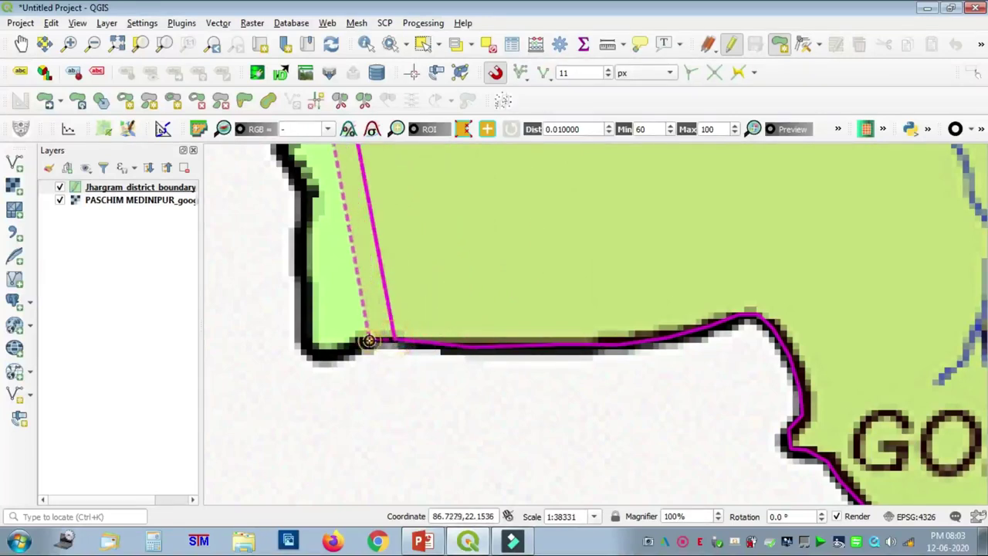
left_click(369, 340)
left_click(324, 356)
left_click(306, 347)
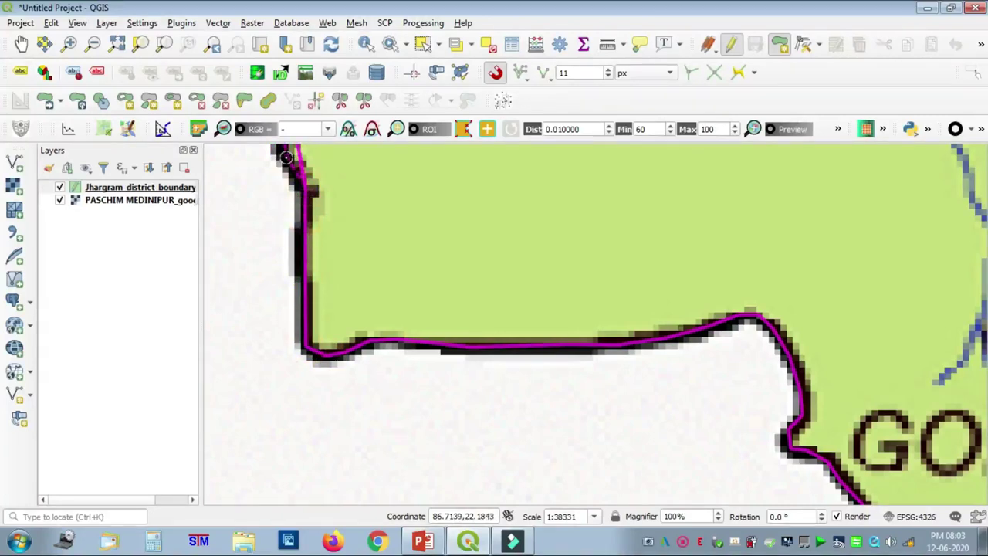
Step: Trace the green block's western edge north past the small notch to the black boundary junction at the Subarnarekha river
key("Up")
key("Up")
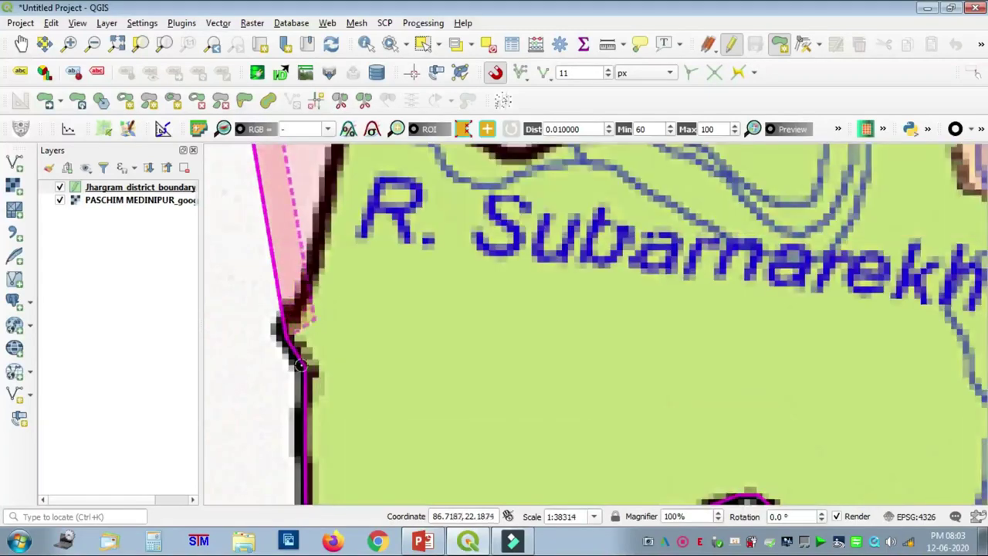
left_click(286, 317)
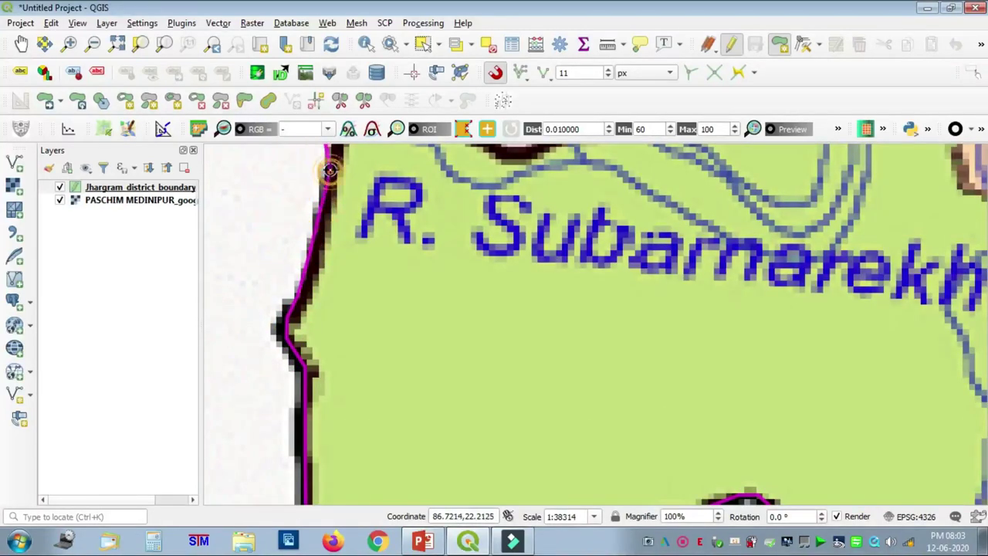
key("Up")
key("Up")
left_click(341, 274)
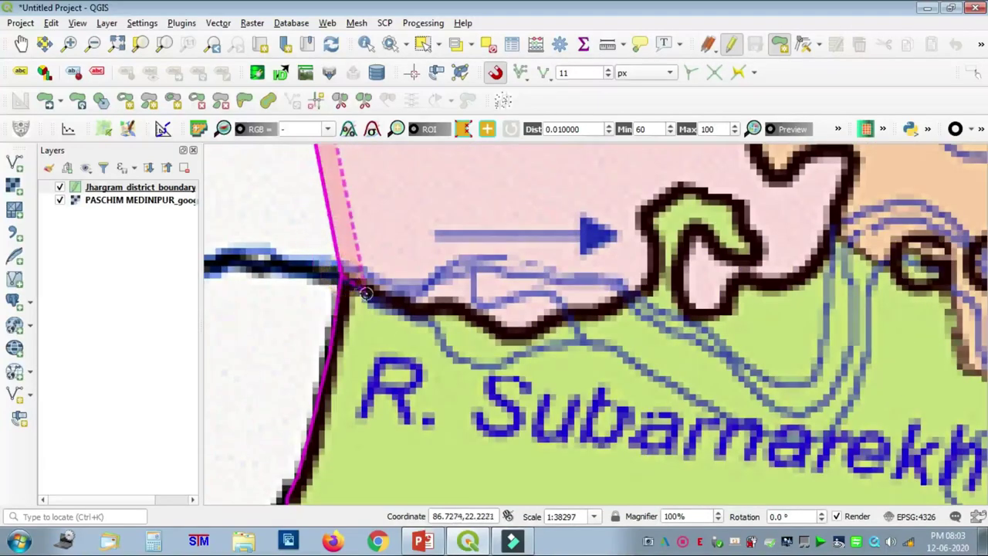
Step: Trace the green block's northern border east along the Subarnarekha river to the base of the hook-shaped green loop
left_click(375, 298)
left_click(410, 302)
left_click(430, 303)
left_click(463, 310)
left_click(484, 321)
left_click(507, 332)
left_click(529, 324)
left_click(556, 315)
left_click(586, 309)
left_click(618, 304)
Step: Trace the boundary around the hook-shaped green loop and on to the lower end of the narrow peach lobe
left_click(654, 263)
left_click(650, 233)
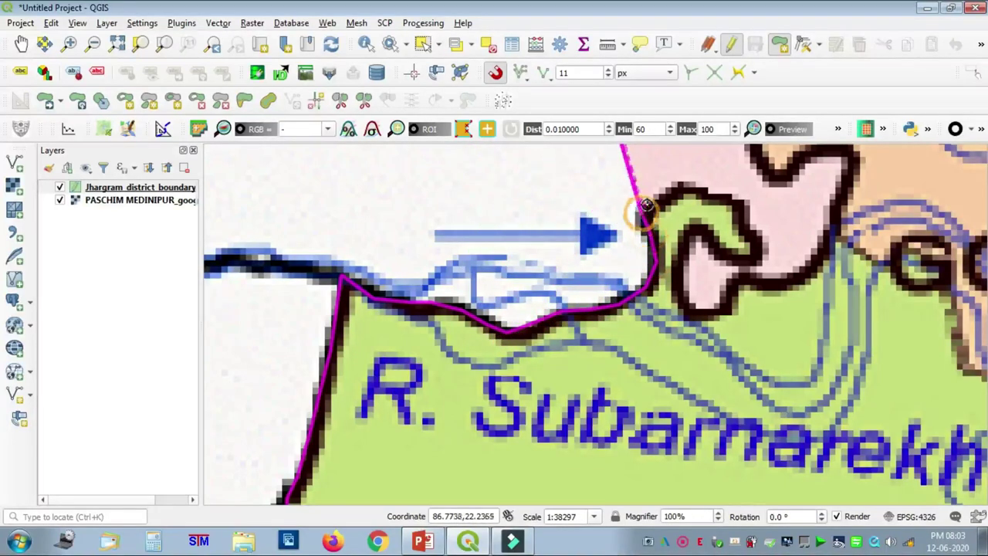
left_click(681, 186)
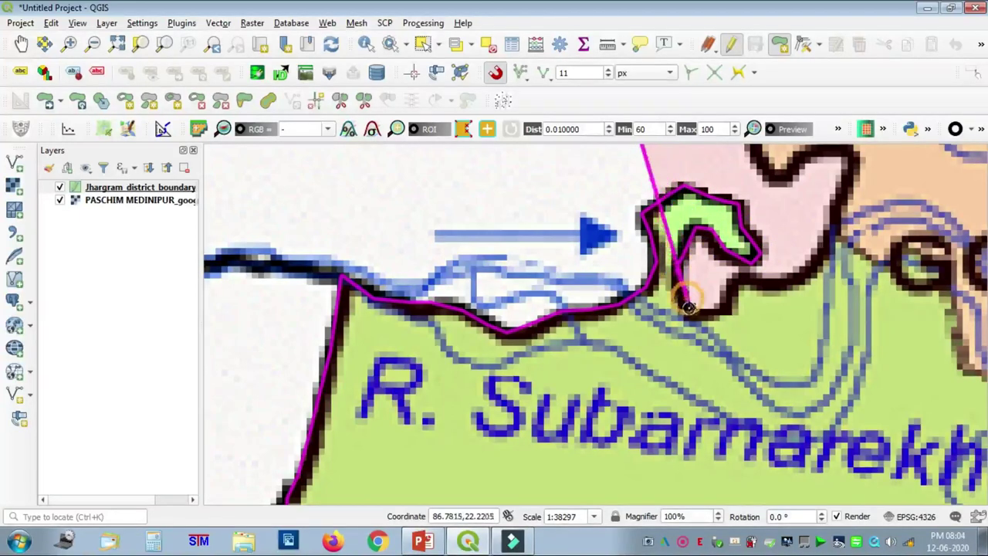
left_click(680, 276)
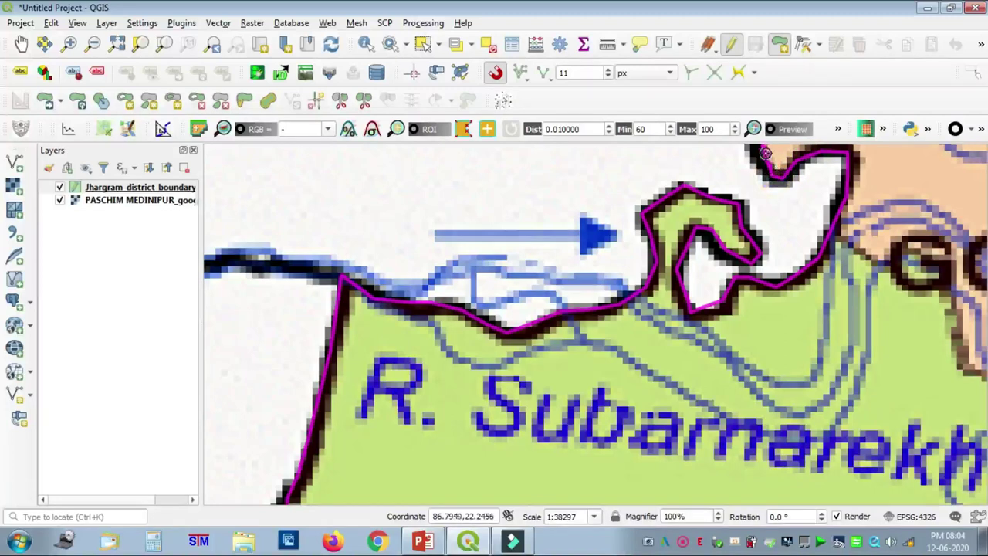
Step: Trace around the narrow peach finger and the pointed spike east of it, removing misplaced vertices along the way
key("Up")
key("Up")
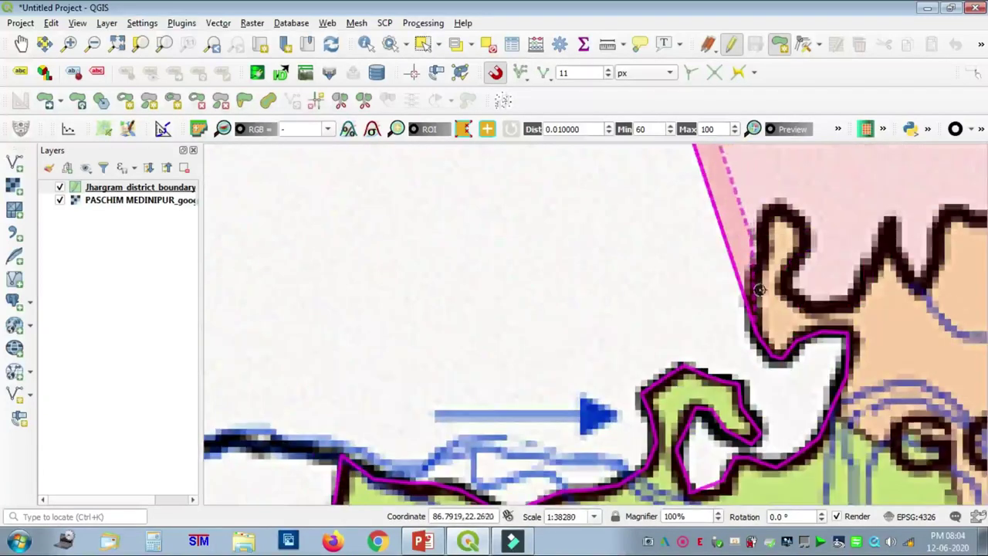
left_click(759, 291)
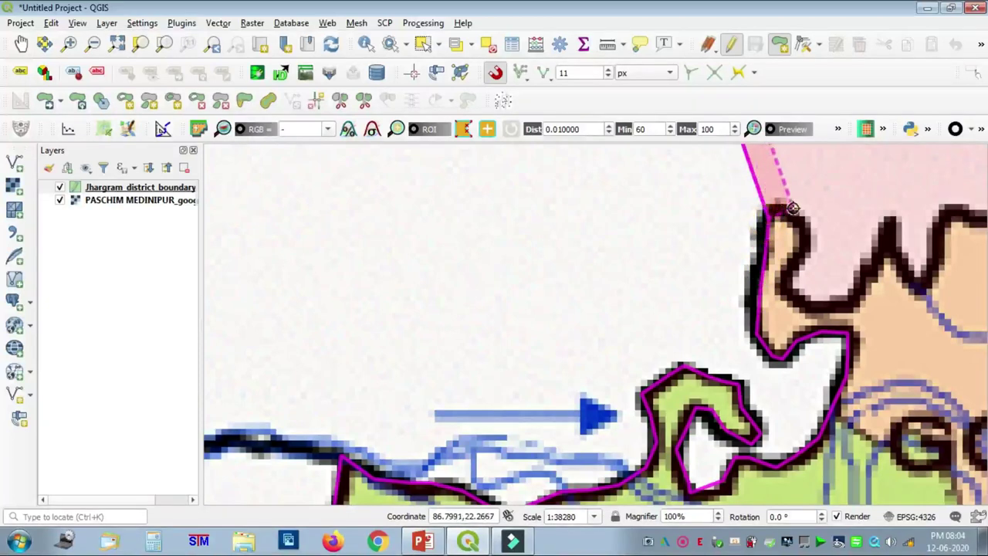
left_click(769, 226)
key("BackSpace")
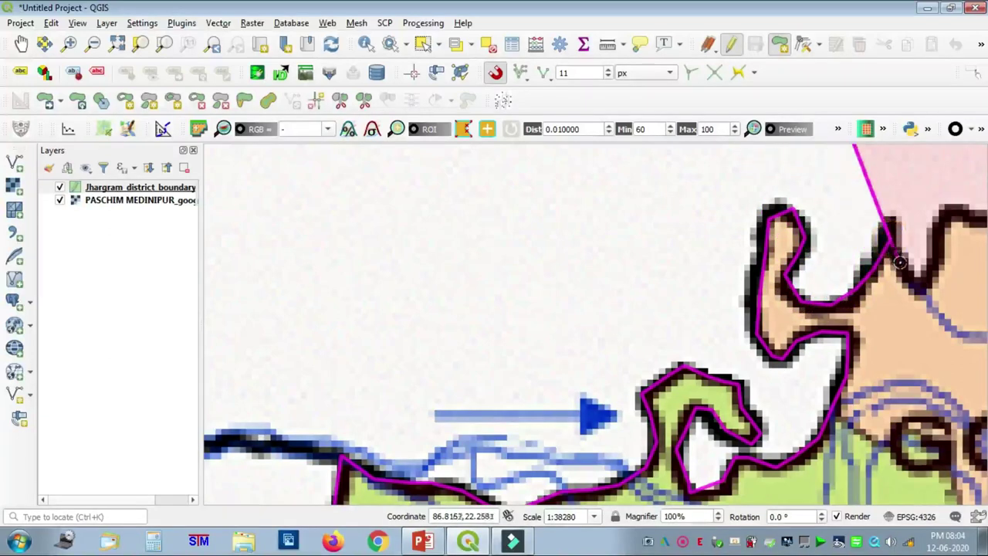
key("BackSpace")
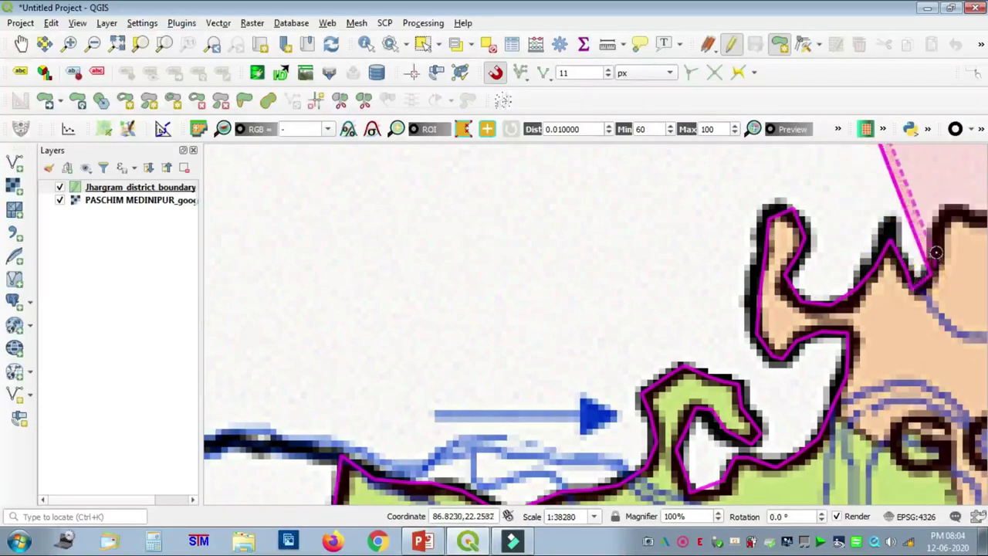
key("BackSpace")
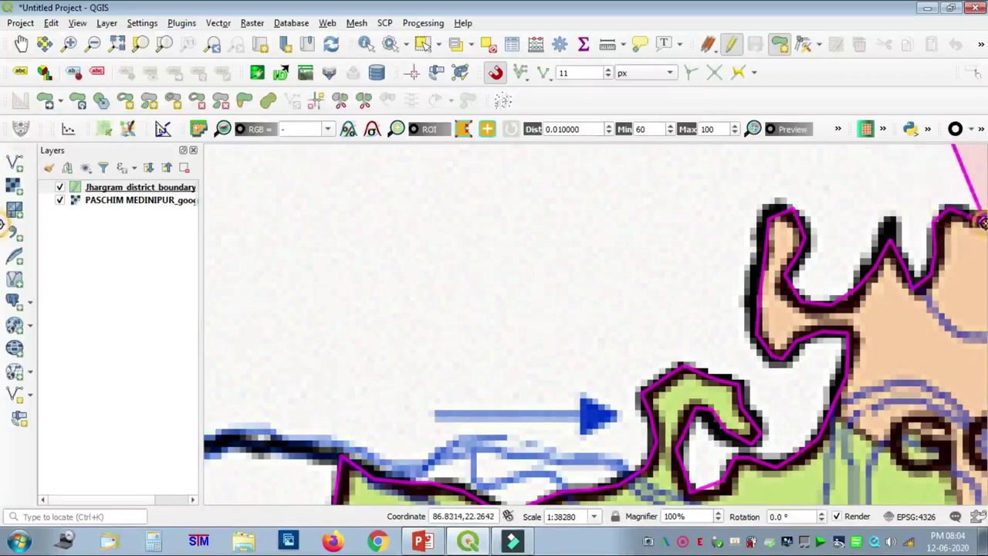
Step: Trace the peach block's northern edge east over its first two humps at a closer map scale
key("Right")
key("Right")
key("Right")
key("Right")
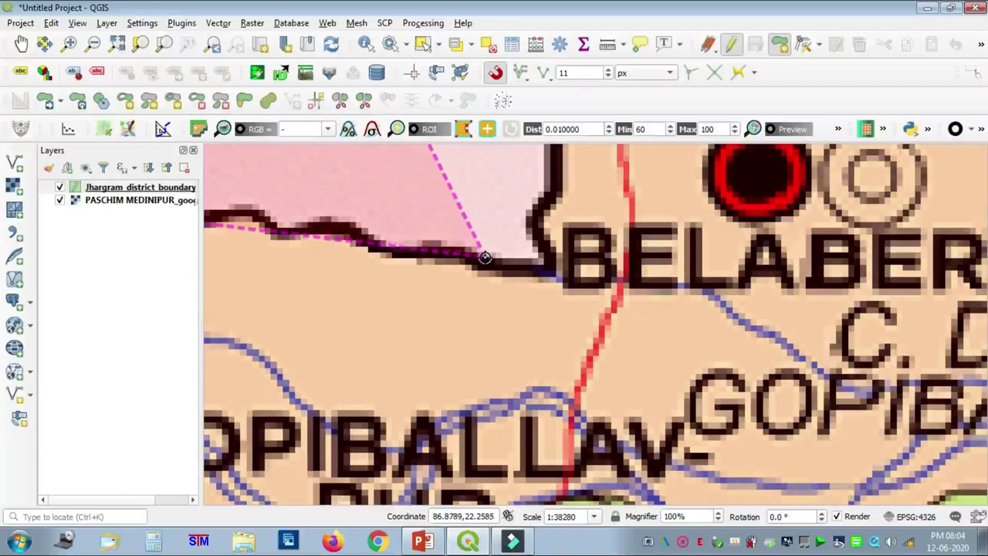
key("Left")
key("Up")
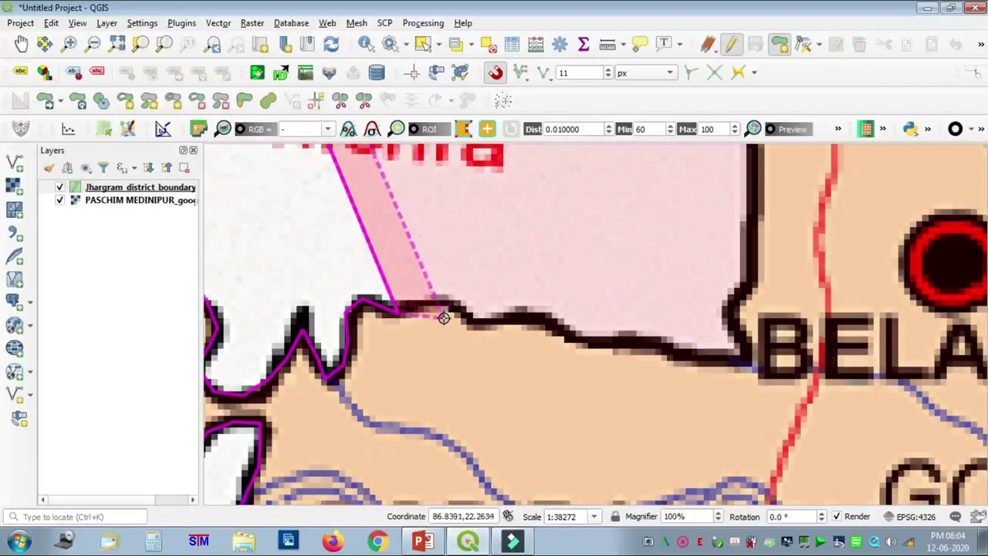
scroll(444, 318, "up", 1)
left_click(391, 294)
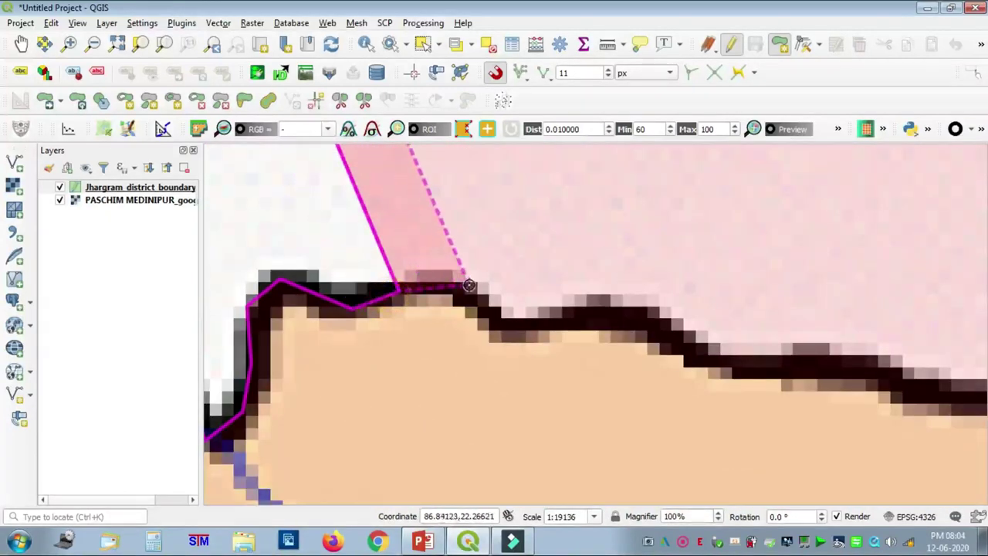
left_click(463, 290)
left_click(501, 324)
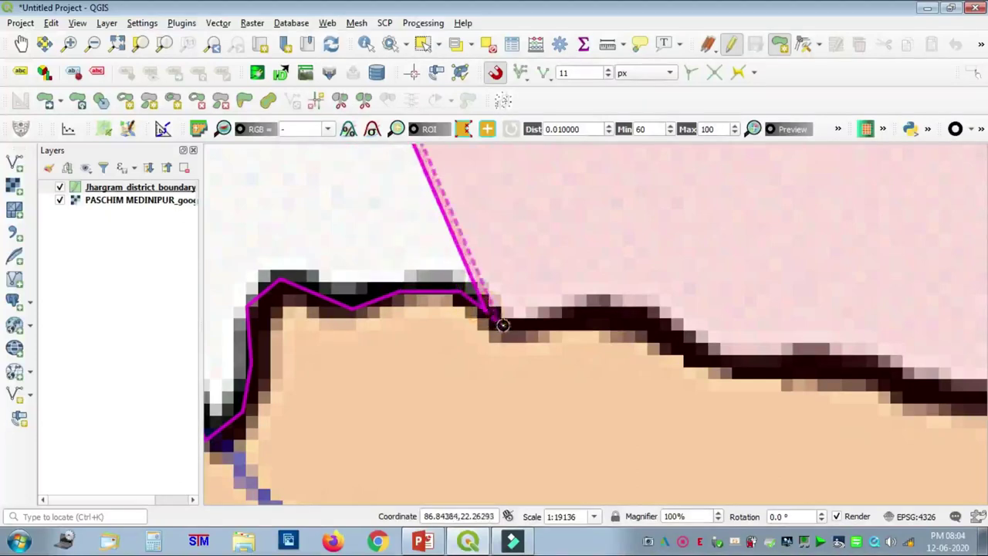
left_click(579, 321)
left_click(617, 320)
left_click(647, 327)
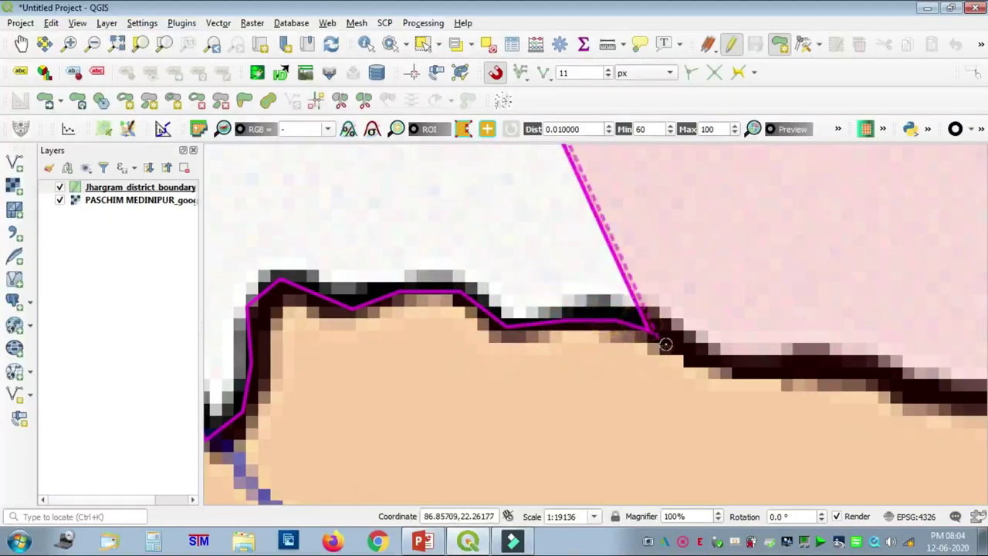
Step: Trace the peach block's northern edge farther east to the inner corner just west of the BELABER label
left_click(682, 349)
left_click(718, 360)
left_click(758, 363)
left_click(802, 365)
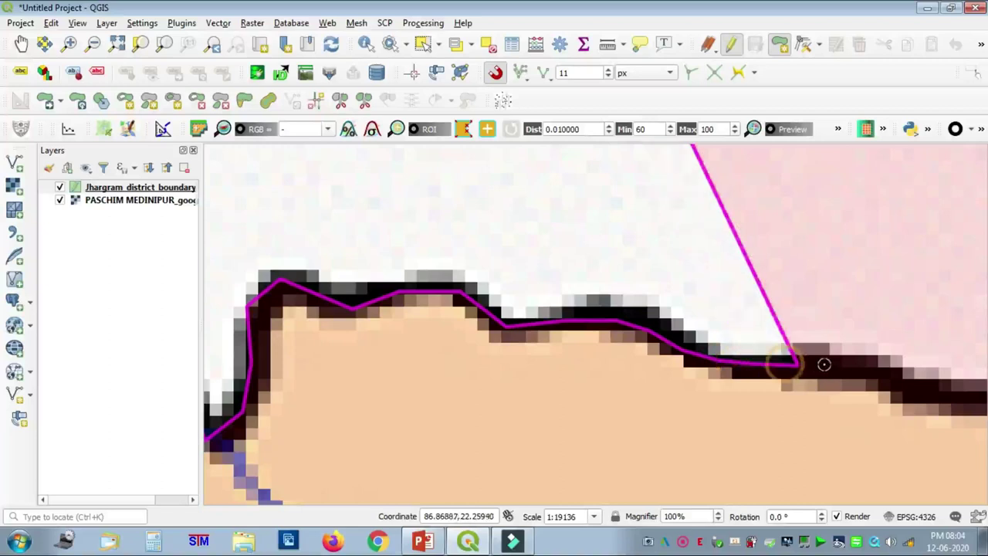
left_click(839, 364)
left_click(867, 366)
left_click(916, 392)
left_click(961, 396)
key("Right")
key("Right")
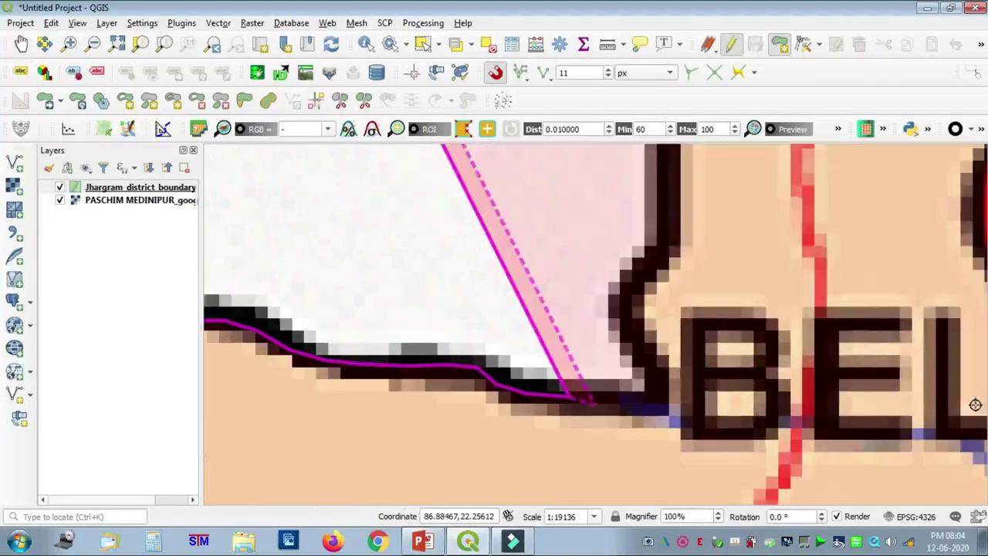
left_click(656, 403)
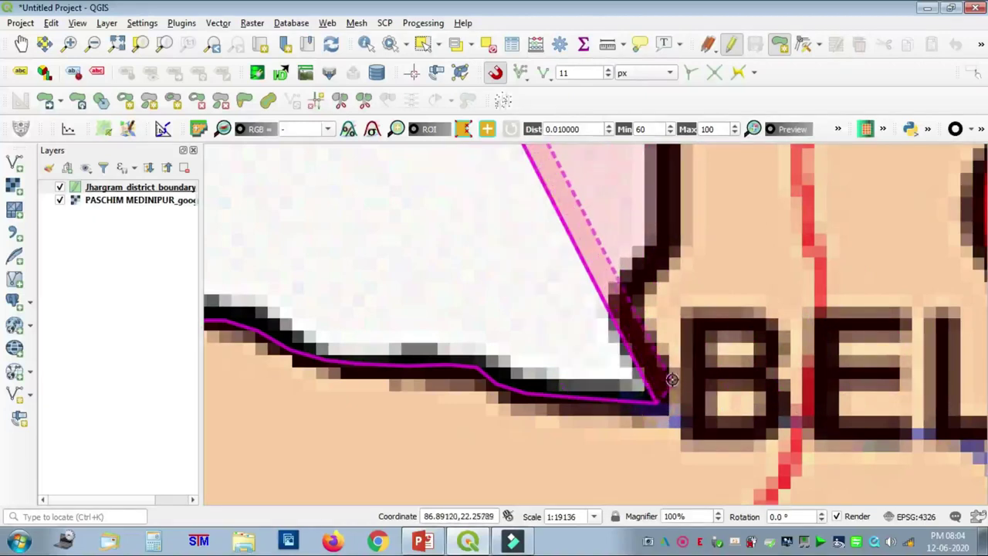
Step: Trace the boundary north from the corner beside the BELABER label, around the small bend and up the vertical edge
left_click(661, 370)
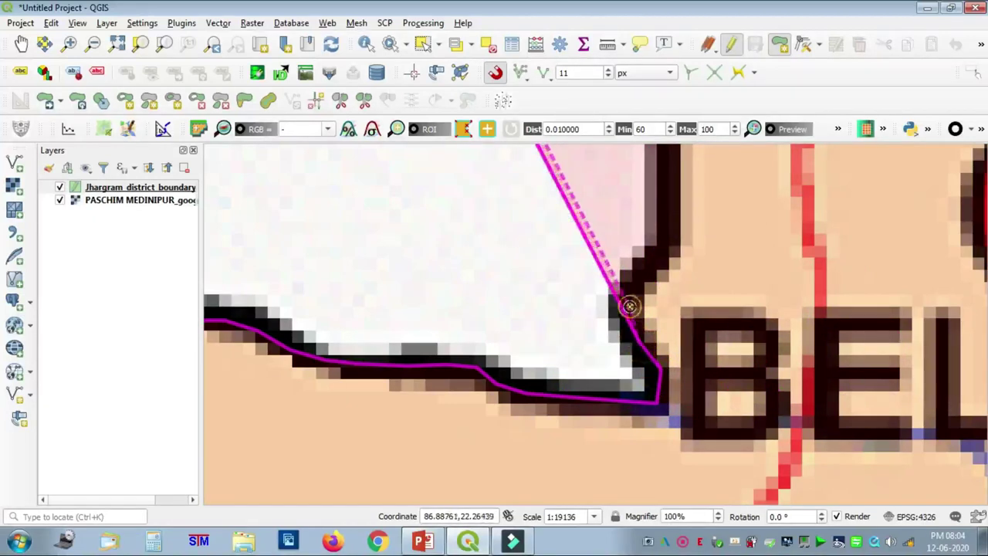
left_click(656, 248)
left_click(667, 188)
key("Up")
key("Up")
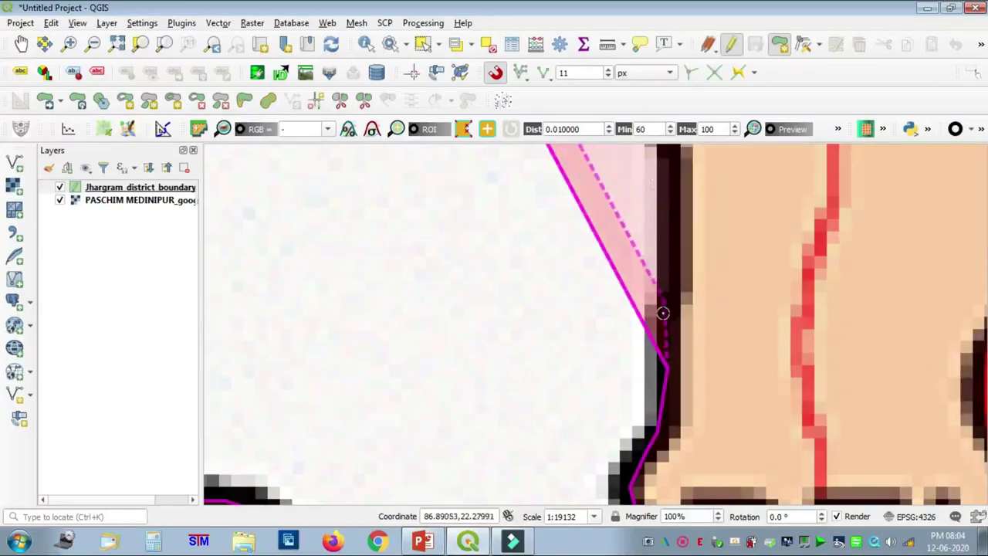
left_click(677, 170)
Step: Trace the boundary northwest from the peach block onto the red-pink block's edge and past the thick red road crossing
key("Up")
key("Up")
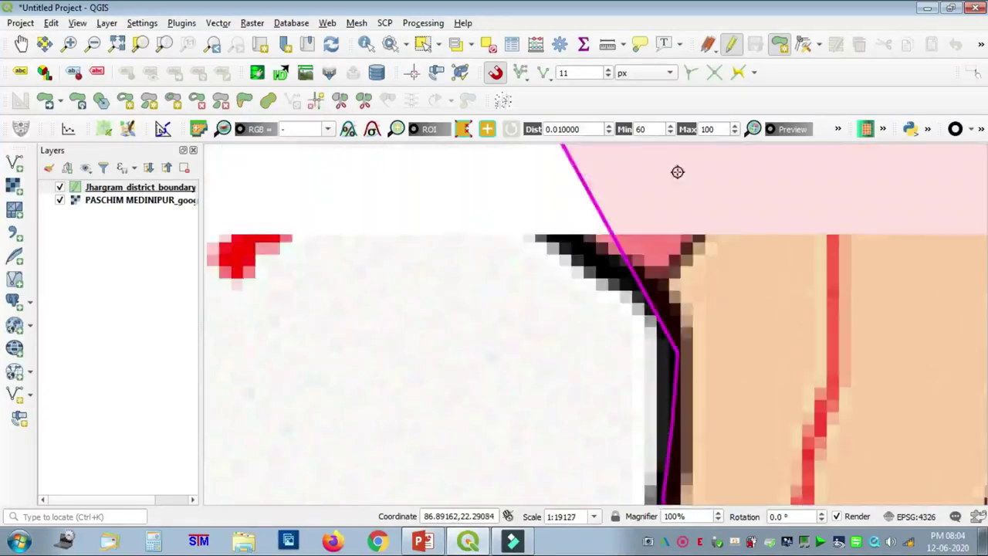
left_click(646, 287)
left_click(600, 261)
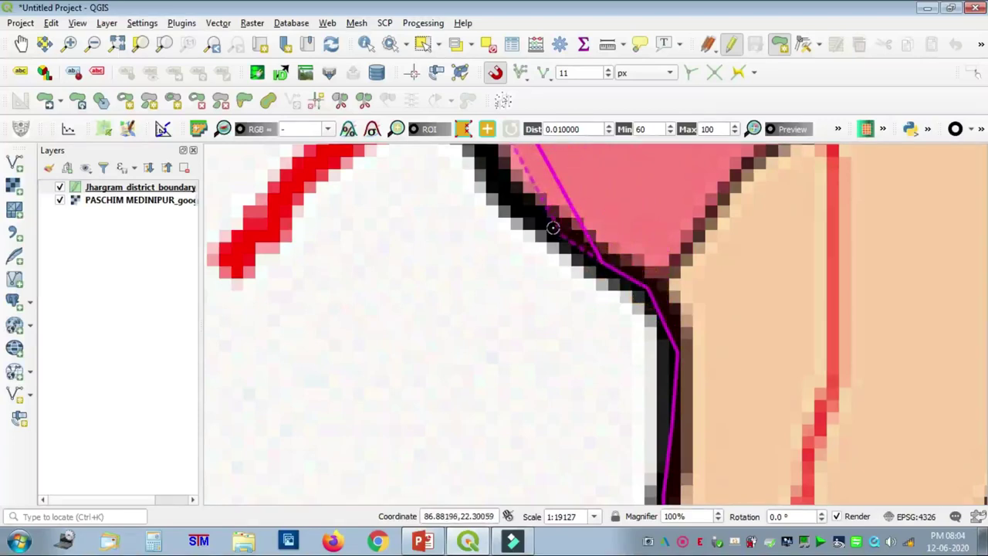
left_click(498, 168)
key("Up")
key("Up")
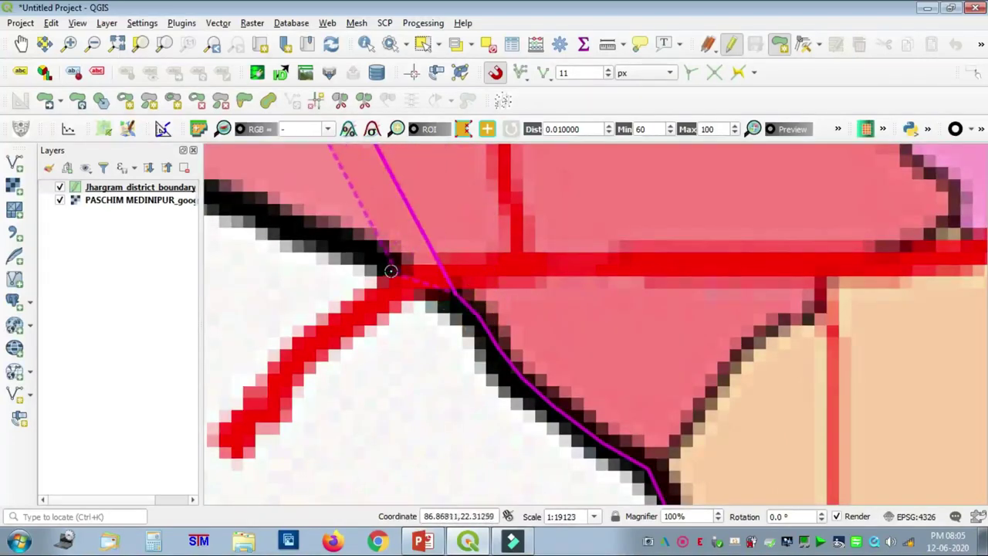
left_click(325, 230)
left_click(263, 214)
Step: Trace the red-pink block's southern edge west and around its southwest corner
key("Up")
key("Up")
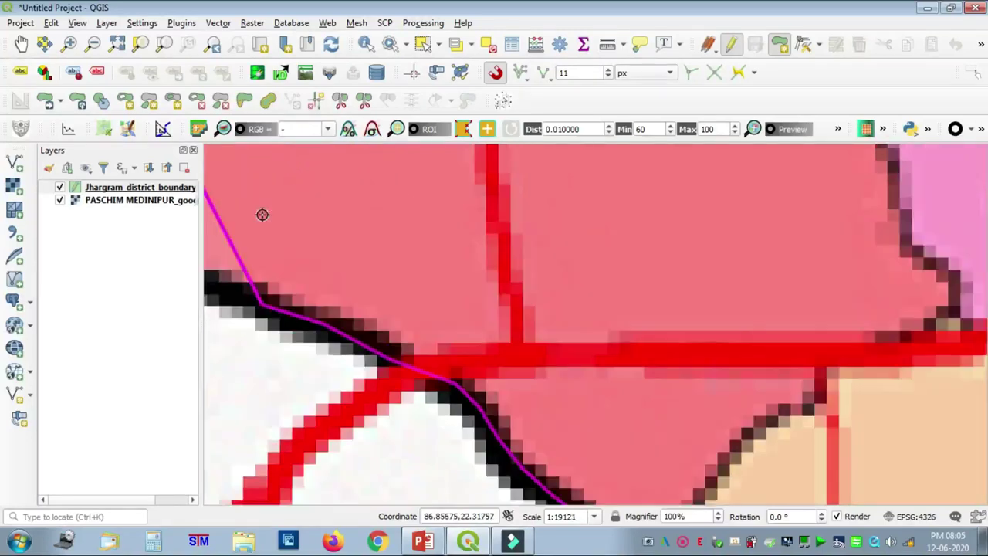
key("Left")
key("Left")
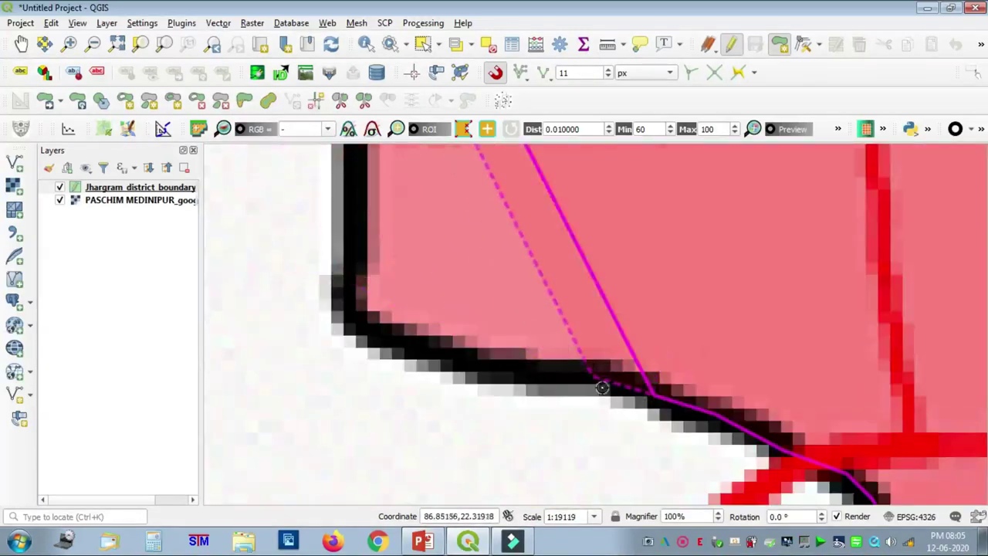
left_click(538, 368)
left_click(472, 358)
left_click(426, 347)
left_click(371, 330)
left_click(344, 301)
Step: Trace the red-pink block's western edge north from its southwest corner and onto the northeast slant
left_click(354, 226)
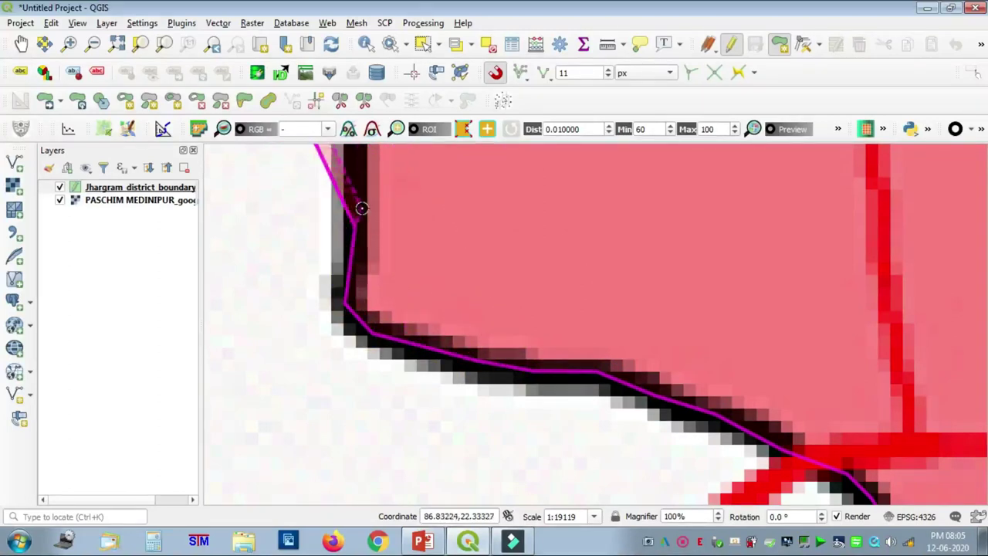
key("Up")
key("Up")
left_click(349, 402)
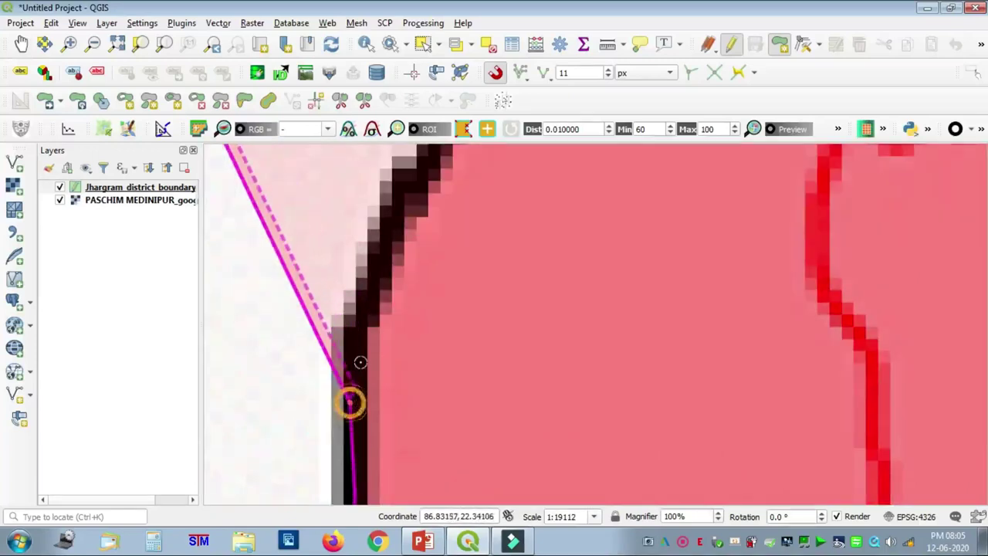
left_click(360, 330)
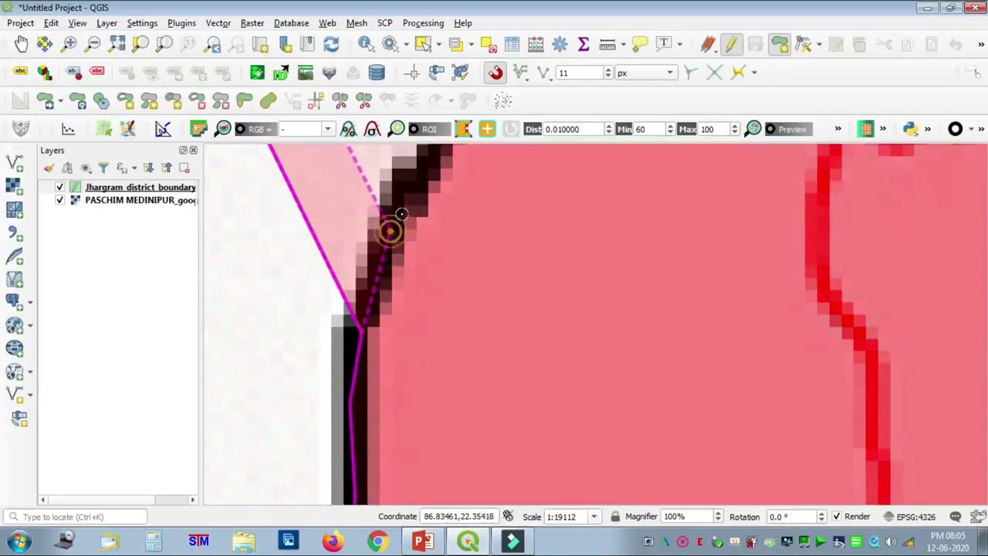
left_click(390, 231)
left_click(424, 173)
Step: Trace the boundary farther northeast up the slanting edge to the outward bend below the red 6
key("Up")
key("Up")
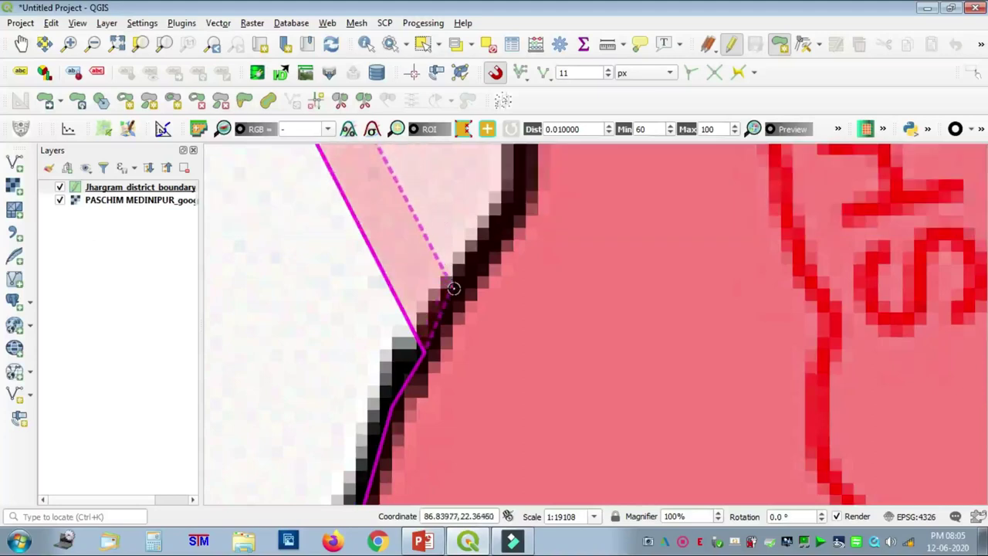
left_click(453, 287)
left_click(499, 232)
left_click(511, 203)
Step: Trace the boundary around the bend, through the small notch and northeast to the sharp corner west of the red 6
key("Up")
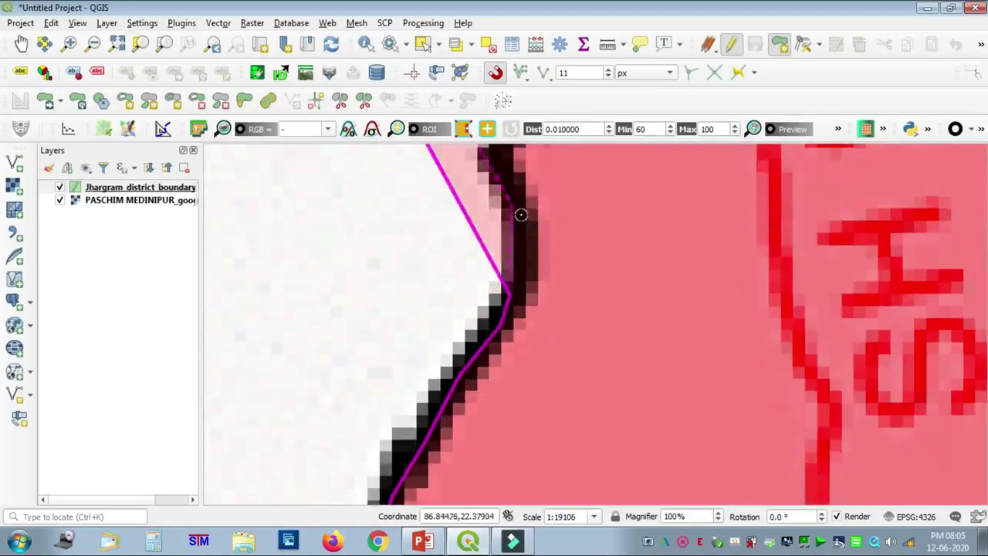
key("Up")
left_click(506, 303)
left_click(493, 250)
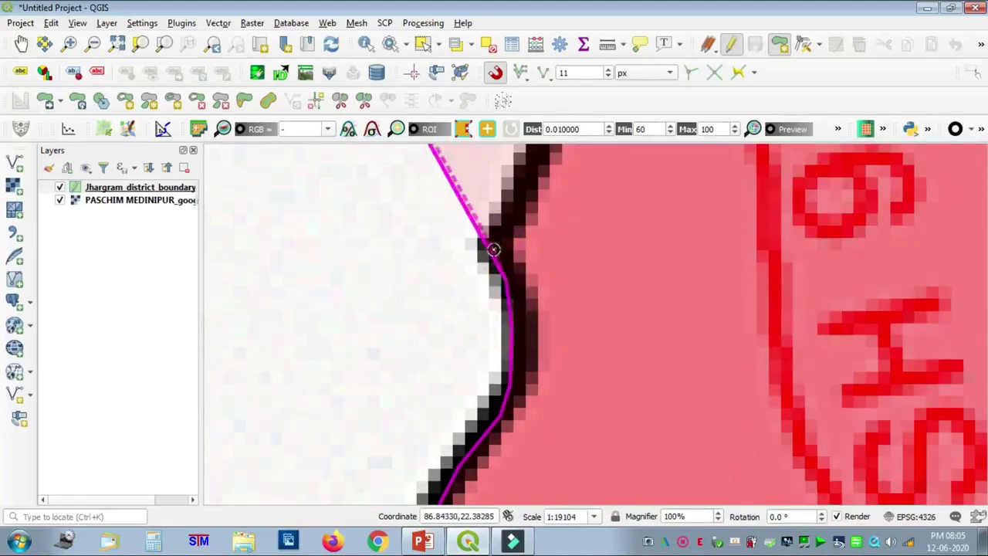
left_click(533, 167)
key("Up")
key("Up")
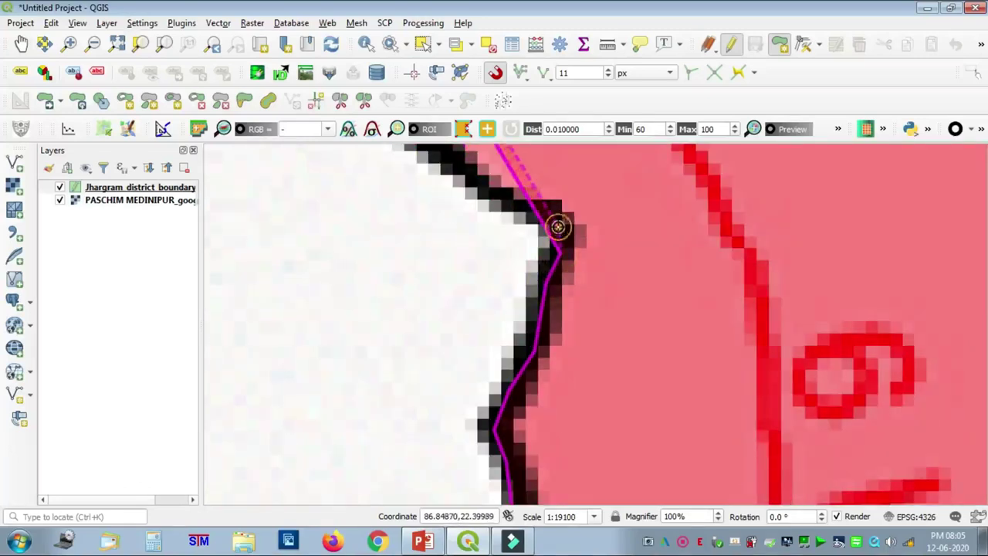
left_click(558, 226)
Step: Trace the red-pink block's edge northwest from the sharp corner near the red 6
key("Up")
key("Up")
left_click(431, 316)
left_click(386, 282)
left_click(346, 258)
left_click(289, 249)
left_click(238, 231)
Step: Continue the boundary northwest along the curved southern edge to where it levels out
key("Left")
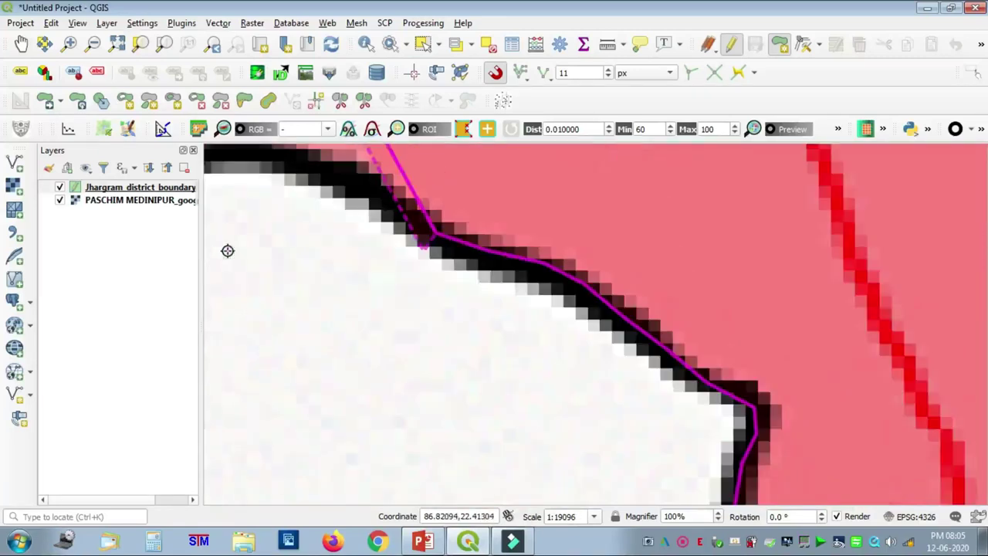
key("Up")
key("Up")
left_click(365, 368)
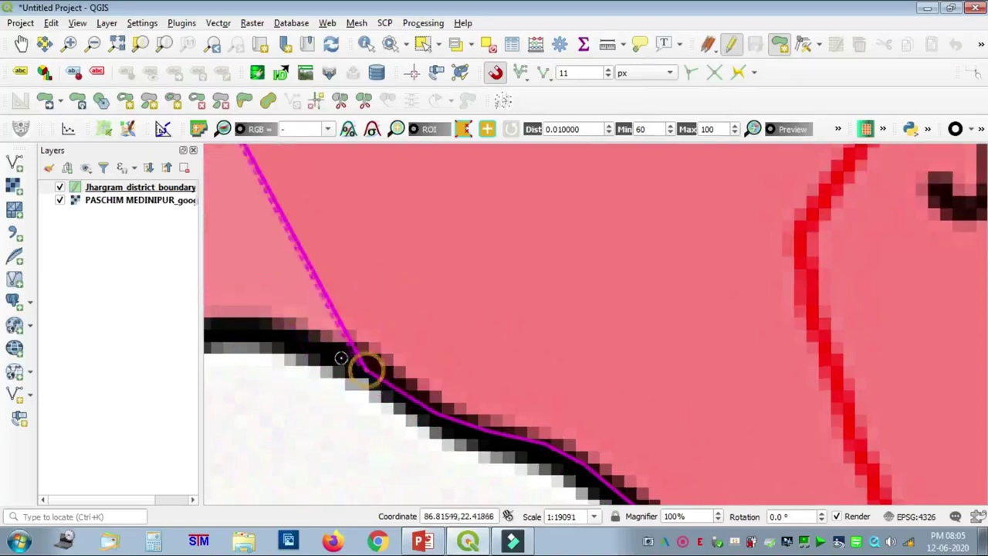
left_click(332, 349)
left_click(292, 342)
left_click(251, 343)
Step: Trace the undulating southern edge west through the shallow dip toward the rounded corner southwest of the JAM label
key("Left")
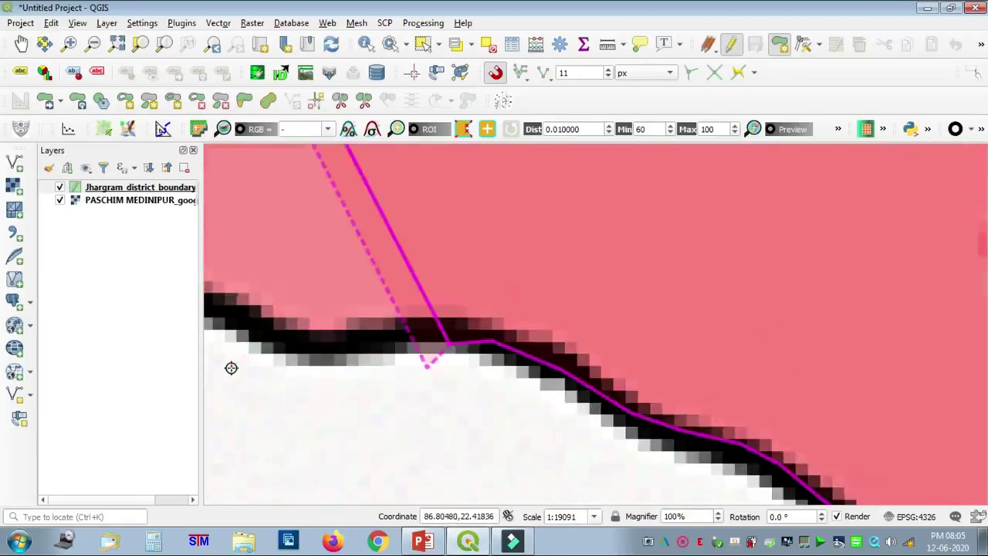
key("Left")
left_click(550, 342)
left_click(506, 343)
left_click(468, 332)
left_click(433, 309)
left_click(391, 298)
left_click(354, 297)
left_click(323, 294)
left_click(282, 297)
Step: Trace the boundary around the rounded corner southwest of the JAM label and north up the vertical edge
key("Left")
key("Left")
key("Up")
left_click(609, 444)
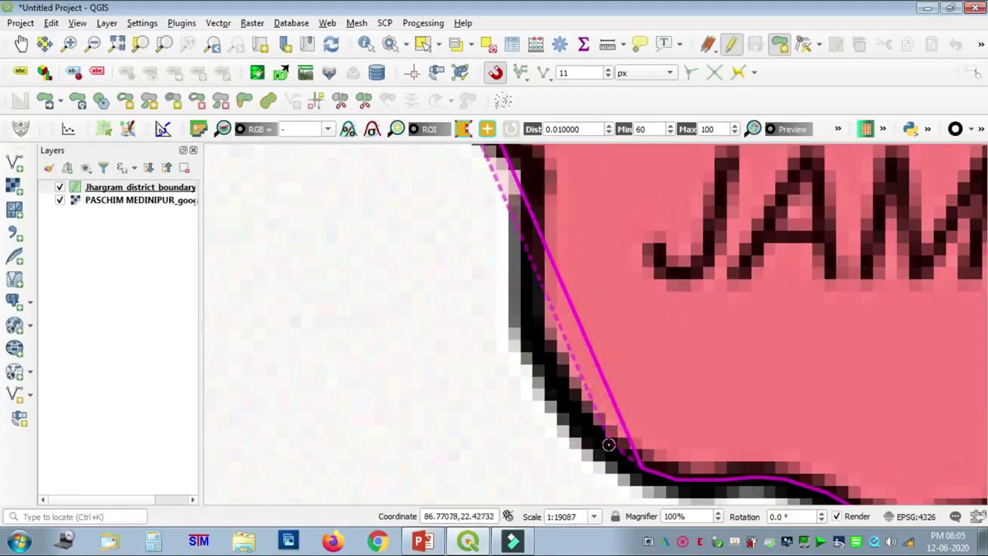
left_click(571, 408)
left_click(547, 369)
left_click(535, 334)
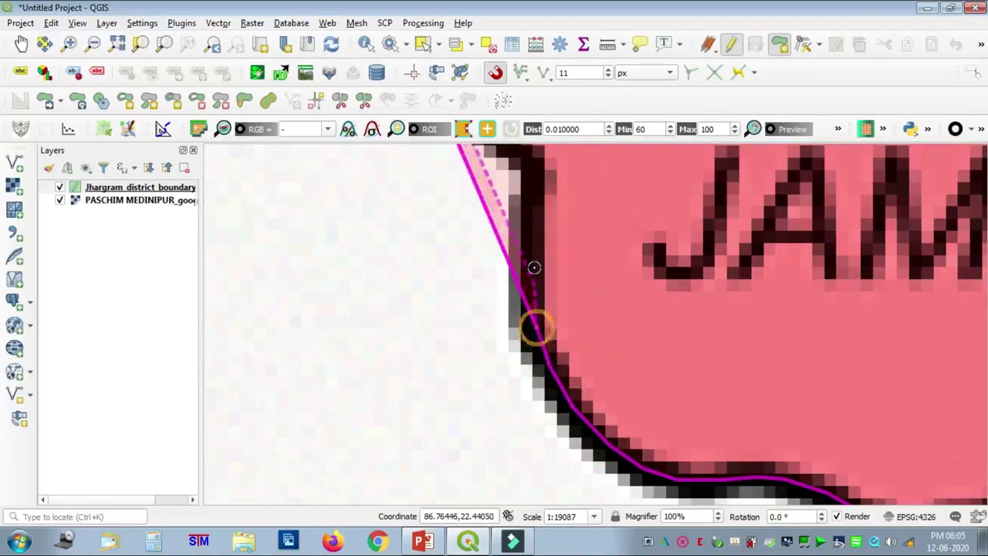
left_click(532, 214)
Step: Trace the western edge northwest around the kink above the JAM label and up past the C.D. label
key("Up")
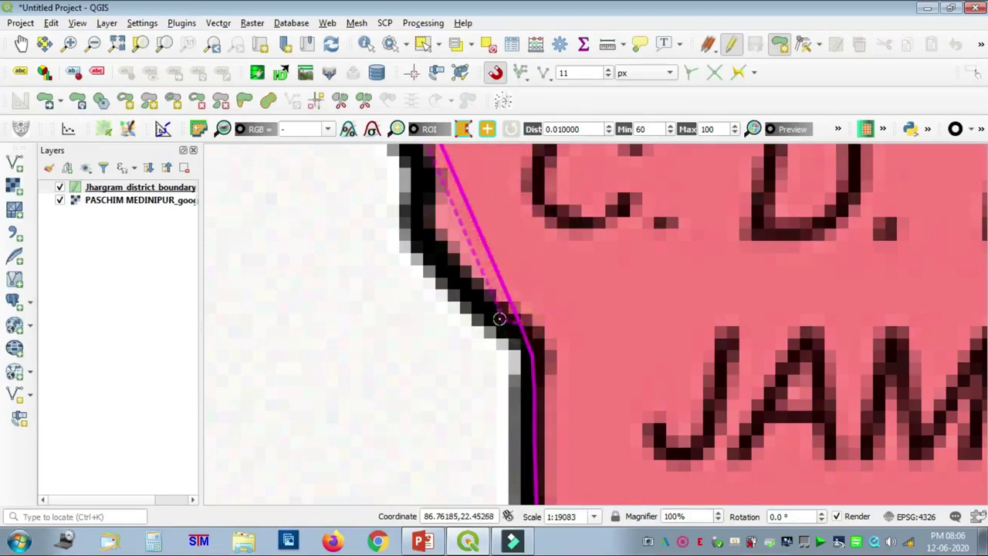
left_click(491, 308)
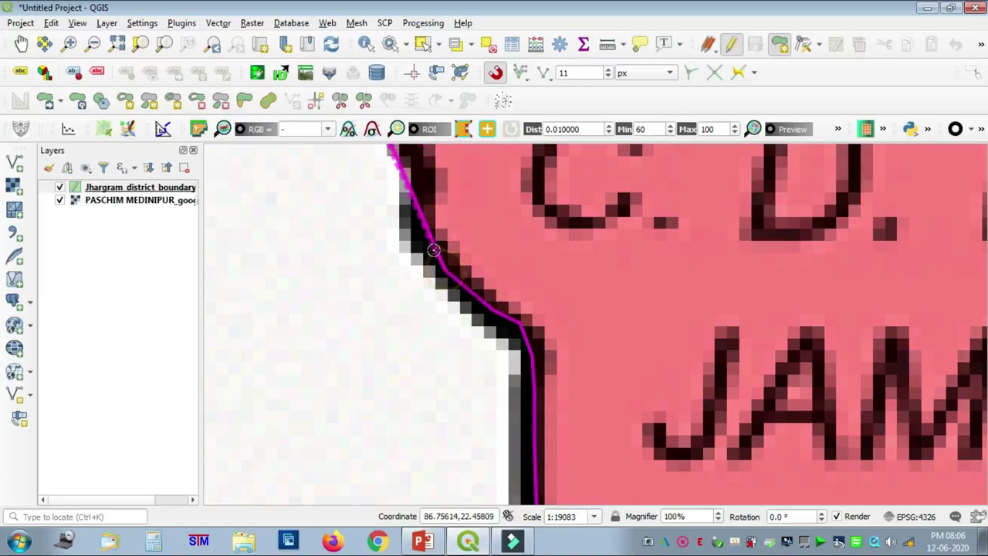
left_click(421, 233)
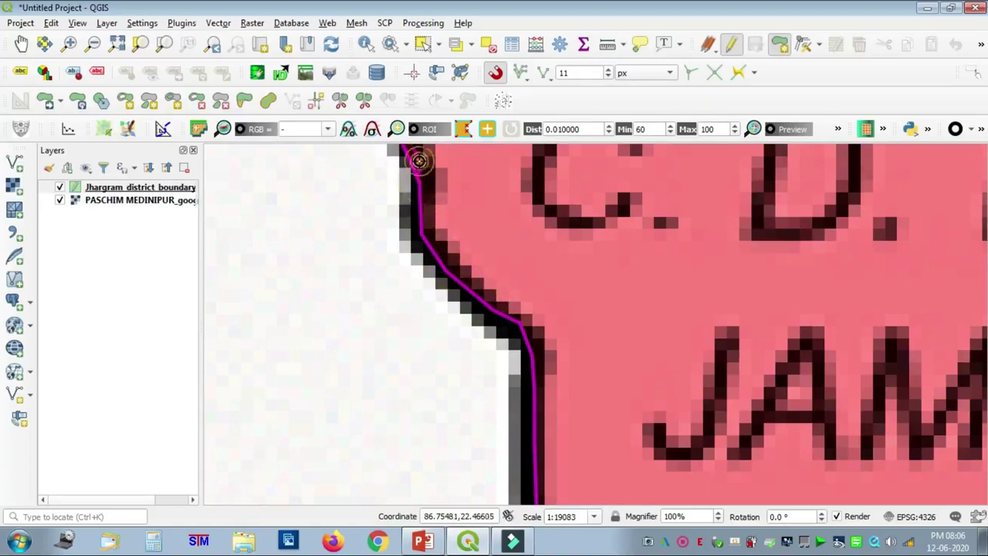
key("Up")
key("Up")
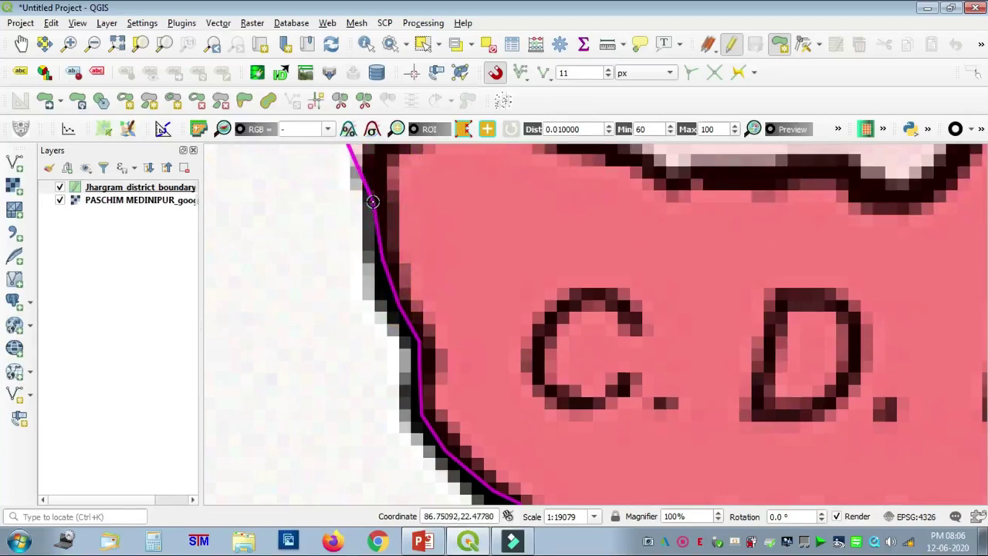
Step: Trace around the corner northwest of the C.D. label, east along the wavy top edge and up to the thick black line
key("Up")
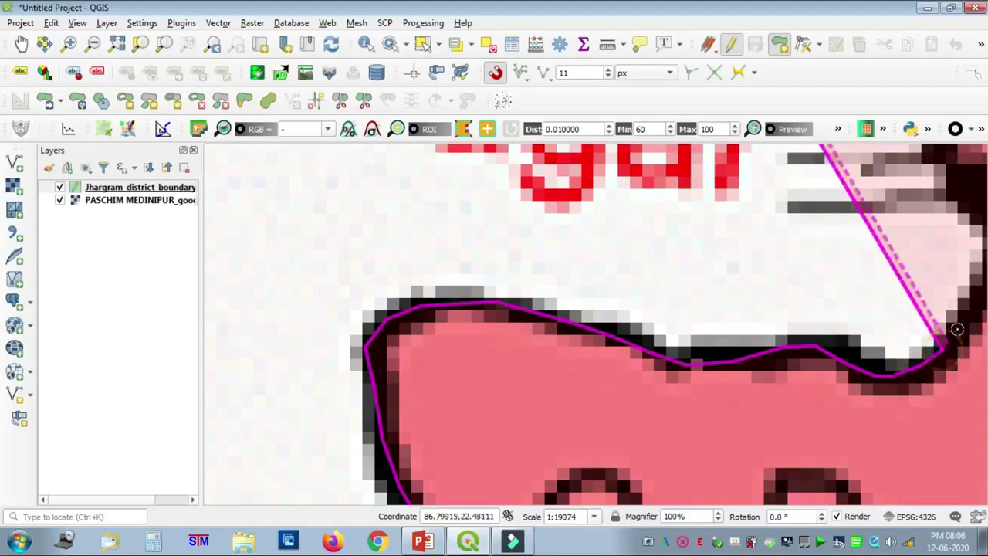
key("Right")
key("Right")
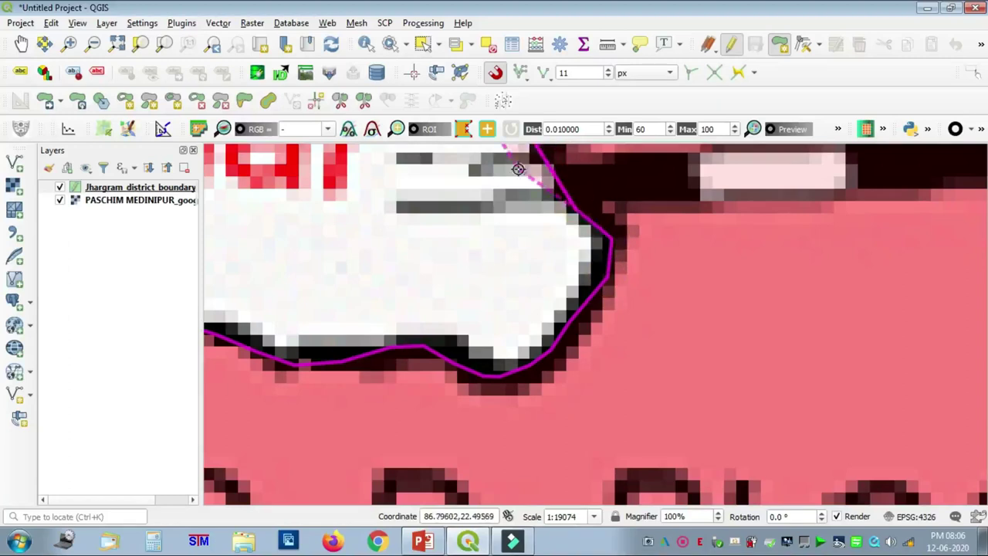
Step: Trace the boundary across the thick black line's western end and around the eastward bulge to its north
key("Up")
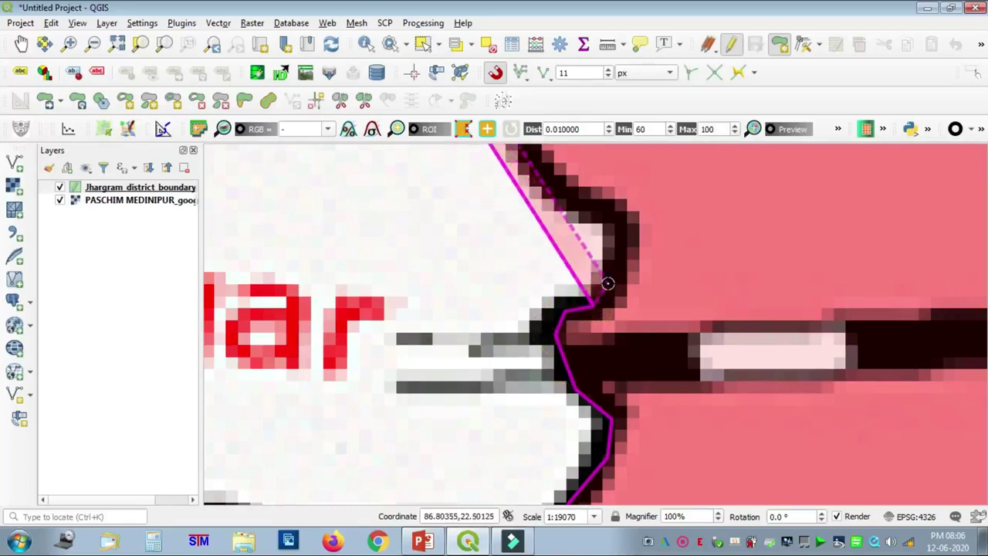
left_click(614, 258)
left_click(616, 226)
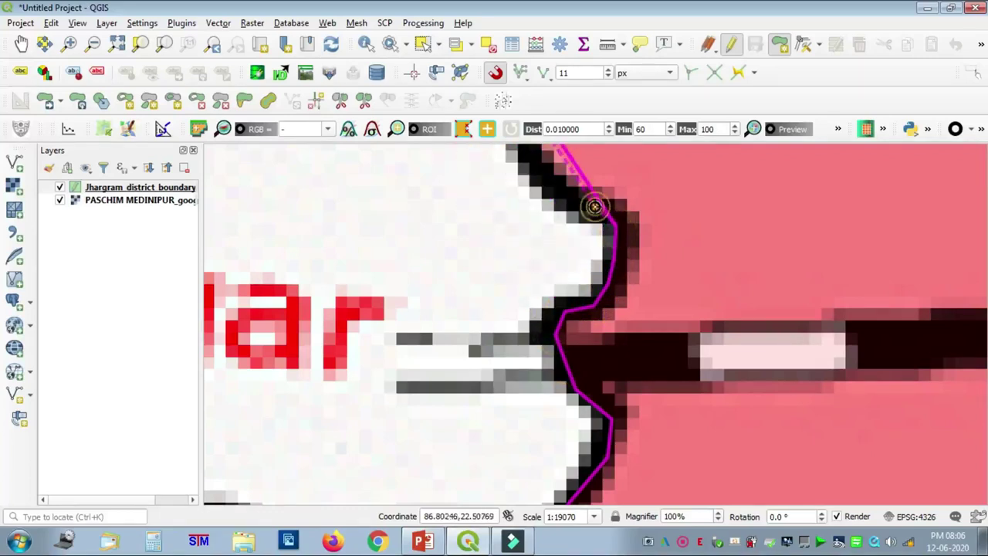
left_click(532, 167)
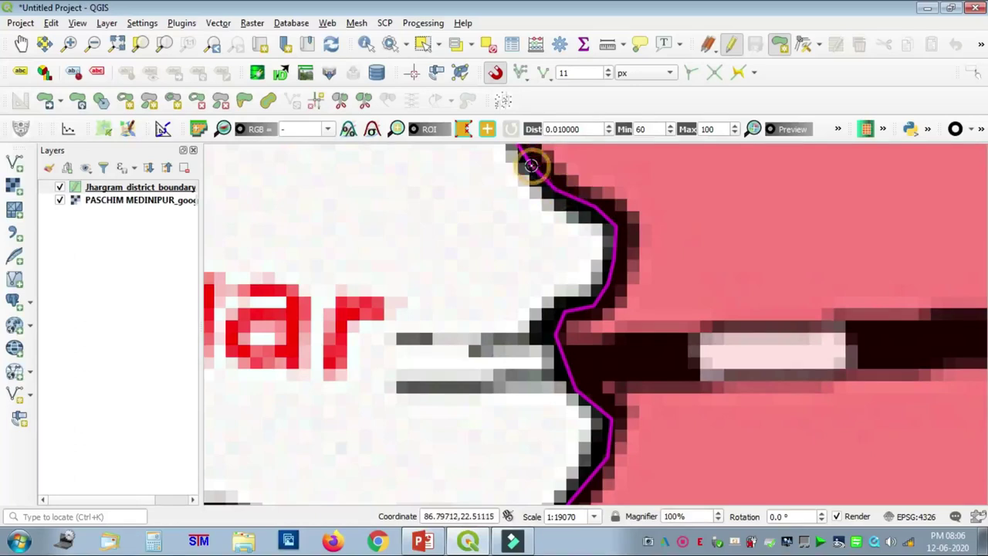
Step: Trace the western edge north across the thin red road beside the red place label
key("Up")
key("Up")
key("Up")
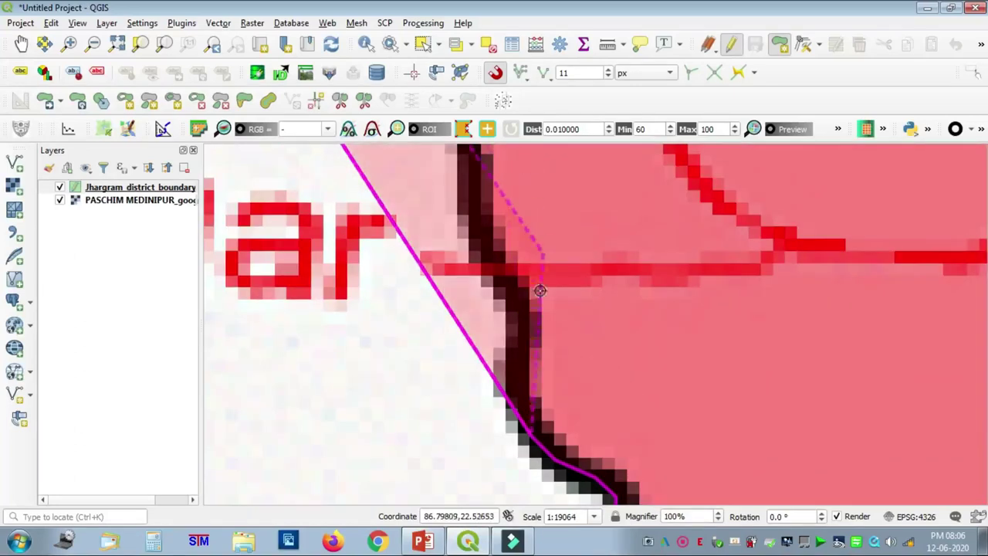
left_click(516, 287)
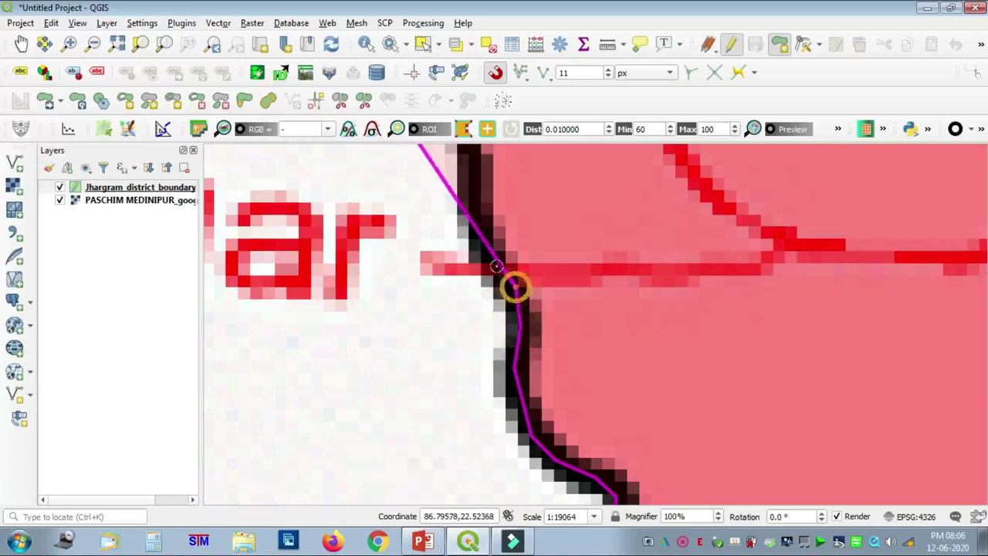
left_click(466, 168)
Step: Trace the winding western edge north of the red road up to the foot of the rounded lobe
key("Up")
key("Up")
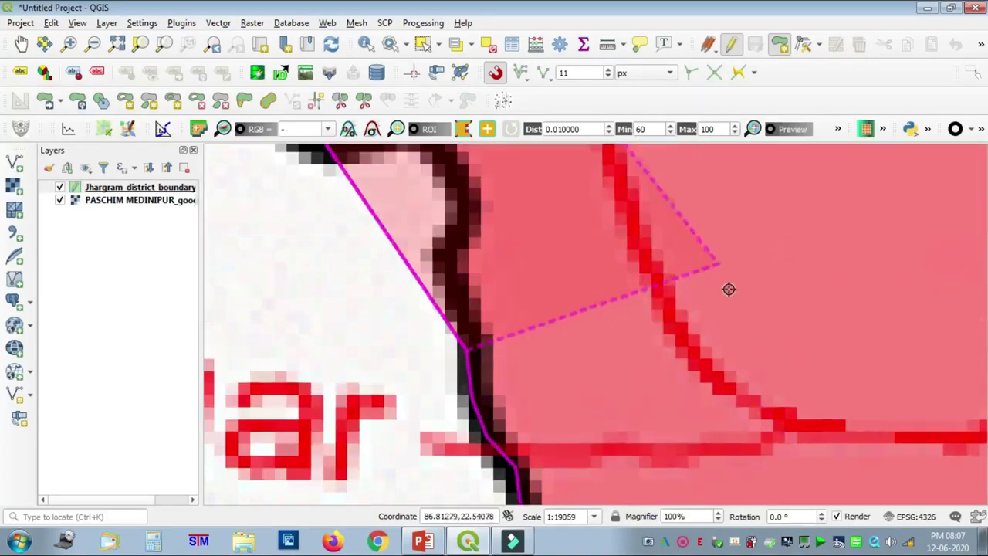
left_click(452, 301)
left_click(448, 270)
left_click(451, 242)
left_click(461, 218)
left_click(459, 181)
Step: Trace the boundary around the red-pink block's rounded western lobe and up its far side
key("Up")
key("Up")
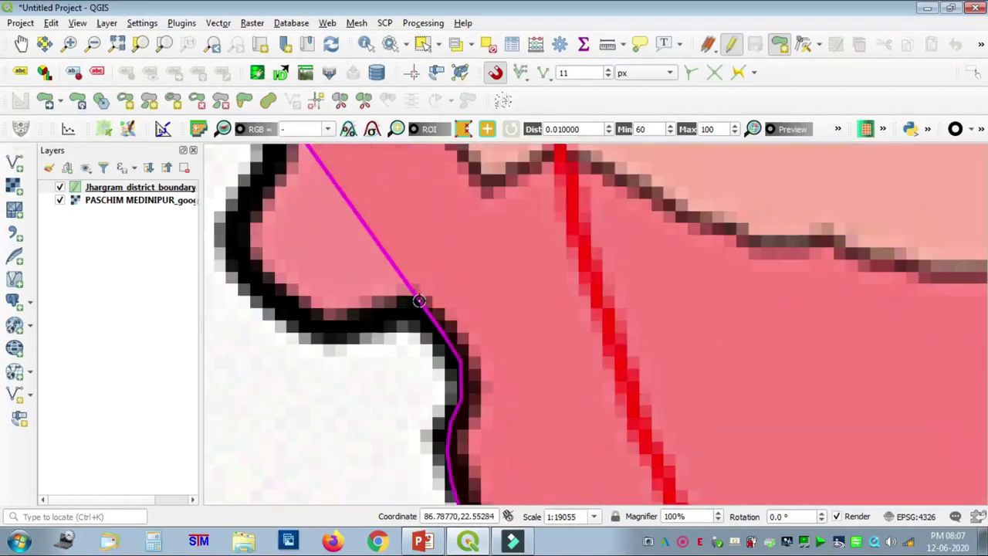
left_click(363, 317)
left_click(324, 318)
left_click(276, 299)
left_click(235, 258)
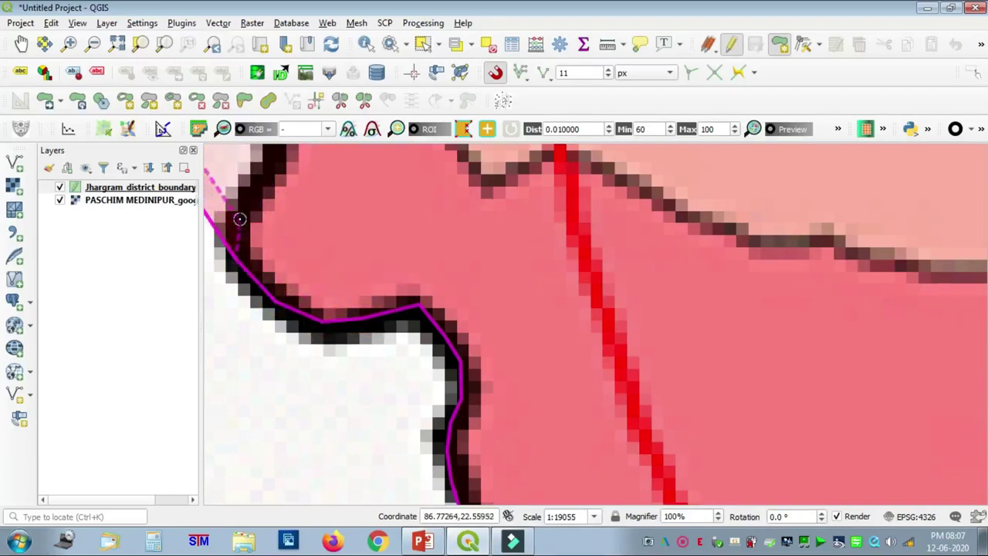
left_click(258, 170)
Step: Trace the boundary past the junction with the peach block and northwest onto that block's southern edge
key("Up")
key("Up")
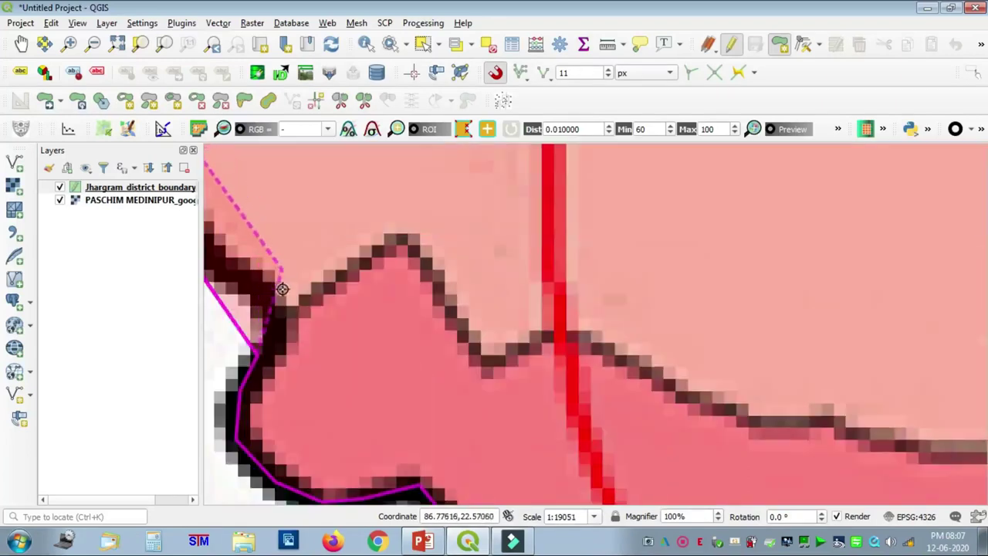
left_click(275, 318)
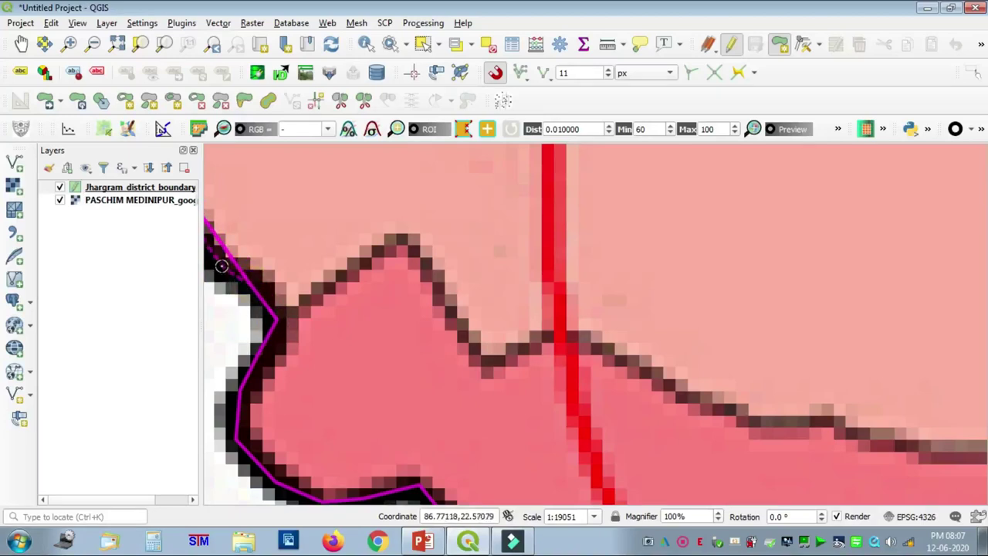
key("Left")
key("Left")
key("Up")
key("Up")
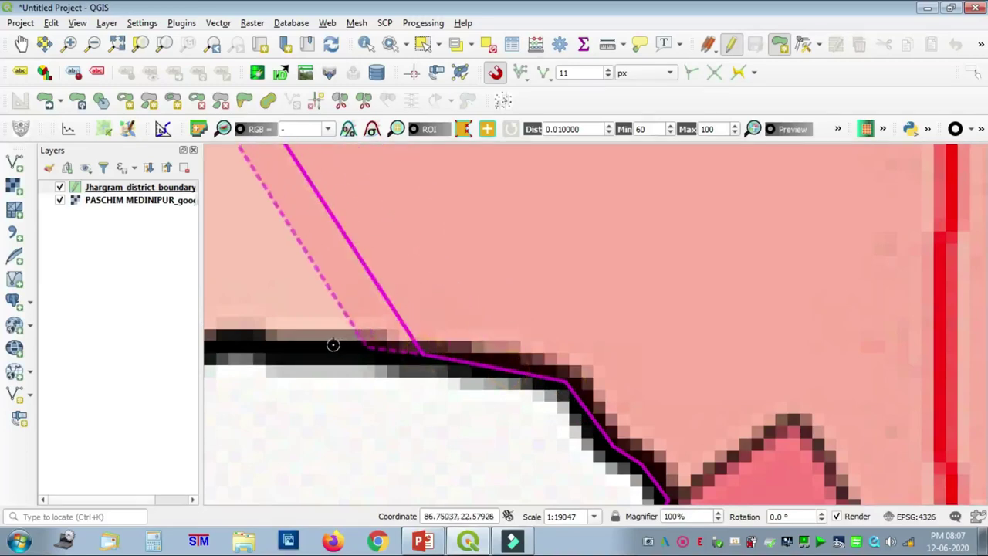
Step: Trace the peach block's southern edge west and over the low rounded crest
key("Left")
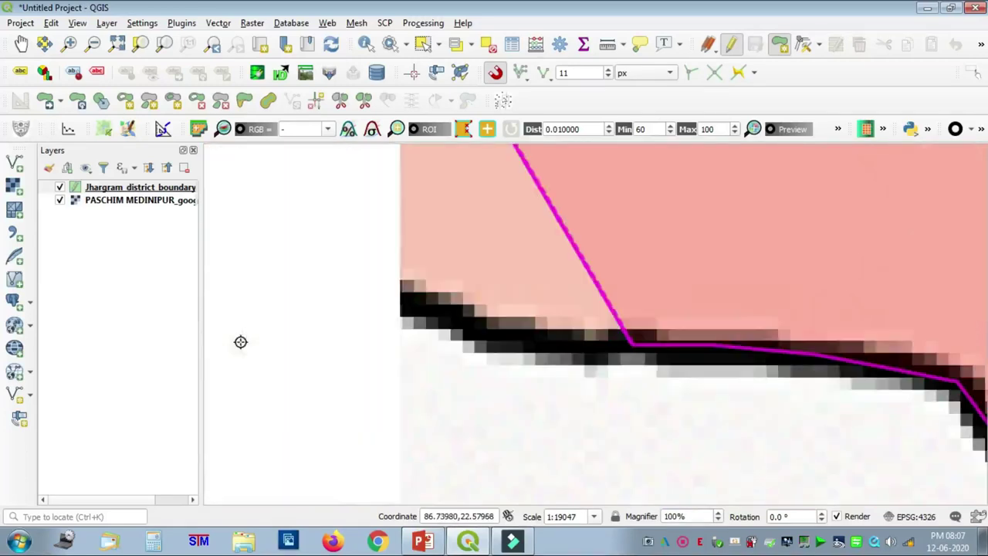
left_click(514, 332)
left_click(463, 315)
left_click(423, 305)
left_click(395, 297)
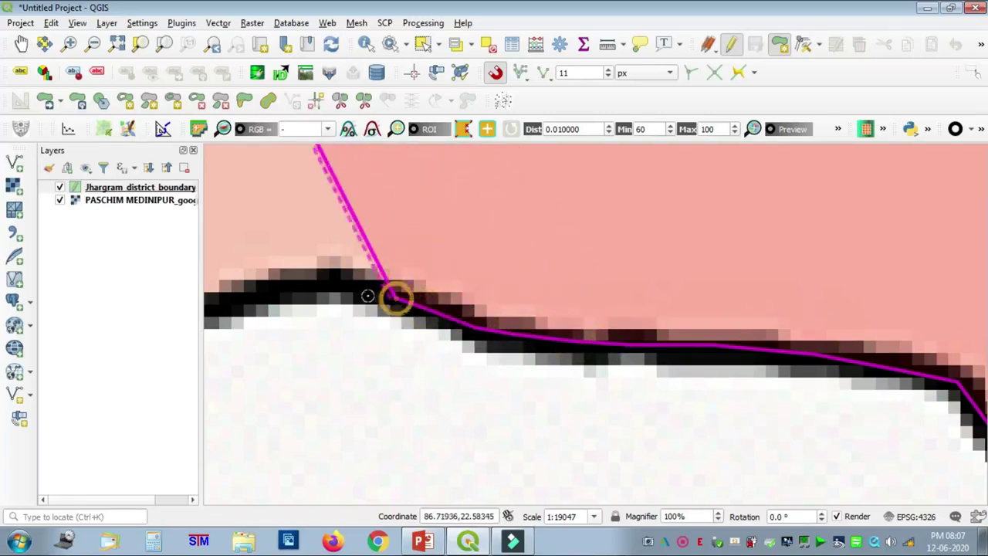
left_click(354, 286)
left_click(308, 283)
left_click(275, 290)
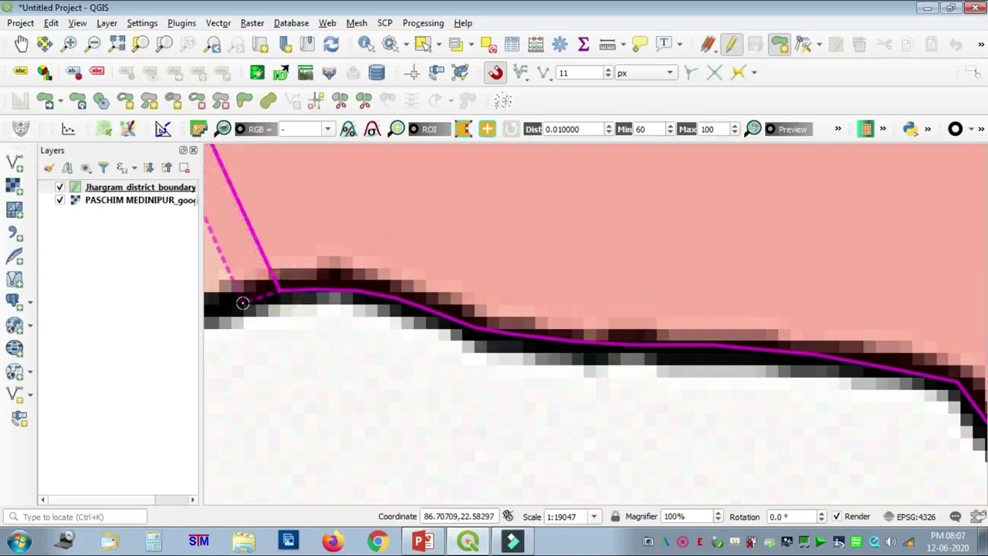
Step: Continue the peach block's southern edge west from the crest through the shallow dip, nearly to its southwest corner
key("Left")
key("Left")
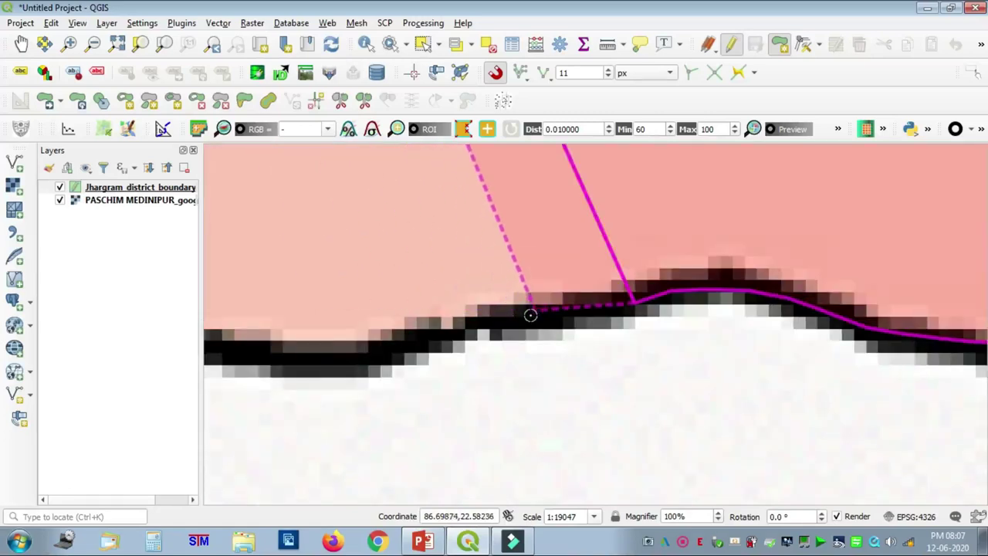
left_click(530, 315)
left_click(494, 317)
left_click(450, 335)
left_click(413, 339)
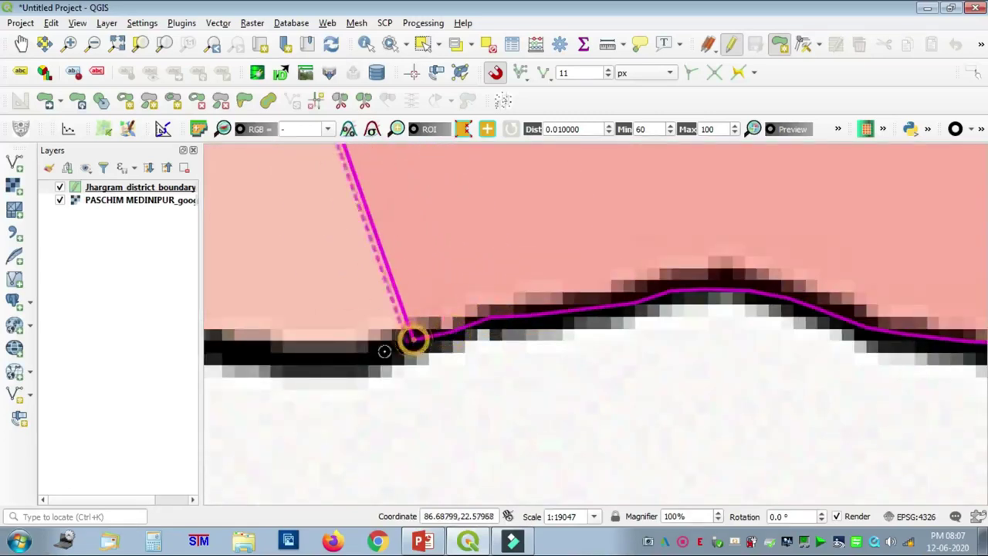
left_click(381, 352)
left_click(324, 354)
left_click(280, 352)
left_click(229, 347)
key("Left")
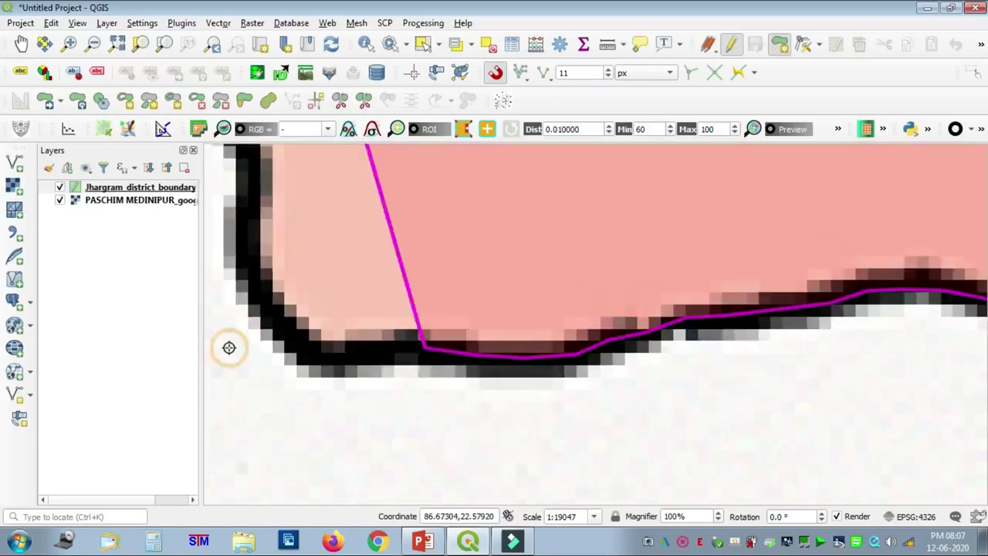
Step: Trace the boundary around the peach block's rounded southwest corner and up the start of its western edge
key("Left")
left_click(512, 348)
left_click(449, 276)
left_click(436, 200)
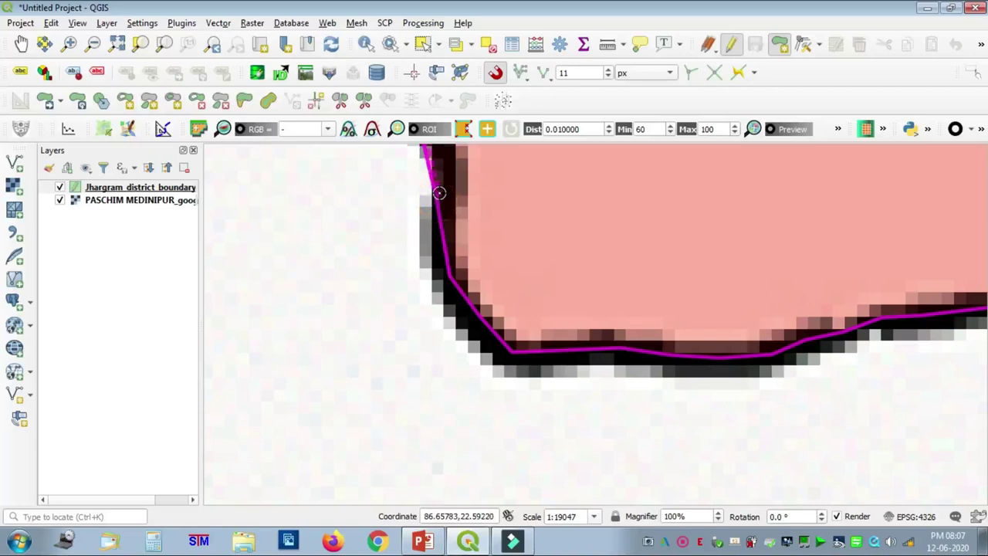
Step: Trace the boundary north to the step in the peach block's edge, west along its ledge and around the next corner
key("Up")
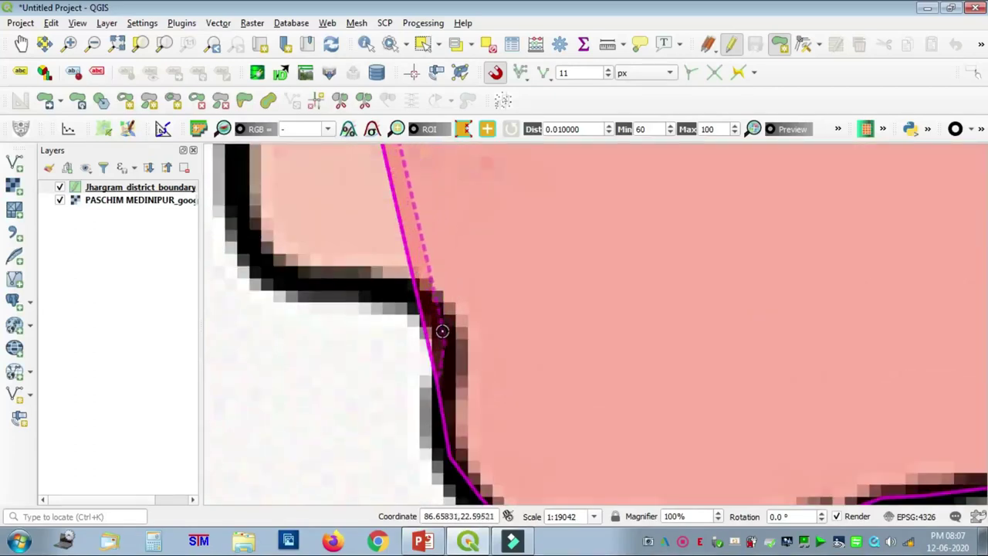
left_click(432, 300)
left_click(390, 290)
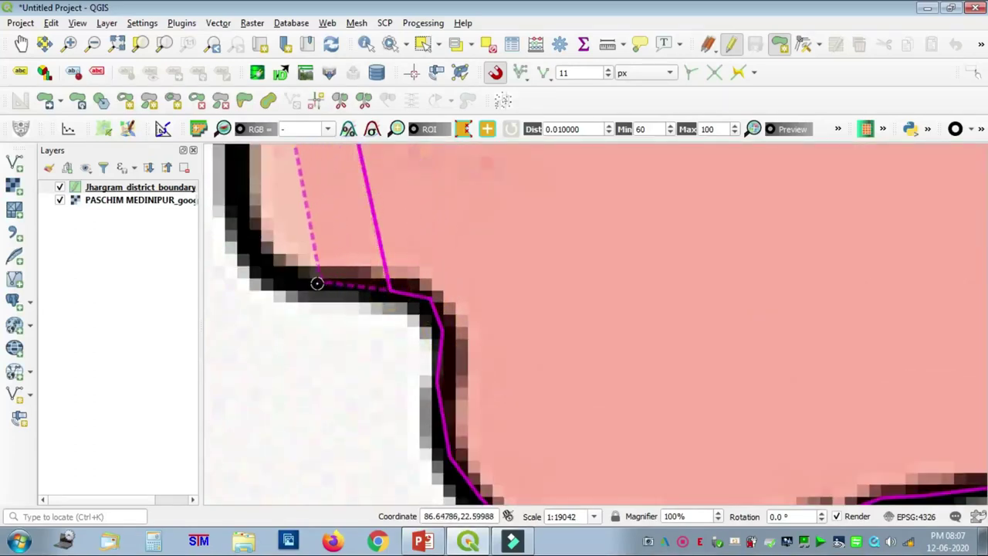
left_click(317, 281)
left_click(270, 273)
left_click(249, 247)
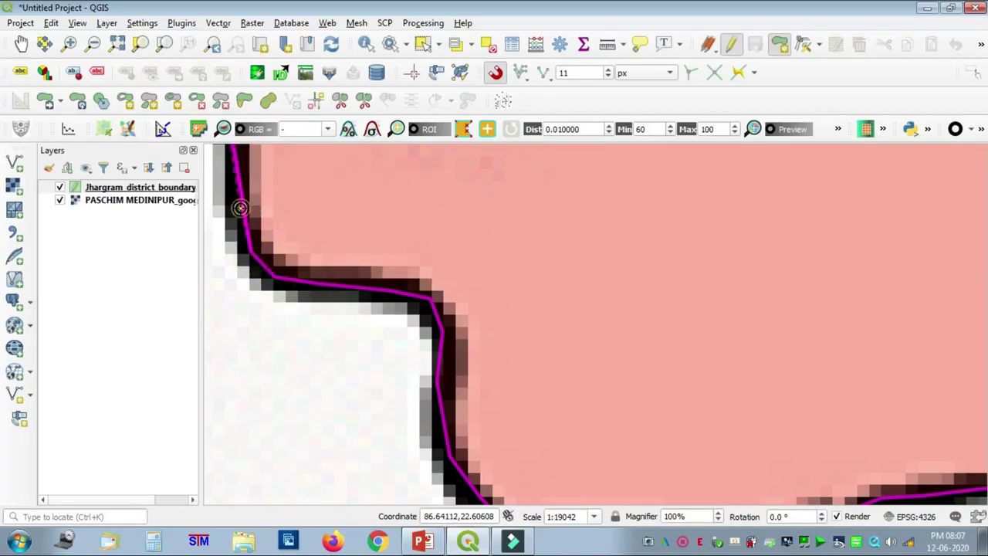
Step: Trace the block's western edge north past the BELPAHARI label, following its slight eastward lean
key("Up")
key("Up")
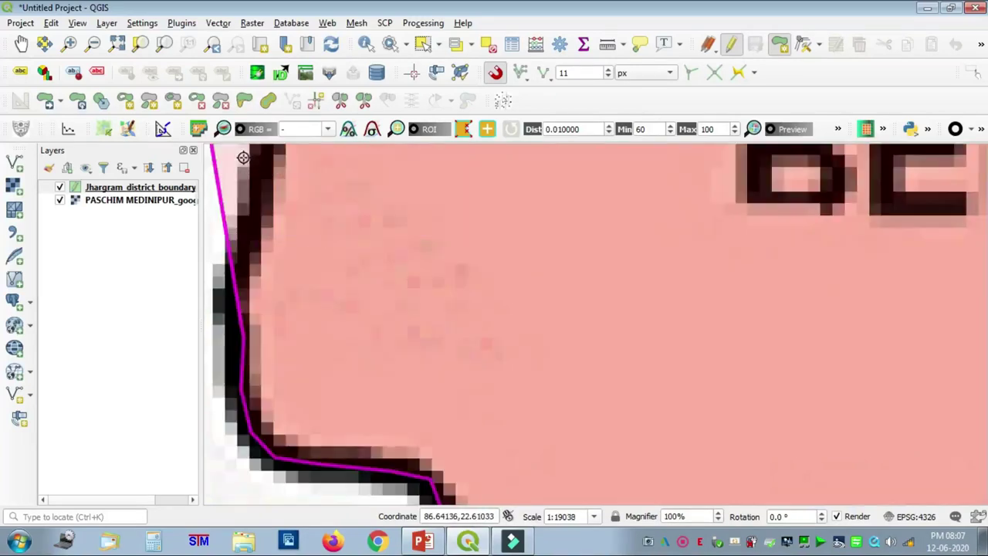
left_click(253, 222)
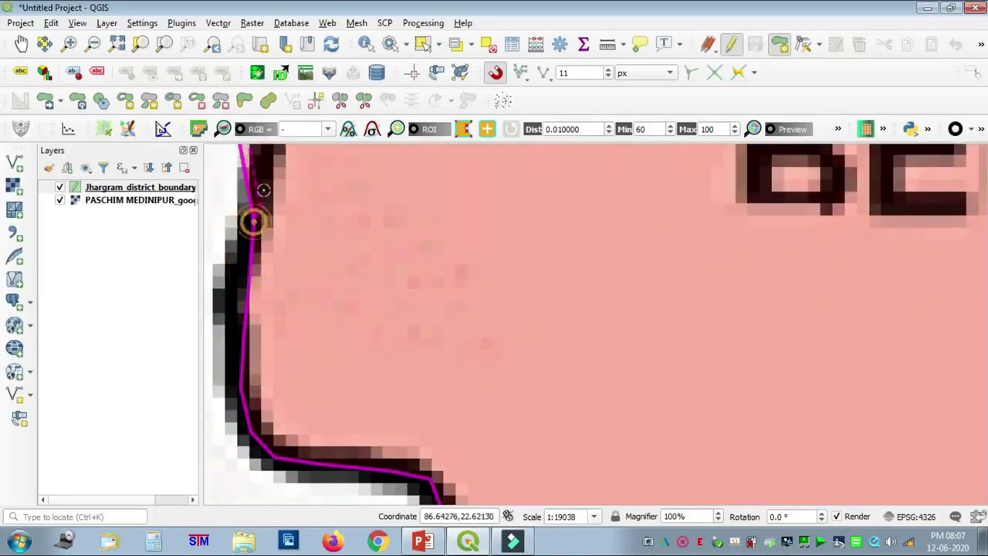
key("Up")
key("Up")
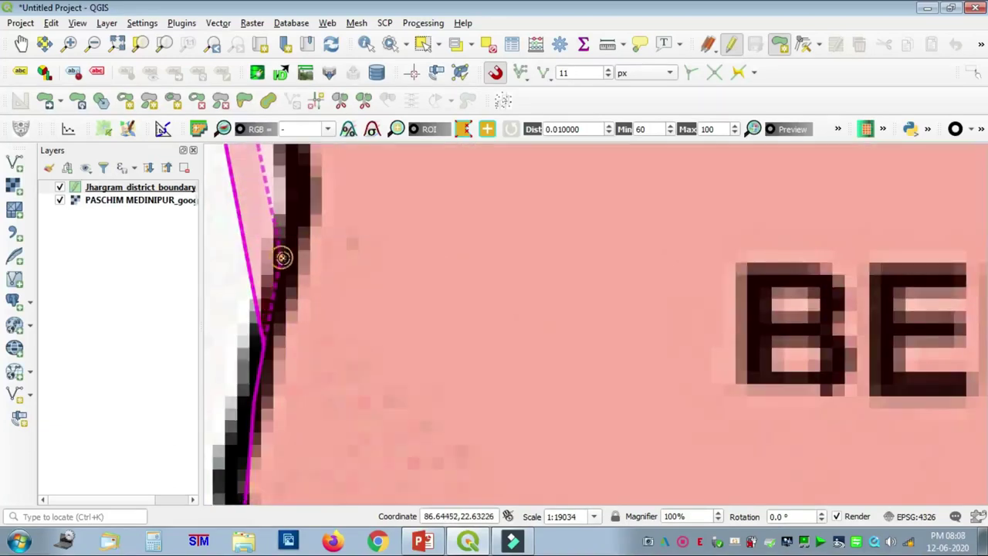
key("Up")
left_click(293, 244)
key("Up")
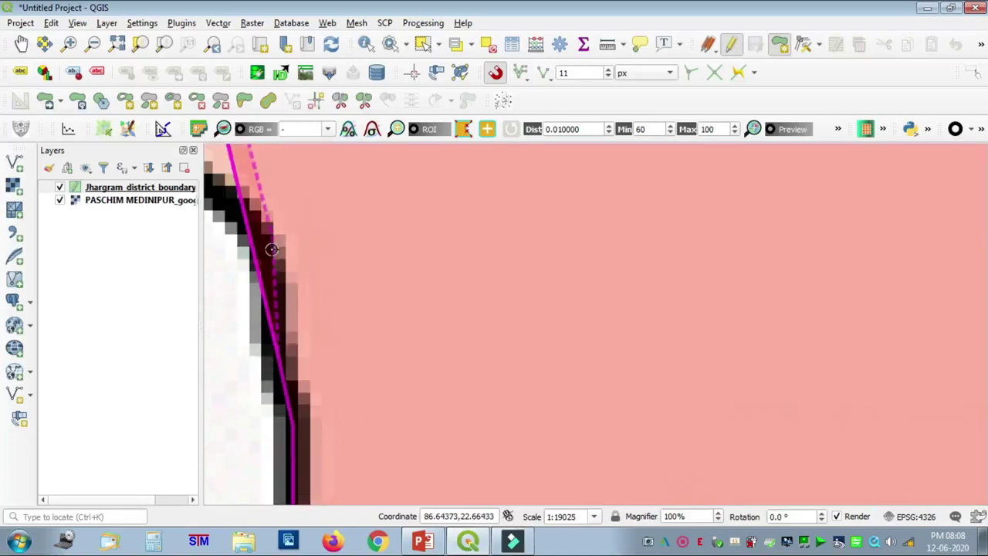
Step: Trace the boundary around the bend and northwest up the slope southwest of the BINPUR-II label
left_click(257, 236)
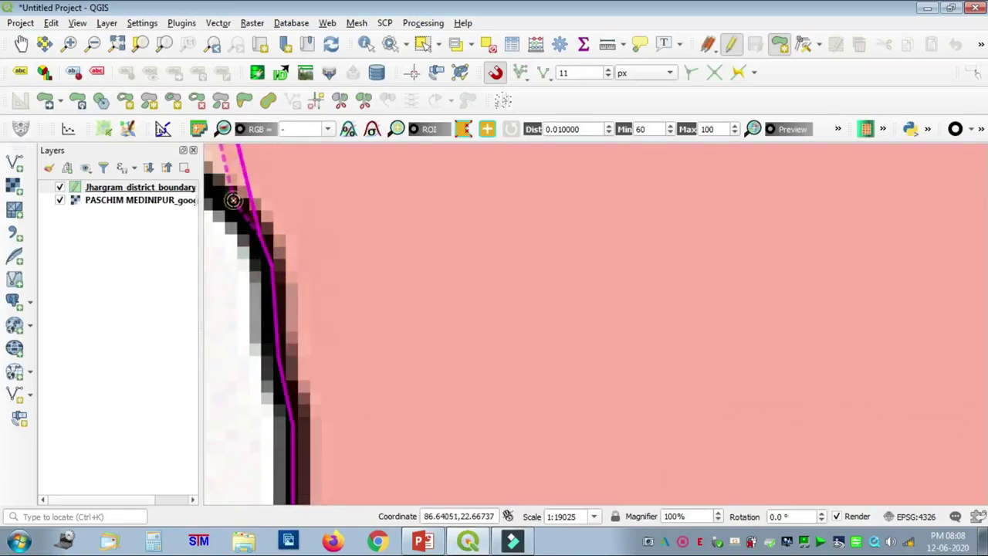
key("Left")
key("Up")
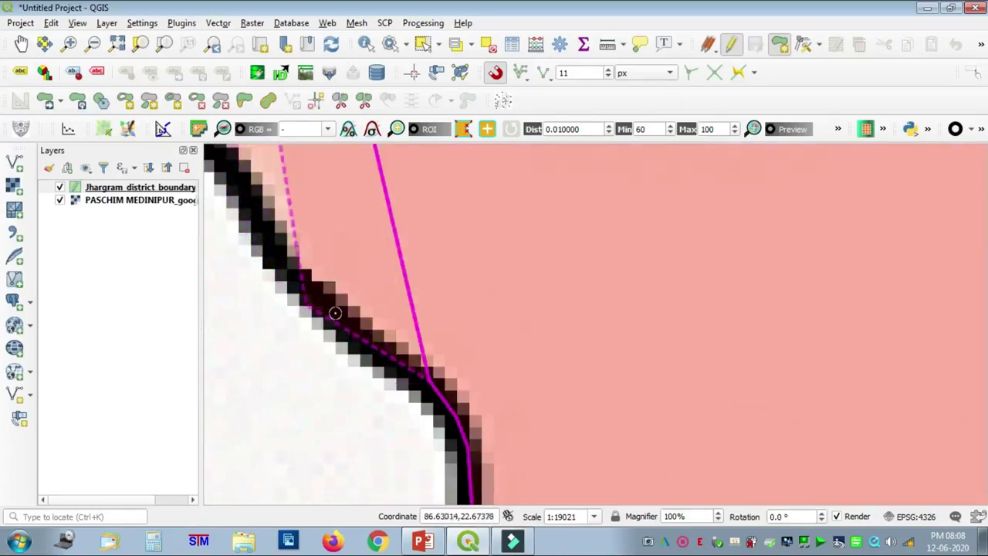
left_click(254, 202)
key("Up")
key("Up")
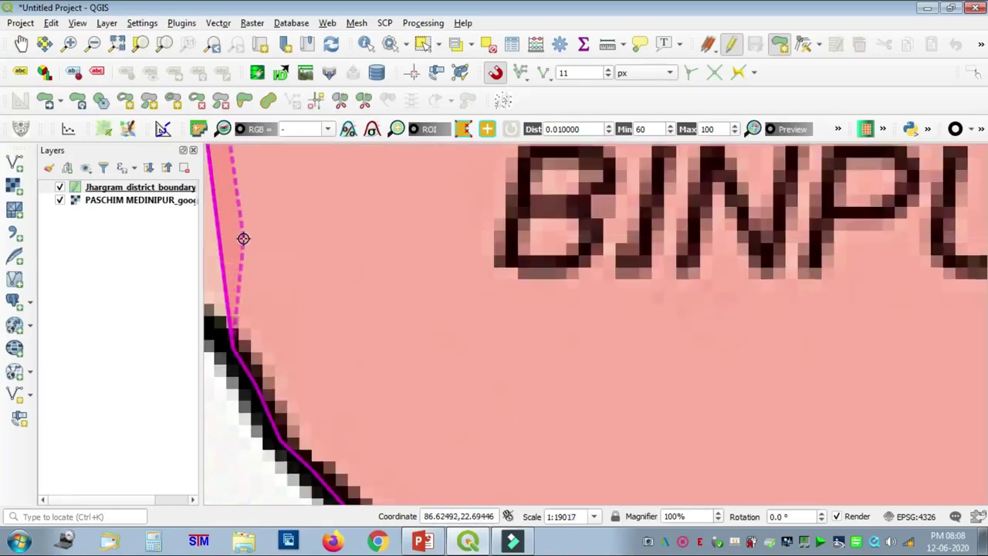
Step: Trace the boundary northwest through the double bend west of the BINPUR-II label and onto the gentler westward stretch
key("Left")
key("Left")
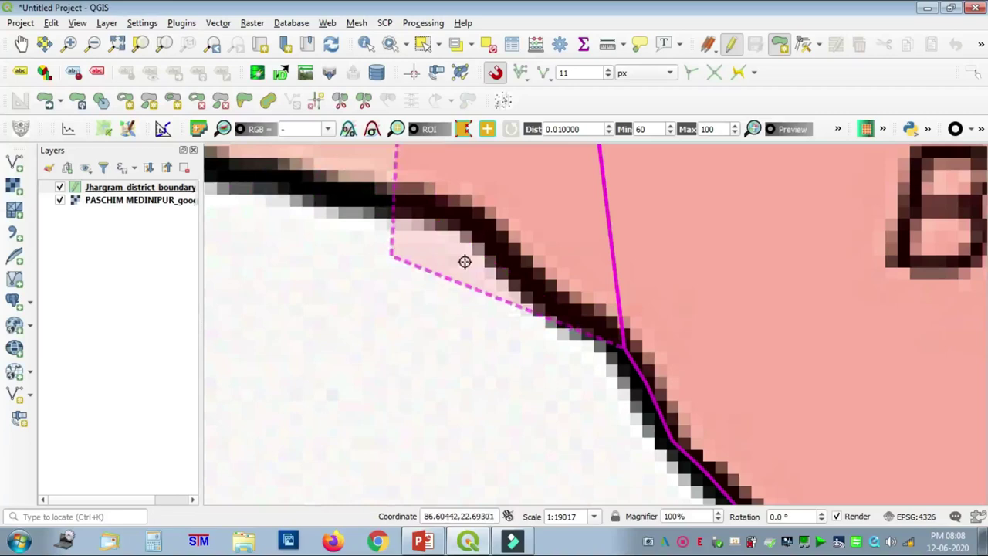
left_click(566, 316)
left_click(530, 285)
left_click(489, 247)
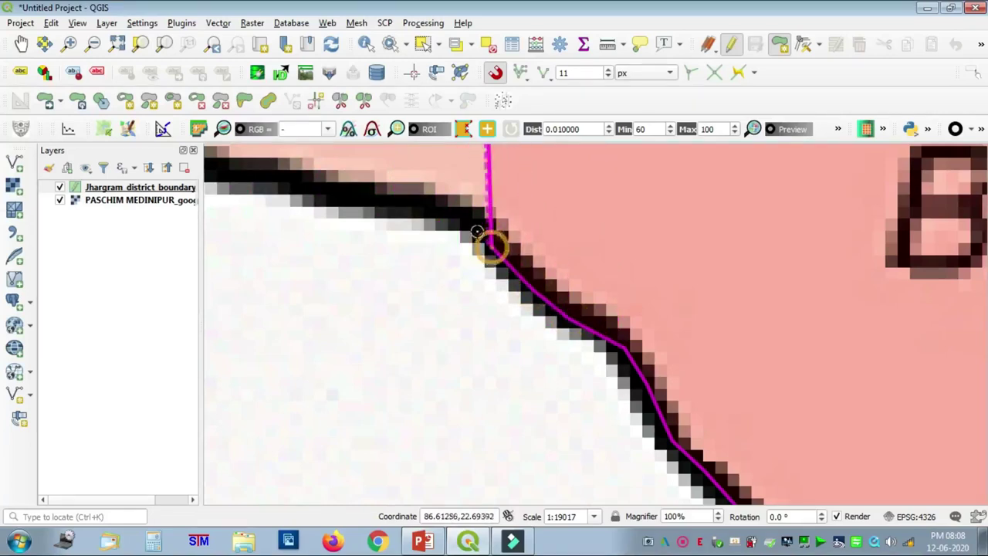
left_click(466, 221)
left_click(397, 203)
left_click(332, 187)
left_click(288, 174)
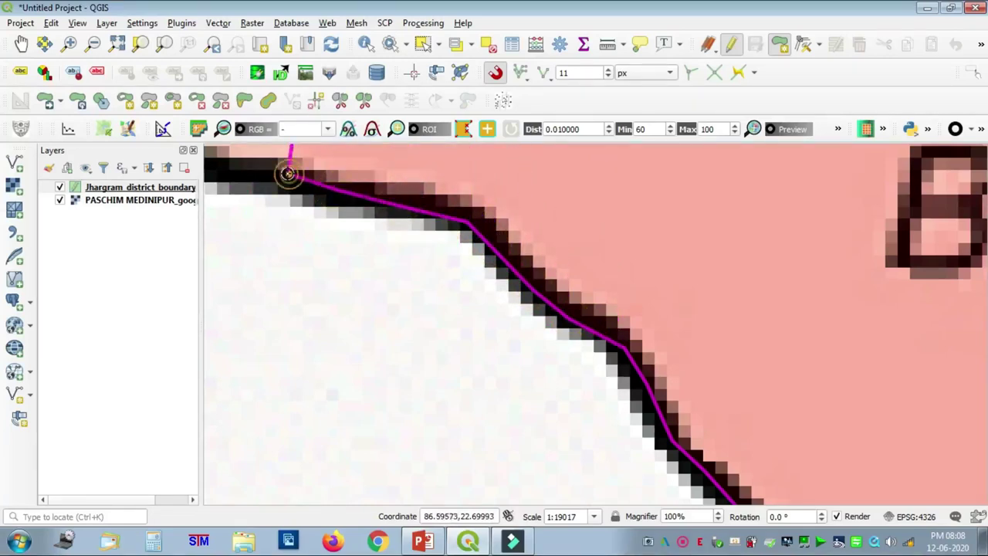
Step: Continue the boundary west-northwest to the junction where the thinner northern border line meets the thick outer line
key("Left")
key("Up")
key("Up")
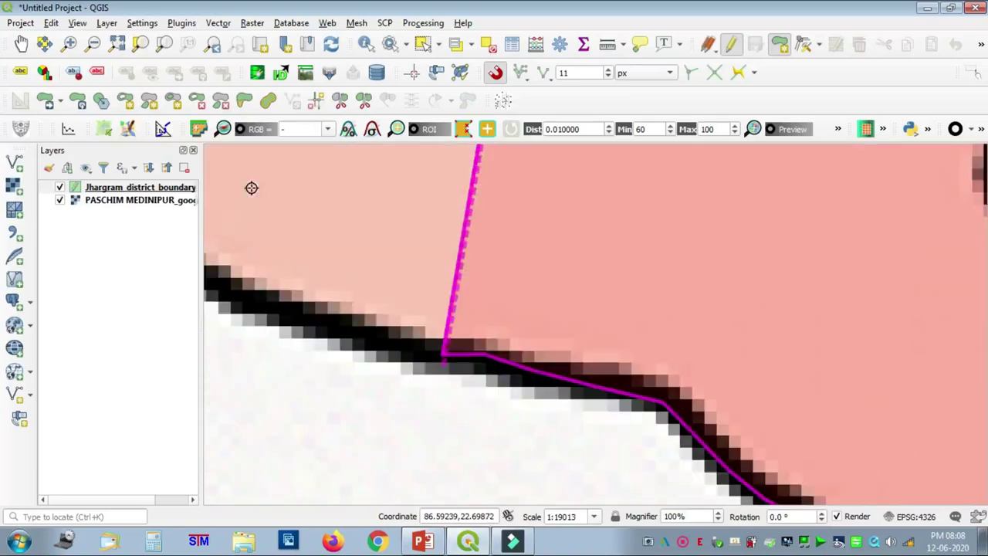
left_click(358, 330)
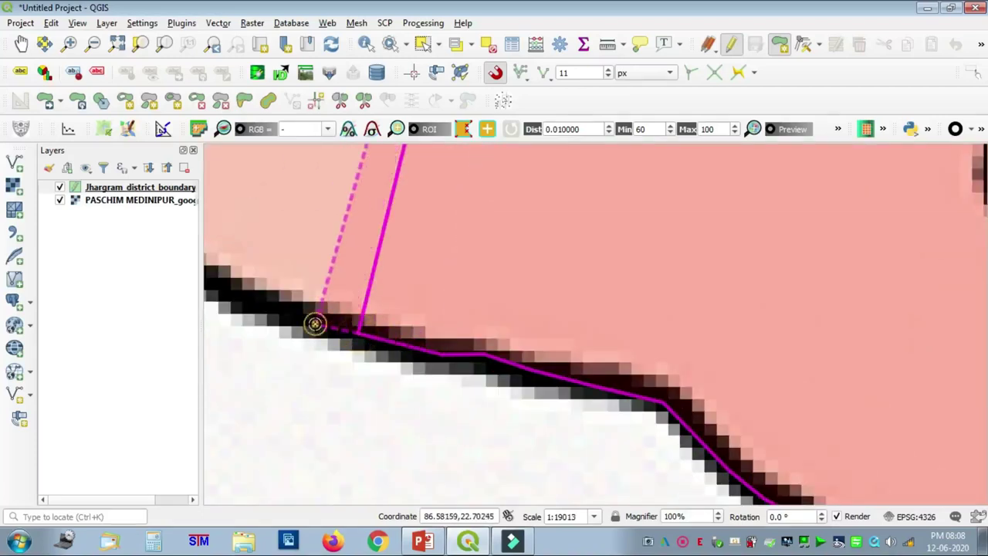
left_click(316, 323)
left_click(271, 297)
key("Left")
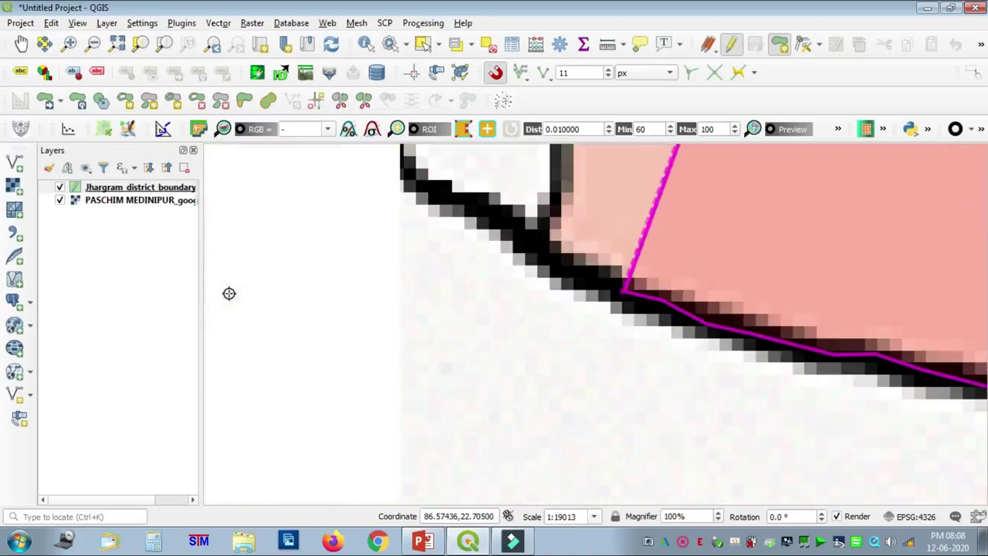
left_click(560, 269)
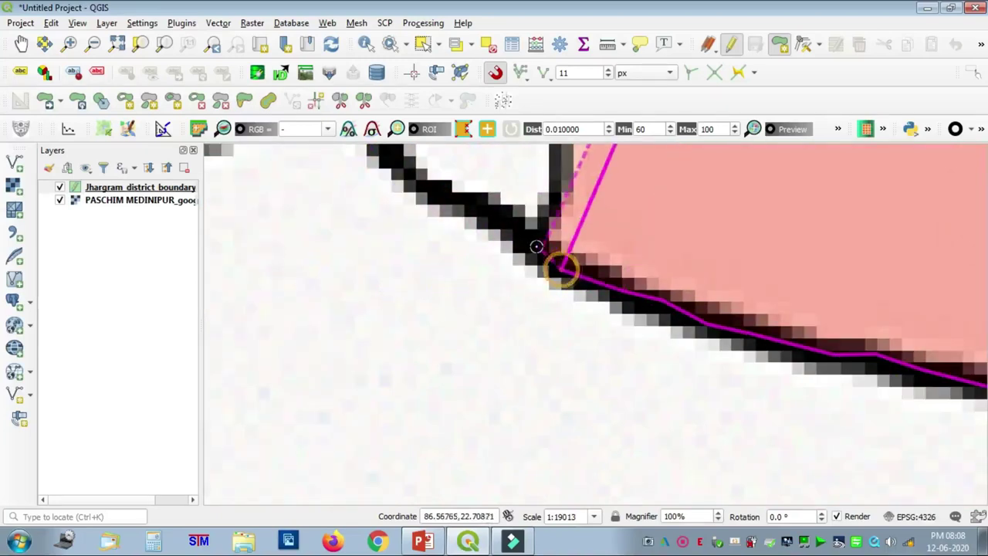
left_click(532, 242)
Step: Trace the thin border north from the junction up to where it starts curving northeast
scroll(532, 242, "down", 2)
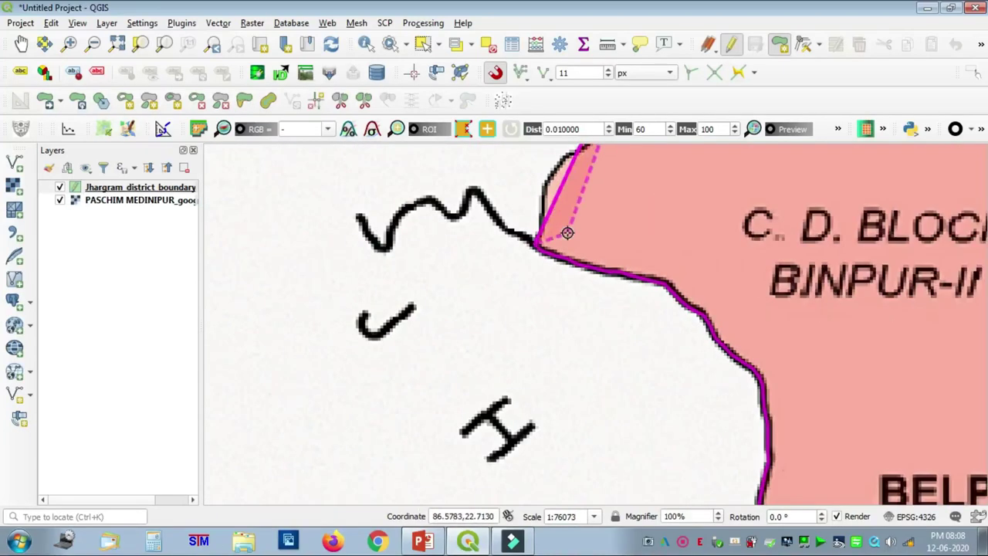
key("Up")
scroll(542, 401, "up", 2)
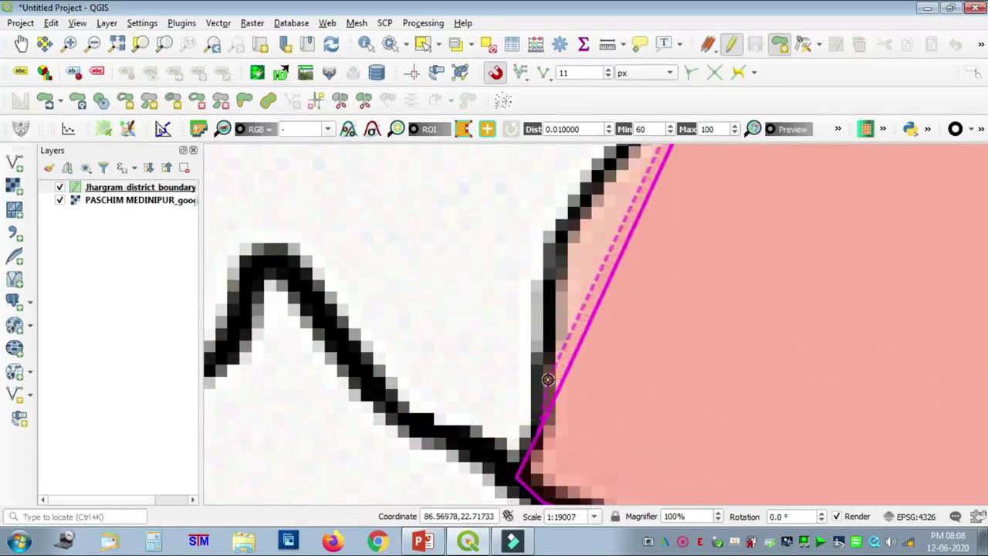
left_click(546, 380)
left_click(551, 331)
left_click(549, 298)
left_click(551, 266)
left_click(564, 216)
Step: Trace the Binpur-II block's northwestern border northeast over the curve and across its flatter shoulder
key("Up")
key("Up")
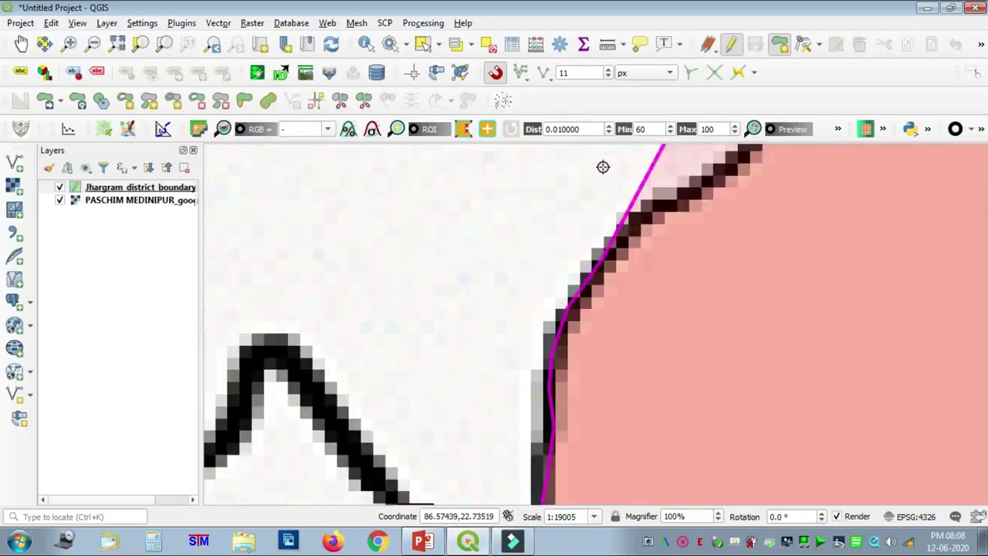
left_click(641, 305)
left_click(660, 286)
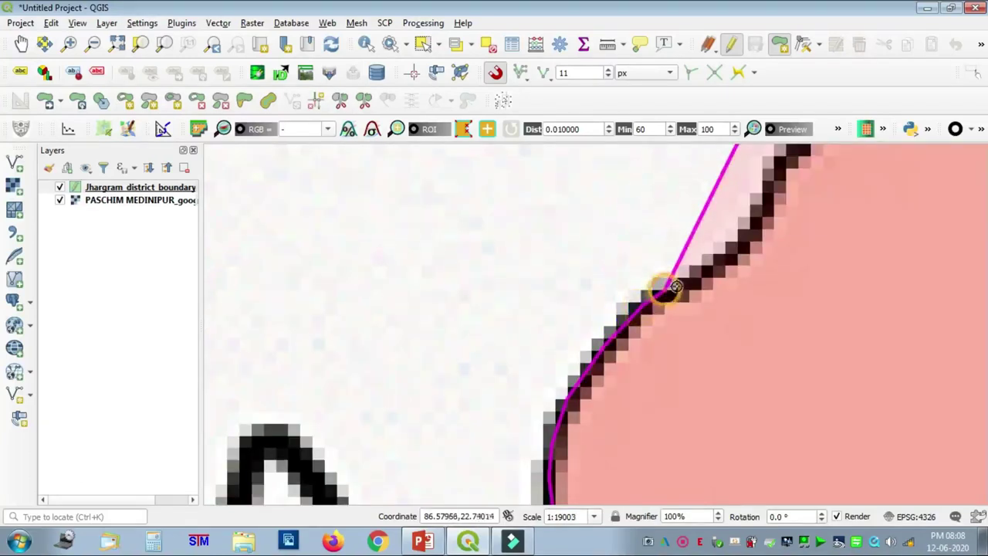
left_click(697, 277)
left_click(731, 255)
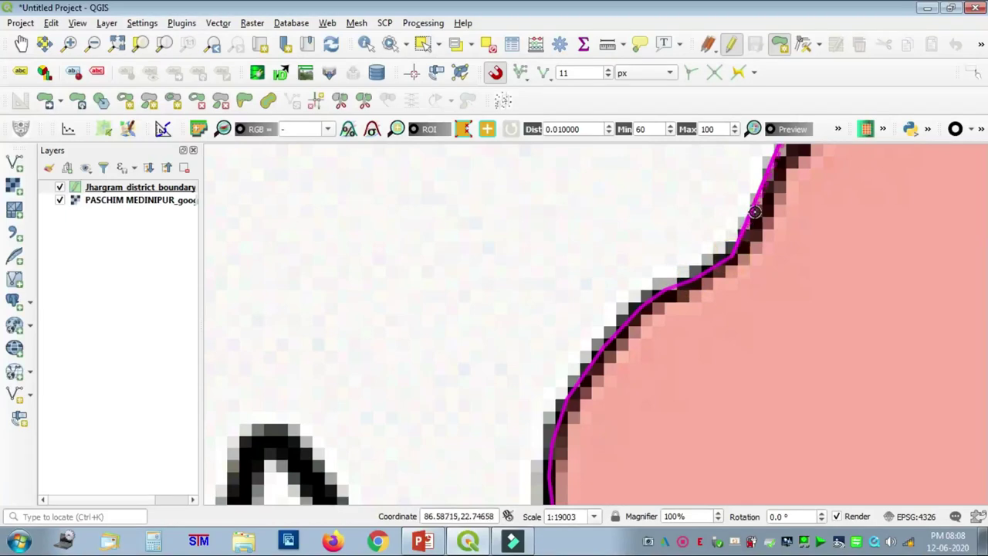
Step: Continue the northwestern border past the shoulder and up the steeper northeast slope
key("Right")
key("Up")
key("Up")
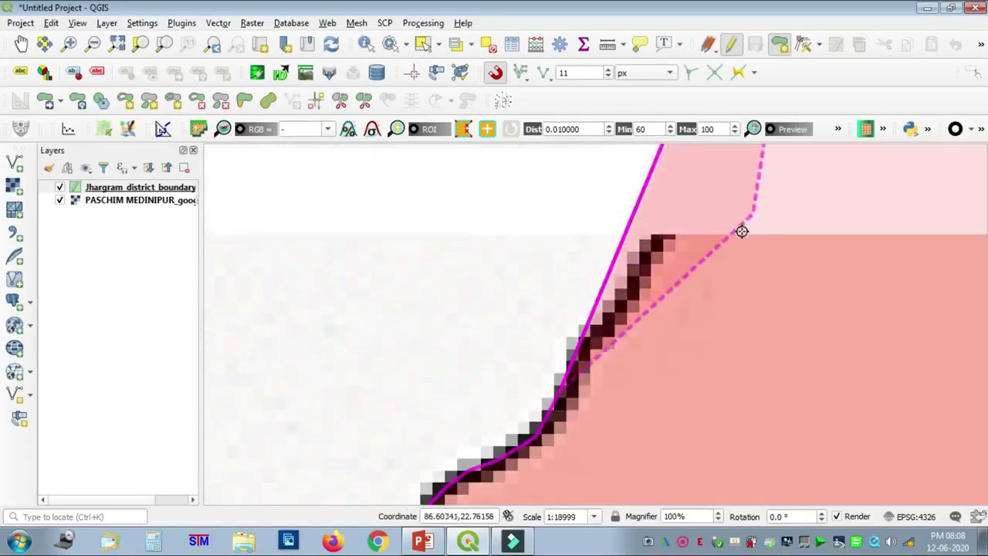
left_click(603, 332)
left_click(631, 286)
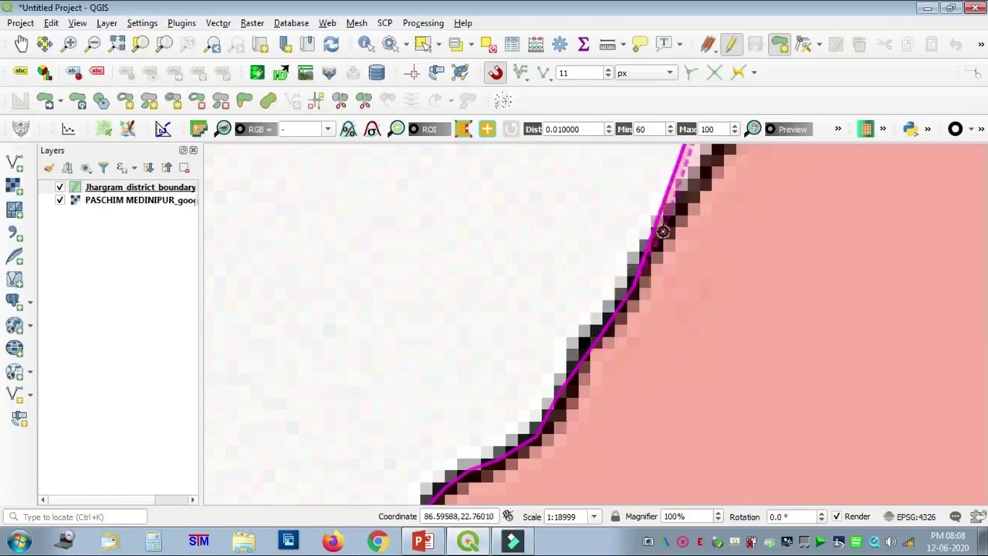
Step: Trace the rest of the northeast slope to the sharp bend and straight north toward the polygon's starting corner
key("Up")
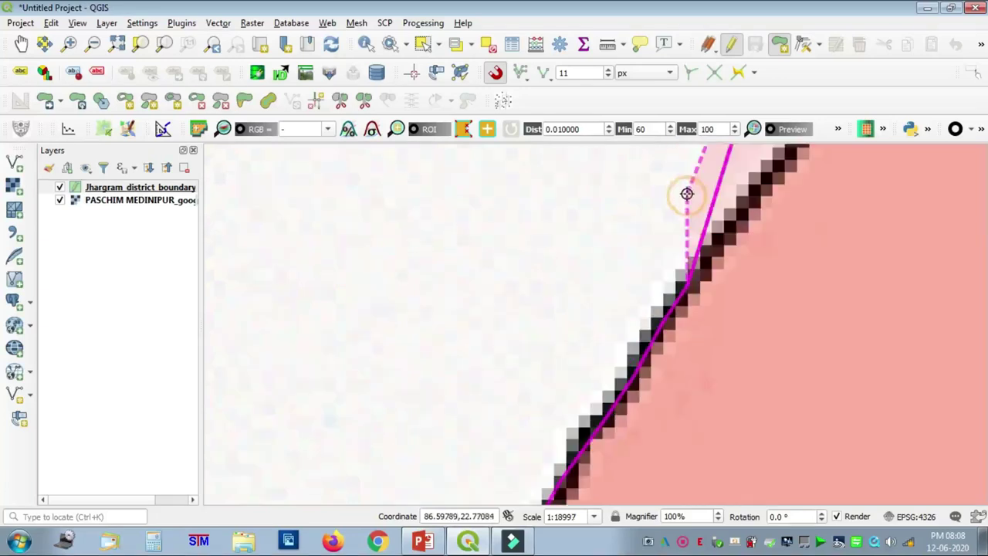
left_click(731, 229)
key("Right")
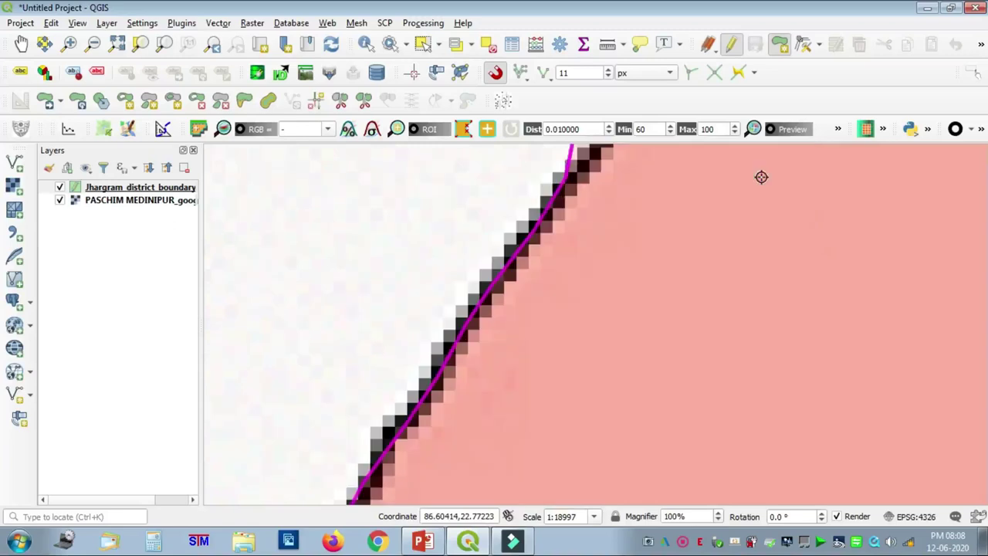
key("Up")
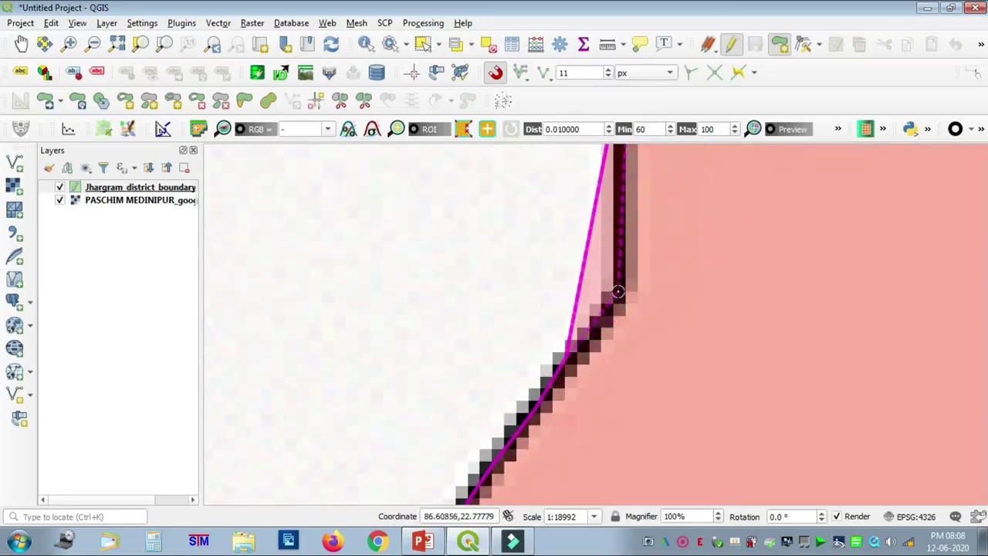
left_click(618, 292)
key("Up")
key("Up")
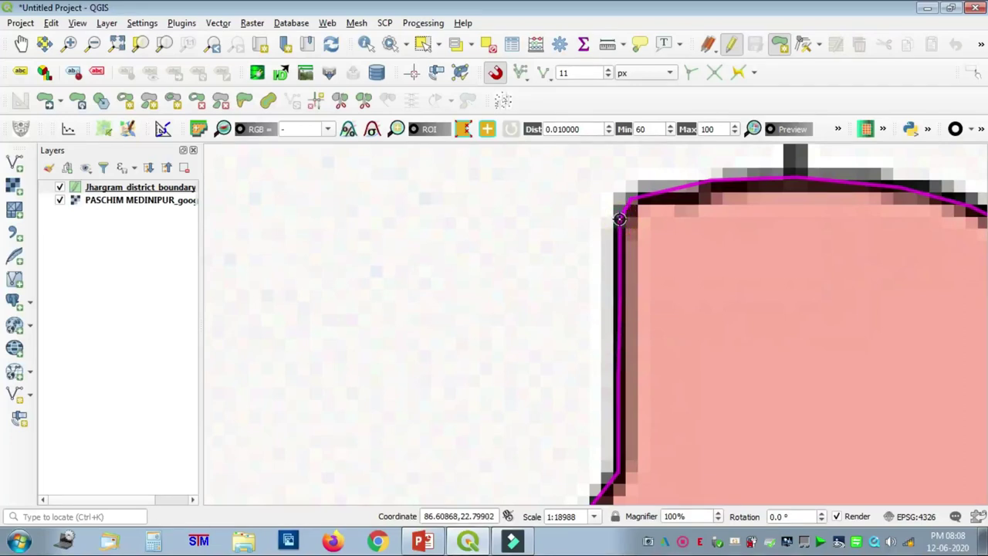
Step: Finish the boundary polygon and save its attributes with id 1 and the Jhargram field set to JHARGRAB
right_click(619, 219)
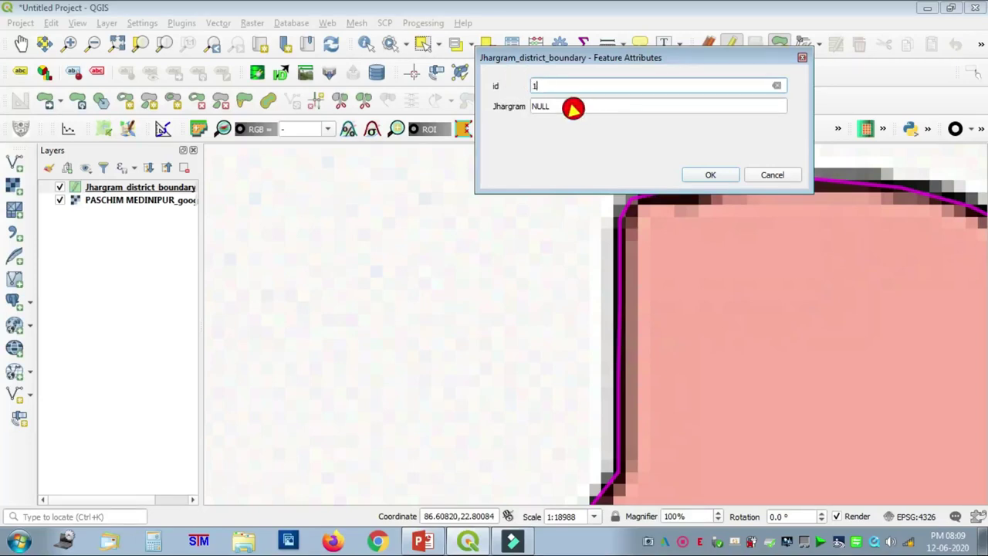
left_click(544, 110)
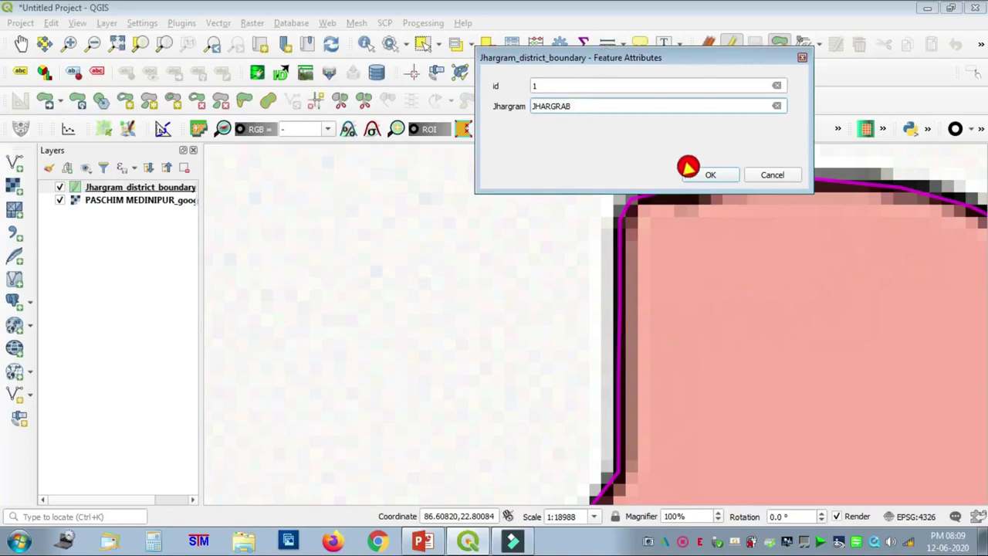
left_click(710, 174)
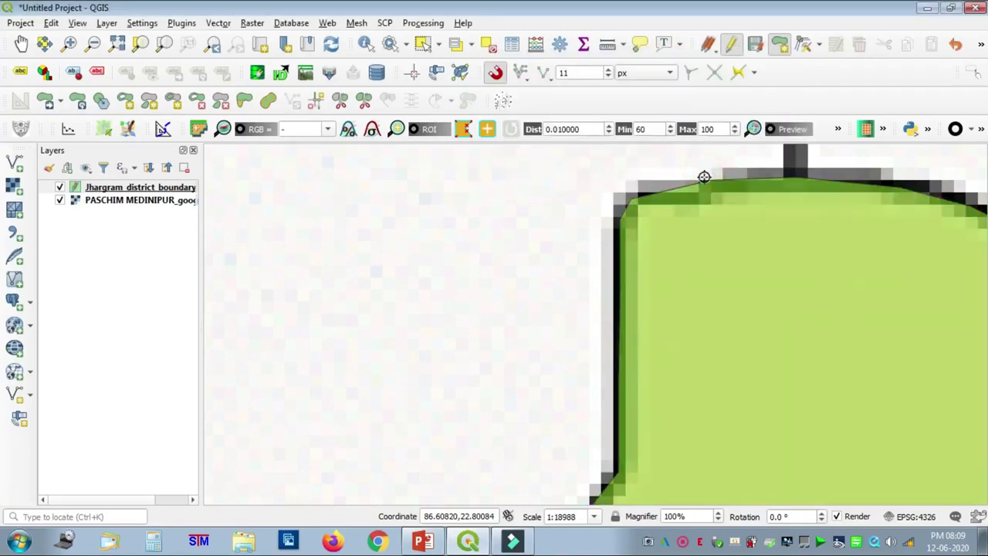
Step: Examine the finished district polygon's coverage of the Binpur, Jamboni and Jhargram blocks on the map
scroll(700, 205, "down", 1)
scroll(812, 326, "down", 1)
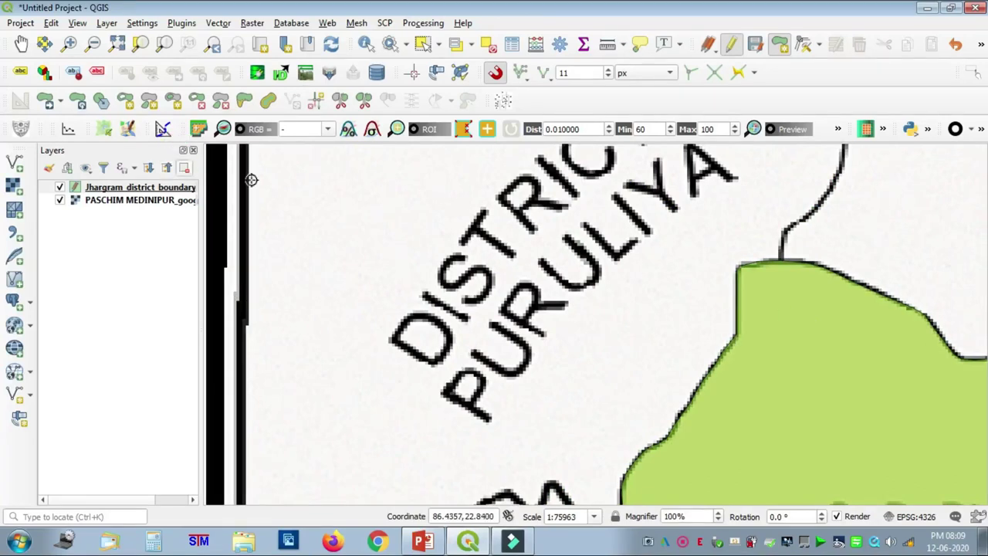
left_click(21, 44)
left_click_drag(794, 381, 430, 199)
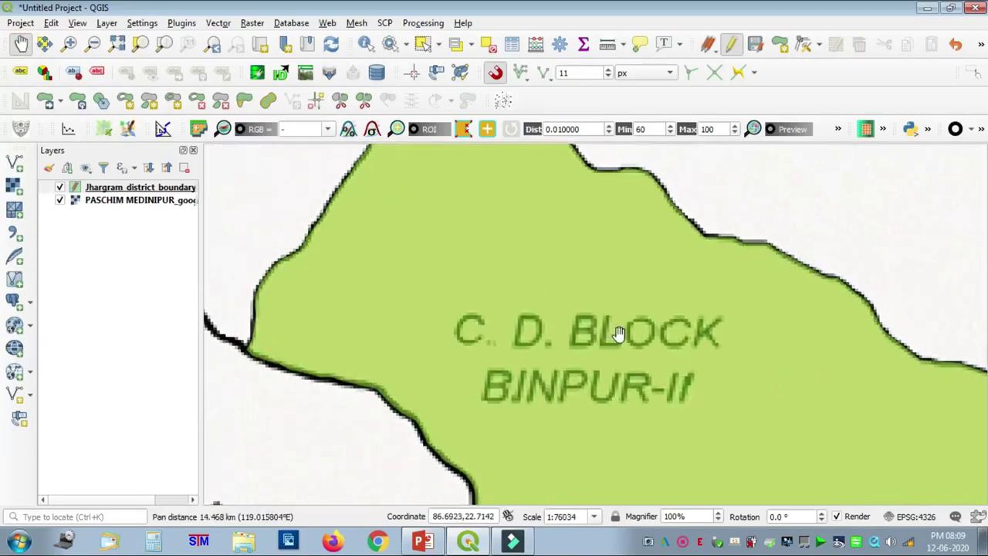
scroll(622, 331, "down", 2)
left_click_drag(622, 331, 208, 246)
left_click_drag(463, 284, 640, 370)
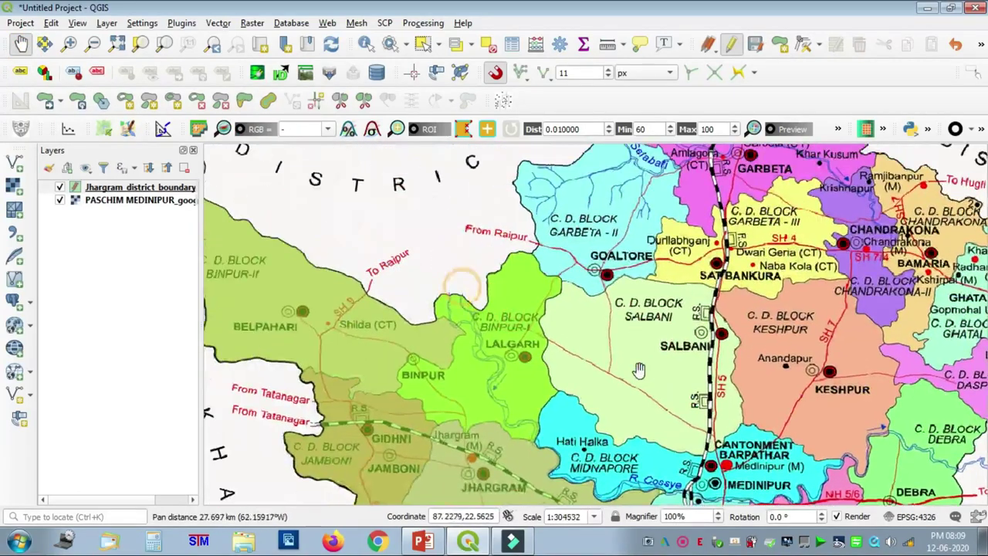
Step: Rename the Jhargram_district_boundary layer to District_boundary
scroll(640, 371, "down", 1)
left_click_drag(691, 274, 425, 344)
scroll(361, 344, "up", 1)
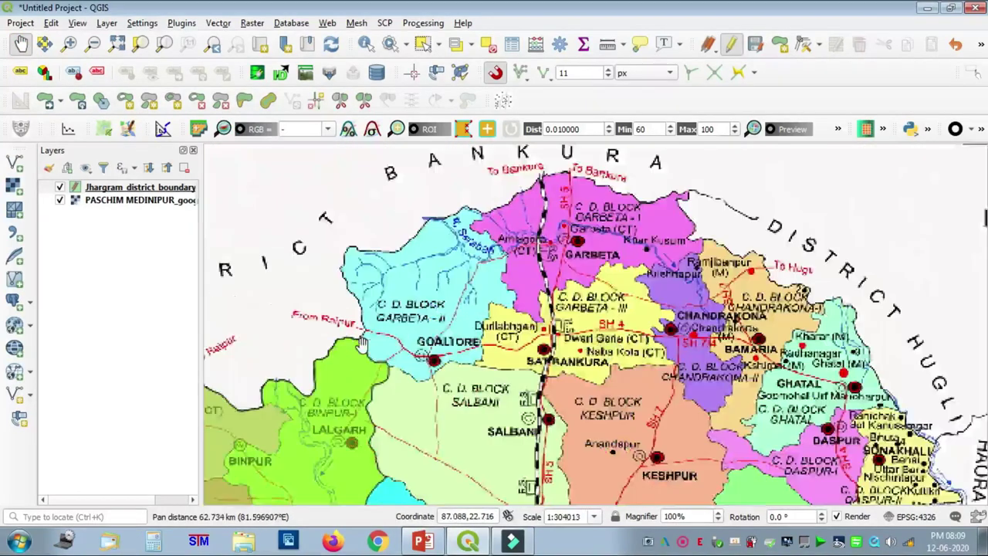
left_click_drag(361, 344, 494, 303)
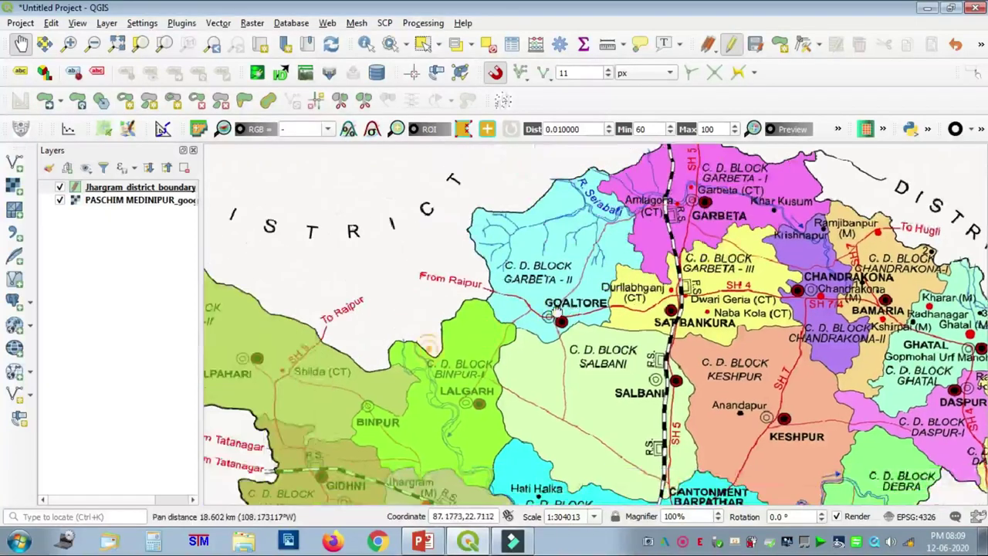
scroll(538, 327, "up", 1)
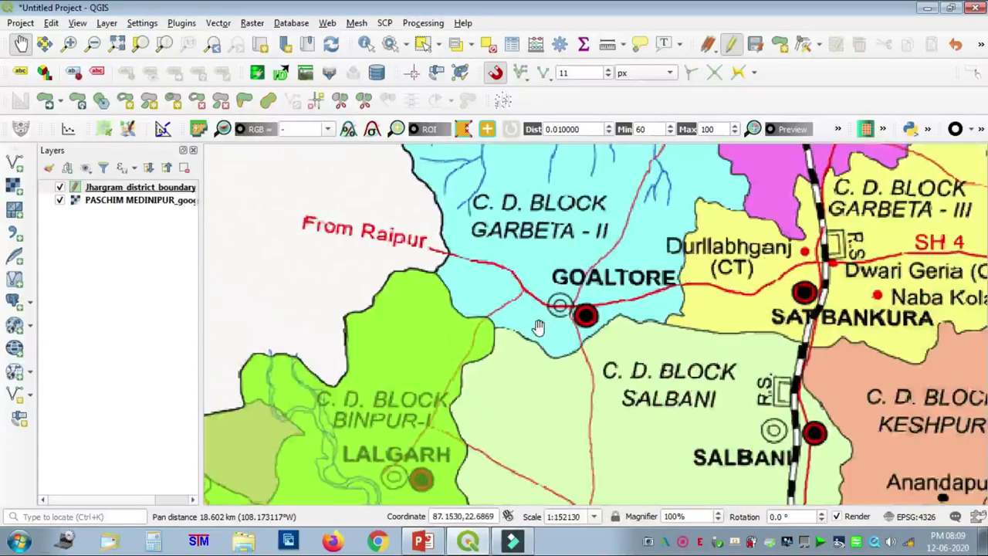
left_click(152, 183)
right_click(152, 176)
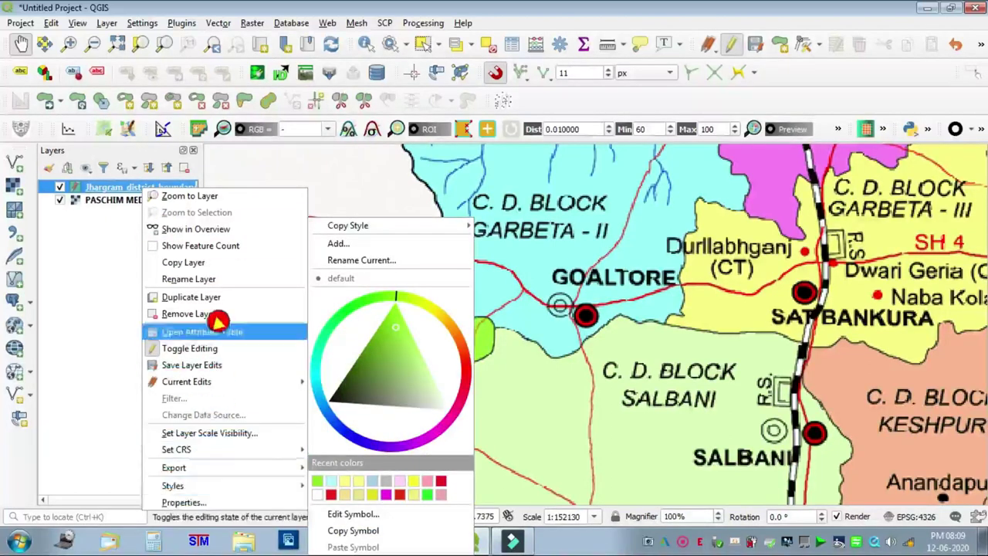
left_click(213, 275)
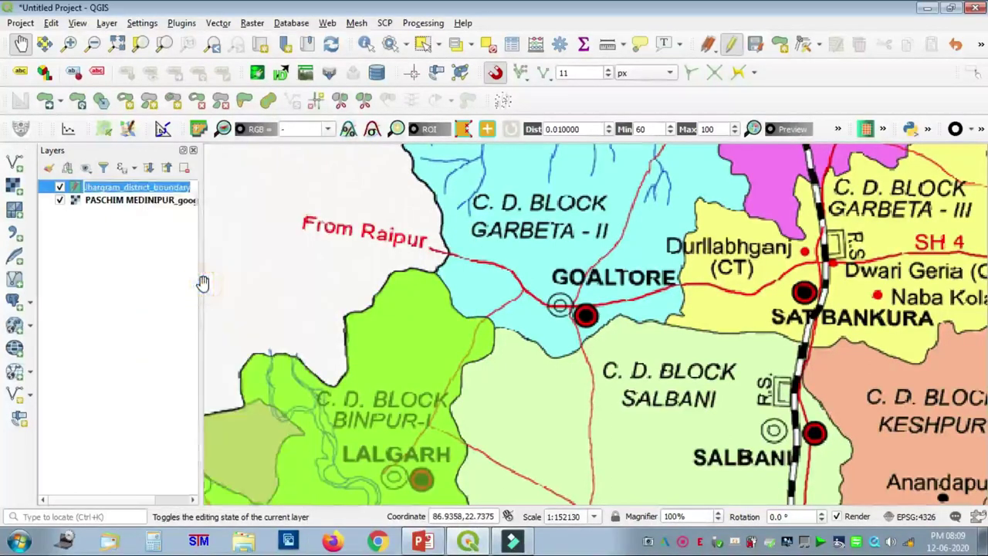
left_click(126, 189)
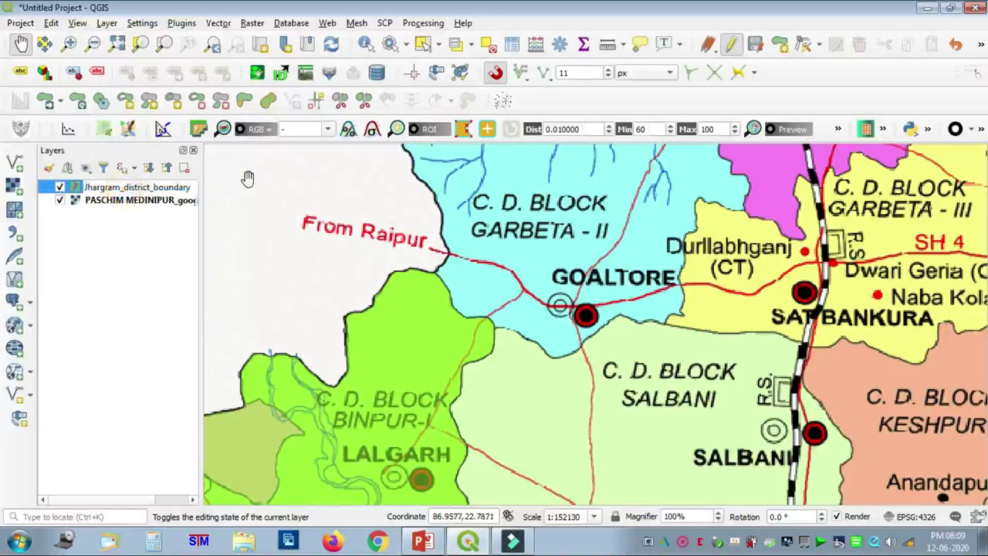
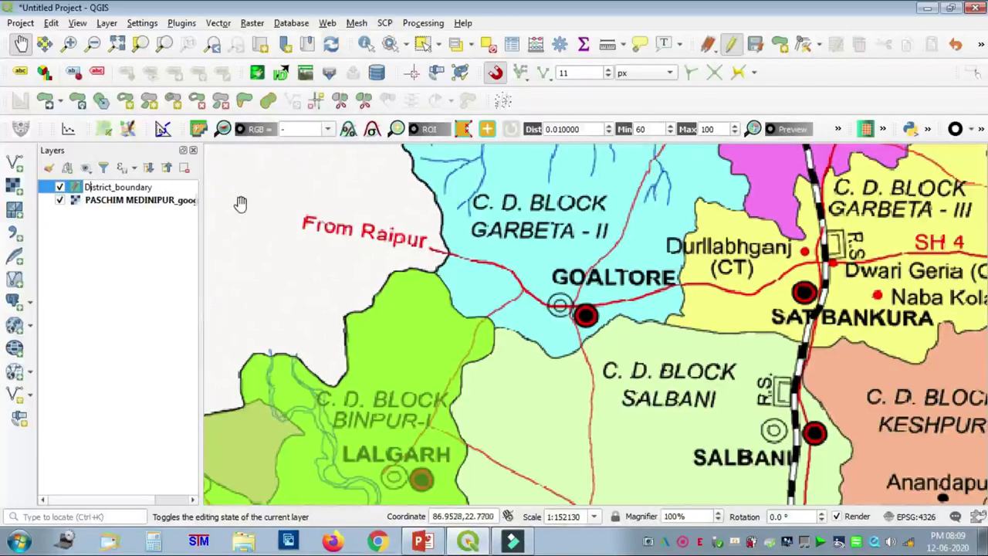
left_click(240, 203)
Step: Stop editing the District_boundary layer and save its changes
scroll(684, 275, "down", 1)
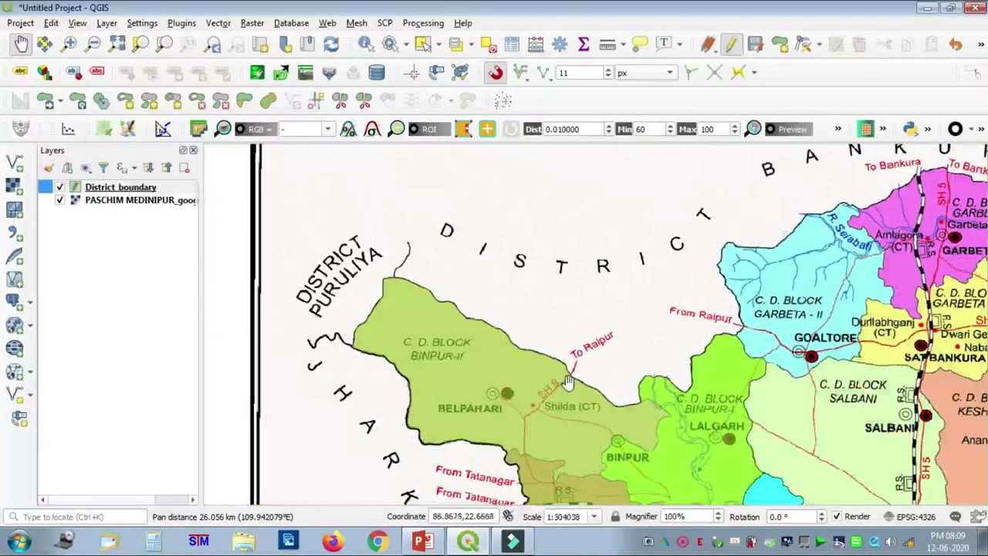
left_click_drag(569, 375, 540, 235)
scroll(547, 319, "down", 1)
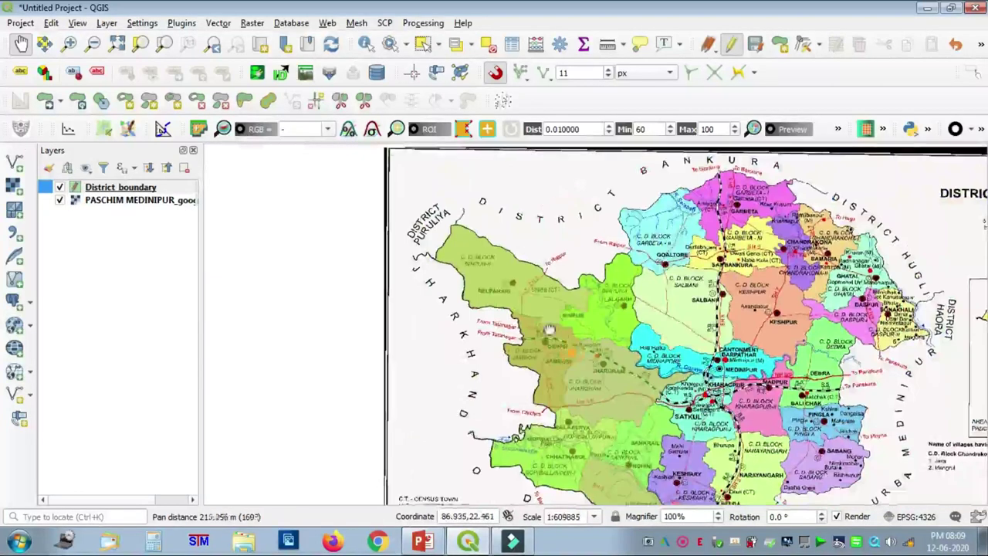
left_click_drag(546, 319, 480, 282)
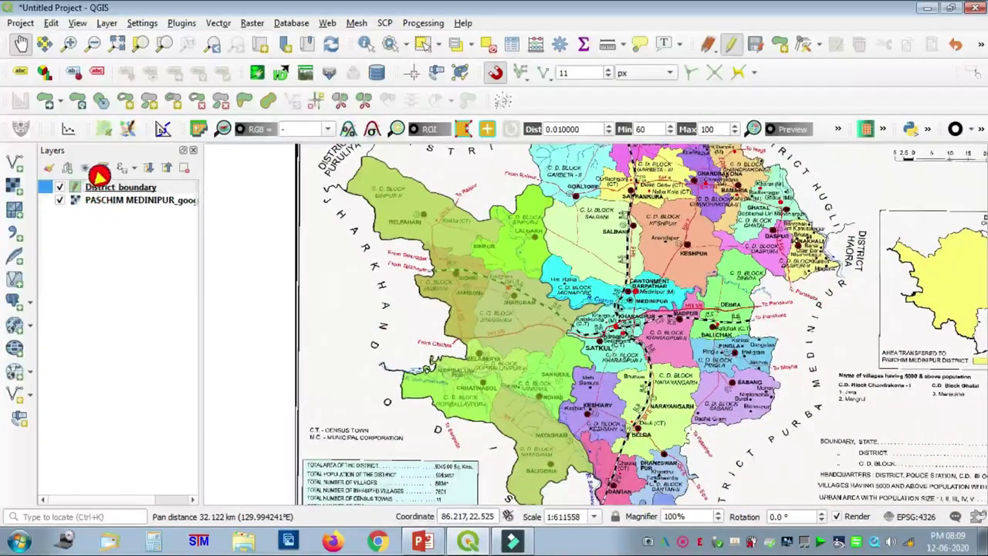
left_click(730, 43)
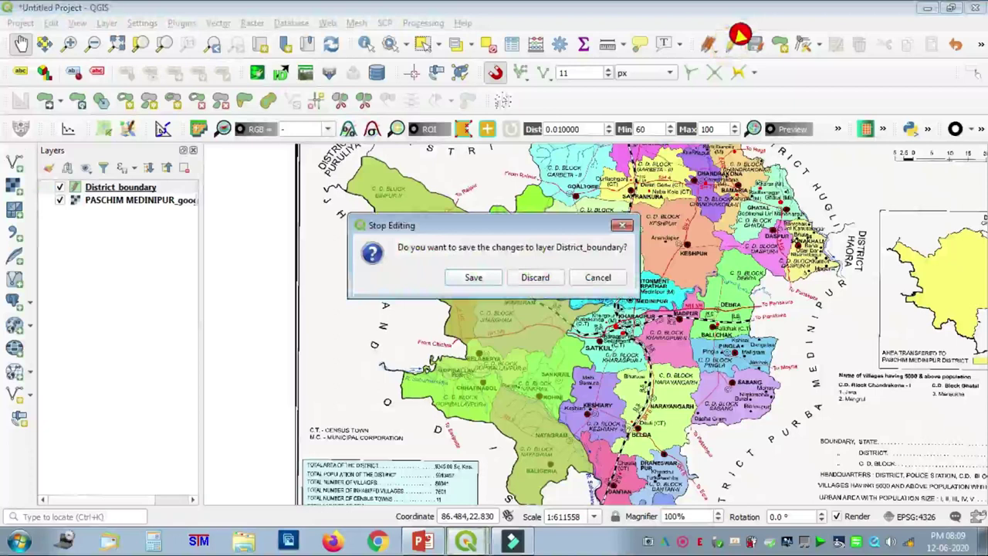
left_click(473, 277)
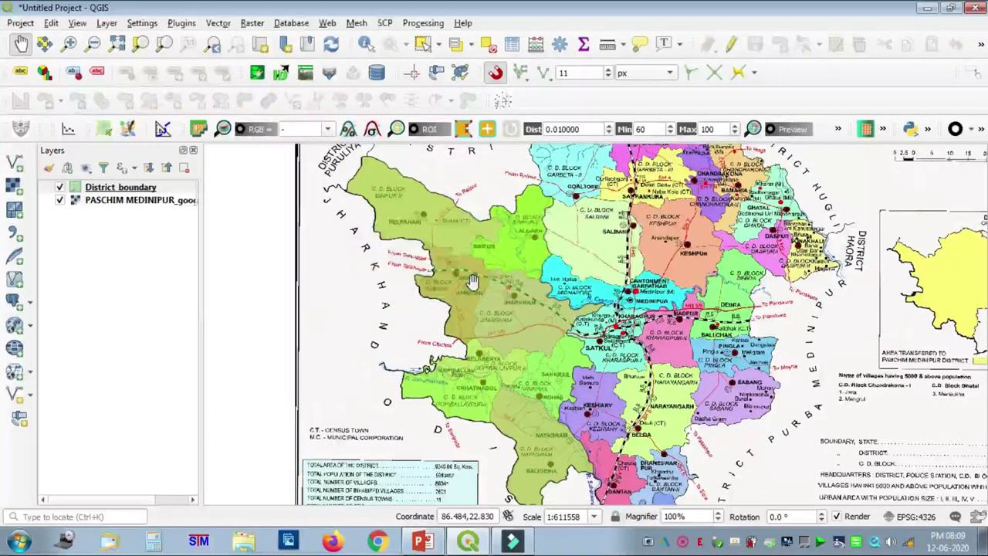
Step: Save the project as District in QGZ format in the GIS_RS_SEM_V folder
left_click(21, 16)
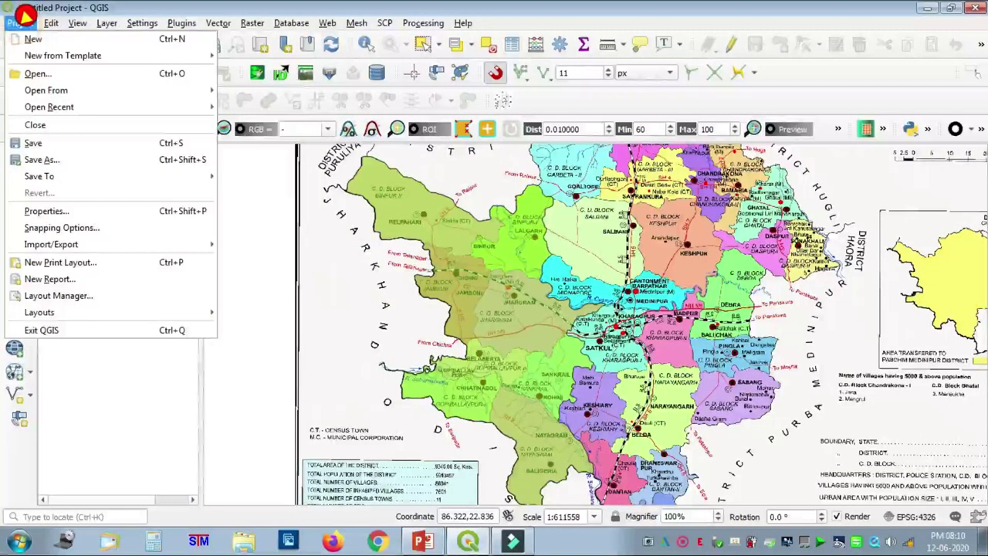
left_click(41, 142)
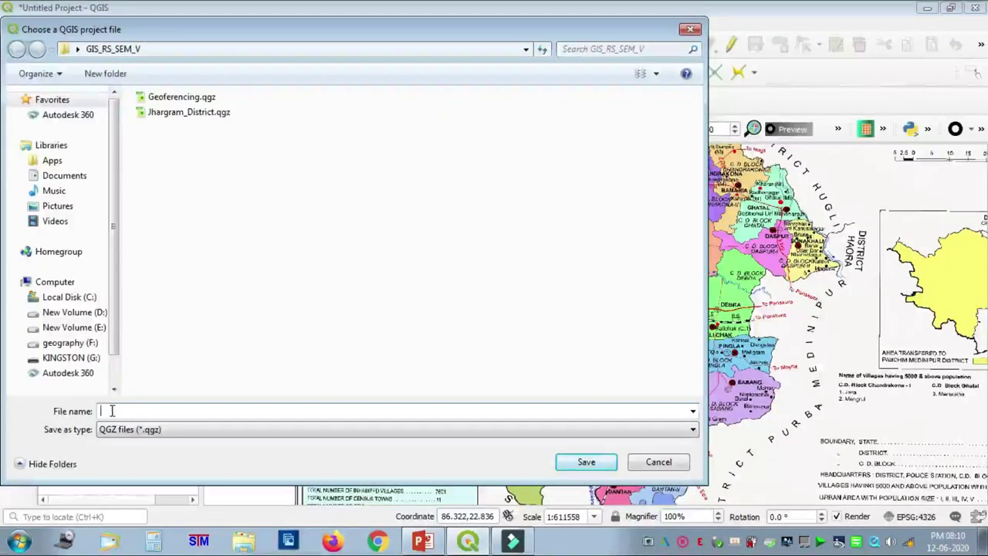
type("District")
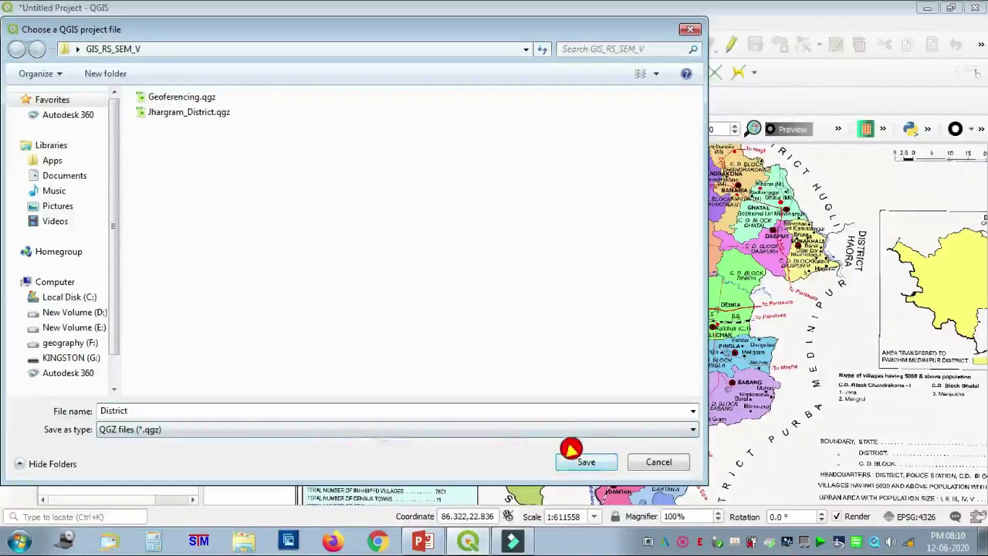
left_click(585, 460)
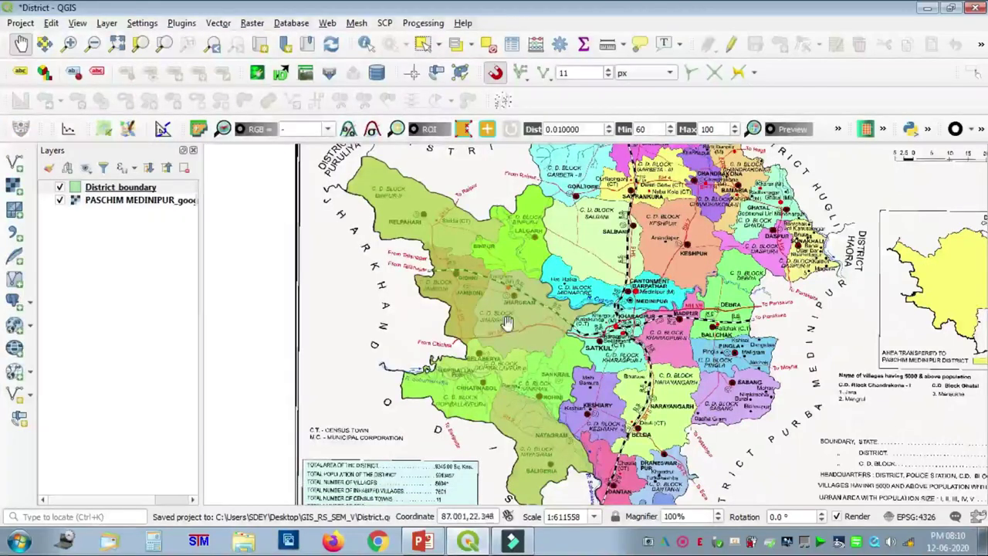
Step: Set the stroke color of the District_boundary layer's simple fill to red #f92323 and add that red to the custom colors
scroll(523, 300, "up", 1)
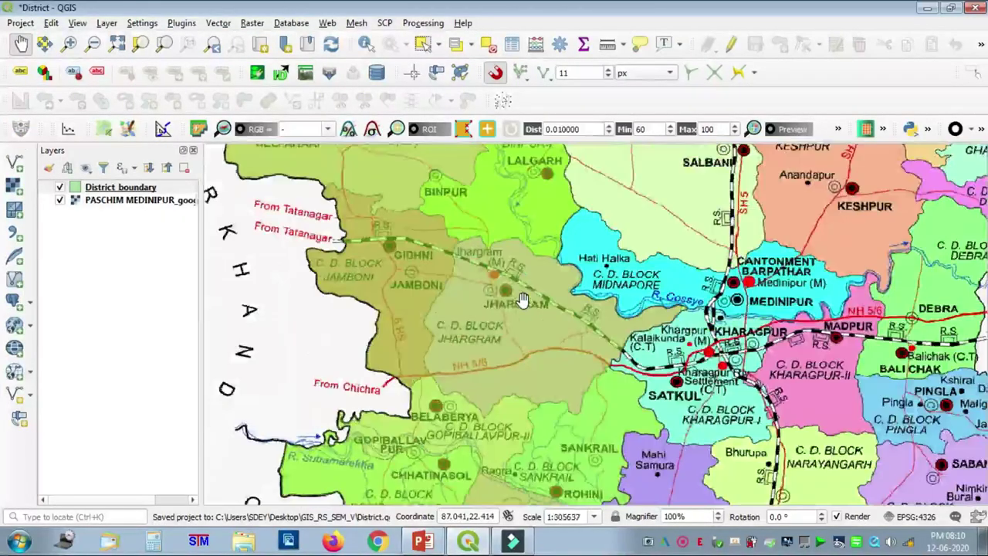
left_click_drag(505, 272, 532, 416)
left_click_drag(468, 298, 420, 277)
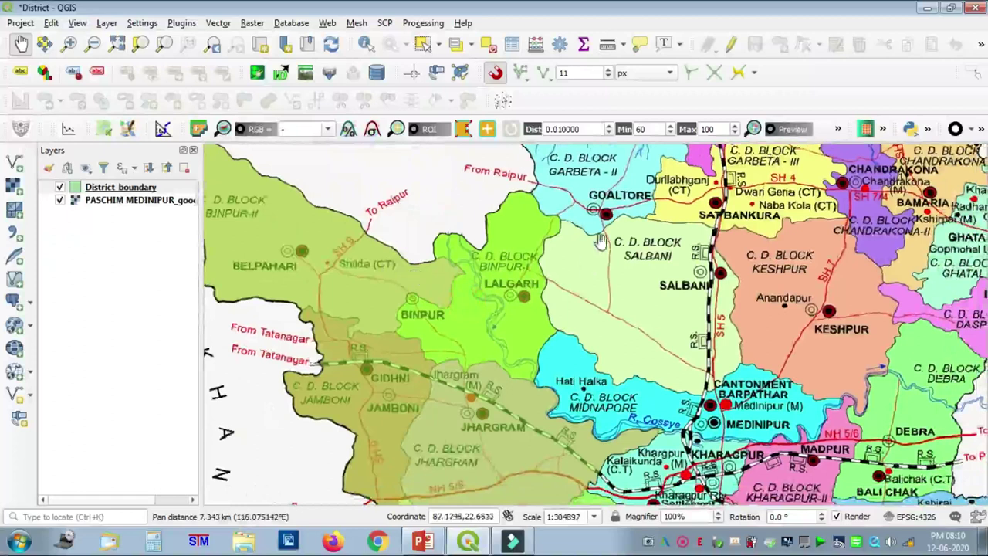
left_click_drag(601, 241, 403, 327)
scroll(428, 332, "up", 1)
left_click_drag(473, 341, 399, 297)
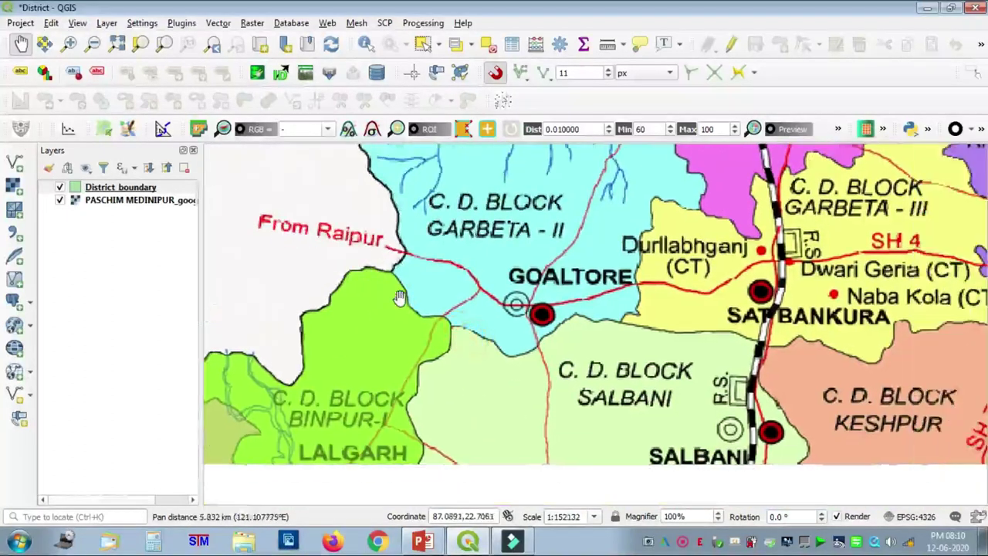
left_click(108, 187)
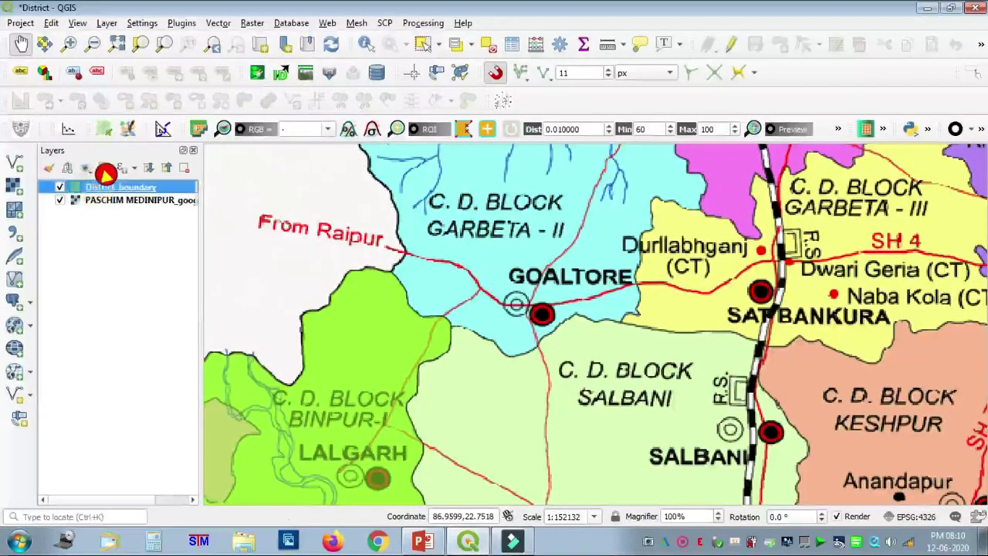
right_click(106, 184)
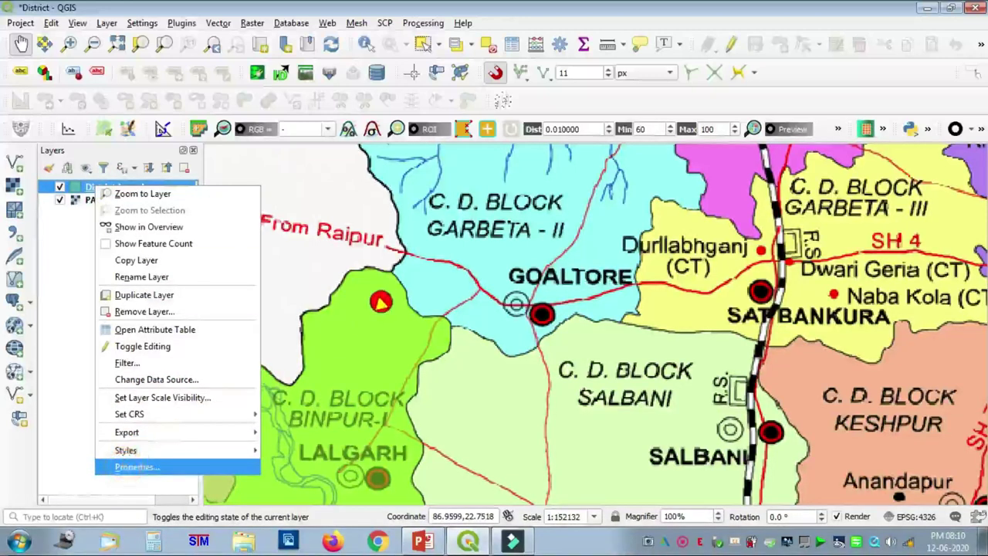
key("Return")
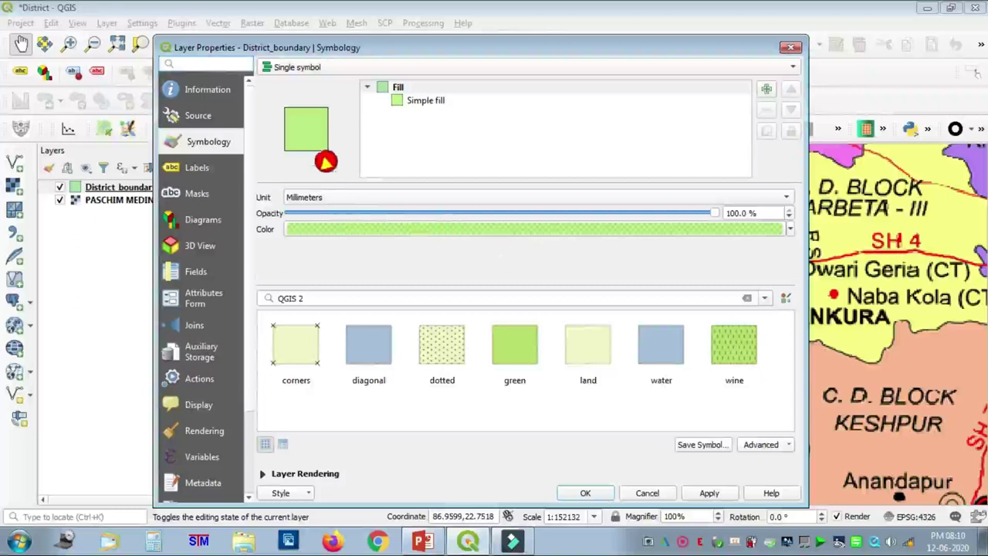
left_click(423, 99)
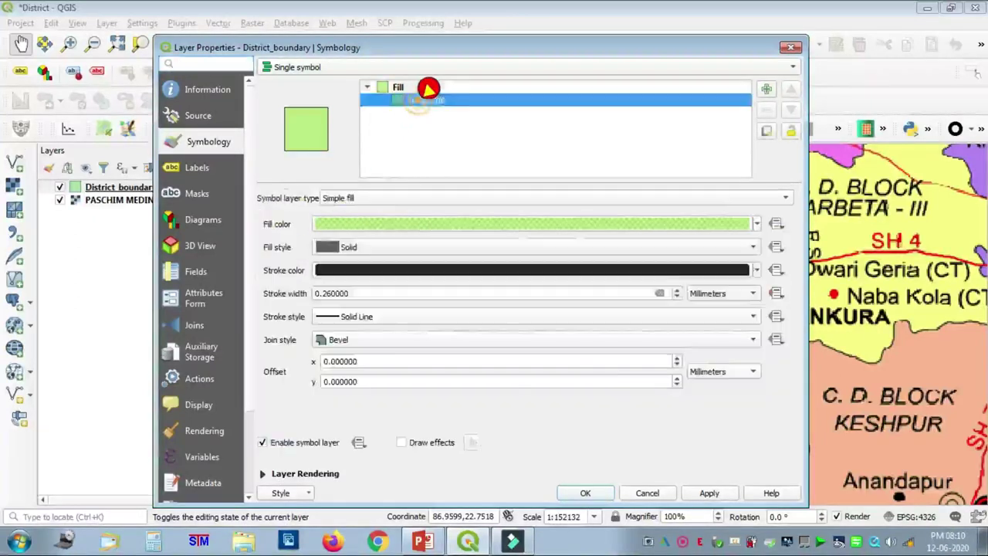
left_click(406, 266)
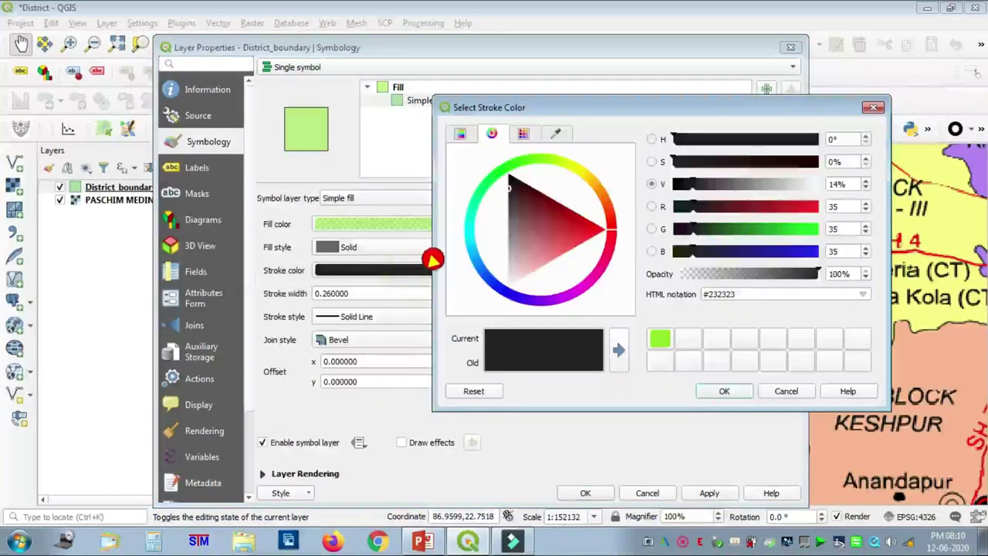
left_click(617, 210)
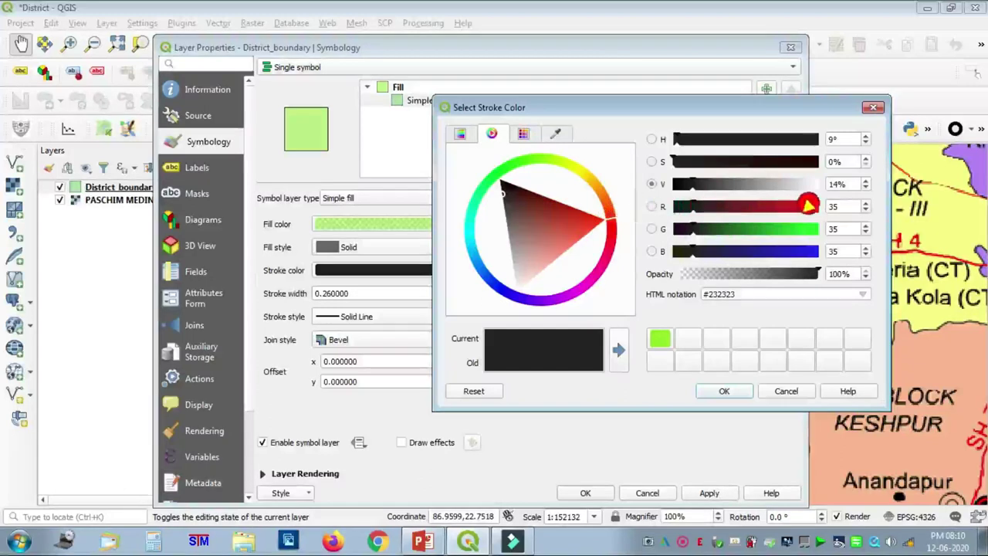
left_click(826, 203)
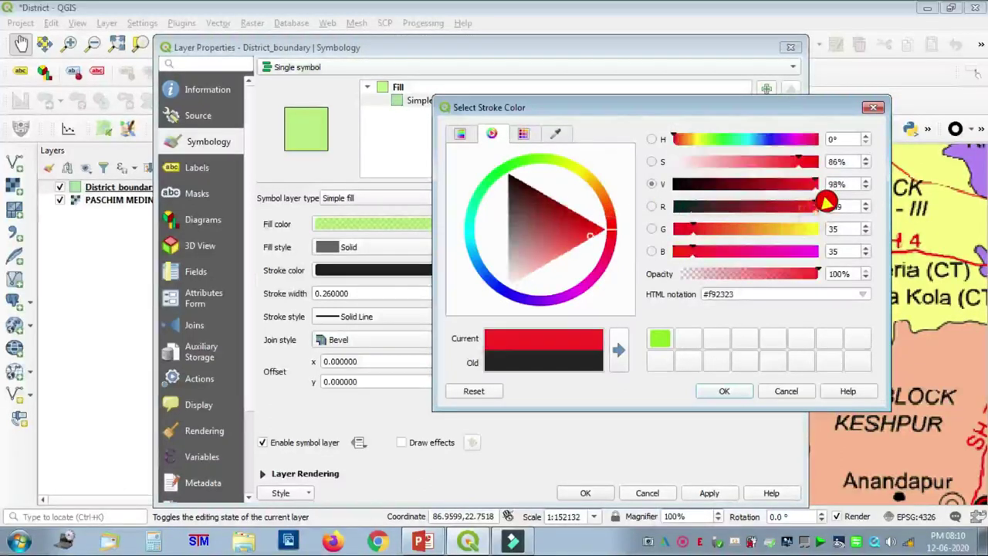
left_click(619, 349)
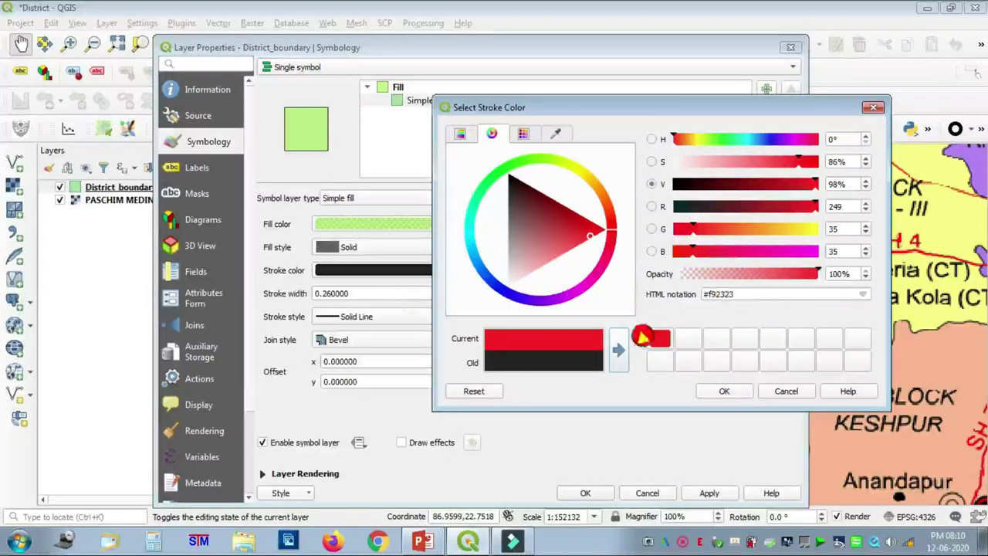
left_click(724, 389)
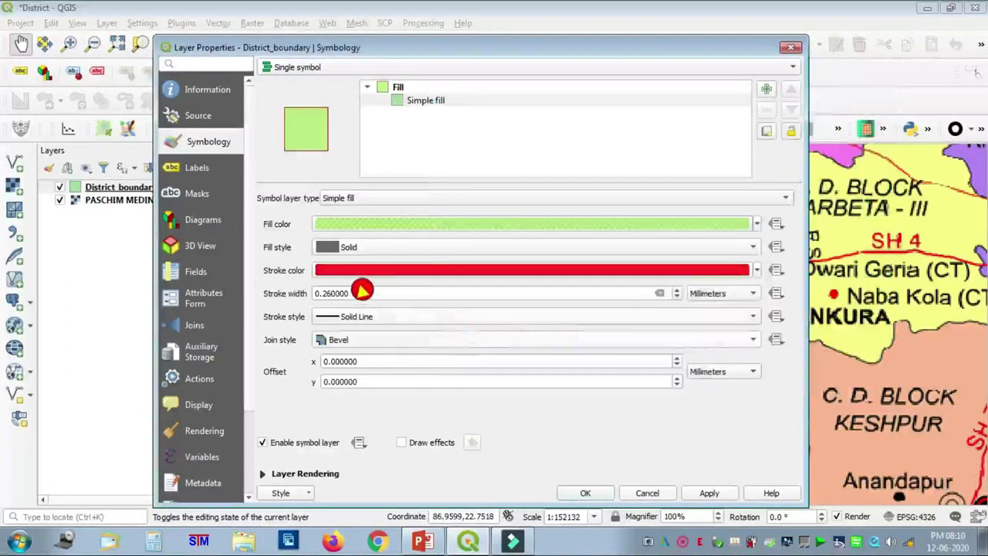
Step: Set the District_boundary stroke width to 0.4 millimeters and apply the symbology to the layer
left_click(626, 290)
left_click(677, 296)
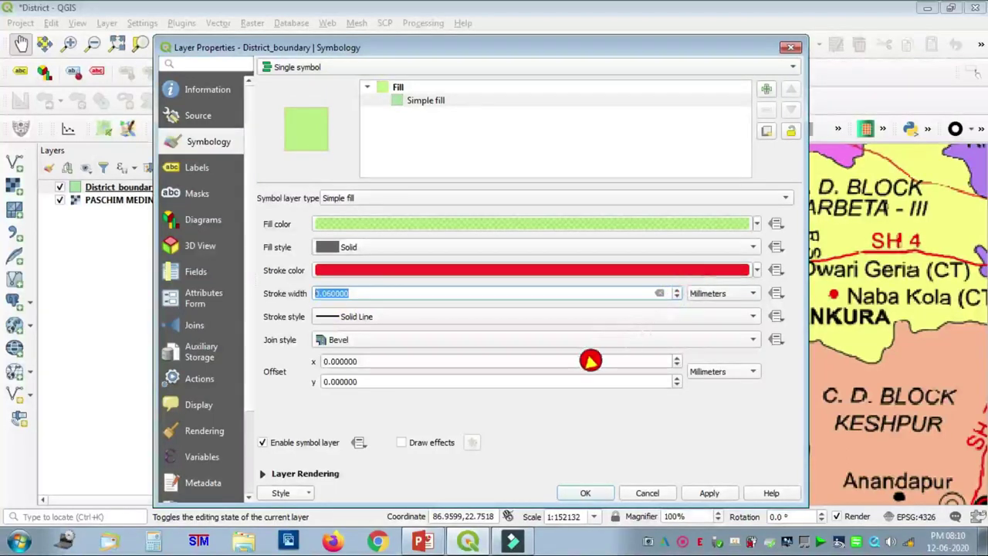
left_click(681, 297)
left_click(679, 296)
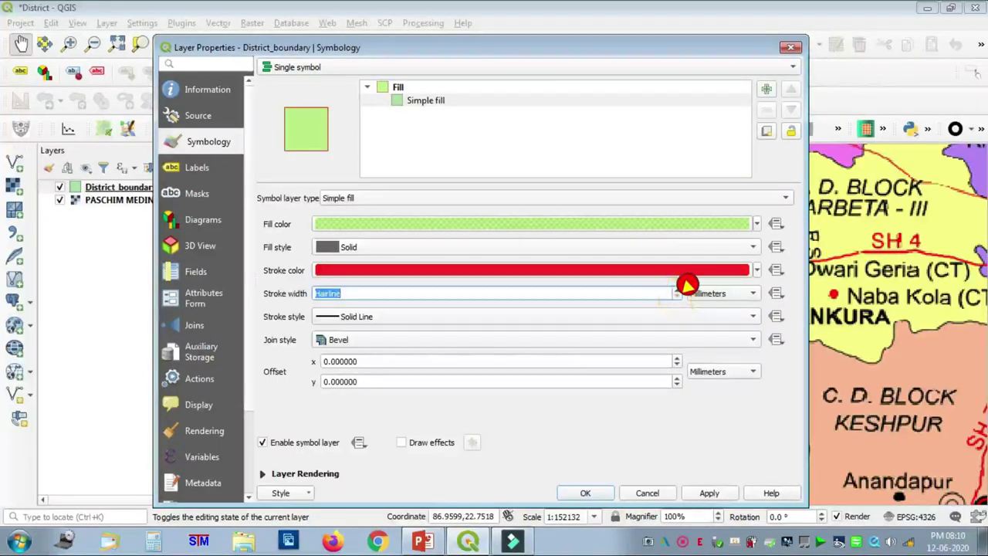
left_click(677, 288)
left_click(679, 287)
left_click(709, 492)
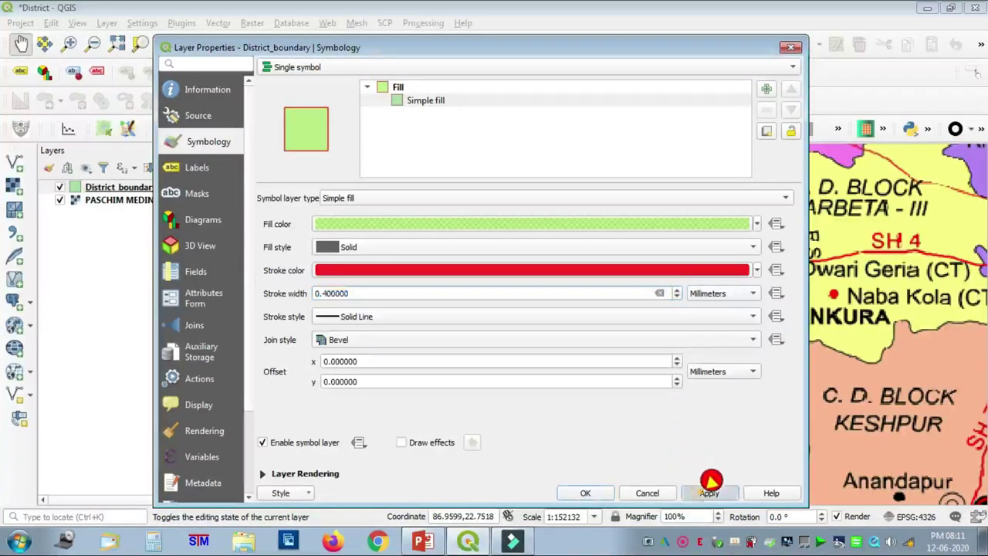
left_click(585, 493)
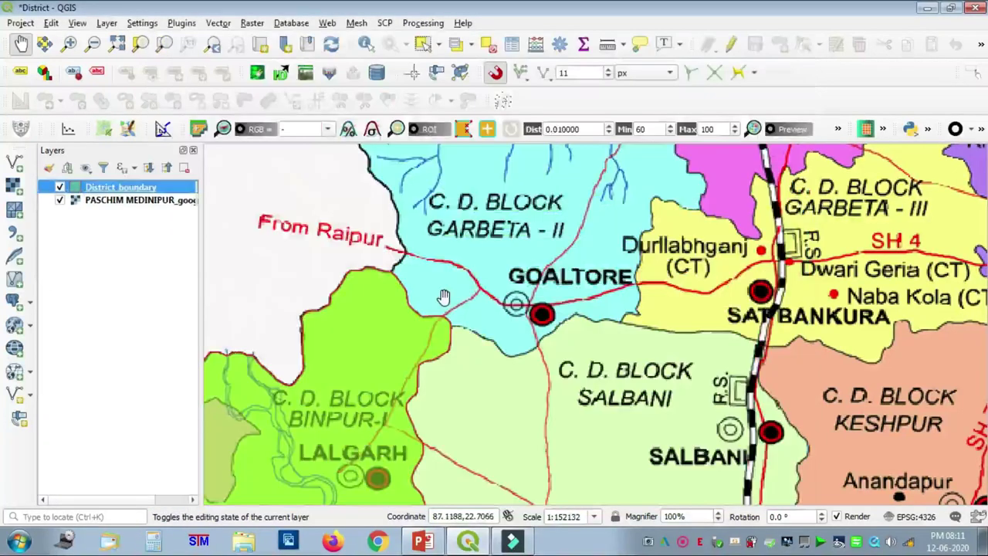
Step: Examine how closely the red polygon outline follows the Binpur-I block border near Goaltore
scroll(359, 381, "up", 2)
left_click_drag(672, 287, 584, 377)
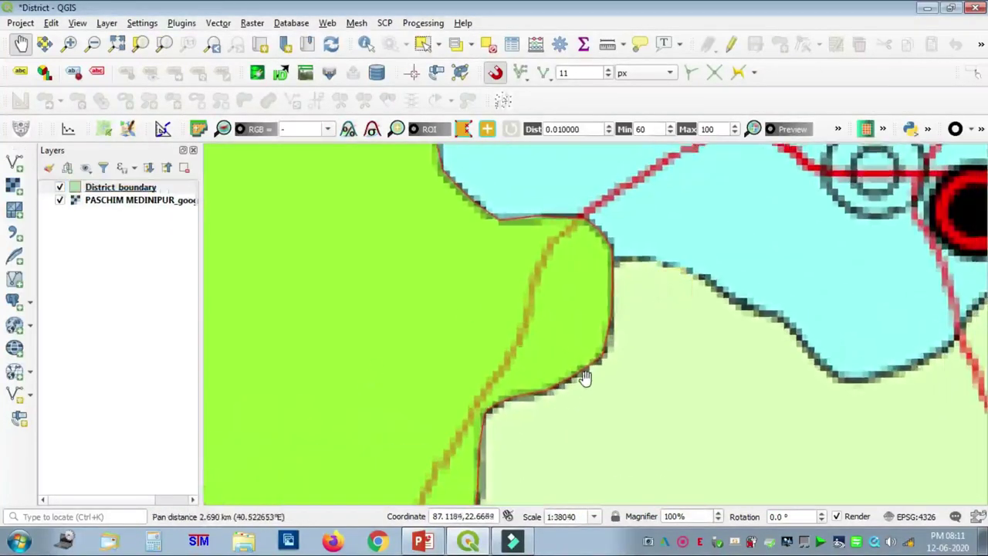
scroll(617, 346, "up", 1)
scroll(610, 324, "down", 1)
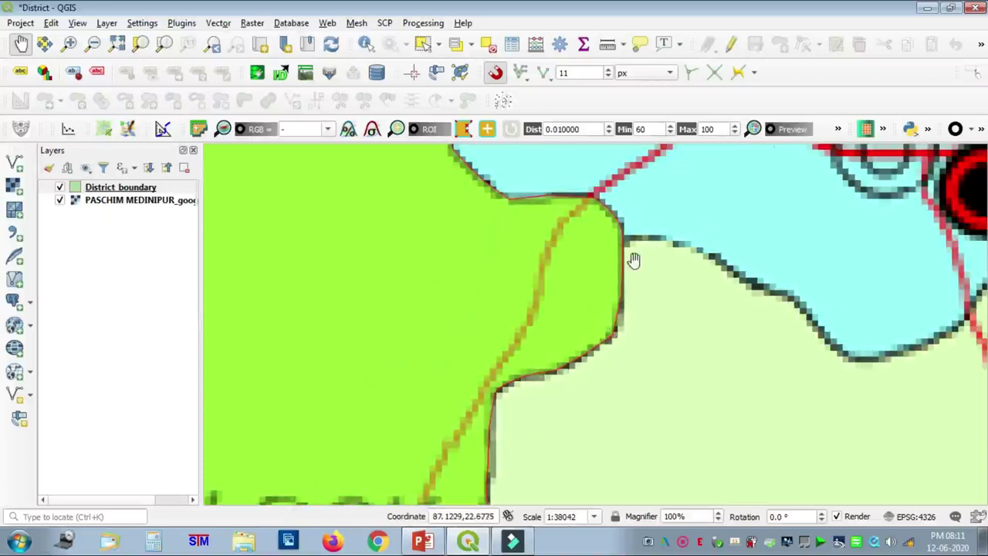
scroll(386, 351, "down", 1)
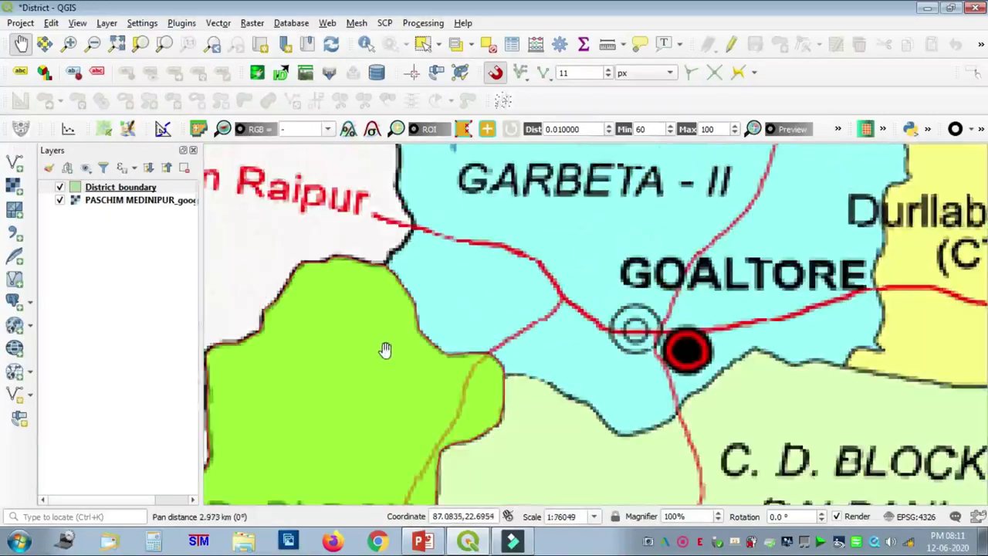
Step: Set the stroke width of the District_boundary layer's simple fill to 0.6 millimeters and apply the symbology
left_click(133, 182)
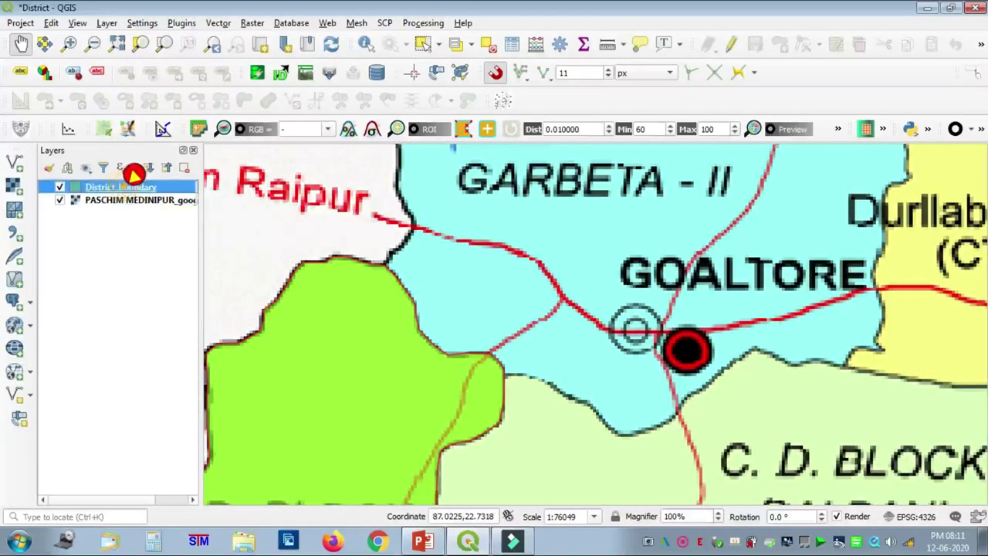
right_click(125, 187)
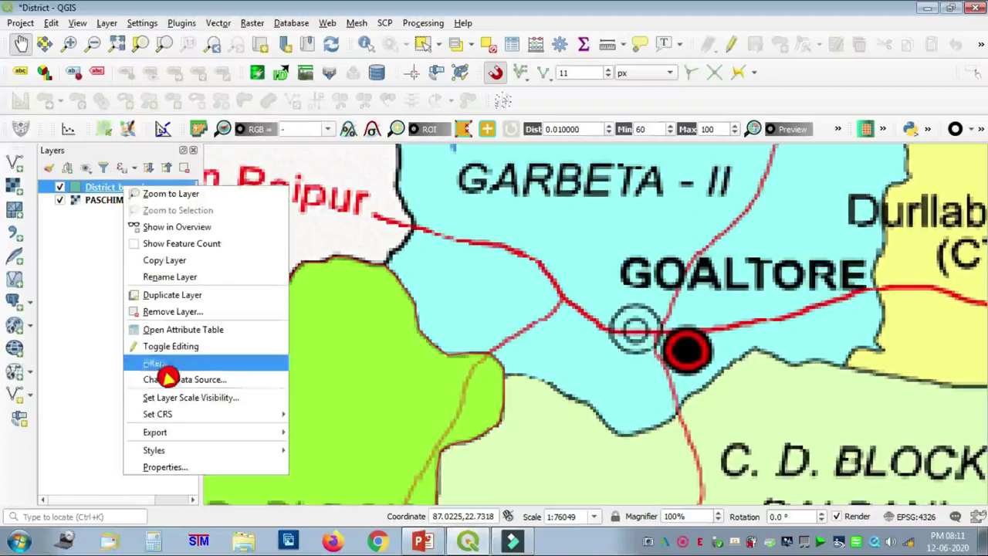
left_click(191, 464)
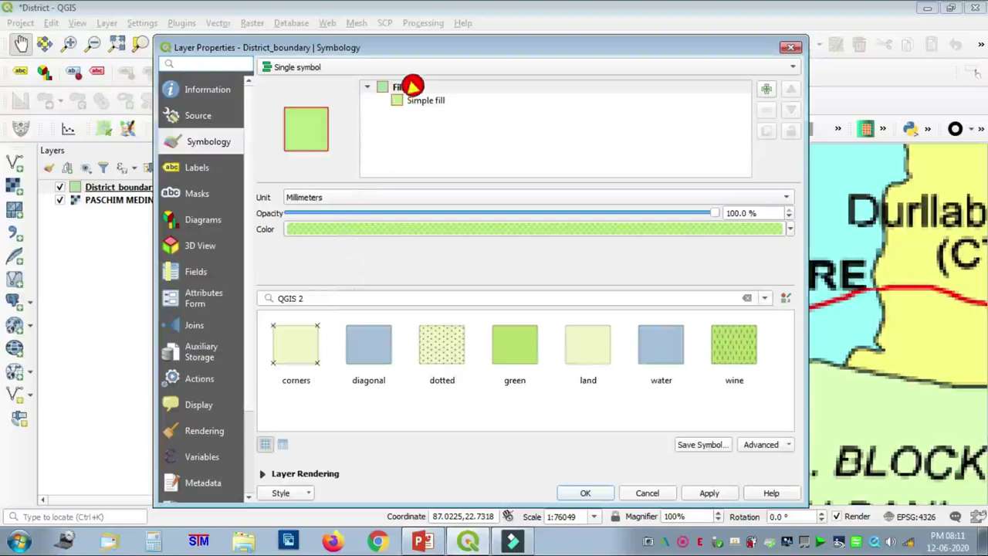
left_click(423, 98)
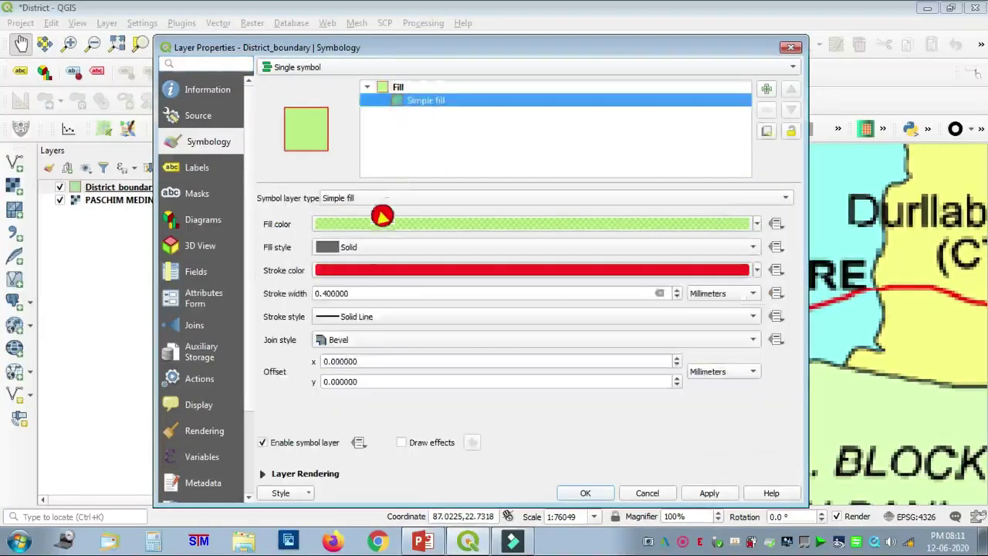
left_click(341, 292)
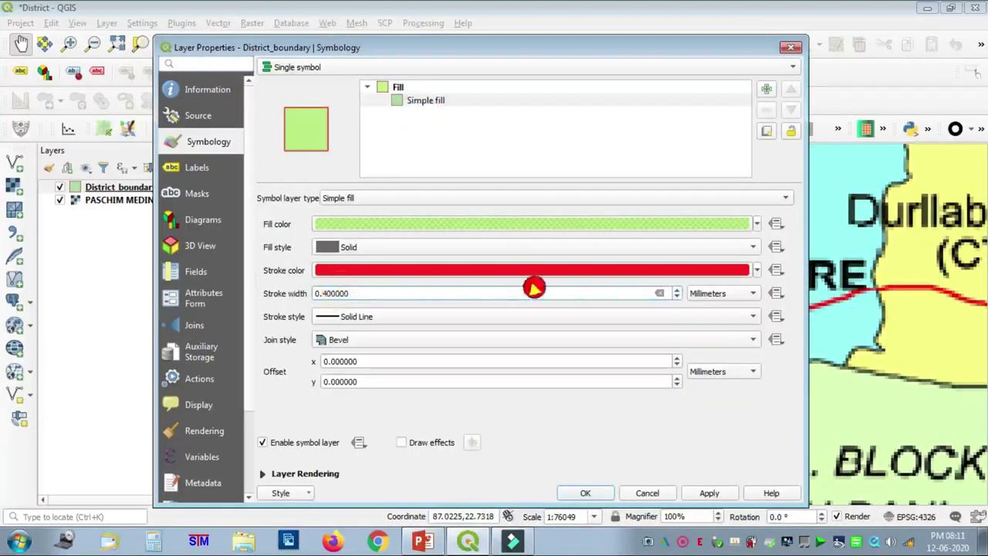
left_click(678, 289)
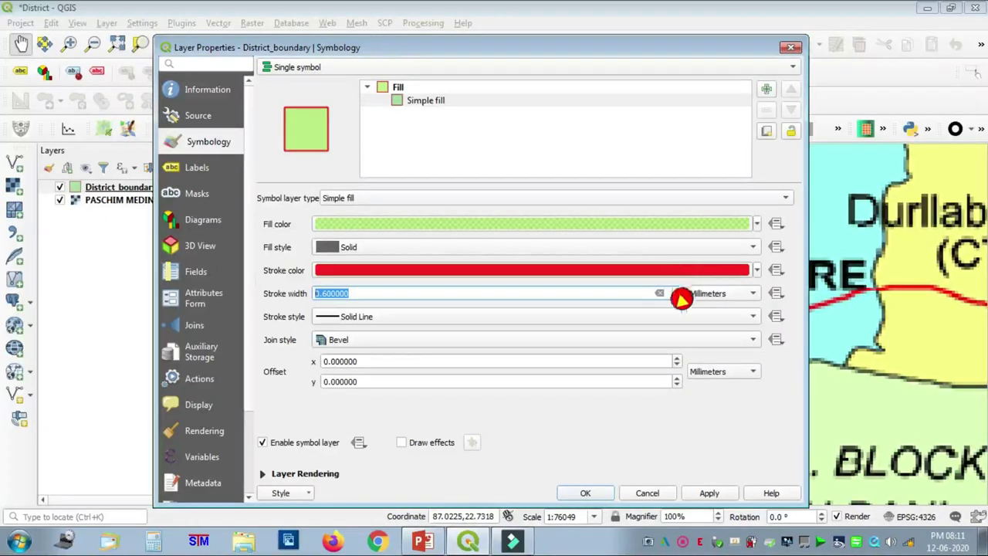
left_click(718, 489)
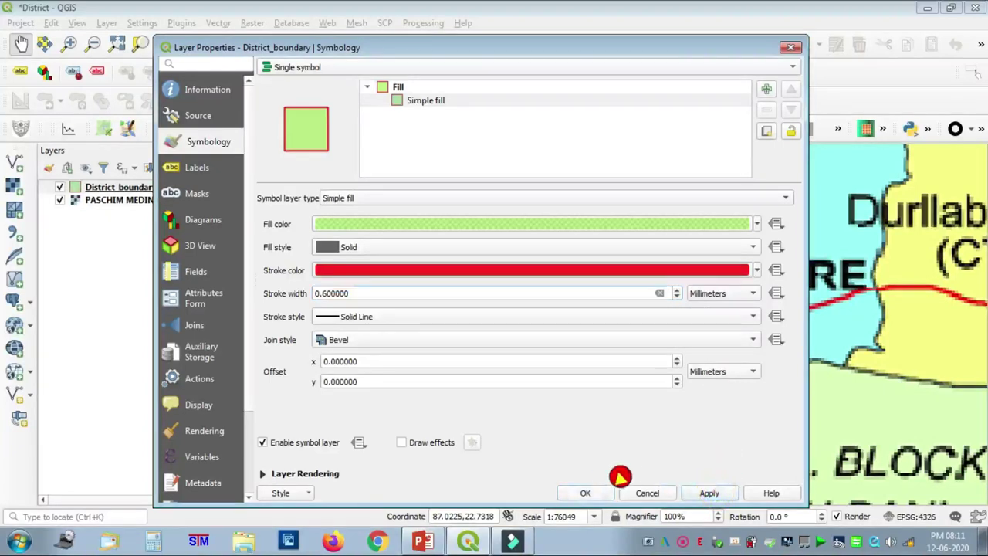
left_click(585, 492)
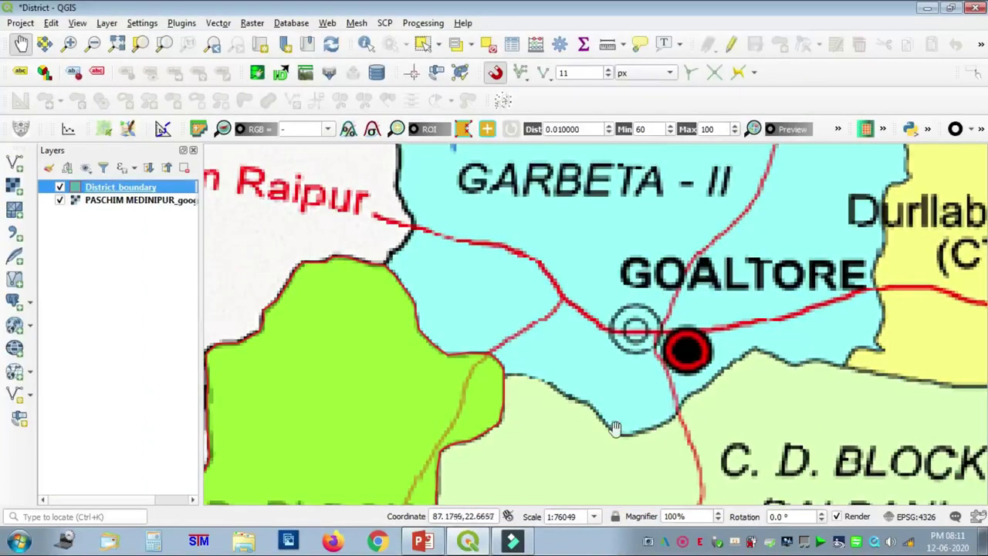
Step: Examine how the red polygon outline follows the pixels of the printed border where Binpur-I meets Garbeta-II
scroll(390, 307, "up", 1)
left_click_drag(404, 269, 404, 410)
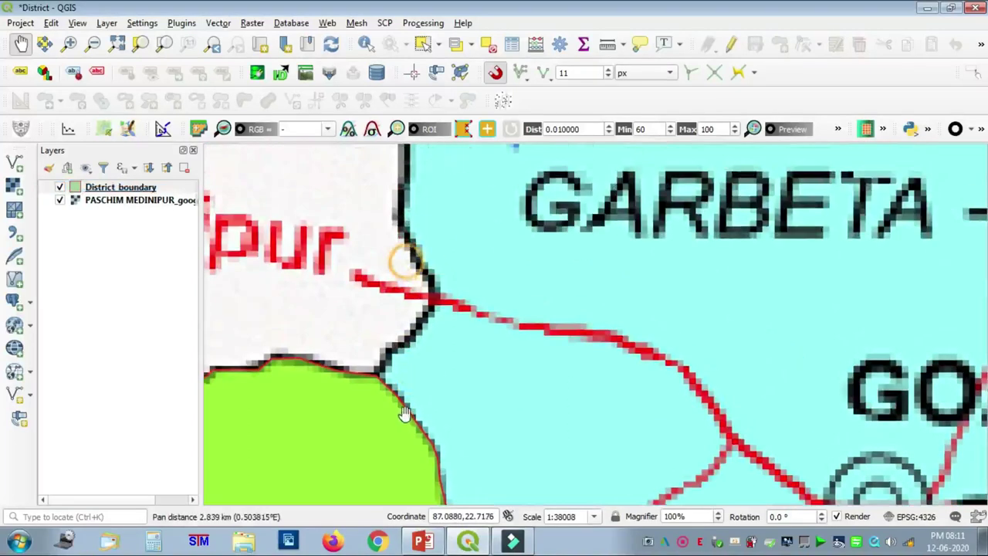
scroll(386, 412, "up", 1)
scroll(389, 388, "up", 2)
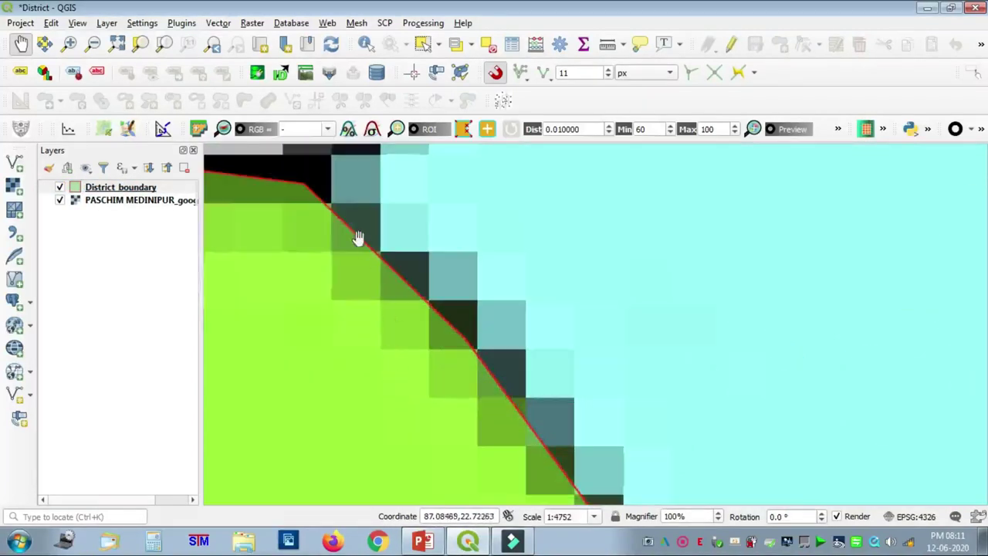
scroll(319, 206, "up", 1)
scroll(370, 243, "down", 4)
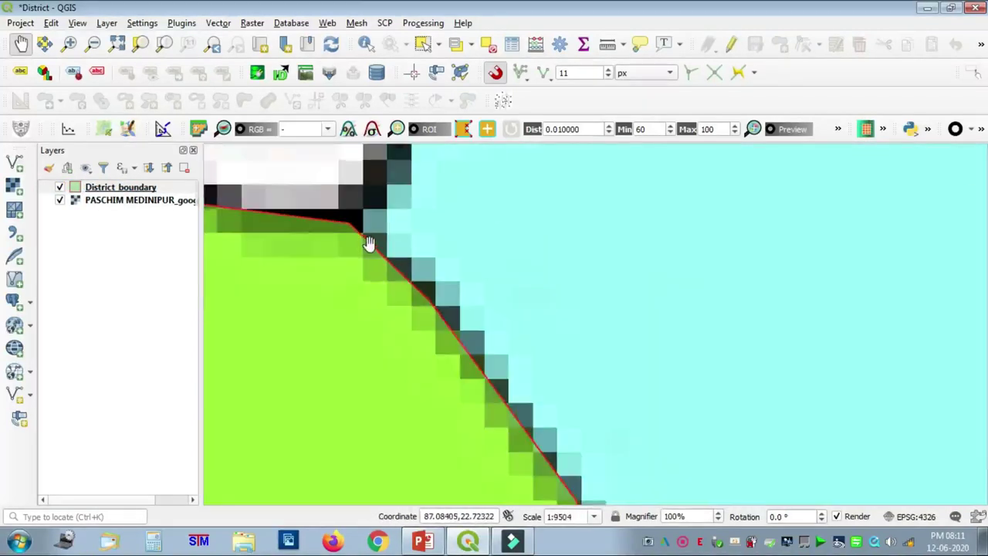
left_click_drag(368, 242, 406, 238)
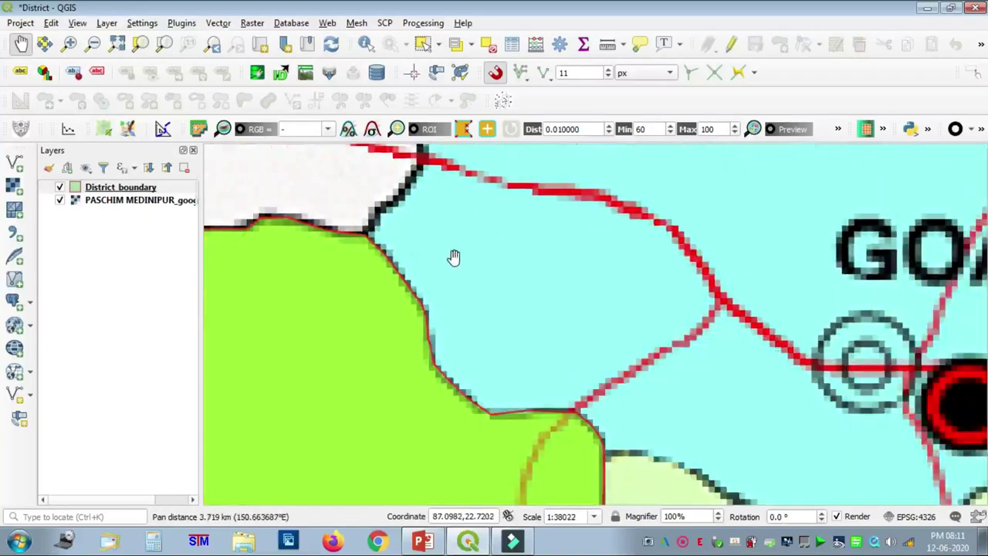
scroll(454, 258, "down", 1)
left_click_drag(635, 425, 478, 368)
scroll(537, 315, "down", 1)
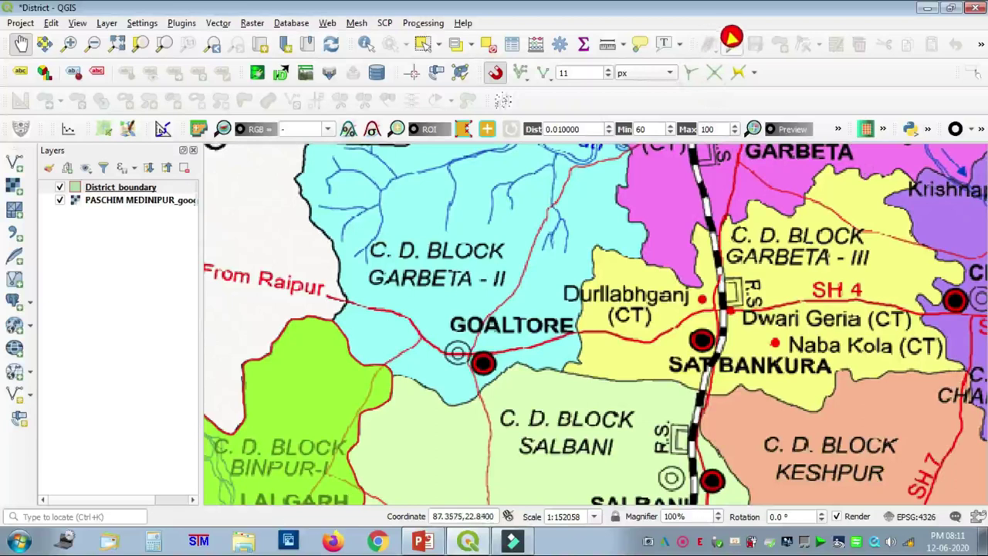
Step: Enable snapping on intersection in the project snapping settings and change the snapping scope to Advanced Configuration
left_click(25, 19)
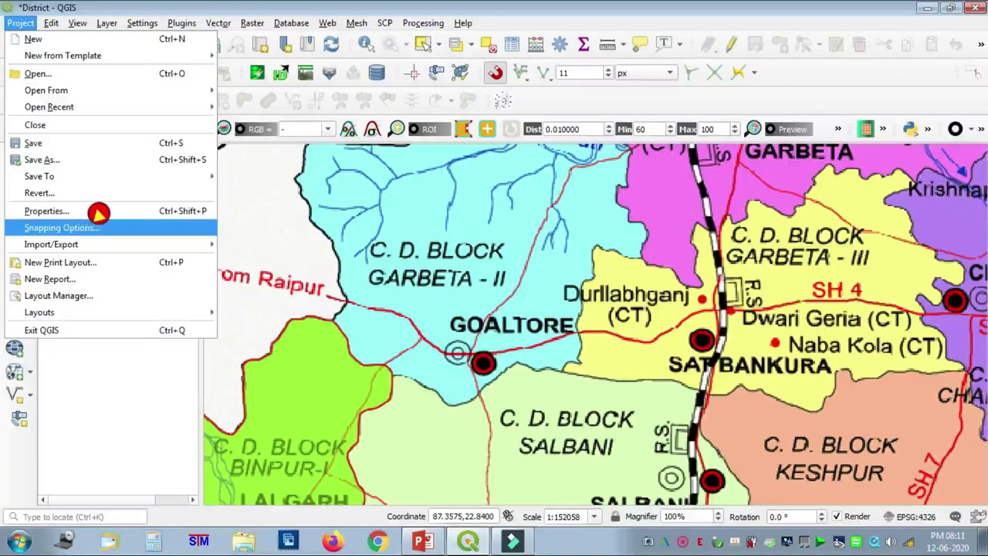
left_click(104, 226)
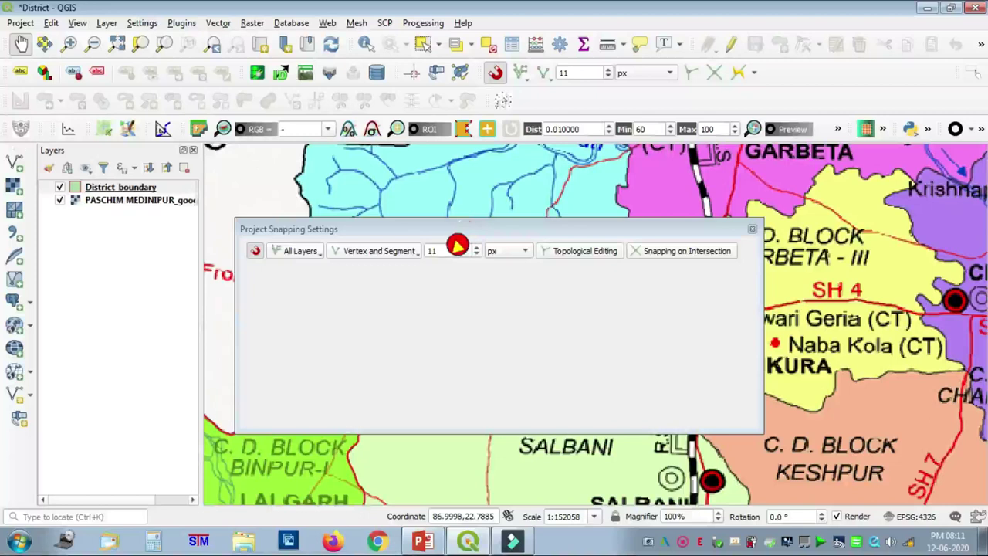
left_click(448, 249)
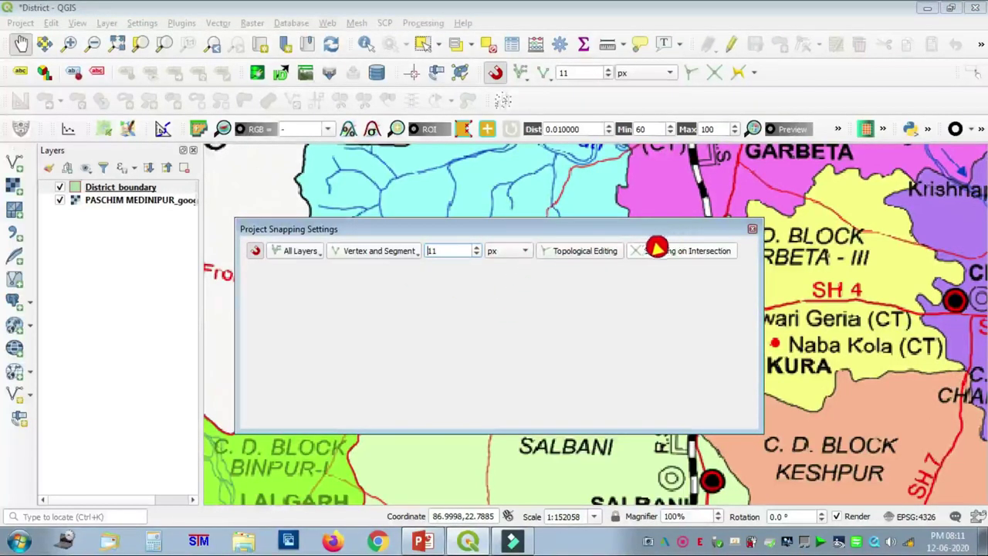
left_click(722, 249)
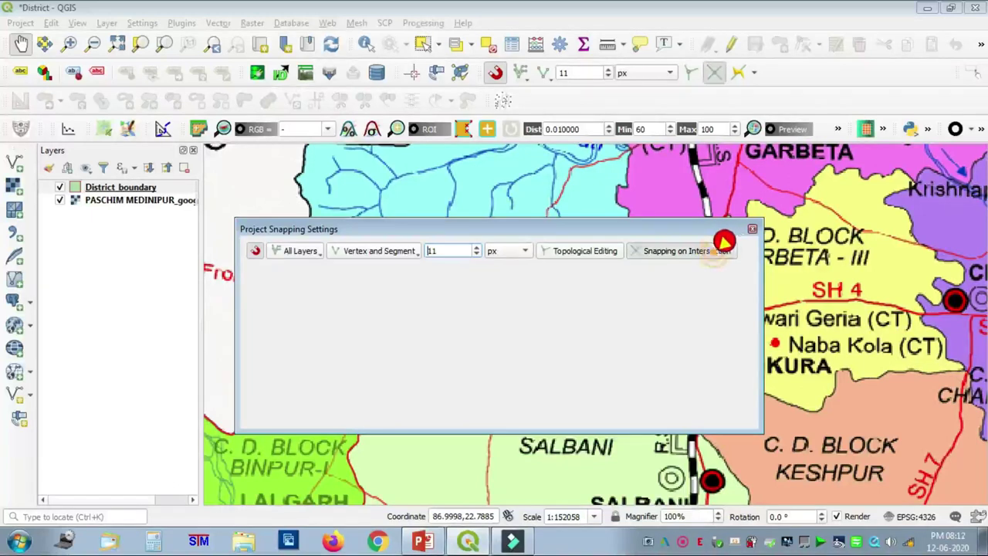
left_click(316, 249)
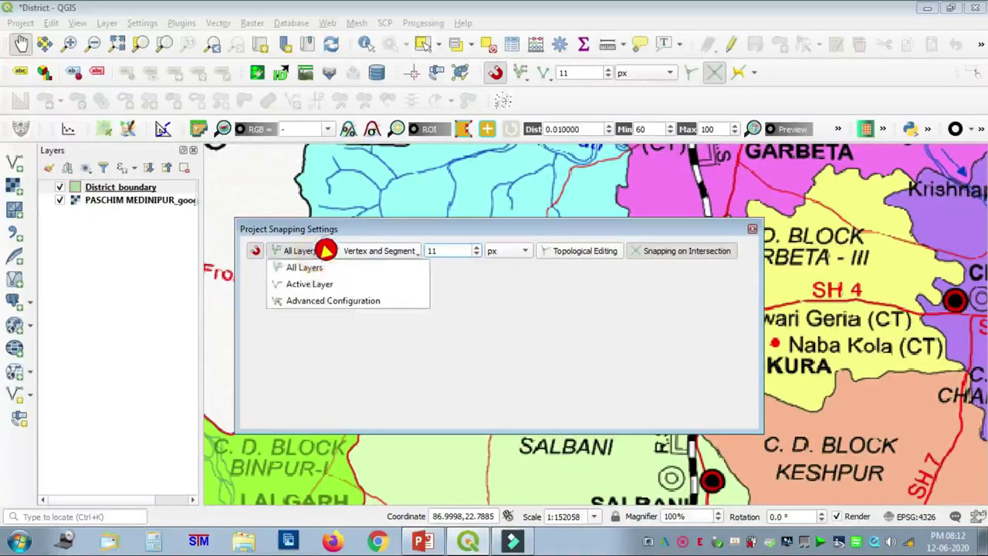
left_click(349, 298)
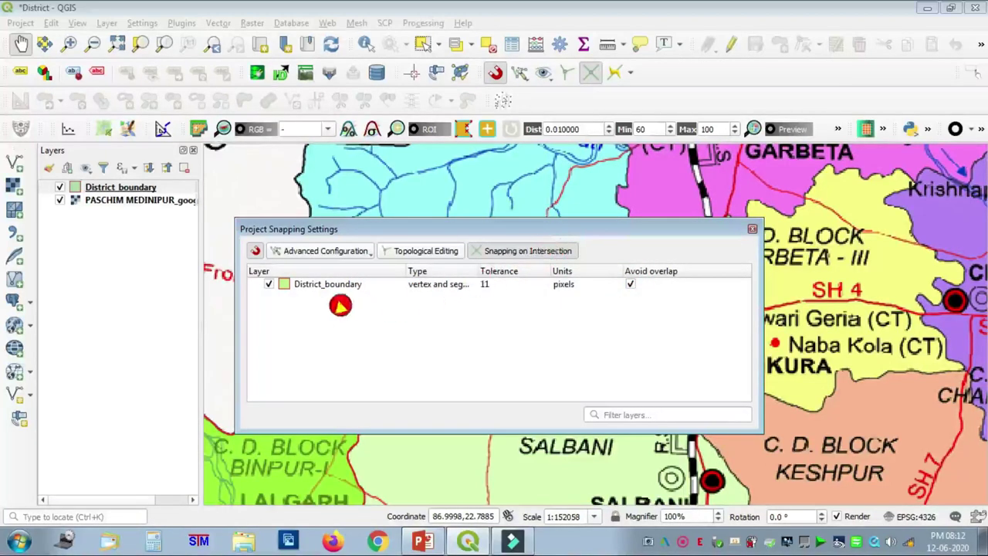
left_click(633, 375)
left_click(764, 212)
left_click(753, 228)
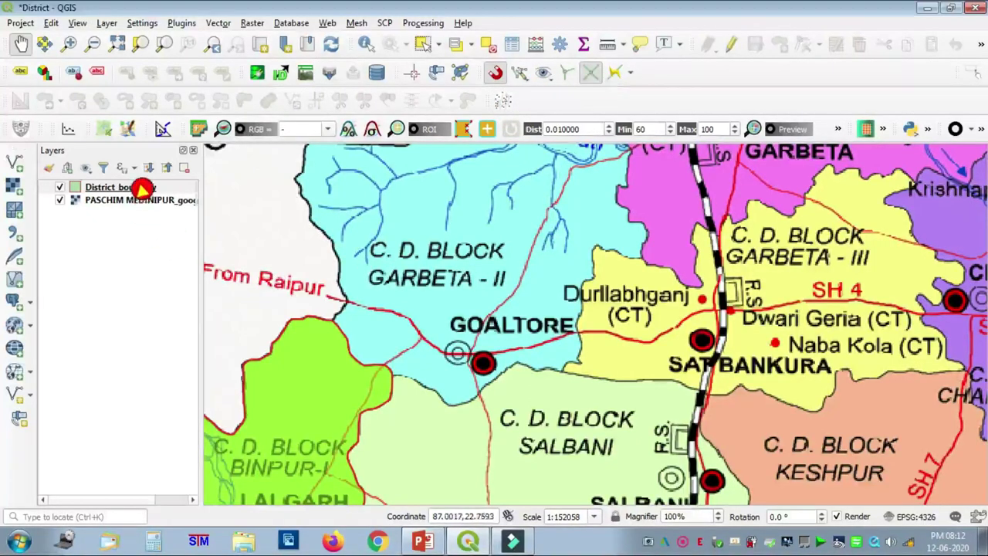
Step: Start a new polygon in District_boundary from inside the green polygon's northern tip and trace the Garbeta-II border up to the Raipur road
left_click(133, 187)
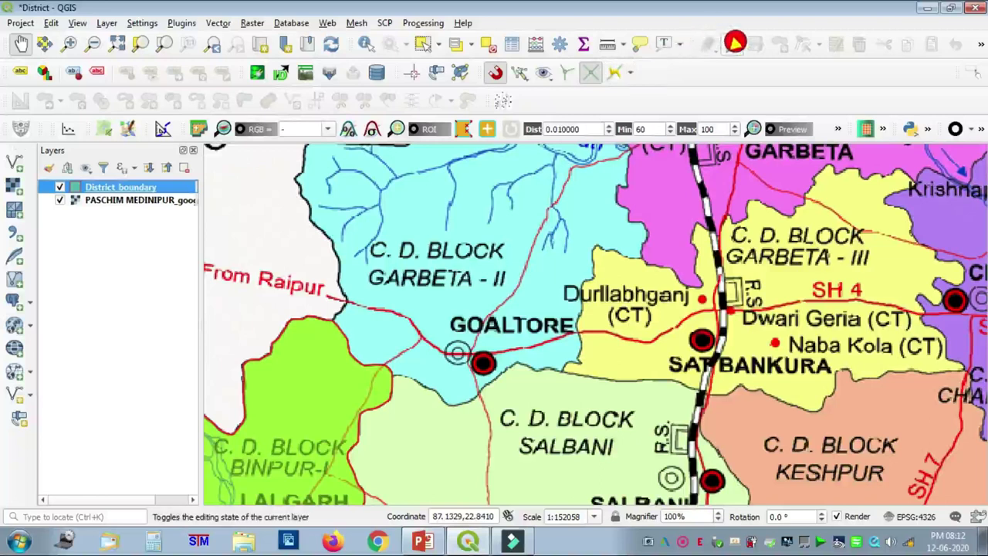
left_click(733, 43)
left_click(781, 39)
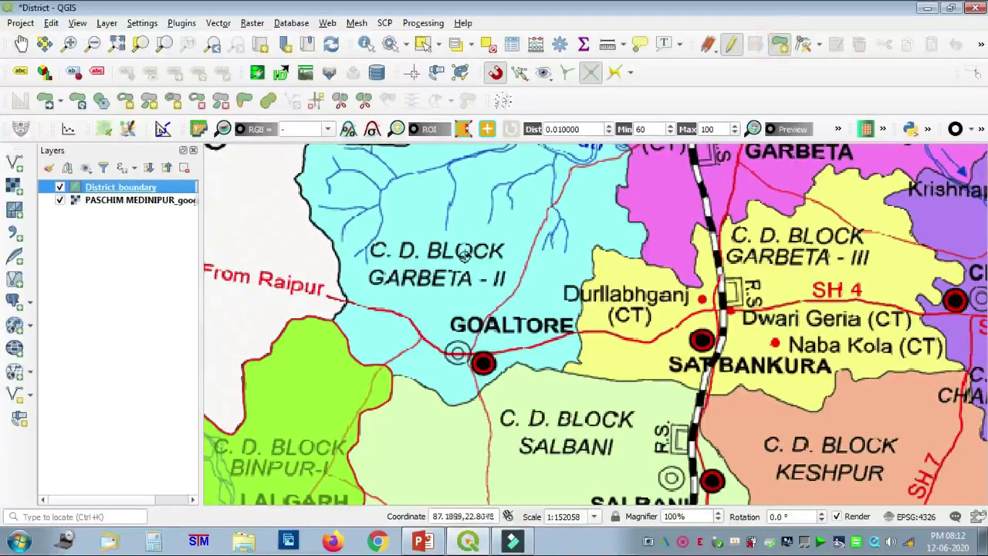
scroll(275, 335, "up", 1)
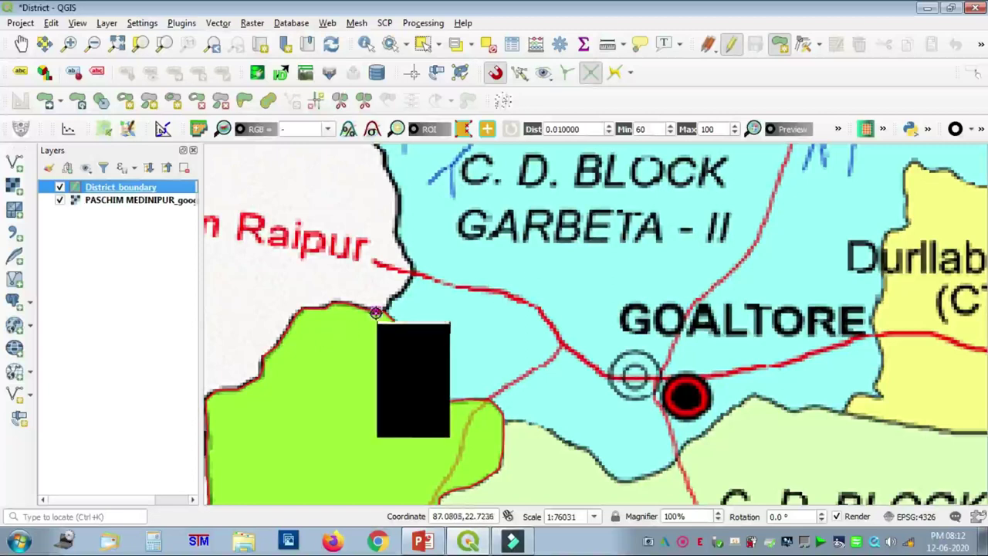
left_click(369, 354)
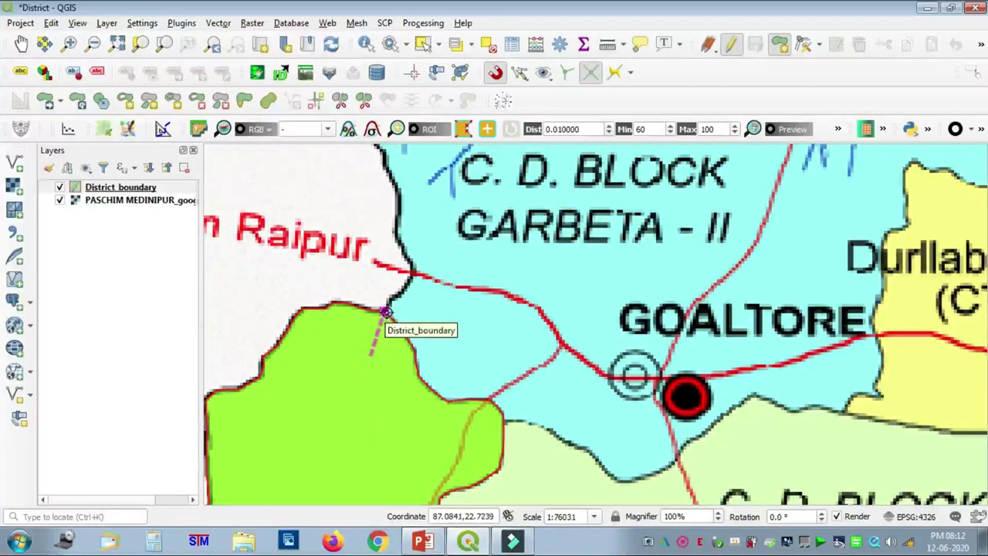
scroll(390, 307, "up", 2)
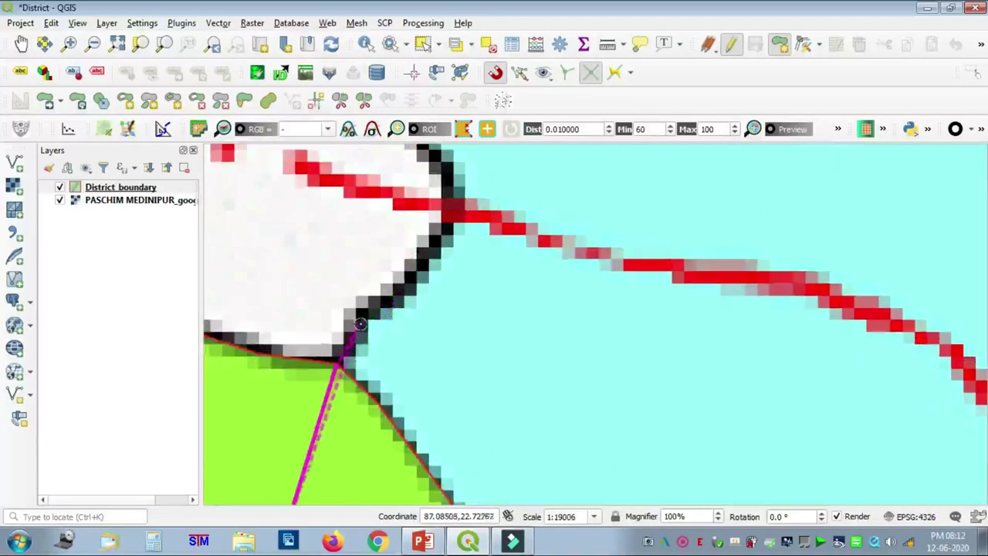
left_click(430, 250)
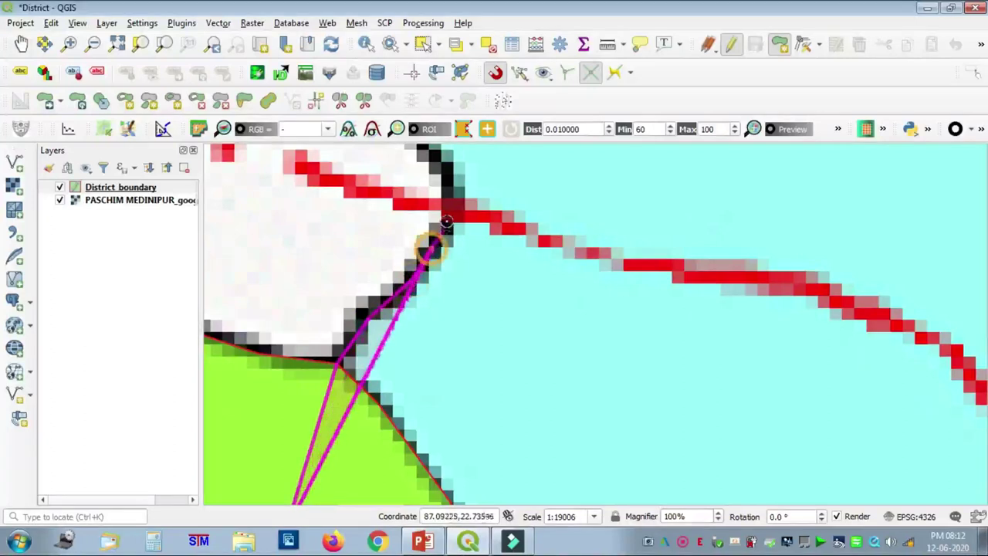
left_click(447, 168)
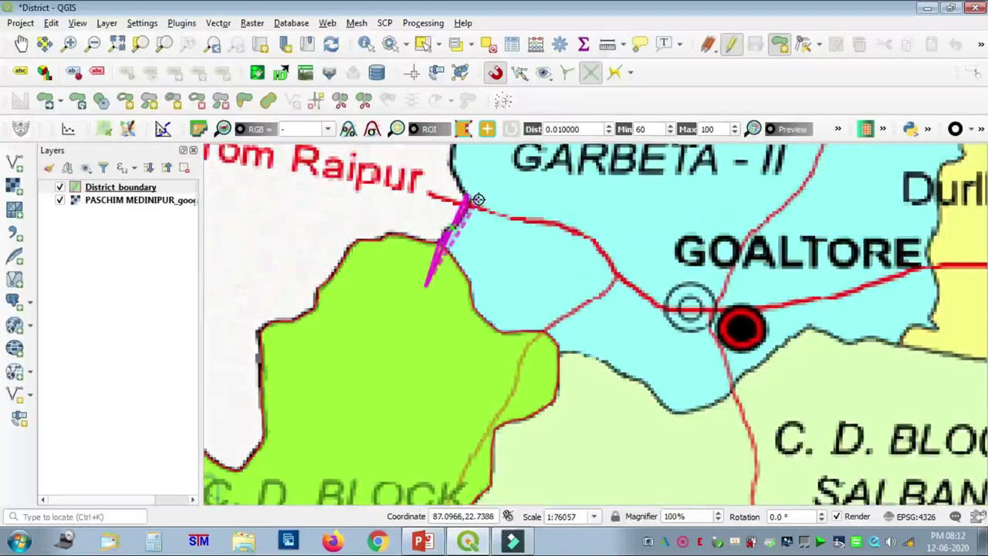
Step: Continue the new polygon's vertices north of the Raipur road along the black western border of Garbeta-II beside its block label
key("Up")
key("Up")
scroll(465, 374, "up", 2)
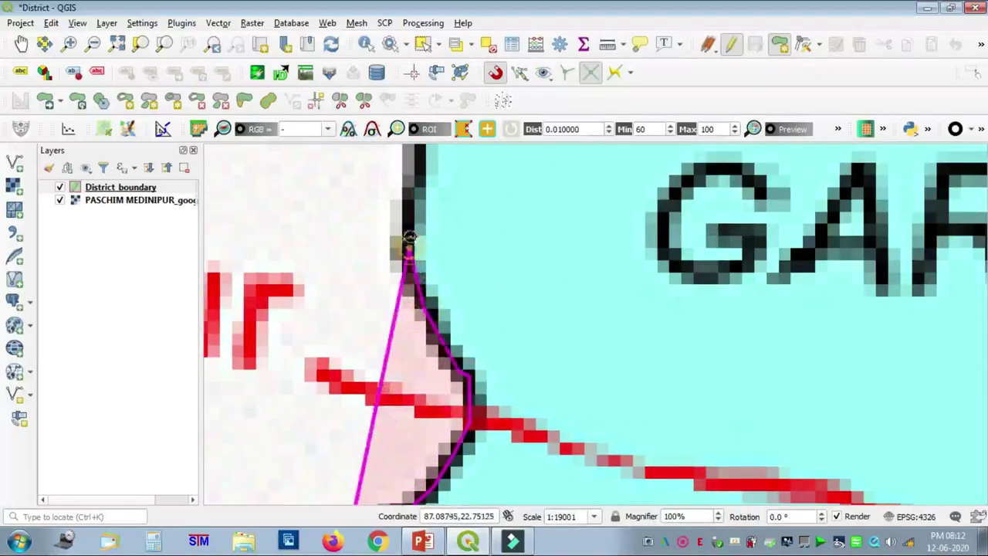
left_click(421, 185)
key("Up")
key("Up")
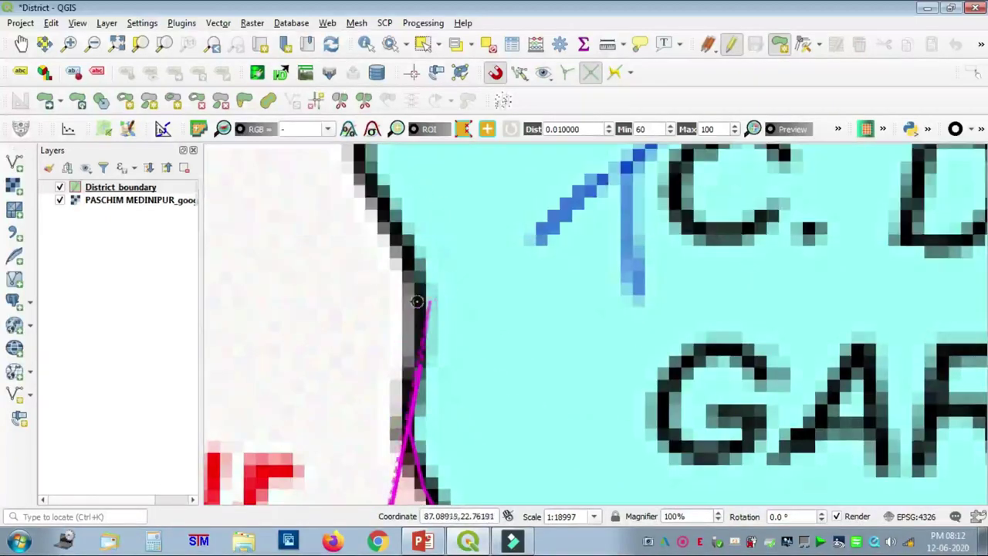
left_click(414, 259)
left_click(382, 205)
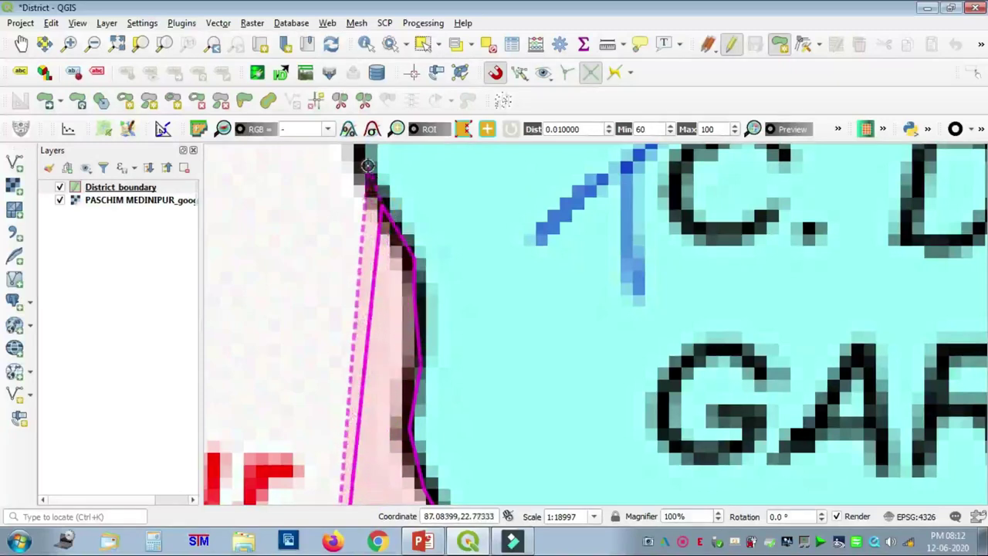
left_click(368, 166)
key("Up")
key("Up")
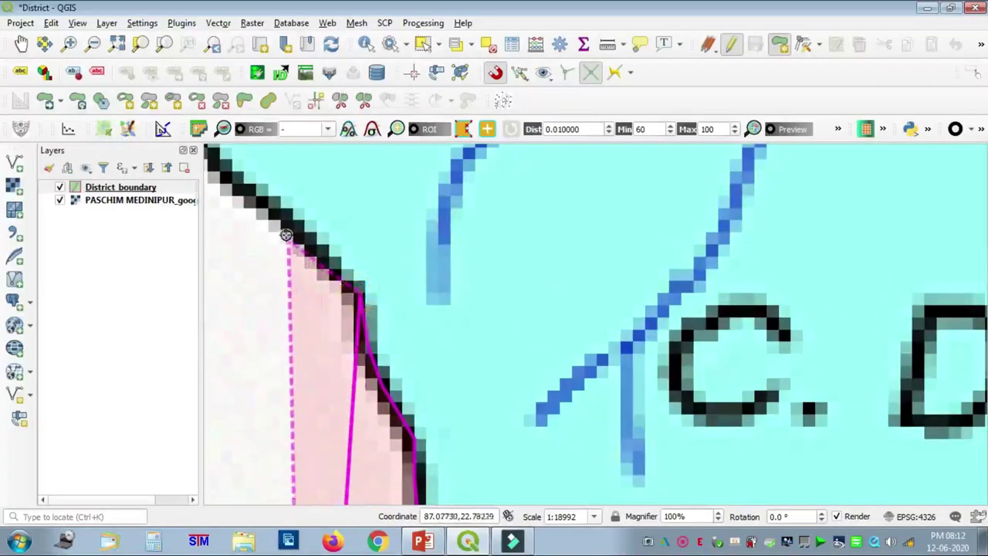
Step: Continue the new polygon northwest along Garbeta-II's black western border to the short vertical stretch above the Raipur road label
scroll(243, 185, "down", 2)
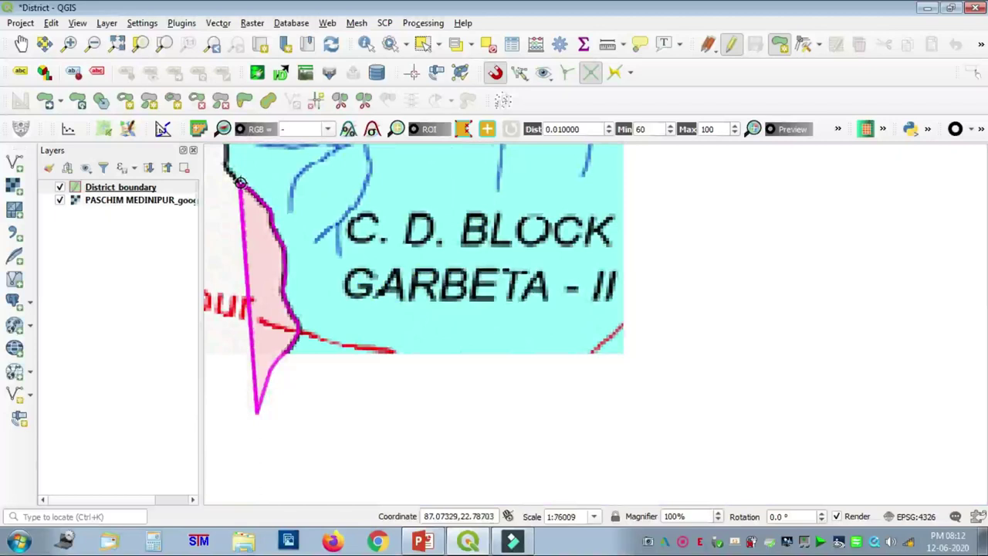
key("Left")
key("Up")
key("Up")
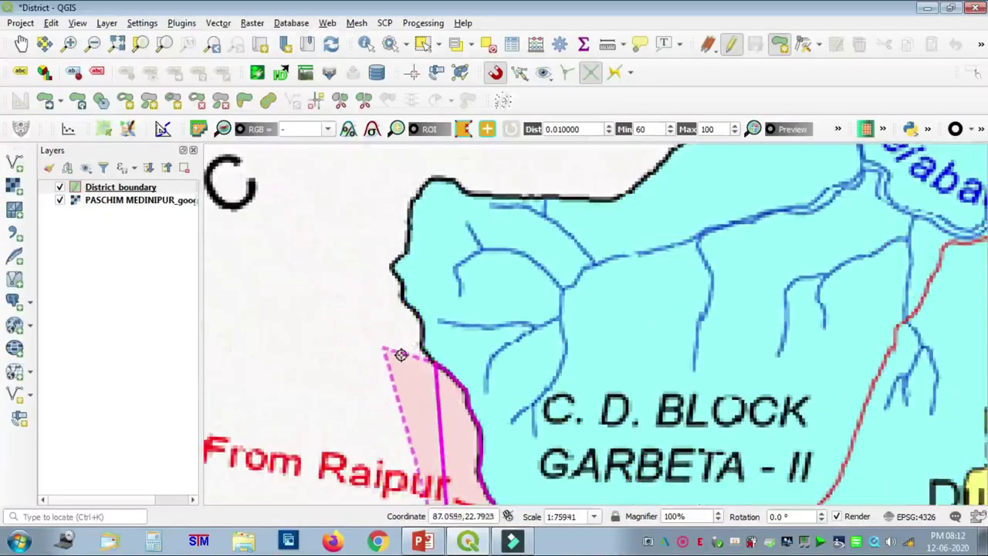
scroll(437, 356, "up", 2)
left_click(382, 328)
left_click(379, 290)
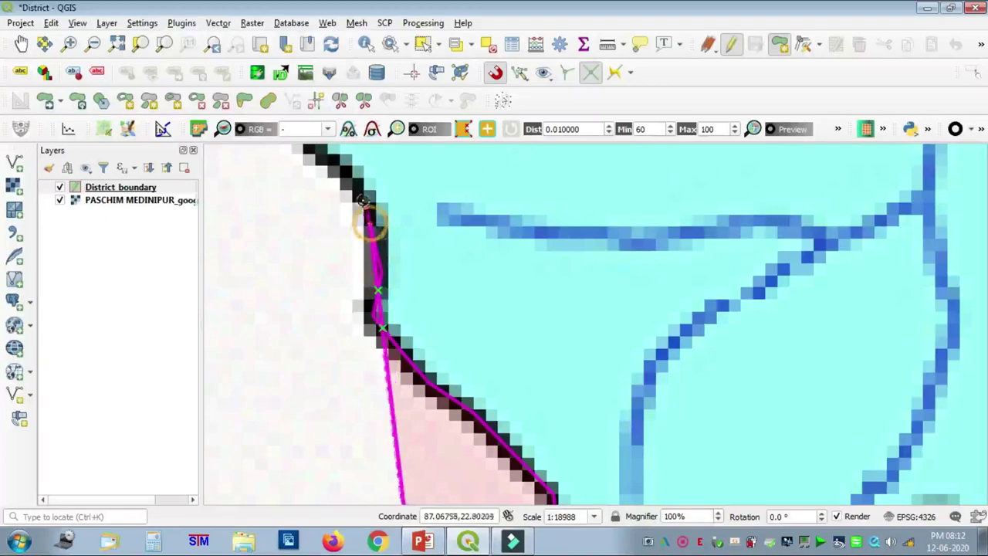
Step: Trace the Garbeta-II border from the vertical stretch up to the block's westernmost corner
key("Up")
key("Up")
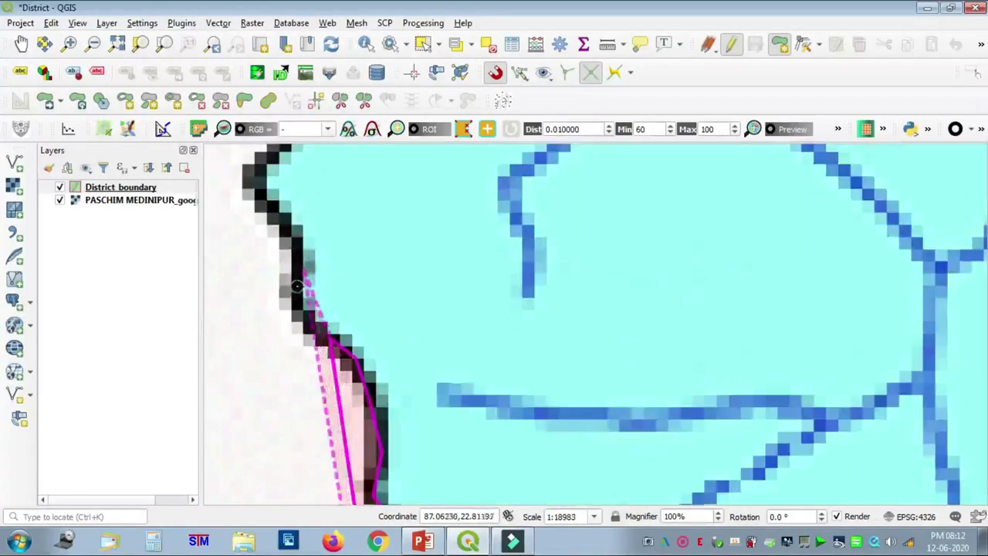
left_click(292, 299)
left_click(295, 245)
left_click(285, 219)
left_click(264, 192)
Step: Add vertices from Garbeta-II's westernmost corner northward up the steep black border
key("Up")
key("Up")
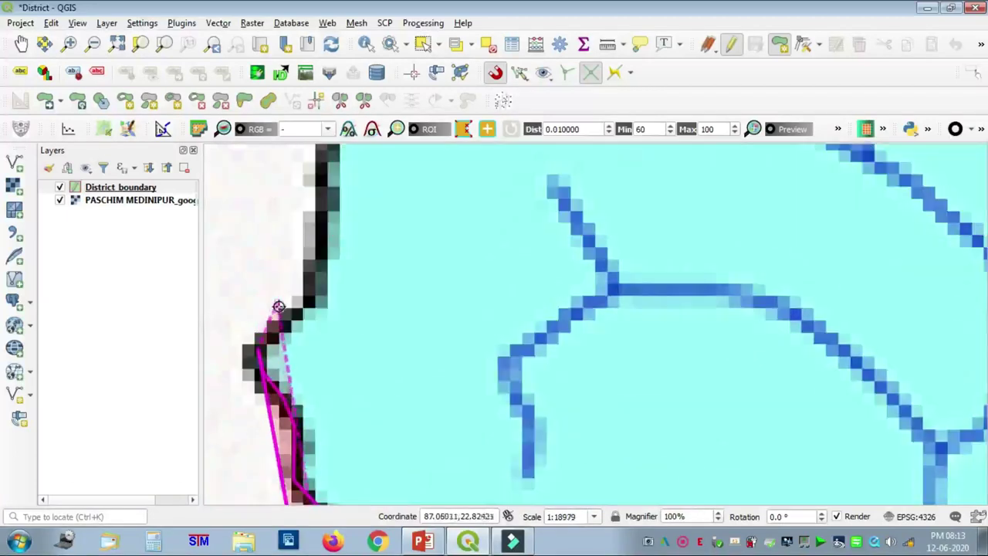
left_click(307, 287)
left_click(315, 235)
left_click(318, 183)
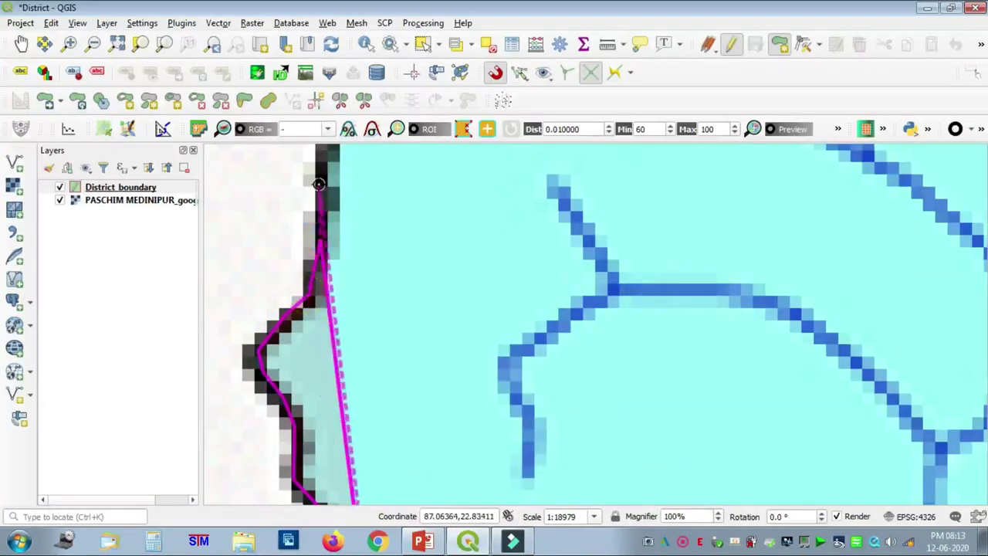
Step: Trace the curve of the border around Garbeta-II's rounded northwestern corner up to its crest
key("Up")
key("Up")
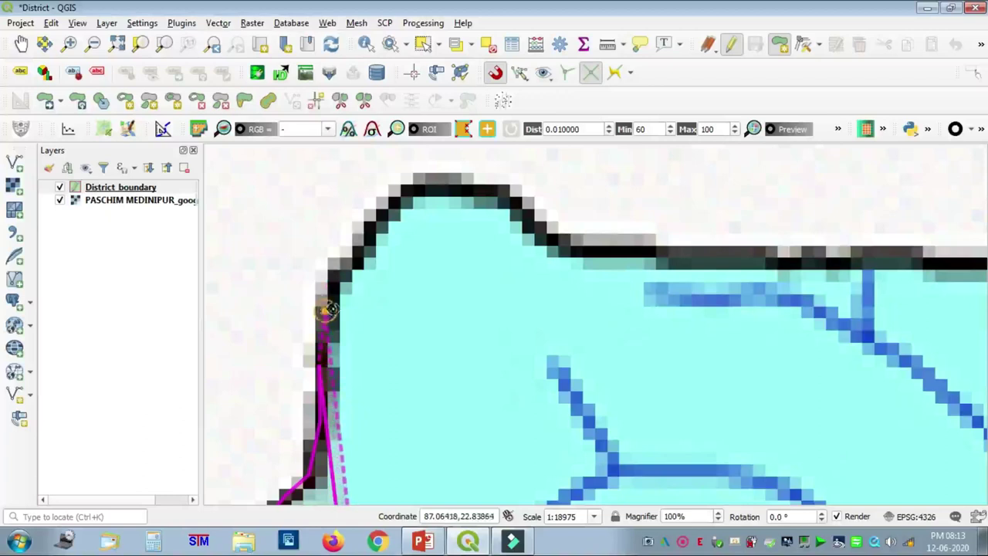
left_click(345, 278)
left_click(372, 224)
left_click(395, 193)
left_click(431, 182)
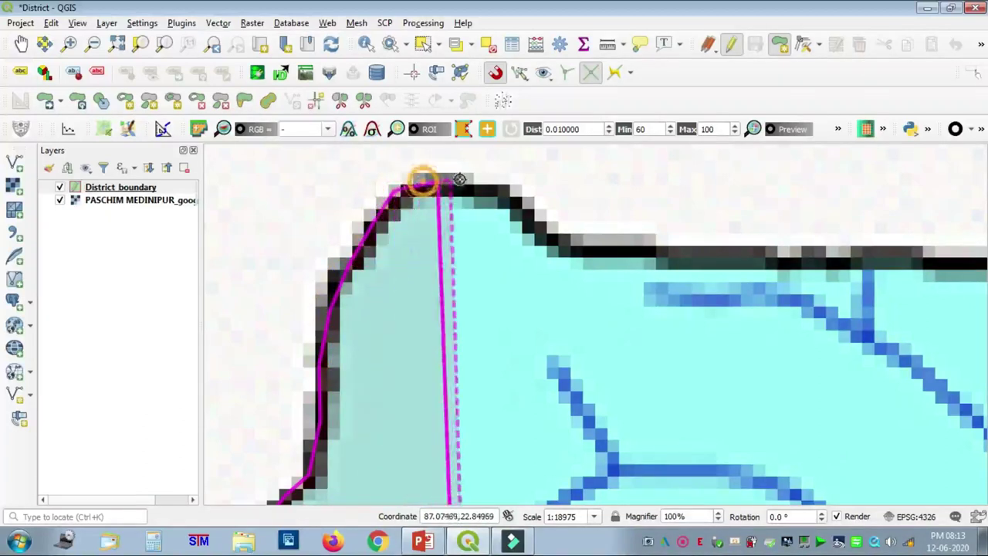
Step: Carry the polygon outline down from the rounded crest and east along Garbeta-II's nearly flat northern border past the small stream
left_click(472, 180)
left_click(510, 197)
left_click(532, 235)
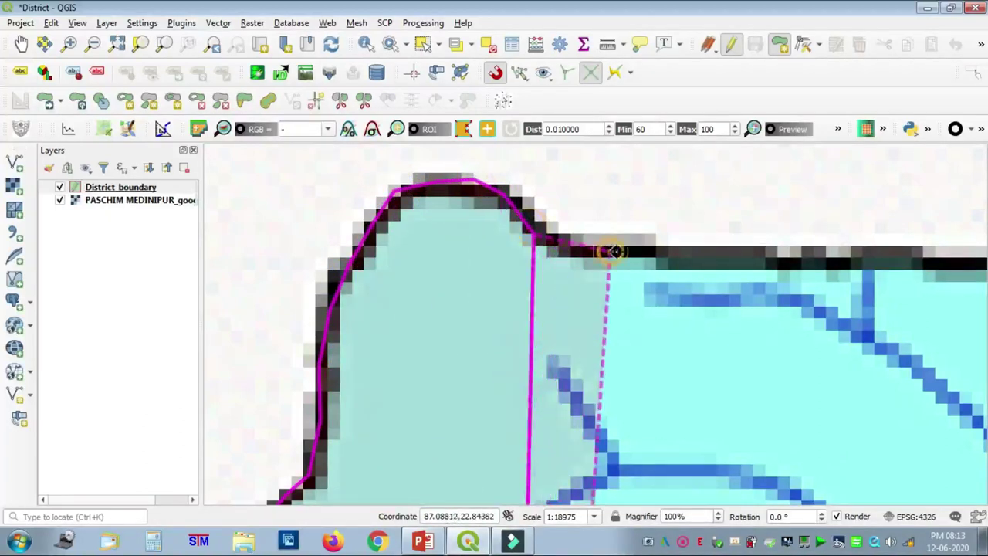
left_click(660, 252)
left_click(756, 257)
left_click(849, 257)
left_click(918, 258)
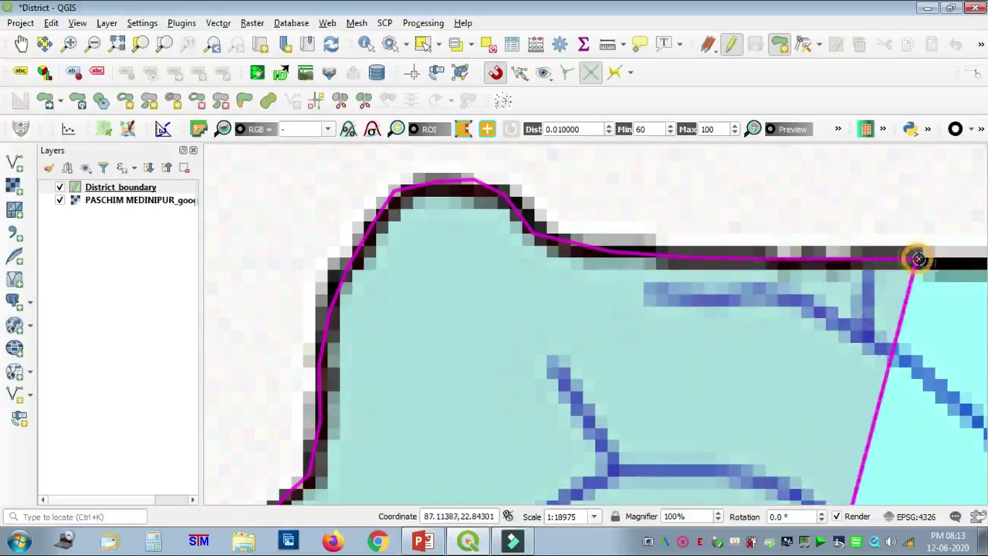
Step: Trace the rest of the flat northern border to the bend where it turns northeast
scroll(918, 259, "down", 2)
key("Right")
key("Right")
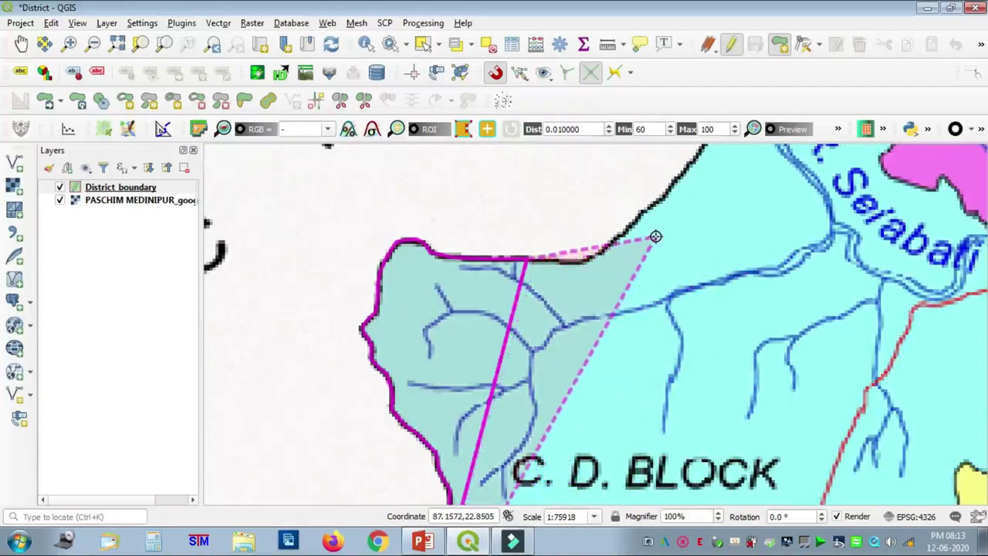
scroll(660, 235, "up", 2)
key("Left")
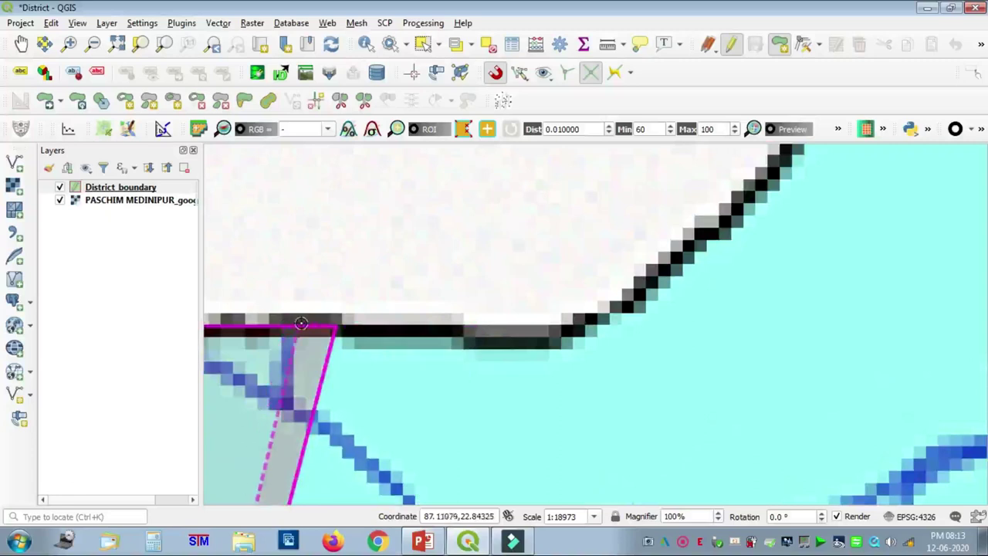
left_click(430, 330)
left_click(479, 334)
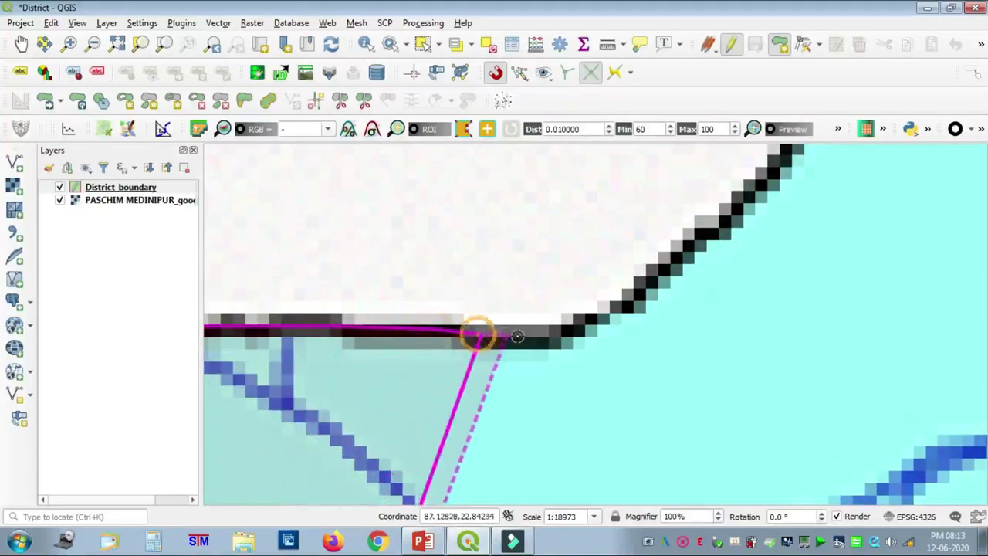
left_click(548, 334)
left_click(575, 327)
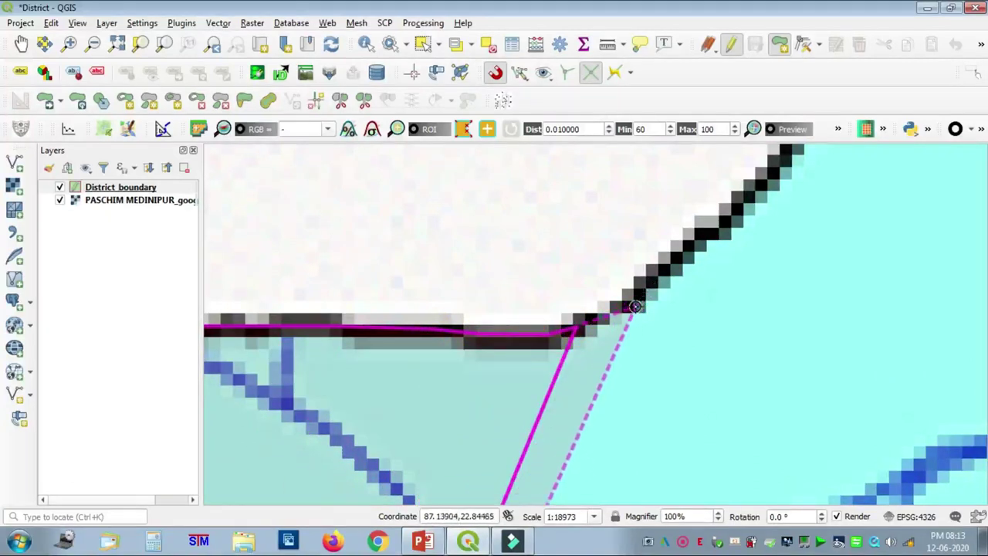
Step: Add vertices up the lower part of Garbeta-II's northeast-running diagonal border
left_click(638, 297)
left_click(662, 271)
left_click(687, 236)
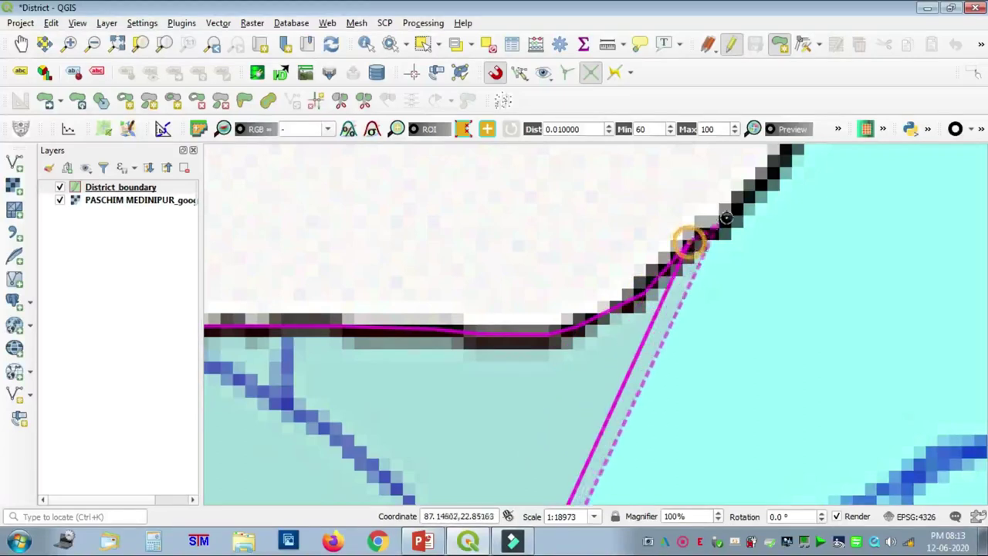
left_click(736, 211)
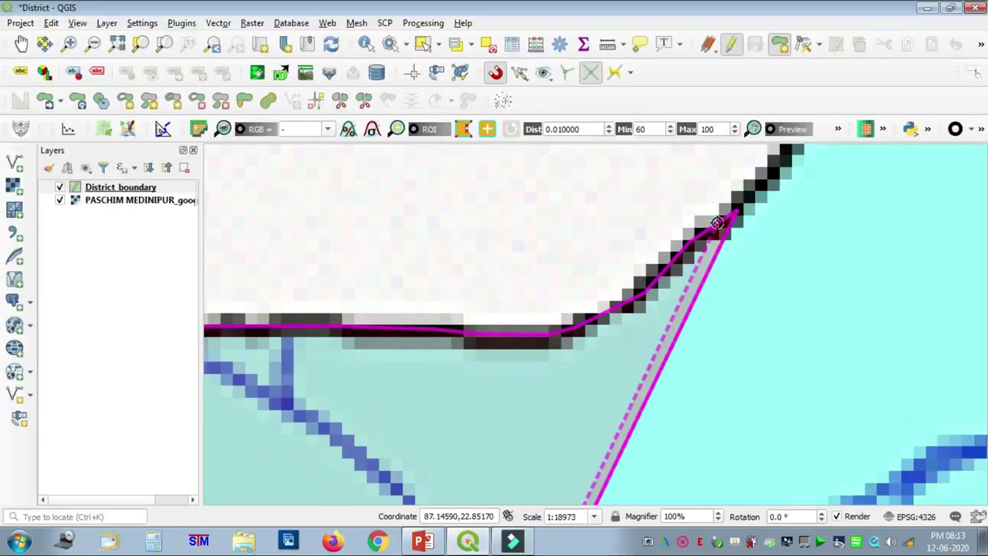
left_click(789, 166)
Step: Extend the outline up the remaining diagonal border to where it meets the blue river line west of the R. Selabati label
scroll(840, 244, "down", 2)
key("Right")
key("Right")
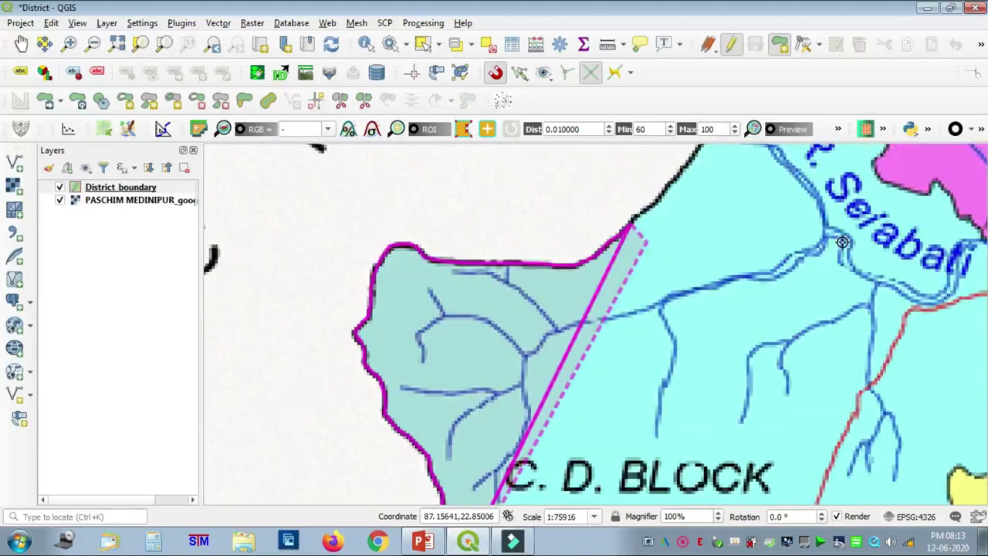
key("Up")
key("Up")
scroll(487, 380, "up", 1)
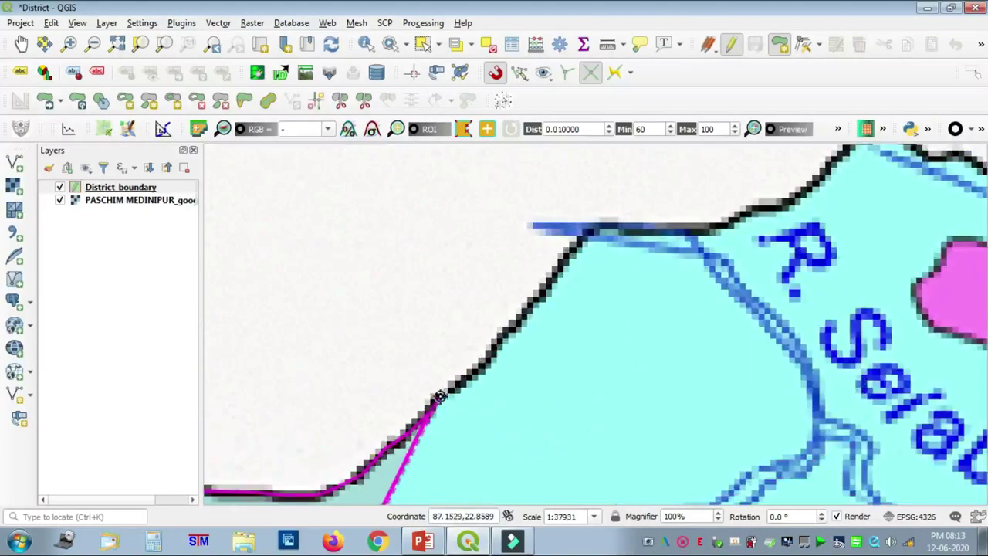
left_click(482, 359)
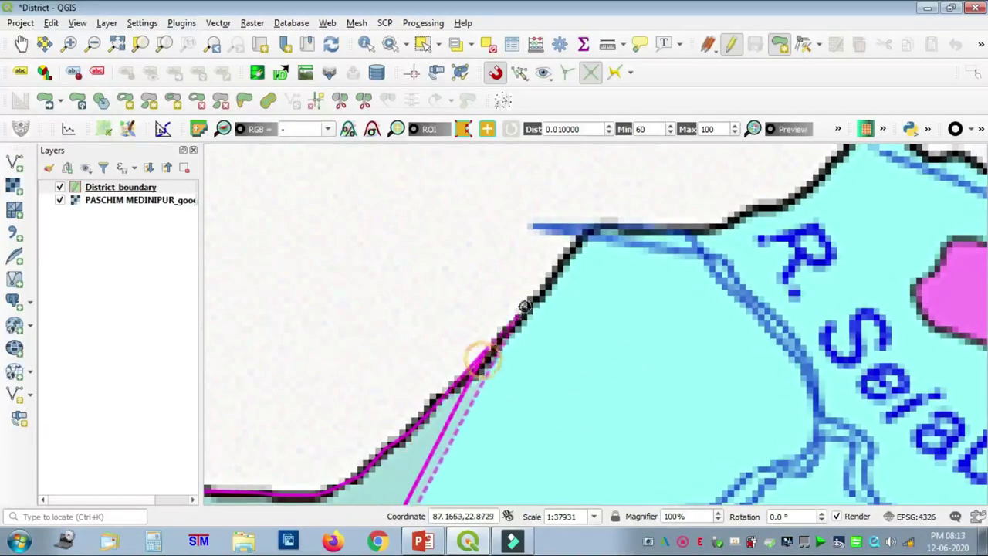
left_click(528, 300)
left_click(585, 236)
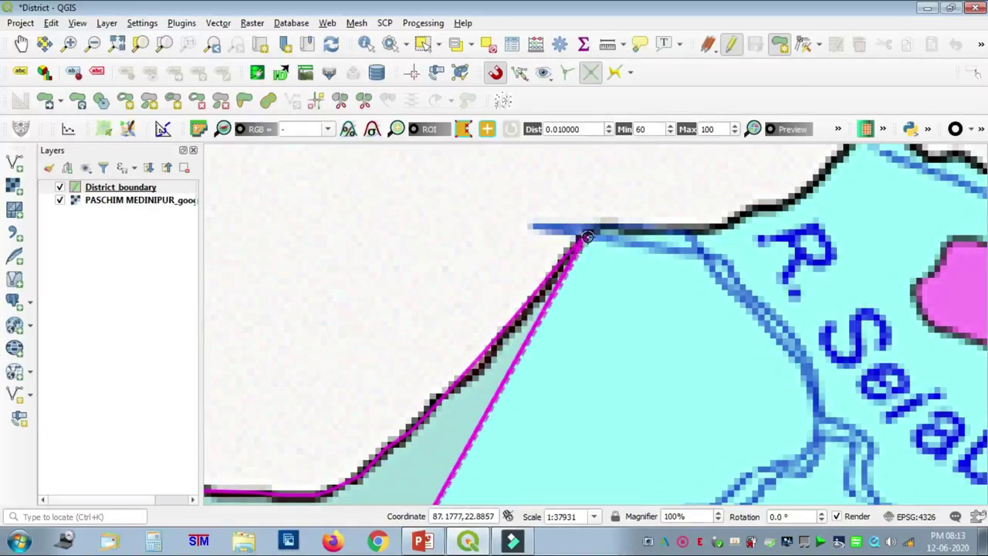
Step: Trace the flat border beside the river crossing and its first rise northeast above the R. Selabati label
scroll(609, 233, "up", 1)
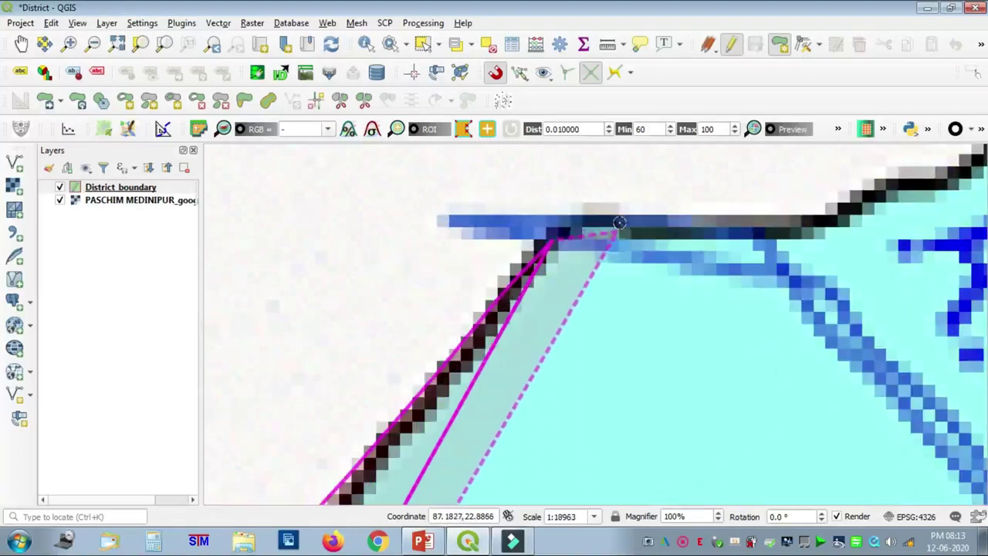
left_click(596, 214)
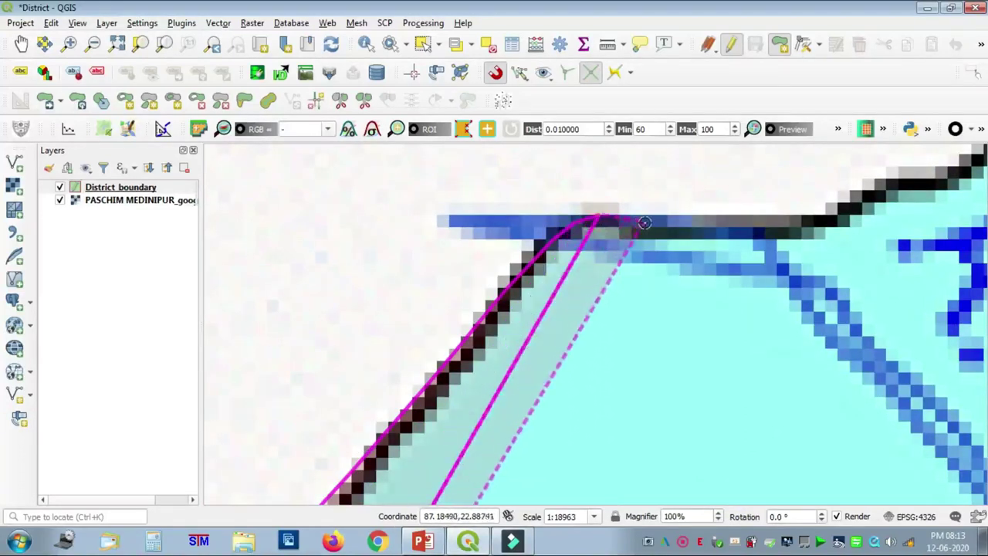
left_click(711, 224)
left_click(749, 224)
left_click(795, 222)
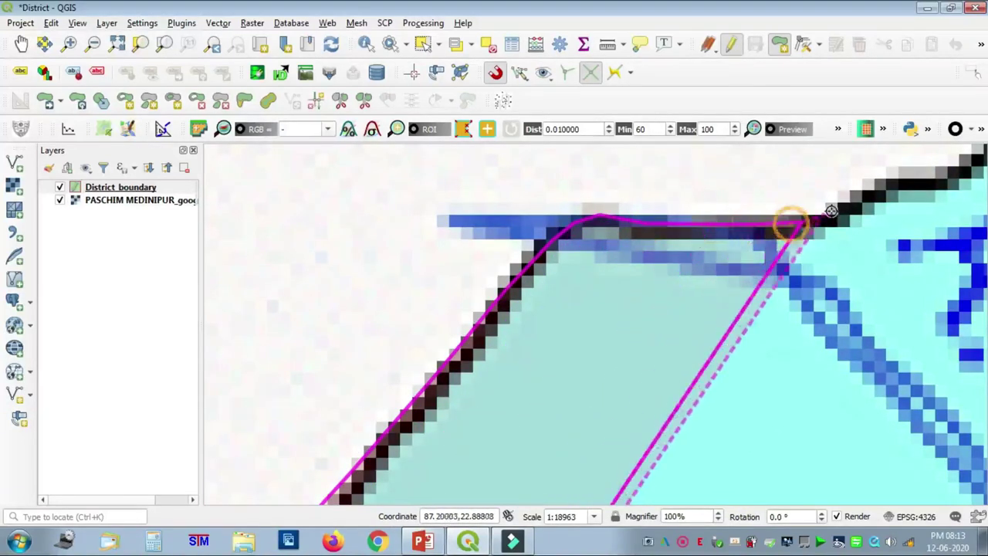
left_click(849, 211)
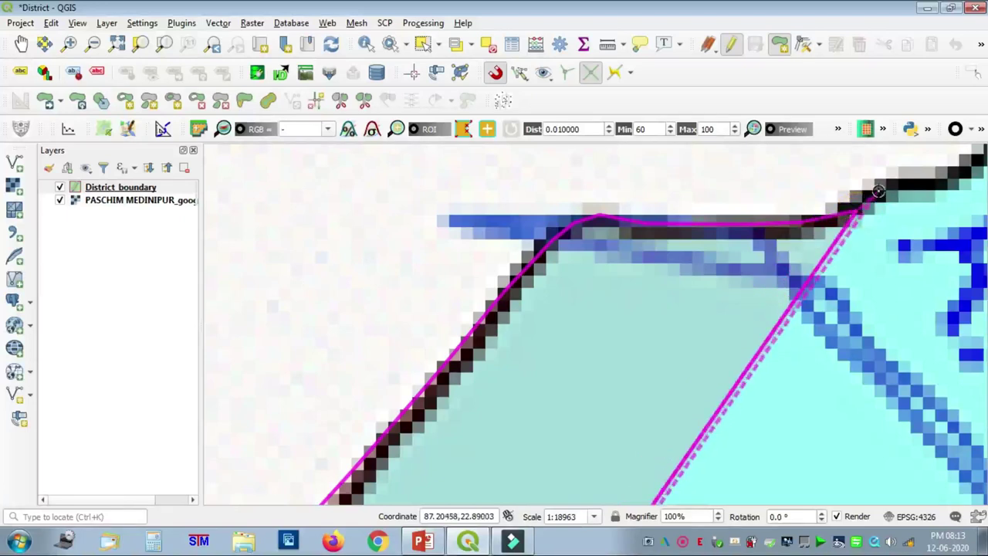
left_click(879, 191)
left_click(912, 185)
Step: Trace the rising border northeast to the start of Garbeta-II's northern peak, just past the short blue stream end
scroll(941, 174, "down", 4)
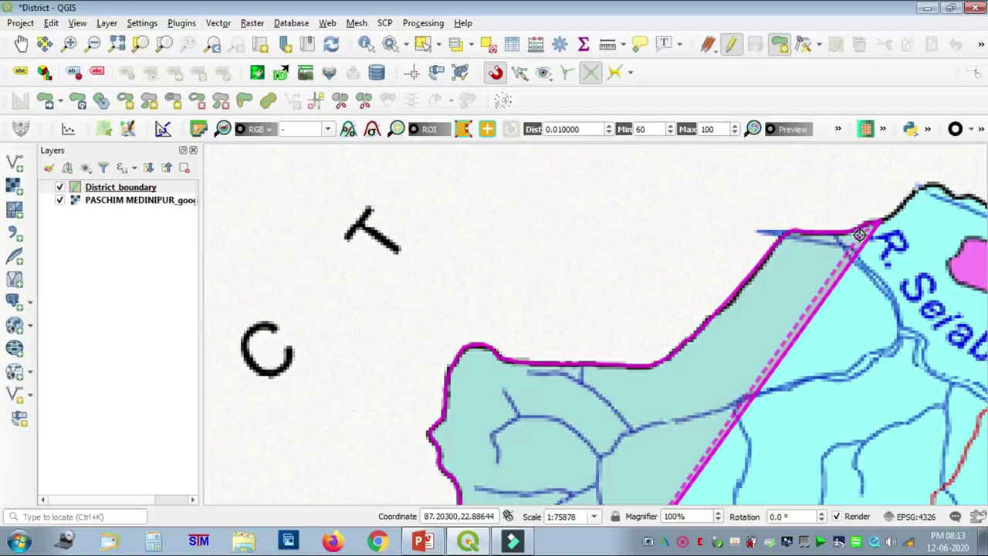
key("Right")
key("Right")
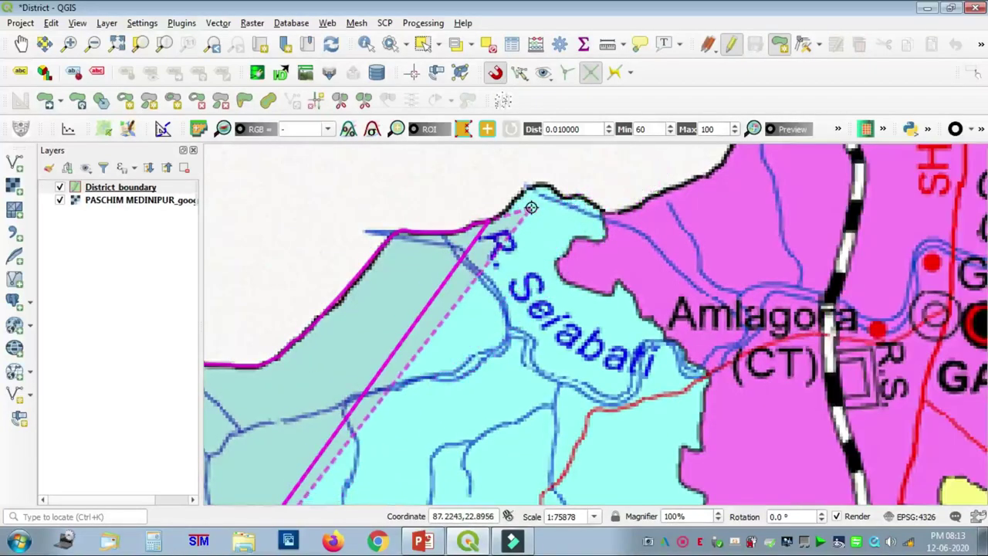
scroll(531, 207, "up", 4)
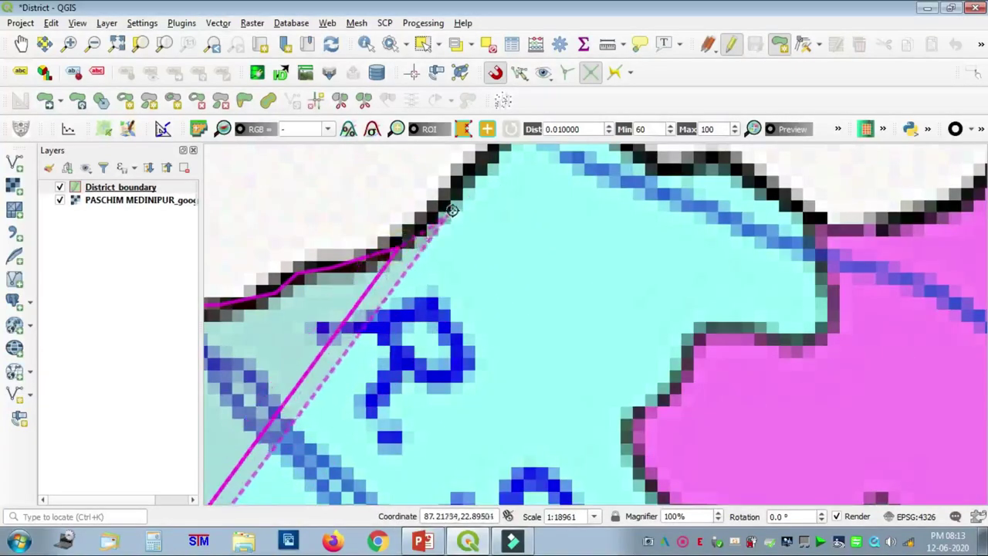
left_click(446, 202)
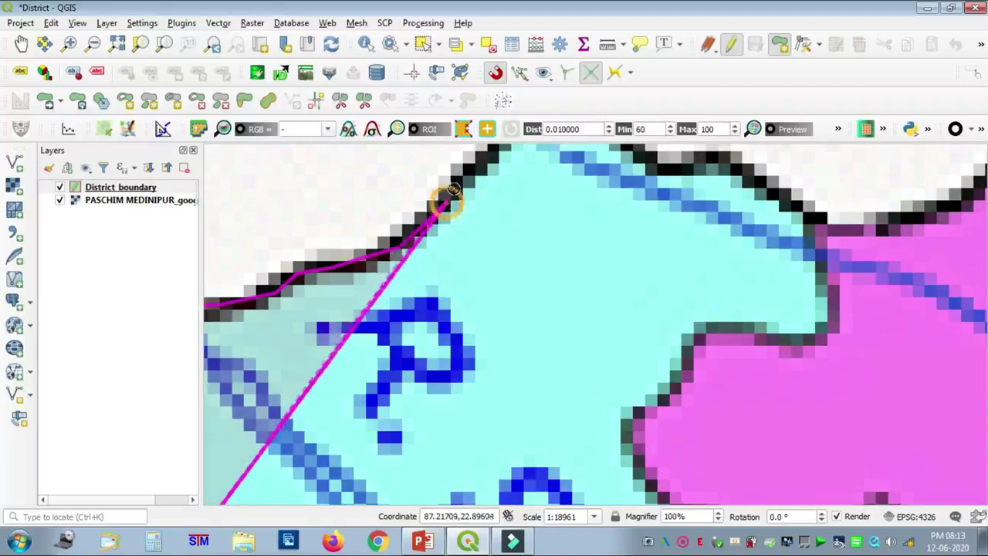
scroll(499, 183, "down", 2)
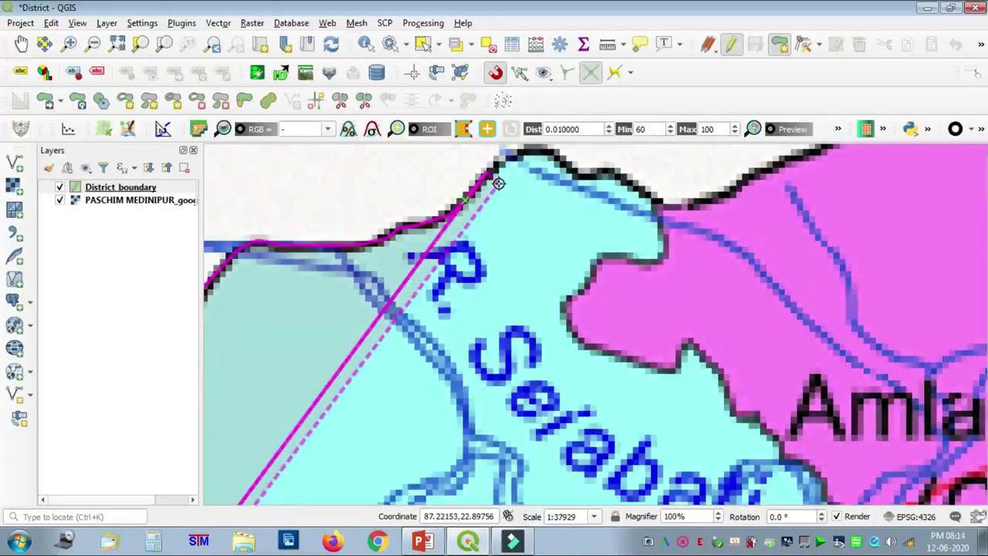
scroll(544, 162, "down", 1)
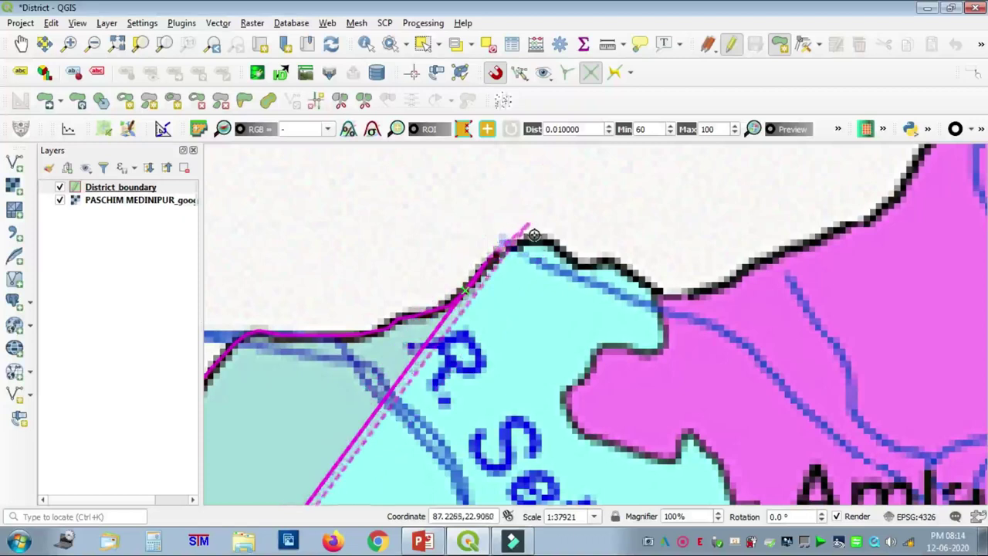
scroll(488, 246, "up", 3)
left_click(469, 273)
left_click(511, 242)
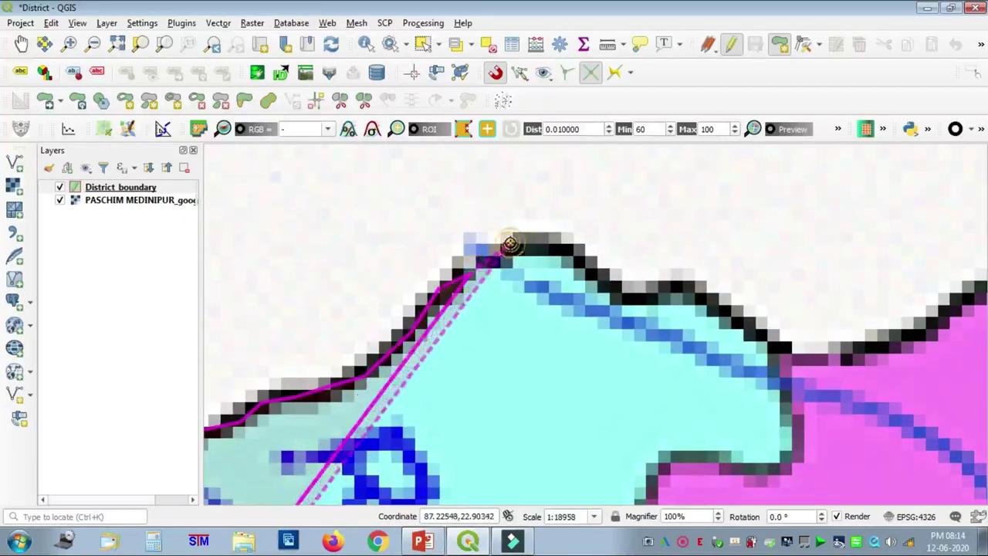
Step: Follow the border over Garbeta-II's northern peak and down across the small hump toward the magenta block
left_click(557, 240)
left_click(585, 258)
left_click(613, 283)
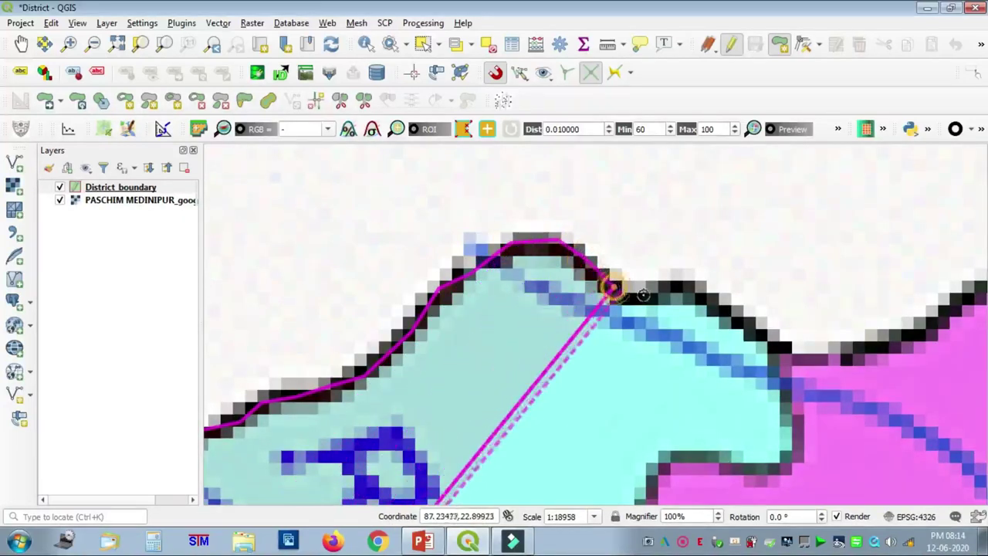
left_click(653, 294)
left_click(679, 287)
left_click(710, 298)
left_click(761, 331)
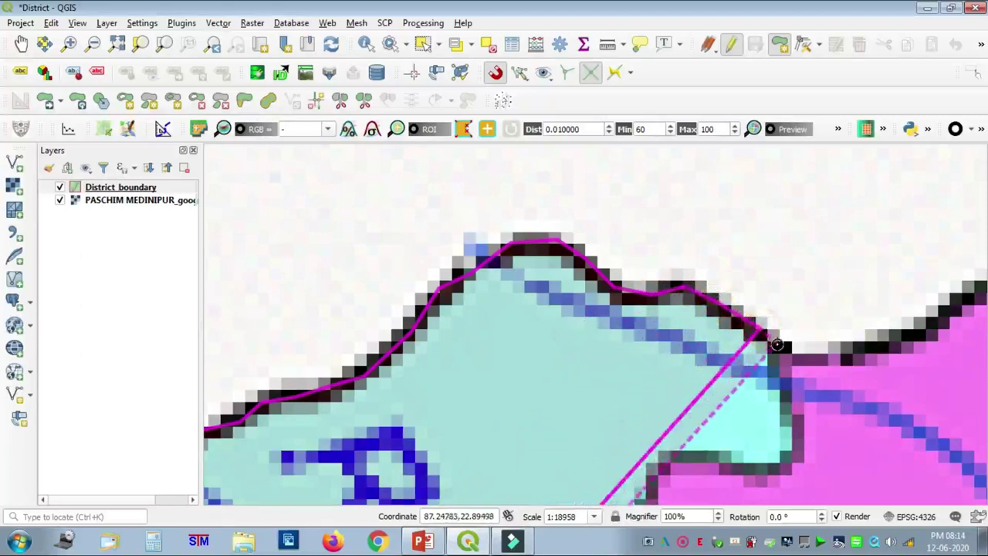
Step: Trace the border through the shallow dip where the teal block meets the magenta block and along its first rise east
left_click(822, 356)
left_click(887, 344)
left_click(936, 325)
Step: Follow the magenta block's northern border northeast above the end of the diagonal blue stream and into the steeper climb
key("Right")
key("Right")
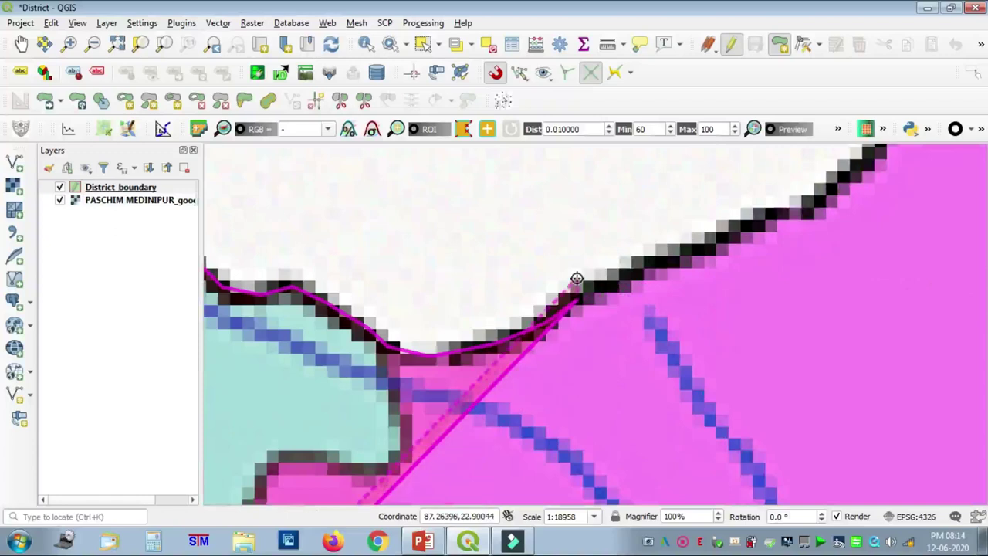
left_click(608, 287)
left_click(644, 270)
left_click(673, 261)
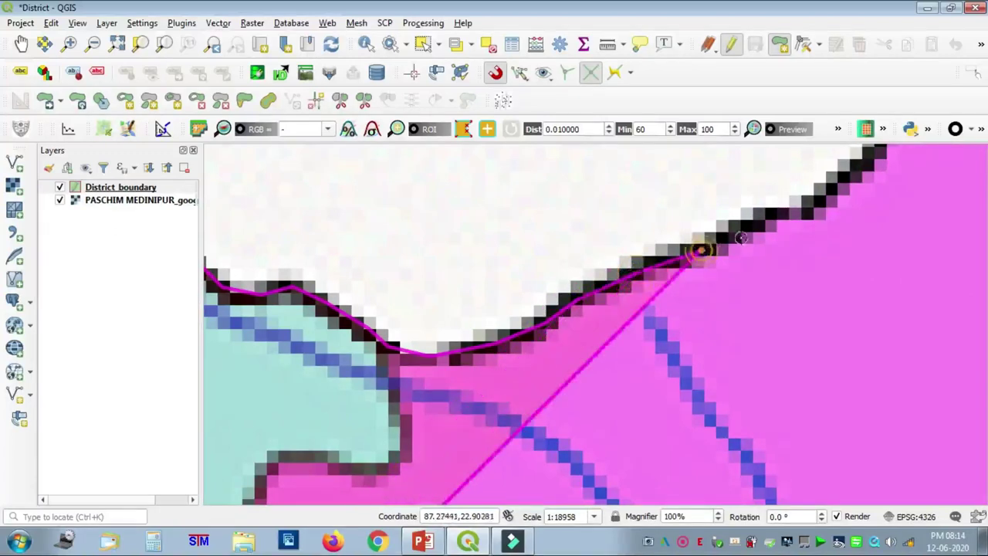
left_click(702, 250)
left_click(752, 231)
left_click(814, 209)
left_click(862, 170)
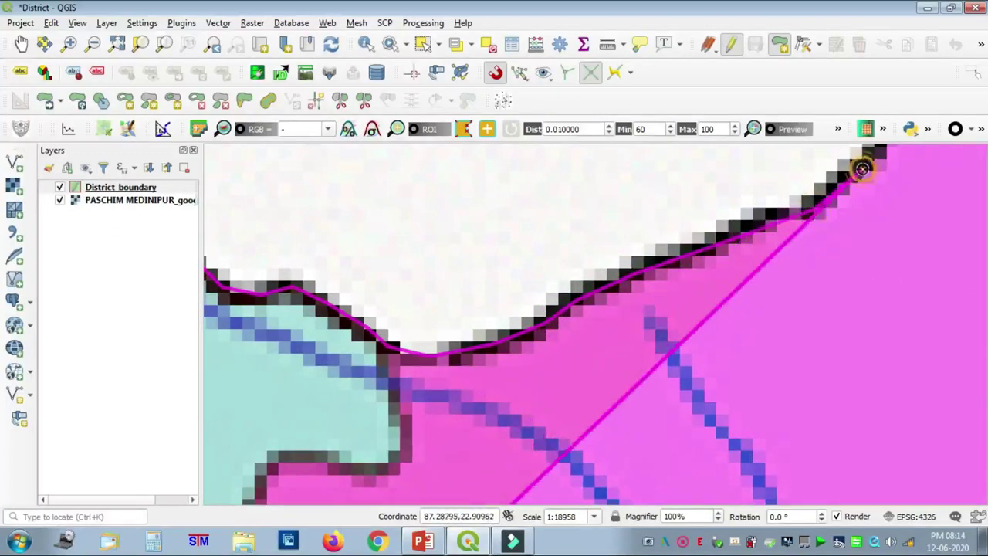
Step: Extend the outline up the steep border, around the shoulder, and just past the blue stream crossing
key("Right")
key("Up")
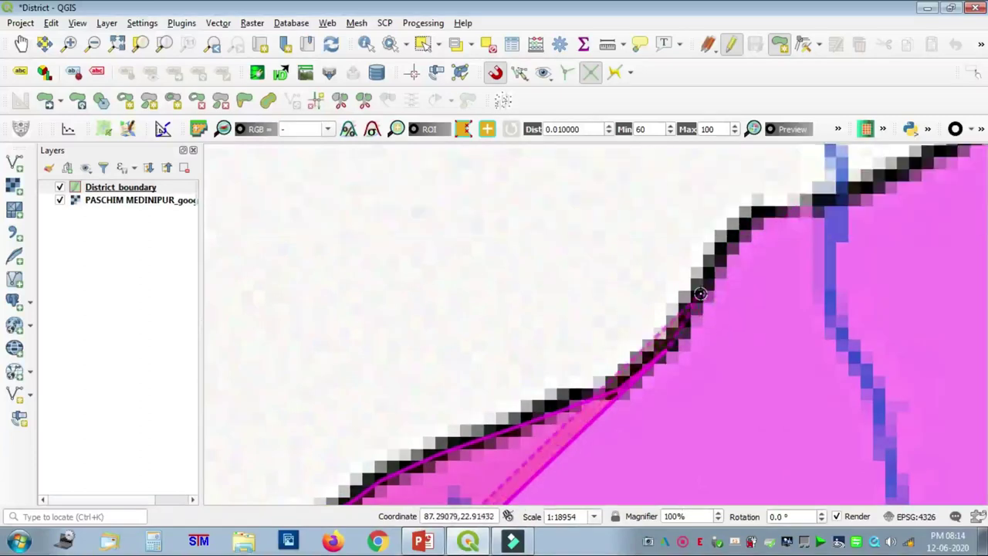
left_click(718, 244)
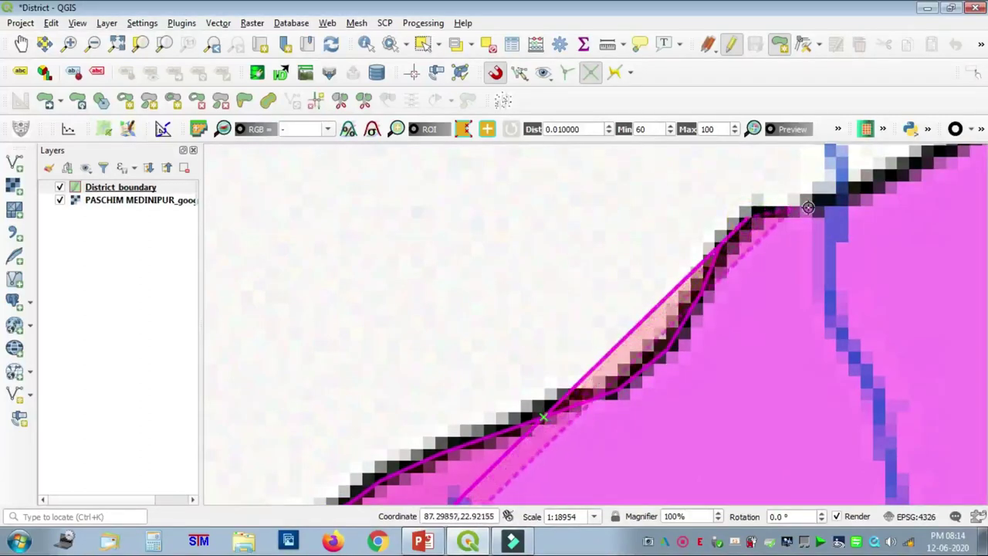
left_click(849, 192)
left_click(909, 168)
Step: Trace the magenta block's border from the stream crossing northeast up to the black-and-white railway line
key("Right")
key("Right")
key("Up")
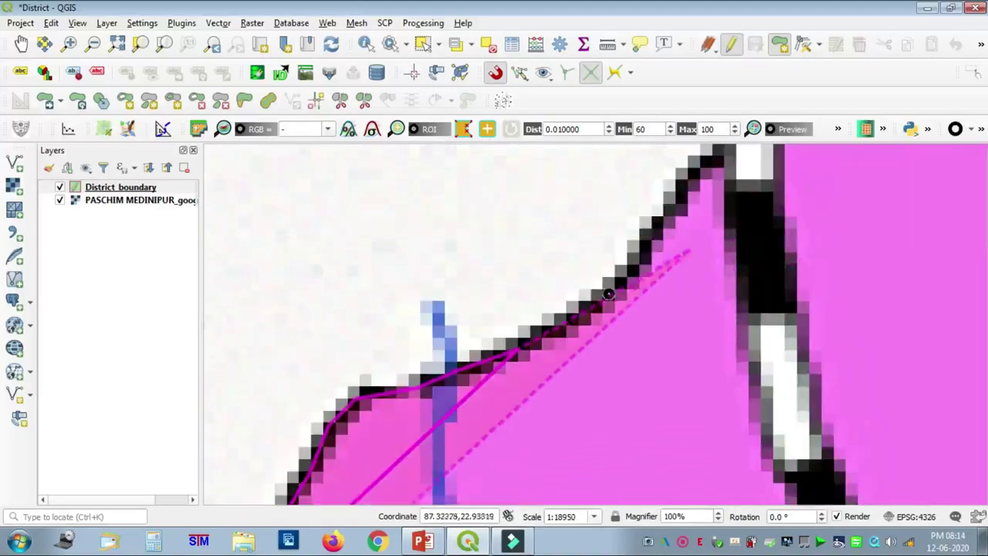
left_click(572, 319)
left_click(700, 165)
Step: Carry the outline across the railway line below the red label and over the small bump into the dip beyond
key("Right")
key("Up")
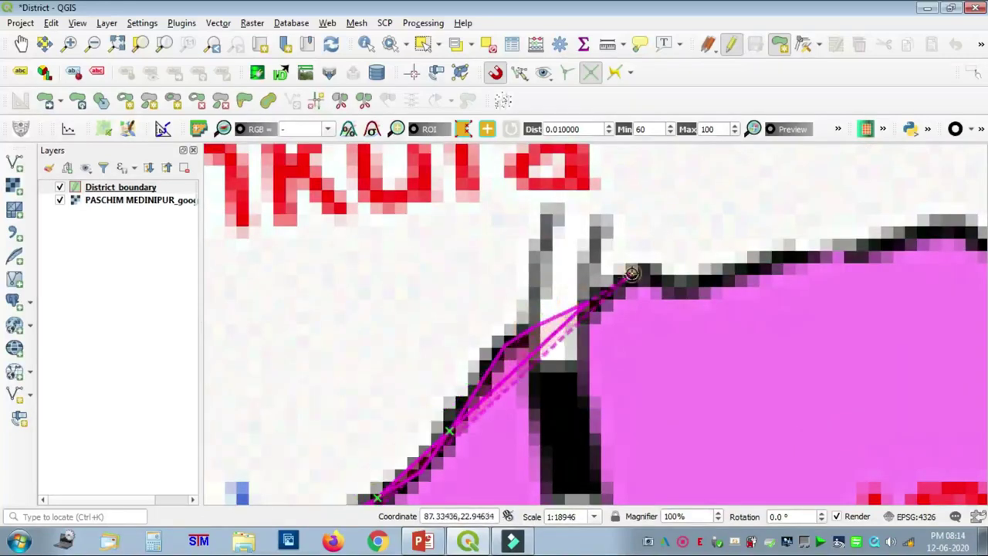
left_click(631, 274)
left_click(665, 291)
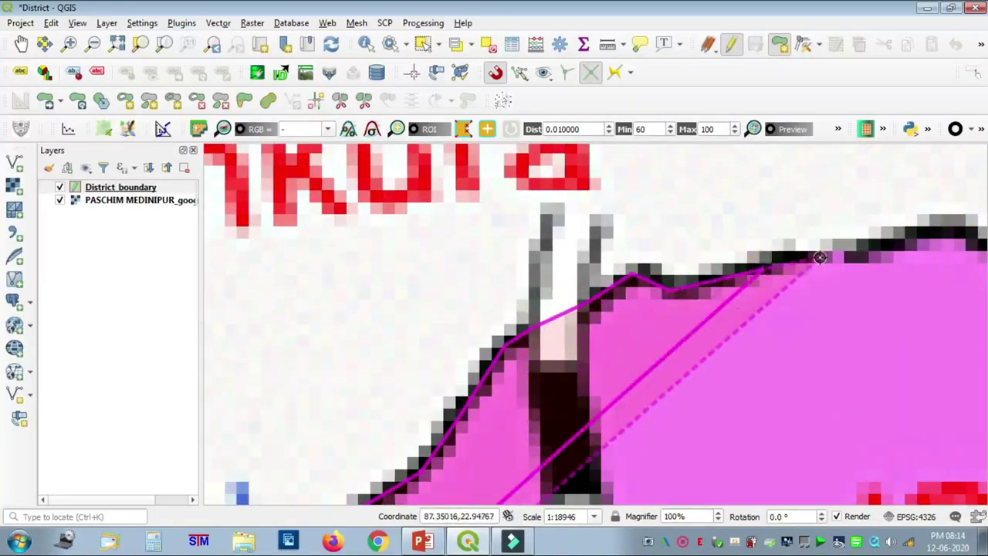
Step: Extend the District_boundary polygon along the black district border, over the low crest, up to the red road line before the "To Bankura" label
left_click(947, 227)
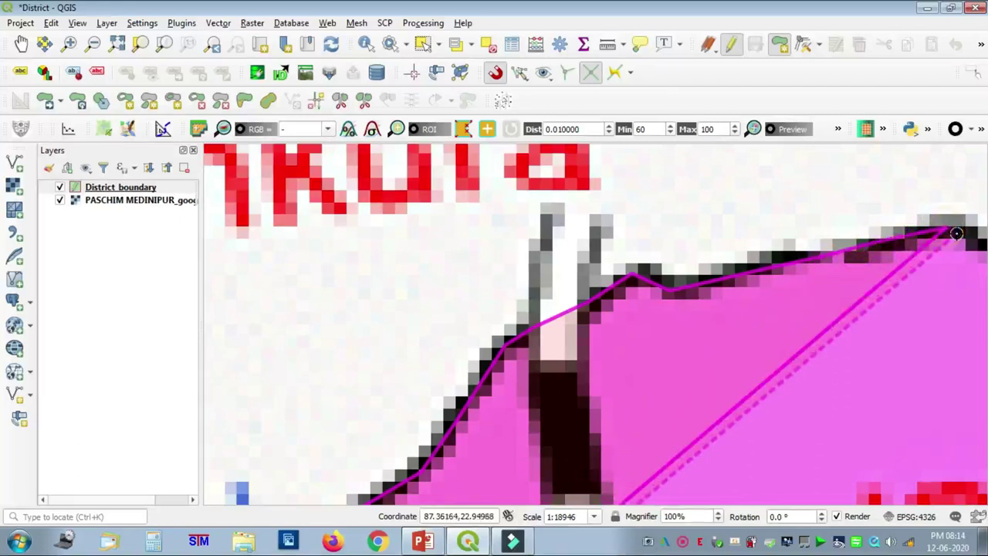
left_click(964, 239)
key("Right")
key("Right")
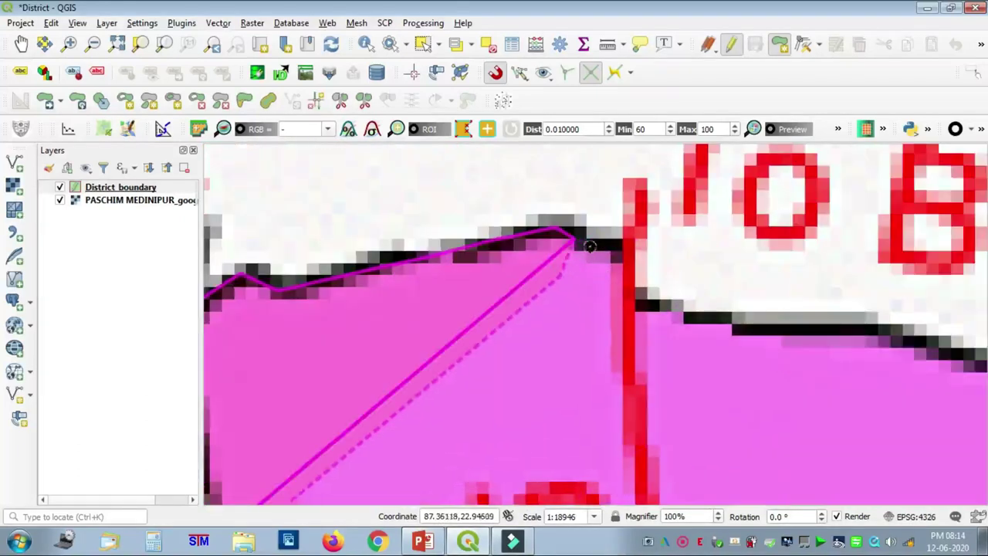
left_click(623, 251)
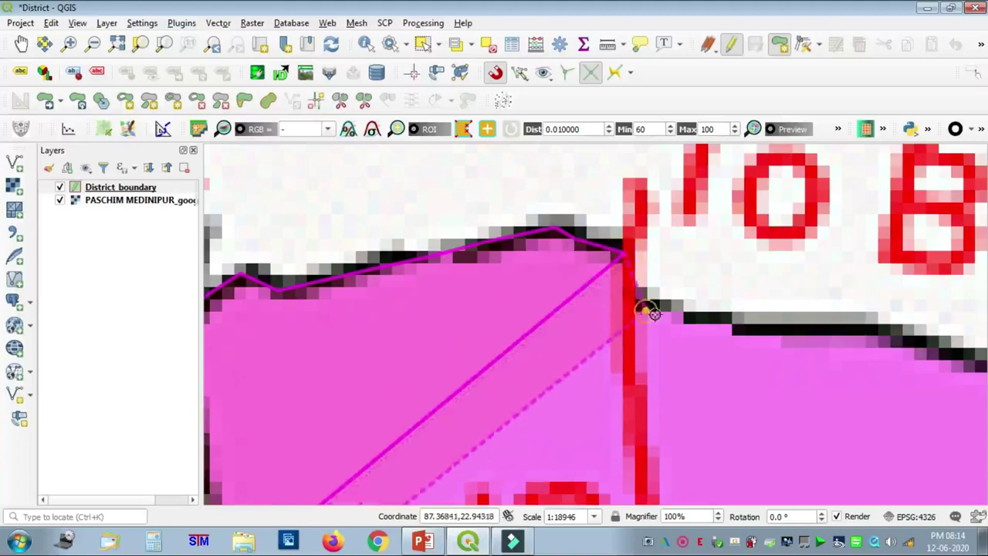
Step: Digitize the border from the red road crossing eastward along the gently falling stretch beneath the start of the "To Bankura" label
left_click(647, 311)
left_click(787, 325)
left_click(849, 324)
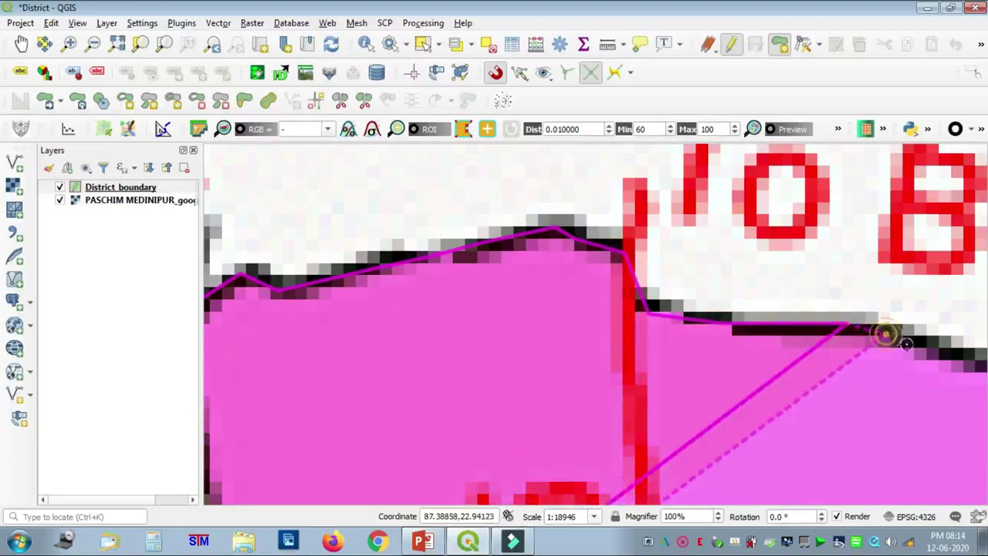
left_click(893, 341)
left_click(970, 358)
Step: Trace the polygon edge down the steep border step under the "Bankura" lettering and along the flat stretch that follows it
key("Right")
key("Right")
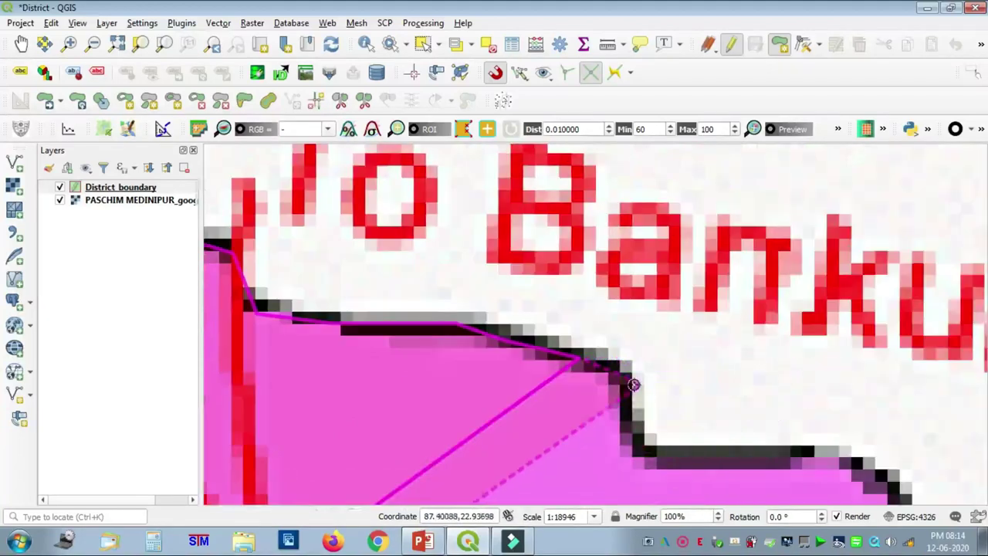
left_click(623, 381)
left_click(625, 423)
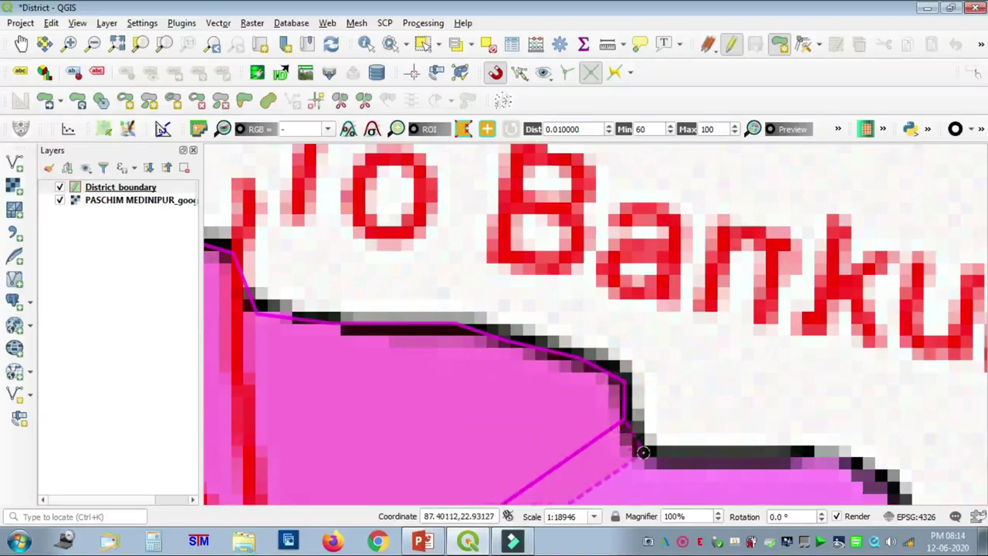
left_click(846, 450)
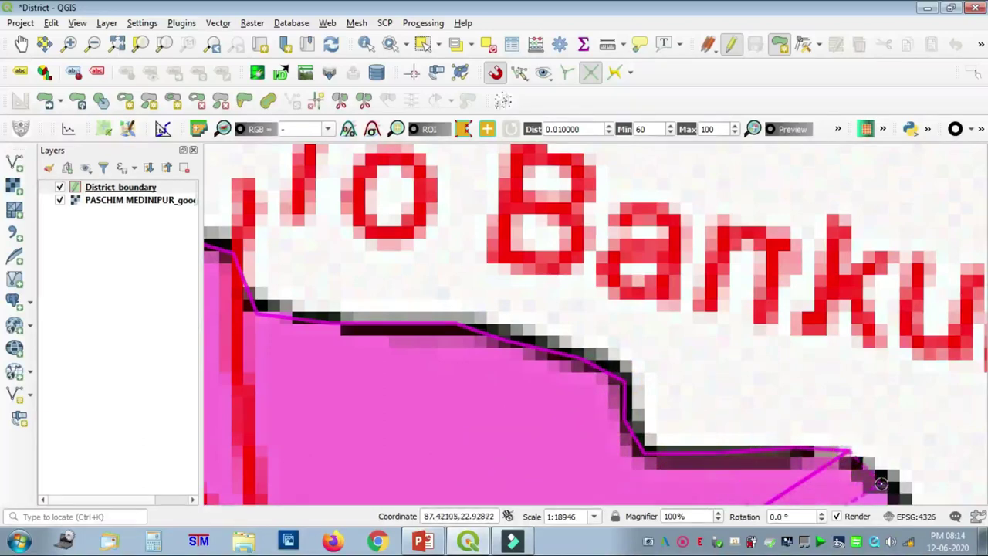
left_click(880, 485)
Step: Add boundary vertices down the winding southeastward slope beyond the "Bankura" label, across its flat middle part and onto the next descent
key("Right")
key("Right")
key("Down")
key("Down")
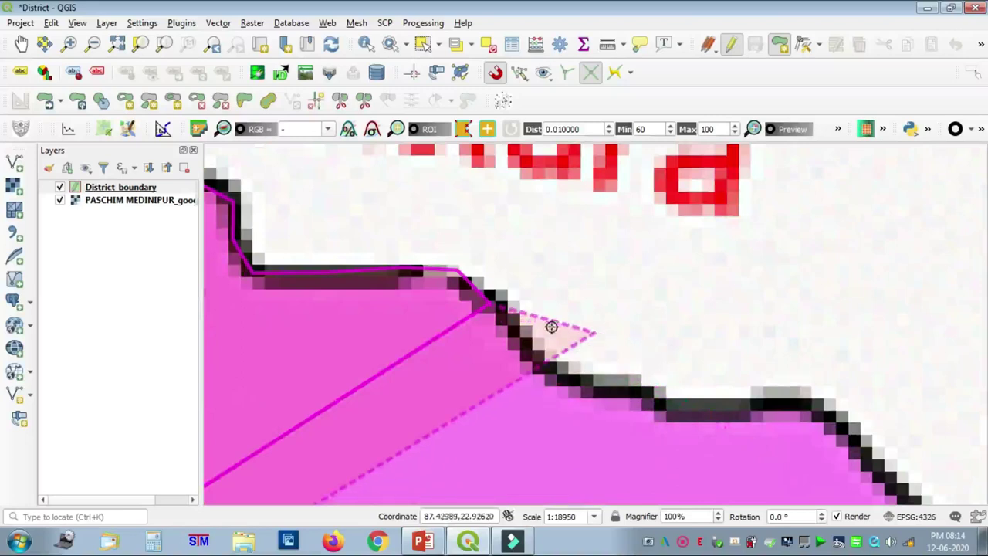
left_click(532, 353)
left_click(580, 382)
left_click(635, 400)
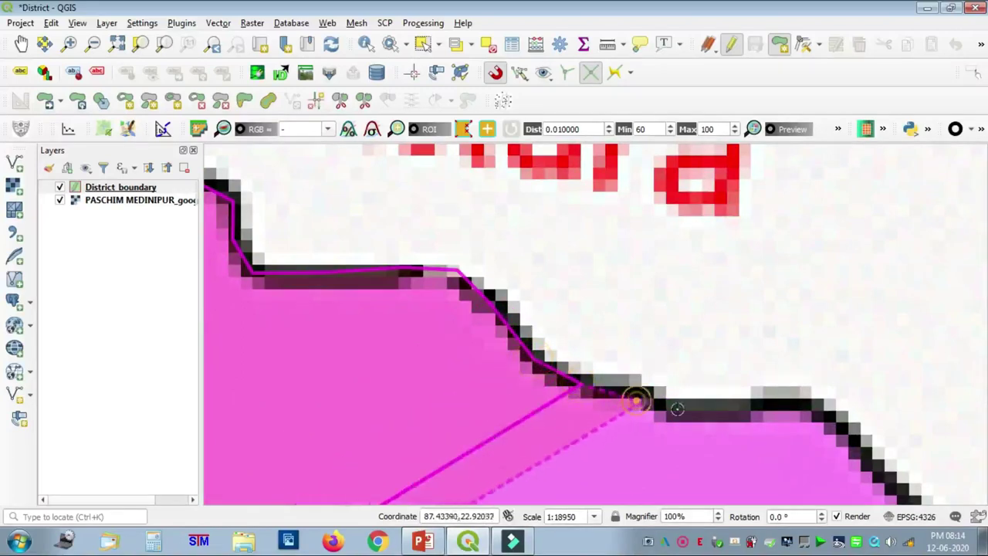
left_click(709, 414)
left_click(825, 405)
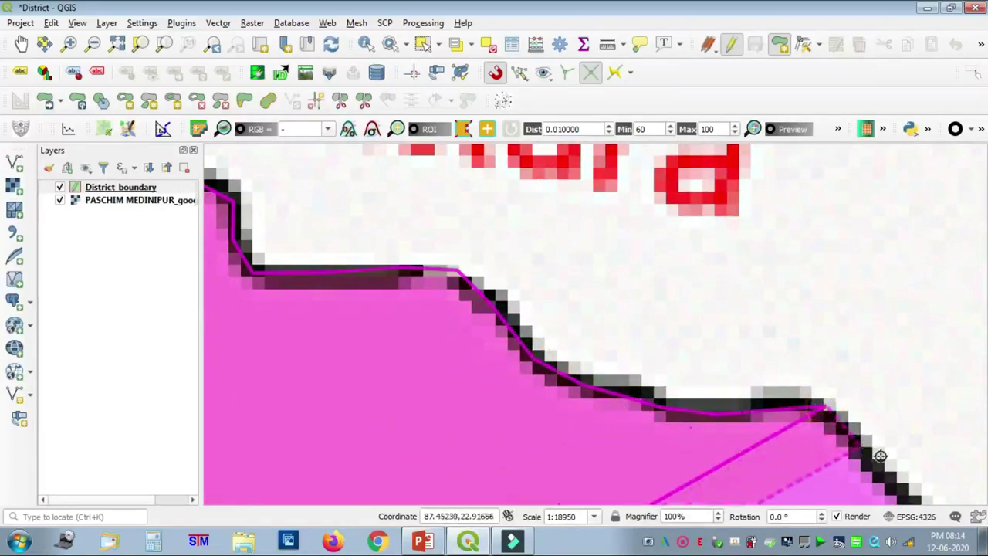
left_click(880, 459)
left_click(904, 492)
Step: Carry the polygon edge down to the low point of the border above the "BLOCK" label, past the inner boundary junction
key("Down")
key("Down")
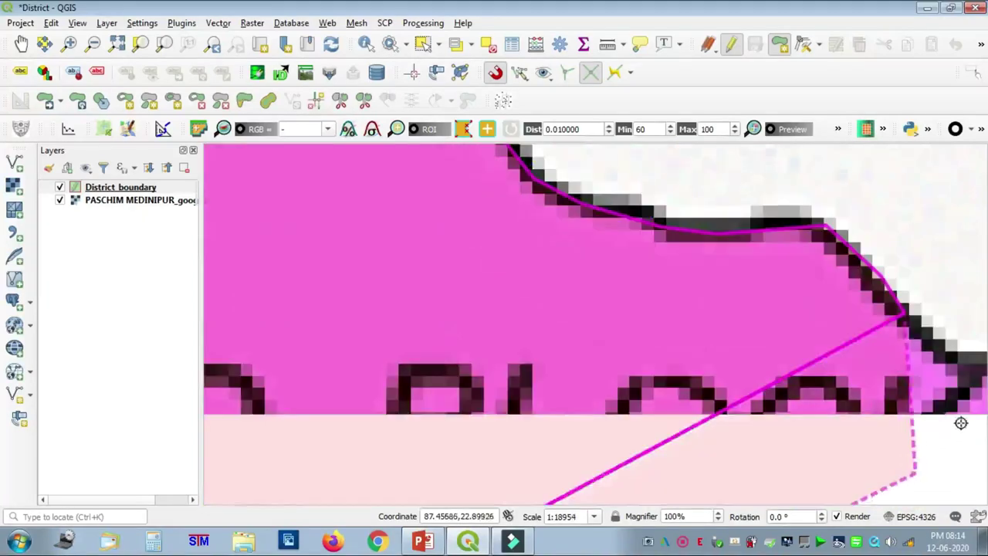
key("Right")
key("Right")
left_click(550, 351)
left_click(582, 364)
left_click(641, 367)
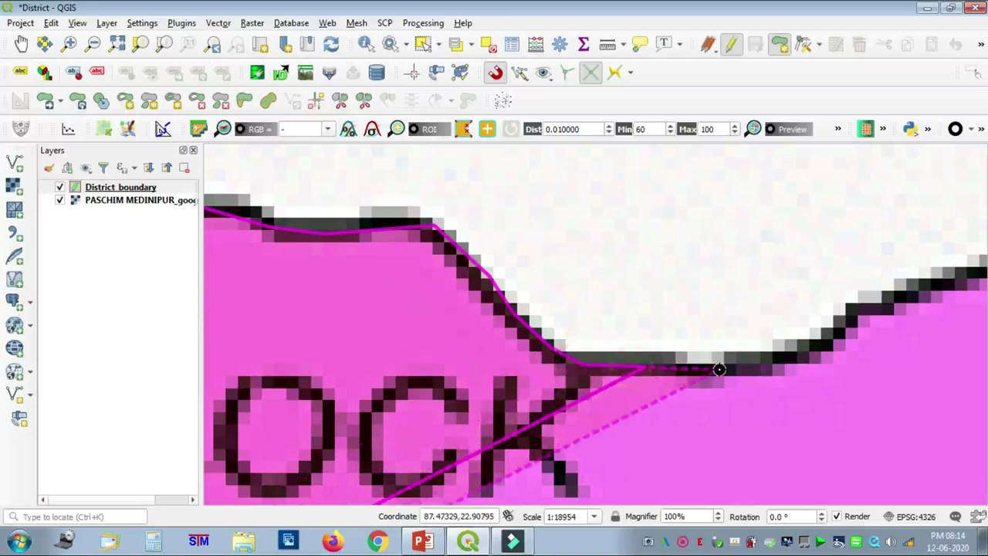
Step: Trace the border from the low point by the "BLOCK" label up the slope rising to the northeast
left_click(725, 370)
left_click(789, 357)
left_click(819, 345)
left_click(870, 312)
left_click(918, 293)
left_click(971, 271)
left_click(971, 271)
Step: Digitize the border up and over the small hump and along the flat dip before the rectangular spur
key("Right")
key("Right")
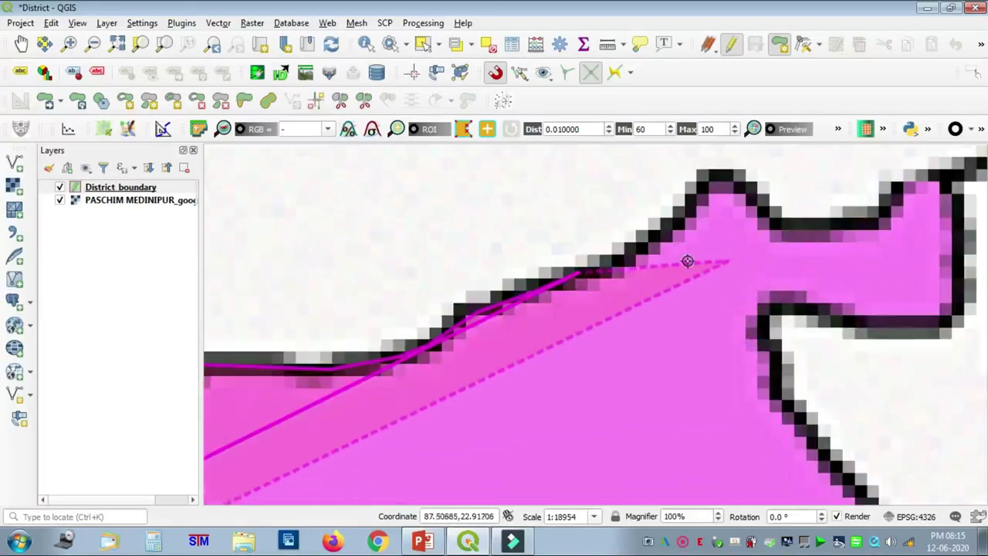
left_click(648, 245)
left_click(677, 217)
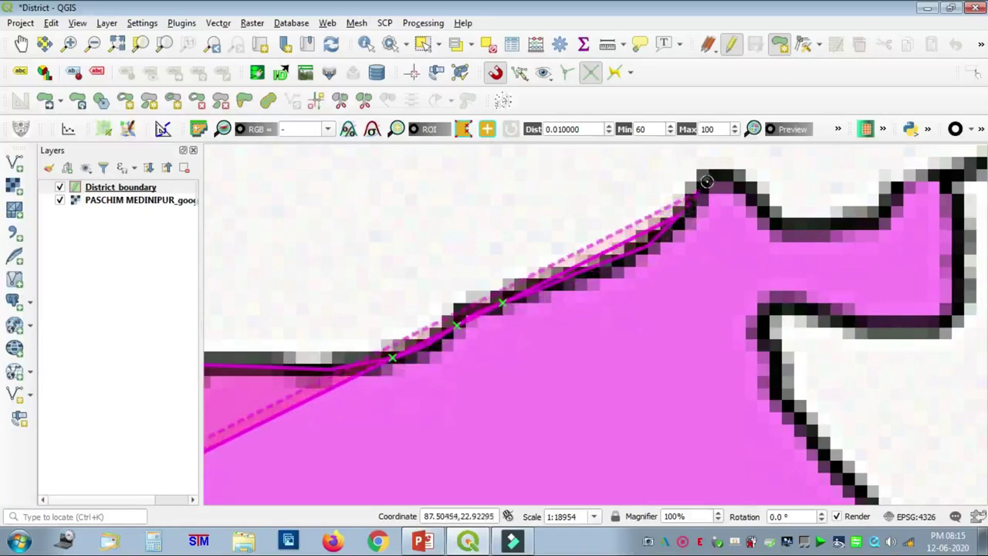
left_click(710, 177)
left_click(736, 181)
left_click(768, 218)
left_click(799, 232)
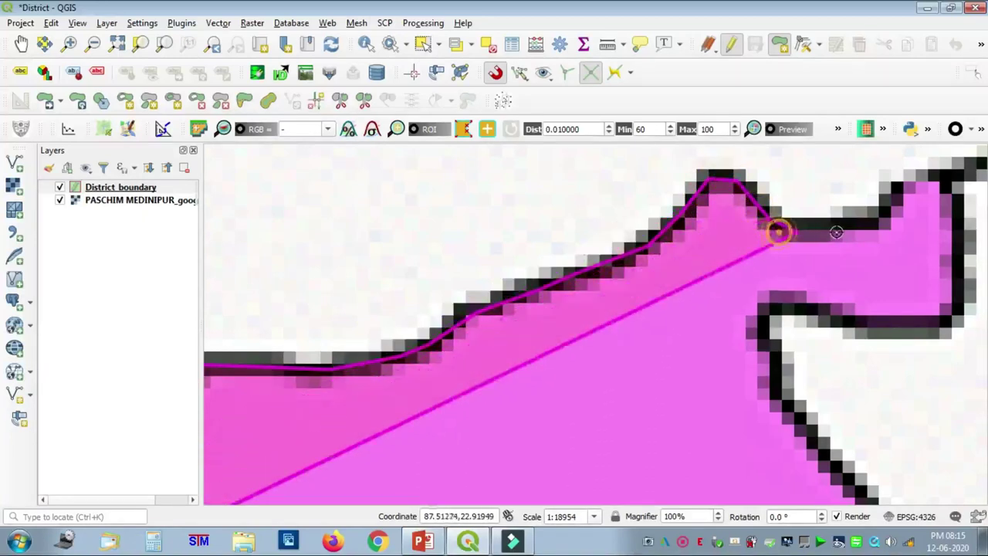
left_click(849, 228)
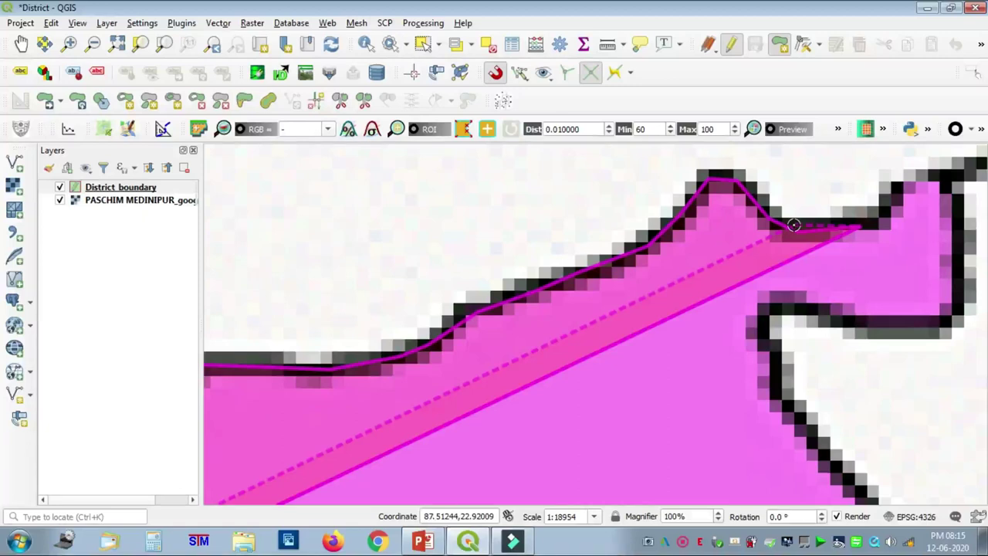
Step: Outline the top and the east side of the rectangular spur, following the magenta area instead of the outer line running east
key("Right")
key("Right")
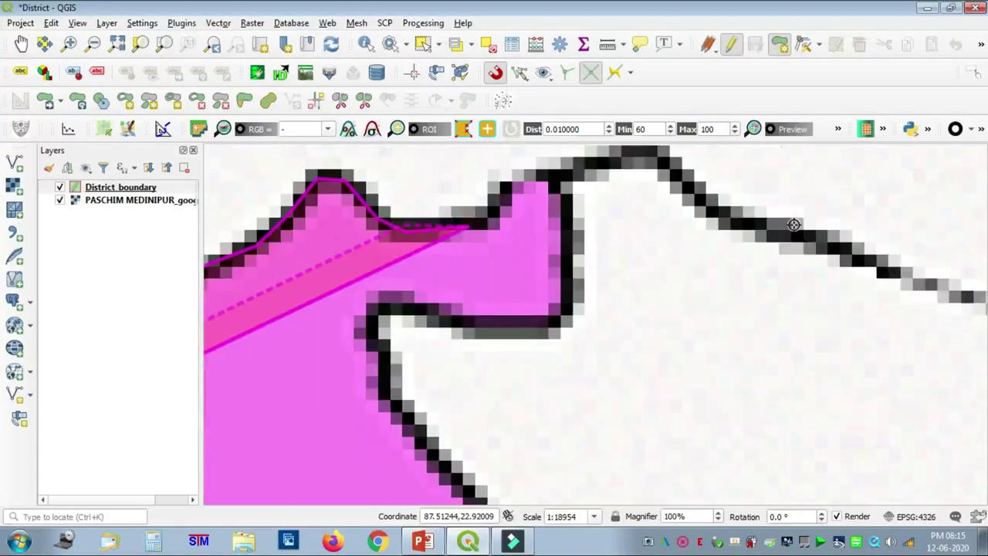
key("Up")
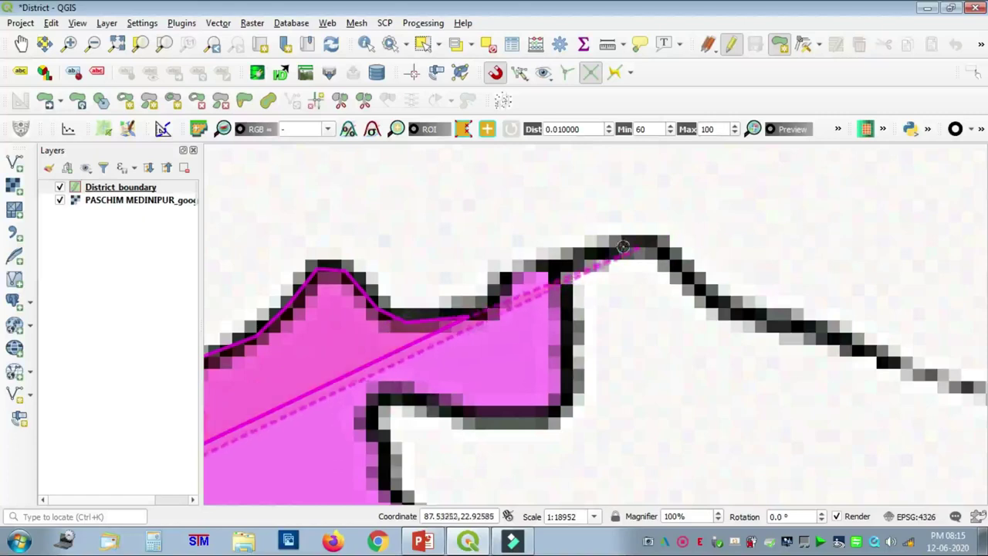
left_click(511, 275)
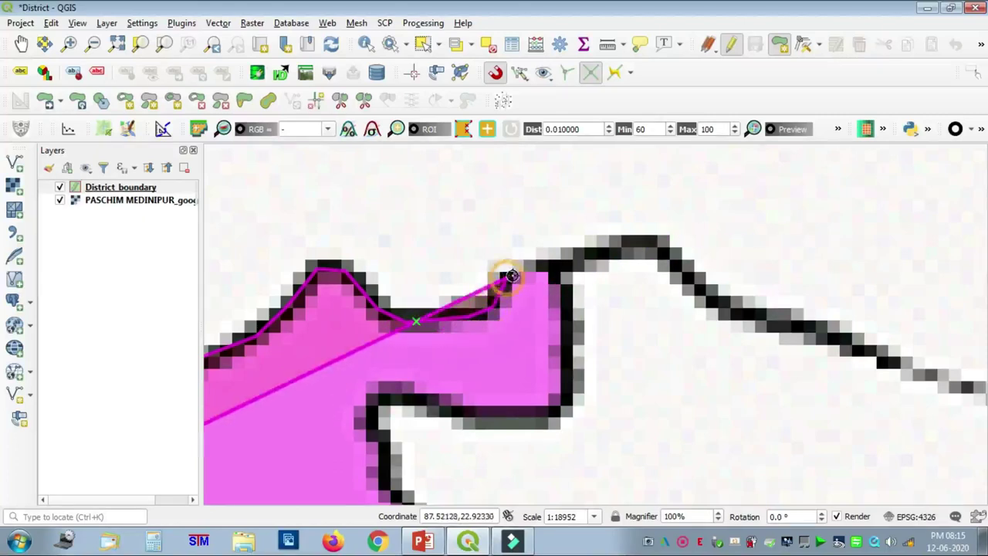
left_click(547, 264)
left_click(556, 295)
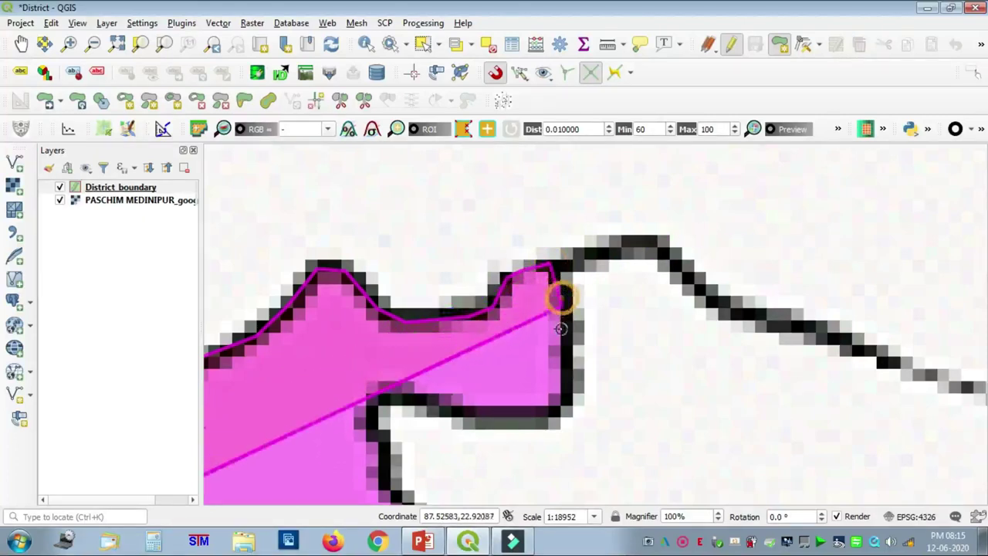
left_click(558, 355)
left_click(561, 383)
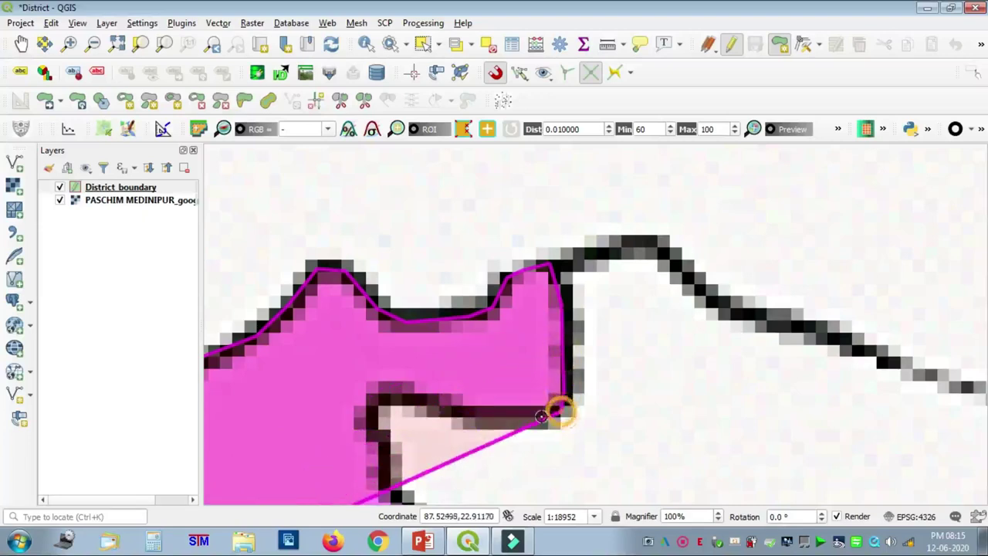
Step: Trace the underside of the spur westward and round its inner corner onto the southward border
left_click(462, 414)
left_click(415, 396)
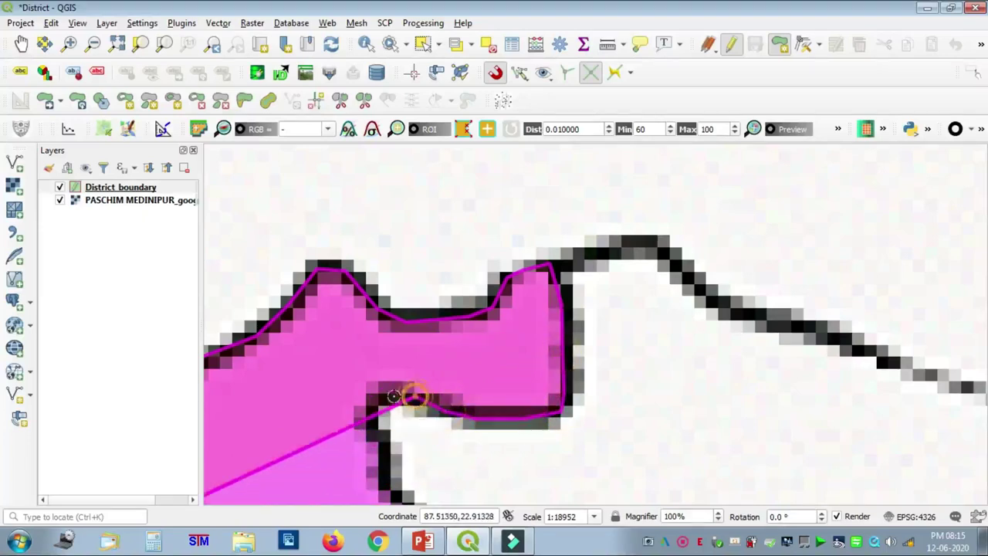
left_click(372, 429)
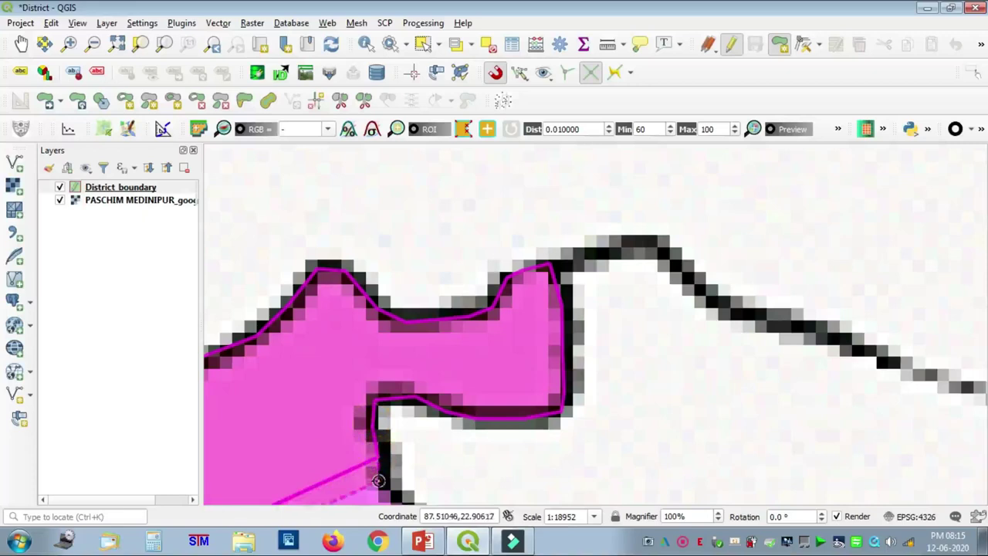
Step: Add vertices along the long southeastward diagonal of the border, from below the spur to the eastern bulge
key("Down")
key("Down")
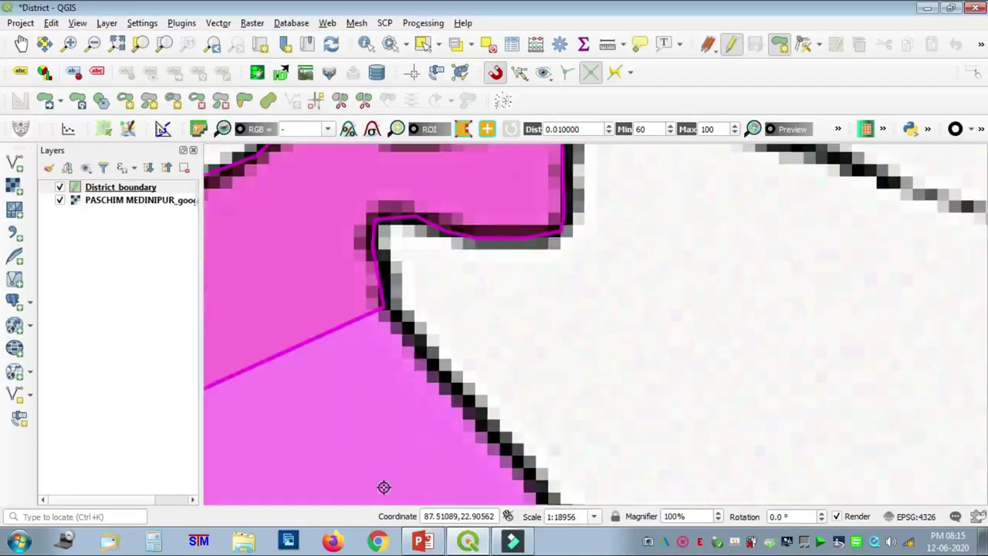
left_click(417, 348)
left_click(459, 402)
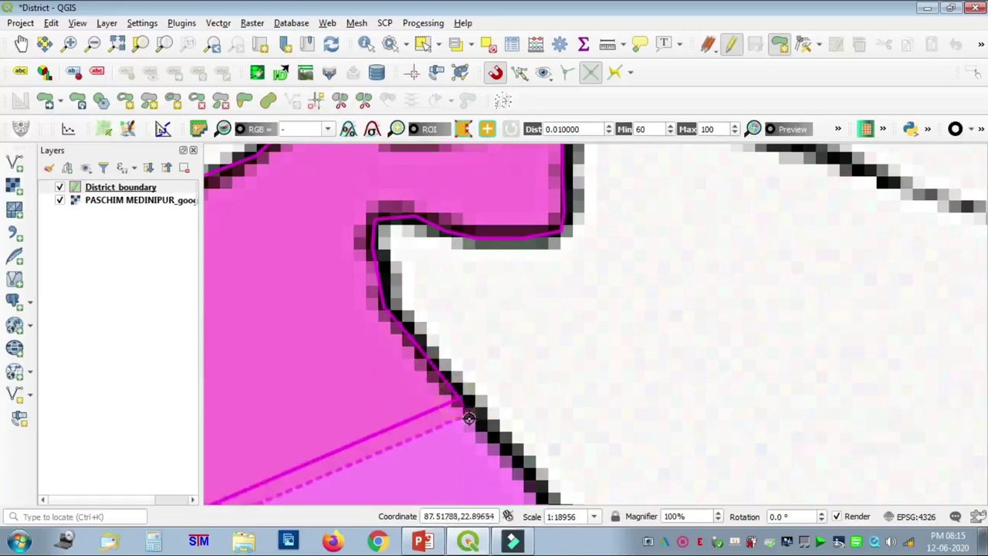
left_click(505, 448)
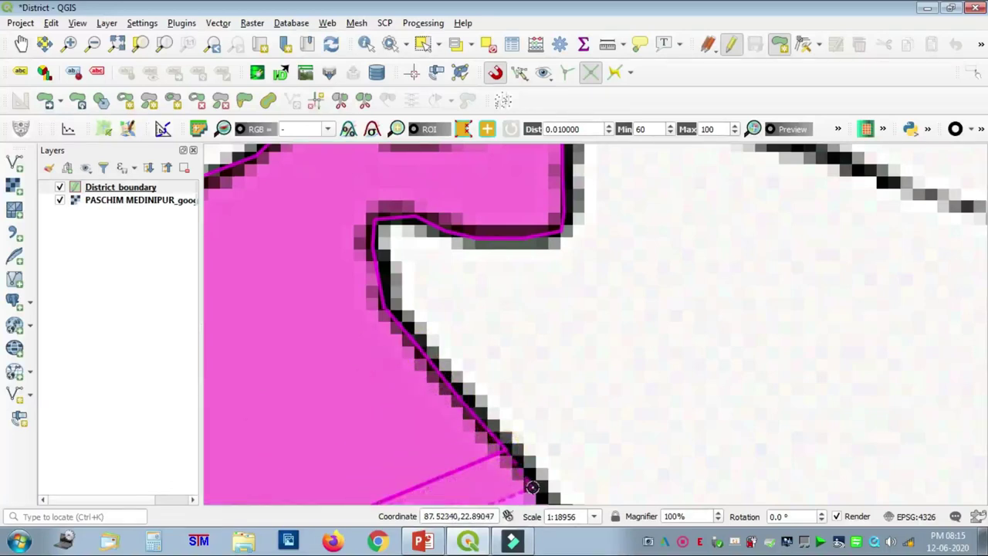
key("Down")
key("Down")
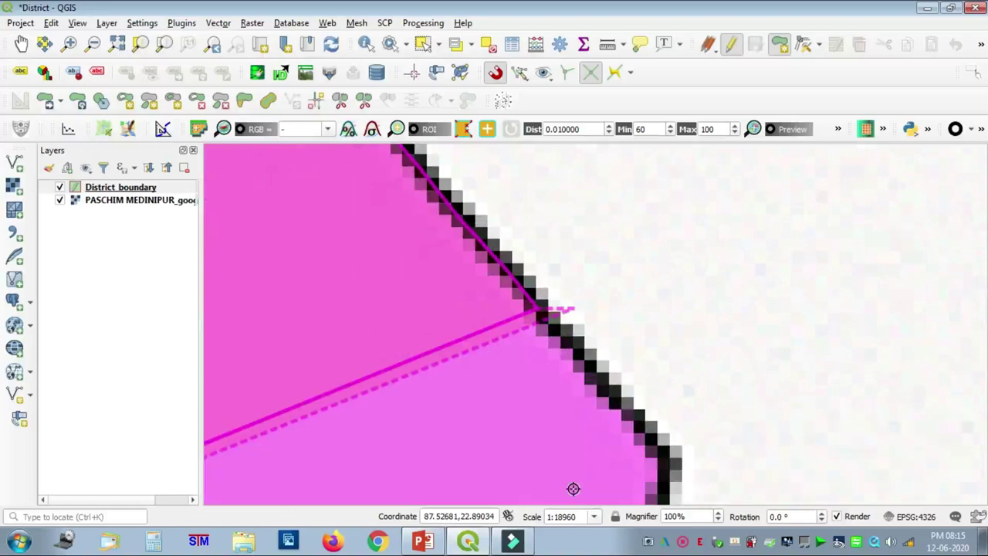
left_click(578, 349)
left_click(638, 432)
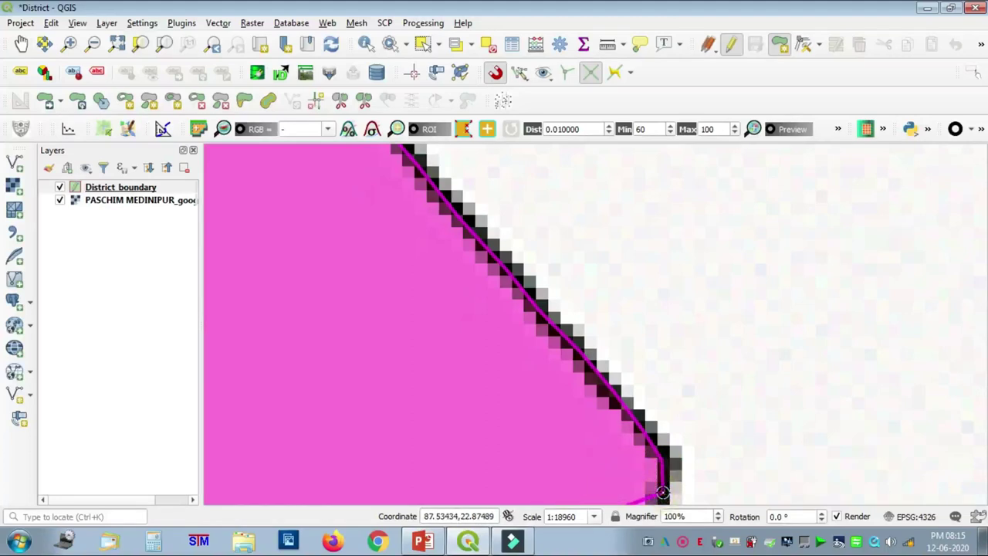
Step: Trace the polygon edge around the eastern bulge and back southwest to the notch near the "Kusum" label
key("Down")
key("Down")
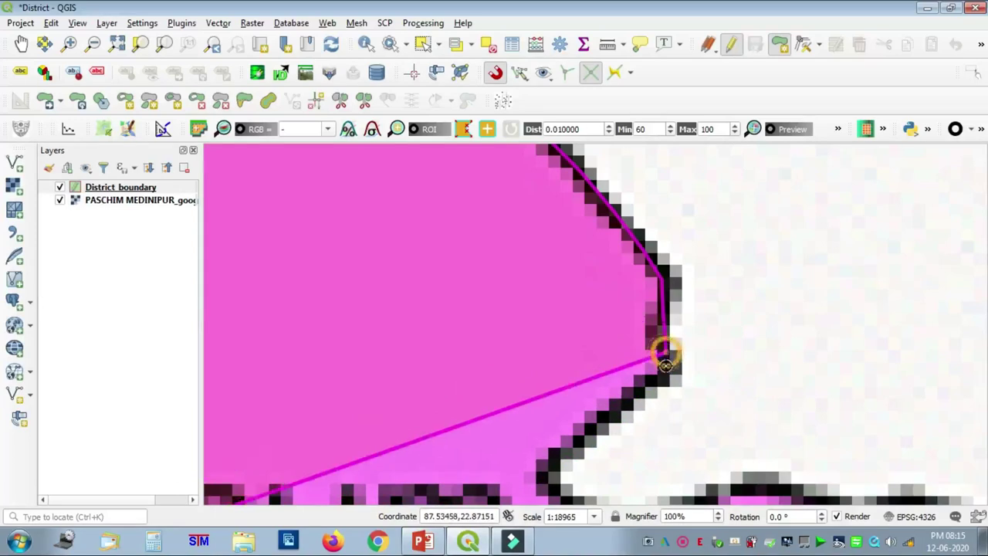
left_click(666, 373)
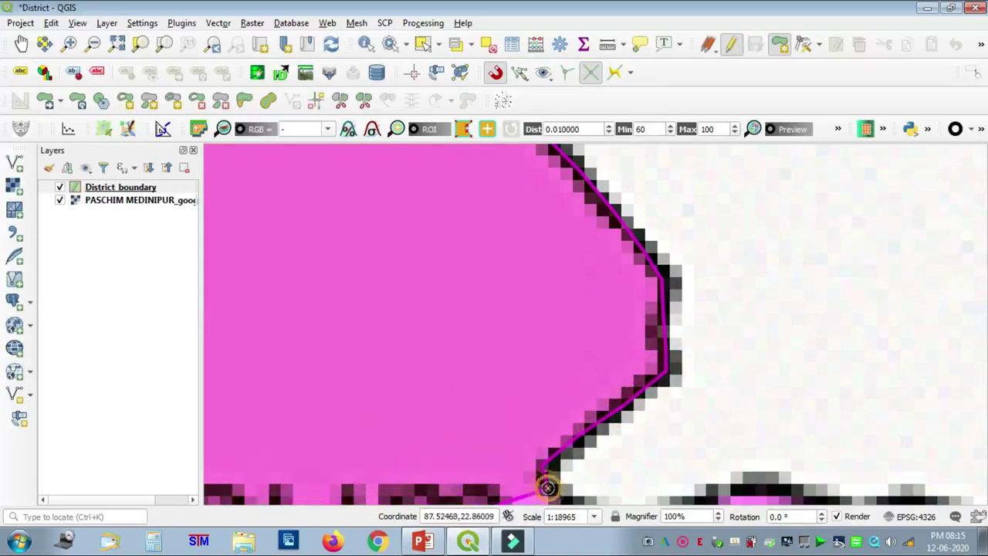
Step: Digitize the border from the notch near "Kusum" eastward over the wavy stretch and along the first part of the yellow Ramjibanpur area
key("Down")
key("Right")
key("Down")
key("Down")
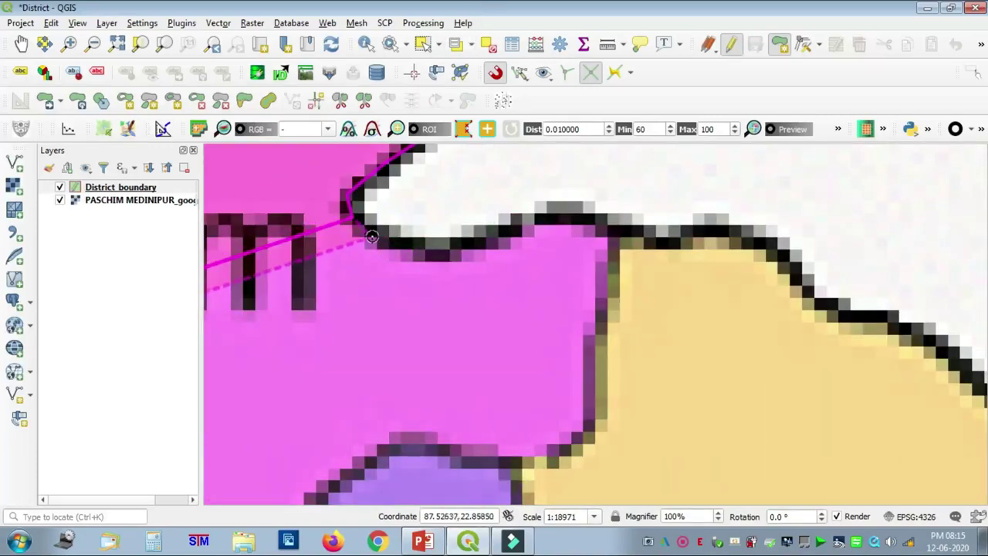
left_click(422, 249)
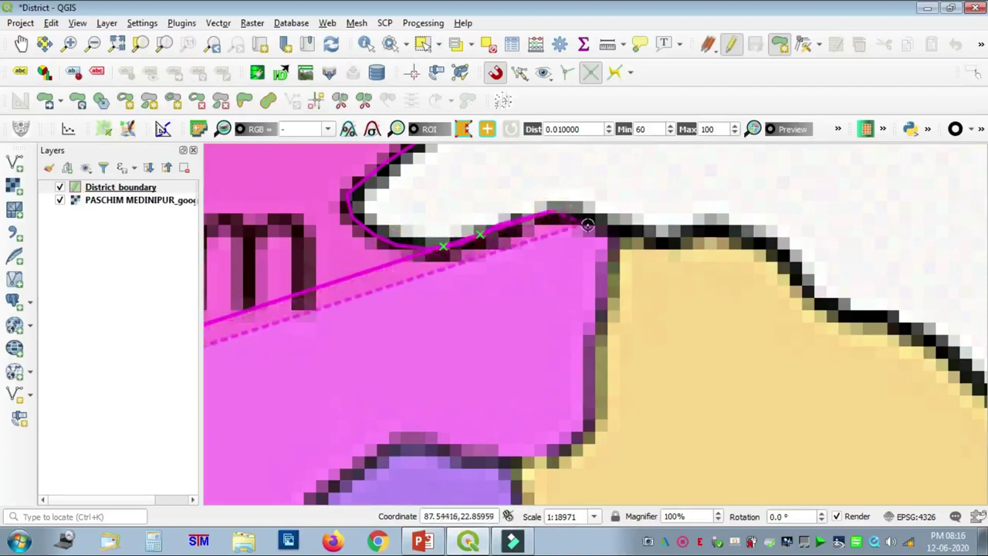
left_click(660, 239)
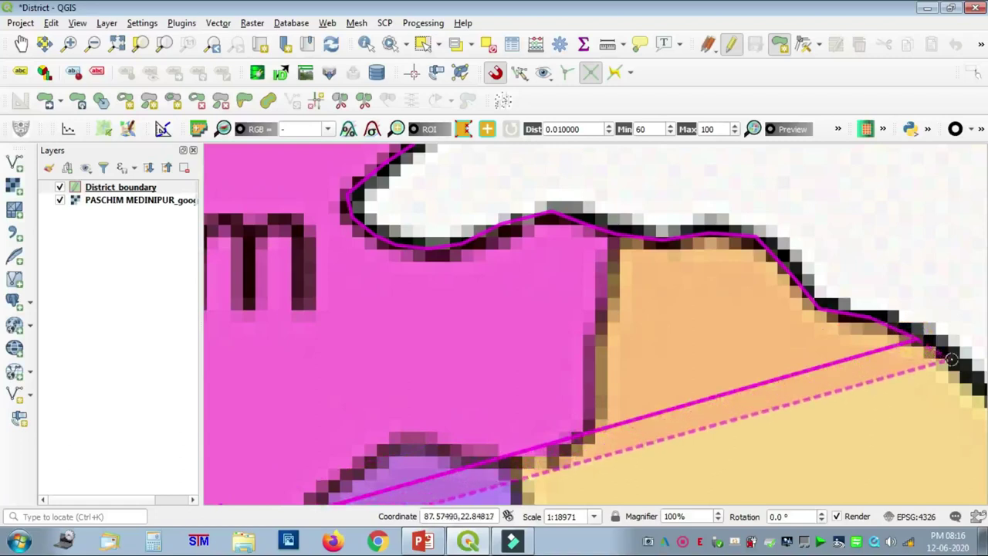
Step: Trace the border southeastward above the "Ramjibanpur" label, down toward the V-shaped notch
scroll(952, 416, "down", 1)
key("Right")
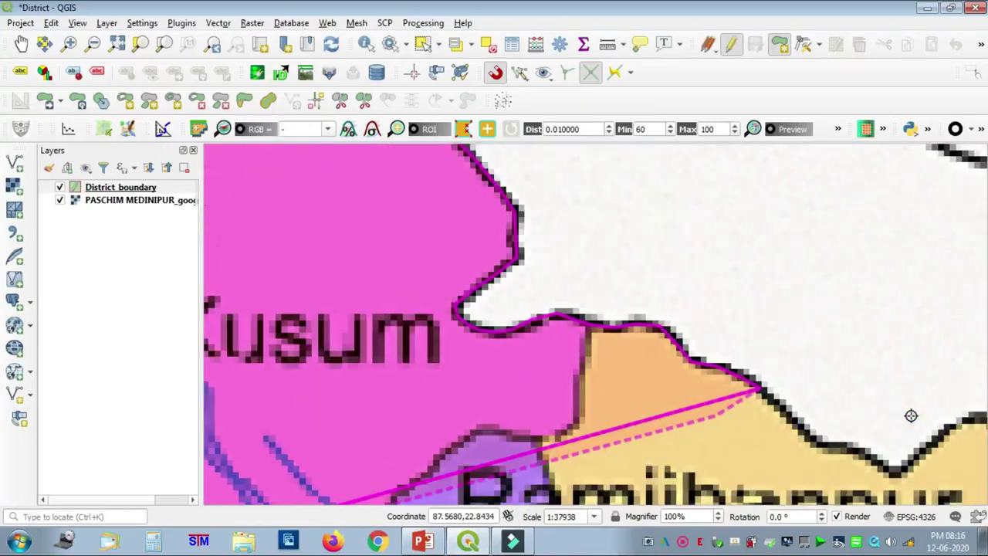
key("Down")
key("Right")
key("Right")
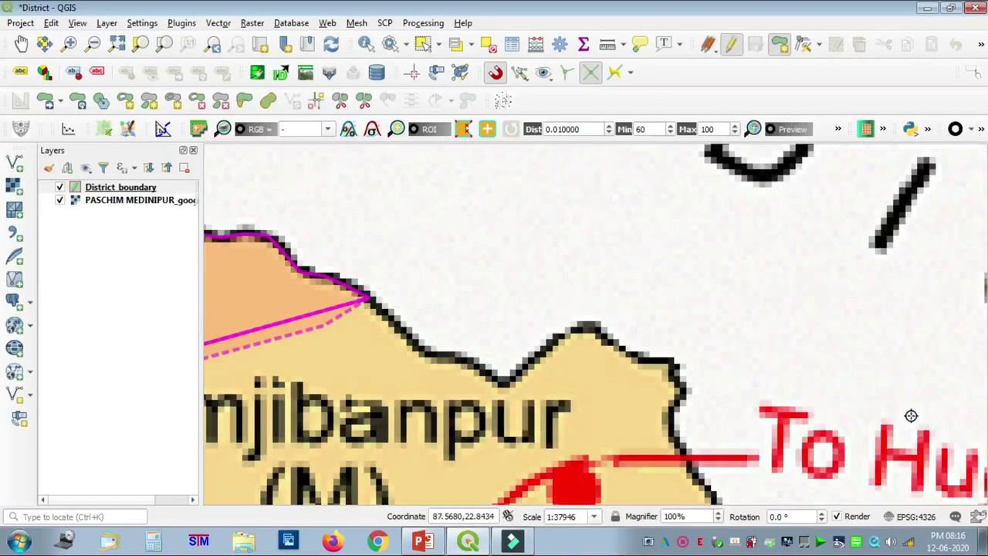
scroll(372, 305, "up", 1)
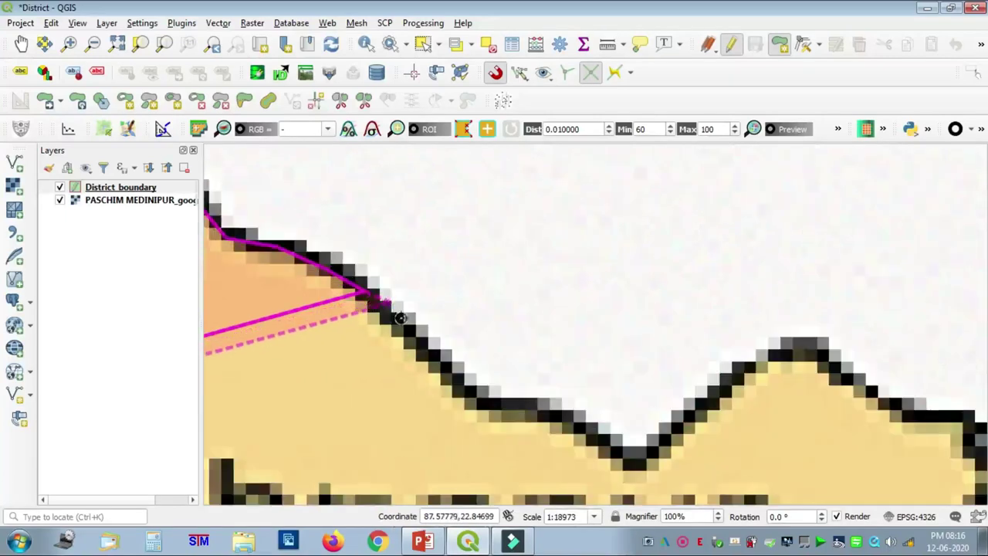
left_click(419, 342)
left_click(446, 374)
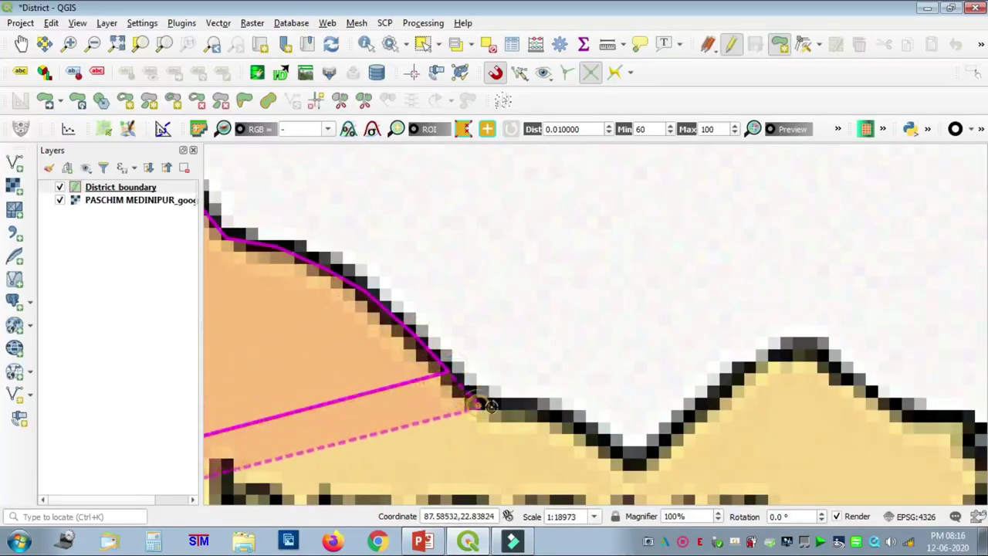
left_click(539, 407)
left_click(596, 438)
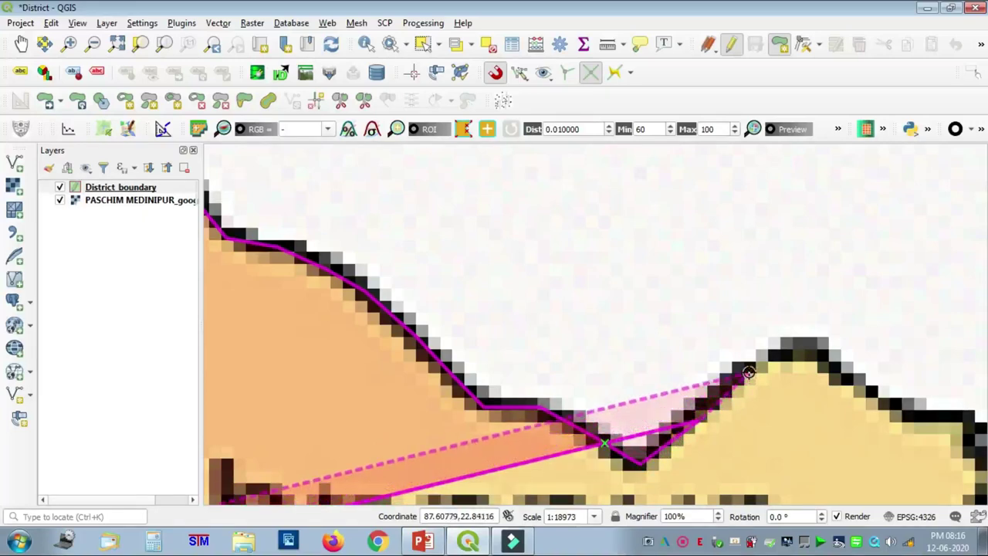
Step: Continue the polygon edge from the V-shaped notch over the peak and down toward the northeast corner of the yellow area
left_click(747, 362)
left_click(803, 345)
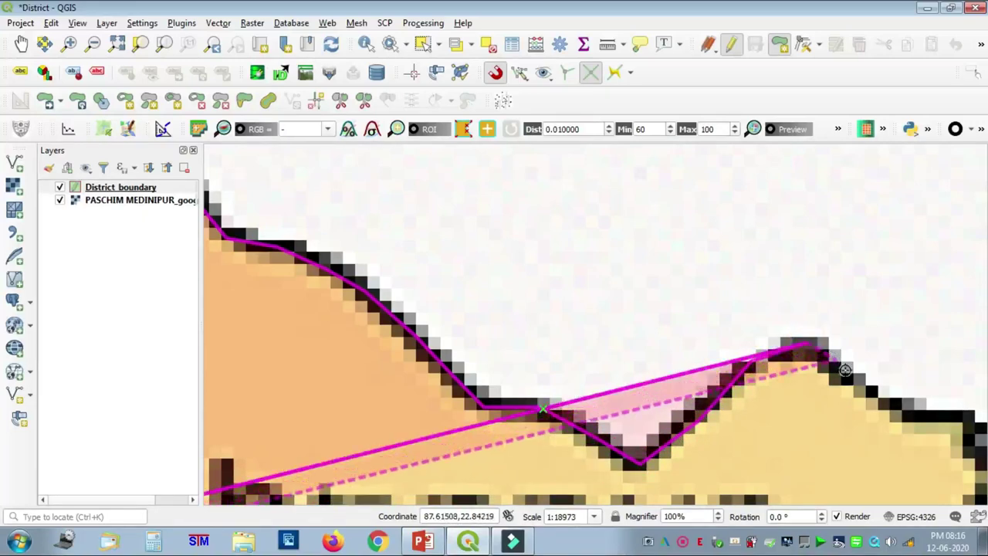
left_click(847, 377)
left_click(887, 400)
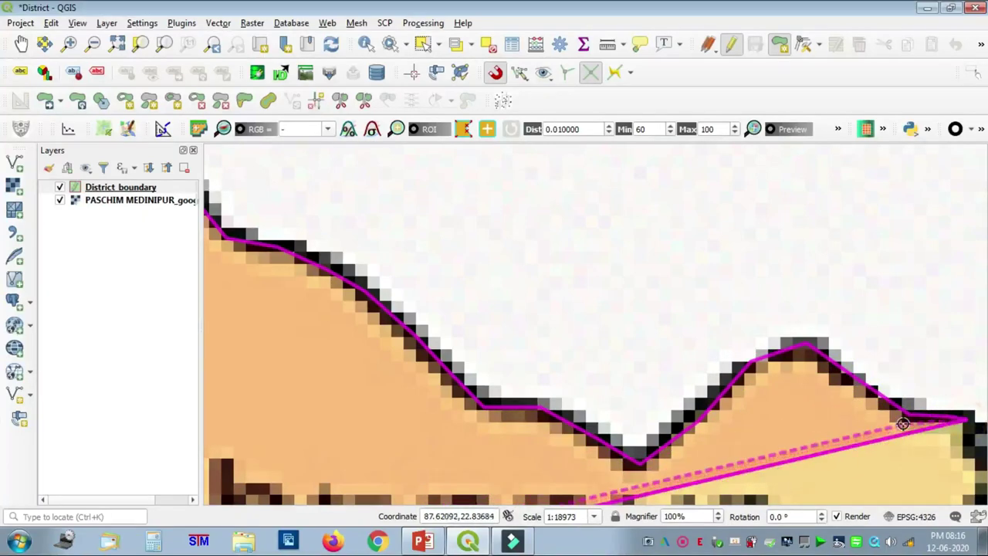
Step: Digitize the yellow area's eastern edge from its northeast corner southward across the red road line
key("Right")
key("Right")
key("Down")
key("Down")
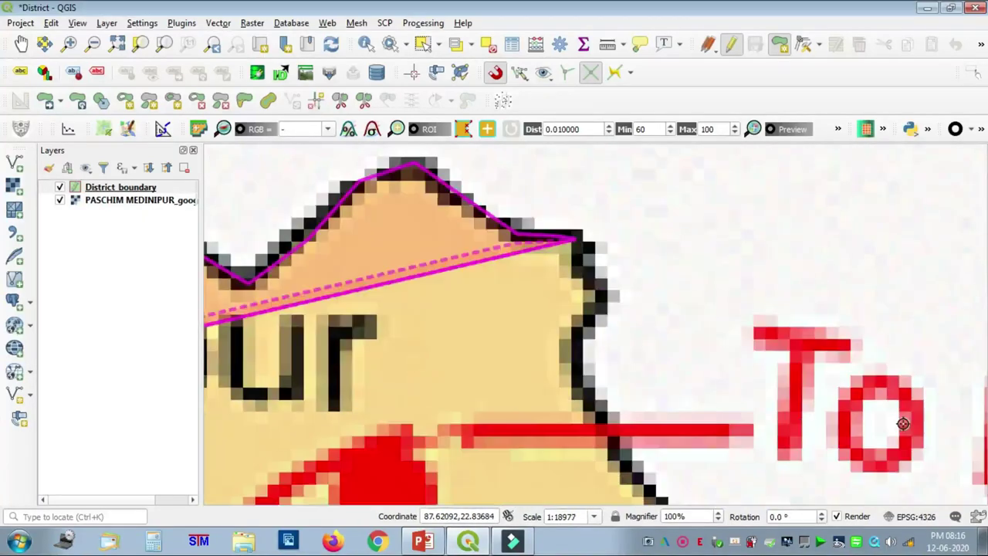
left_click(604, 294)
left_click(579, 342)
left_click(589, 401)
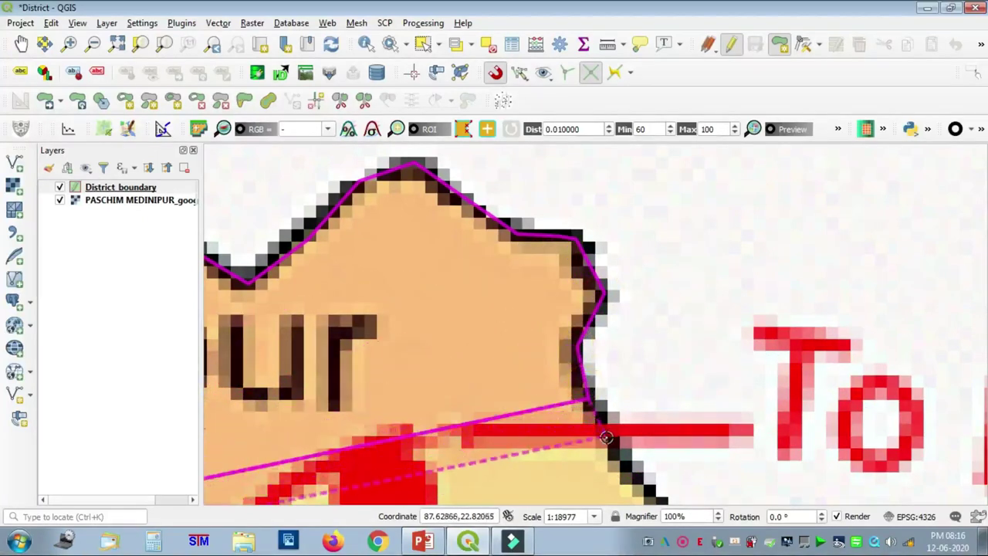
left_click(606, 438)
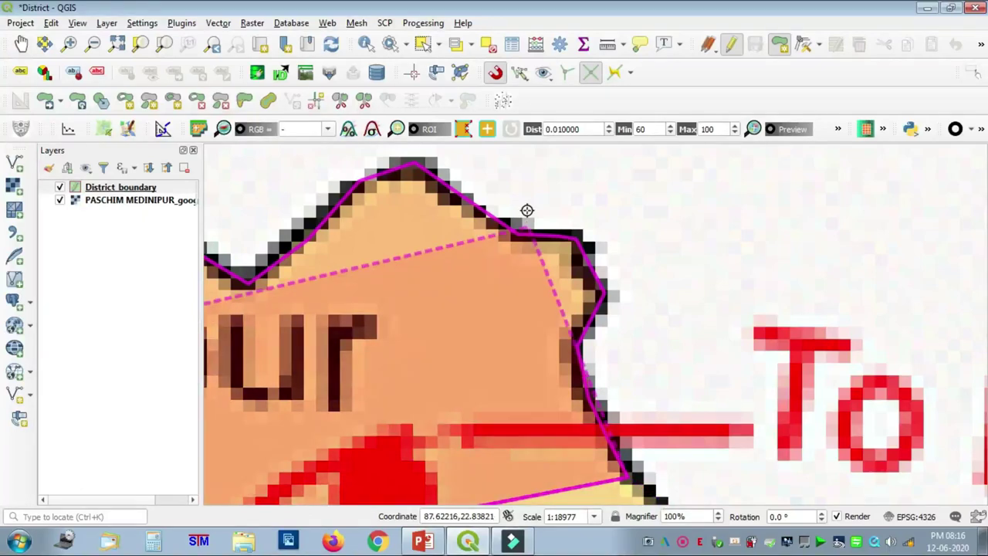
Step: Add vertices around the S-shaped bend of the border just below the red road line
key("Right")
key("Down")
key("Down")
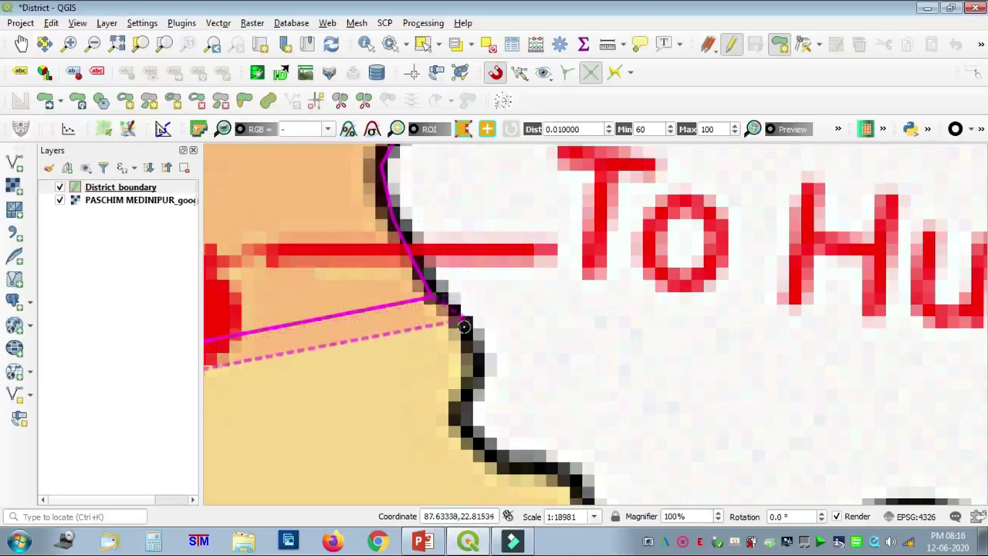
left_click(463, 333)
left_click(467, 402)
left_click(470, 435)
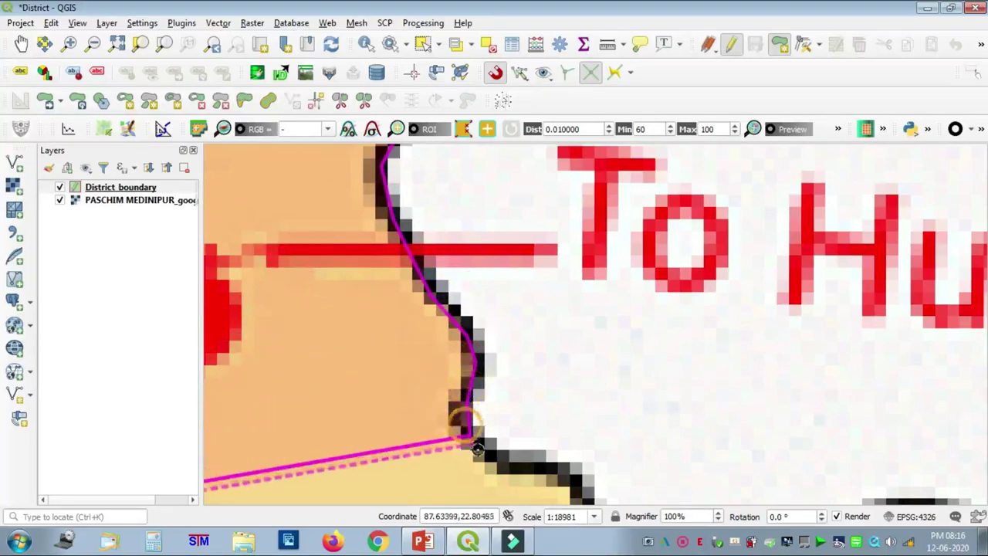
left_click(494, 465)
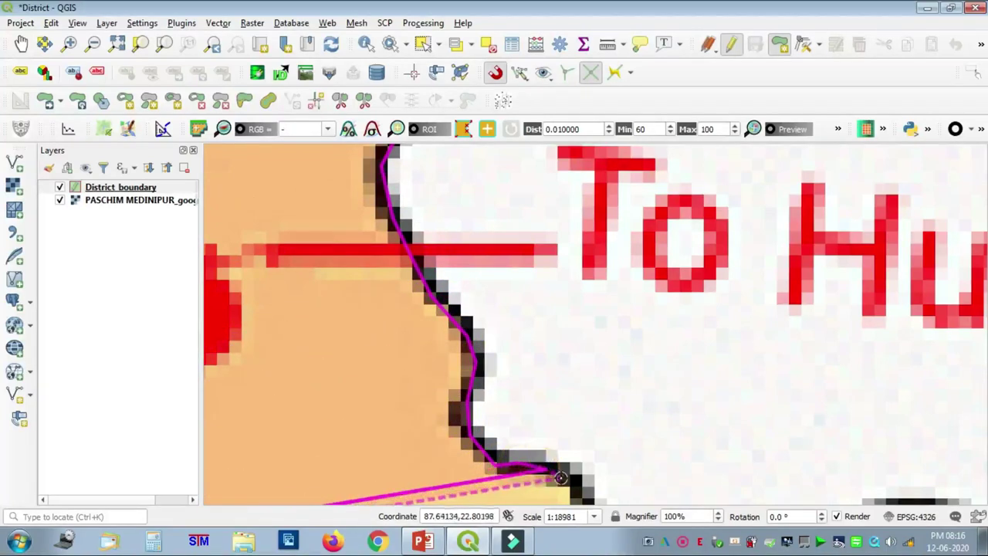
Step: Trace the border southeastward through the shallow dip and over the hump above the "2" marker
key("Down")
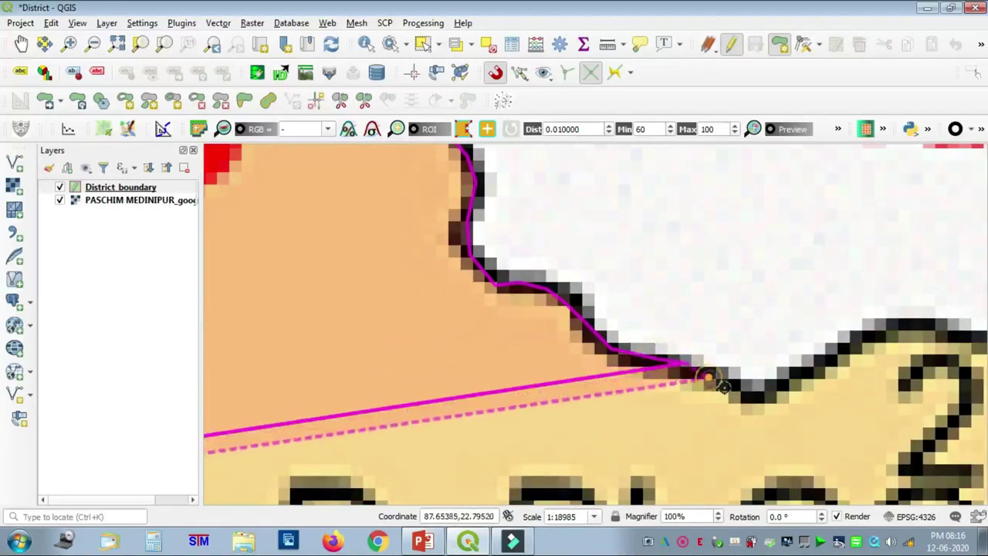
left_click(884, 328)
left_click(967, 337)
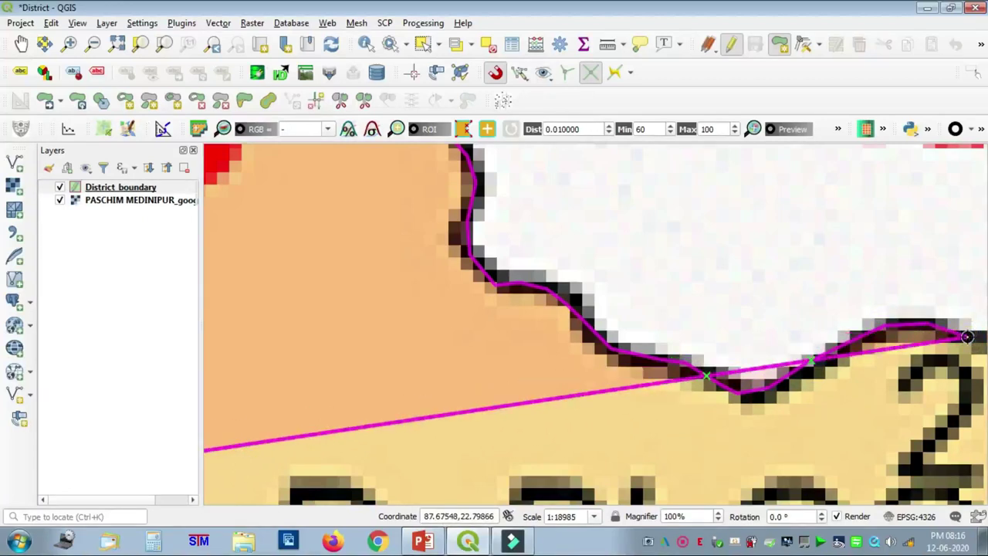
Step: Trace the polygon edge around the rounded spur enclosing the black dot beside the "2"
key("Right")
key("Right")
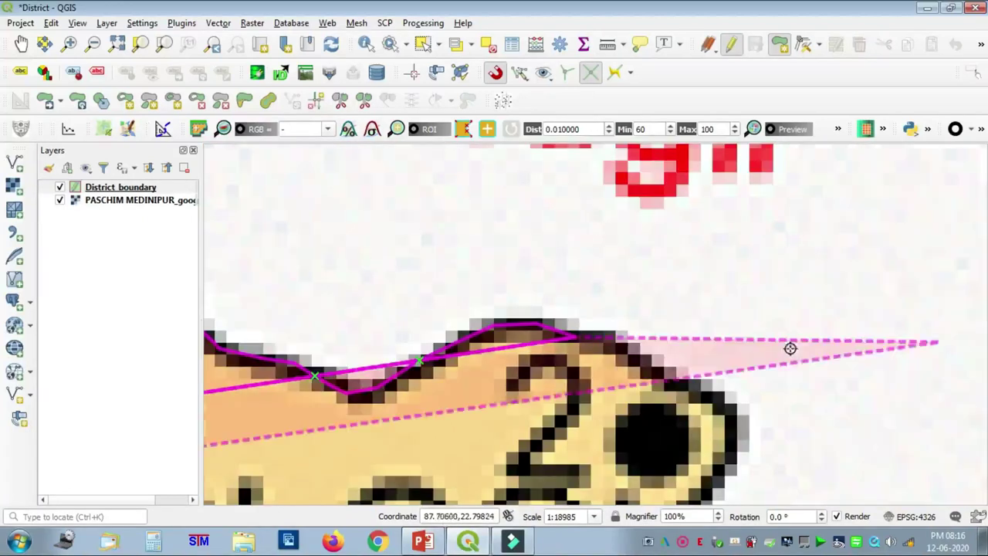
left_click(615, 342)
left_click(712, 397)
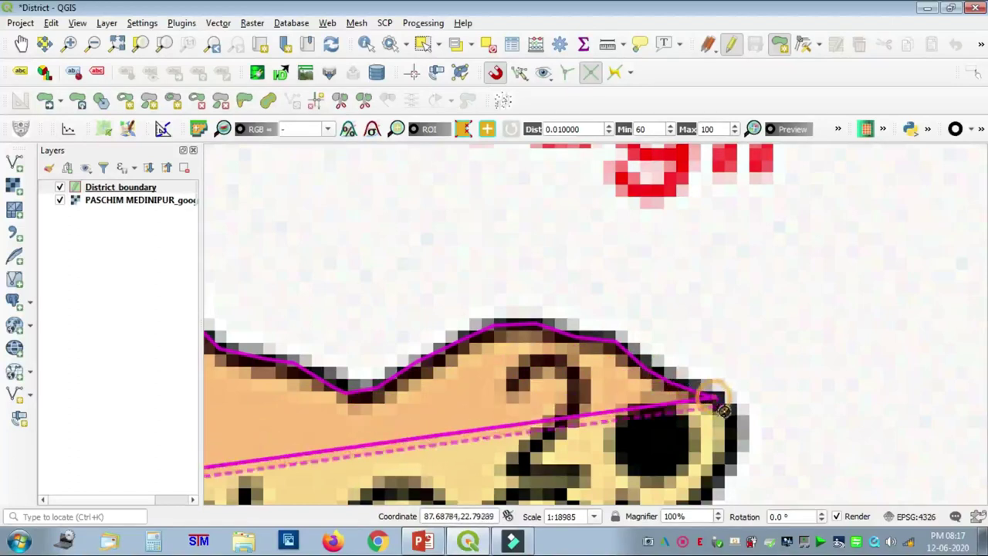
left_click(729, 429)
left_click(729, 456)
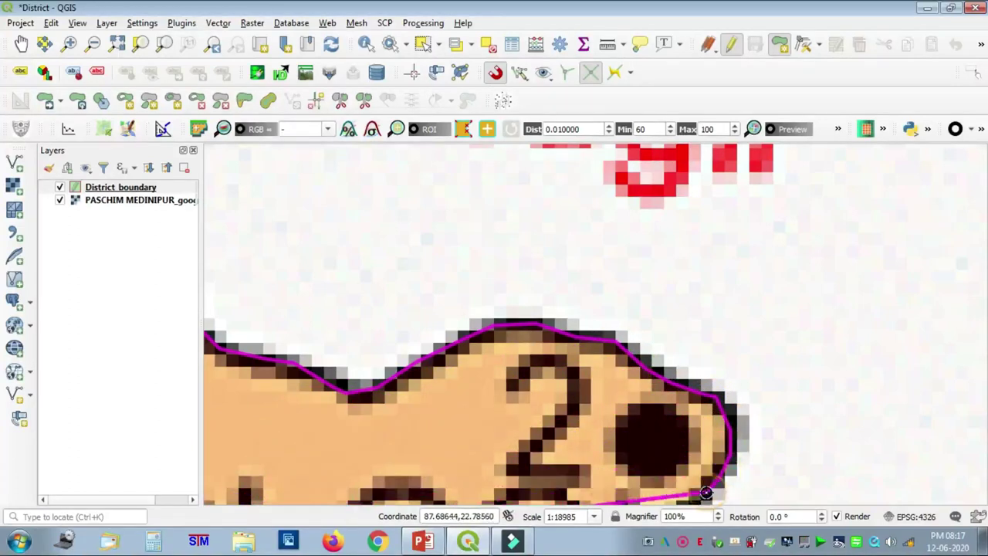
left_click(706, 492)
Step: Digitize the border from the spur down past the "BLOCK" label and through the dip to the green area's northwest corner
key("Down")
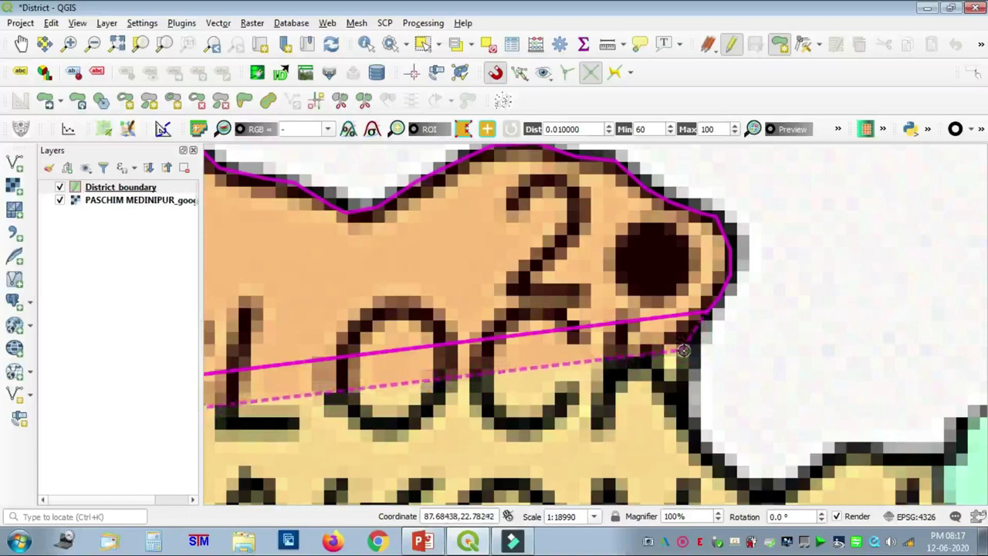
left_click(679, 394)
left_click(709, 469)
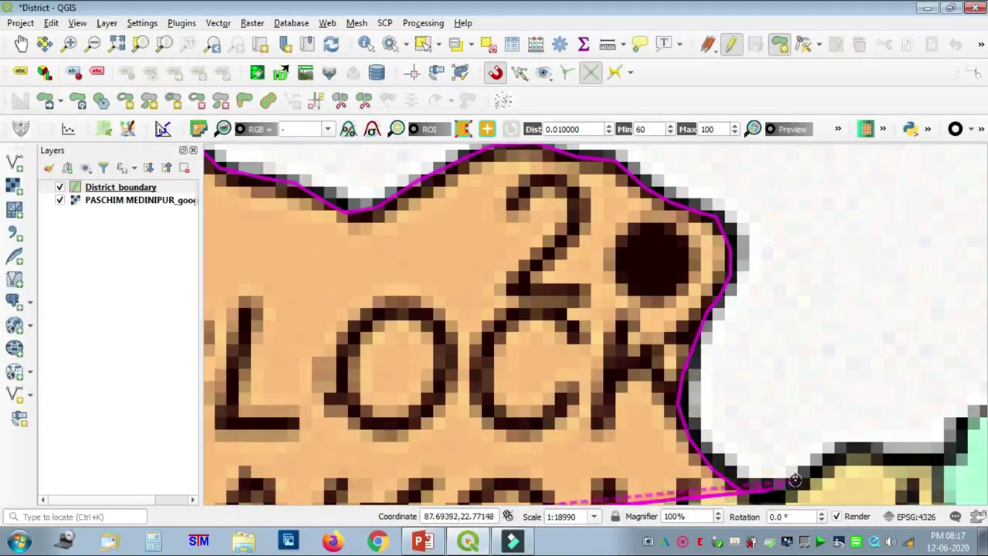
left_click(859, 450)
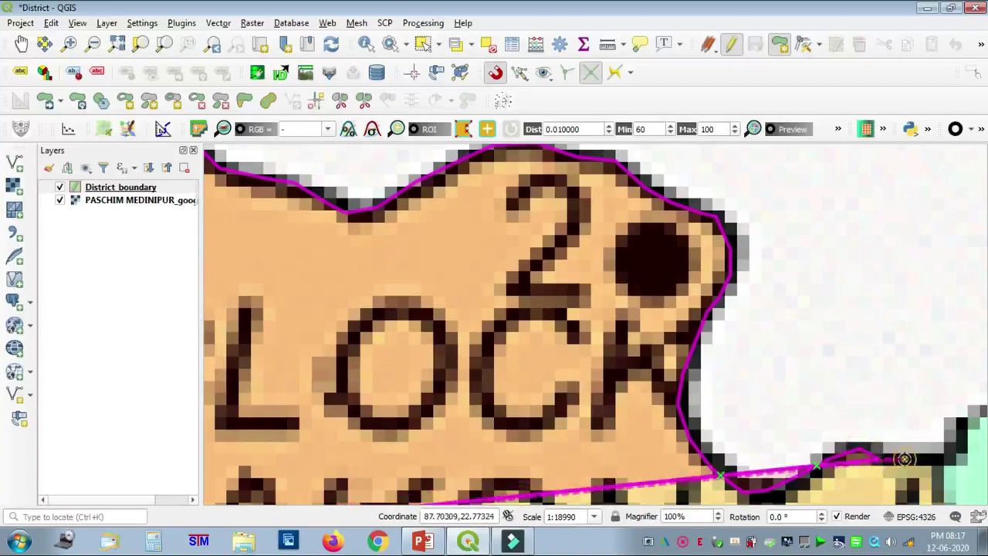
key("Right")
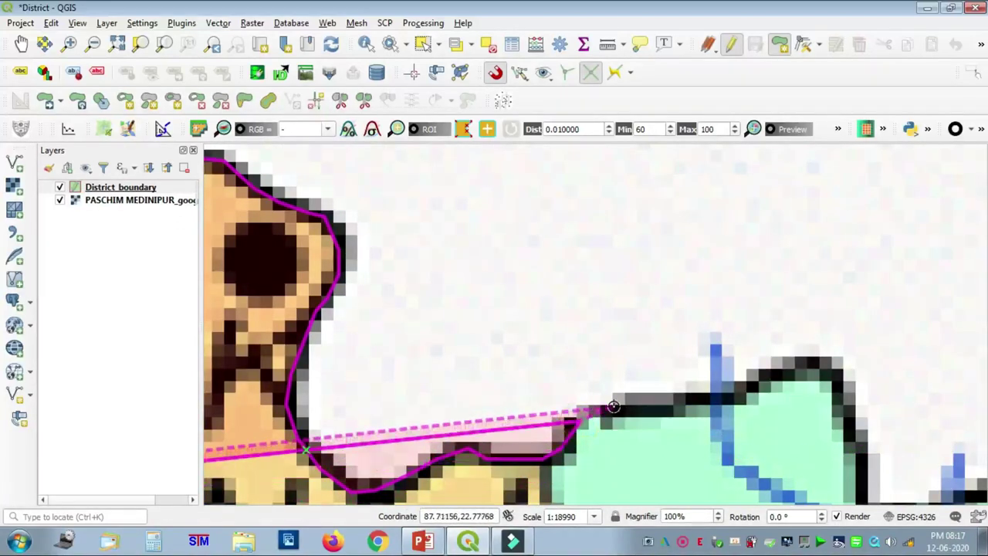
Step: Trace the green area's northern edge over the first hump, down the step and on to the second river line
scroll(580, 422, "down", 2)
key("Right")
key("Down")
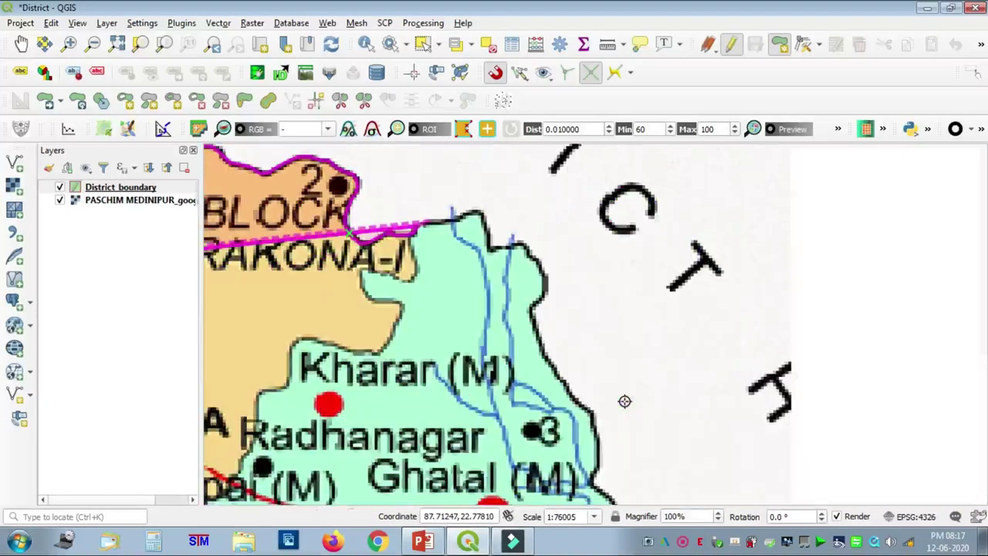
scroll(434, 220, "up", 1)
scroll(434, 220, "up", 1)
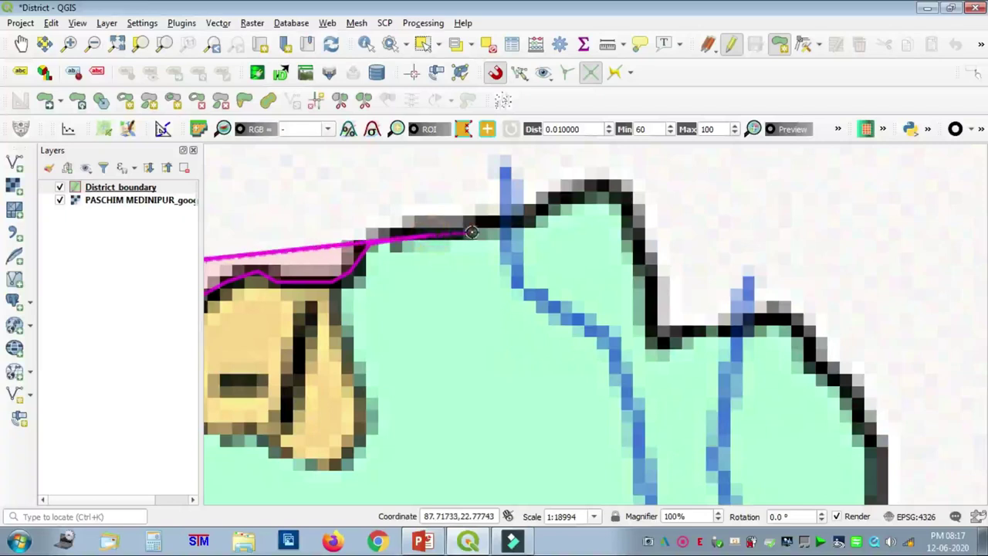
left_click(630, 210)
left_click(642, 239)
left_click(647, 289)
left_click(654, 324)
left_click(659, 337)
left_click(759, 317)
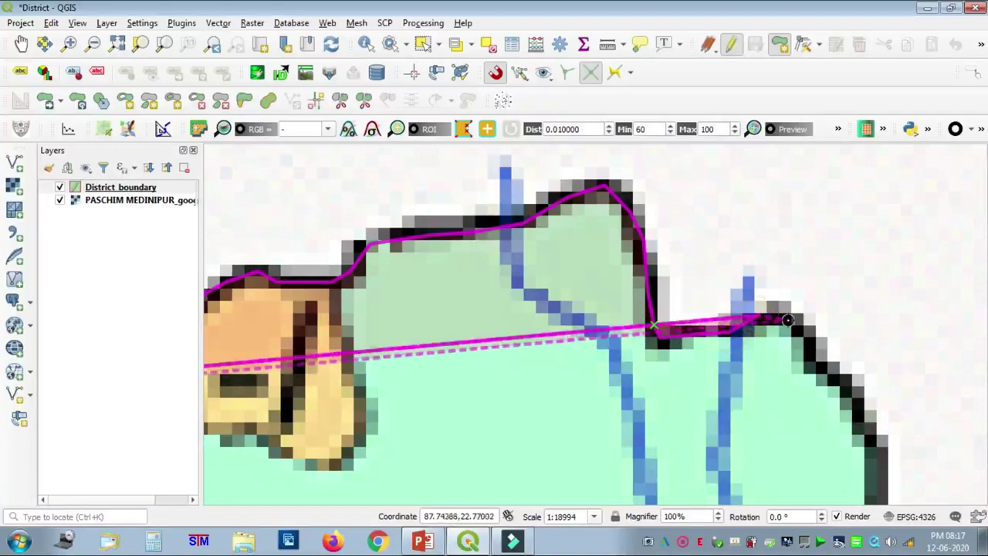
Step: Trace the border around the green area's eastern bulge and back in to the inward corner below it
left_click(805, 331)
left_click(864, 412)
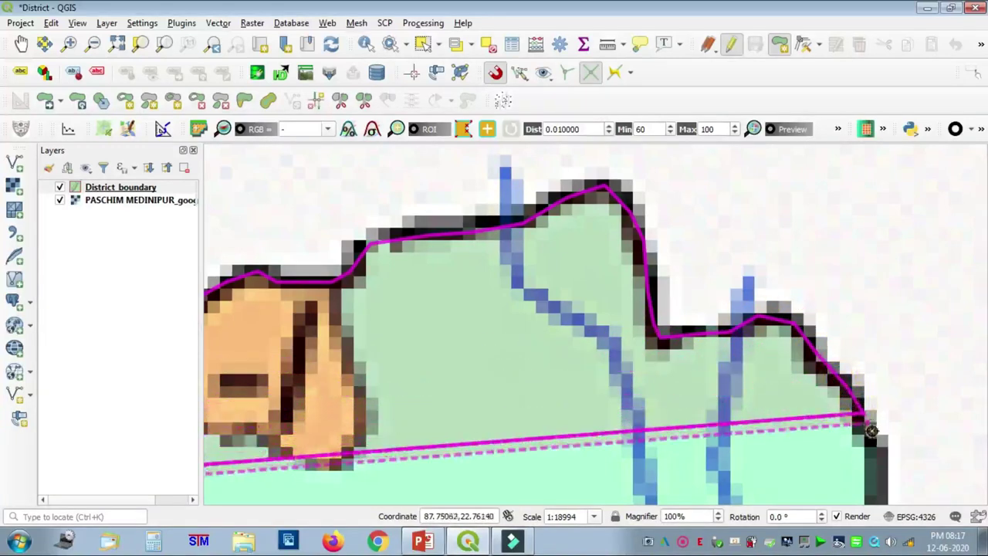
left_click(875, 440)
left_click(880, 474)
key("Down")
key("Down")
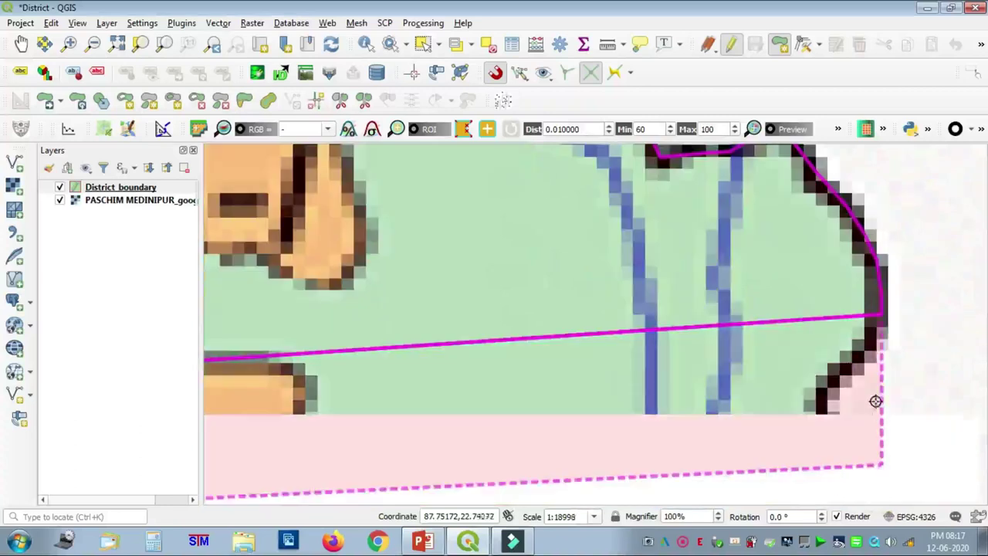
left_click(877, 340)
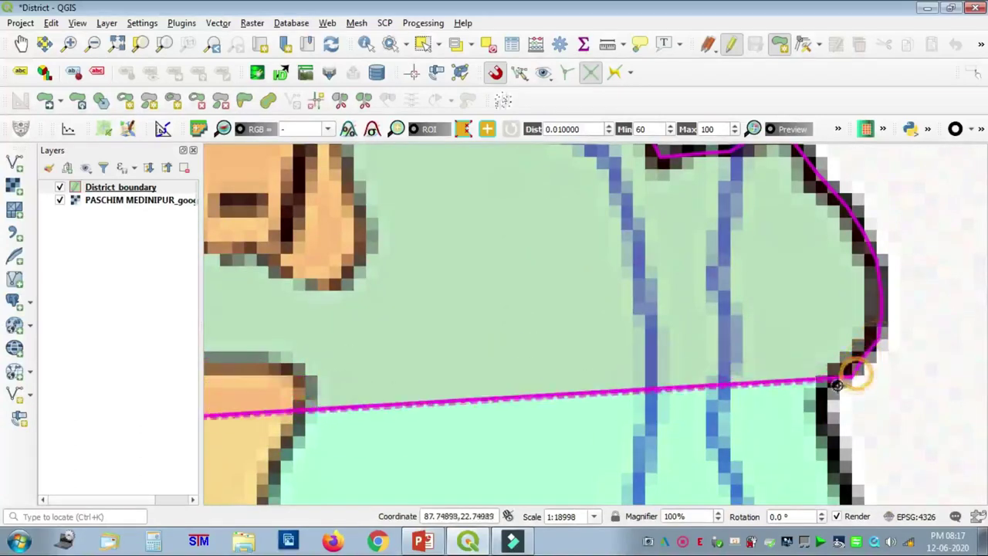
left_click(821, 405)
Step: Add vertices along the southeastward diagonal from the inward corner past the "Kharar (M)" label to the bend northeast of the "3" marker
key("Down")
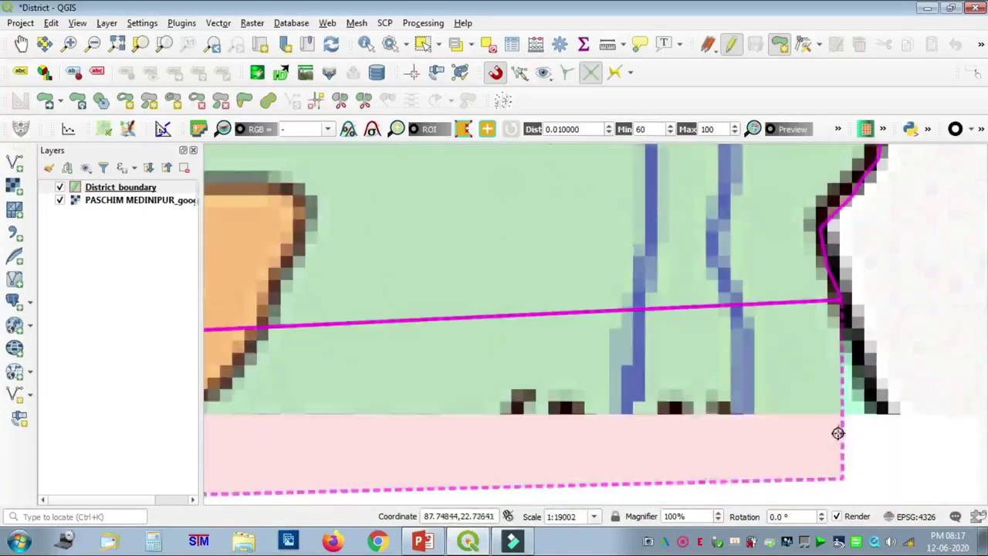
left_click(872, 383)
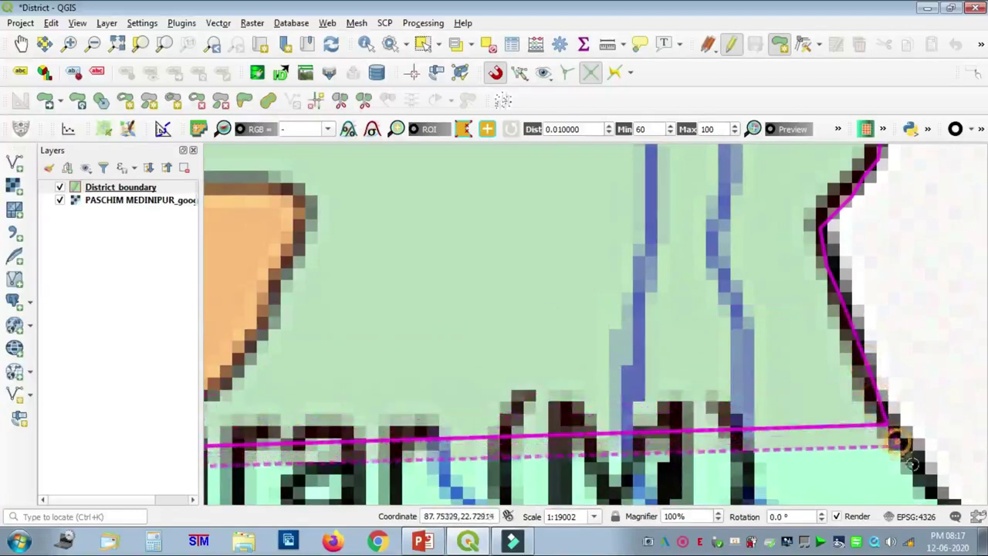
key("Right")
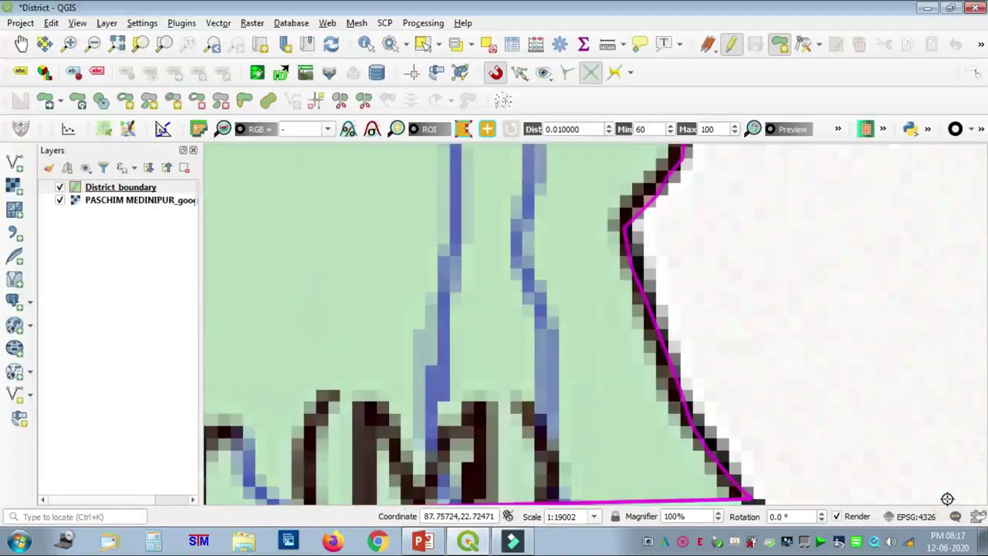
key("Down")
left_click(785, 378)
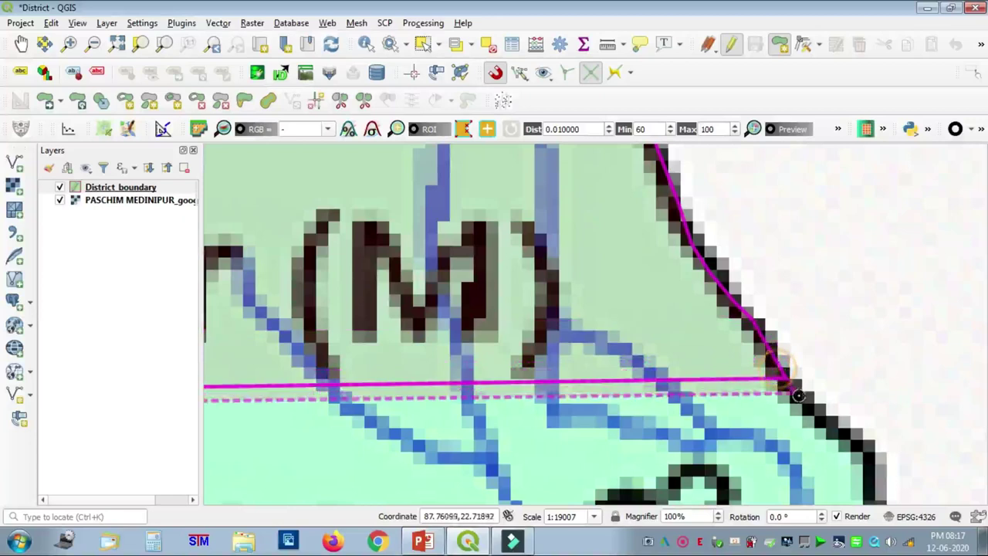
left_click(809, 404)
left_click(838, 429)
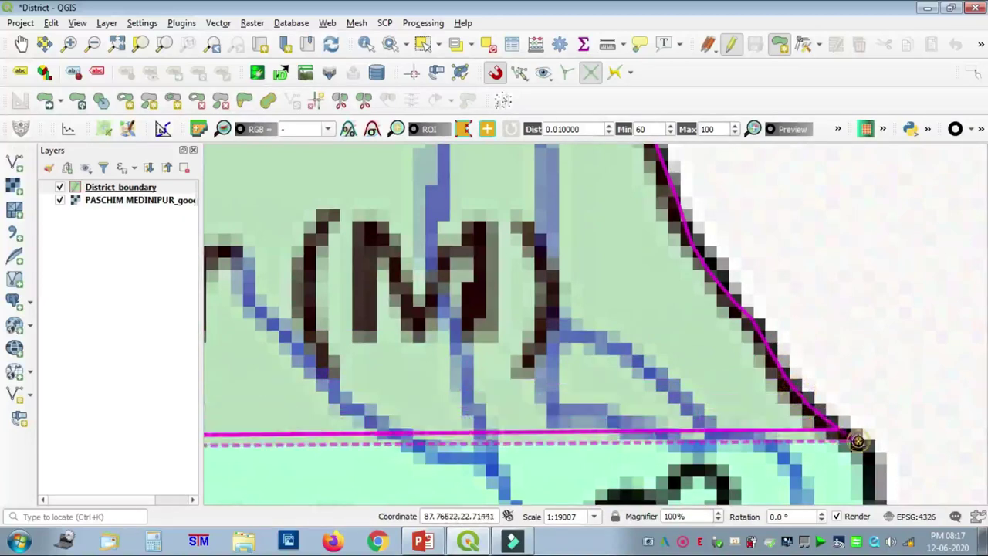
left_click(875, 483)
Step: Digitize the nearly straight southward stretch of the border east of the "3" marker
key("Down")
key("Down")
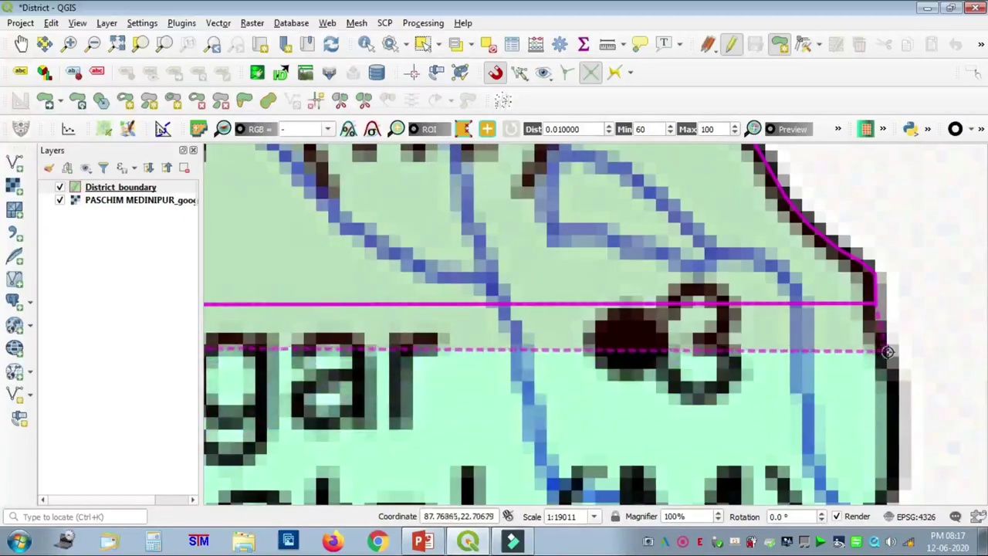
left_click(887, 361)
left_click(890, 393)
left_click(892, 423)
left_click(892, 475)
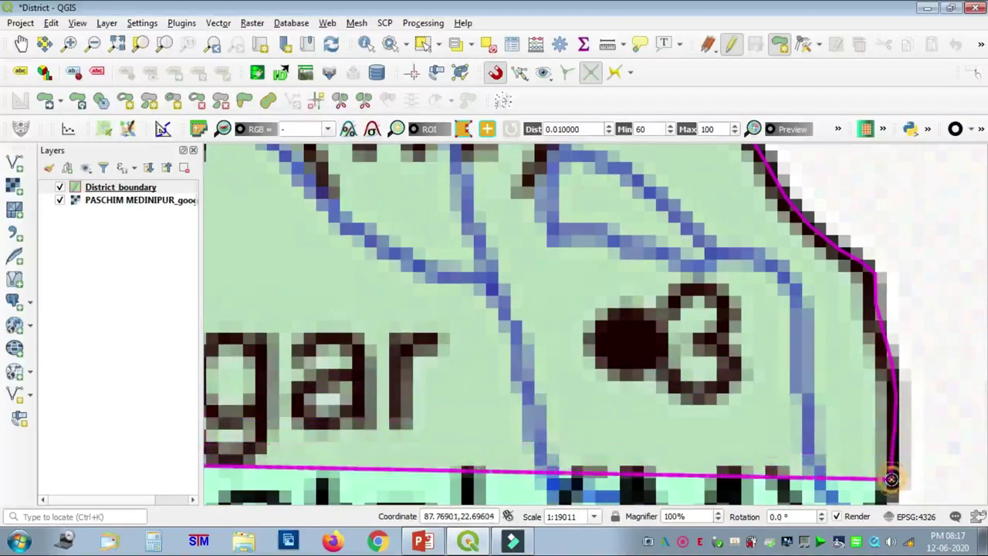
Step: Trace the border around the inward notch beside the "(M)" label and onto the southeastward slope below it
key("Down")
key("Down")
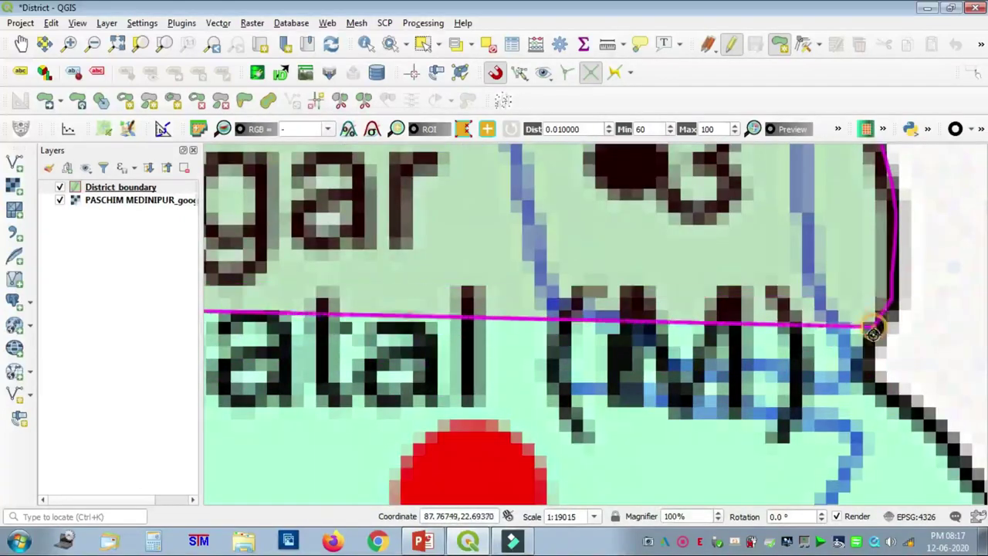
left_click(875, 381)
left_click(910, 409)
left_click(931, 429)
left_click(951, 451)
Step: Digitize the border's curve southeast of the "(M)" label, east of the filled red circle
key("Right")
key("Down")
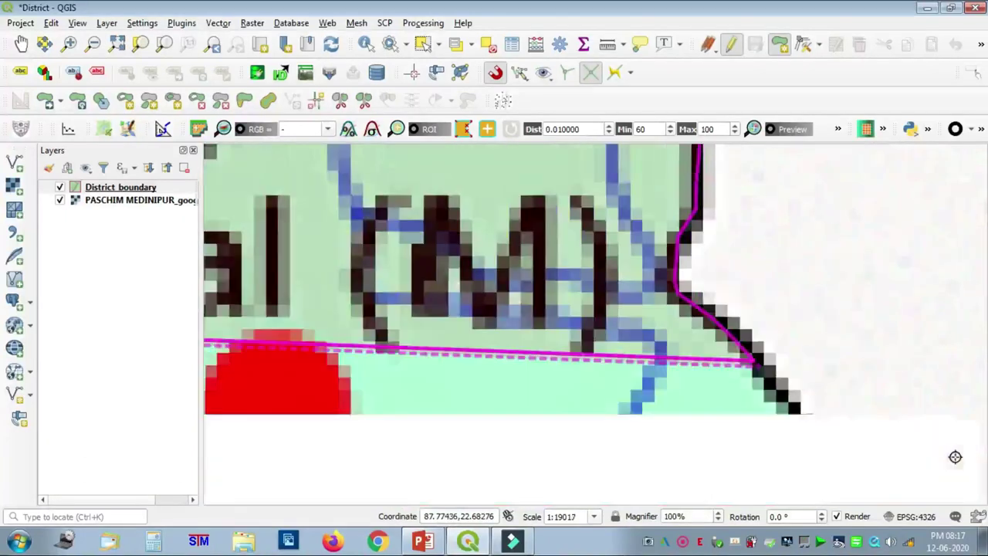
key("Down")
left_click(792, 302)
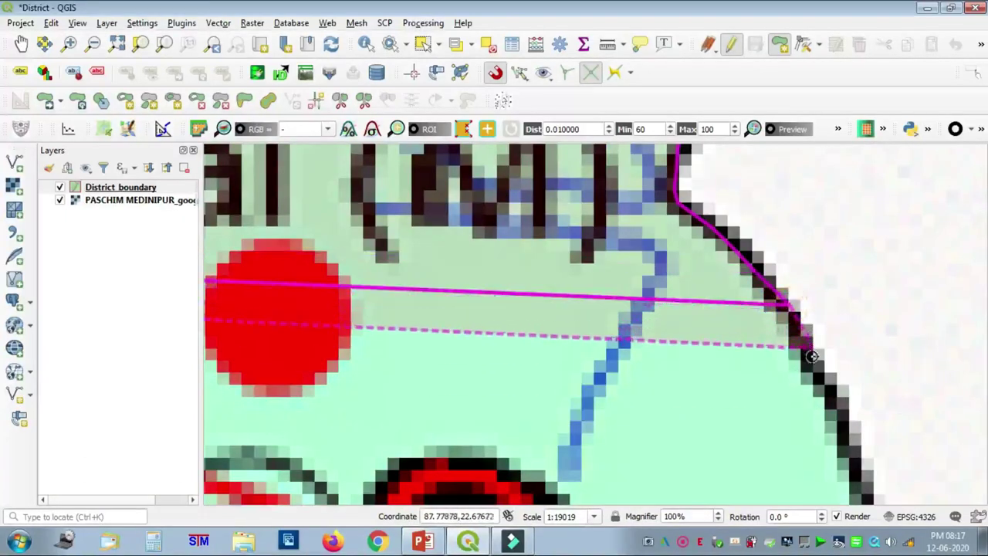
left_click(806, 352)
left_click(838, 410)
left_click(849, 455)
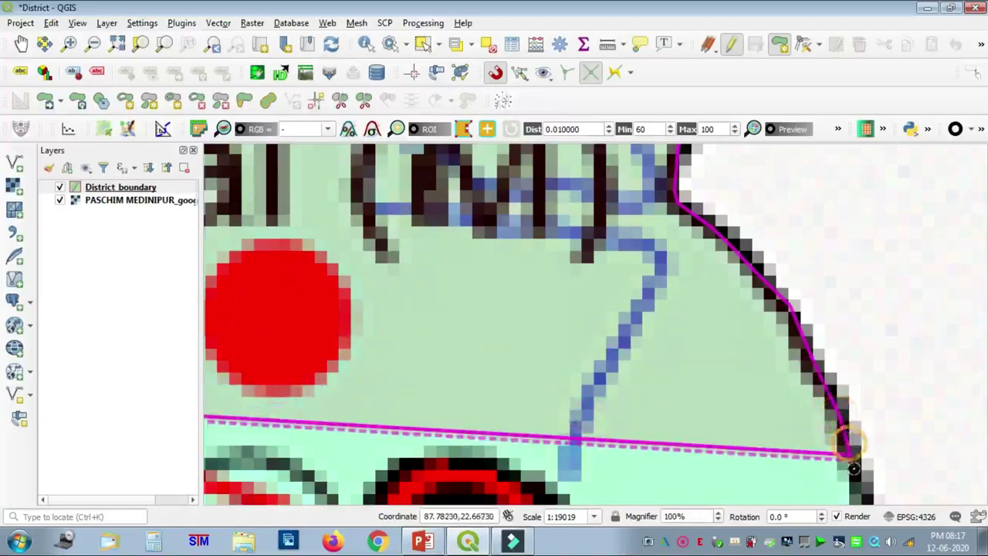
Step: Continue the outline down the steep stretch east of the red-ringed black circle and southeast to the blue river
key("Down")
key("Down")
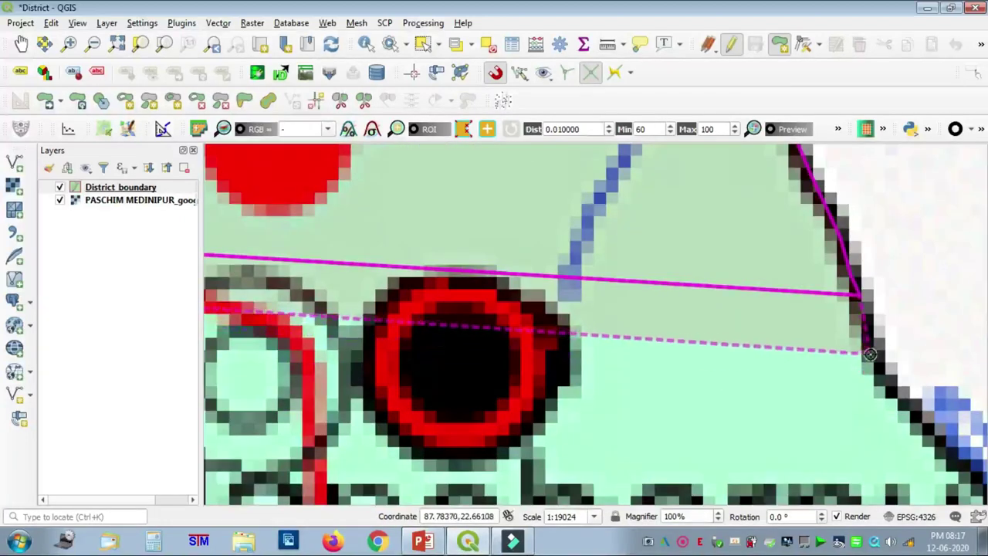
left_click(869, 353)
left_click(891, 385)
left_click(914, 417)
left_click(962, 454)
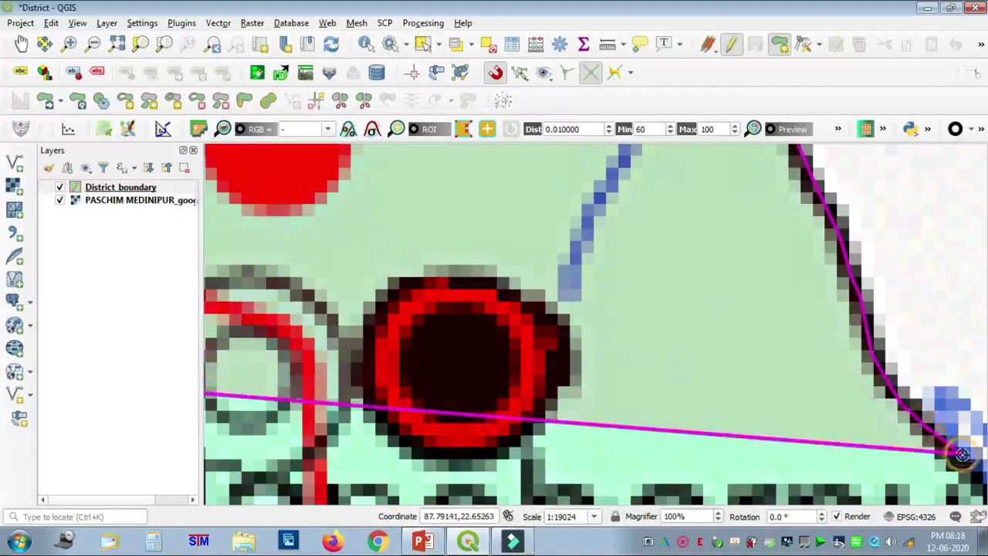
Step: Add vertices along the southeastward border beside the blue river, past the end of the "oharpur" label
key("Right")
key("Down")
key("Down")
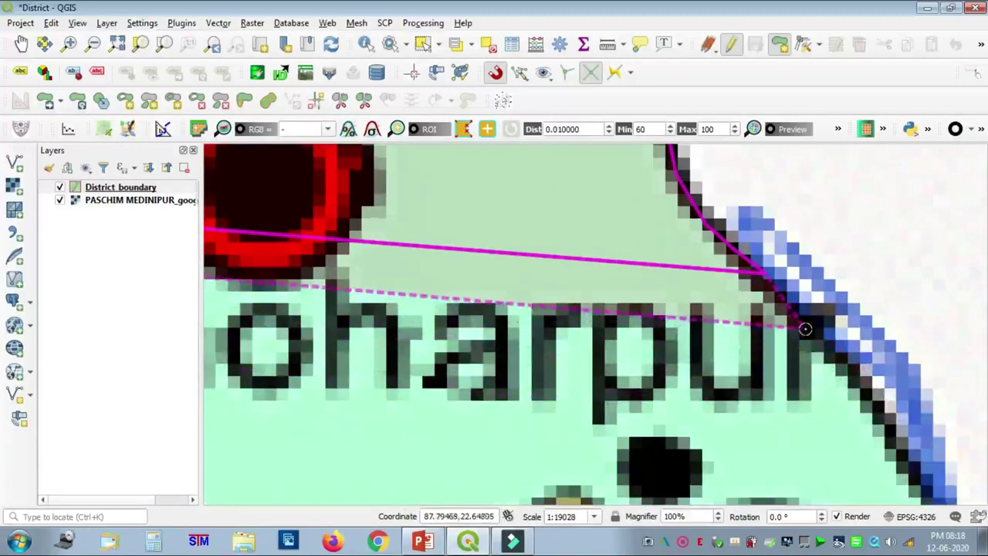
left_click(820, 341)
left_click(861, 381)
left_click(880, 410)
left_click(895, 439)
left_click(919, 472)
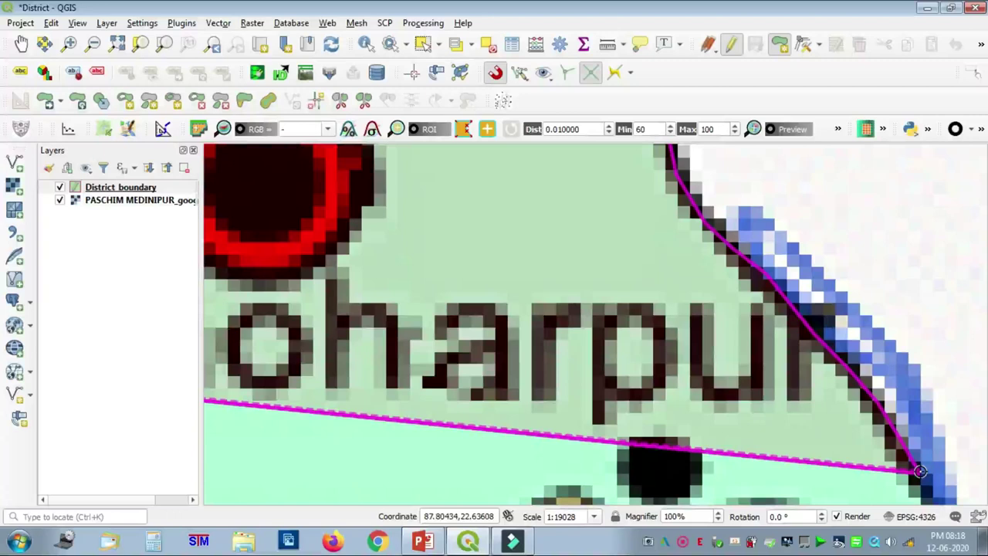
Step: Trace the border into the dip above the "Ranichak" marker, across to the corner and down the marker's east side
key("Right")
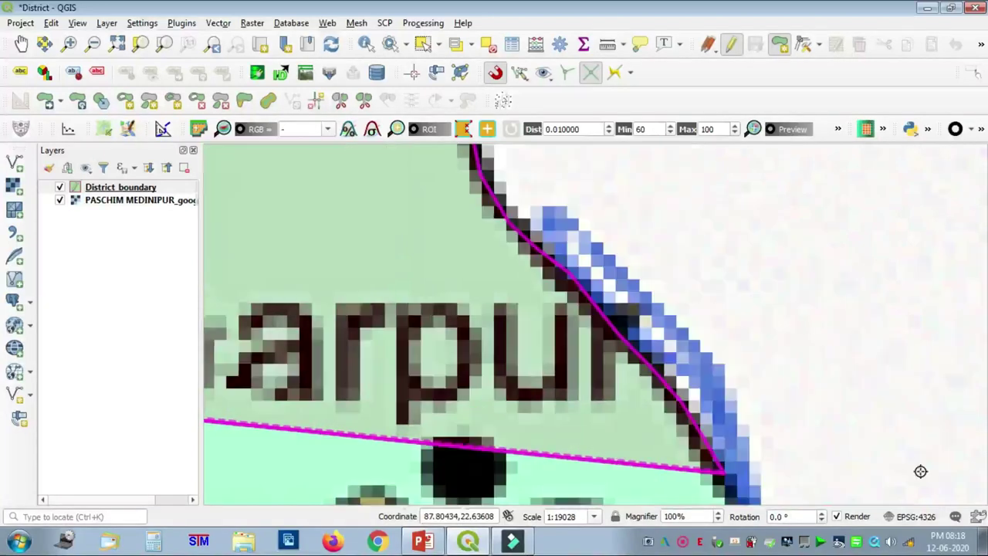
key("Down")
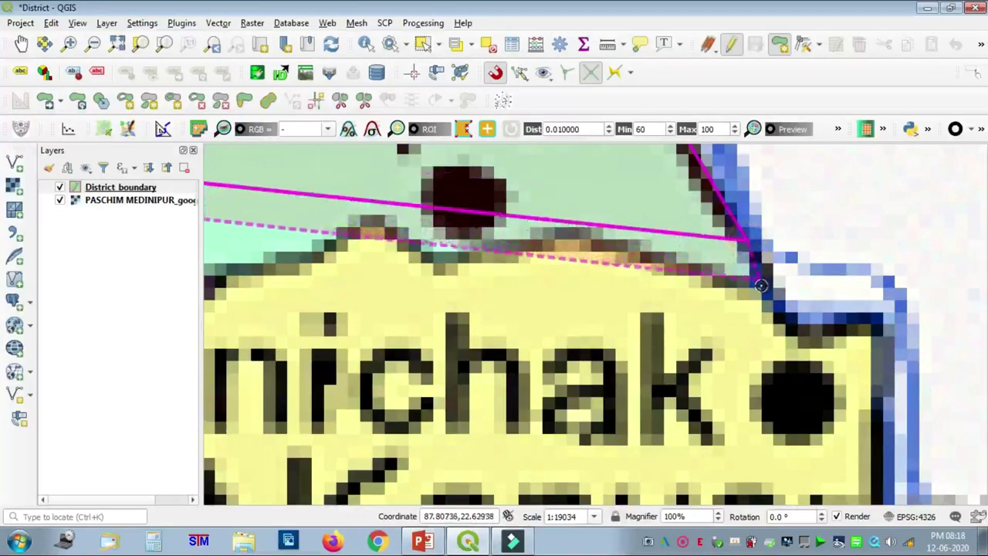
left_click(786, 320)
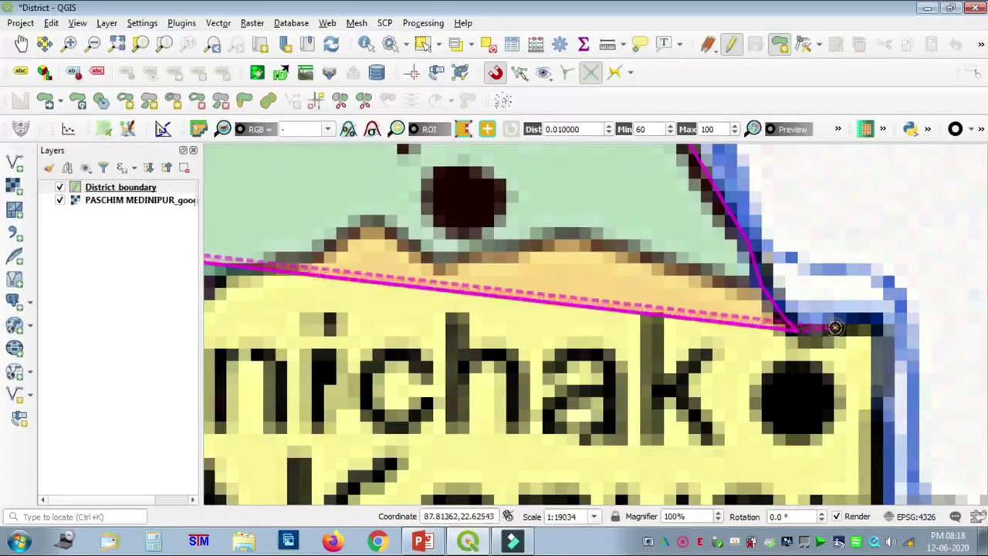
left_click(878, 326)
left_click(883, 394)
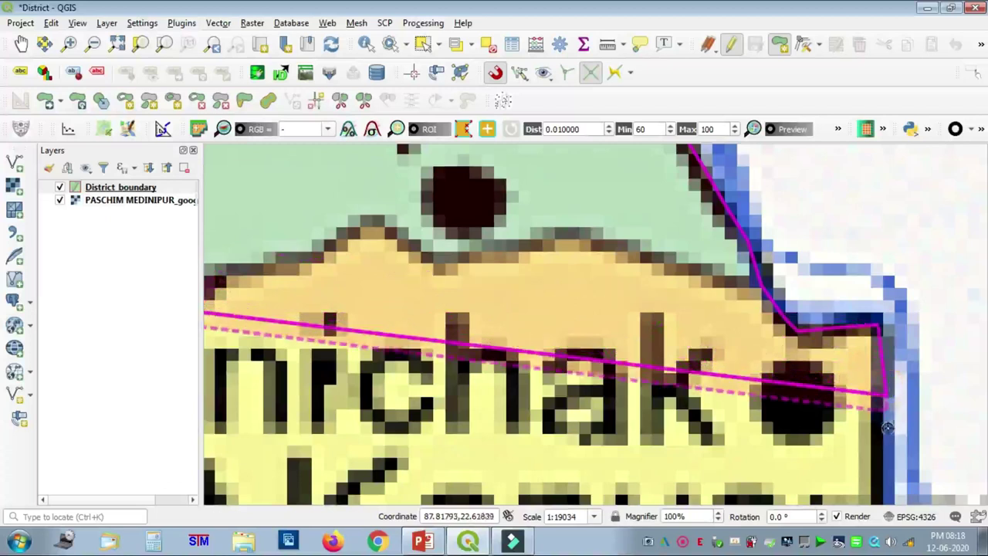
left_click(885, 478)
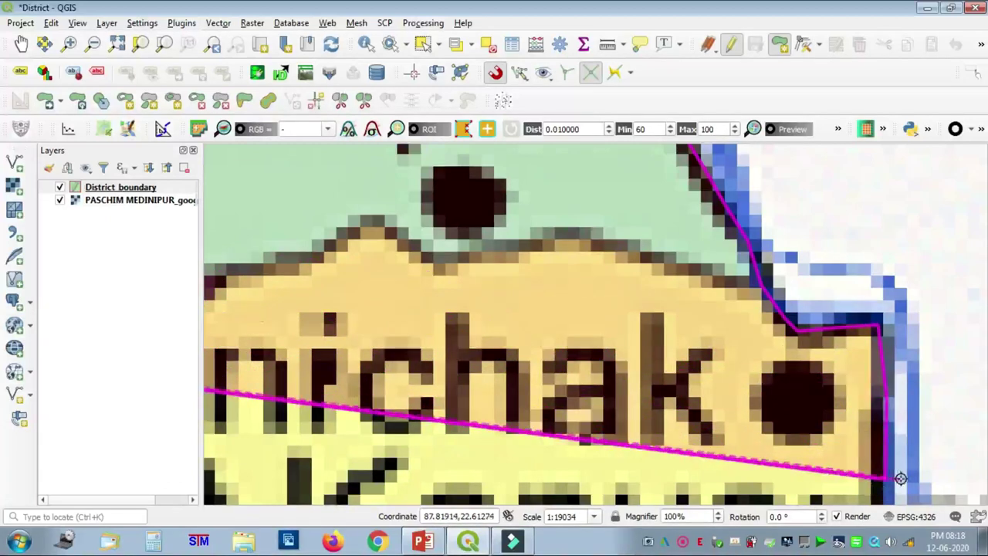
Step: Digitize the border through the "Jot Kanusamgar" label and southeast past the black marker below it
key("Down")
key("Down")
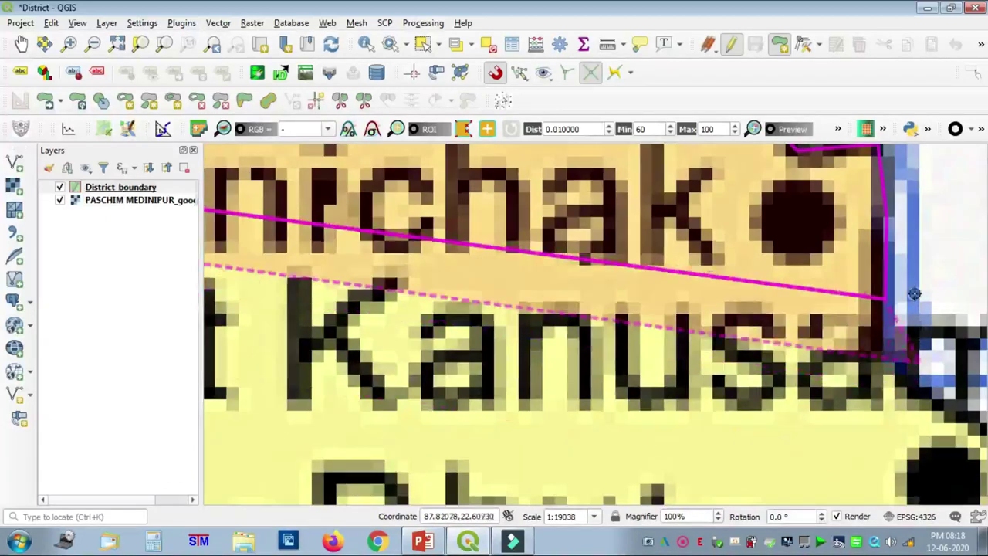
left_click(905, 368)
left_click(916, 379)
left_click(950, 402)
key("Right")
key("Right")
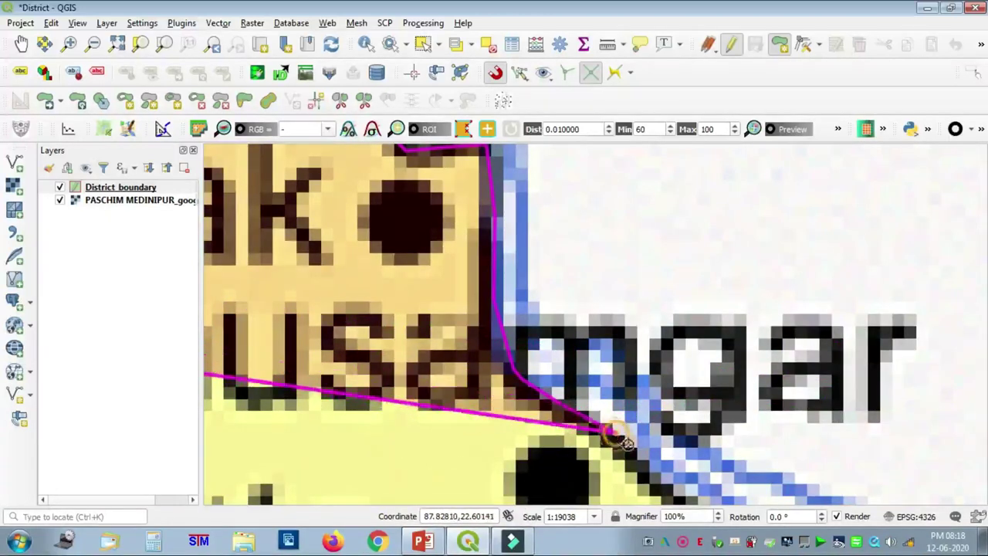
left_click(648, 467)
Step: Extend the outline southeast along the river to the junction with the neighbouring district's border line
key("Down")
key("Down")
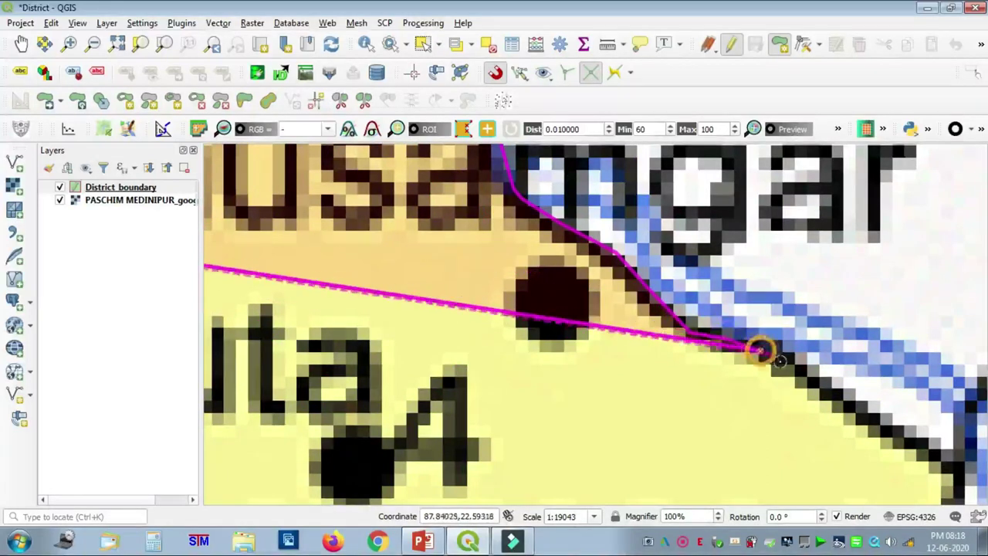
left_click(843, 403)
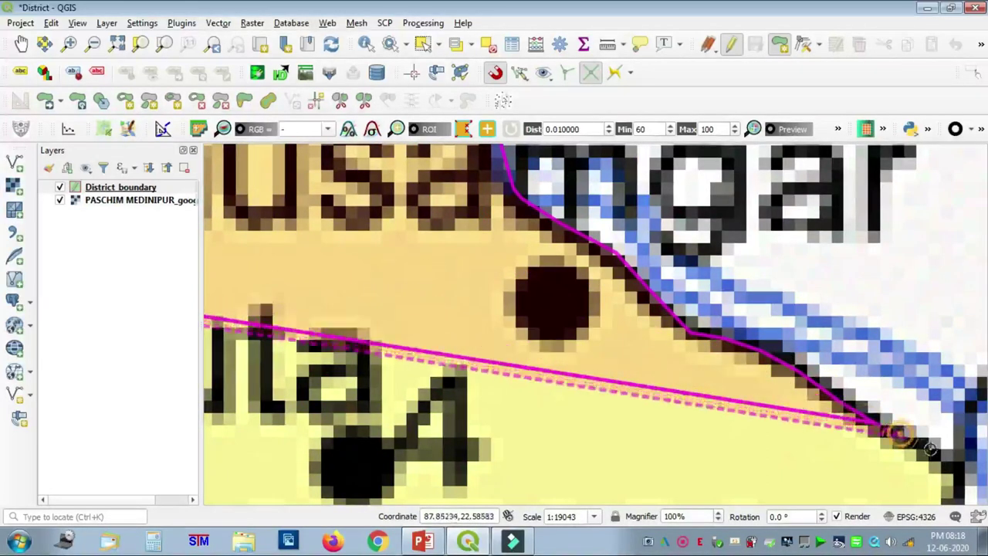
left_click(951, 463)
Step: Turn the outline around the border junction east of "SONAKHALI" and start it southwestward
key("Right")
key("Right")
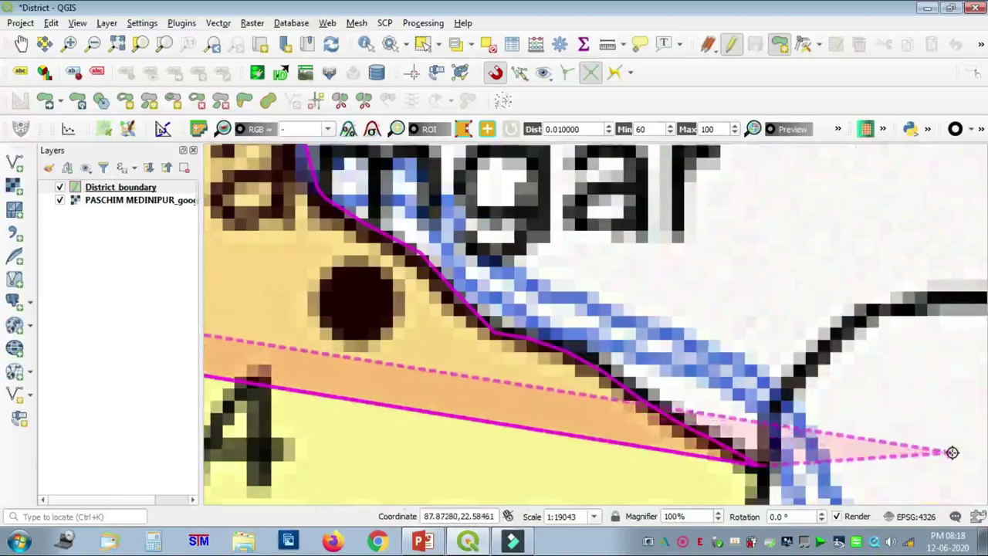
key("Down")
key("Down")
scroll(625, 380, "down", 2)
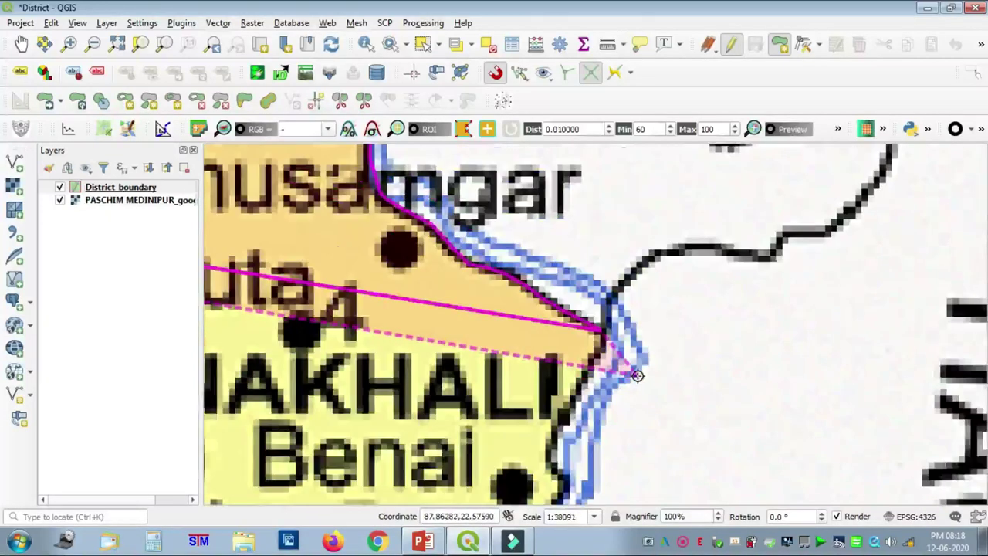
key("Down")
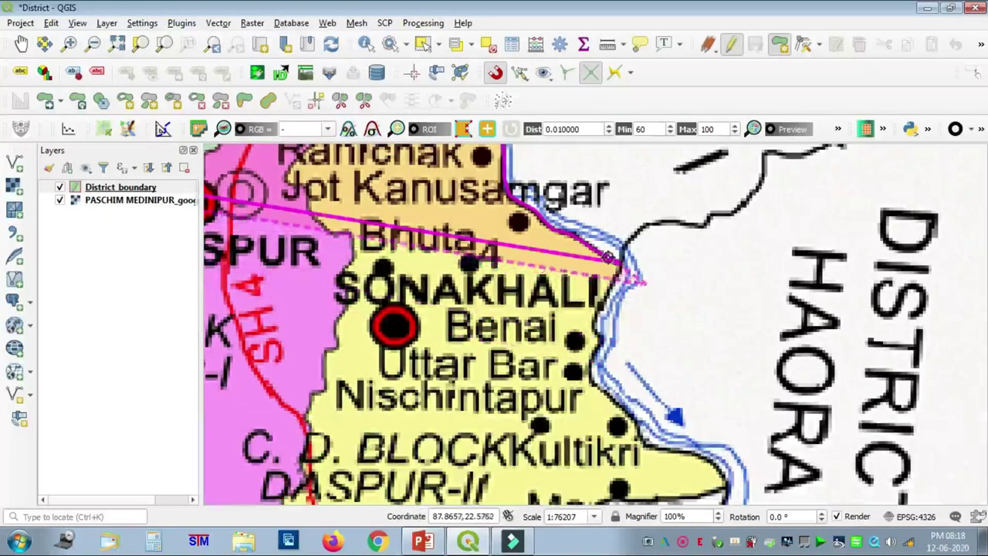
scroll(610, 257, "up", 3)
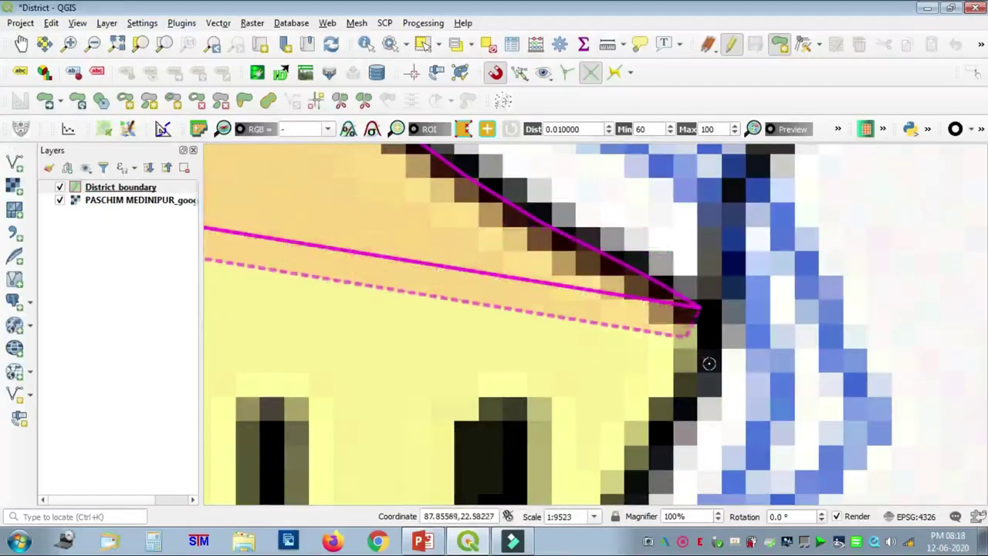
left_click(709, 363)
left_click(670, 433)
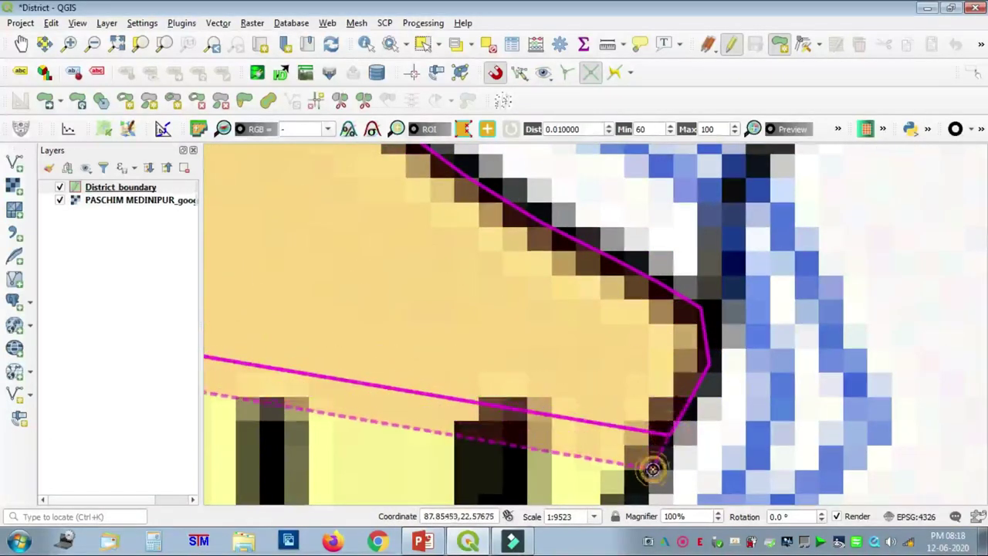
Step: Trace the southwestward border stretch along the end of the "SONAKHALI" label
key("Down")
key("Down")
key("Down")
left_click(602, 272)
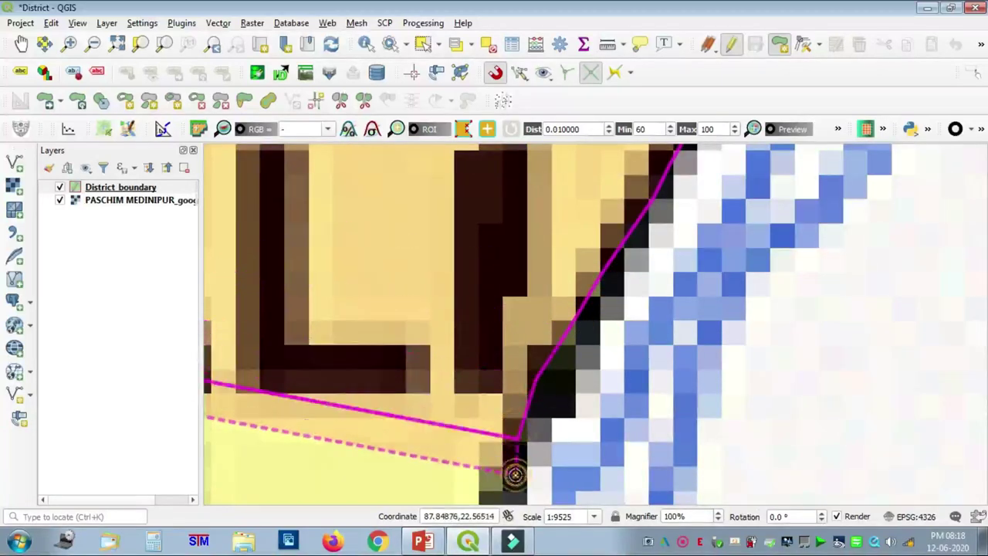
Step: Digitize the small inward bend and the outward bulge of the border east of the "Benai" marker
key("Down")
key("Down")
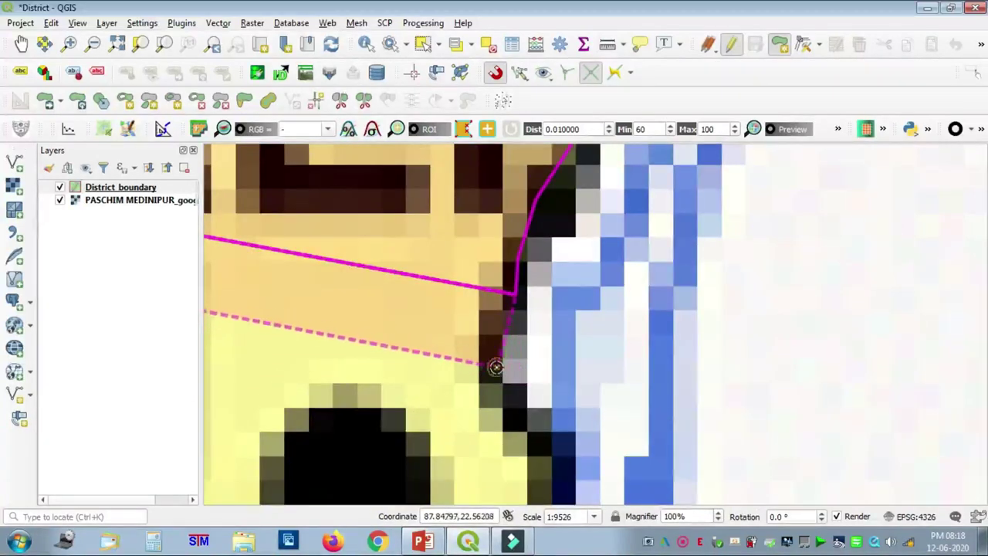
left_click(546, 479)
key("Down")
key("Down")
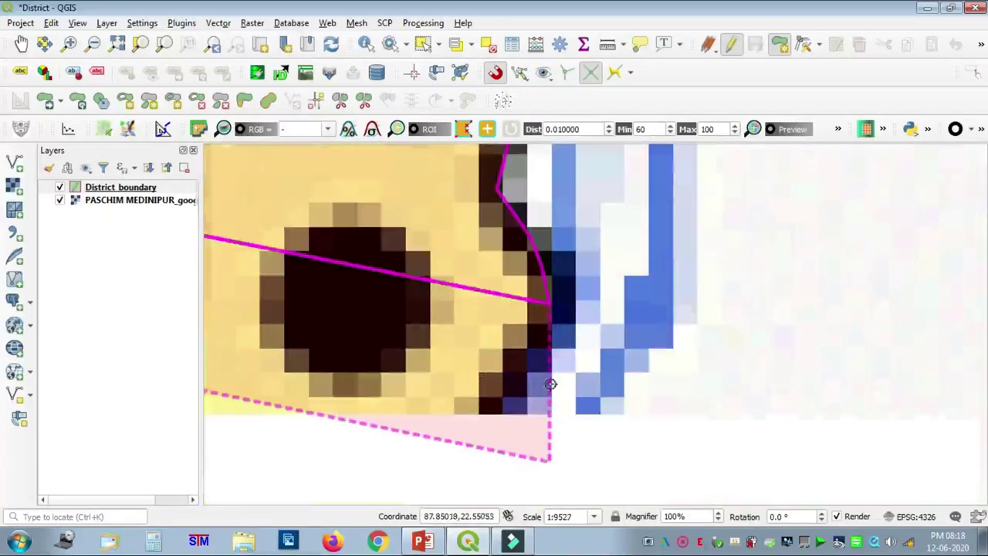
Step: Trace the border in from the bulge, down beside the "Uttar Bar" marker and around the bend below it
left_click(465, 484)
key("Down")
key("Down")
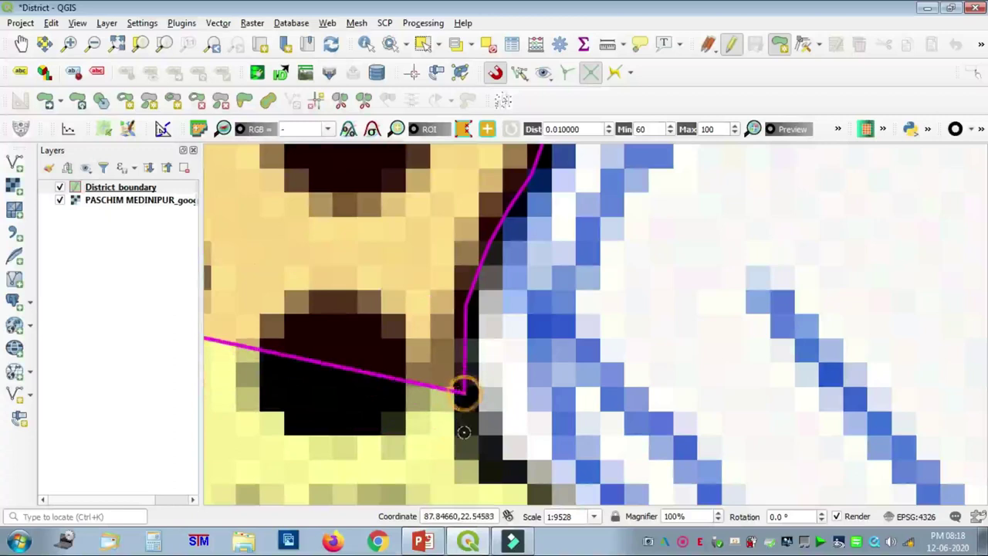
left_click(525, 485)
key("Down")
key("Down")
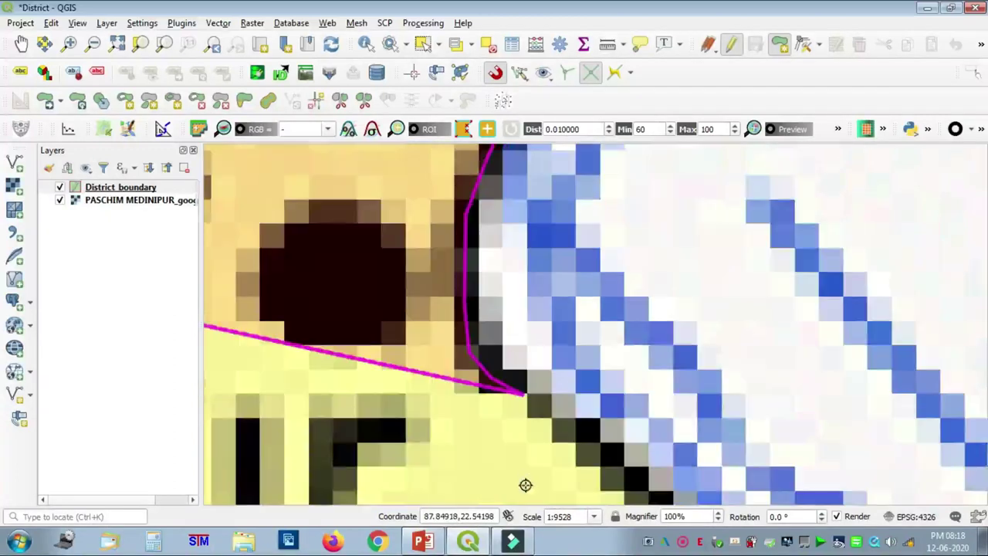
Step: Add vertices down the southeastward diagonal of the border east of the "Nischintapur" label
left_click(565, 341)
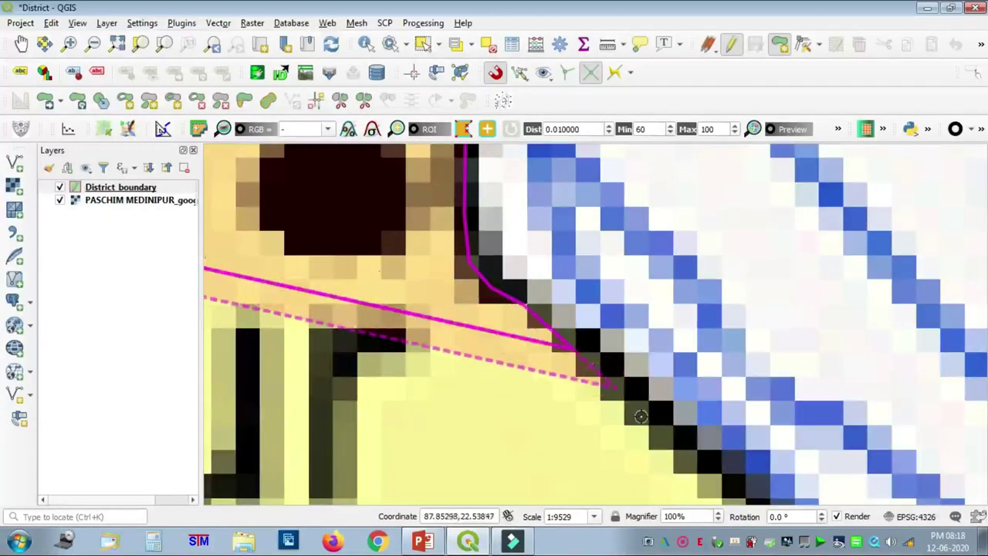
left_click(657, 425)
left_click(694, 449)
left_click(730, 467)
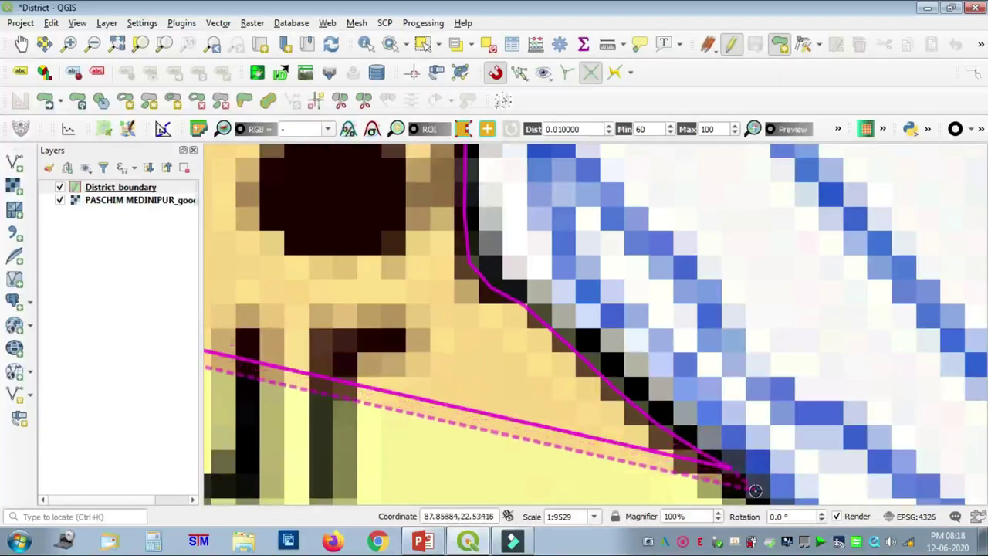
Step: Continue the outline down the diagonal and around the east side of the black marker above "Kultikri"
key("Right")
key("Down")
key("Down")
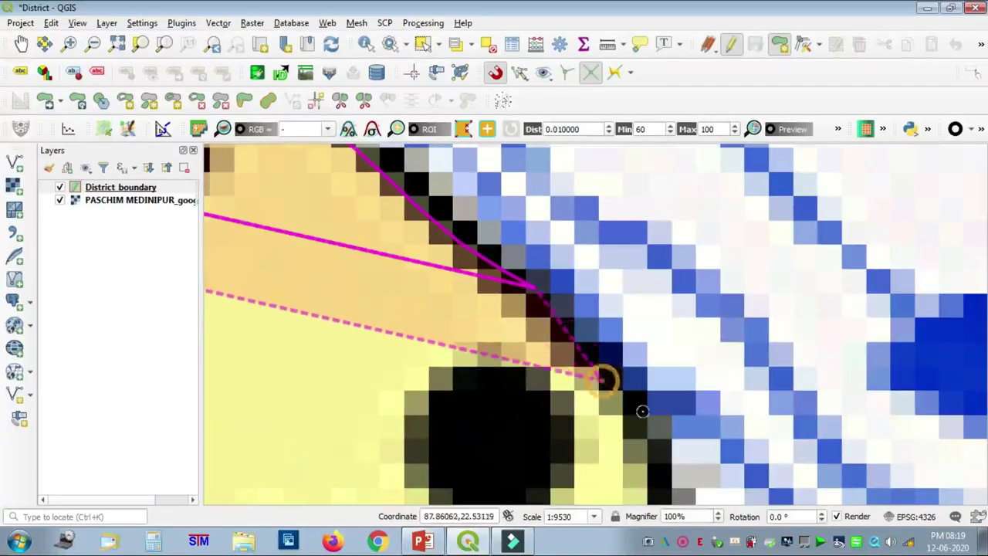
left_click(603, 378)
left_click(652, 421)
left_click(660, 476)
Step: Trace the border around the inward corner at the end of "Kultikri" and eastward along the start of the headland
key("Down")
key("Down")
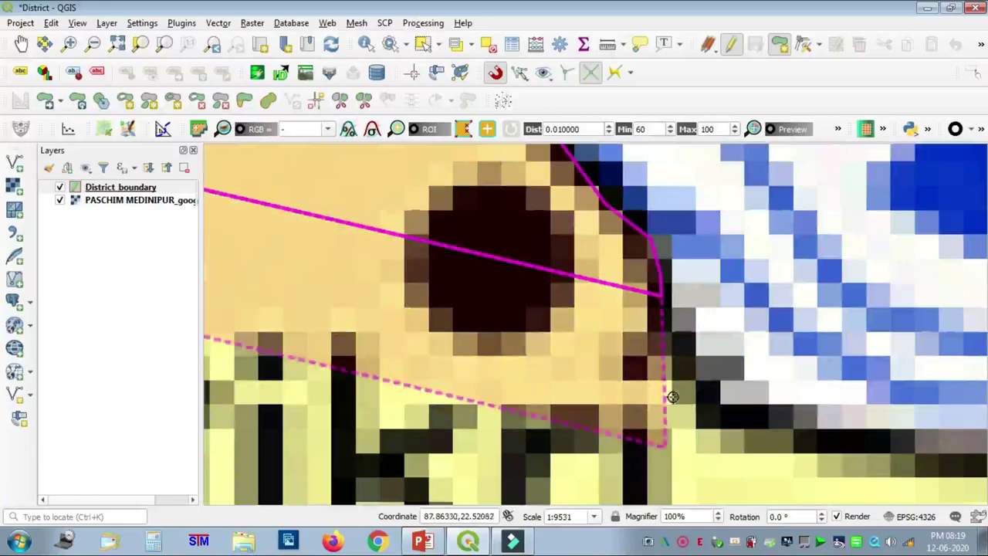
left_click(700, 417)
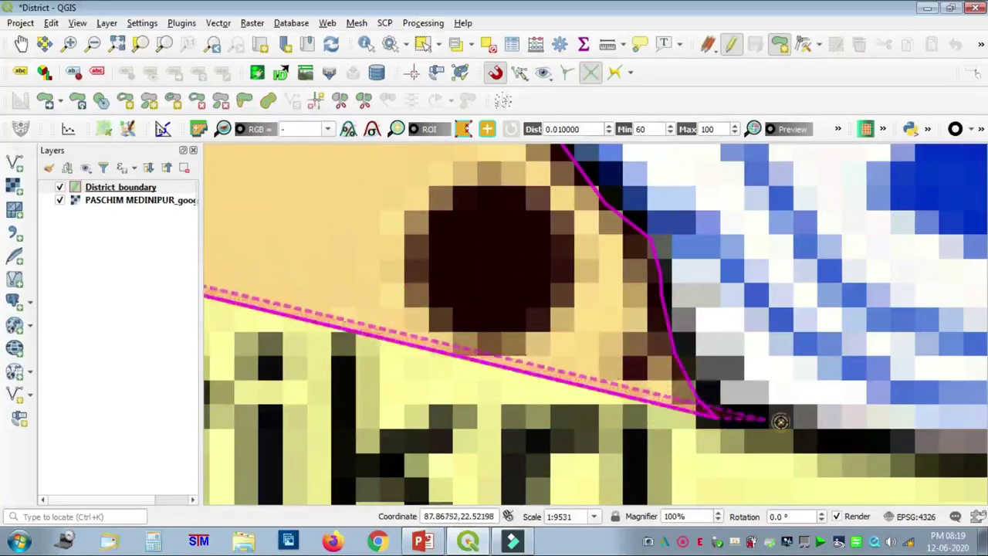
left_click(919, 448)
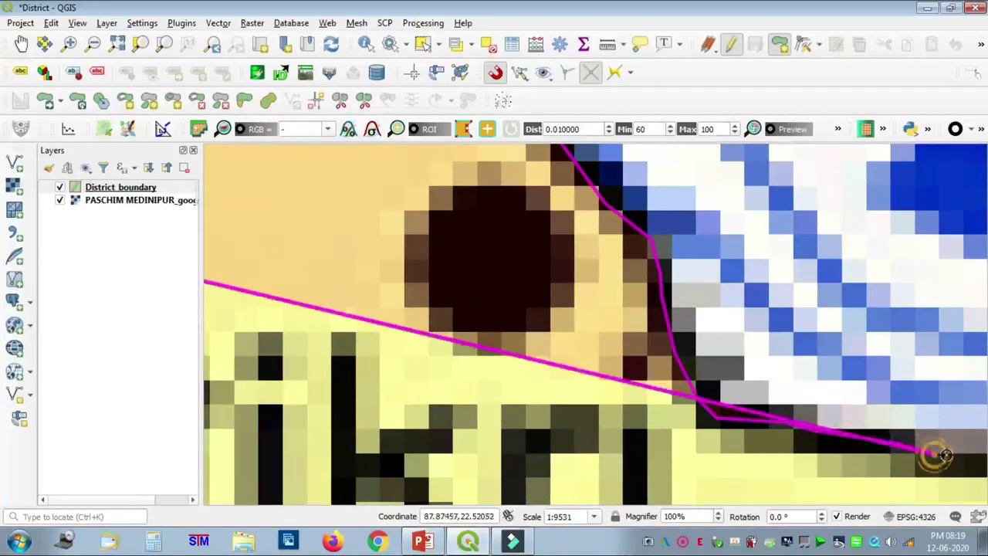
scroll(893, 441, "down", 2)
key("Right")
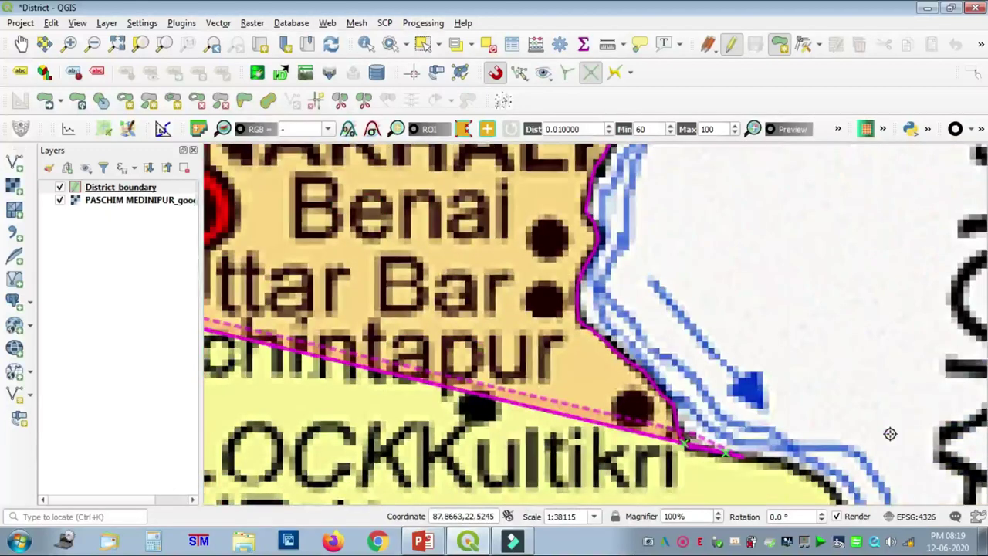
key("Down")
key("Down")
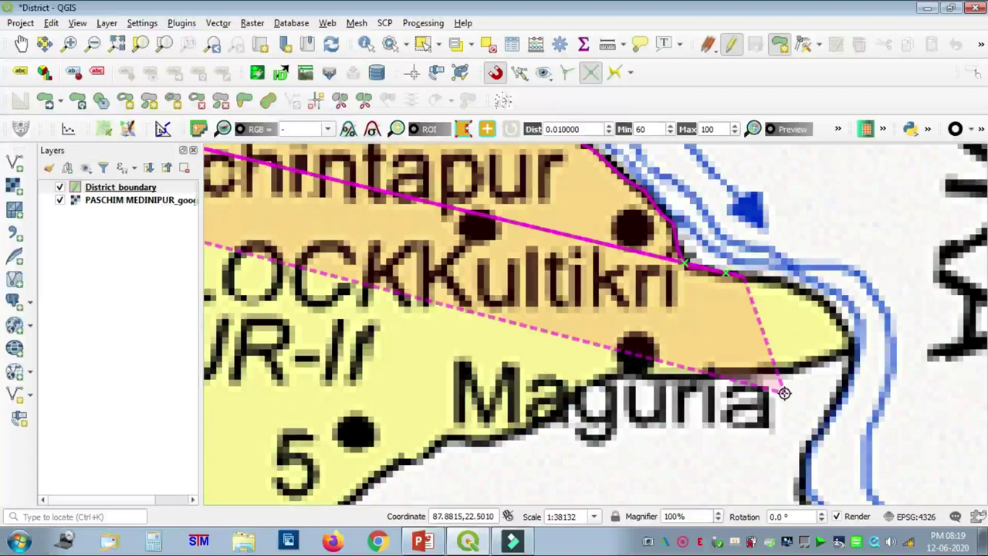
Step: Trace the border around the pointed eastern tip of the headland beside "Kultikri" and onto its underside
scroll(780, 280, "up", 1)
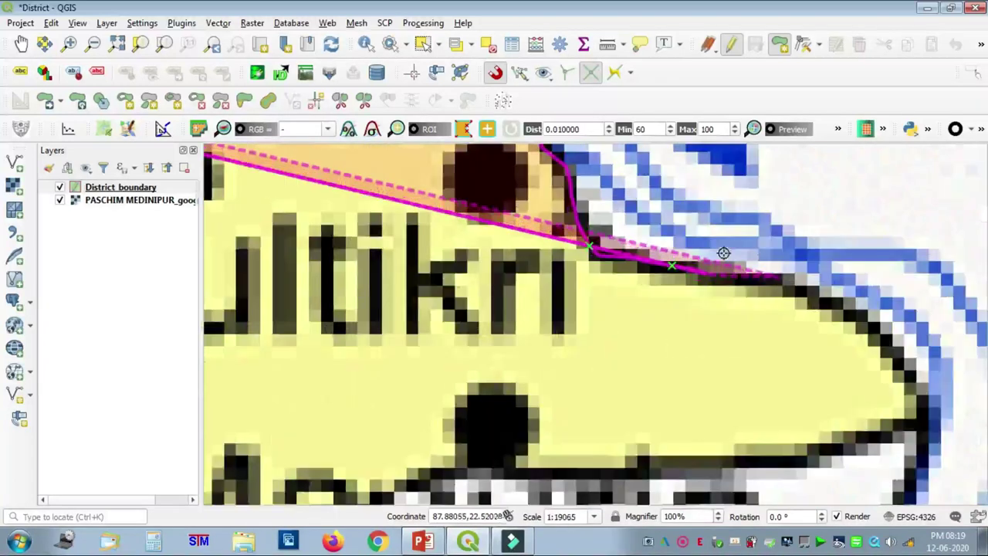
left_click(833, 308)
left_click(869, 331)
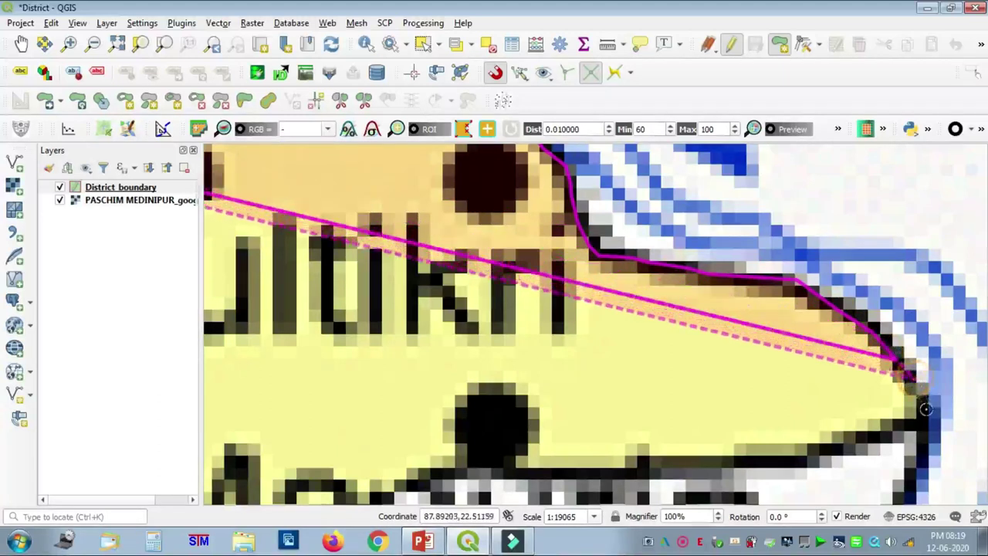
left_click(851, 437)
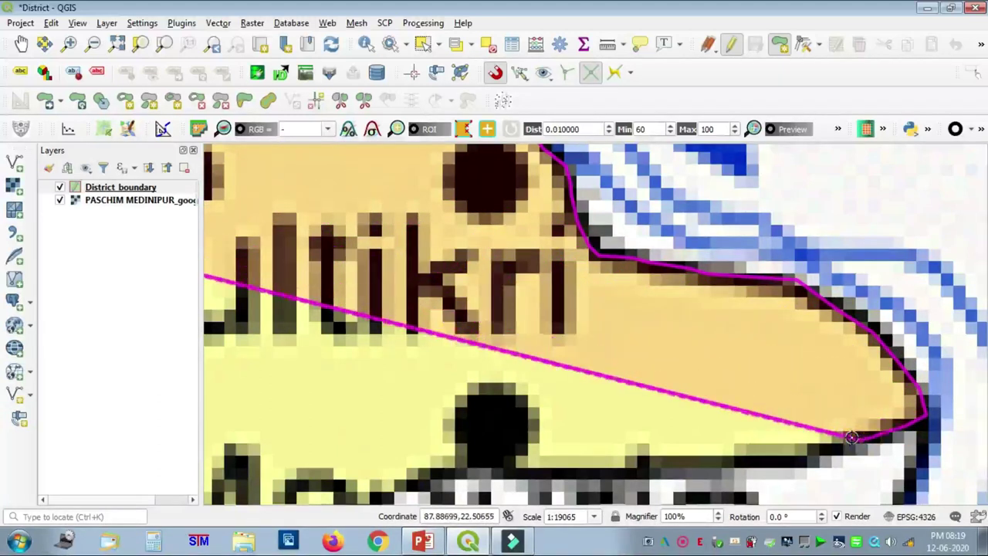
Step: Trace the headland's underside westward, passing below the black marker above "Maguria" and down into the label
scroll(832, 421, "down", 2)
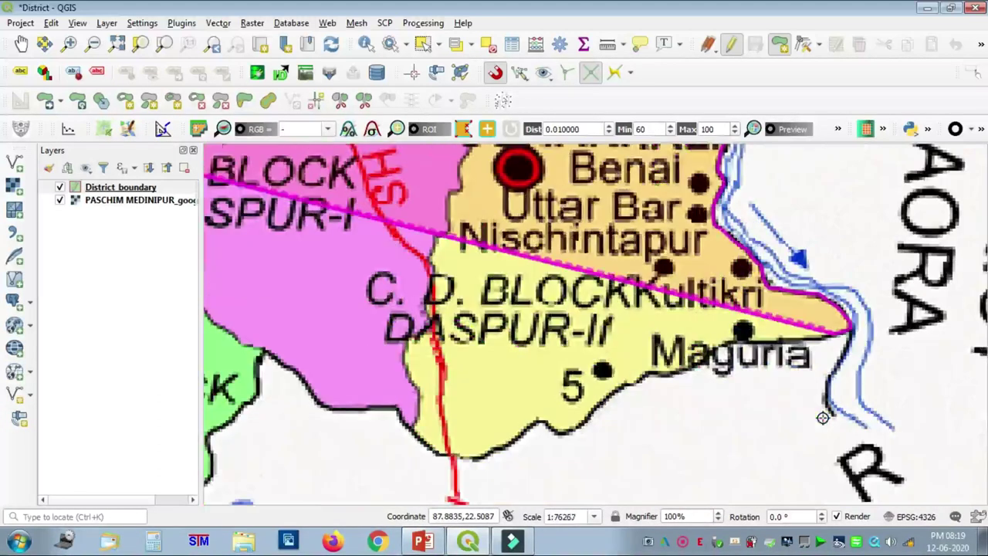
scroll(802, 322, "up", 1)
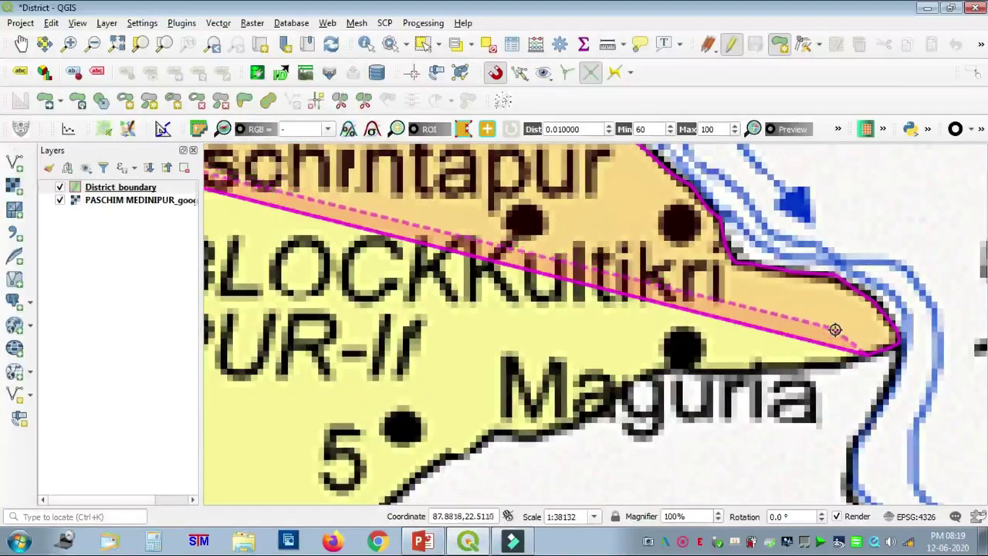
scroll(835, 330, "up", 1)
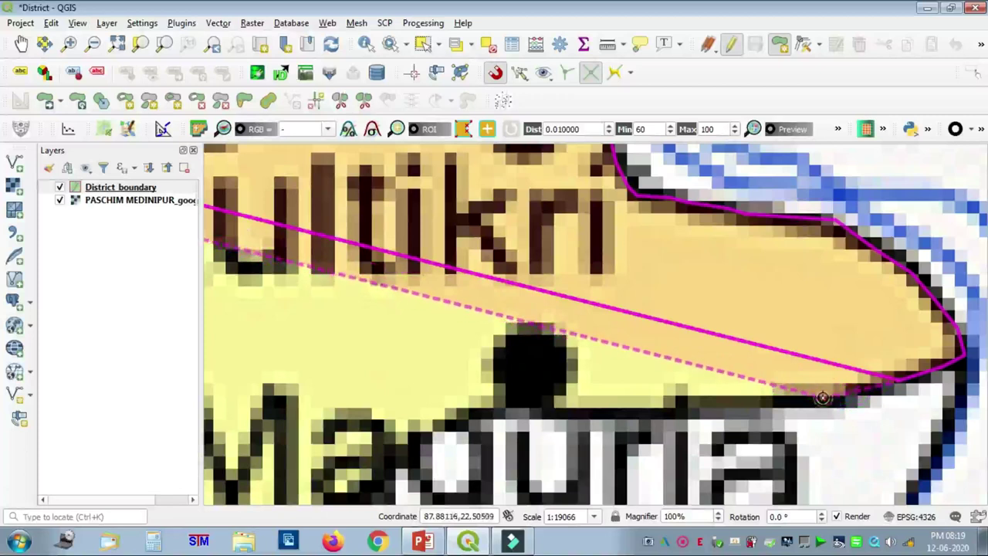
left_click(823, 396)
left_click(672, 413)
left_click(586, 414)
left_click(517, 403)
left_click(456, 415)
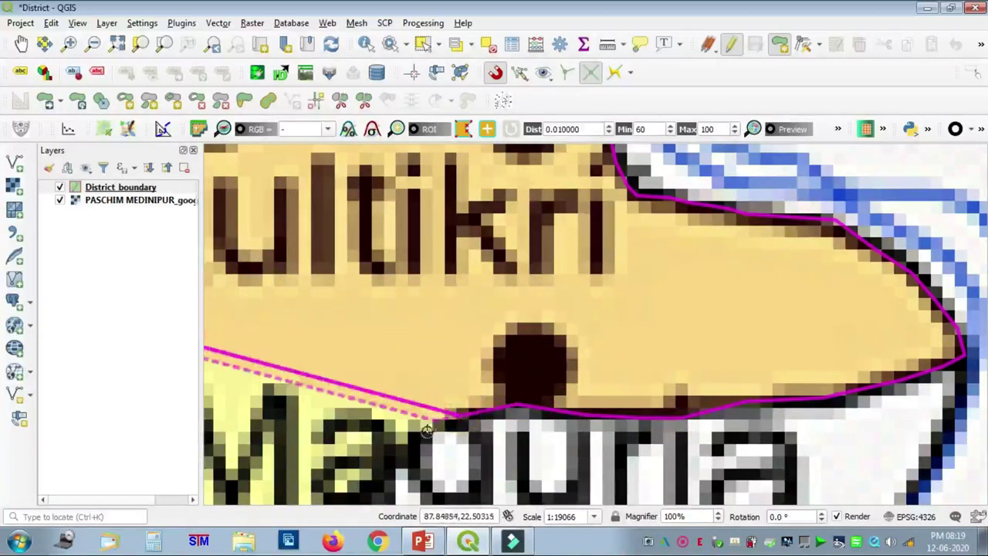
left_click(417, 442)
Step: Continue the outline southwest through the start of "Maguria" and along the stepped border just west of it
scroll(416, 441, "down", 1)
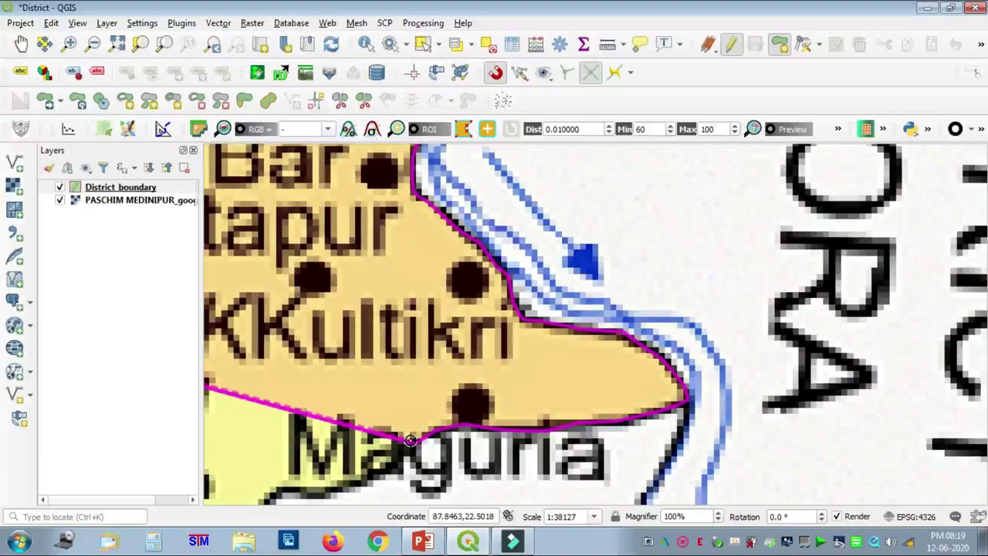
scroll(595, 278, "up", 1)
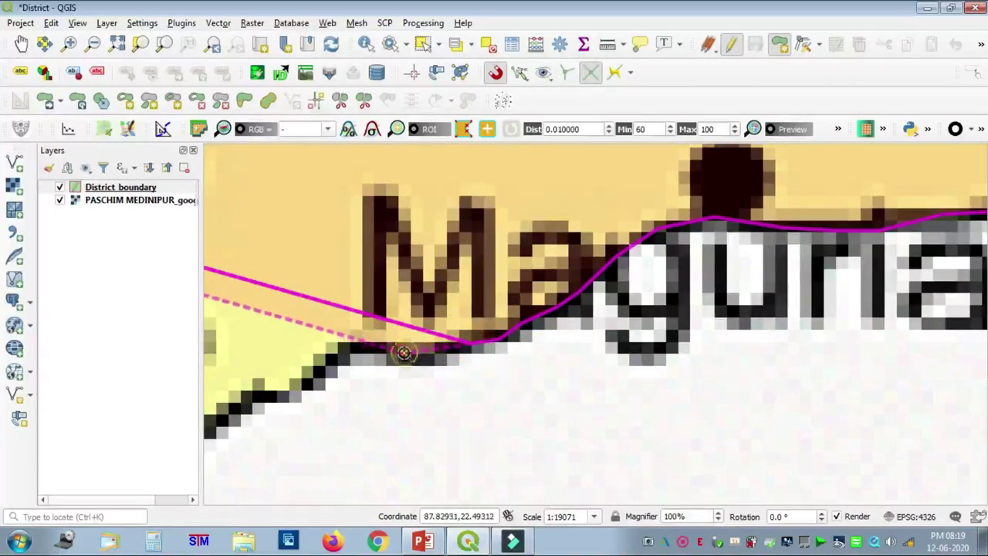
left_click(338, 355)
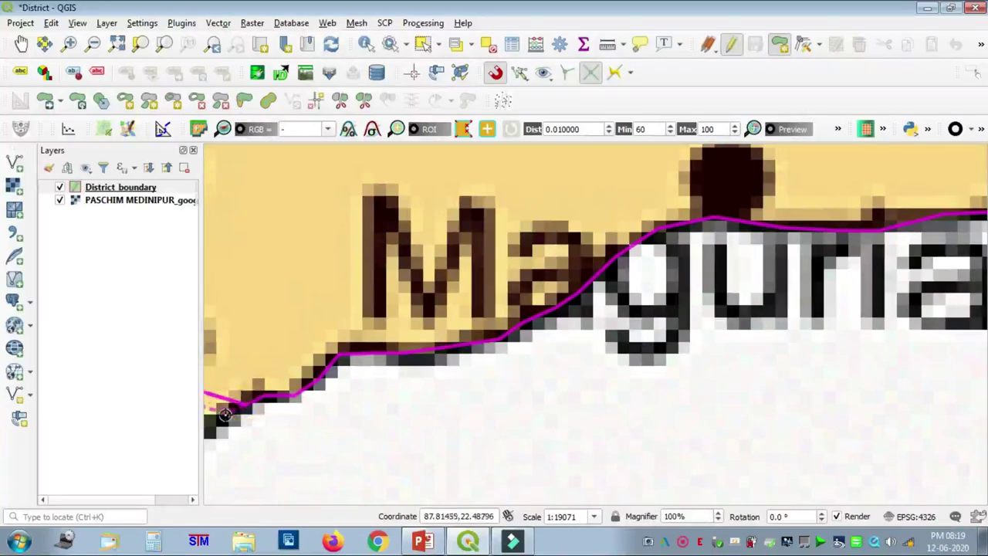
Step: Trace the border down the diagonal southeast of the "5" label and around the dip and hump below it
key("Left")
key("Left")
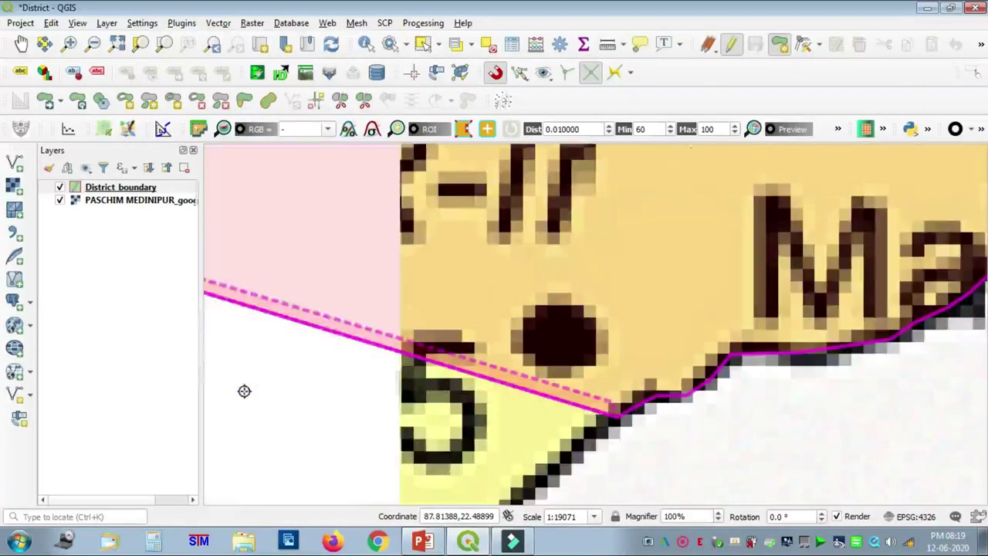
key("Down")
key("Down")
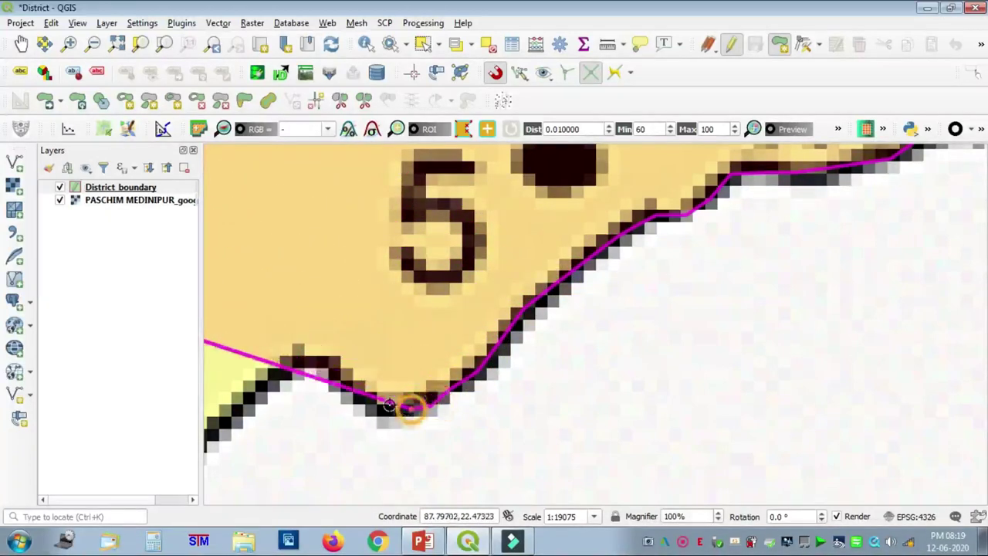
left_click(344, 374)
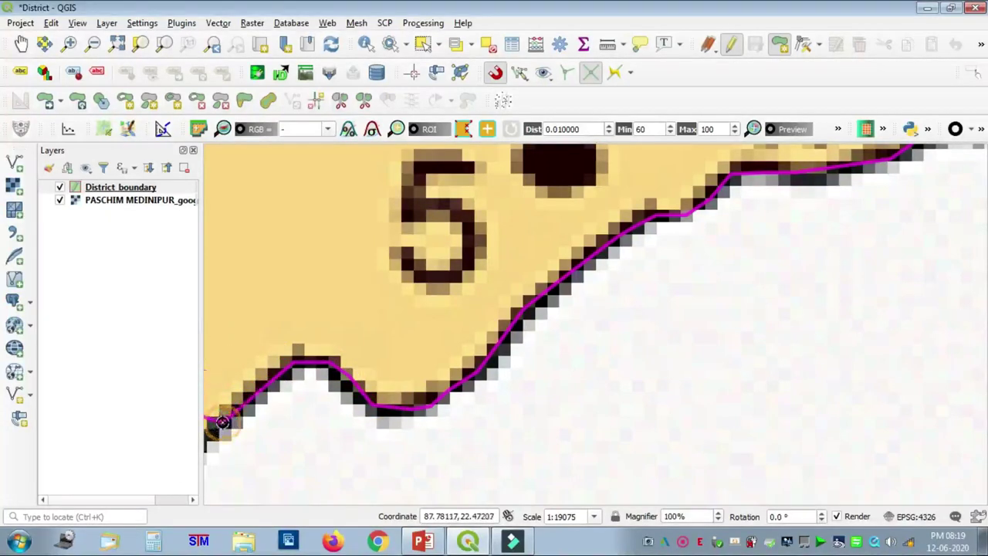
Step: Add vertices down the southwestward slope of the border to the low point east of the red road
key("Left")
key("Down")
key("Down")
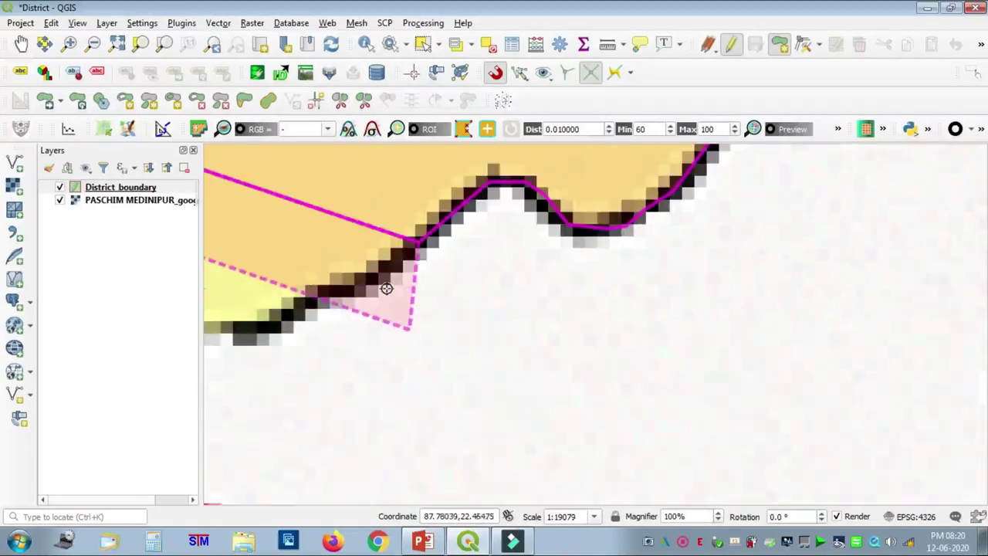
left_click(356, 287)
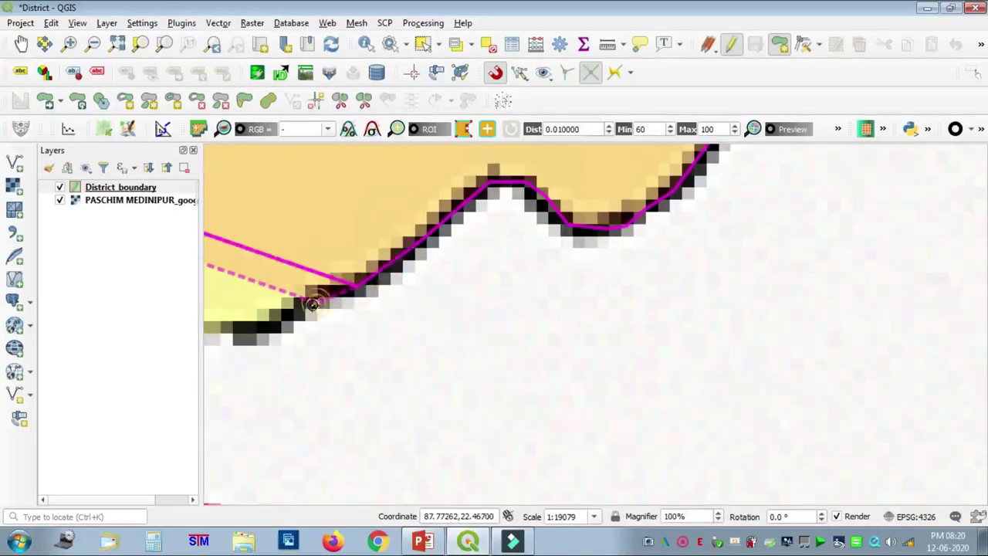
left_click(312, 303)
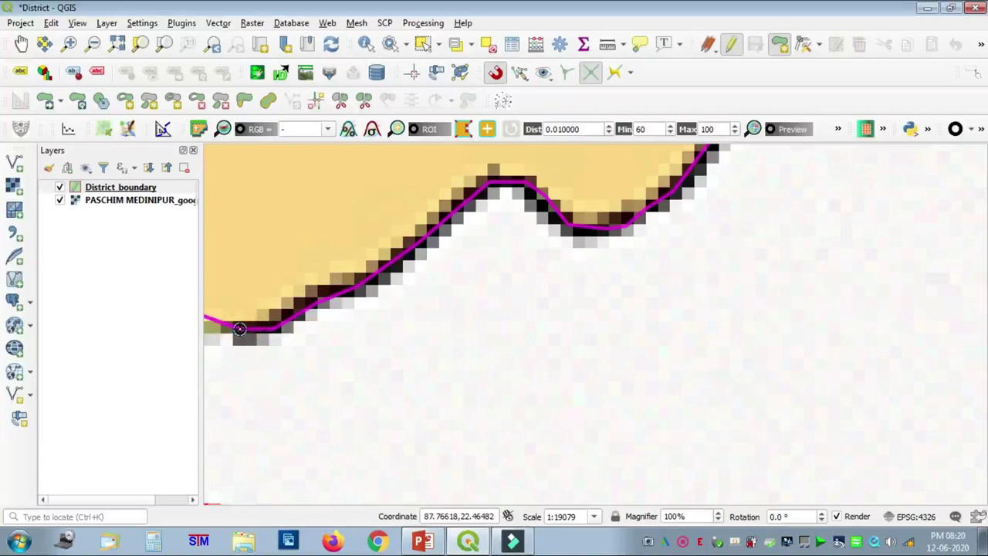
Step: Trace the border across the red road and northwest up to the southern corner of the pink block
key("Left")
key("Left")
key("Left")
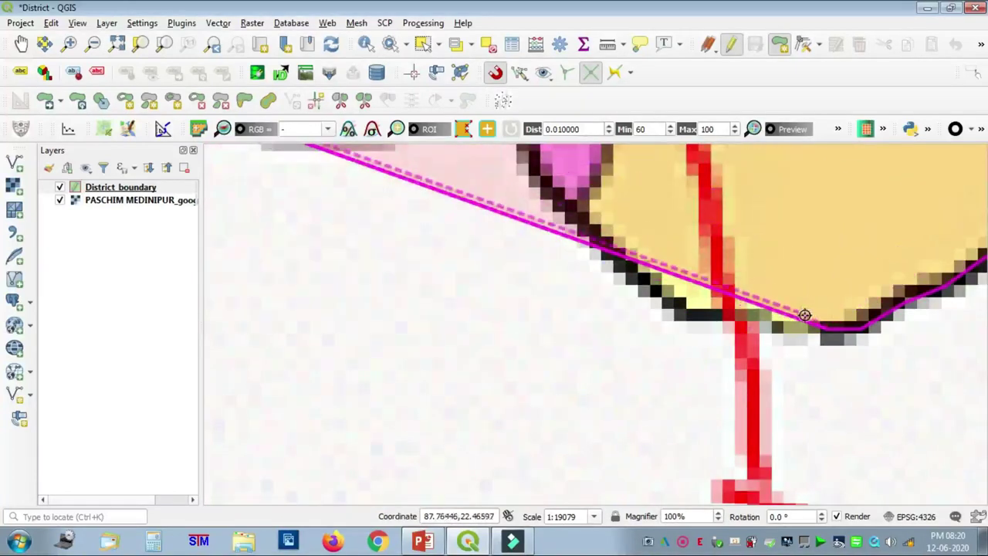
left_click(734, 315)
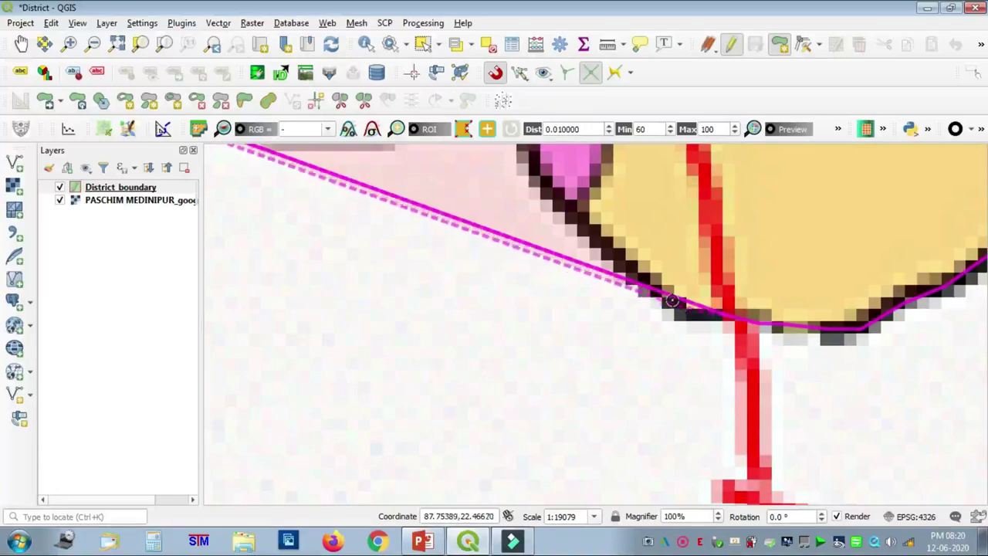
left_click(591, 243)
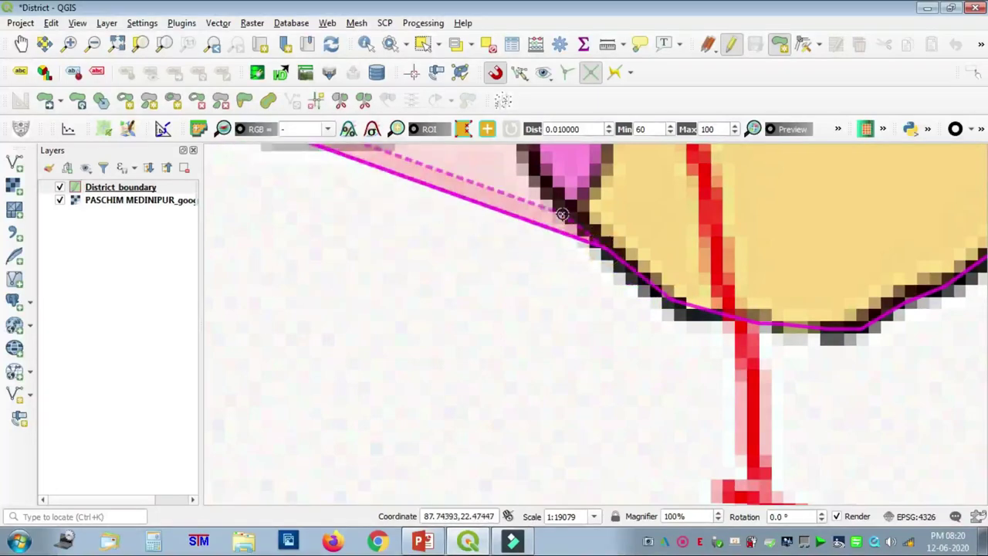
left_click(567, 212)
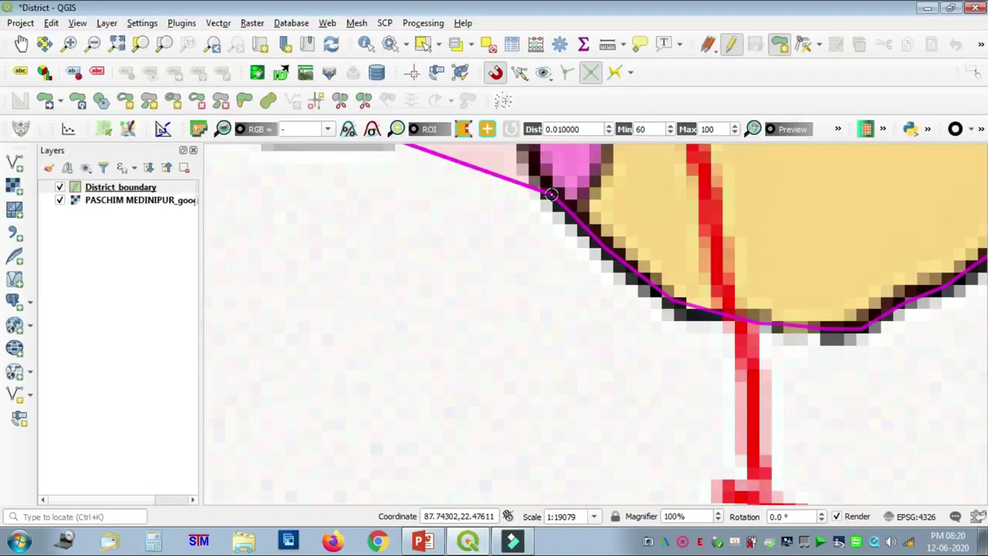
Step: Trace the short rise at the pink block's southern corner and westward along its flat lower edge
scroll(745, 221, "down", 1)
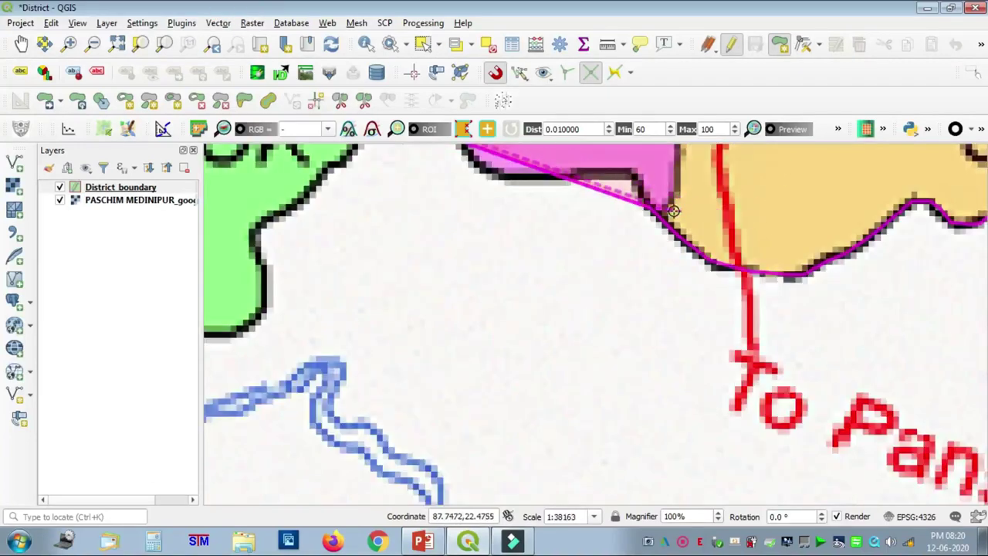
scroll(673, 208, "up", 1)
scroll(666, 364, "up", 1)
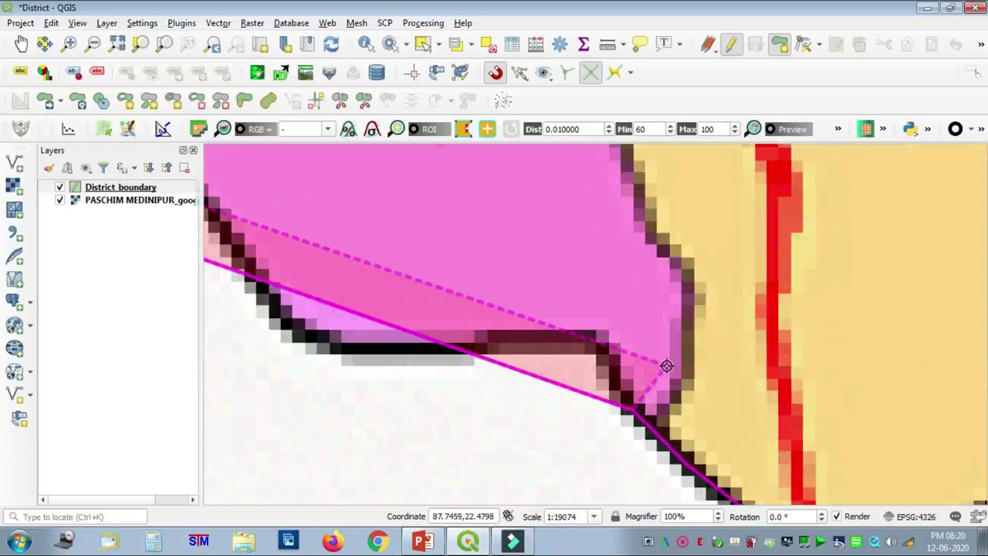
left_click(552, 360)
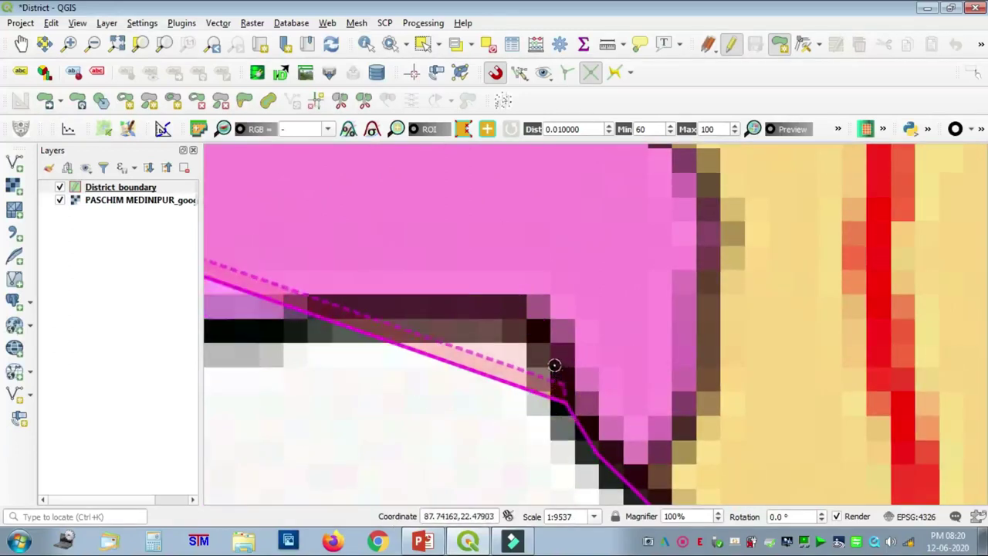
left_click(524, 313)
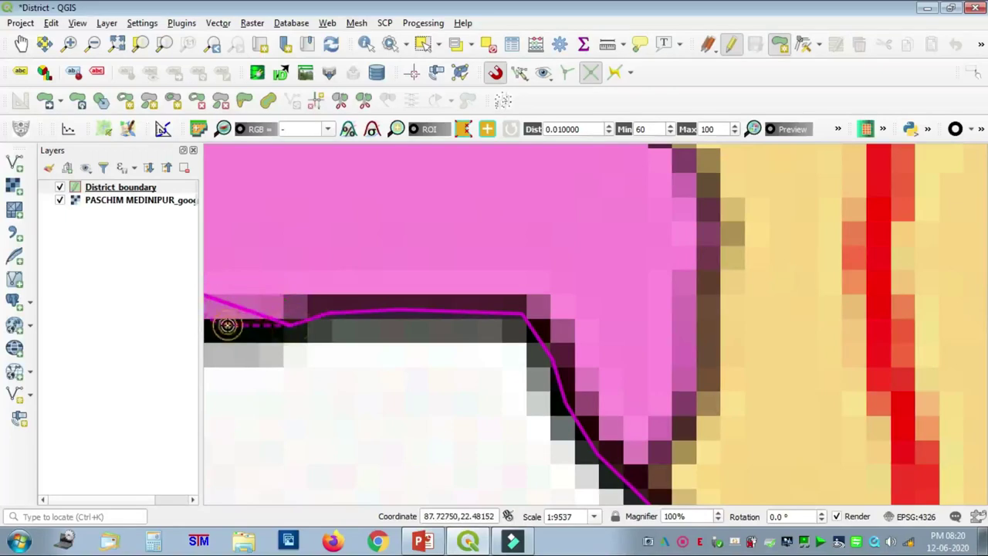
Step: Continue along the rest of the pink block's flat edge and around its southwestern bend
scroll(315, 375, "down", 2)
key("Left")
key("Left")
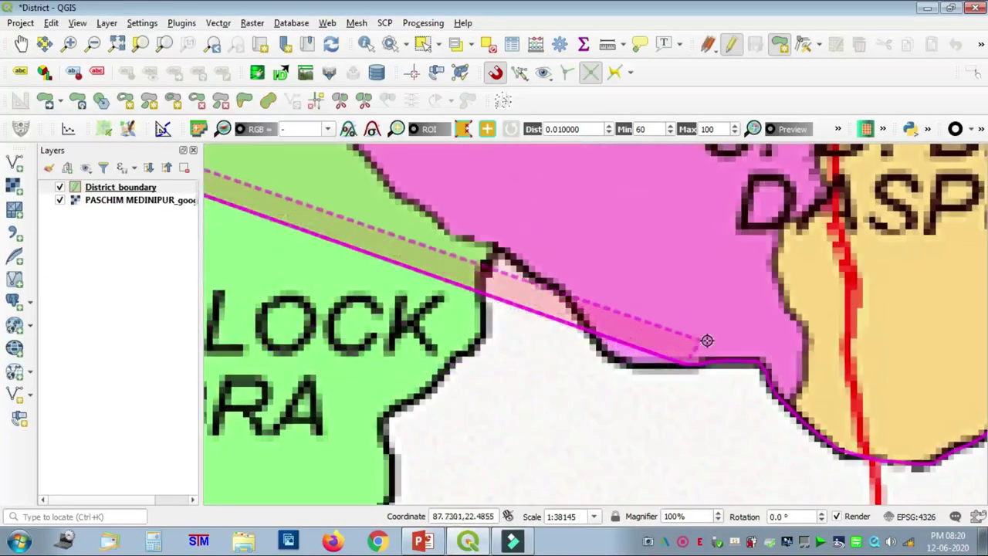
scroll(706, 342, "up", 2)
left_click(476, 441)
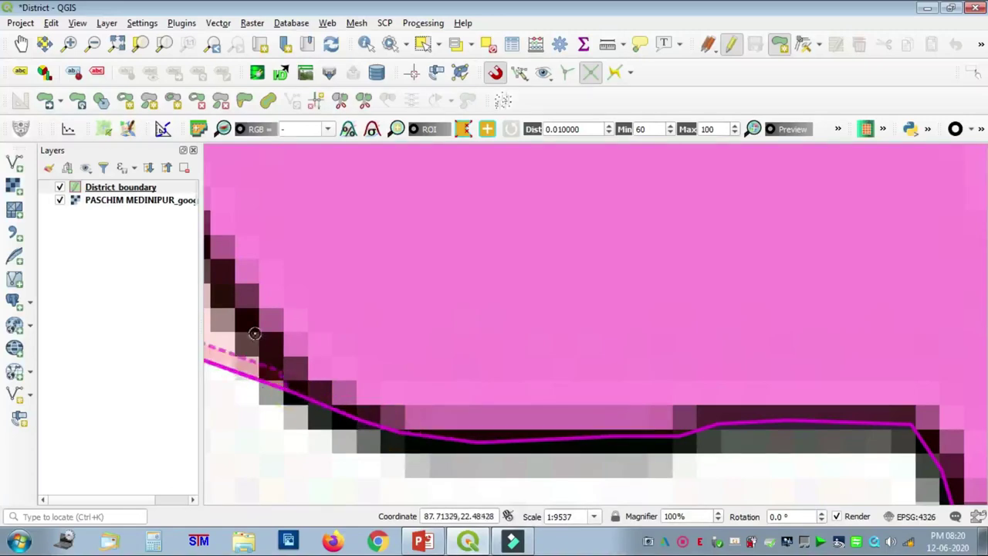
left_click(245, 324)
Step: Trace the pink block's border northwest up the diagonal toward the notch beside the green block
key("Left")
key("Left")
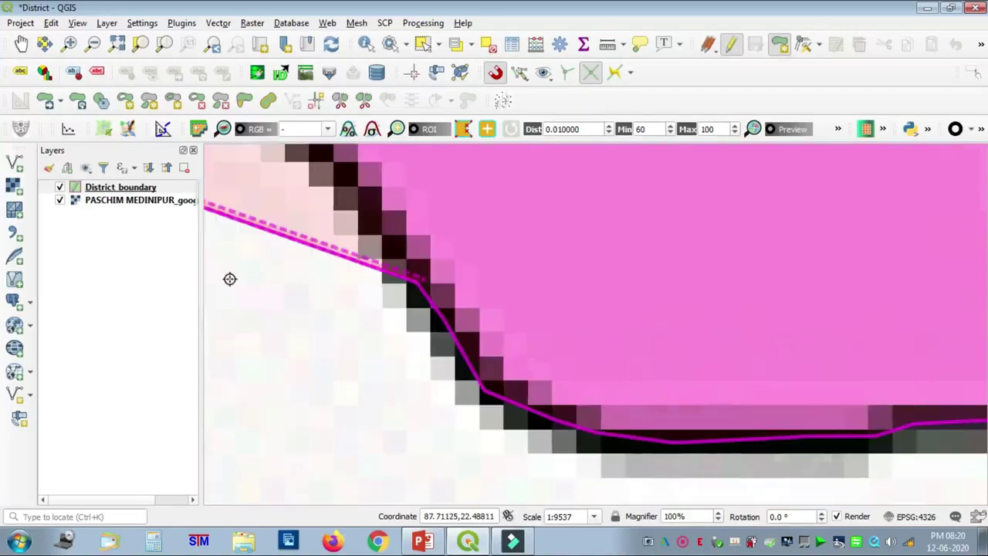
scroll(546, 192, "down", 2)
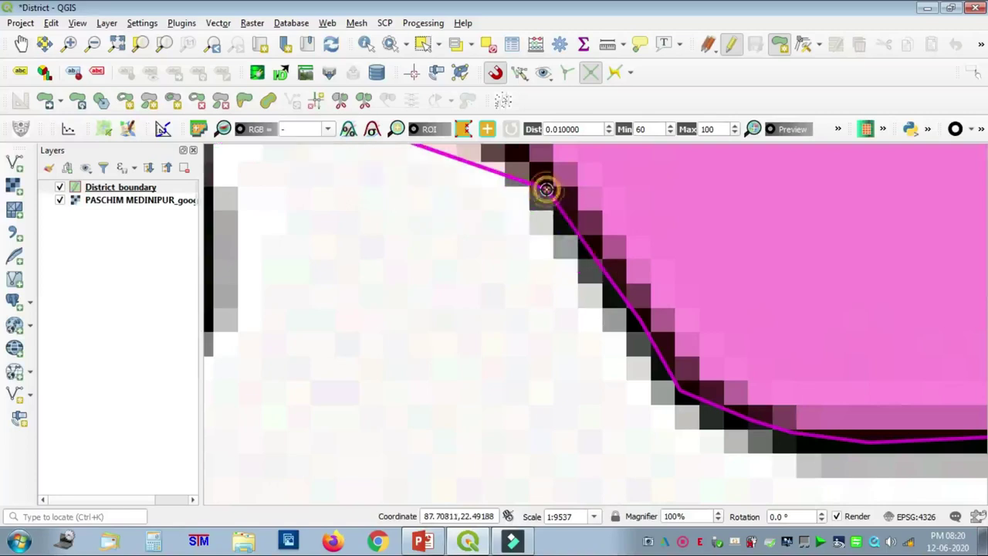
key("Up")
key("Up")
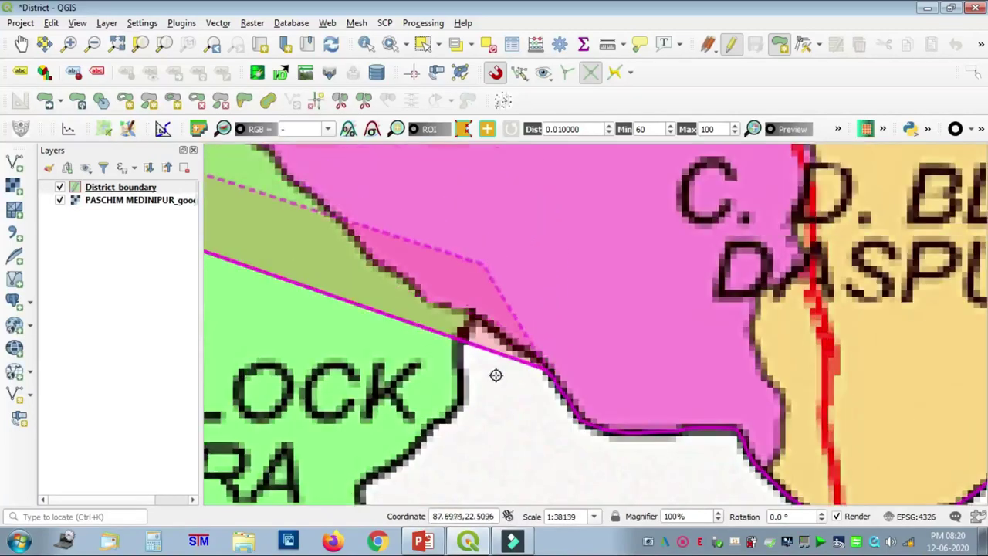
scroll(502, 377, "up", 2)
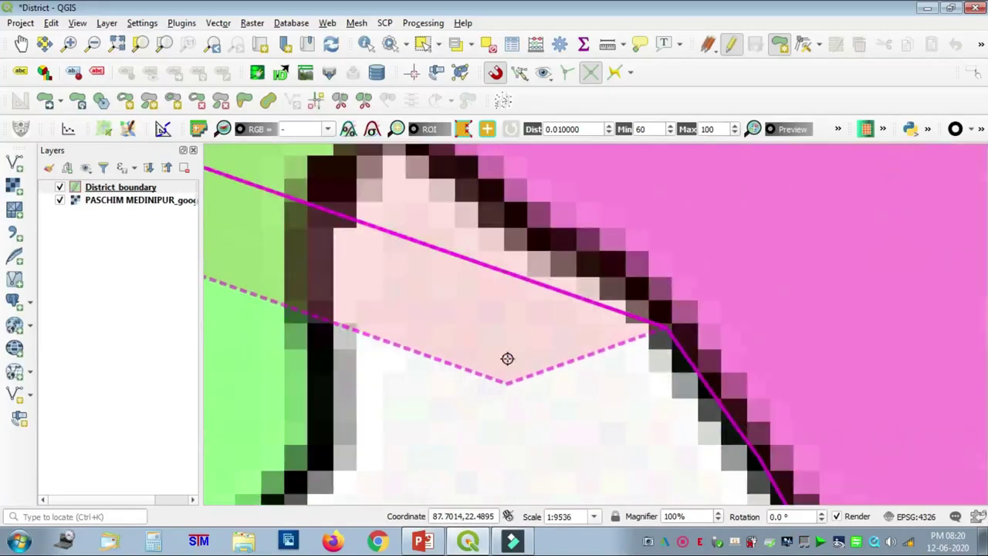
left_click(605, 264)
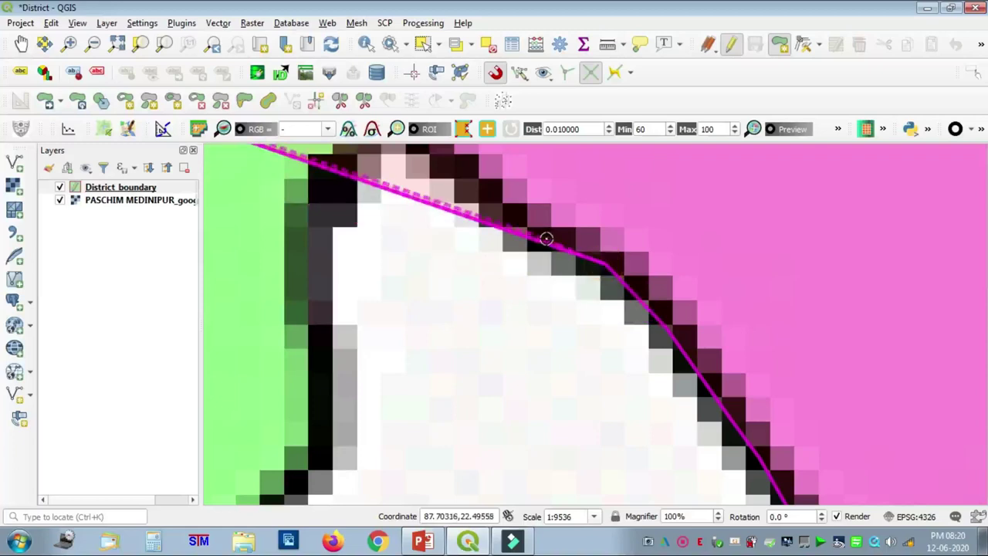
left_click(489, 202)
left_click(455, 159)
Step: Trace around the top of the notch between the pink and green blocks and start down the green block's edge
key("Up")
key("Up")
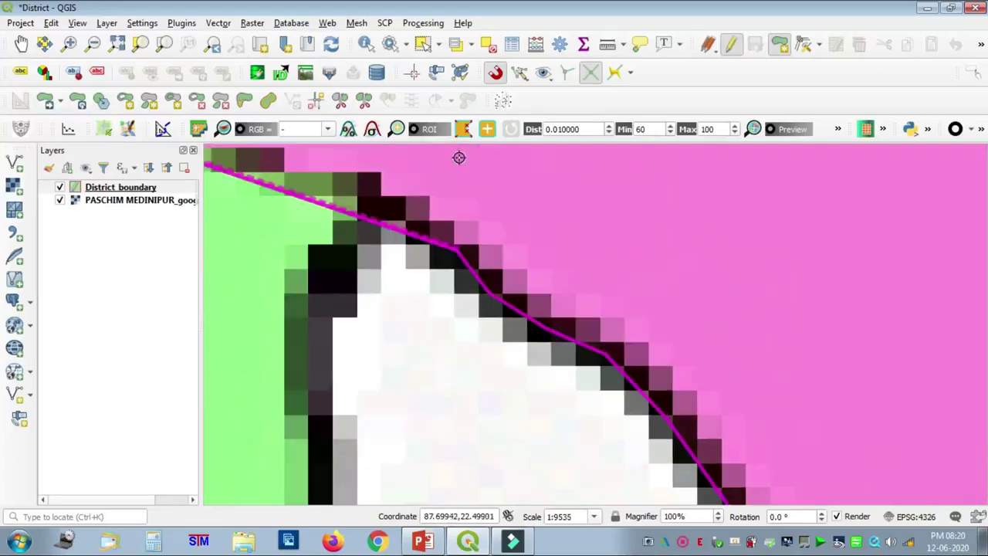
left_click(378, 297)
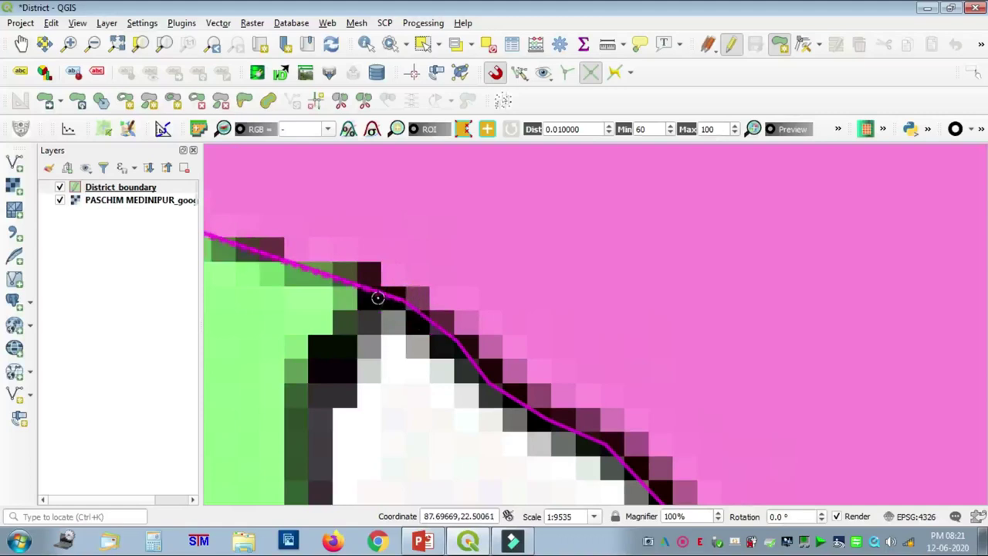
left_click(344, 341)
left_click(321, 409)
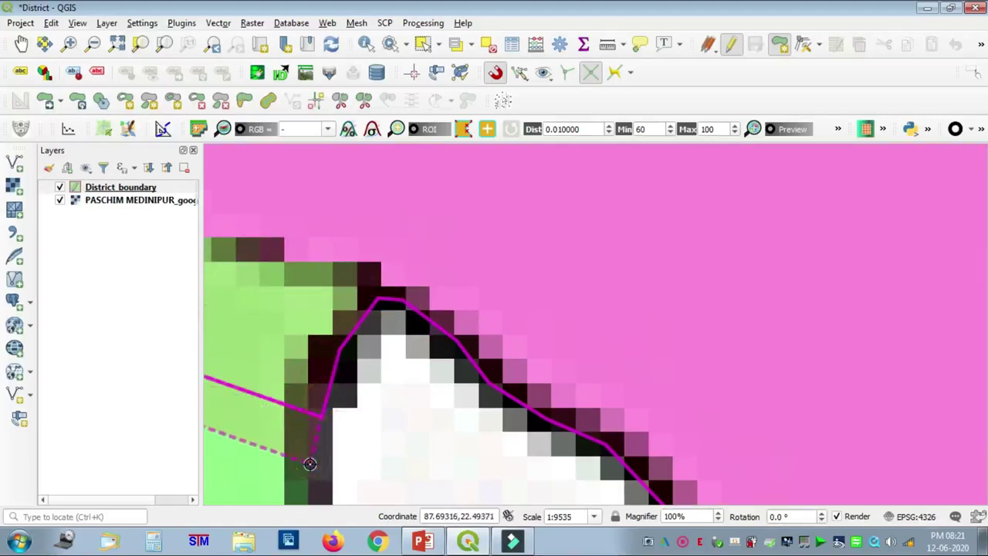
Step: Trace the green Debra block's border from the notch down its short vertical edge and southwest along the diagonal beside the BLOCK label
scroll(309, 463, "down", 2)
key("Left")
key("Down")
key("Down")
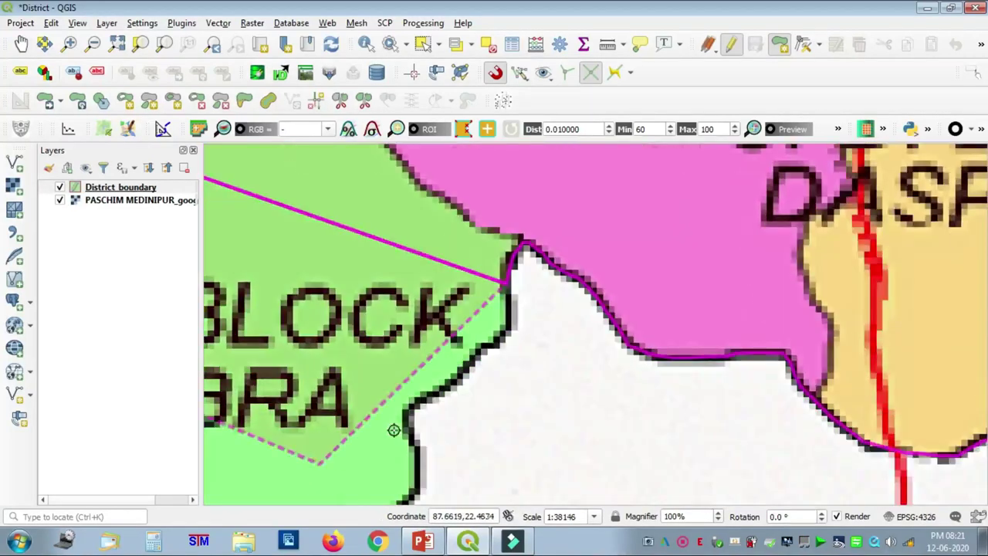
scroll(493, 324, "up", 1)
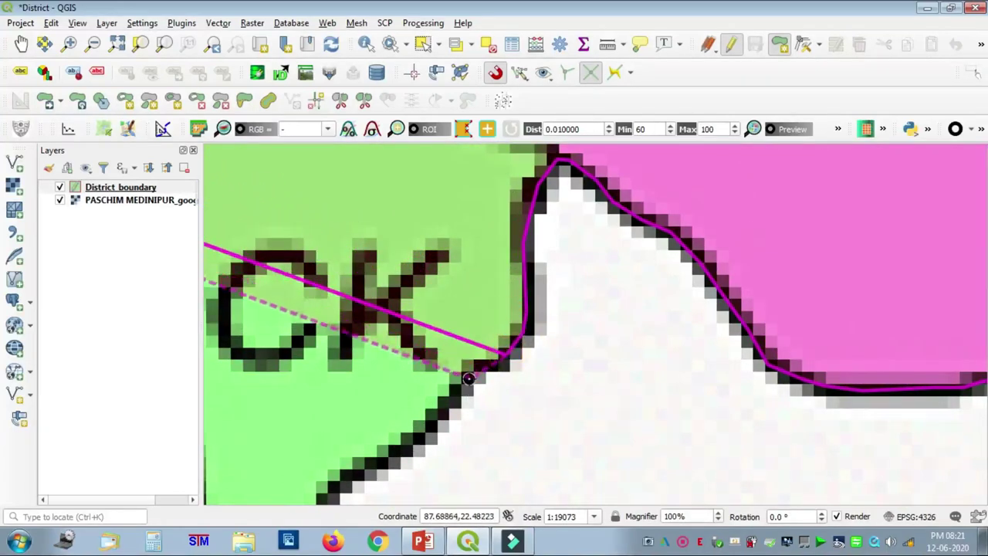
left_click(471, 367)
left_click(446, 401)
left_click(428, 421)
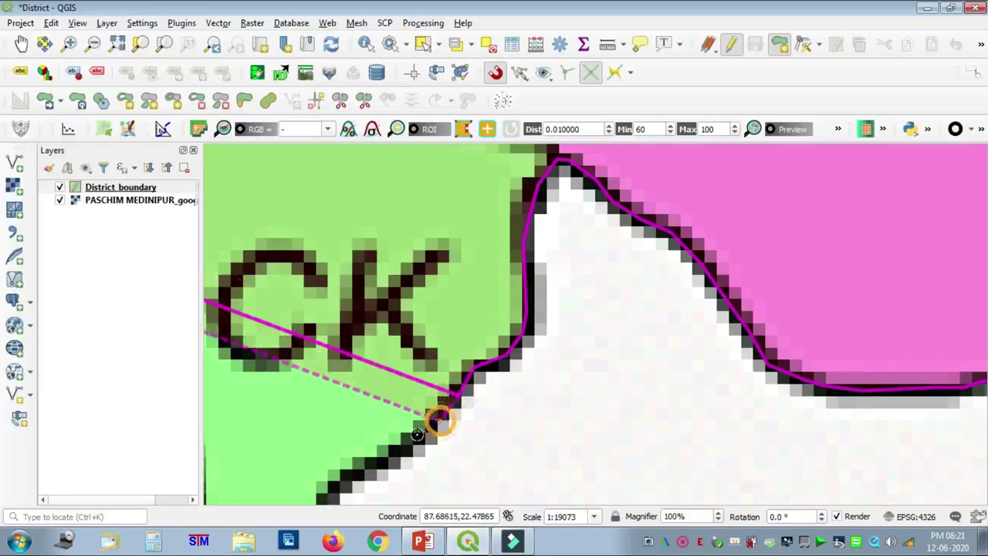
left_click(346, 469)
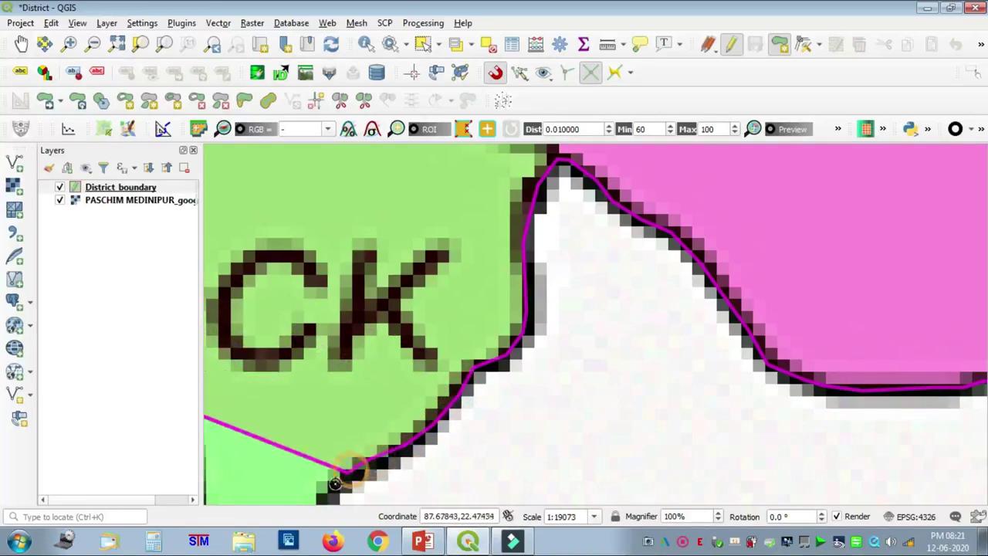
Step: Trace the green block's border around the inward bend and bulge east of the DEBRA label, including the short flat stretch below
key("Left")
key("Down")
key("Down")
key("Down")
key("Down")
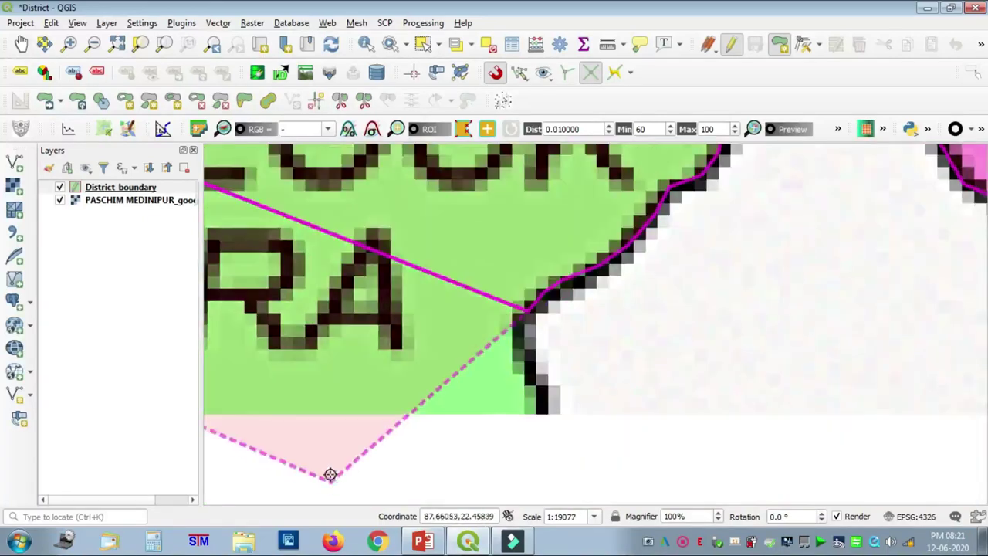
key("Up")
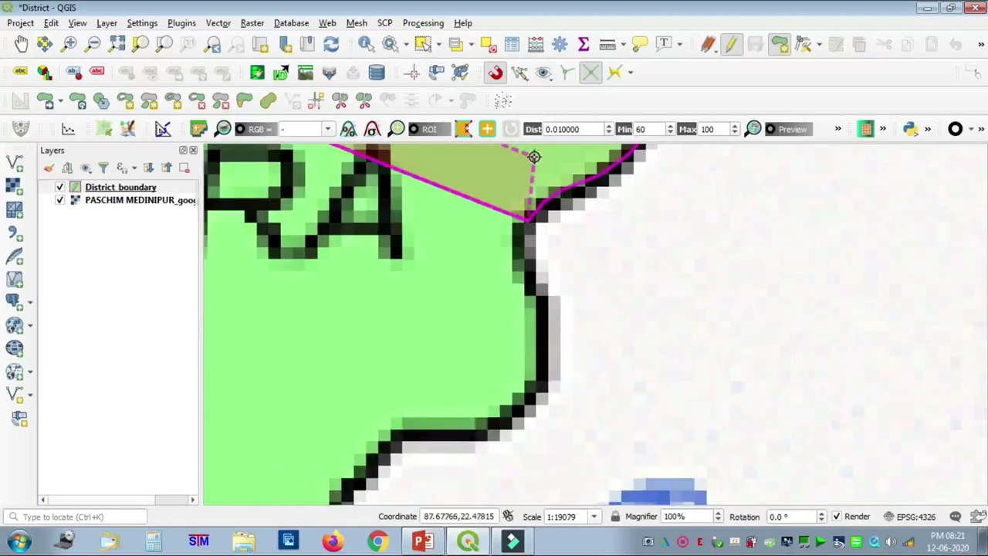
left_click(537, 283)
left_click(541, 327)
left_click(539, 369)
left_click(531, 392)
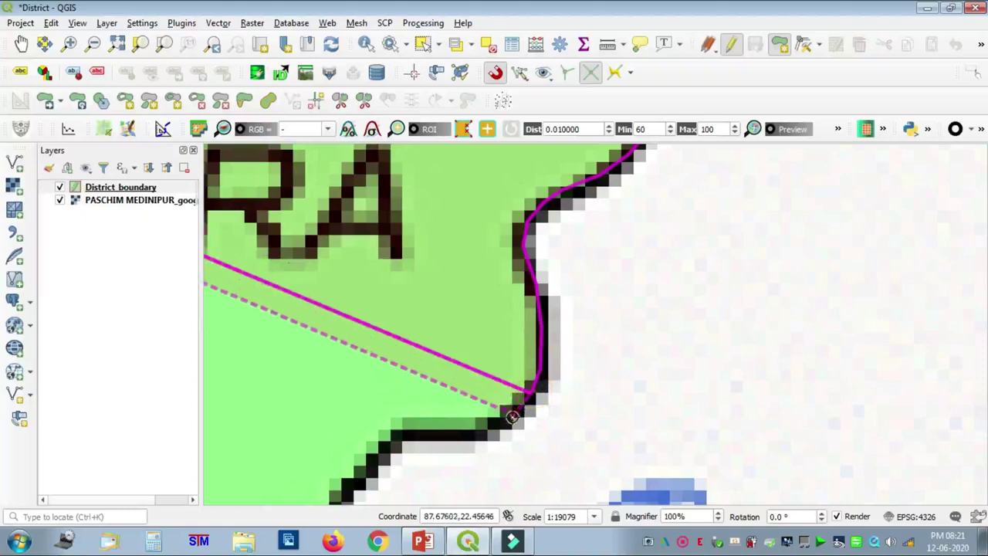
left_click(487, 434)
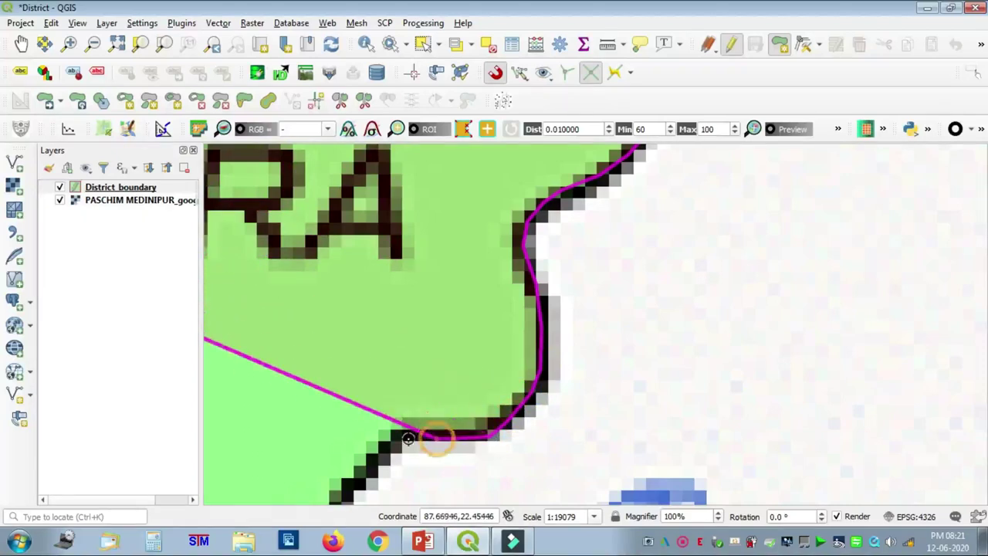
left_click(373, 456)
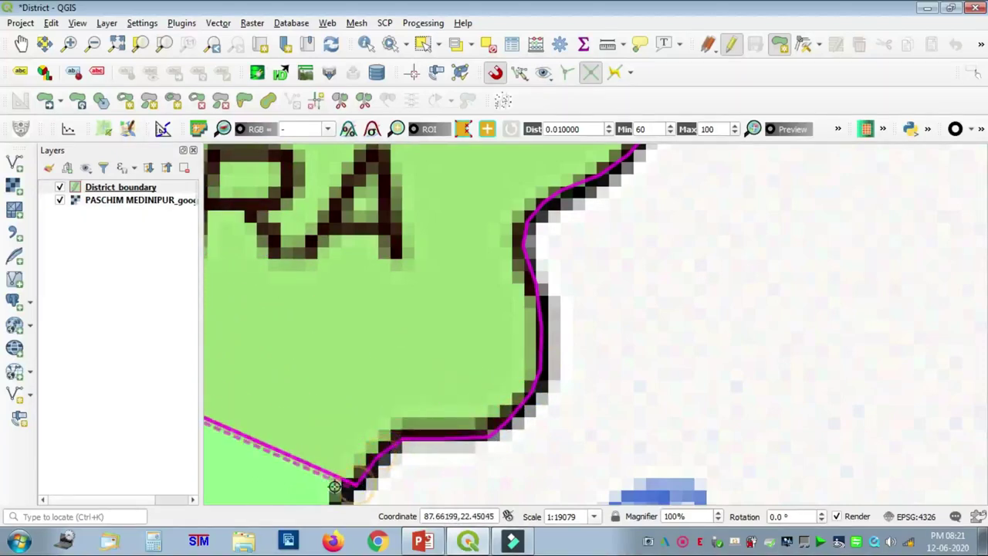
Step: Trace the green block's border southwest down the diagonal and across the blue river
key("Left")
key("Left")
key("Down")
key("Down")
key("Down")
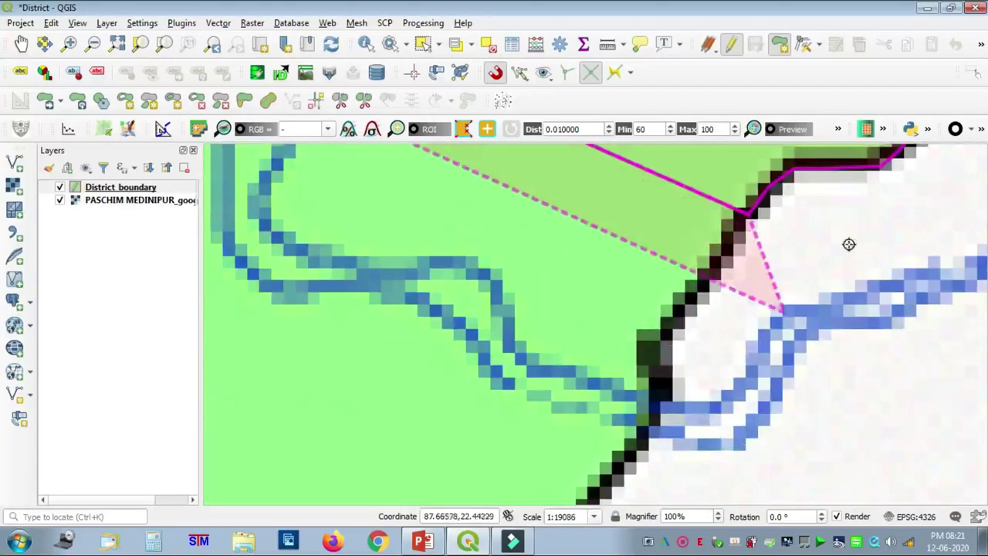
left_click(722, 259)
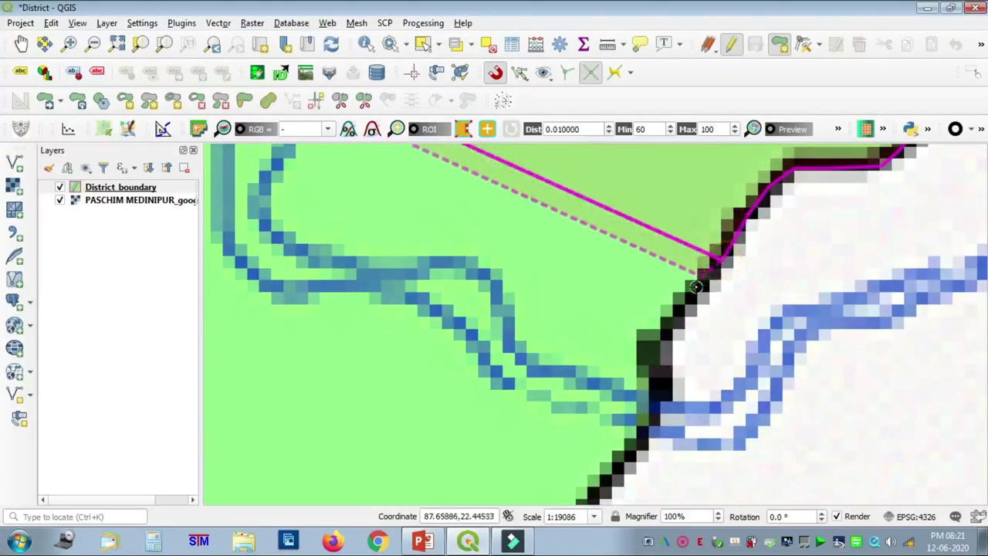
left_click(688, 297)
left_click(665, 327)
left_click(654, 362)
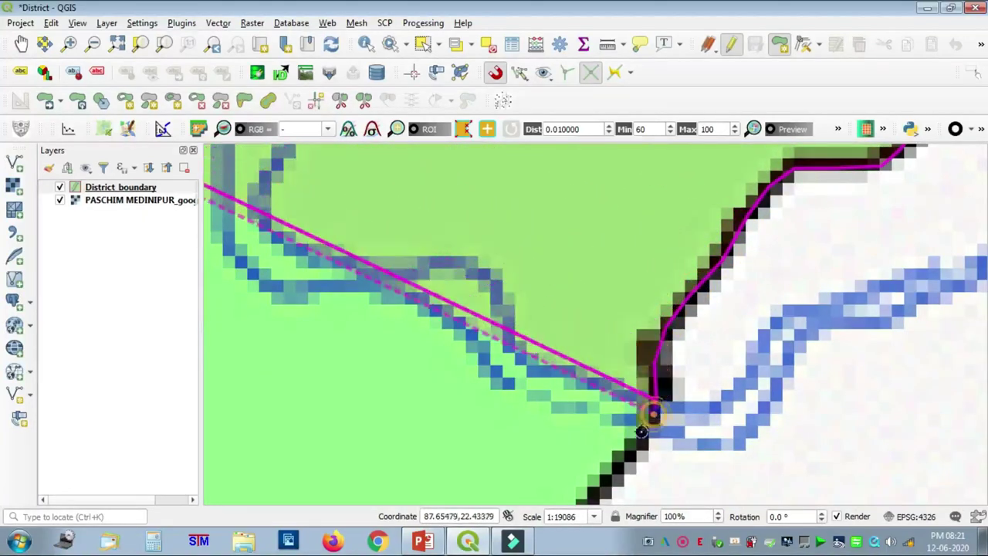
left_click(641, 428)
left_click(609, 472)
Step: Trace around the sharp inward corner just south of the river and southeast down the green block's edge
key("Down")
key("Down")
left_click(588, 330)
left_click(621, 381)
left_click(642, 419)
left_click(658, 453)
left_click(679, 478)
Step: Continue along the green block's border around the rounded bulge down to the red road
key("Right")
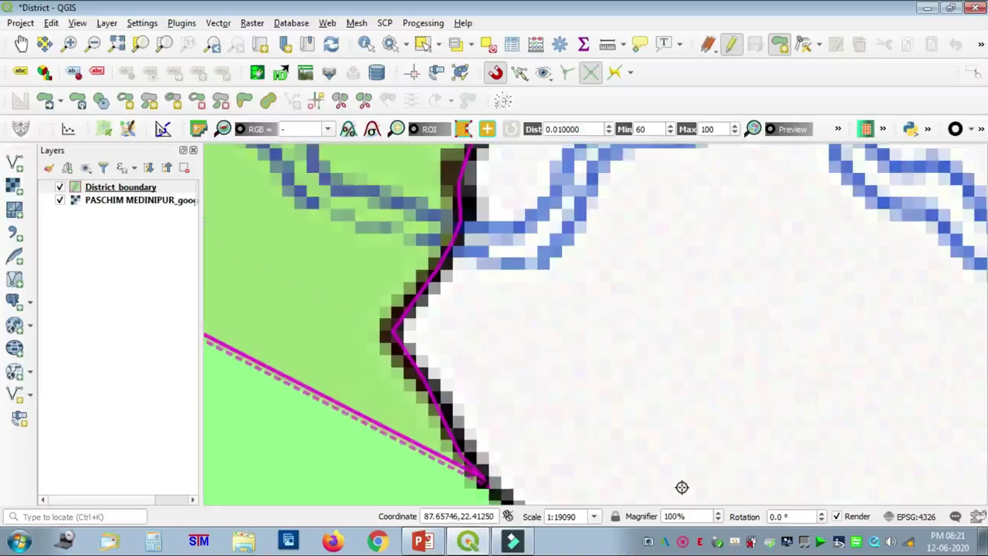
key("Down")
key("Down")
left_click(516, 326)
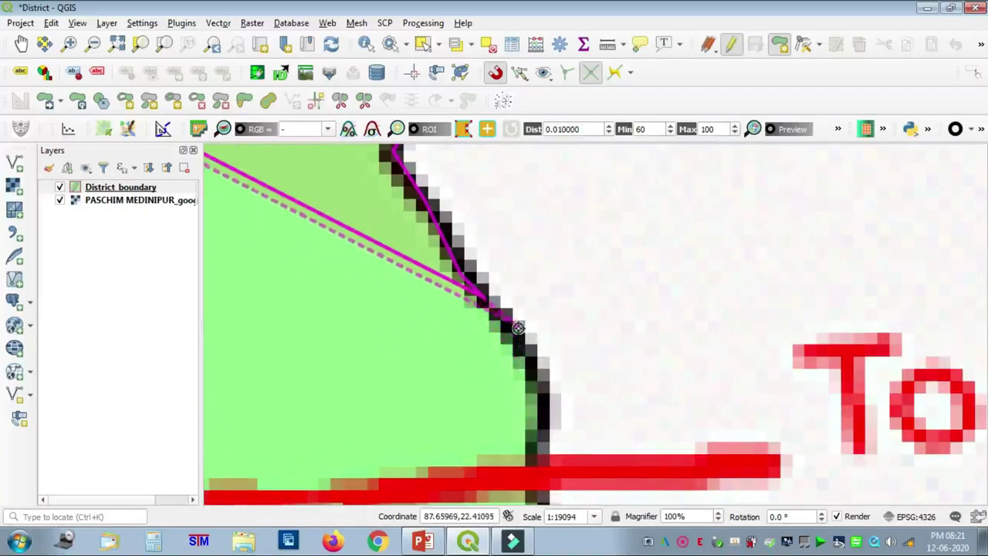
left_click(525, 342)
left_click(538, 373)
left_click(542, 409)
left_click(536, 442)
left_click(531, 467)
Step: Trace the green block's border past the red road and southwest toward the railway line
key("Down")
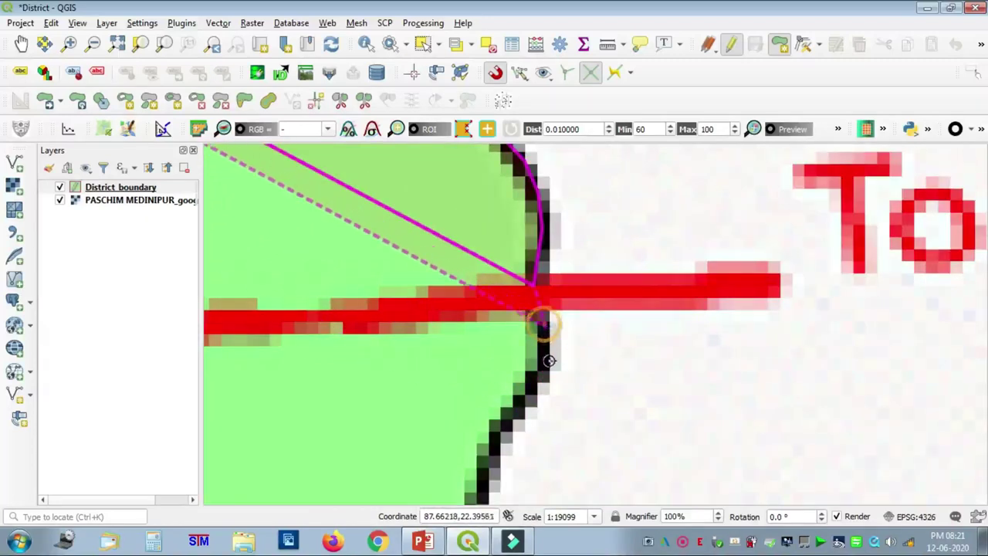
left_click(548, 369)
left_click(480, 473)
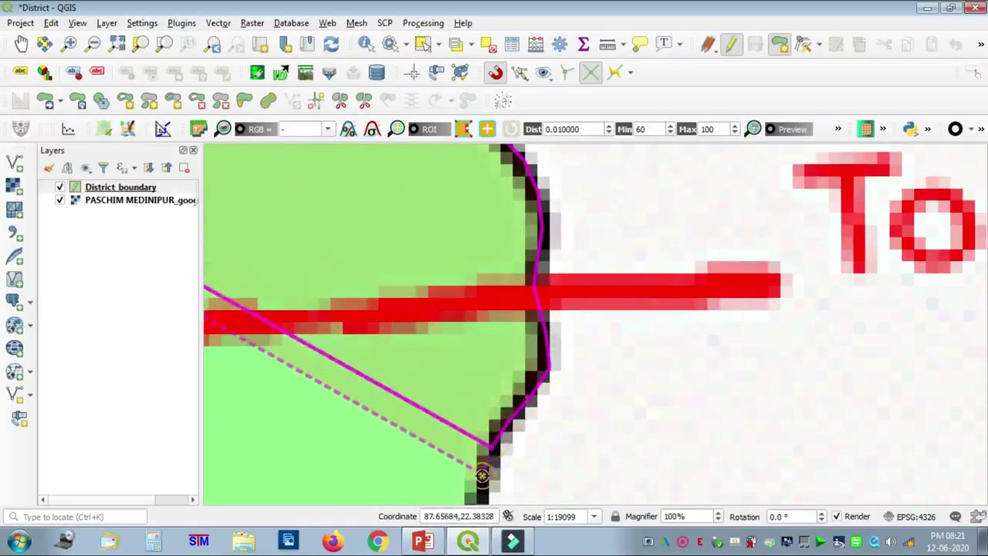
key("Down")
key("Down")
left_click(463, 393)
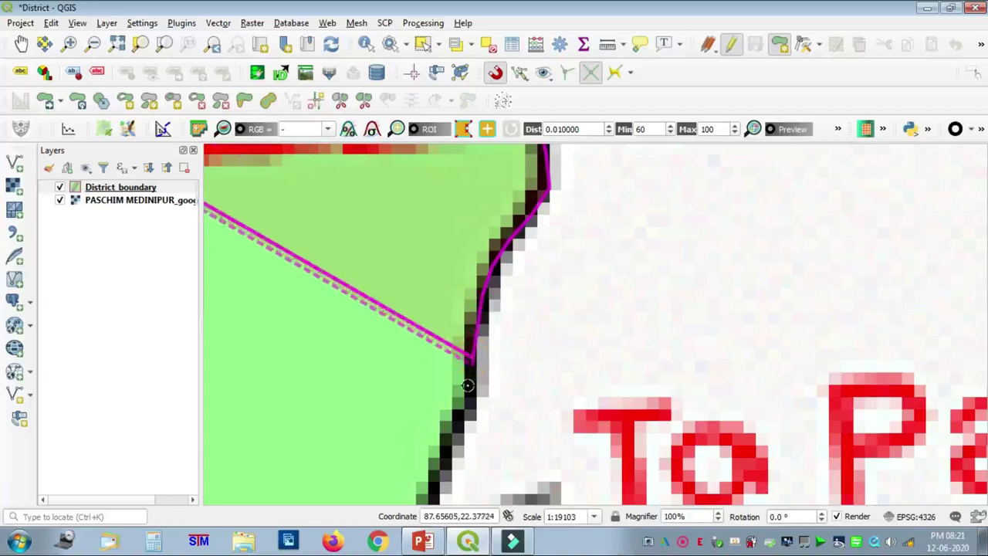
left_click(430, 473)
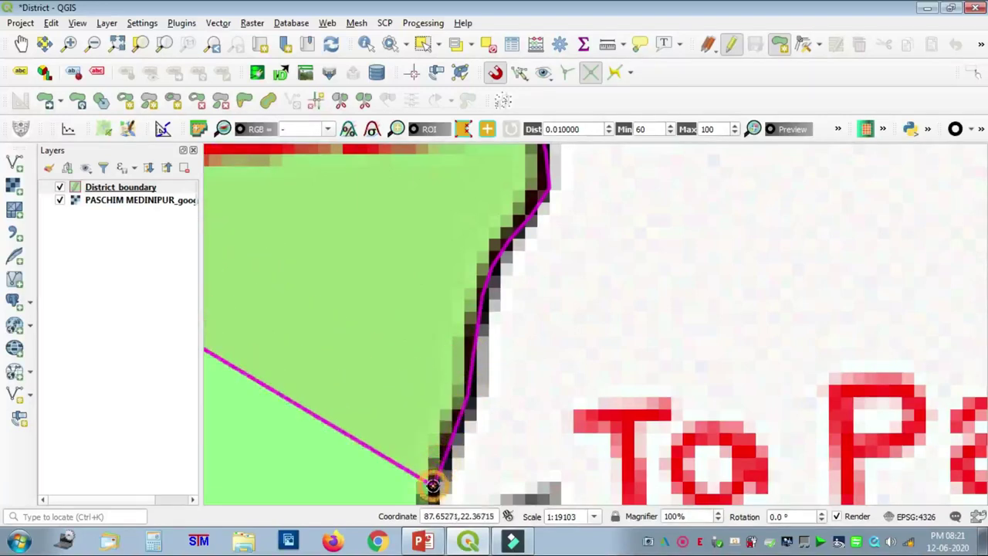
Step: Trace the border across the railway and around the bulge beside the Balichak (C.T) label down to the blue block's corner
key("Down")
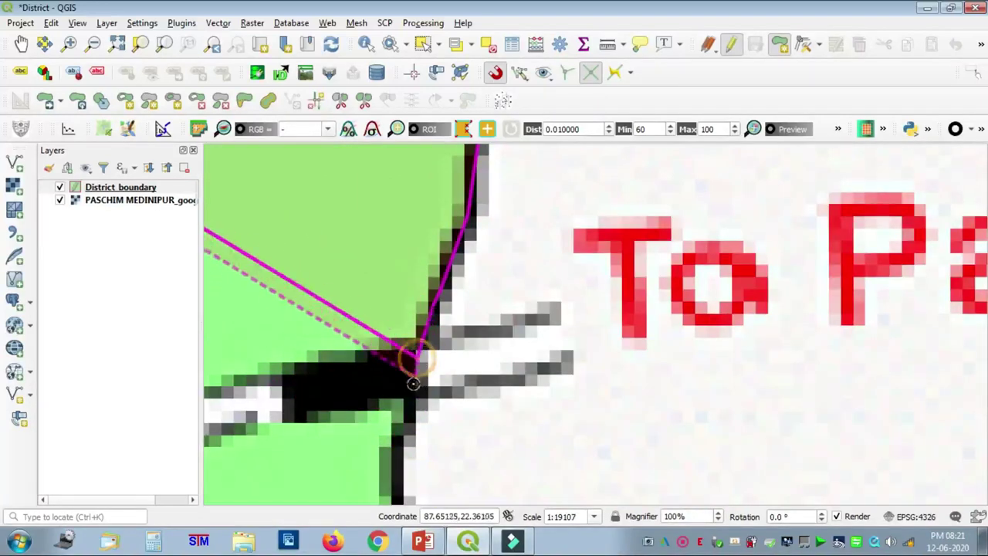
left_click(391, 446)
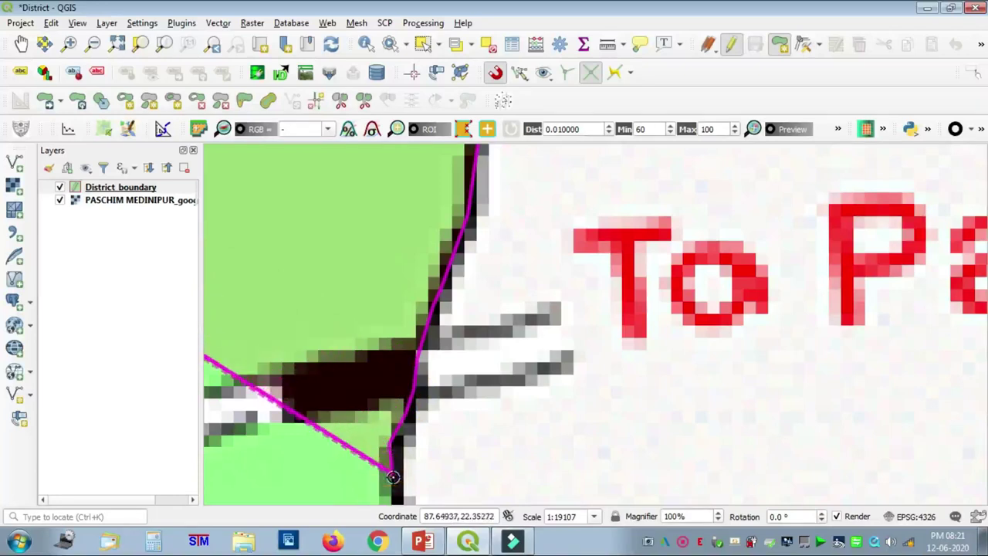
key("Down")
key("Down")
key("Down")
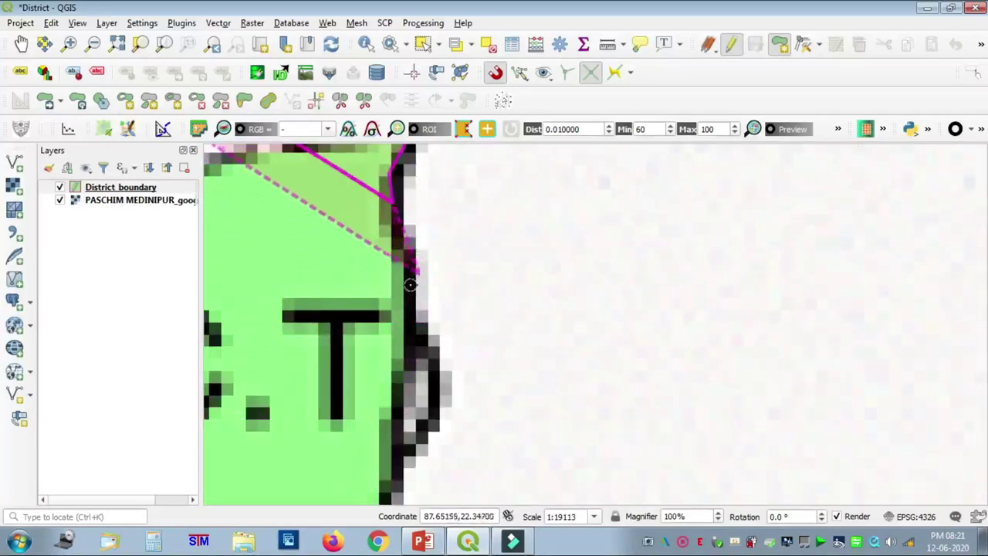
left_click(409, 294)
left_click(415, 327)
left_click(429, 359)
left_click(431, 396)
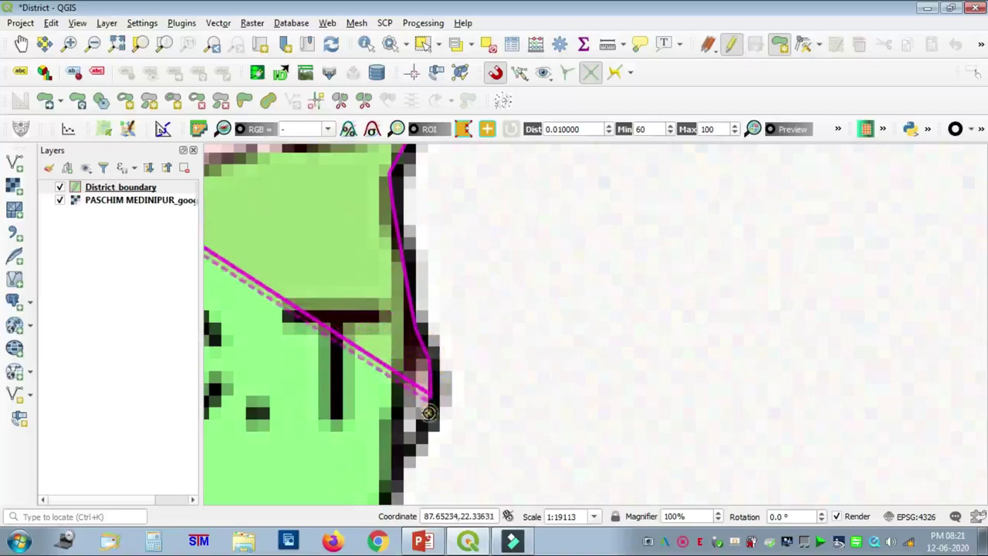
left_click(400, 457)
key("Down")
key("Down")
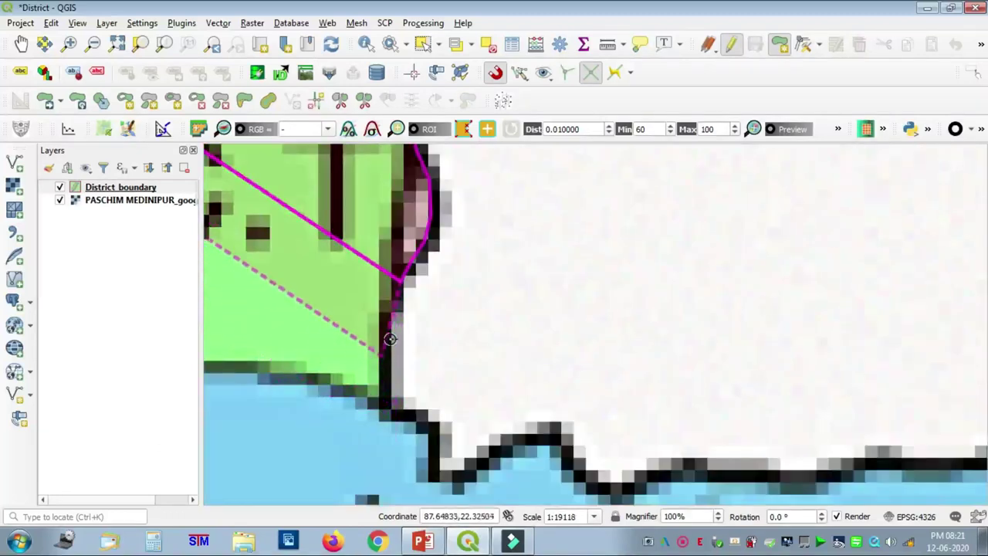
Step: Examine the traced outline and the remaining district border on the whole map, ending at the blue Pingla block's northern corner
scroll(388, 403, "down", 2)
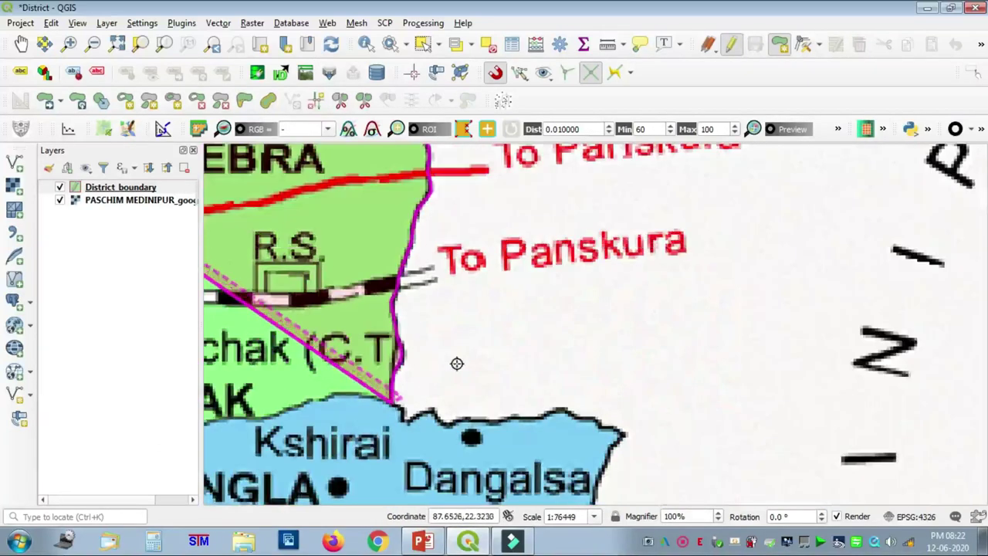
scroll(457, 363, "down", 3)
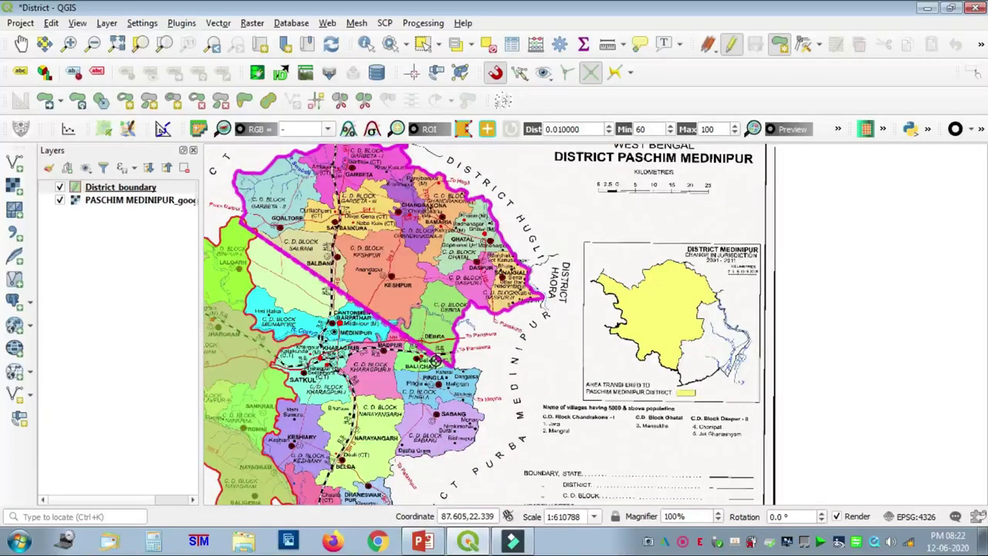
key("Left")
key("Left")
key("Down")
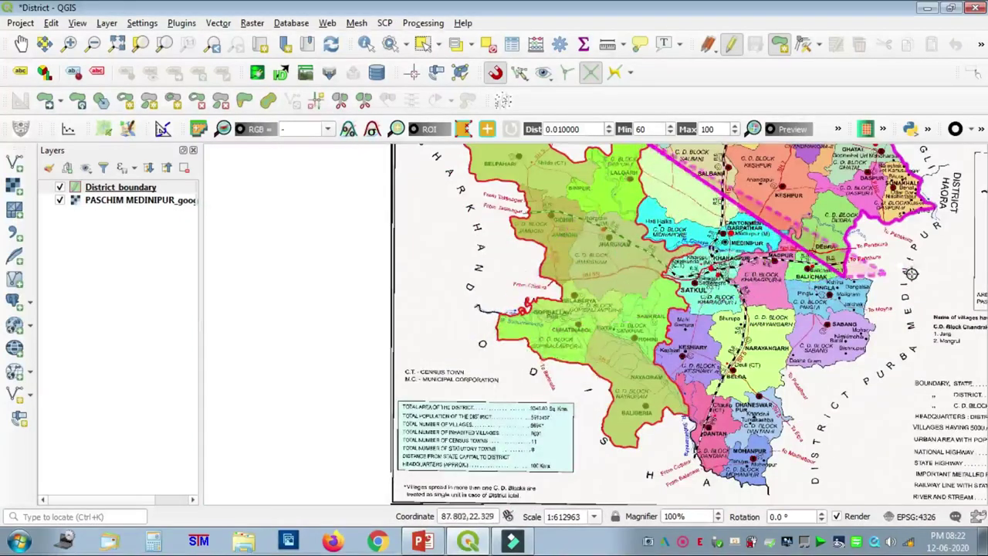
scroll(910, 272, "up", 2)
scroll(668, 237, "up", 1)
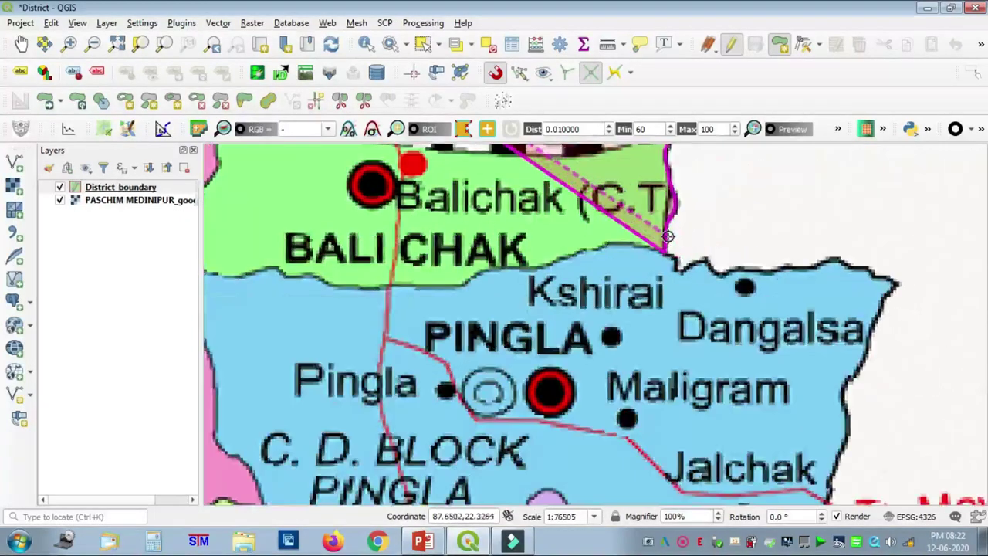
scroll(697, 225, "up", 1)
scroll(640, 288, "up", 1)
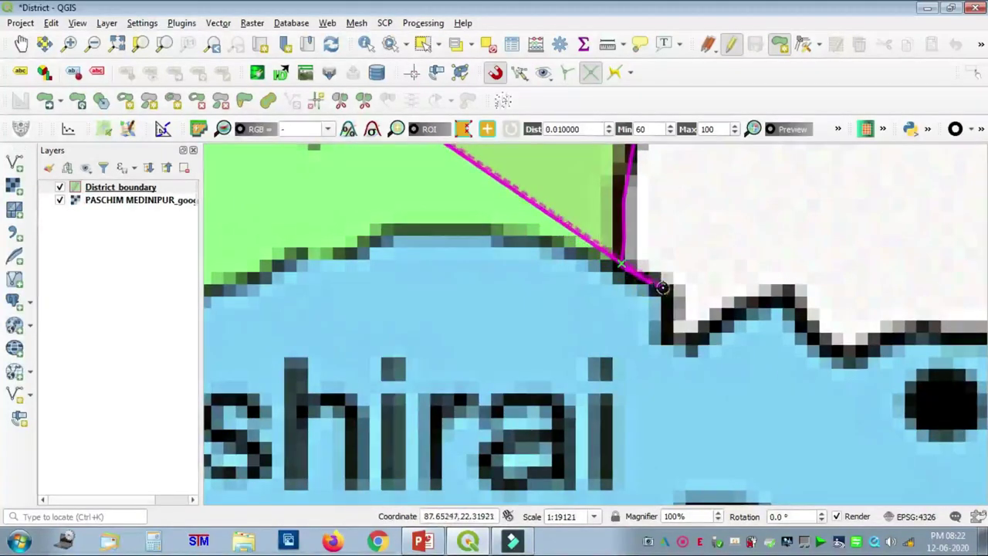
Step: Trace the small notch and hump where the blue Pingla block's upper edge begins, above the Kshirai label
left_click(665, 292)
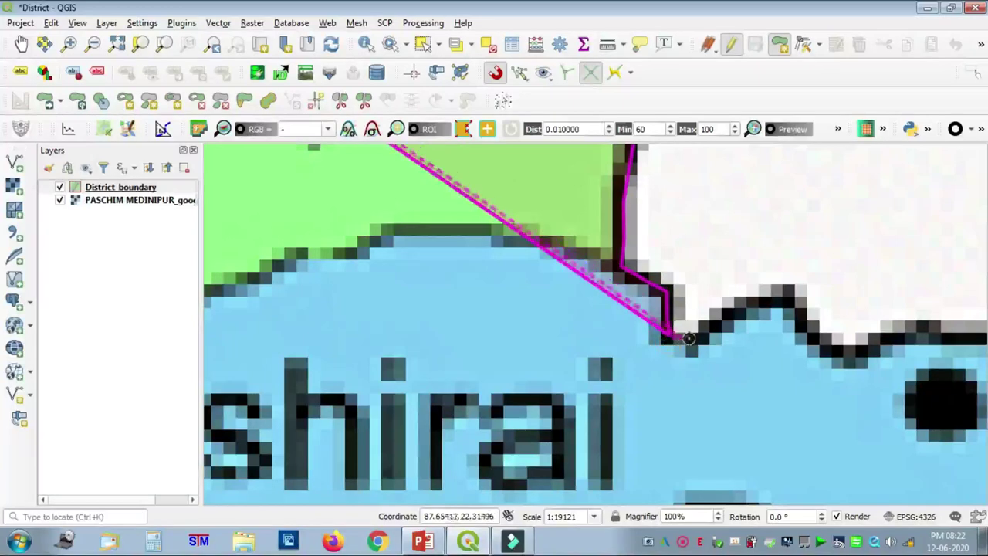
left_click(697, 338)
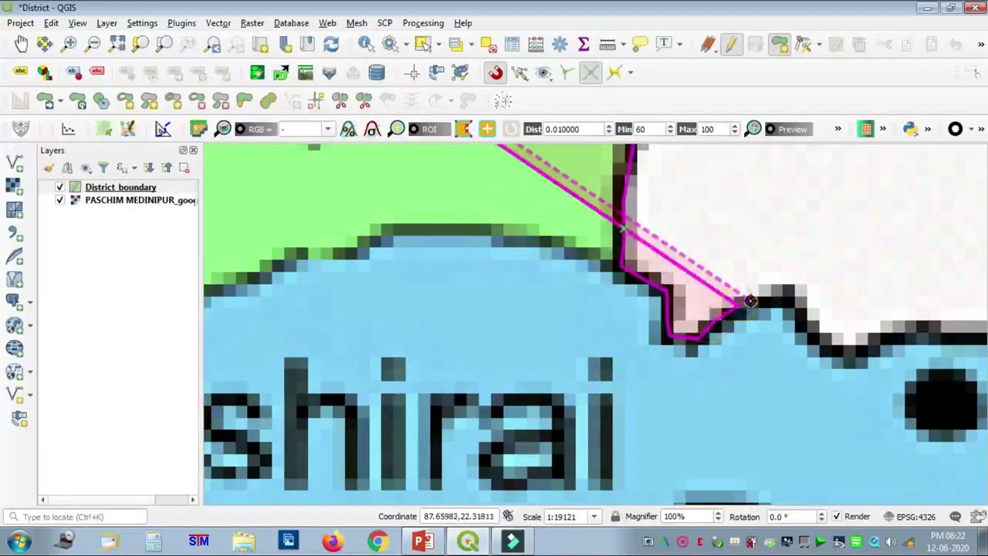
left_click(743, 301)
left_click(781, 299)
left_click(822, 351)
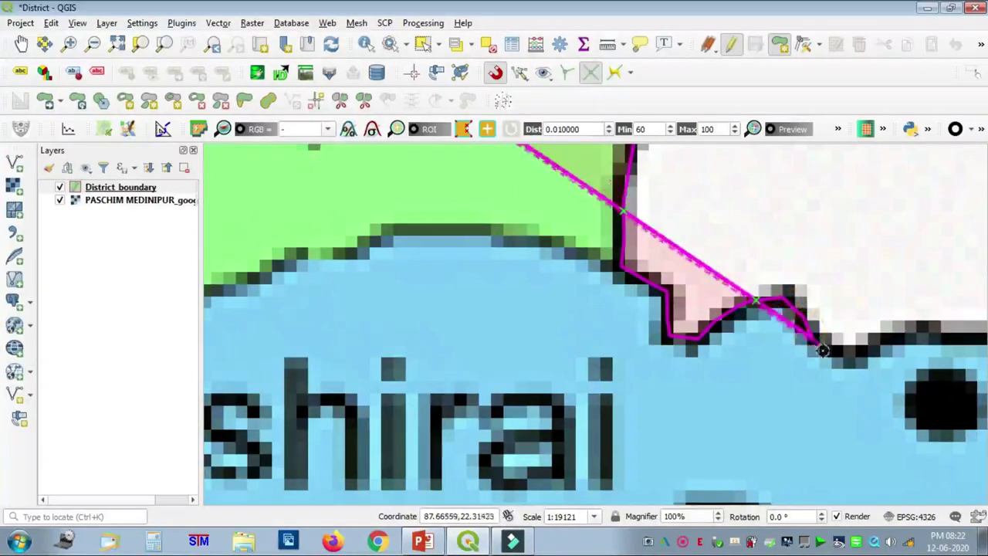
Step: Trace through the dip after the hump and east along the blue block's upper edge above the Dangalsa dot
left_click(854, 353)
left_click(879, 344)
left_click(899, 338)
left_click(927, 332)
left_click(957, 336)
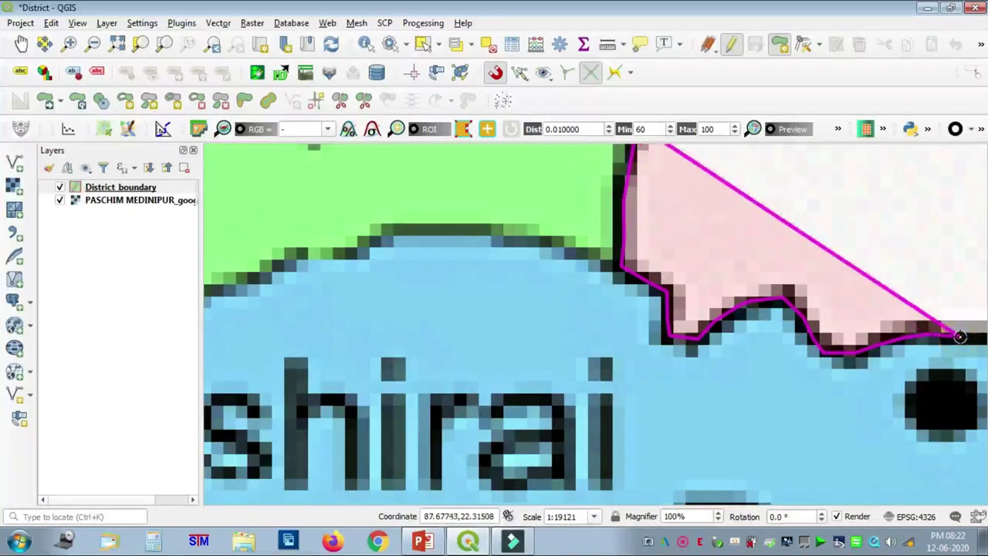
Step: Trace the blue block's upper edge east from the Dangalsa dot, over the low hump, to its pointed eastern tip
key("Right")
key("Right")
key("Right")
key("Right")
key("Right")
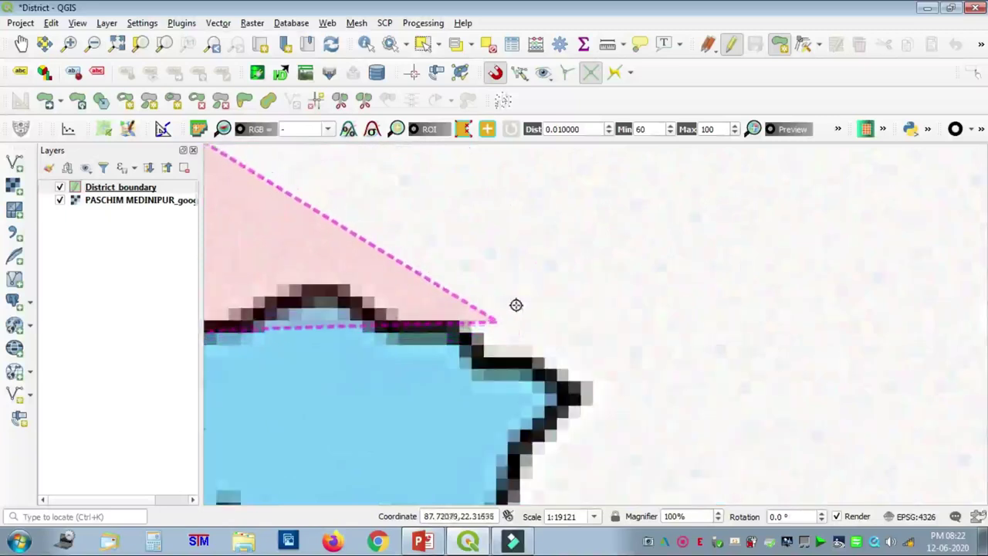
key("Left")
key("Left")
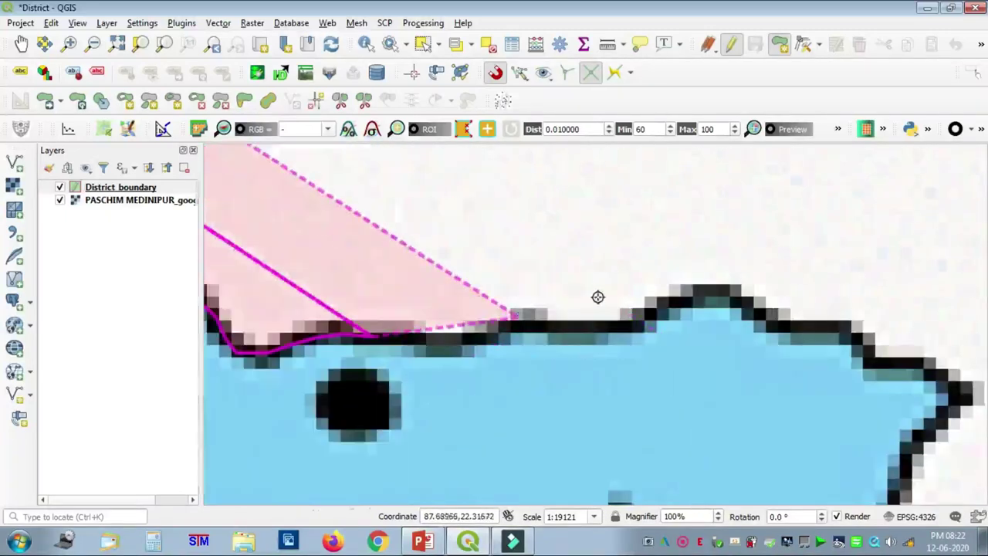
left_click(440, 339)
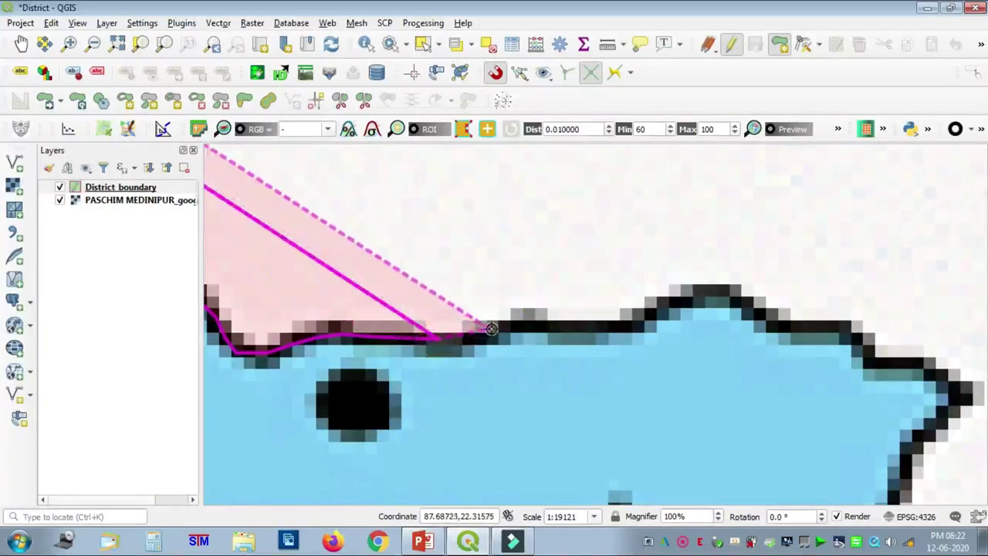
left_click(490, 329)
left_click(527, 317)
mouse_move(572, 325)
left_mouse_down()
mouse_move(626, 324)
mouse_move(672, 295)
mouse_move(715, 290)
mouse_move(798, 327)
mouse_move(834, 329)
mouse_move(860, 356)
mouse_move(930, 375)
mouse_move(962, 397)
left_mouse_up()
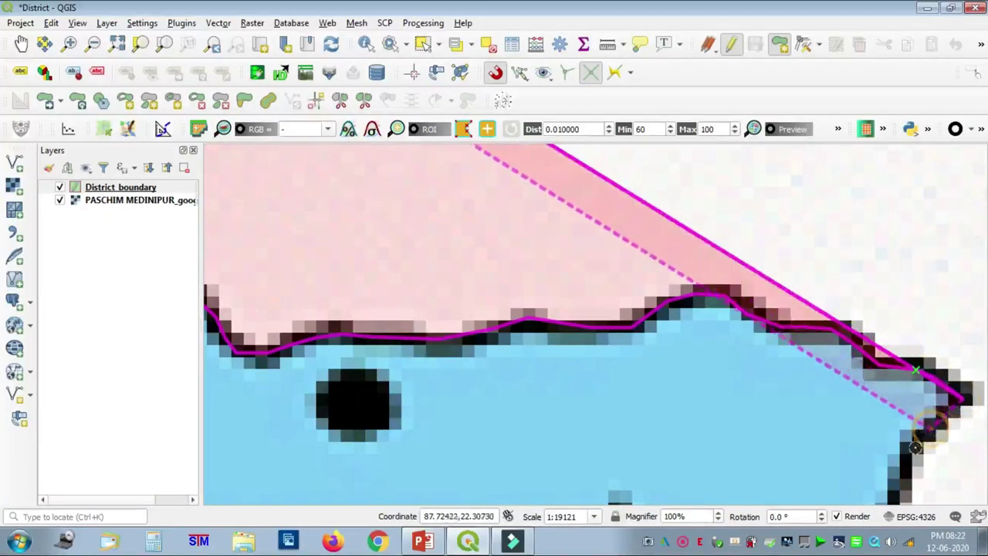
Step: Trace the border from the blue block's eastern tip down past the end of the Dangalsa label
left_click(890, 476)
key("Down")
key("Down")
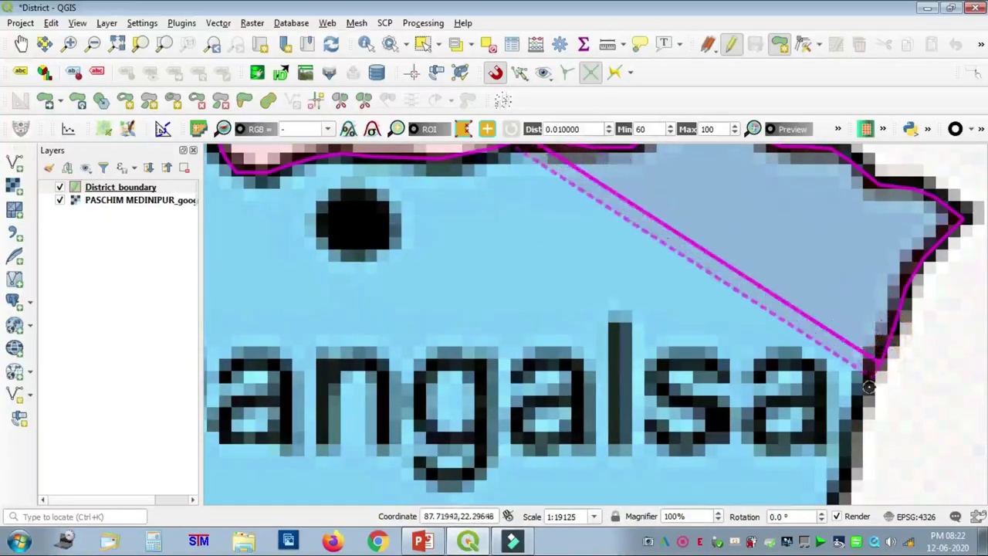
key("Down")
key("Down")
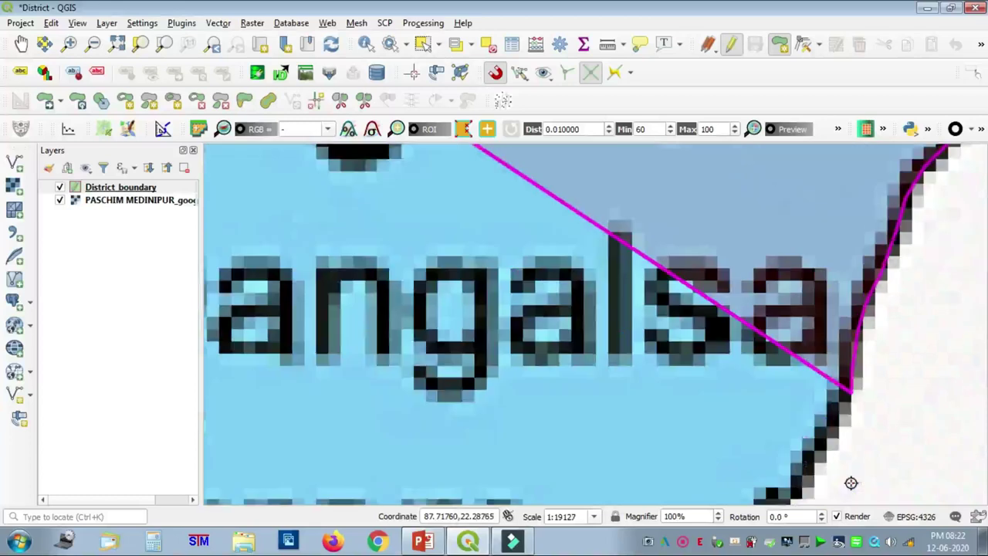
Step: Trace the border southwest below the Dangalsa label and into the inward bend beside the label ending in "gram"
left_click(821, 343)
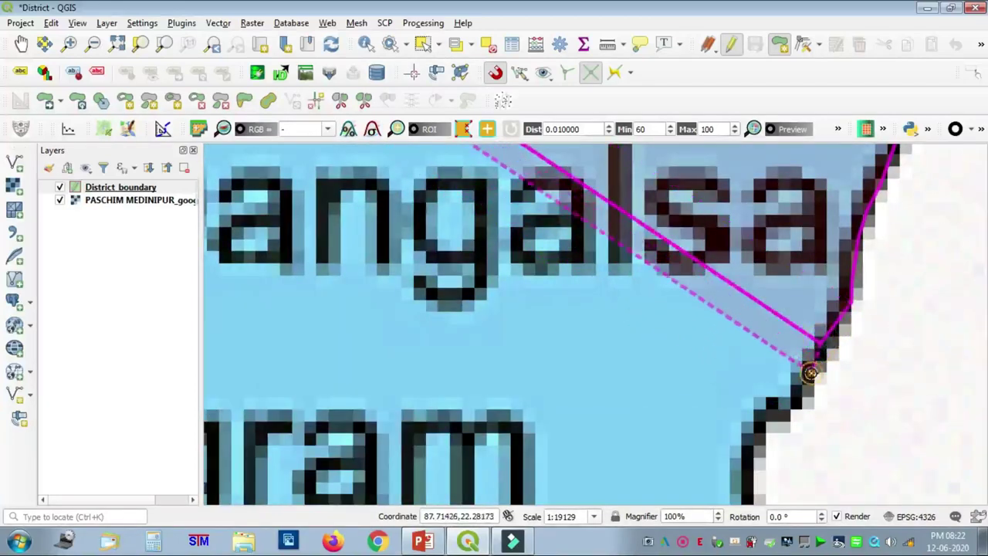
left_click(812, 375)
left_click(783, 414)
left_click(763, 432)
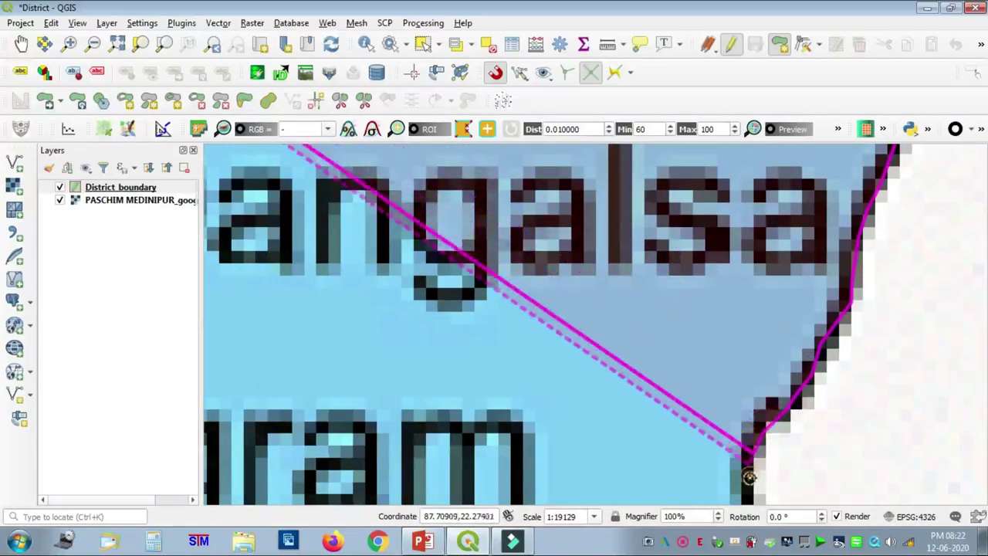
key("Down")
key("Down")
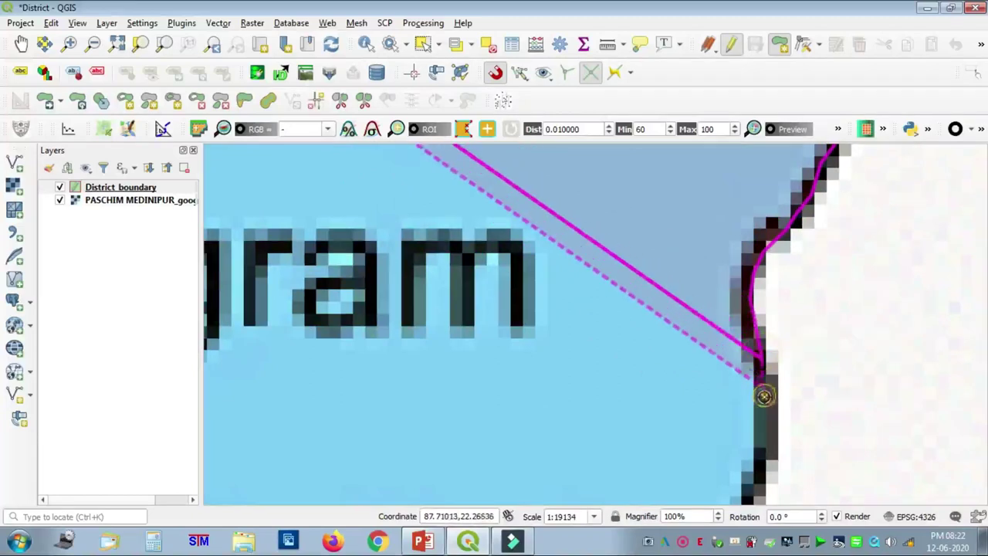
Step: Trace the border around the slight bulge below that bend and down to the end of the Jalchak label
key("Down")
key("Down")
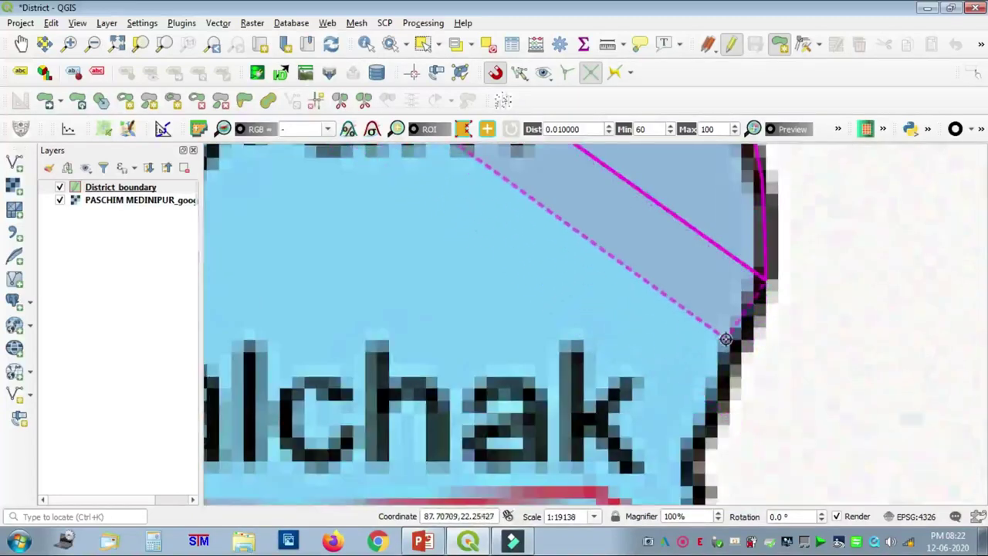
left_click(724, 380)
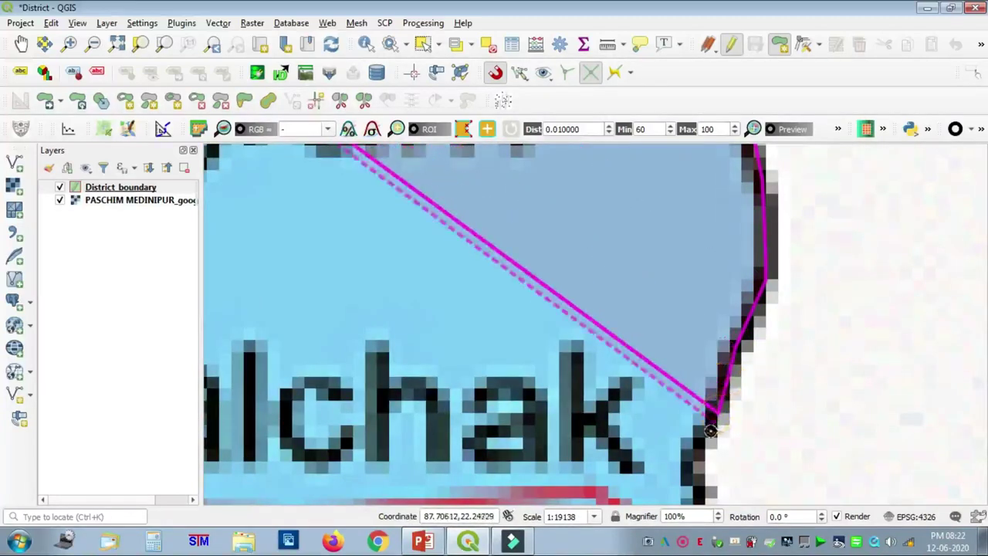
left_click(711, 431)
left_click(701, 464)
left_click(704, 486)
Step: Trace the border across the red road to Moyna and down to the corner where the Pingla and Sabang blocks meet
key("Down")
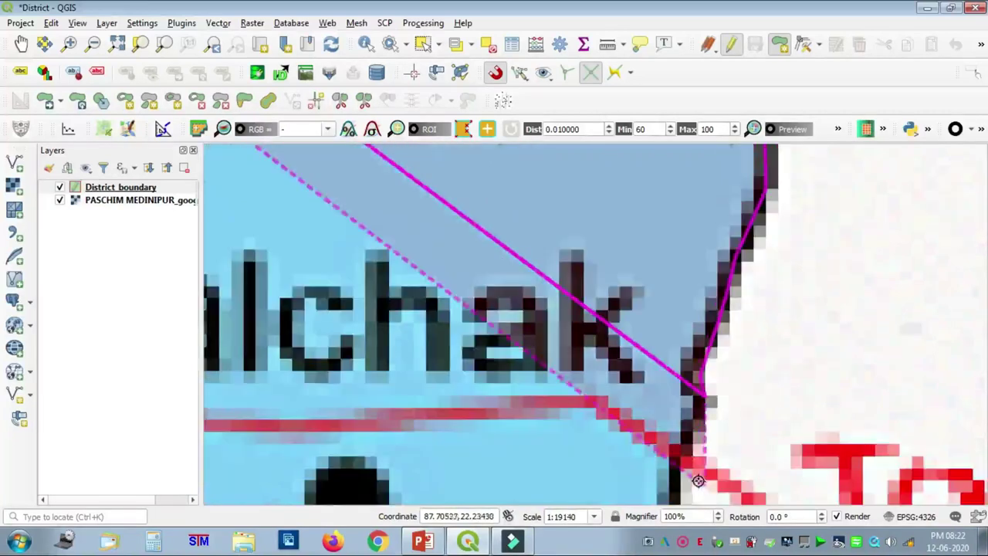
key("Down")
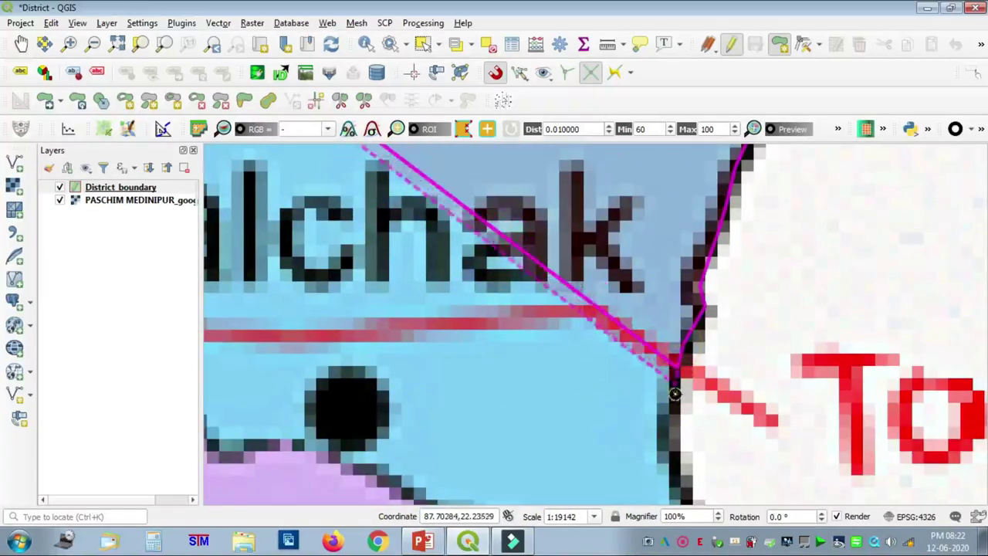
key("Down")
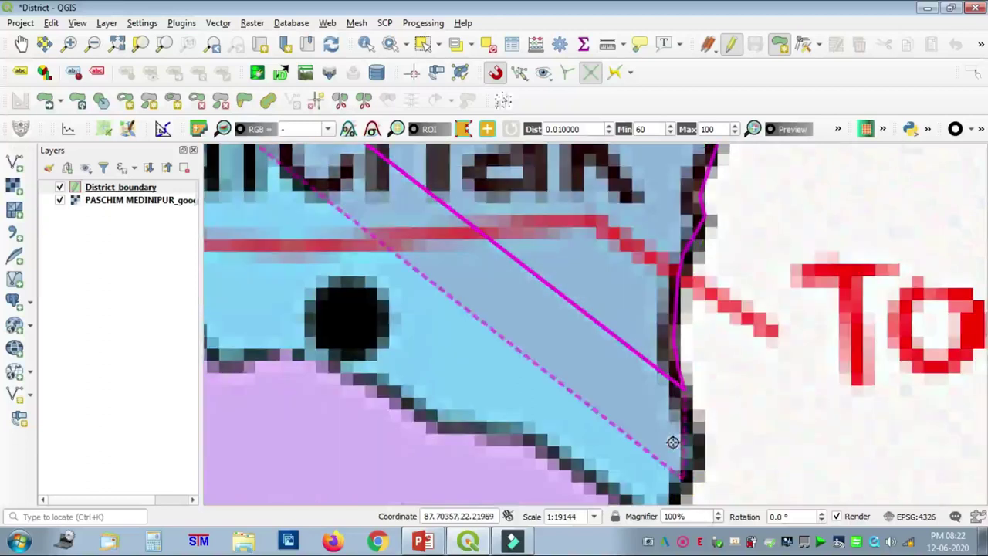
key("Down")
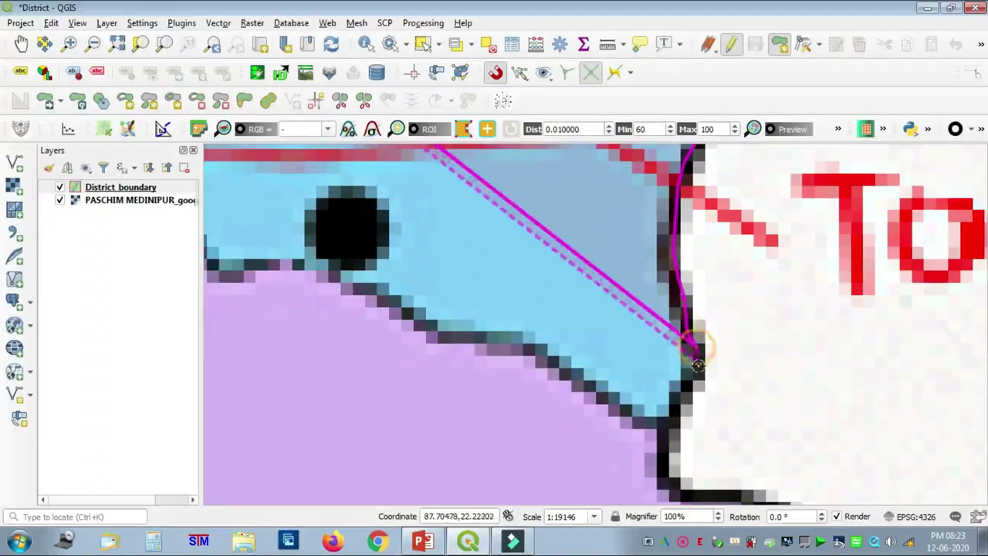
scroll(644, 433, "down", 3)
left_click(644, 434)
Step: Trace the Sabang block's border from the Pingla corner around its stepped edge toward the bulge above the Mohar label
key("Down")
key("Down")
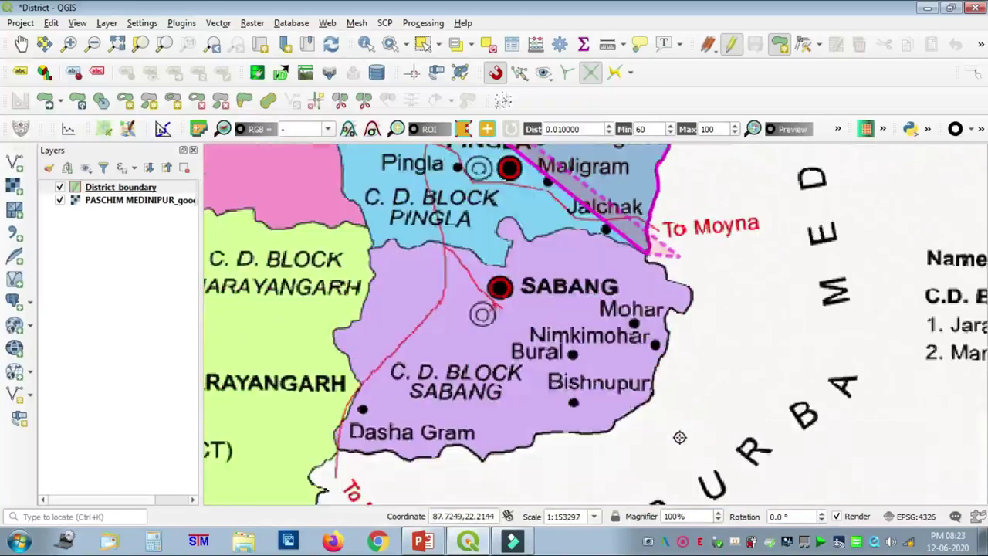
scroll(615, 286, "up", 1)
scroll(695, 204, "up", 1)
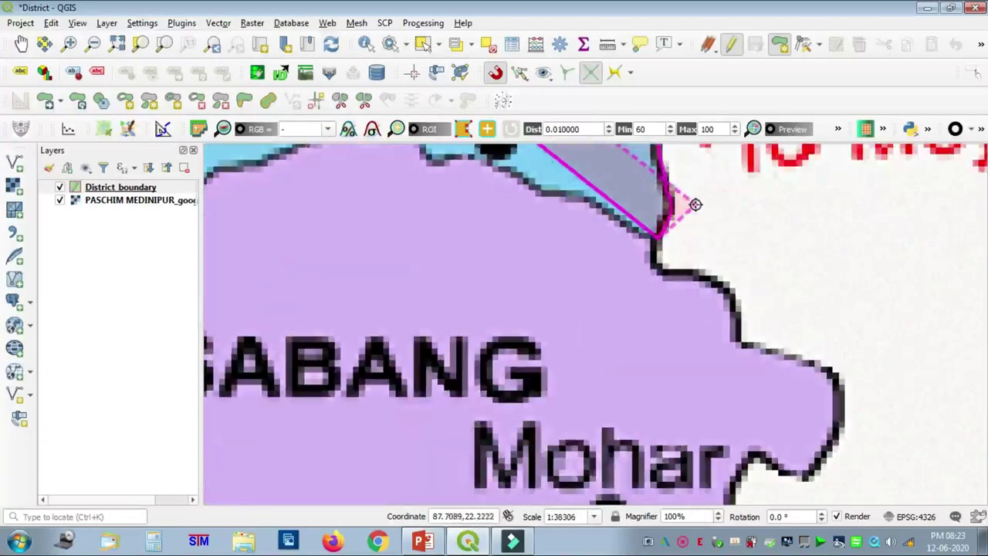
scroll(704, 233, "up", 1)
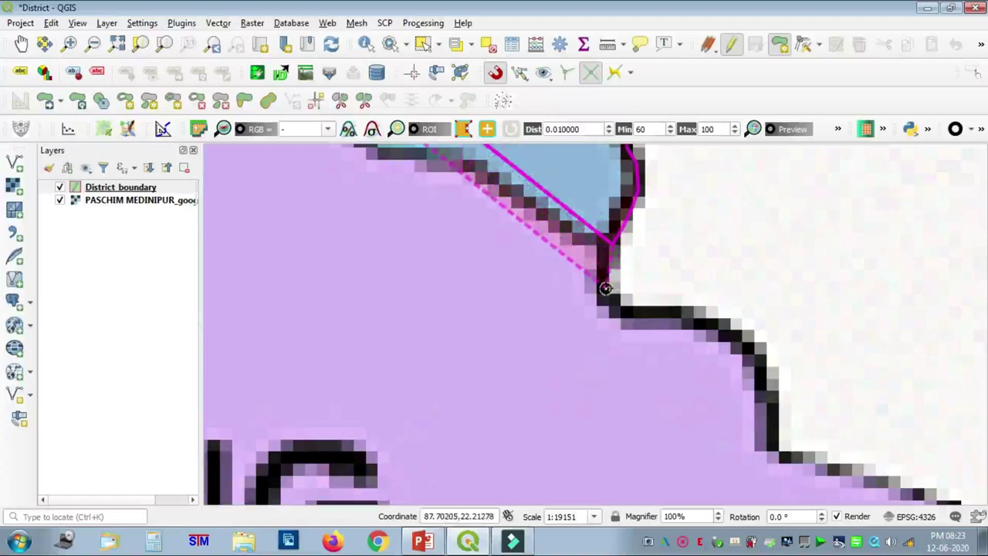
left_click(610, 252)
left_click(700, 325)
left_click(770, 441)
left_click(788, 464)
left_click(841, 469)
left_click(878, 479)
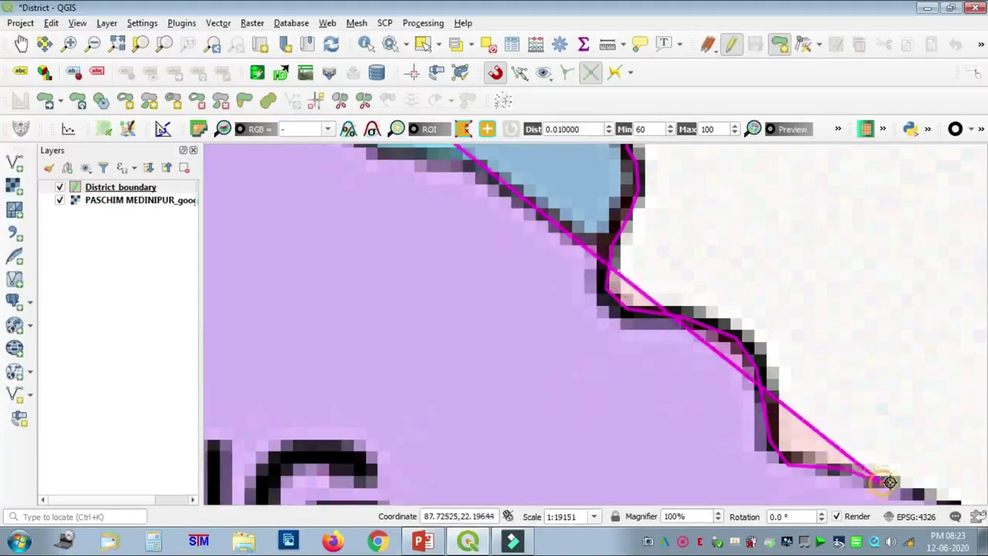
Step: Trace around the Sabang block's rounded eastern bulge beside the Mohar label to its lower edge
key("Right")
key("Right")
key("Down")
key("Down")
key("Down")
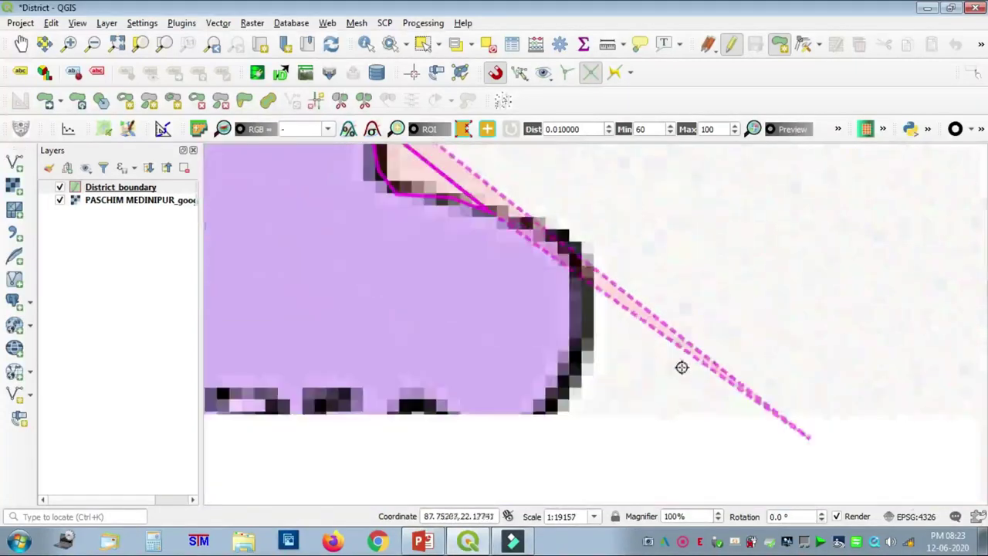
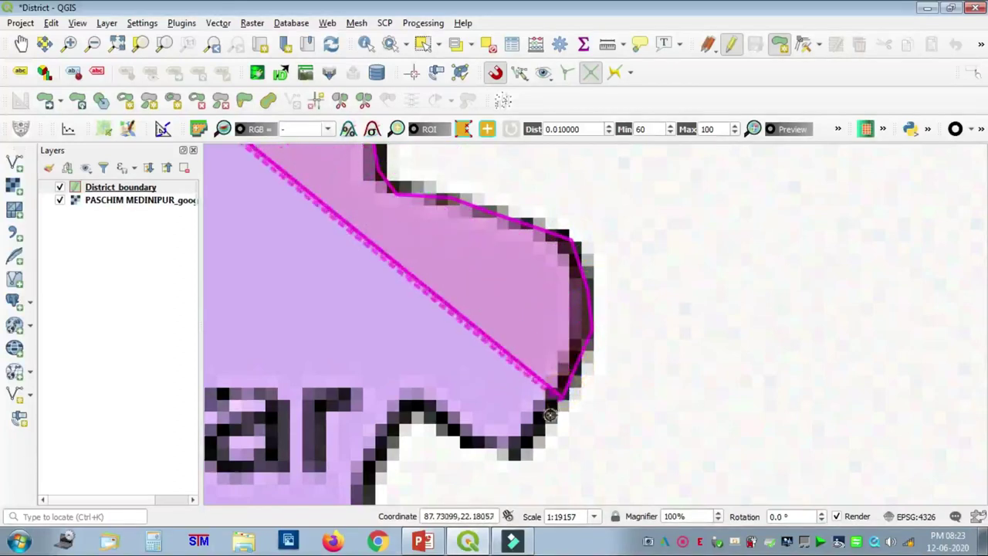
left_click(549, 415)
left_click(508, 446)
left_click(463, 436)
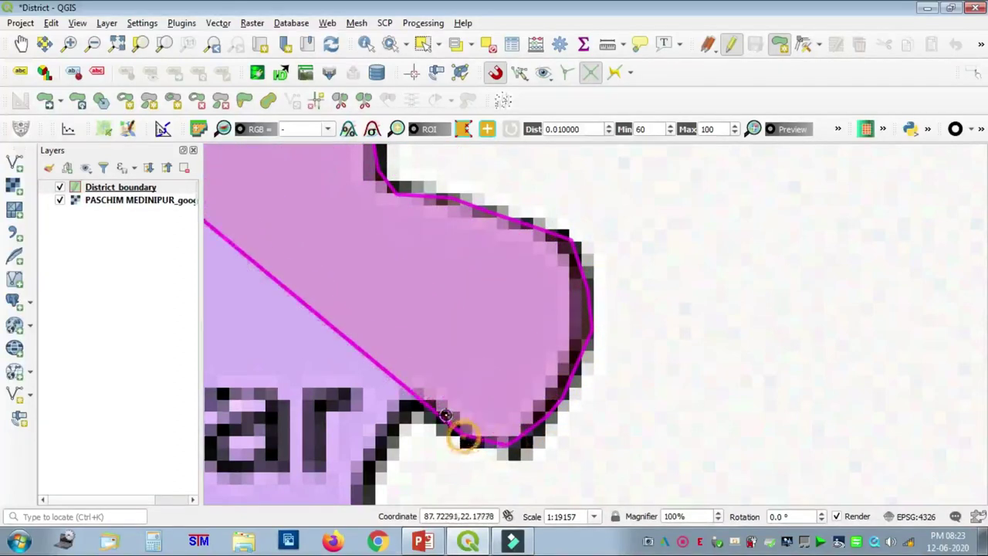
Step: Trace over the small arch between the eastern bulge and the end of the Mohar label, turning down its inner side
left_click(434, 402)
left_click(399, 400)
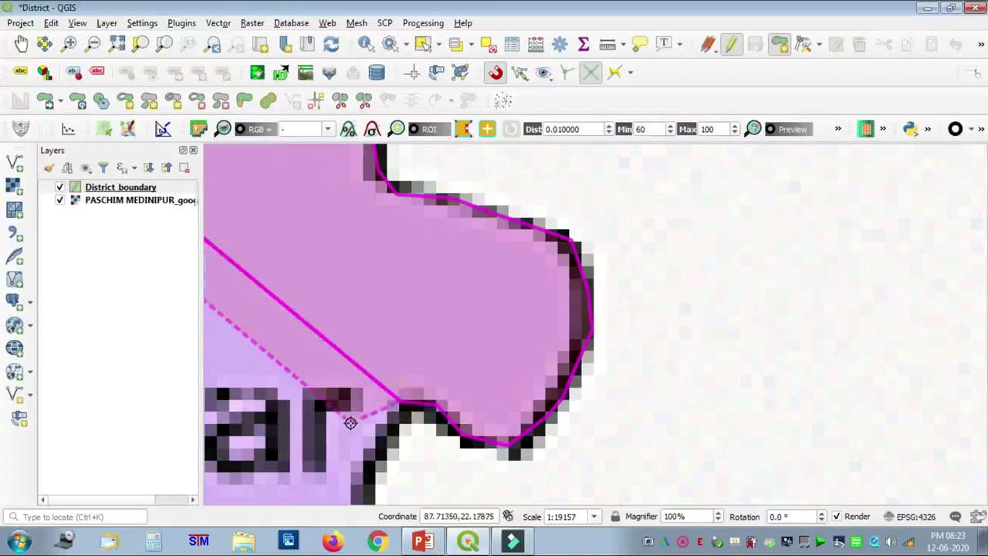
left_click(382, 435)
left_click(364, 486)
Step: Trace the border down from the Mohar label and around the slight bump beside the Nimkimohar dot
key("Left")
key("Down")
key("Down")
key("Down")
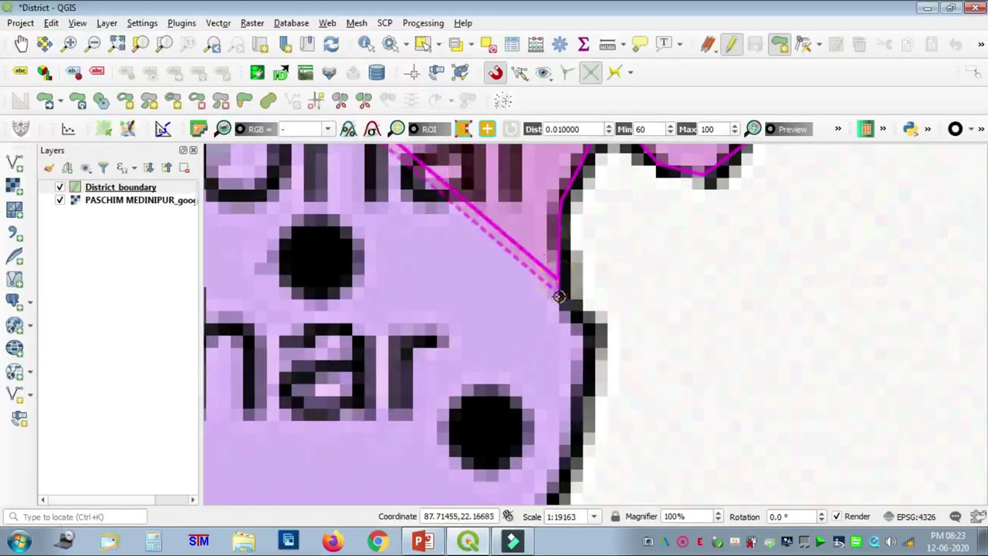
left_click(590, 352)
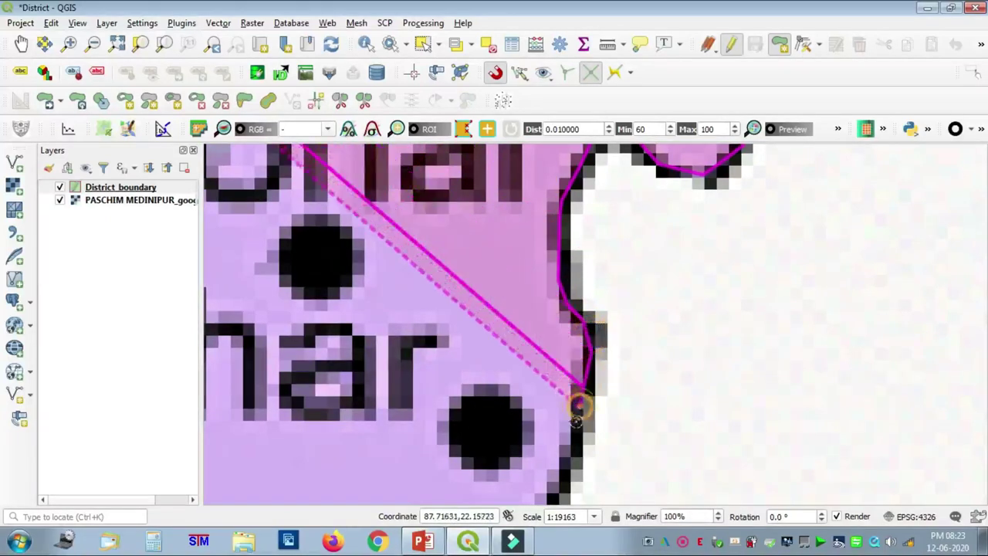
left_click(569, 446)
left_click(562, 479)
Step: Trace the border southwest from the Nimkimohar dot toward the end of the Bishnupur label
key("Down")
key("Down")
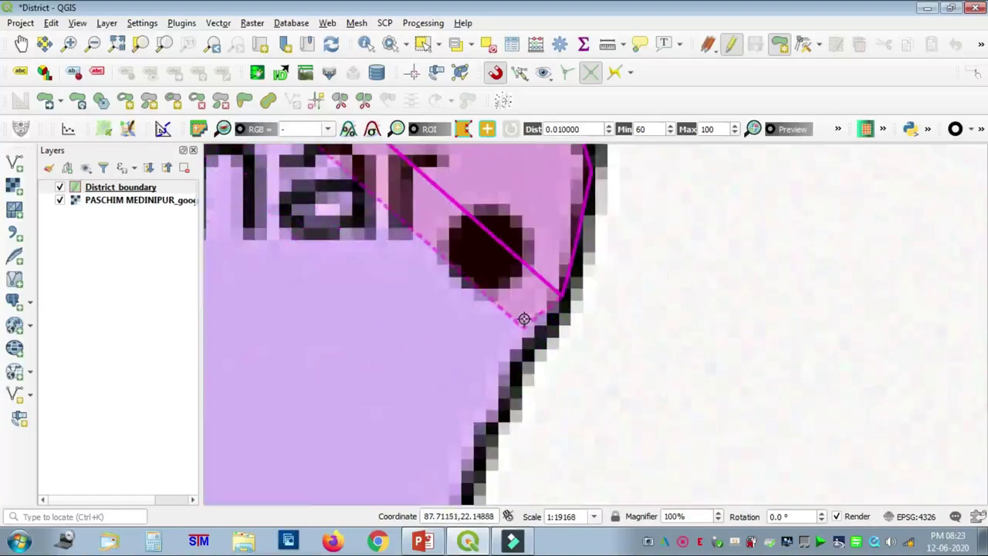
left_click(524, 352)
left_click(510, 380)
left_click(500, 400)
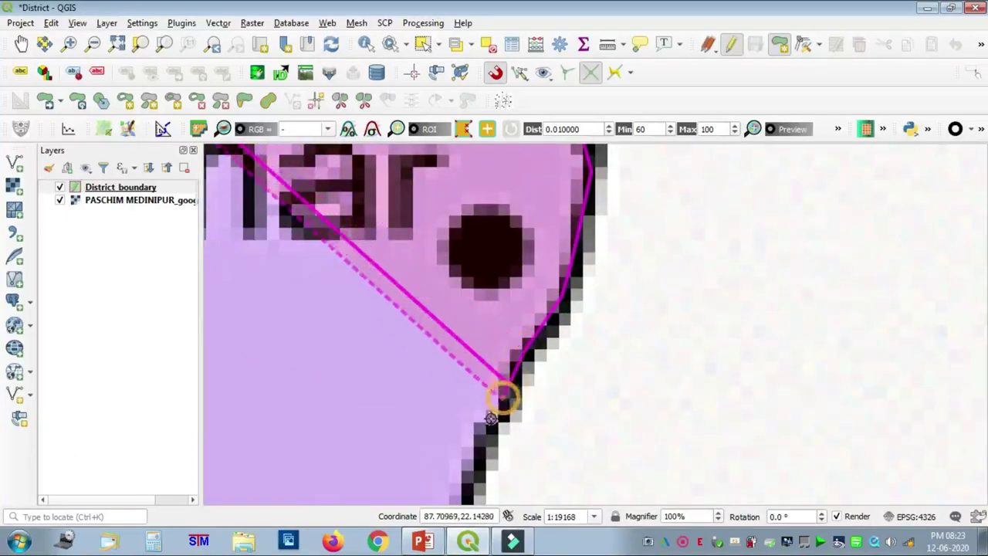
left_click(485, 432)
left_click(479, 463)
left_click(477, 484)
Step: Trace the border down past the end of the Bishnupur label and around the corner just below it
key("Down")
key("Down")
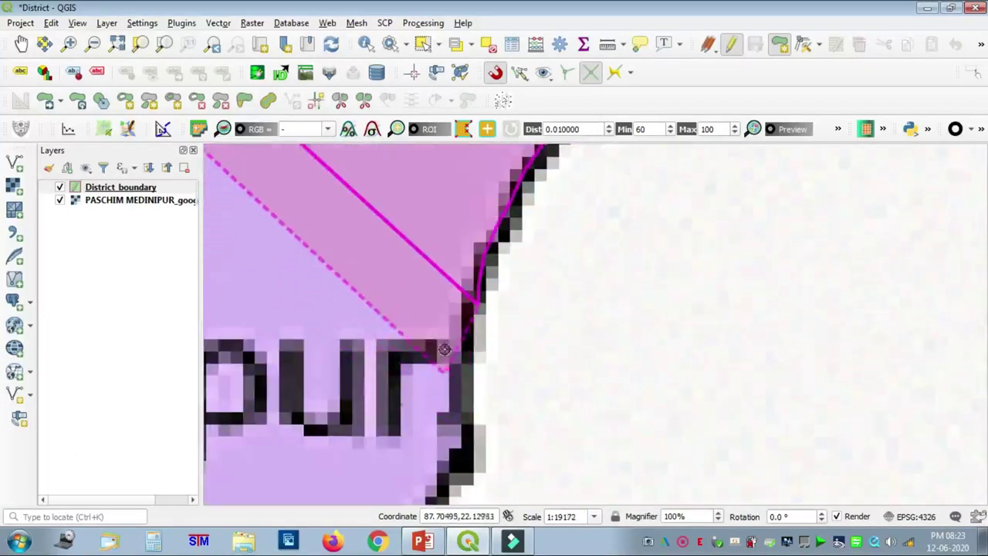
left_click(466, 368)
left_click(466, 410)
left_click(466, 434)
left_click(462, 456)
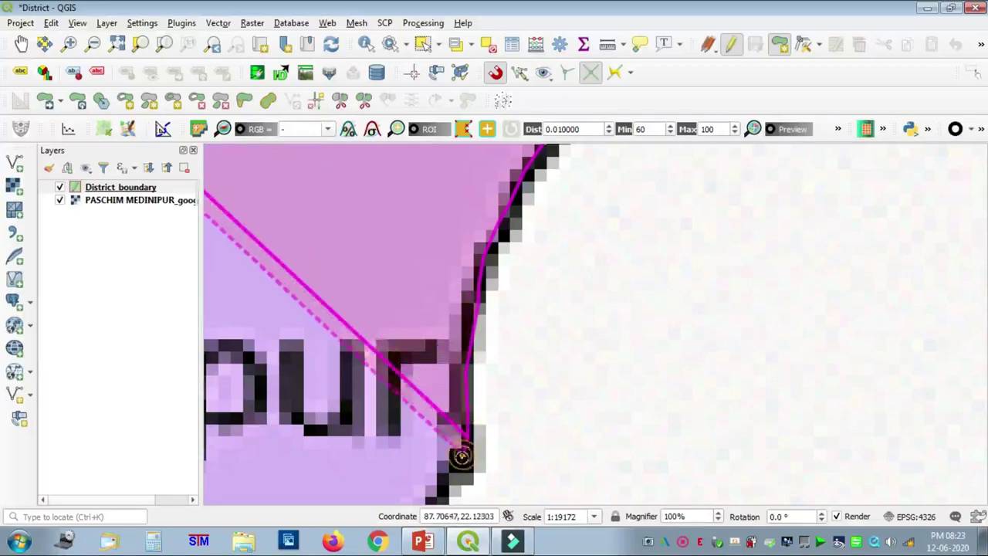
left_click(450, 473)
left_click(438, 487)
Step: Trace the slanting border southwest below the Bishnupur label along the Sabang block's lower edge
key("Left")
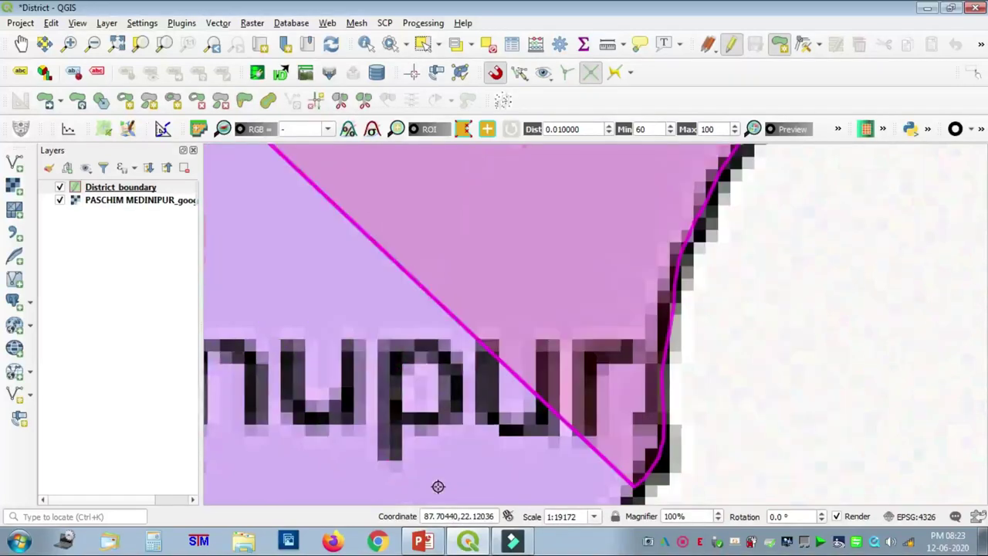
key("Down")
key("Down")
key("Down")
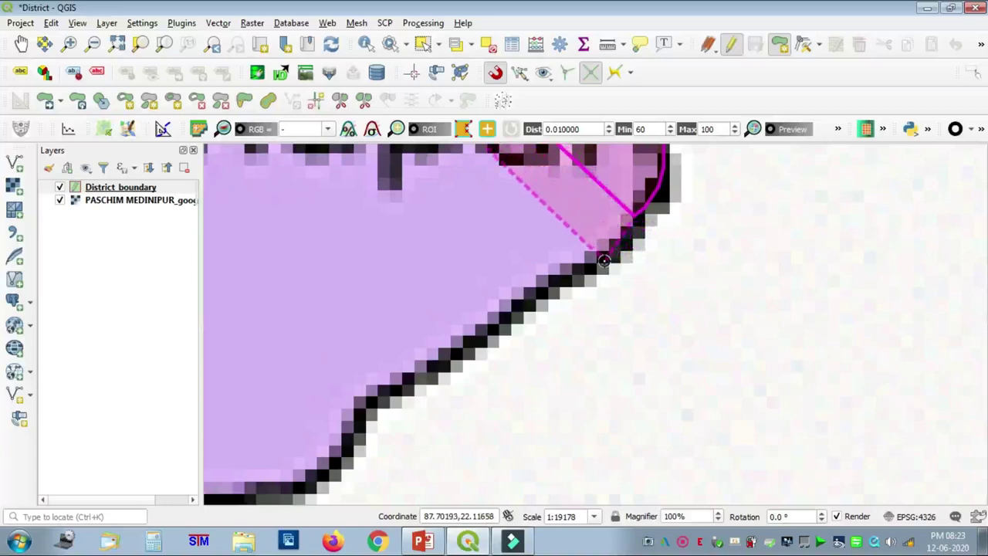
left_click(602, 261)
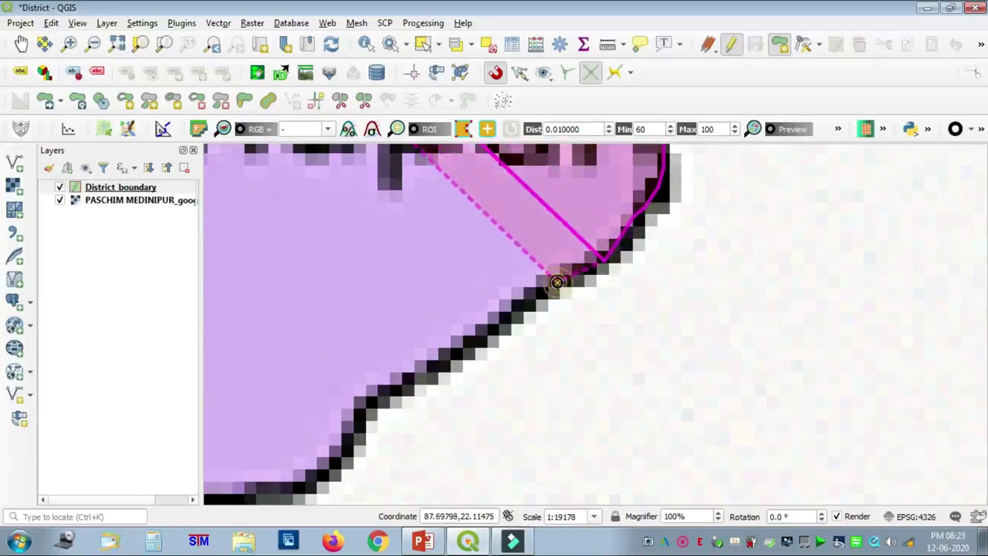
left_click(541, 293)
left_click(511, 313)
left_click(489, 333)
left_click(455, 355)
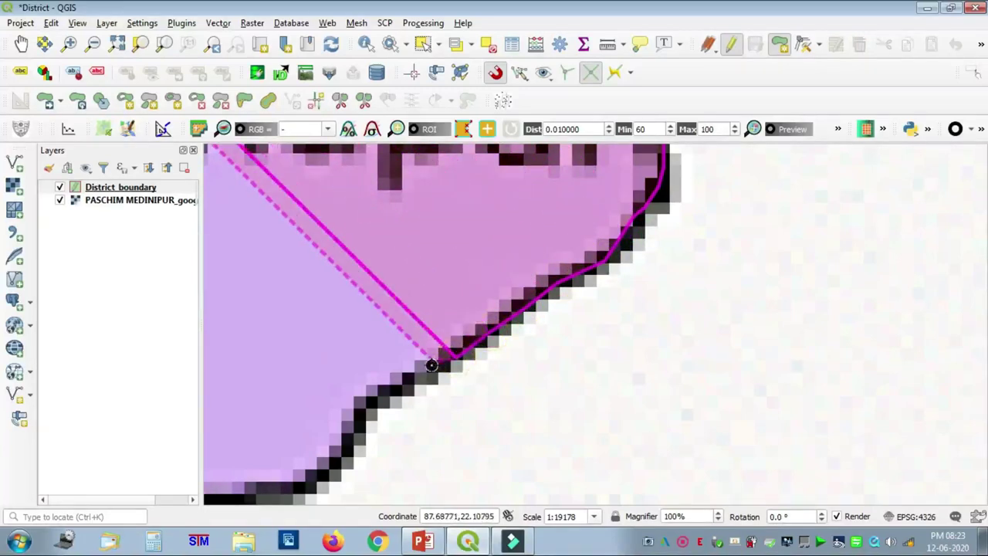
Step: Trace the border southwest below the Bishnupur label, around the small bend and down to the start of the level stretch
left_click(395, 375)
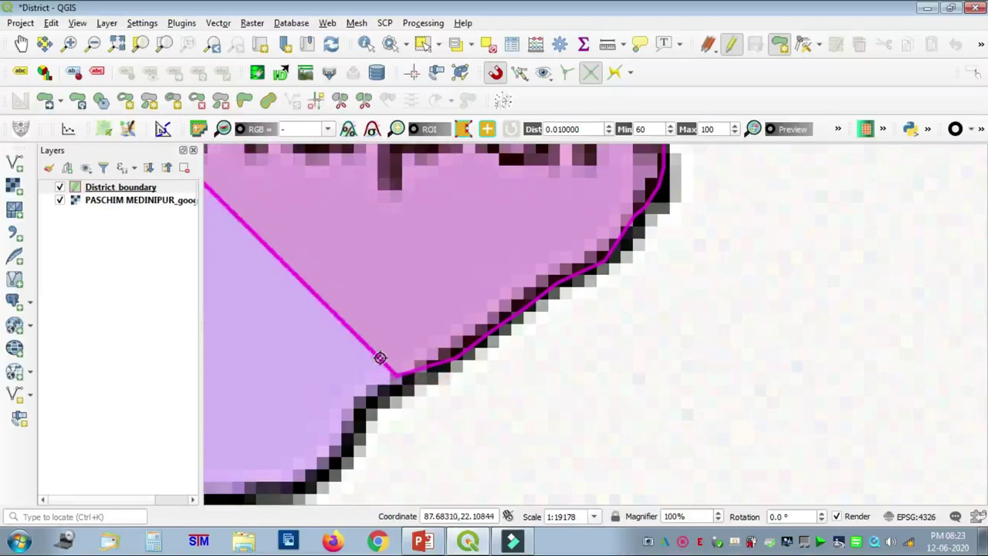
left_click(374, 402)
left_click(362, 422)
left_click(352, 438)
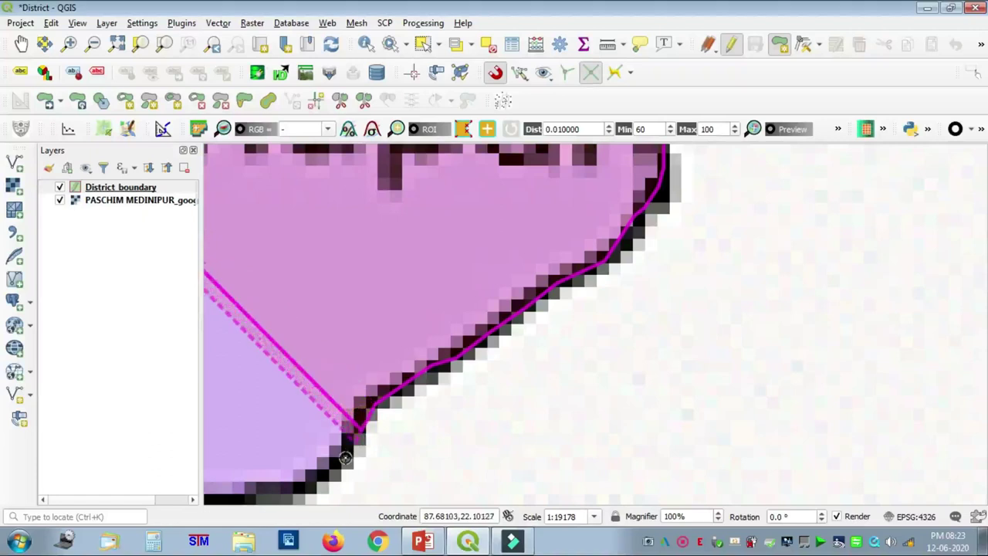
left_click(341, 458)
left_click(334, 473)
left_click(309, 490)
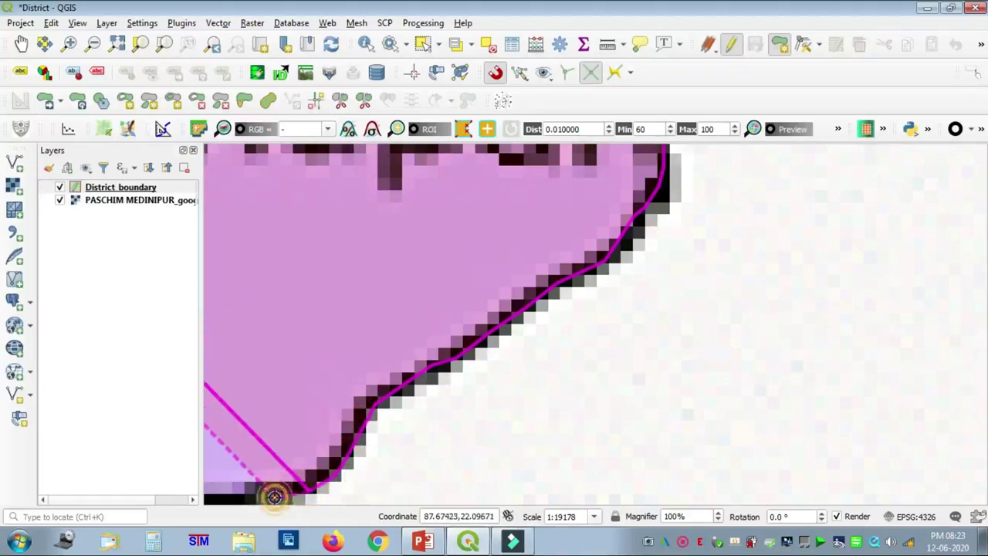
Step: Trace the nearly level border westward along the Sabang block's lower edge
key("Left")
key("Left")
key("Down")
key("Down")
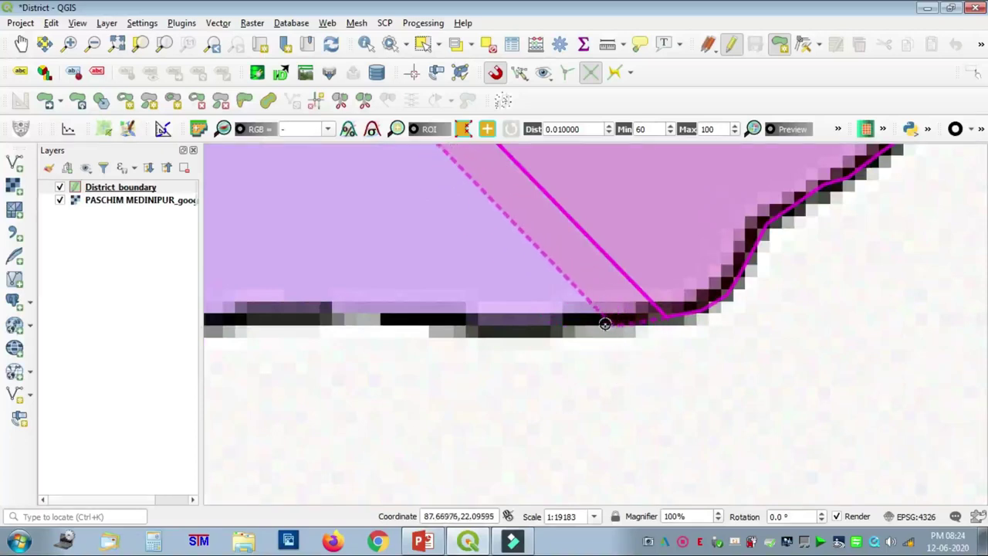
left_click(600, 320)
left_click(524, 319)
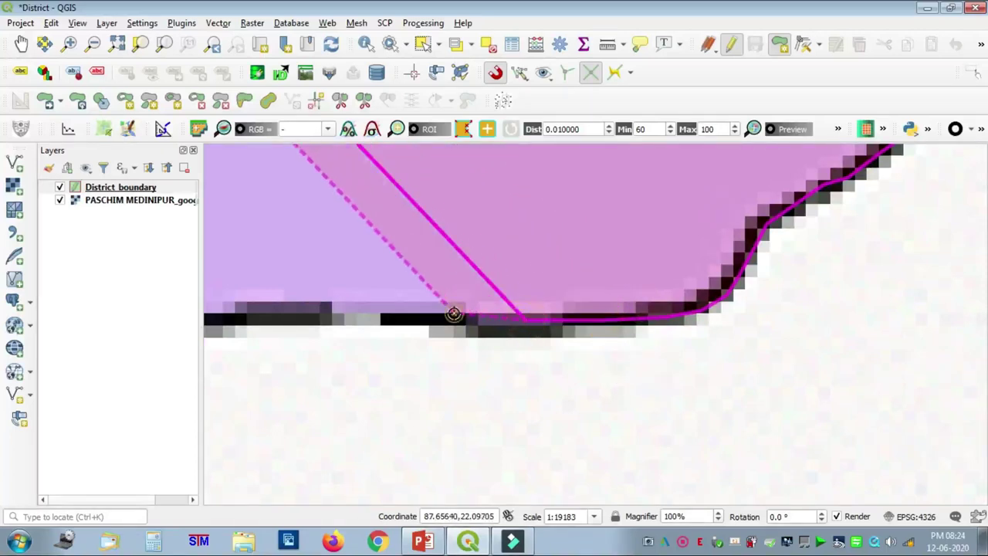
left_click(454, 313)
left_click(360, 309)
left_click(308, 309)
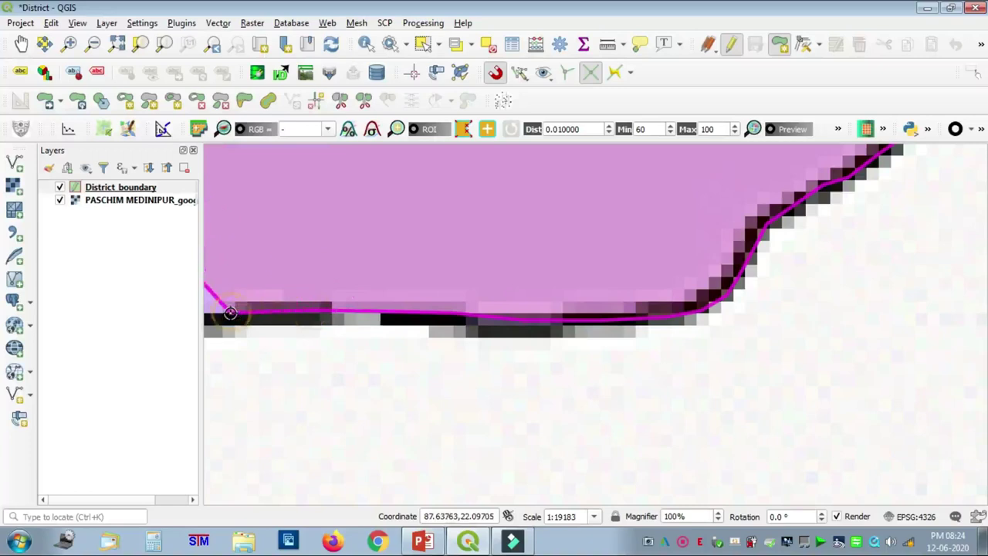
Step: Trace the border west around the steep drop and down the stepped edge toward the end of the Dasha Gram label
scroll(298, 304, "down", 1)
key("Left")
key("Left")
scroll(657, 305, "up", 1)
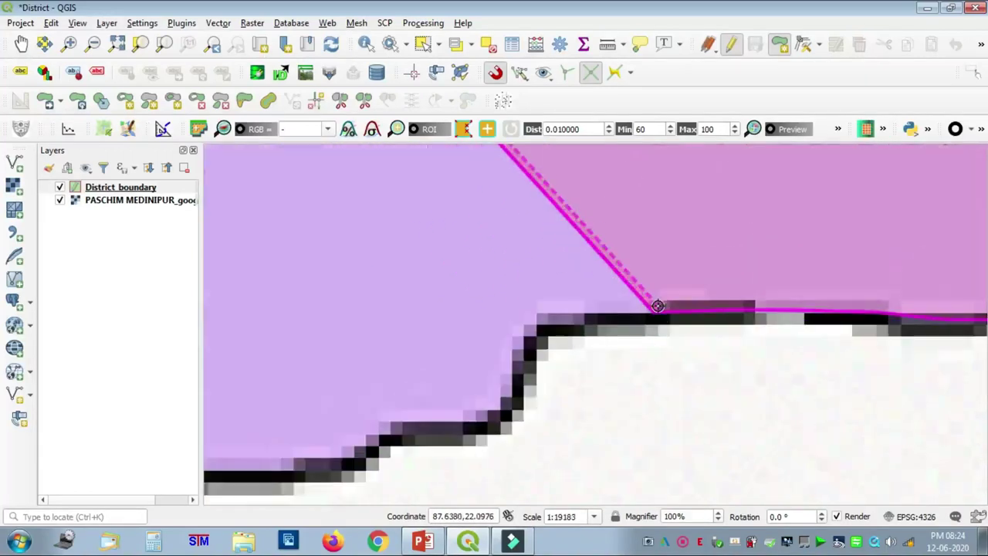
left_click(544, 334)
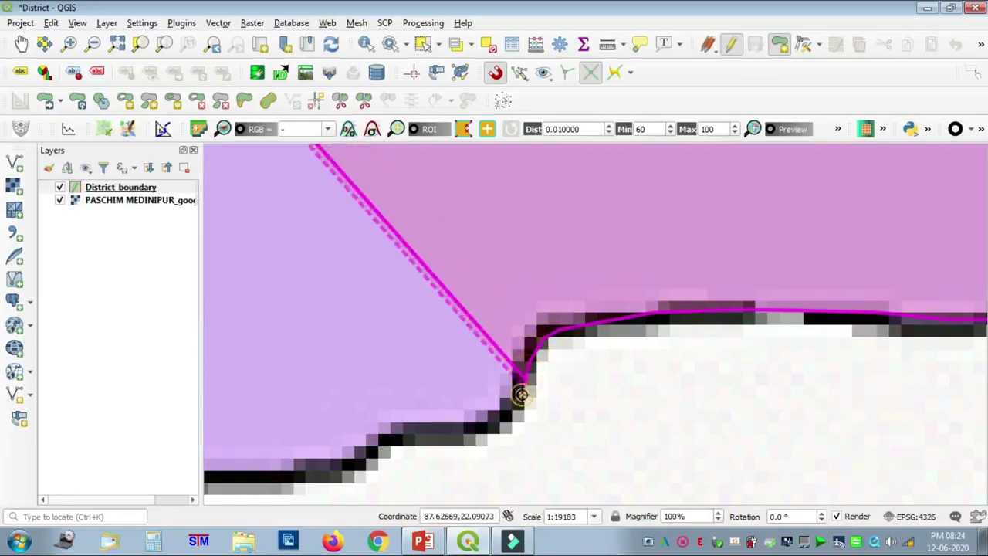
left_click(505, 421)
left_click(486, 434)
left_click(453, 438)
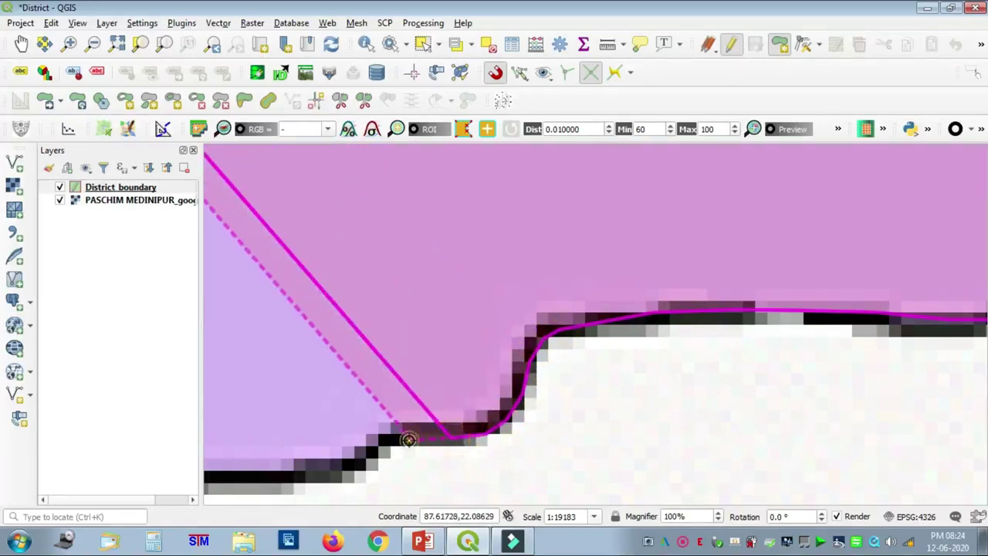
left_click(408, 439)
left_click(365, 451)
left_click(337, 467)
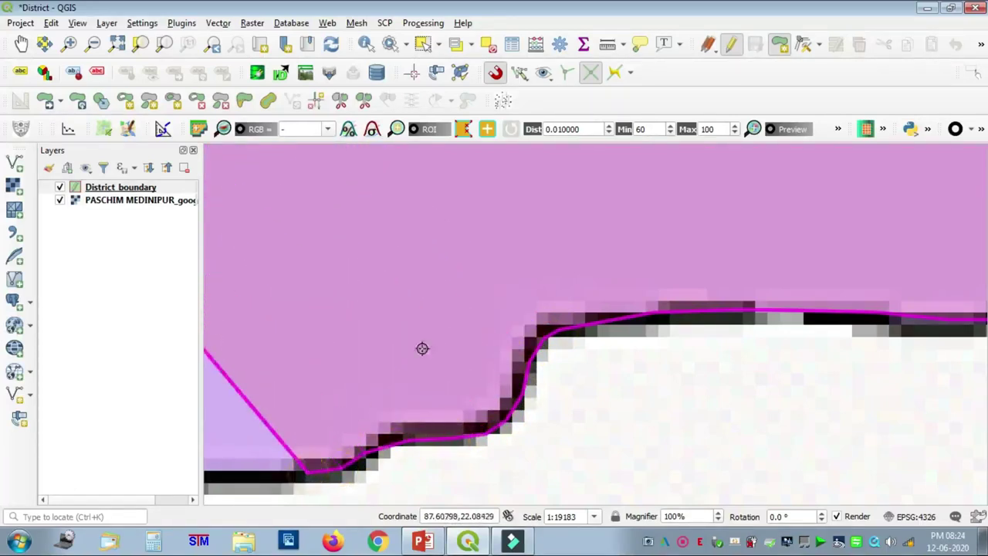
Step: Trace the border west and down to the tip of the V-shaped point just past the Dasha Gram label
key("Left")
key("Left")
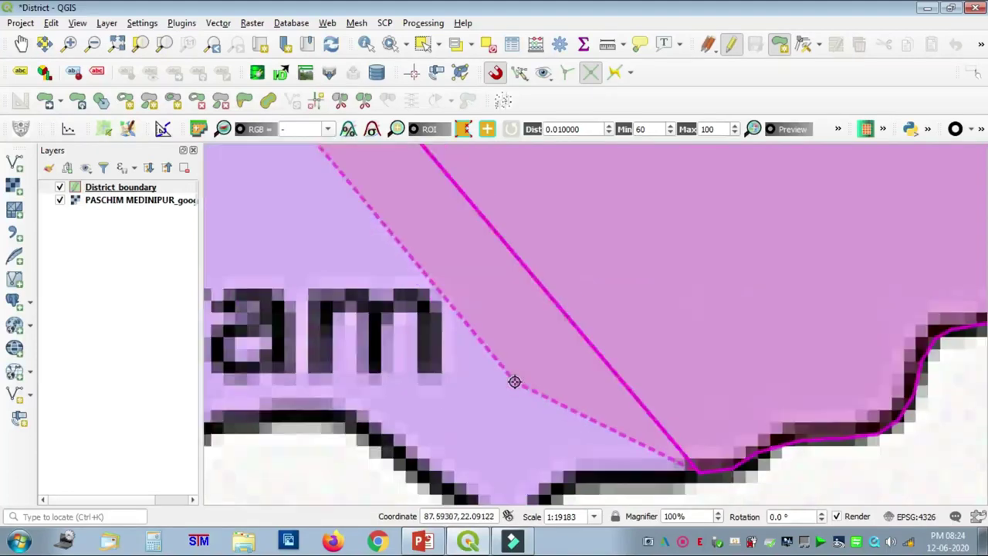
key("Down")
left_click(634, 294)
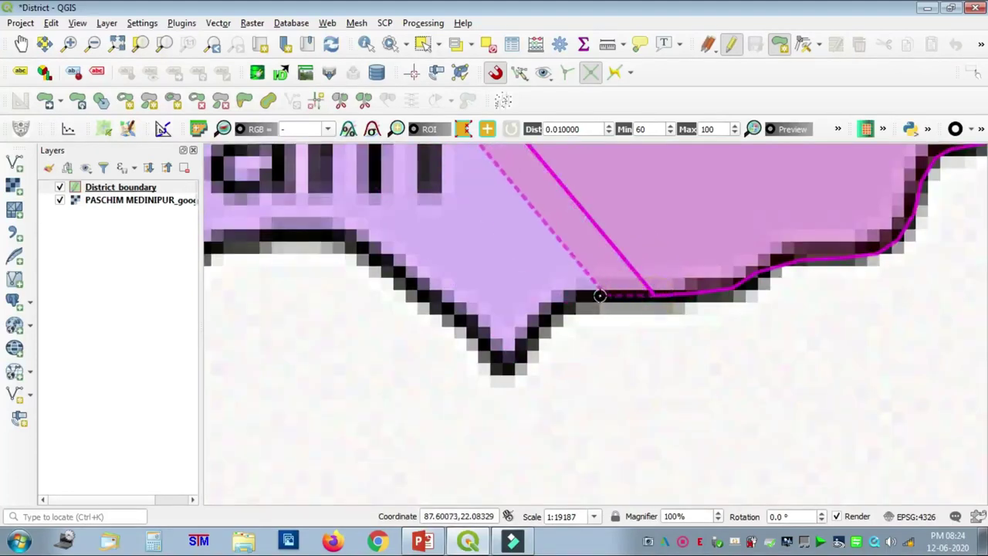
left_click(571, 295)
left_click(551, 298)
left_click(538, 311)
left_click(532, 337)
left_click(507, 364)
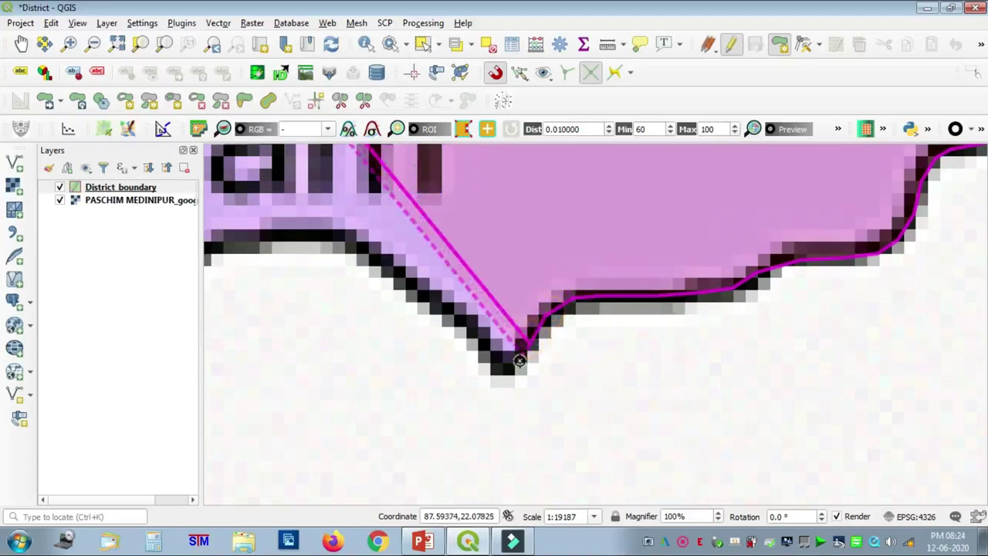
Step: Trace the border northwest up from the V-shaped tip and along the level edge beneath the word Gram
left_click(457, 321)
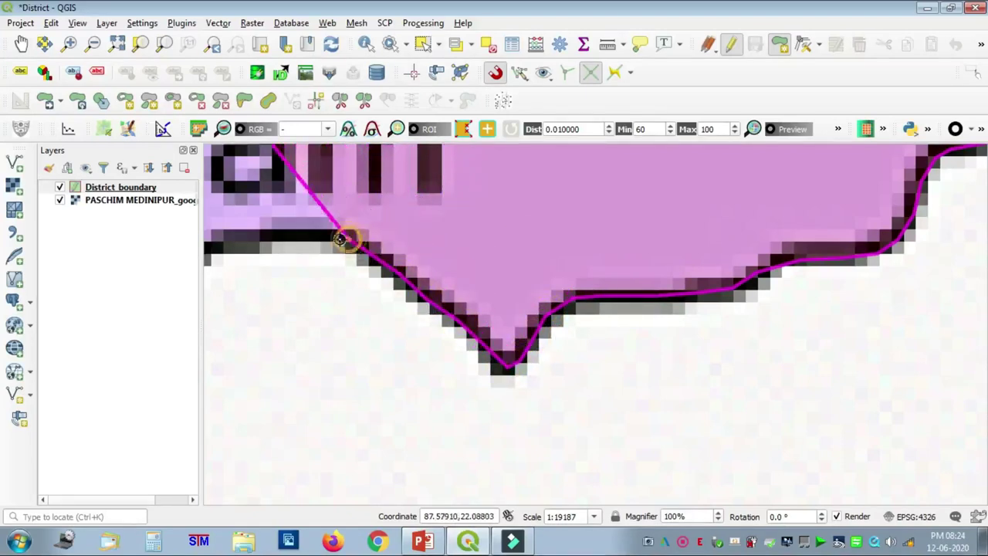
left_click(340, 238)
left_click(239, 237)
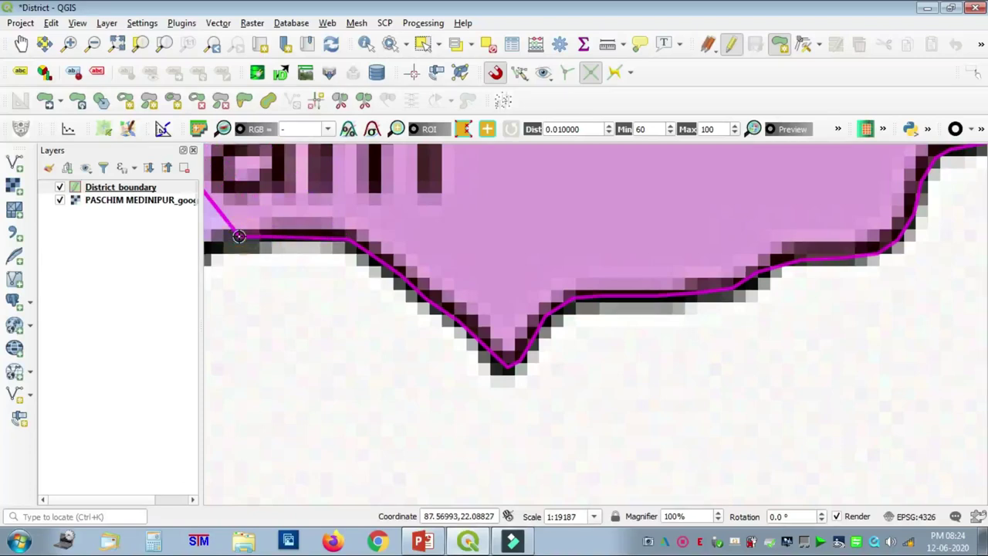
Step: Trace the border down the slope beneath the start of the word Gram and west along the flat stretch
key("Left")
key("Left")
key("Left")
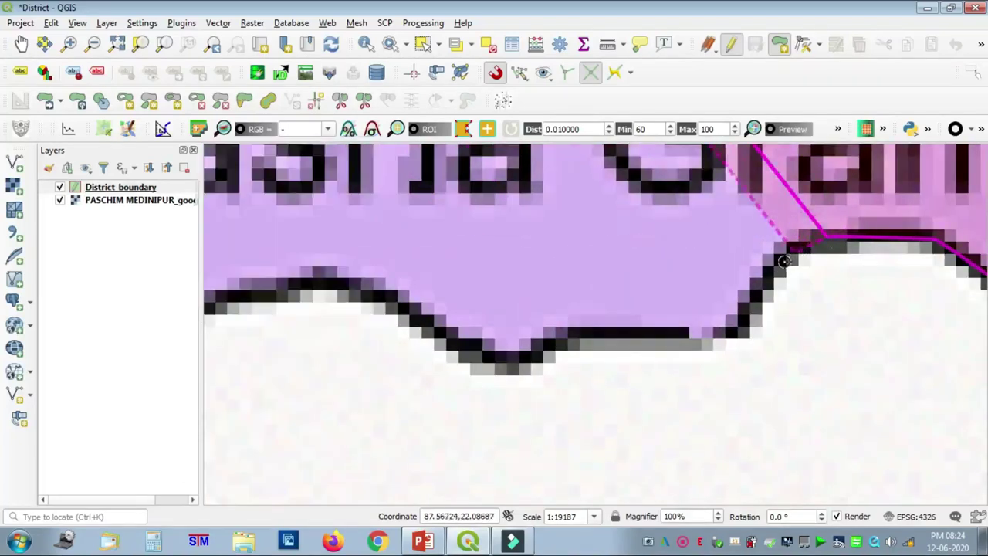
left_click(761, 290)
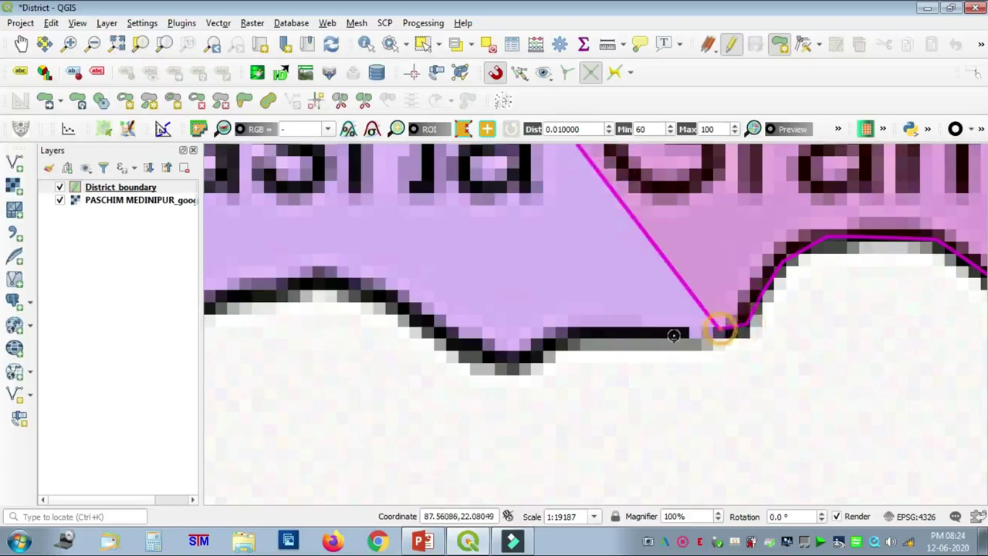
left_click(575, 339)
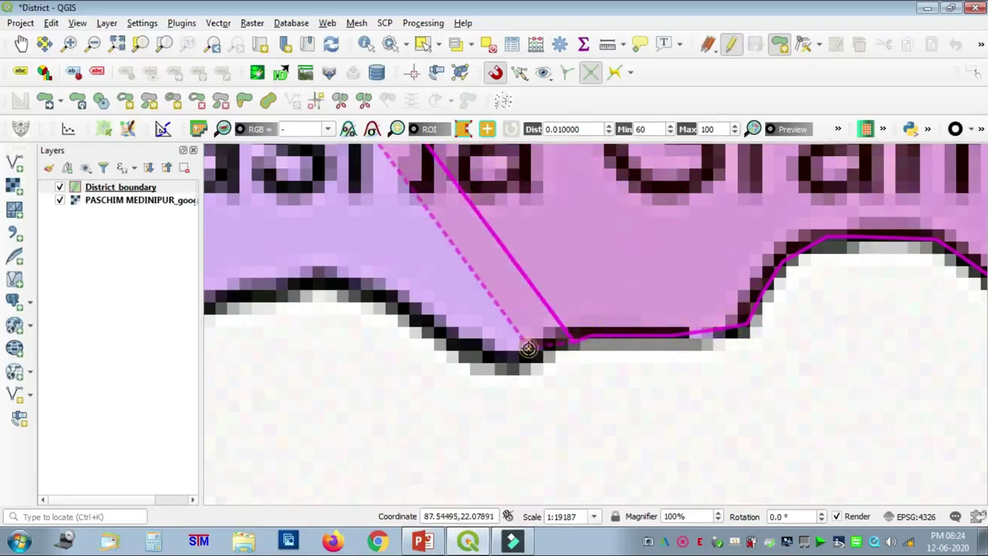
Step: Trace the border through the dip and up over the low arch beneath the word Dasha
left_click(529, 348)
left_click(497, 355)
left_click(474, 350)
left_click(426, 323)
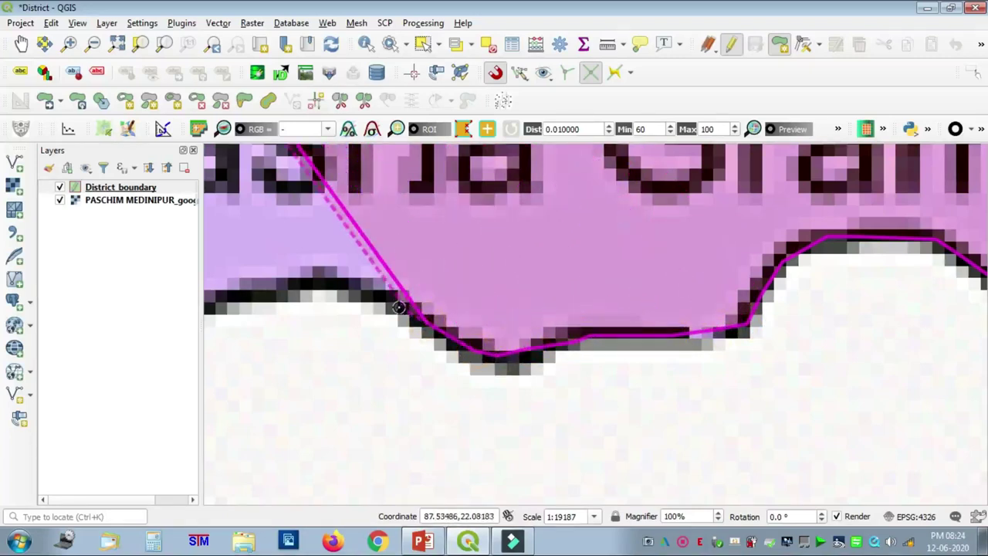
left_click(397, 303)
left_click(309, 280)
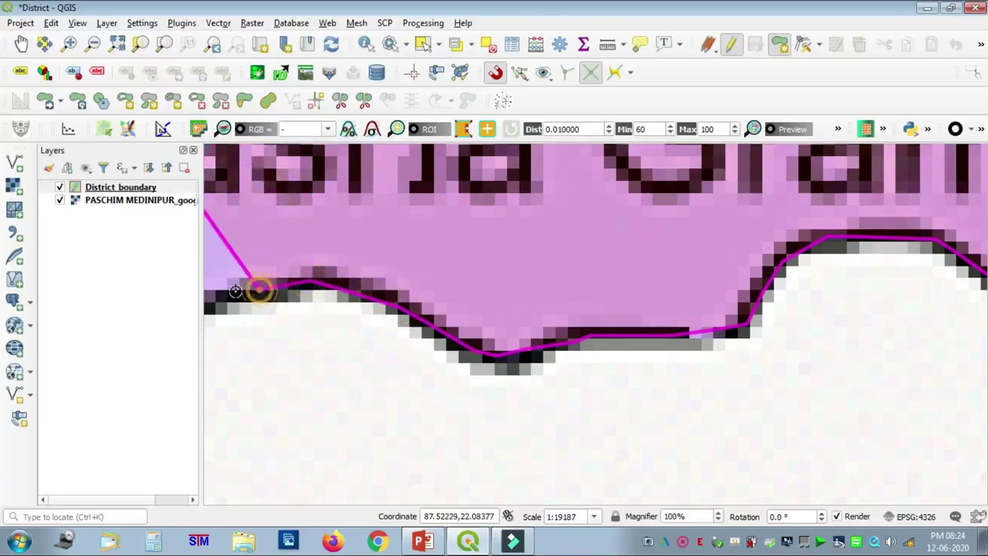
Step: Trace the wavy border west below the start of the Dasha Gram label toward the red road at the Narayangarh block
key("Left")
key("Left")
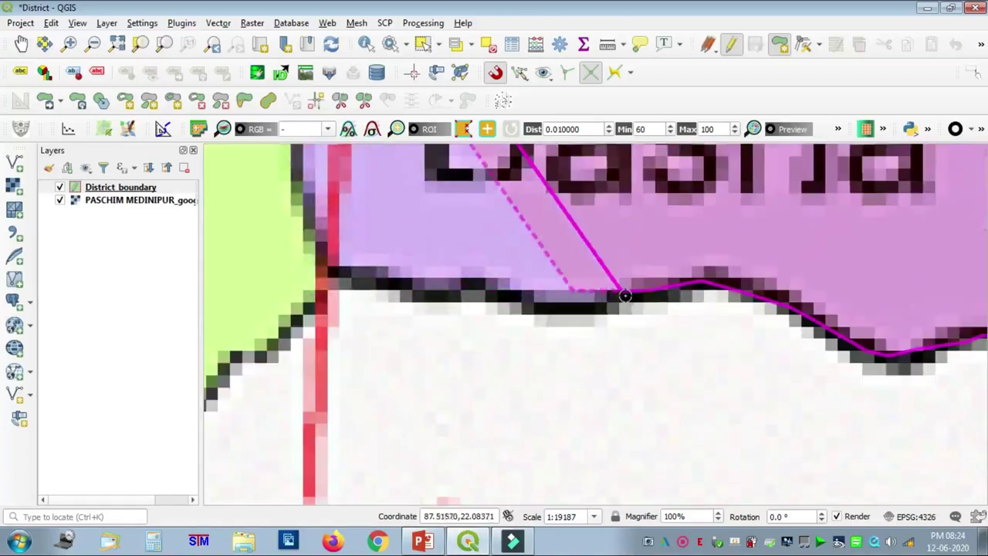
left_click(592, 307)
left_click(545, 303)
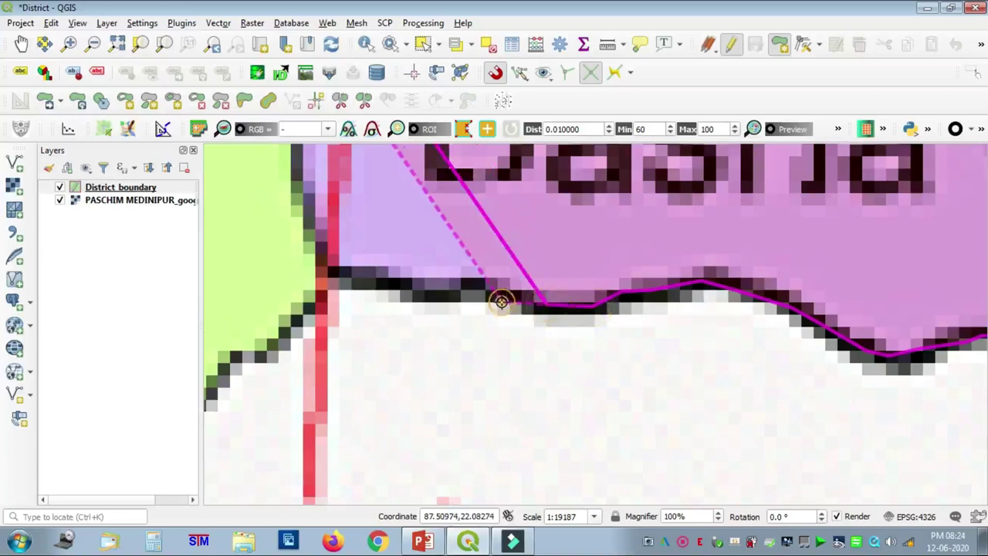
left_click(505, 303)
left_click(462, 292)
left_click(389, 282)
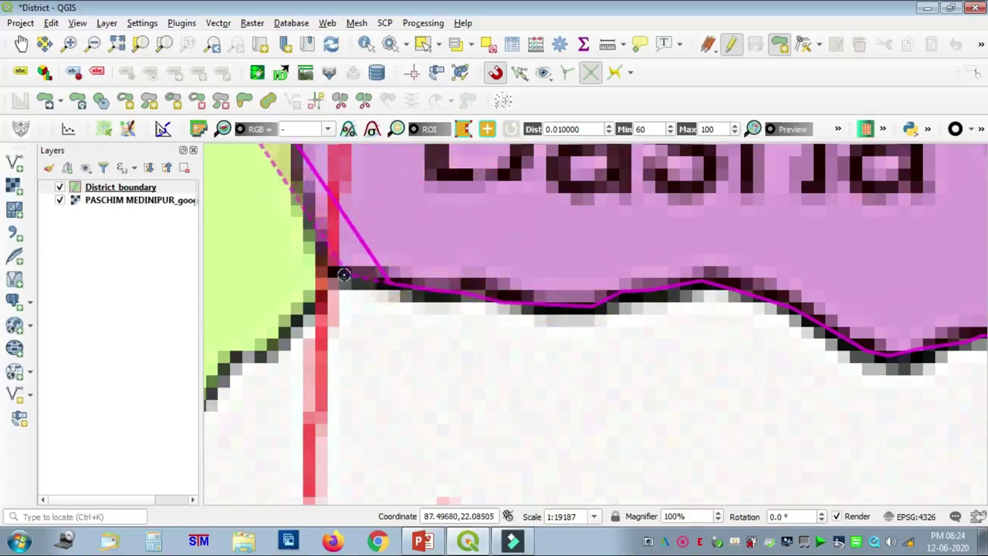
Step: Trace the border southwest from the red road junction along the Narayangarh block's stepped edge to the start of the rounded bulge
scroll(327, 281, "down", 4)
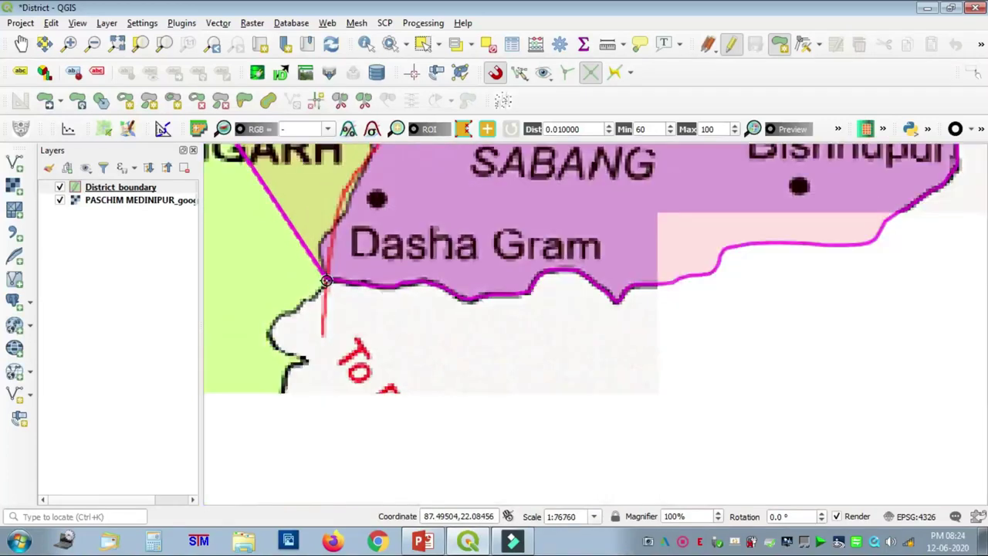
key("Left")
key("Left")
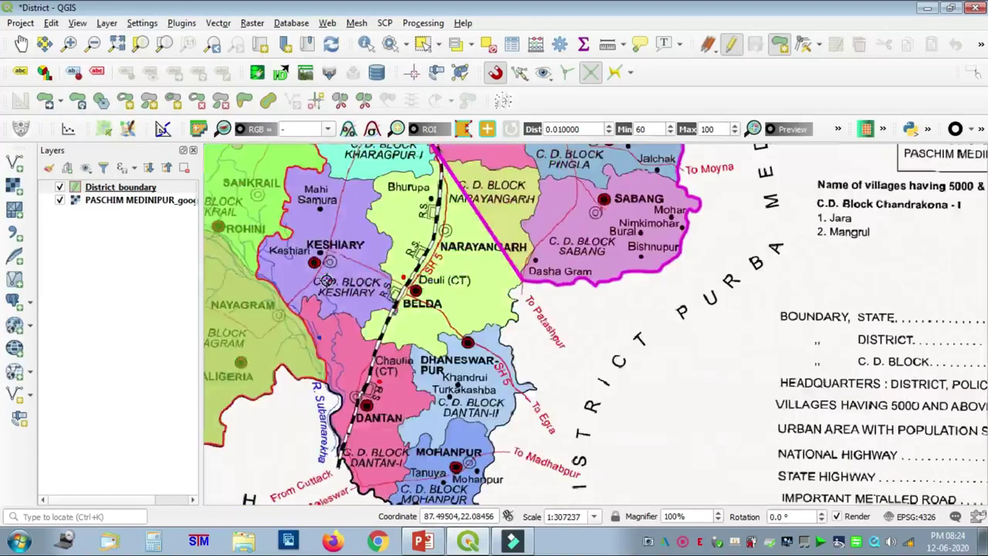
scroll(781, 348, "up", 1)
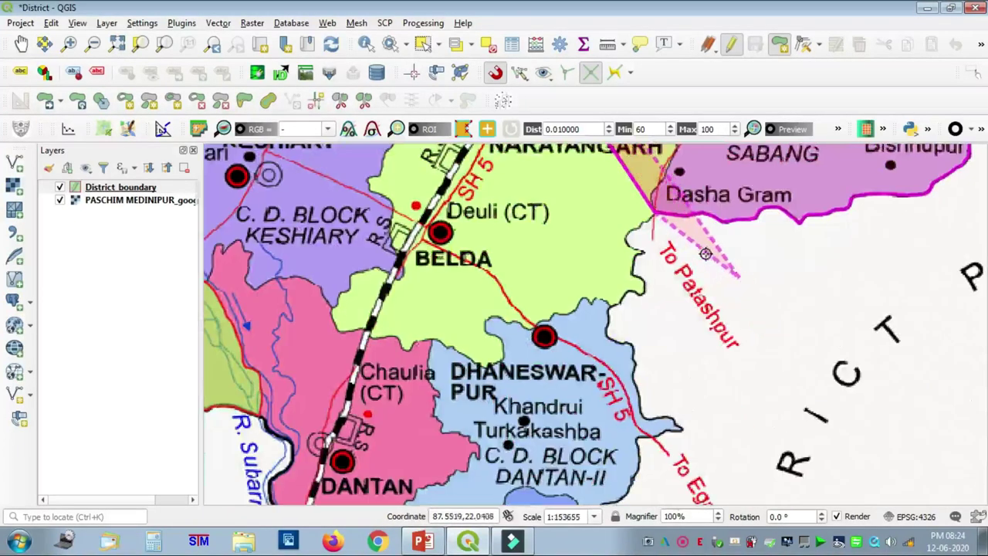
scroll(617, 193, "up", 1)
scroll(721, 215, "up", 2)
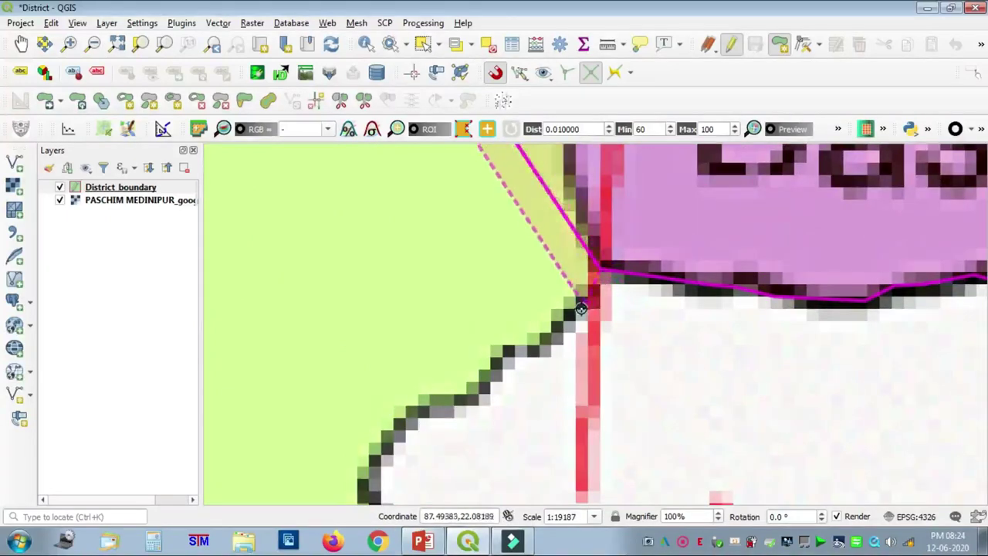
left_click(575, 312)
left_click(538, 349)
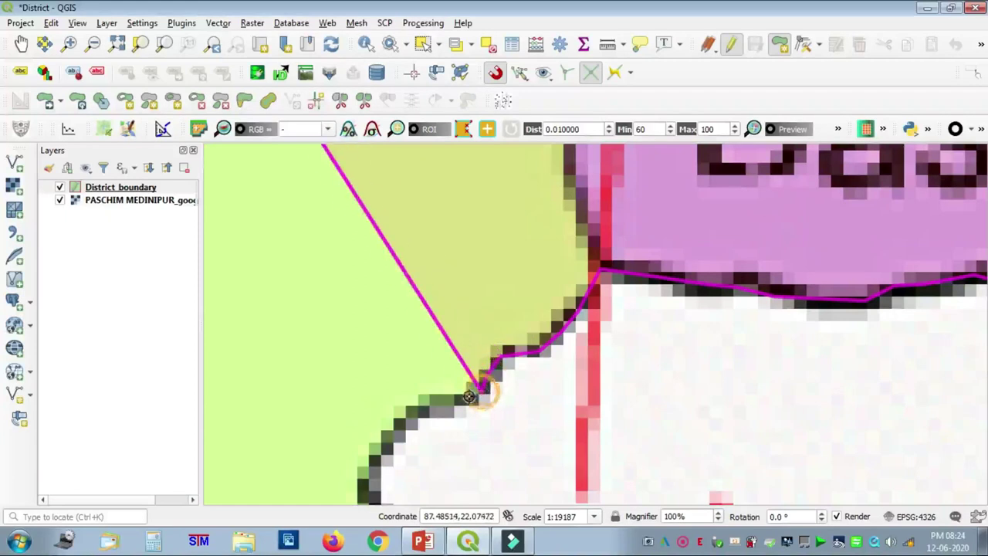
left_click(469, 396)
left_click(413, 409)
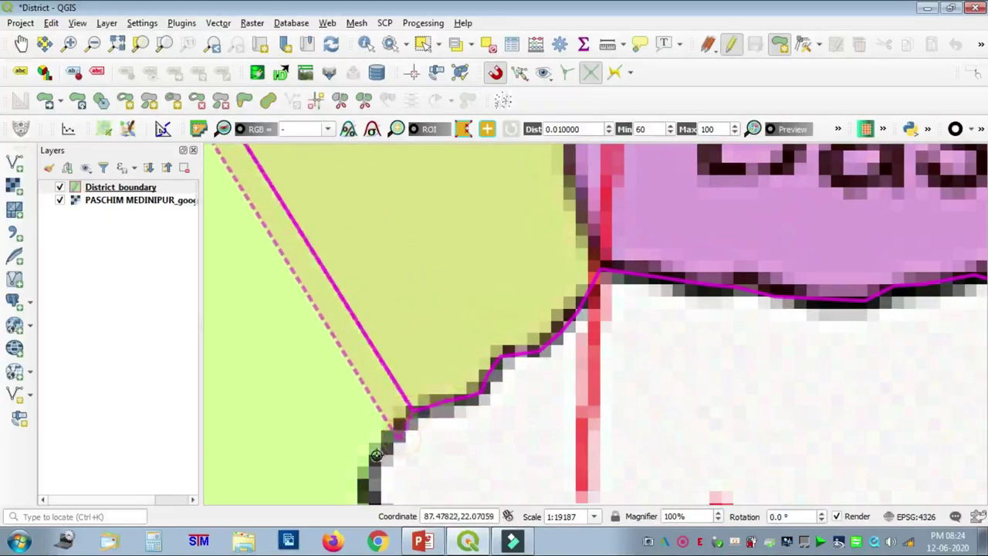
left_click(375, 456)
left_click(372, 491)
Step: Trace the border around the rounded bulge, out to the pointed tip beside the To Patashpur label and down below it
key("Left")
key("Down")
key("Down")
key("Down")
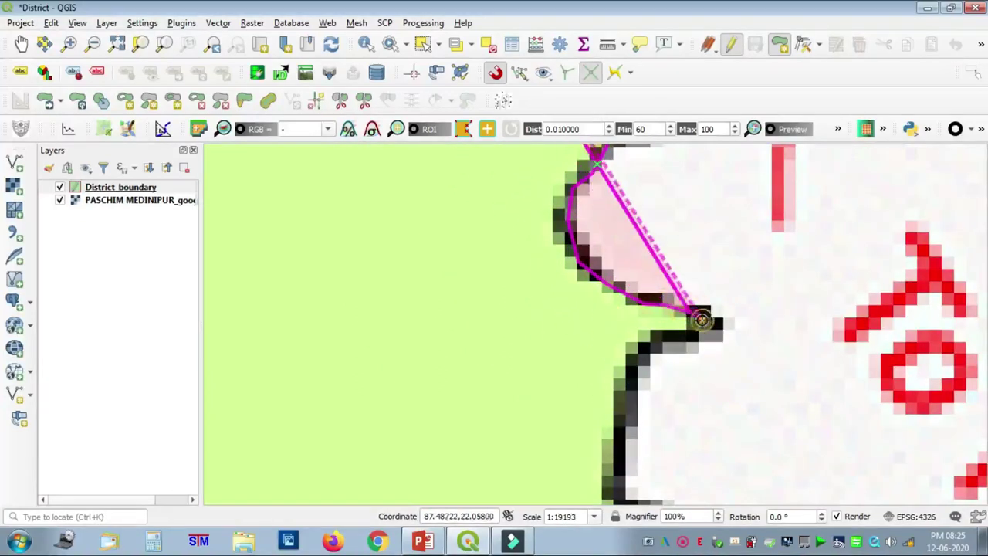
left_click(619, 451)
left_click(619, 491)
Step: Trace the border around the corner and down the outer side of the Narayangarh block's projecting lobe to its lowest point
key("Down")
key("Down")
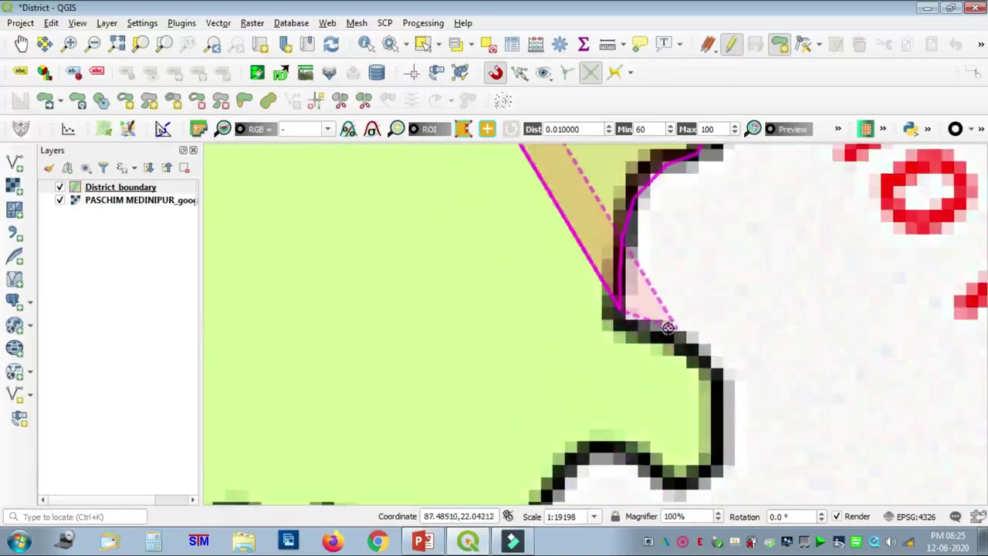
left_click(640, 331)
left_click(684, 340)
left_click(701, 366)
left_click(708, 405)
left_click(716, 443)
left_click(711, 466)
left_click(677, 484)
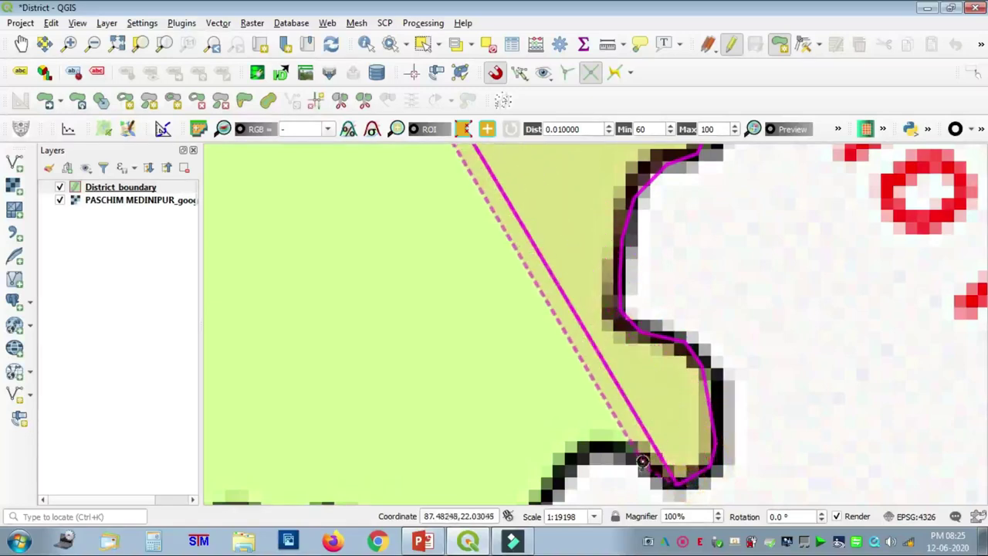
Step: Trace the border over the small arch and southwest to the junction of the Narayangarh and Dantan-II blocks
left_click(640, 457)
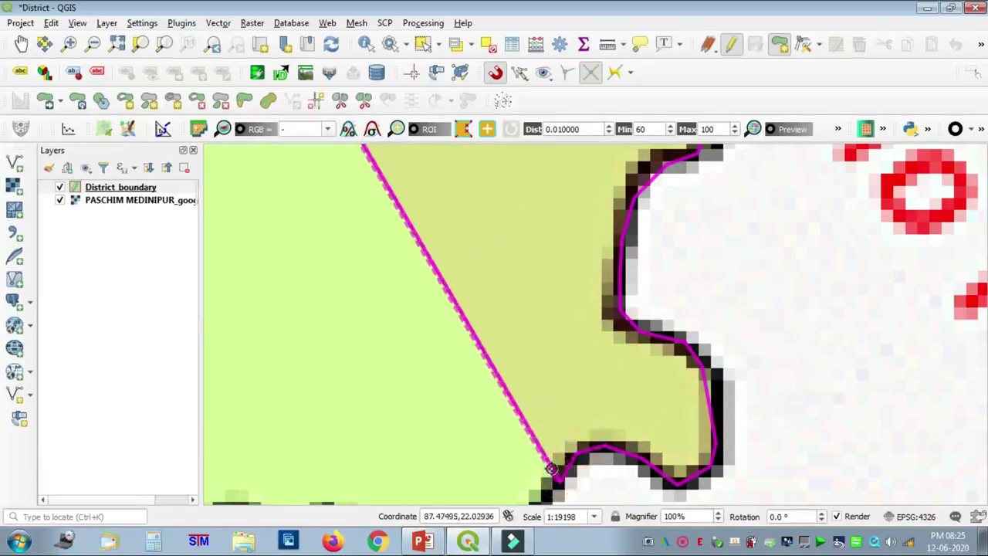
left_click(550, 476)
key("Left")
key("Down")
key("Down")
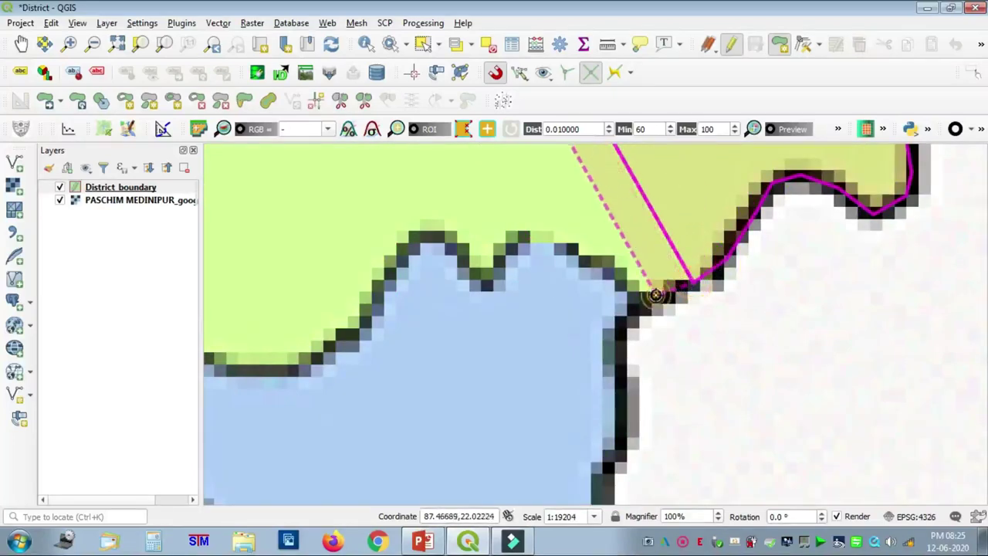
scroll(619, 335, "down", 2)
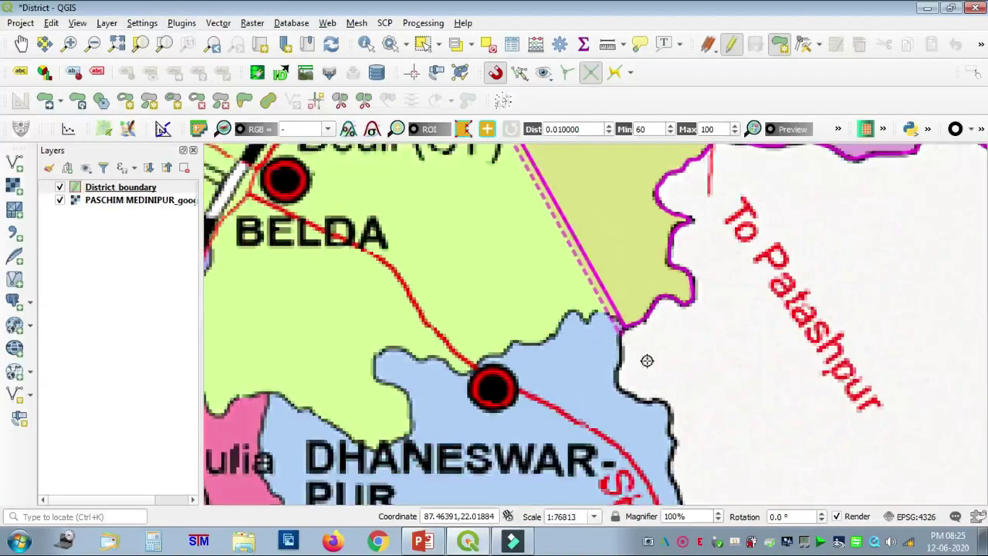
Step: Trace the border south from the Narayangarh and Dantan-II junction along the short upright stretch into the first hollow
key("Down")
key("Right")
key("Down")
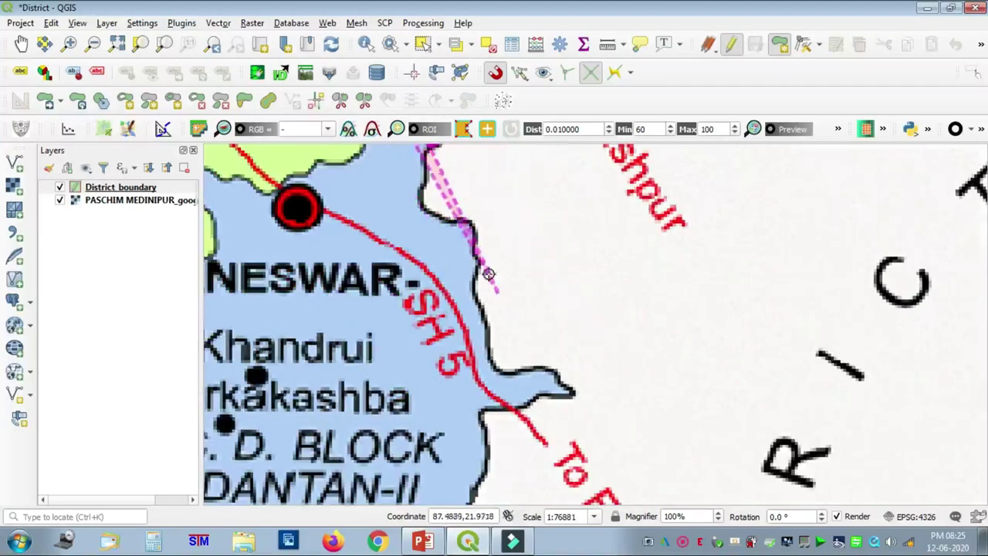
key("Up")
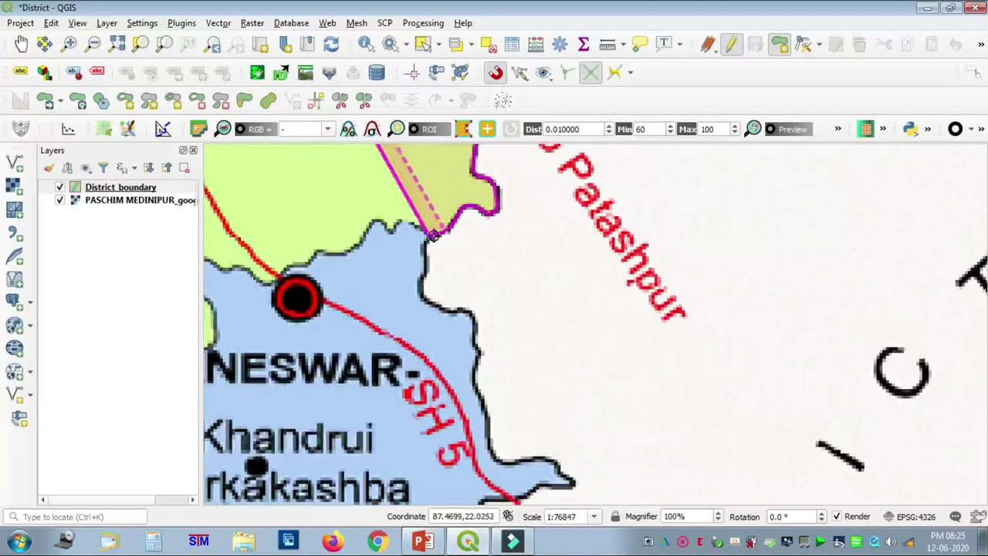
scroll(433, 235, "up", 2)
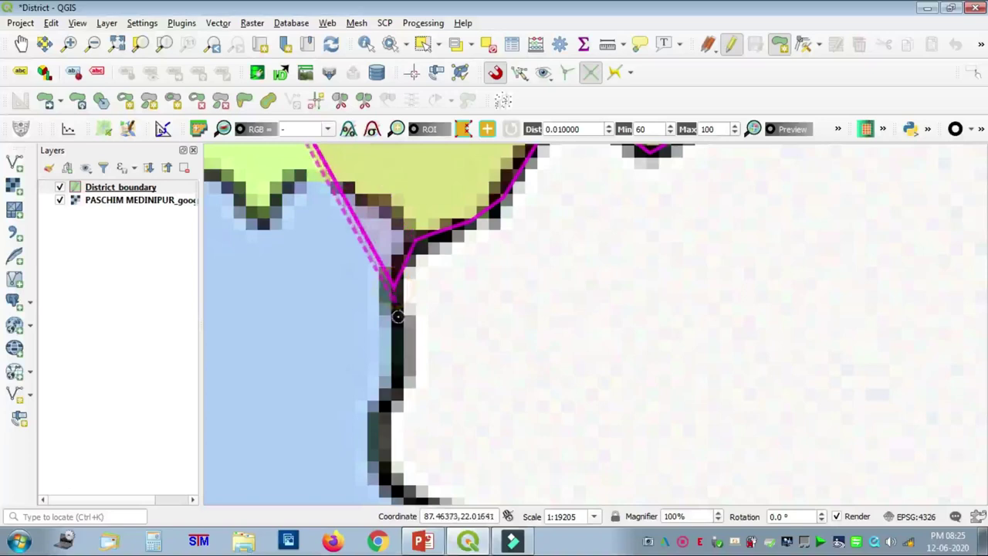
left_click(403, 370)
left_click(393, 397)
left_click(389, 419)
left_click(390, 447)
left_click(404, 489)
Step: Trace the border out of the hollow and around the rounded shoulder northeast of the DHANESWARPUR label
key("Left")
key("Down")
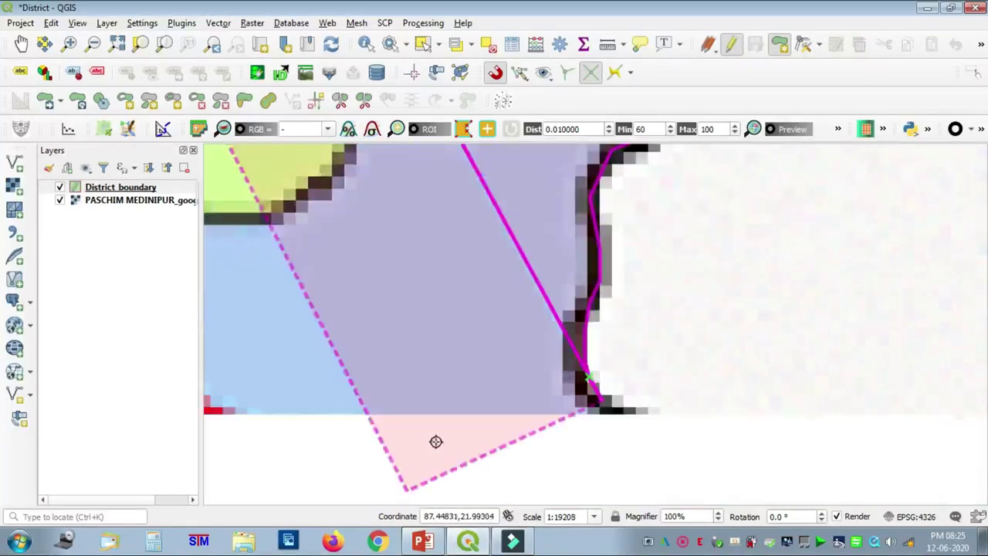
key("Down")
left_click(634, 336)
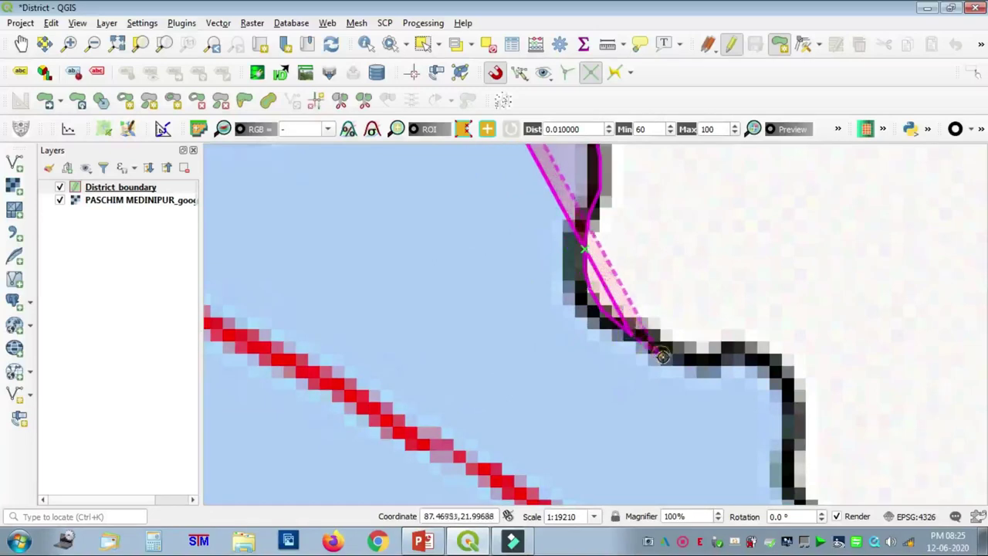
left_click(673, 359)
left_click(703, 359)
left_click(739, 354)
left_click(770, 370)
left_click(782, 393)
left_click(793, 417)
left_click(794, 443)
left_click(785, 487)
Step: Trace the border over the small outward point and south past the SH 5 label to the base of the pointed projection
key("Down")
key("Down")
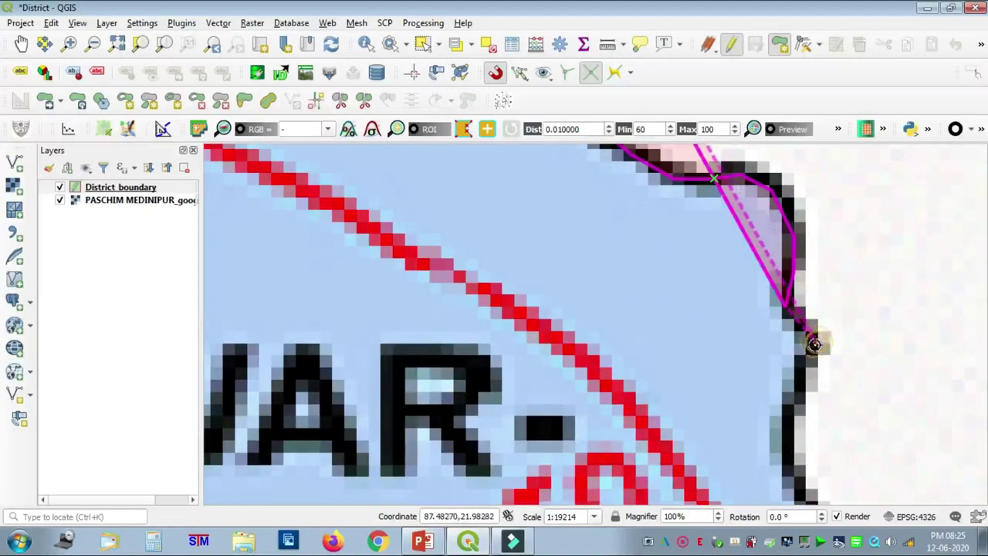
left_click(787, 422)
right_click(786, 439)
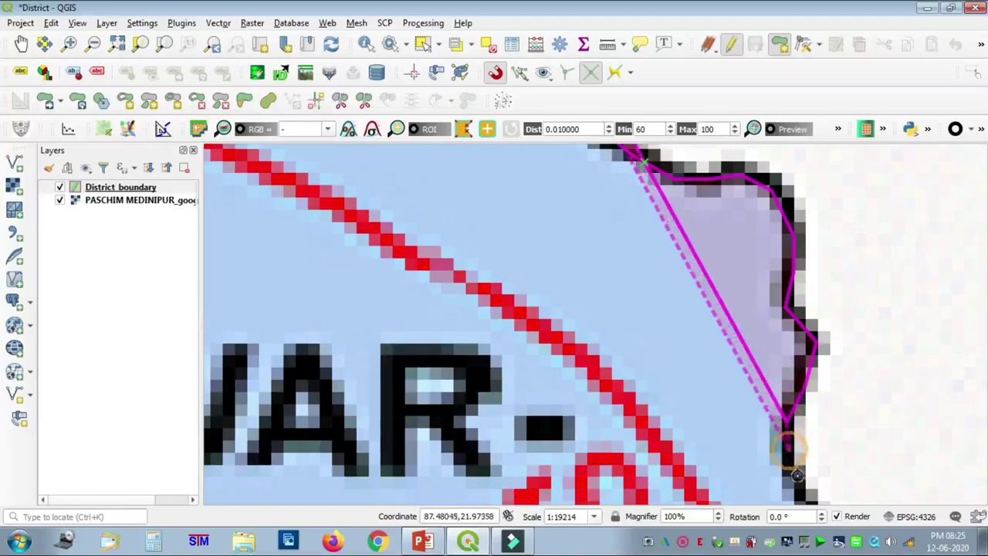
key("Down")
key("Down")
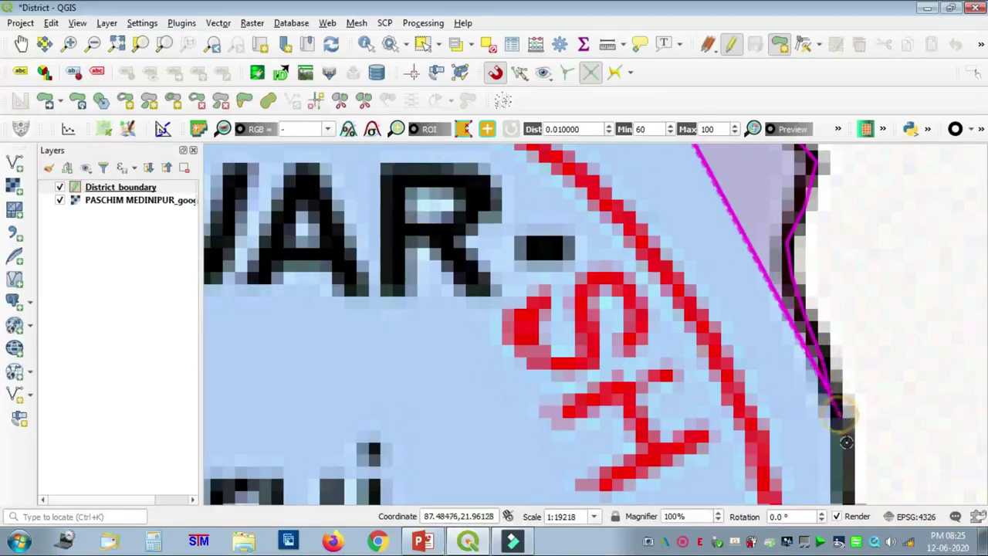
key("Down")
key("Down")
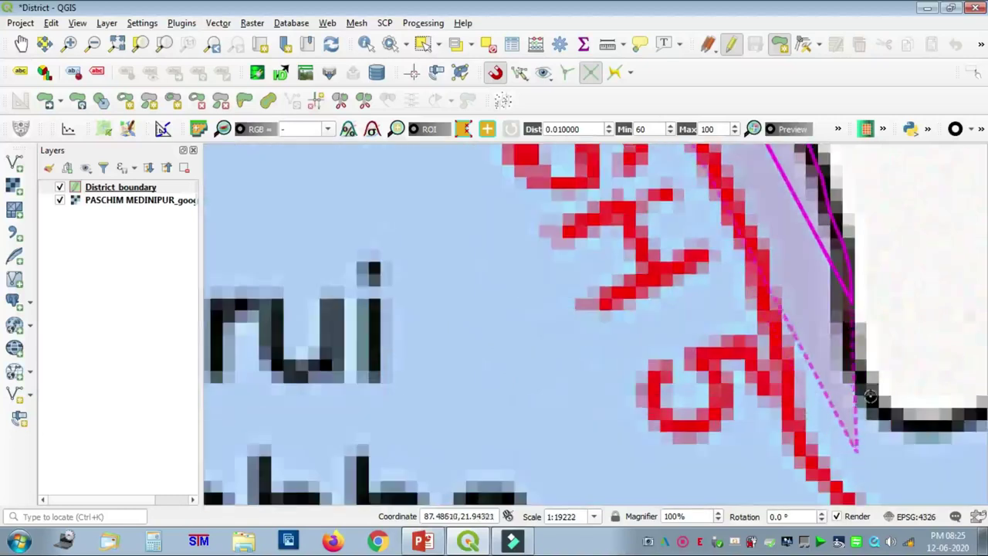
left_click(902, 427)
left_click(951, 426)
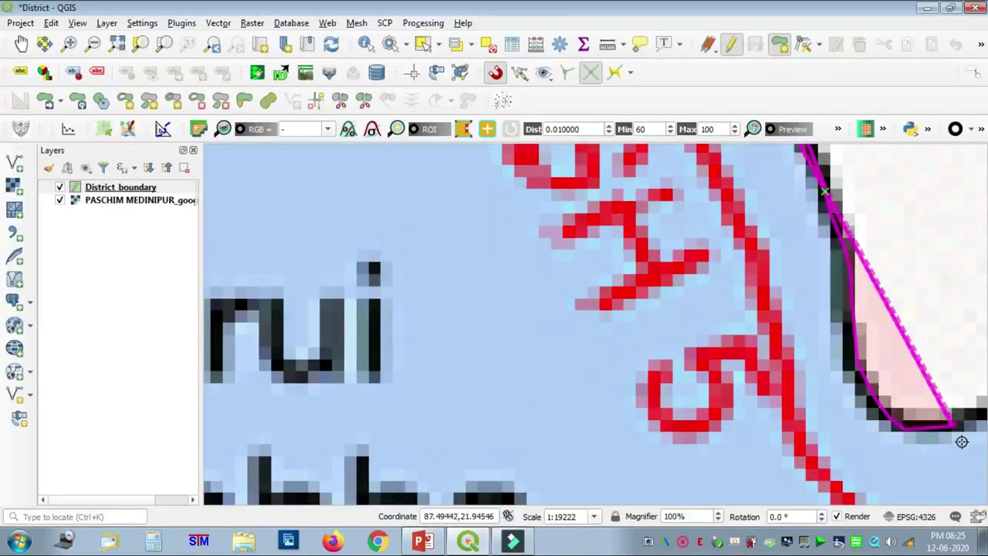
Step: Trace the upper edge of the Dantan-II block's pointed projection eastward to just before its tip
key("Right")
key("Right")
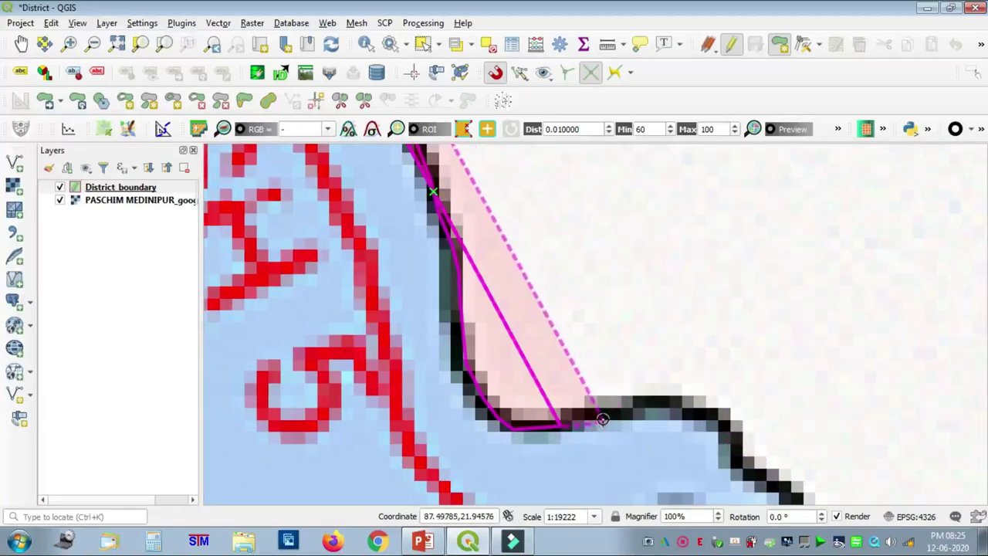
left_click(591, 415)
left_click(649, 403)
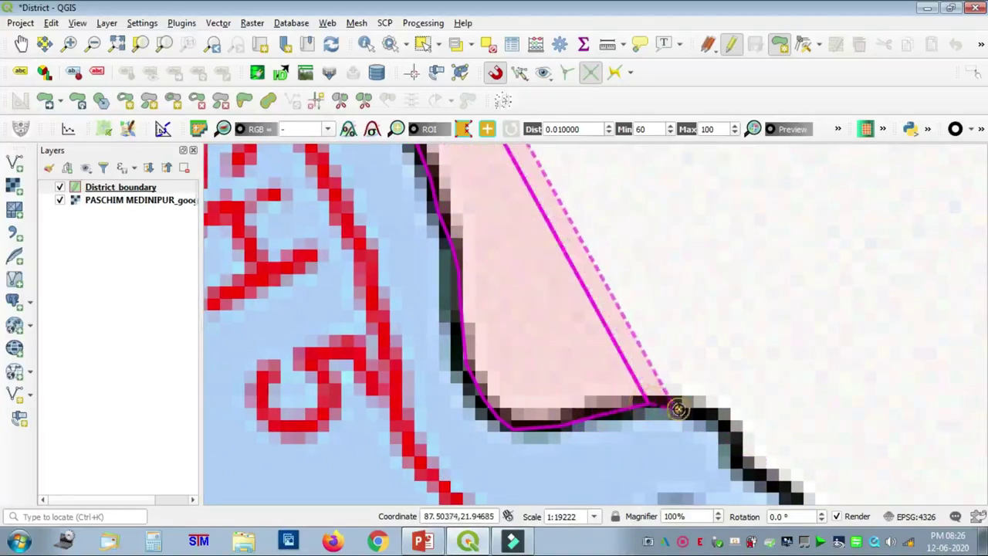
left_click(681, 408)
left_click(718, 414)
left_click(734, 439)
left_click(789, 481)
Step: Trace the border around the projection's tip and back west along its lower edge, across the red road to the inner corner
key("Right")
key("Down")
key("Down")
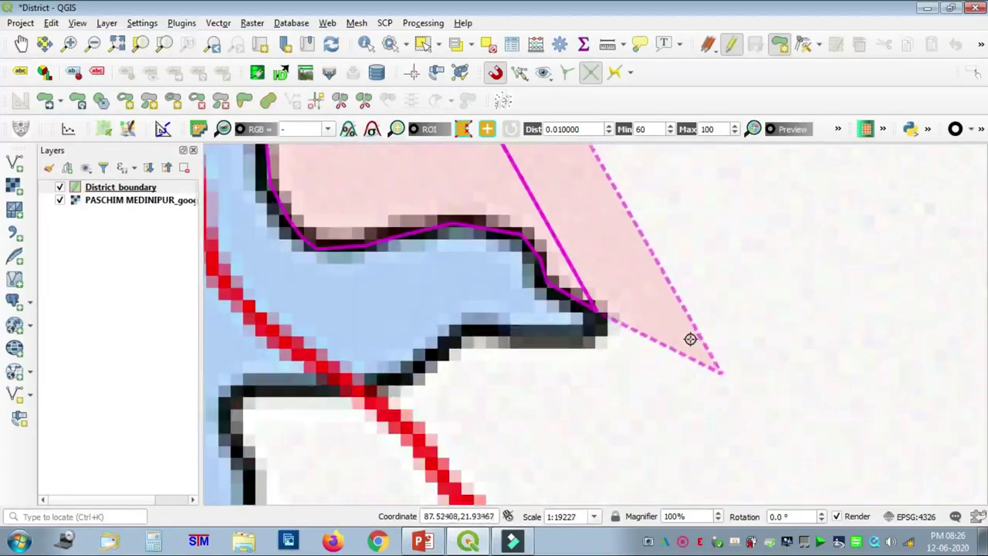
left_click(595, 333)
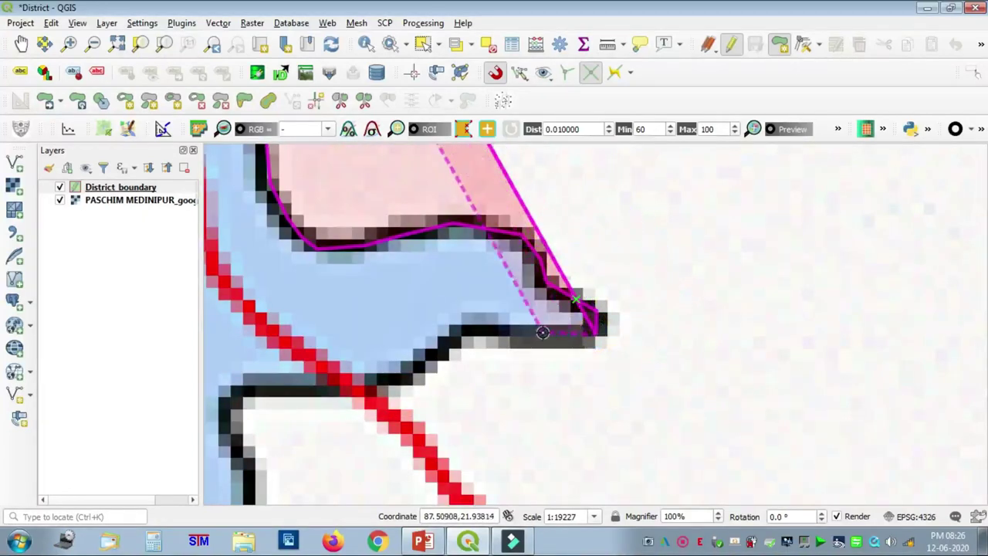
left_click(464, 327)
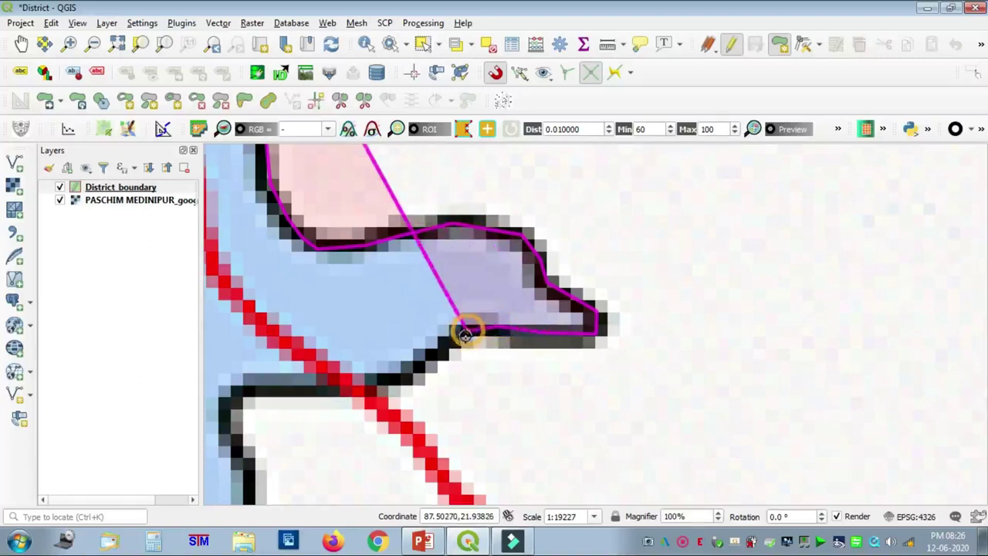
left_click(450, 343)
left_click(420, 361)
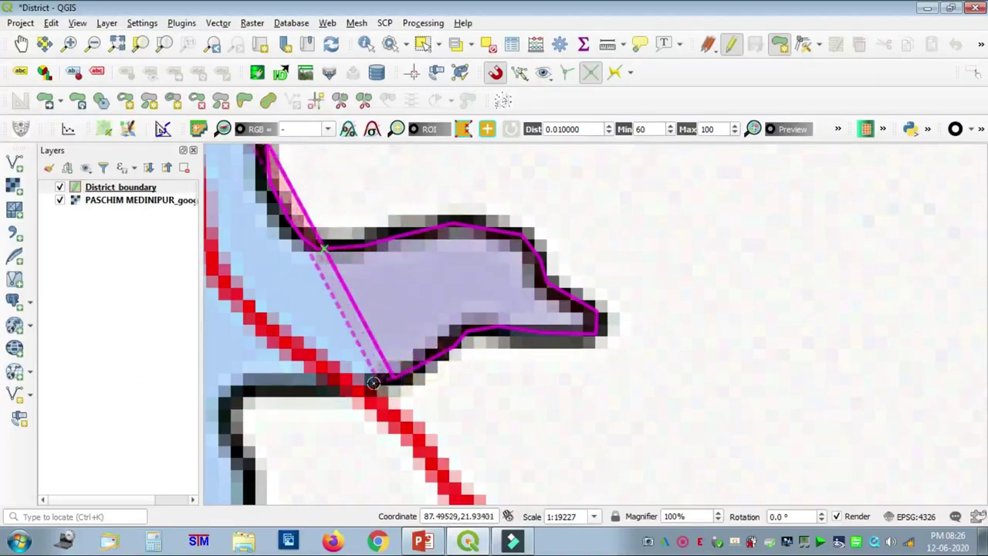
left_click(373, 381)
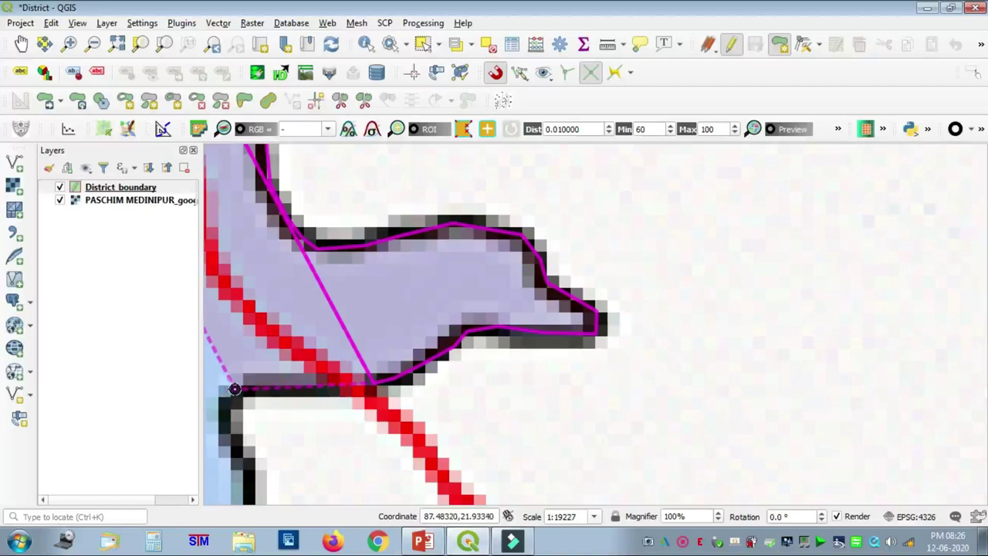
left_click(243, 385)
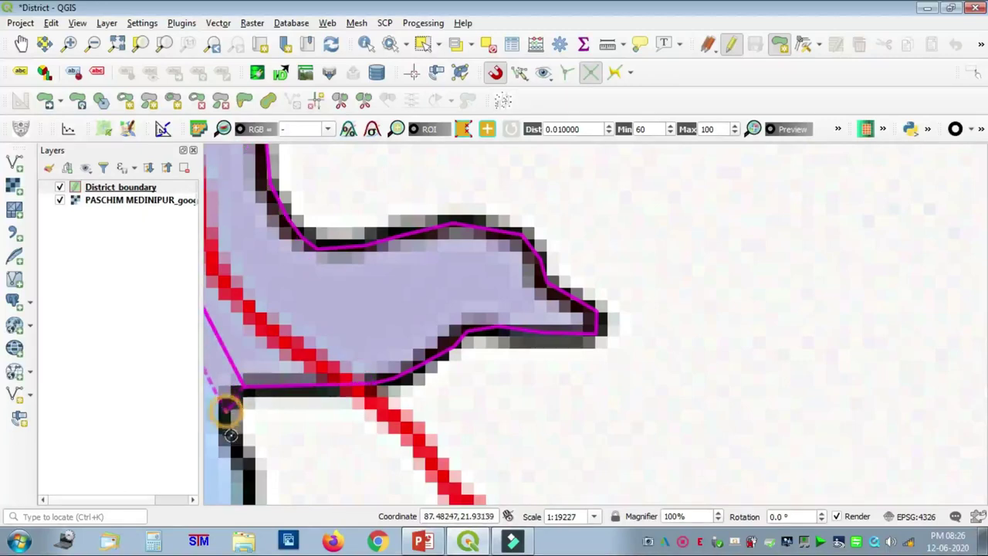
Step: Trace the Dantan-II block's outer curve from the inner corner southwest to the narrow neck above the Mohanpur block
scroll(247, 469, "down", 1)
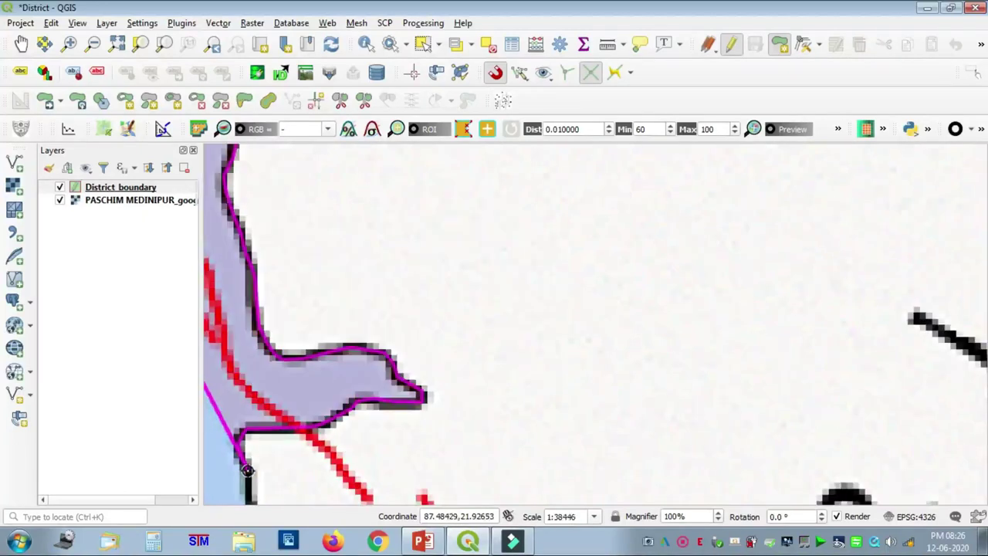
key("Left")
key("Left")
key("Down")
key("Down")
key("Down")
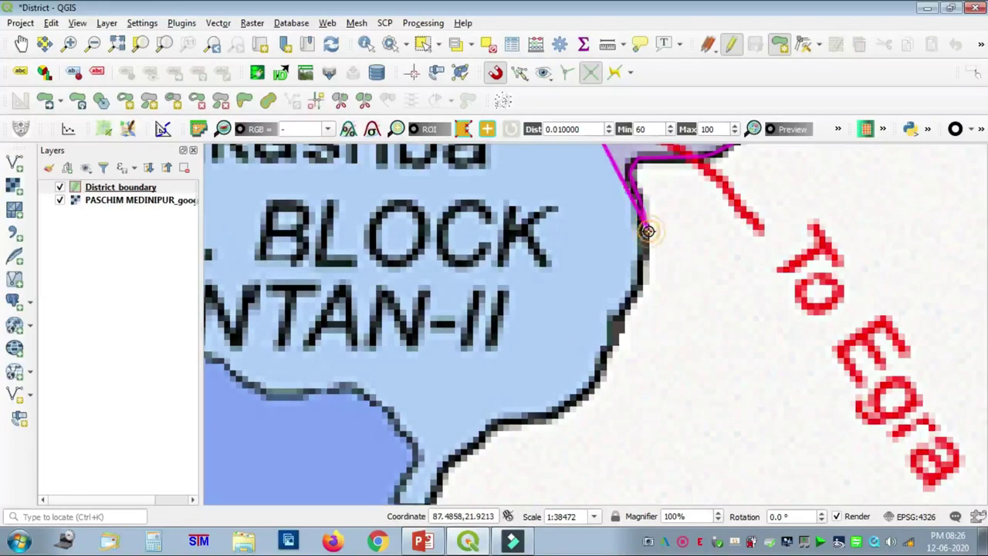
left_click(638, 280)
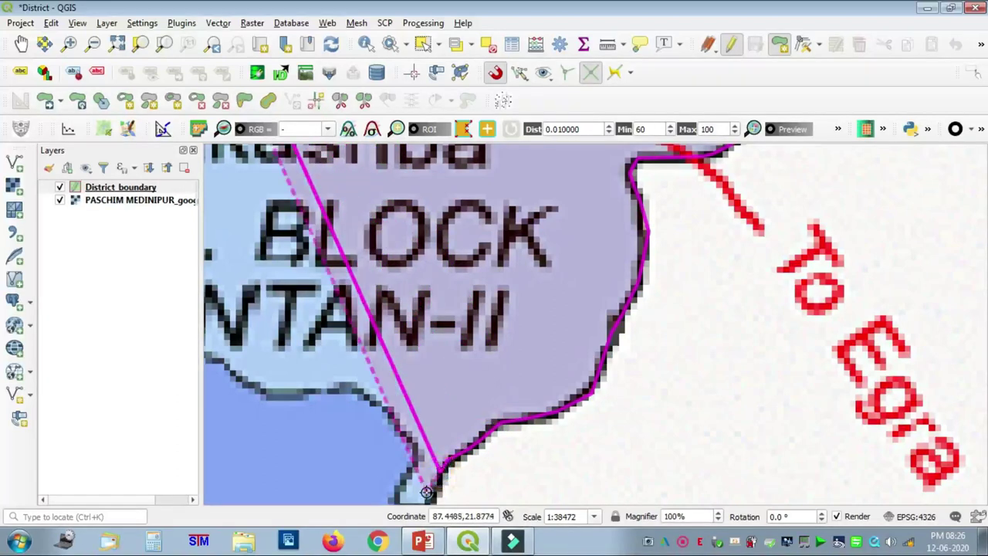
Step: Trace the border past the narrow Dantan-II neck and southeast along the upper edge of the Mohanpur block
key("Down")
key("Down")
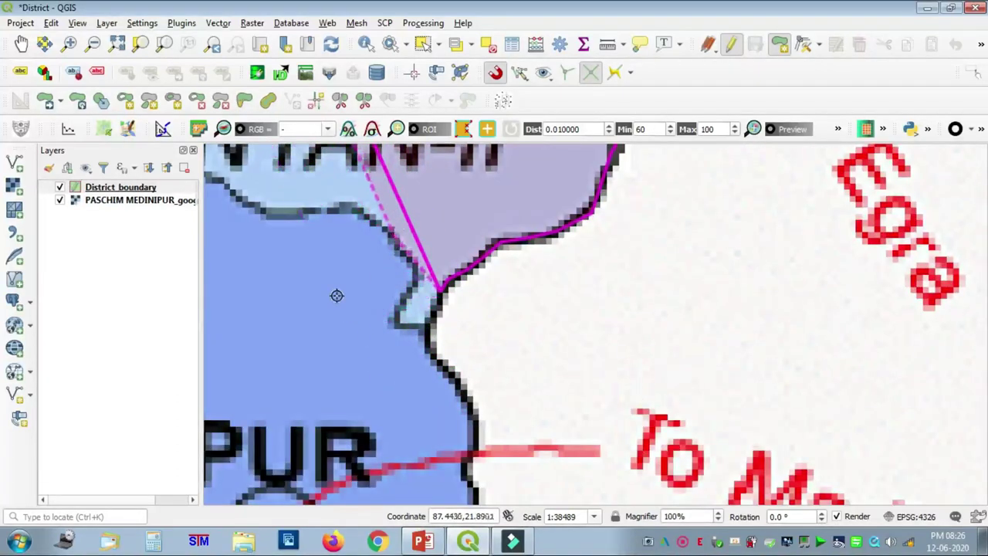
scroll(344, 294, "up", 2)
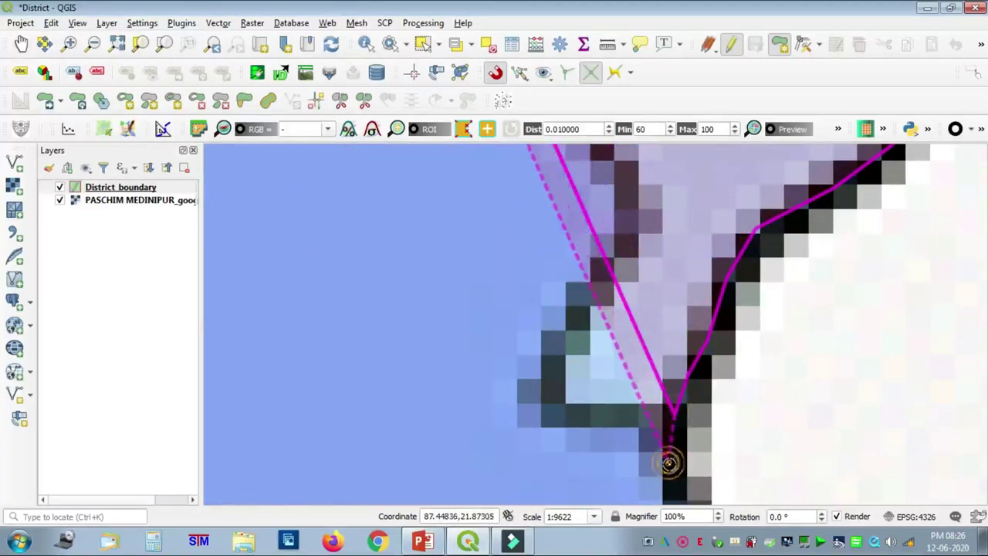
scroll(668, 463, "down", 1)
key("Down")
key("Down")
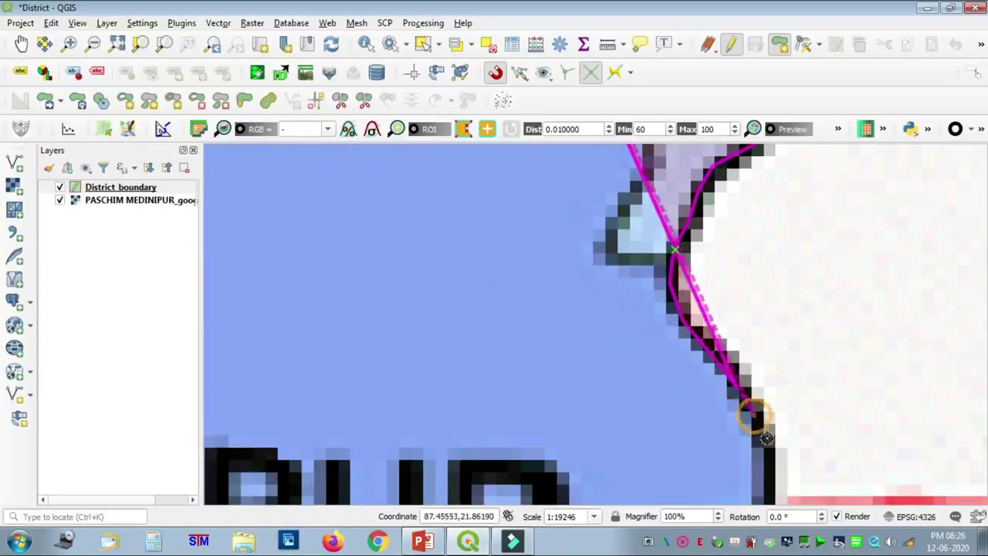
Step: Trace the border south across the red road leading east and around the small bulge below it
key("Down")
key("Down")
left_click(763, 339)
left_click(753, 375)
left_click(768, 404)
left_click(766, 455)
left_click(754, 480)
Step: Trace the border southwest from the bulge, down the upright stretch and around the curve crossing the Mohanpur place label
key("Down")
key("Down")
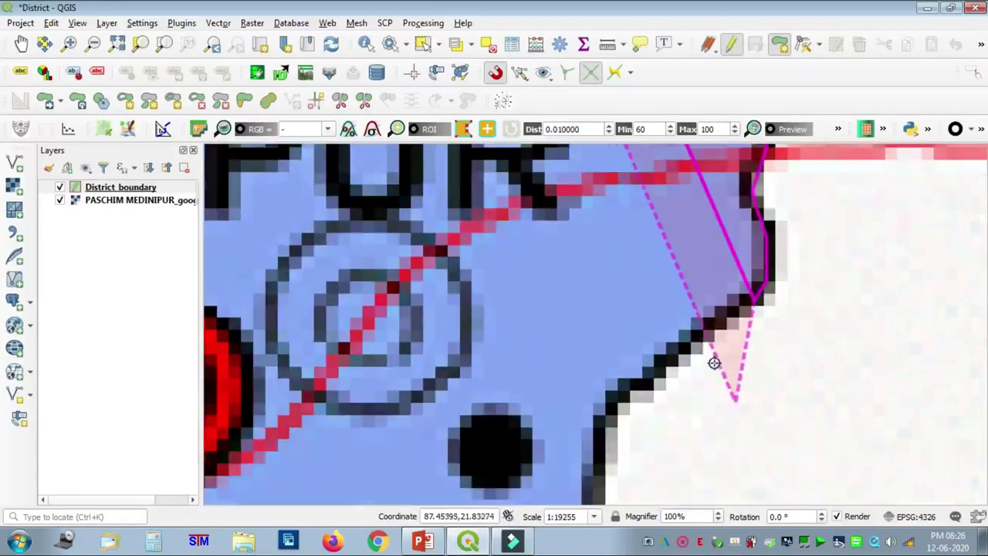
left_click(620, 397)
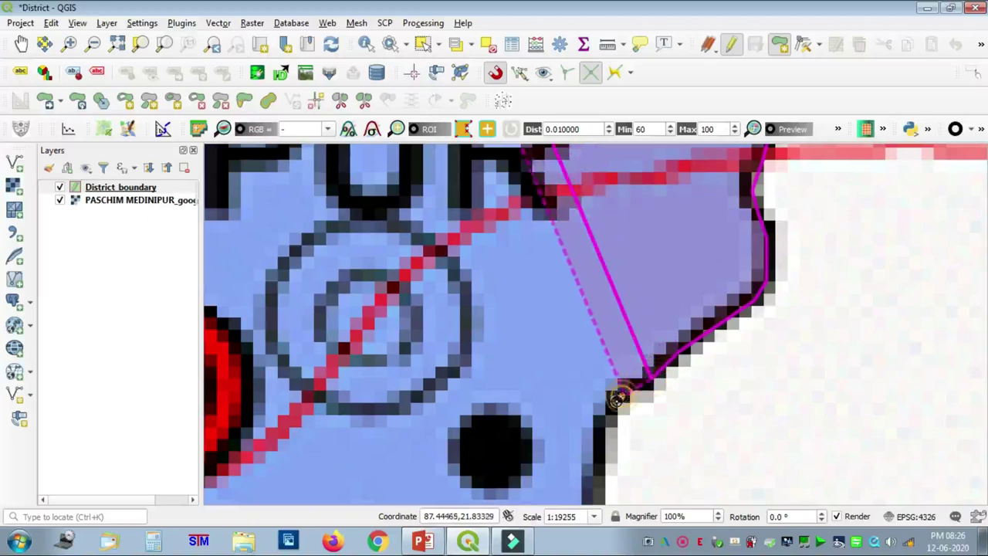
left_click(598, 474)
key("Down")
key("Down")
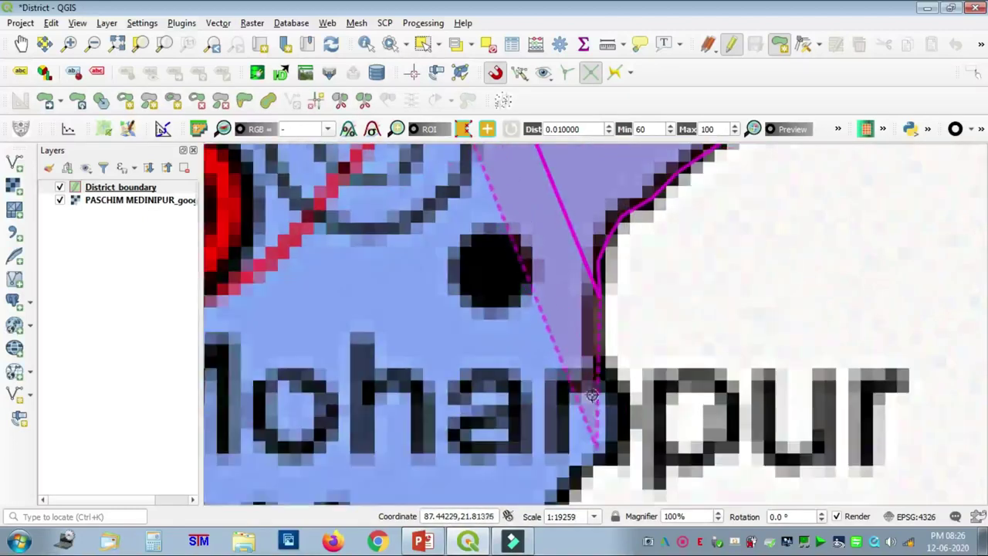
left_click(602, 372)
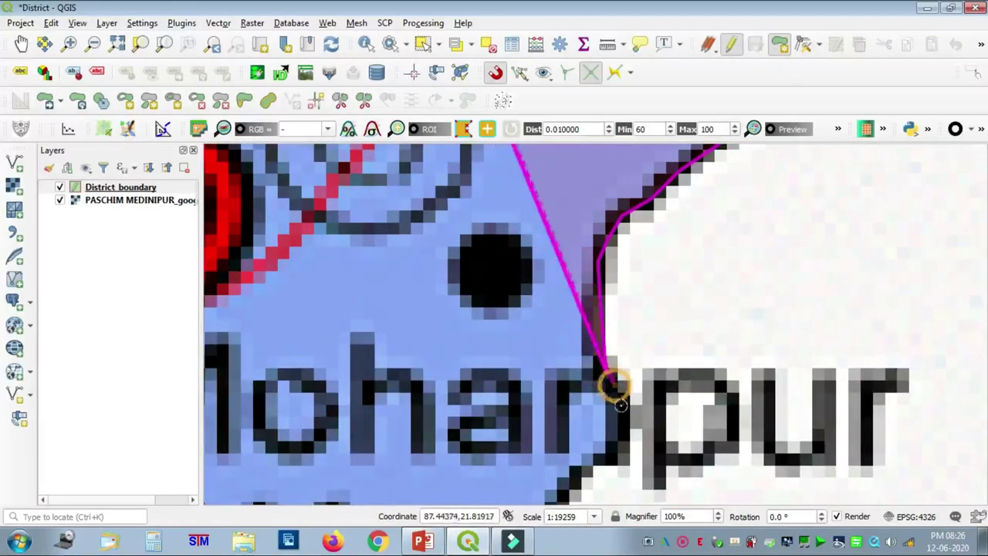
left_click(621, 419)
left_click(601, 457)
left_click(568, 480)
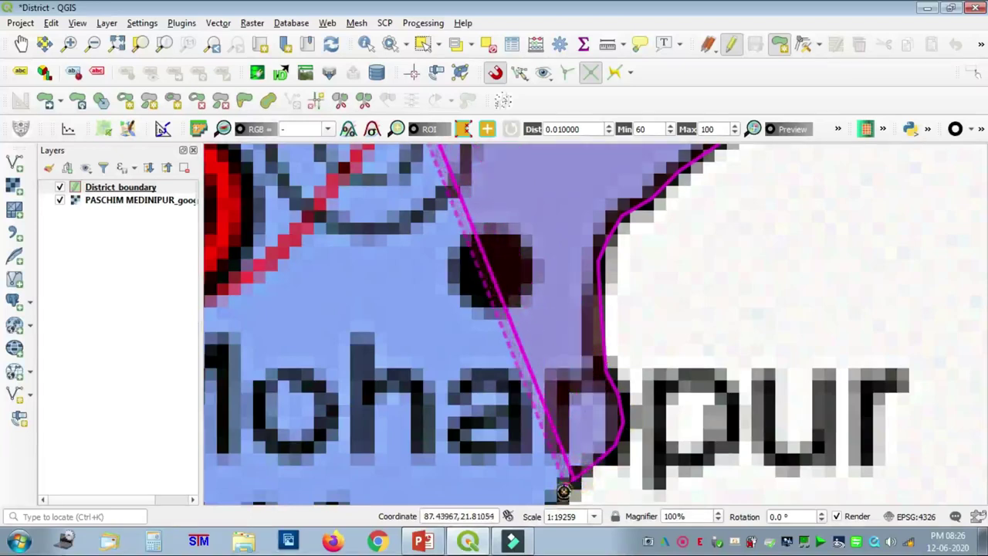
Step: Trace the border from below the Mohanpur place label down and southwest alongside the BLOCK lettering
key("Left")
key("Down")
key("Down")
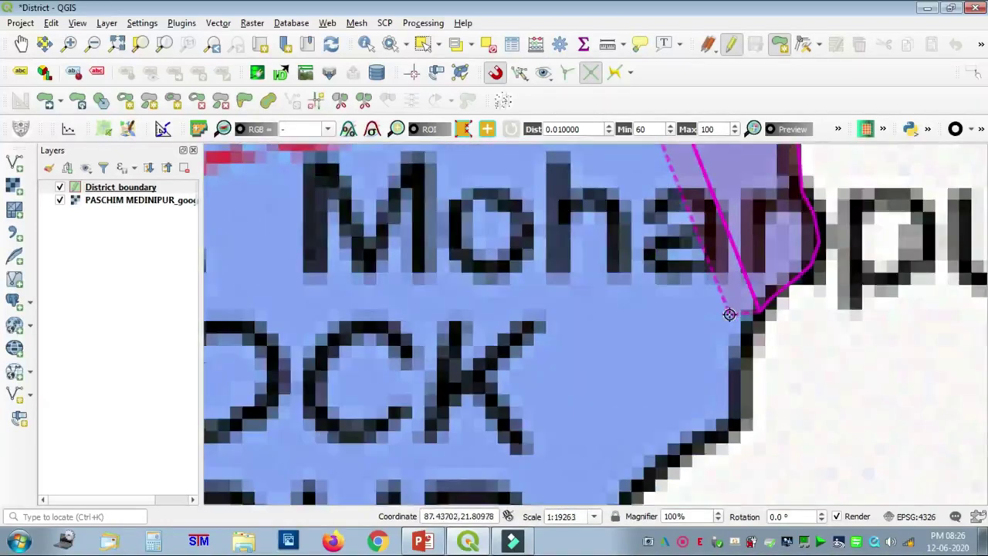
left_click(732, 420)
left_click(650, 477)
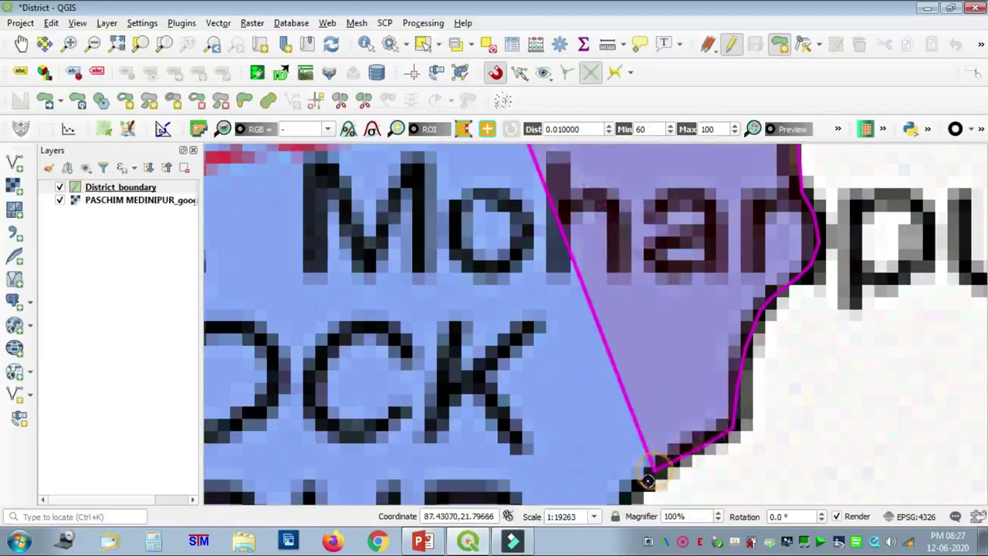
Step: Trace the border around the inward notch beside the end of the Mohanpur block name and out to its eastern shoulder
key("Down")
key("Down")
left_click(624, 331)
left_click(625, 415)
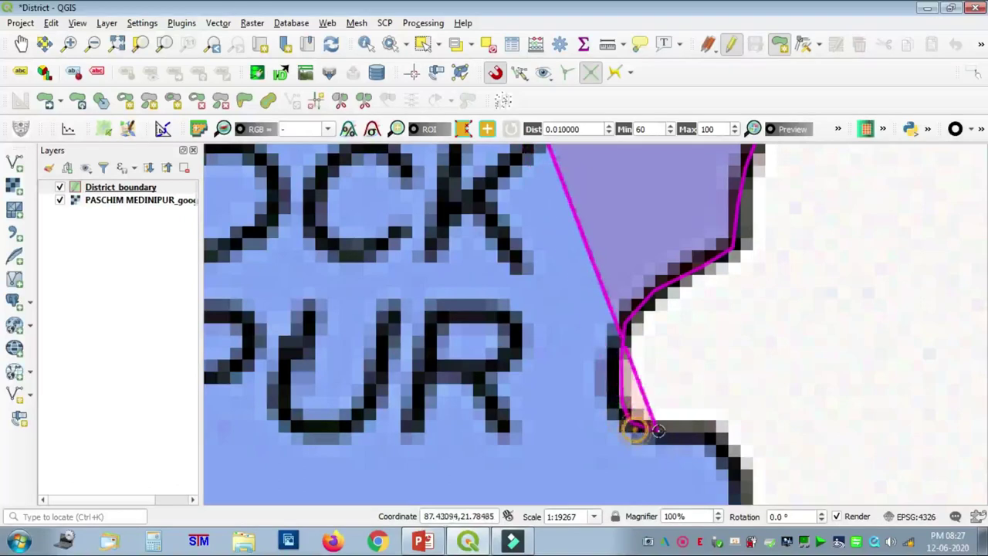
left_click(657, 431)
left_click(698, 424)
left_click(727, 447)
left_click(739, 468)
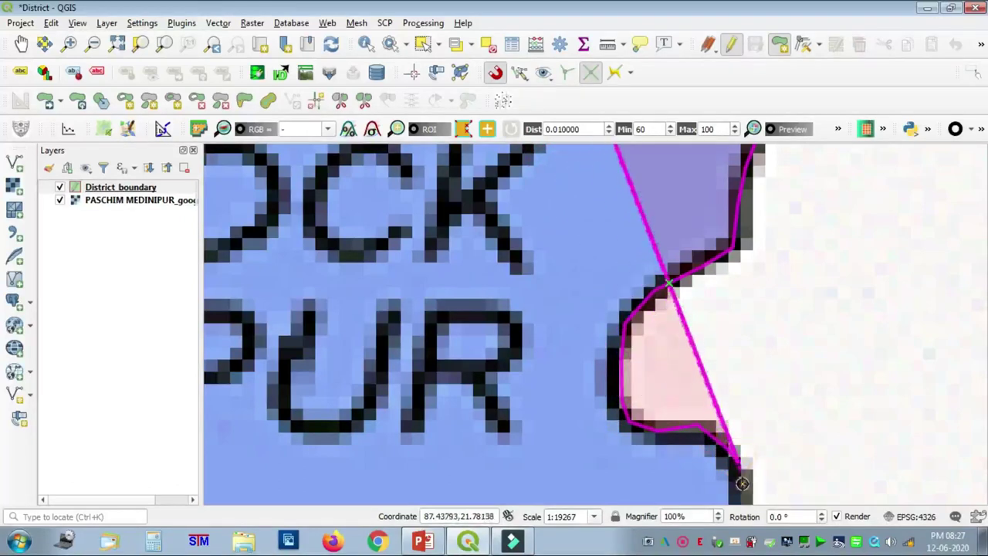
Step: Trace the border down the Mohanpur block's last eastern stretch and around its southeast corner where the outer line branches off
key("Down")
key("Down")
left_click(747, 414)
left_click(758, 460)
left_click(776, 491)
key("Down")
key("Down")
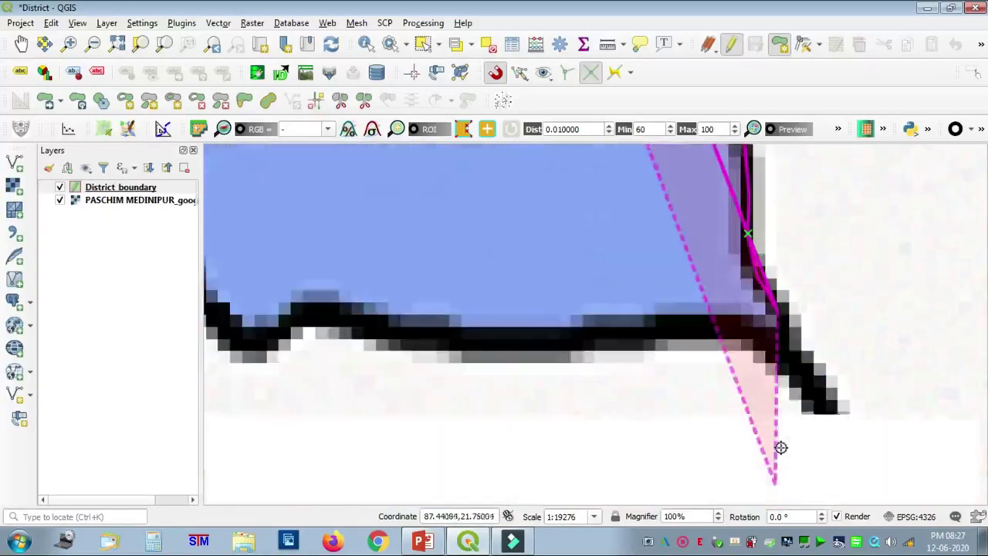
left_click(777, 338)
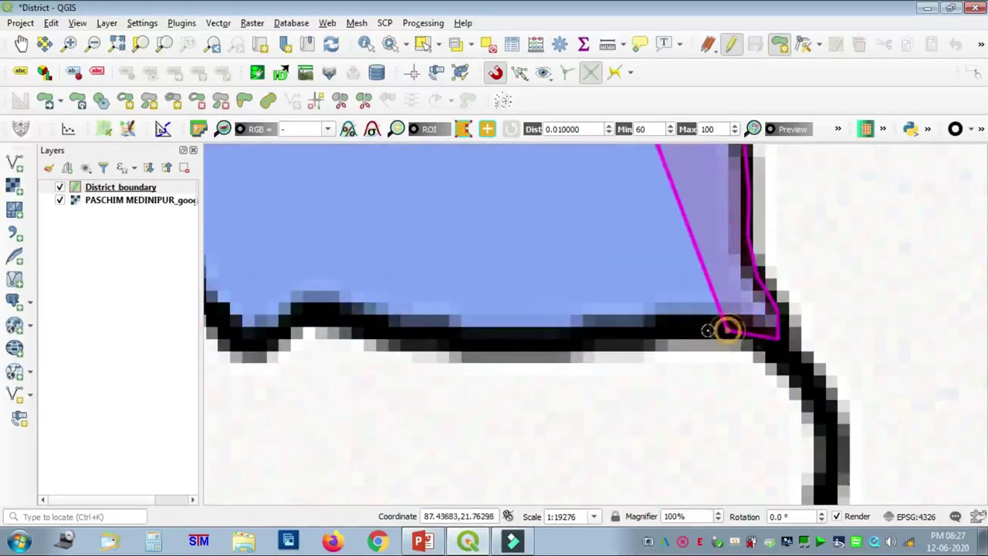
Step: Trace the border west from the Mohanpur block's southeast corner along its nearly flat southern edge
scroll(673, 331, "down", 2)
key("Left")
scroll(912, 299, "up", 2)
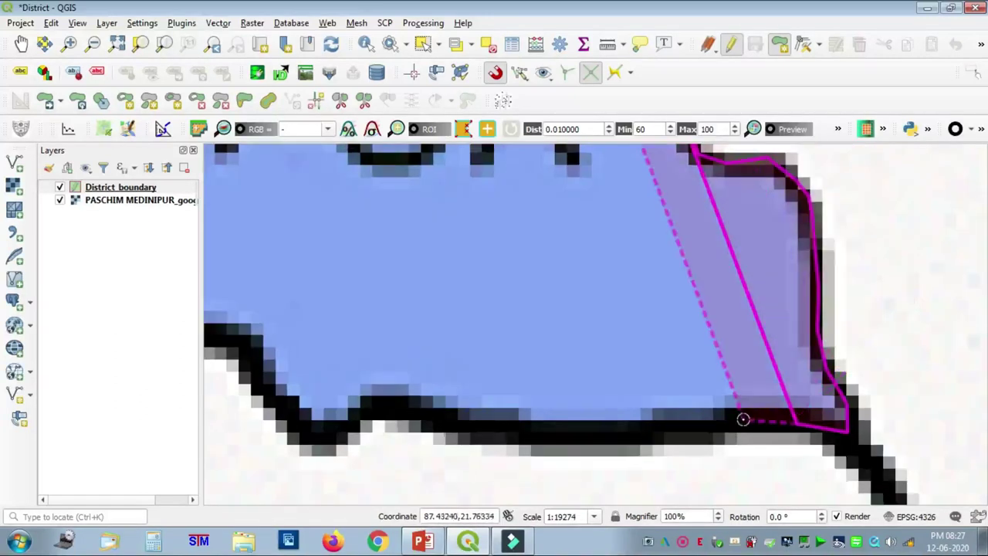
left_click(737, 420)
left_click(685, 434)
left_click(633, 434)
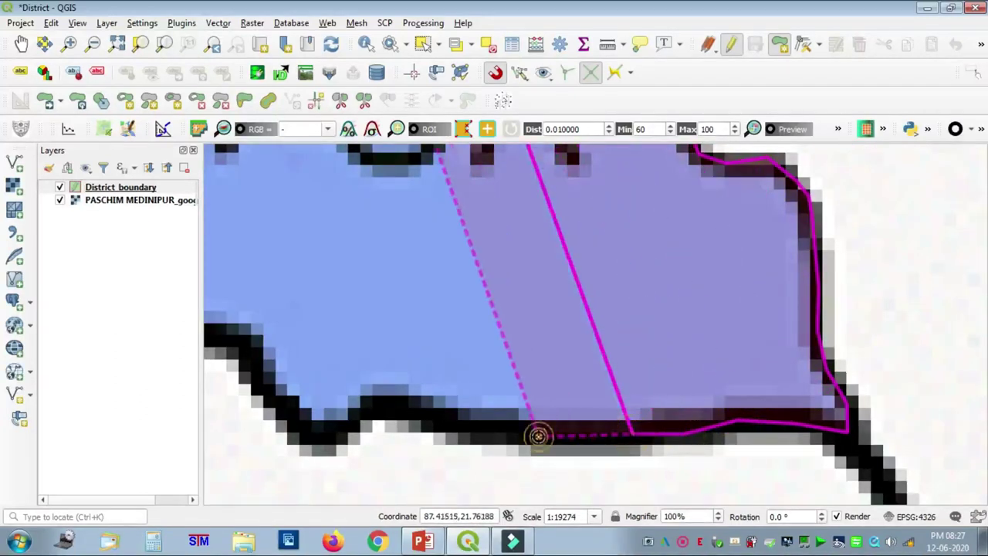
left_click(538, 437)
left_click(483, 415)
Step: Trace the border over the low hump on the Mohanpur block's southern edge and around the dip just west of it
left_click(440, 411)
left_click(407, 408)
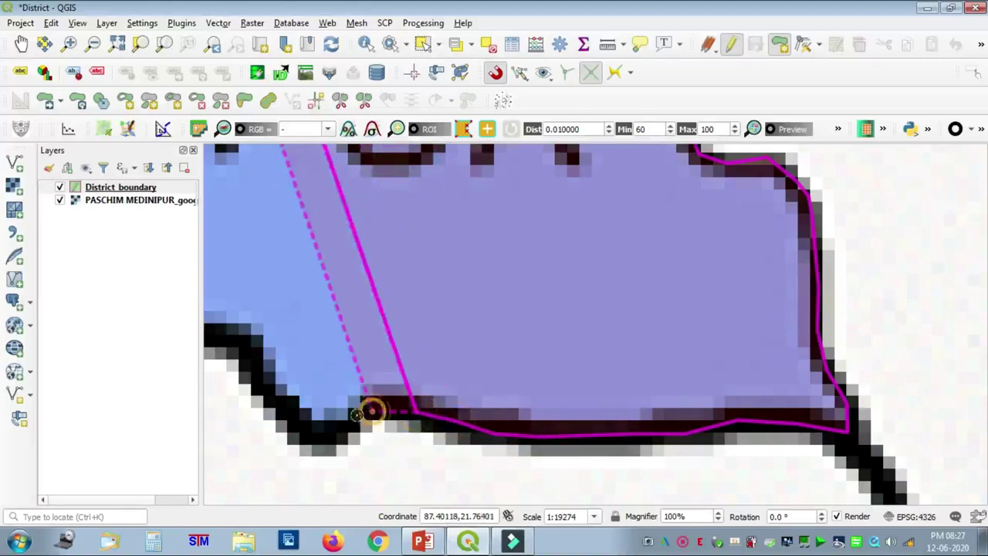
left_click(369, 409)
left_click(342, 426)
left_click(299, 430)
left_click(255, 385)
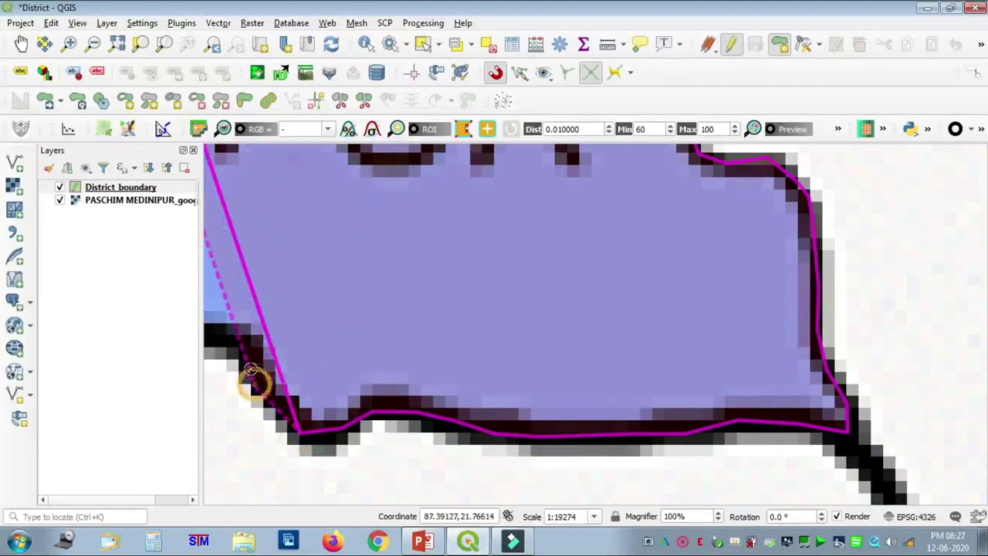
Step: Trace the border west over the rounded shoulder and down the eastern side of the narrow southward spike
key("Left")
key("Left")
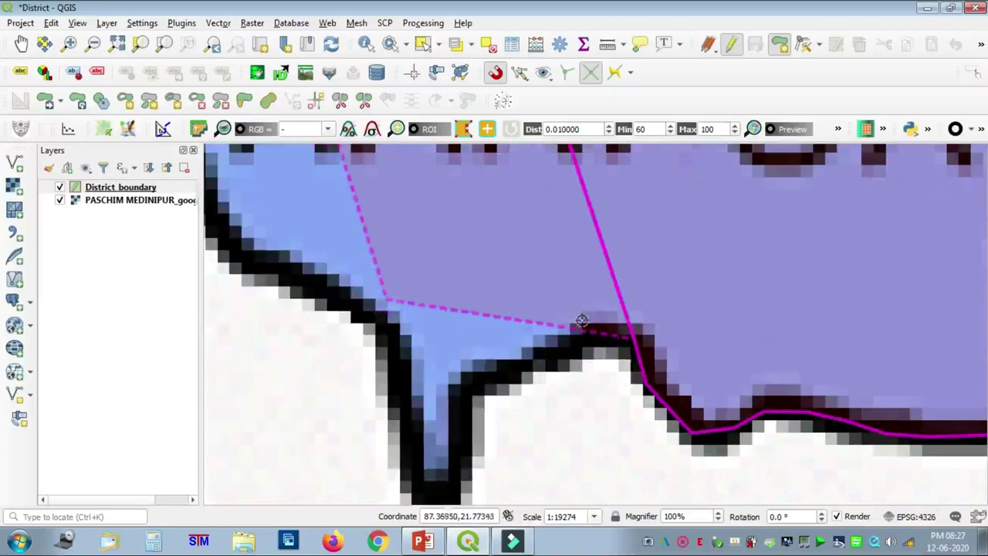
left_click(585, 347)
left_click(551, 348)
left_click(503, 368)
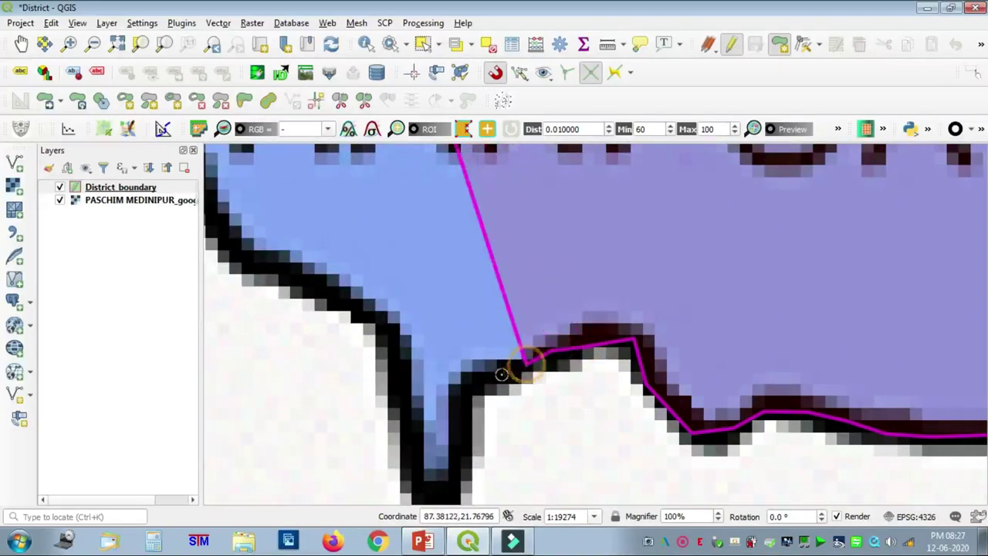
left_click(468, 384)
left_click(464, 414)
left_click(459, 466)
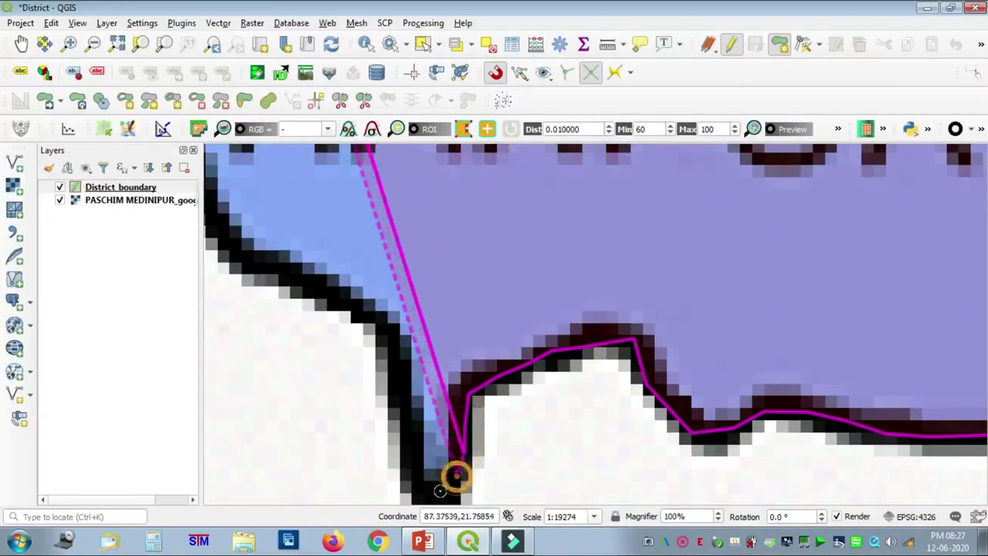
Step: Trace the border around the spike's tip, up its western side and northwest along the slope below the MOHANPUR lettering
left_click(433, 490)
left_click(407, 414)
left_click(401, 369)
left_click(388, 335)
left_click(357, 315)
left_click(300, 291)
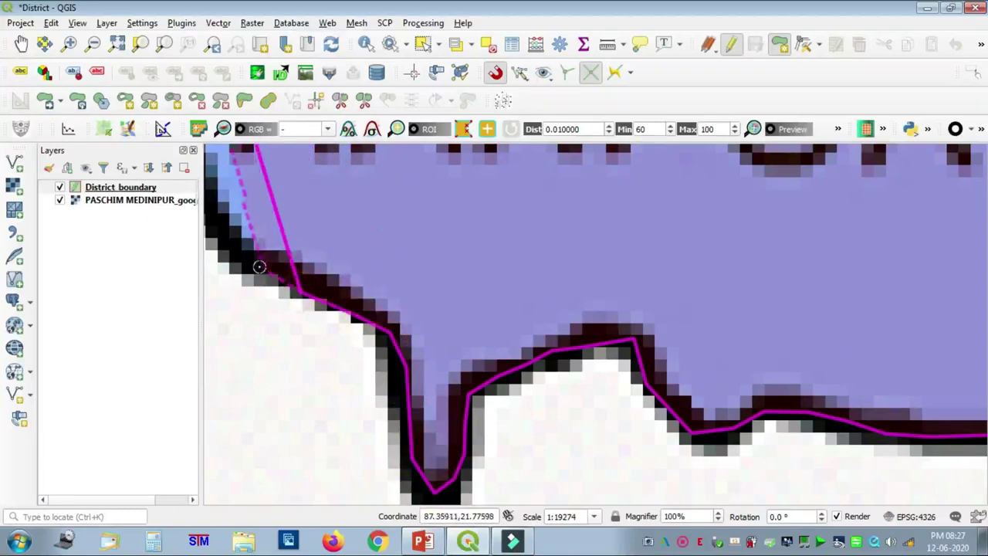
Step: Trace the border up to the peak beneath the O of MOHANPUR and down its southwest slope
key("Left")
key("Up")
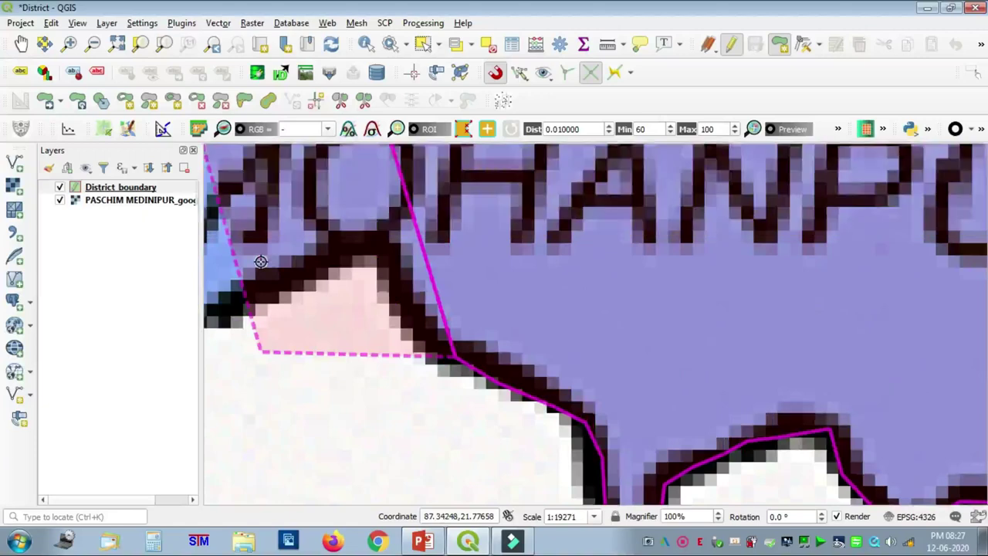
key("Up")
left_click(418, 410)
left_click(392, 336)
left_click(361, 331)
left_click(299, 358)
left_click(262, 379)
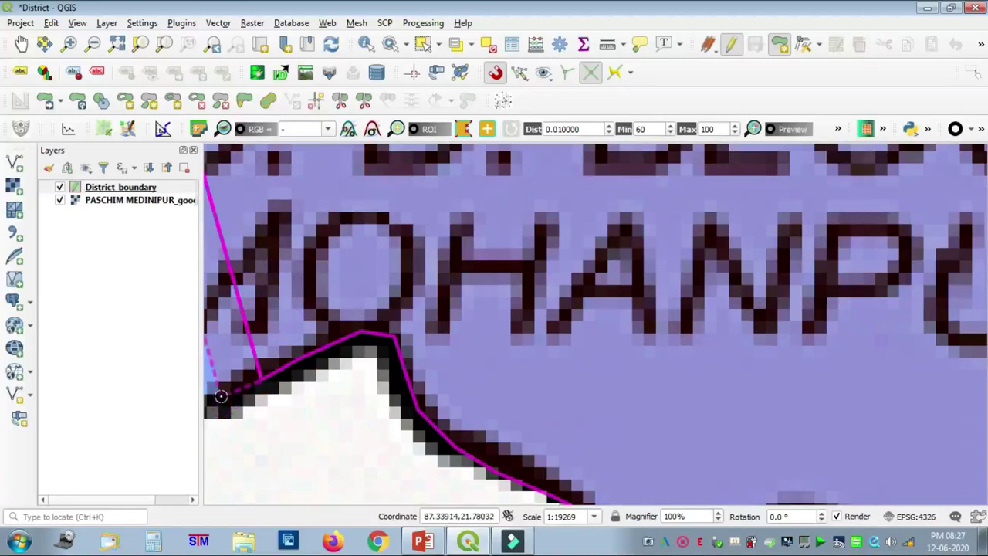
left_click(221, 399)
Step: Trace the border around the pointed dip beneath the M of MOHANPUR and up its western side
key("Left")
key("Left")
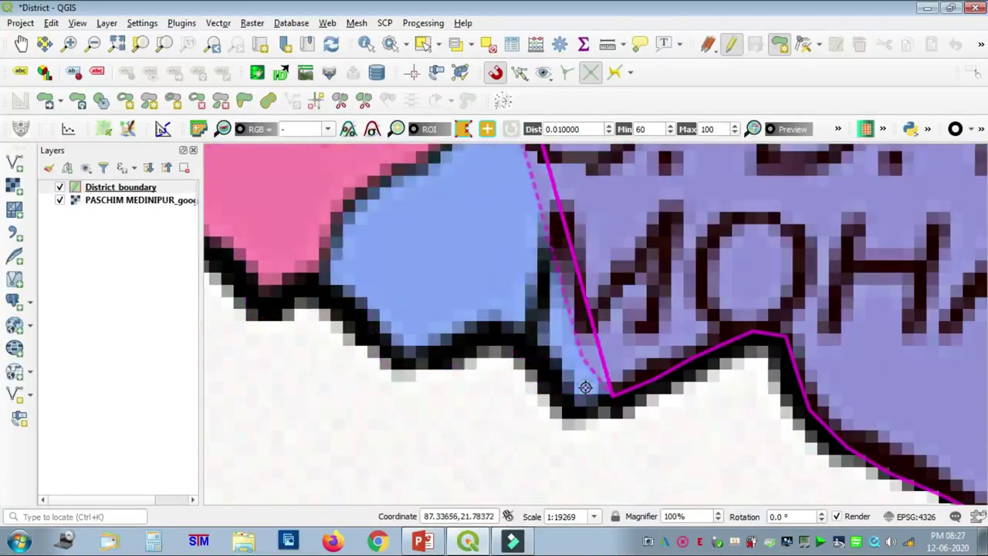
left_click(590, 411)
left_click(556, 402)
left_click(537, 359)
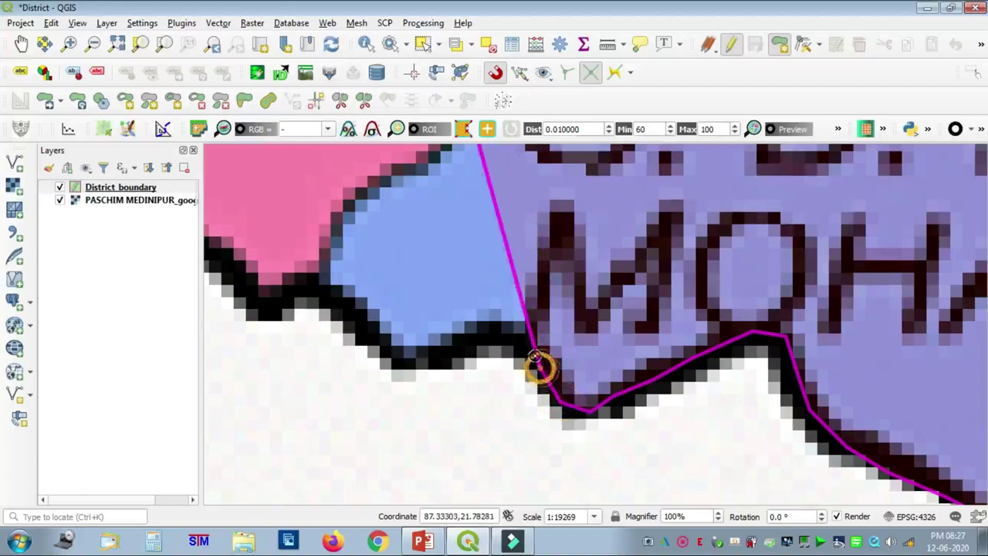
Step: Trace the border around the Mohanpur block's westernmost lobe up to its junction with the pink Dantan-I block
left_click(502, 337)
left_click(455, 357)
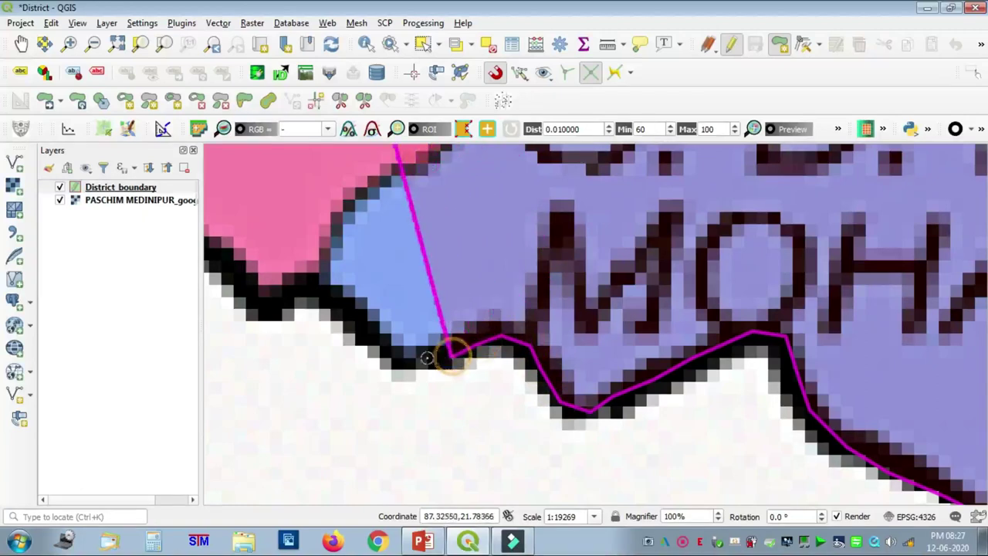
left_click(420, 357)
left_click(394, 356)
left_click(348, 303)
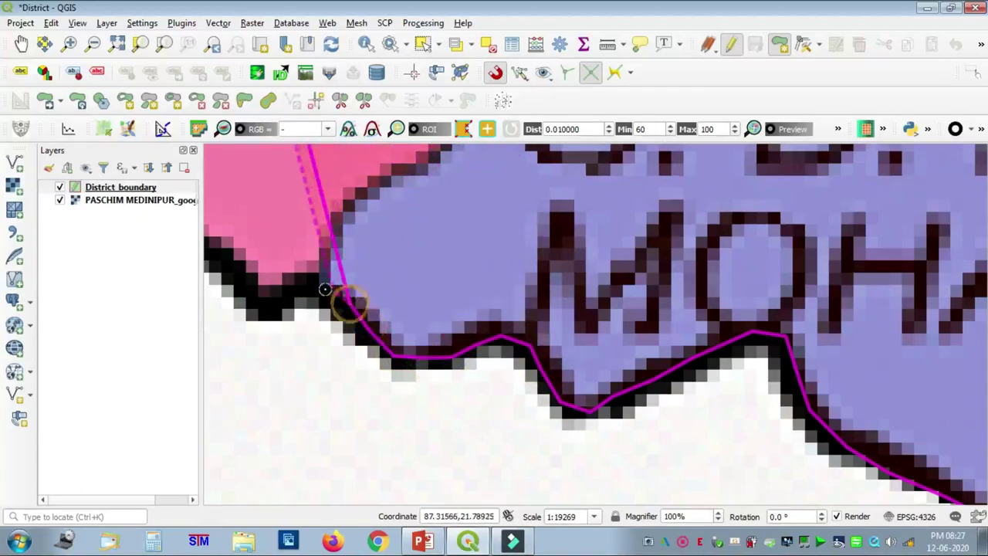
Step: Trace the Dantan-I block's southern border west from the Mohanpur junction, around the U-shaped bend and up past the Baleswar road crossing
scroll(321, 280, "up", 1)
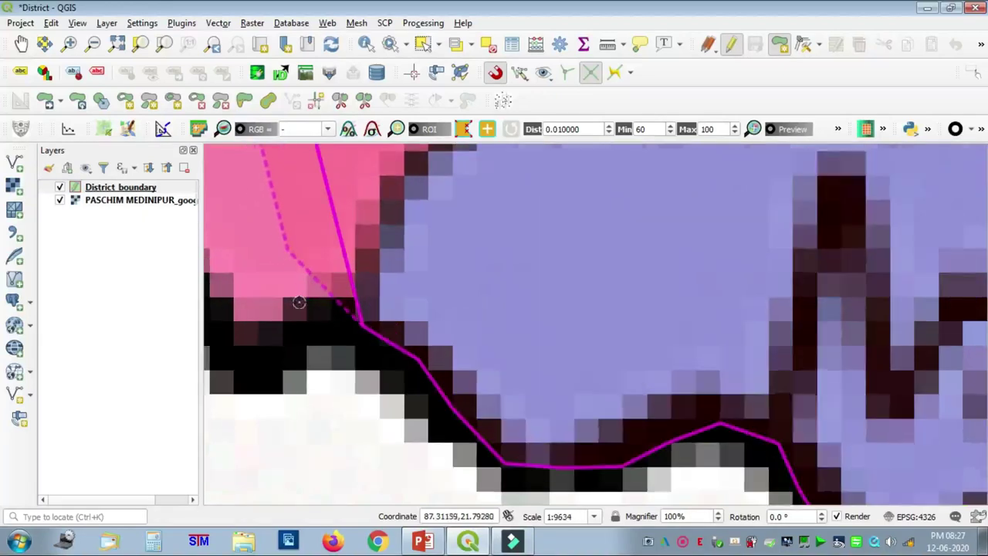
scroll(331, 286, "down", 2)
scroll(346, 306, "down", 1)
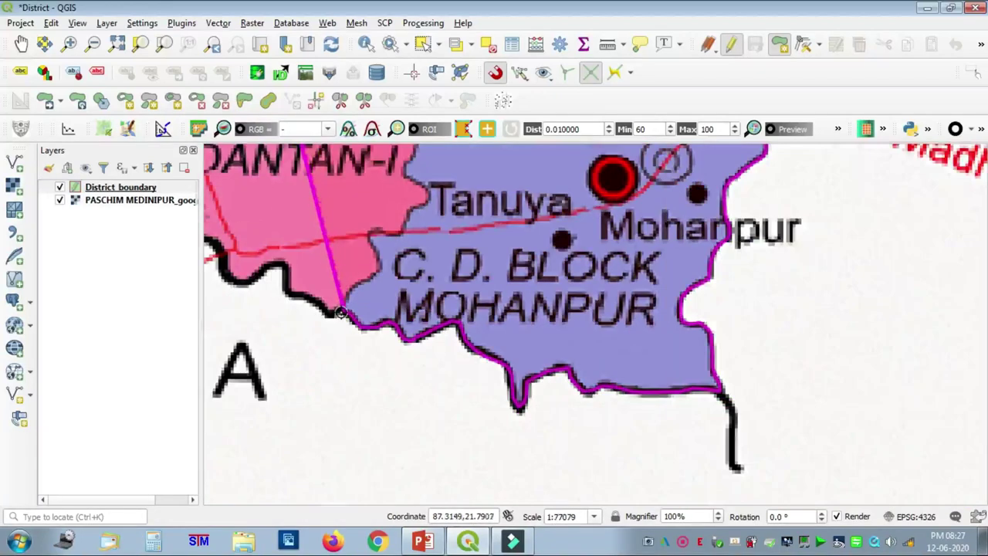
key("Left")
key("Left")
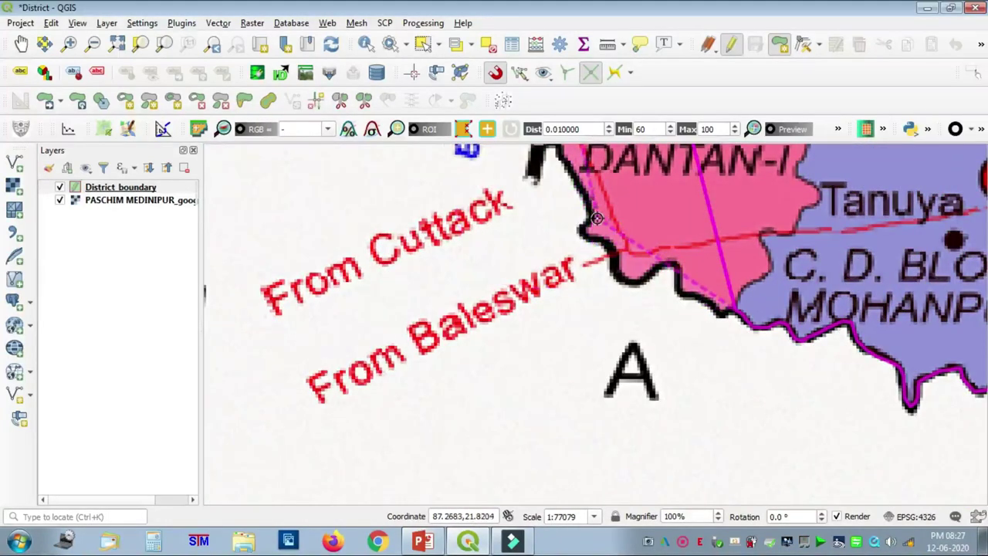
scroll(701, 304, "up", 1)
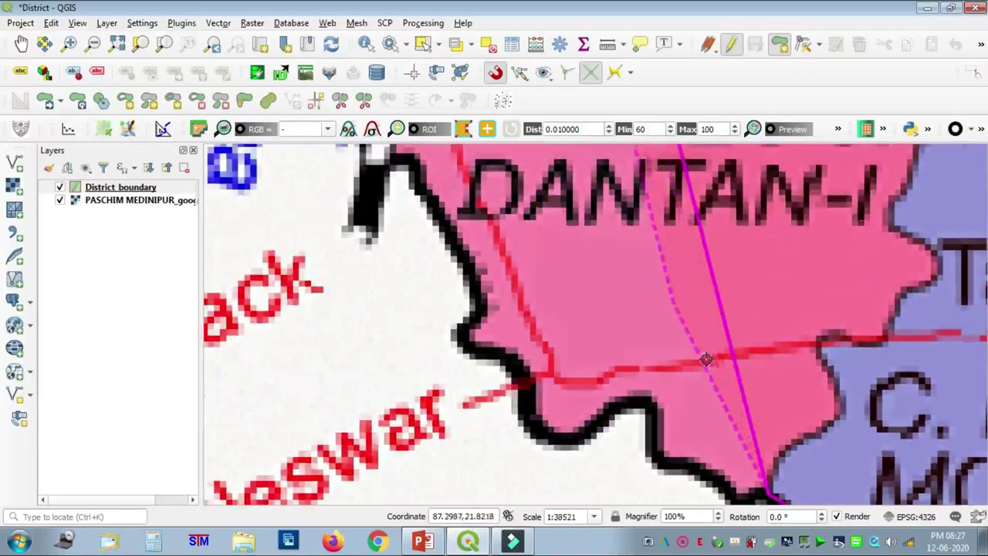
key("Down")
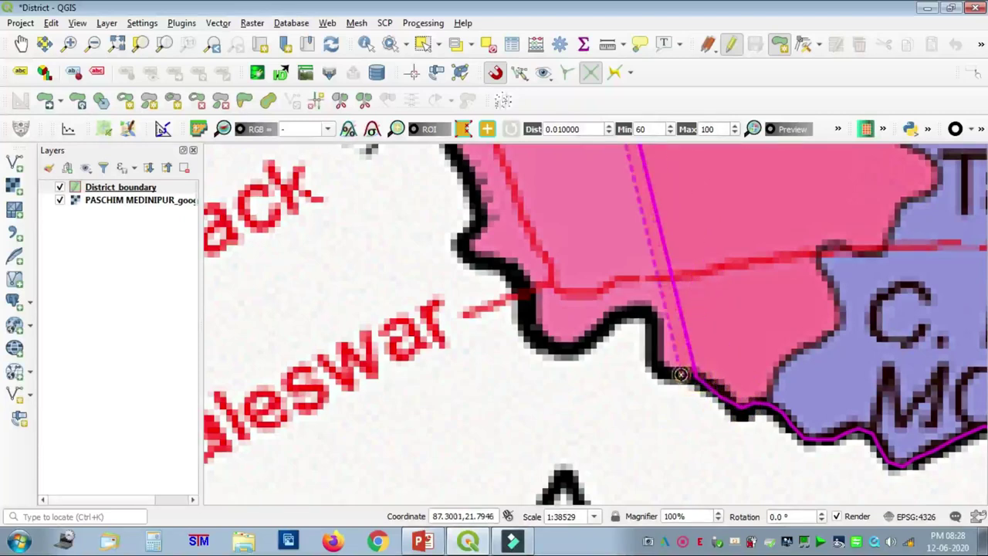
left_click(656, 338)
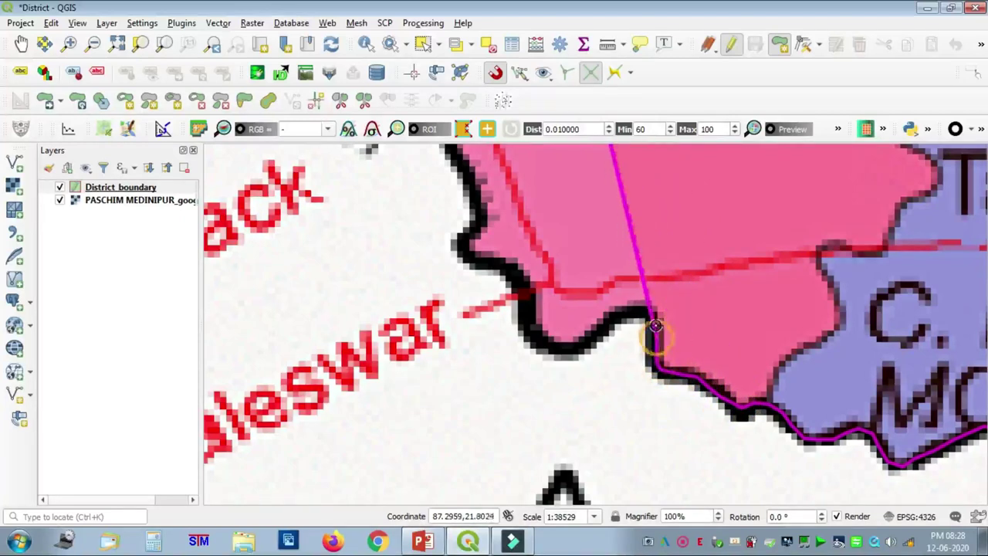
left_click(645, 309)
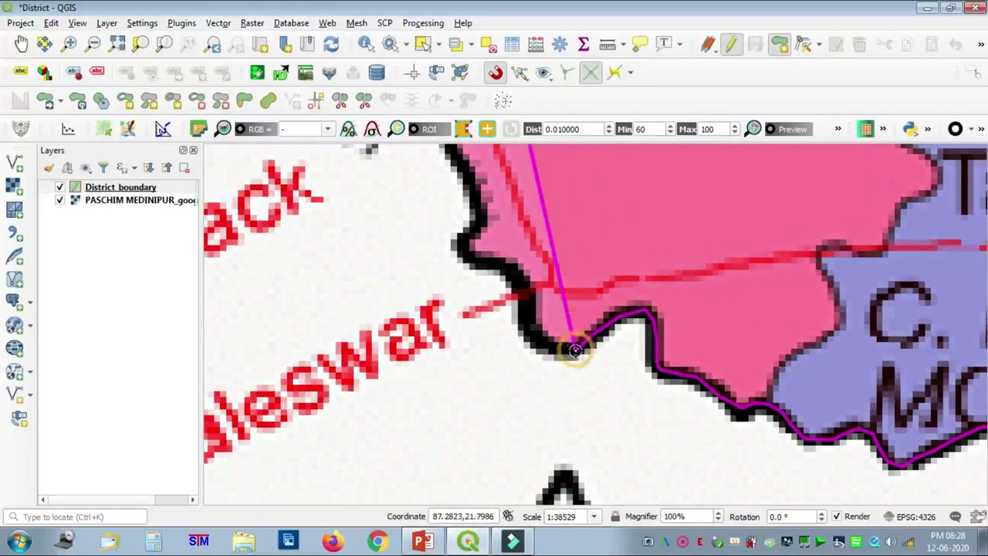
left_click(542, 349)
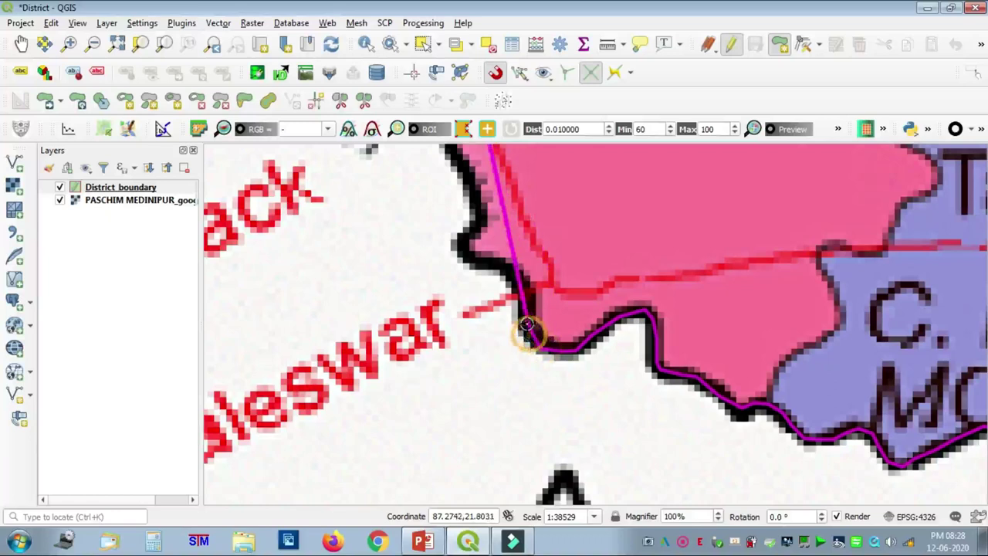
left_click(514, 274)
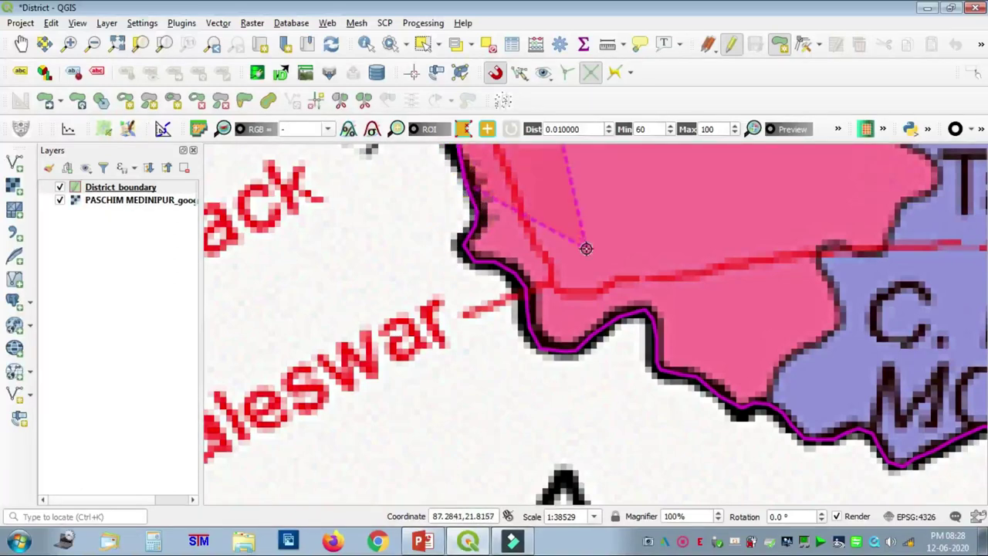
Step: Trace the border northwest beside the DANTAN-I lettering and around the corner where the railway line crosses it
scroll(549, 357, "up", 1)
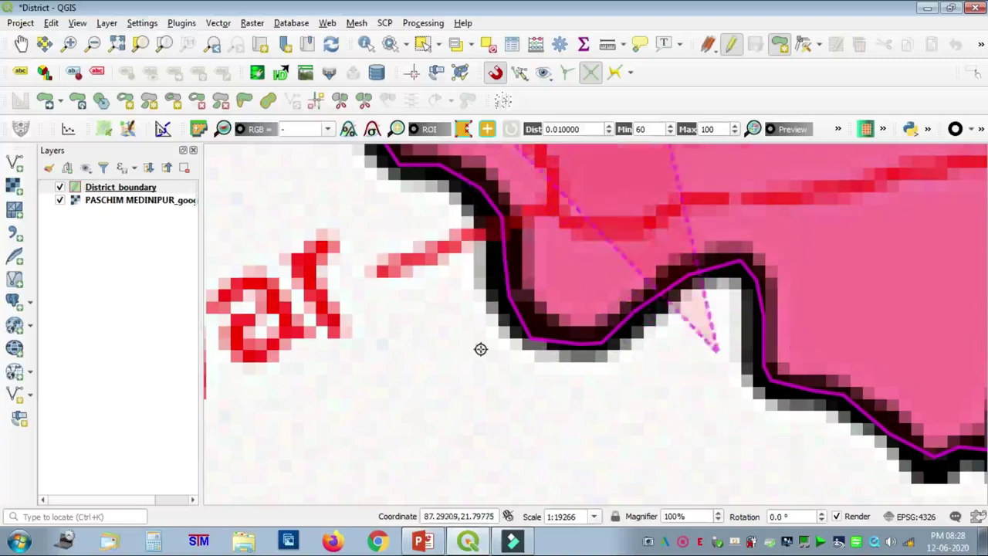
key("Up")
key("Up")
key("Up")
key("Up")
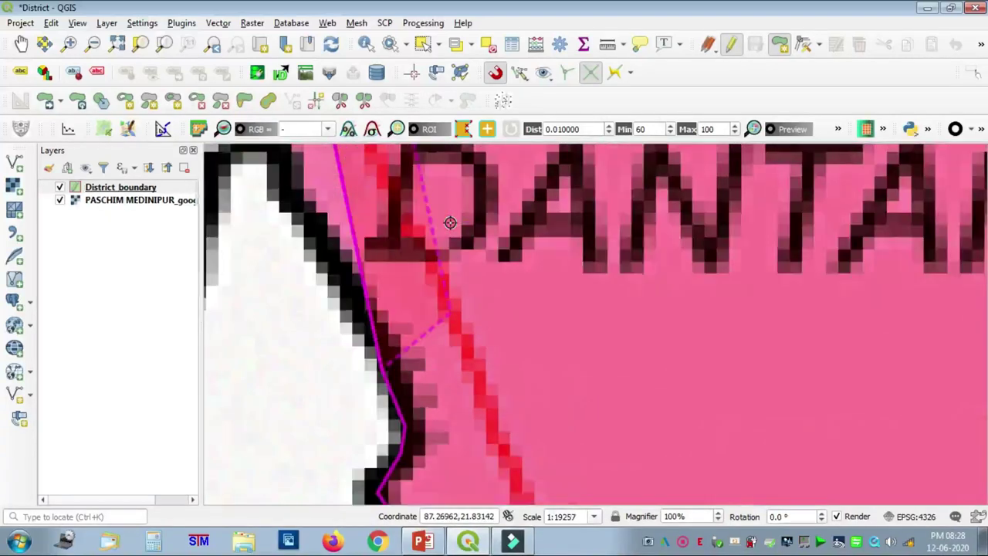
key("Left")
scroll(602, 177, "down", 1)
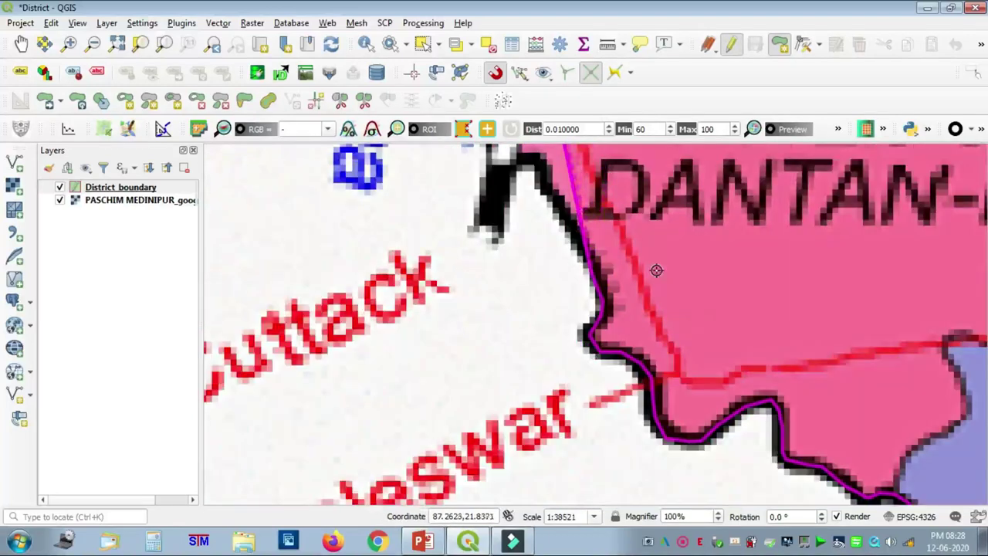
key("Up")
key("Up")
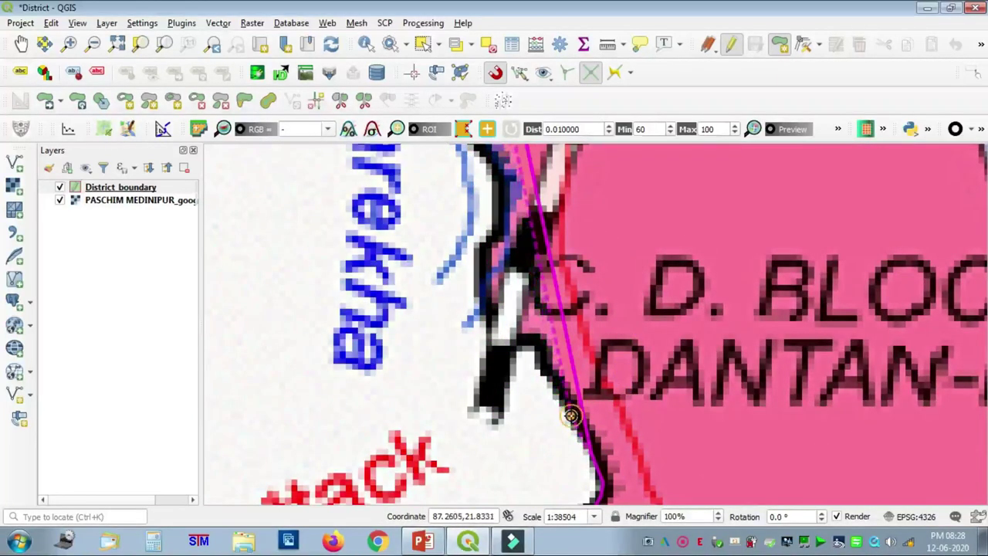
left_click(546, 362)
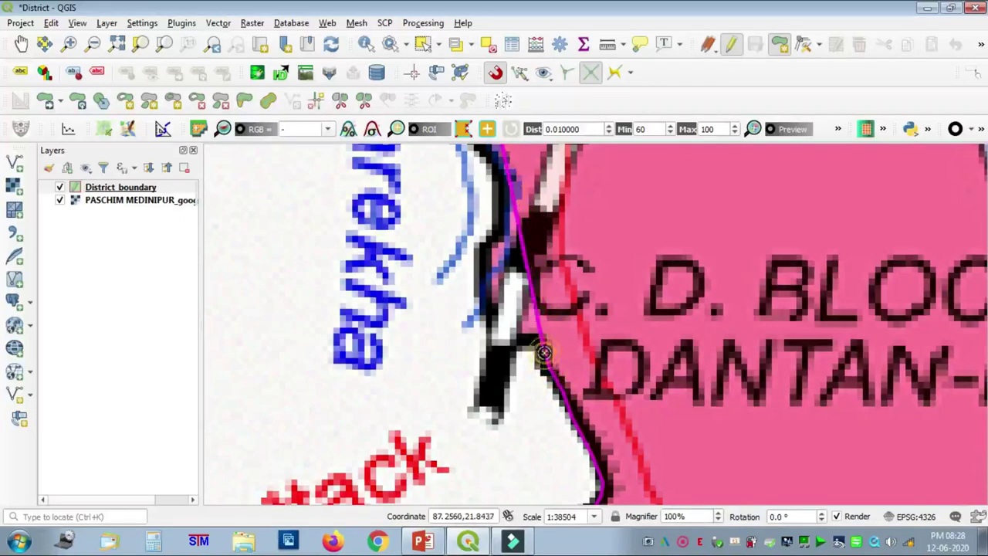
left_click(505, 340)
left_click(494, 339)
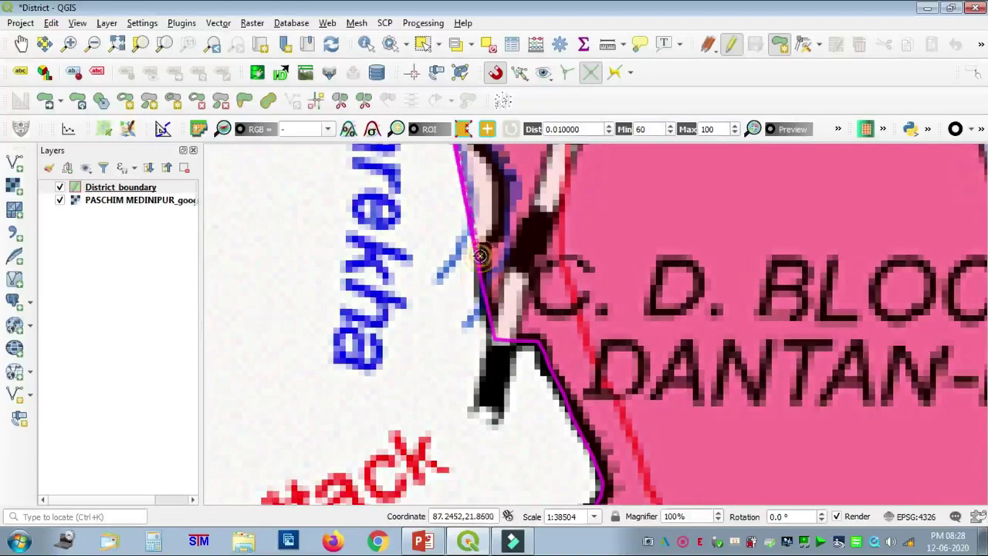
Step: Trace the border north beside the Subarnarekha river, around the bend west of Dantan, to the corner of the existing District_boundary polygon
left_click(494, 235)
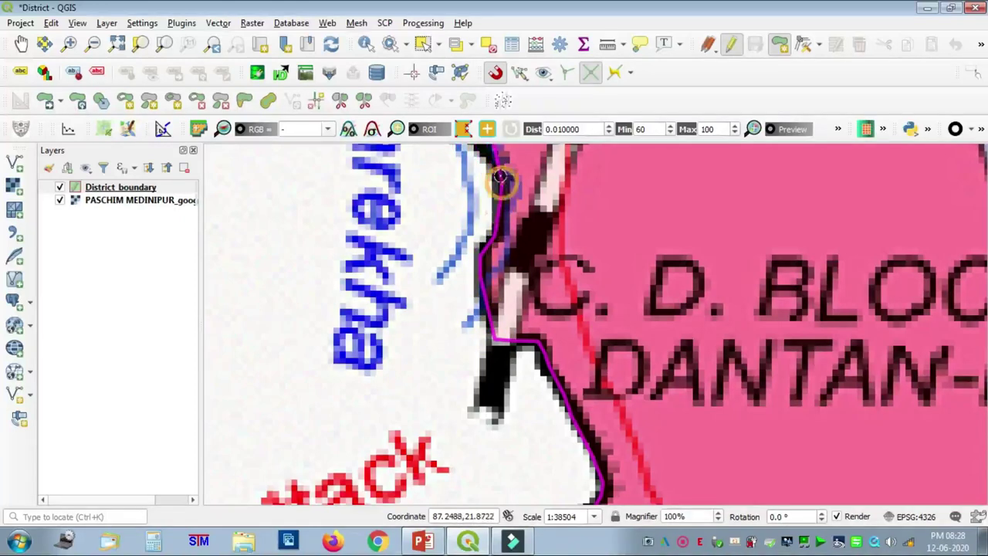
key("Up")
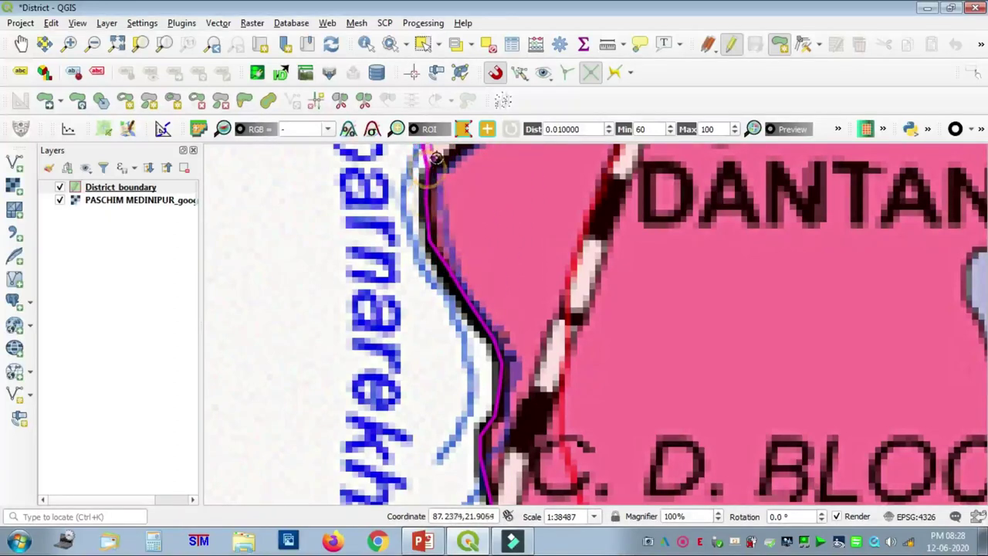
key("Up")
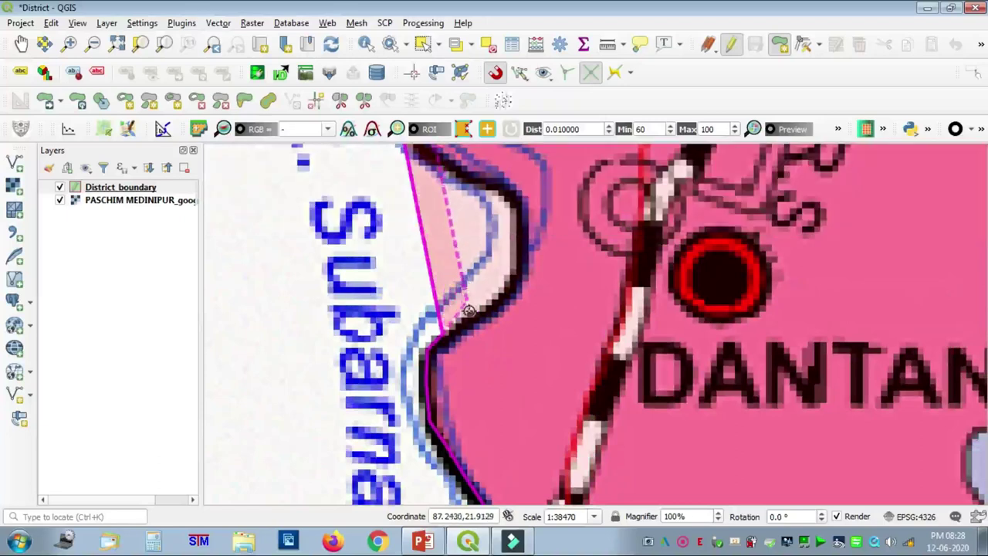
left_click(507, 282)
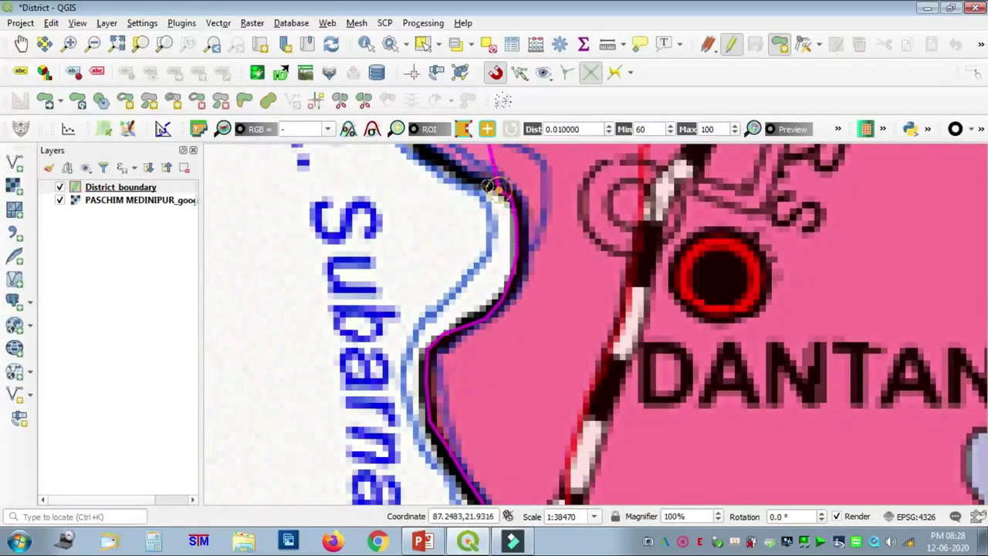
key("Up")
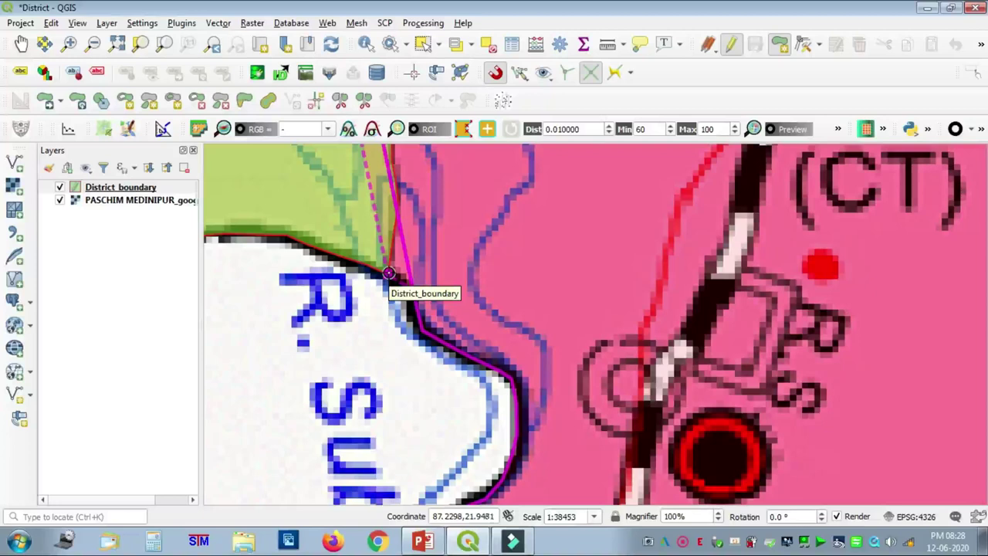
scroll(378, 207, "down", 1)
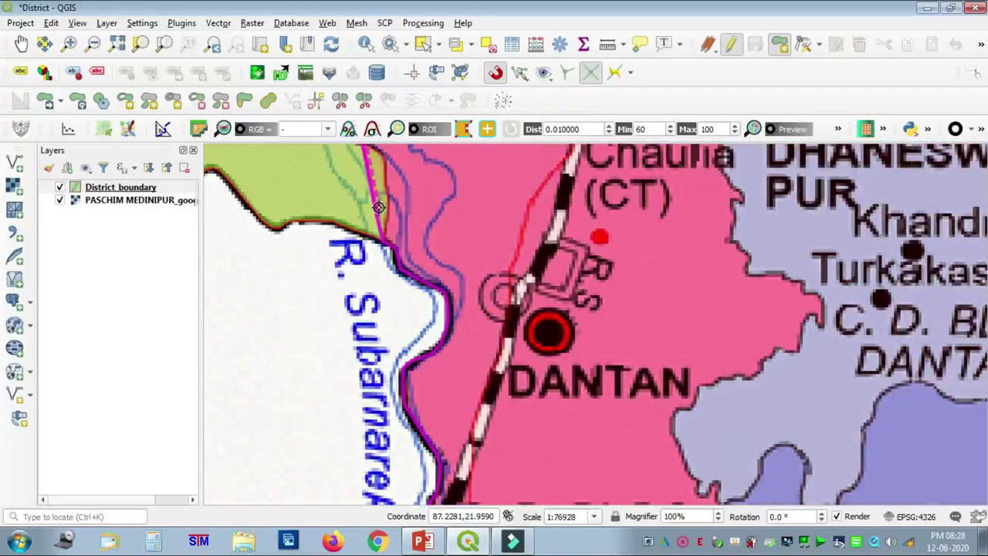
Step: Continue the outline north with rough vertices inside the existing polygon, from the Subarnarekha corner past NAYAGRAM to ROHINI
key("Up")
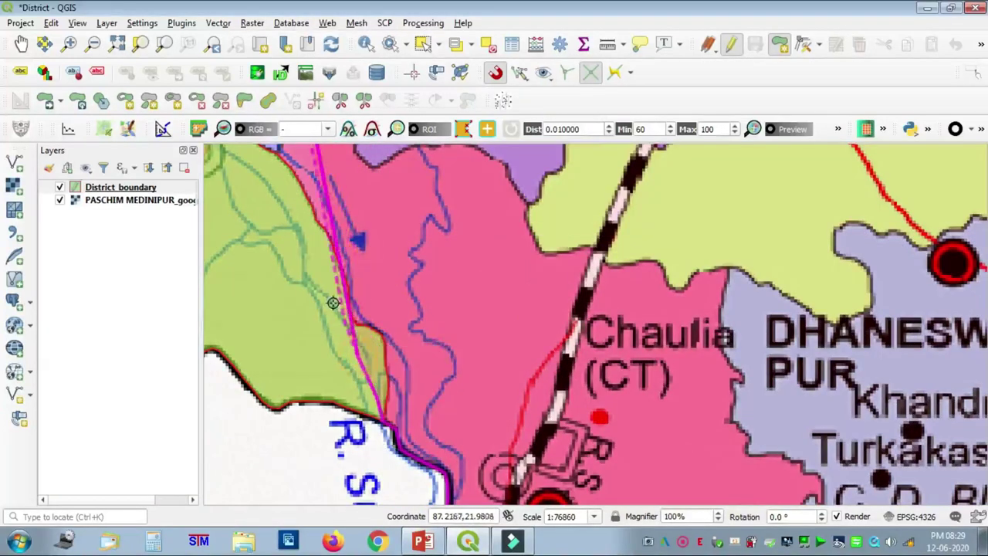
scroll(269, 182, "down", 1)
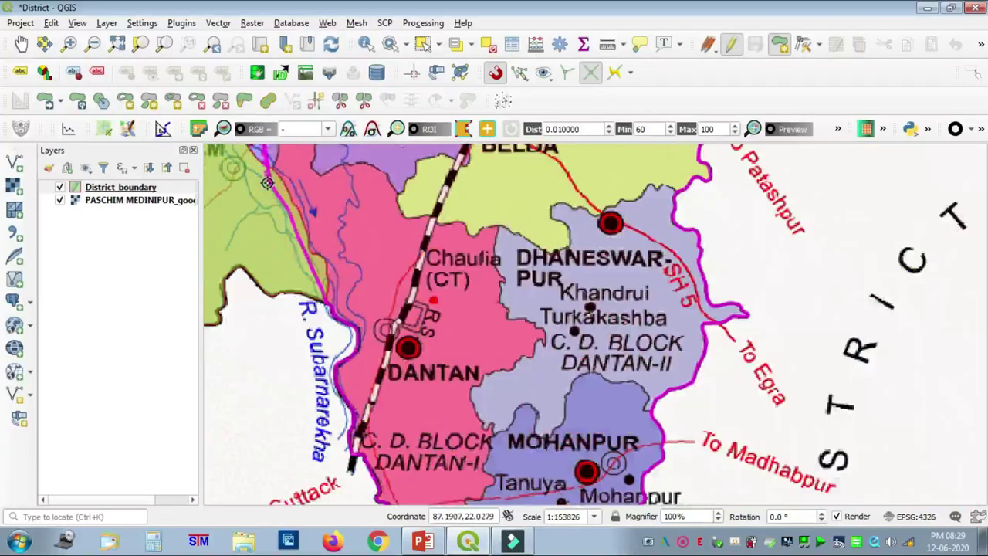
key("Left")
key("Up")
key("Up")
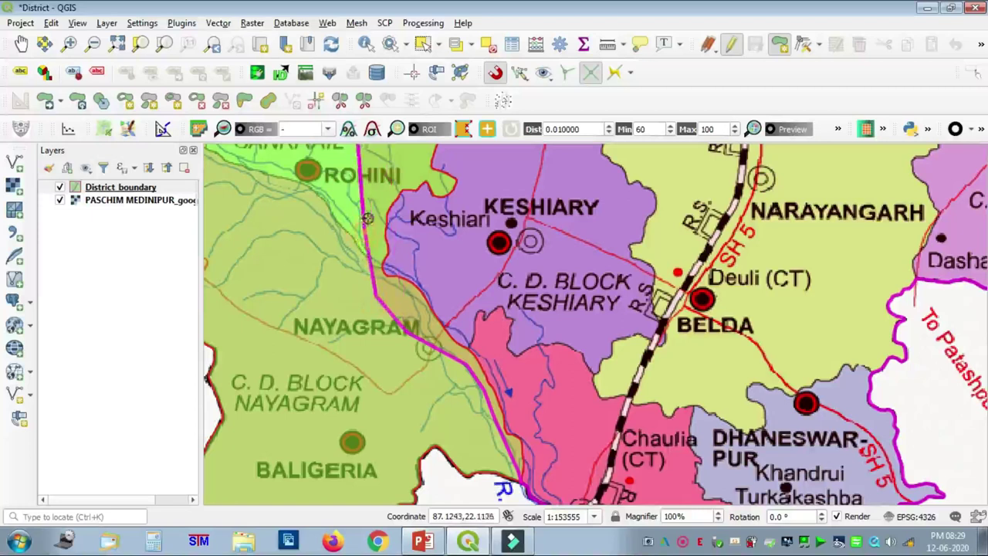
key("Up")
key("Up")
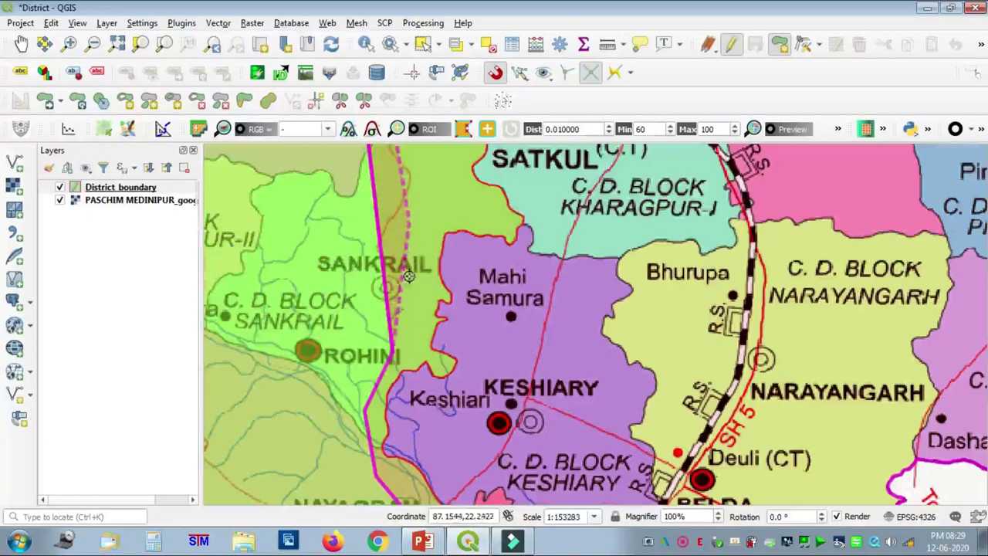
Step: Add vertices inside the existing polygon east of SANKRAIL, around Keshiary's northwest corner and into the pocket south of SATKUL
left_click(428, 292)
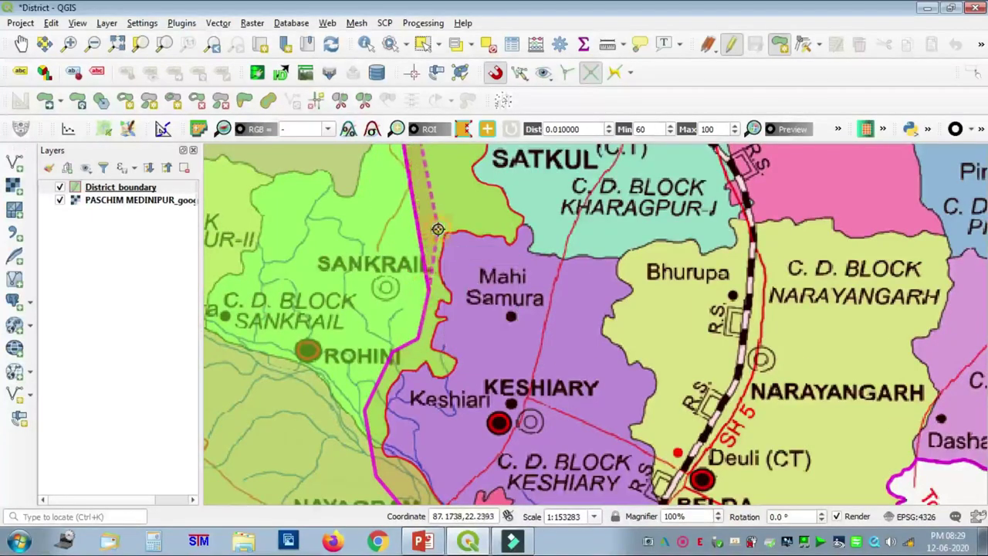
left_click(438, 229)
left_click(450, 210)
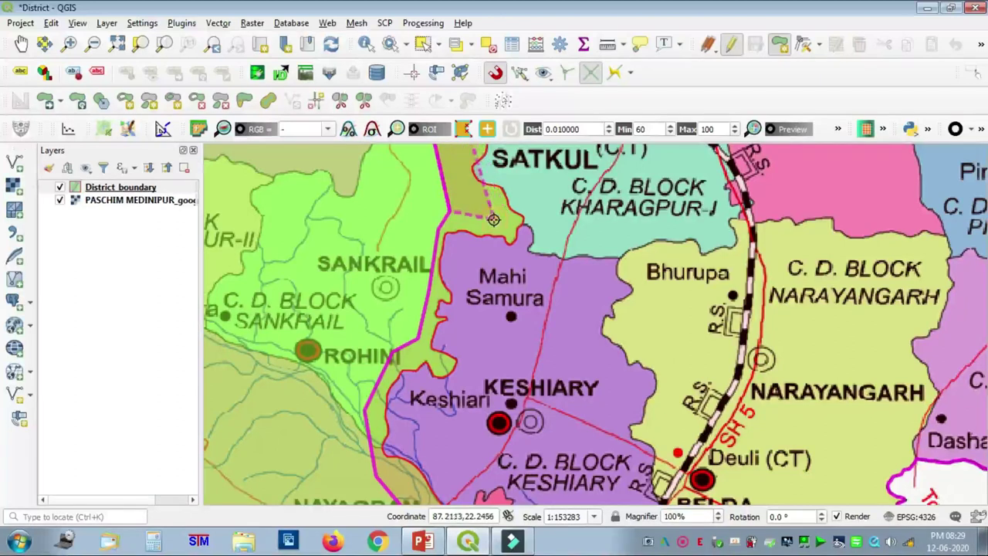
left_click(494, 220)
Step: Carry the outline inside the existing polygon west of SATKUL and Kalaikunda, into the narrow wedge south of the Cossye river and back out
key("Up")
key("Up")
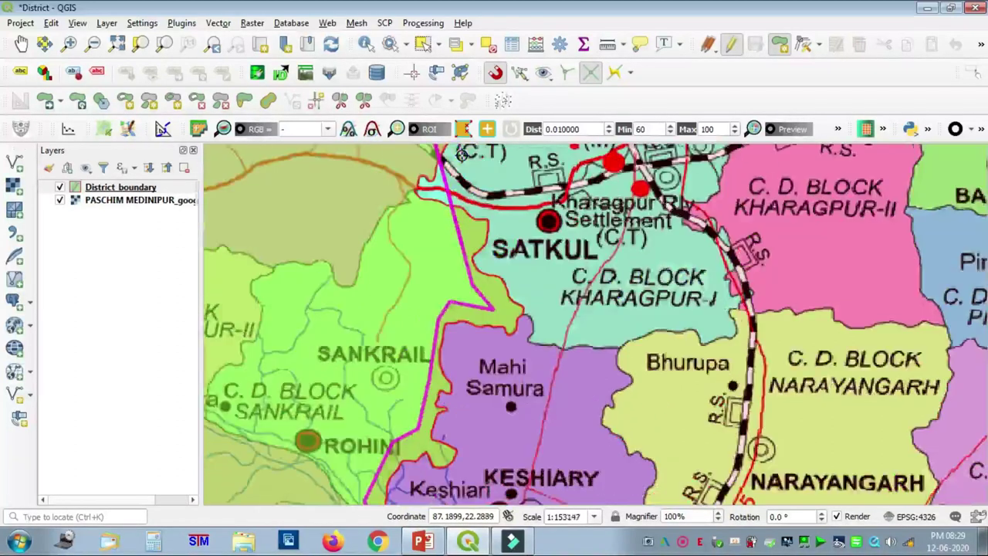
left_click(421, 301)
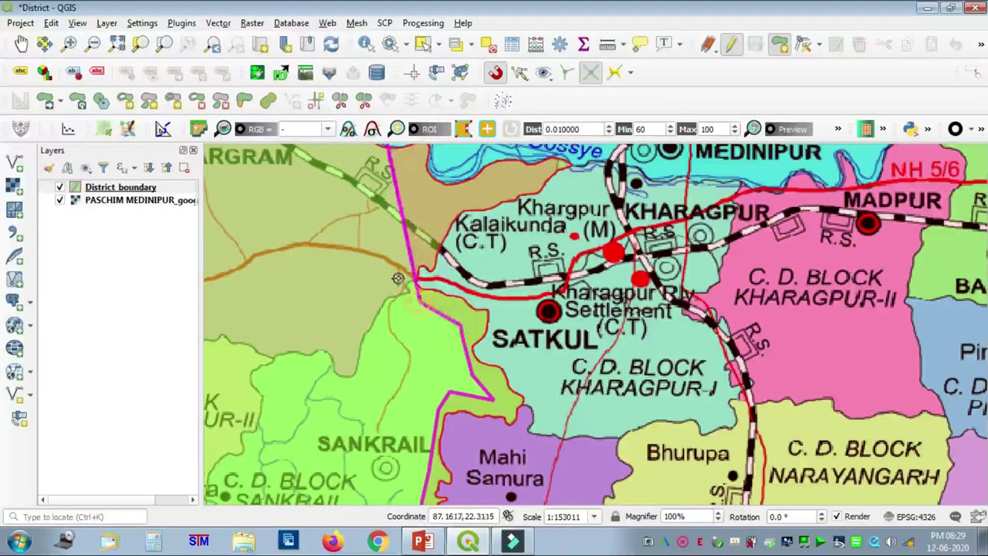
left_click(396, 259)
left_click(425, 247)
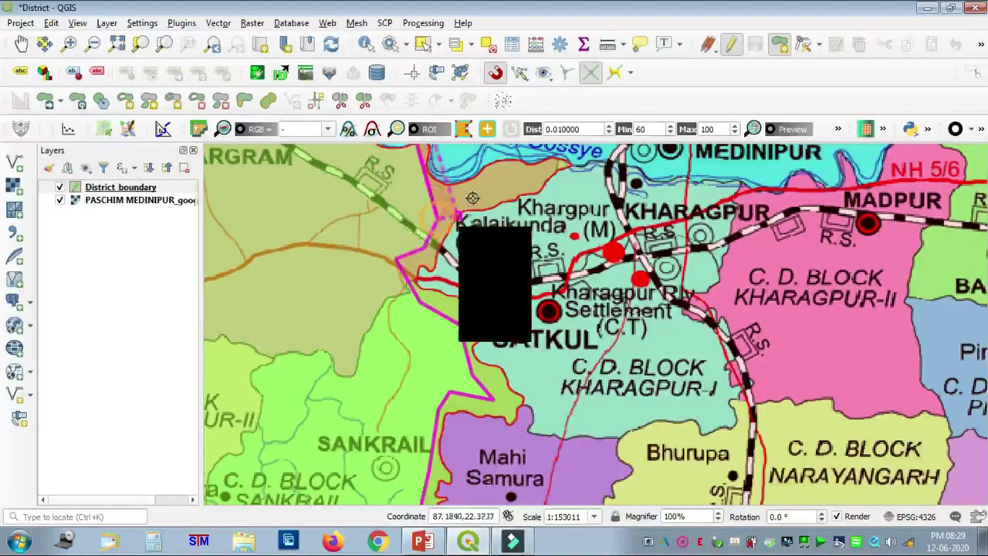
left_click(500, 185)
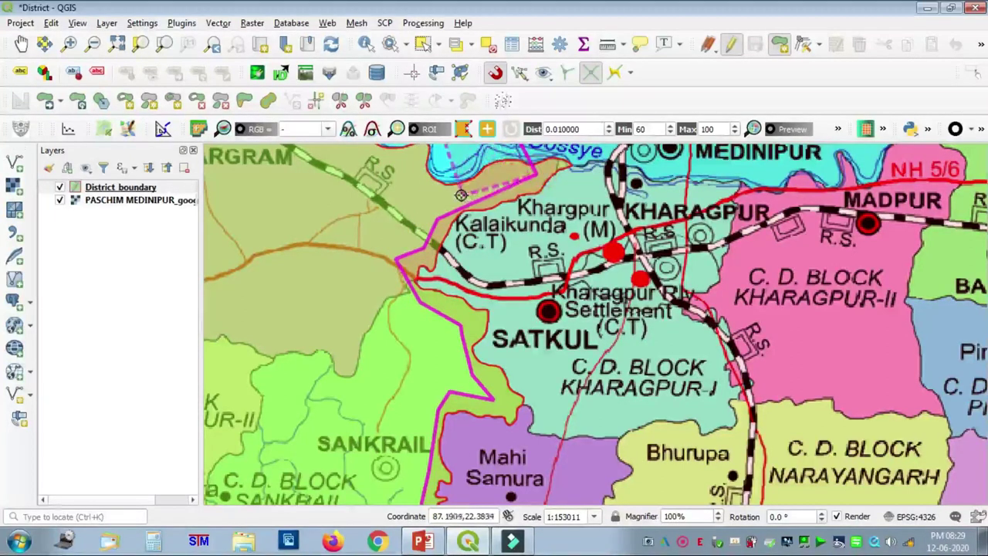
left_click(443, 194)
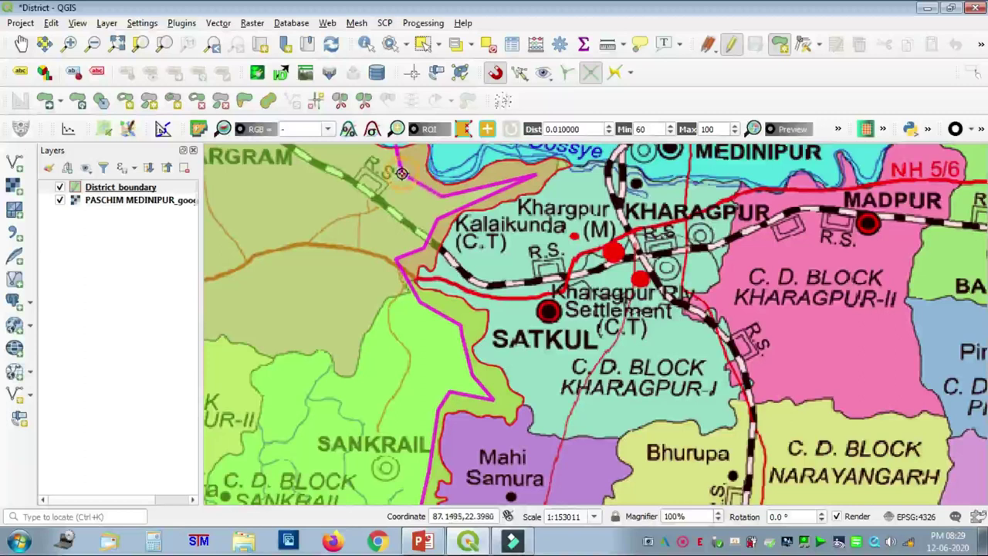
Step: Place vertices inside the existing polygon along the western edge of the Midnapore block, following the Cossye river bends north
key("Up")
key("Up")
left_click(323, 318)
left_click(336, 292)
left_click(301, 271)
right_click(299, 230)
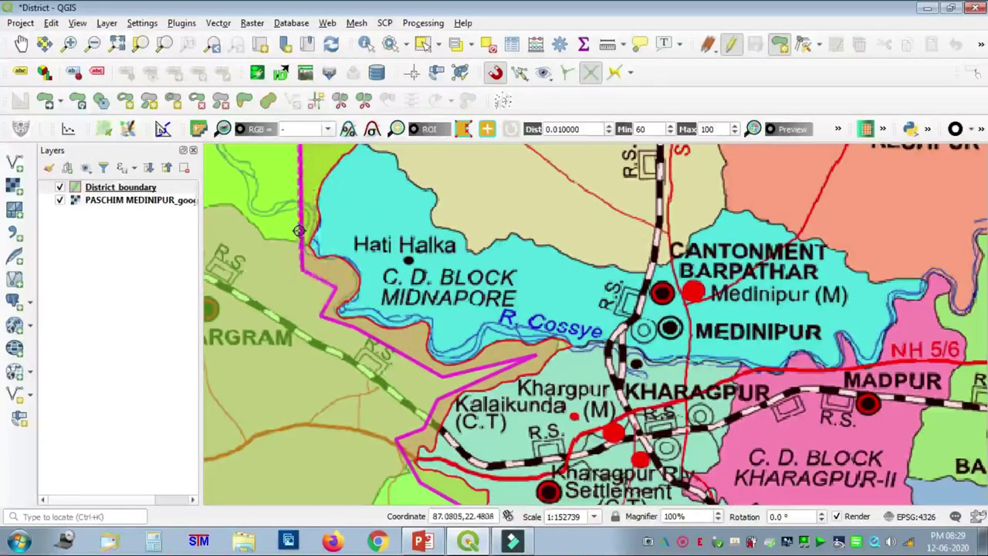
Step: Continue the vertices north inside the Binpur-I block past LALGARH and into its eastern lobe near the outline's starting point
key("Up")
key("Up")
left_click(327, 318)
left_click(311, 263)
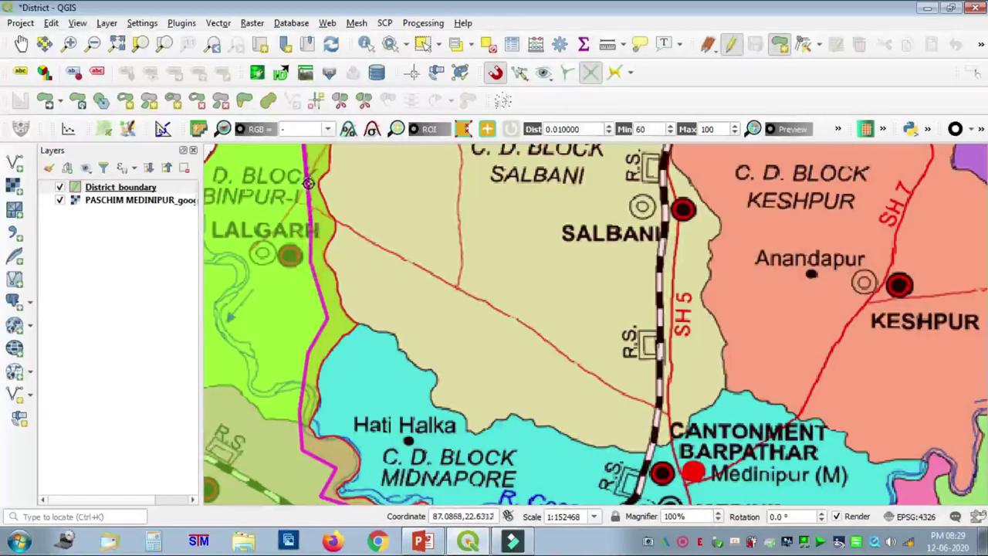
key("Up")
key("Up")
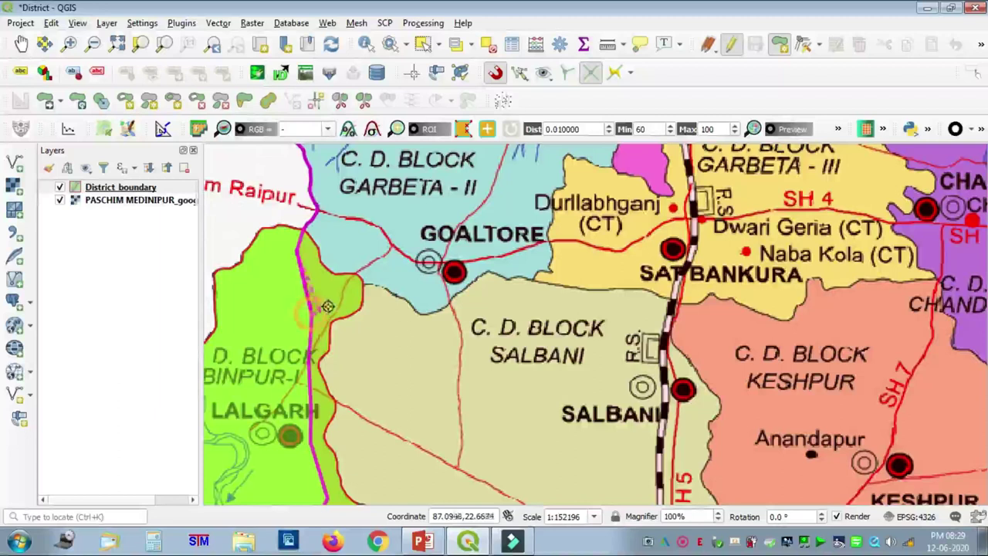
left_click(343, 292)
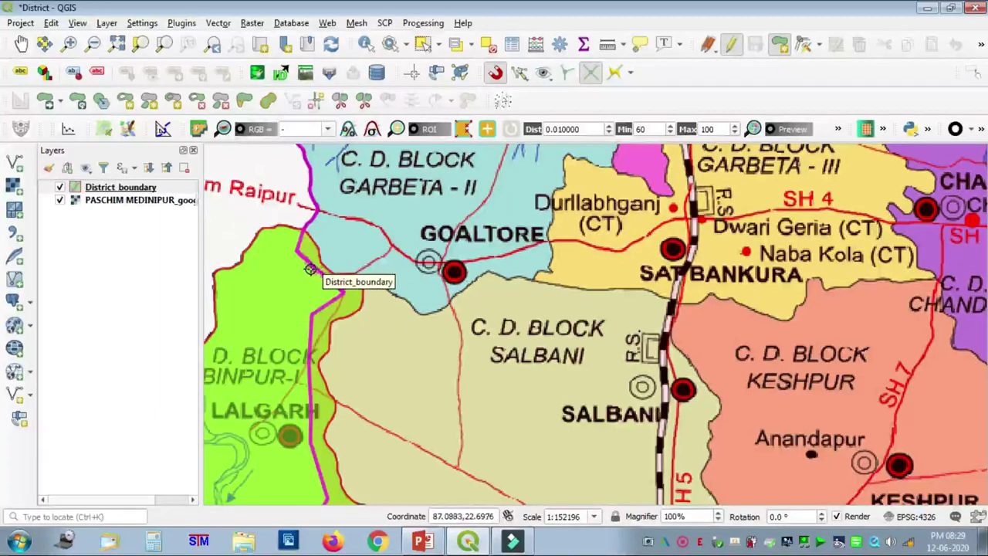
Step: Finish the polygon and save its attributes with id 2 and the Jhargram field set to PASCHIM MEDINIPUR
right_click(310, 269)
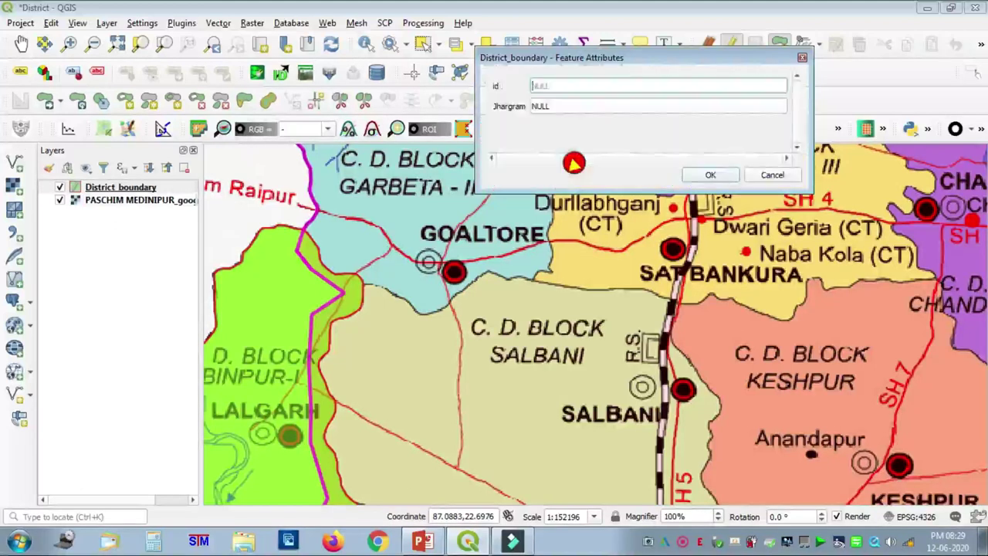
type("2")
left_click(545, 107)
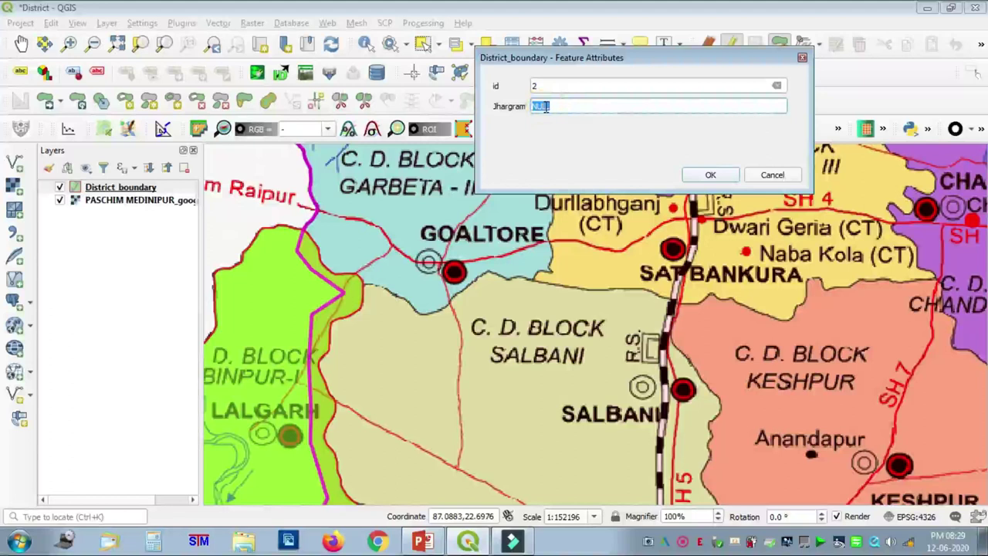
type("PASCHIM ")
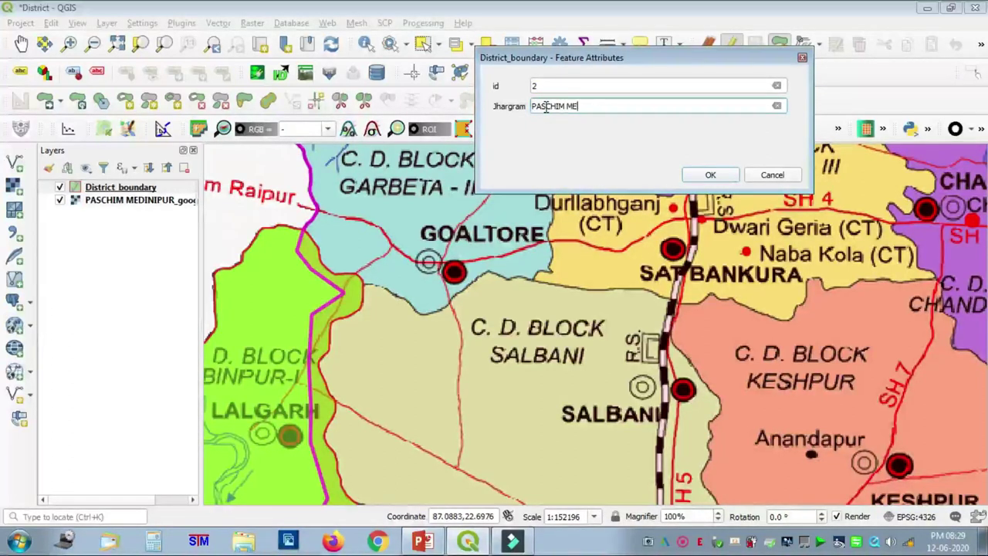
type("MEDINIPUR")
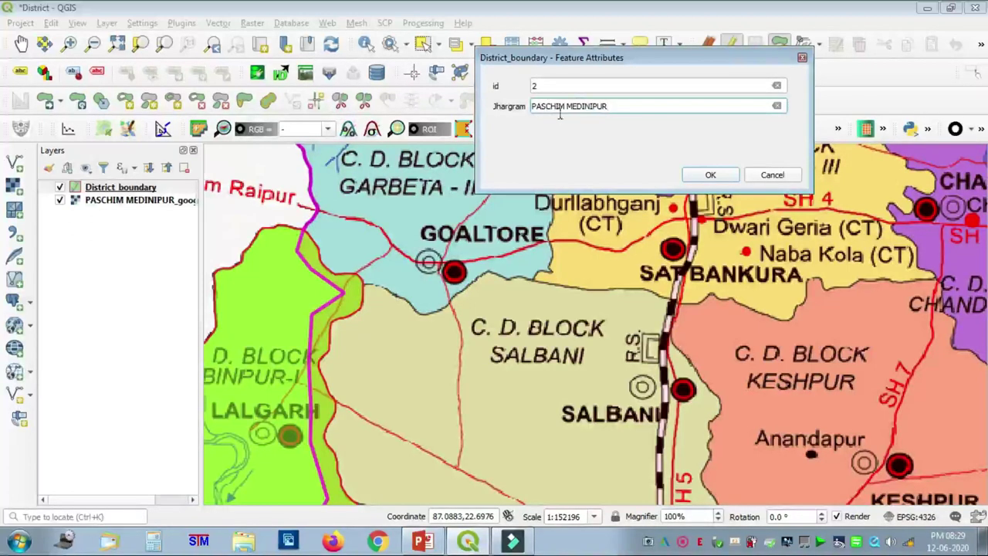
left_click(716, 172)
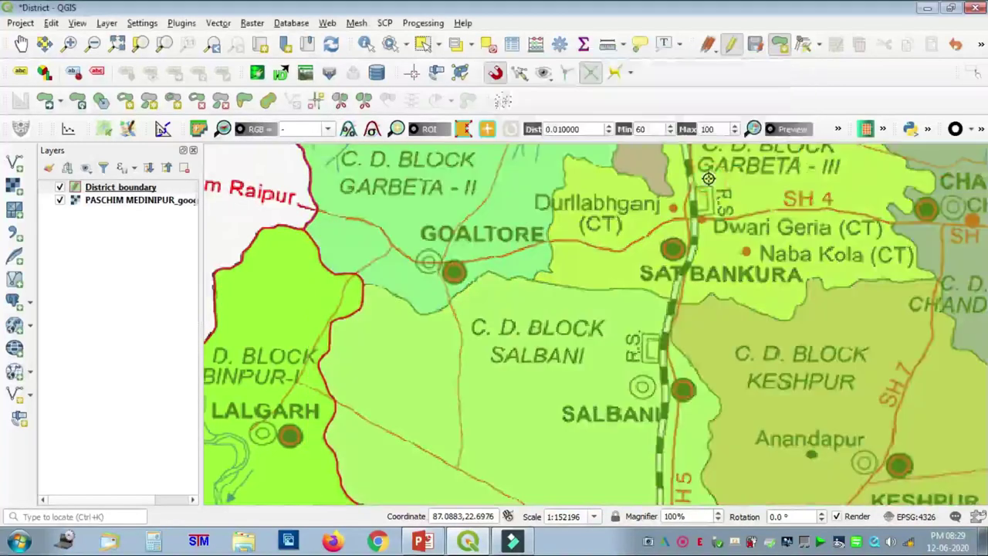
Step: Hide the PASCHIM MEDINIPUR raster layer, leaving only the District_boundary layer displayed
scroll(664, 327, "down", 3)
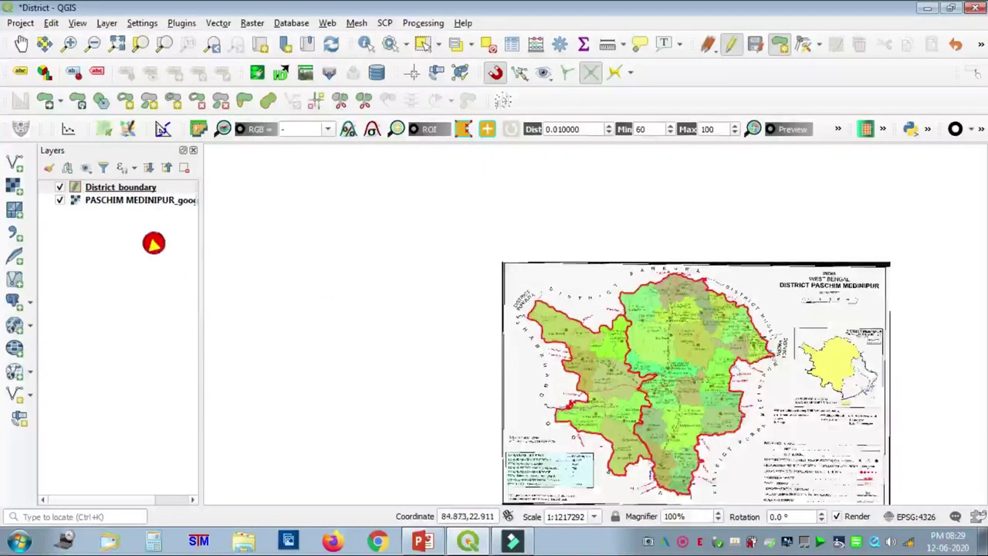
left_click(51, 199)
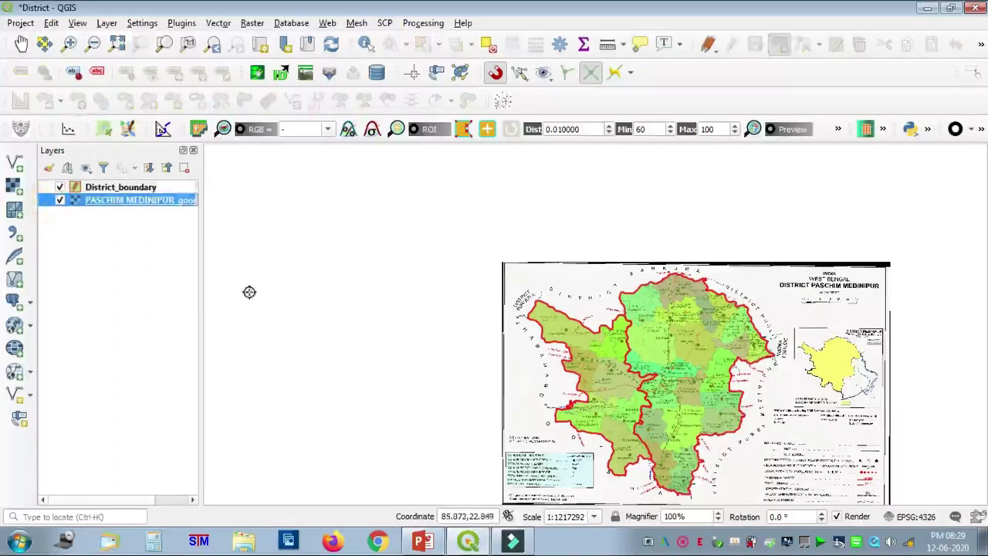
left_click(60, 199)
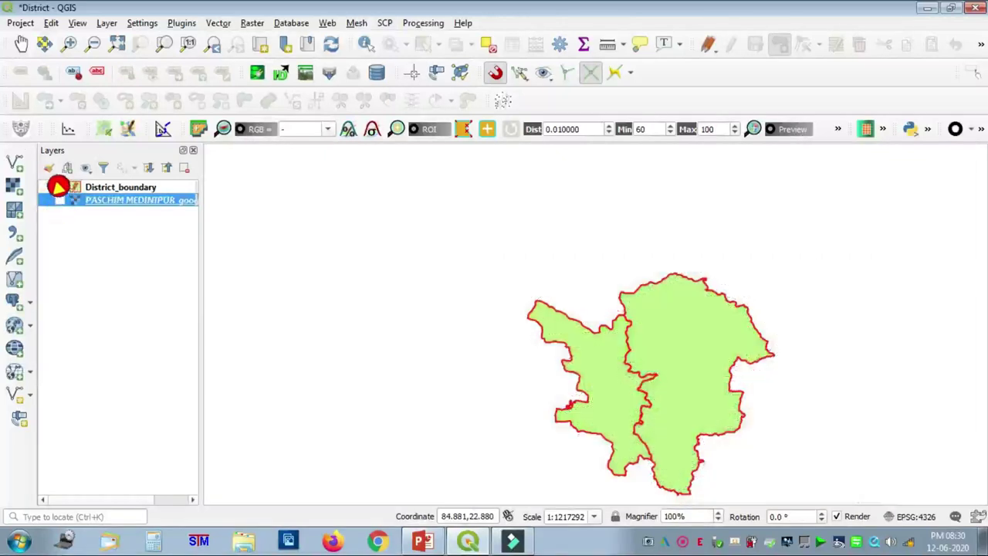
Step: Examine the shared border between the two district polygons for gaps or overlaps
scroll(640, 403, "up", 1)
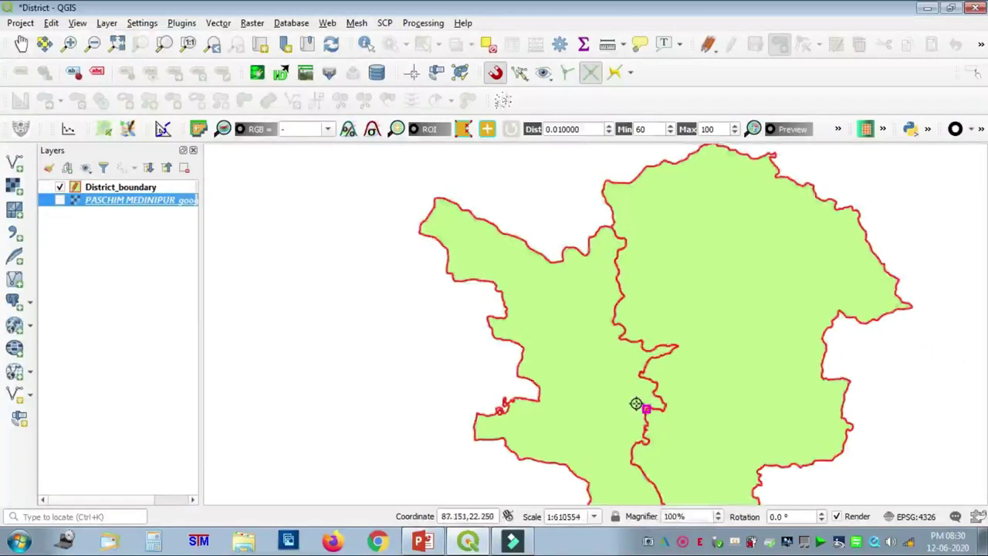
left_click(21, 42)
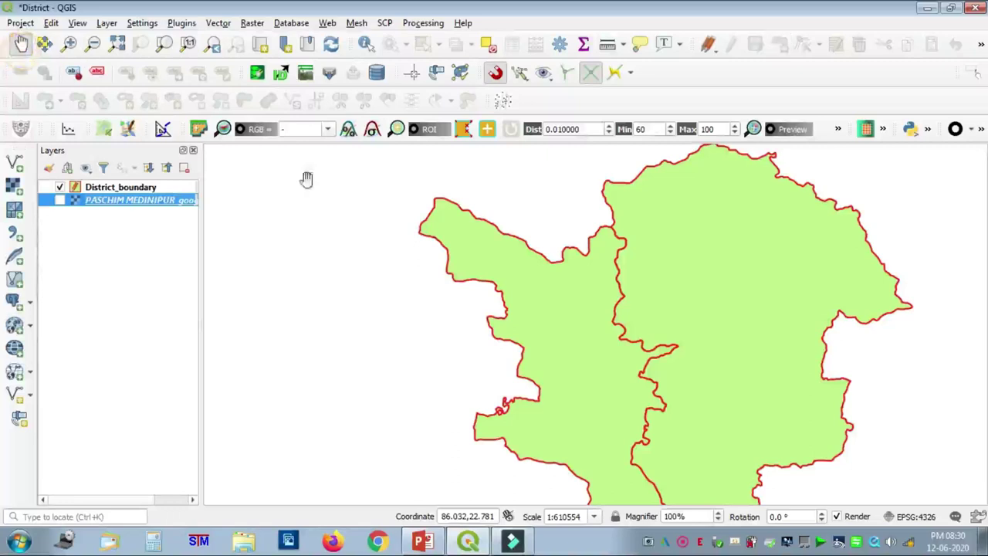
left_click_drag(662, 335, 443, 267)
scroll(446, 318, "up", 1)
left_click_drag(445, 319, 701, 358)
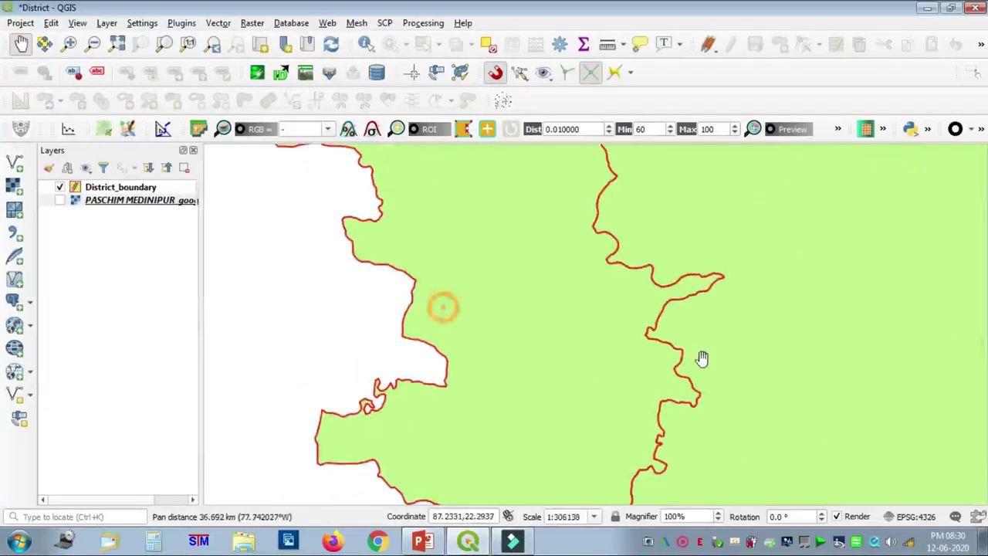
scroll(683, 340, "up", 1)
scroll(672, 287, "up", 1)
scroll(672, 287, "down", 3)
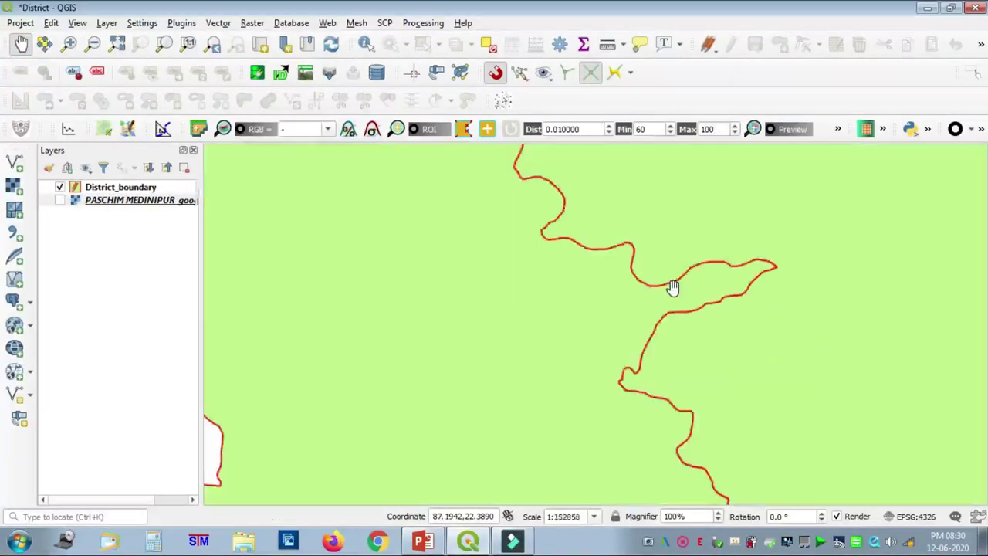
left_click_drag(672, 286, 464, 291)
scroll(591, 301, "down", 1)
Step: Set the District_boundary layer's simple fill style to No Brush and apply the symbology
left_click(158, 200)
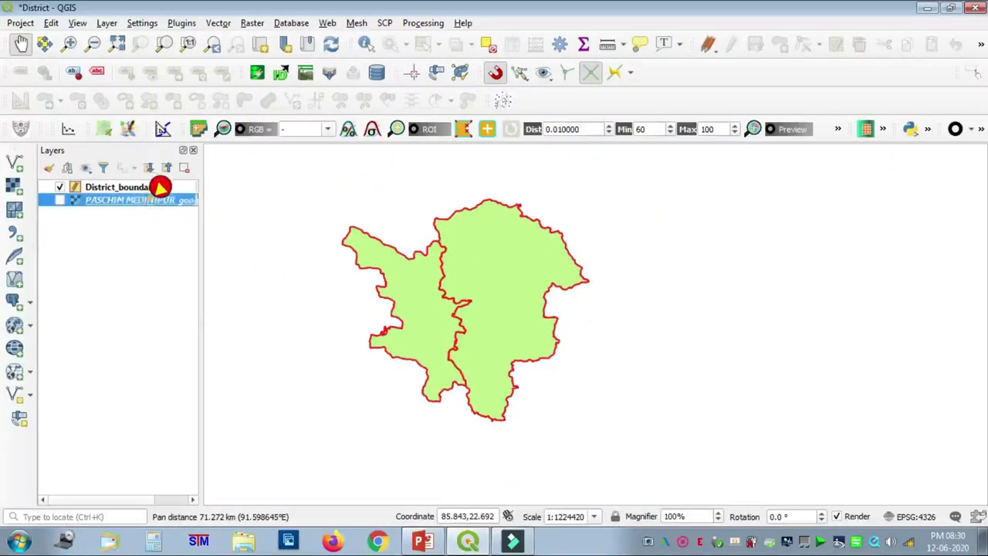
left_click(154, 187)
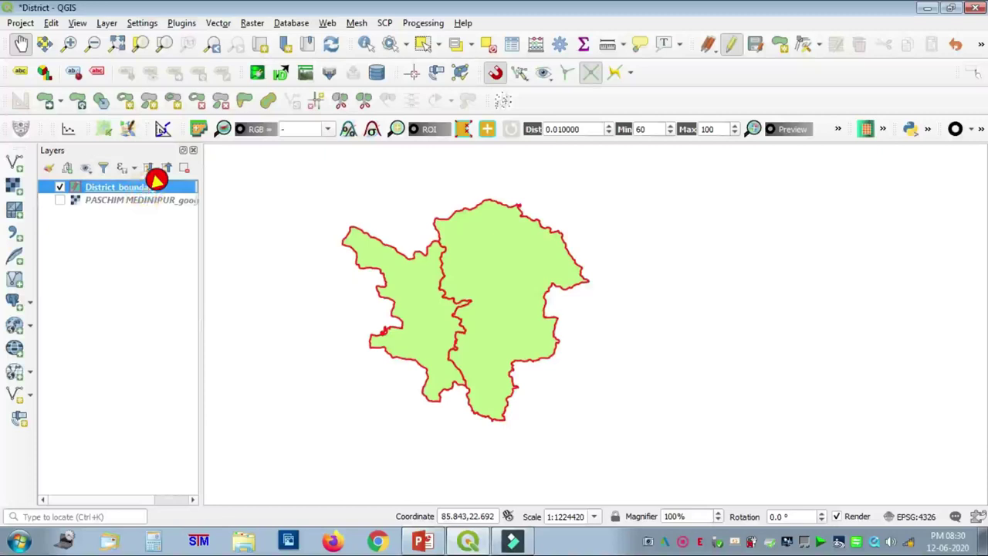
right_click(156, 185)
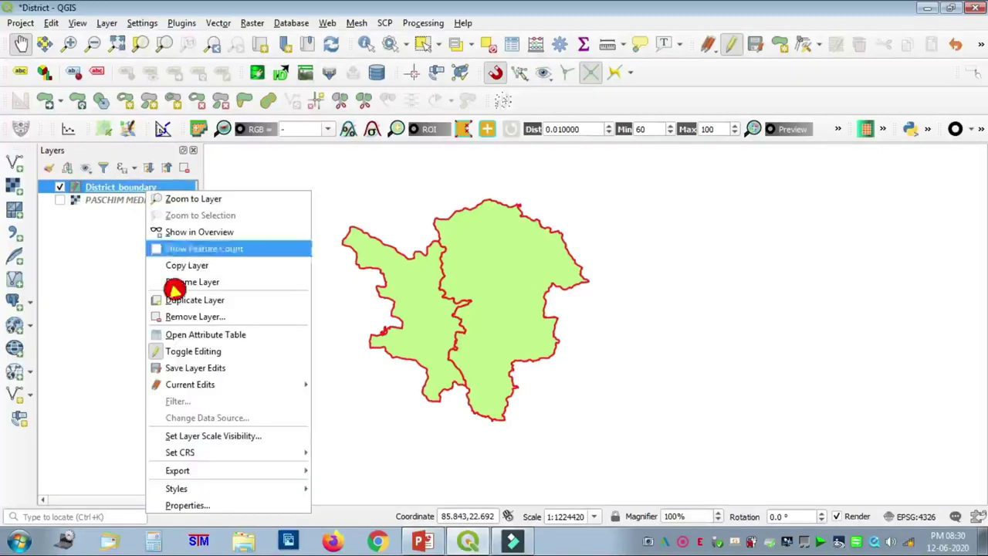
left_click(188, 503)
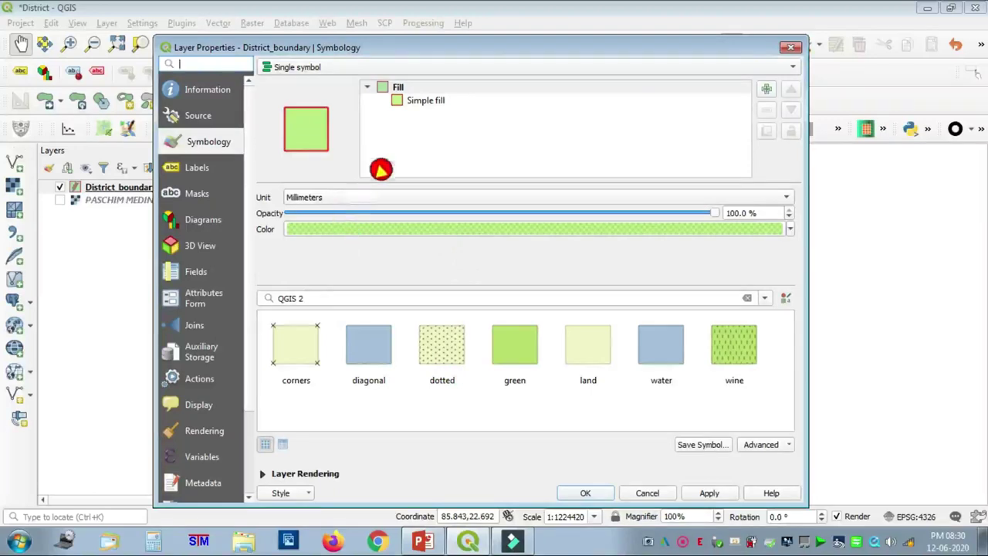
left_click(417, 99)
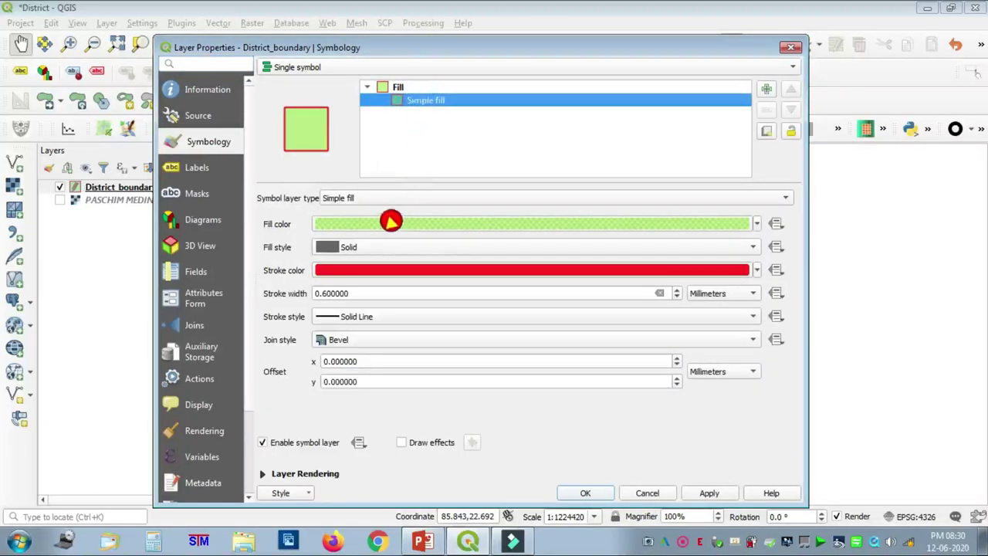
left_click(363, 245)
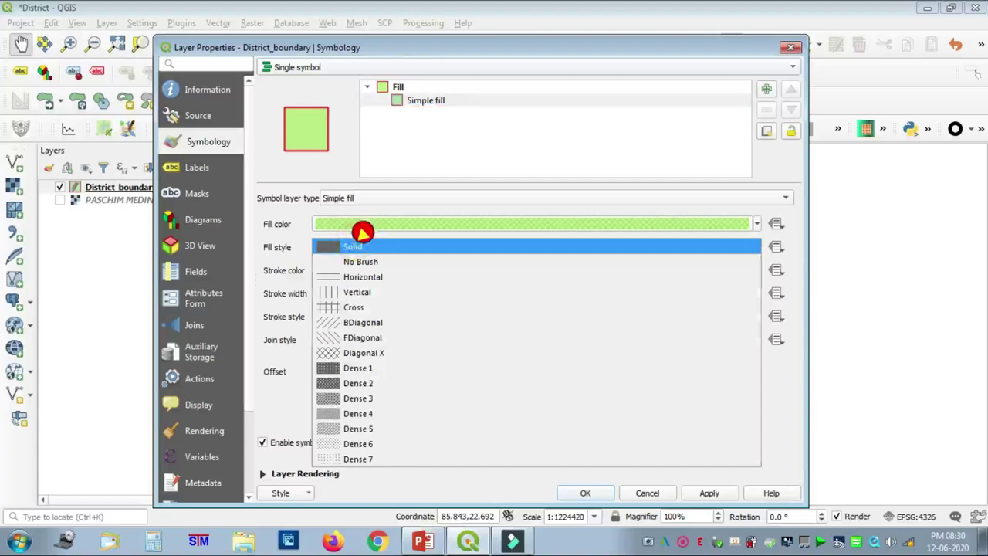
left_click(357, 261)
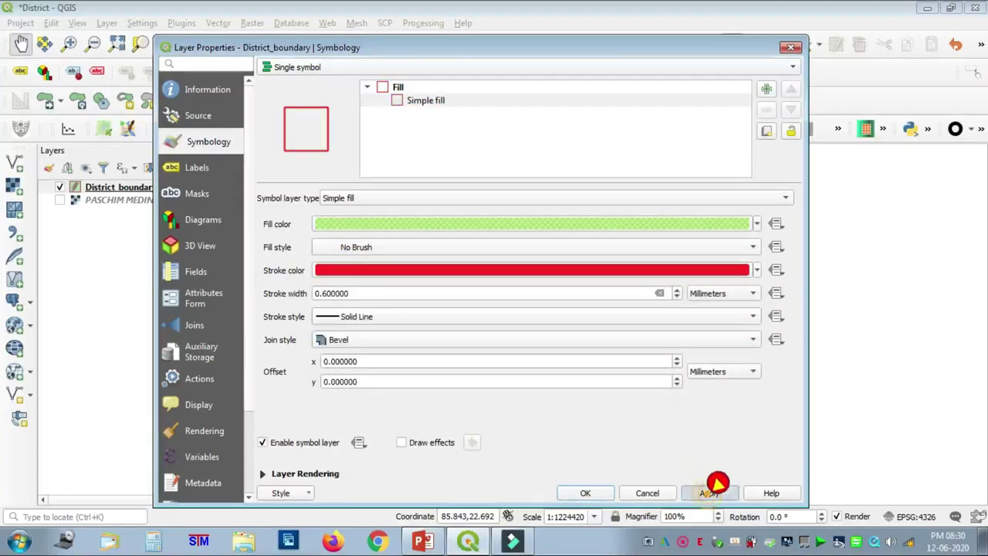
left_click(585, 493)
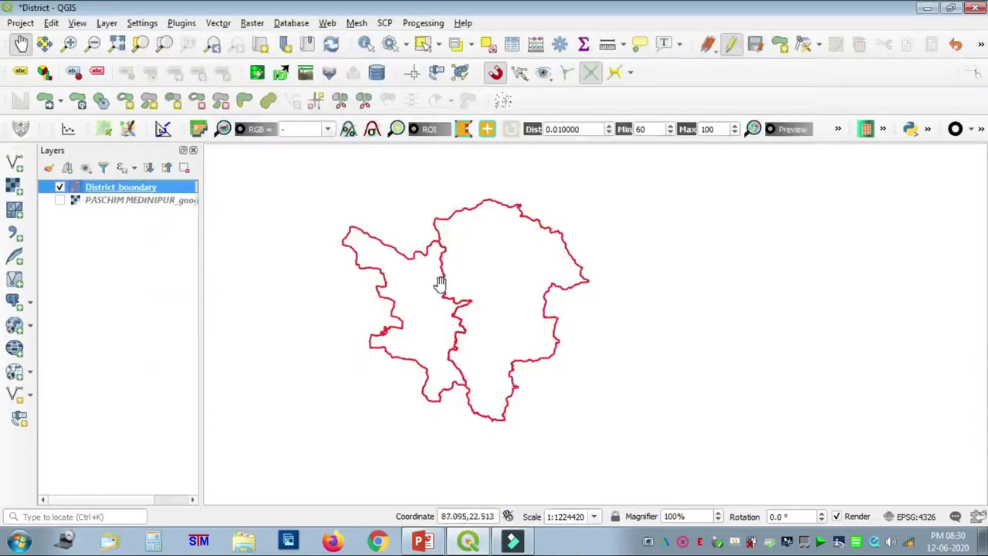
Step: Inspect the unfilled district outlines up close along their common border and across both districts
scroll(439, 283, "up", 1)
scroll(435, 300, "up", 1)
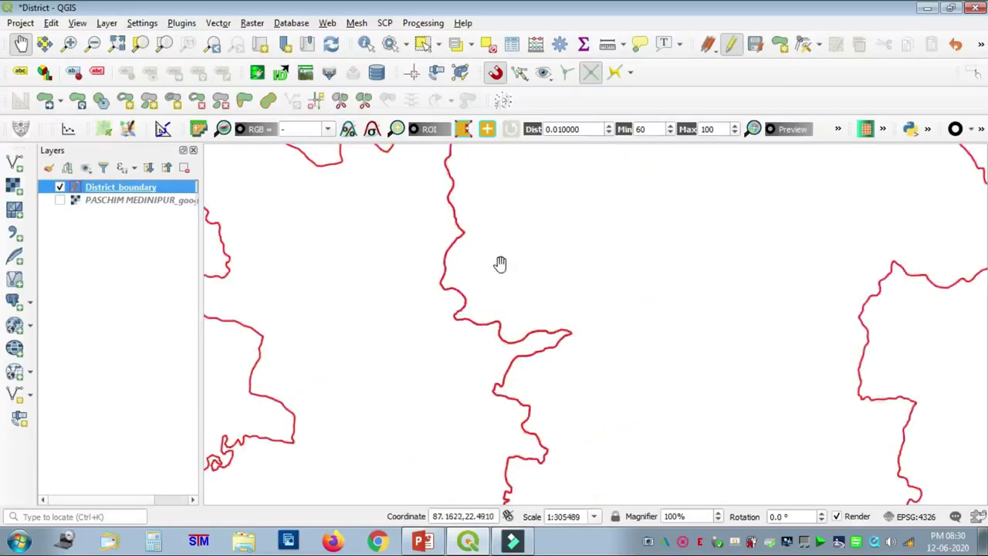
left_click_drag(509, 257, 600, 353)
scroll(620, 308, "down", 1)
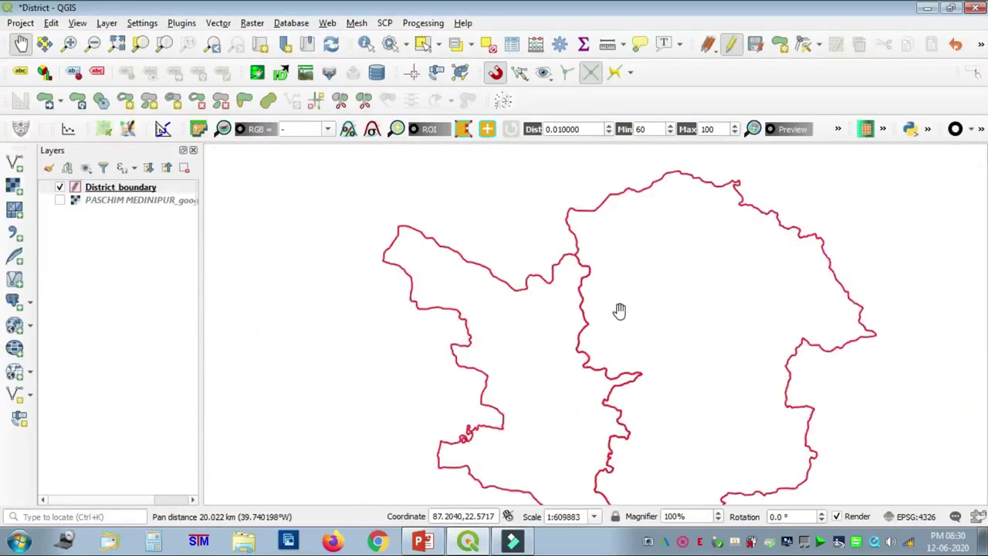
scroll(567, 352, "up", 3)
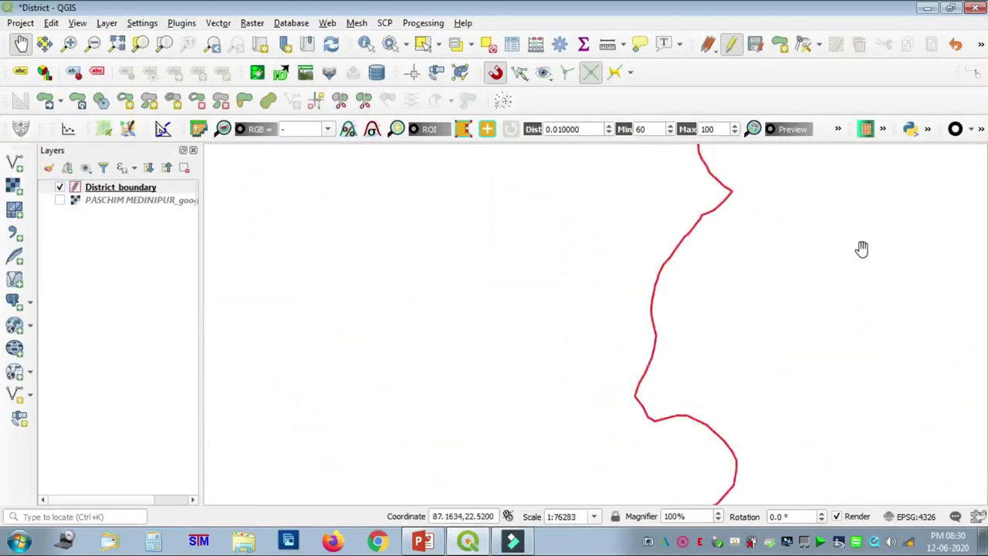
left_click_drag(846, 259, 523, 311)
scroll(571, 263, "down", 3)
left_click_drag(571, 254, 578, 296)
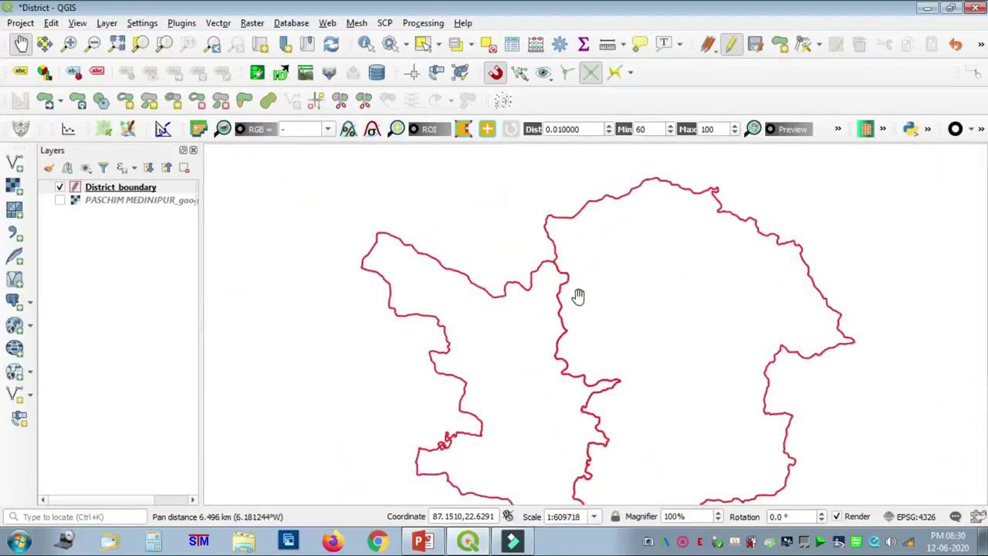
left_click_drag(595, 416, 462, 383)
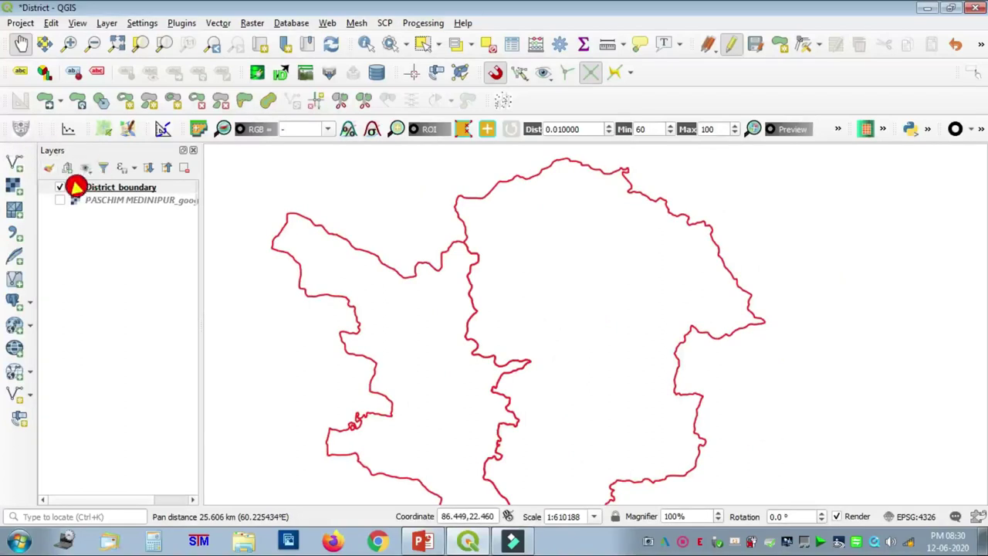
Step: Show the PASCHIM MEDINIPUR raster map beneath the district boundary around the Jhargram area
left_click(51, 199)
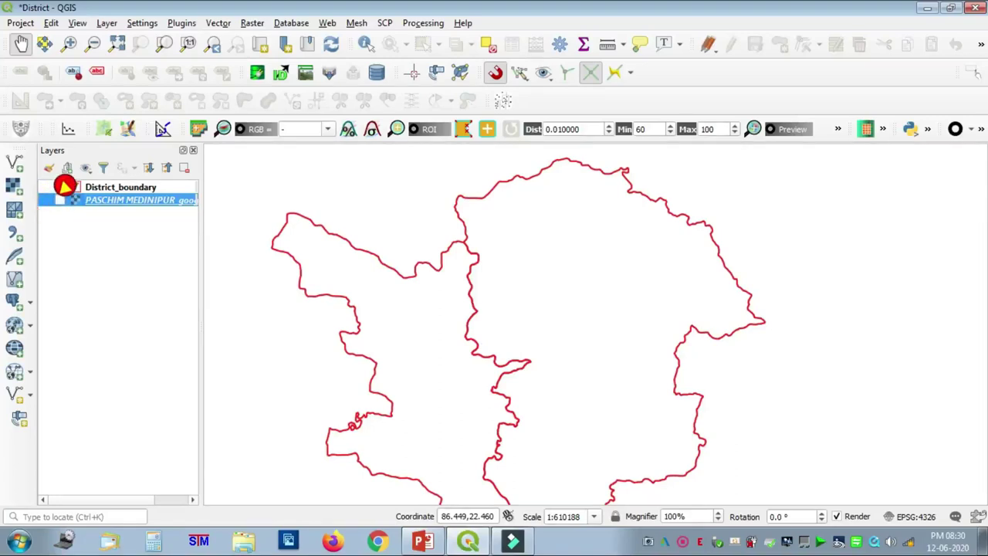
left_click(58, 199)
left_click(58, 190)
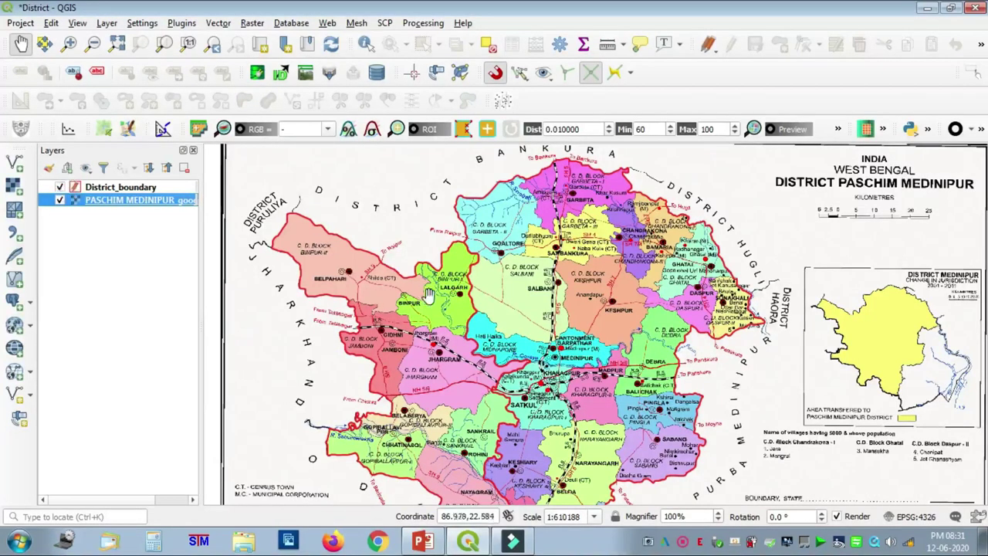
scroll(424, 319, "up", 1)
left_click_drag(386, 287, 596, 357)
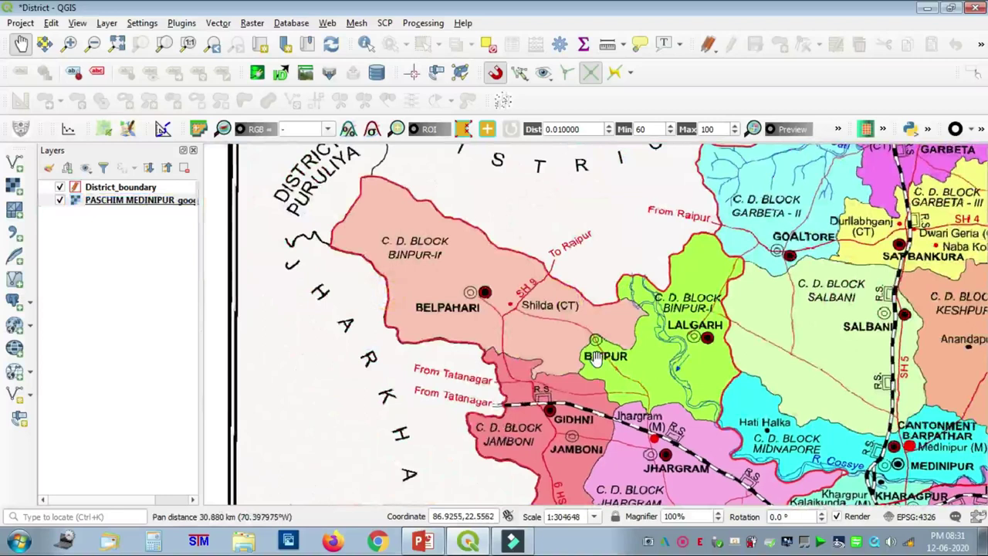
scroll(595, 357, "up", 1)
left_click_drag(657, 365, 530, 204)
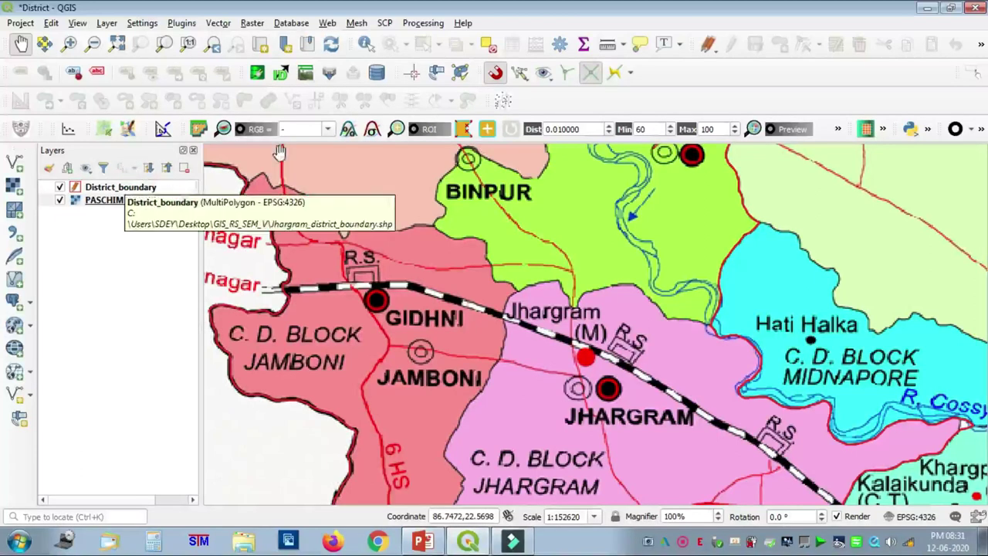
Step: End editing of the District_boundary layer with its changes saved, and save the project
left_click(155, 187)
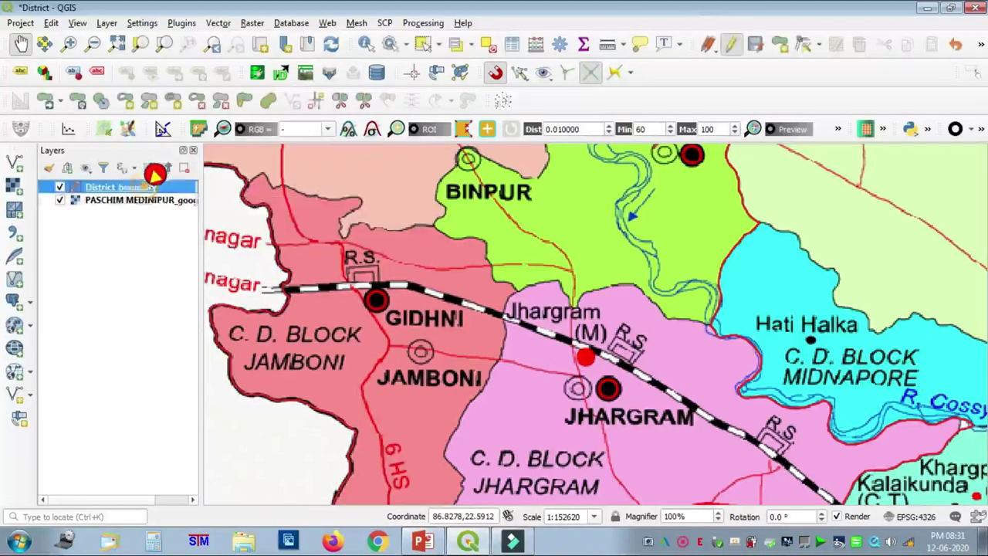
left_click(739, 42)
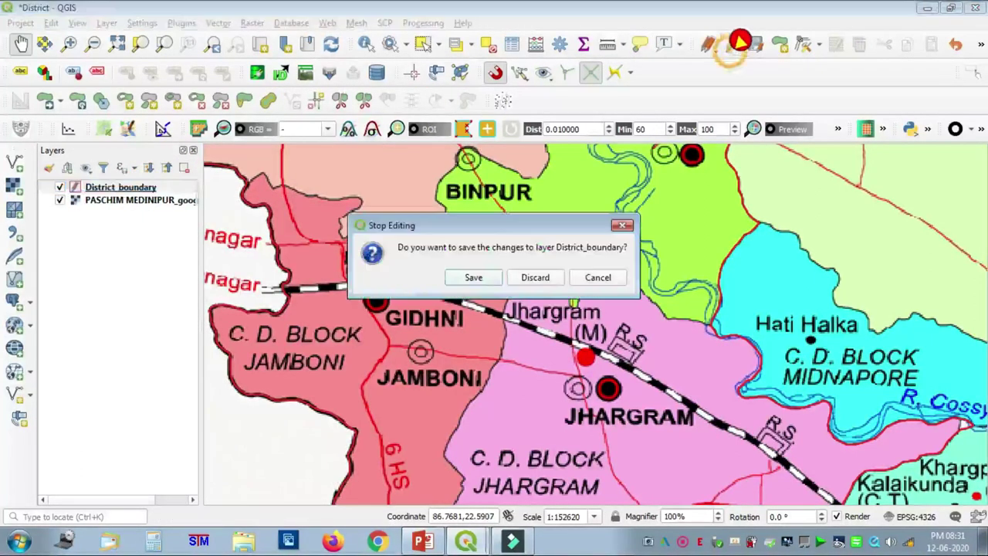
left_click(477, 275)
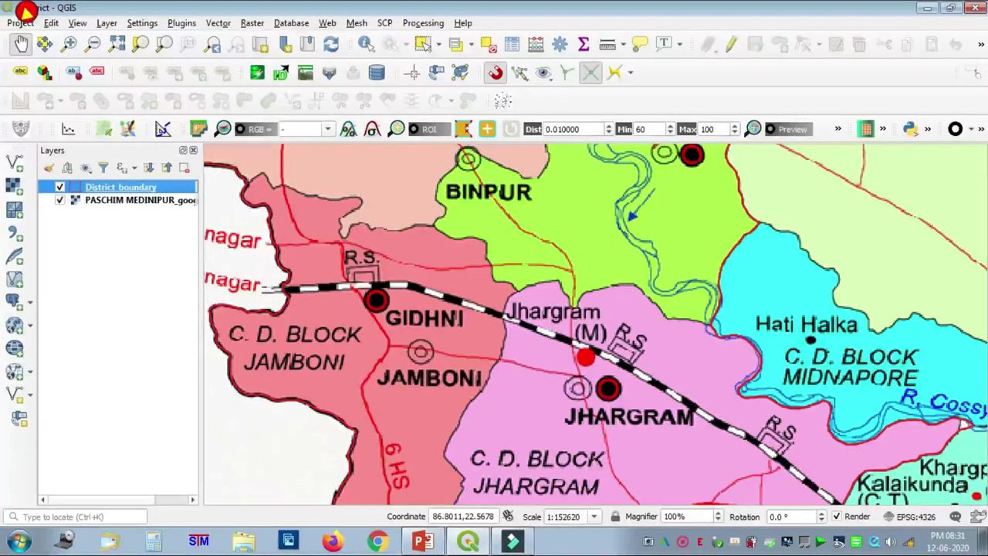
left_click(24, 18)
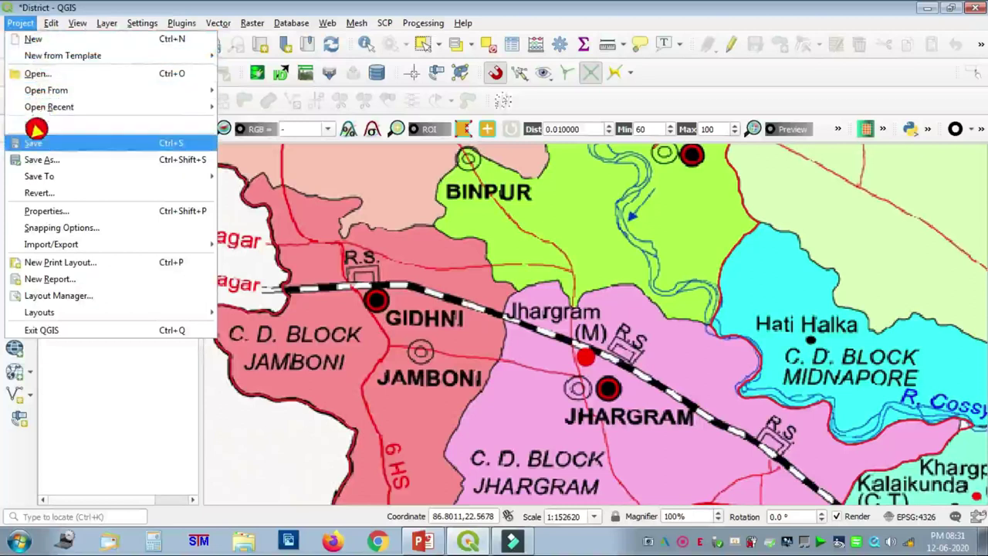
left_click(34, 143)
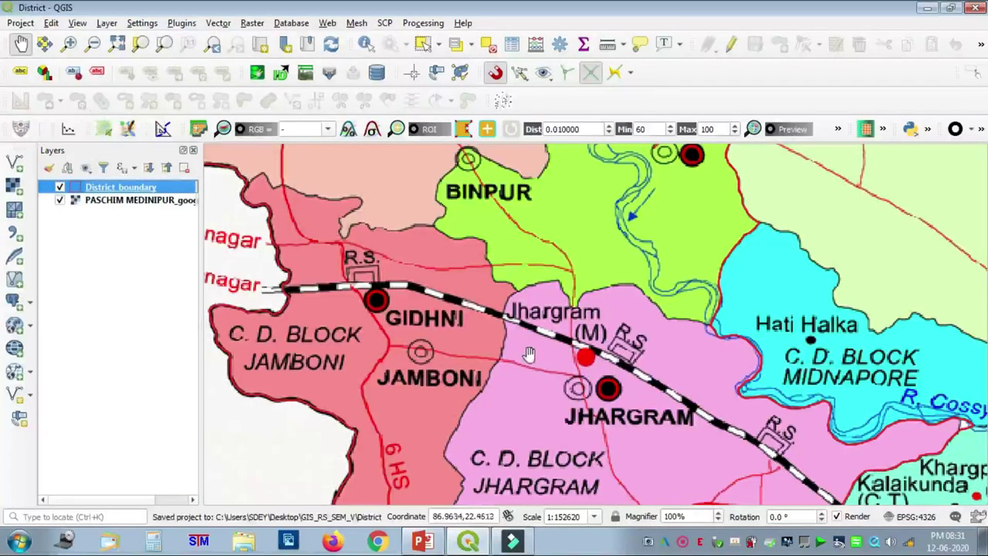
Step: Start a new shapefile layer with the file name RAILWAY and the geometry type Line
left_click_drag(655, 386, 660, 401)
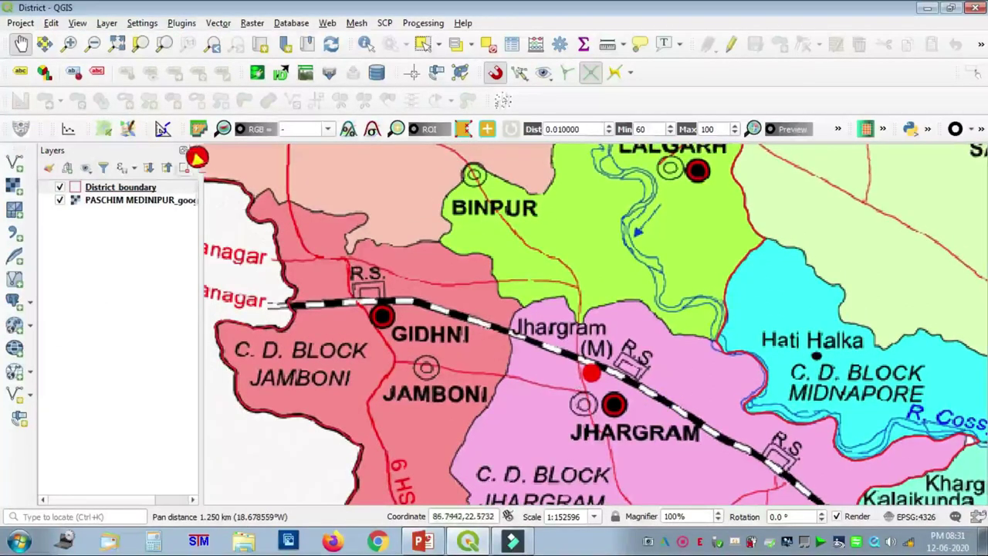
left_click(108, 21)
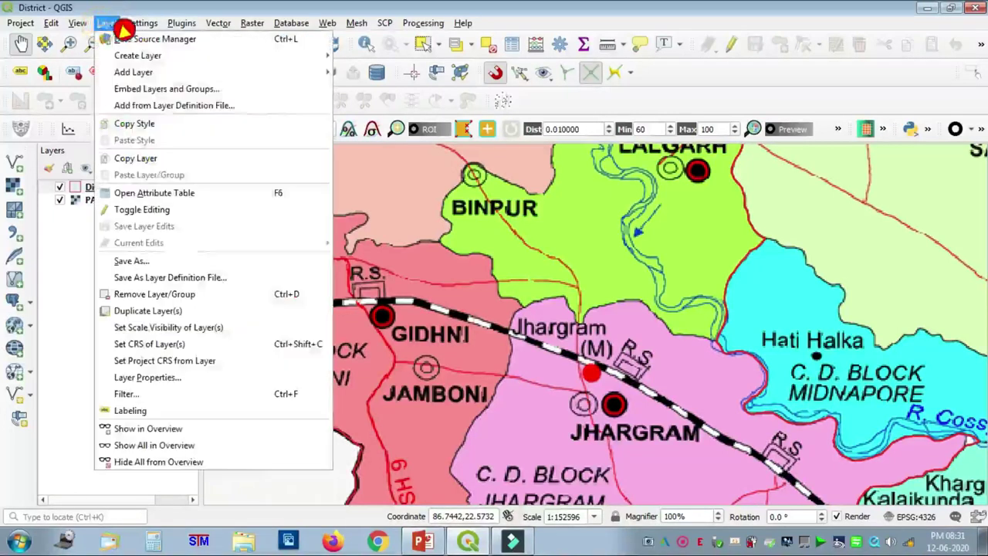
mouse_move(143, 52)
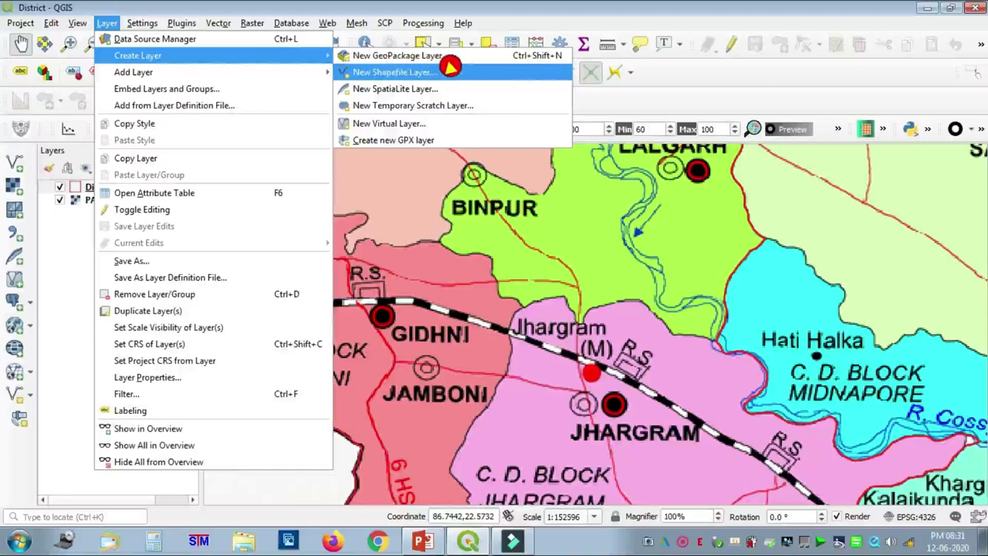
left_click(450, 70)
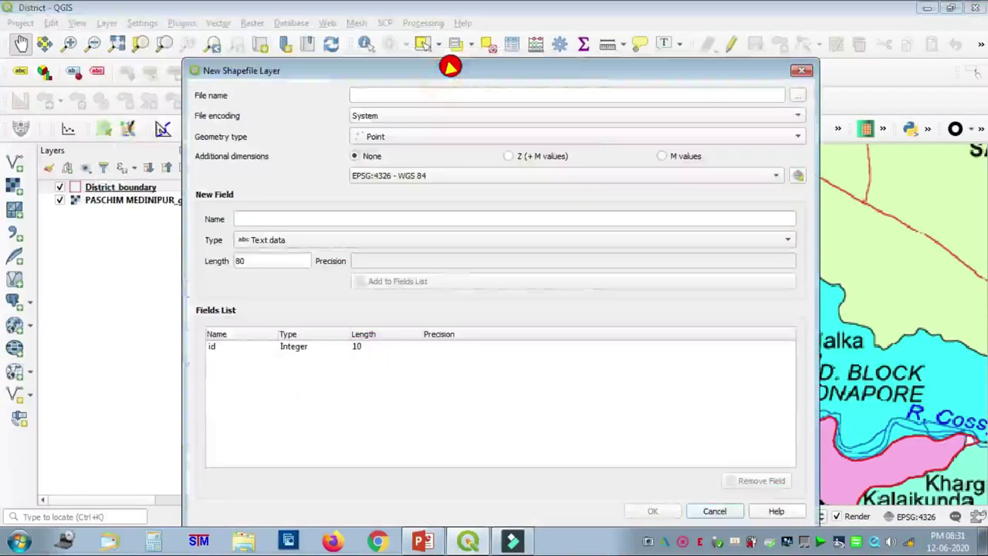
left_click(430, 95)
type("RAIL")
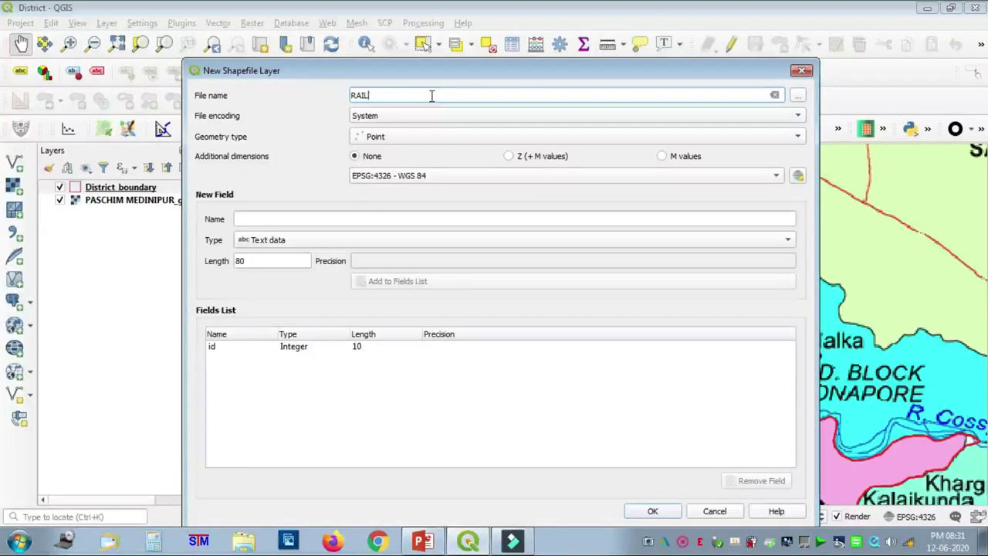
type("EWAY")
left_click(420, 107)
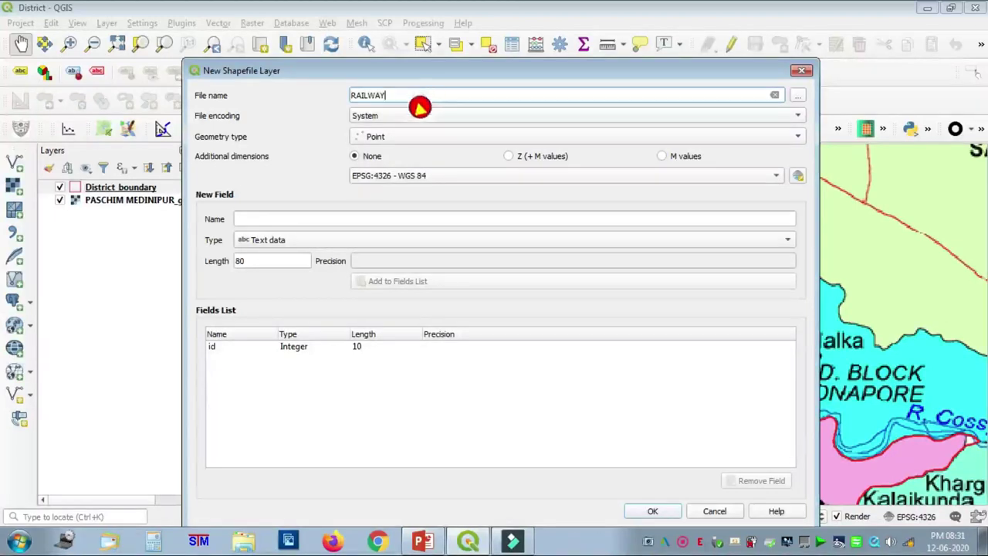
left_click(405, 133)
left_click(395, 164)
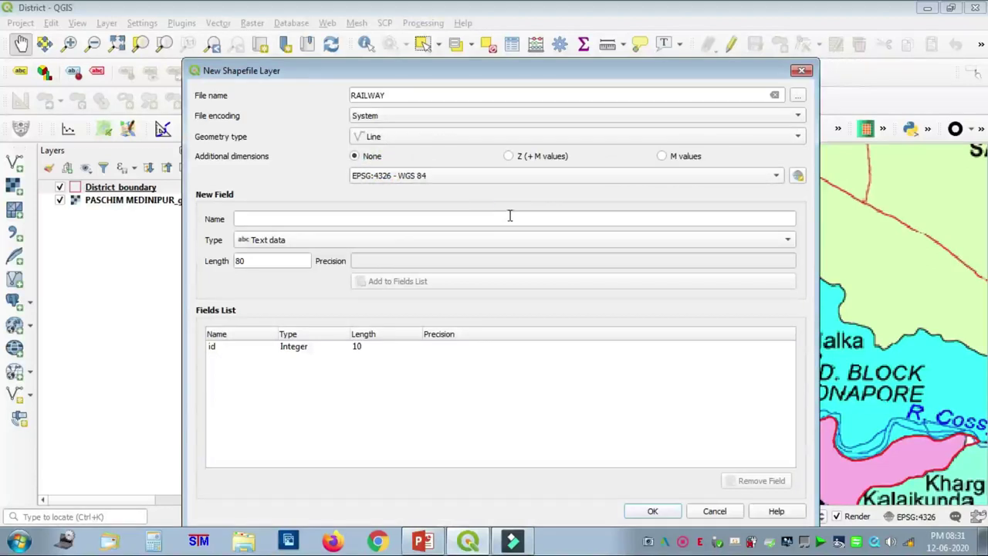
Step: Add a text field named Rilway to the new shapefile and create the layer
left_click(383, 223)
type("R")
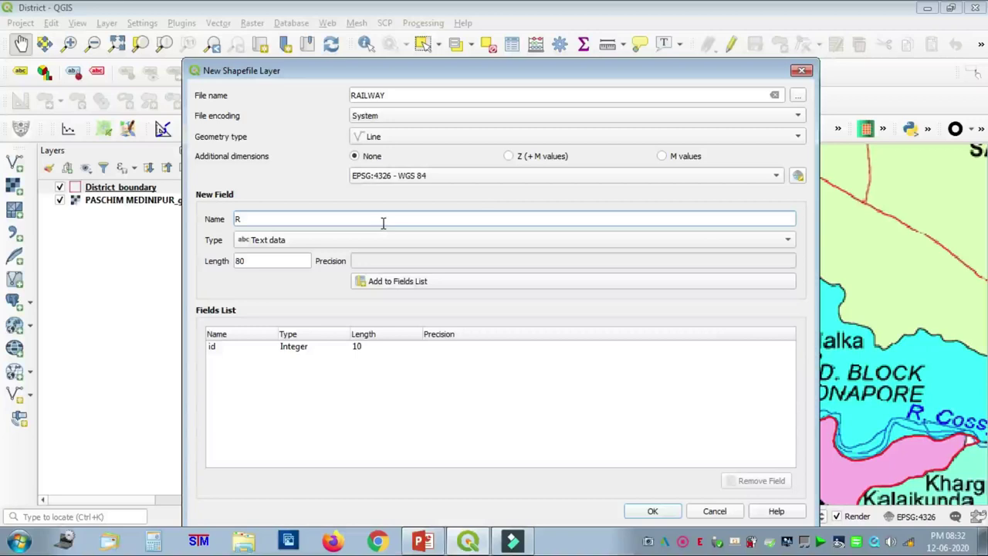
type("ilway")
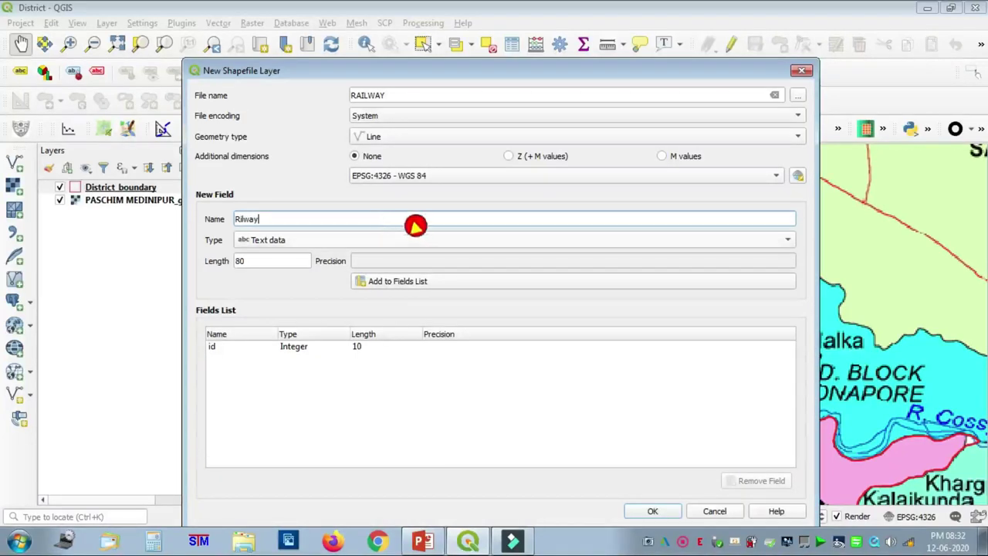
left_click(400, 277)
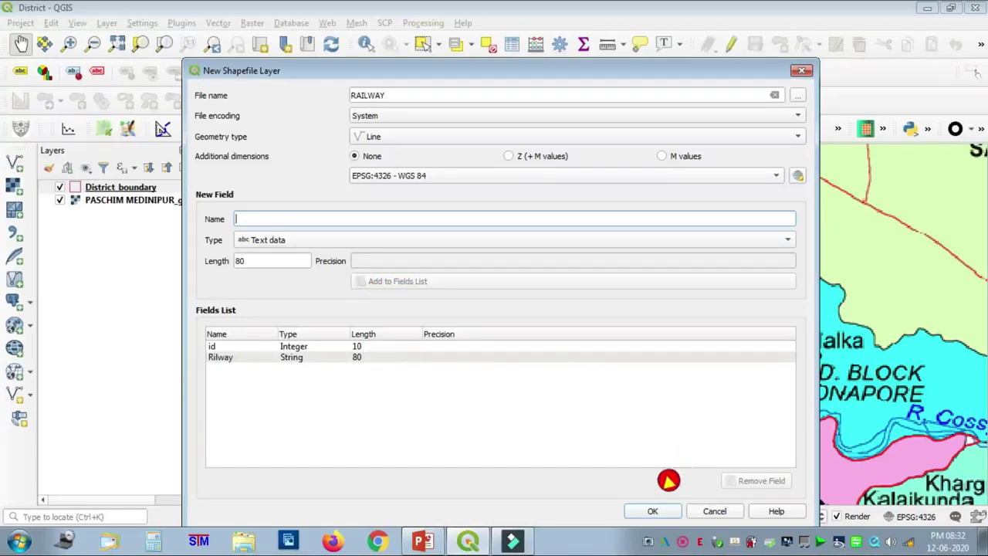
left_click(655, 511)
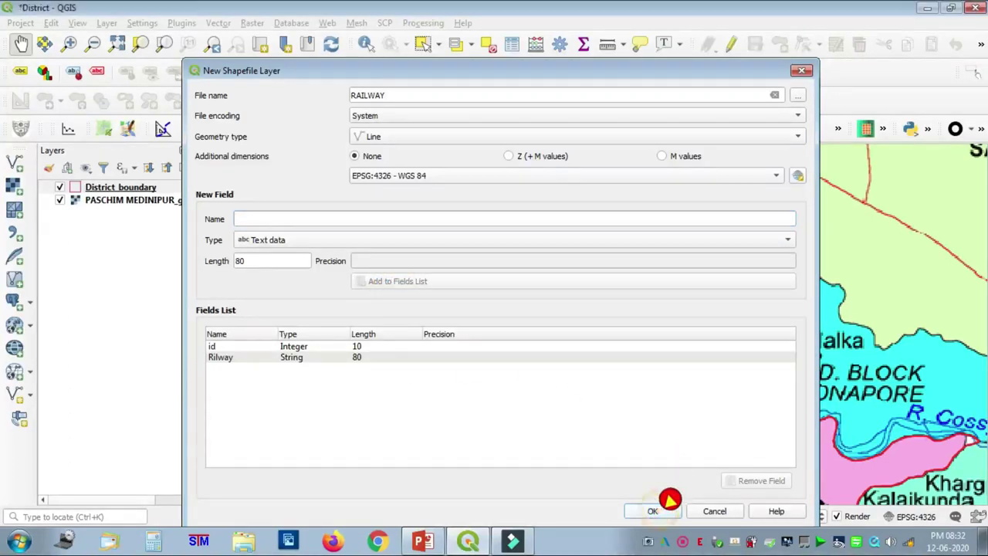
Step: Examine the railway's course on the map from the western boundary near Gidhni through Kharagpur toward Panskura
left_click_drag(422, 239, 470, 327)
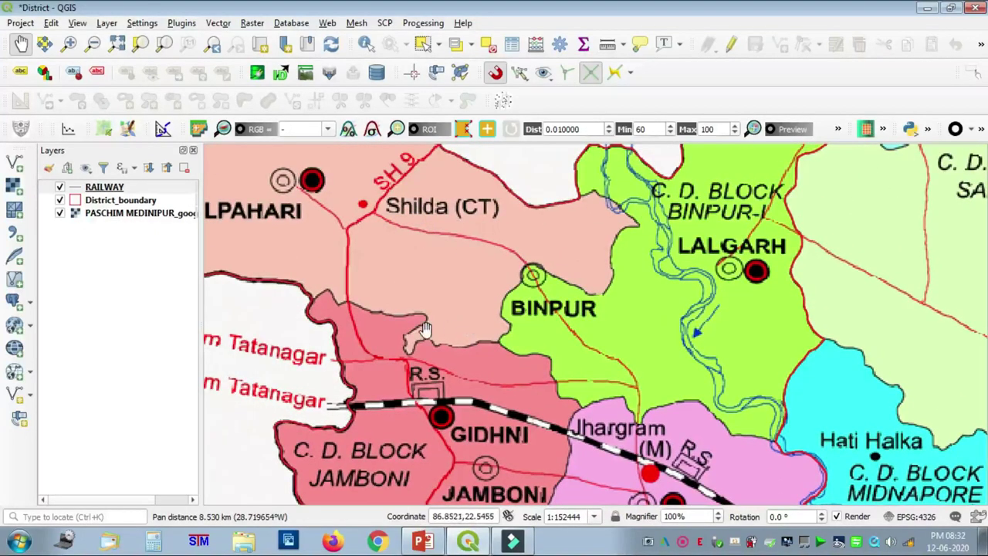
left_click_drag(474, 412, 468, 267)
scroll(693, 354, "down", 1)
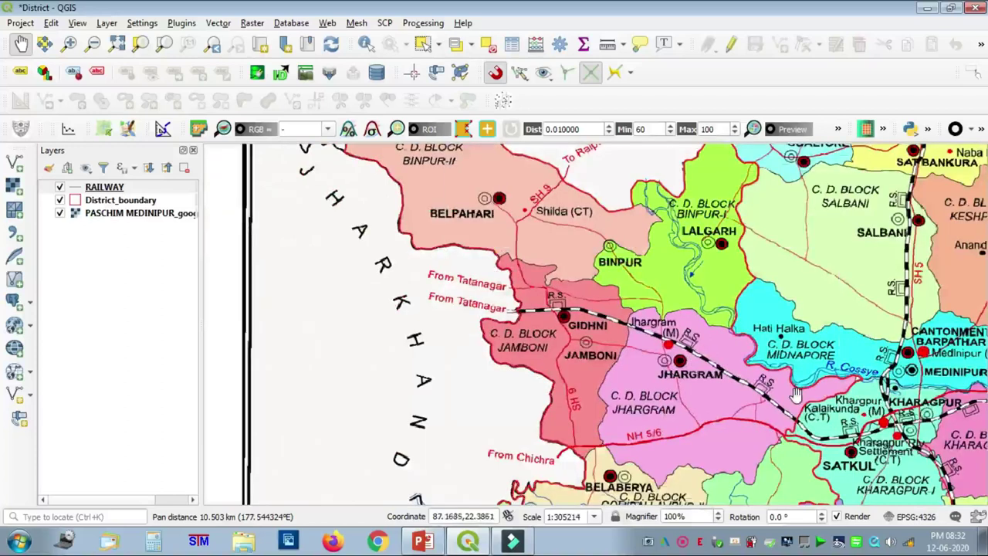
left_click_drag(796, 394, 508, 362)
left_click_drag(773, 366, 652, 340)
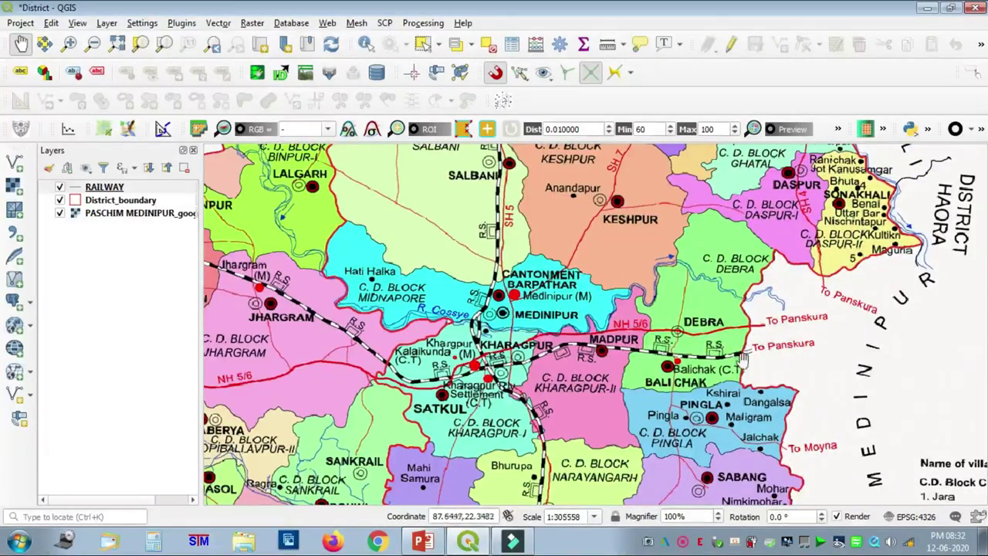
left_click_drag(473, 369, 715, 410)
scroll(460, 284, "up", 2)
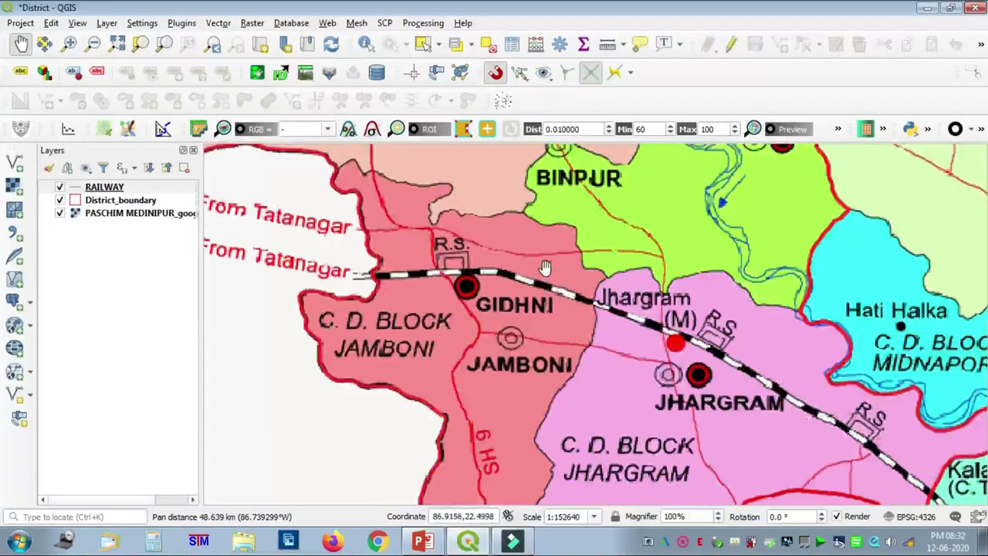
left_click_drag(459, 283, 516, 321)
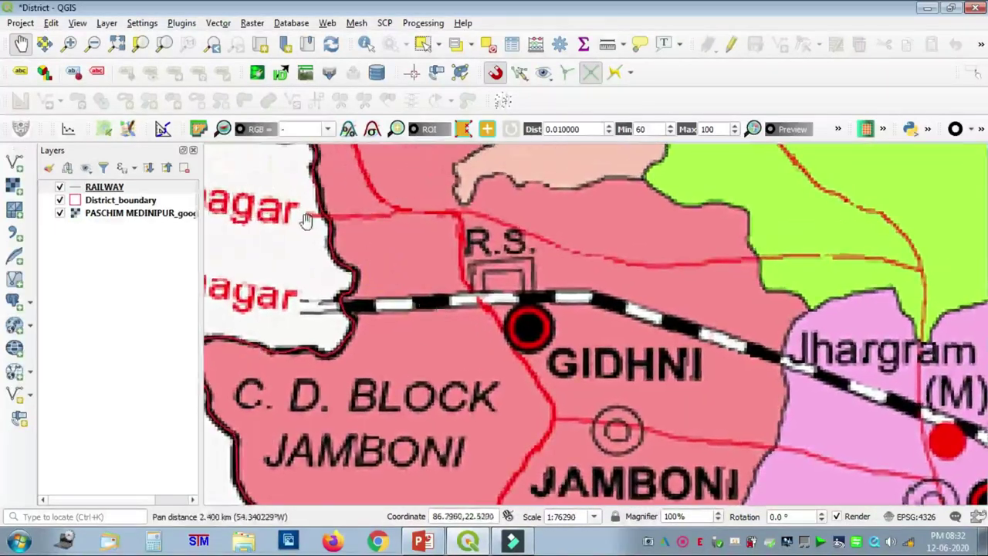
Step: Enable editing on the RAILWAY layer and digitize the line from the western district boundary past Gidhni toward Jhargram
left_click(732, 44)
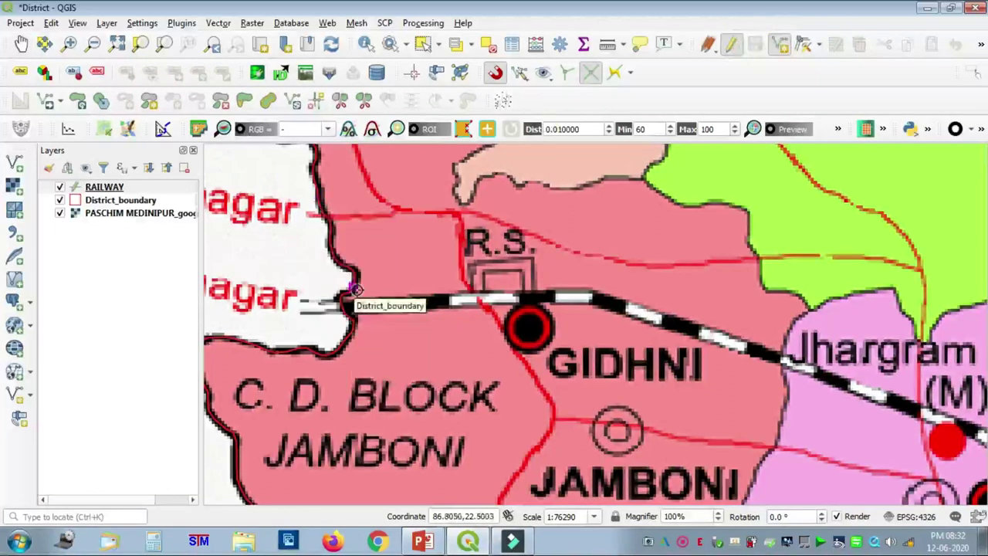
scroll(355, 289, "up", 1)
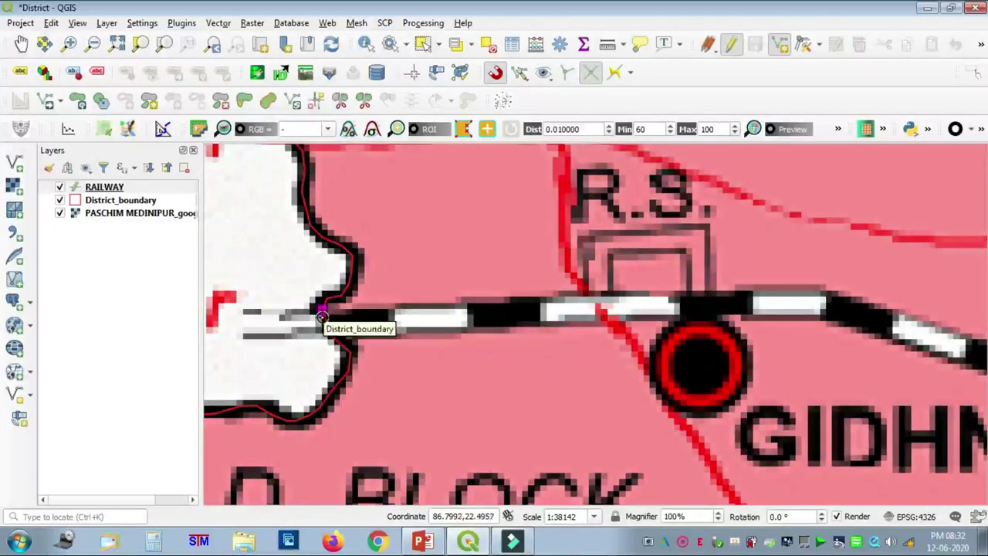
left_click(322, 317)
left_click(392, 315)
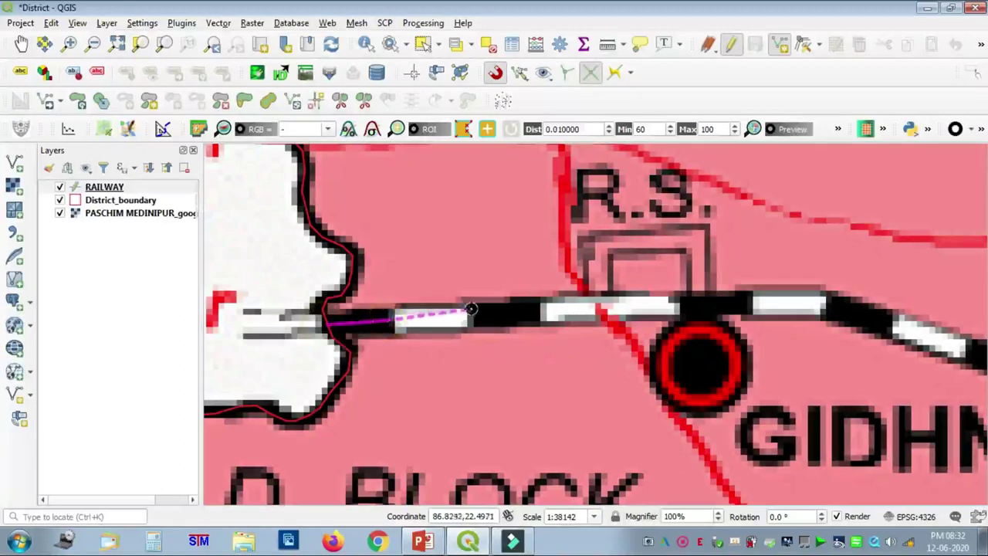
left_click(708, 306)
left_click(825, 306)
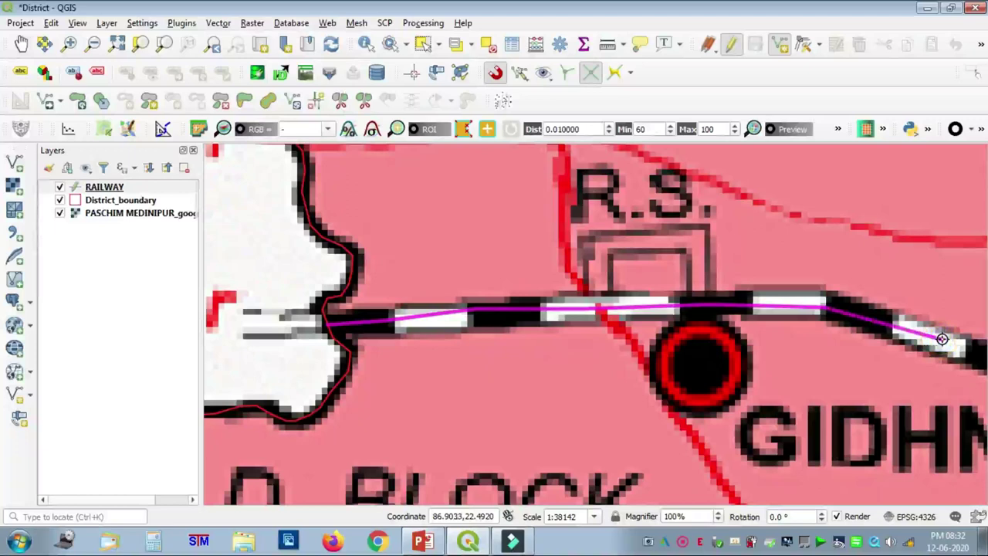
key("Right")
key("Right")
left_click(653, 376)
left_click(822, 433)
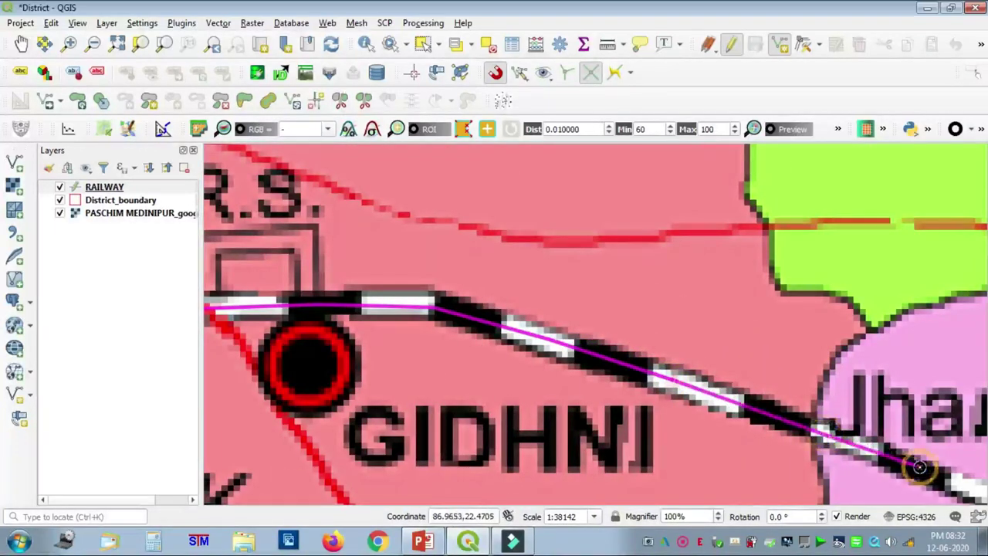
Step: Continue digitizing the railway line past Jhargram town and its railway station toward the southeast
scroll(918, 467, "down", 2)
scroll(428, 386, "down", 1)
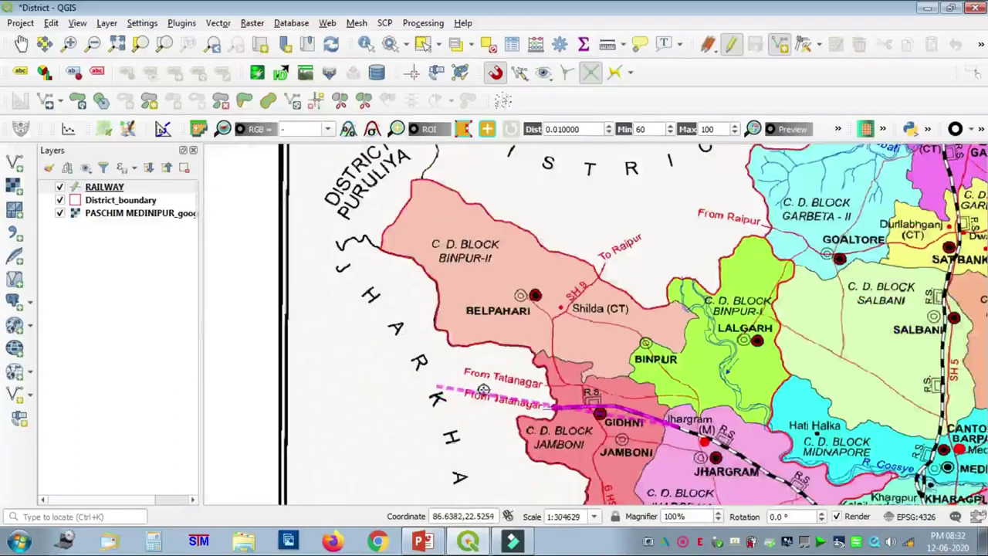
scroll(826, 402, "down", 1)
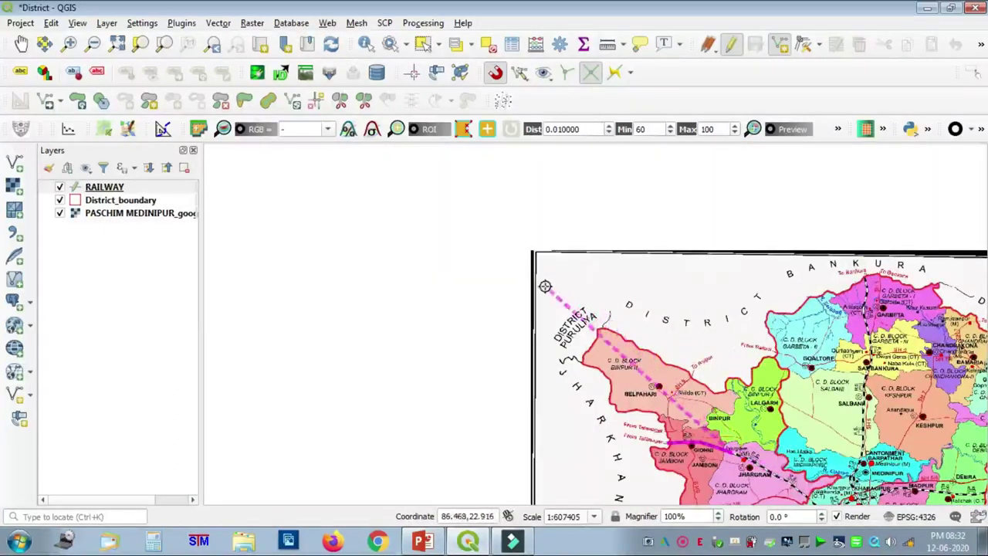
scroll(547, 287, "down", 2)
scroll(596, 351, "up", 4)
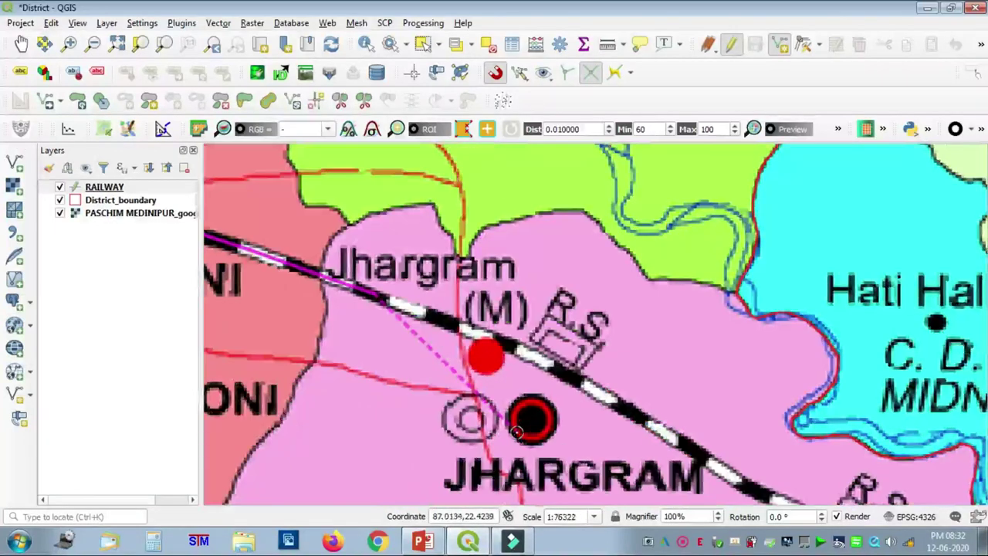
scroll(516, 432, "up", 1)
left_click(525, 346)
left_click(618, 403)
left_click(676, 441)
left_click(729, 477)
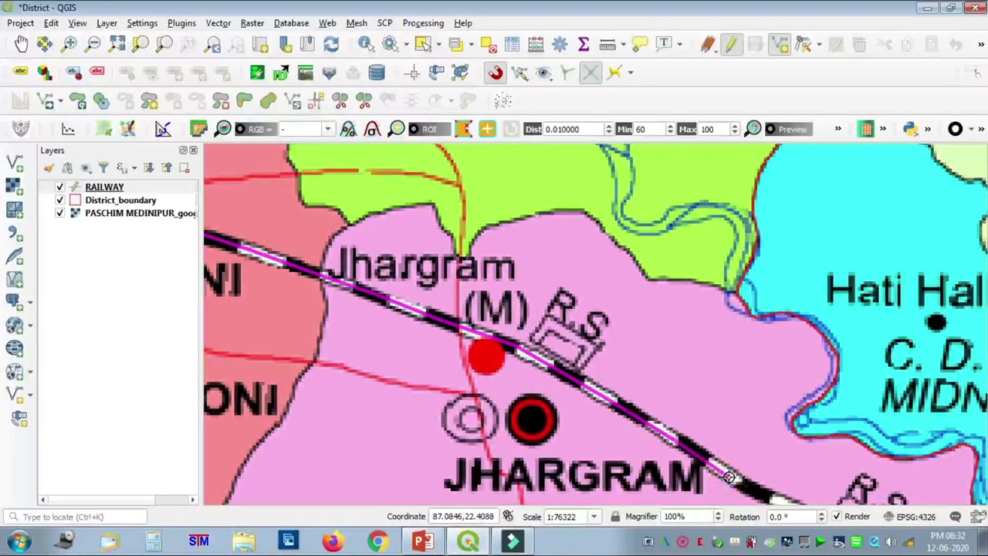
Step: Extend the railway line from Jhargram past the next station to the block boundary near Kalaikunda
key("Down")
key("Right")
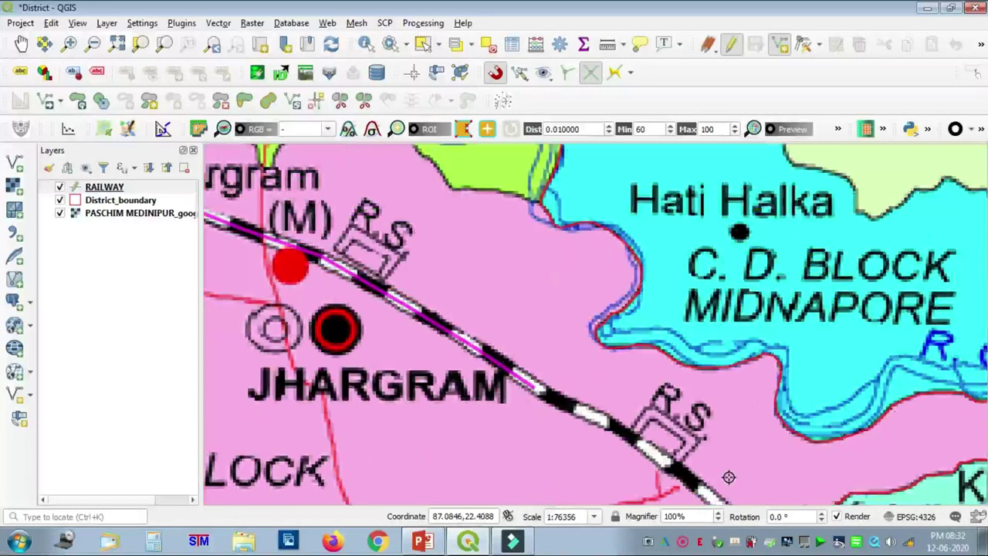
key("Down")
left_click(581, 320)
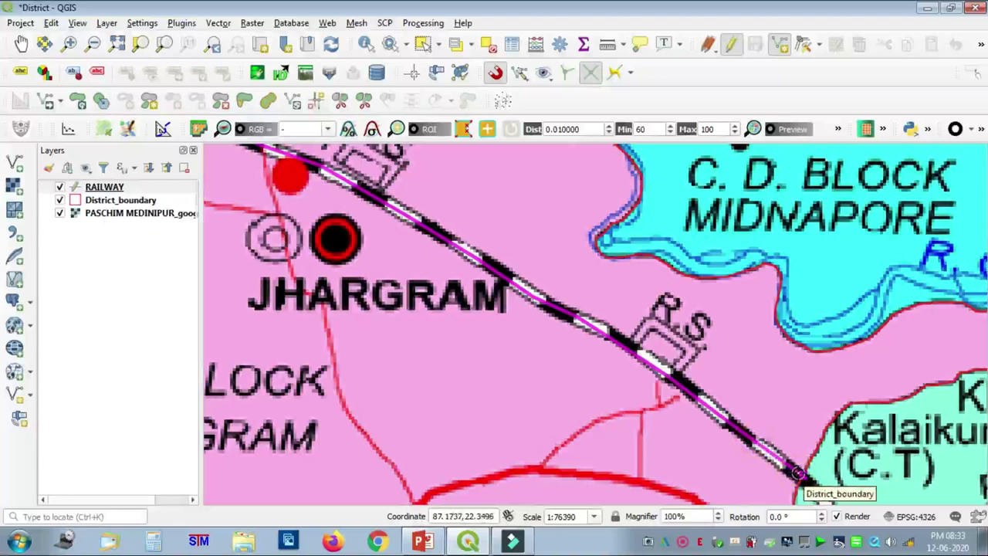
Step: Trace the railway's bend south of Kalaikunda and continue the line past the station north of Satkul to Kharagpur
key("Right")
key("Down")
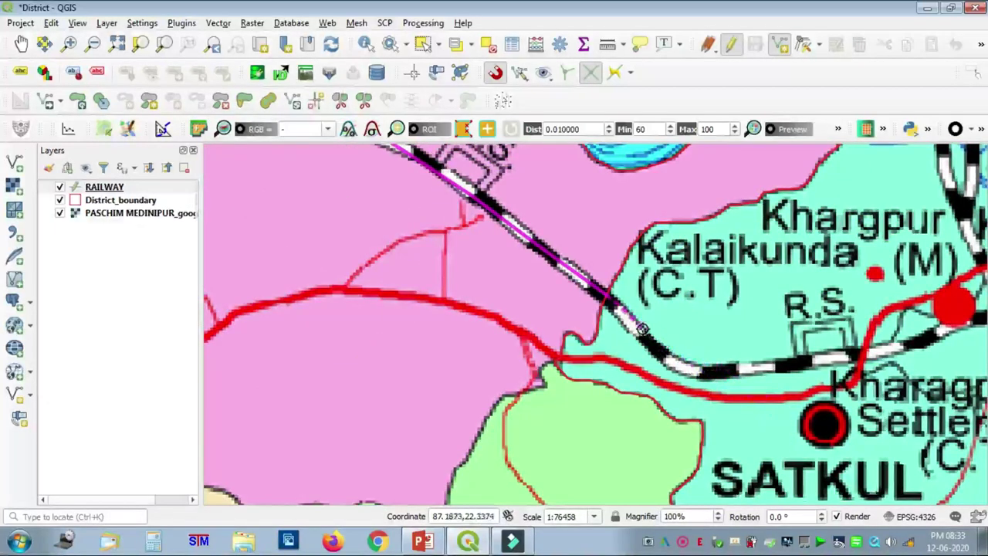
left_click(661, 358)
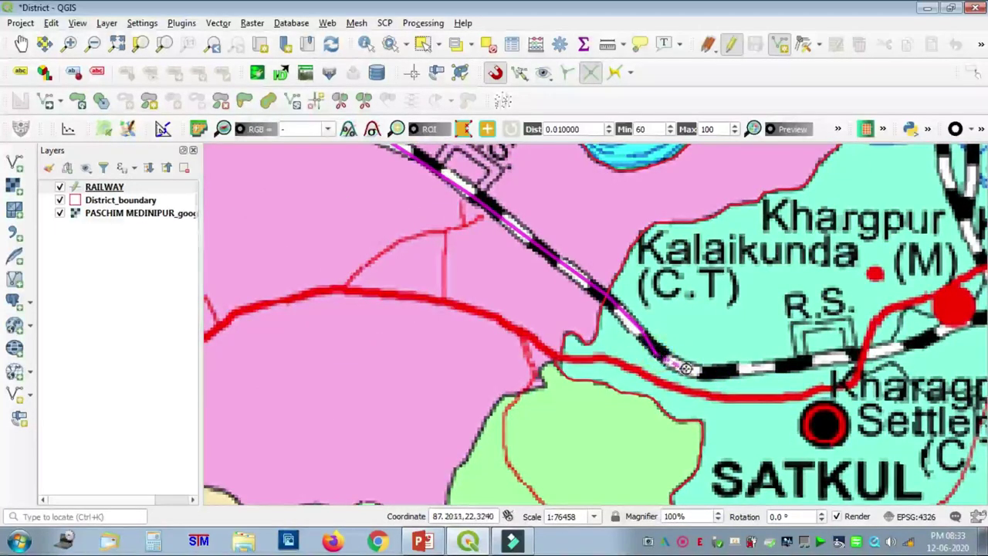
left_click(699, 373)
left_click(858, 353)
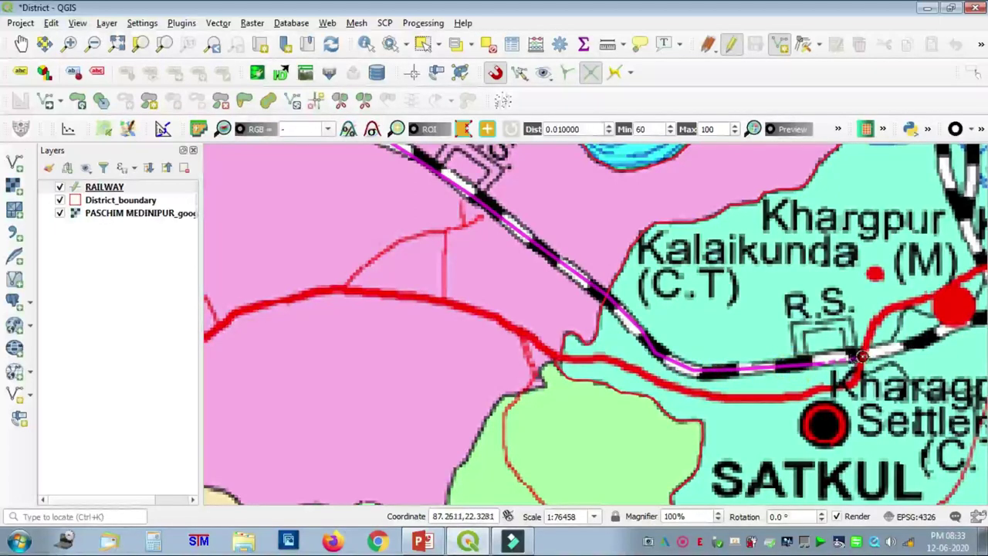
left_click(965, 318)
Step: Digitize the railway through the Kharagpur junction and northeast along the track toward Madpur
key("Right")
key("Right")
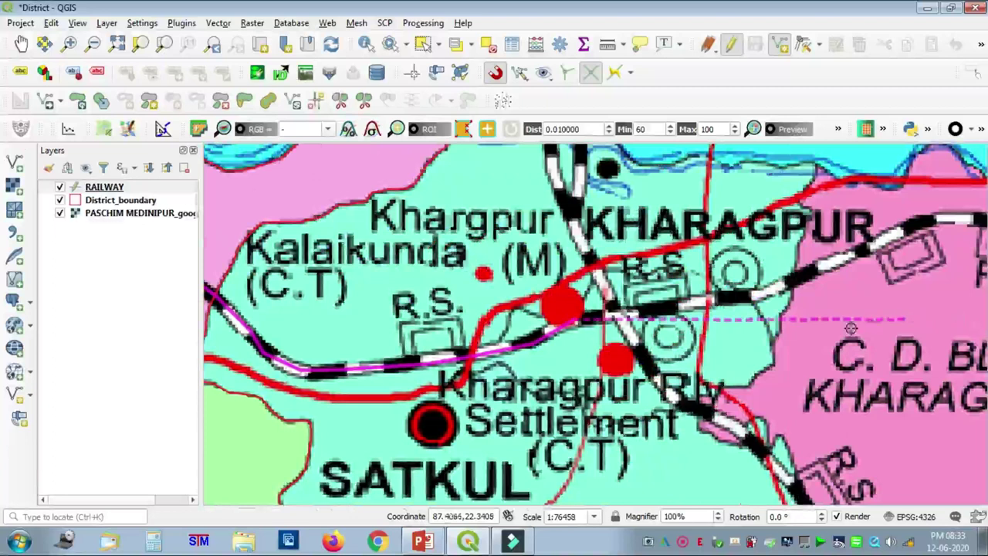
left_click(618, 311)
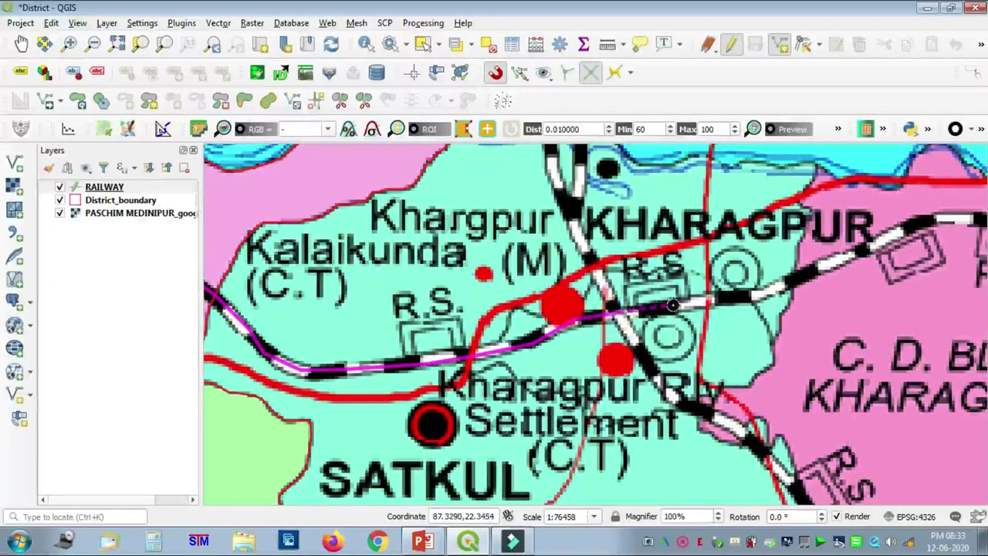
left_click(778, 288)
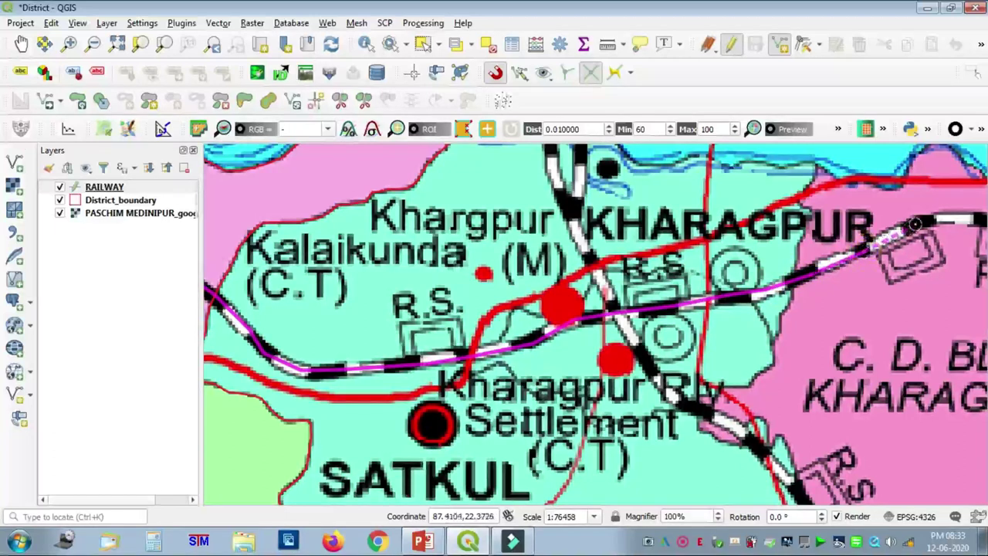
key("Right")
key("Right")
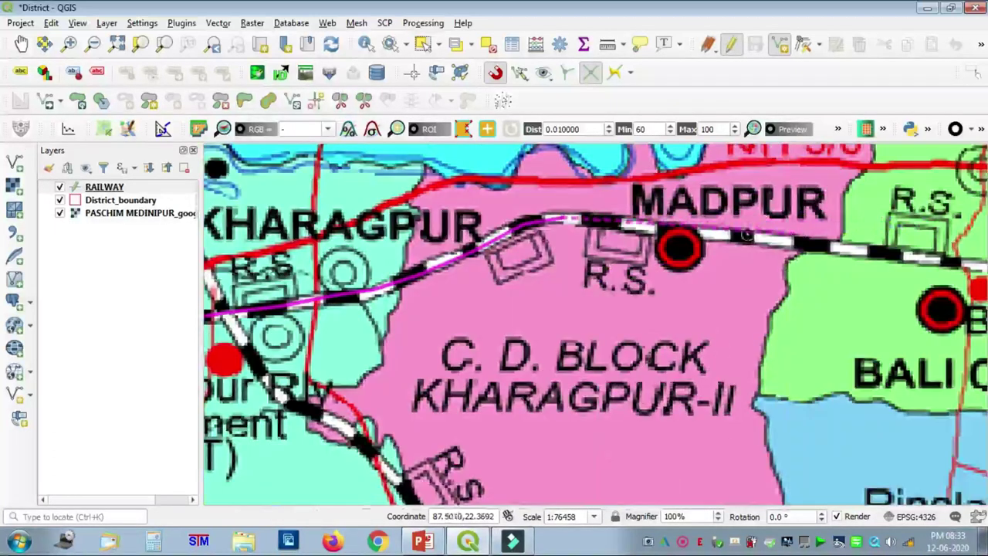
Step: Continue the railway line past Madpur station to the road crossing at Balichak
left_click(699, 231)
left_click(736, 233)
left_click(807, 243)
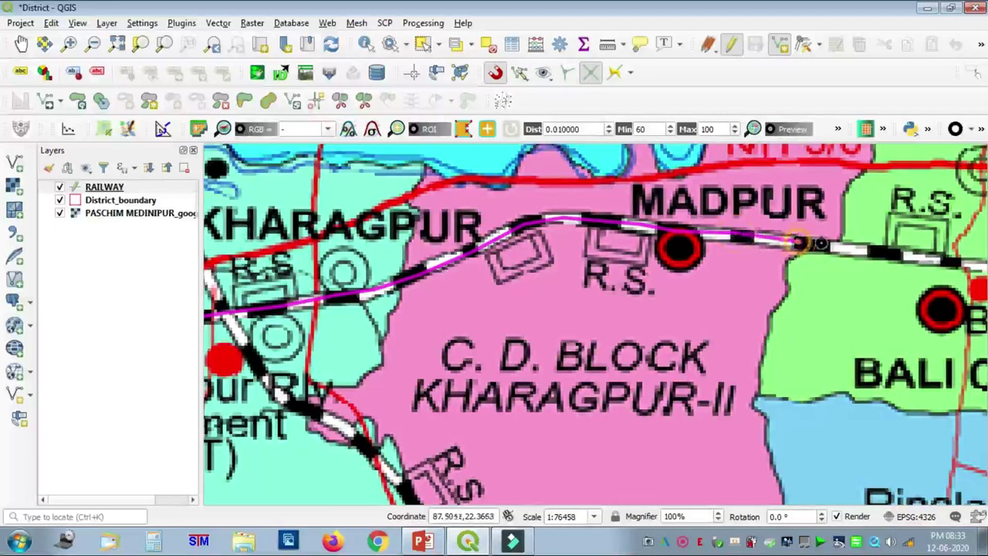
left_click(869, 251)
left_click(965, 260)
Step: Extend the railway line from Balichak to the eastern district boundary toward Panskura and finish the line feature
key("Right")
key("Right")
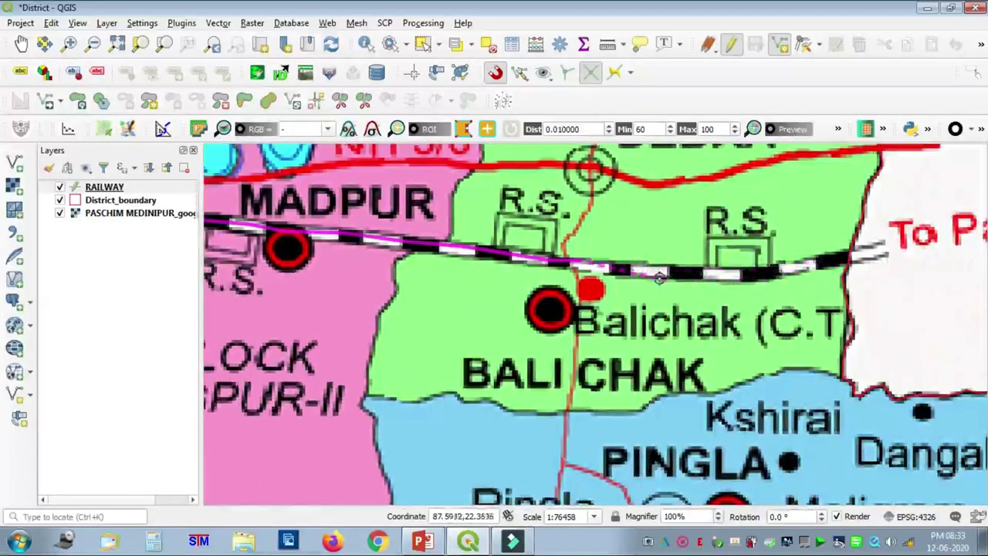
left_click(752, 275)
left_click(823, 266)
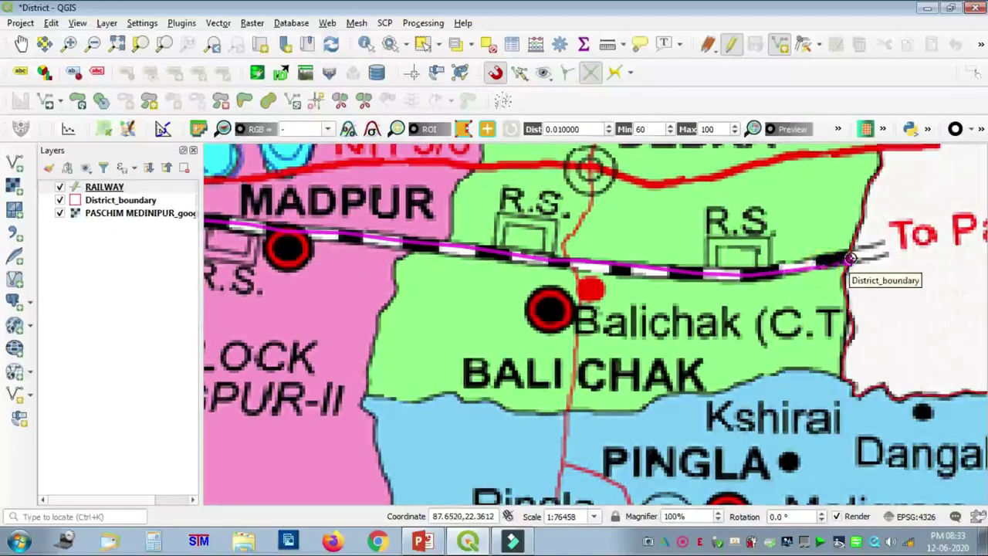
left_click(849, 259)
right_click(849, 259)
Step: Set the new railway feature's id to 1
left_click(653, 106)
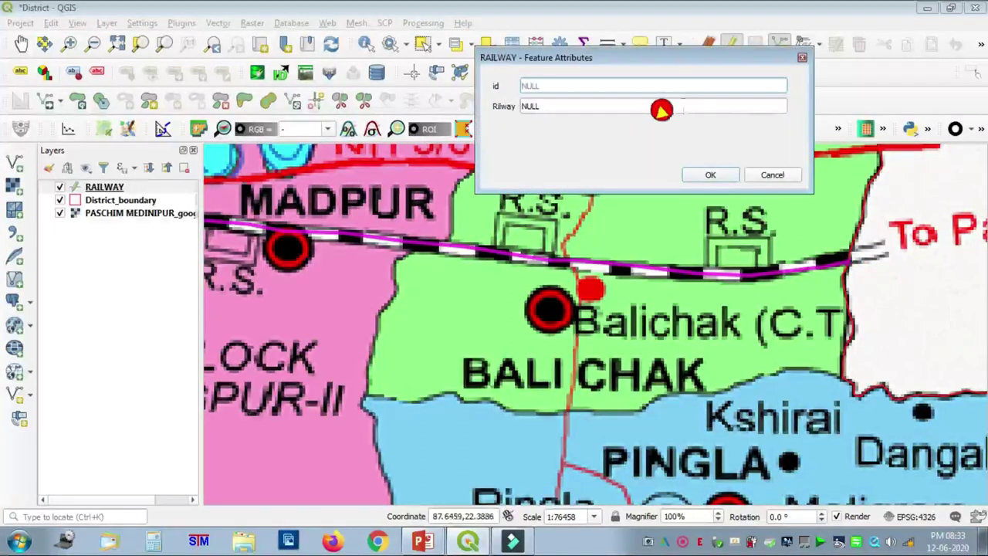
left_click(556, 85)
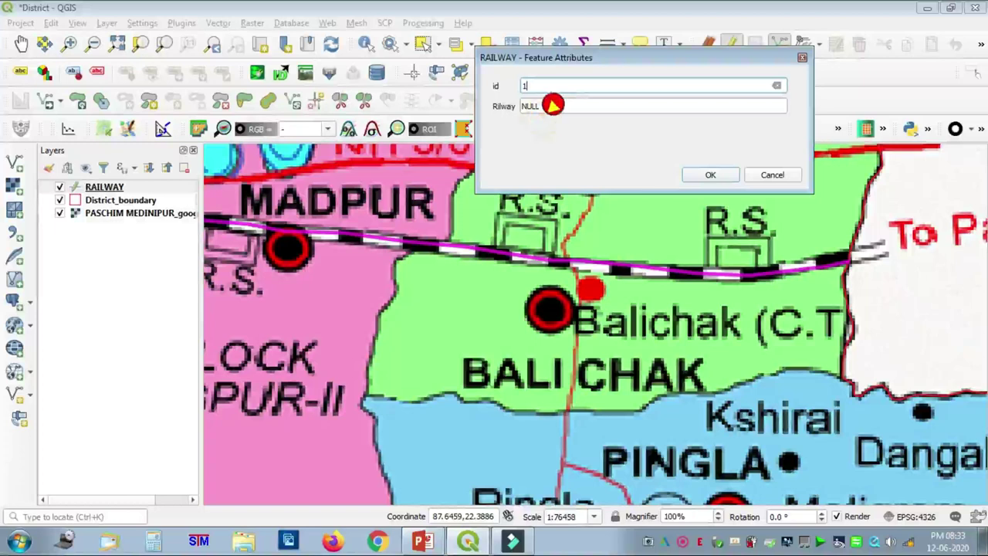
left_click(542, 108)
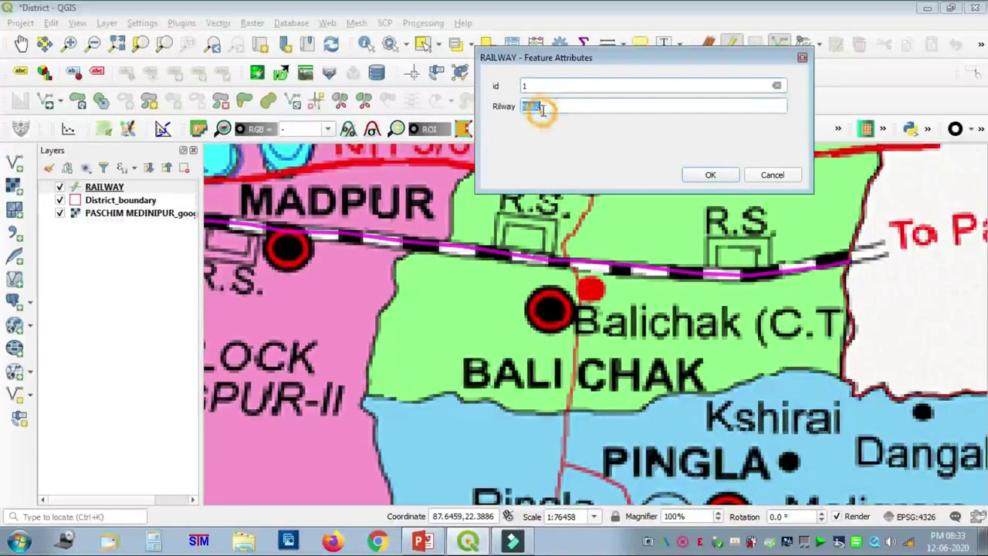
Step: Examine the digitized route and the place labels at its western and eastern ends to identify the railway's name
scroll(380, 266, "down", 1)
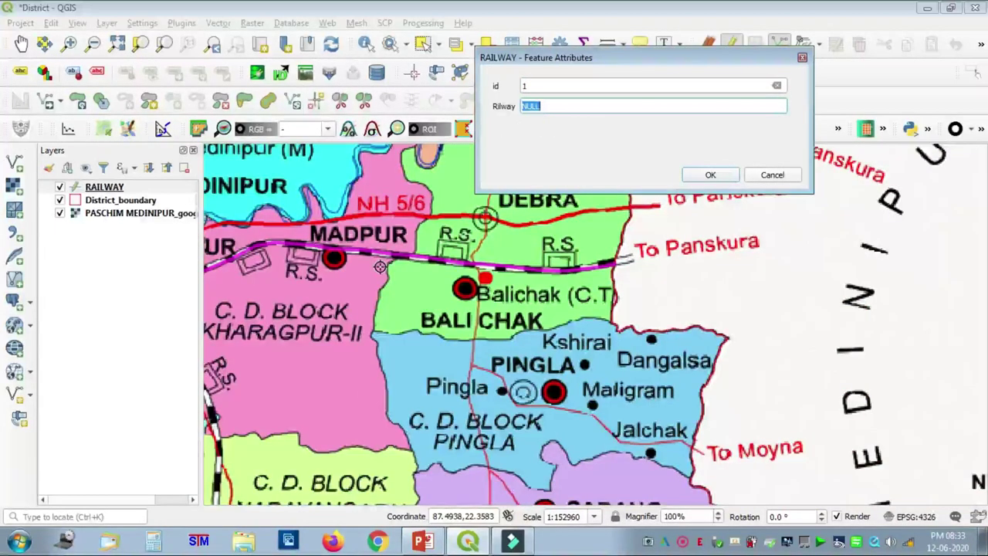
scroll(437, 289, "down", 1)
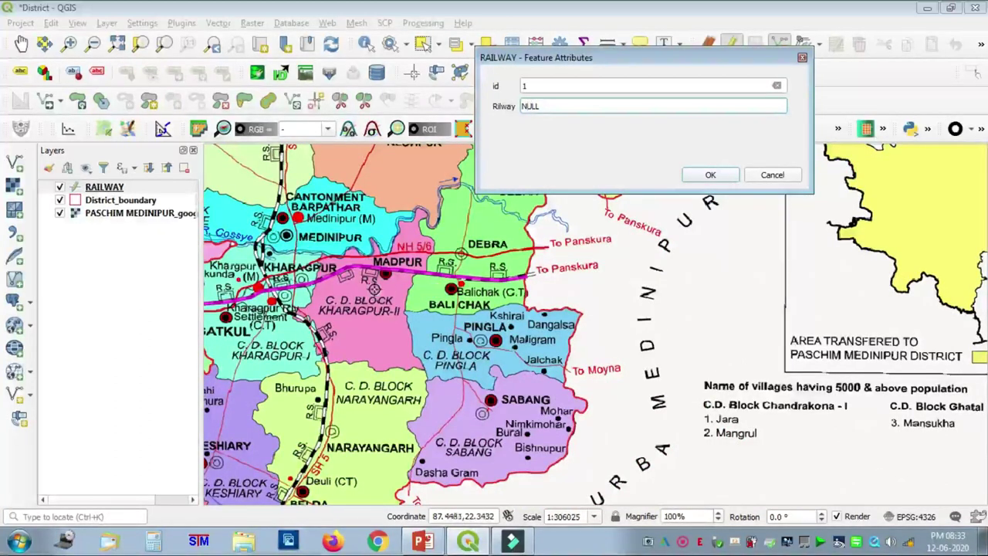
left_click(22, 35)
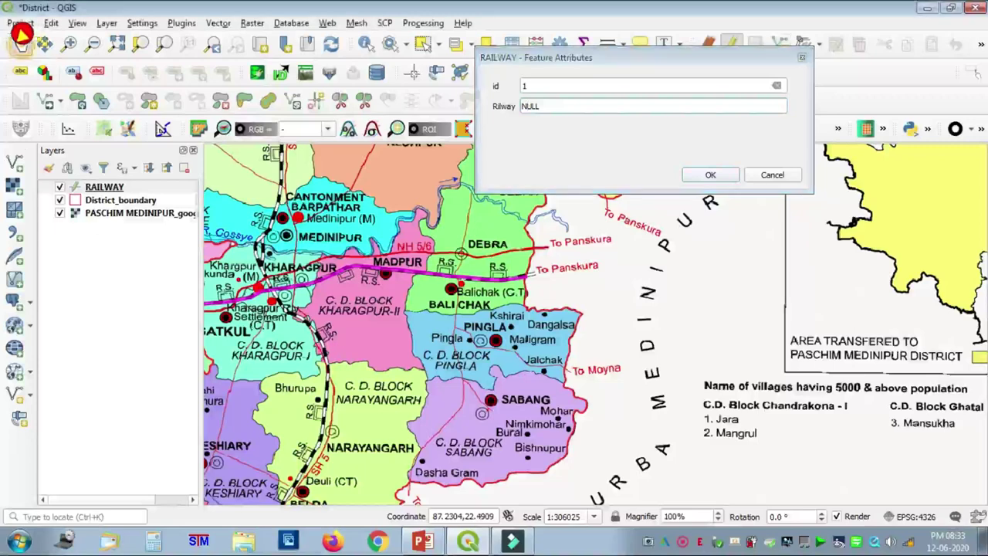
left_click_drag(366, 330, 481, 347)
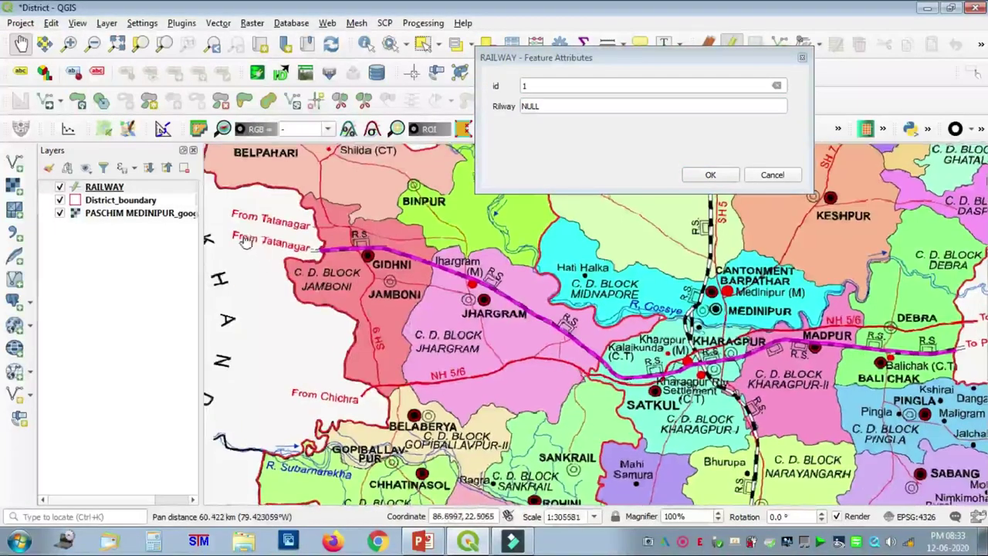
left_click_drag(245, 241, 324, 272)
scroll(340, 291, "up", 1)
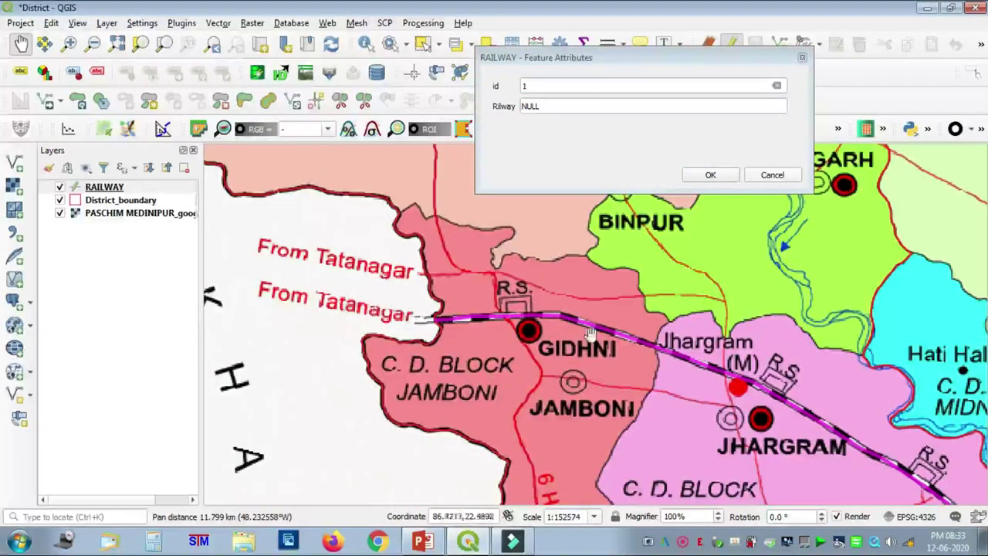
left_click_drag(716, 353, 155, 194)
left_click_drag(568, 331, 232, 335)
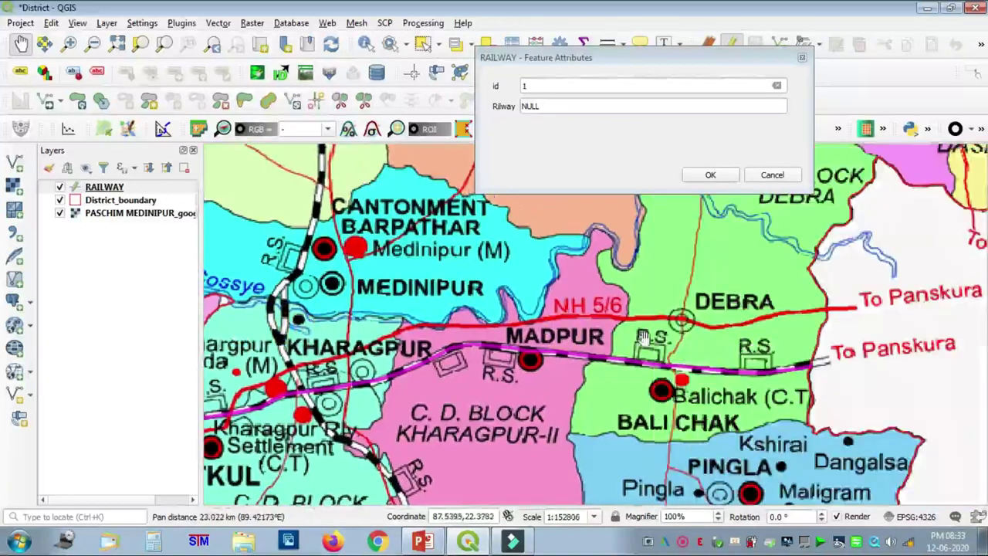
left_click_drag(906, 358, 726, 357)
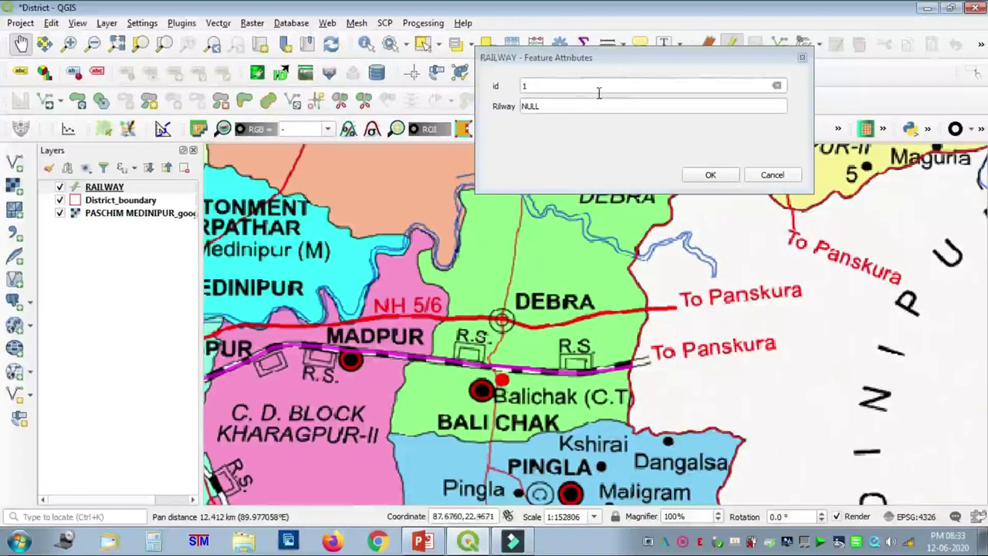
Step: Enter TATANAGAR-PANSKURA as the feature's Rilway attribute and save the attributes
left_click(550, 102)
key("BackSpace")
key("BackSpace")
type("TATANAGAR -PANKURA")
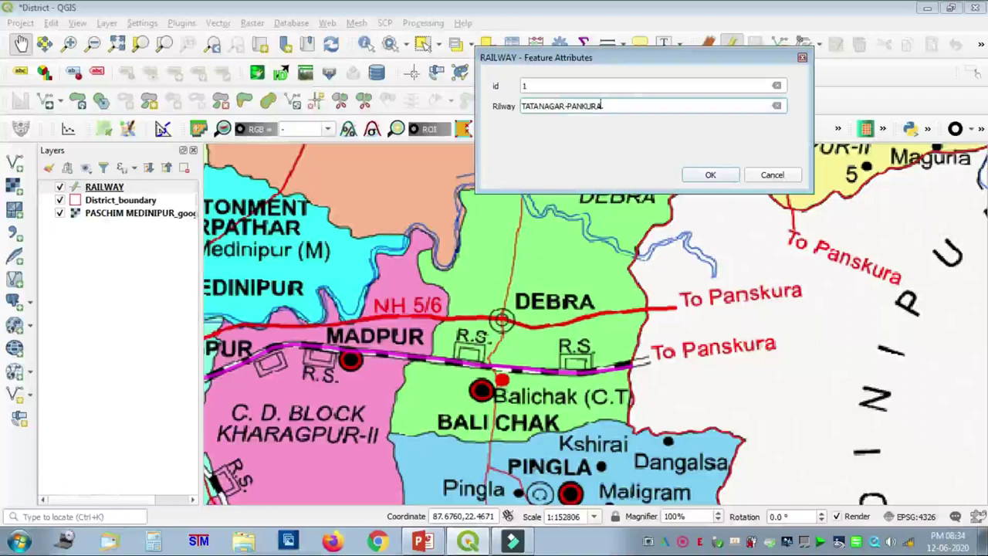
left_click(657, 104)
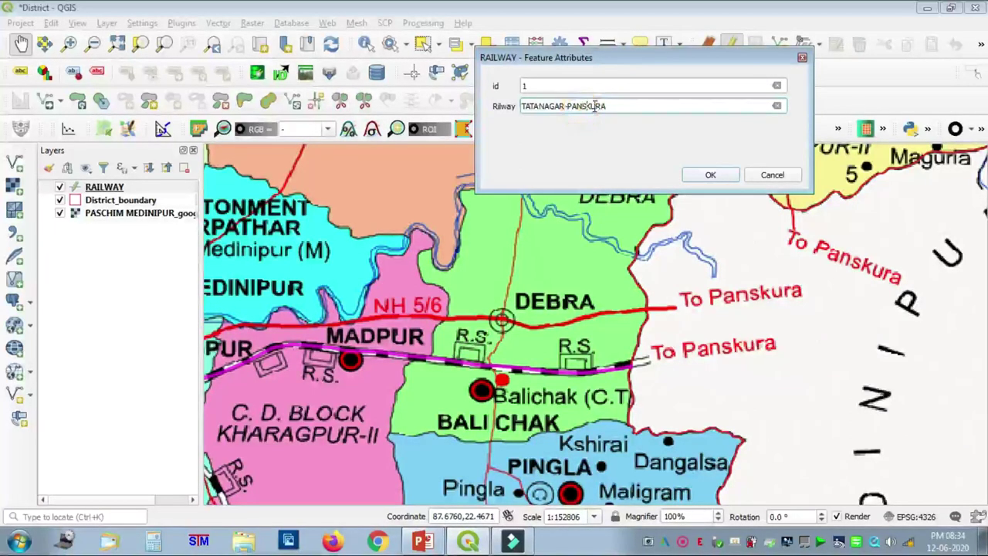
left_click(707, 173)
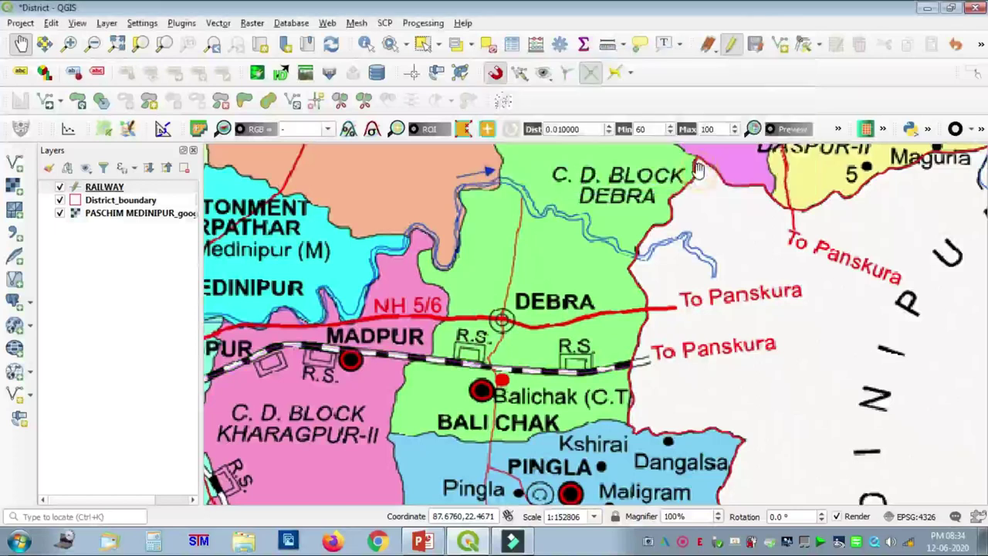
Step: Inspect the digitized line near Gidhni and open the symbology properties of the RAILWAY layer
scroll(564, 332, "down", 1)
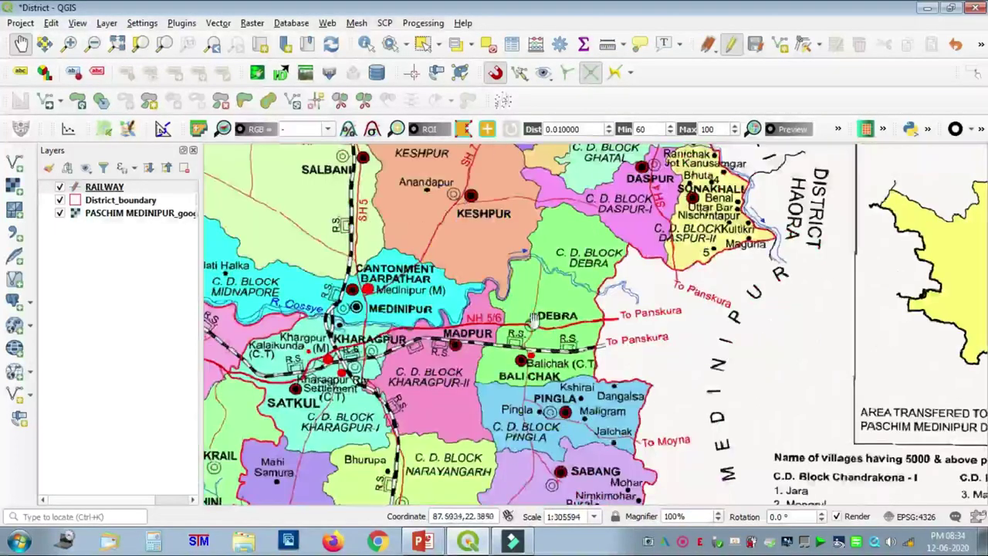
left_click_drag(221, 330, 577, 333)
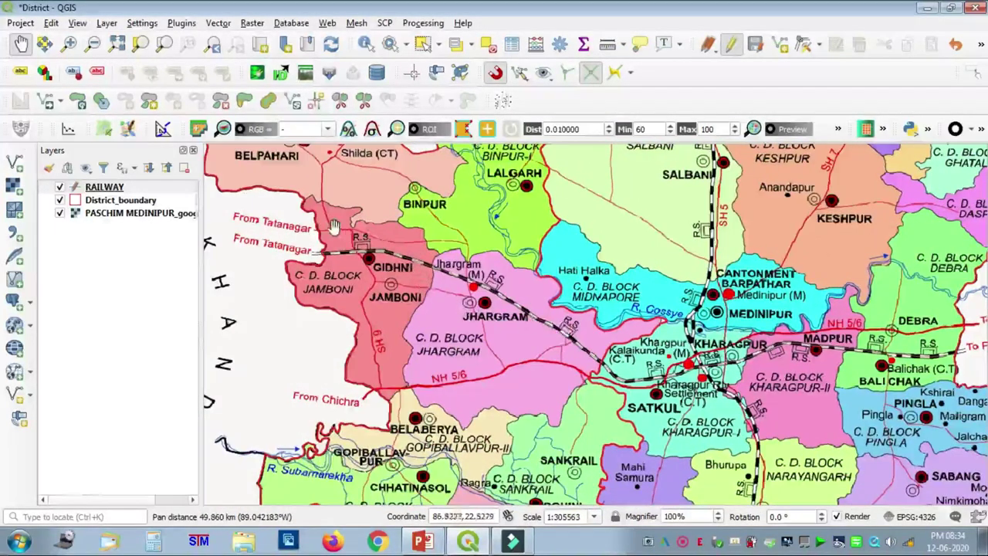
scroll(334, 225, "up", 1)
left_click_drag(365, 283, 411, 282)
scroll(411, 281, "up", 1)
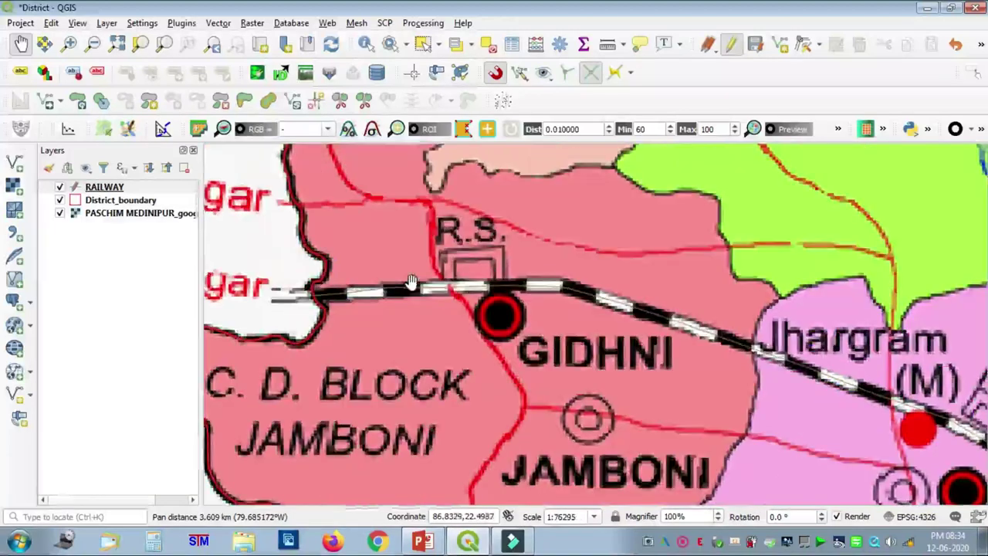
left_click(108, 185)
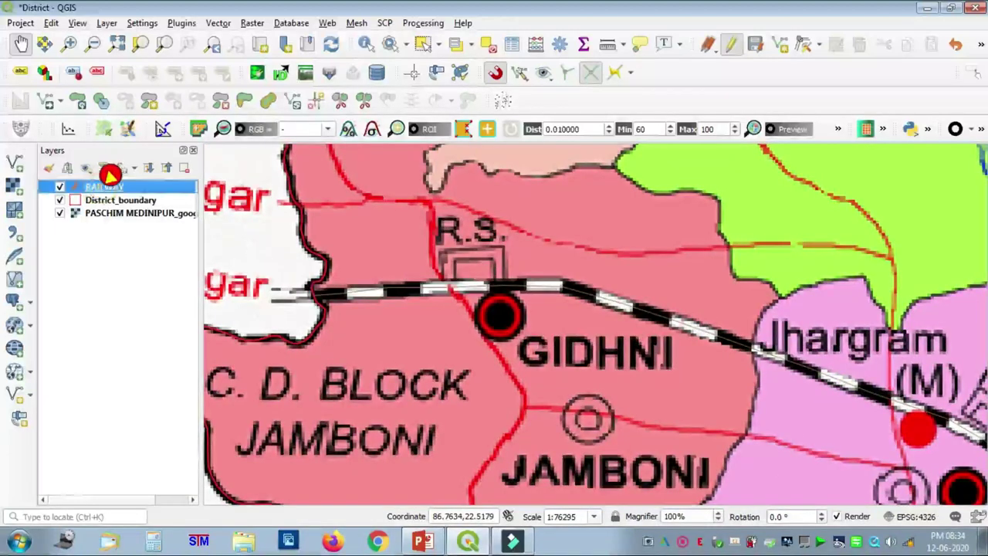
right_click(102, 187)
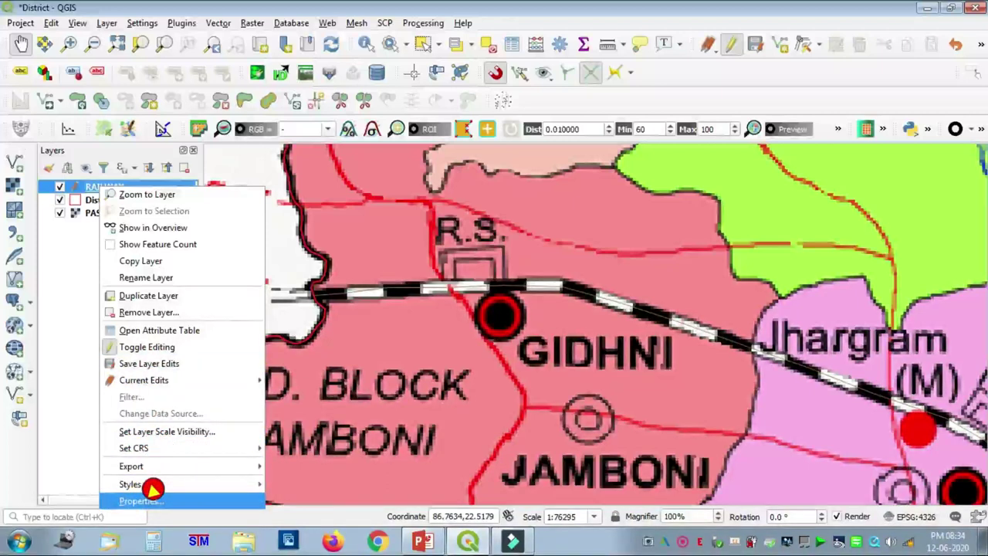
left_click(151, 495)
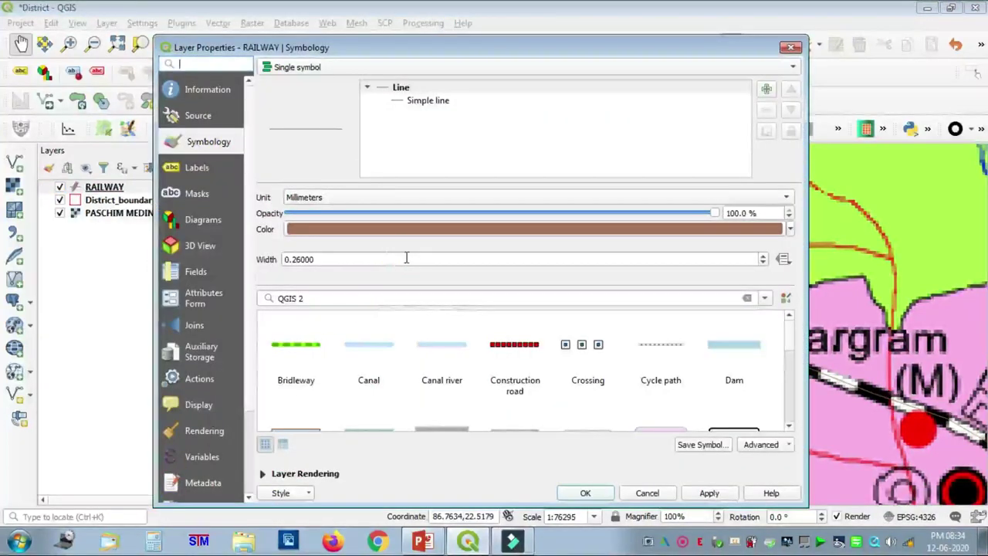
Step: Set the stroke style of the railway symbol's simple line to Dash Line
left_click(429, 100)
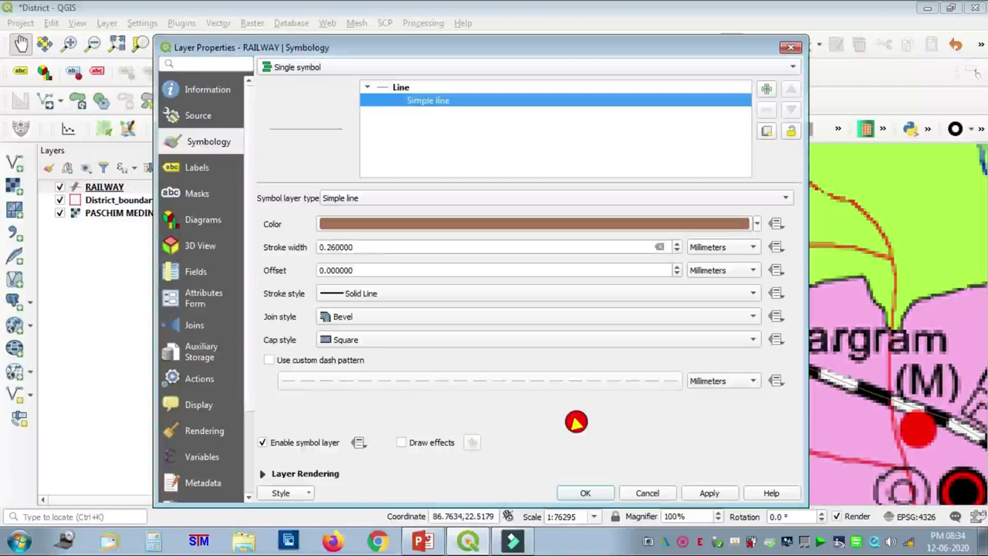
left_click(367, 290)
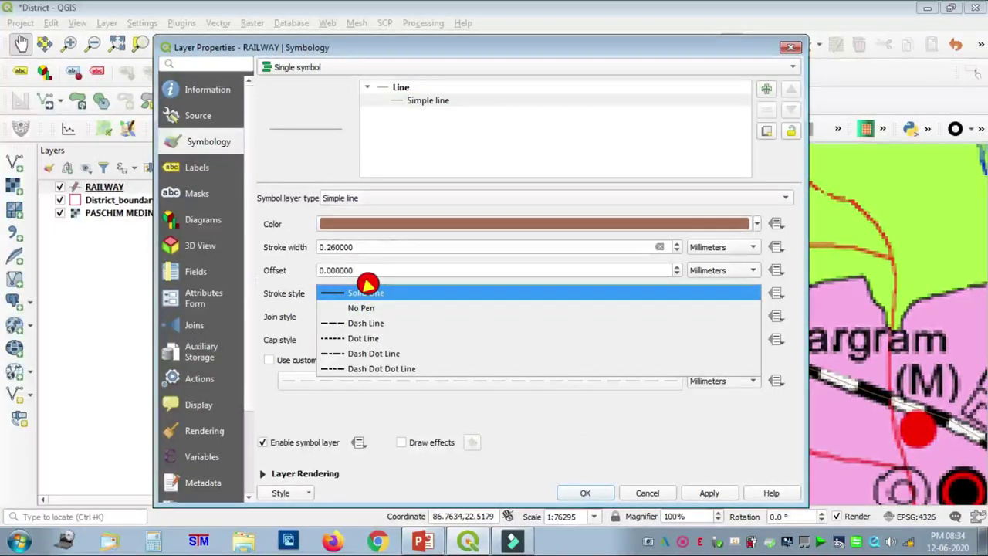
left_click(372, 318)
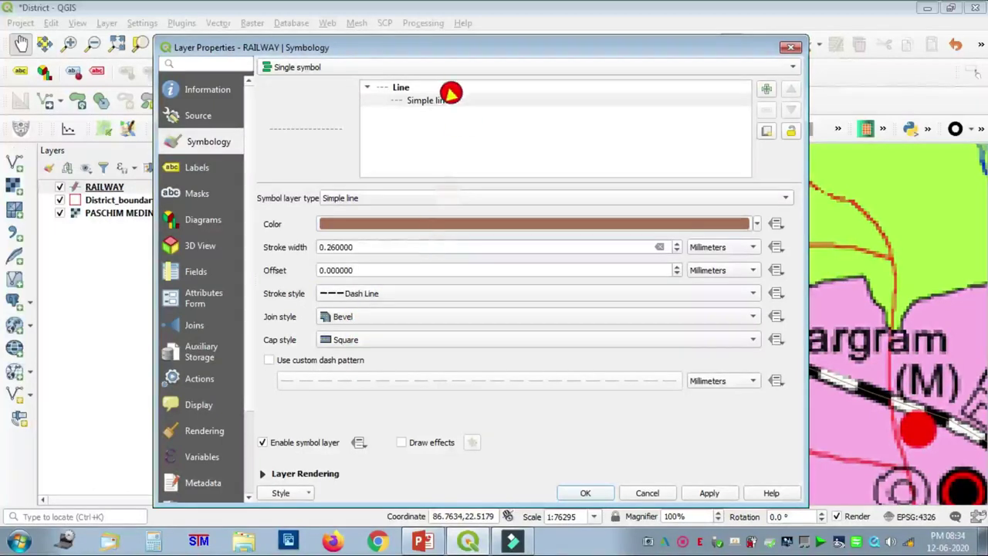
Step: Browse the QGIS 2 line symbols and apply the Bridleway preset to the RAILWAY layer
left_click(398, 80)
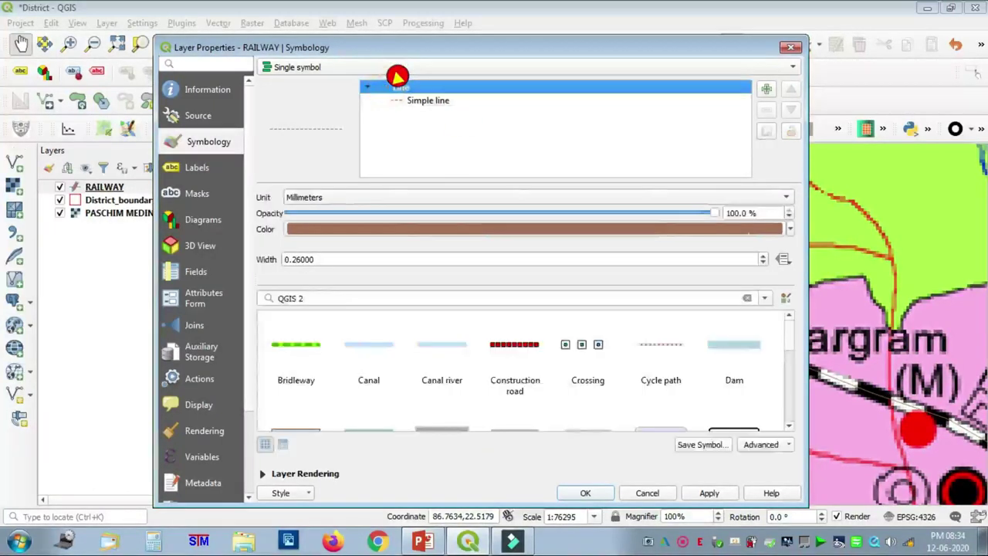
mouse_move(793, 330)
left_mouse_down()
mouse_move(794, 350)
mouse_move(817, 376)
mouse_move(808, 409)
mouse_move(798, 333)
left_mouse_up()
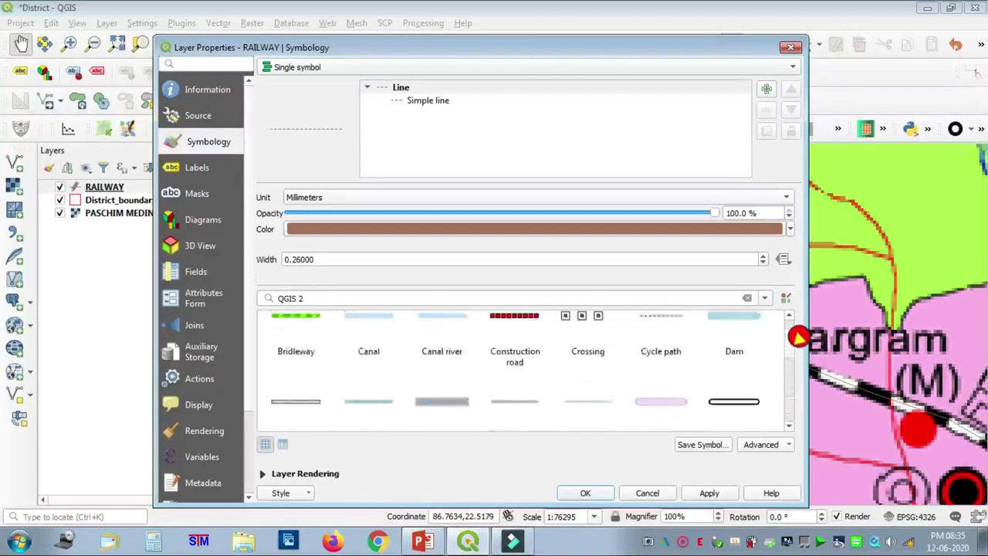
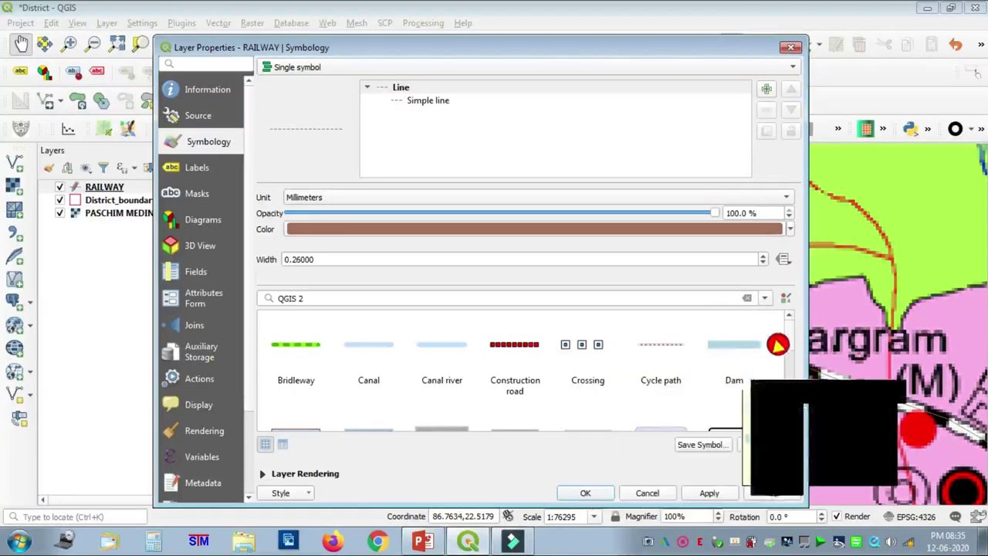
scroll(794, 377, "down", 3)
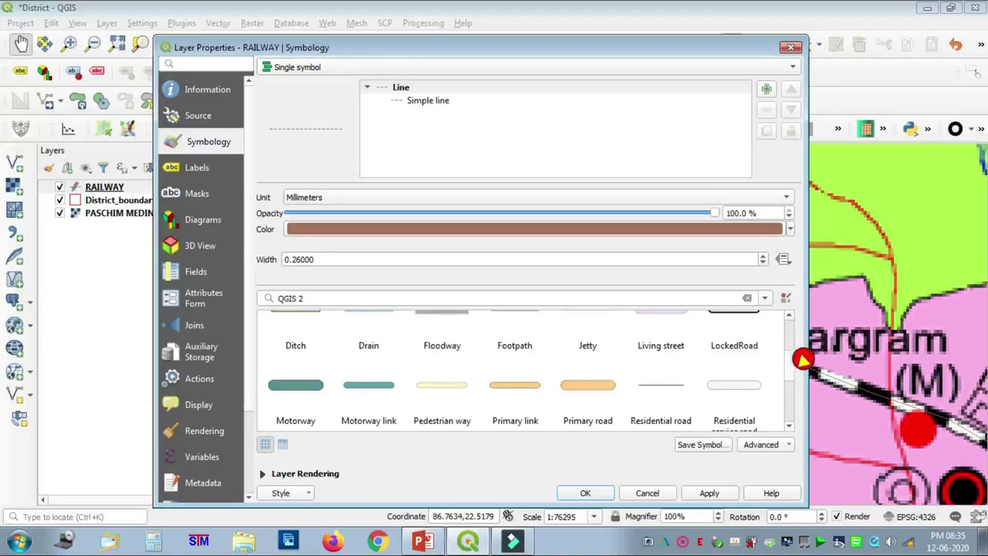
left_click_drag(789, 371, 810, 328)
mouse_move(522, 337)
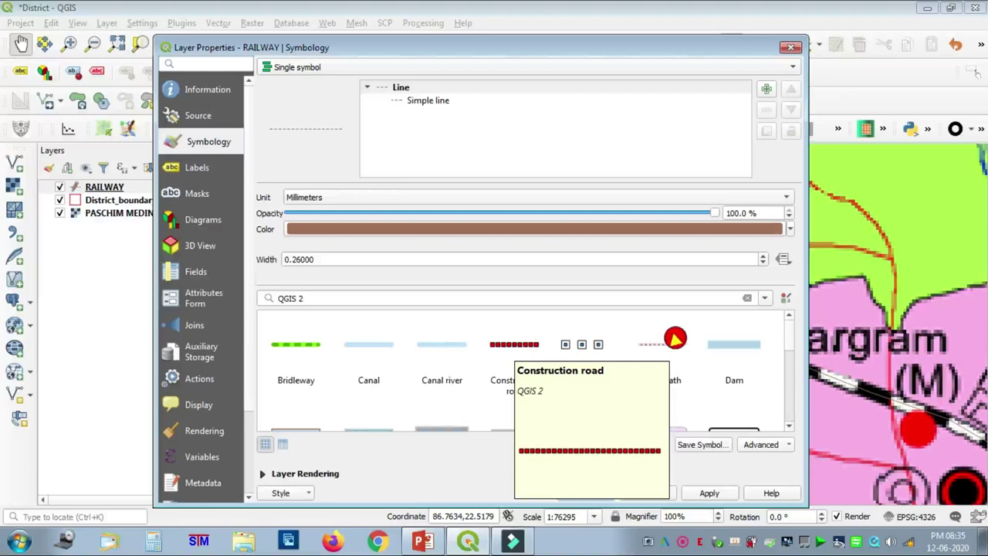
mouse_move(653, 332)
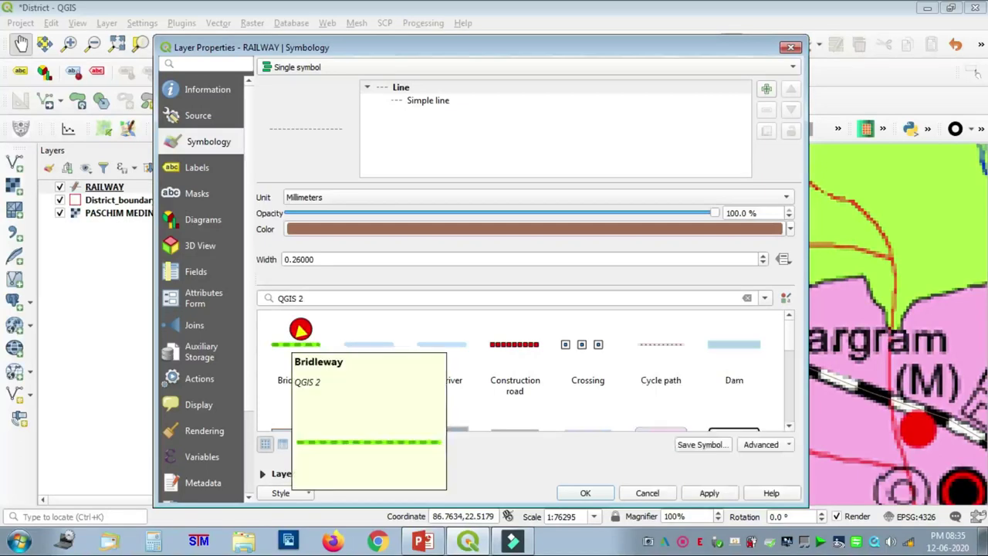
left_click(295, 339)
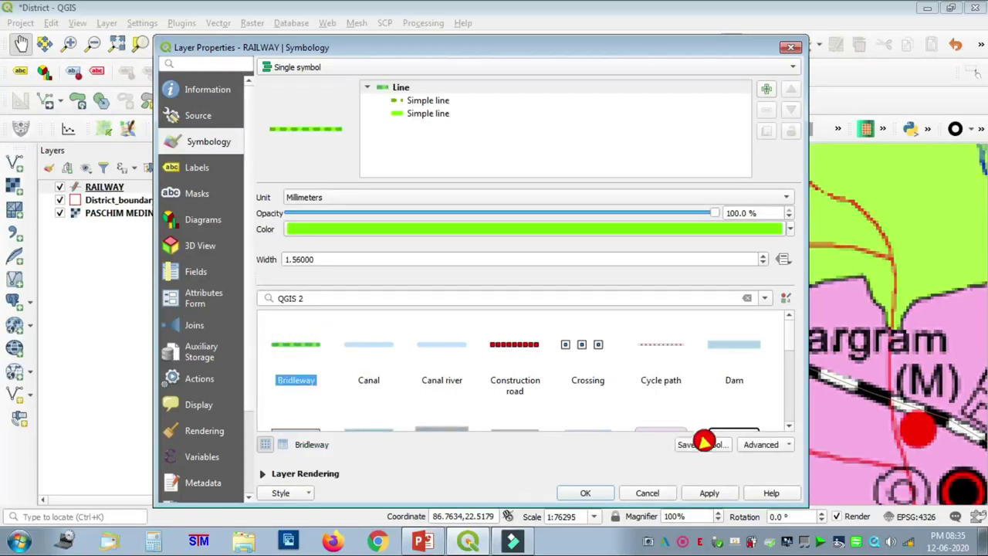
left_click(713, 487)
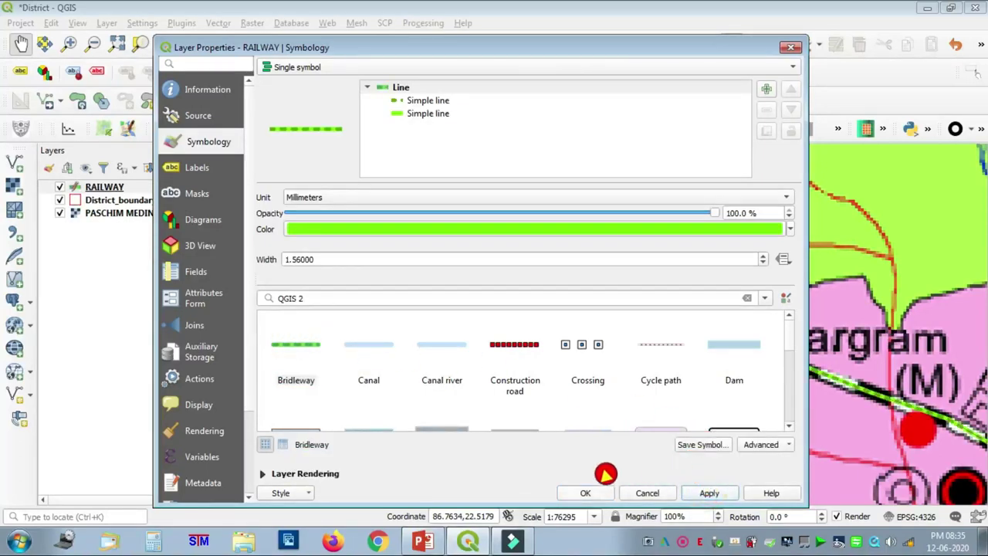
left_click(589, 489)
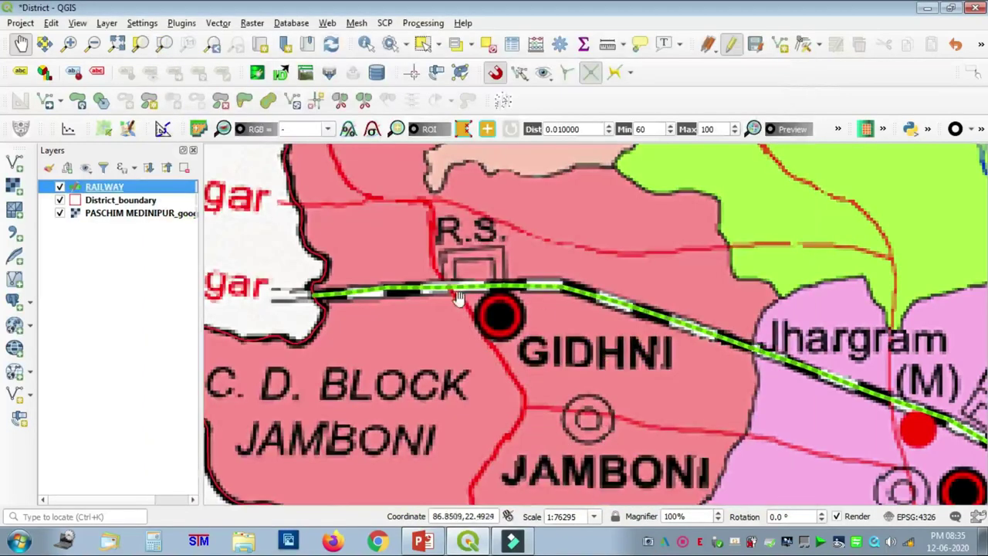
Step: Reopen the RAILWAY layer's symbology and set the lower simple line's color to near-black #070e00
scroll(457, 298, "up", 1)
scroll(414, 293, "up", 1)
left_click_drag(423, 315, 494, 336)
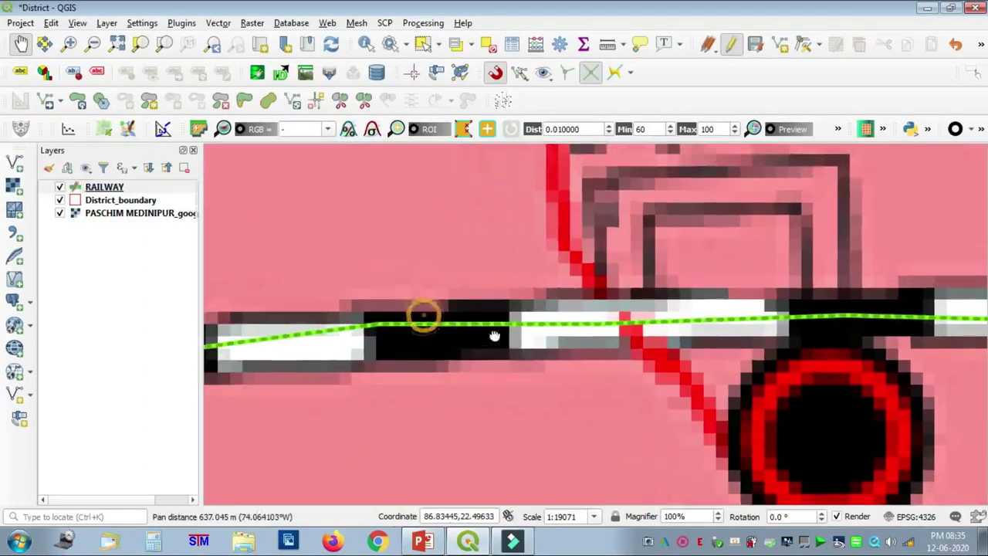
scroll(442, 318, "up", 3)
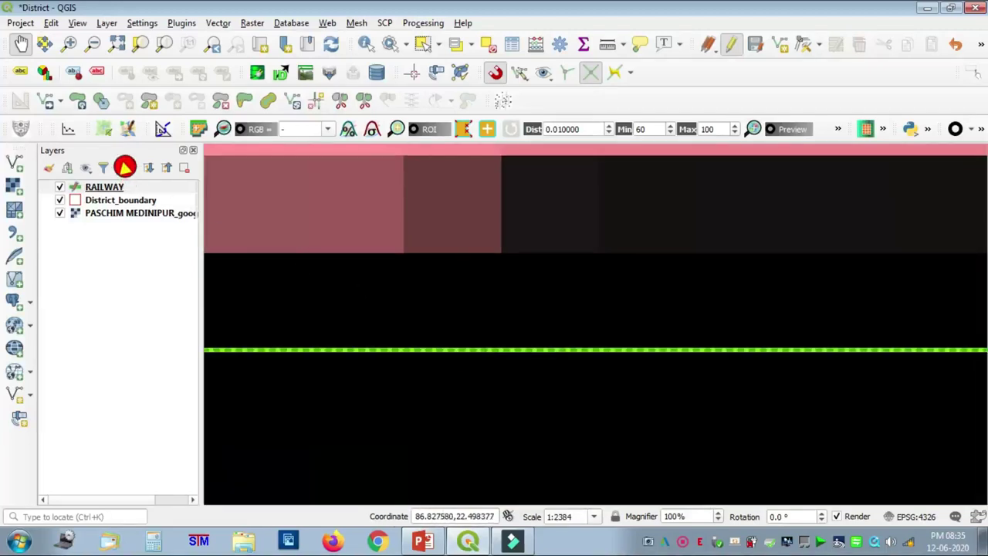
right_click(111, 187)
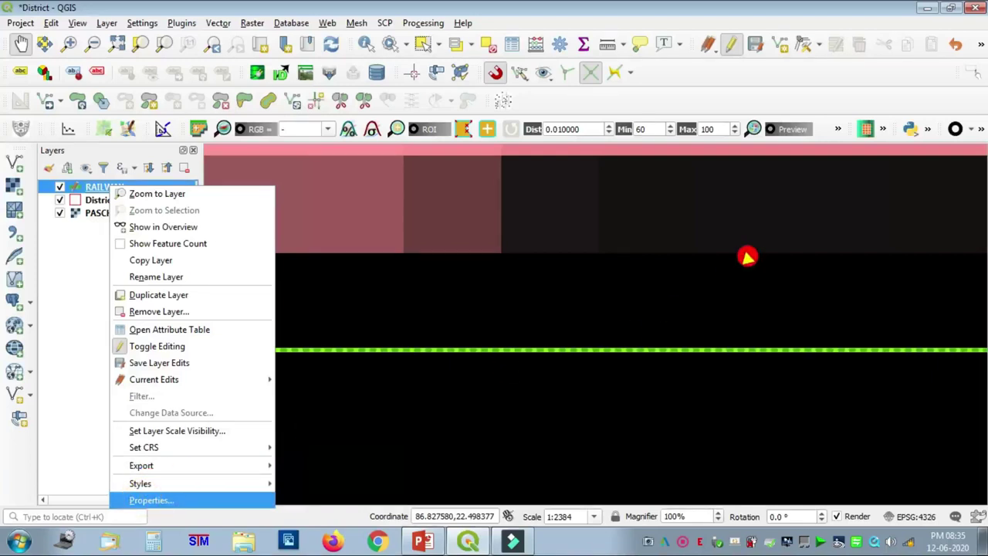
key("Return")
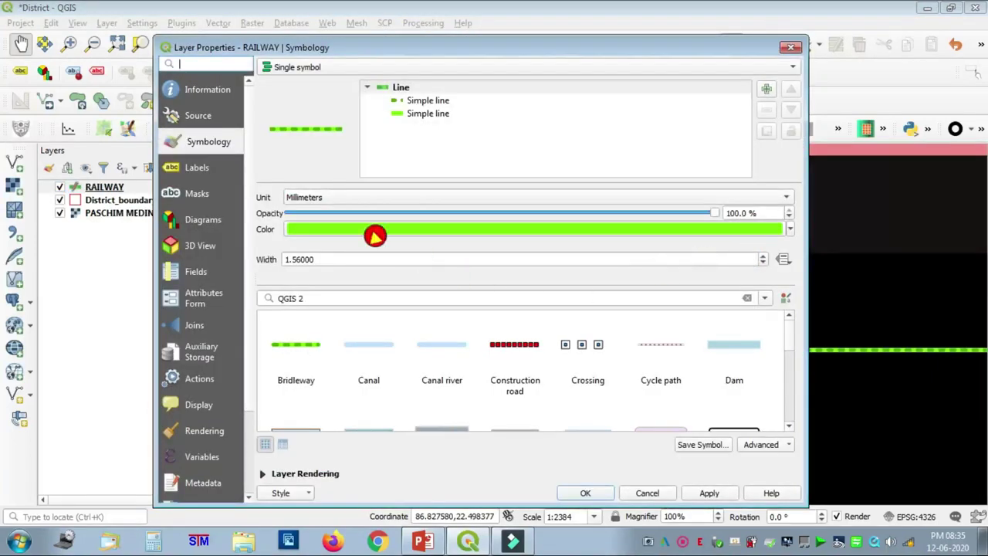
left_click(427, 112)
left_click(376, 221)
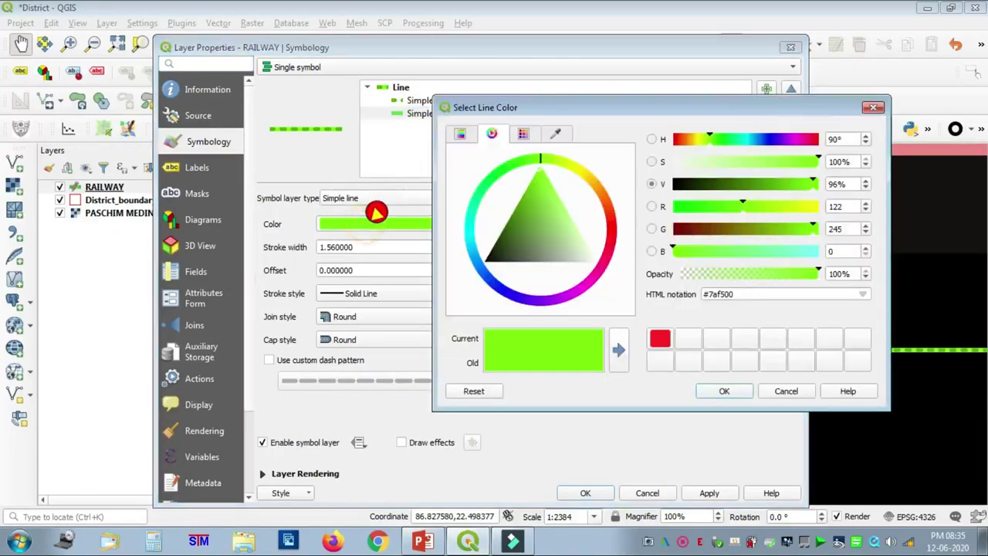
left_click(495, 245)
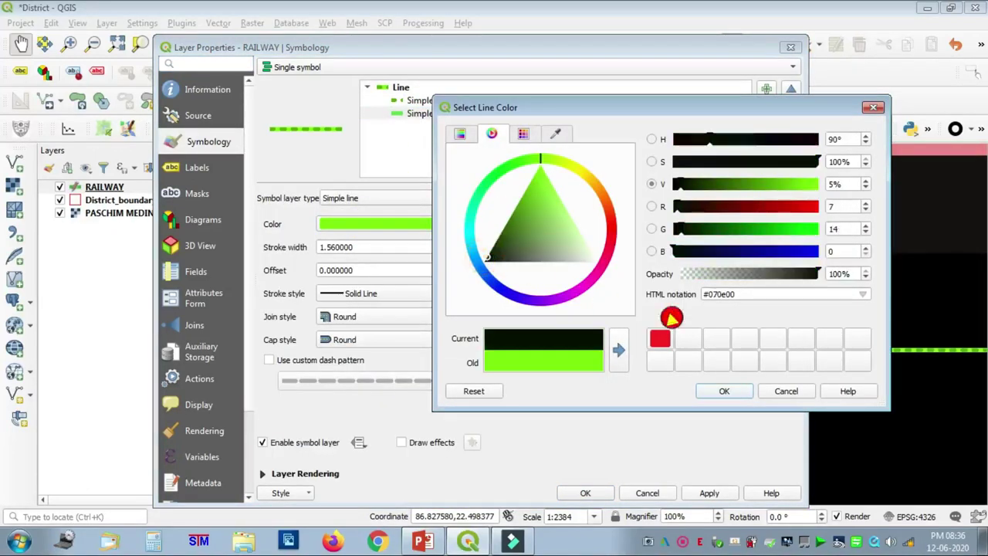
left_click(619, 351)
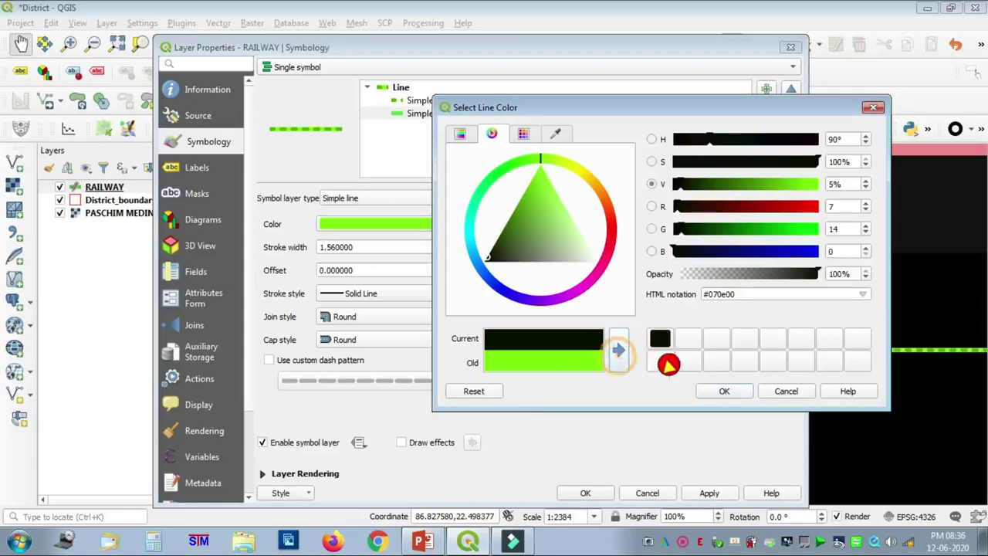
left_click(724, 390)
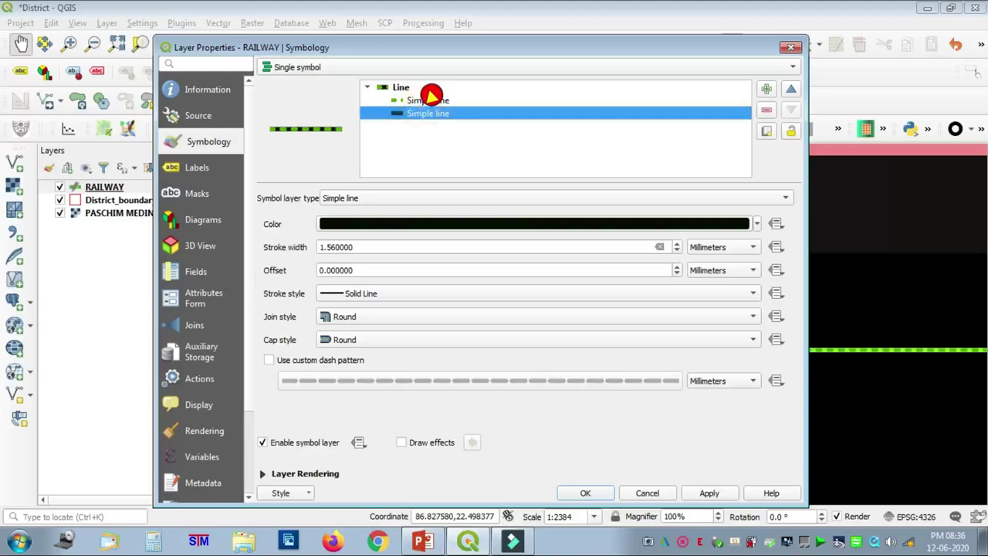
Step: Recolor the upper simple line to pale grey-green #c8d6bb and set its stroke style to Solid Line
left_click(432, 99)
left_click(412, 223)
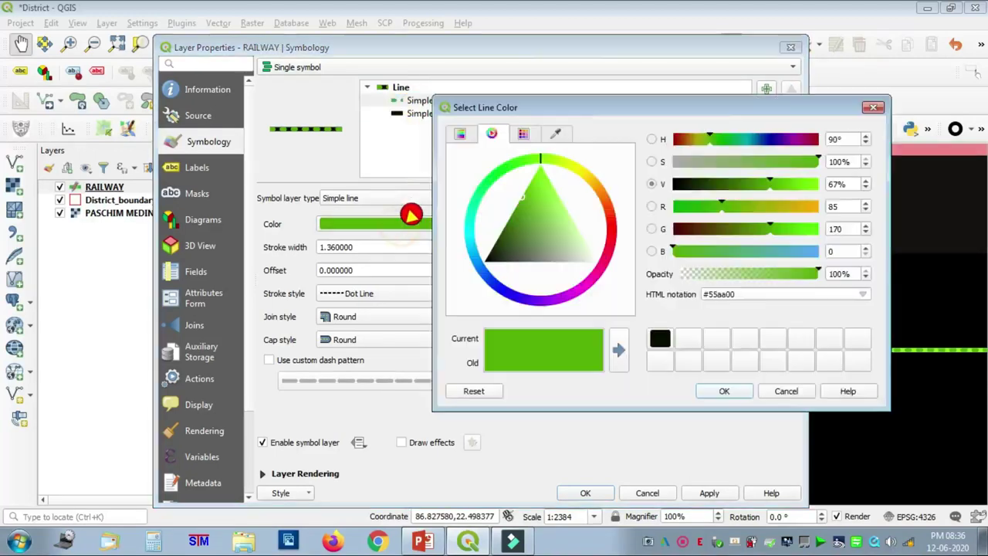
left_click(573, 251)
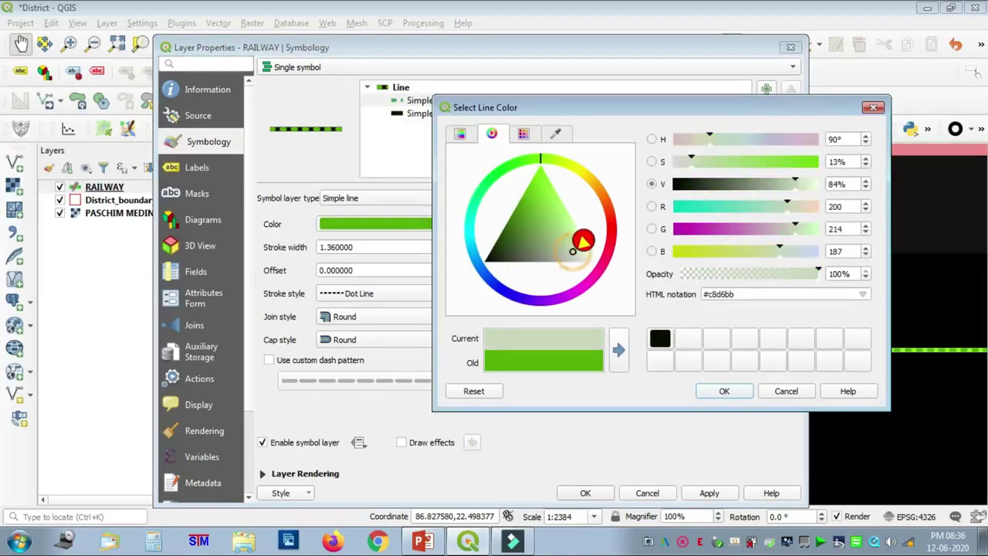
left_click(618, 347)
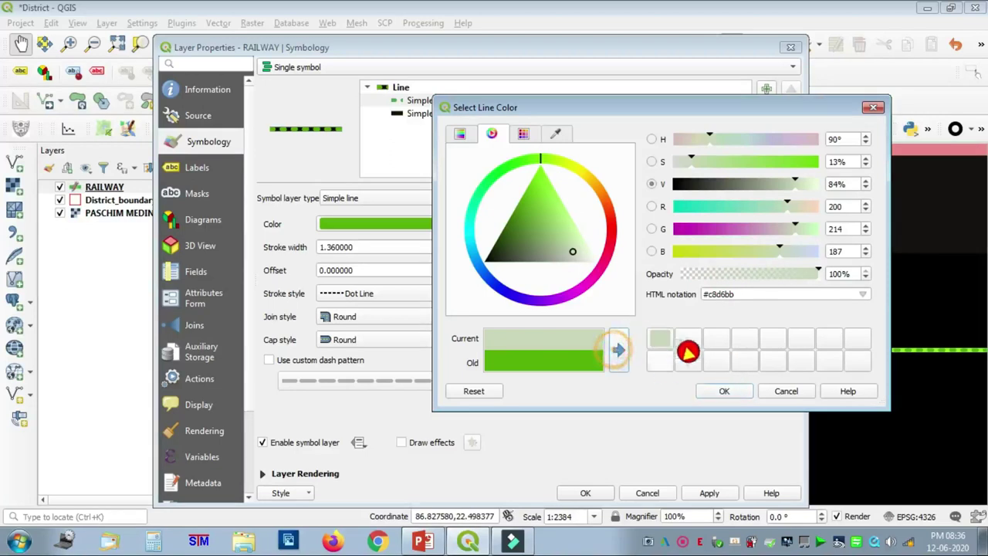
left_click(726, 390)
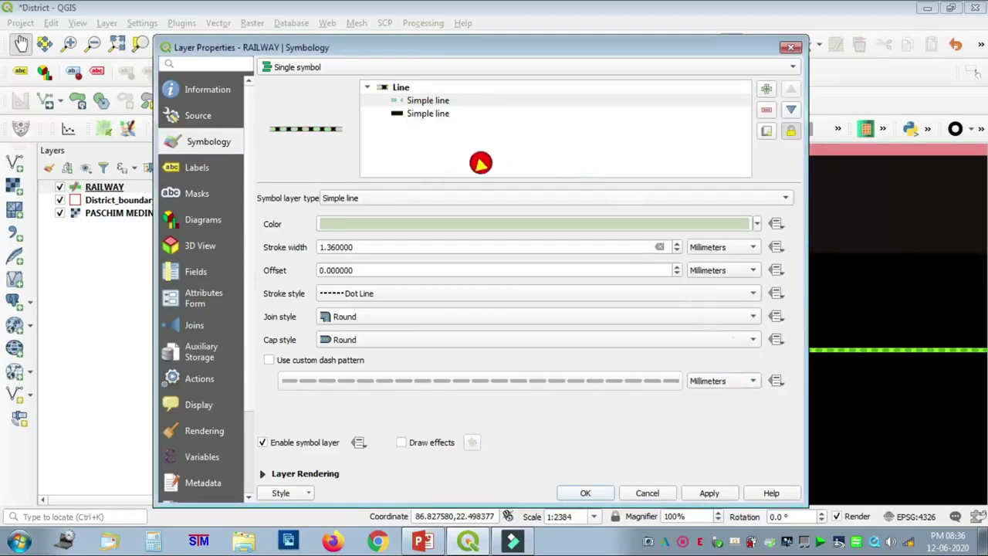
left_click(384, 288)
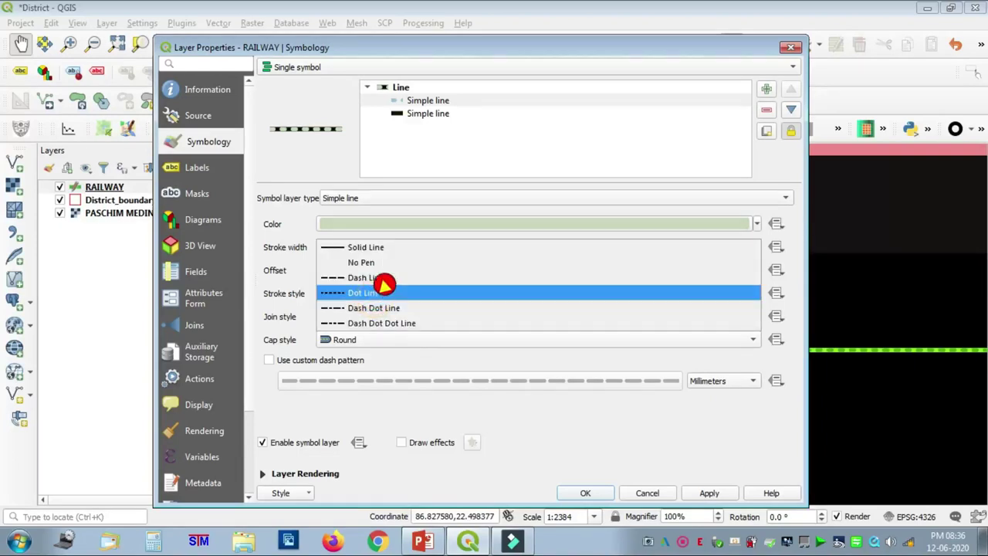
left_click(385, 247)
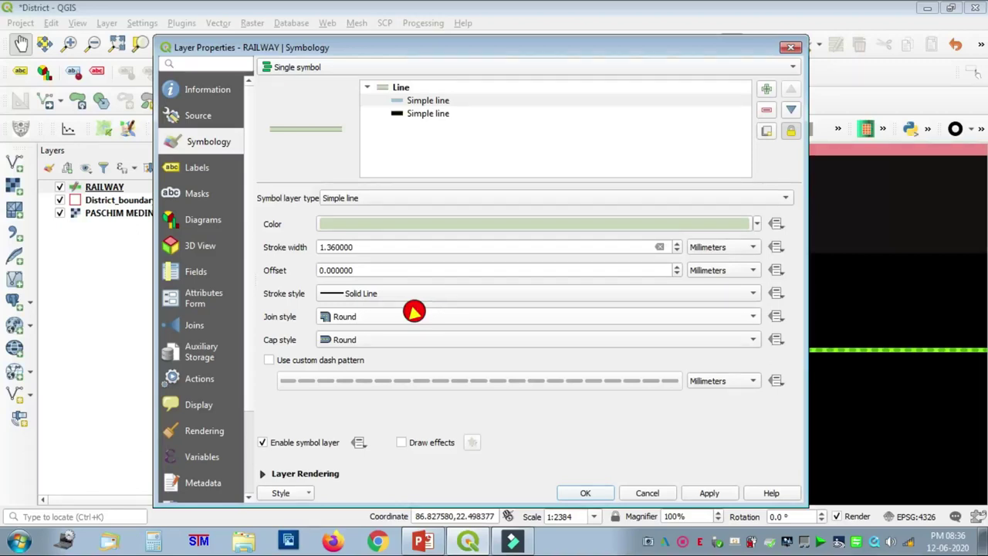
Step: Reduce the upper simple line's stroke width to 0.16 mm
left_click(677, 250)
left_click(677, 250)
left_click(677, 251)
left_click(677, 250)
left_click(677, 250)
left_click(677, 249)
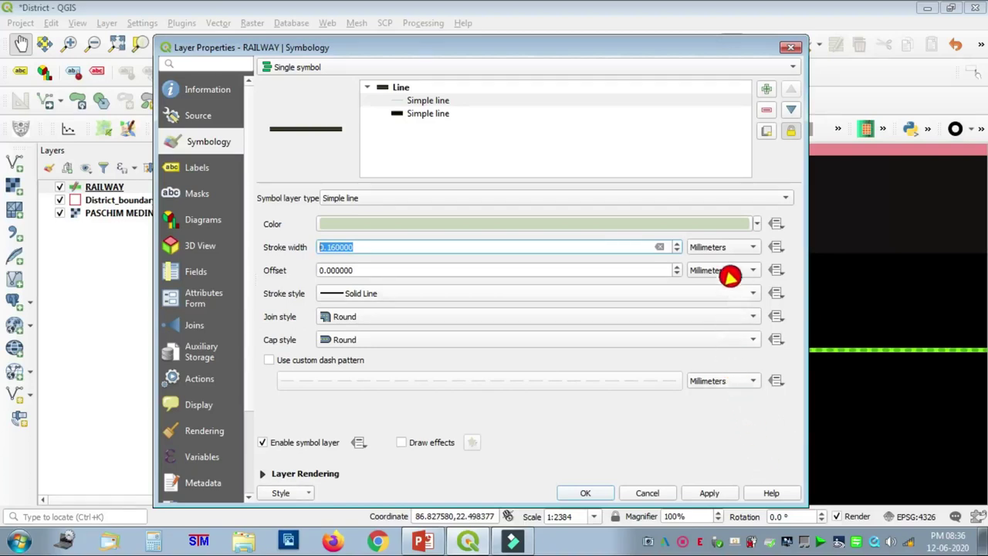
Step: Set the upper simple line's stroke width to 2.16 mm and apply the symbology to the RAILWAY layer
left_click(686, 228)
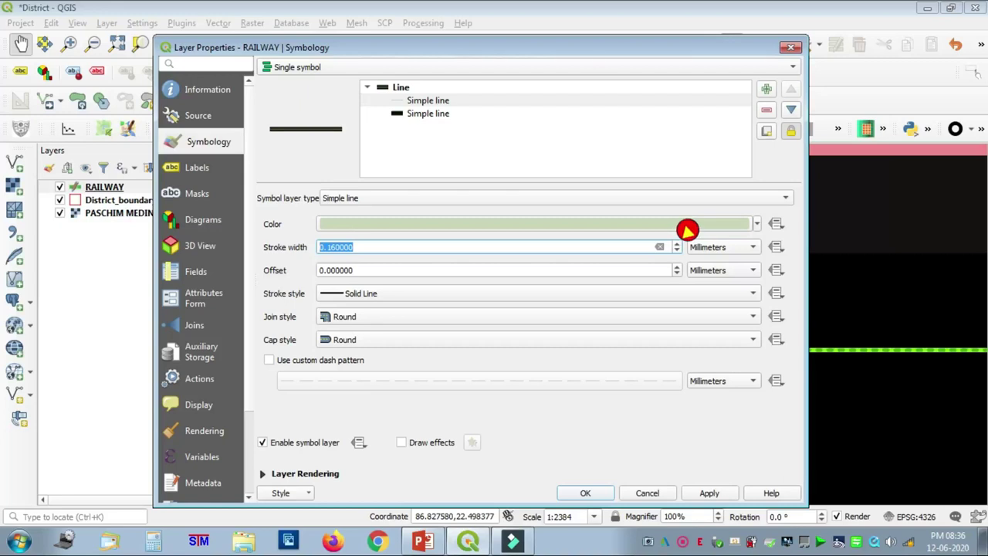
left_click(677, 244)
left_click(676, 243)
left_click(676, 243)
left_click(677, 243)
left_click(677, 243)
left_click(676, 243)
left_click(677, 243)
left_click(677, 243)
left_click(676, 243)
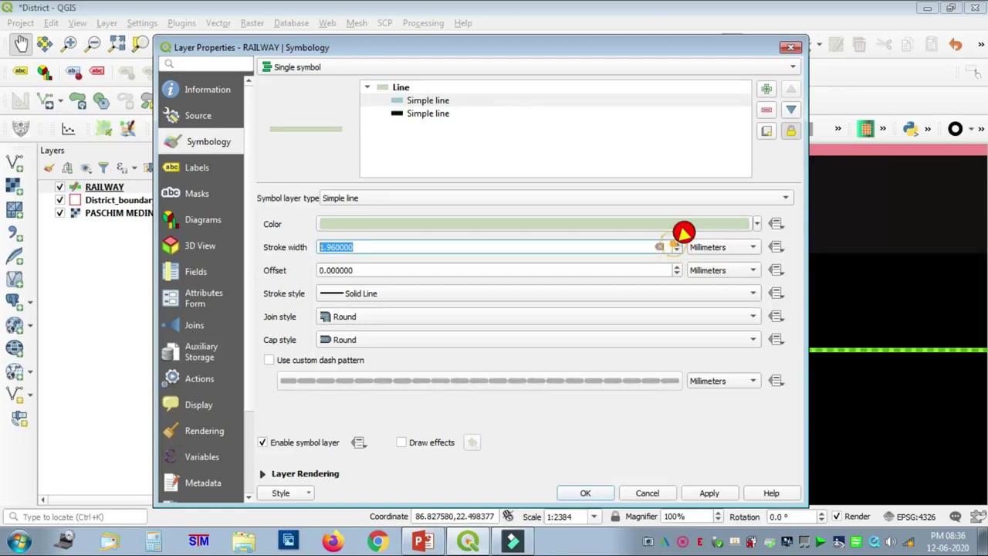
left_click(676, 243)
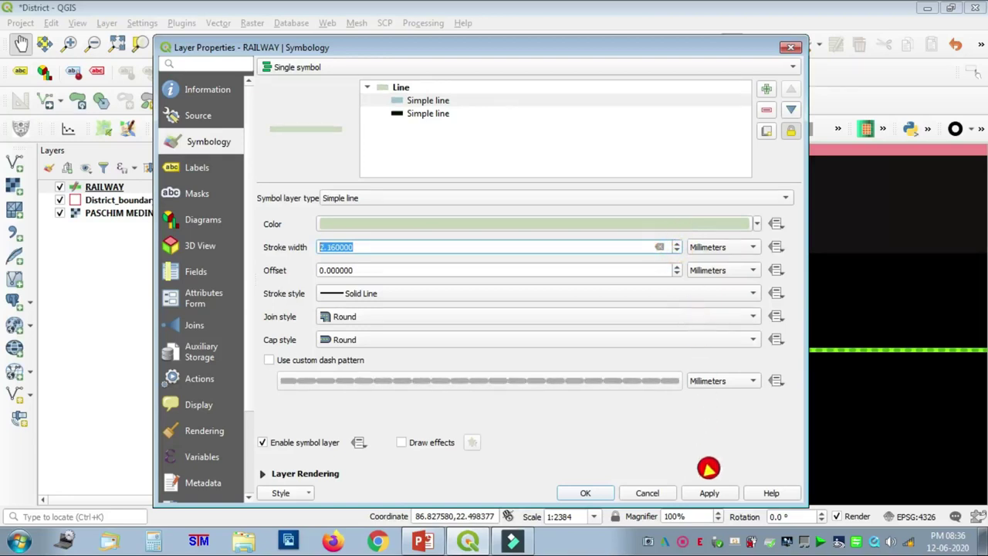
left_click(710, 491)
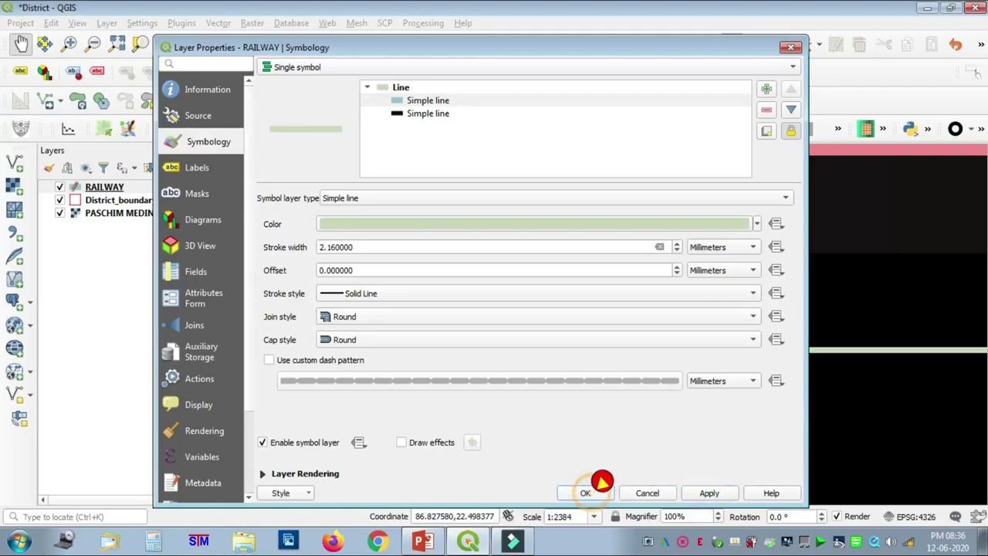
left_click(588, 491)
Step: Reopen the RAILWAY layer's symbology, set the lower black simple line's stroke width to 3.5 mm and apply it
scroll(641, 325, "down", 5)
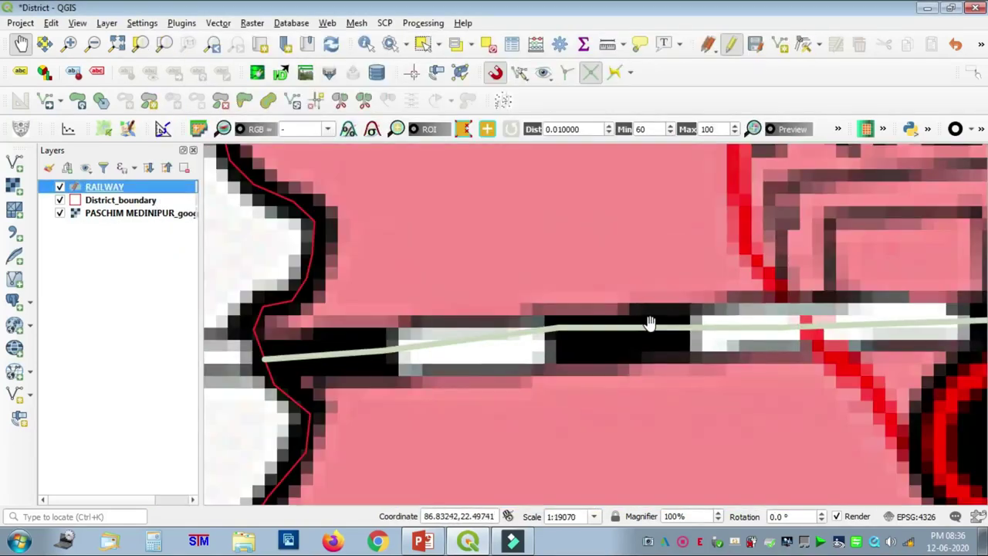
scroll(651, 324, "up", 2)
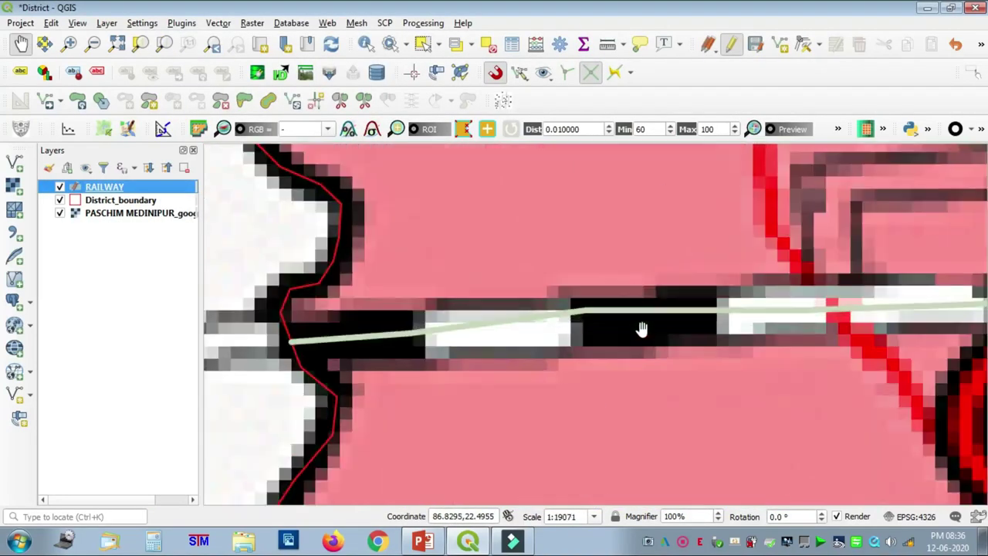
right_click(123, 188)
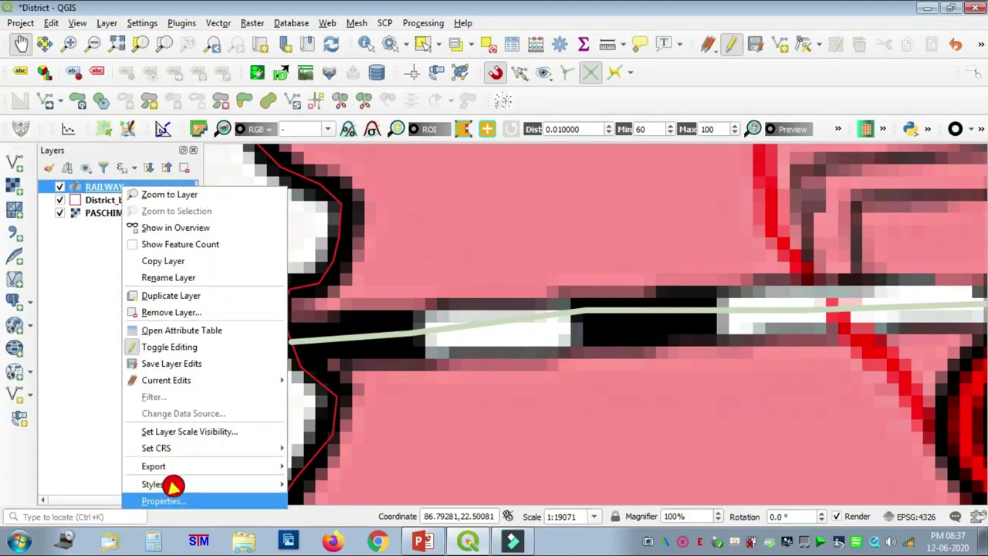
key("Return")
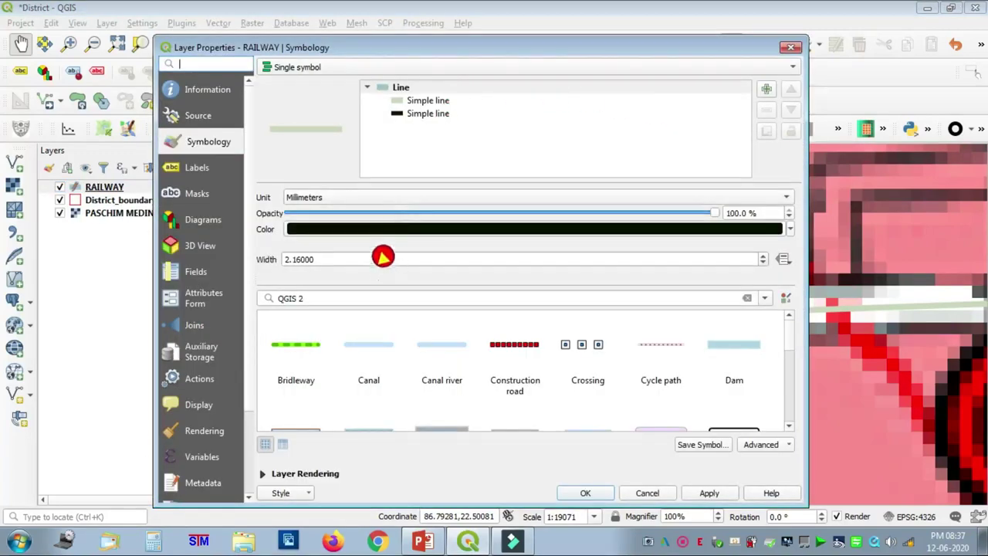
left_click(433, 99)
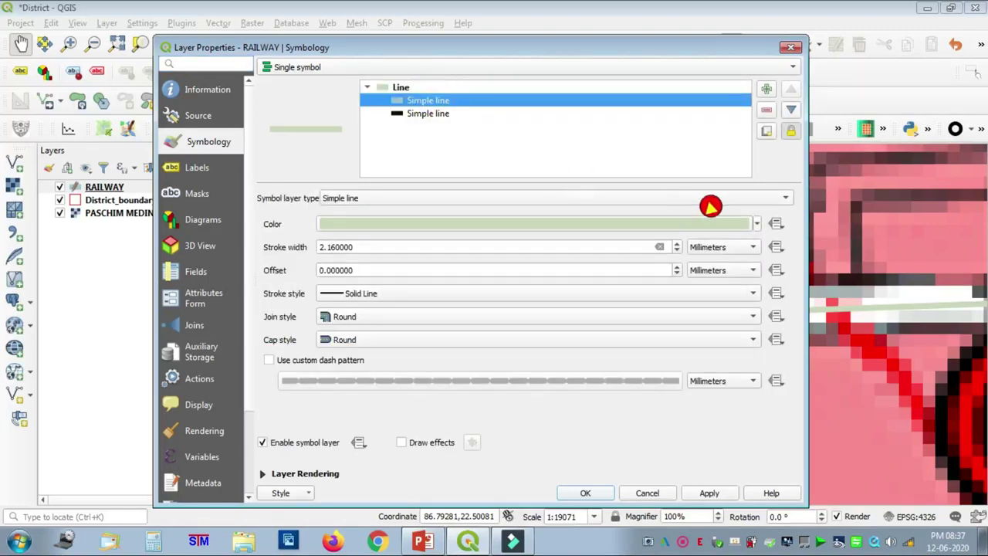
left_click(430, 112)
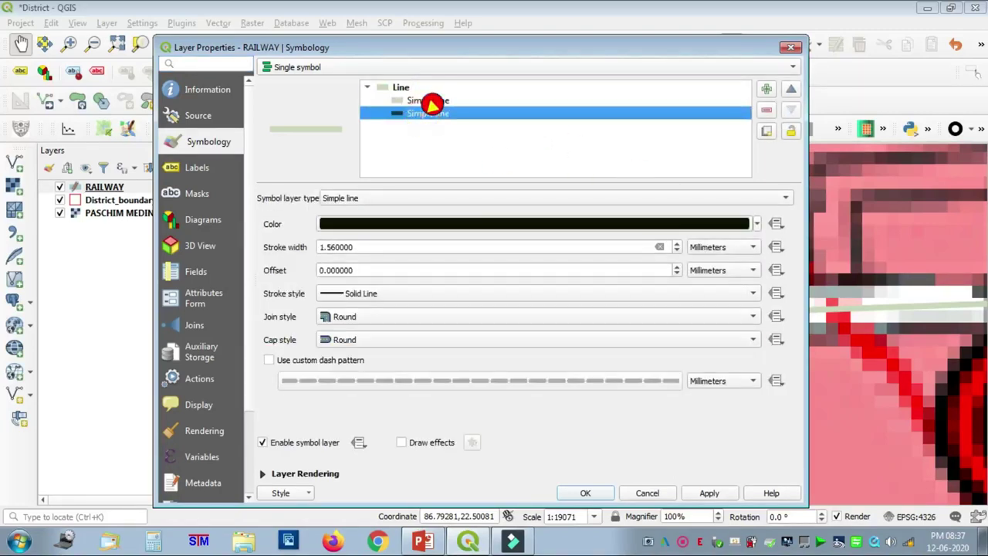
left_click(676, 243)
left_click(661, 247)
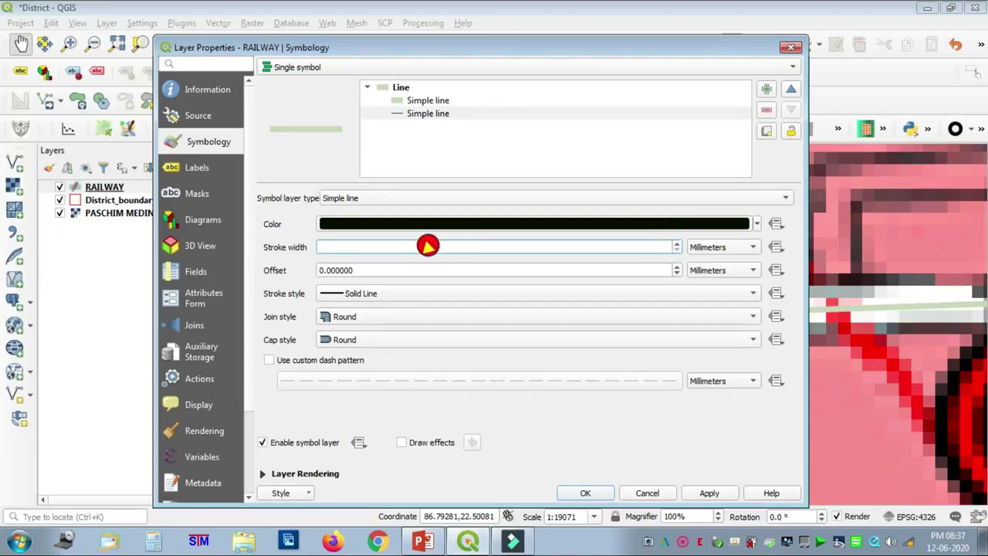
type("3.5")
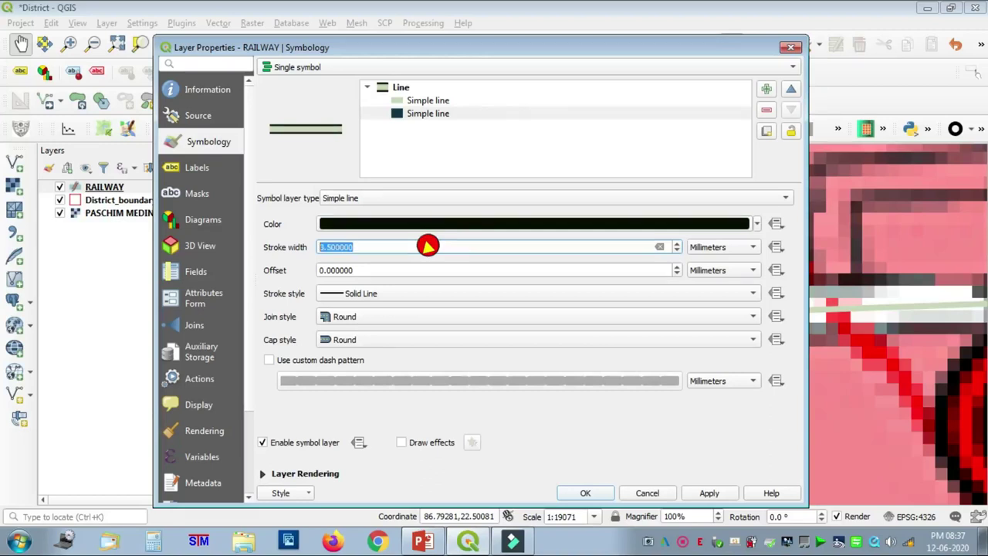
left_click(708, 491)
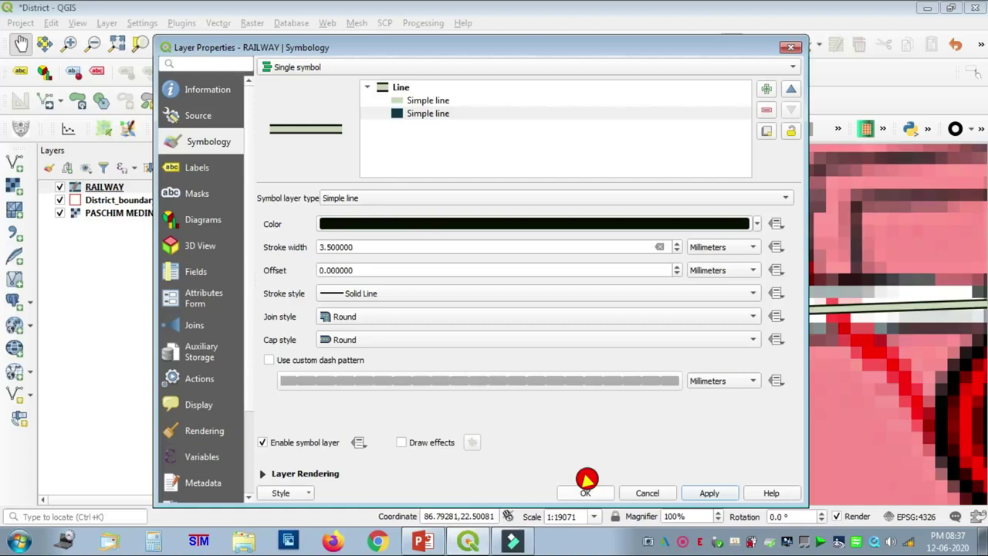
Step: Set the upper pale green simple line's stroke width to 1.16 mm and apply the symbology to the RAILWAY layer
left_click_drag(538, 41, 476, 66)
left_click(372, 125)
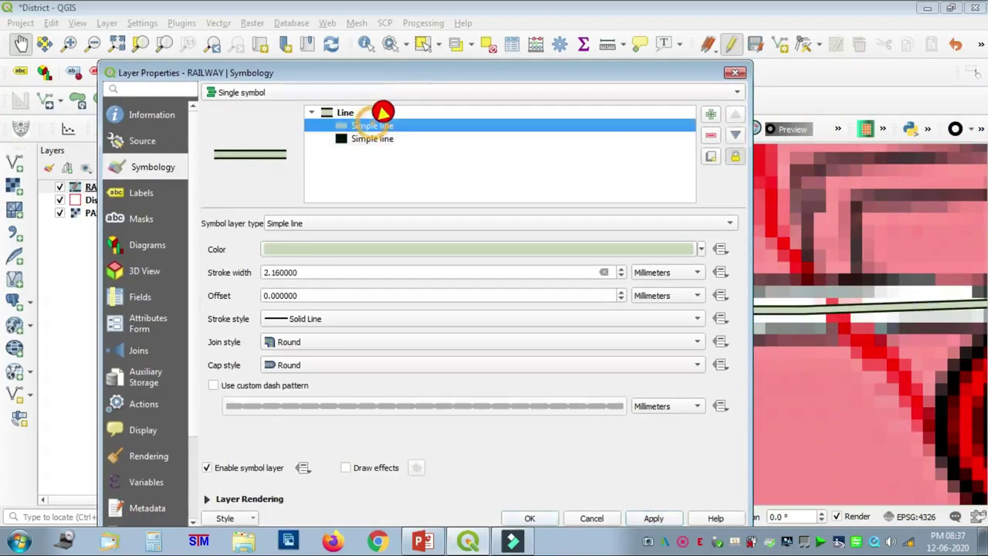
left_click(302, 271)
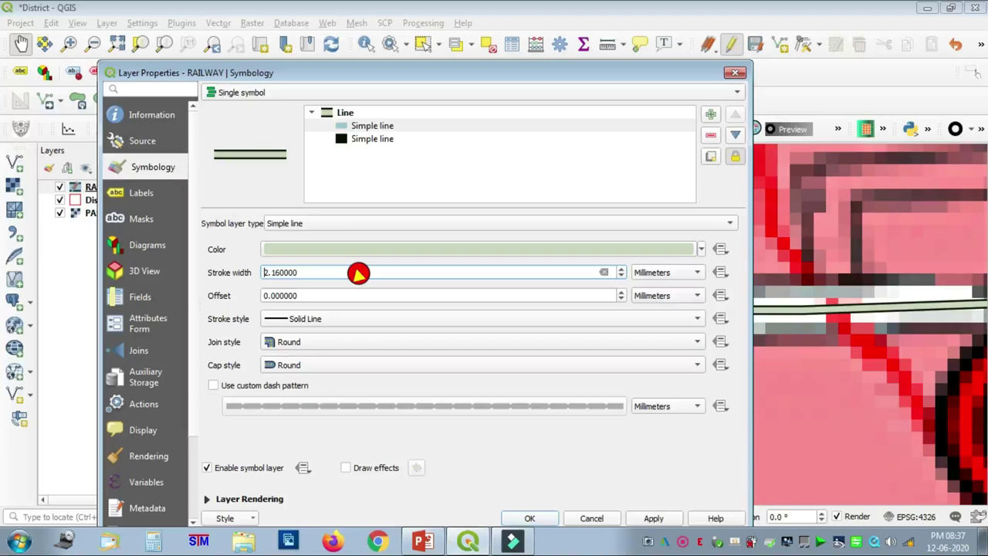
key("Delete")
key("Delete")
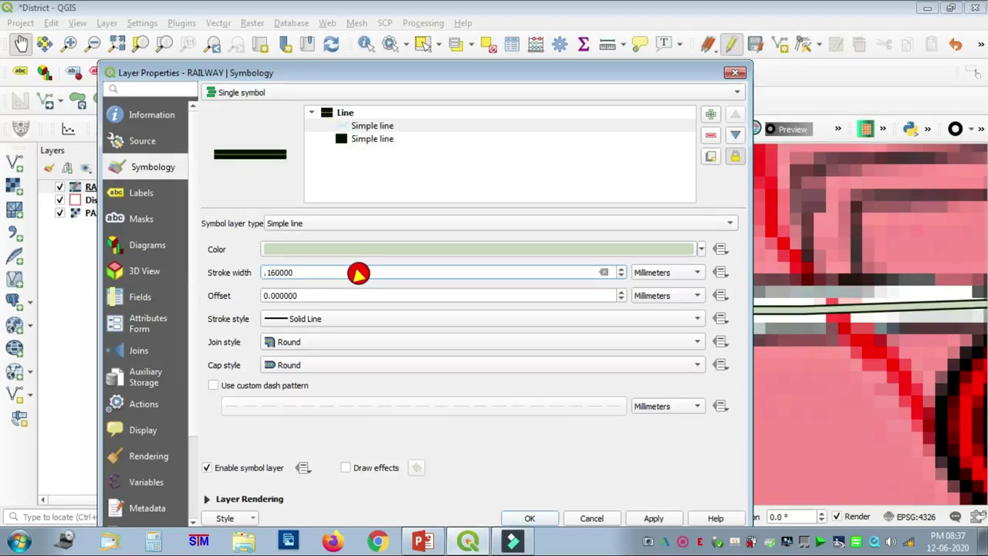
type("1")
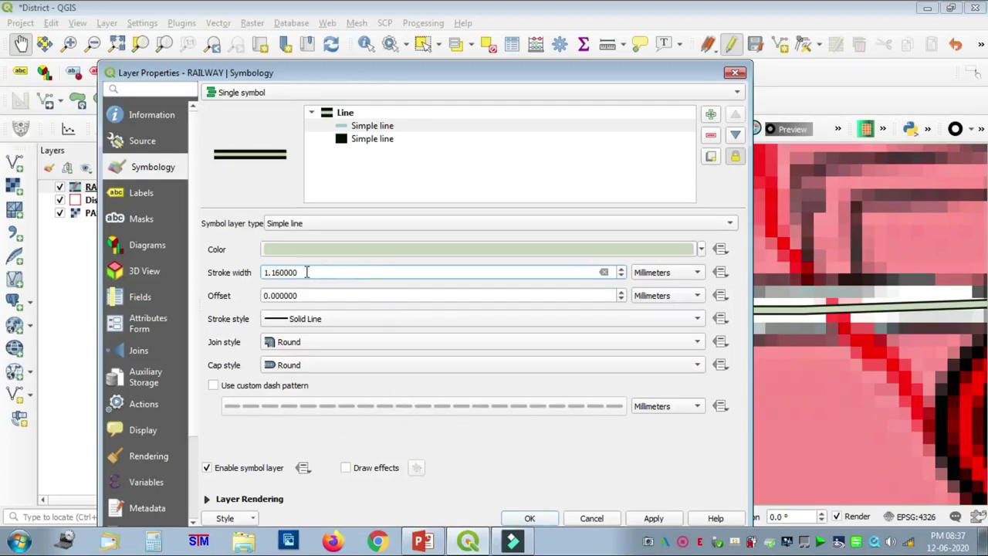
type(".")
left_click(653, 518)
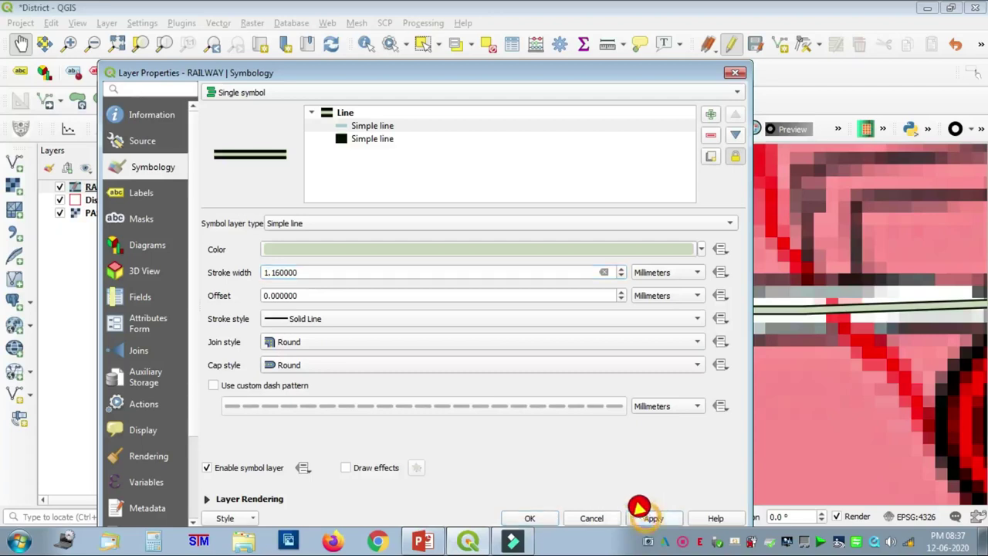
left_click(532, 516)
scroll(442, 321, "up", 1)
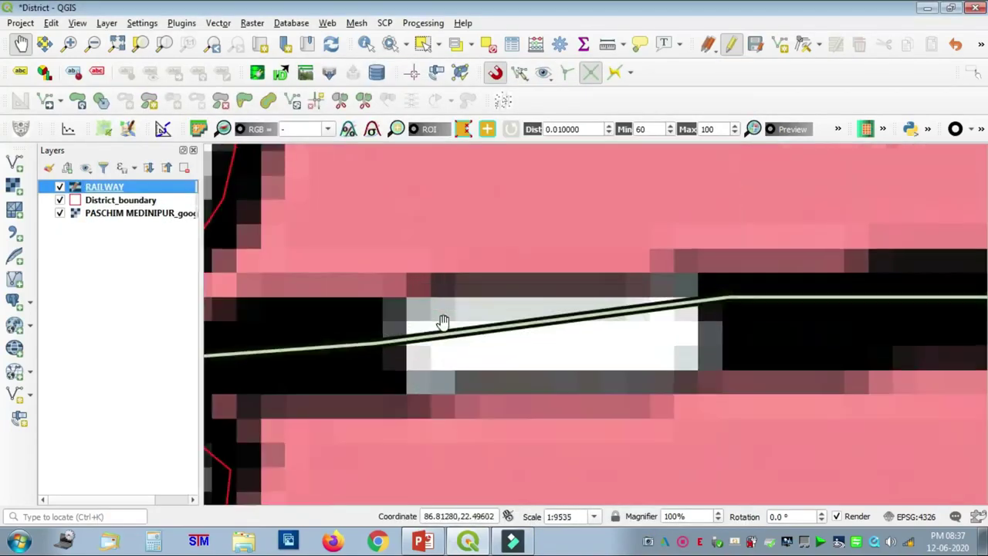
scroll(491, 317, "up", 2)
scroll(491, 317, "down", 3)
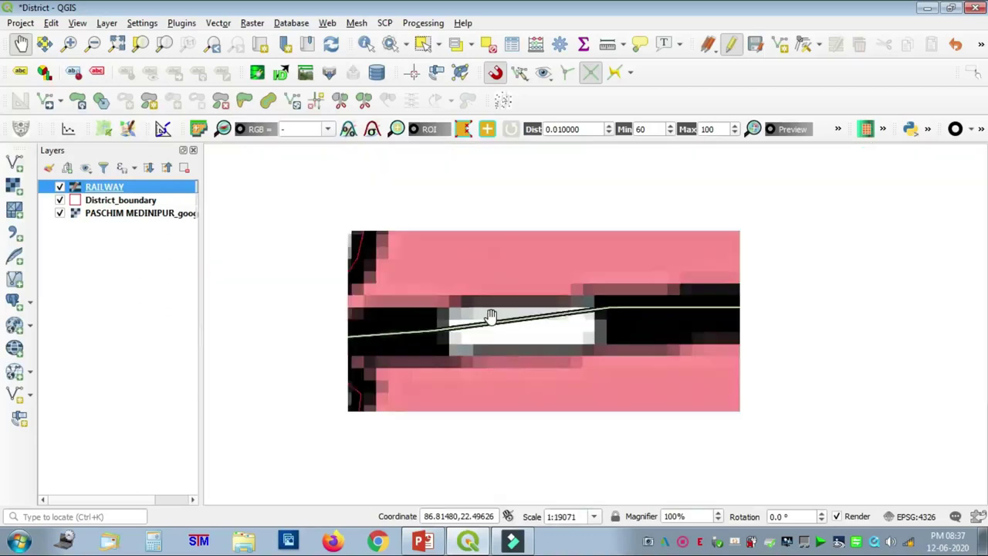
Step: Reopen the RAILWAY layer's symbology and set the upper simple line's stroke style to Dash Line
left_click(147, 167)
right_click(133, 186)
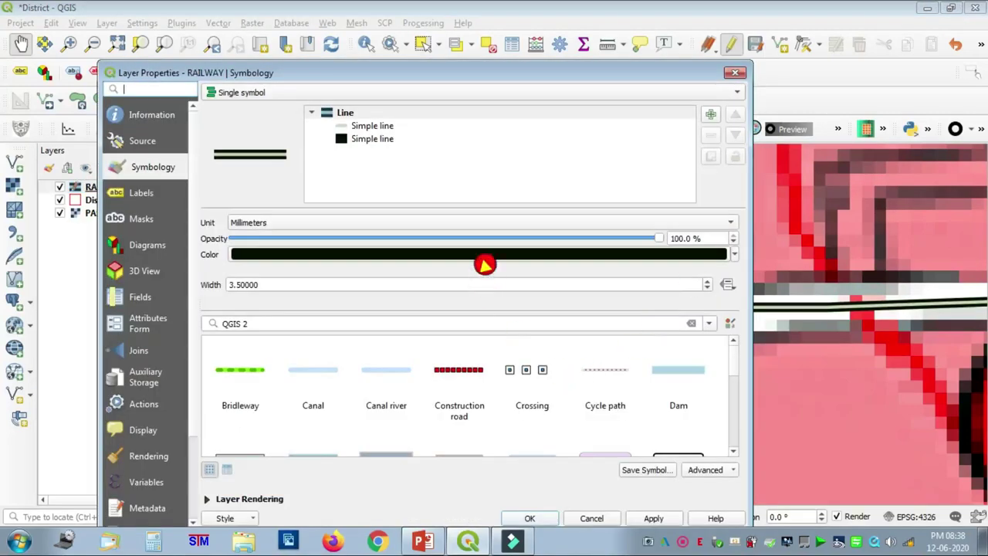
left_click(363, 125)
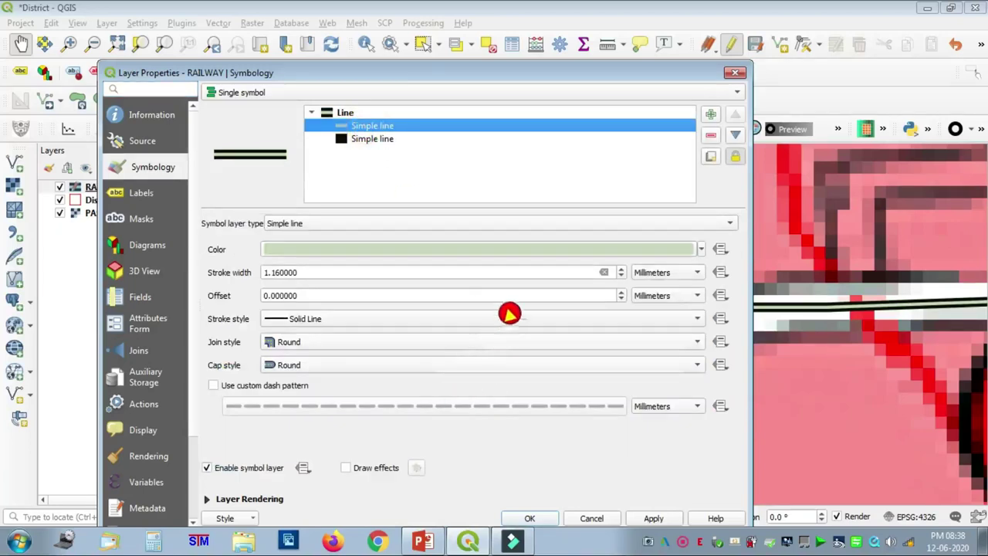
left_click(513, 317)
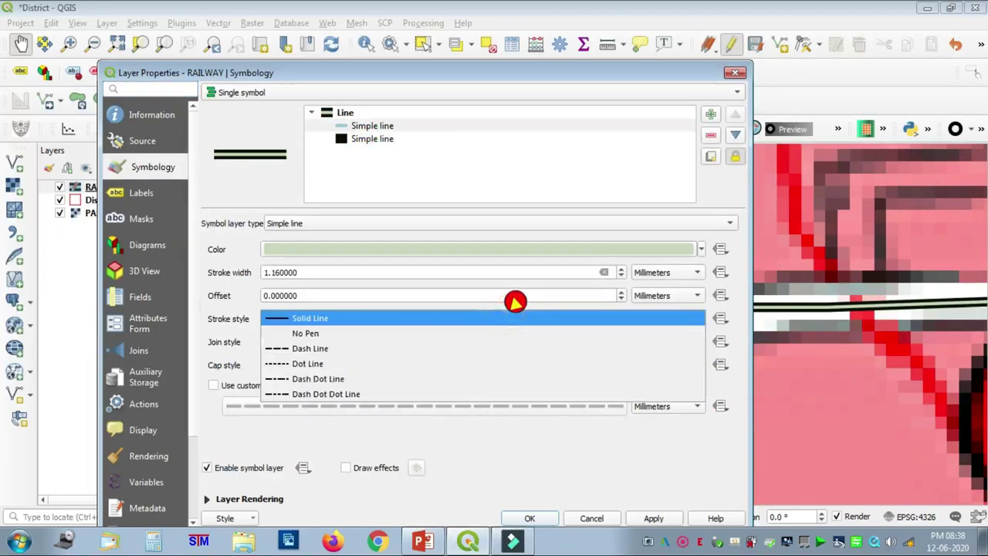
left_click(349, 343)
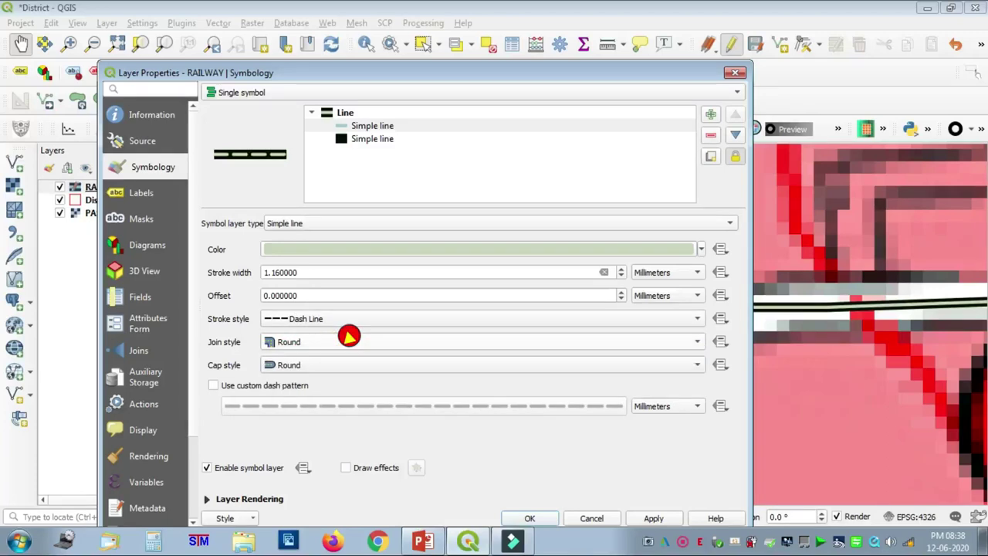
Step: Reduce the upper dashed simple line's stroke width to 0.8 mm
mouse_move(303, 273)
left_mouse_down()
mouse_move(258, 272)
mouse_move(221, 254)
left_mouse_up()
type(".8")
left_click(515, 394)
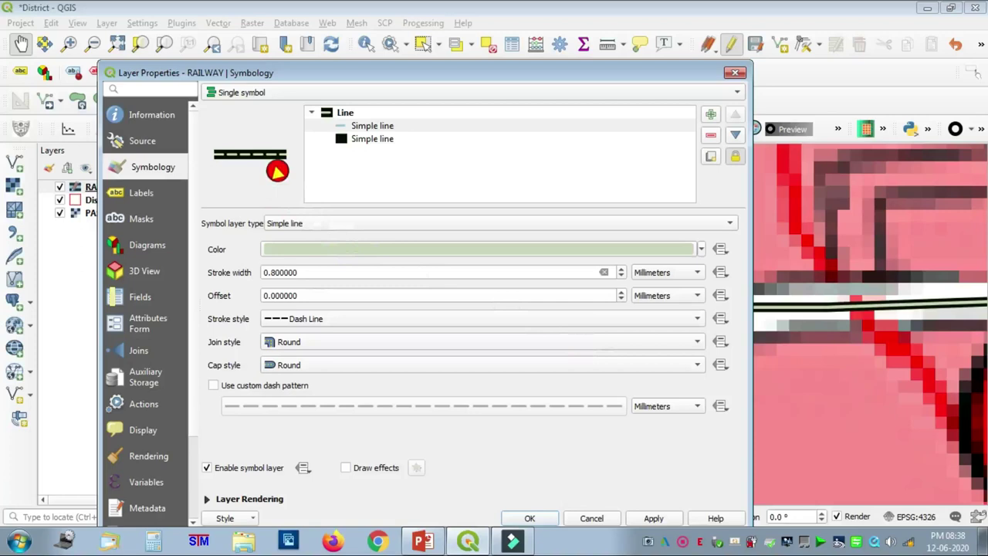
Step: Set the lower black simple line's stroke width to 2.5 mm and apply the symbology to the RAILWAY layer
left_click(384, 134)
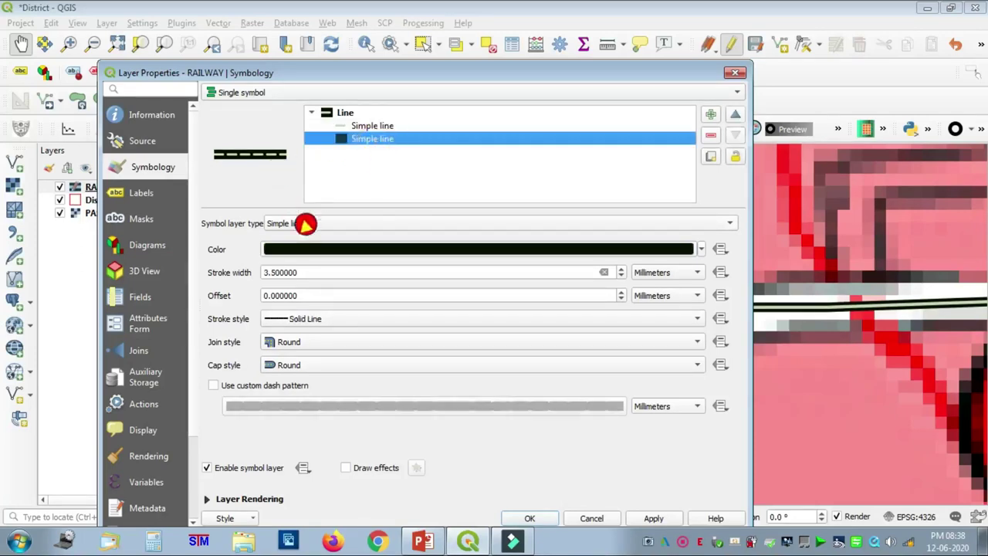
left_click(304, 269)
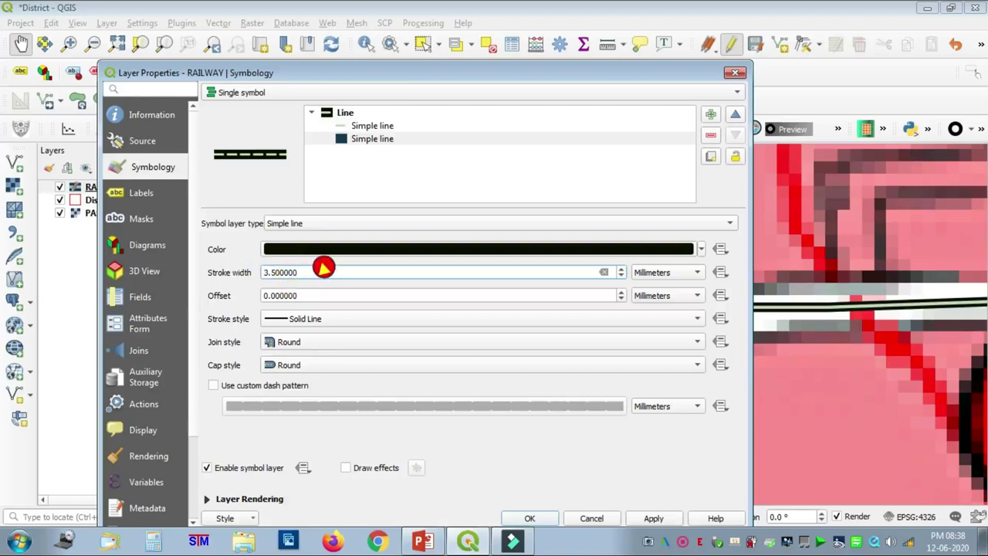
key("BackSpace")
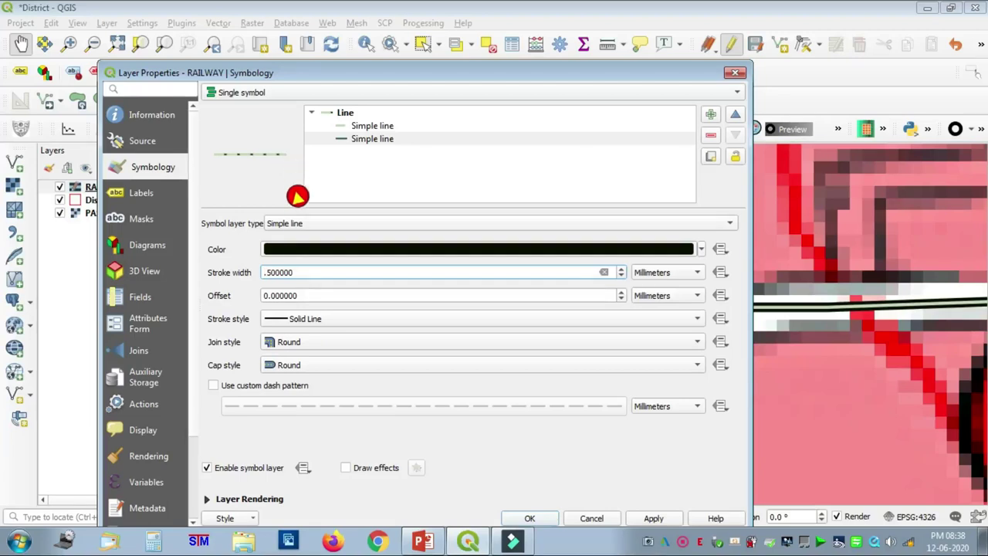
type("1")
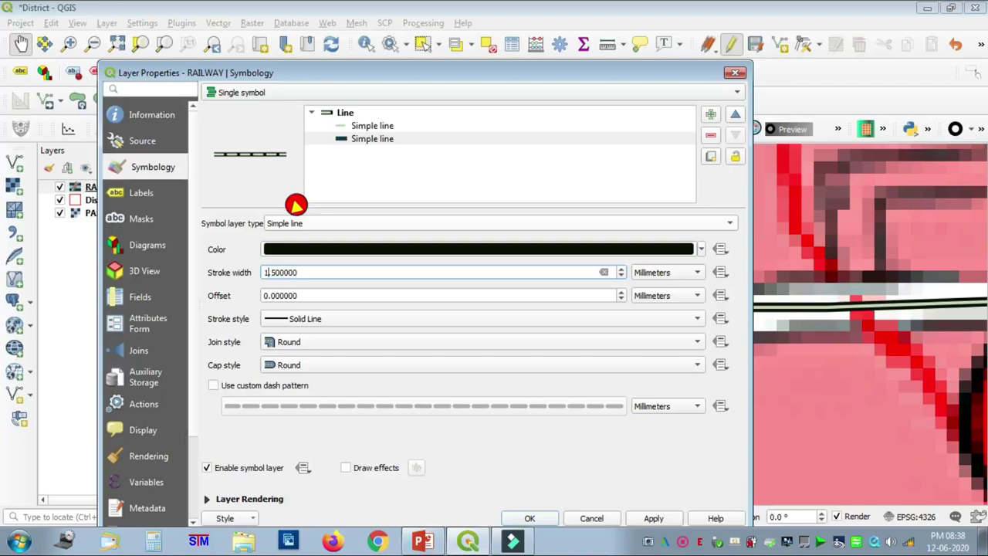
key("BackSpace")
type("2")
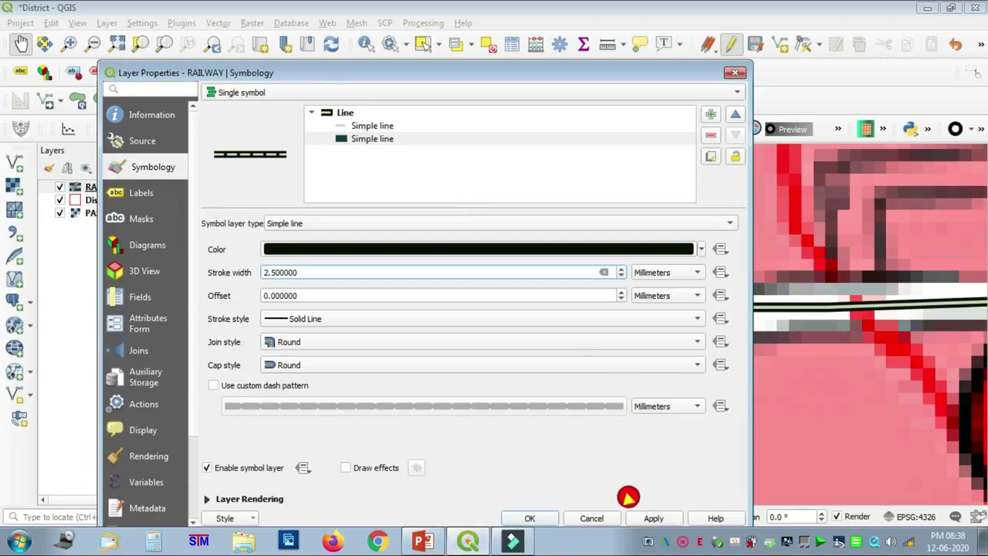
left_click(653, 515)
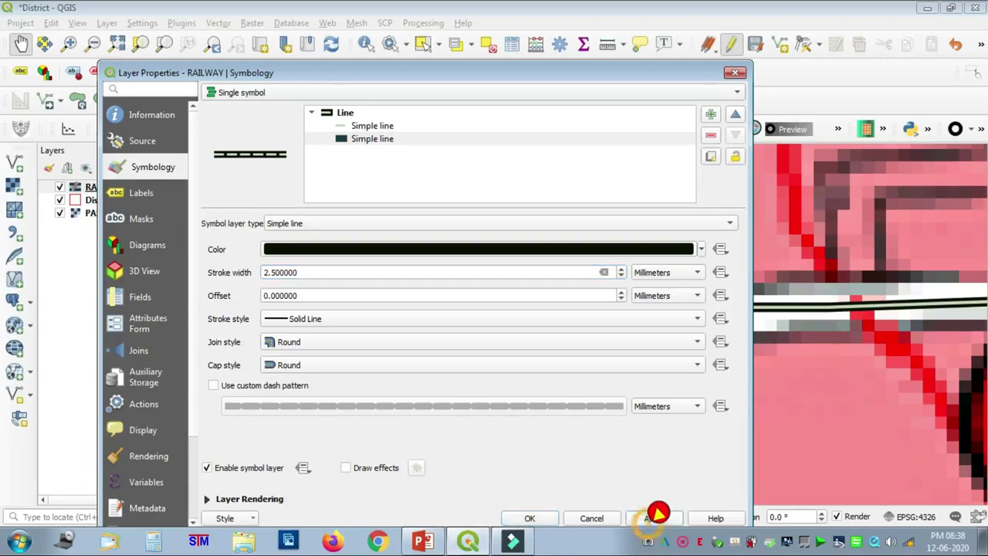
left_click(540, 516)
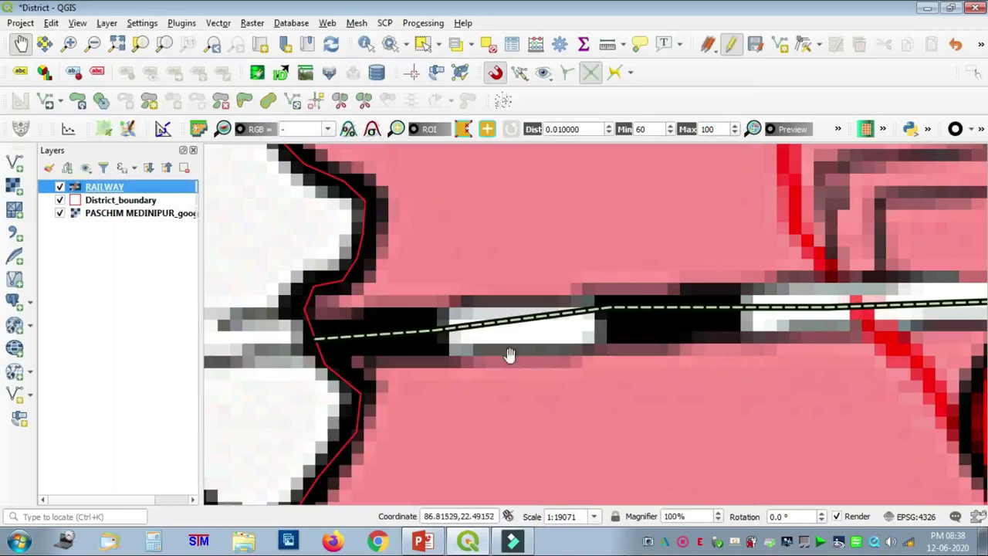
Step: Examine the restyled railway line against the scanned map, following its route from the western boundary past Jhargram to Kharagpur
scroll(561, 308, "up", 1)
left_click_drag(767, 309, 509, 293)
scroll(586, 309, "up", 1)
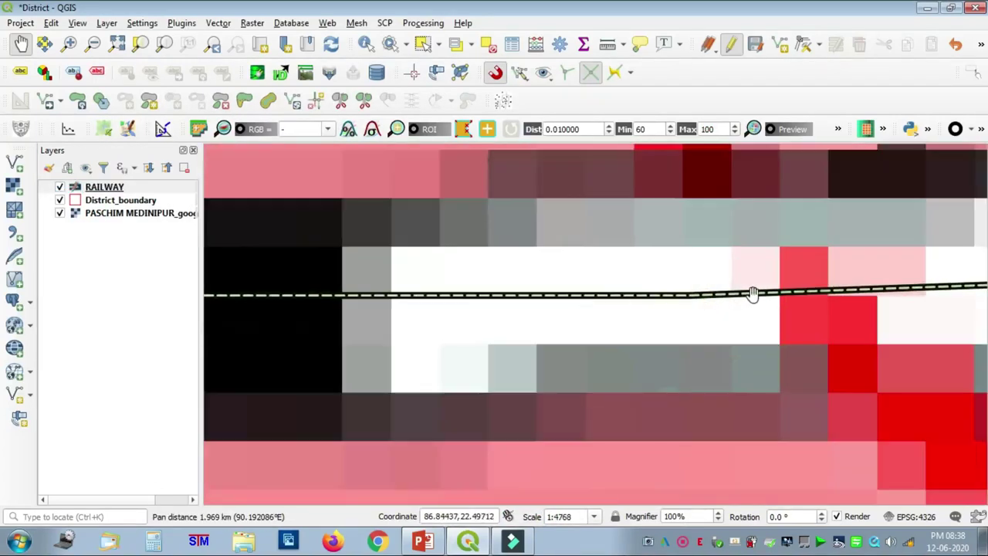
scroll(752, 295, "down", 1)
left_click_drag(916, 274, 193, 252)
scroll(640, 303, "down", 1)
scroll(871, 353, "down", 2)
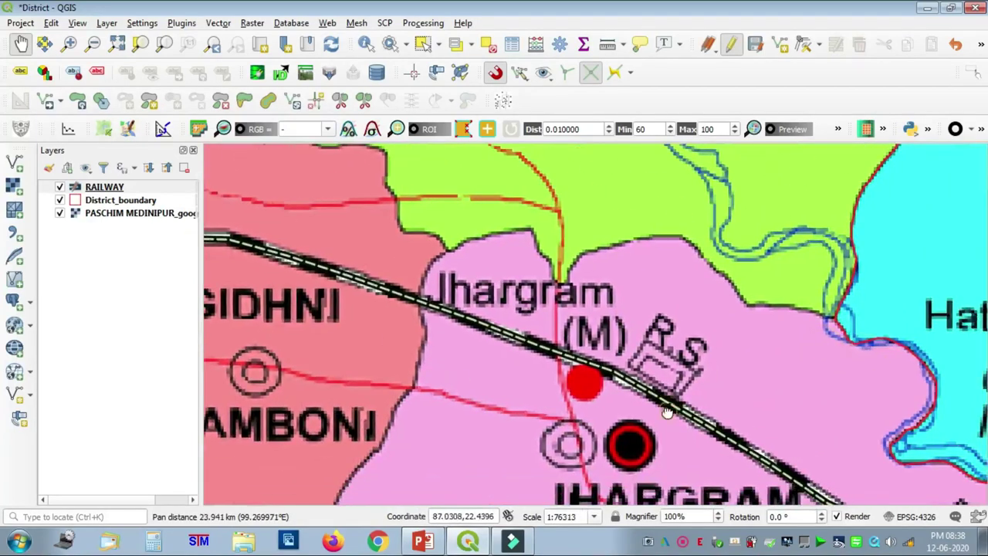
left_click_drag(669, 410, 351, 201)
scroll(622, 294, "down", 1)
left_click_drag(622, 294, 563, 220)
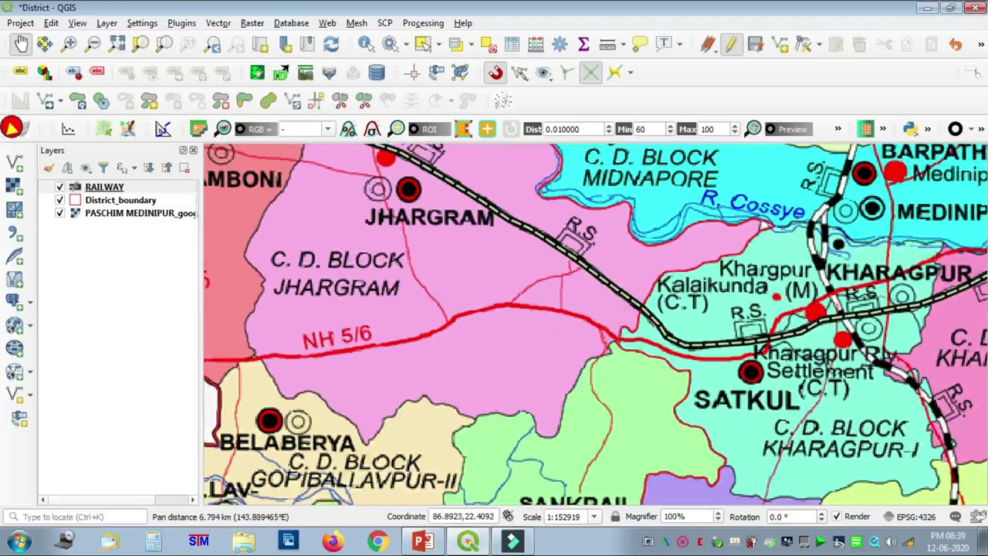
Step: Hide the PASCHIM MEDINIPUR raster layer to show only the styled railway and the district boundary
left_click(65, 211)
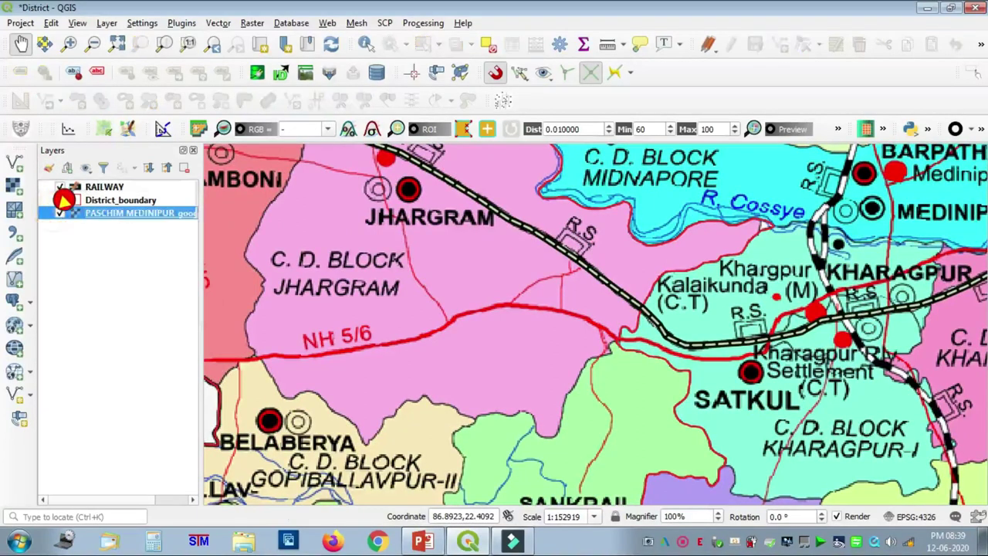
left_click(70, 200)
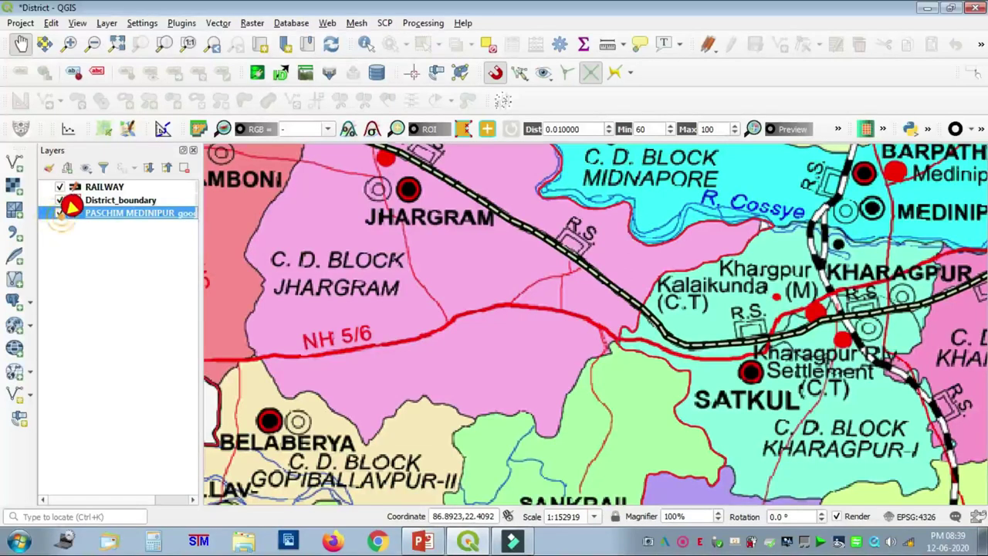
left_click(62, 212)
scroll(754, 364, "down", 1)
scroll(753, 364, "down", 1)
left_click_drag(821, 337, 624, 322)
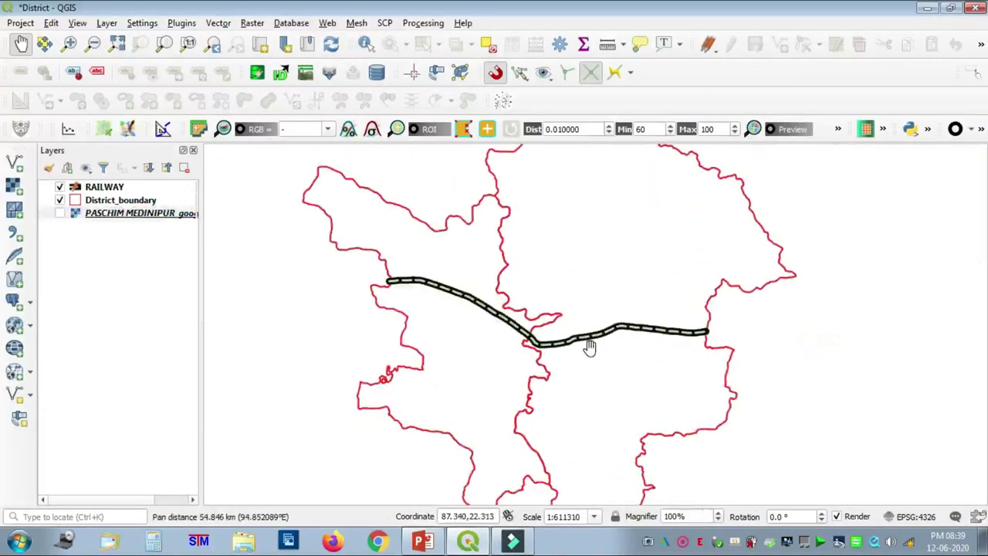
scroll(589, 347, "up", 1)
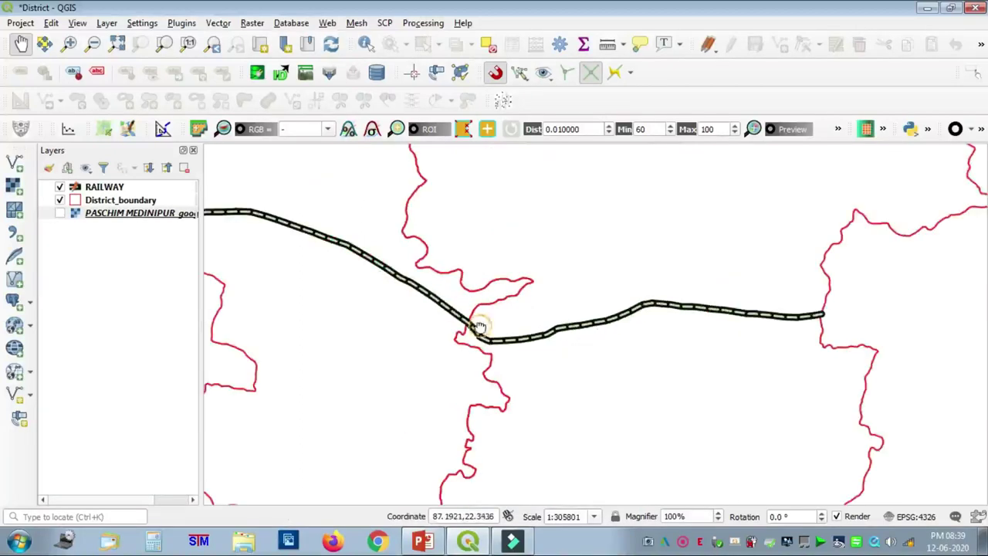
left_click_drag(474, 331, 601, 343)
scroll(618, 300, "down", 1)
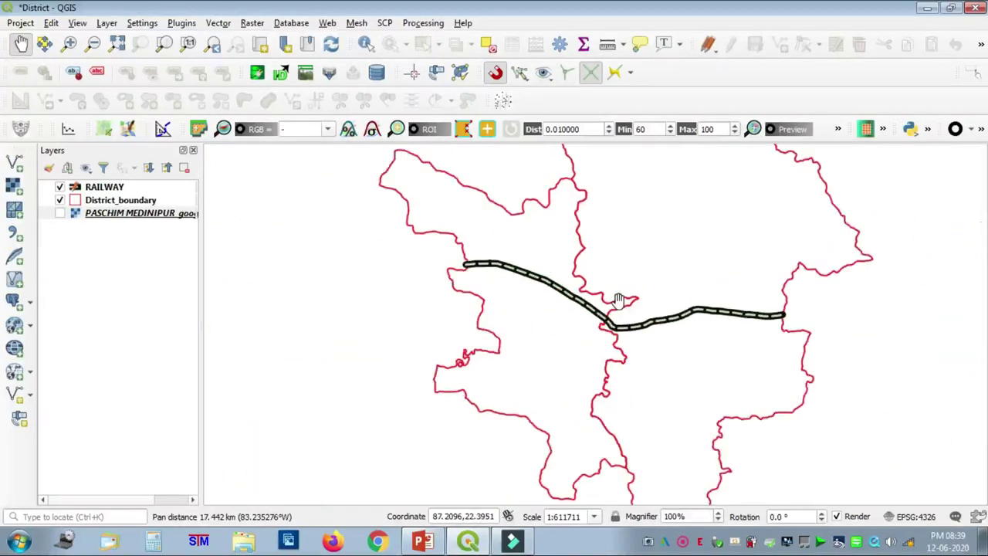
left_click_drag(723, 270, 615, 300)
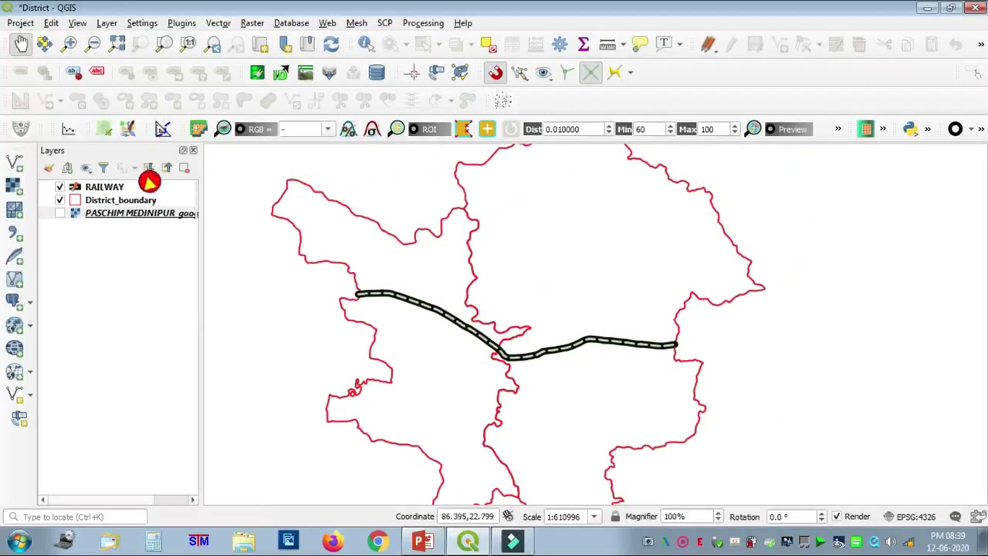
left_click(108, 187)
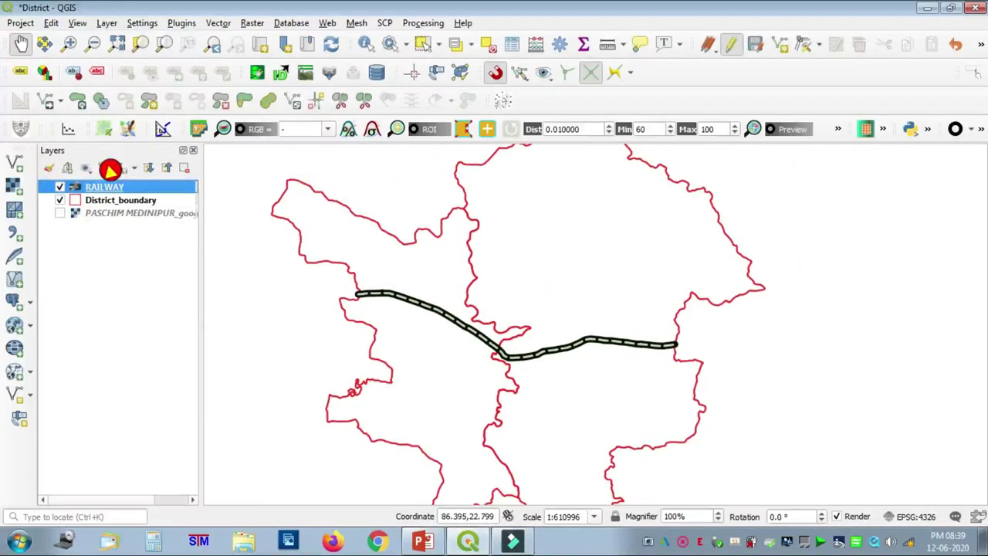
right_click(100, 187)
left_click(143, 483)
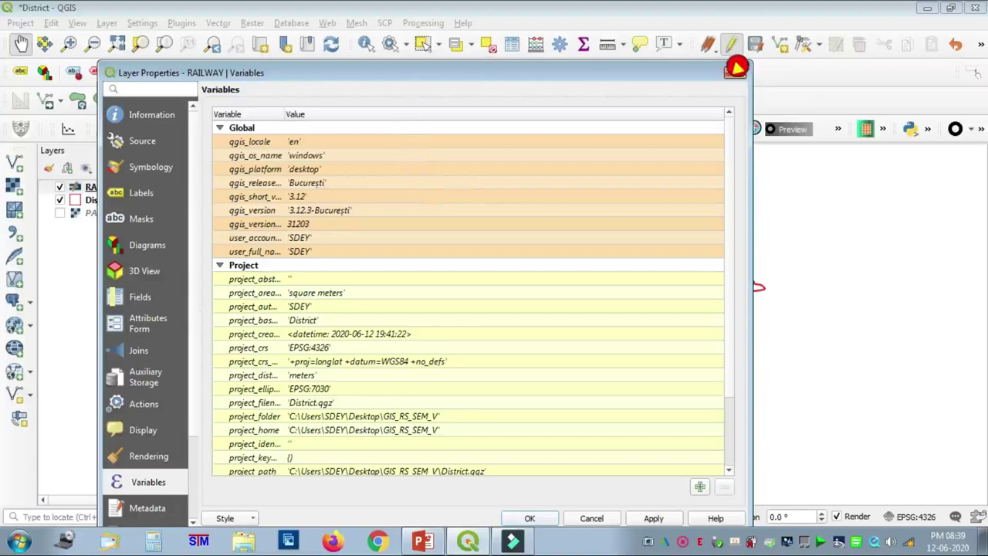
left_click(735, 71)
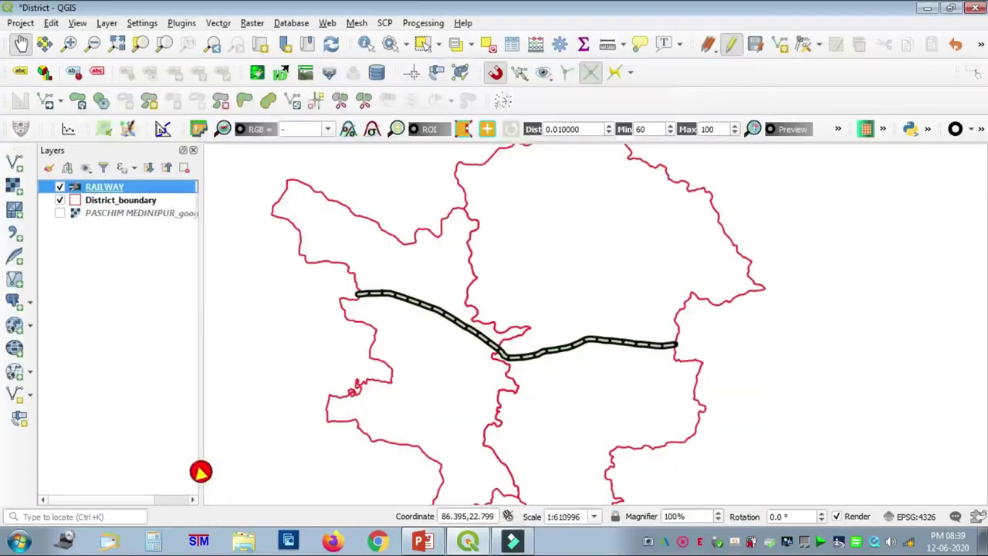
Step: Set the RAILWAY layer's overall line symbol width to 1.5 mm and apply the symbology
right_click(127, 186)
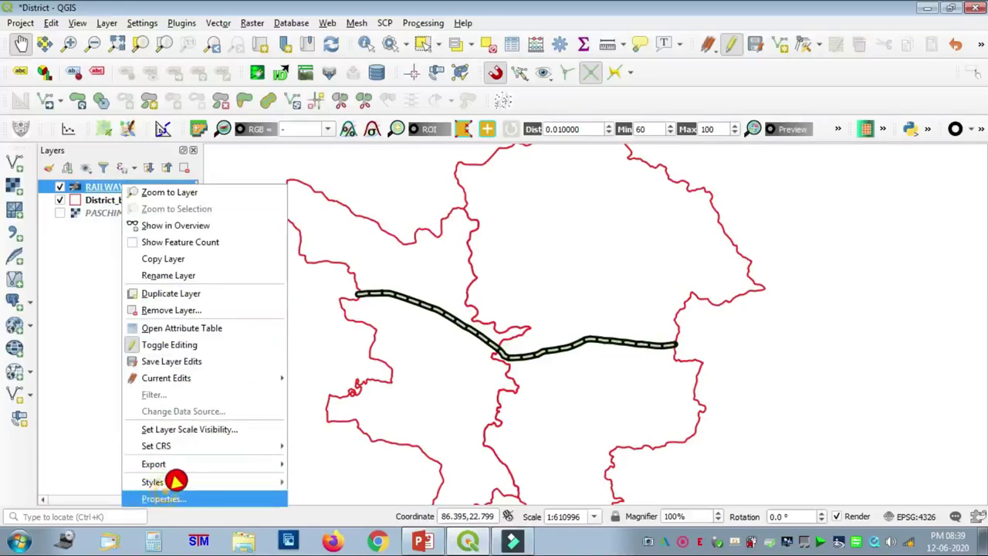
left_click(175, 498)
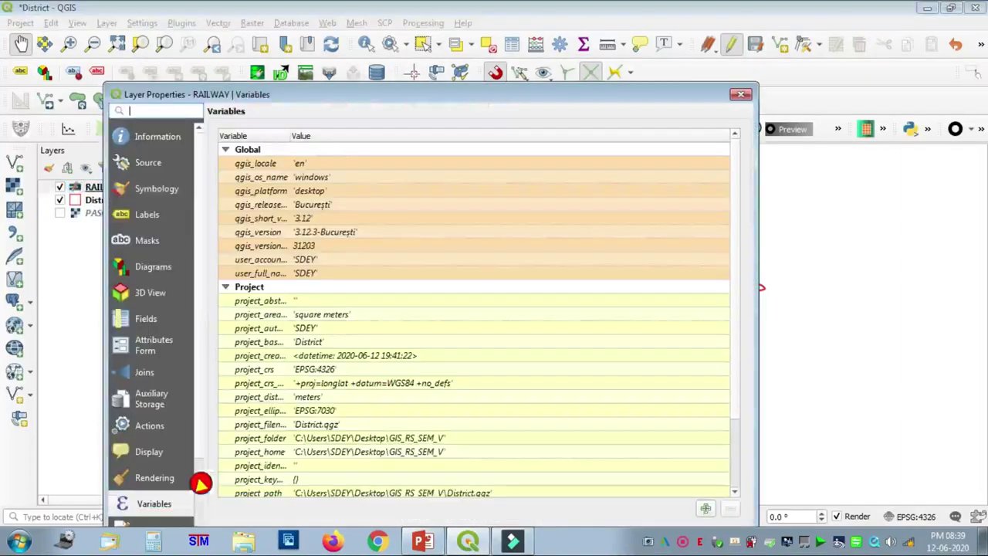
left_click(159, 188)
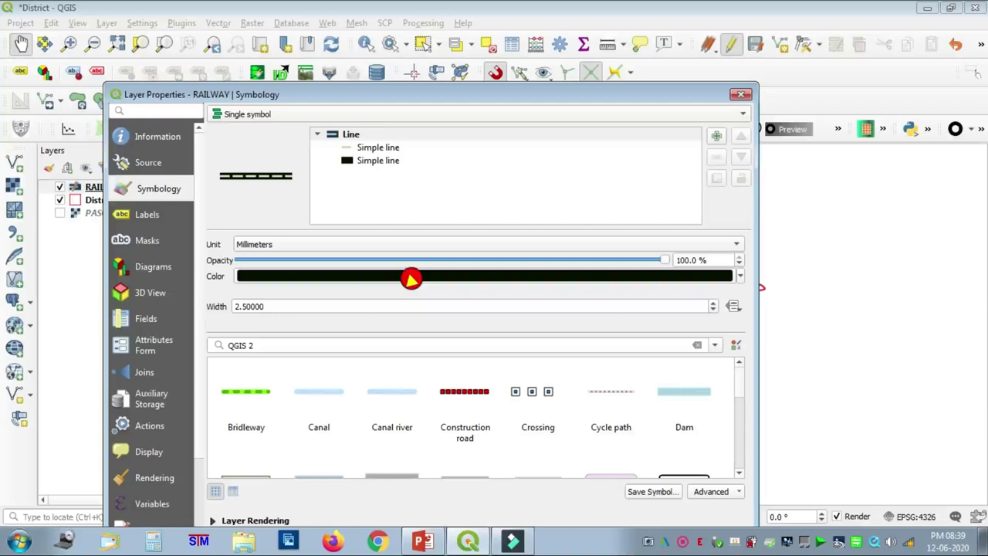
left_click(276, 304)
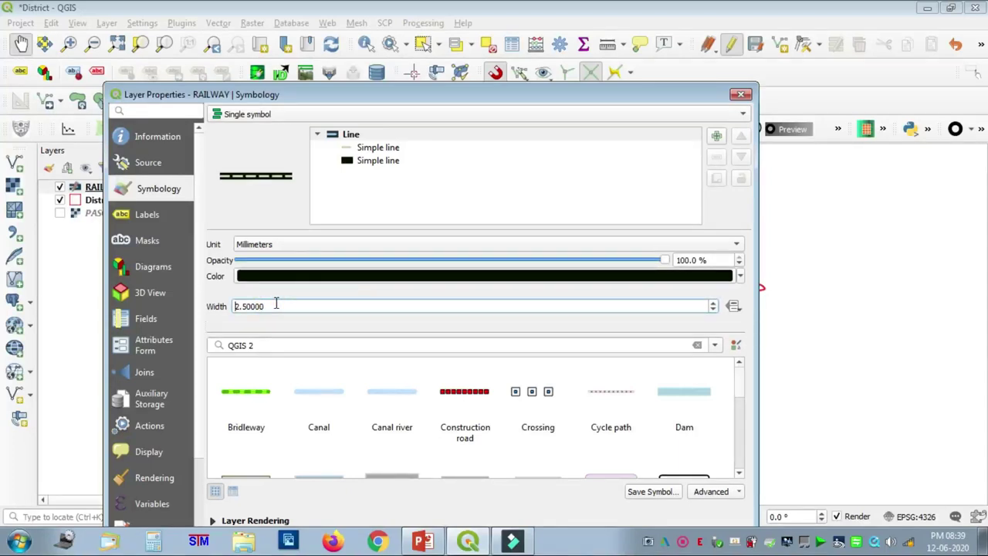
key("Delete")
type("1")
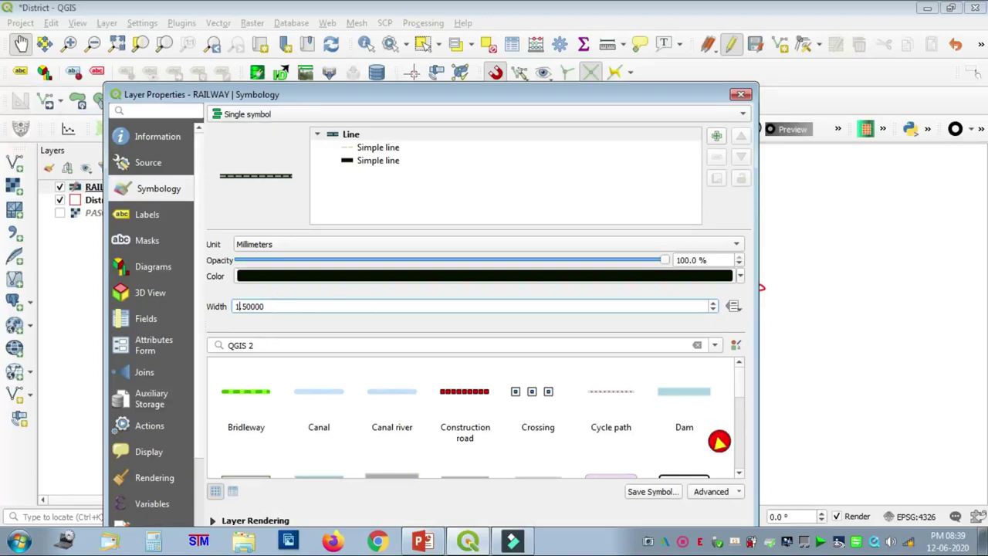
left_click_drag(574, 91, 655, 29)
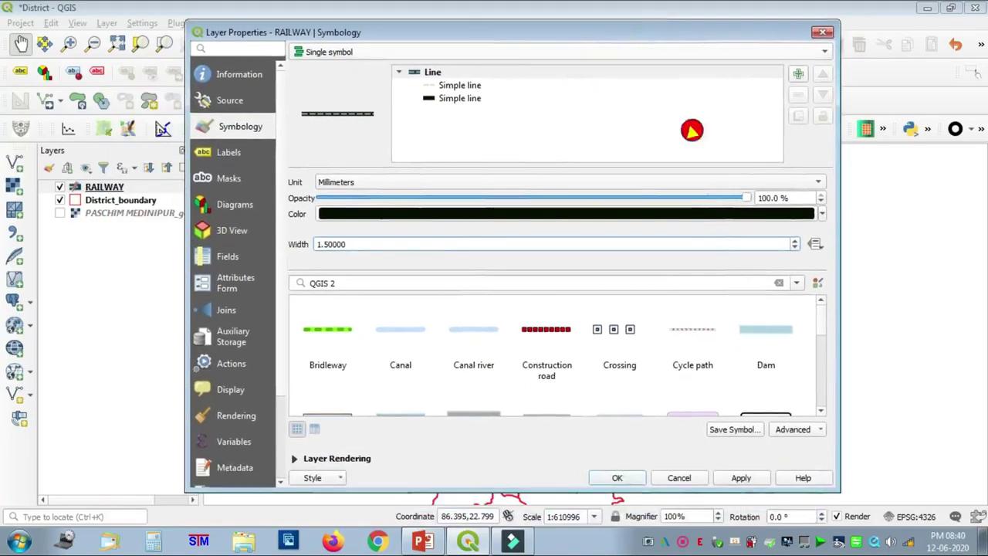
left_click(742, 477)
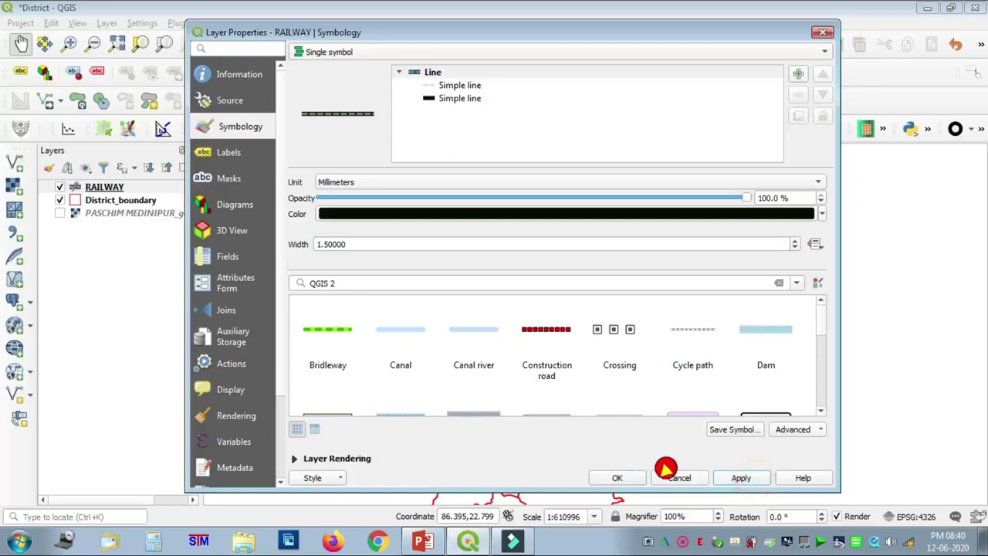
left_click(617, 477)
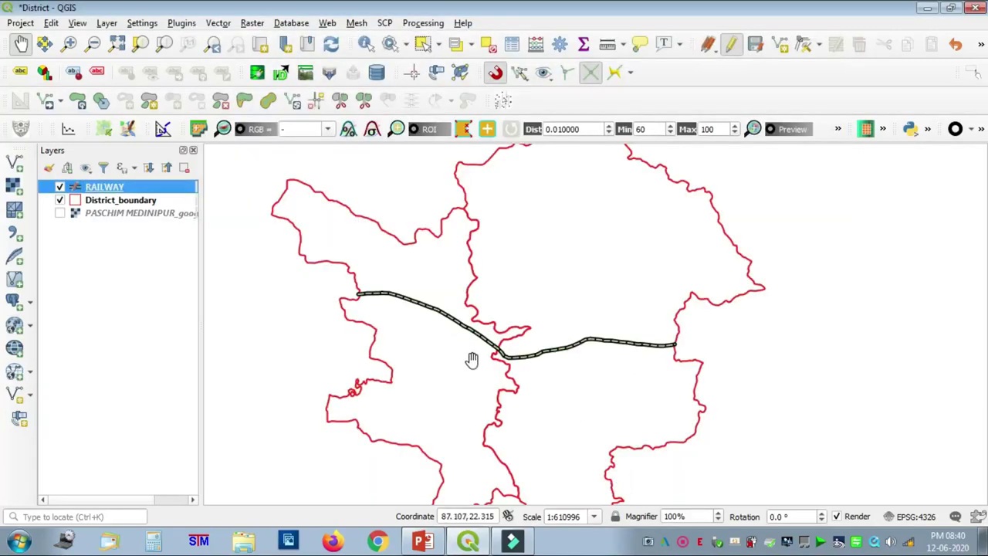
Step: Save the RAILWAY layer's edits, end its editing session and save the District project
scroll(437, 335, "up", 1)
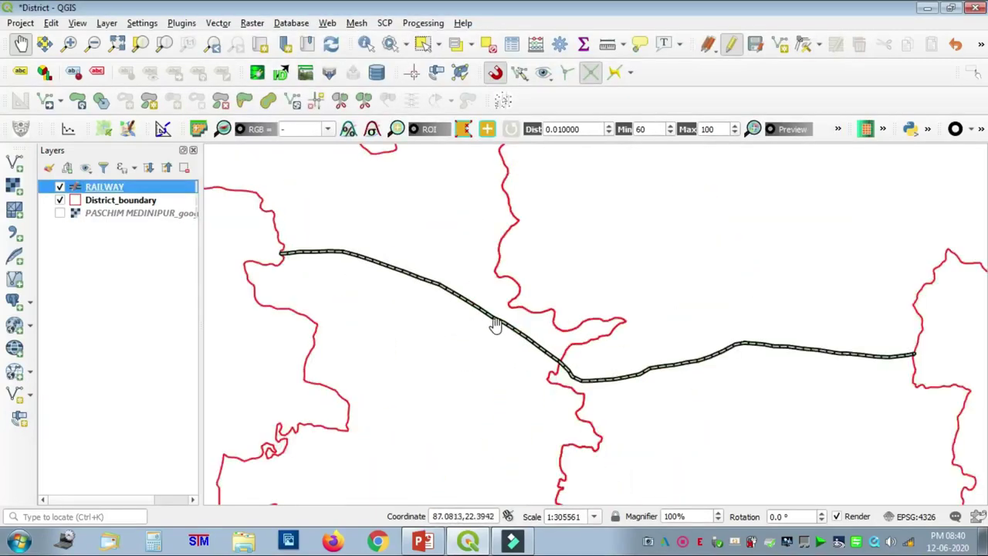
left_click_drag(496, 324, 529, 377)
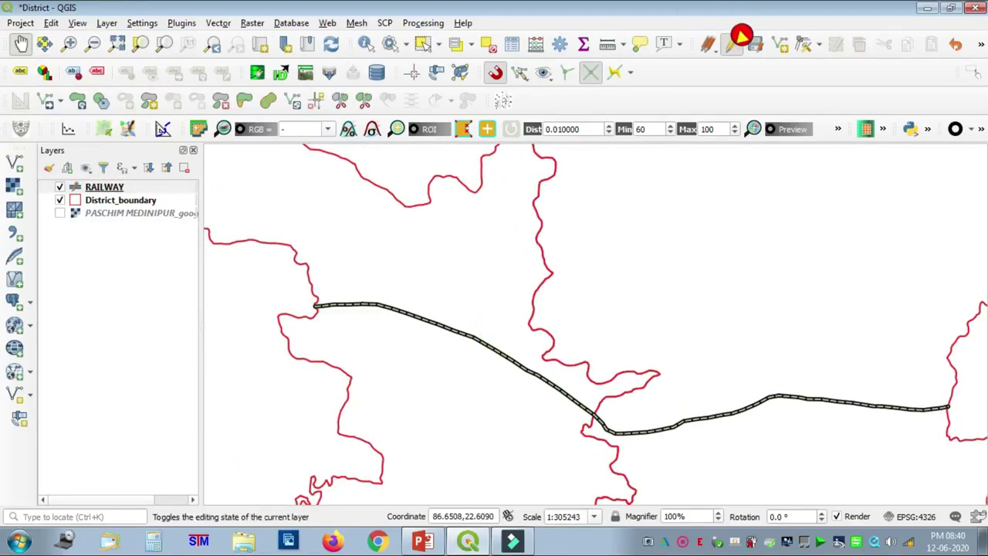
left_click(741, 39)
left_click(460, 275)
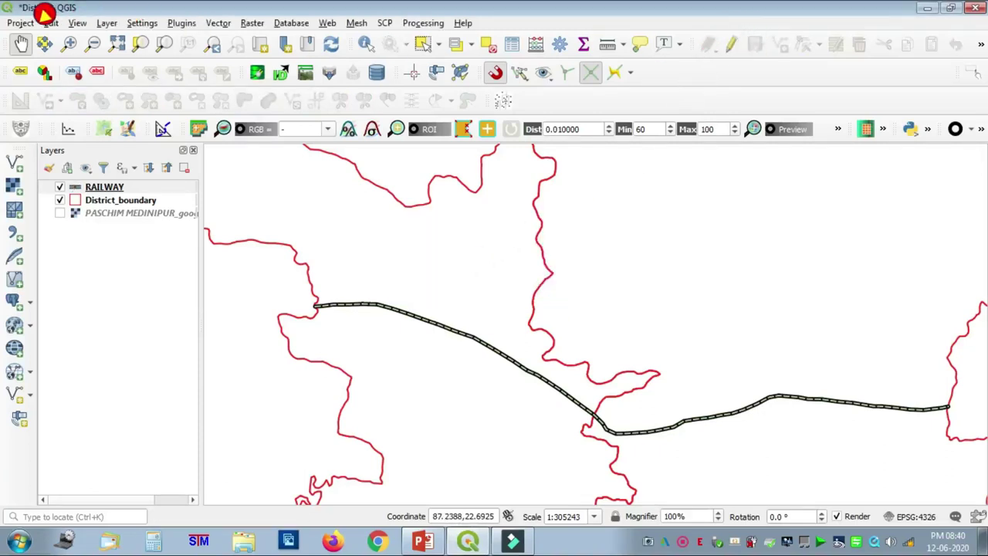
left_click(21, 22)
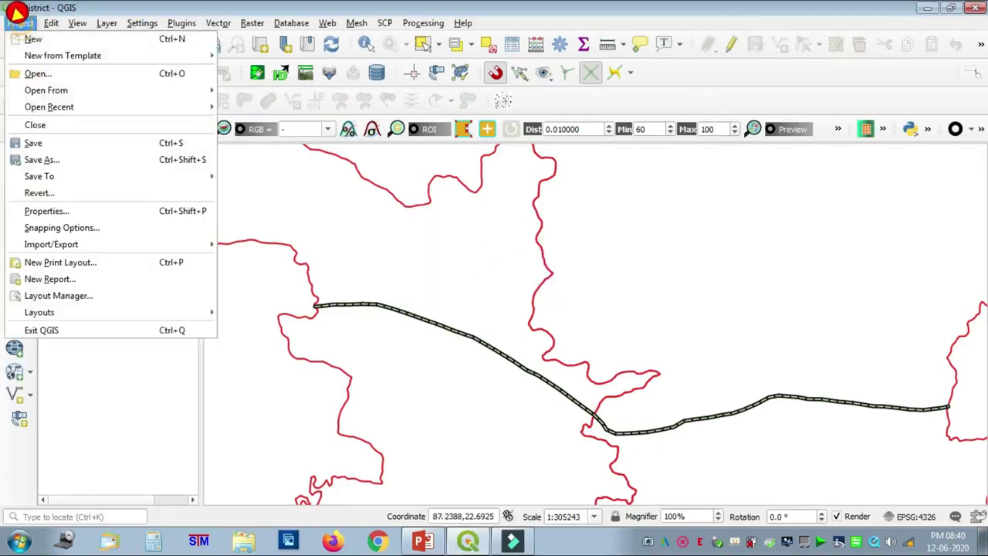
left_click(41, 138)
Step: Show the PASCHIM MEDINIPUR raster layer again beneath the railway and district boundary
scroll(696, 376, "down", 1)
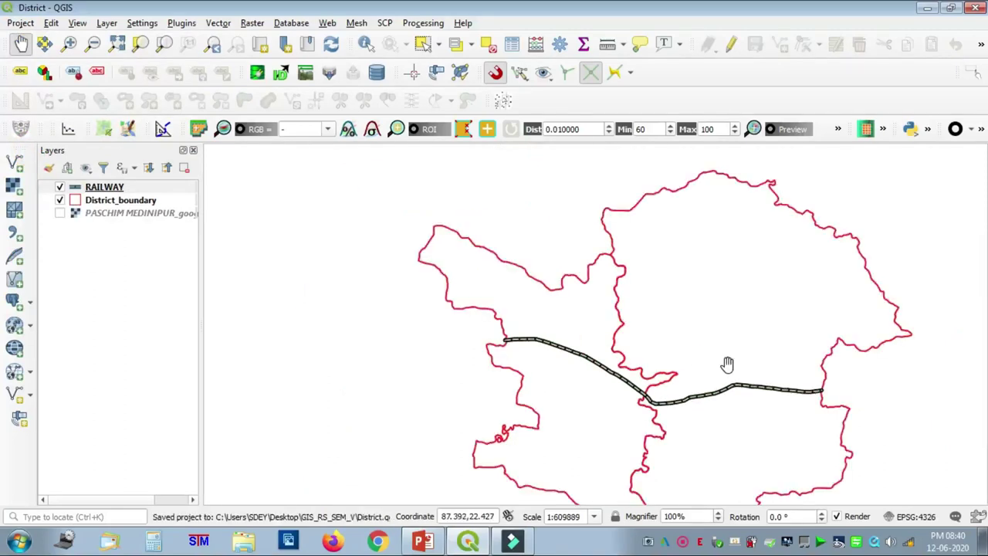
left_click_drag(727, 364, 646, 278)
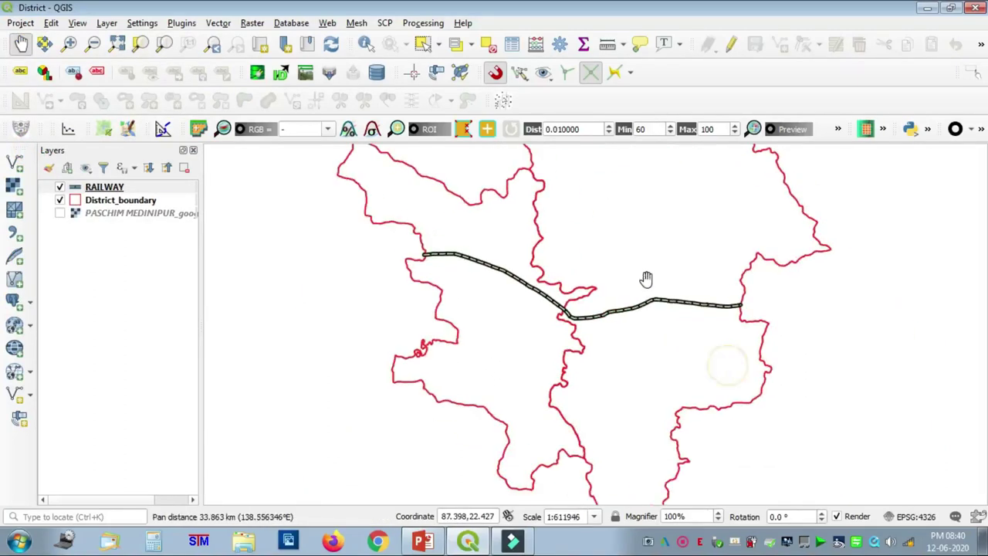
left_click(63, 211)
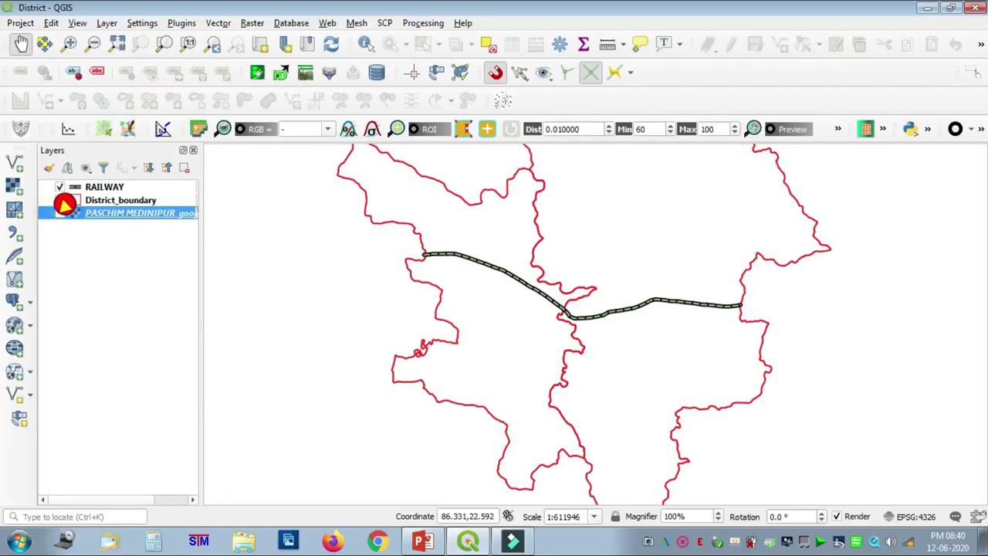
left_click(61, 213)
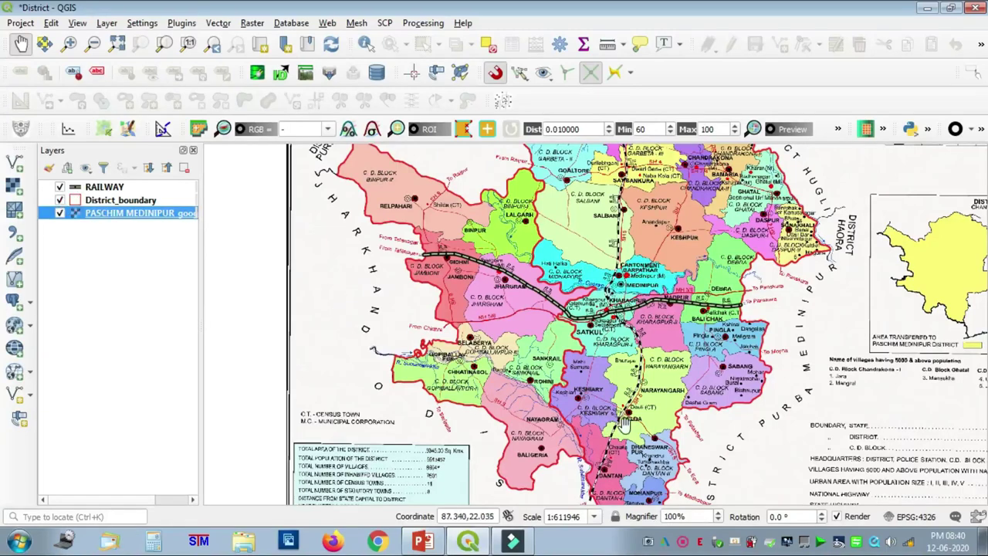
Step: Enable editing on the RAILWAY layer and start a new line feature for the Bankura railway at the northern district boundary
left_click_drag(624, 423, 569, 386)
scroll(591, 352, "up", 2)
left_click_drag(551, 232, 549, 467)
left_click_drag(501, 284, 551, 421)
left_click_drag(528, 172, 486, 401)
left_click_drag(543, 220, 542, 368)
left_click_drag(558, 199, 516, 411)
left_click_drag(538, 241, 528, 398)
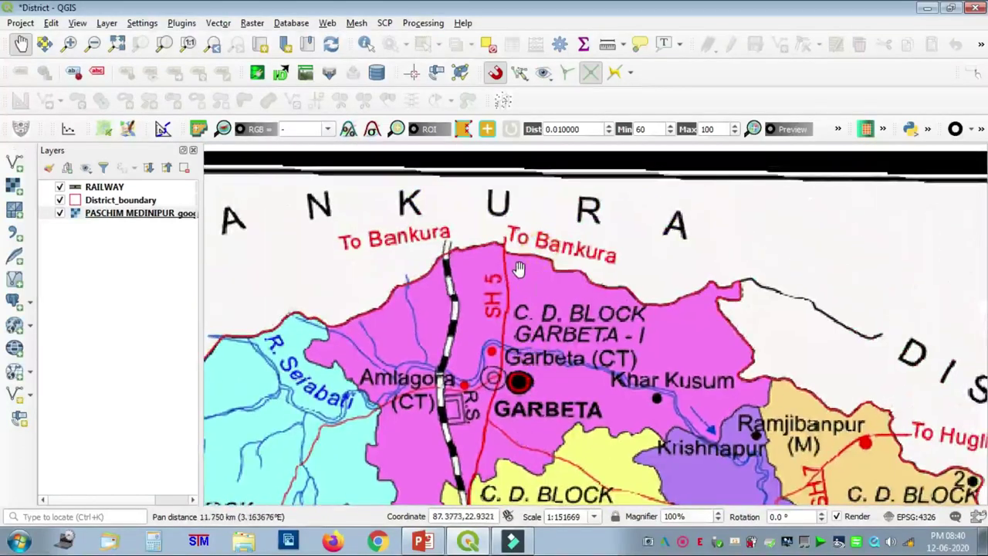
left_click(98, 186)
left_click(731, 44)
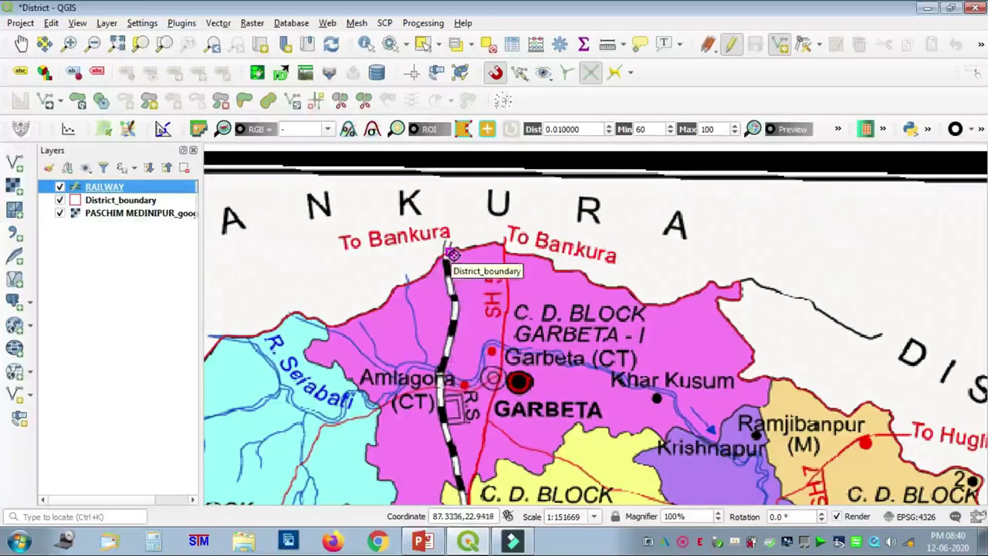
Step: Trace the Bankura railway from the northern district boundary south to Amlagora, starting on the boundary line
scroll(452, 255, "up", 2)
left_click(417, 251)
left_click(424, 319)
left_click(448, 404)
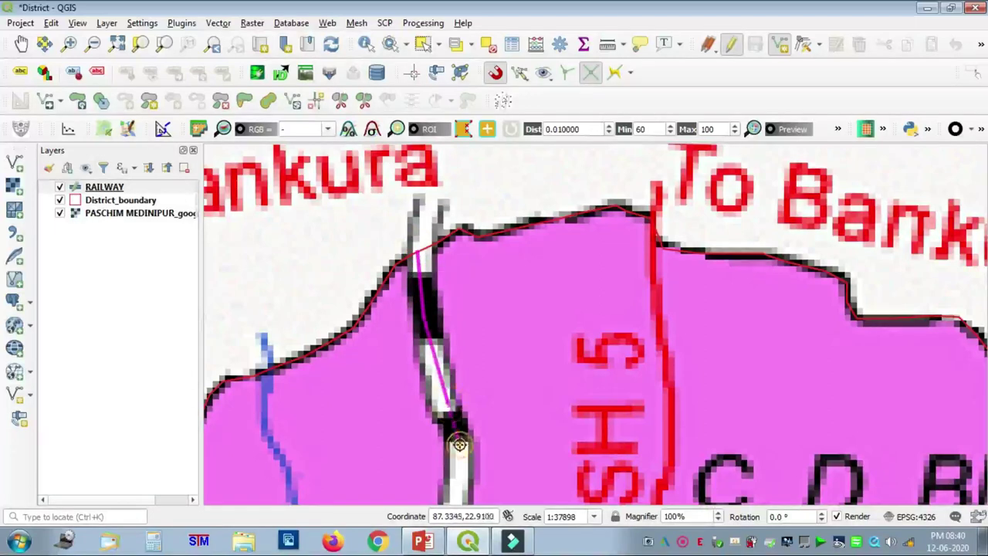
scroll(452, 484, "down", 1)
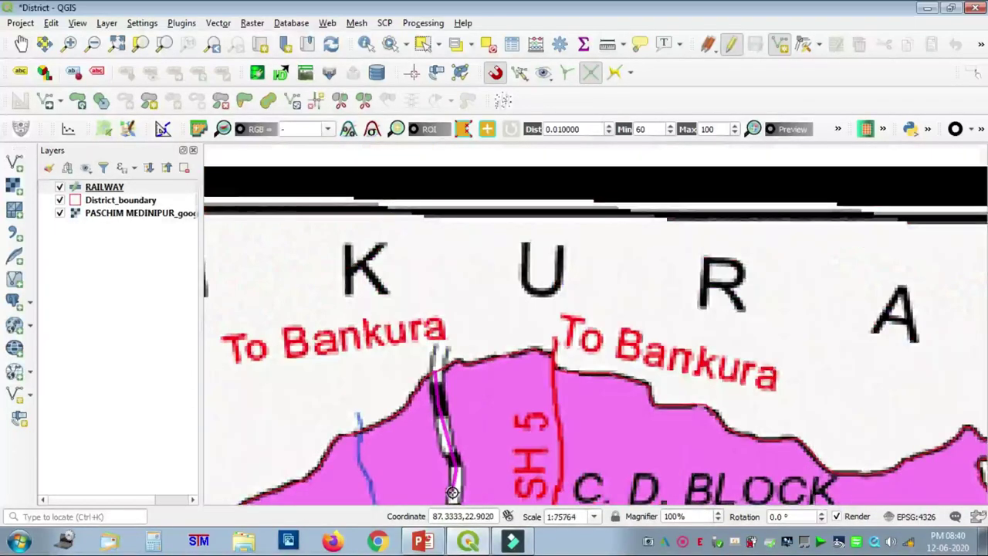
key("Down")
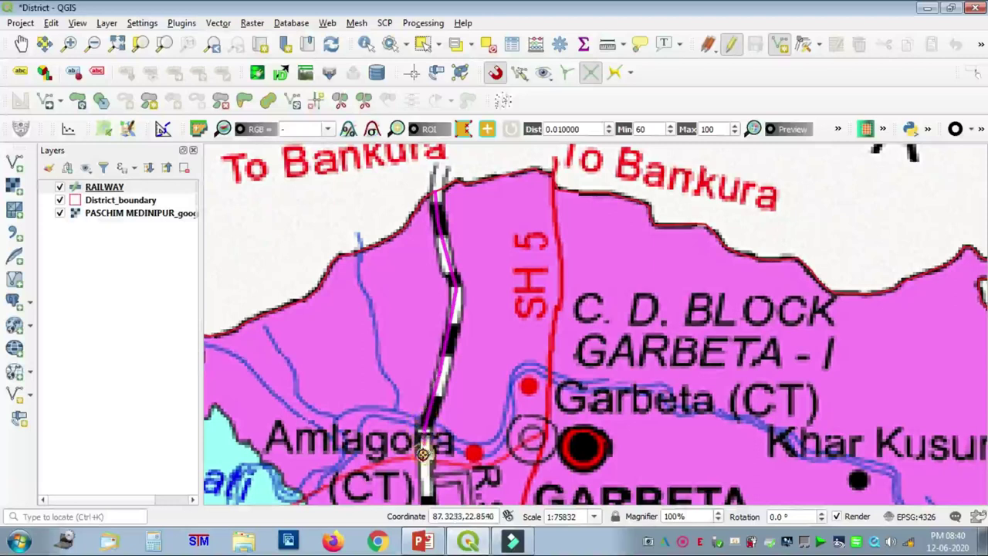
Step: Continue tracing the railway from Amlagora past the Garbeta station to Dwari Geria
key("Down")
key("Down")
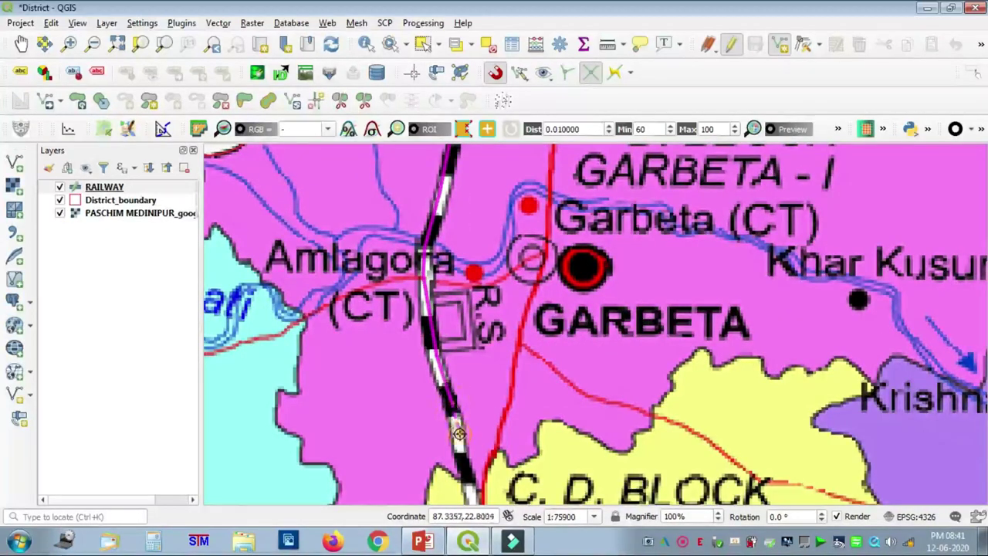
key("Down")
key("Down")
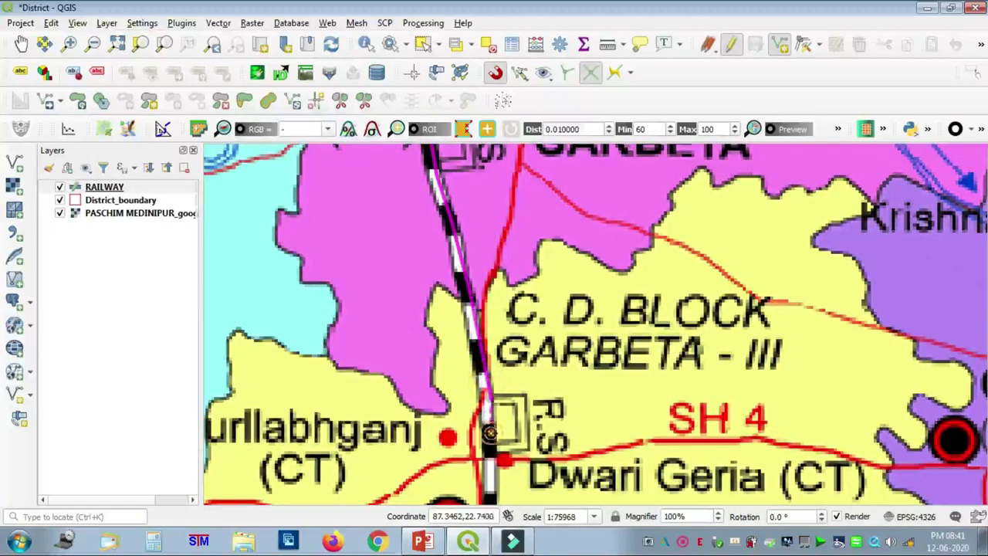
key("Down")
key("Down")
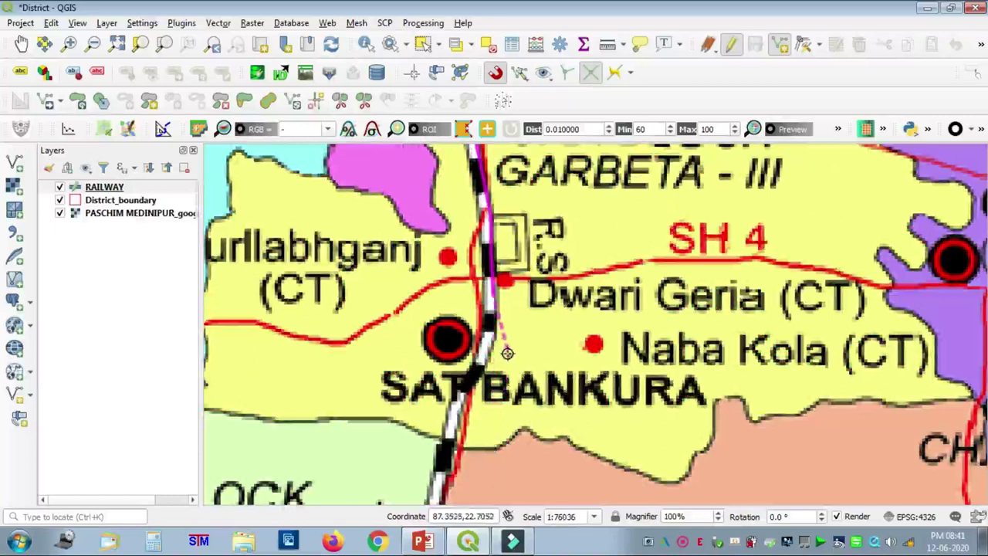
Step: Continue tracing the railway from Dwari Geria through Satbankura to Salbani
left_click(486, 352)
left_click(465, 390)
left_click(452, 429)
key("Down")
key("Down")
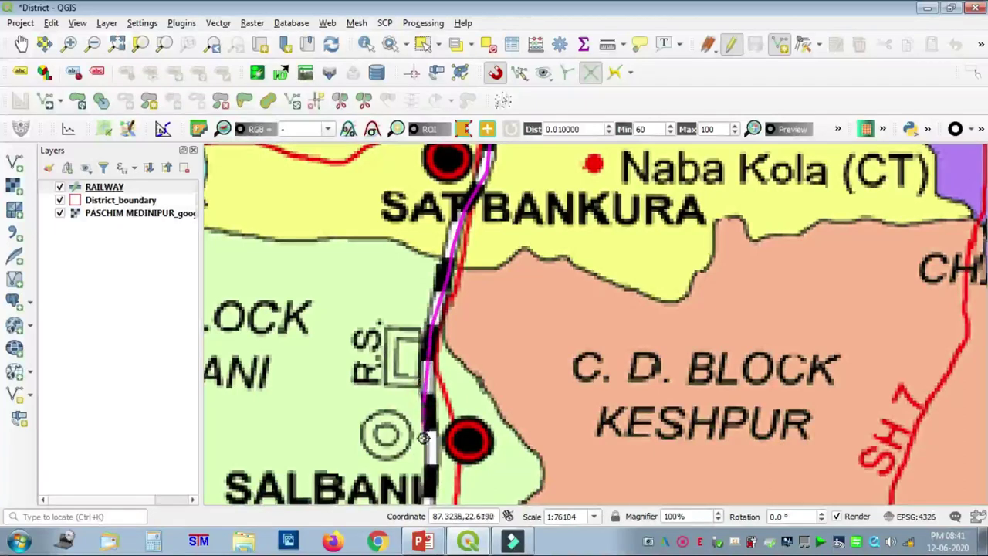
key("Down")
key("Down")
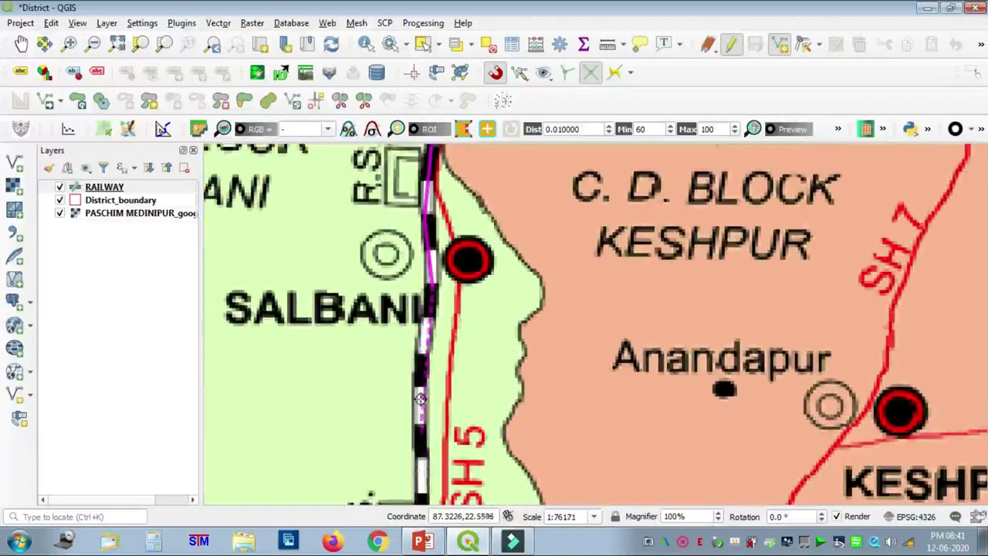
Step: Continue tracing the railway from Salbani south past Cantonment Barpathar to the Medinipur station
left_click(420, 423)
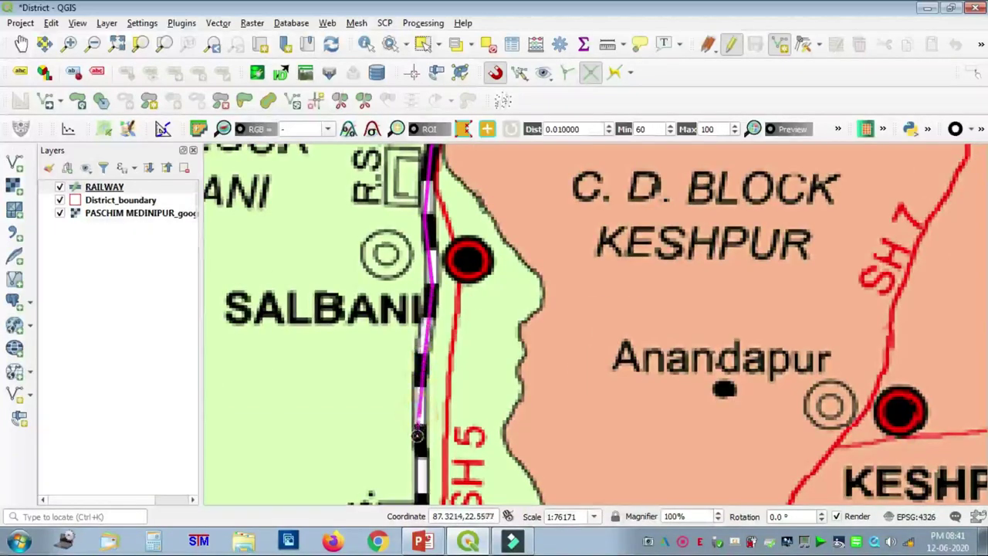
key("Down")
key("Down")
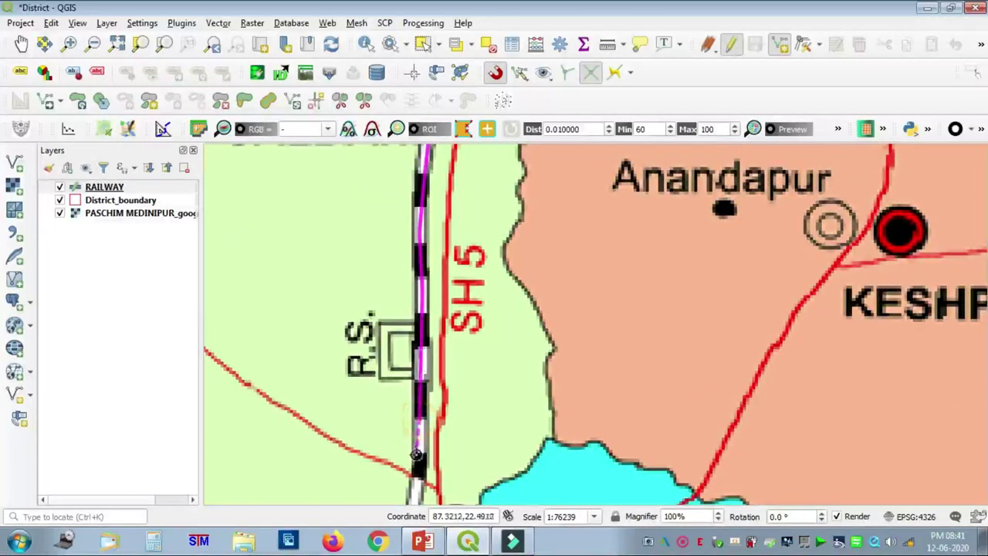
key("Down")
key("Down")
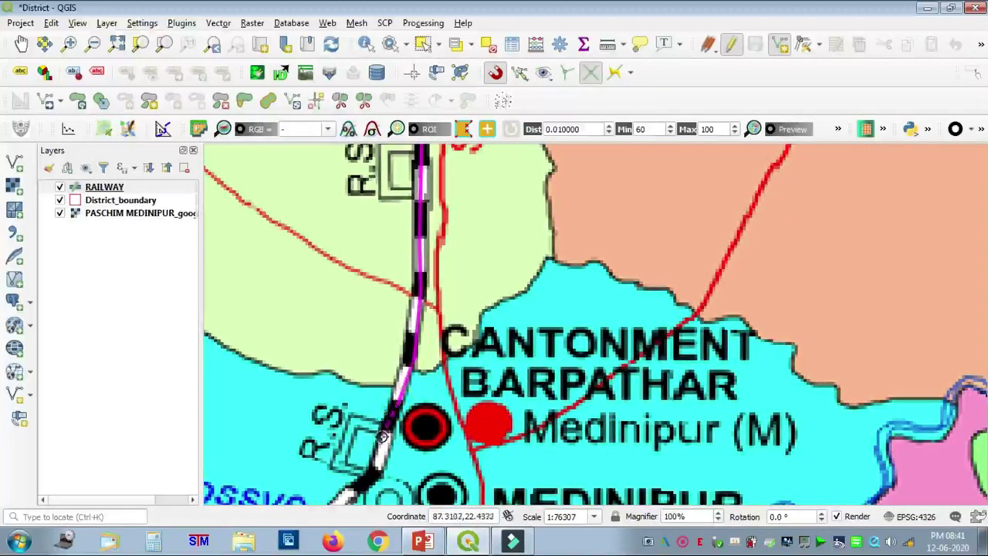
left_click(354, 494)
Step: Continue tracing the railway from Medinipur across the R. Cossye to the crossing with the east-west line at Kharagpur
key("Left")
key("Down")
key("Down")
key("Down")
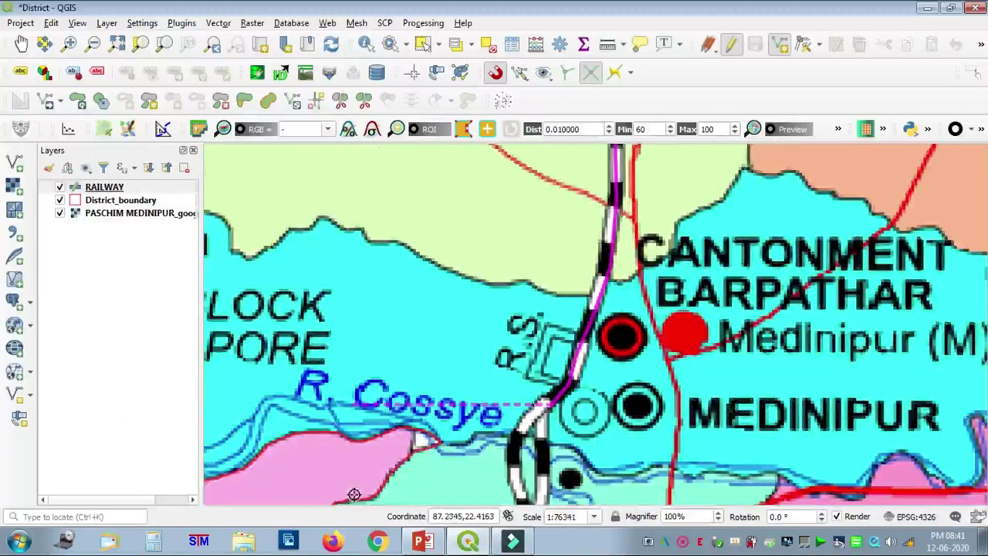
left_click(522, 251)
left_click(515, 275)
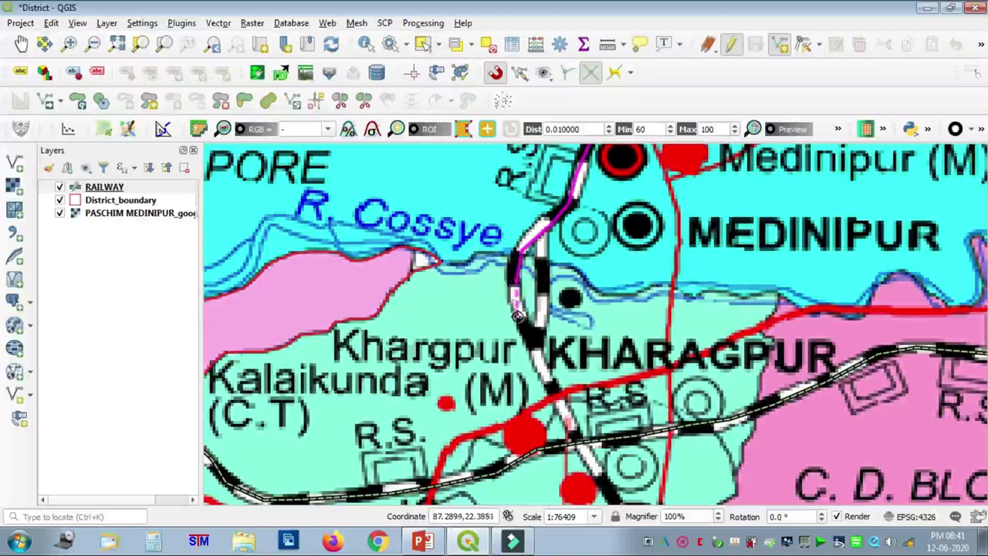
left_click(551, 400)
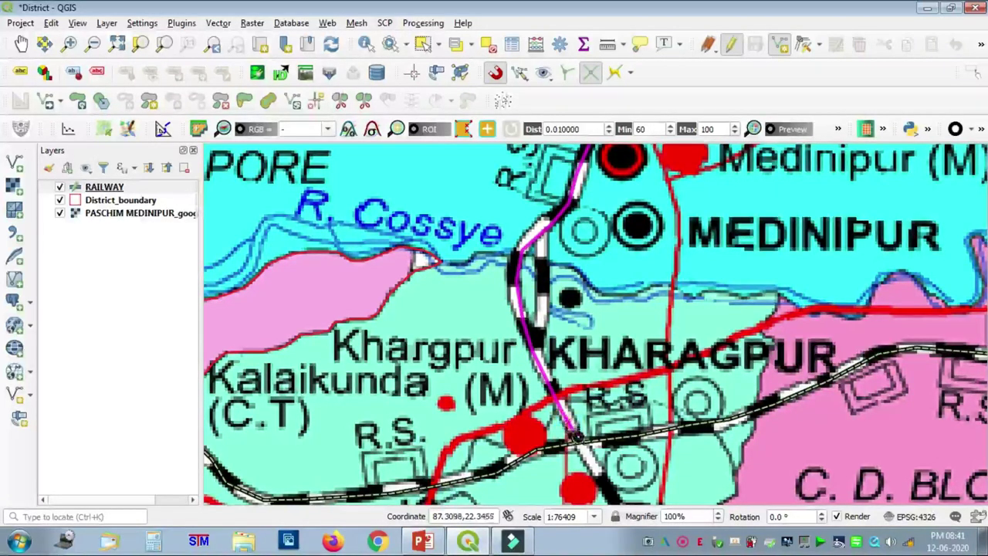
left_click(583, 444)
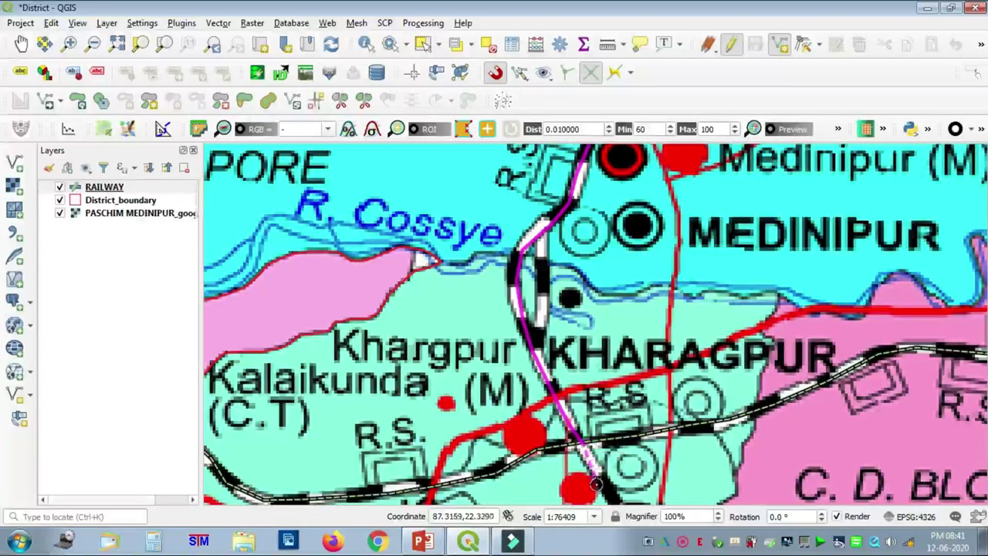
Step: Continue tracing the railway from the Kharagpur crossing southeast past Kharagpur Rly Settlement to the next station
left_click(615, 495)
key("Down")
key("Down")
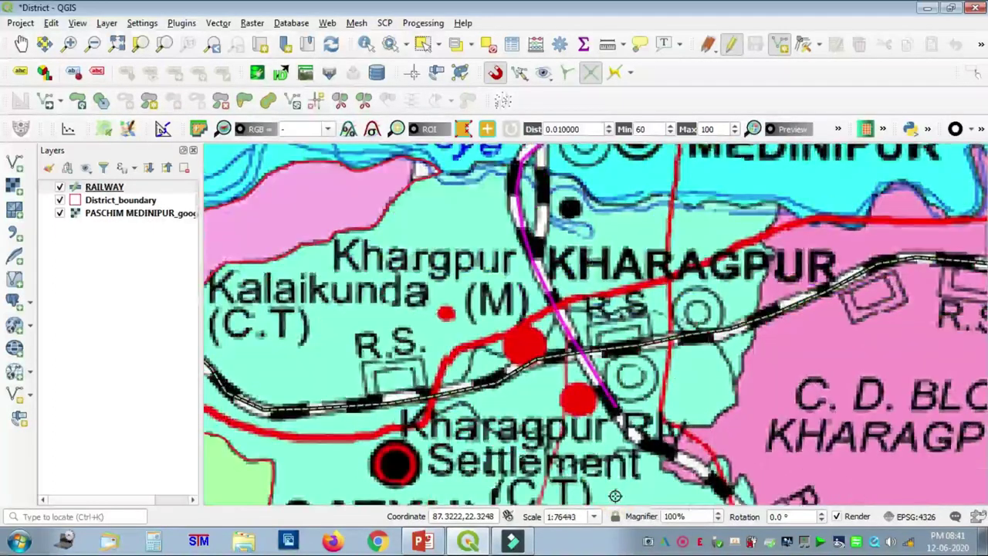
left_click(642, 356)
left_click(721, 400)
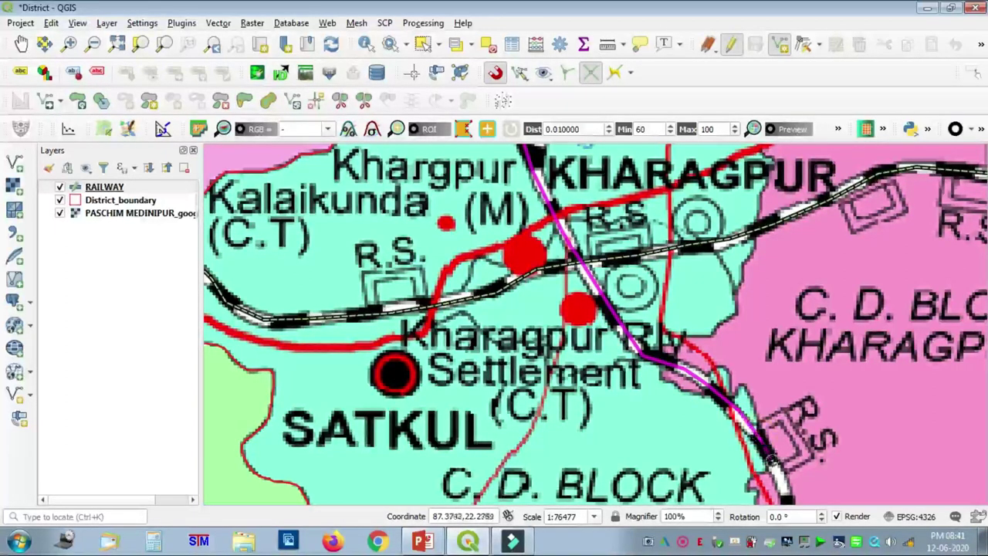
Step: Continue tracing the railway from the station beside C. D. Block Kharagpur-II south to Bhurupa
key("Down")
key("Right")
key("Right")
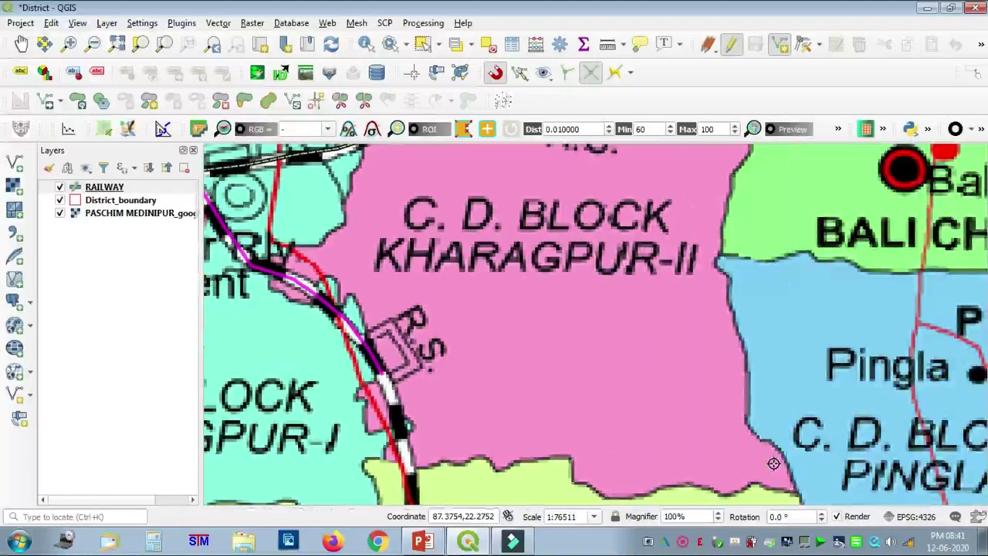
key("Down")
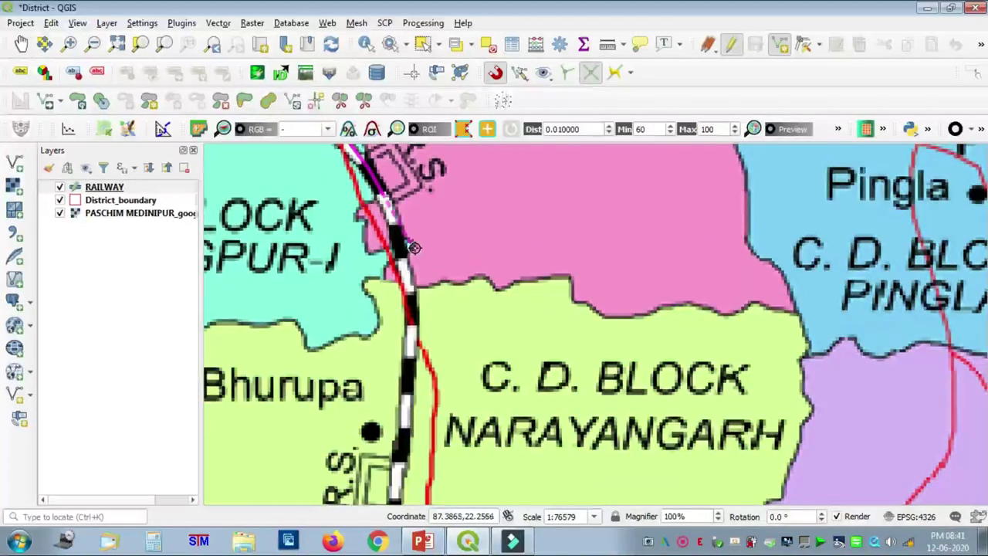
left_click(402, 240)
left_click(413, 298)
left_click(416, 347)
left_click(406, 397)
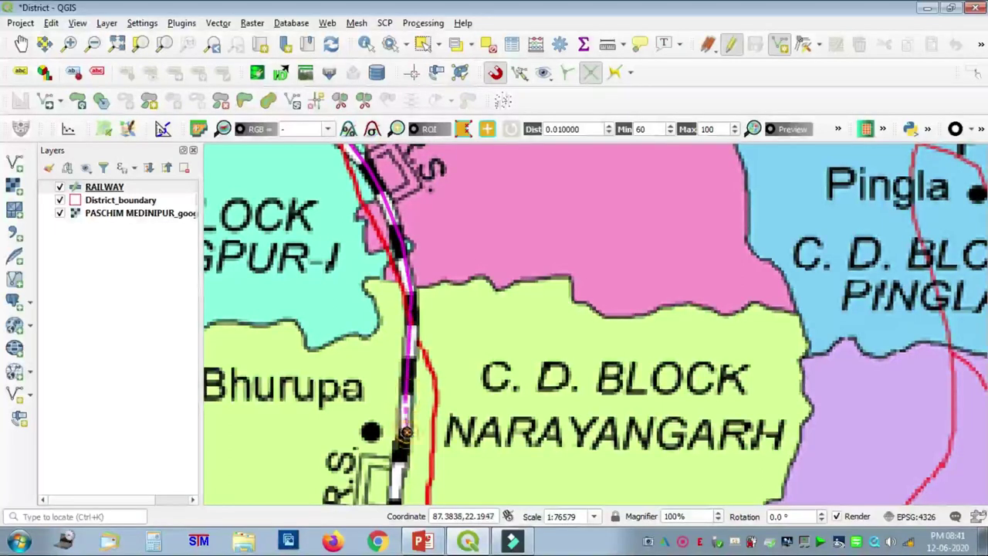
left_click(406, 431)
Step: Continue tracing the railway from Bhurupa past its station to Narayangarh
key("Down")
key("Down")
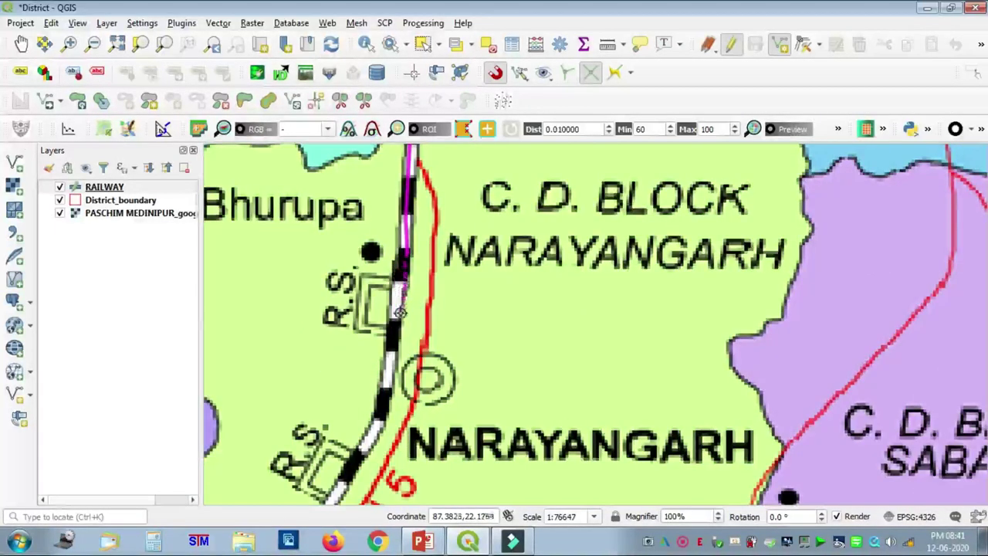
left_click(397, 325)
left_click(388, 373)
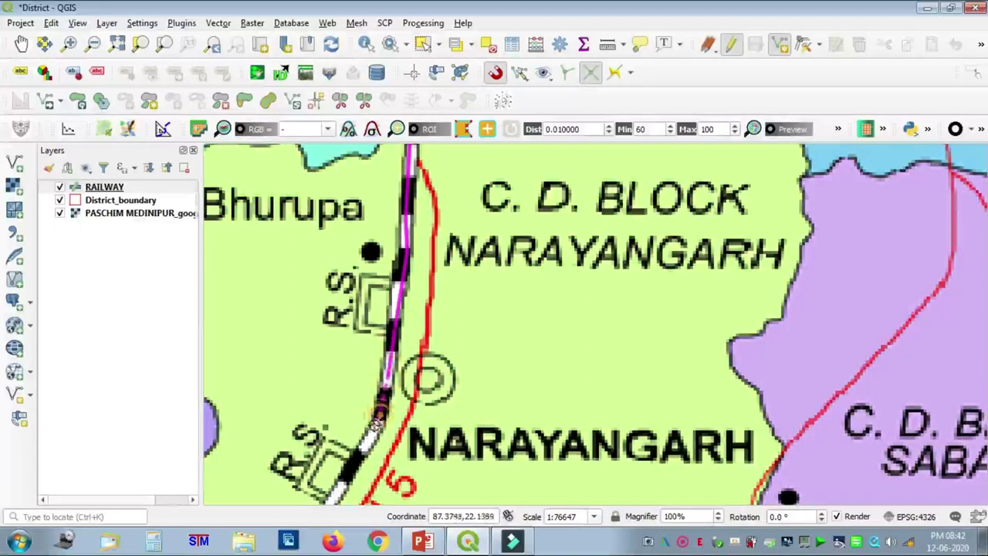
Step: Continue tracing the railway from Narayangarh southwest past Deuli to the Belda station
key("Left")
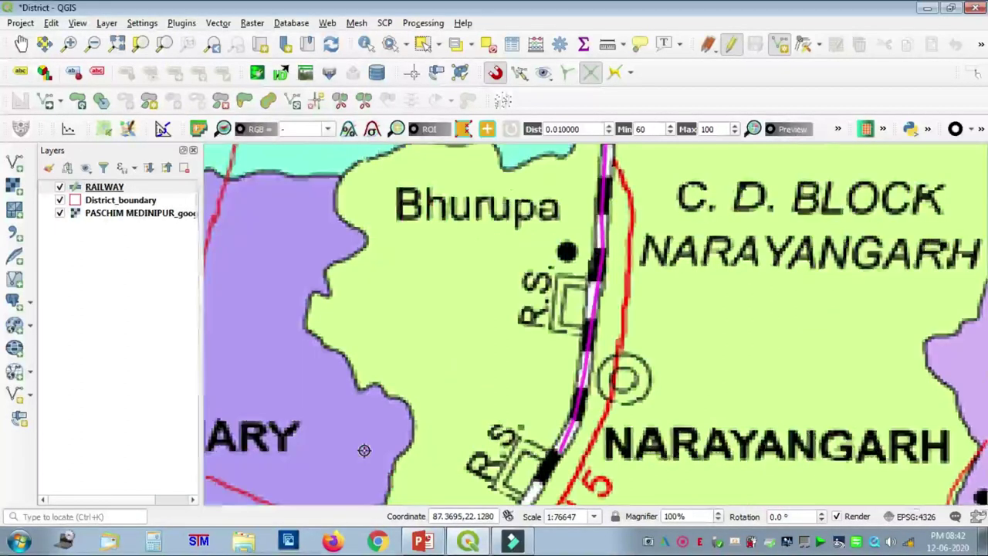
key("Down")
key("Down")
left_click(517, 340)
left_click(484, 389)
left_click(466, 421)
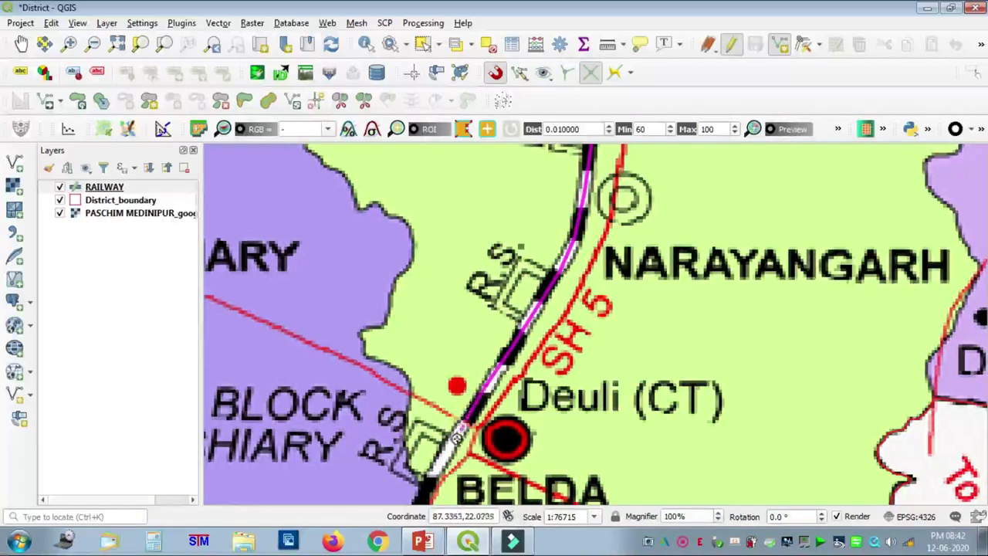
left_click(429, 472)
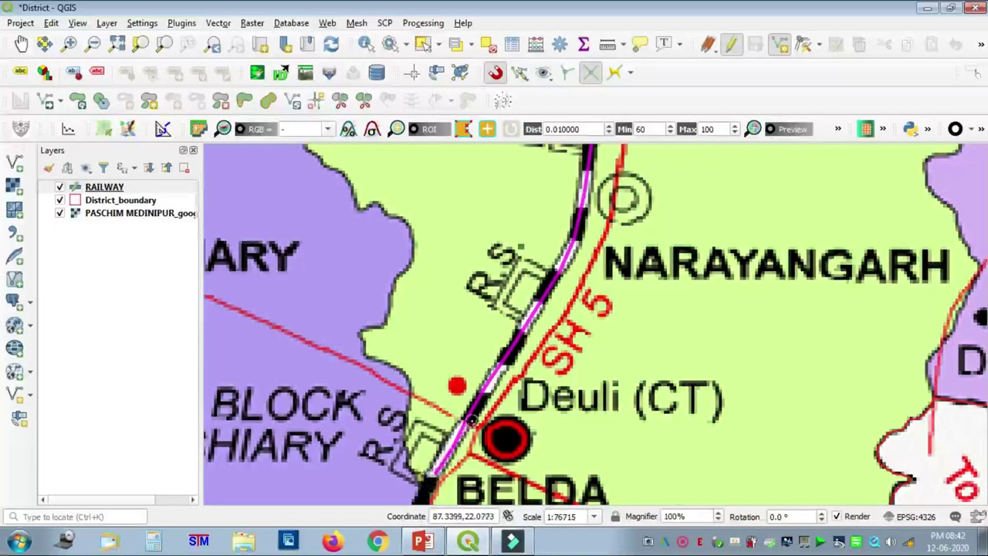
Step: Continue tracing the railway from Belda south to the station at Chaulia
key("Left")
key("Down")
key("Down")
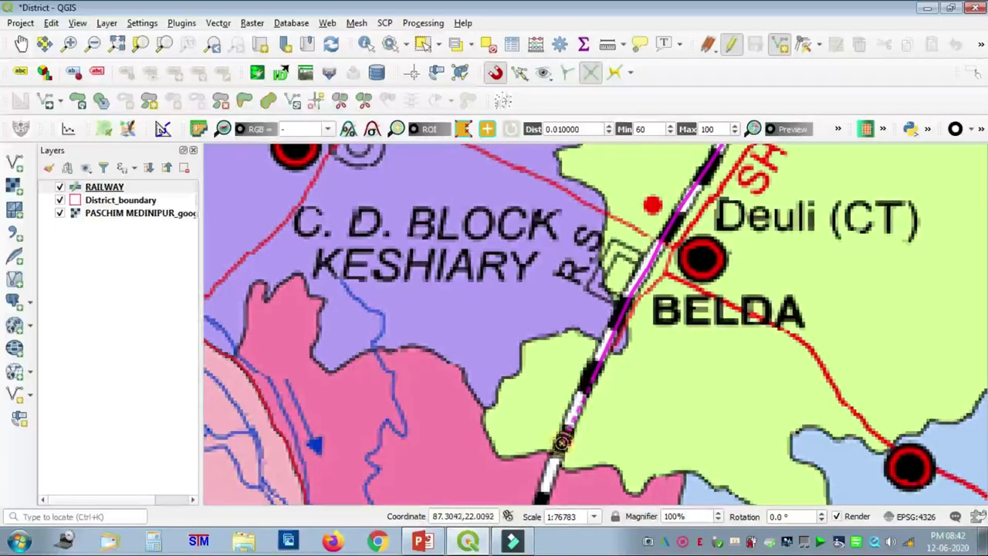
left_click(545, 482)
key("Left")
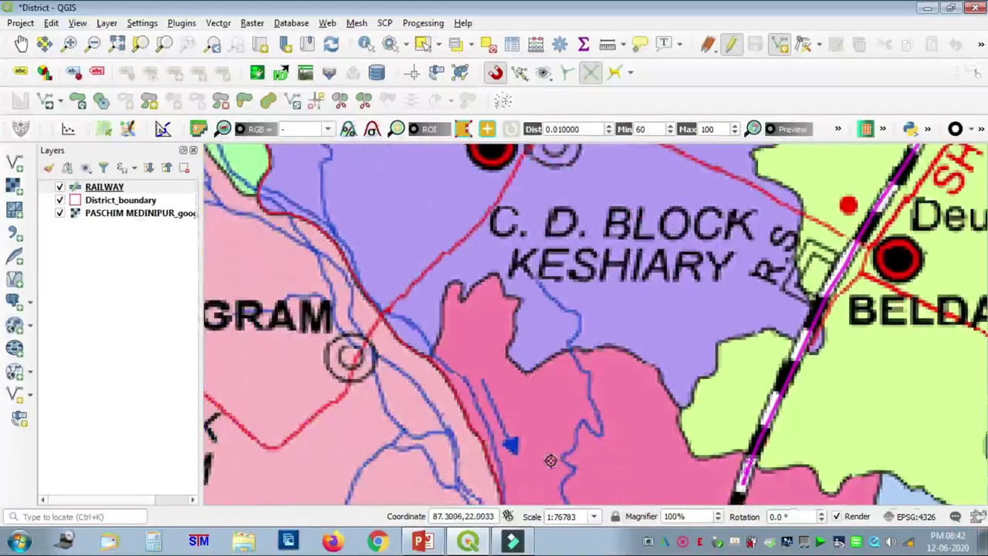
key("Down")
key("Down")
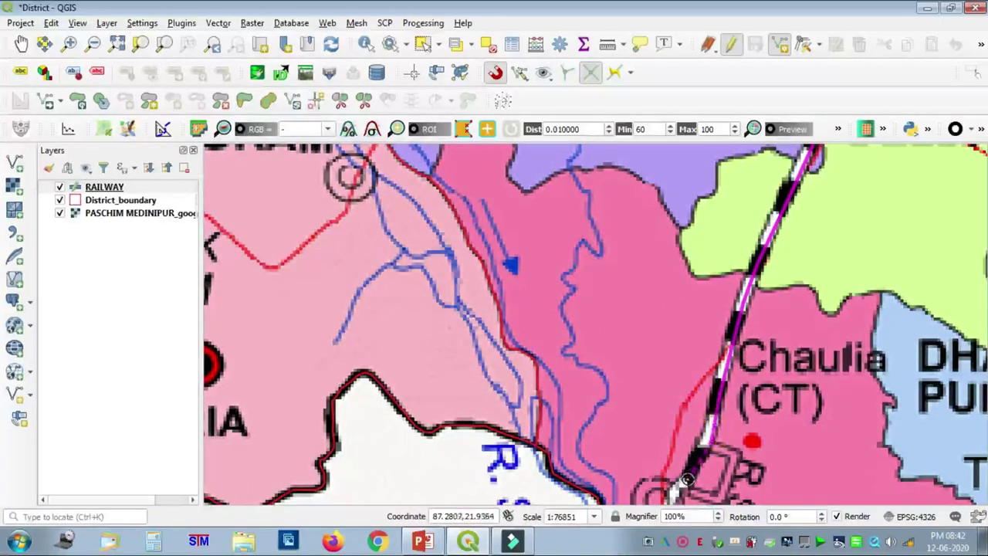
Step: Trace the railway from the Chaulia station past Dantan to its end on the southern district boundary
key("Down")
key("Down")
key("Down")
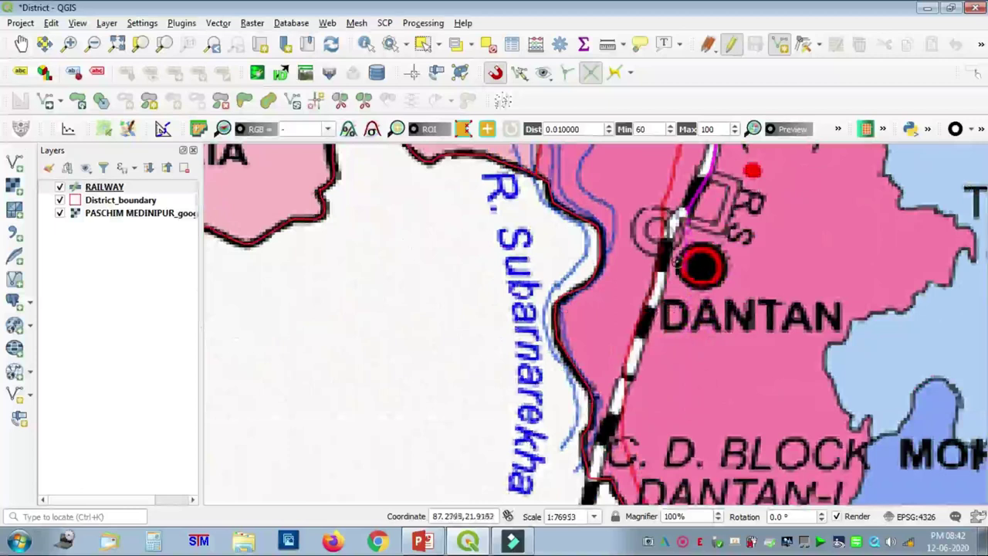
left_click(670, 230)
left_click(660, 279)
left_click(632, 369)
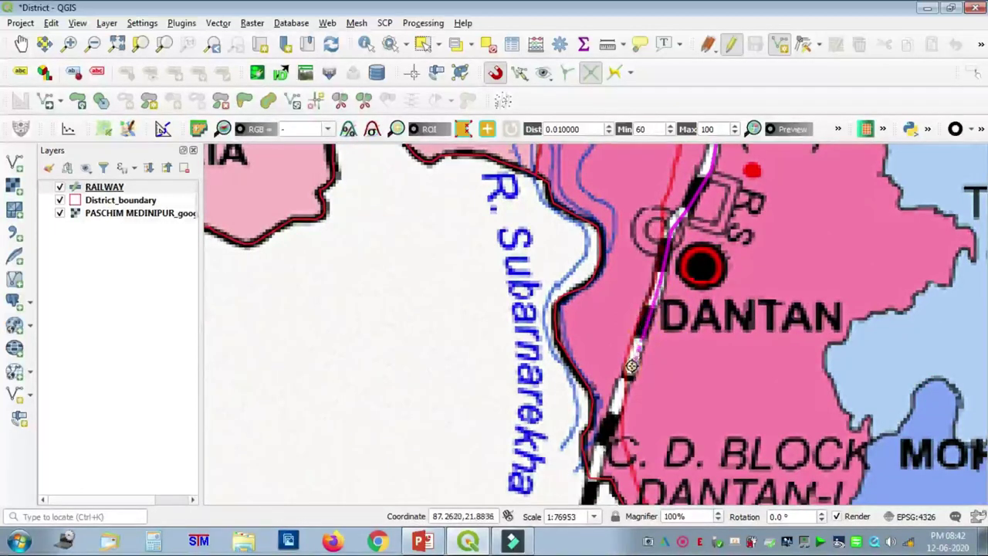
left_click(600, 456)
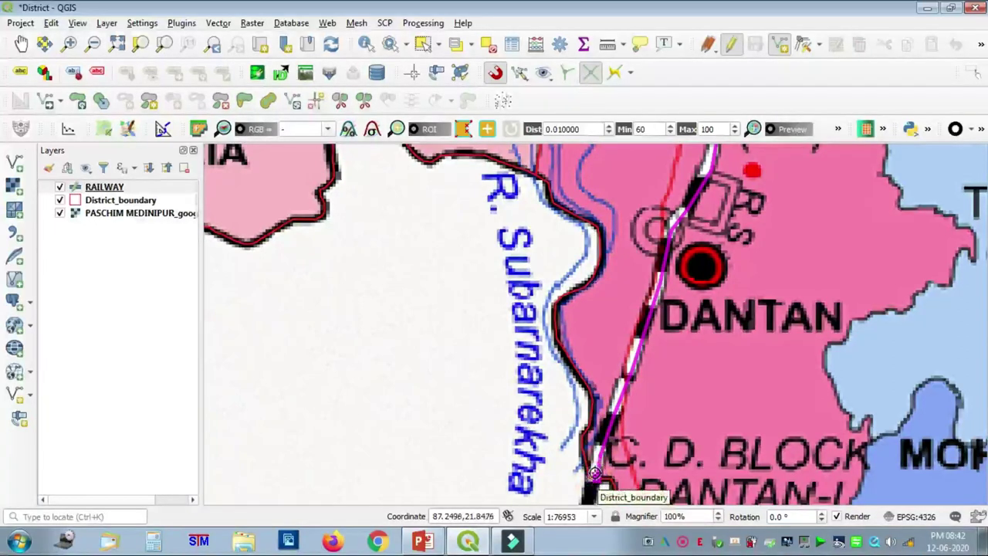
Step: Finish the traced railway line as a feature with id 2
right_click(595, 472)
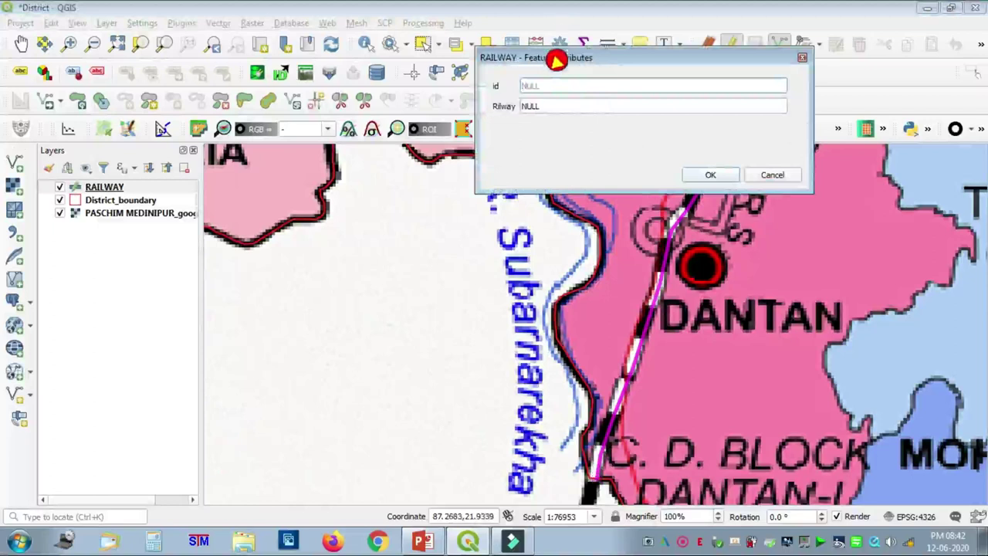
left_click(546, 85)
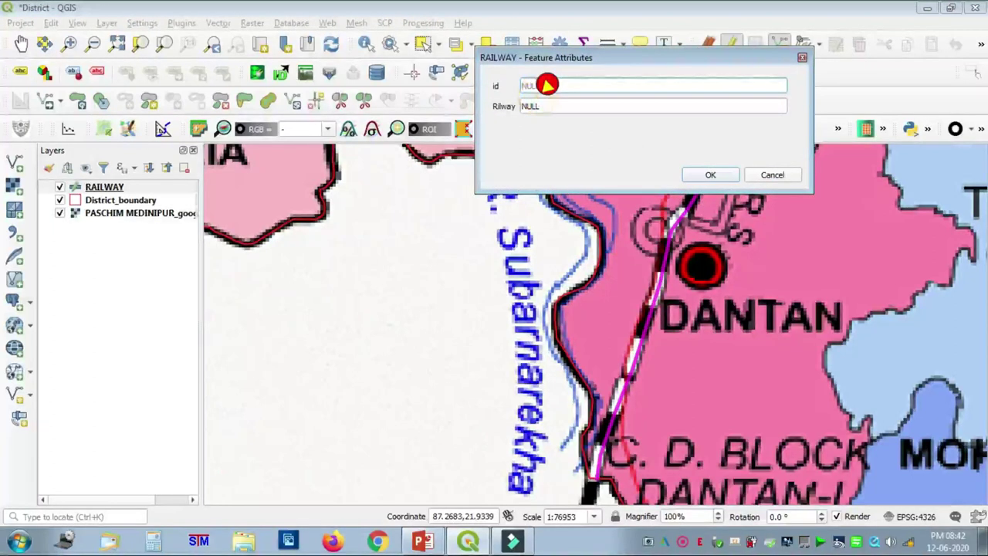
type("2")
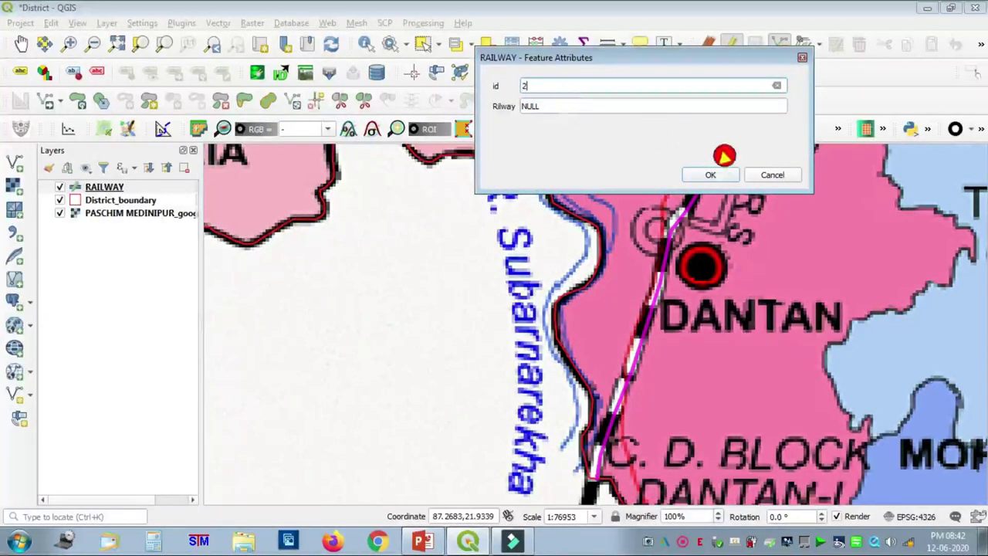
left_click(723, 166)
Step: Review the traced railway lines across the district for any stretches left to digitize
scroll(753, 287, "down", 1)
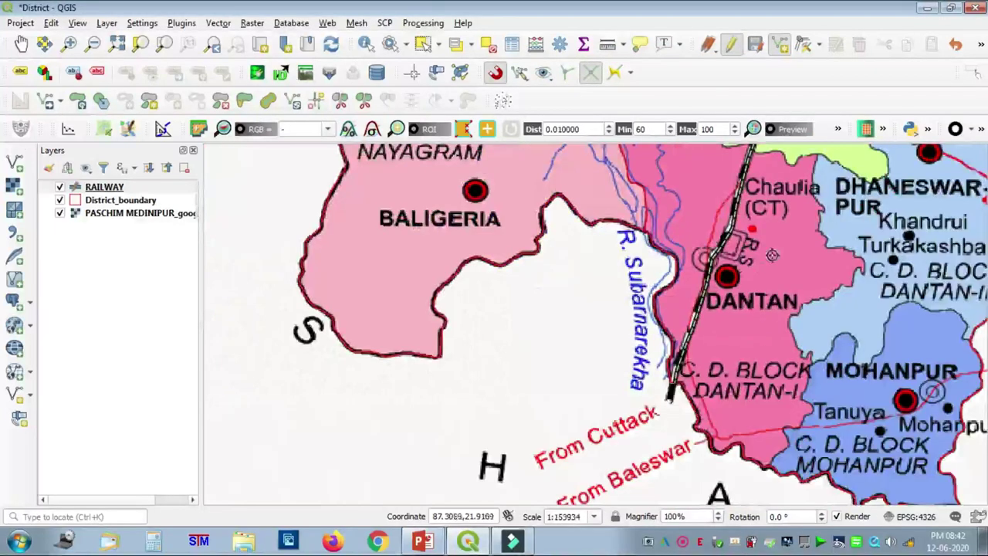
left_click(21, 44)
left_click_drag(732, 251, 332, 320)
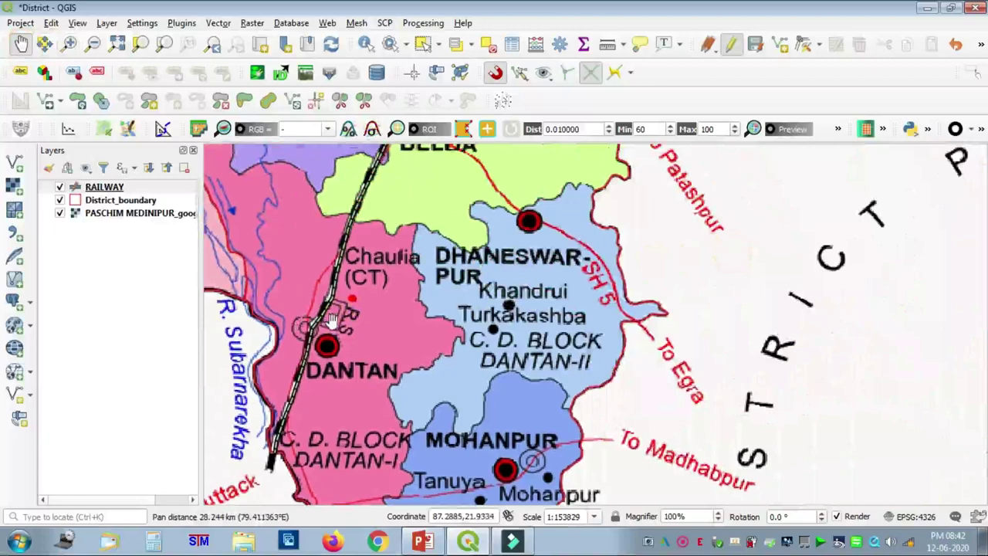
left_click_drag(443, 223, 551, 489)
left_click_drag(440, 291, 820, 347)
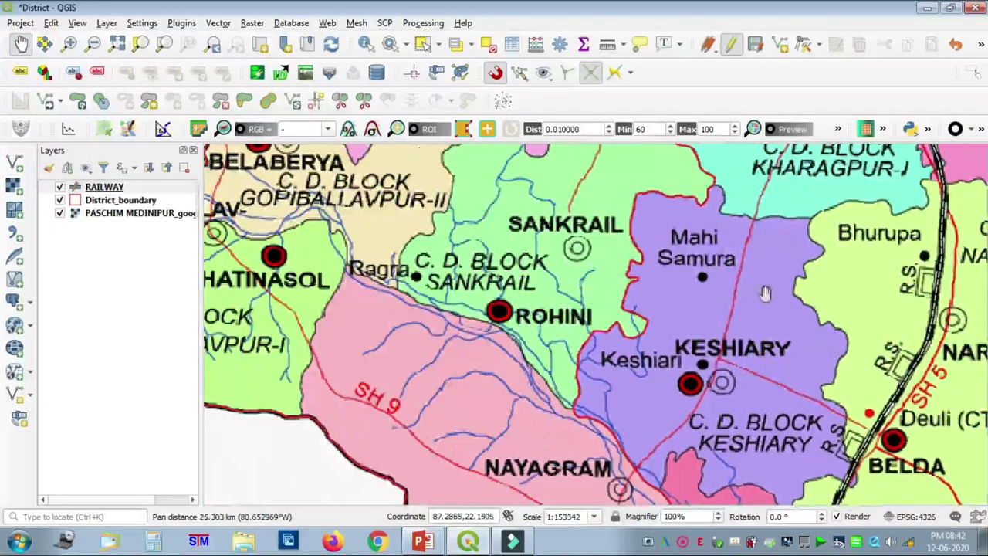
left_click_drag(767, 294, 750, 490)
left_click_drag(695, 287, 690, 382)
left_click_drag(359, 339, 547, 312)
left_click_drag(417, 339, 625, 312)
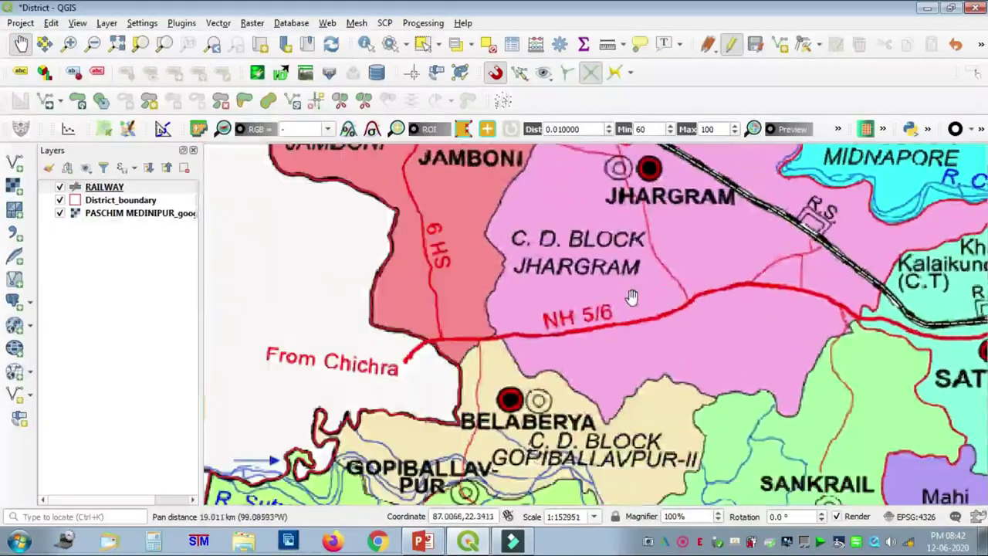
left_click_drag(633, 276, 540, 433)
scroll(533, 340, "down", 1)
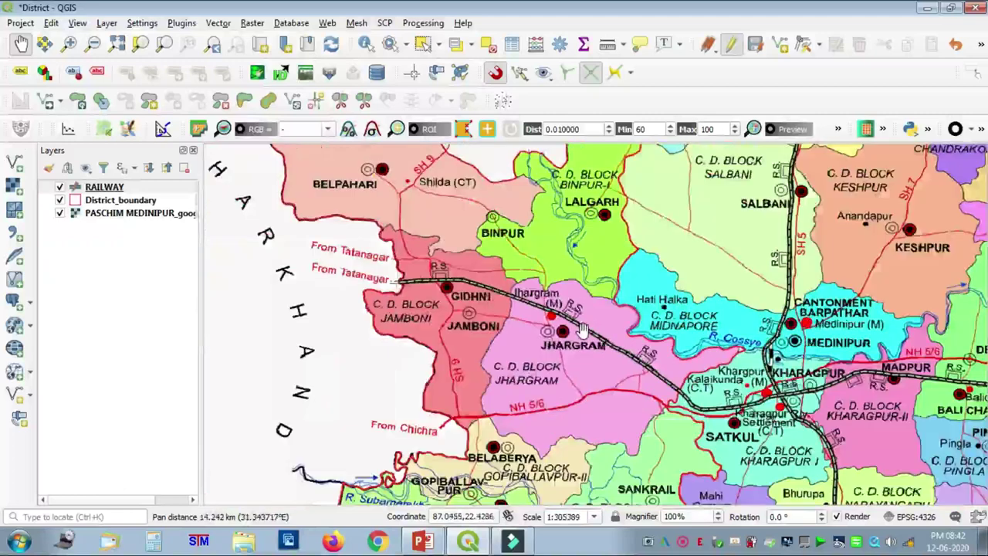
left_click_drag(775, 331, 500, 412)
left_click_drag(461, 345, 705, 324)
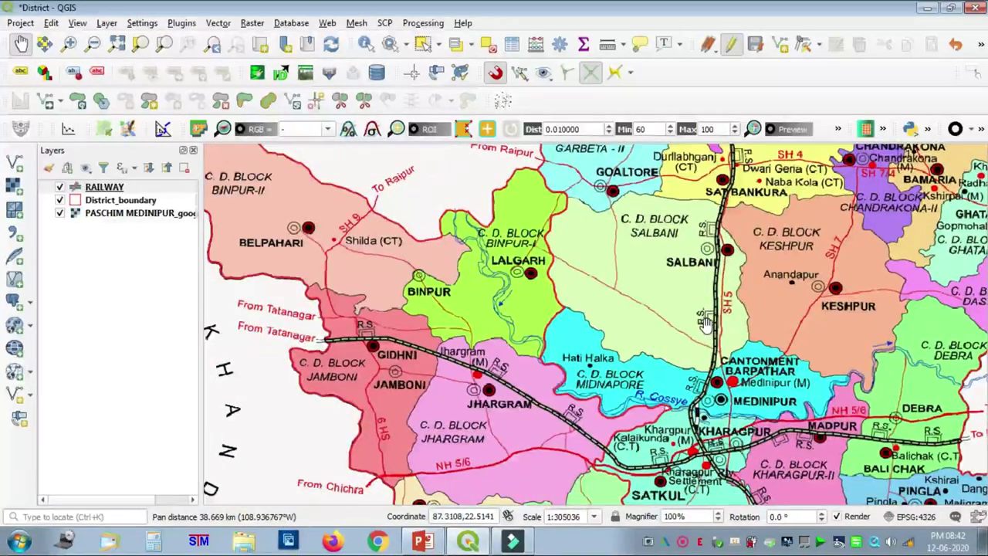
left_click_drag(693, 402, 742, 148)
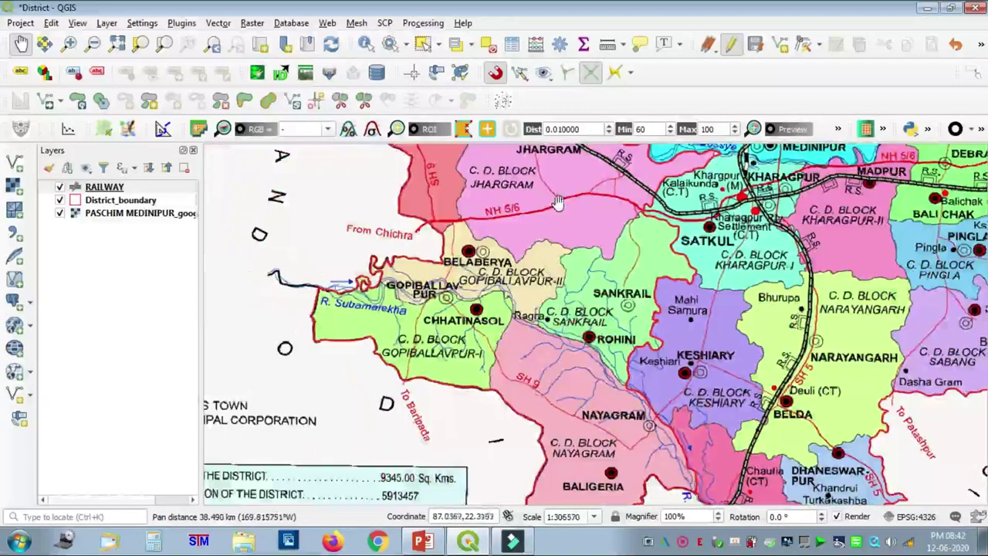
Step: Stop editing the RAILWAY layer and save its changes
left_click_drag(558, 202, 560, 306)
scroll(560, 306, "up", 1)
left_click_drag(289, 347, 441, 286)
scroll(403, 294, "up", 3)
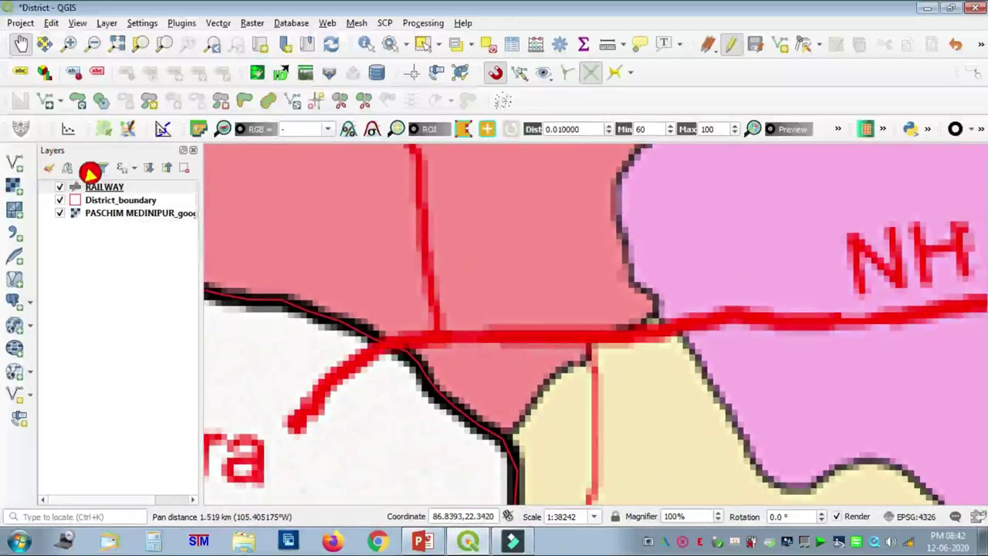
left_click(108, 185)
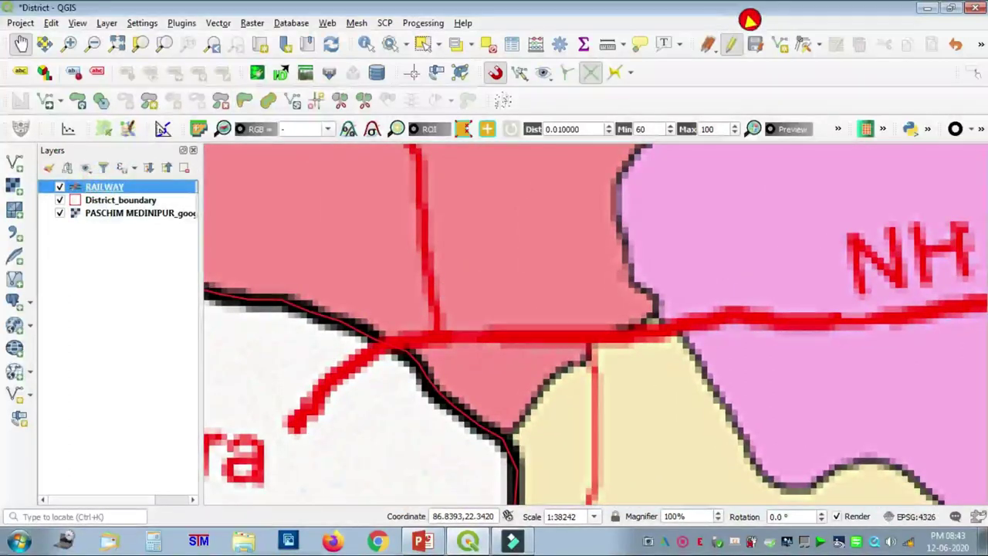
left_click(735, 40)
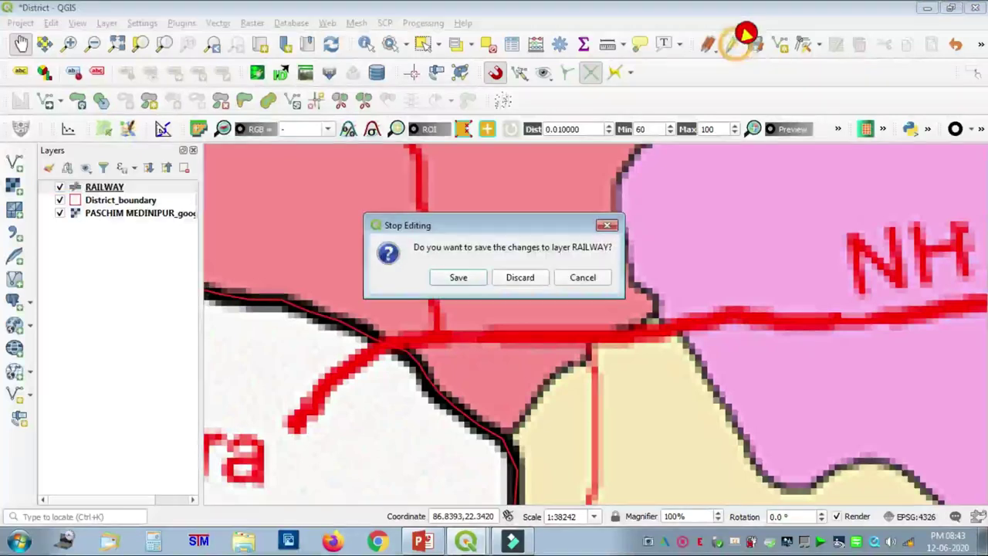
left_click(460, 272)
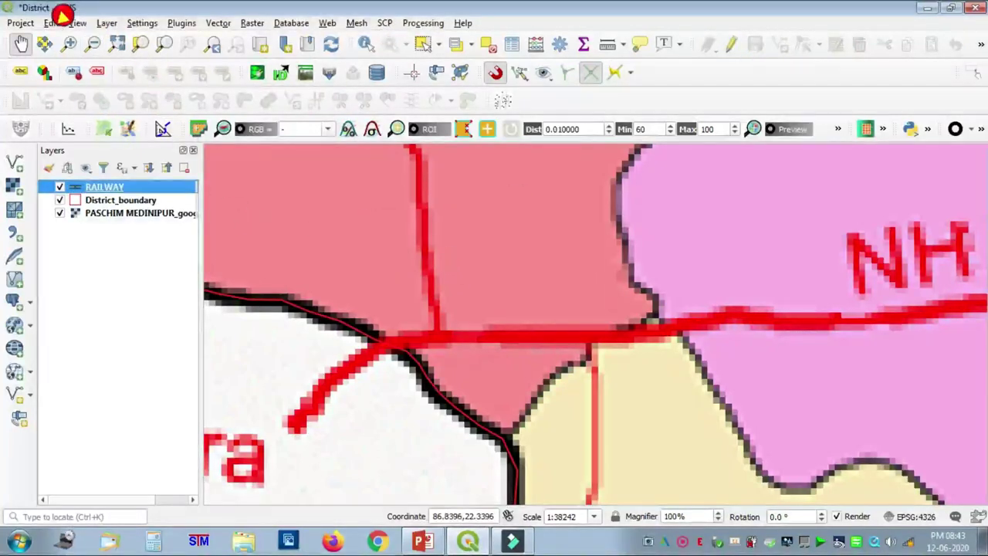
Step: Set up a new shapefile layer with the file name Road and Line geometry
left_click(114, 18)
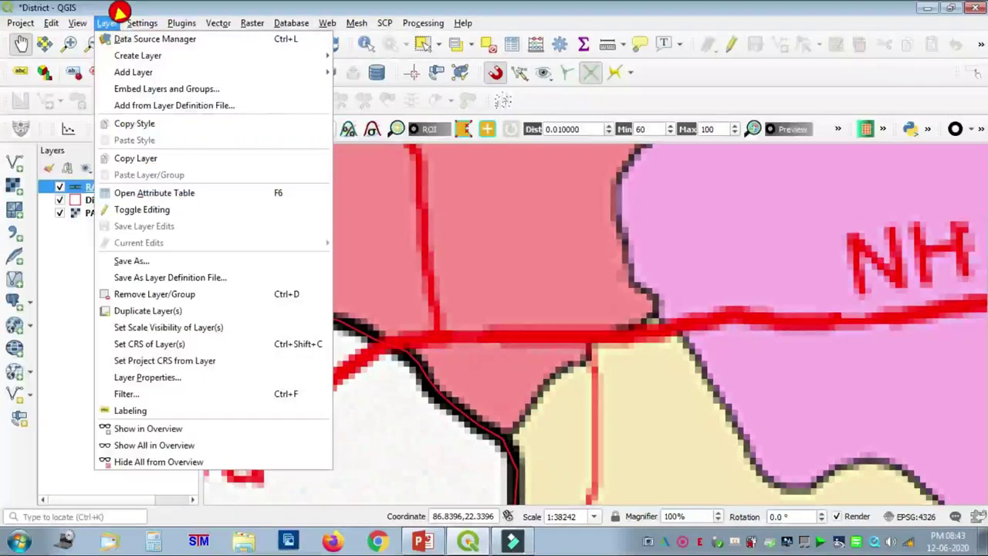
mouse_move(121, 69)
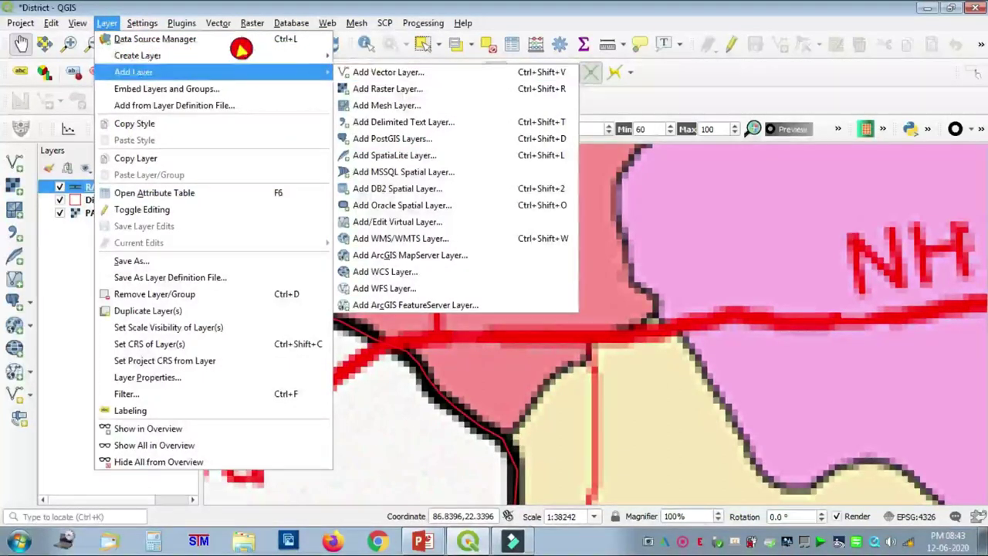
mouse_move(224, 52)
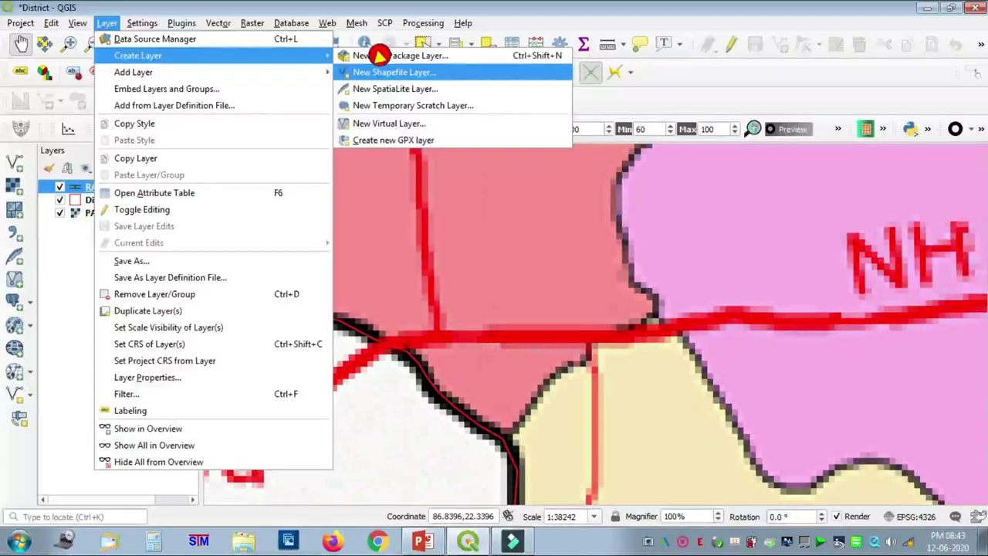
left_click(485, 72)
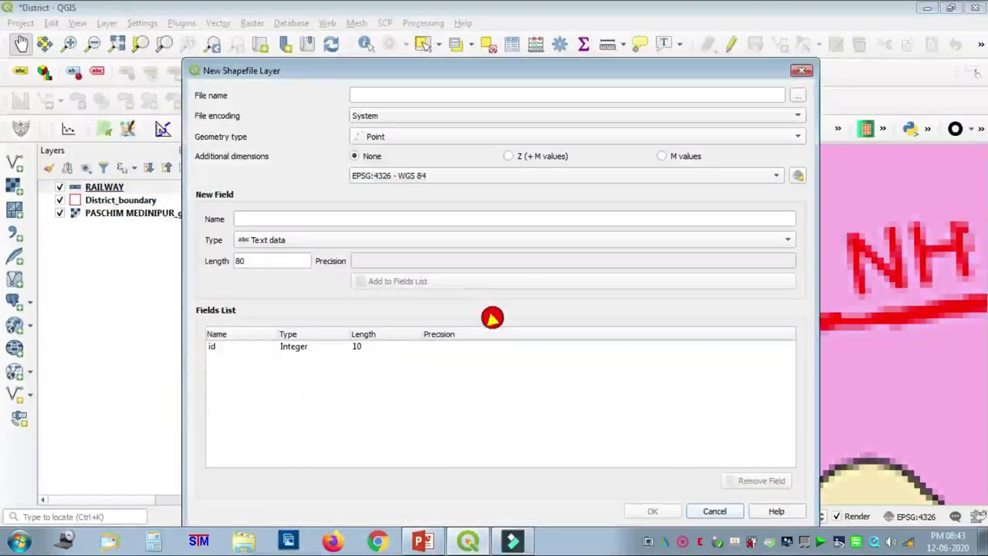
left_click(371, 97)
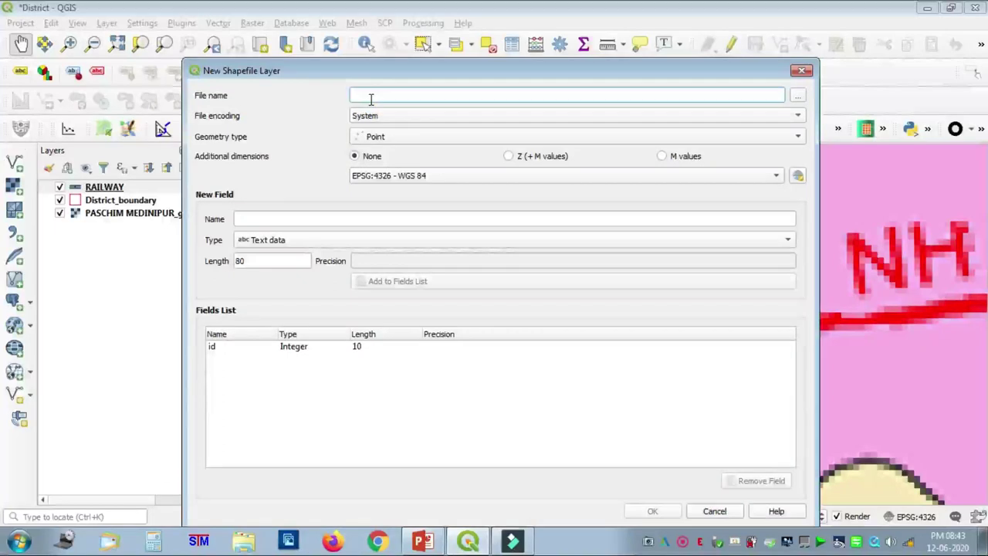
type("R")
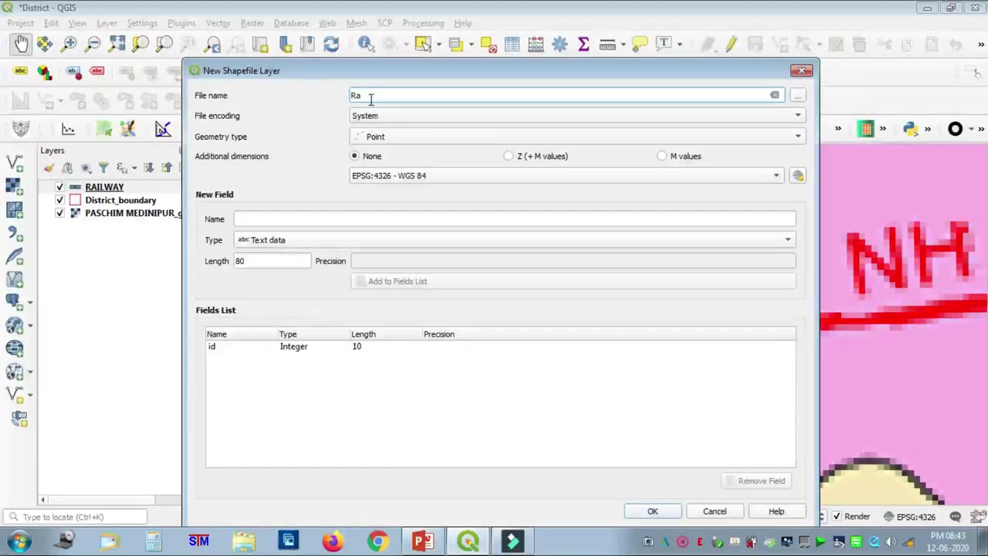
type("oad")
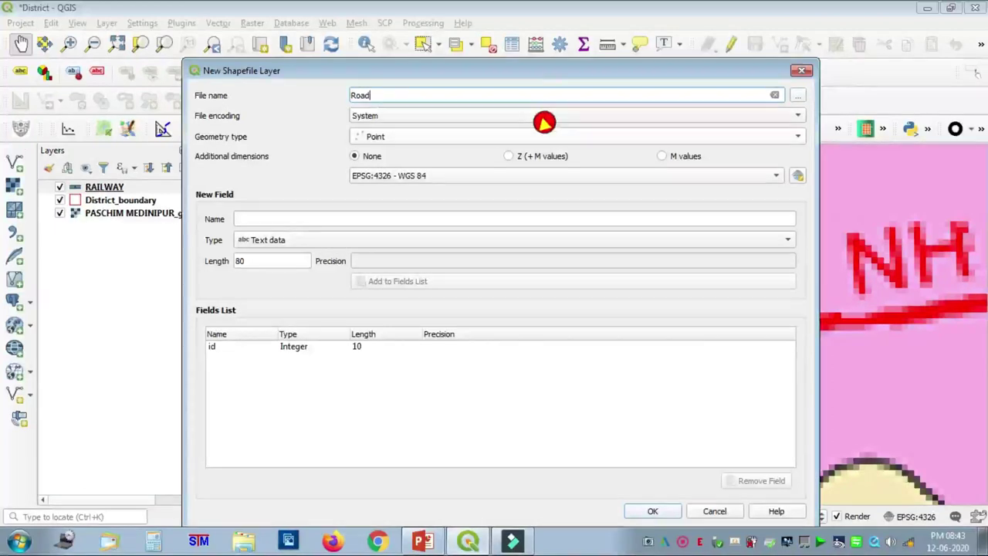
left_click(411, 129)
left_click(394, 165)
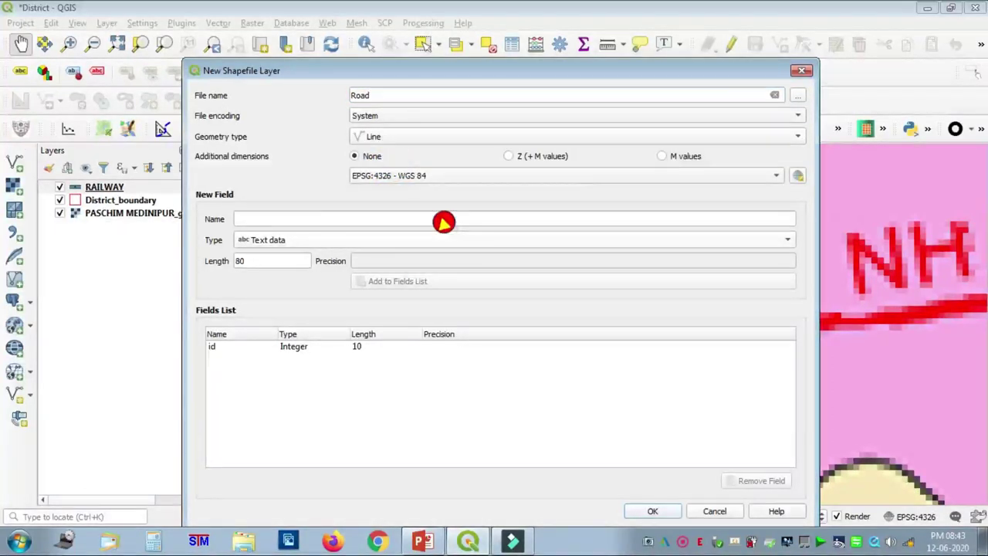
Step: Add a text field named Road with length 80 to the new shapefile and create the layer
left_click(323, 220)
type("Road")
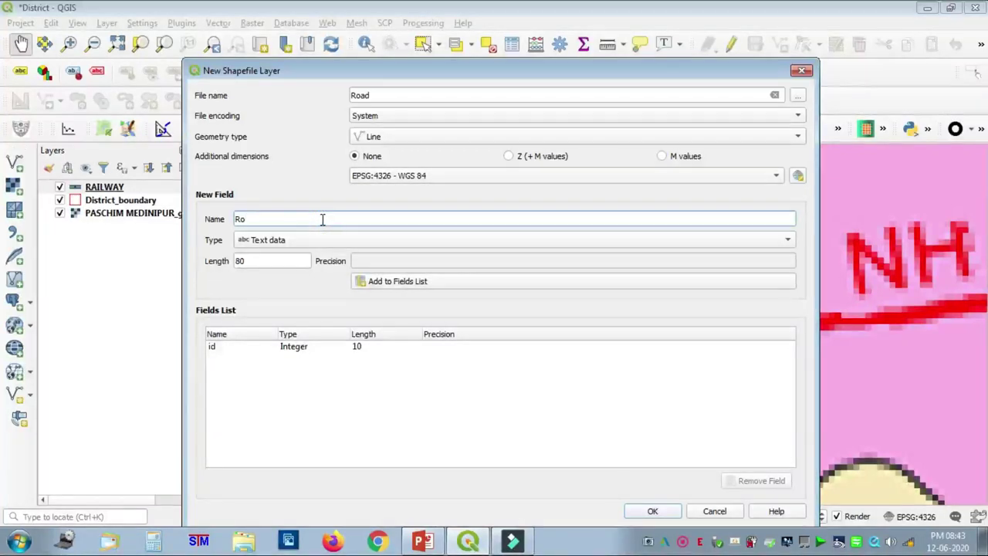
left_click(389, 280)
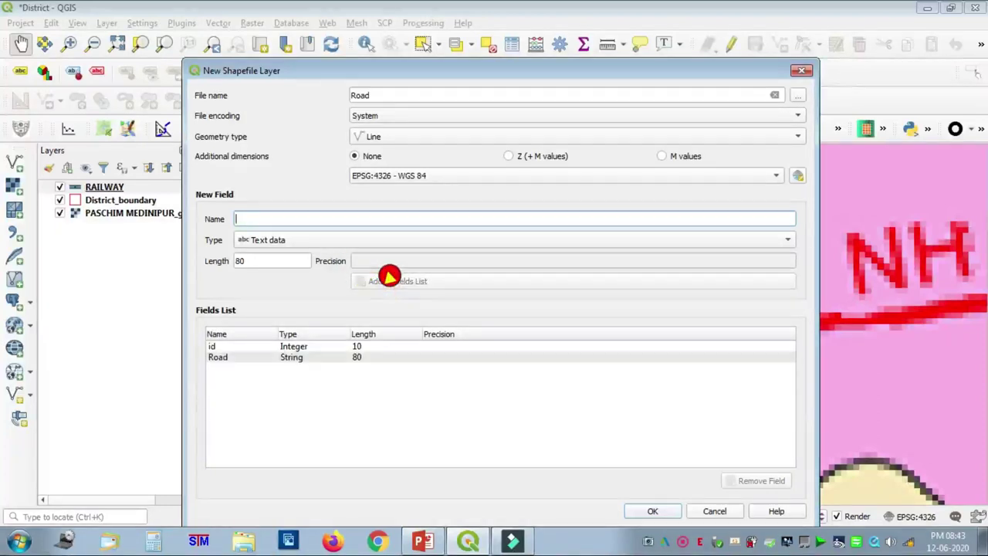
left_click(653, 509)
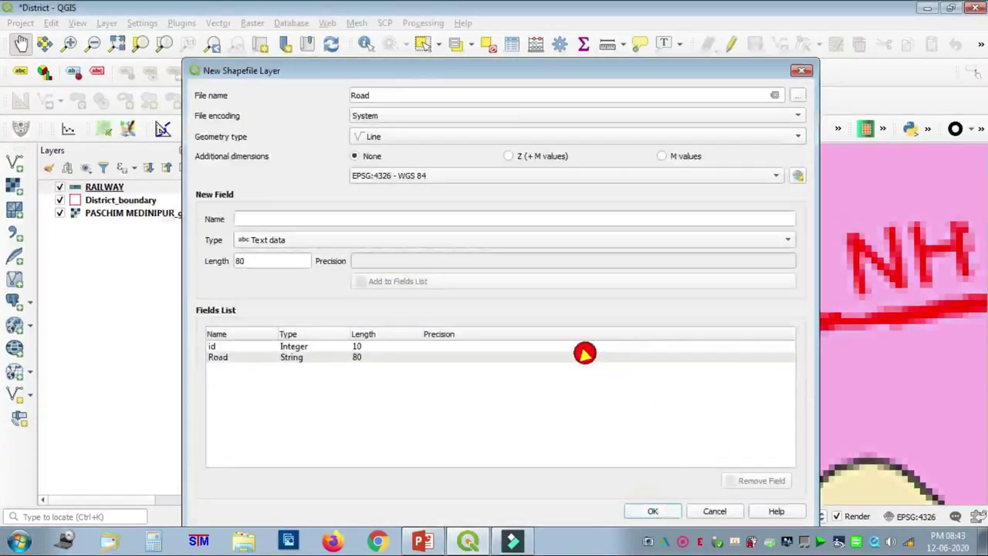
Step: Make the Road layer editable and activate adding line features
left_click(132, 186)
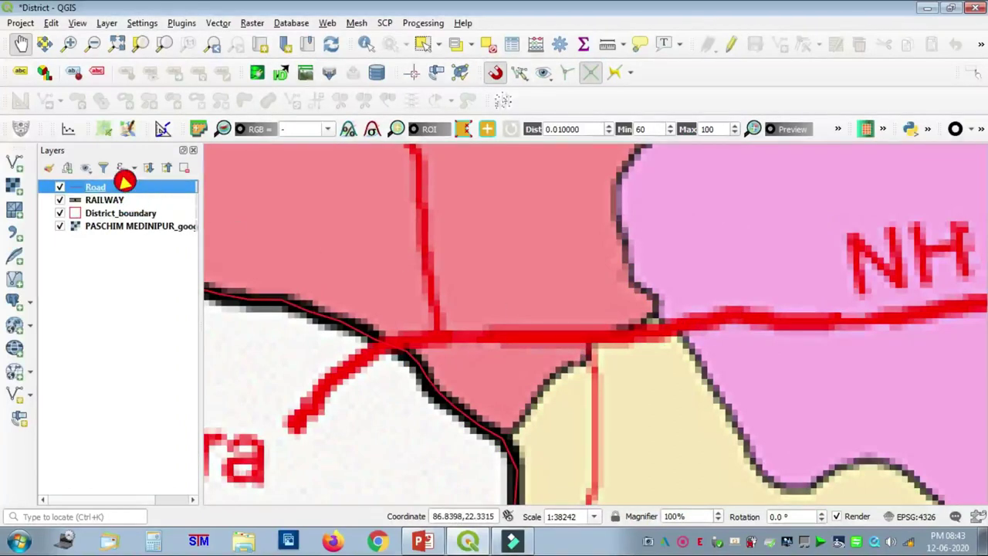
left_click(720, 44)
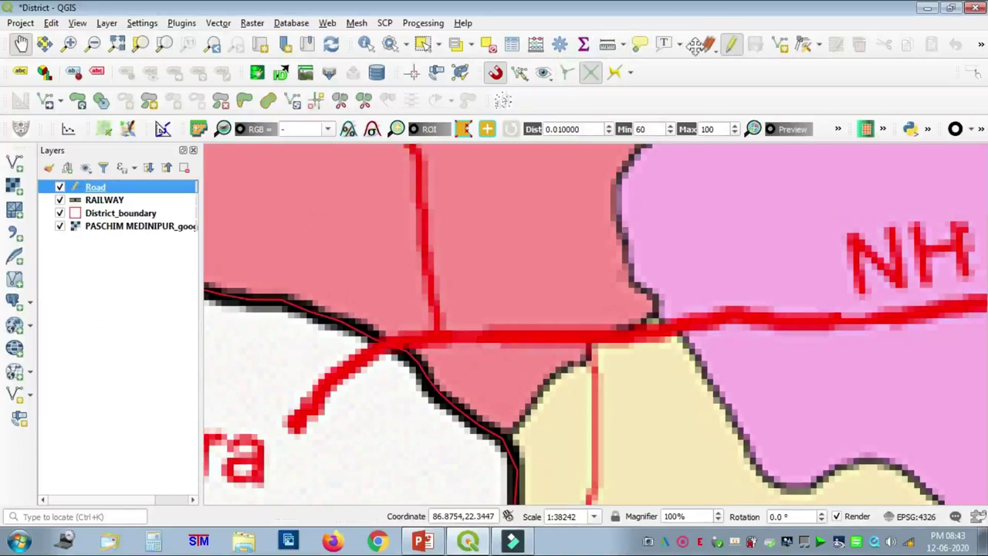
left_click(731, 40)
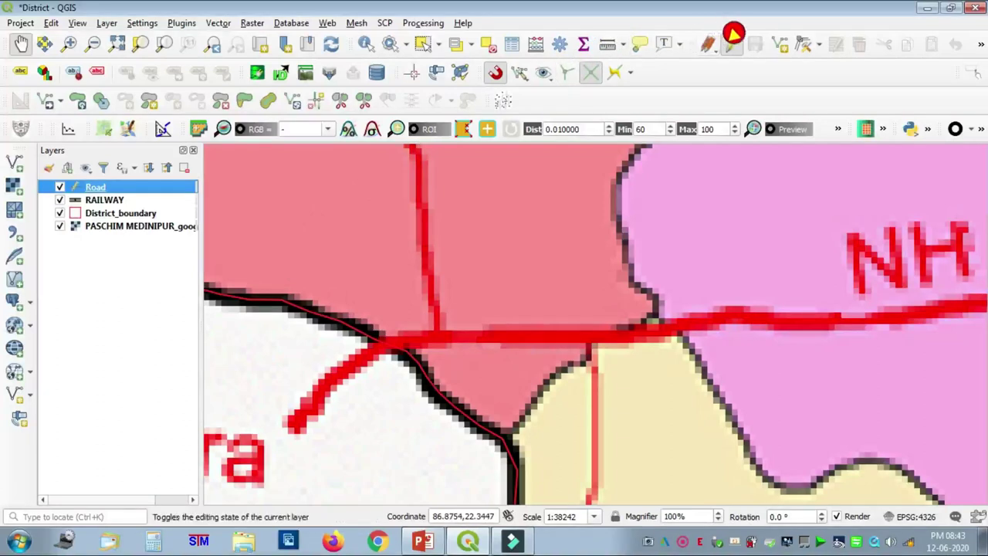
left_click(775, 43)
scroll(427, 354, "up", 1)
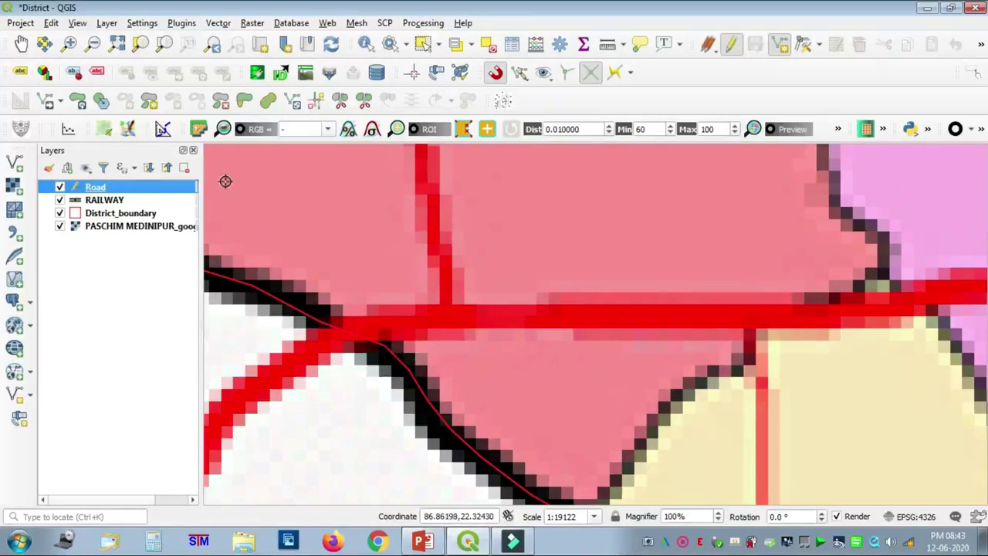
Step: Check the project snapping settings for the Road, RAILWAY and District_boundary layers
left_click(509, 71)
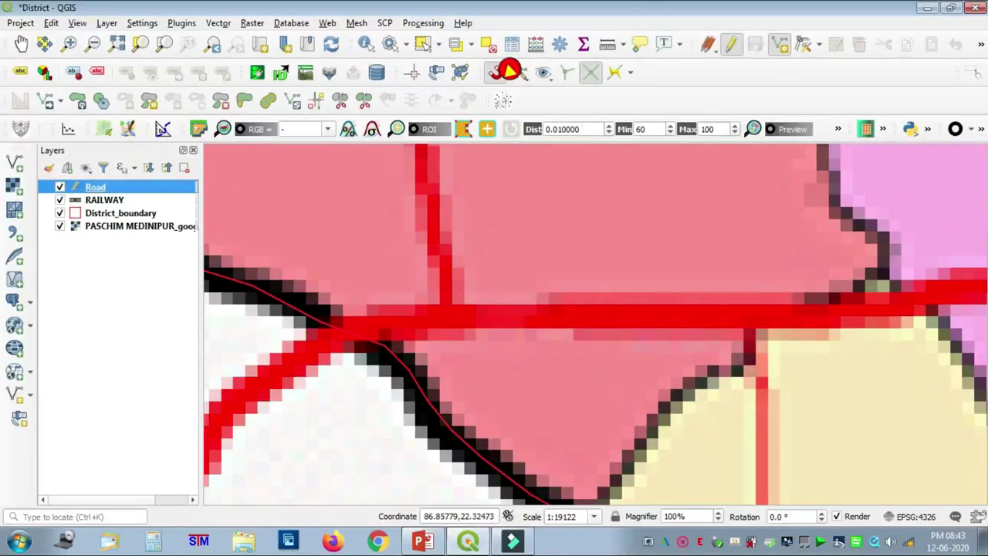
left_click(24, 19)
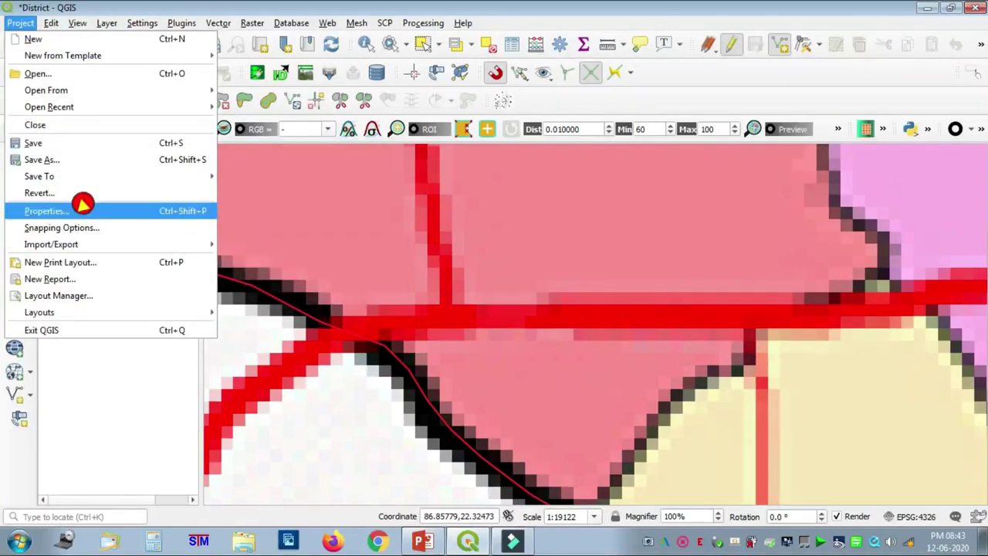
left_click(76, 227)
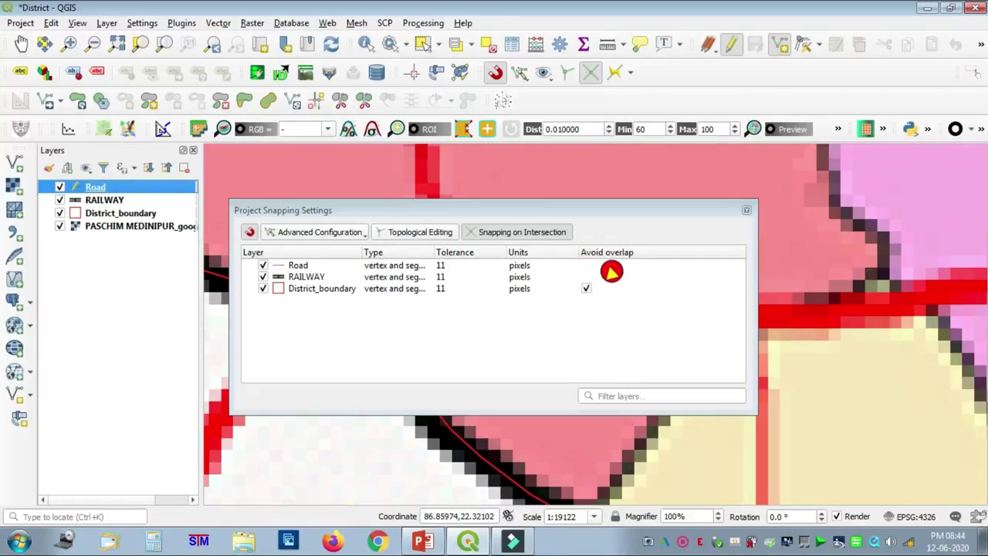
left_click(612, 272)
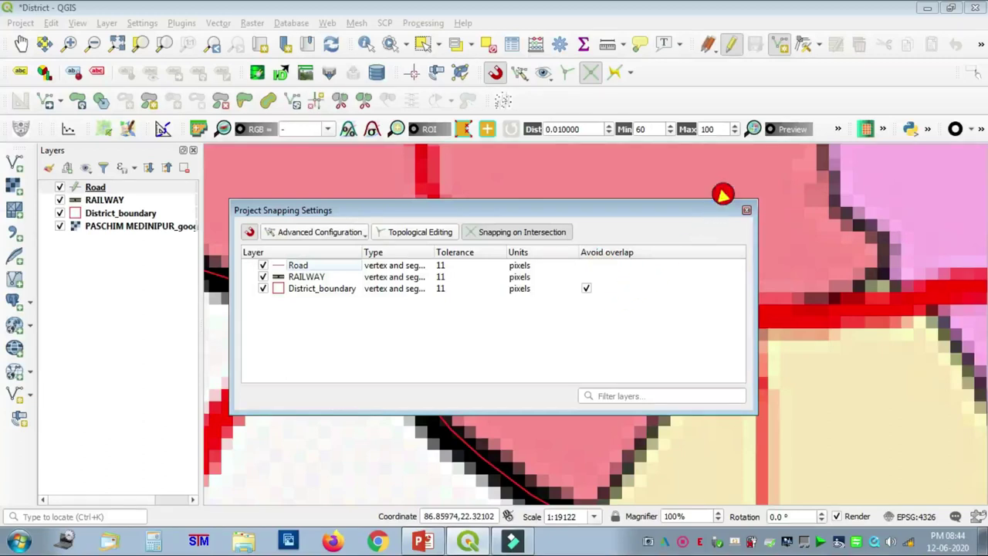
left_click(759, 191)
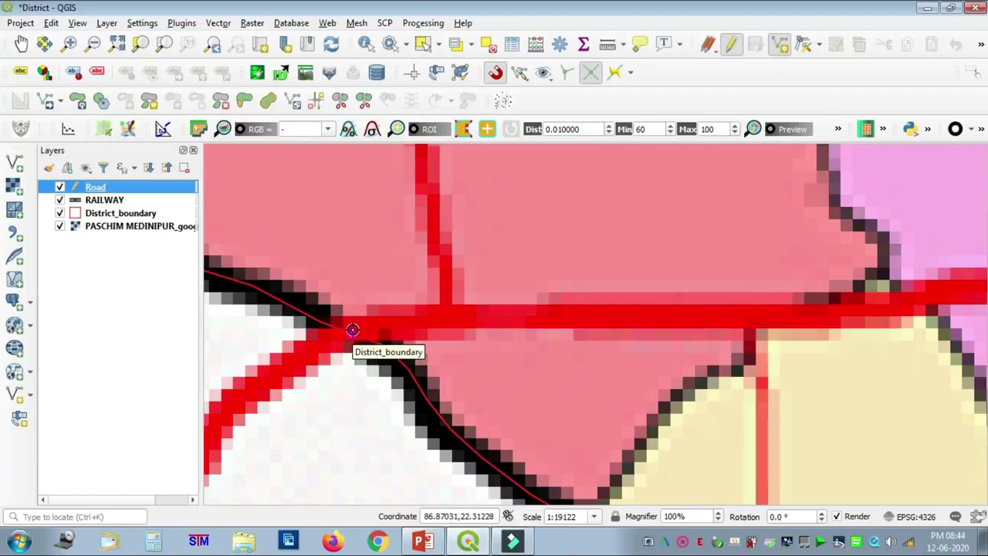
Step: Trace the NH 5/6 road from the western district boundary near From Chichra east to the edge of the Jhargram block
left_click(346, 330)
left_click(382, 322)
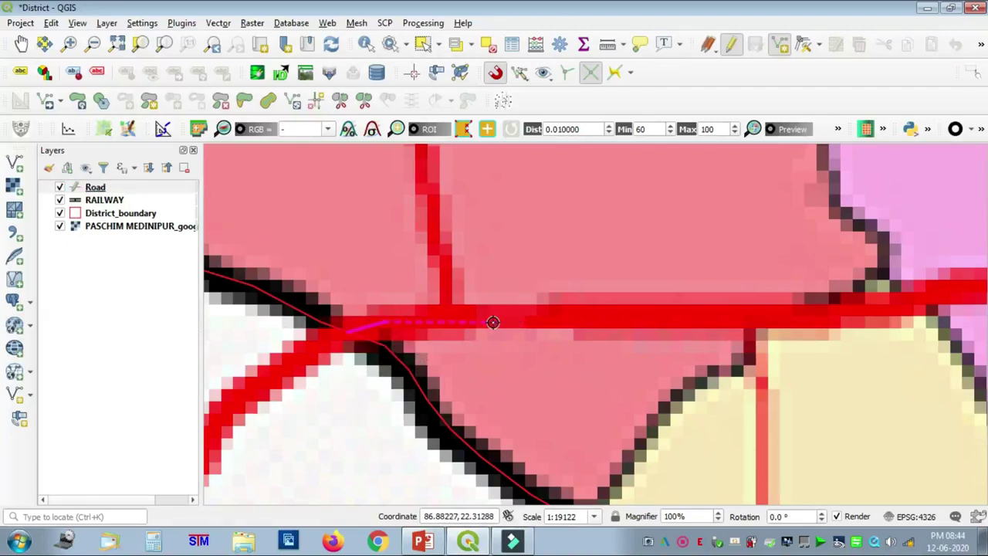
left_click(473, 318)
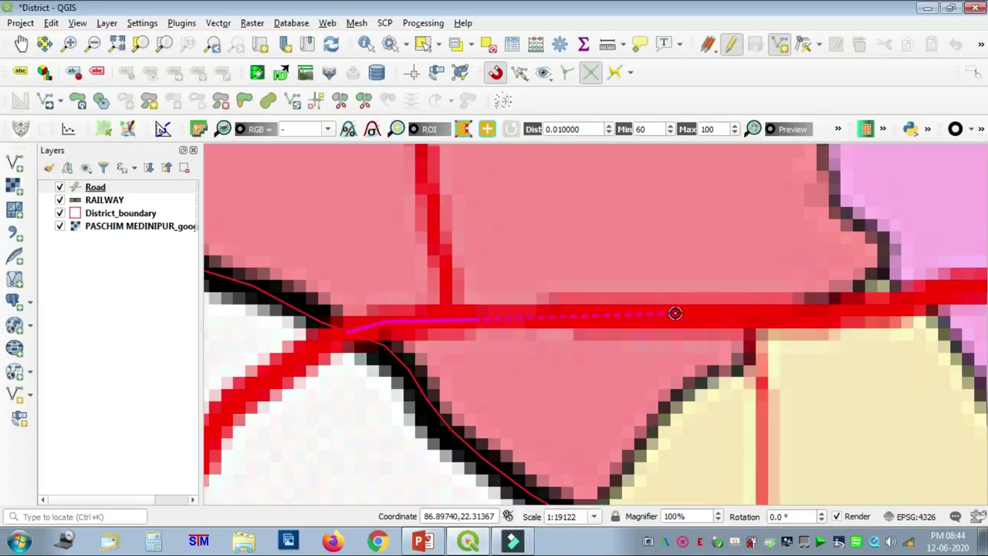
left_click(528, 316)
left_click(599, 316)
left_click(684, 317)
left_click(827, 314)
left_click(894, 301)
left_click(954, 286)
Step: Continue tracing the road east through the Jhargram block along the stretch beneath the NH 5/6 label
scroll(954, 286, "down", 2)
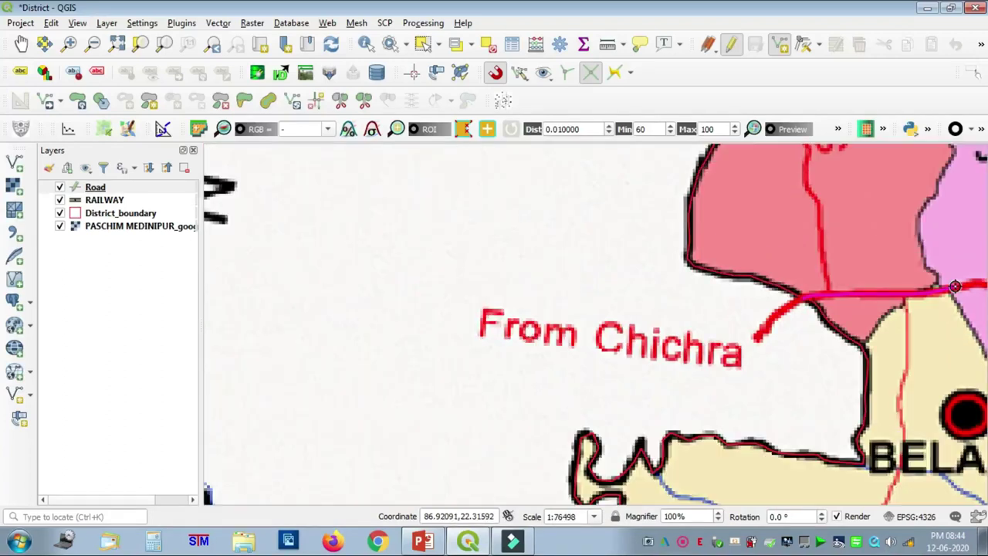
scroll(705, 275, "up", 2)
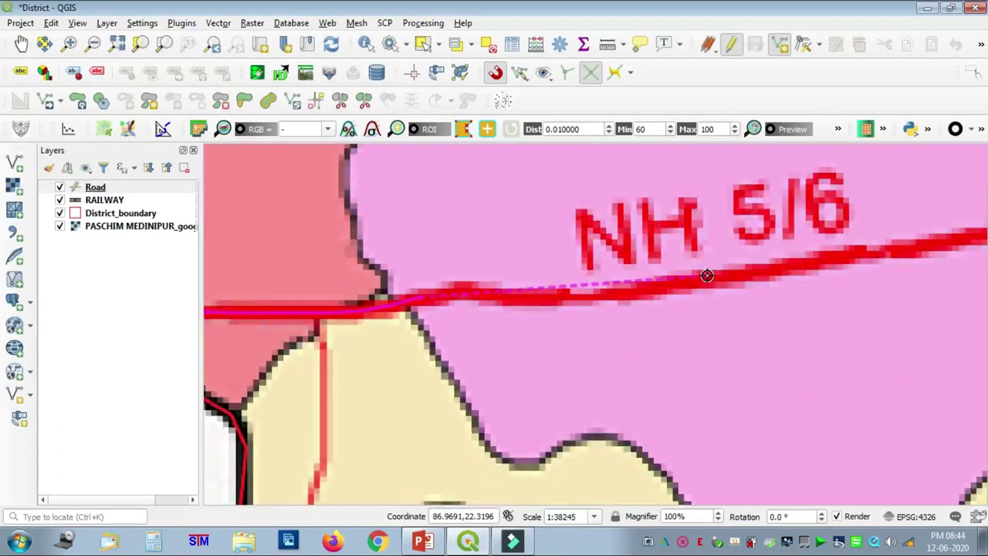
key("Left")
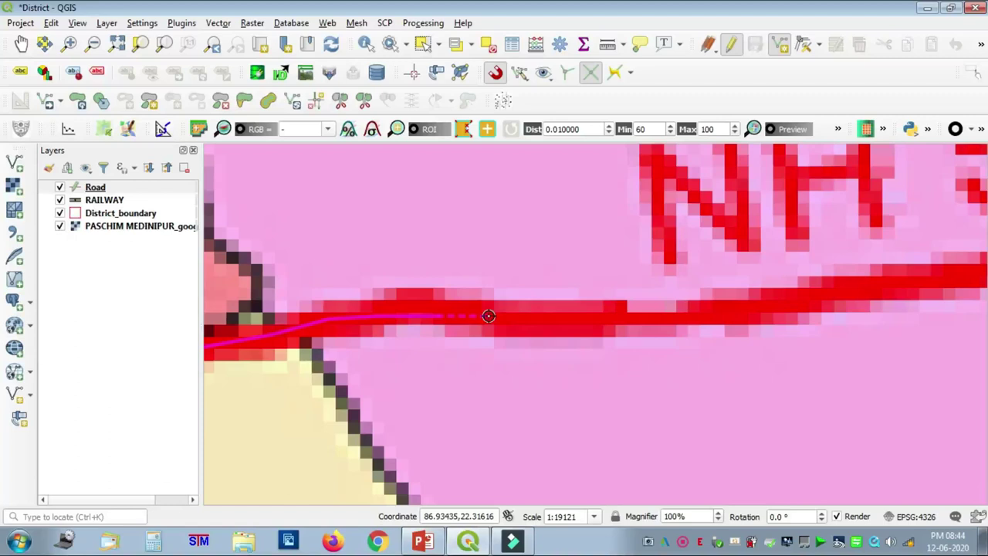
left_click(579, 316)
left_click(721, 316)
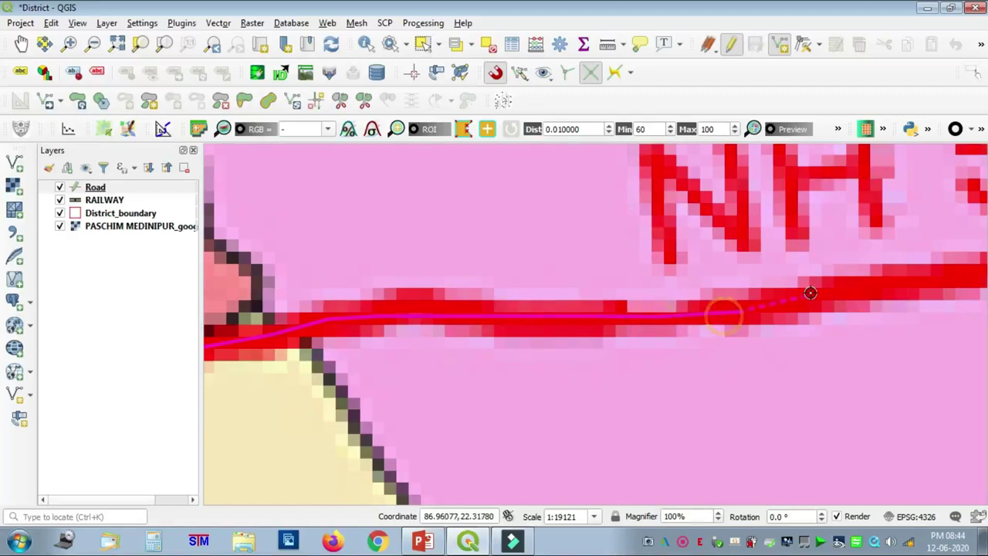
left_click(970, 270)
key("Right")
key("Right")
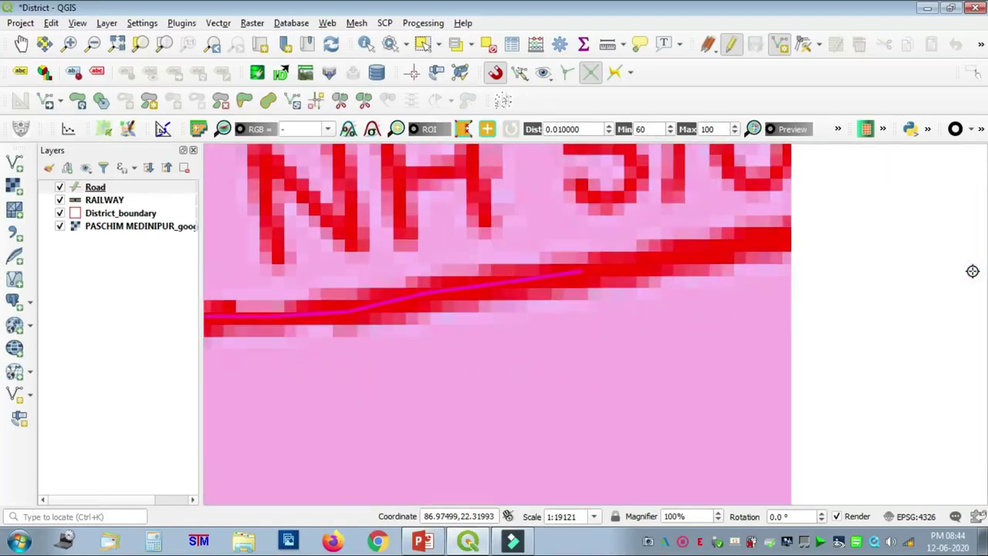
left_click(793, 232)
left_click(909, 232)
key("Right")
key("Right")
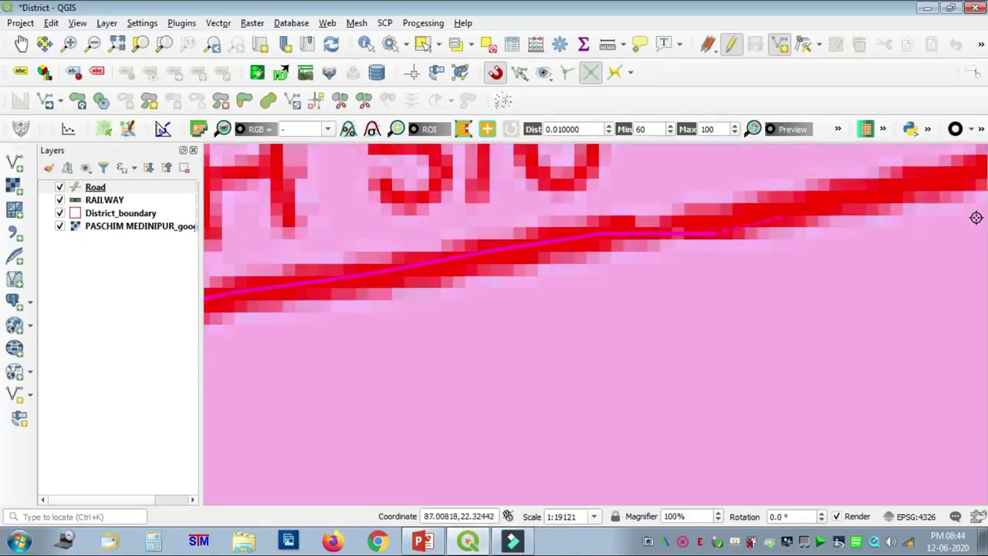
Step: Continue tracing the NH 5/6 road northeast from the label to just past the side-road junction on its north side
left_click(741, 184)
left_click(804, 163)
key("Right")
key("Right")
key("Up")
key("Up")
left_click(500, 308)
left_click(574, 274)
left_click(629, 234)
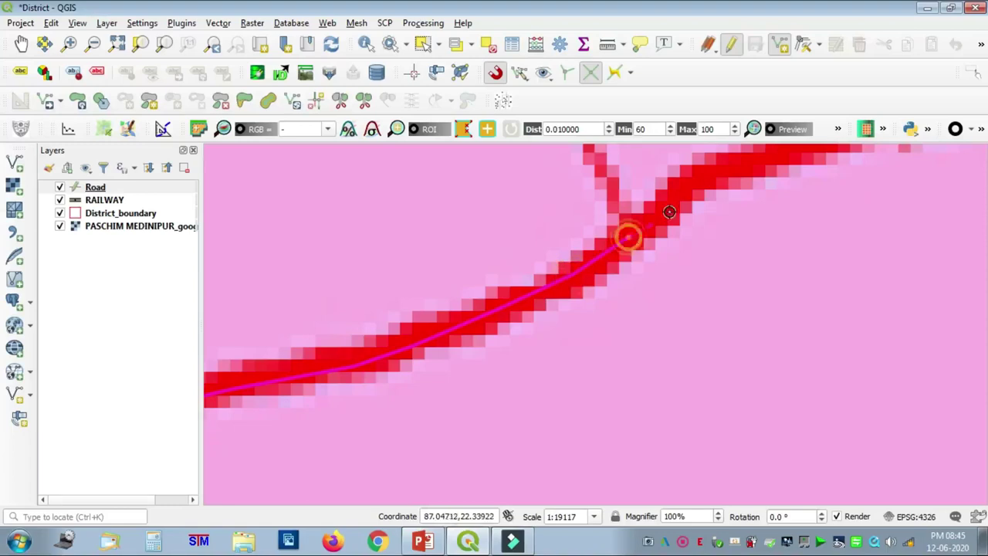
left_click(690, 180)
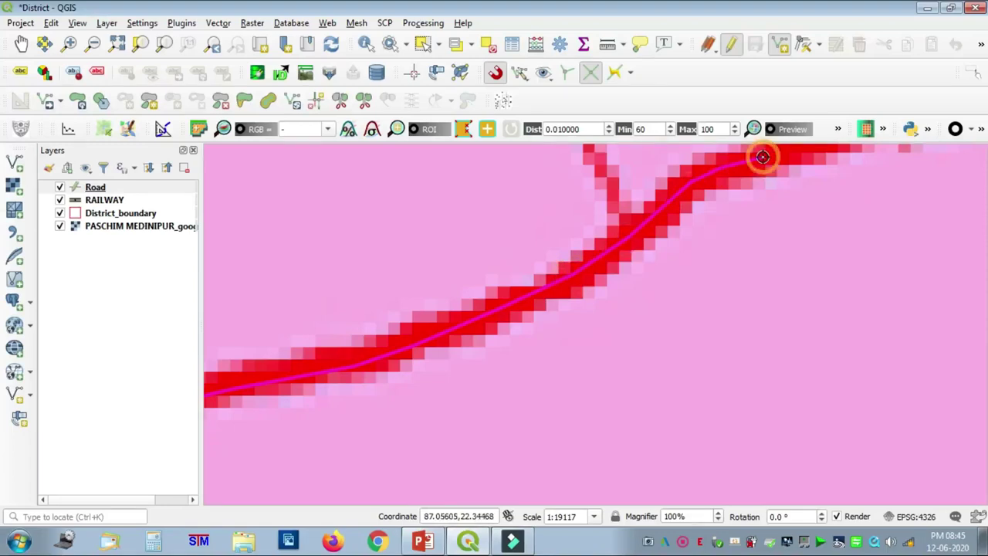
left_click(763, 155)
Step: Extend the road line over the arch in the pink block, past the junction with the northeast-running side road
key("Up")
key("Up")
key("Right")
key("Right")
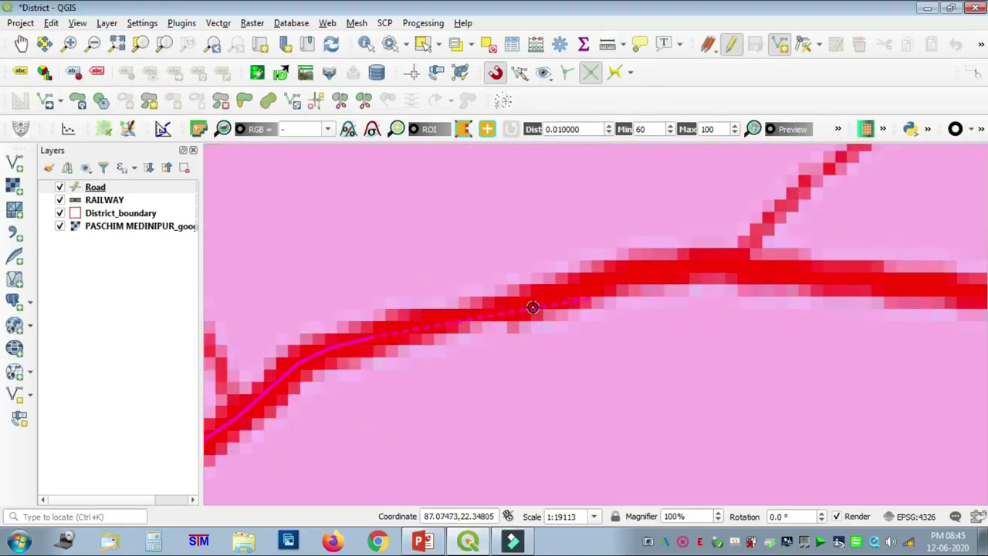
left_click(491, 313)
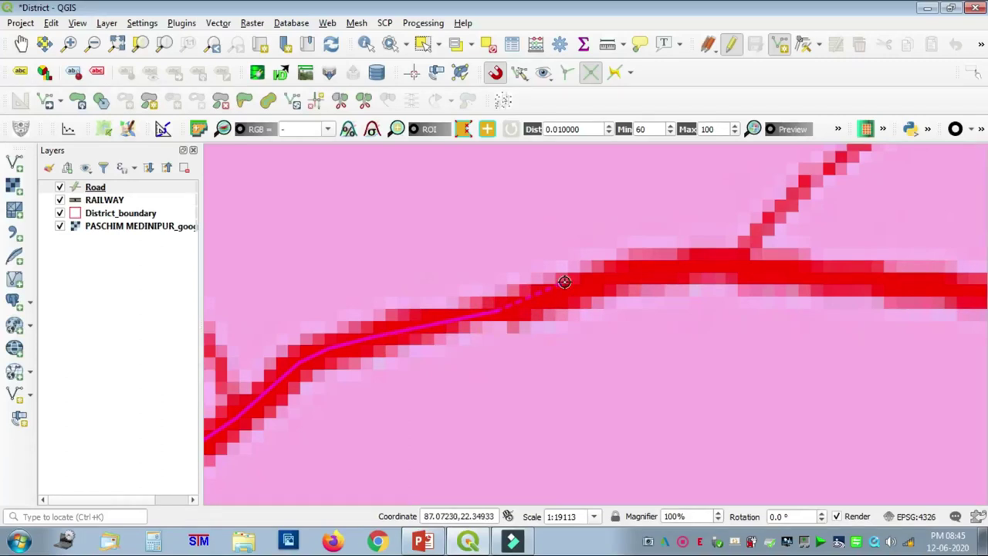
left_click(565, 292)
left_click(646, 267)
left_click(735, 268)
left_click(945, 286)
Step: Trace the road southeast past the straight north-south side road to the pink block's eastern edge
key("Right")
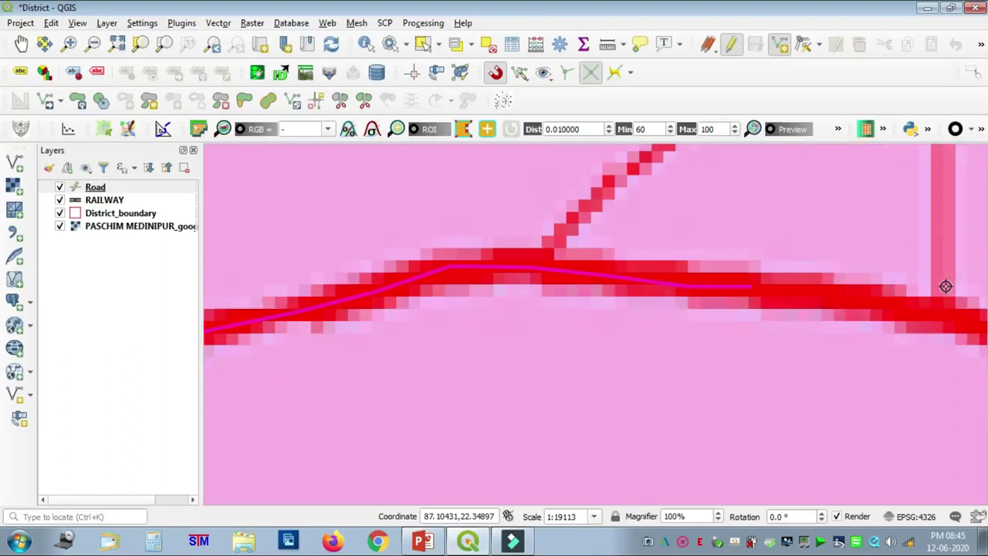
key("Right")
left_click(622, 297)
left_click(708, 306)
left_click(783, 331)
left_click(866, 350)
left_click(918, 365)
key("Right")
key("Right")
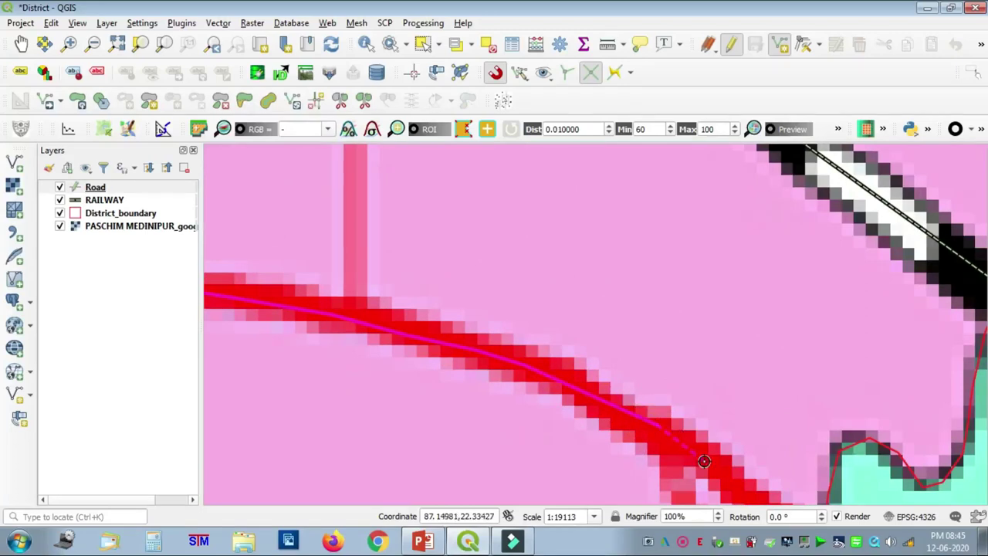
left_click(743, 485)
key("Right")
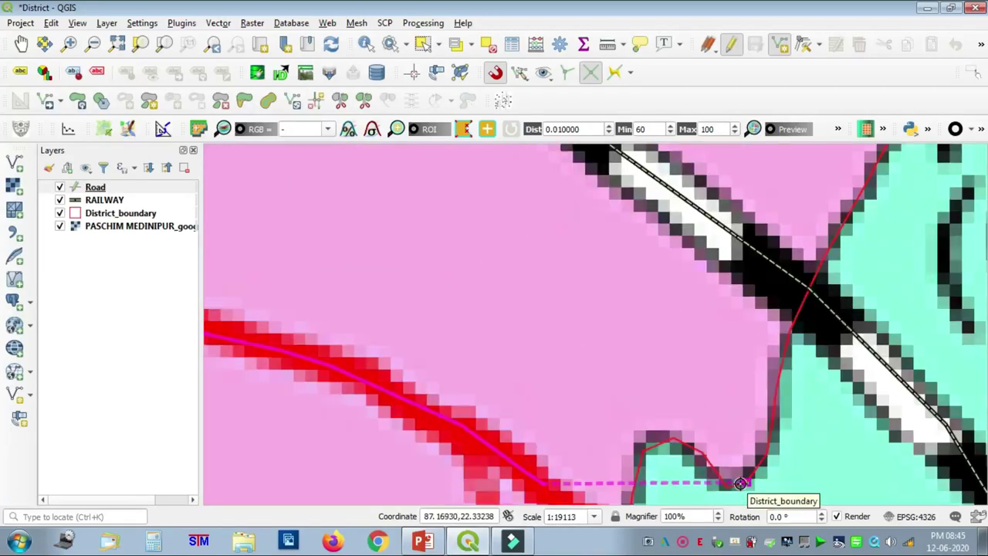
key("Down")
left_click(608, 343)
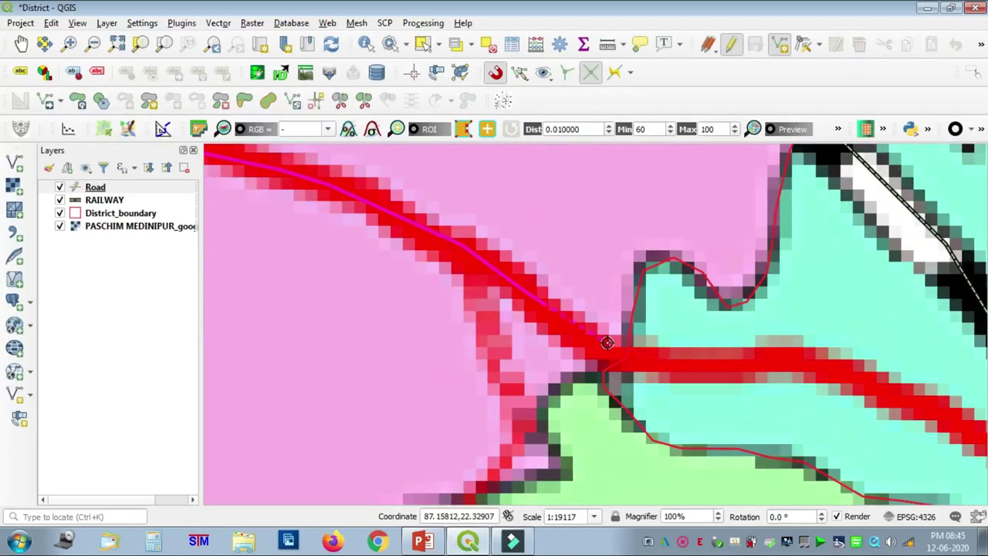
Step: Trace the road east through the turquoise block, along the bends and the straight stretch south of the railway
left_click(667, 360)
left_click(718, 362)
left_click(798, 356)
left_click(875, 383)
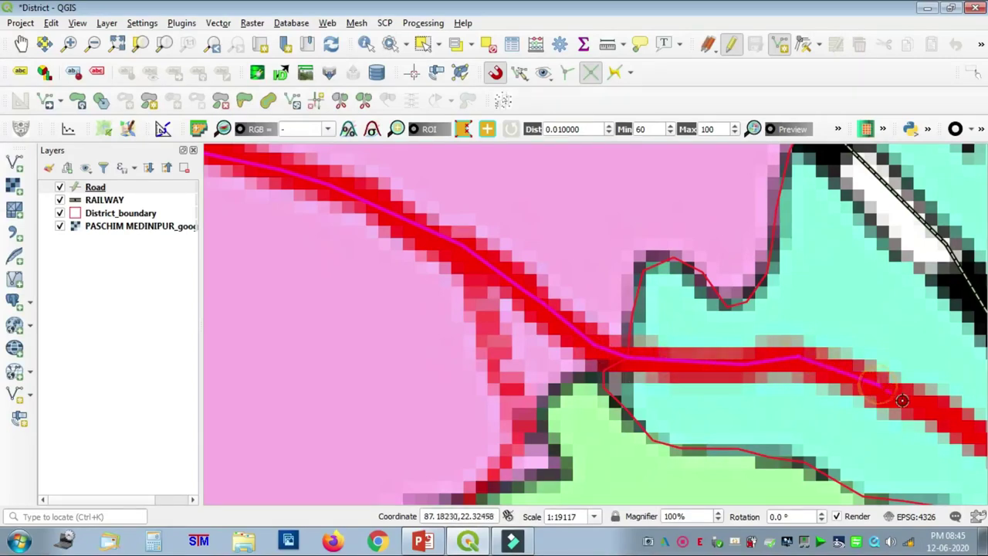
left_click(965, 434)
key("Right")
key("Right")
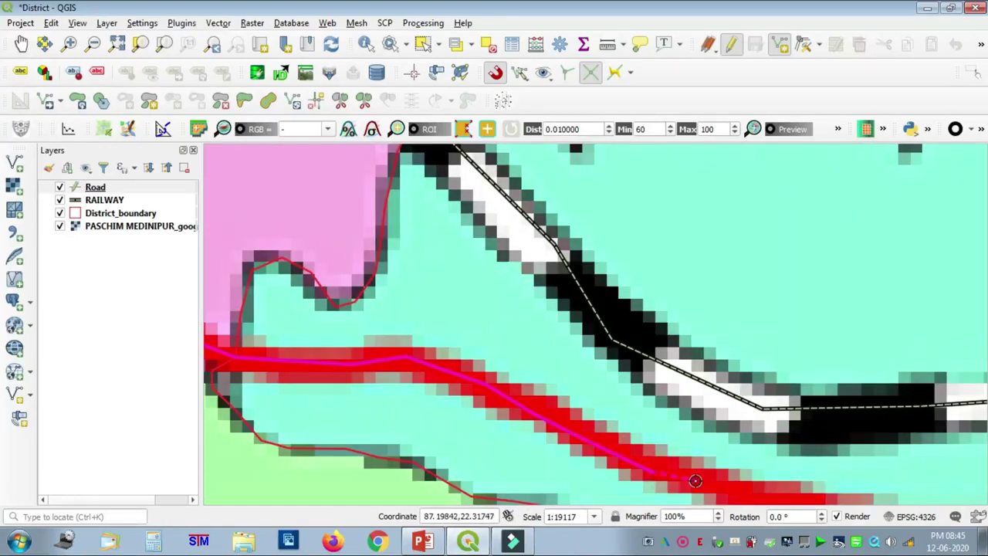
key("Right")
key("Down")
key("Down")
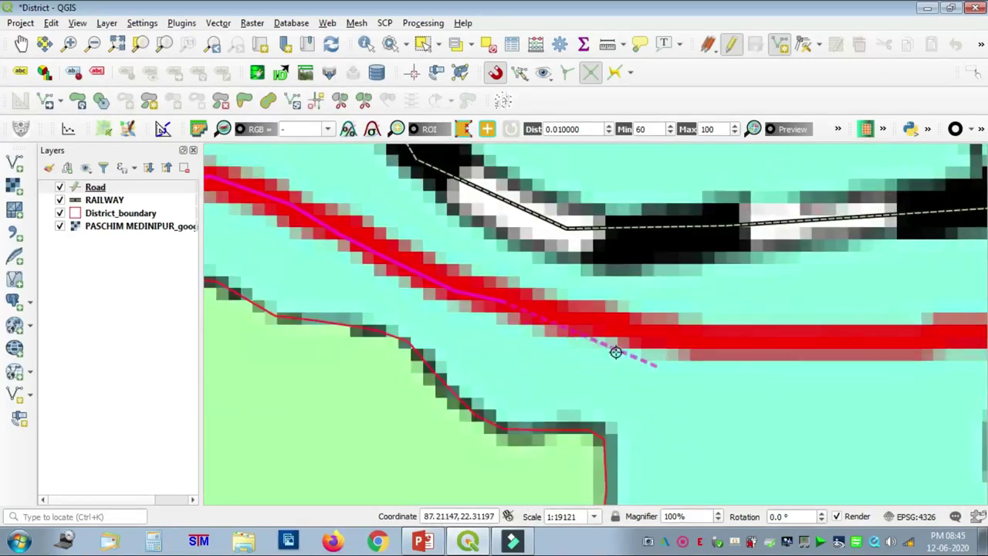
left_click(587, 324)
left_click(640, 332)
left_click(772, 335)
left_click(843, 336)
left_click(918, 335)
Step: Extend the road line through the start of the "Kha" place label and north across the railway
key("Right")
key("Right")
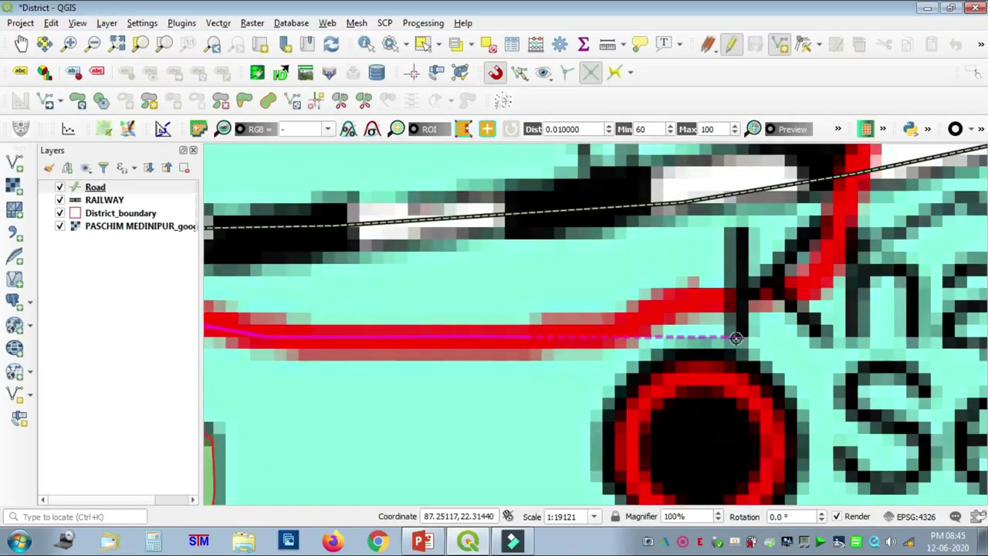
left_click(620, 330)
left_click(676, 304)
left_click(737, 291)
left_click(781, 289)
left_click(831, 273)
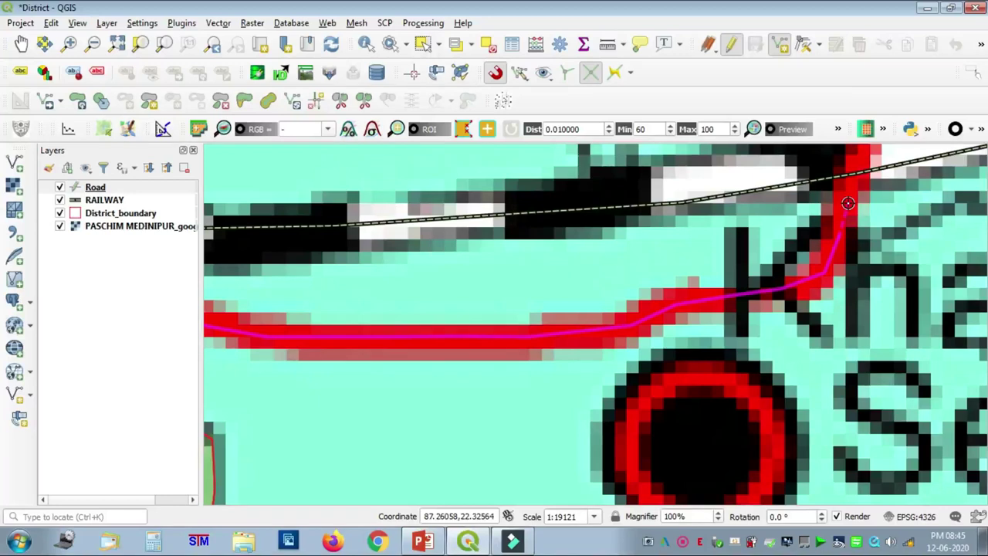
key("Up")
left_click(858, 281)
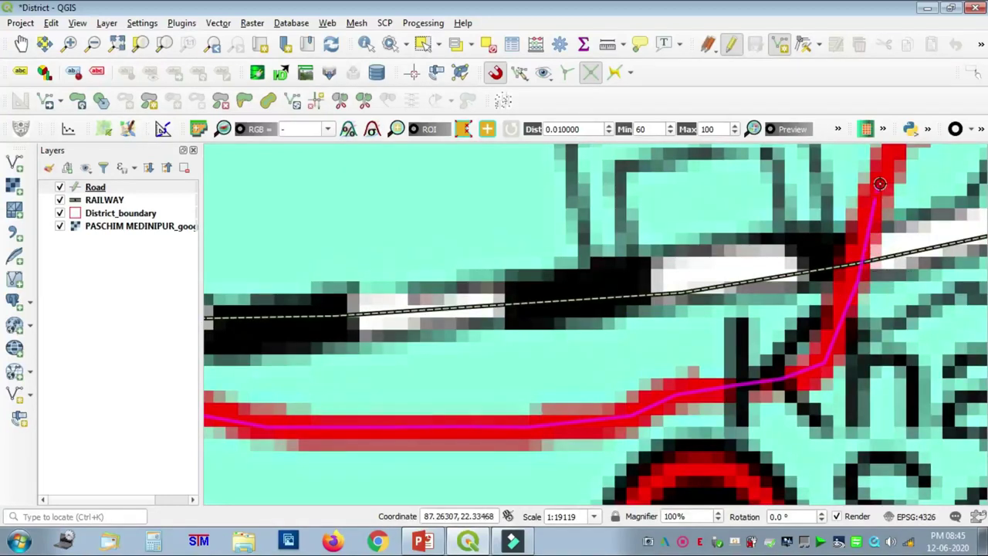
Step: Trace the road's northeast curve east of the R.S. station symbol up to the large red circle
key("Up")
key("Up")
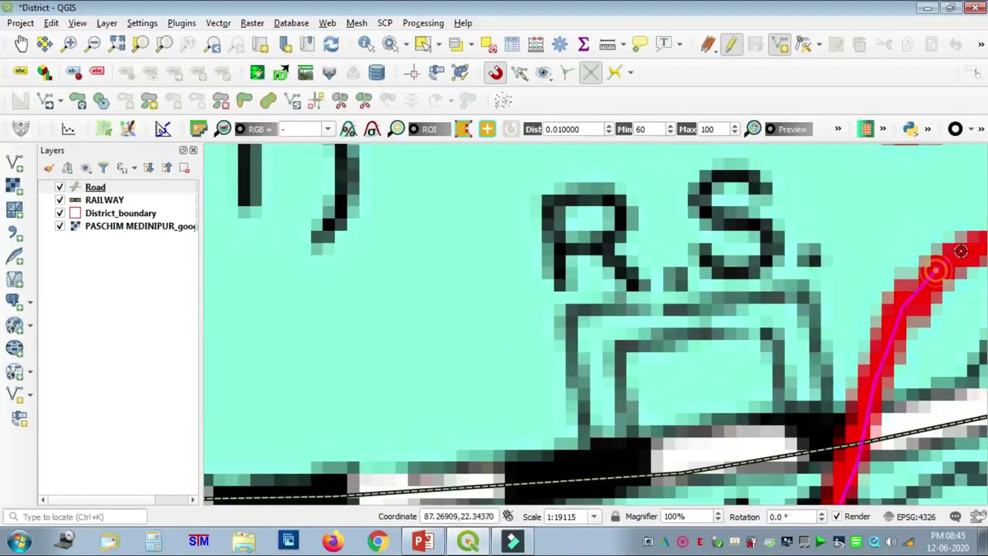
key("Right")
key("Right")
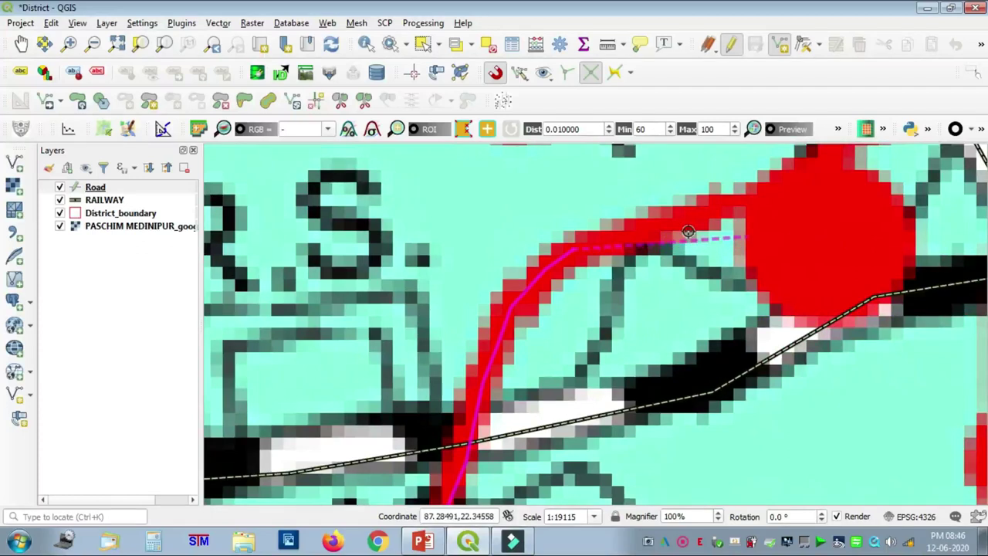
left_click(720, 207)
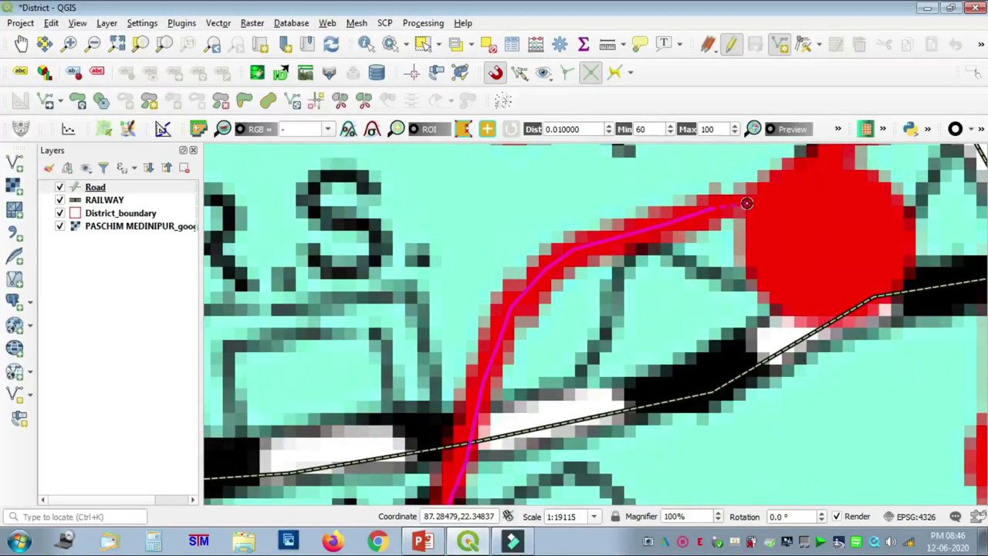
left_click(800, 186)
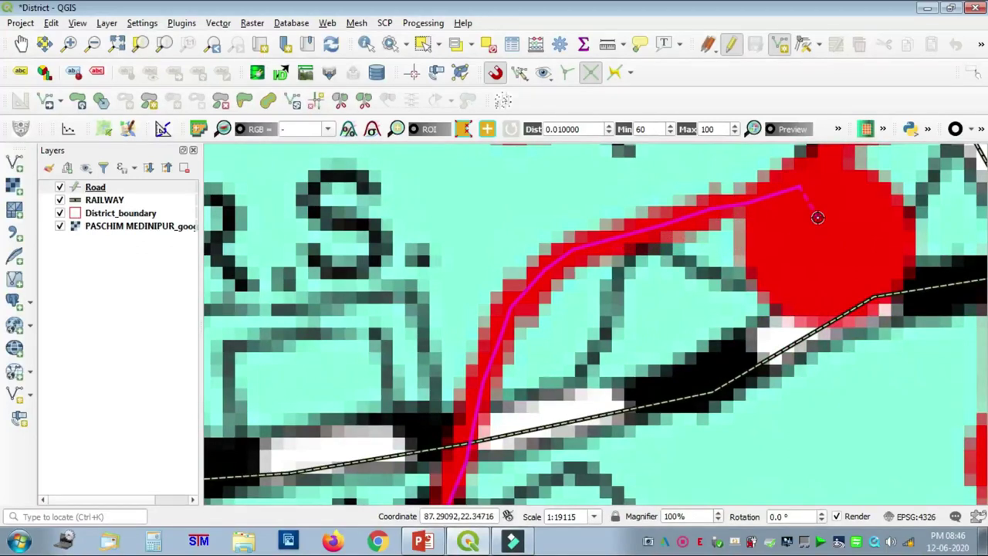
Step: Trace the road from the red circle across the north-south railway and above the next R.S. label
key("Up")
key("Up")
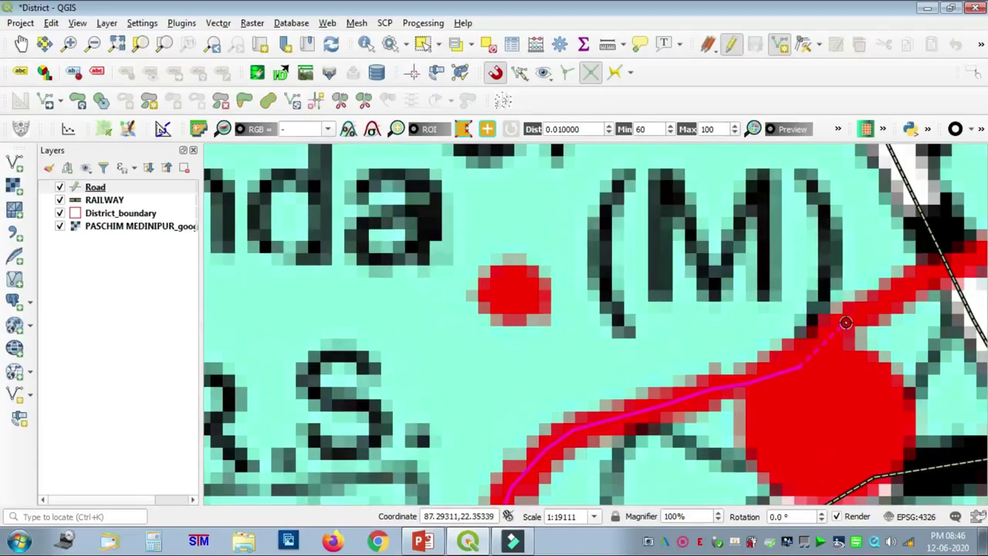
left_click(946, 265)
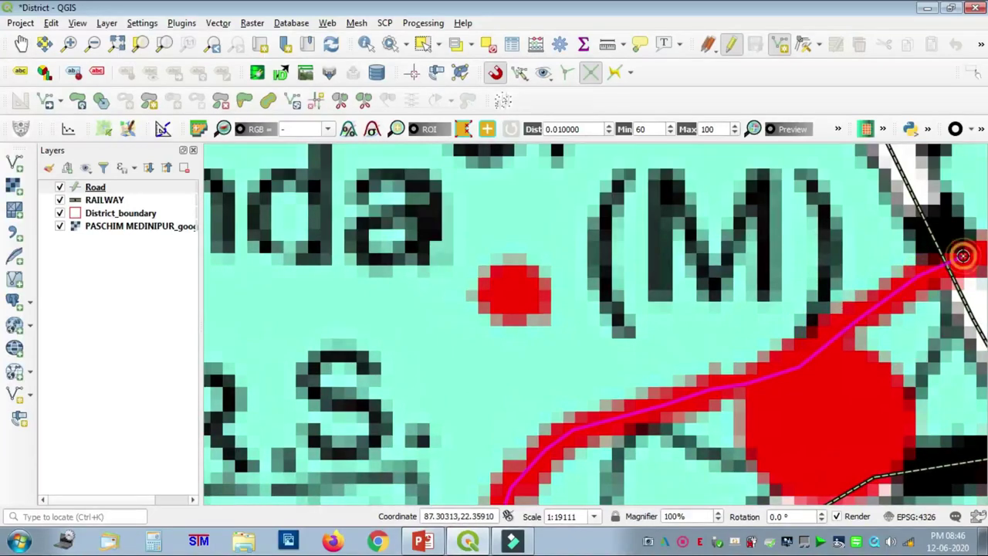
key("Right")
key("Right")
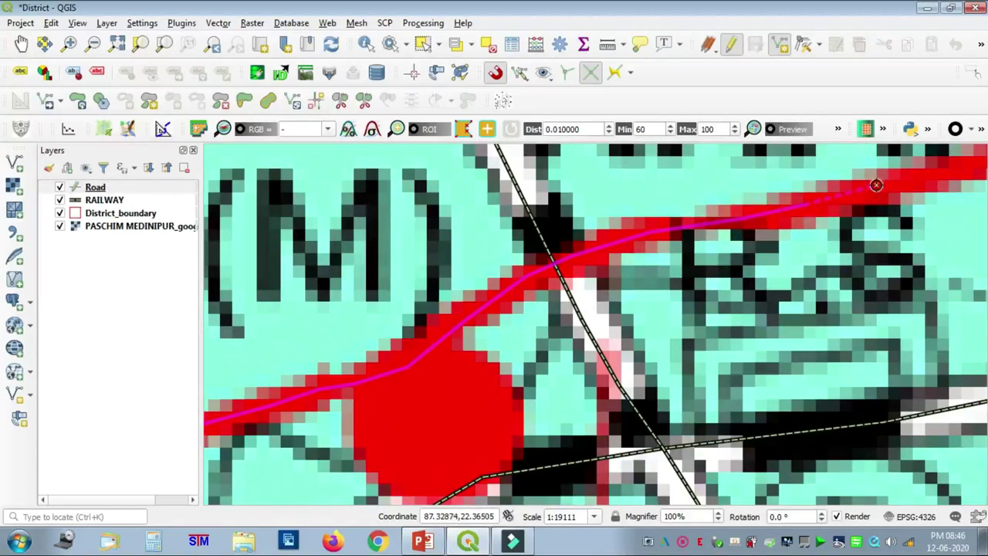
left_click(943, 173)
Step: Trace the road through the KHARAGPUR label and across the block boundary to the edge of the blue river area
key("Right")
key("Right")
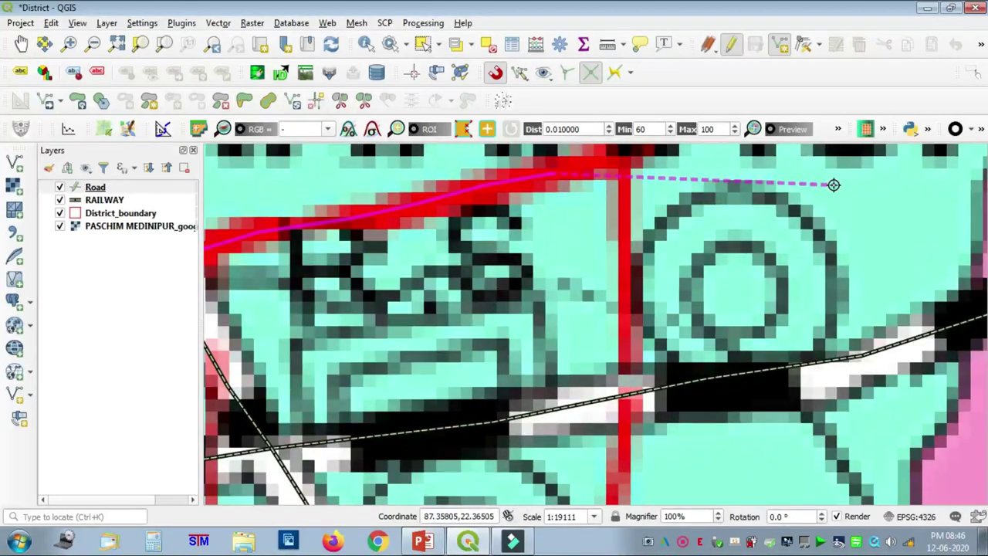
key("Up")
key("Up")
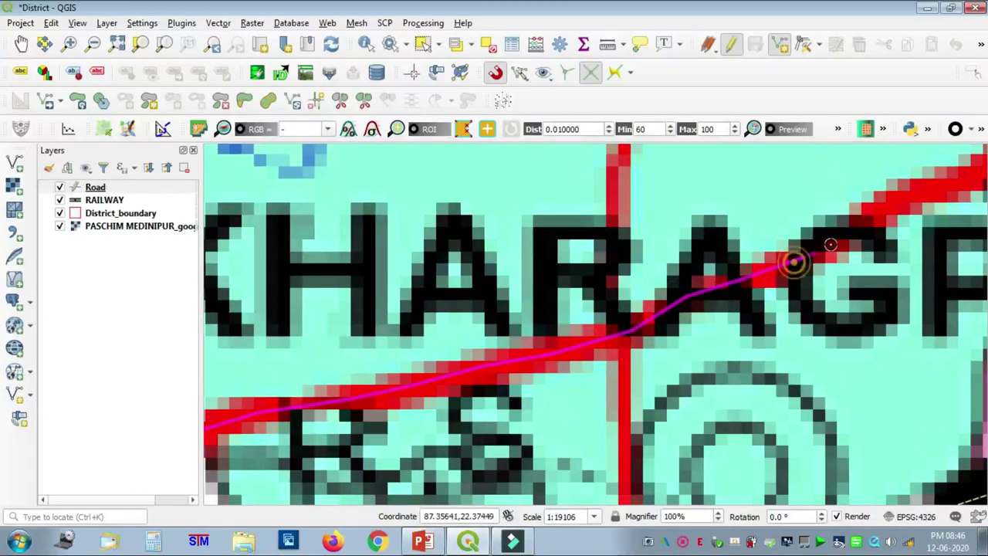
key("Right")
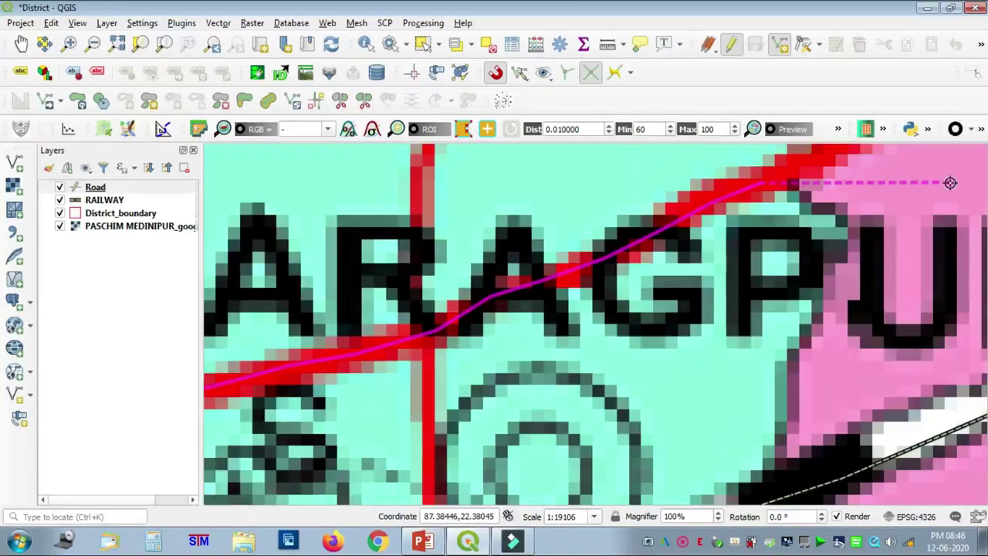
key("Right")
key("Up")
key("Up")
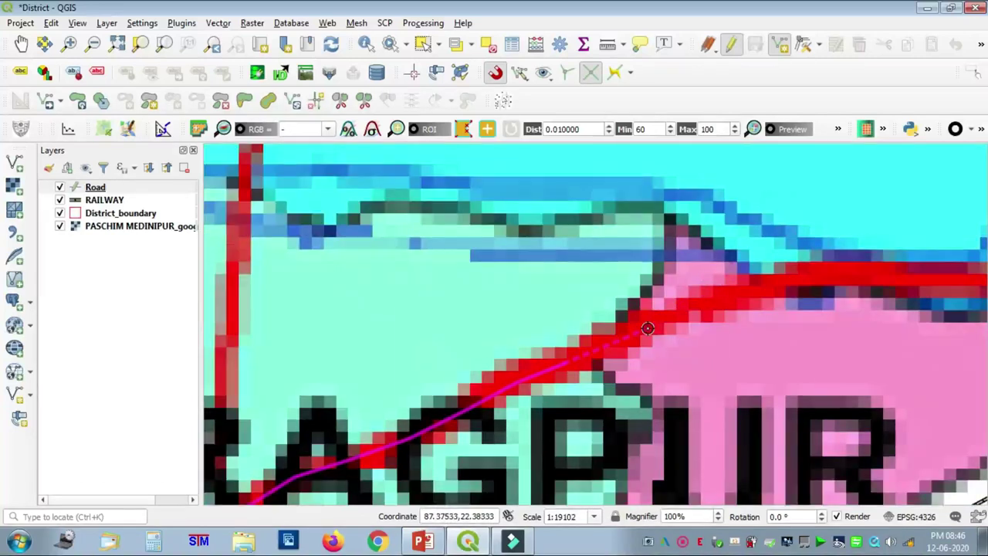
left_click(846, 276)
left_click(914, 276)
left_click(958, 276)
Step: Continue the road line east along the river's southern edge to above the start of the MADPUR label
key("Right")
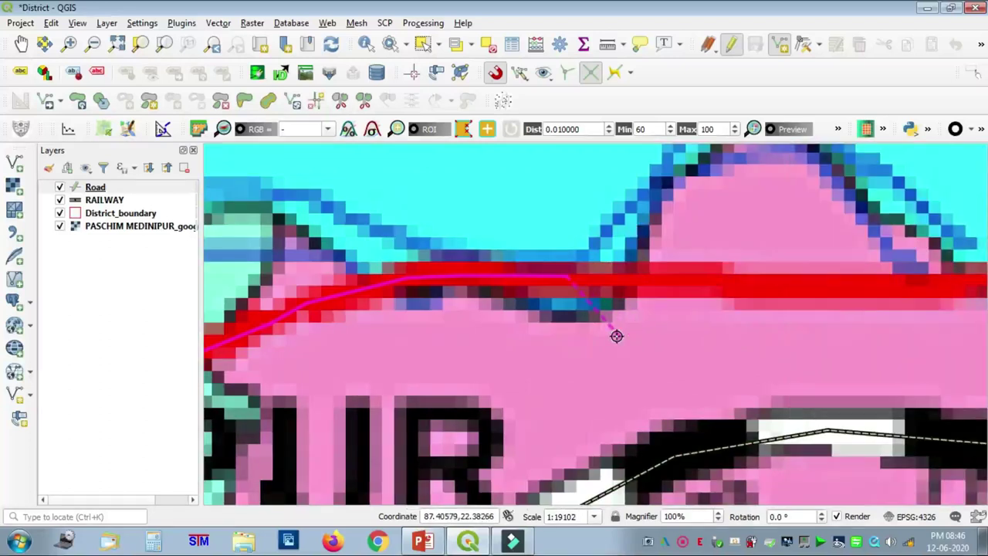
left_click(681, 282)
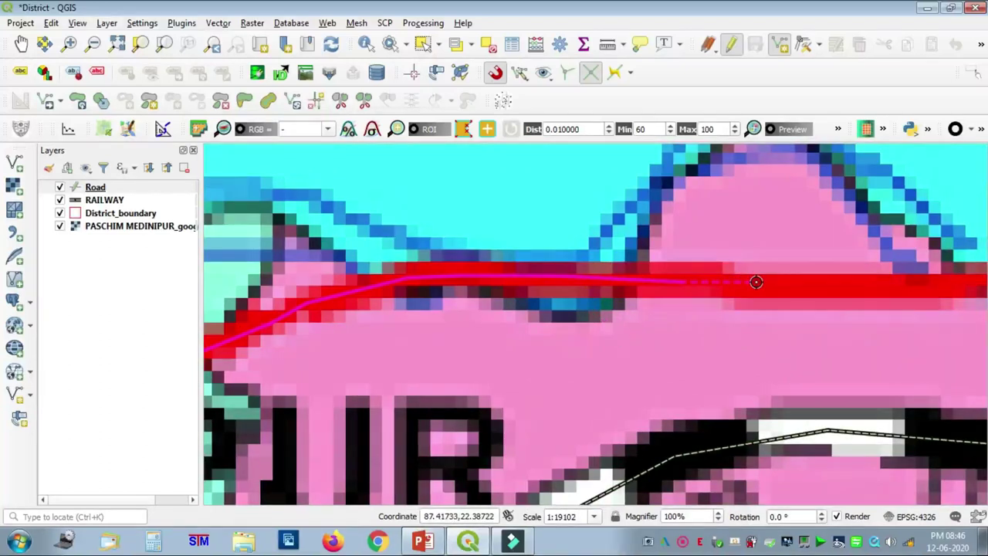
left_click(957, 287)
key("Right")
left_click(678, 277)
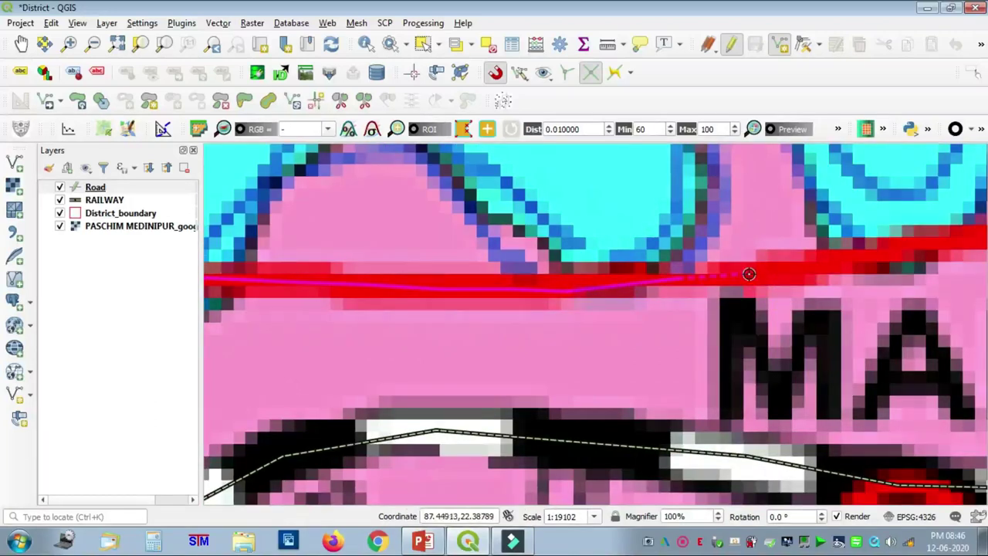
left_click(923, 250)
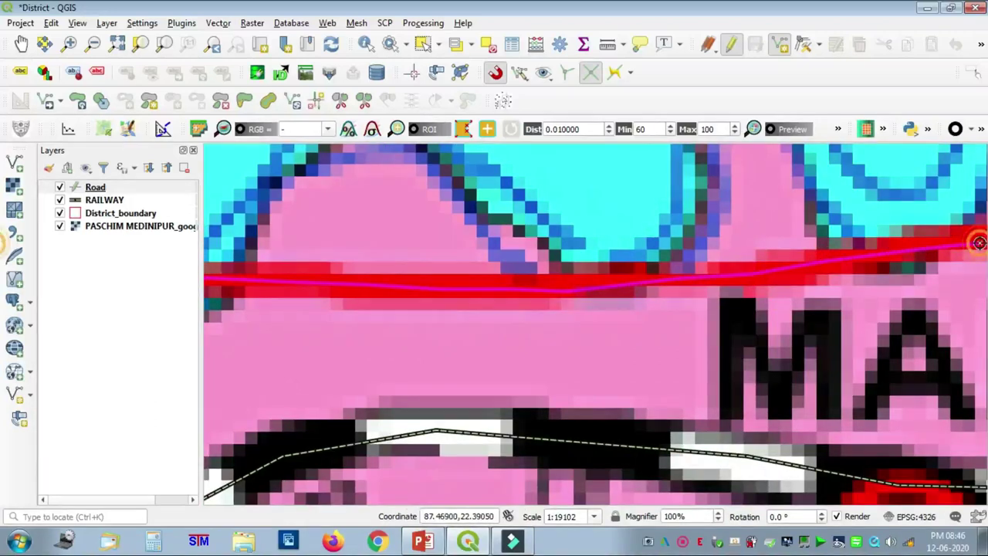
left_click(979, 243)
Step: Trace the road stretch running directly above the MADPUR label
key("Right")
key("Right")
left_click(627, 234)
left_click(684, 219)
left_click(779, 212)
left_click(856, 210)
Step: Trace the road east from MADPUR into the green block, up to the double-ring symbol at the road crossing
key("Right")
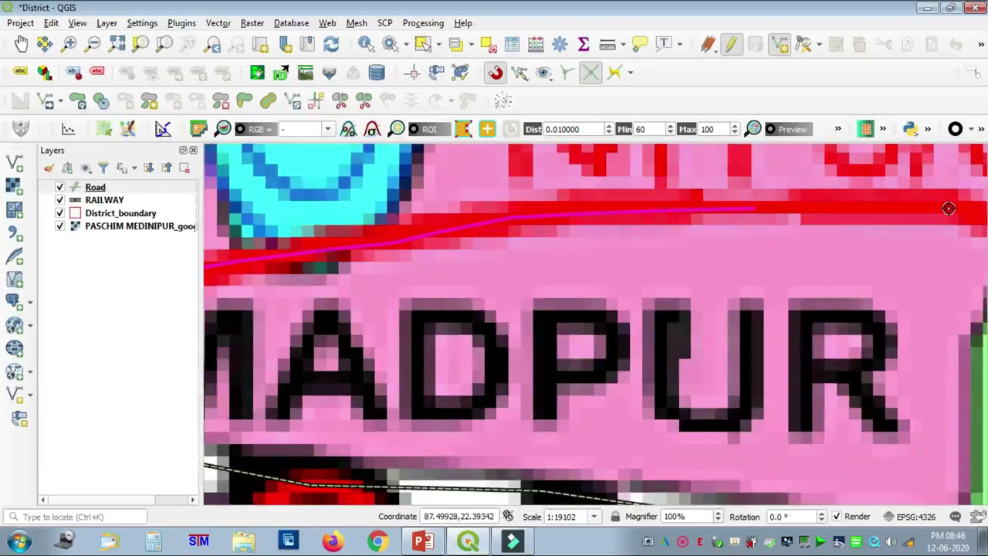
left_click(680, 206)
left_click(776, 214)
left_click(848, 226)
left_click(907, 228)
key("Right")
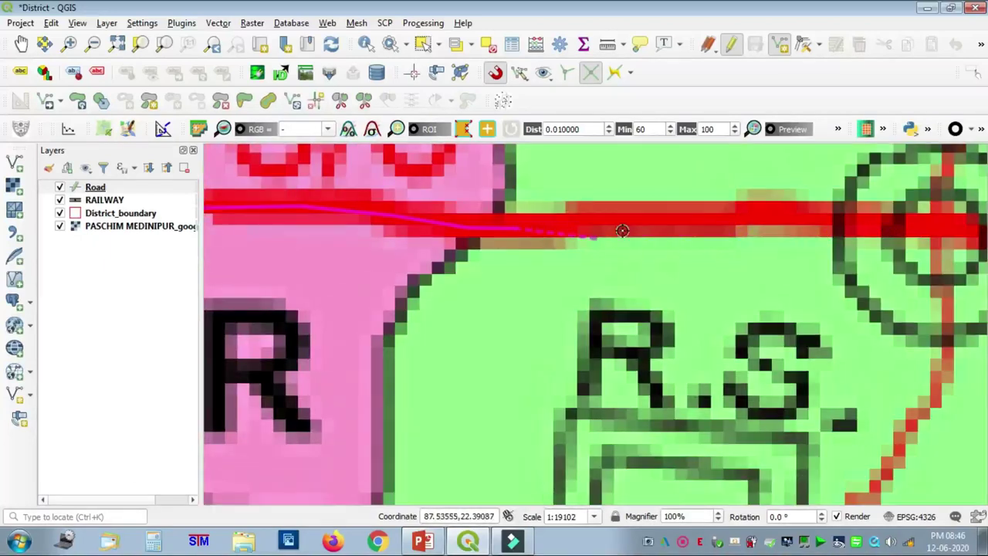
left_click(650, 221)
left_click(752, 220)
left_click(826, 222)
left_click(914, 226)
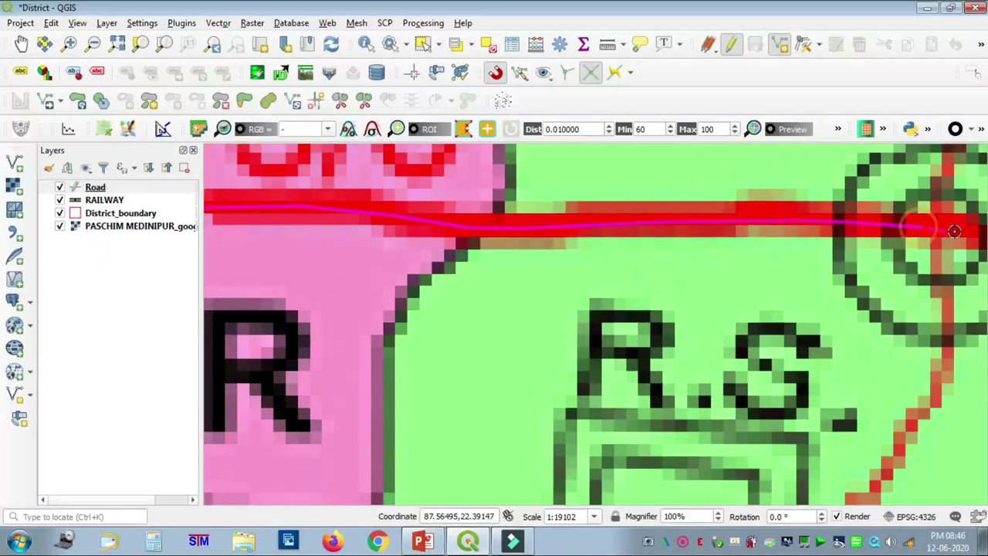
left_click(955, 233)
Step: Trace the road from the double-ring symbol southeast through the dip just past it
key("Right")
left_click(670, 261)
left_click(757, 288)
left_click(825, 300)
left_click(932, 284)
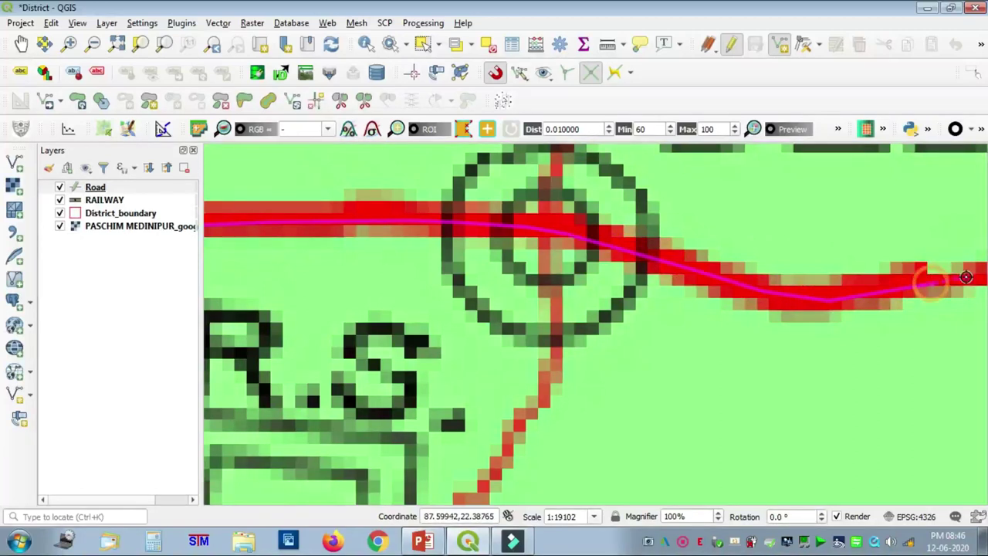
Step: Continue the road line east along the rising stretch below the DEBRA label
key("Right")
key("Right")
left_click(679, 262)
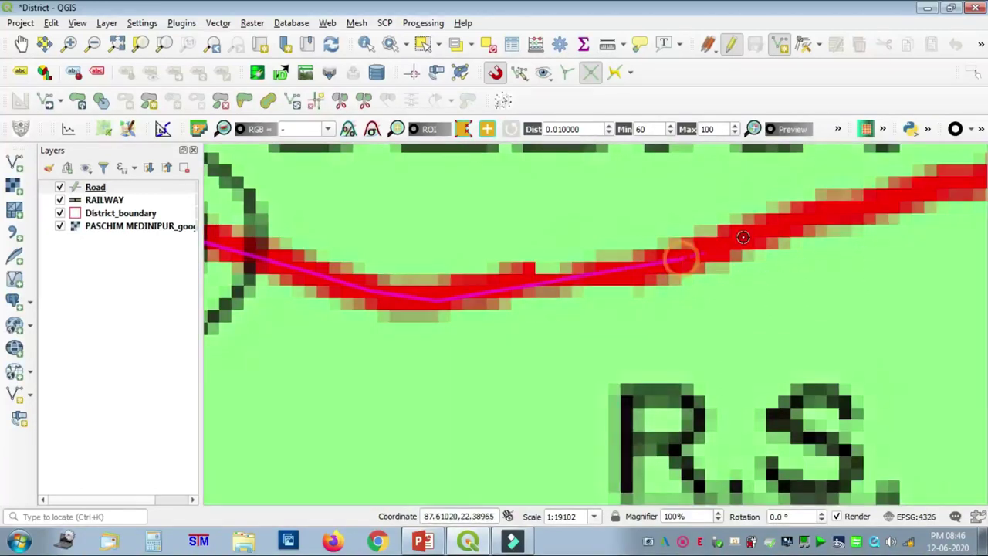
left_click(823, 211)
left_click(958, 182)
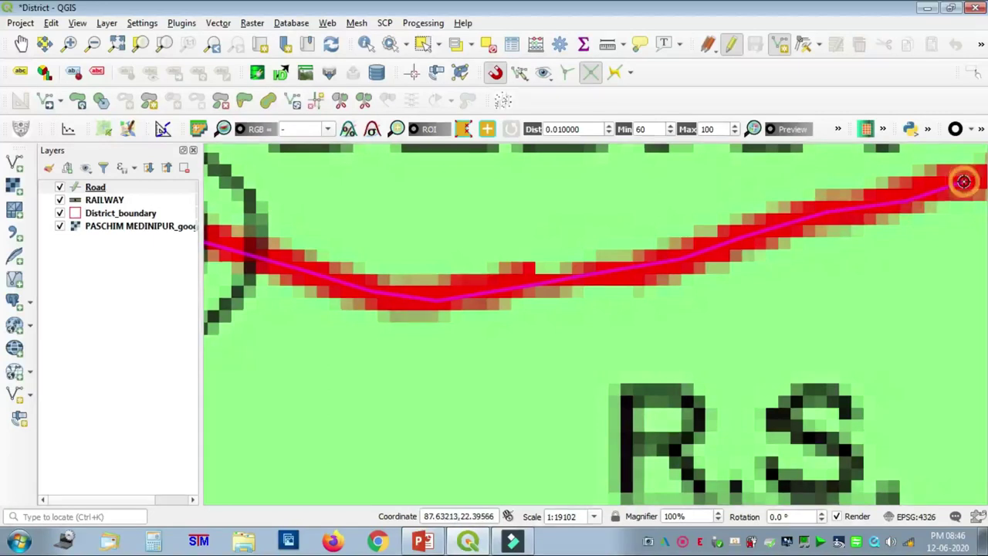
Step: Trace the remaining road stretch east of DEBRA up to the district's eastern boundary line
key("Right")
key("Right")
left_click(742, 167)
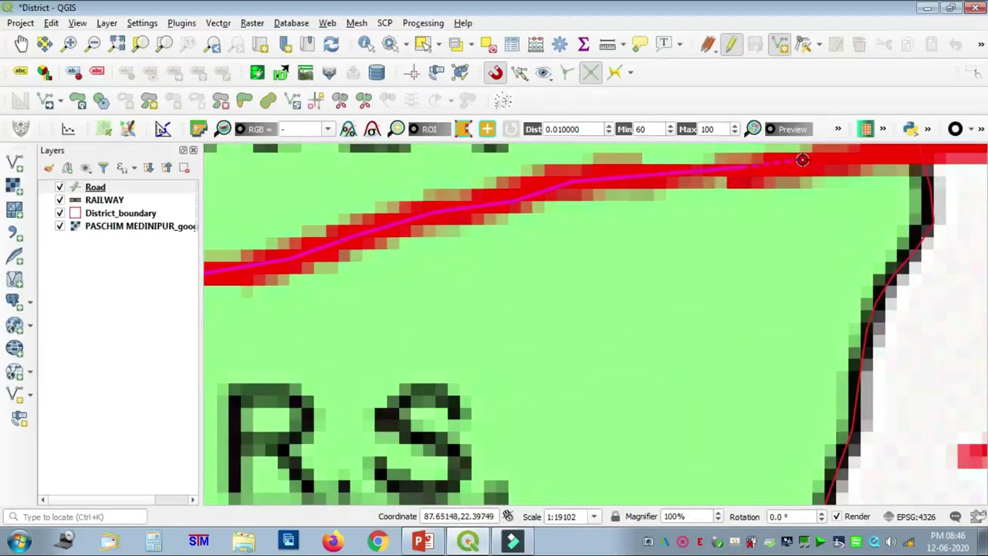
left_click(854, 152)
key("Up")
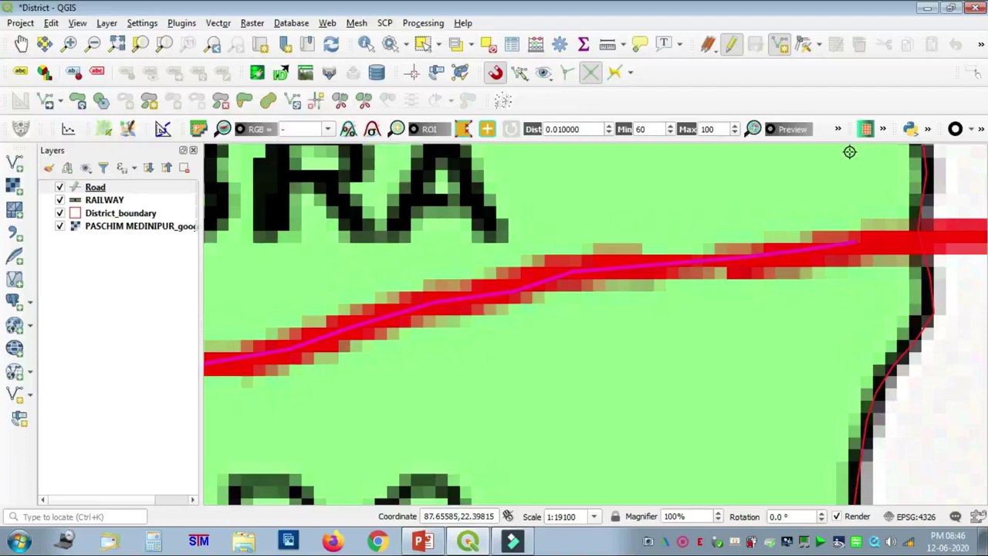
left_click(917, 243)
Step: Finish the road line at the district boundary and save the feature with id 1
scroll(917, 243, "down", 2)
key("Right")
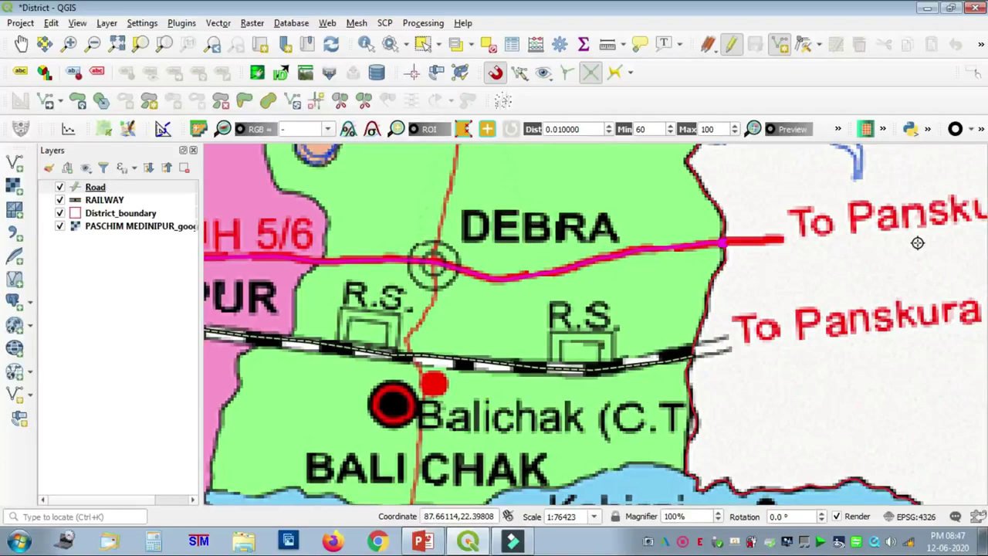
right_click(717, 235)
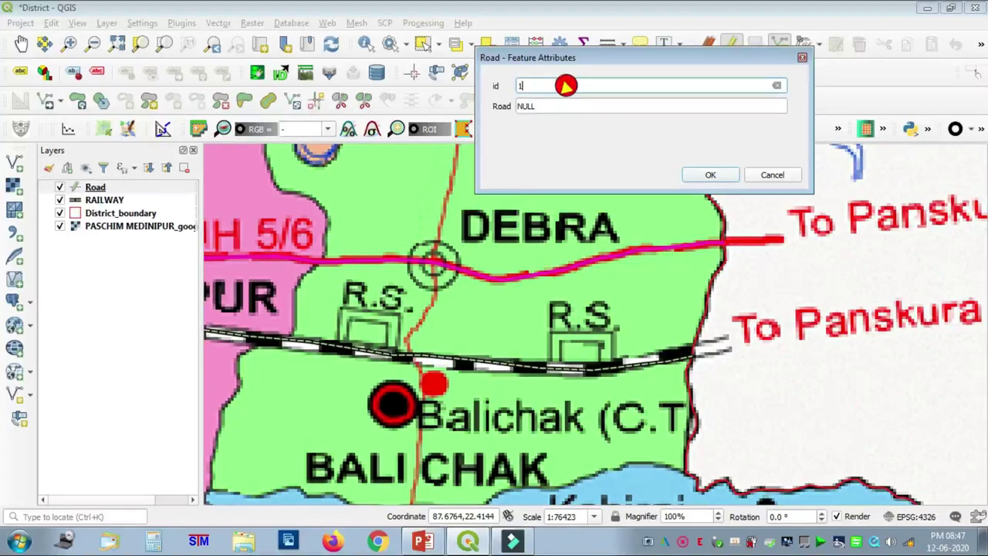
left_click(708, 175)
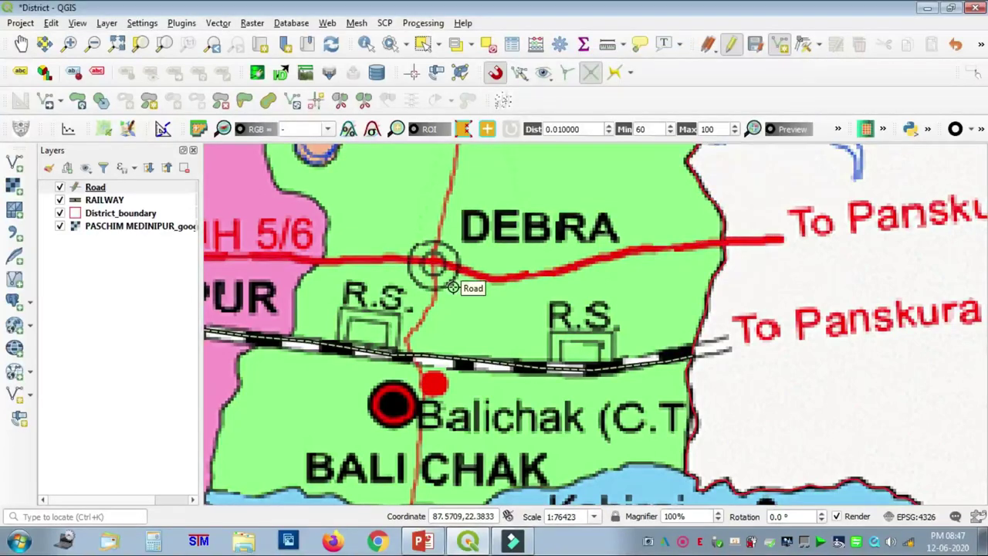
Step: Hide the PASCHIM MEDINIPUR raster layer so only the digitized vector layers are drawn
scroll(454, 287, "down", 2)
left_click(70, 212)
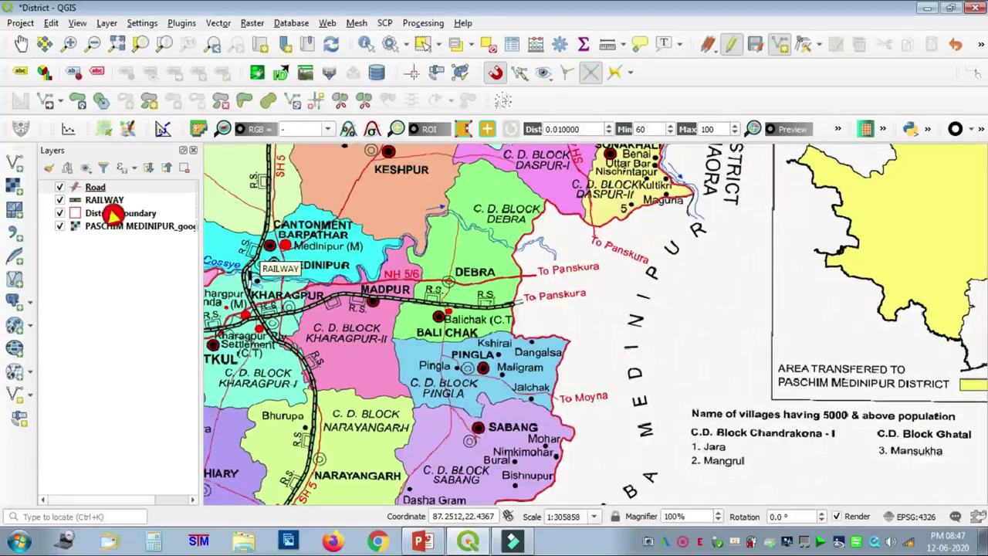
left_click(60, 226)
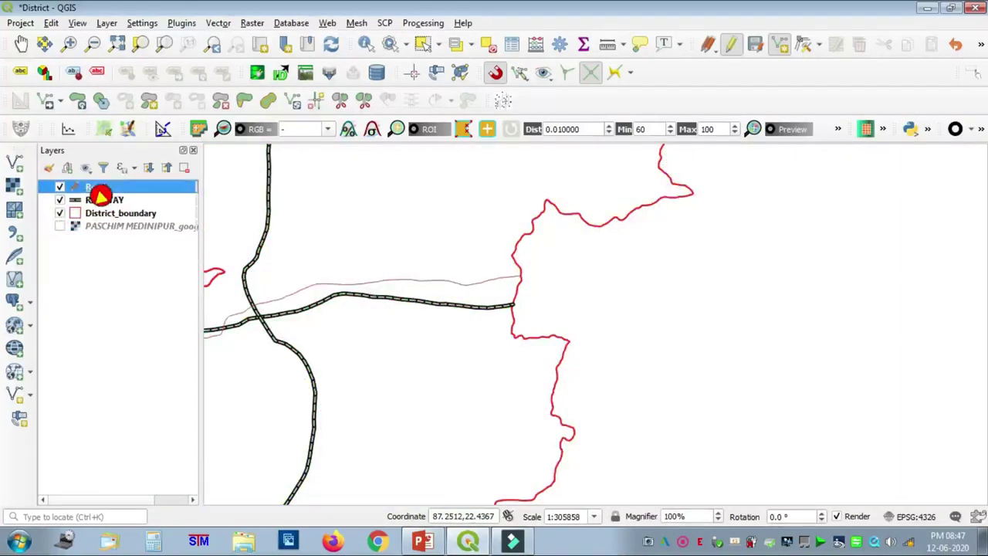
Step: Open the Road layer's symbology properties and select the simple line of its symbol
right_click(152, 184)
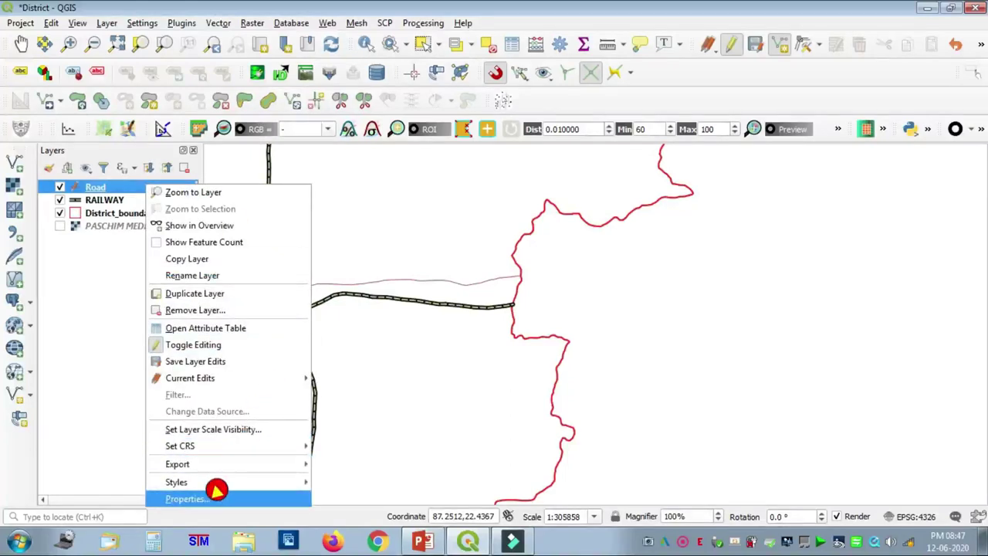
key("Return")
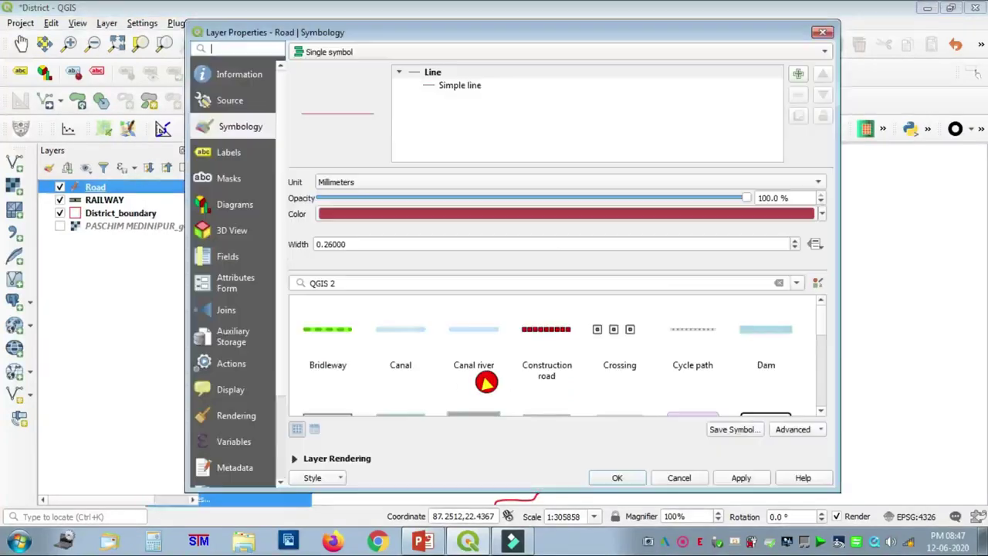
left_click(462, 77)
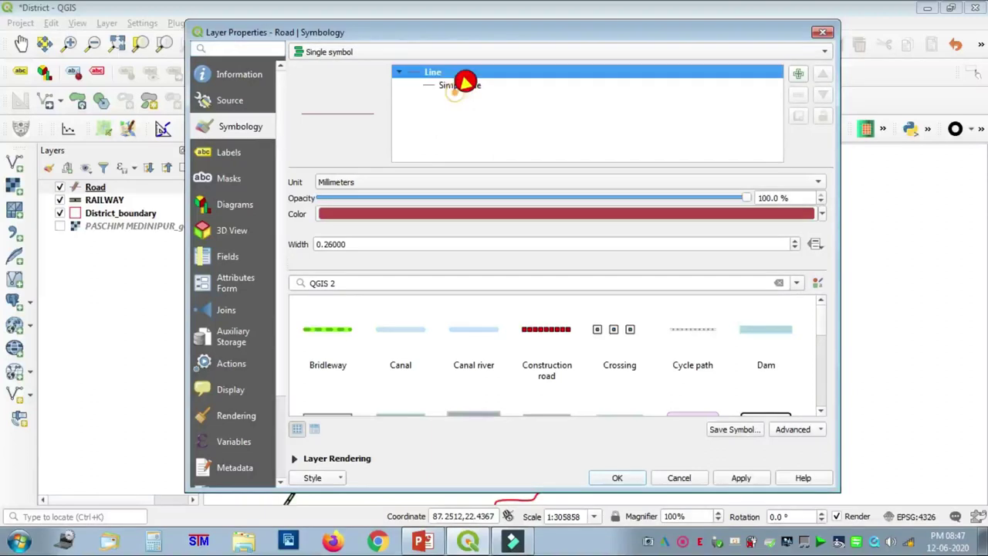
left_click(461, 85)
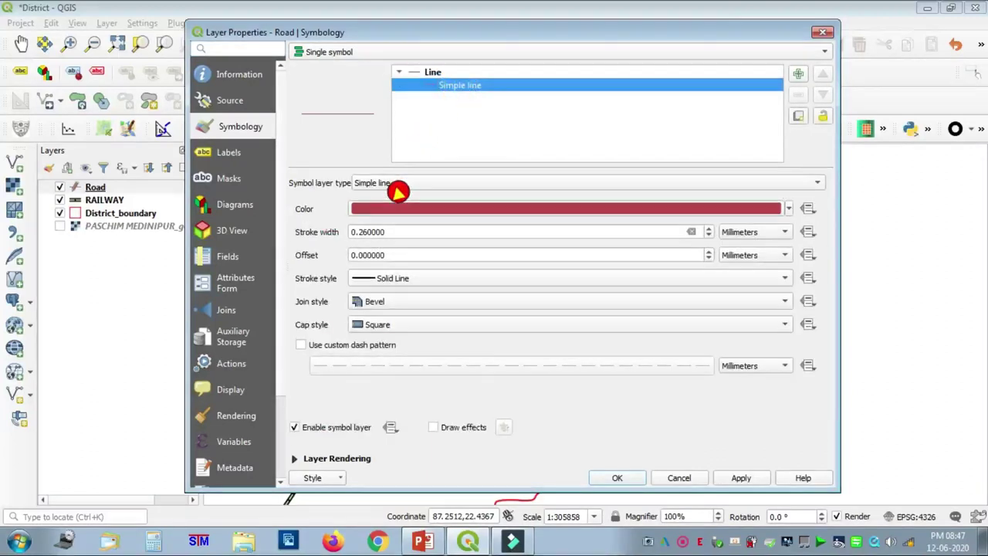
Step: Set the road's simple line to a 1 mm stroke width and the bright red colour #fc0008
left_click(379, 231)
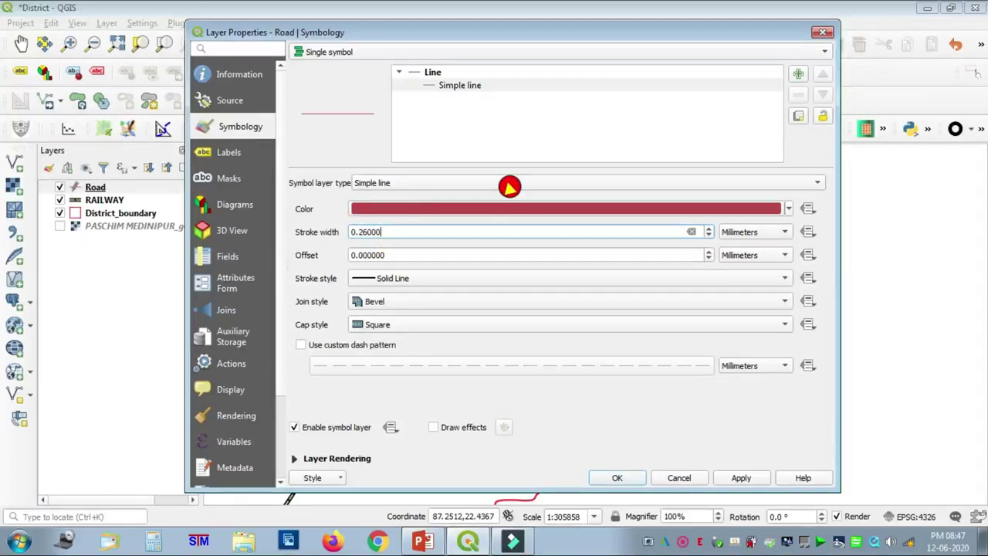
type("1")
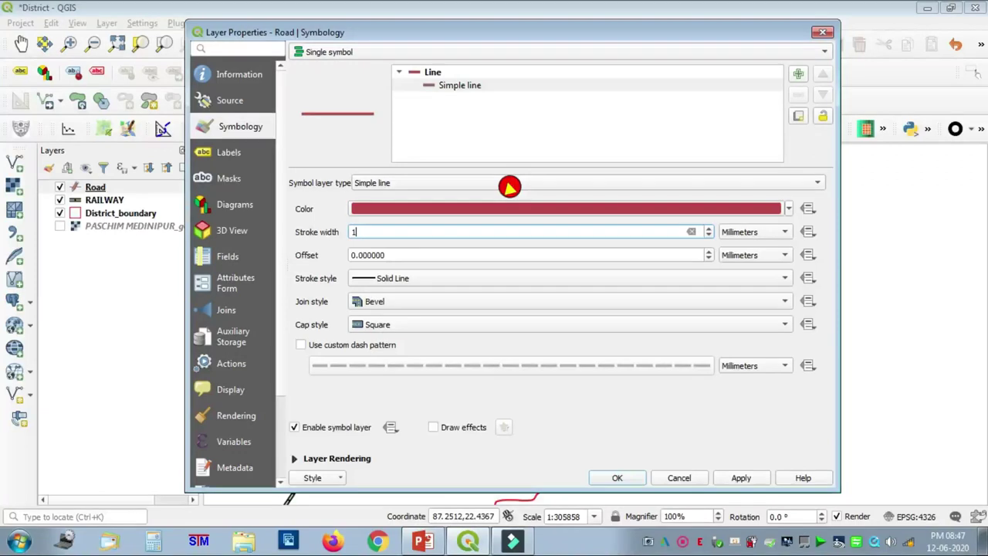
left_click(436, 204)
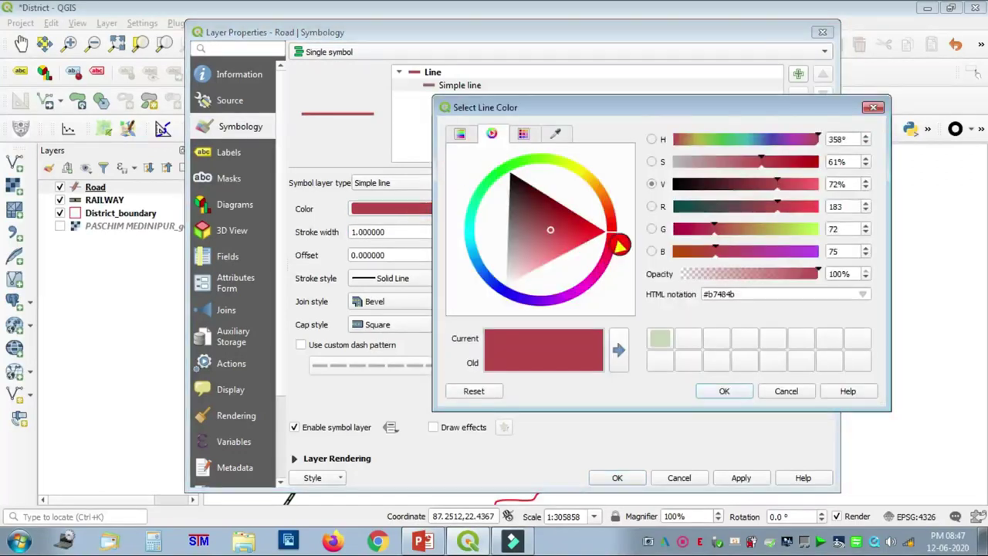
left_click(607, 228)
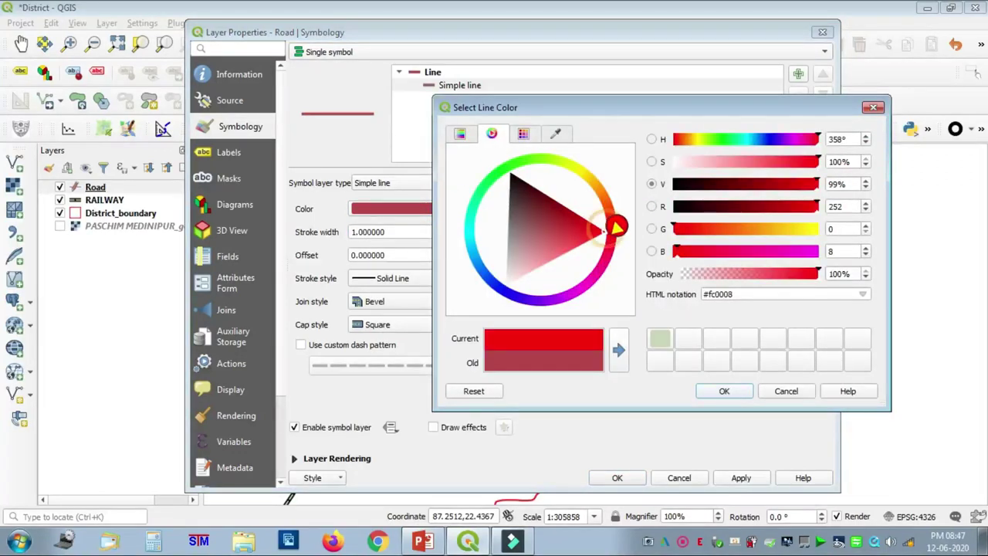
left_click(724, 390)
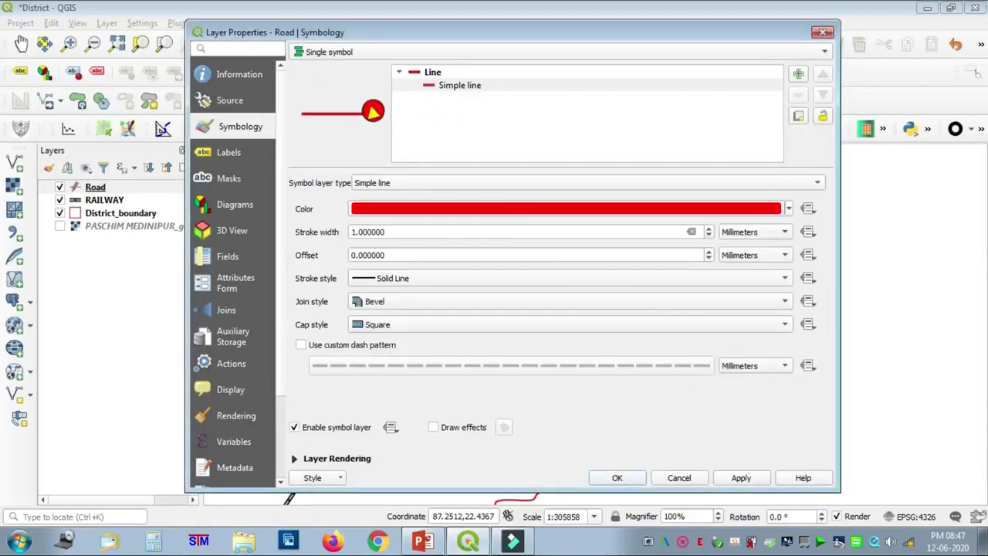
Step: Apply the Road preset from the QGIS 2 symbols to the whole line symbol
left_click(429, 69)
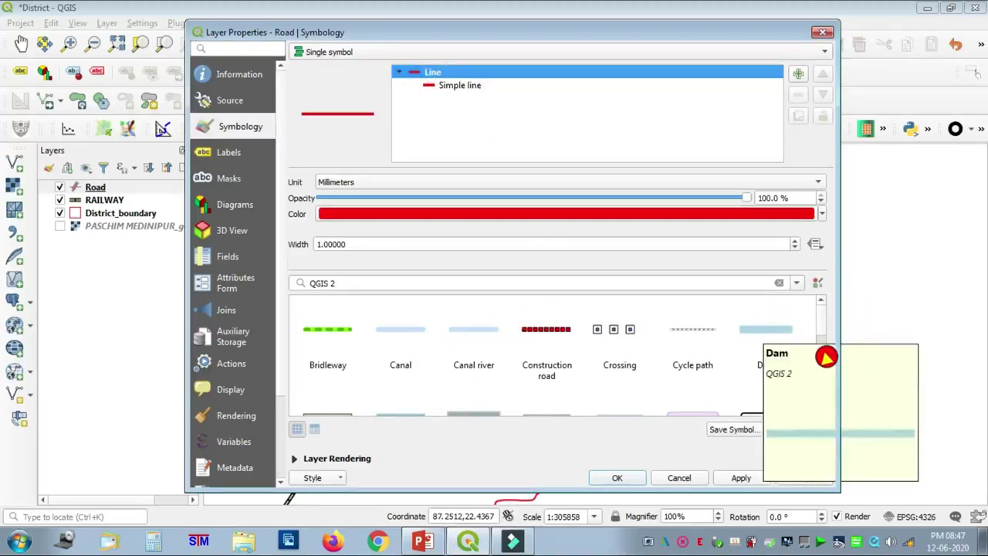
left_click_drag(821, 329, 826, 373)
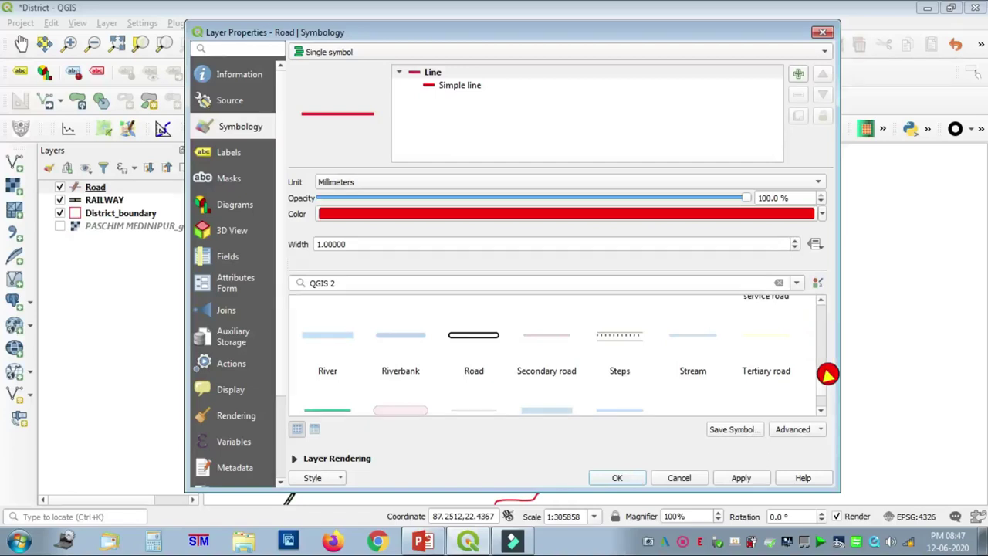
left_click(486, 331)
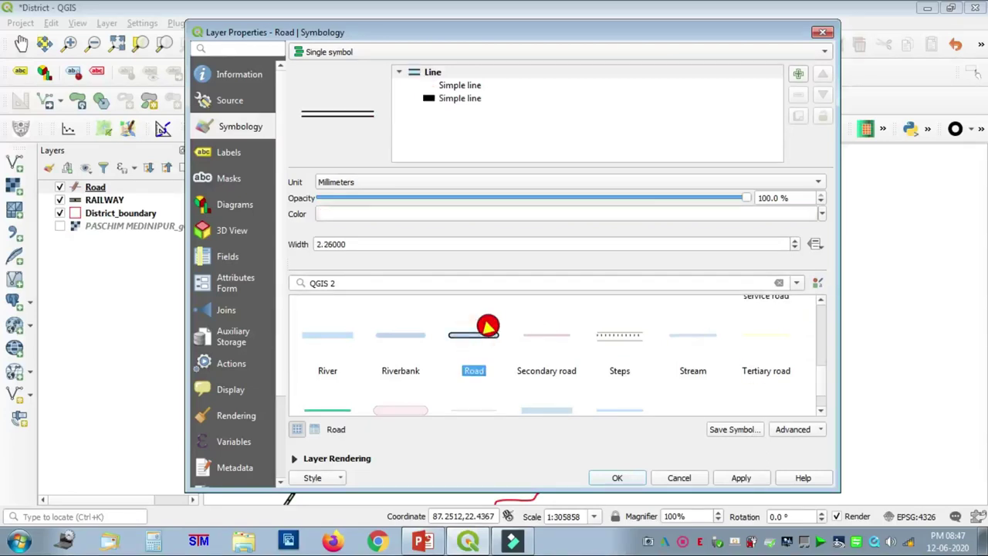
Step: Recolour the white inner simple line of the road symbol to red #fc0008 and apply the style to the layer
left_click(462, 84)
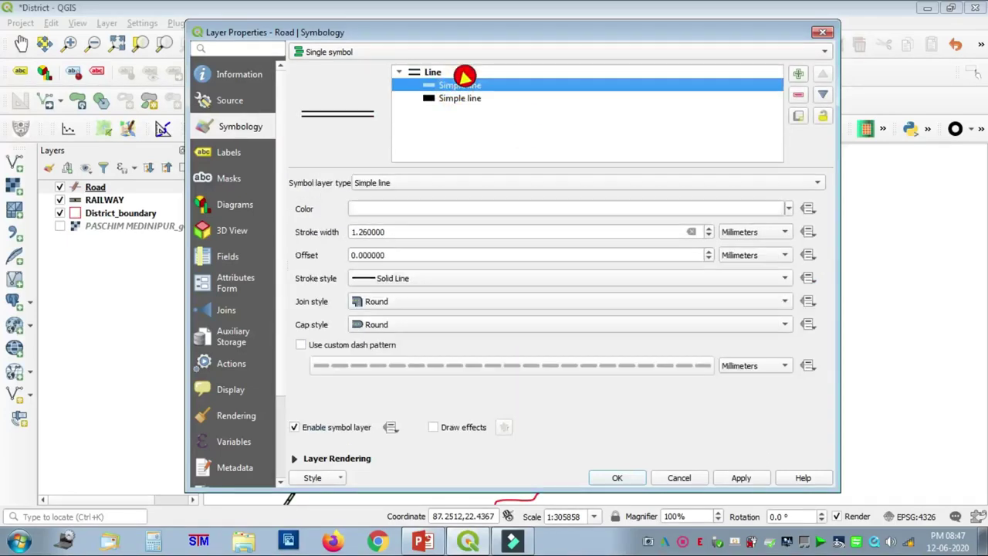
left_click(395, 199)
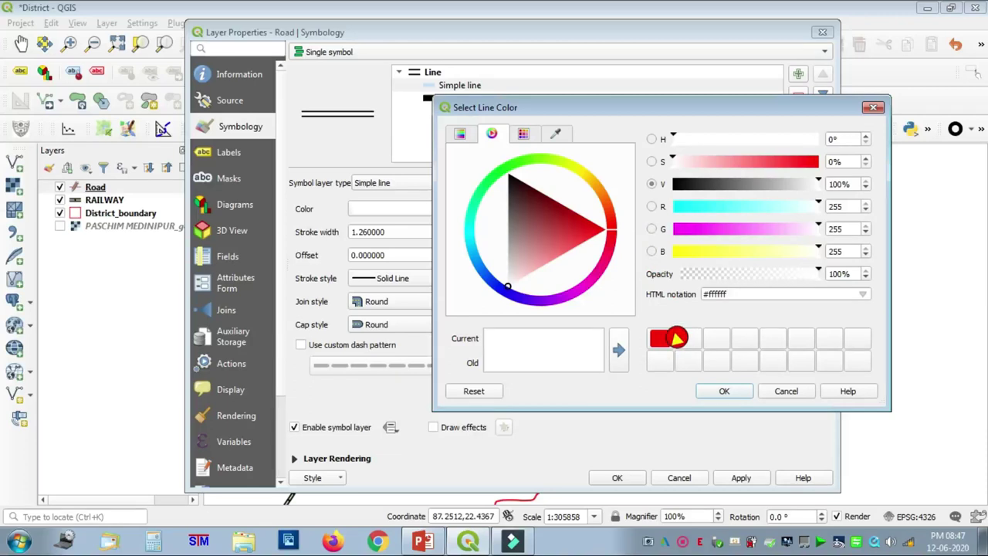
left_click(673, 338)
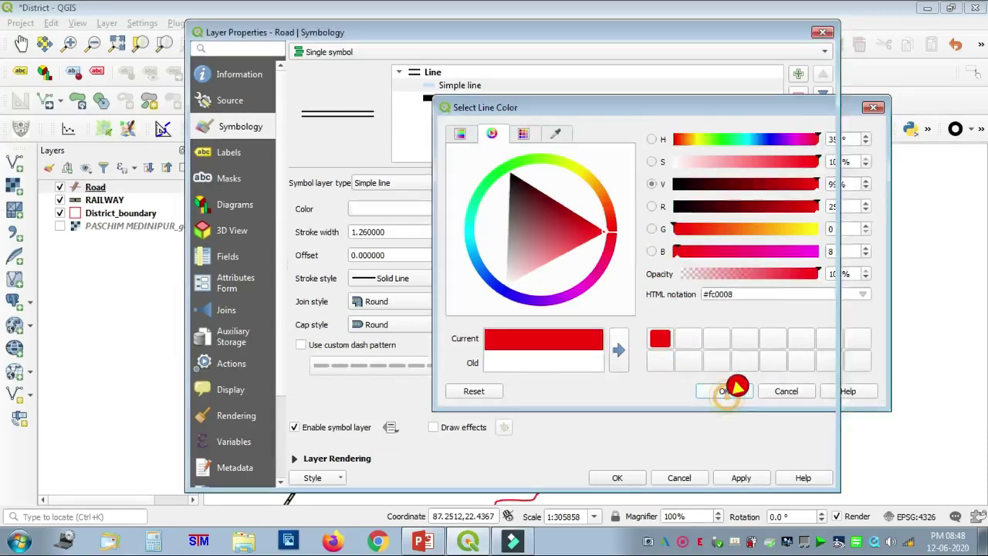
left_click(726, 390)
left_click(742, 475)
left_click(619, 477)
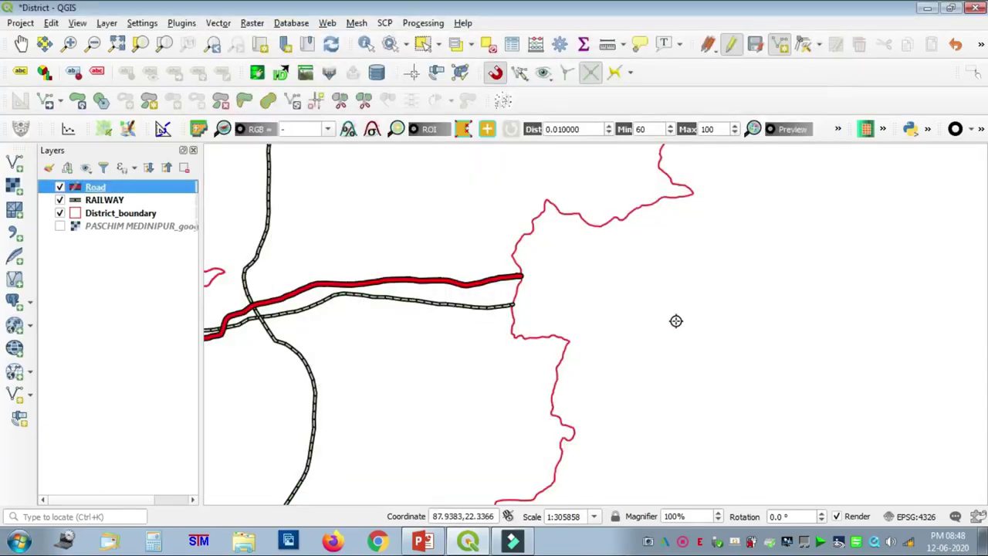
Step: Check the styled road across the district and set the overall width of the Road layer's line symbol to 1.8 mm
scroll(453, 301, "down", 1)
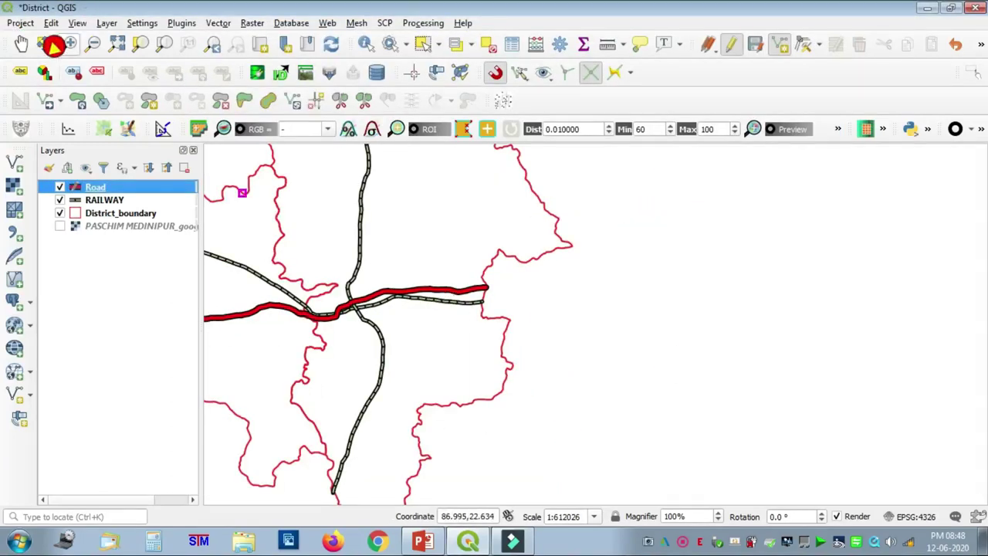
left_click(21, 44)
left_click_drag(370, 331, 690, 357)
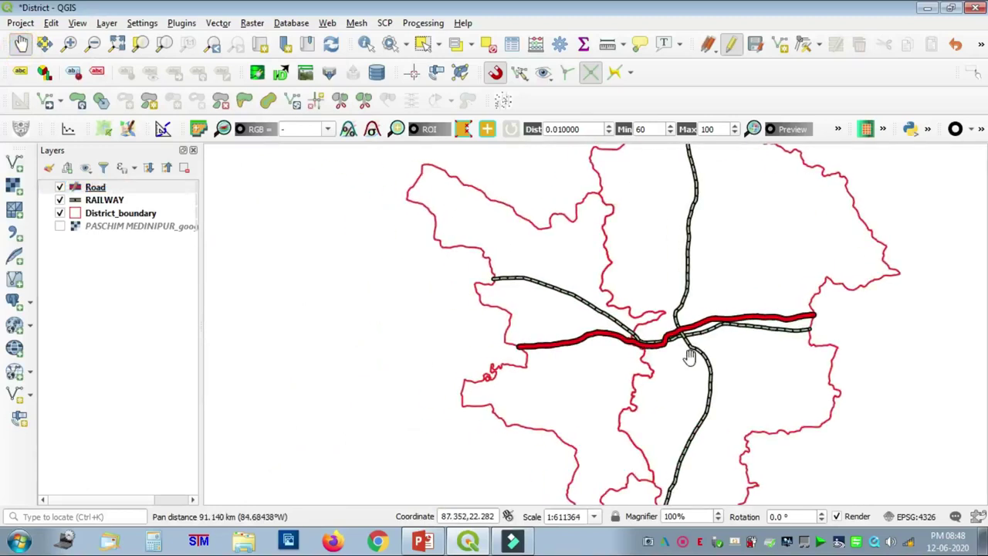
scroll(658, 368, "up", 1)
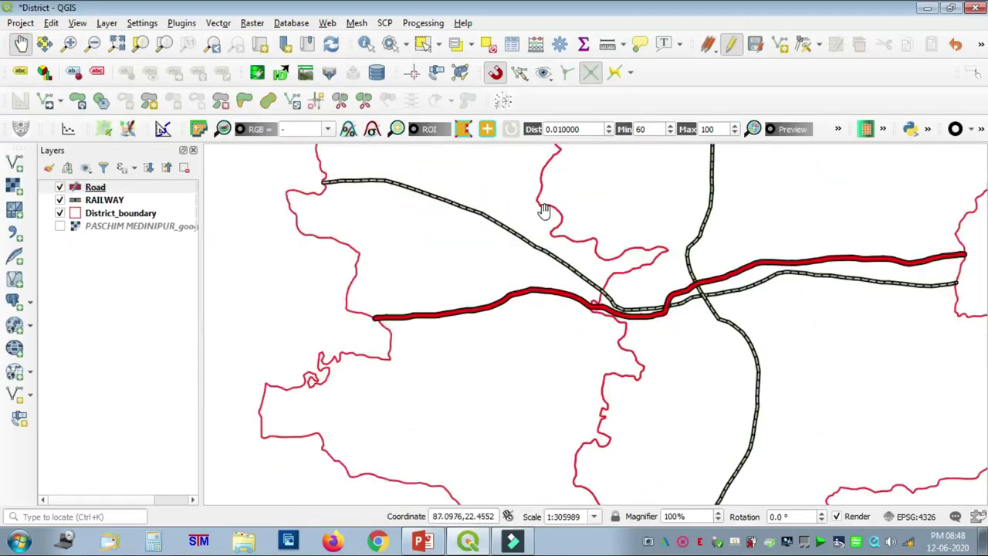
scroll(485, 312, "down", 1)
left_click_drag(560, 264, 547, 313)
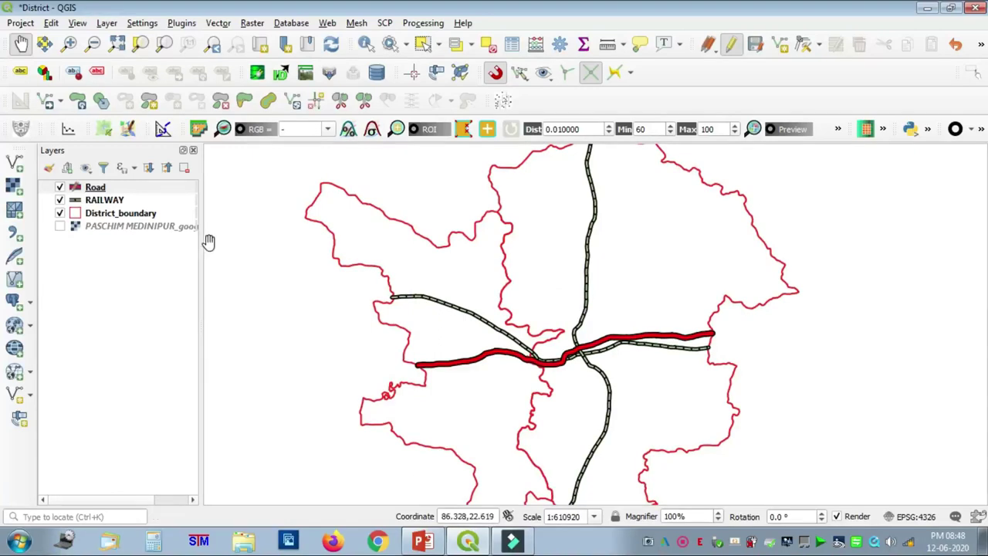
left_click(109, 184)
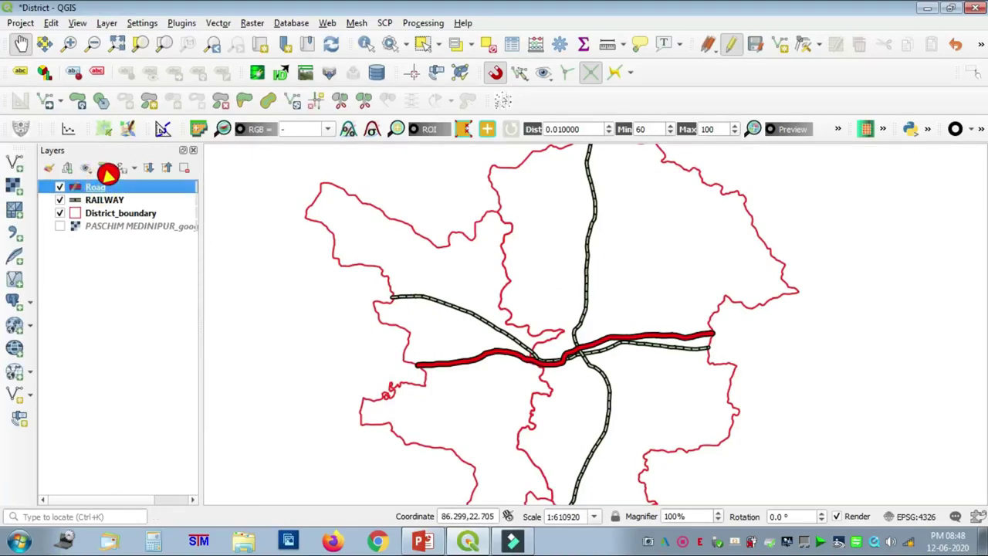
right_click(99, 187)
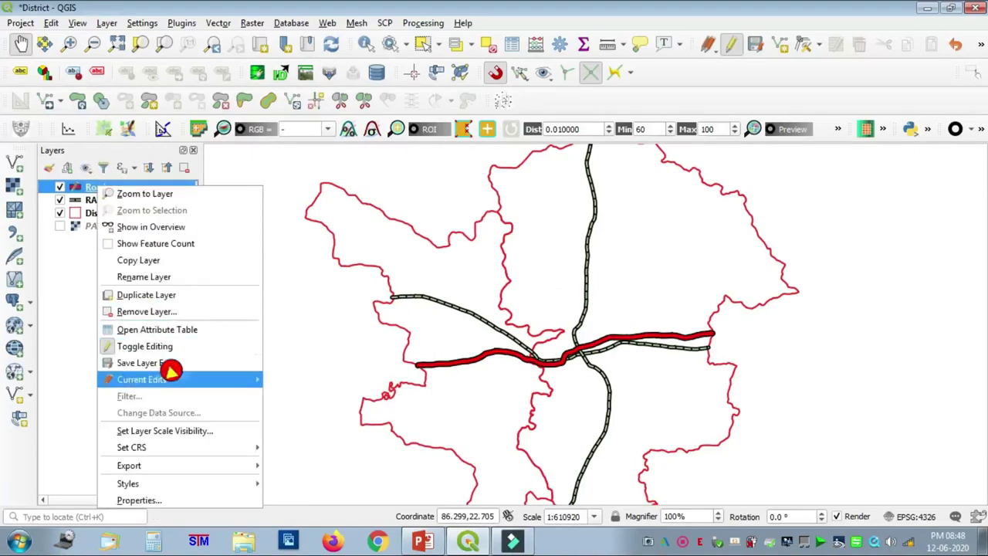
left_click(154, 494)
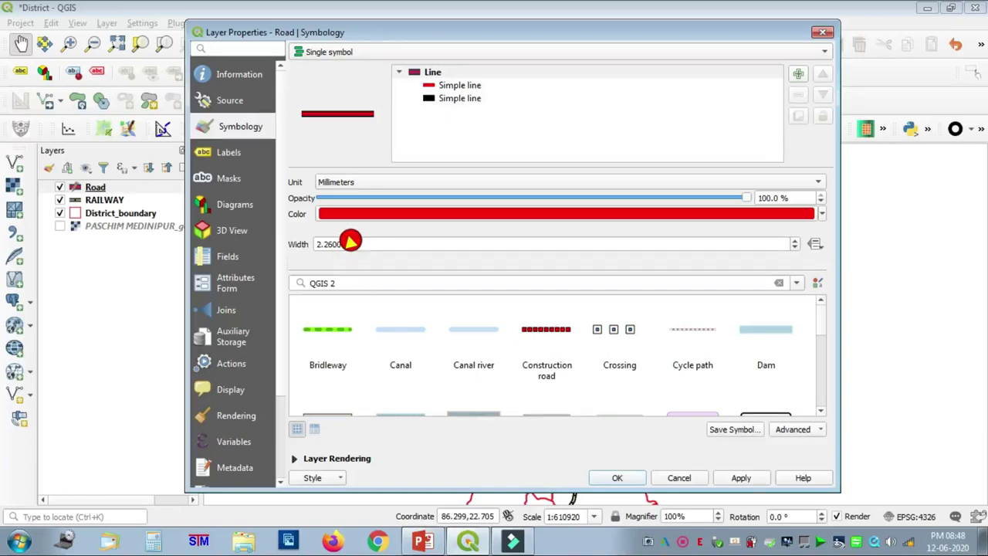
left_click(373, 244)
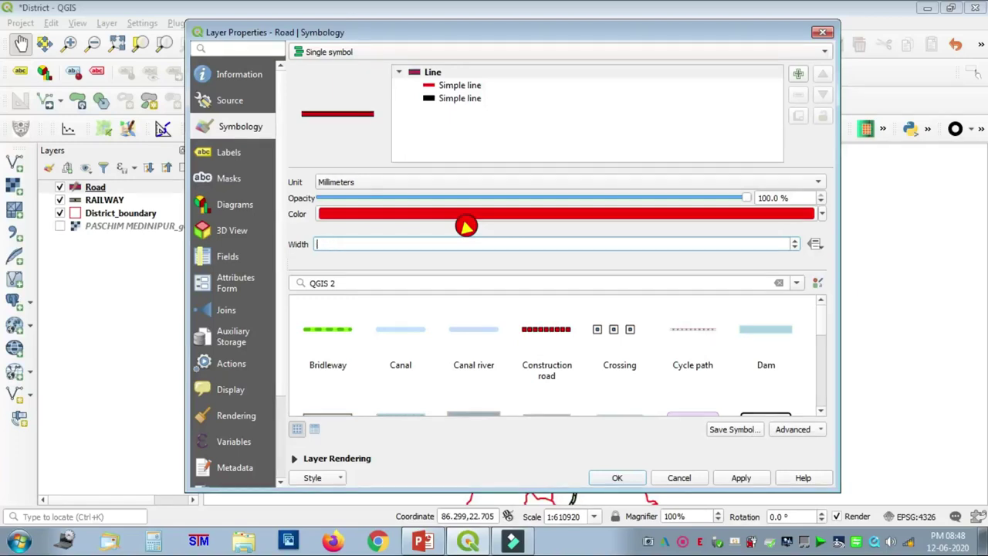
type("1.8")
left_click(486, 148)
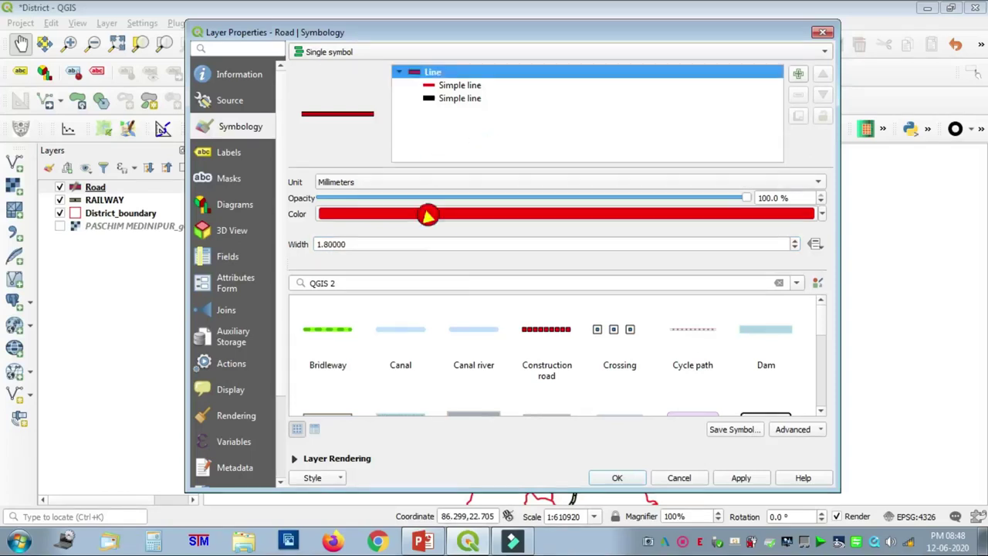
Step: Apply the road symbol's current width and recolour its black outer simple line to red #fc0008
left_click(742, 474)
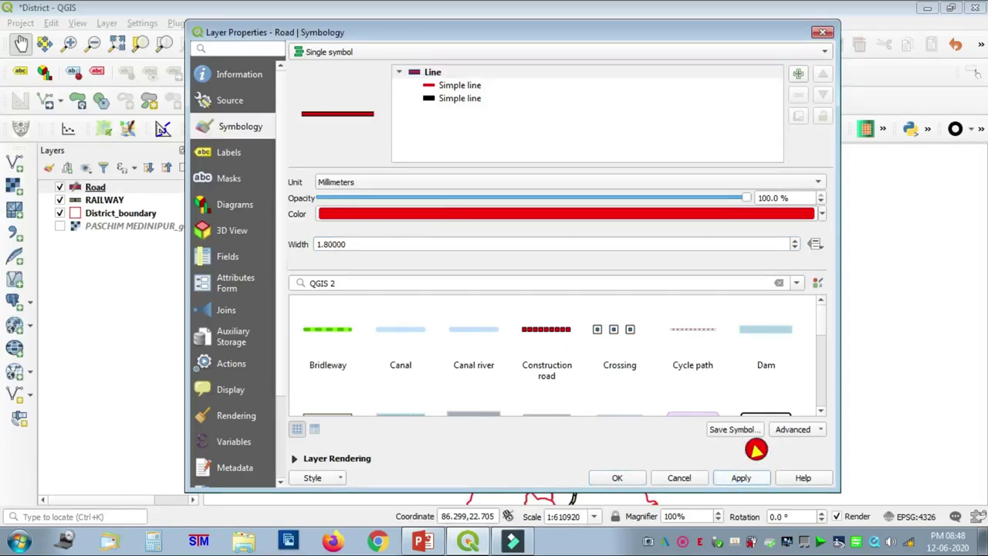
left_click_drag(459, 21, 330, 43)
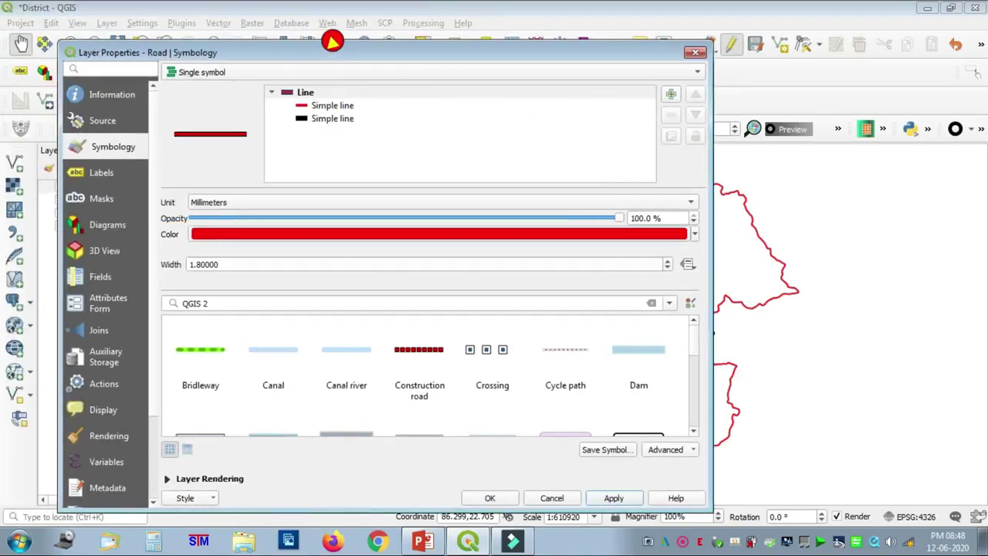
left_click(324, 116)
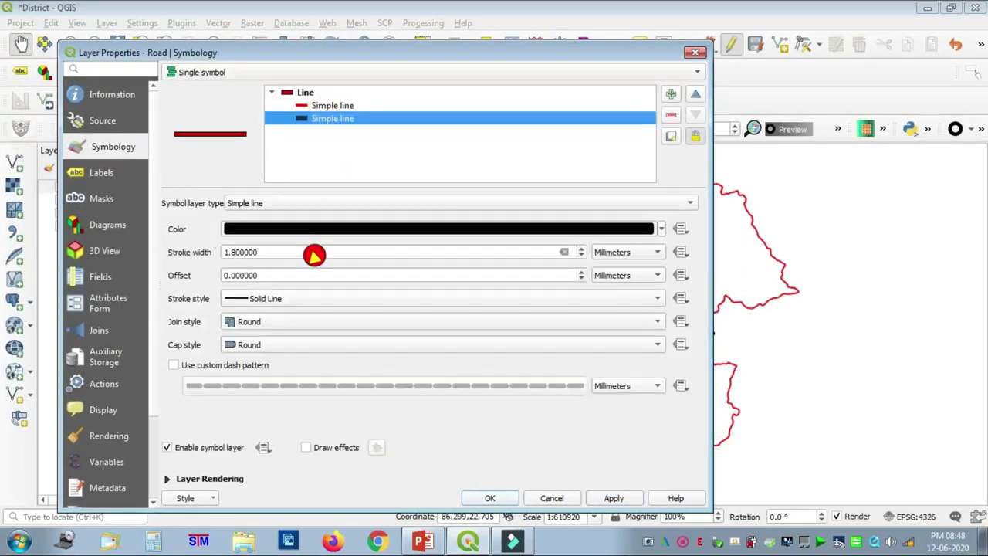
left_click(301, 223)
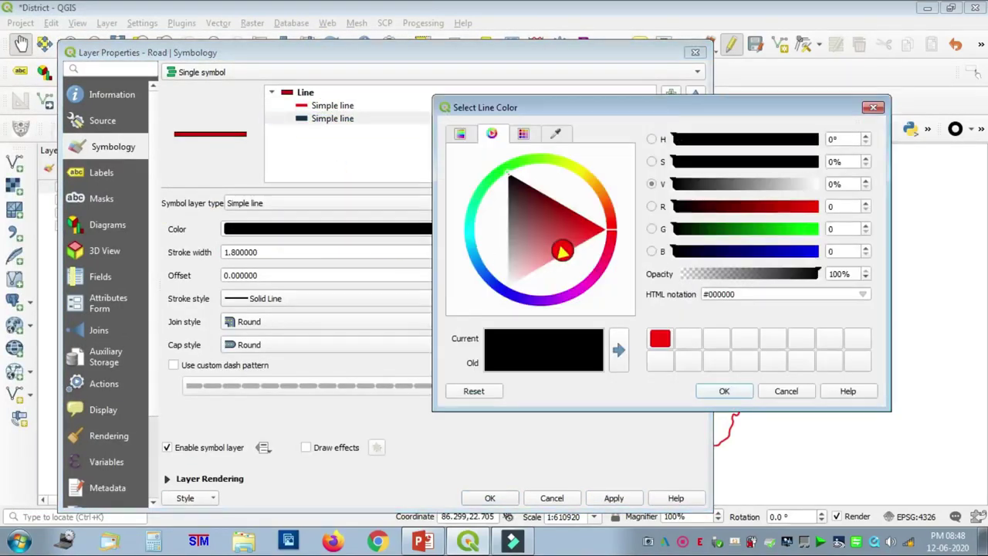
left_click(668, 332)
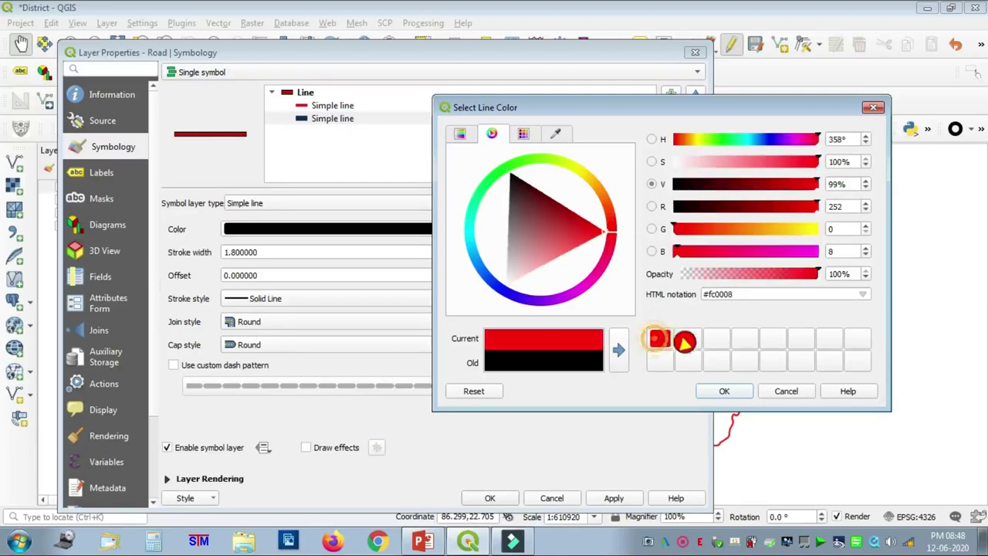
left_click(723, 390)
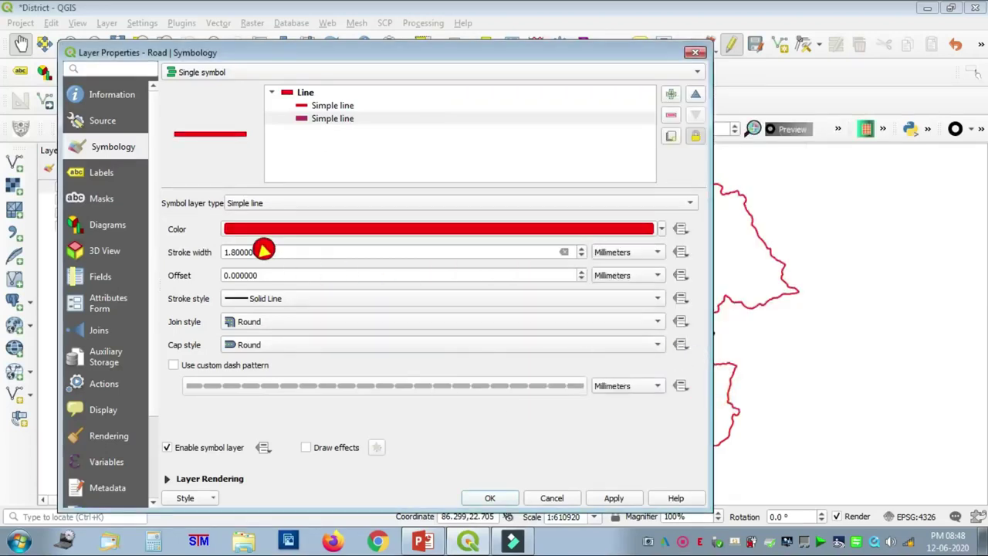
Step: Set the outer simple line's stroke width to 1.3 mm, apply it and close the Road layer's properties
left_click(279, 256)
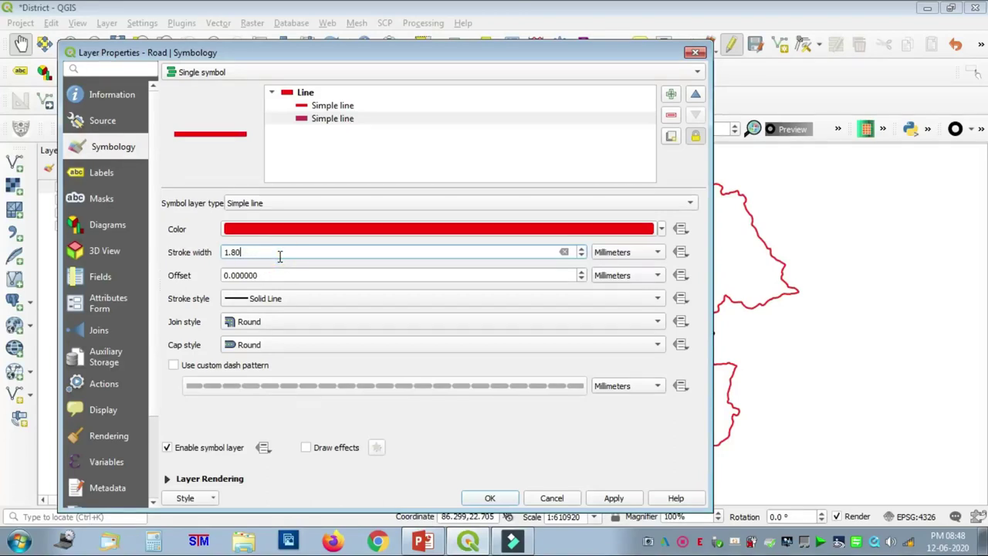
key("BackSpace")
type("3")
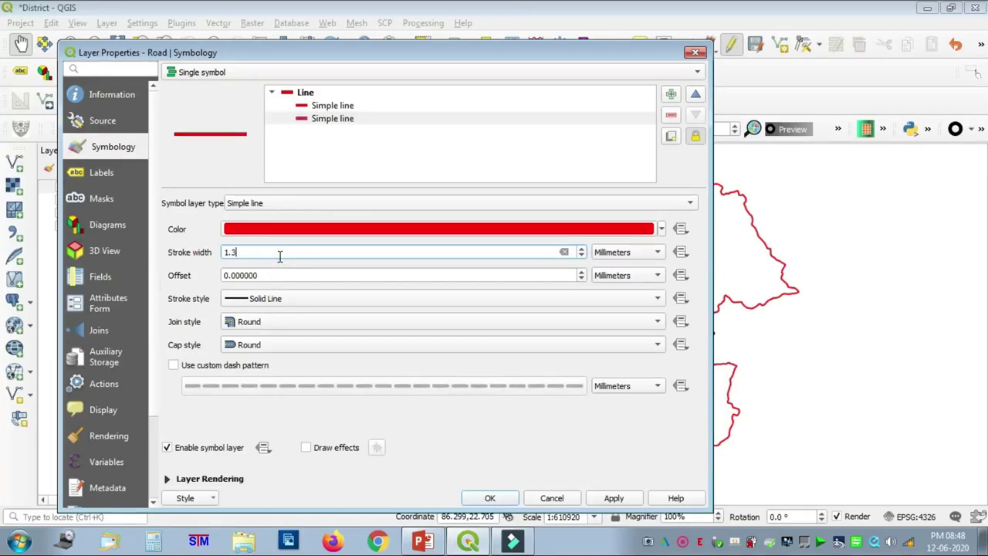
left_click(624, 497)
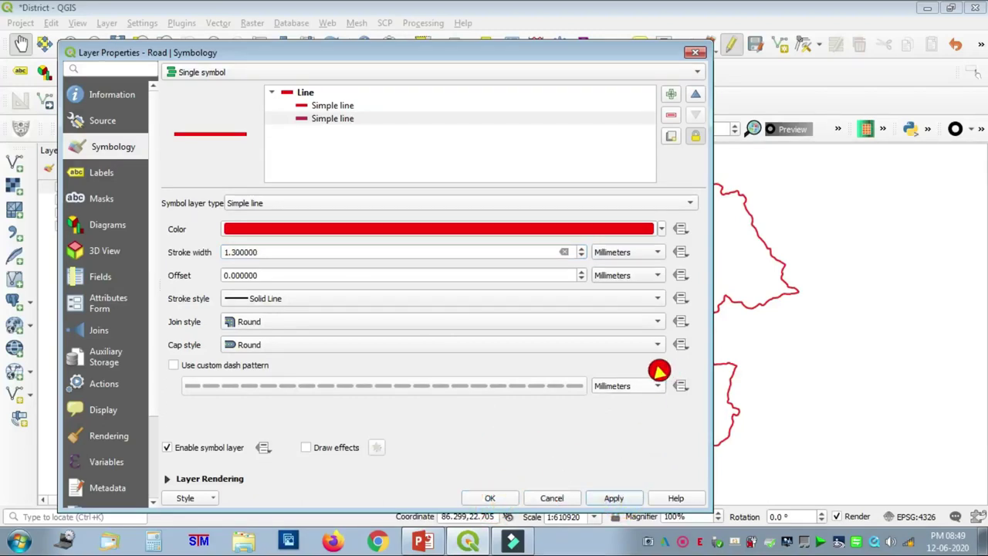
left_click(500, 489)
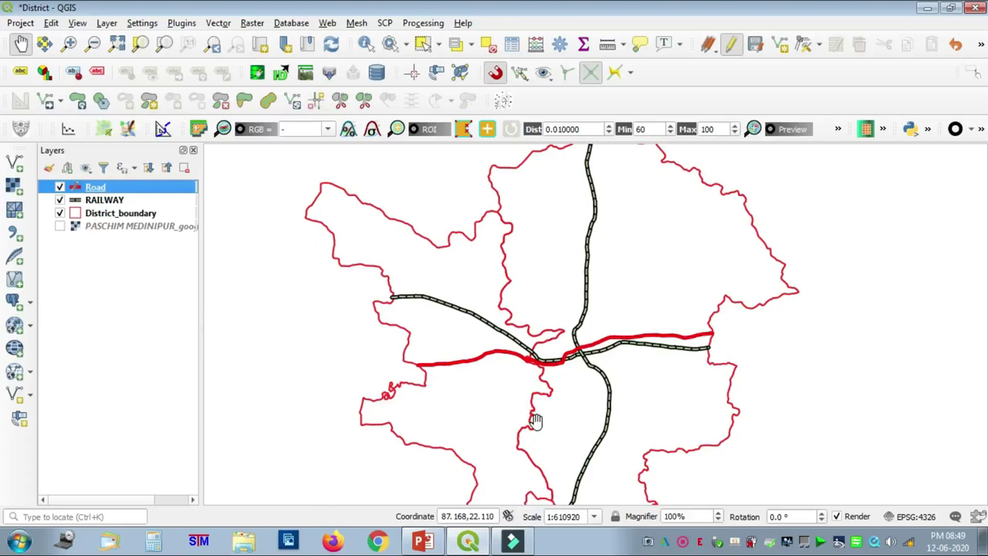
Step: Check the restyled road across the district and turn on the scanned PASCHIM MEDINIPUR map layer
scroll(527, 355, "up", 1)
left_click_drag(527, 353, 614, 341)
scroll(613, 341, "down", 1)
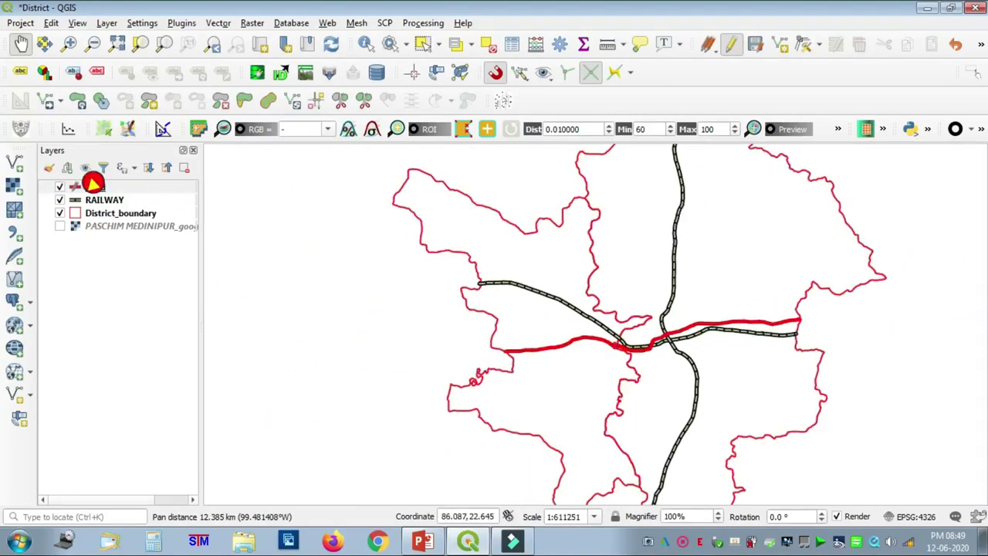
left_click(60, 225)
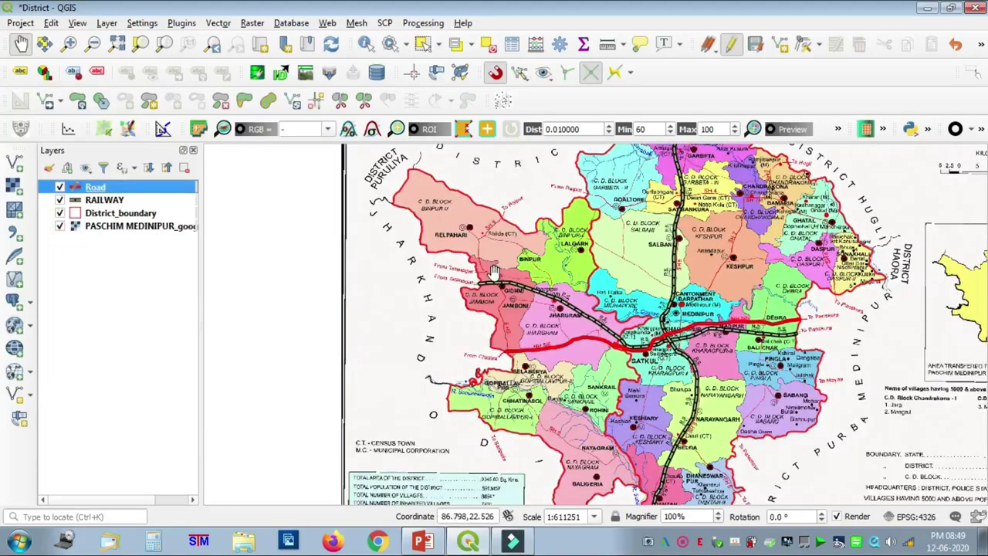
Step: Examine the scanned map's roads and town markers from Garbeta and Chandrakona to Debra, Kharagpur and Medinipur
scroll(645, 293, "up", 1)
left_click_drag(550, 258, 448, 487)
scroll(569, 364, "up", 1)
left_click_drag(782, 360, 579, 488)
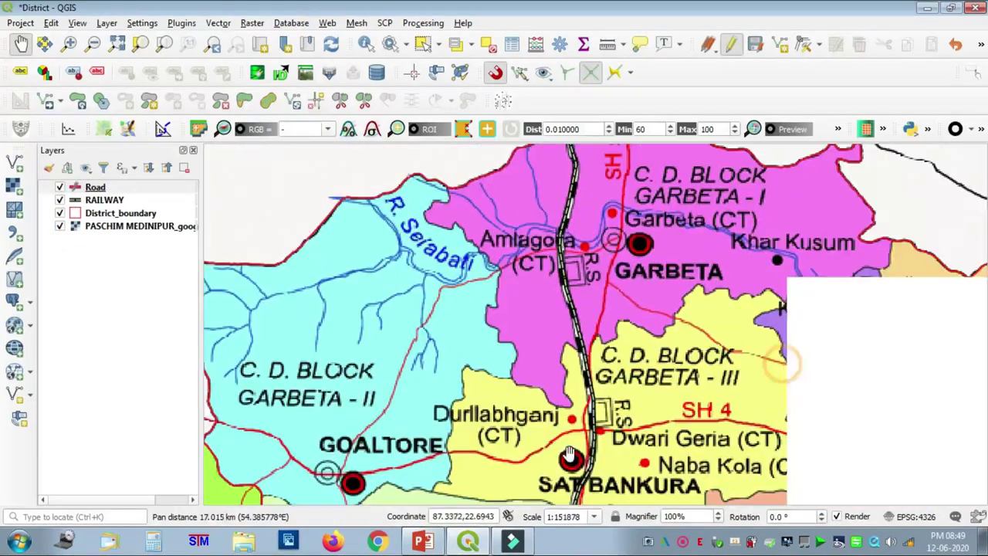
left_click_drag(541, 276, 334, 260)
left_click_drag(653, 399, 496, 158)
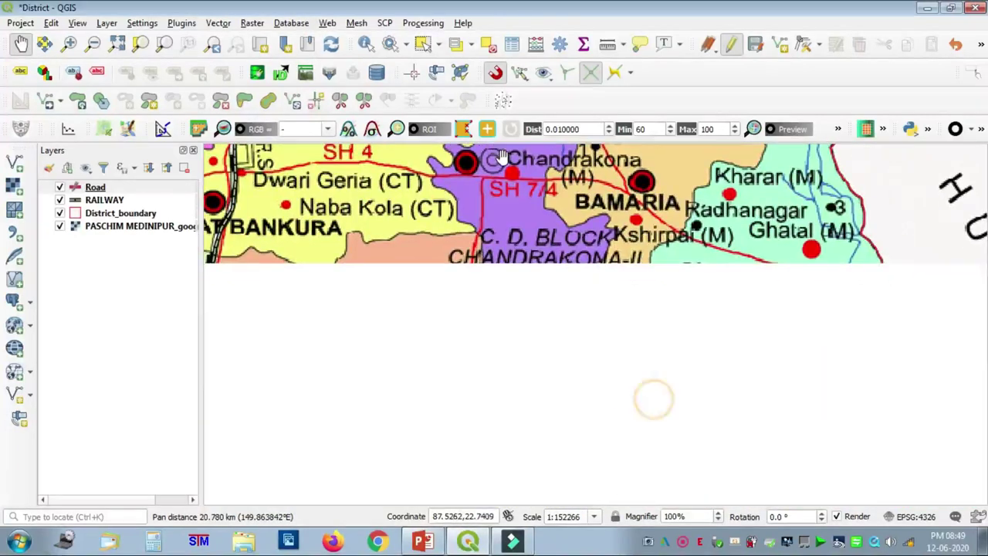
left_click_drag(635, 463, 355, 158)
left_click_drag(536, 341, 808, 317)
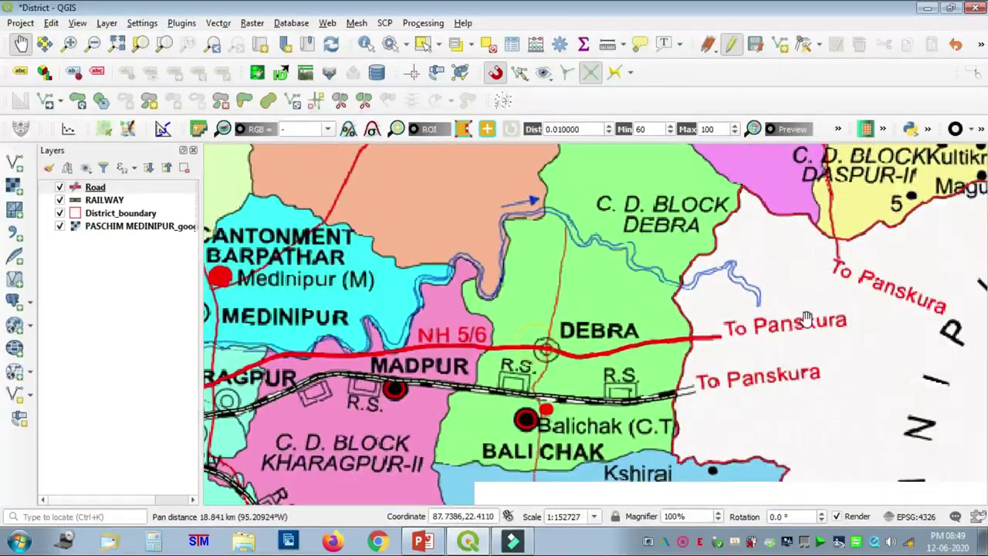
left_click_drag(295, 334, 500, 333)
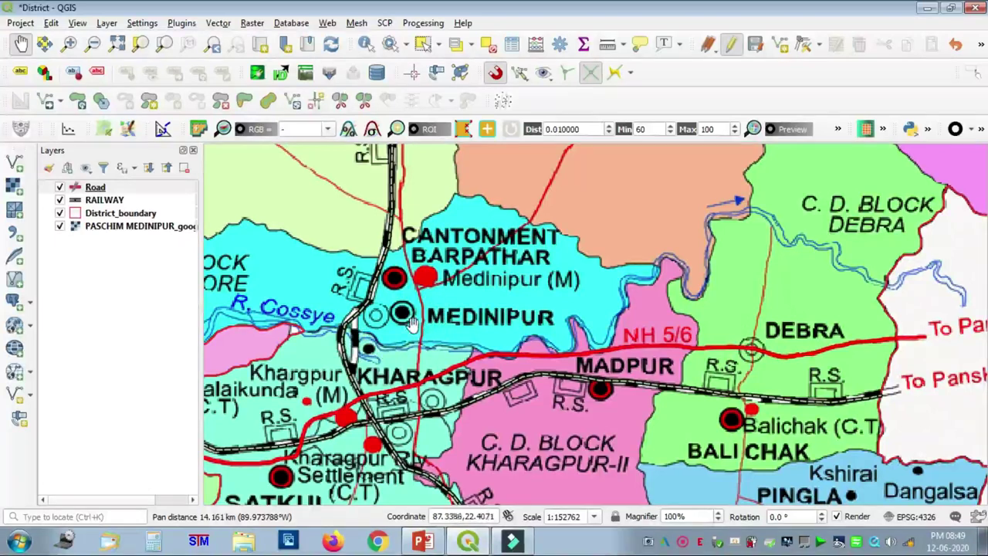
left_click_drag(404, 311, 621, 226)
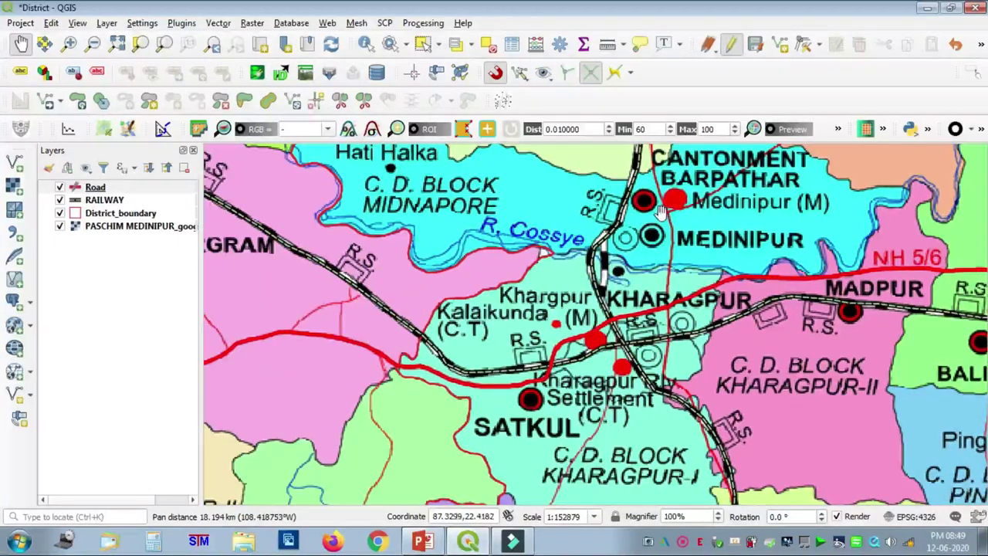
left_click_drag(635, 185, 587, 280)
scroll(587, 280, "up", 1)
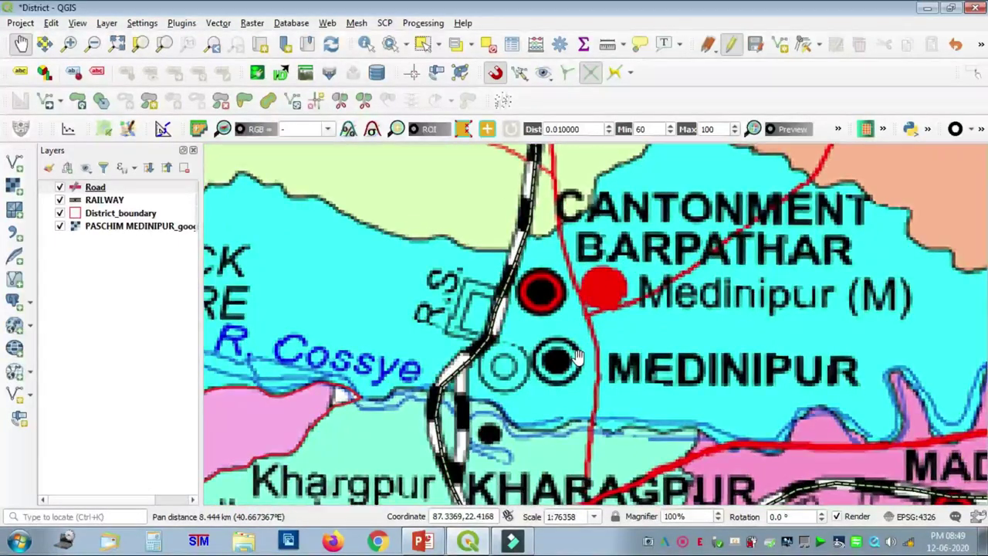
scroll(577, 357, "down", 3)
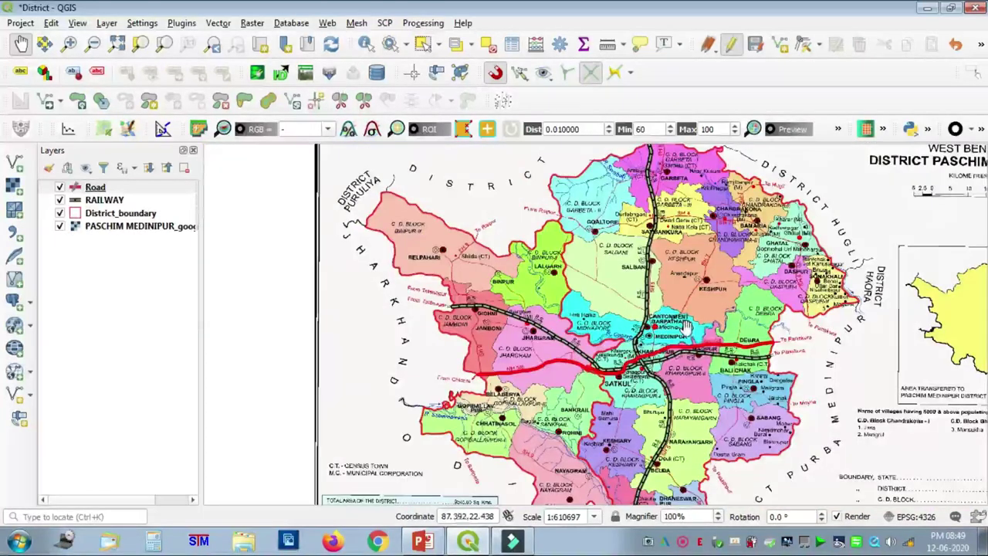
Step: Examine the scanned map's legend for the headquarters, village, urban area and highway symbols
left_click_drag(737, 376, 198, 120)
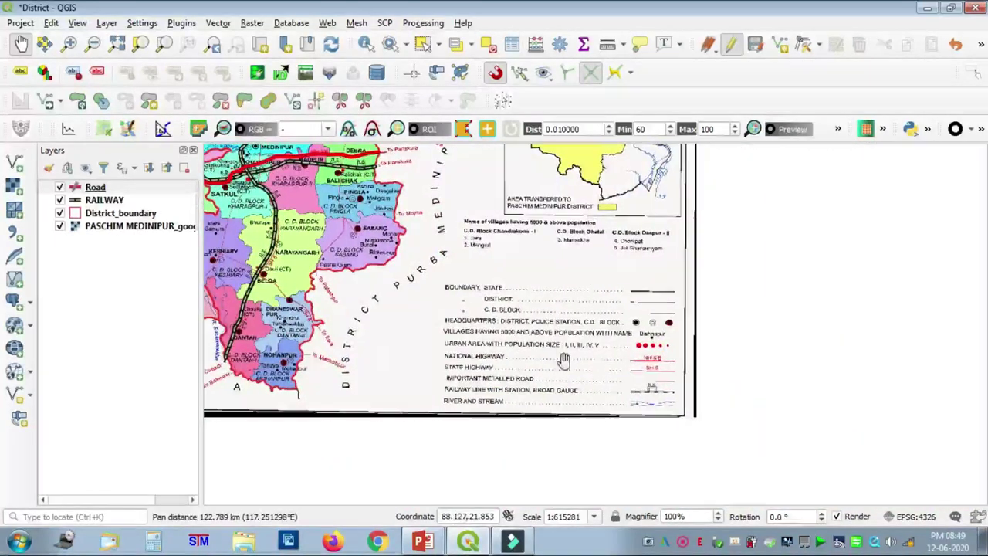
scroll(657, 355, "up", 2)
left_click_drag(503, 315, 767, 285)
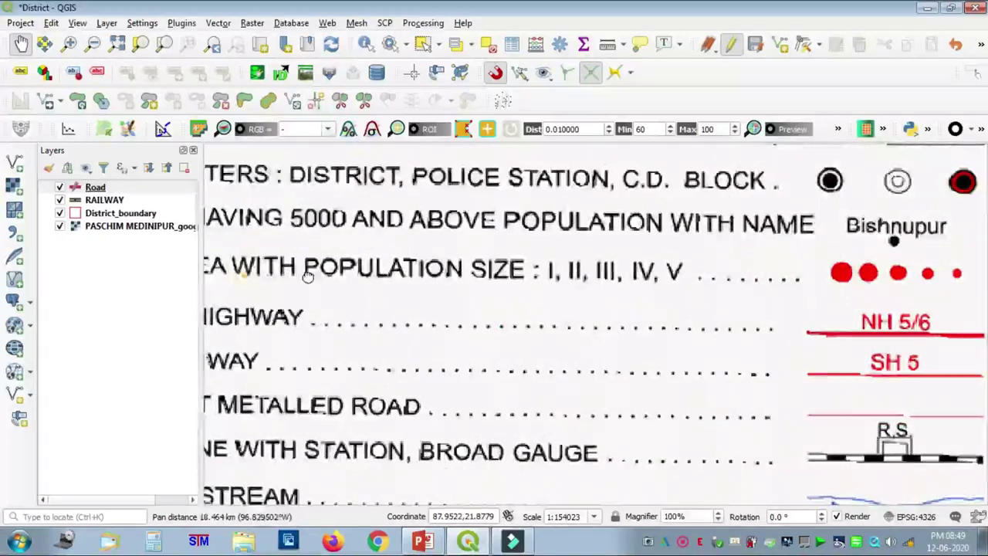
left_click_drag(232, 270, 517, 268)
left_click_drag(957, 266, 609, 282)
left_click_drag(747, 195, 951, 294)
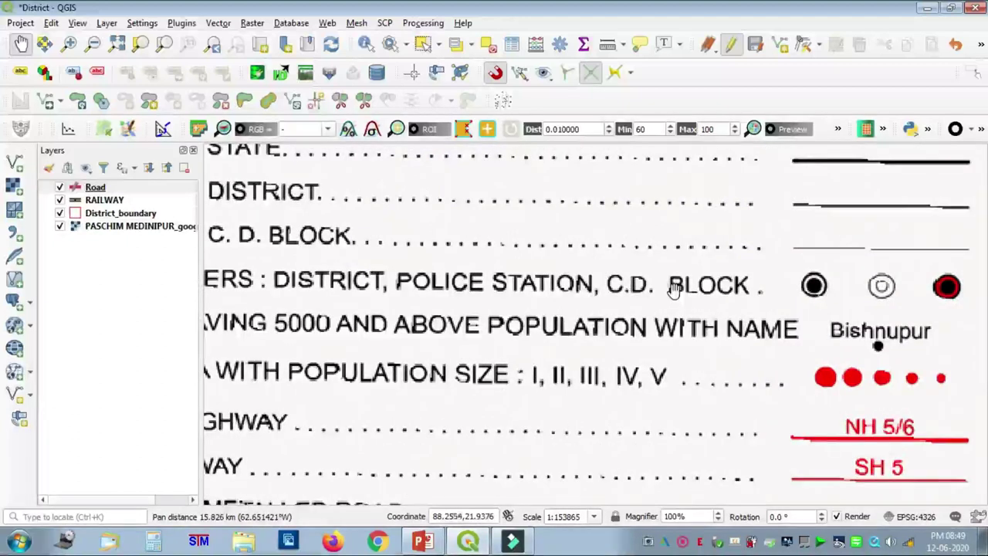
left_click_drag(402, 283, 490, 280)
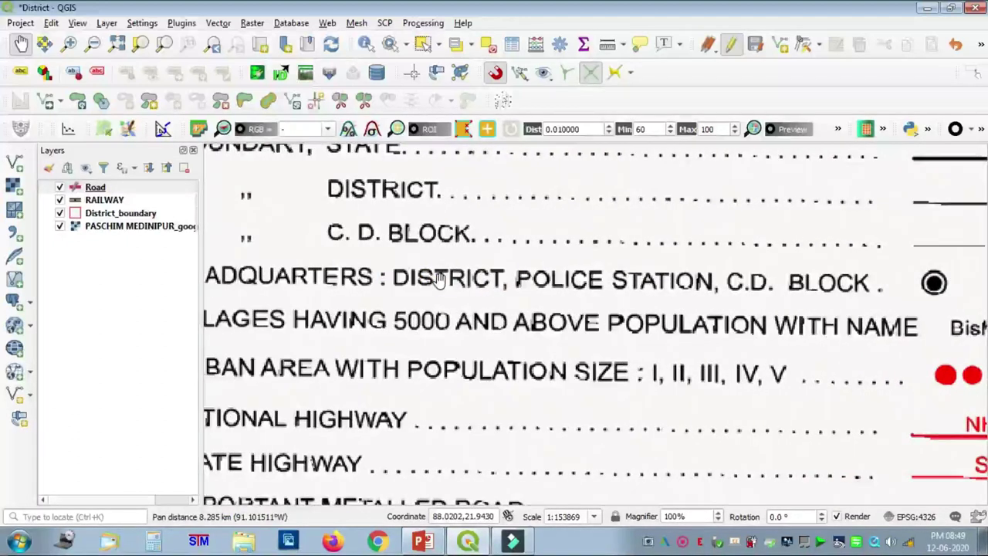
left_click_drag(741, 282, 372, 301)
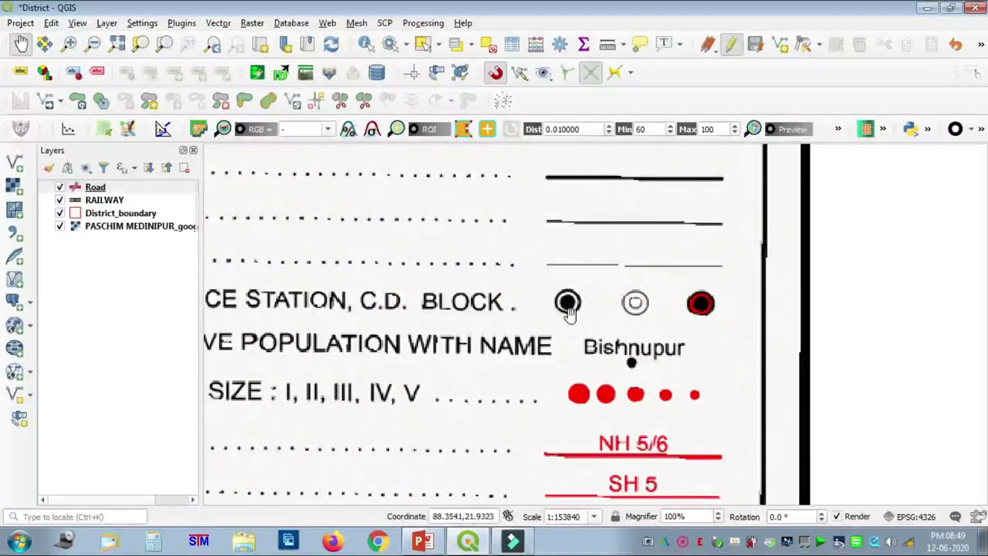
left_click_drag(527, 353, 841, 344)
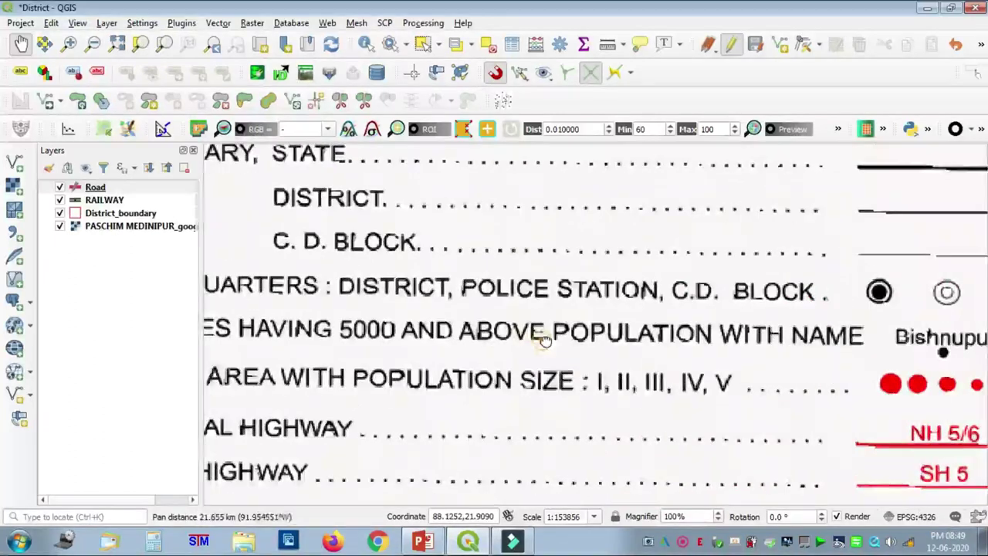
left_click_drag(545, 340, 679, 339)
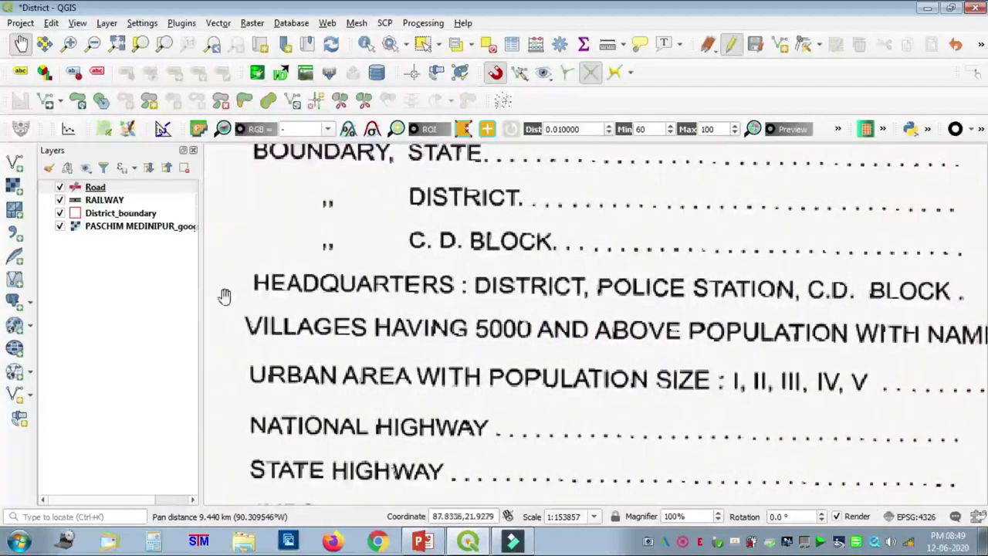
Step: Stop editing the Road layer, keeping its changes, and save the project
left_click(105, 184)
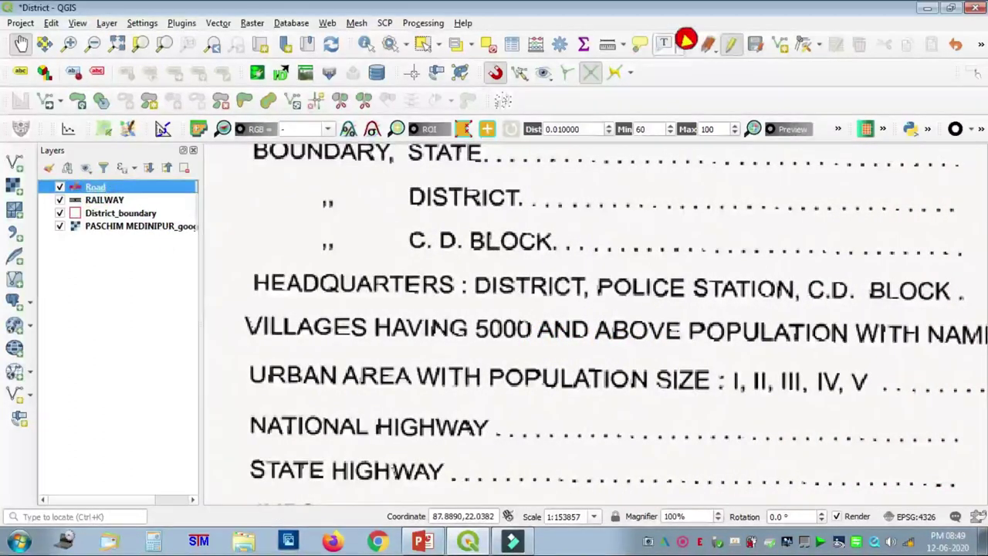
left_click(730, 44)
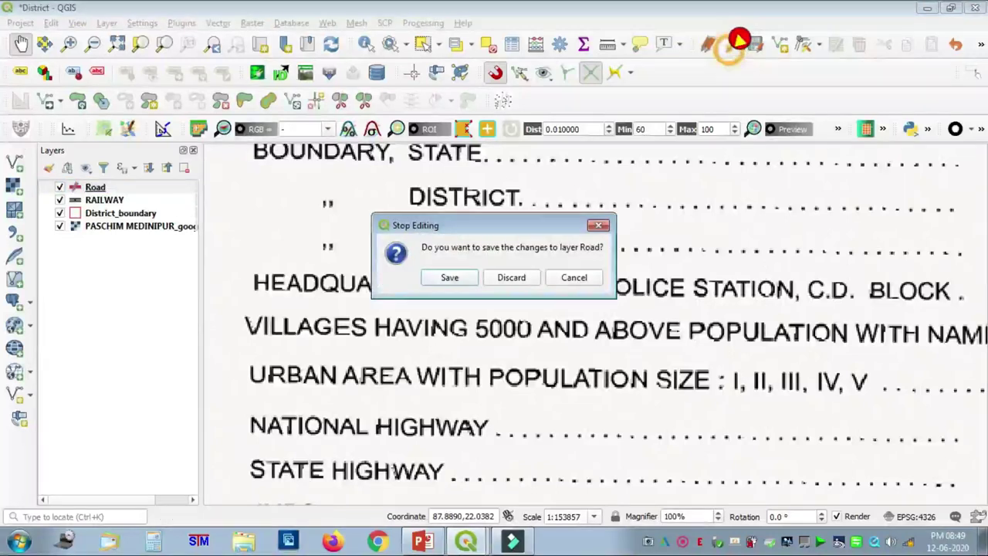
left_click(460, 276)
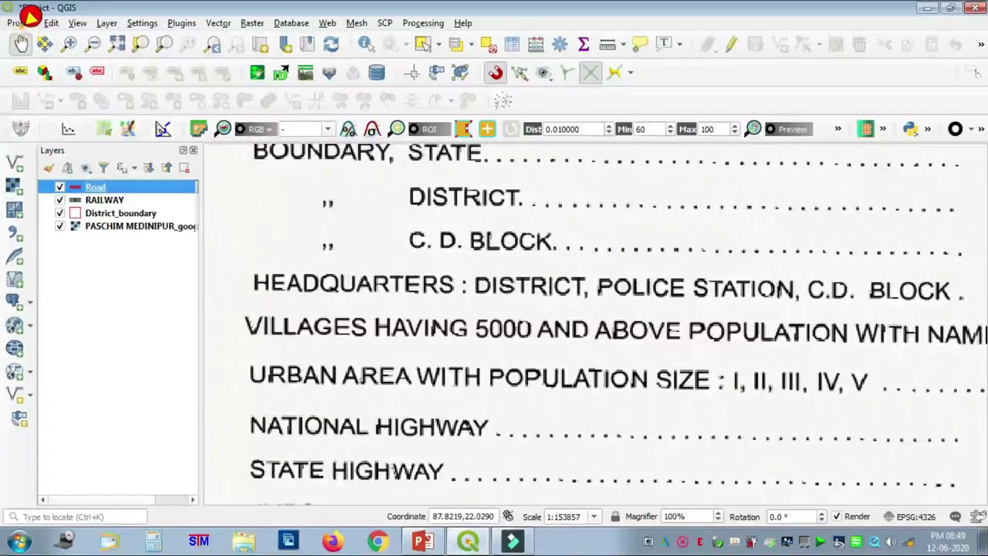
left_click(27, 23)
left_click(39, 141)
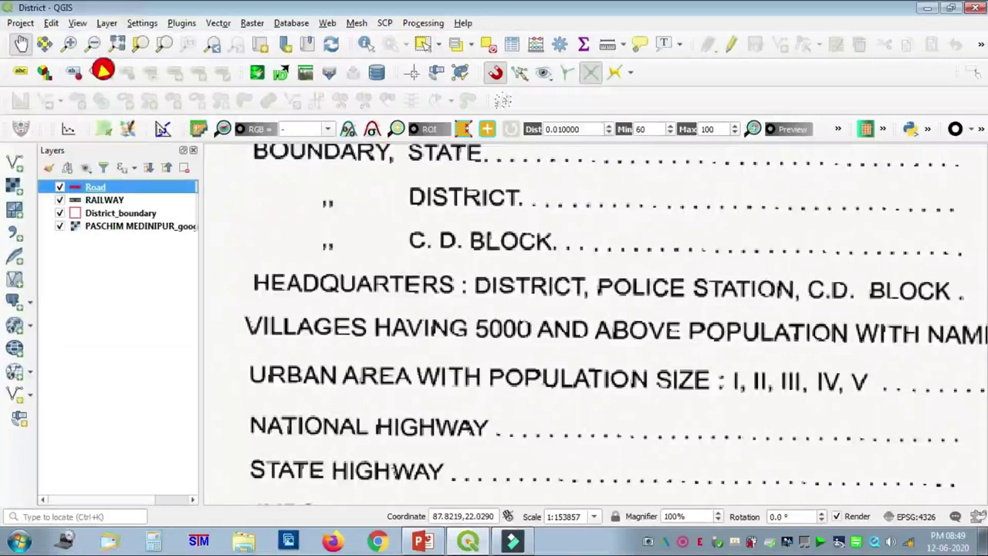
Step: Start a new point shapefile layer with the file name DIST_HQ
left_click(106, 20)
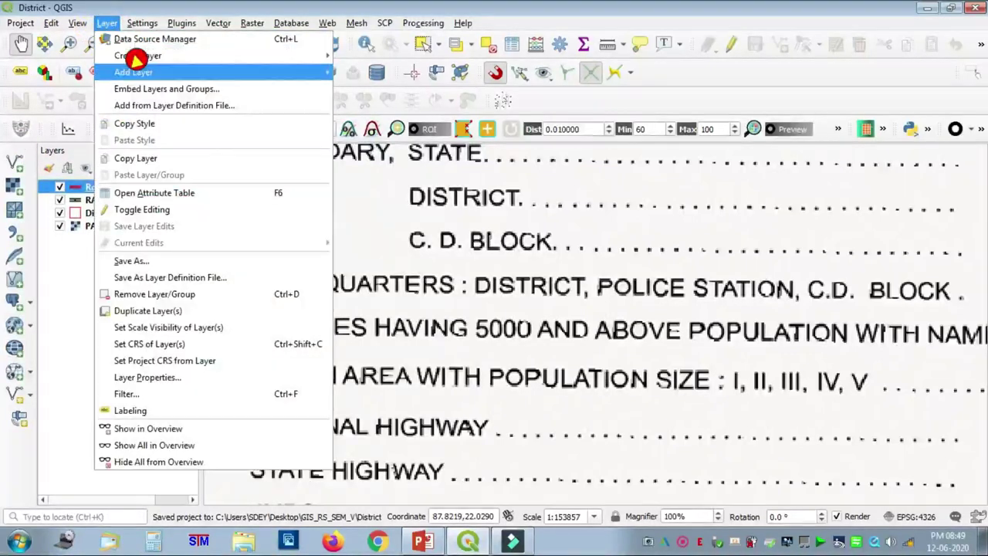
mouse_move(159, 54)
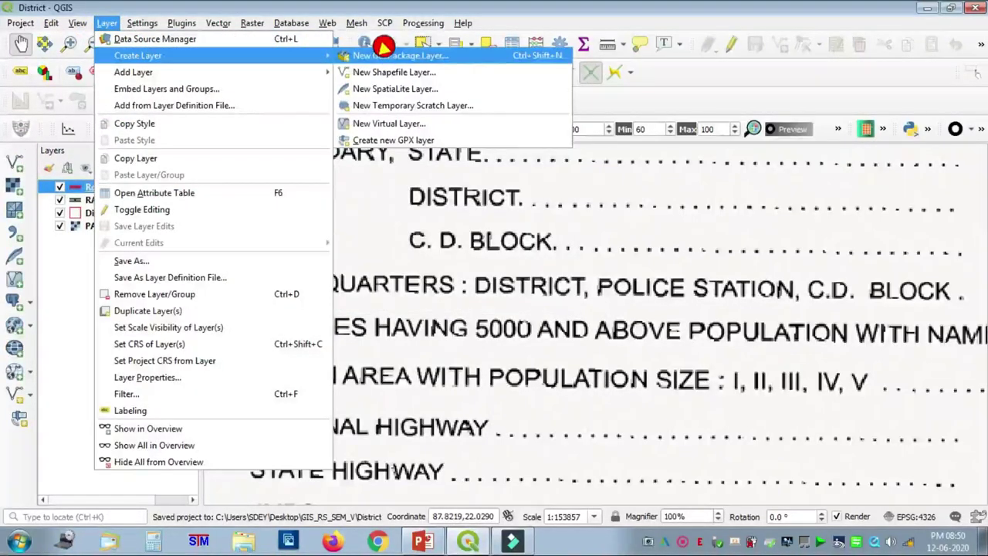
left_click(386, 72)
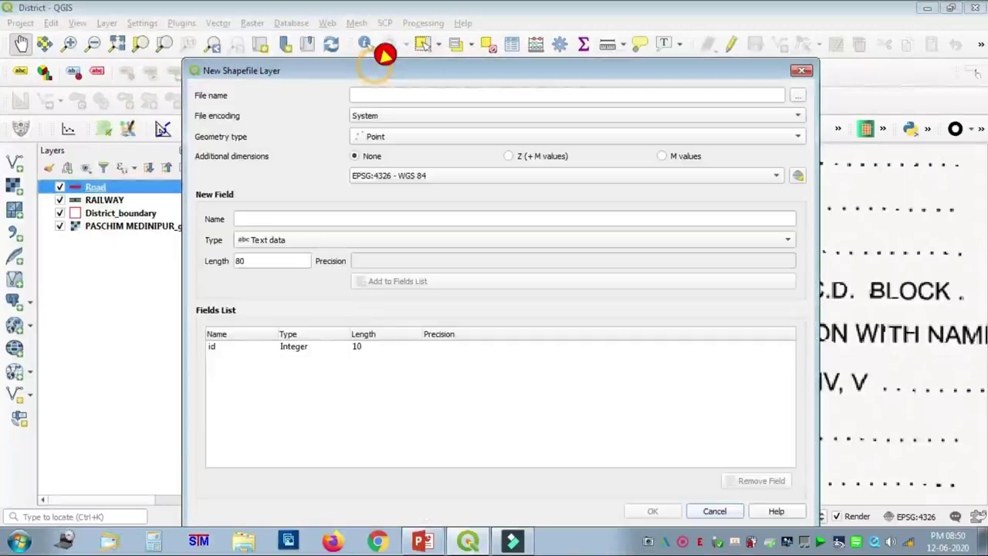
left_click(399, 92)
type("DiST_HQ")
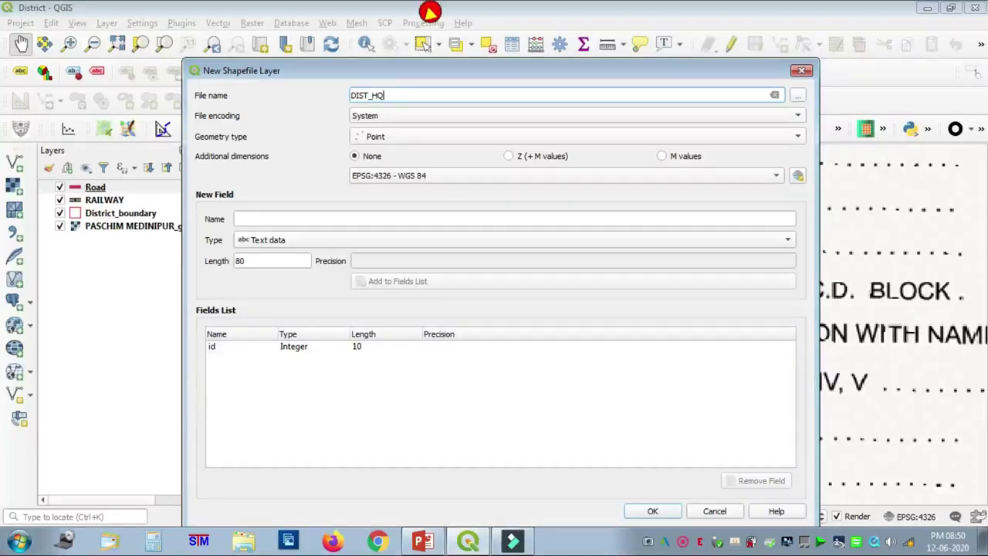
left_click(421, 133)
left_click(415, 133)
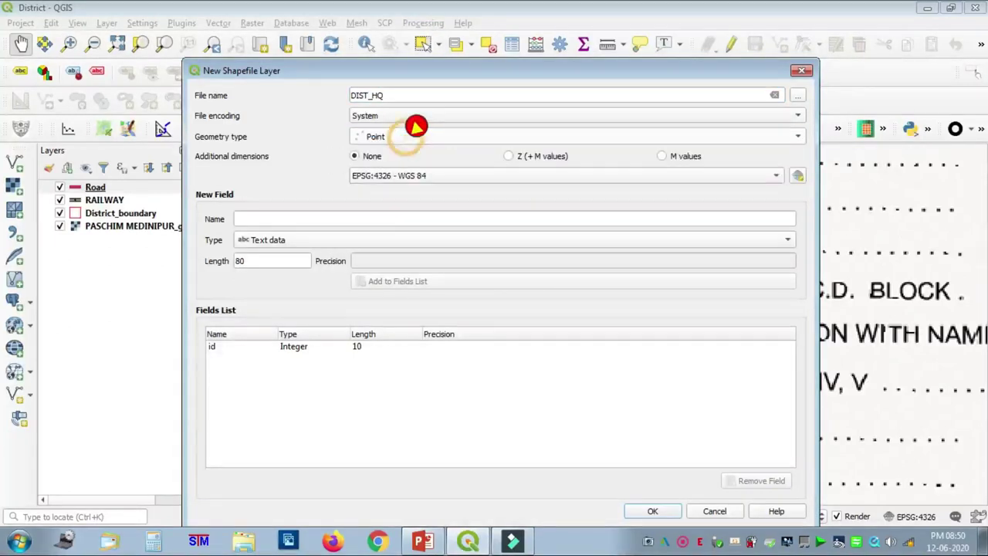
Step: Add a text field Dist_HQ of length 80 to the new shapefile's fields and create the layer
left_click(278, 219)
type("HQ")
key("BackSpace")
key("BackSpace")
type("Dist_HQ")
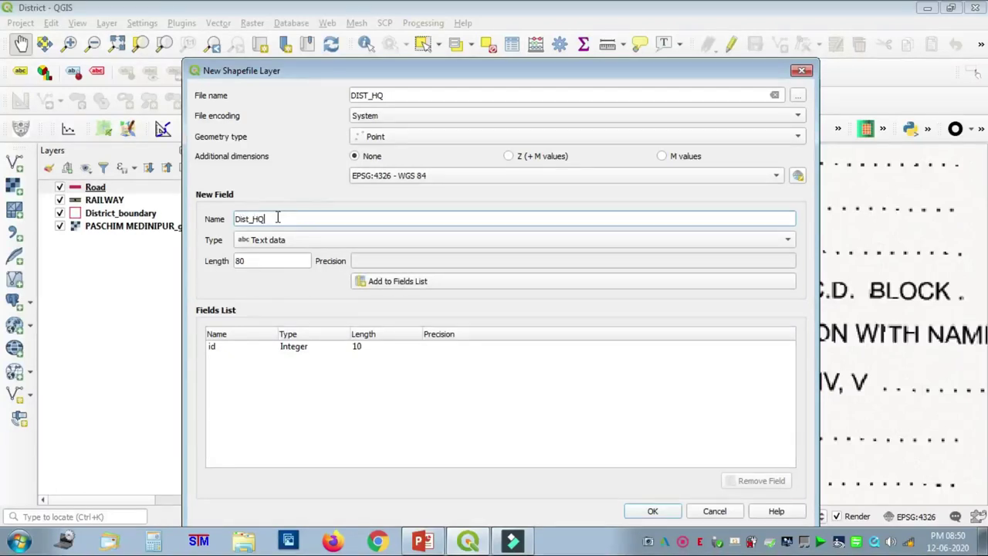
left_click(380, 279)
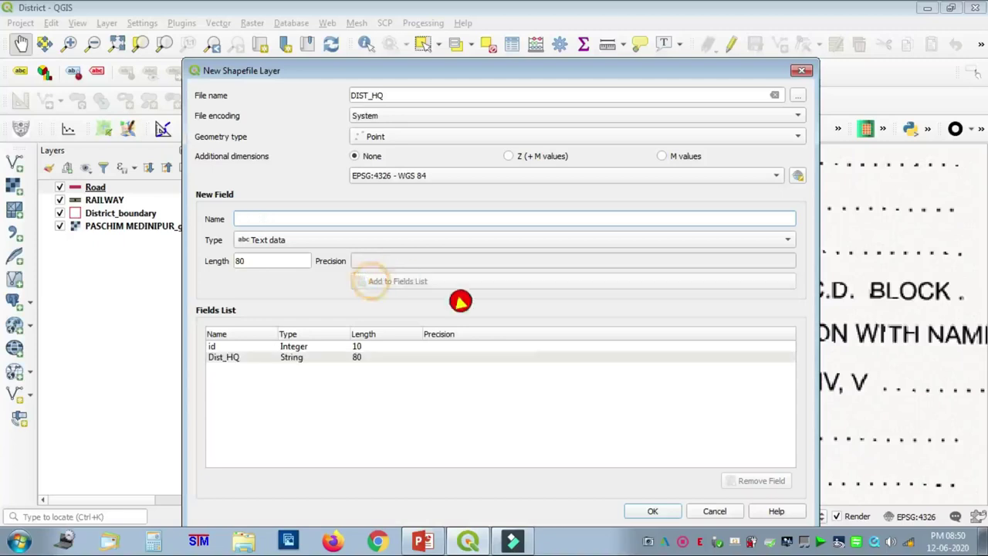
left_click(652, 509)
Step: Examine the scanned map from the legend to Jhargram, Kharagpur and Medinipur to locate the district headquarters markers
scroll(610, 330, "down", 1)
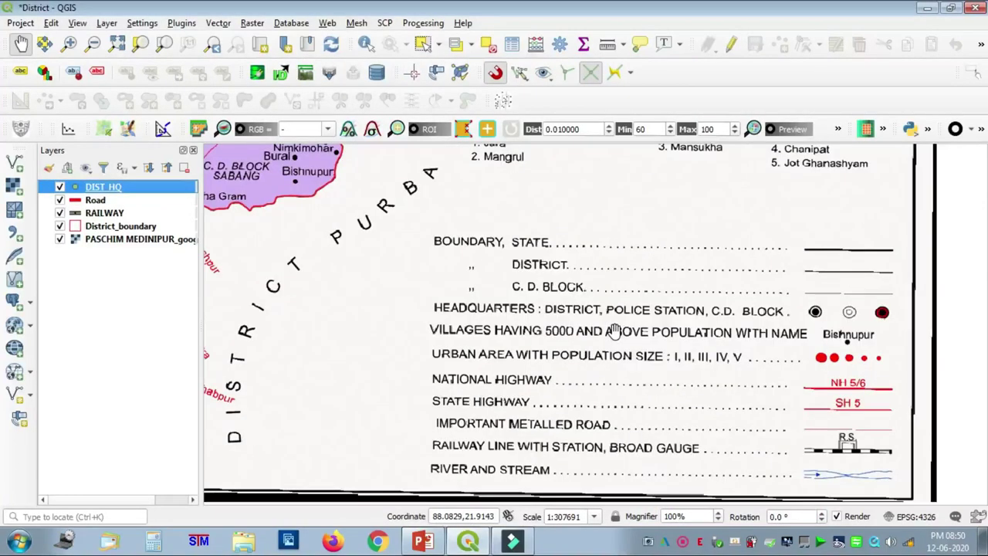
scroll(614, 330, "down", 1)
left_click_drag(416, 171, 519, 299)
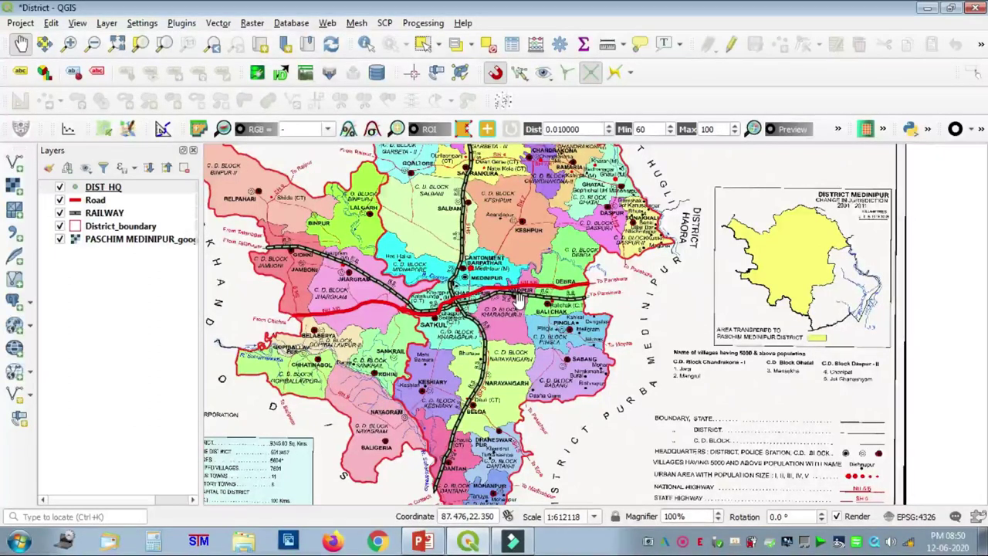
scroll(333, 258, "up", 1)
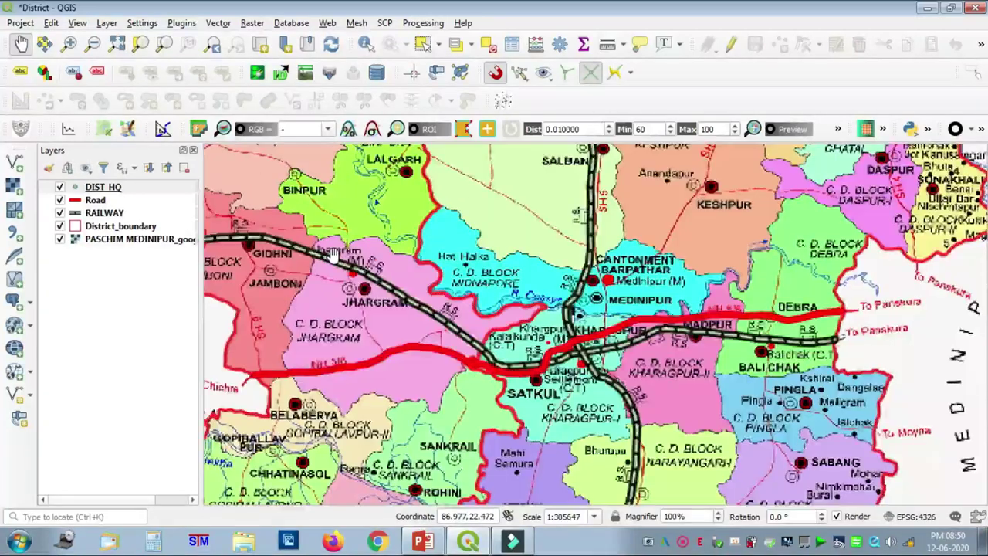
left_click_drag(398, 331, 519, 293)
left_click_drag(579, 351, 529, 336)
left_click_drag(379, 330, 410, 341)
left_click_drag(503, 315, 479, 382)
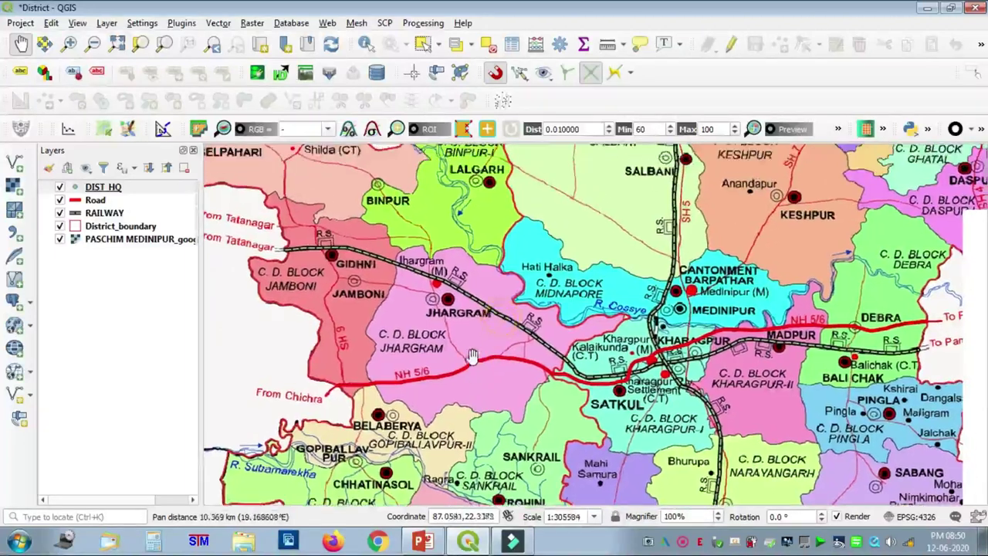
scroll(458, 301, "up", 1)
left_click_drag(938, 294, 786, 349)
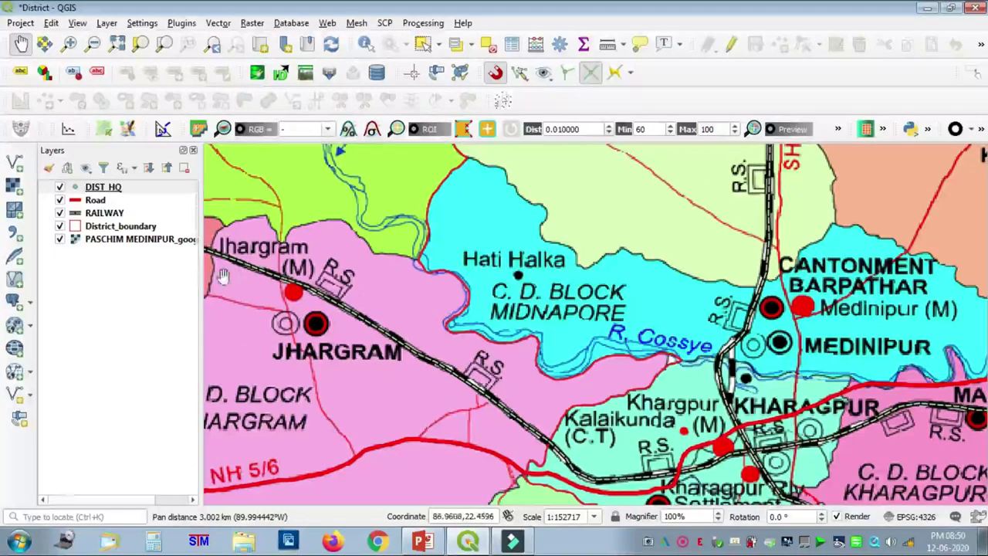
Step: Start editing the DIST_HQ layer and add a point on the Medinipur headquarters marker with id 2 and Dist_HQ MEDINIPUR
left_click(116, 187)
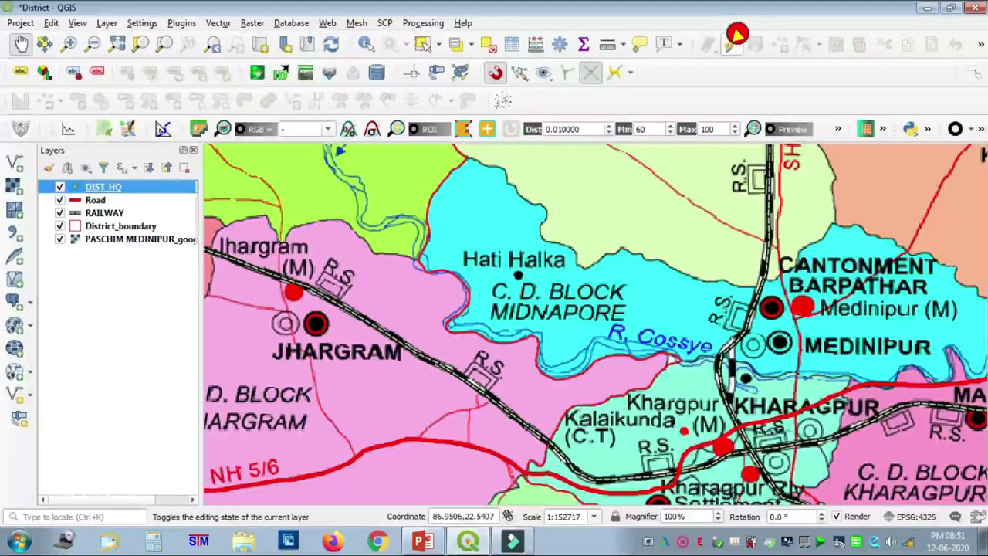
left_click(731, 42)
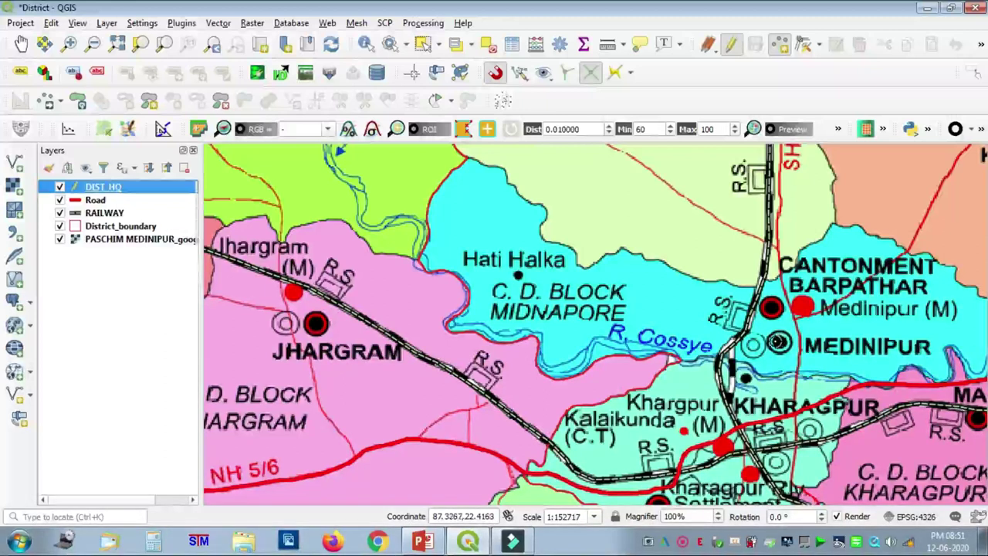
left_click(778, 342)
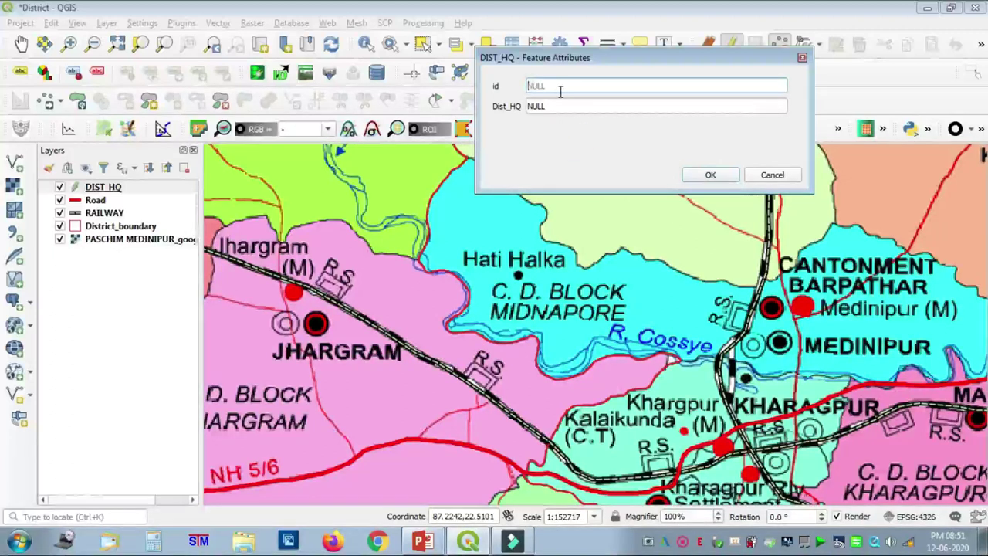
type("1")
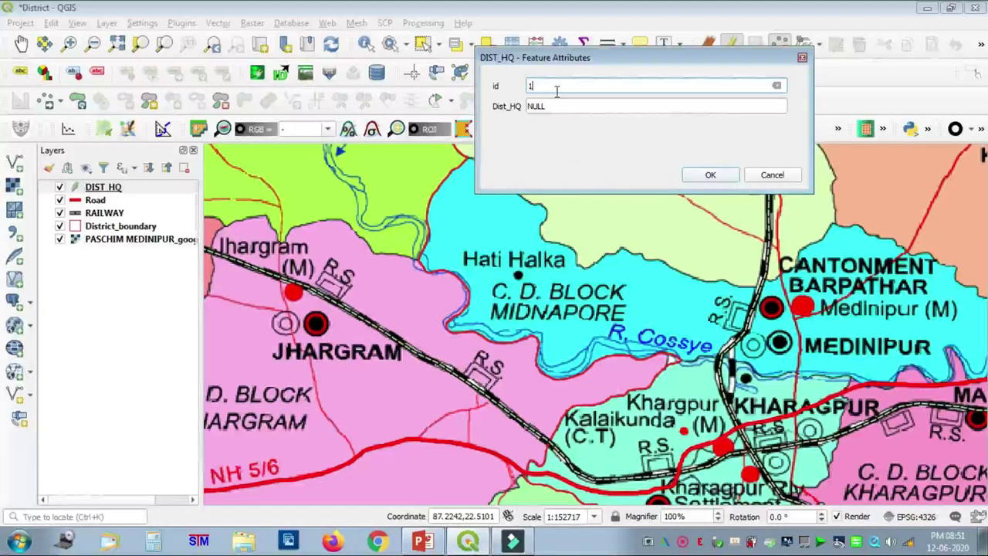
key("BackSpace")
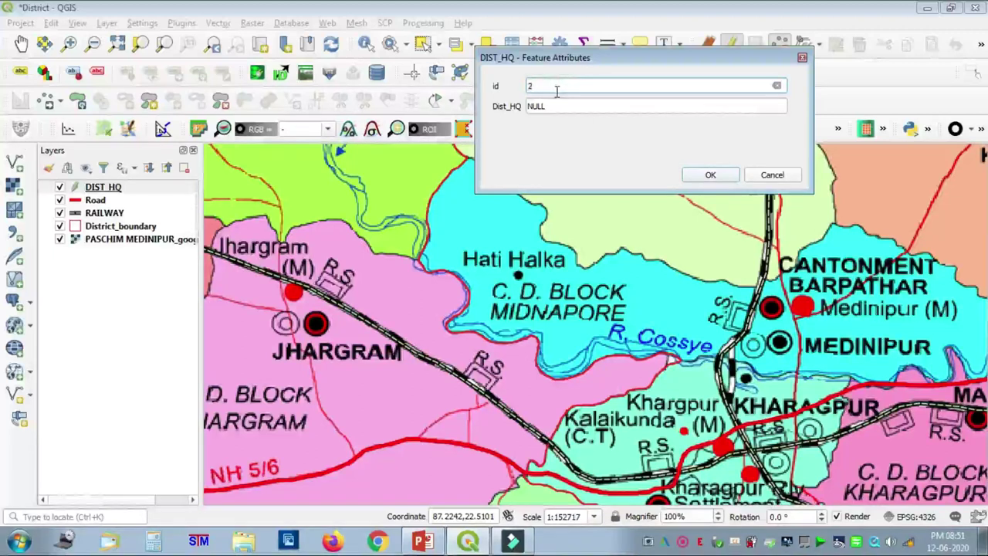
left_click(573, 112)
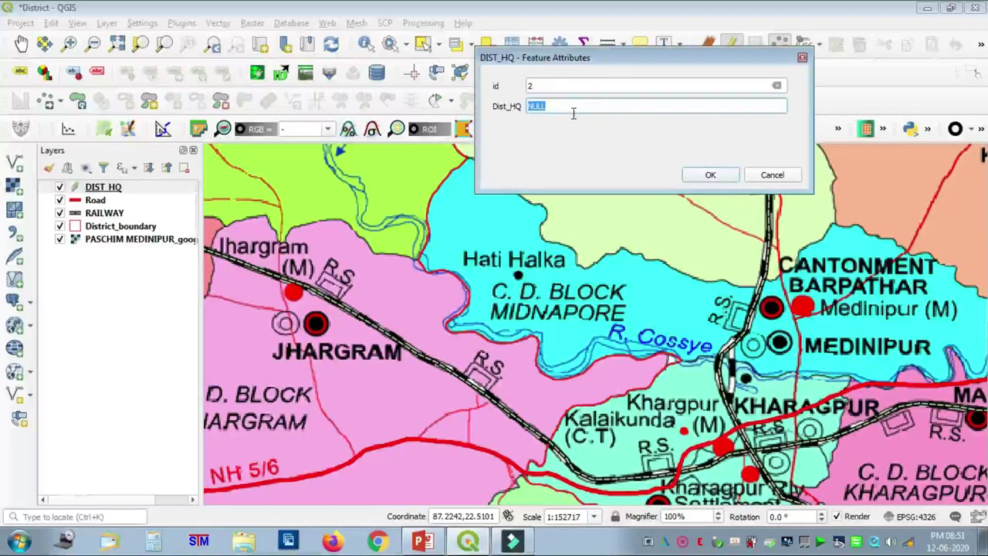
type("MEDINIPUR")
left_click(710, 174)
left_click(717, 173)
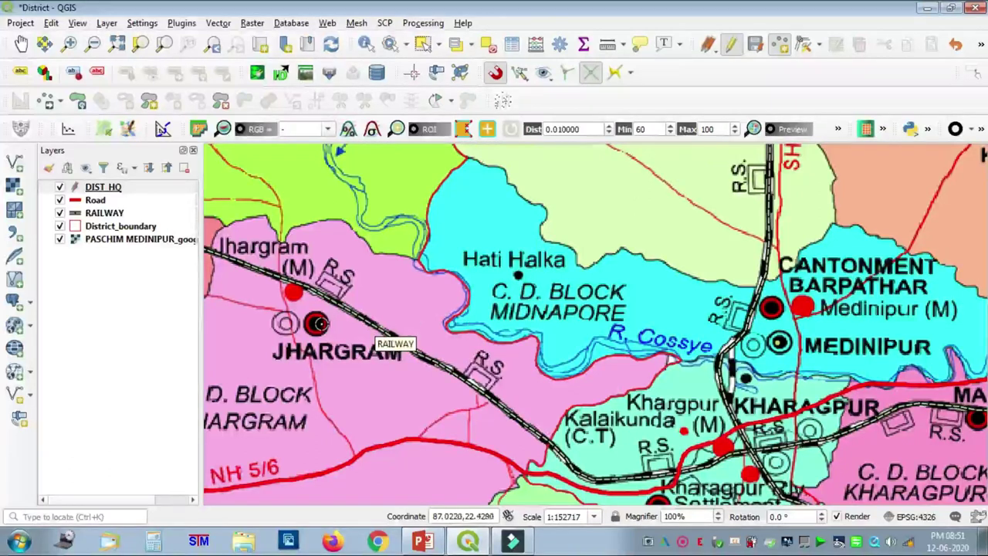
Step: Add a DIST_HQ point on the black-and-red Jhargram marker with id 1 and Dist_HQ JHARGRAM
left_click(314, 324)
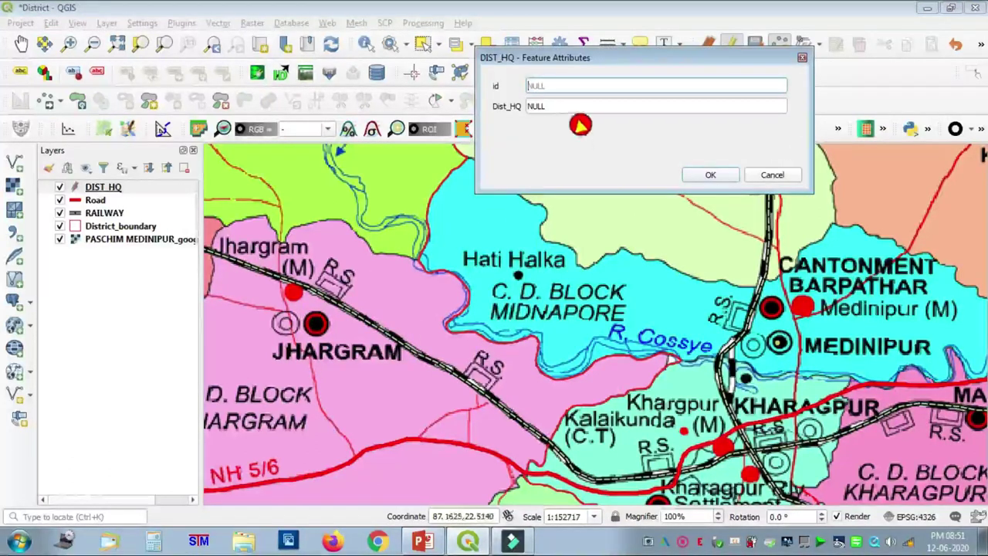
left_click(566, 85)
type("1")
left_click(572, 105)
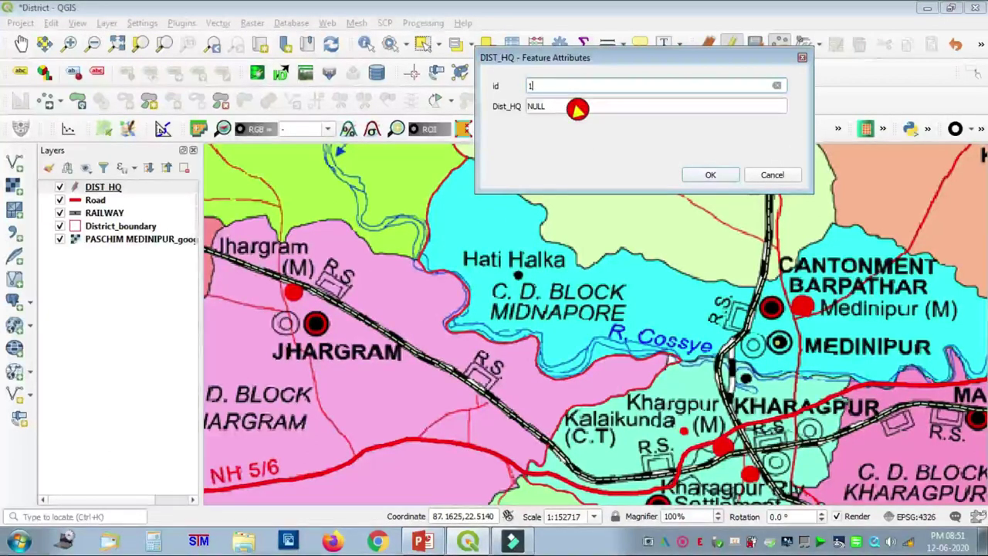
left_click(522, 102)
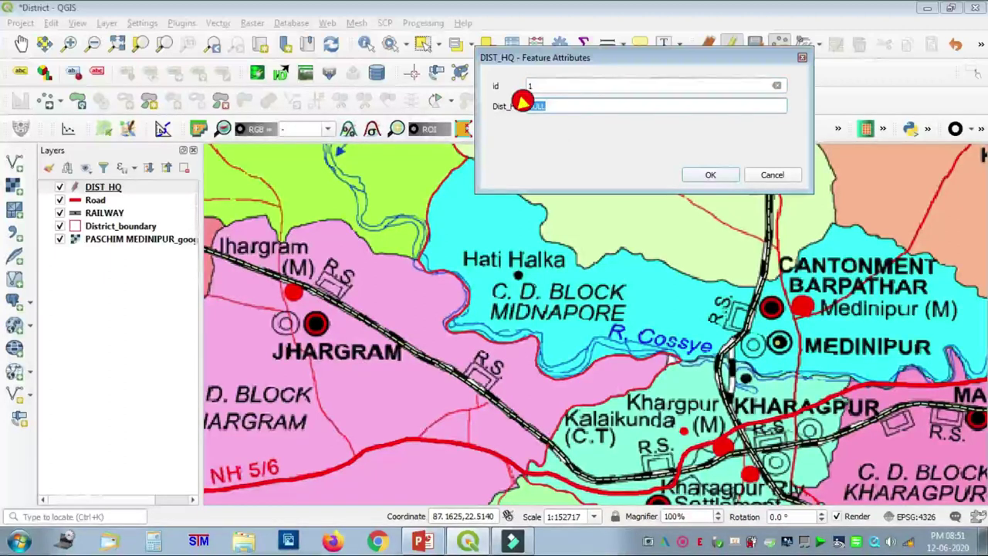
type("JHARGR")
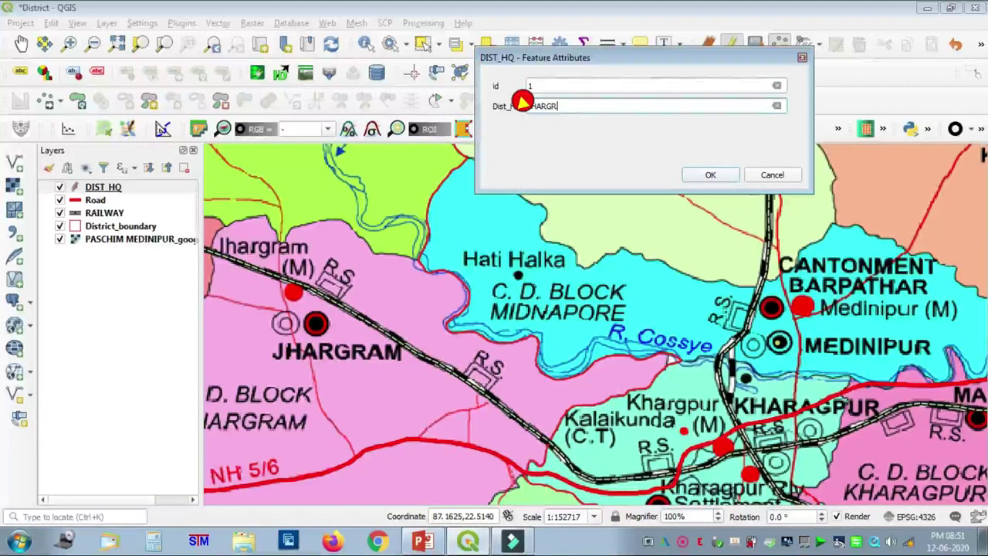